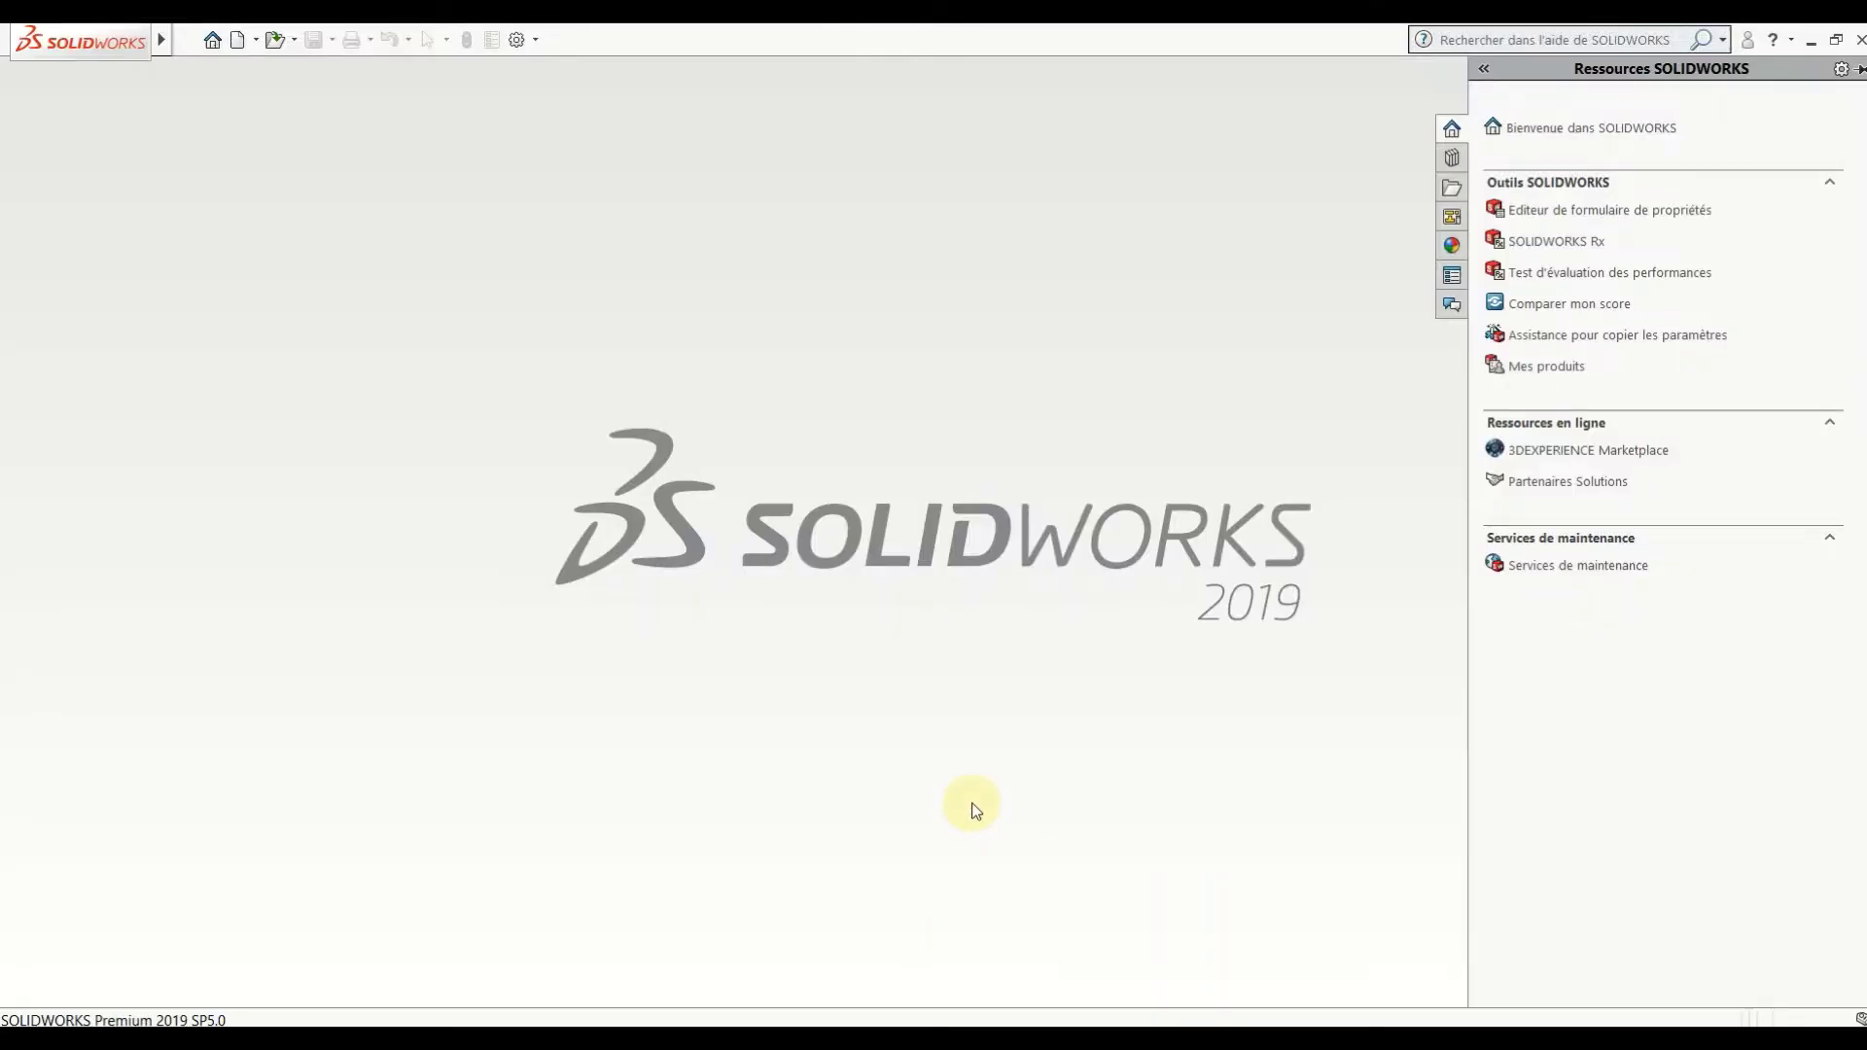
Create a new blank Pièce (part) document.
left_click(242, 42)
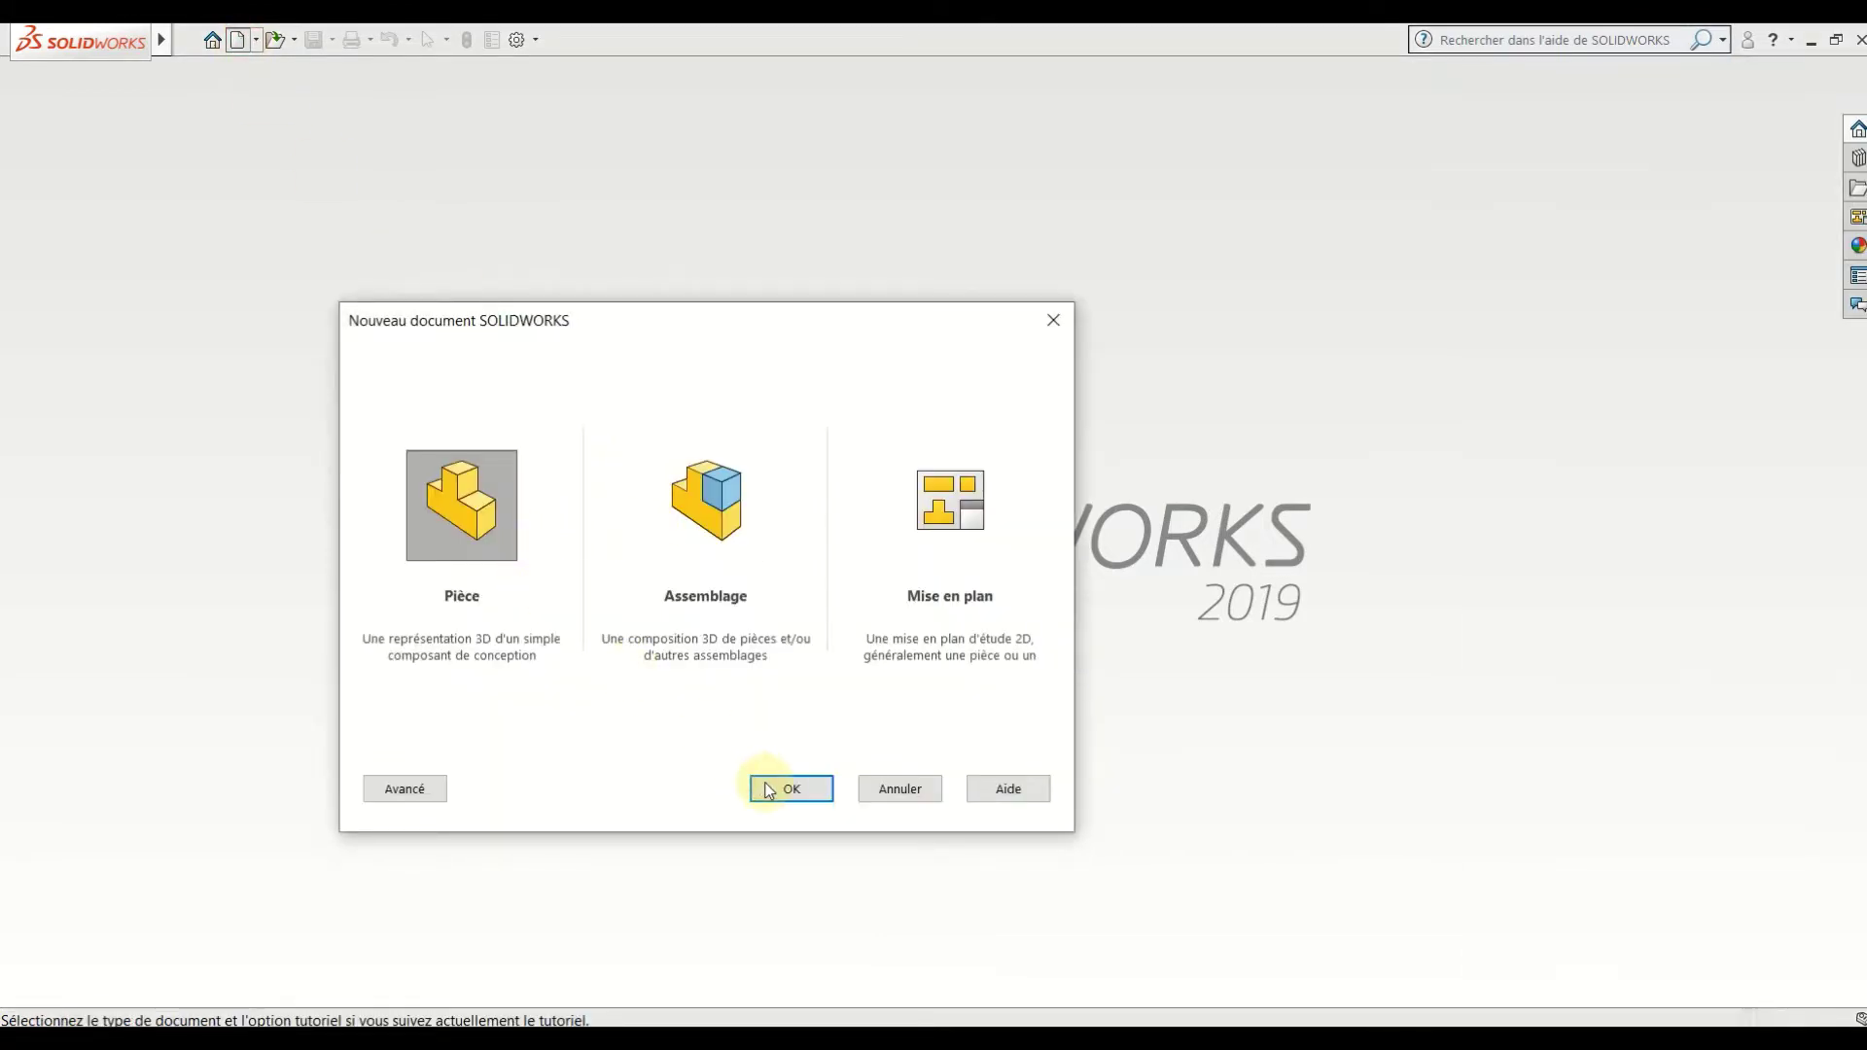
left_click(767, 783)
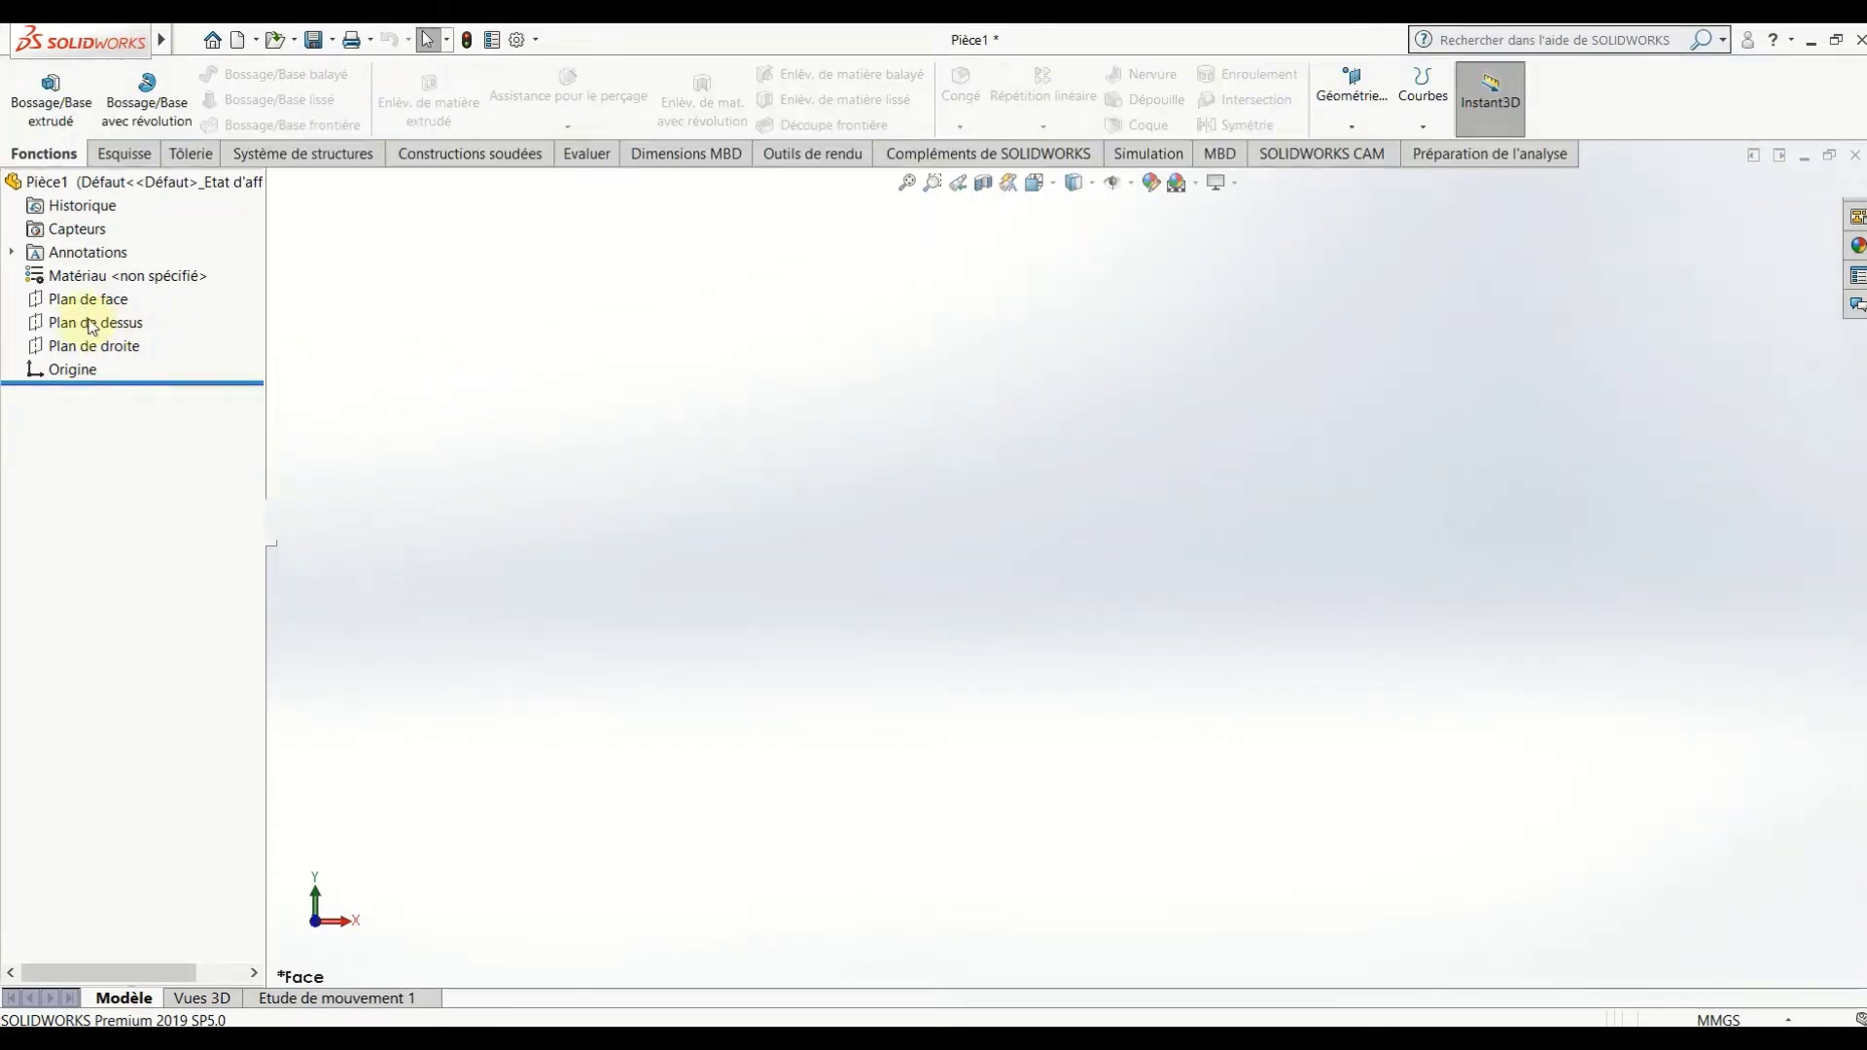
Start a sketch on Plan de dessus and draw a circle centred on the origin.
left_click(117, 411)
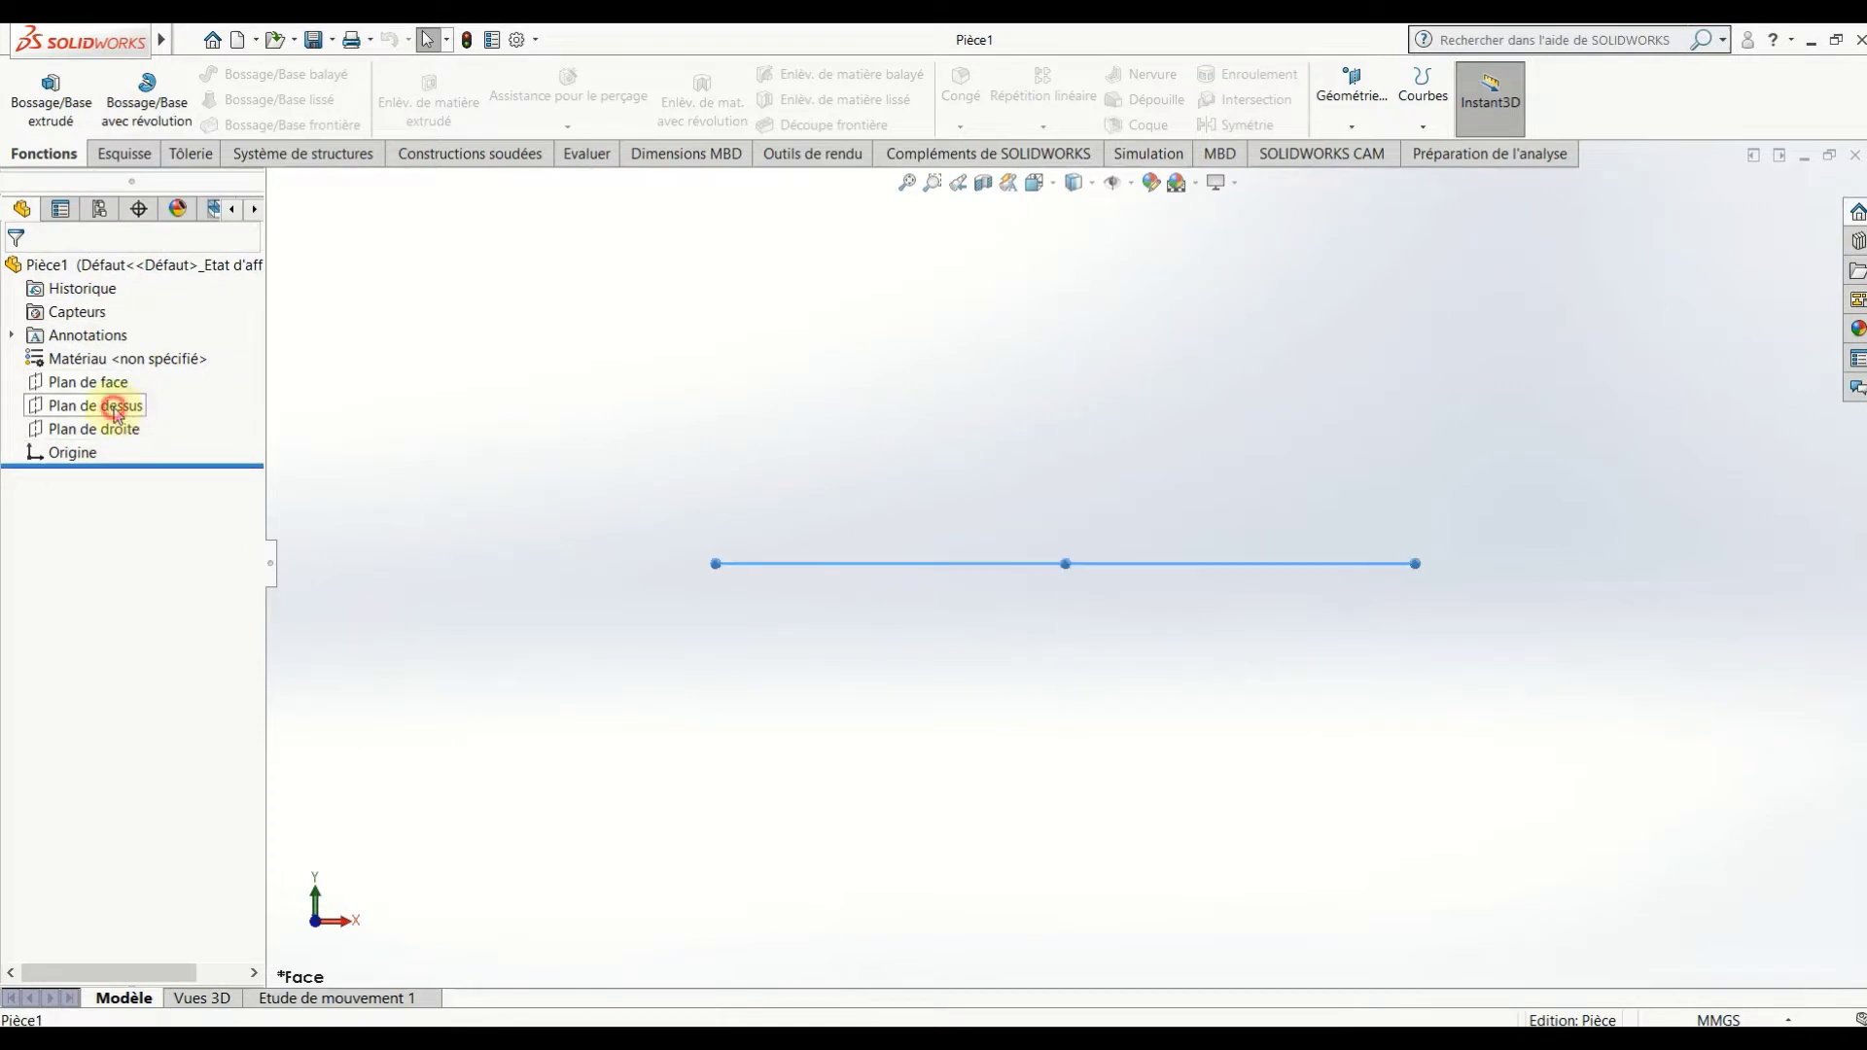
left_click(130, 379)
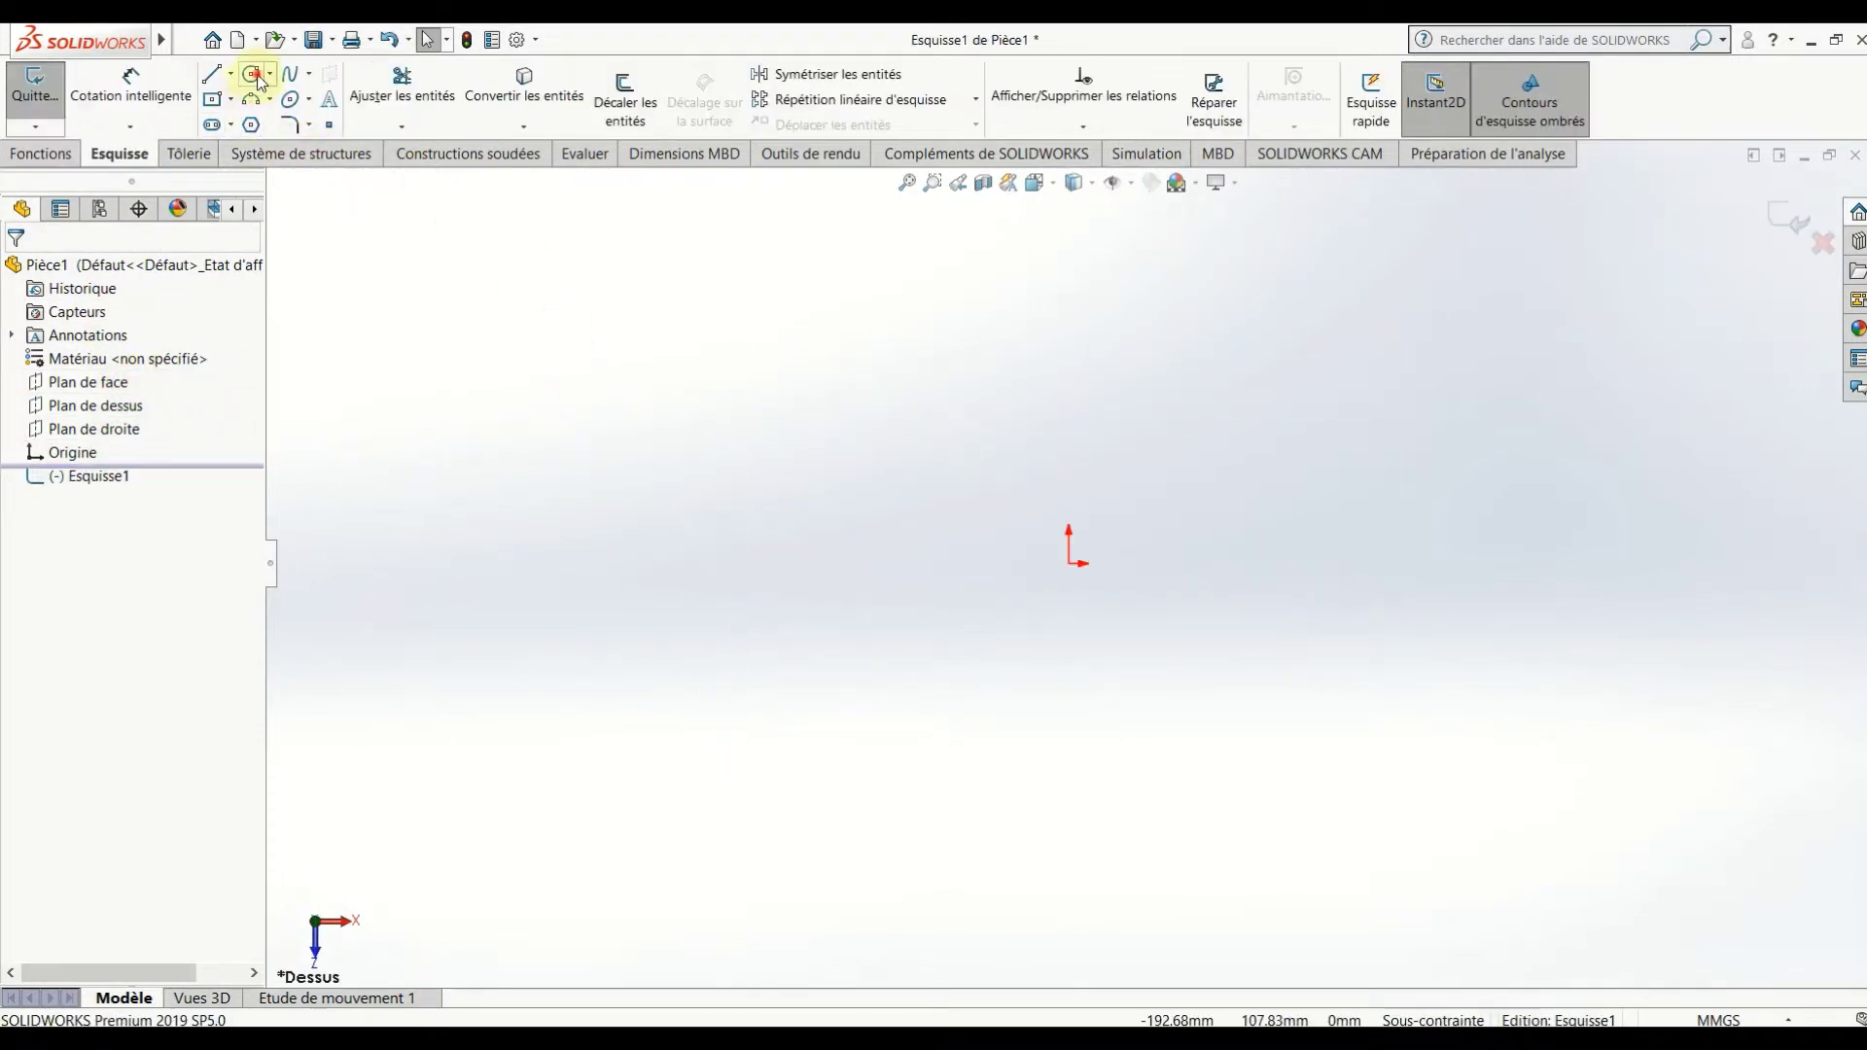
left_click(252, 74)
left_click(1070, 562)
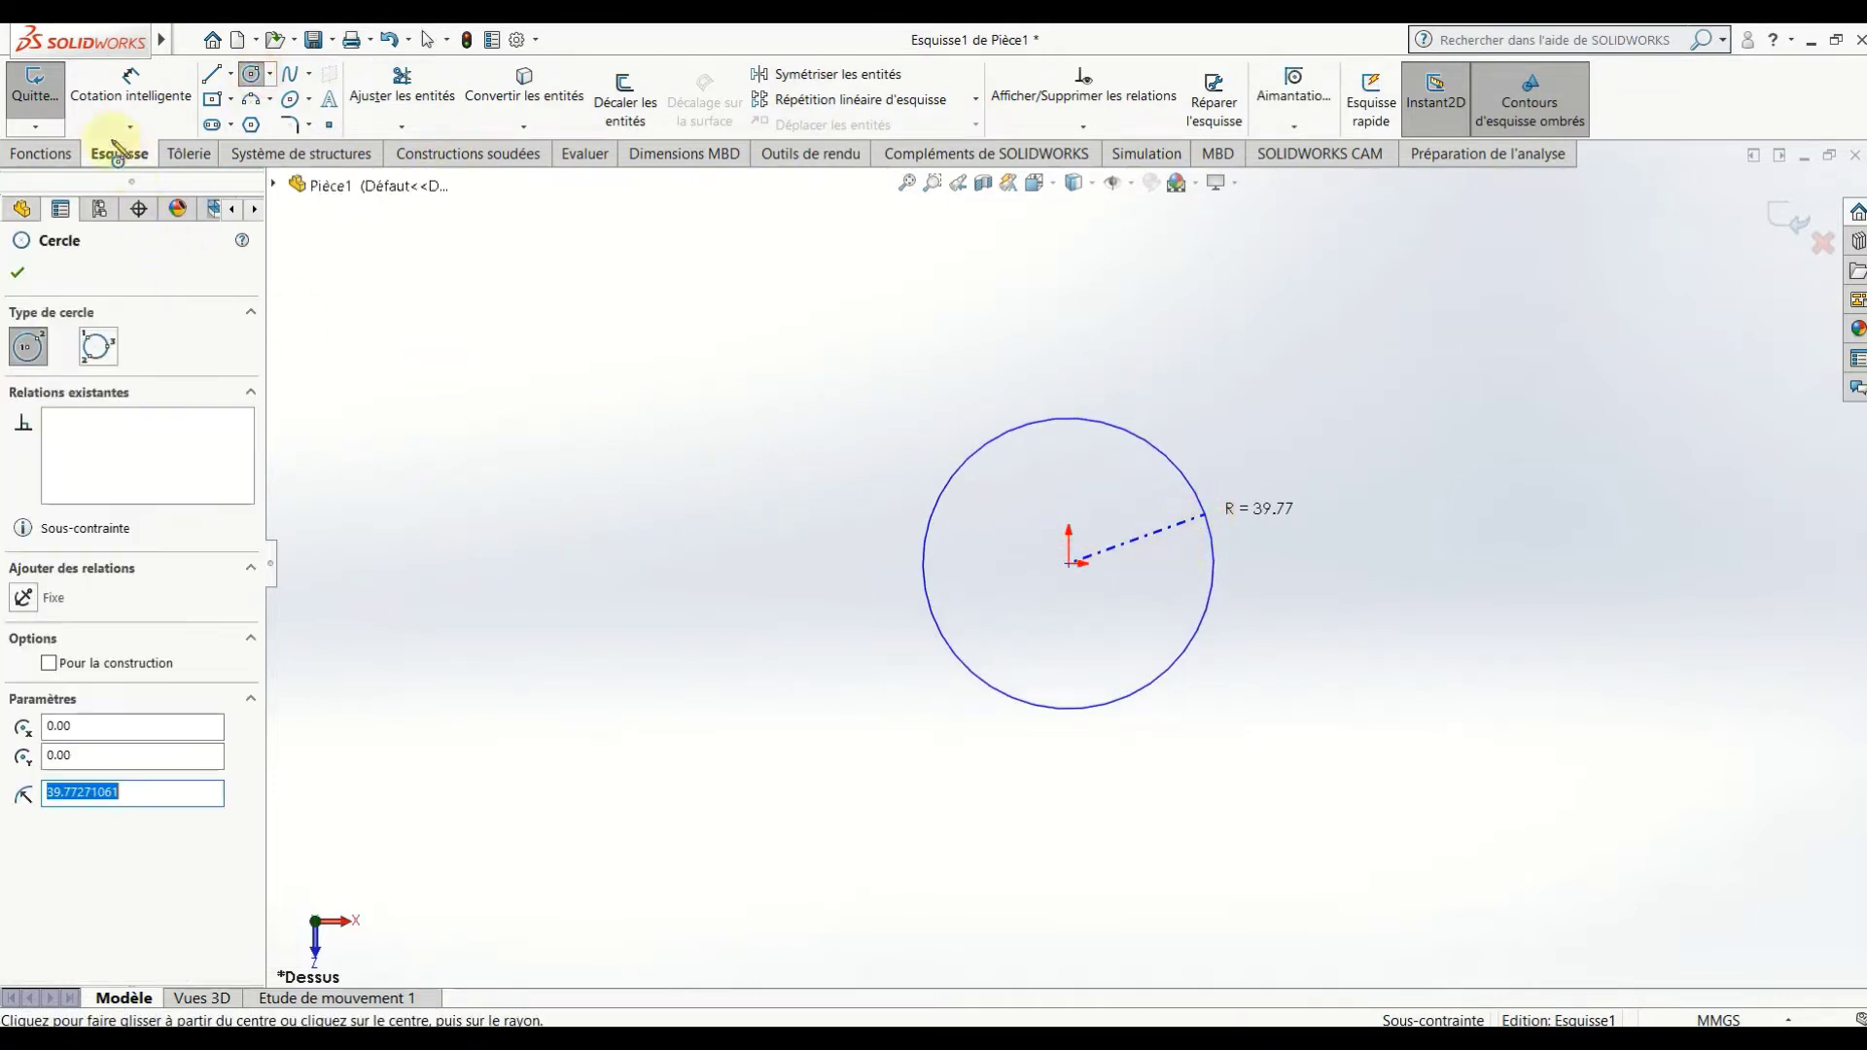
left_click(131, 83)
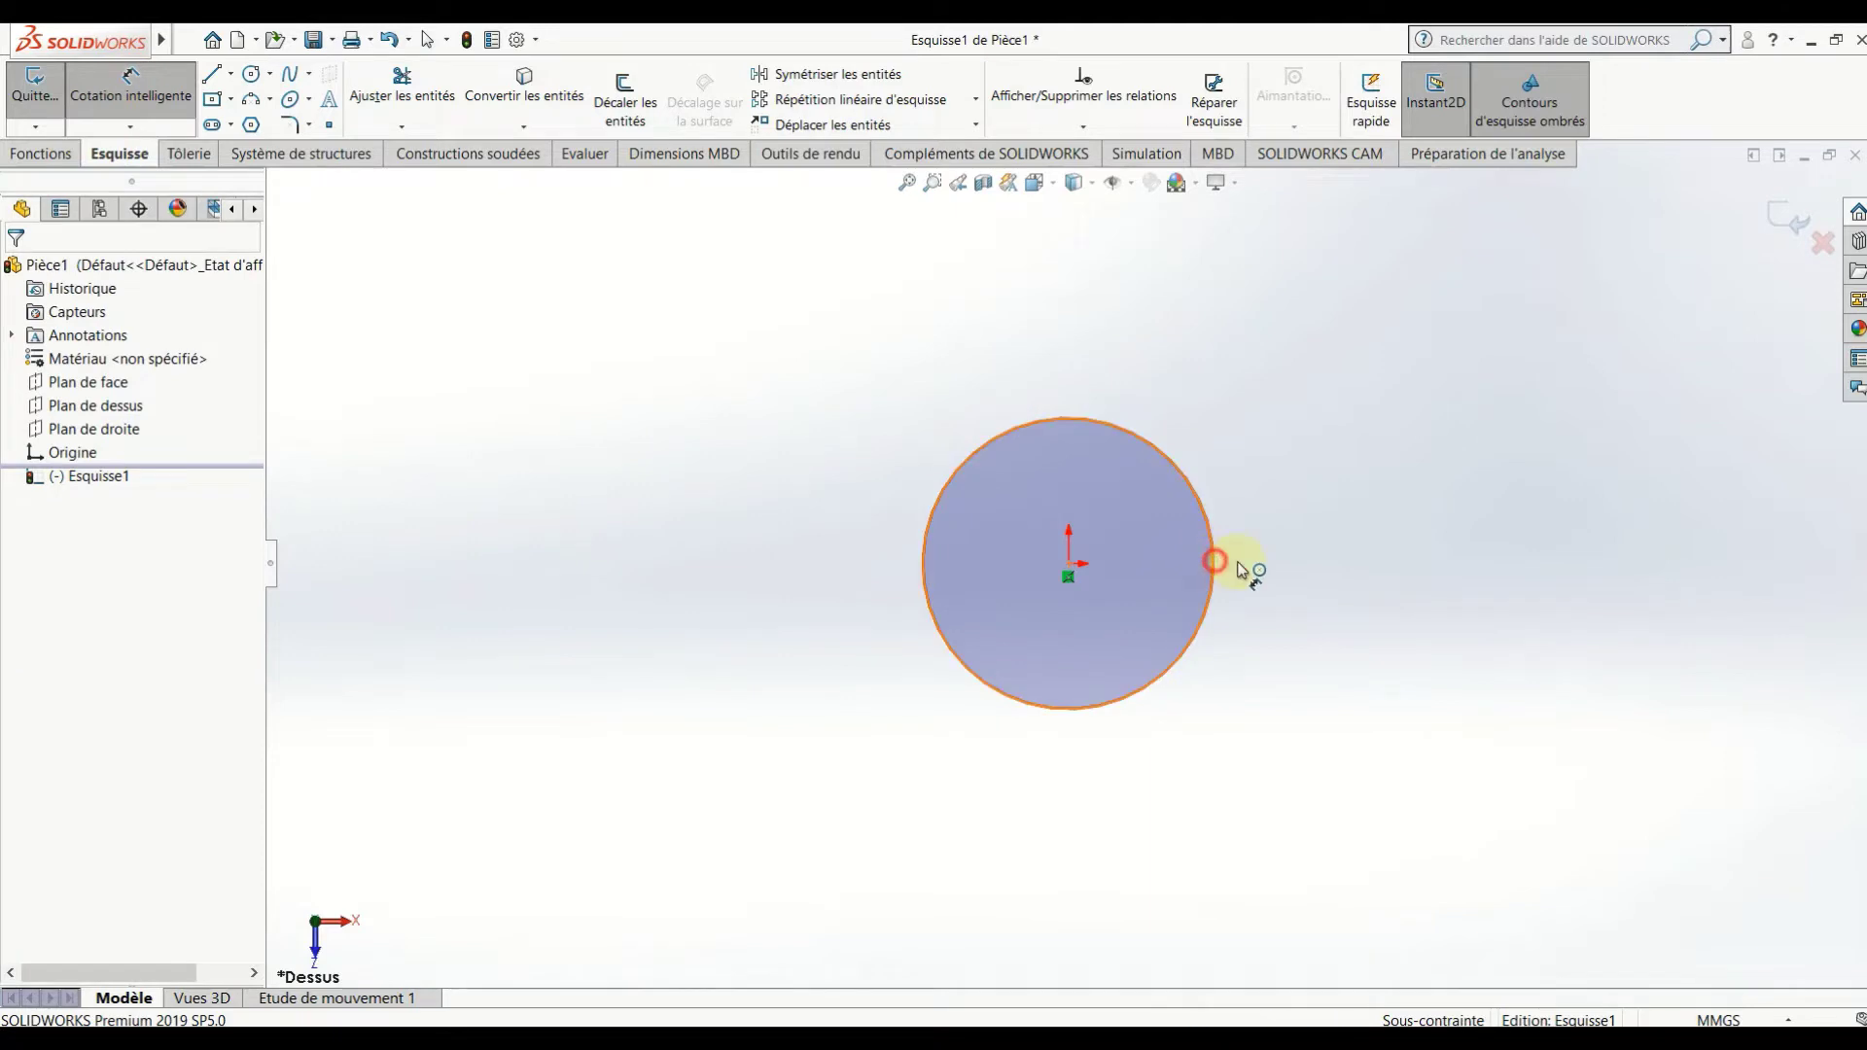
Dimension the circle to a 45 mm diameter.
left_click(1213, 562)
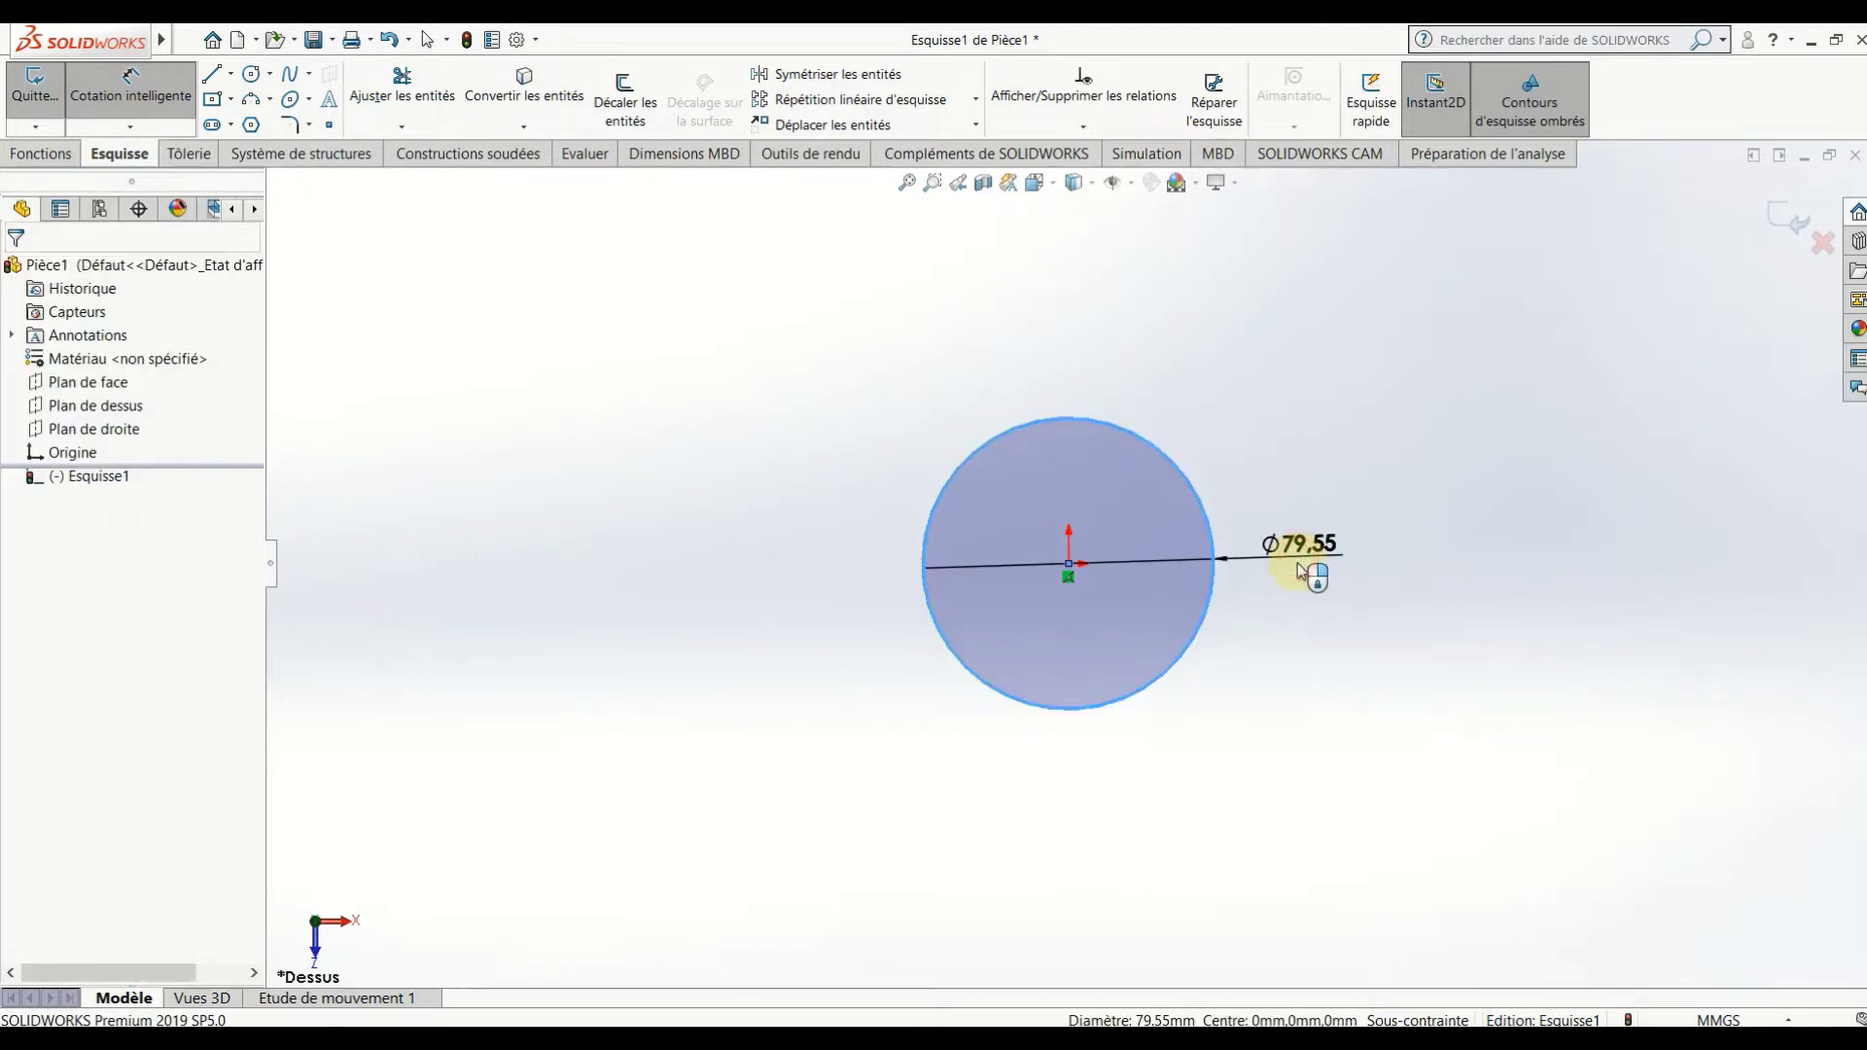
left_click(1300, 570)
type("45")
key("Return")
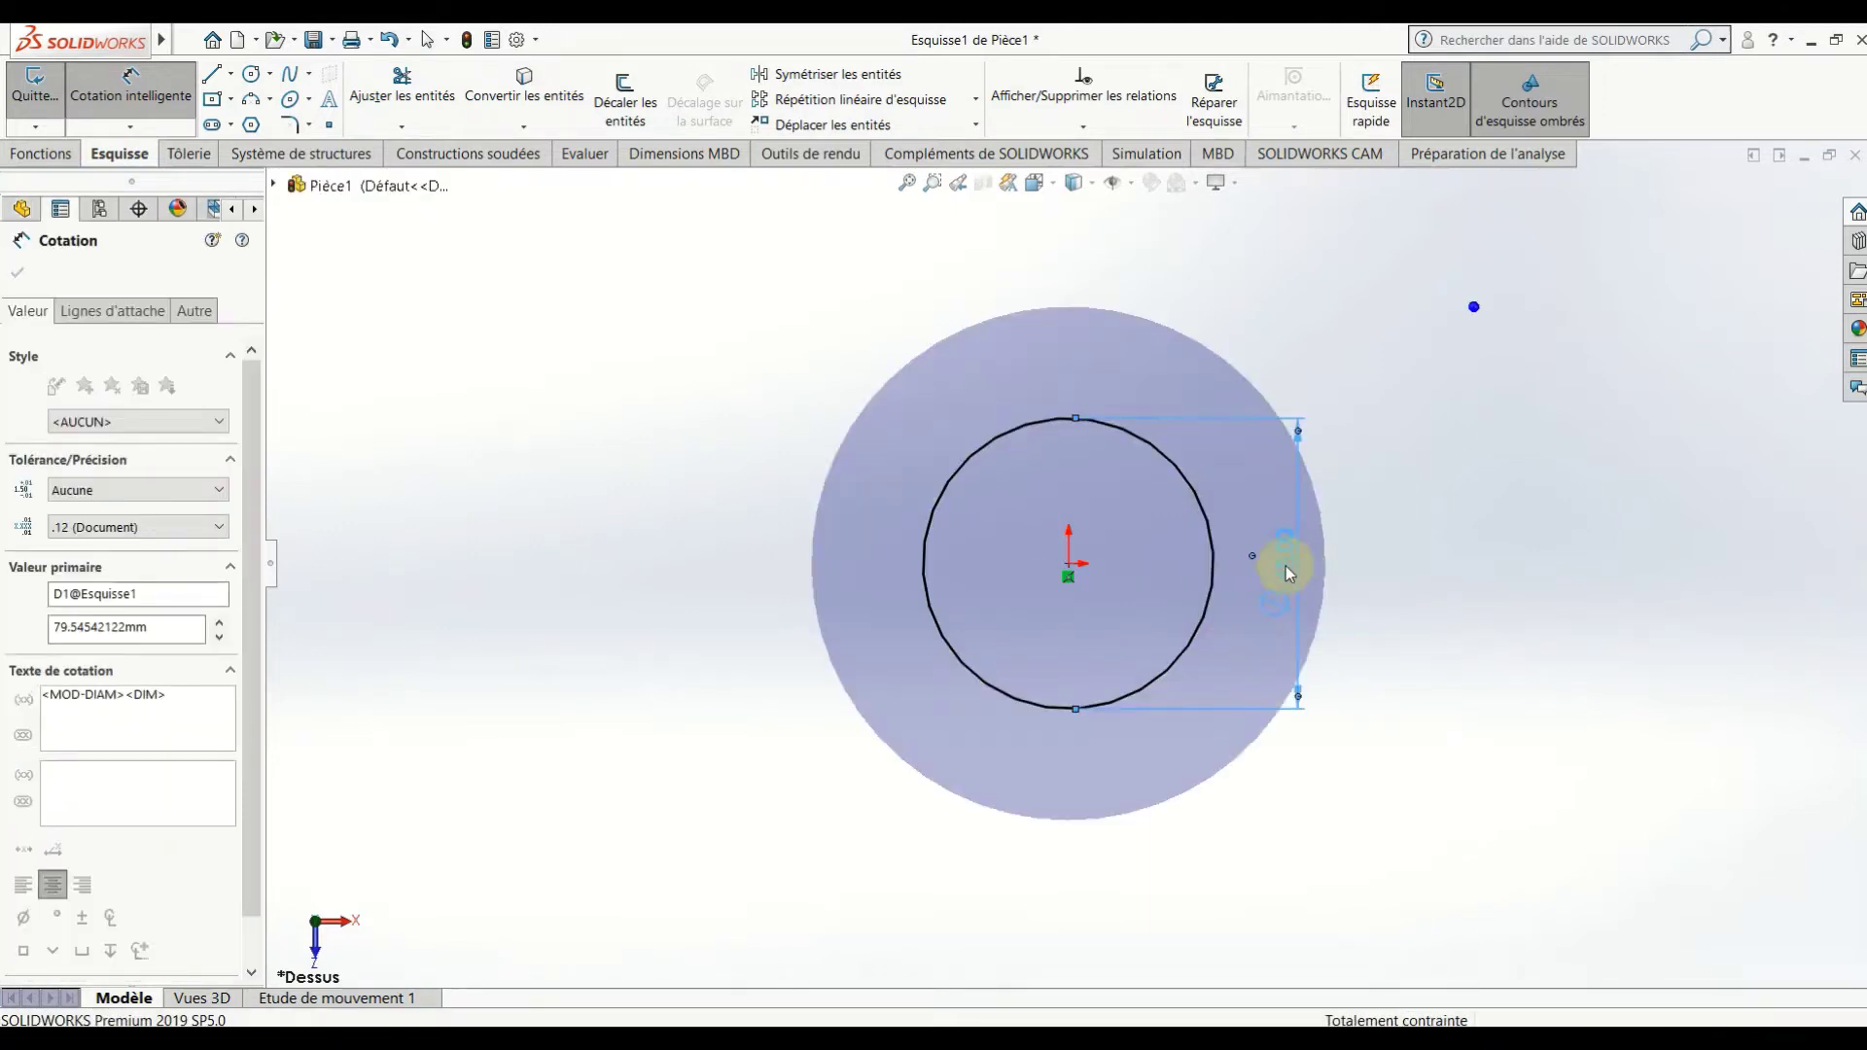
left_click(1351, 569)
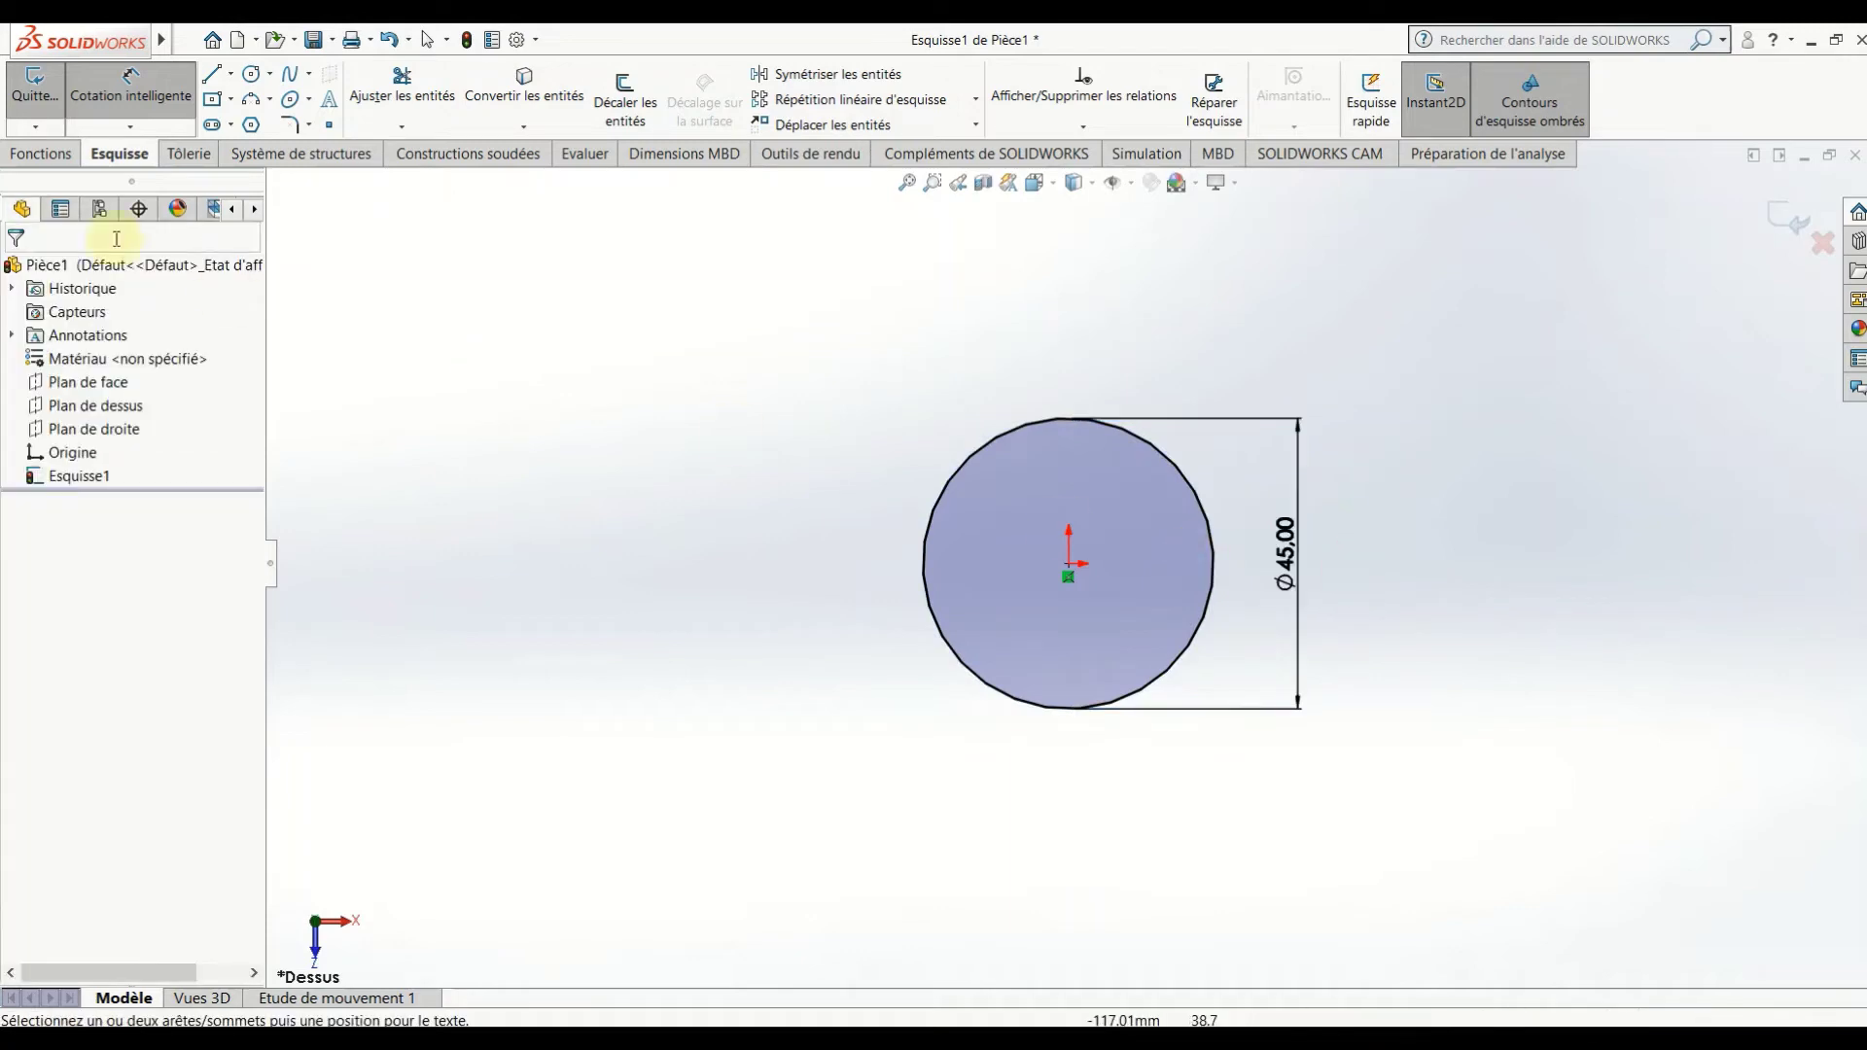
left_click(55, 156)
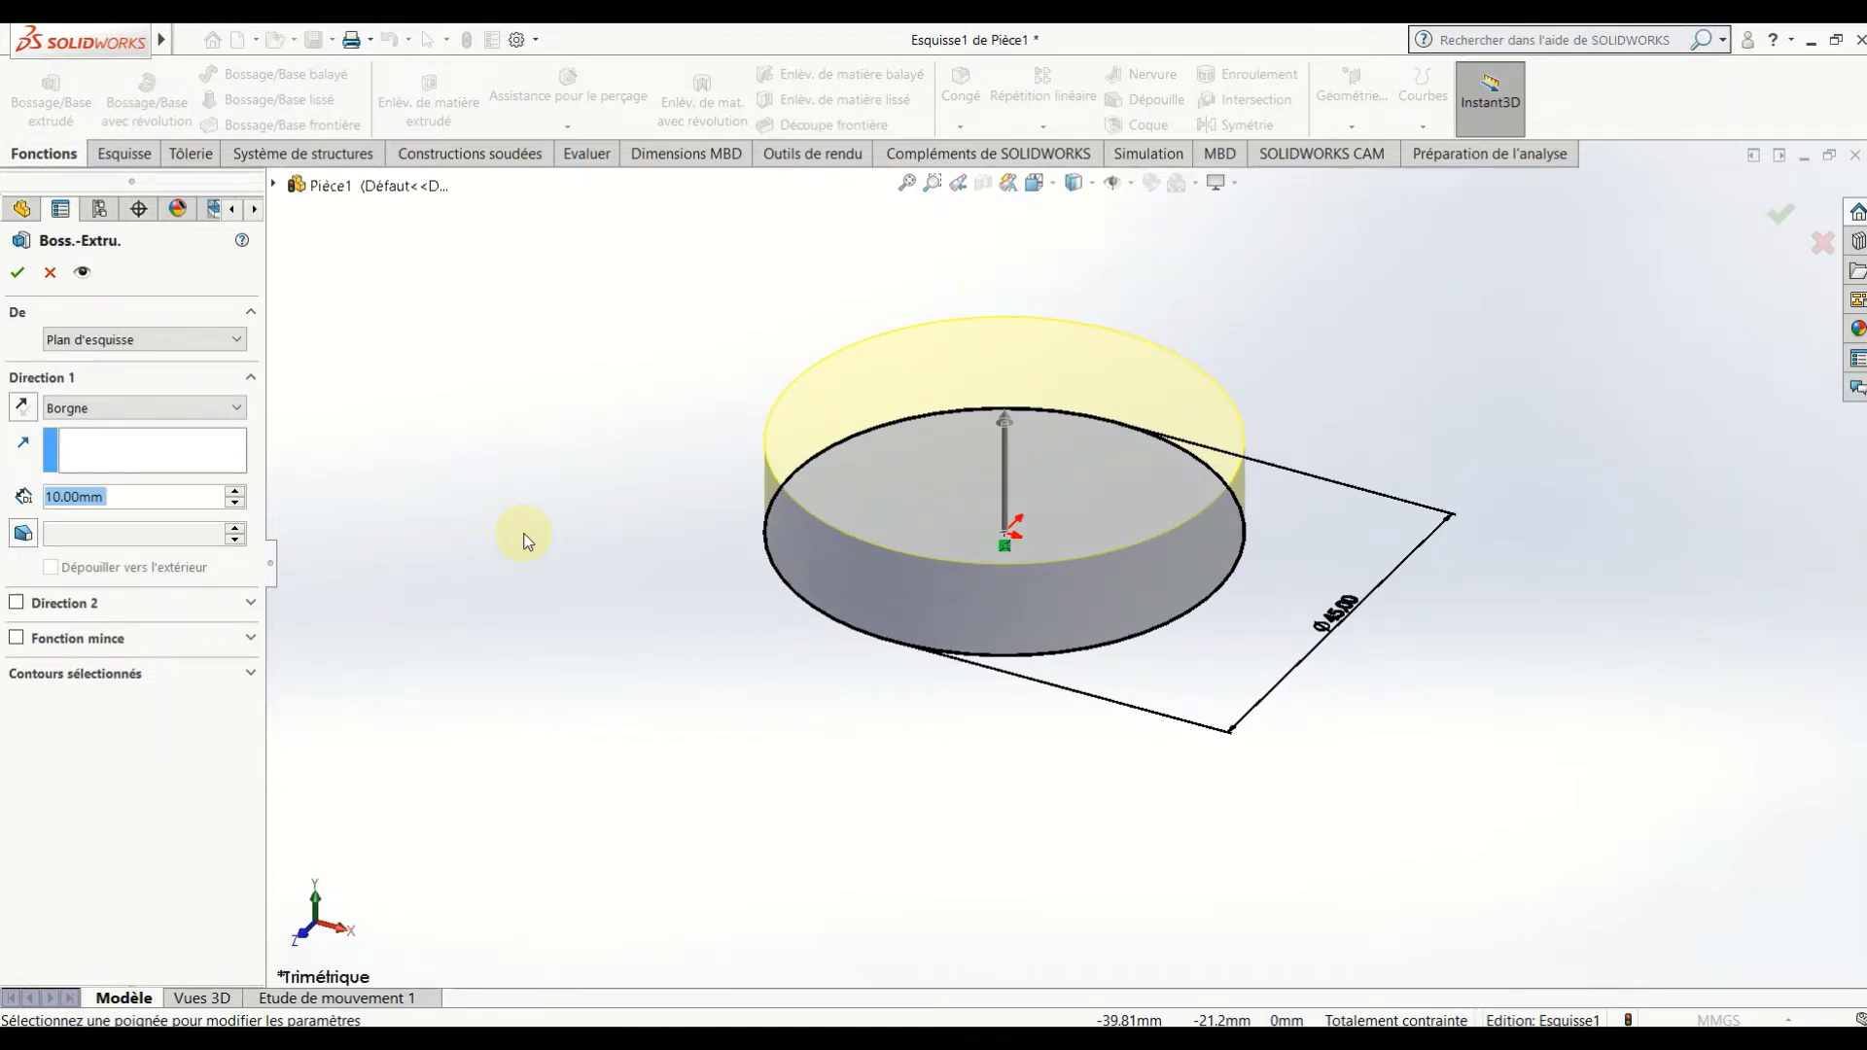
scroll(524, 542, "down", 7)
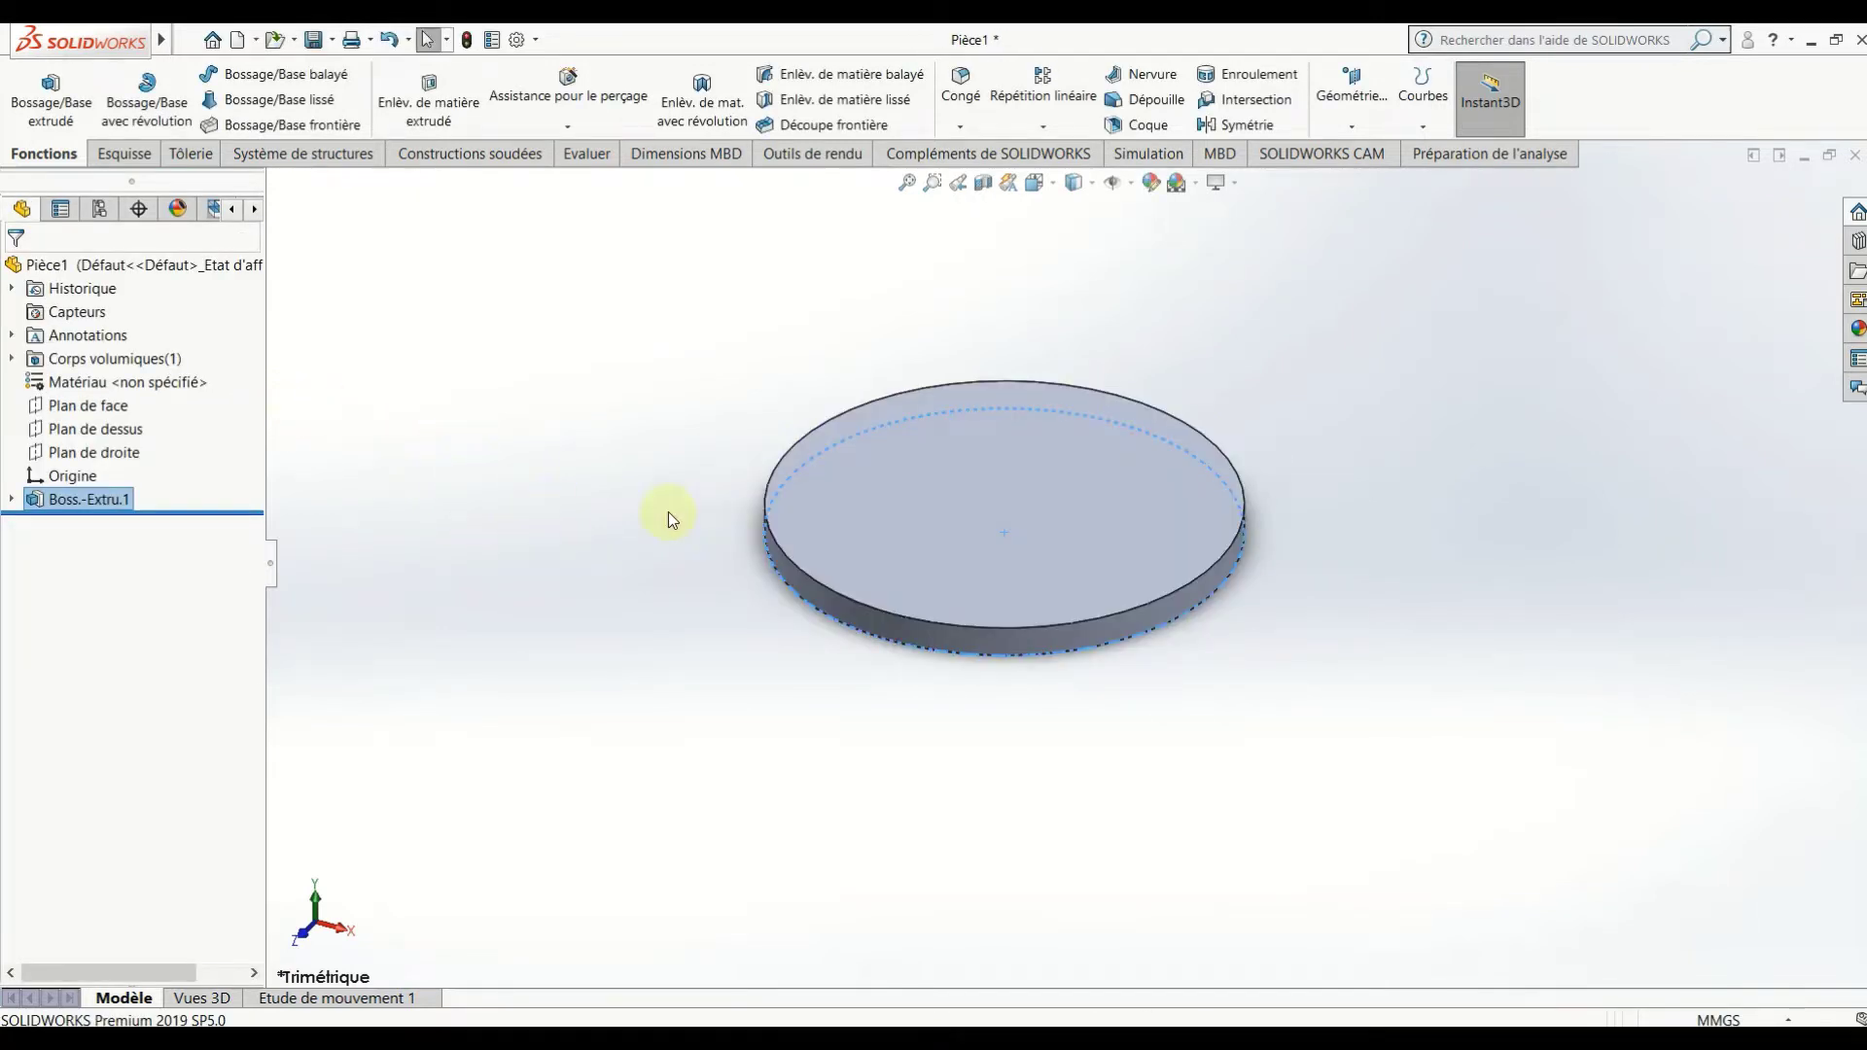
Start a sketch on the disc's top face, viewed normal to it.
right_click(1027, 533)
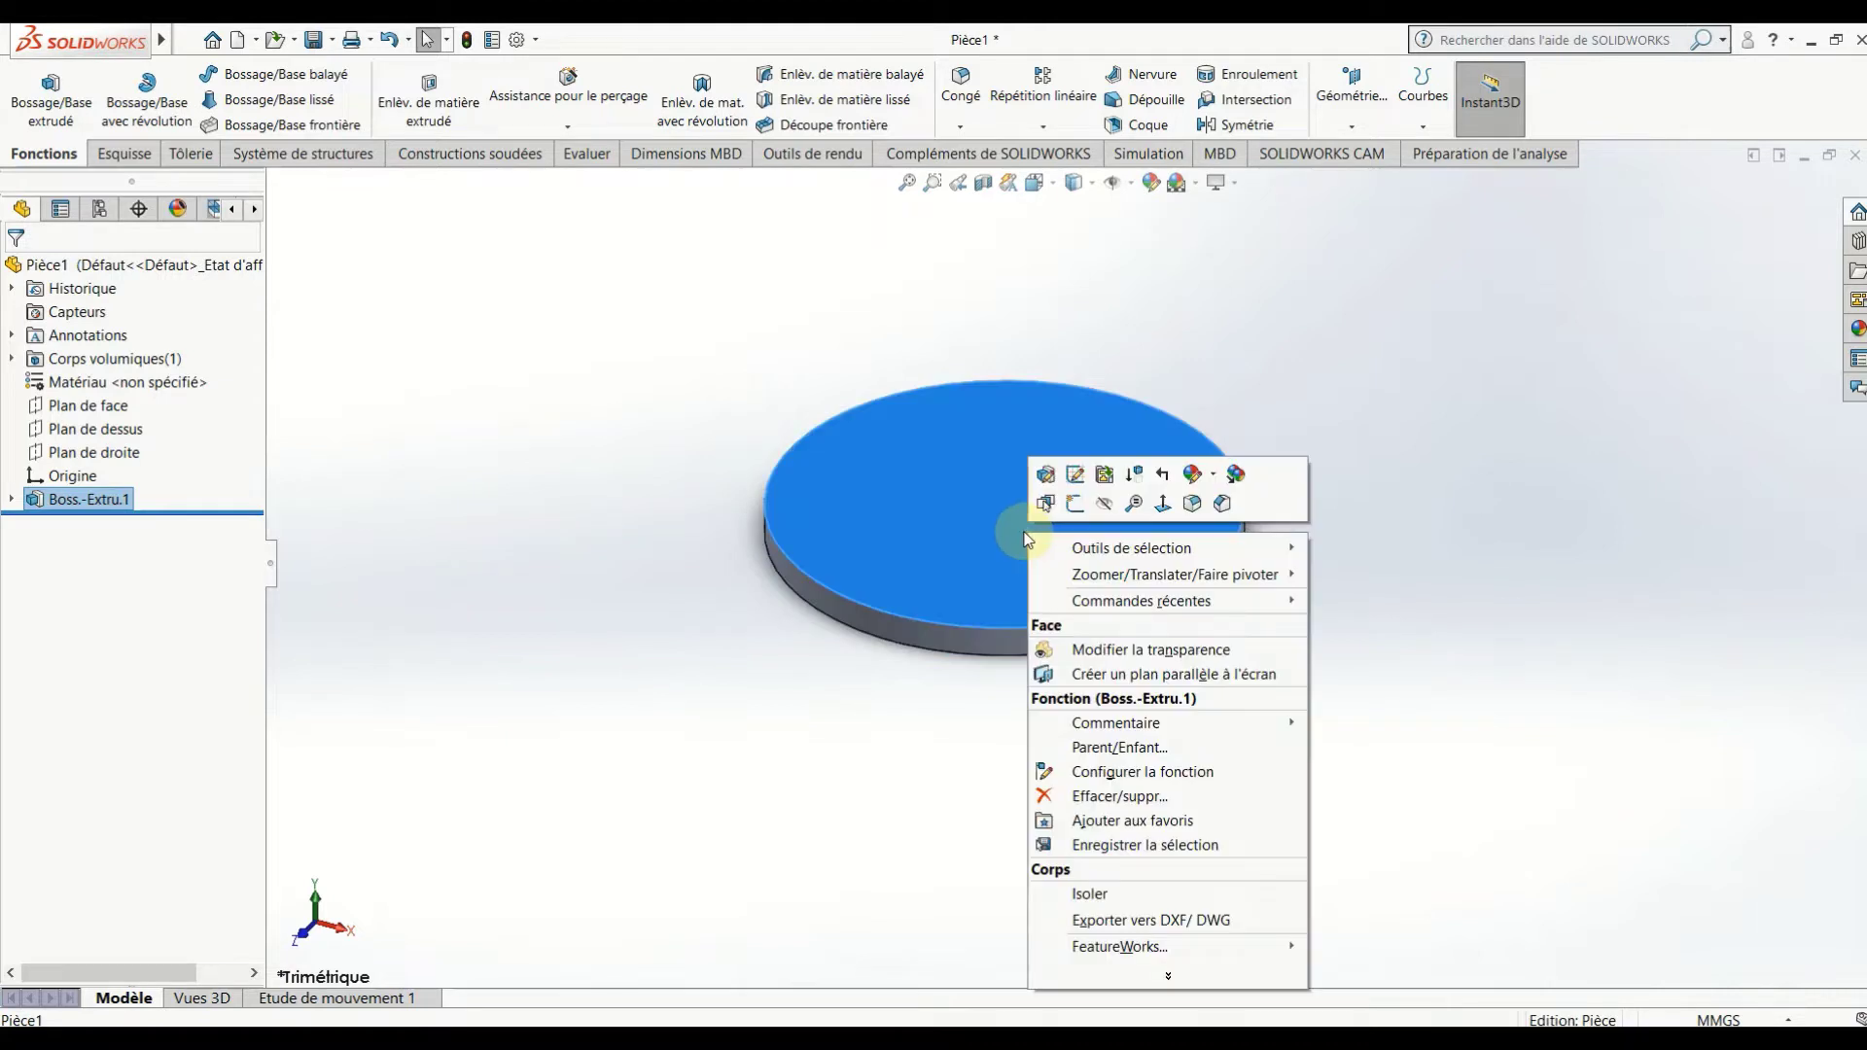
left_click(1081, 508)
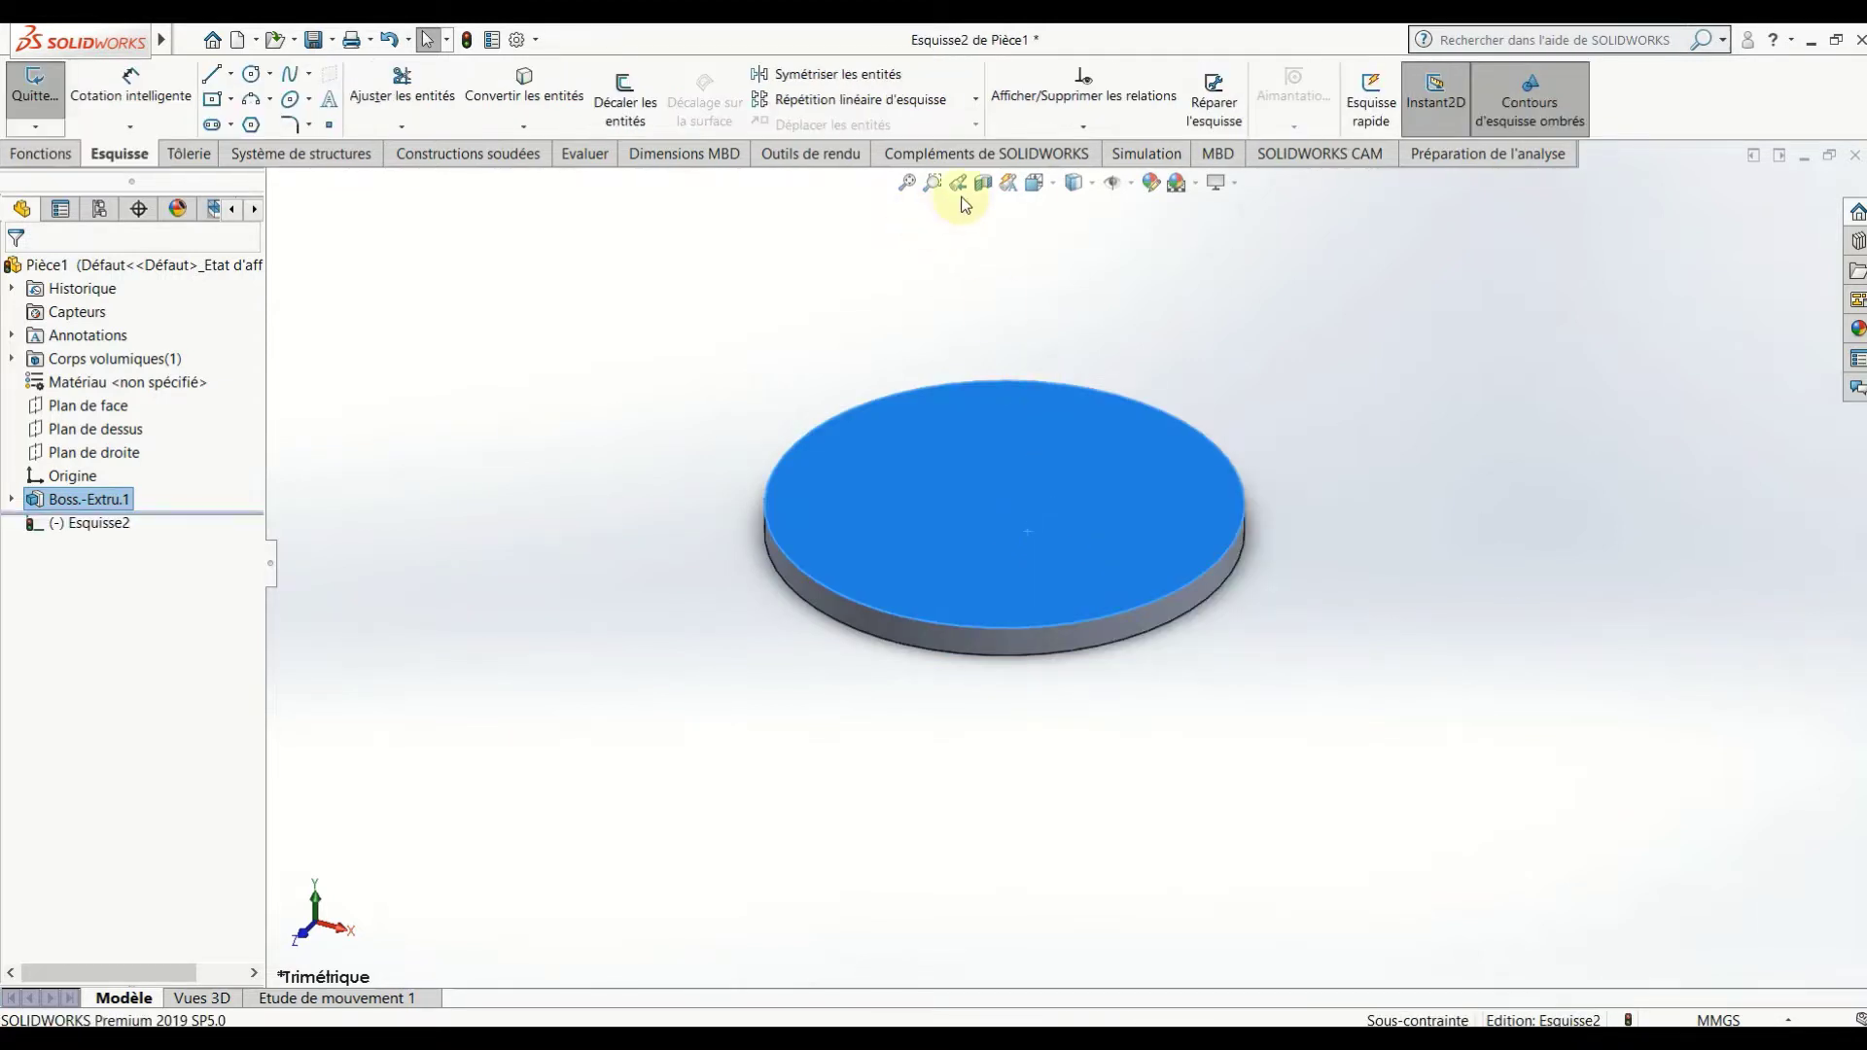
left_click(1036, 184)
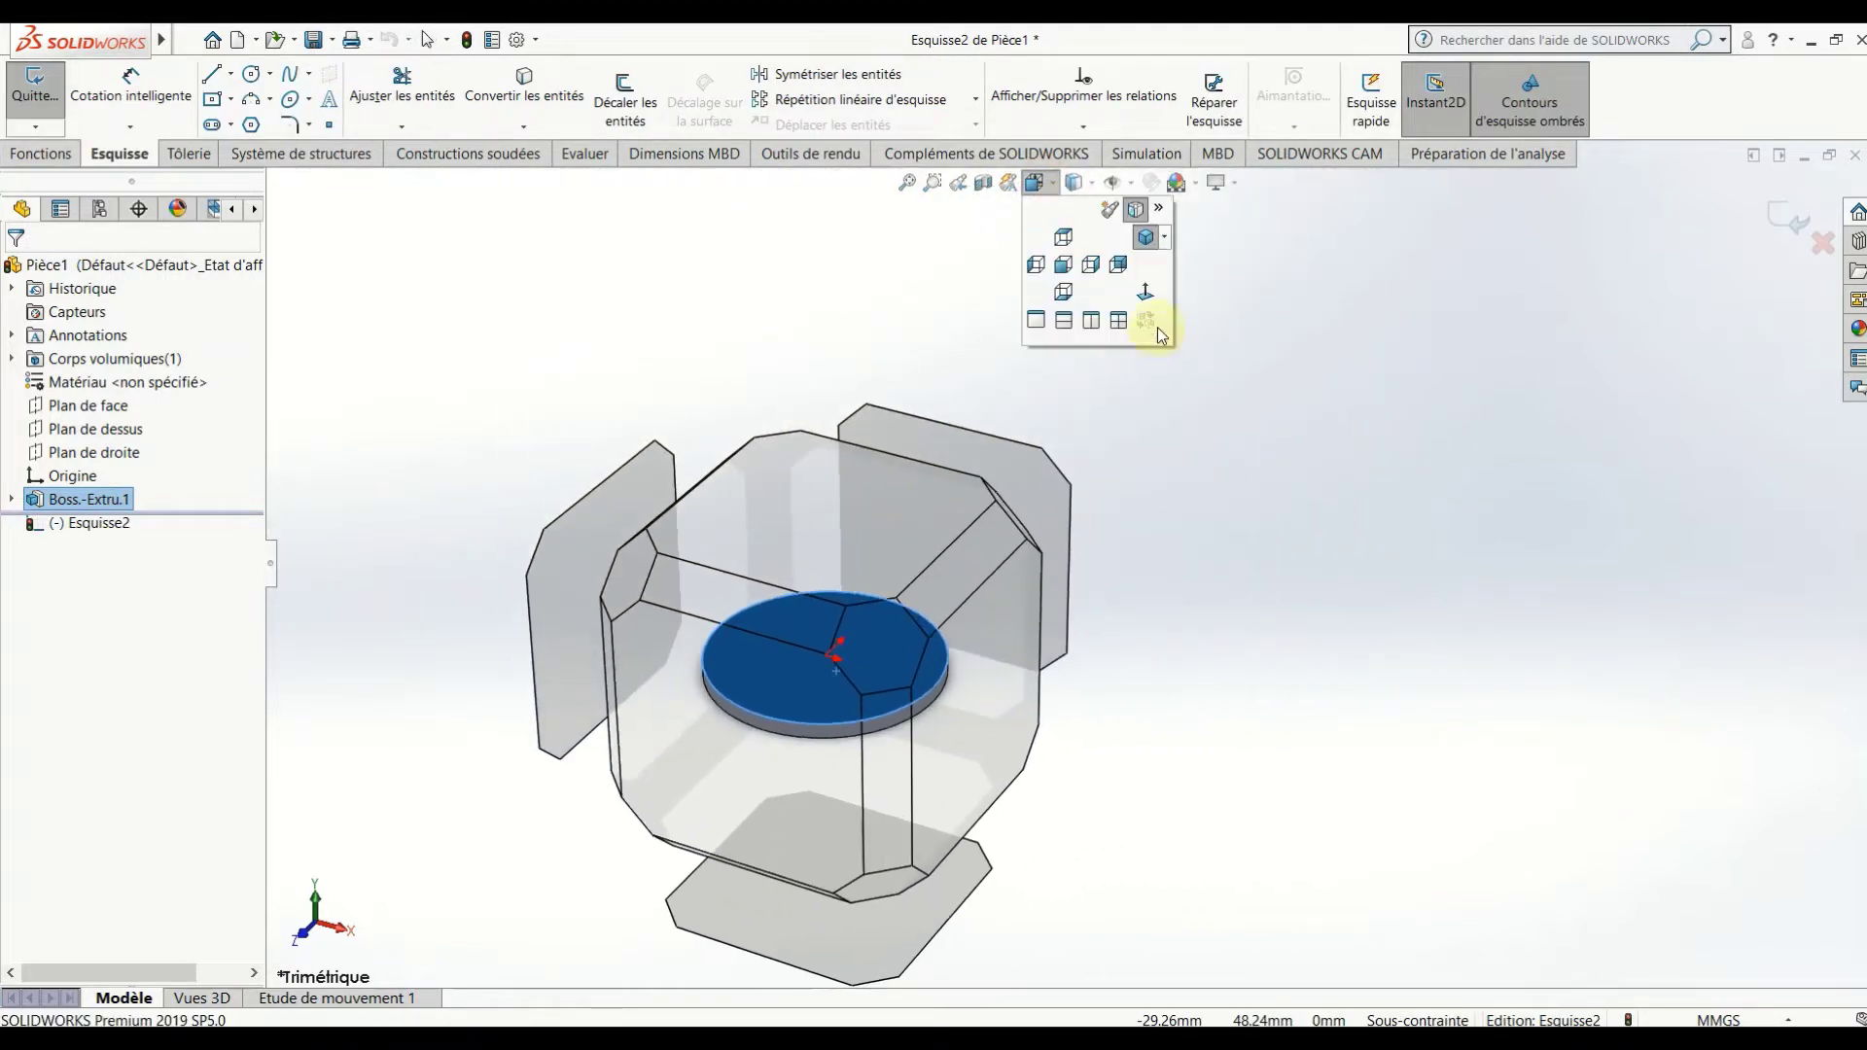
left_click(1153, 311)
left_click(572, 402)
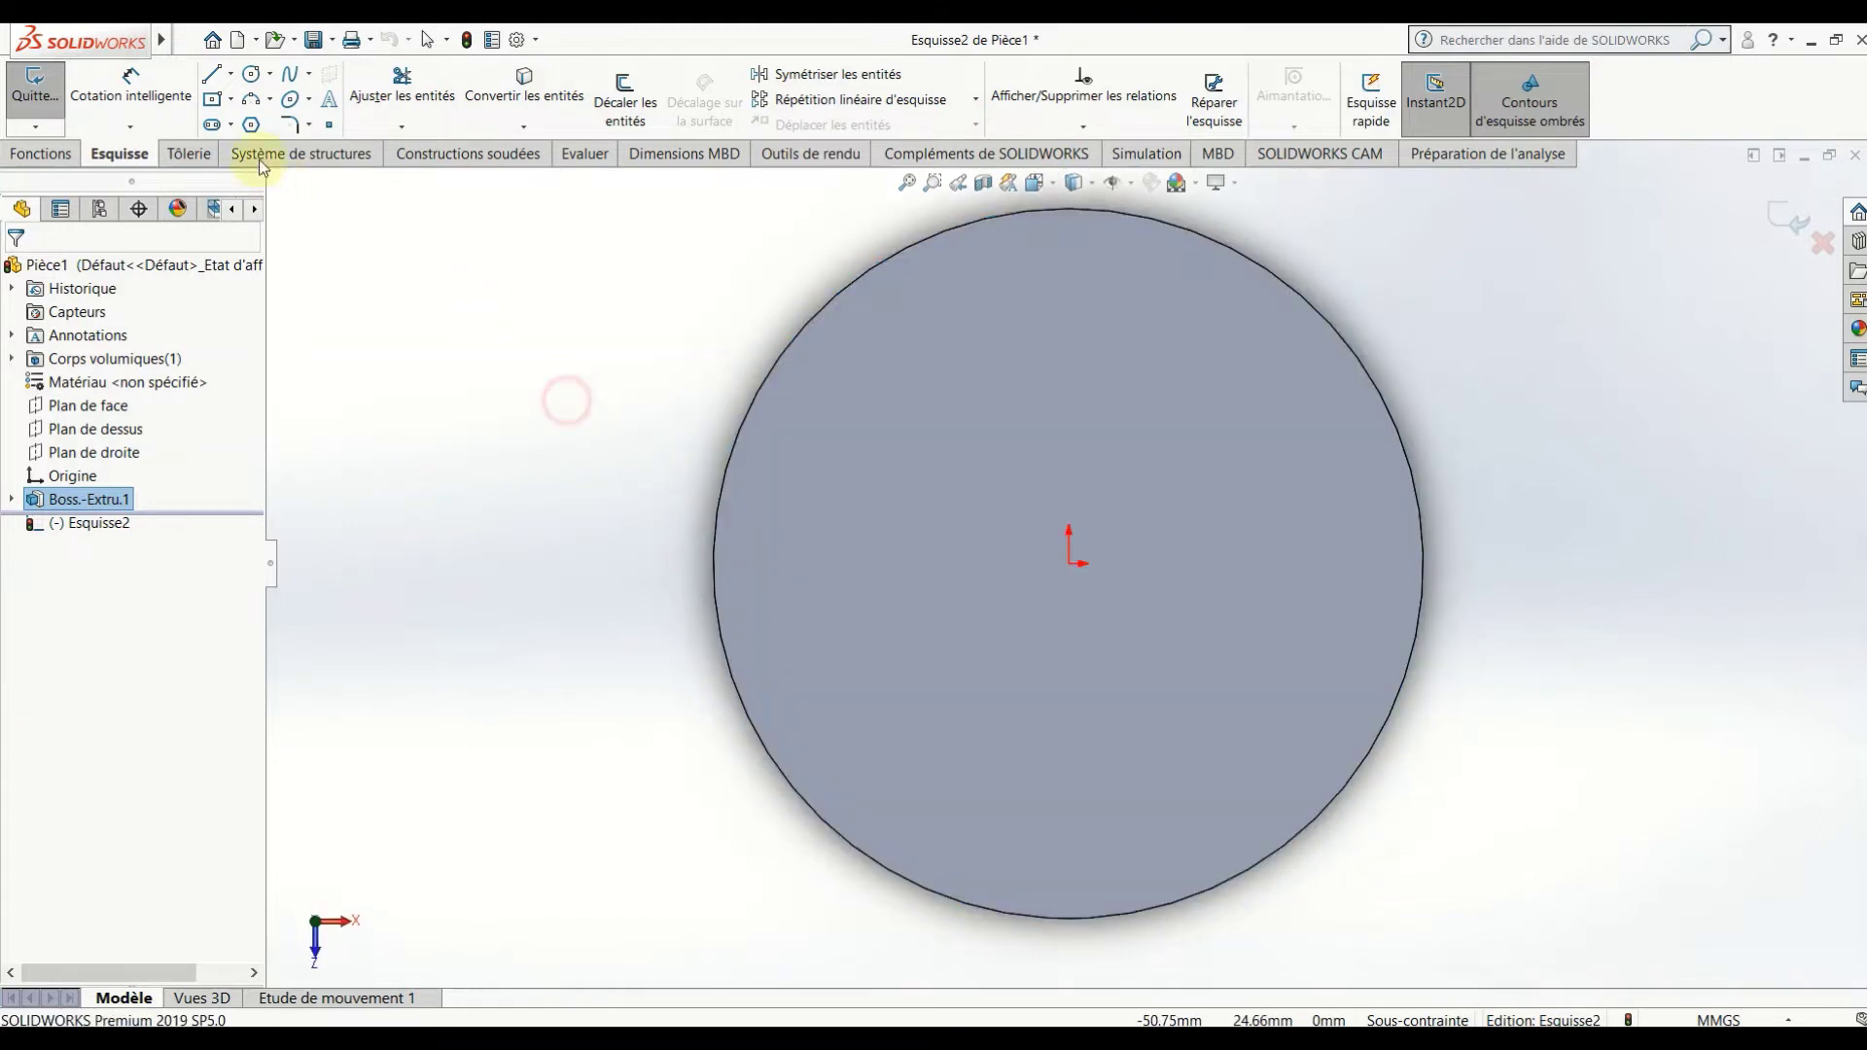
Draw a circle centred on the origin and dimension it to Ø10 mm.
left_click(252, 73)
left_click(1069, 564)
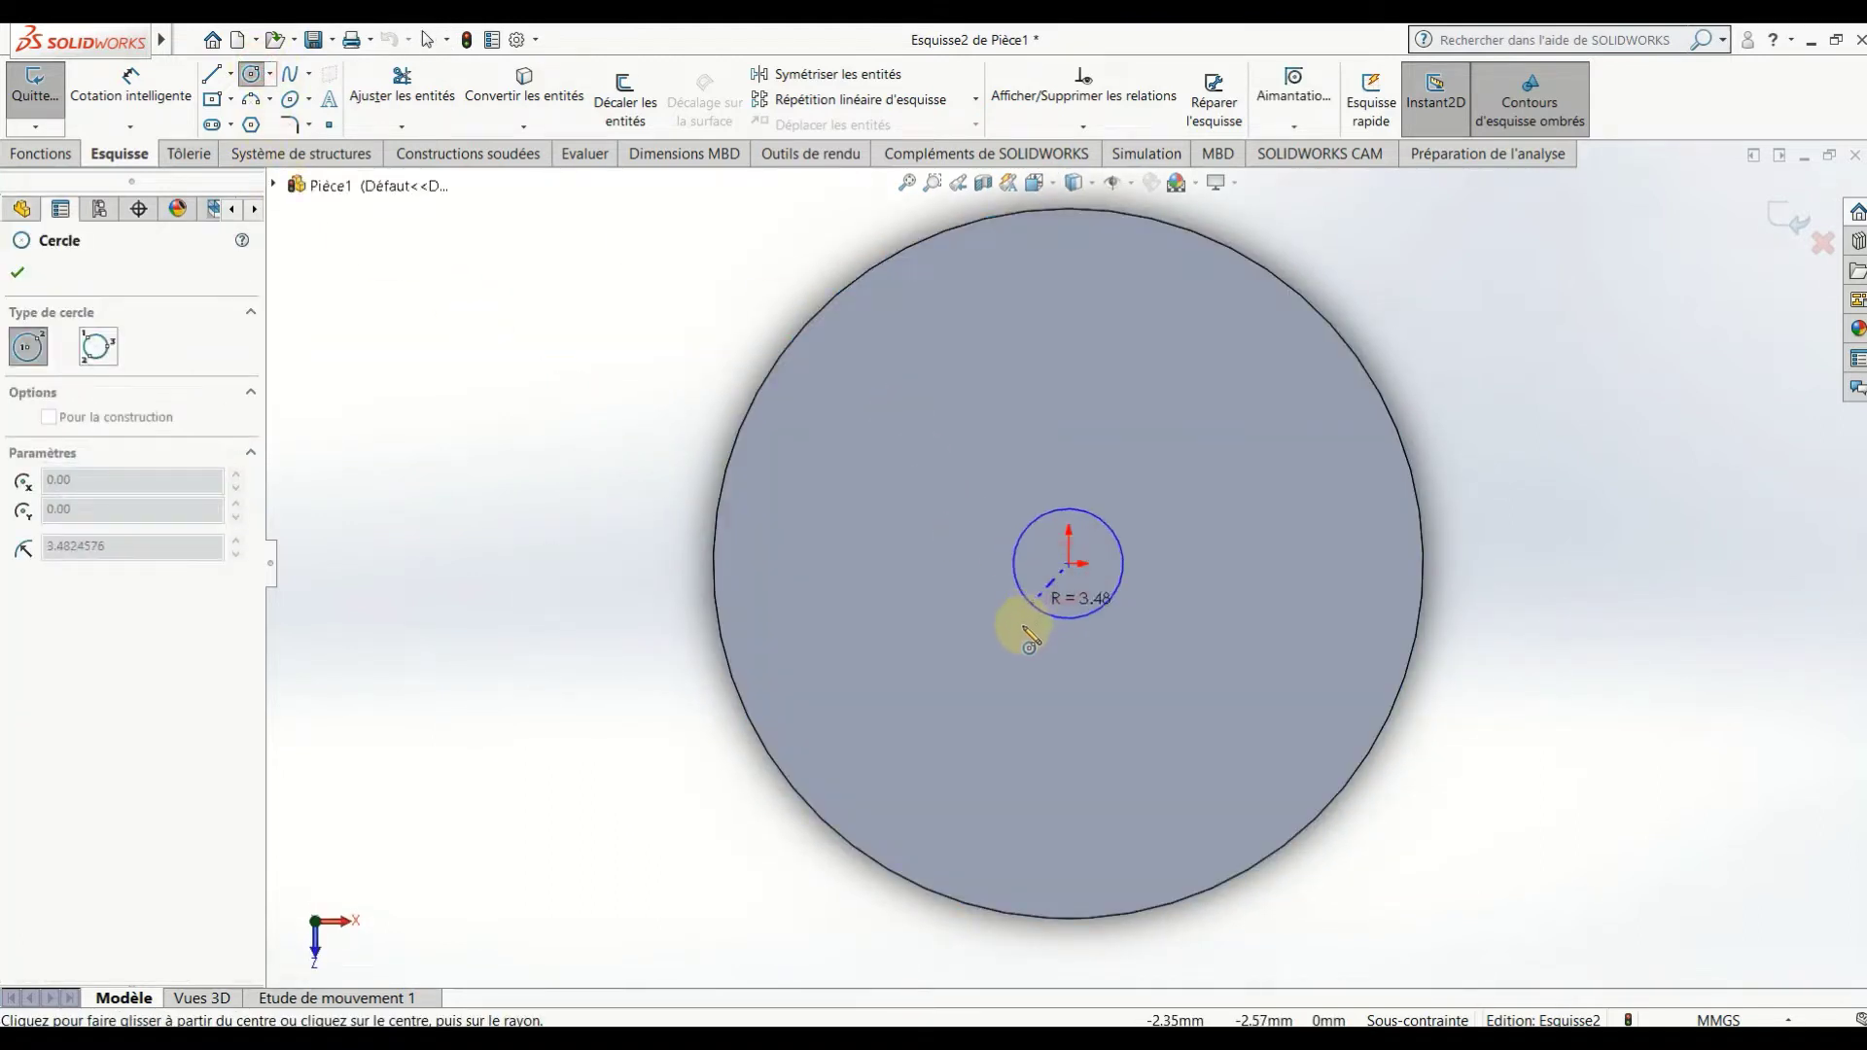
left_click(1001, 632)
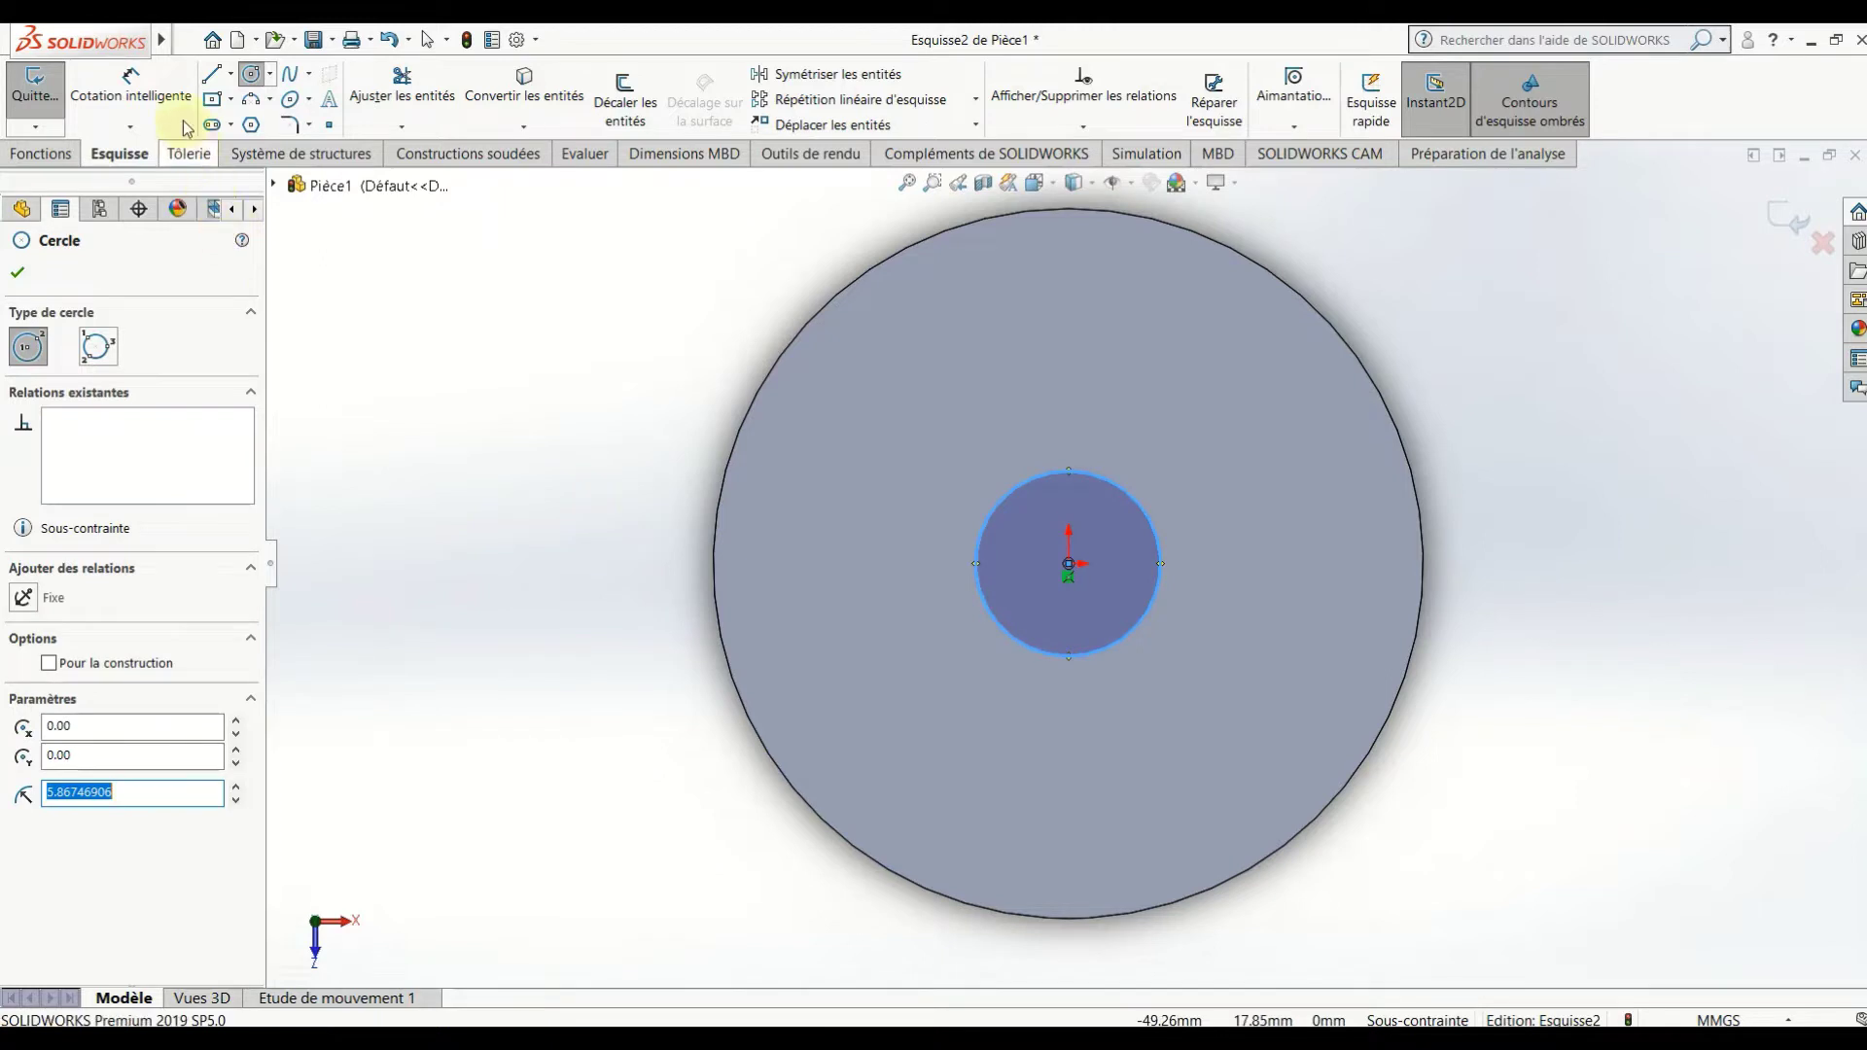
left_click(131, 86)
left_click(1162, 587)
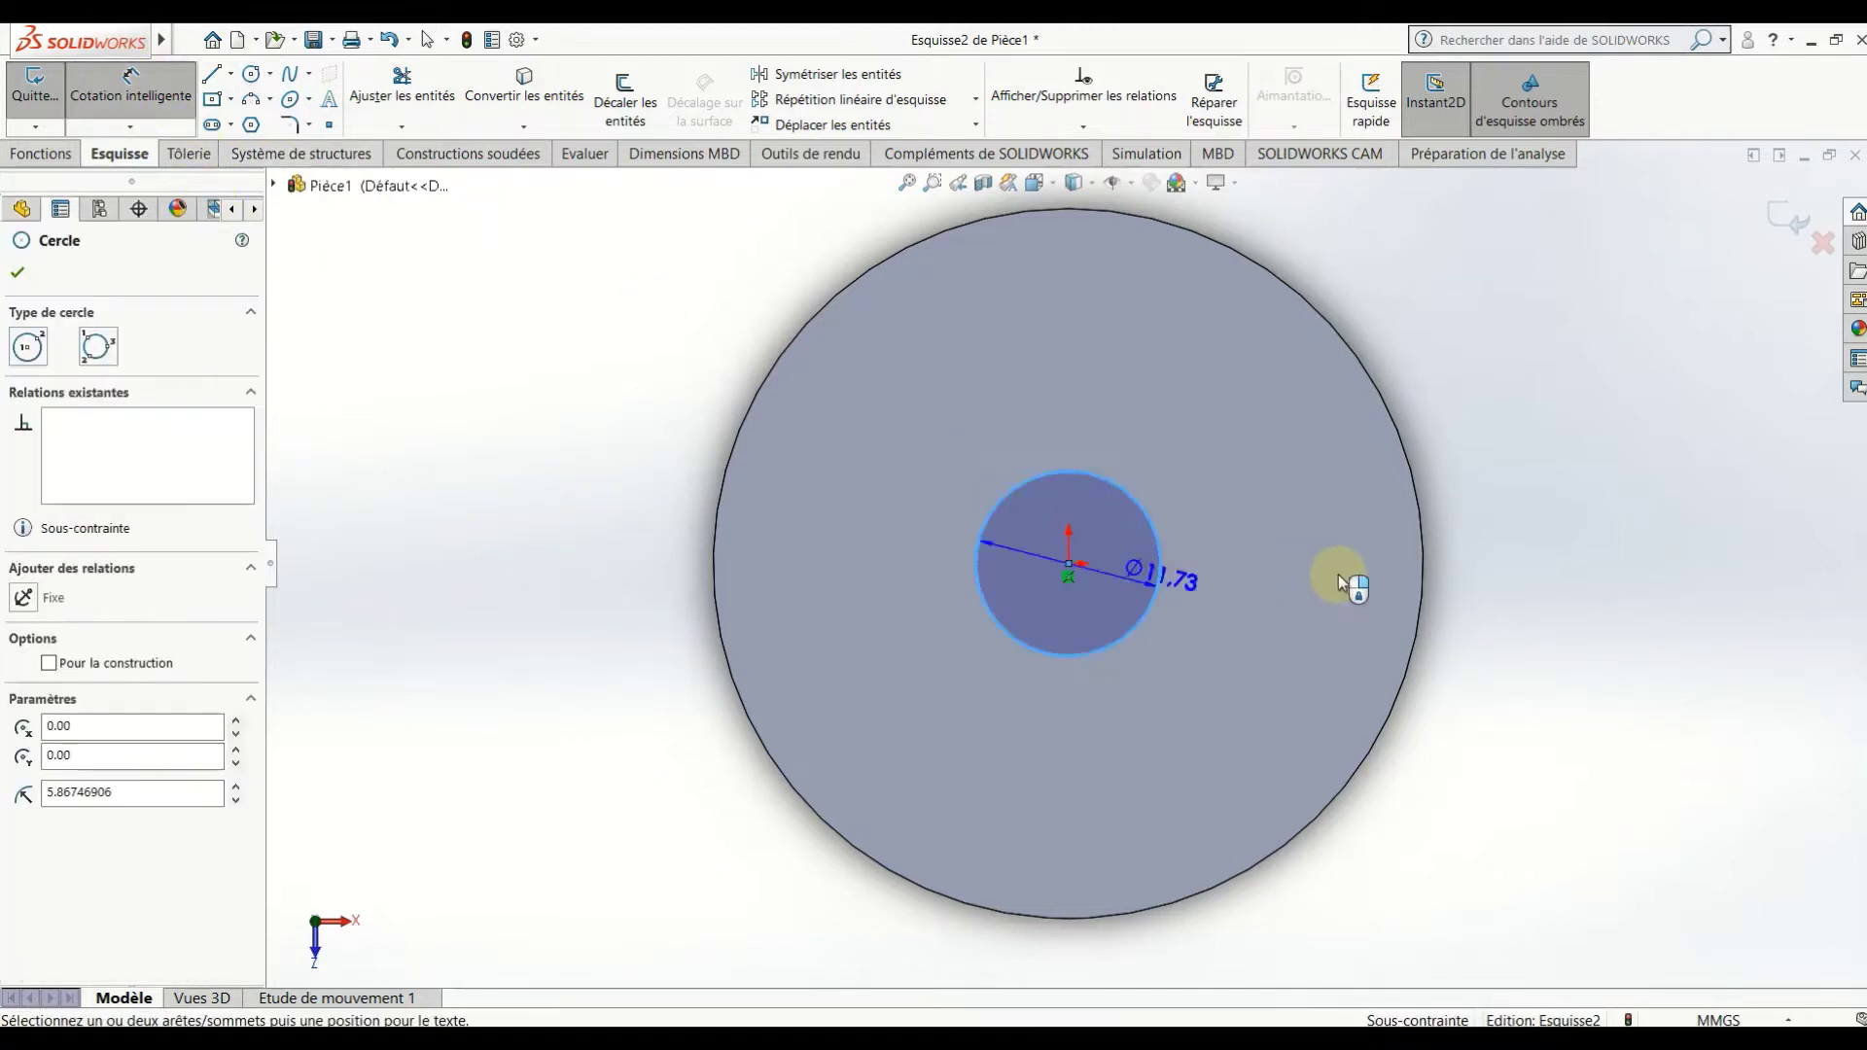
left_click(1519, 596)
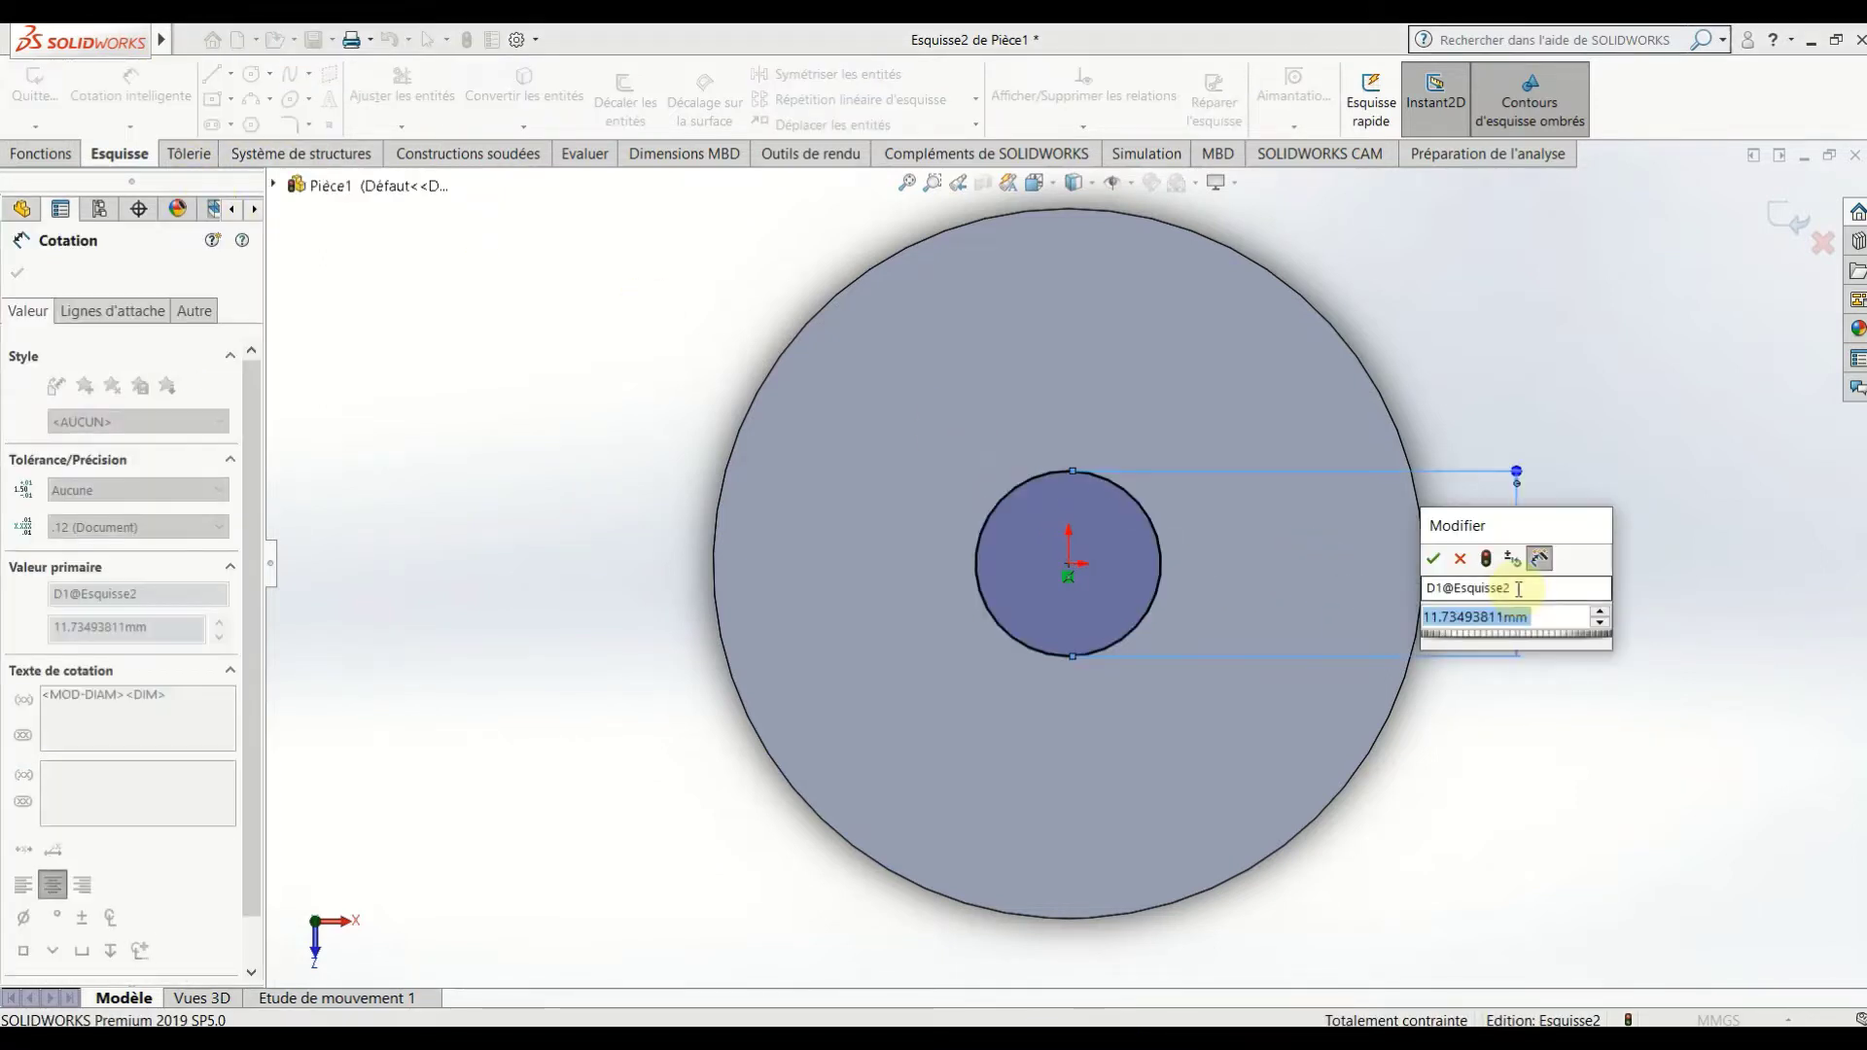
type("10")
key("Return")
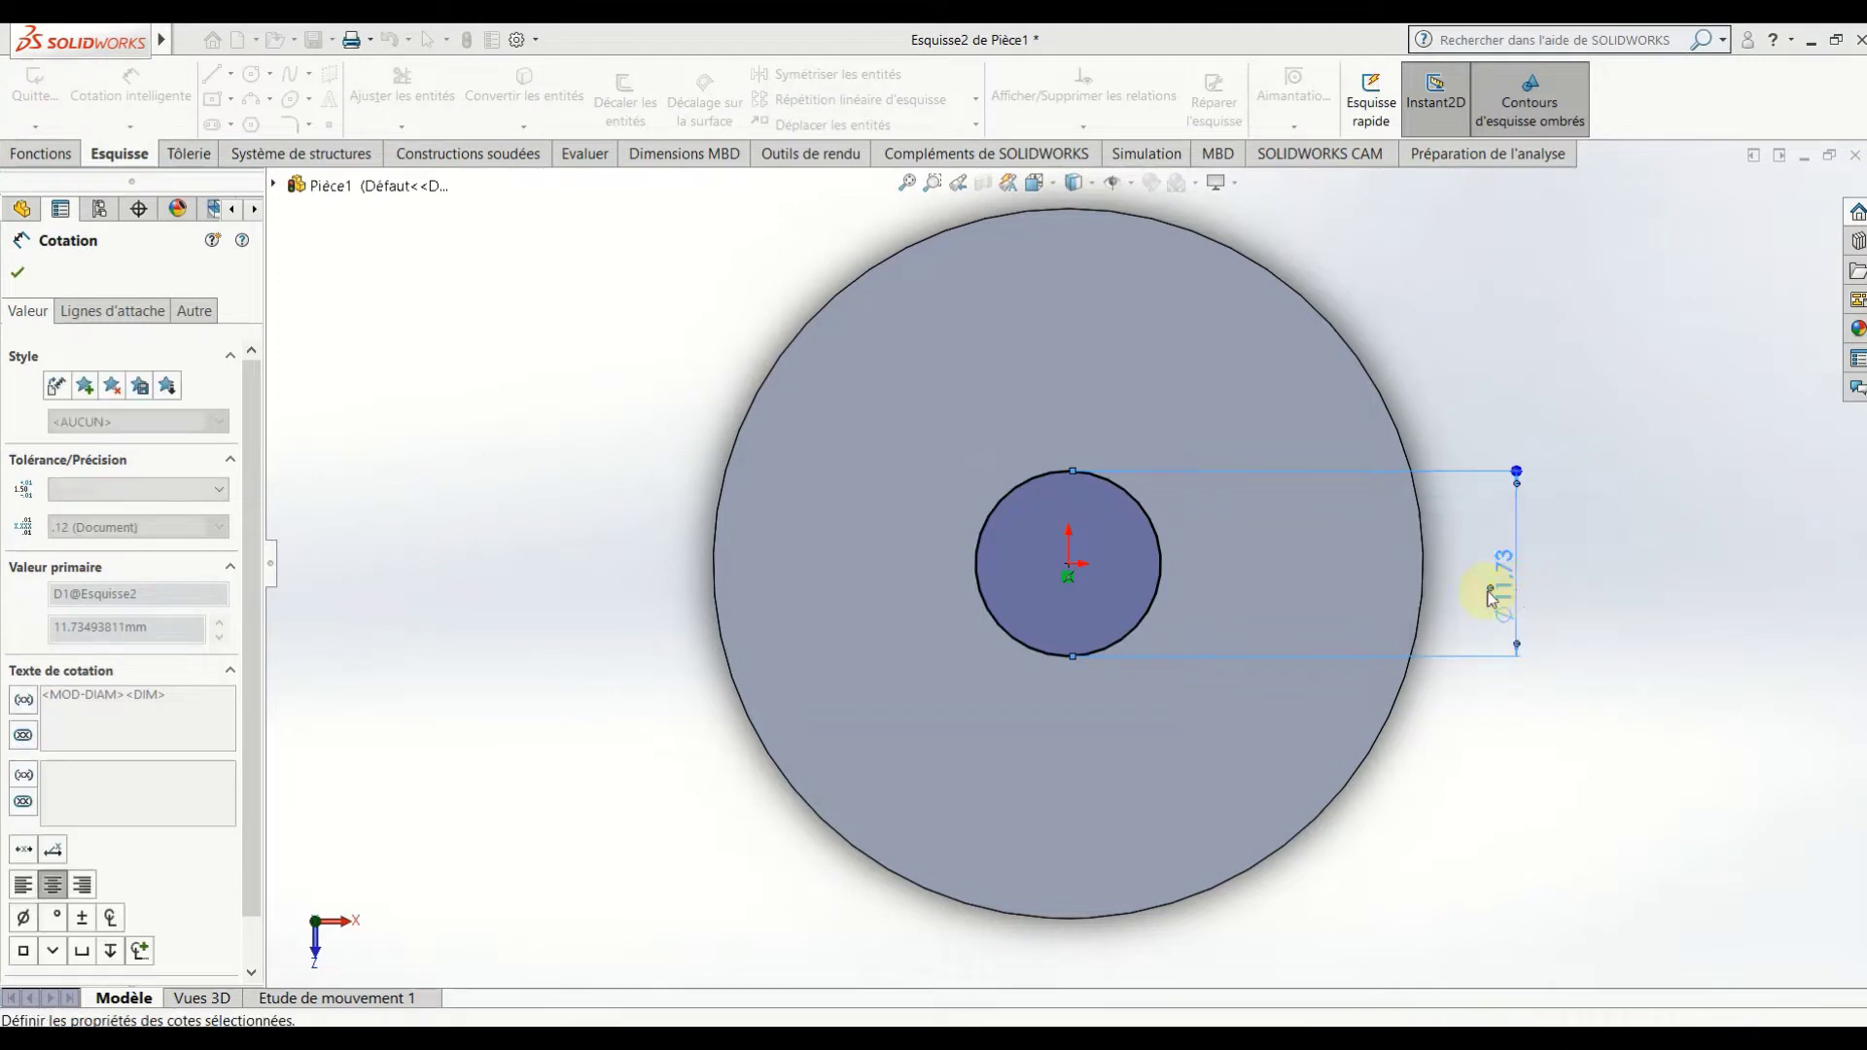
Extrude the Ø10 circle 70 mm into a cylinder, Boss.-Extru.2.
scroll(1209, 593, "up", 3)
middle_click_drag(1116, 644, 1076, 508)
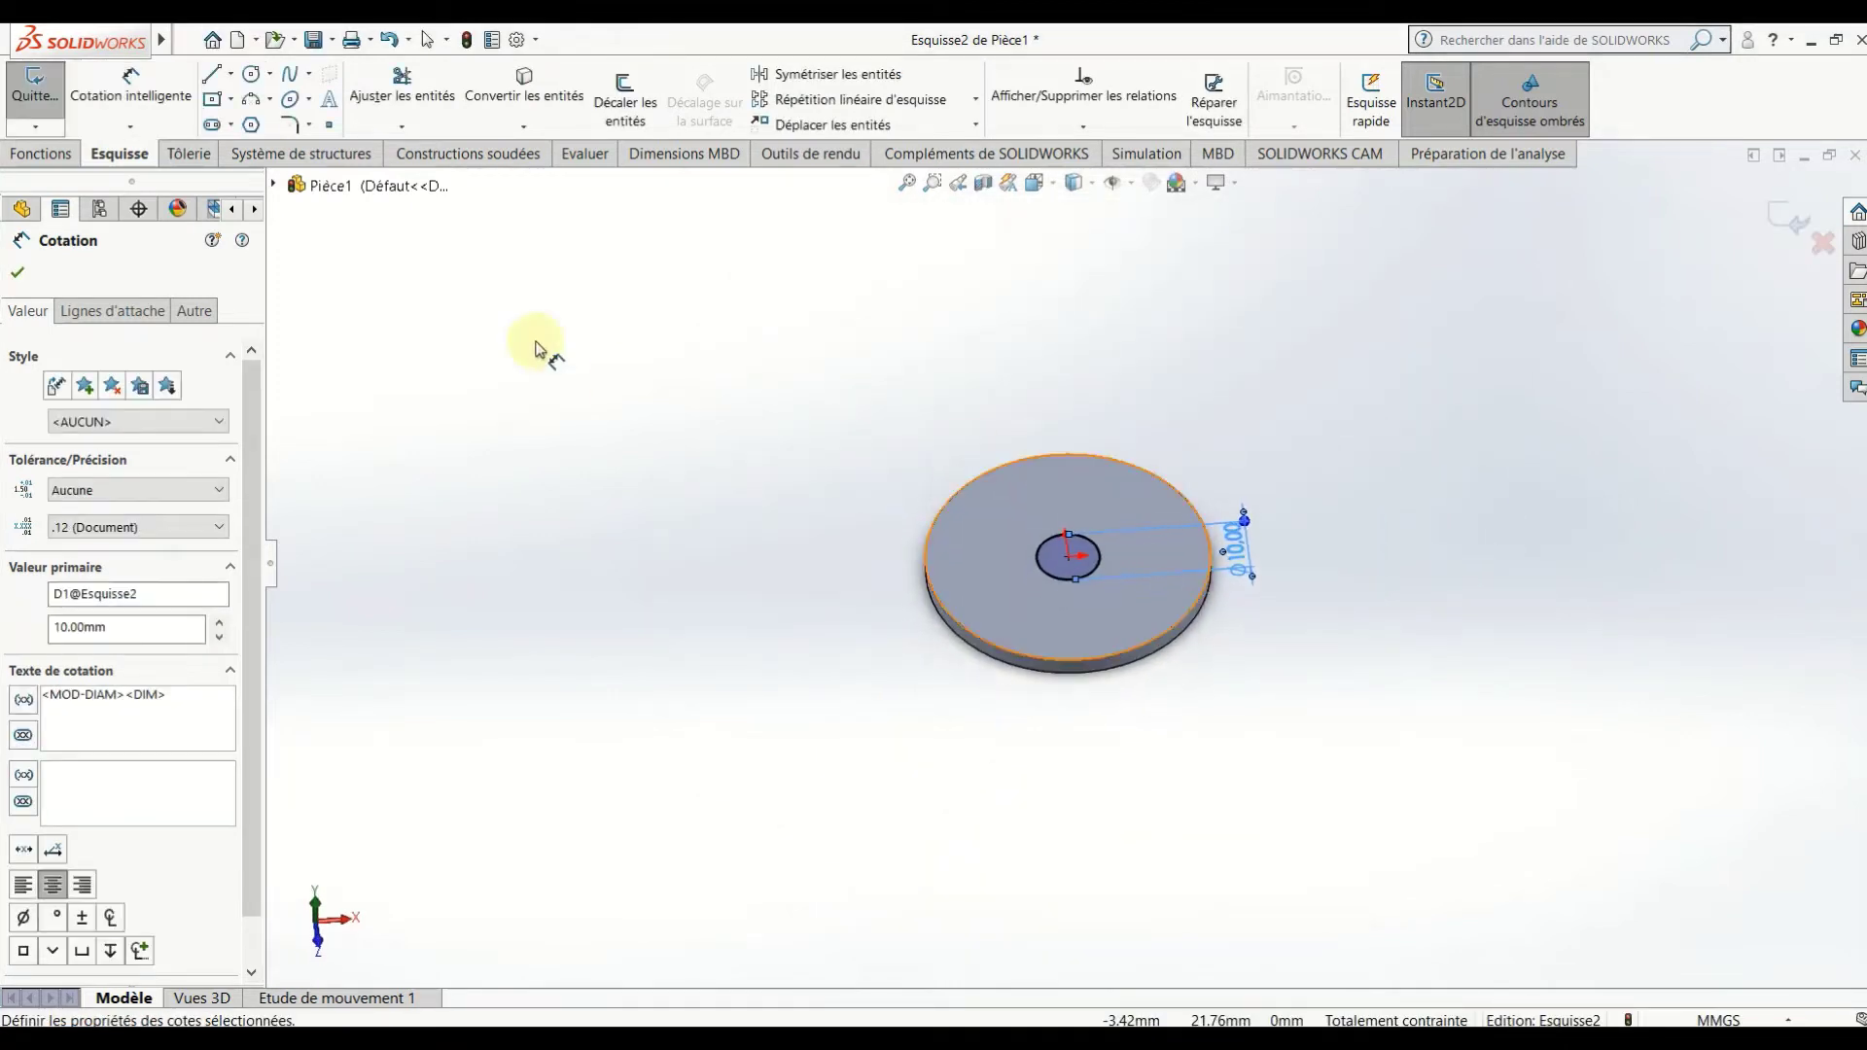
left_click(22, 158)
left_click(50, 98)
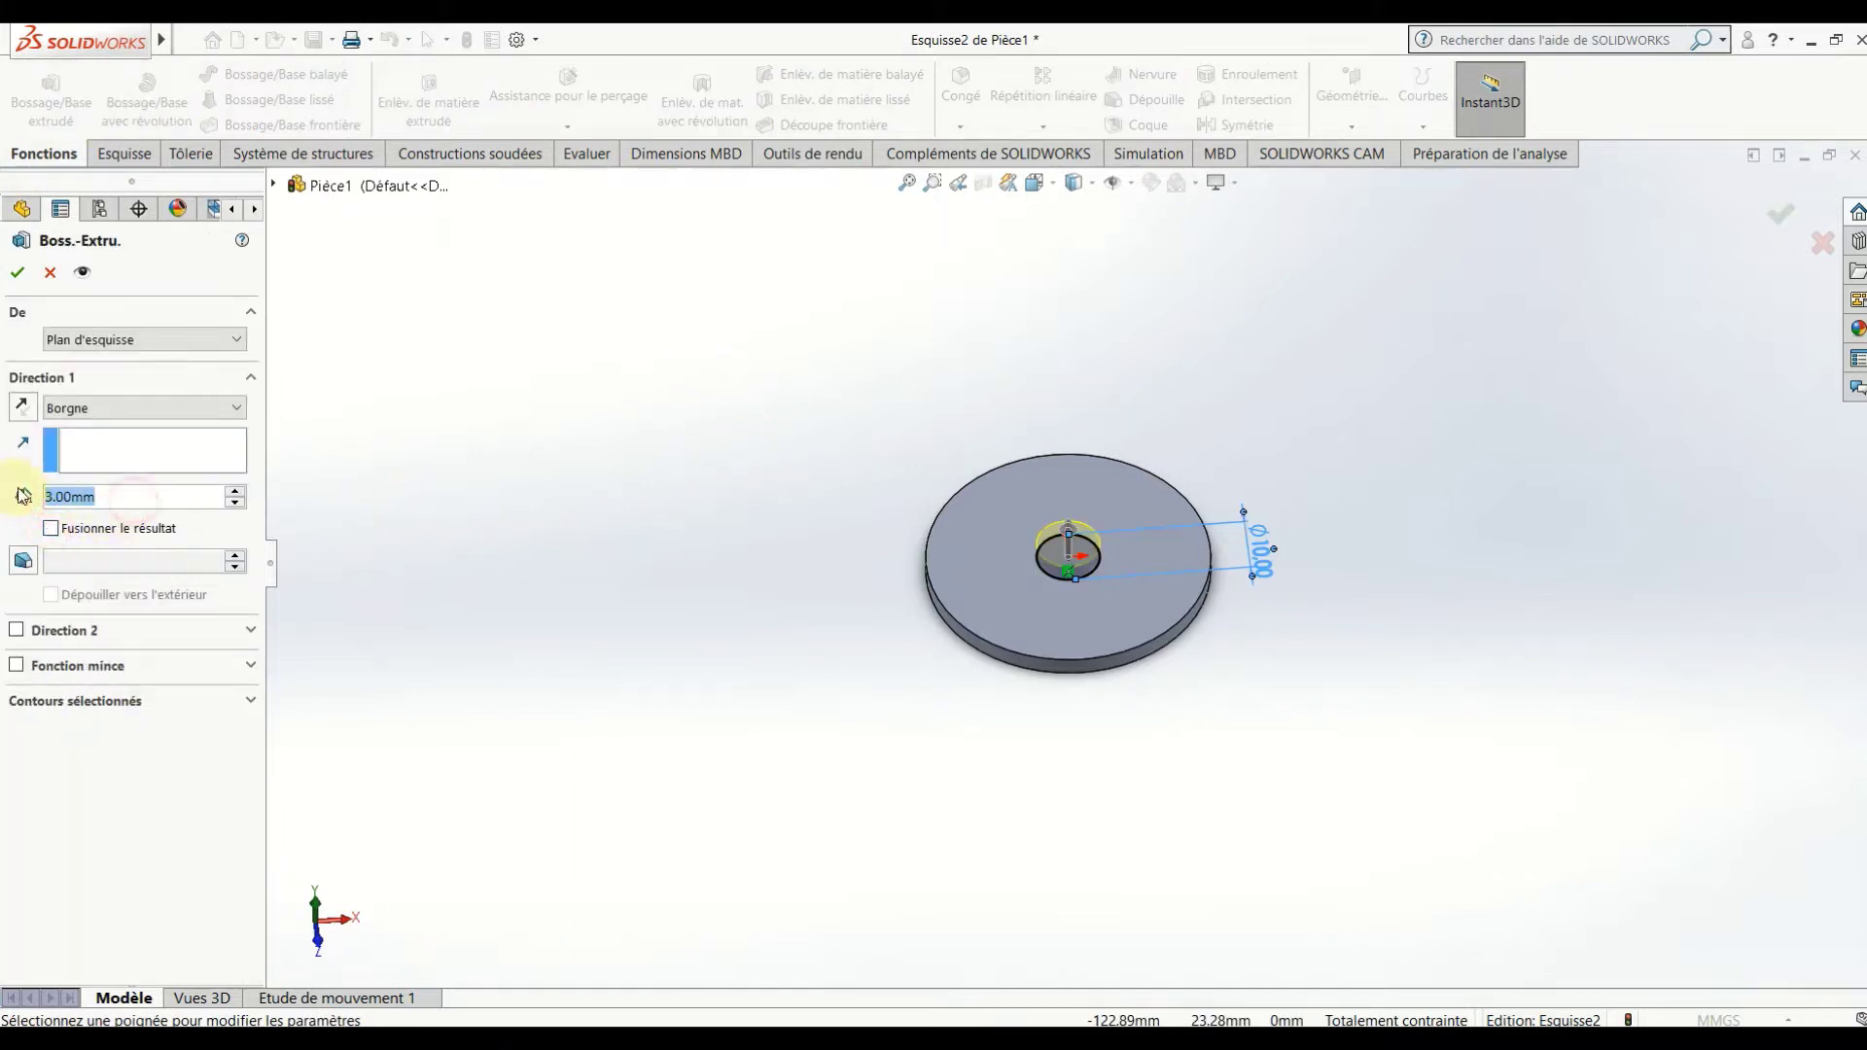
type("70")
key("Return")
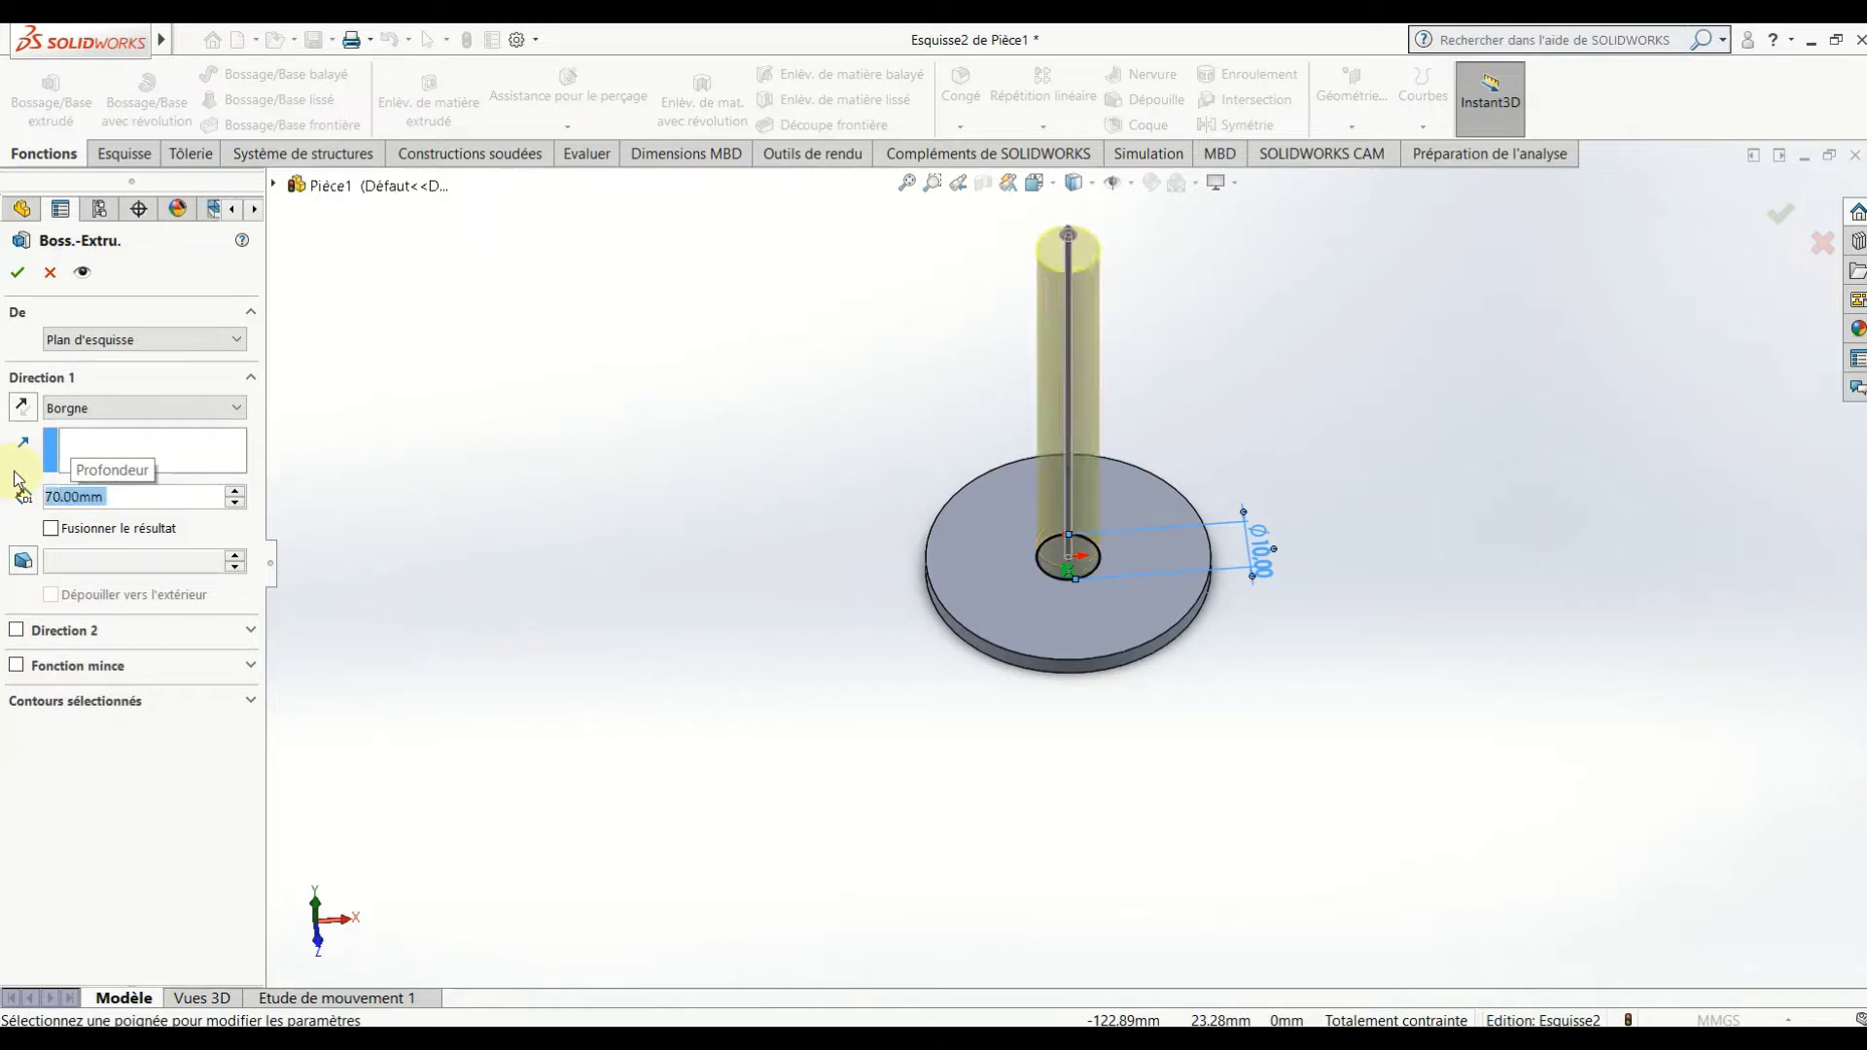
left_click(18, 272)
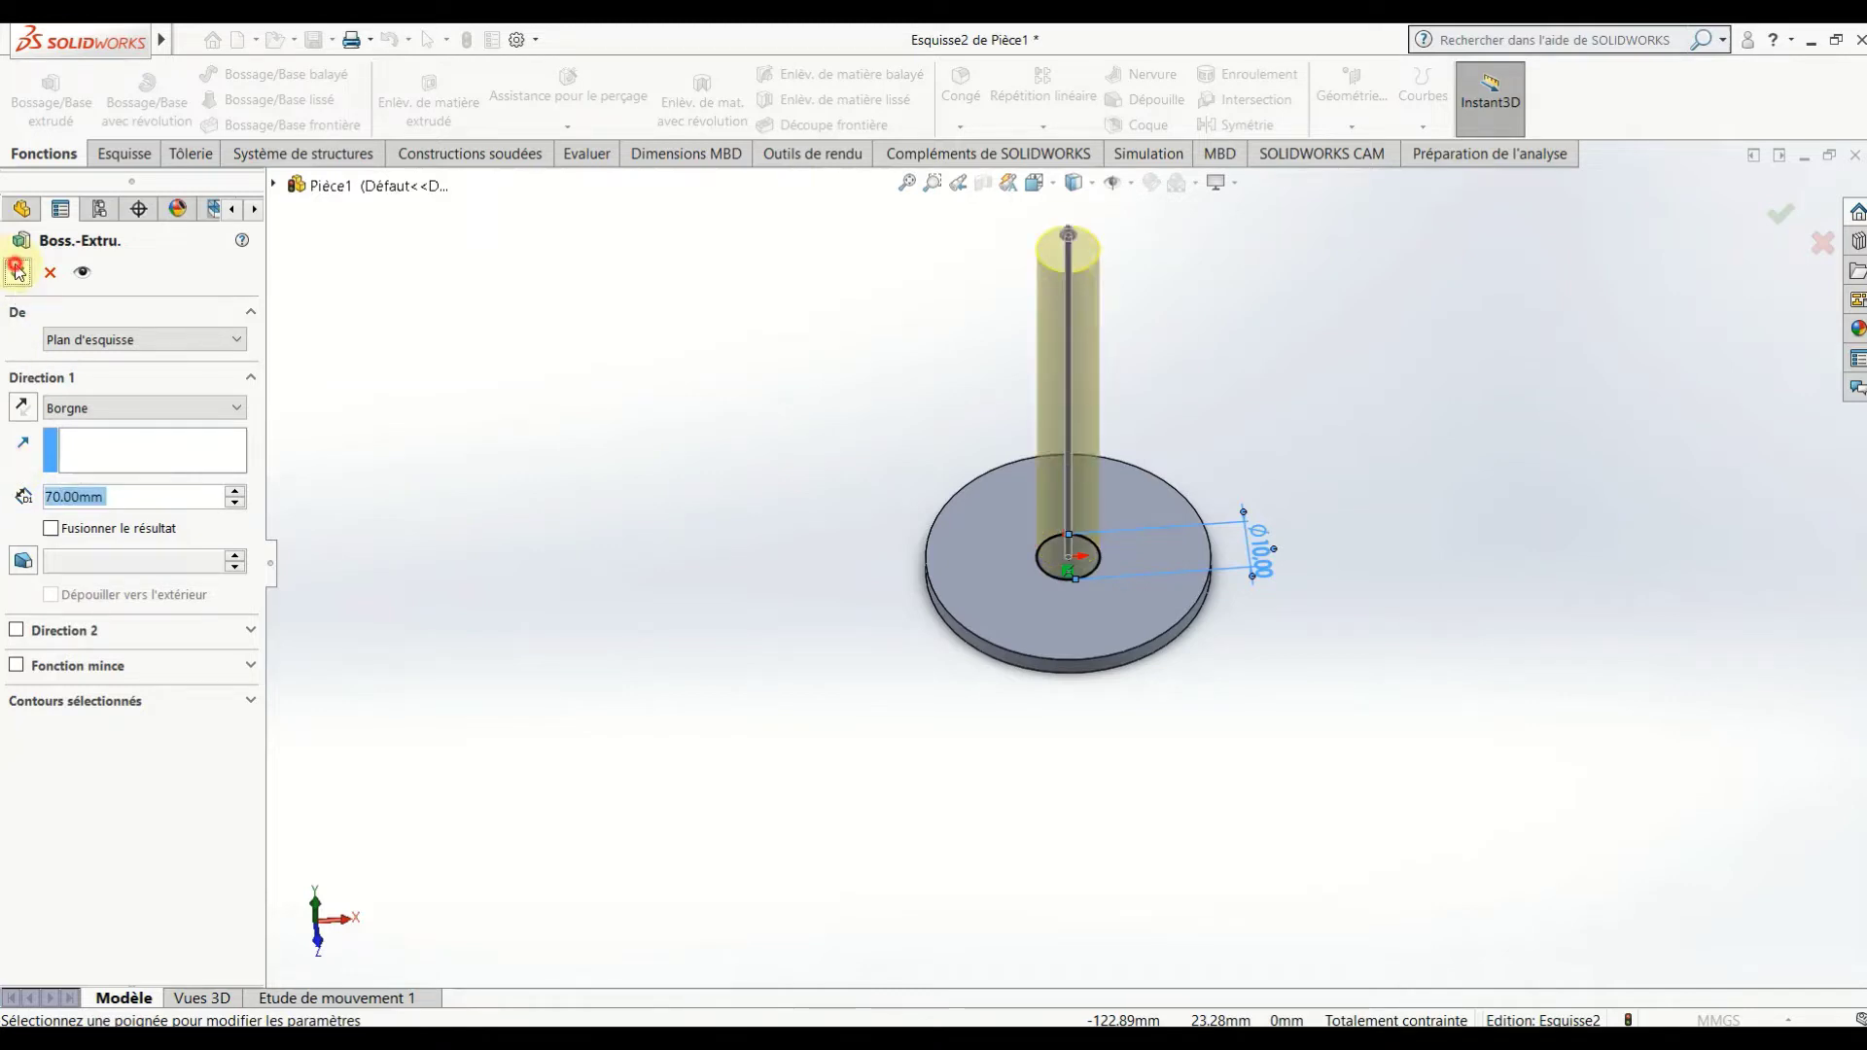
left_click(724, 698)
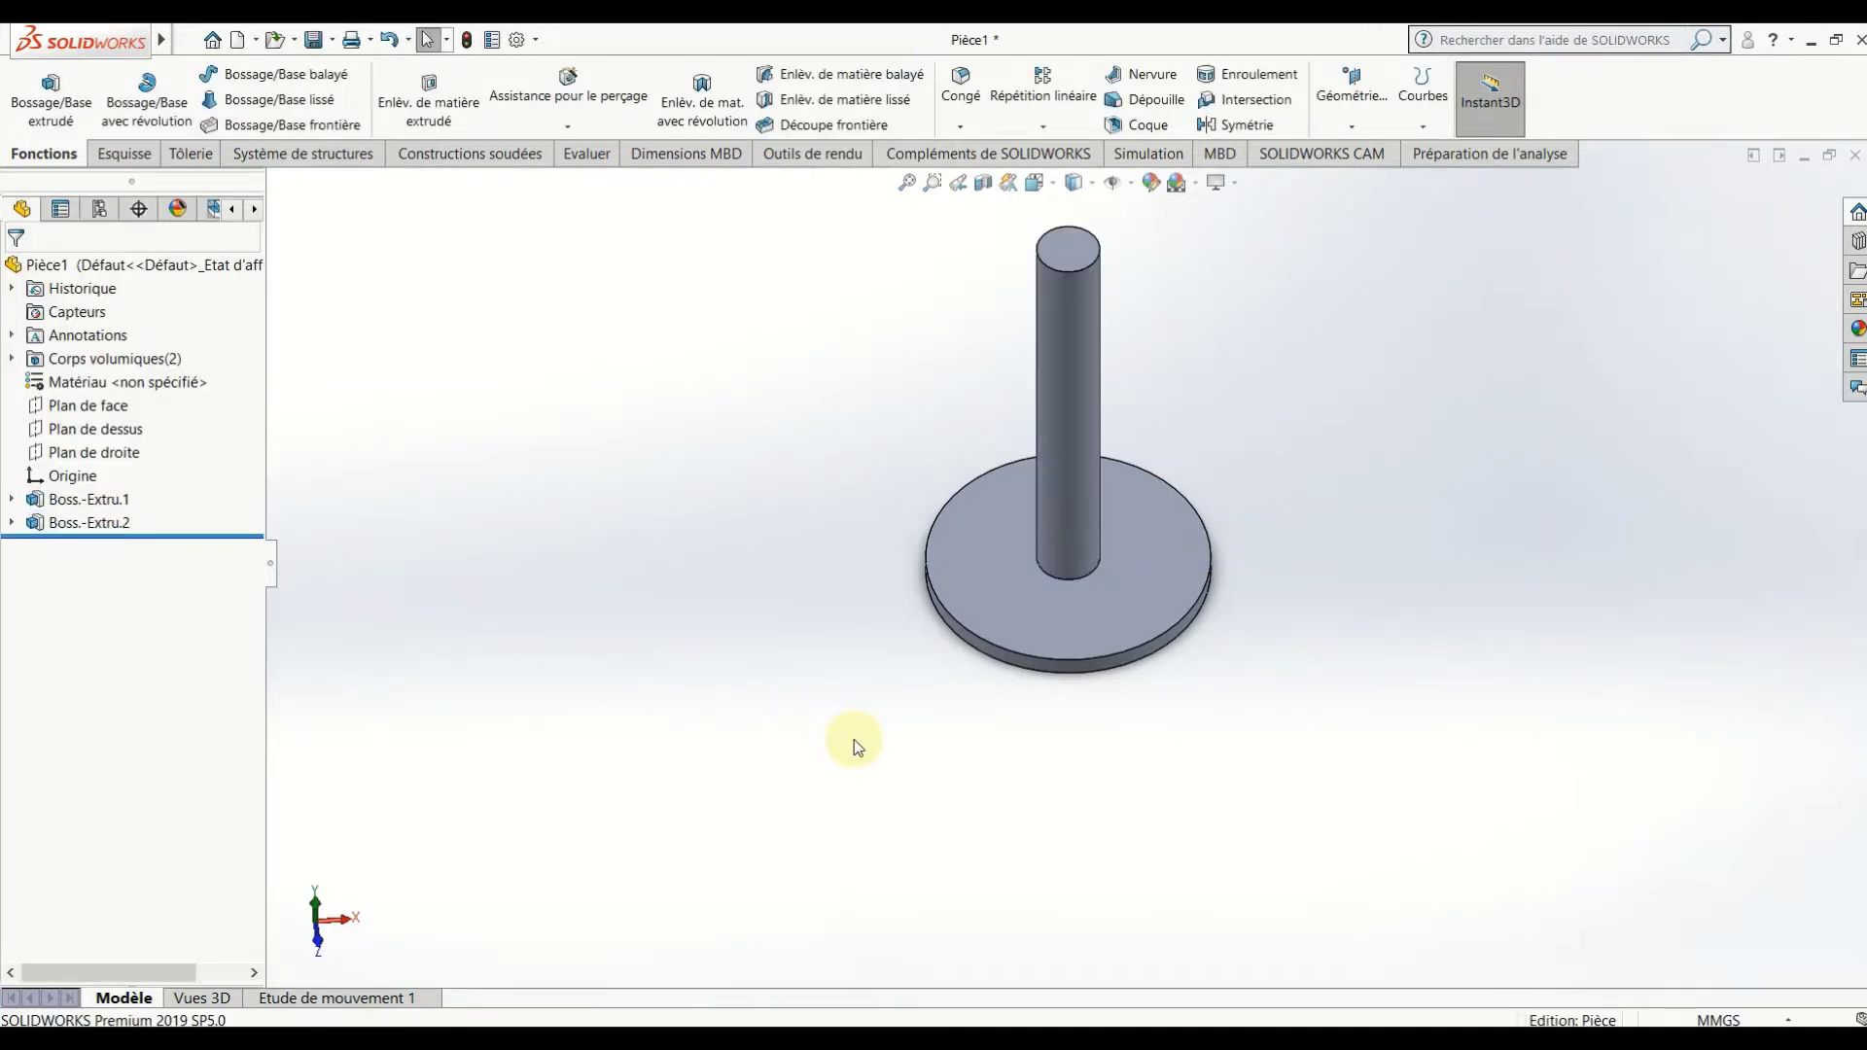
mouse_move(854, 741)
middle_mouse_down()
mouse_move(846, 388)
mouse_move(805, 642)
mouse_move(875, 517)
middle_mouse_up()
Start a sketch on the disc's bottom face, viewed normal to it.
left_click(1110, 522)
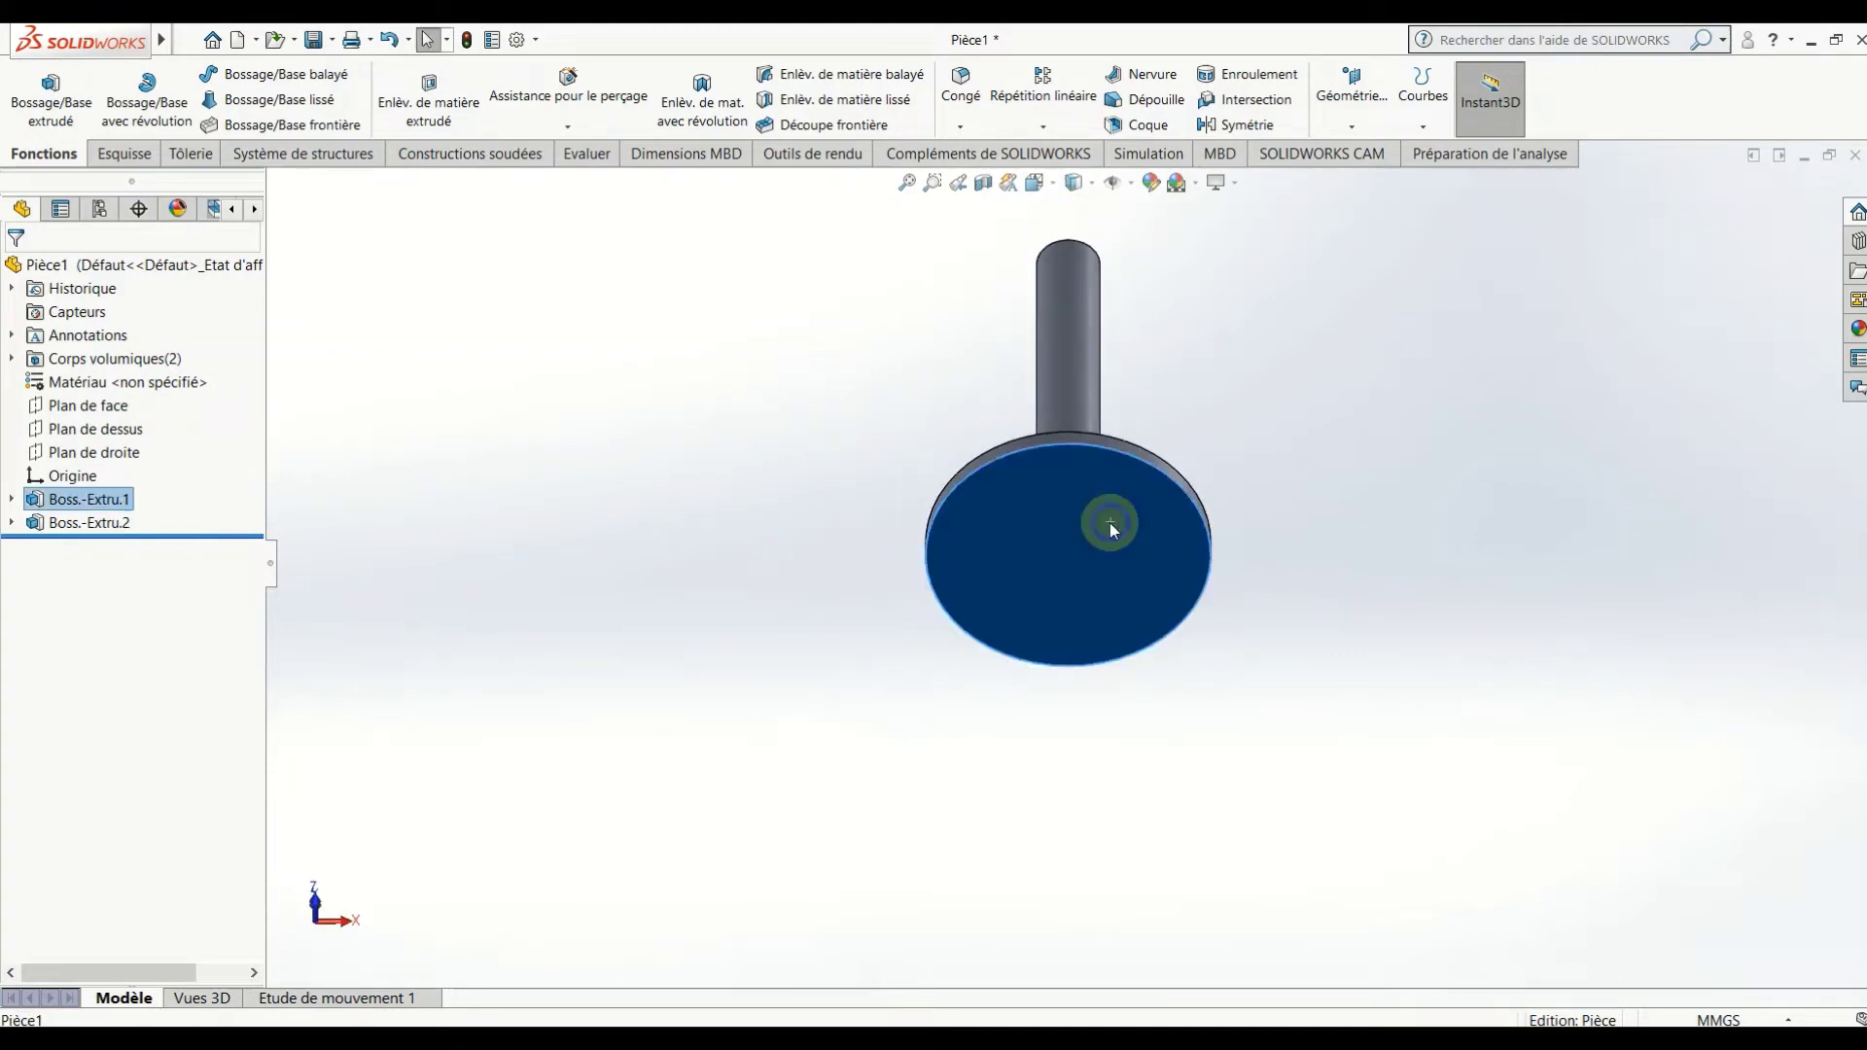
right_click(1110, 522)
left_click(1158, 496)
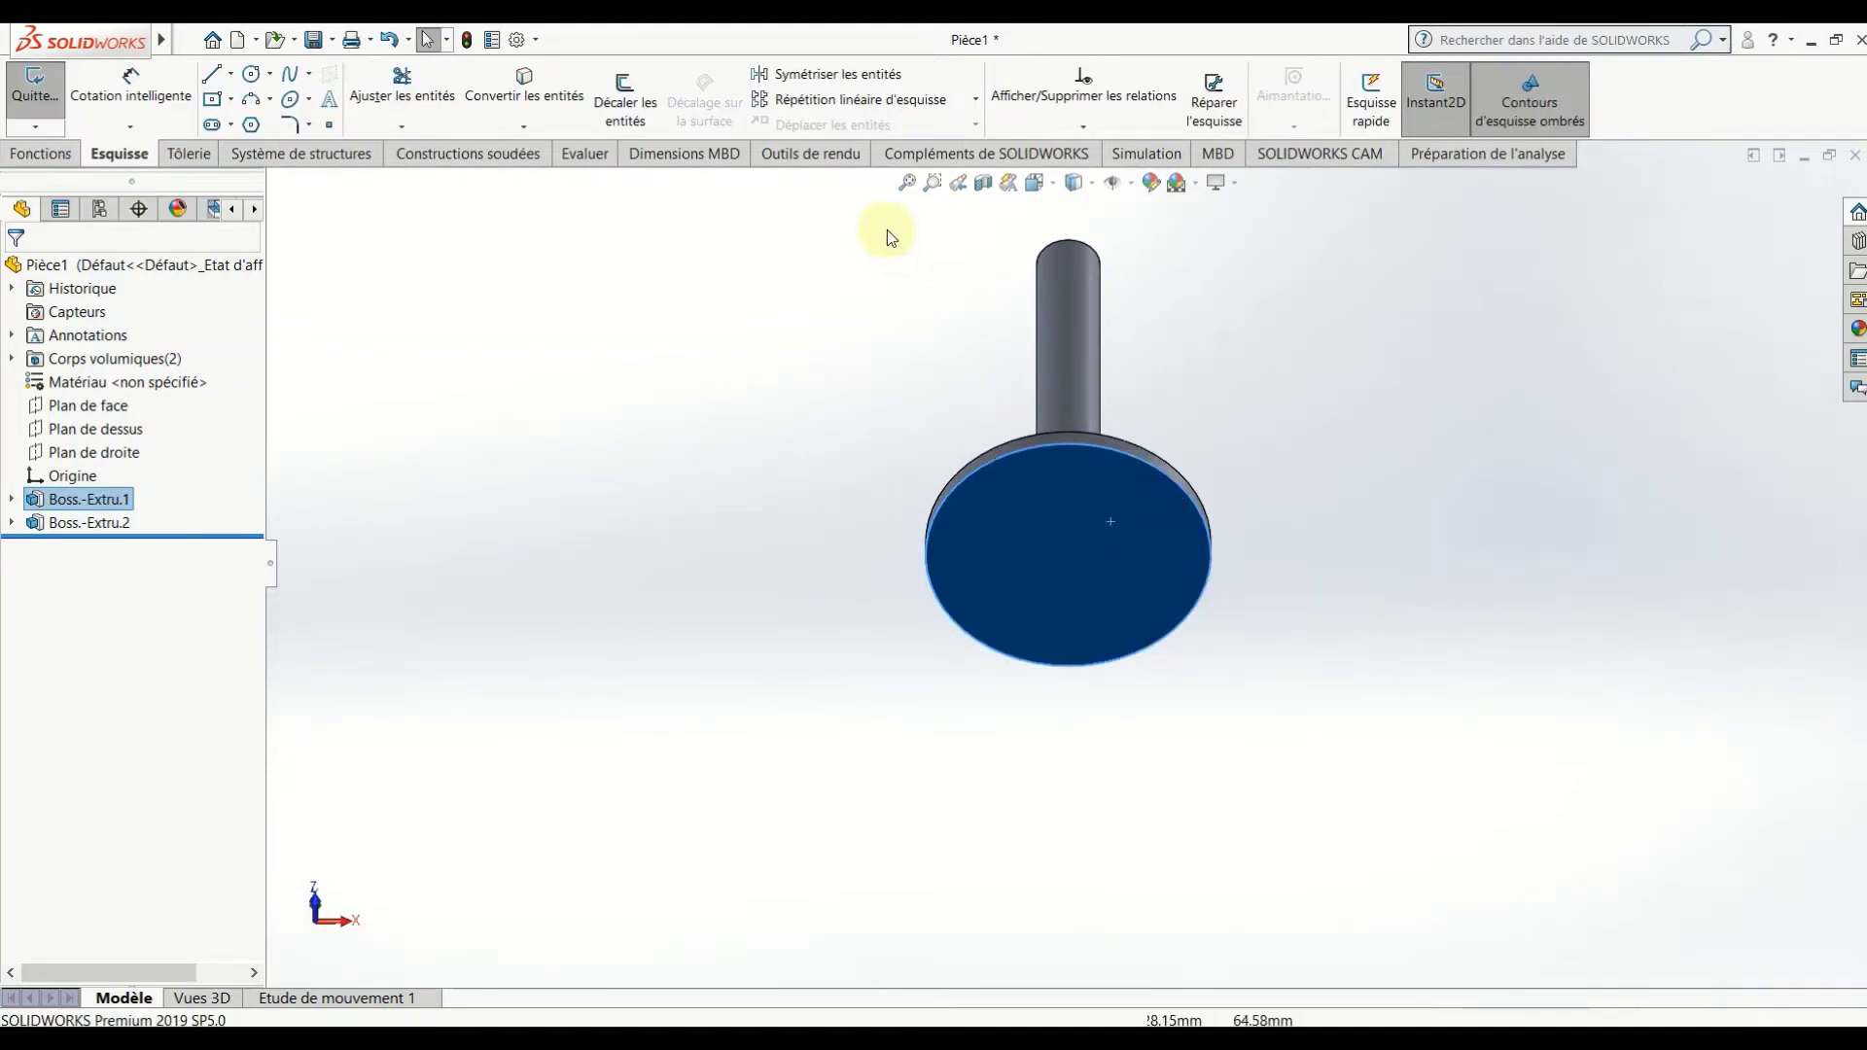
left_click(1037, 183)
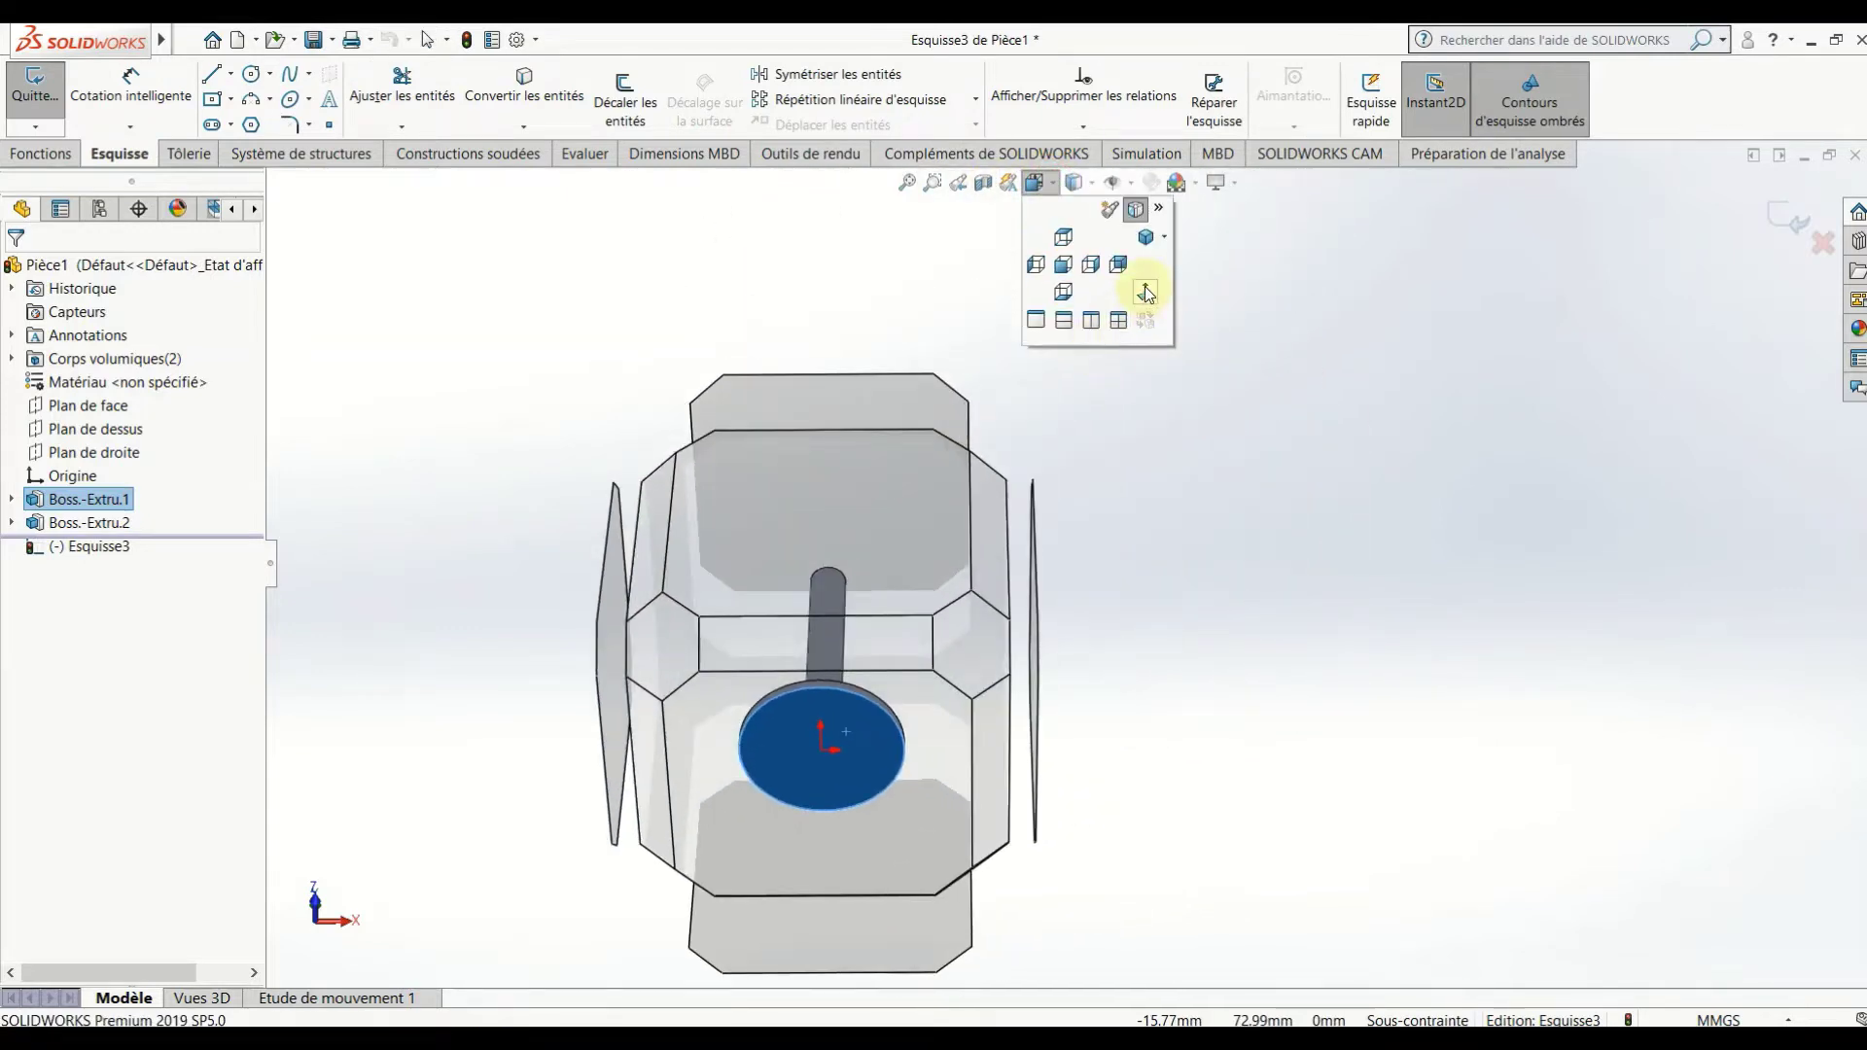
left_click(1146, 211)
Draw a centre circle at the origin and dimension it to Ø24 mm.
left_click(261, 78)
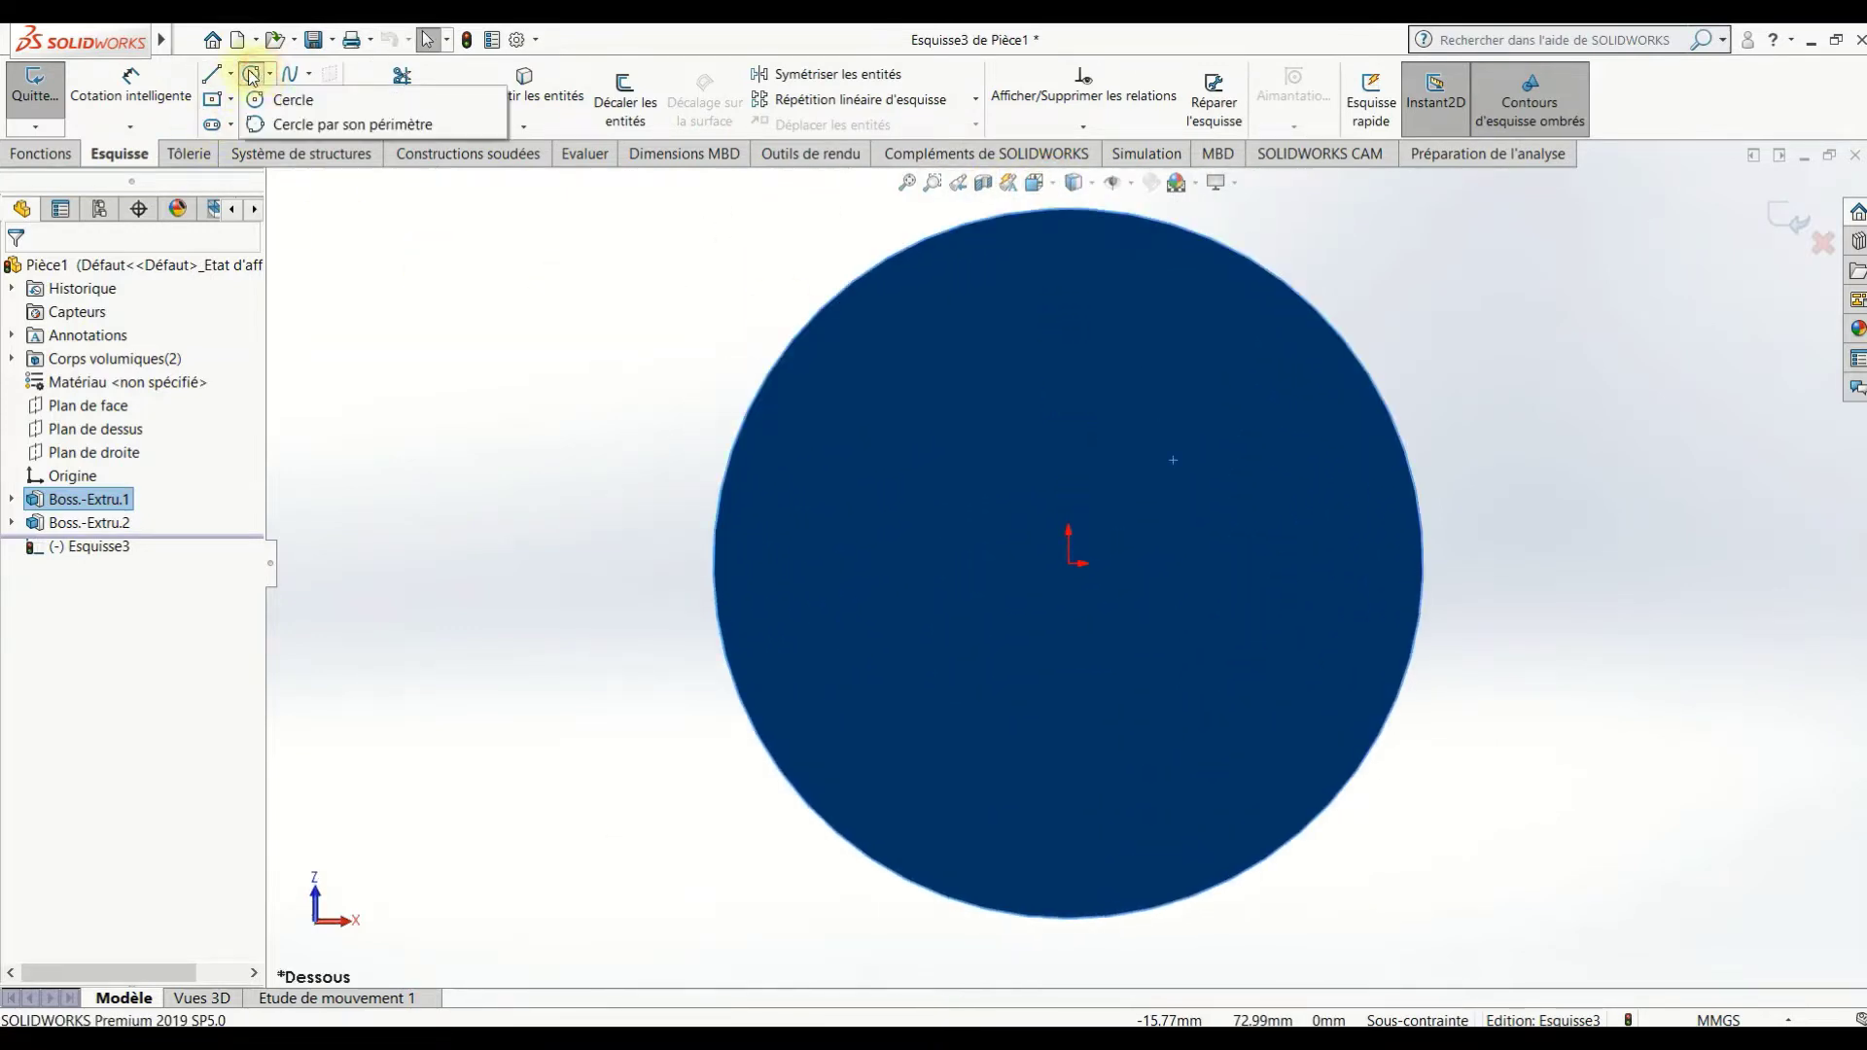
left_click(292, 99)
left_click(1068, 562)
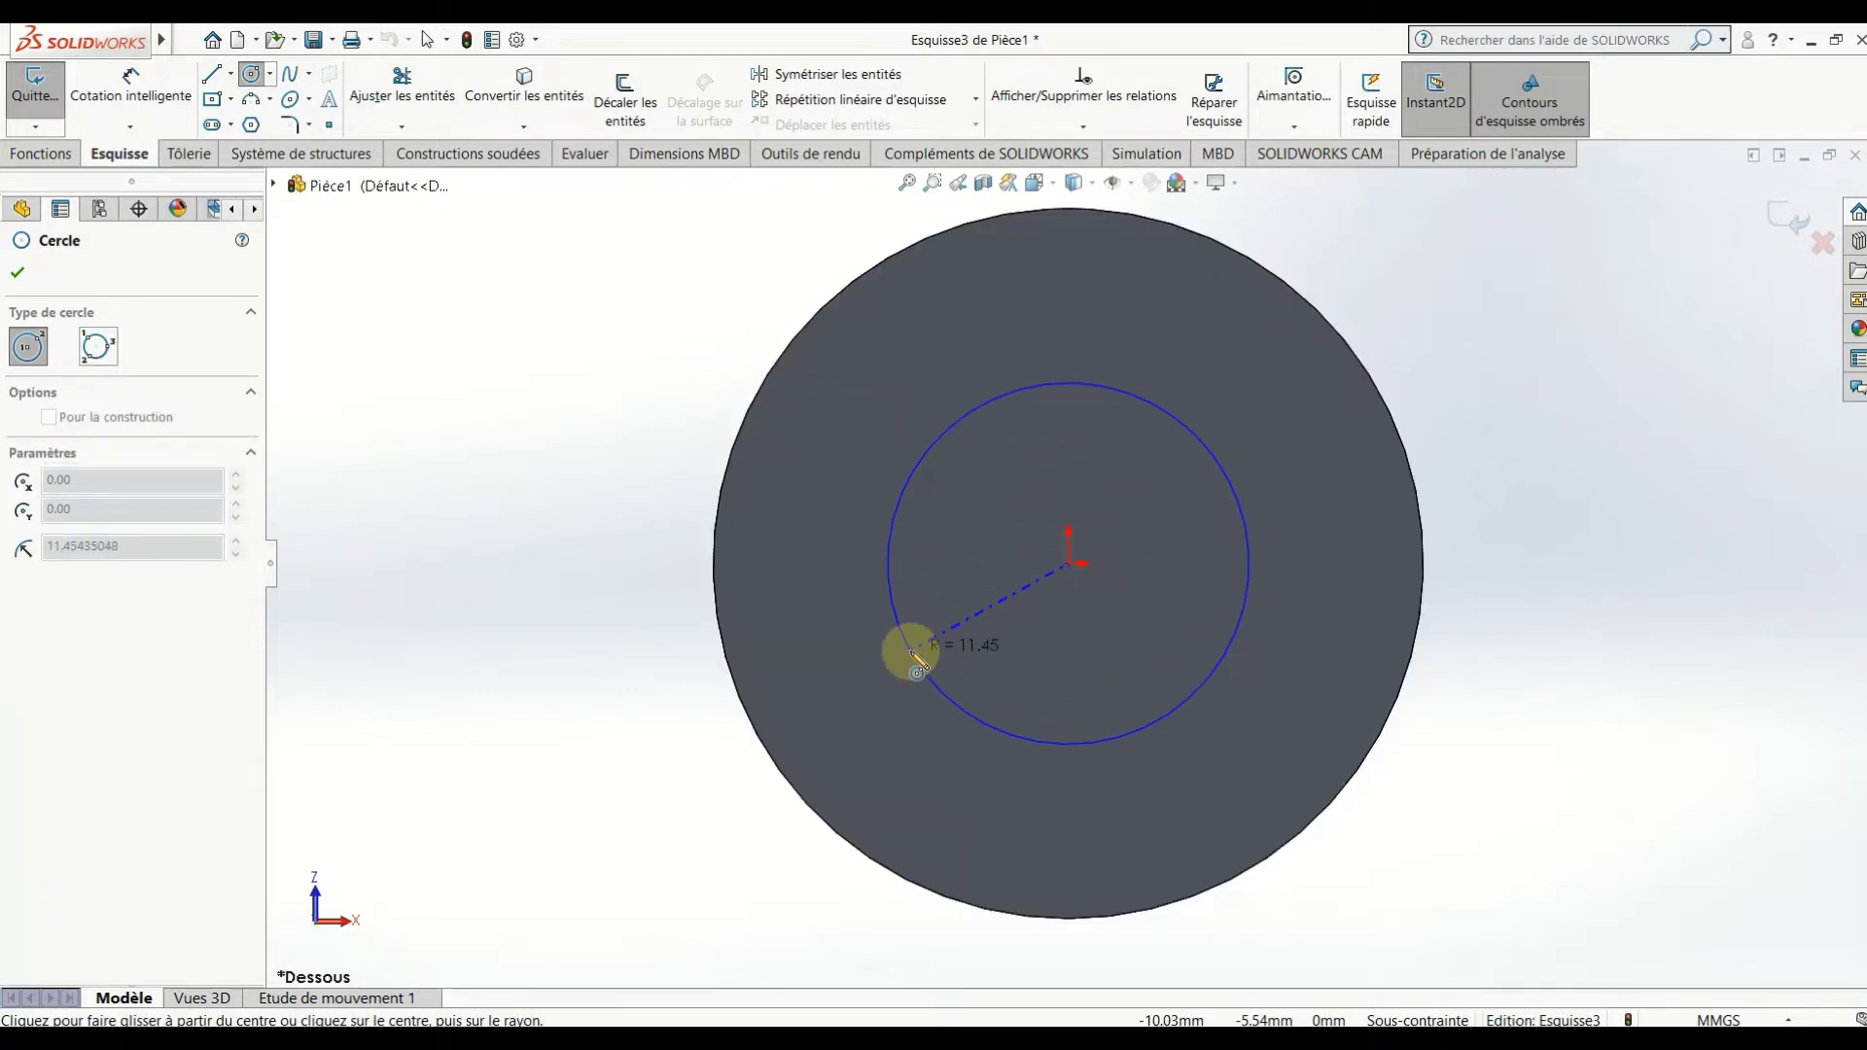
left_click(916, 657)
left_click(130, 85)
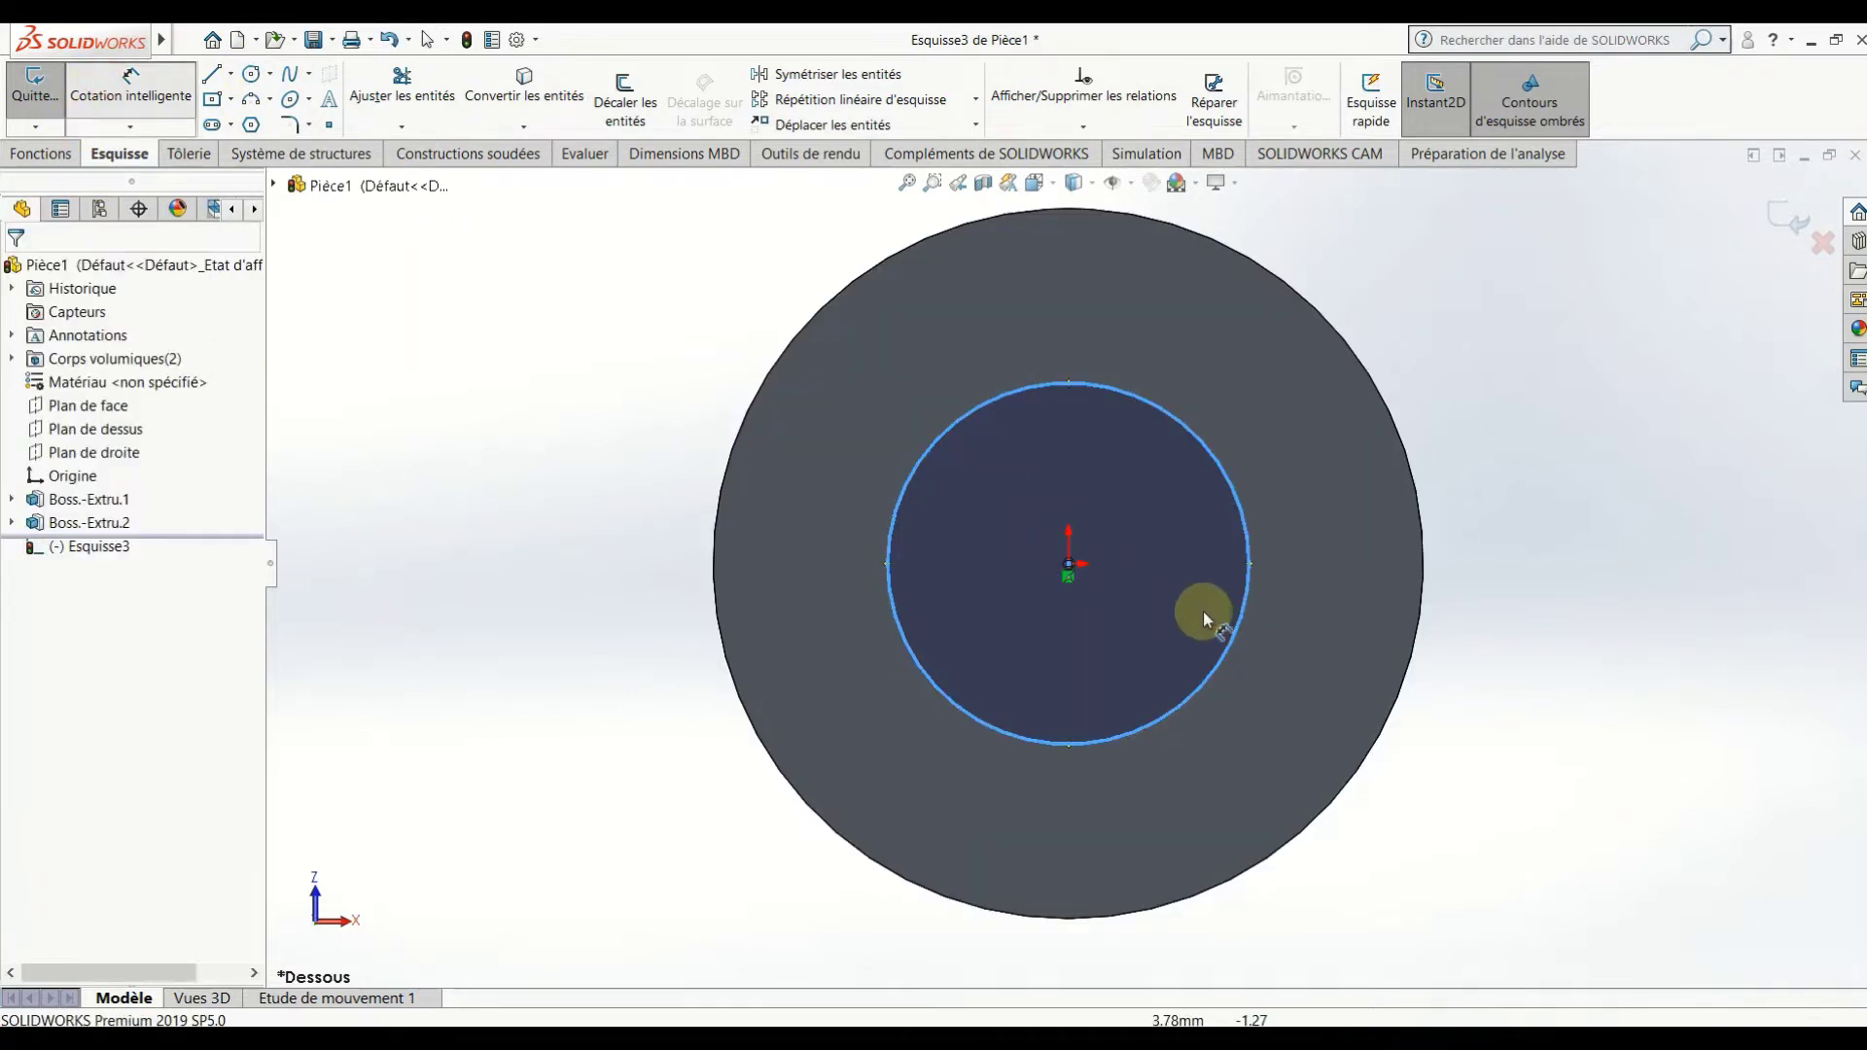
left_click(1233, 628)
left_click(1531, 573)
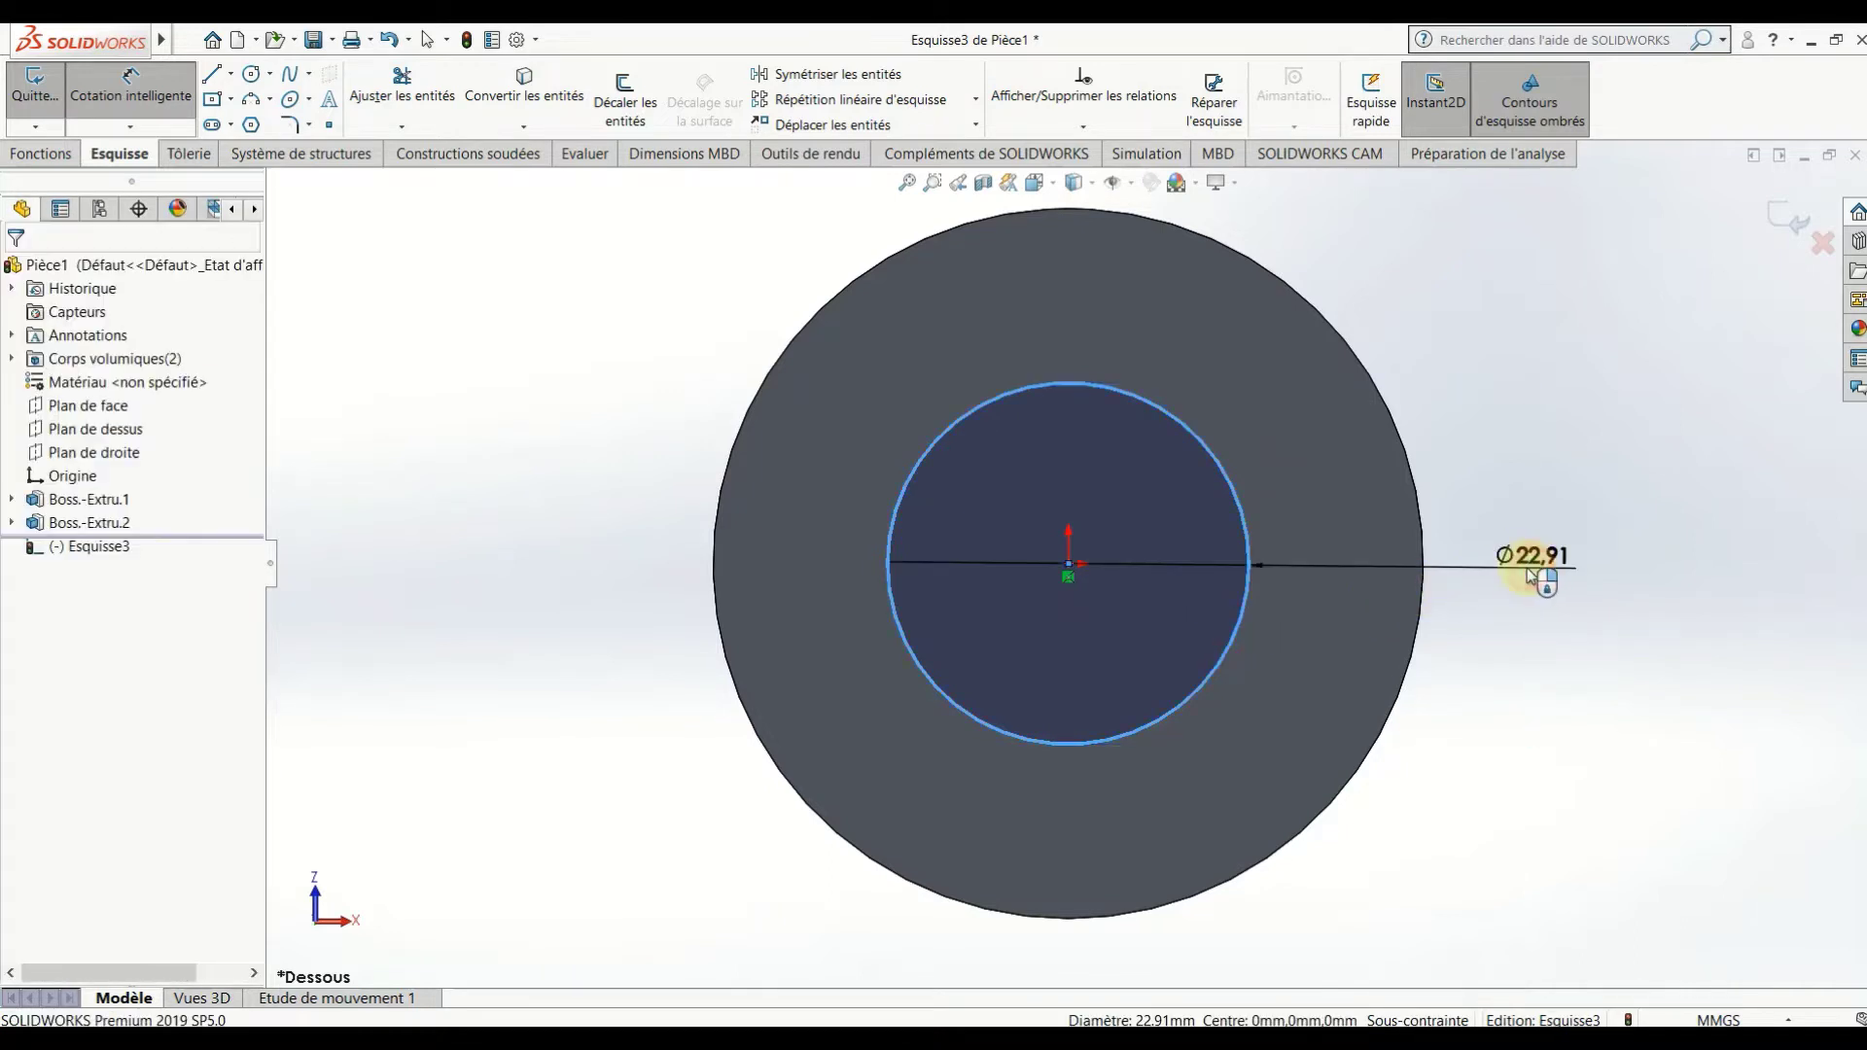
type("24")
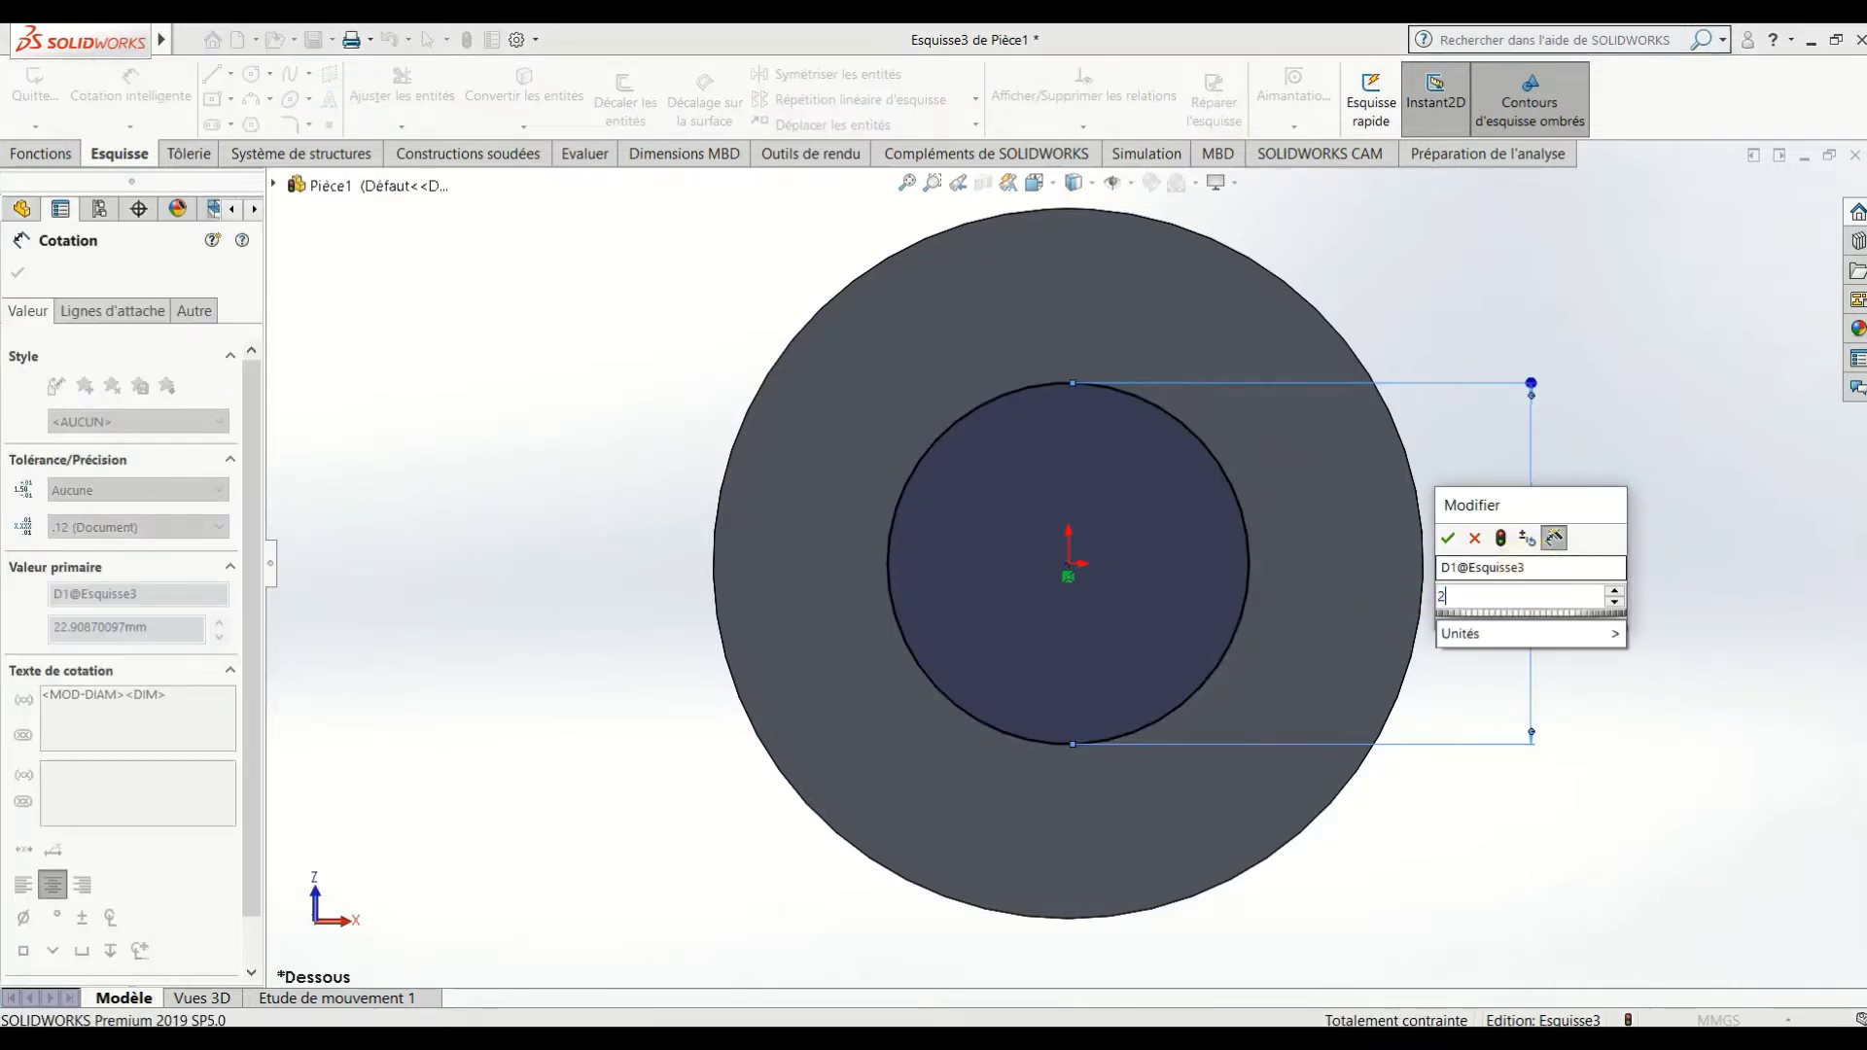
key("Return")
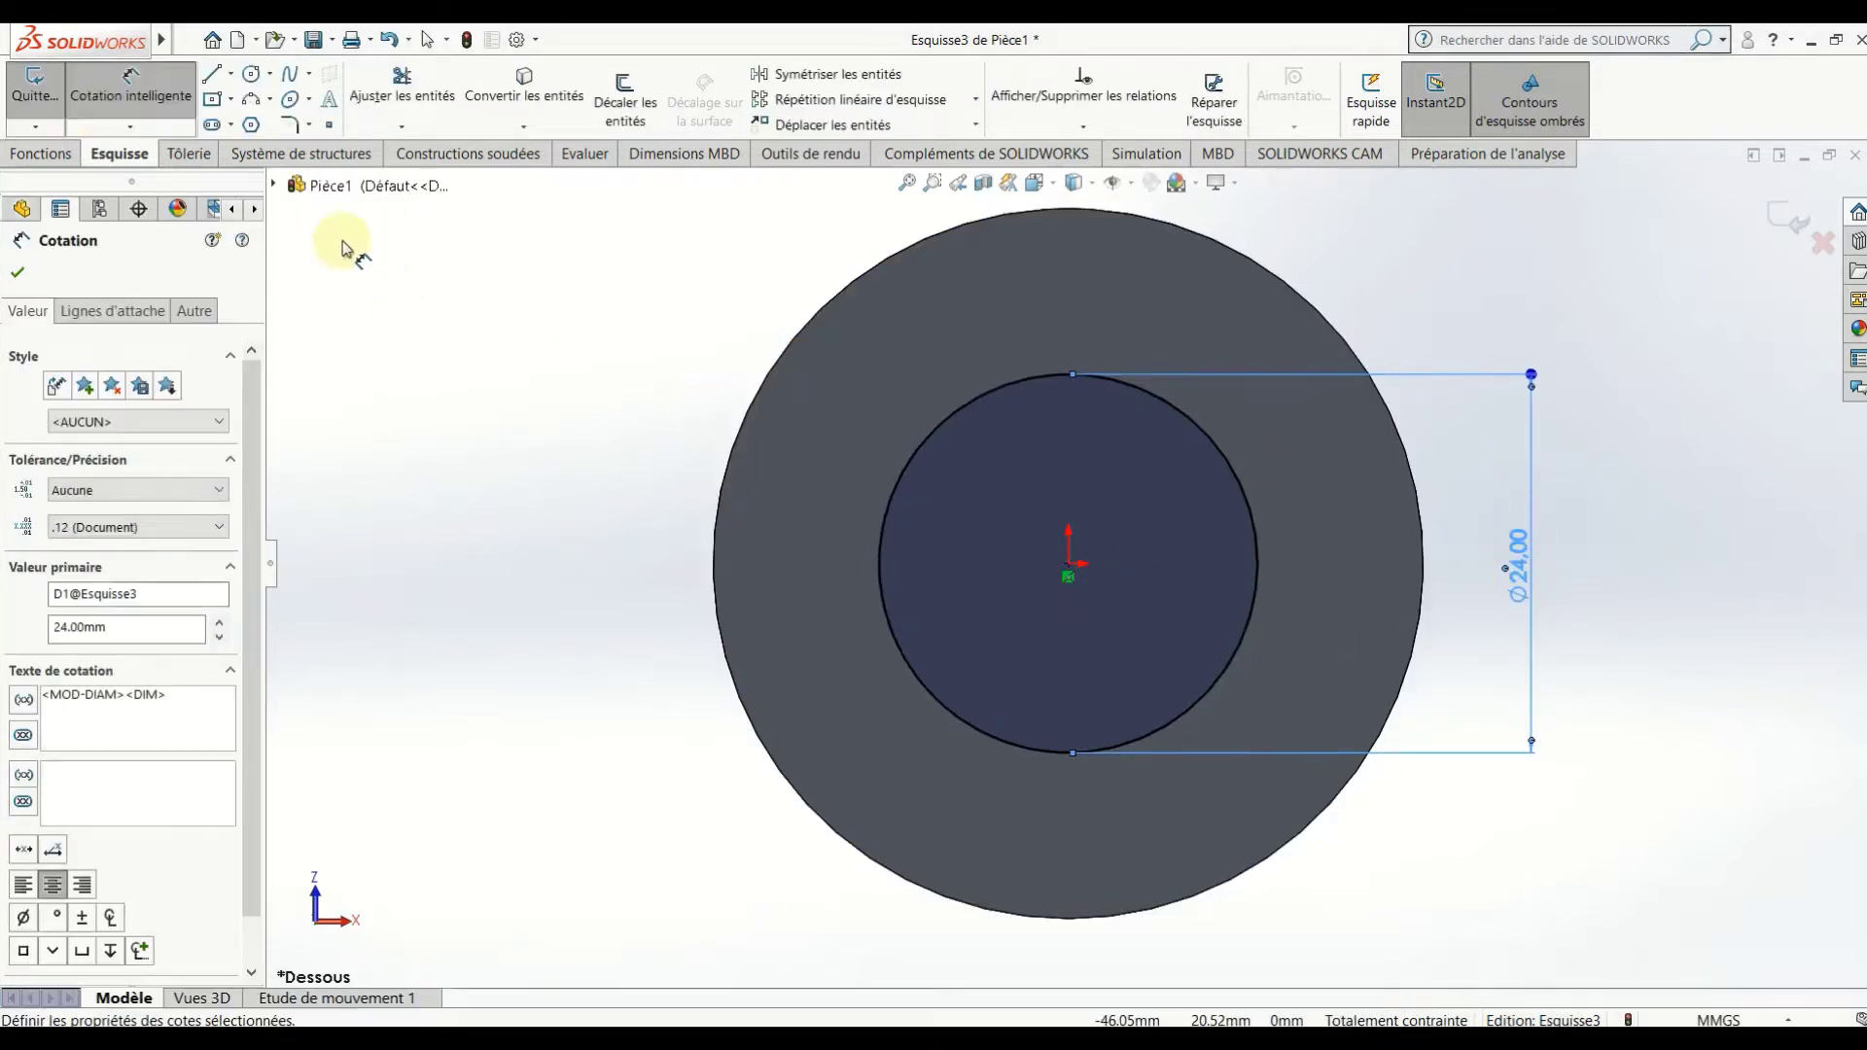
Extrude the Ø24 circle 28 mm with Merge result unchecked.
left_click(40, 153)
left_click(45, 106)
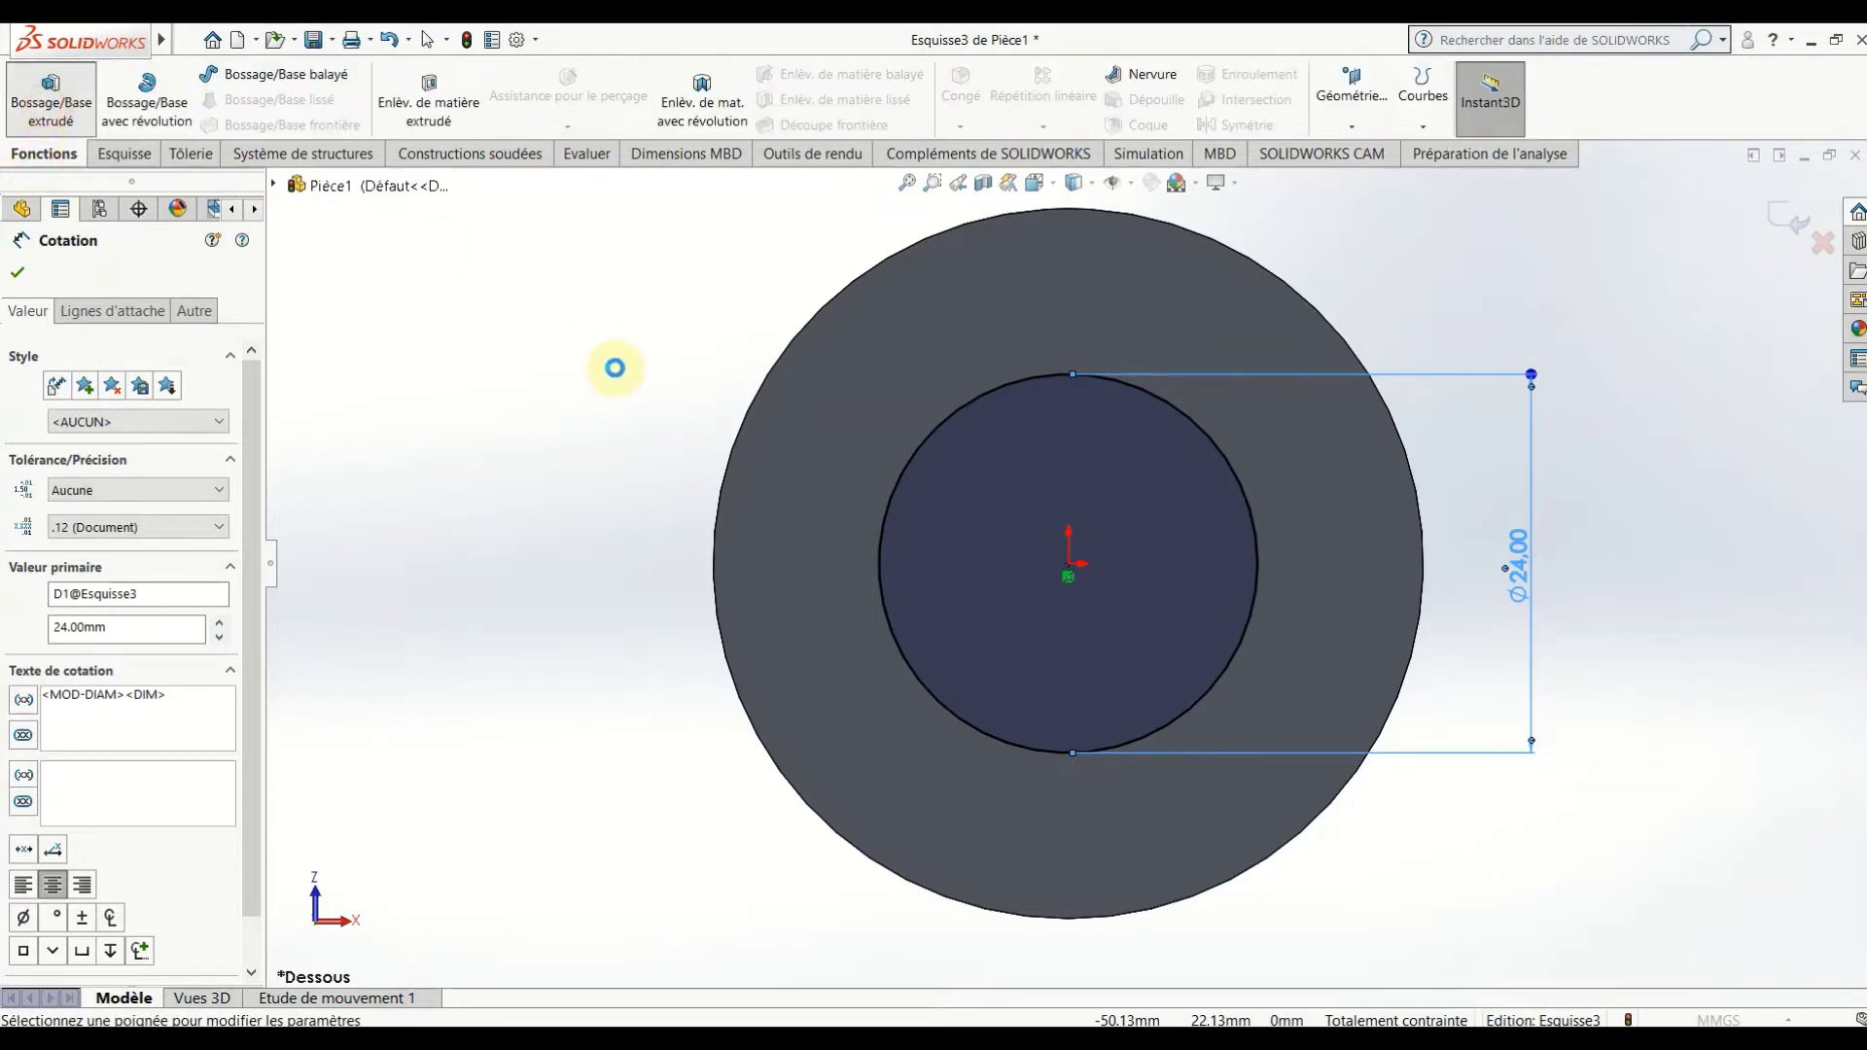
mouse_move(610, 422)
middle_mouse_down()
mouse_move(534, 458)
mouse_move(655, 529)
mouse_move(758, 534)
mouse_move(591, 657)
mouse_move(679, 779)
middle_mouse_up()
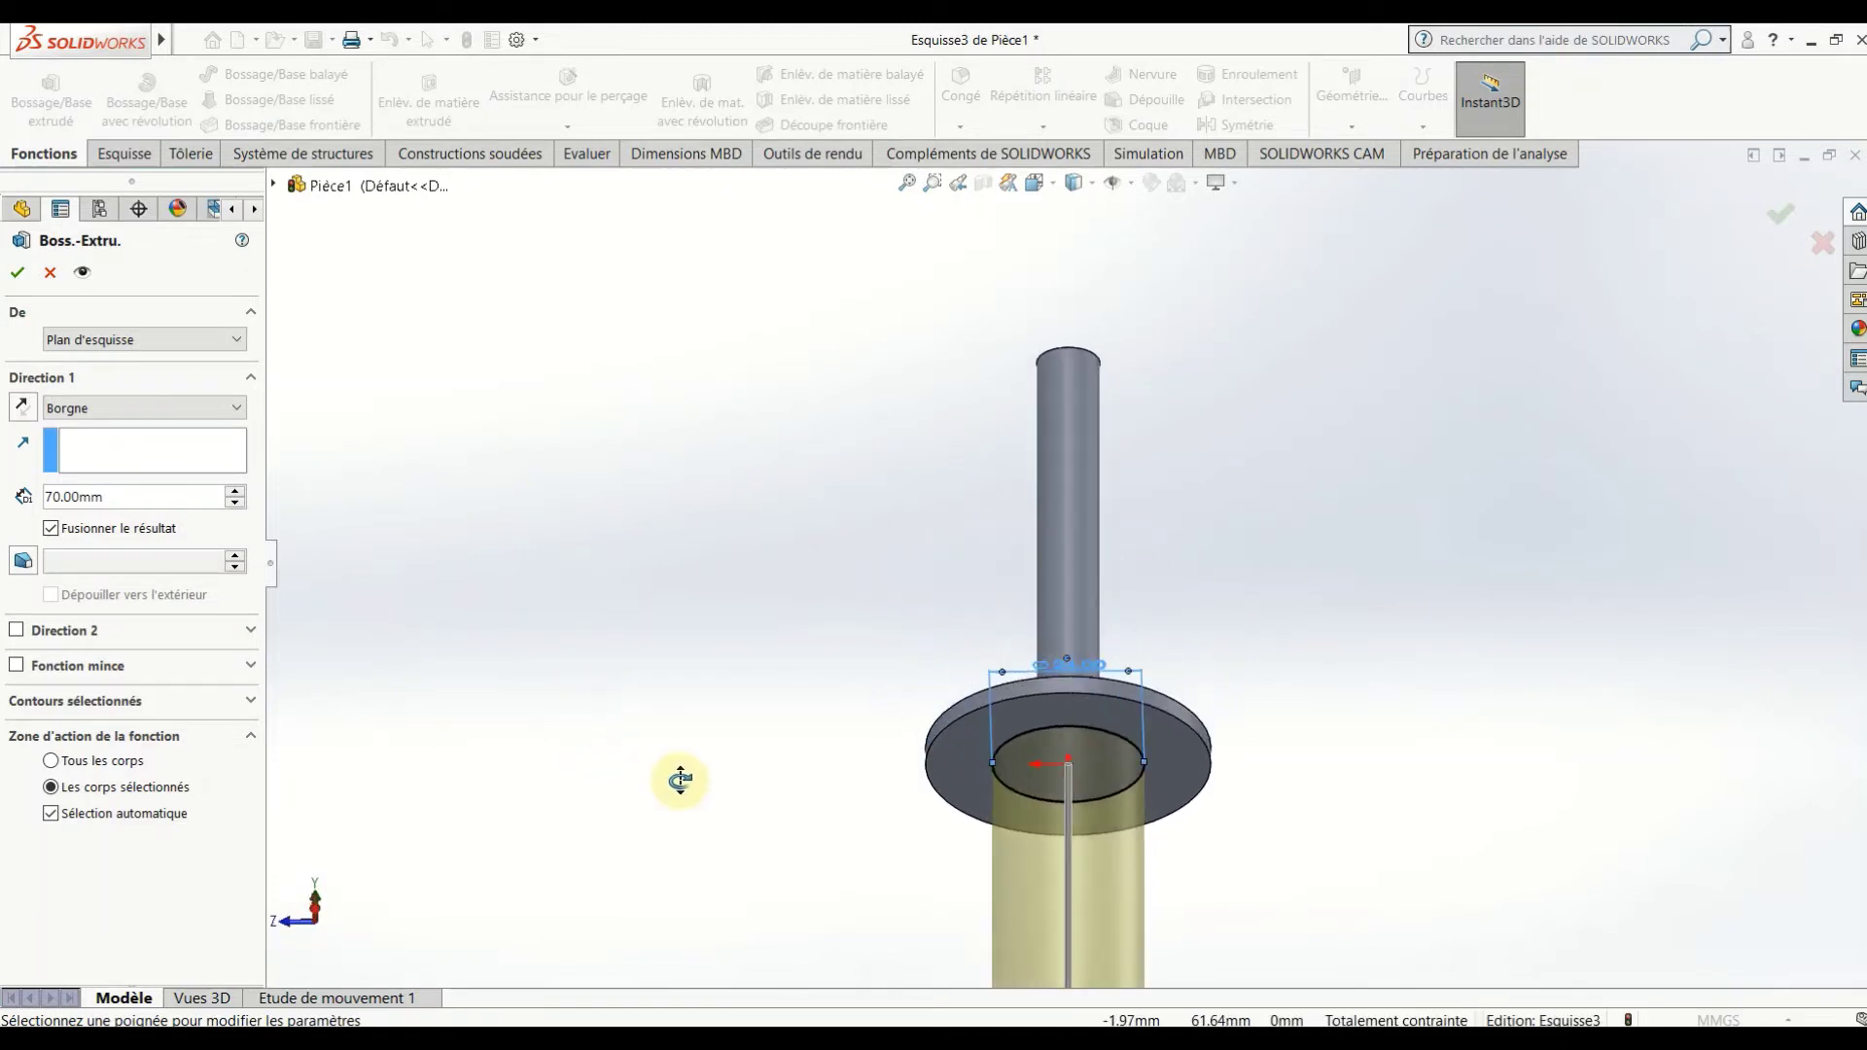
left_click(50, 528)
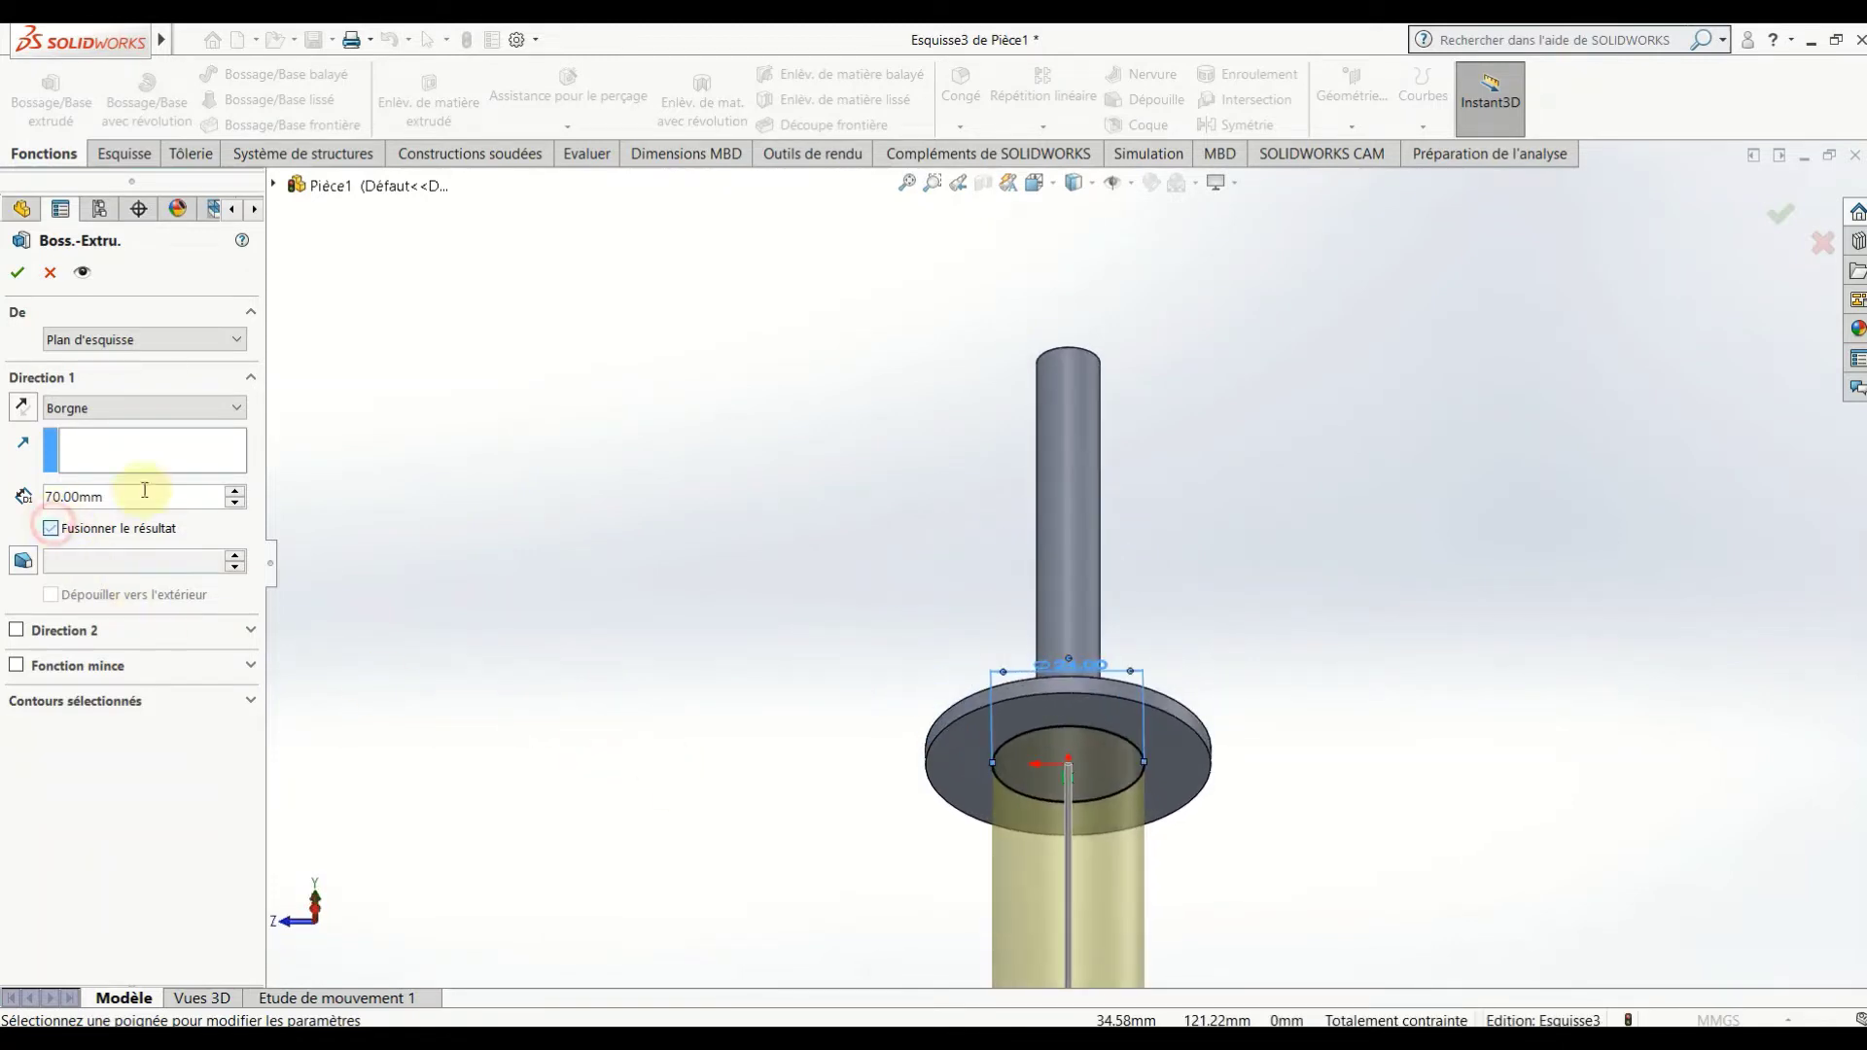
double_click(49, 496)
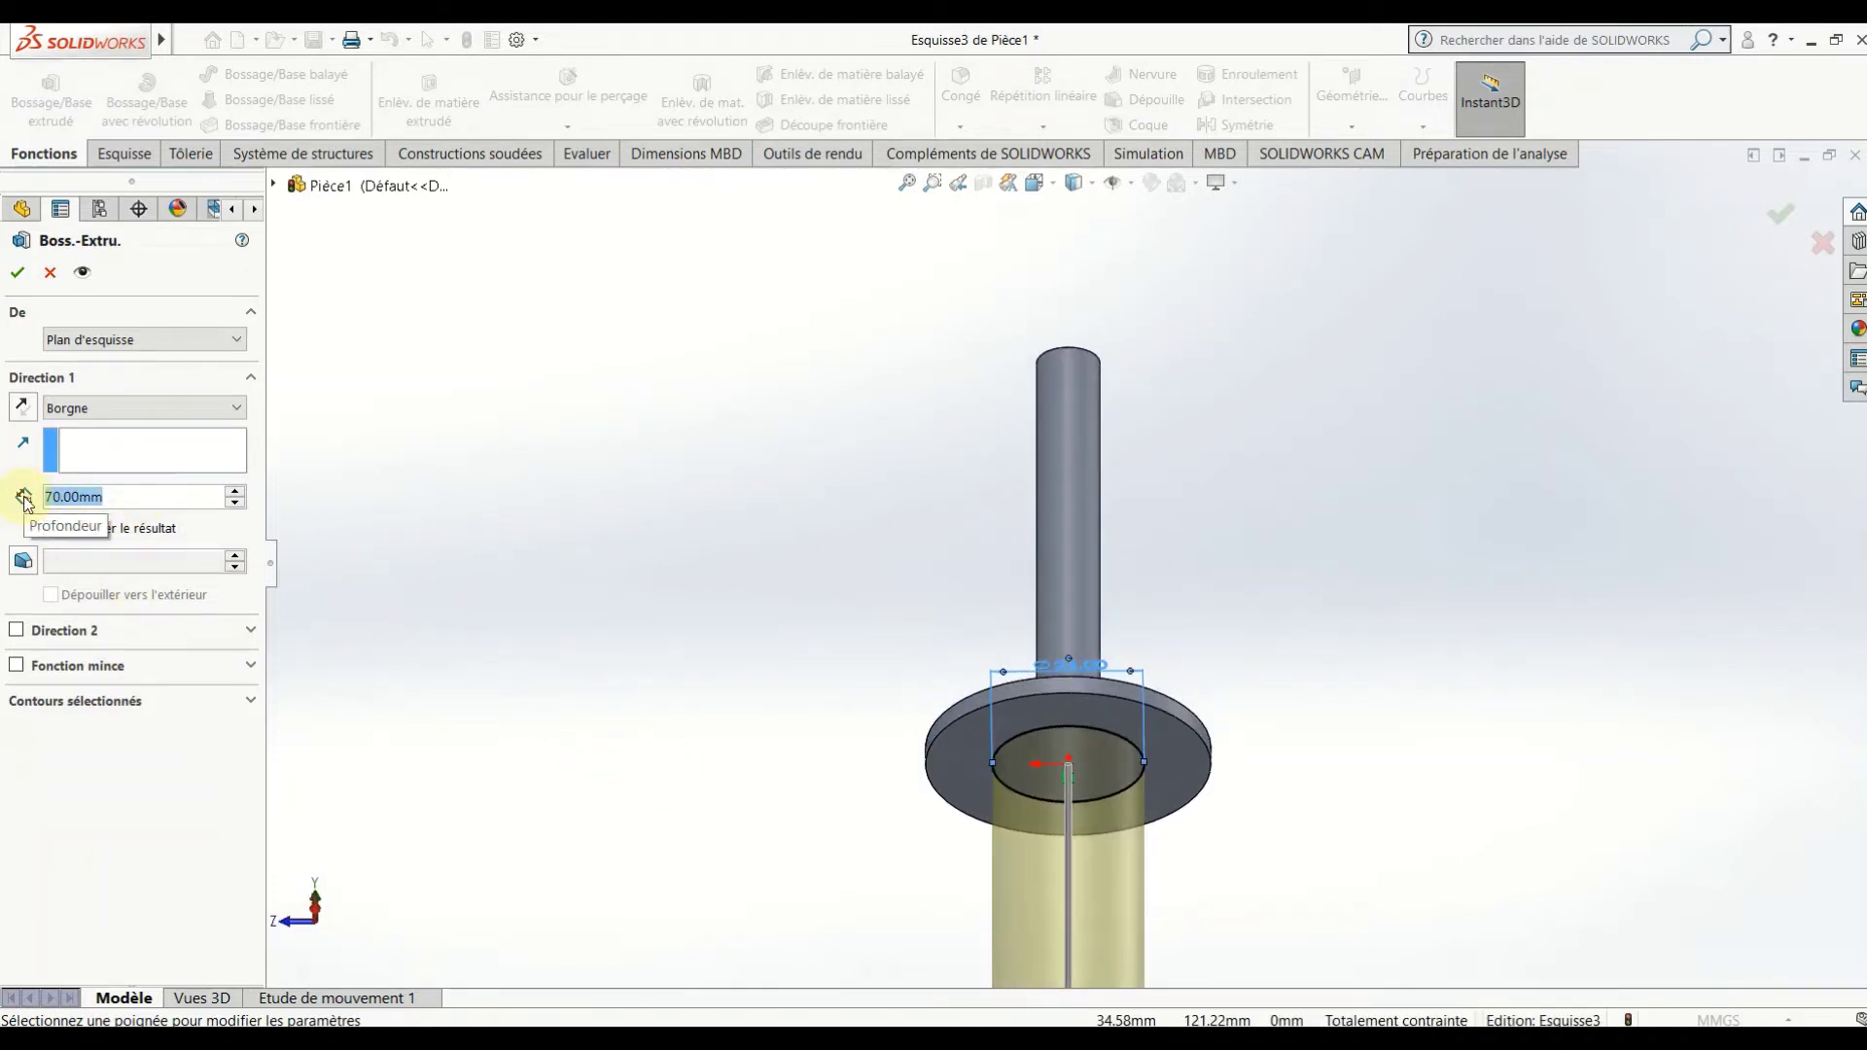
type("28")
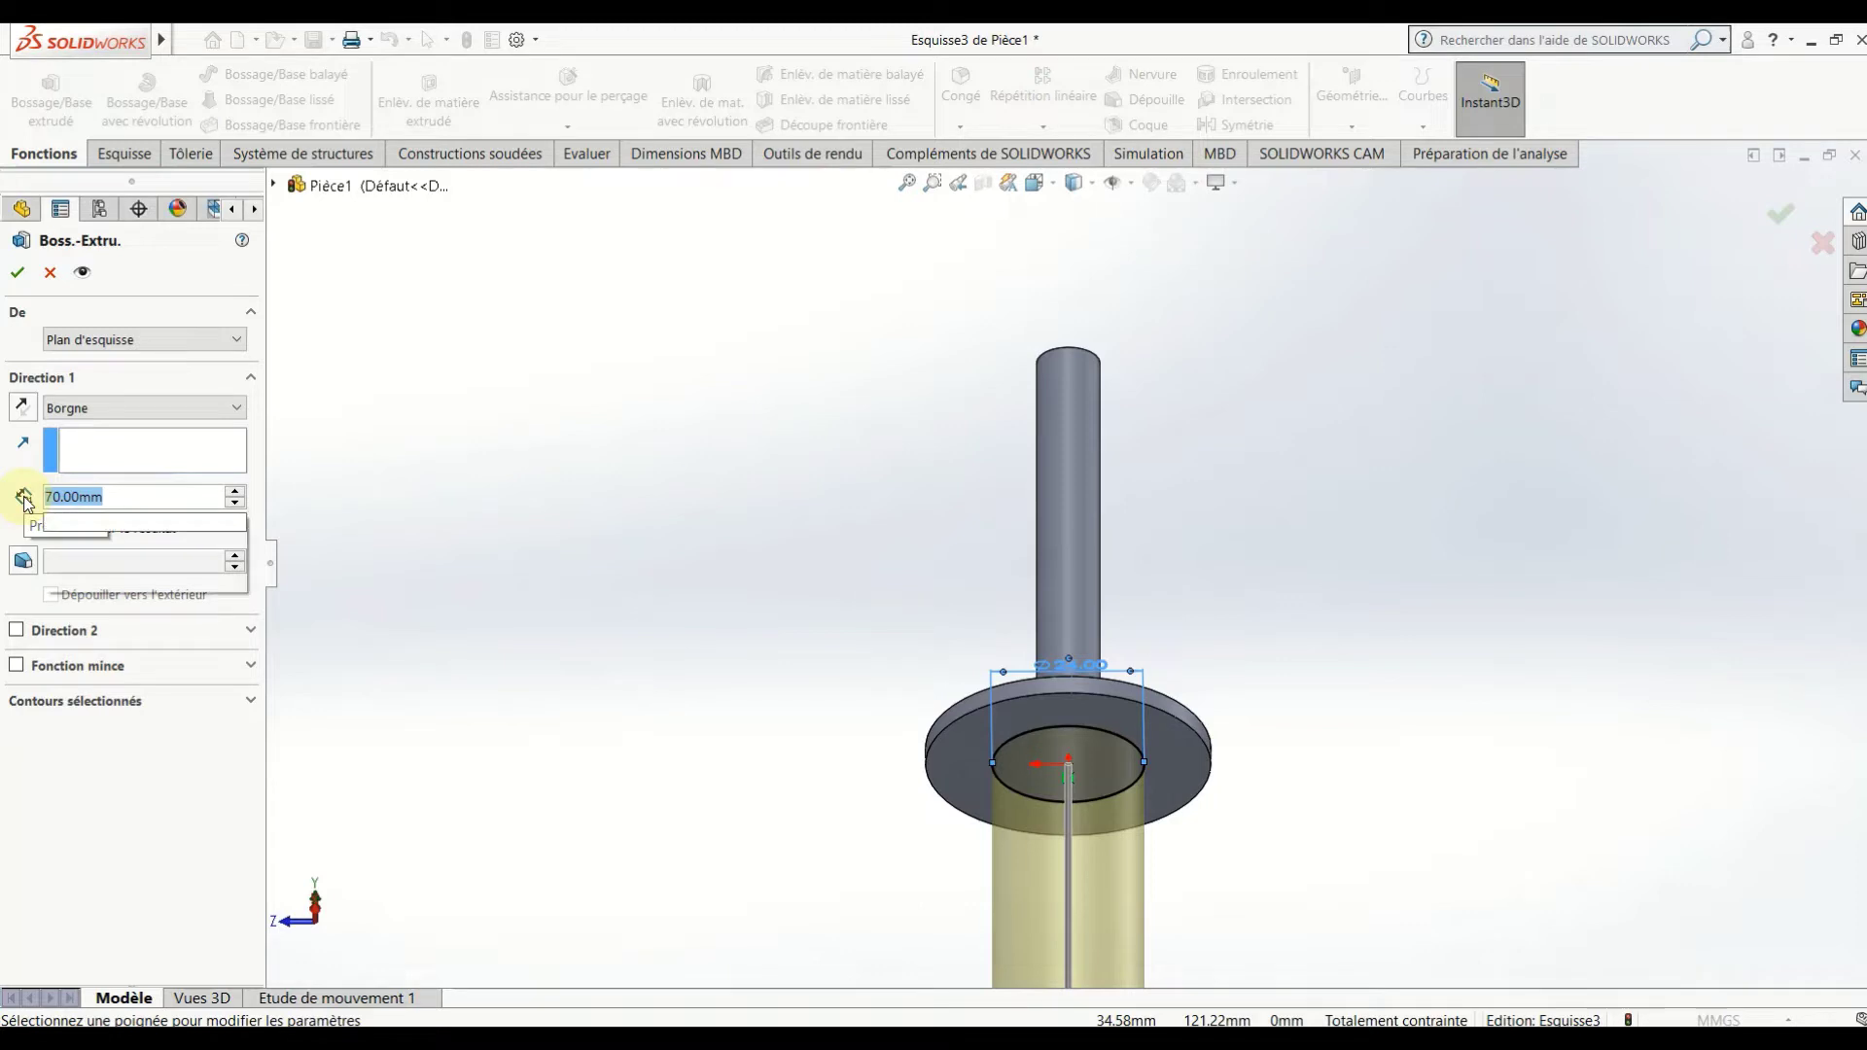
key("Return")
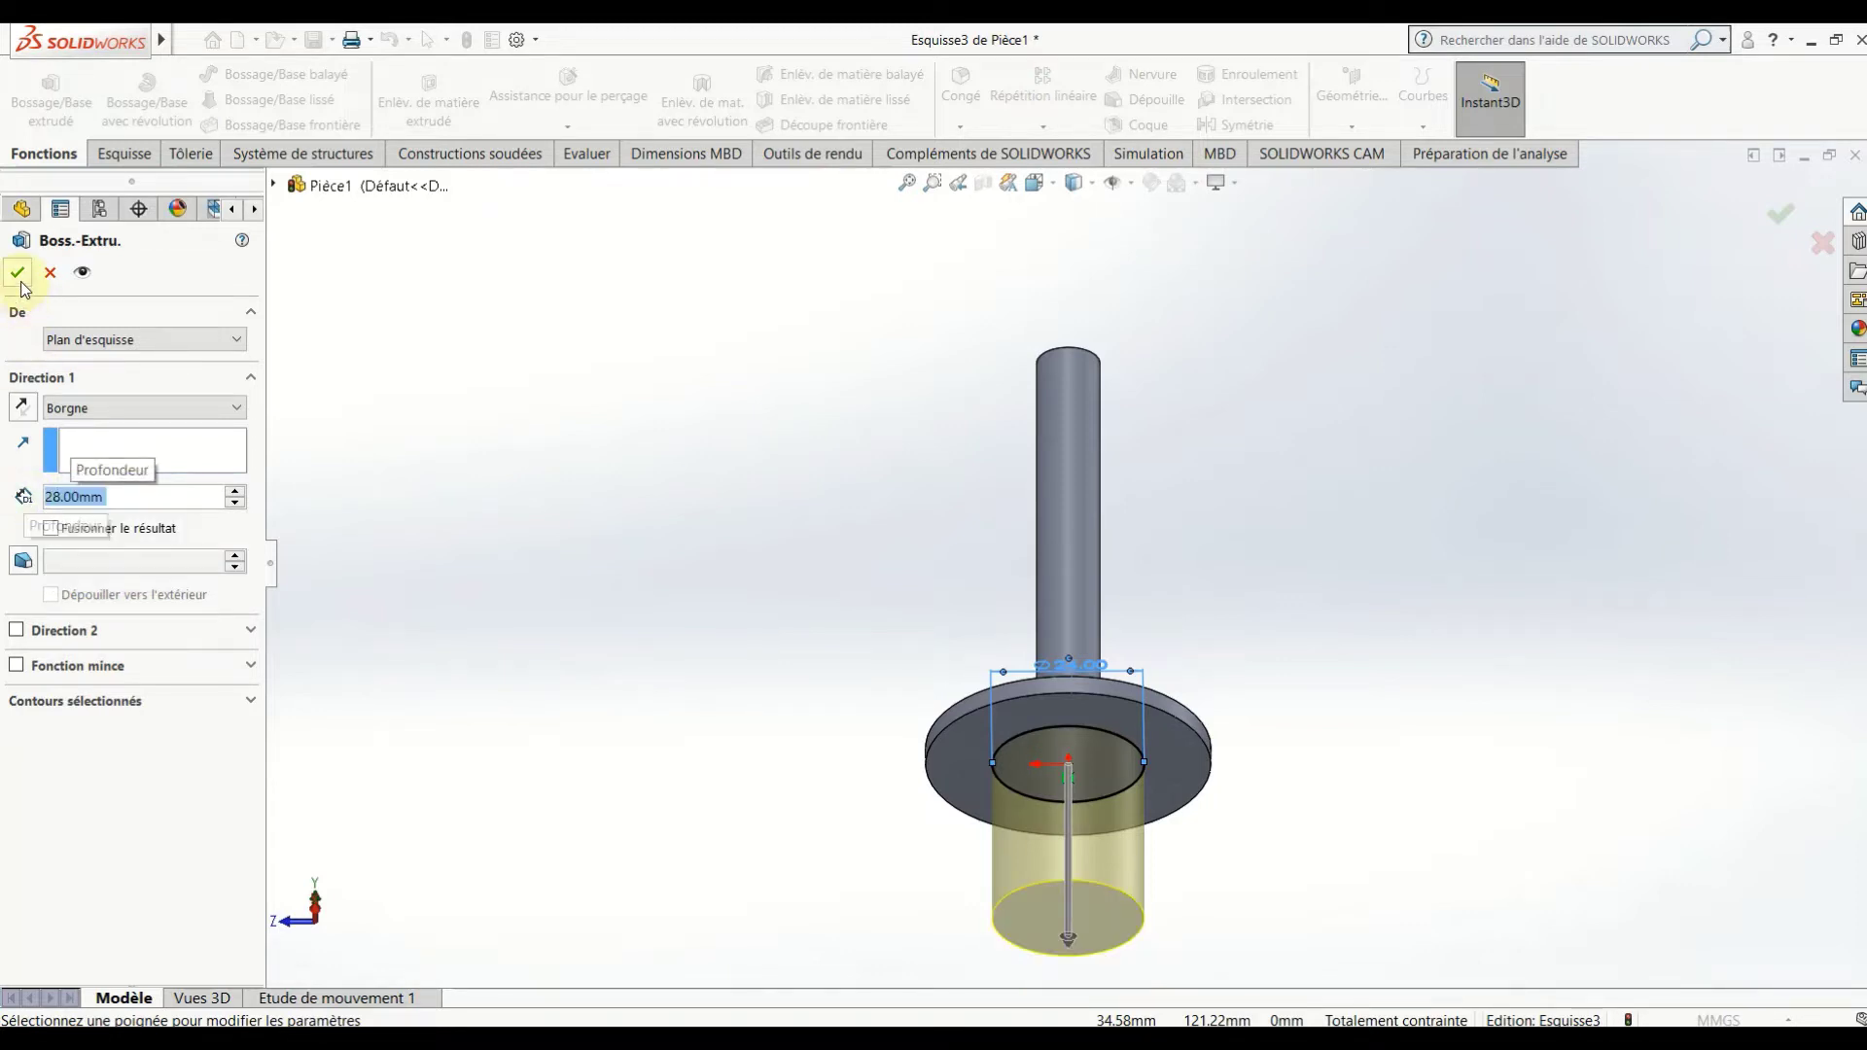
left_click(18, 277)
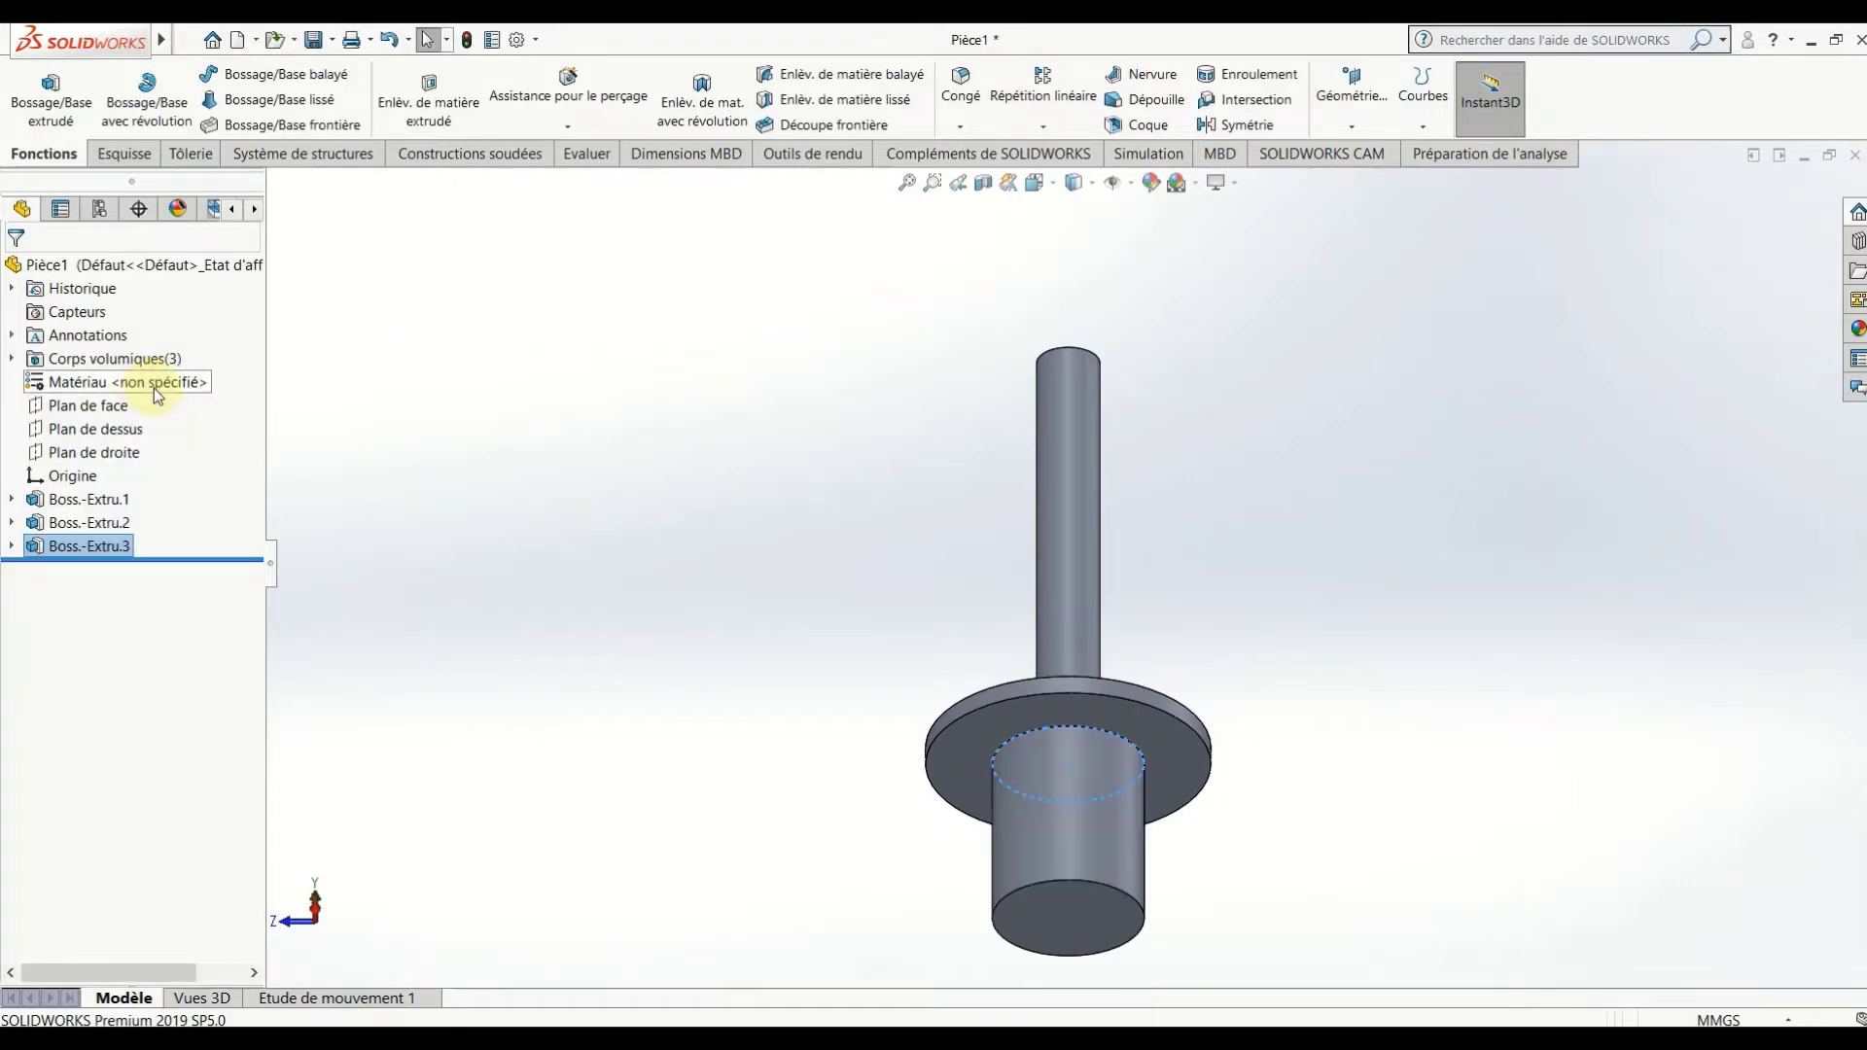
Apply a constant-radius 6 mm fillet, Congé1, to the Ø24 cylinder's bottom edge.
left_click(581, 502)
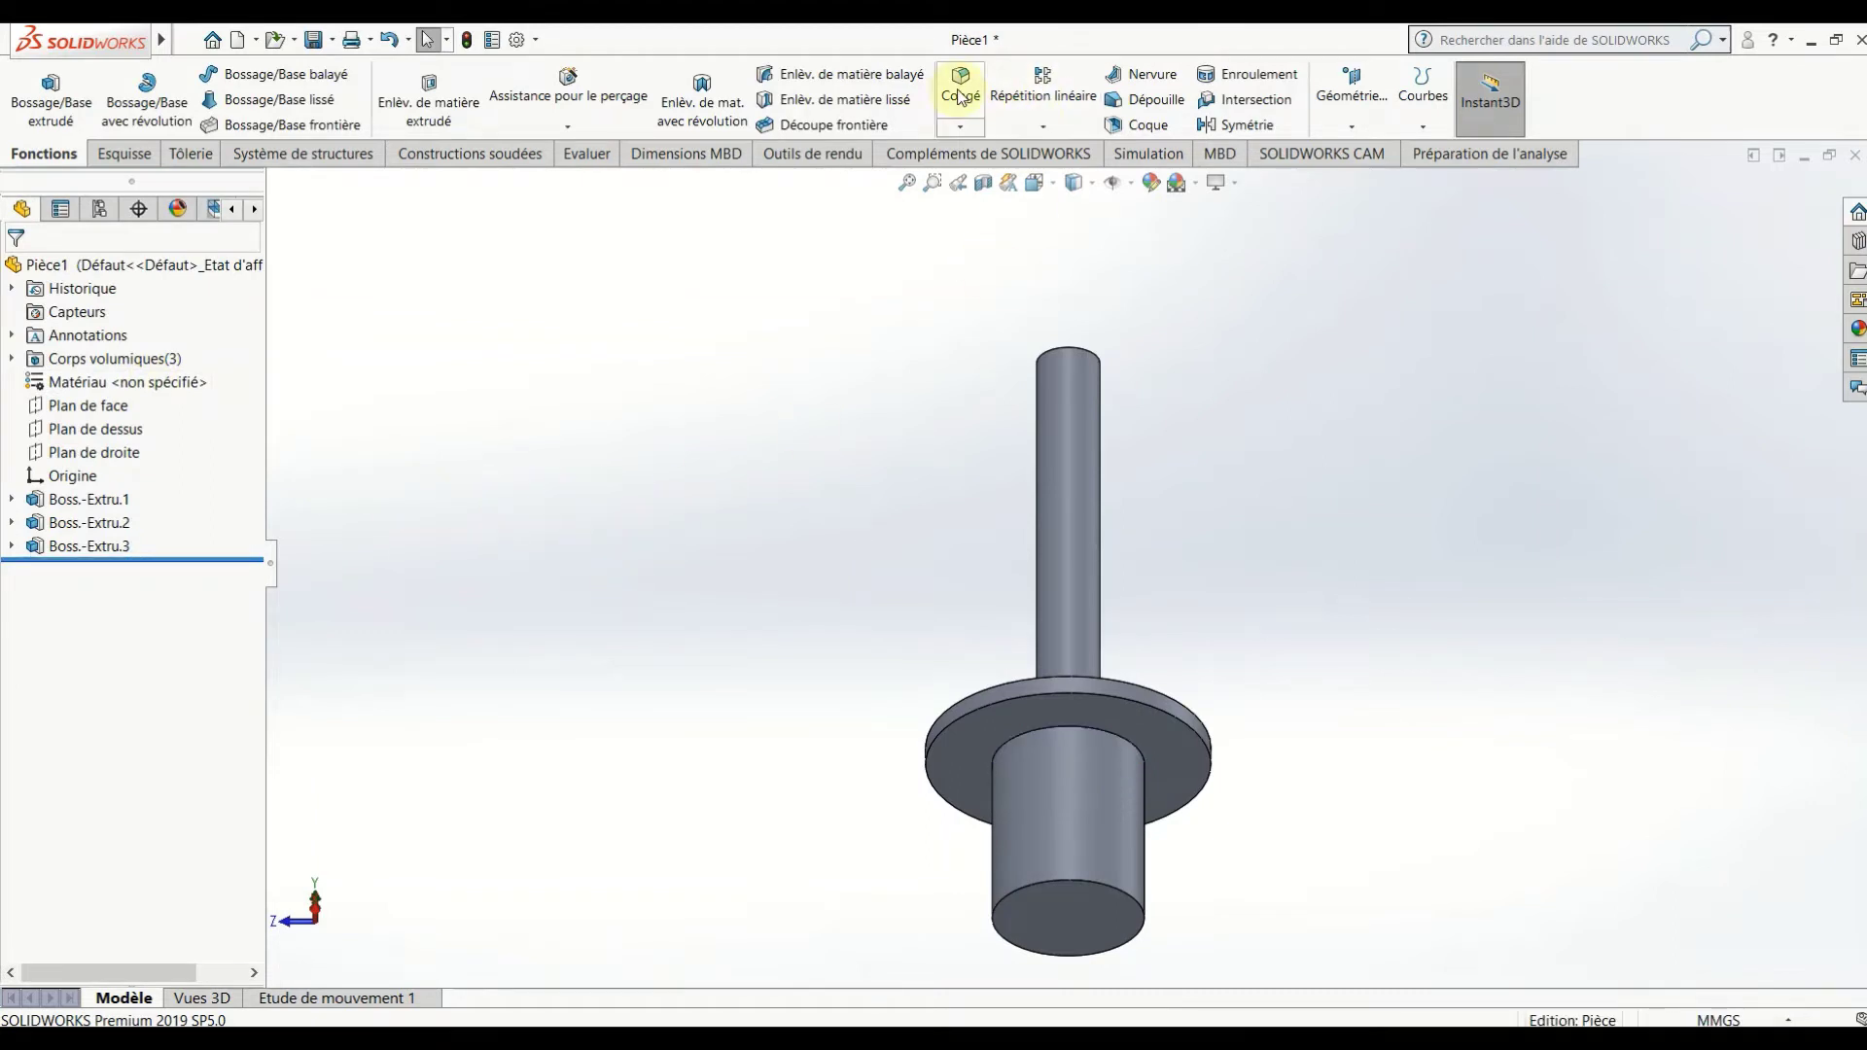
left_click(1007, 905)
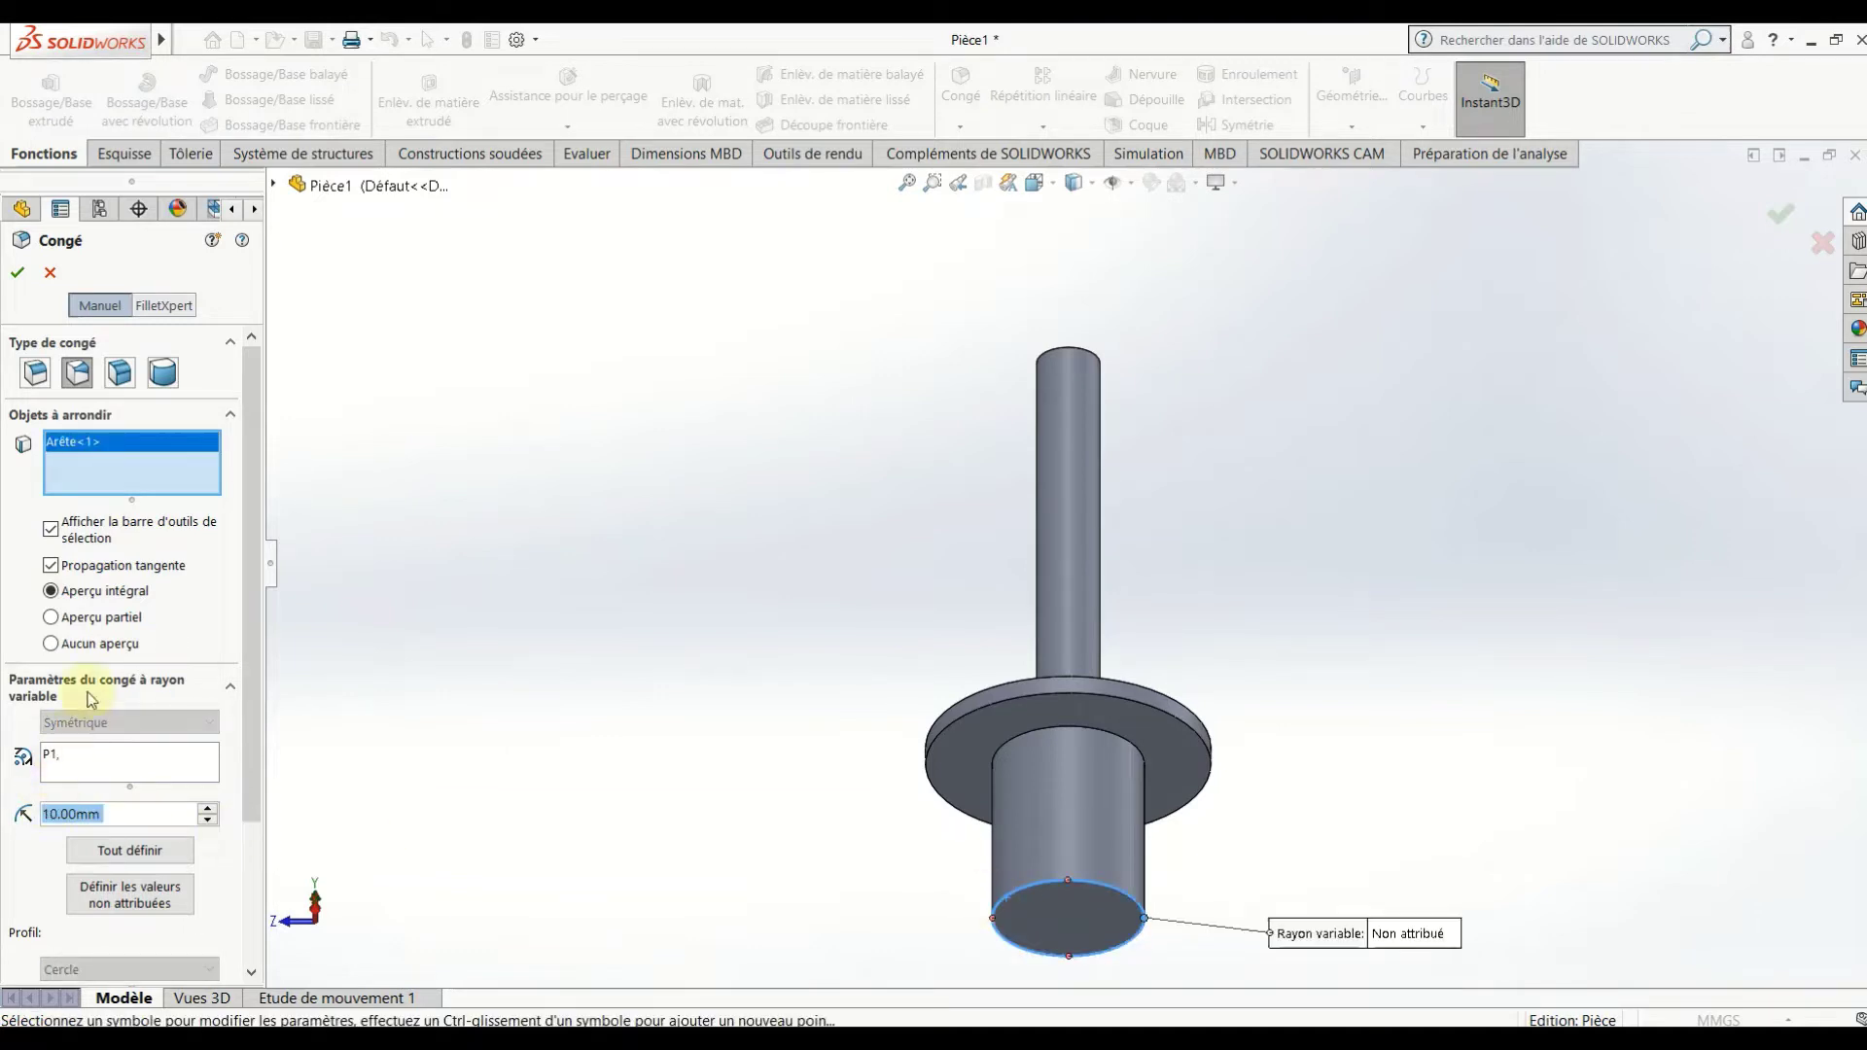
left_click(35, 373)
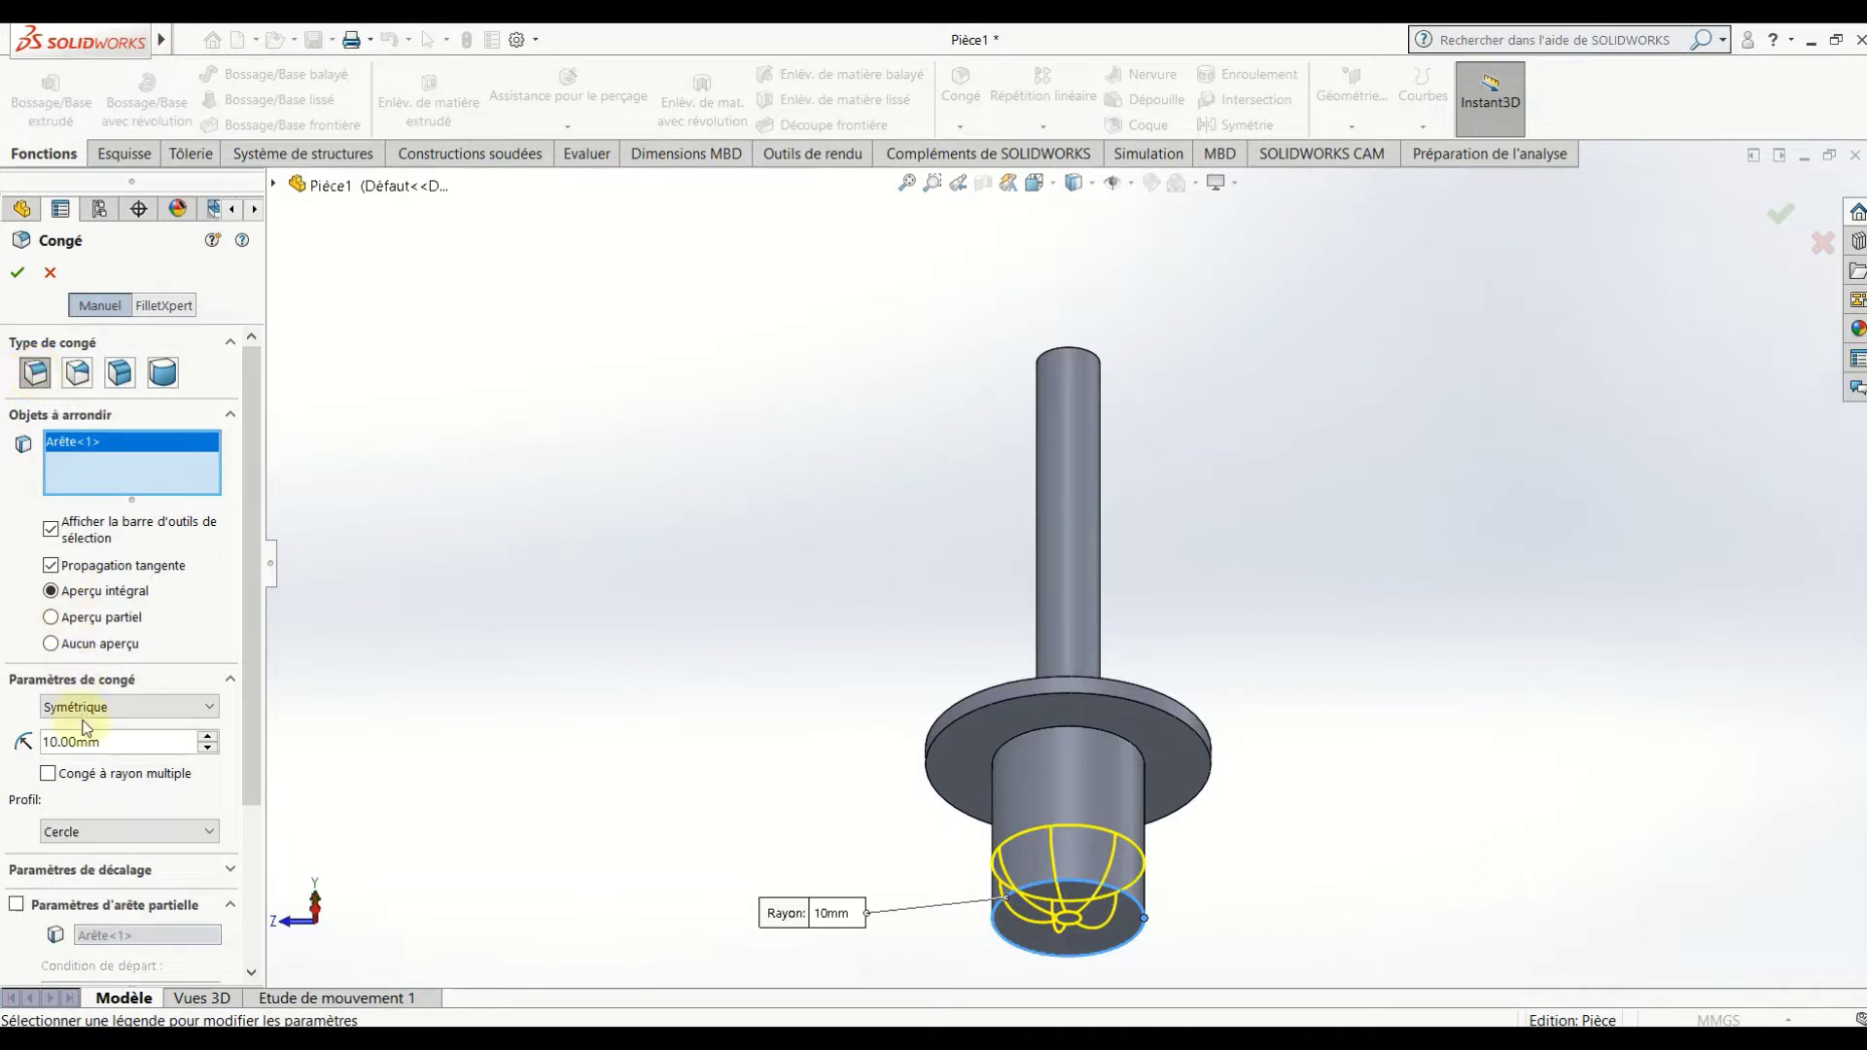
type("6")
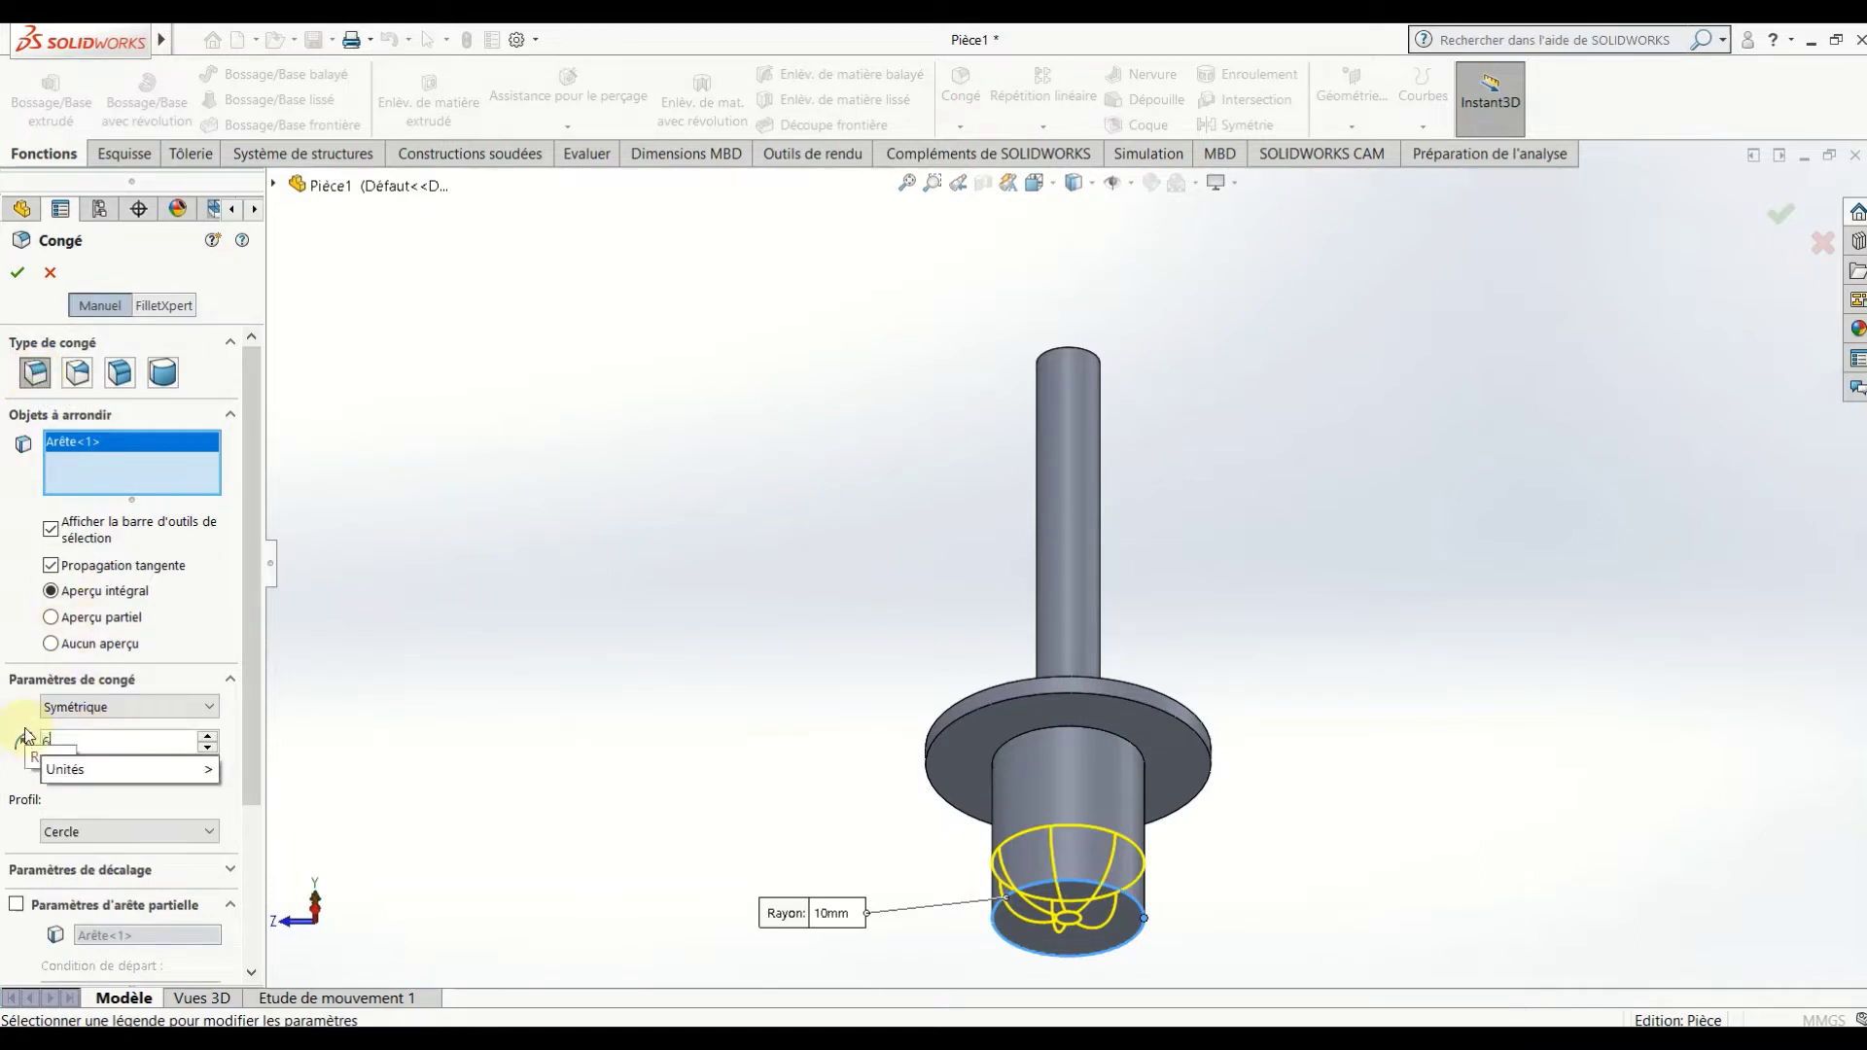
key("Return")
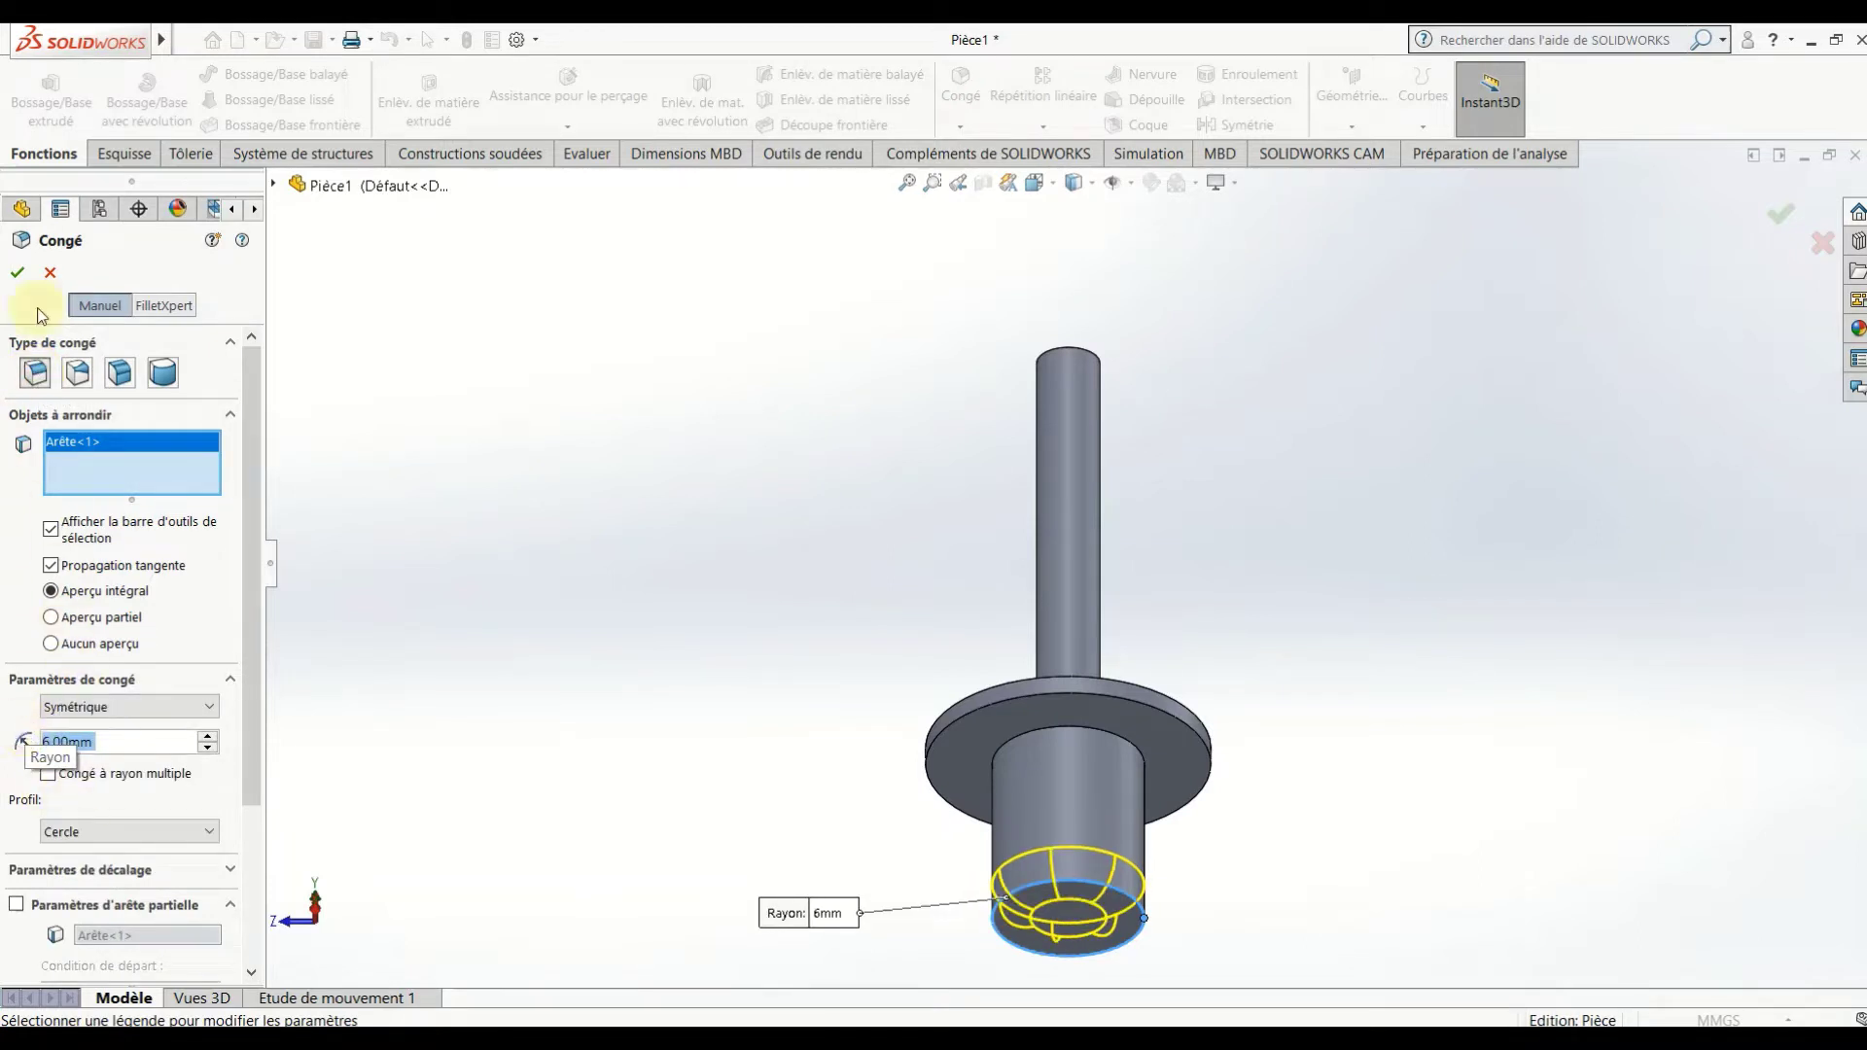
left_click(21, 273)
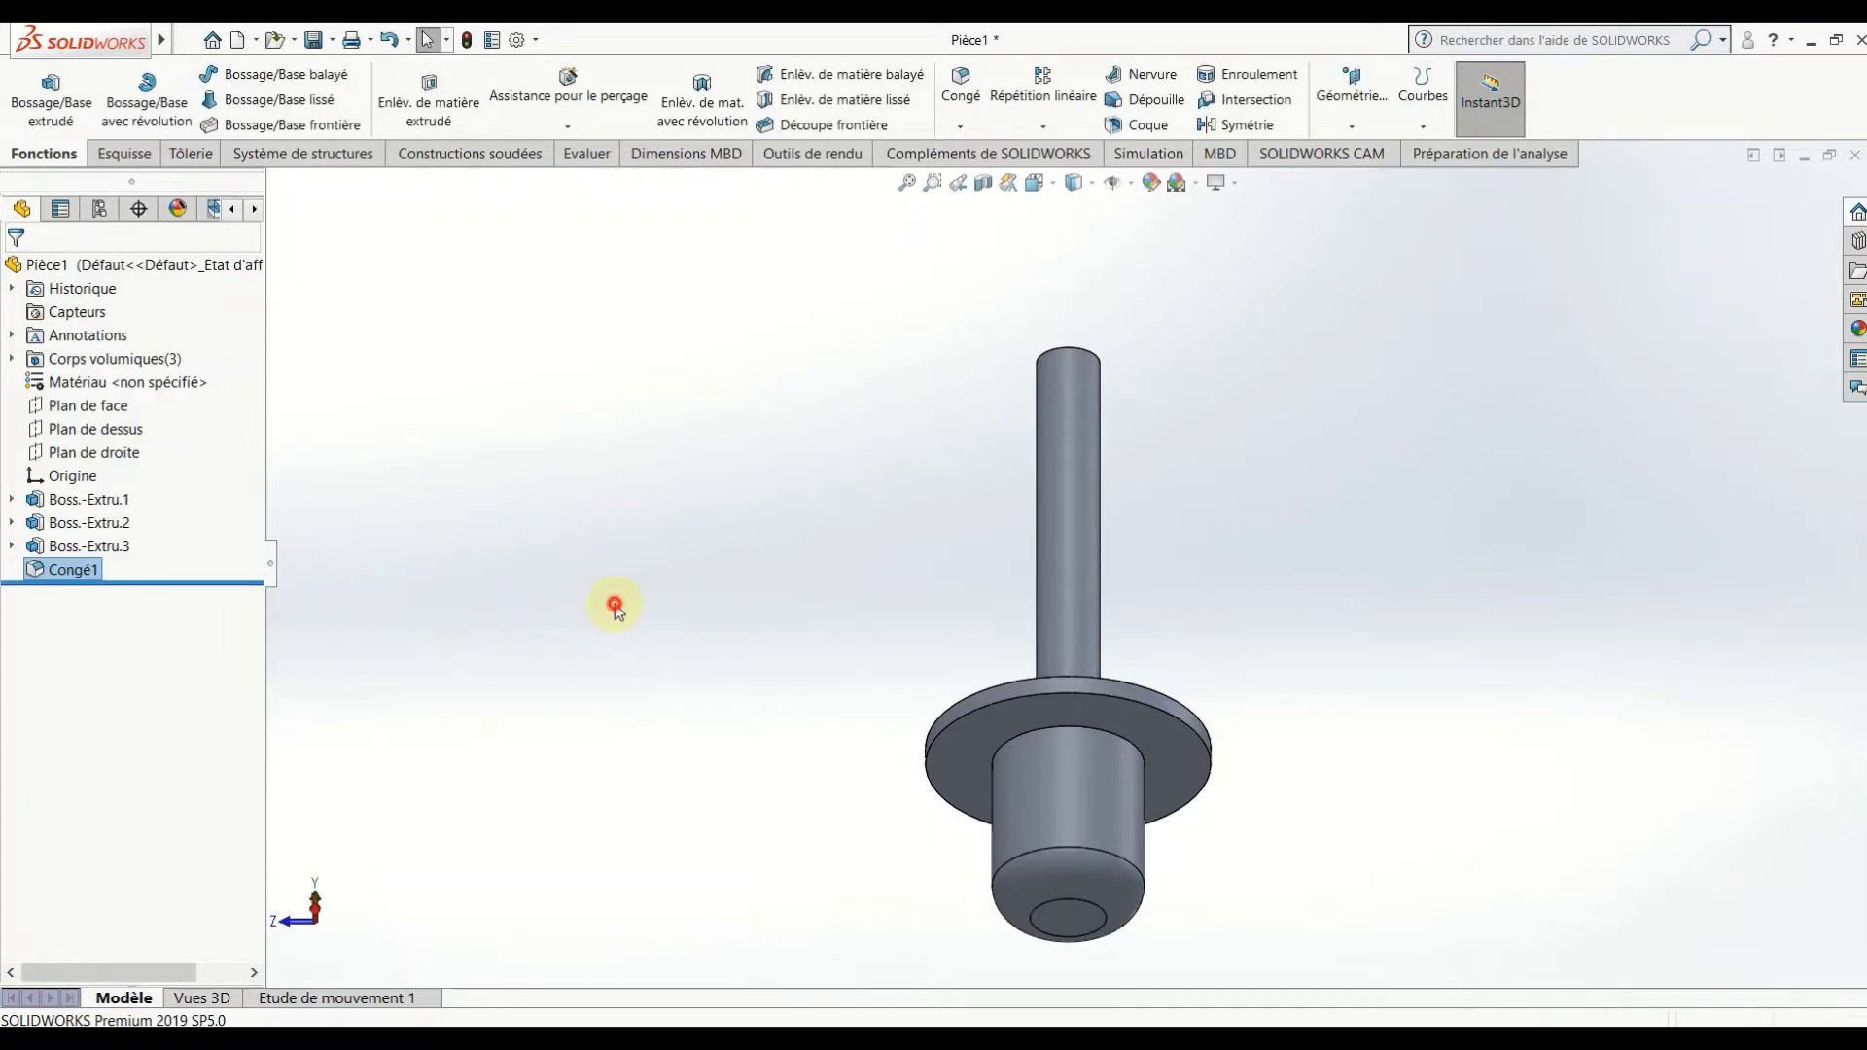
Start a new sketch on the right plane, viewed normal to it.
mouse_move(873, 623)
middle_mouse_down()
mouse_move(858, 804)
mouse_move(842, 761)
middle_mouse_up()
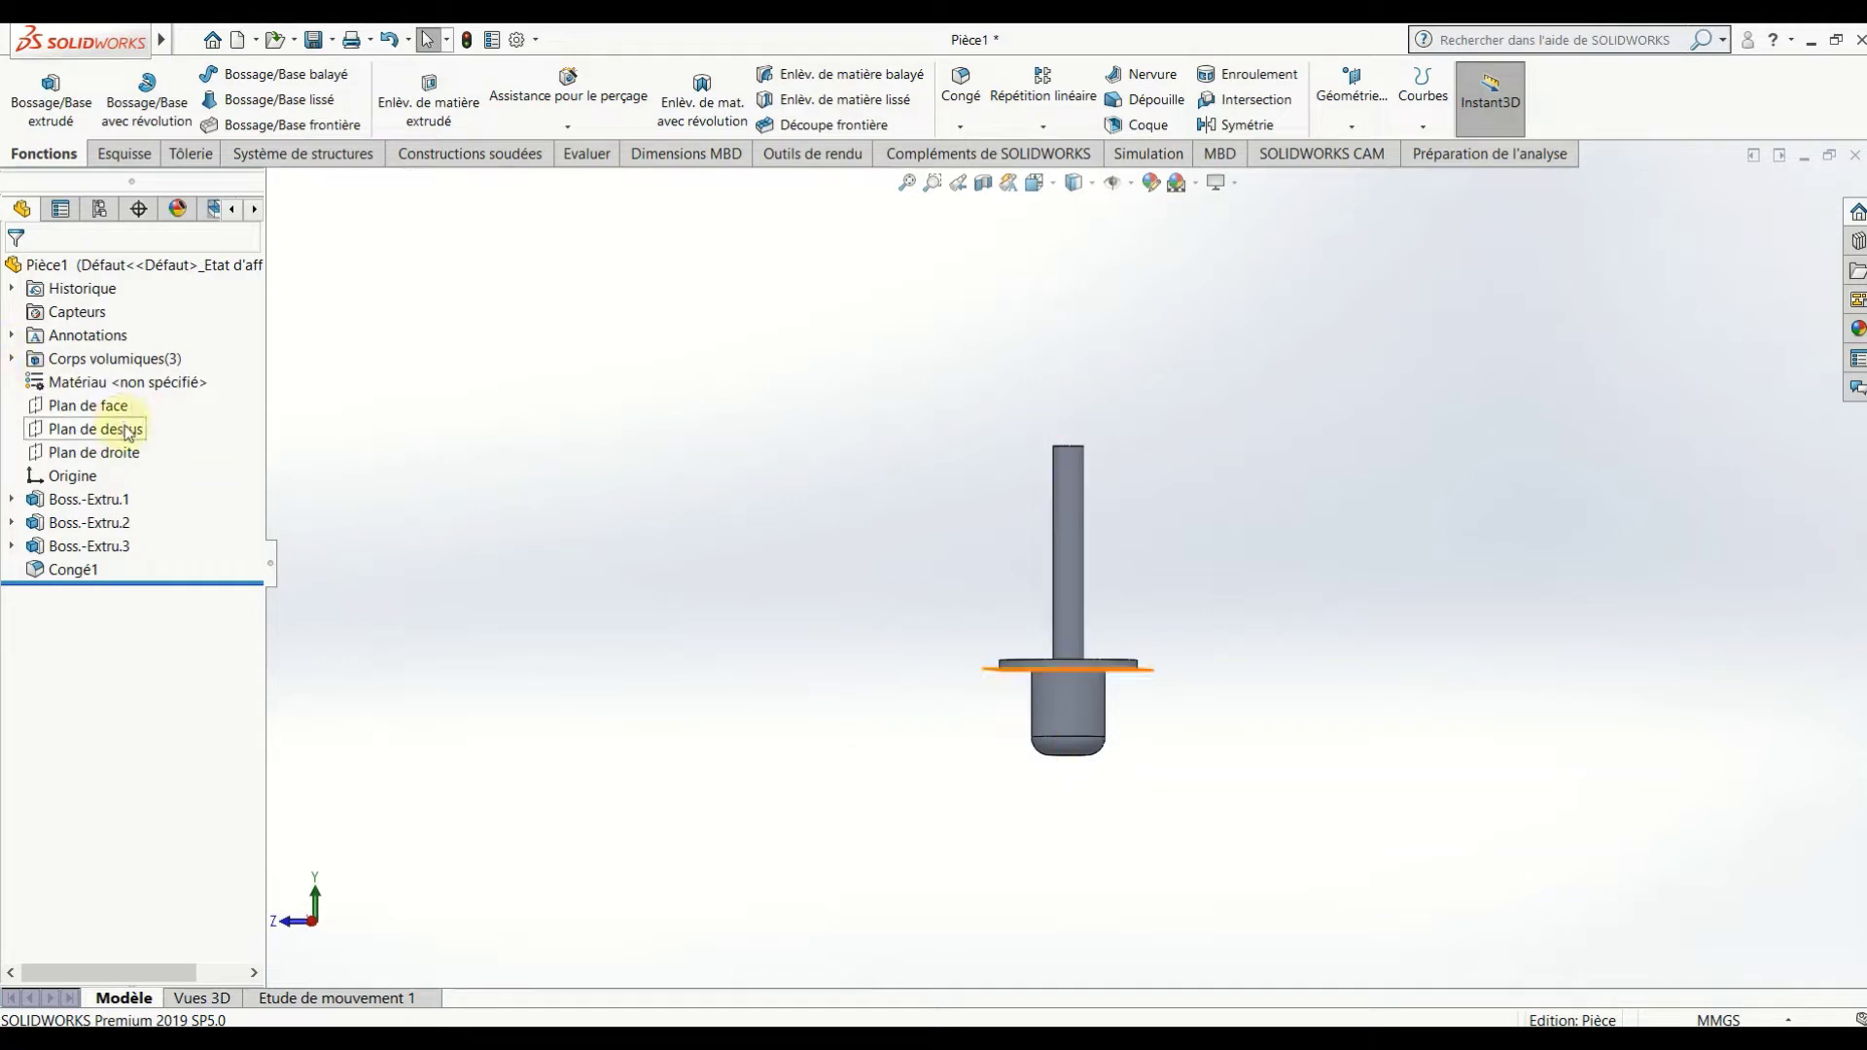
left_click(132, 459)
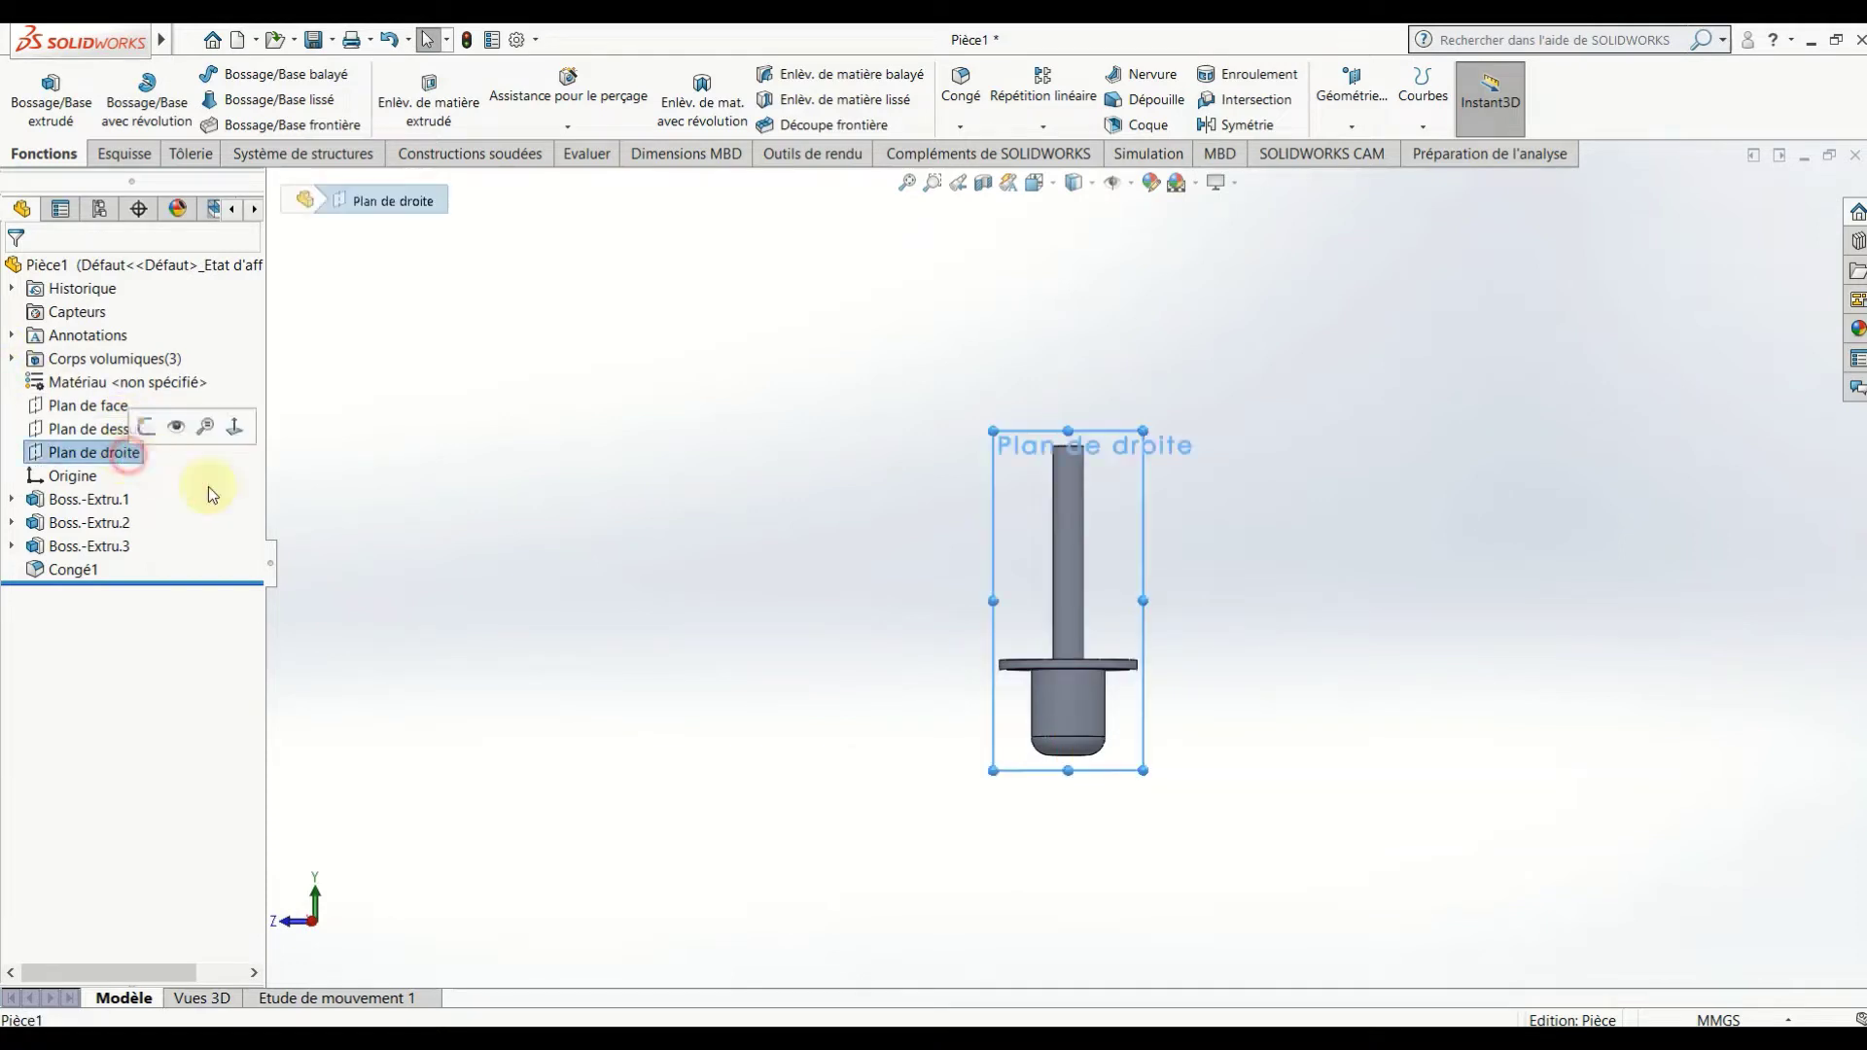
middle_click_drag(700, 644, 702, 640)
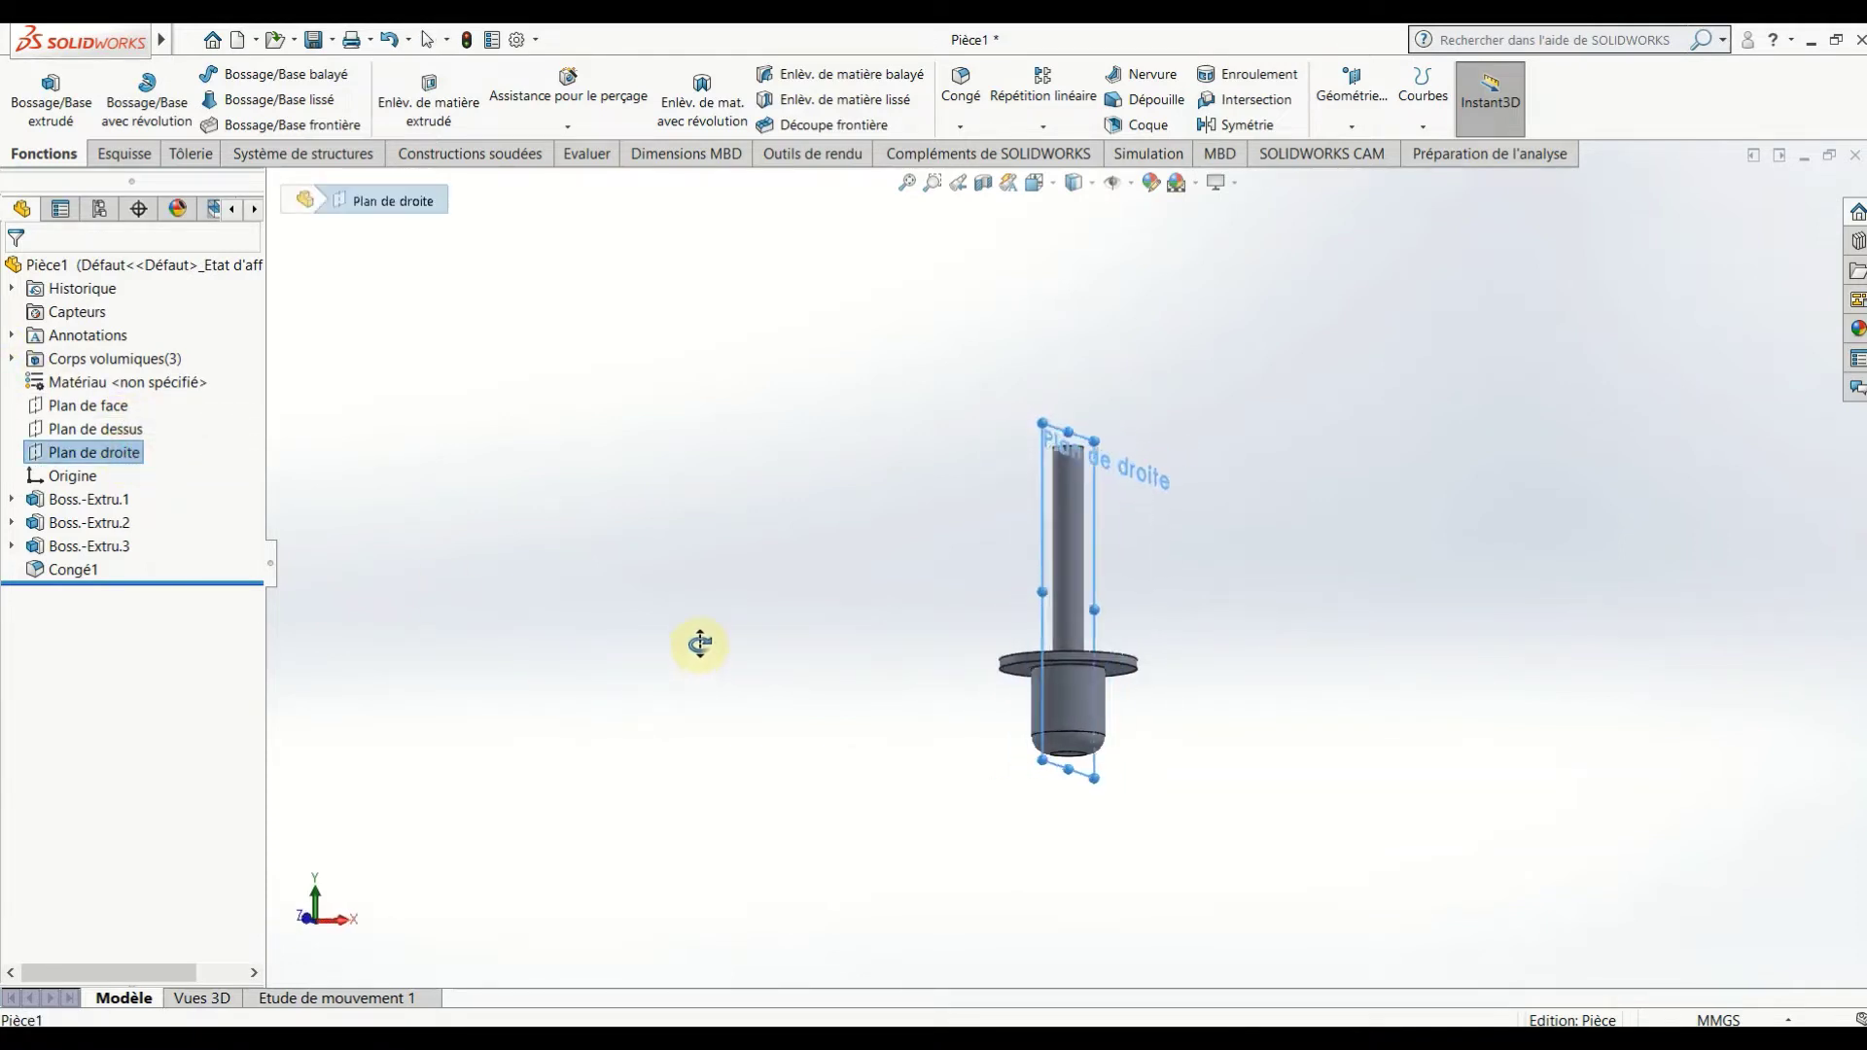
right_click(78, 450)
left_click(106, 426)
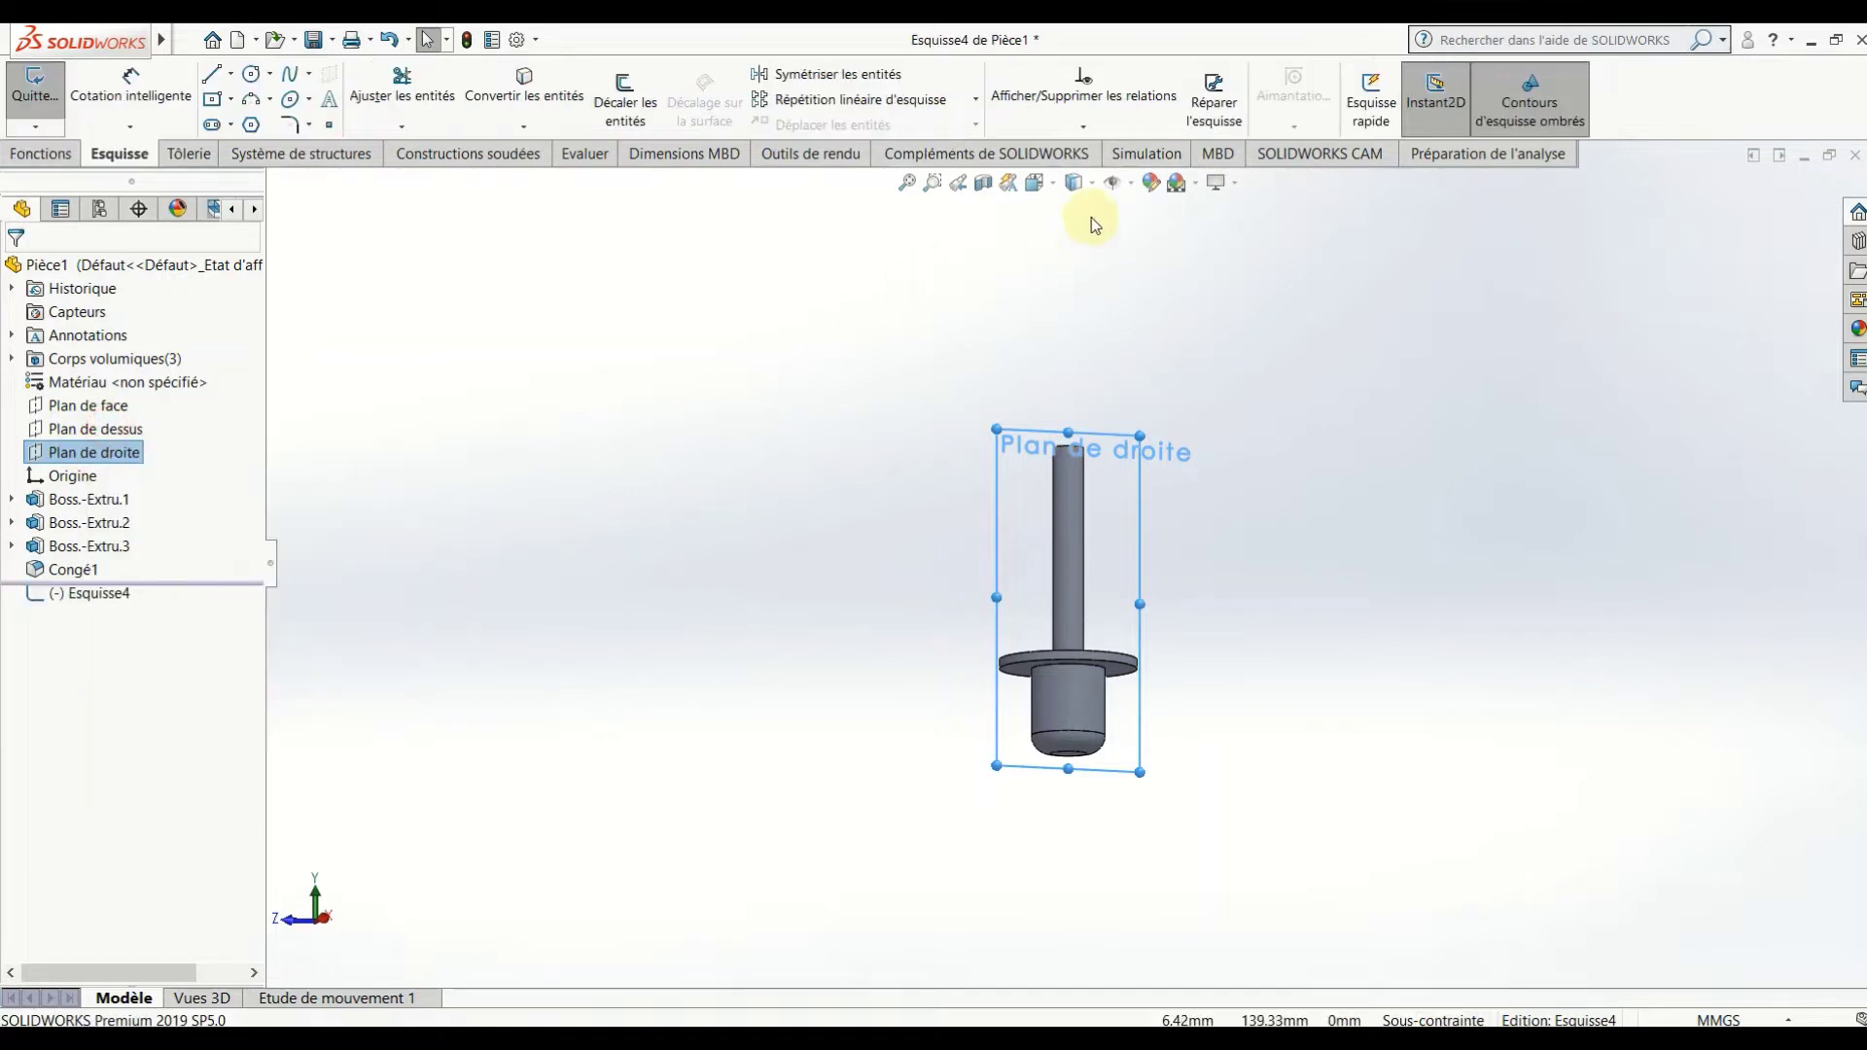
left_click(1037, 182)
left_click(1147, 300)
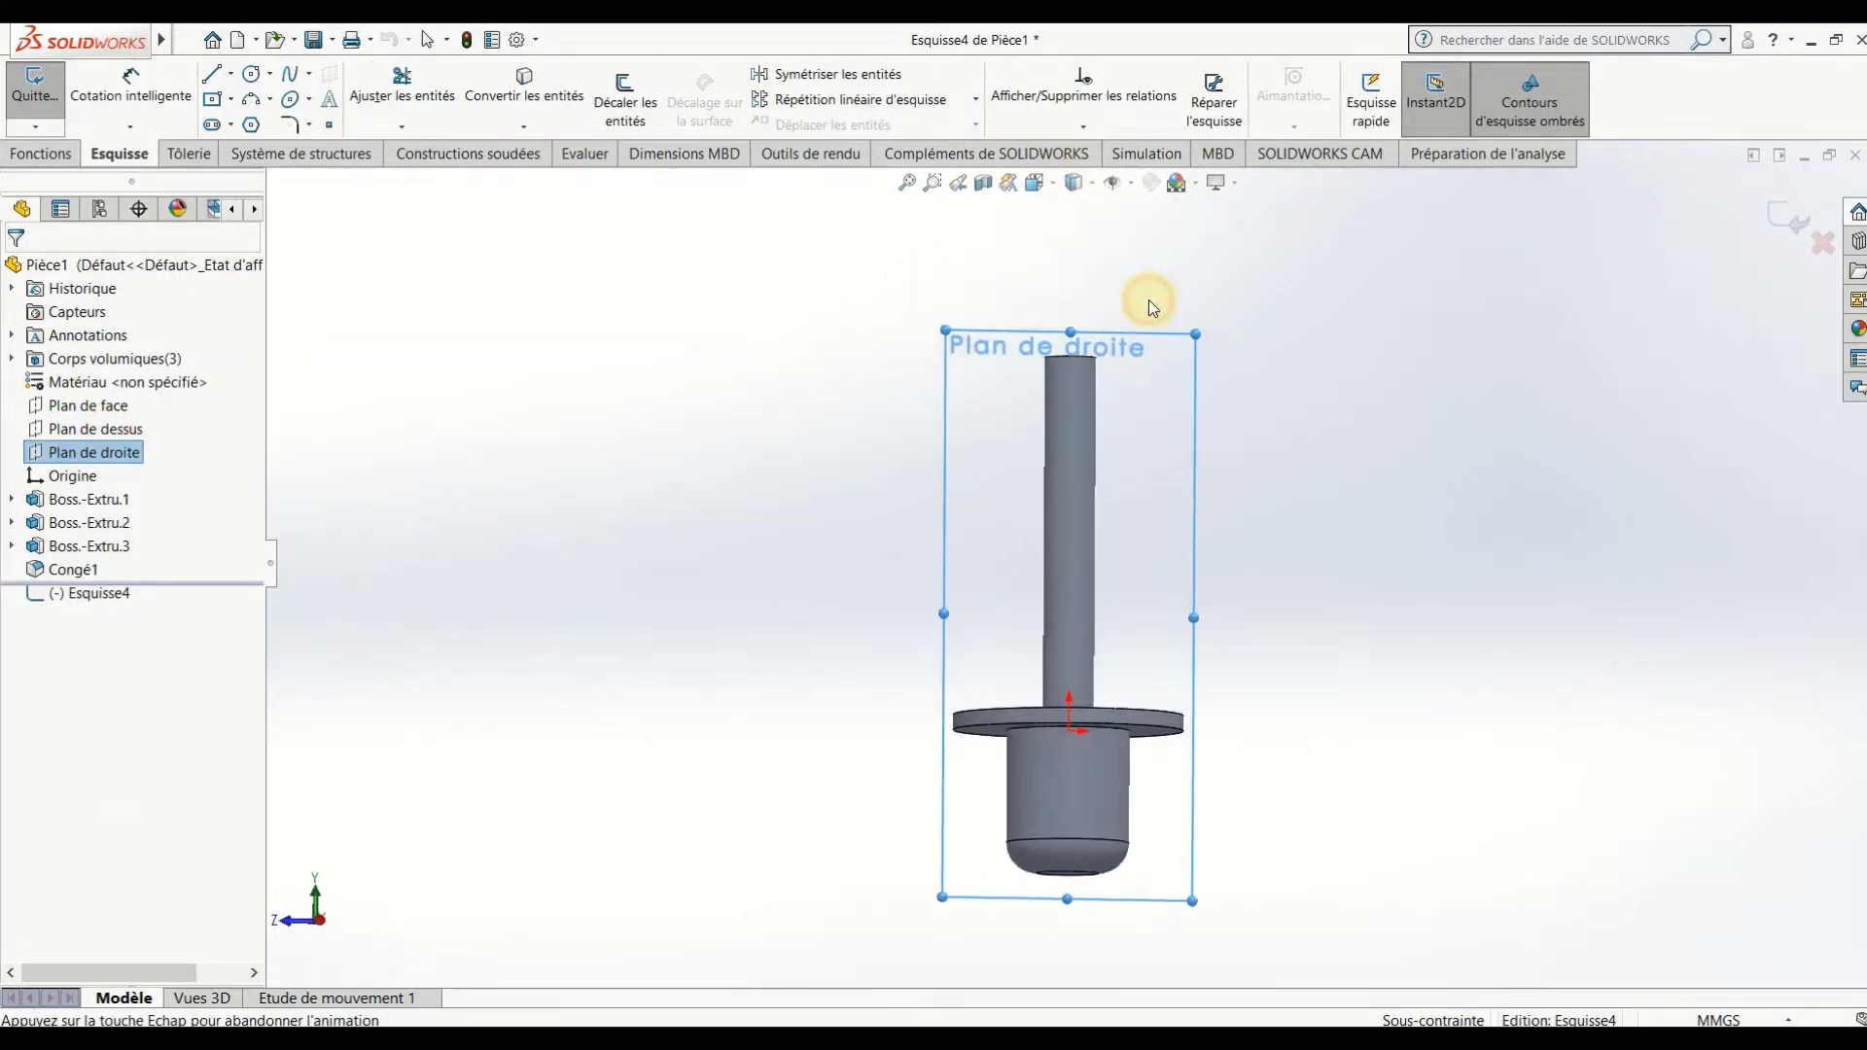
left_click(1407, 744)
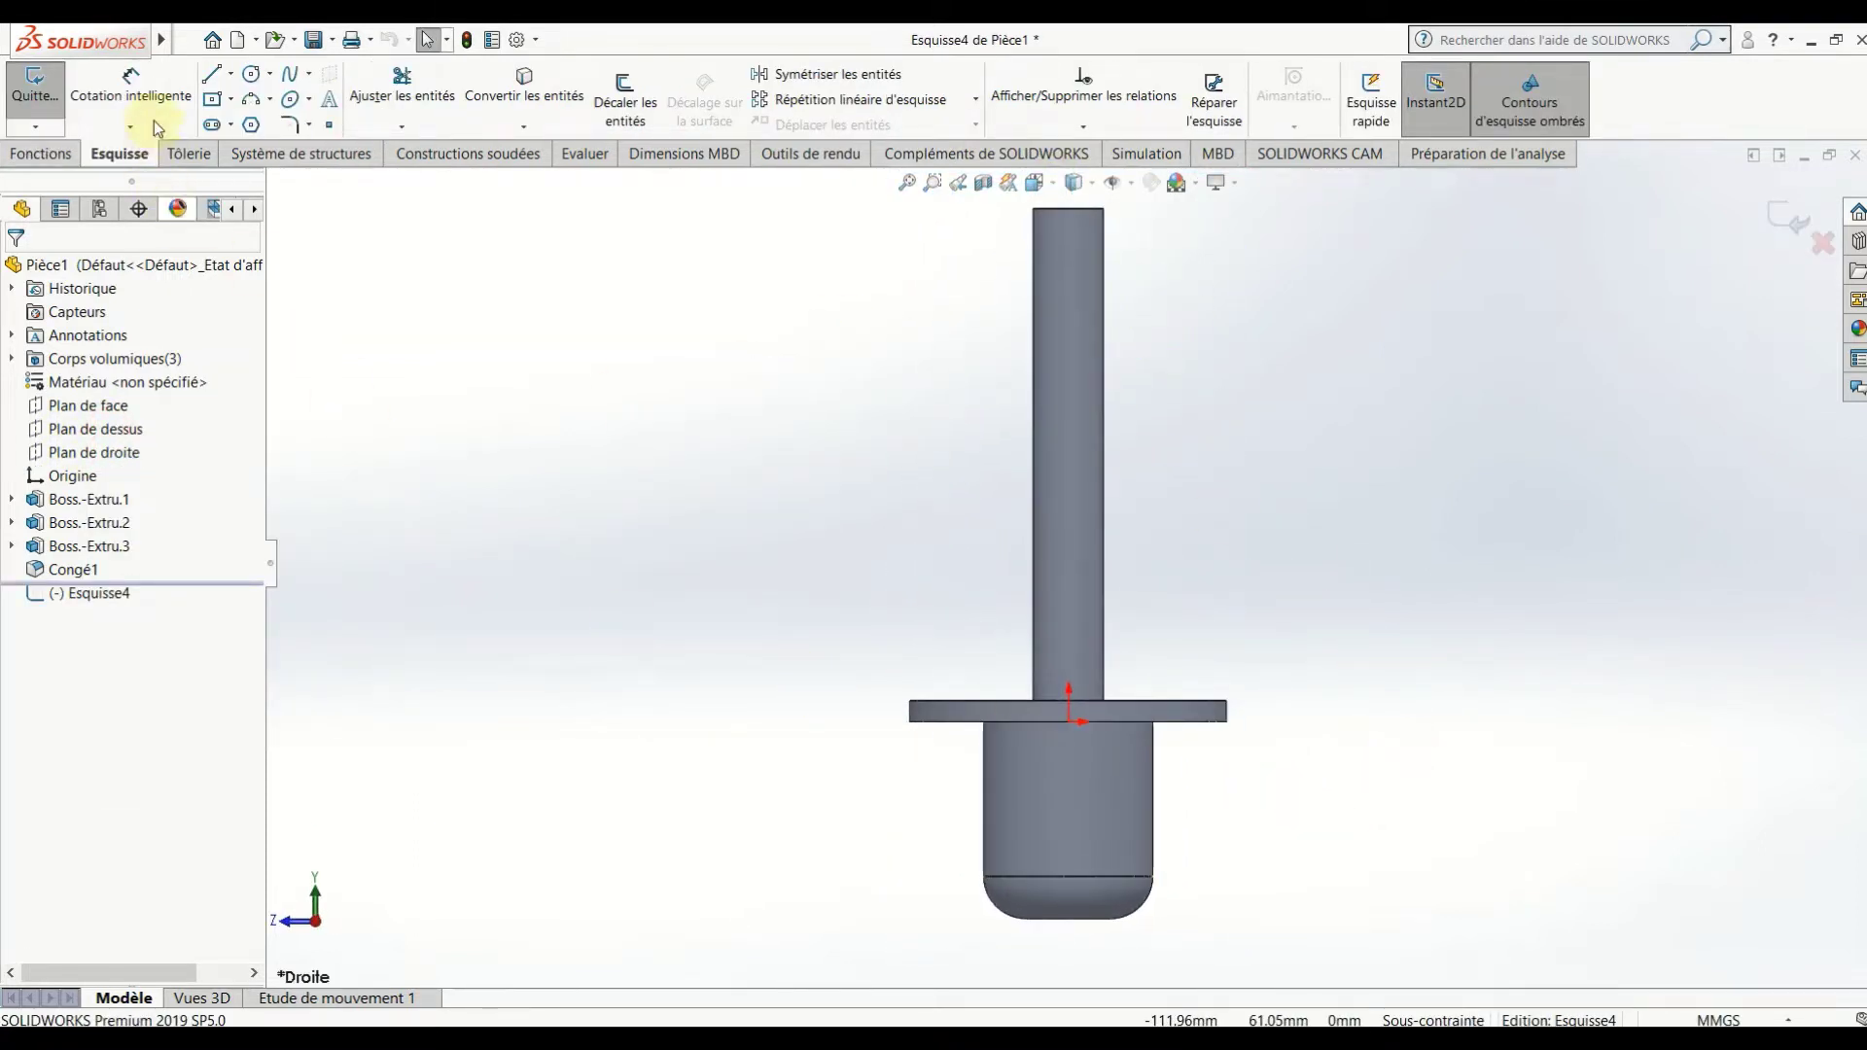
Draw a vertical construction line from the origin down to the part's bottom.
left_click(232, 74)
left_click(227, 125)
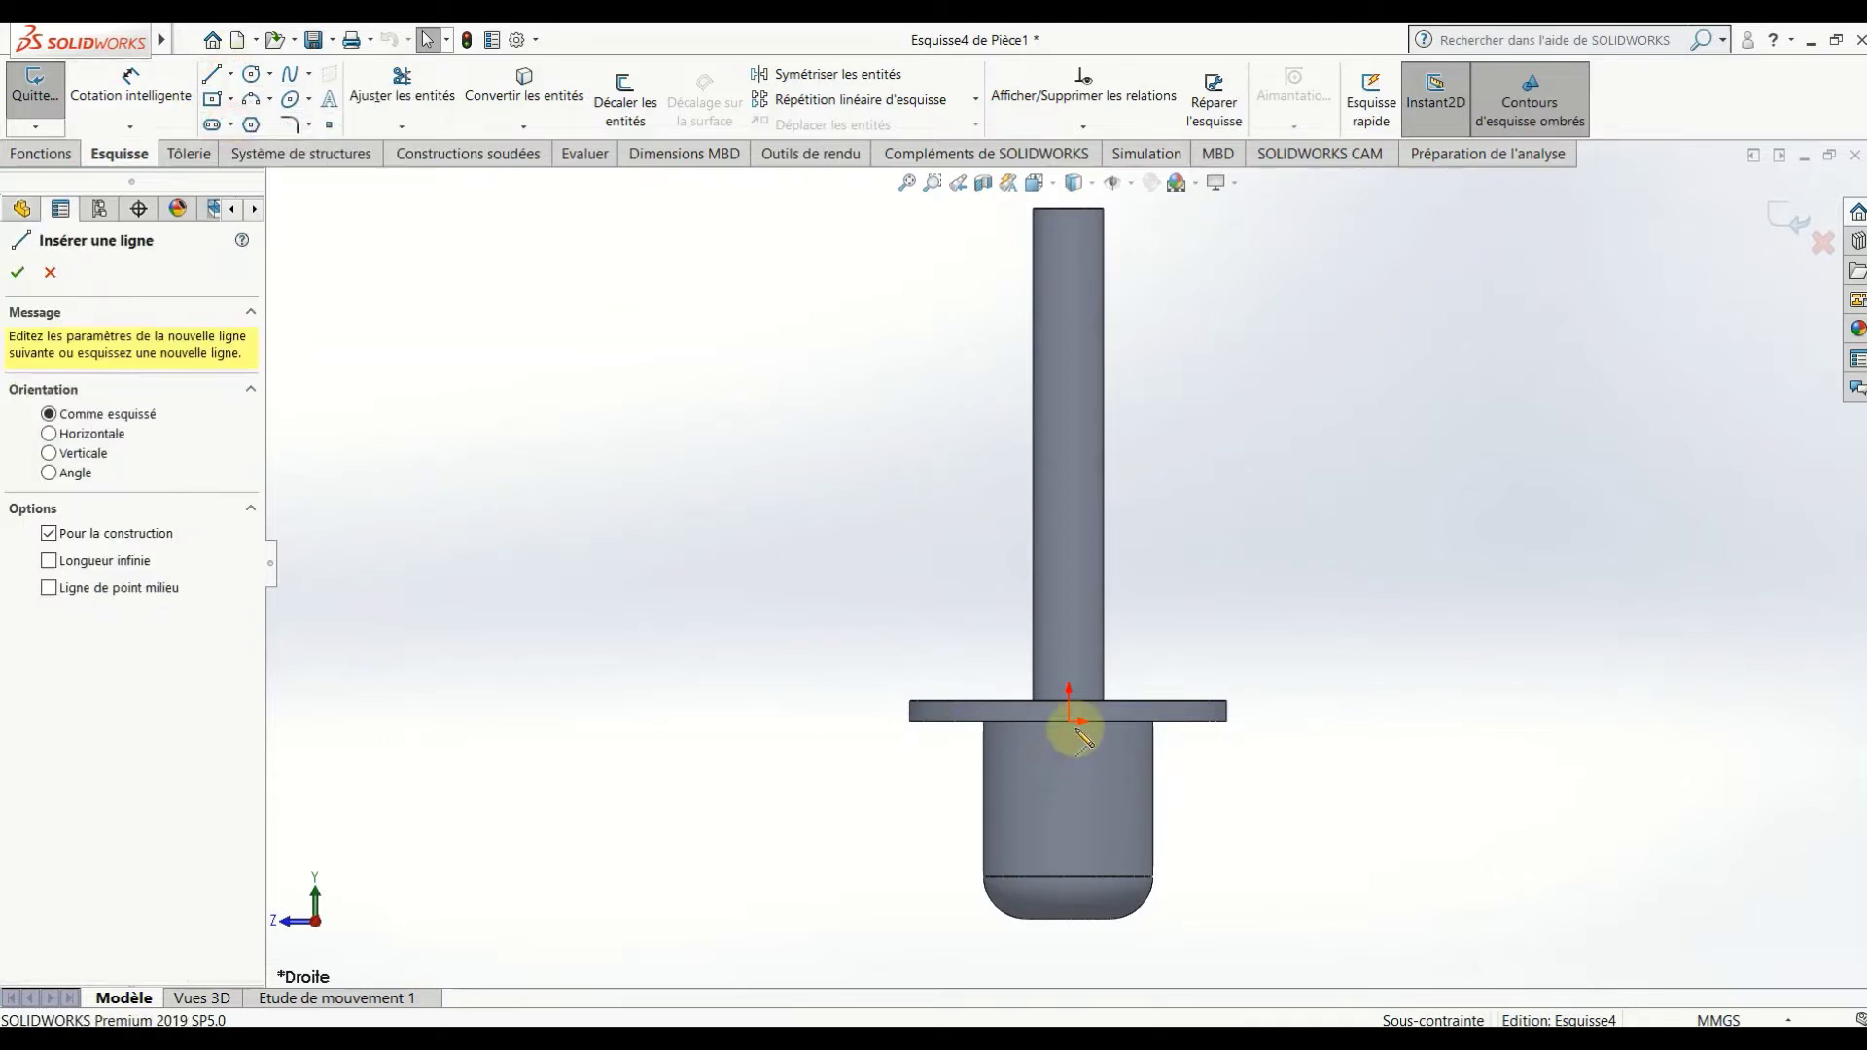
scroll(1069, 722, "down", 3)
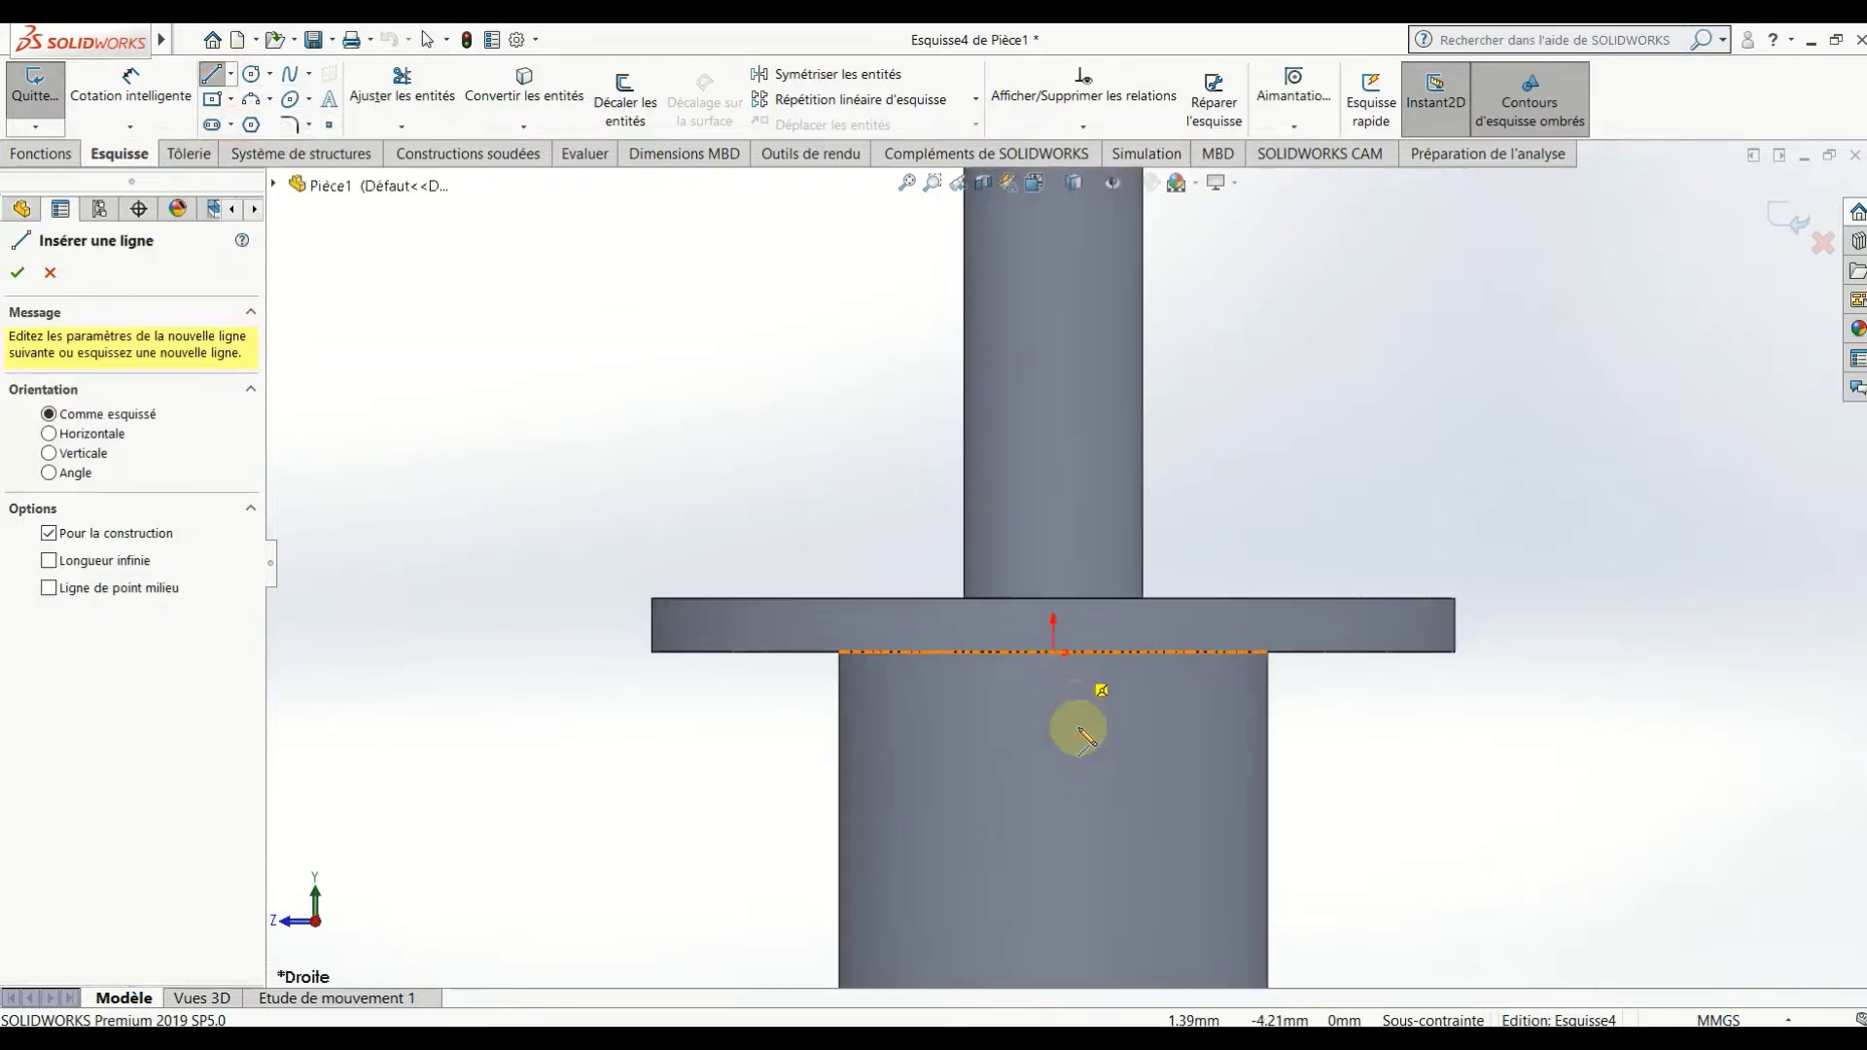
left_click(1054, 654)
scroll(1054, 654, "up", 2)
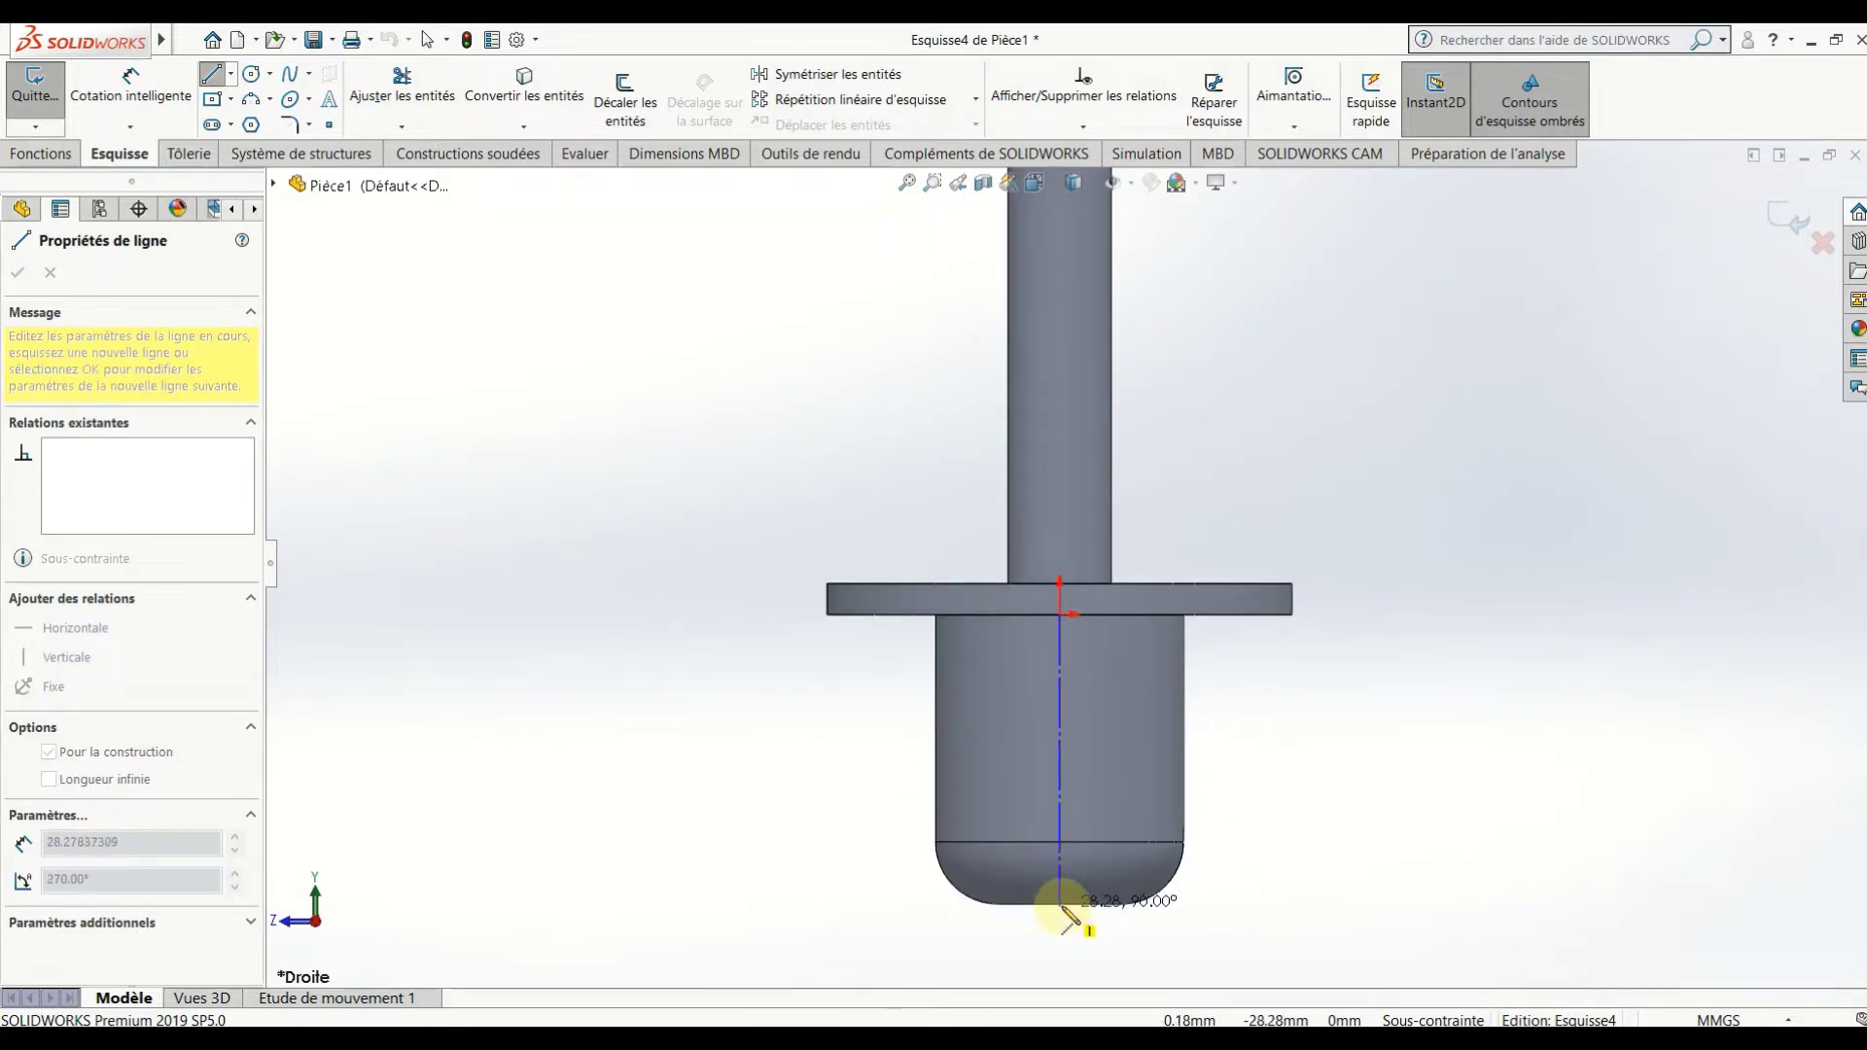
left_click(1061, 904)
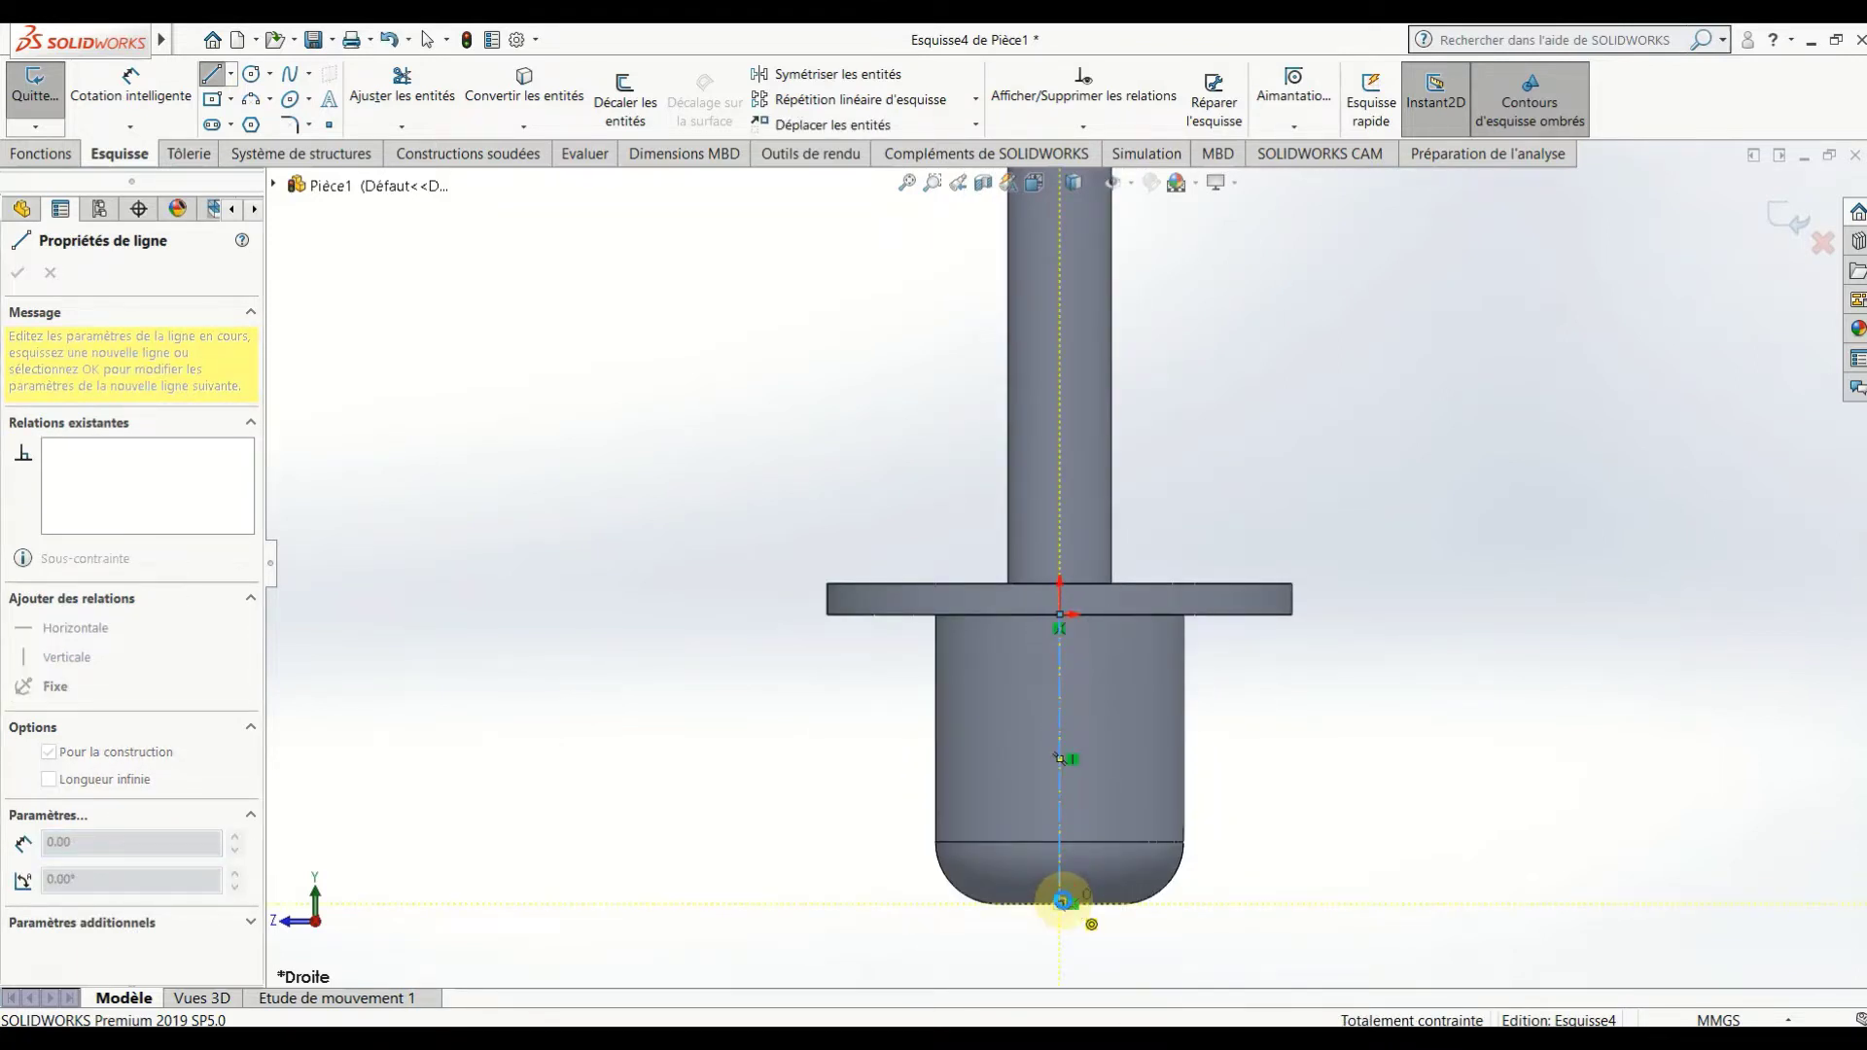
key("Escape")
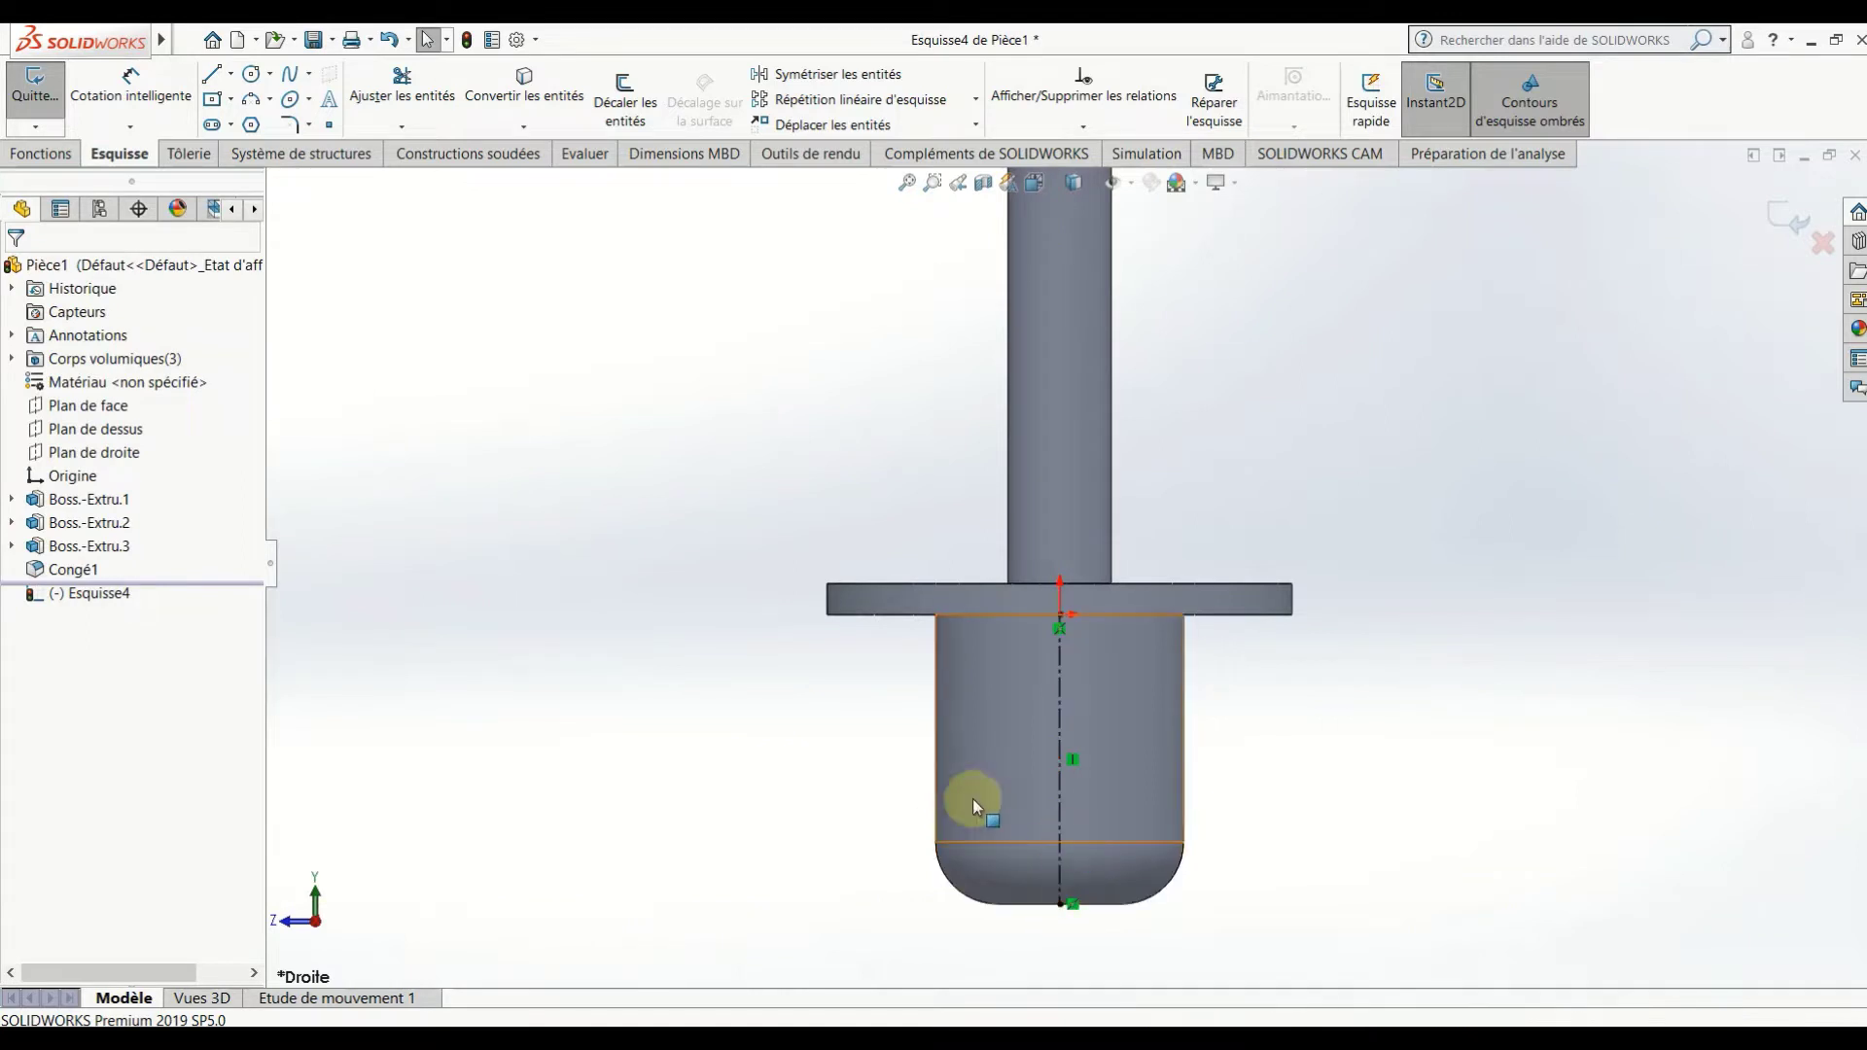
Draw a corner rectangle beside the axis over the part's lower right side.
left_click(229, 99)
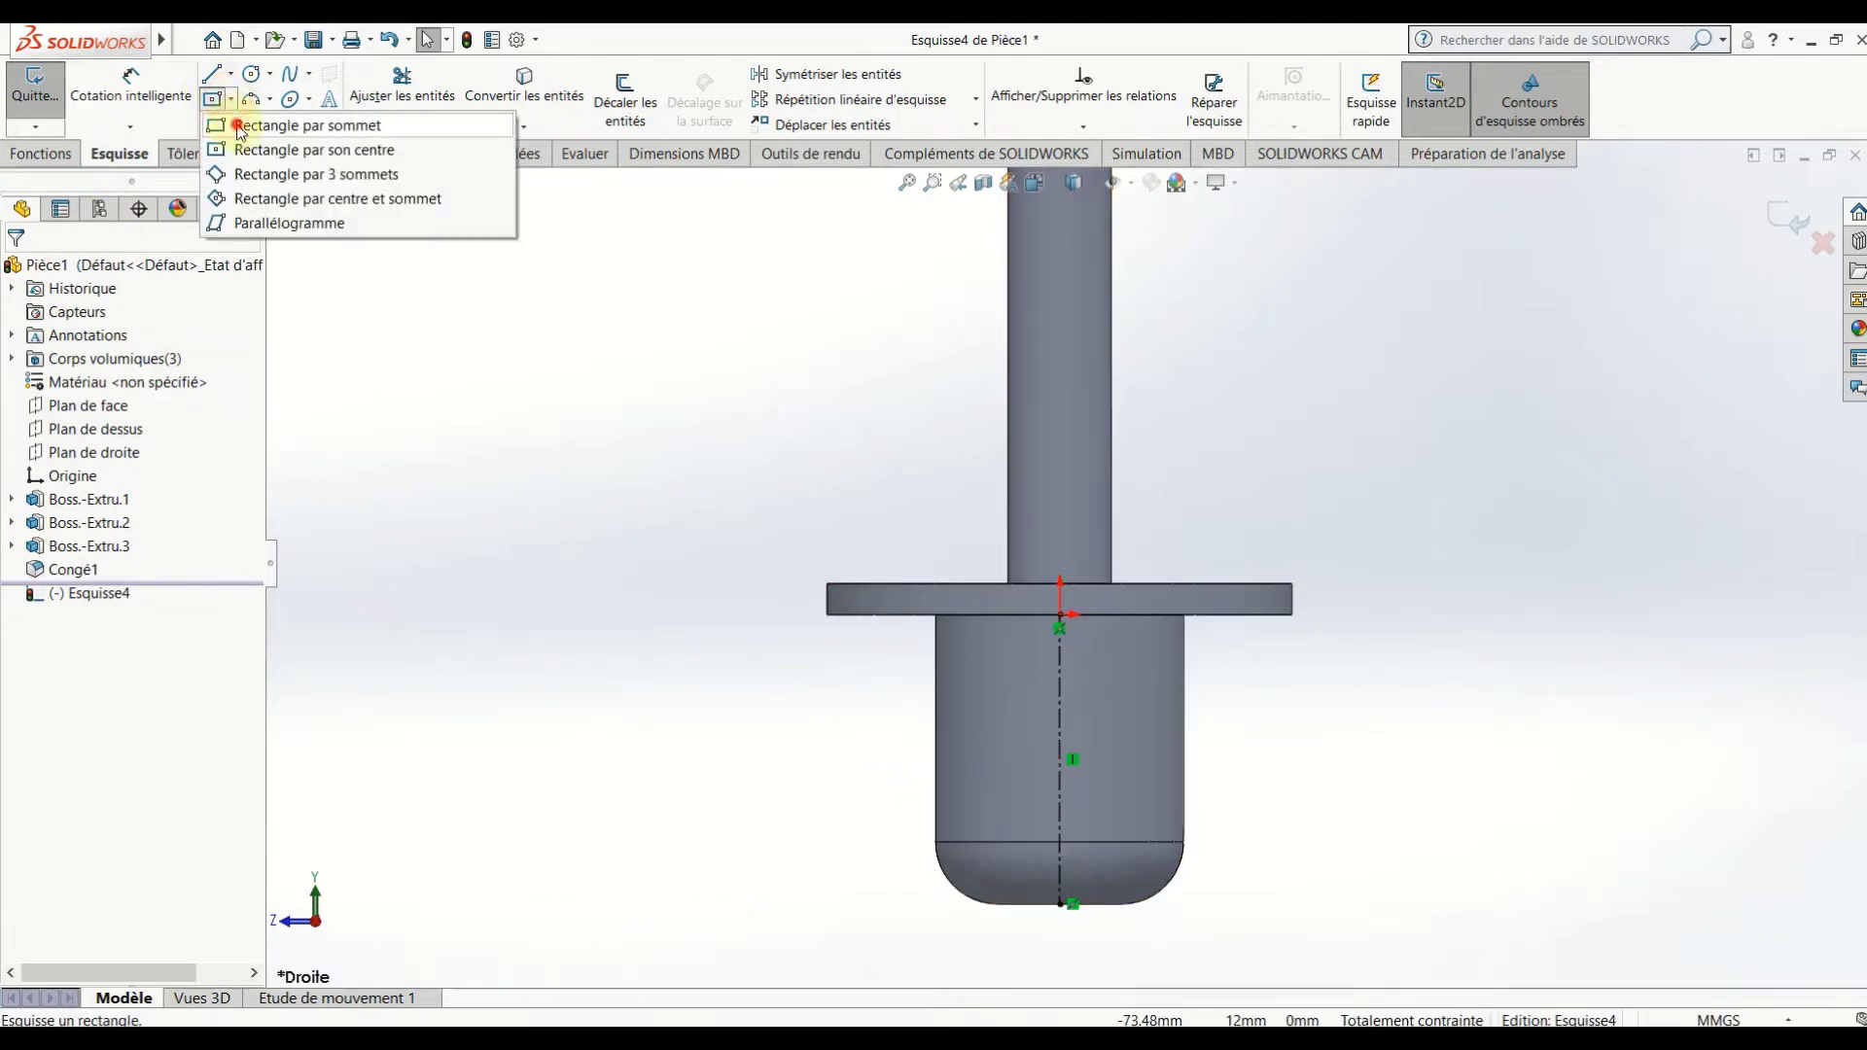
left_click(252, 122)
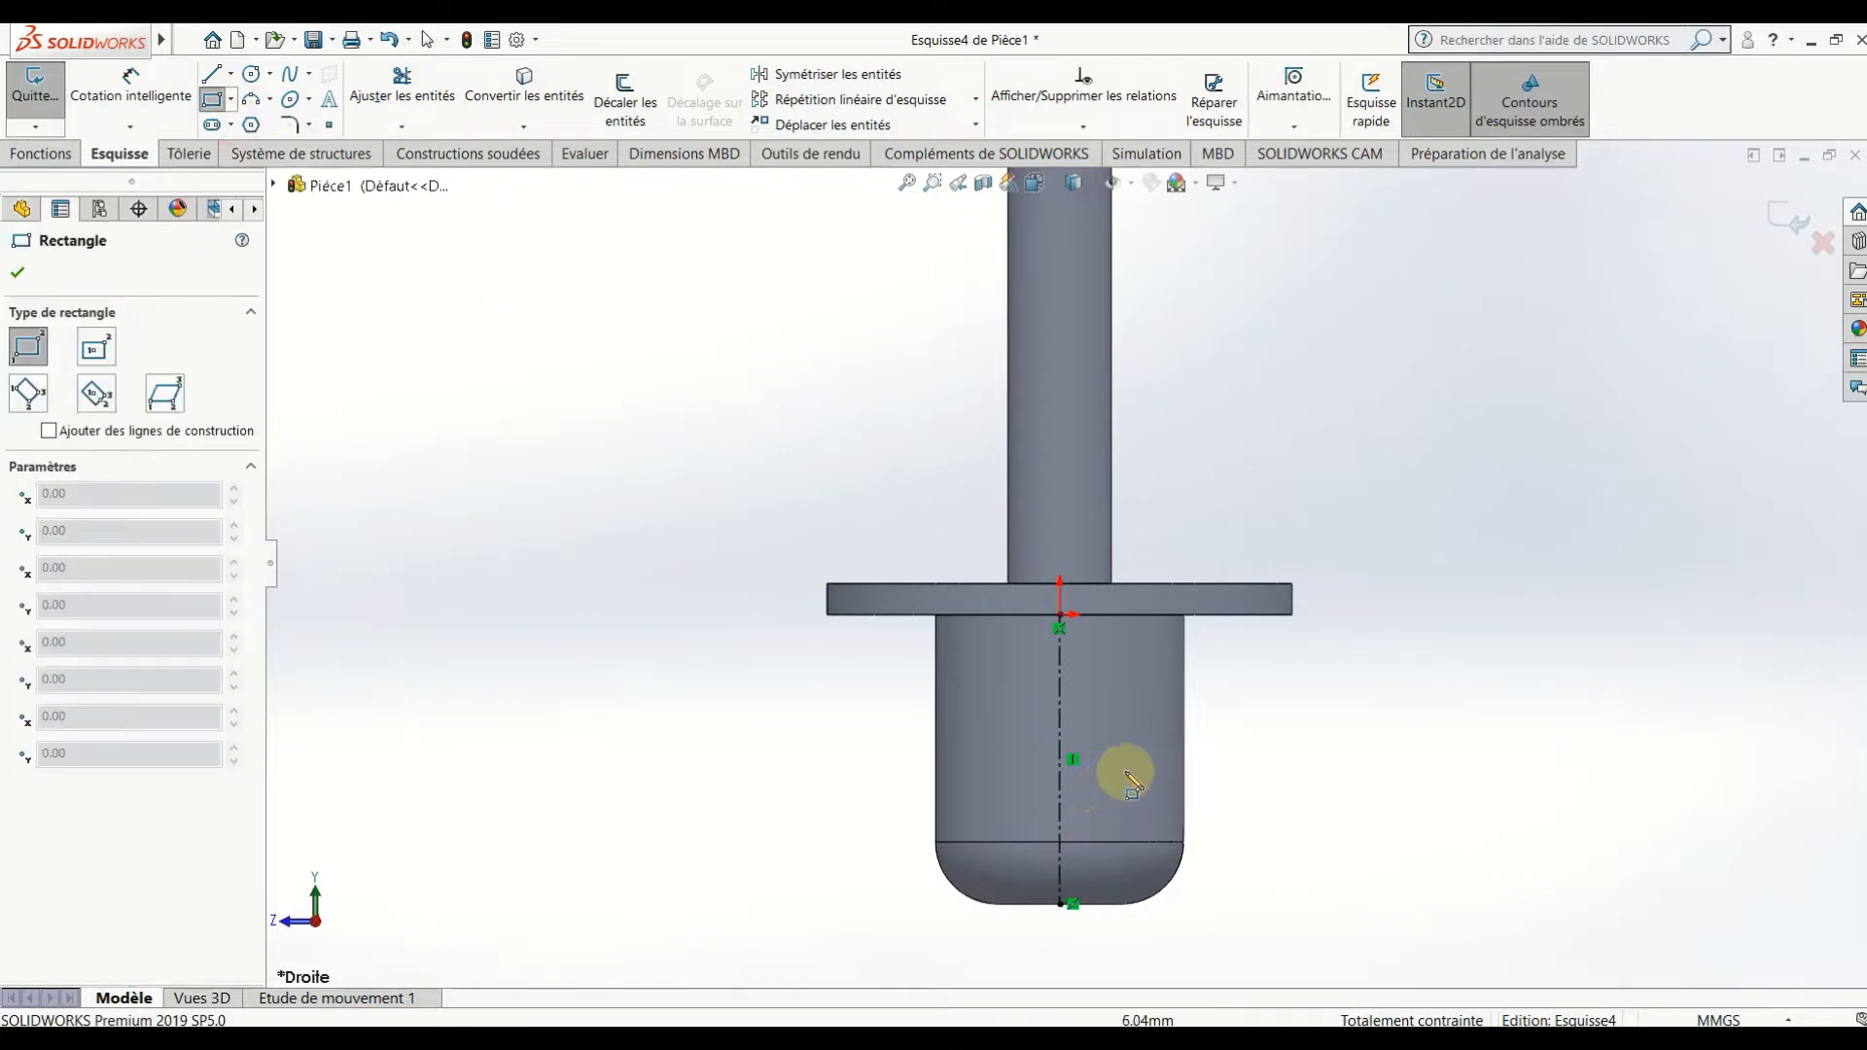
left_click(1107, 725)
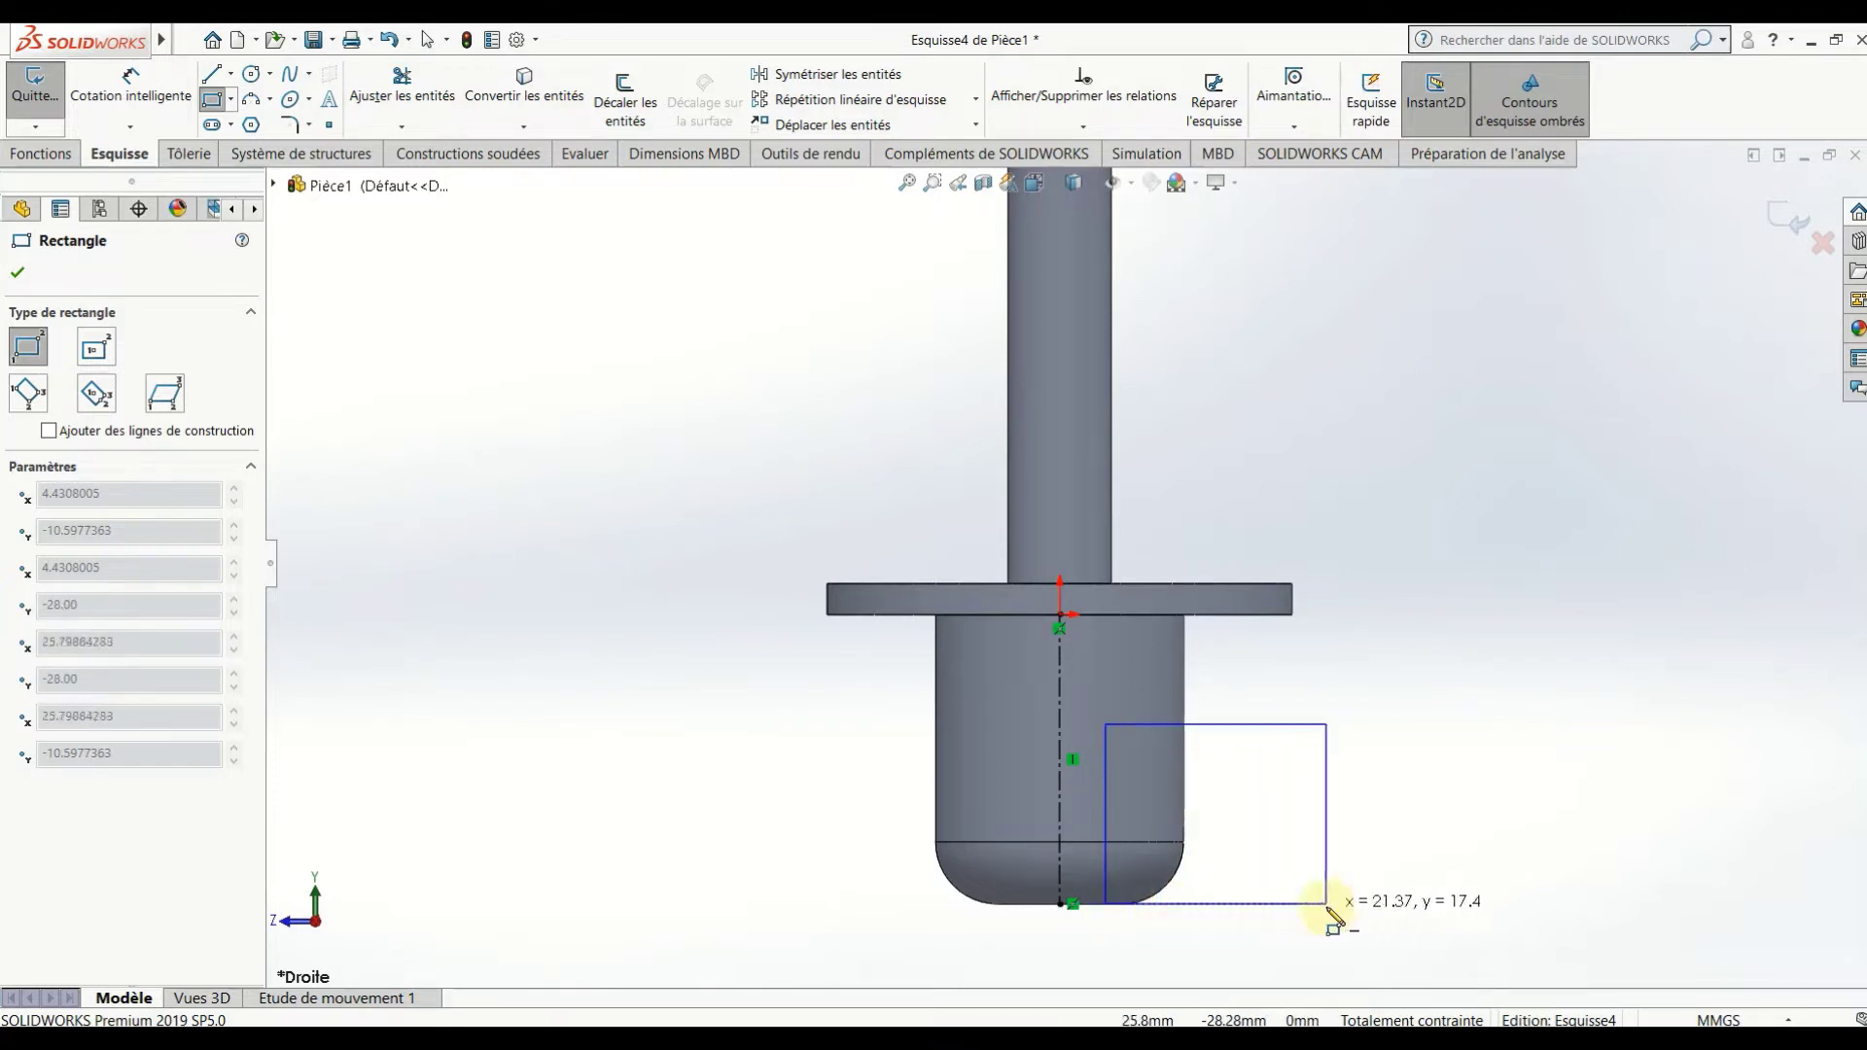
left_click(1327, 907)
key("Escape")
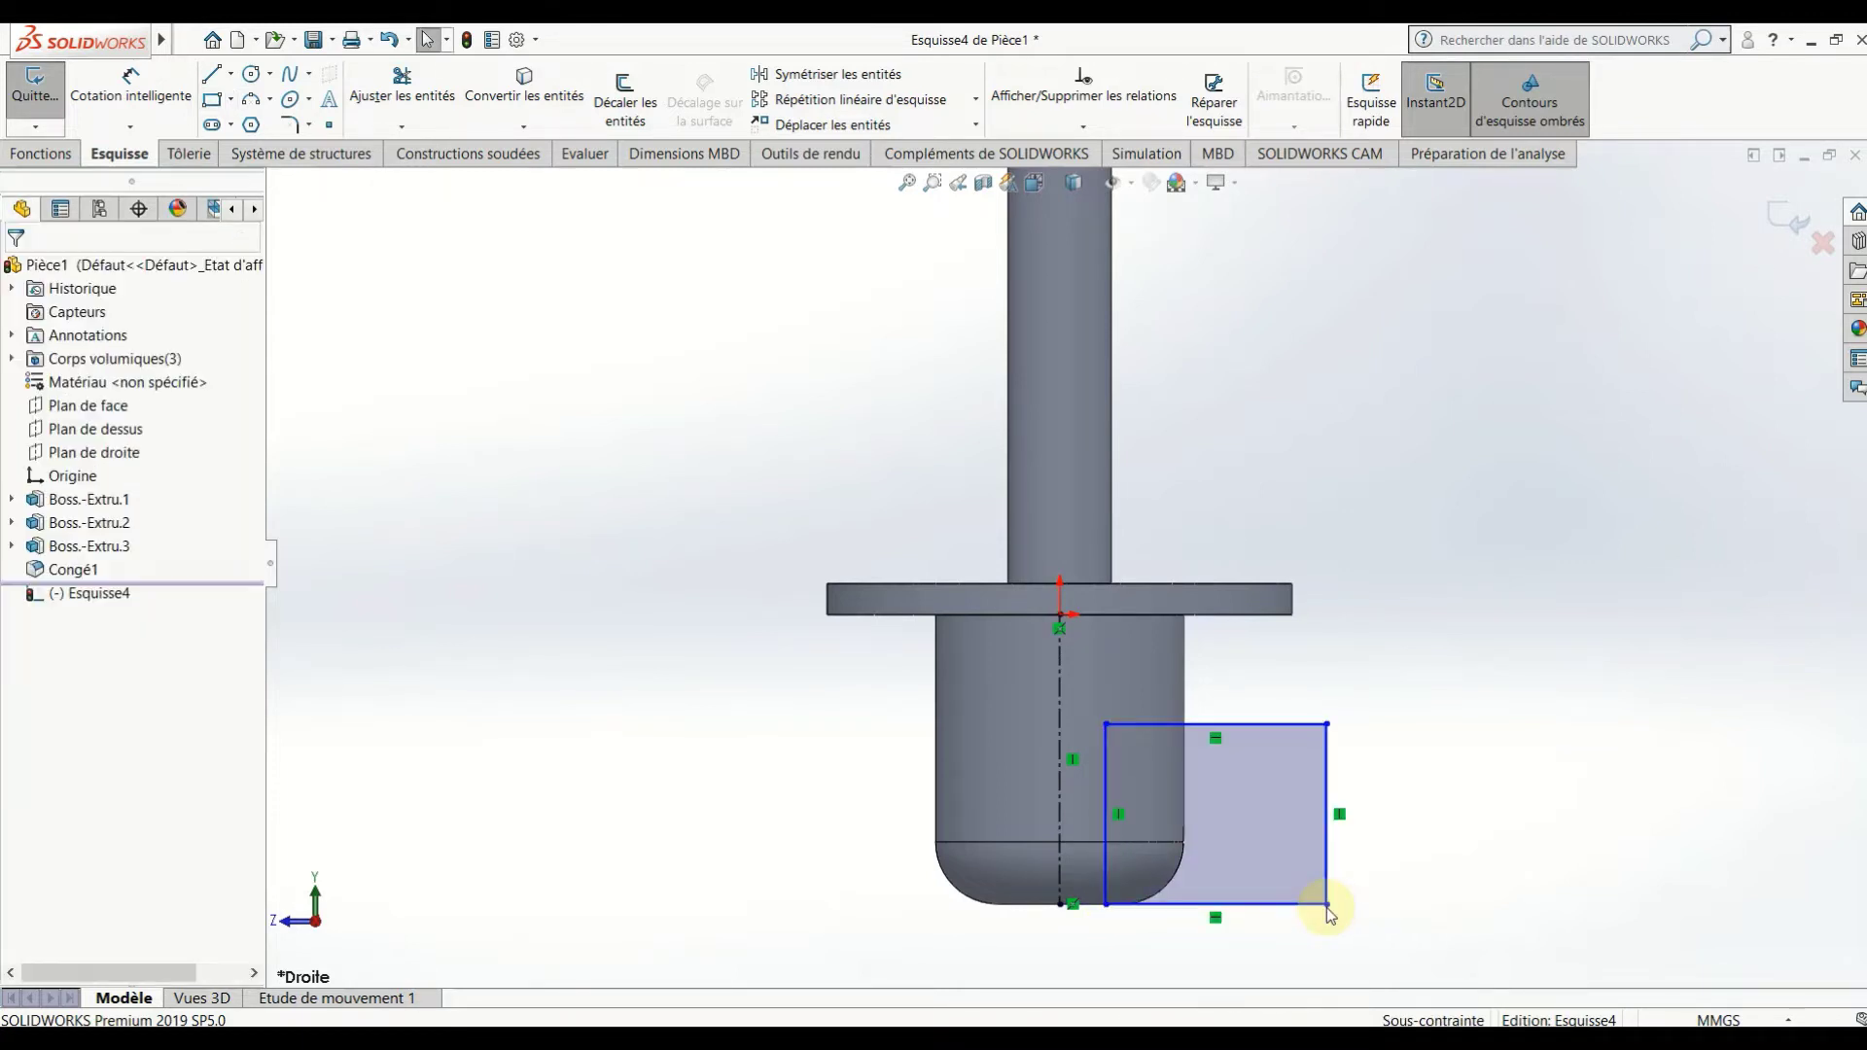
Dimension the rectangle 20 mm tall and 19 mm wide, then box-select its lines.
left_click(132, 83)
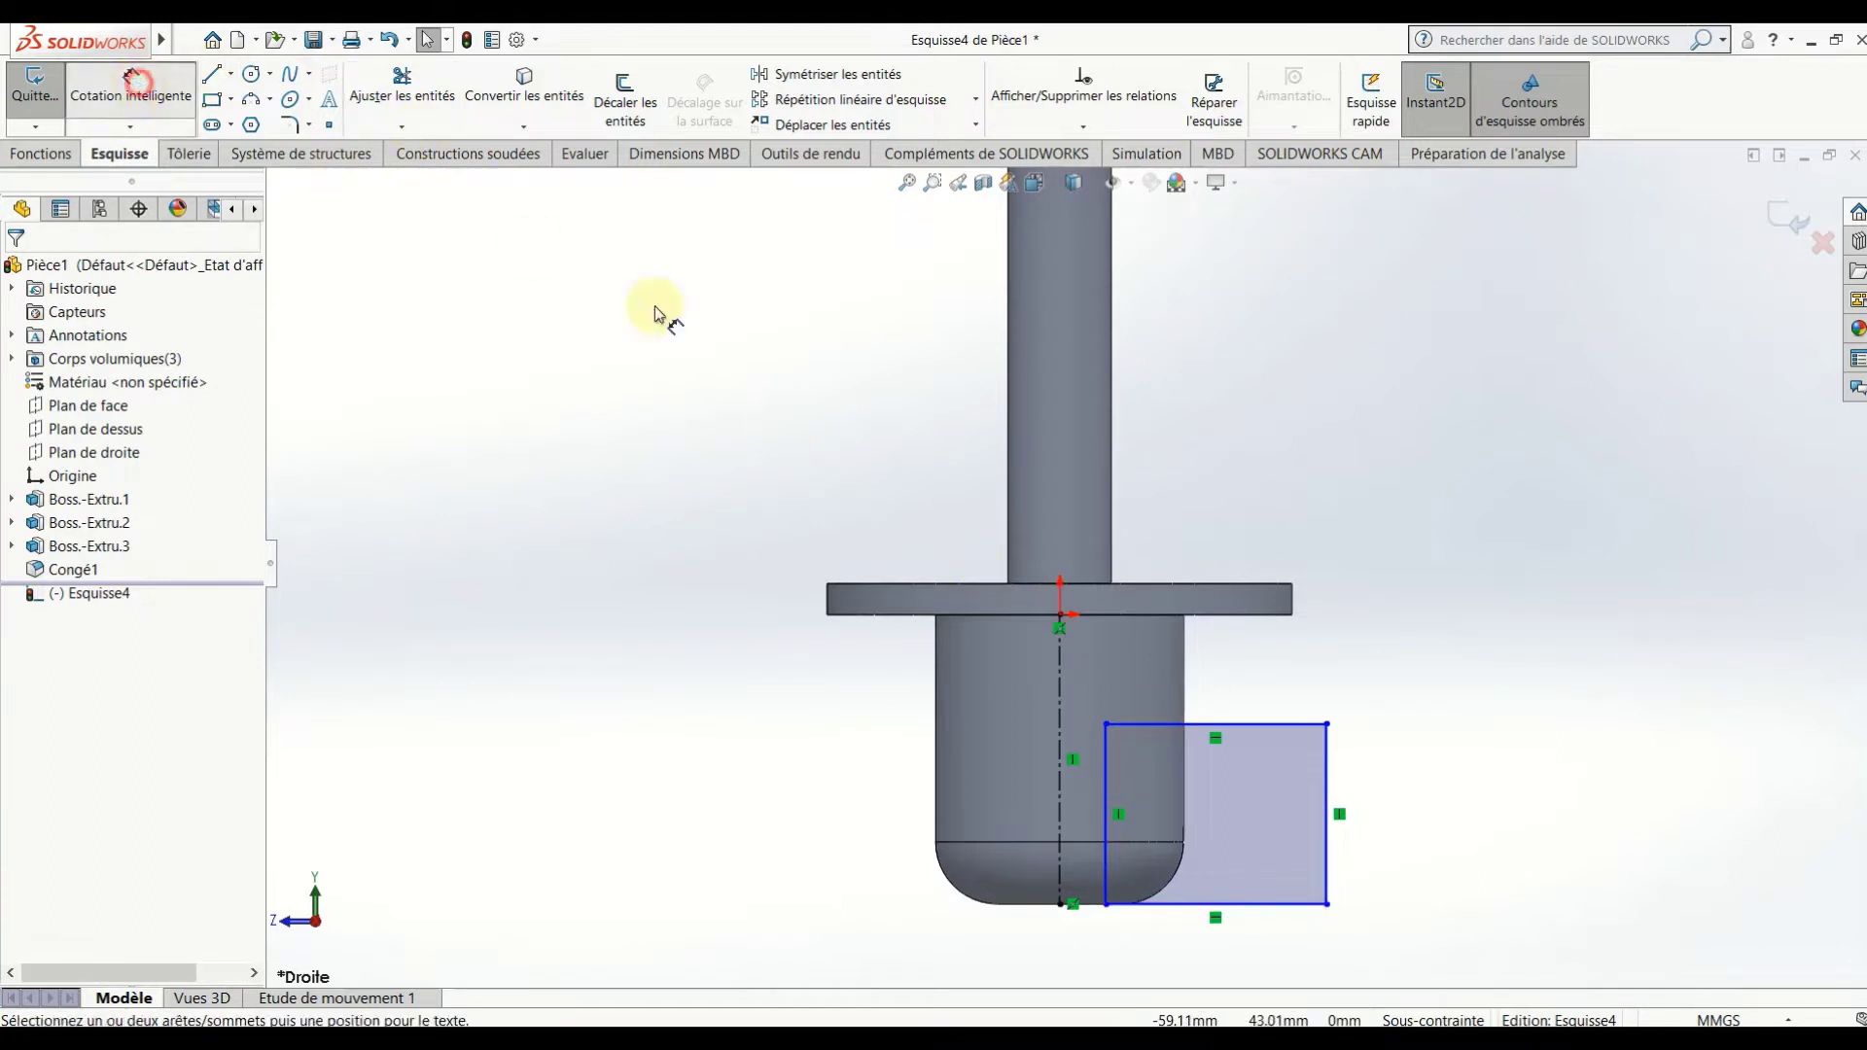
left_click(1328, 775)
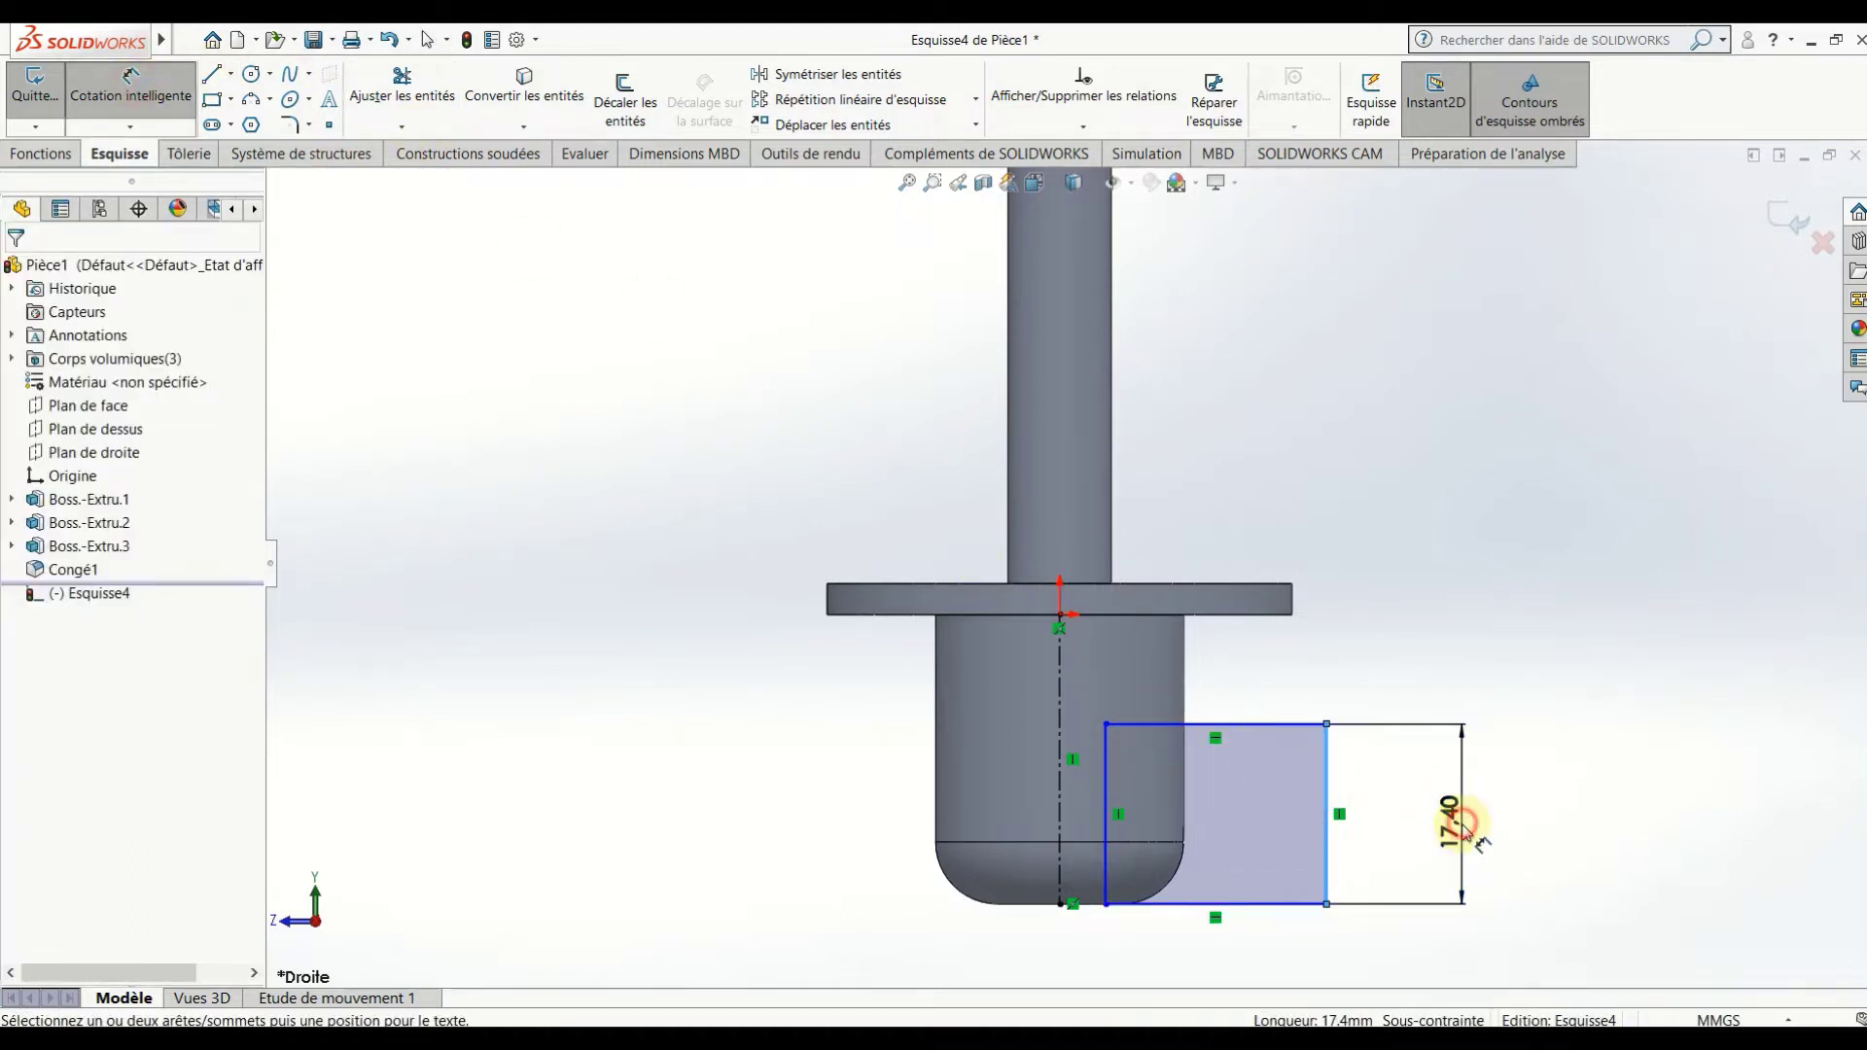
left_click(1464, 828)
type("20")
key("Return")
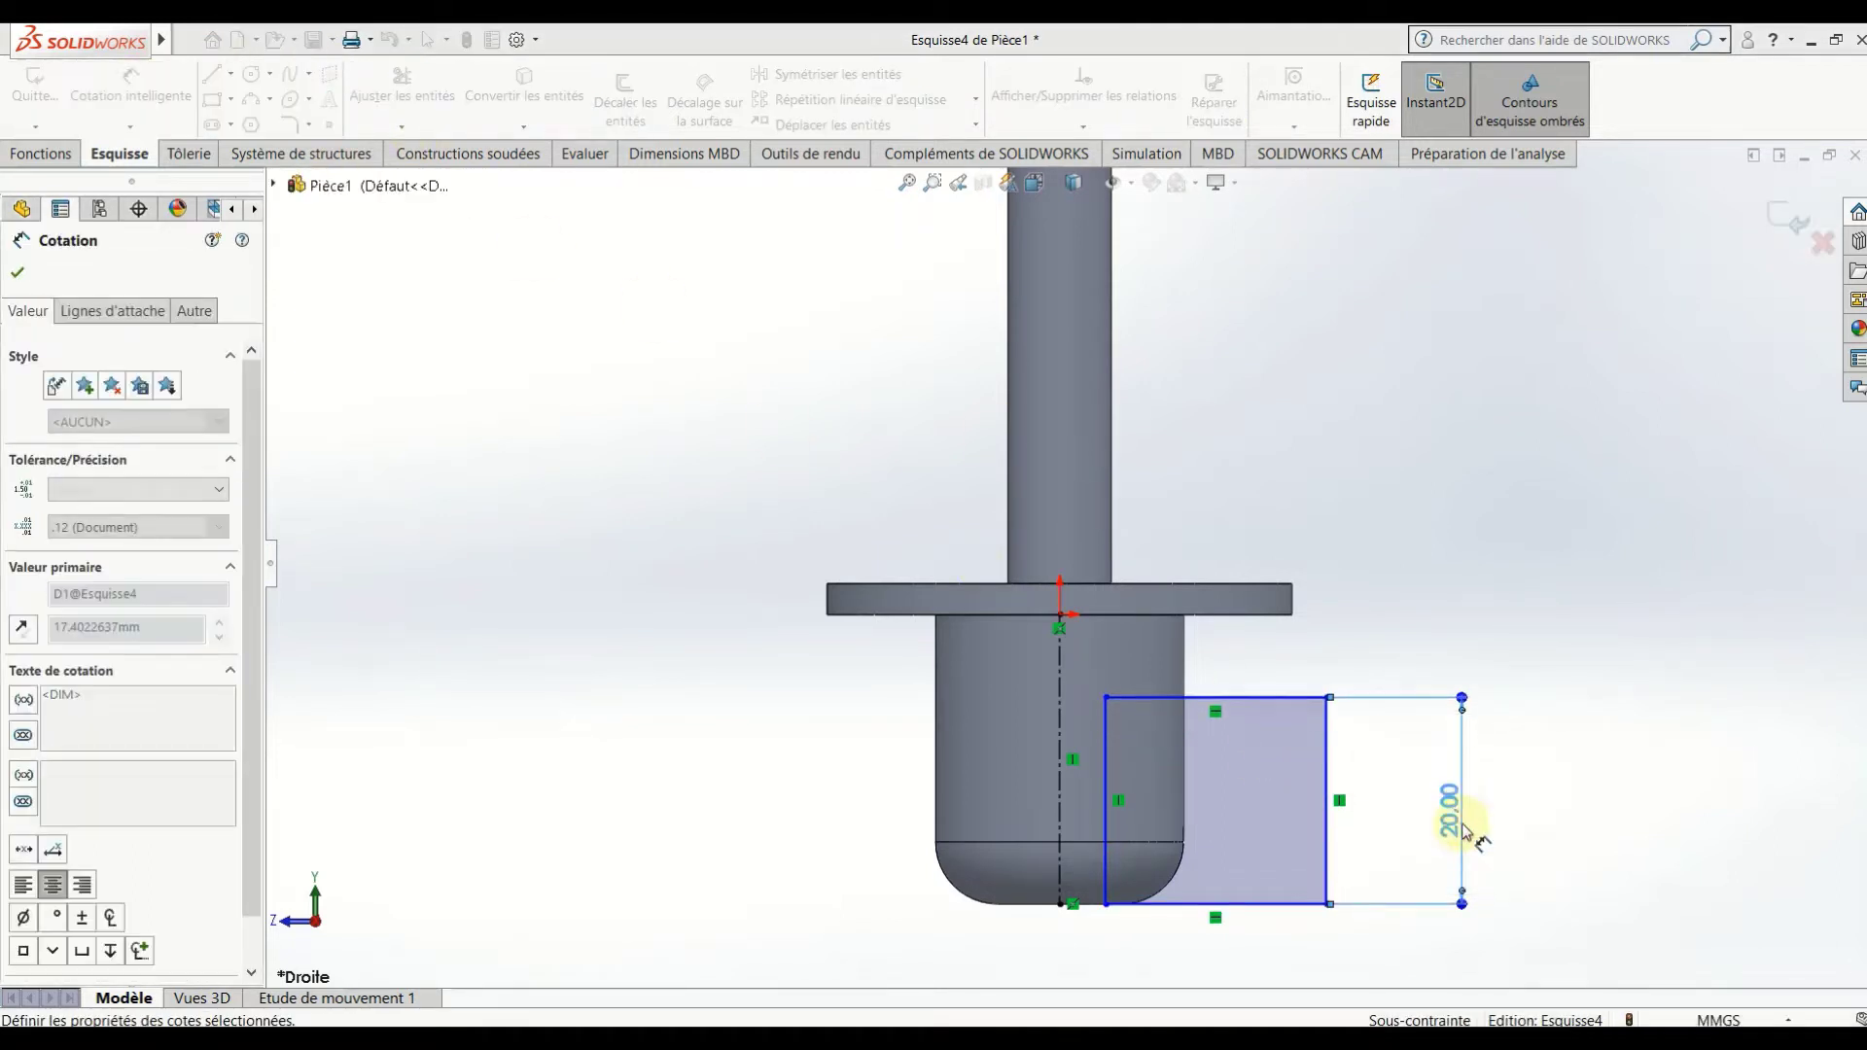
left_click(1289, 906)
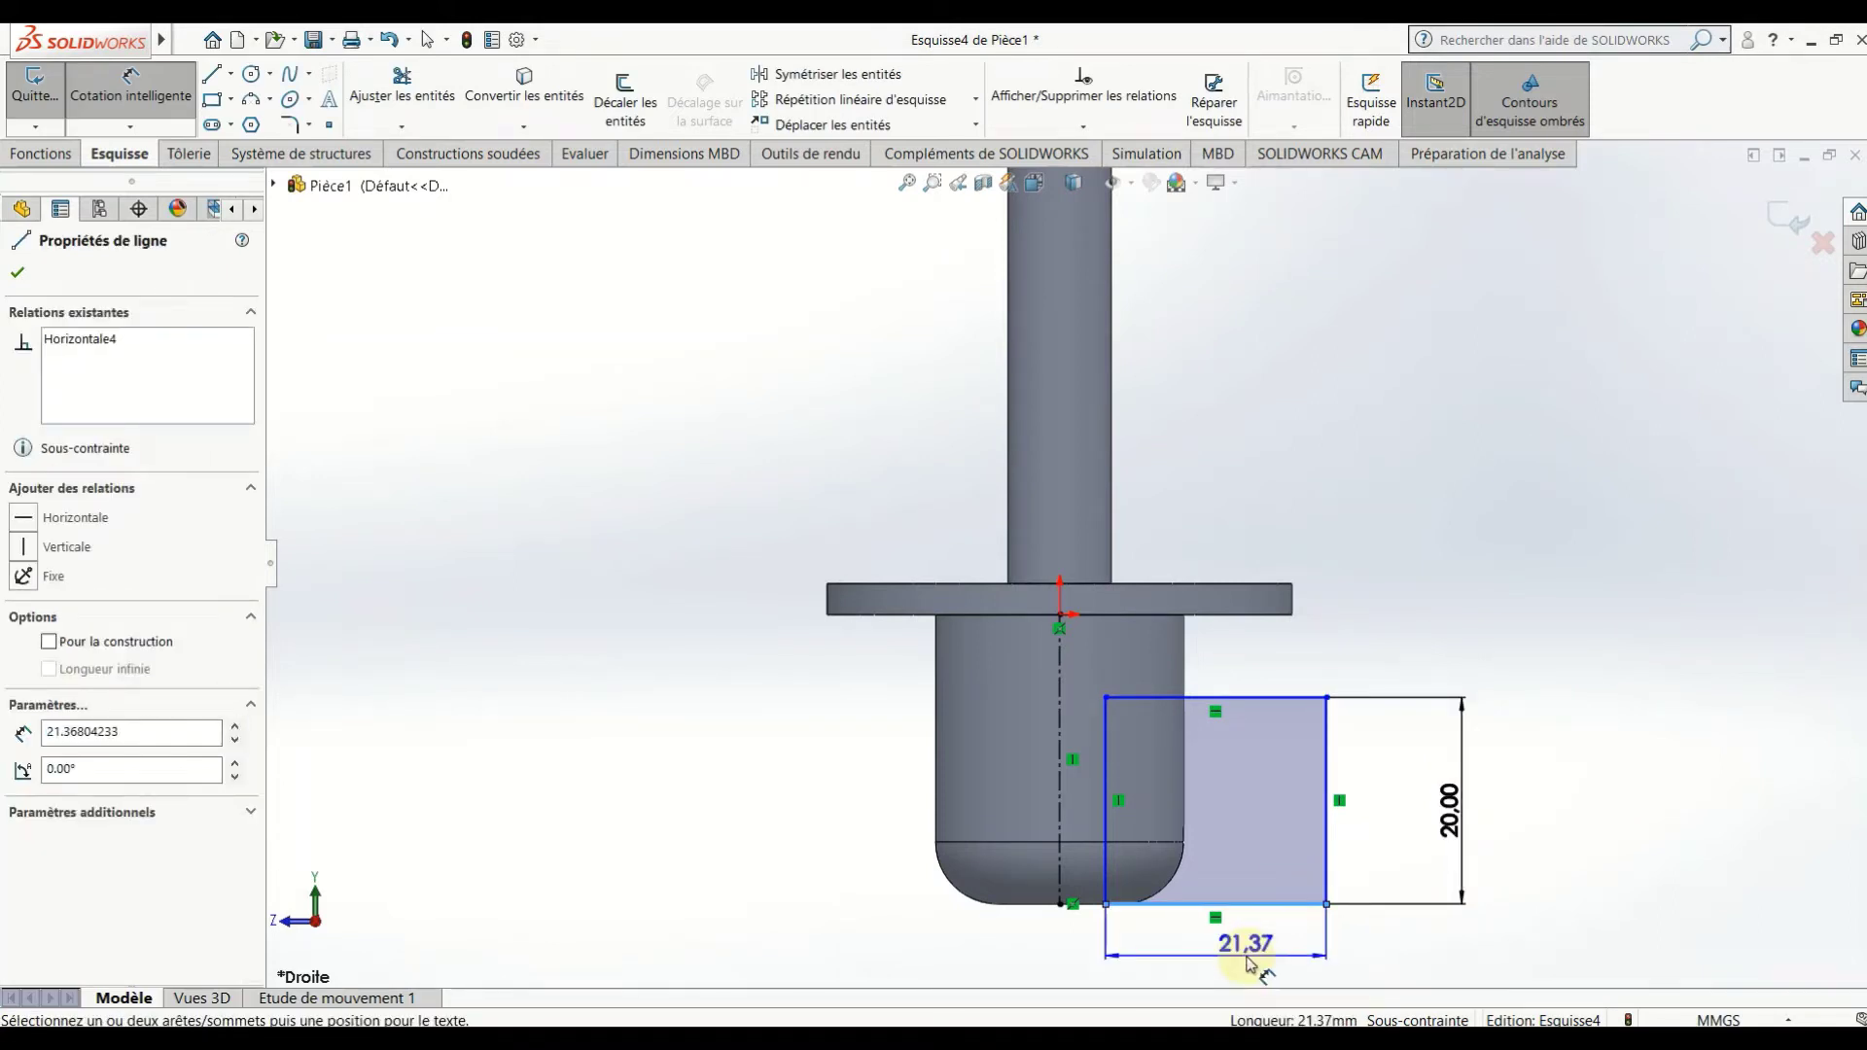
left_click(1248, 962)
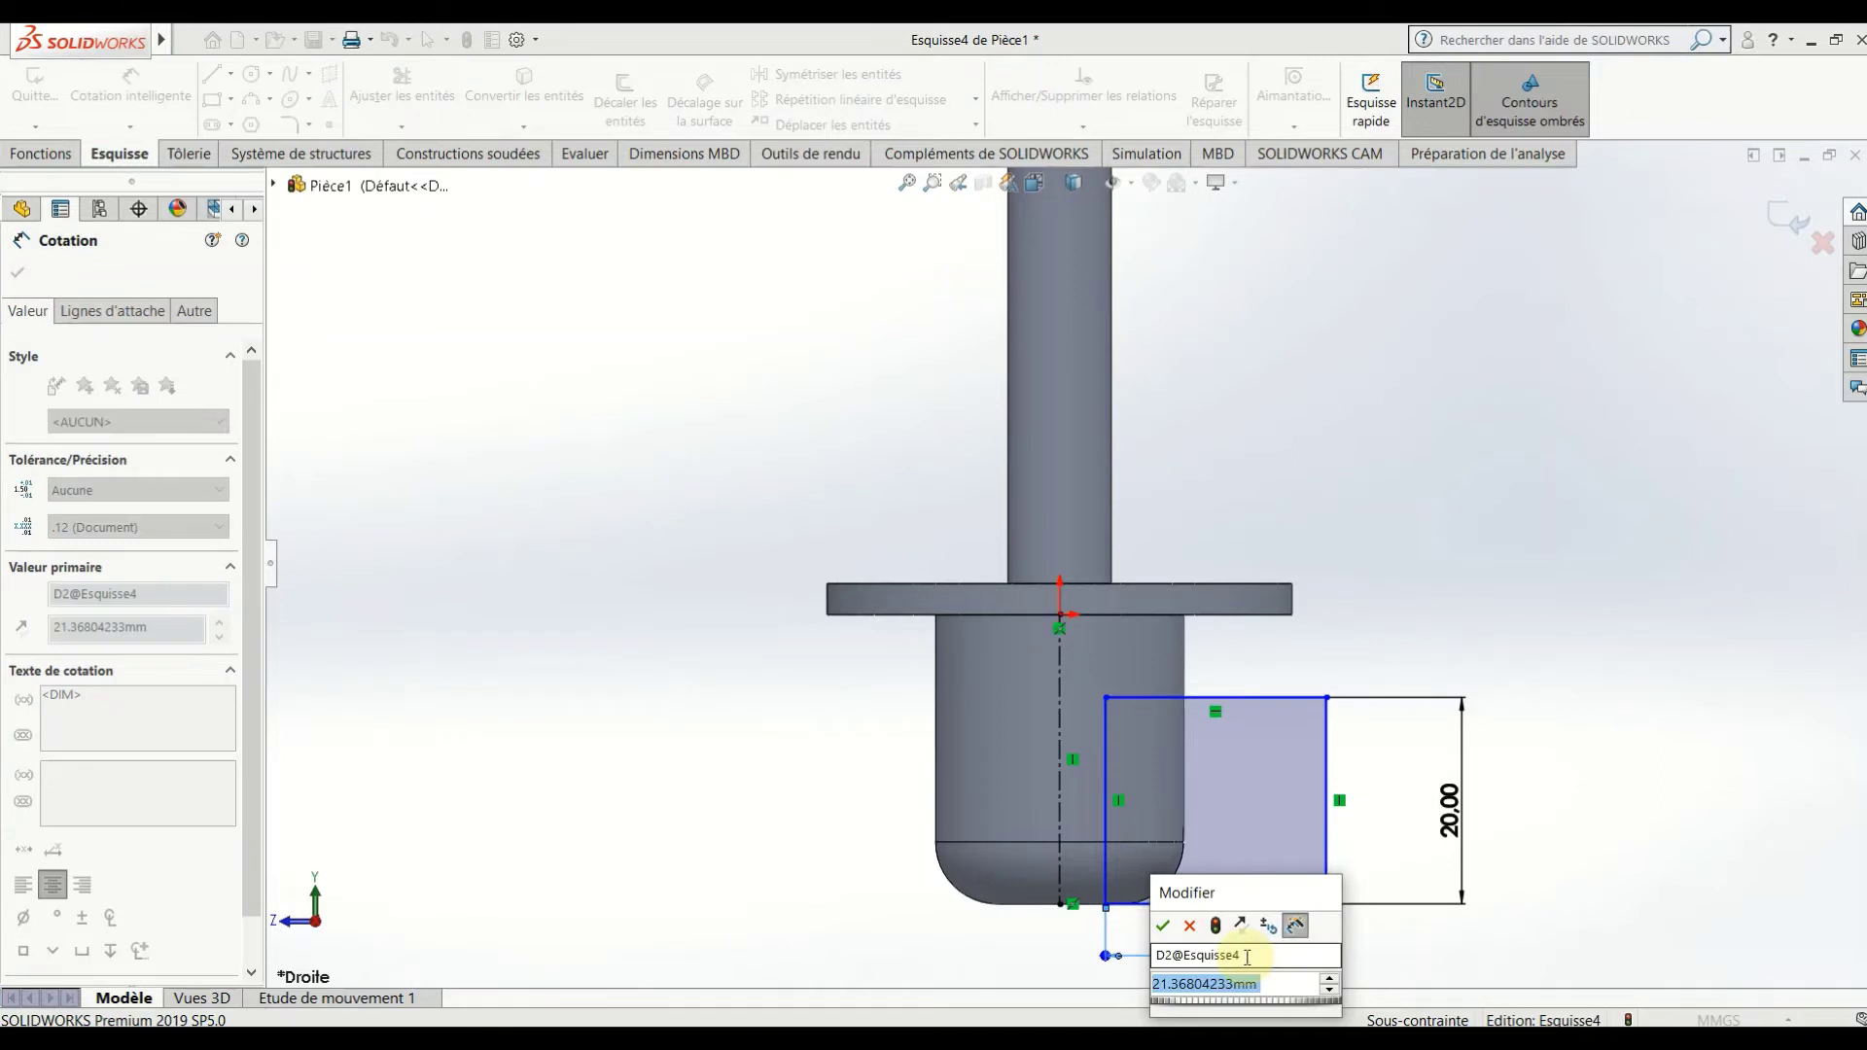
type("19")
key("Return")
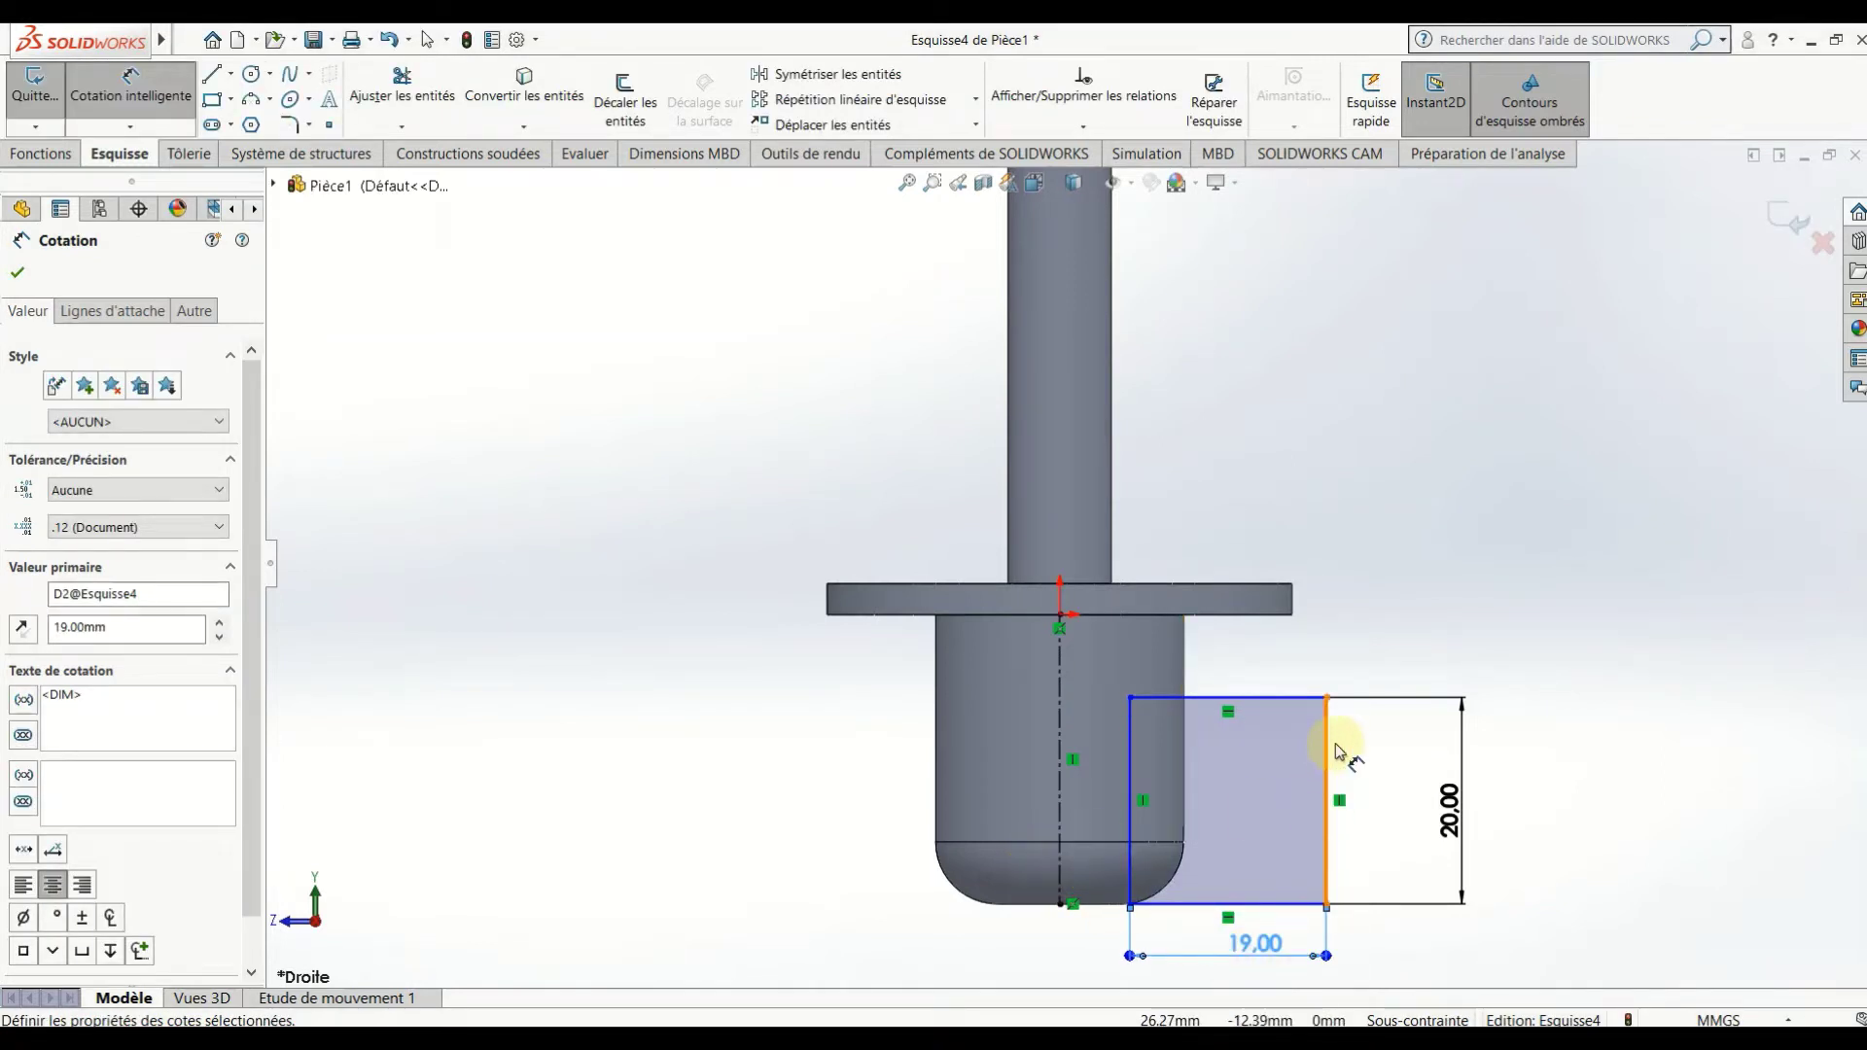
key("Escape")
key("Escape")
left_click_drag(1539, 662, 1102, 966)
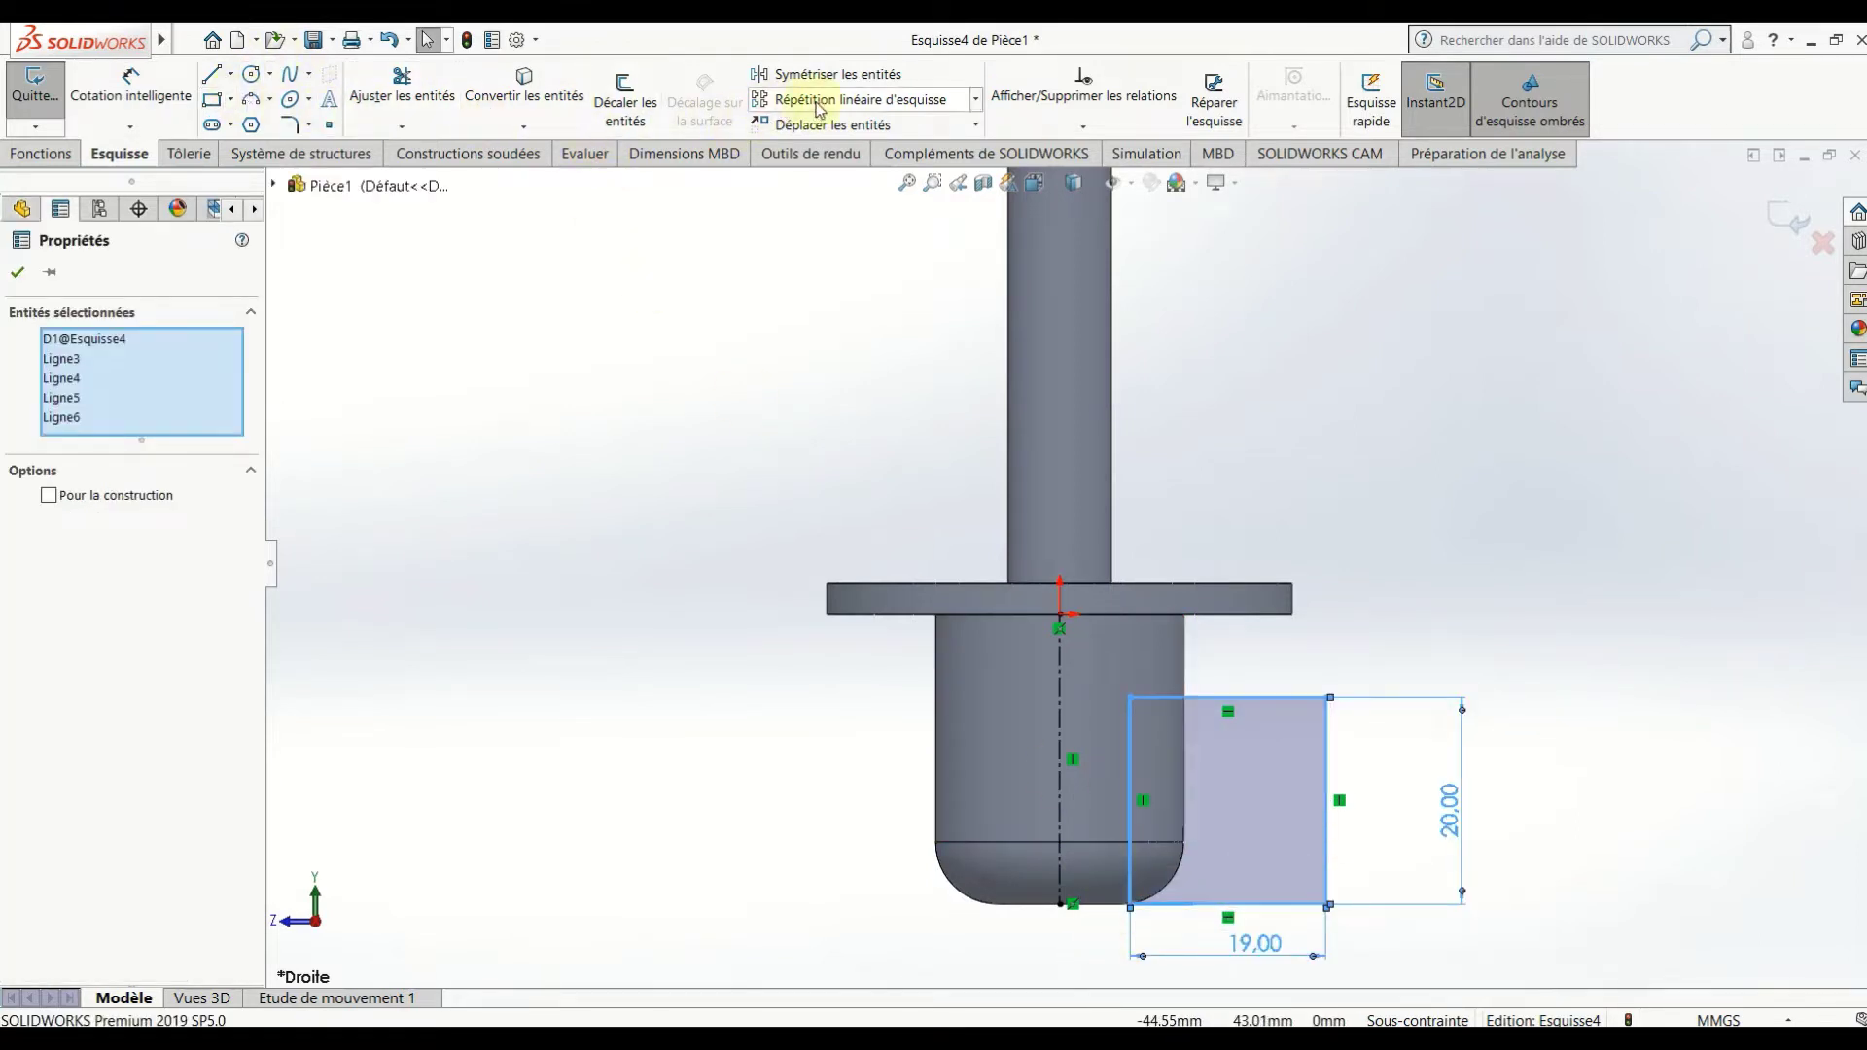
Mirror the rectangle about the vertical centerline.
left_click(838, 77)
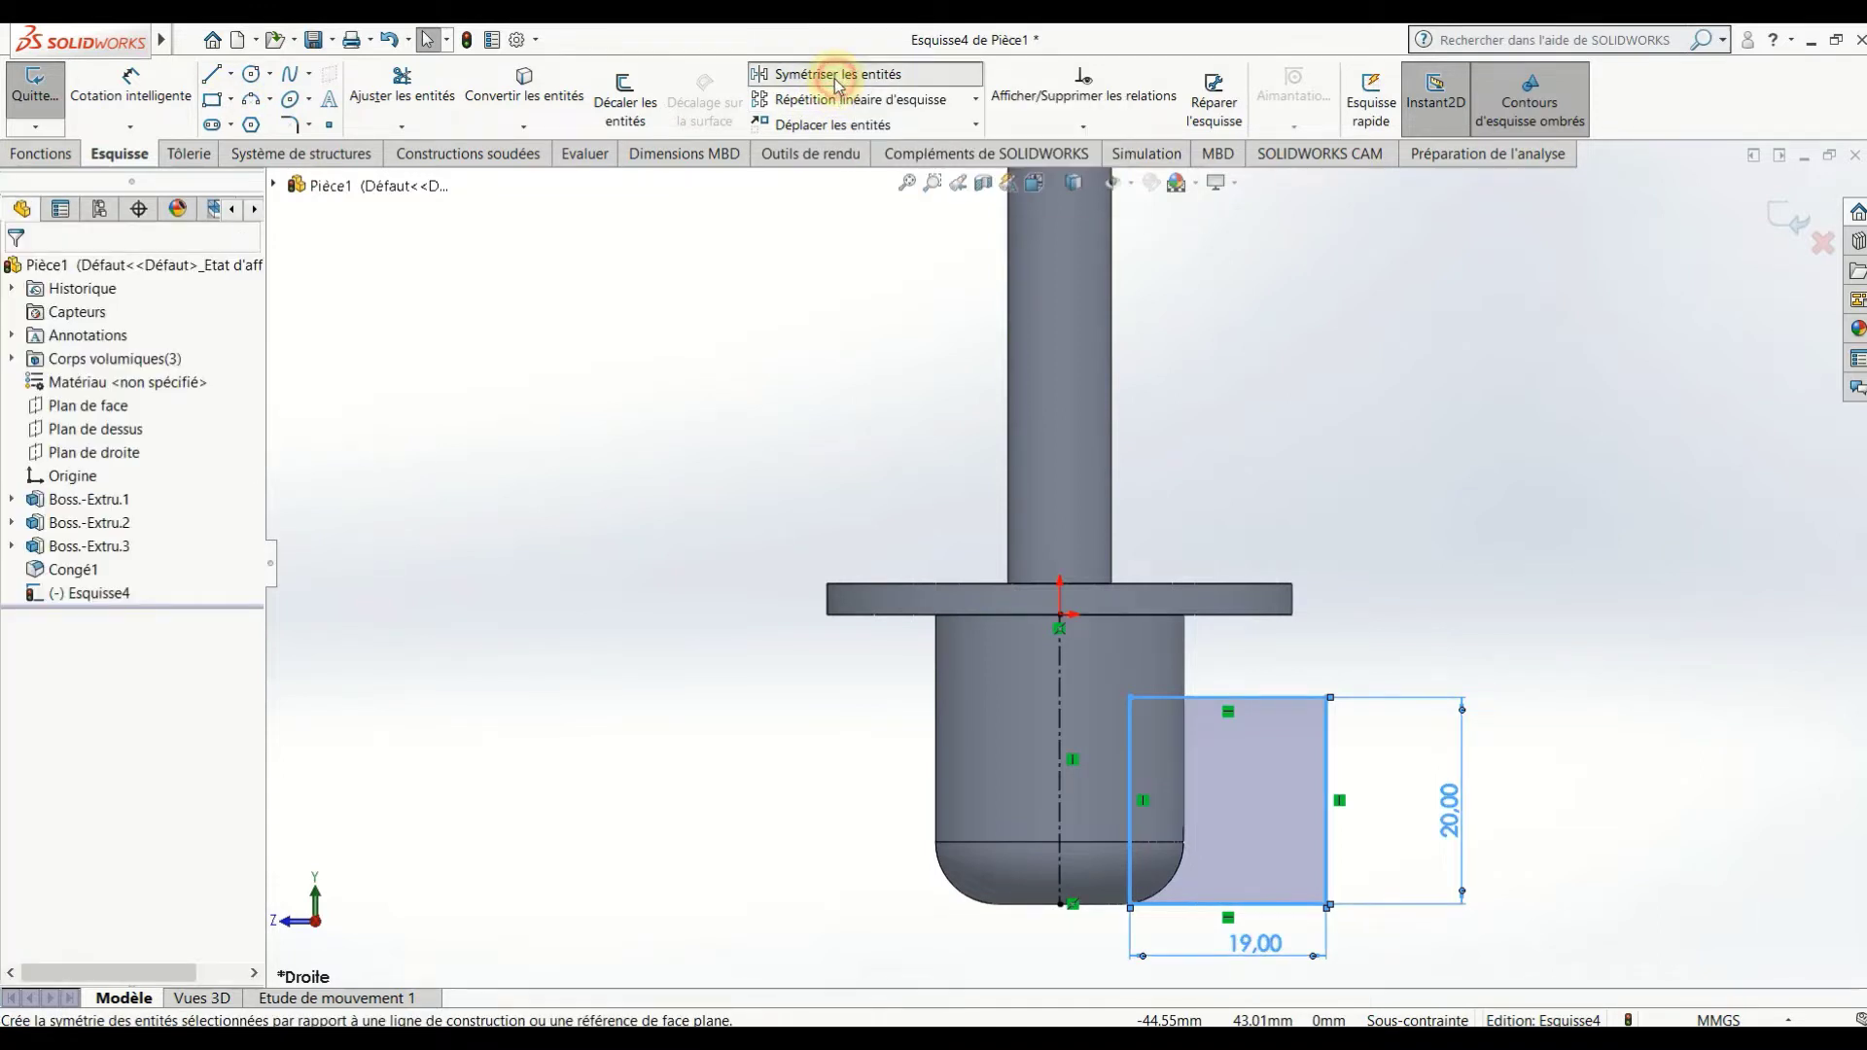
left_click(85, 642)
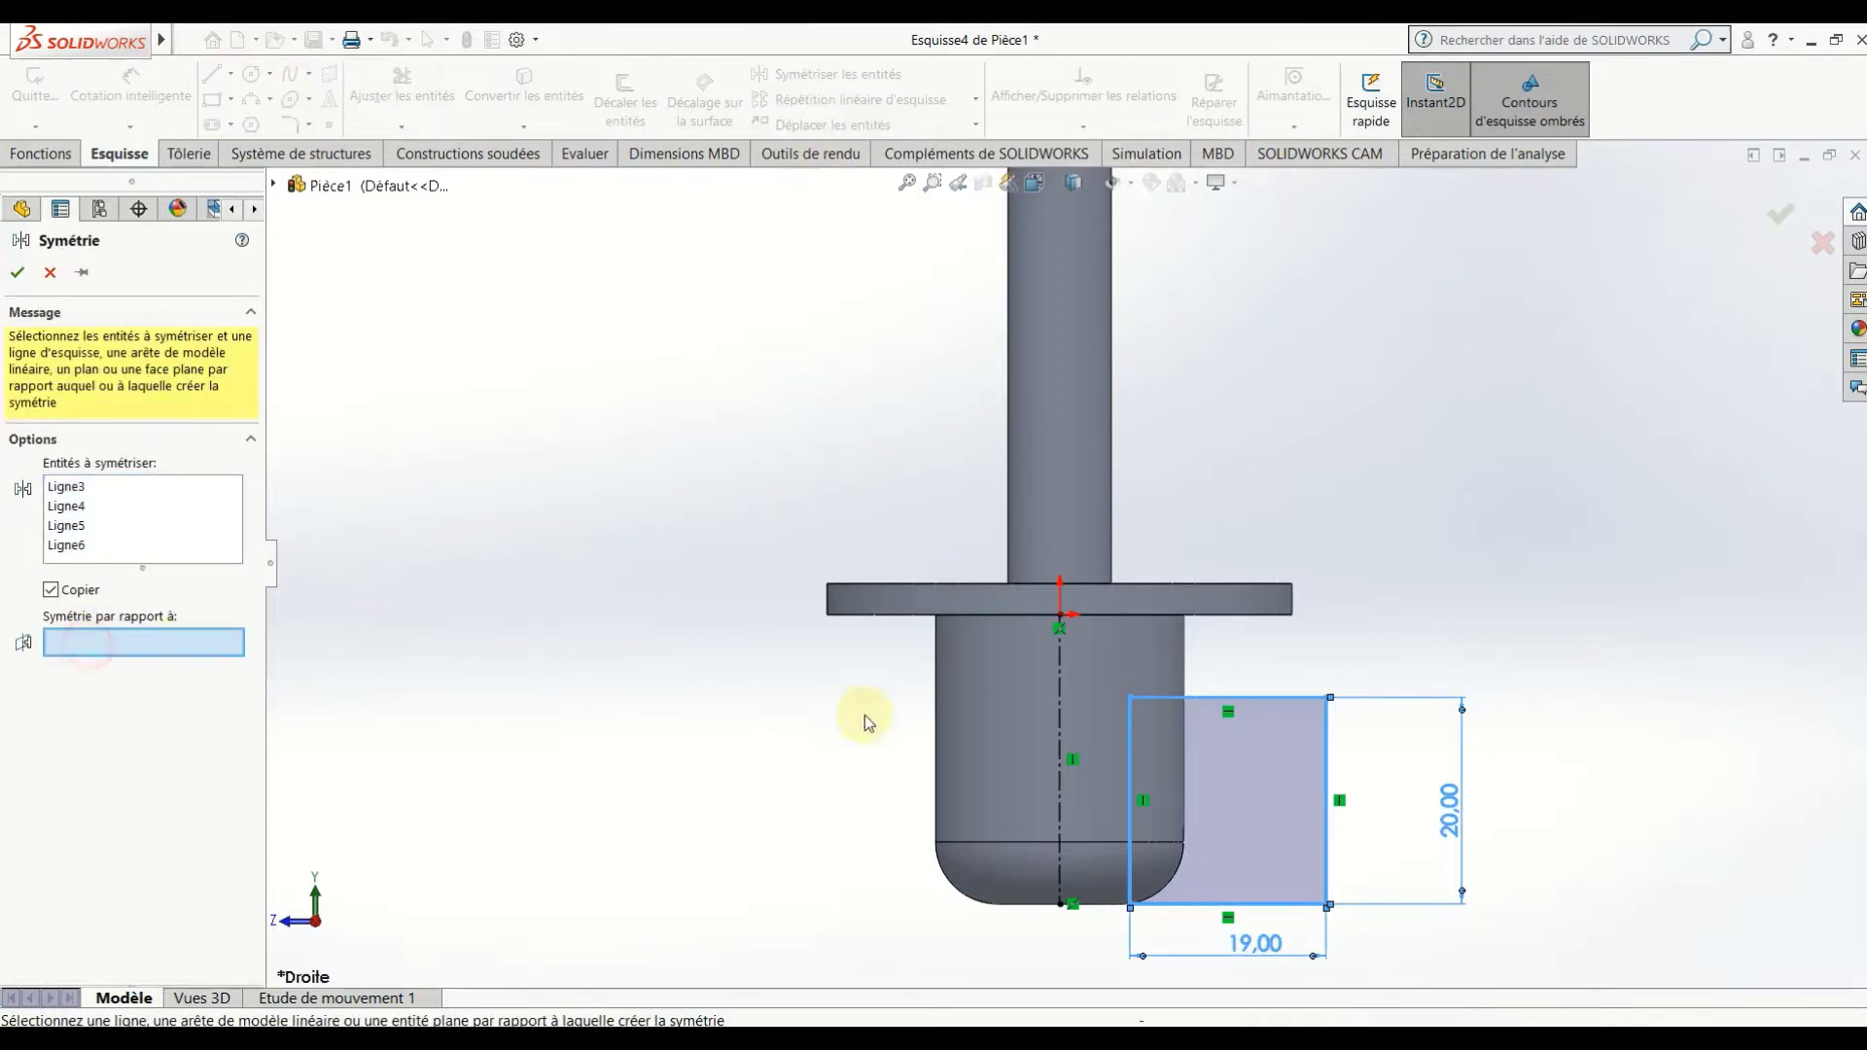
left_click(1058, 697)
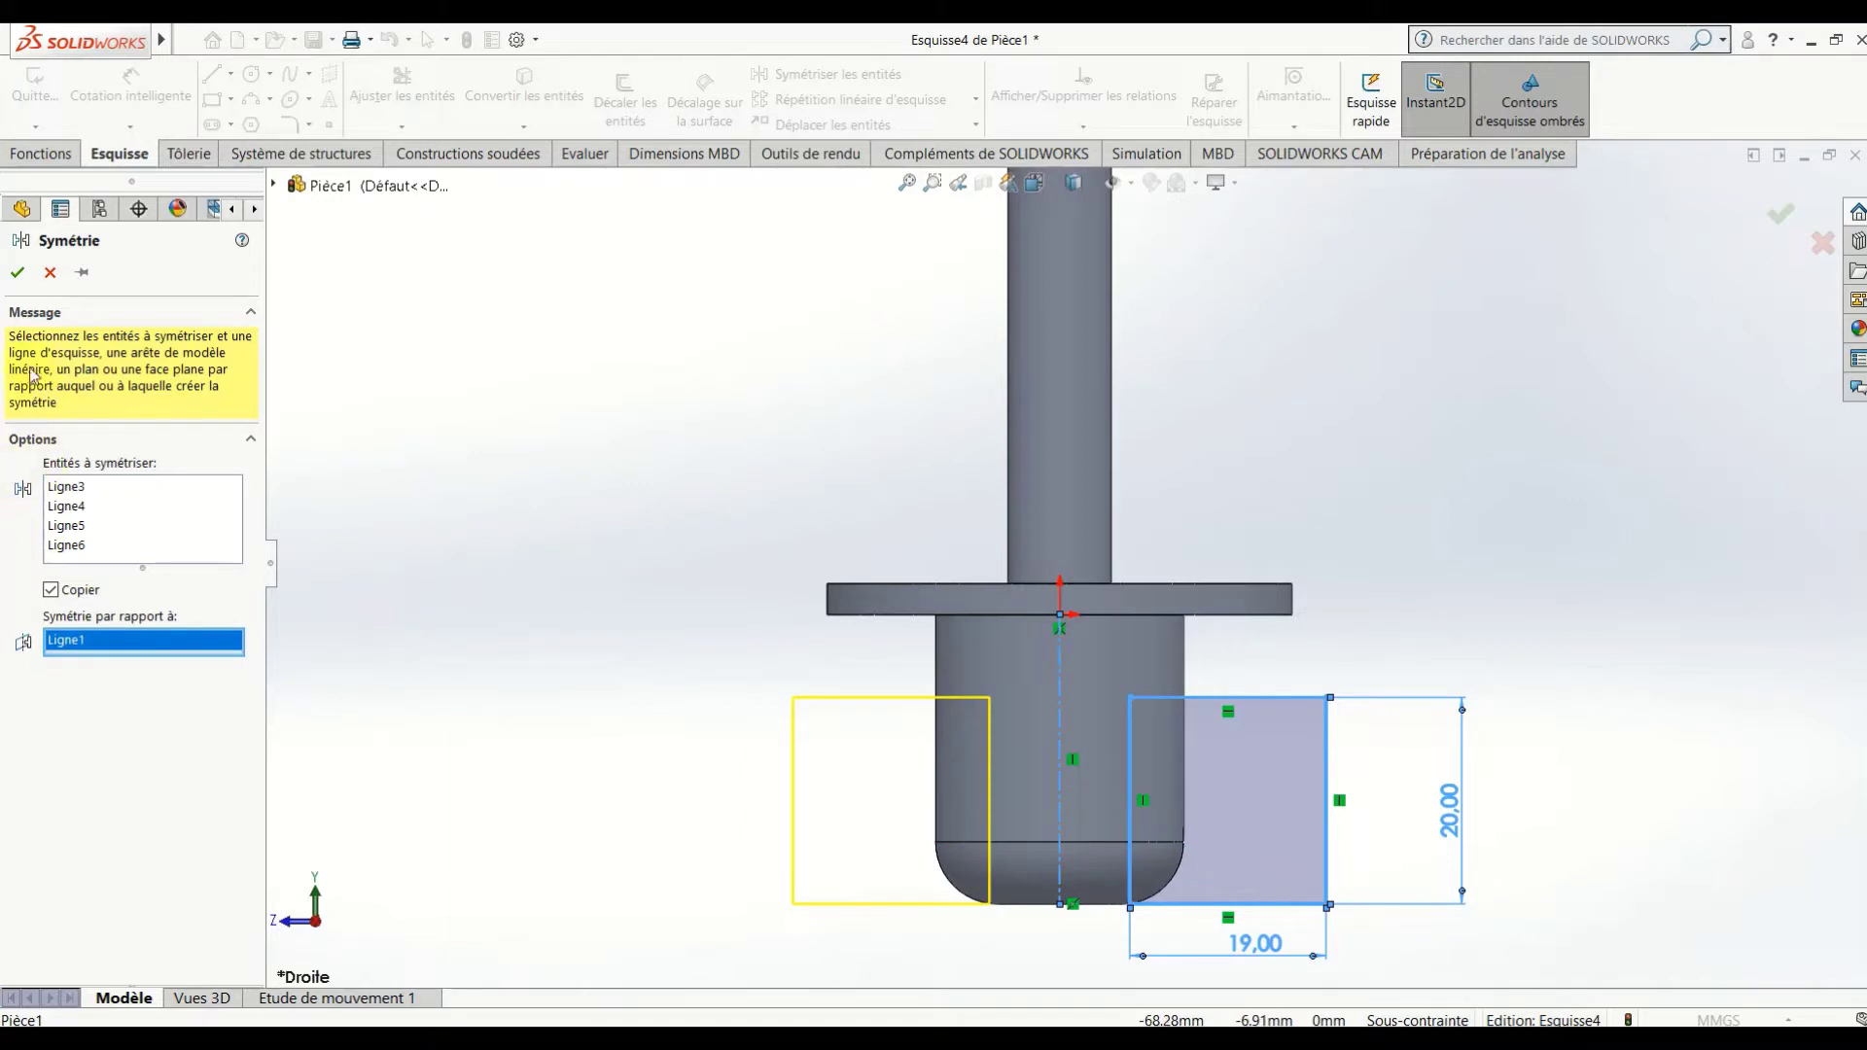
left_click(19, 272)
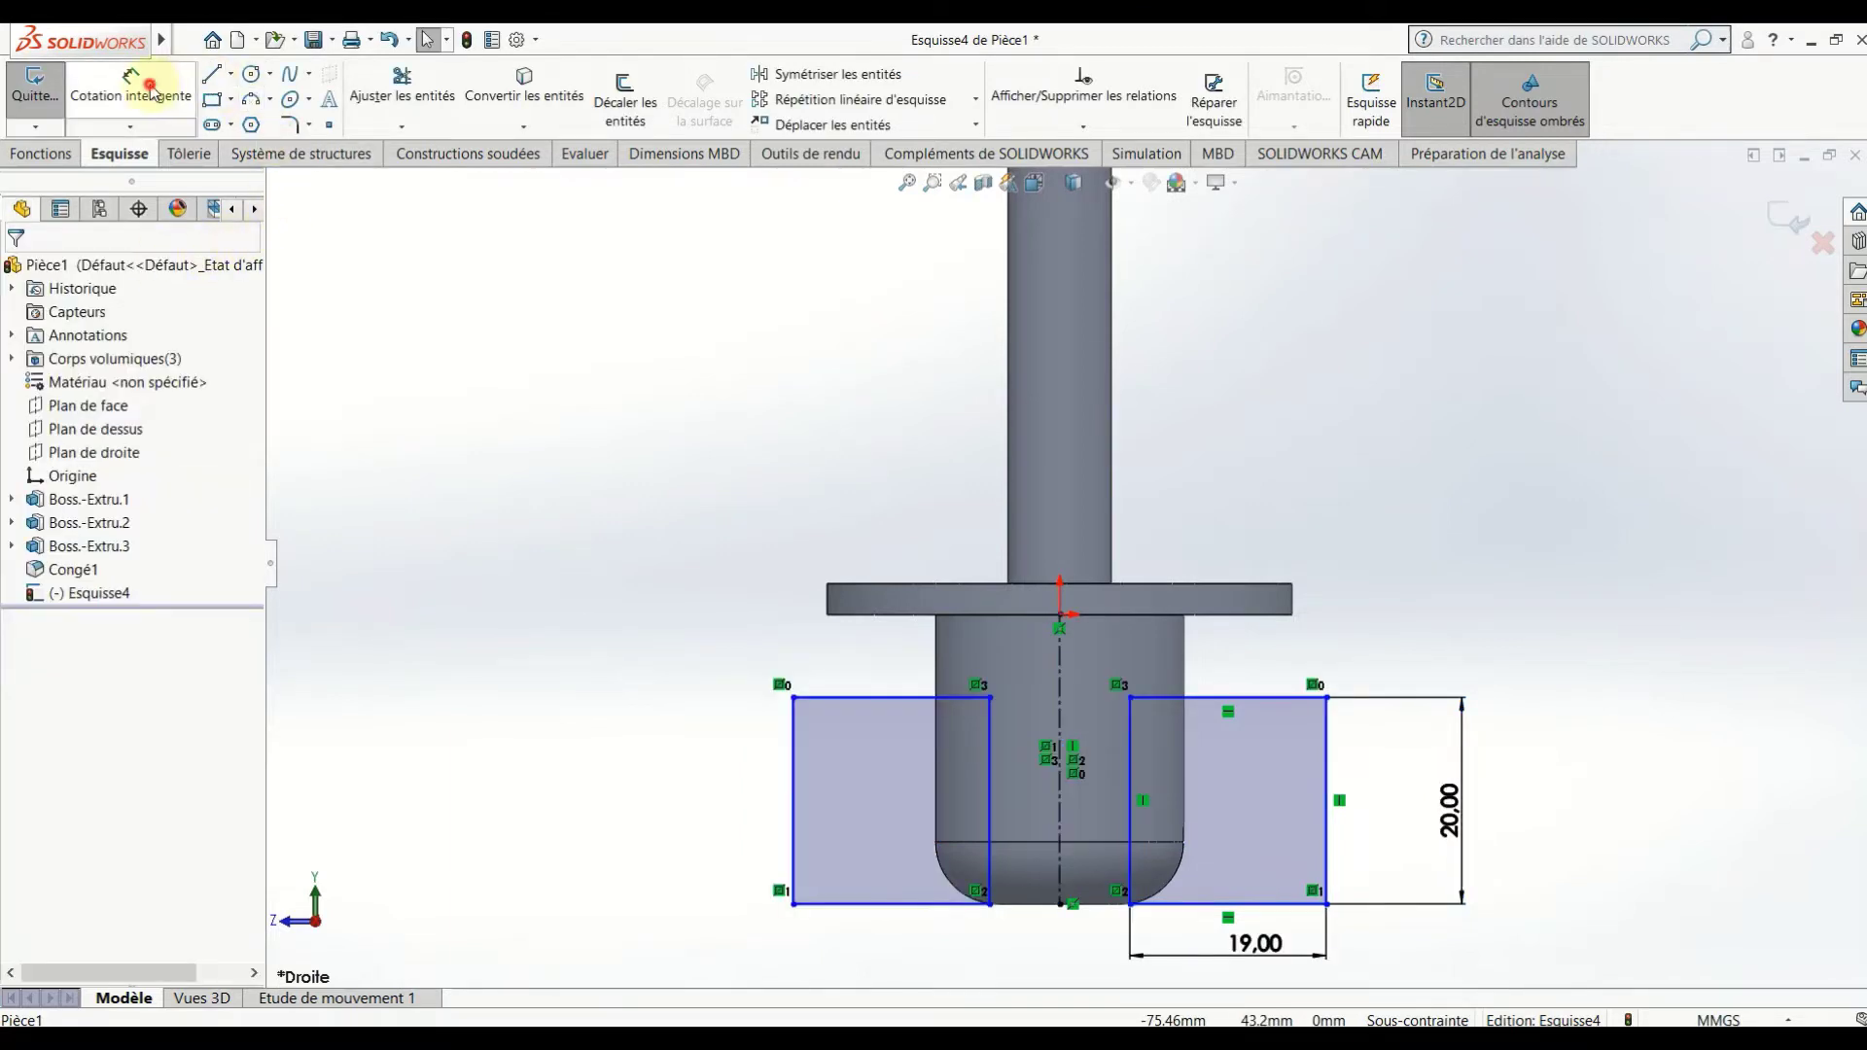
Dimension the gap between the two rectangles' inner edges to 15 mm.
left_click(129, 85)
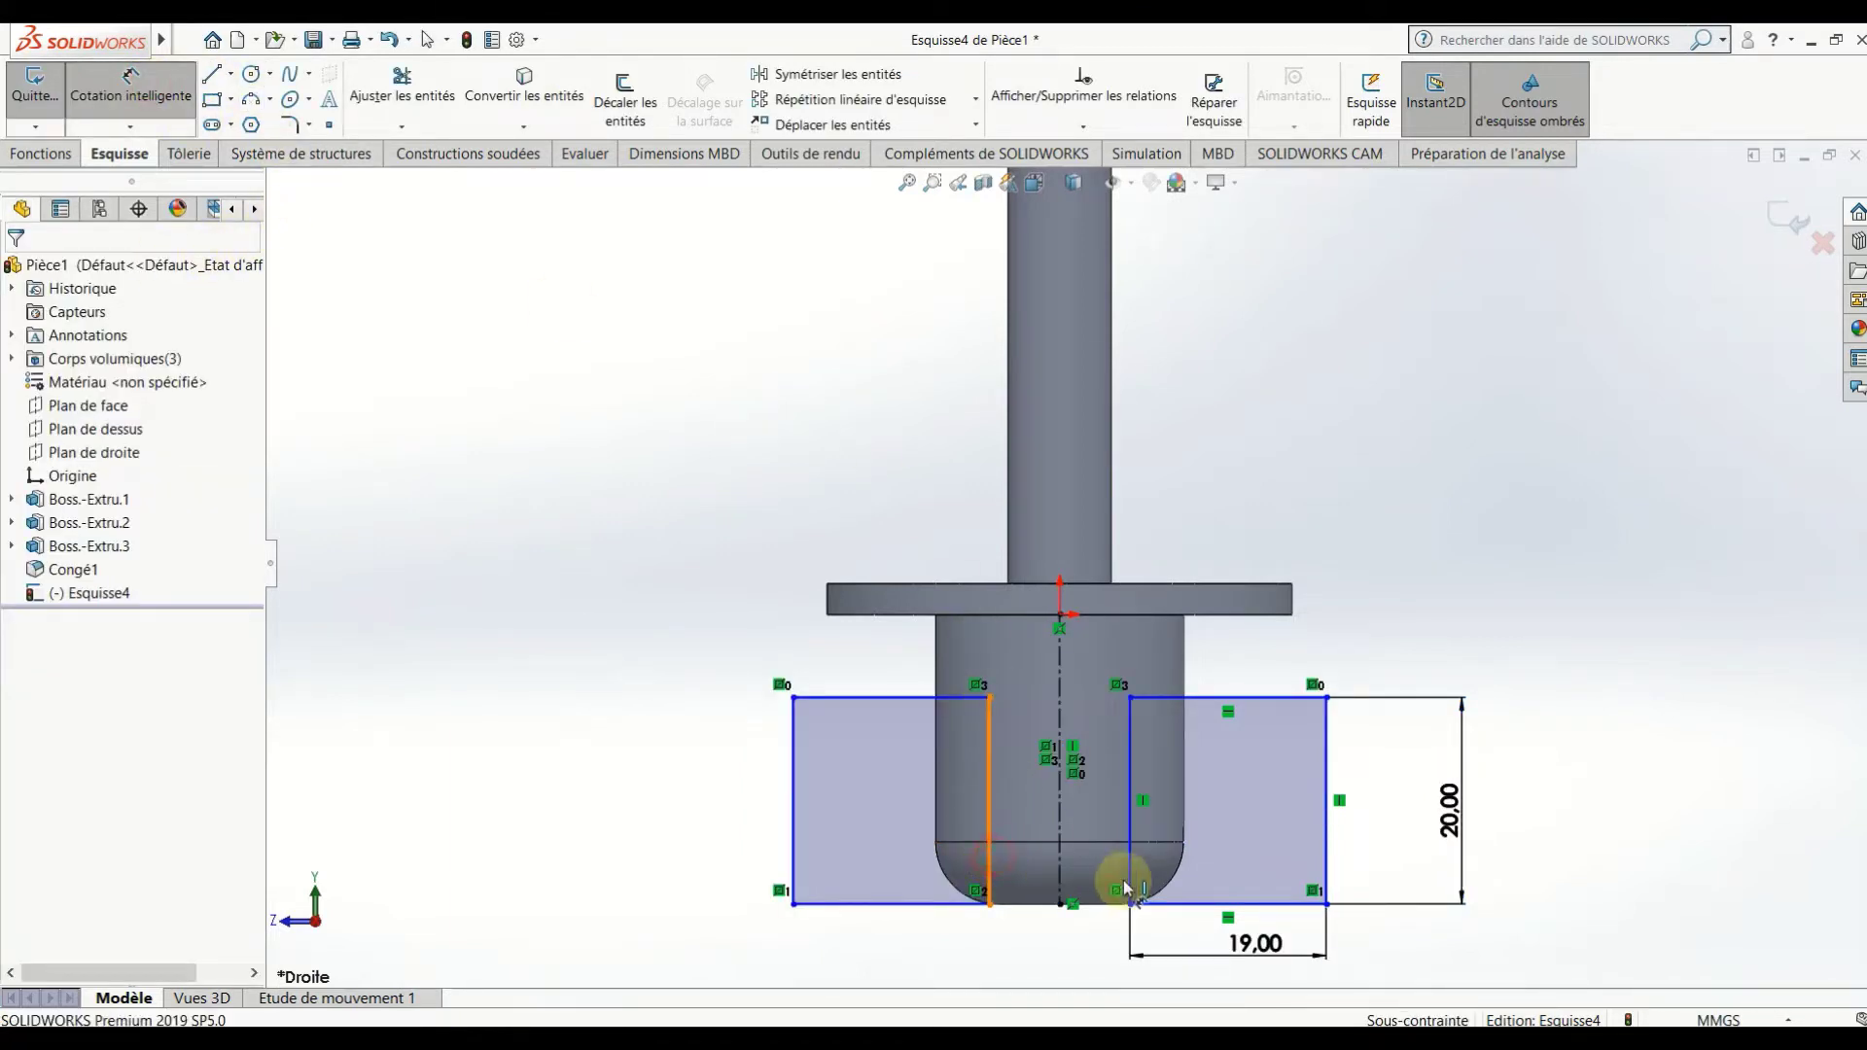
left_click(1129, 872)
left_click(989, 876)
left_click(1058, 976)
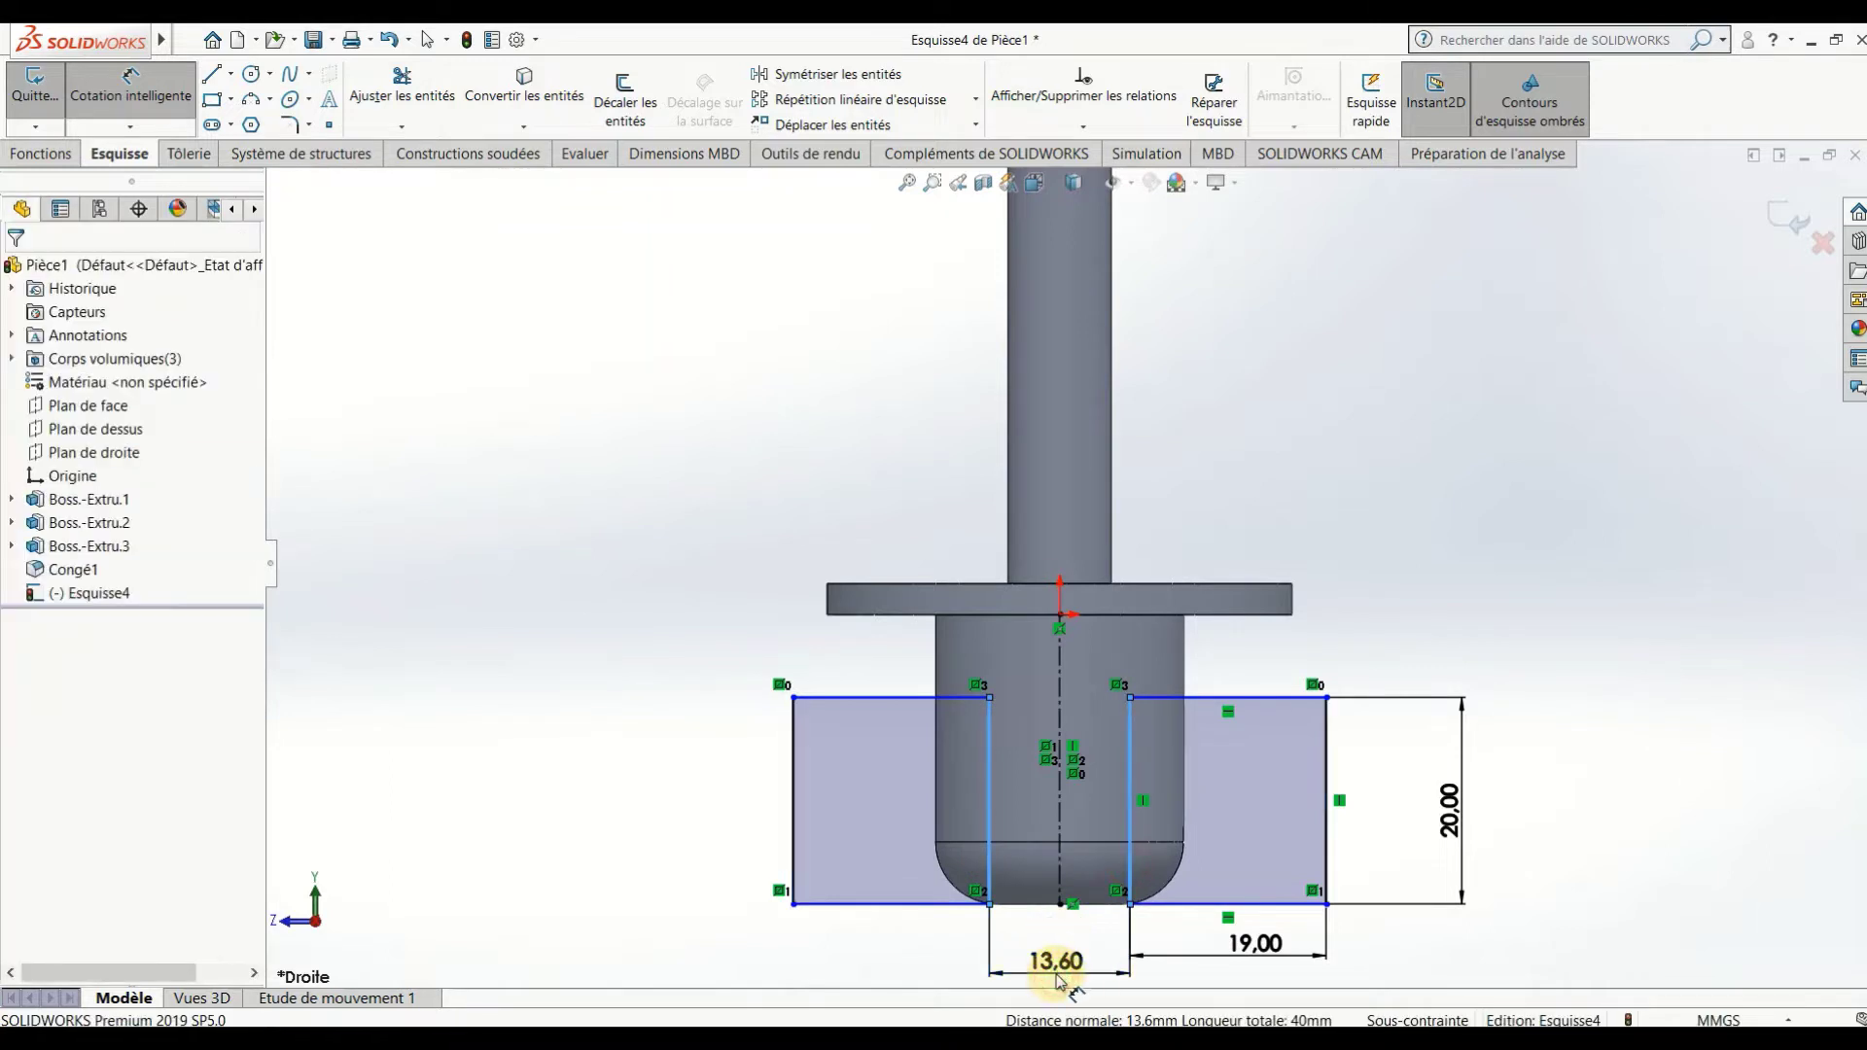
type("15")
key("Return")
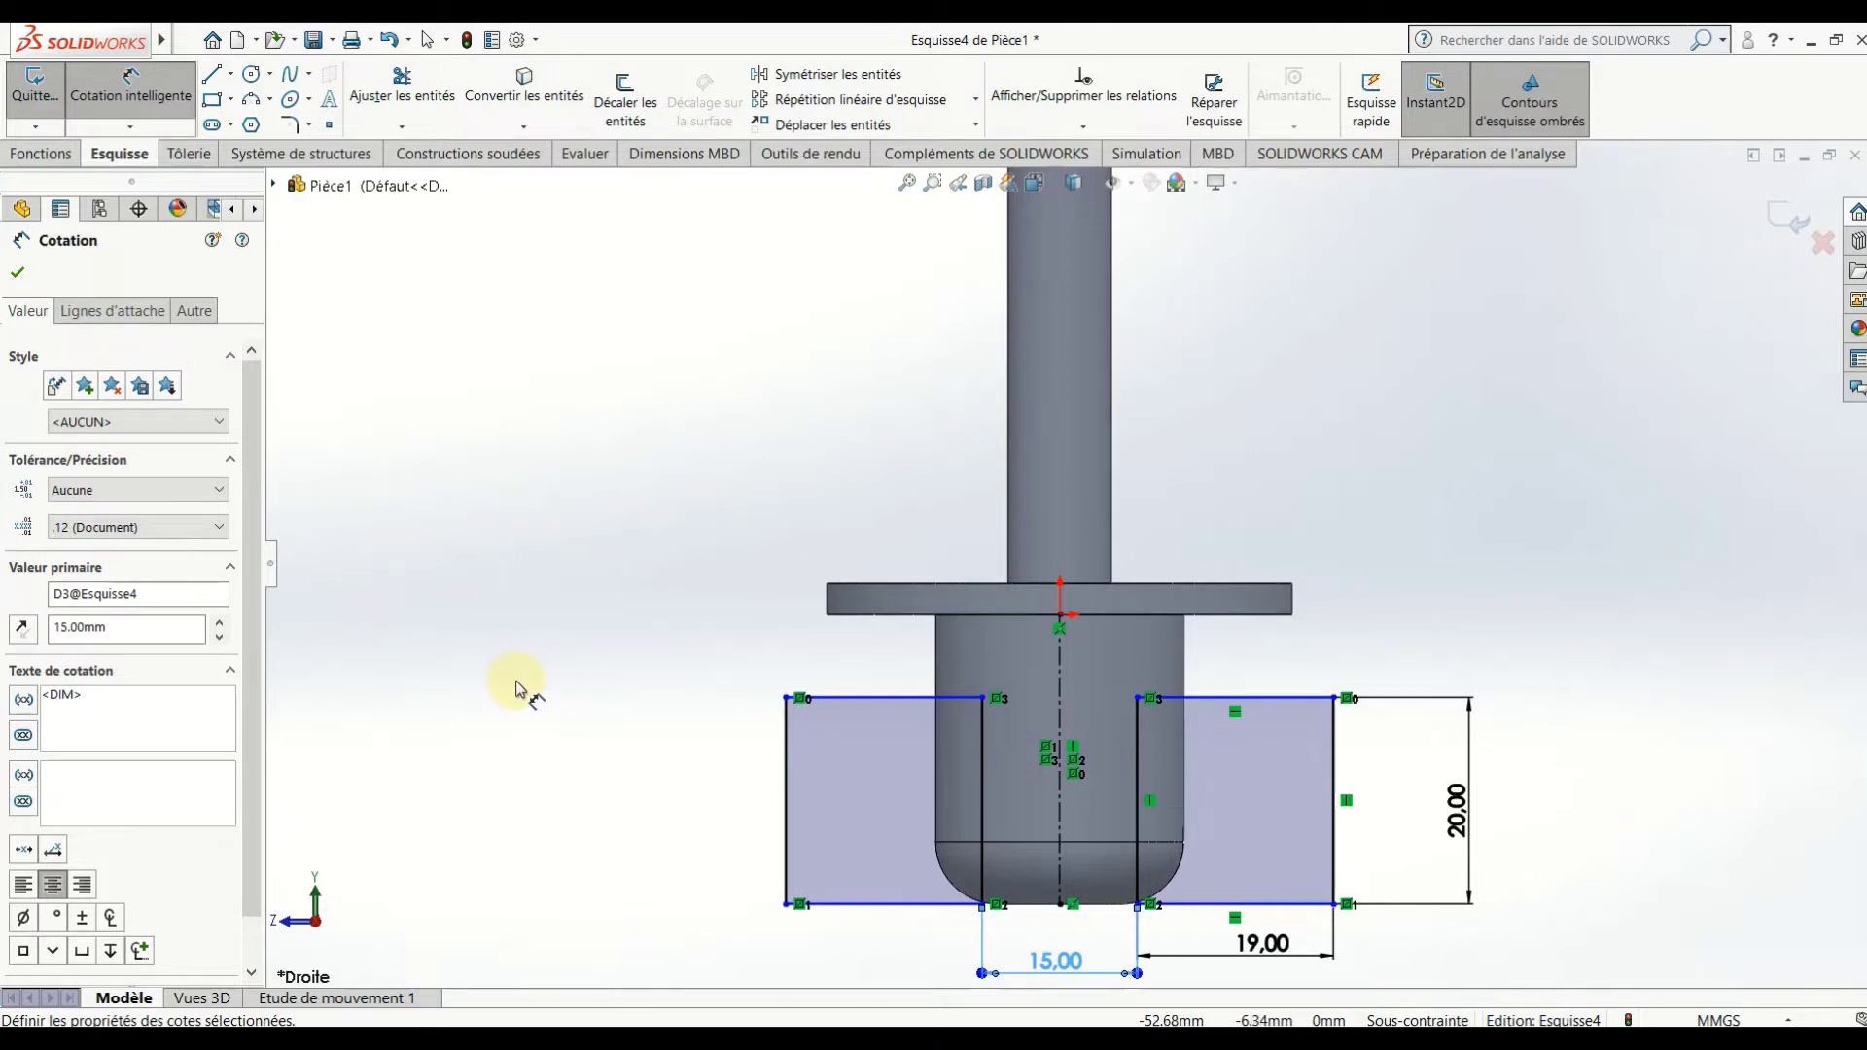
middle_click_drag(618, 750, 707, 590)
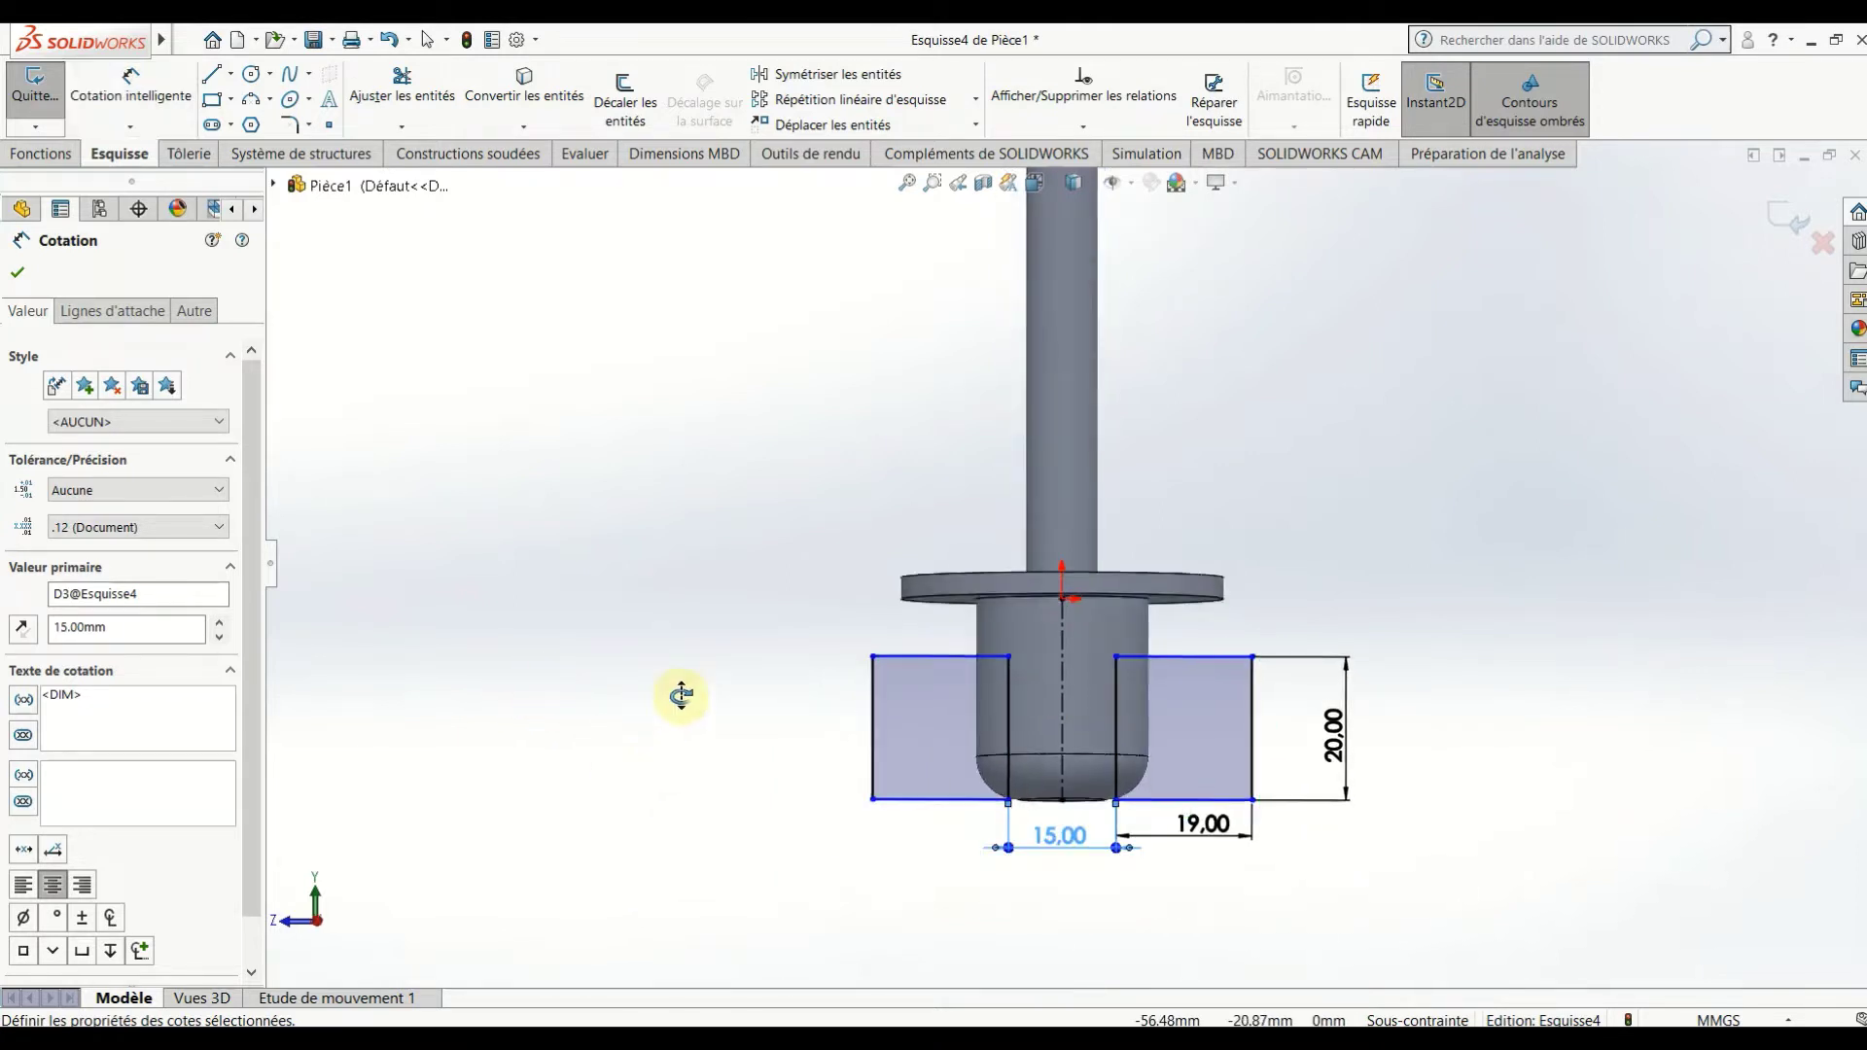
Cut-extrude both Esquisse4 rectangles with Plan milieu, 40 mm deep.
left_click(38, 154)
left_click(425, 101)
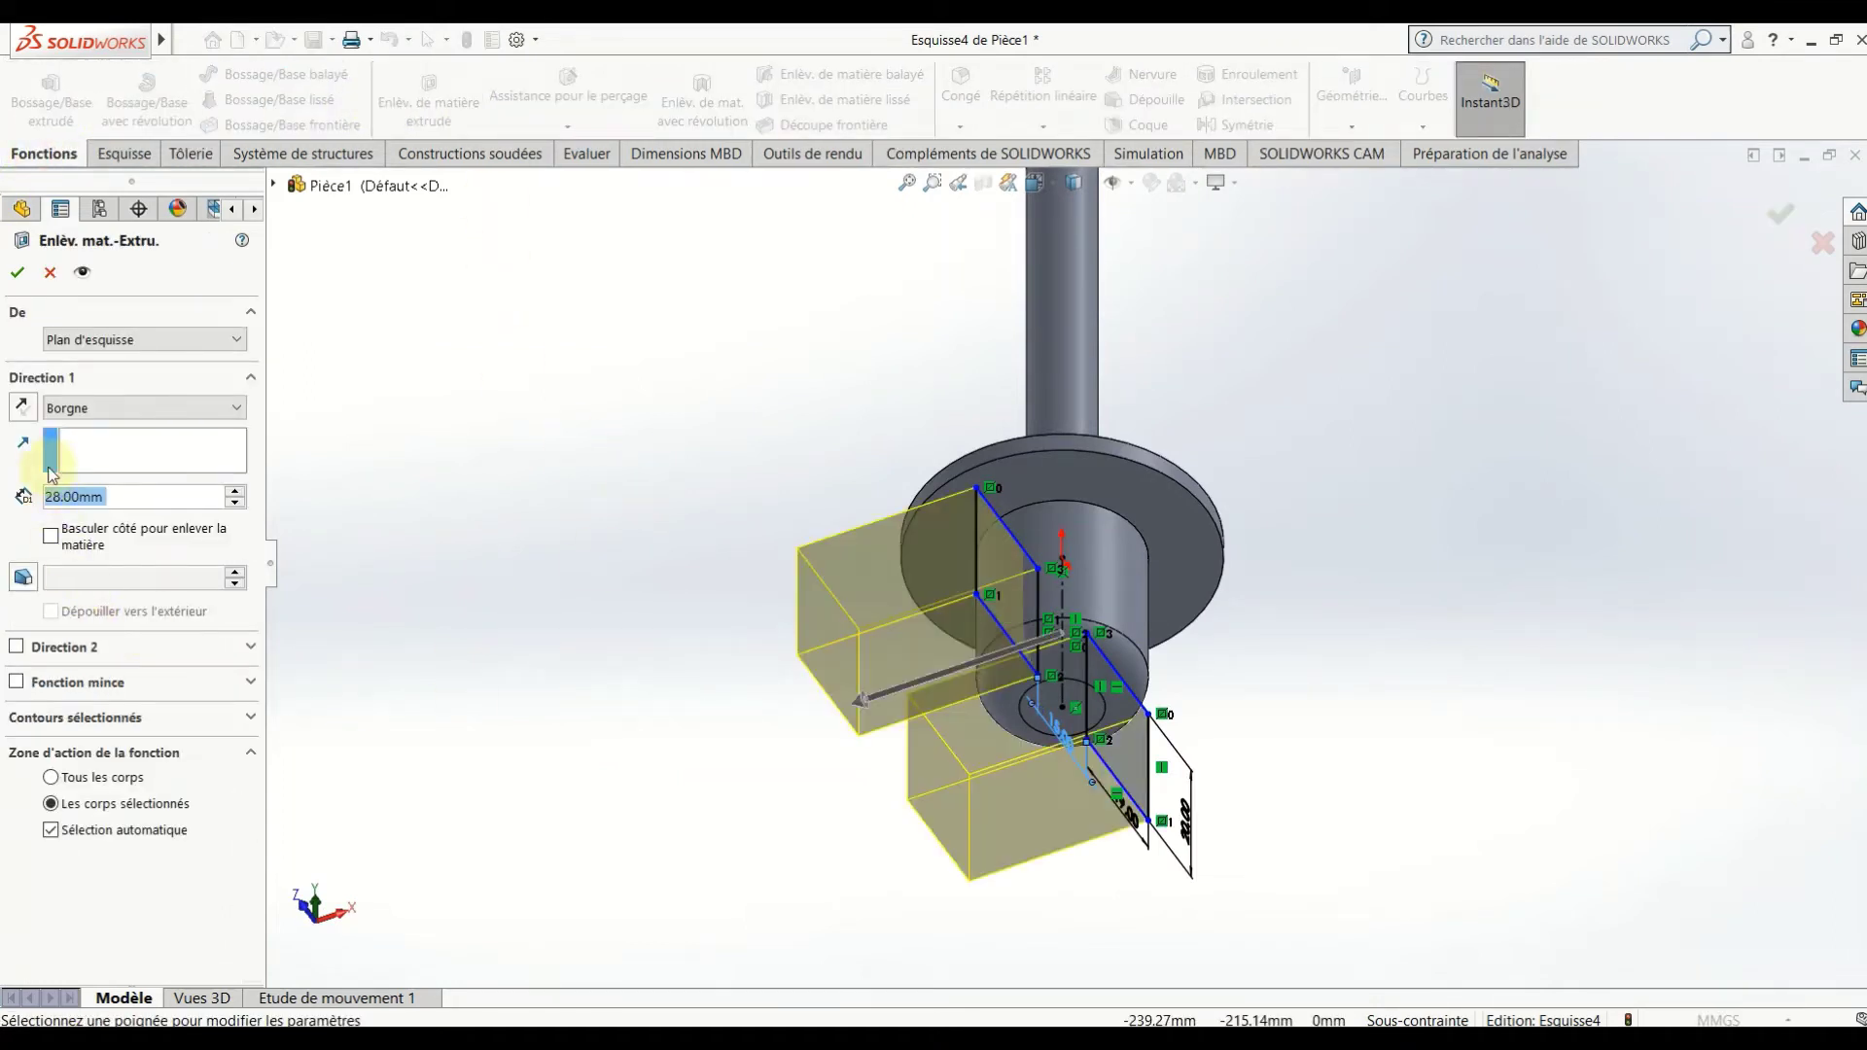
left_click(32, 408)
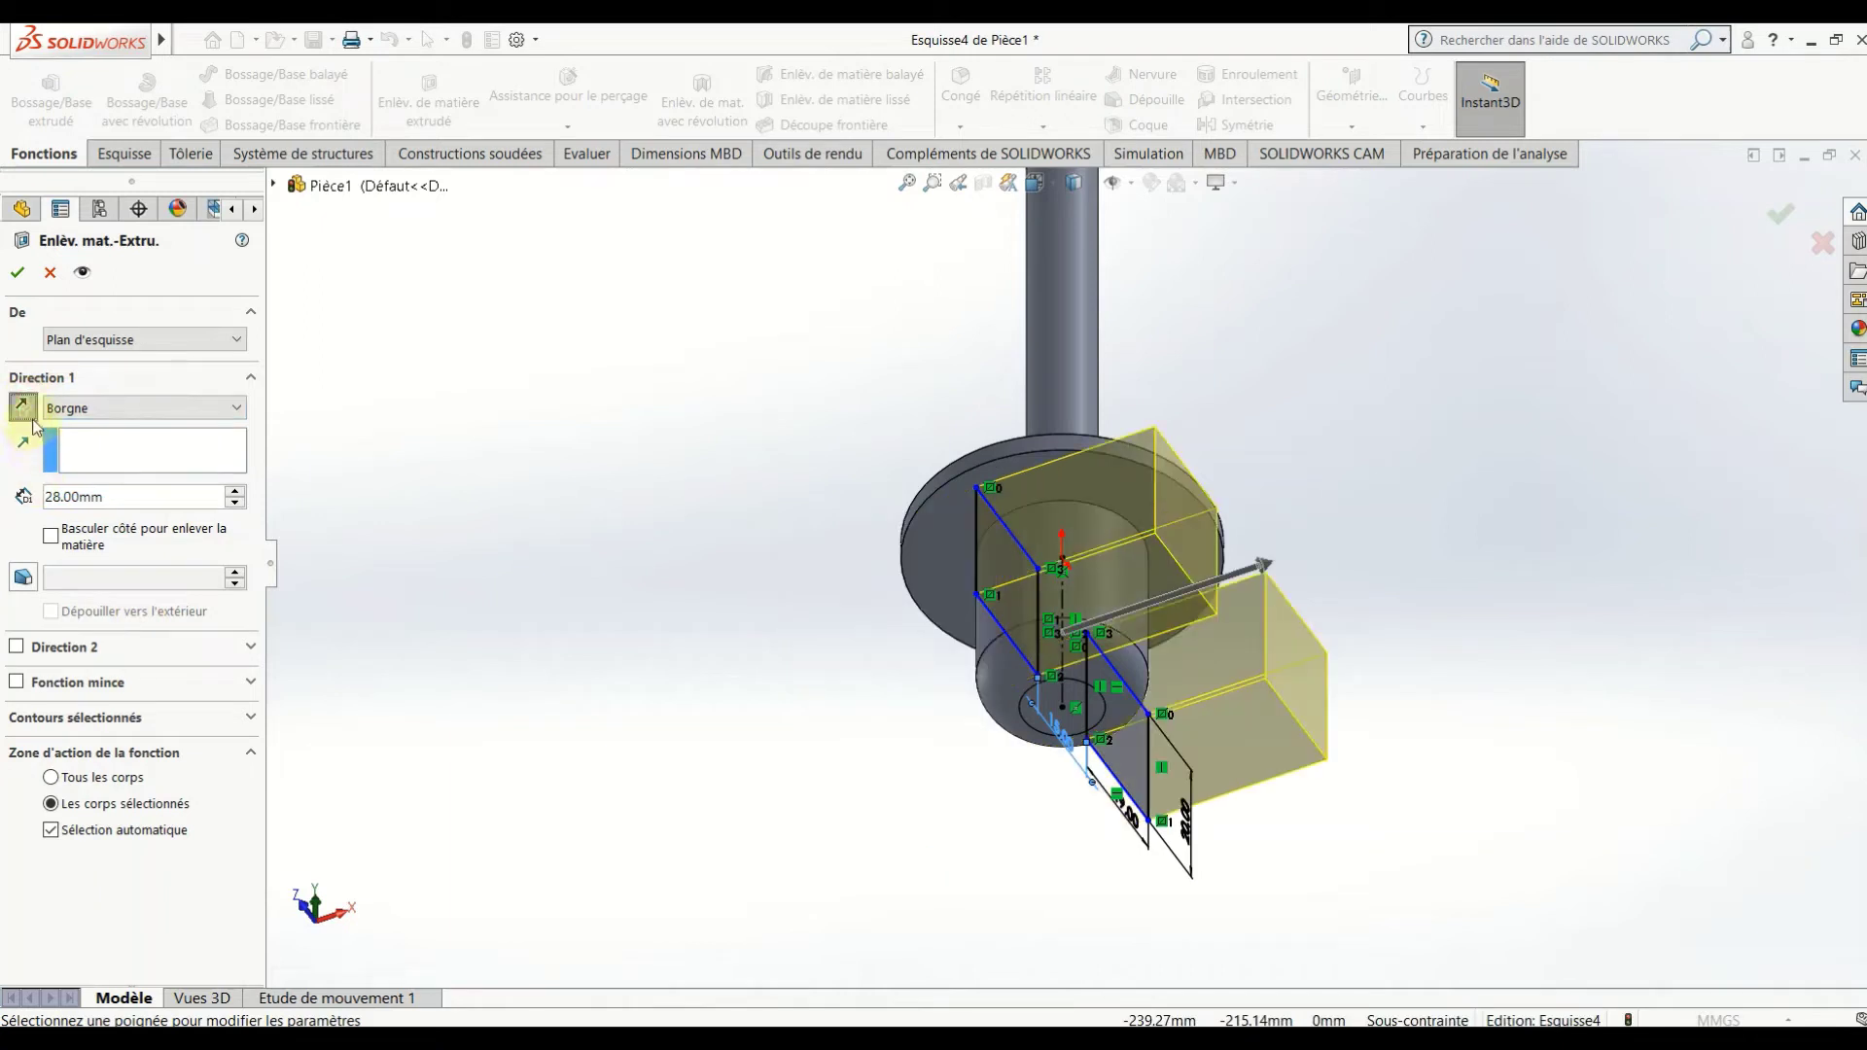
left_click(52, 412)
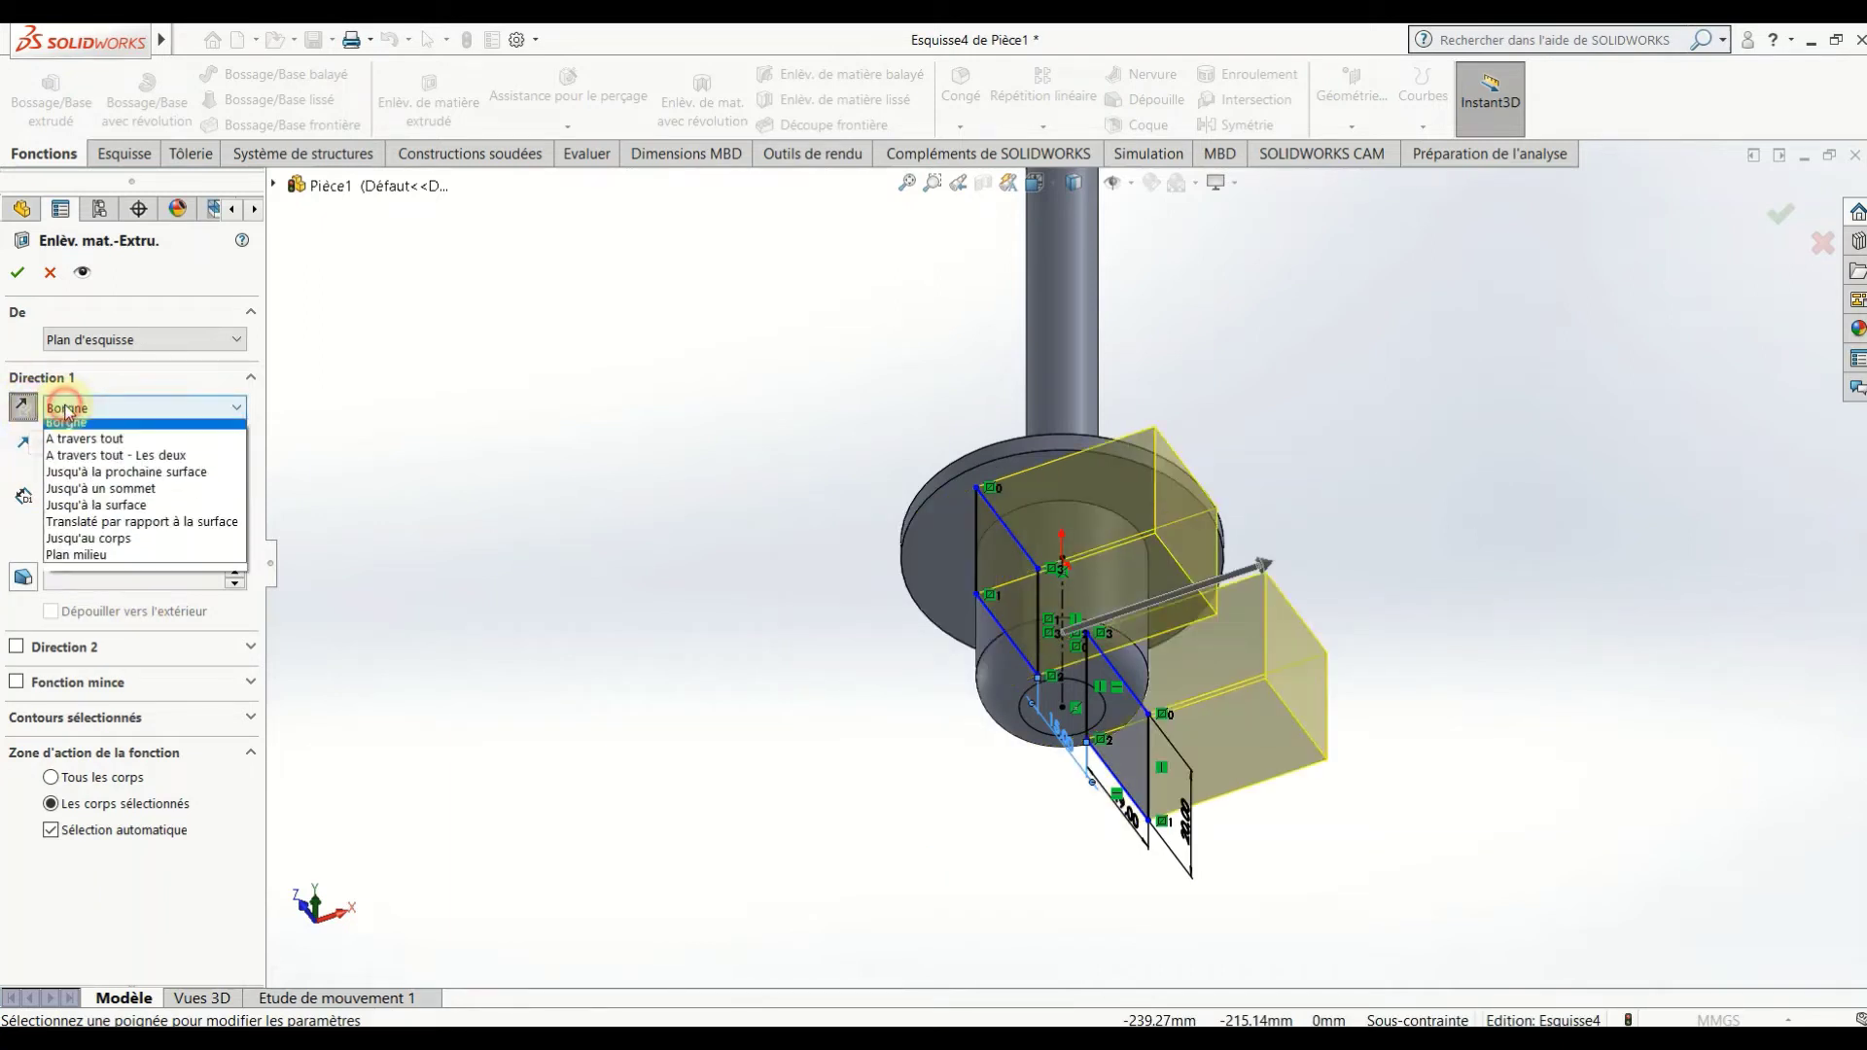
left_click(88, 550)
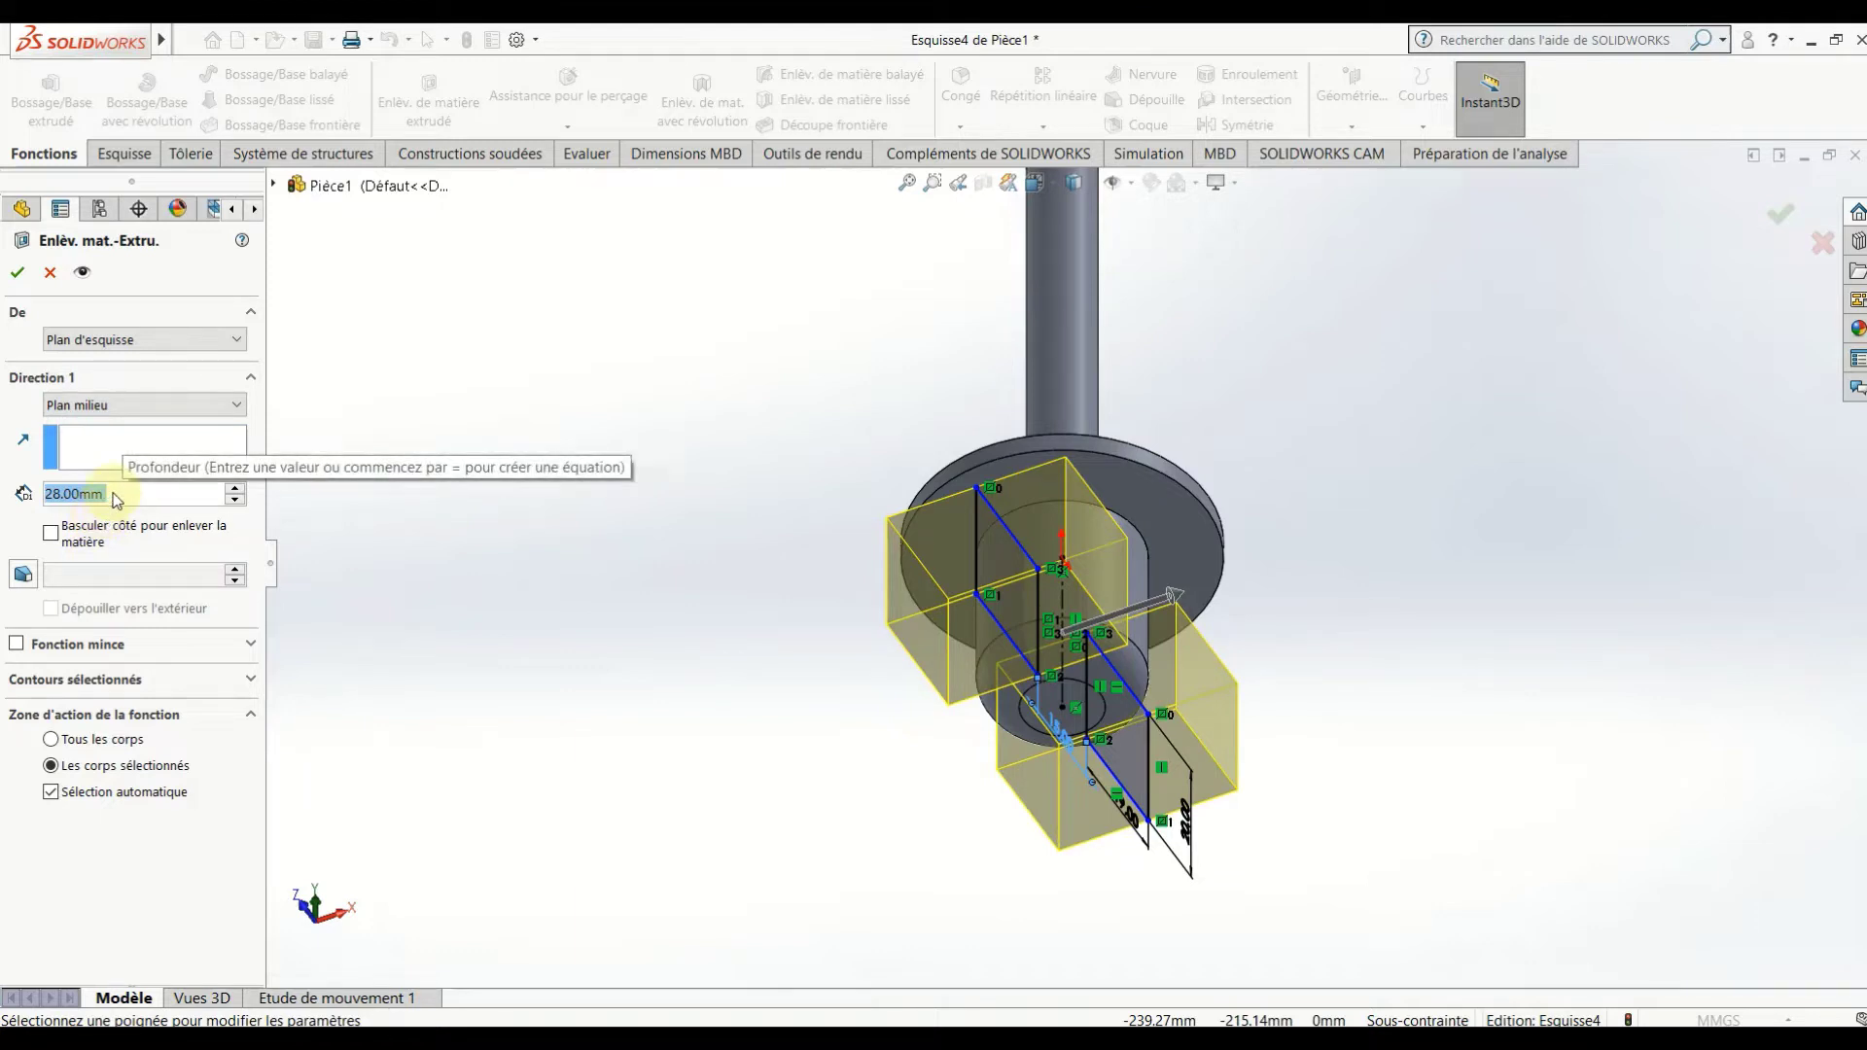
type("40")
key("Return")
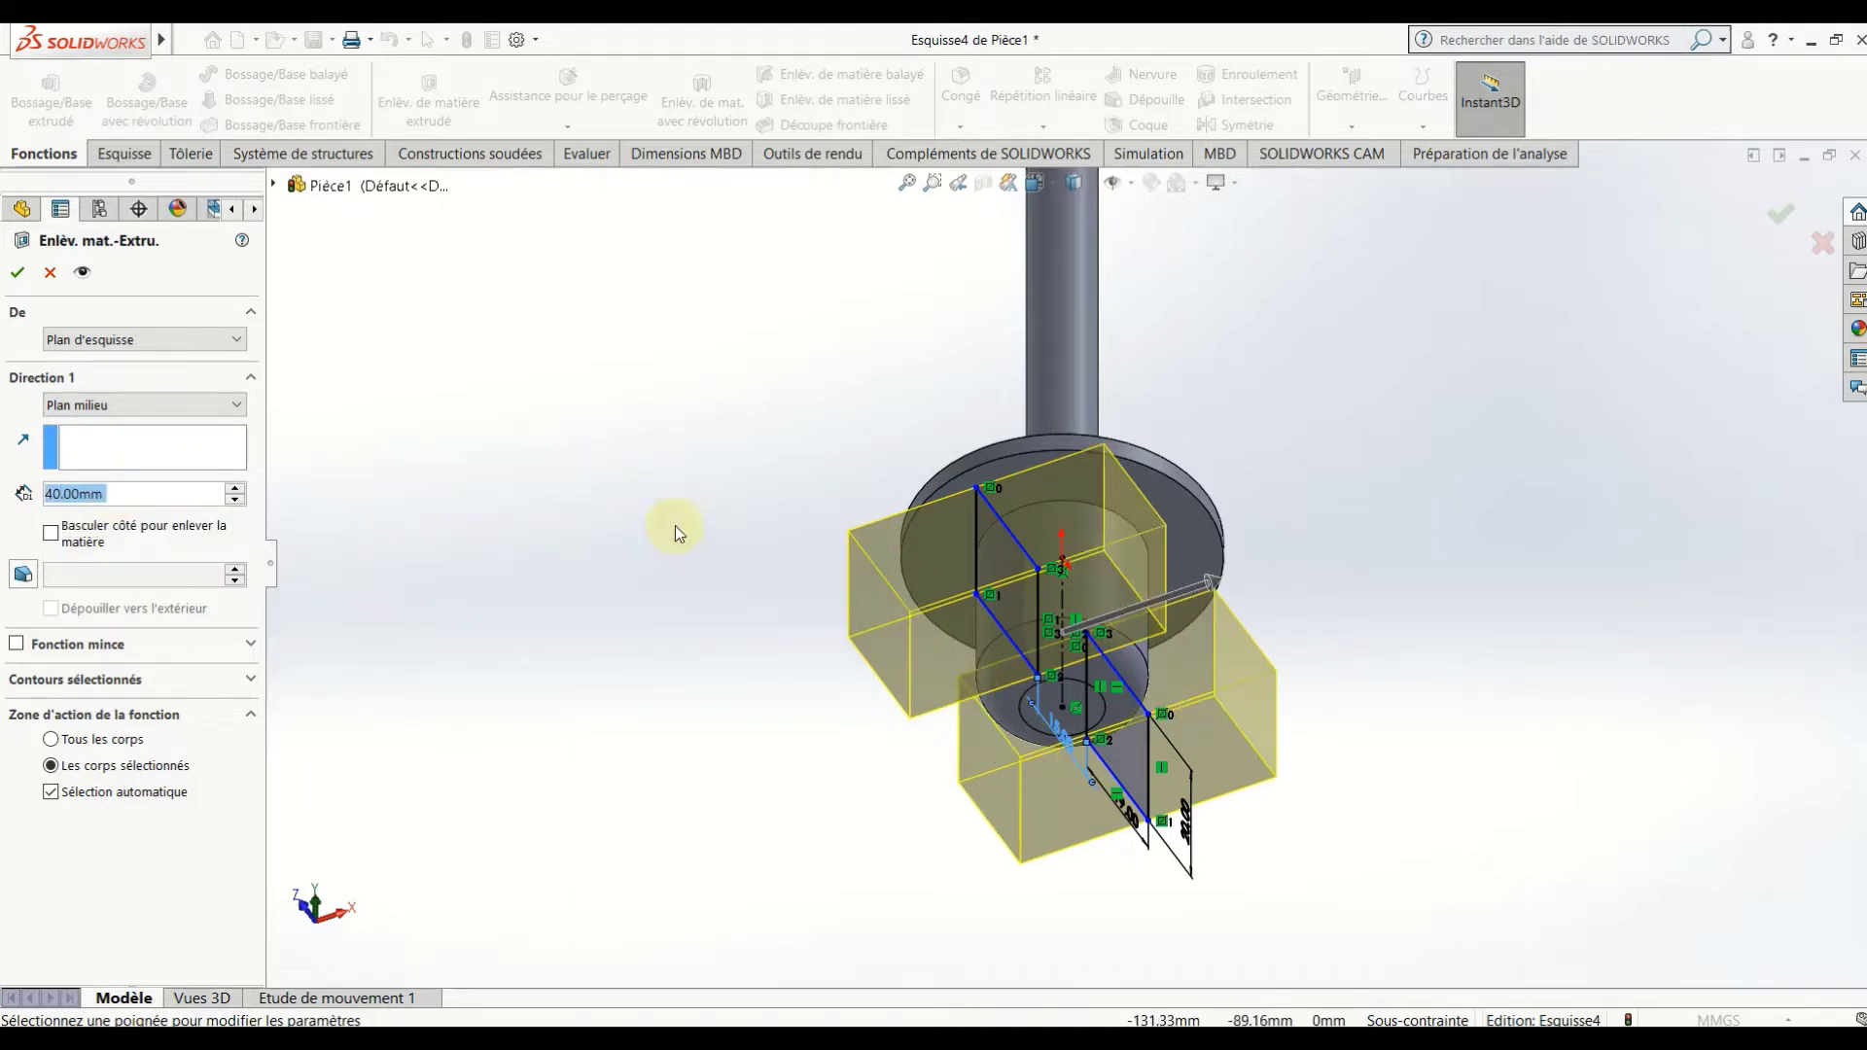
key("ctrl+8")
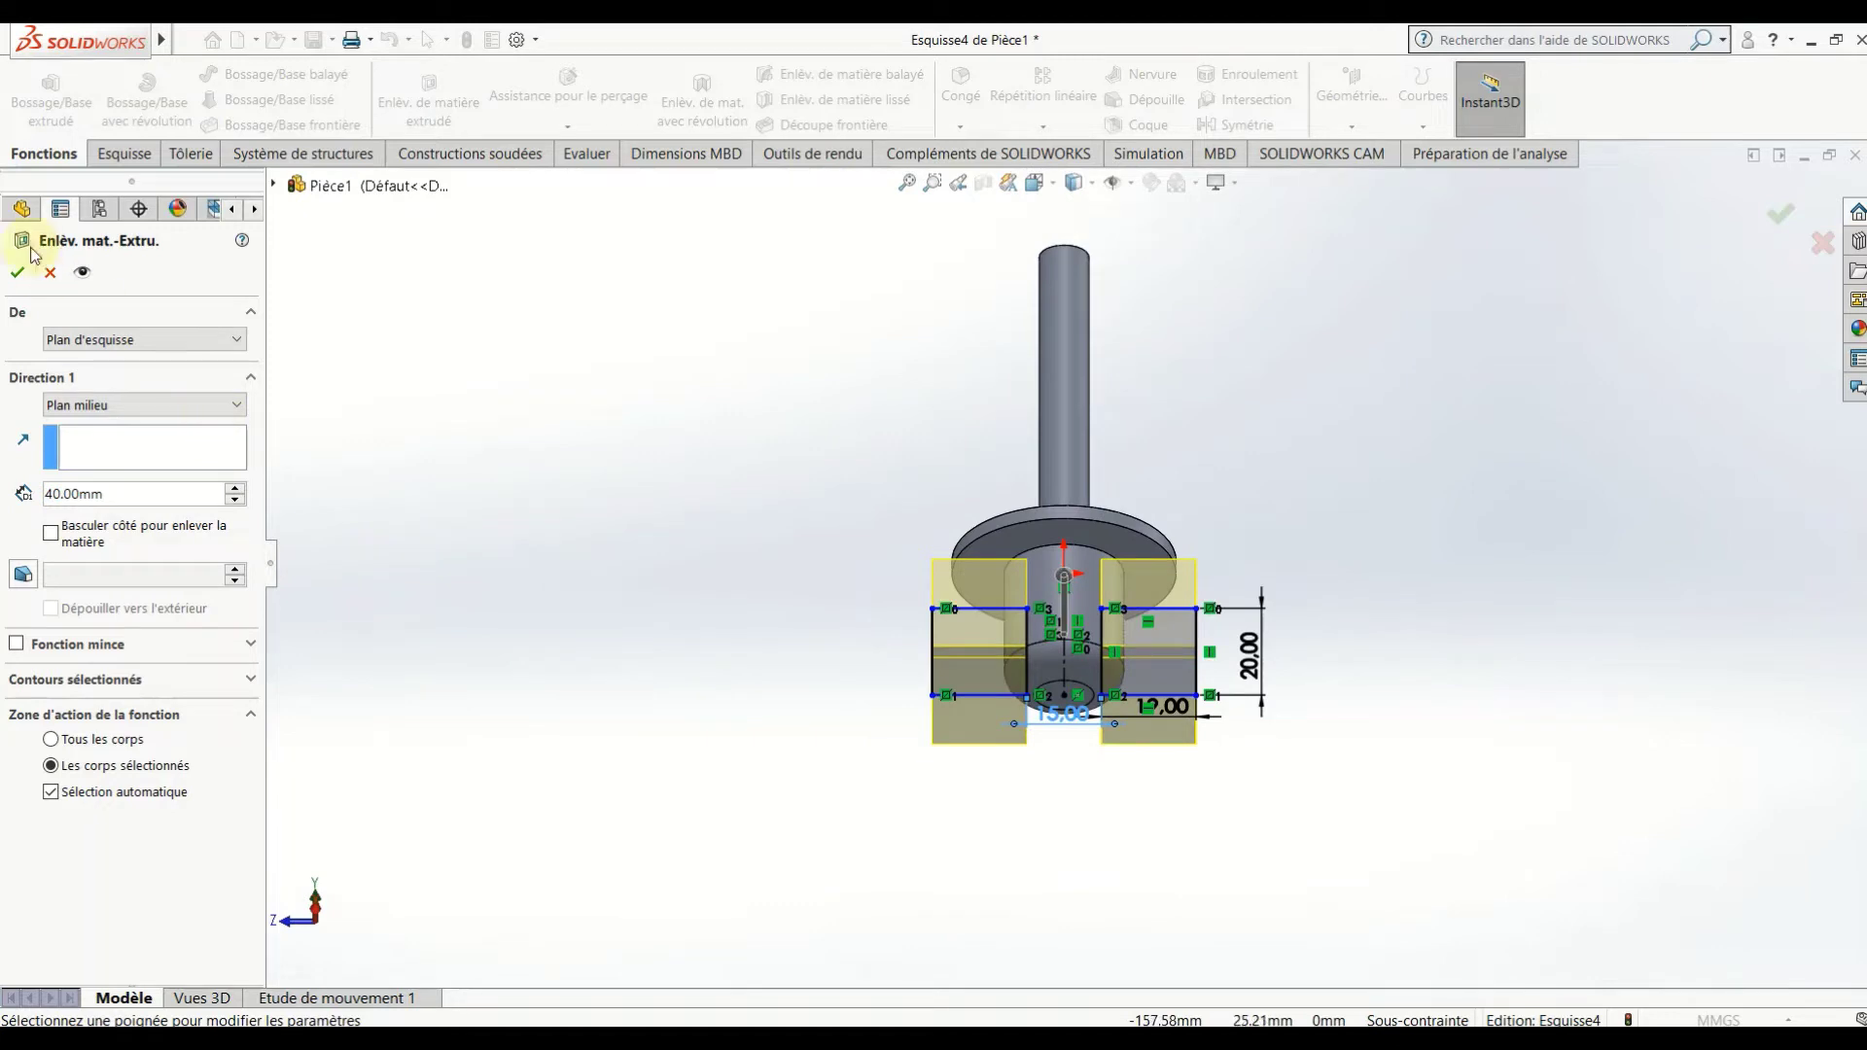
key("Return")
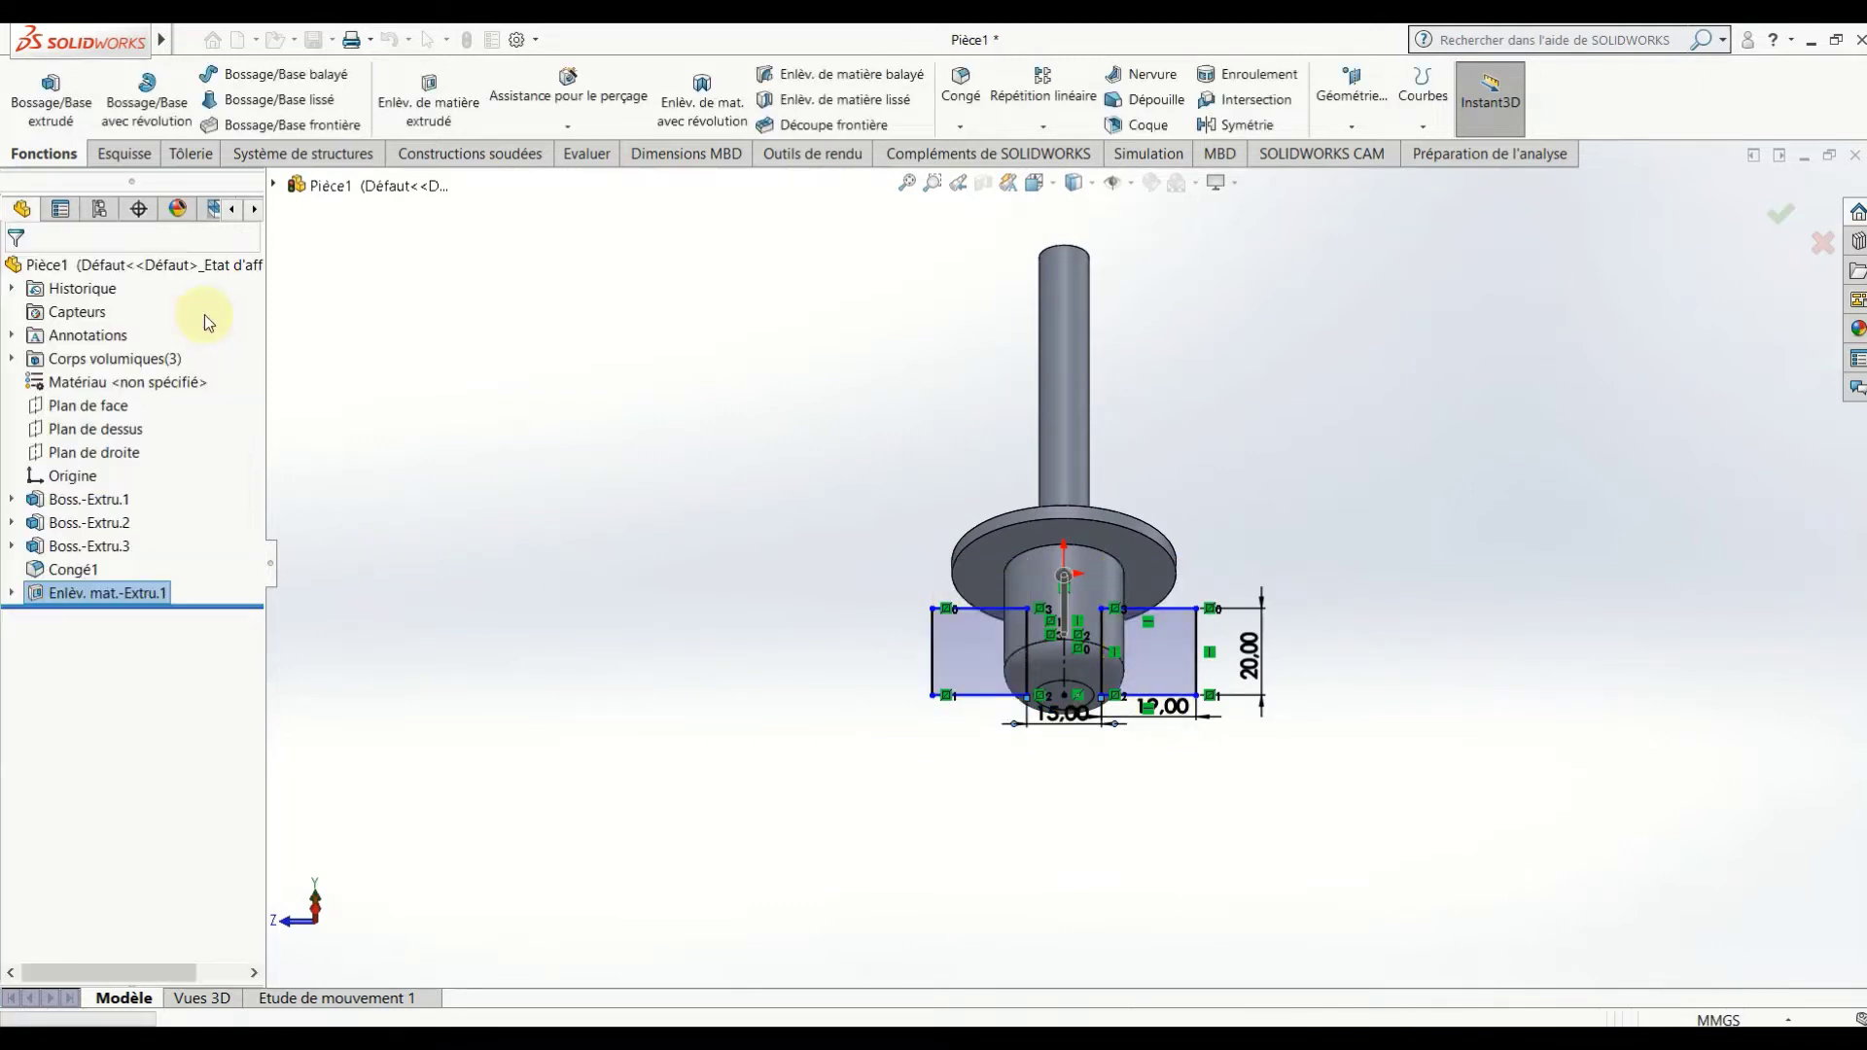
Start a sketch on the flat tab face and view it Normal To.
left_click(789, 638)
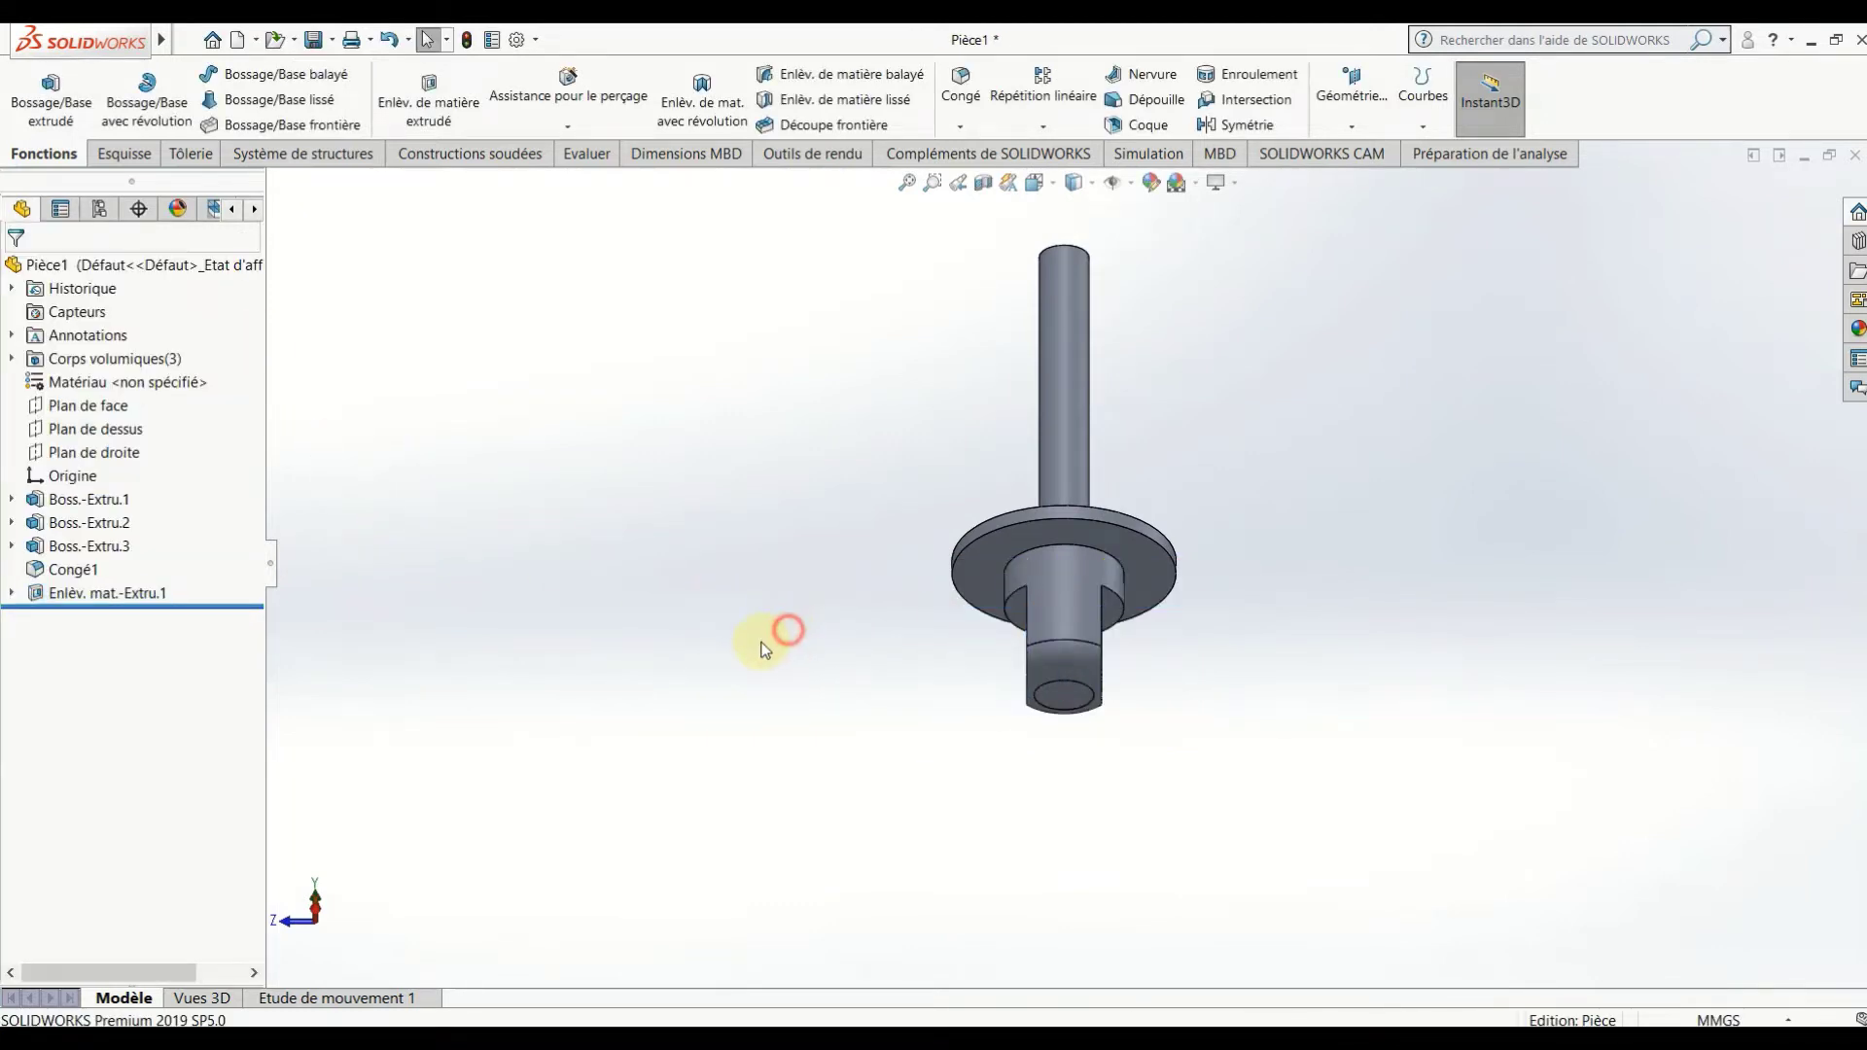
mouse_move(771, 626)
middle_mouse_down()
mouse_move(839, 813)
mouse_move(769, 832)
mouse_move(541, 779)
mouse_move(617, 850)
mouse_move(813, 866)
mouse_move(681, 845)
mouse_move(633, 735)
mouse_move(616, 754)
middle_mouse_up()
right_click(1047, 664)
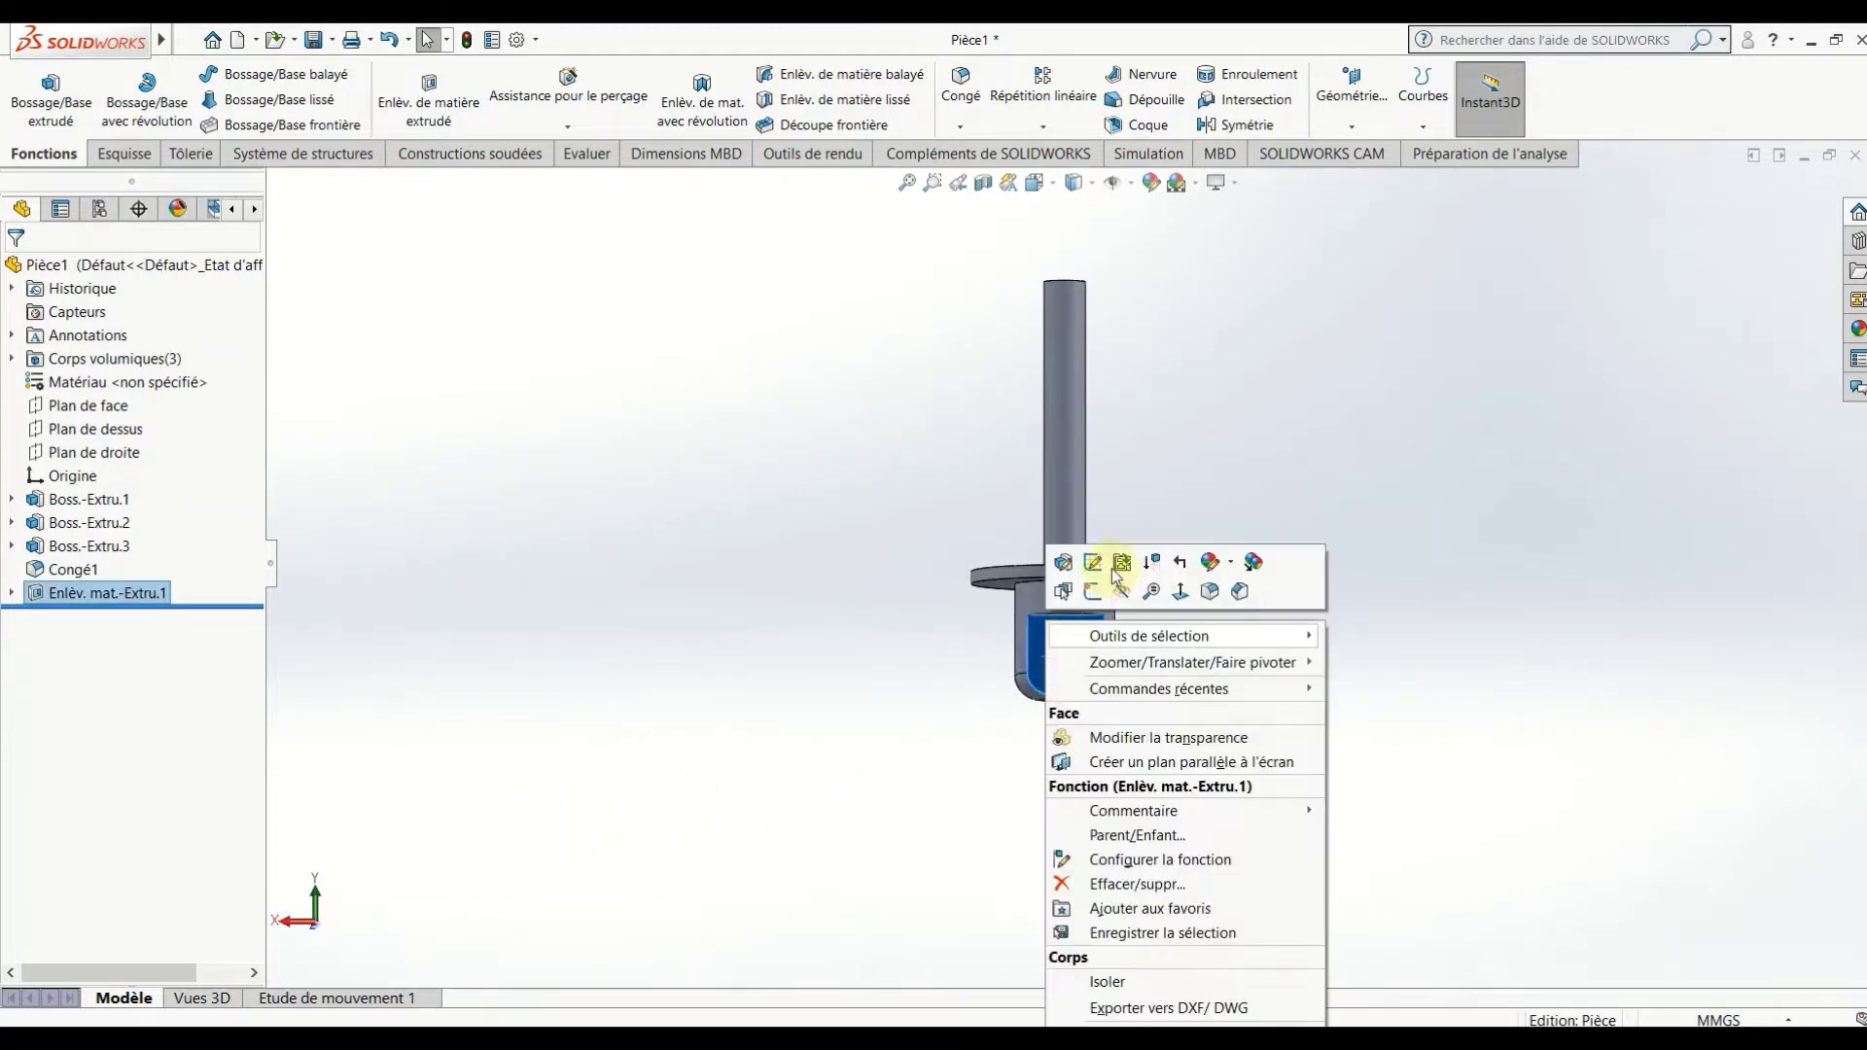
left_click(1096, 590)
left_click(1042, 190)
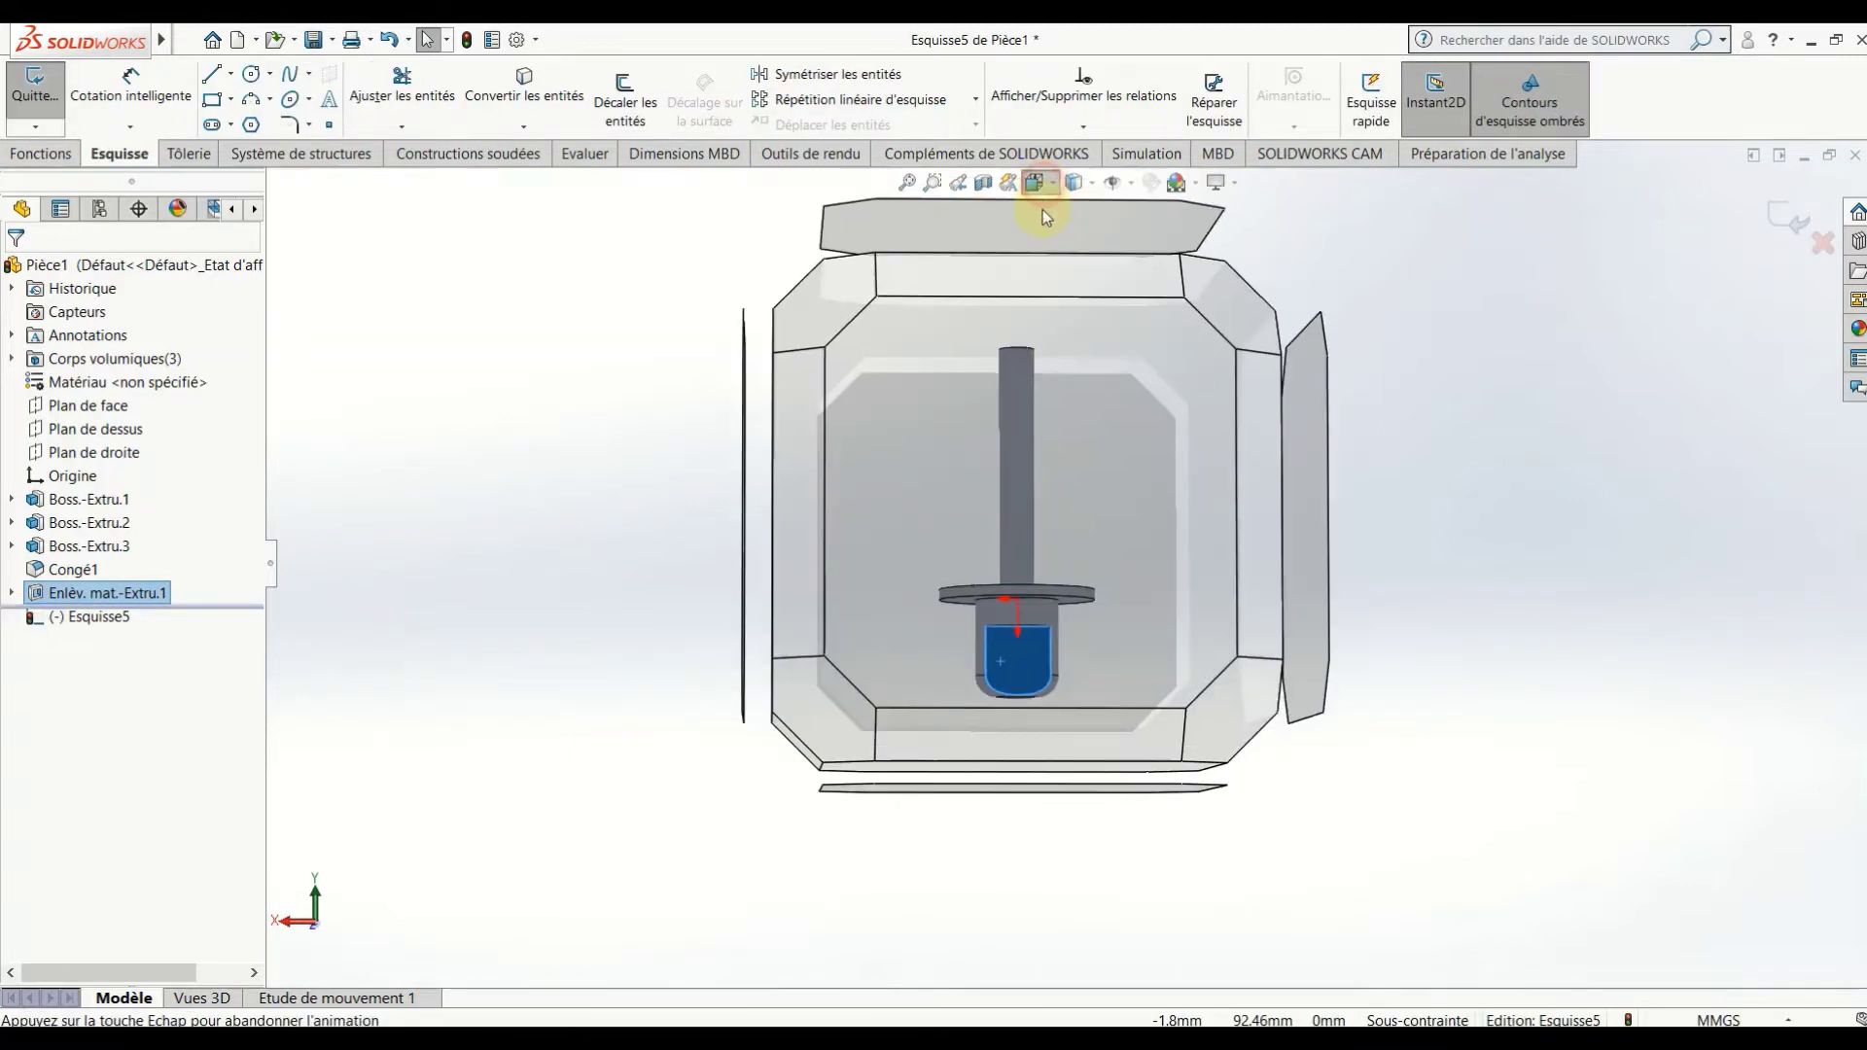
left_click(1150, 303)
left_click(1298, 824)
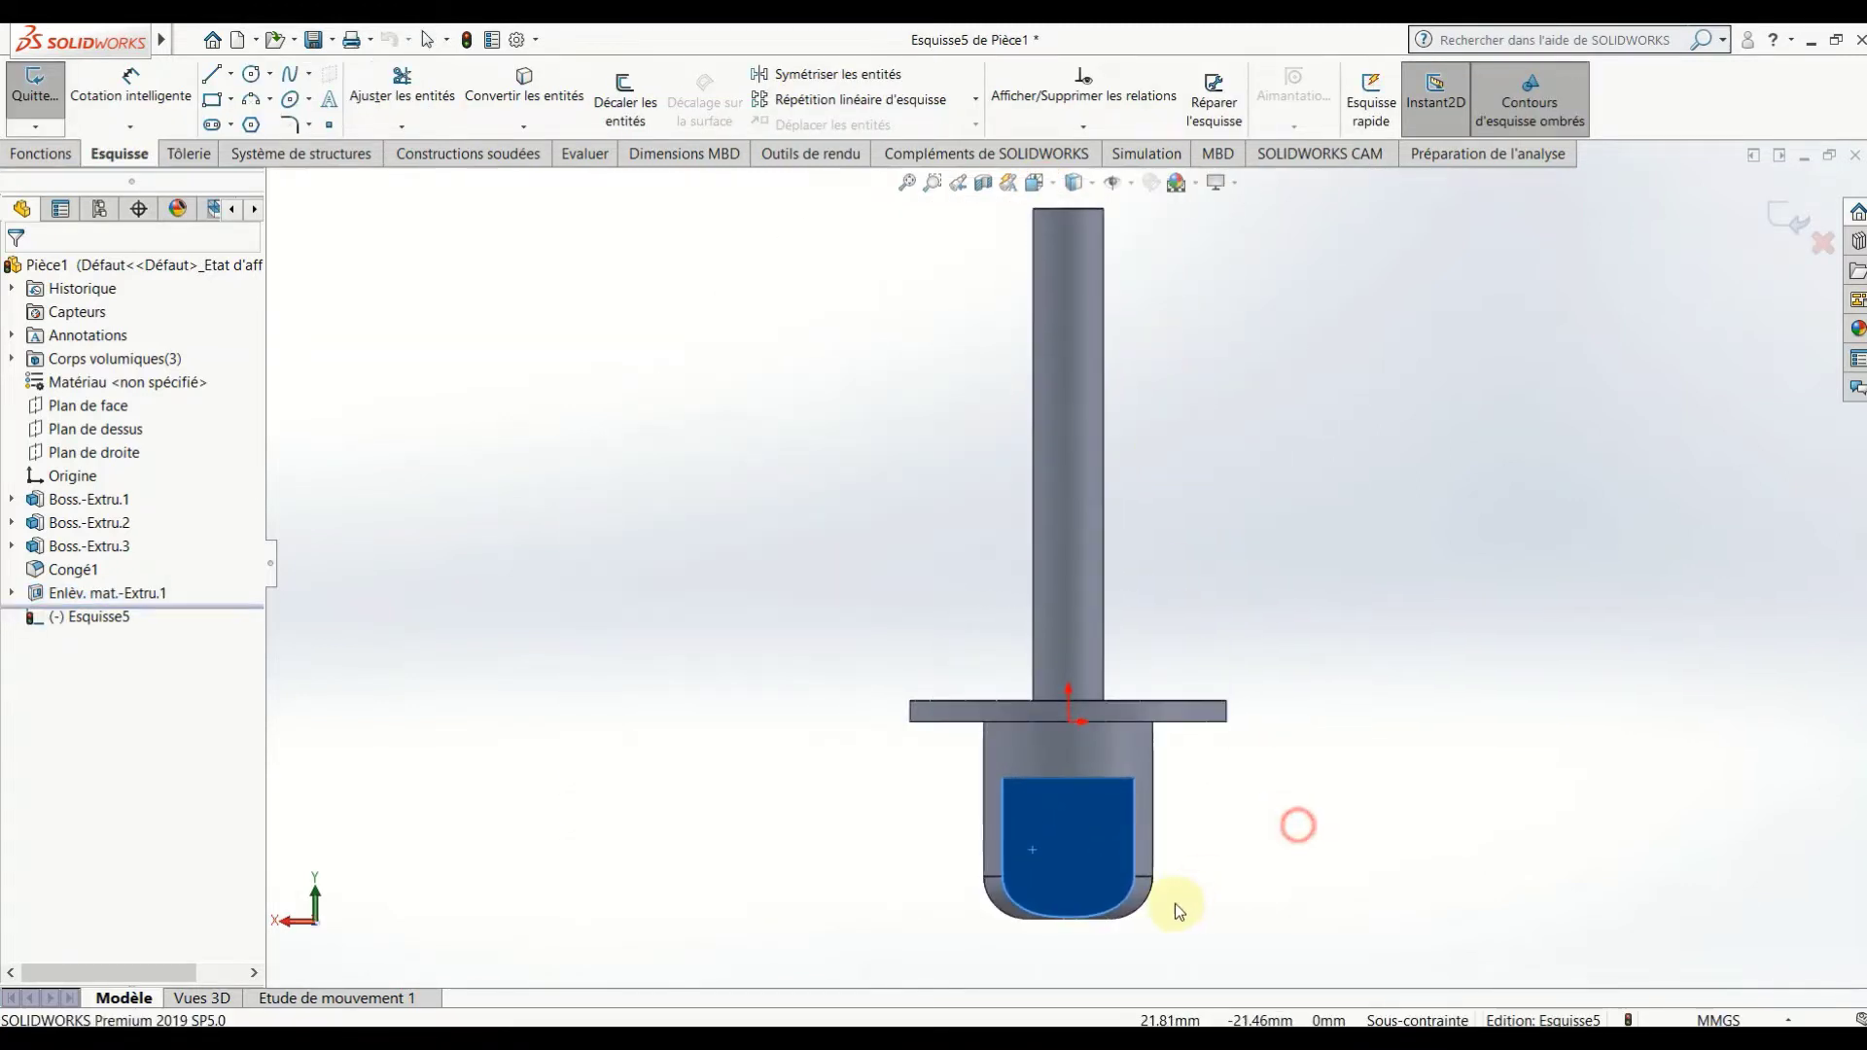
scroll(1170, 902, "down", 3)
scroll(1157, 875, "down", 2)
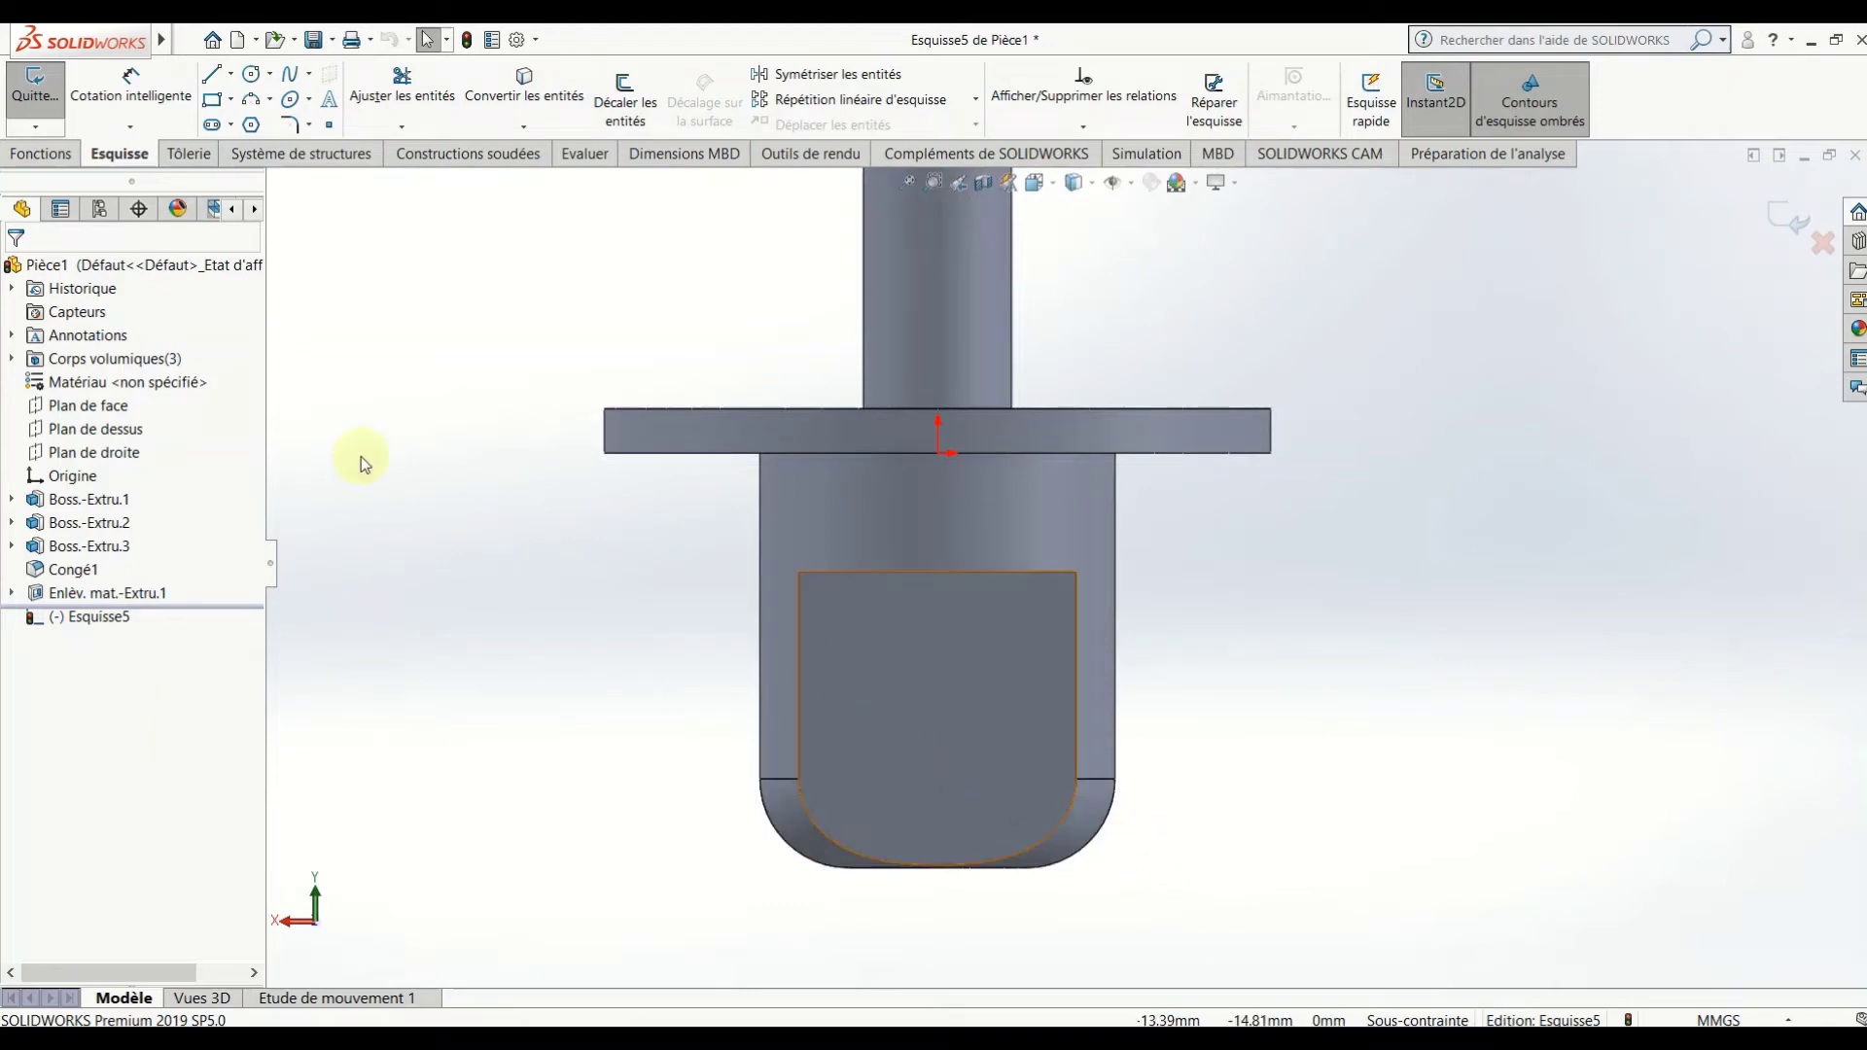
Draw a vertical construction line down from the origin and a circle centred on it.
left_click(256, 74)
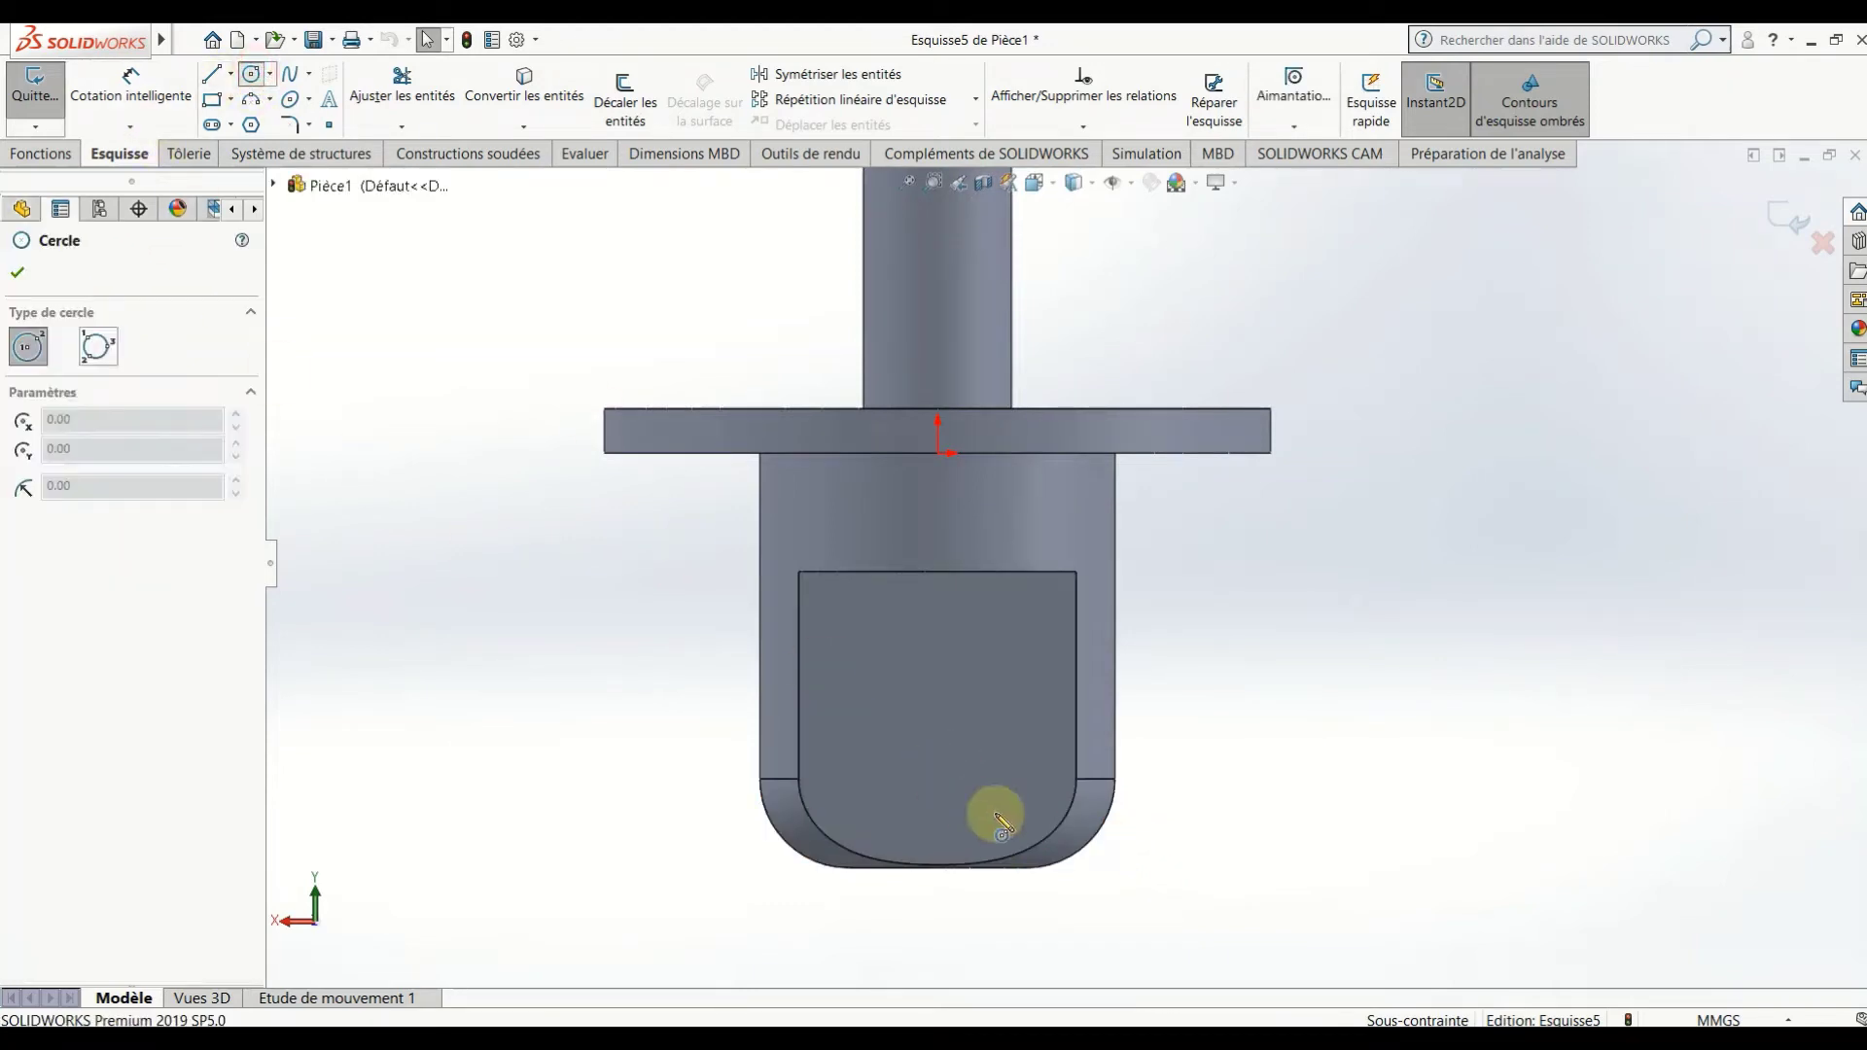
left_click(232, 74)
left_click(282, 120)
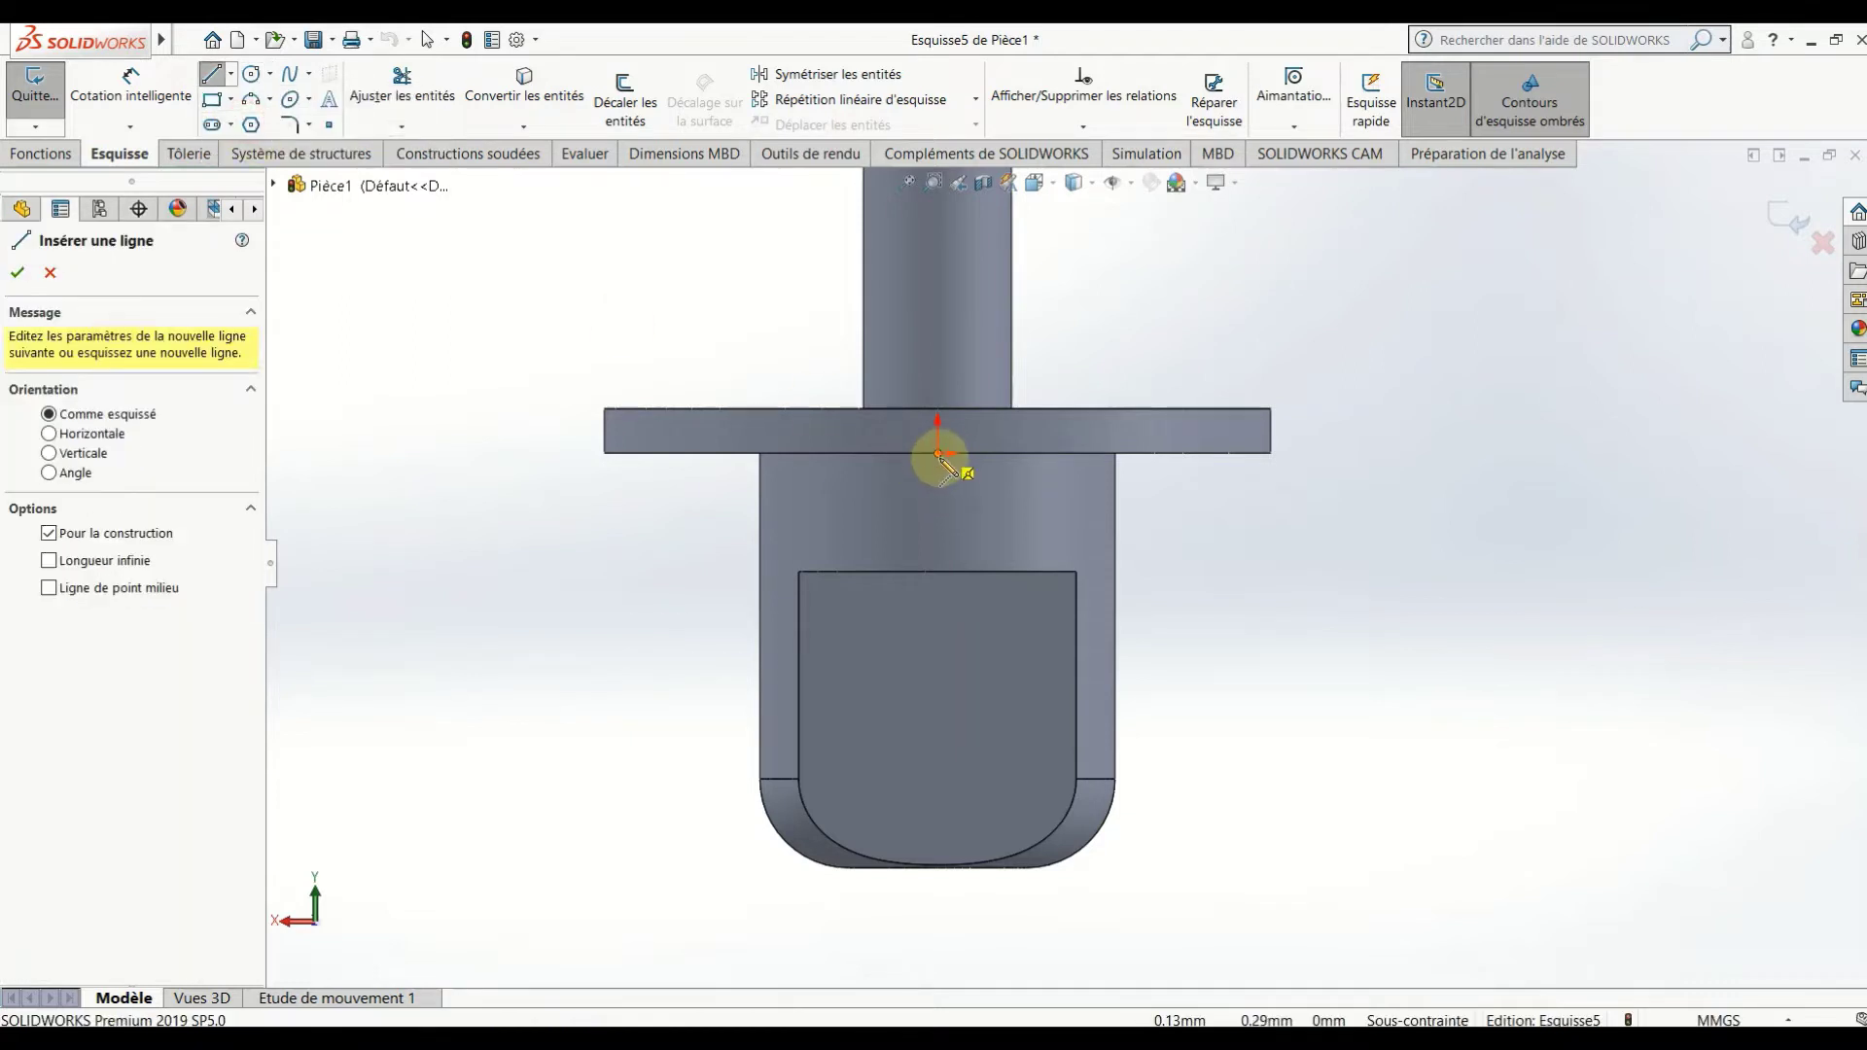
left_click(938, 453)
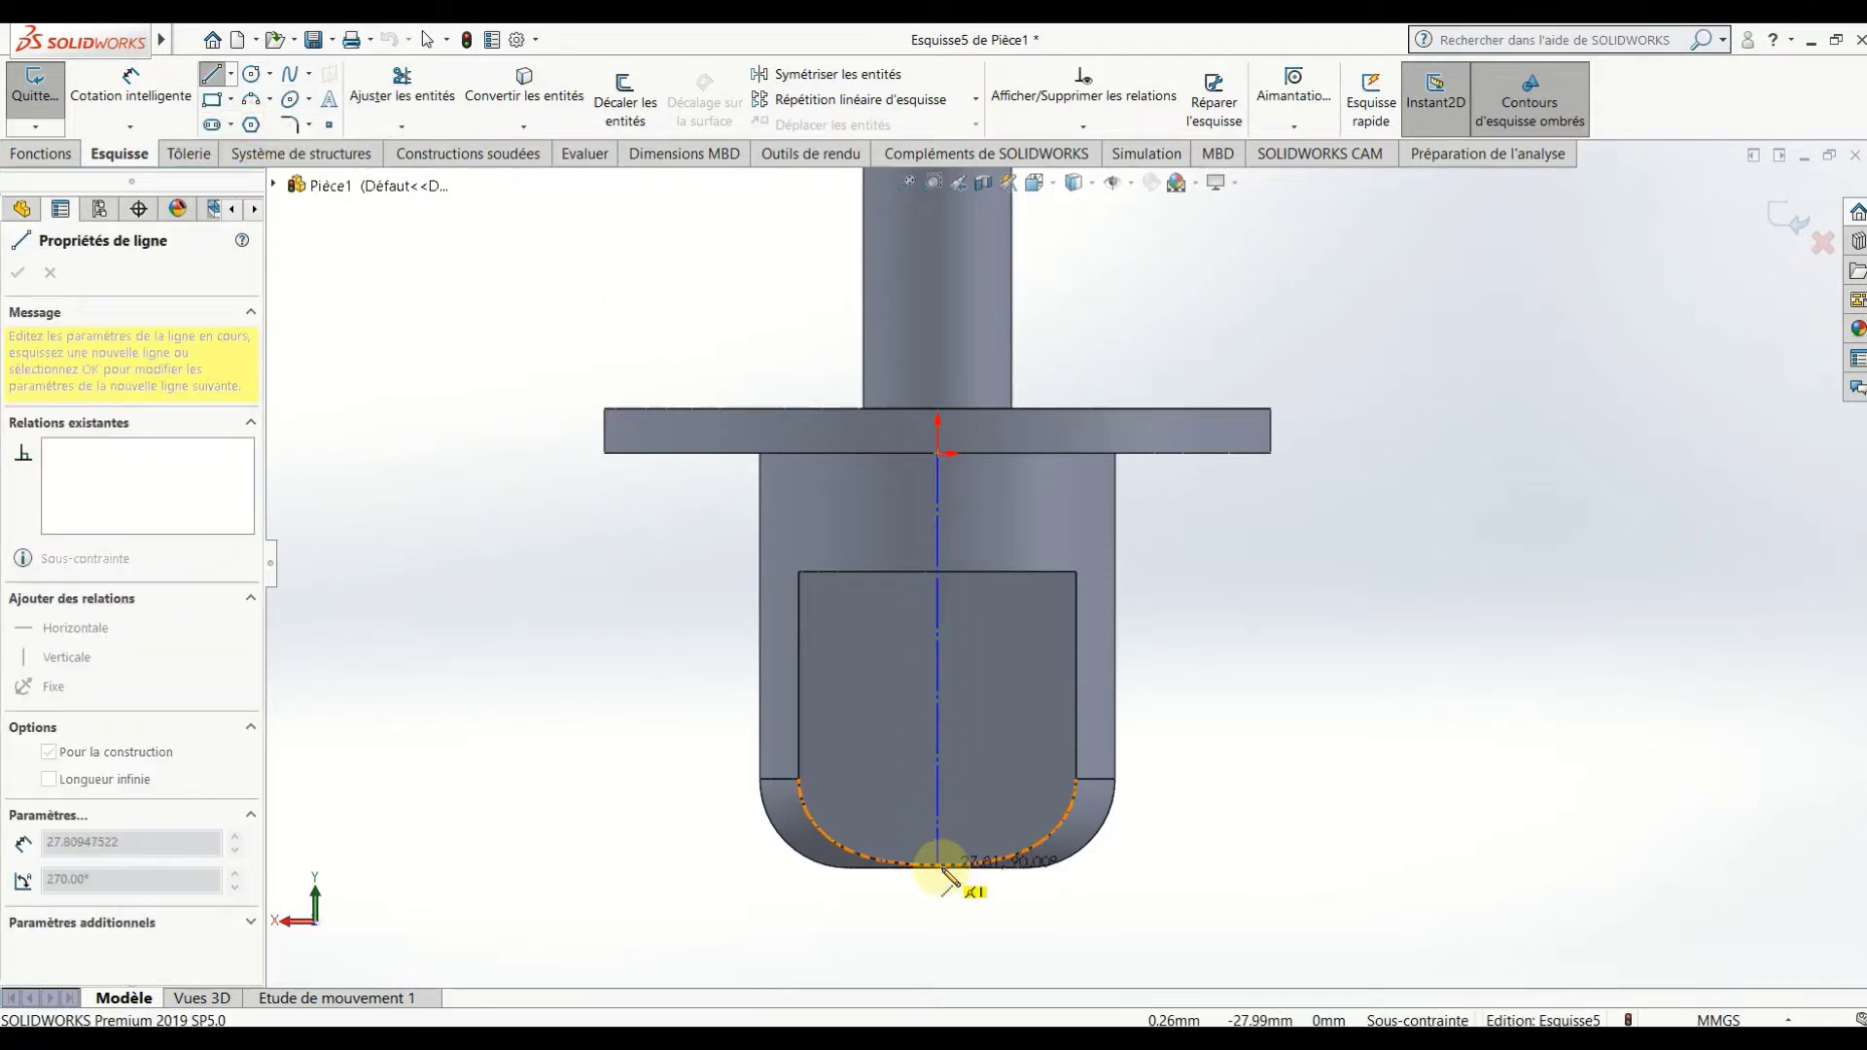
left_click(938, 867)
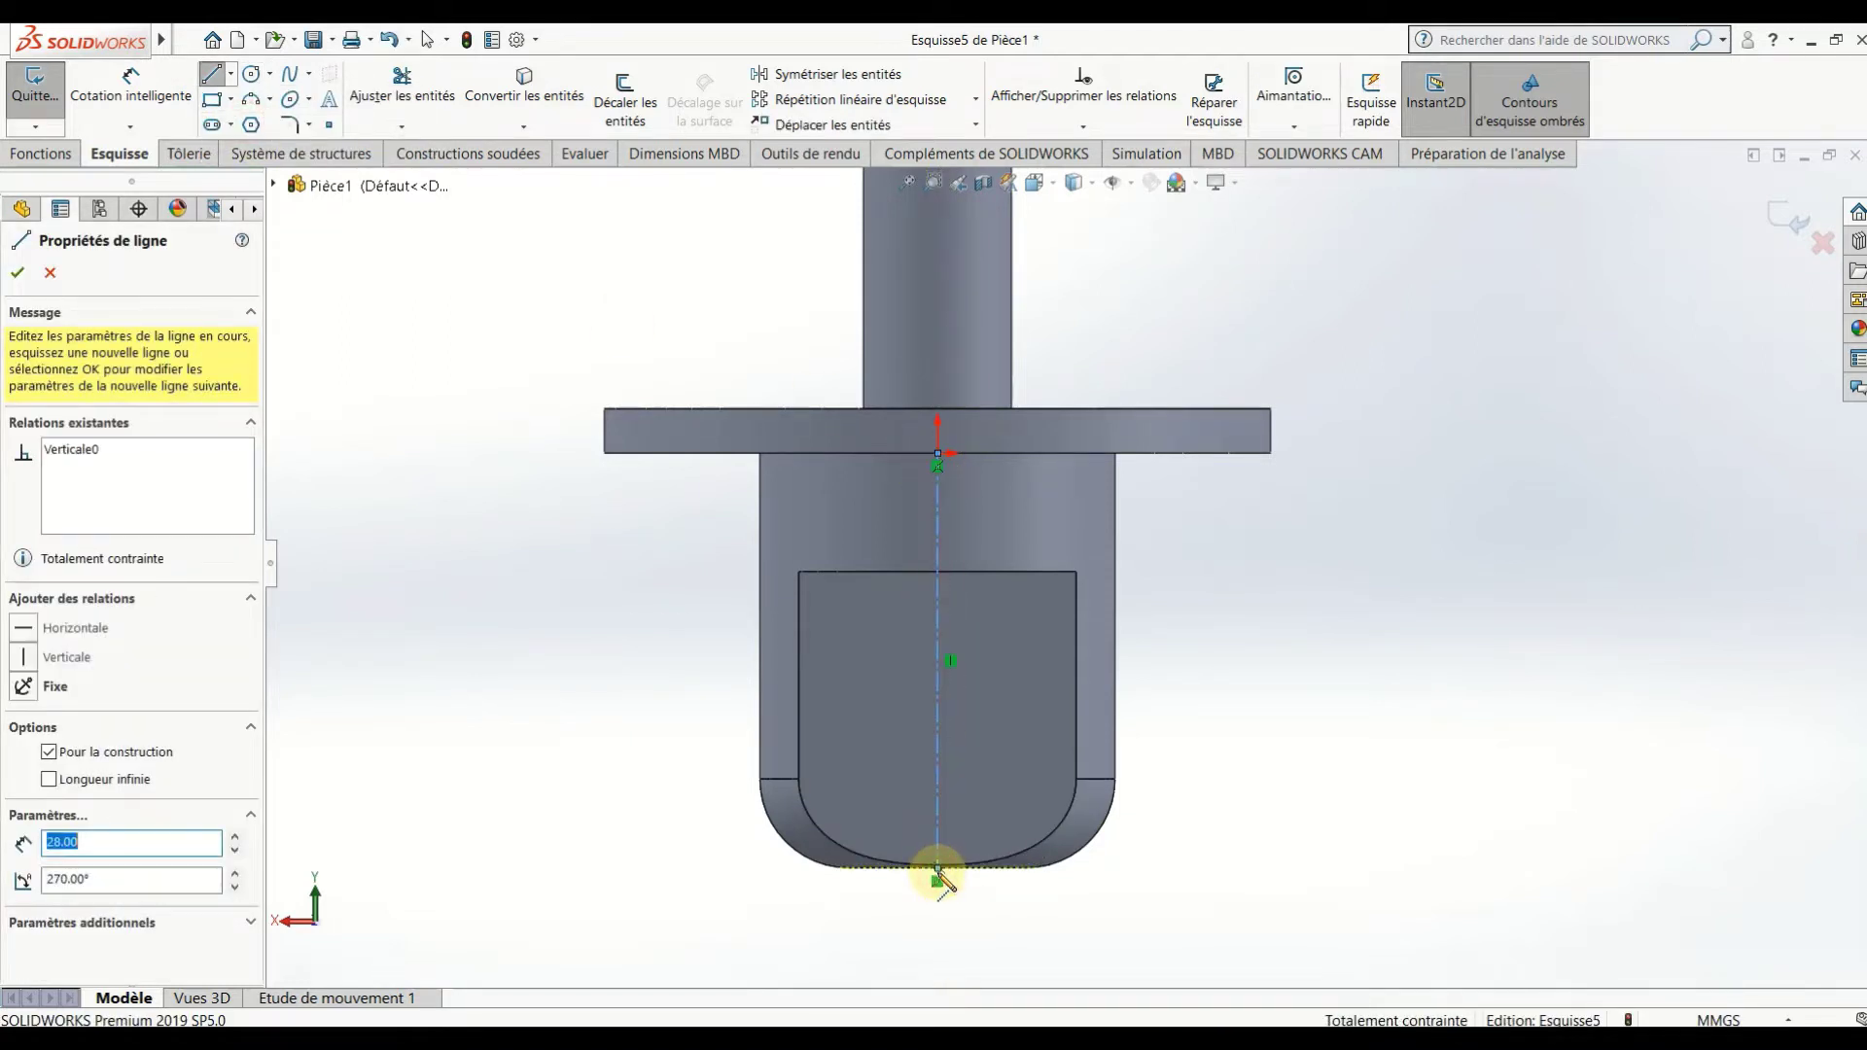
key("Escape")
key("Escape")
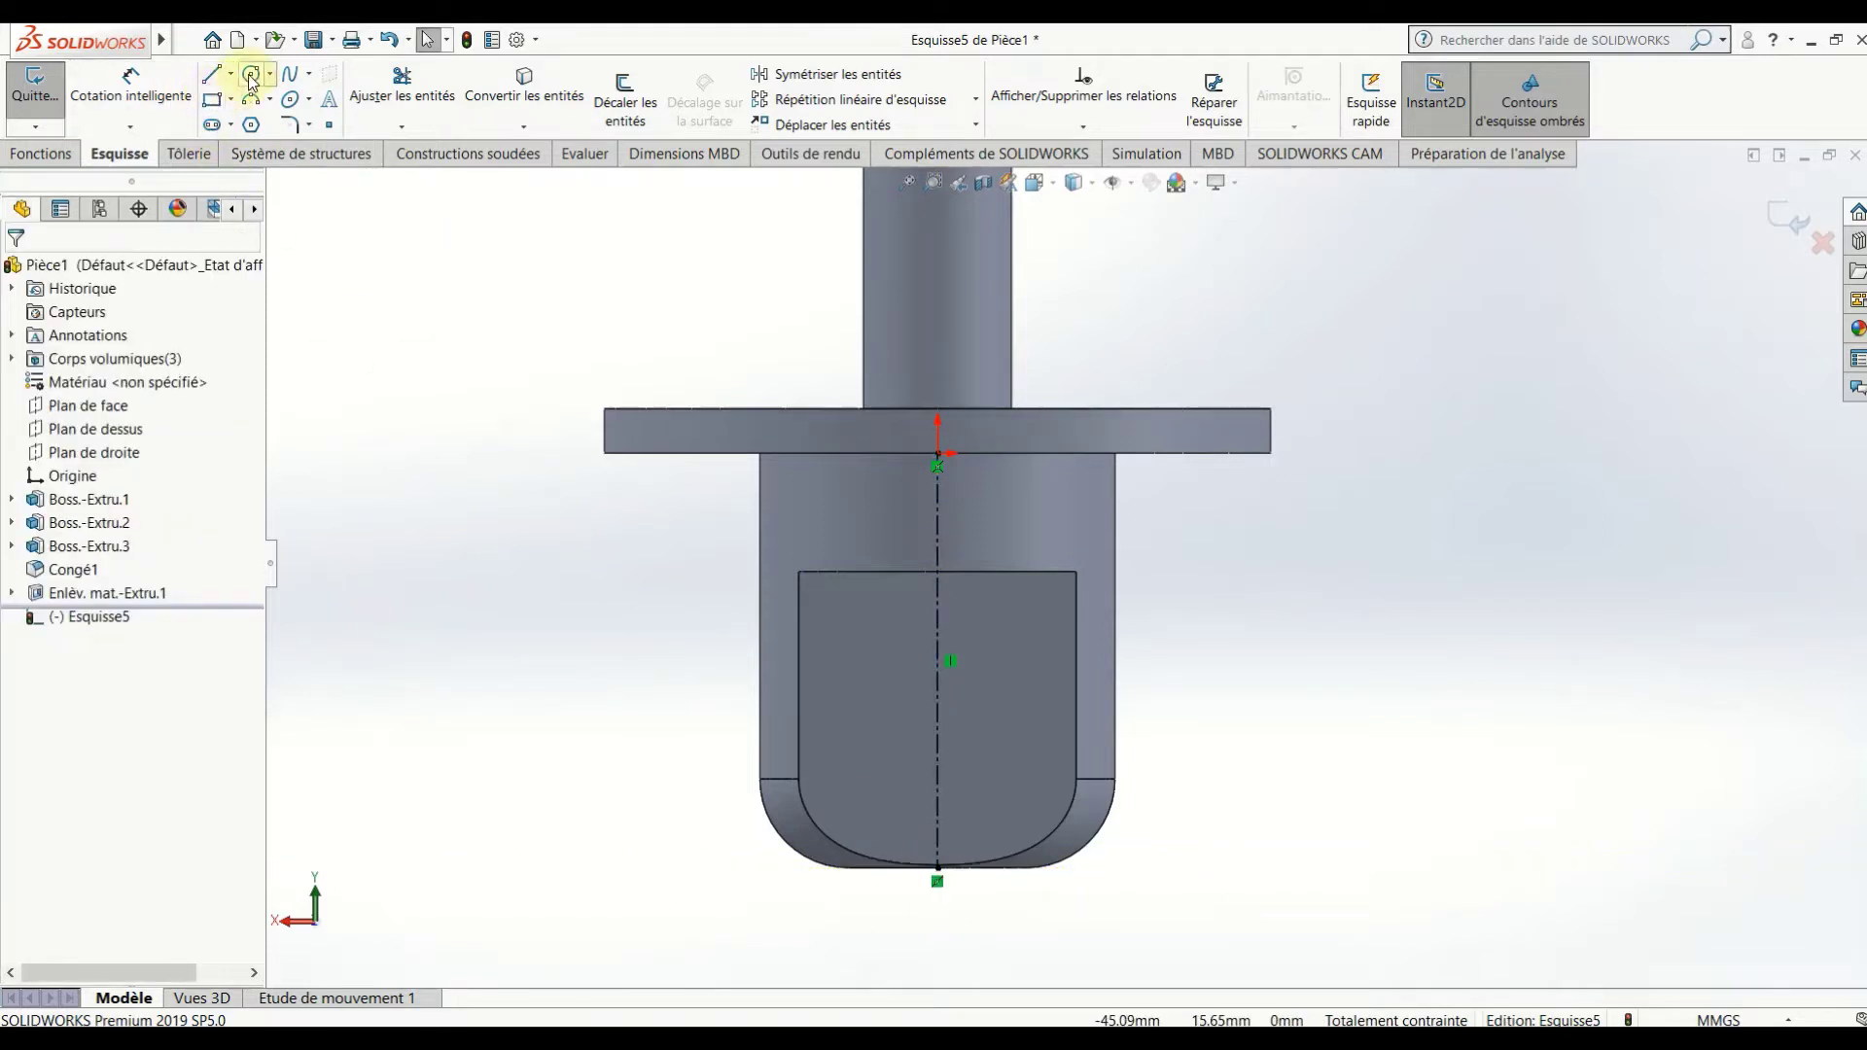
left_click(252, 76)
left_click(940, 713)
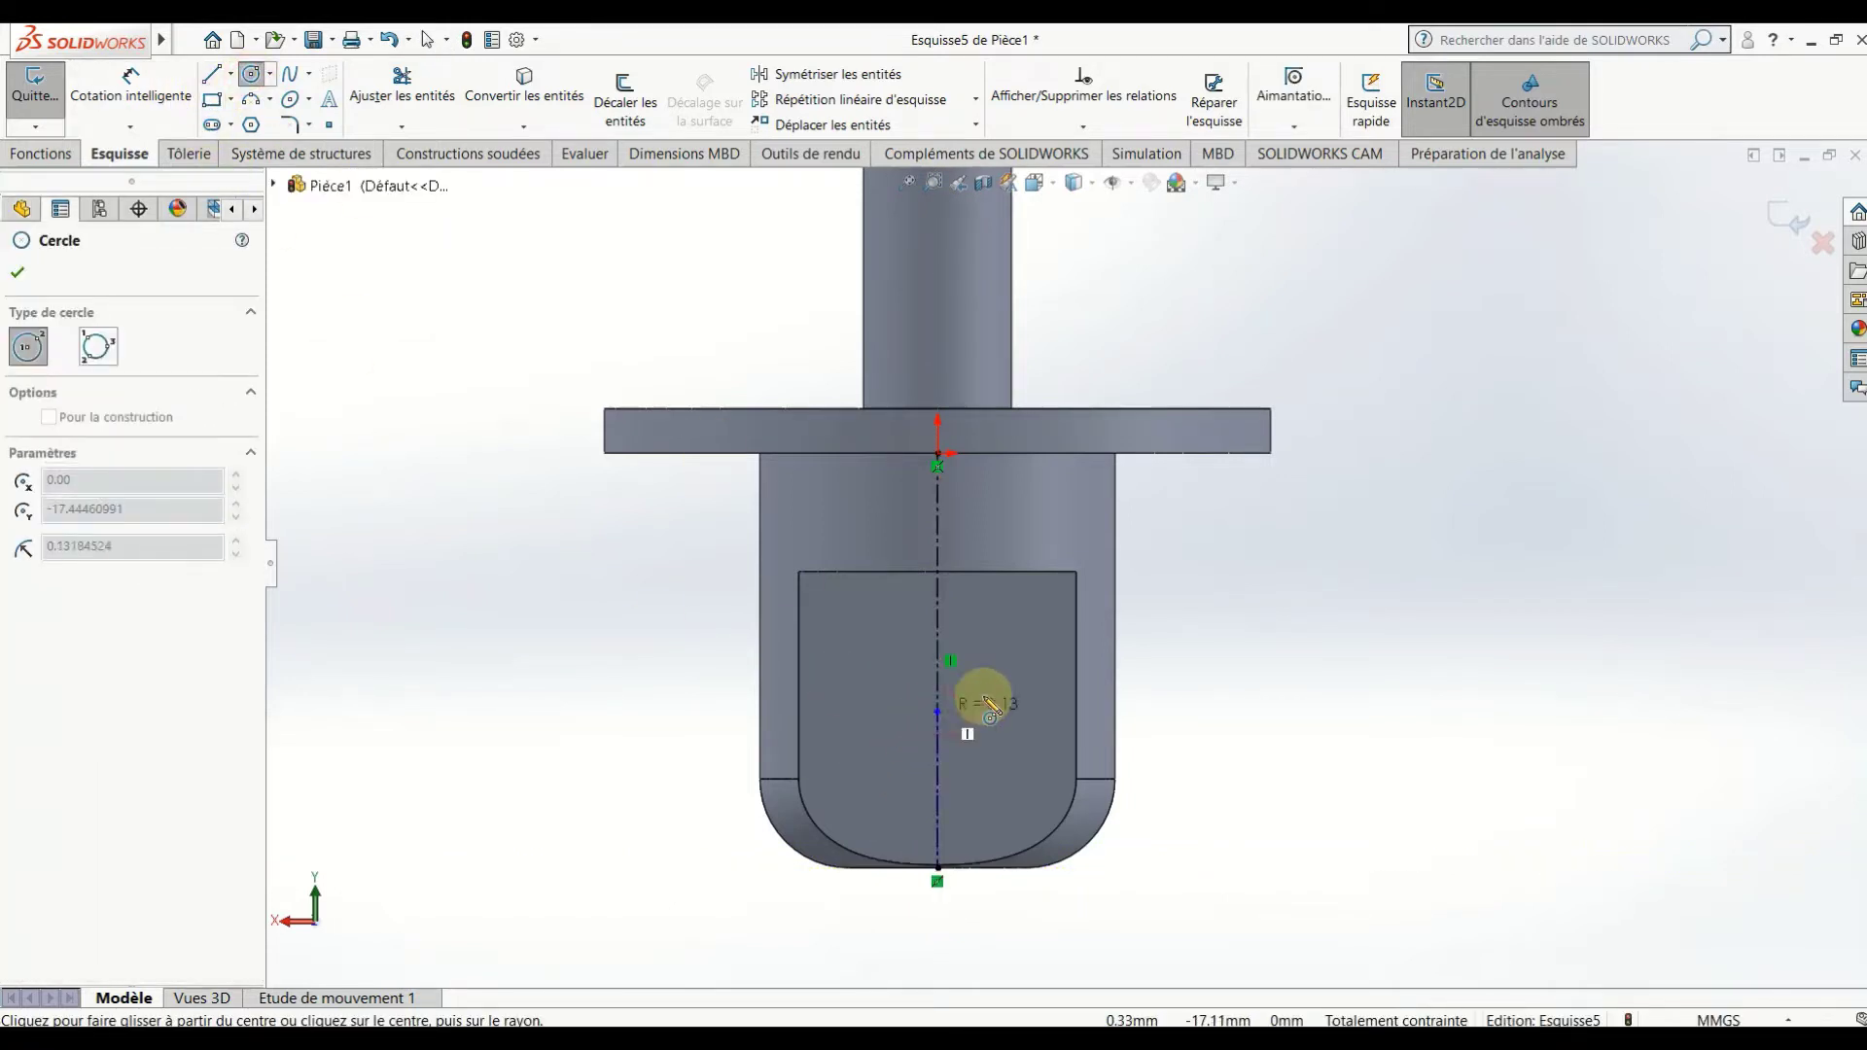
left_click(998, 707)
key("Escape")
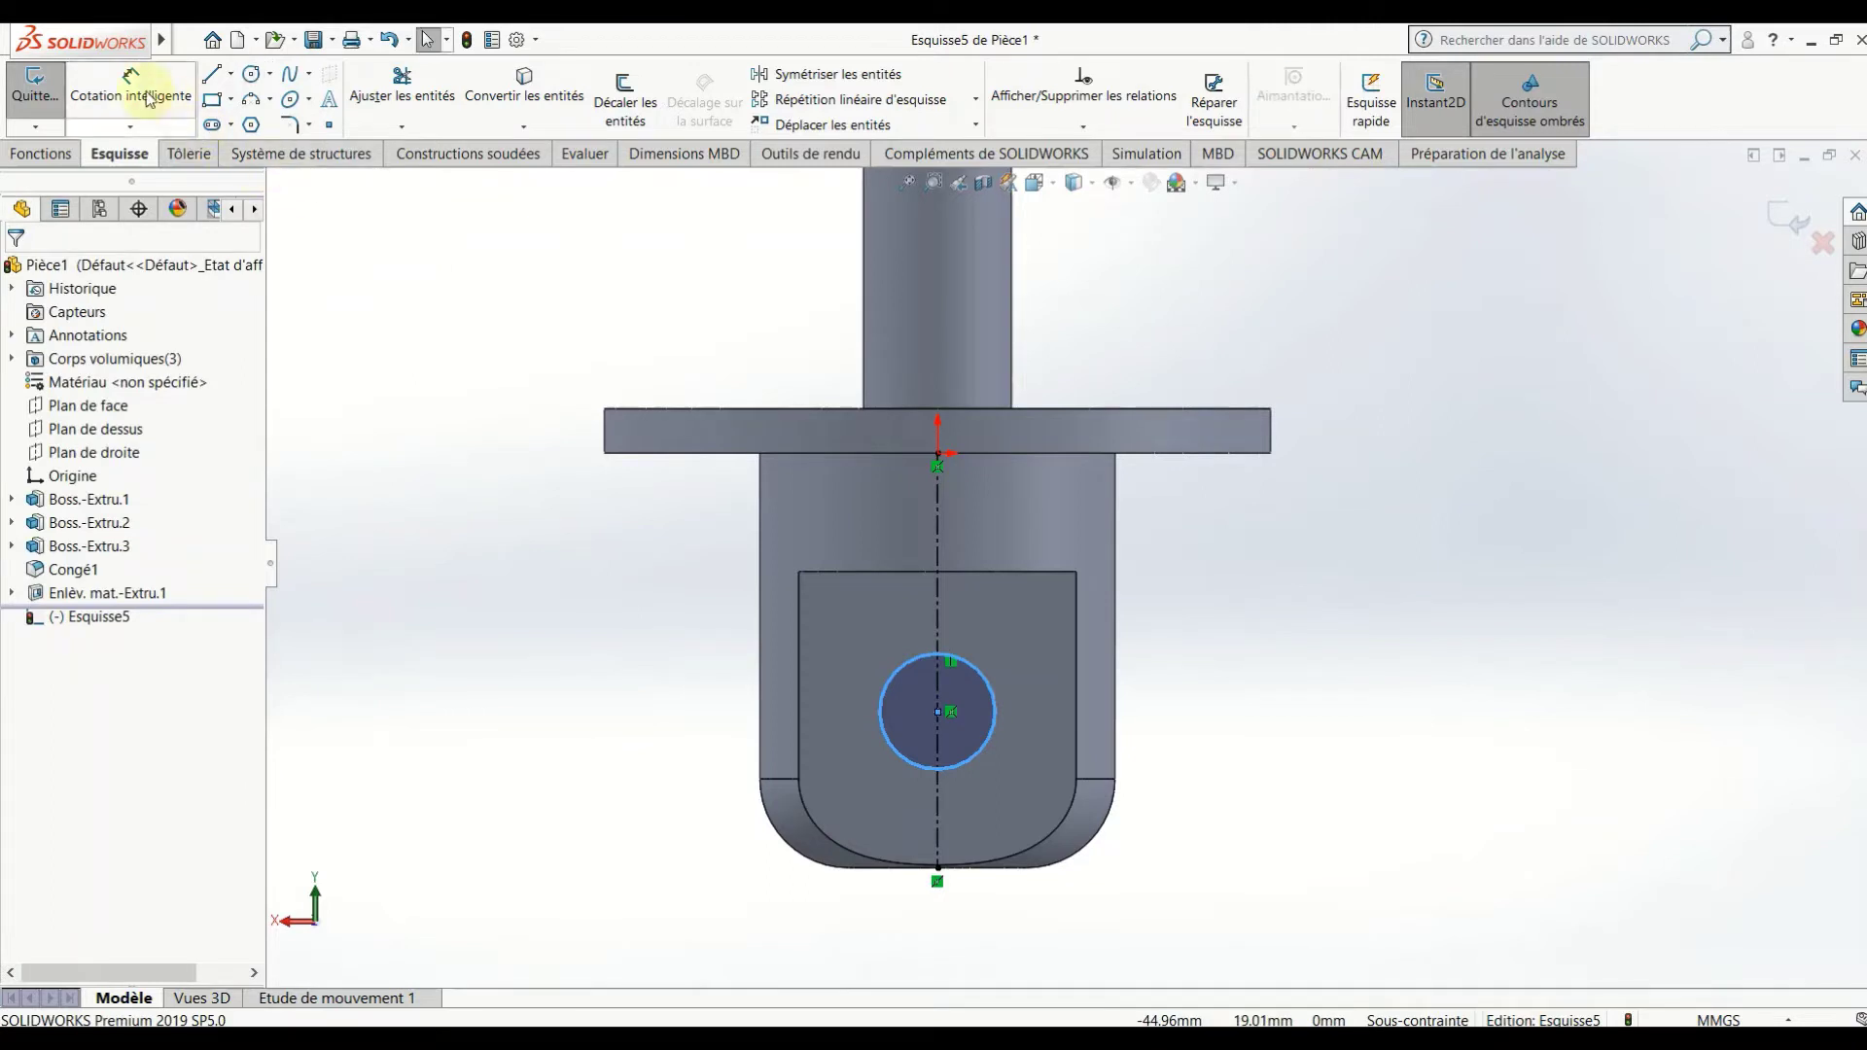
Dimension the circle to Ø8 mm, centred 10 mm above the construction line's bottom end.
left_click(133, 83)
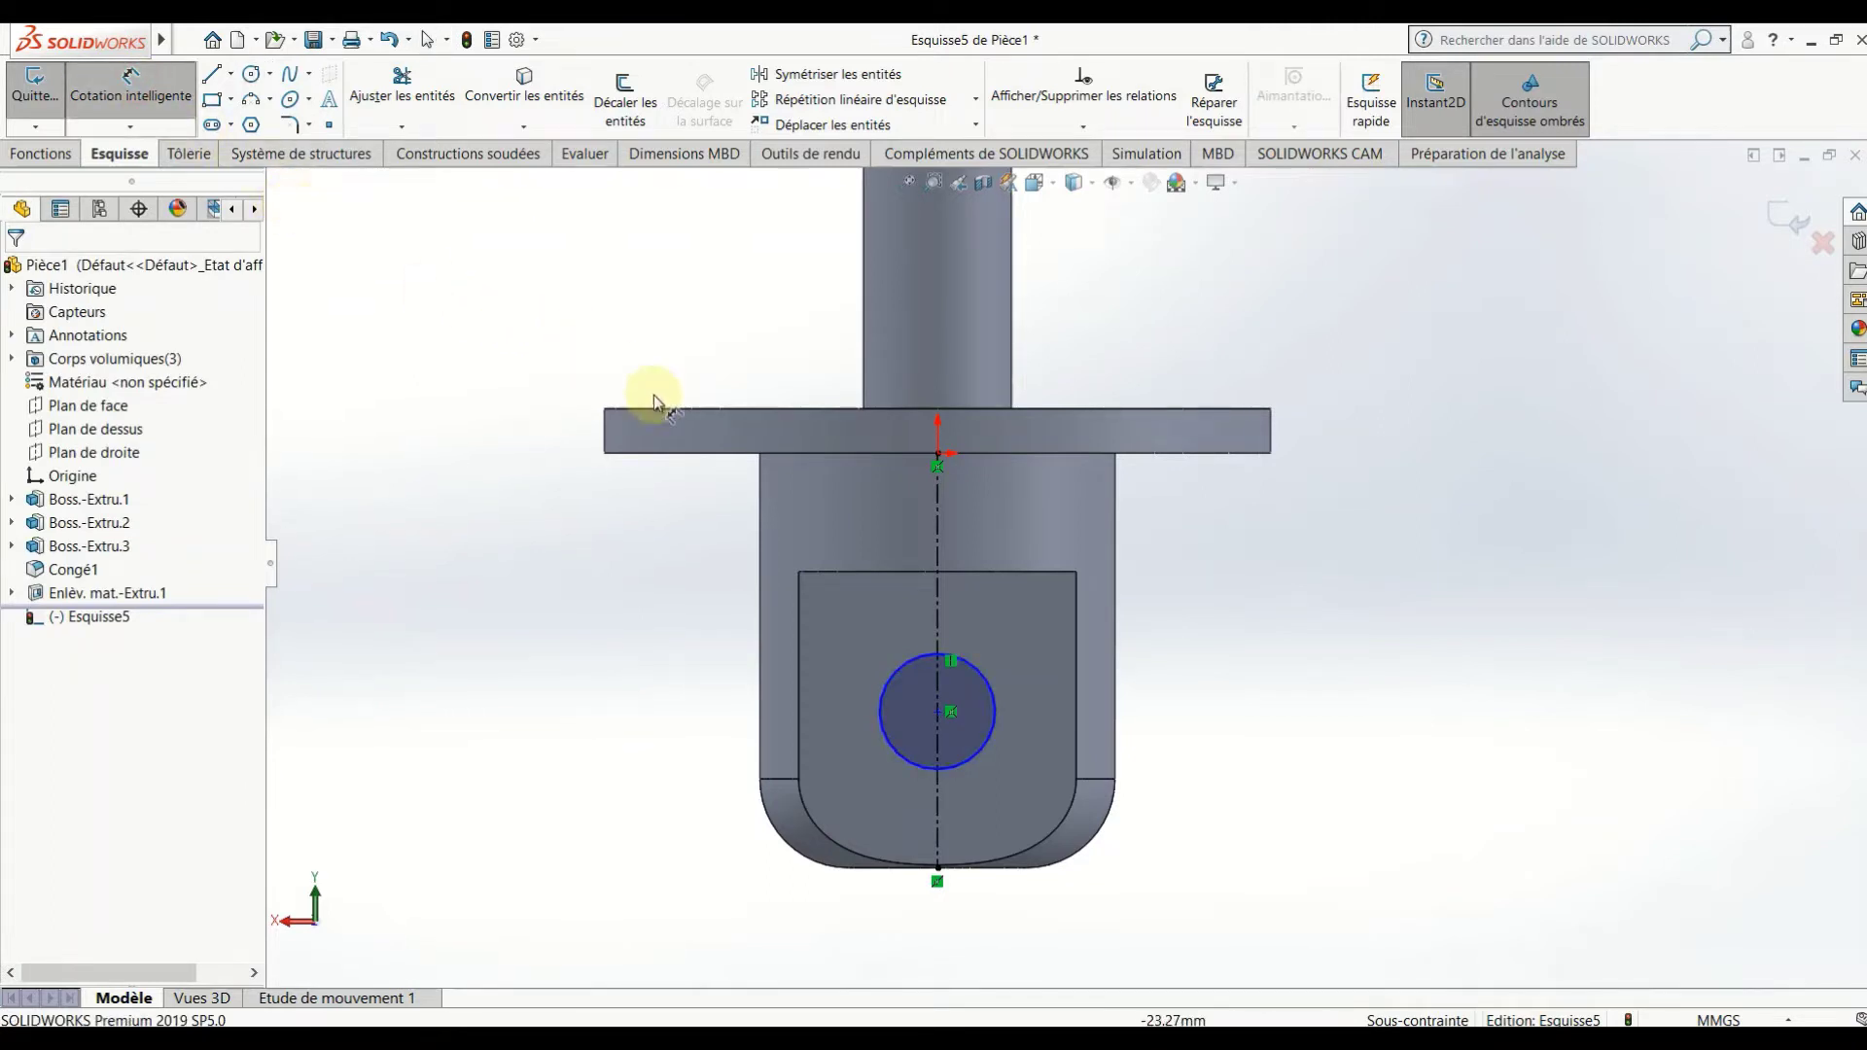
left_click(985, 736)
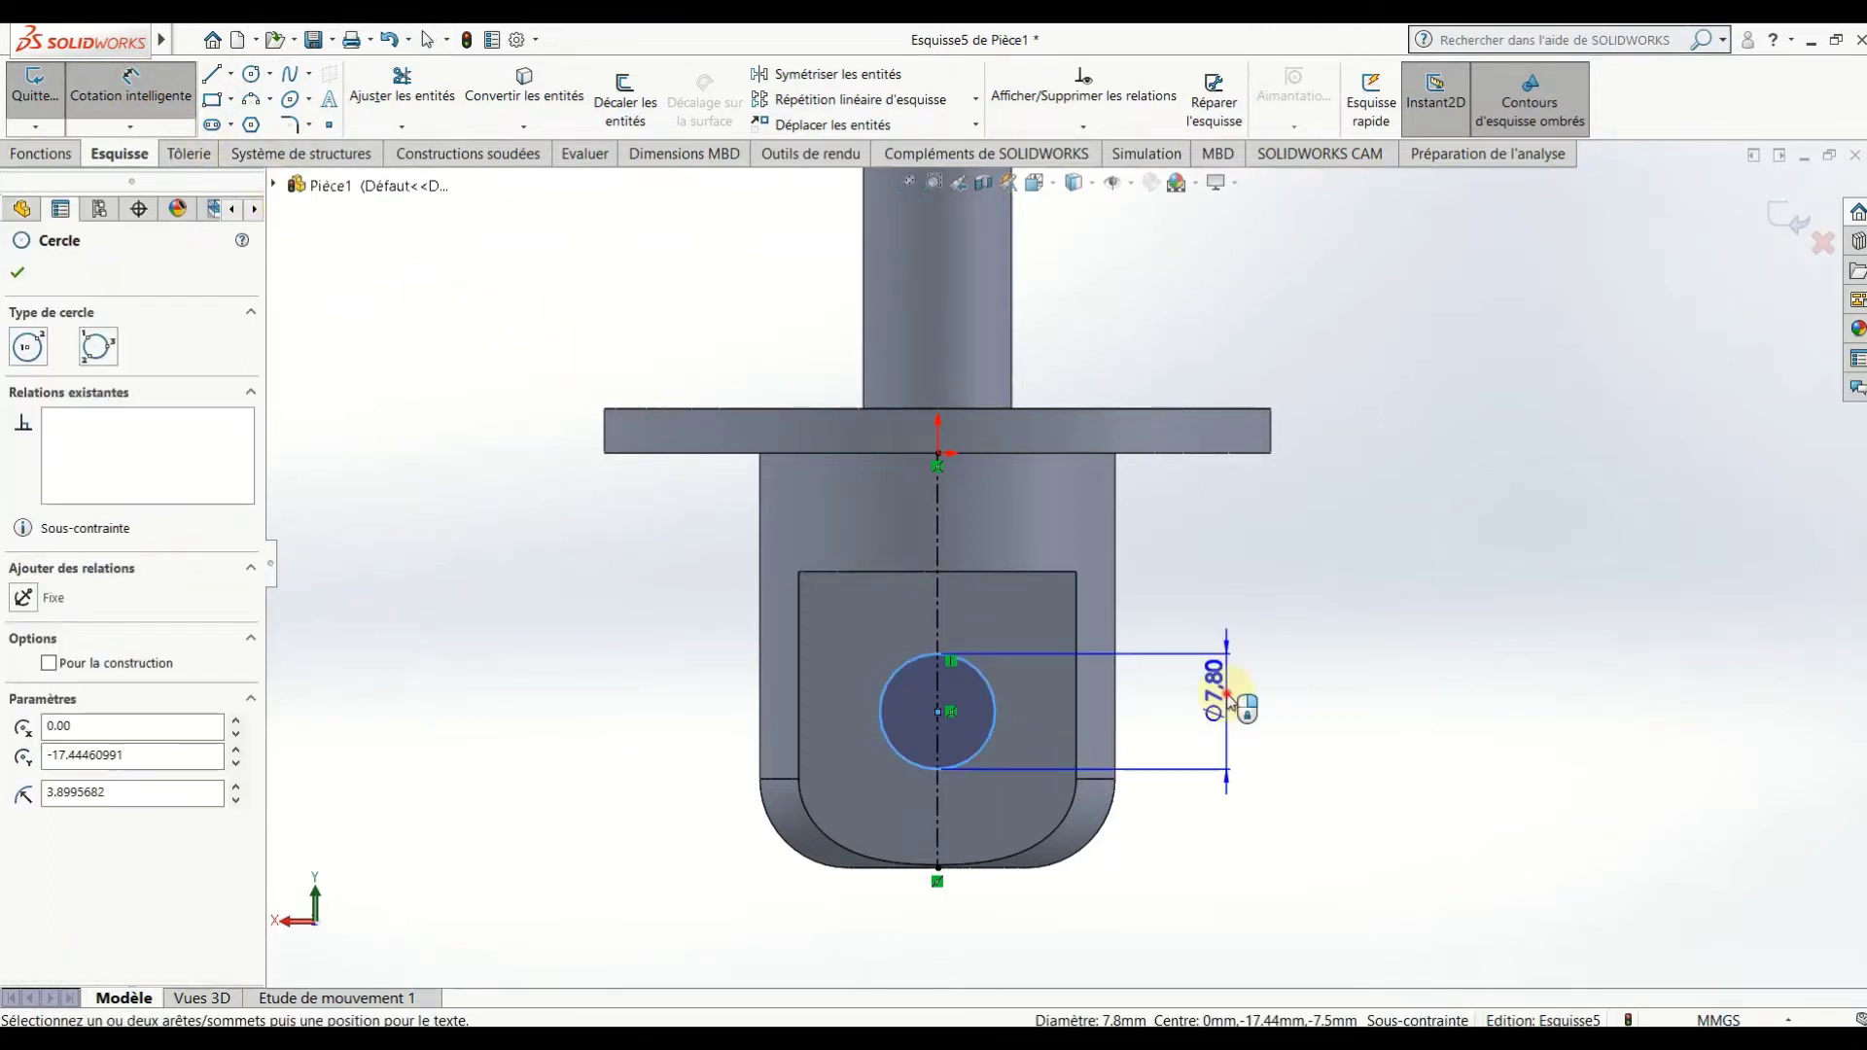
left_click(1235, 700)
type("8")
key("Return")
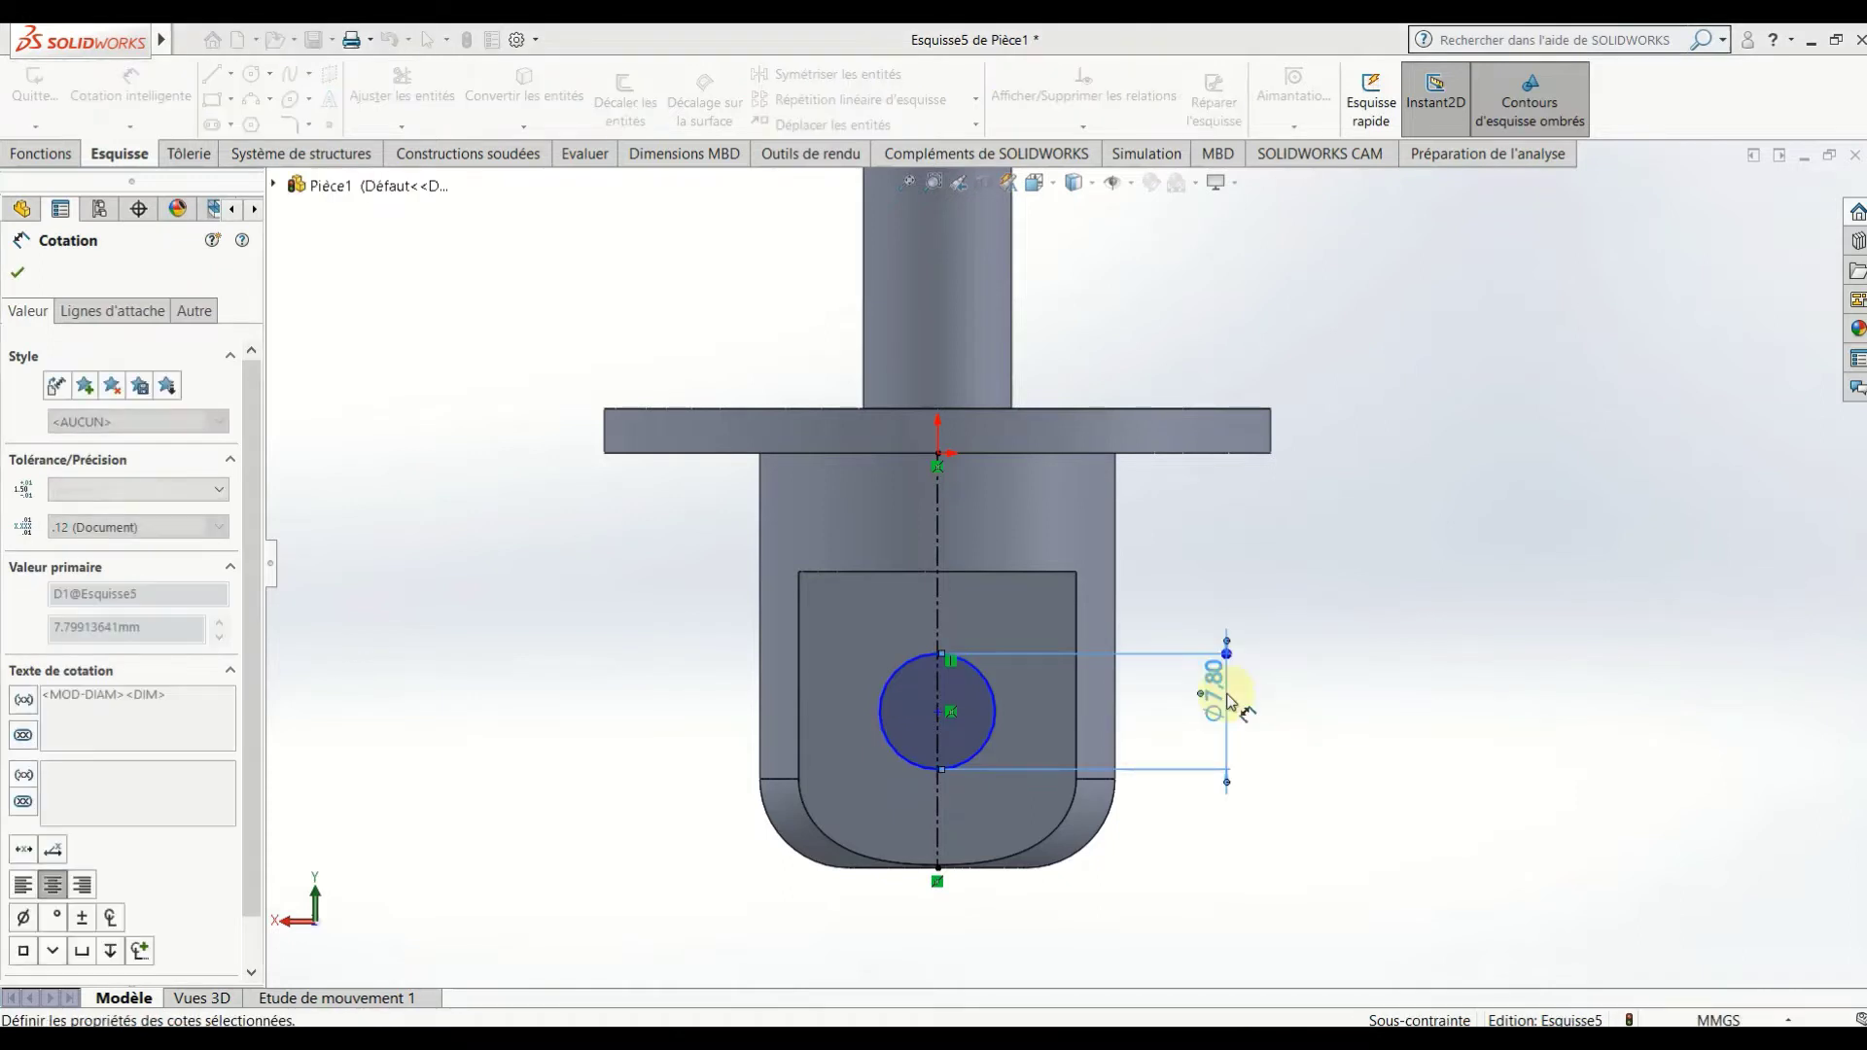
left_click(940, 714)
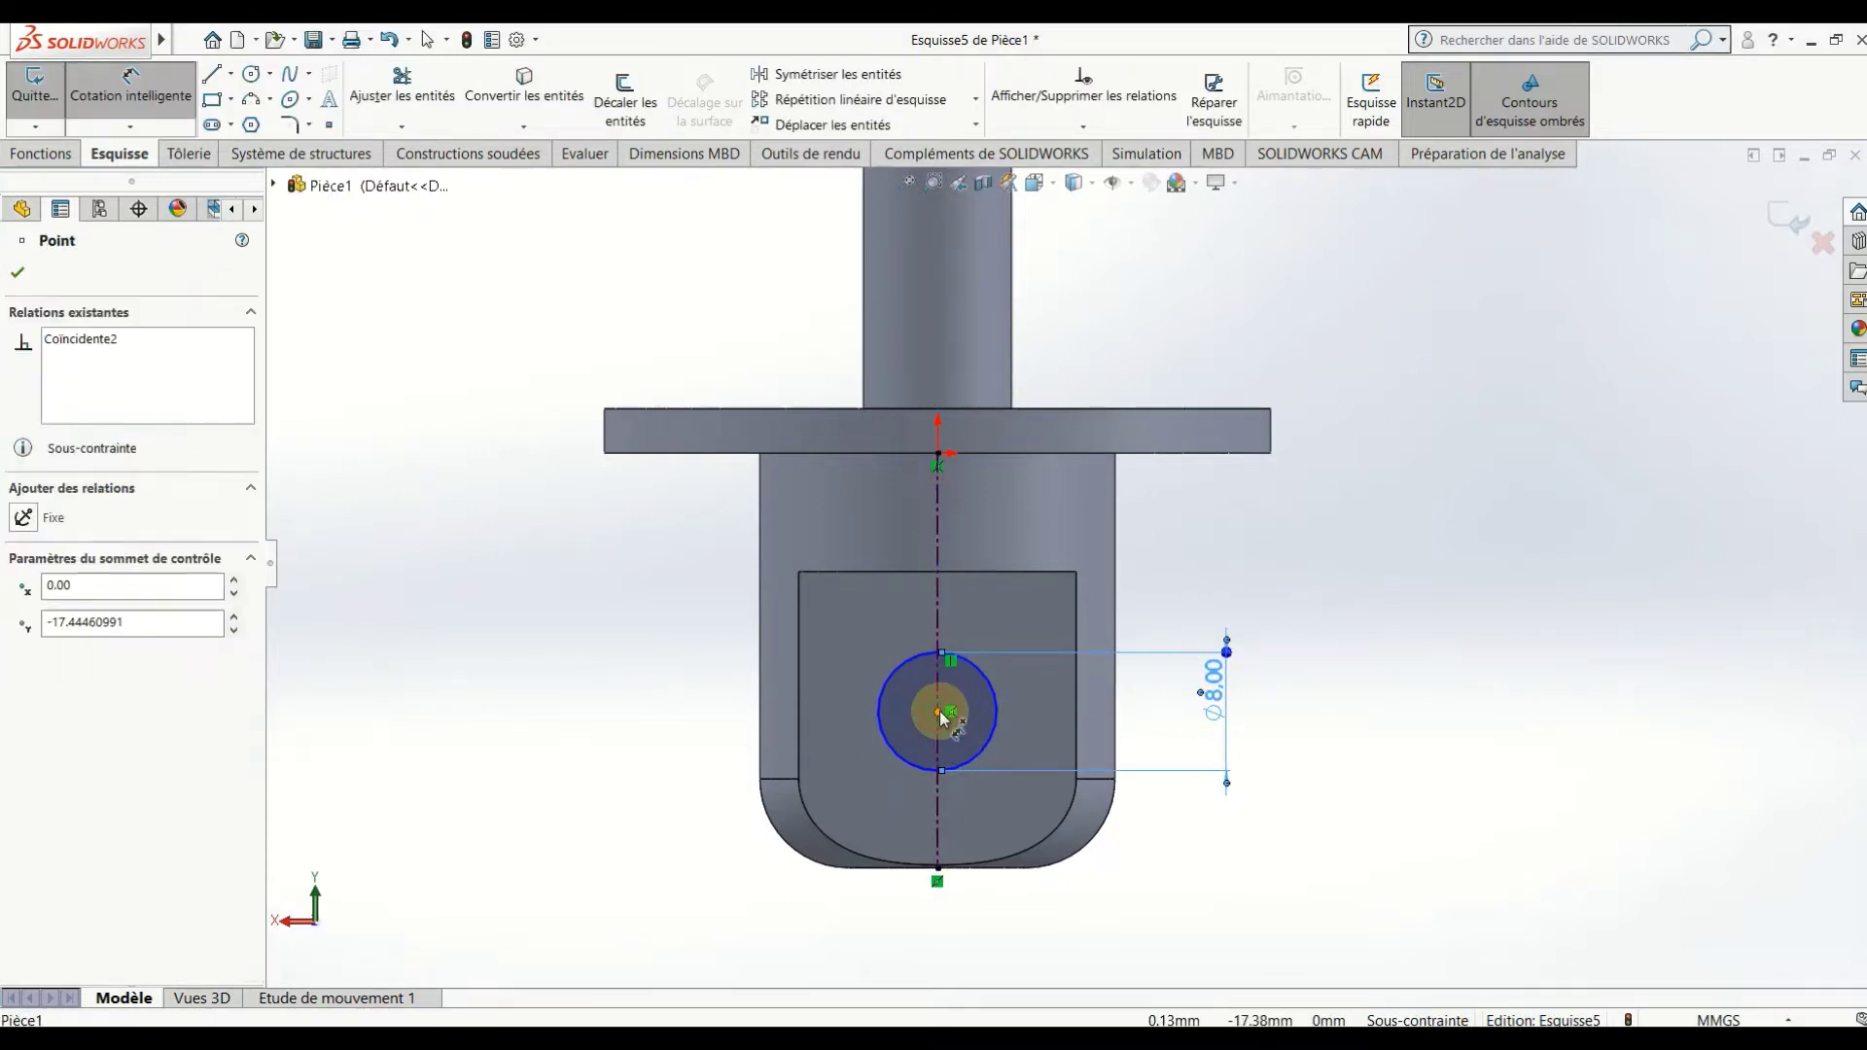
left_click(938, 871)
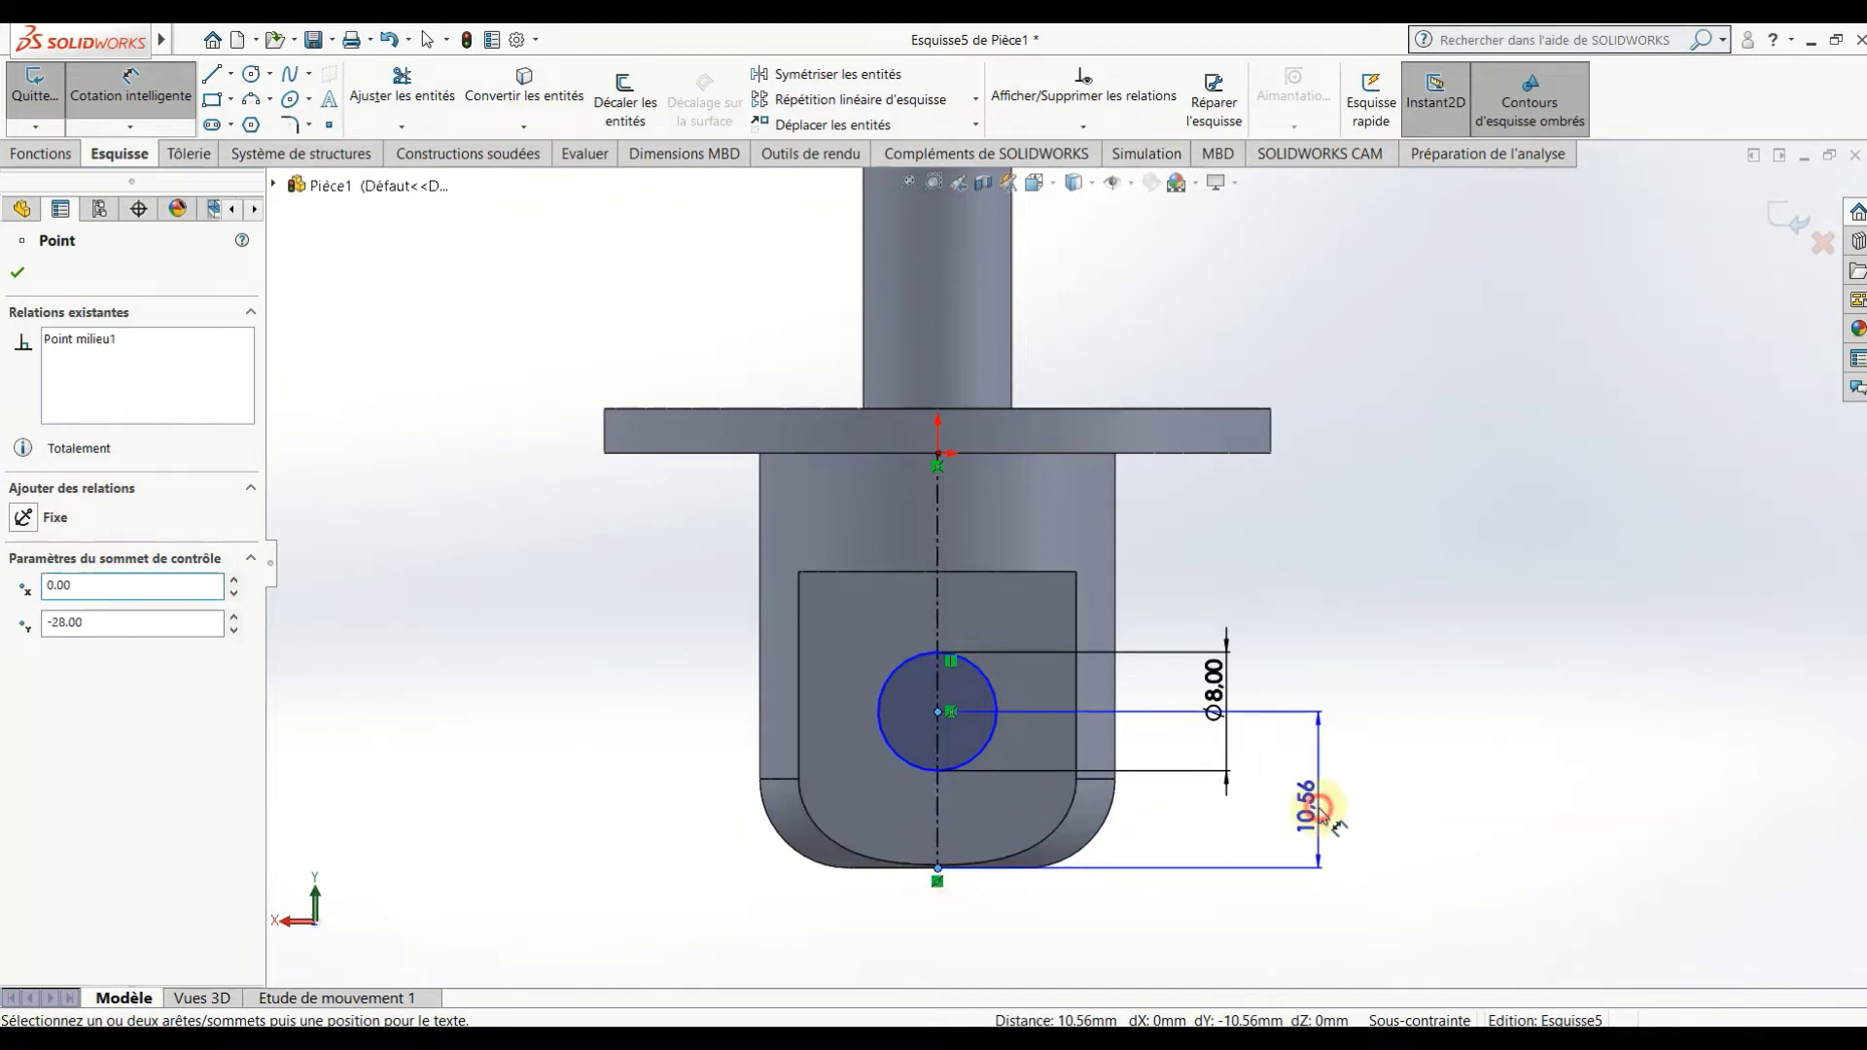
left_click(1318, 808)
key("Return")
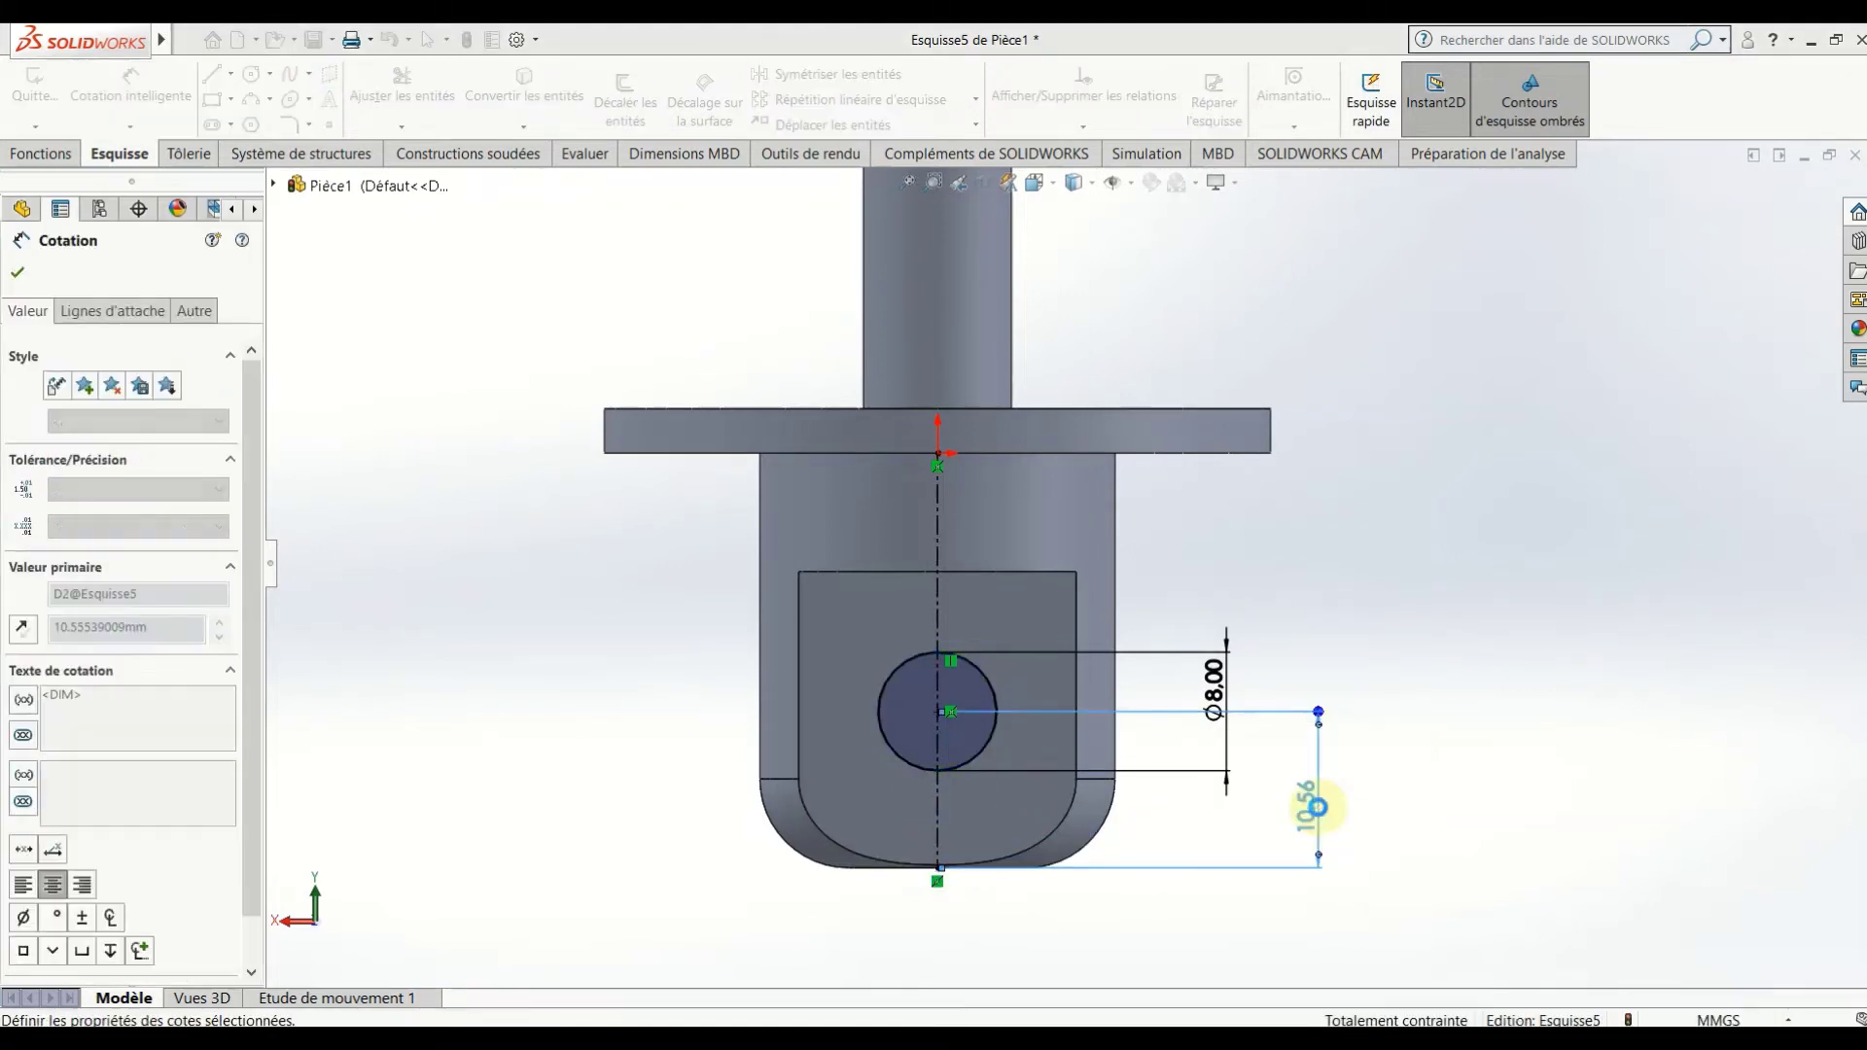
key("Escape")
middle_click_drag(1126, 884, 1105, 876)
Create an Enlèv. de matière extrudé from the Ø8 circle through the tab.
left_click(40, 156)
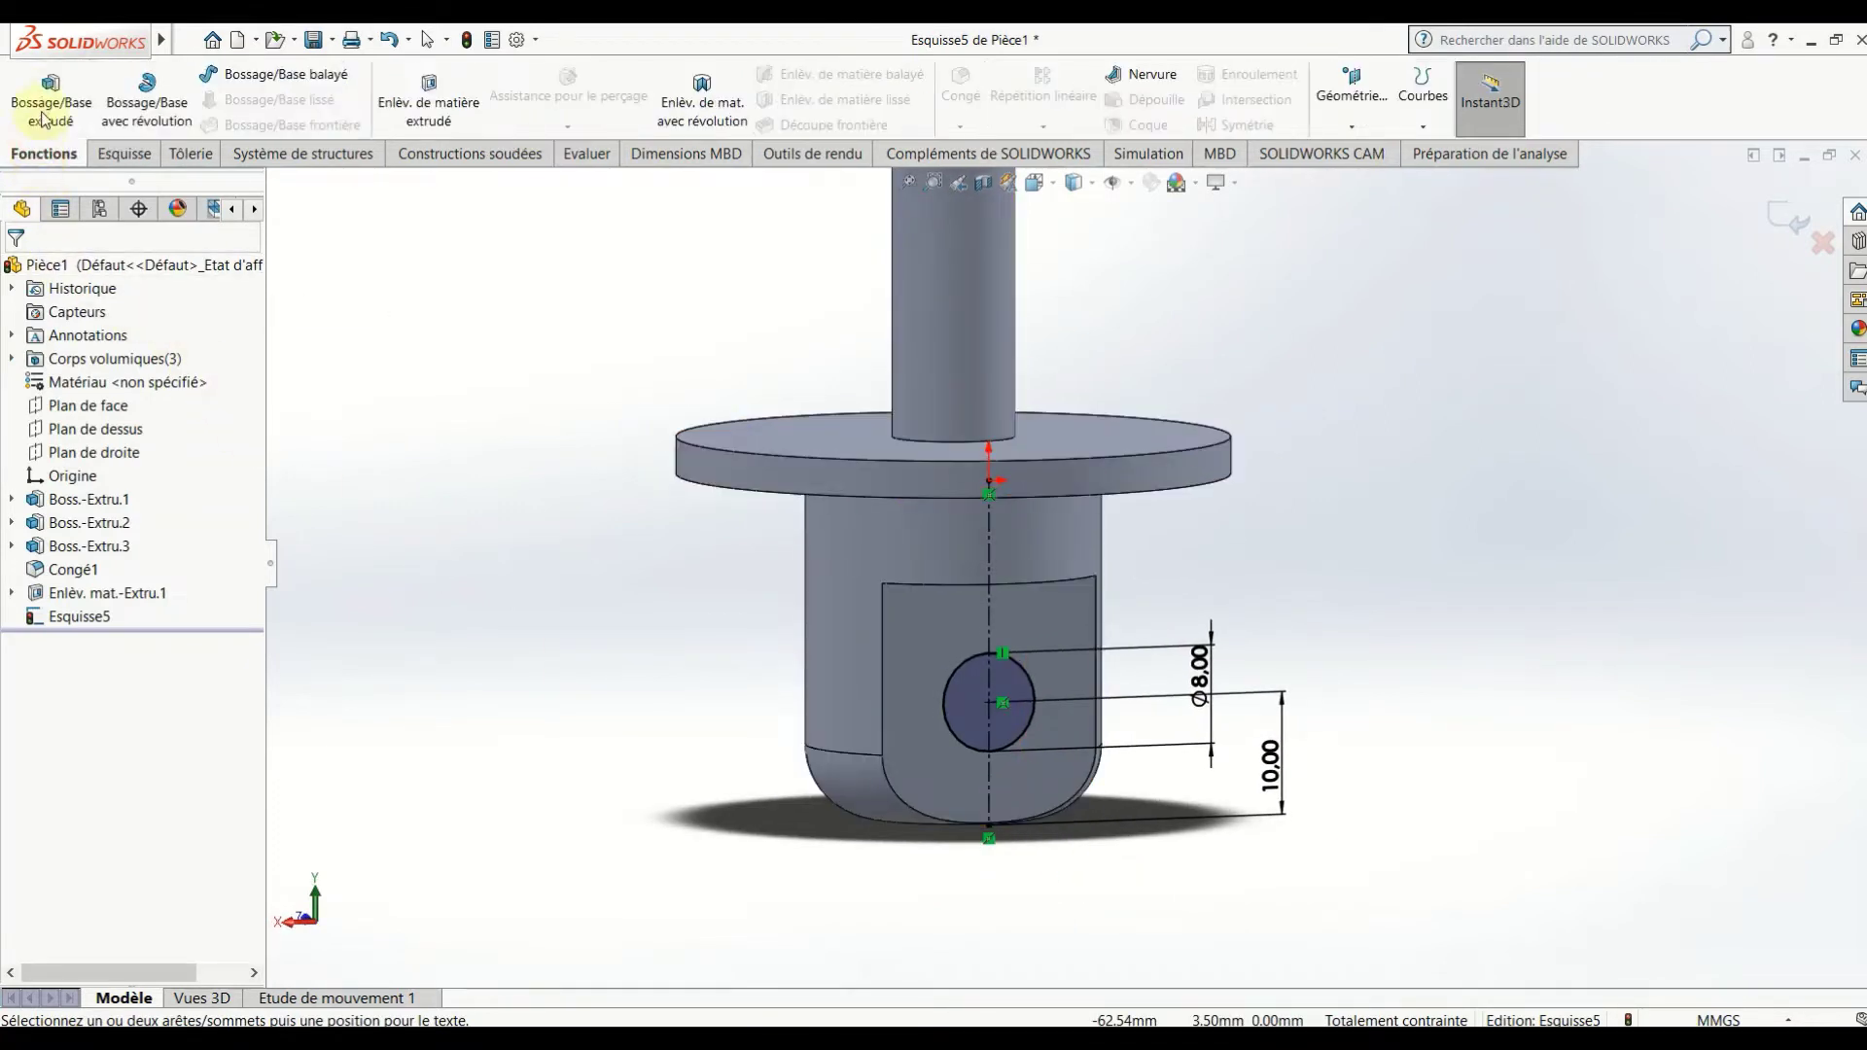
left_click(450, 103)
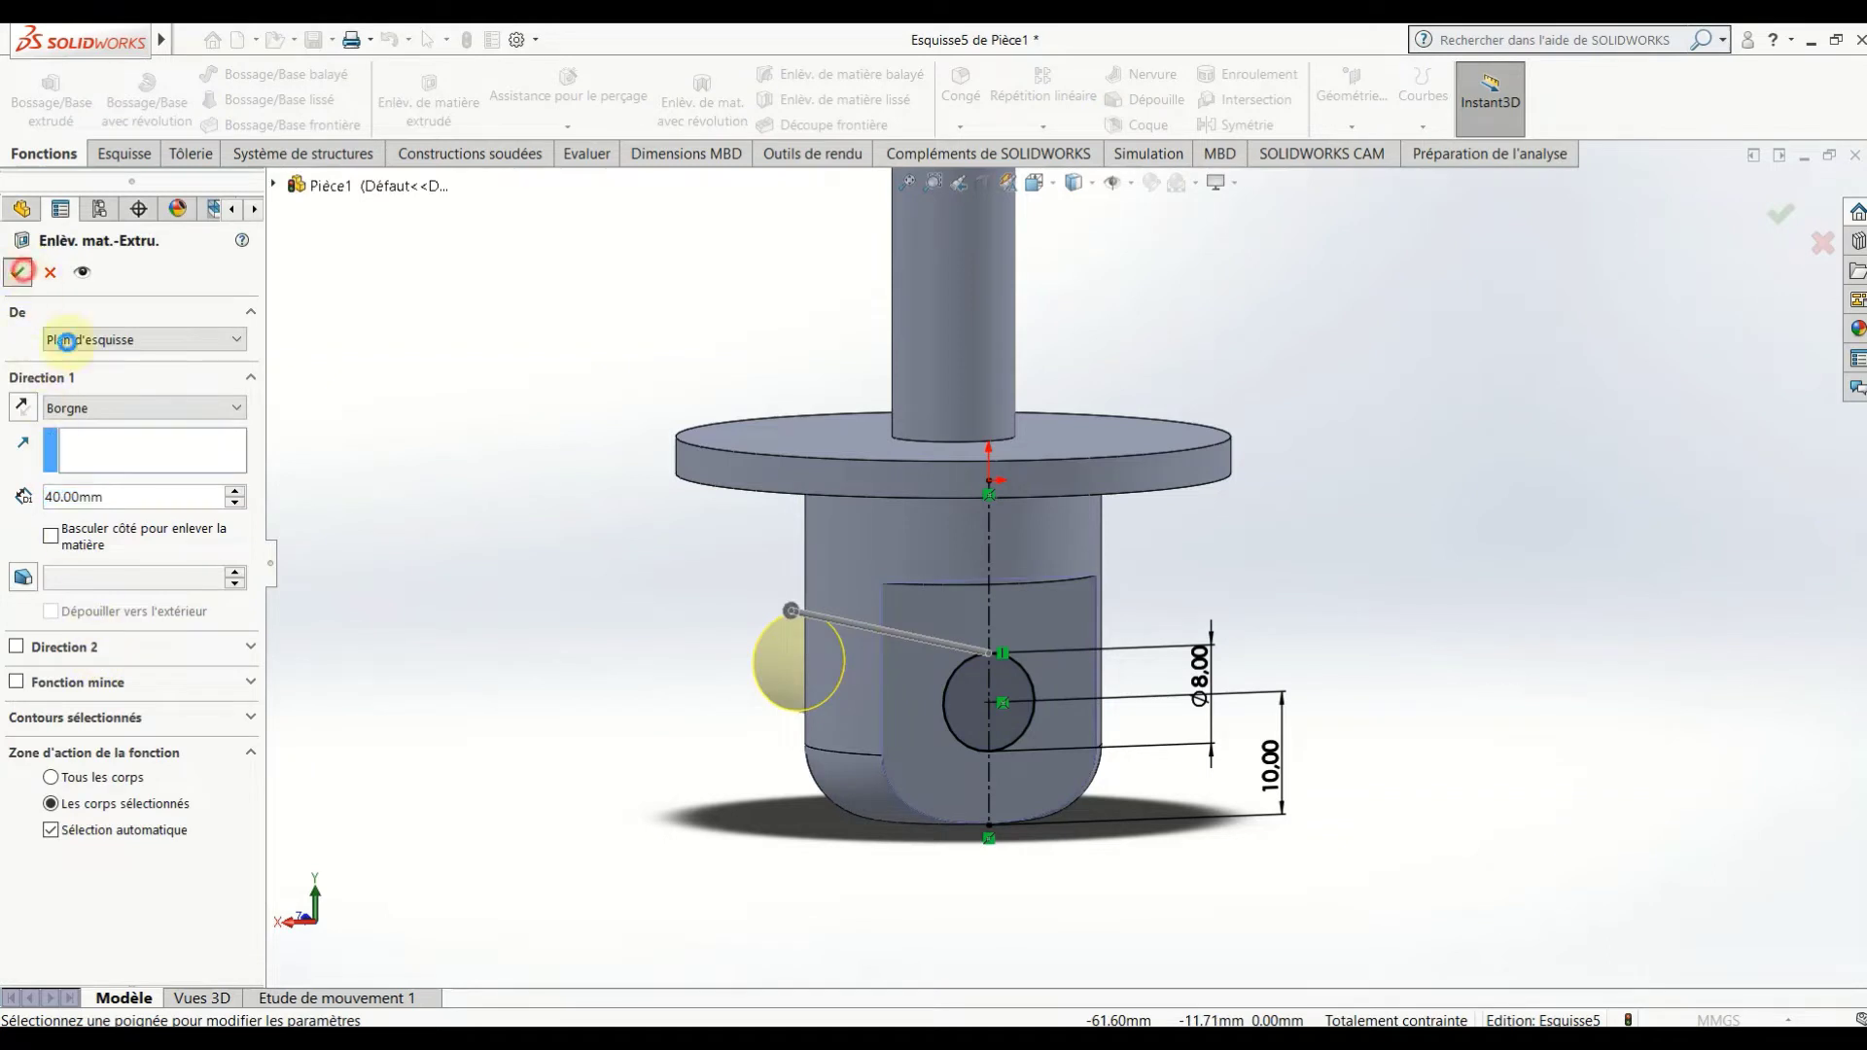
middle_click_drag(528, 767, 611, 783)
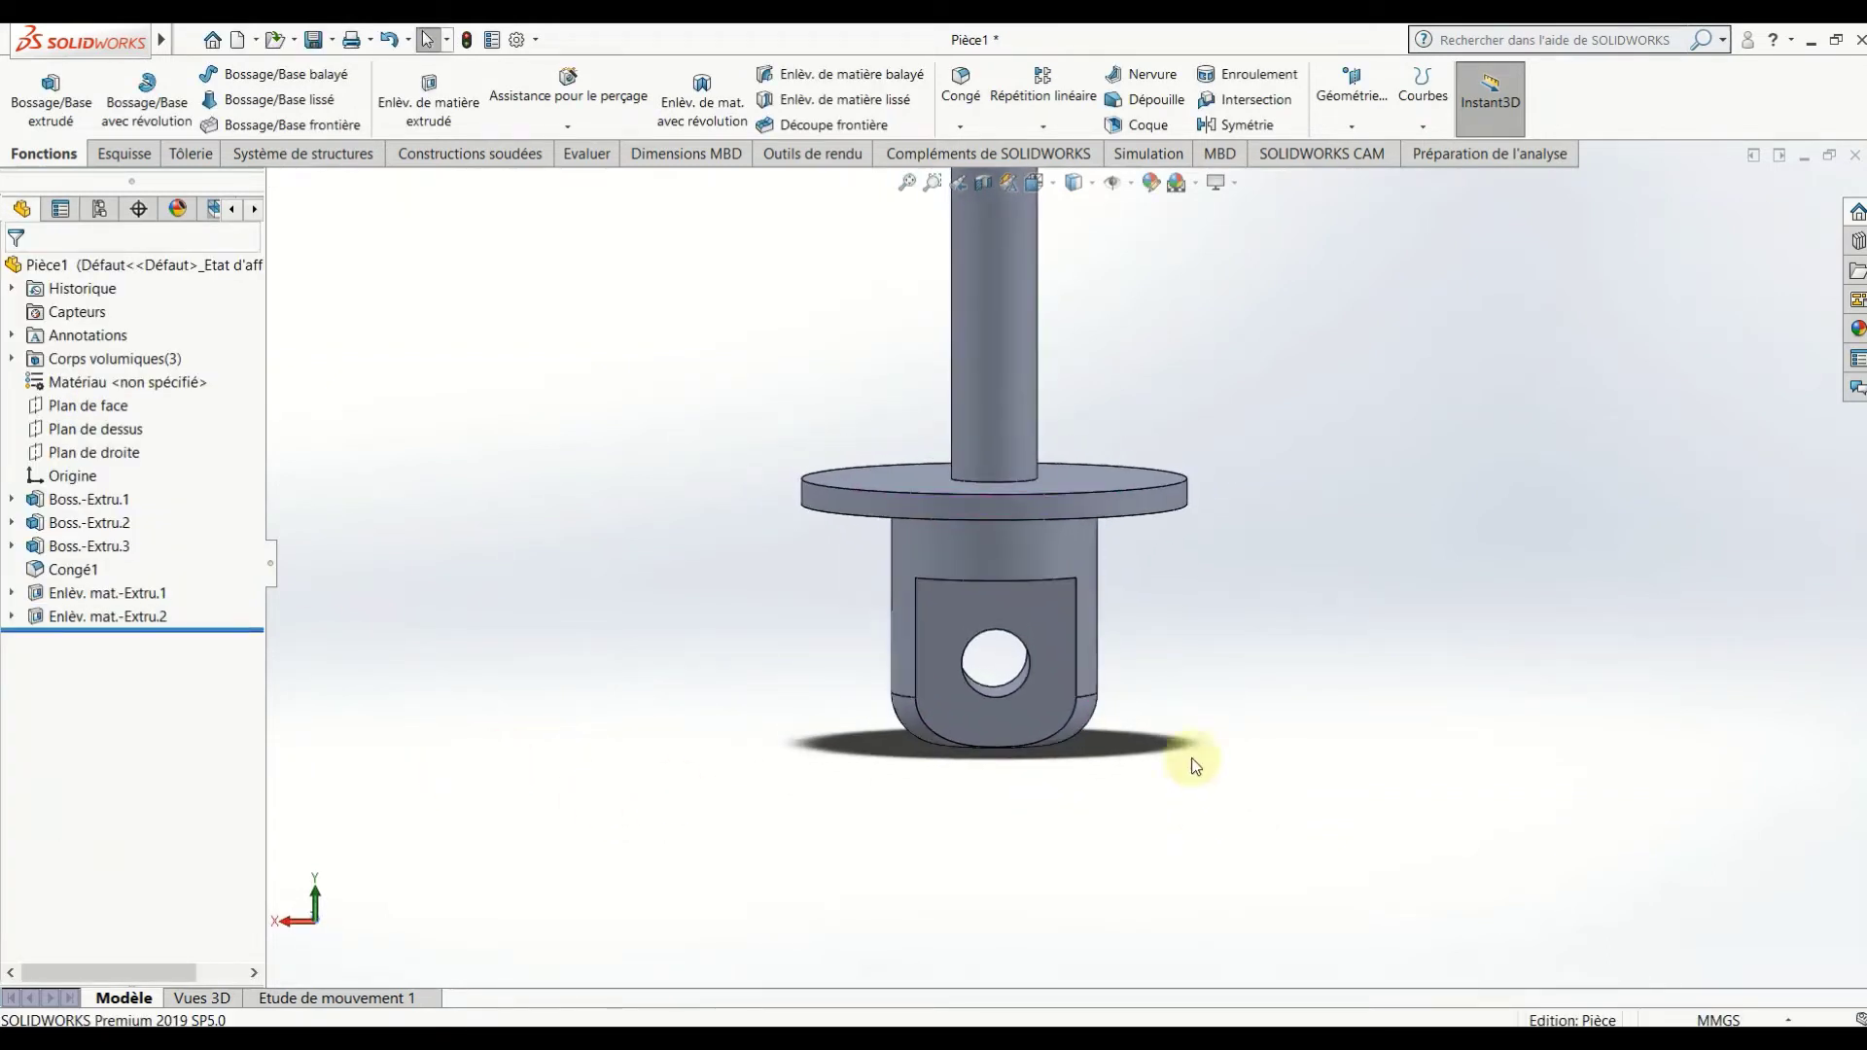
Start a trial sketch on the tab face, viewed Normal To, with a circle around the hole.
left_click(1021, 632)
right_click(1045, 618)
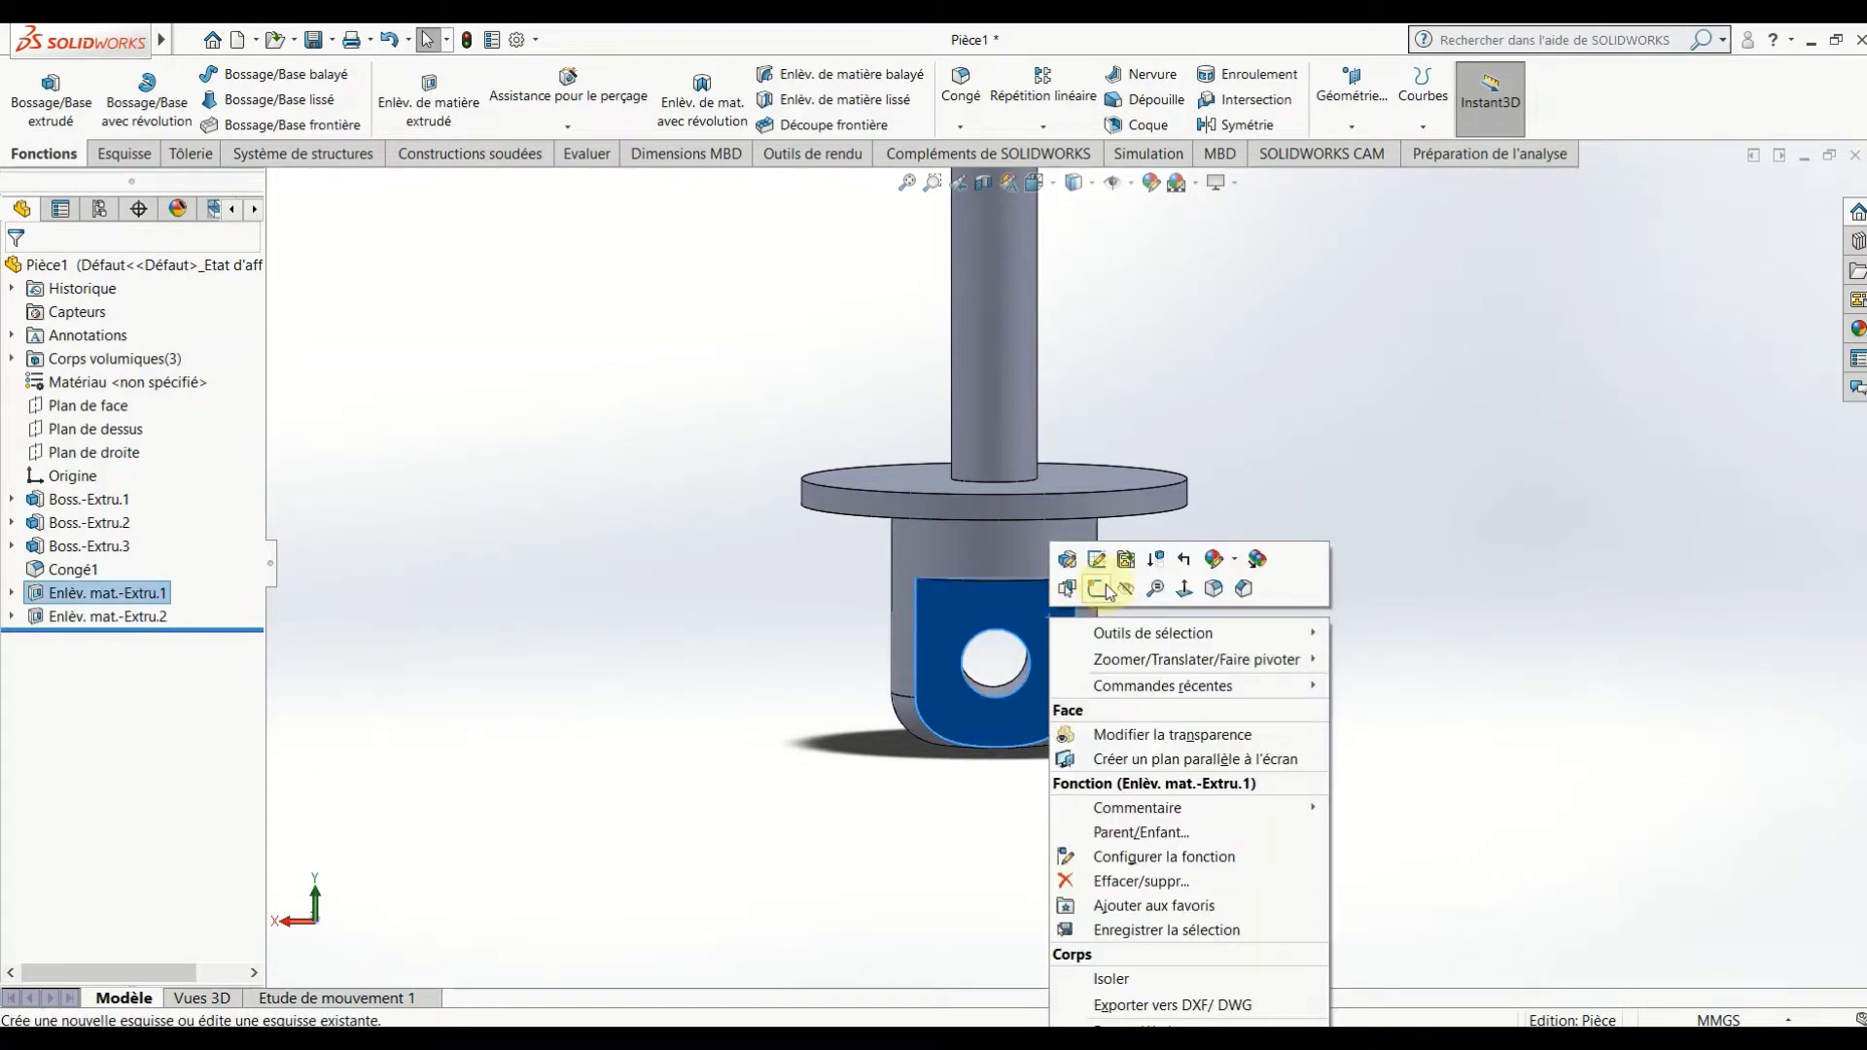
left_click(1104, 587)
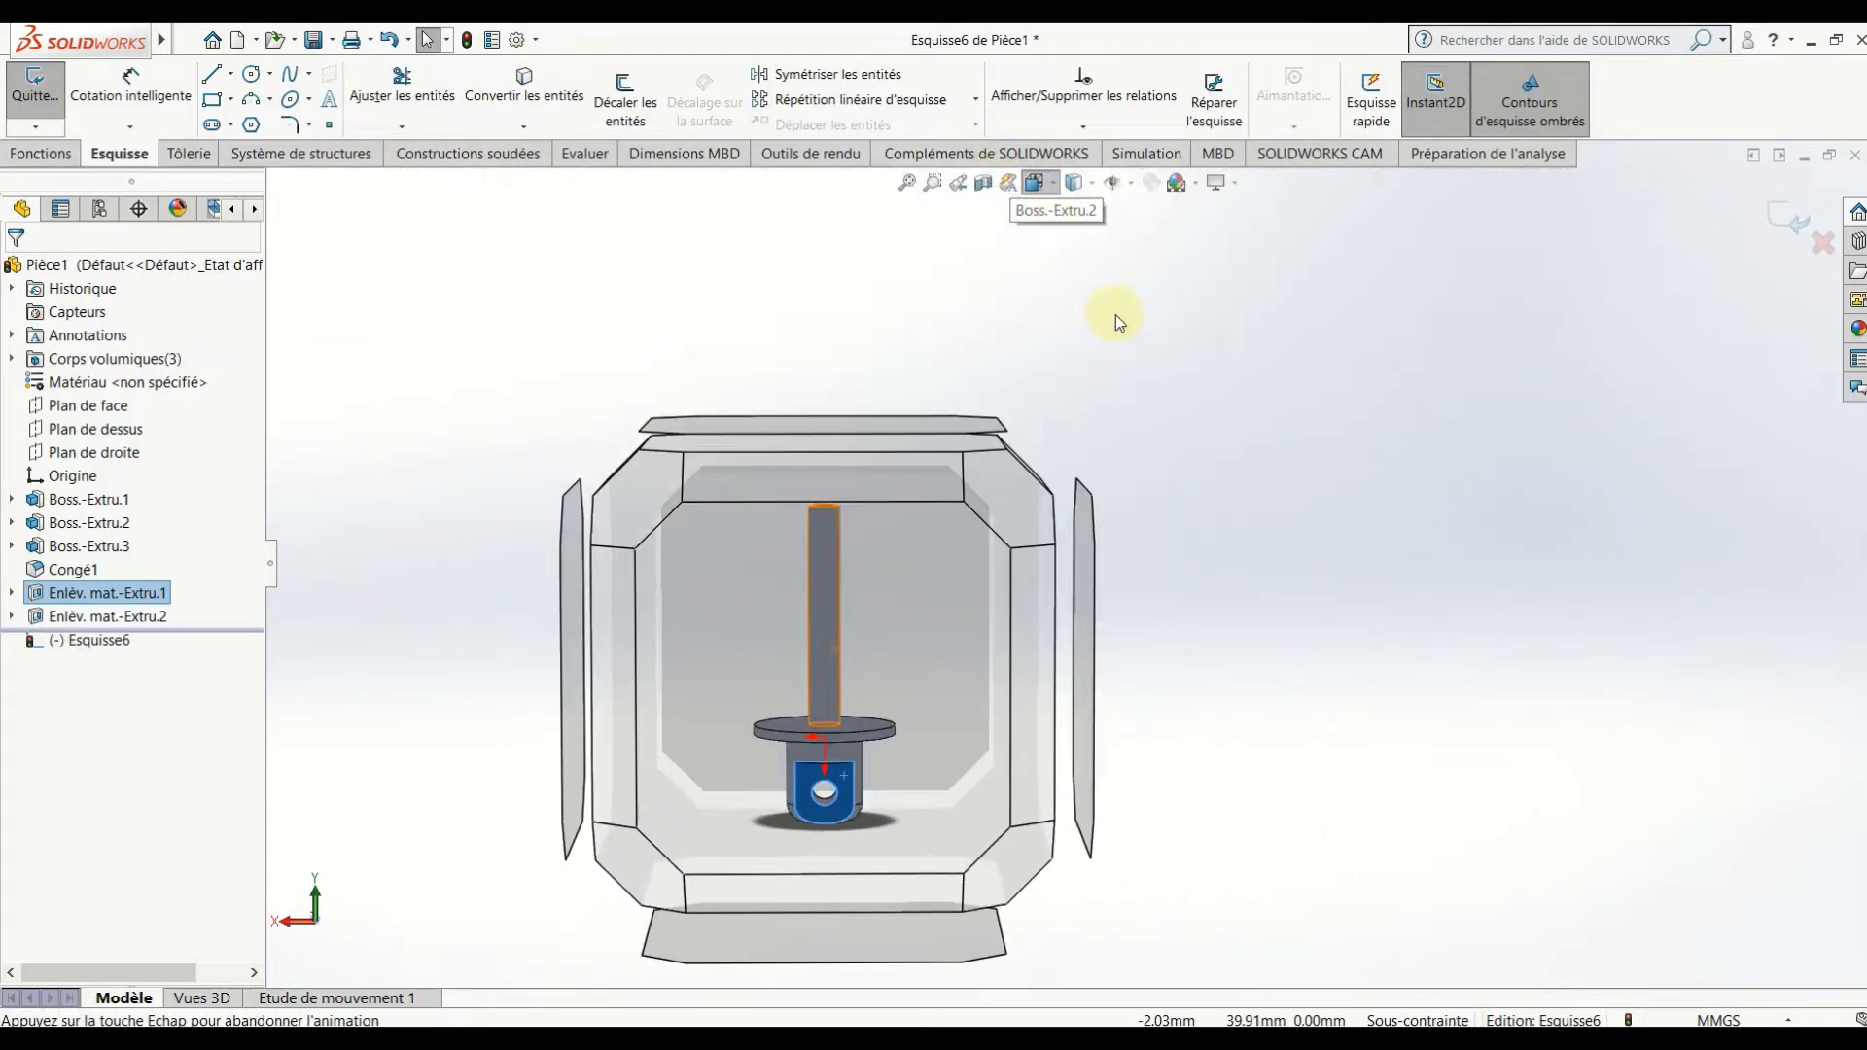
key("space")
left_click(1145, 296)
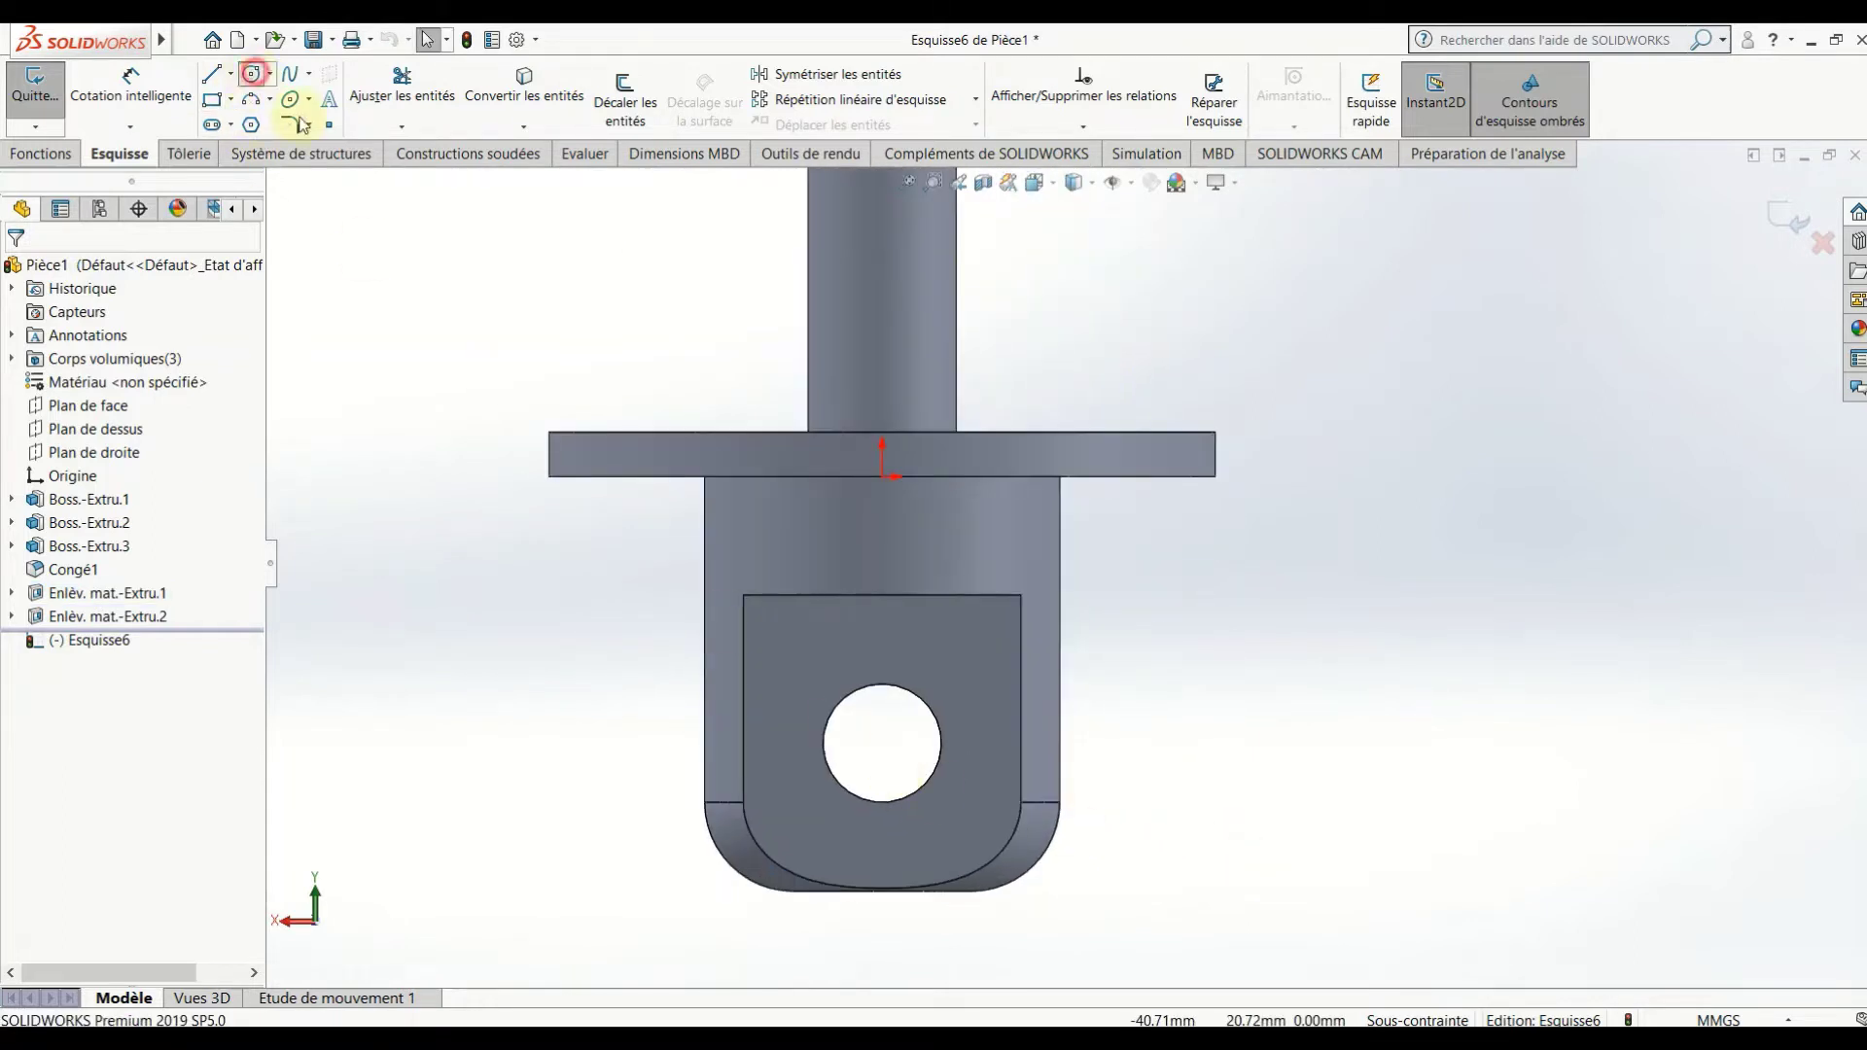
left_click(882, 744)
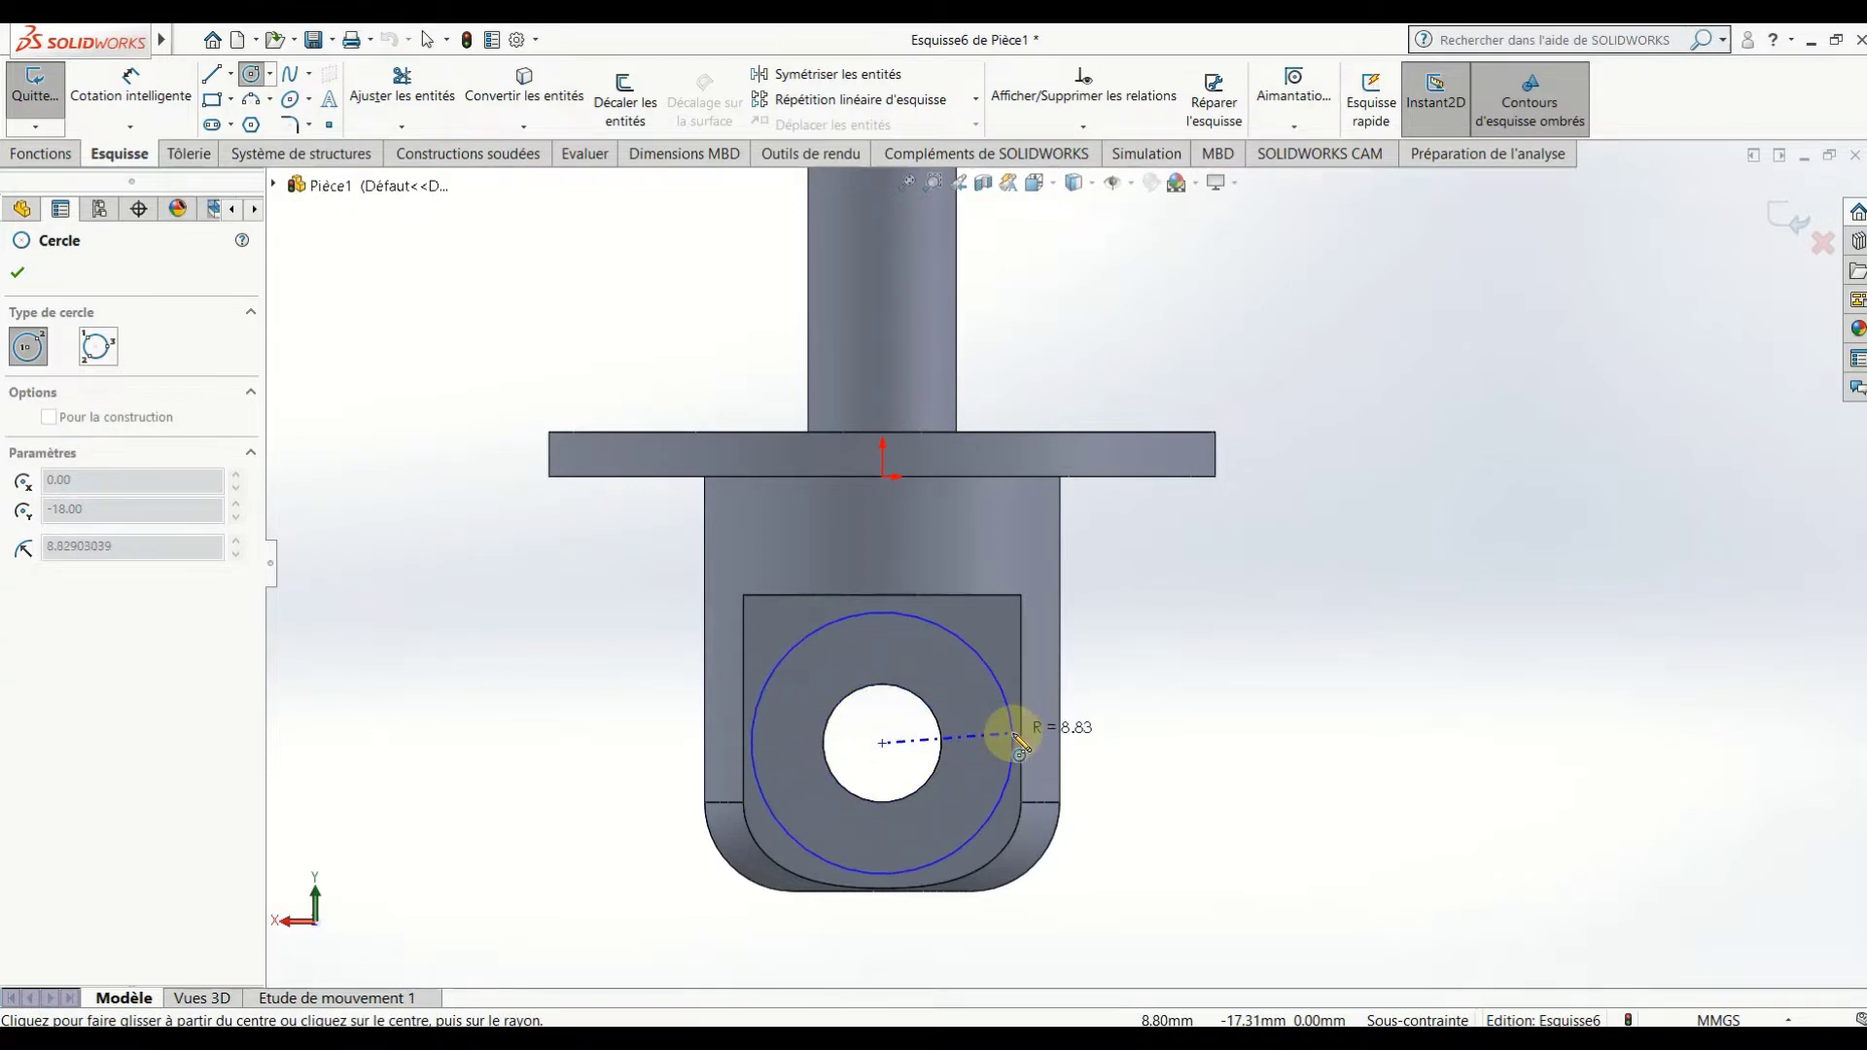
left_click(1015, 736)
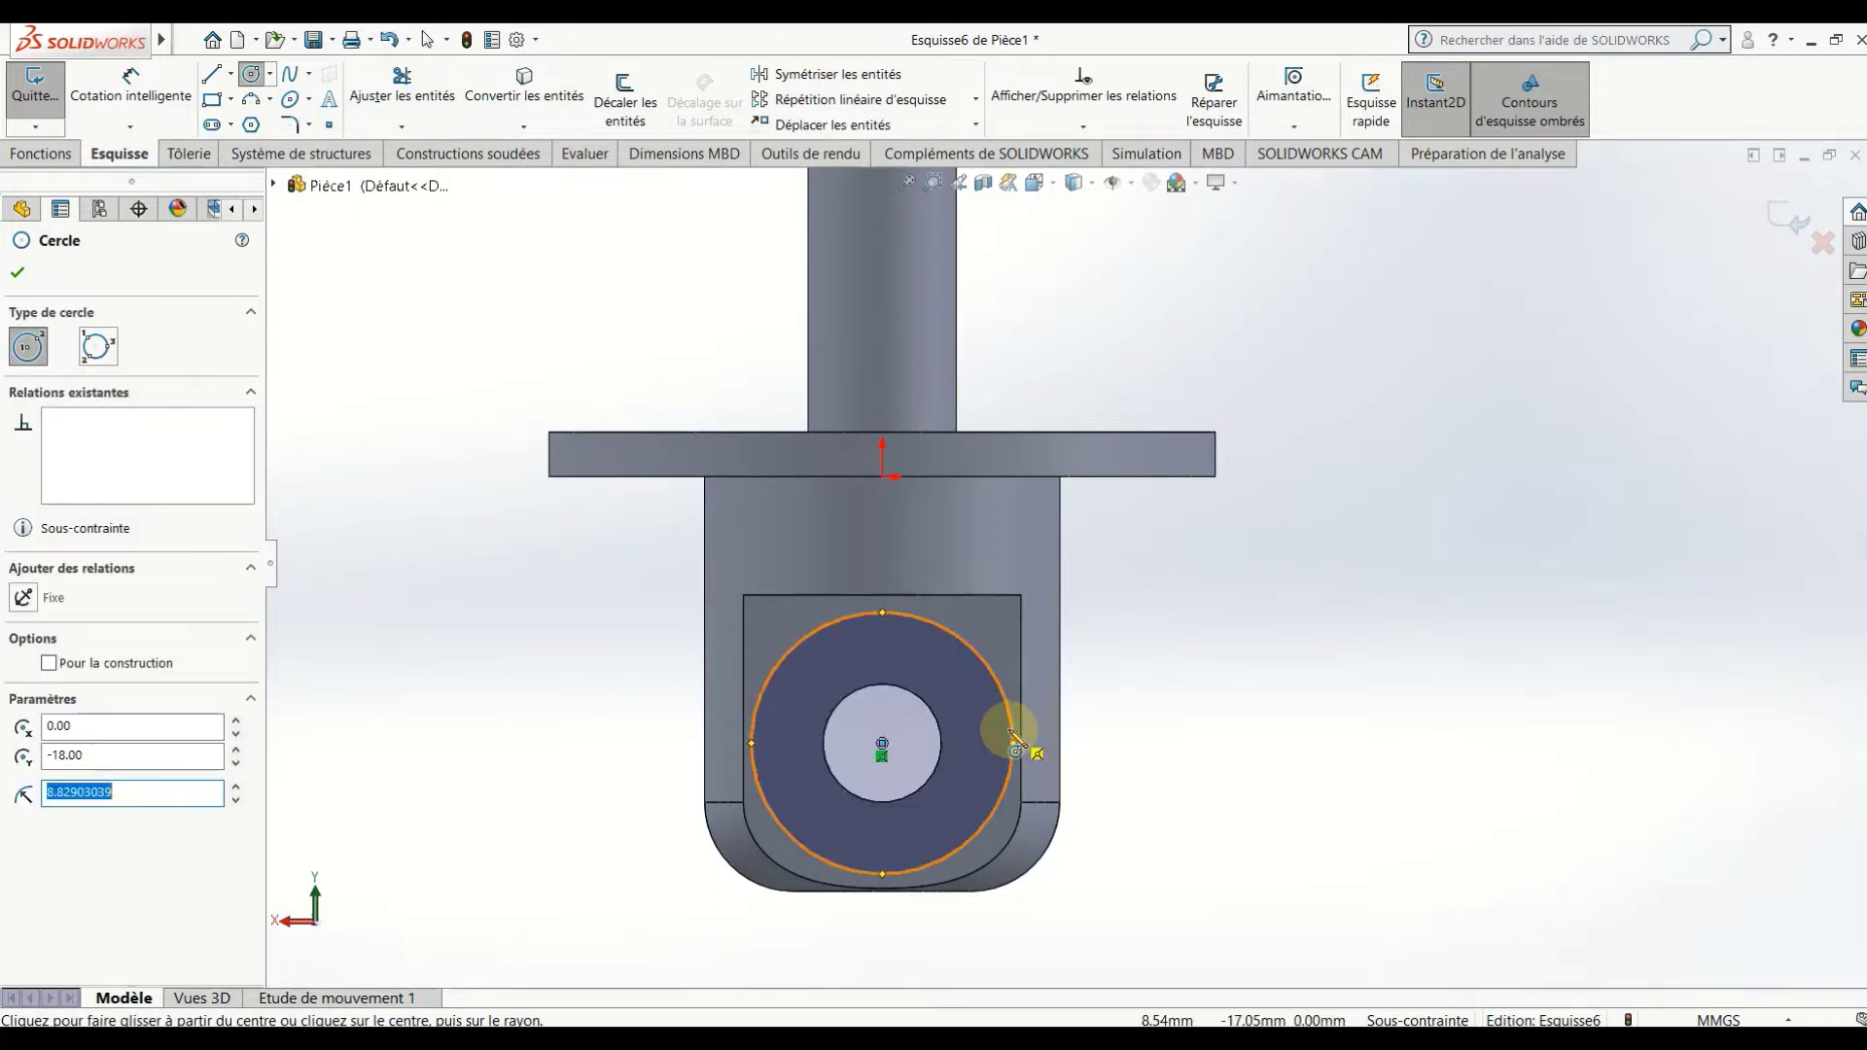
key("Escape")
Convert the hole edge, dimension the outer circle Ø17.66, then exit discarding the sketch.
left_click(524, 89)
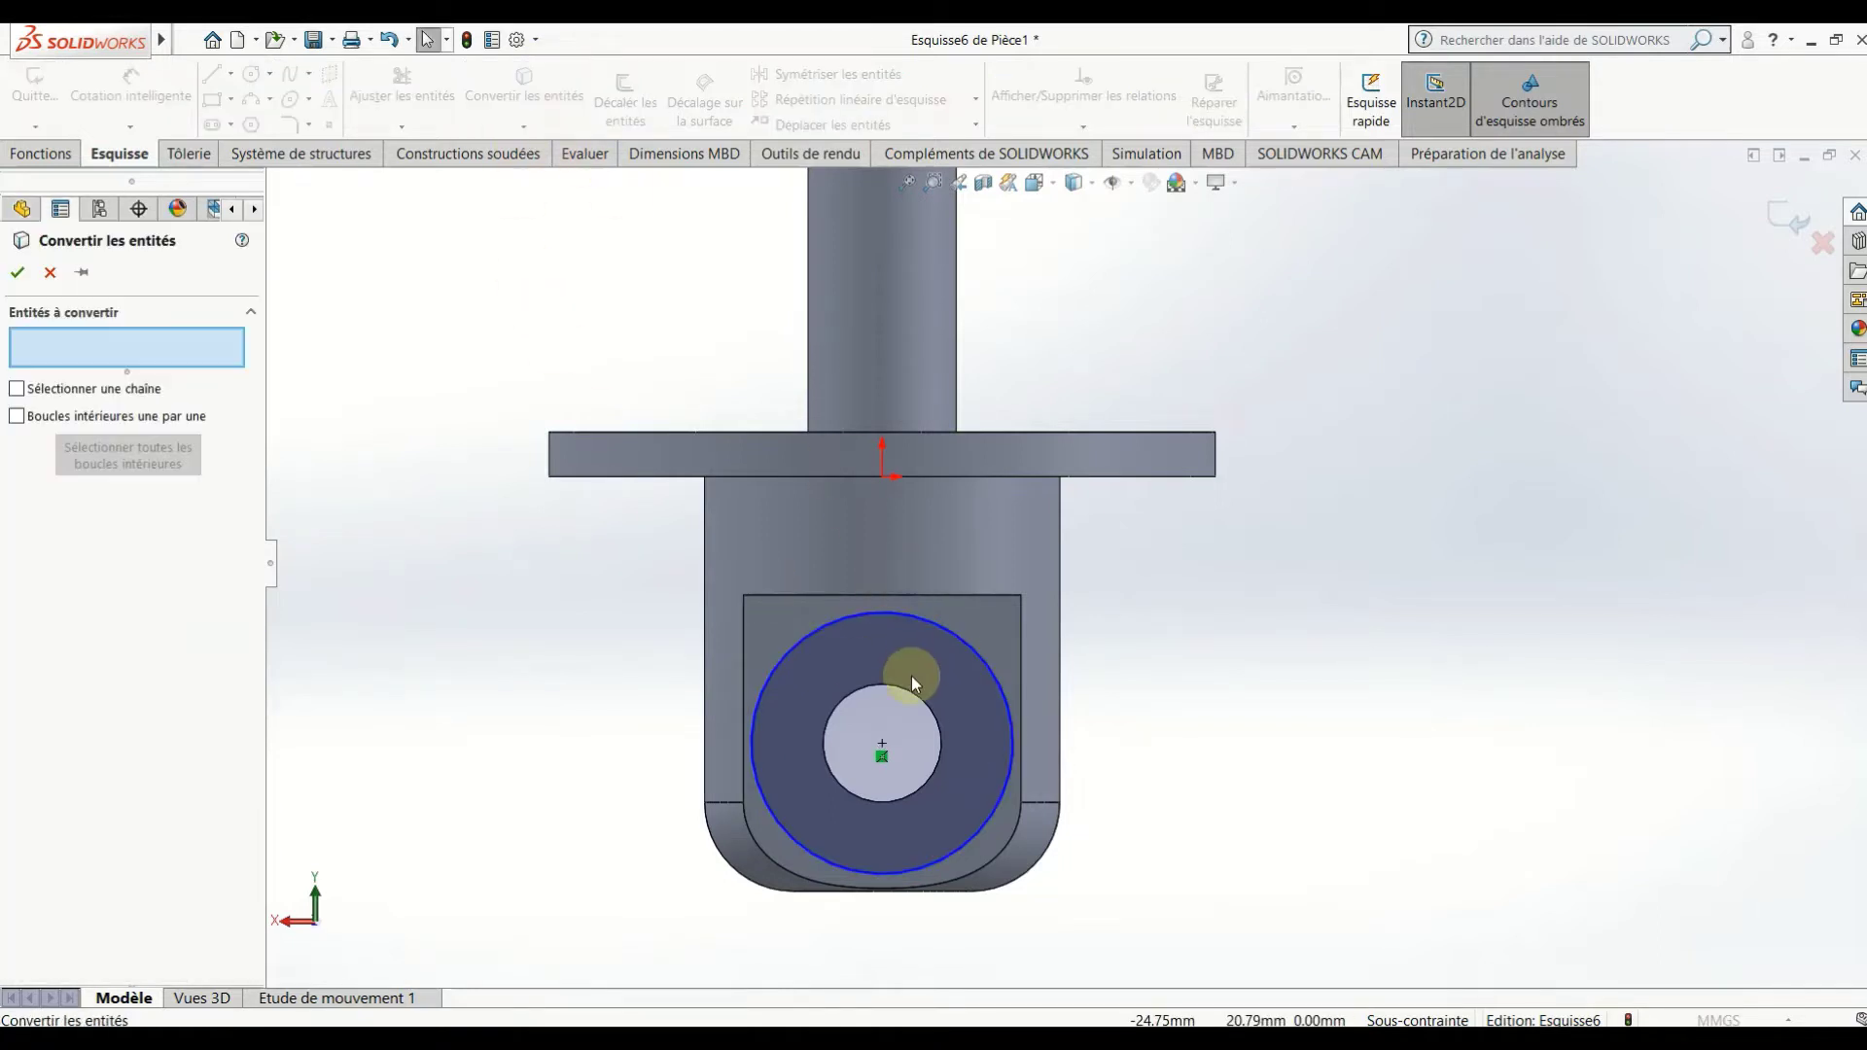
left_click(943, 749)
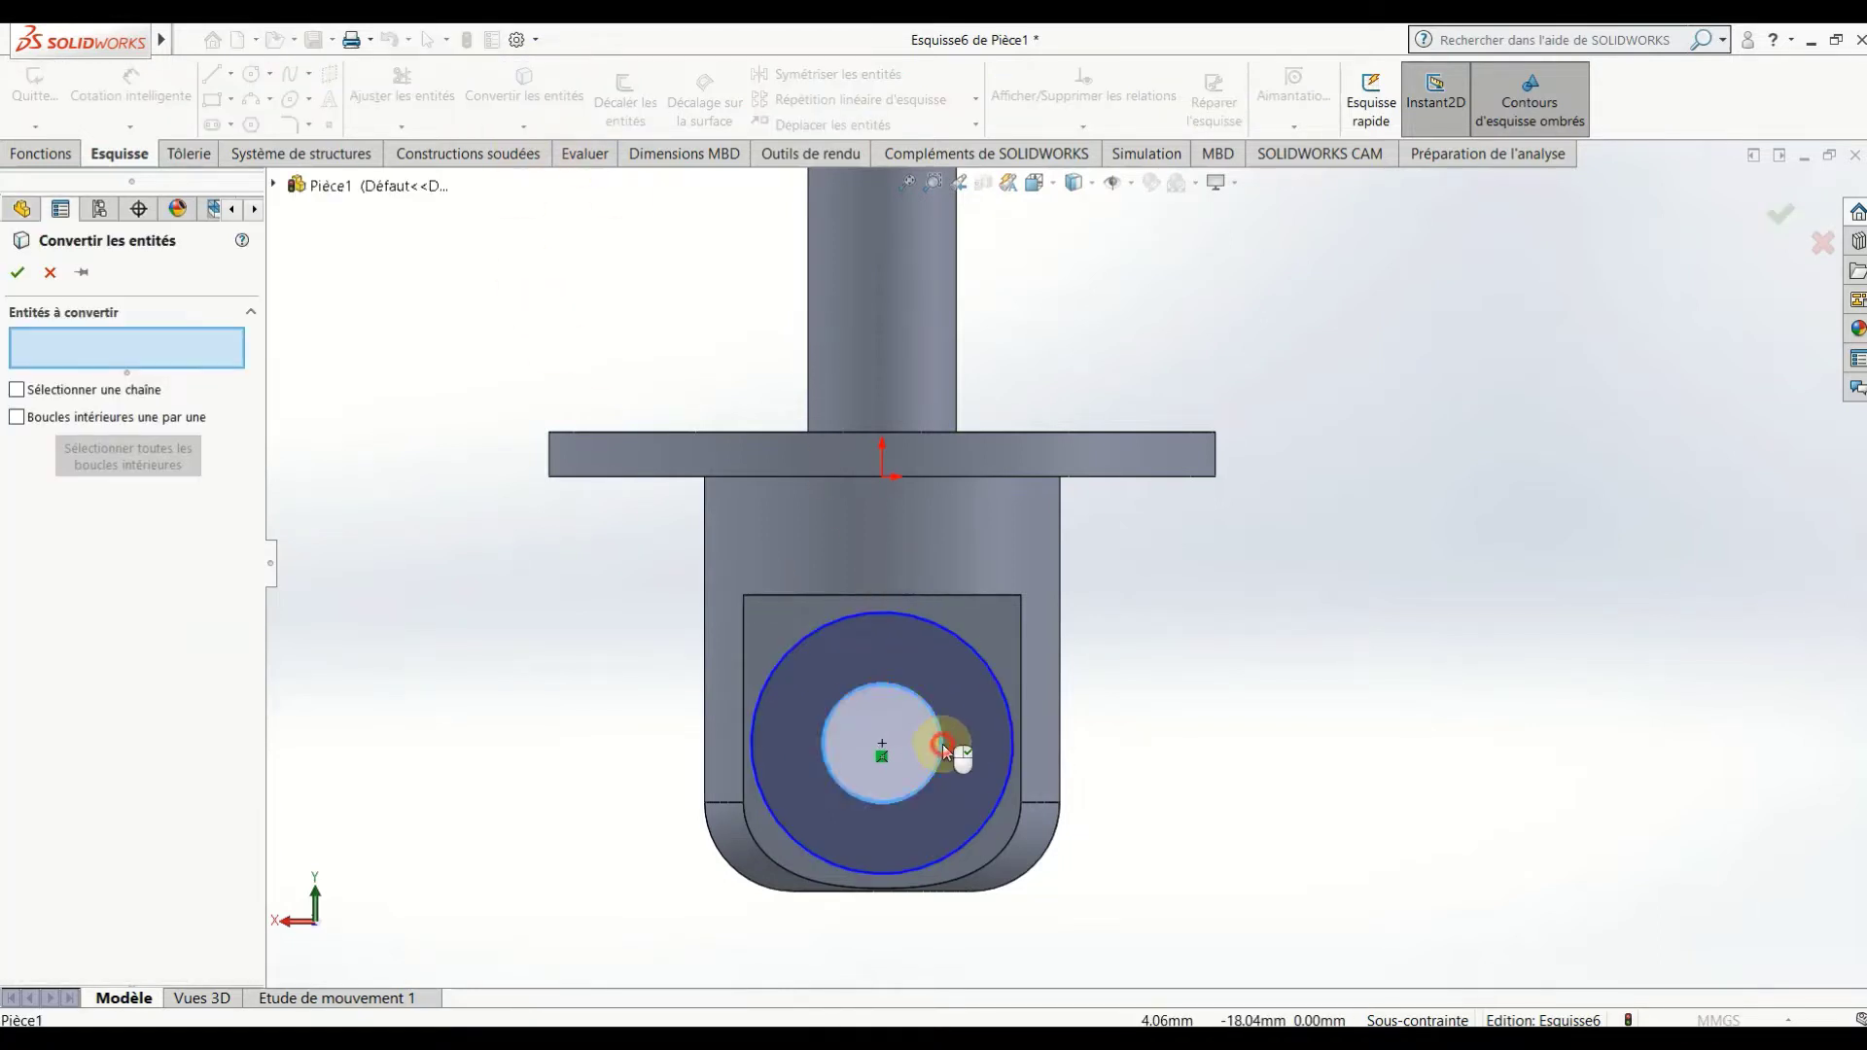
left_click(19, 275)
left_click(161, 97)
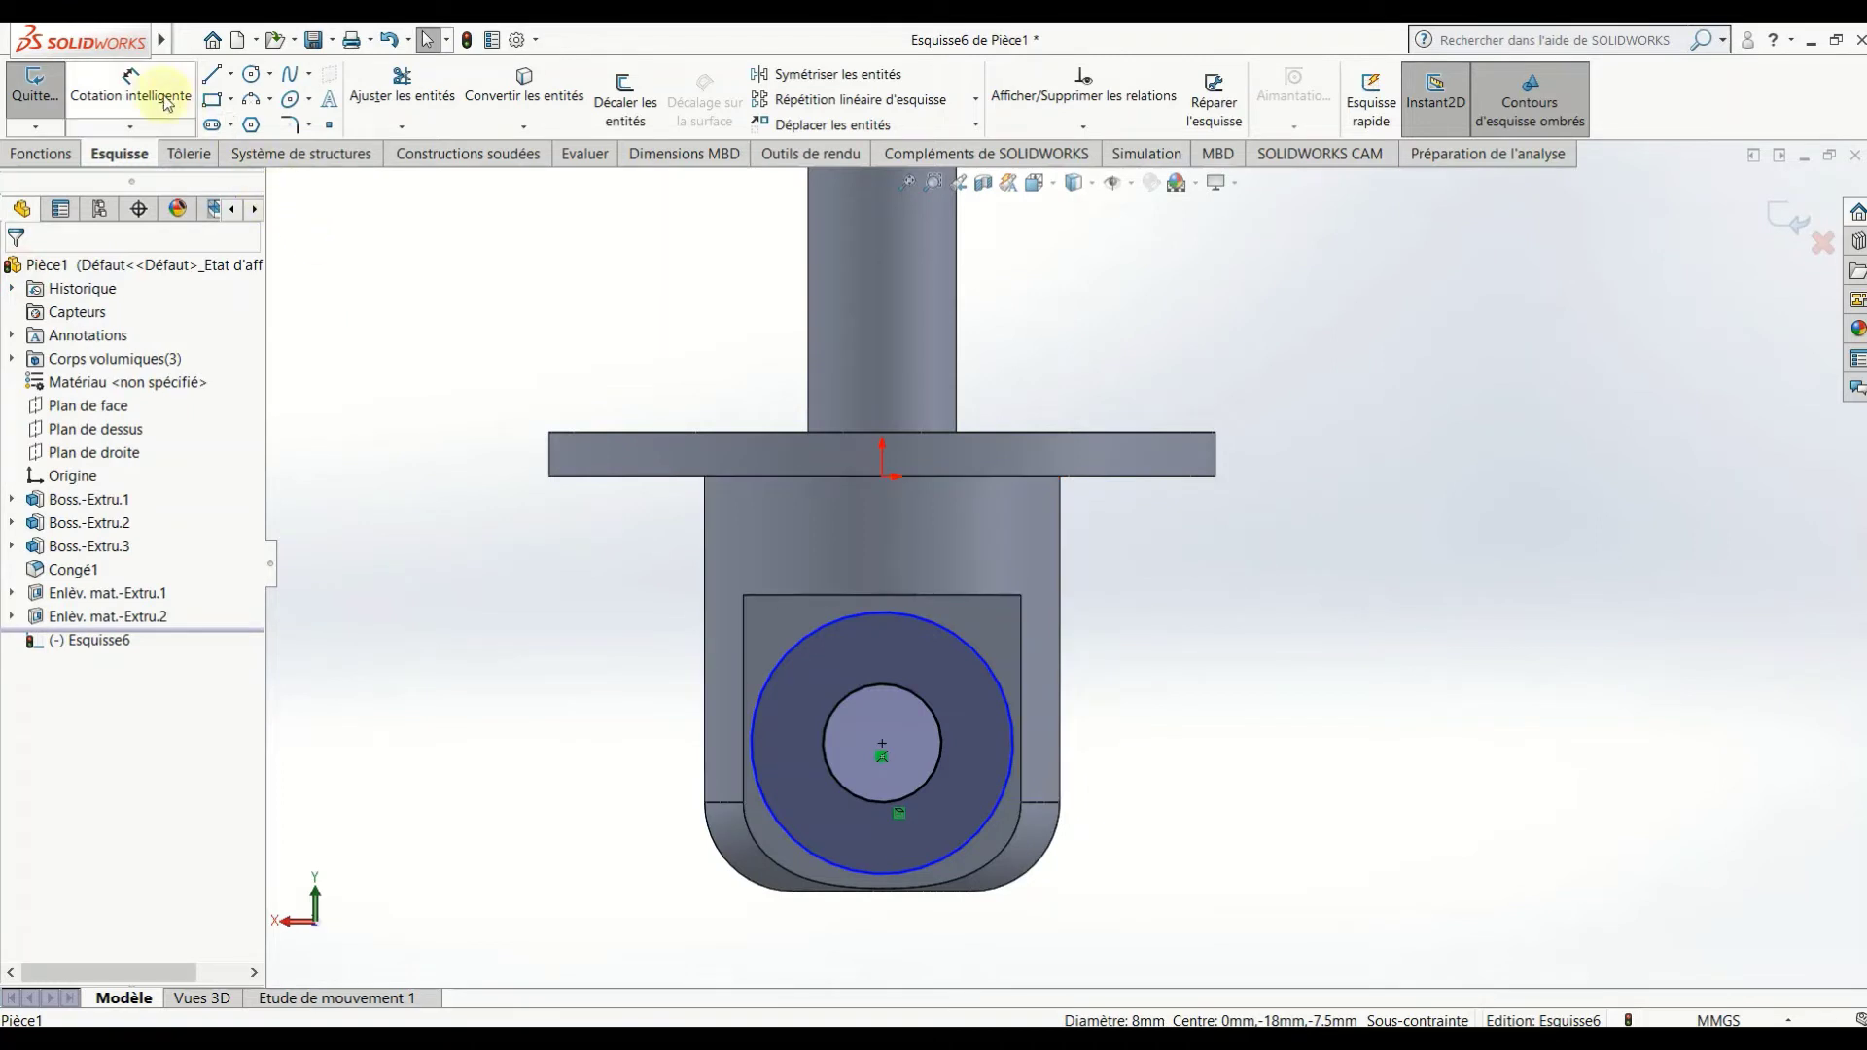
left_click(1012, 755)
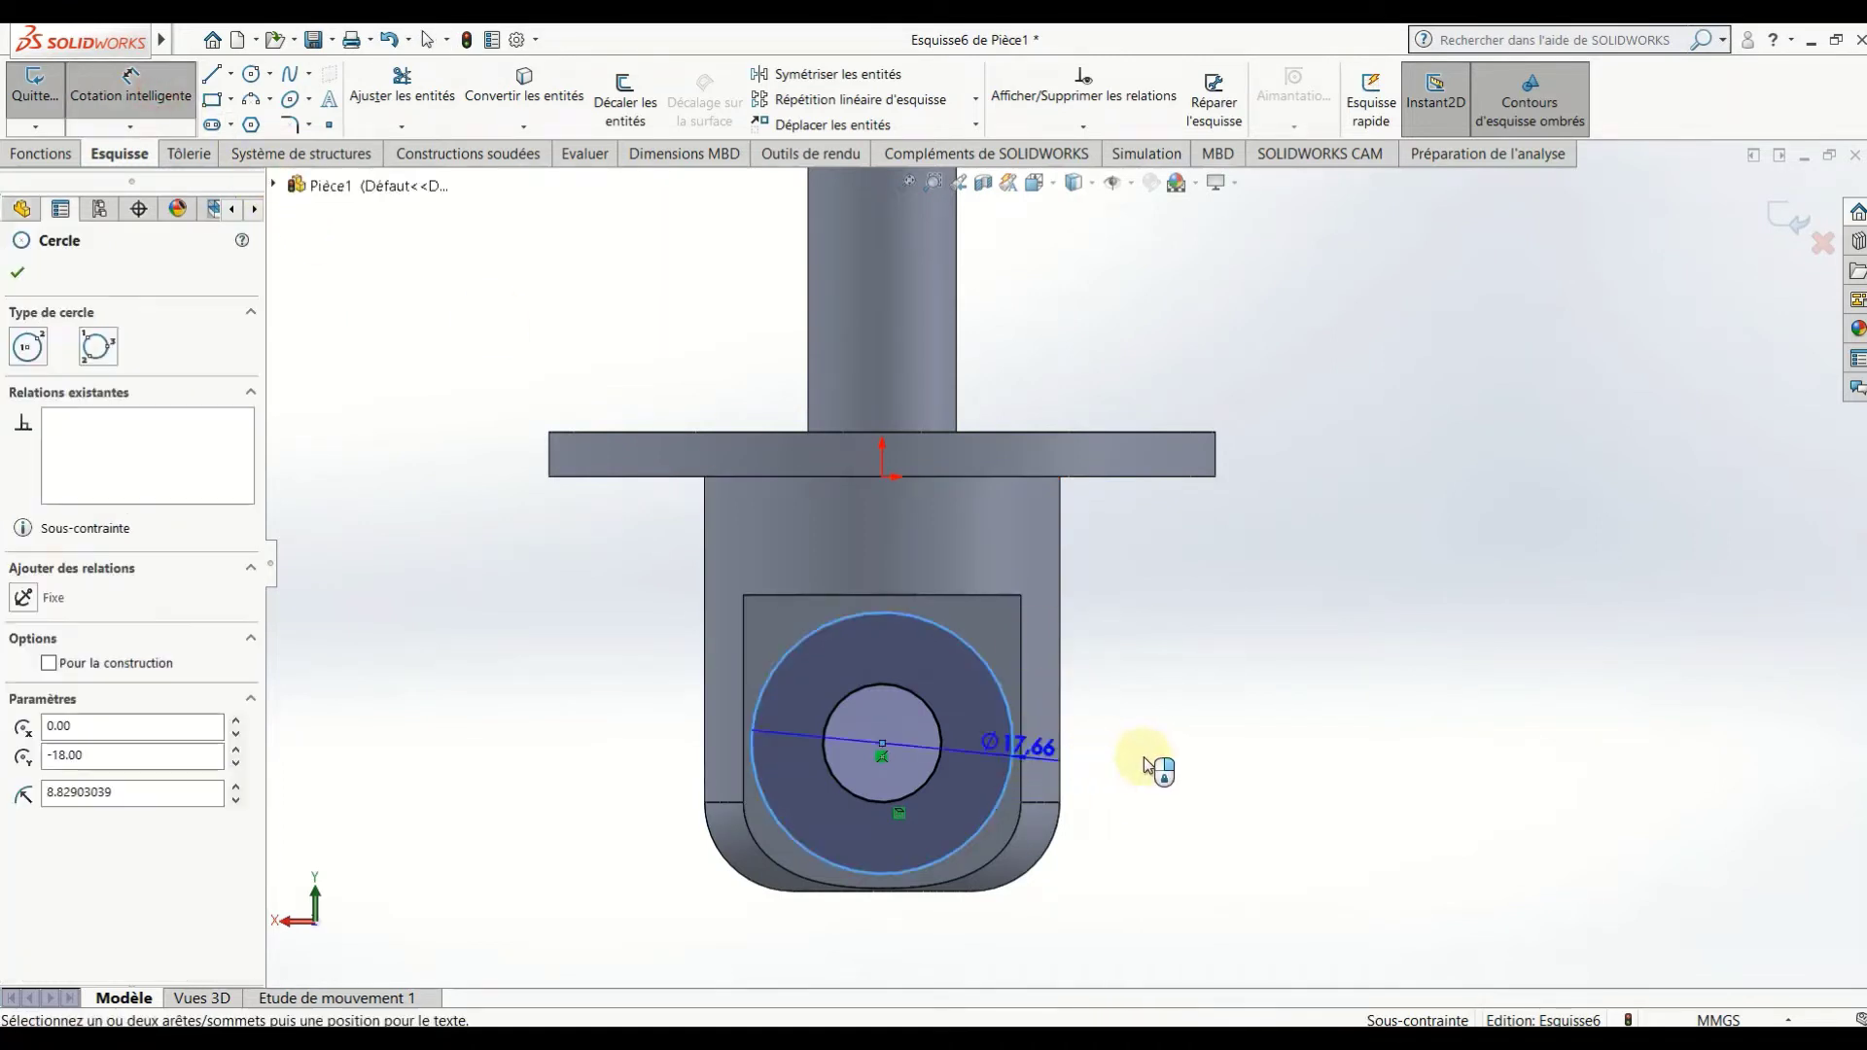
left_click(1148, 767)
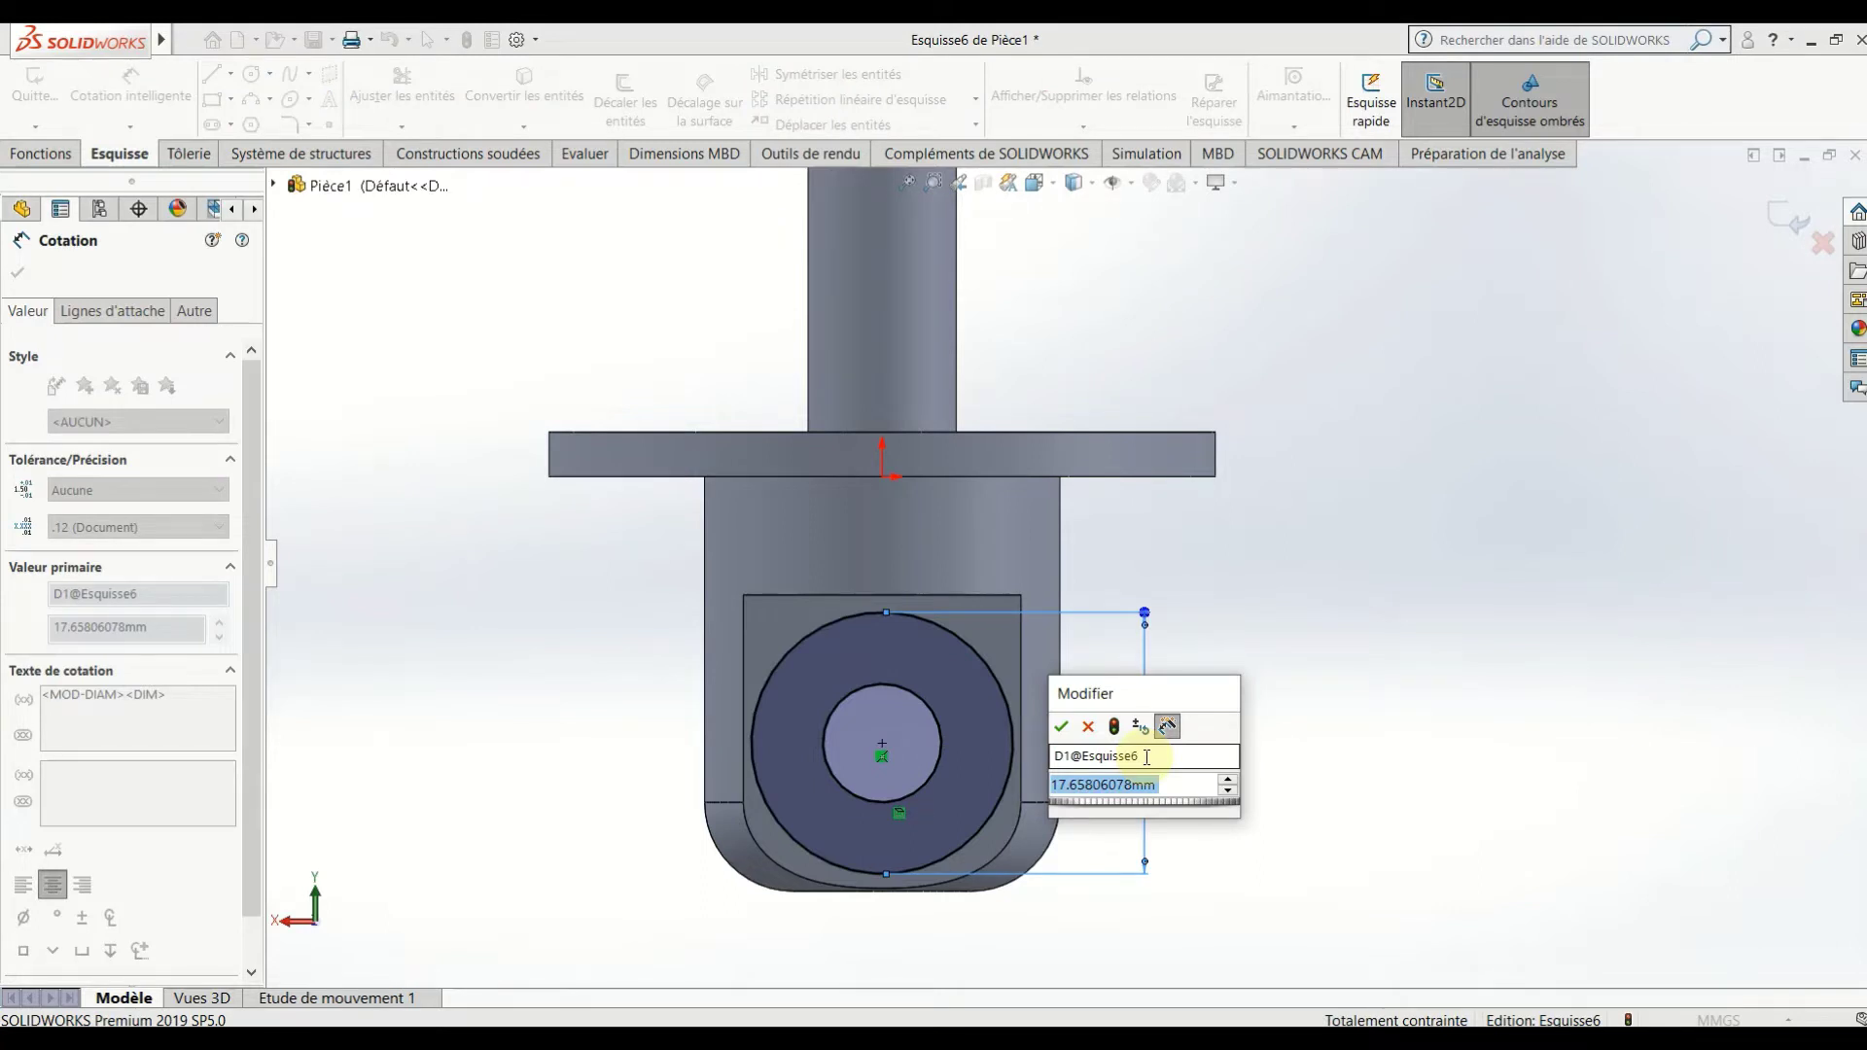
key("Return")
left_click(1821, 241)
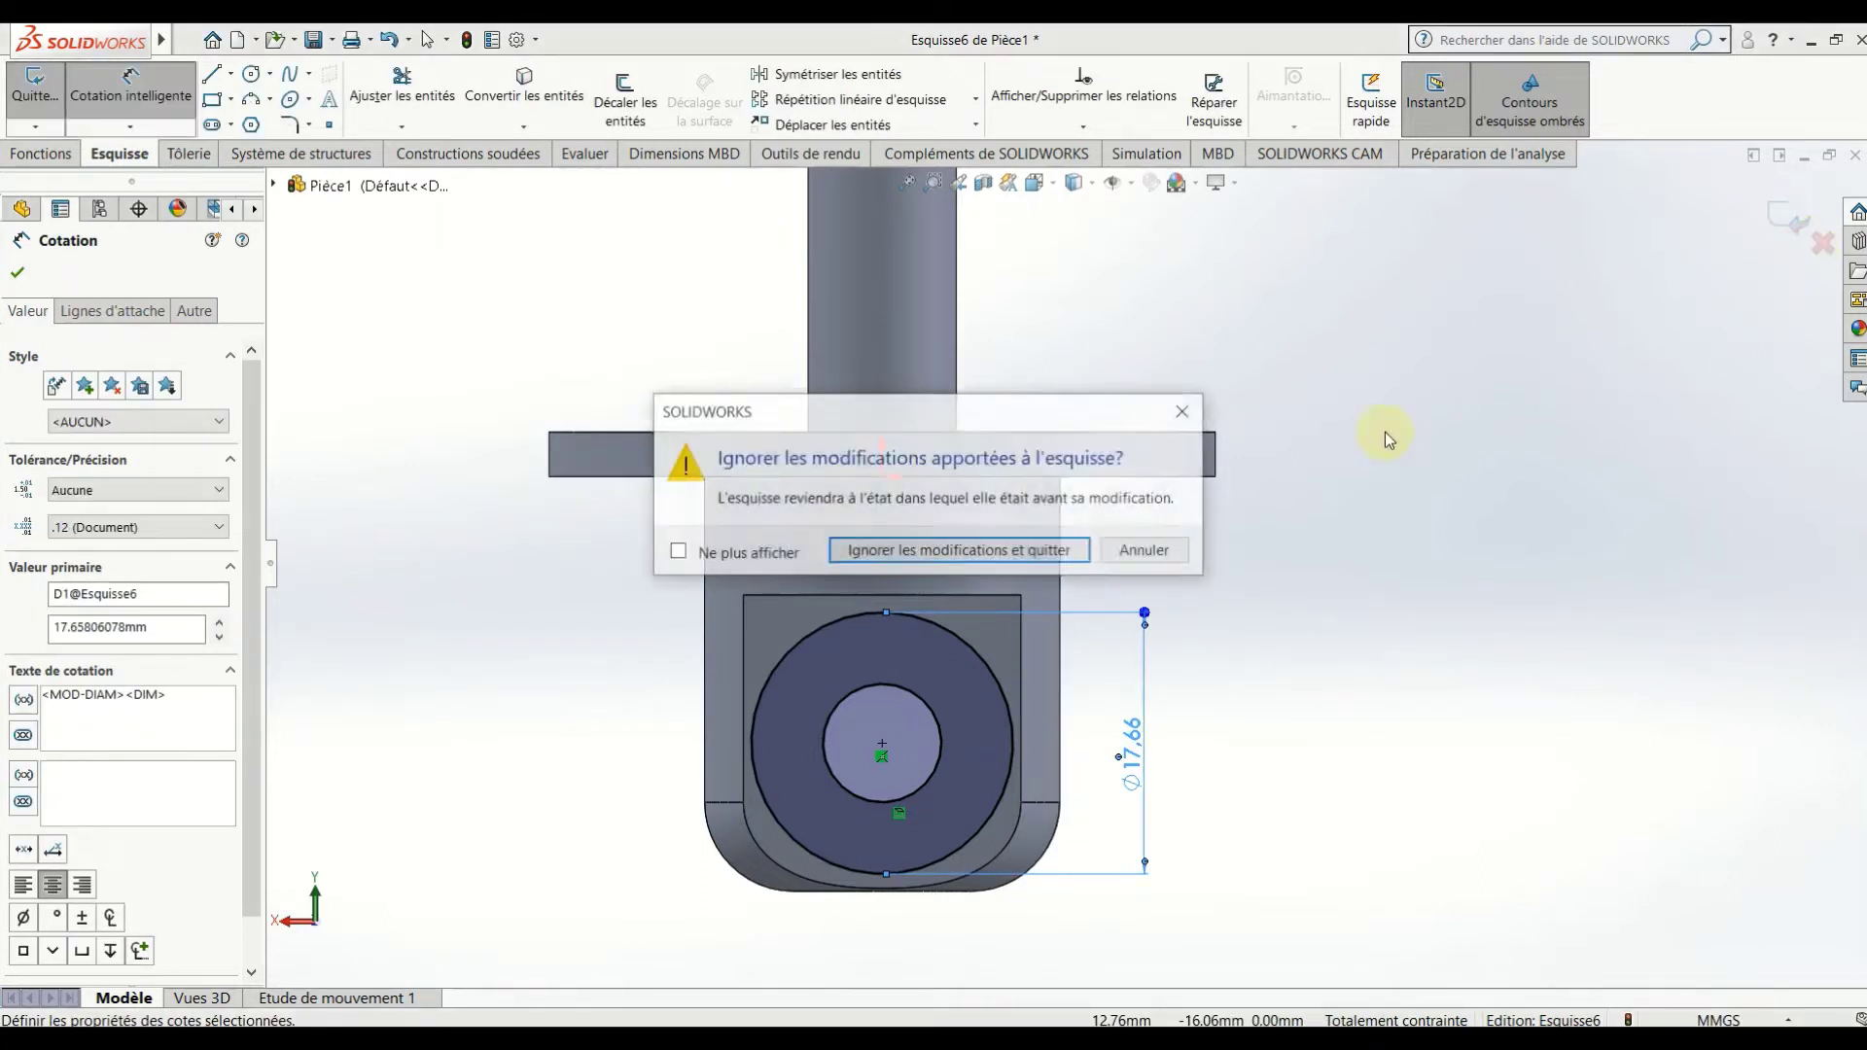
left_click(1014, 547)
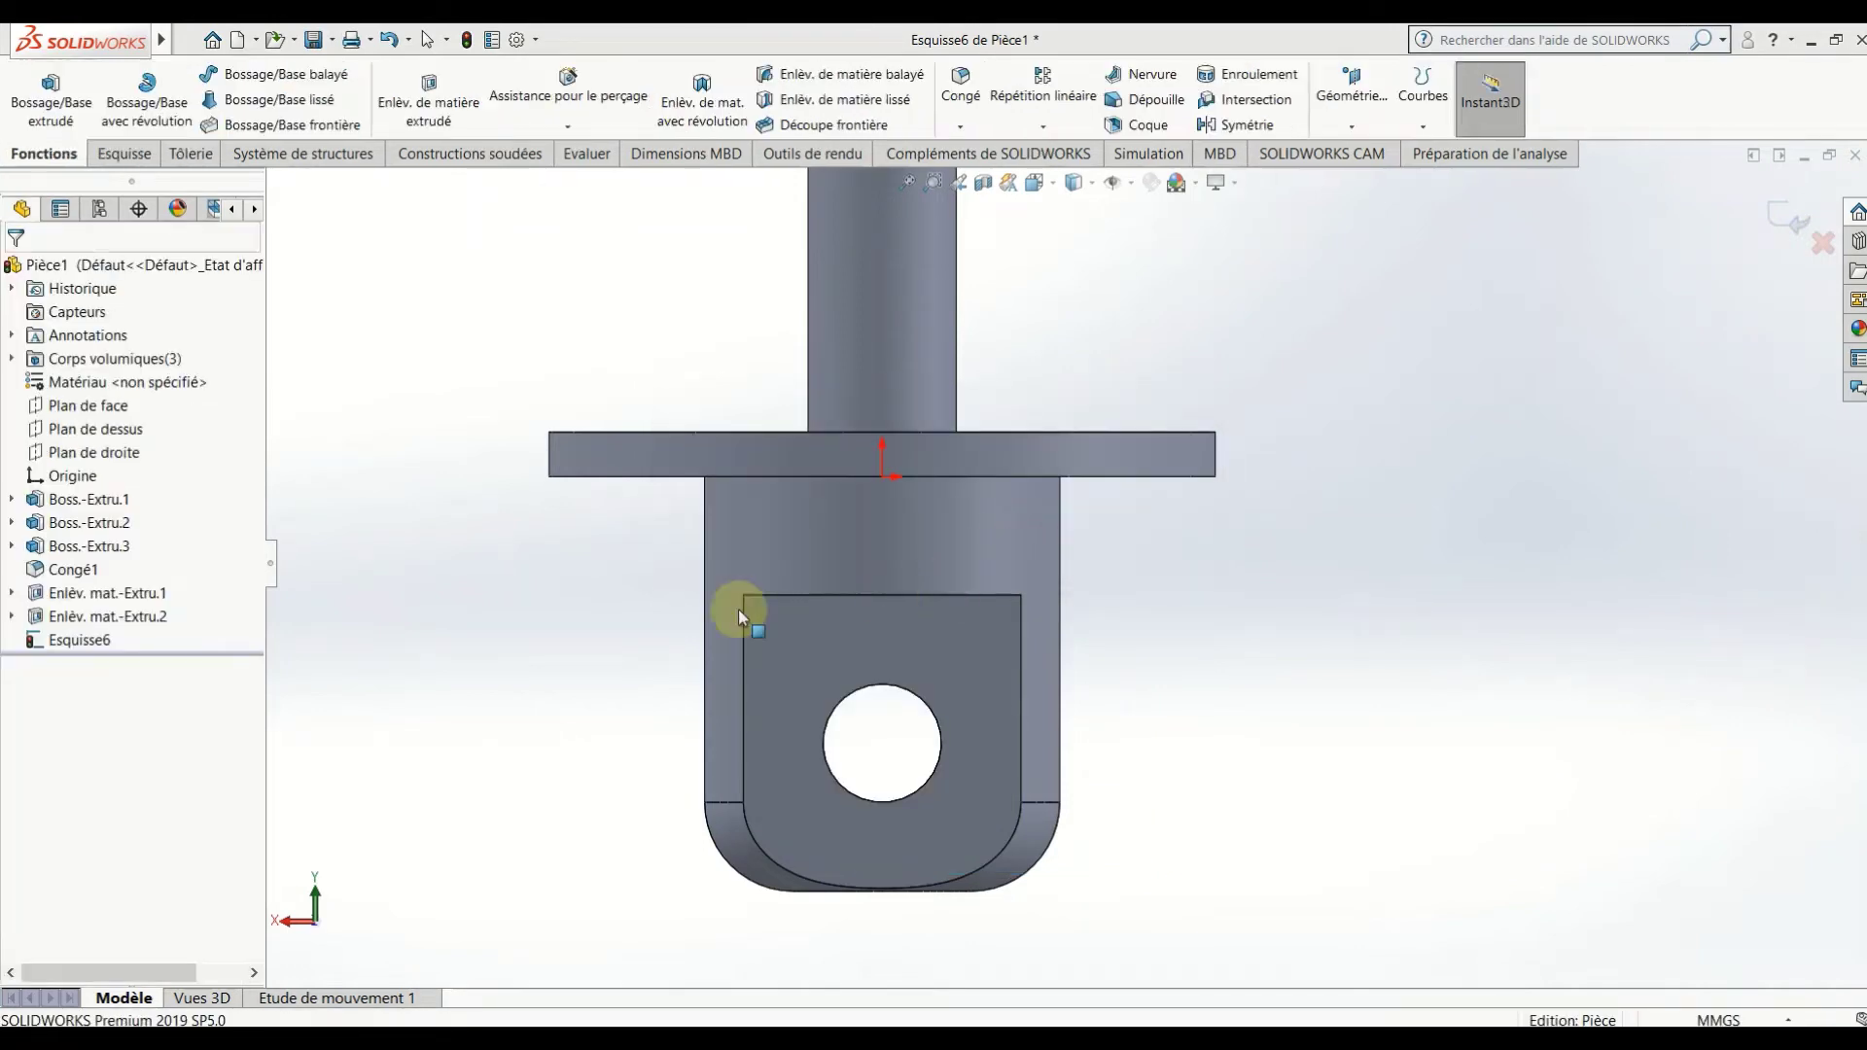
Sketch on Plan de face a circle at the hole centre plus the converted hole edge.
right_click(118, 414)
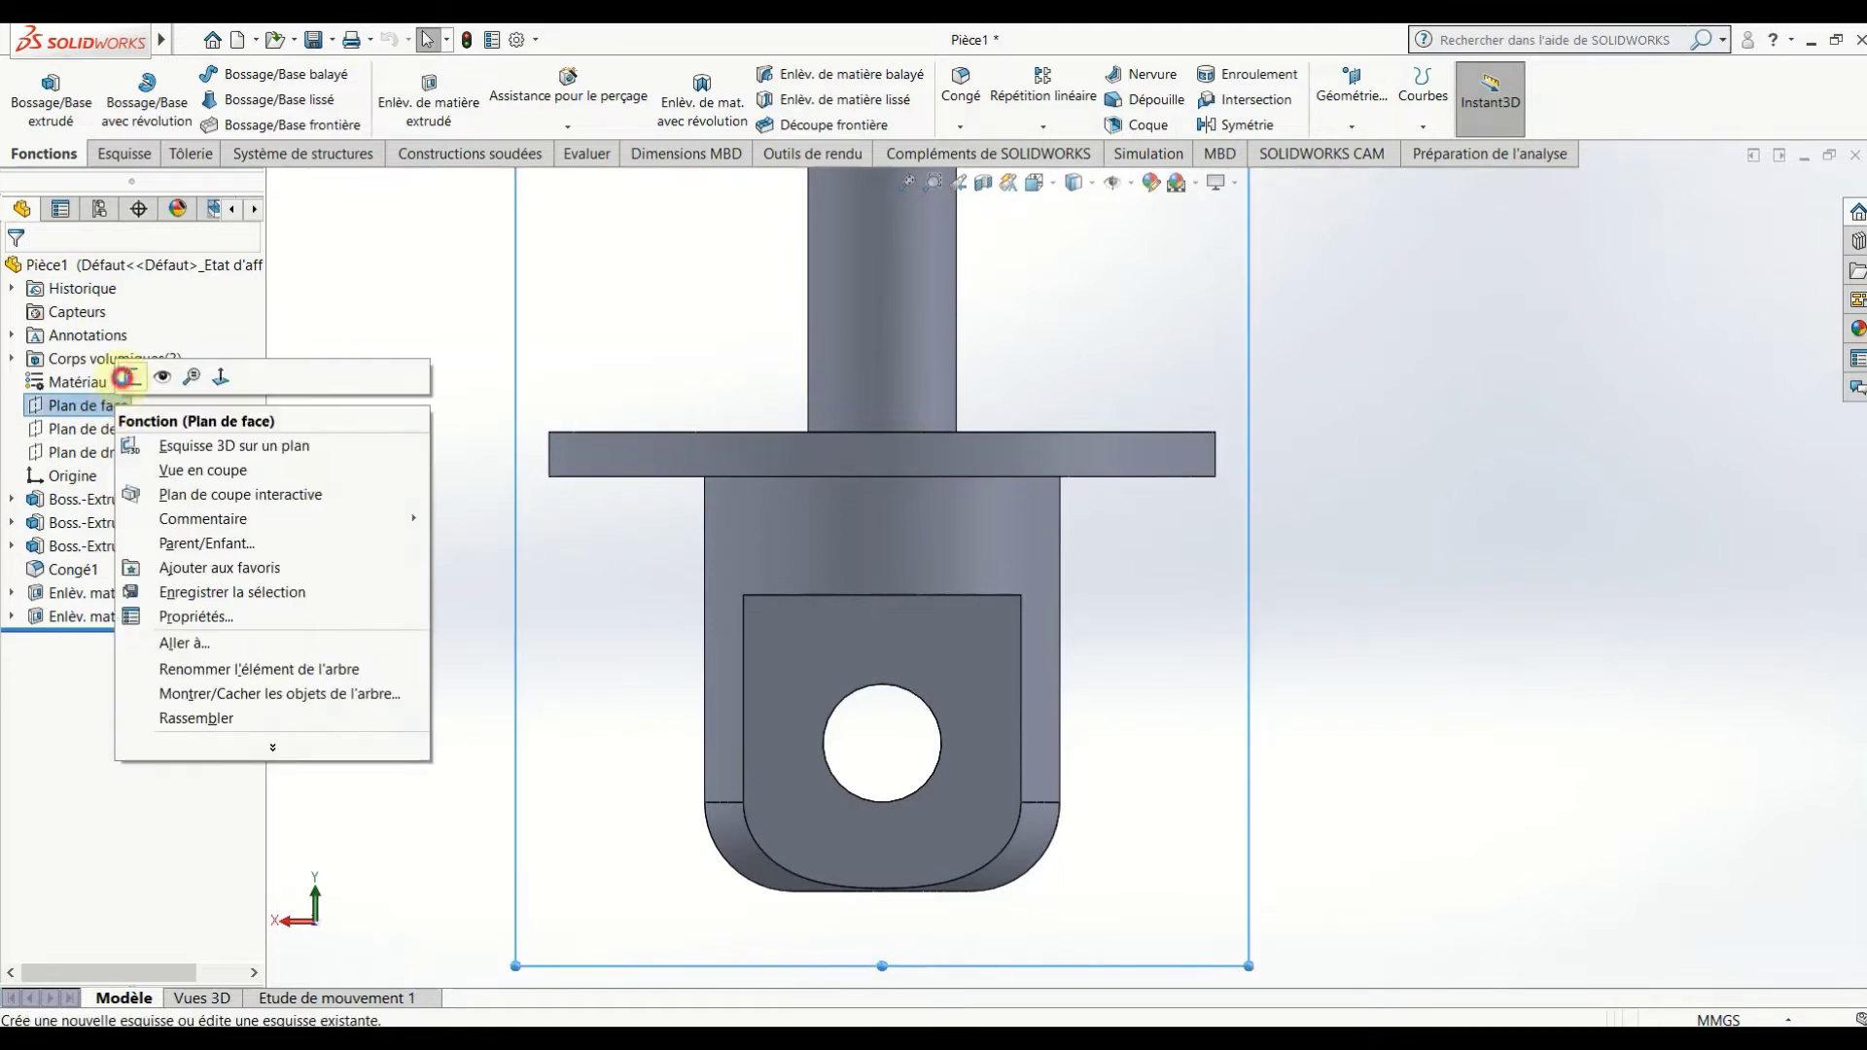
left_click(124, 378)
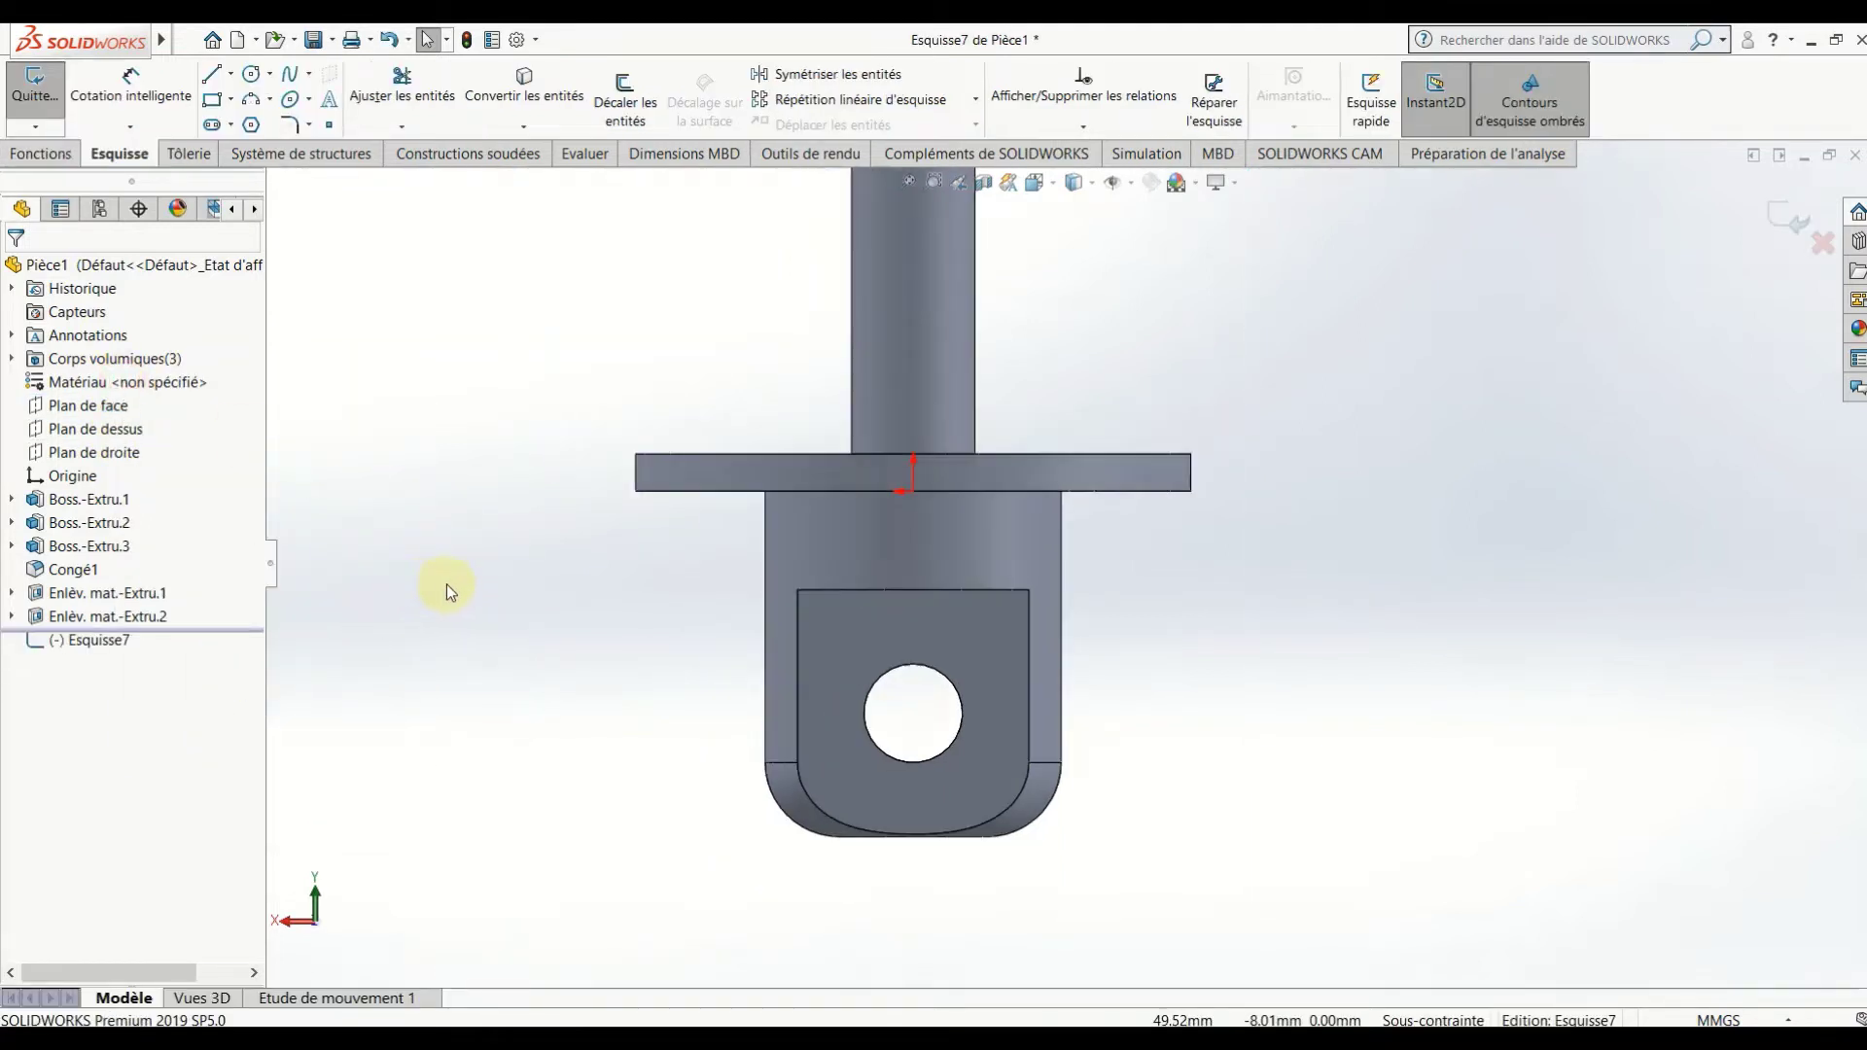
left_click(250, 76)
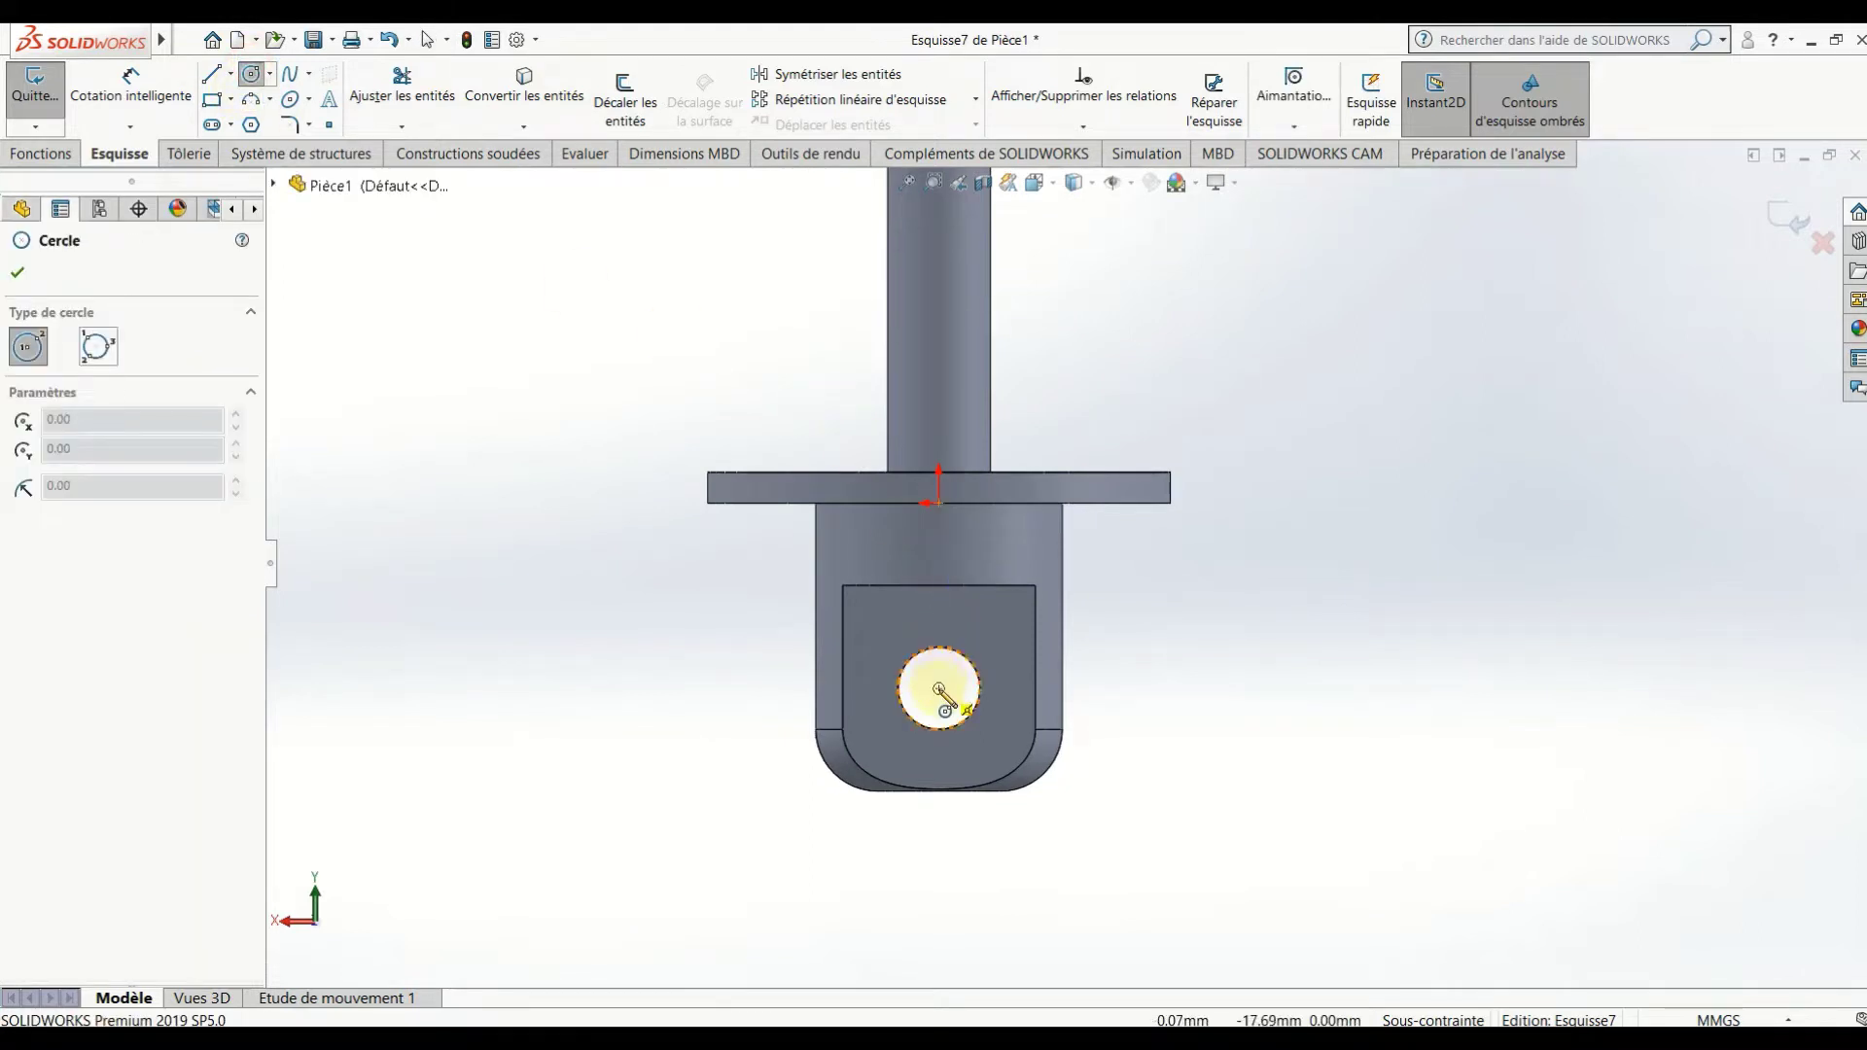
left_click(939, 690)
left_click(1029, 669)
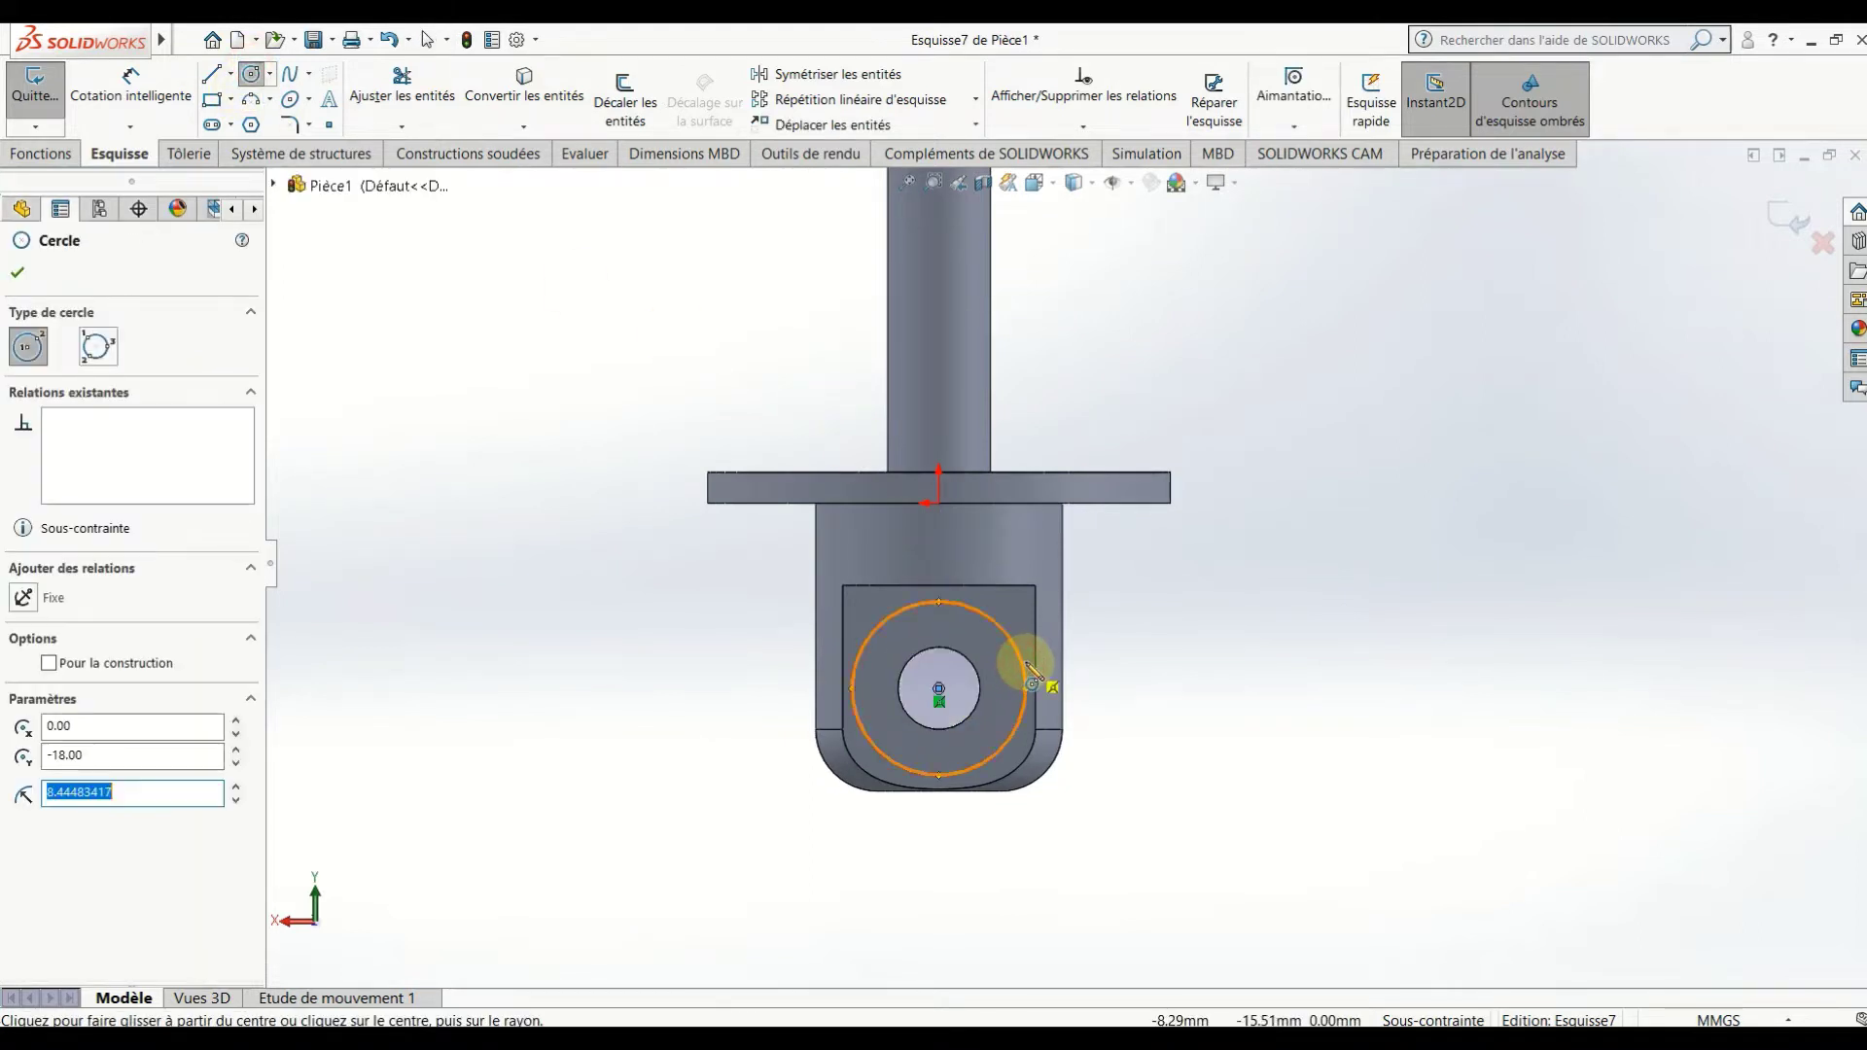
key("Escape")
left_click(524, 86)
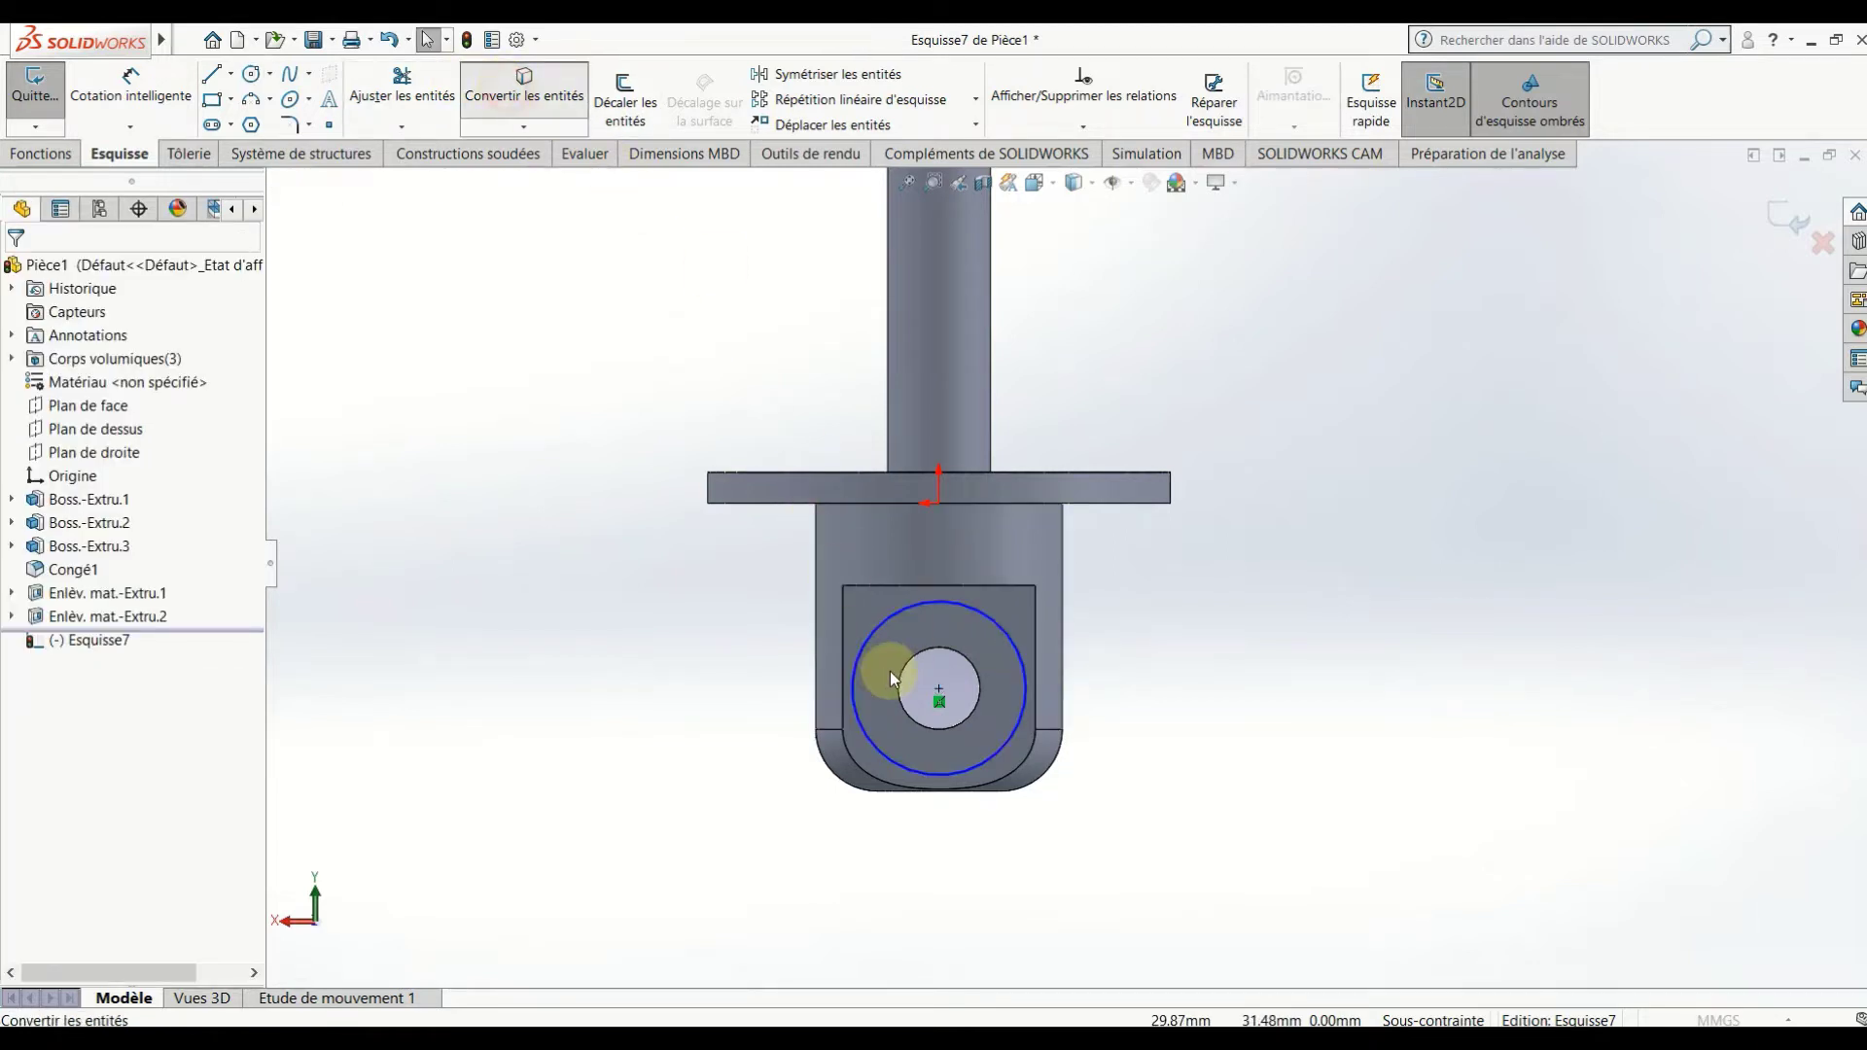
left_click(903, 694)
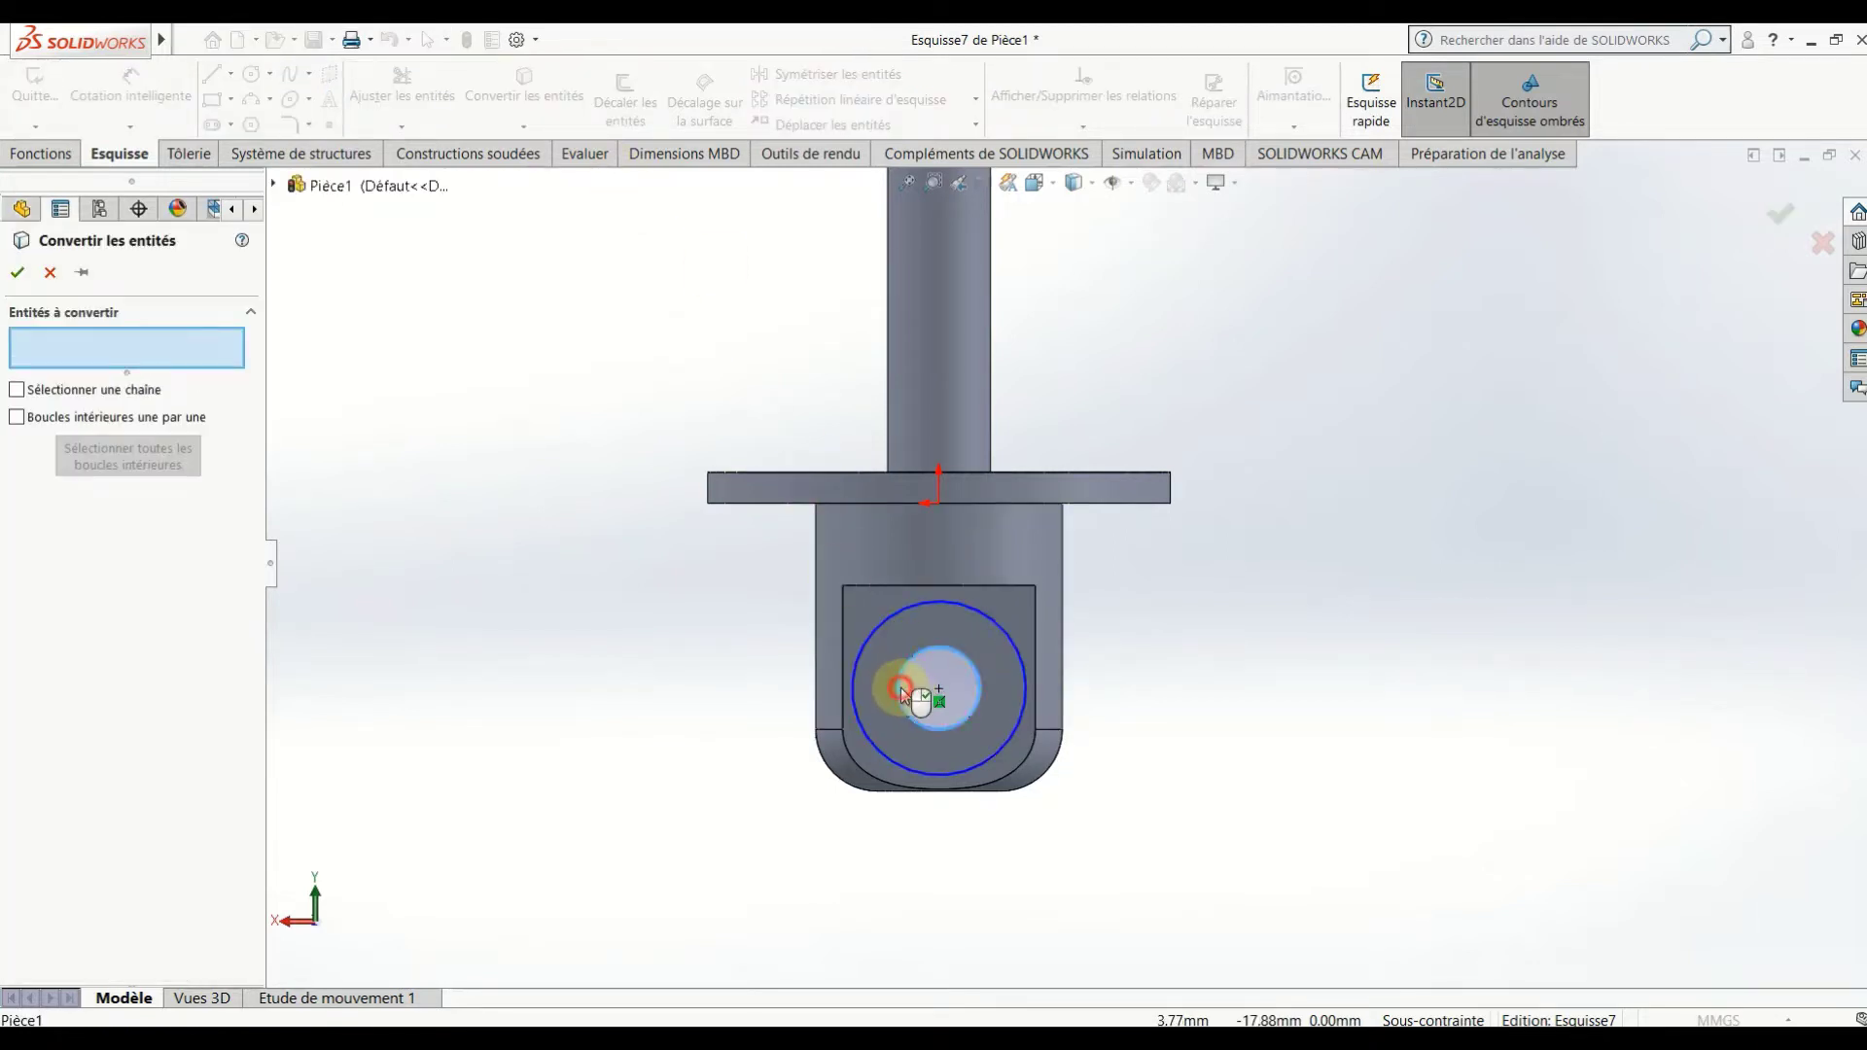
left_click(18, 274)
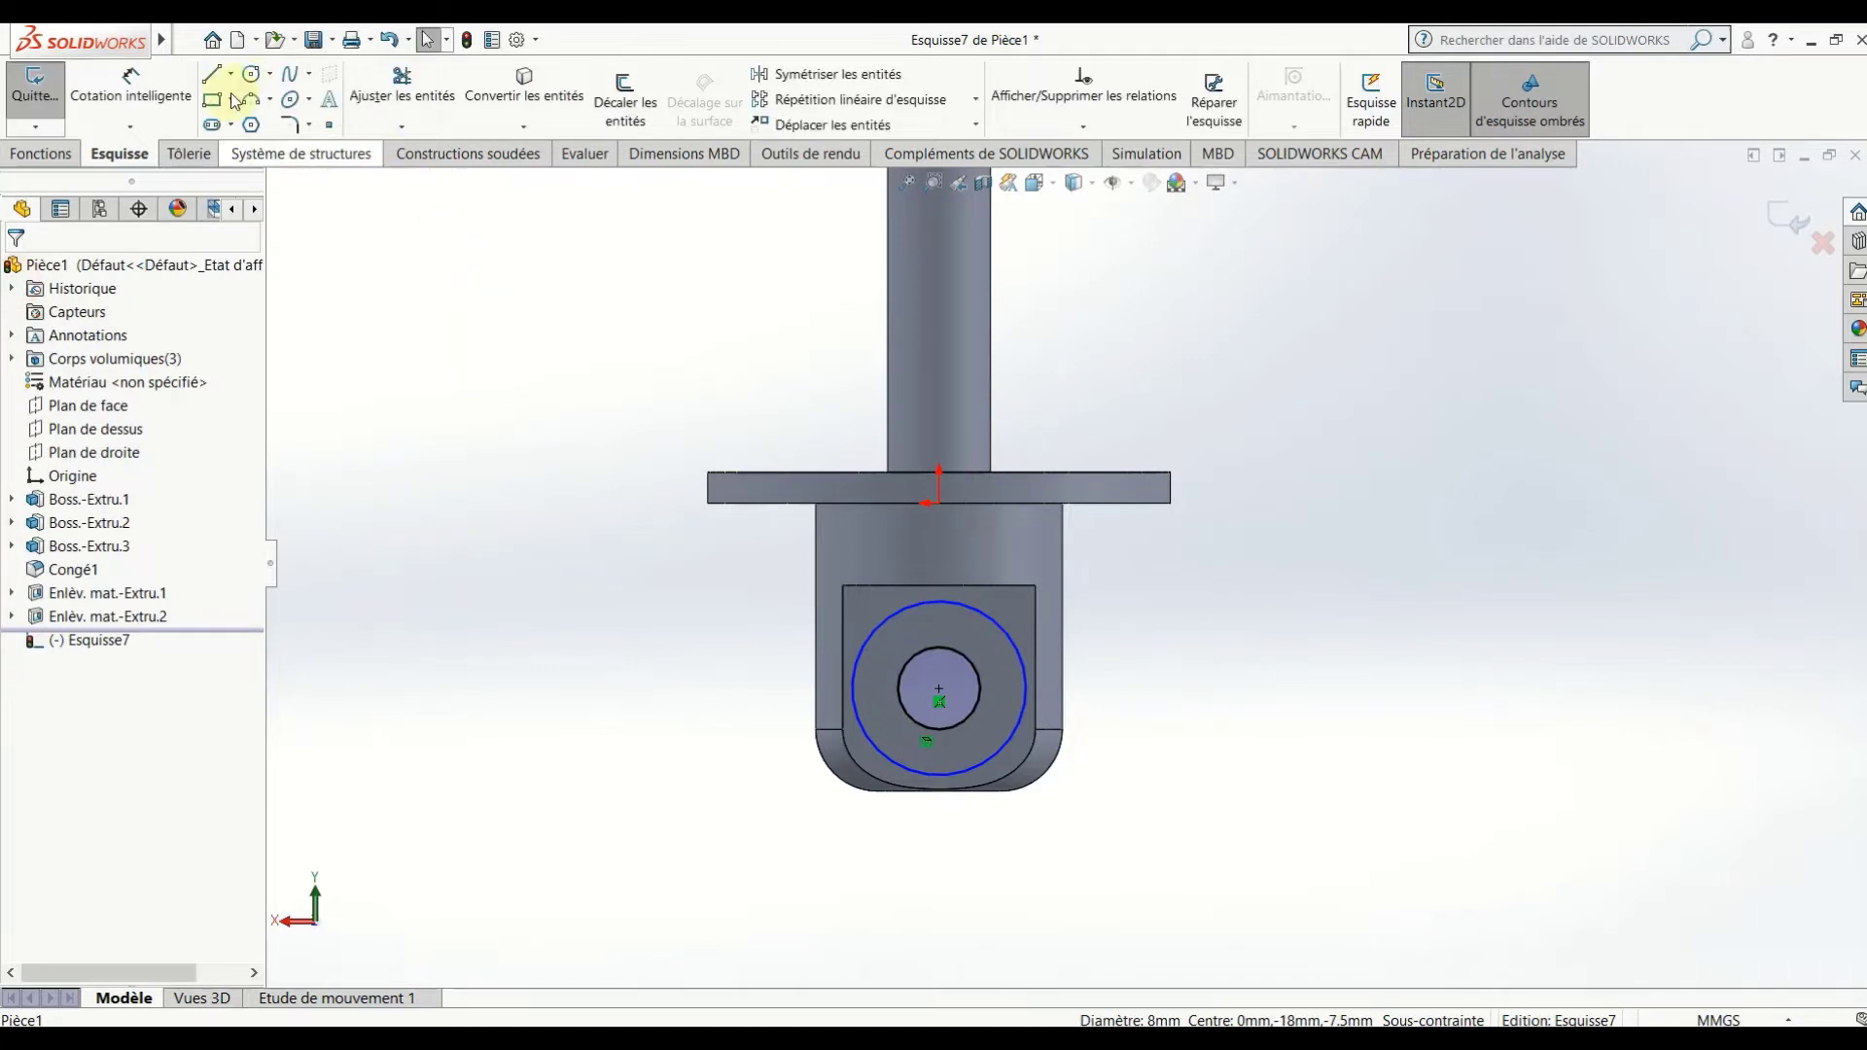
Dimension the larger circle to Ø18 mm and exit dimensioning.
left_click(130, 85)
left_click(1026, 667)
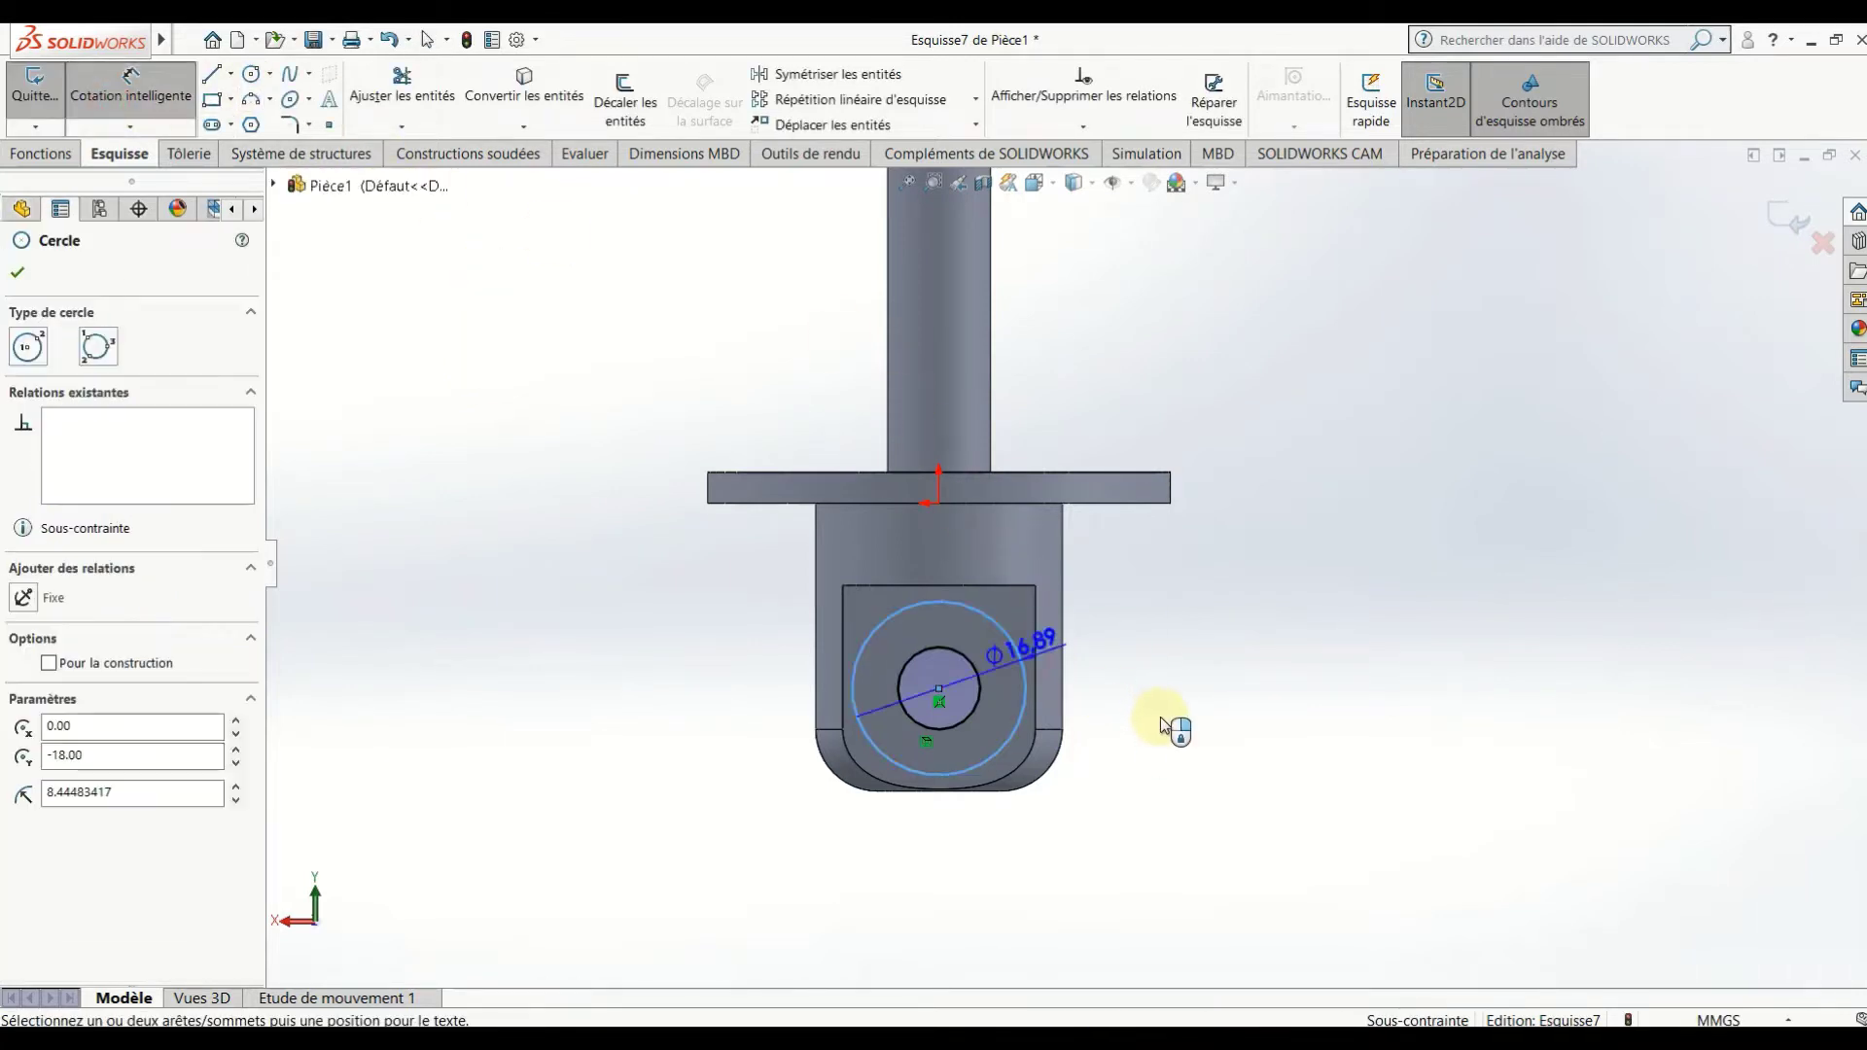
left_click(1167, 725)
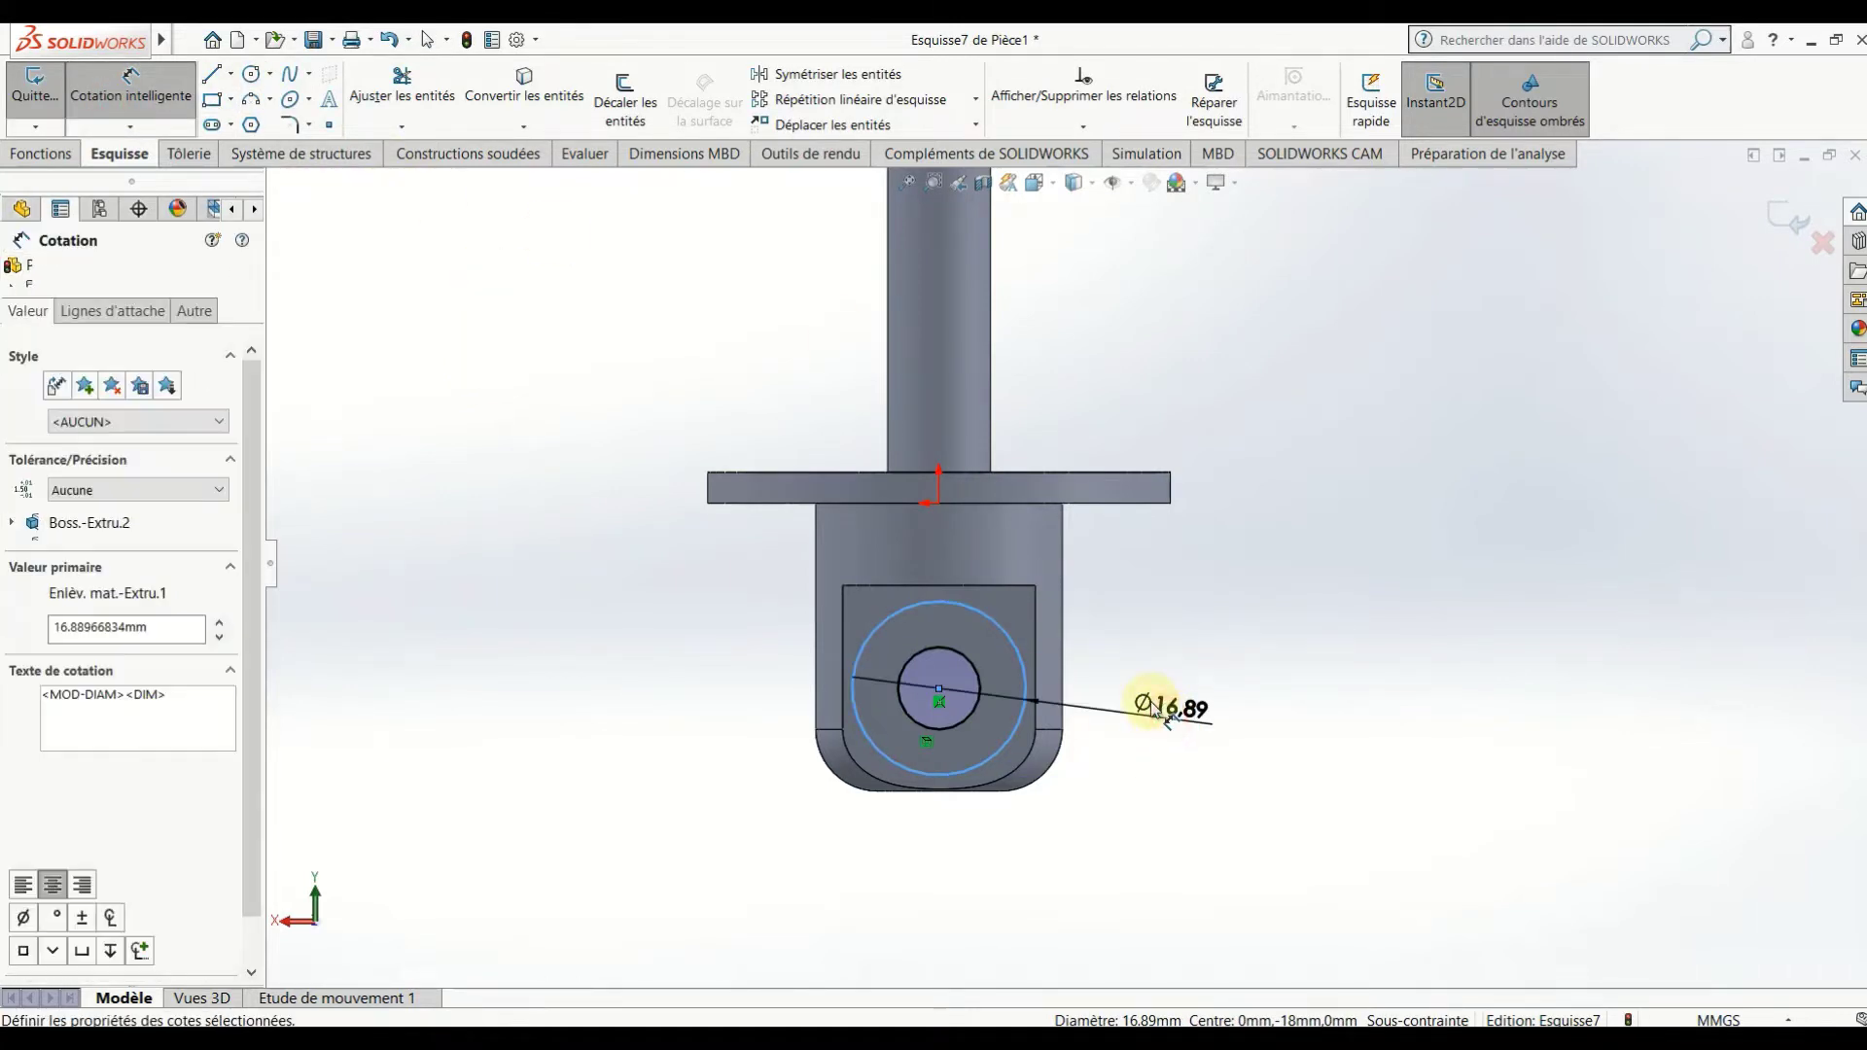
type("18")
key("Return")
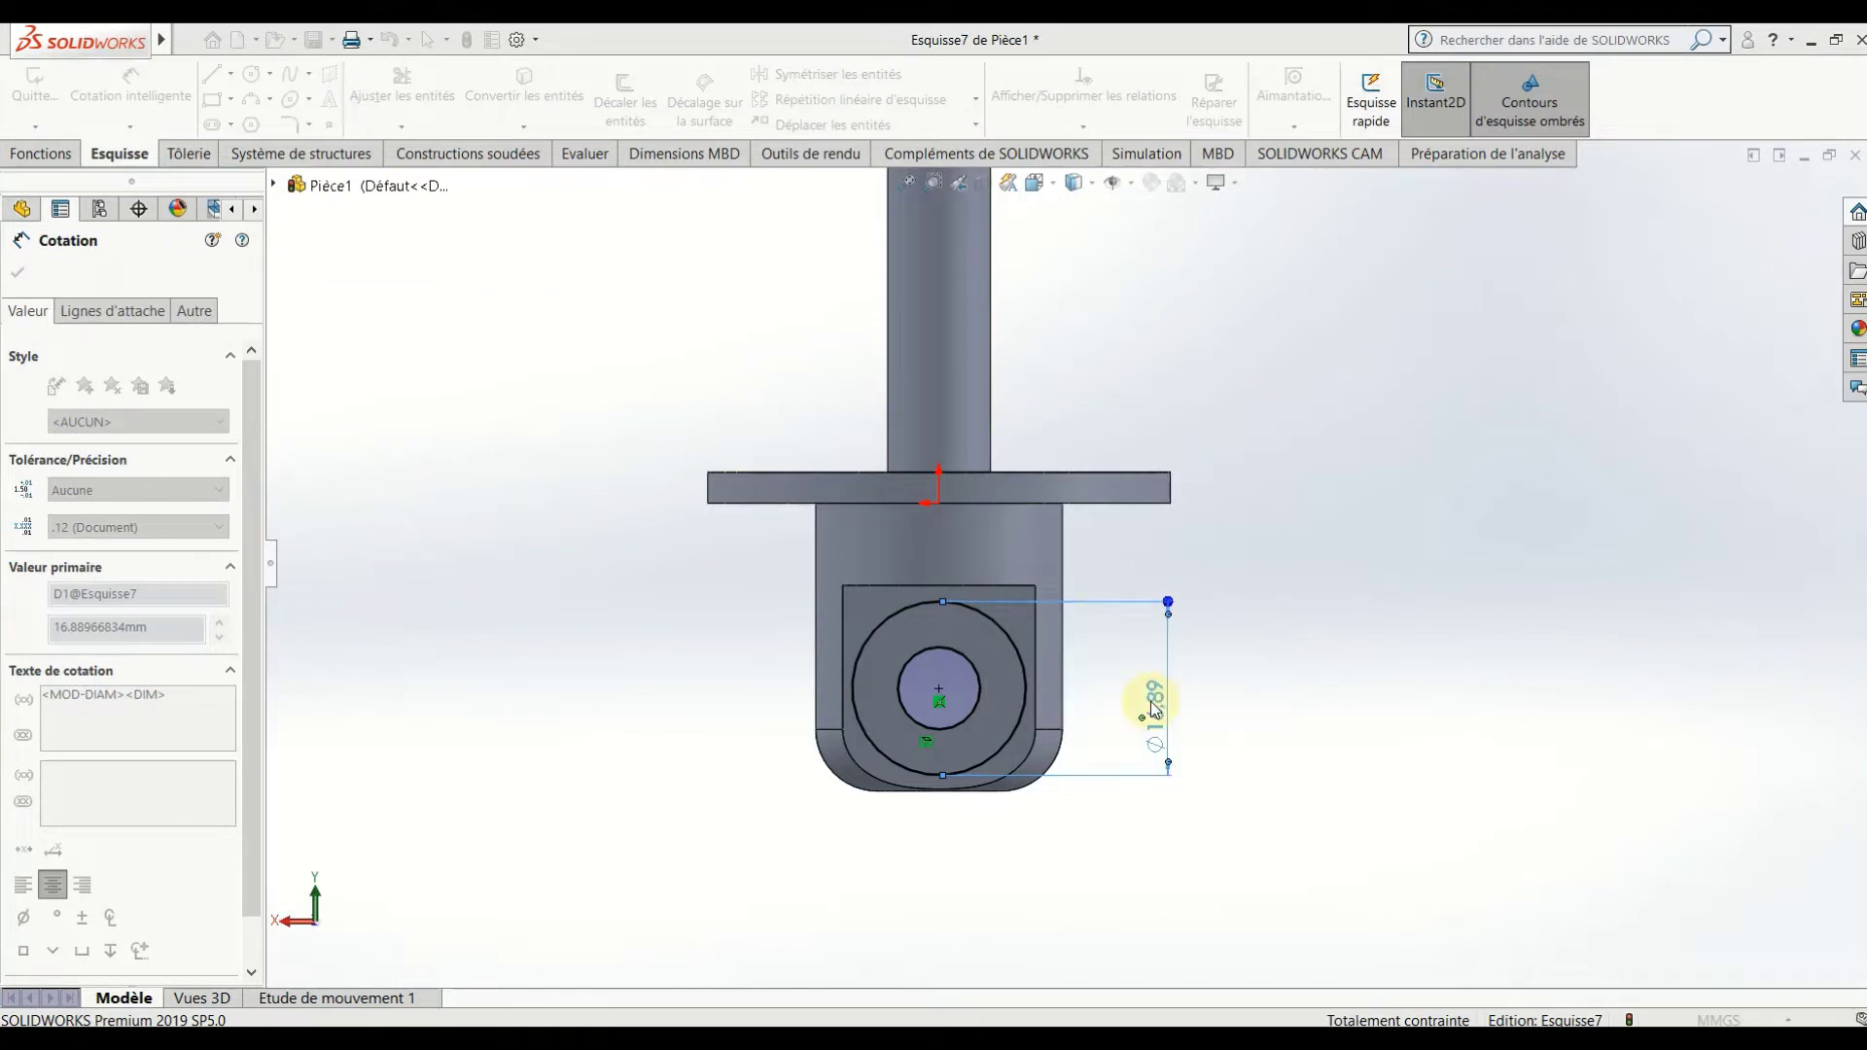
key("z")
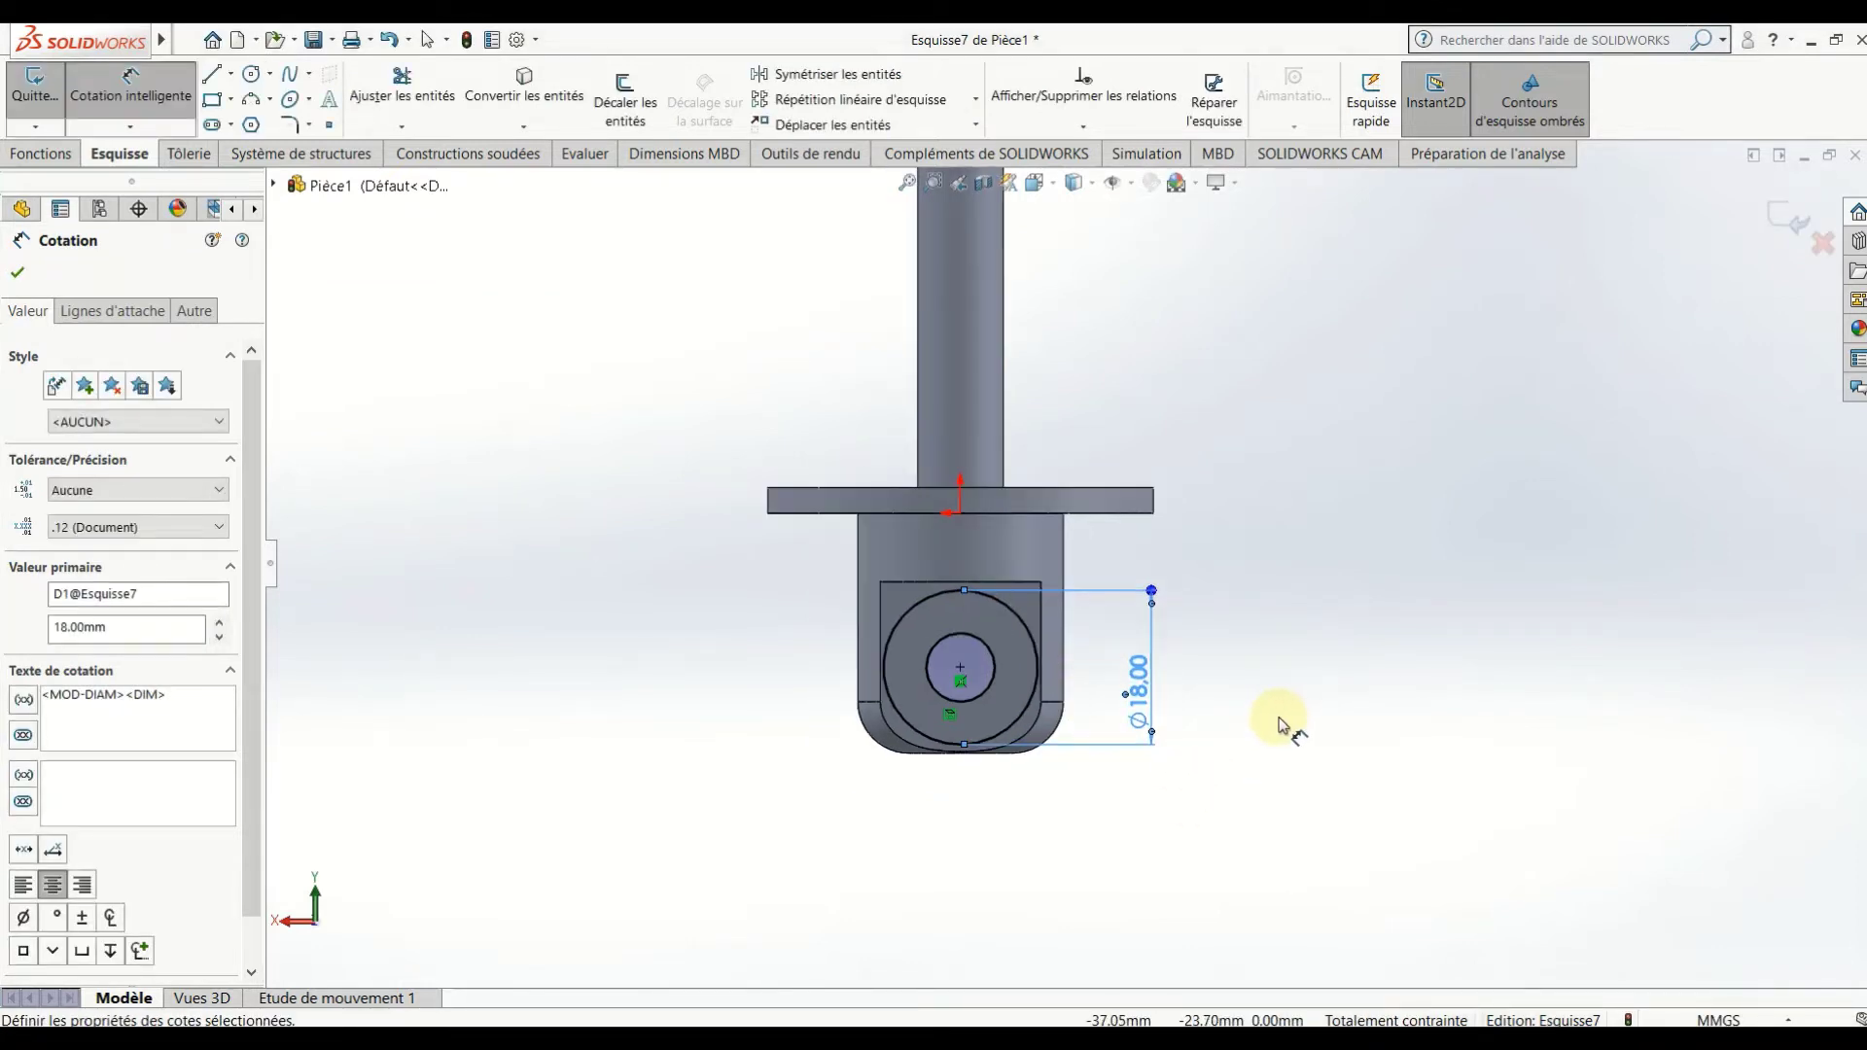
key("Escape")
mouse_move(1300, 729)
middle_mouse_down()
mouse_move(1384, 708)
mouse_move(1401, 763)
mouse_move(1383, 775)
middle_mouse_up()
key("d")
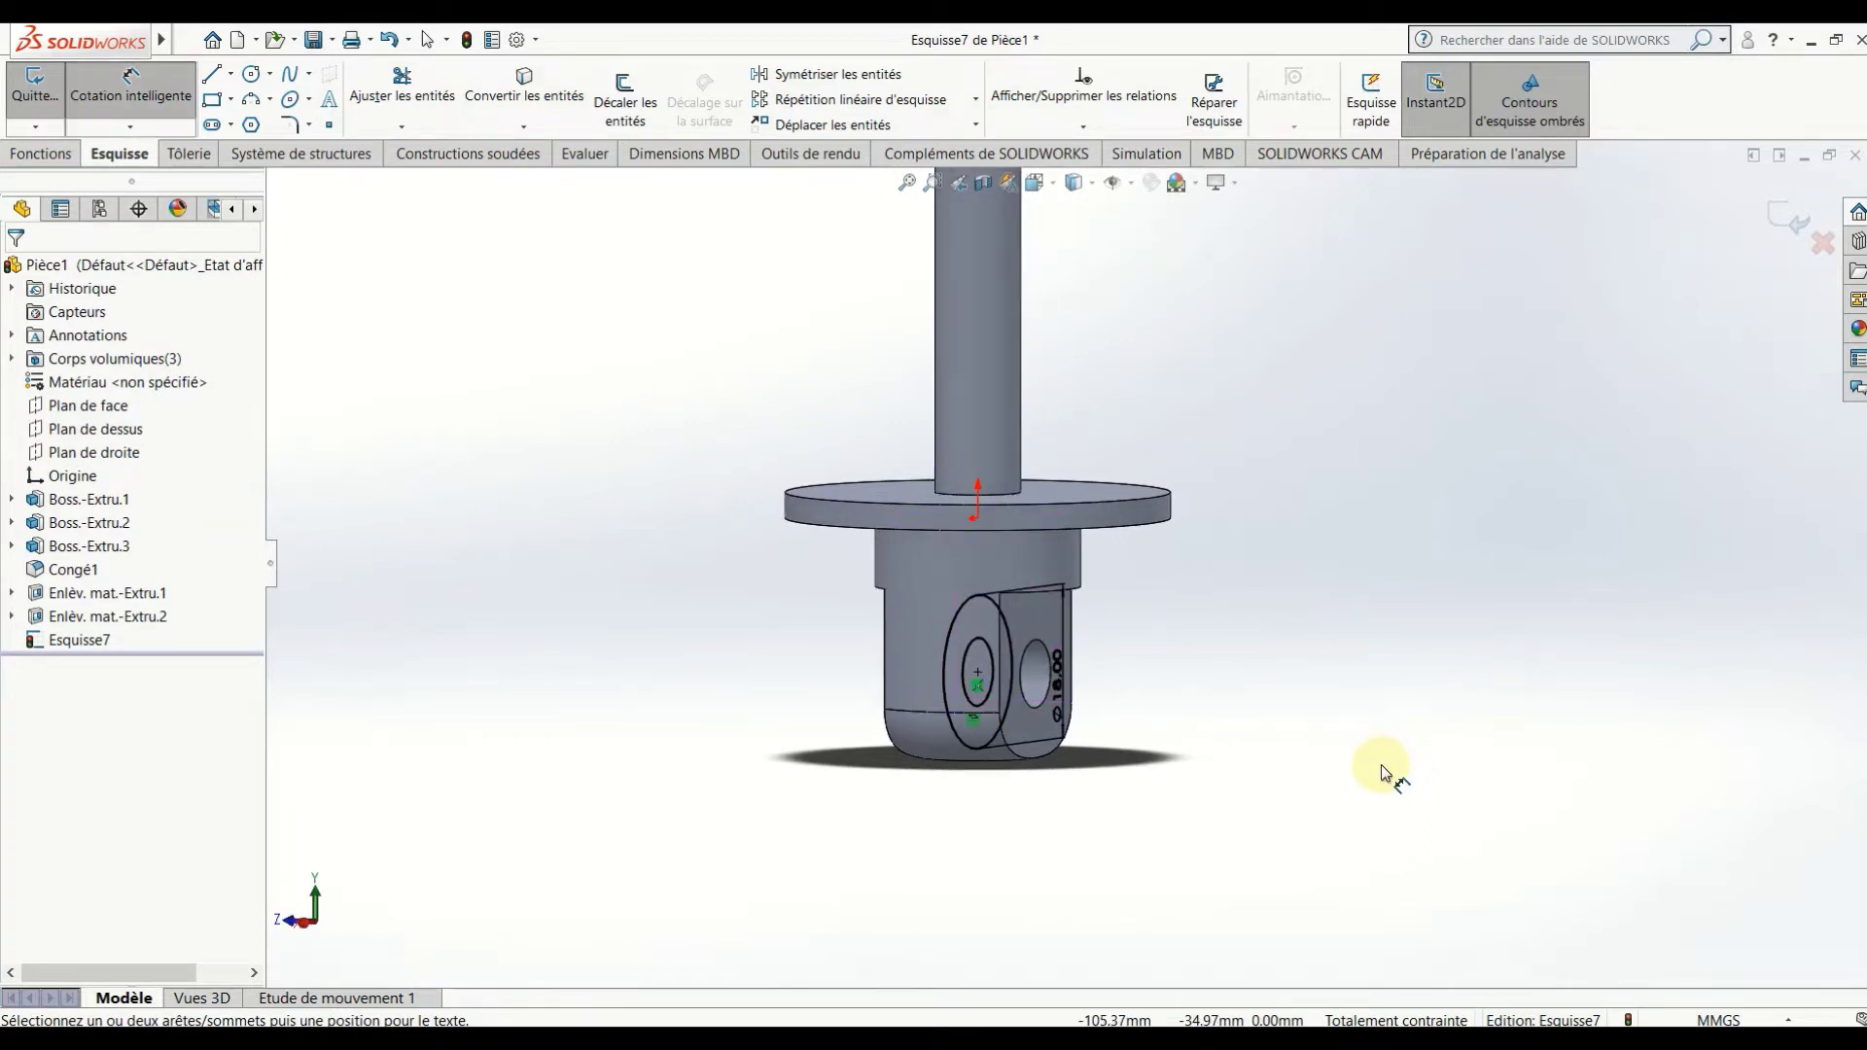
Extrude Esquisse7 as a 25 mm boss with the Plan milieu end condition.
left_click(68, 155)
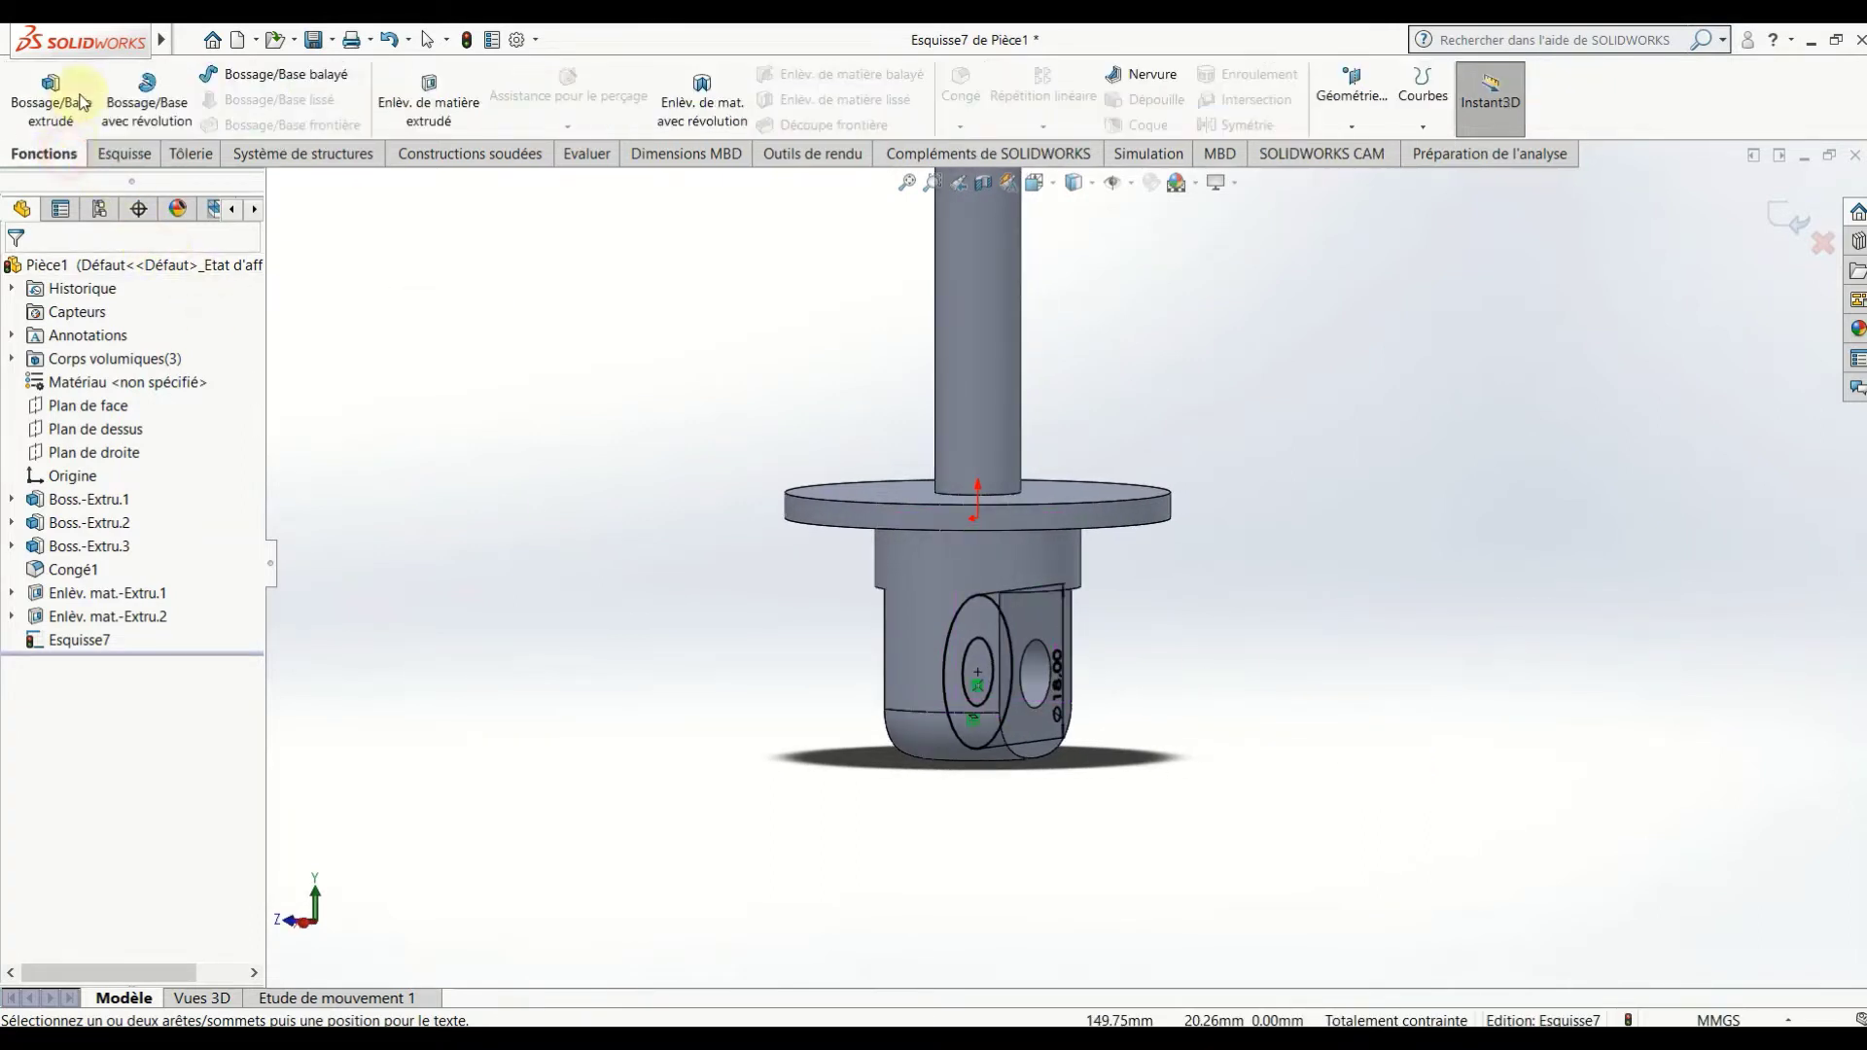
left_click(68, 119)
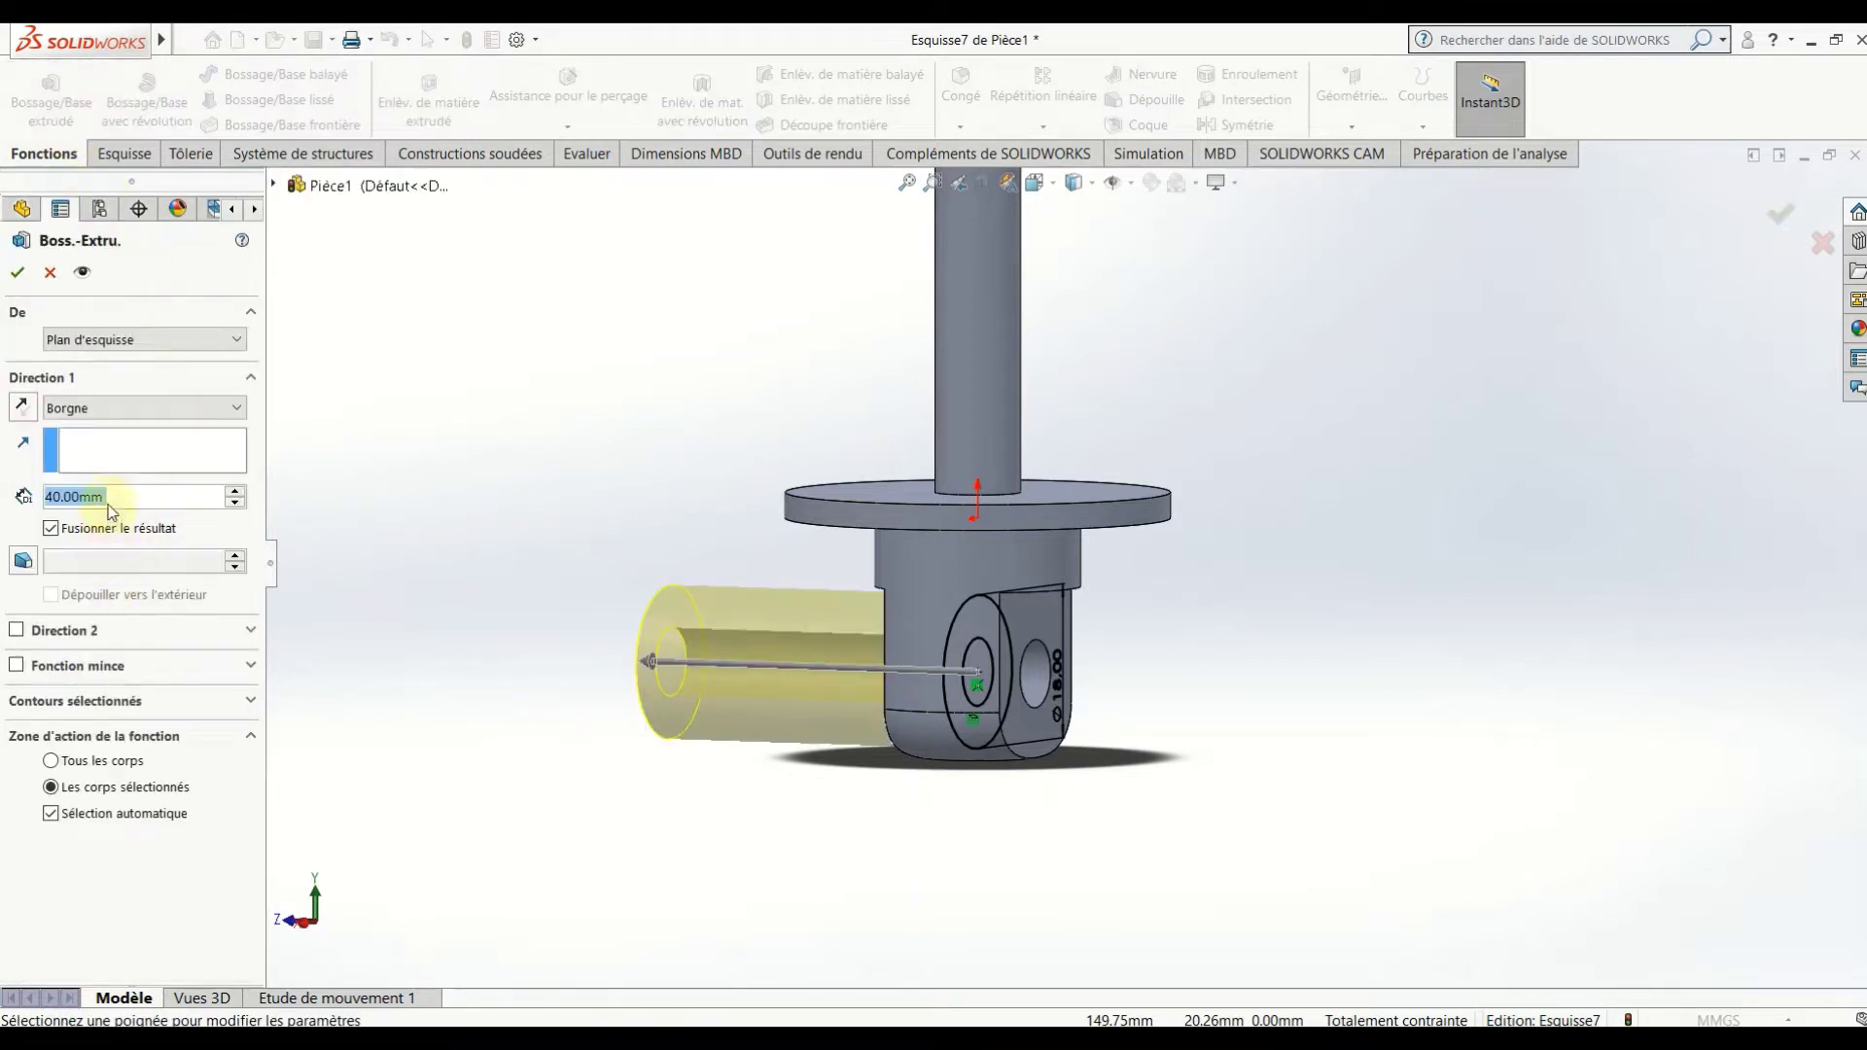
type("25")
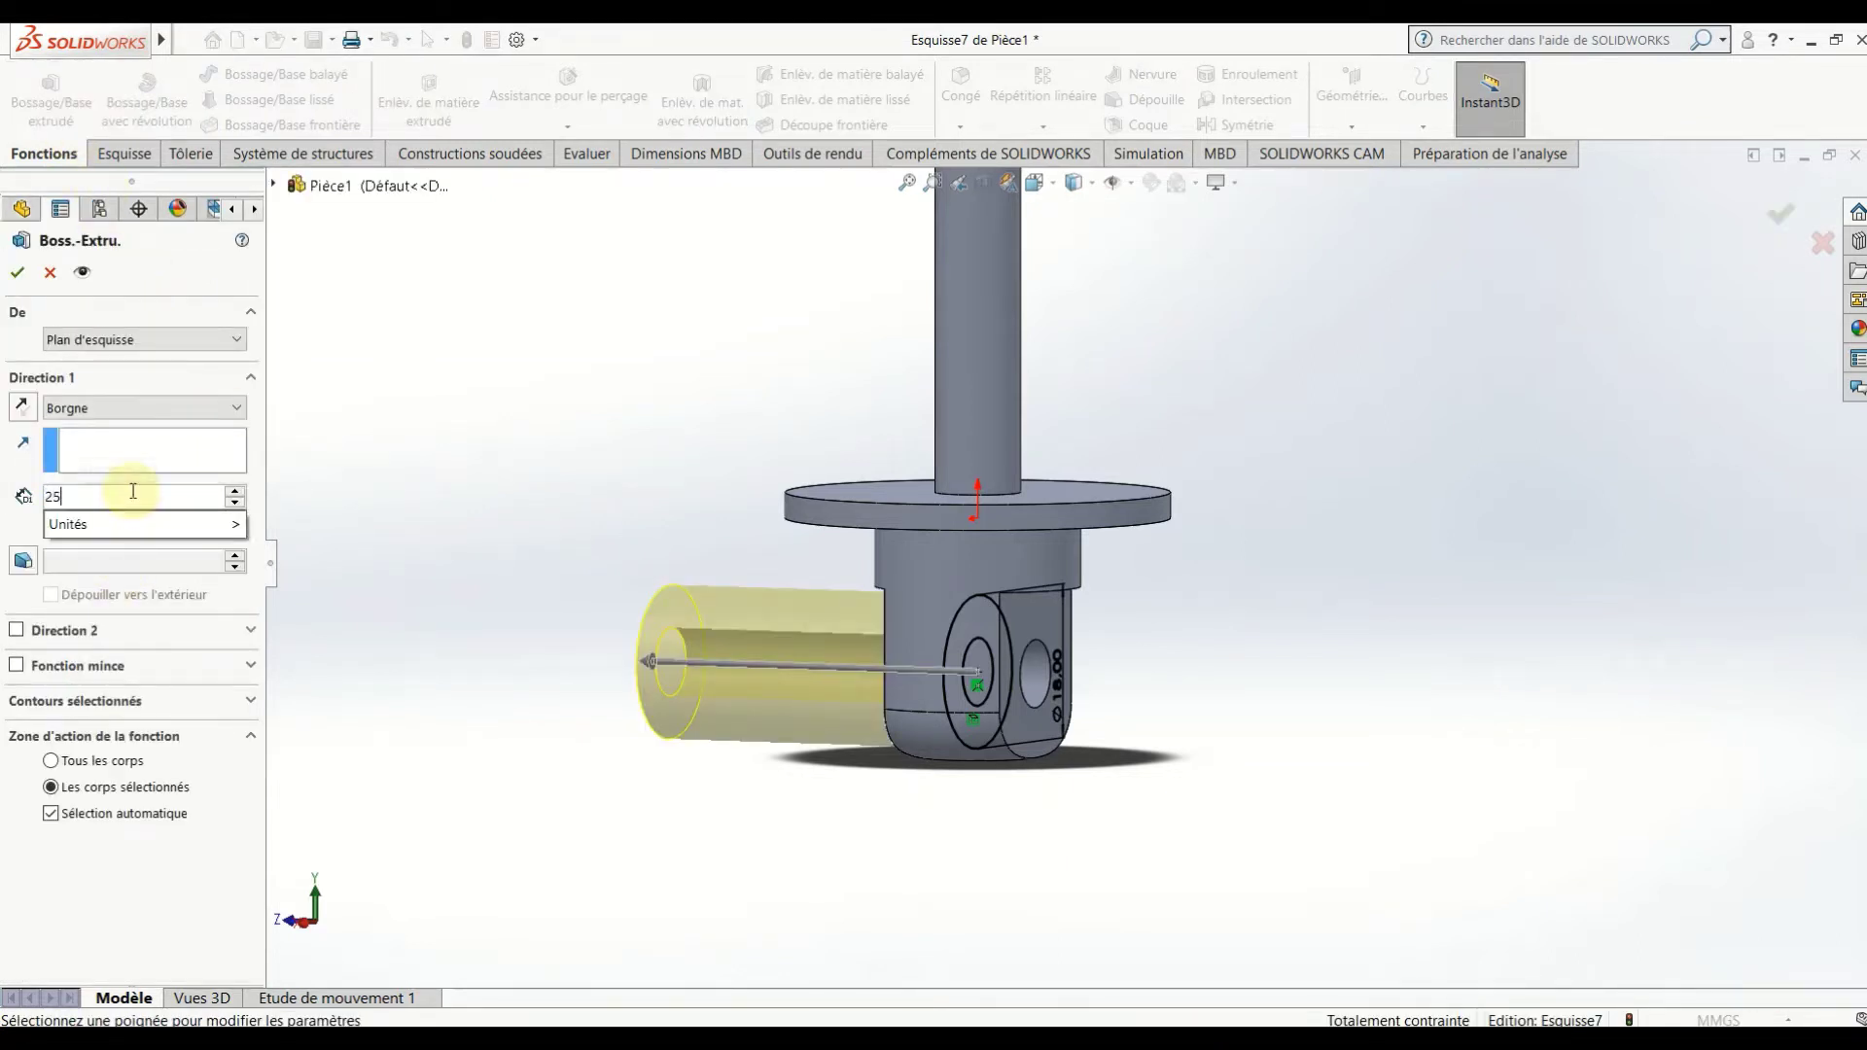
key("Return")
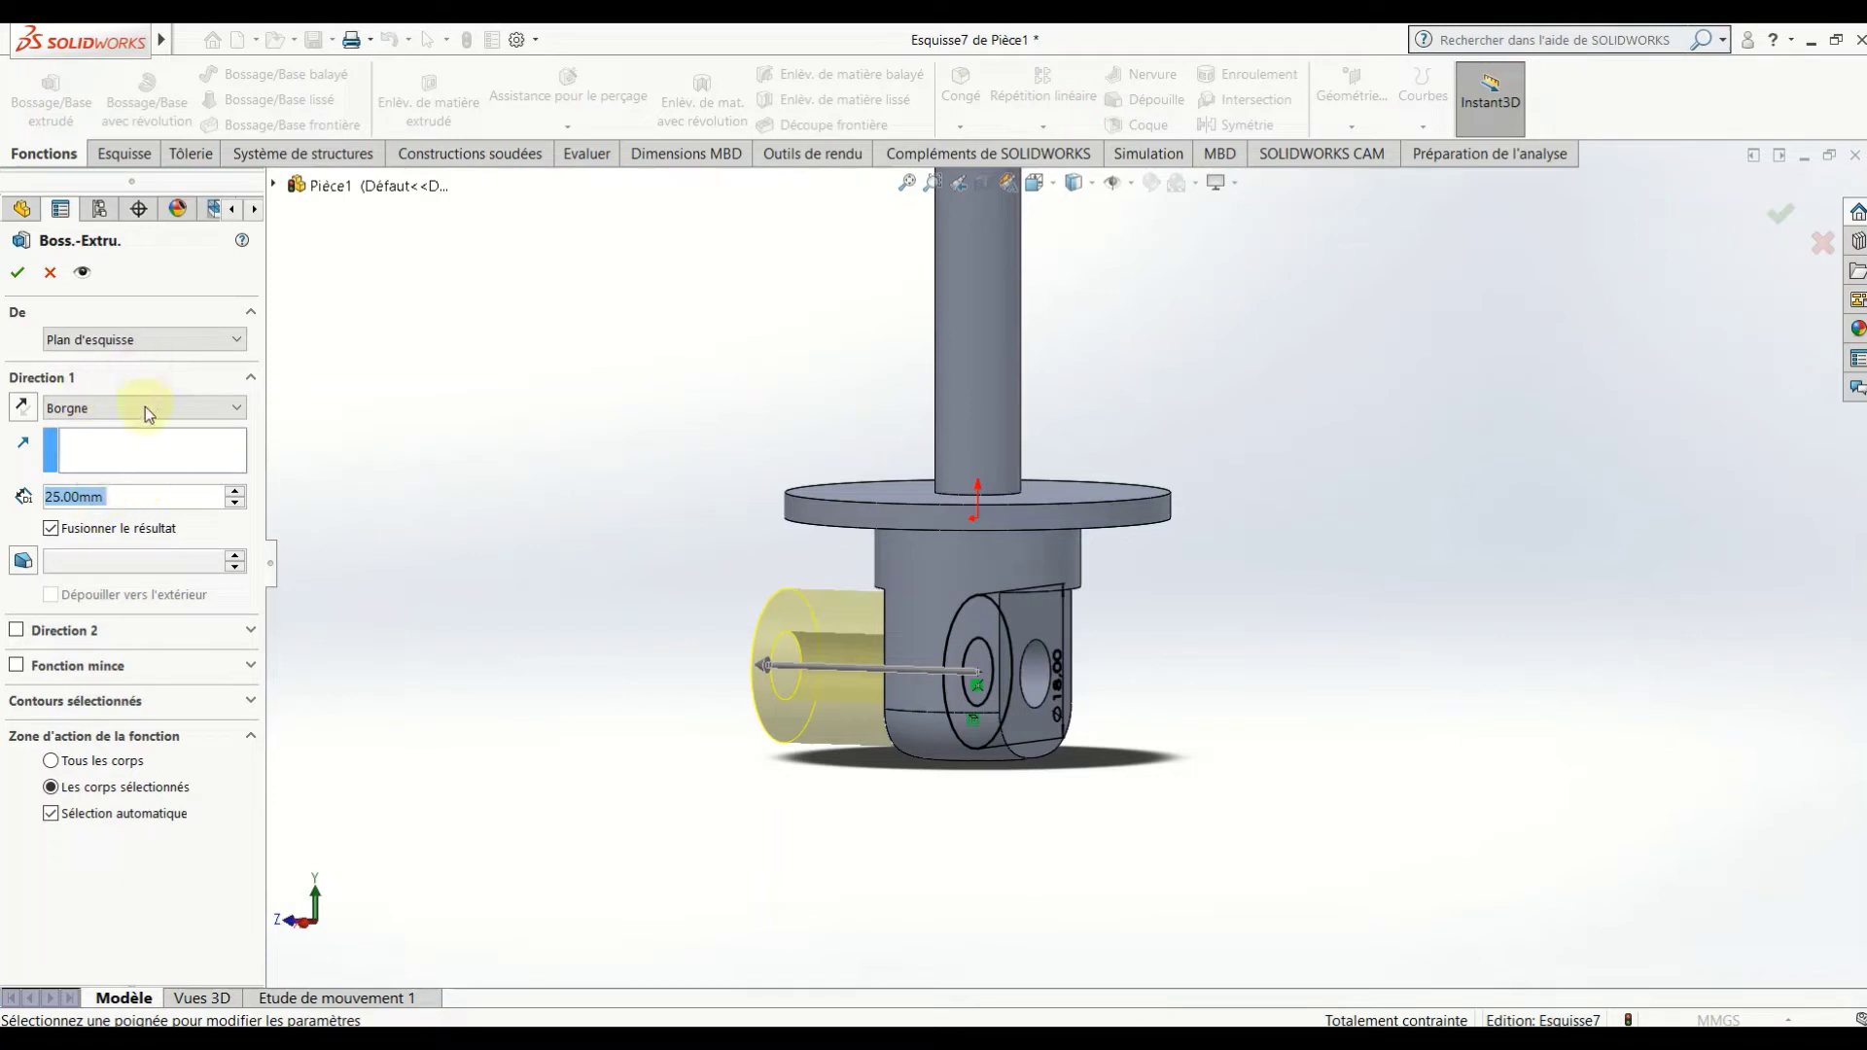
left_click(144, 412)
left_click(117, 546)
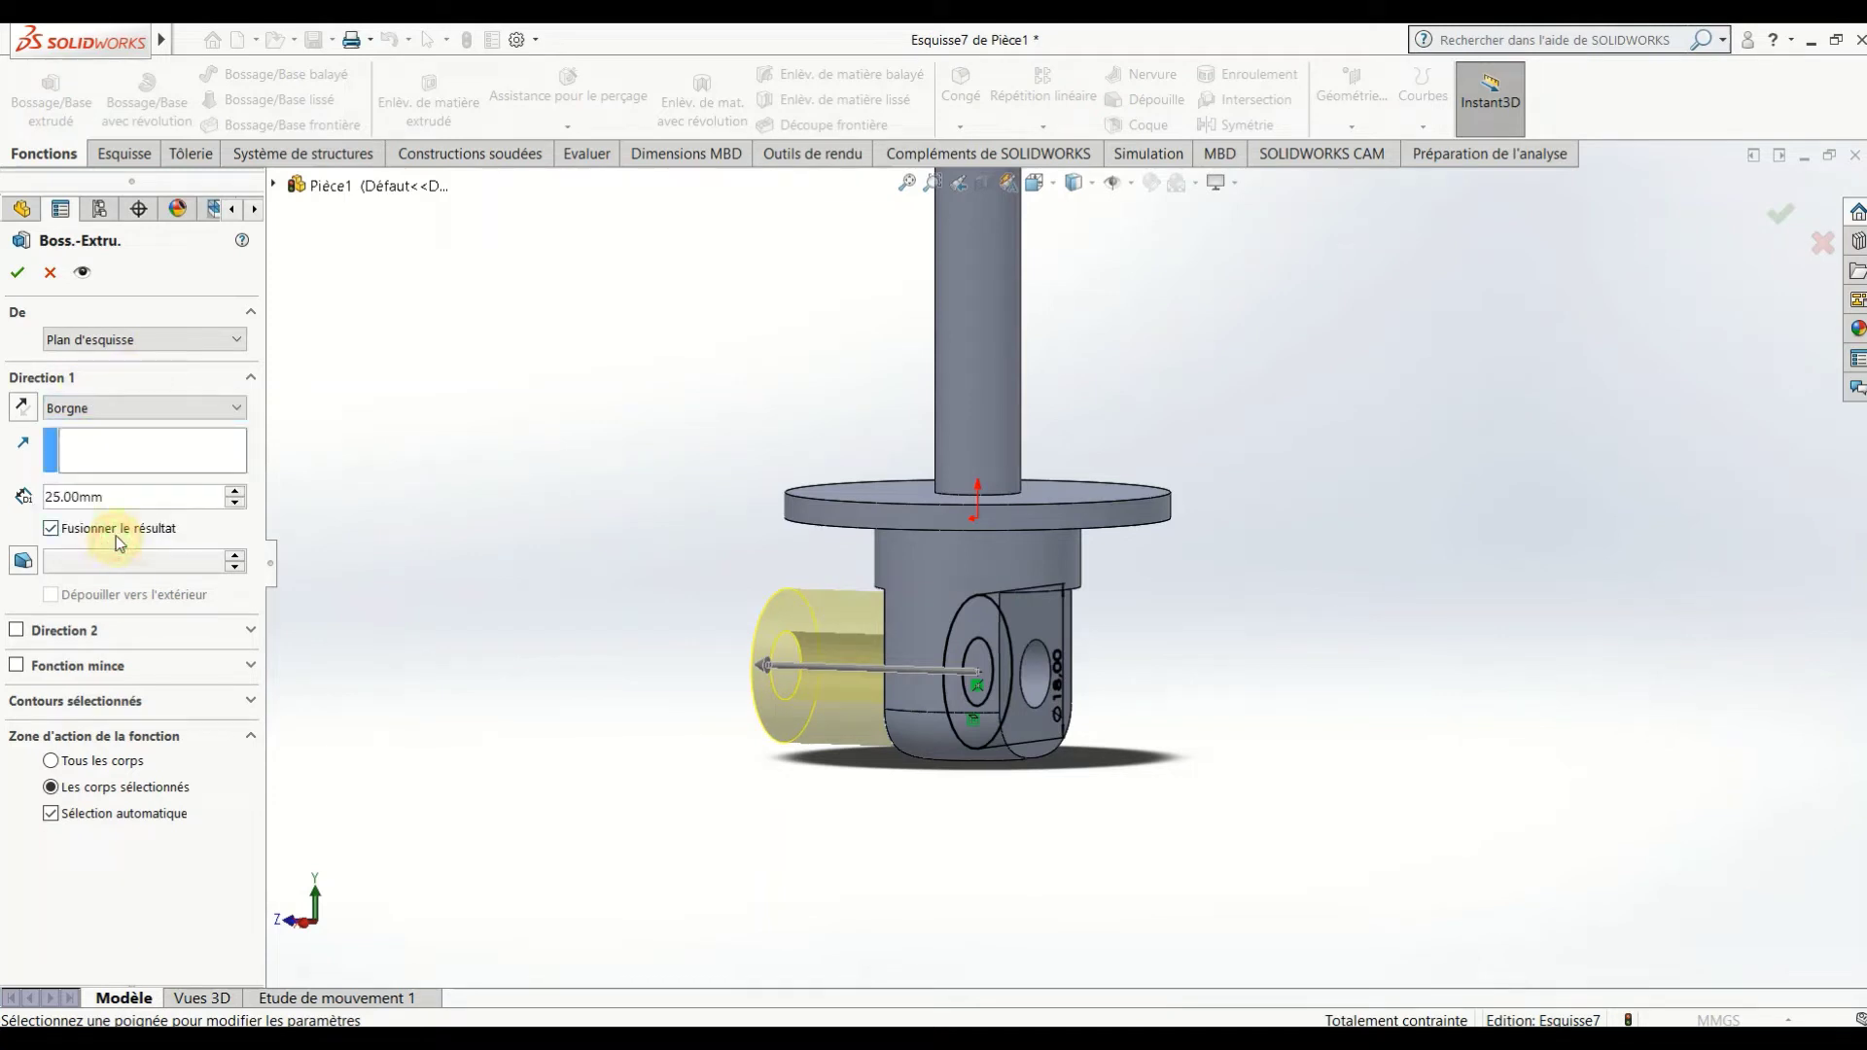
left_click(117, 408)
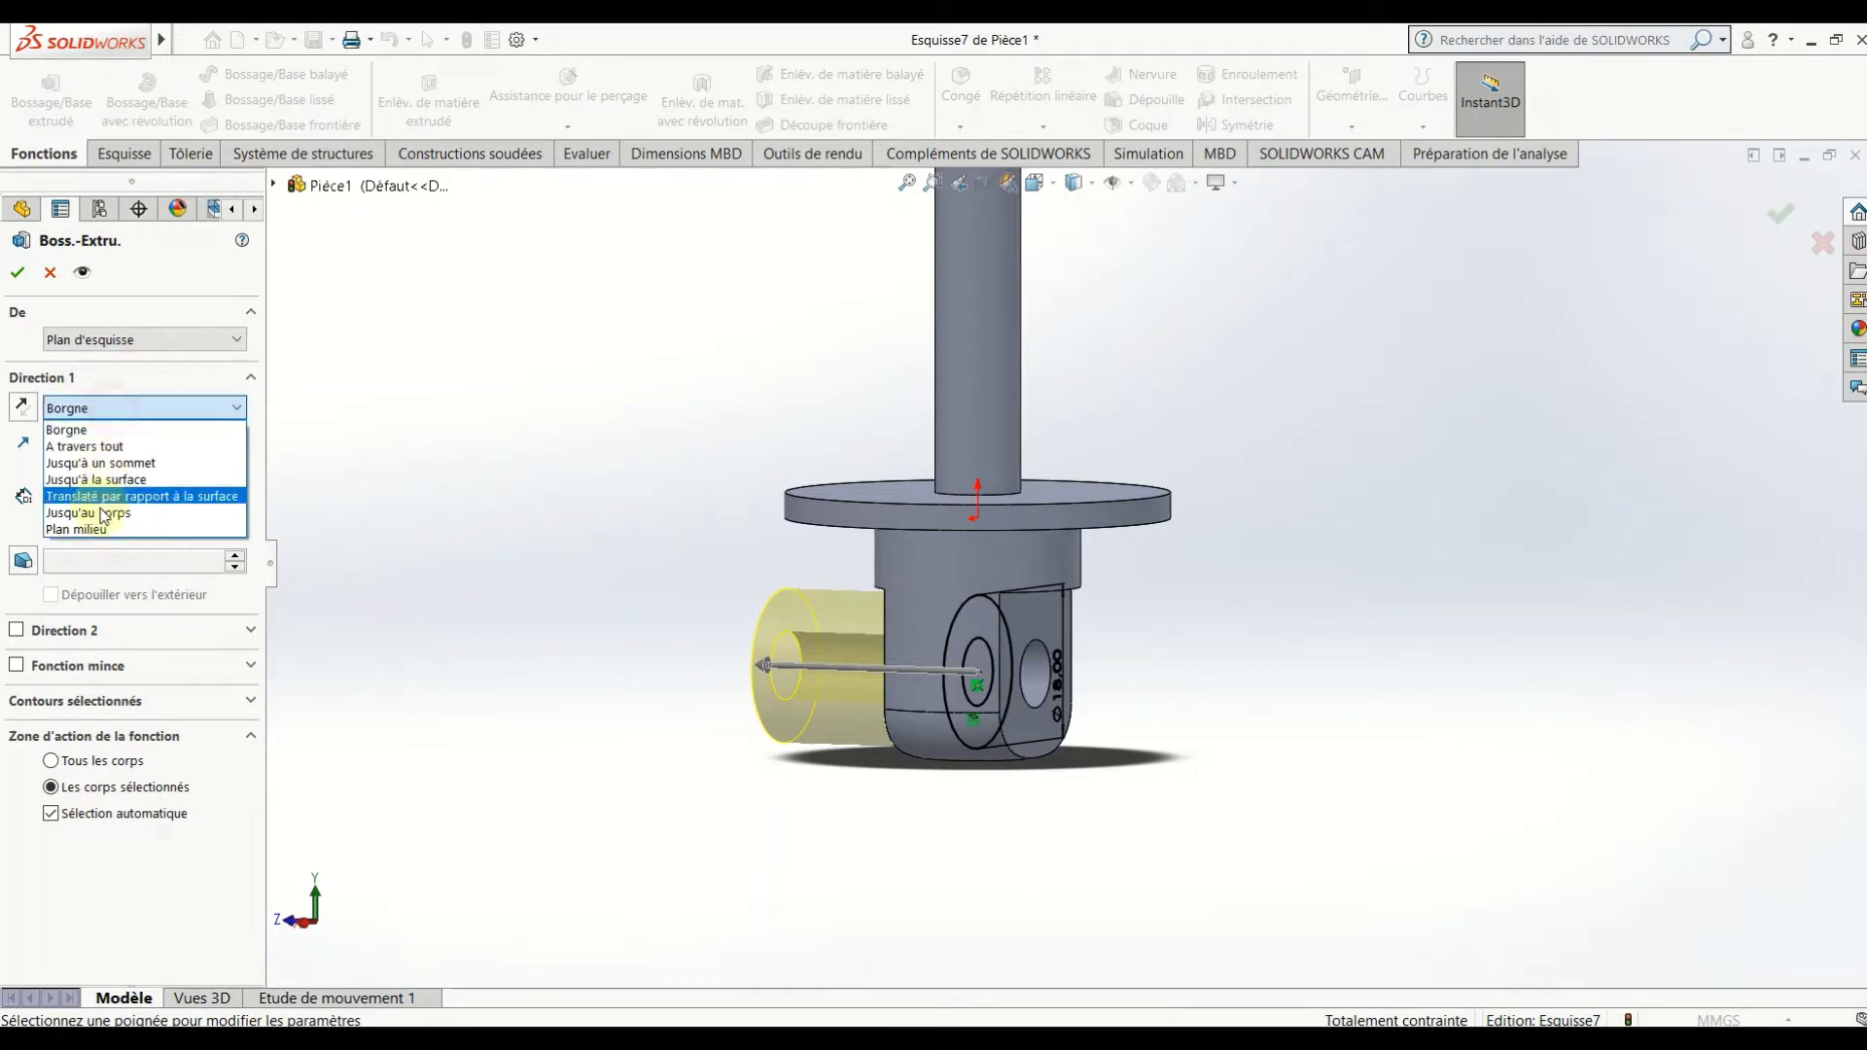
left_click(101, 529)
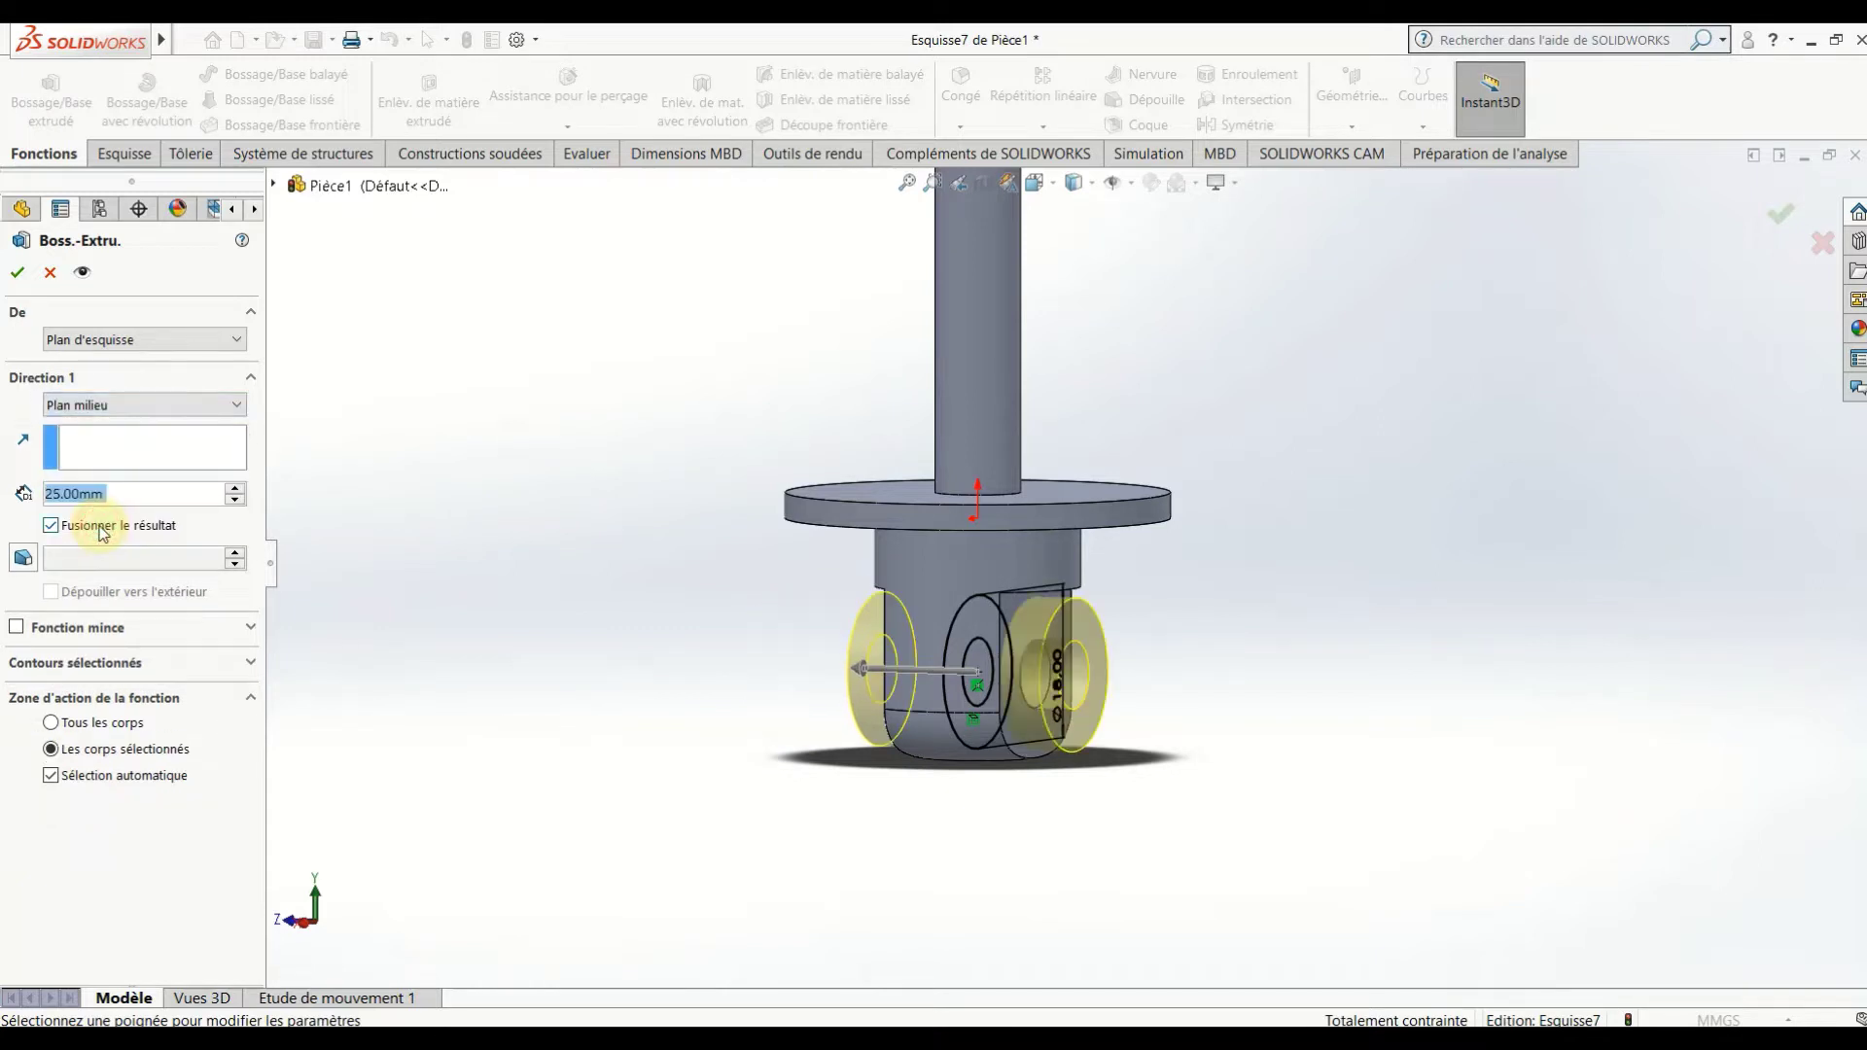
left_click(16, 273)
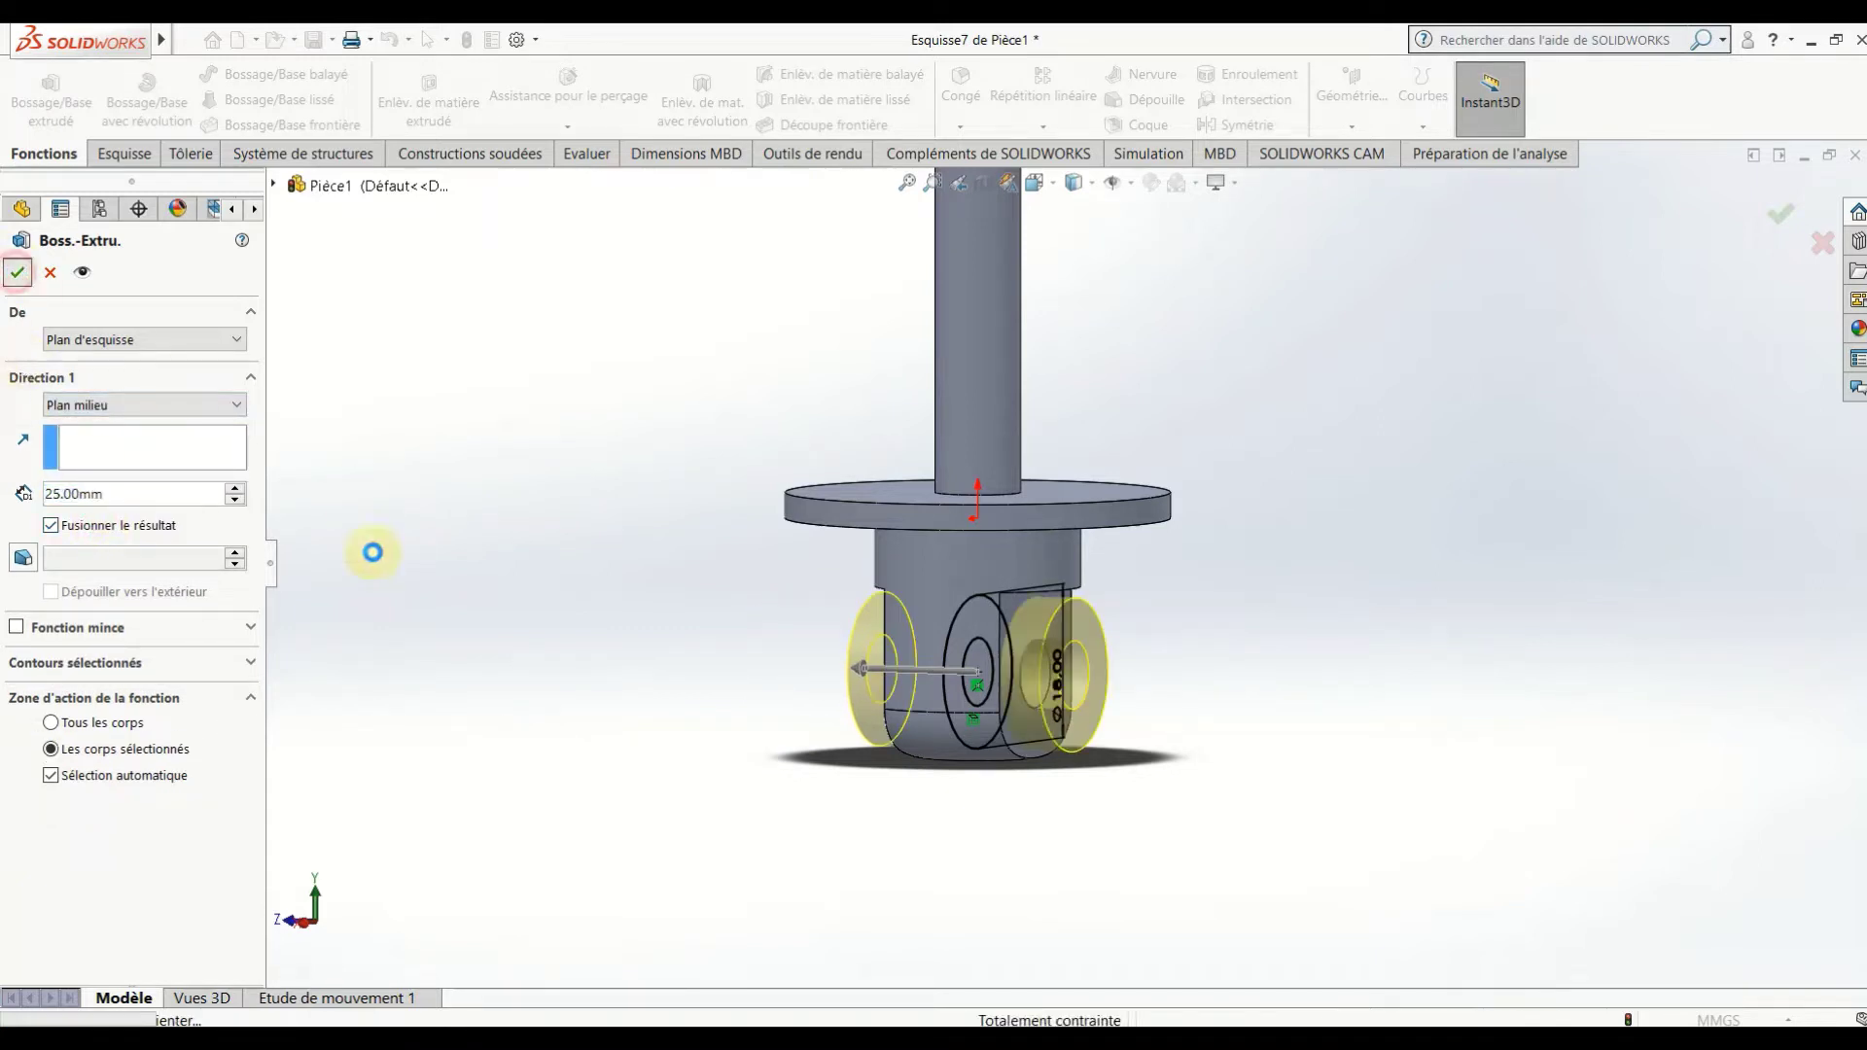
Orbit and zoom the model to inspect the new ring bosses on both sides.
left_click(622, 634)
scroll(718, 632, "up", 2)
mouse_move(737, 639)
middle_mouse_down()
mouse_move(877, 658)
mouse_move(733, 679)
mouse_move(779, 658)
middle_mouse_up()
scroll(1104, 592, "up", 3)
mouse_move(1105, 592)
middle_mouse_down()
mouse_move(888, 621)
mouse_move(869, 582)
mouse_move(879, 638)
middle_mouse_up()
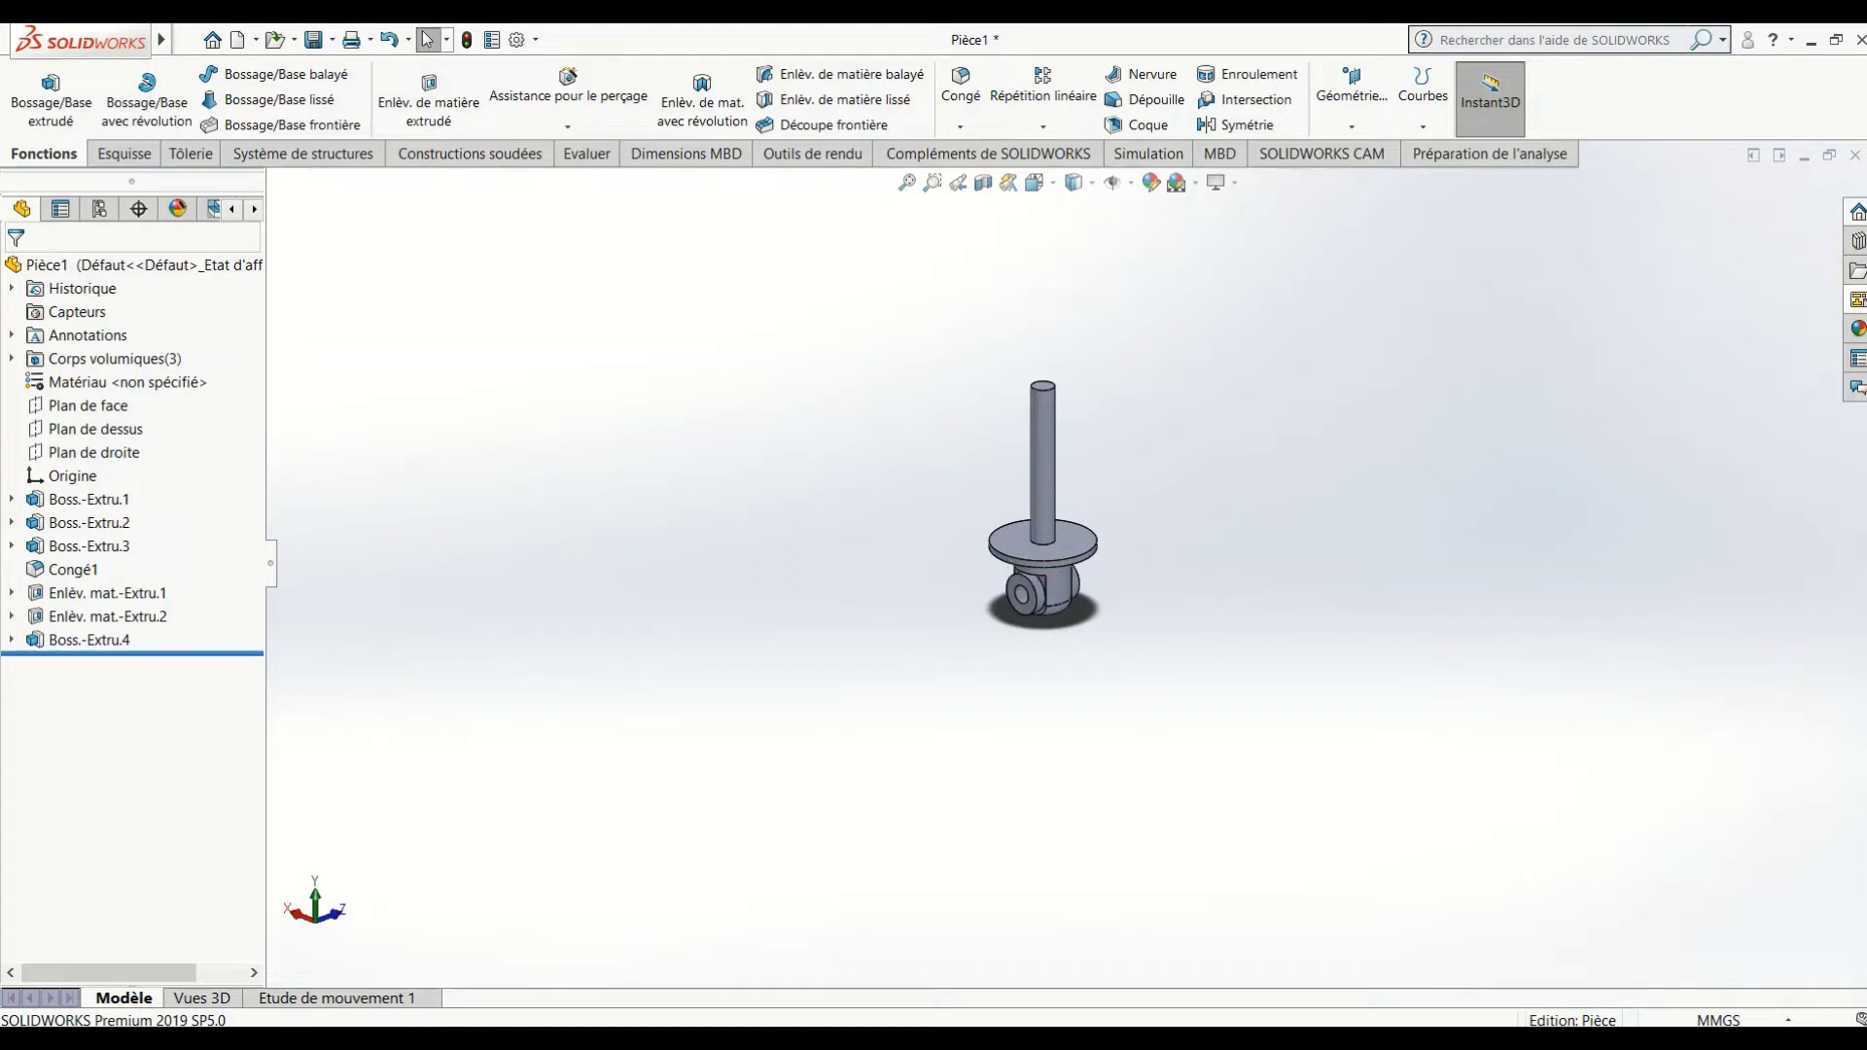
Open the appearance library at Metal > Aluminium and drag aluminium poli onto the part.
left_click(1857, 330)
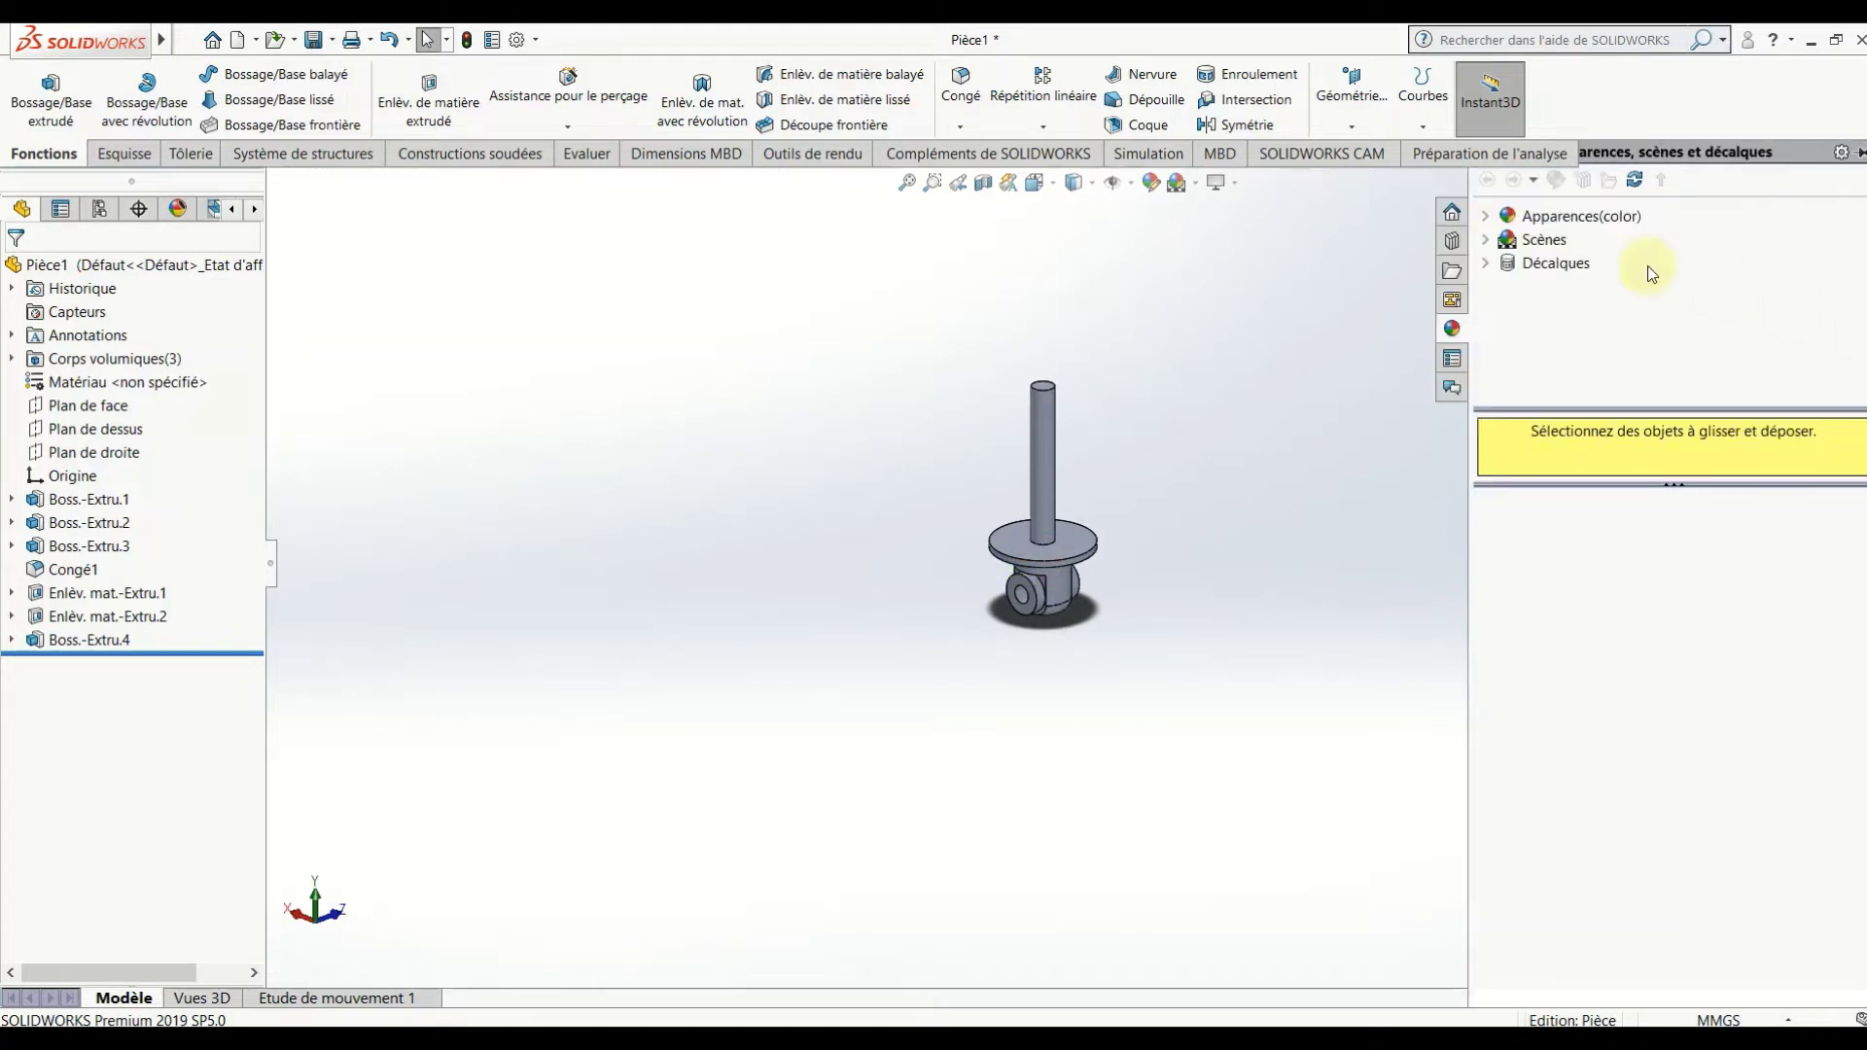
left_click(1493, 218)
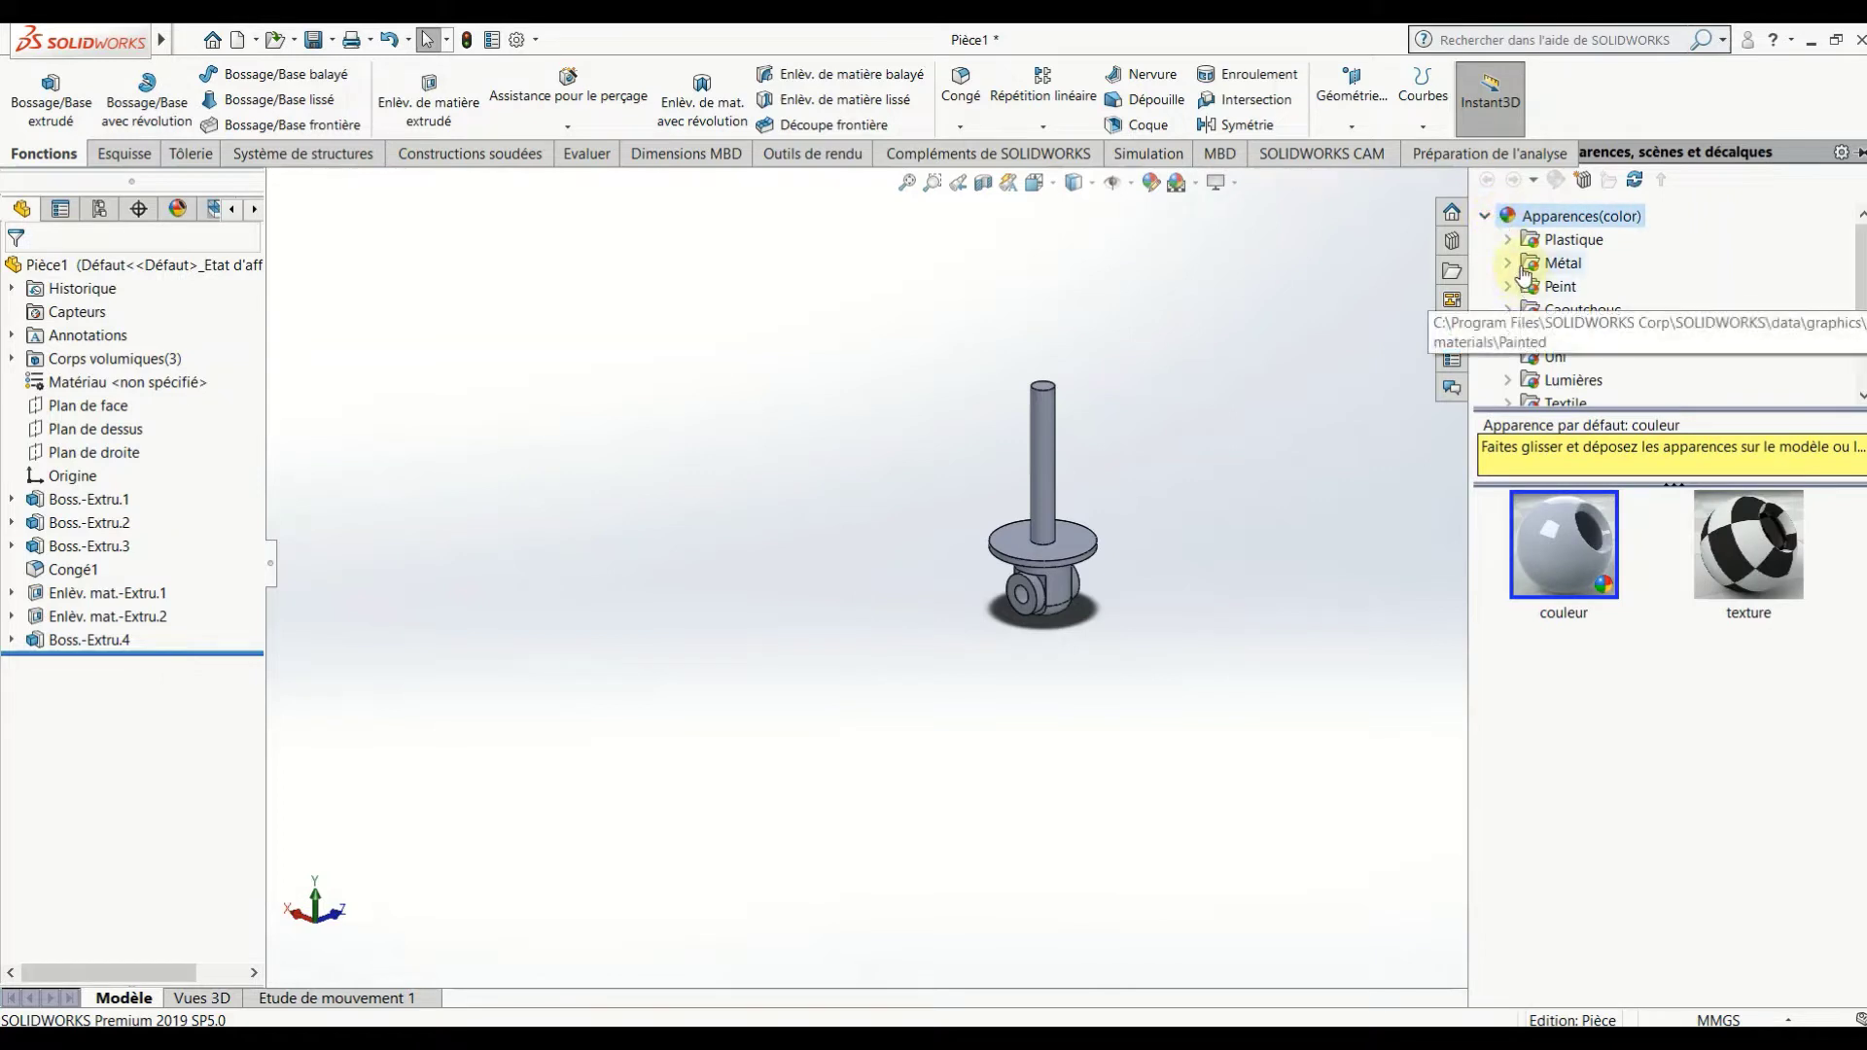
left_click(1509, 262)
double_click(1525, 266)
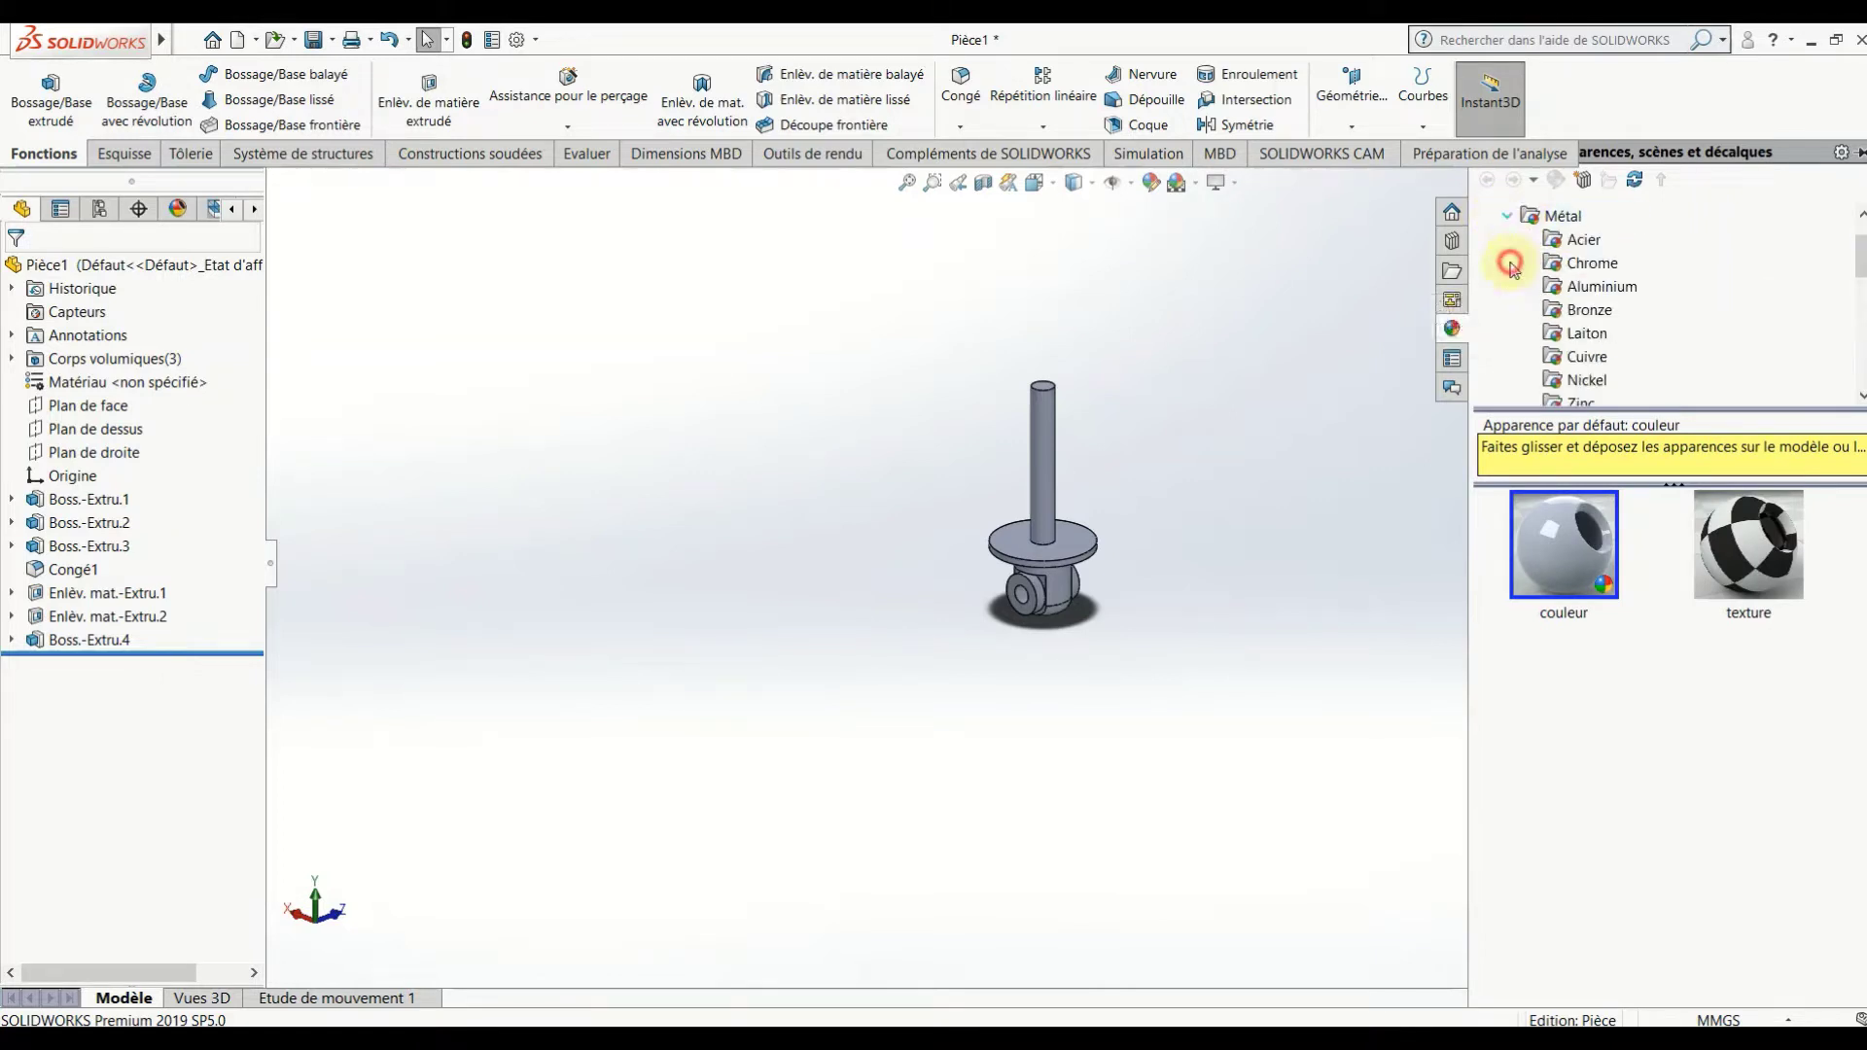
left_click(1576, 288)
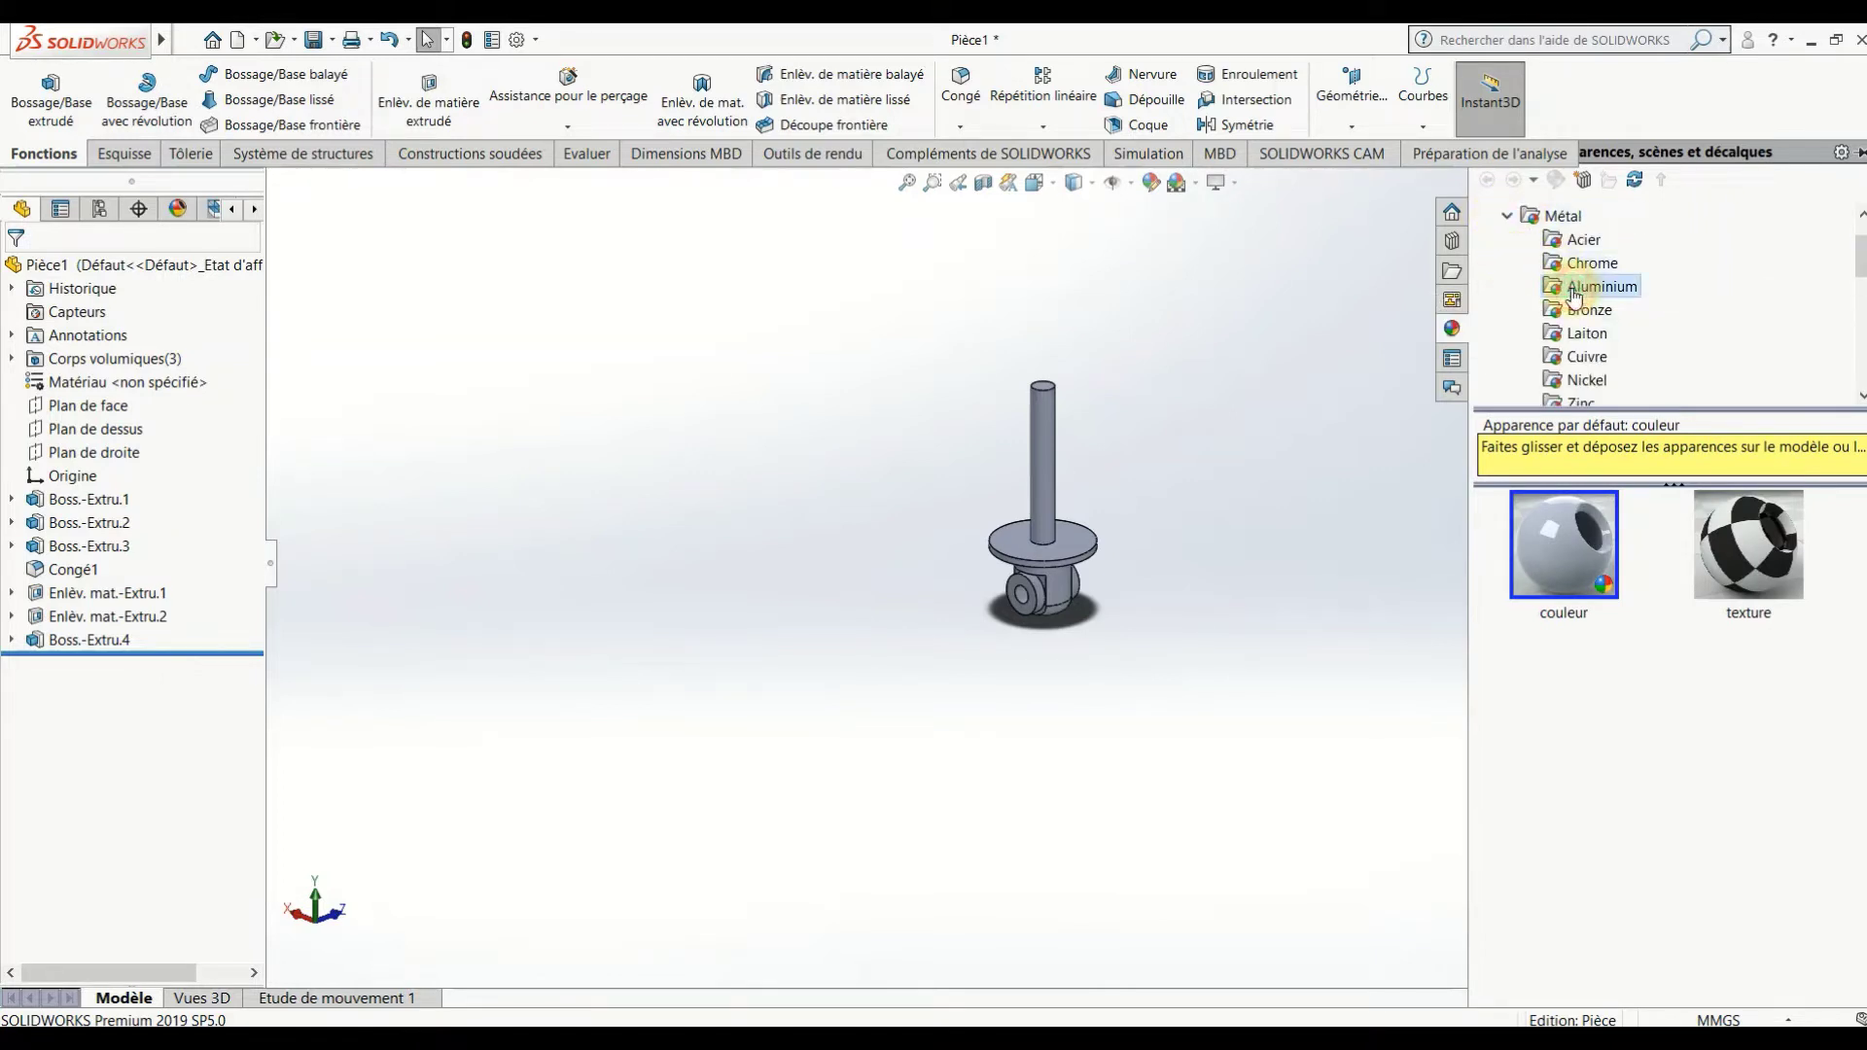
left_click_drag(1562, 582, 1082, 535)
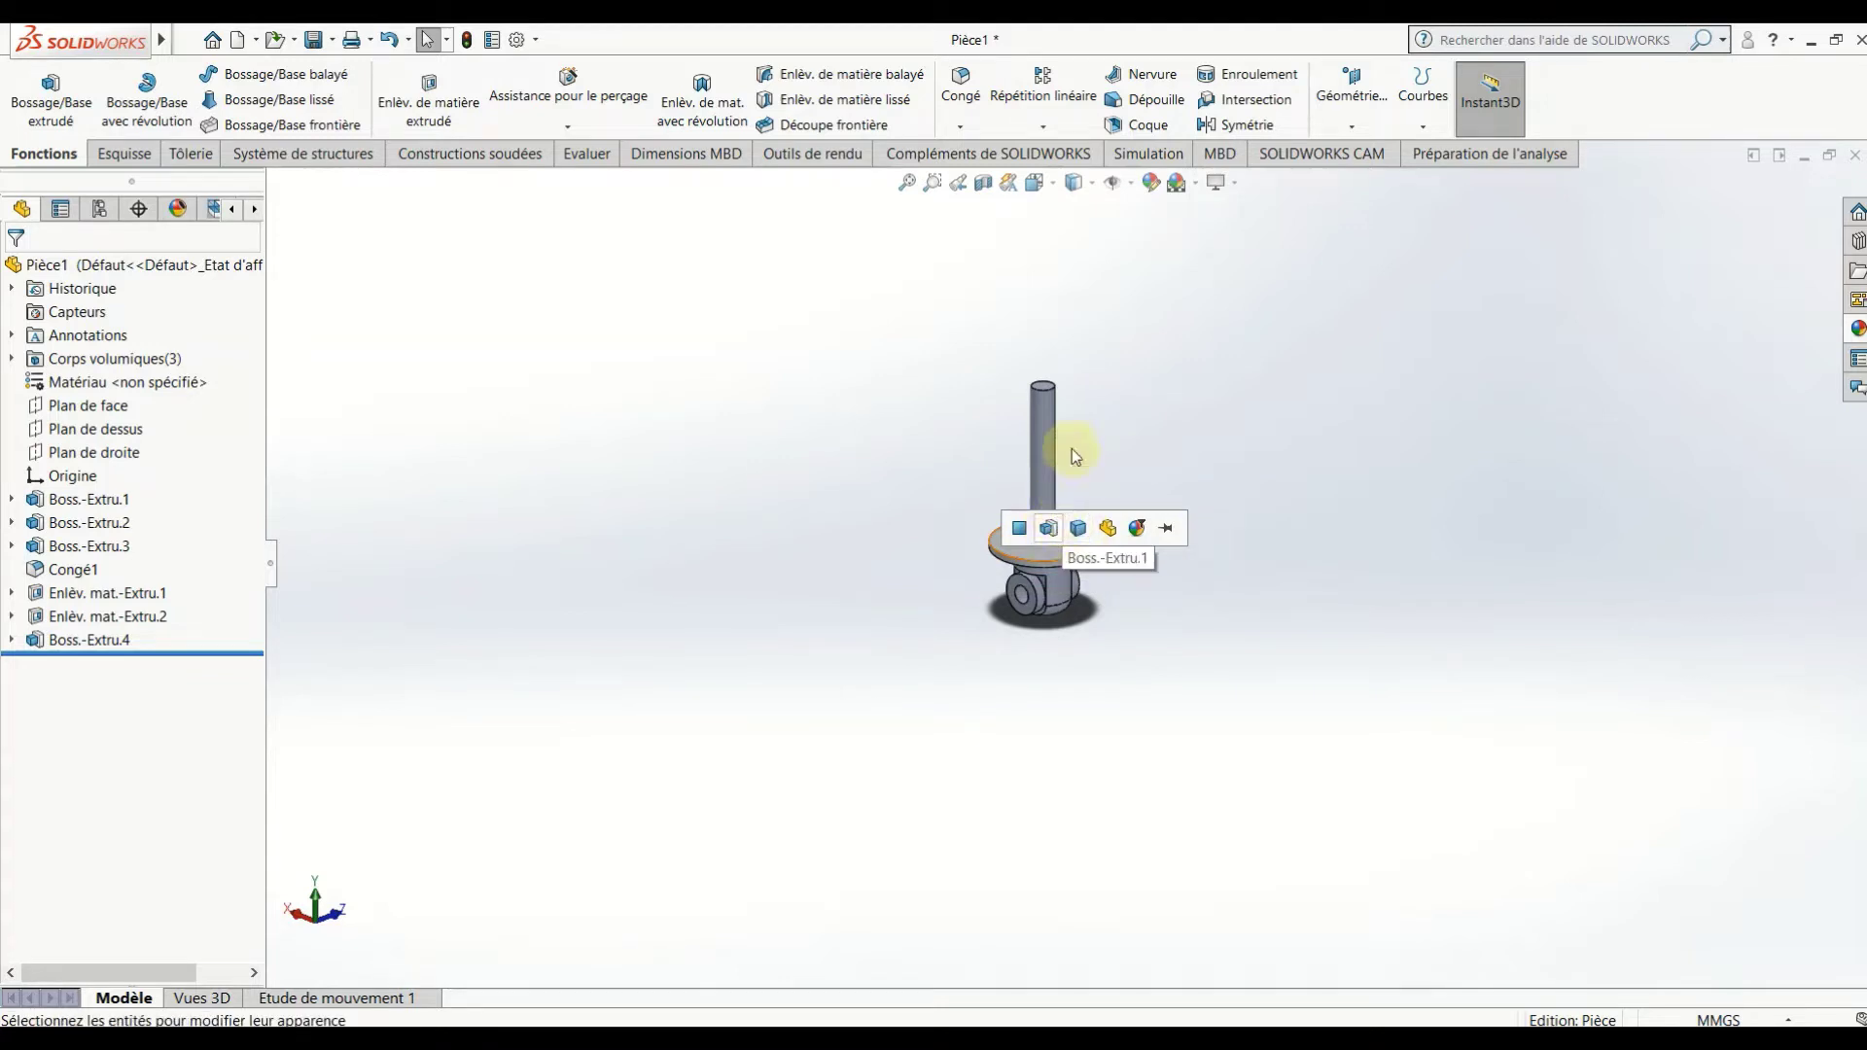
scroll(1072, 449, "down", 3)
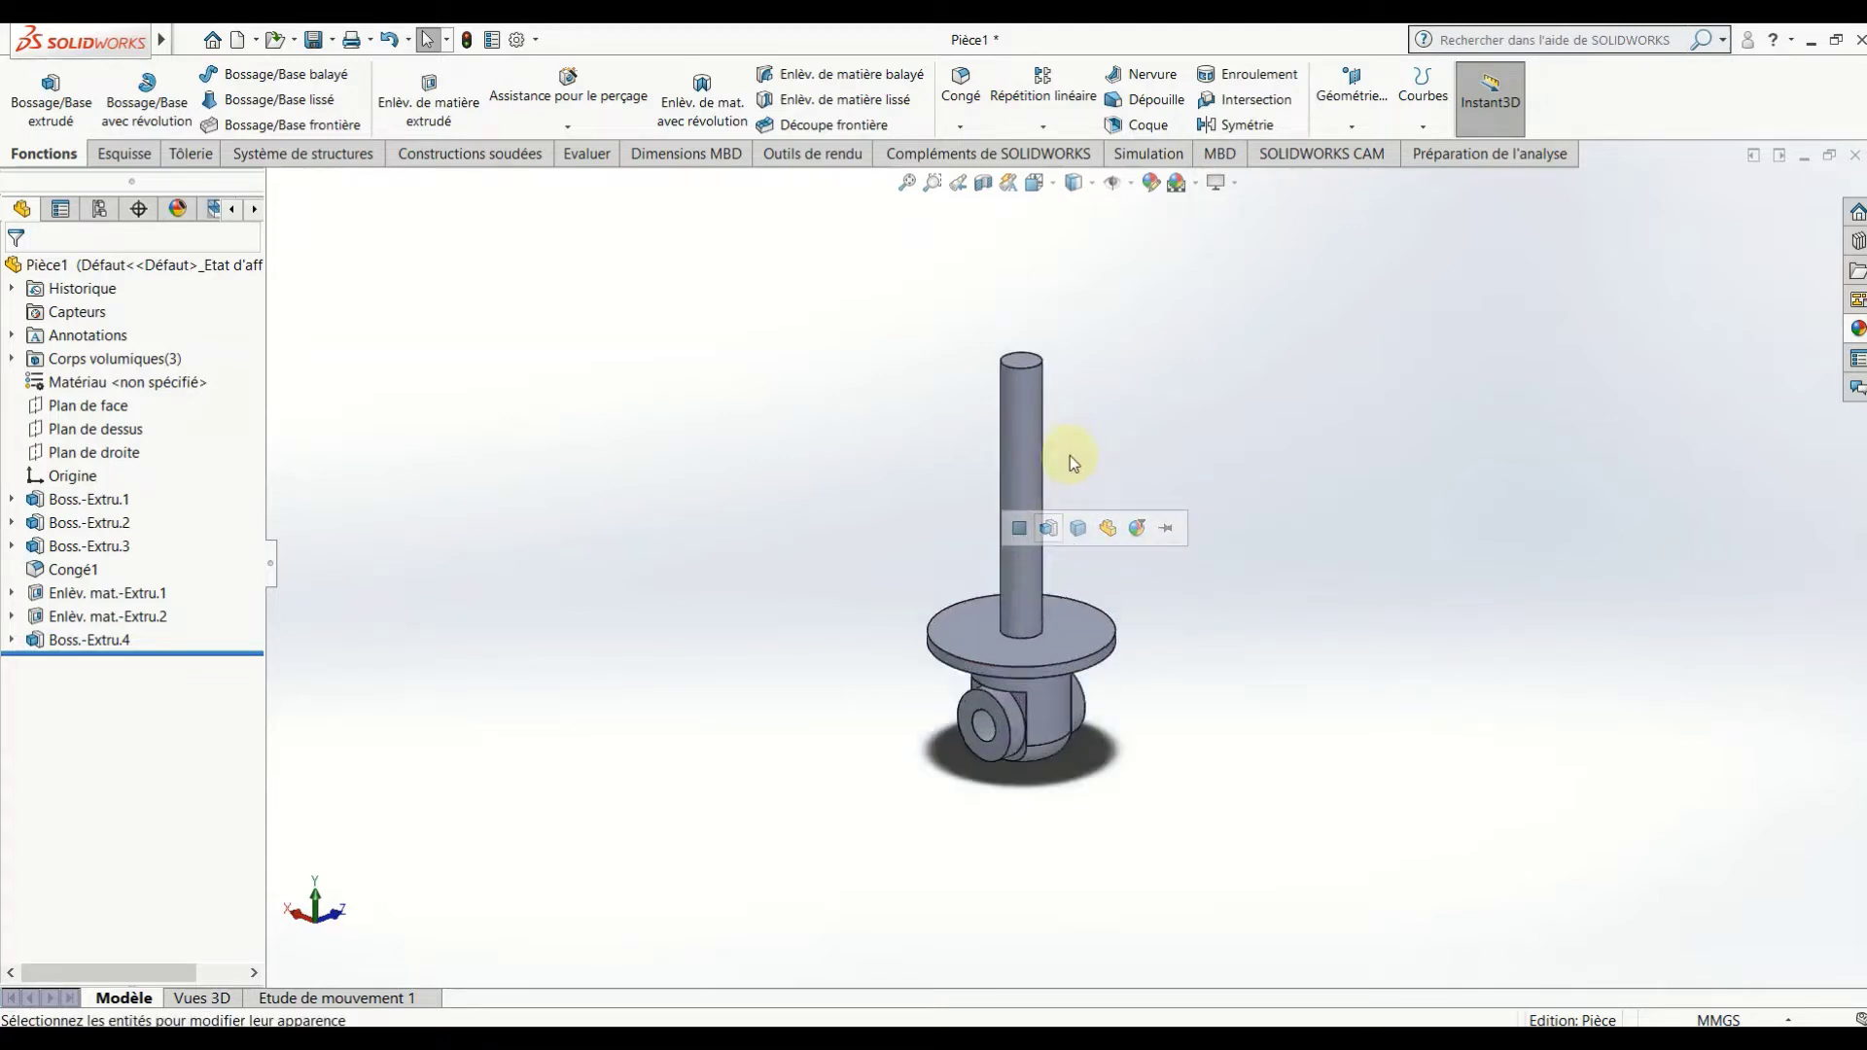
left_click(1110, 529)
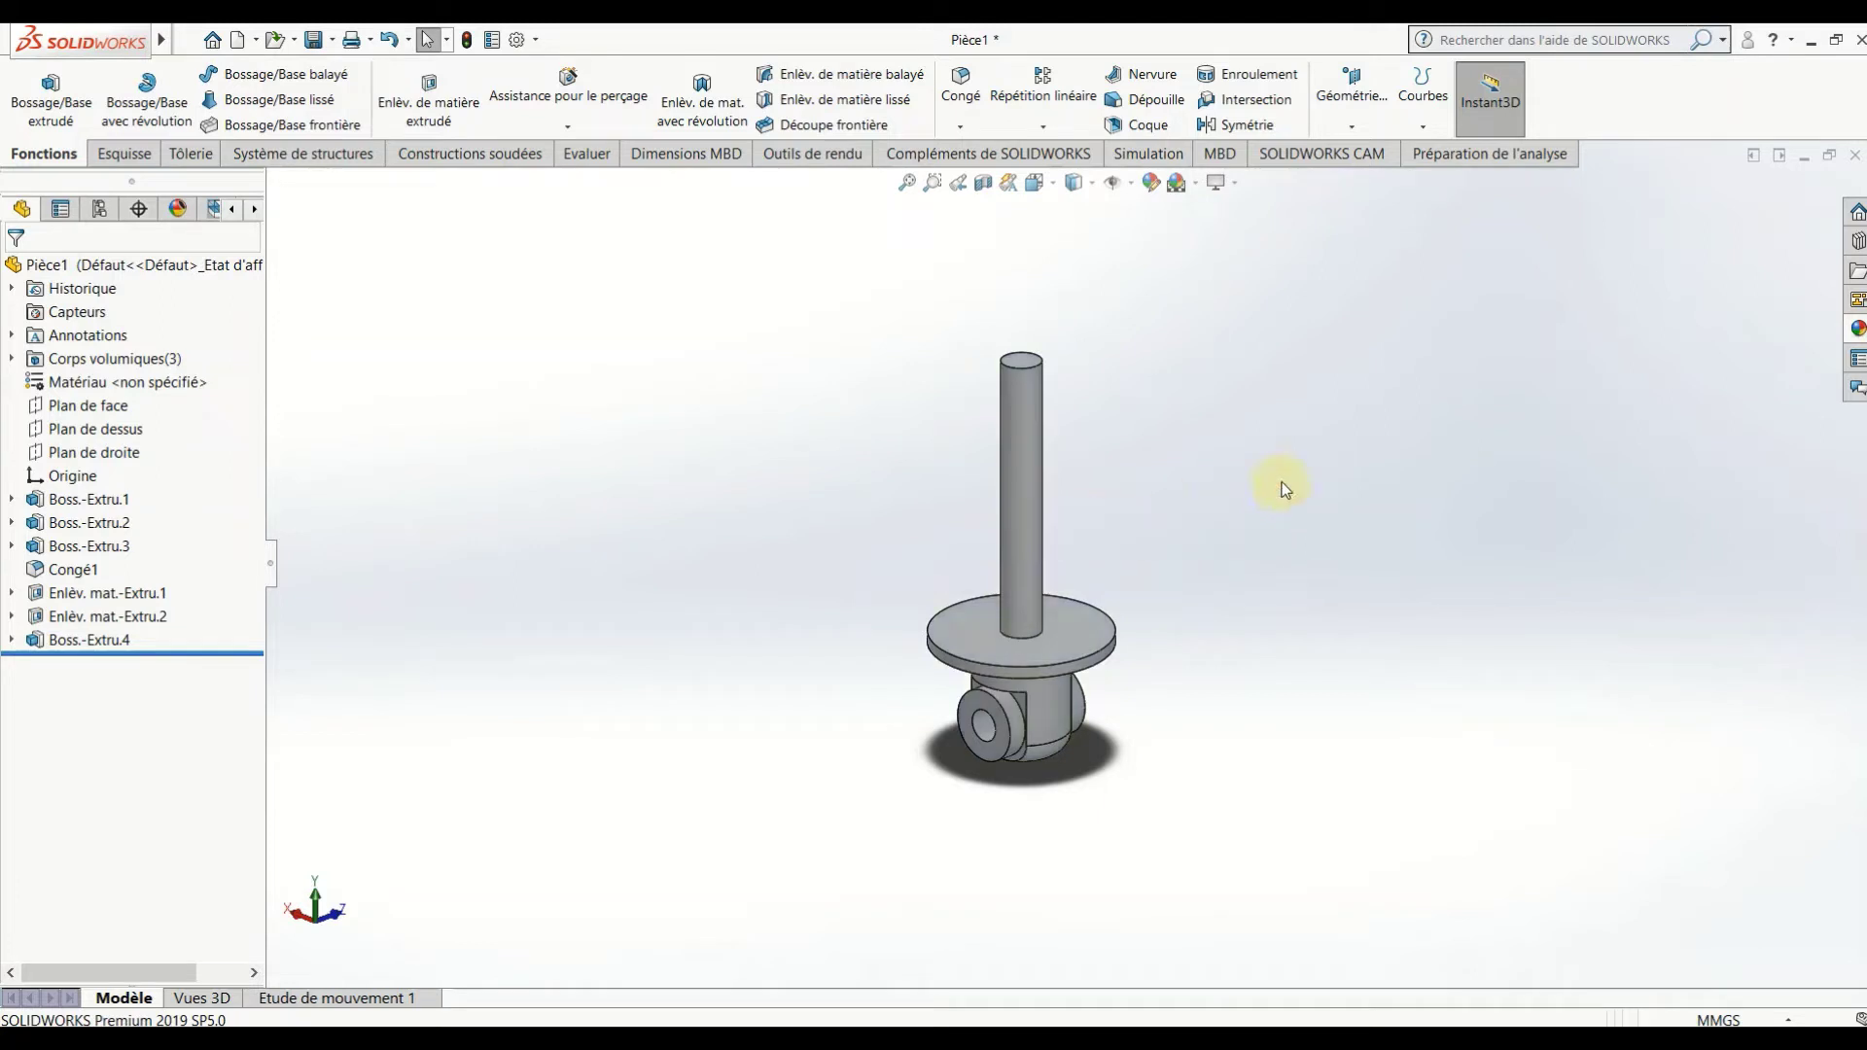
left_click(1857, 329)
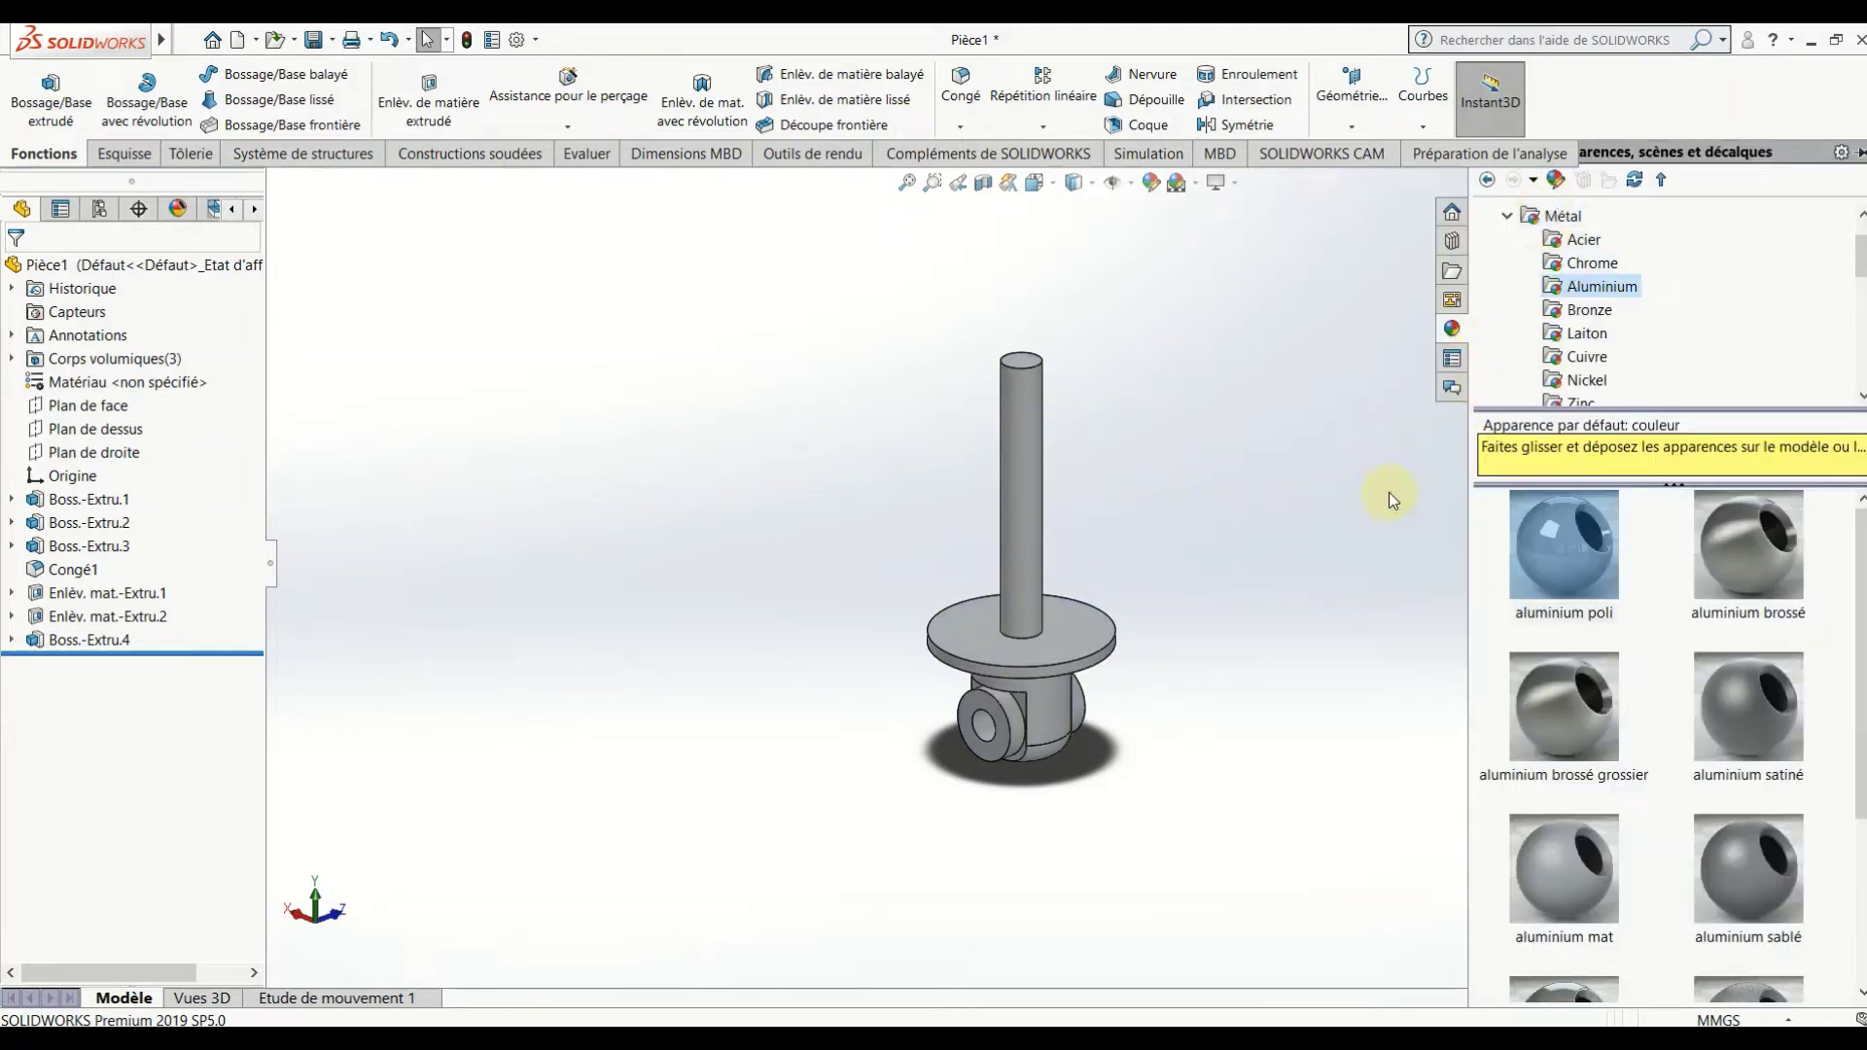
Give the Boss.-Extru.2 cylinder feature a dark grey (RGB 64) colour.
right_click(1028, 464)
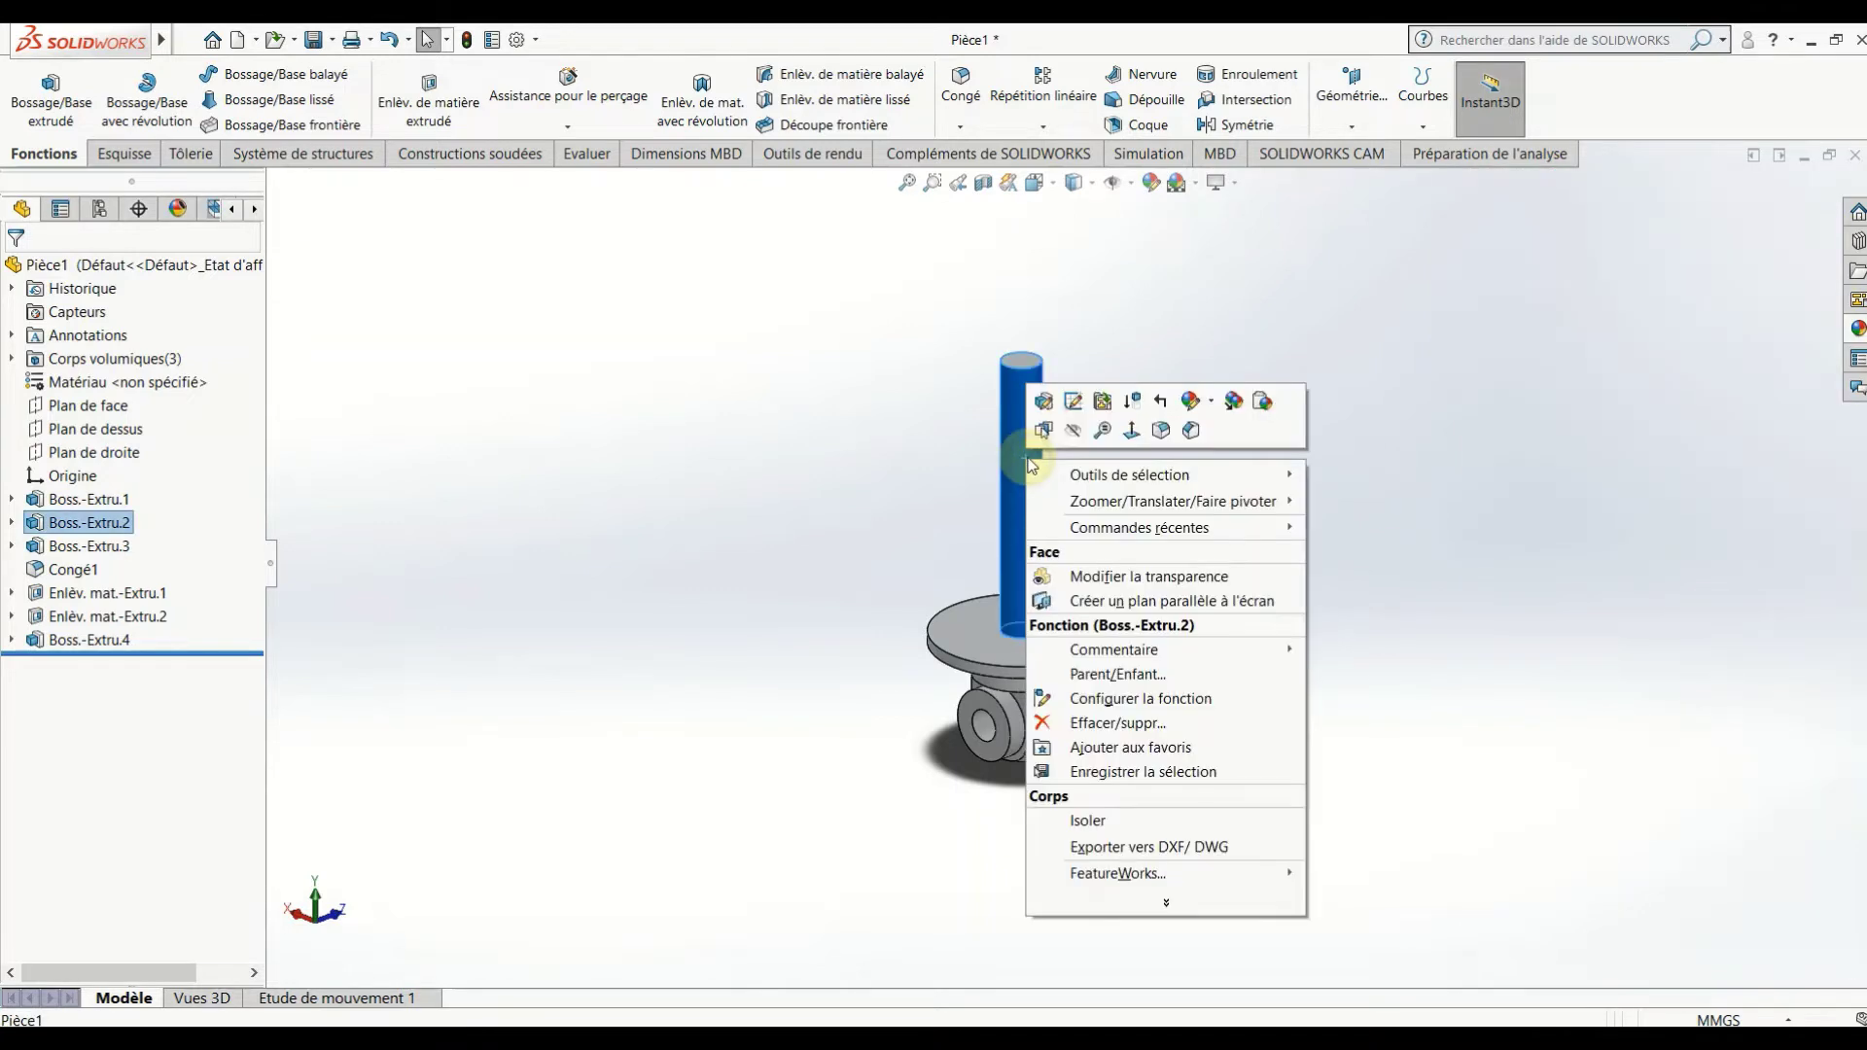
left_click(1211, 404)
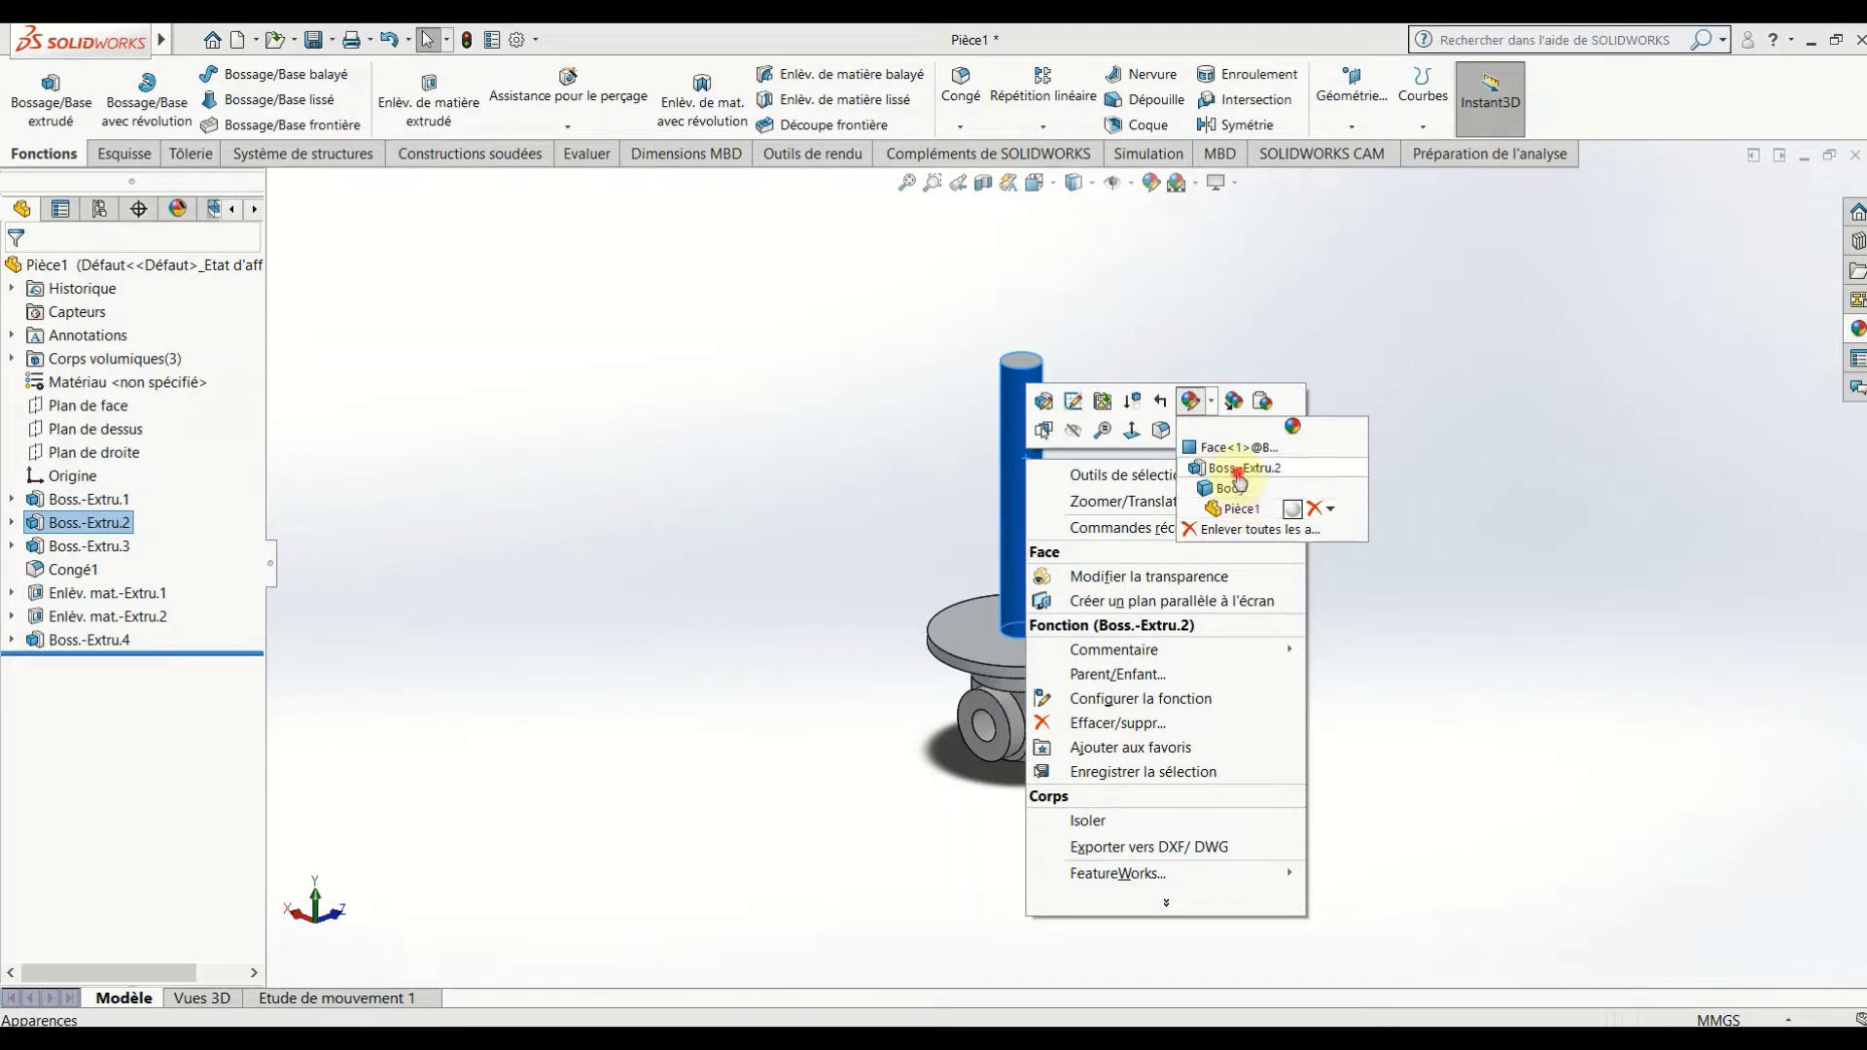
left_click(1235, 468)
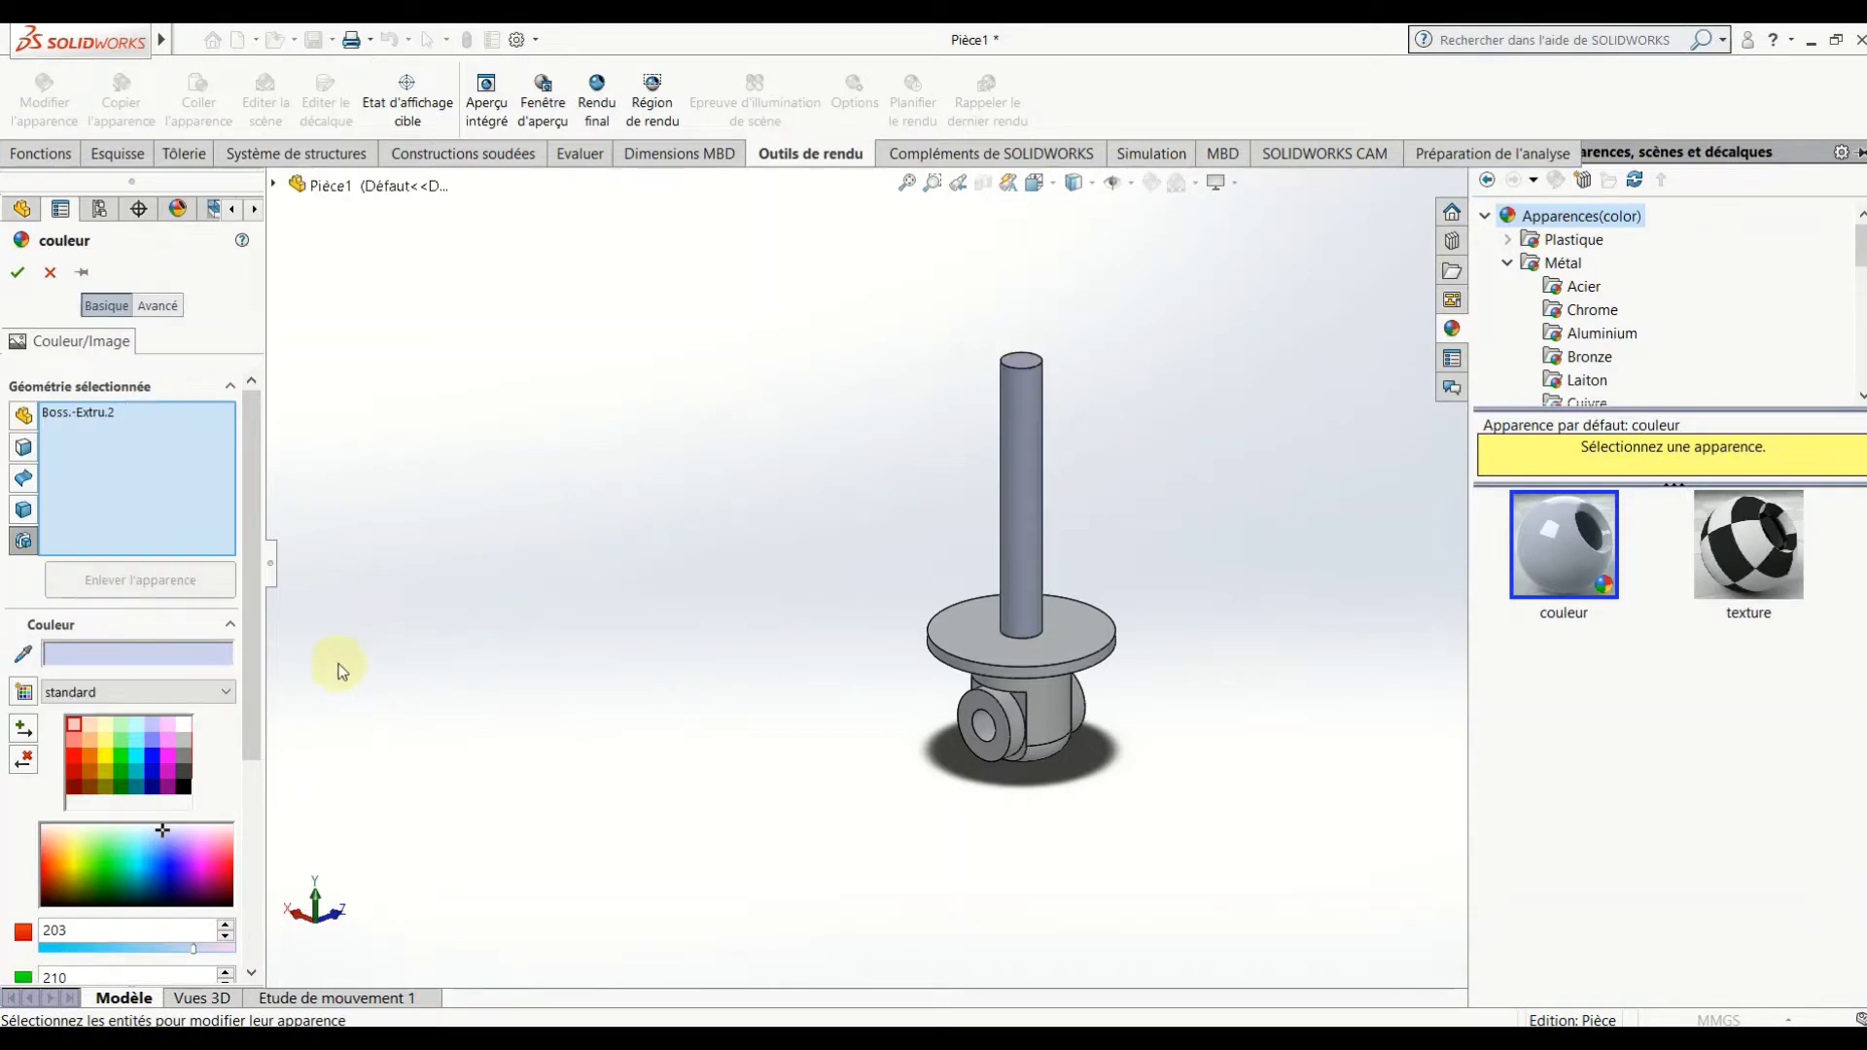
left_click(186, 787)
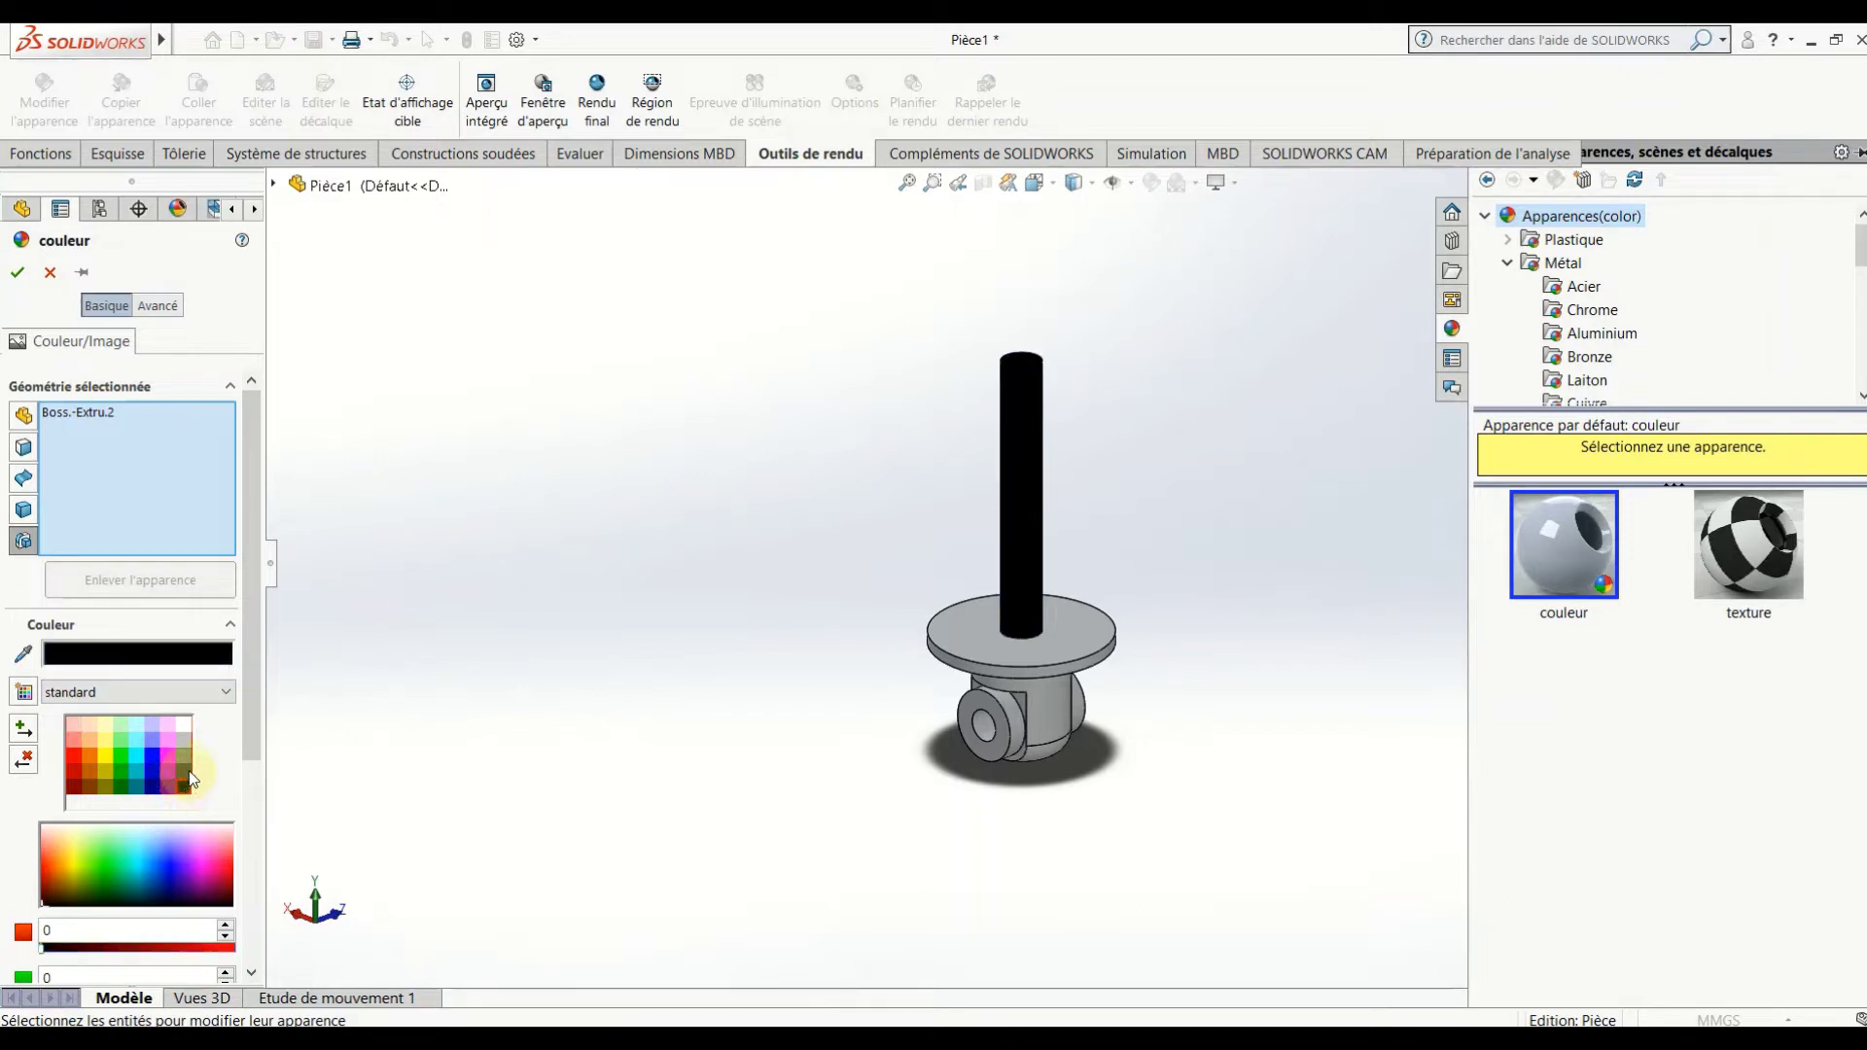
left_click(188, 774)
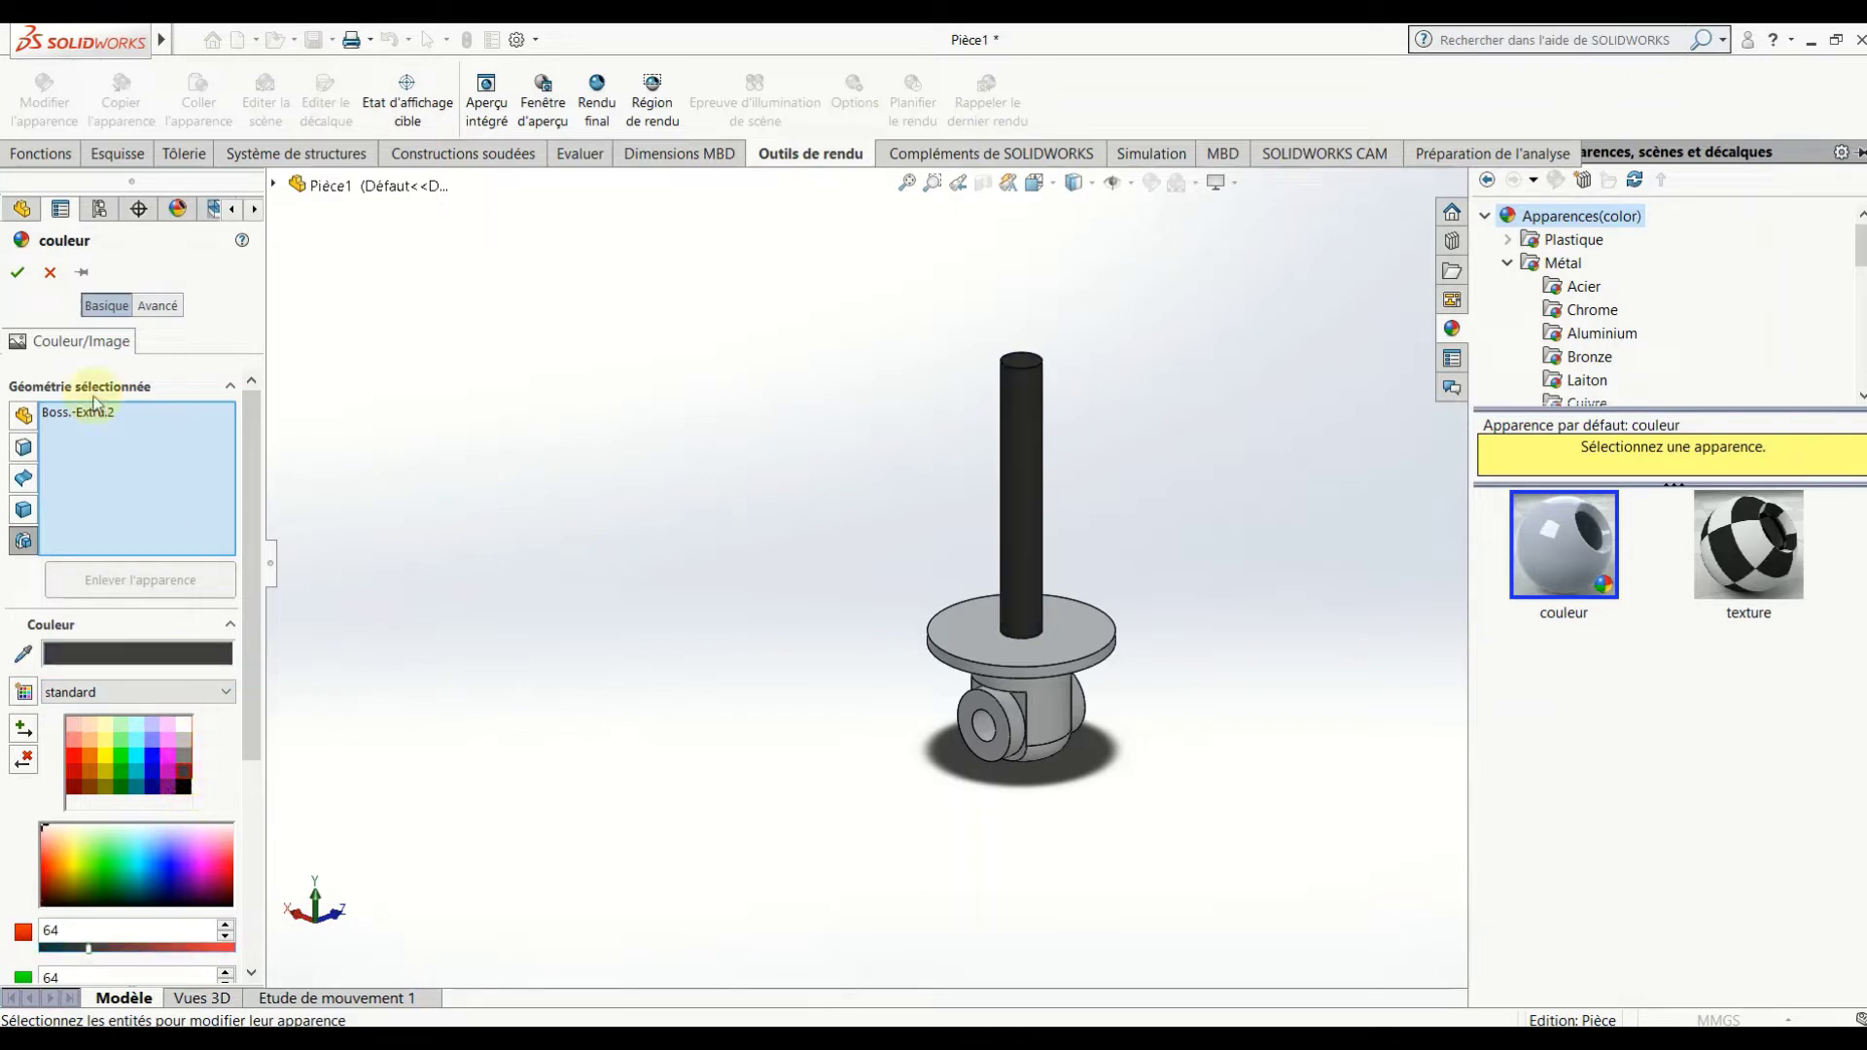
left_click(18, 275)
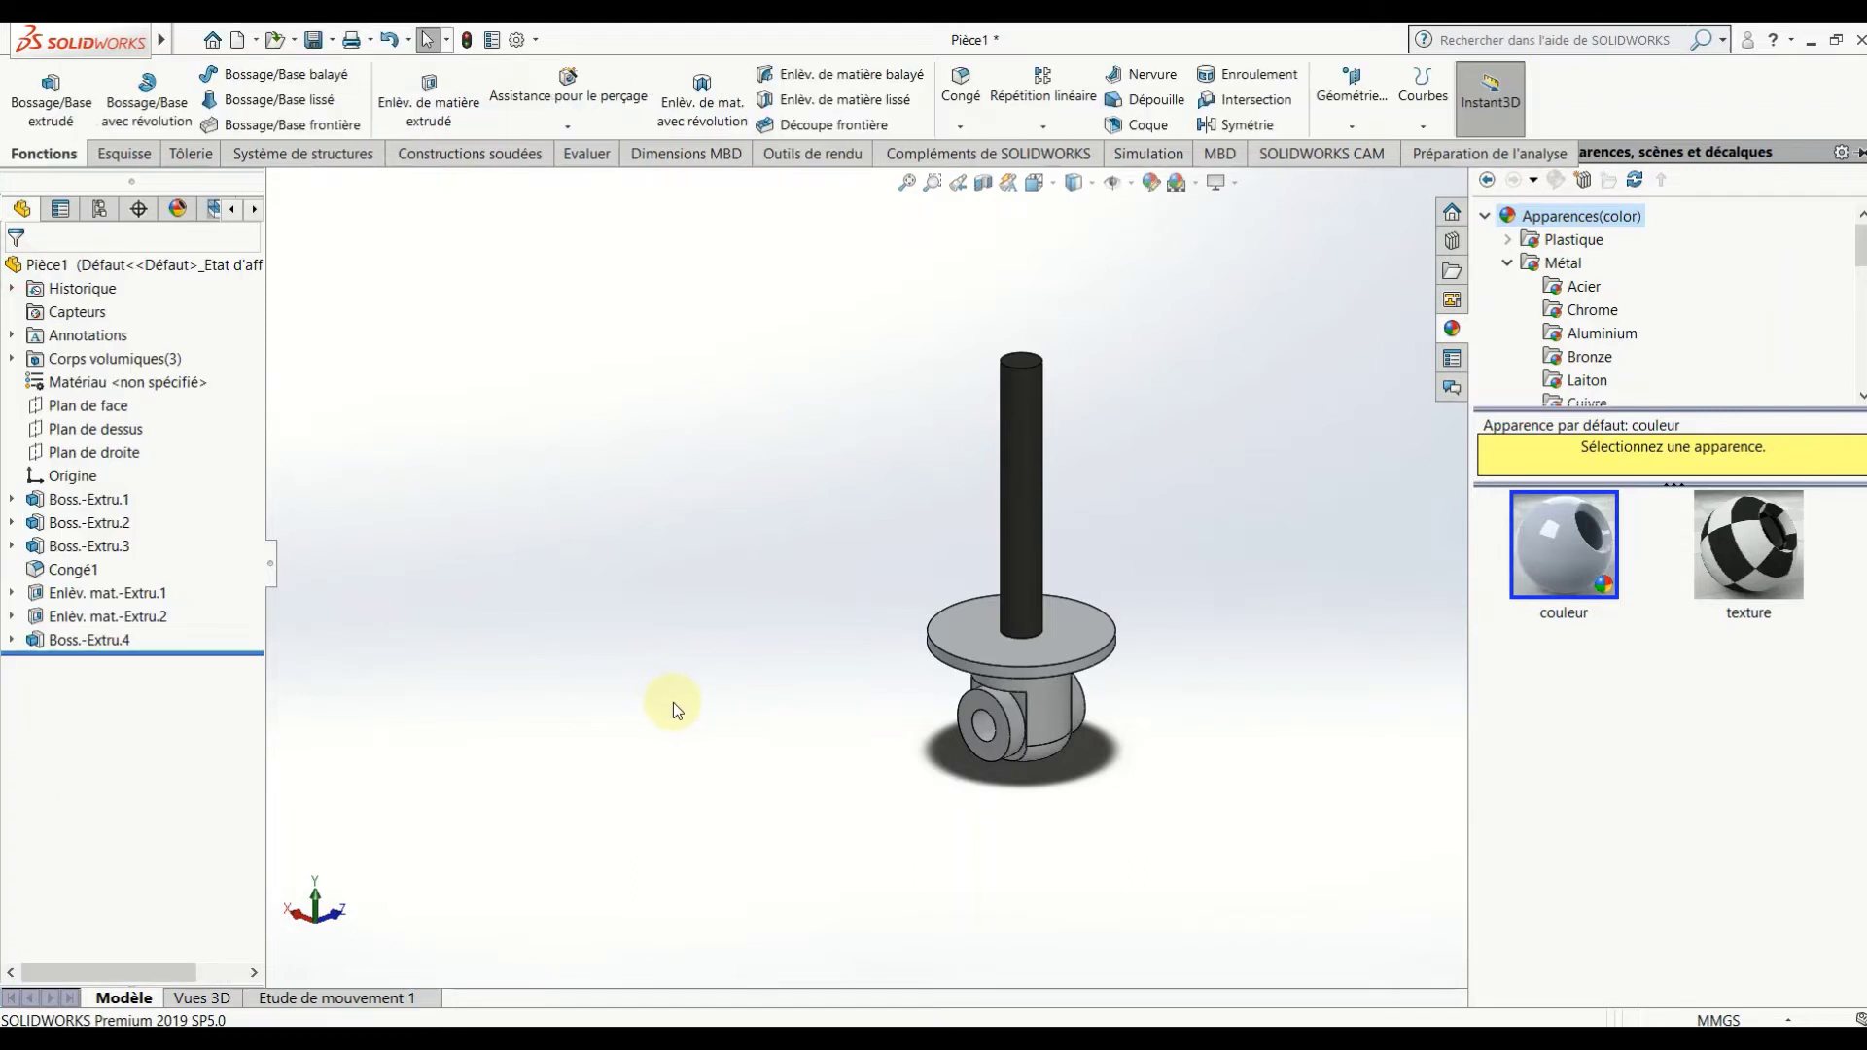
scroll(673, 702, "up", 3)
Create an Amortisseur folder on Partition (D:) and save the part there as '1 base'.
mouse_move(707, 653)
middle_mouse_down()
mouse_move(888, 505)
mouse_move(772, 629)
mouse_move(738, 721)
middle_mouse_up()
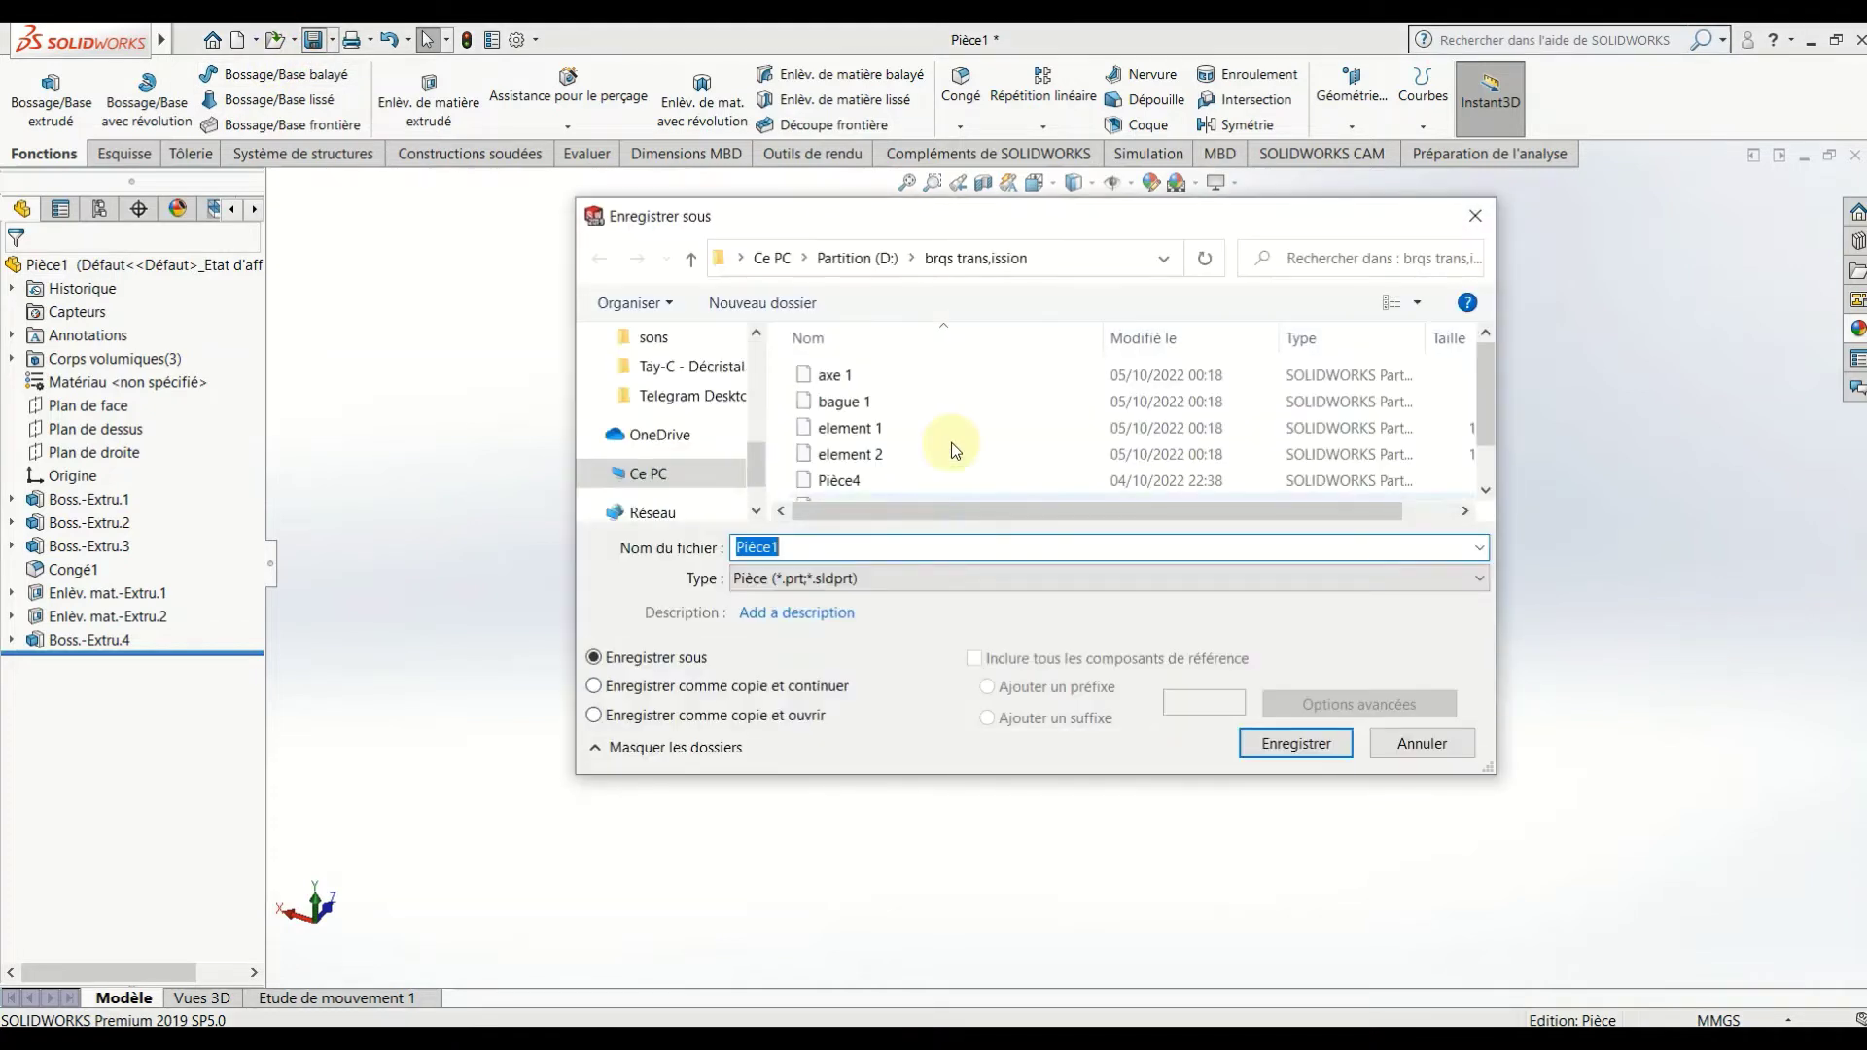
left_click(698, 261)
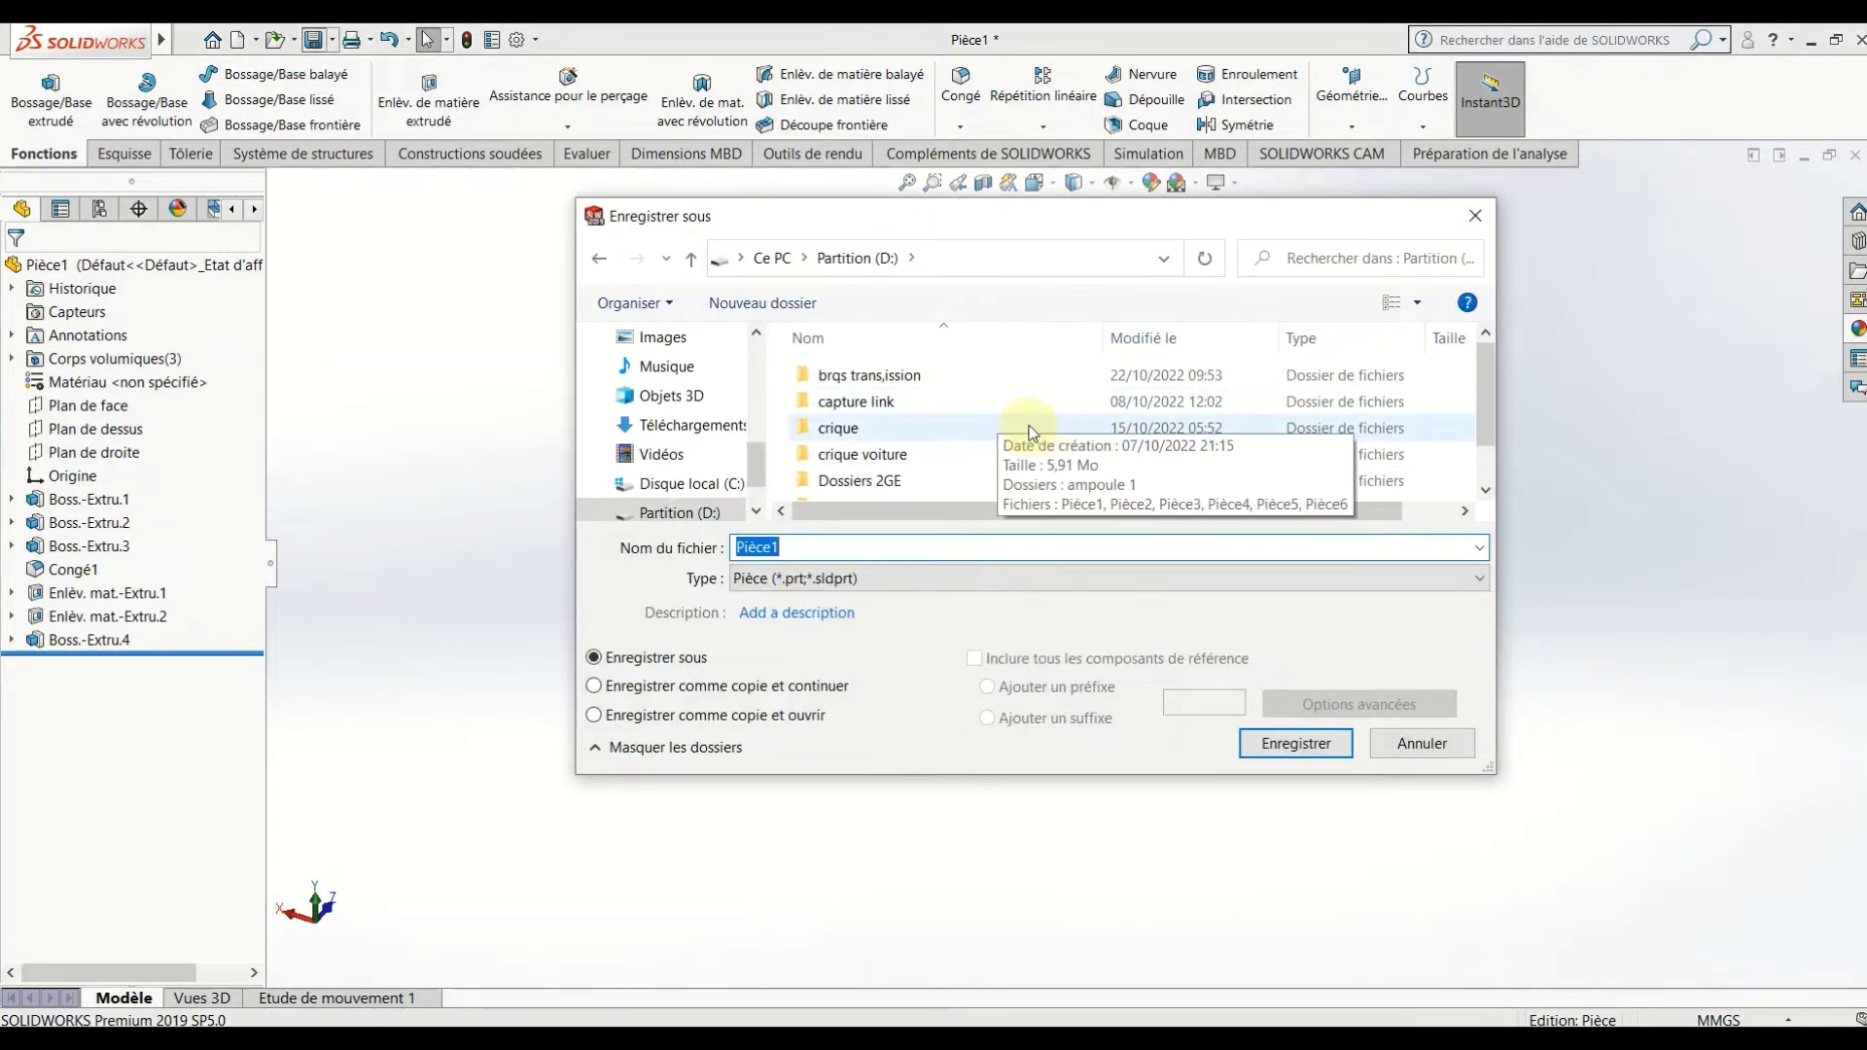
left_click(763, 303)
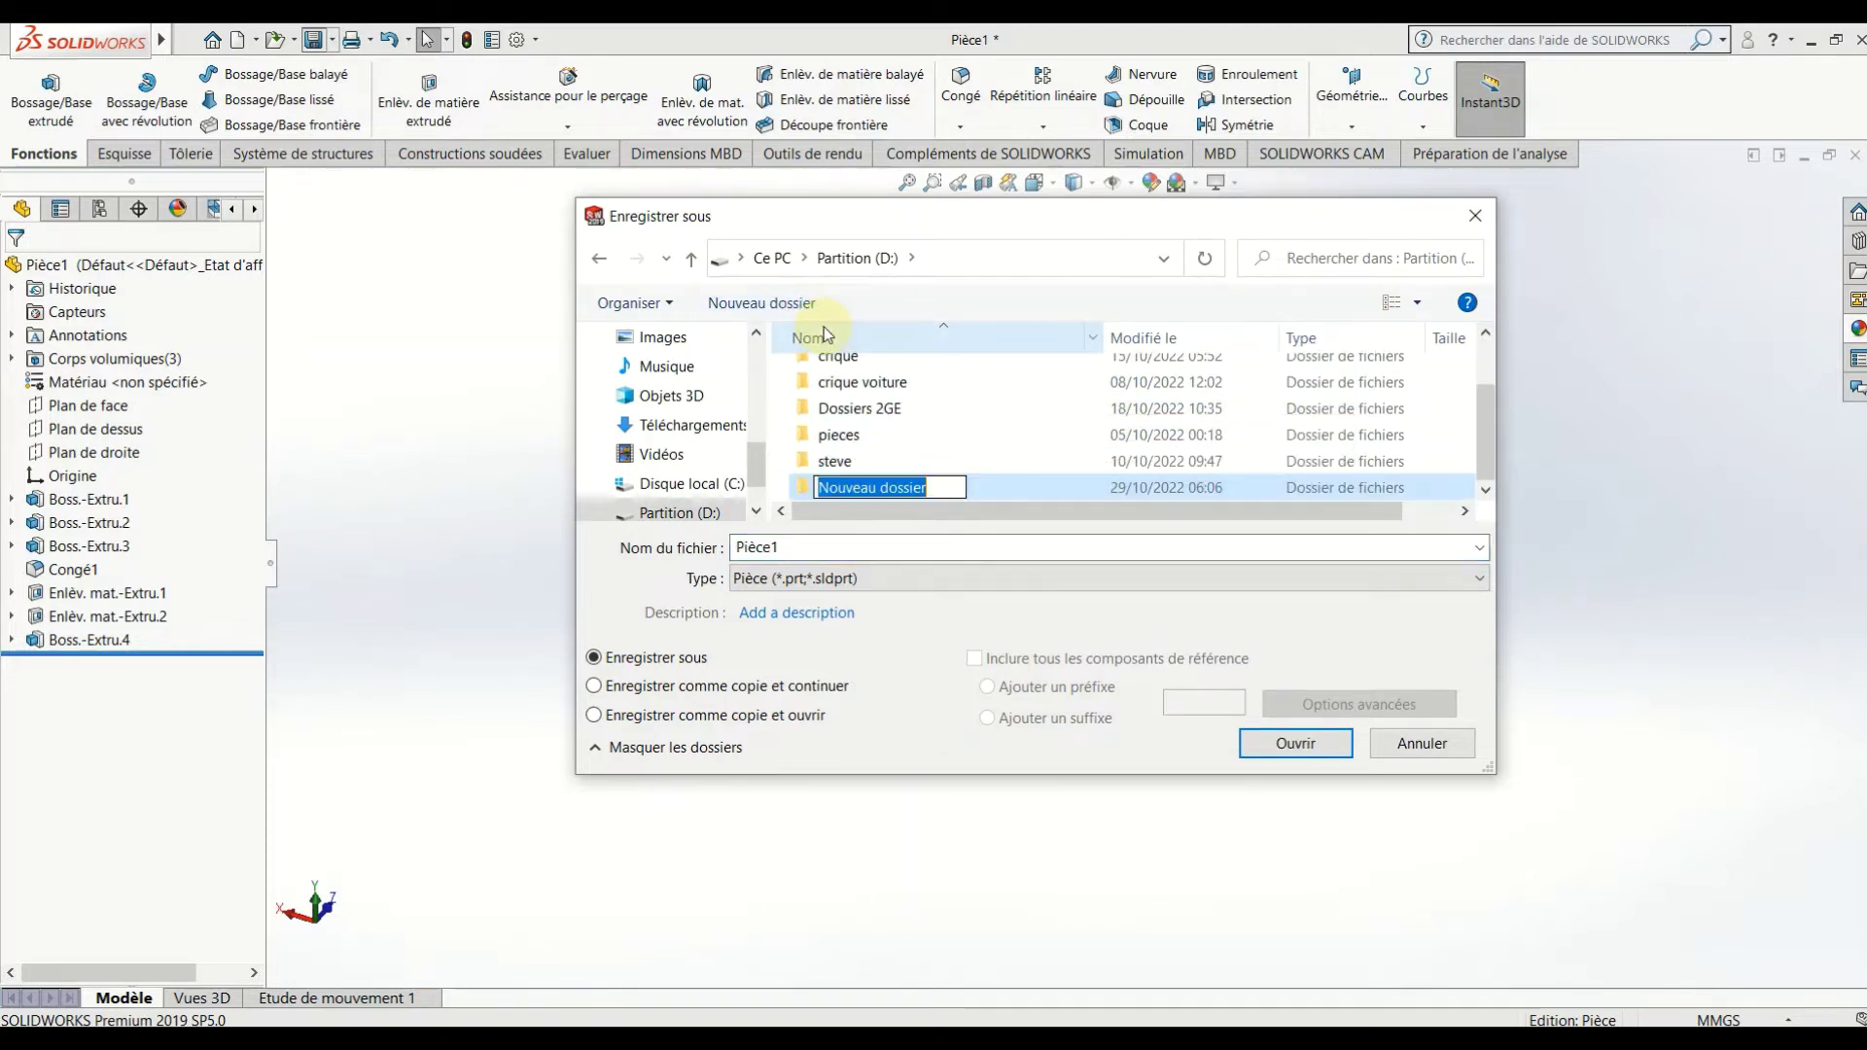
type("A")
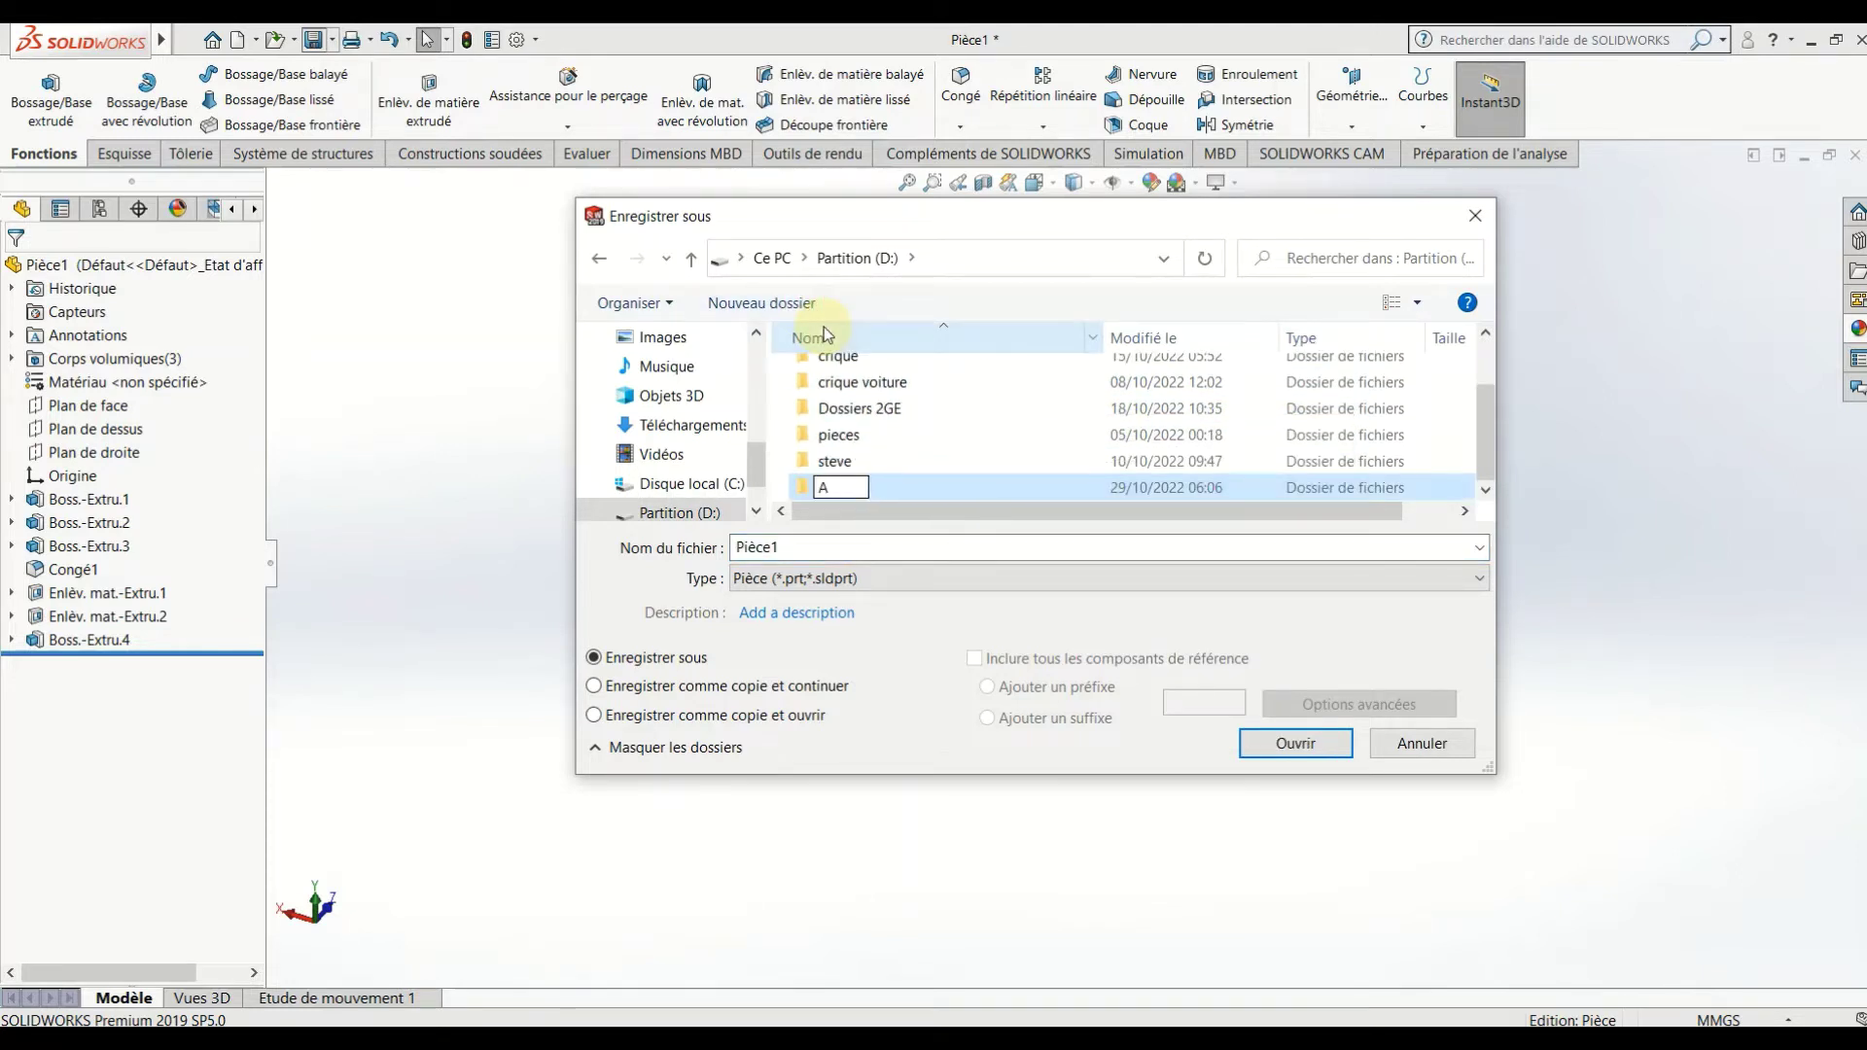
type("mortisse")
type("ur")
key("Return")
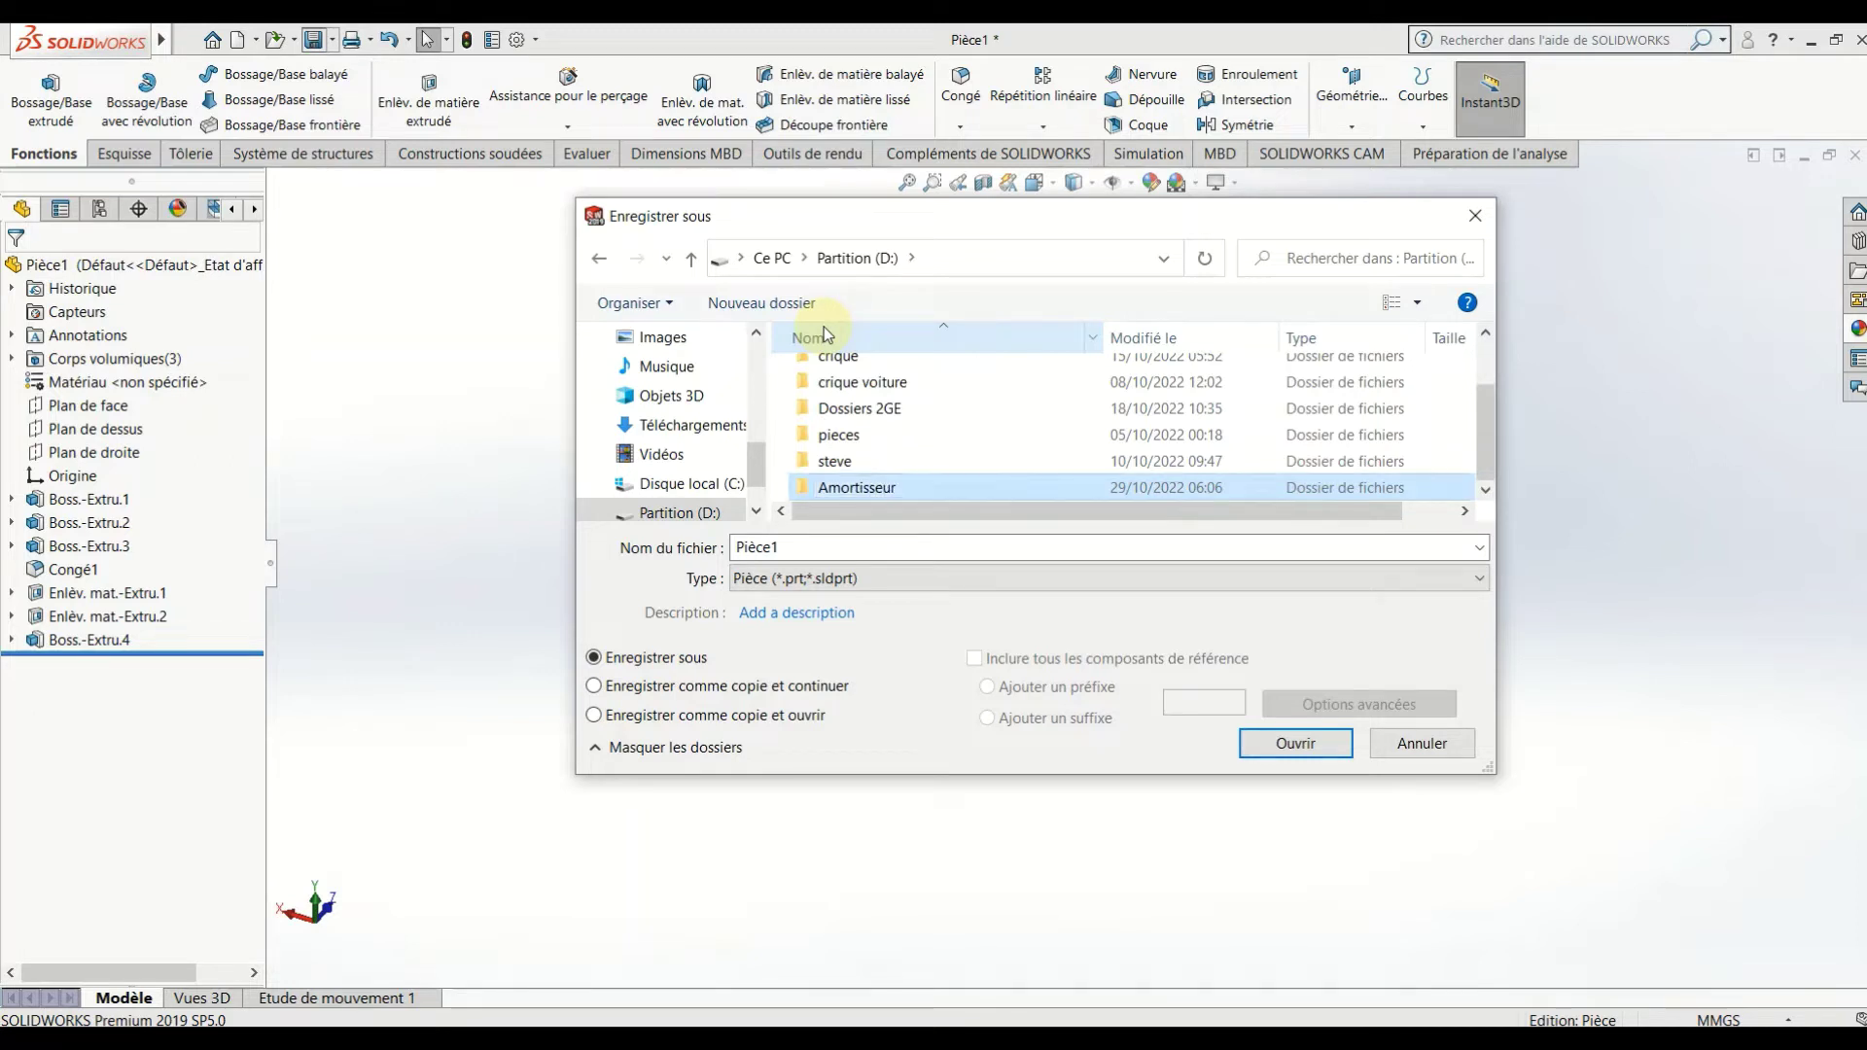
key("Return")
left_click_drag(789, 551, 728, 548)
type("1 base")
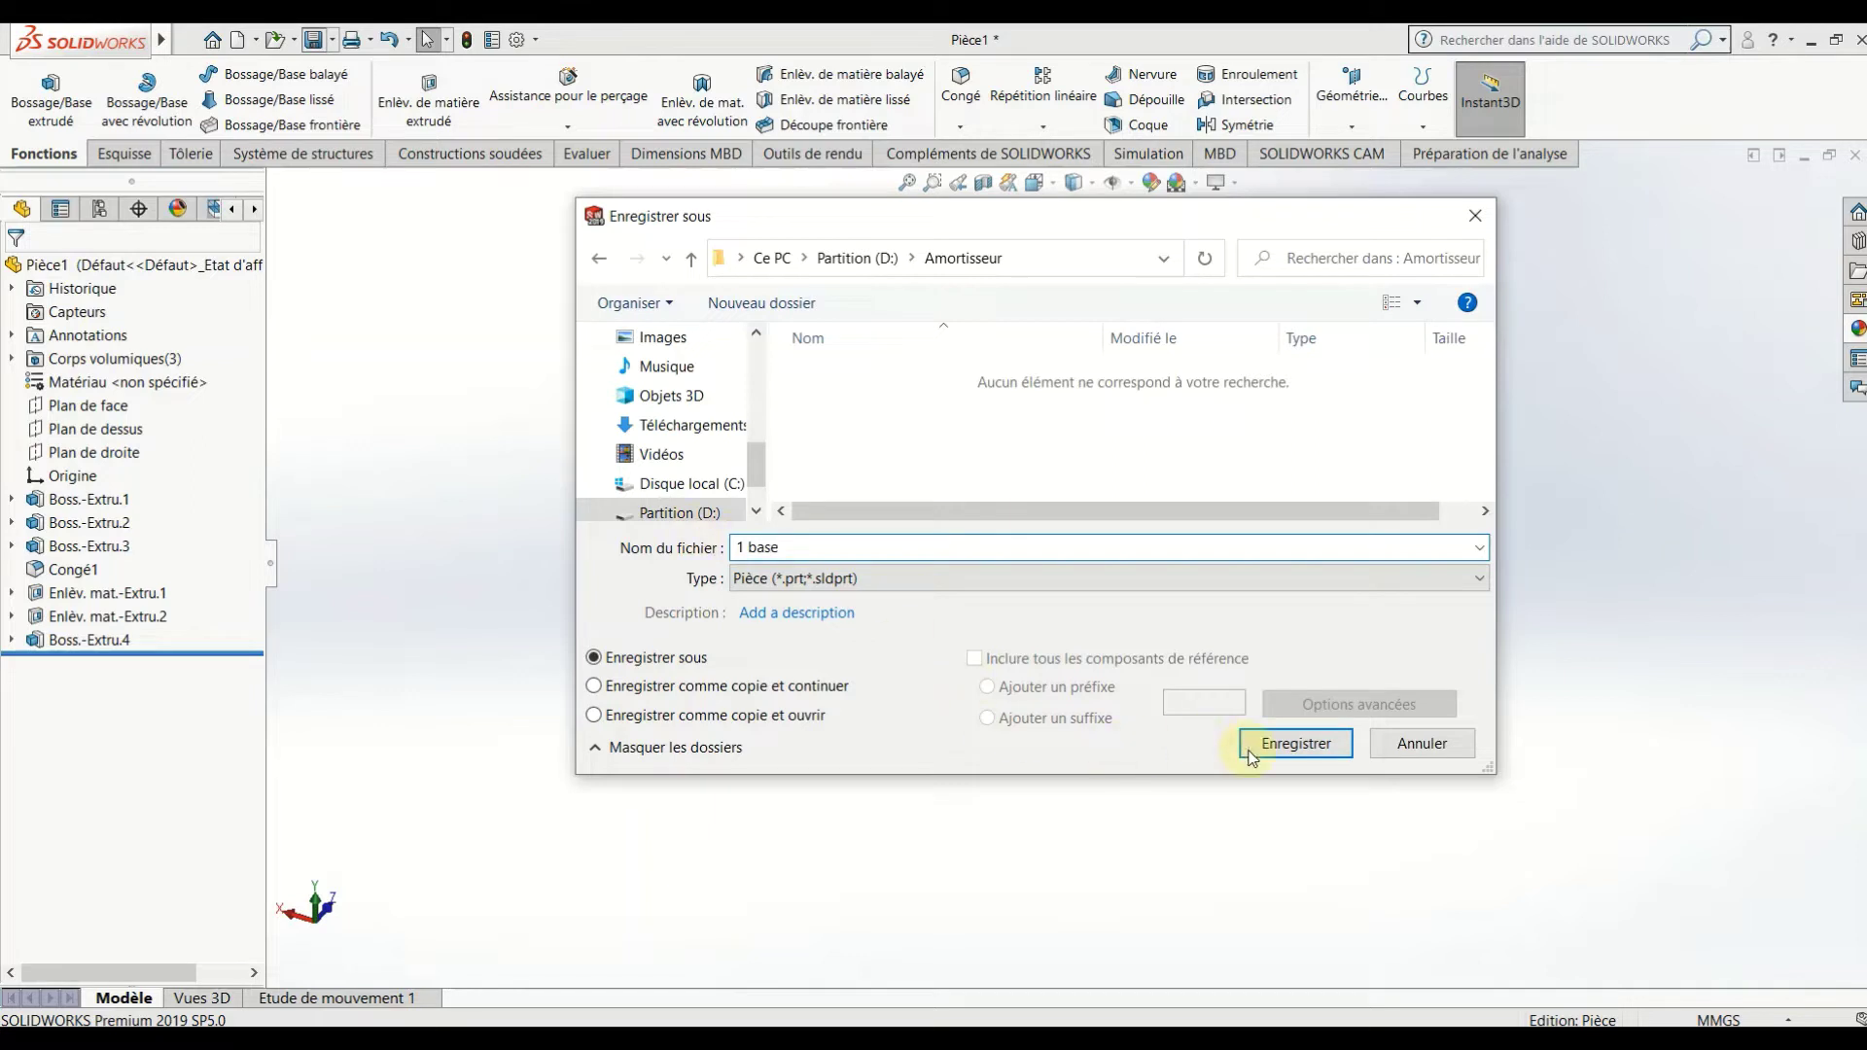
left_click(1251, 748)
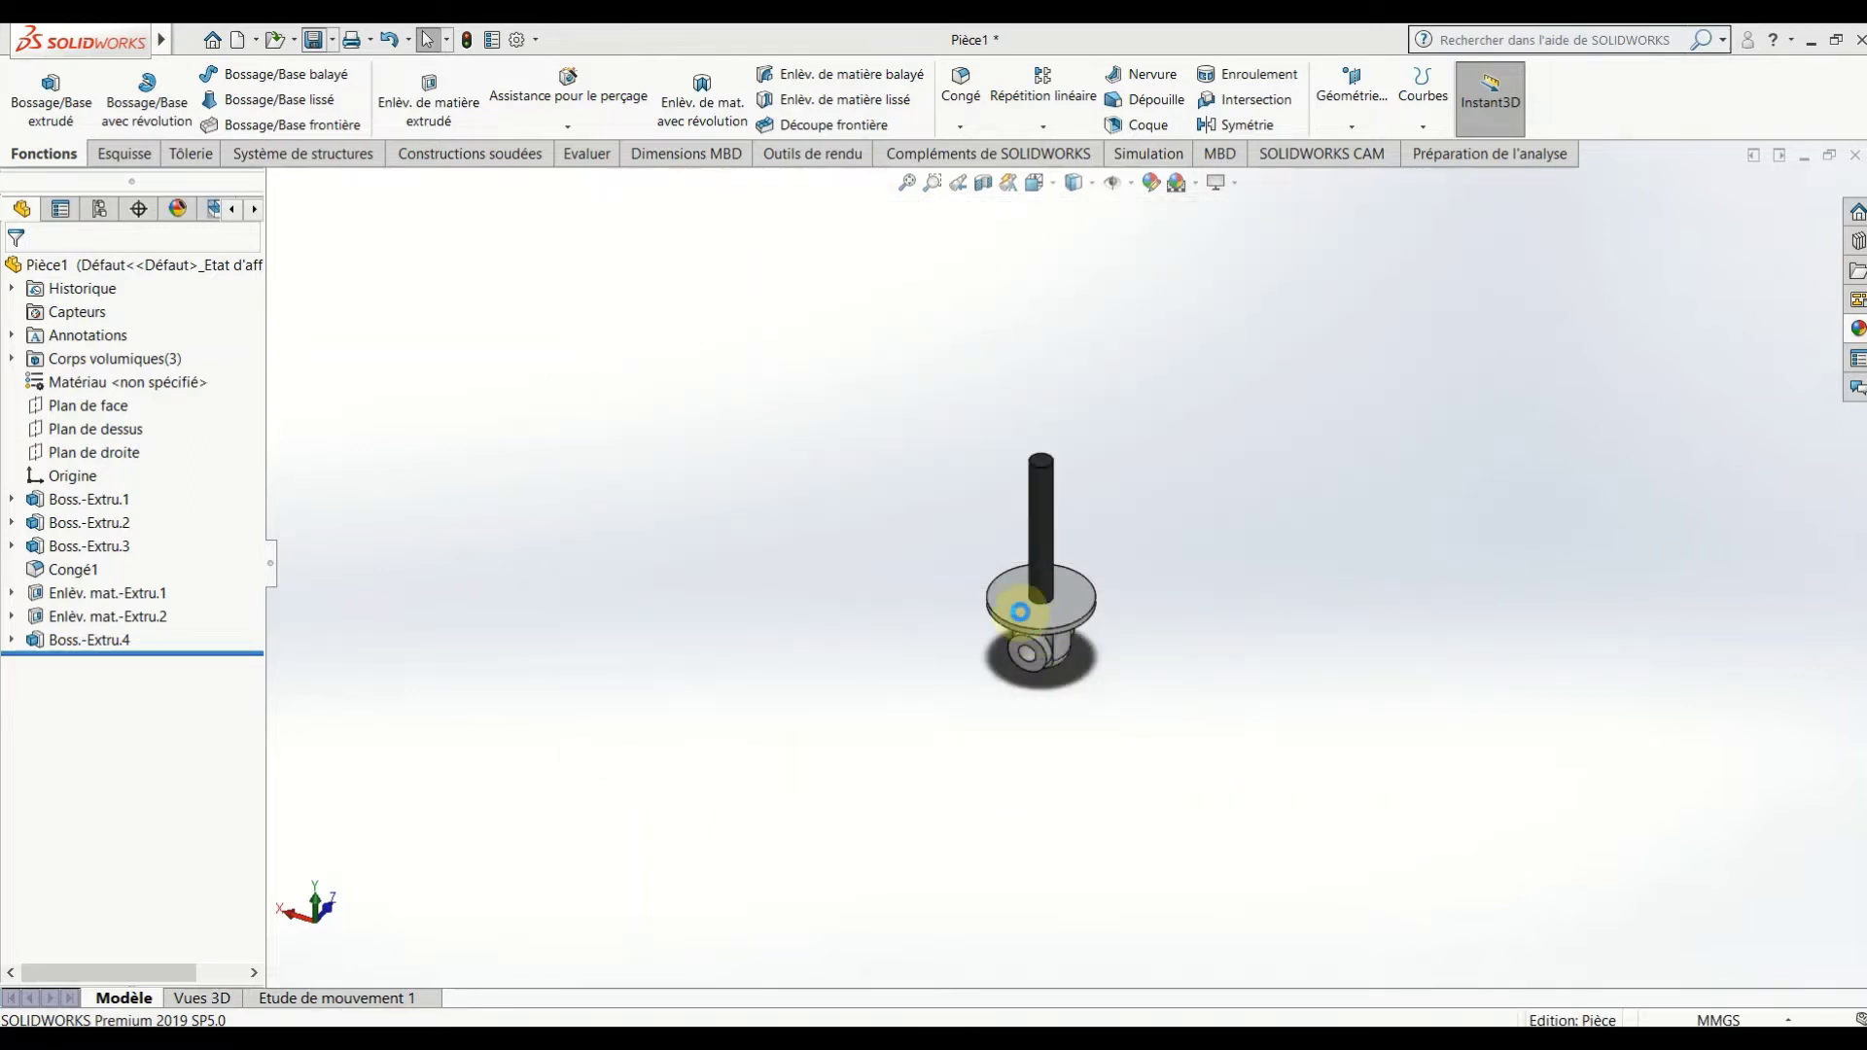
Create a new Pièce document, Pièce2, from the New SOLIDWORKS Document dialog.
mouse_move(1141, 653)
middle_mouse_down()
mouse_move(1287, 479)
mouse_move(1212, 509)
mouse_move(1105, 620)
middle_mouse_up()
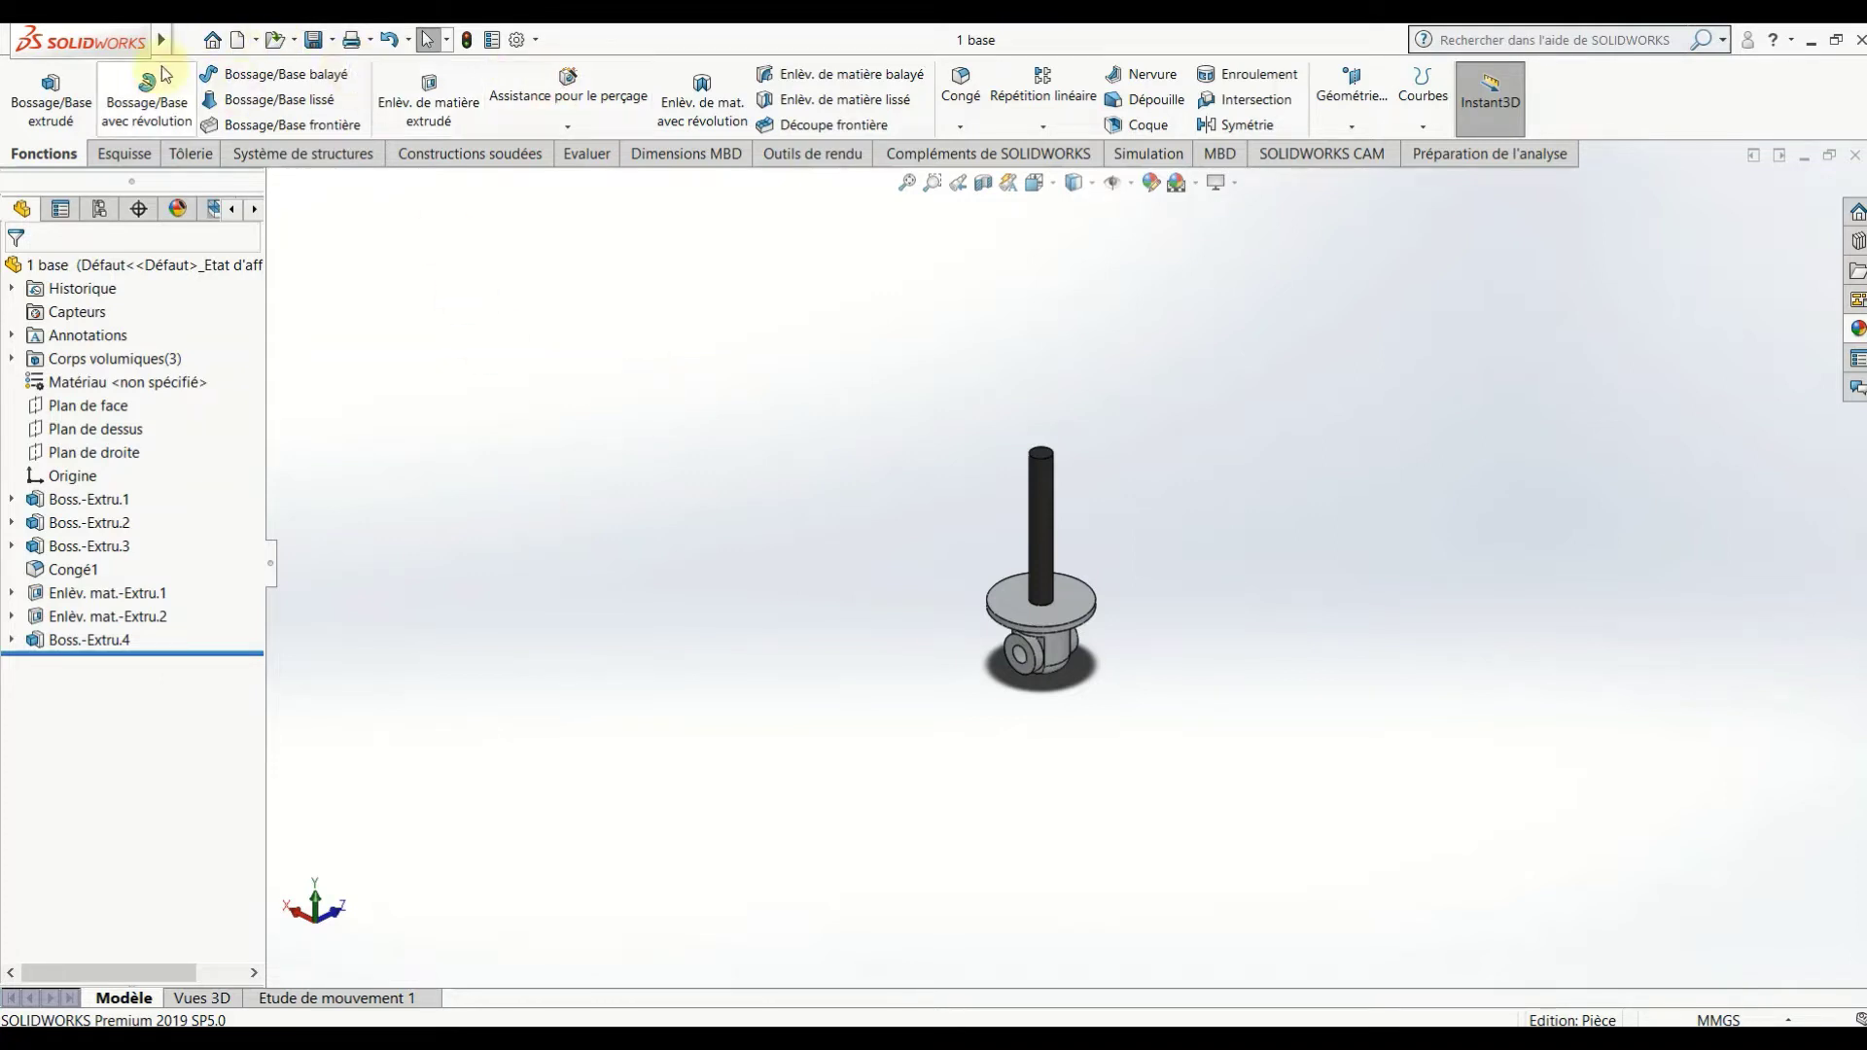
left_click(237, 40)
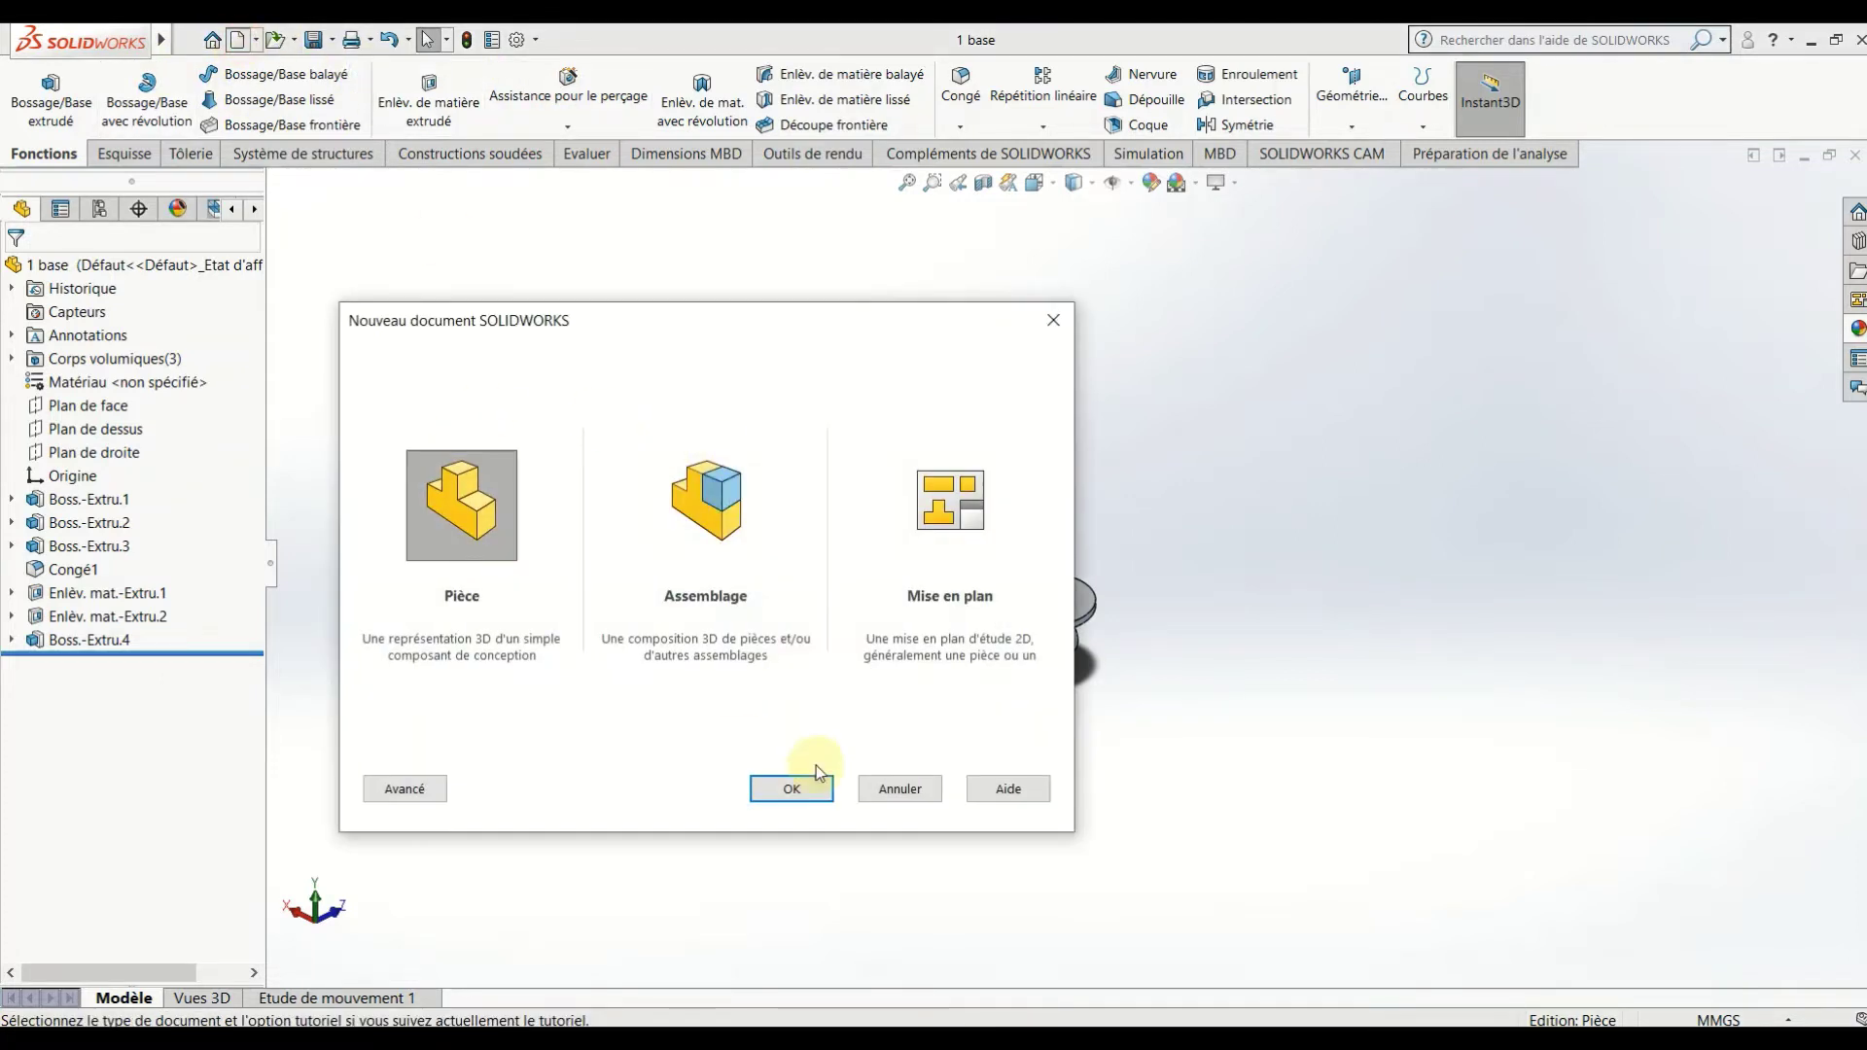
left_click(786, 786)
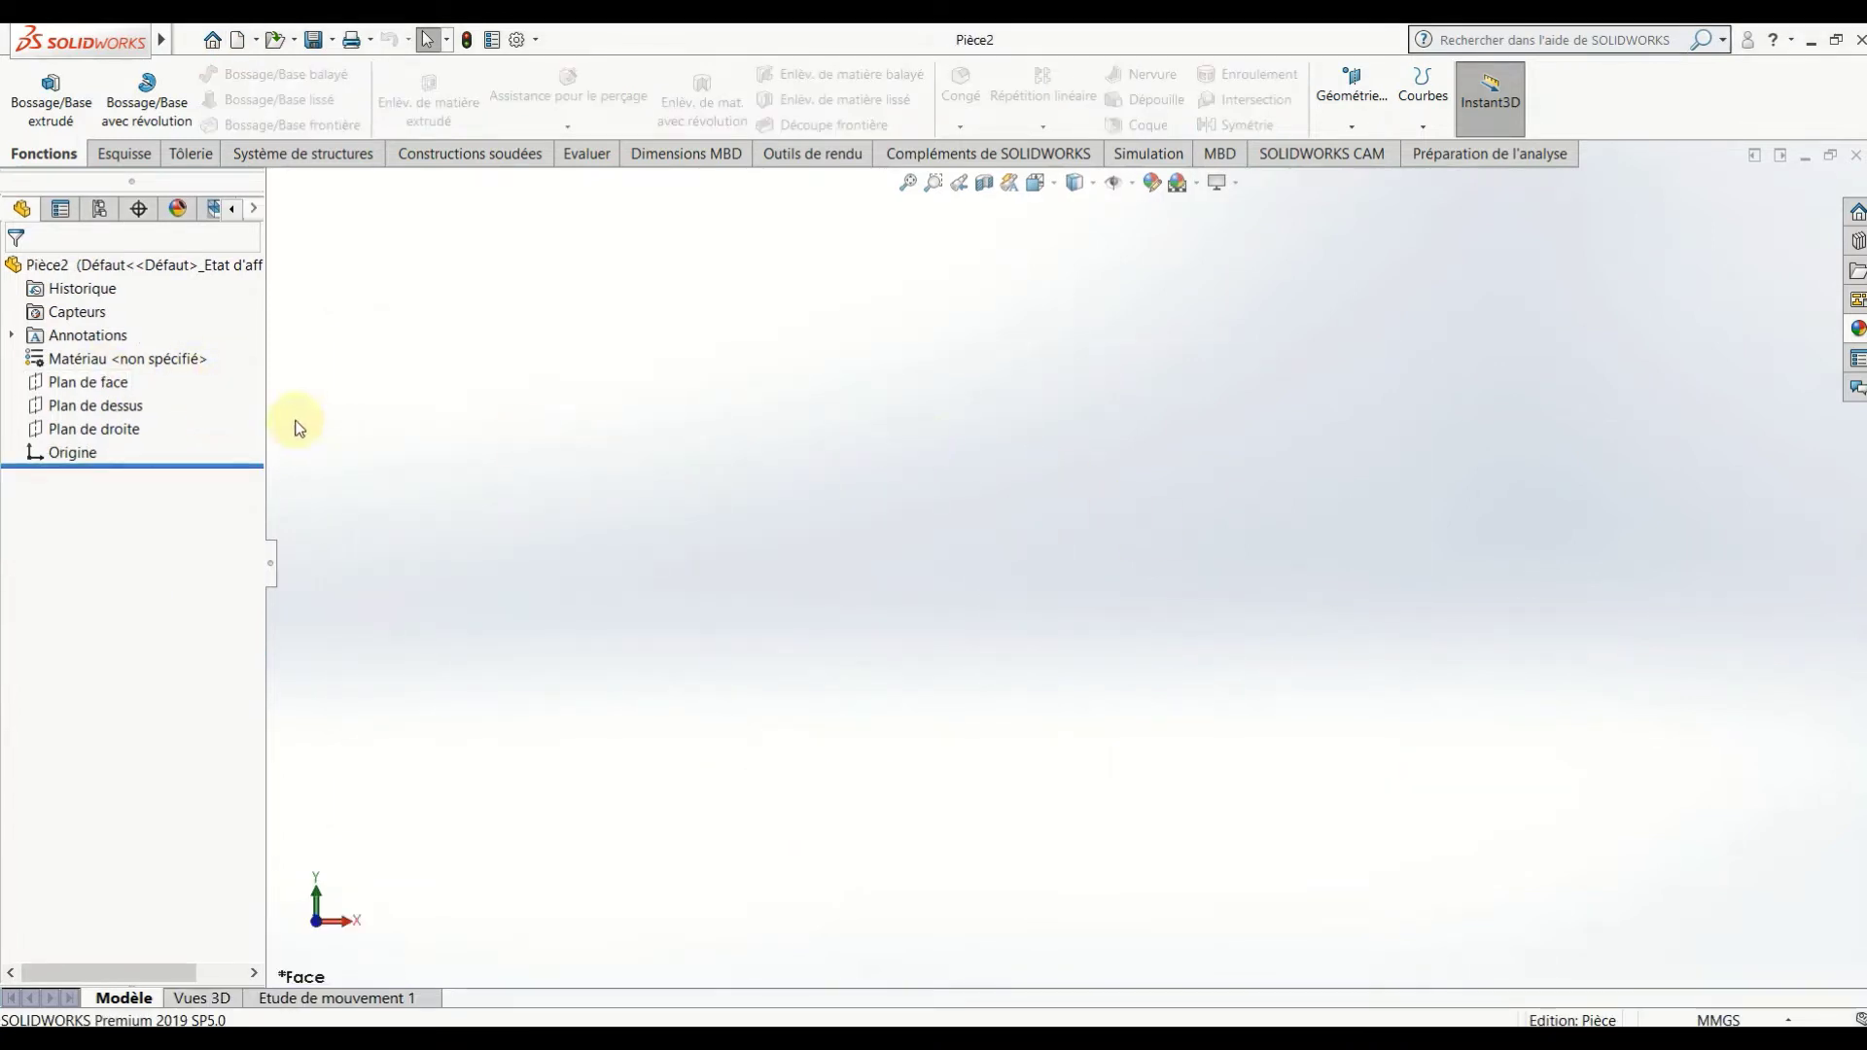
Sketch a Ø27 mm circle centred on the origin on Plan de dessus.
left_click(123, 411)
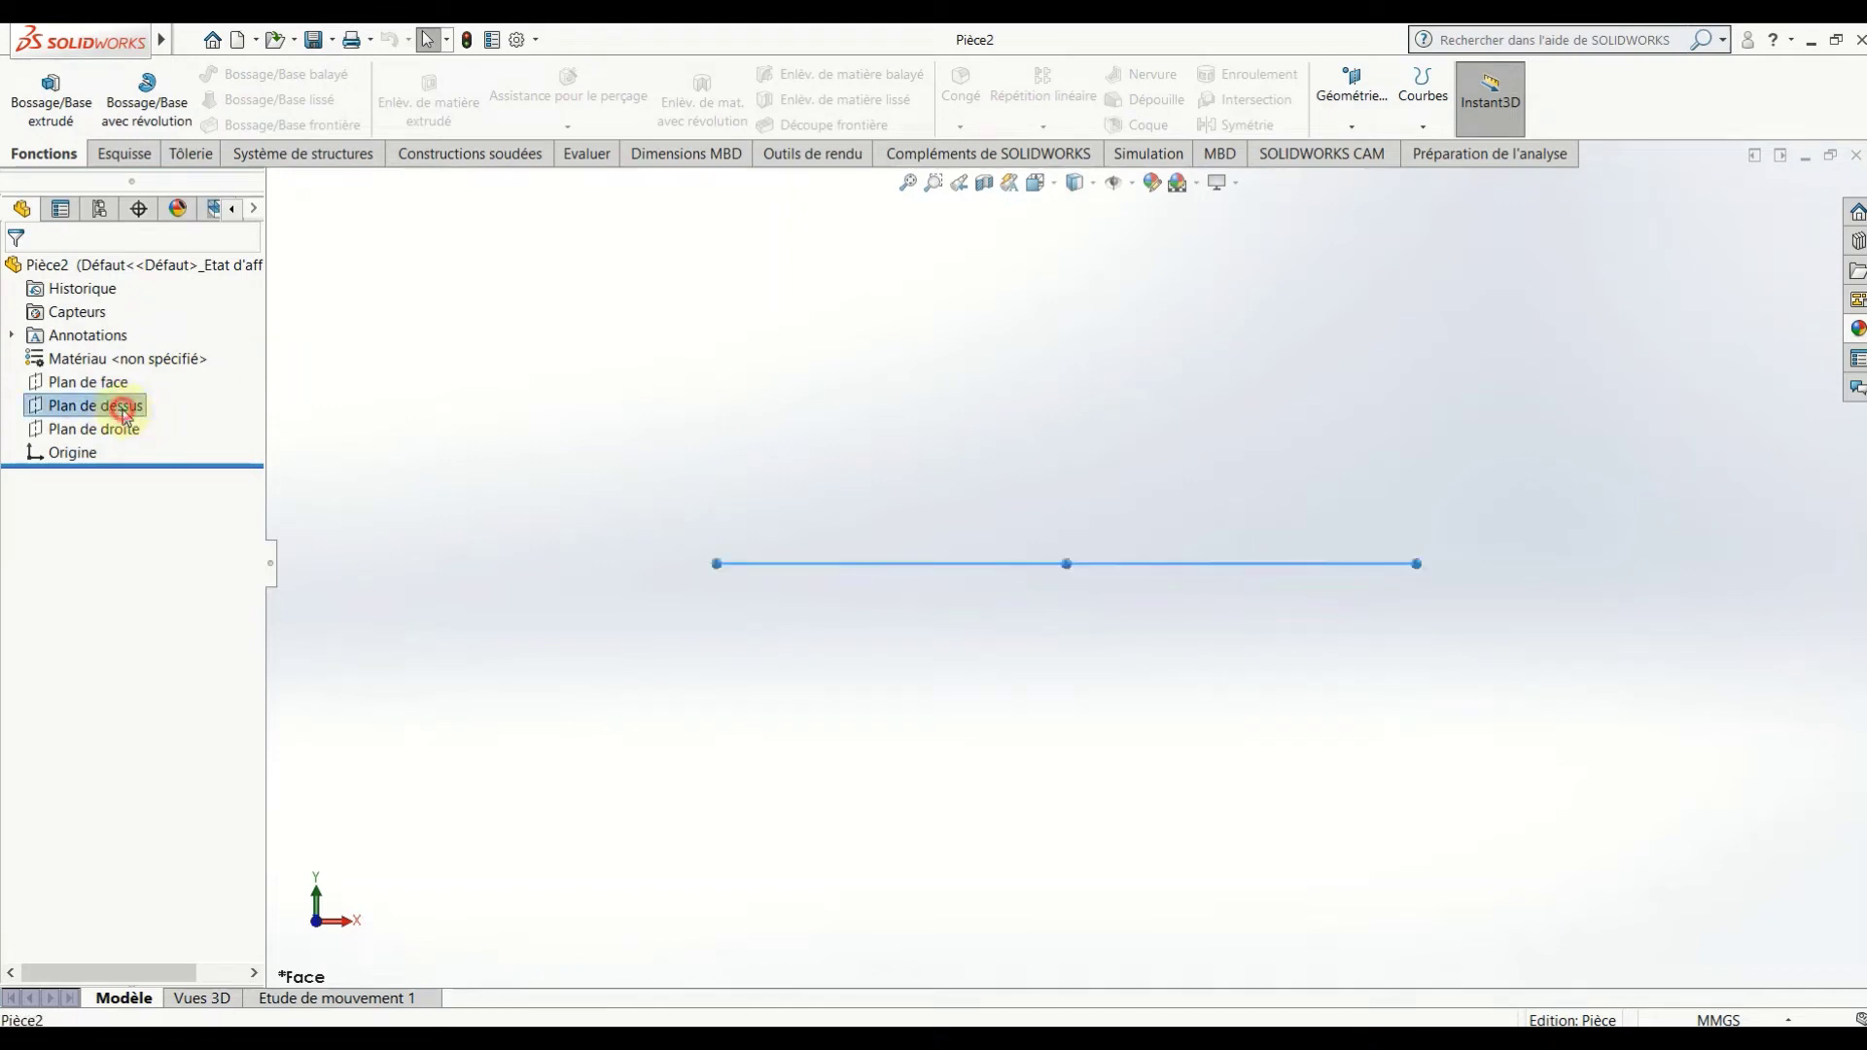
left_click(138, 384)
left_click(146, 83)
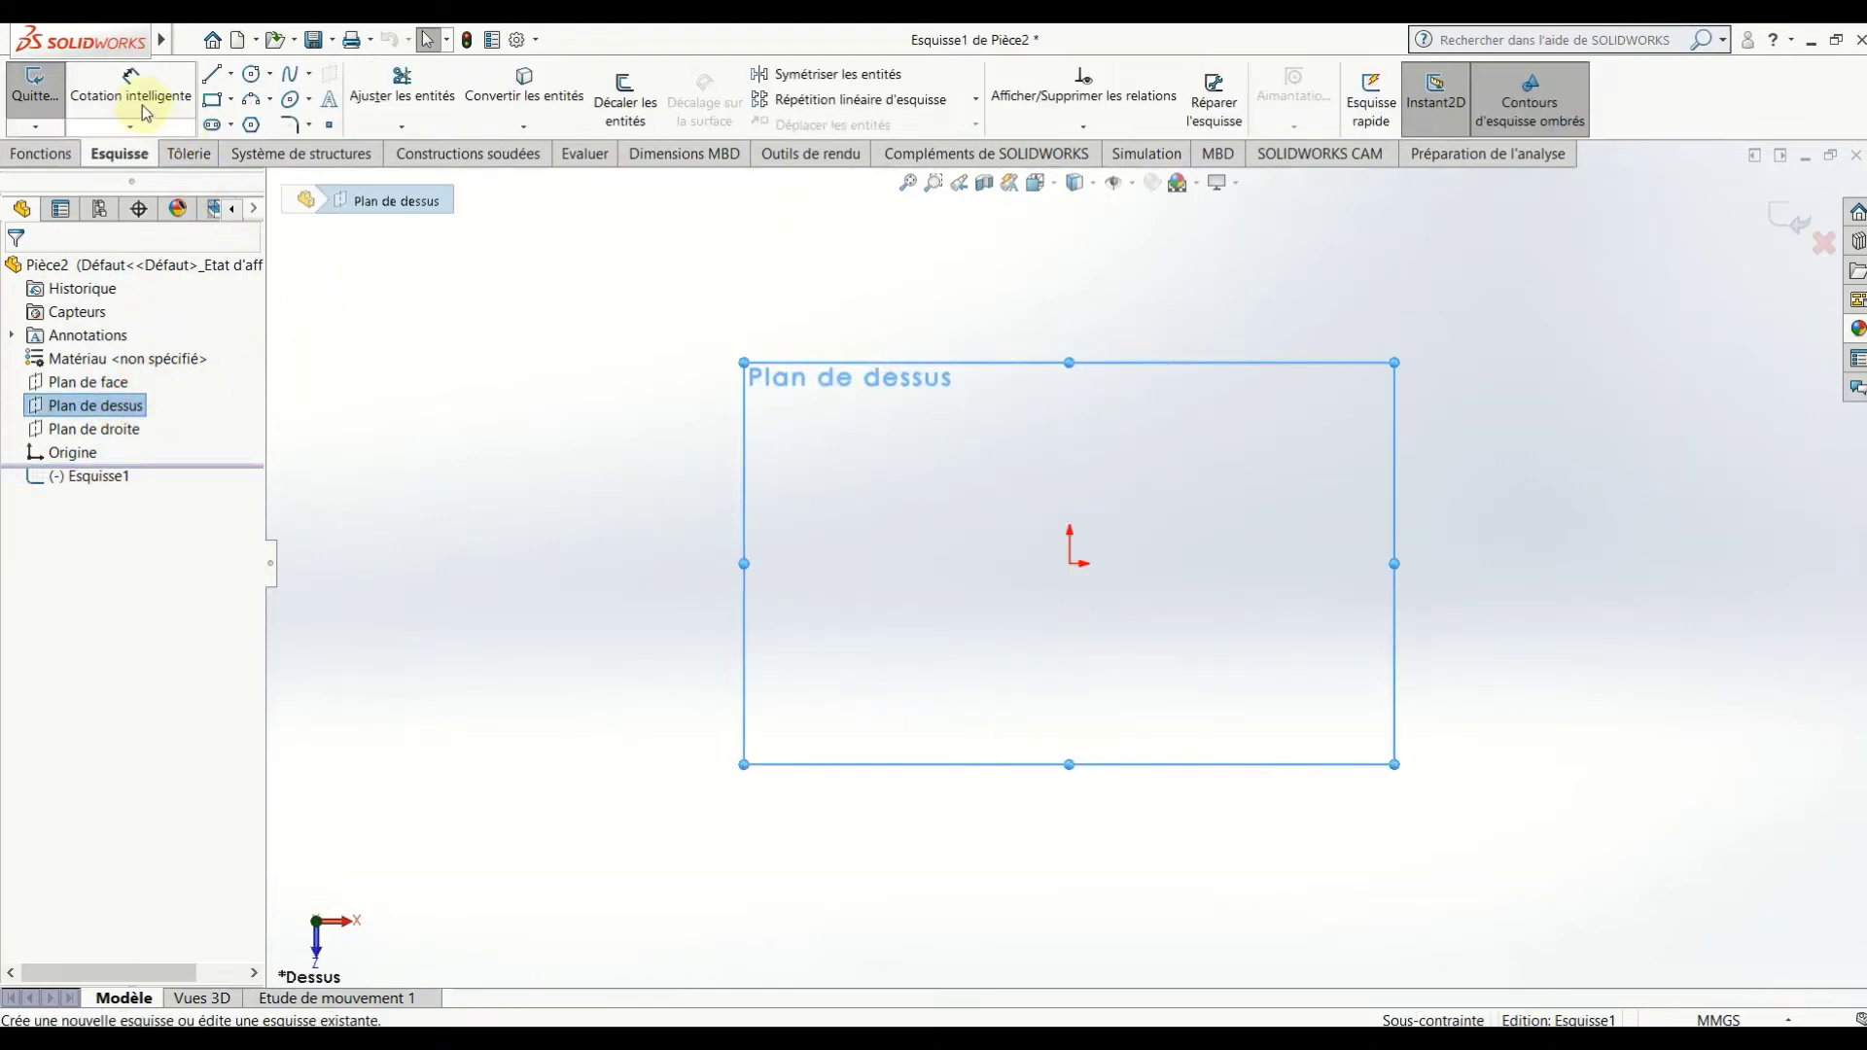
left_click(251, 74)
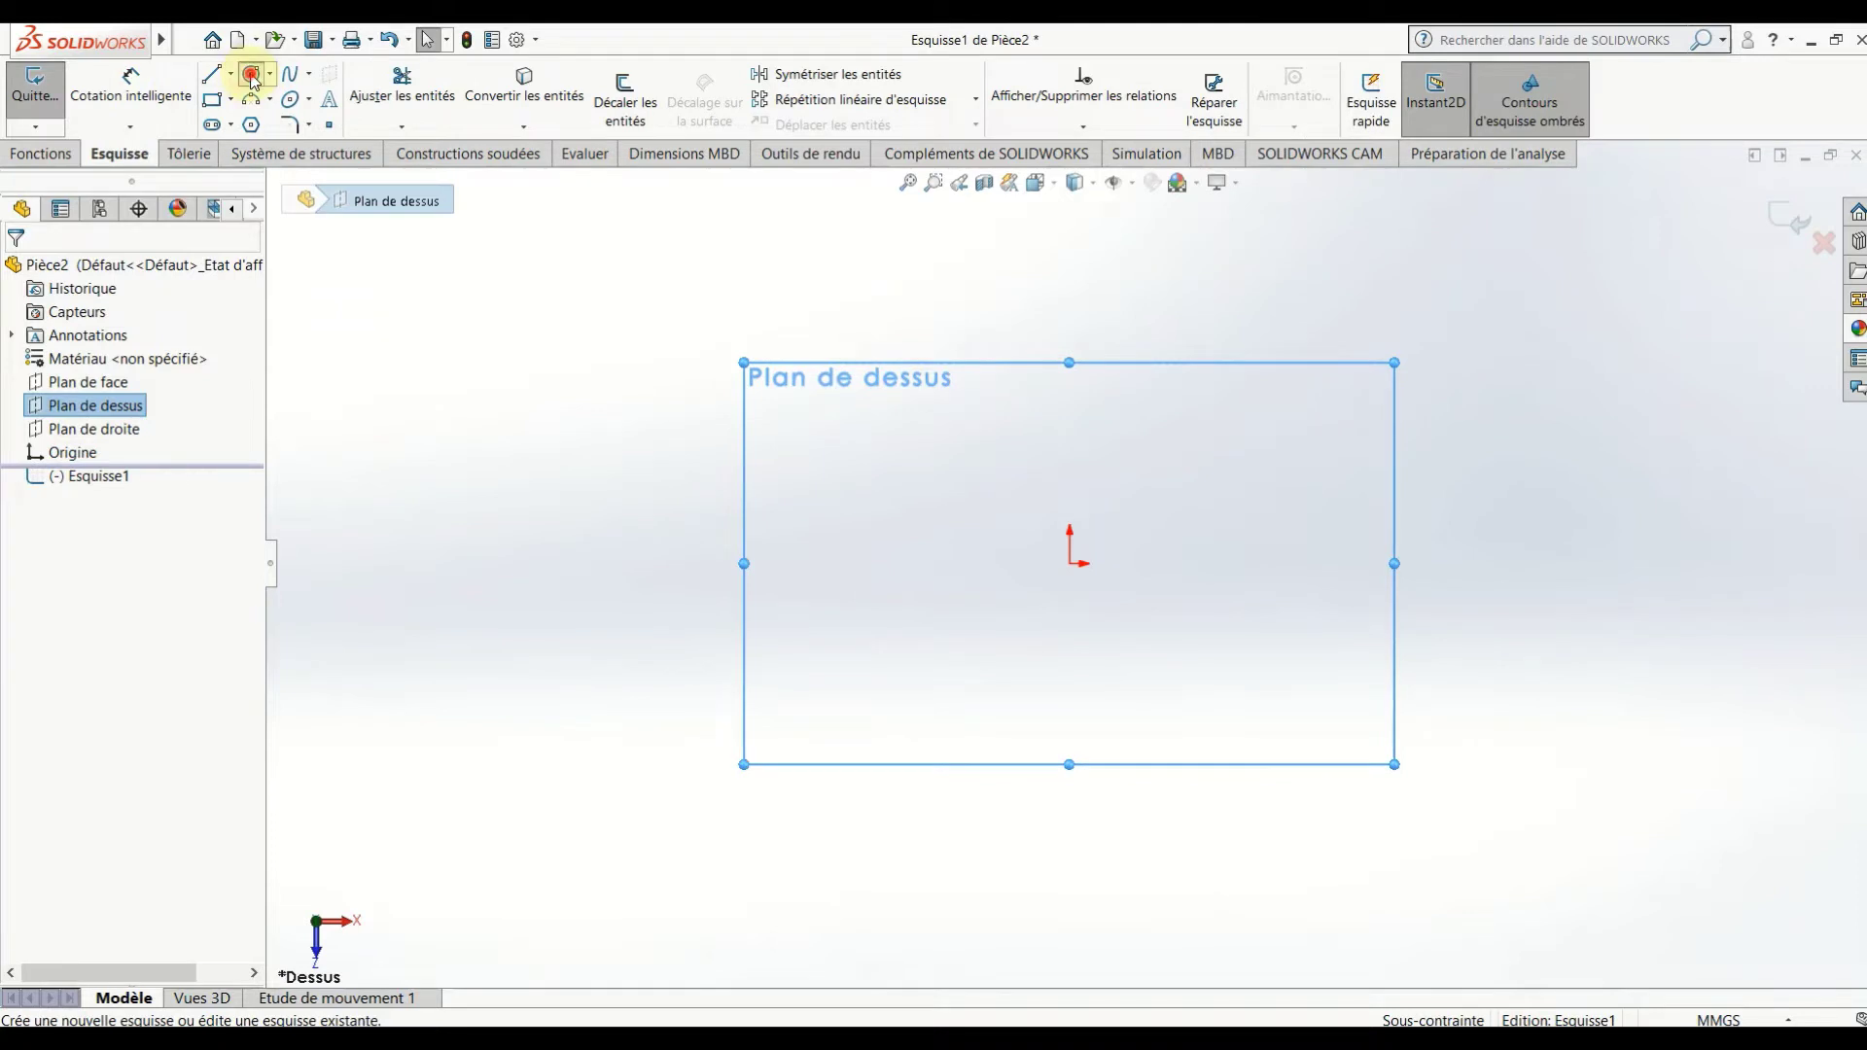
left_click(1070, 563)
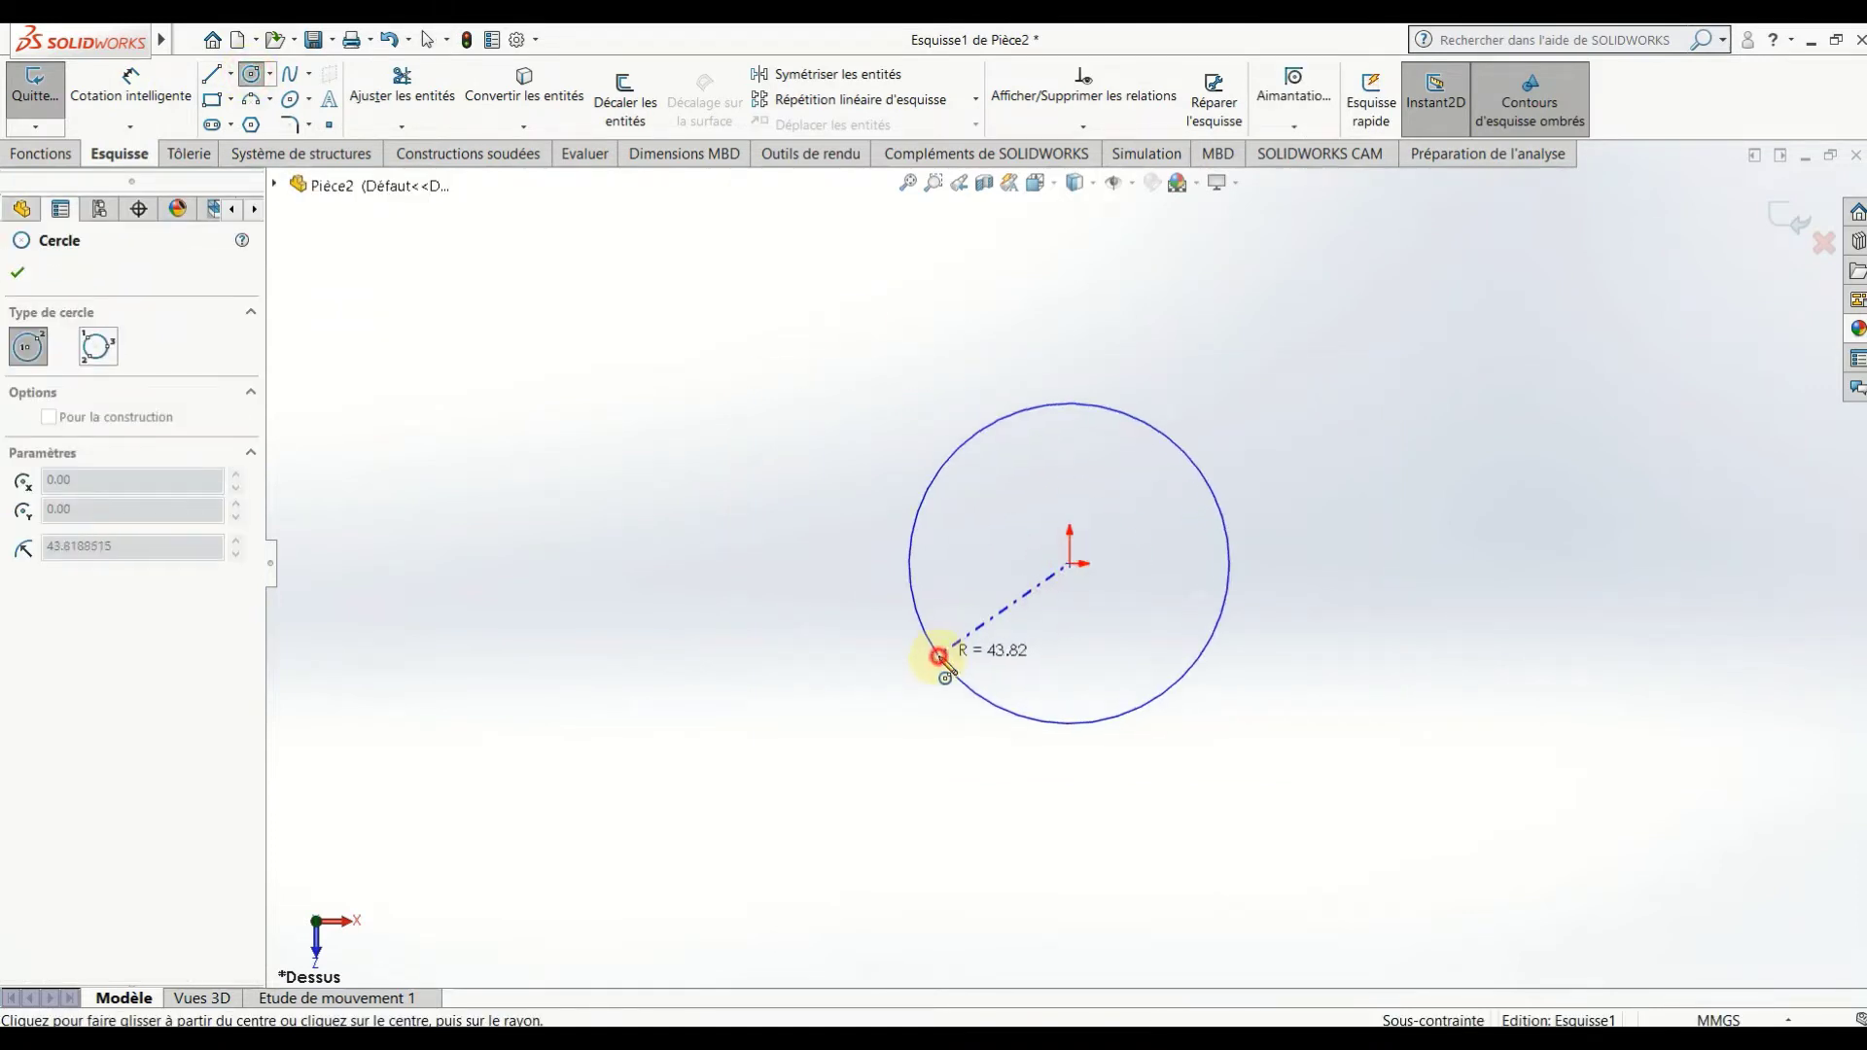
left_click(935, 666)
left_click(147, 82)
left_click(1150, 489)
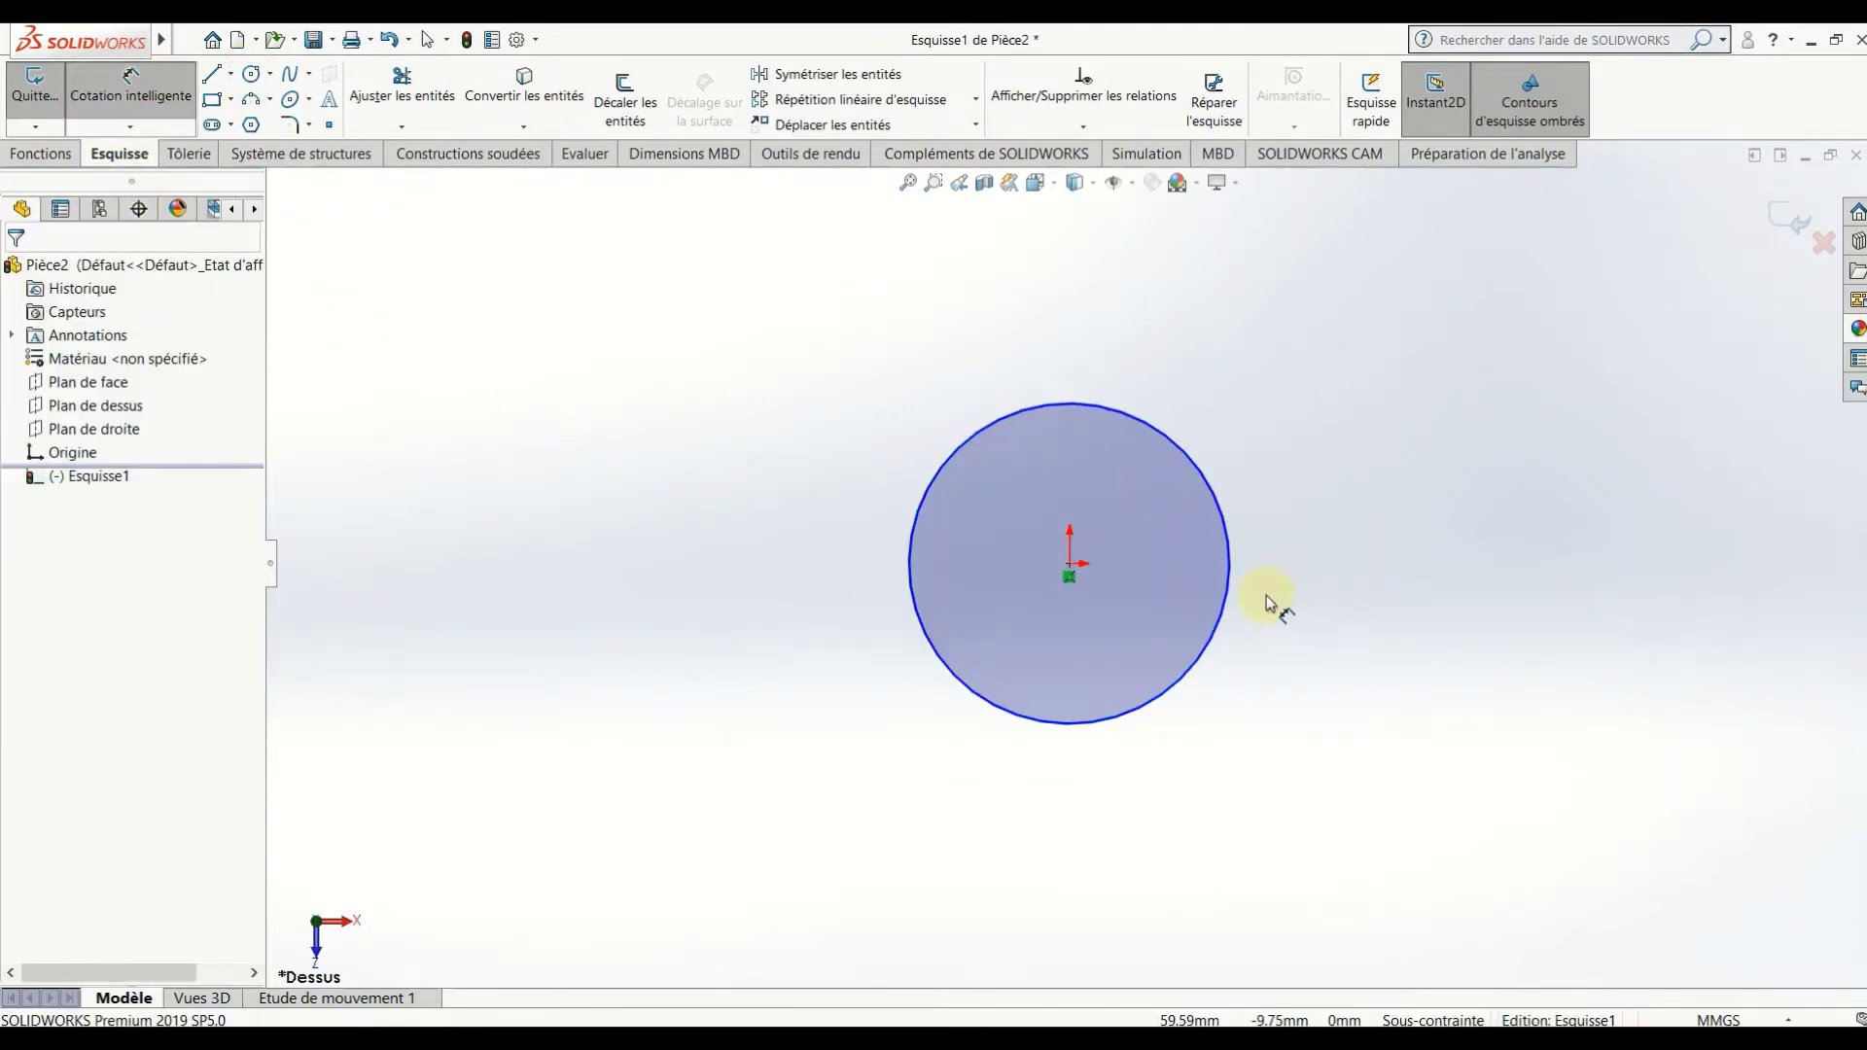
left_click(1315, 558)
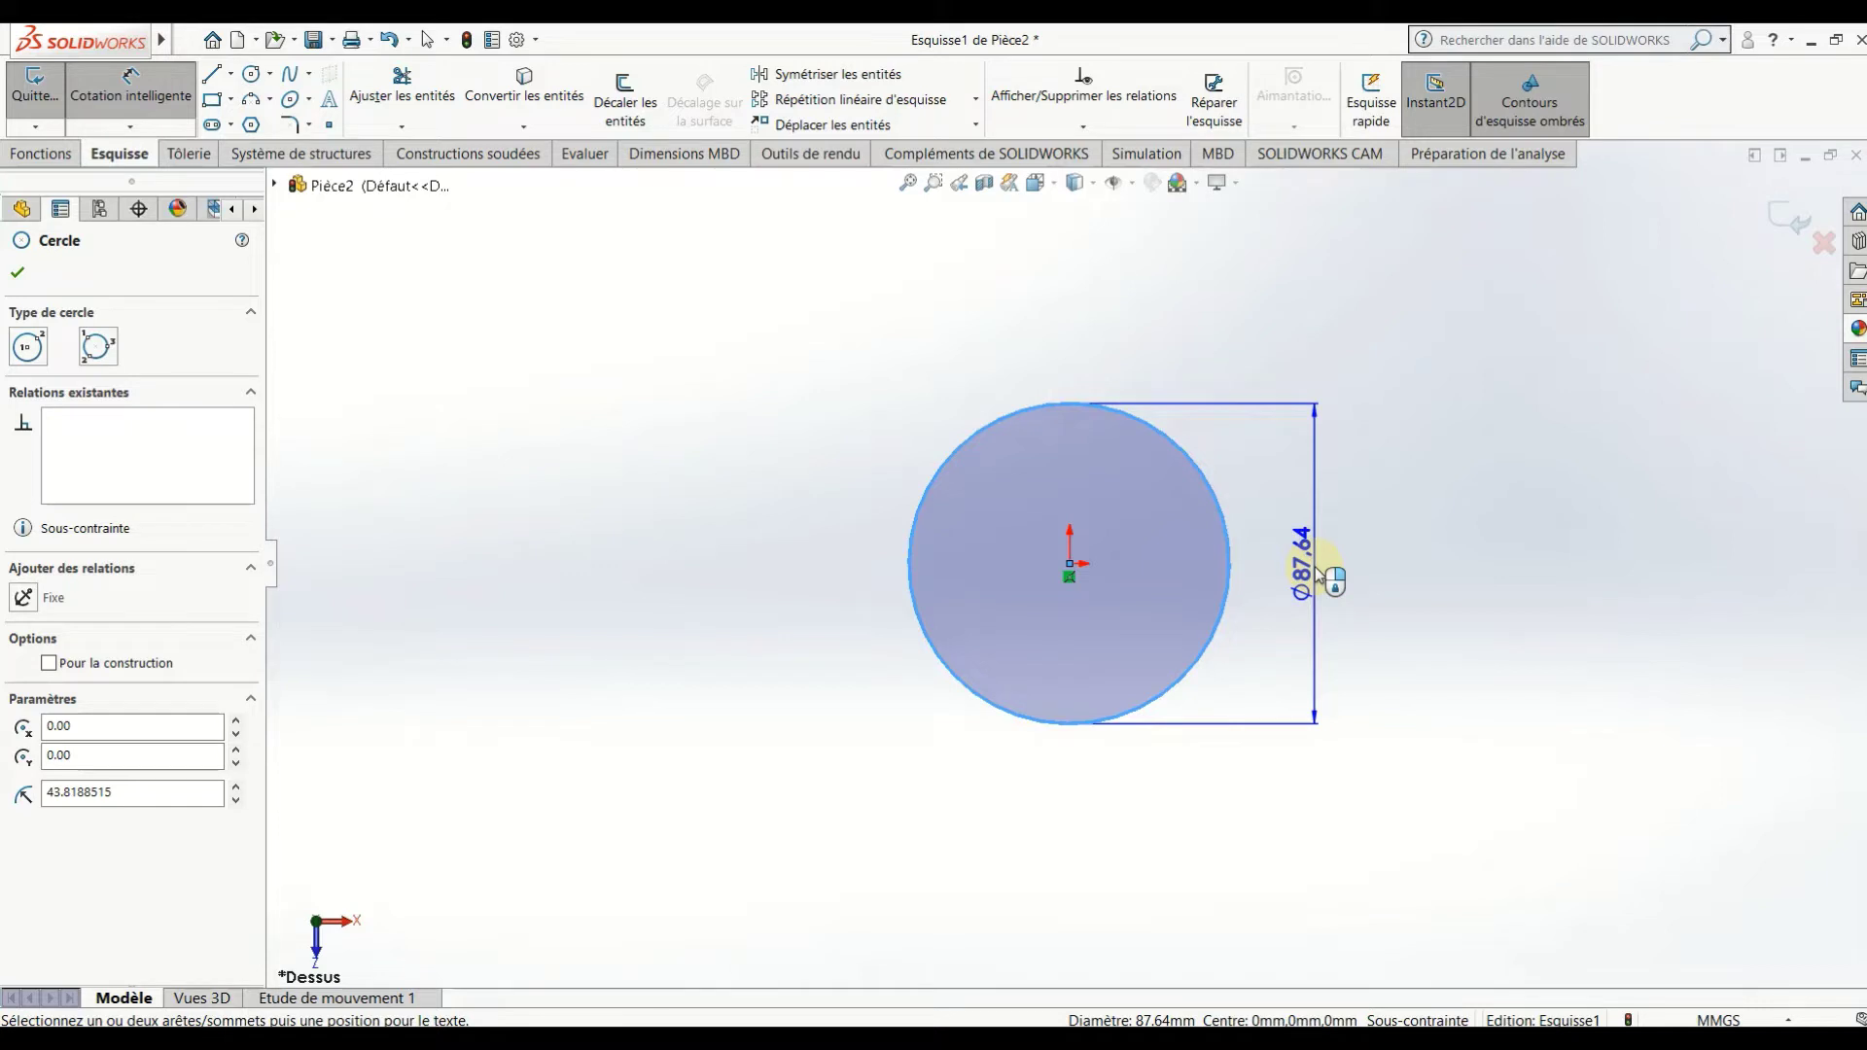
left_click(1318, 574)
type("2")
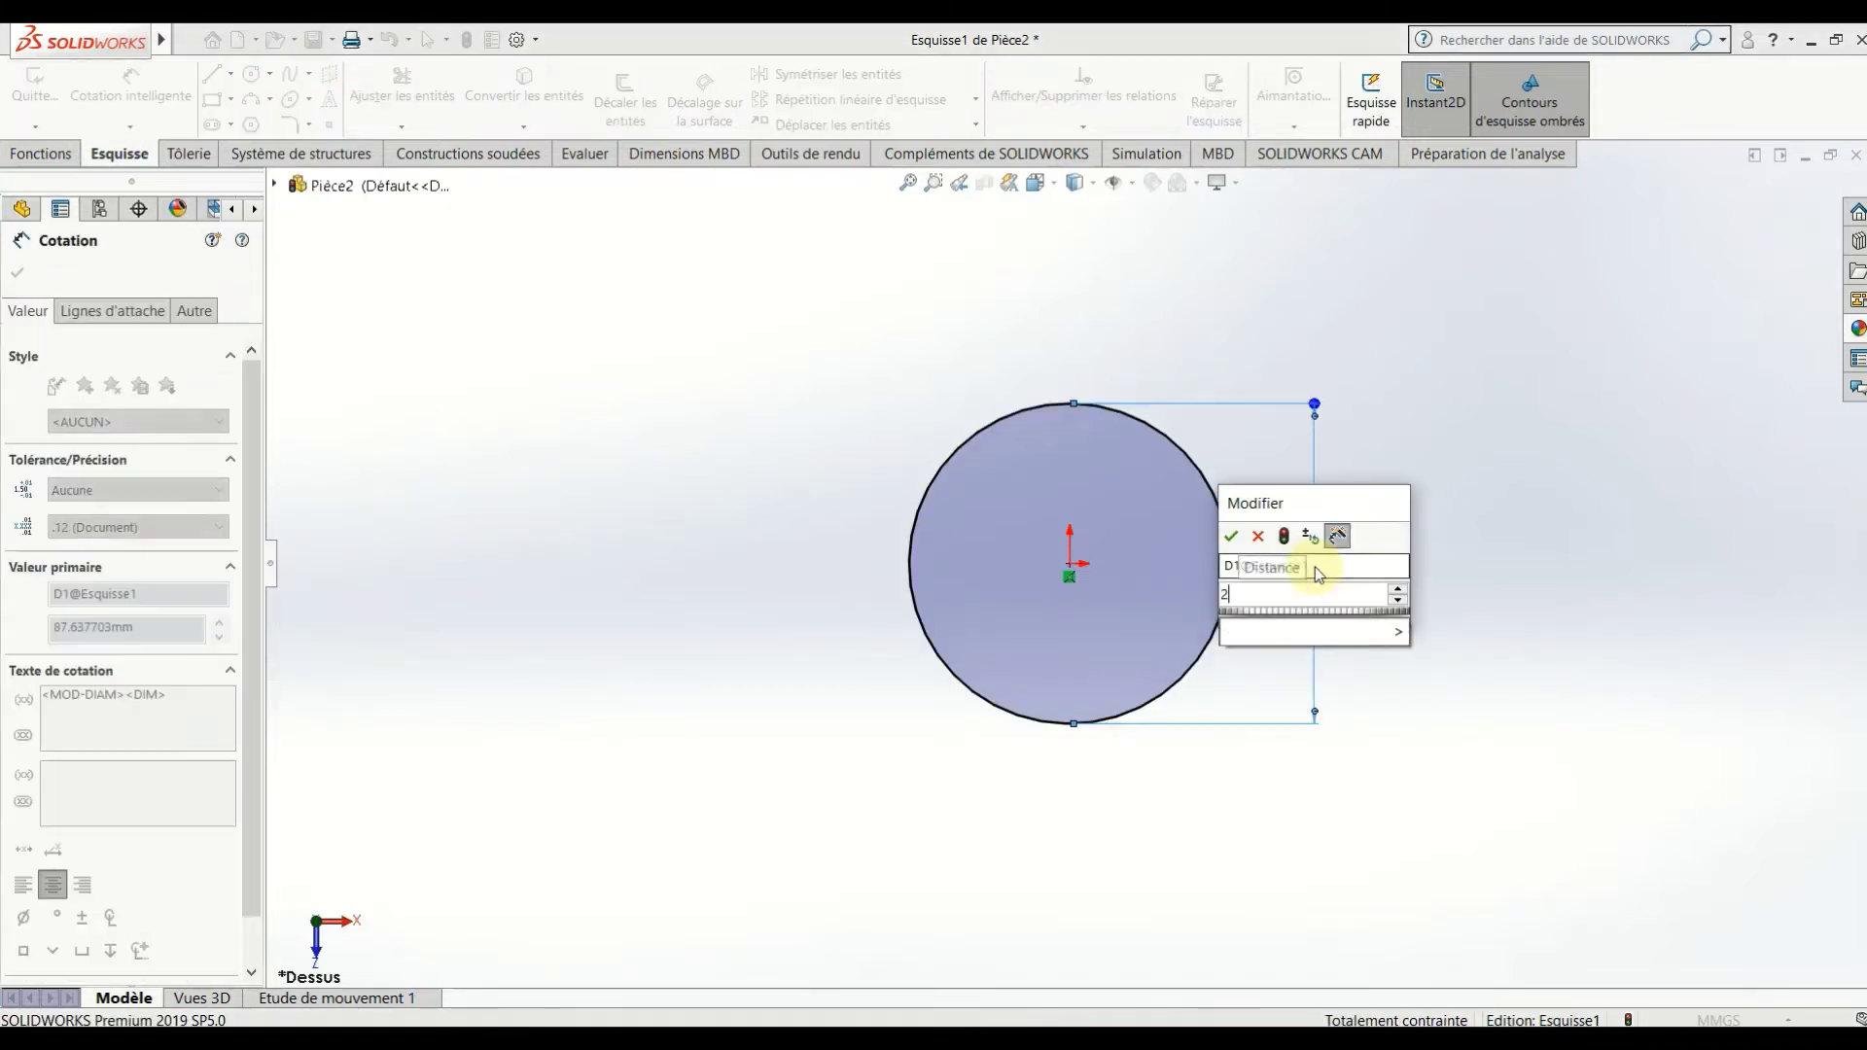
type("7")
key("Return")
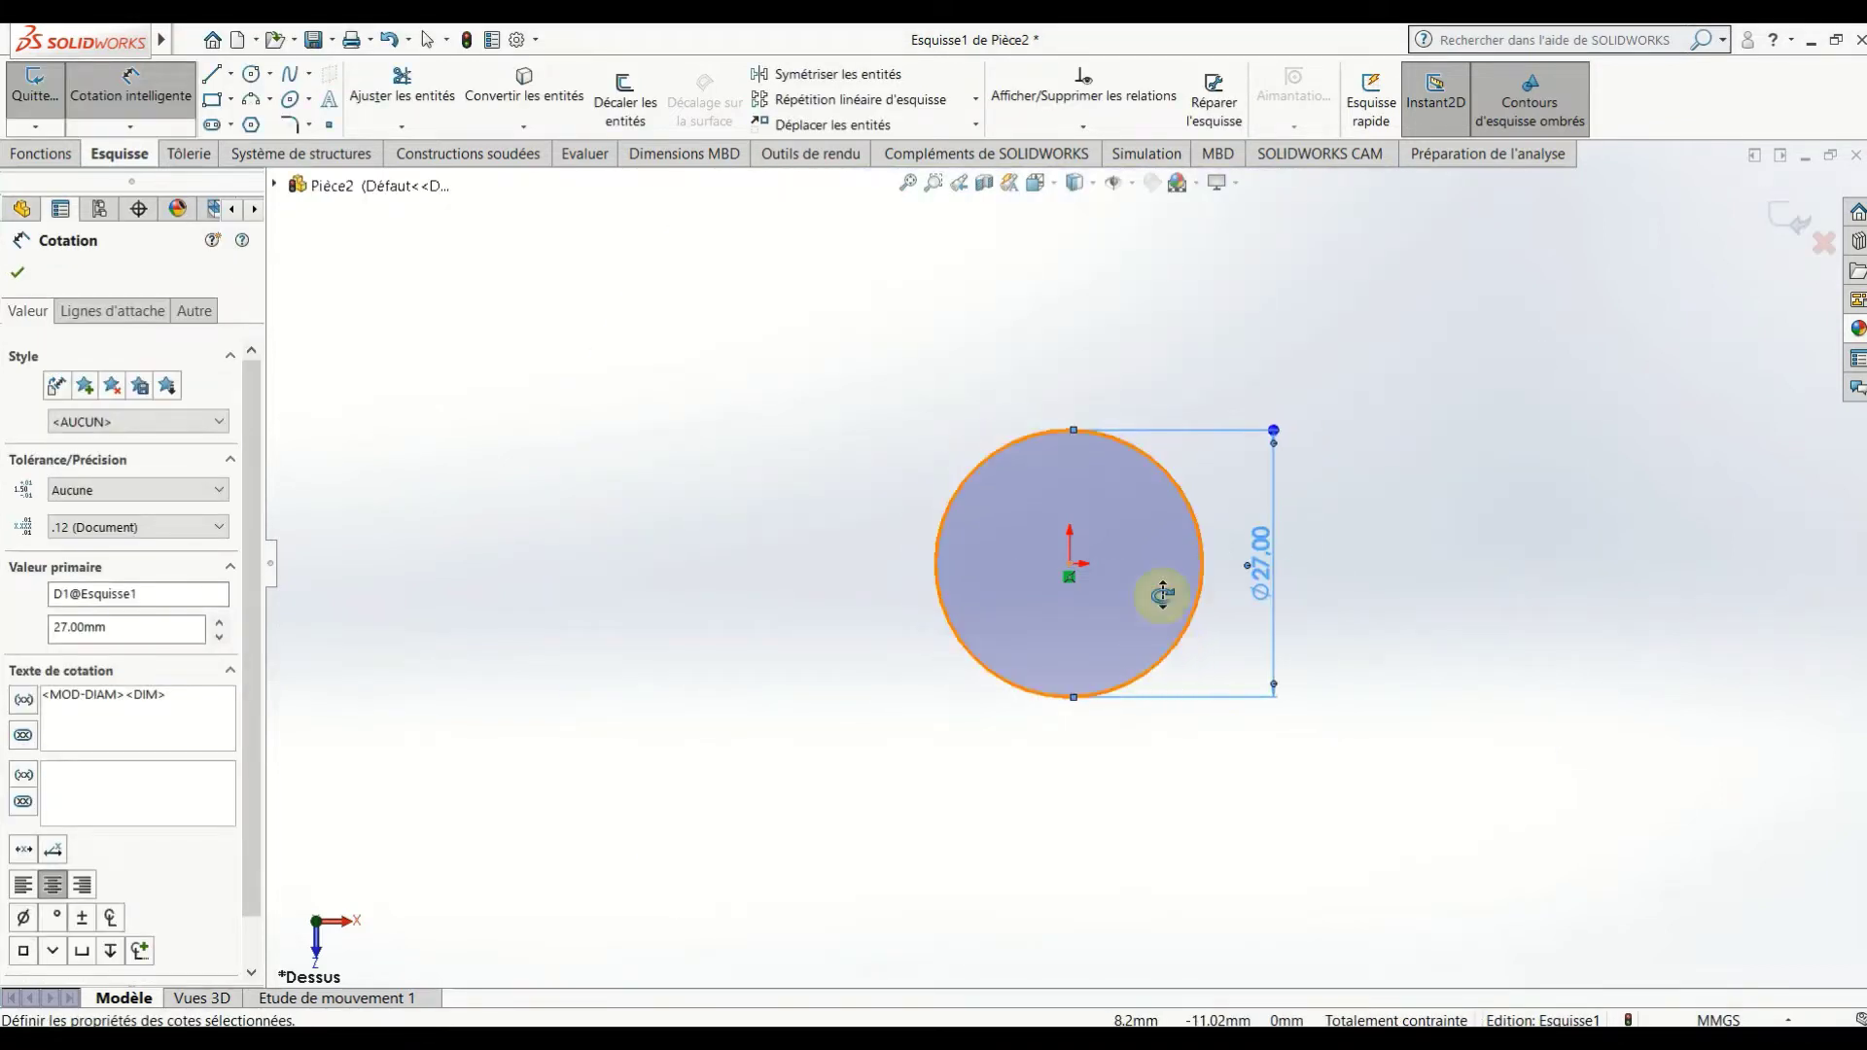
Extrude the circle 80.93 mm into the Boss.-Extru.1 cylinder.
middle_click_drag(1162, 594, 312, 250)
left_click(40, 153)
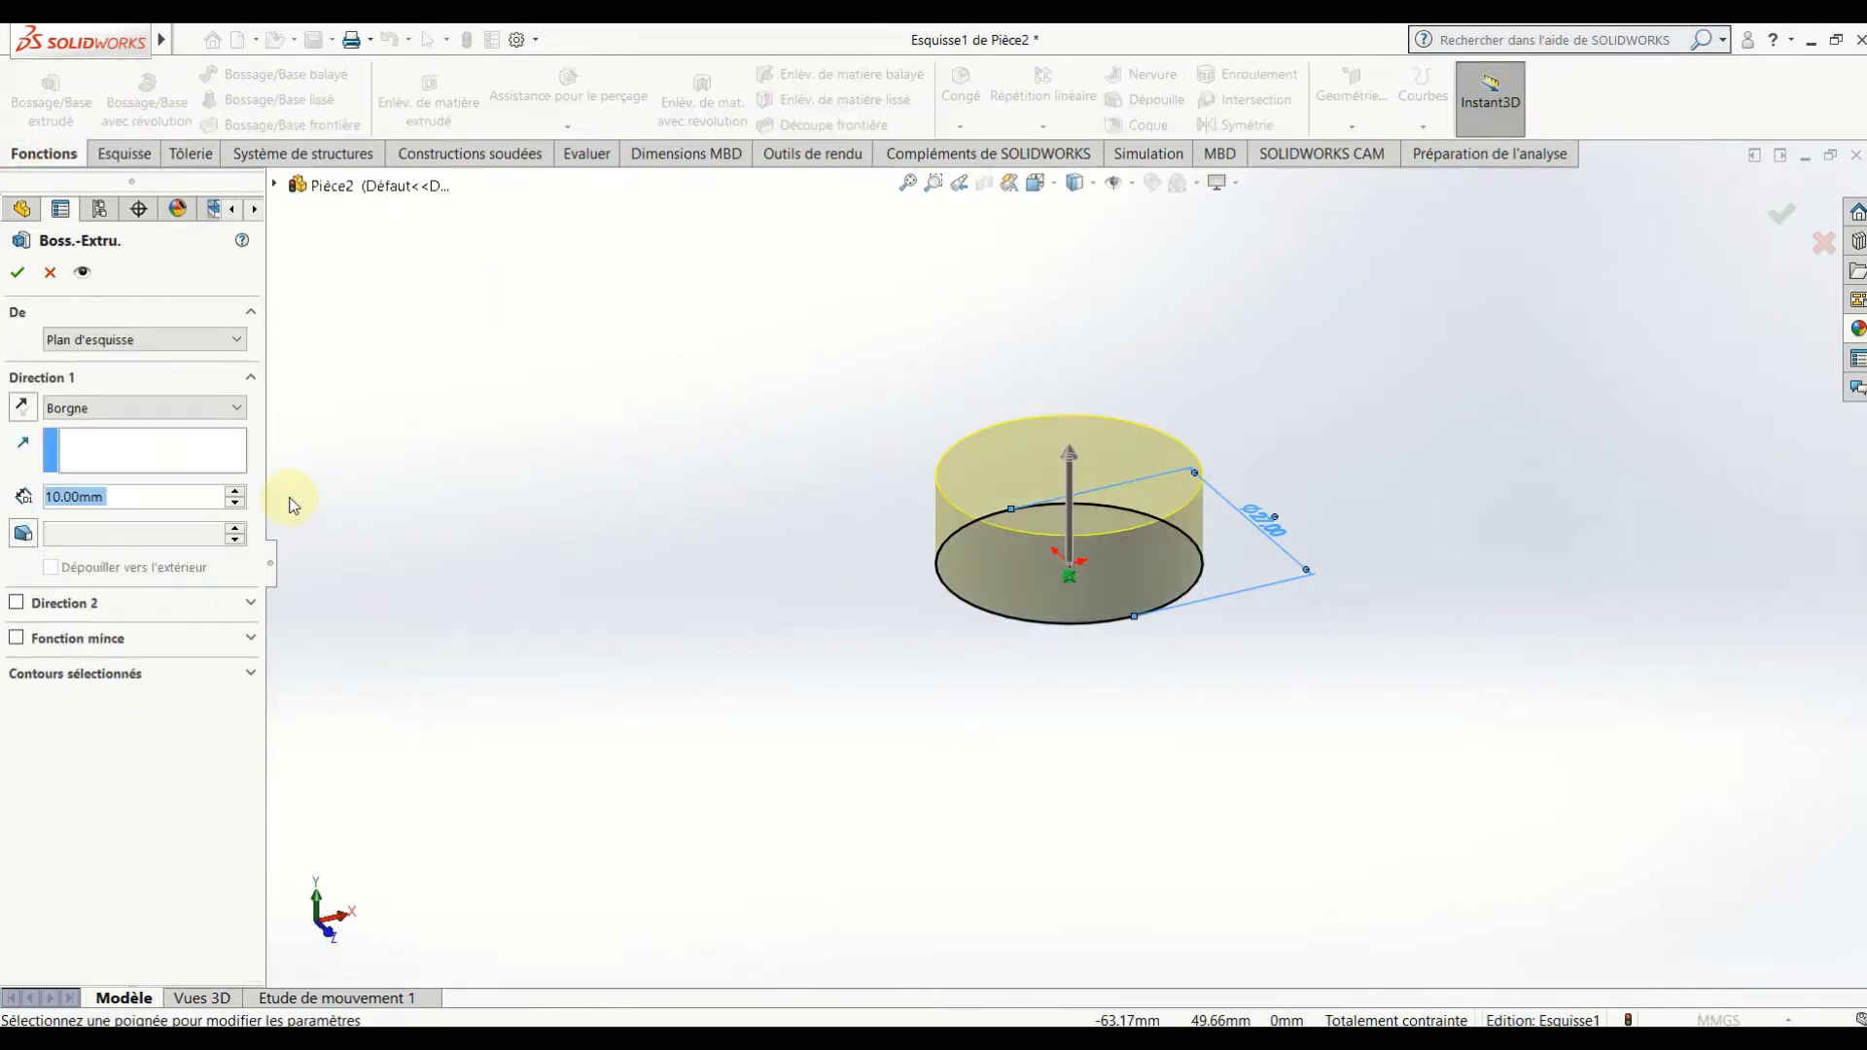
type("80.93")
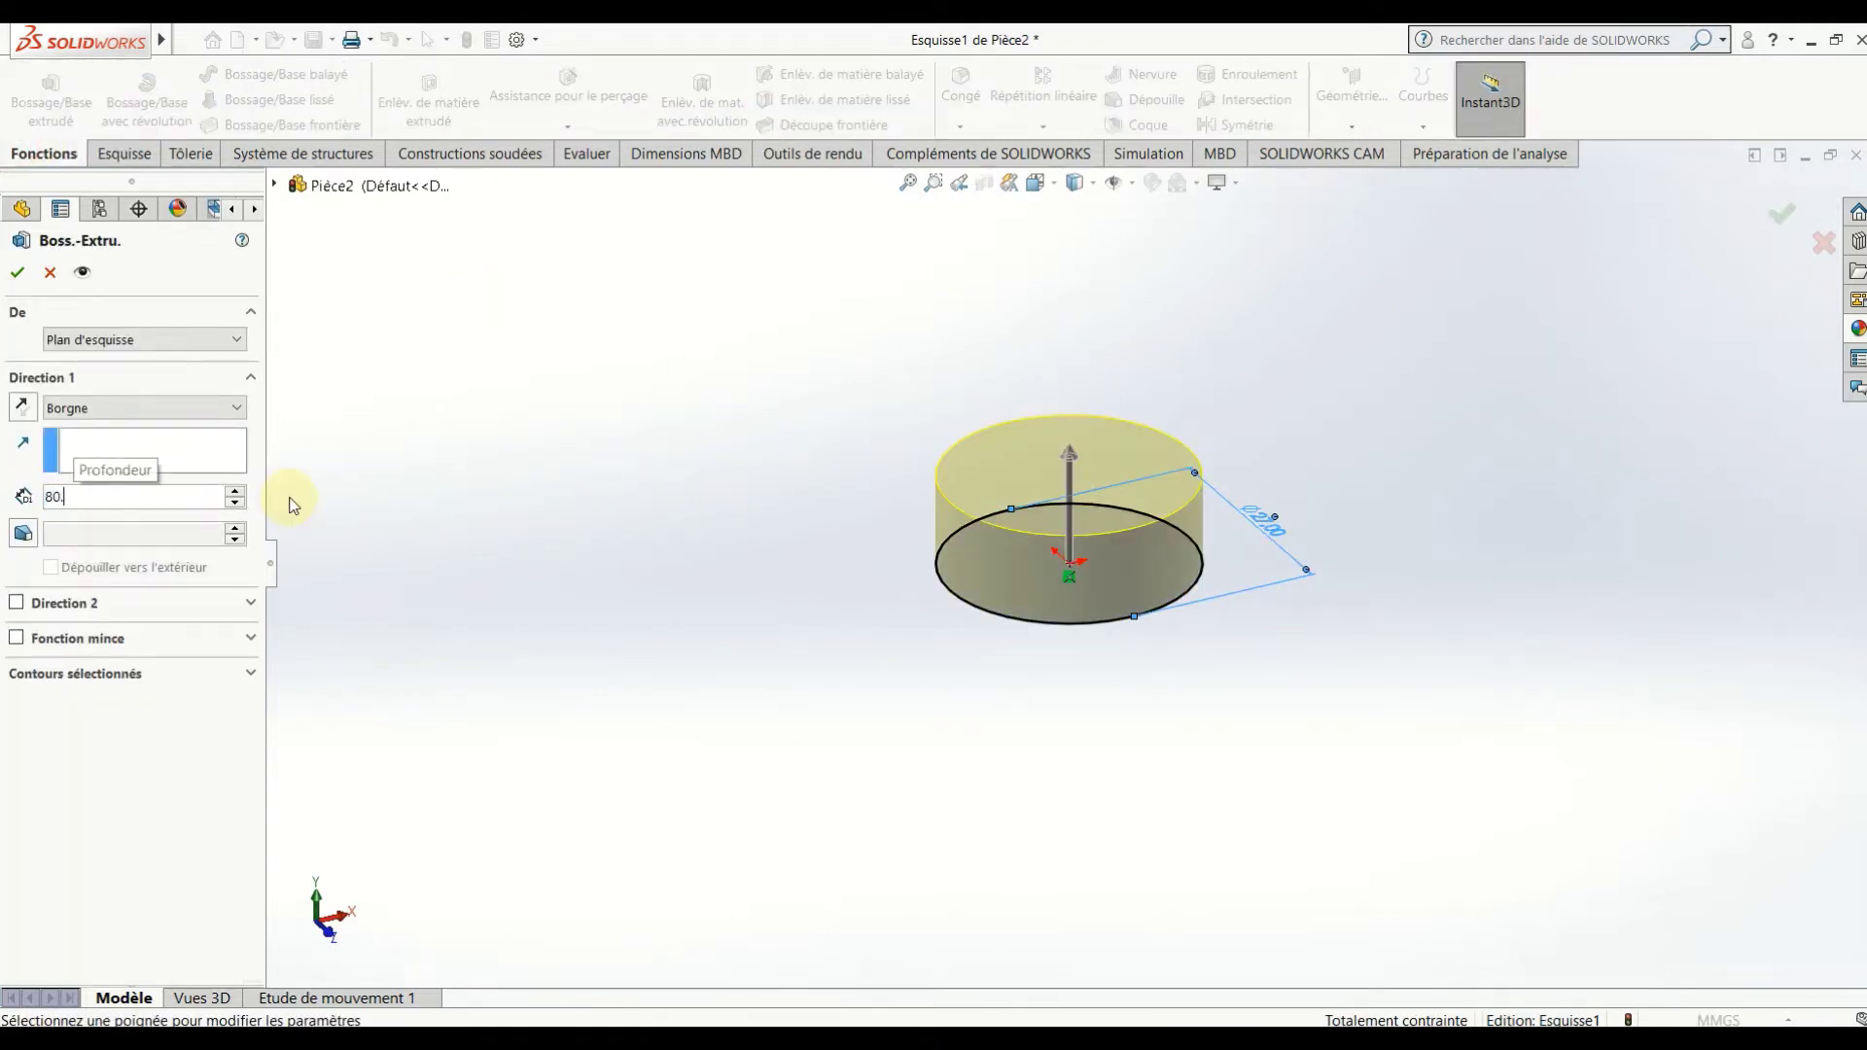
key("Return")
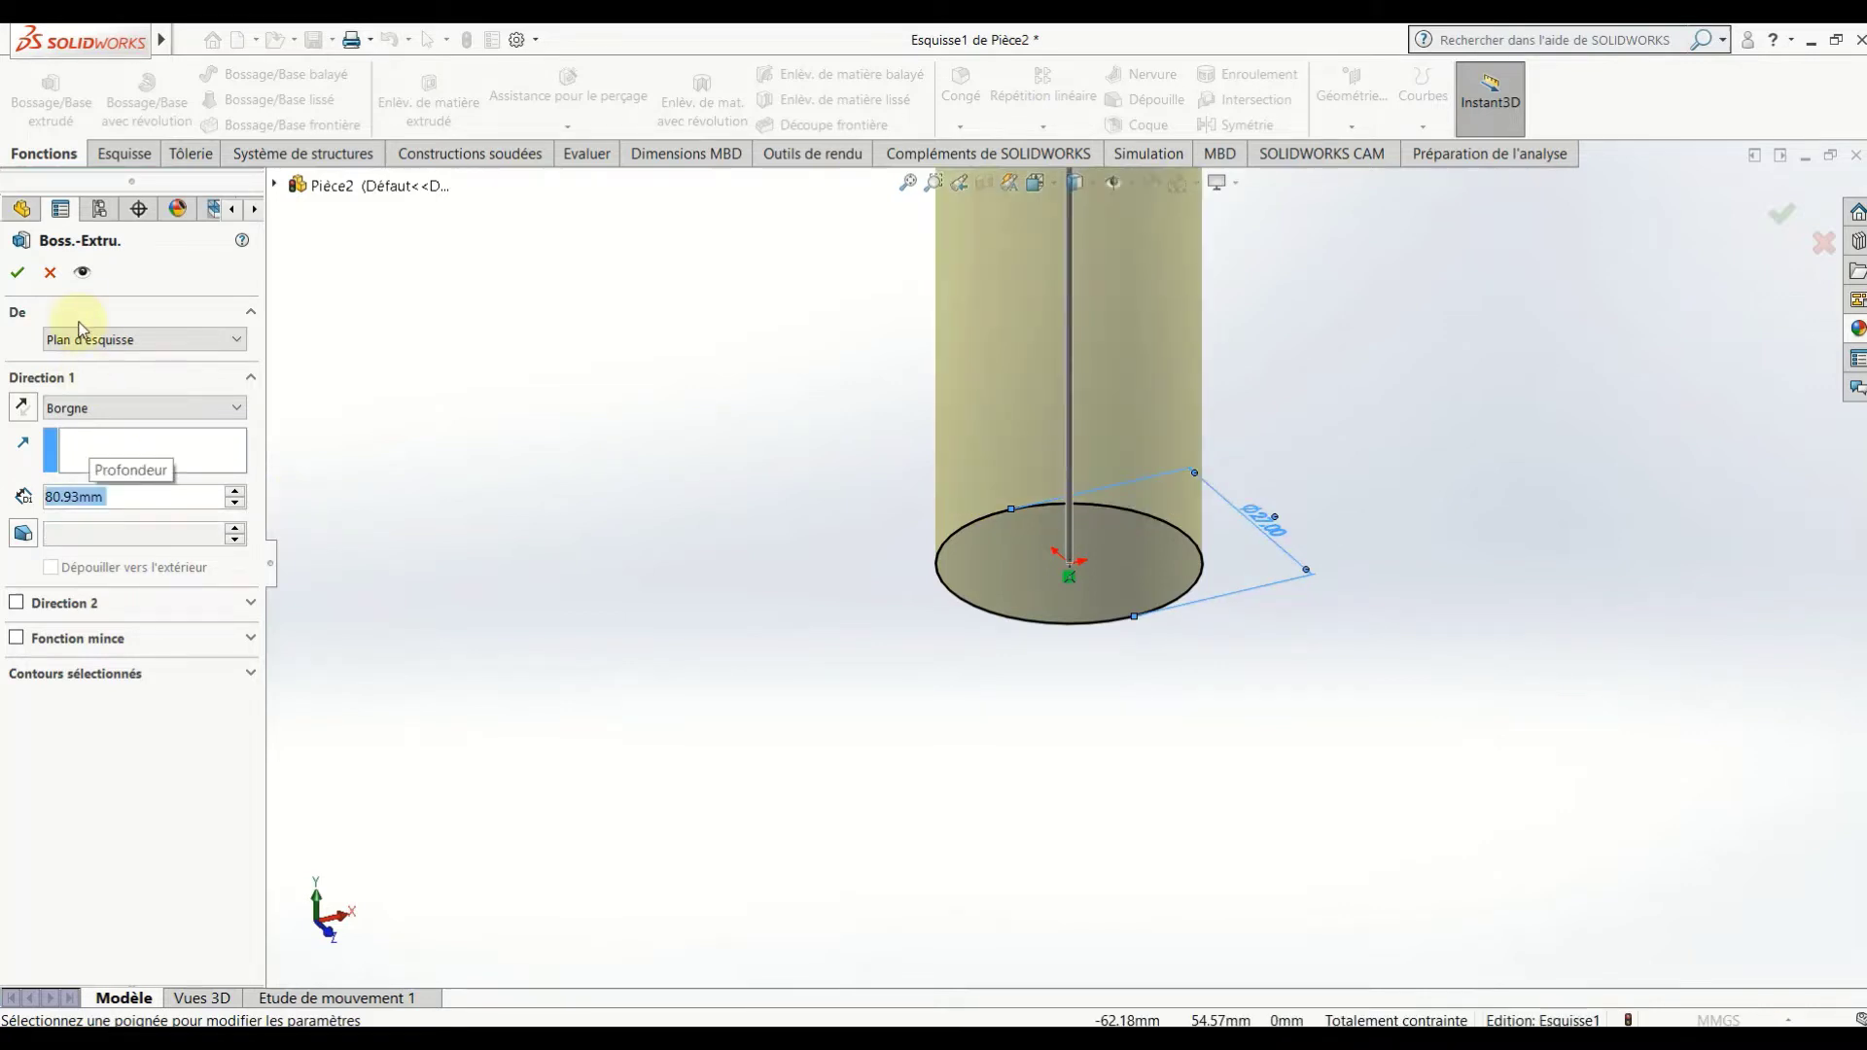
left_click(16, 272)
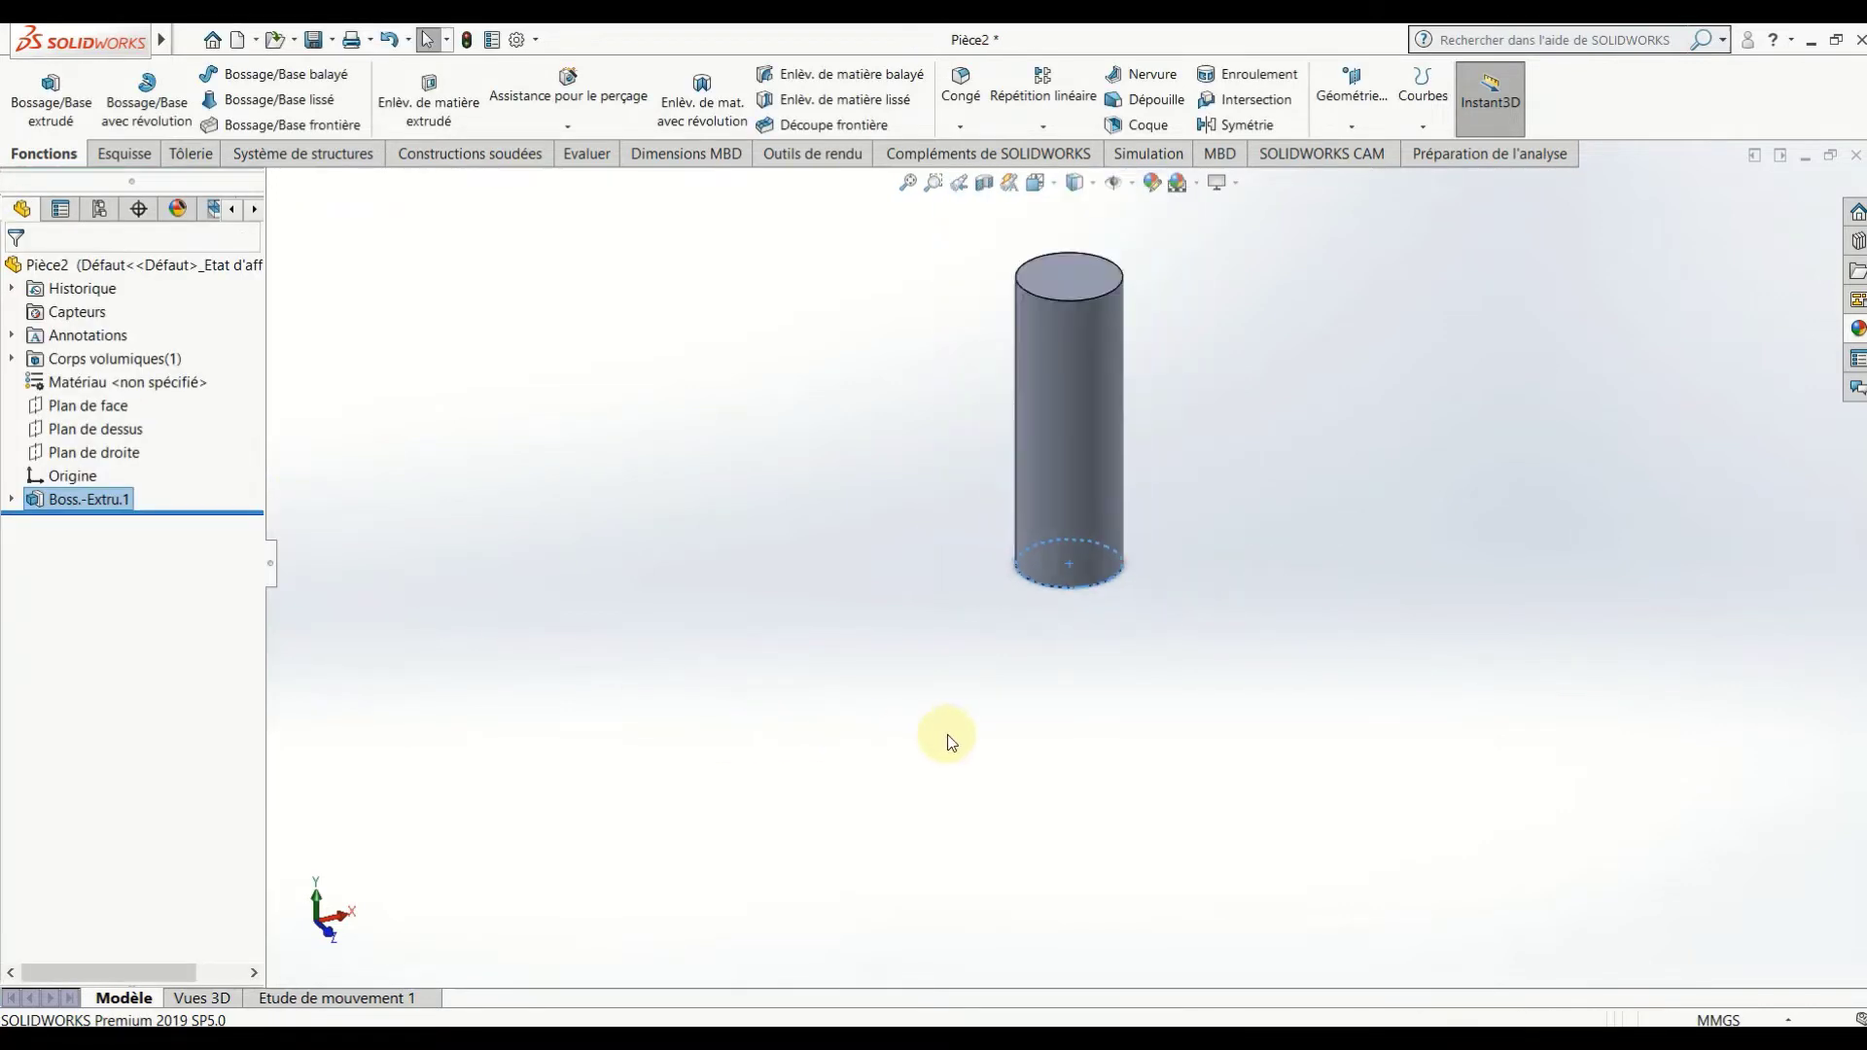
scroll(1070, 535, "up", 3)
scroll(1012, 584, "down", 4)
Start a new sketch on the cylinder's top face and view it Normal To.
left_click(1000, 603)
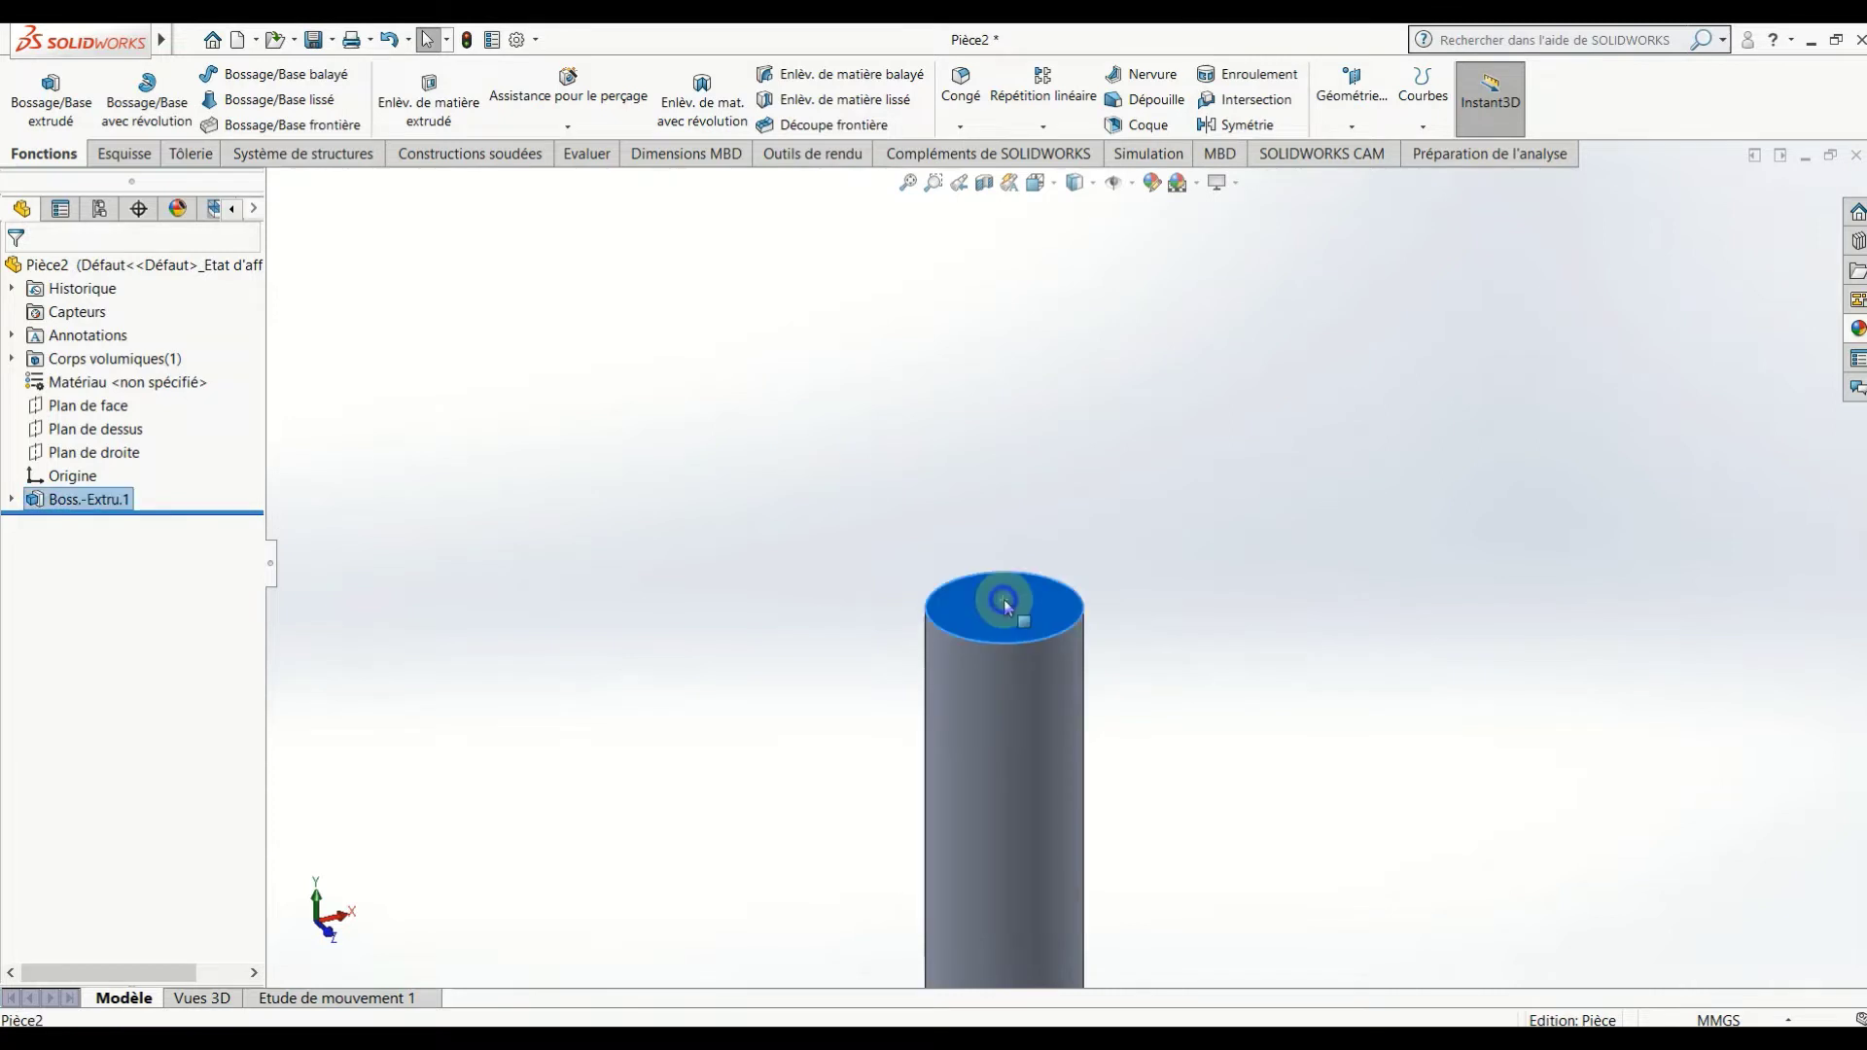
right_click(1062, 591)
left_click(1055, 576)
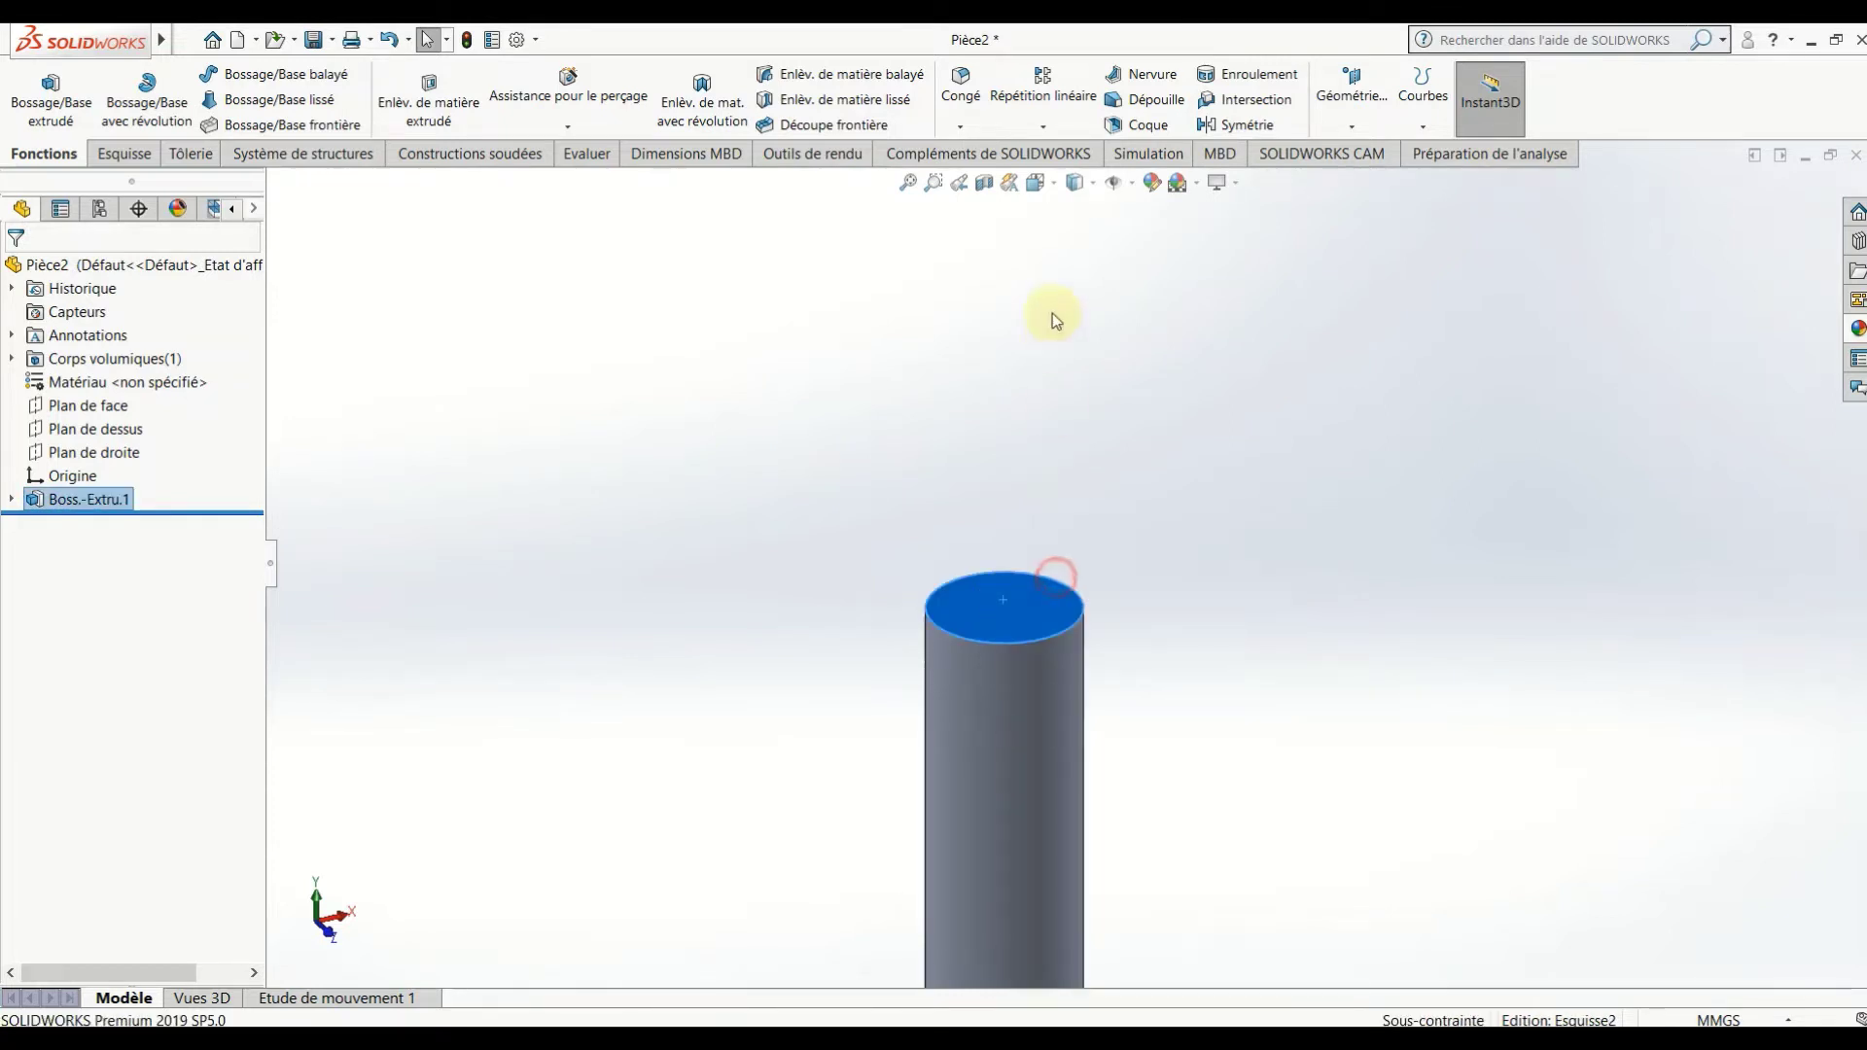
left_click(1035, 182)
left_click(1144, 294)
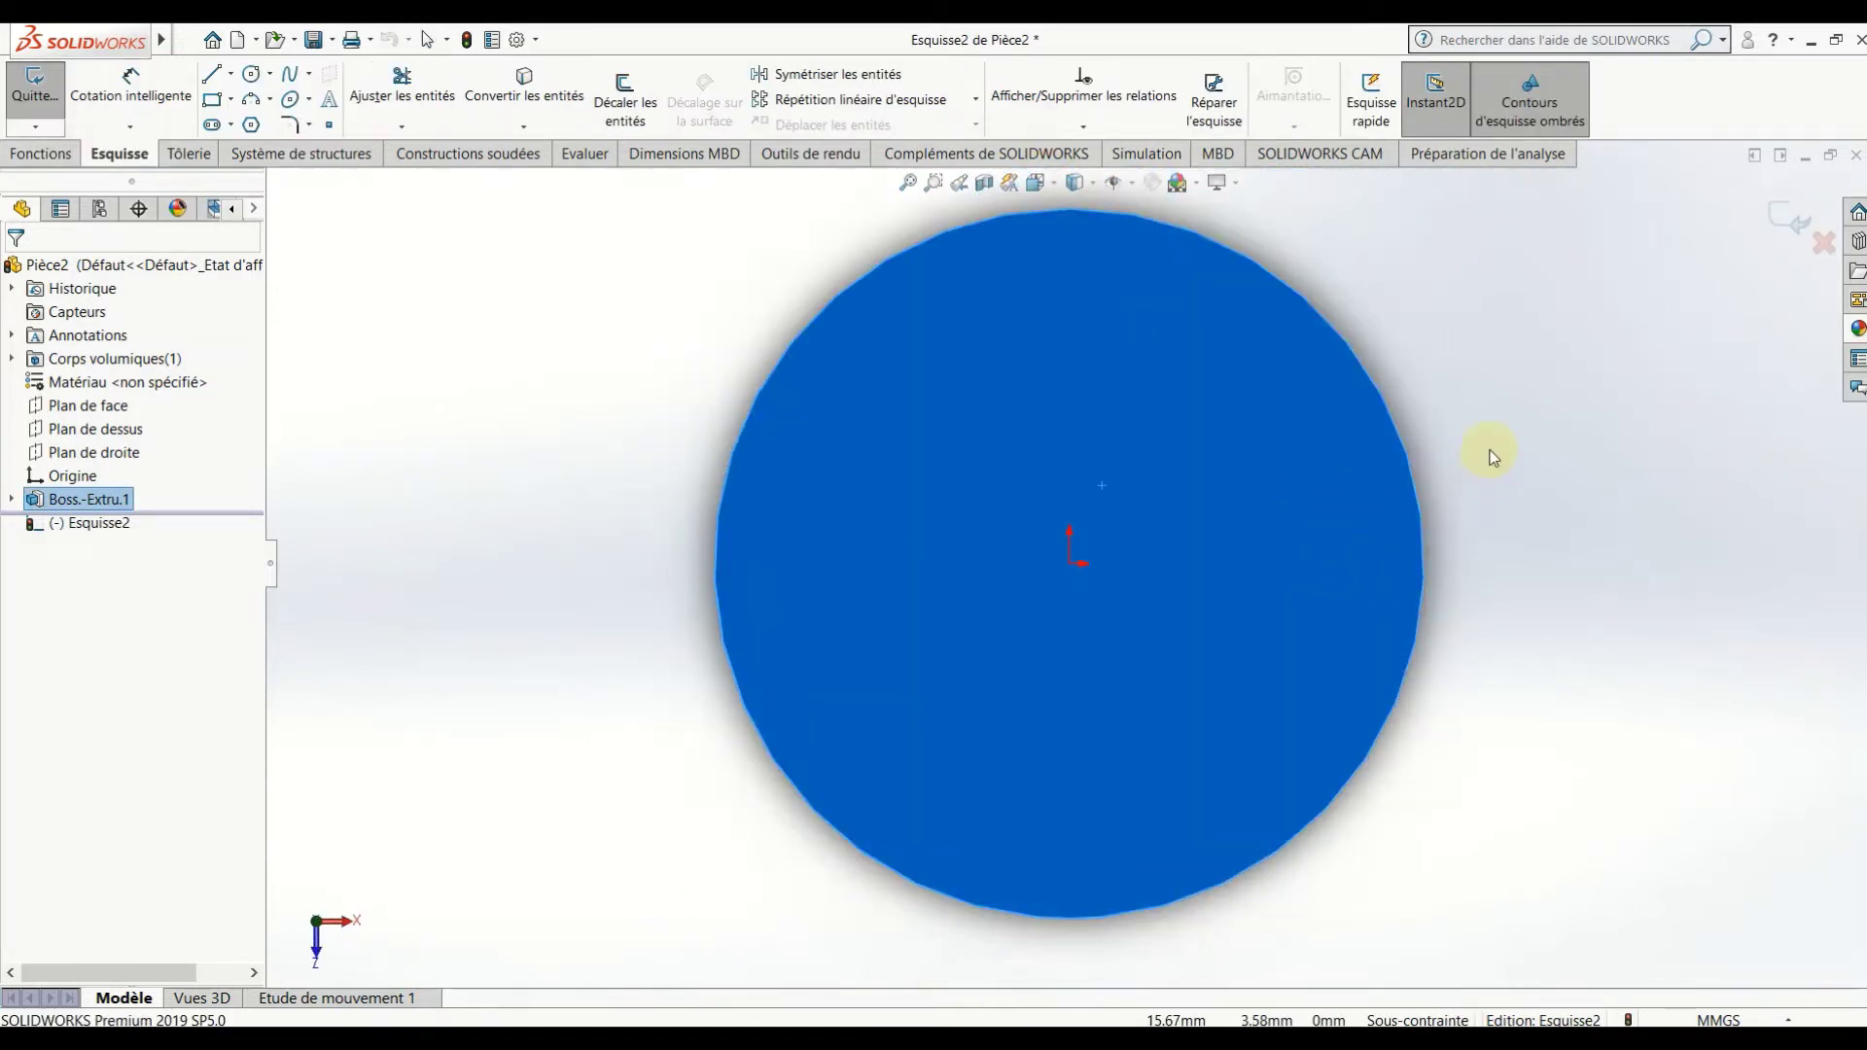
key("Escape")
Draw a circle centred on the origin and dimension it to 24 mm diameter.
left_click(251, 73)
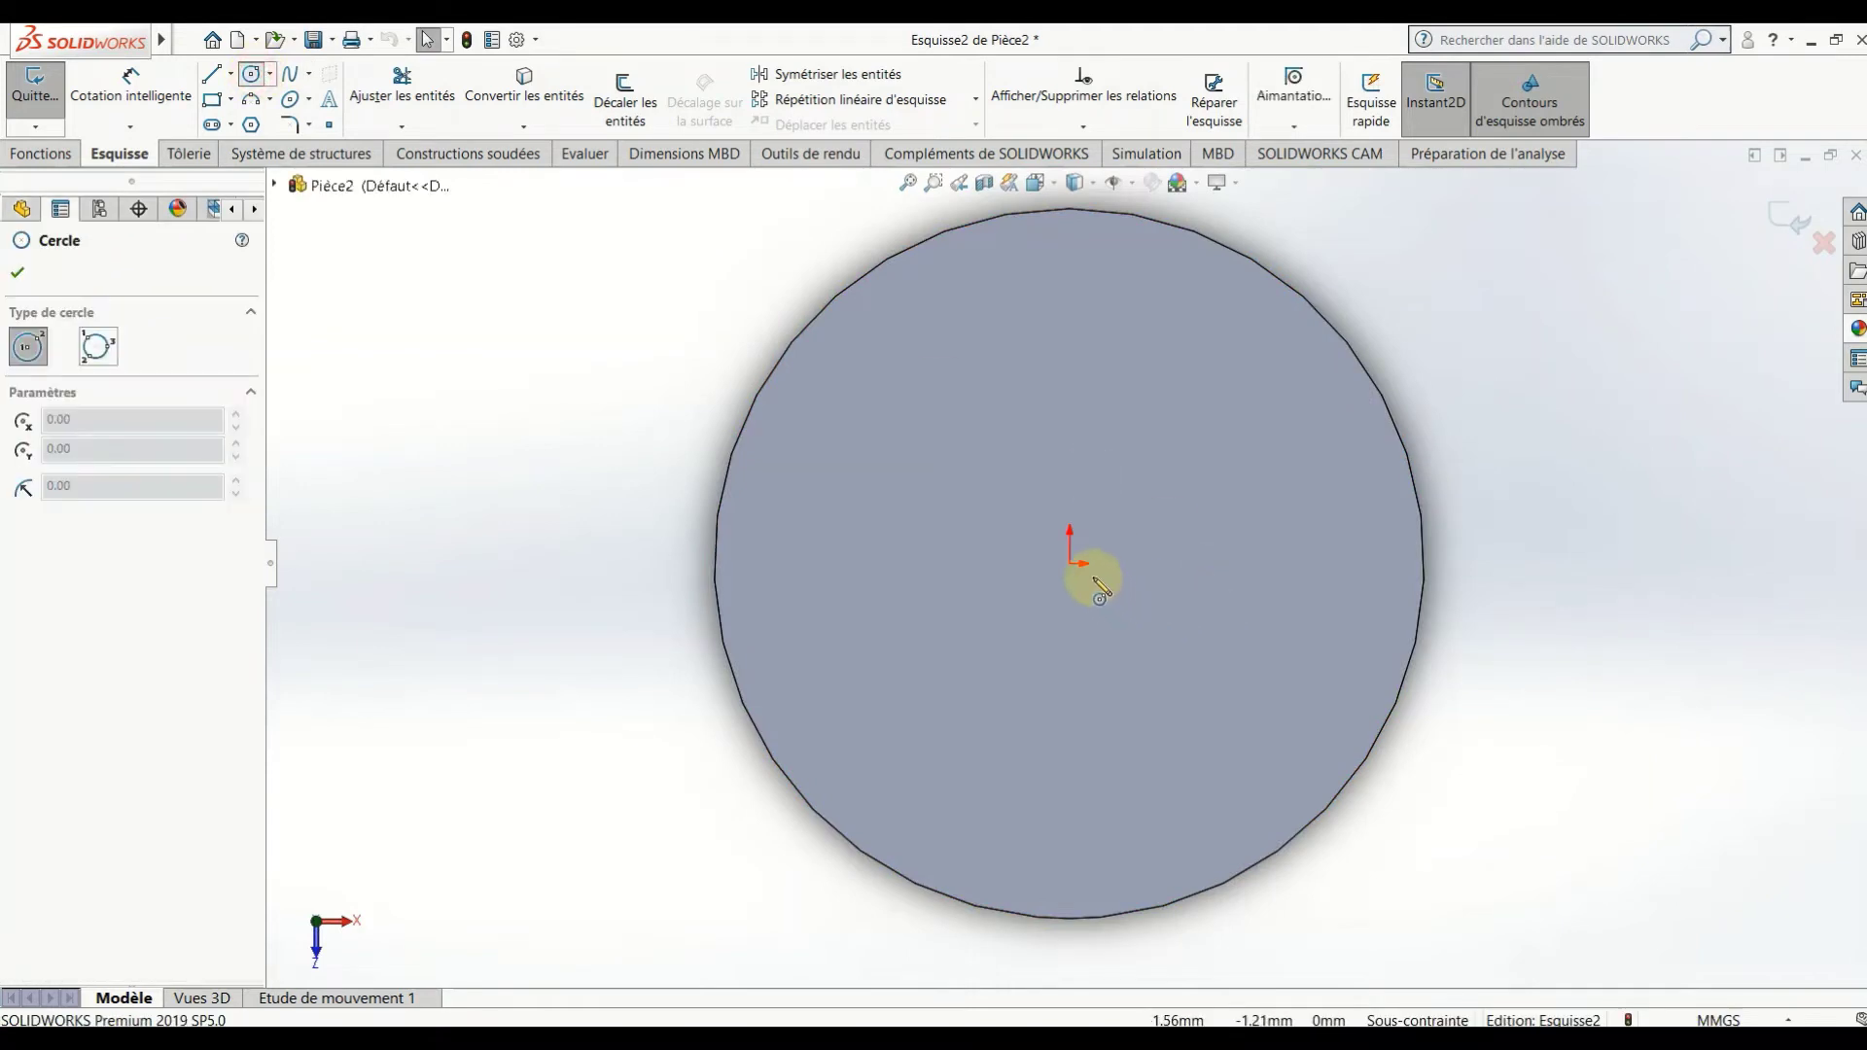
left_click_drag(1070, 562, 1095, 564)
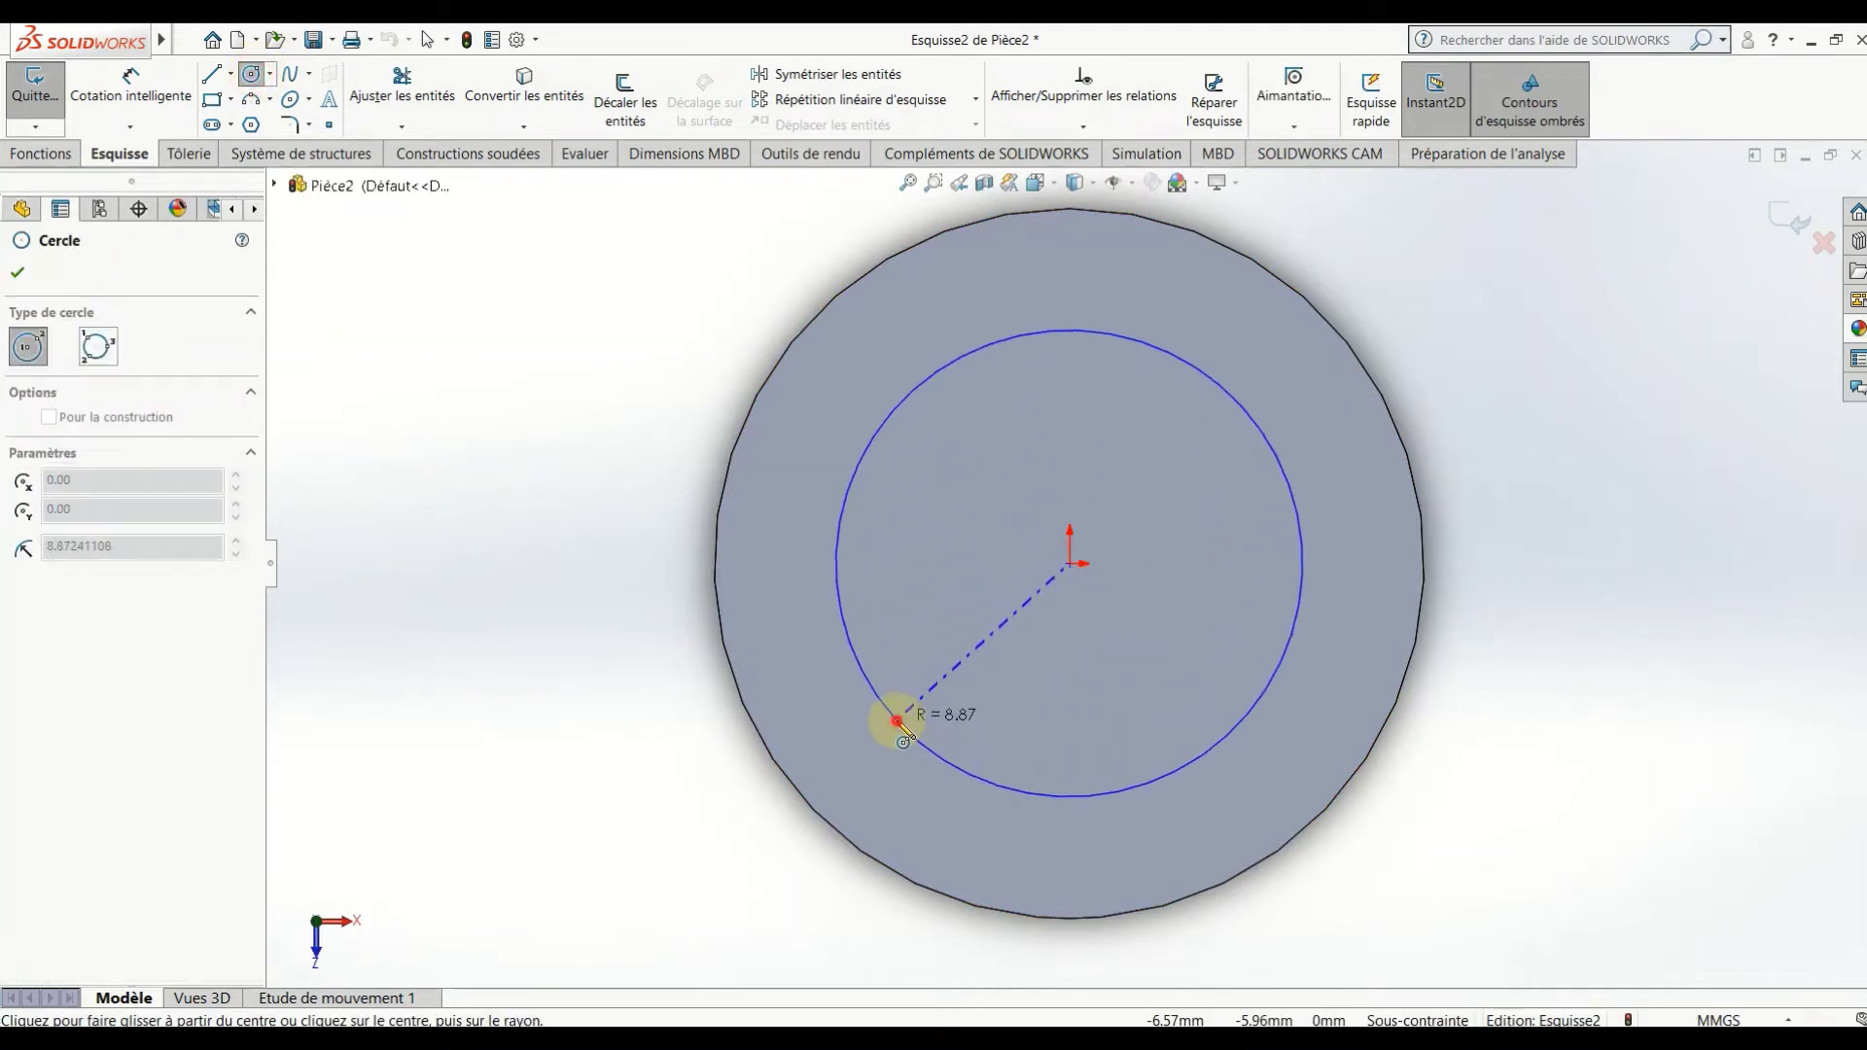
left_click_drag(1003, 624, 902, 725)
left_click(150, 90)
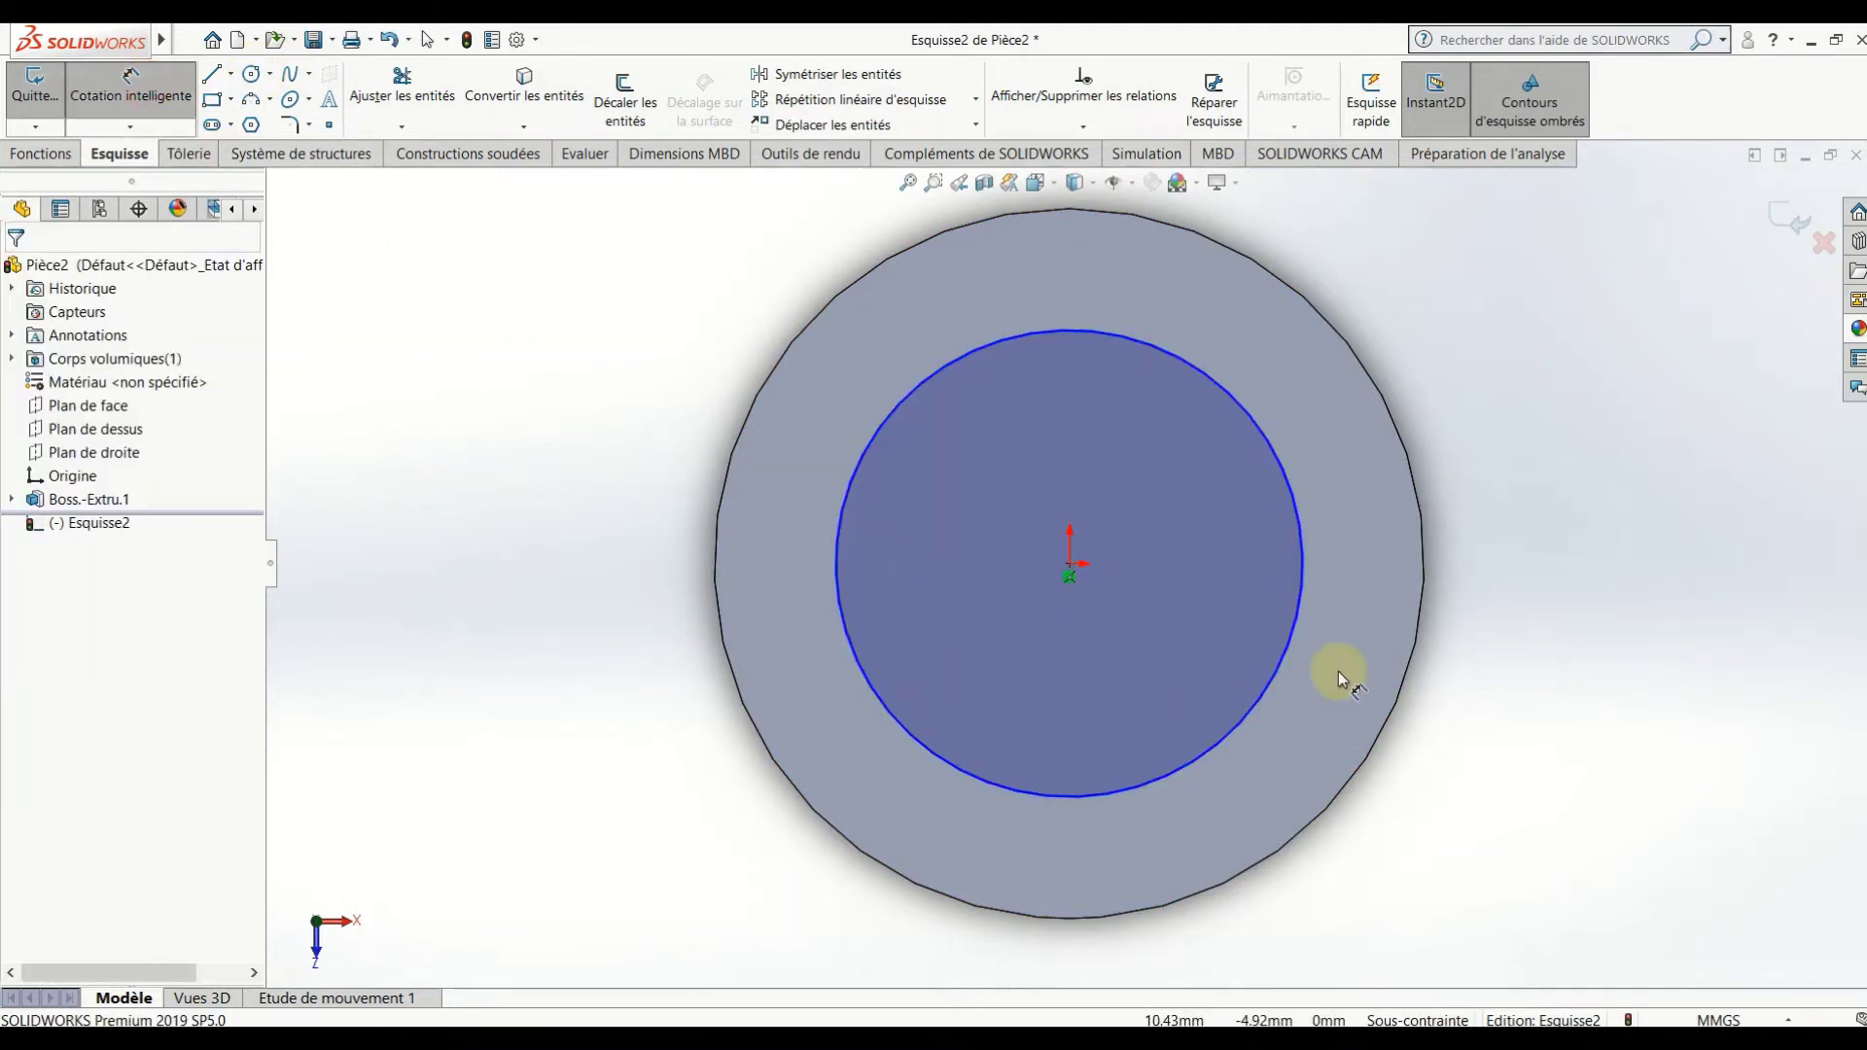
left_click(1301, 609)
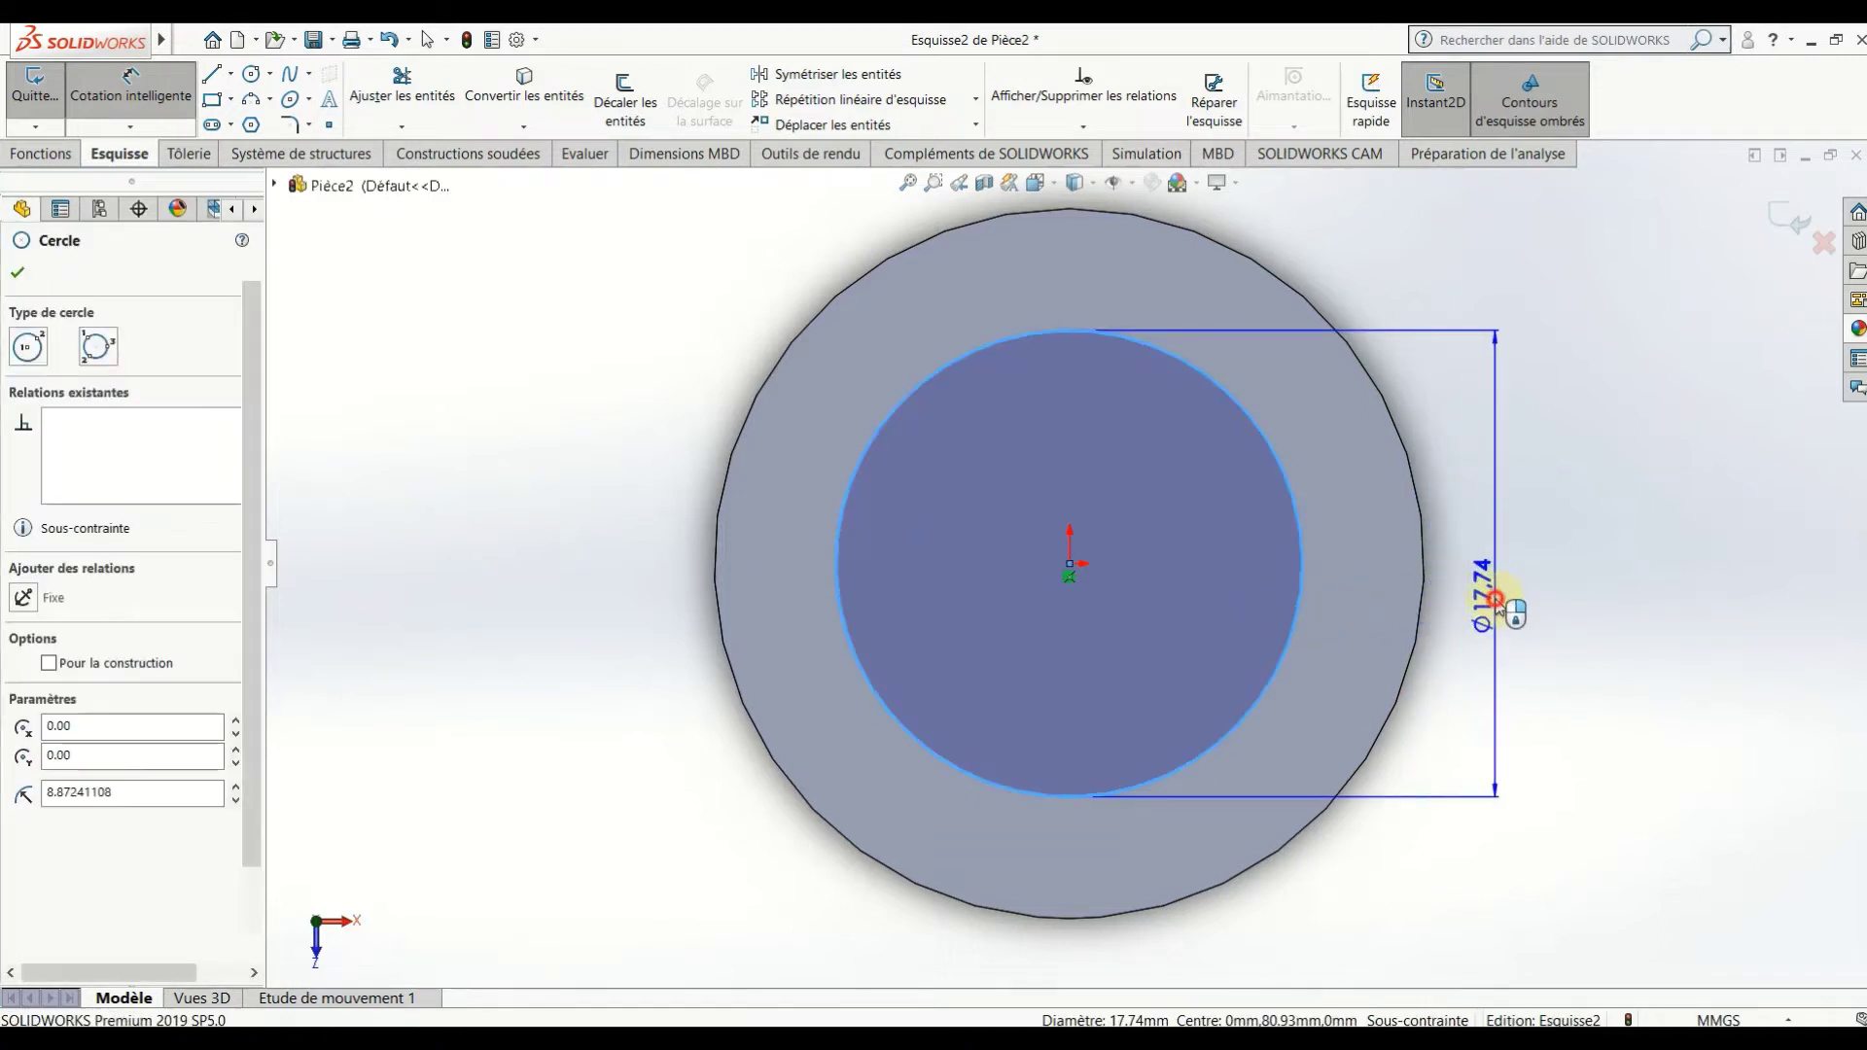
left_click(1495, 599)
type("24")
key("Return")
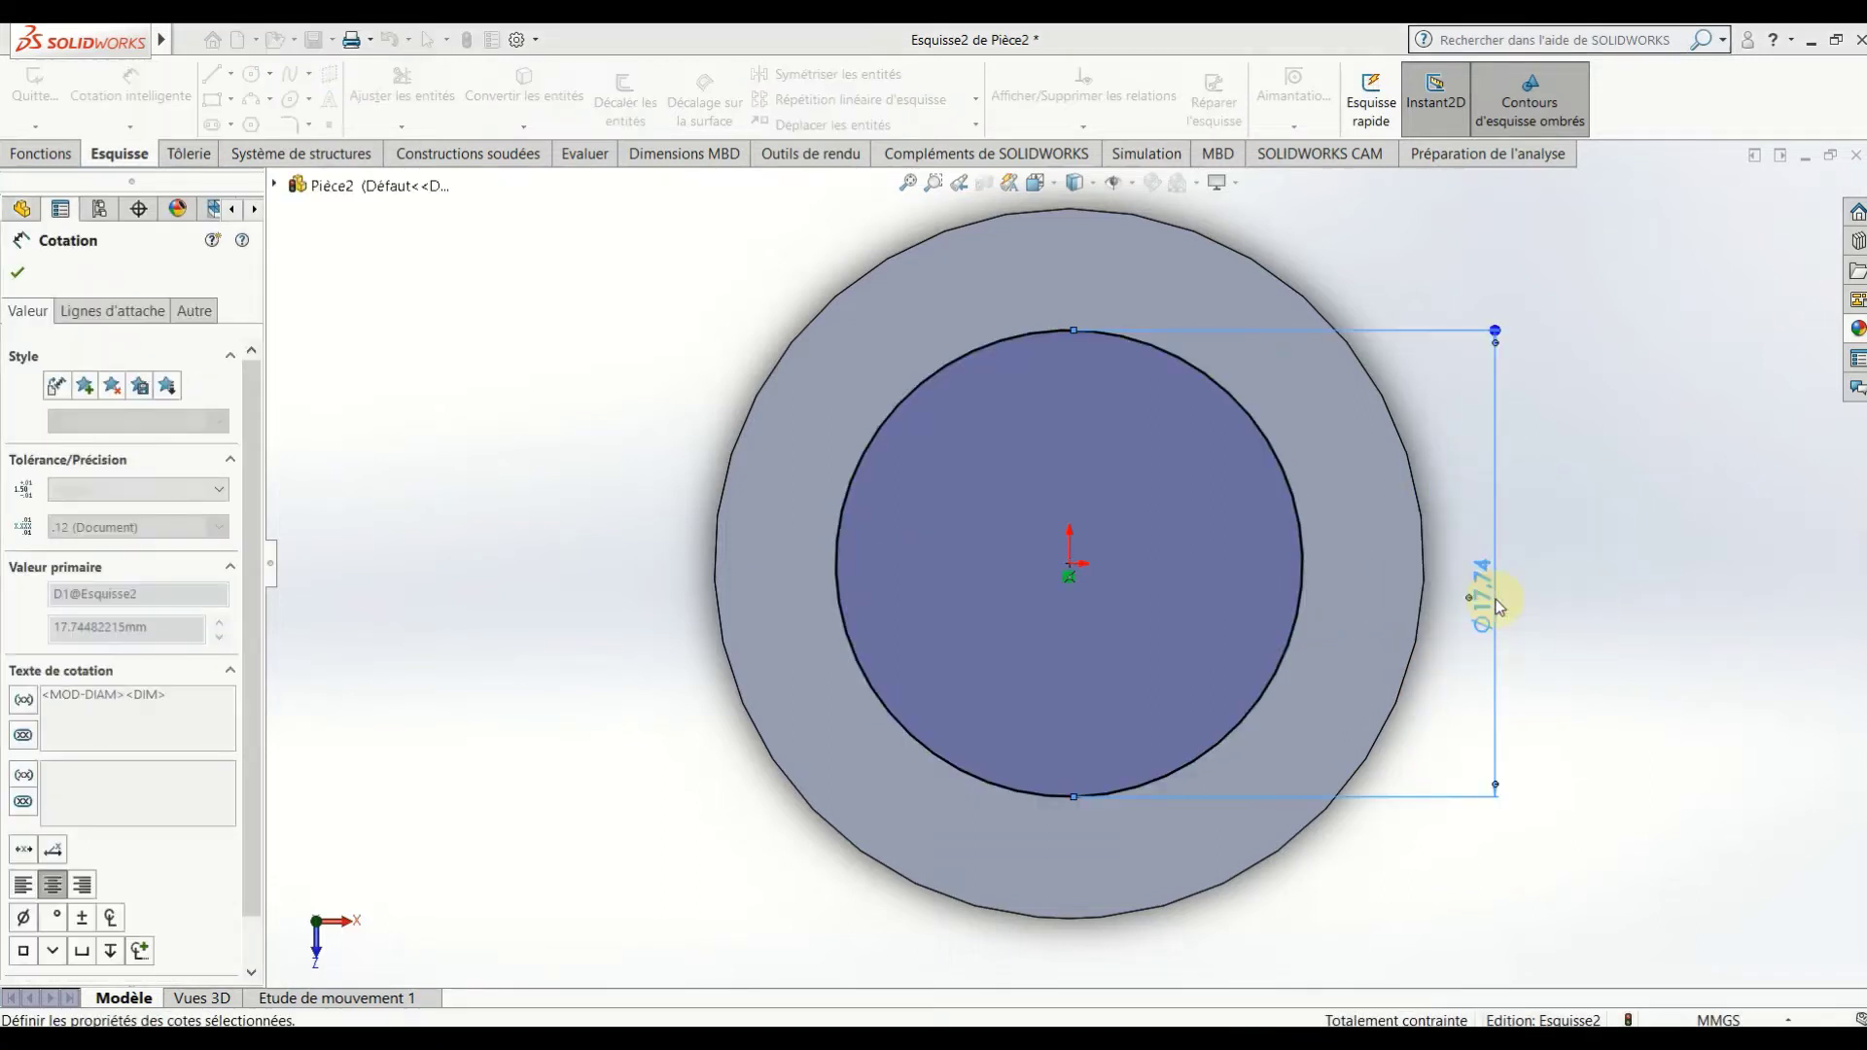
key("Escape")
key("ctrl+shift+z")
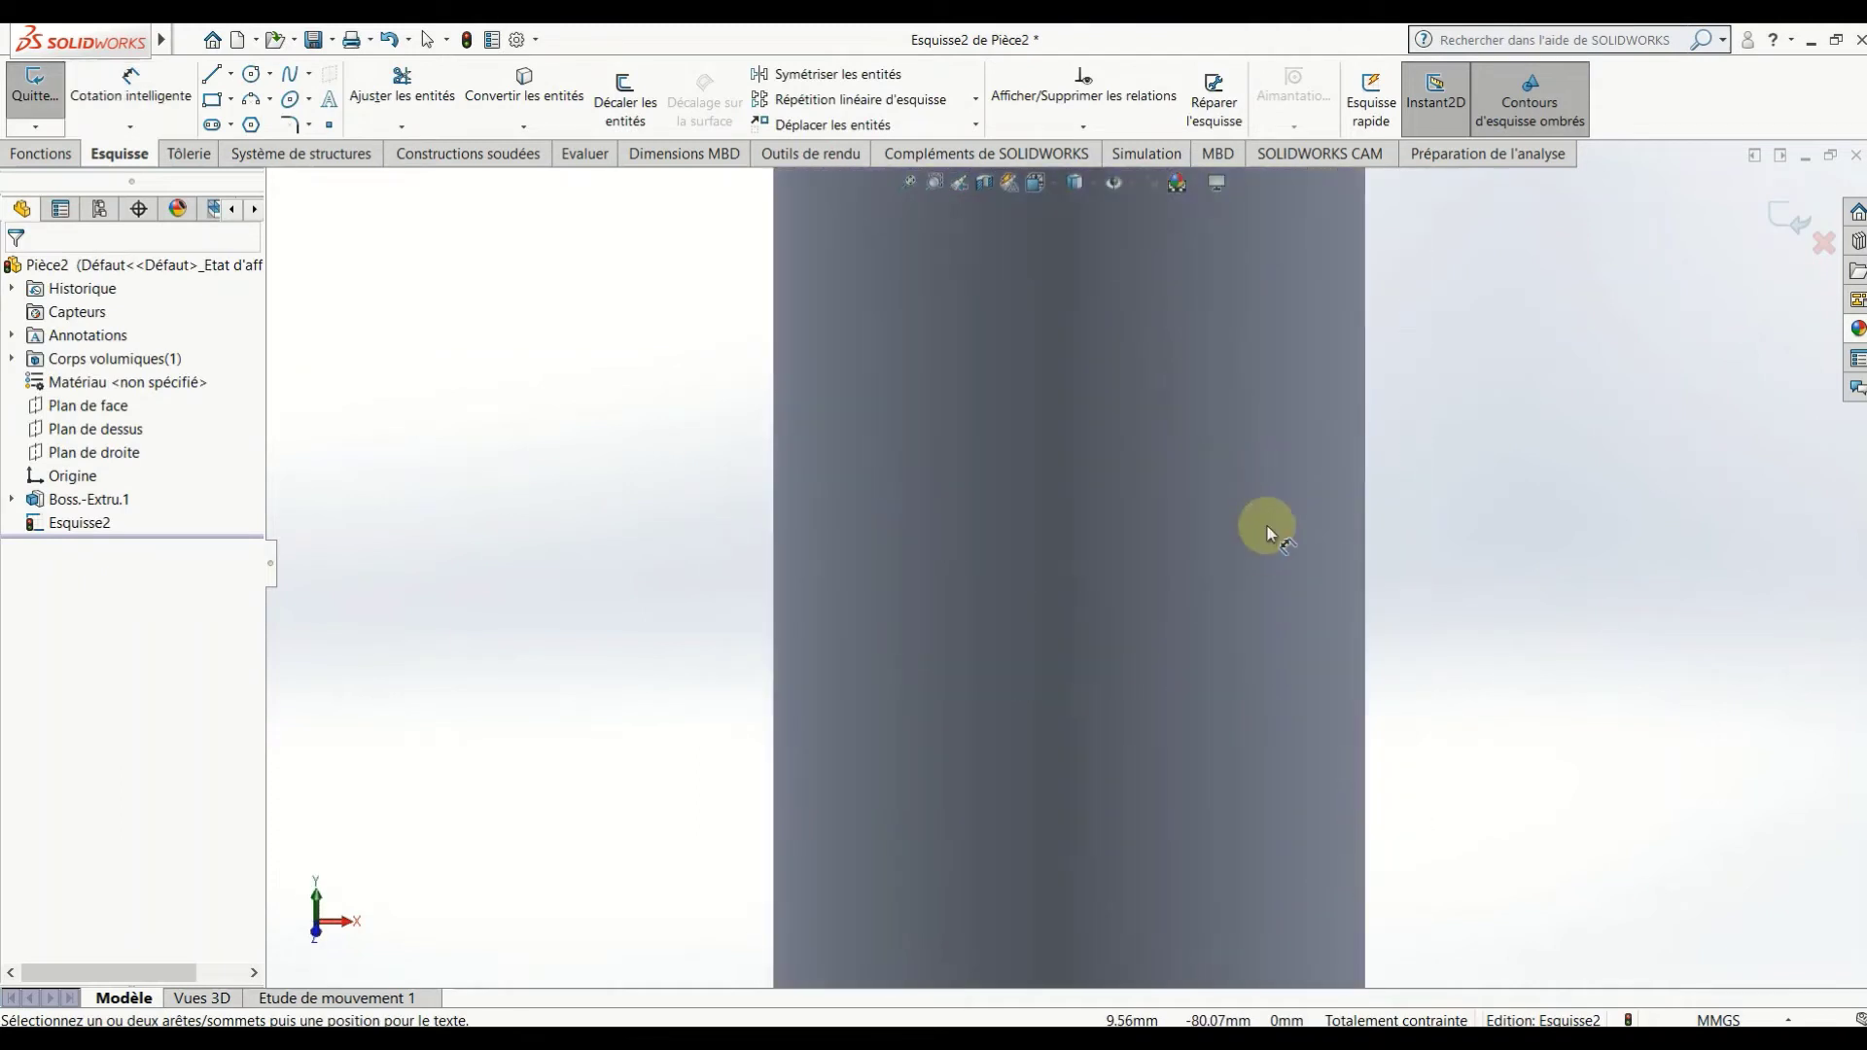
scroll(1151, 229, "down", 5)
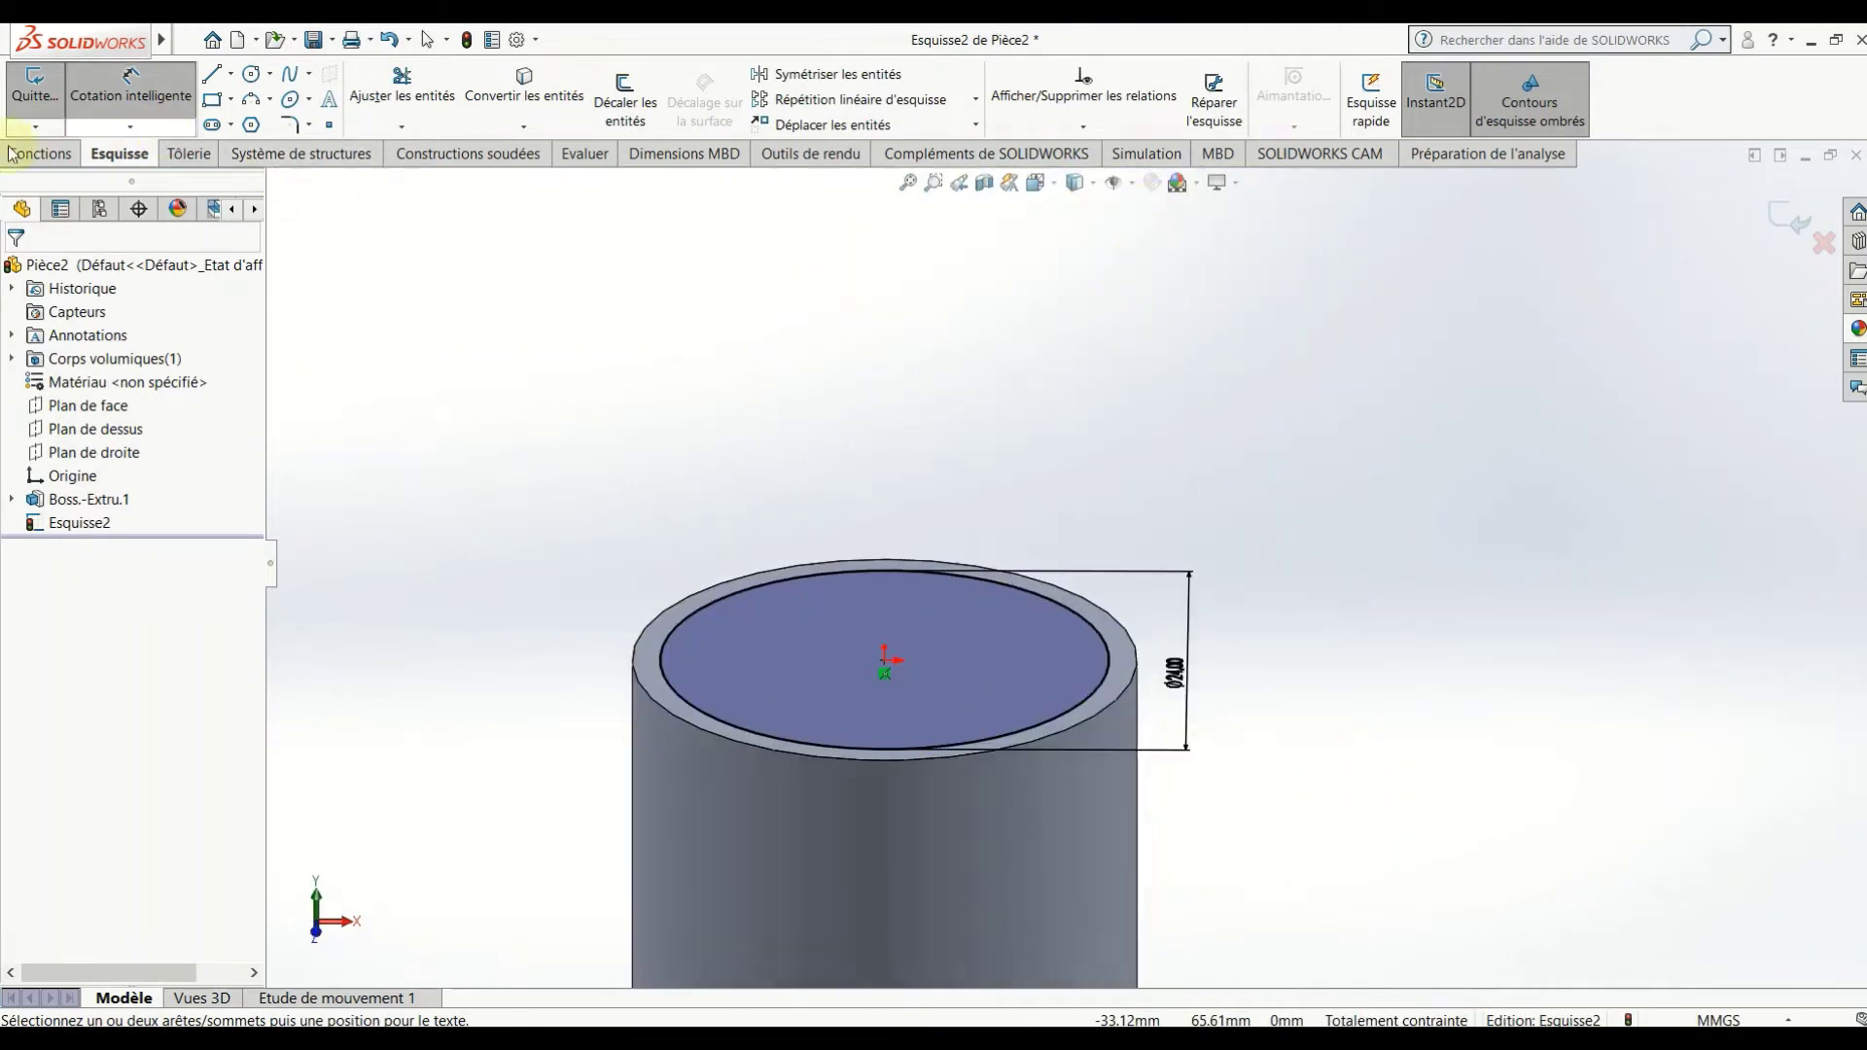
Extrude the circle 20 mm as a separate body, with Fusionner le résultat unchecked.
left_click(41, 153)
left_click(39, 98)
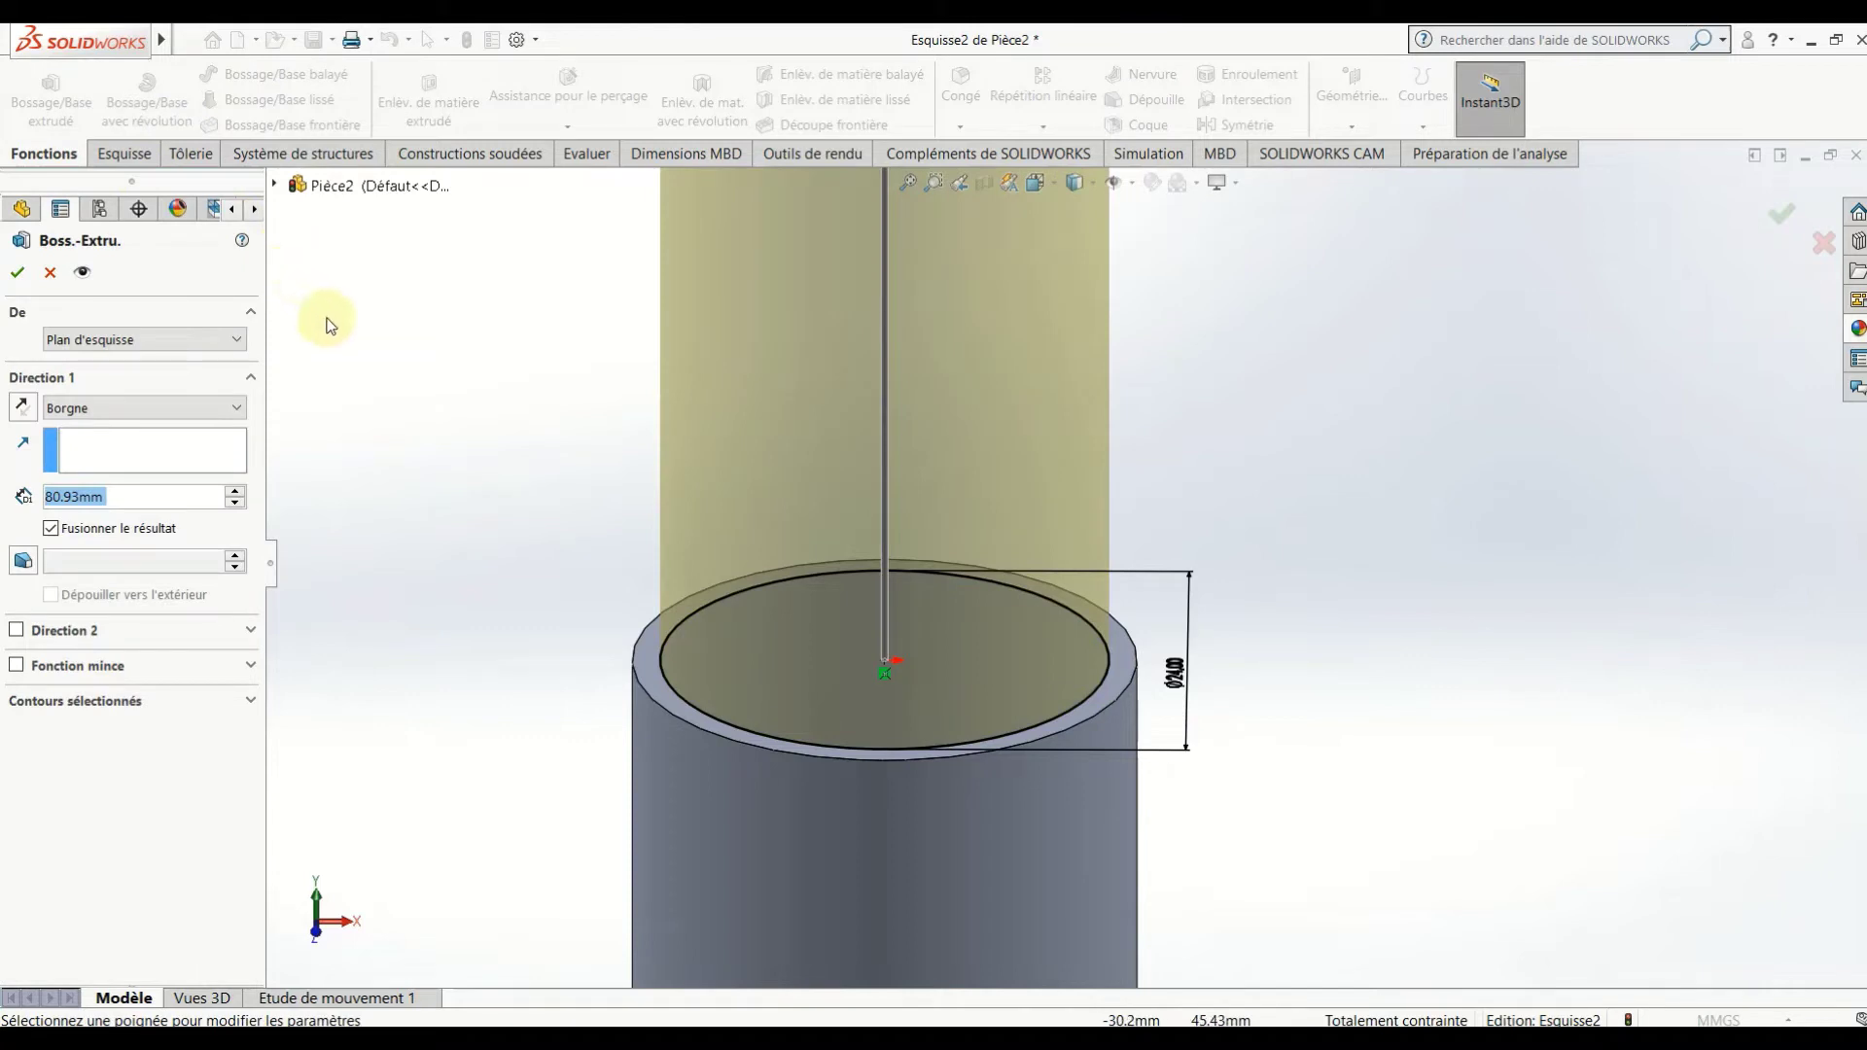
scroll(714, 506, "up", 2)
scroll(714, 506, "up", 3)
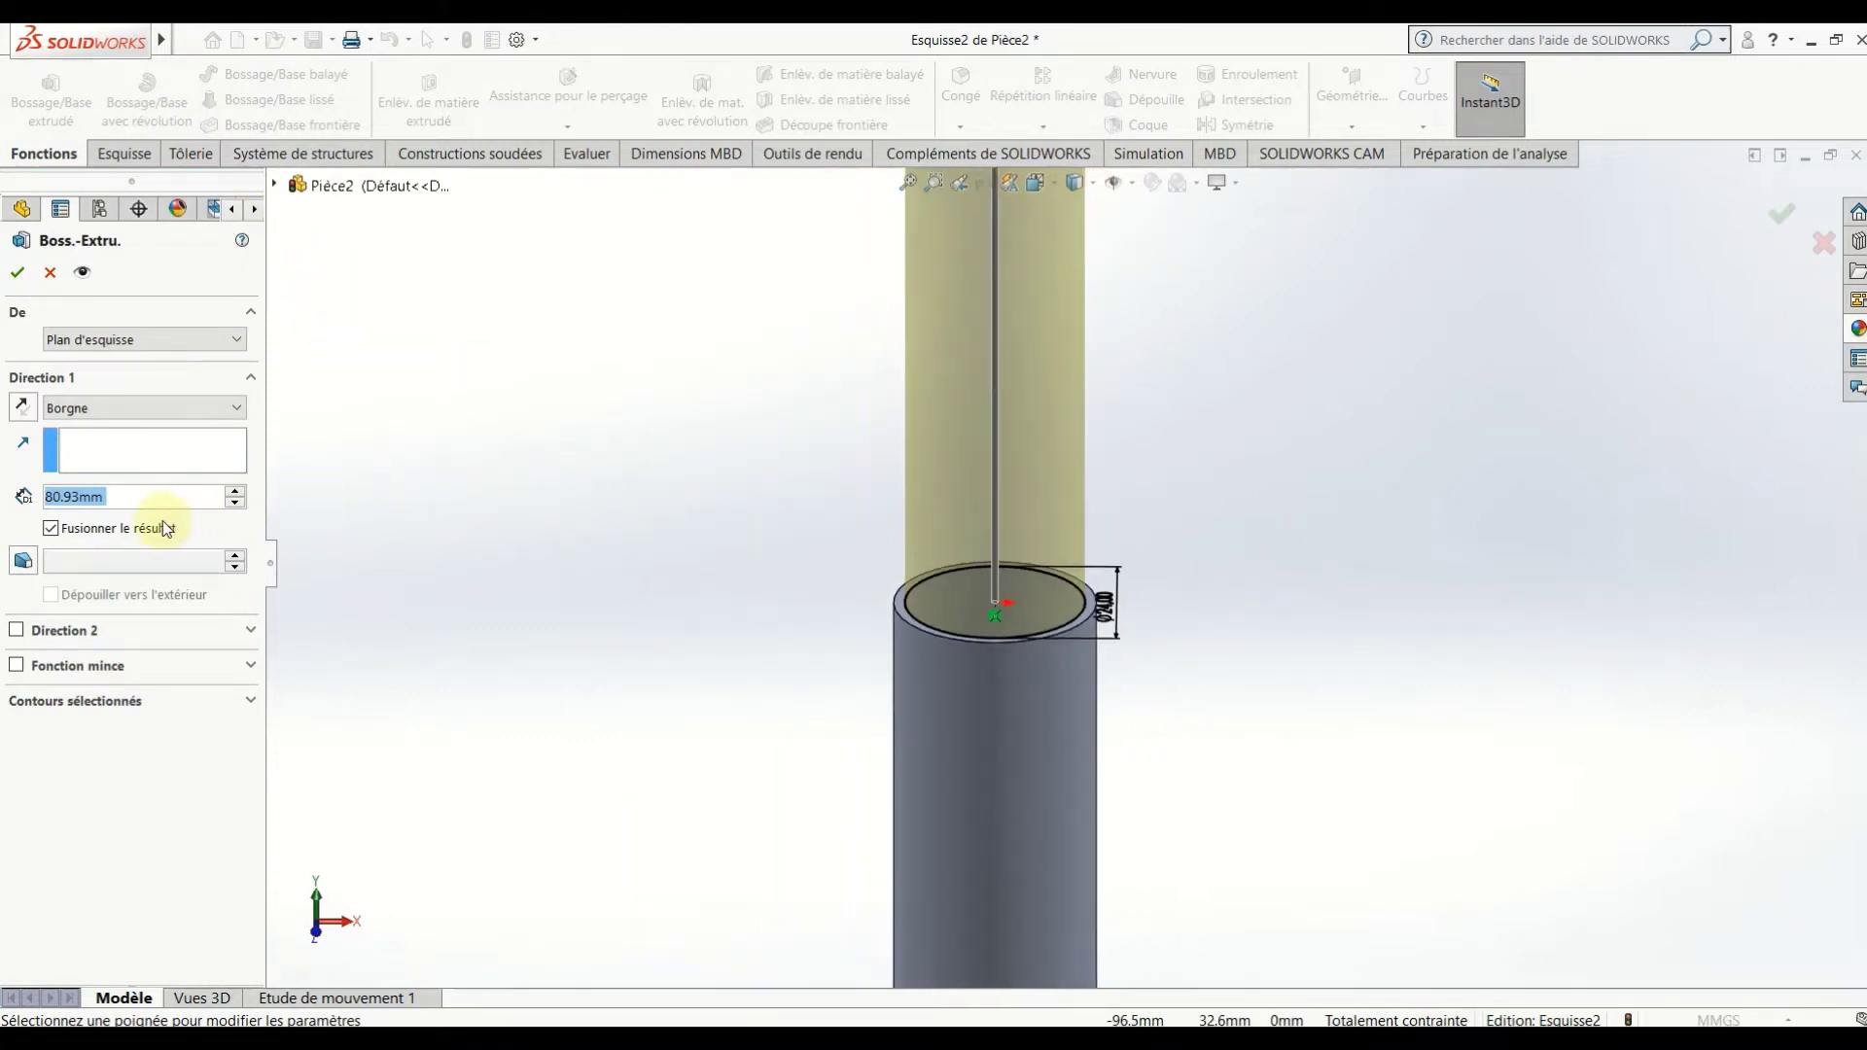
left_click(52, 528)
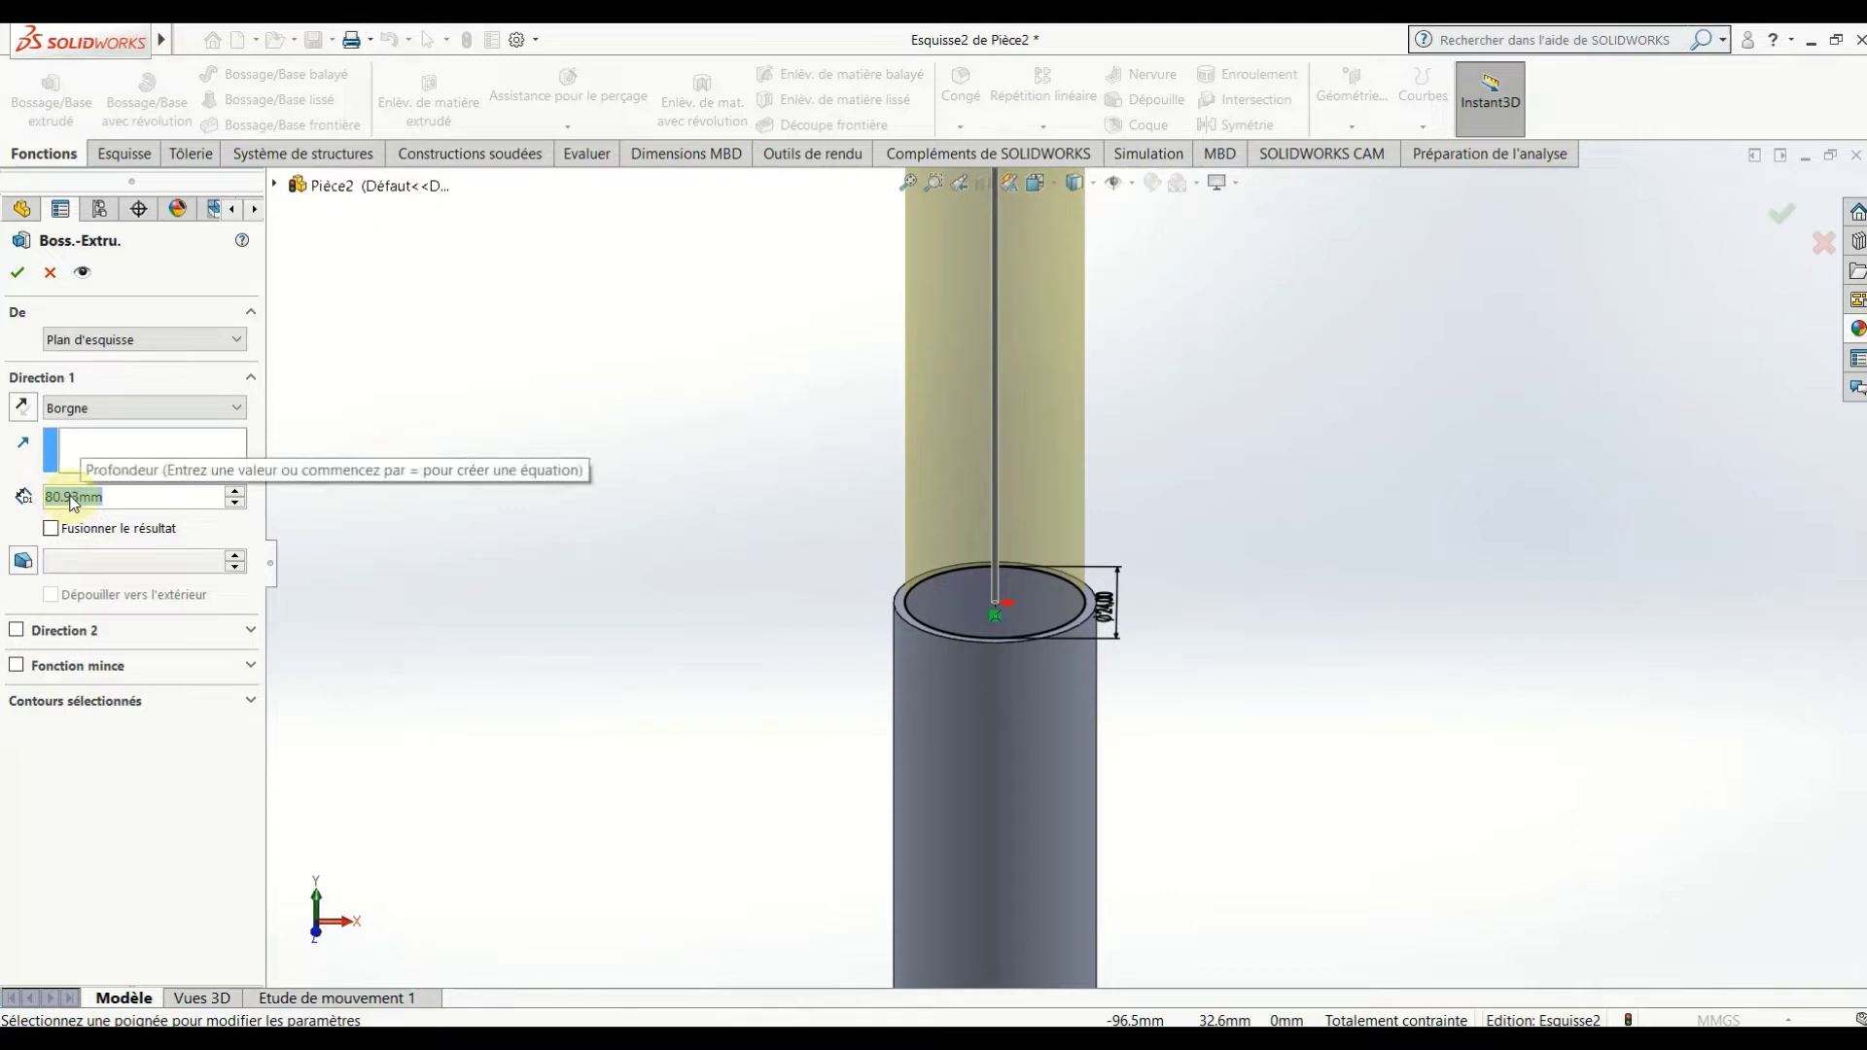
type("20")
key("Return")
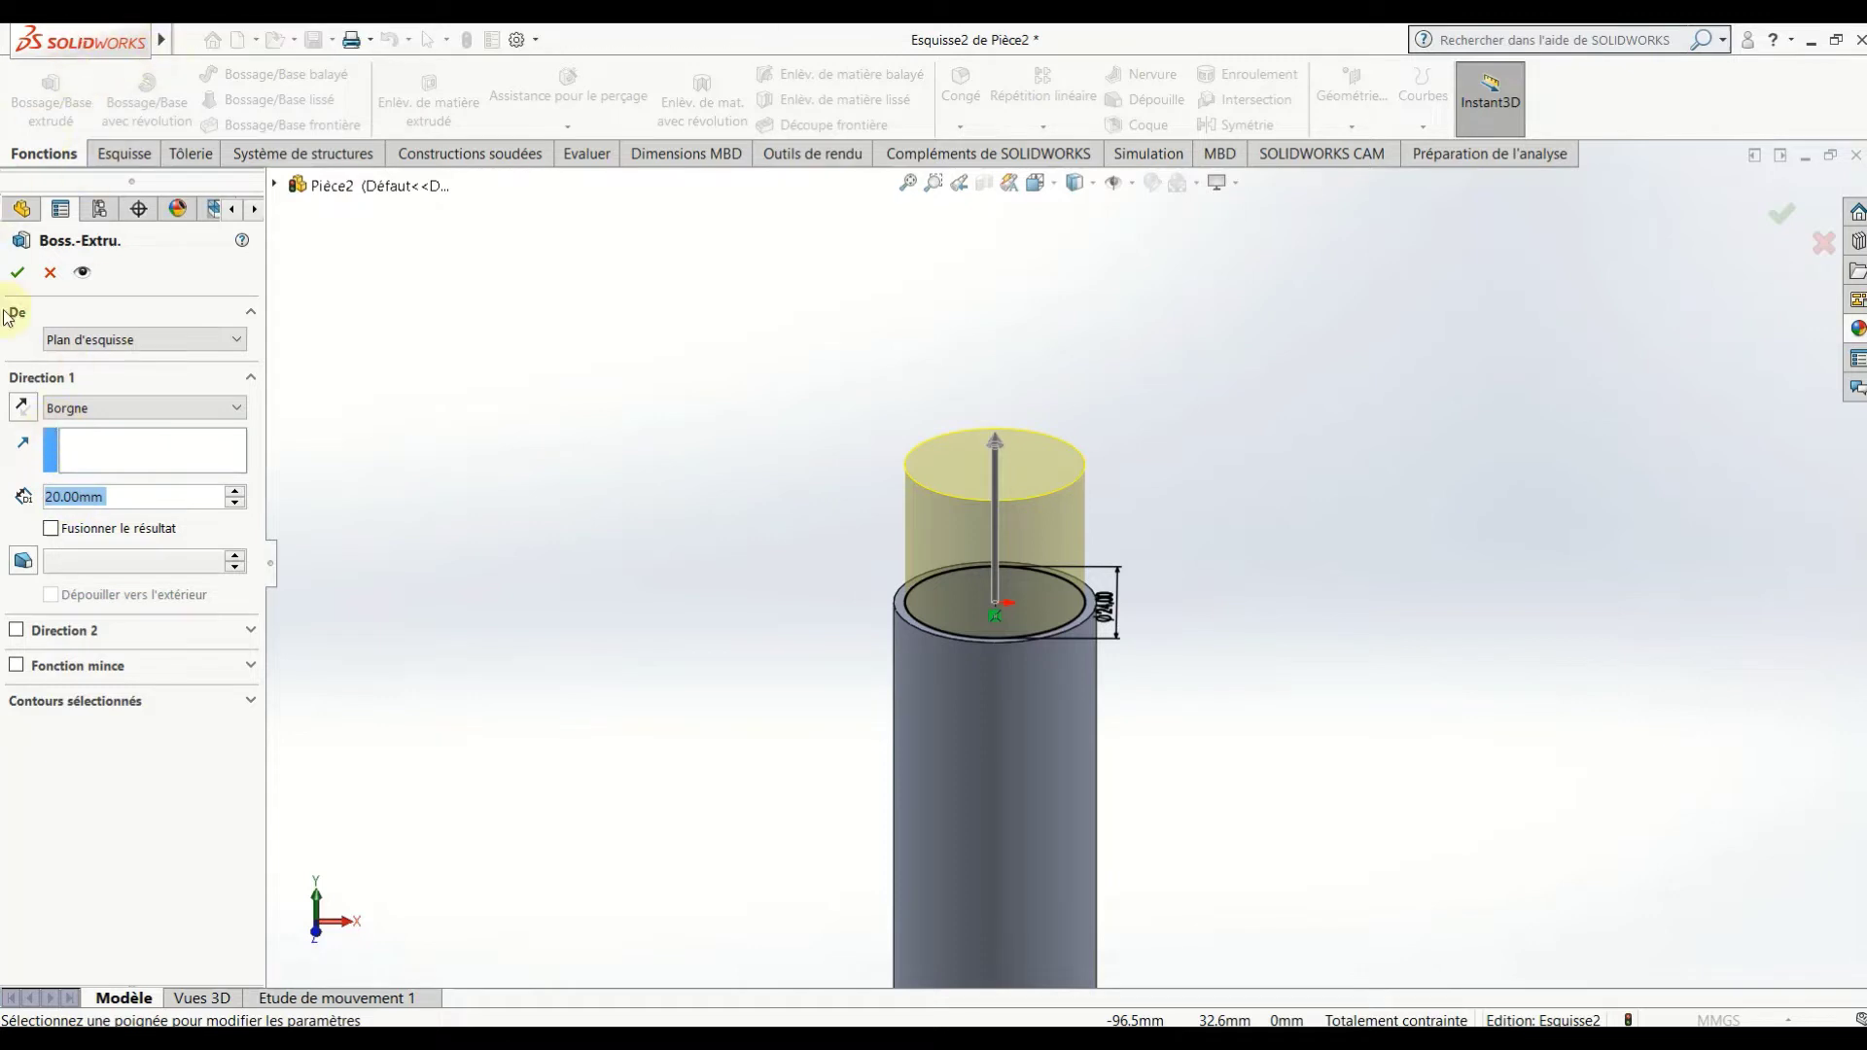
left_click(18, 272)
left_click(692, 478)
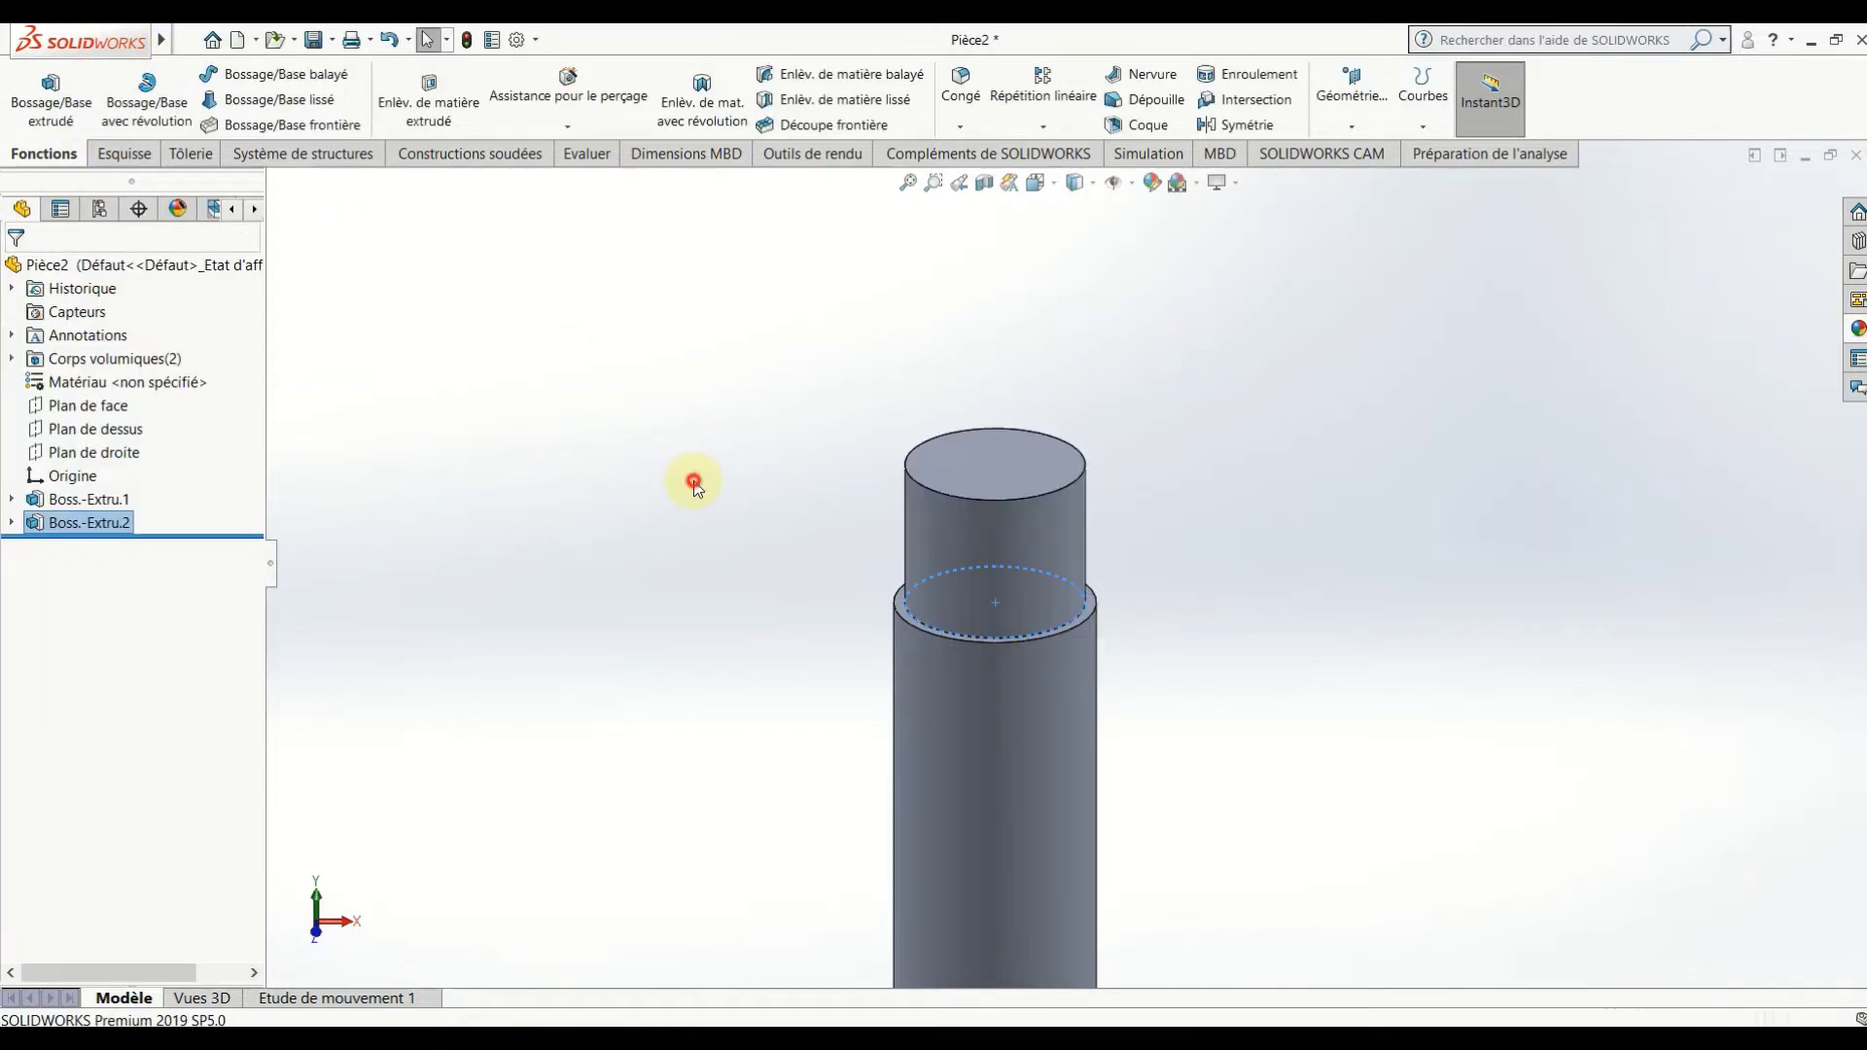
scroll(932, 550, "up", 3)
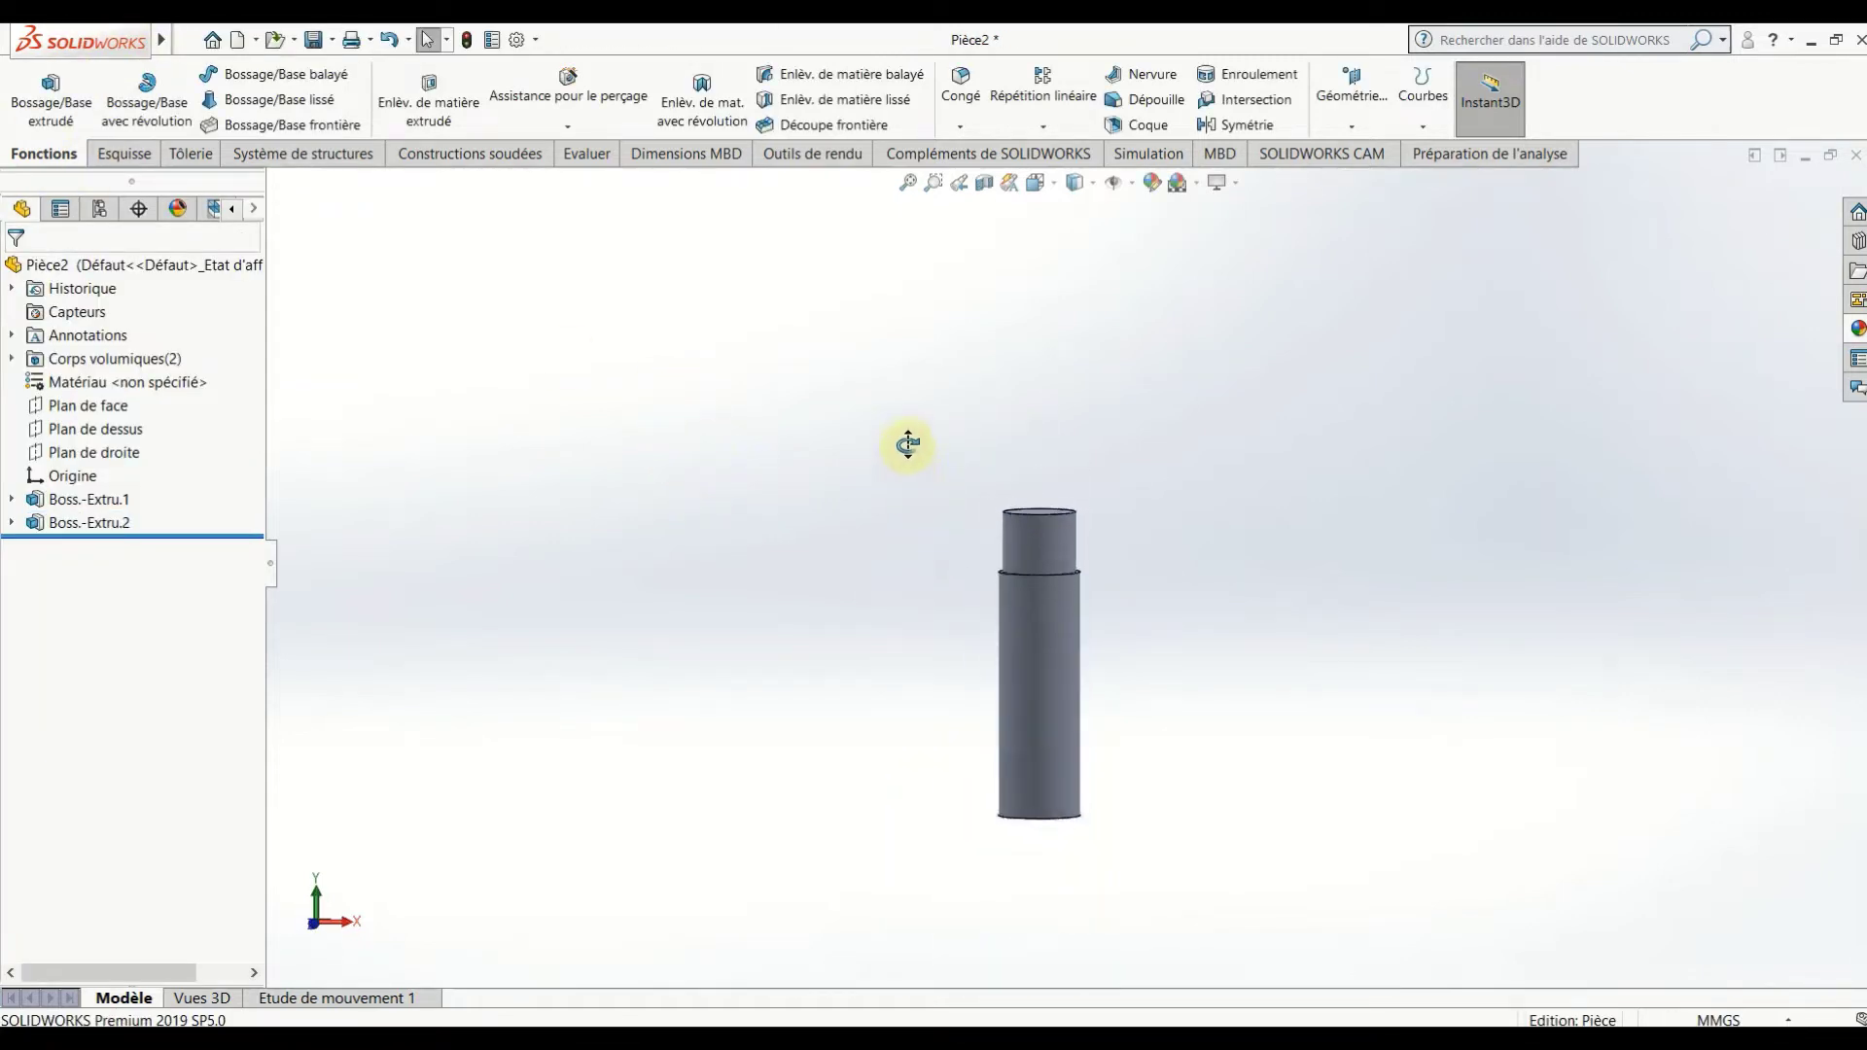
scroll(946, 454, "down", 3)
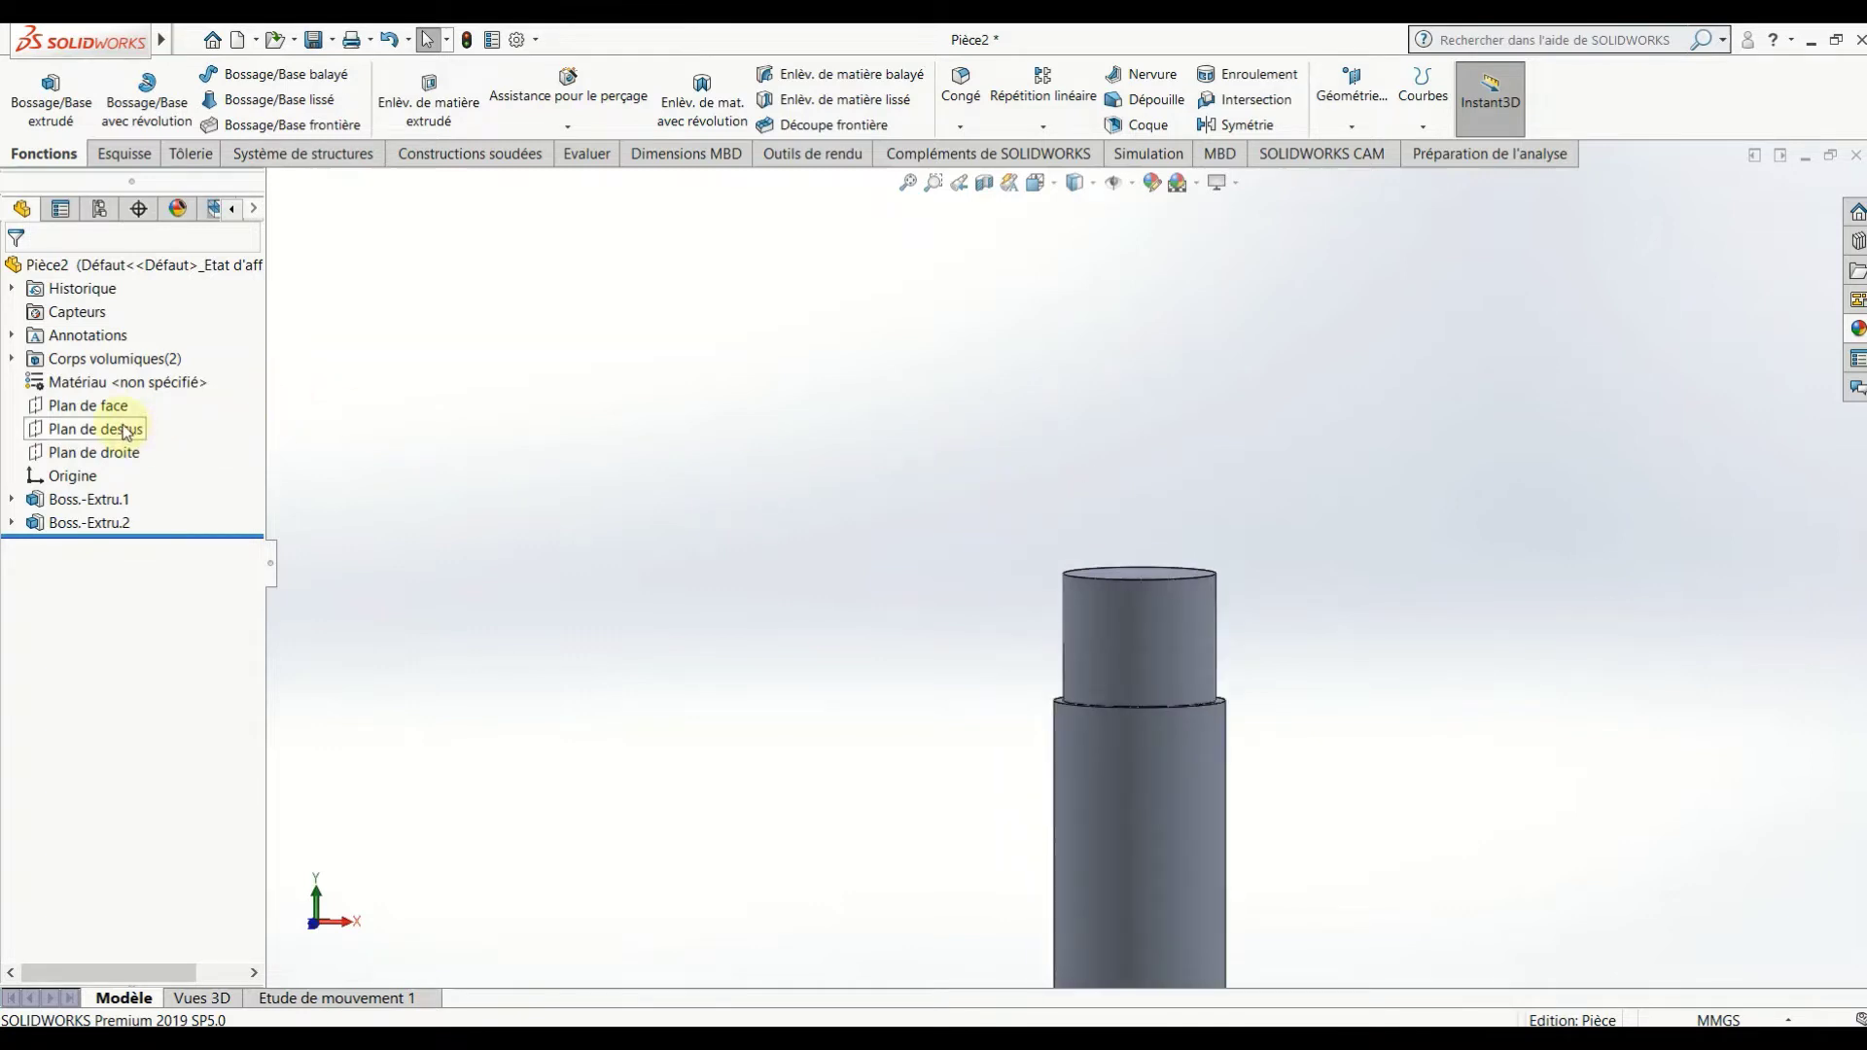
scroll(903, 546, "up", 5)
scroll(1204, 646, "down", 2)
scroll(1048, 608, "down", 2)
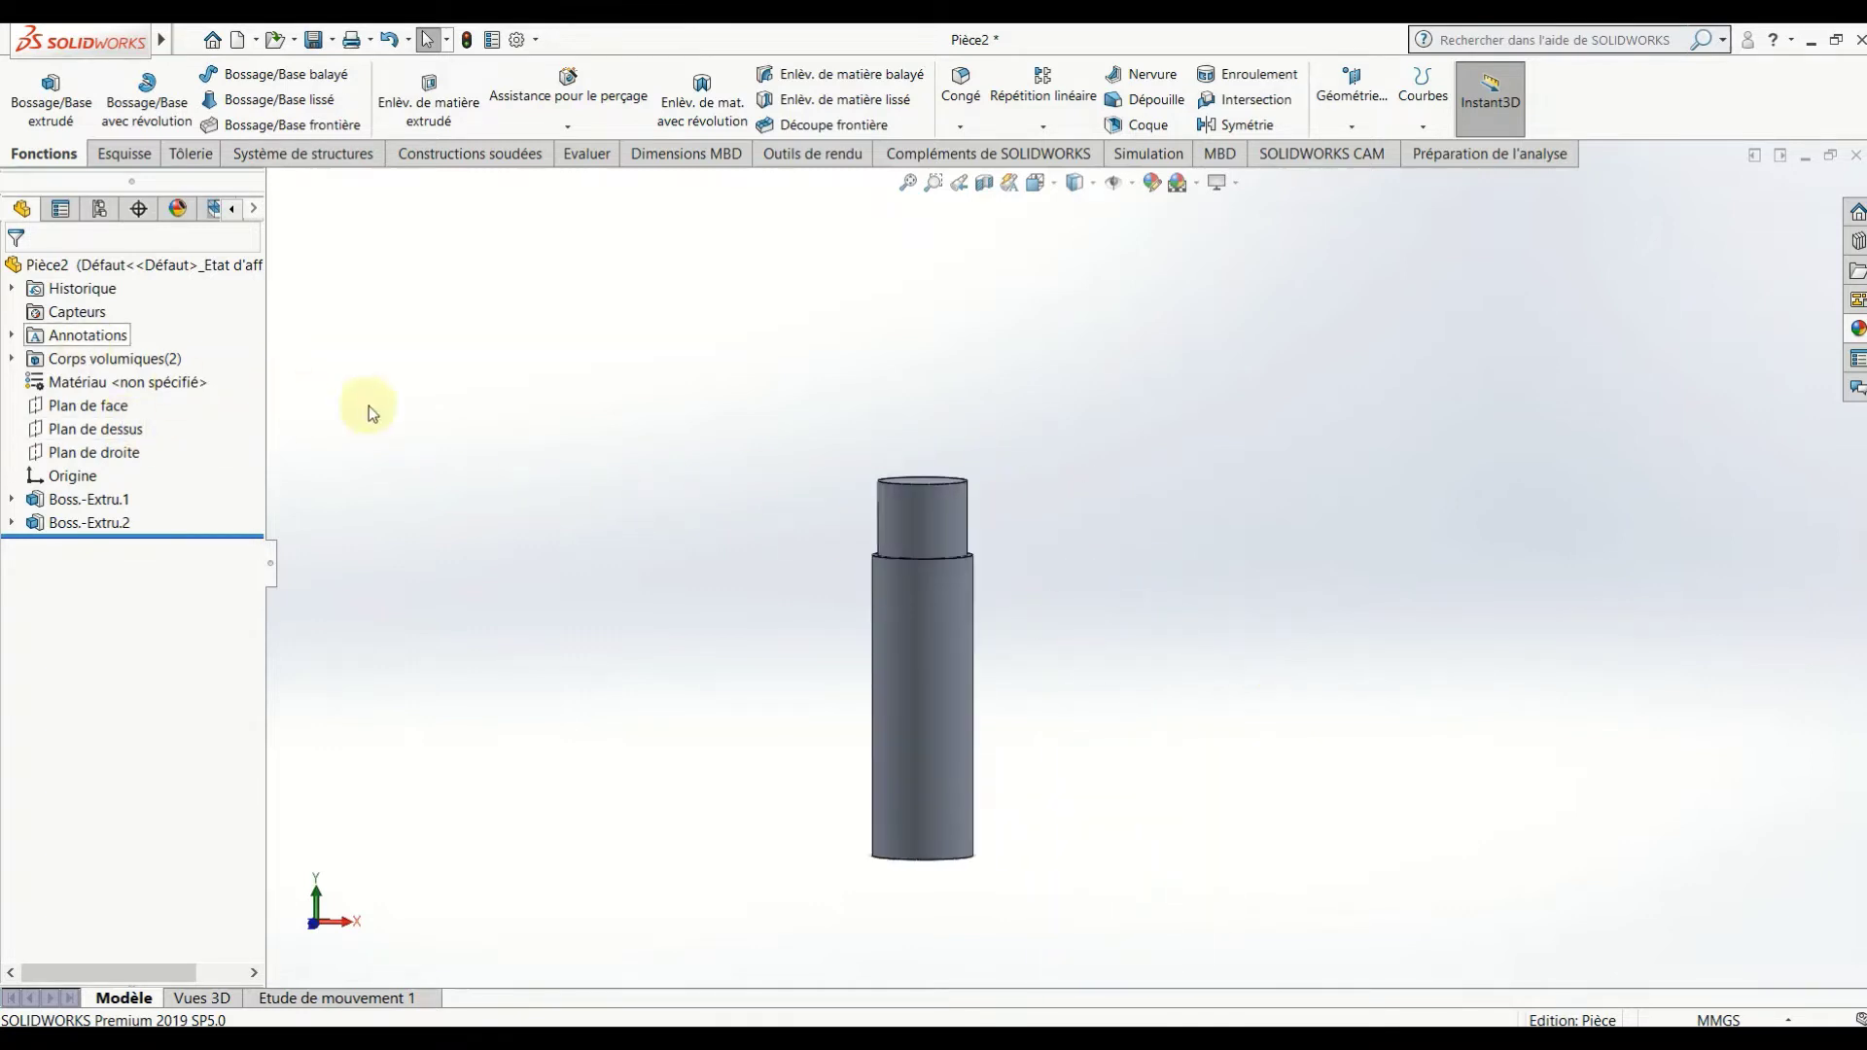
middle_click_drag(370, 409, 383, 529)
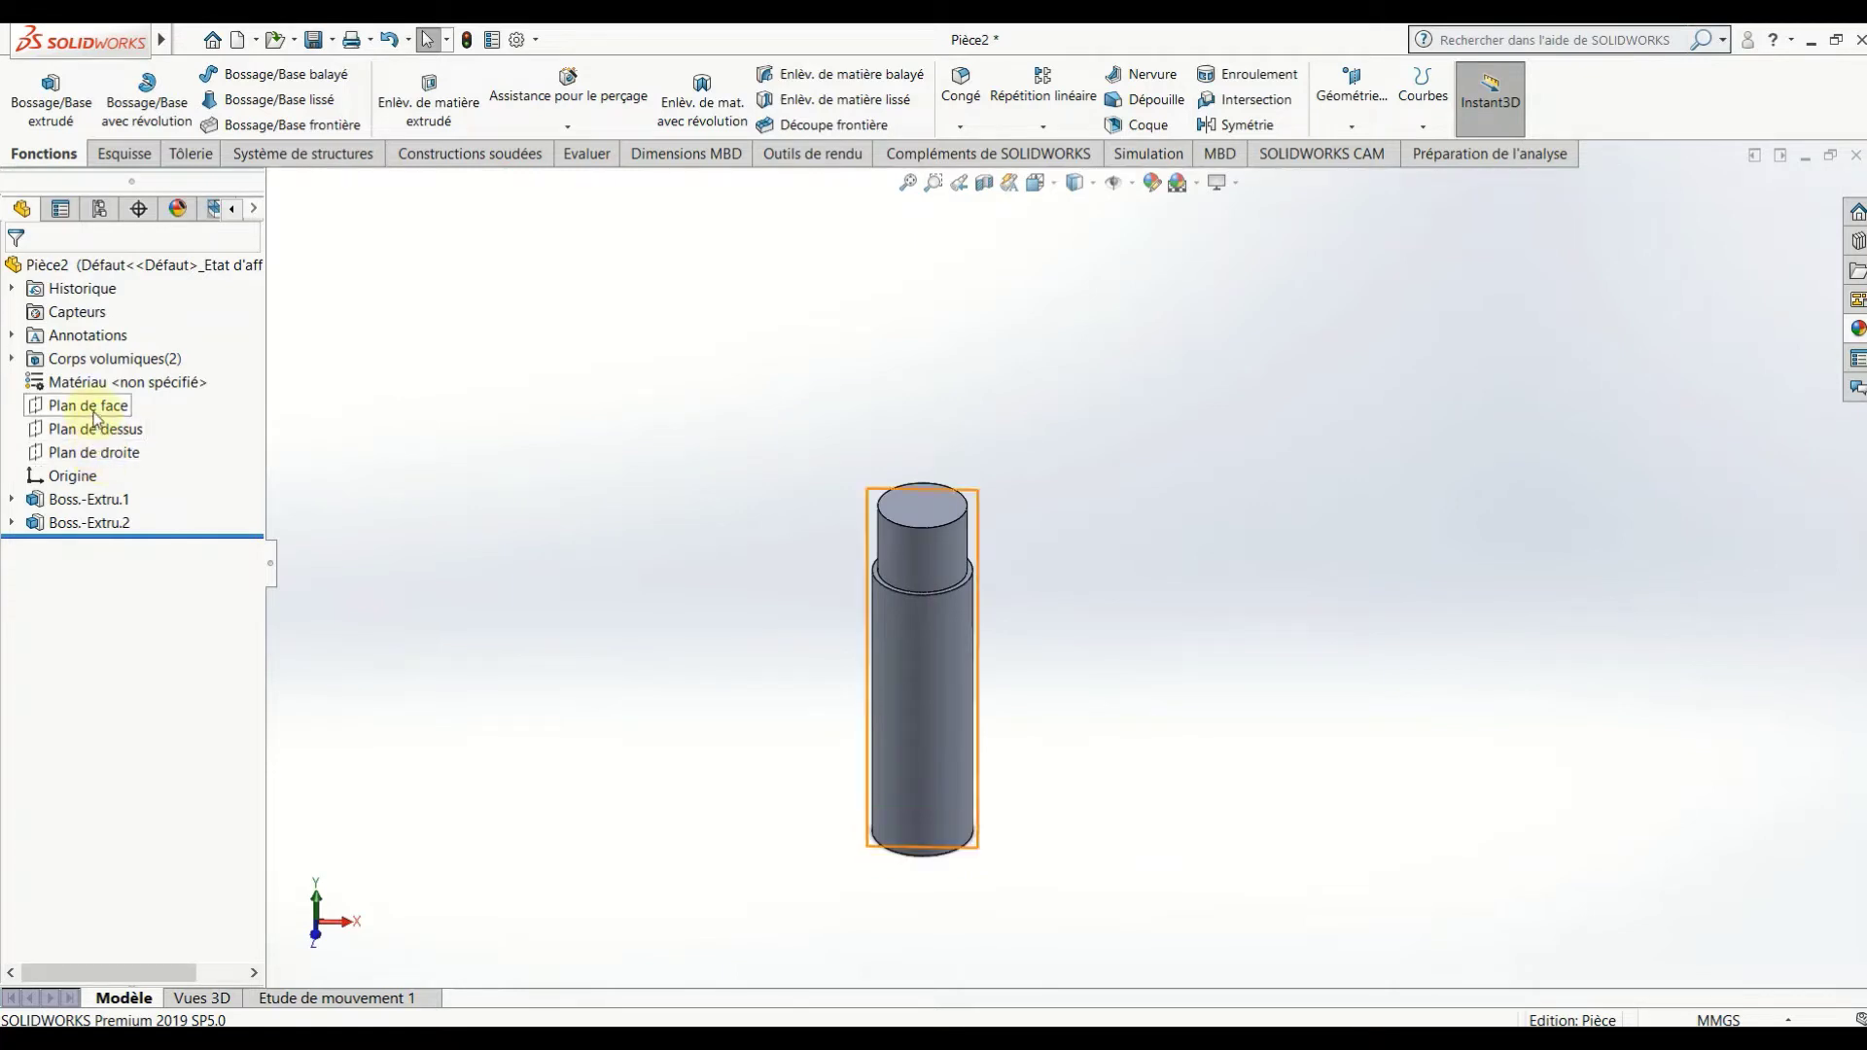
left_click(89, 405)
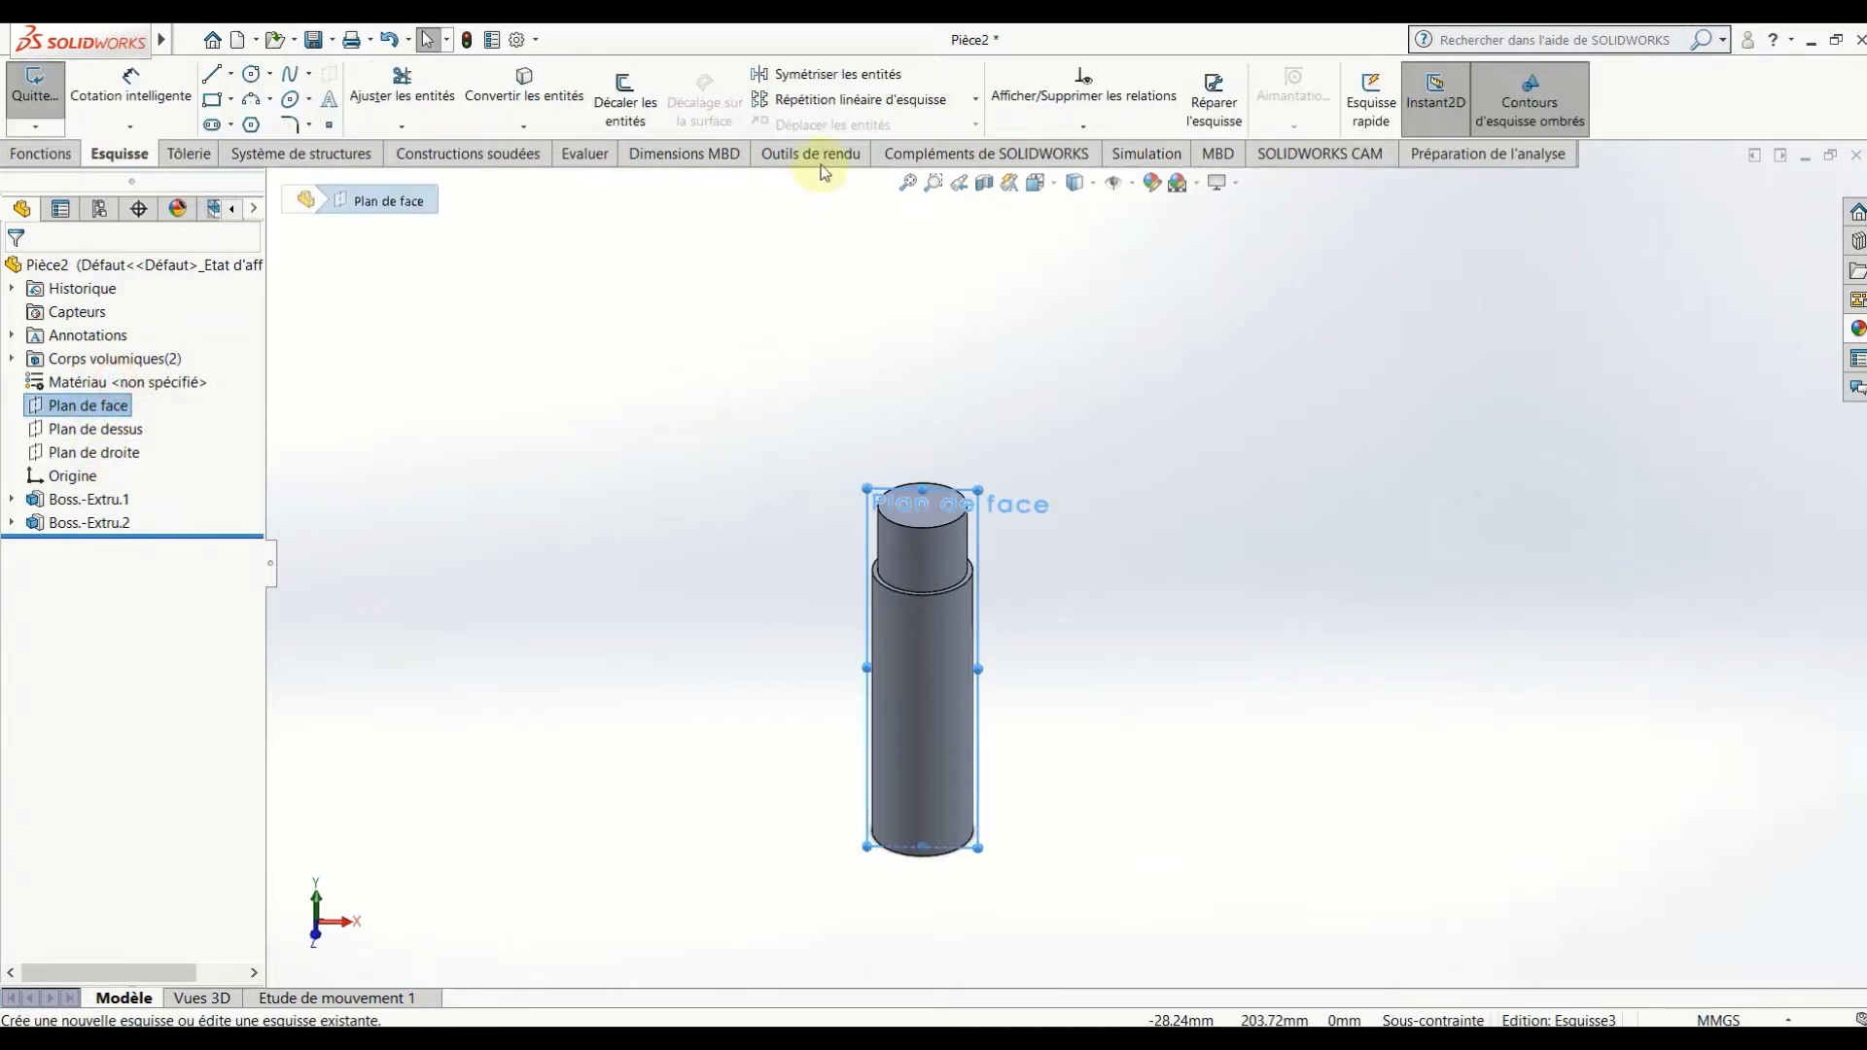
left_click(1035, 183)
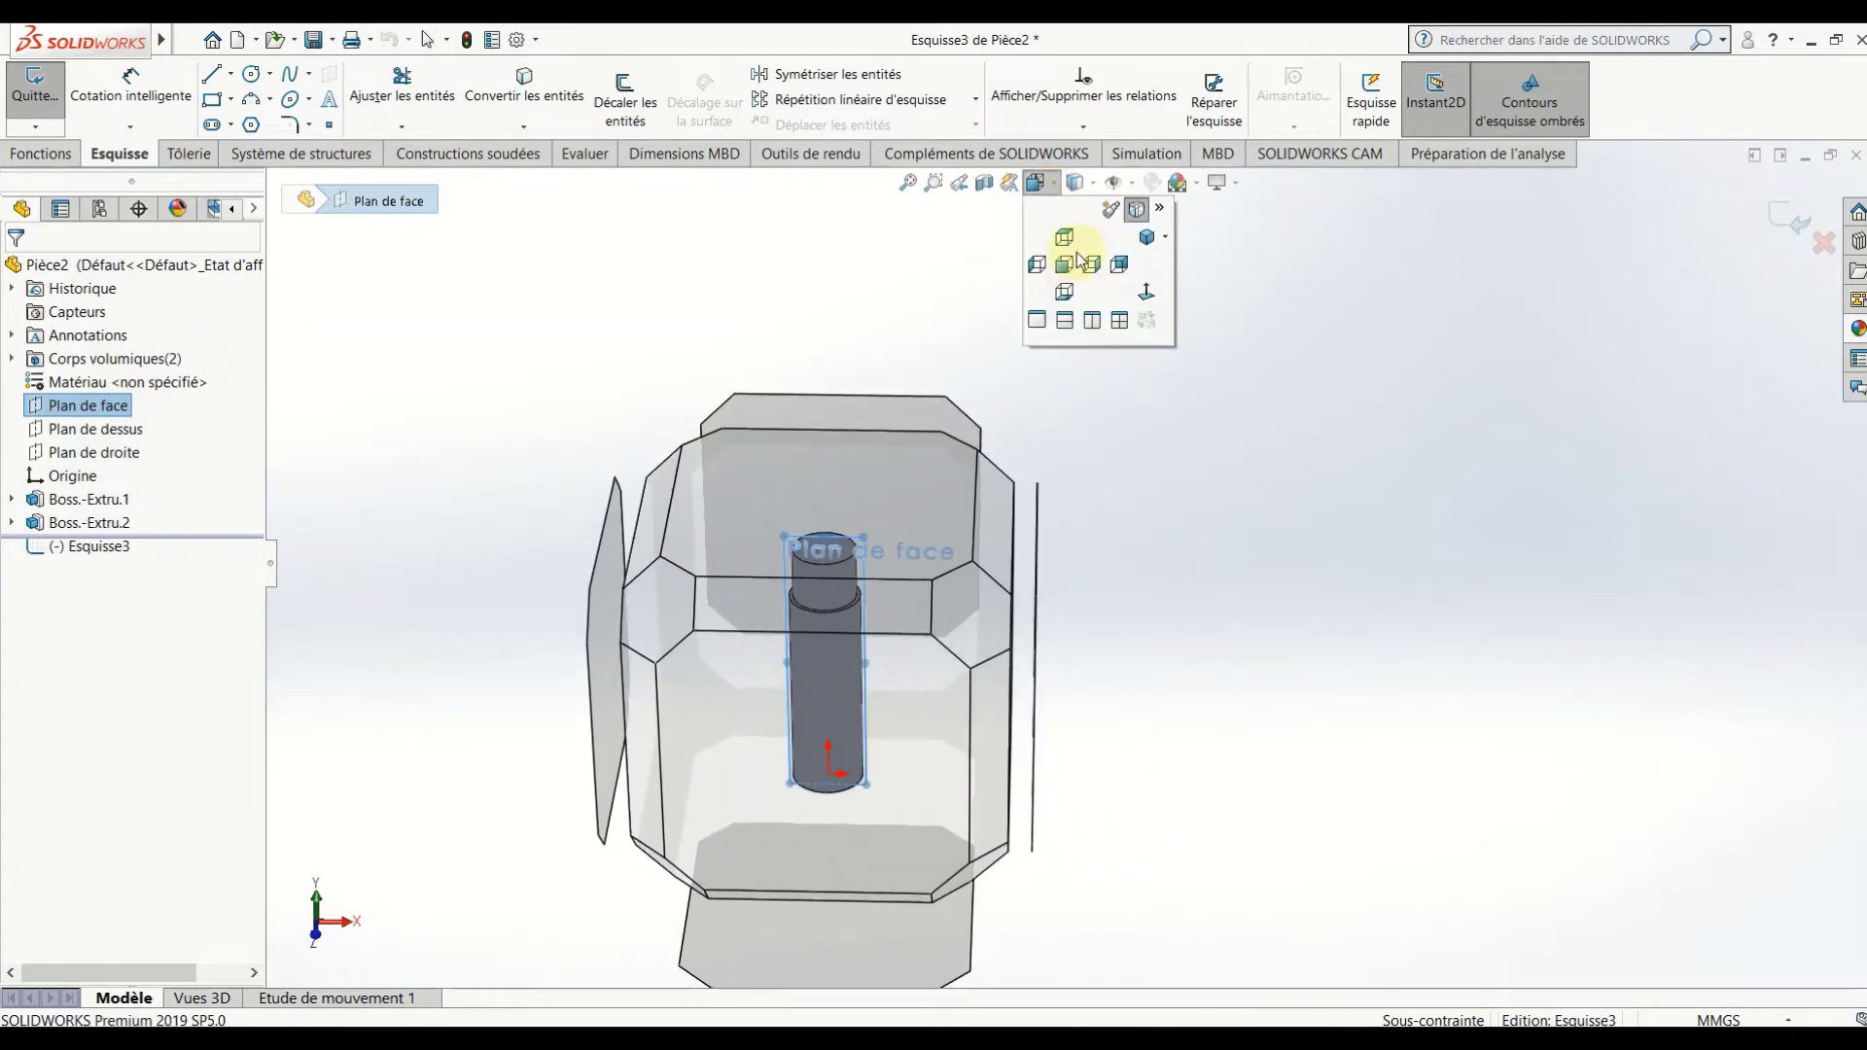
left_click(1133, 305)
left_click(1823, 242)
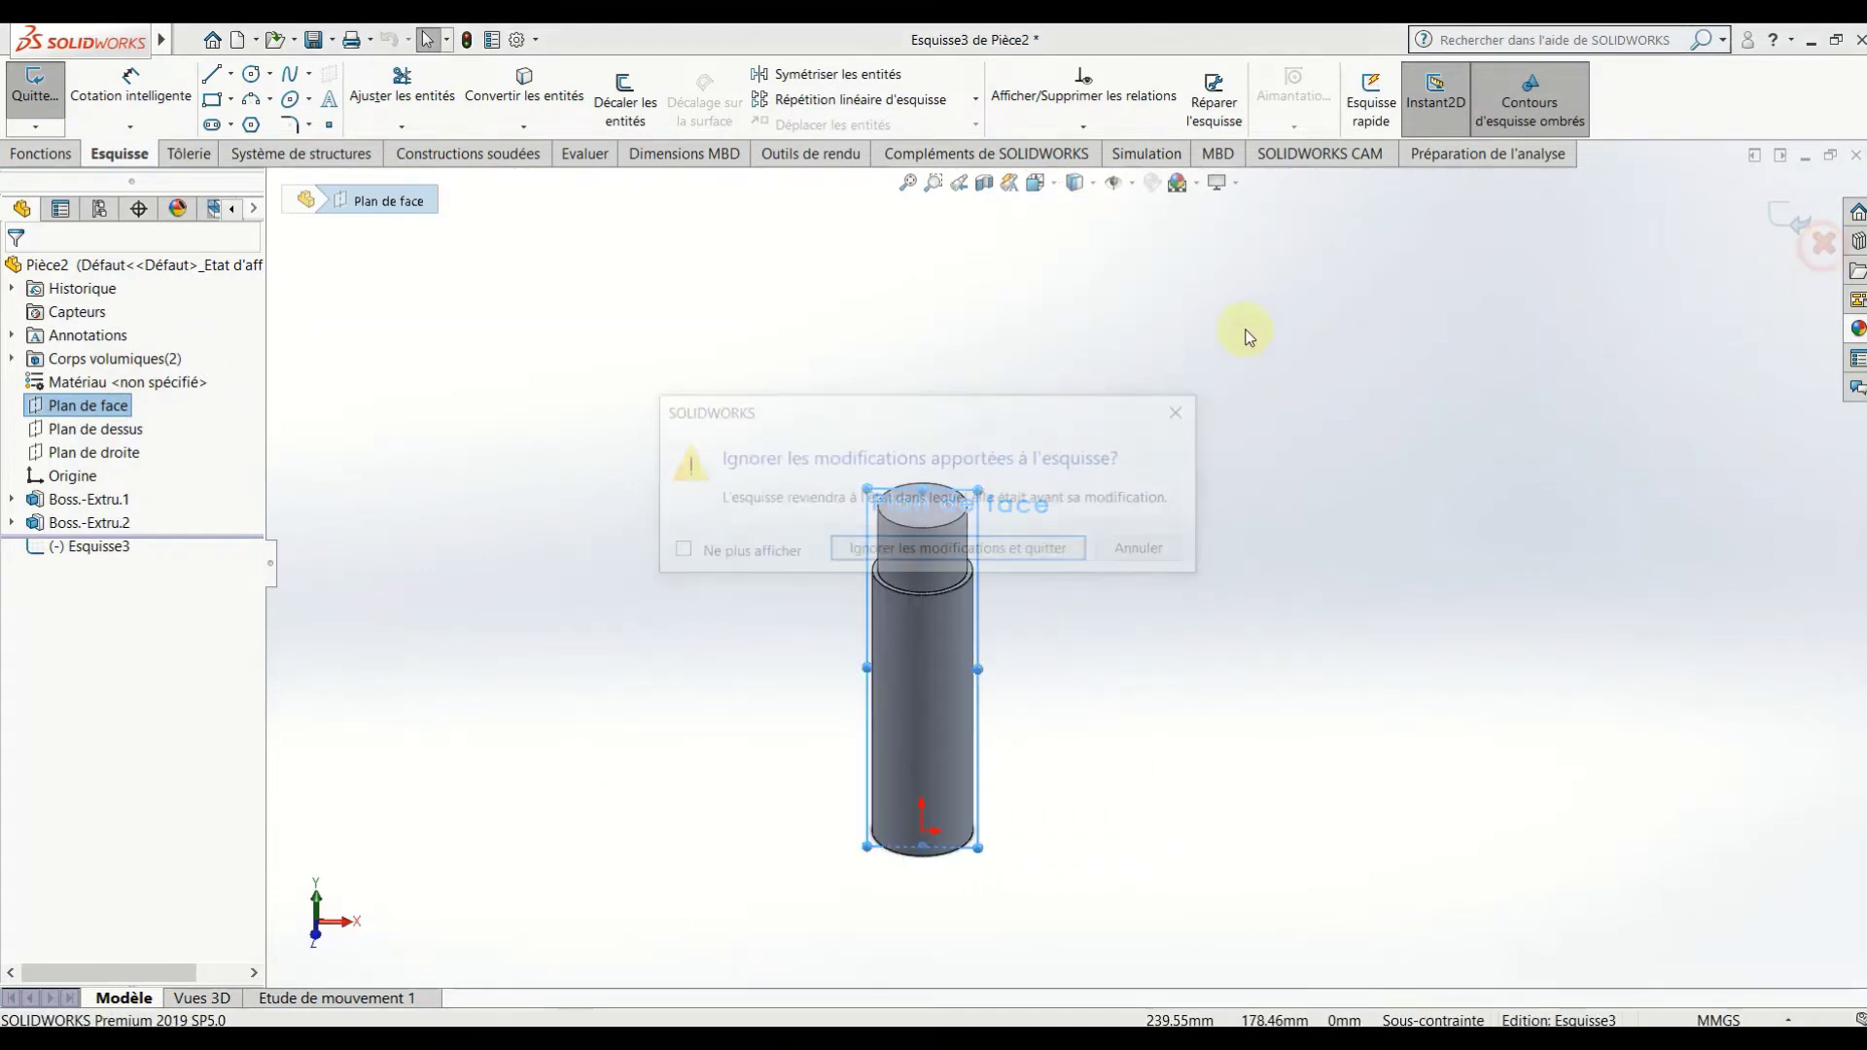
left_click(1006, 547)
left_click(62, 155)
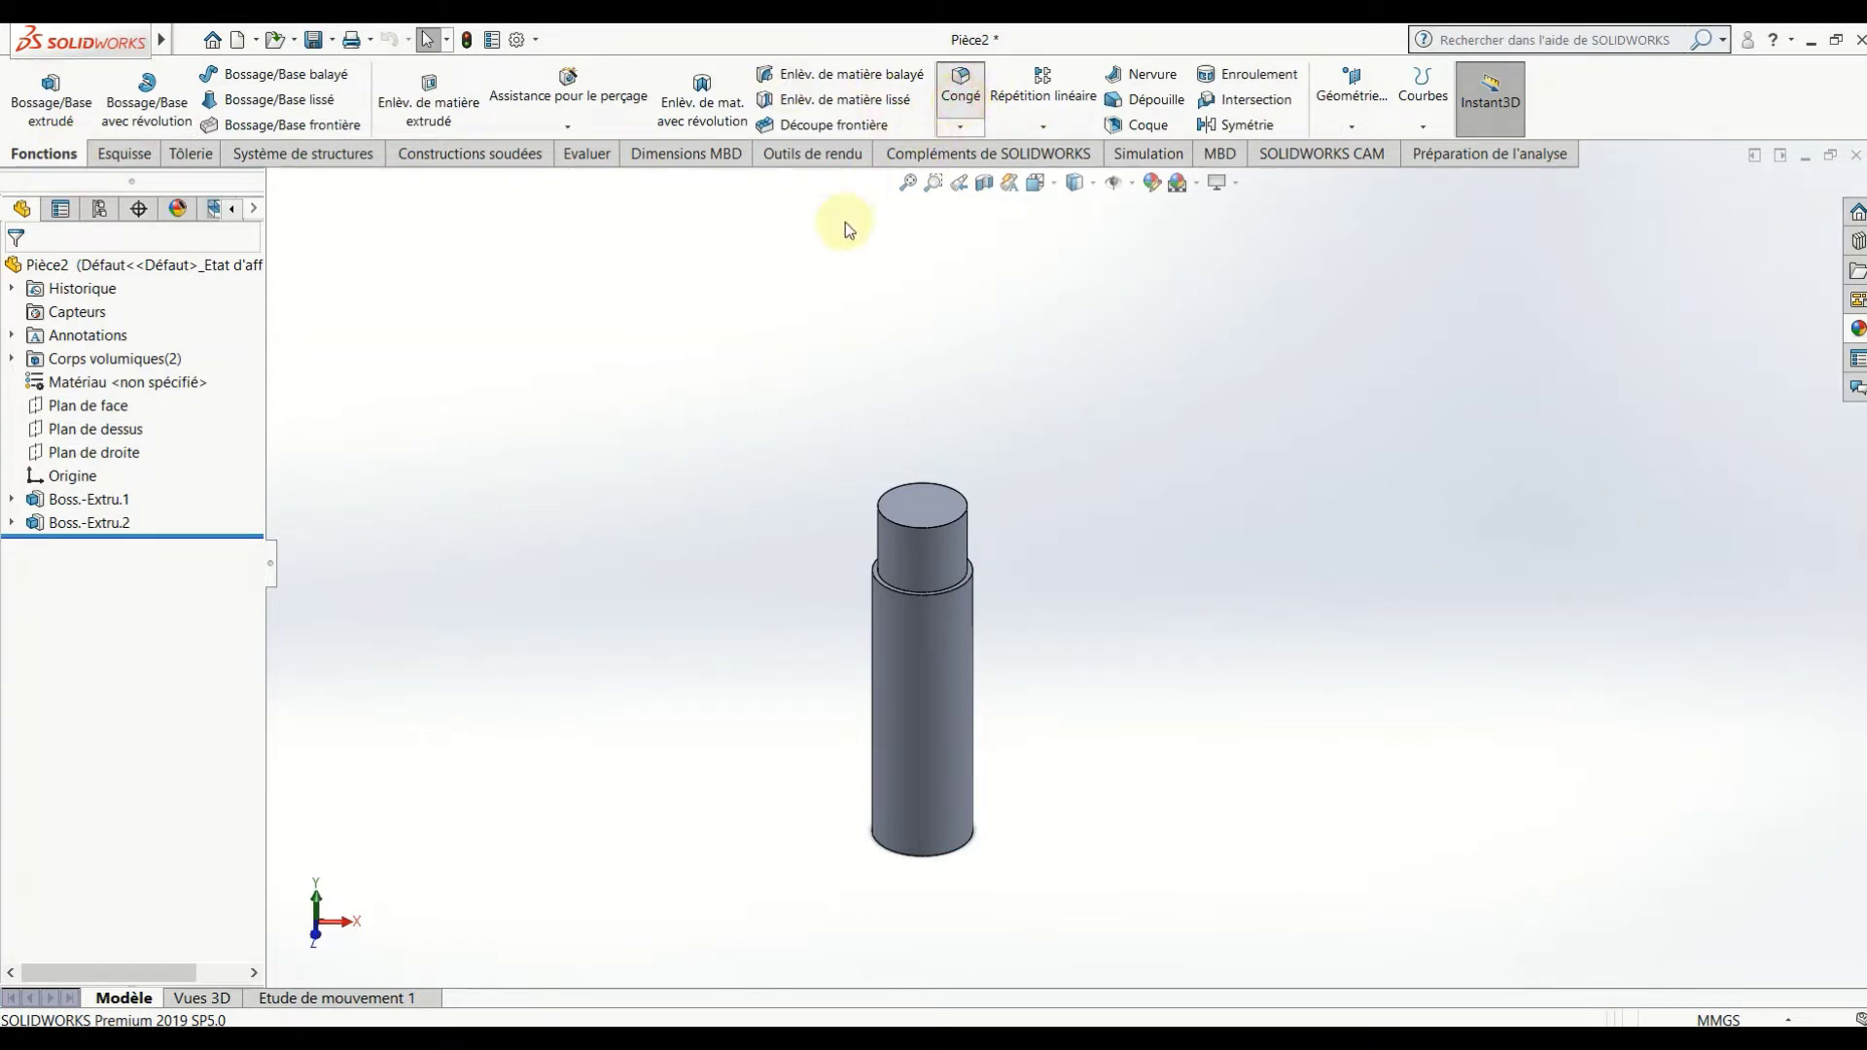
Apply a 6 mm radius Congé to the boss's top circular edge.
left_click(965, 509)
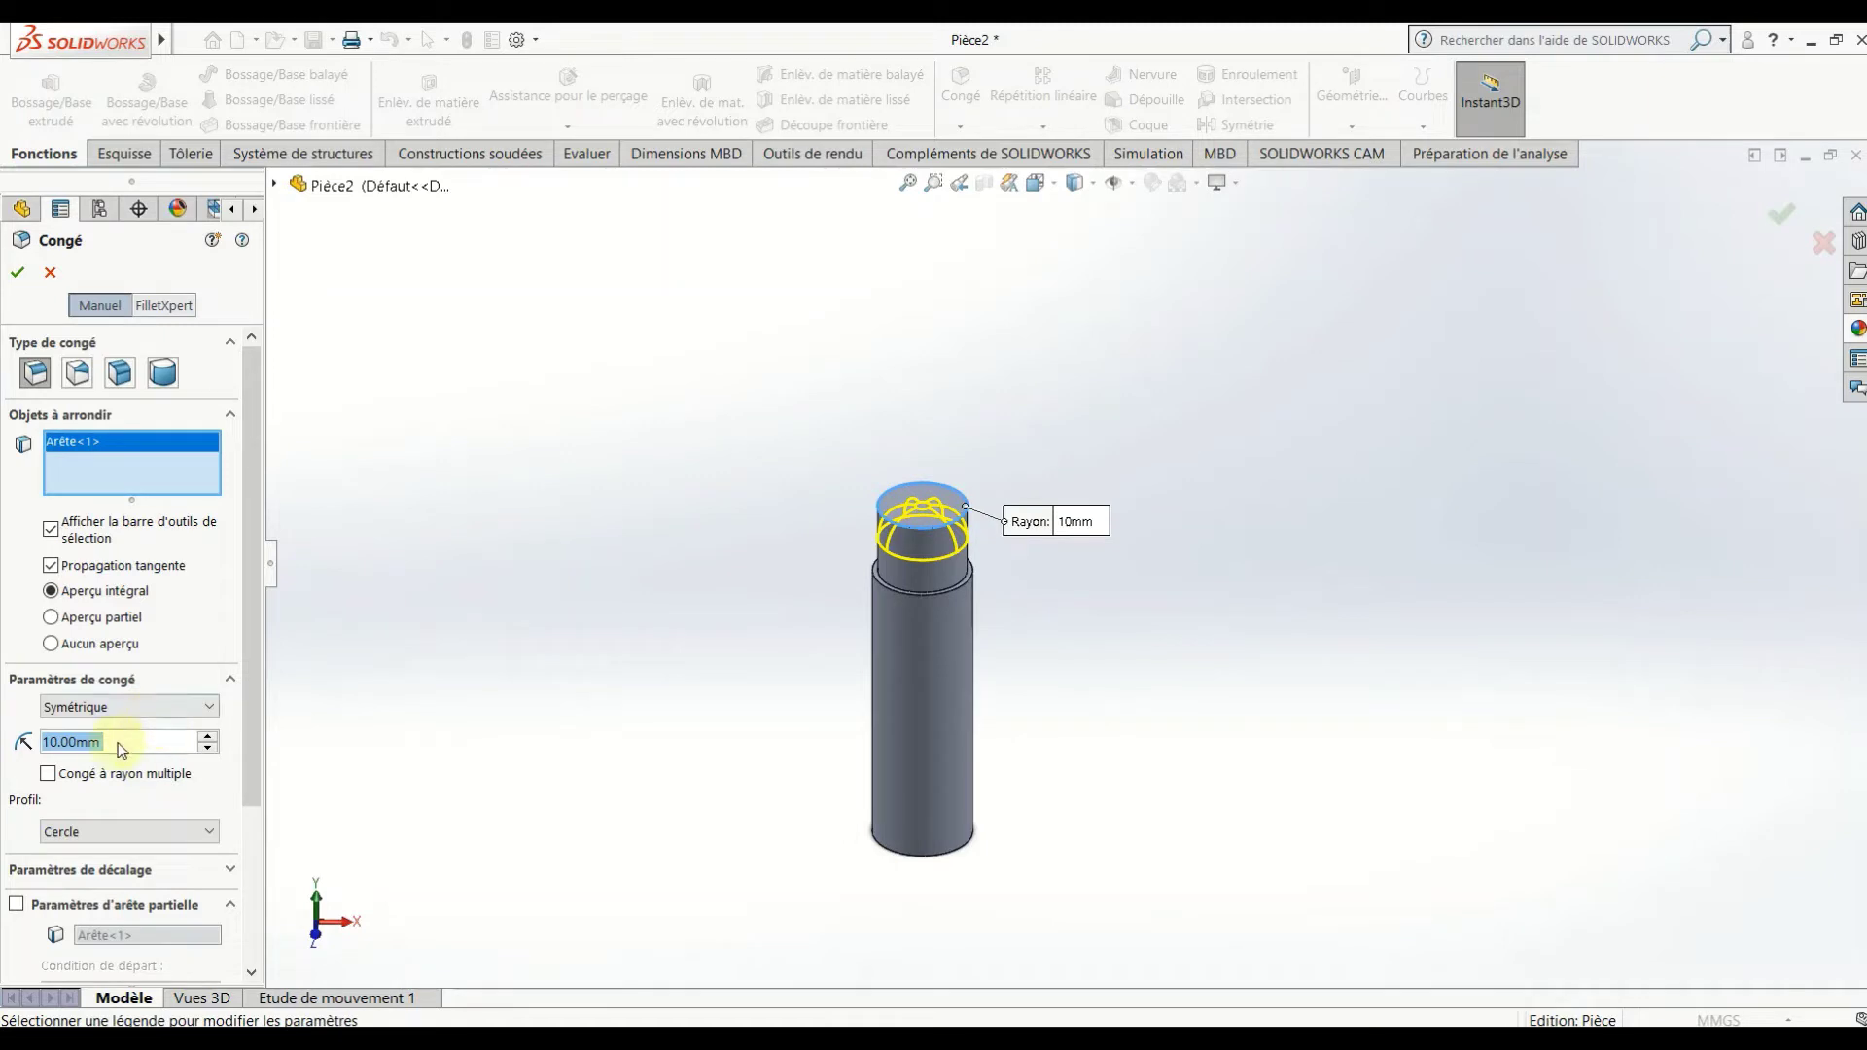
type("6")
key("Return")
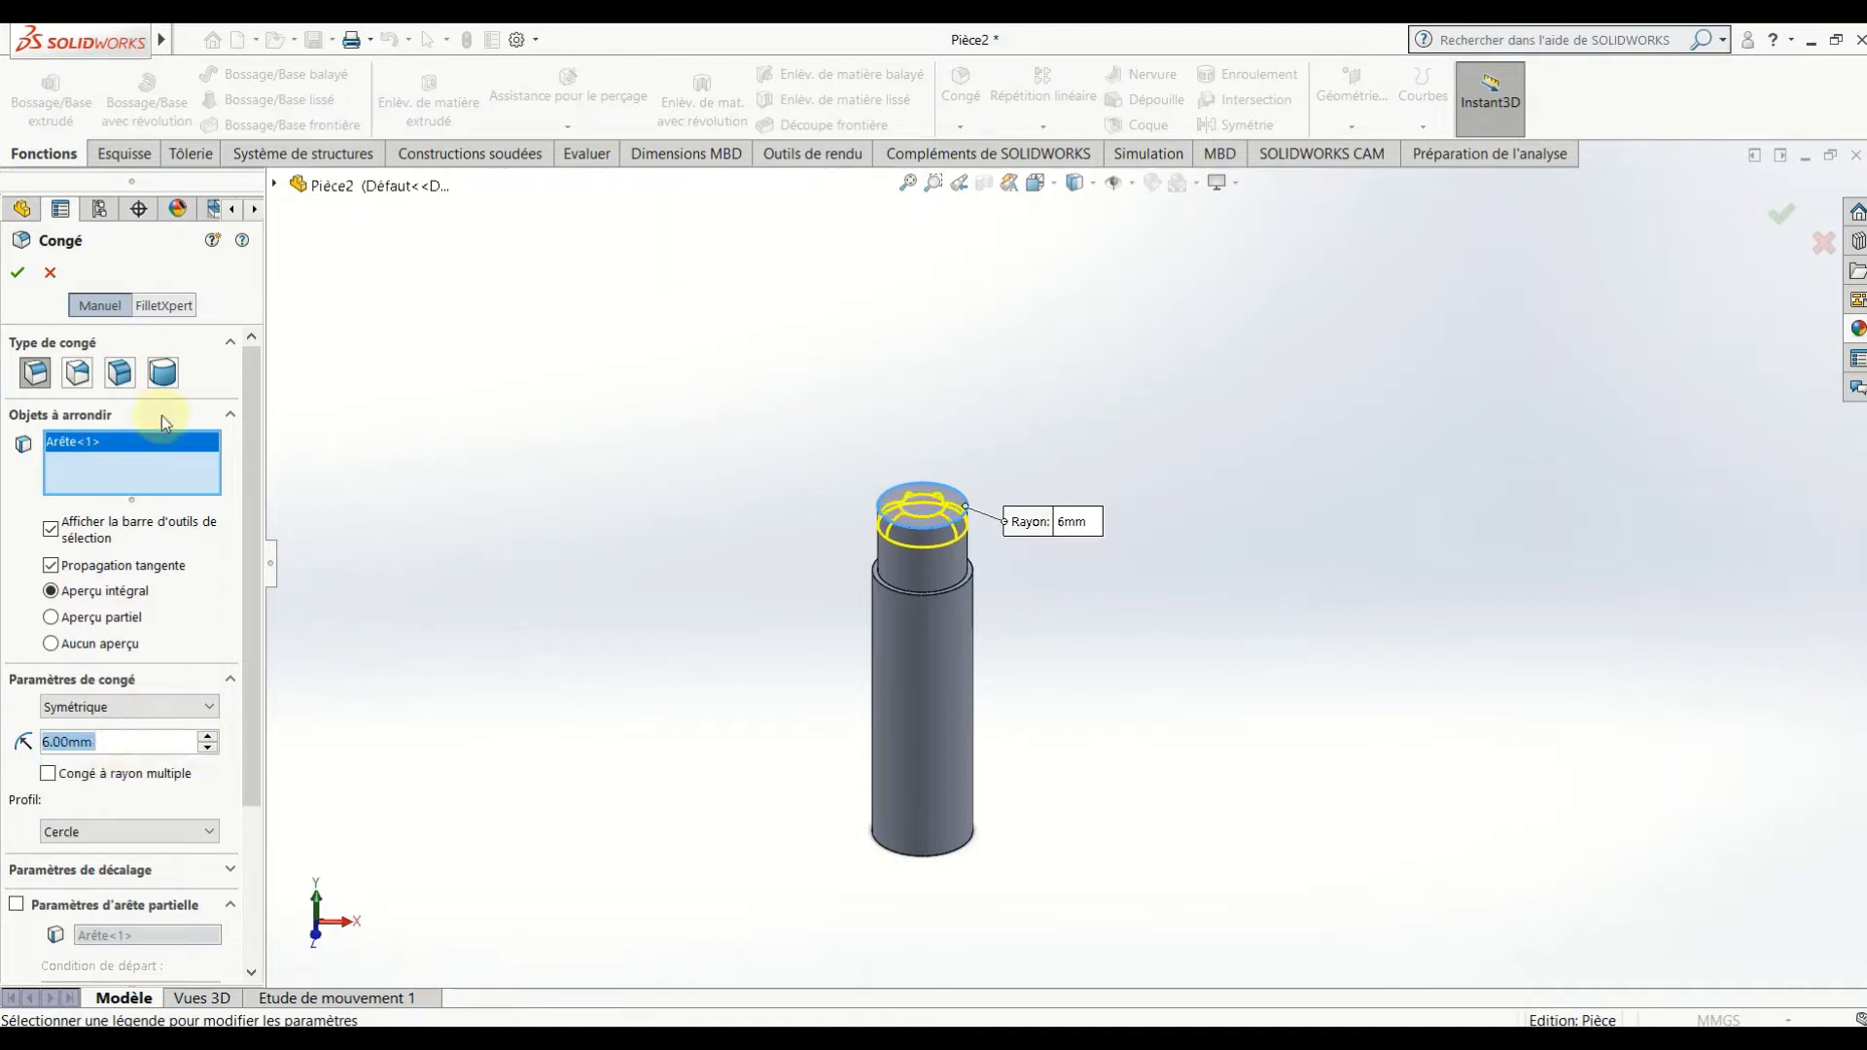
left_click(18, 272)
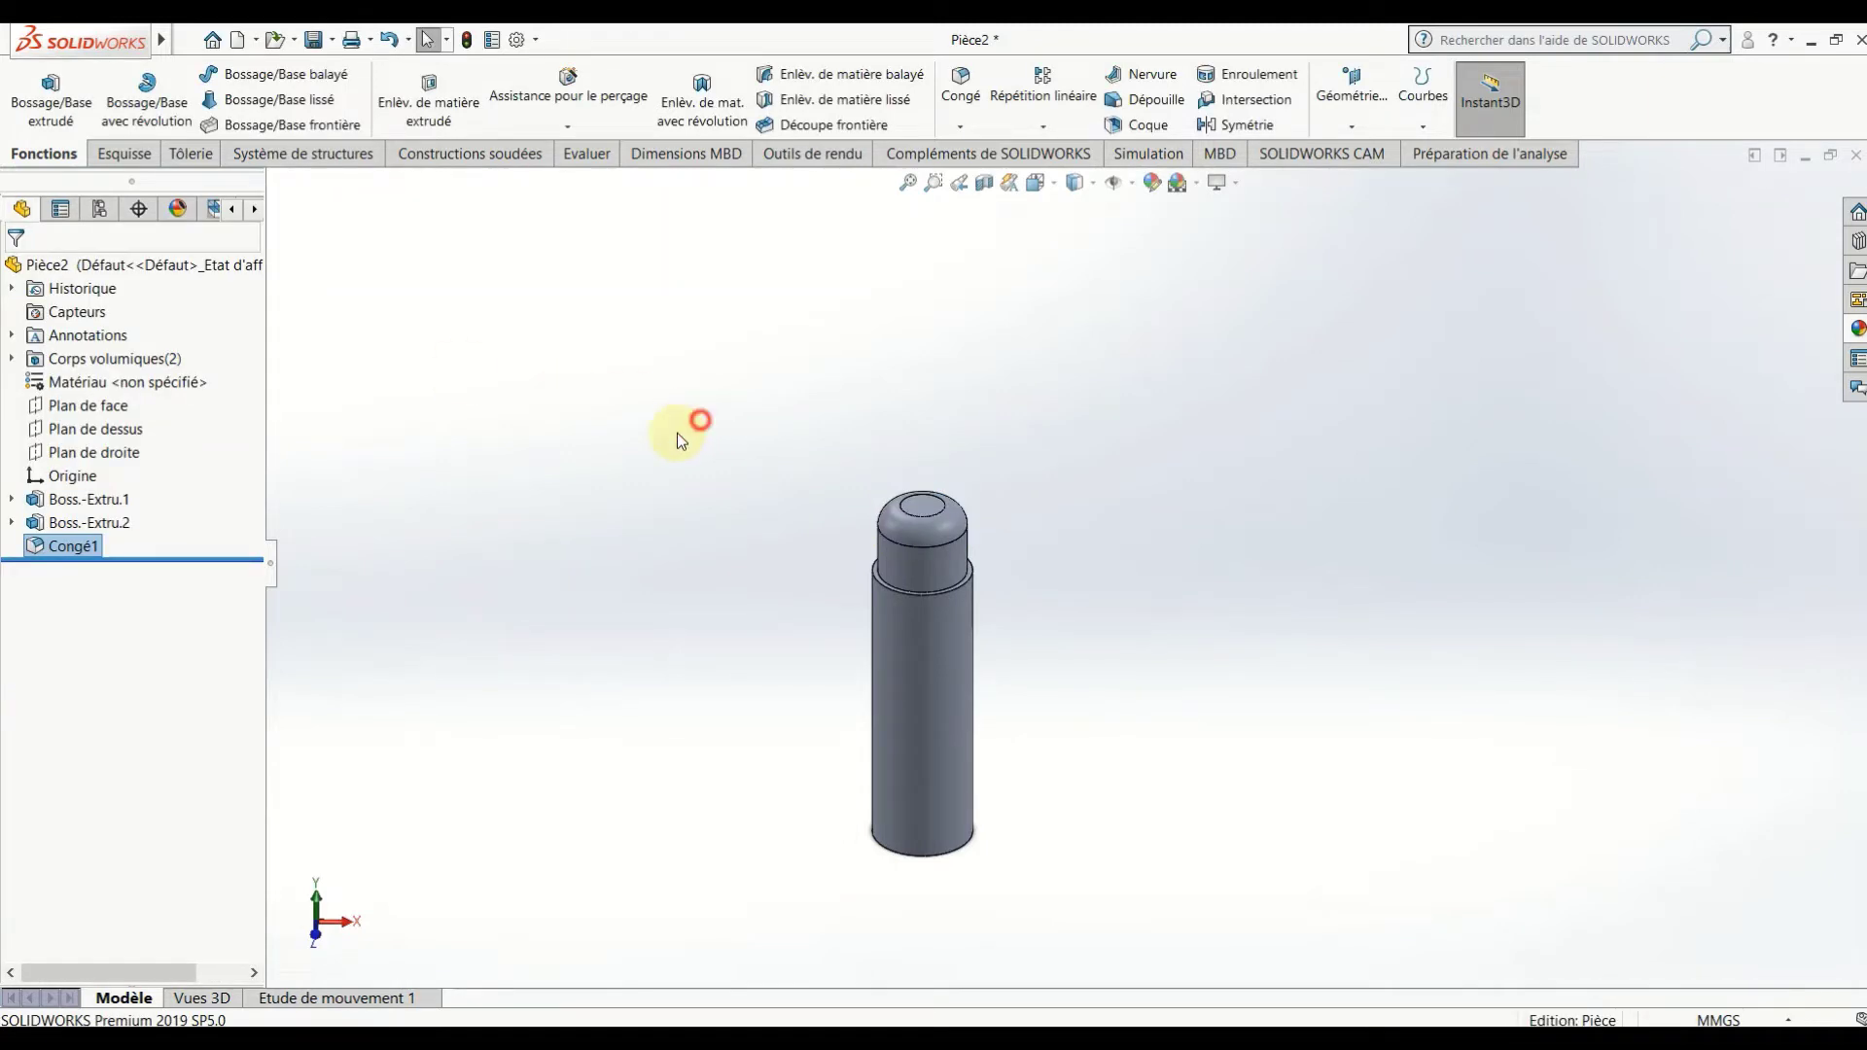
Start a new sketch on the front plane and view it Normal To.
left_click(88, 405)
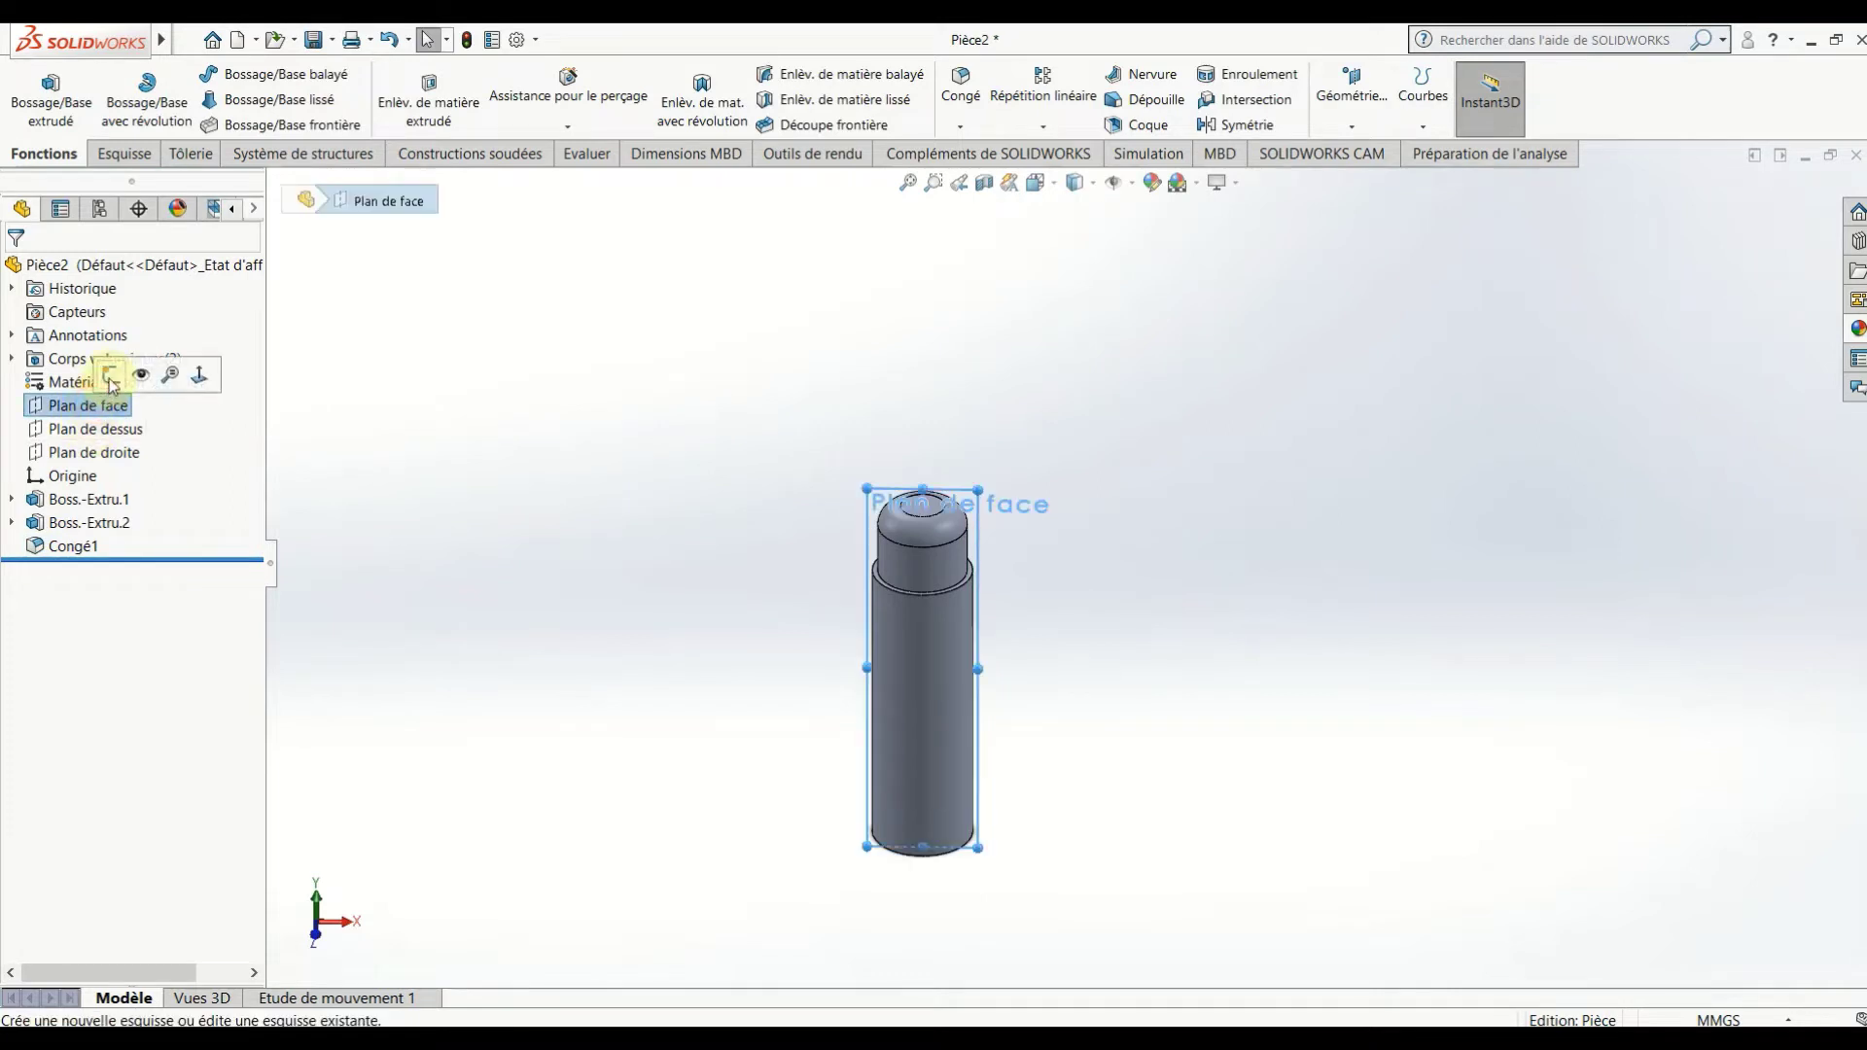
left_click(119, 376)
left_click(1035, 182)
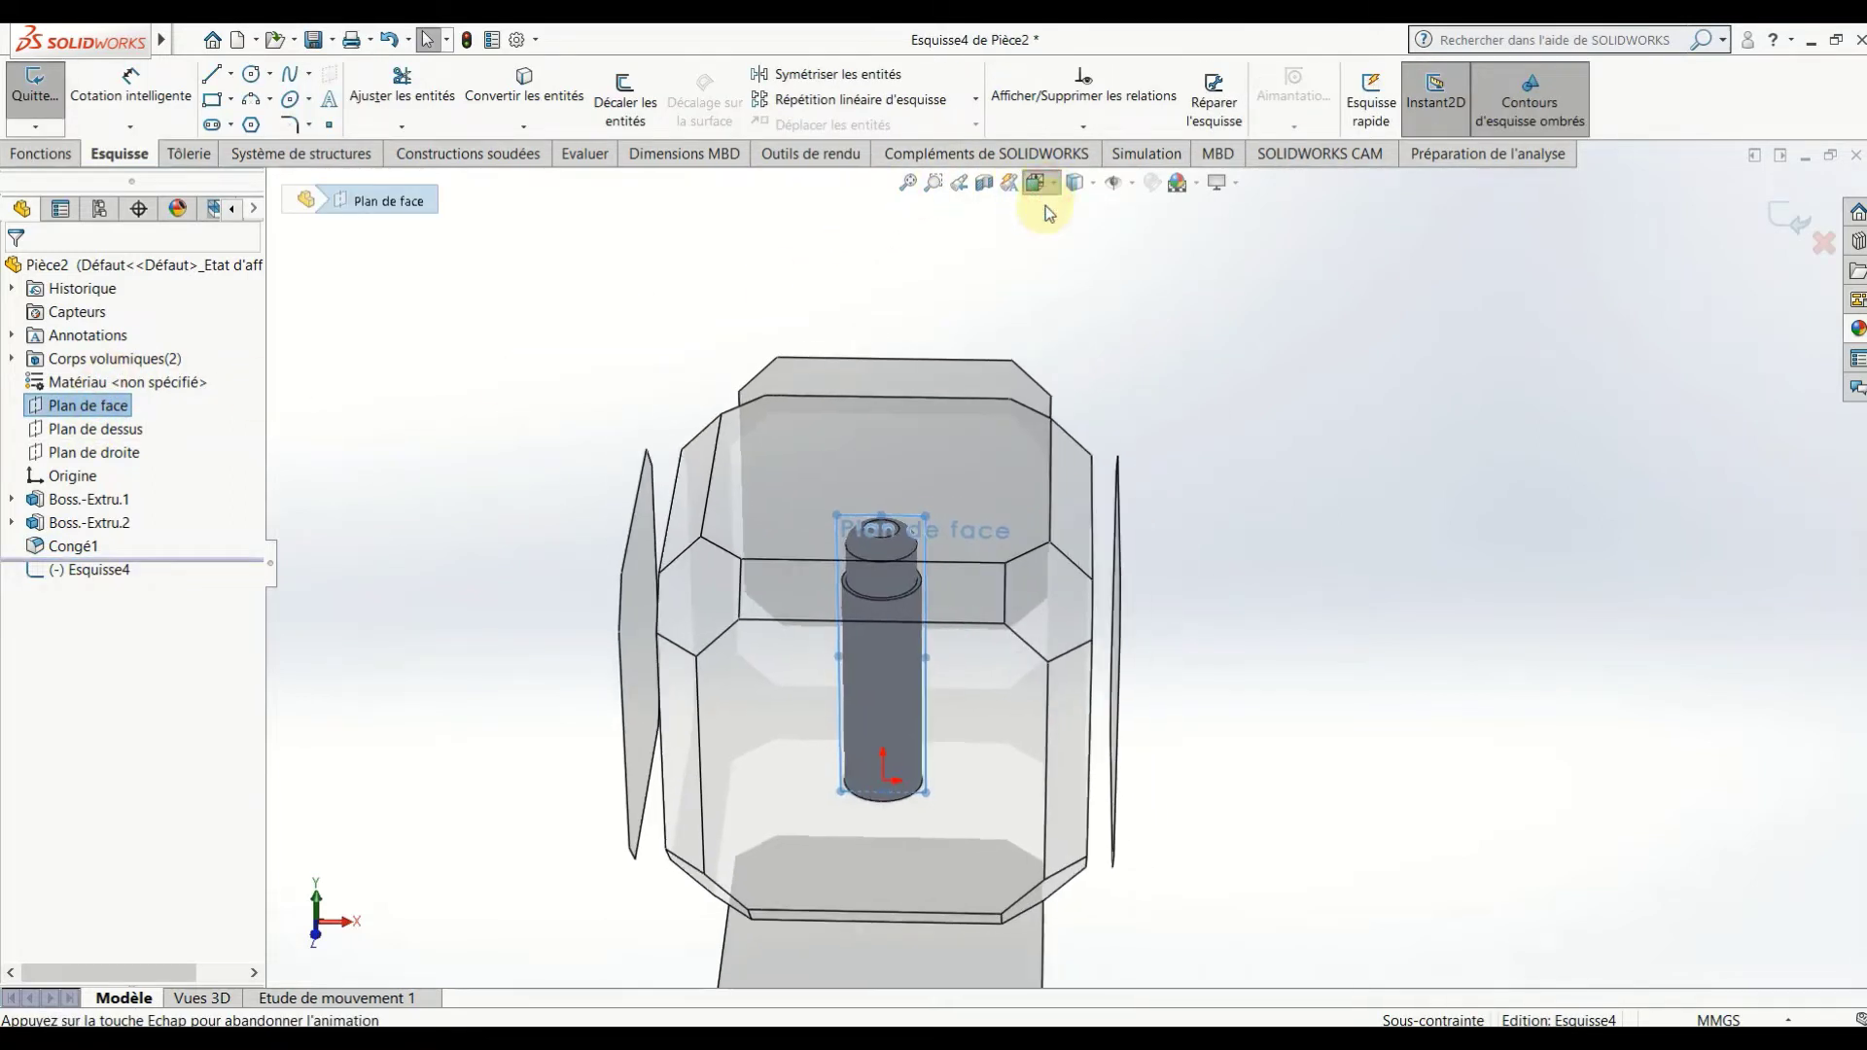
left_click(1146, 292)
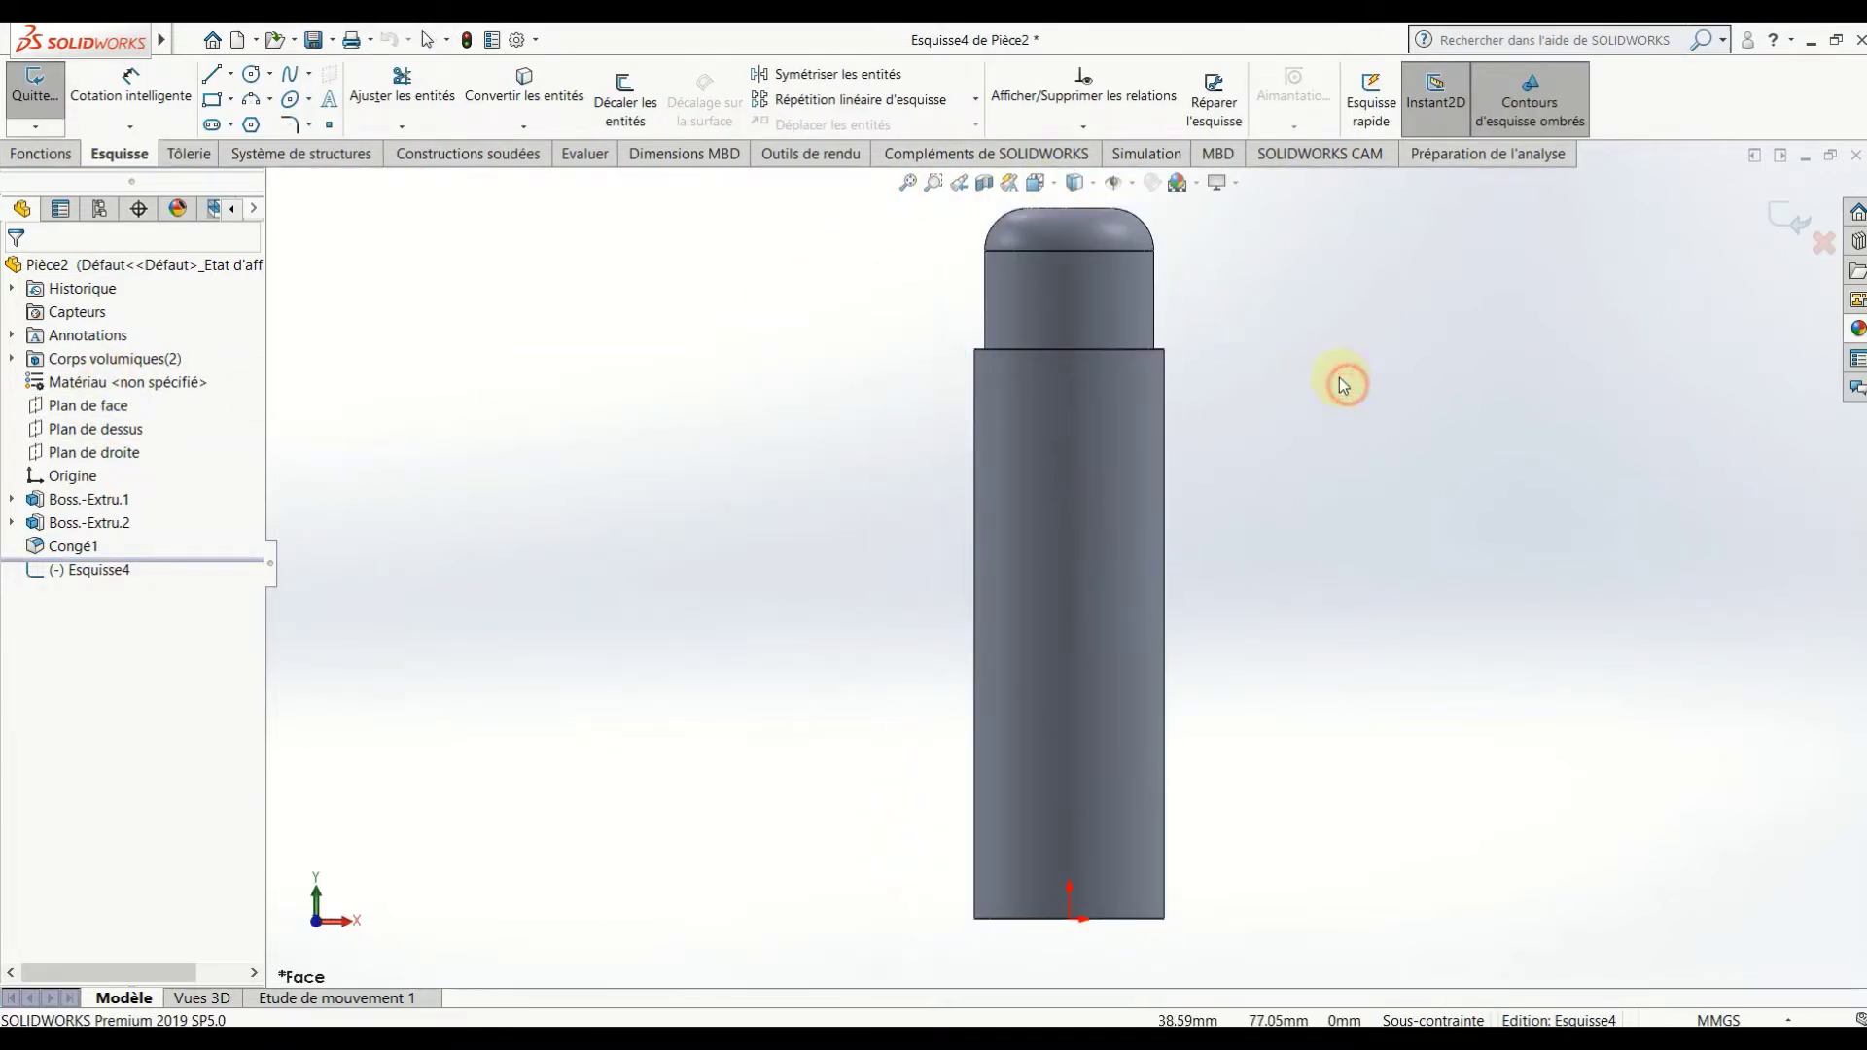
Draw a vertical construction line from the dome's top down to the step edge.
left_click(232, 75)
left_click(282, 125)
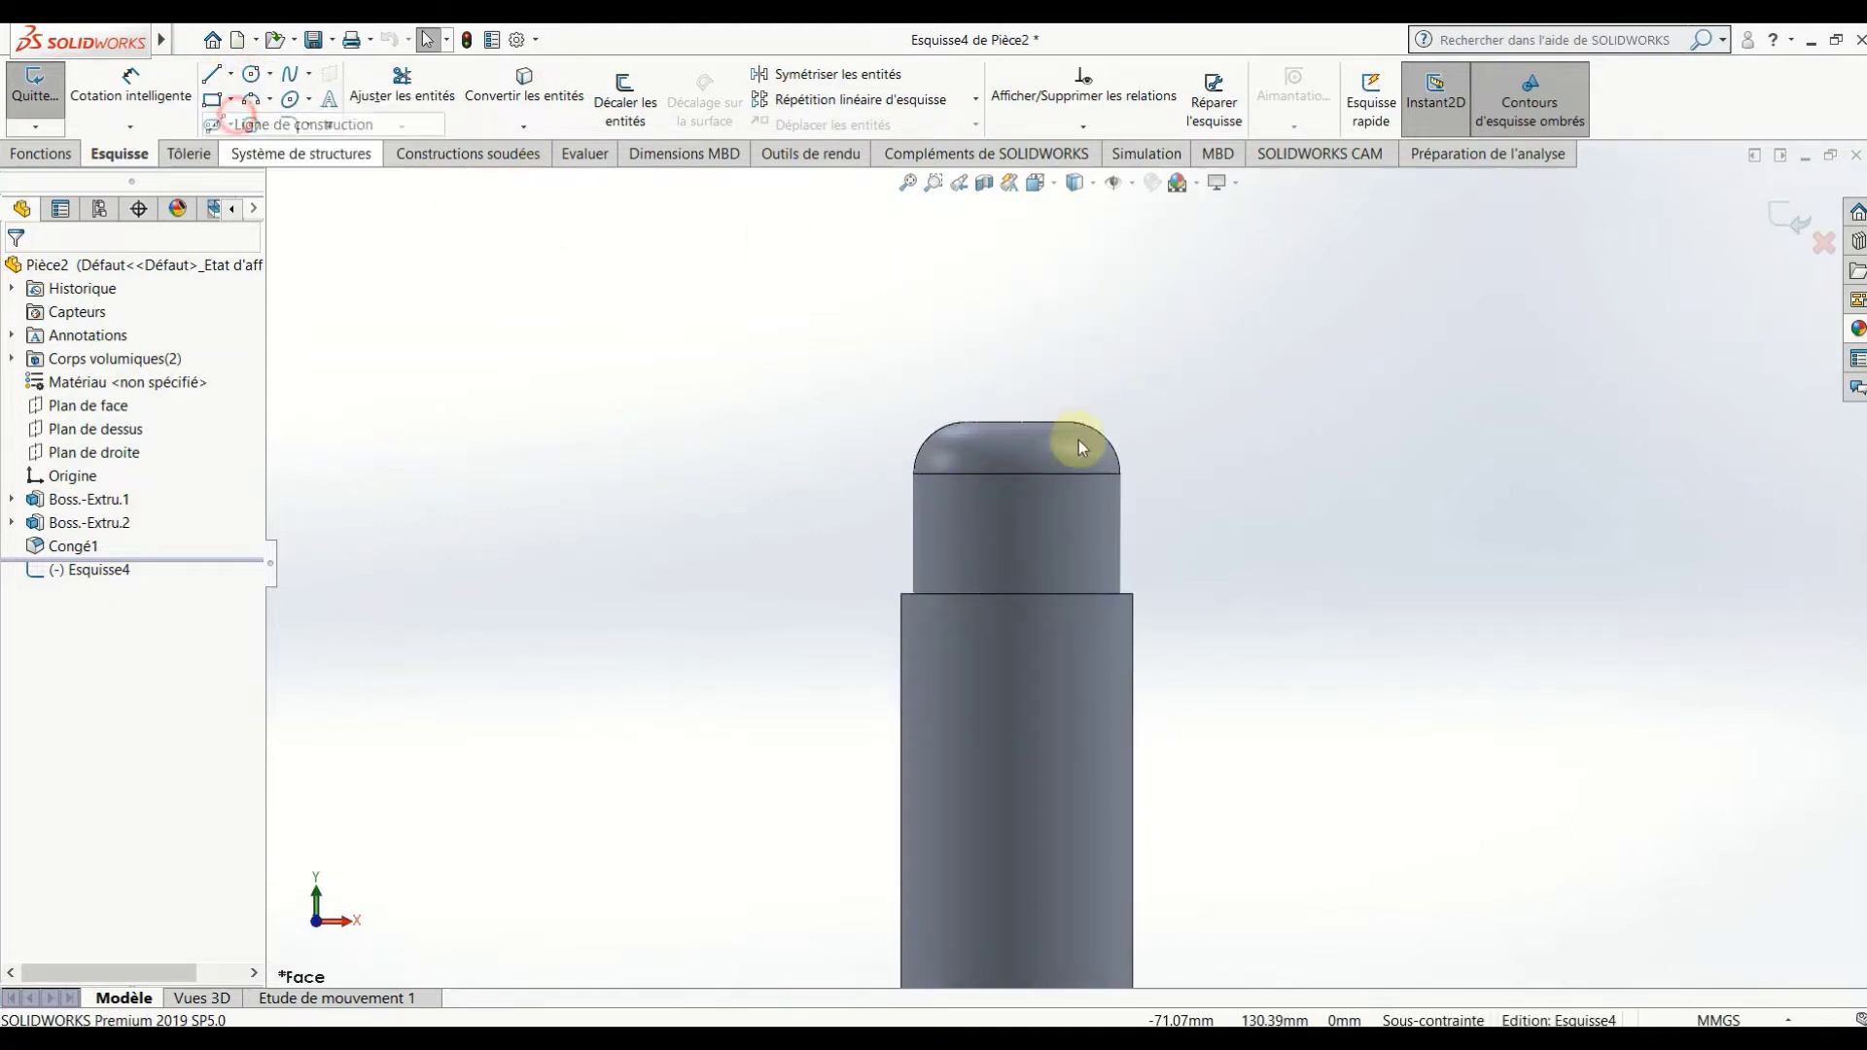
left_click(1016, 423)
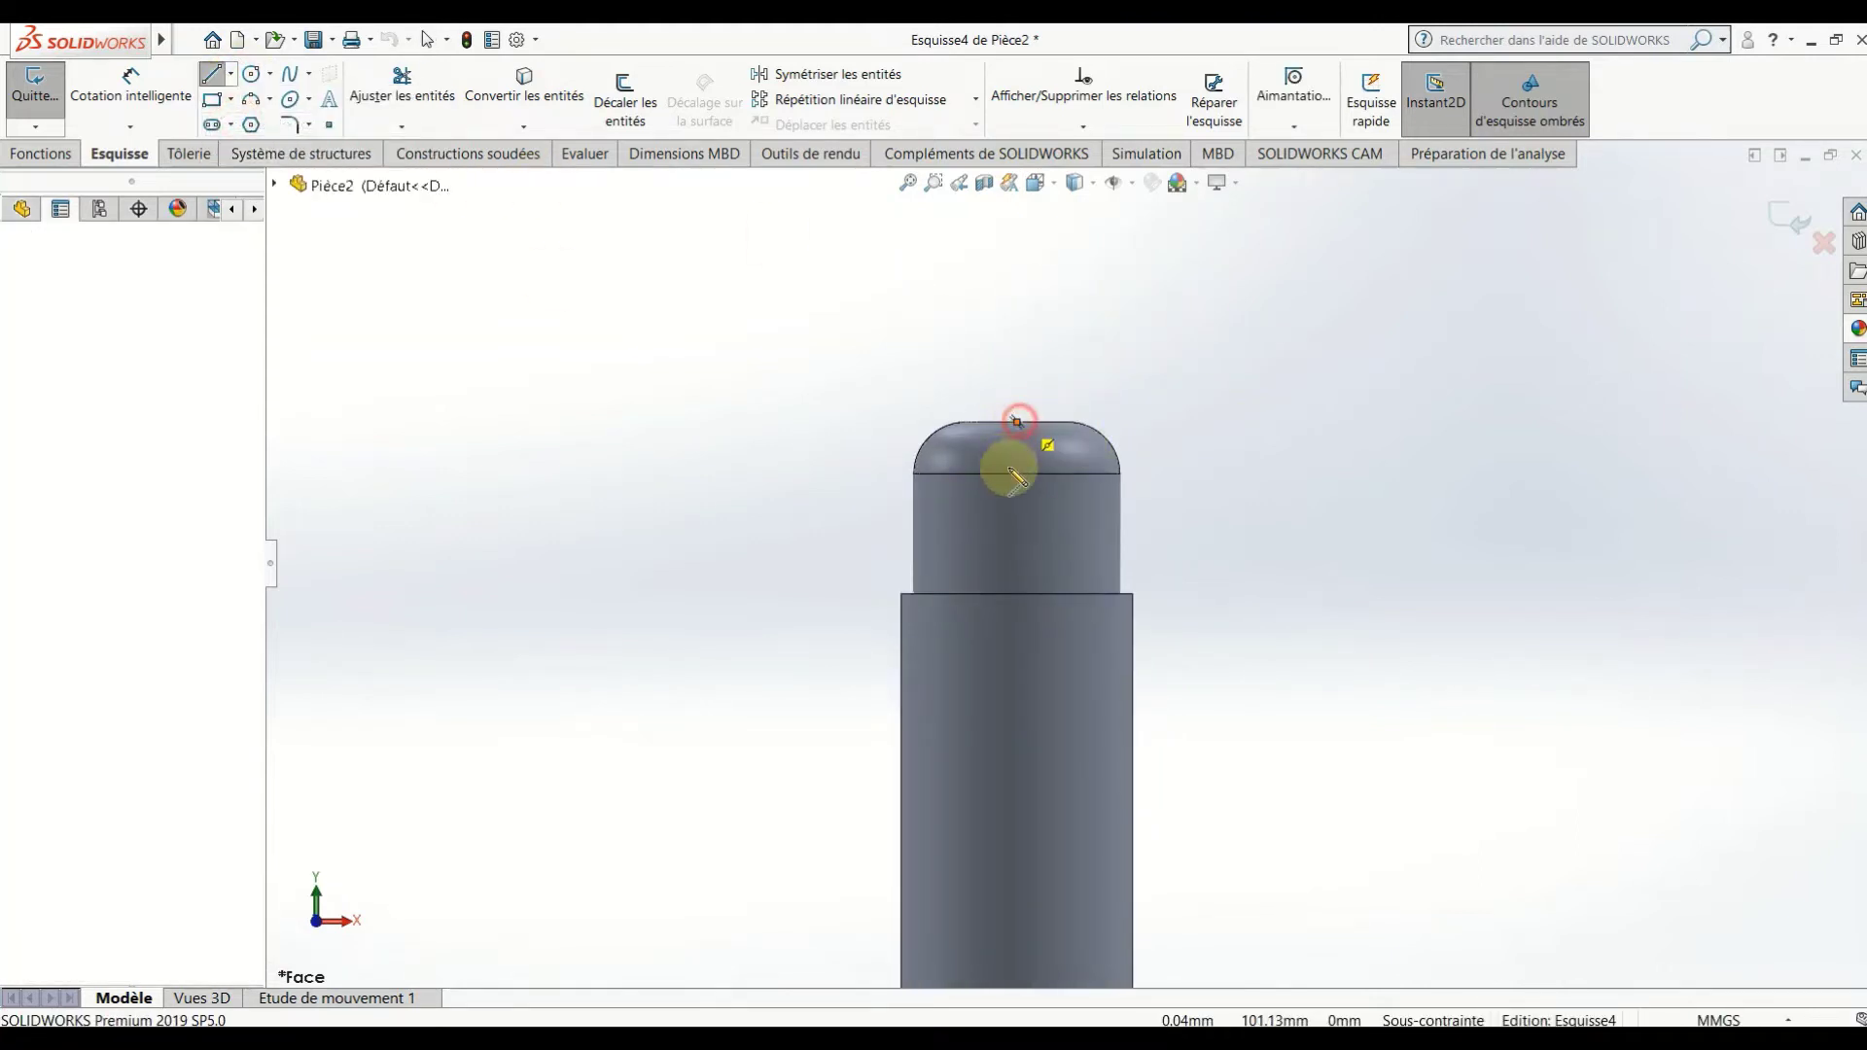
left_click(1016, 594)
key("Escape")
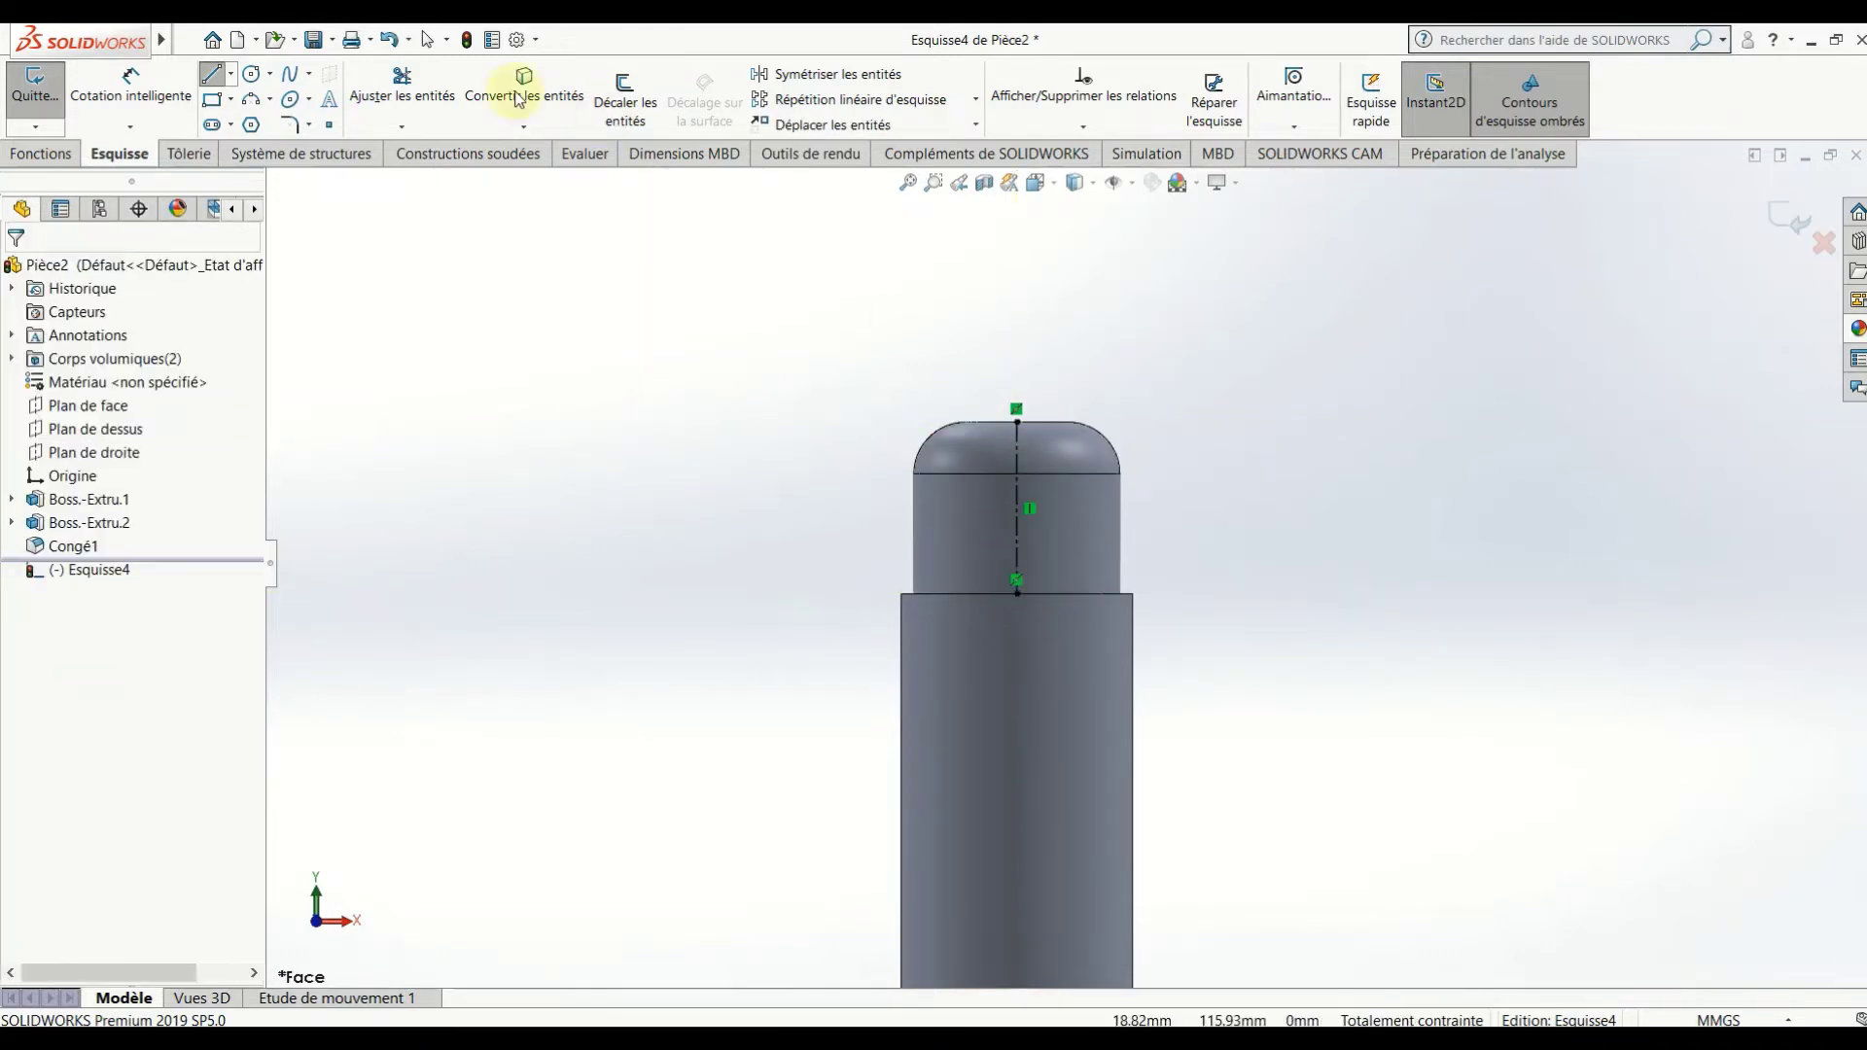
left_click(131, 78)
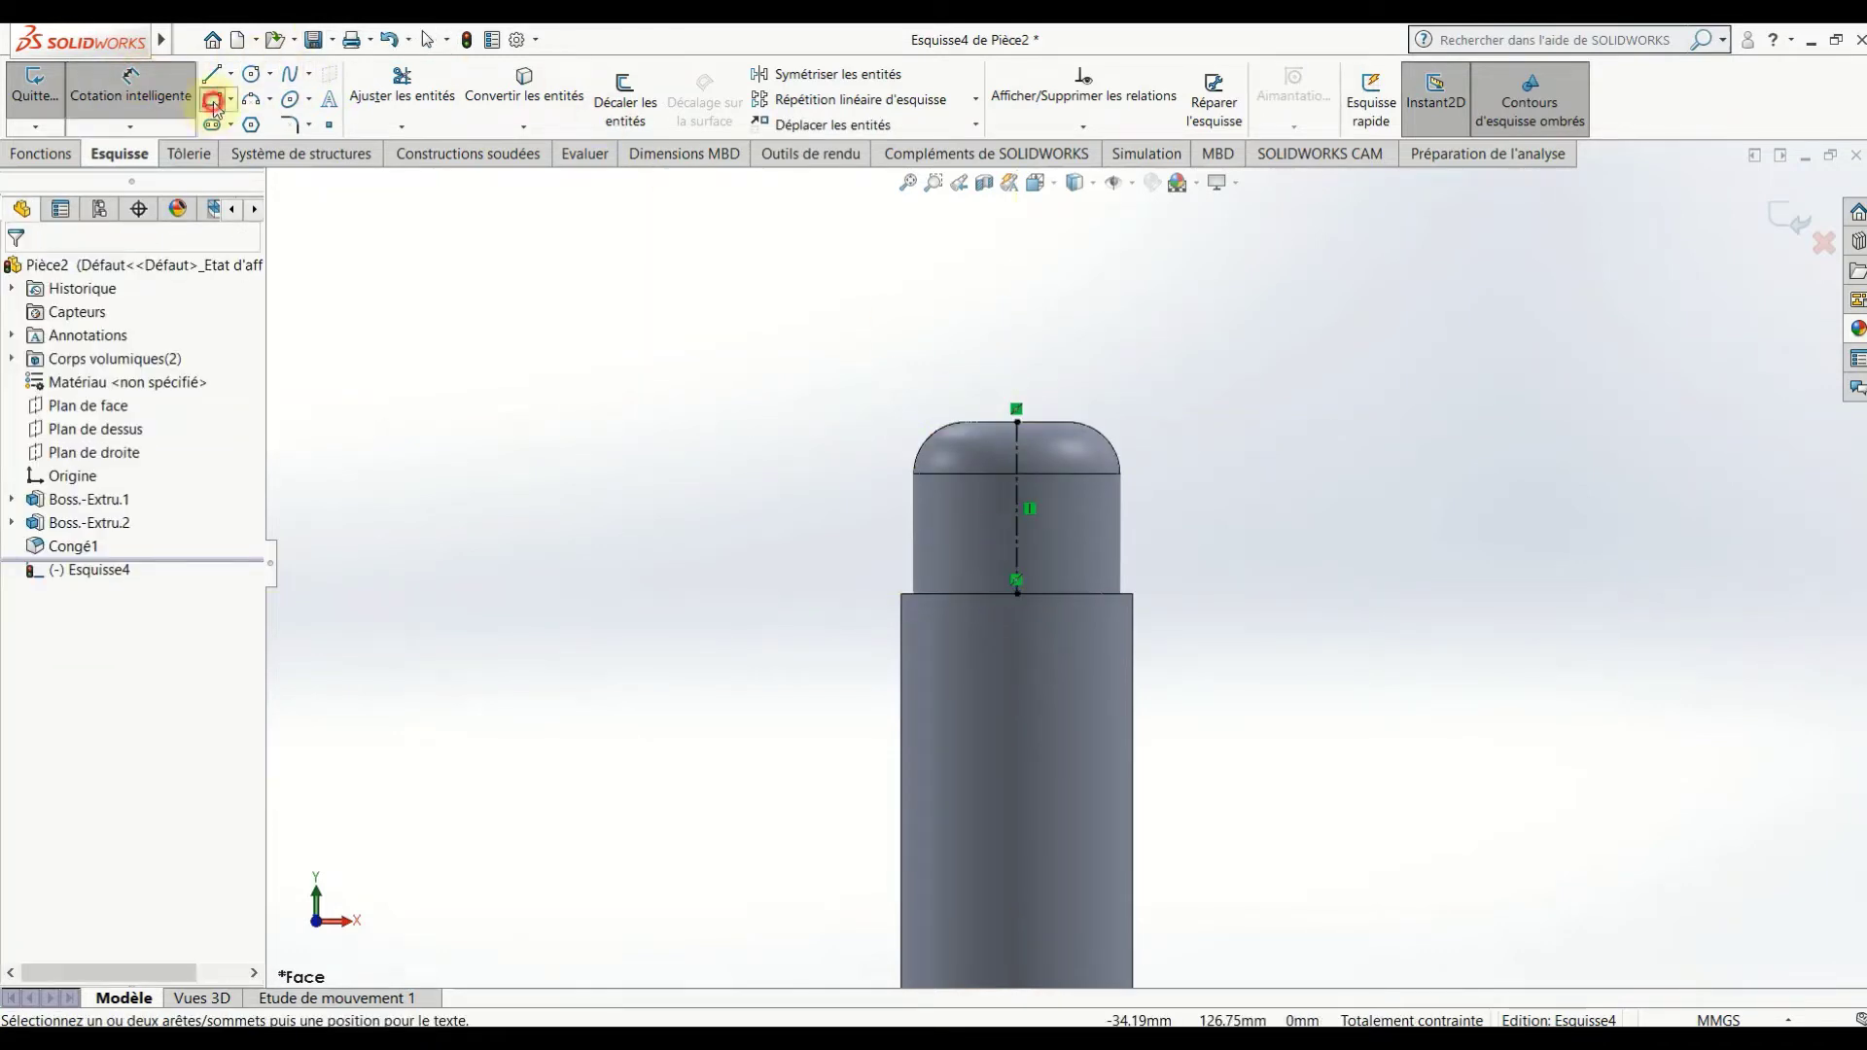
left_click(213, 101)
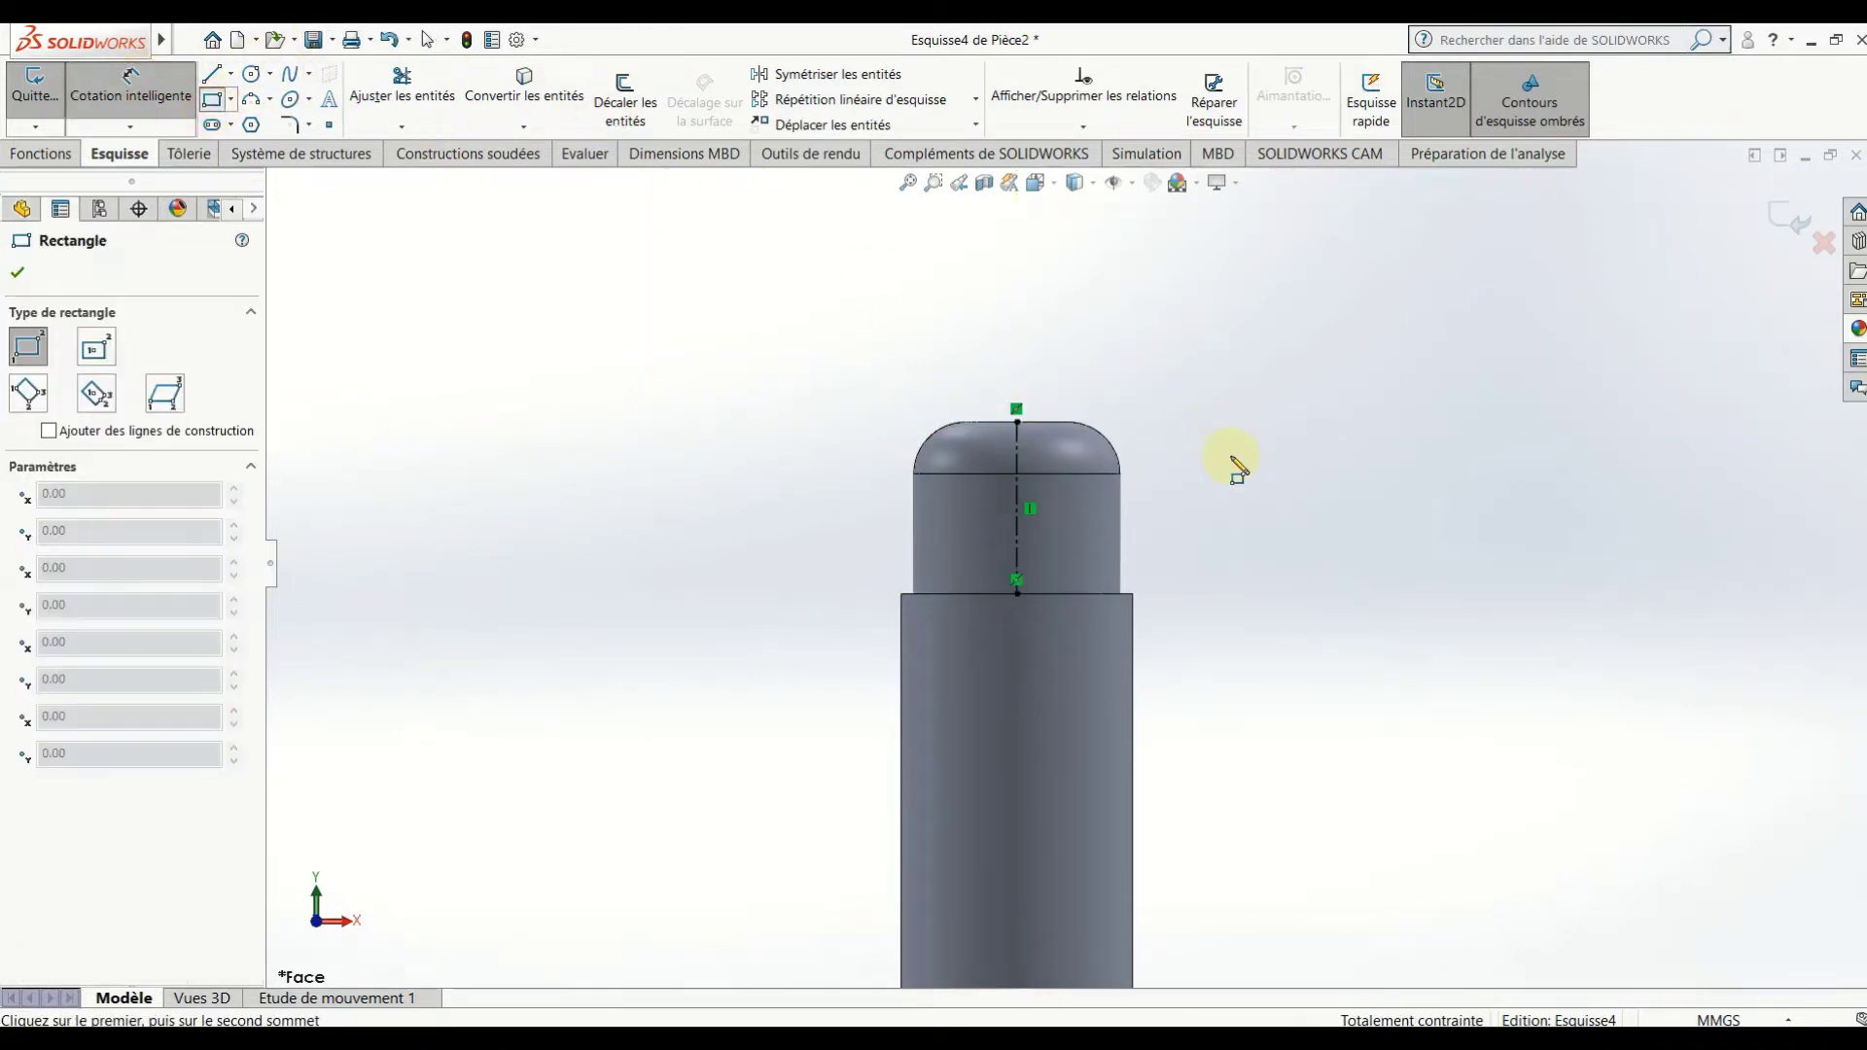
left_click(1149, 423)
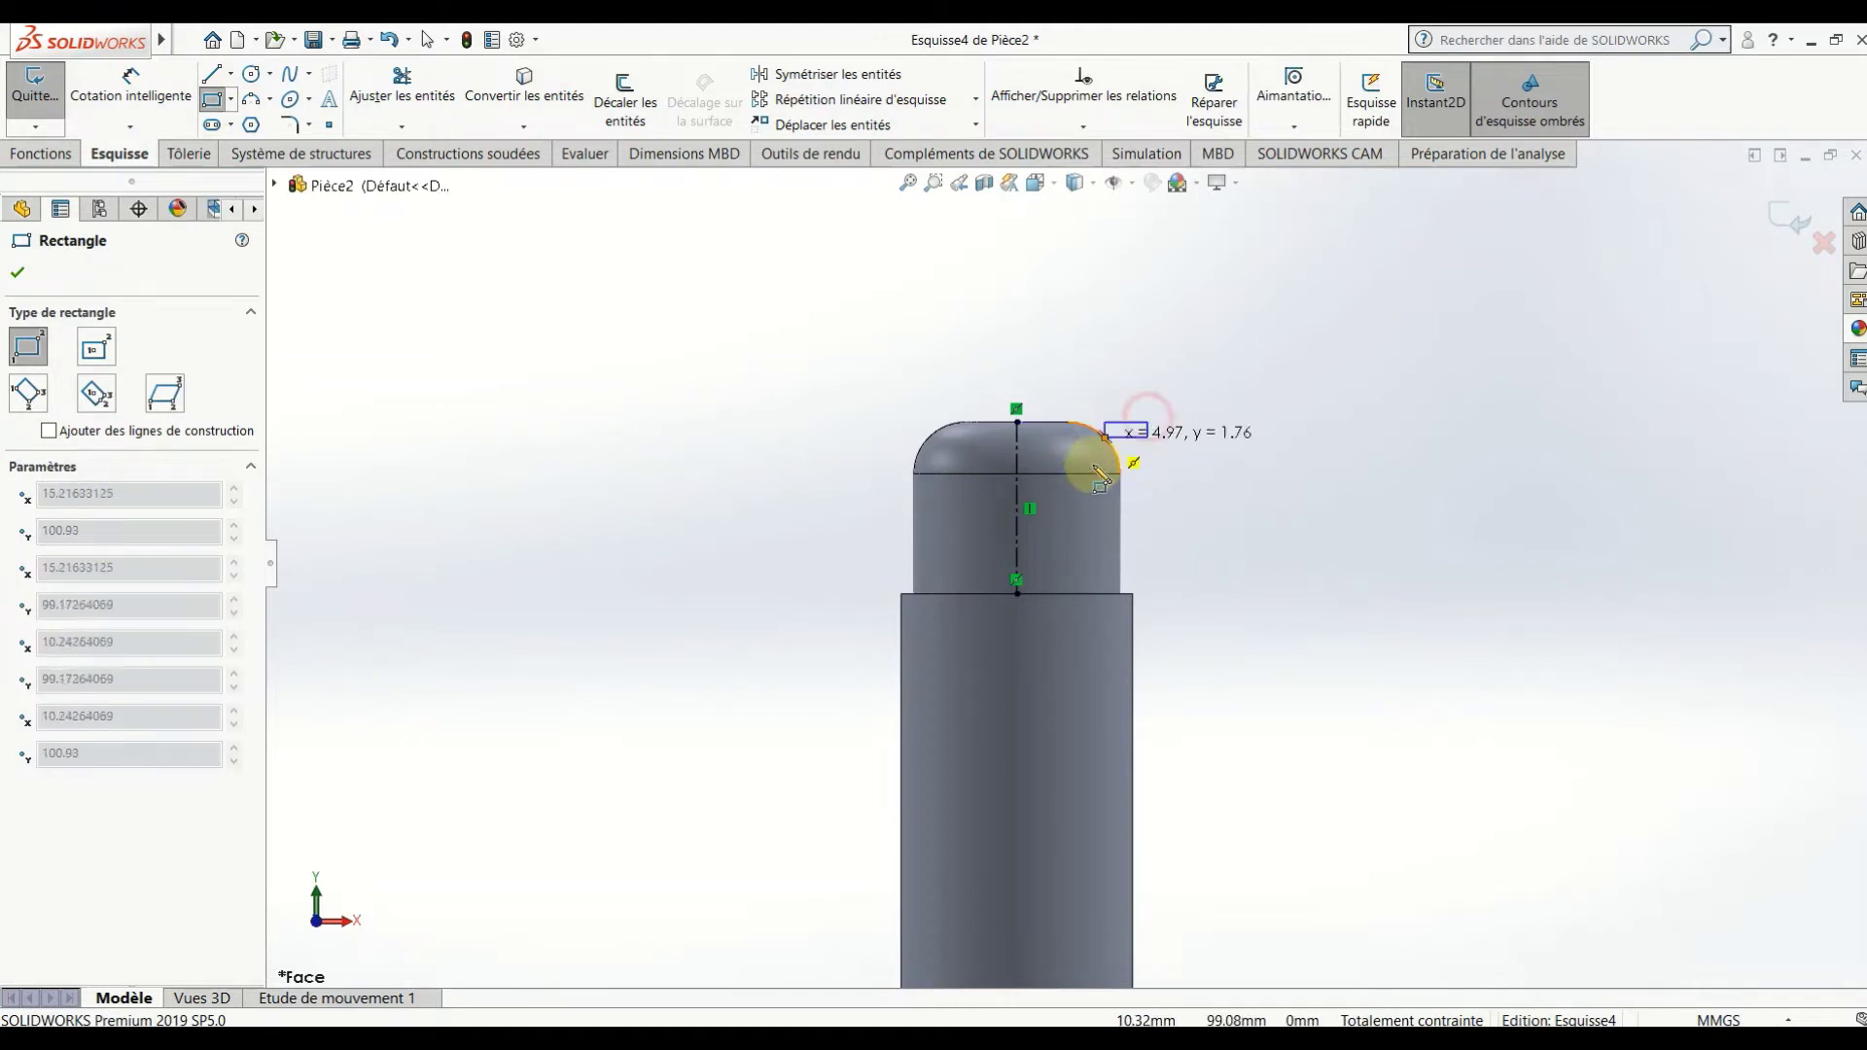
left_click(1053, 540)
key("Escape")
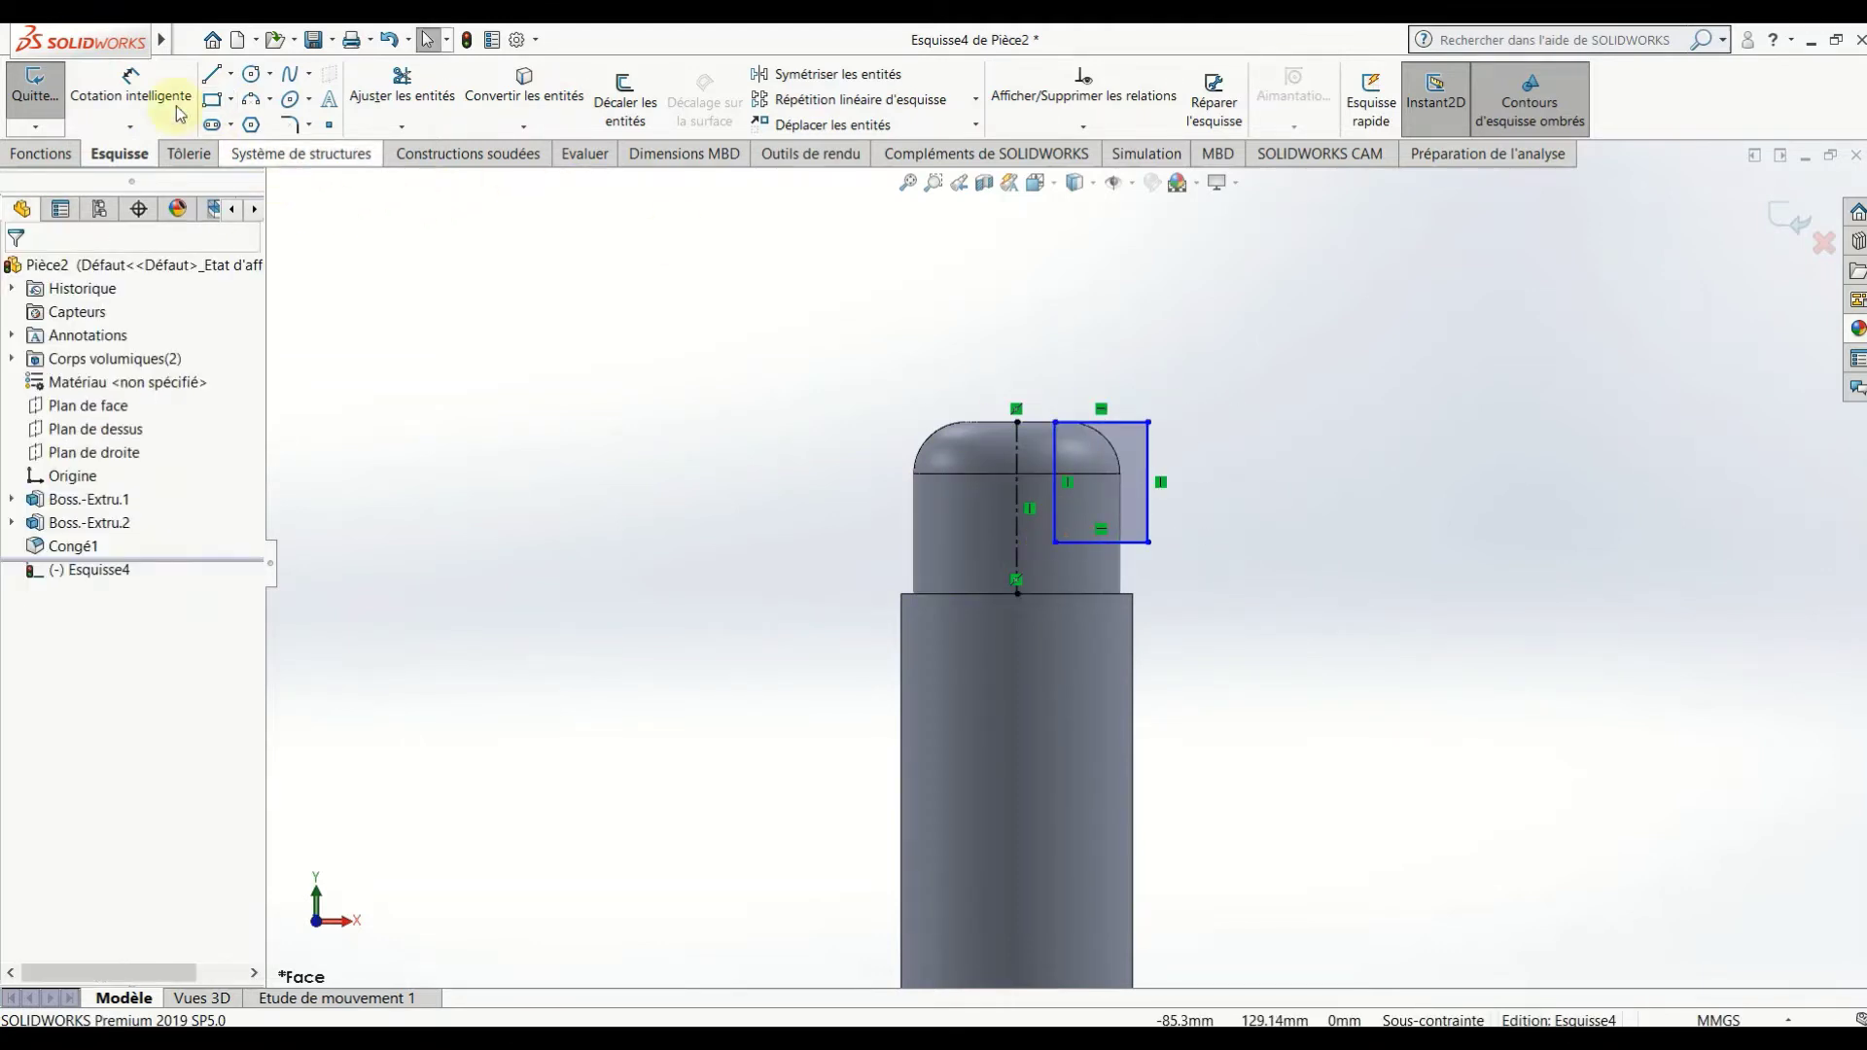
left_click(146, 85)
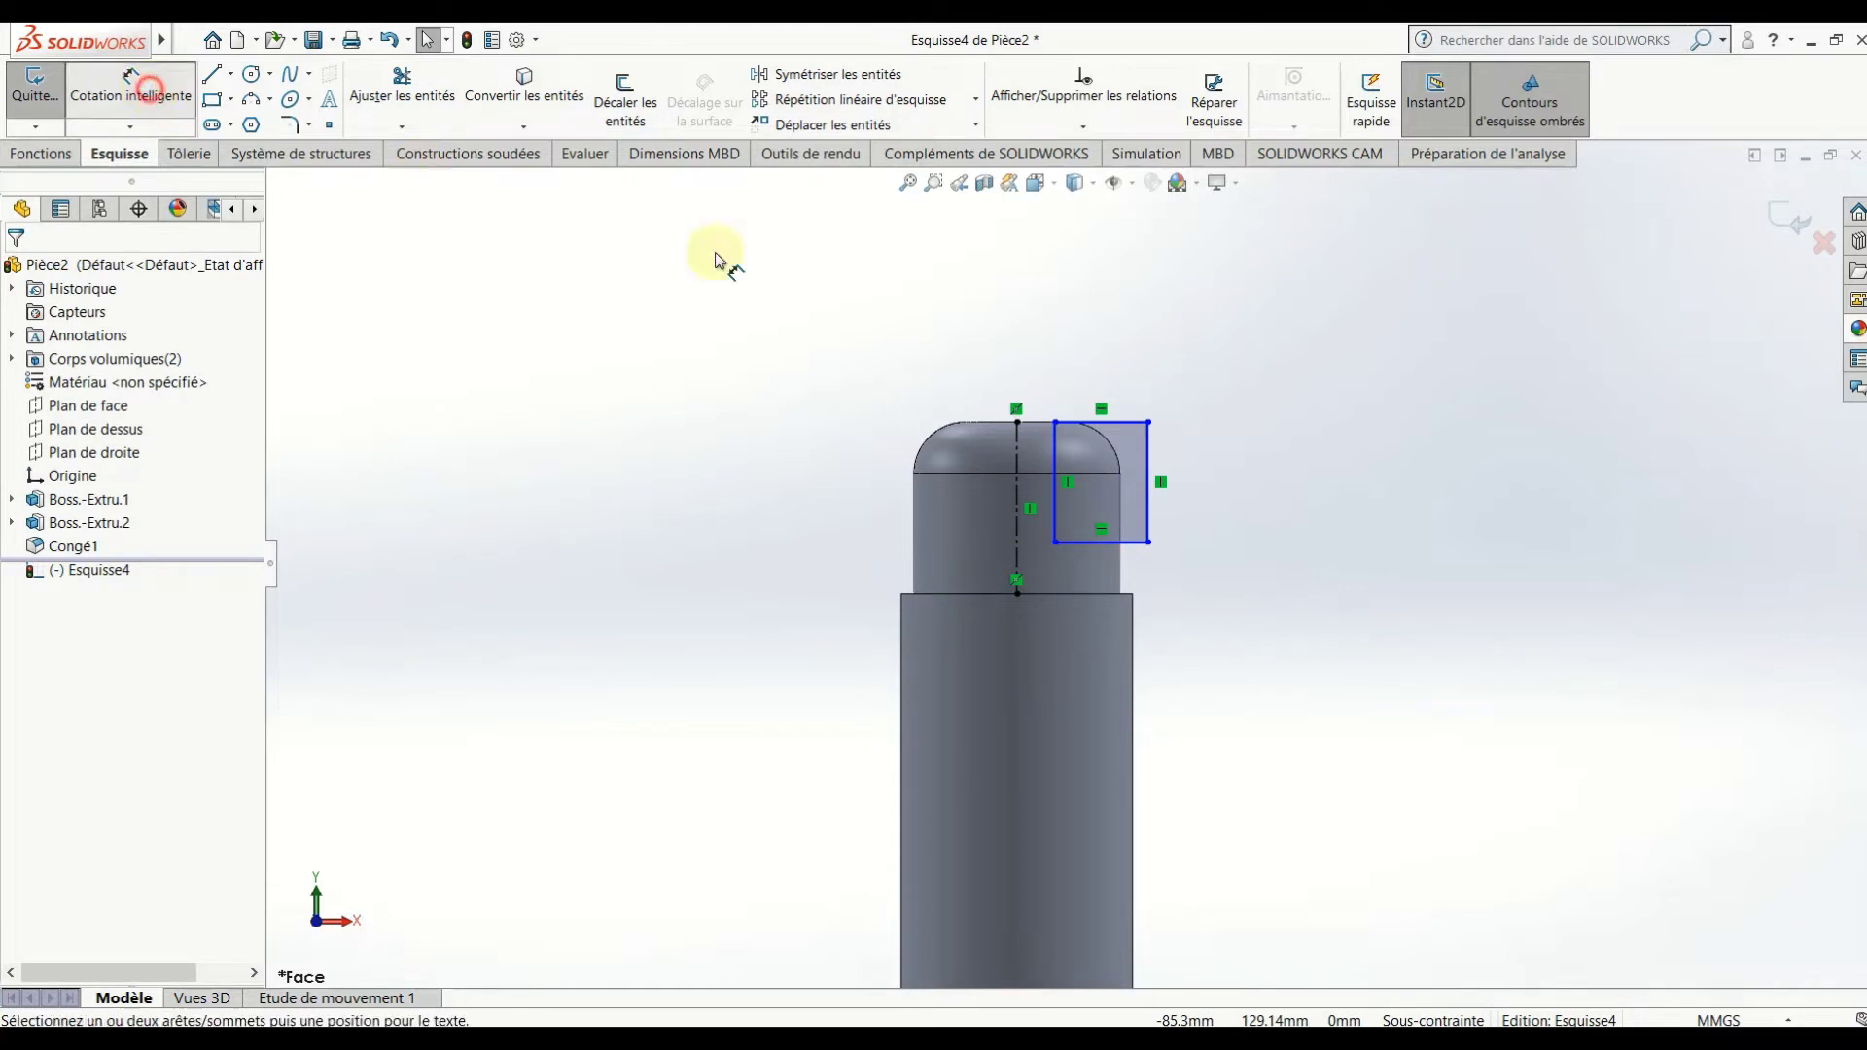
left_click(1148, 498)
left_click(1303, 501)
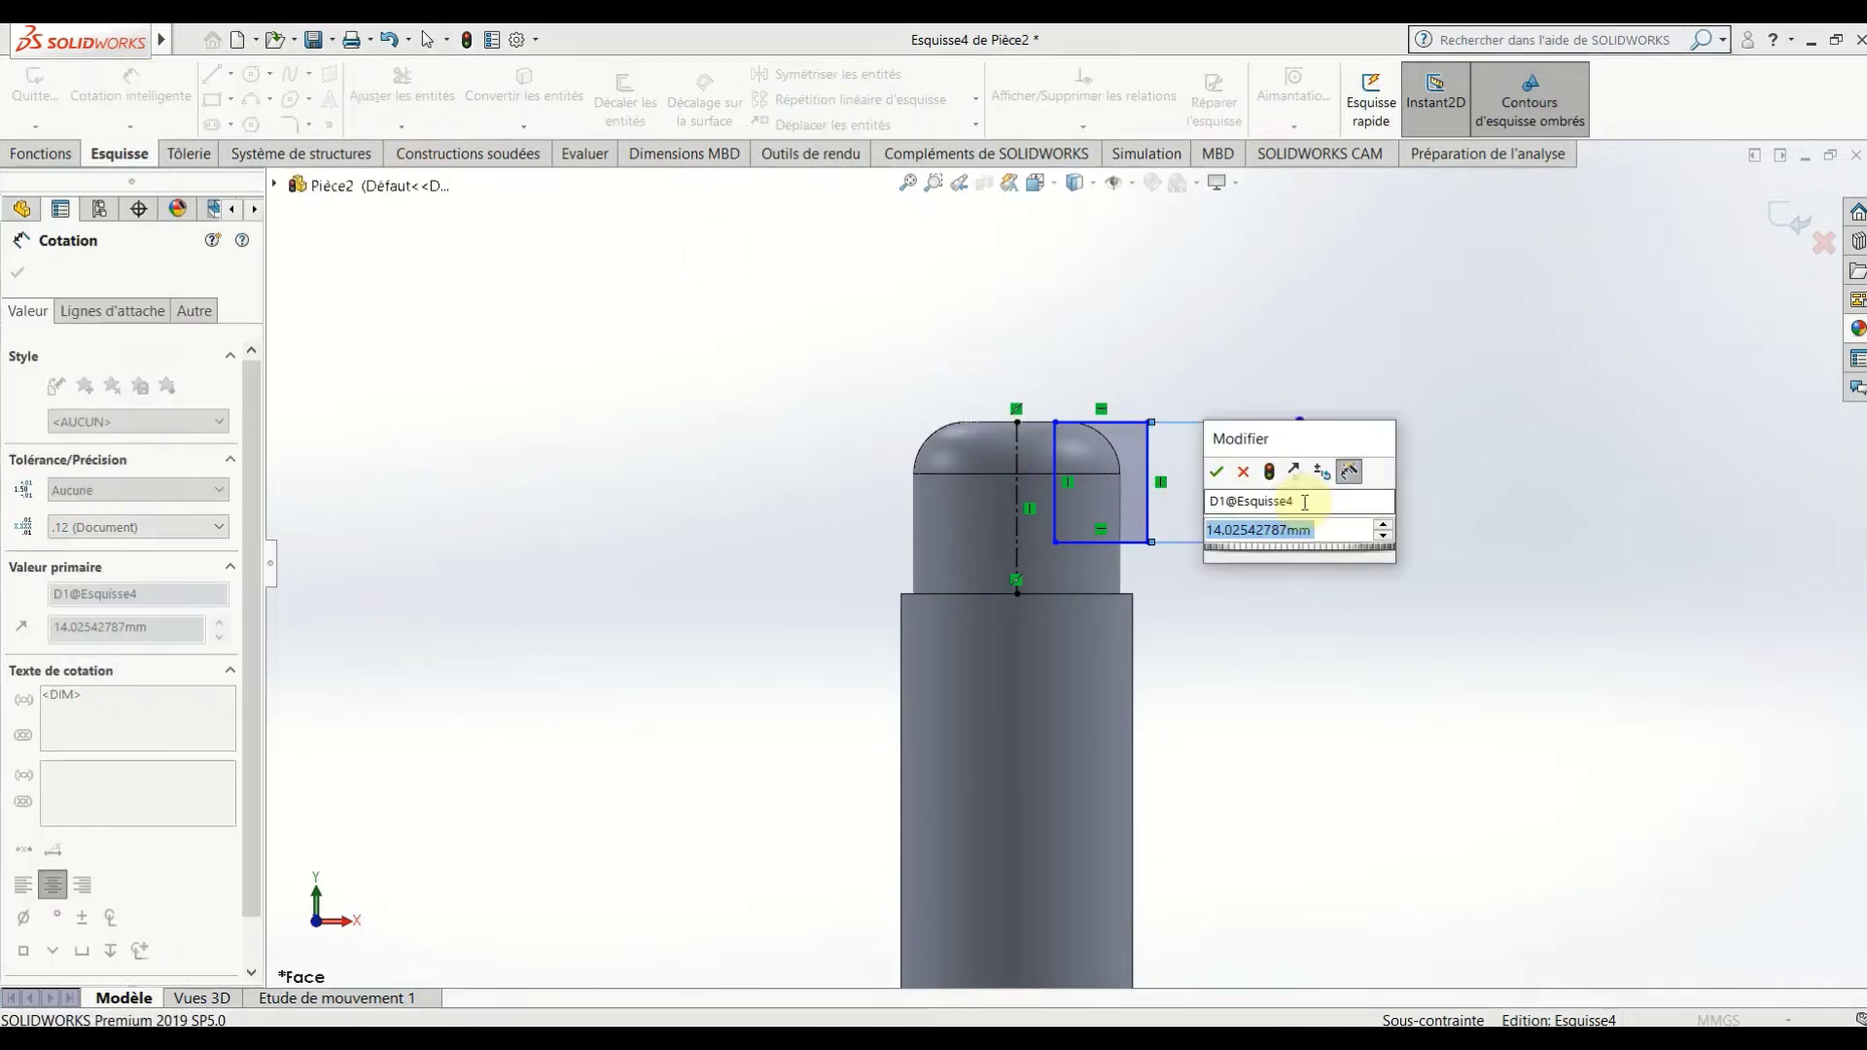
type("20")
key("Return")
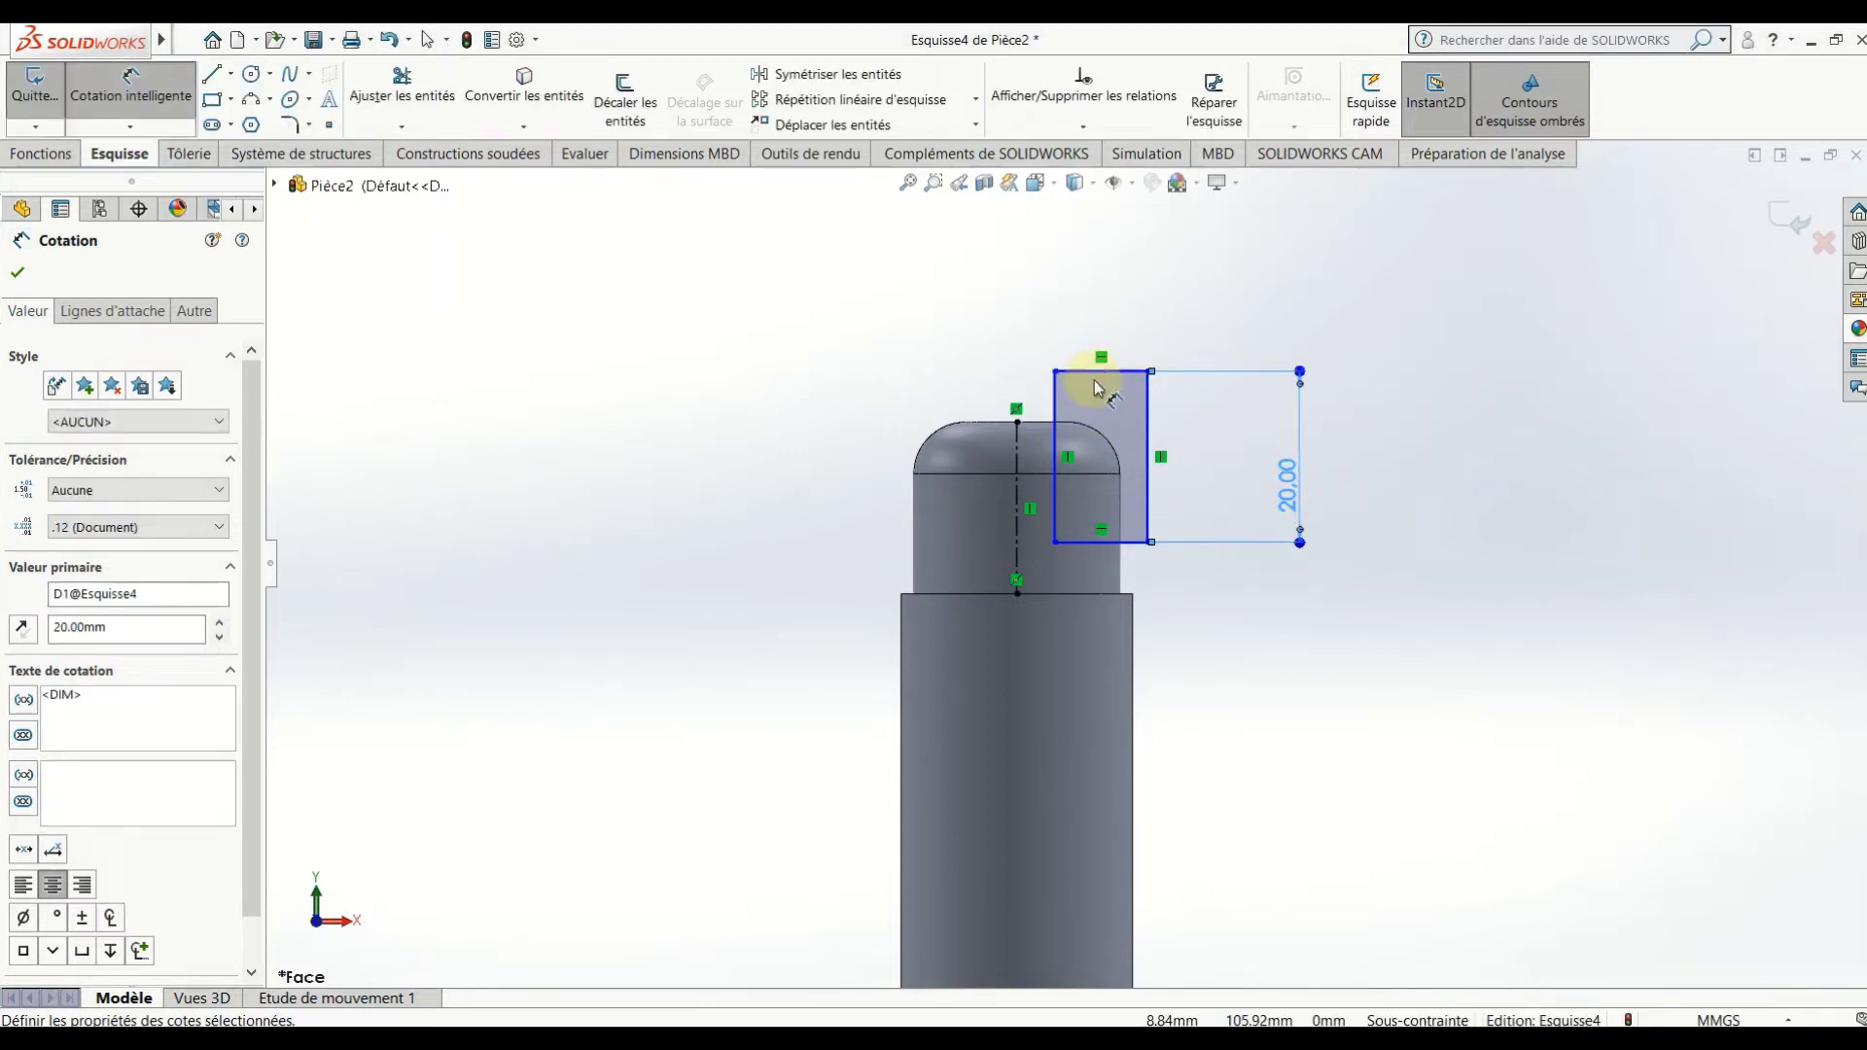
key("Escape")
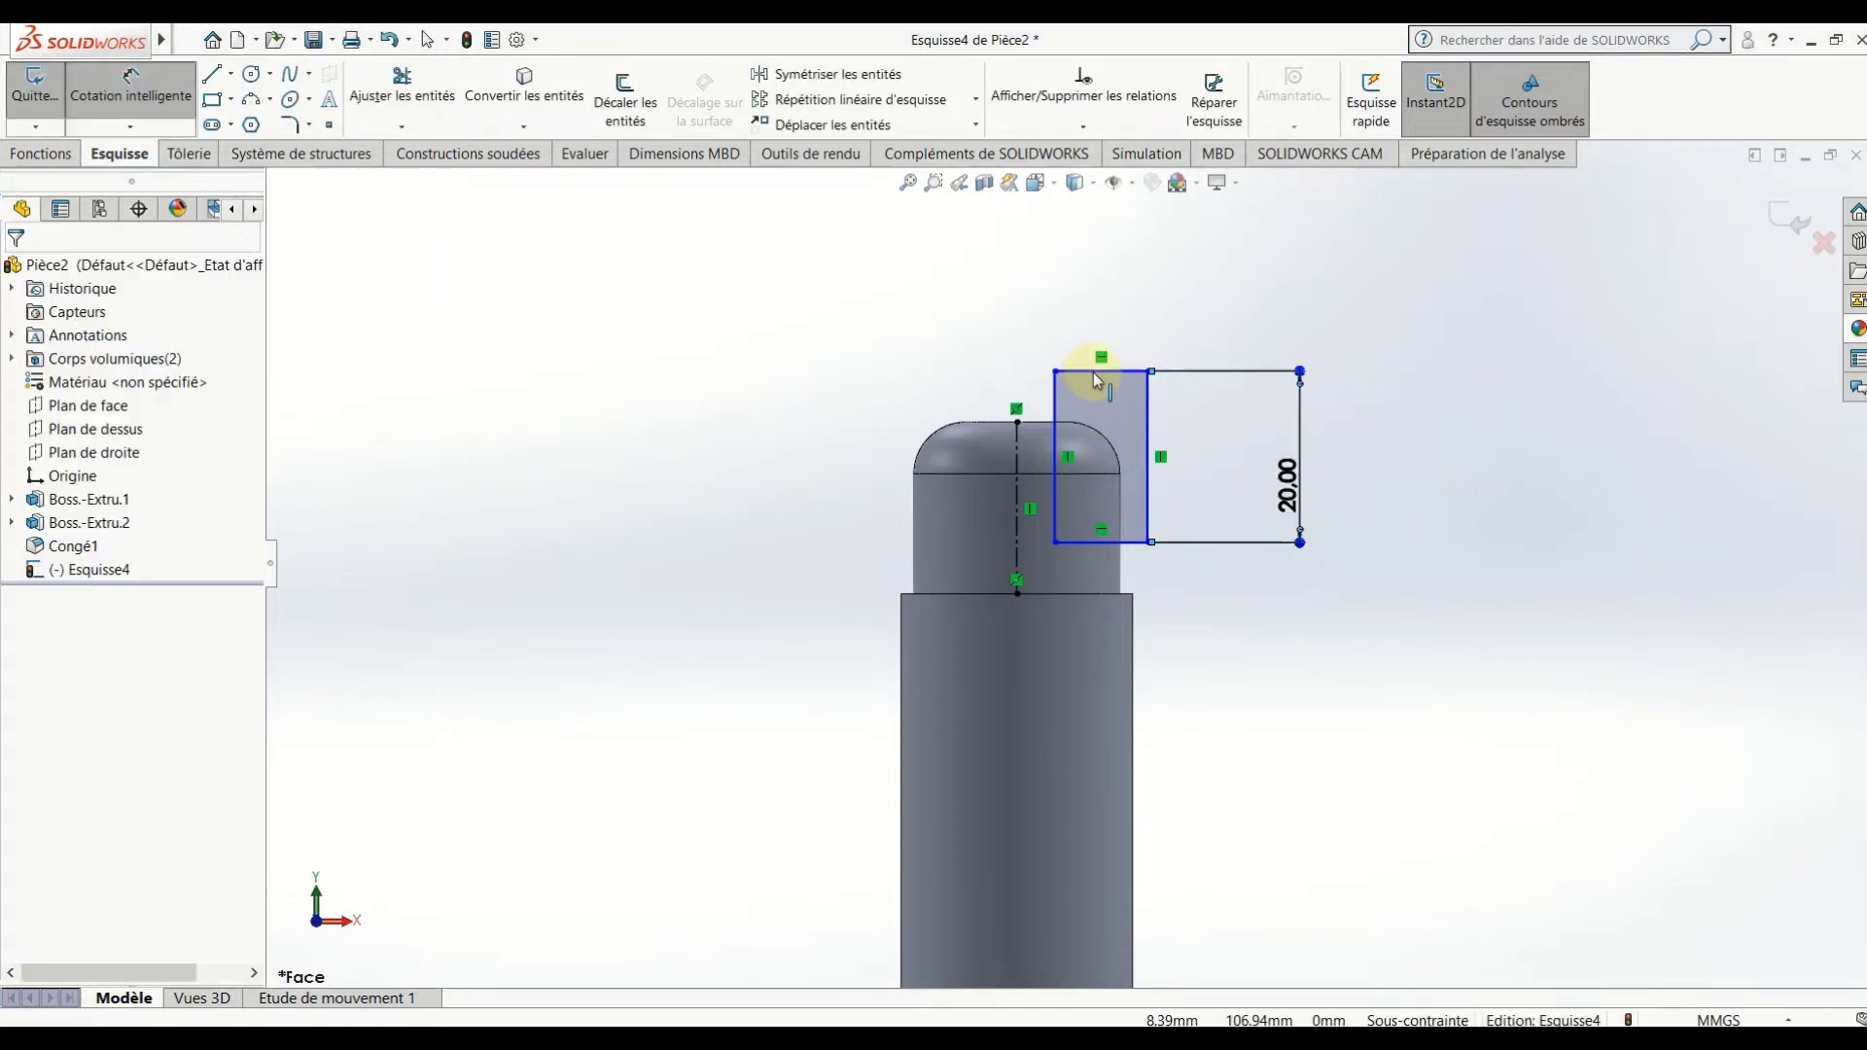
left_click(1093, 371)
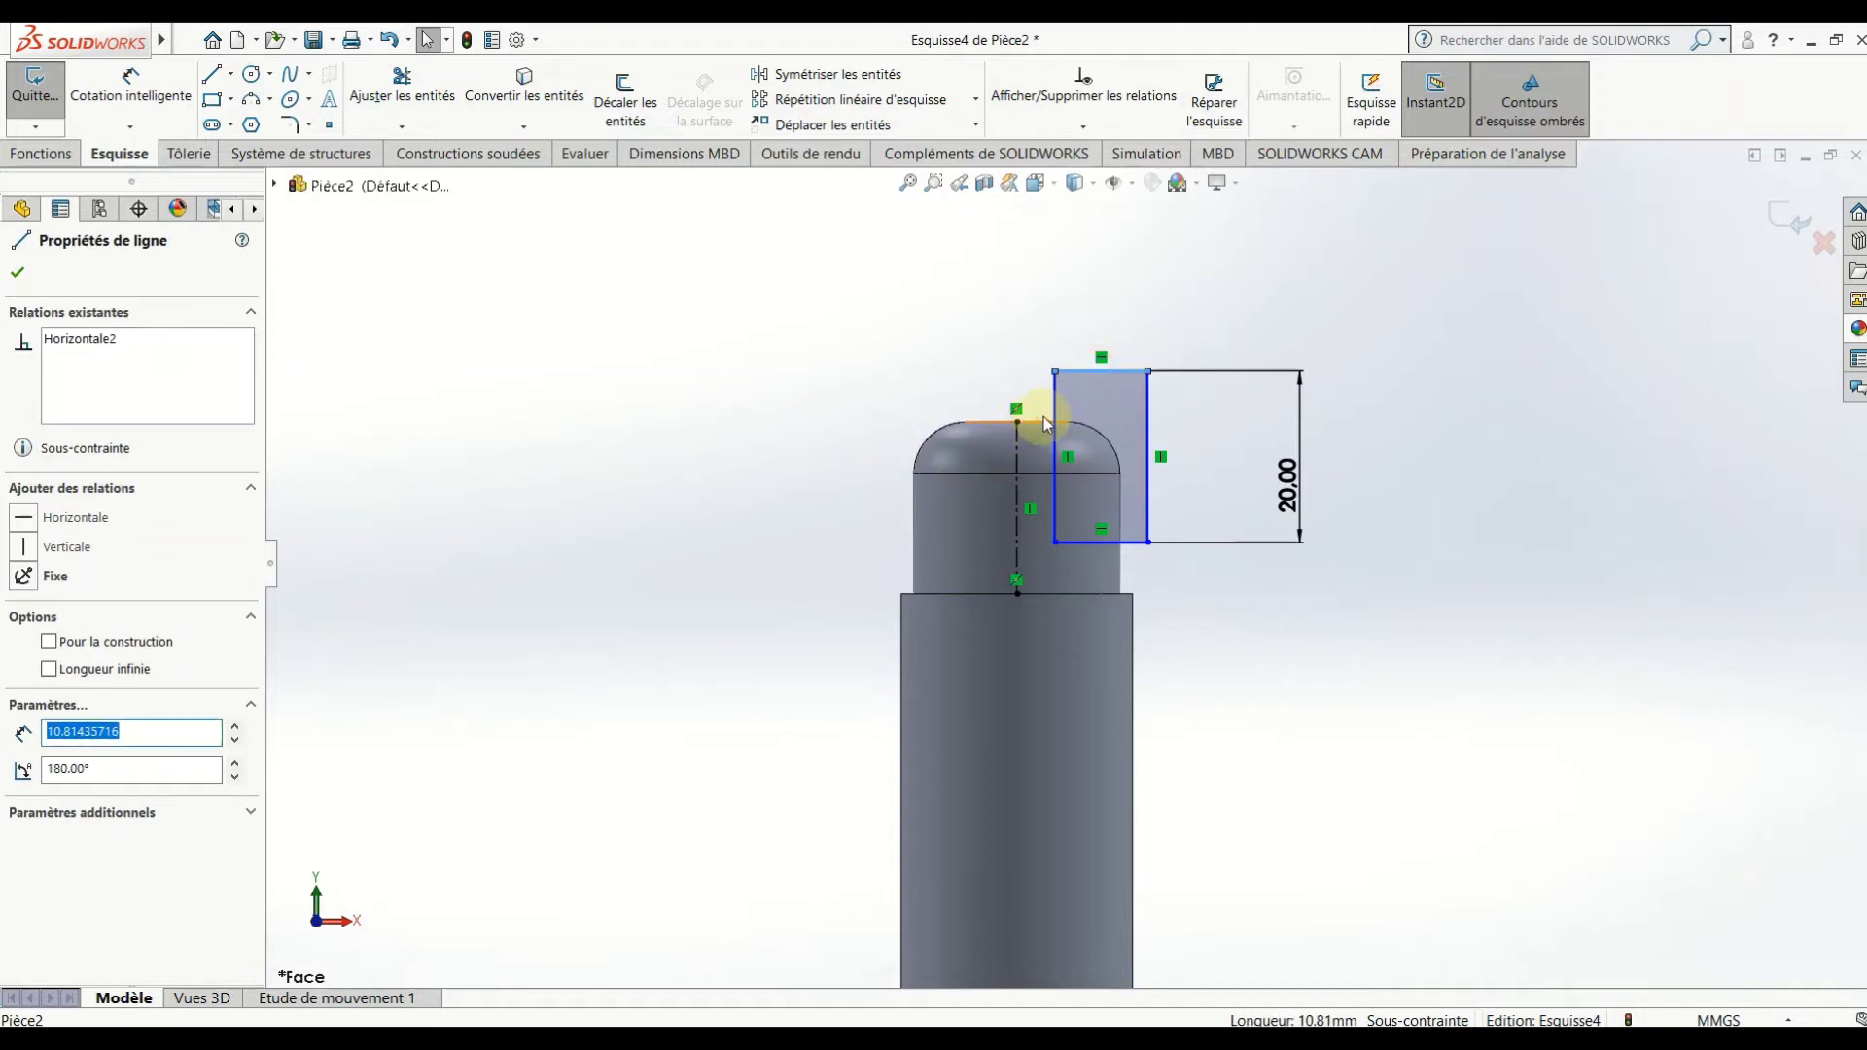
key("alt")
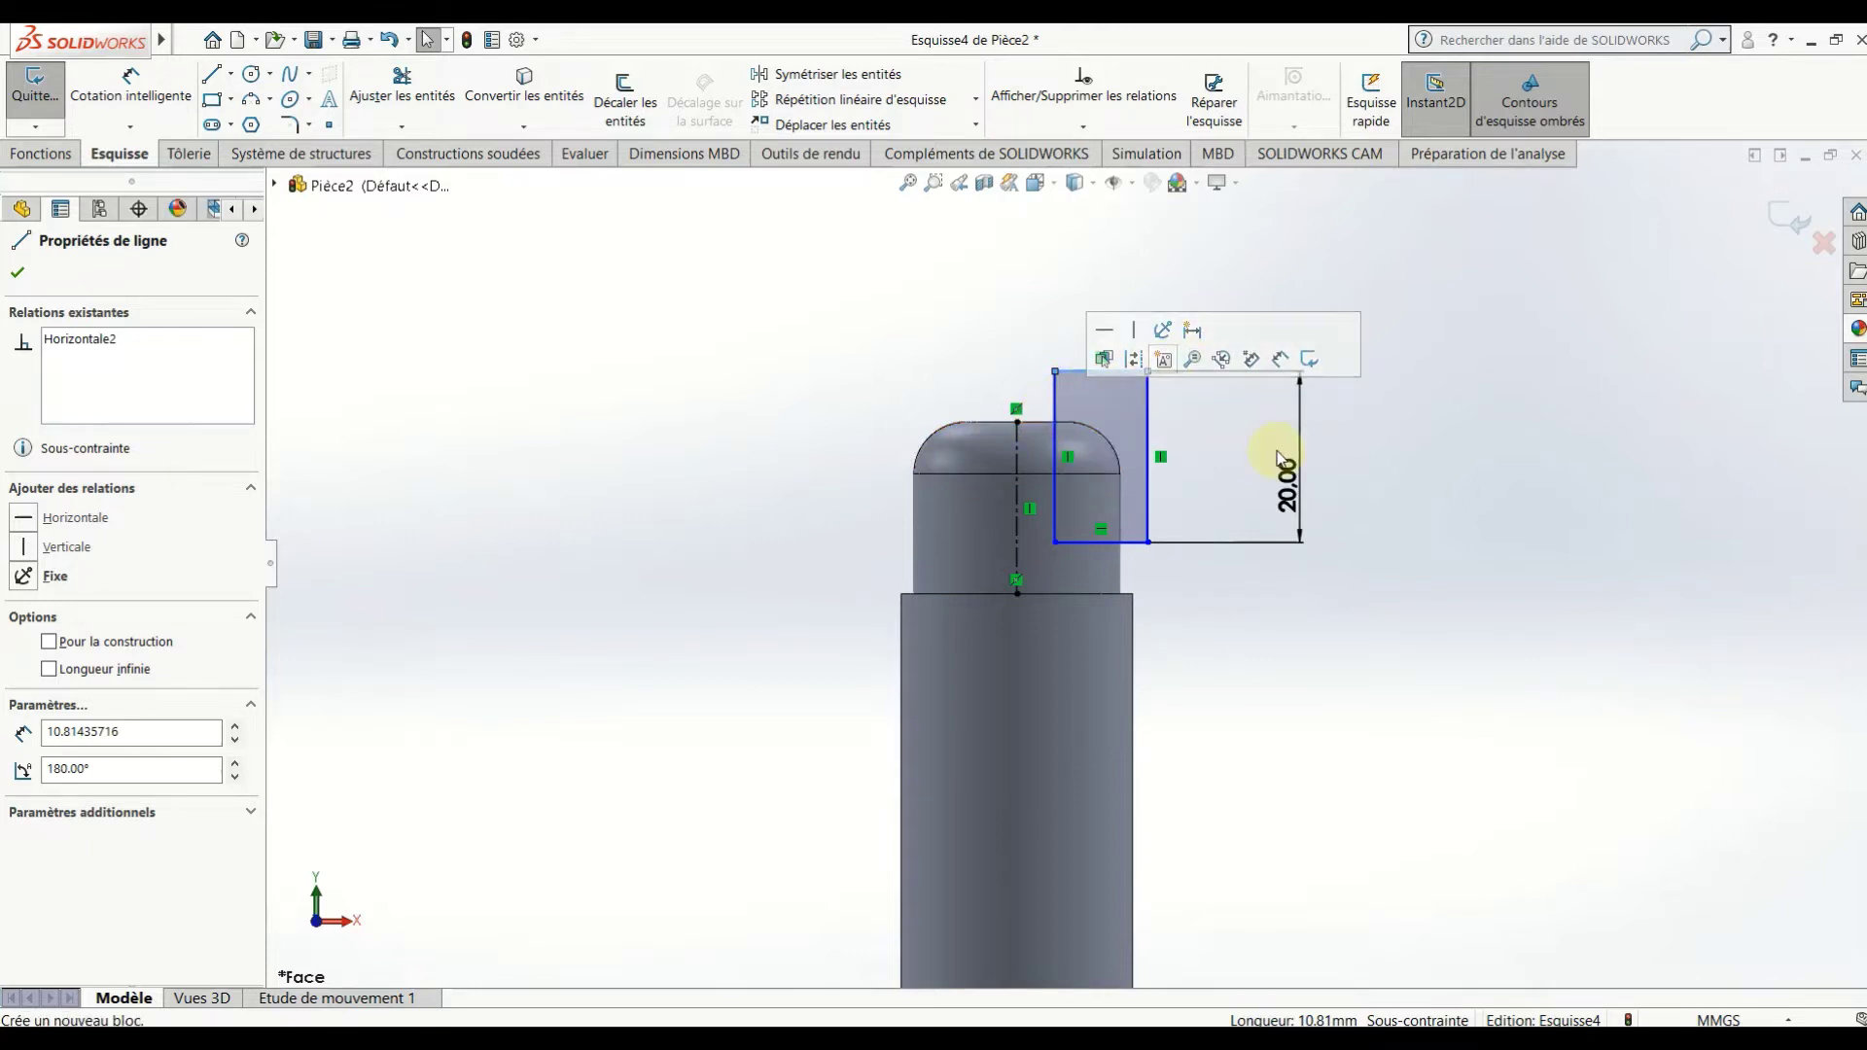
left_click(1442, 515)
left_click_drag(1148, 513, 1053, 336)
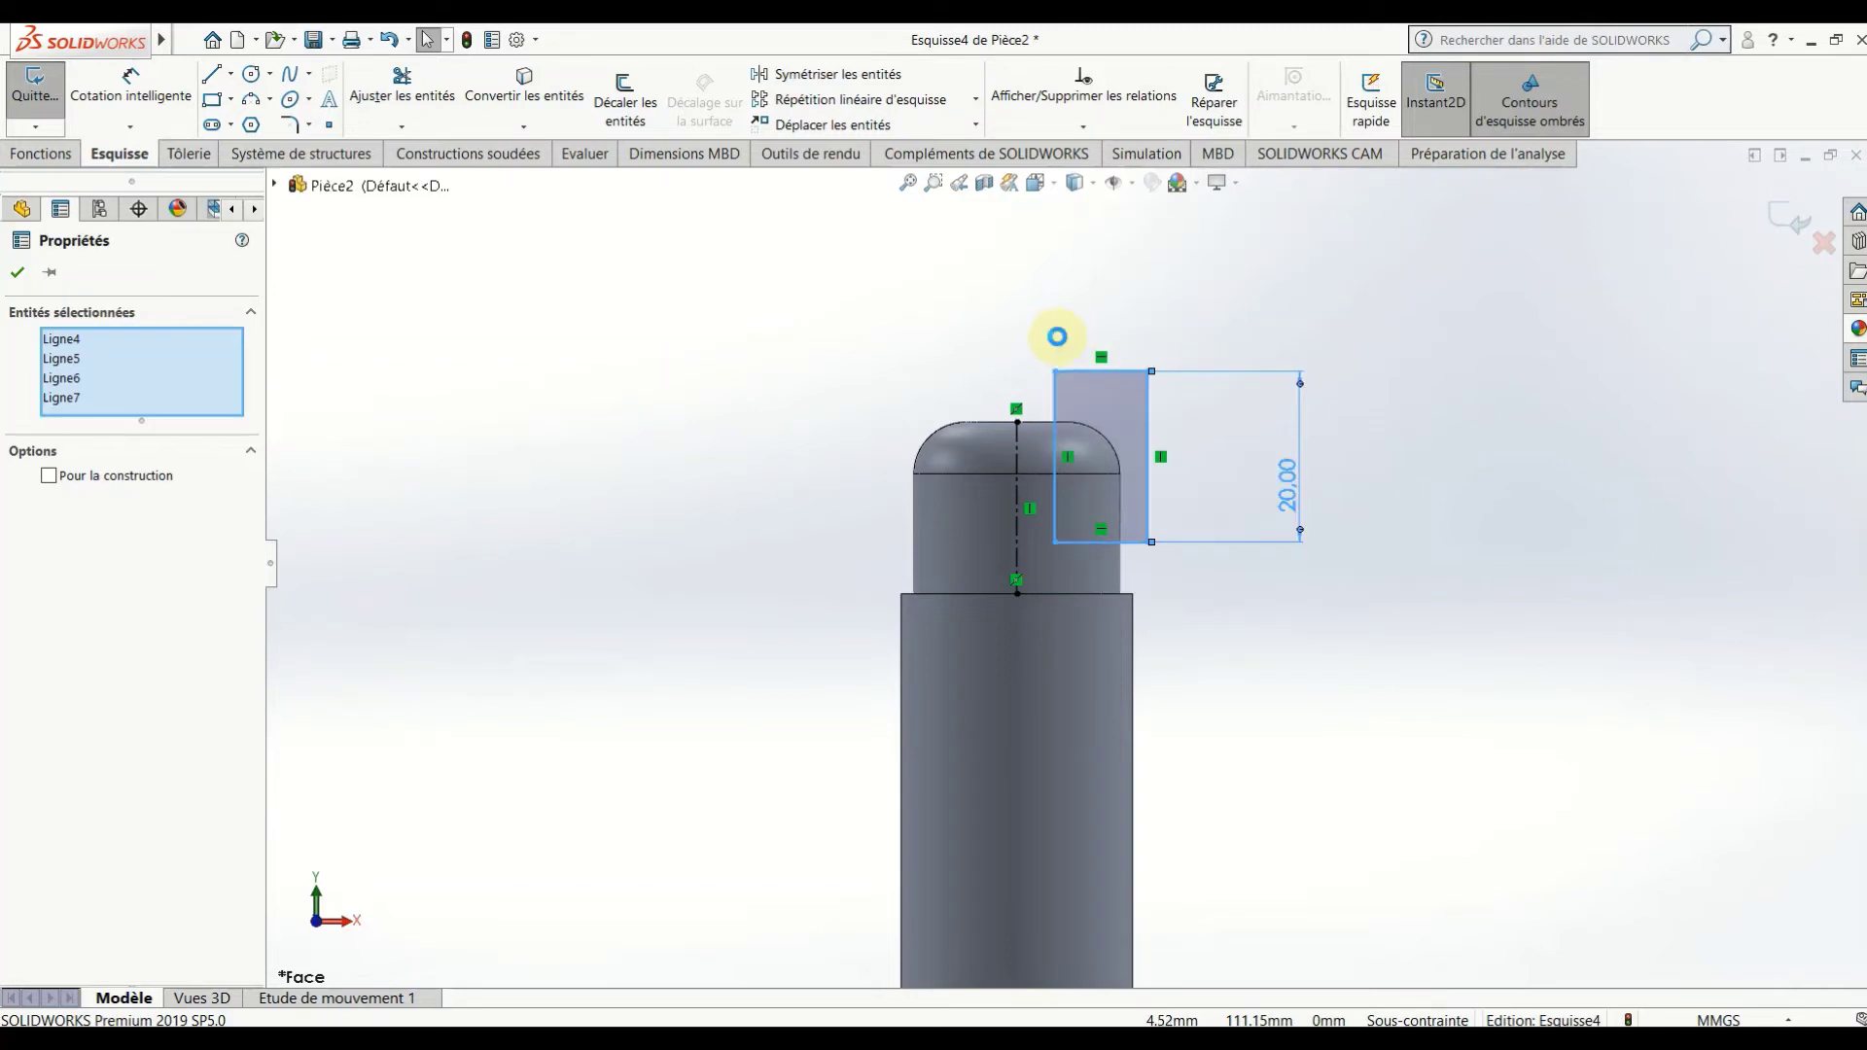
key("Delete")
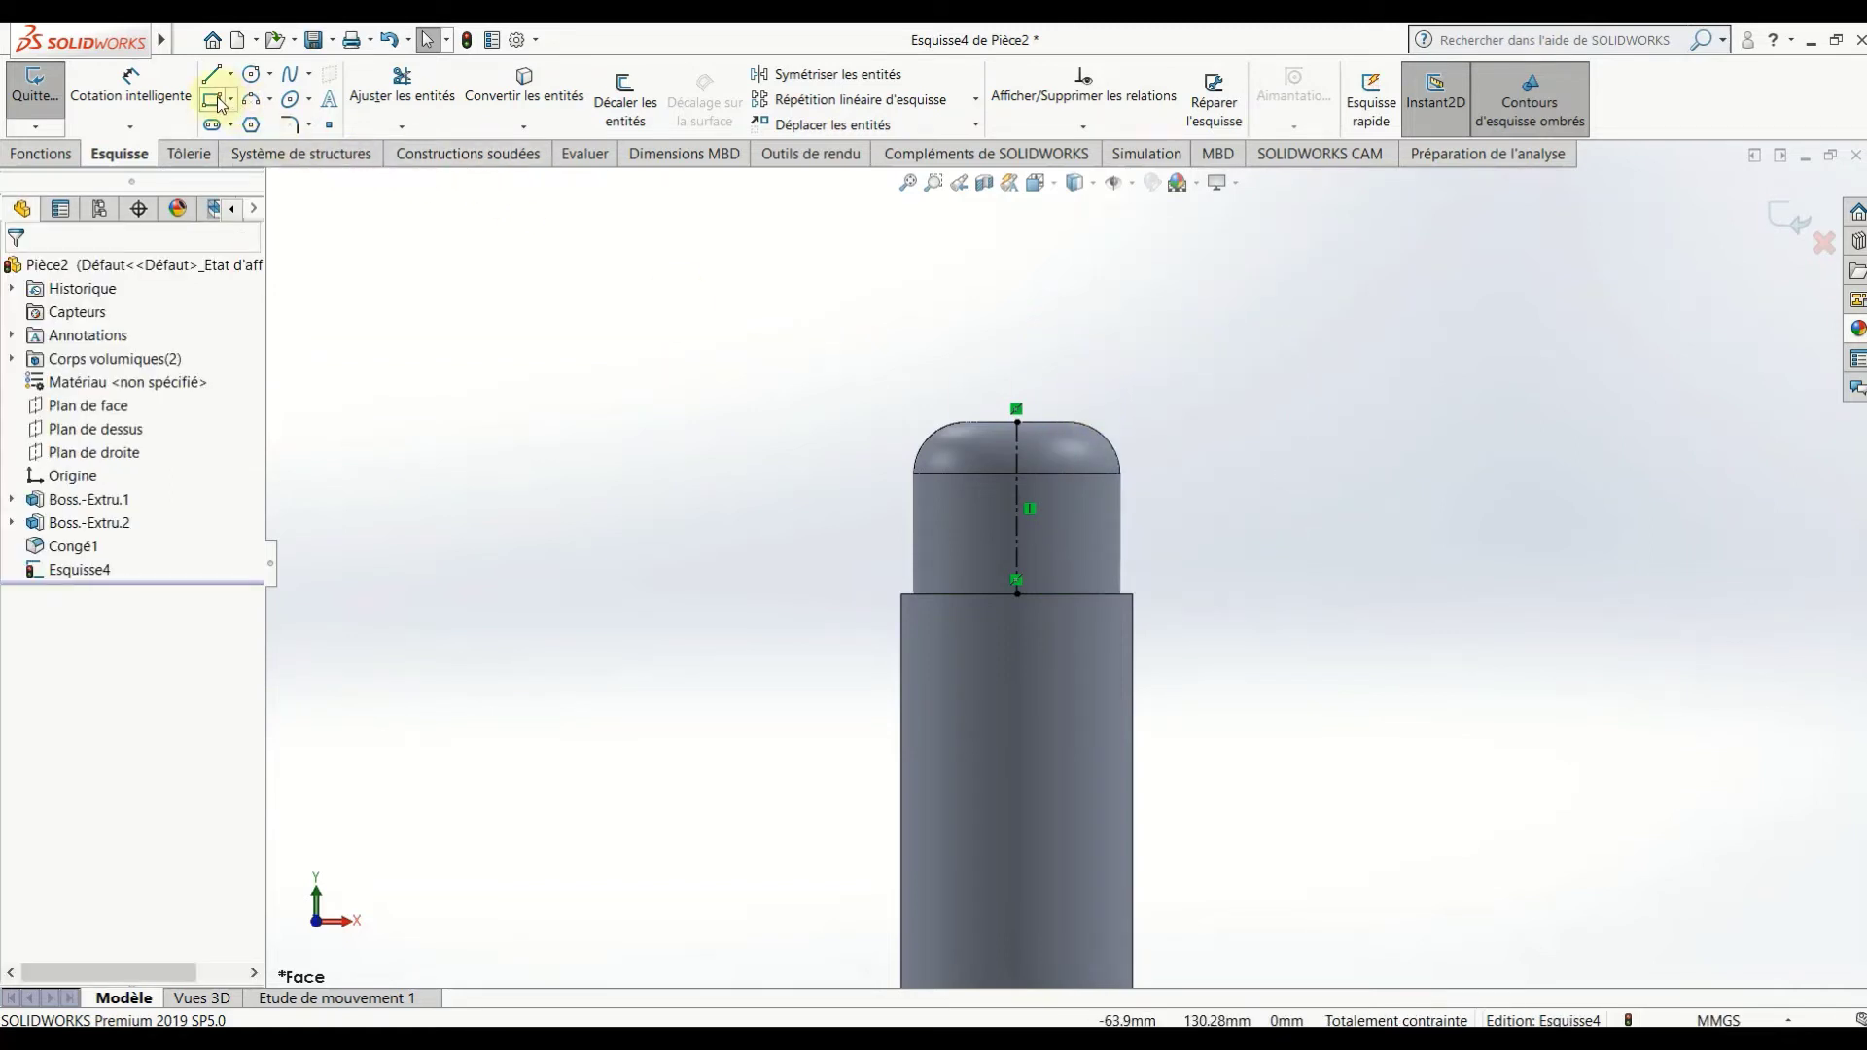
Draw a rectangle from the centreline top to the step and dimension its right edge 20 mm.
left_click(1047, 422)
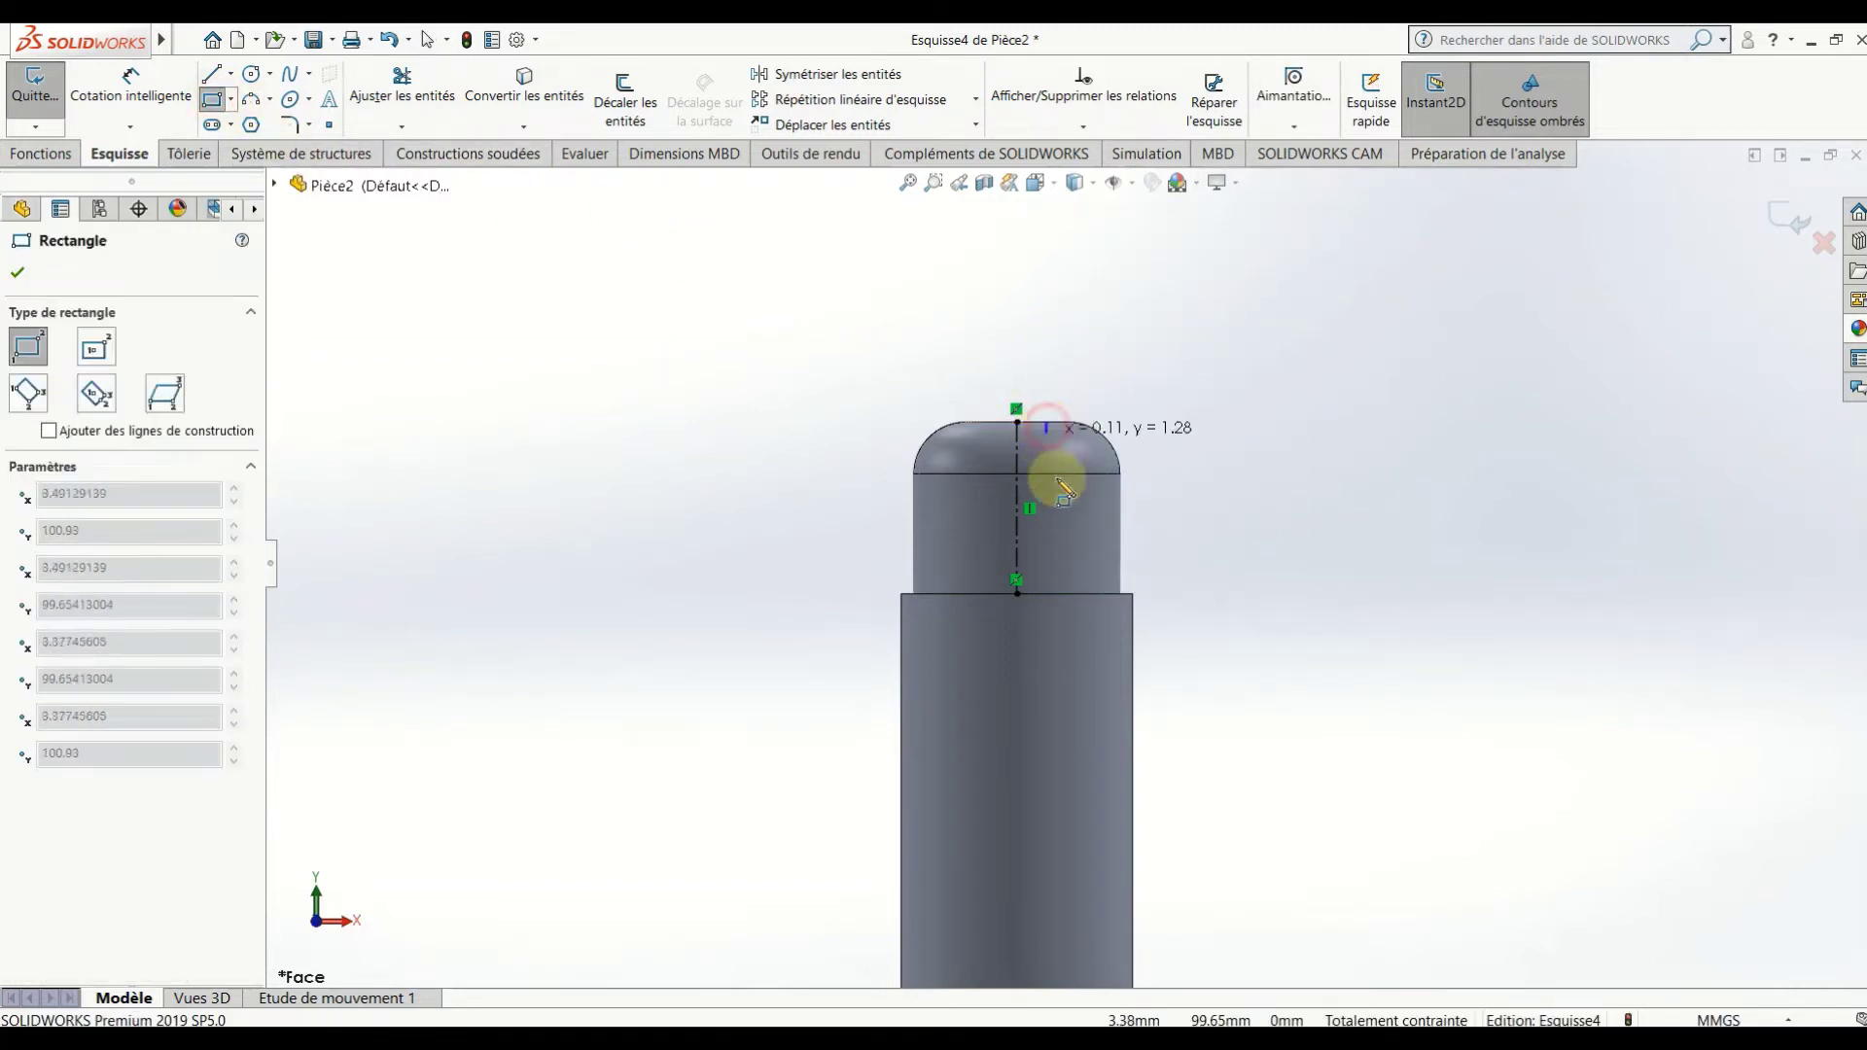
left_click(1218, 577)
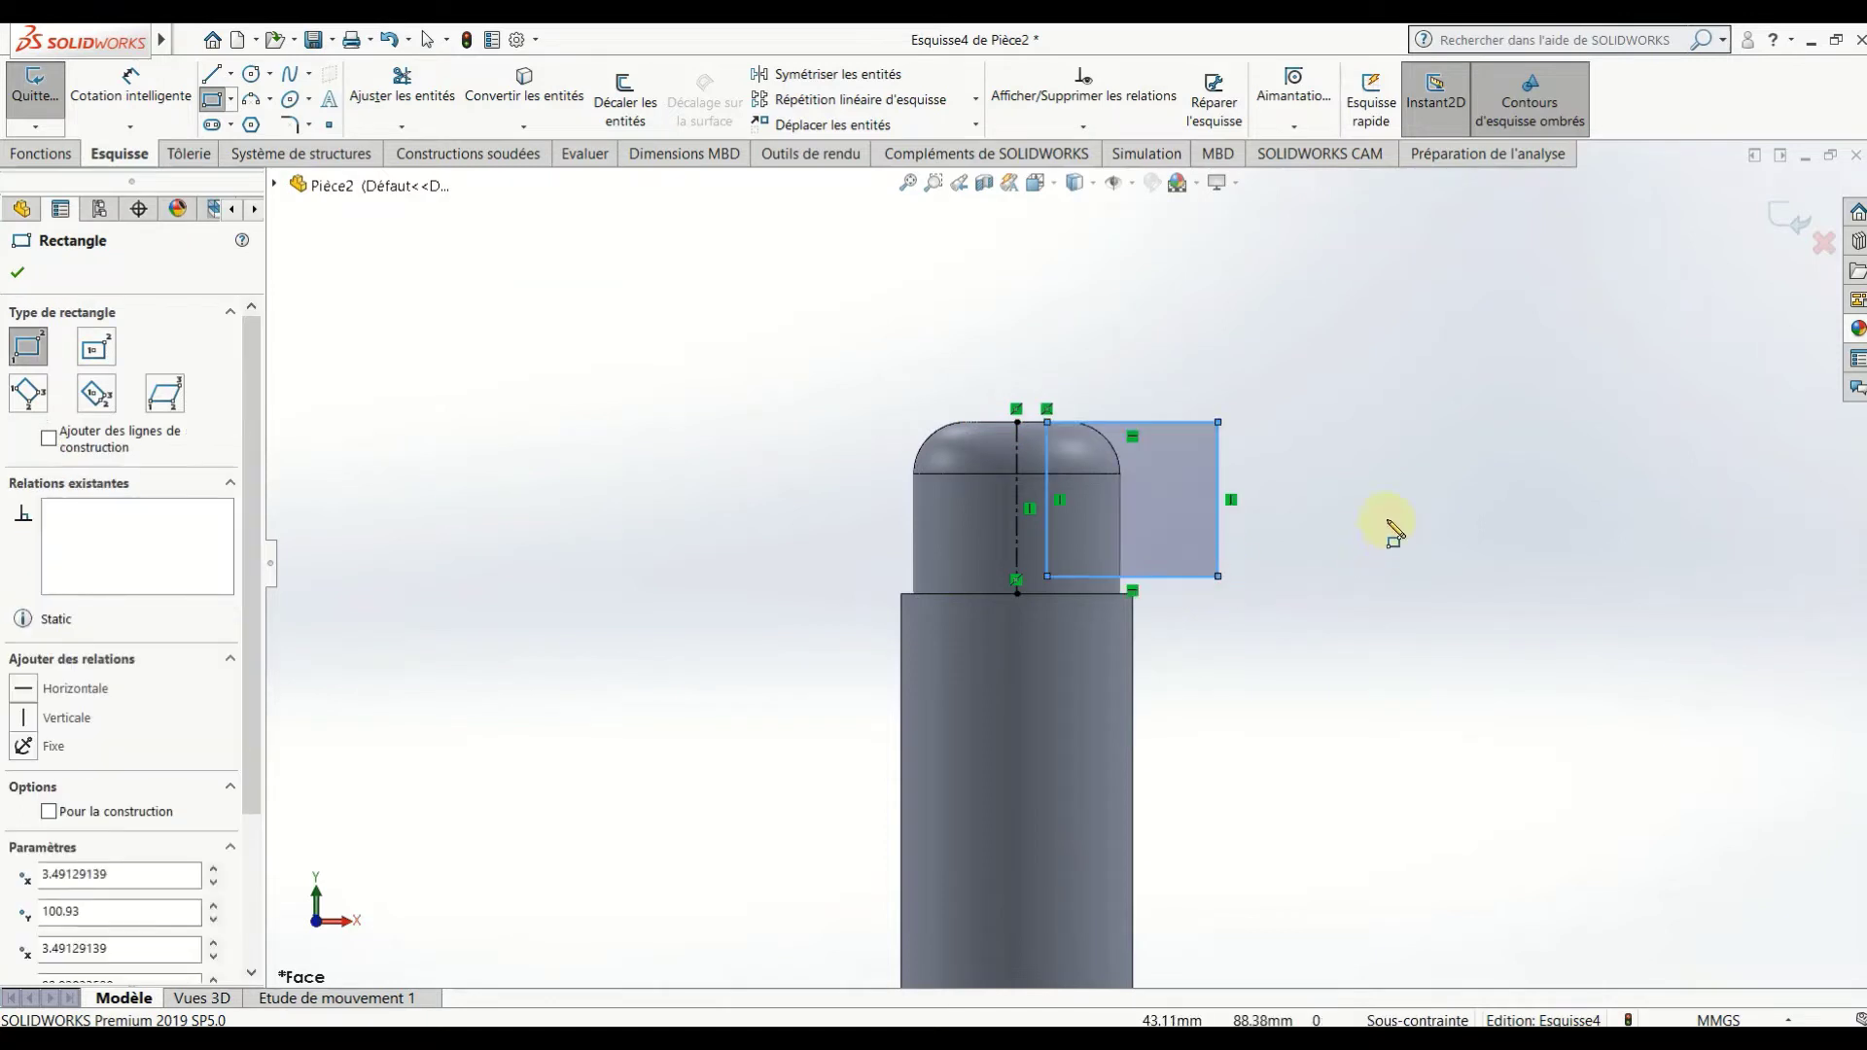
left_click(130, 85)
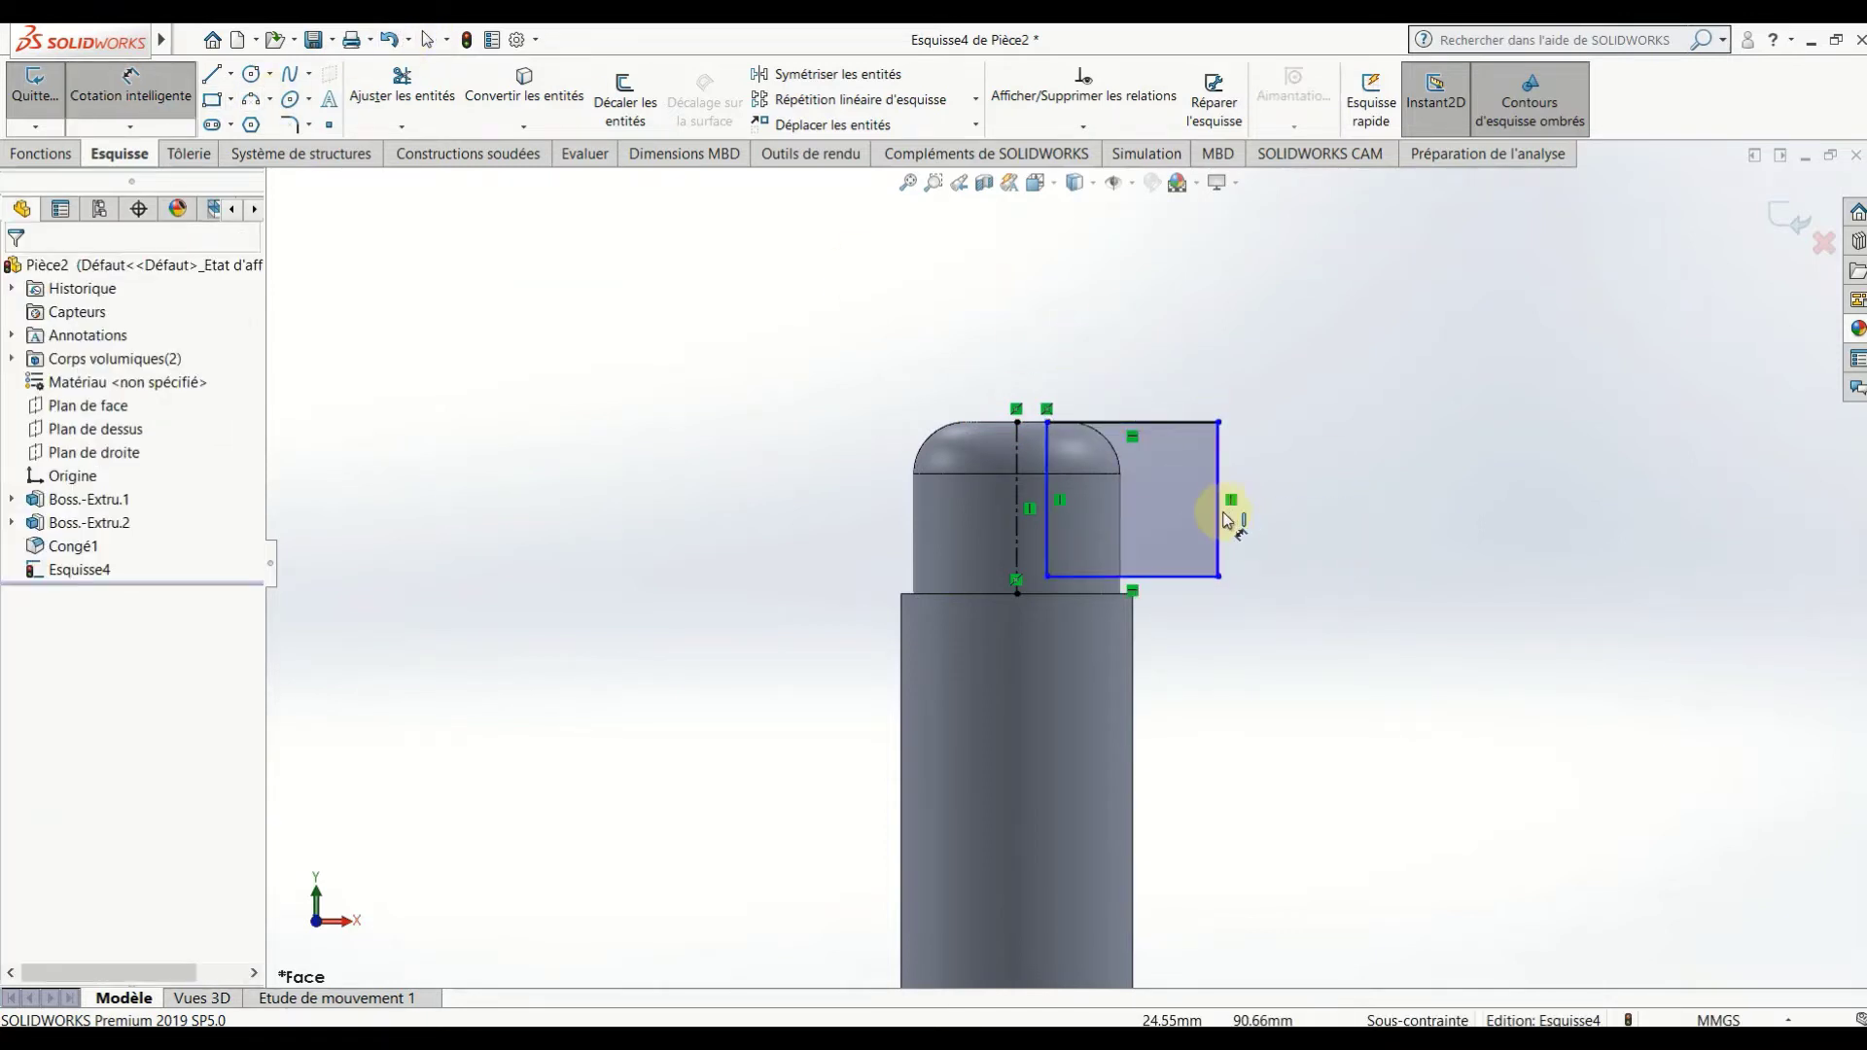
left_click(1301, 523)
type("2")
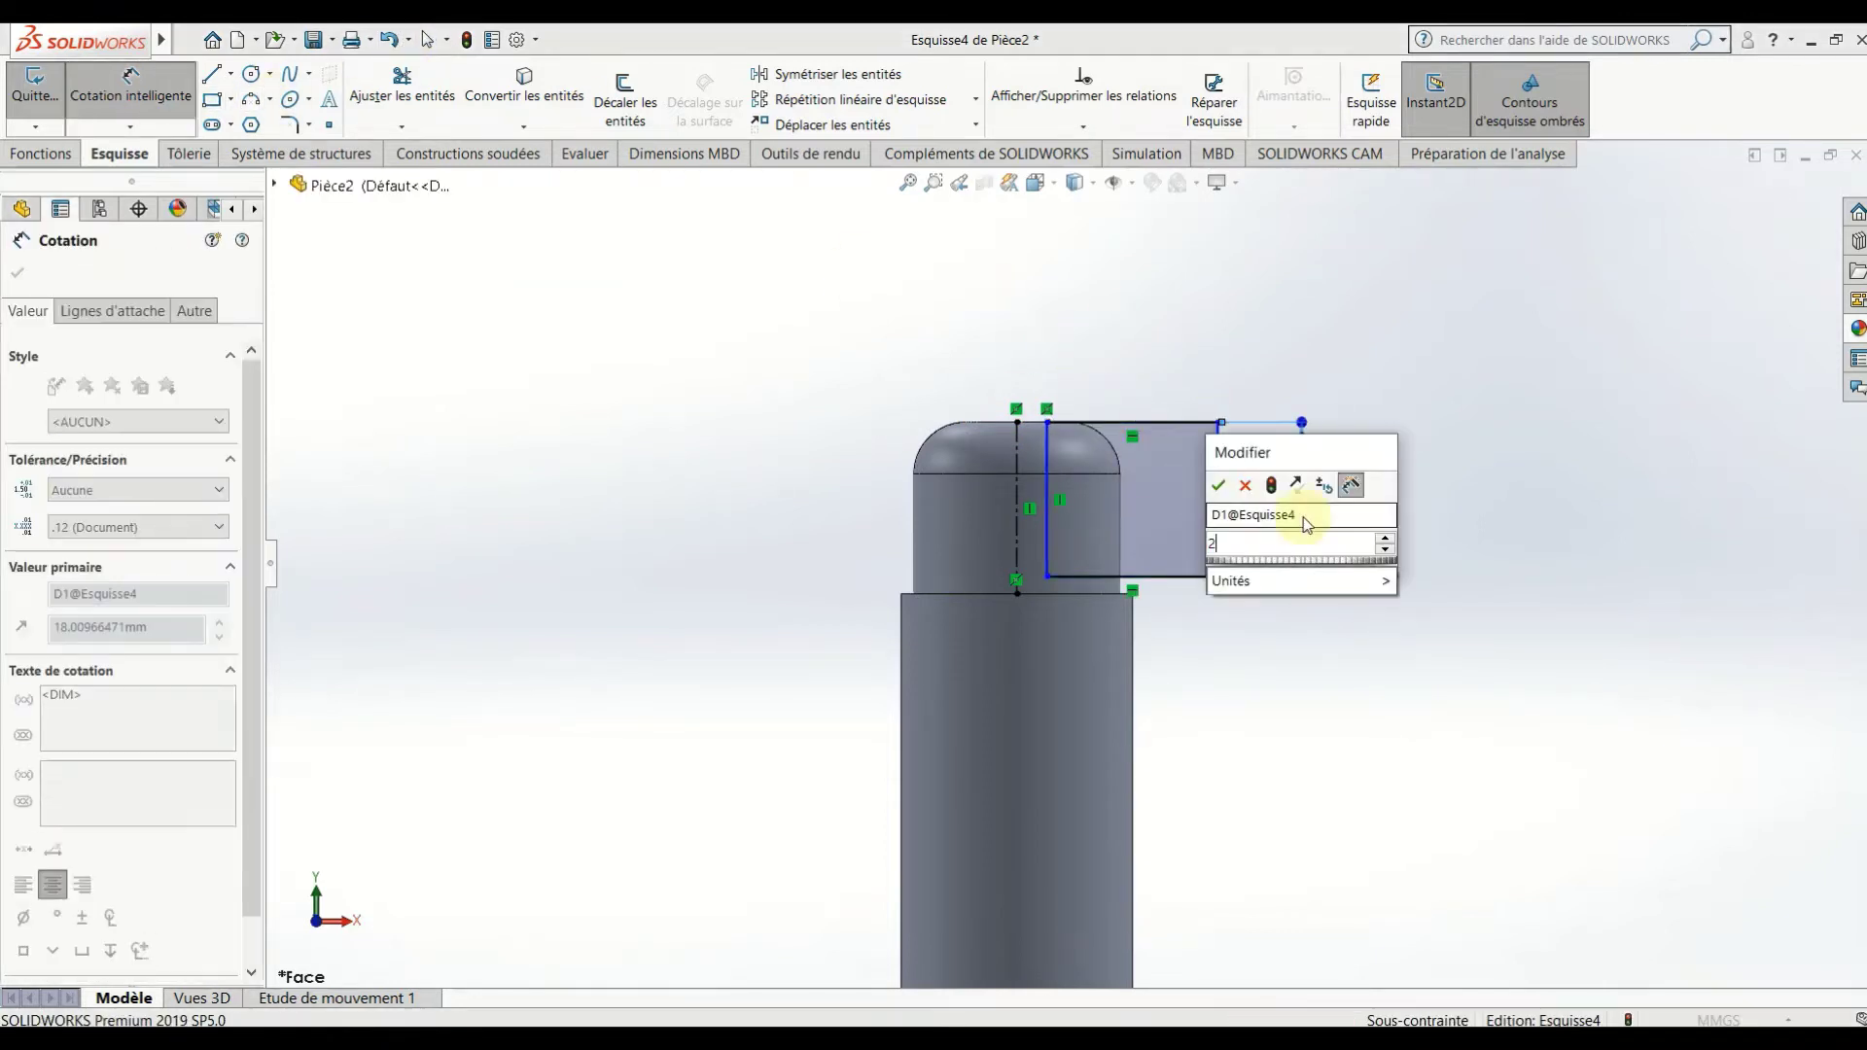
key("Return")
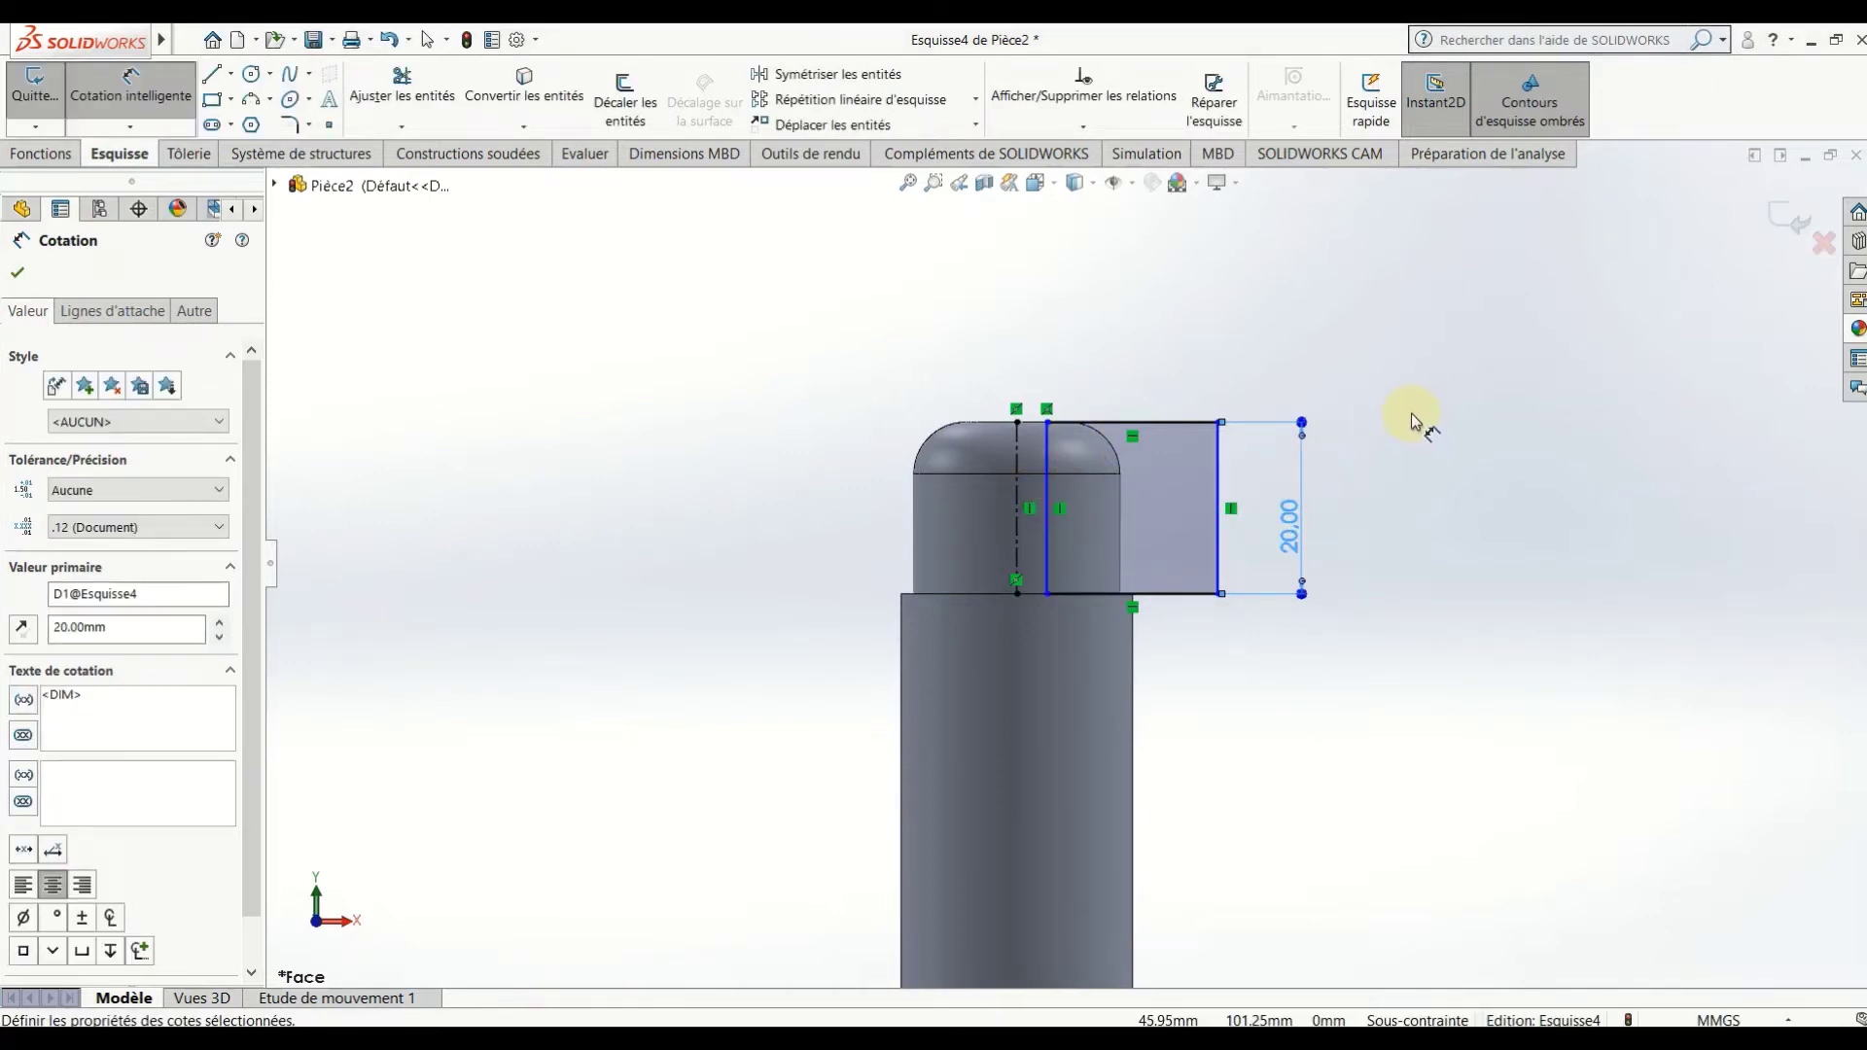
key("Escape")
left_click_drag(1394, 367, 1030, 627)
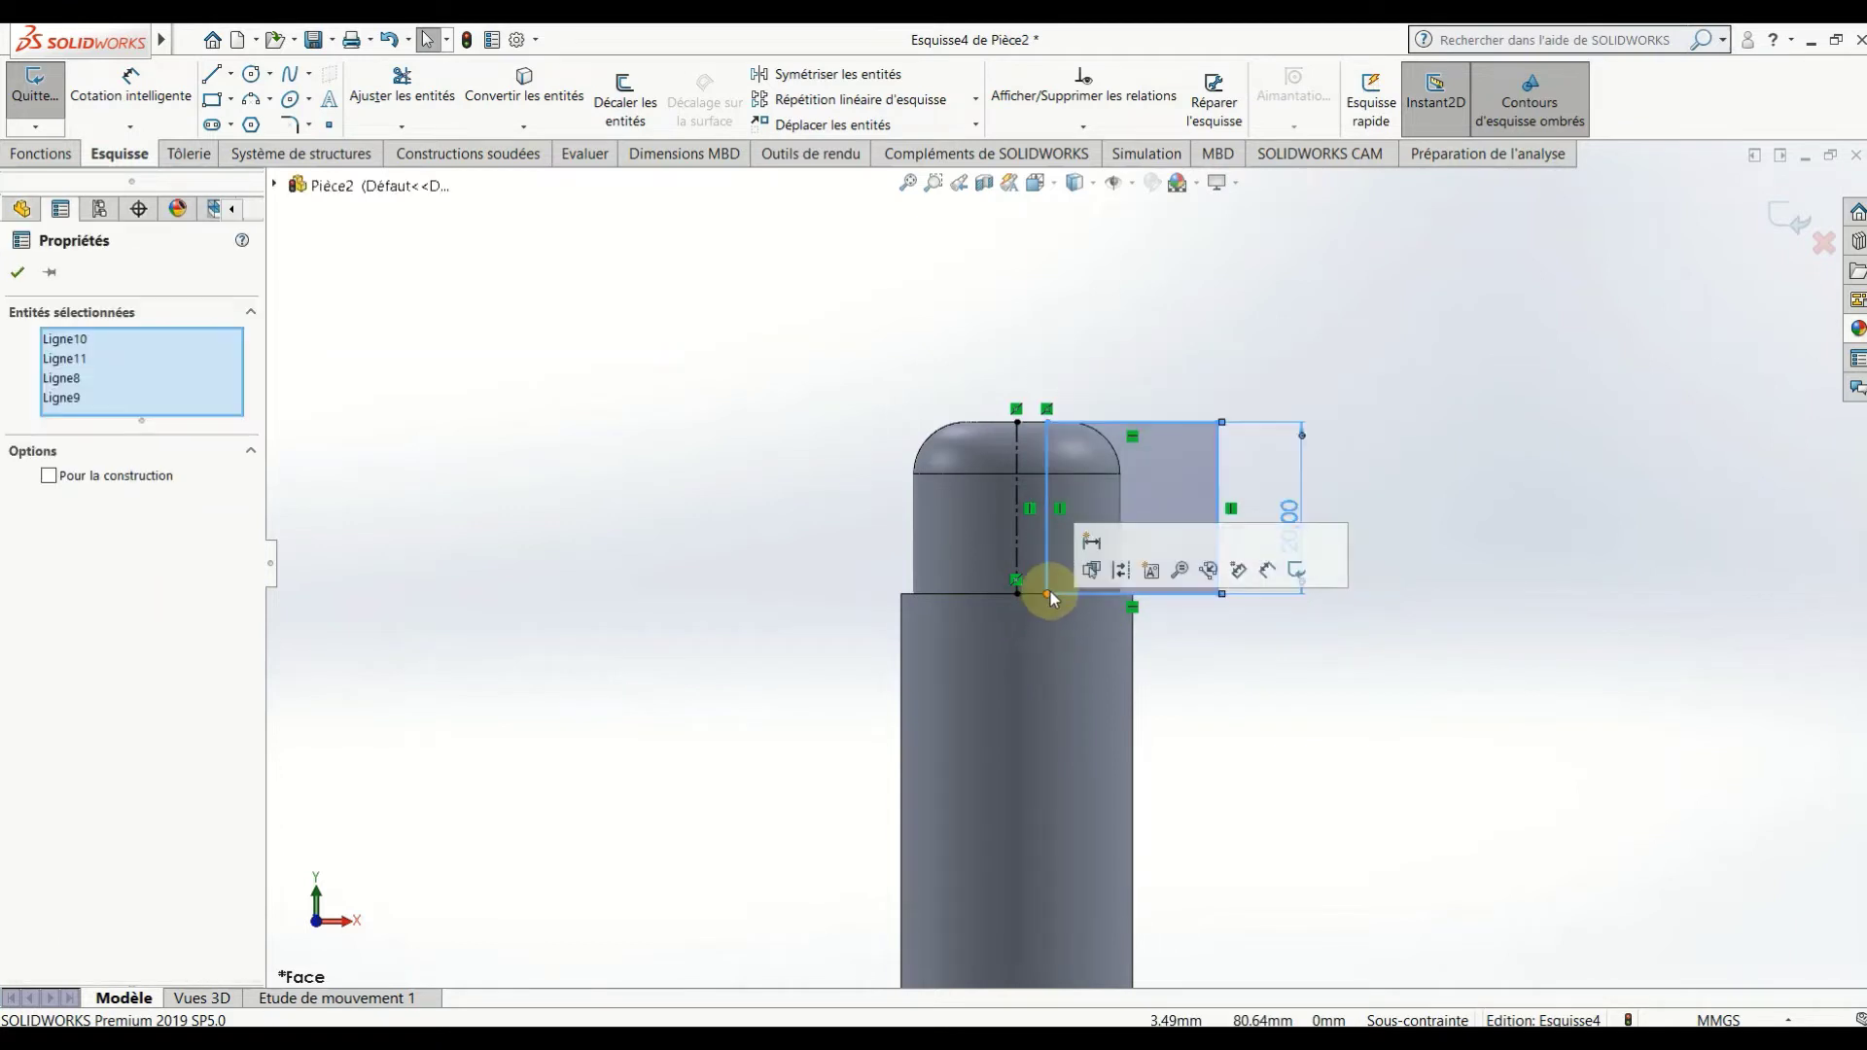
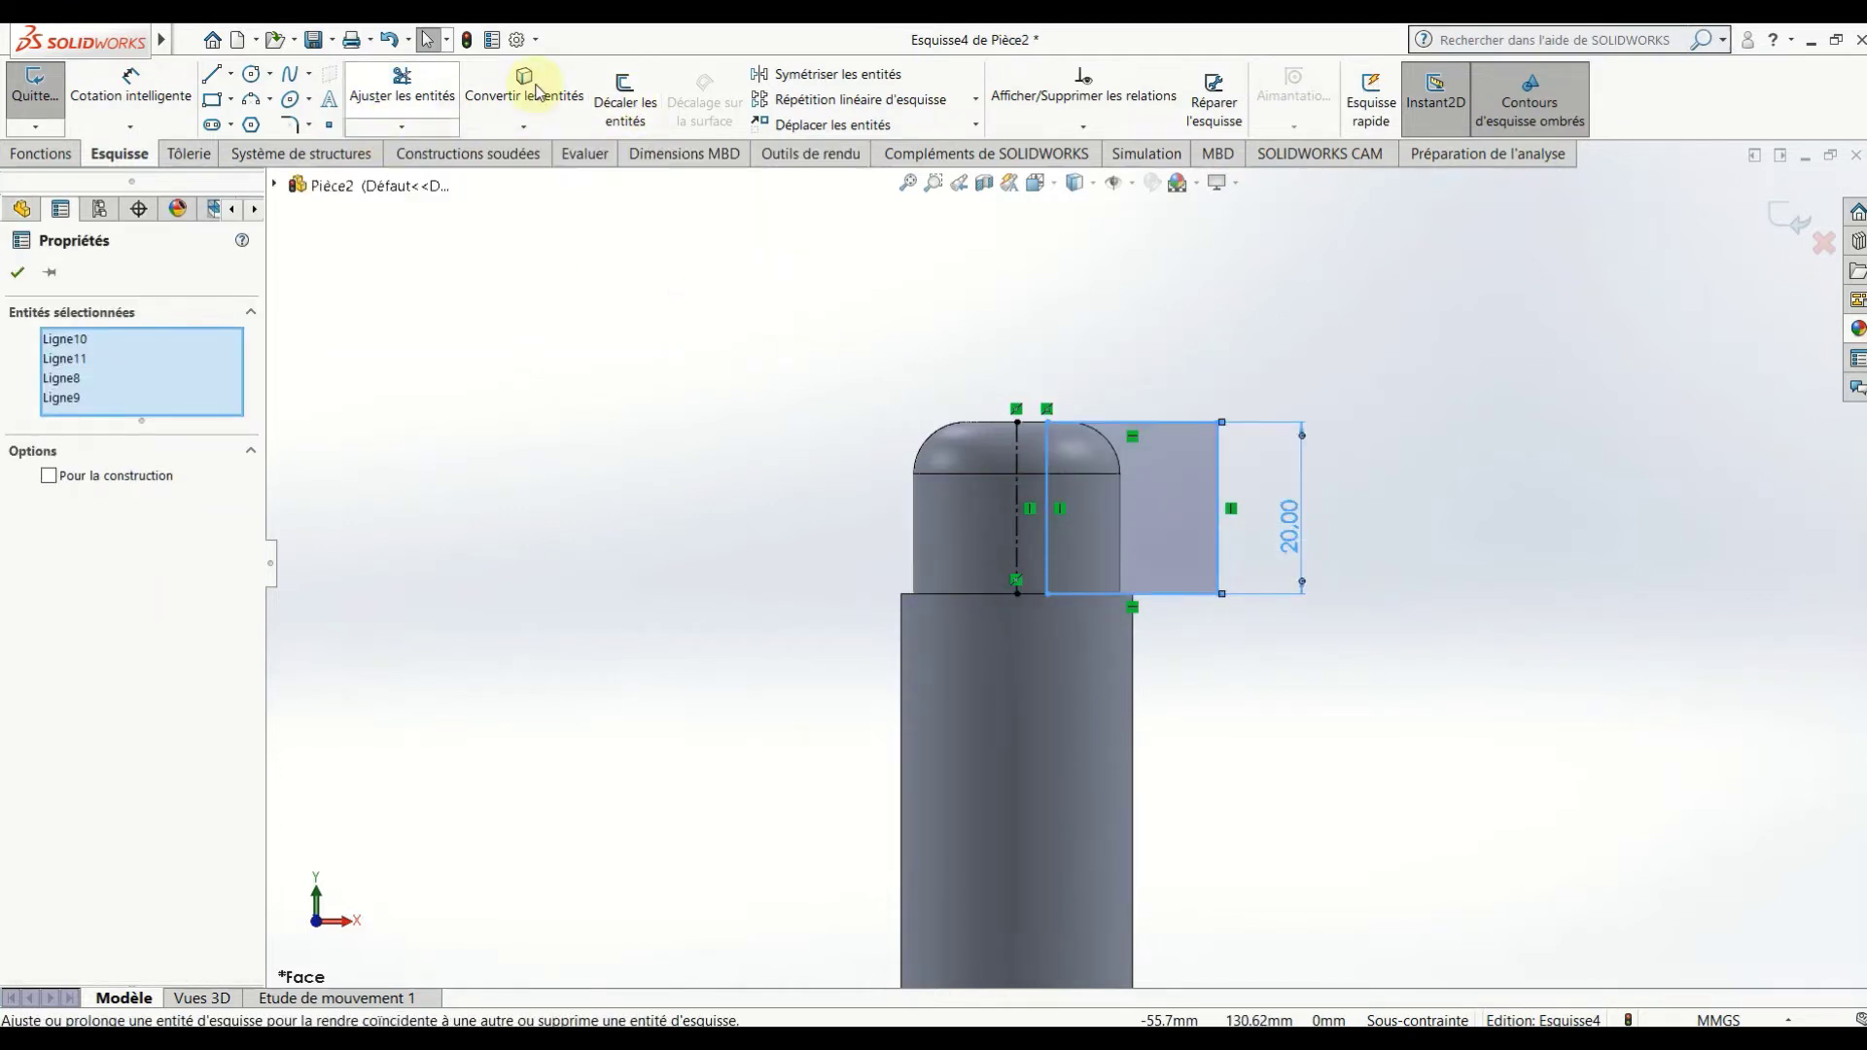
Mirror the rectangle's four lines about the vertical centre line Ligne1.
left_click(820, 86)
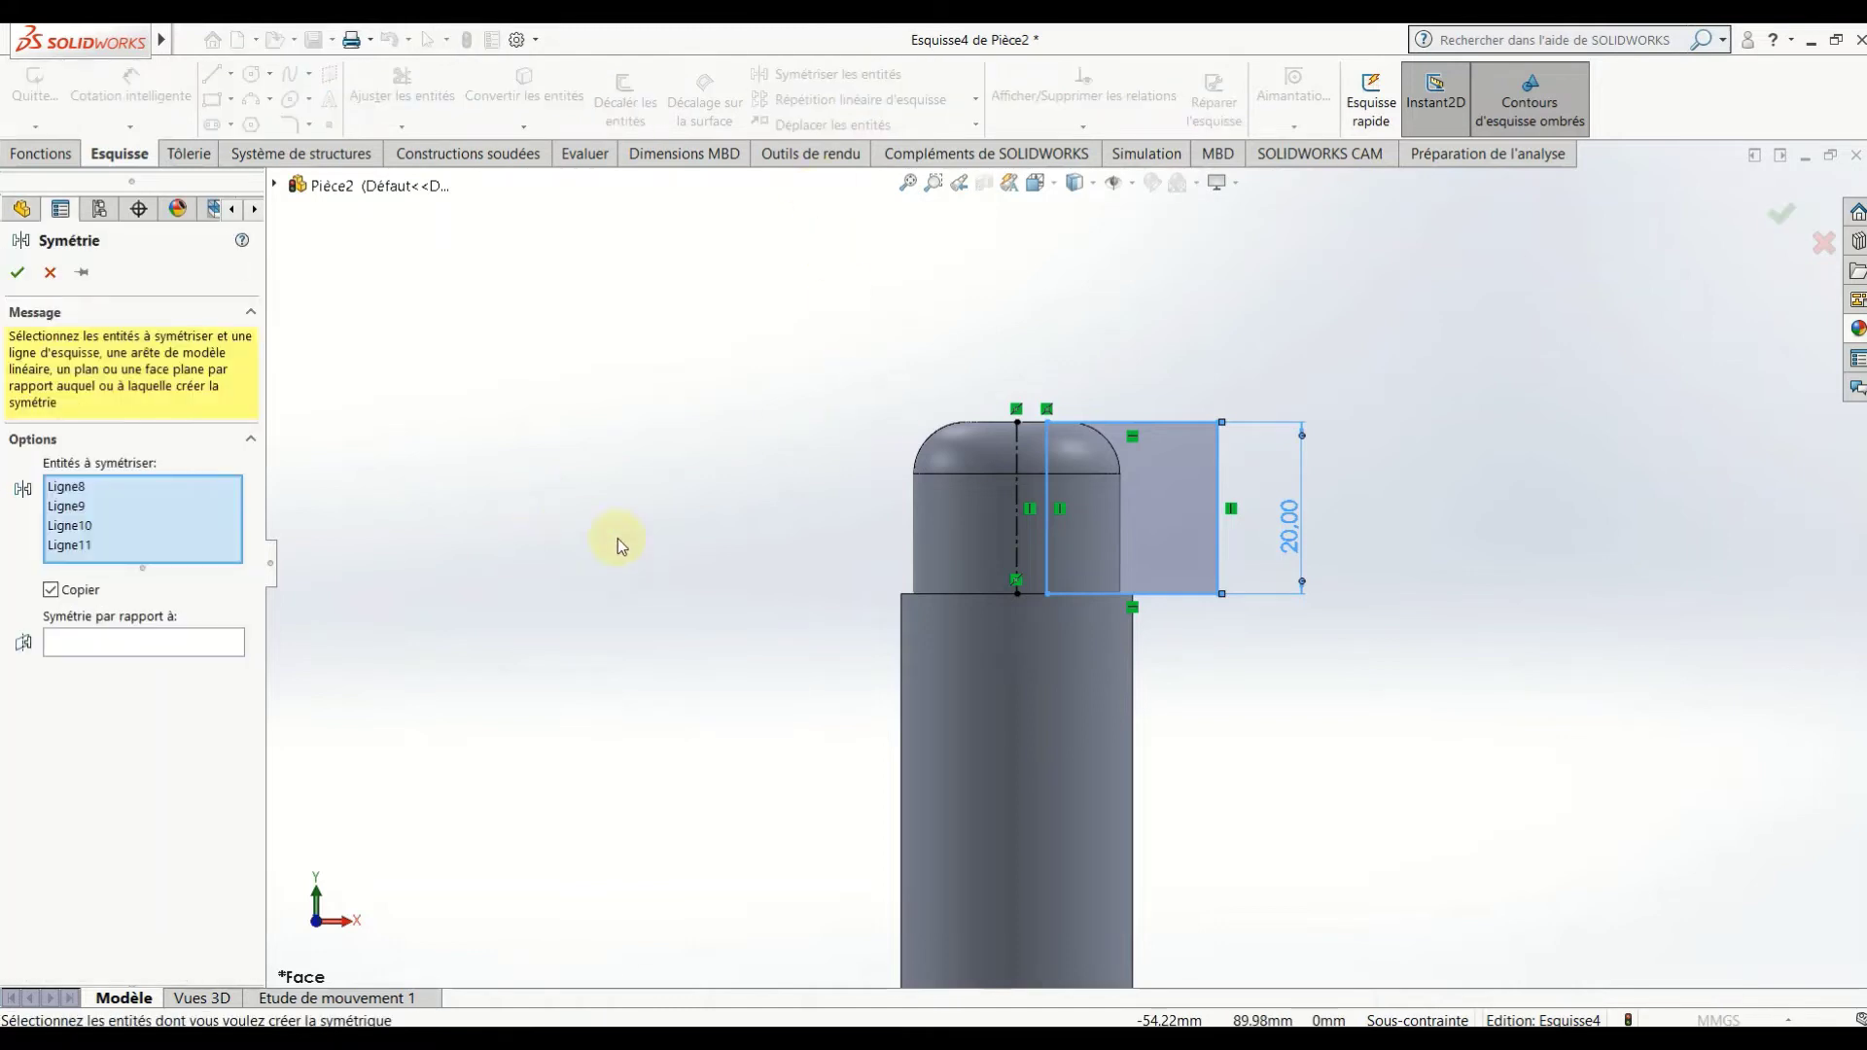
left_click(143, 639)
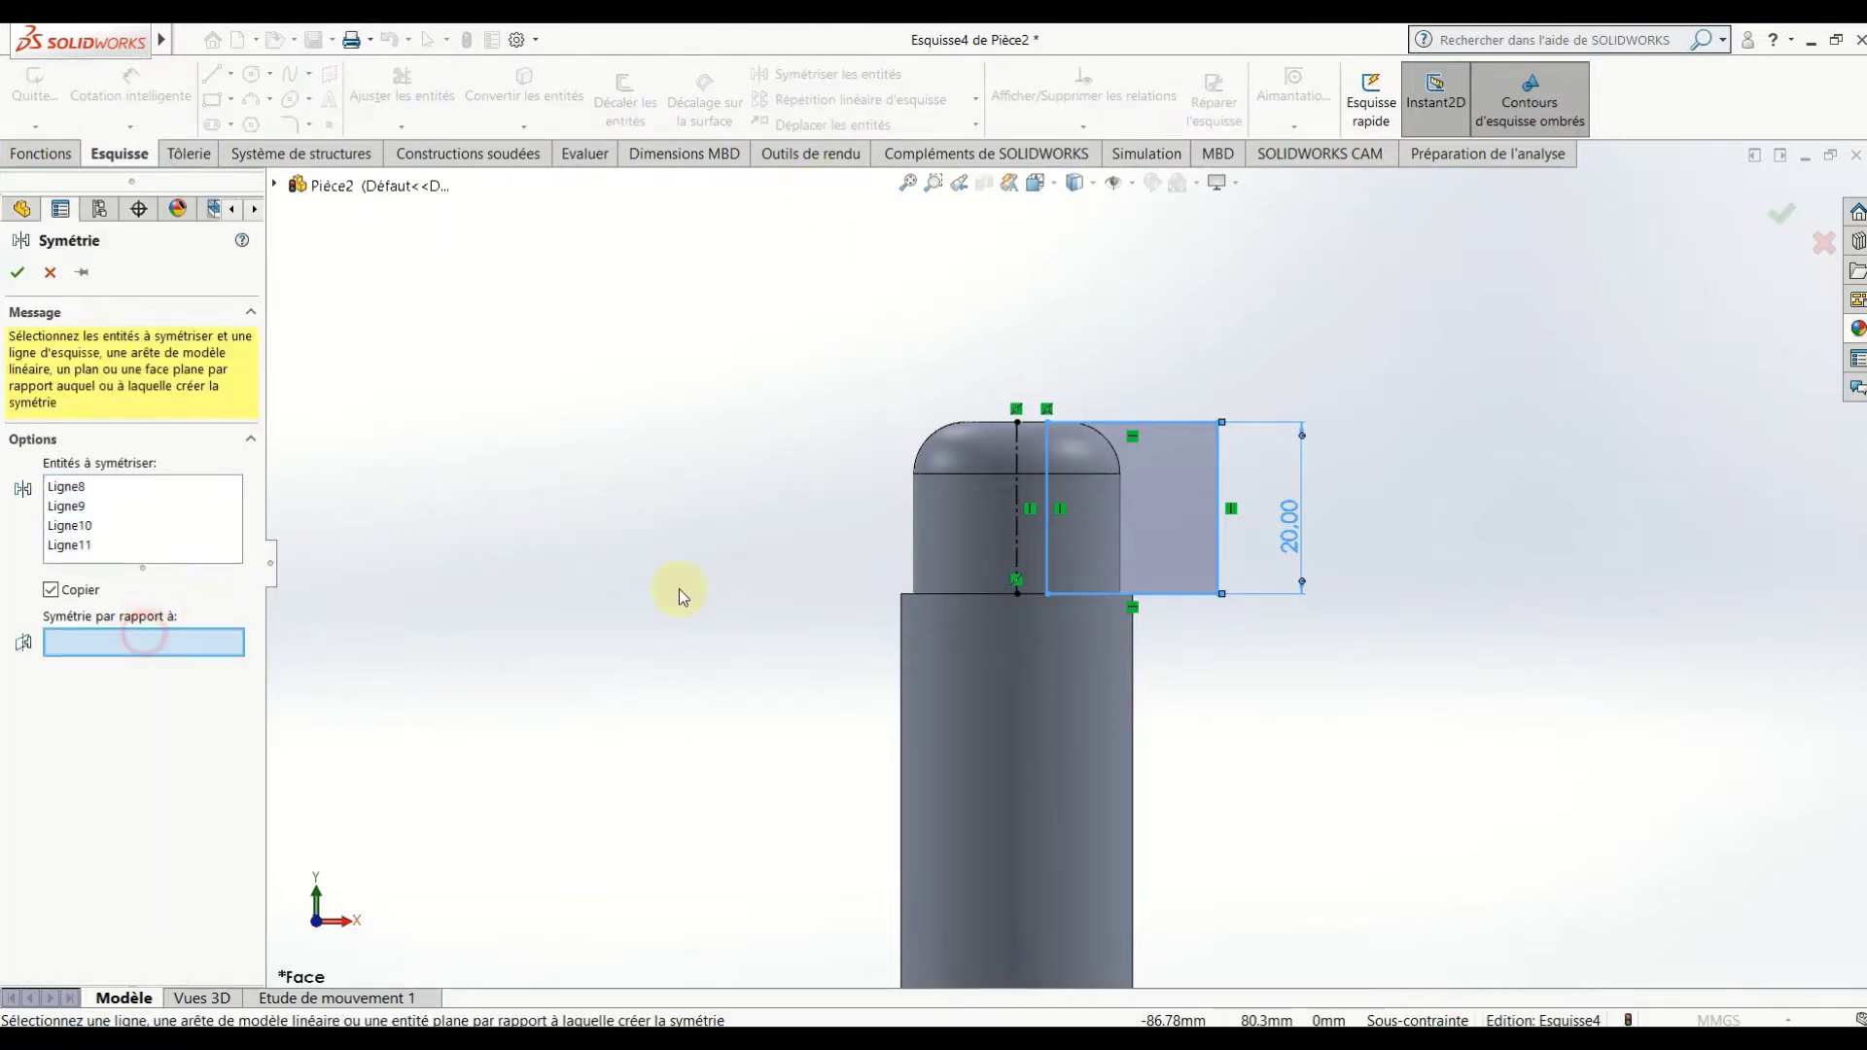
left_click(1018, 535)
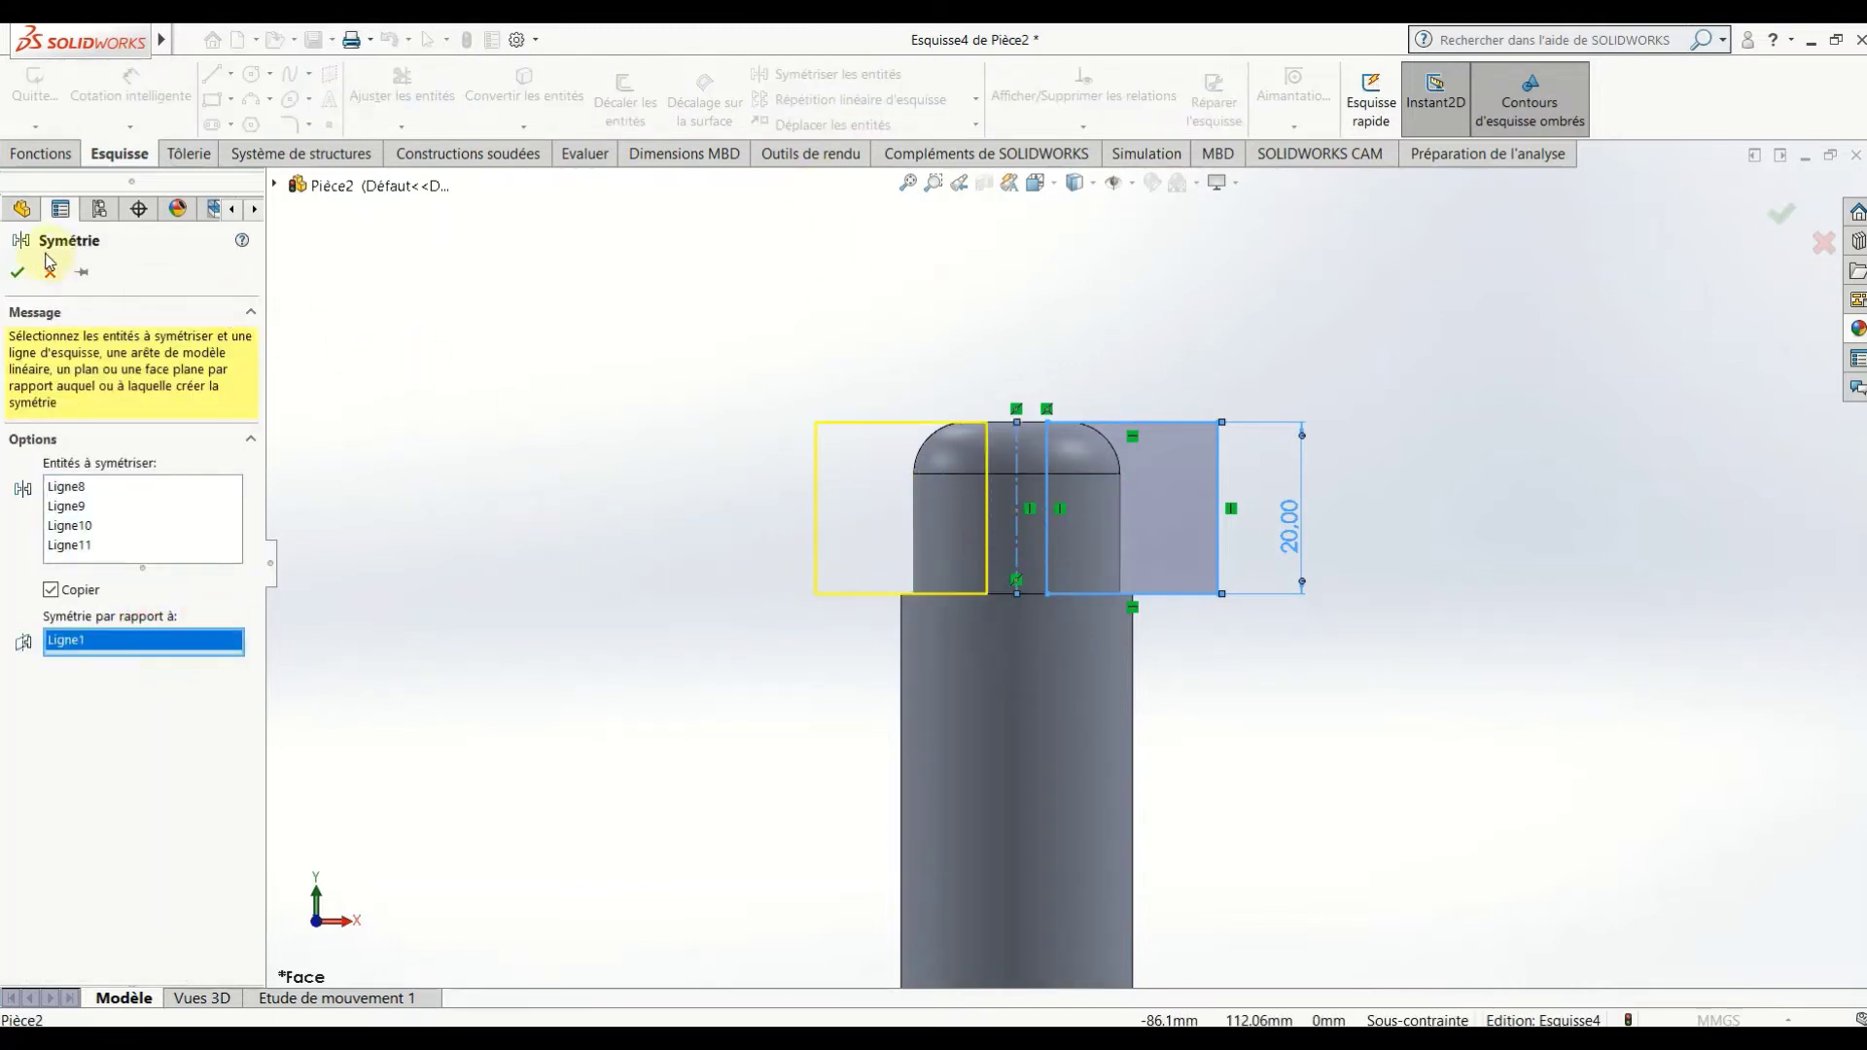
left_click(15, 272)
Dimension the inner edges' spacing to 15 mm, then exit the sketch.
left_click(130, 82)
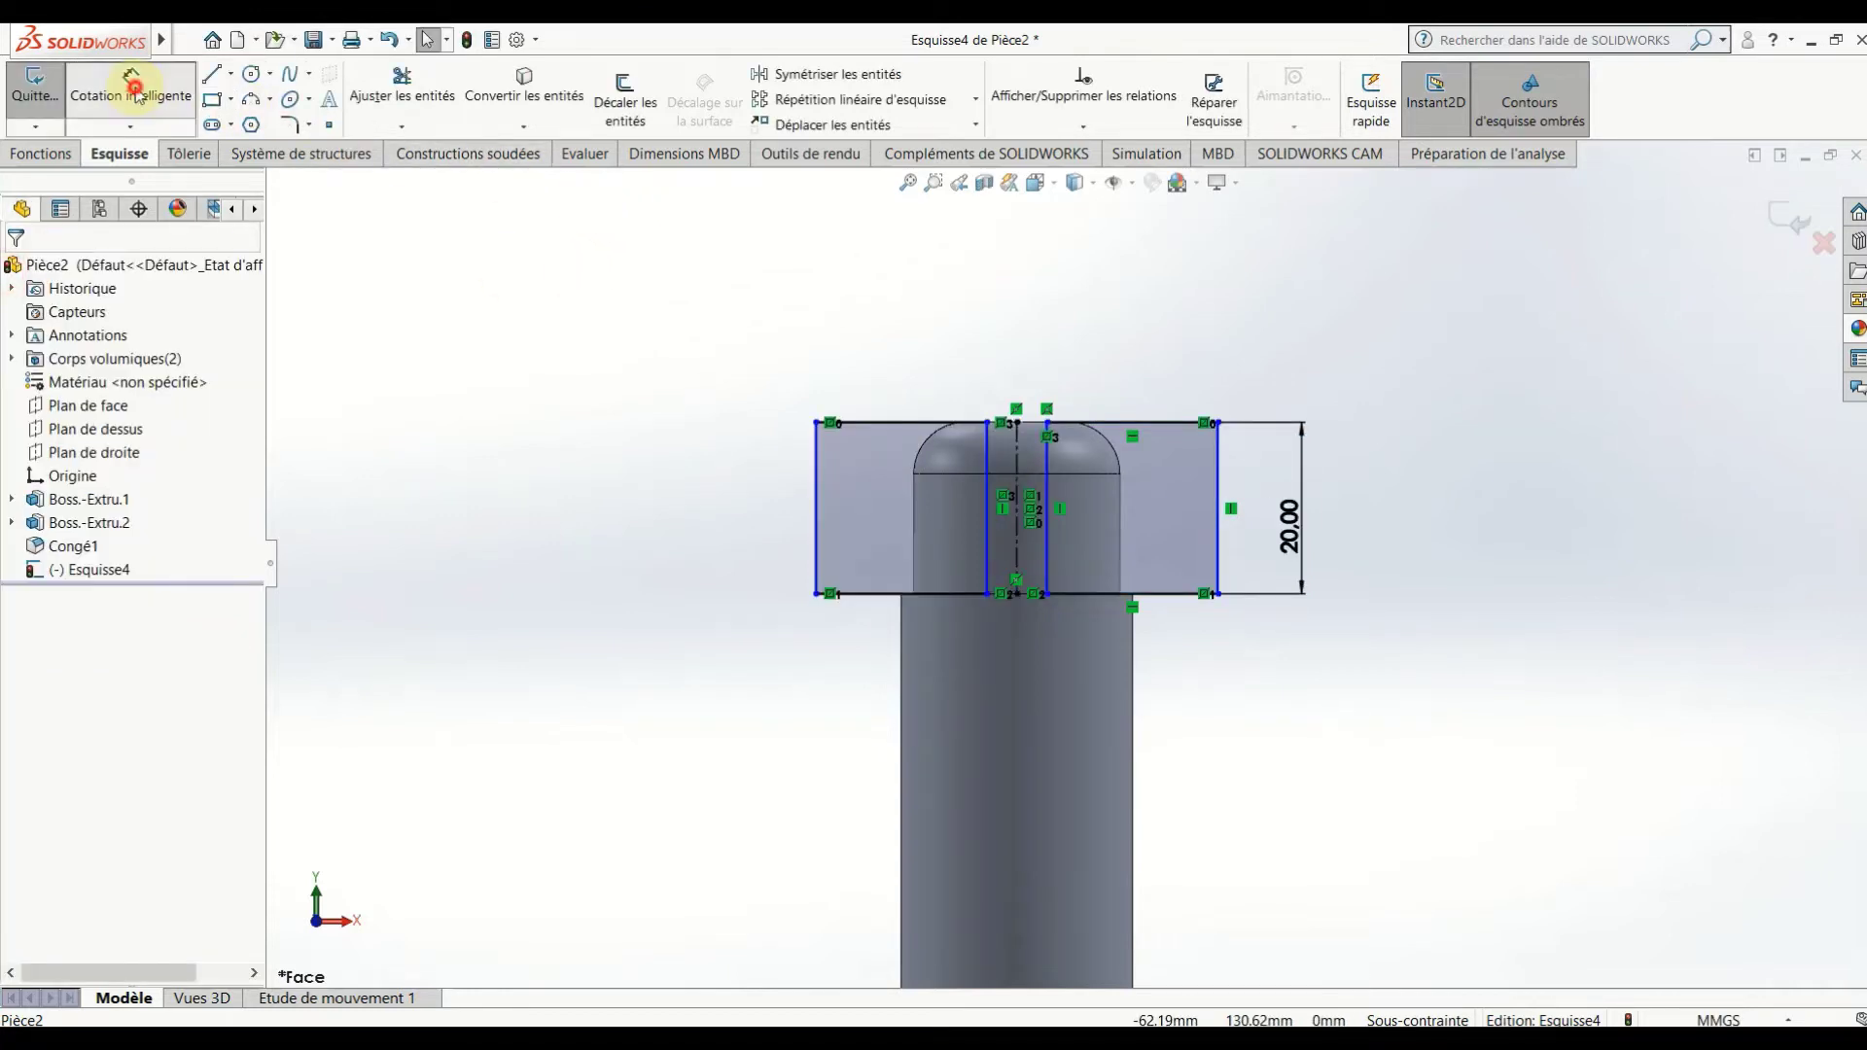
left_click(987, 467)
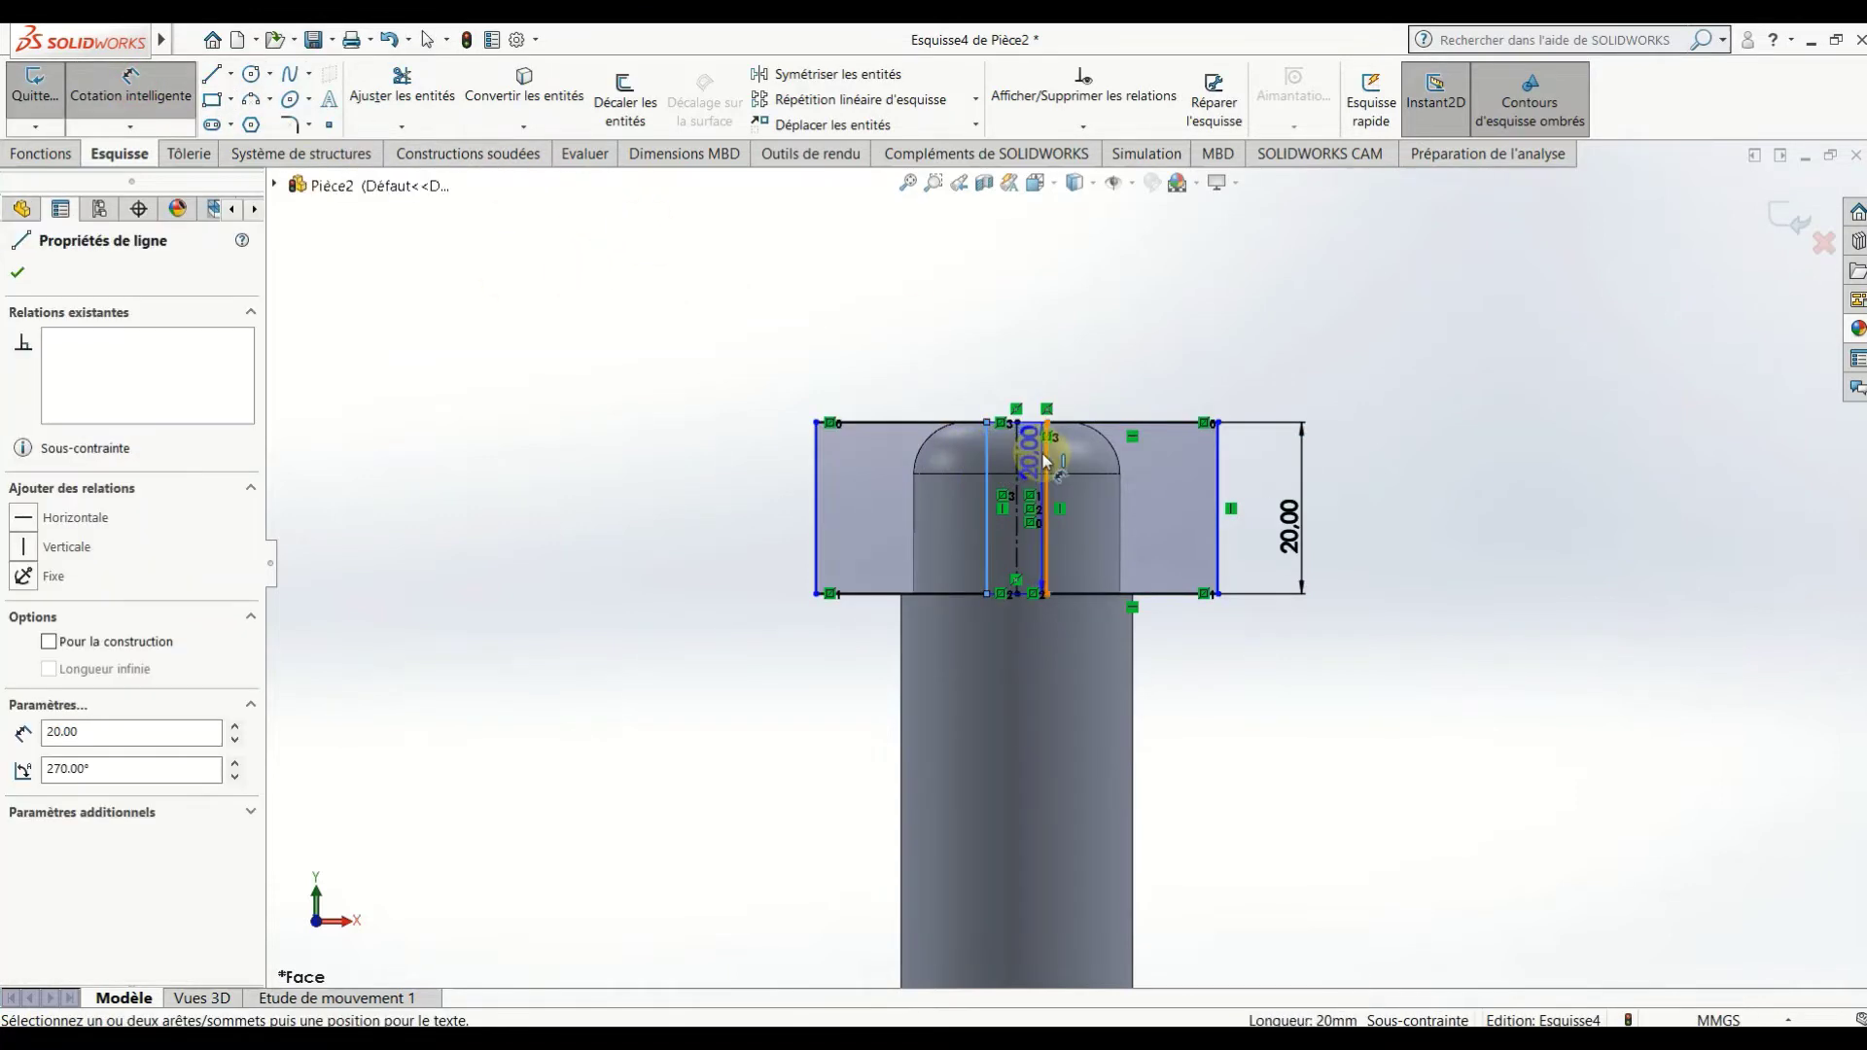
left_click(1024, 352)
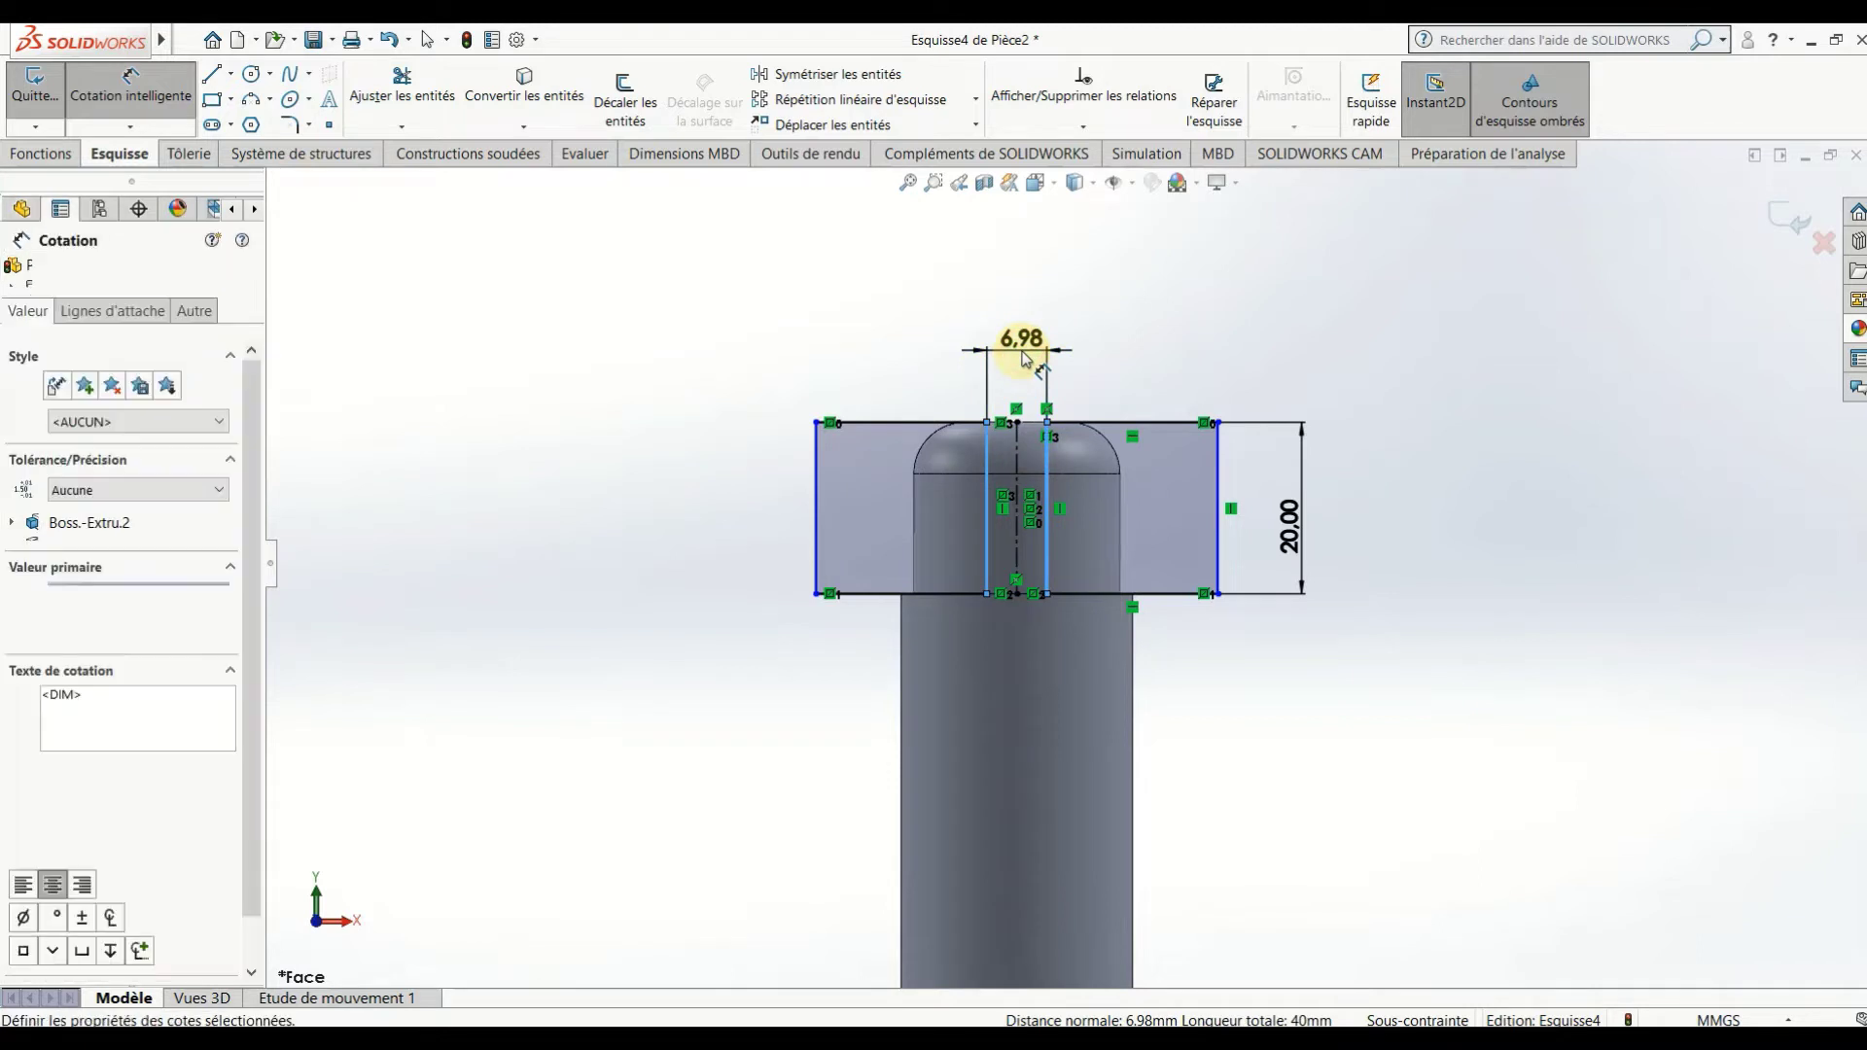
type("20")
key("Return")
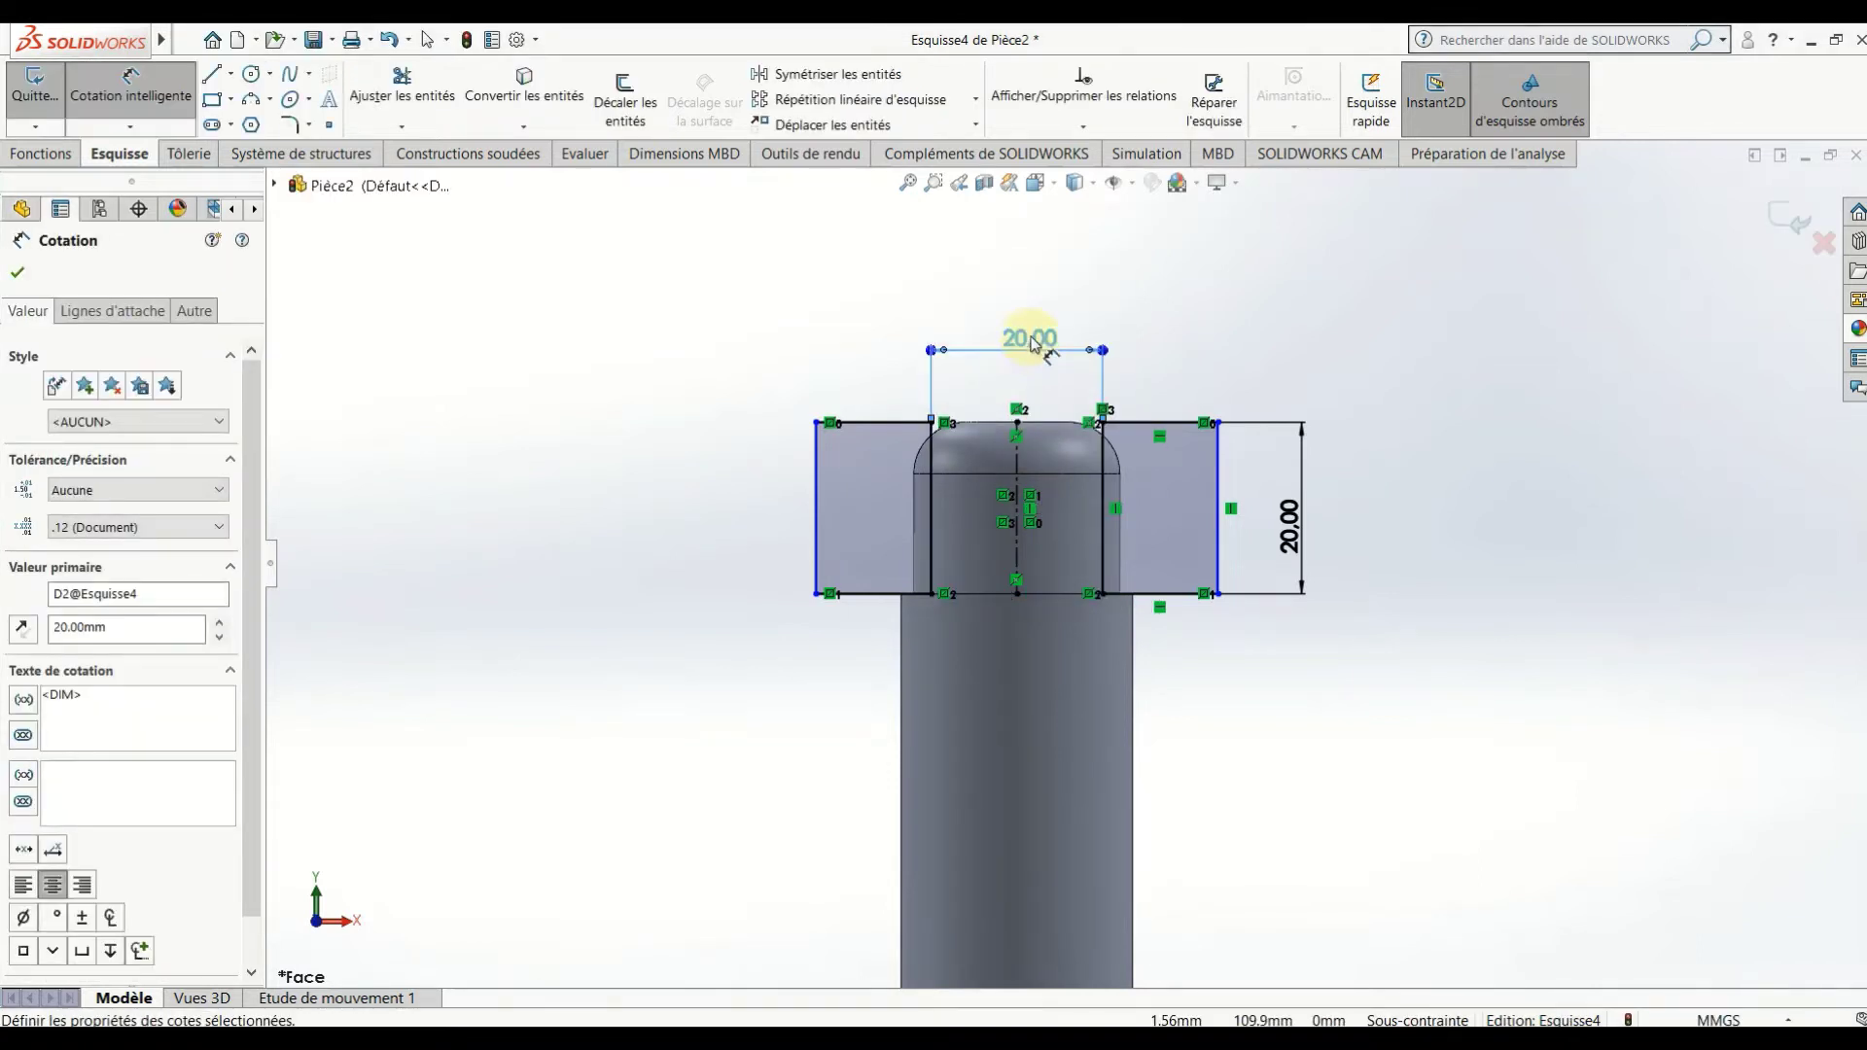
double_click(1031, 335)
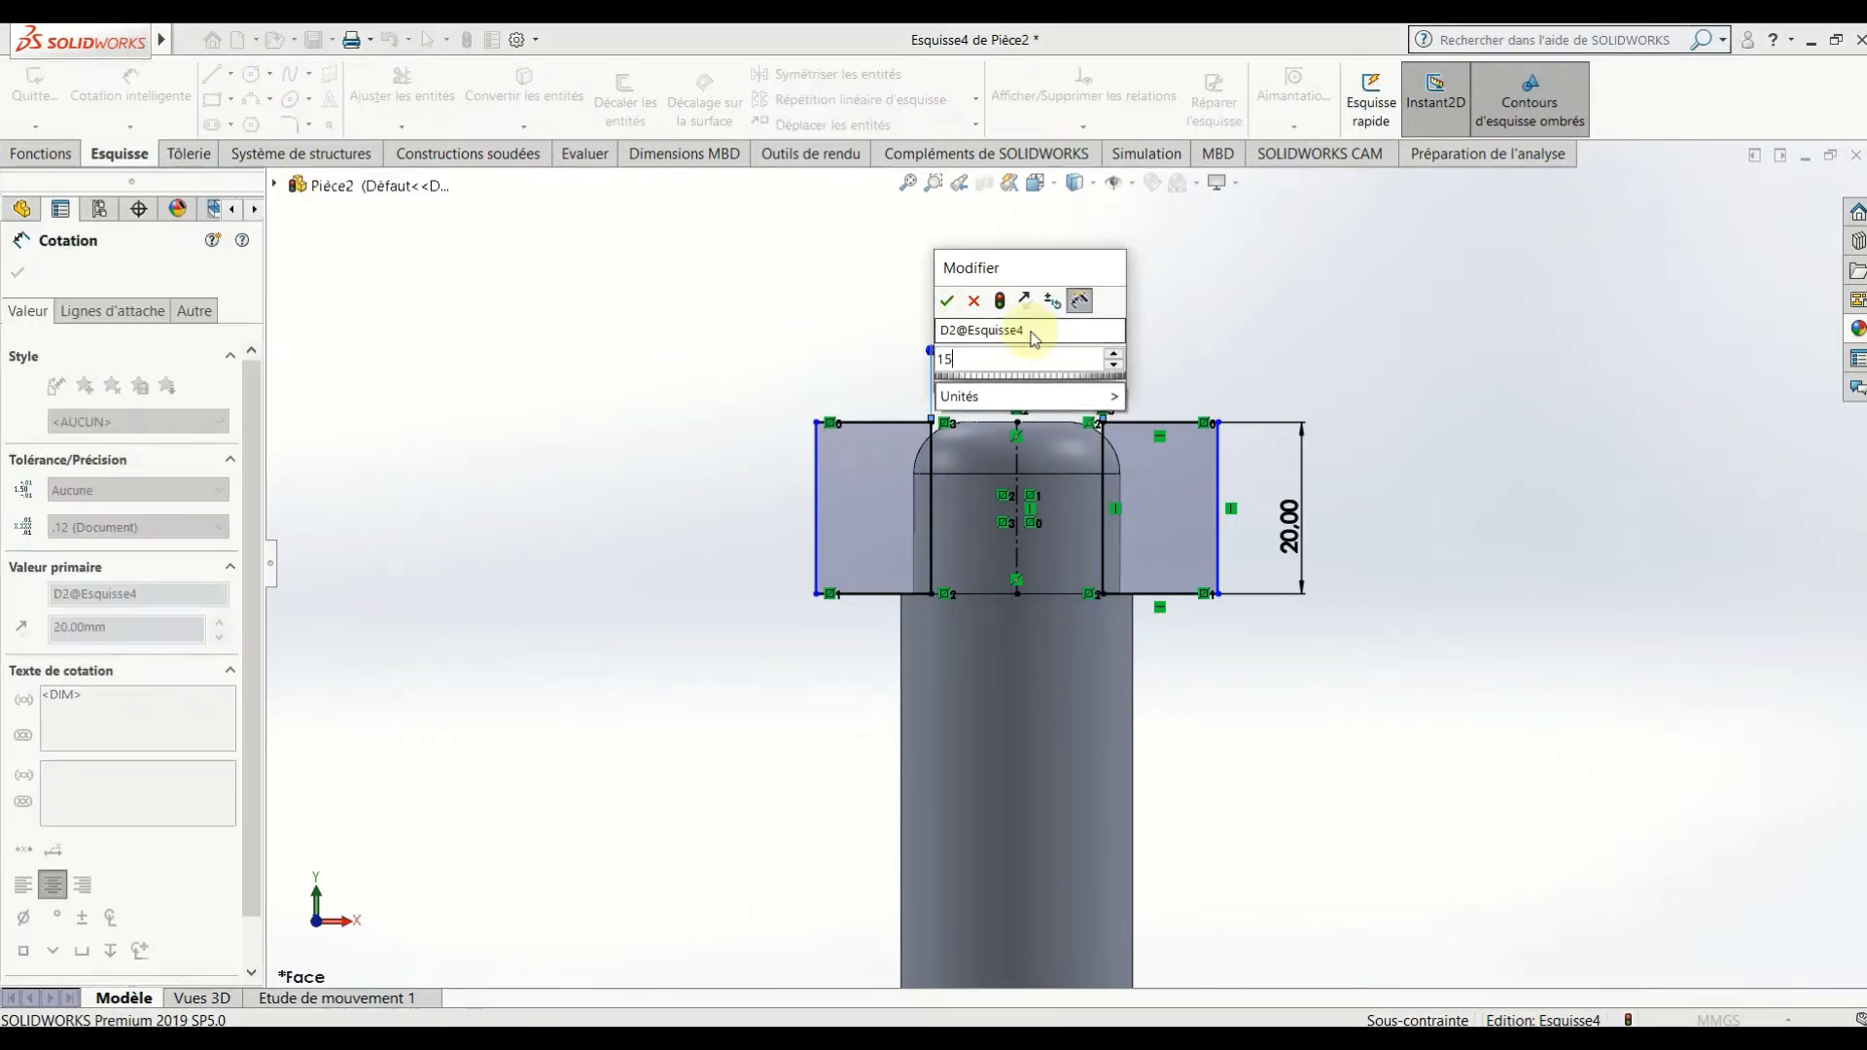
type("15")
key("Return")
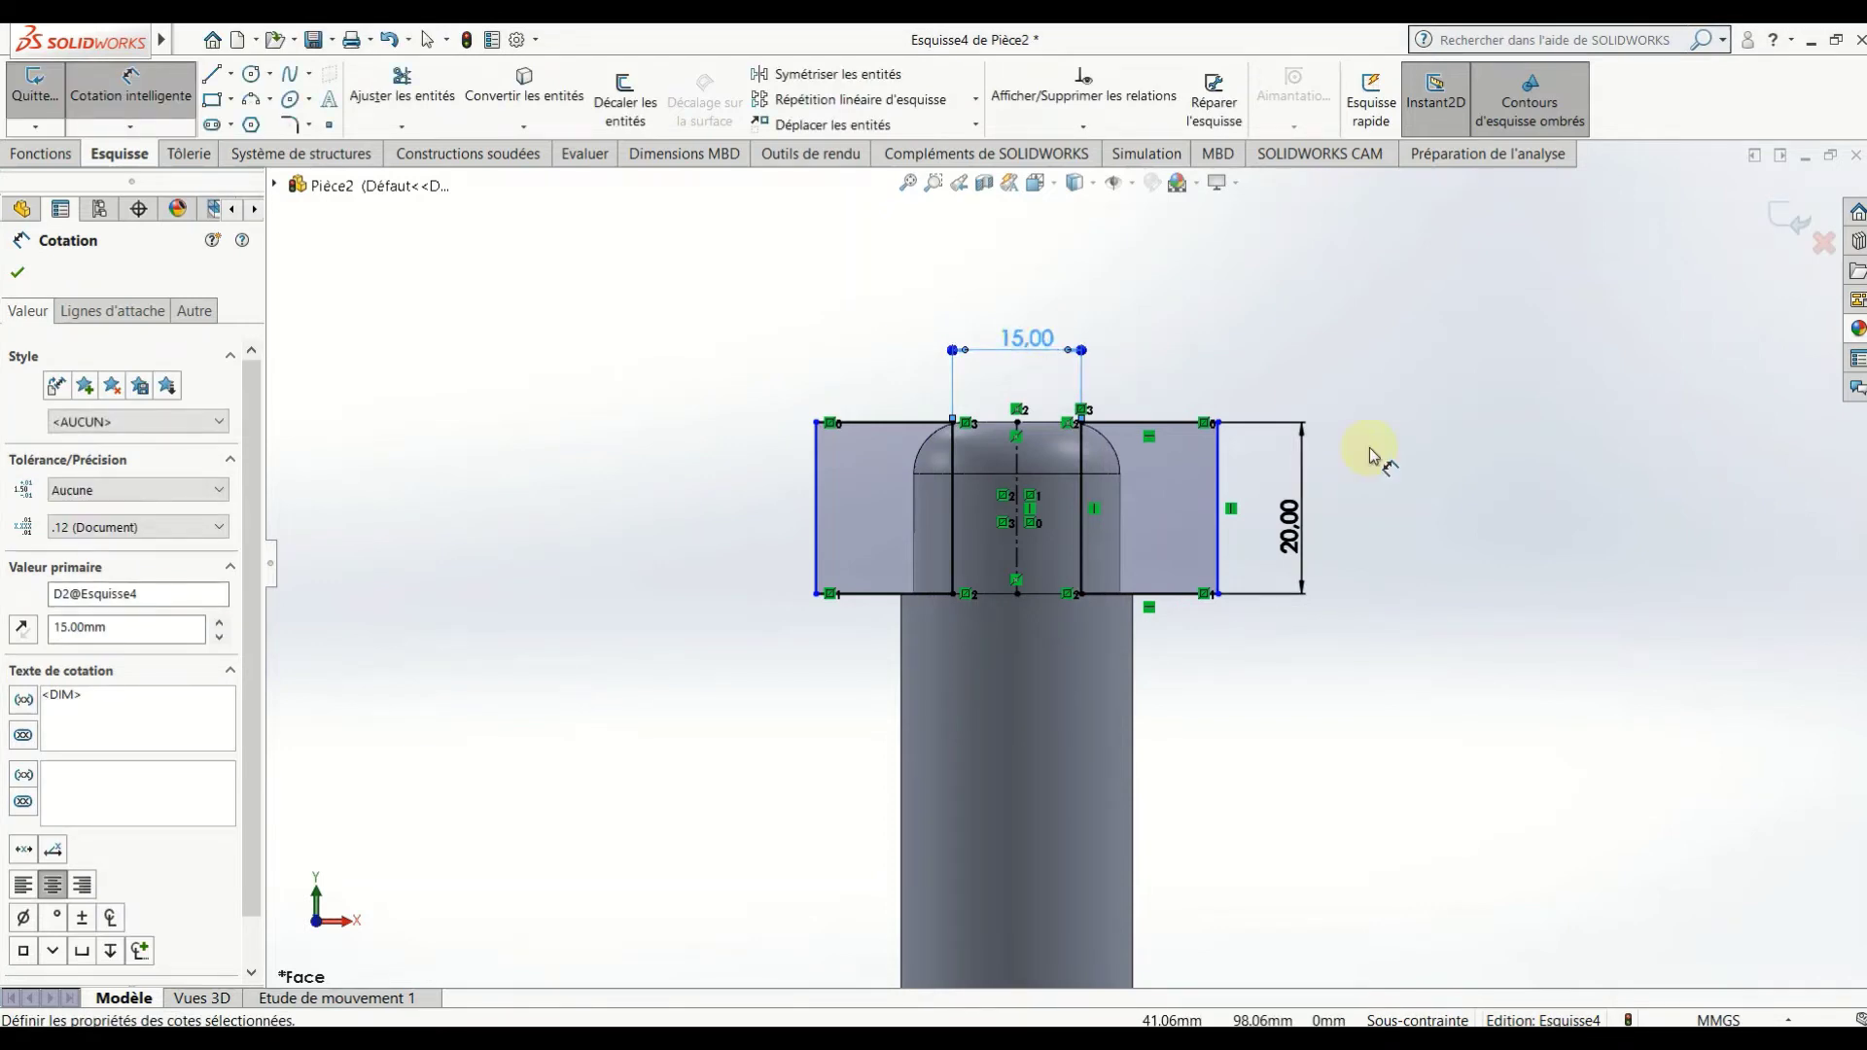
key("z")
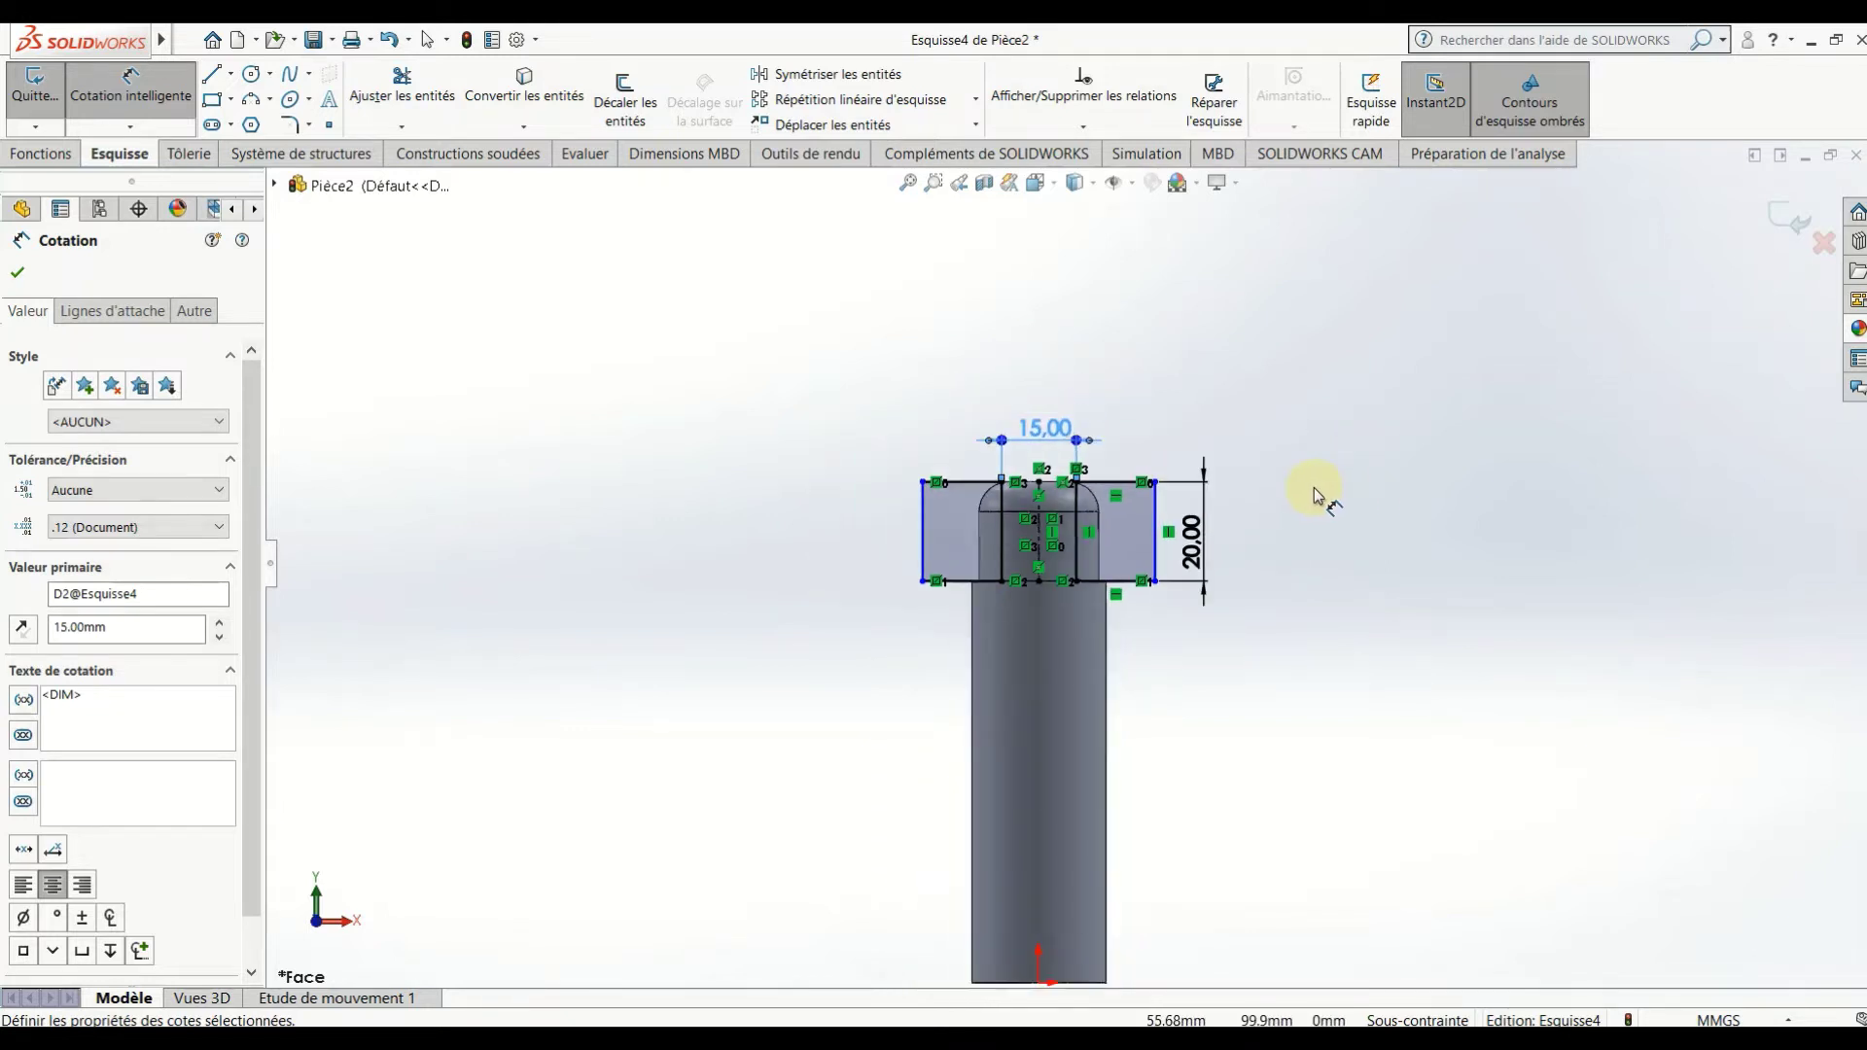
left_click(1790, 220)
Change Boss.-Extru.2's depth from 20 mm to 28 mm.
left_click(406, 570)
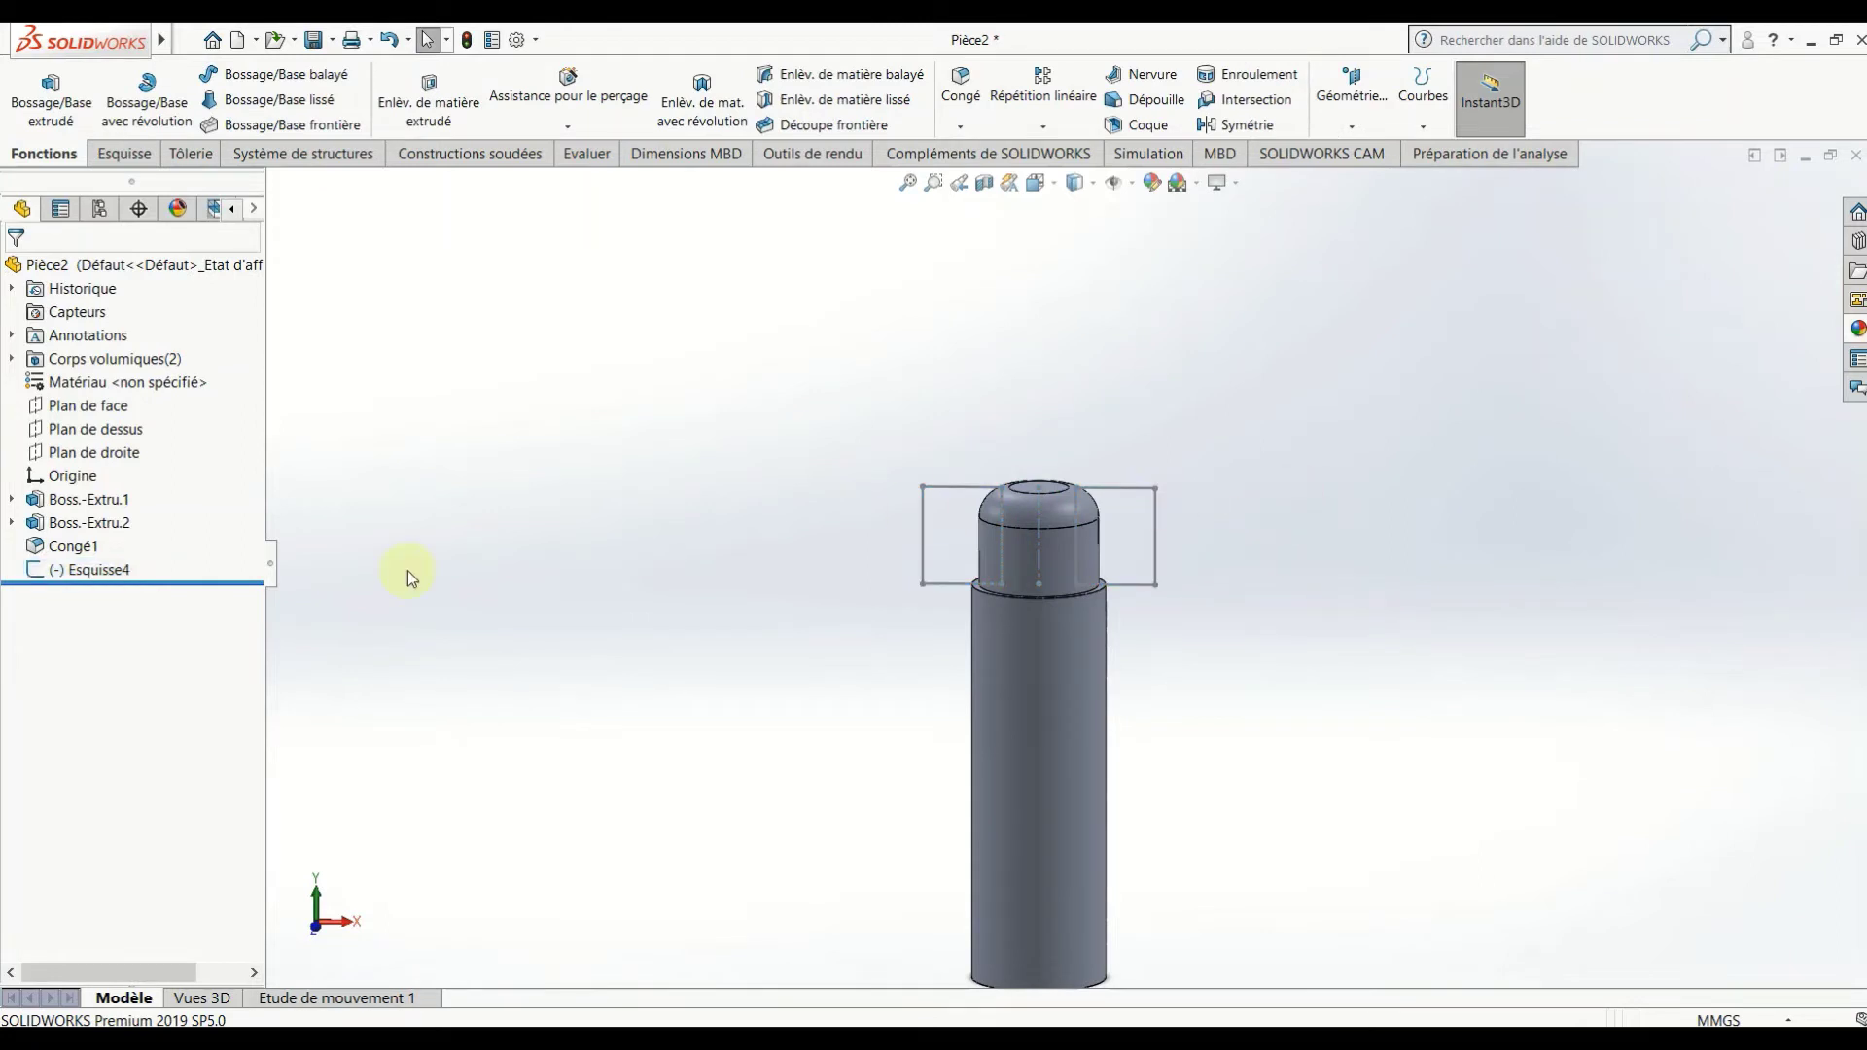
right_click(105, 525)
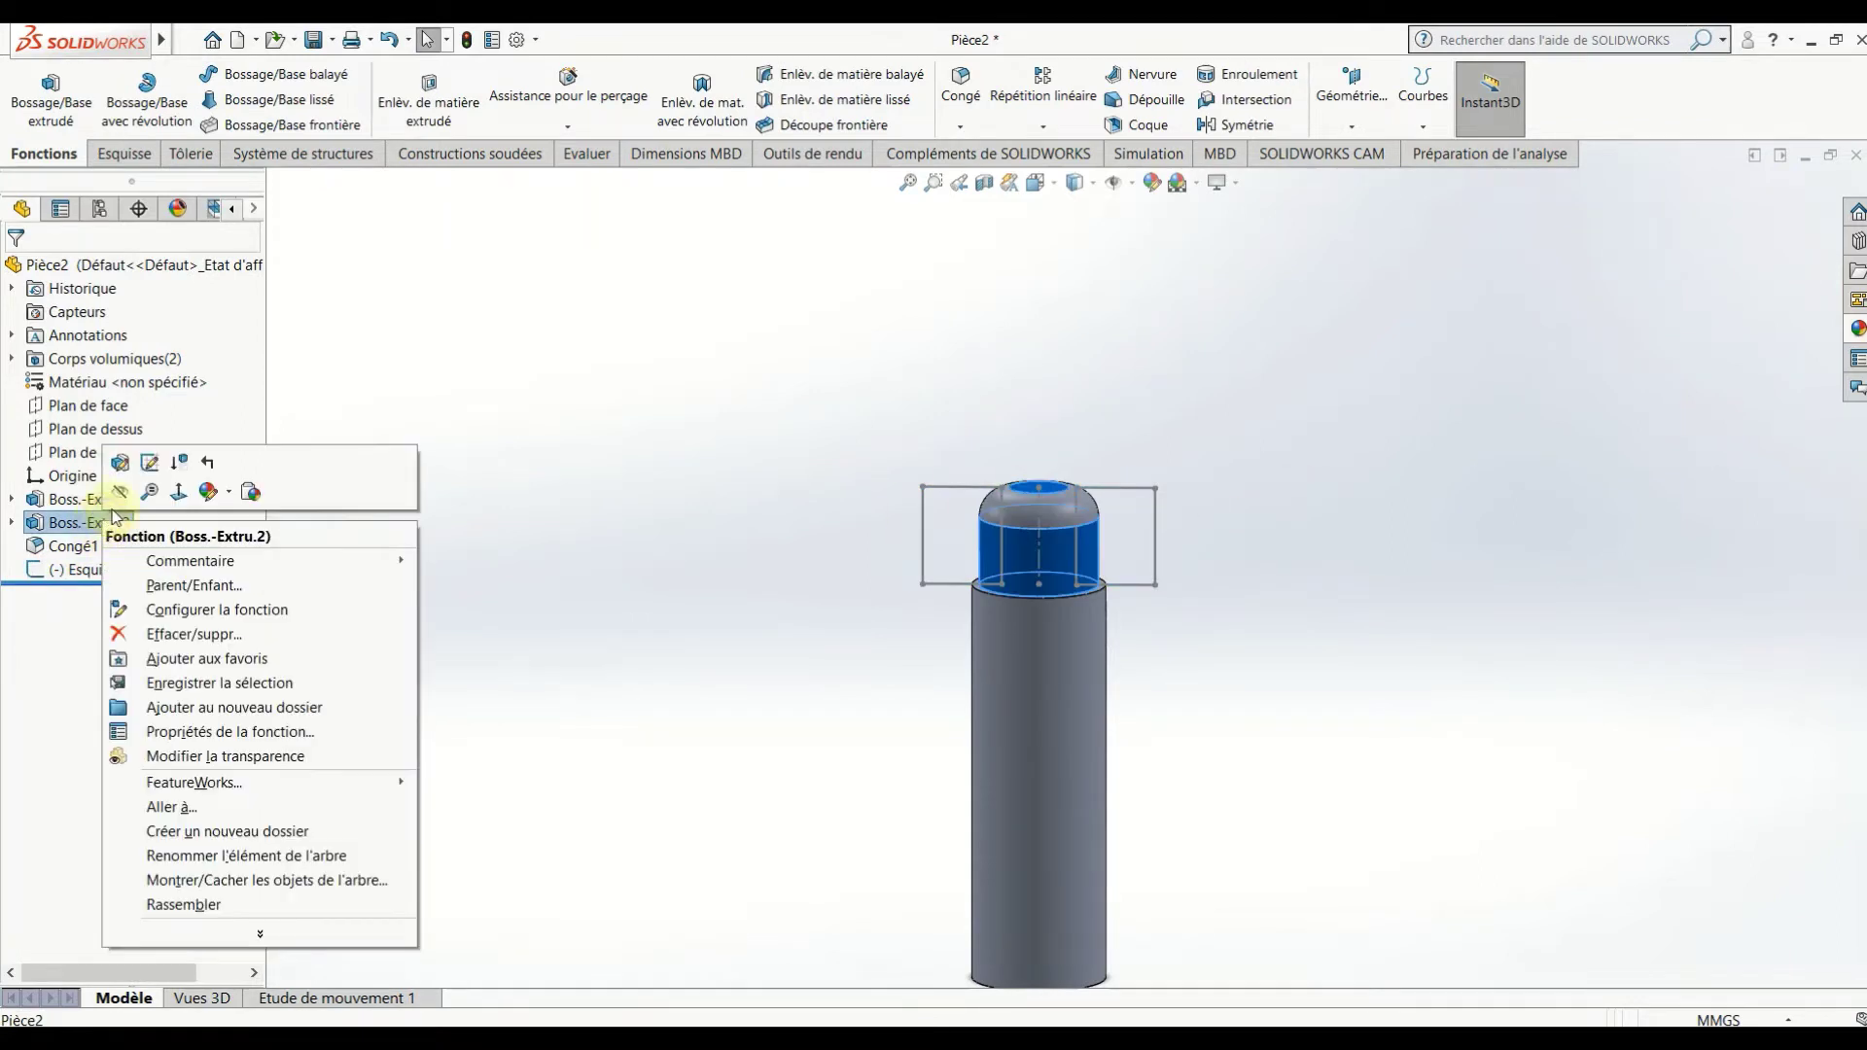
left_click(165, 467)
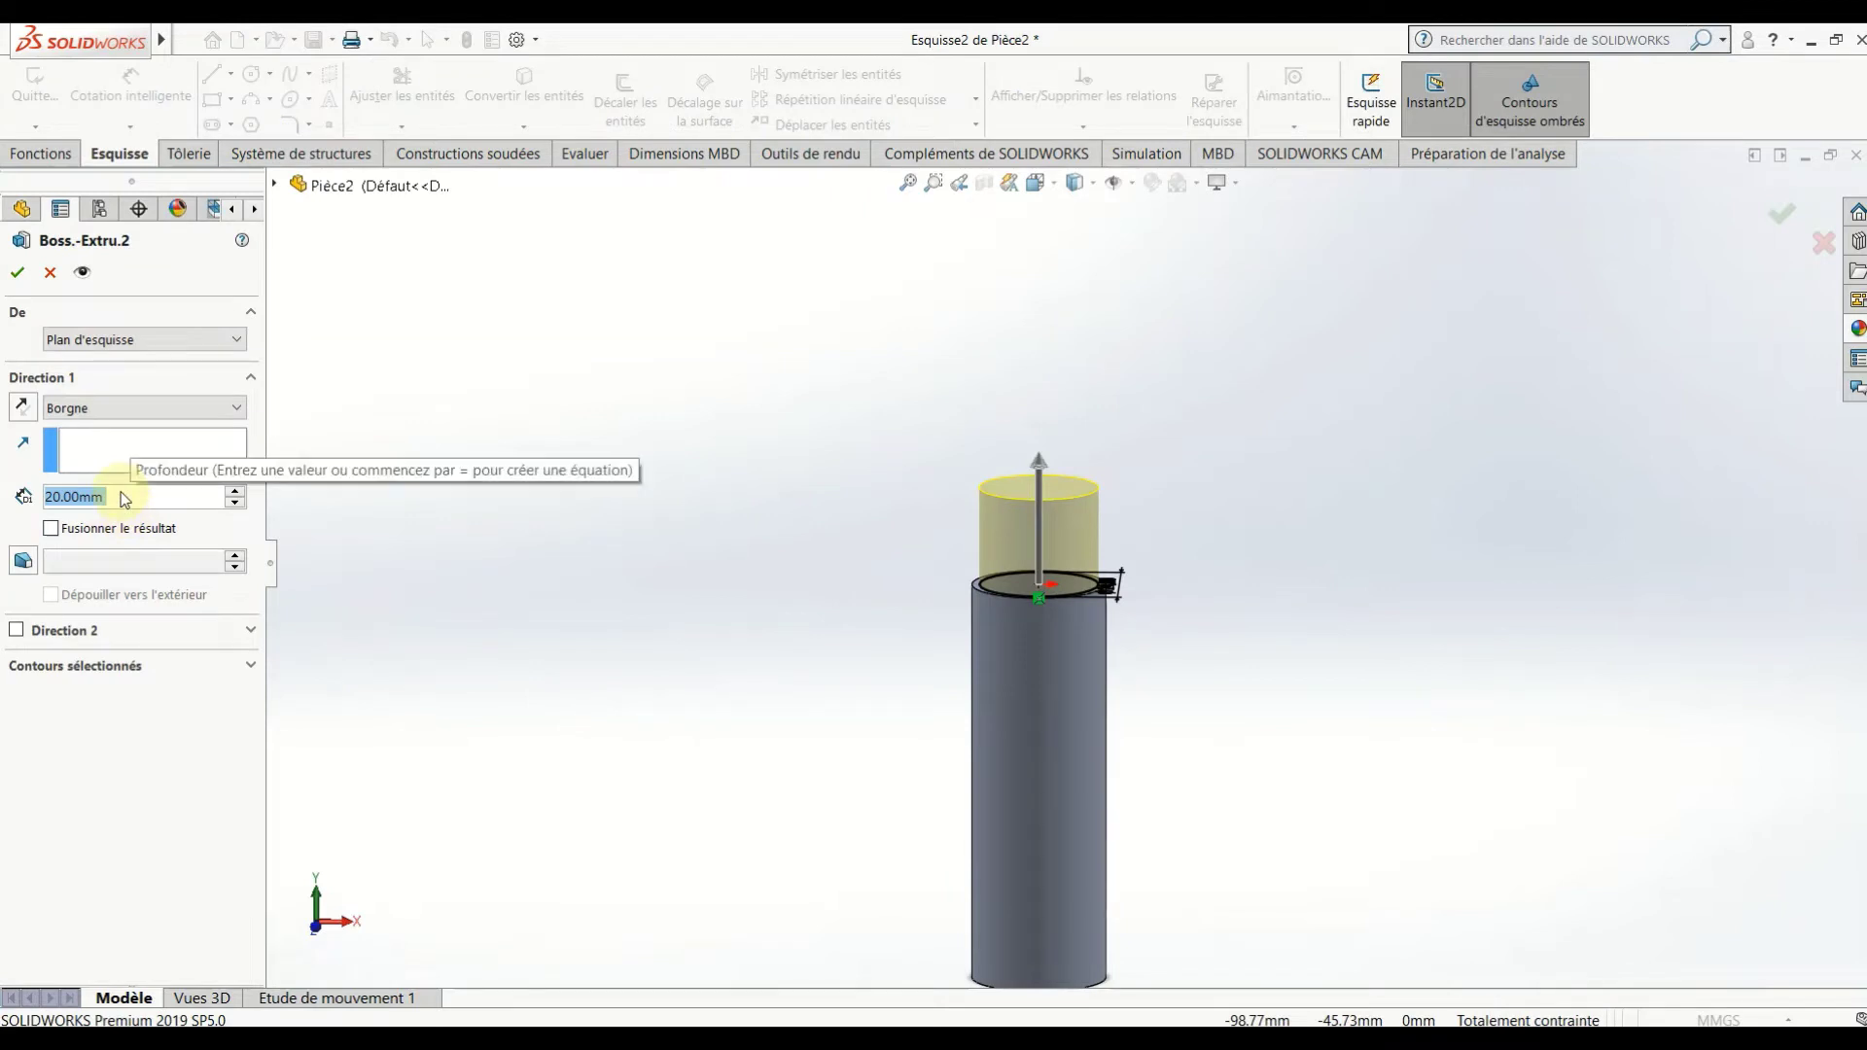
type("28")
key("Return")
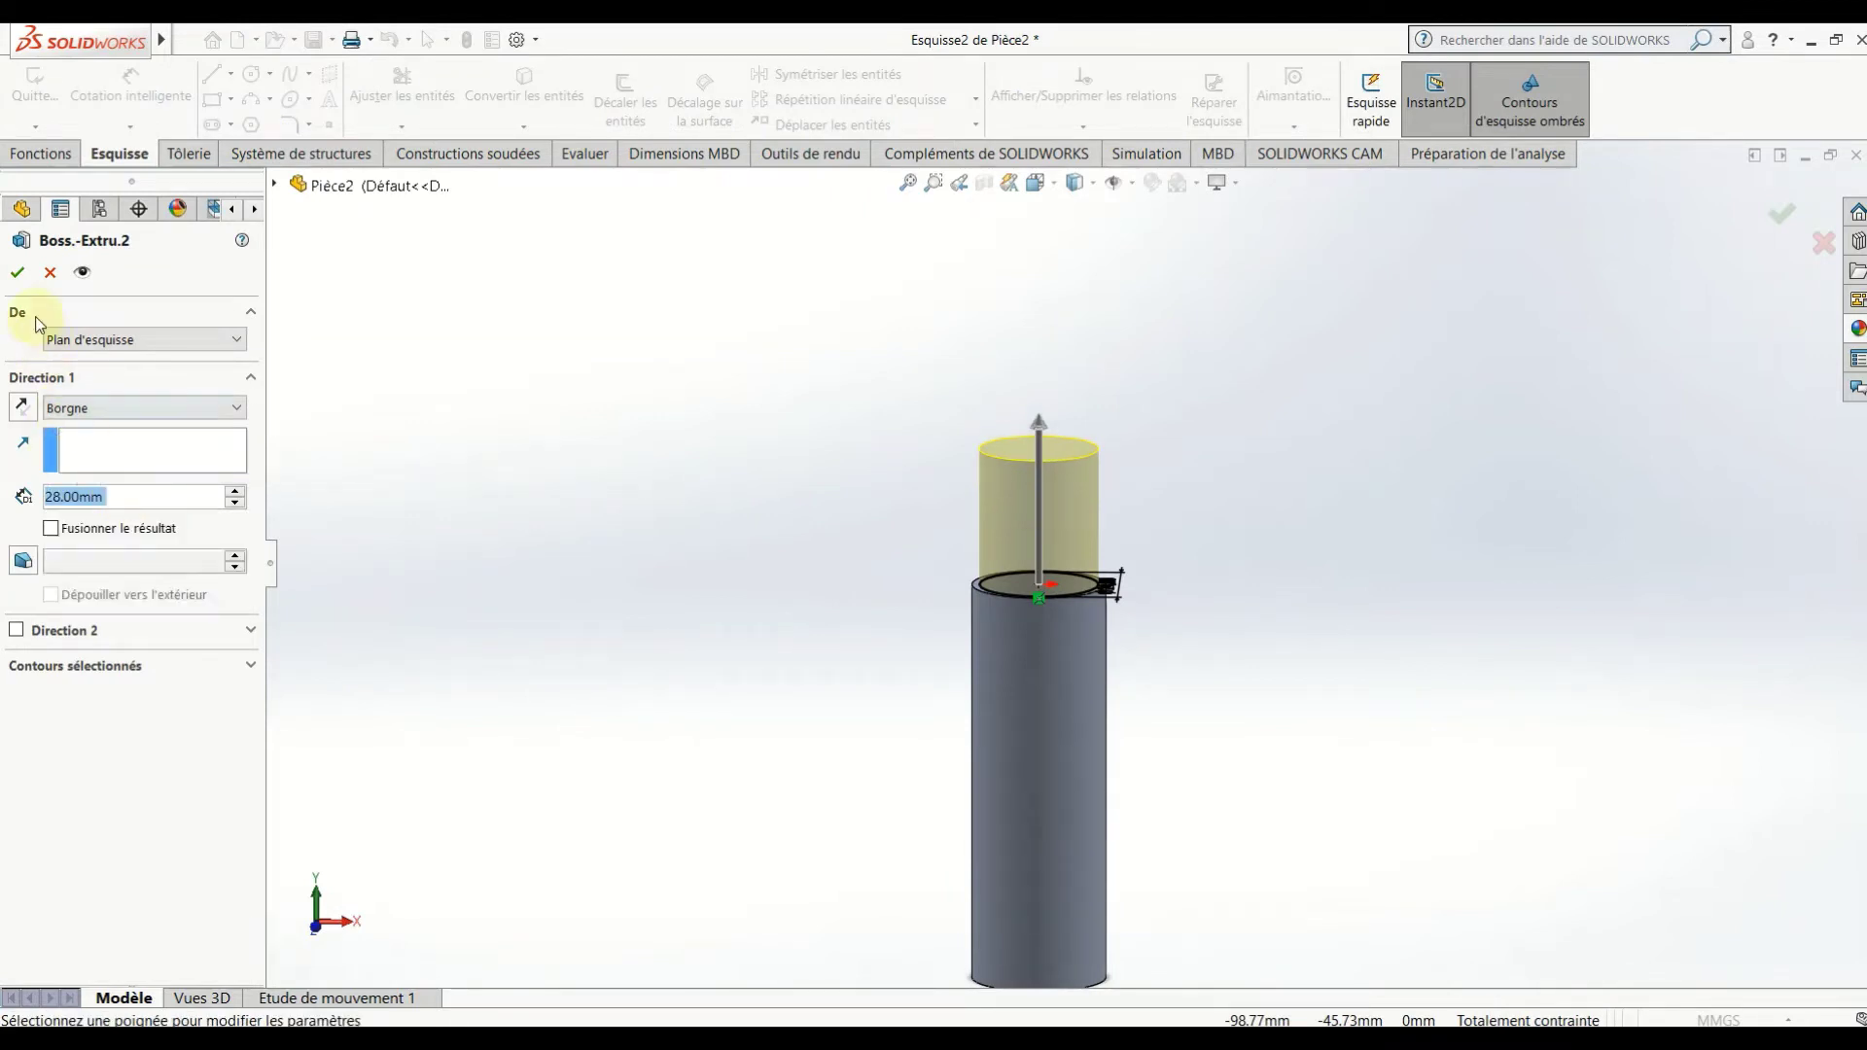
left_click(22, 278)
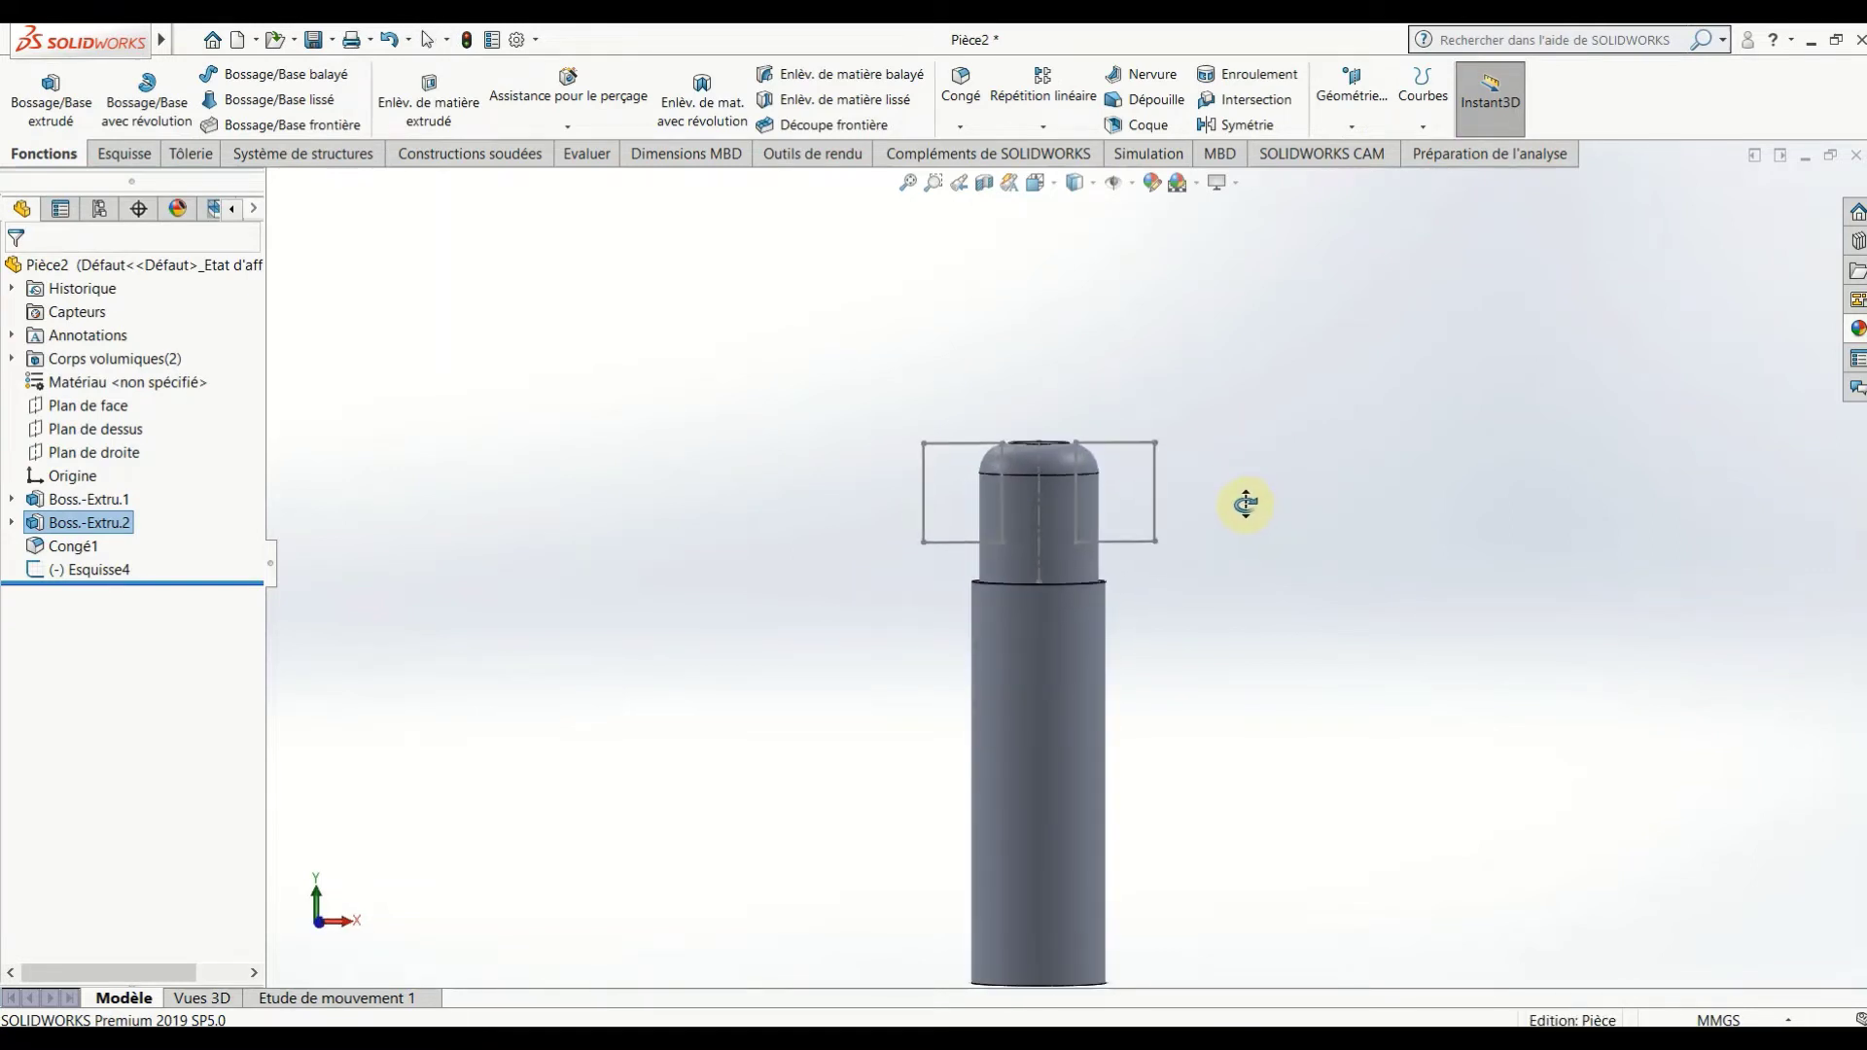
middle_click_drag(1230, 539, 1242, 500)
Cut Esquisse4 out of the head with a 40 mm Plan milieu extruded cut.
right_click(113, 574)
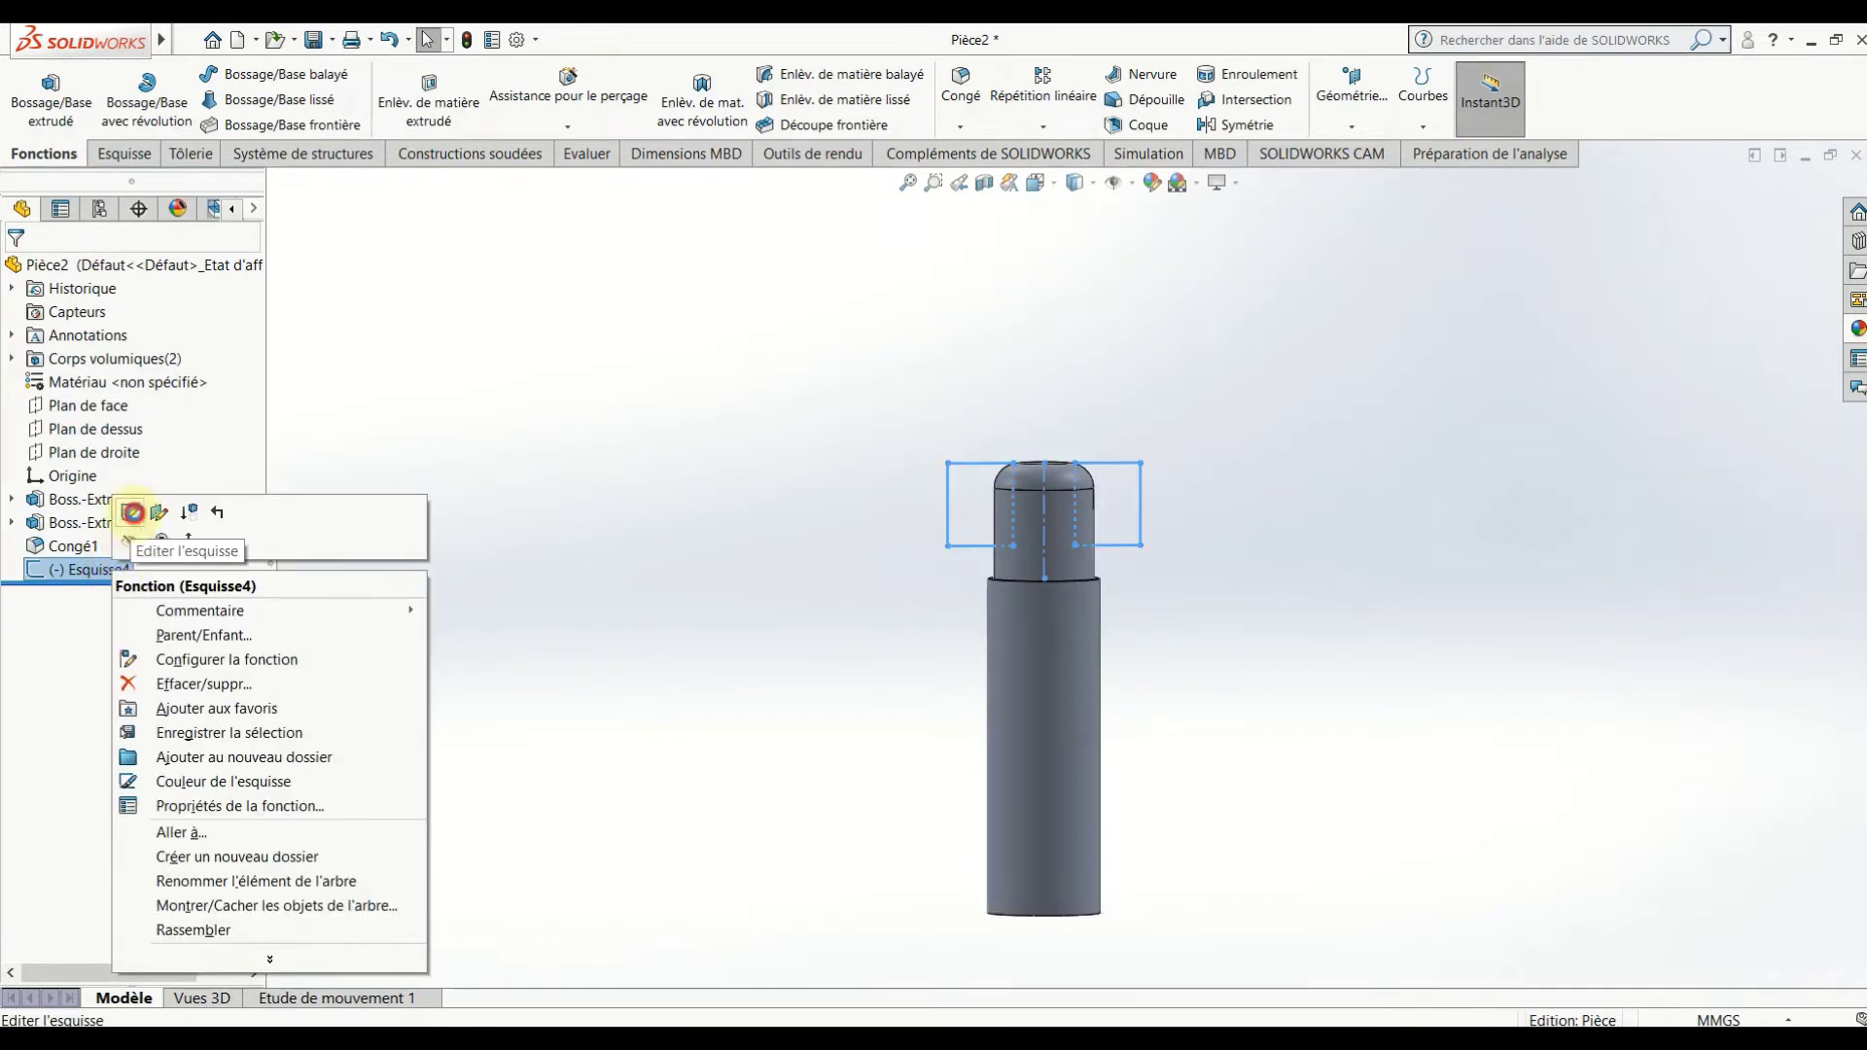
left_click(132, 513)
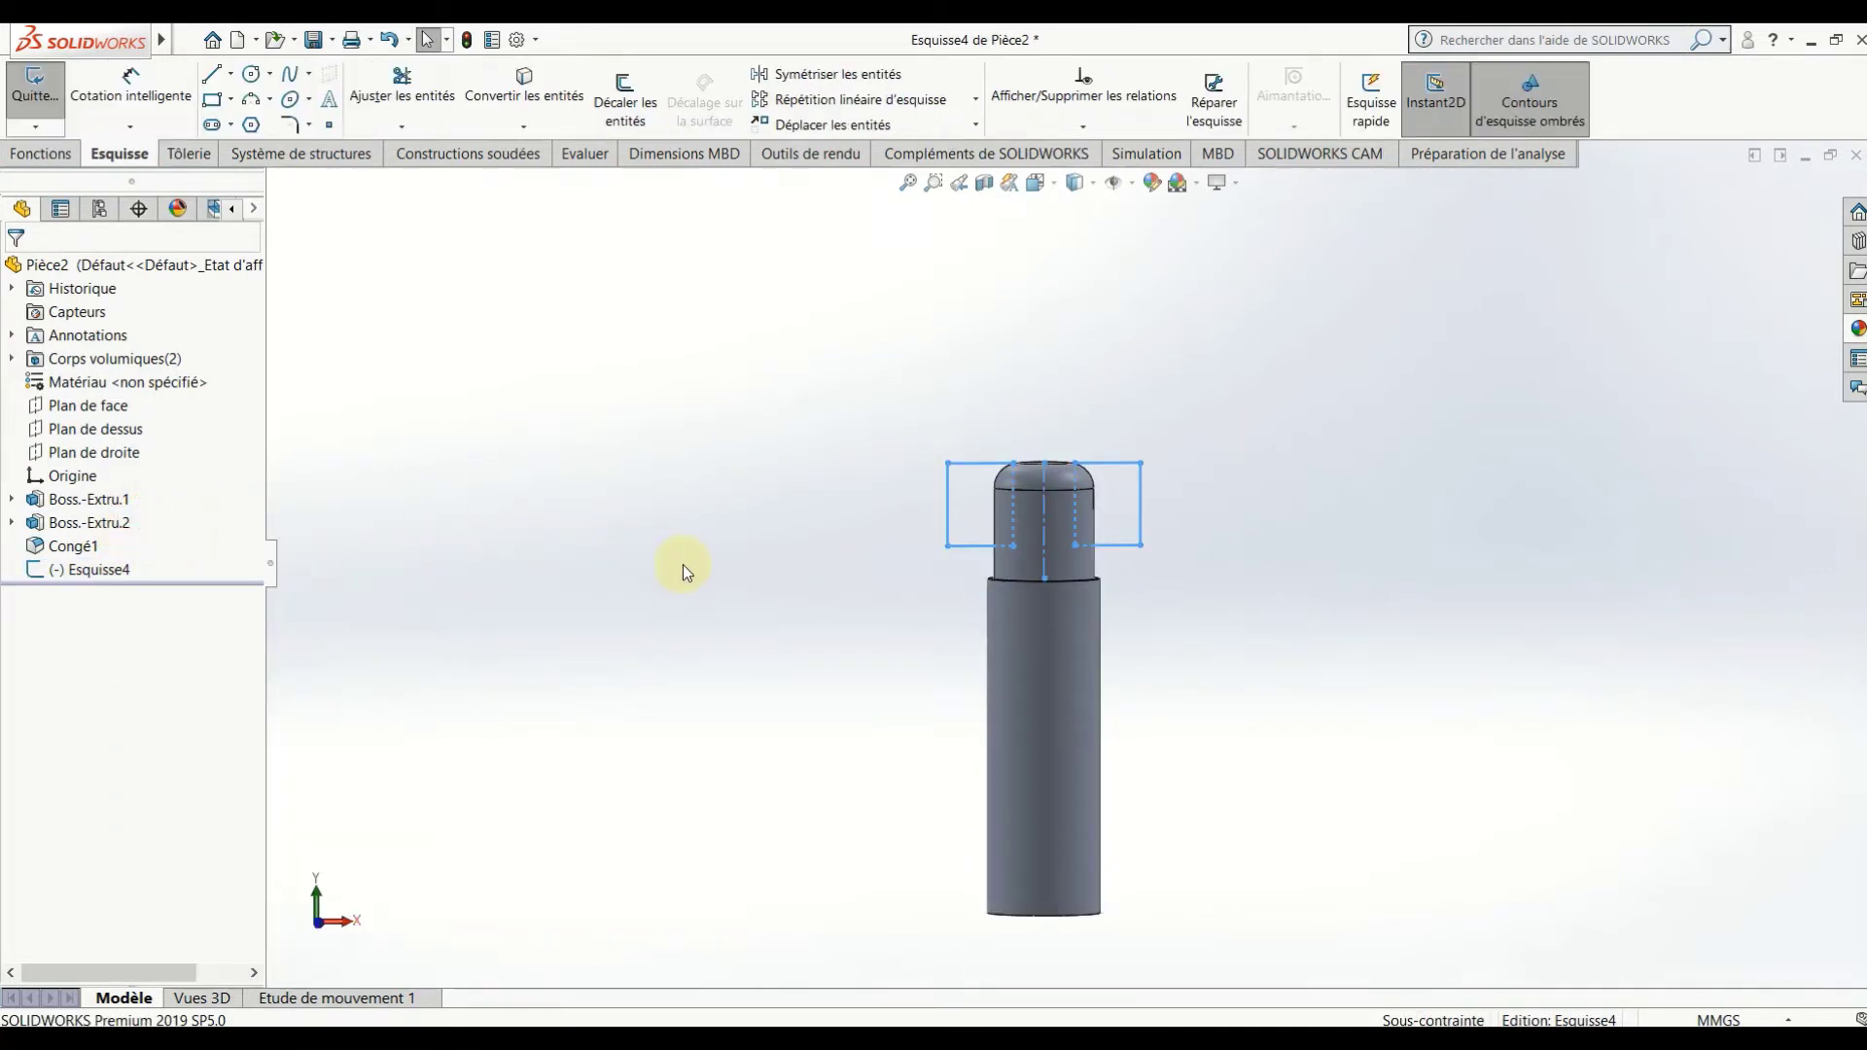
left_click(70, 157)
left_click(440, 121)
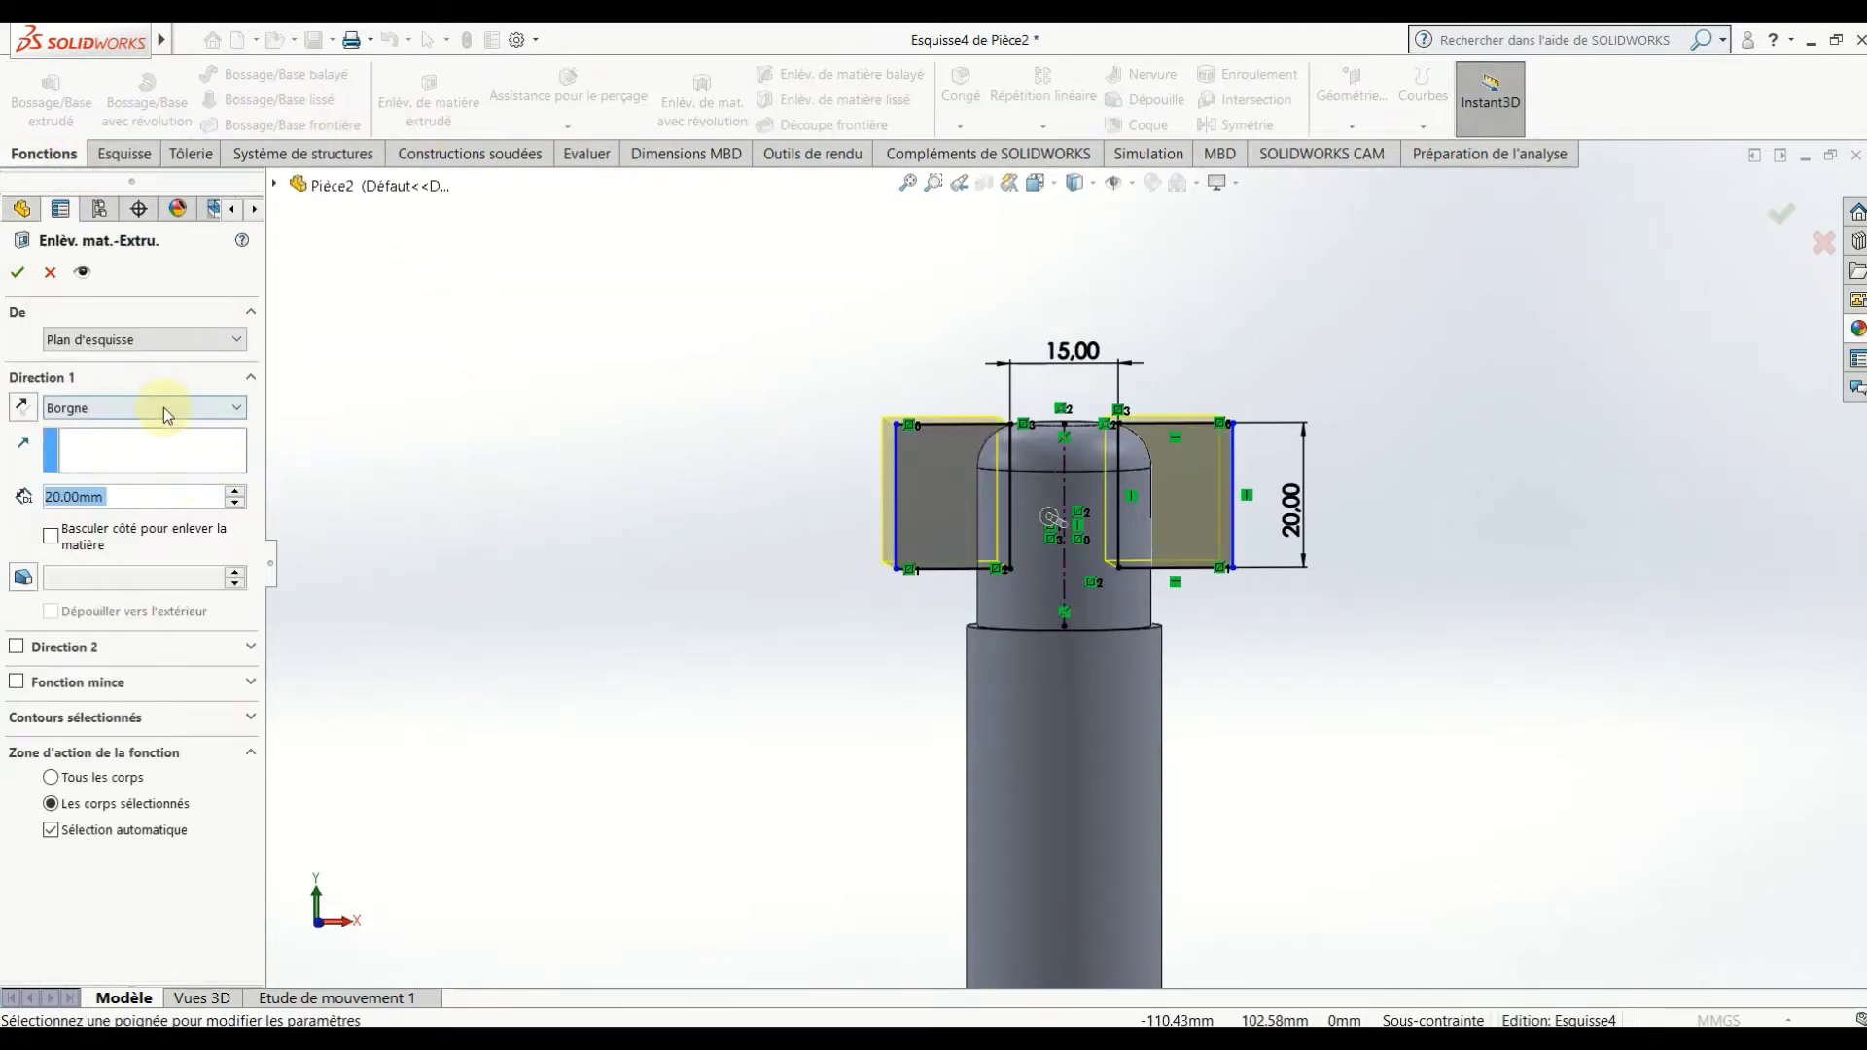
left_click(165, 407)
left_click(107, 562)
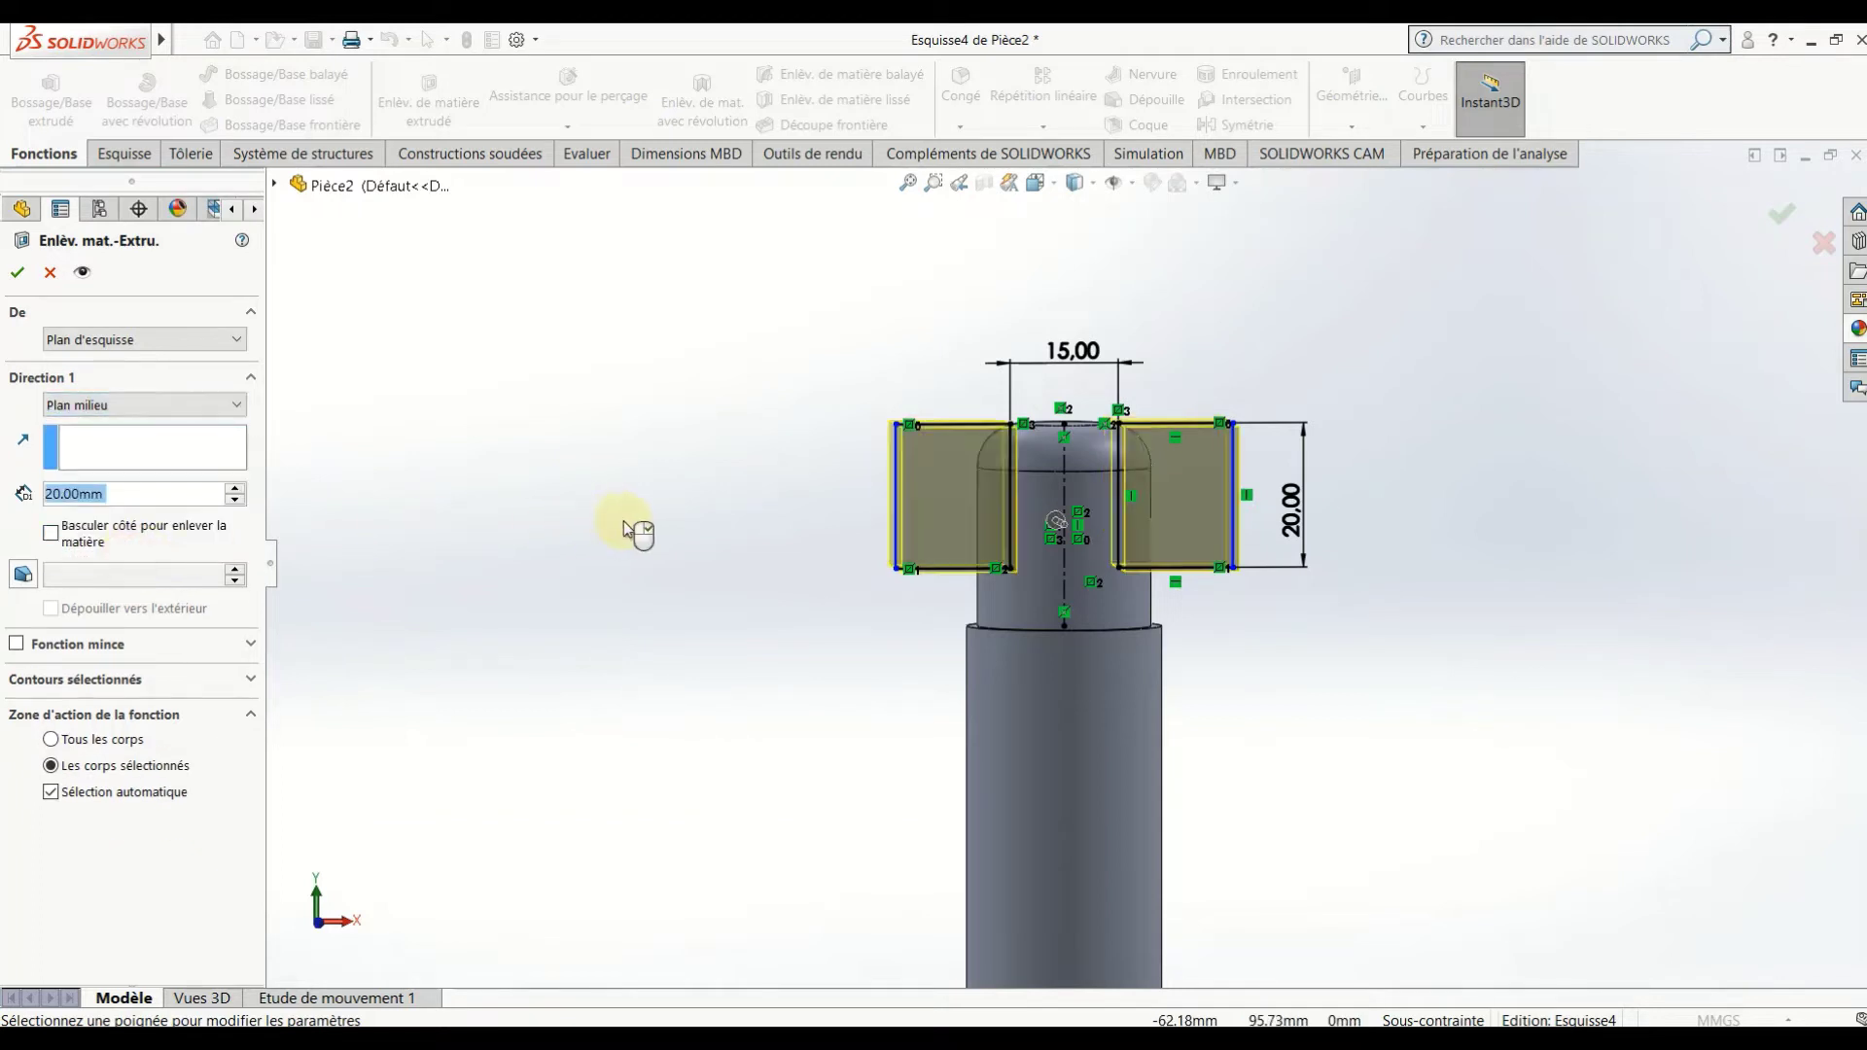
middle_click_drag(655, 542, 575, 613)
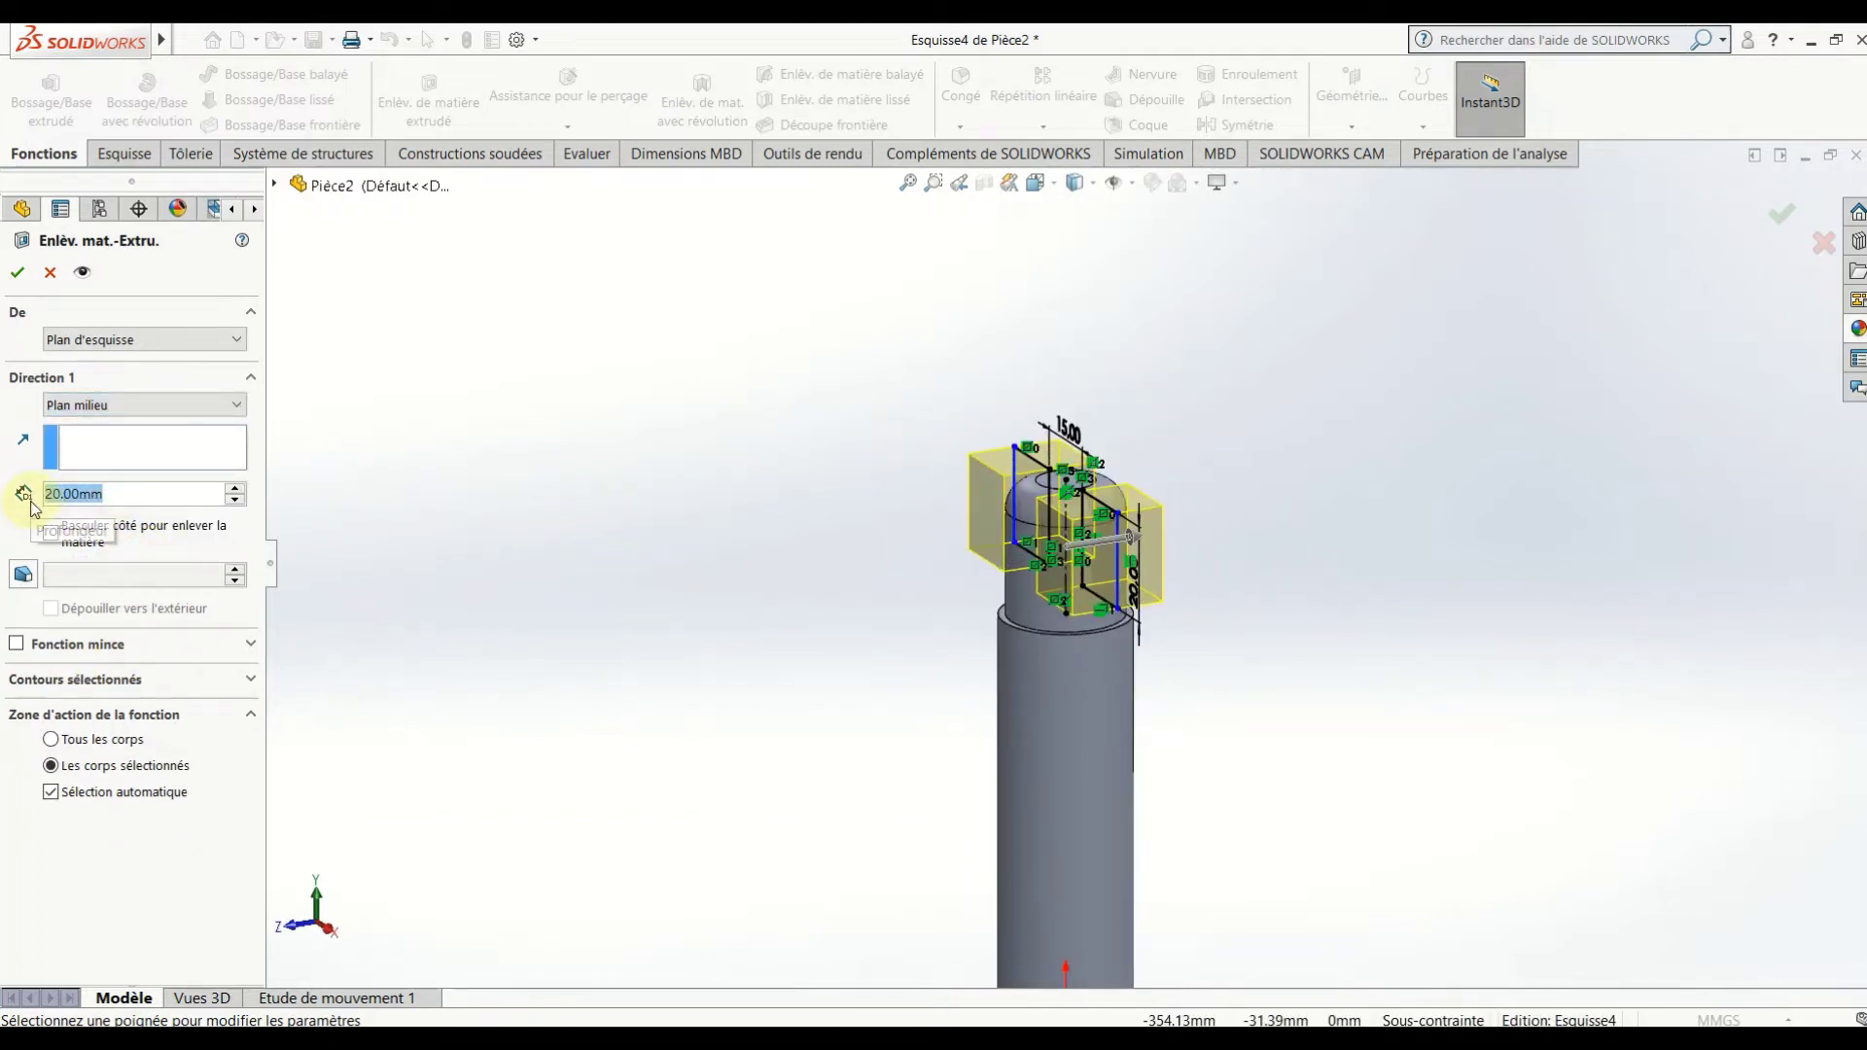
type("40")
key("Return")
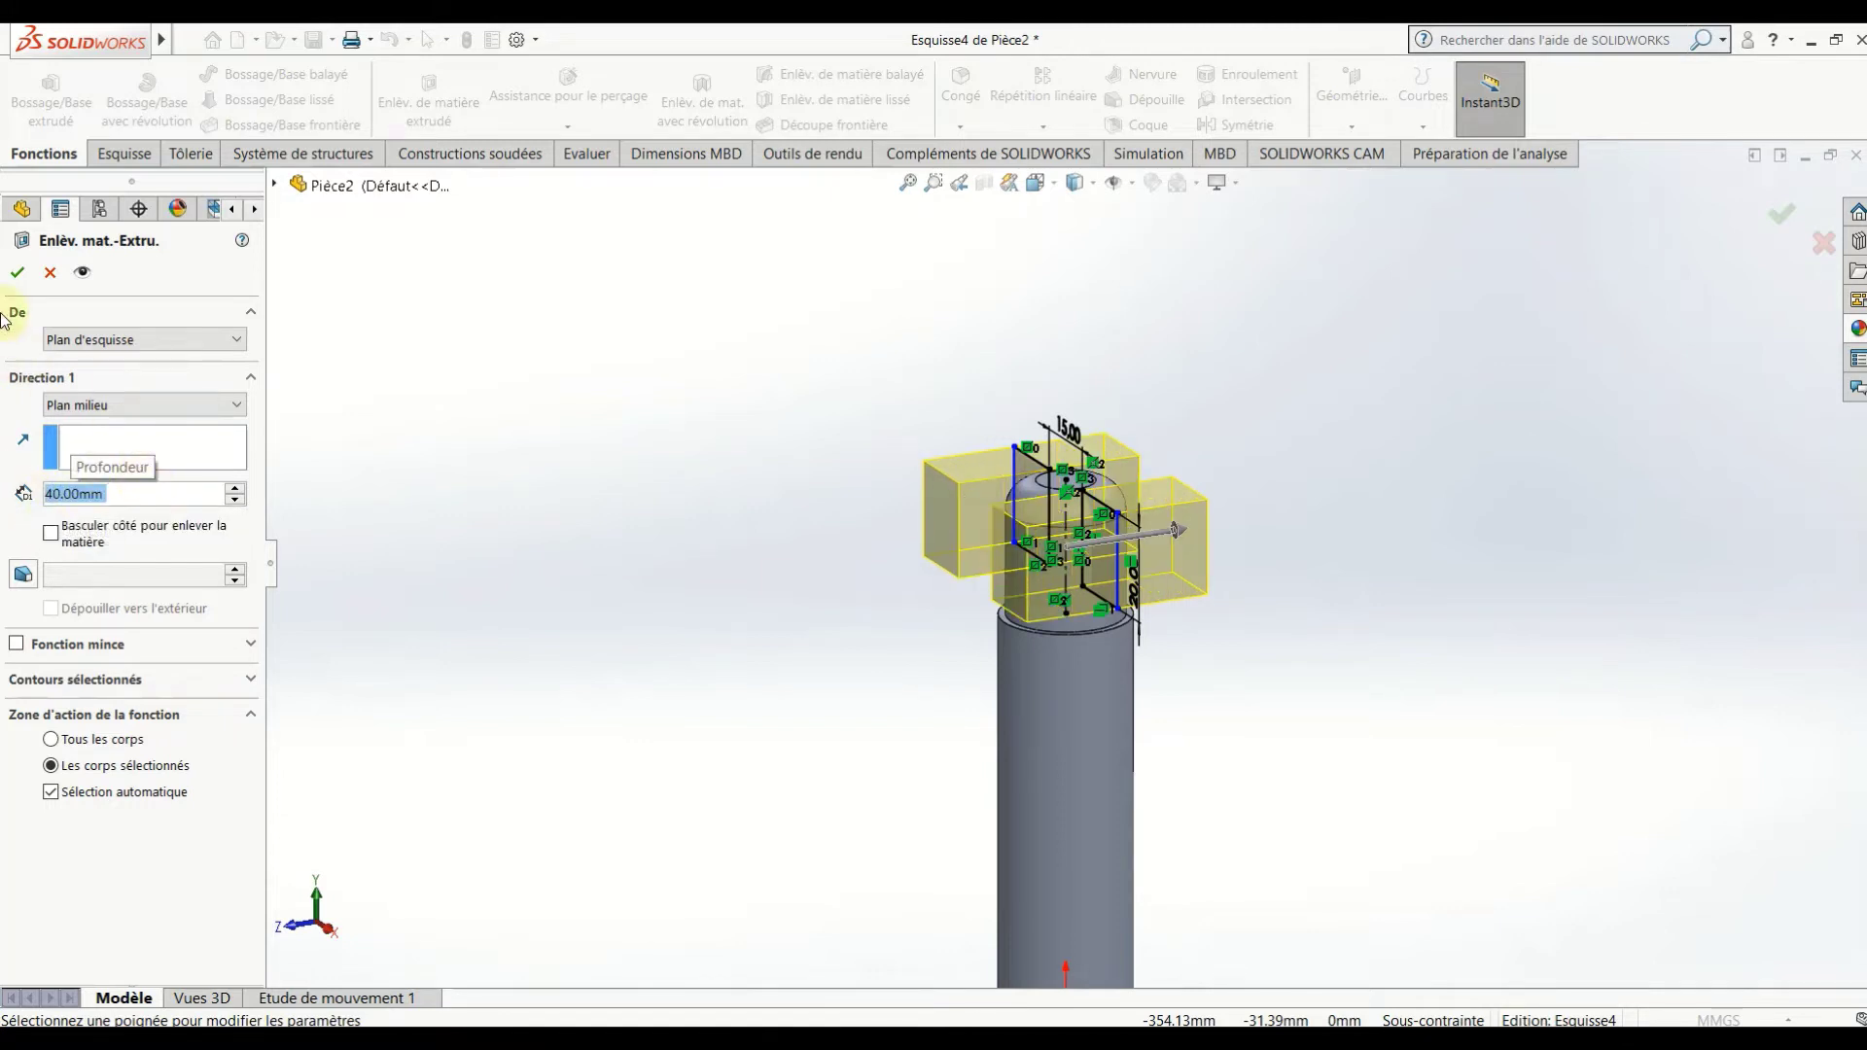
left_click(14, 279)
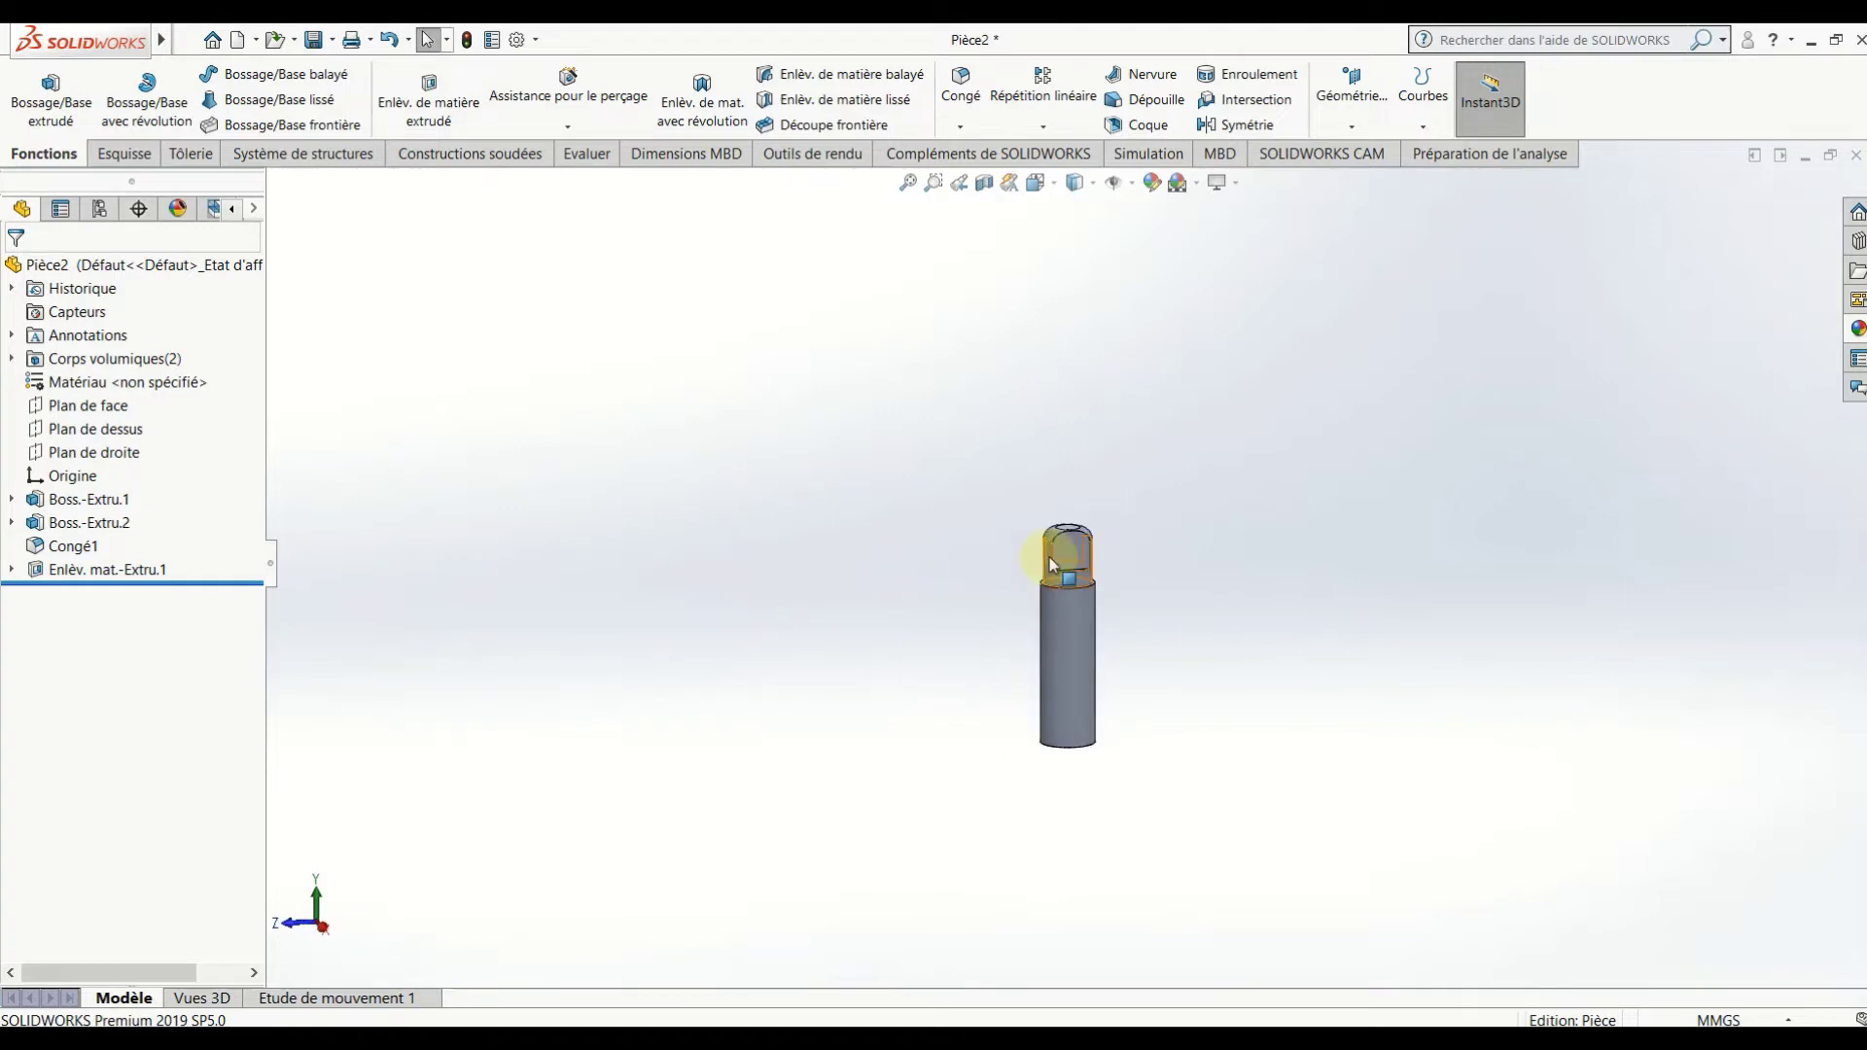
scroll(1065, 545, "down", 5)
Start a new sketch on the flat cut face, viewed normal to it.
right_click(1082, 551)
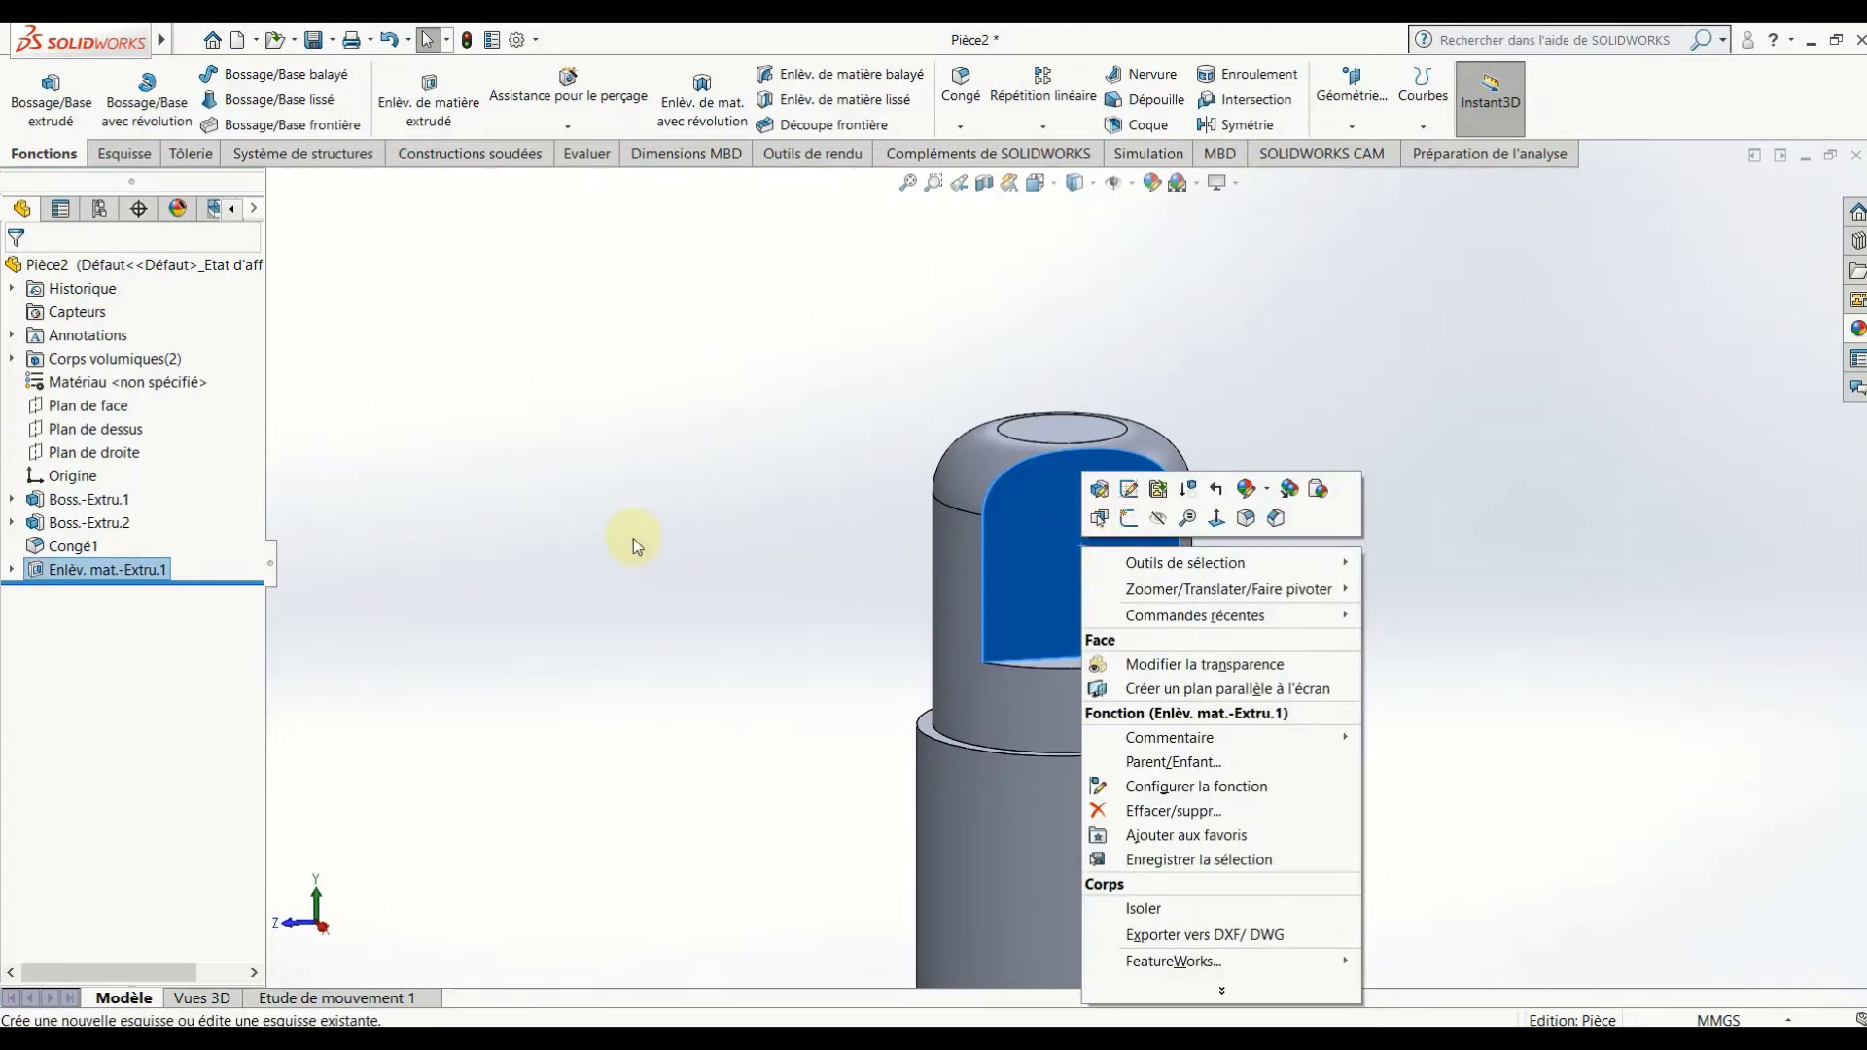
left_click(1128, 517)
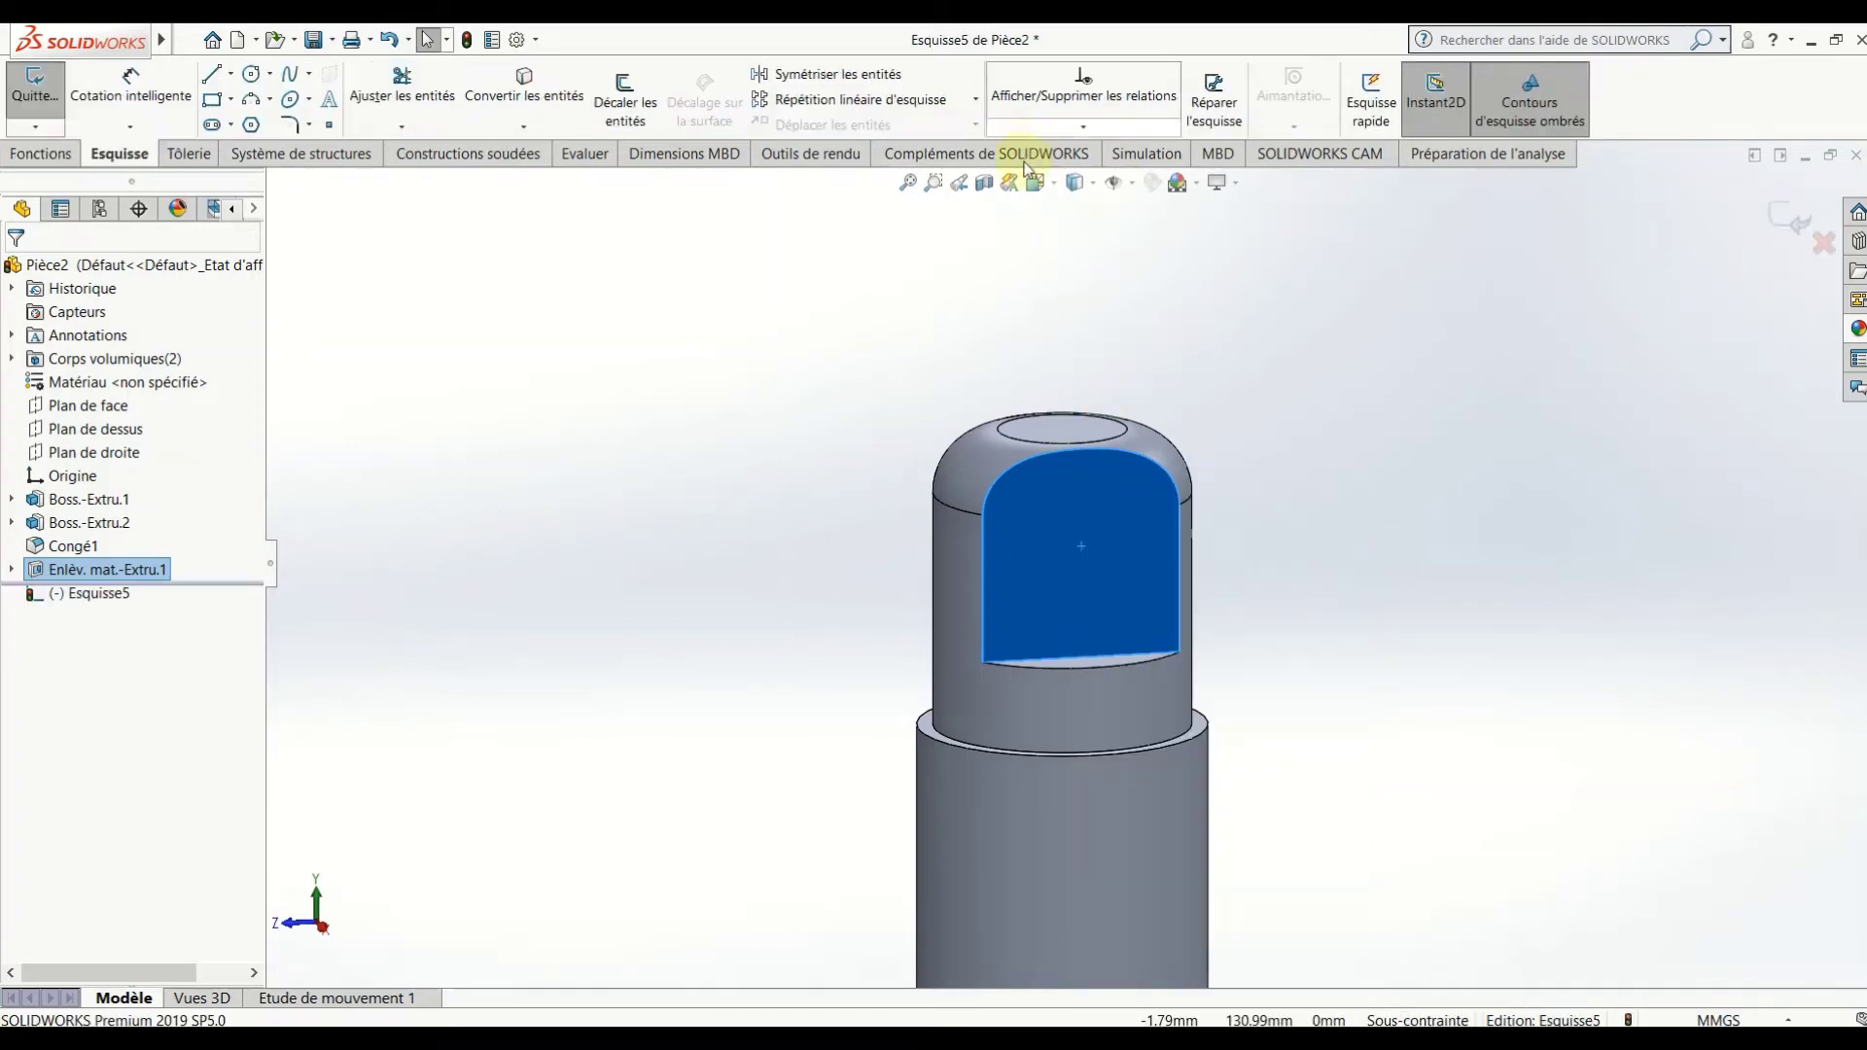
left_click(1017, 195)
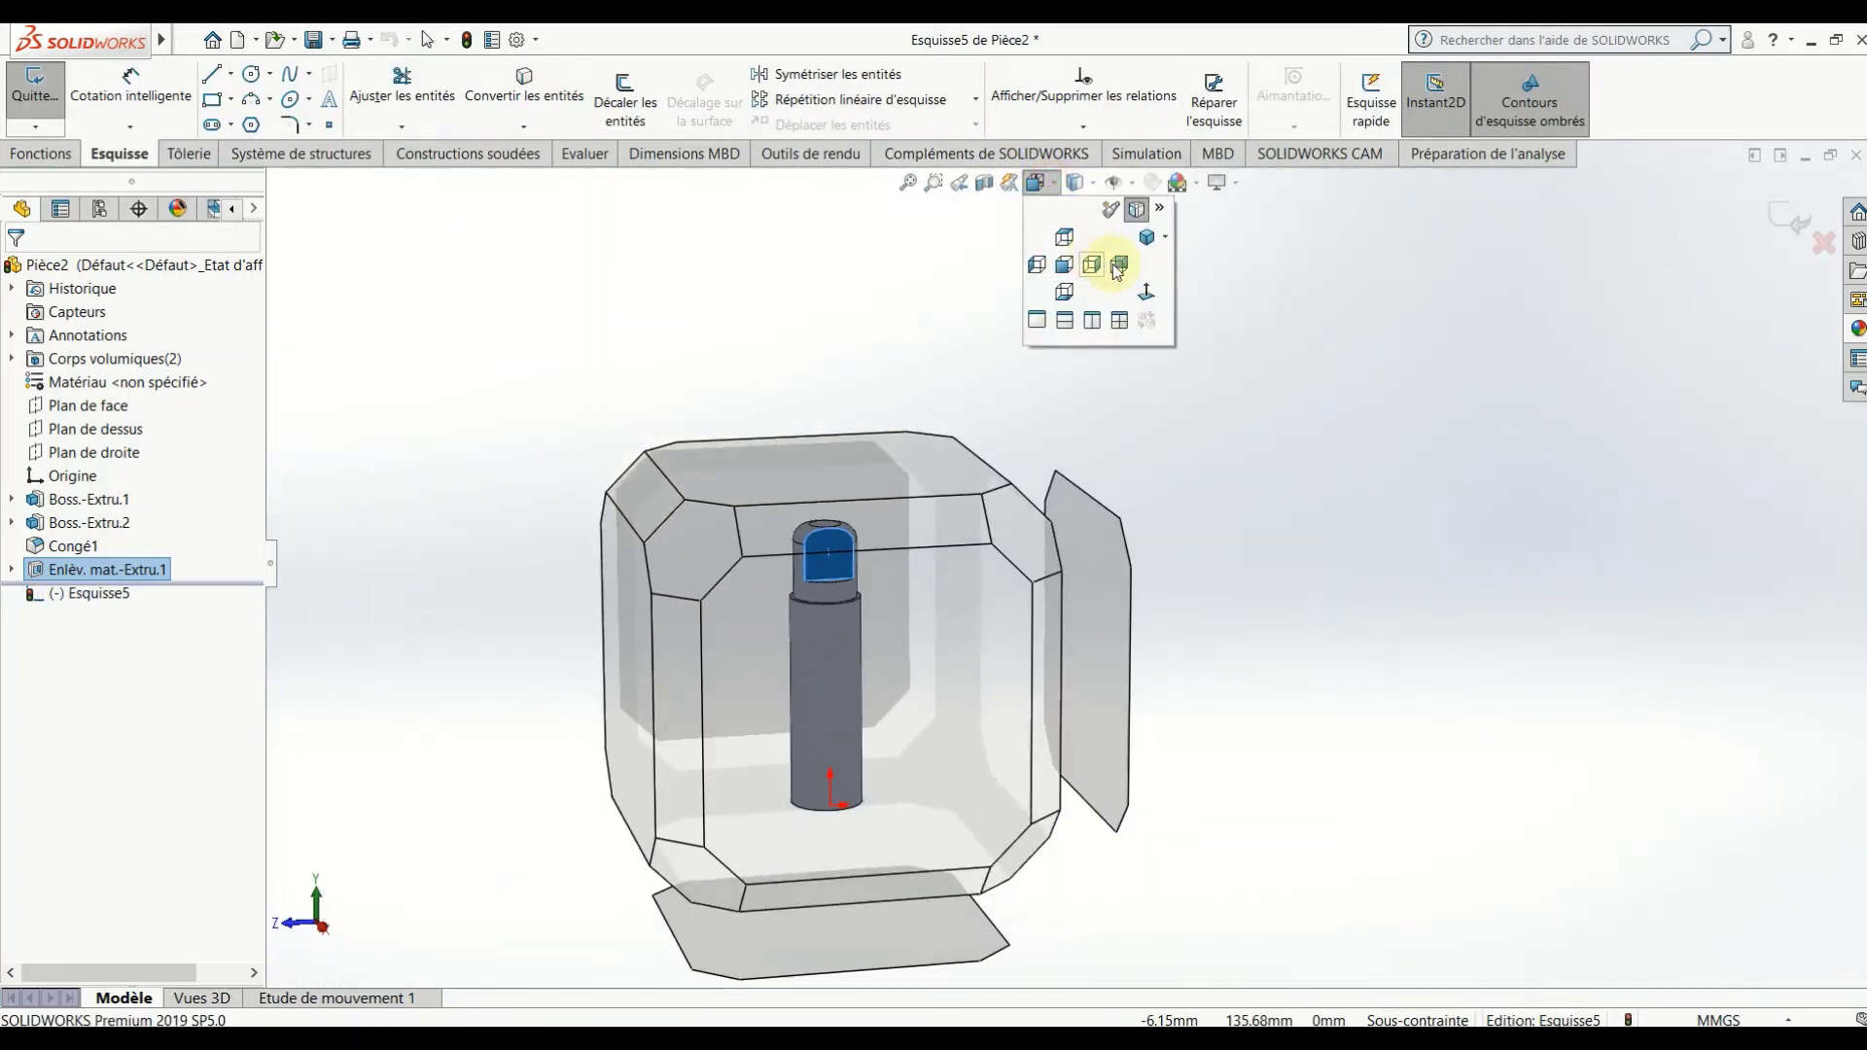
left_click(1141, 291)
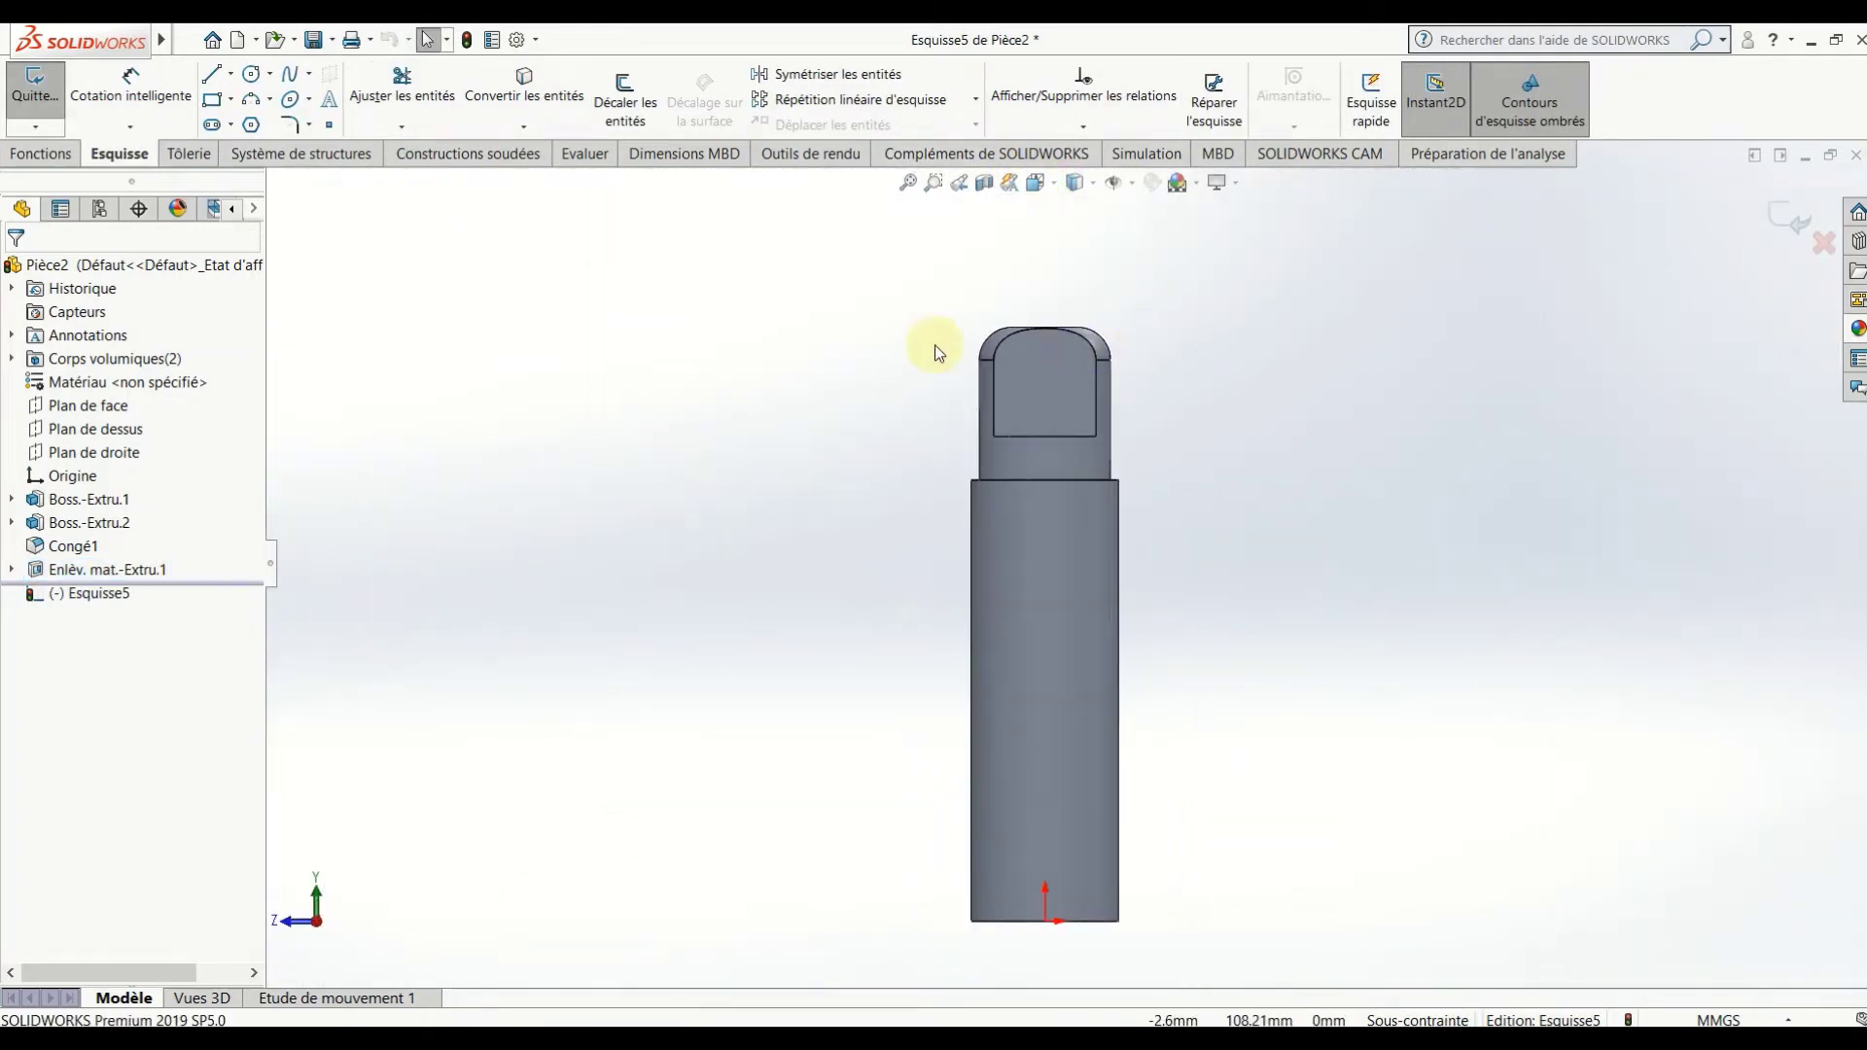
Draw a vertical construction line from the shoulder up to the head's top.
left_click(230, 73)
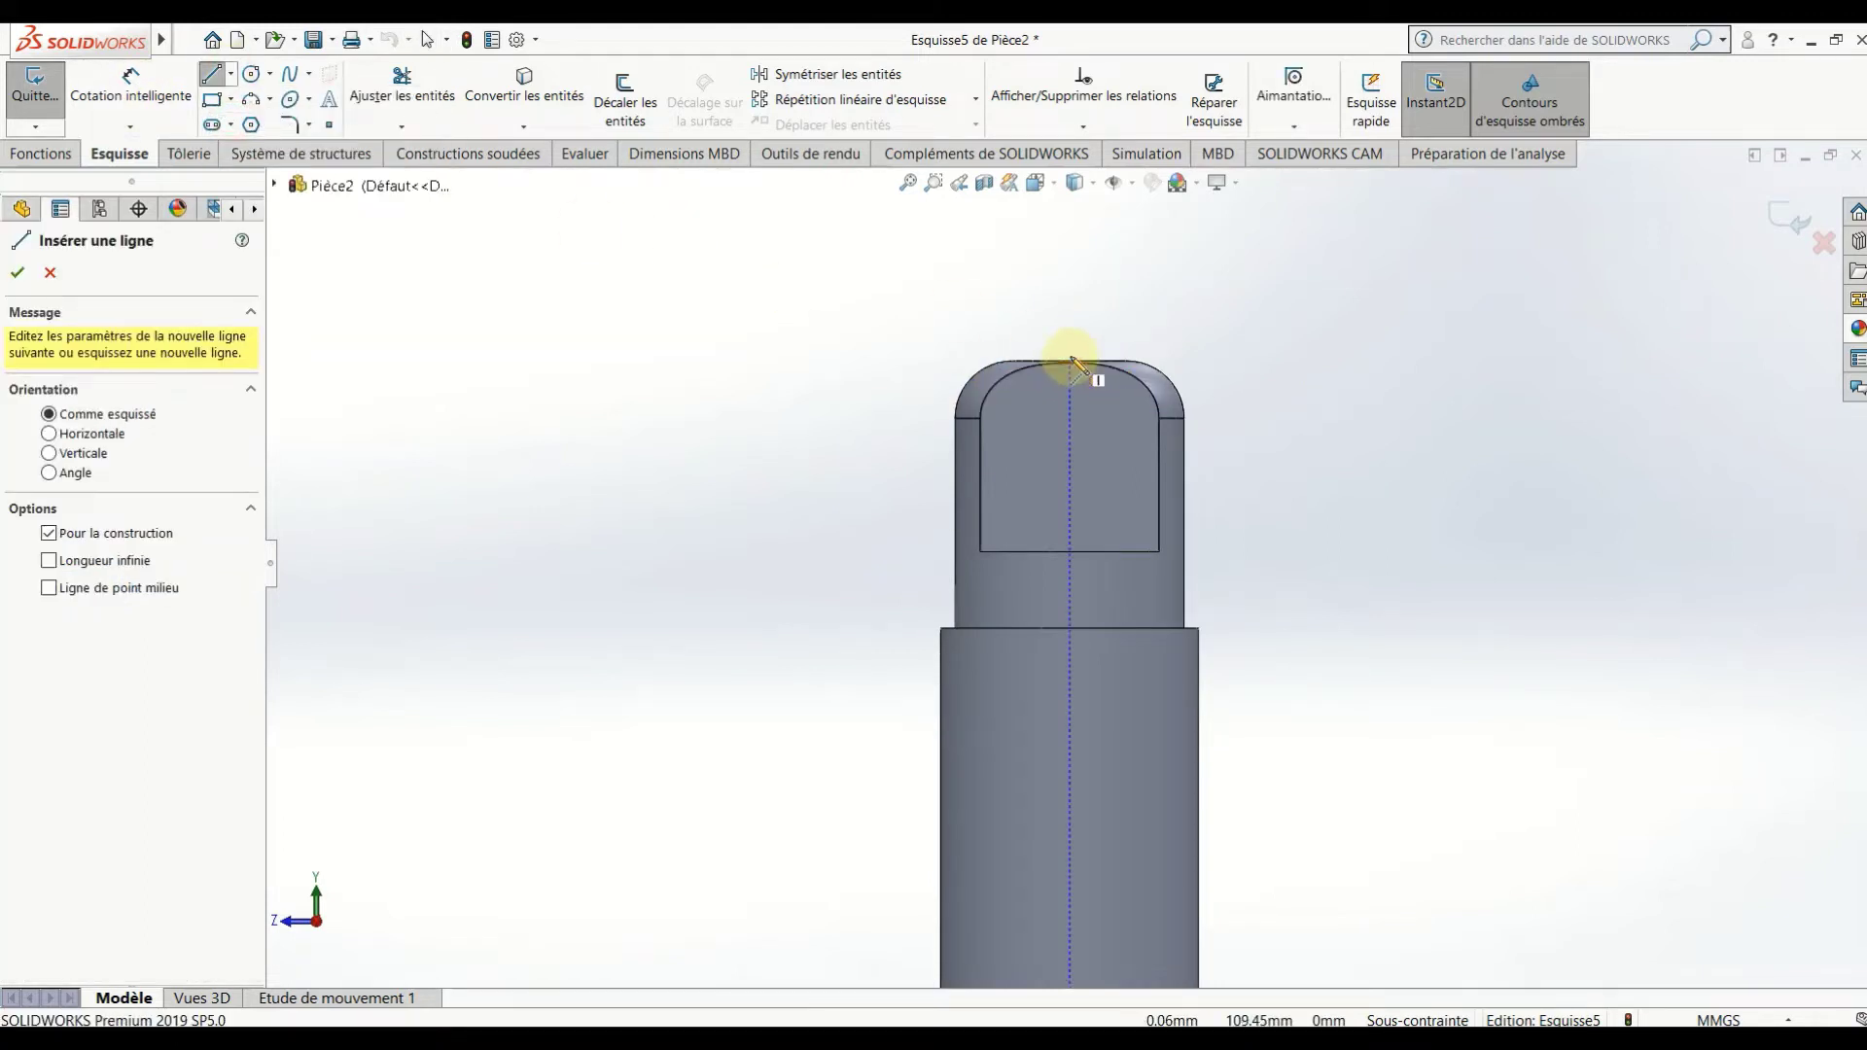
left_click_drag(1073, 366, 1072, 622)
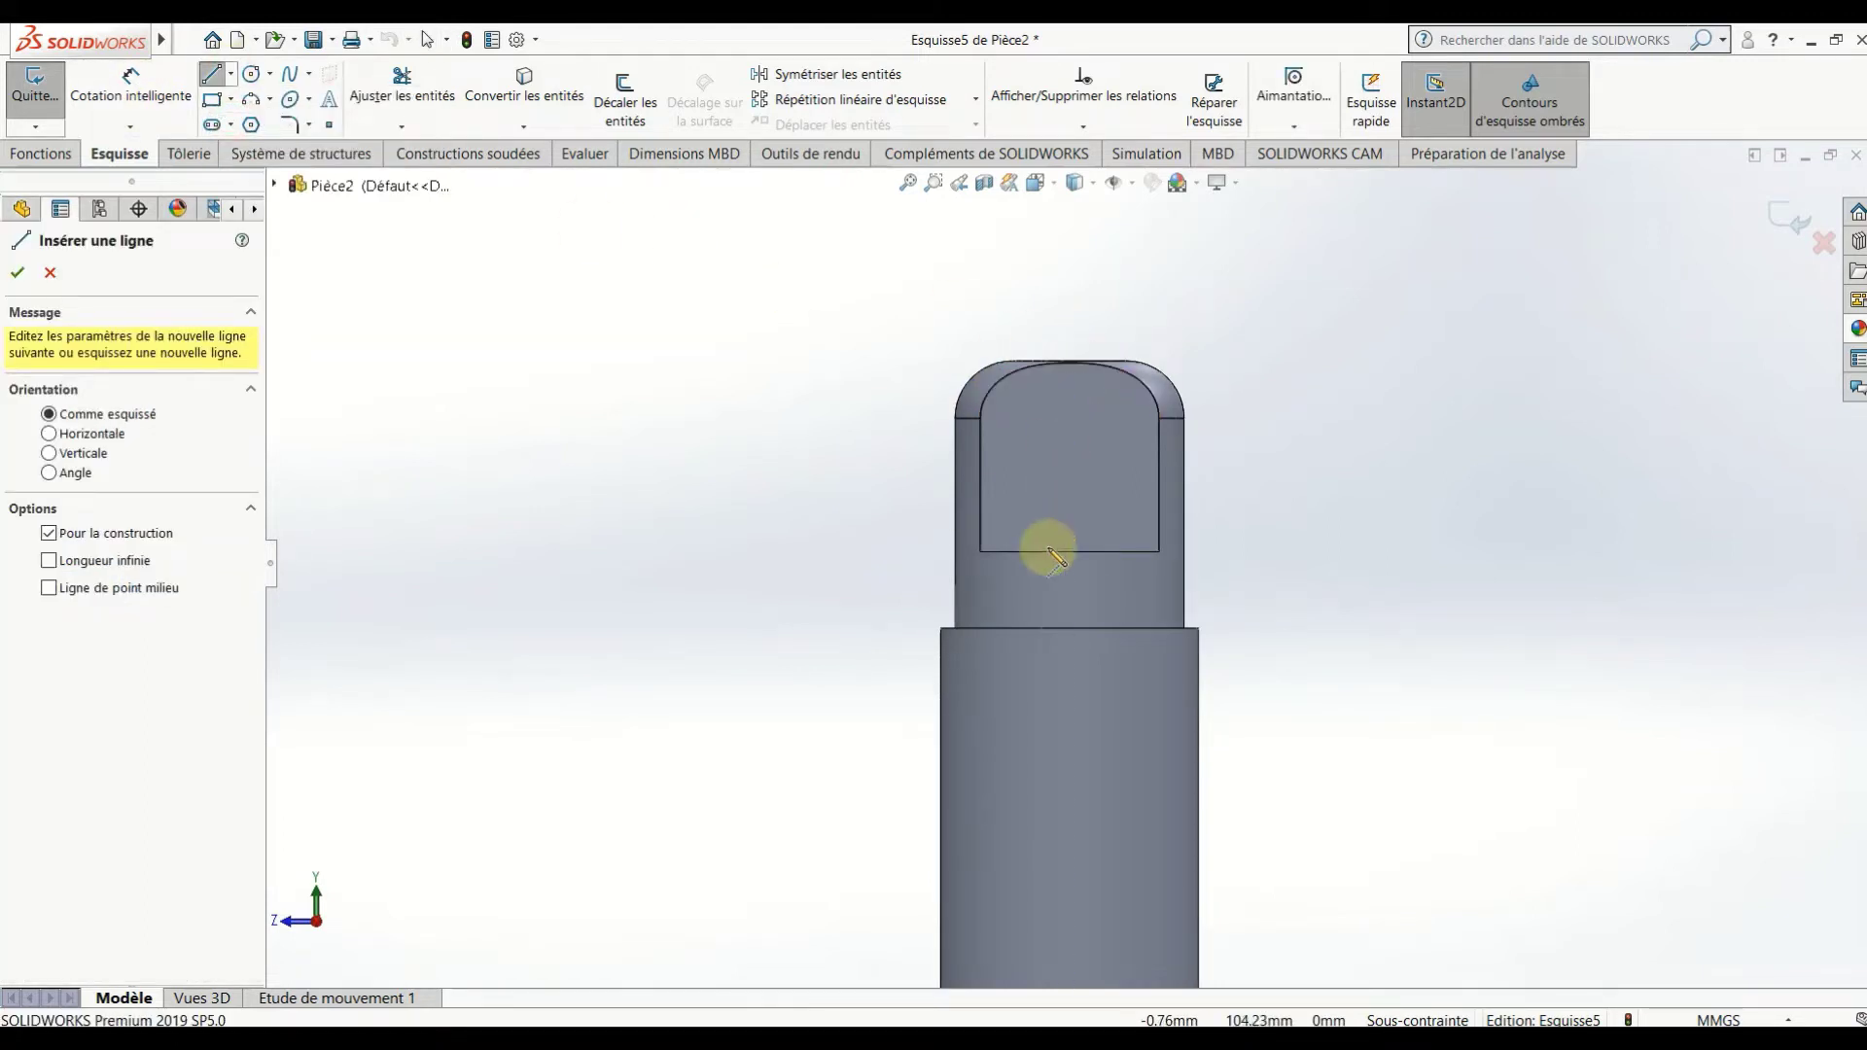
left_click(1069, 628)
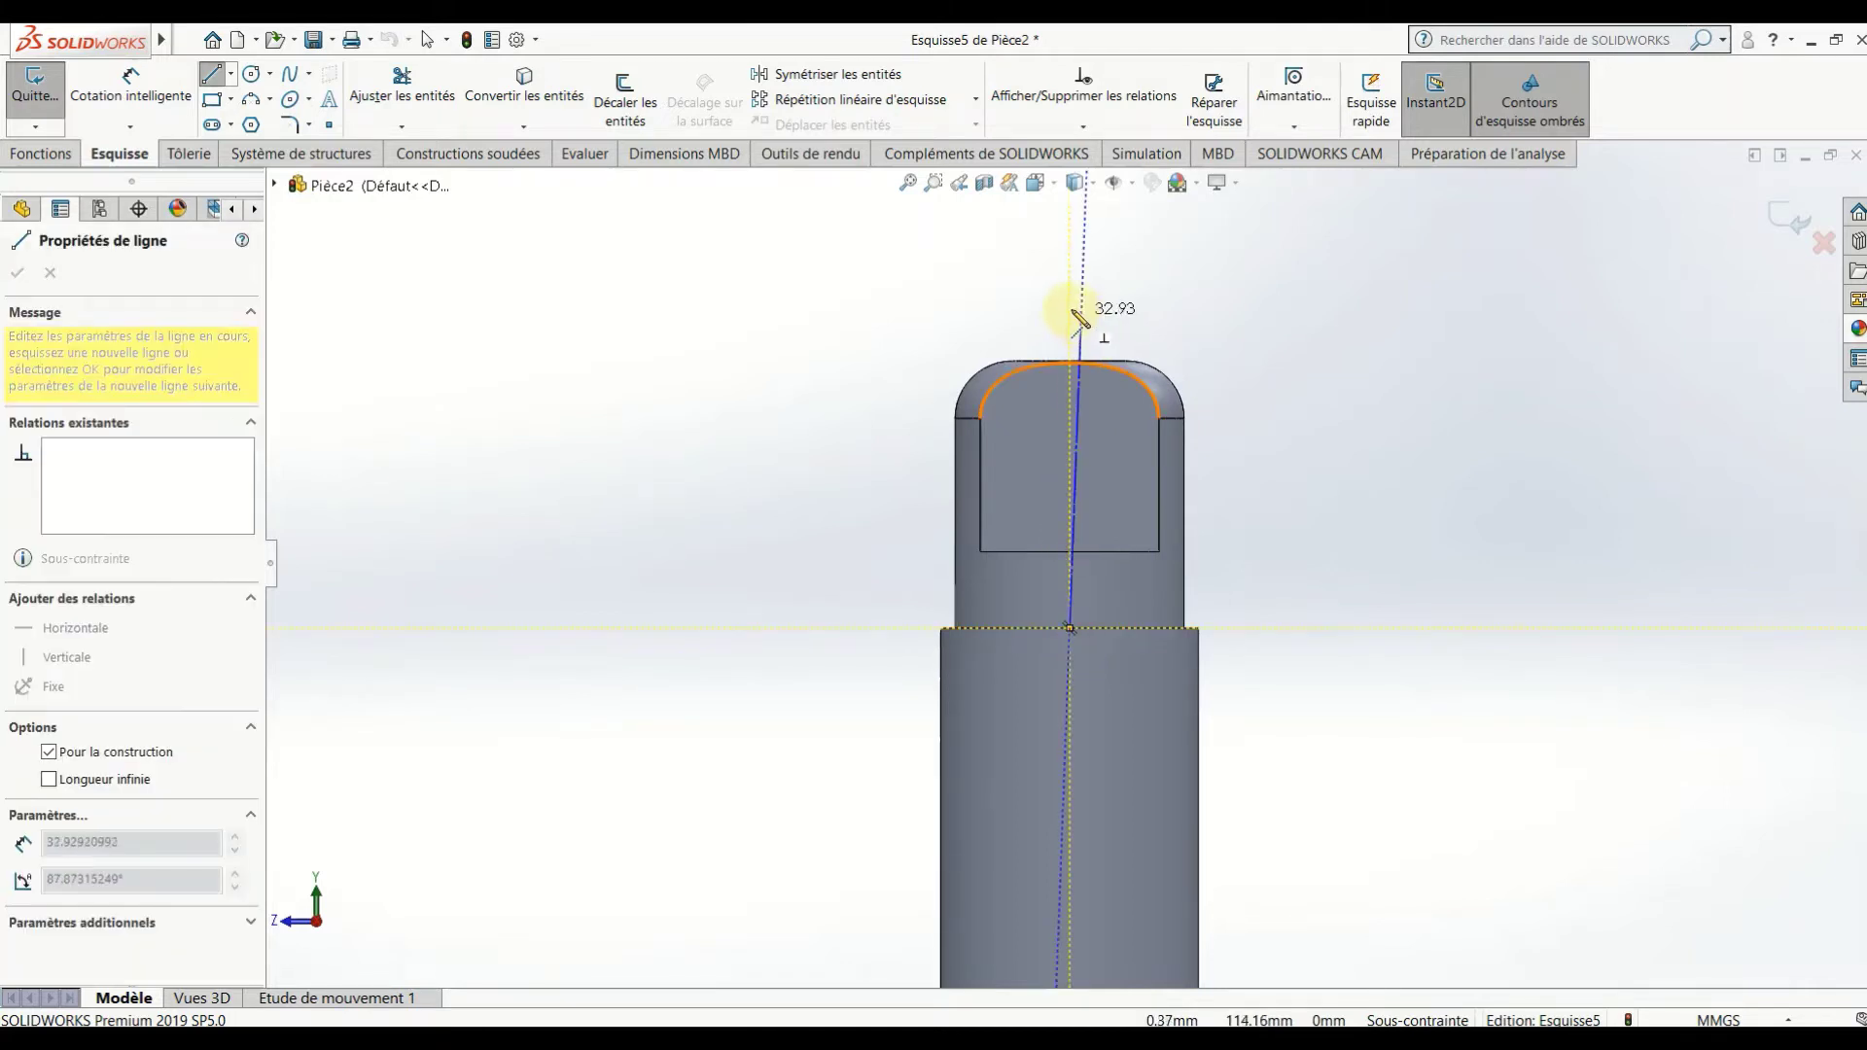
left_click(1071, 362)
key("Escape")
key("Escape")
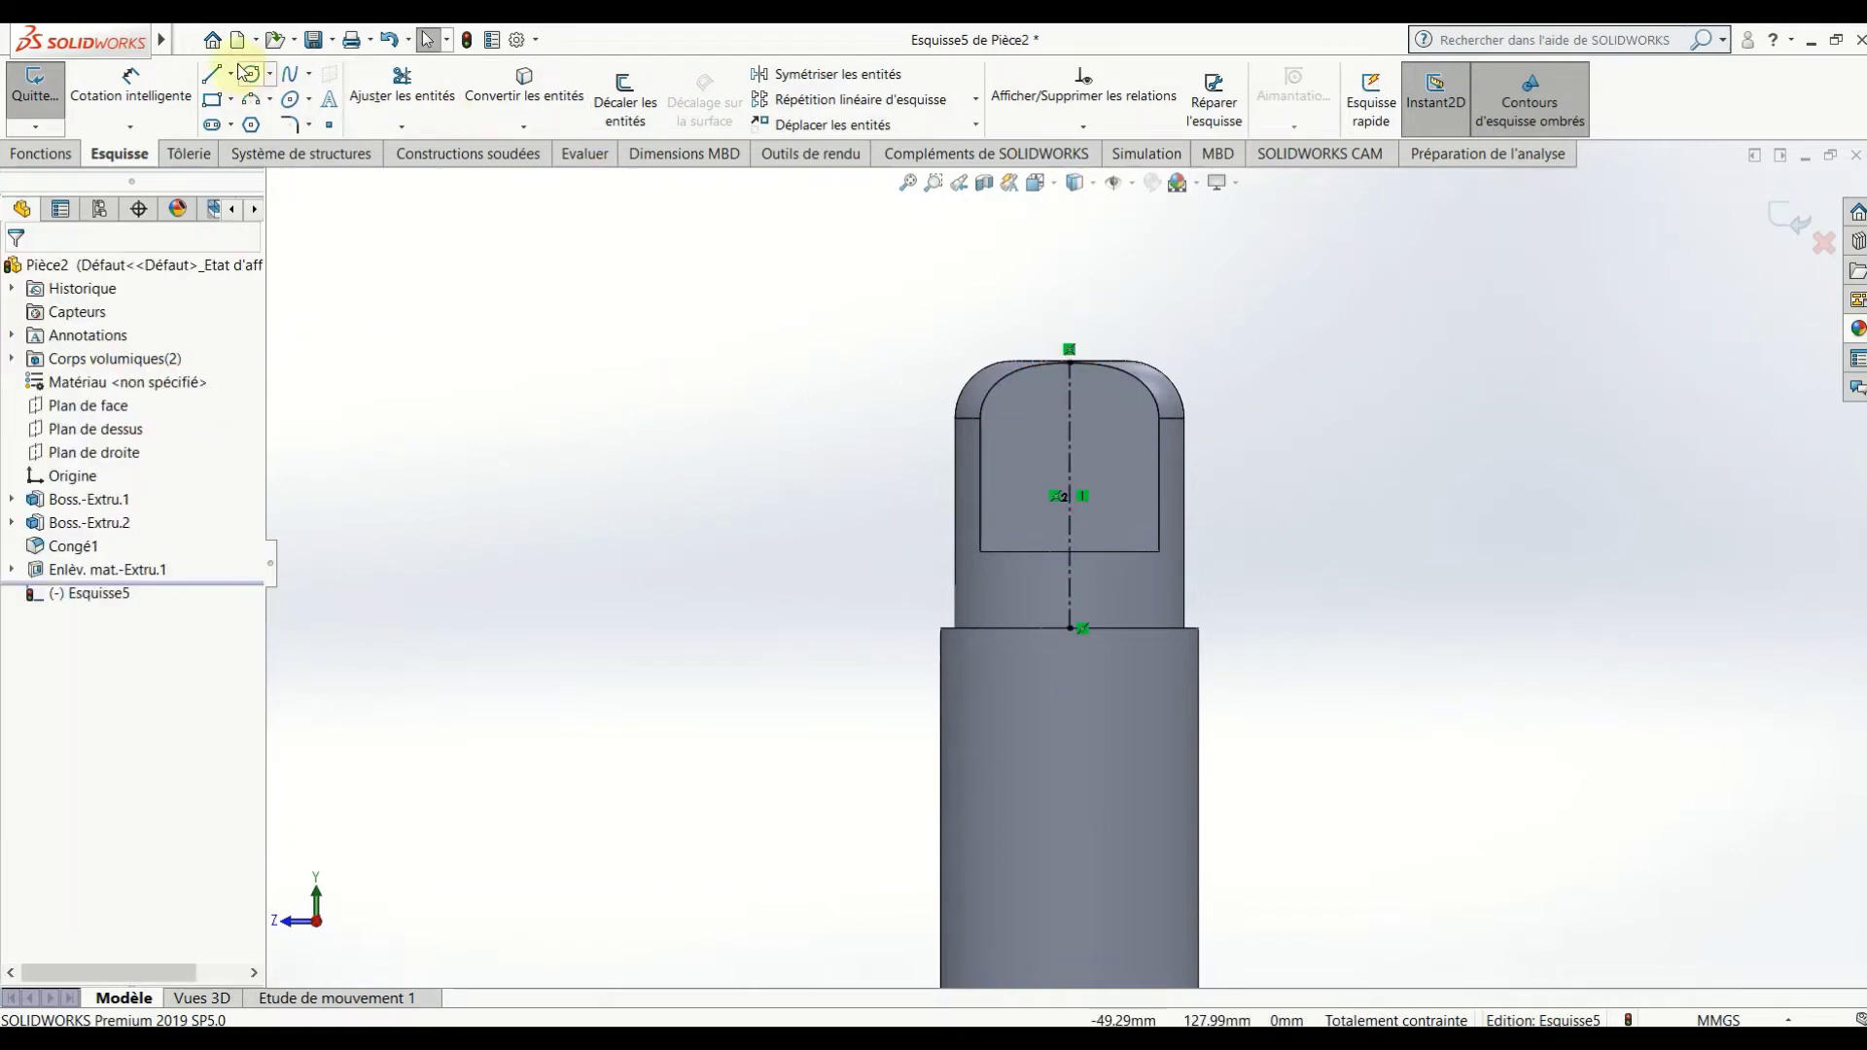
Draw a circle on the axis line, its centre 10 mm below the top point.
left_click(1070, 443)
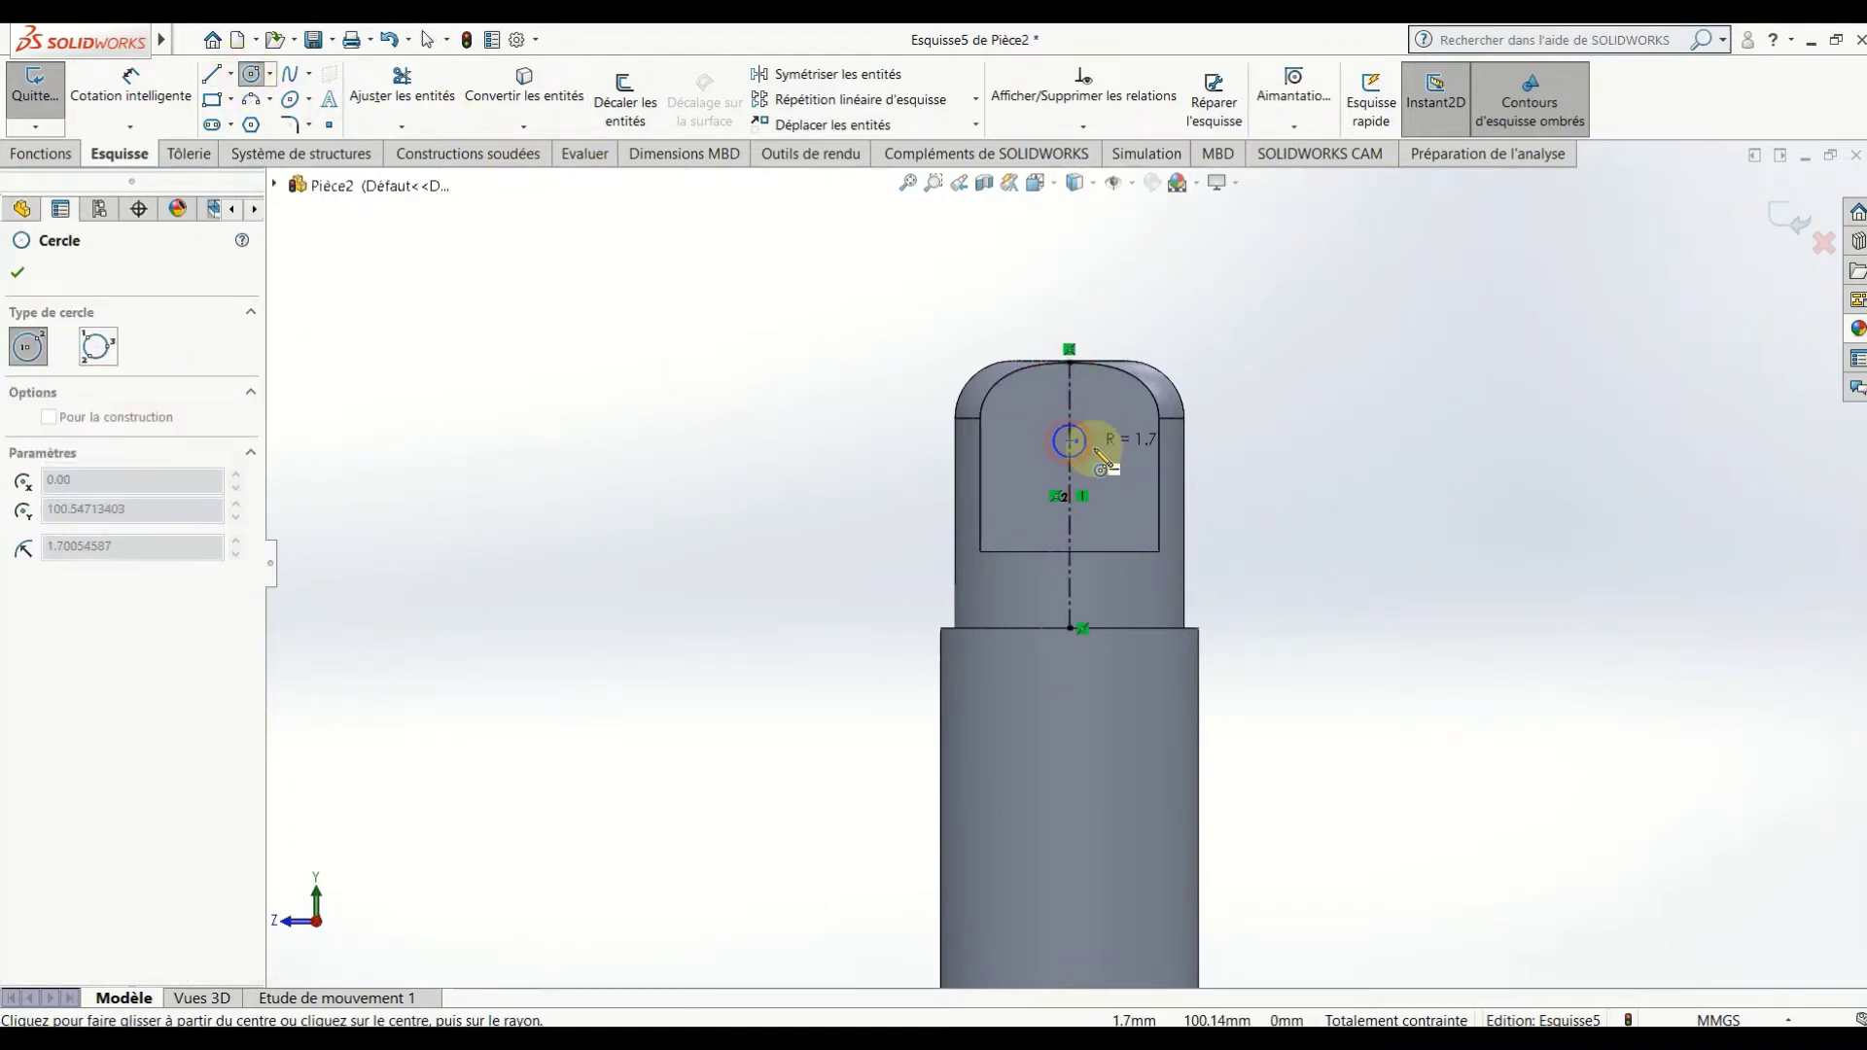
left_click(1114, 465)
key("Escape")
left_click(131, 86)
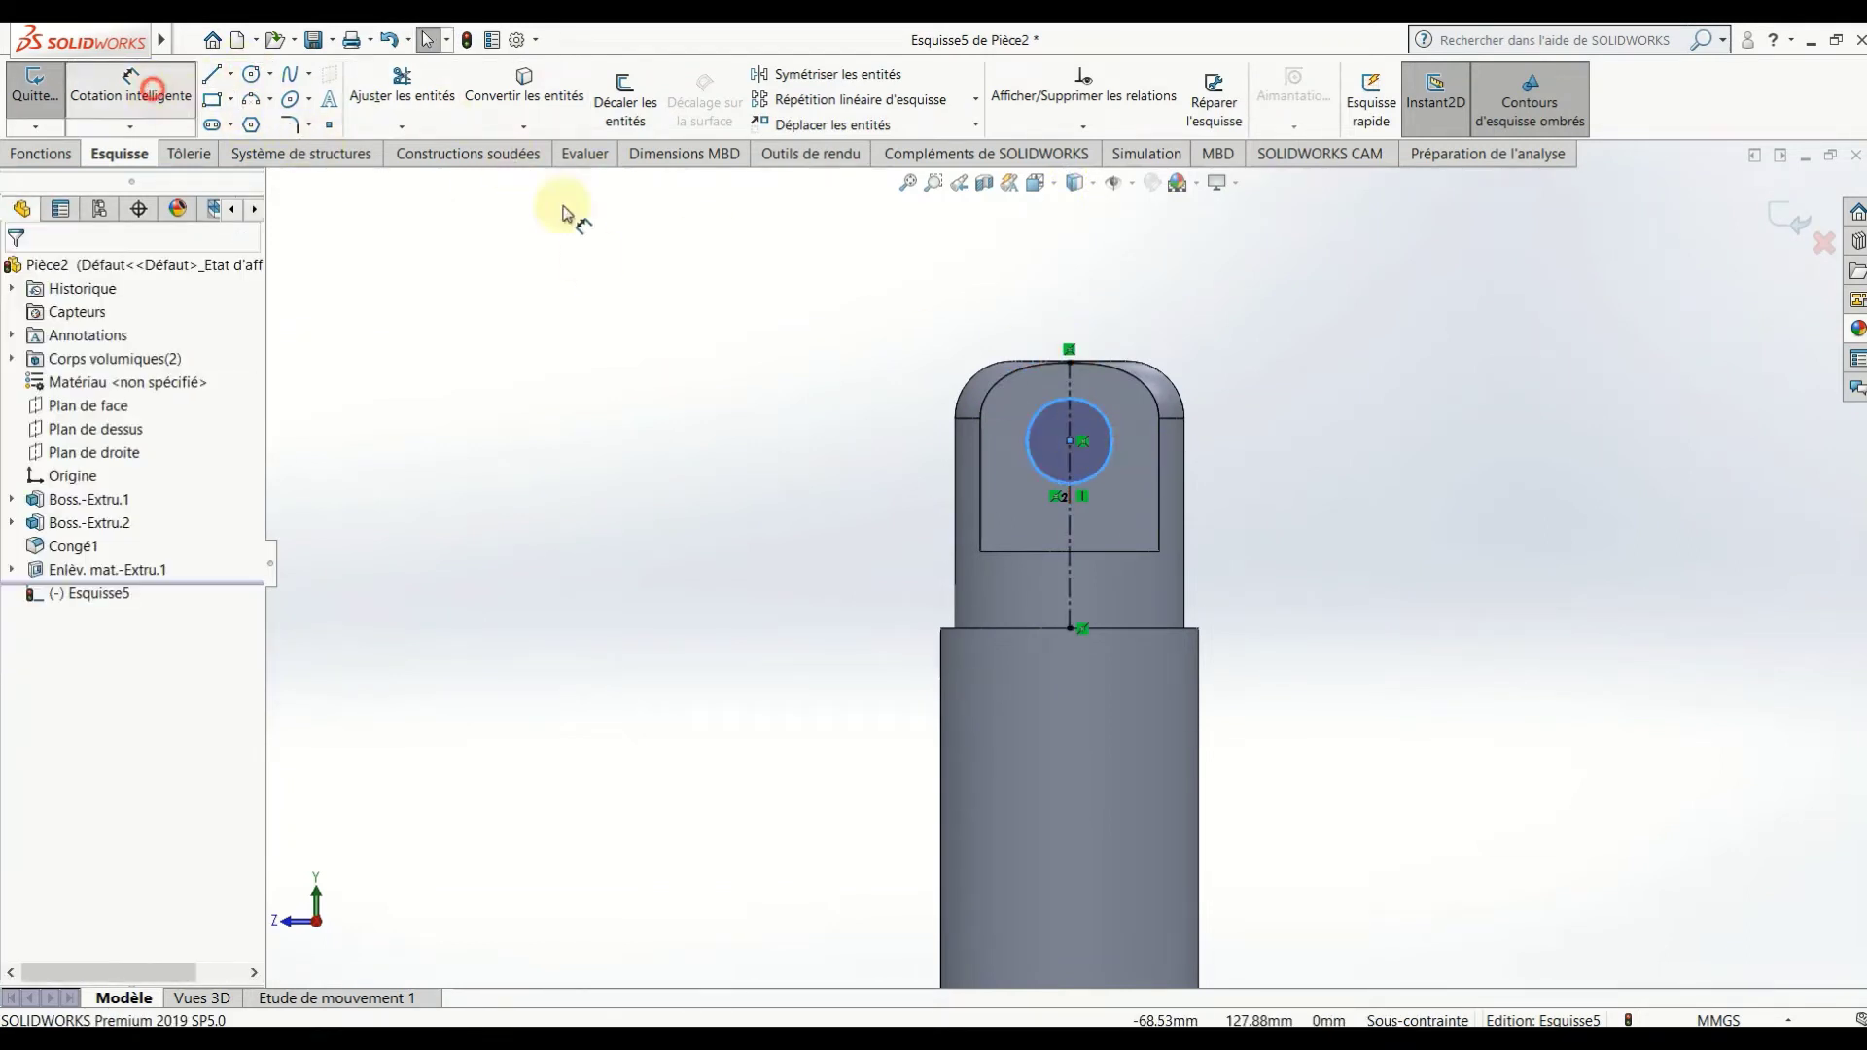
left_click(1070, 362)
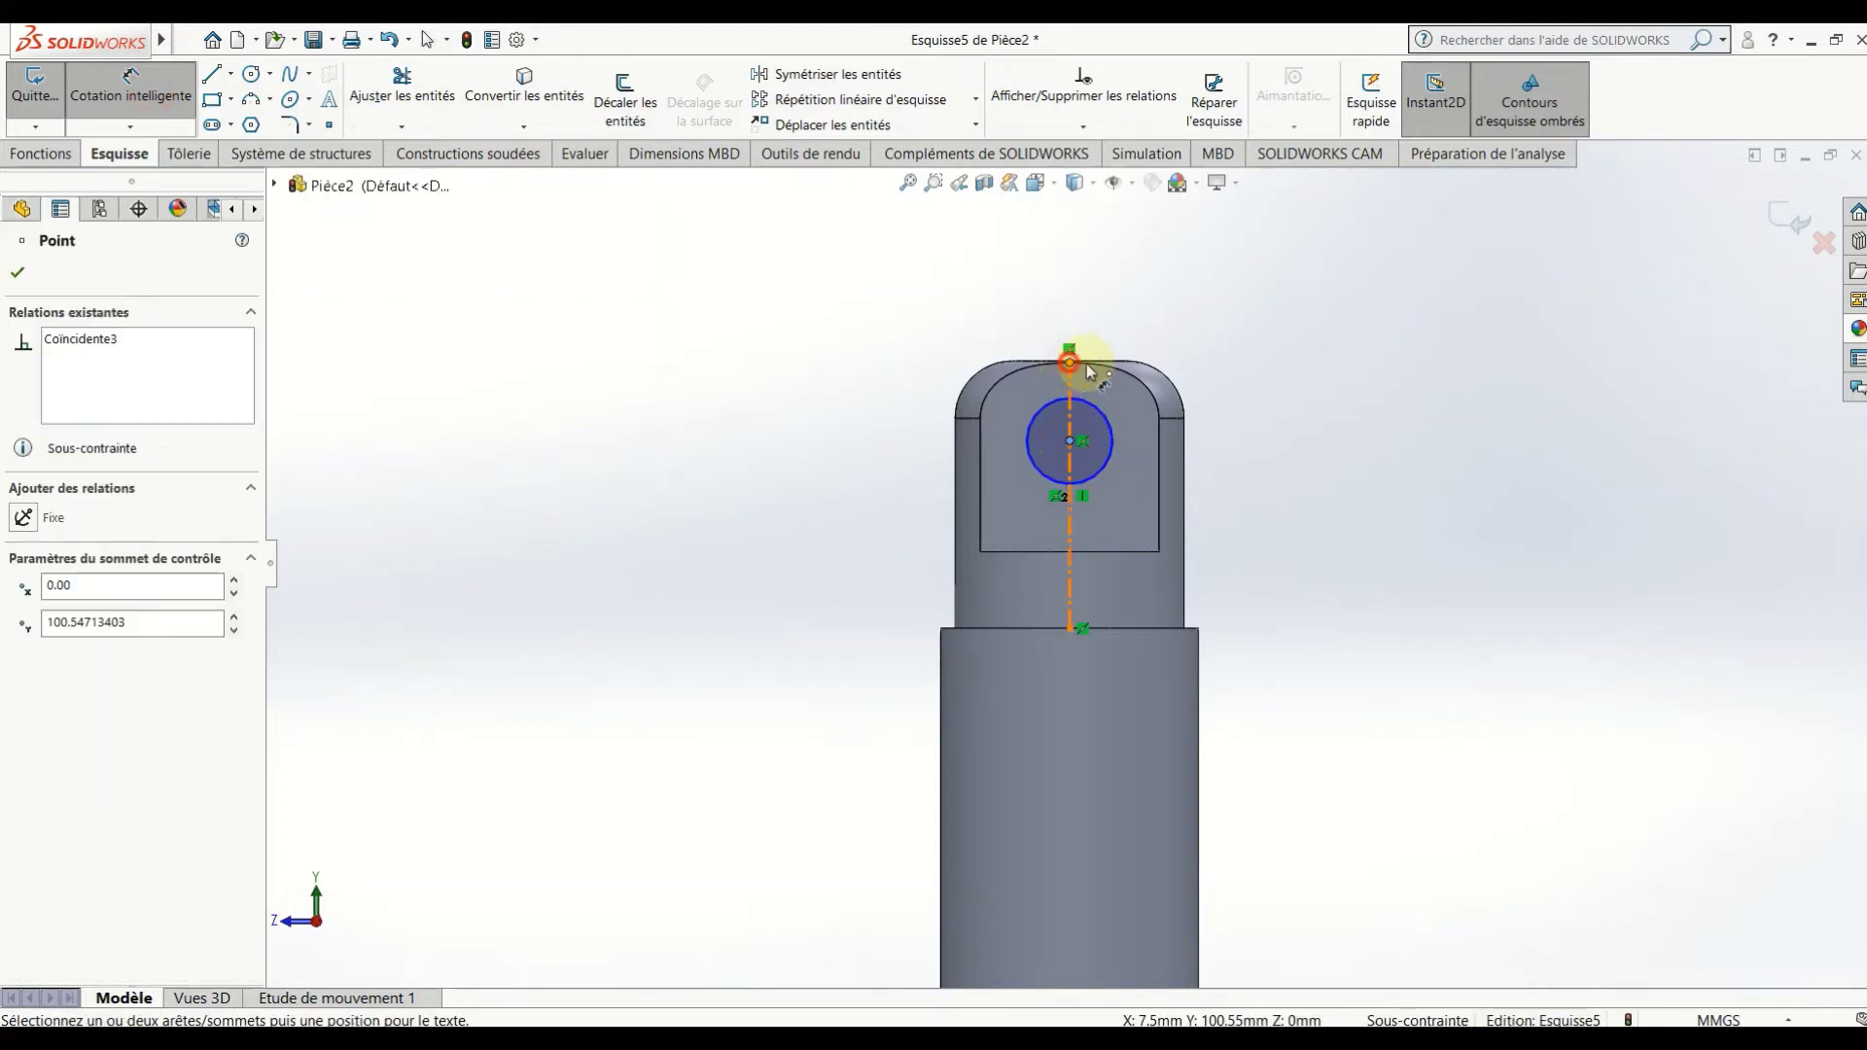
left_click(1070, 441)
left_click(1329, 435)
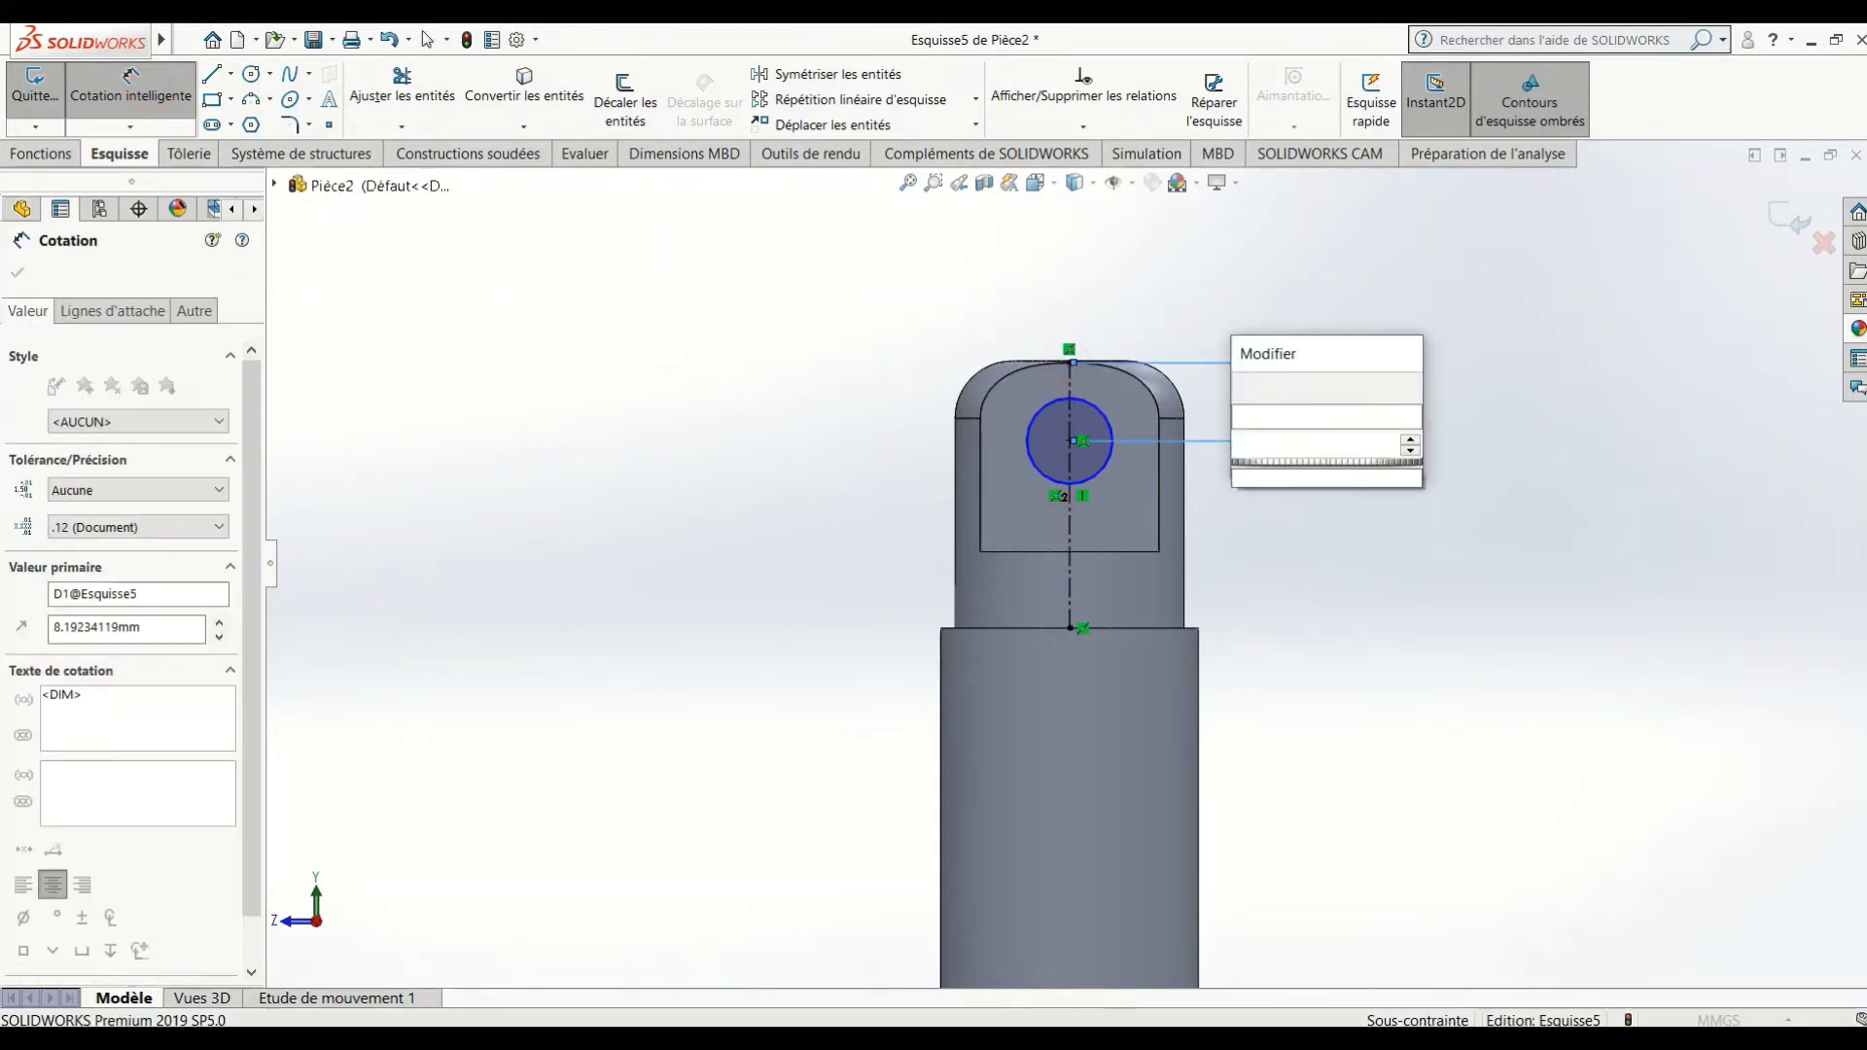
key("Return")
Dimension the circle's diameter to 8 mm.
left_click(1105, 486)
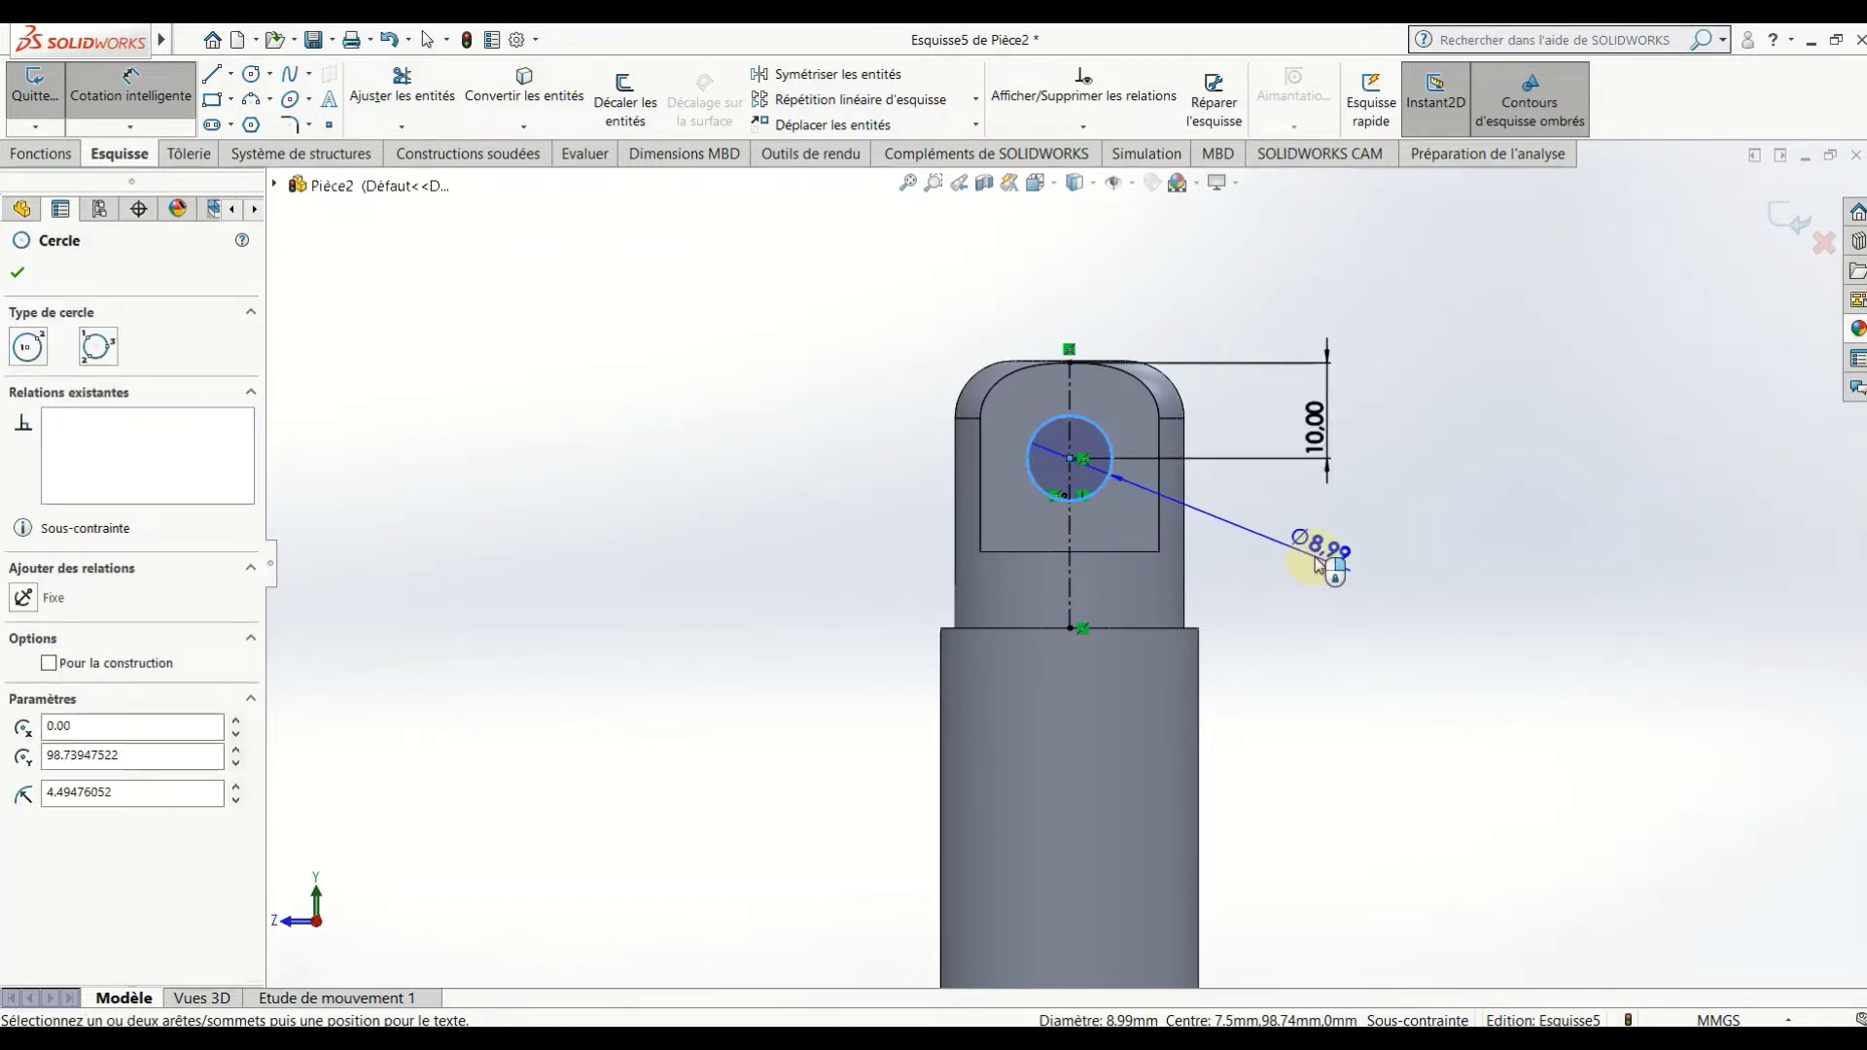
left_click(1317, 564)
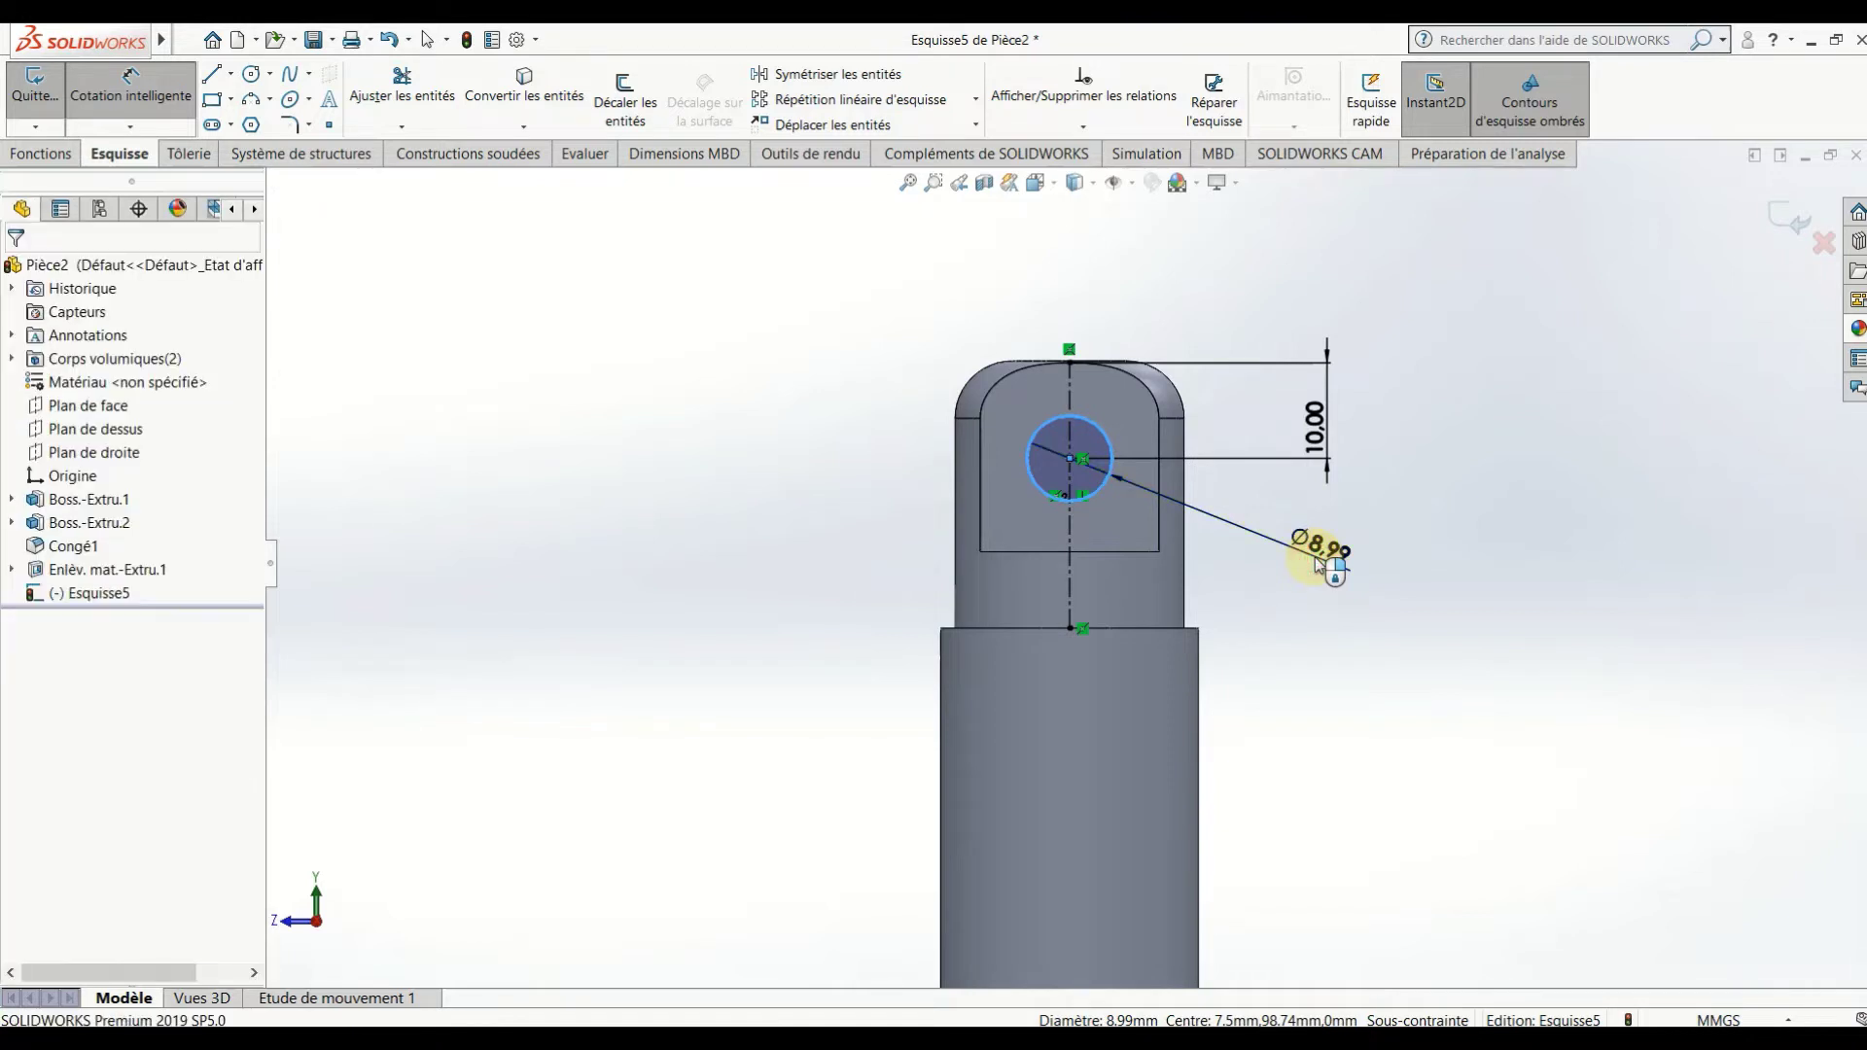
type("8")
key("Return")
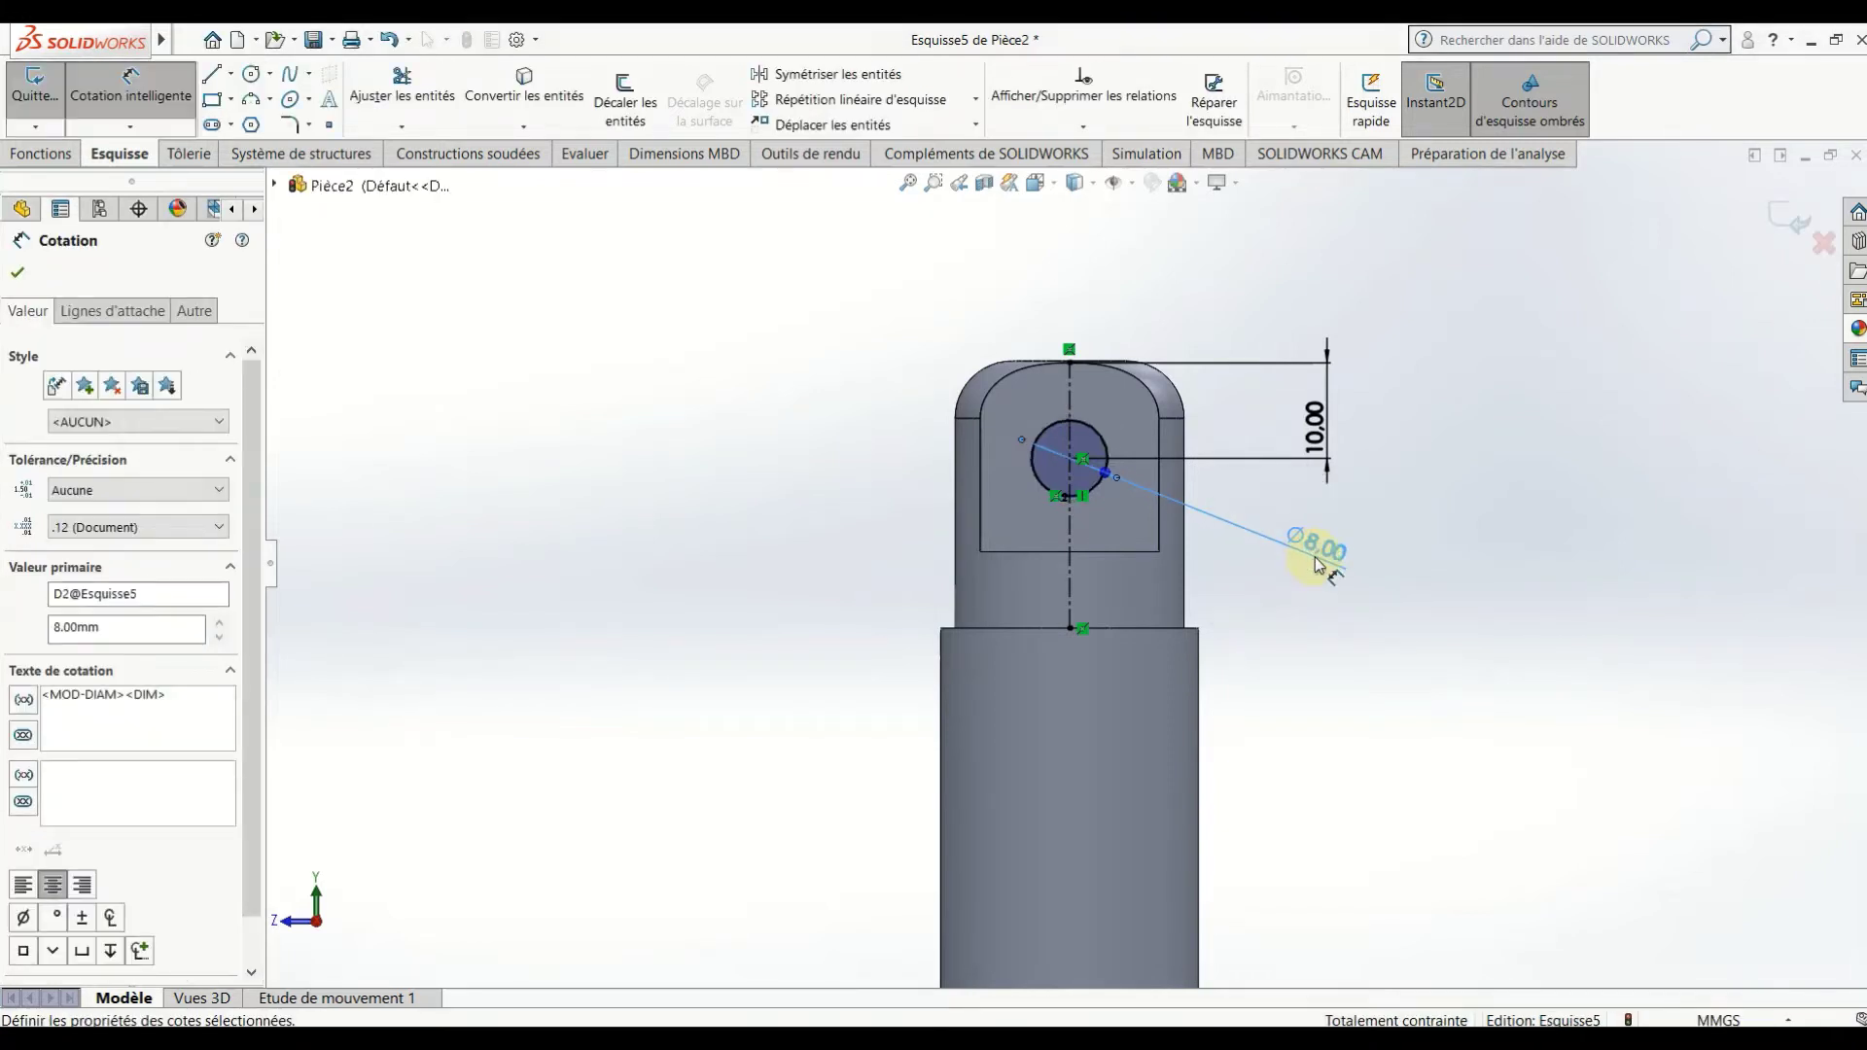
left_click(1349, 631)
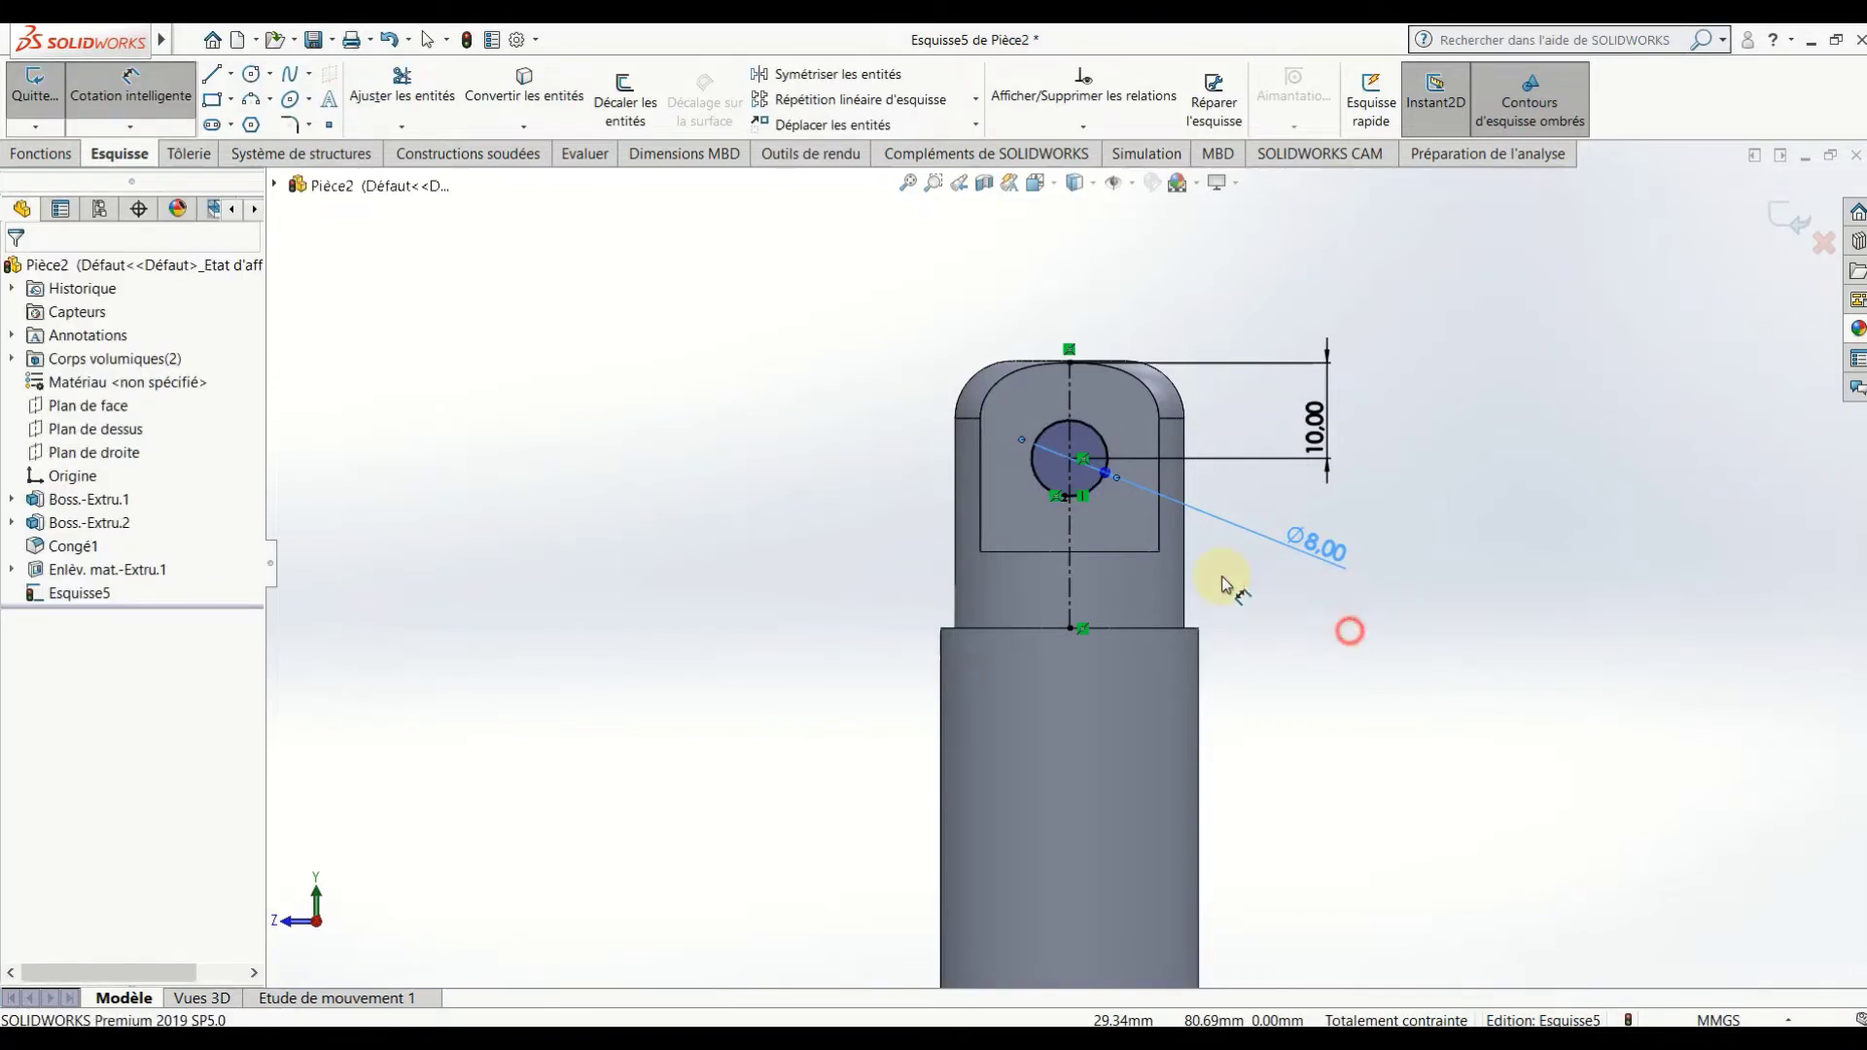
left_click(41, 153)
Extrude-cut the 8 mm circle through the lug as a hole, then select Plan de droite.
left_click(429, 97)
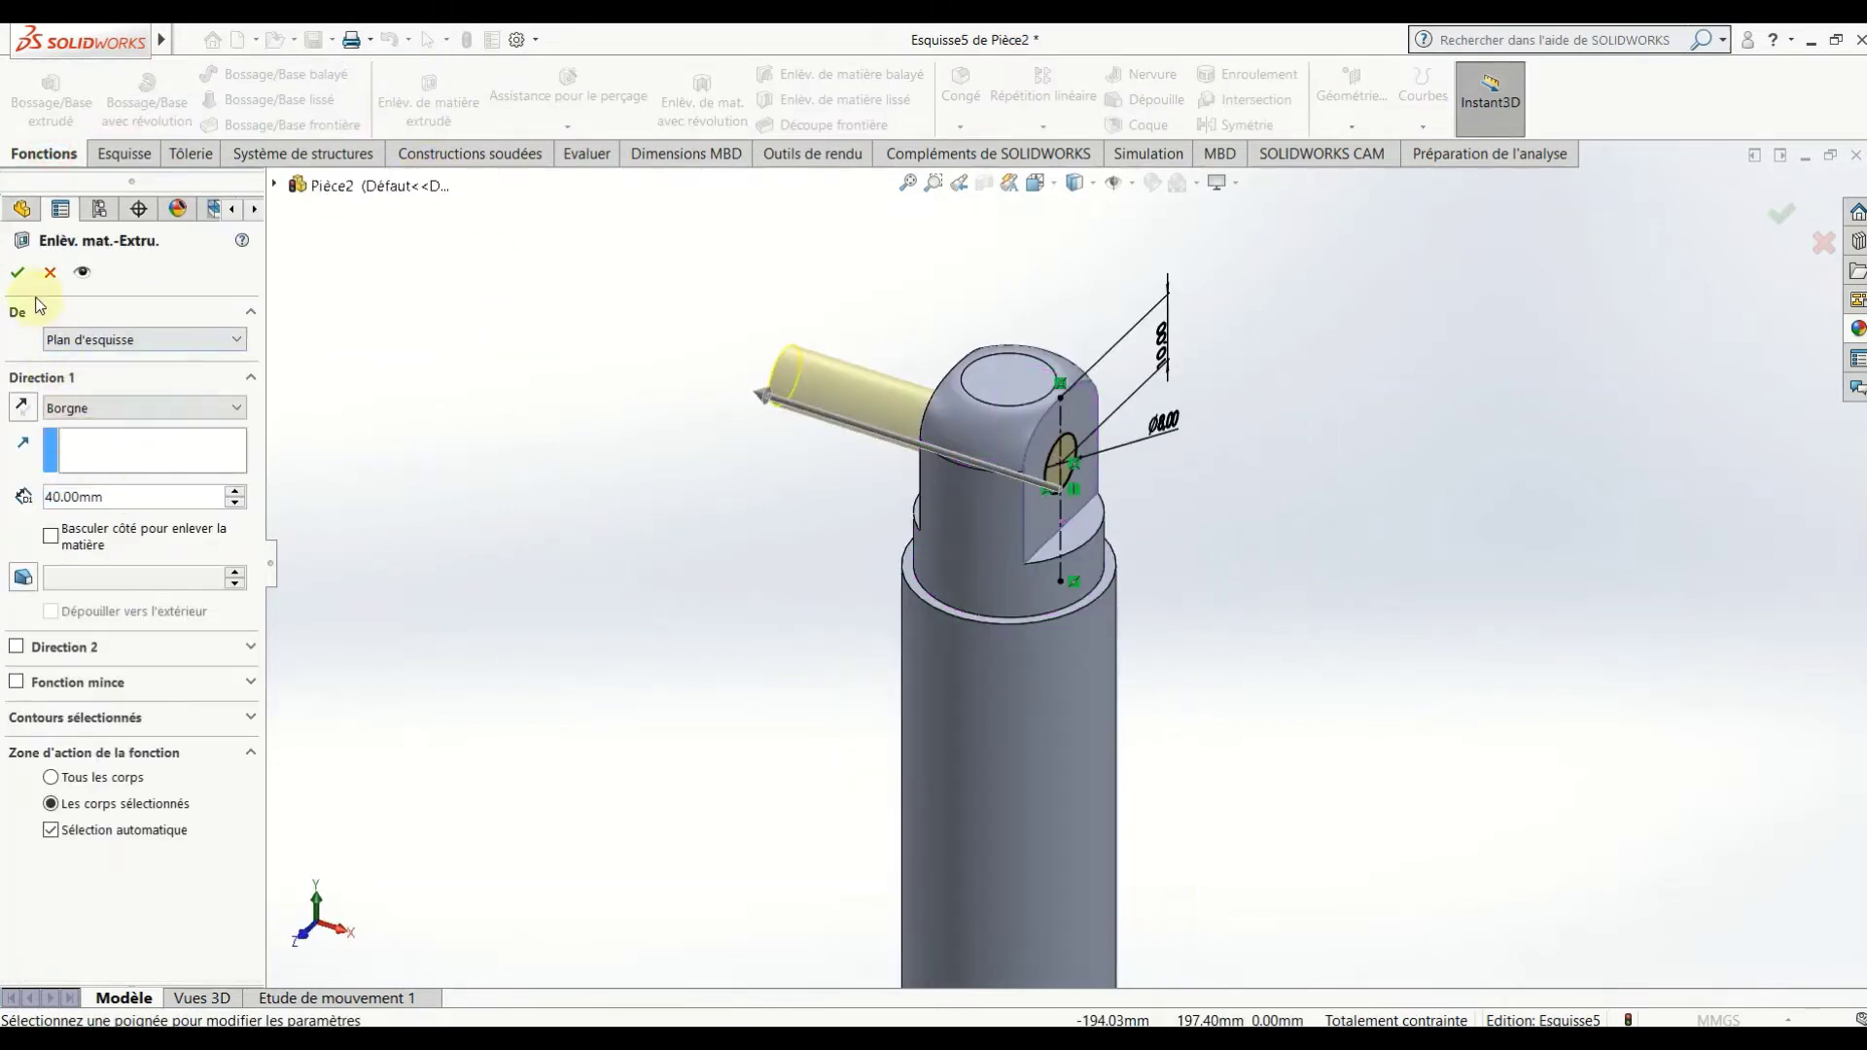
left_click(554, 534)
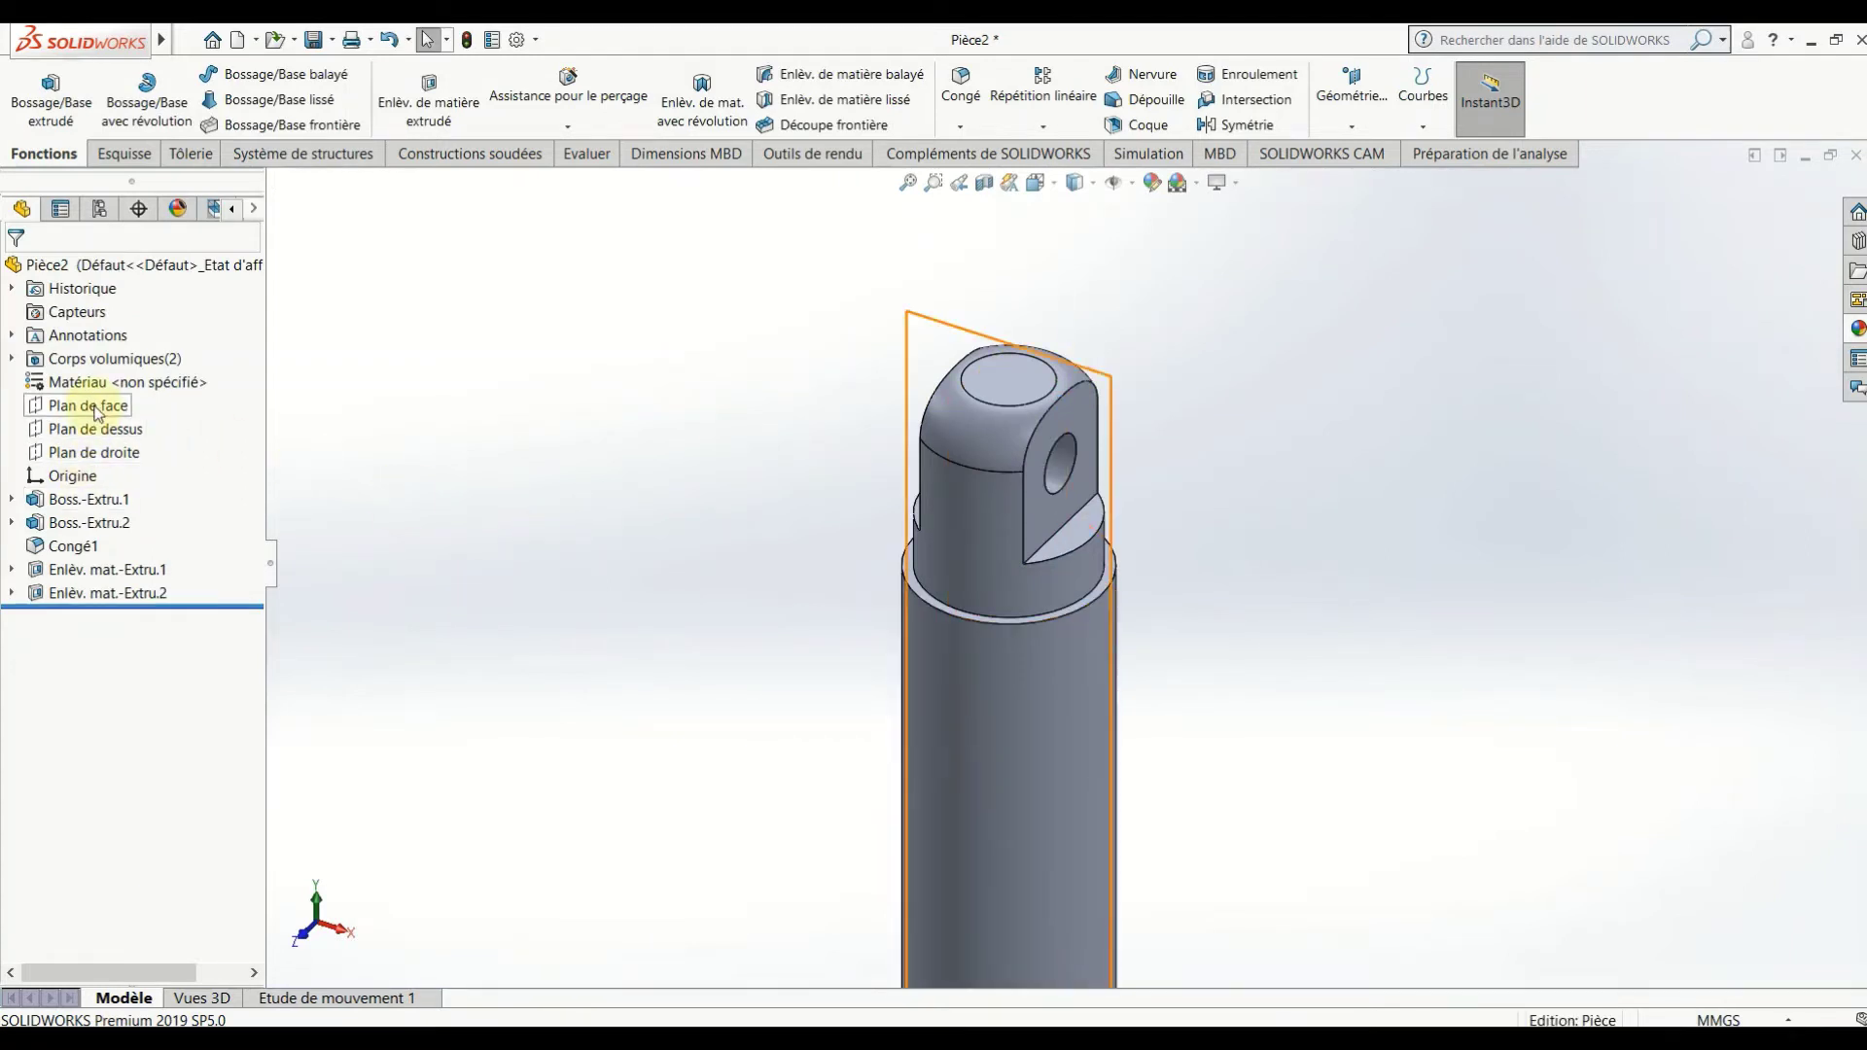
left_click(107, 453)
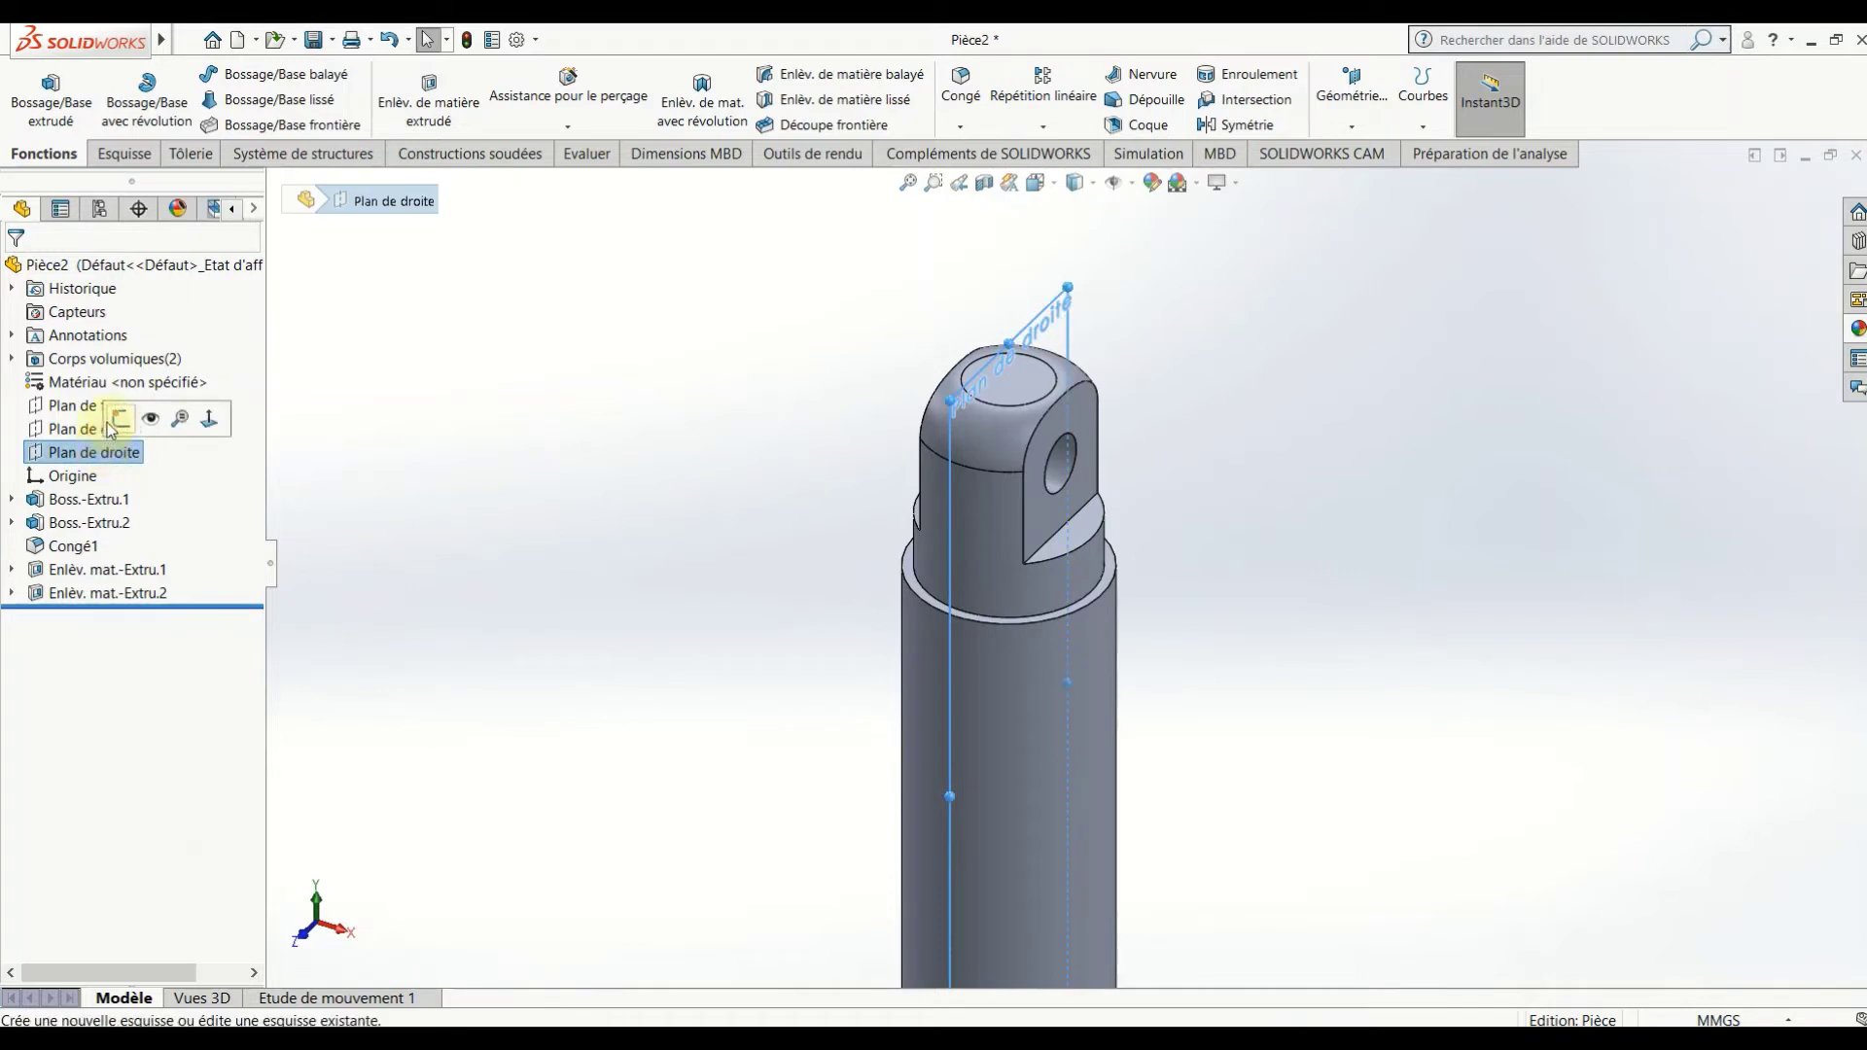
Start a sketch on Plan de droite in Droite view and convert the hole's edge into it.
left_click(119, 420)
left_click(736, 646)
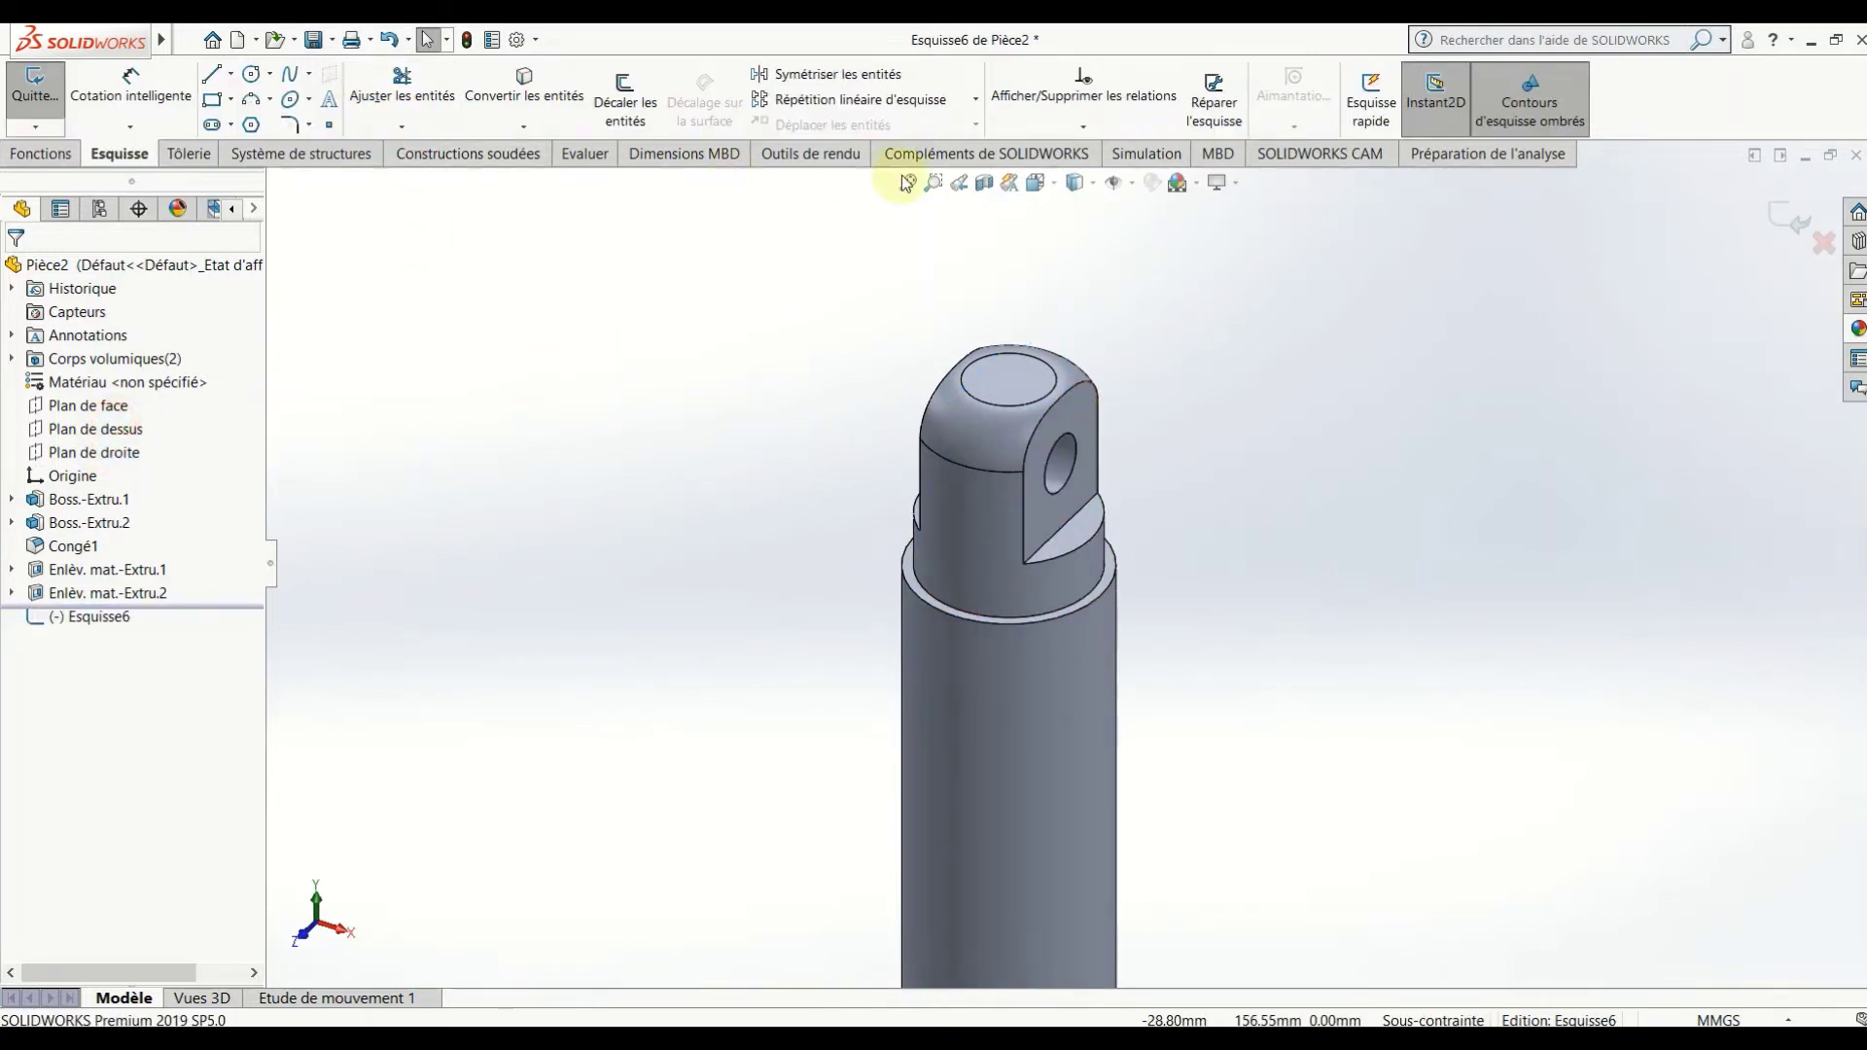
left_click(1039, 184)
left_click(1133, 280)
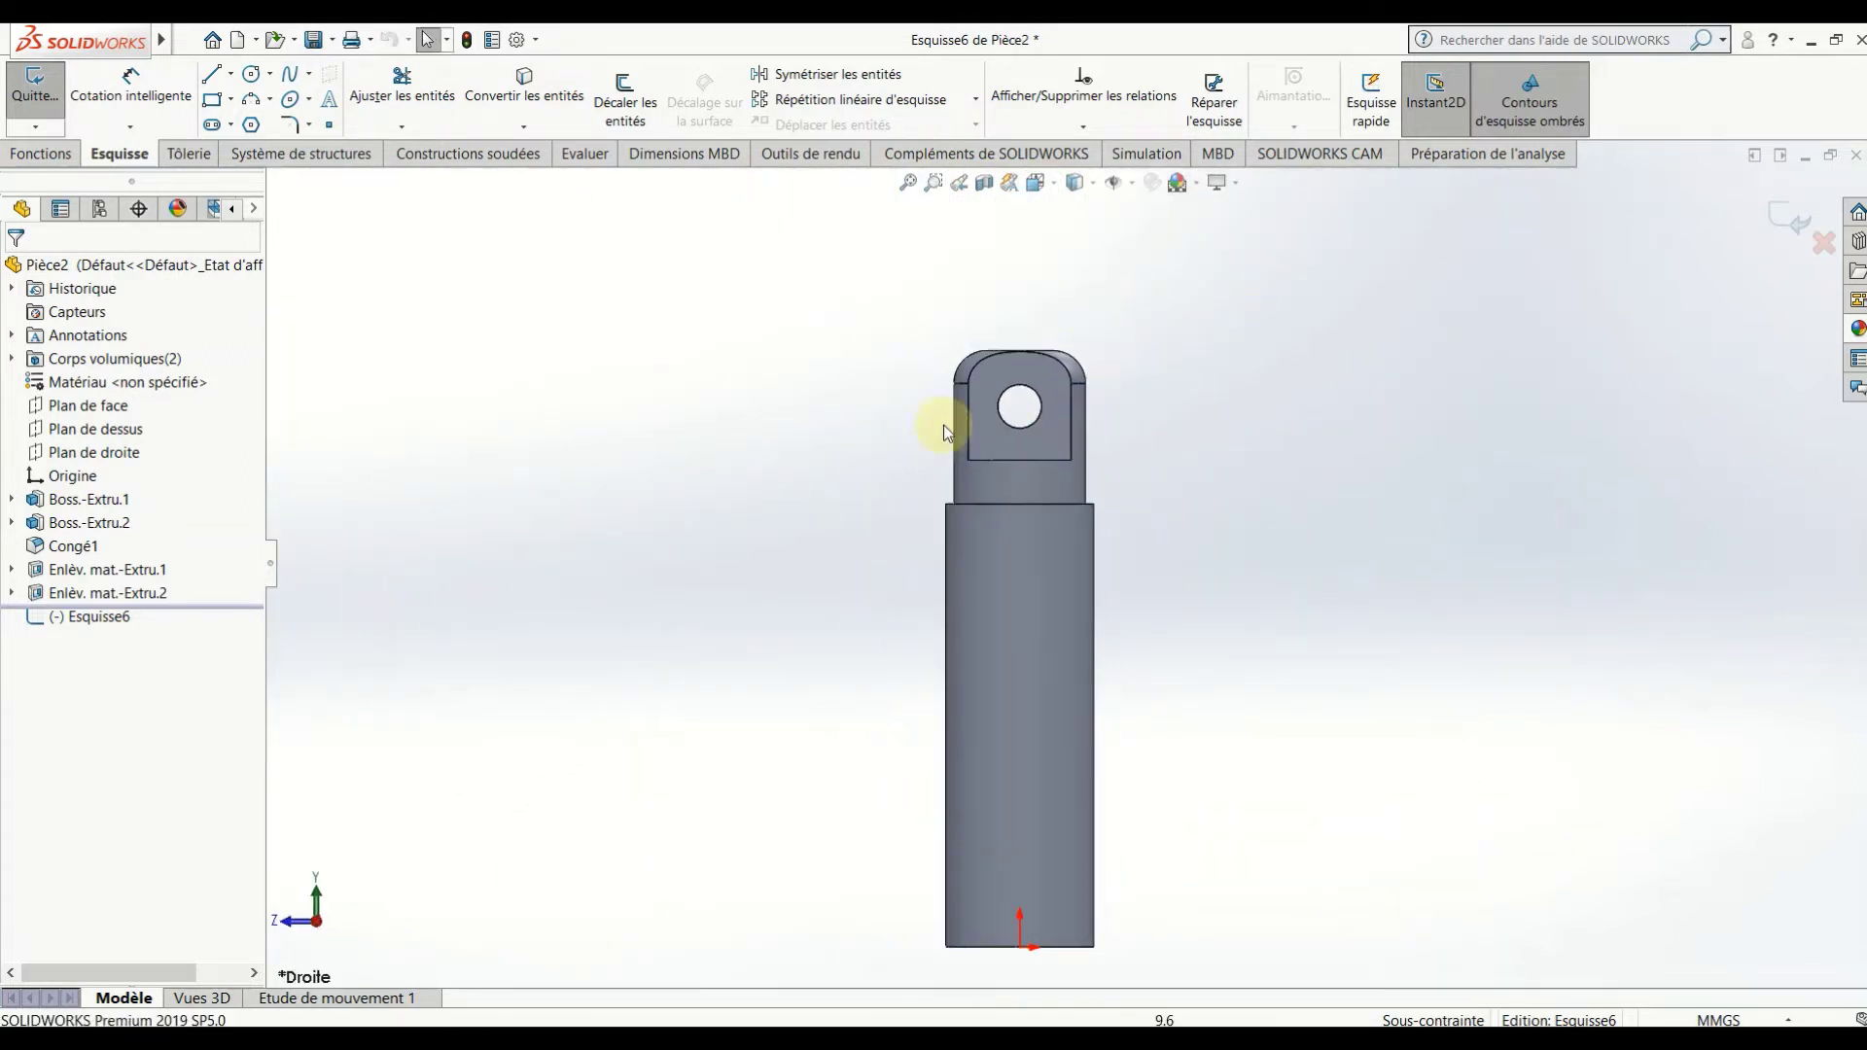
scroll(943, 424, "down", 5)
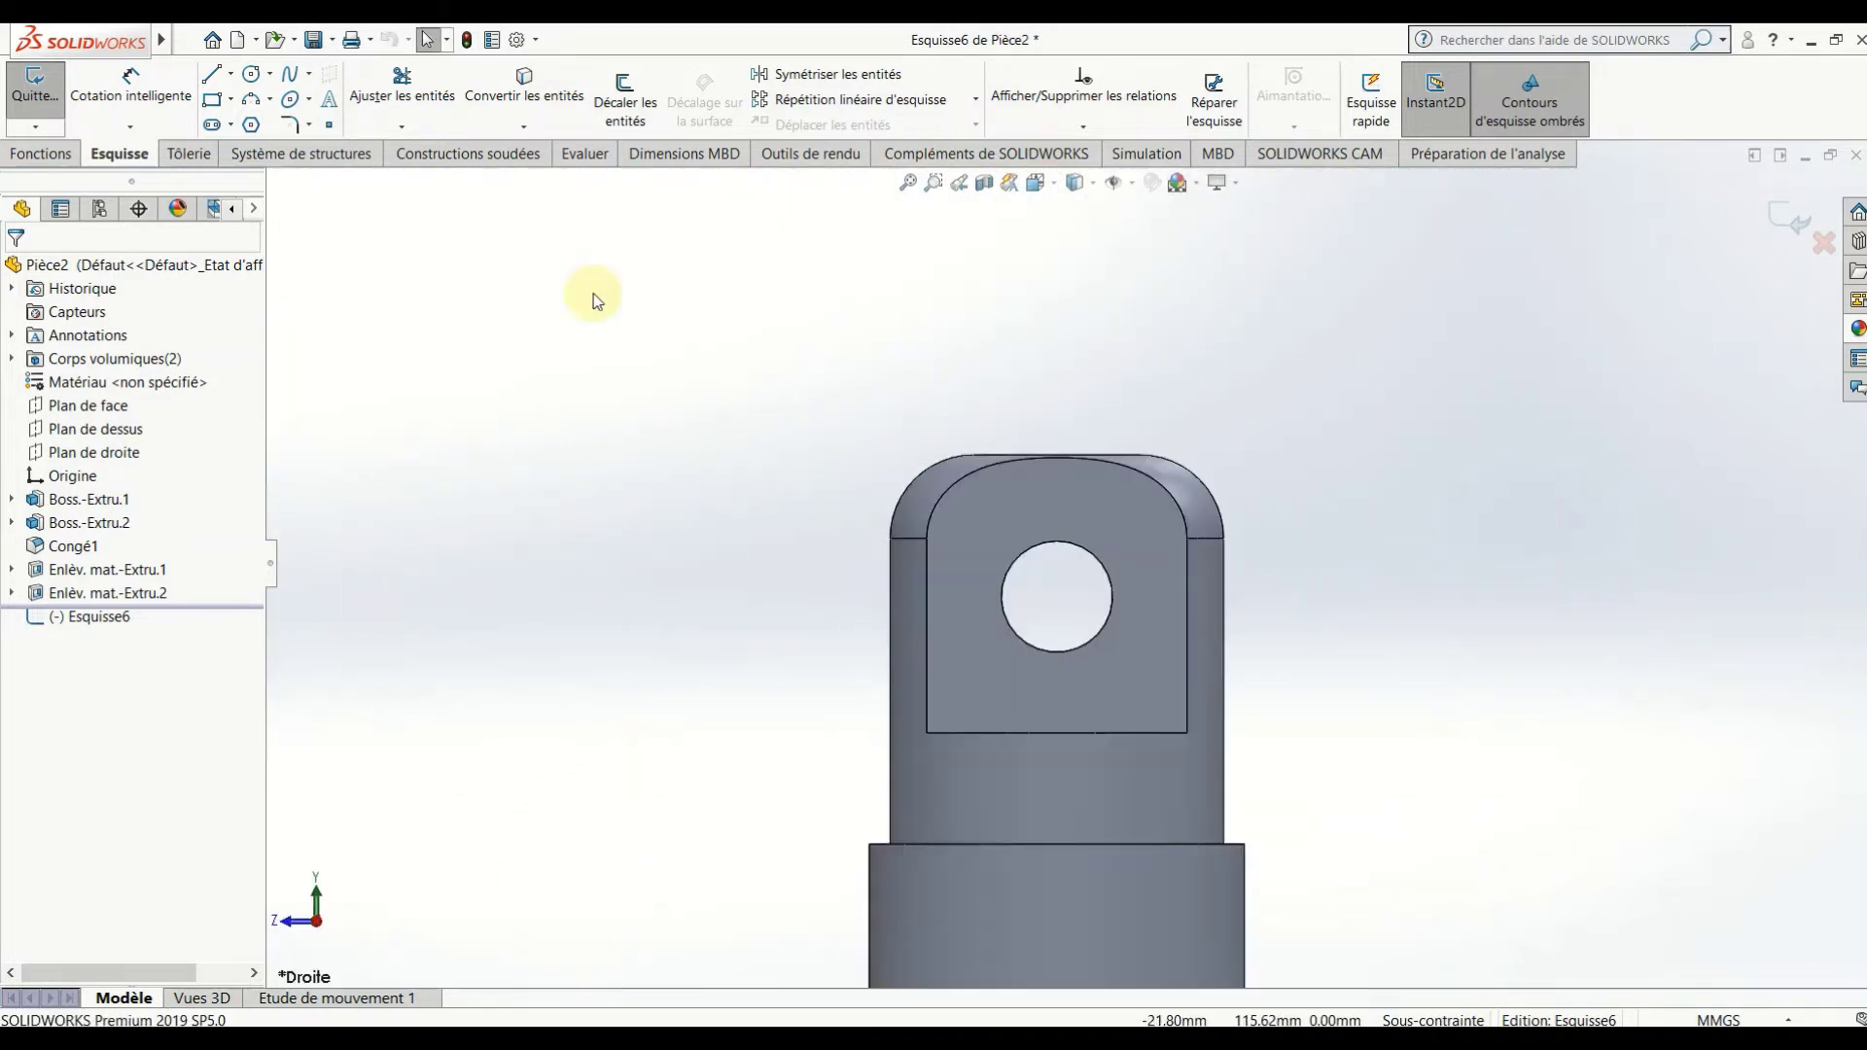
left_click(1110, 611)
left_click(526, 121)
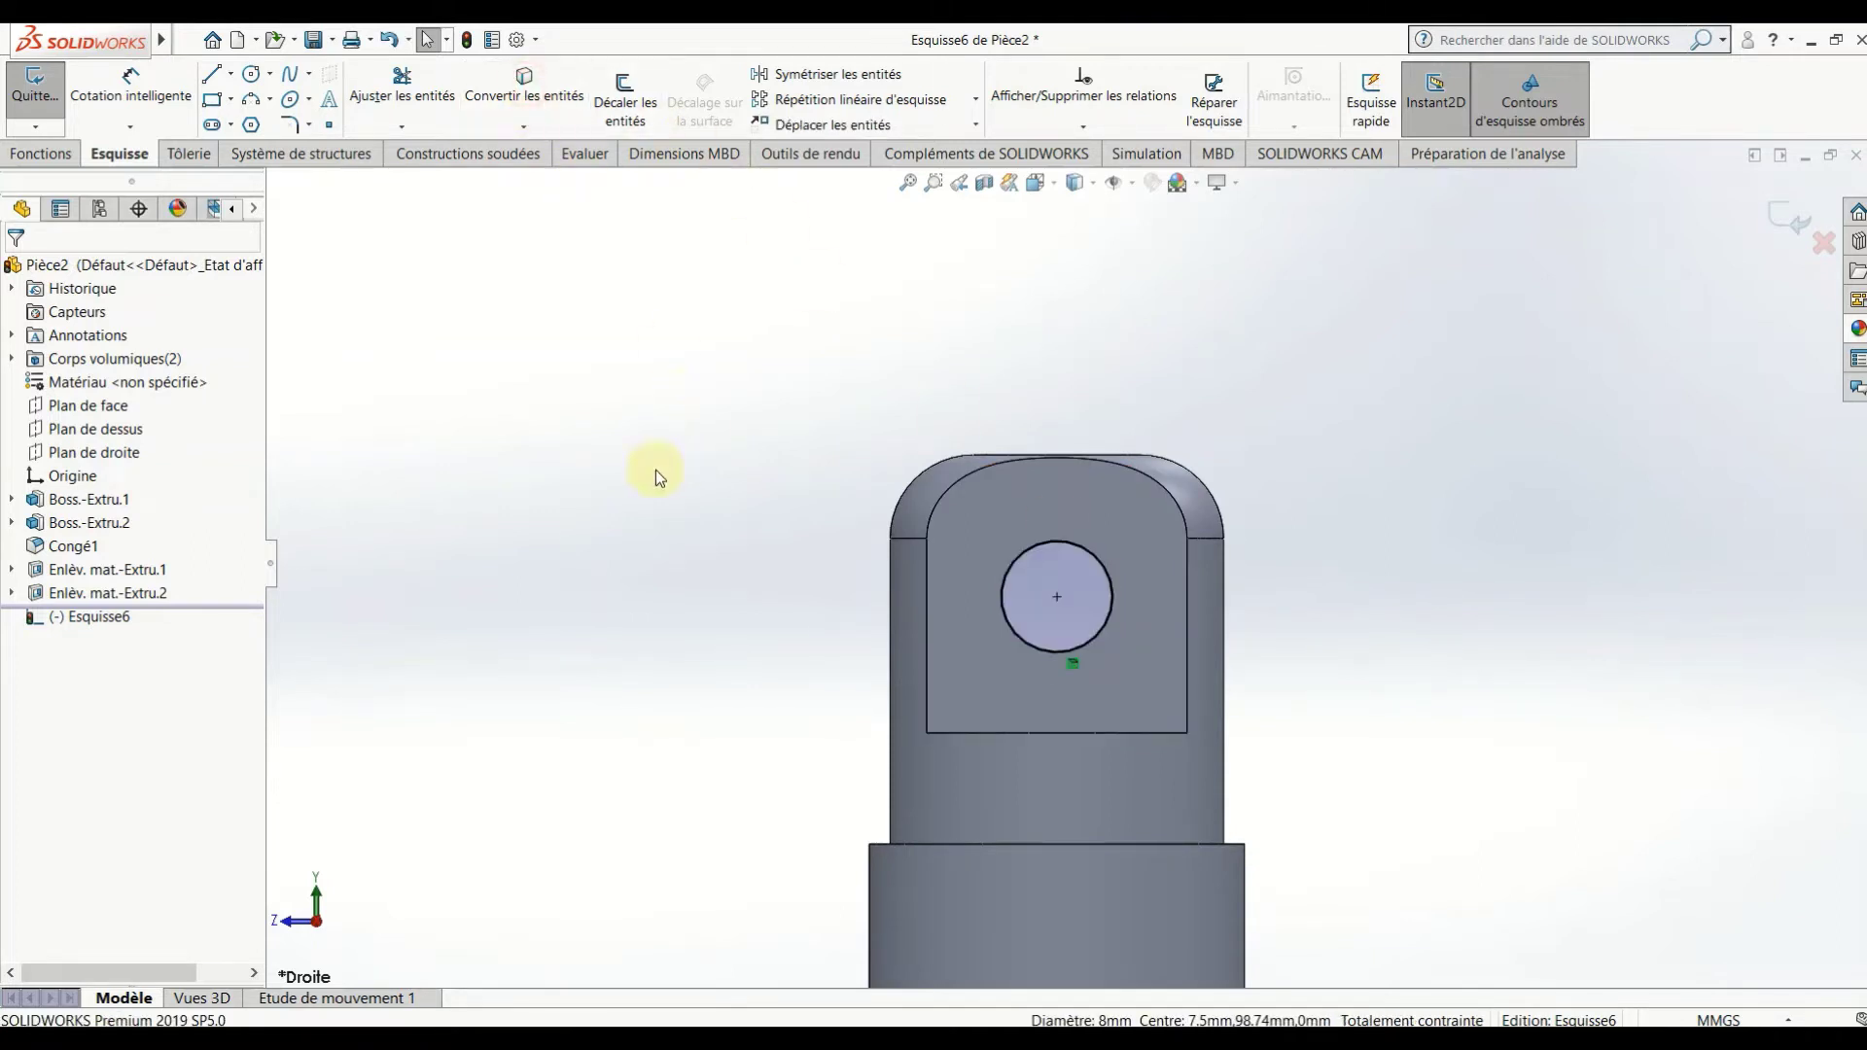
Draw a circle concentric with the hole and dimension it Ø18 mm.
left_click(255, 75)
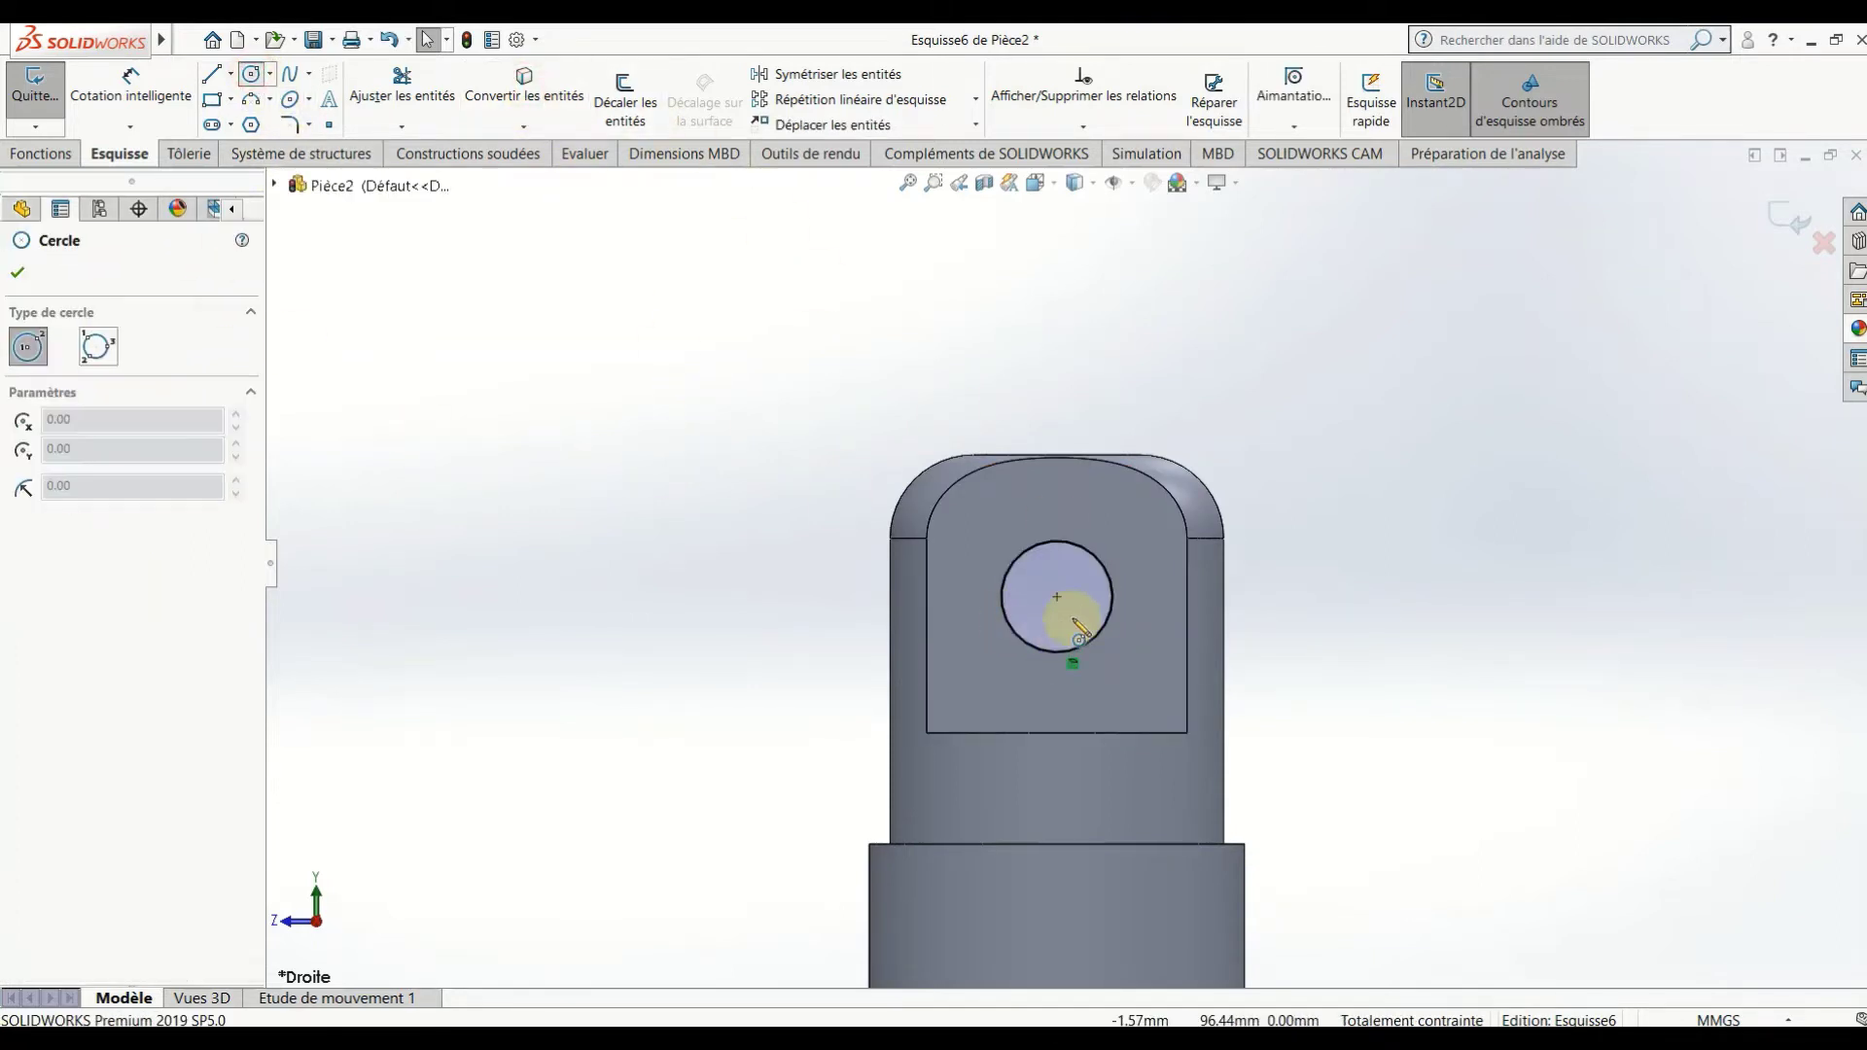
left_click(1057, 597)
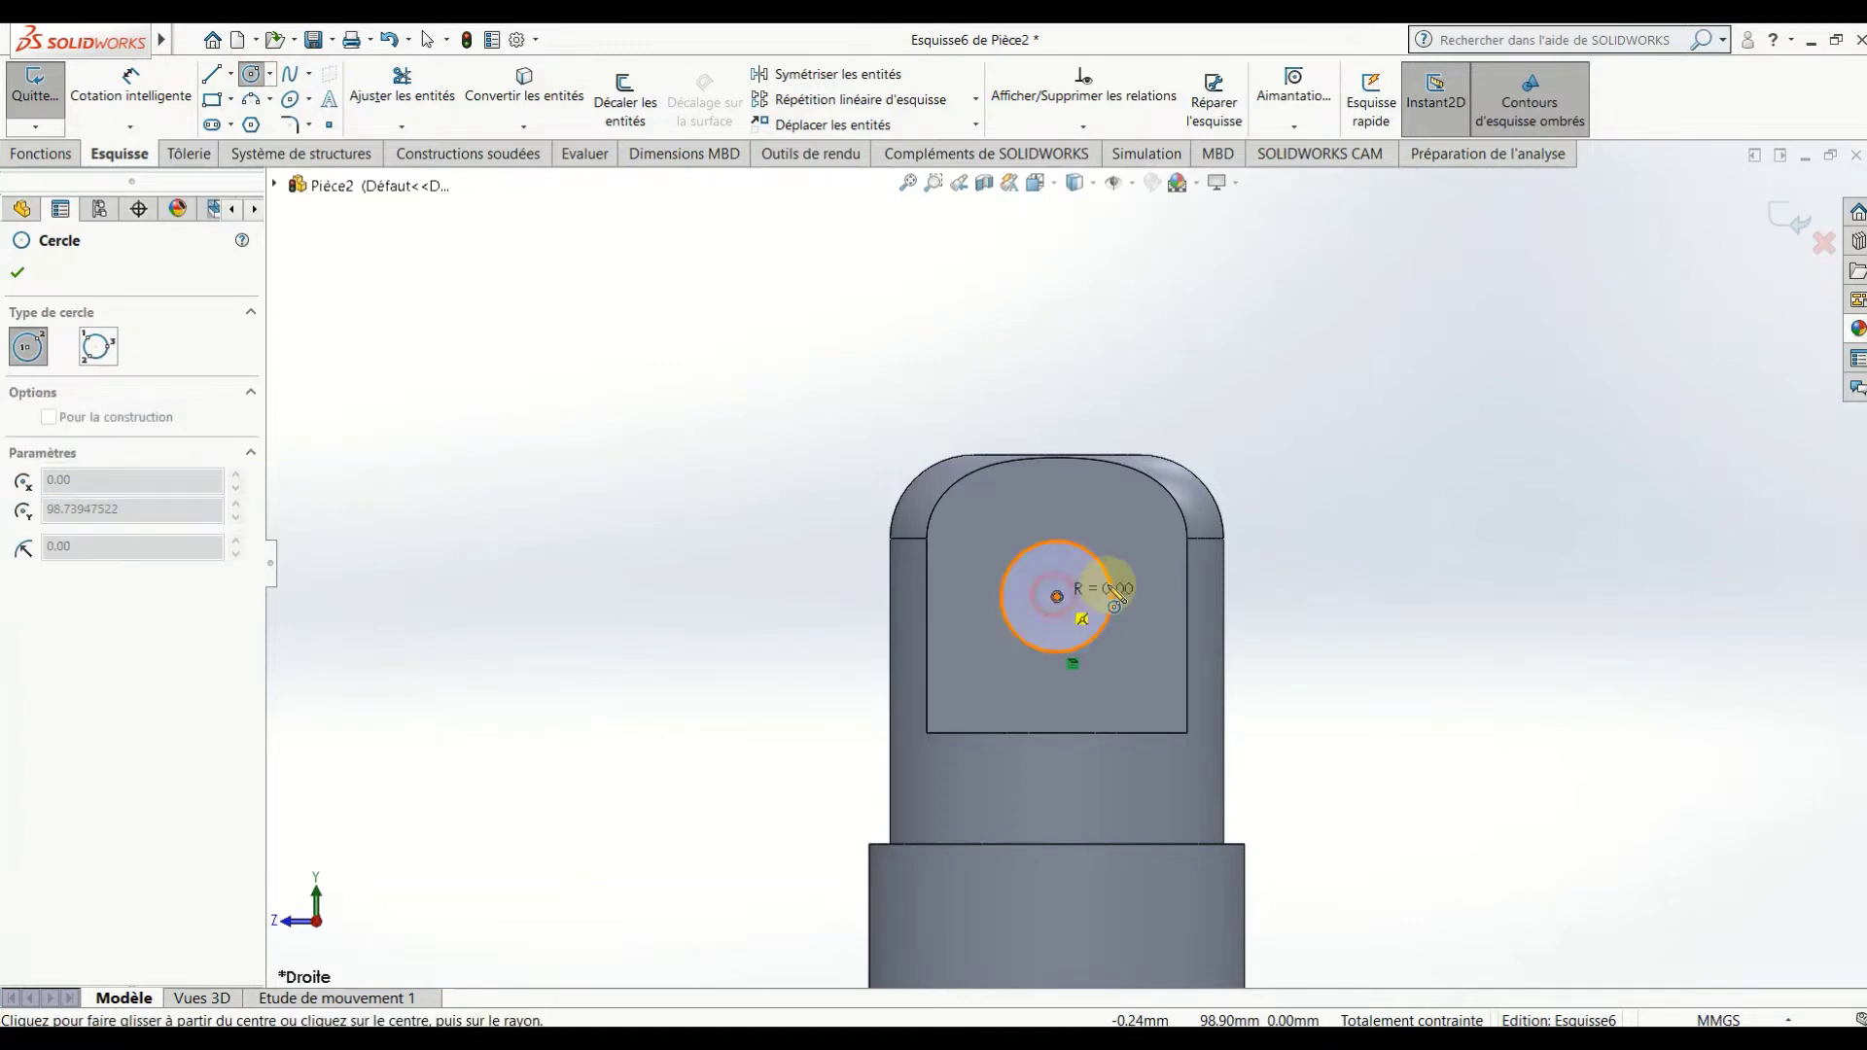
left_click(1167, 557)
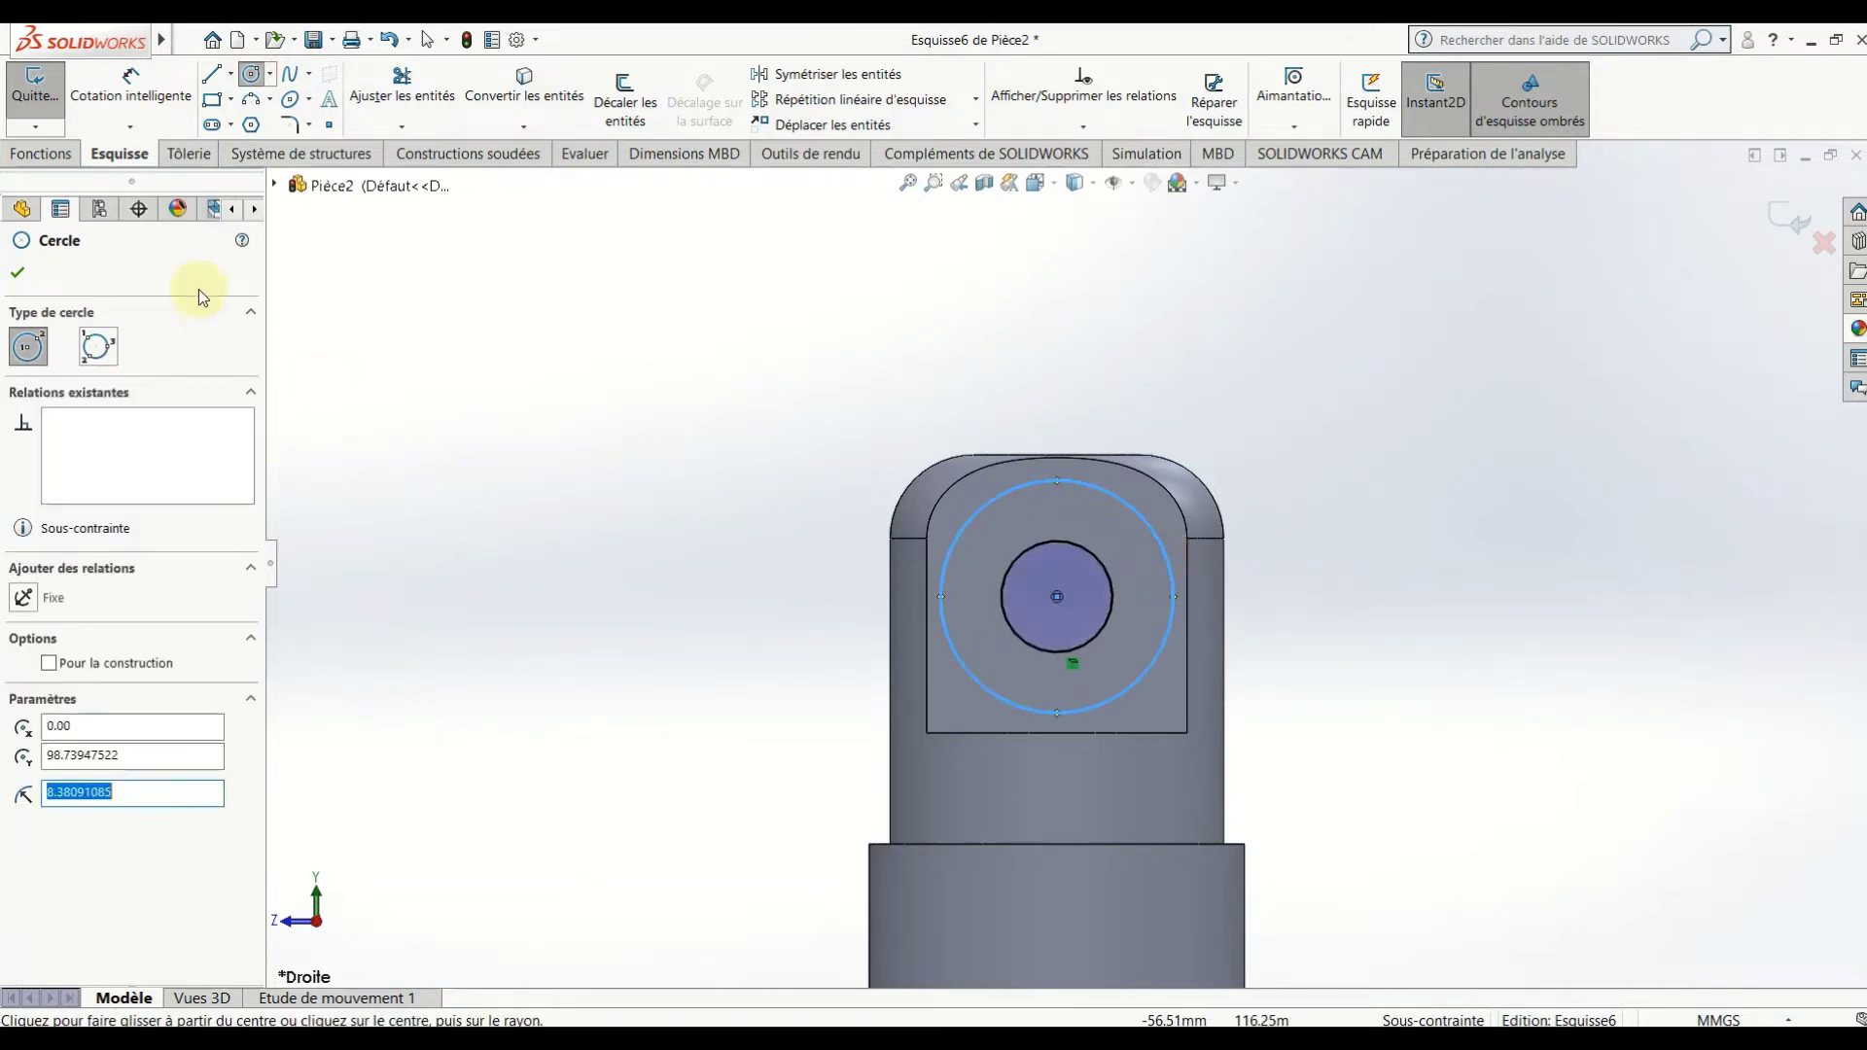
left_click(142, 95)
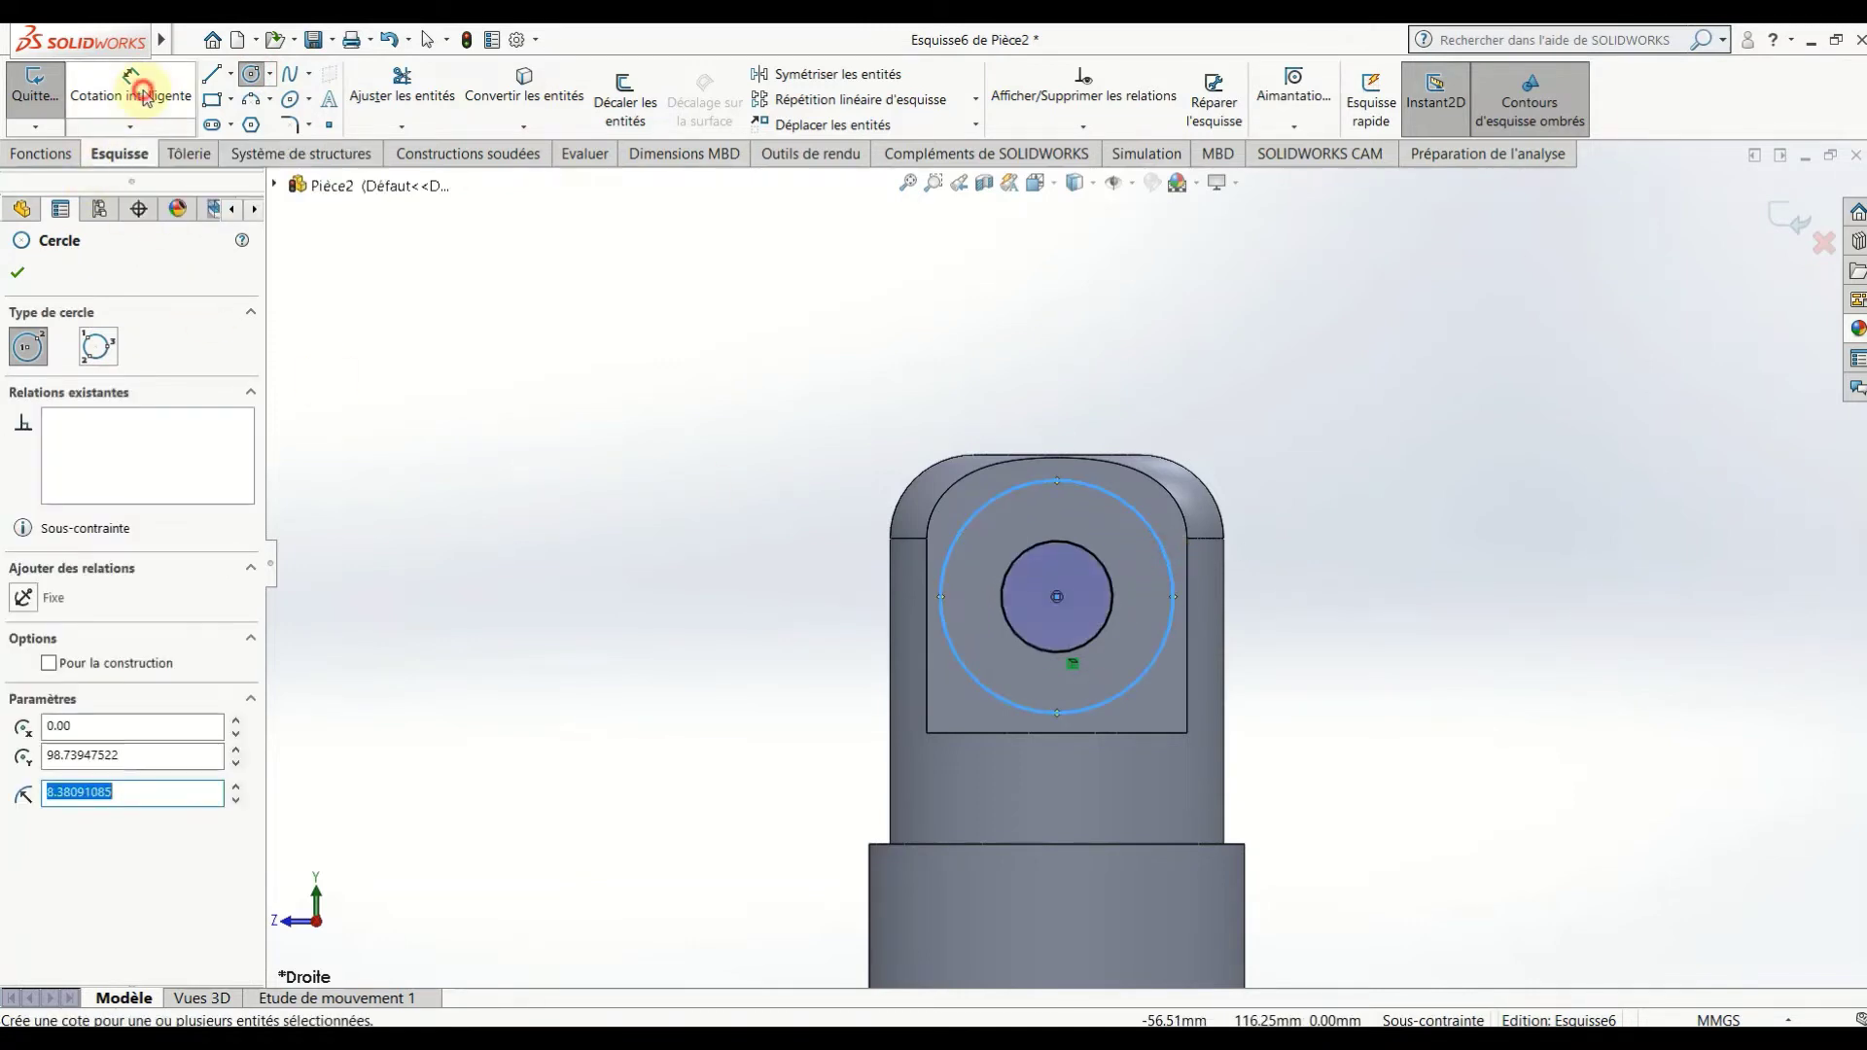
left_click(1165, 562)
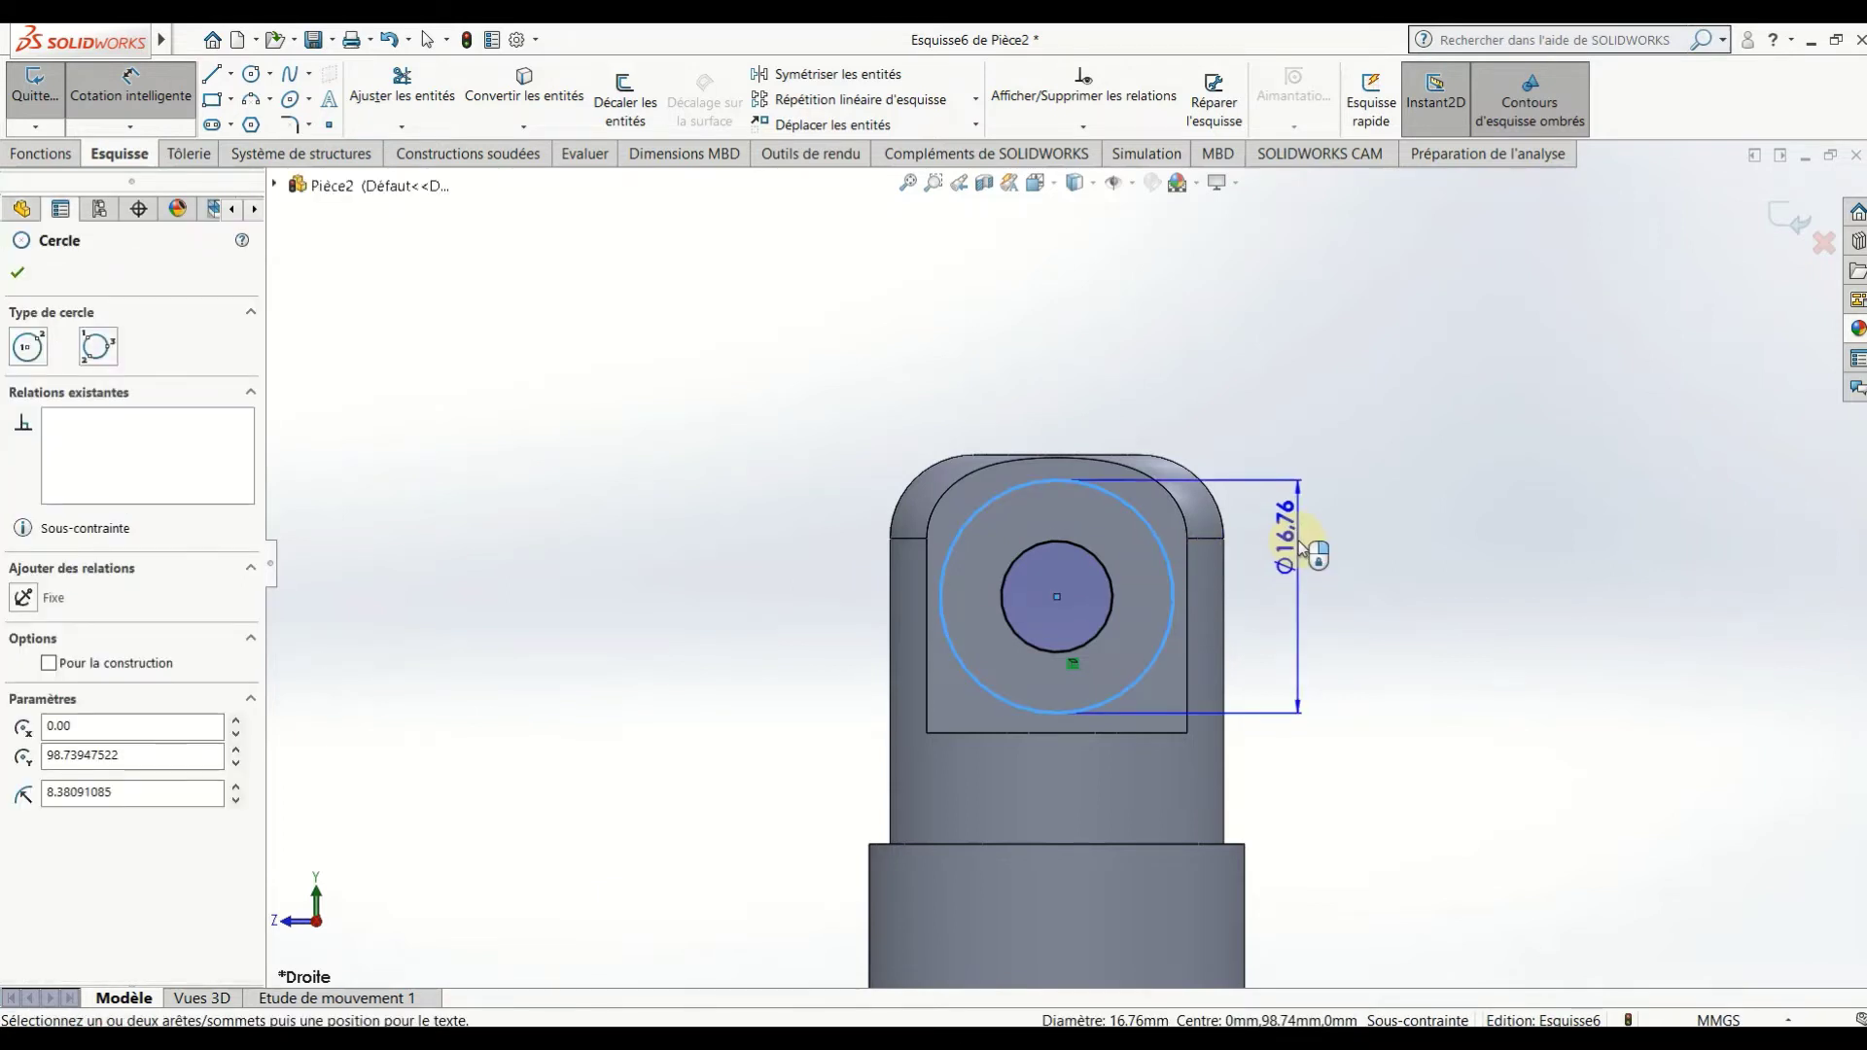
left_click(1309, 557)
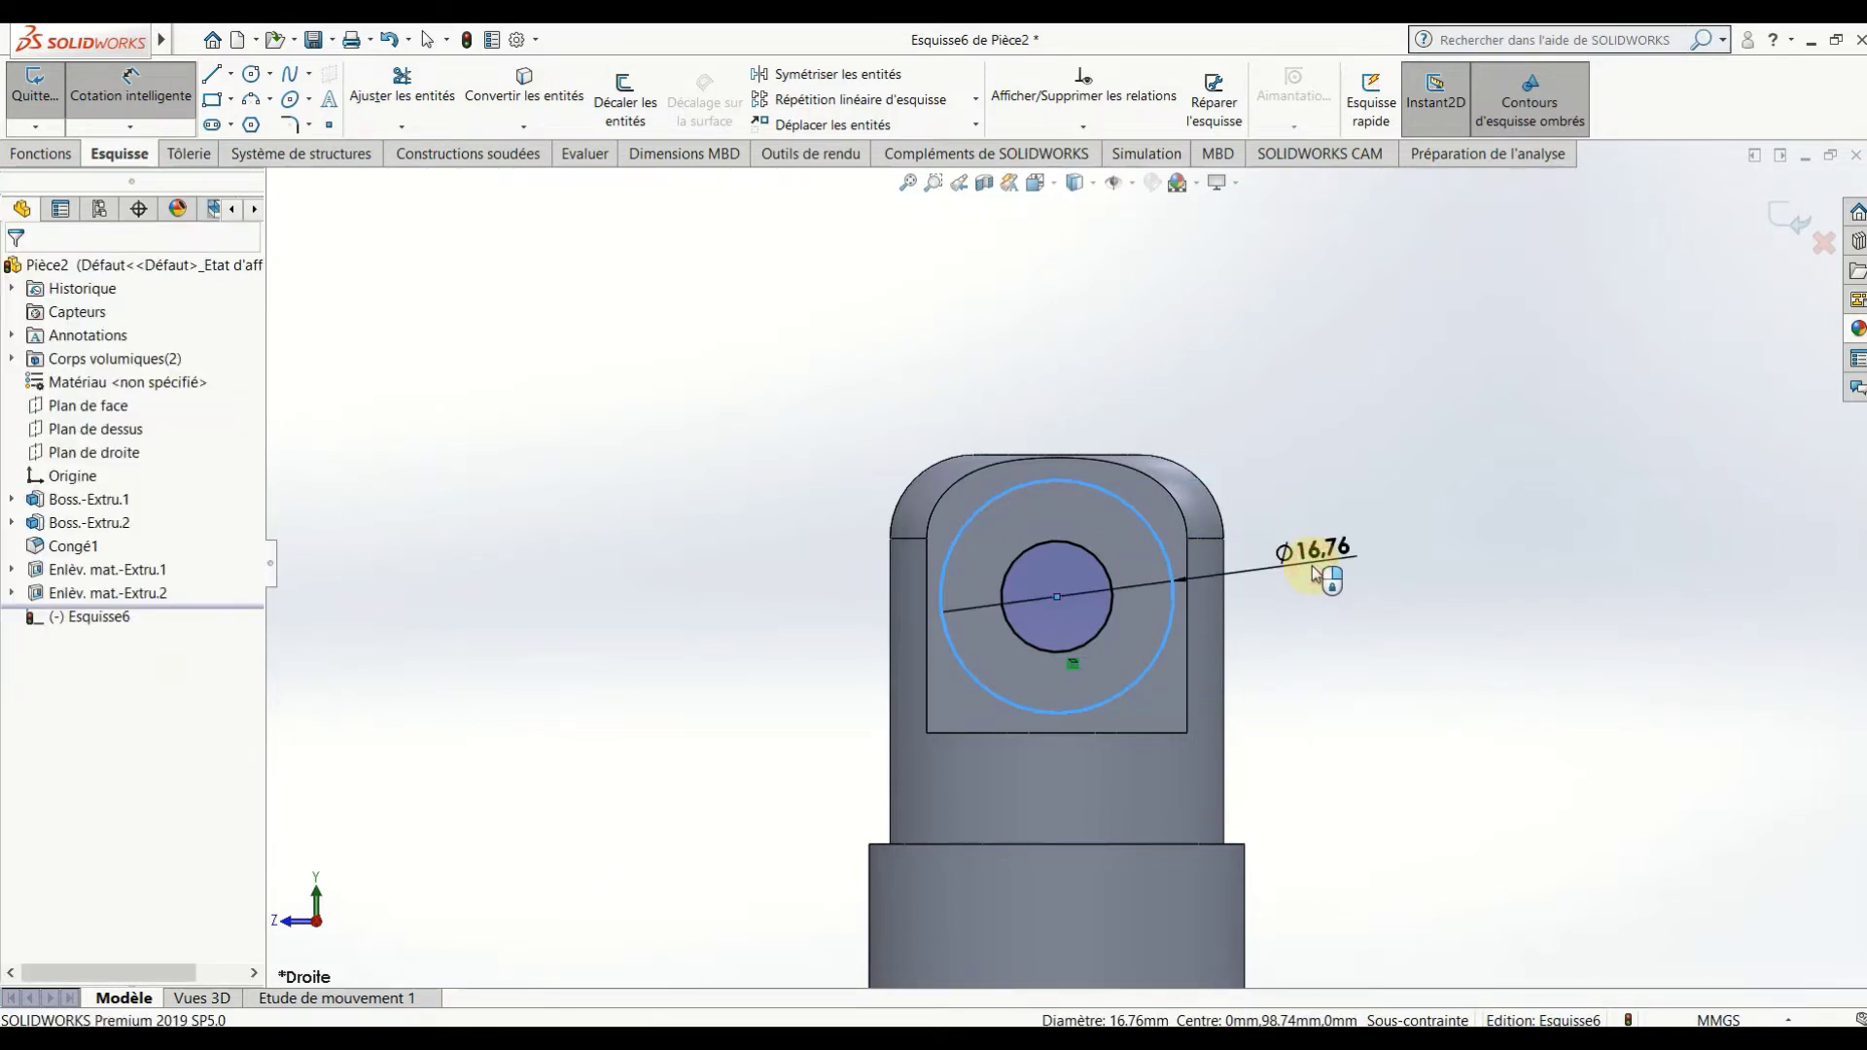
type("18")
key("Return")
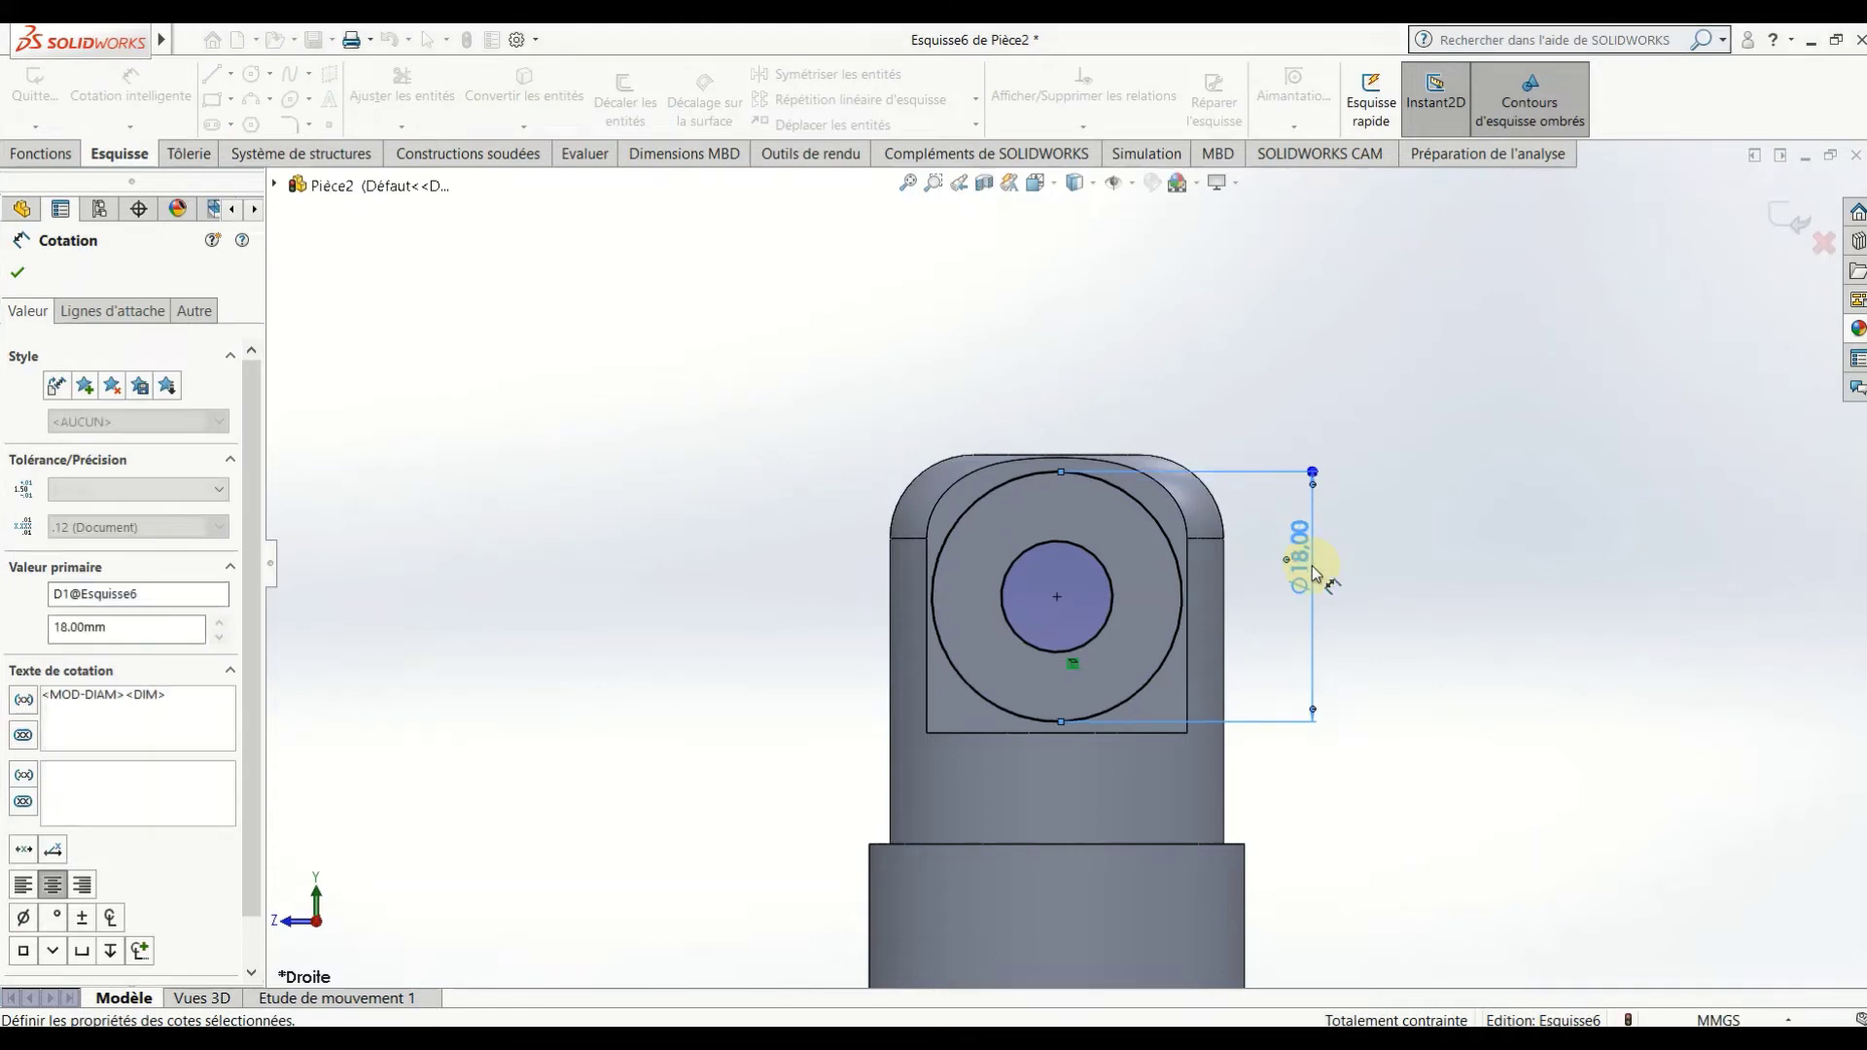
scroll(1255, 612, "up", 2)
middle_click_drag(1267, 625, 1325, 742)
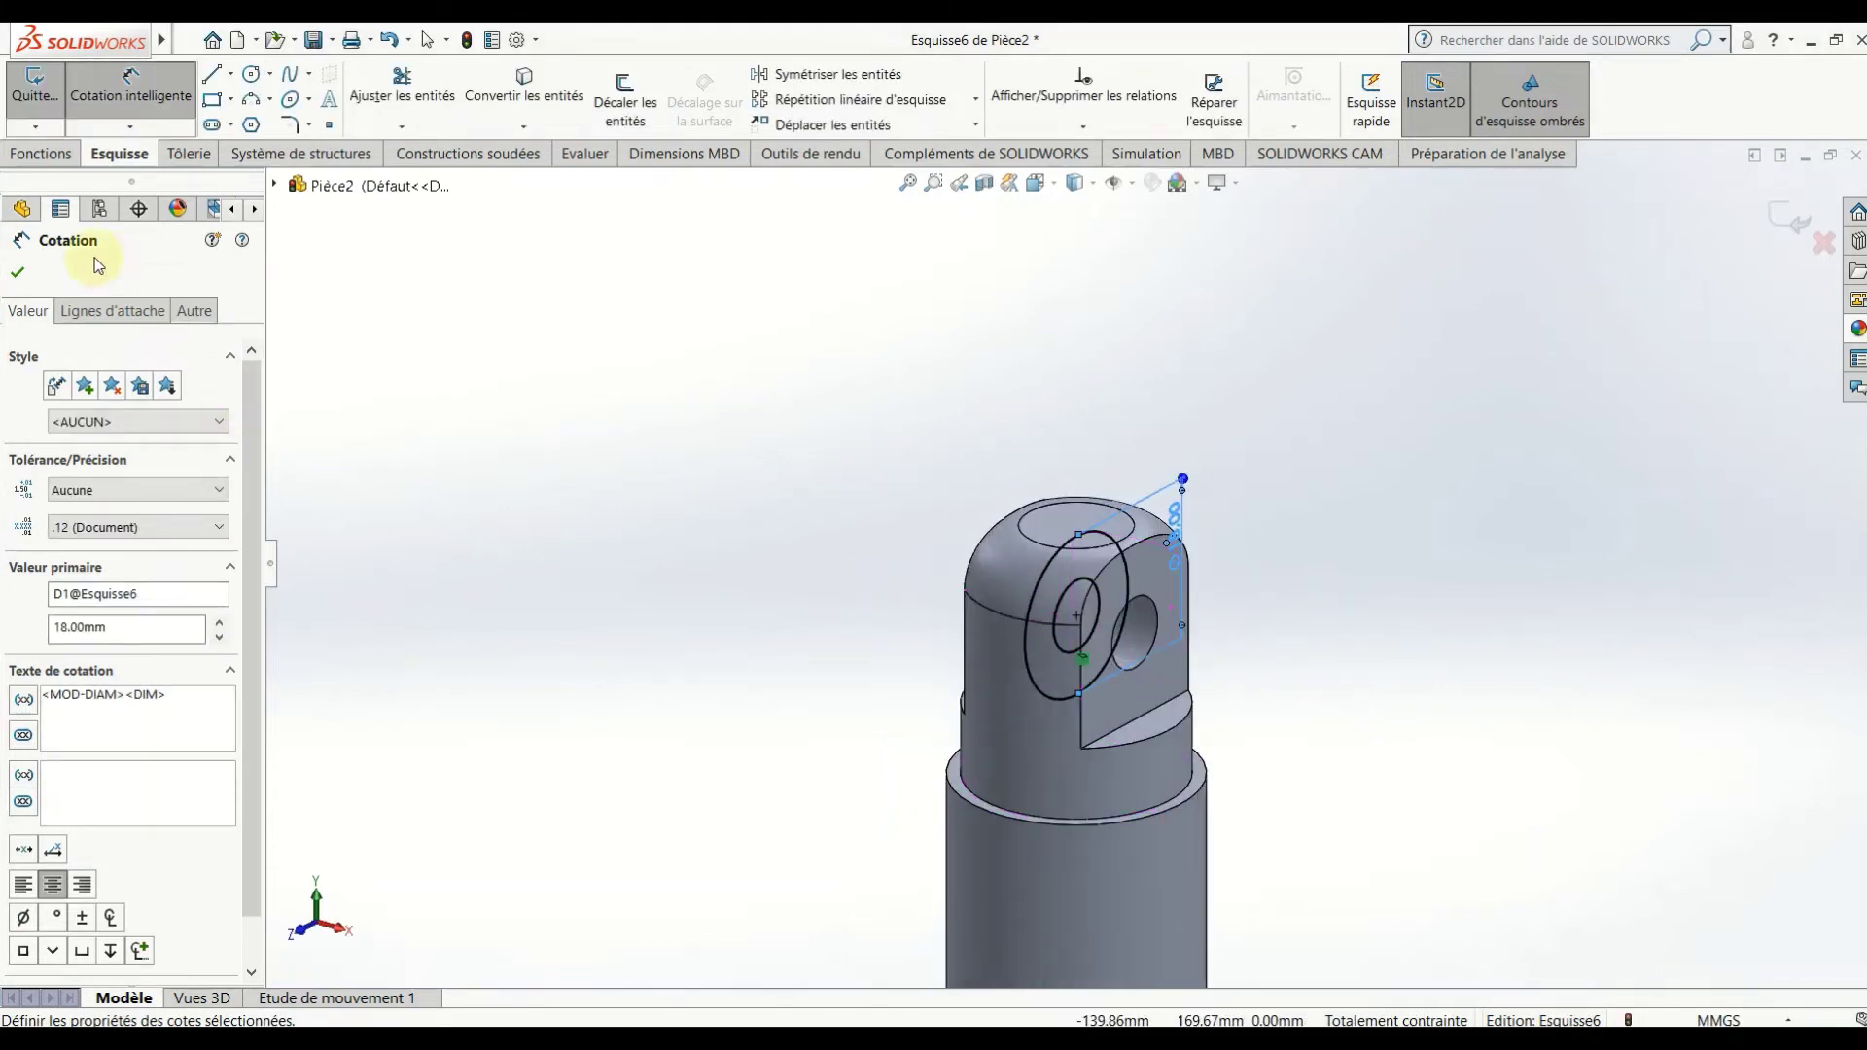
left_click(42, 154)
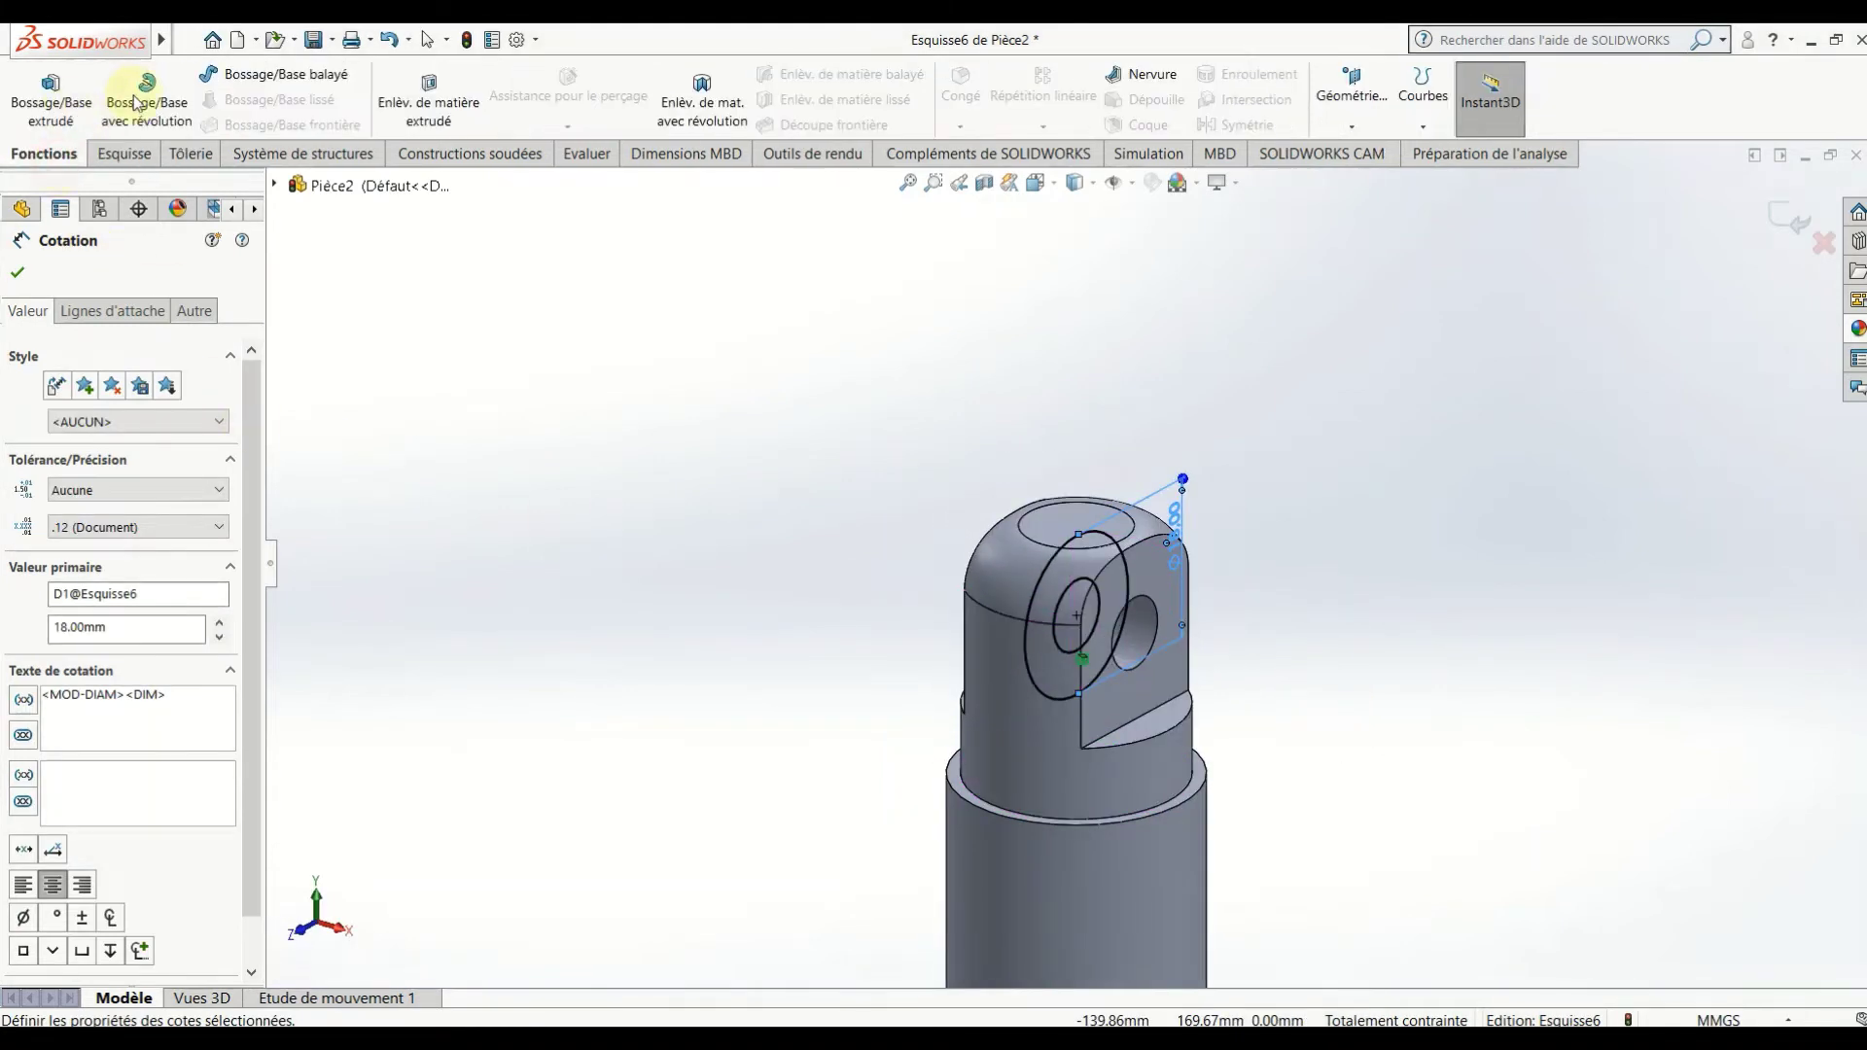
Extrude Esquisse6 as a 25 mm Plan milieu boss collar around the hole.
left_click(83, 115)
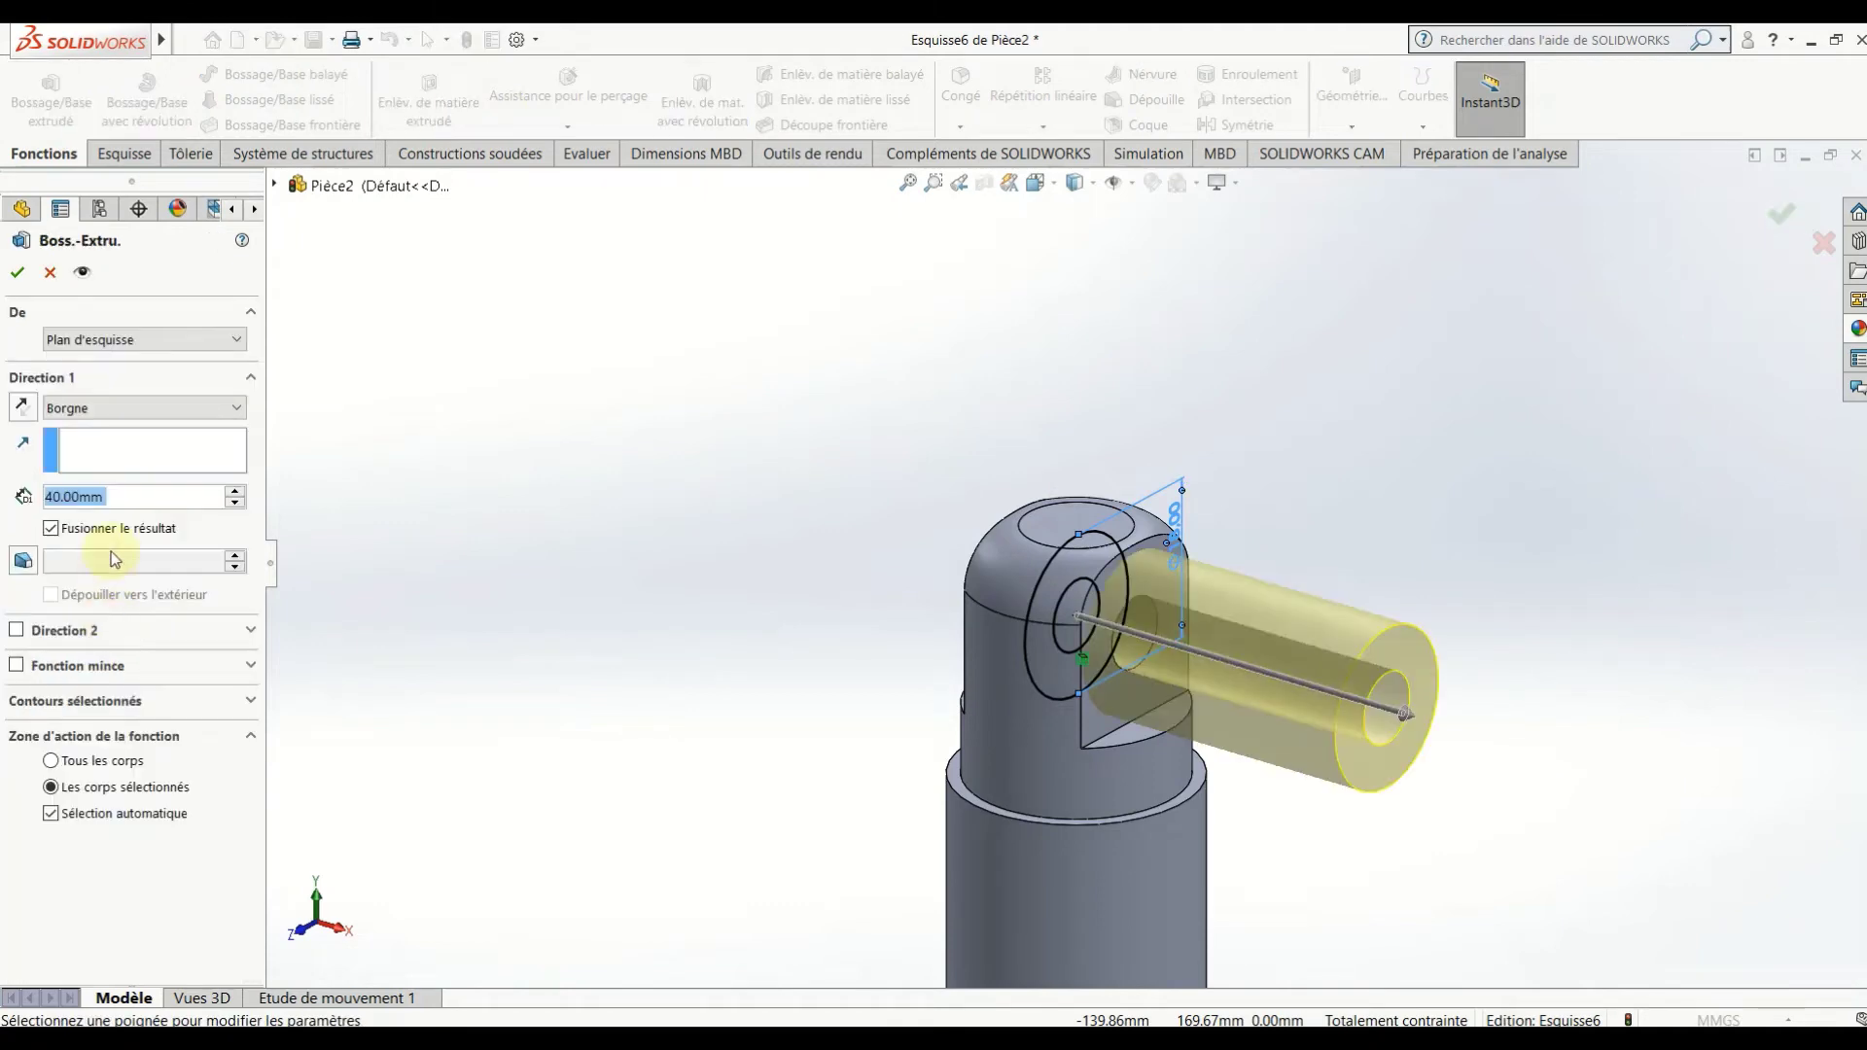
type("25")
key("Return")
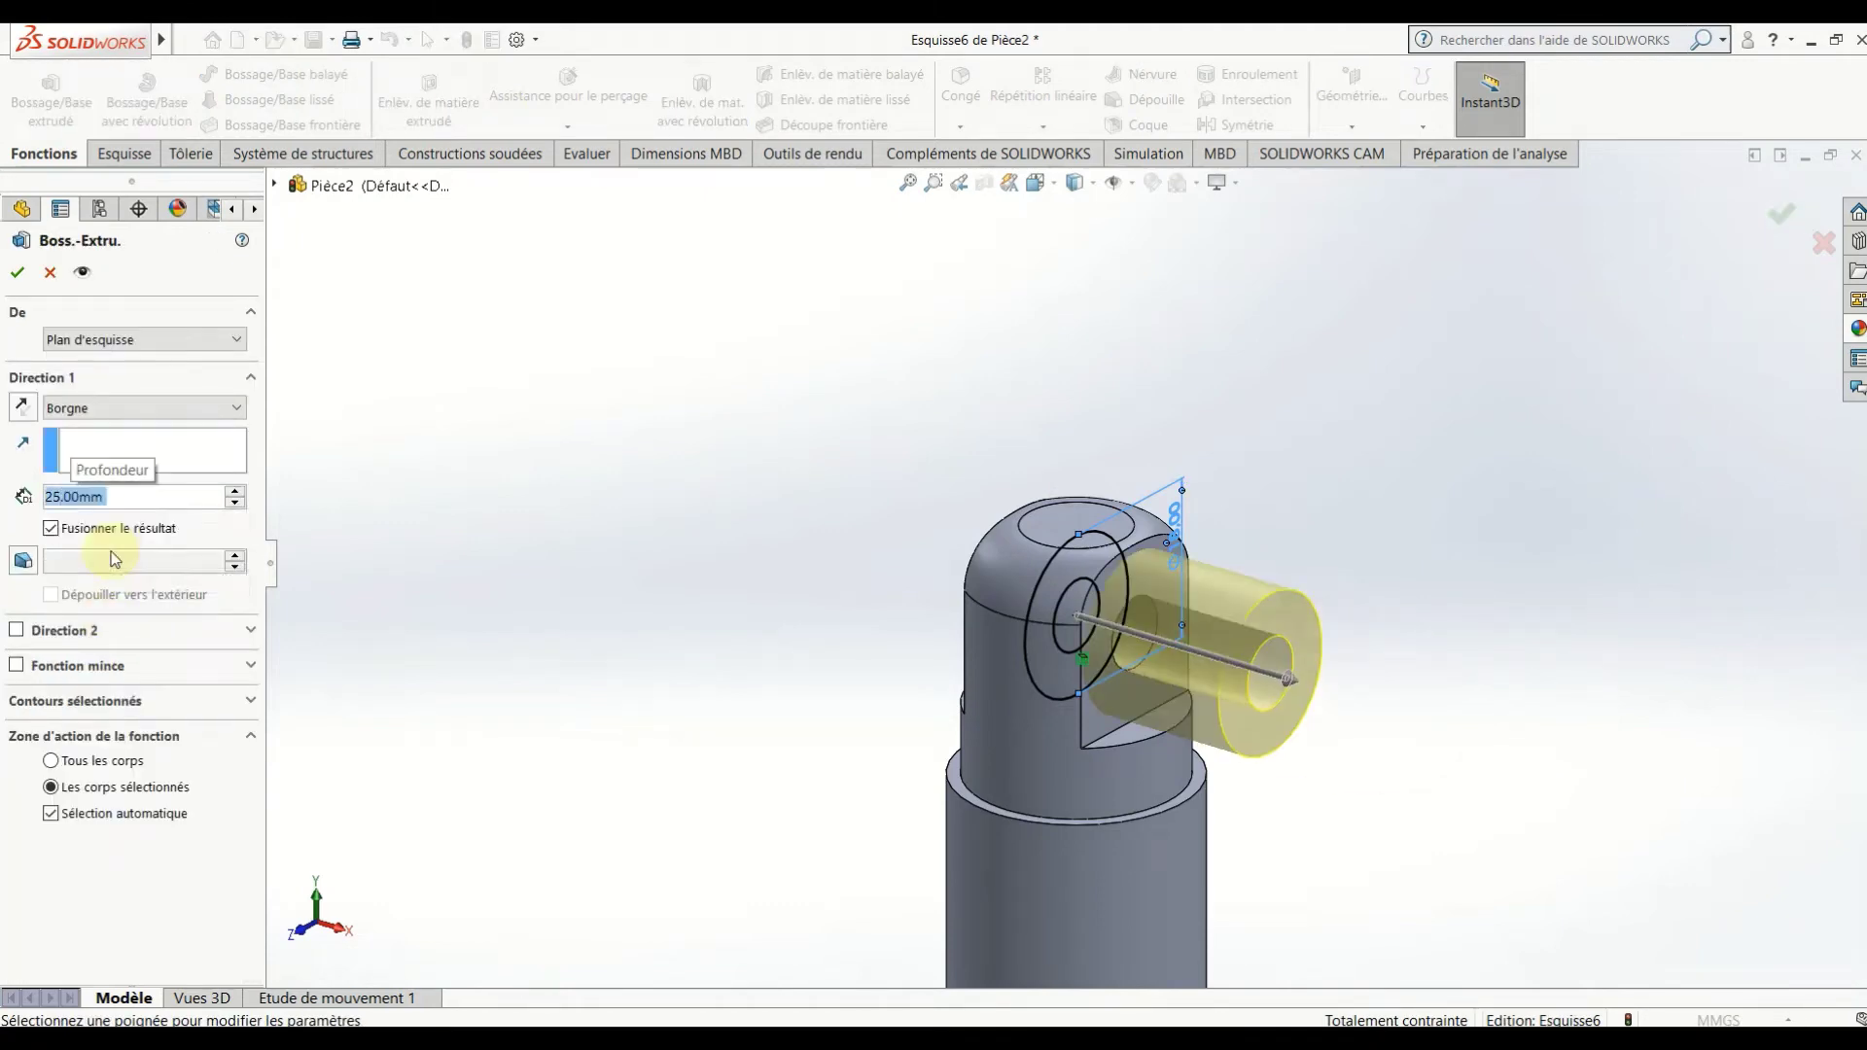
left_click(149, 409)
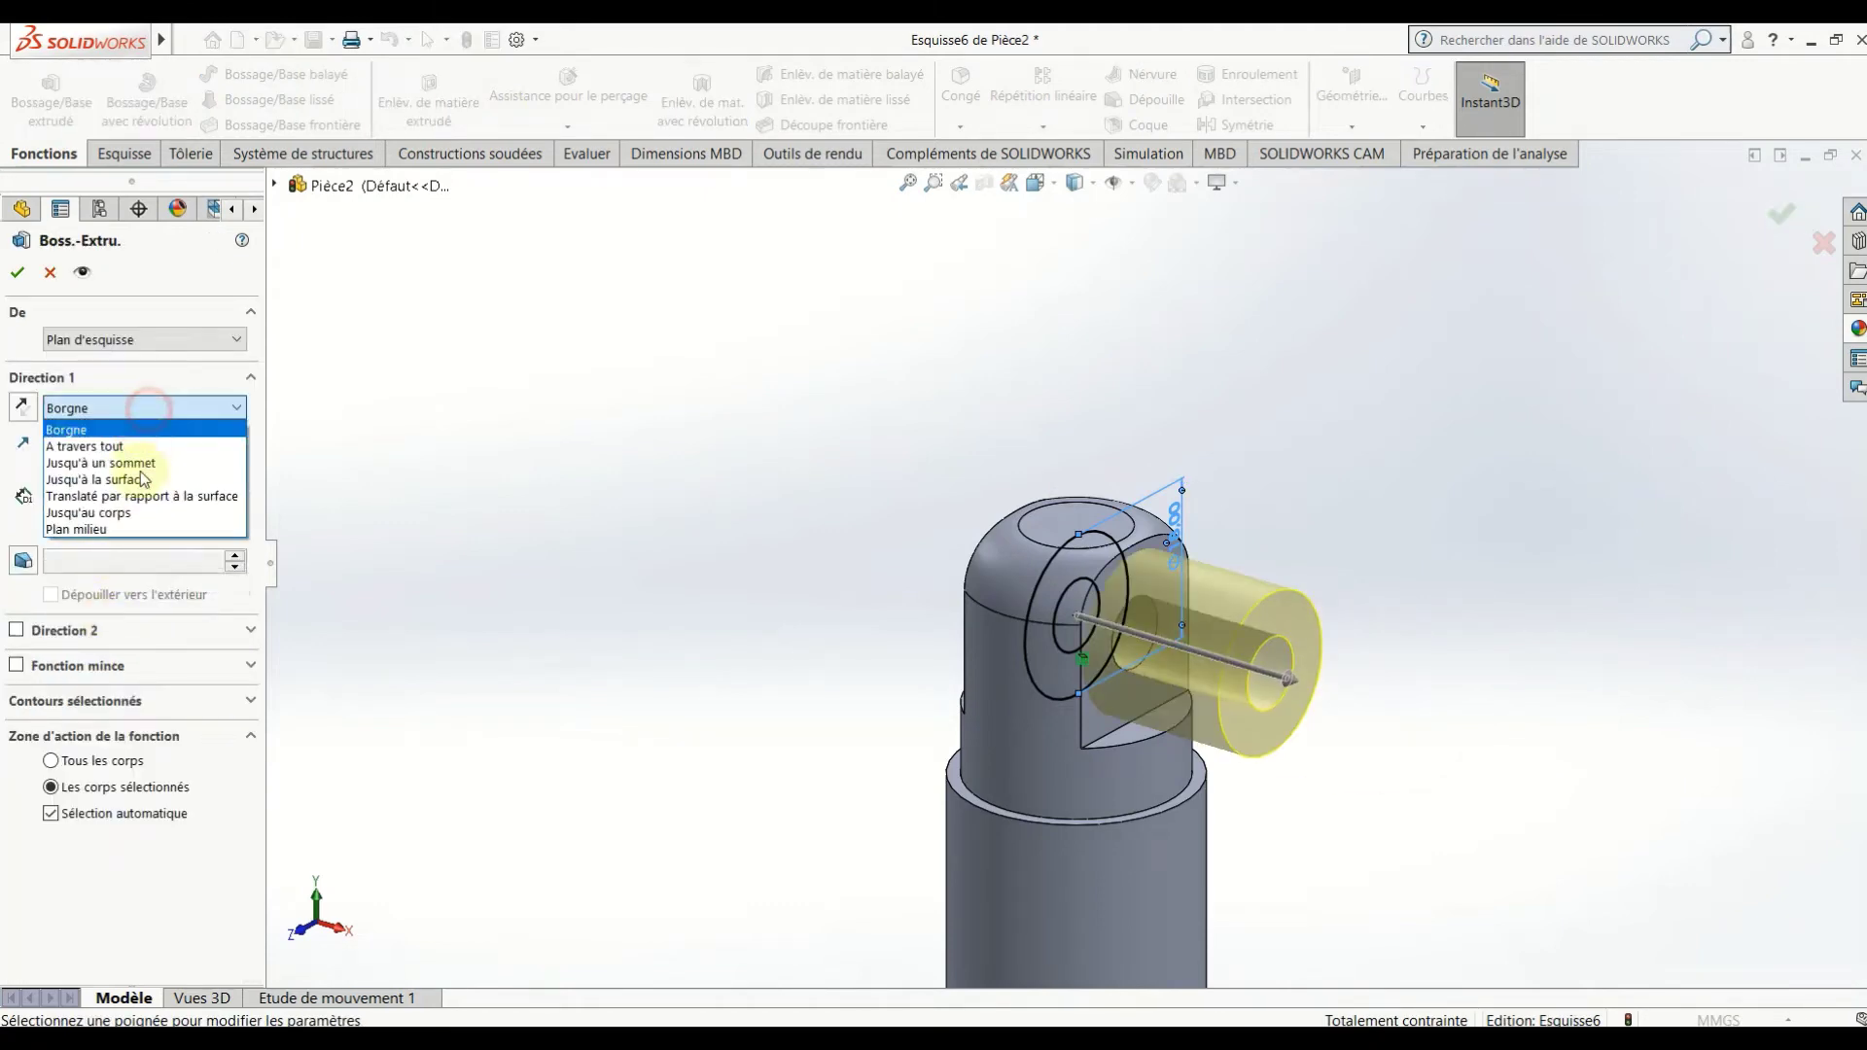
left_click(139, 529)
left_click(18, 272)
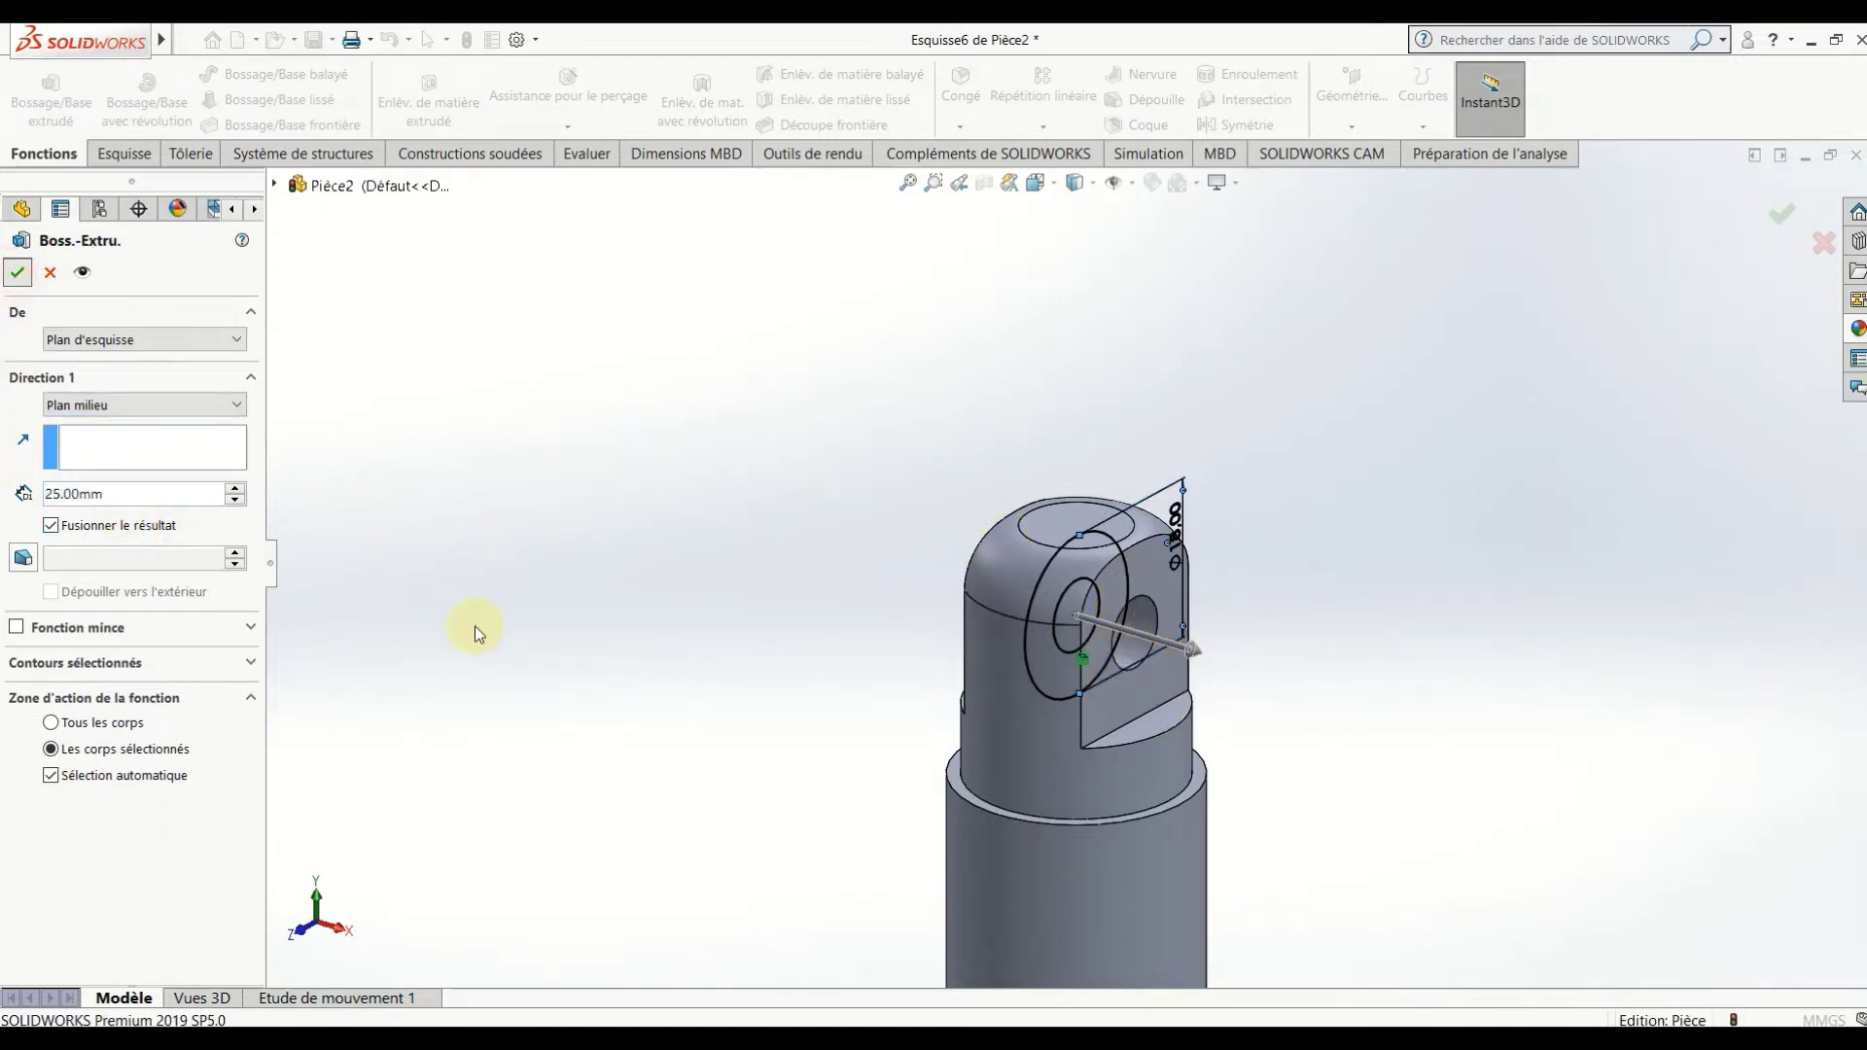
Orbit and zoom the view to inspect the new collar.
left_click(589, 549)
mouse_move(784, 617)
middle_mouse_down()
mouse_move(733, 458)
mouse_move(604, 563)
mouse_move(657, 556)
middle_mouse_up()
scroll(920, 615, "down", 3)
scroll(937, 614, "down", 2)
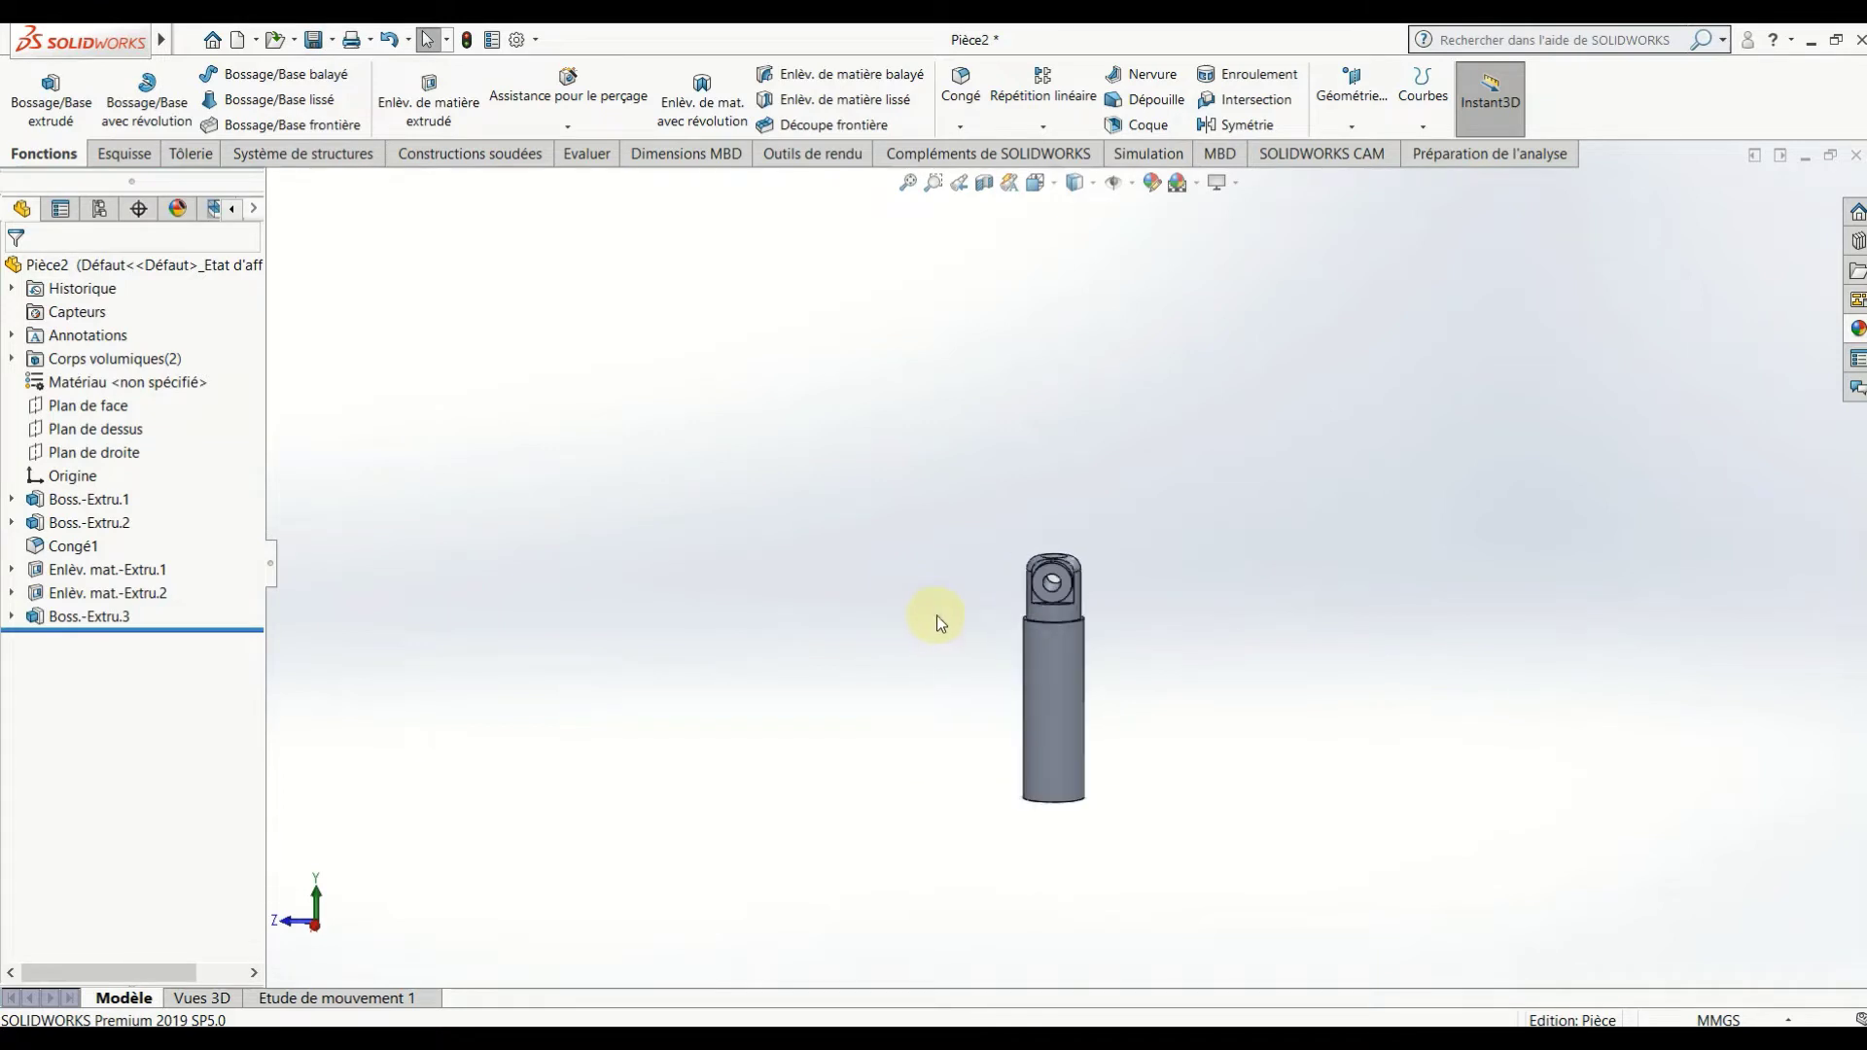
mouse_move(936, 614)
middle_mouse_down()
mouse_move(1002, 688)
mouse_move(1043, 826)
mouse_move(1155, 525)
mouse_move(1076, 702)
middle_mouse_up()
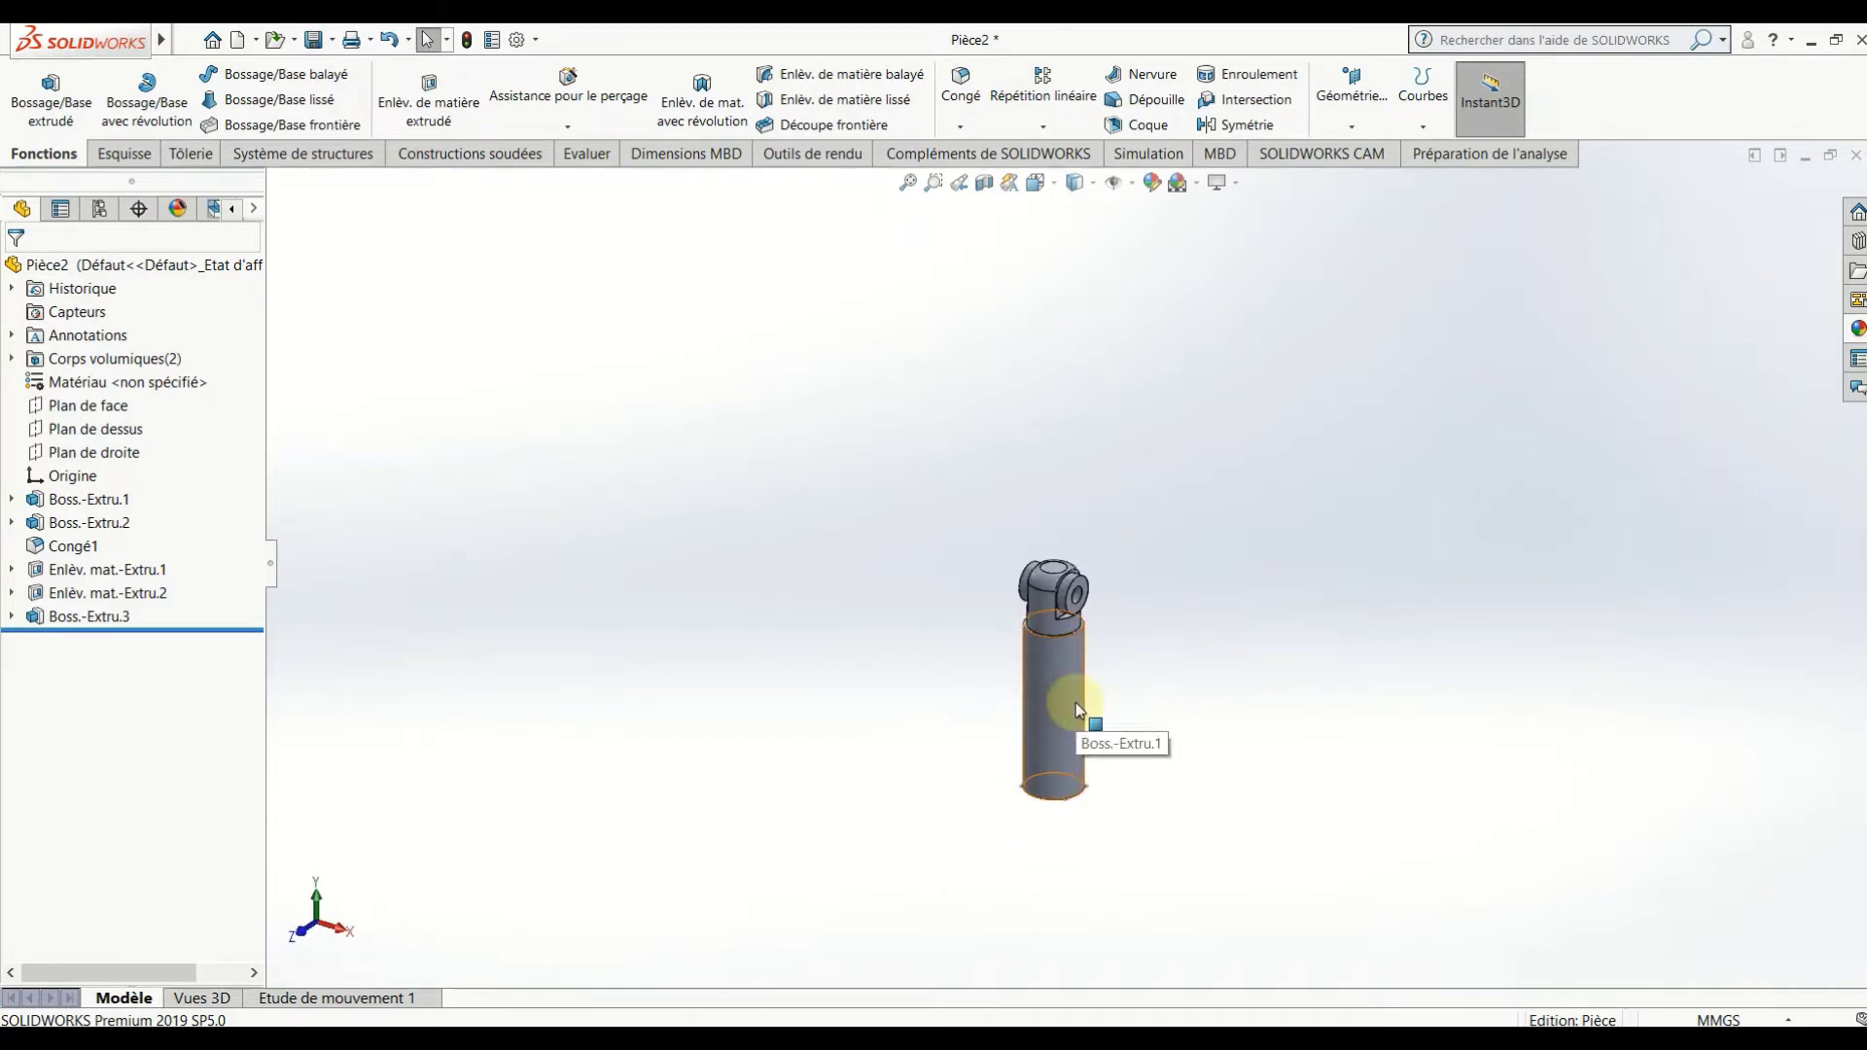
scroll(1076, 702, "up", 2)
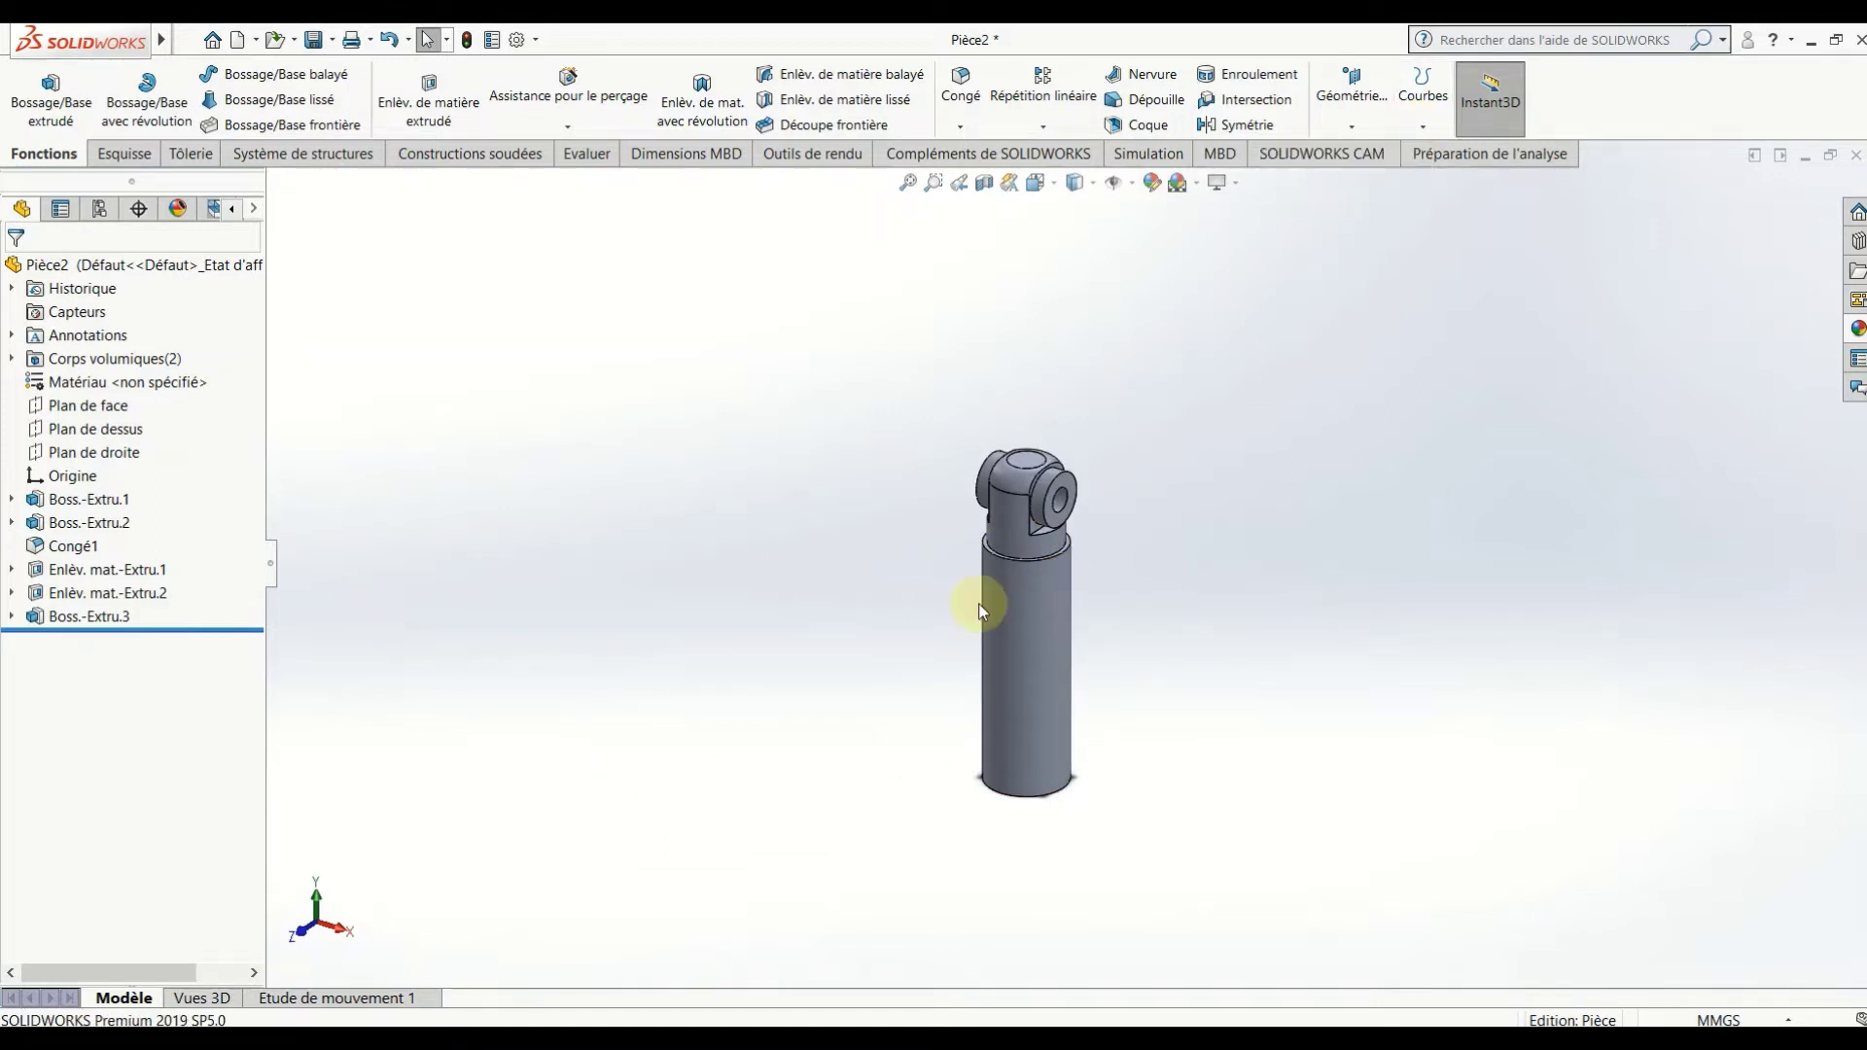
scroll(1007, 602, "up", 4)
scroll(1114, 494, "up", 2)
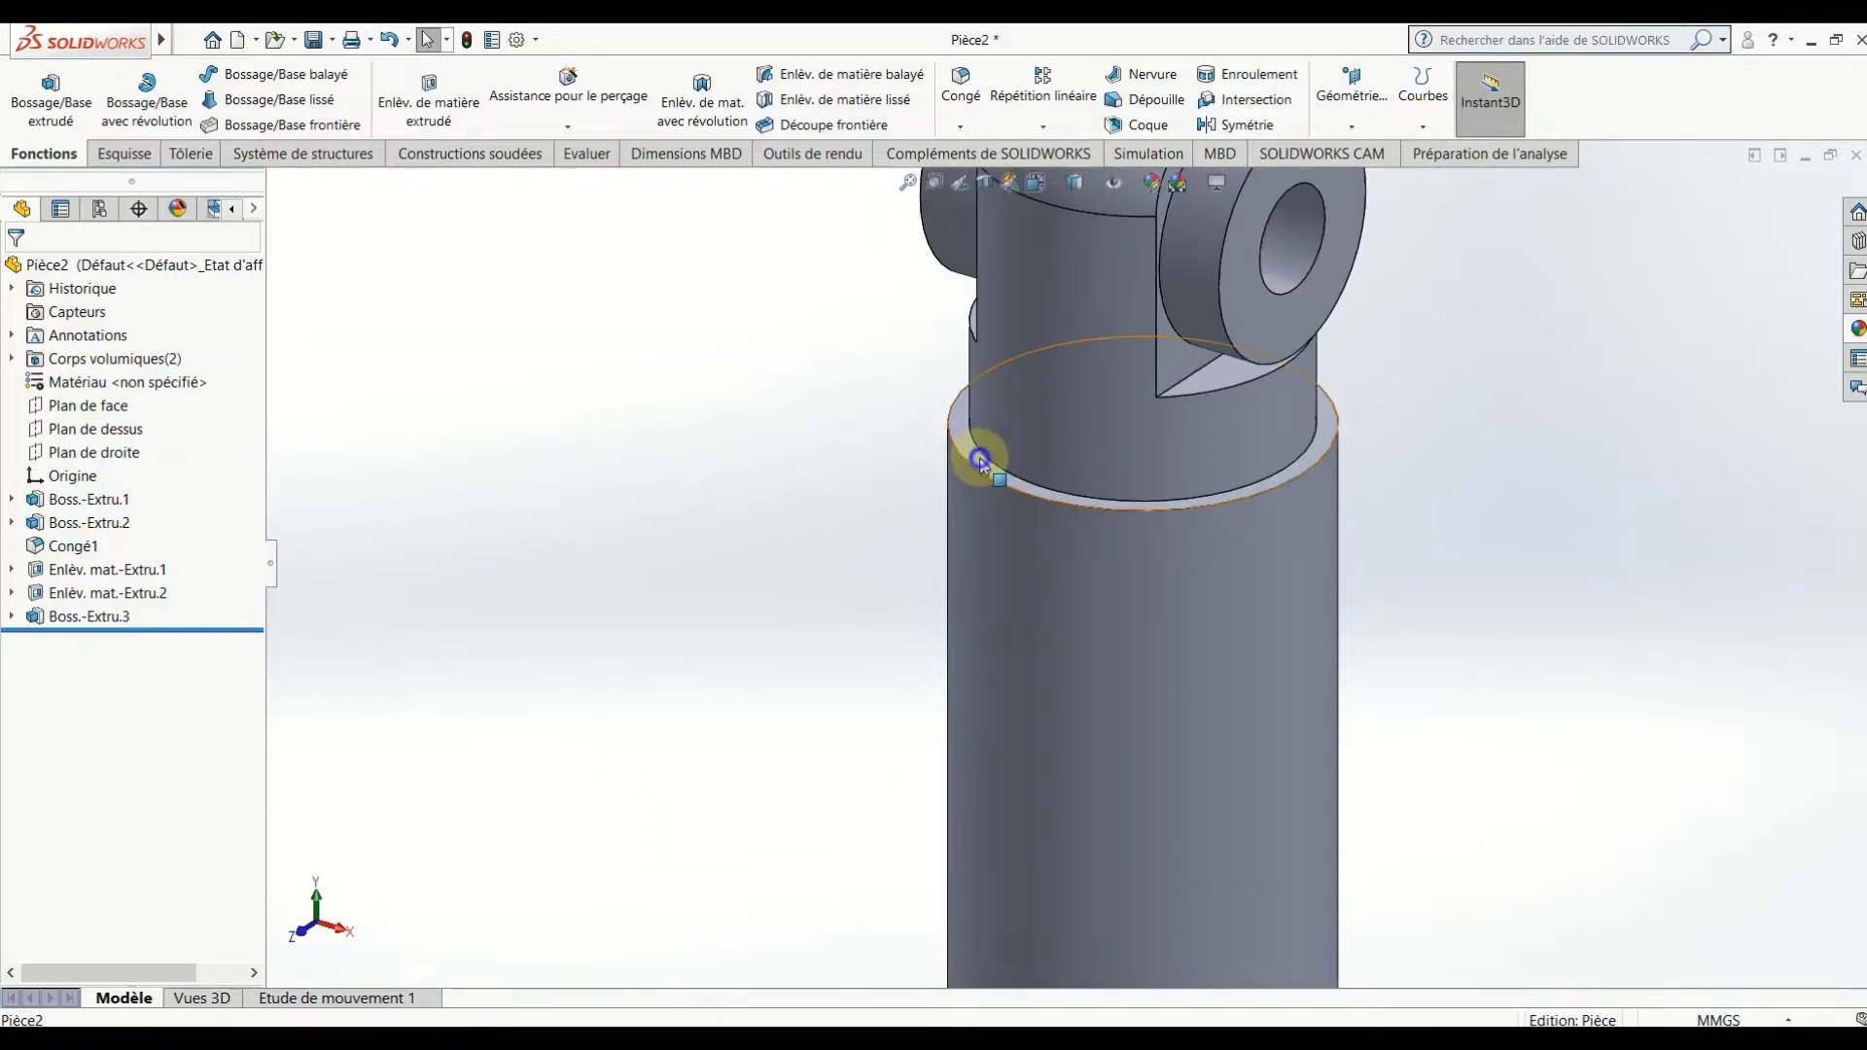
Sketch on the shaft's top face, converting its top edge into a 27 mm circle.
right_click(977, 457)
left_click(1026, 430)
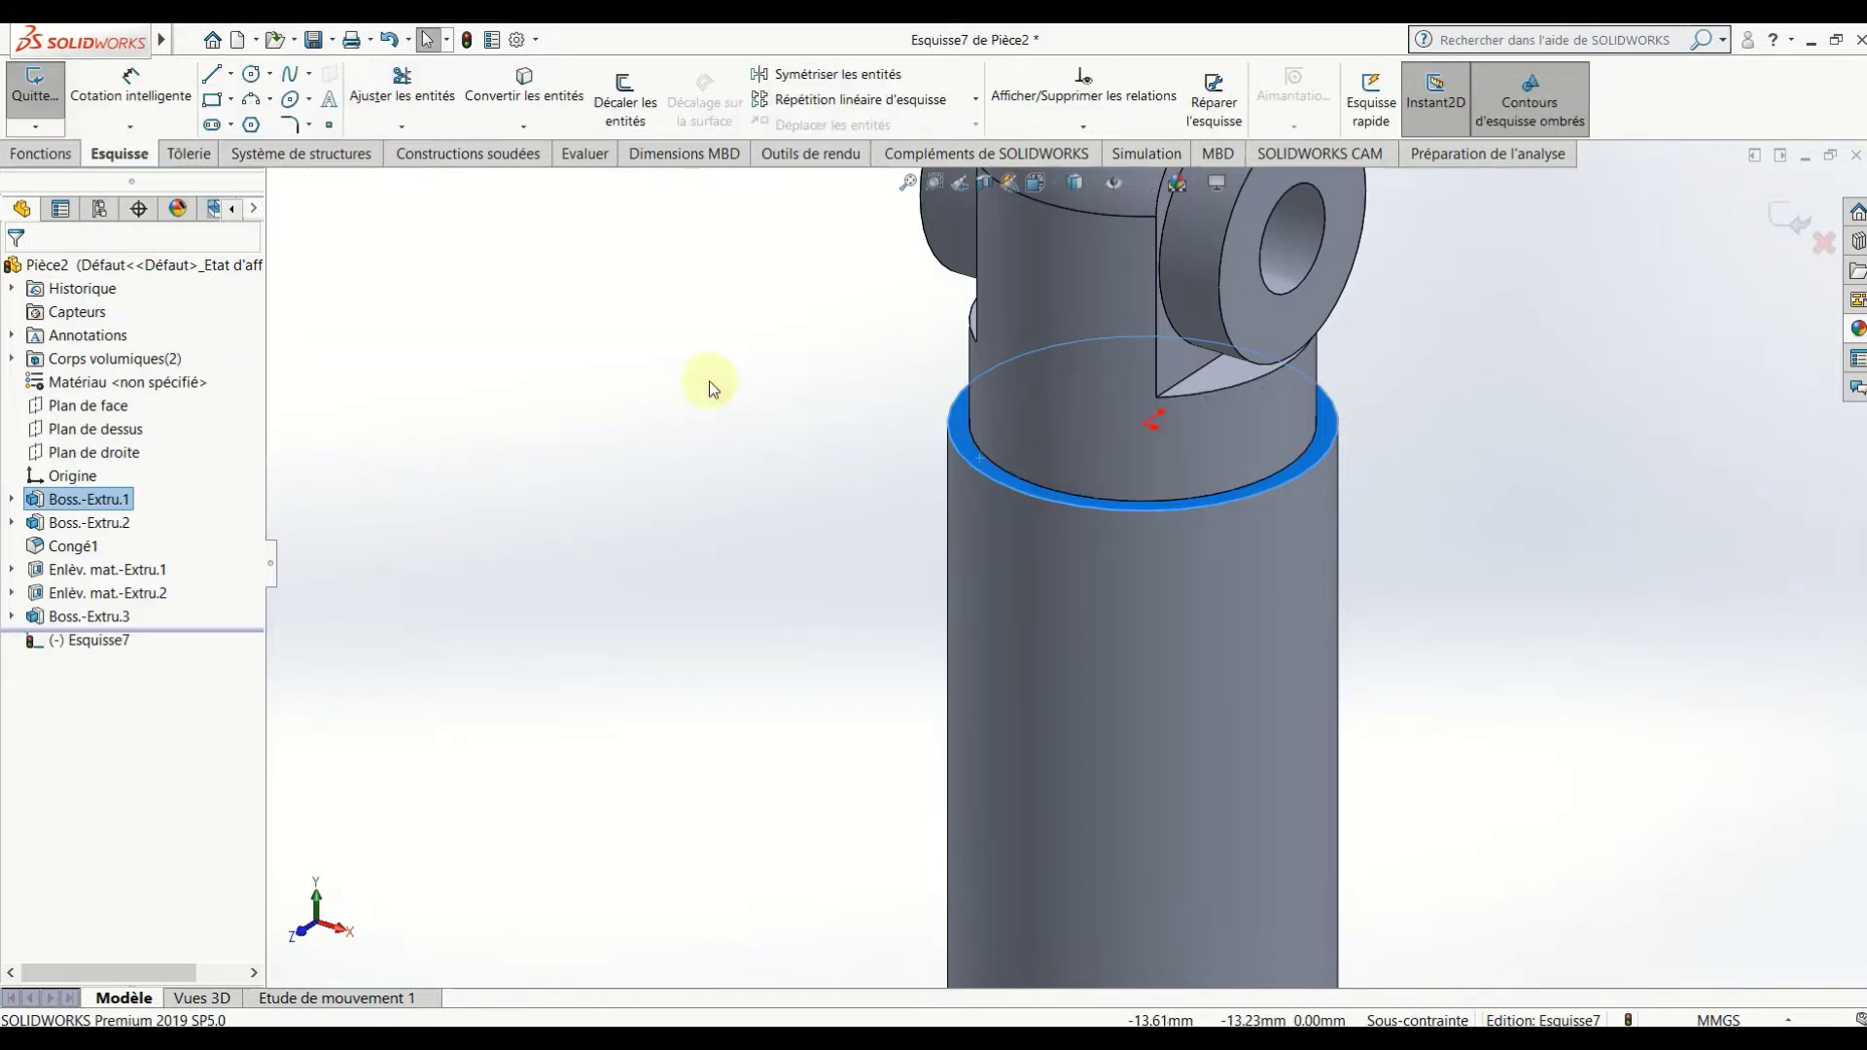
left_click(671, 352)
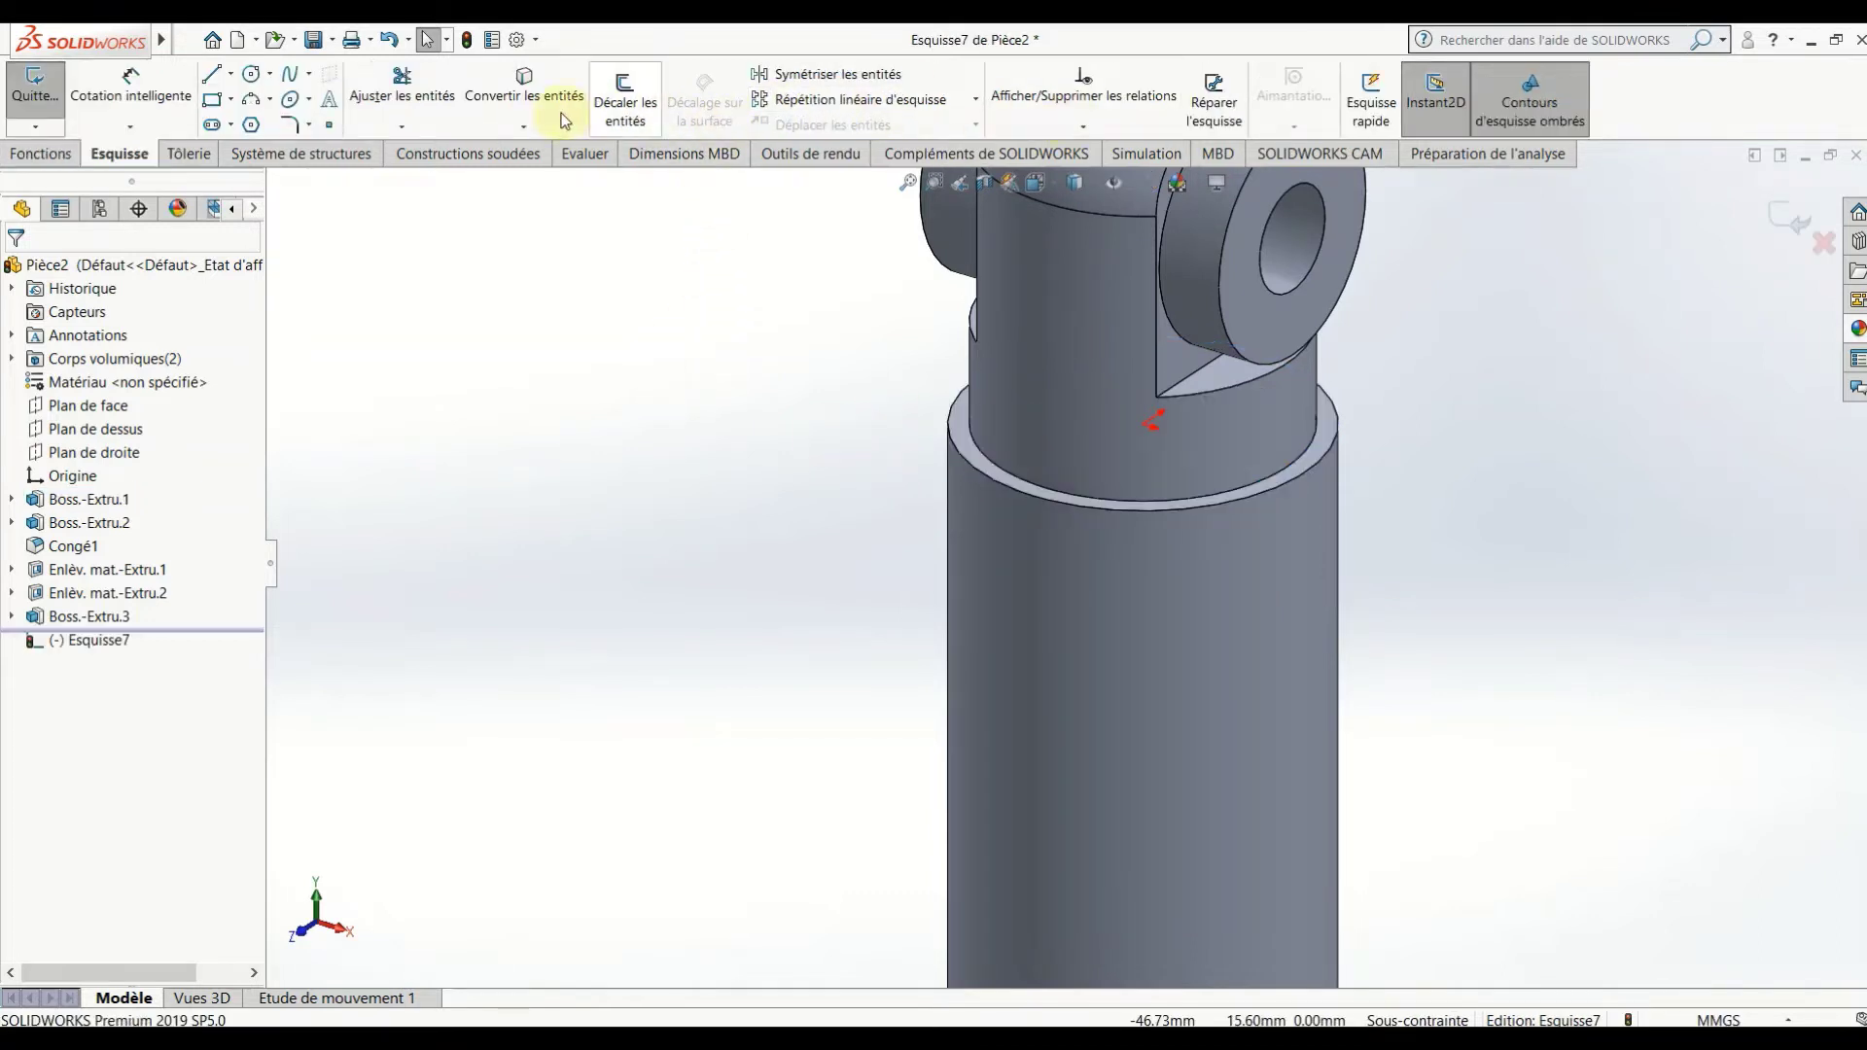
left_click(979, 477)
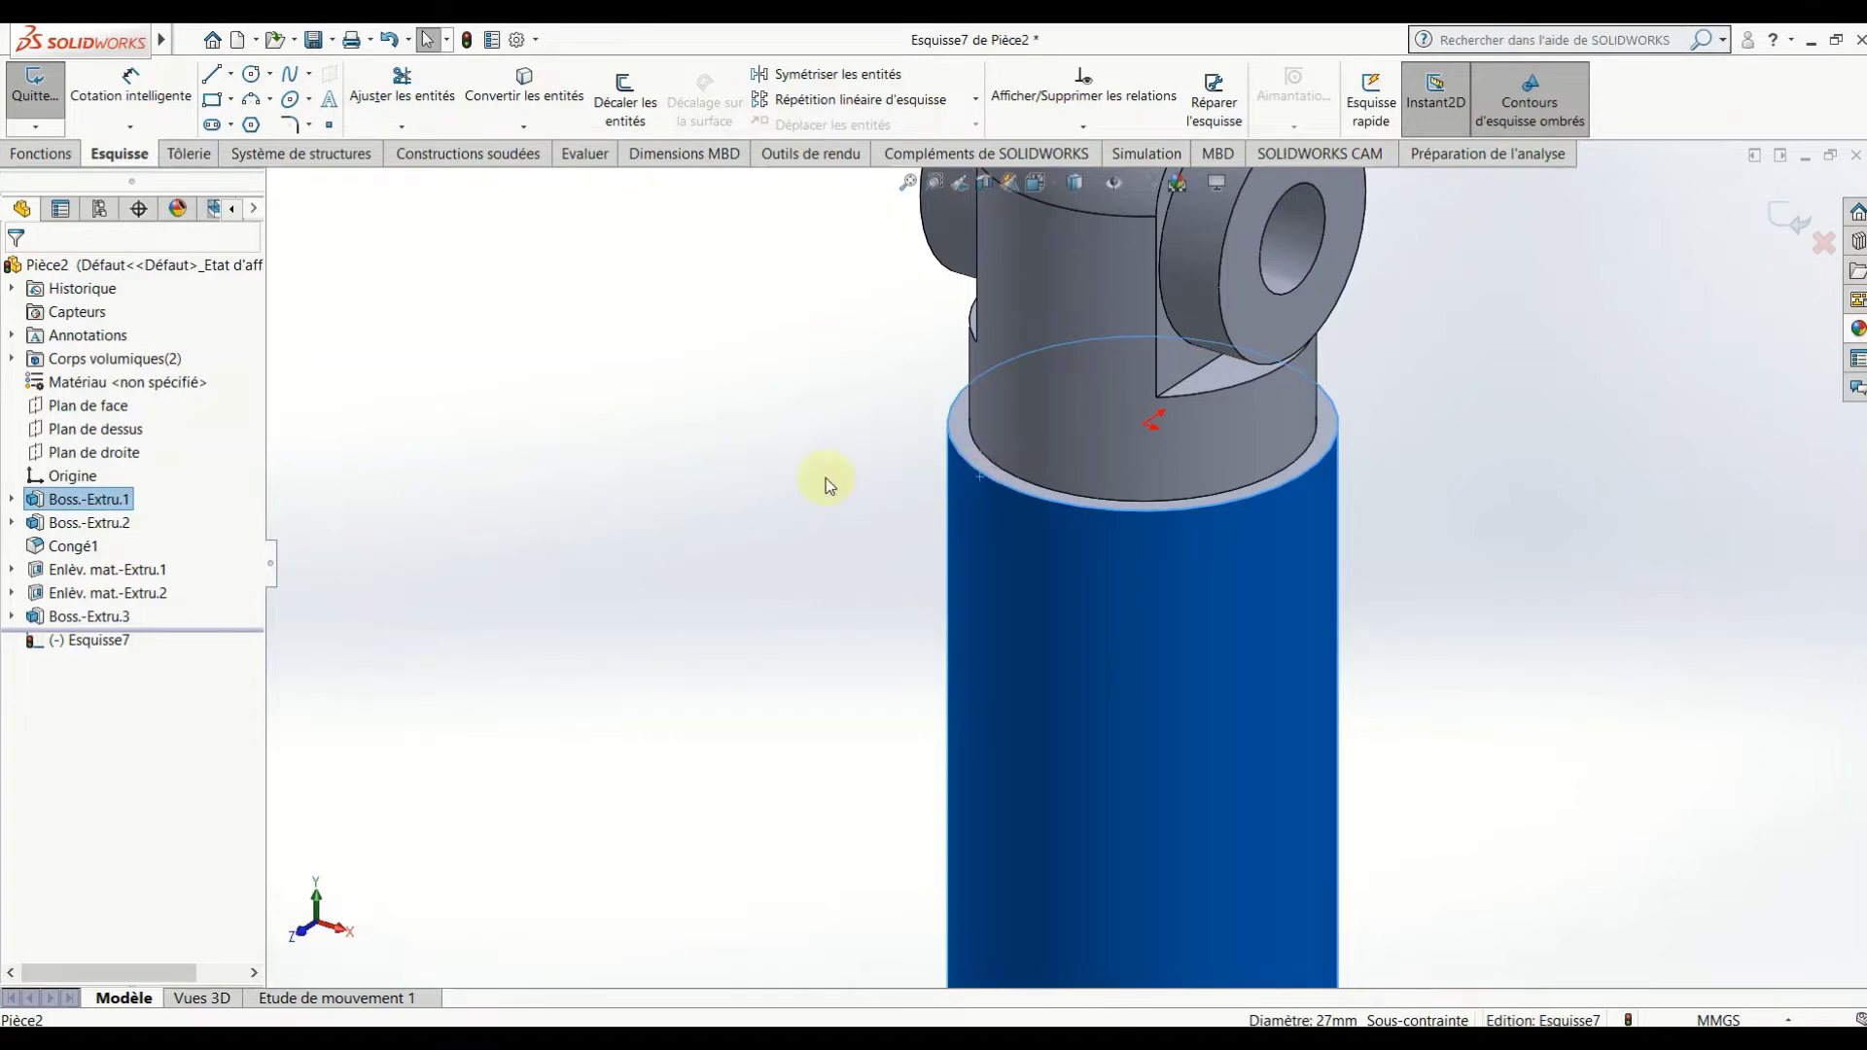
left_click(826, 477)
left_click(971, 463)
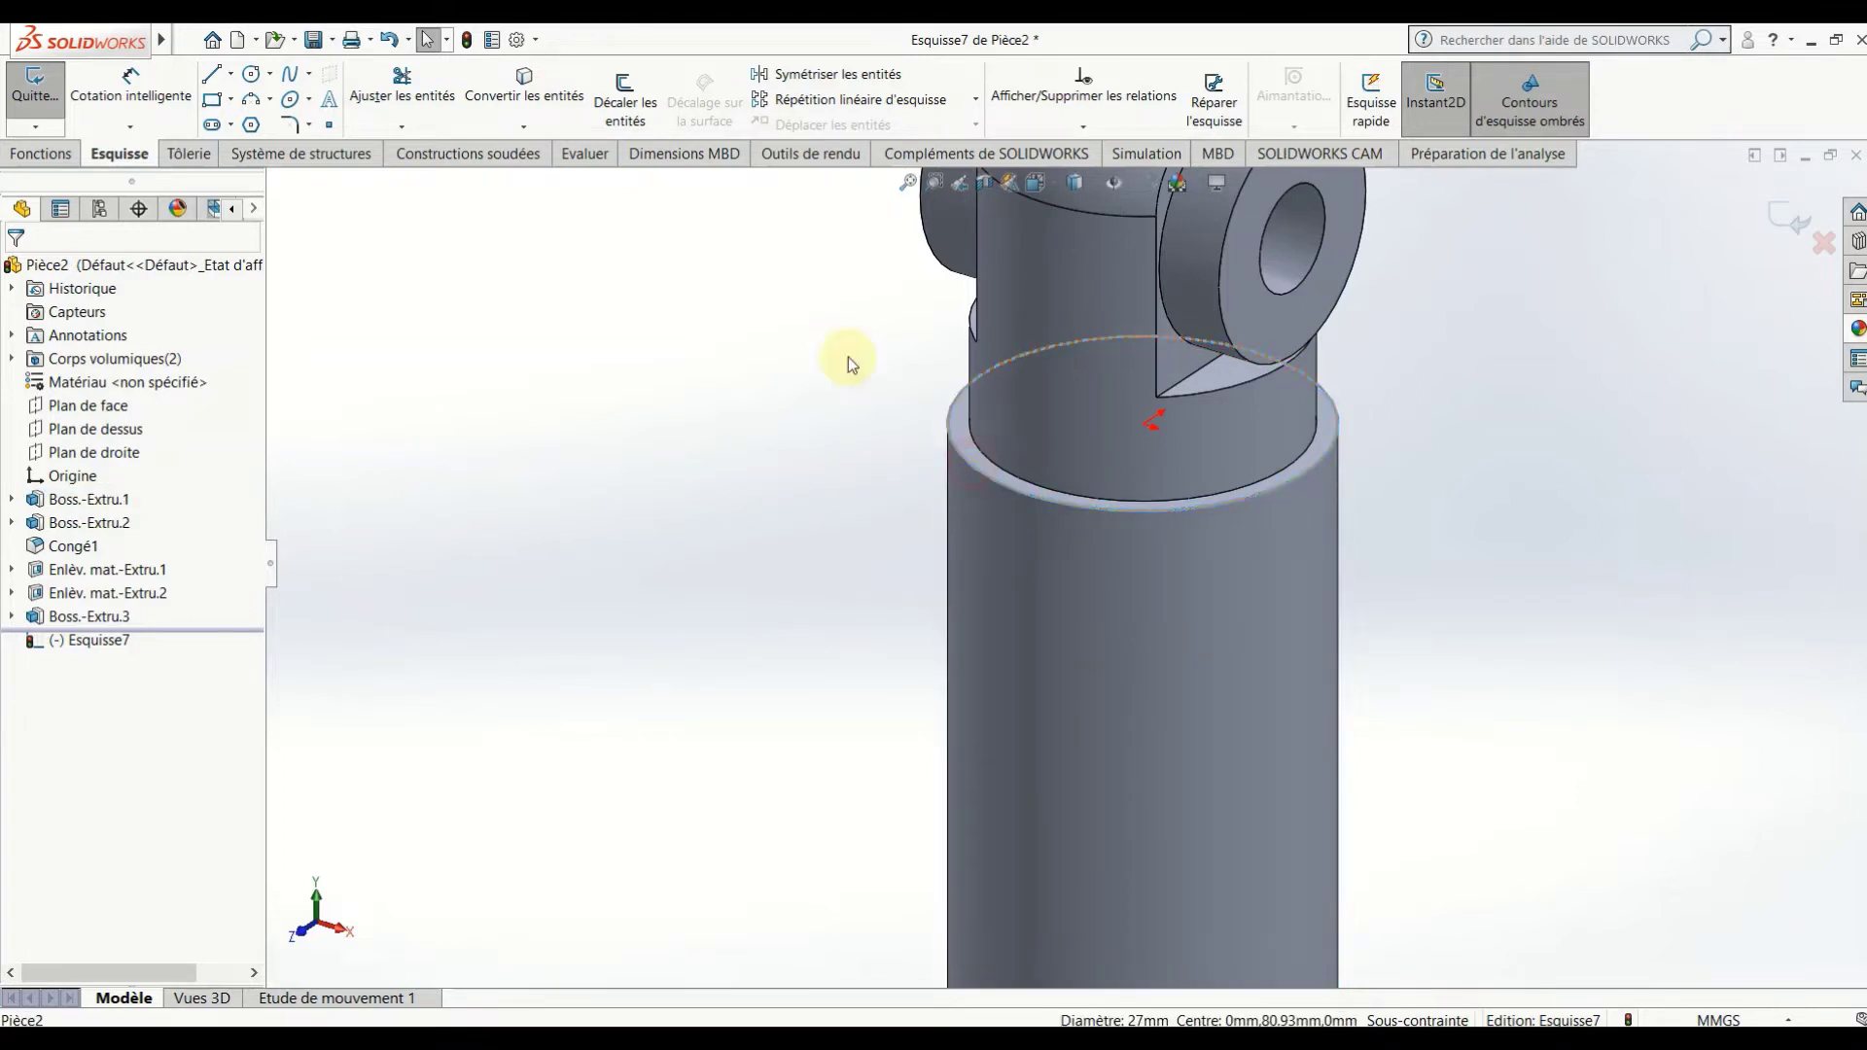
left_click(528, 101)
left_click(680, 499)
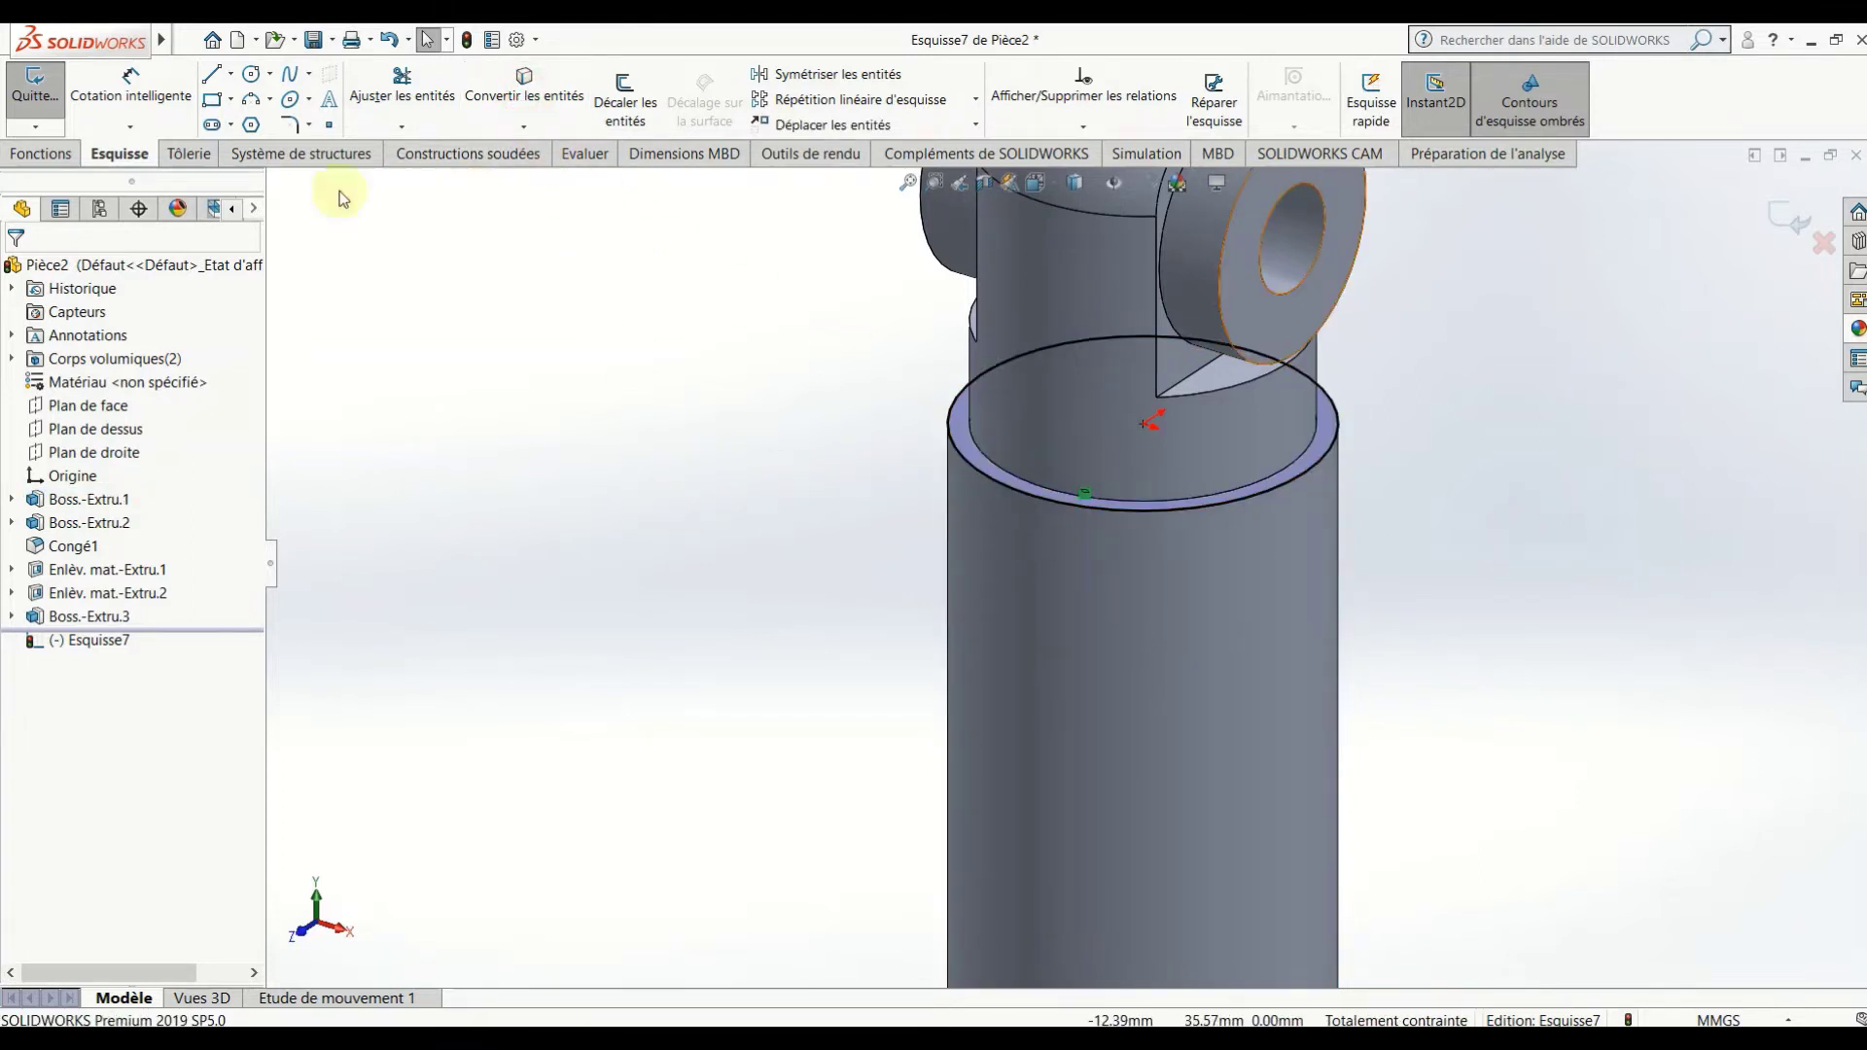
Start an Hélice et spirale feature from the sketched circle.
left_click(41, 154)
left_click(1367, 131)
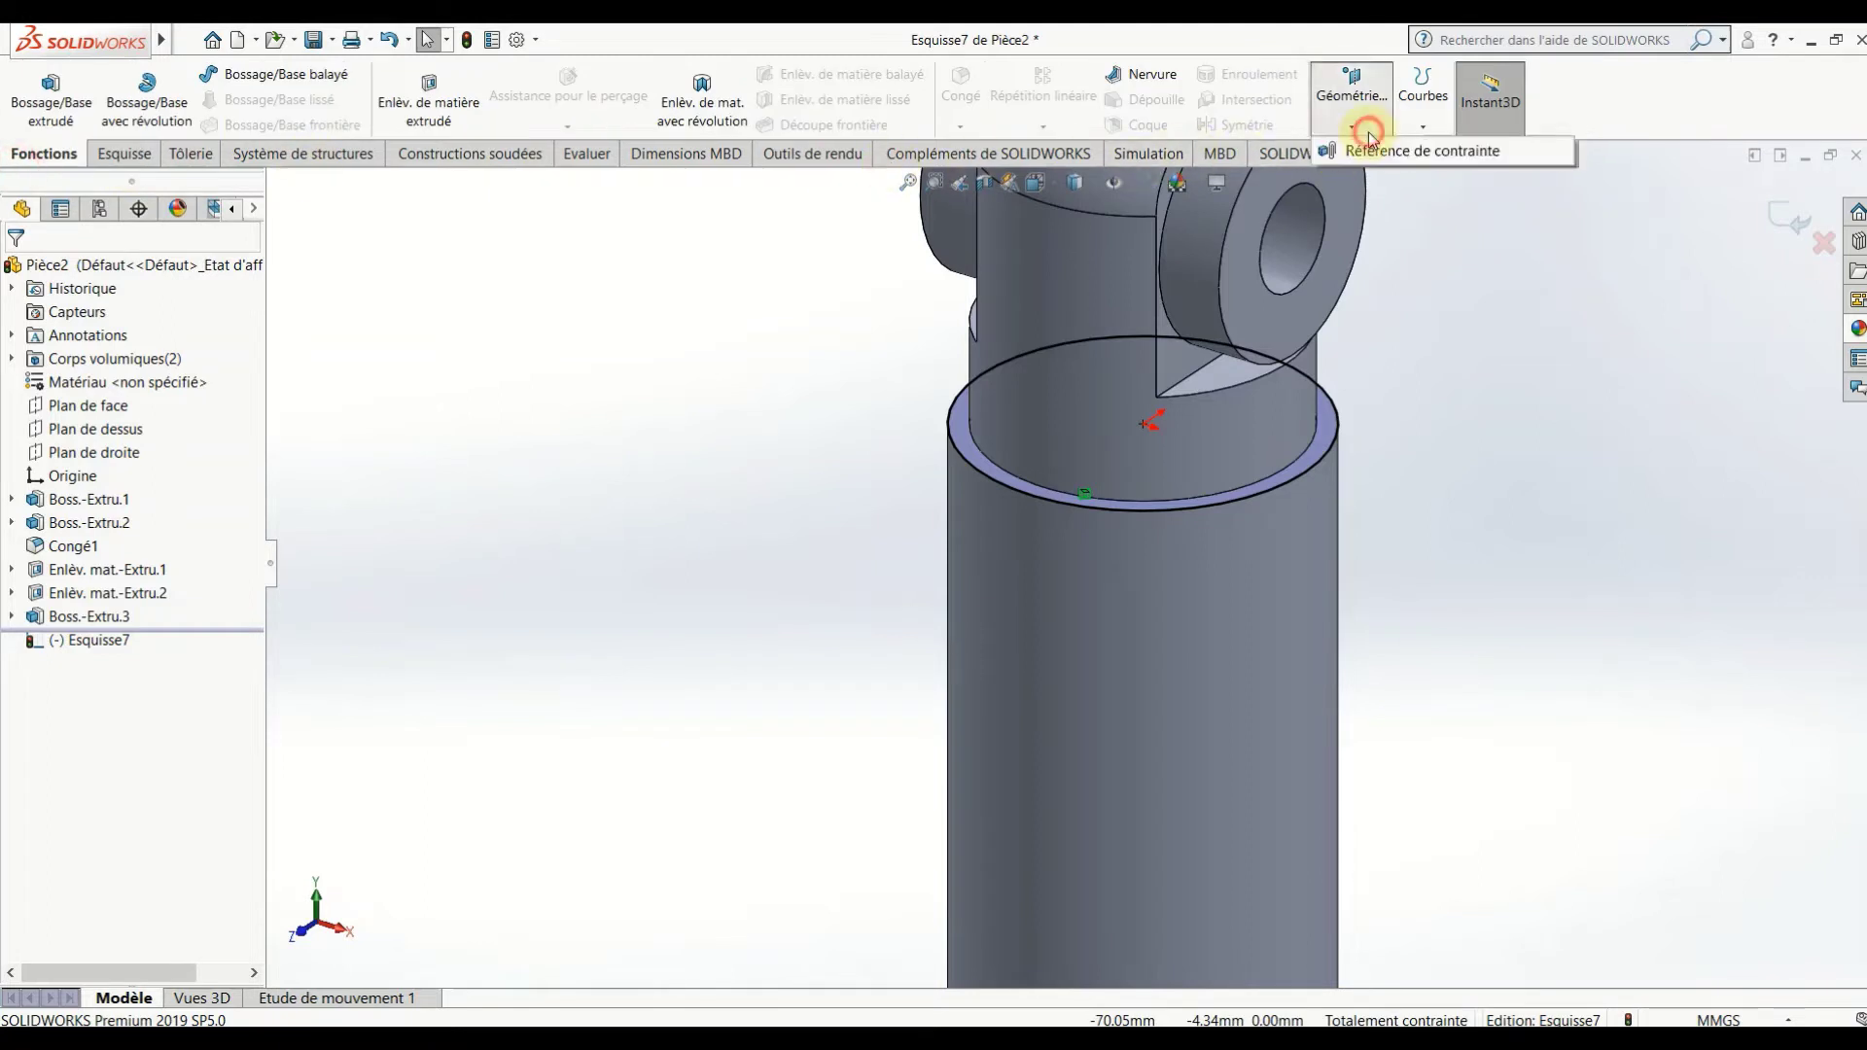
left_click(1415, 131)
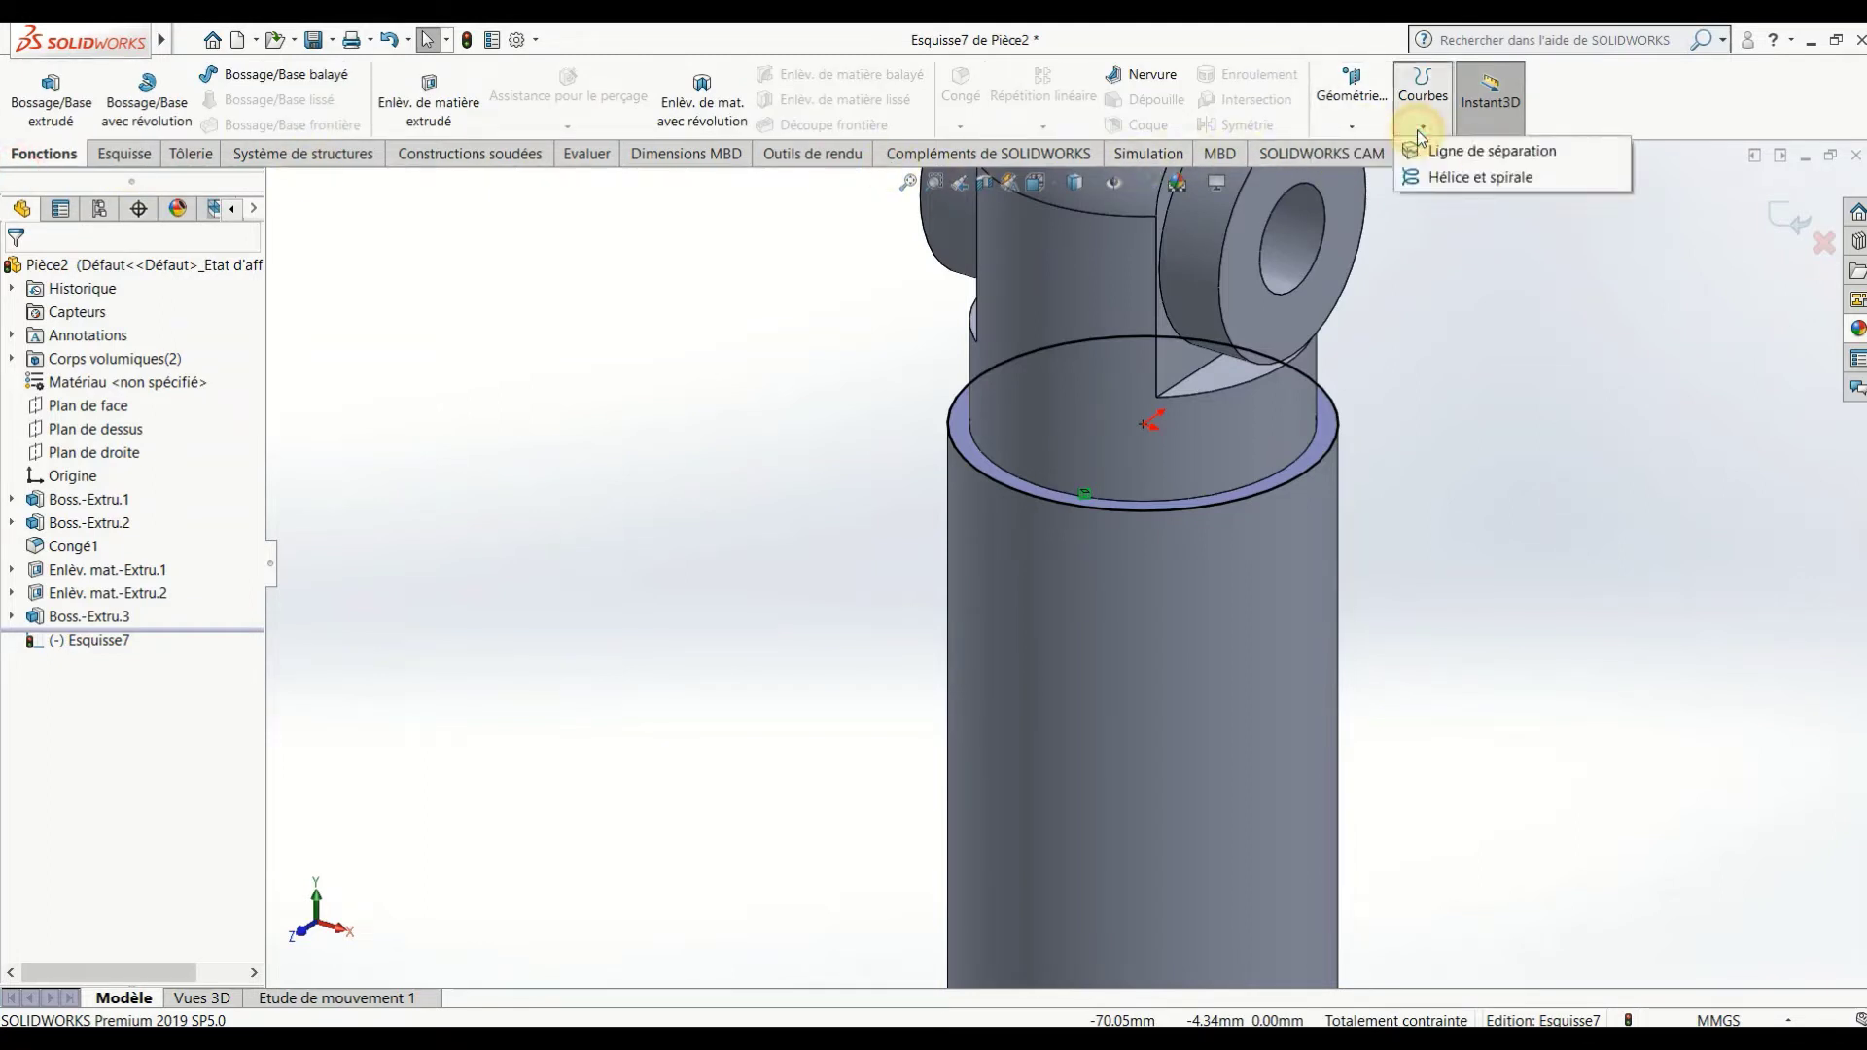
left_click(1439, 178)
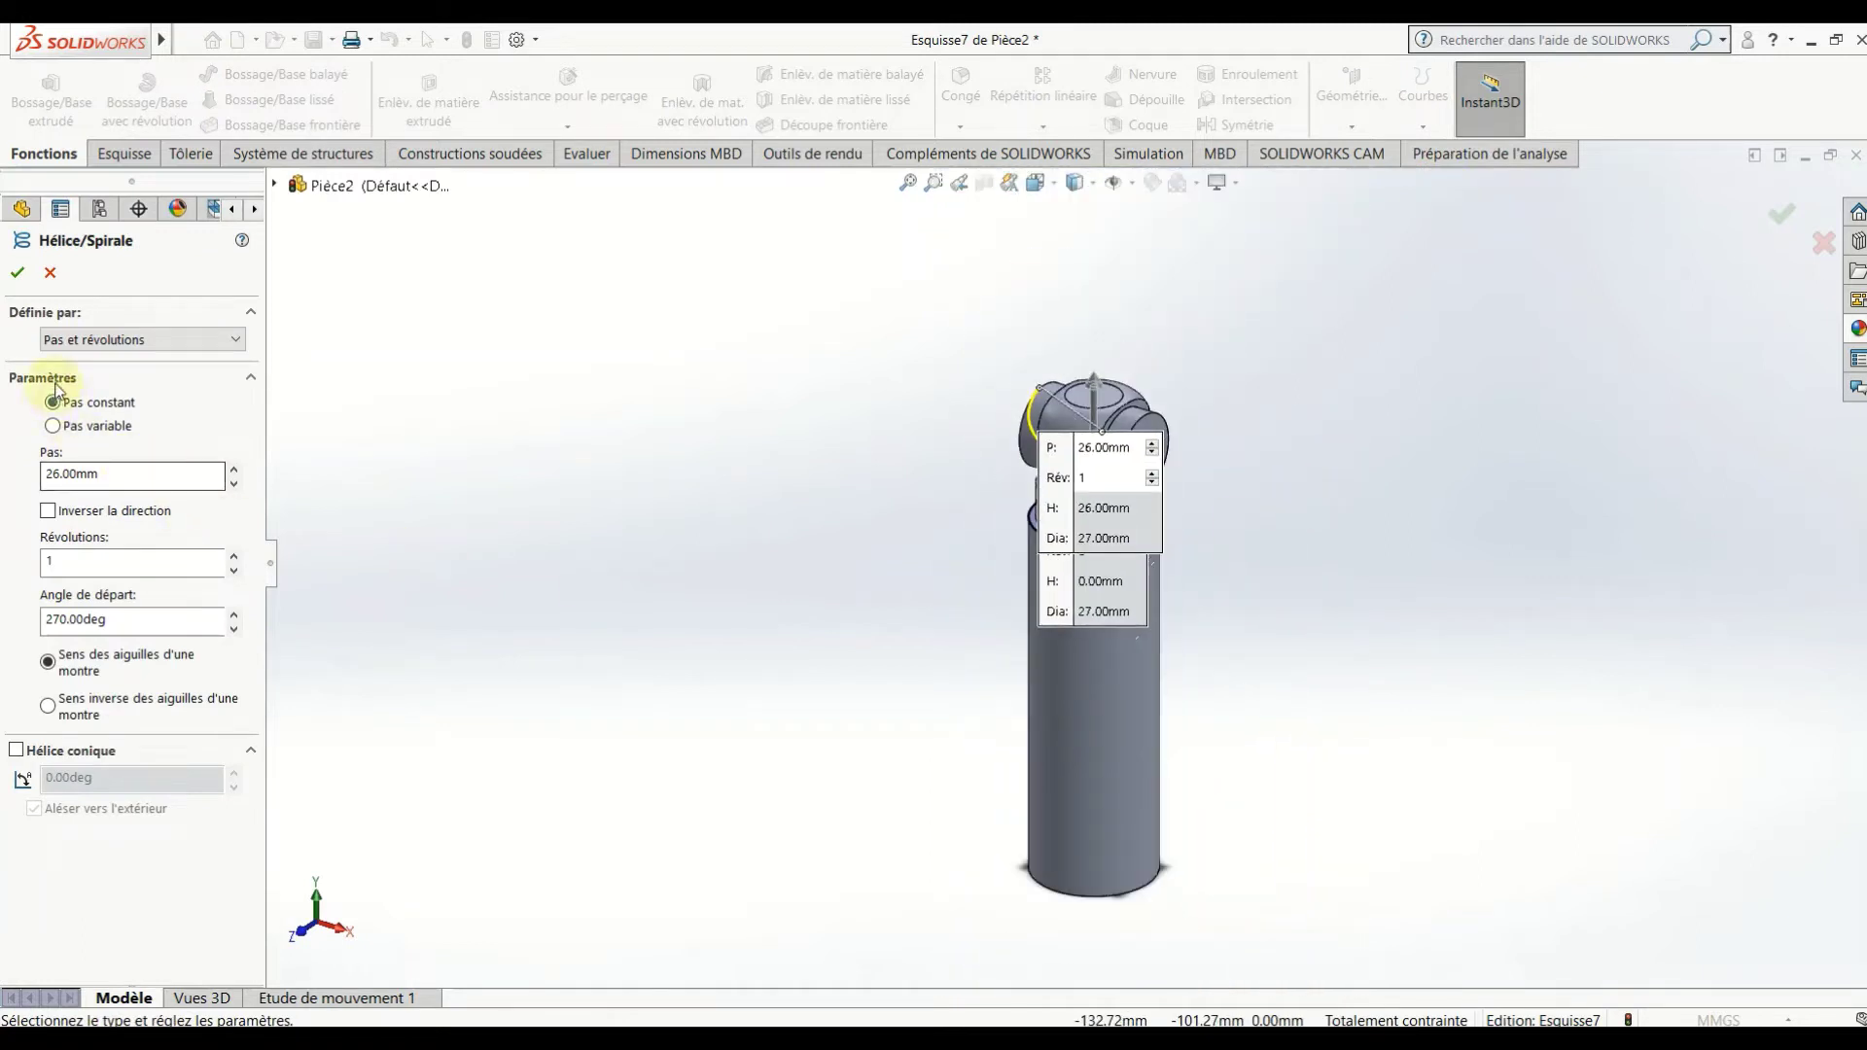
Reverse the helix direction, enter 50 mm, and define it by Hauteur et pas.
left_click(49, 510)
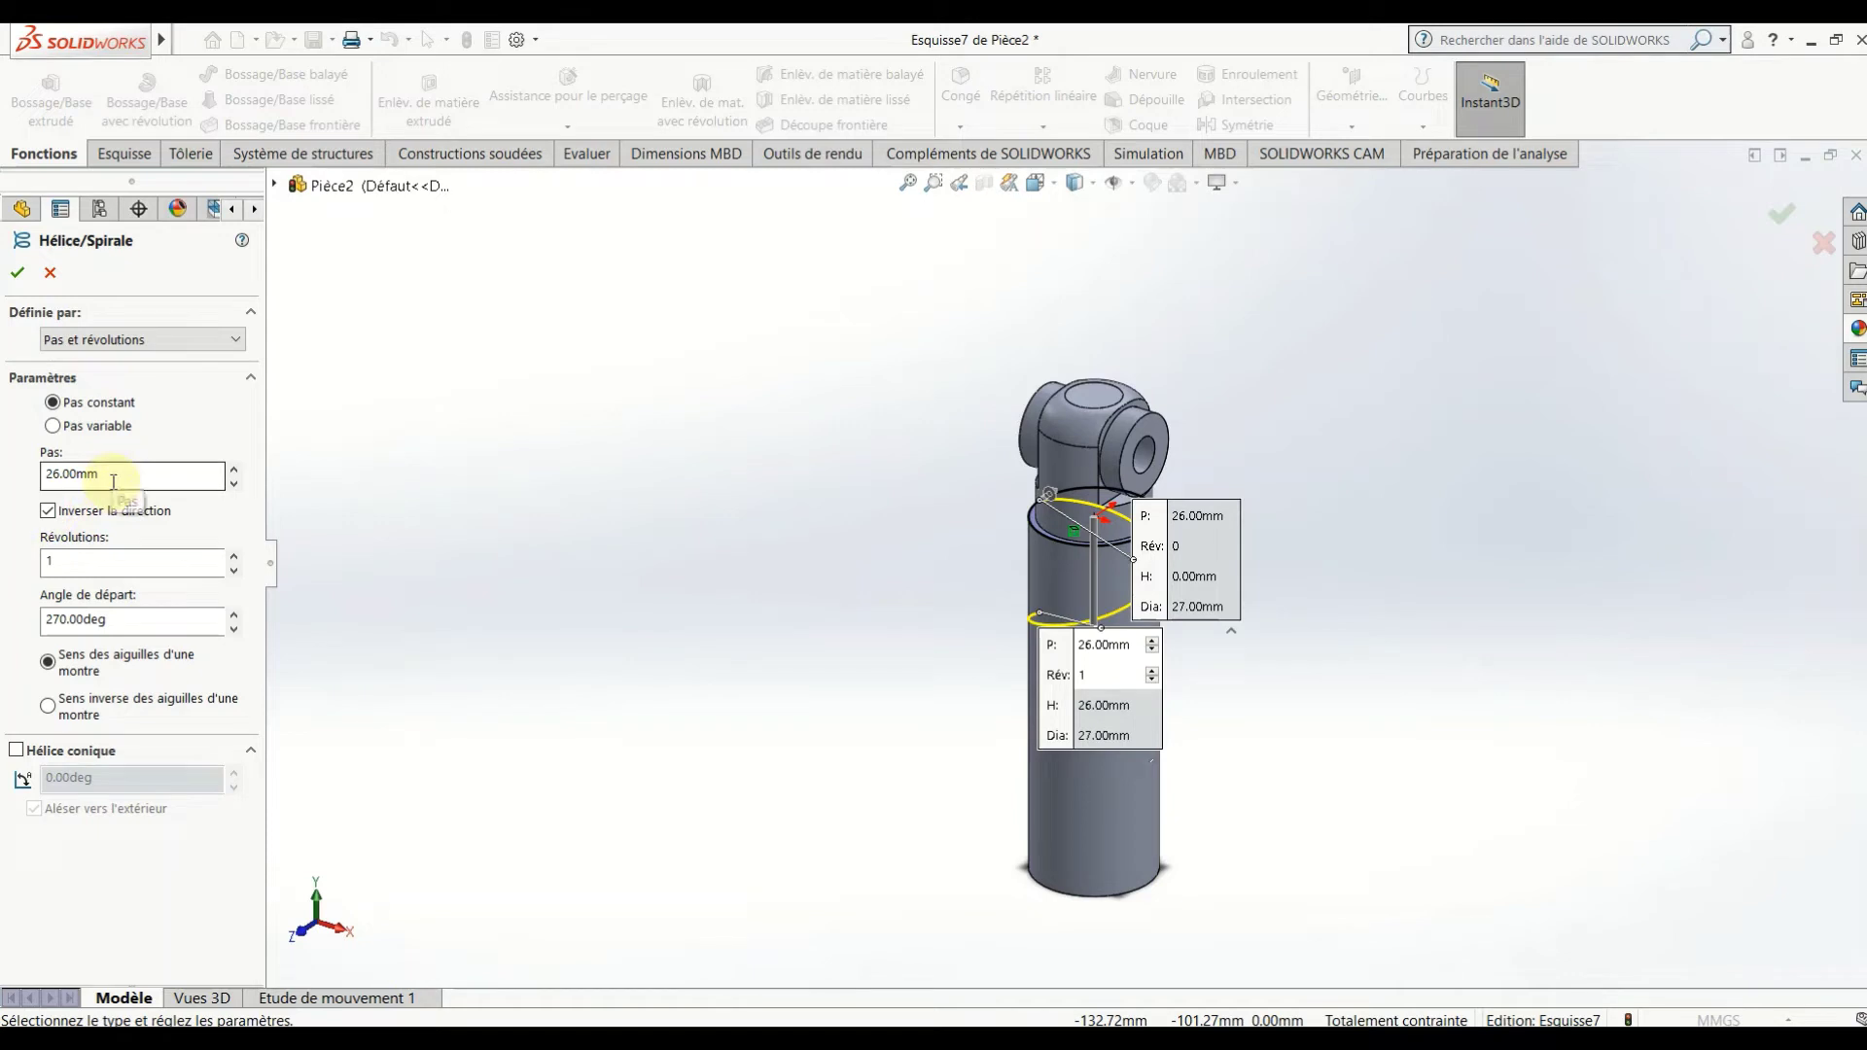
left_click_drag(108, 475, 12, 473)
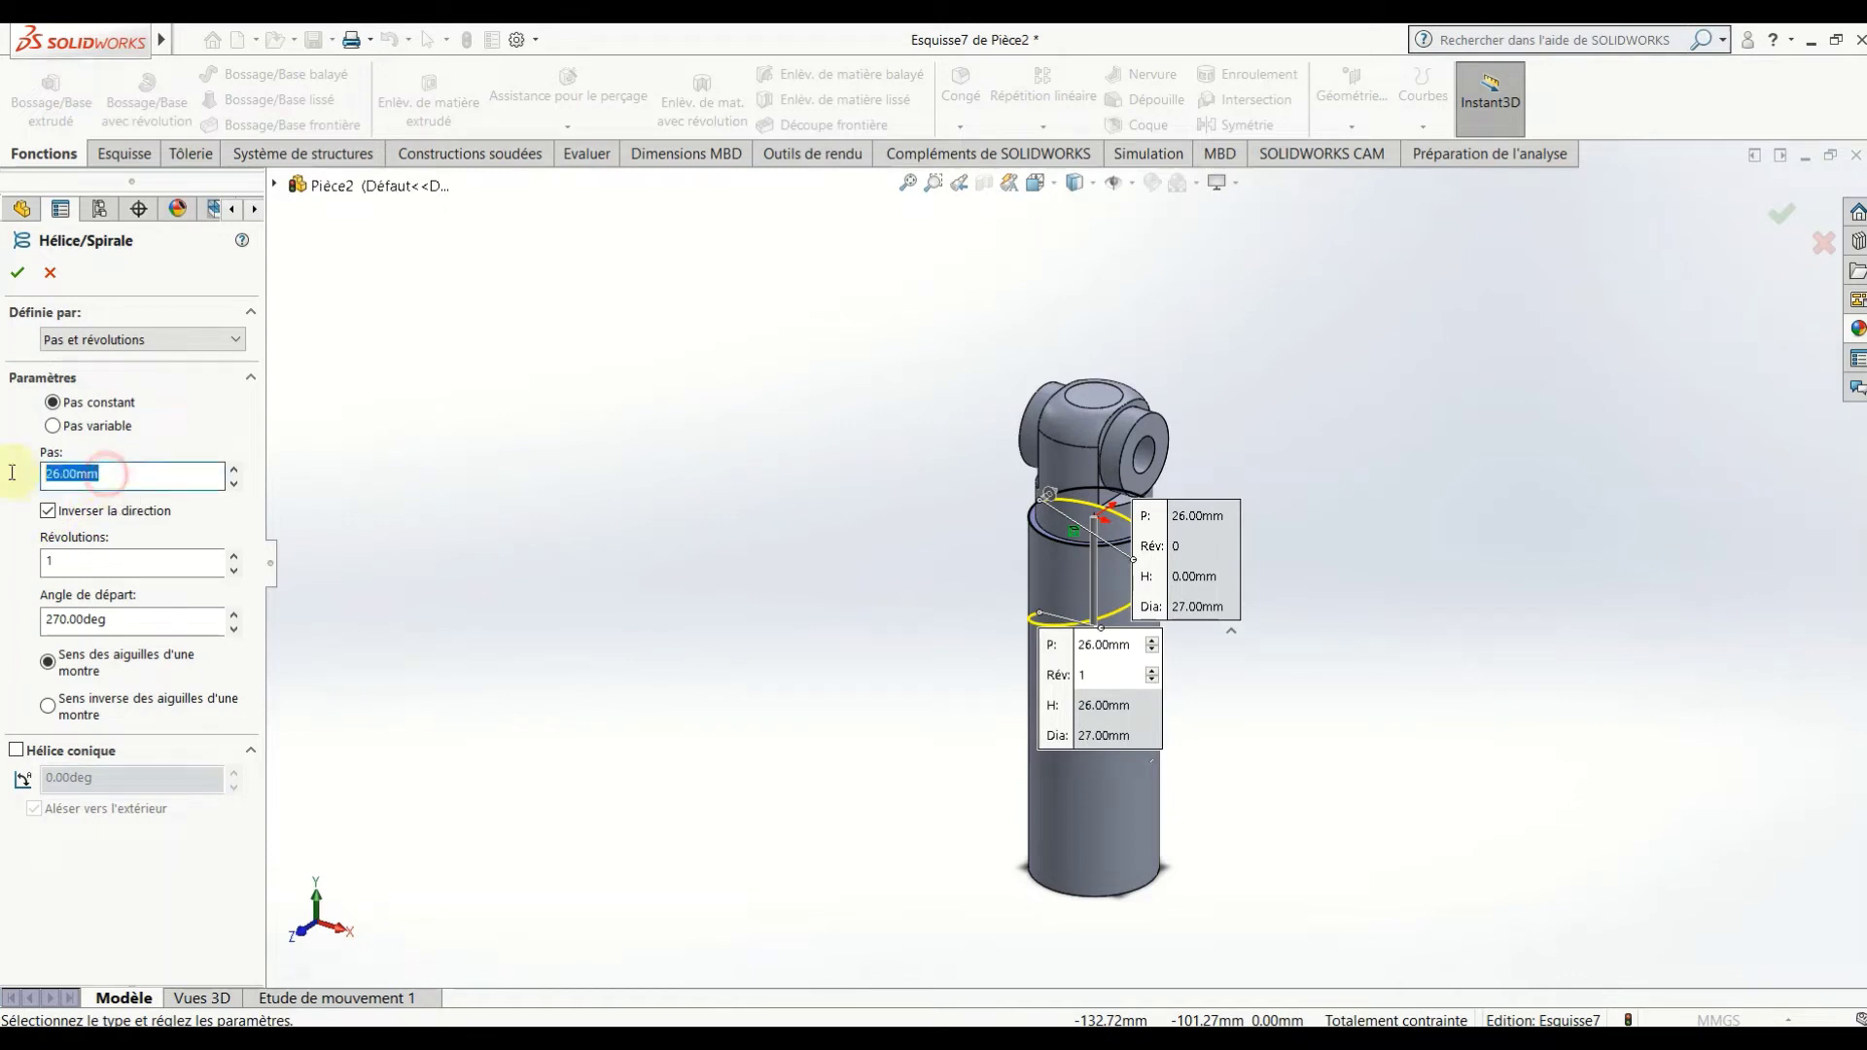
type("50")
key("Return")
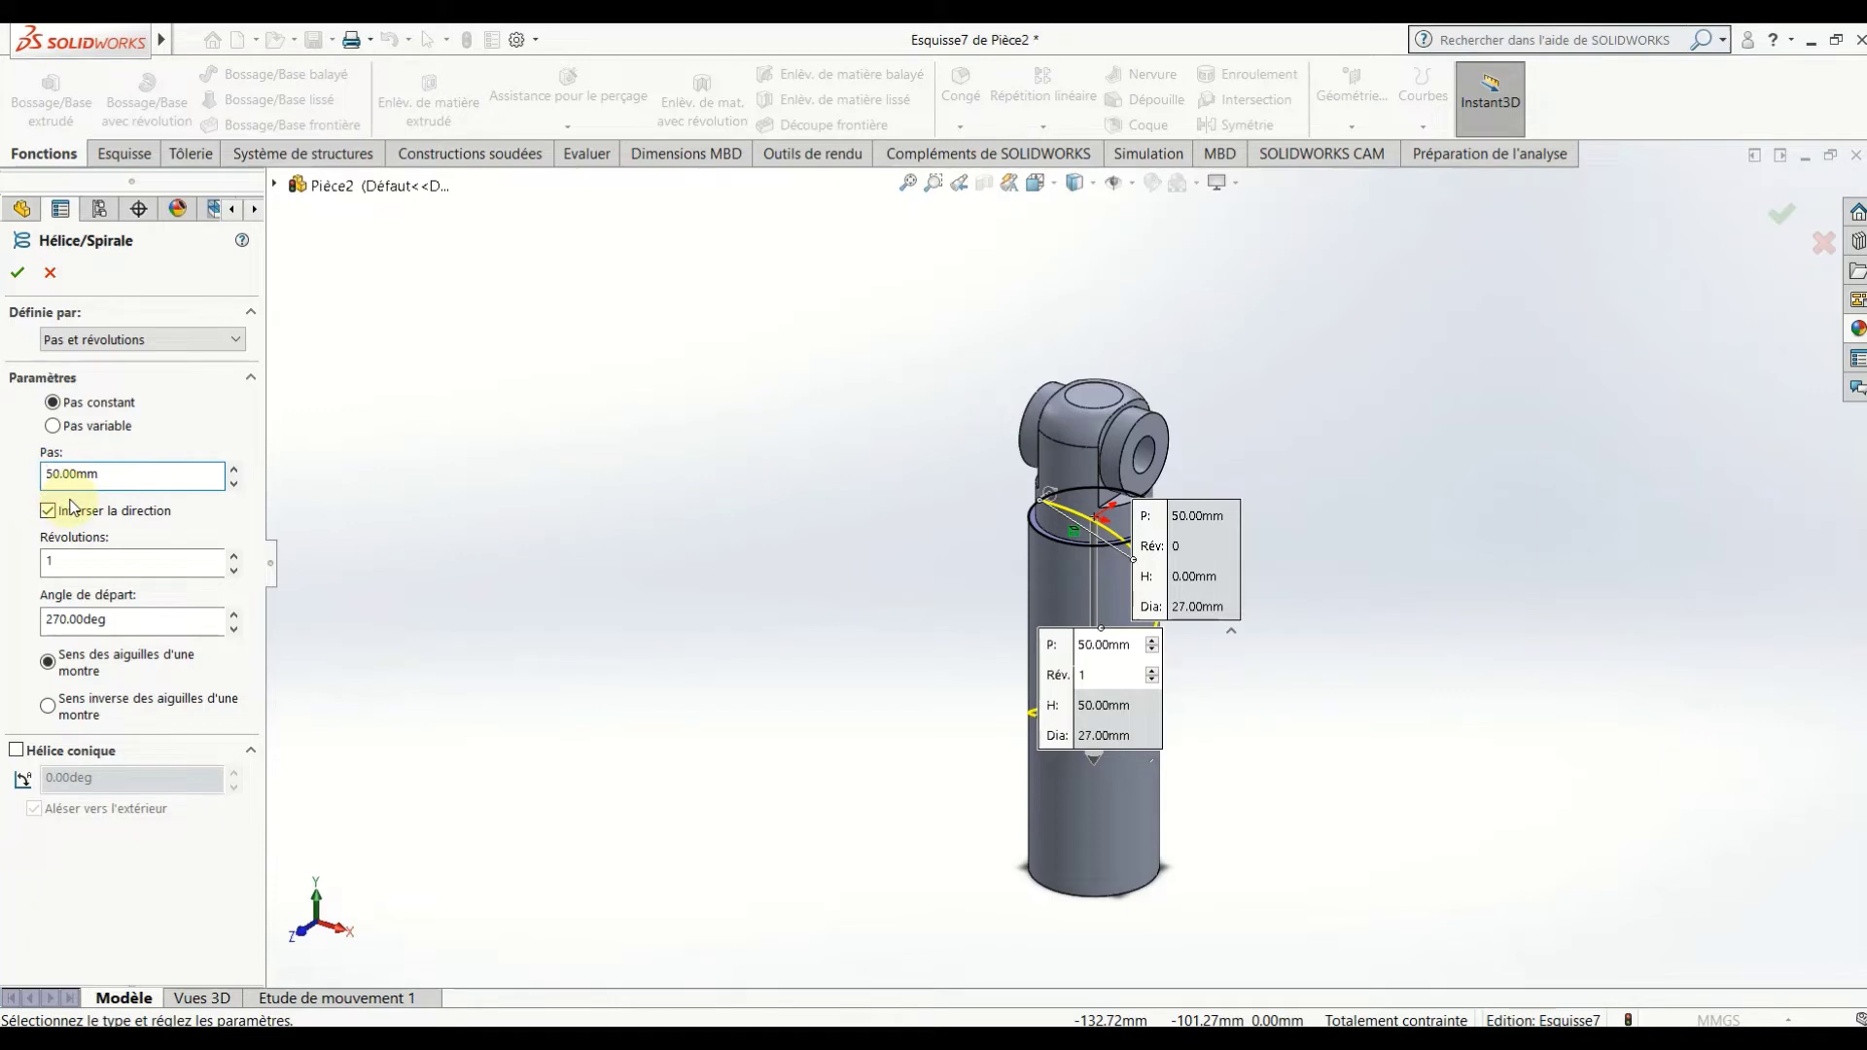
left_click(202, 339)
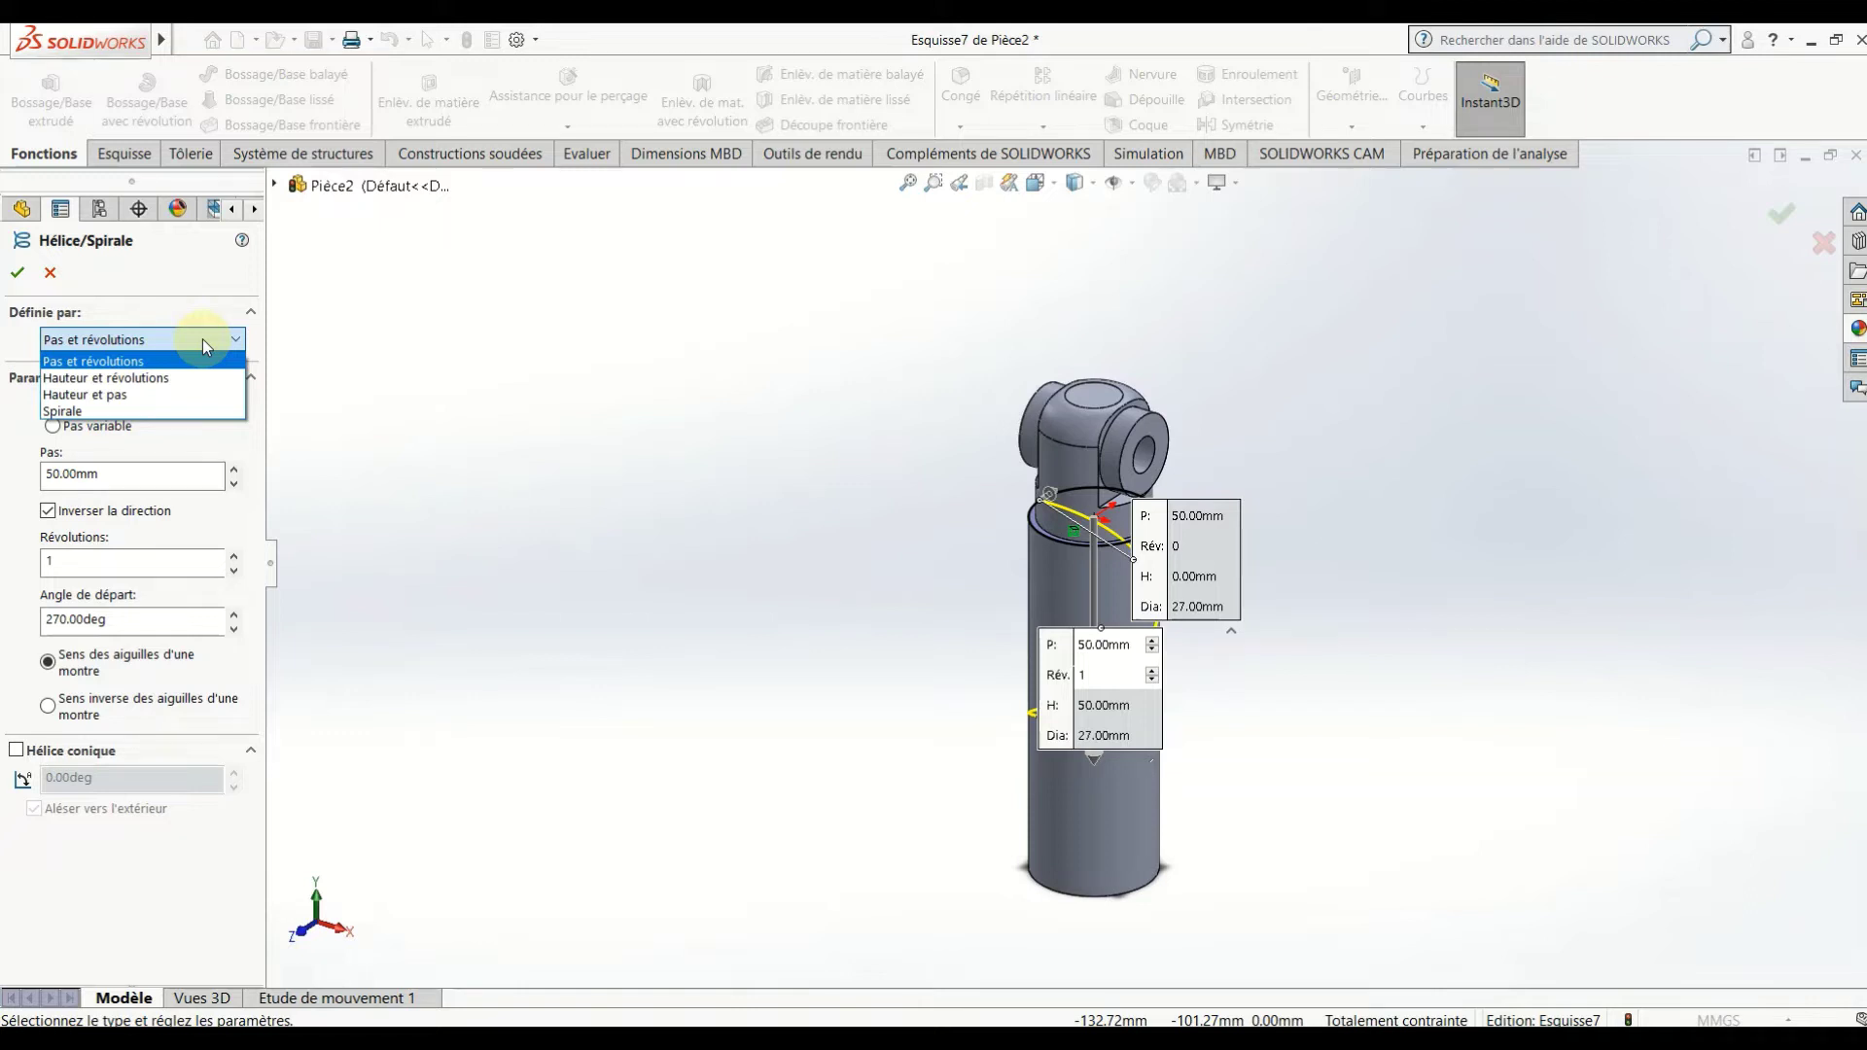
left_click(194, 377)
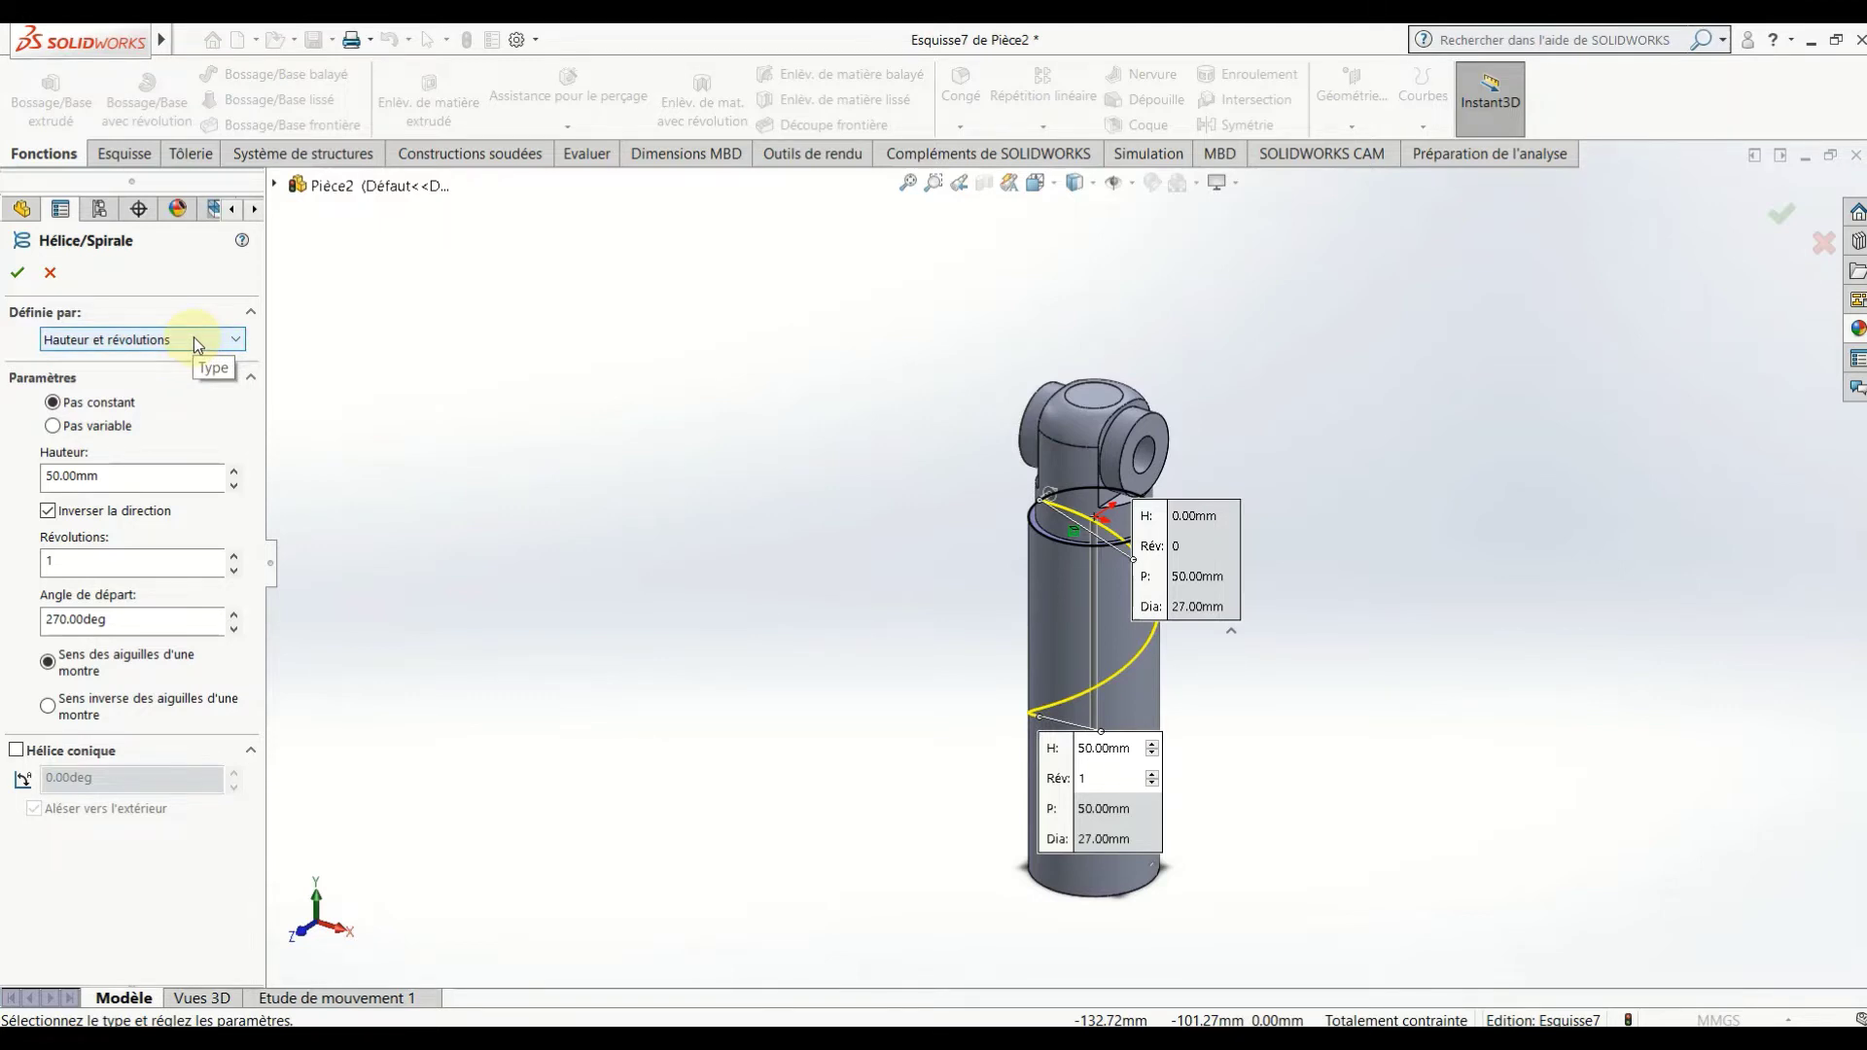
left_click(194, 340)
left_click(180, 395)
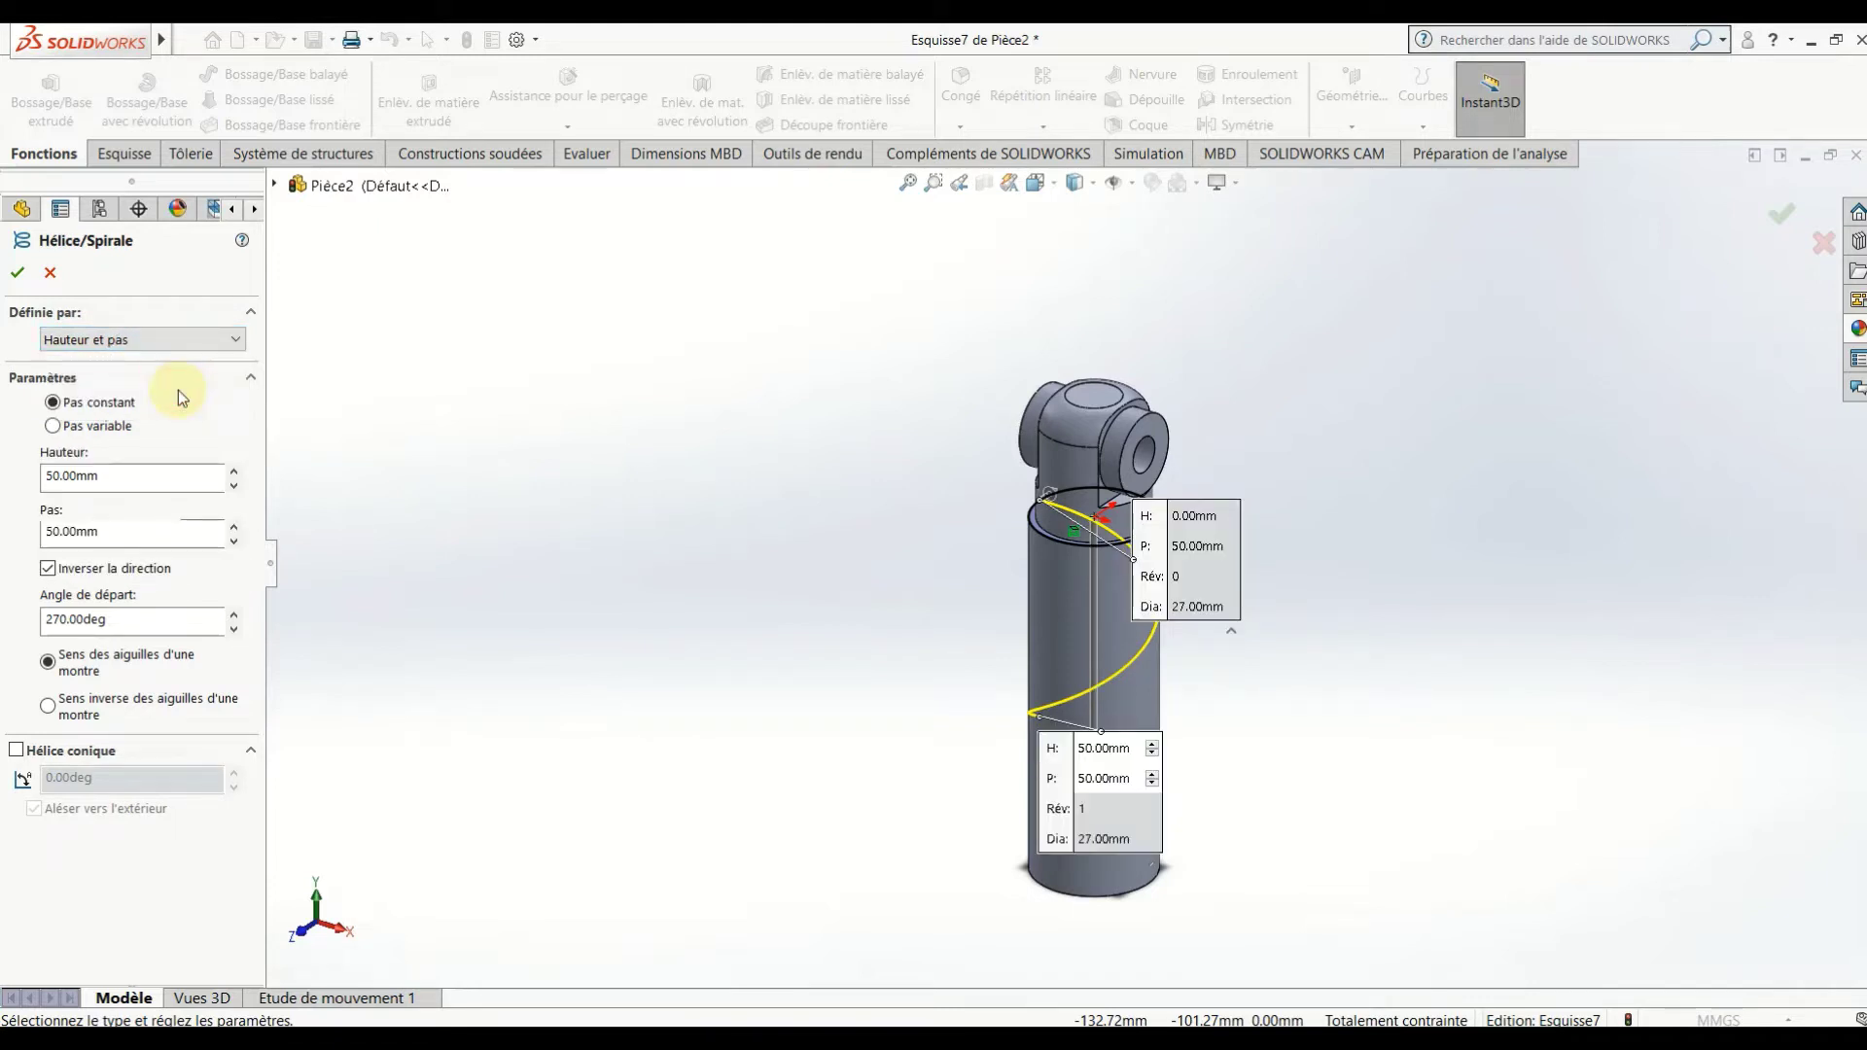
Set the helix pitch to 3 mm and confirm it.
left_click(114, 533)
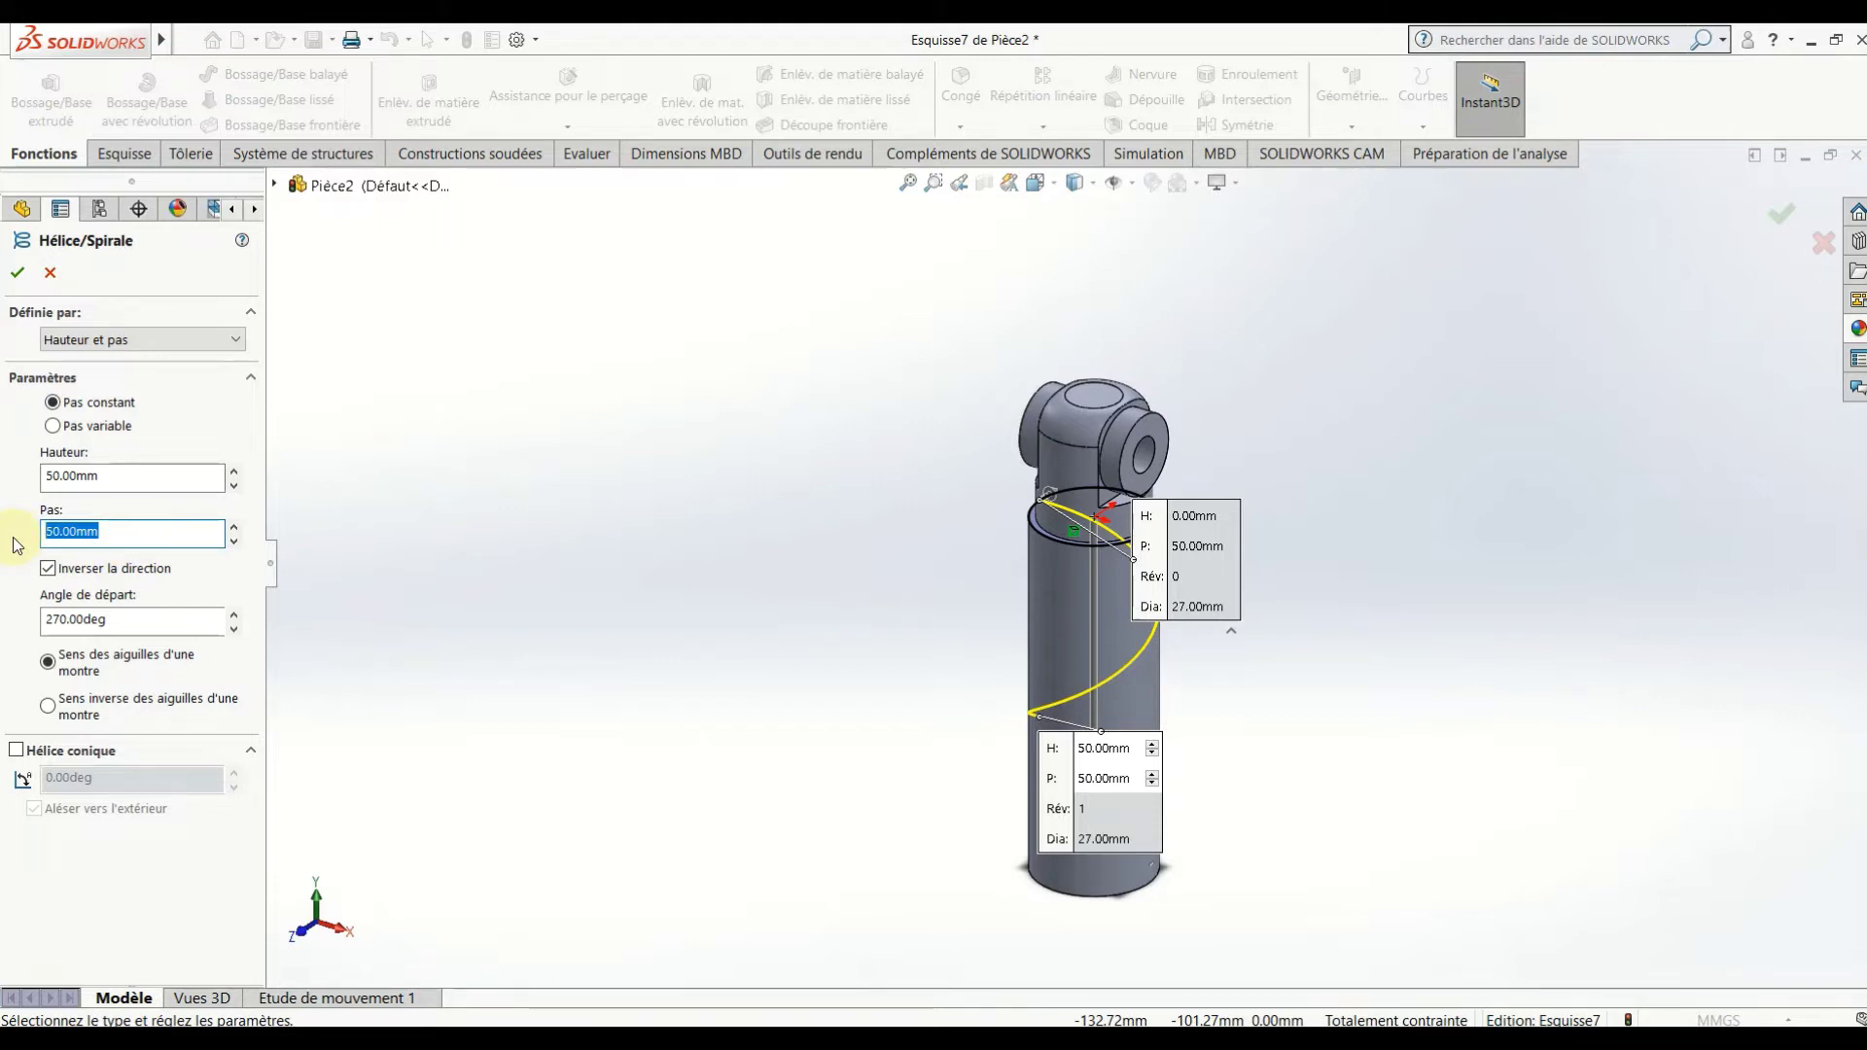
type("3")
key("Return")
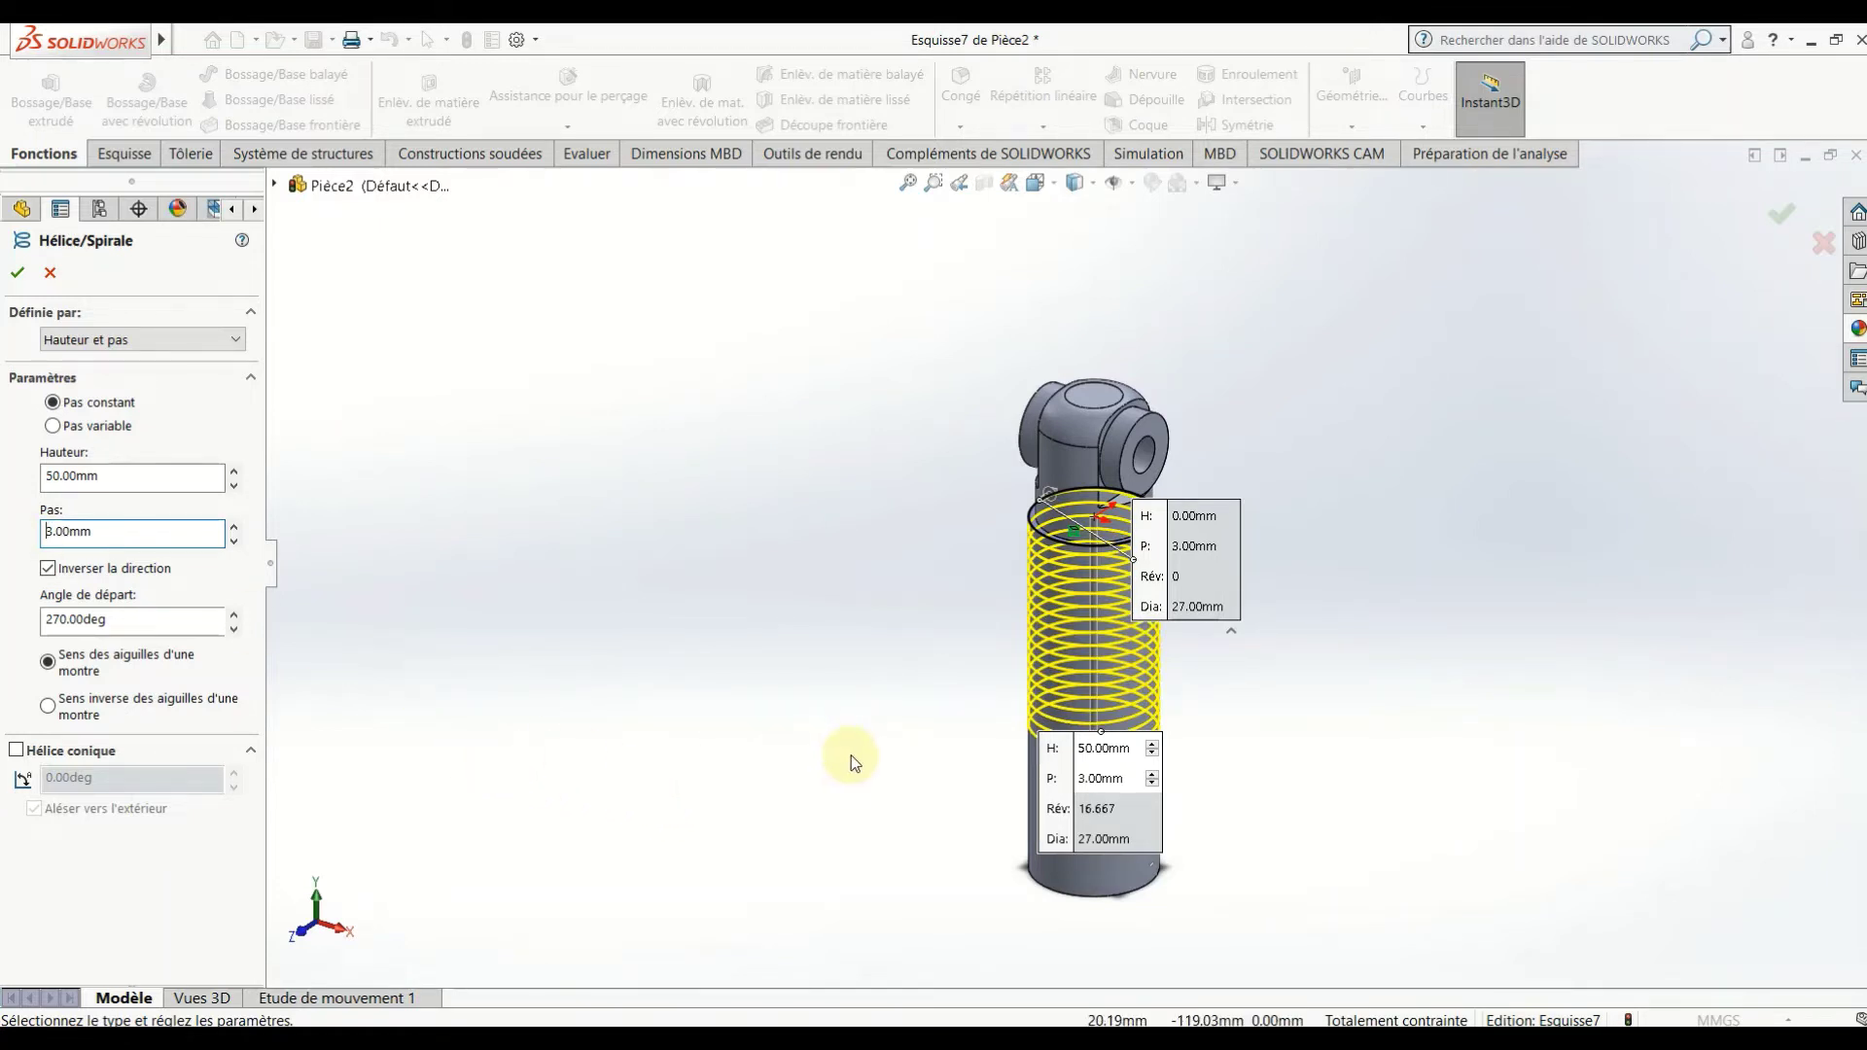
mouse_move(851, 761)
middle_mouse_down()
mouse_move(742, 657)
mouse_move(831, 705)
middle_mouse_up()
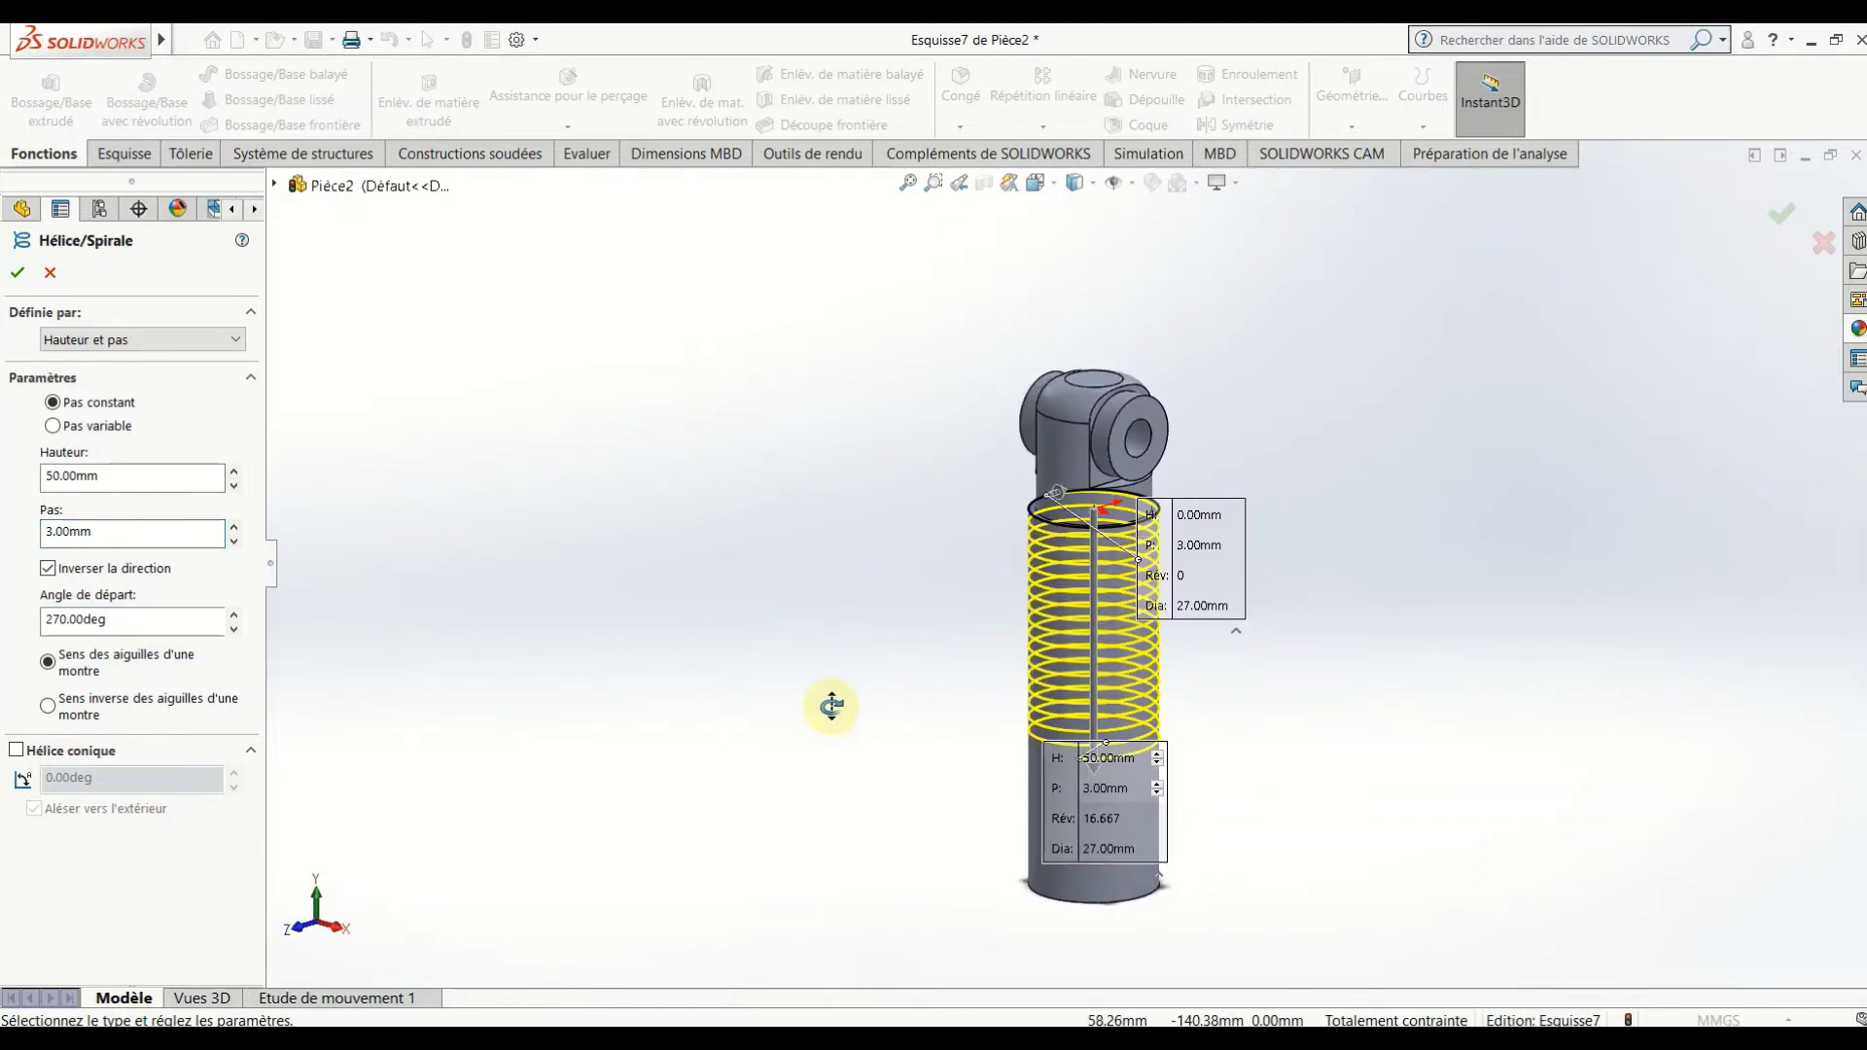
left_click(30, 272)
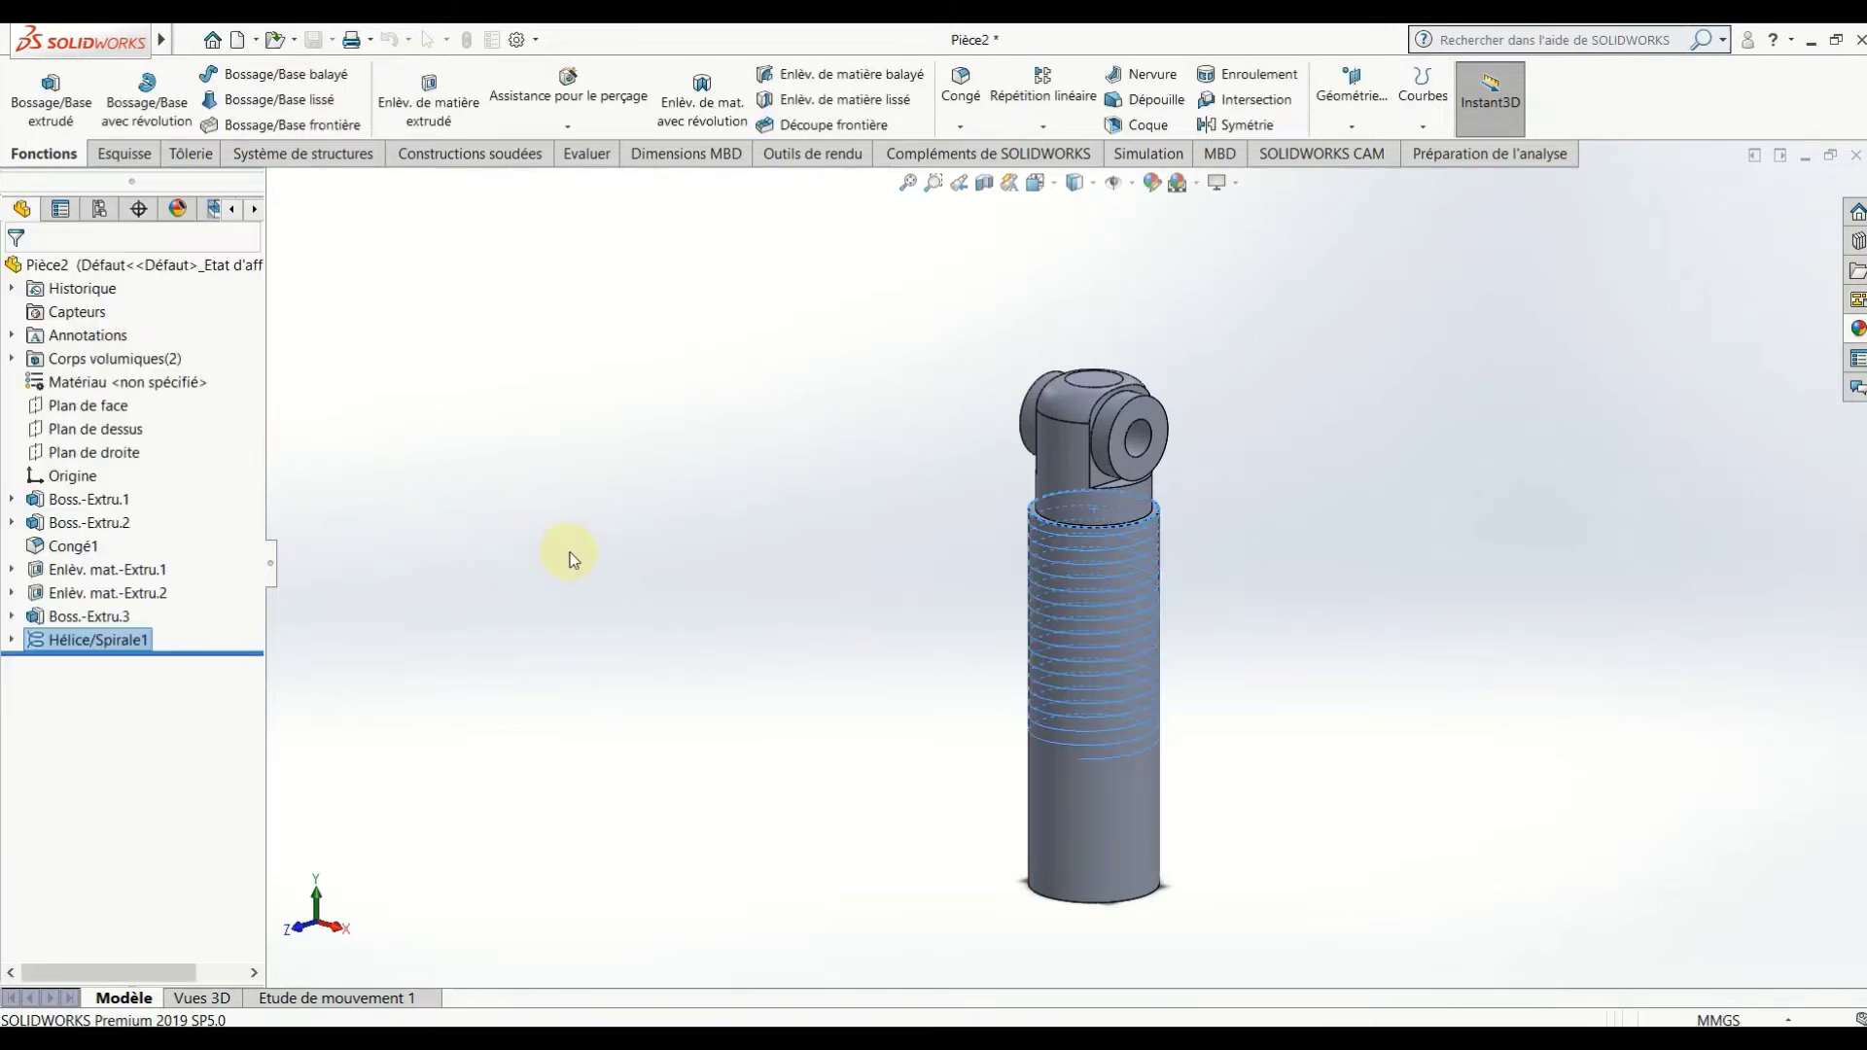
left_click(776, 565)
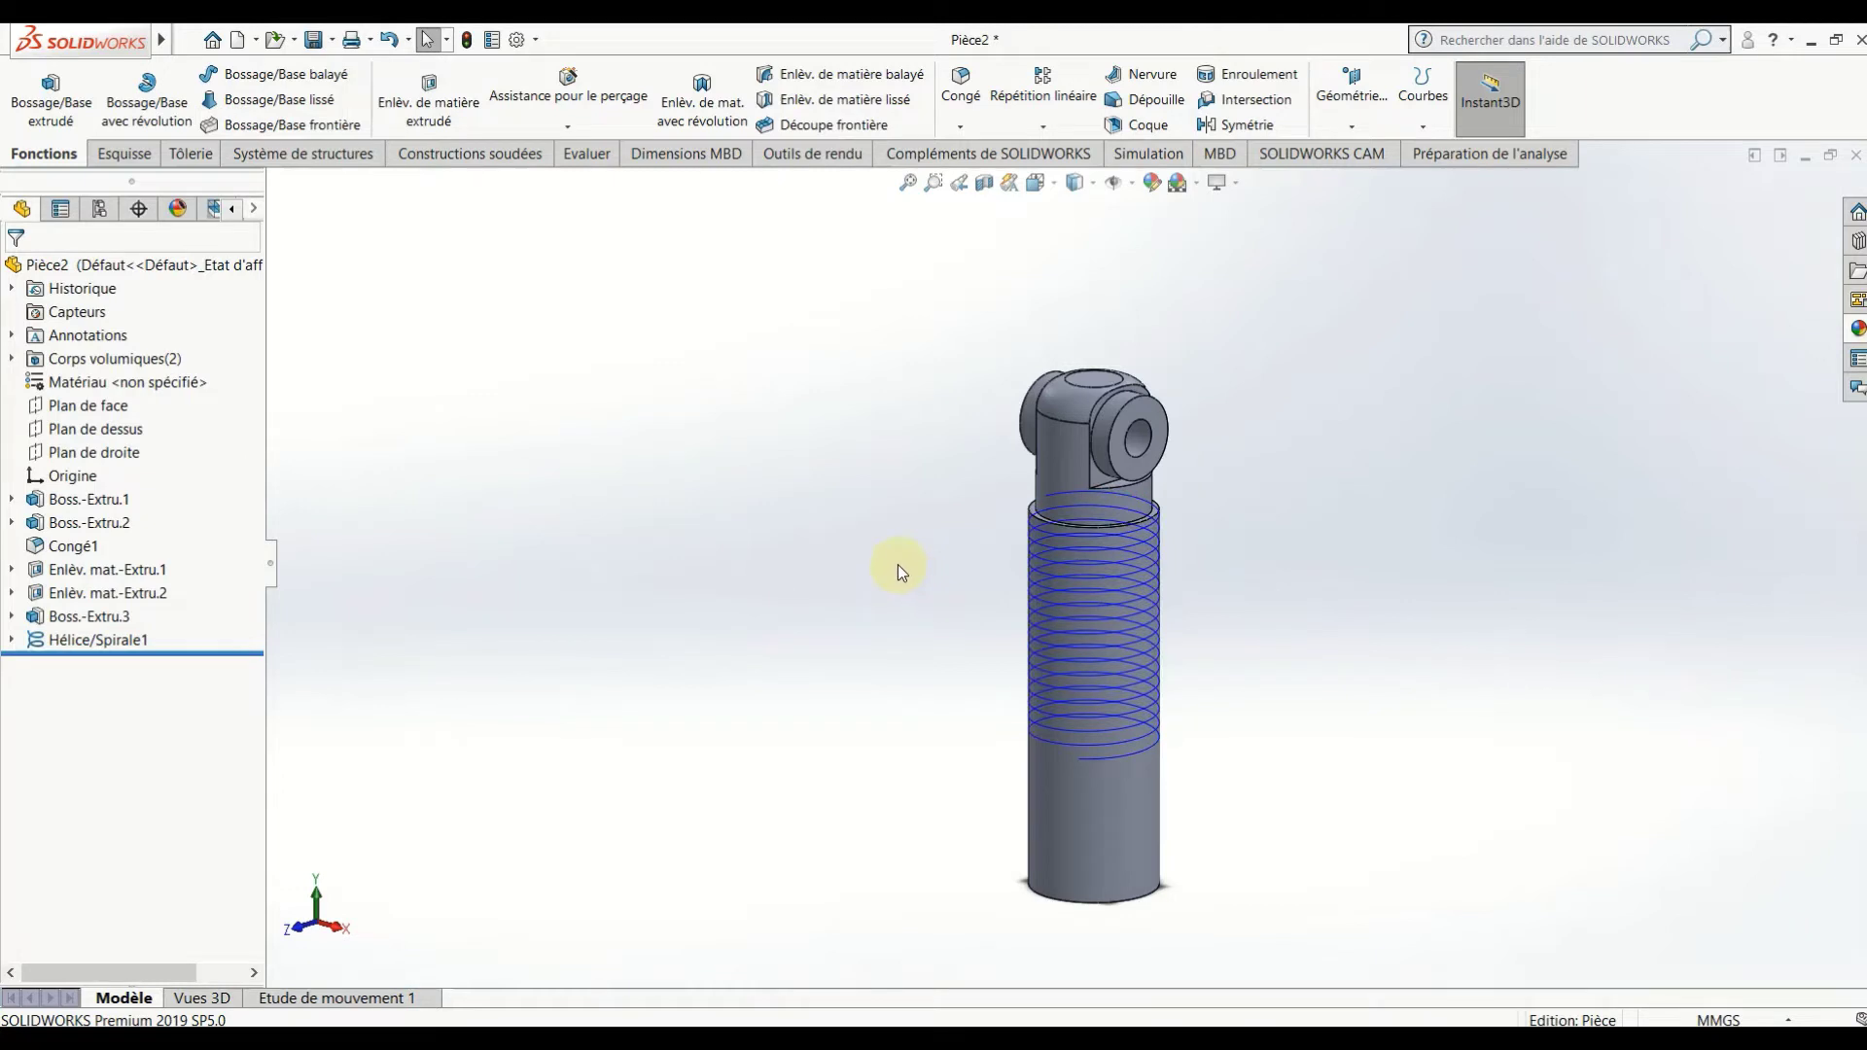
mouse_move(954, 523)
middle_mouse_down()
mouse_move(1050, 571)
mouse_move(1075, 525)
mouse_move(1012, 571)
mouse_move(1180, 556)
mouse_move(1350, 471)
mouse_move(1359, 434)
mouse_move(1097, 467)
mouse_move(1075, 492)
mouse_move(1134, 534)
middle_mouse_up()
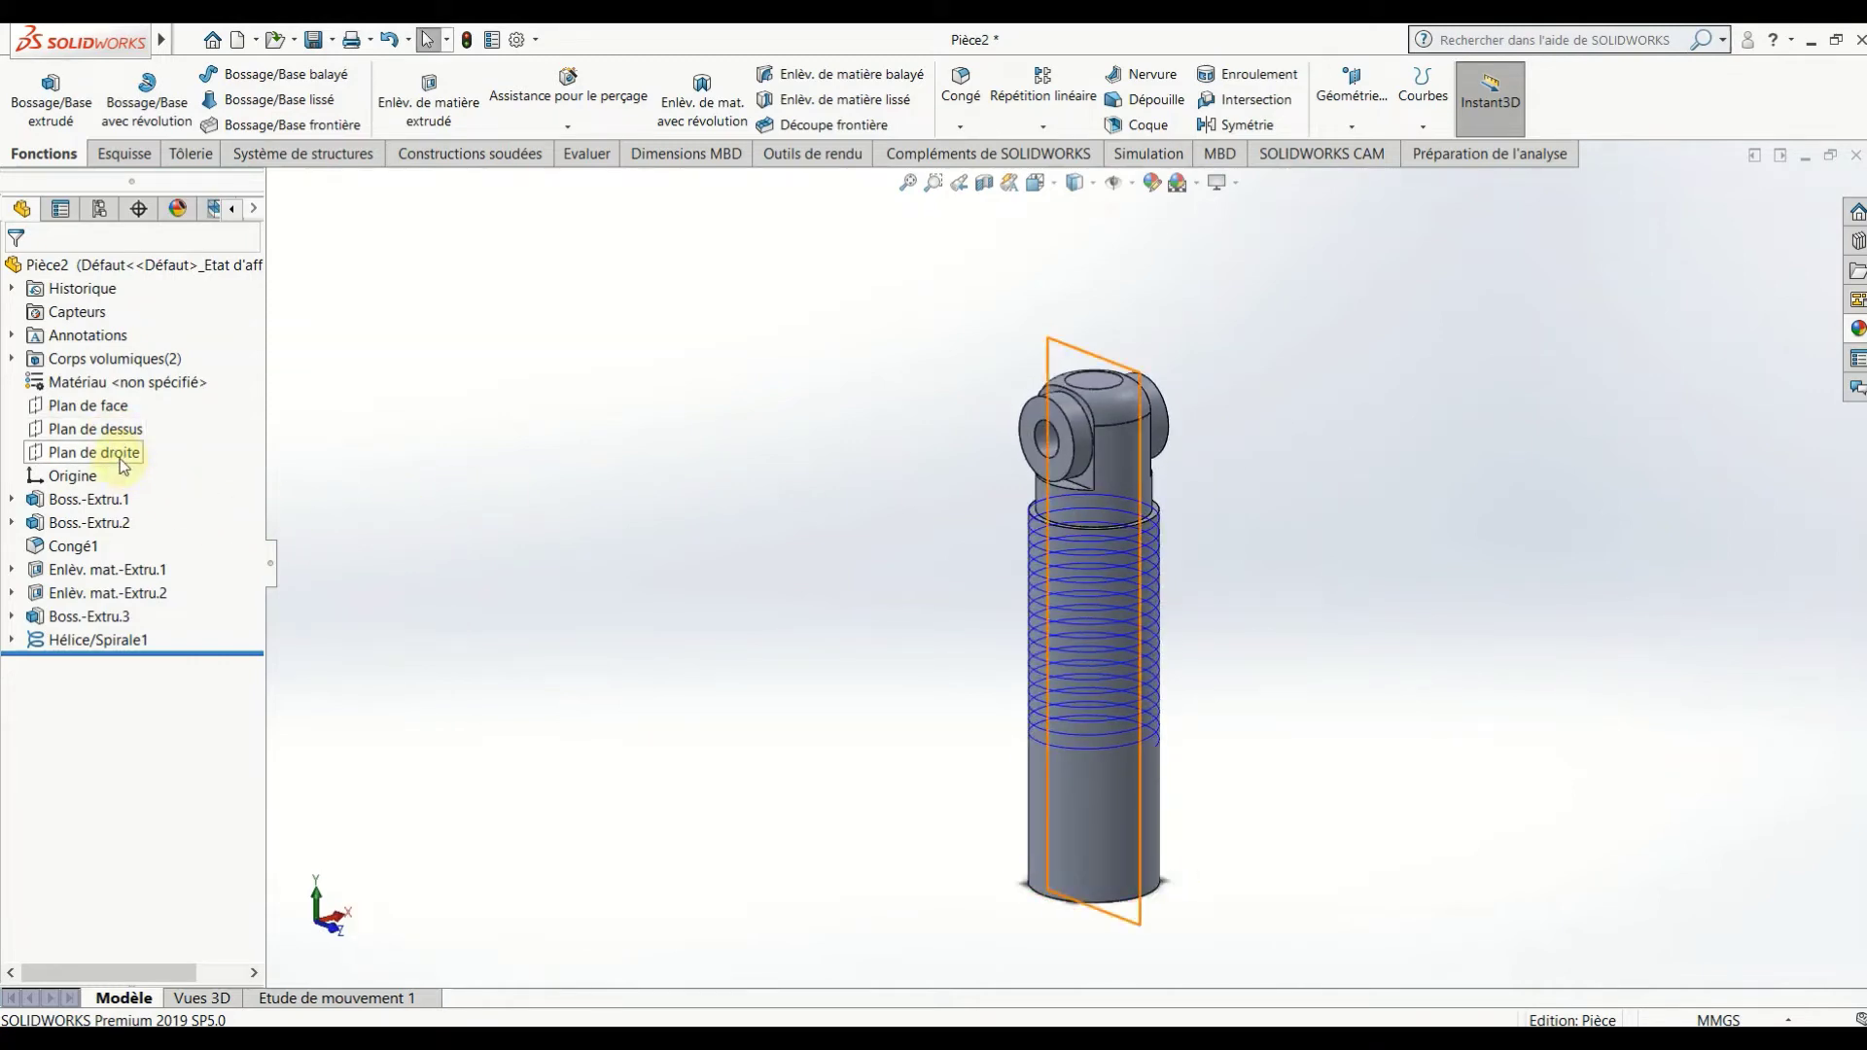
left_click(124, 454)
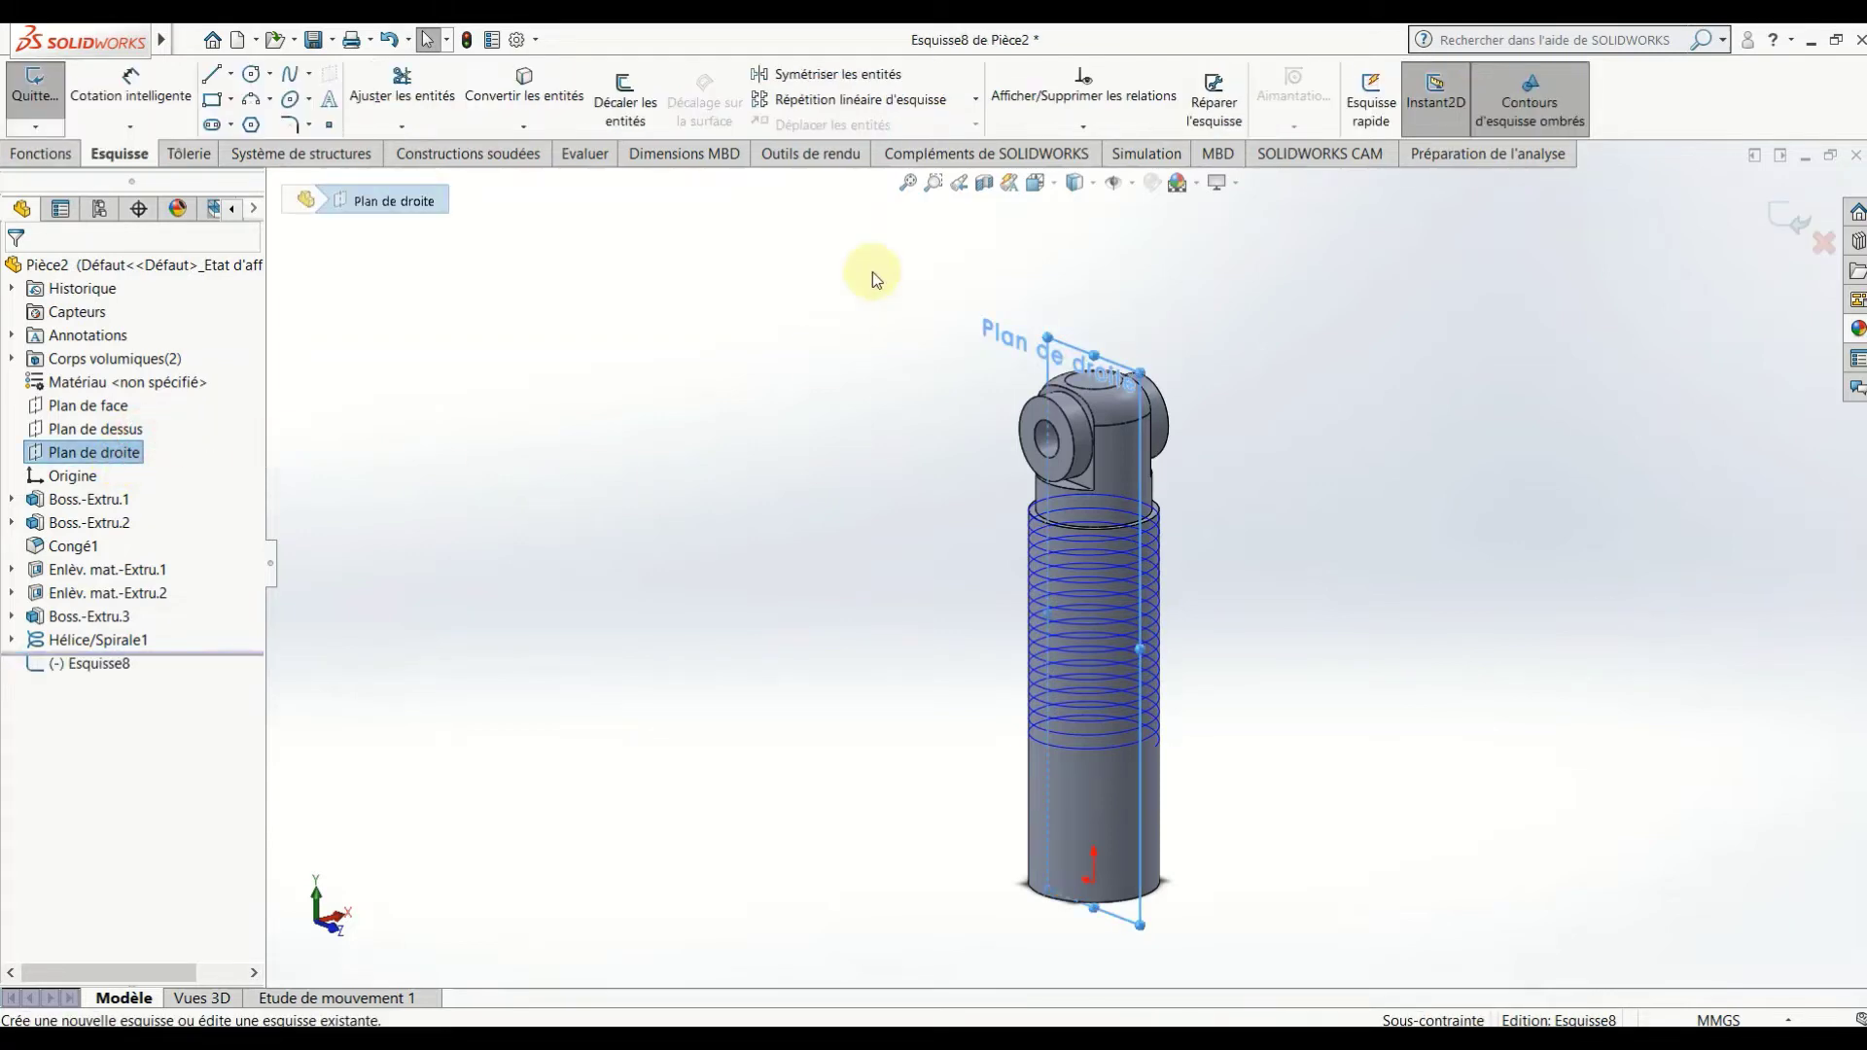
left_click(1036, 183)
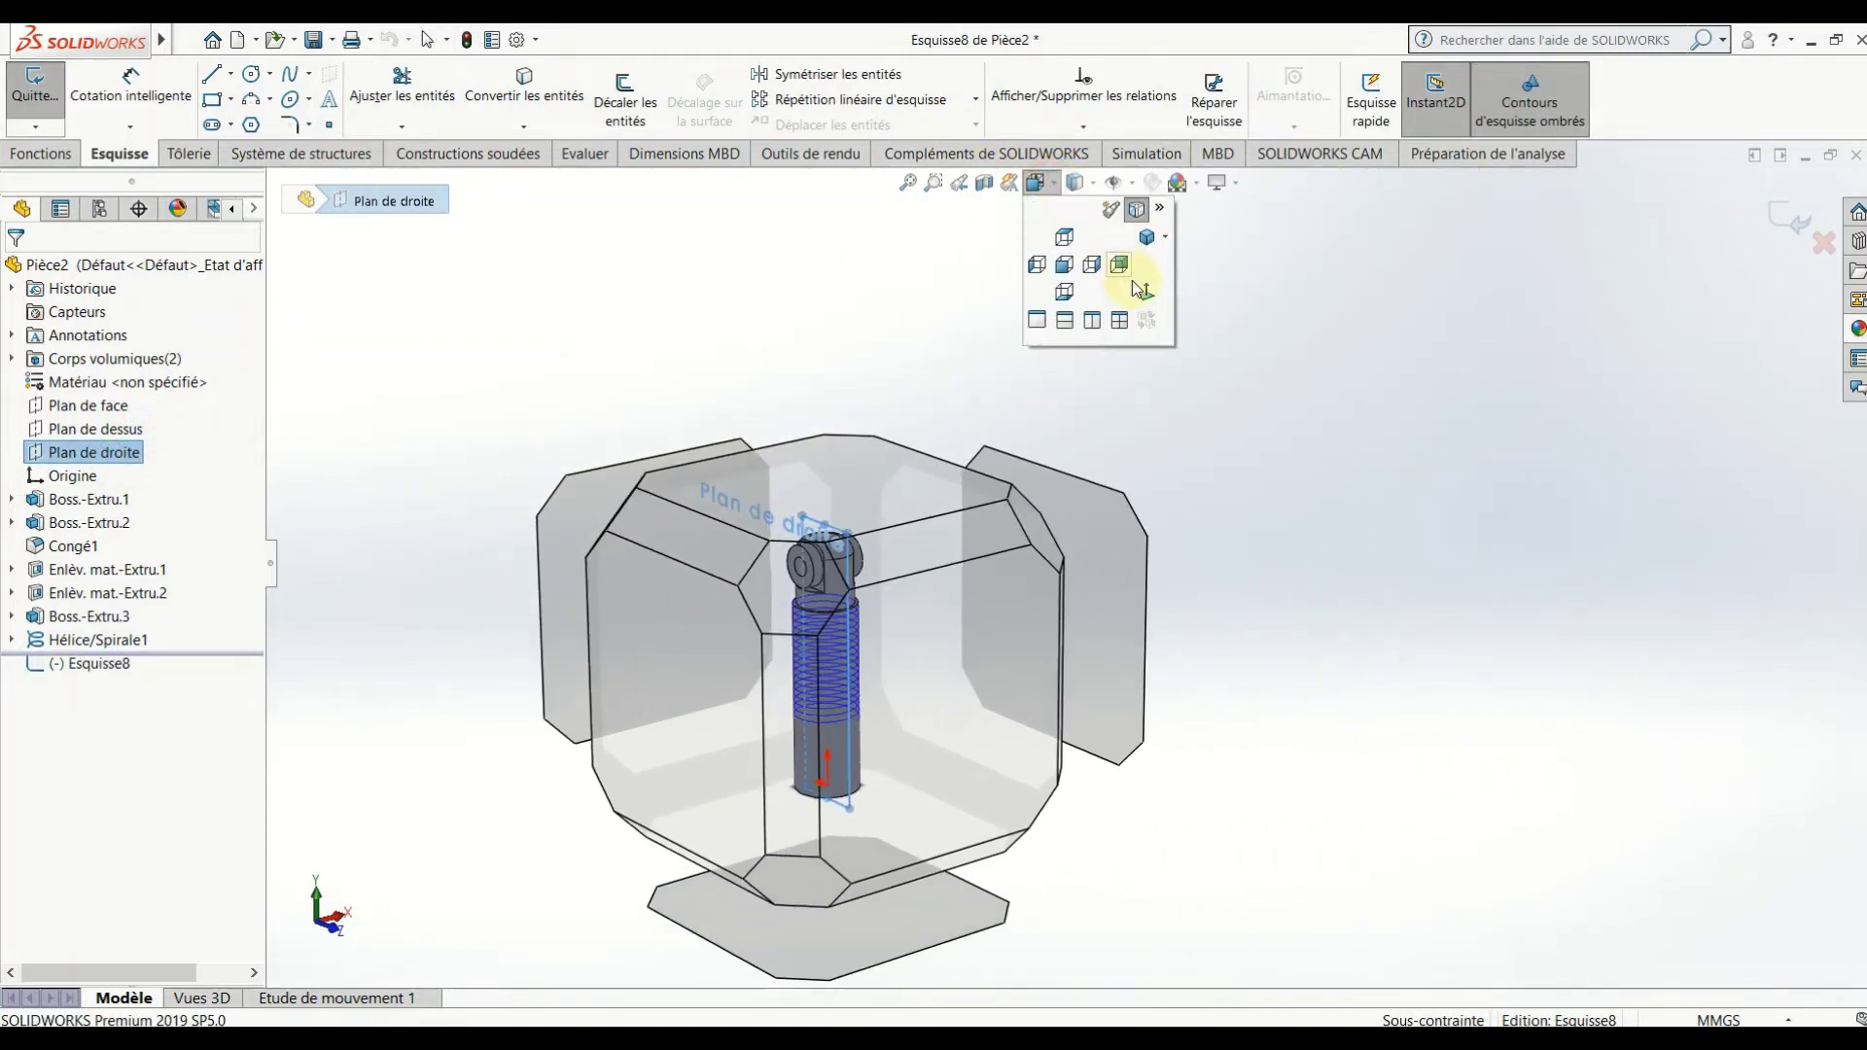
left_click(1132, 282)
left_click(1311, 439)
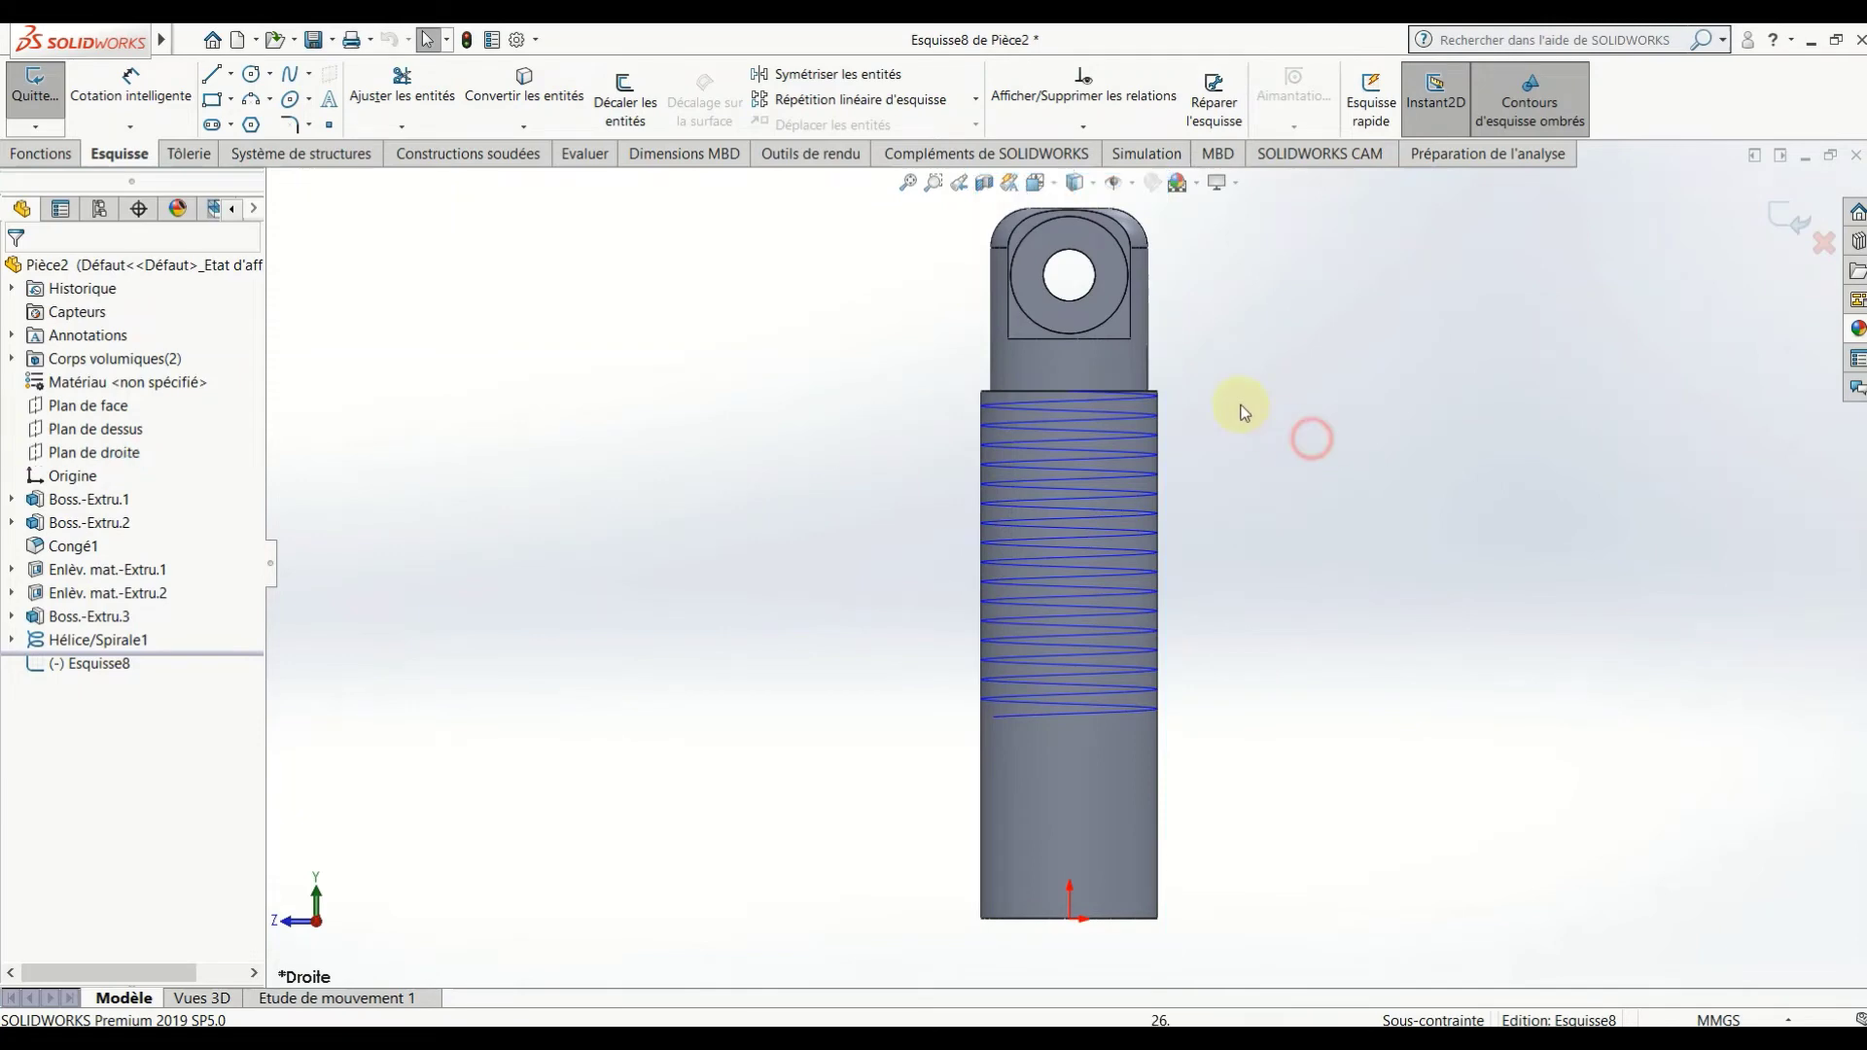
scroll(1244, 411, "down", 5)
scroll(931, 423, "up", 2)
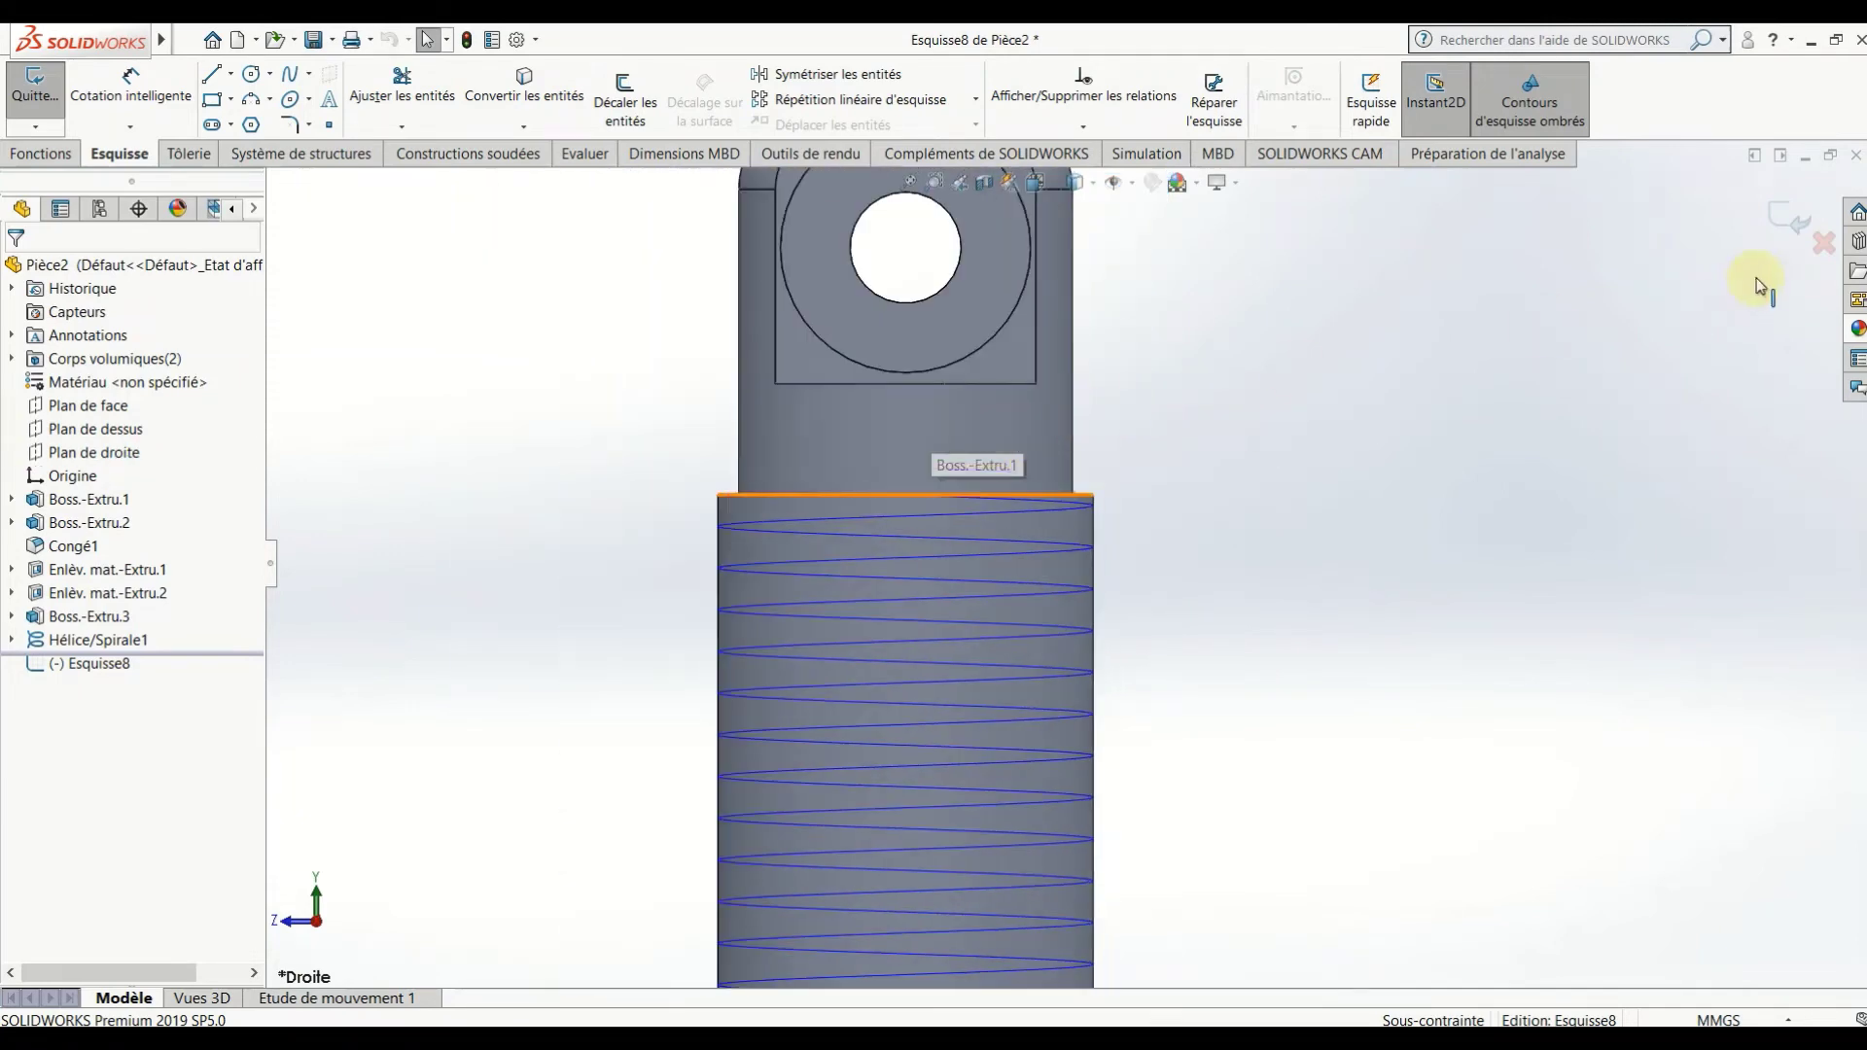
left_click(1822, 244)
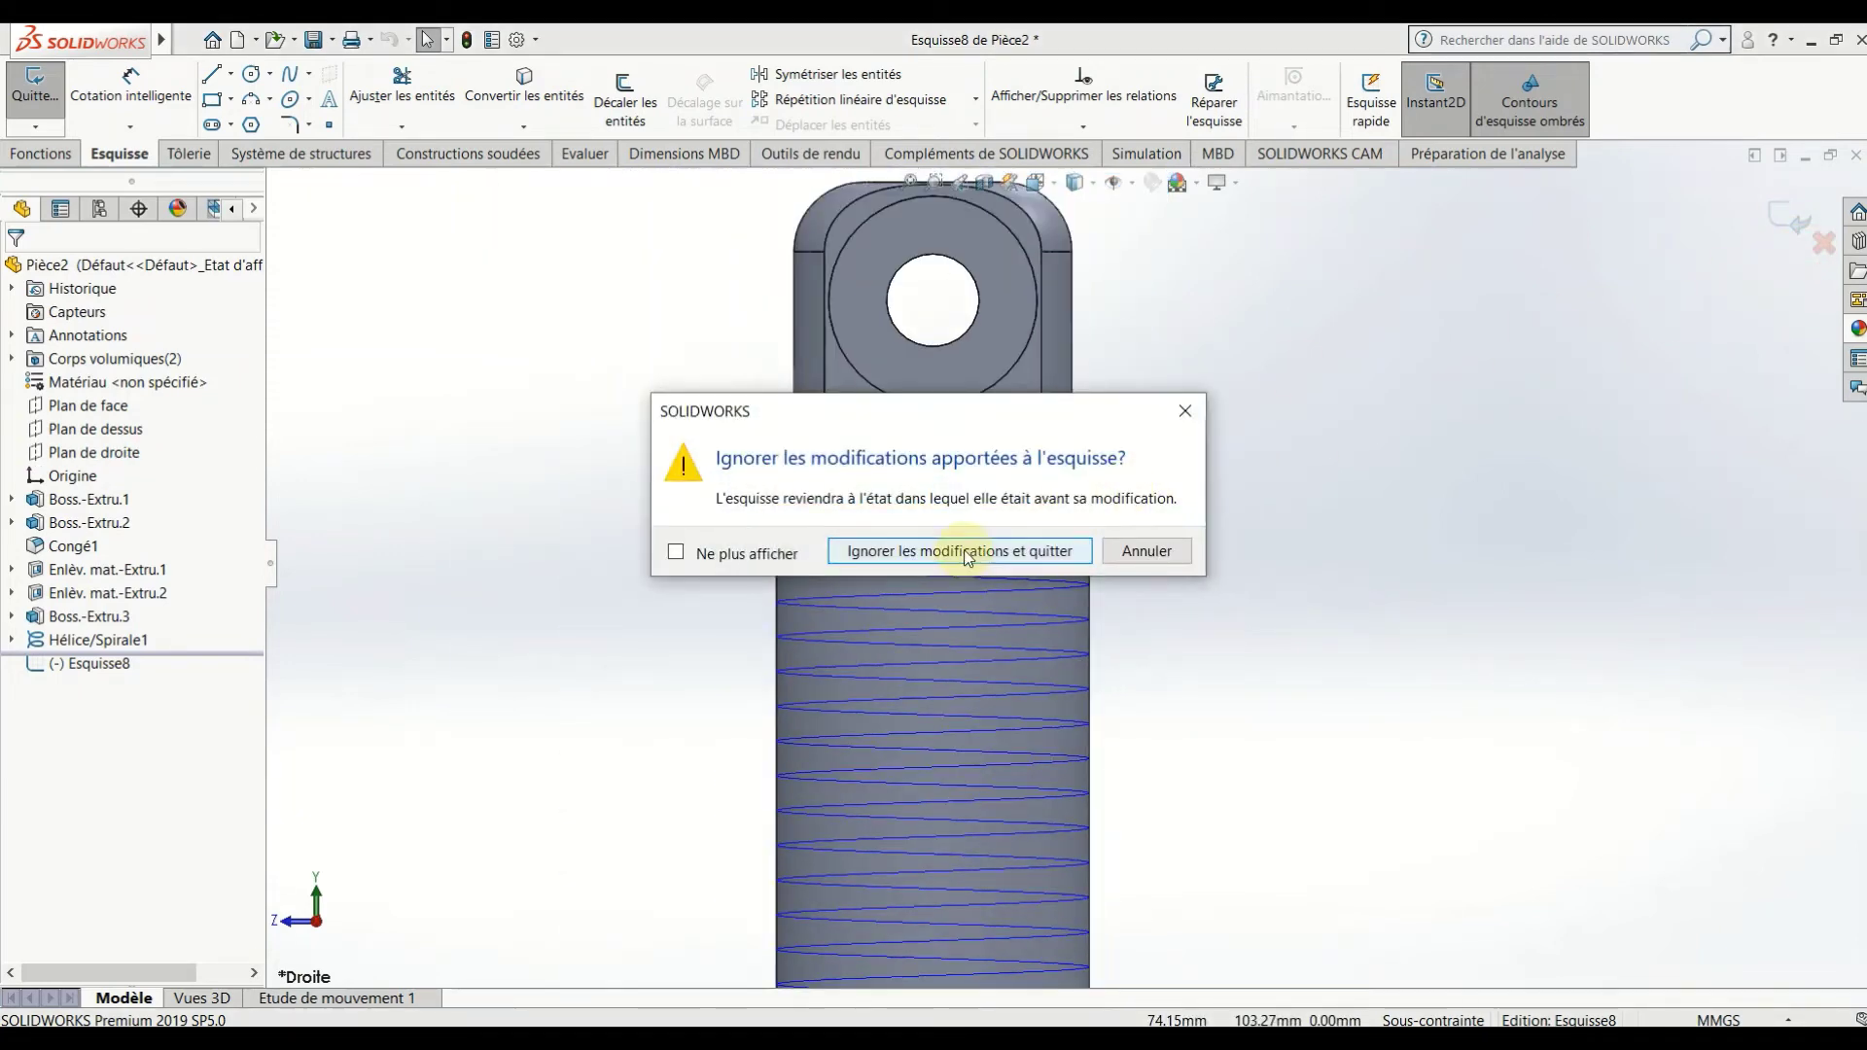
left_click(966, 545)
mouse_move(1143, 554)
middle_mouse_down()
mouse_move(1251, 575)
mouse_move(1293, 542)
mouse_move(1317, 574)
middle_mouse_up()
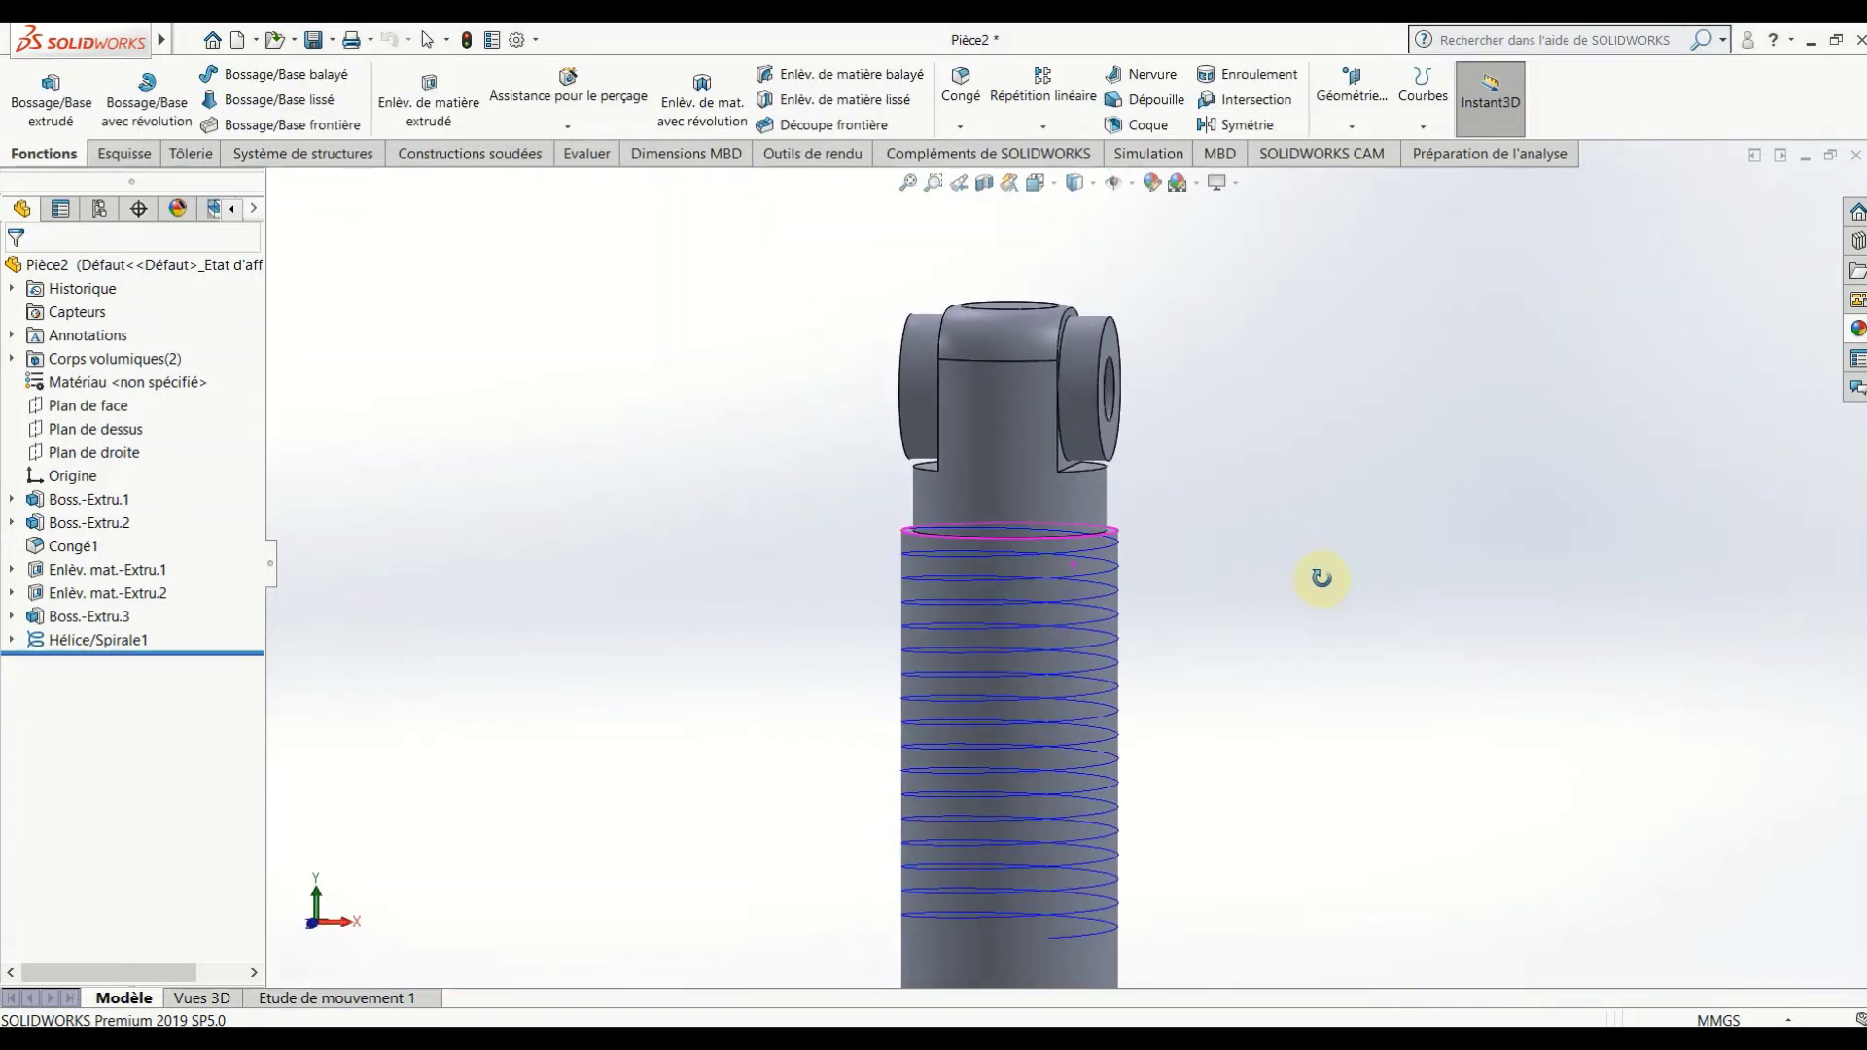
left_click(112, 405)
Start a sketch on the Plan de face plane and view it face-on.
left_click(126, 378)
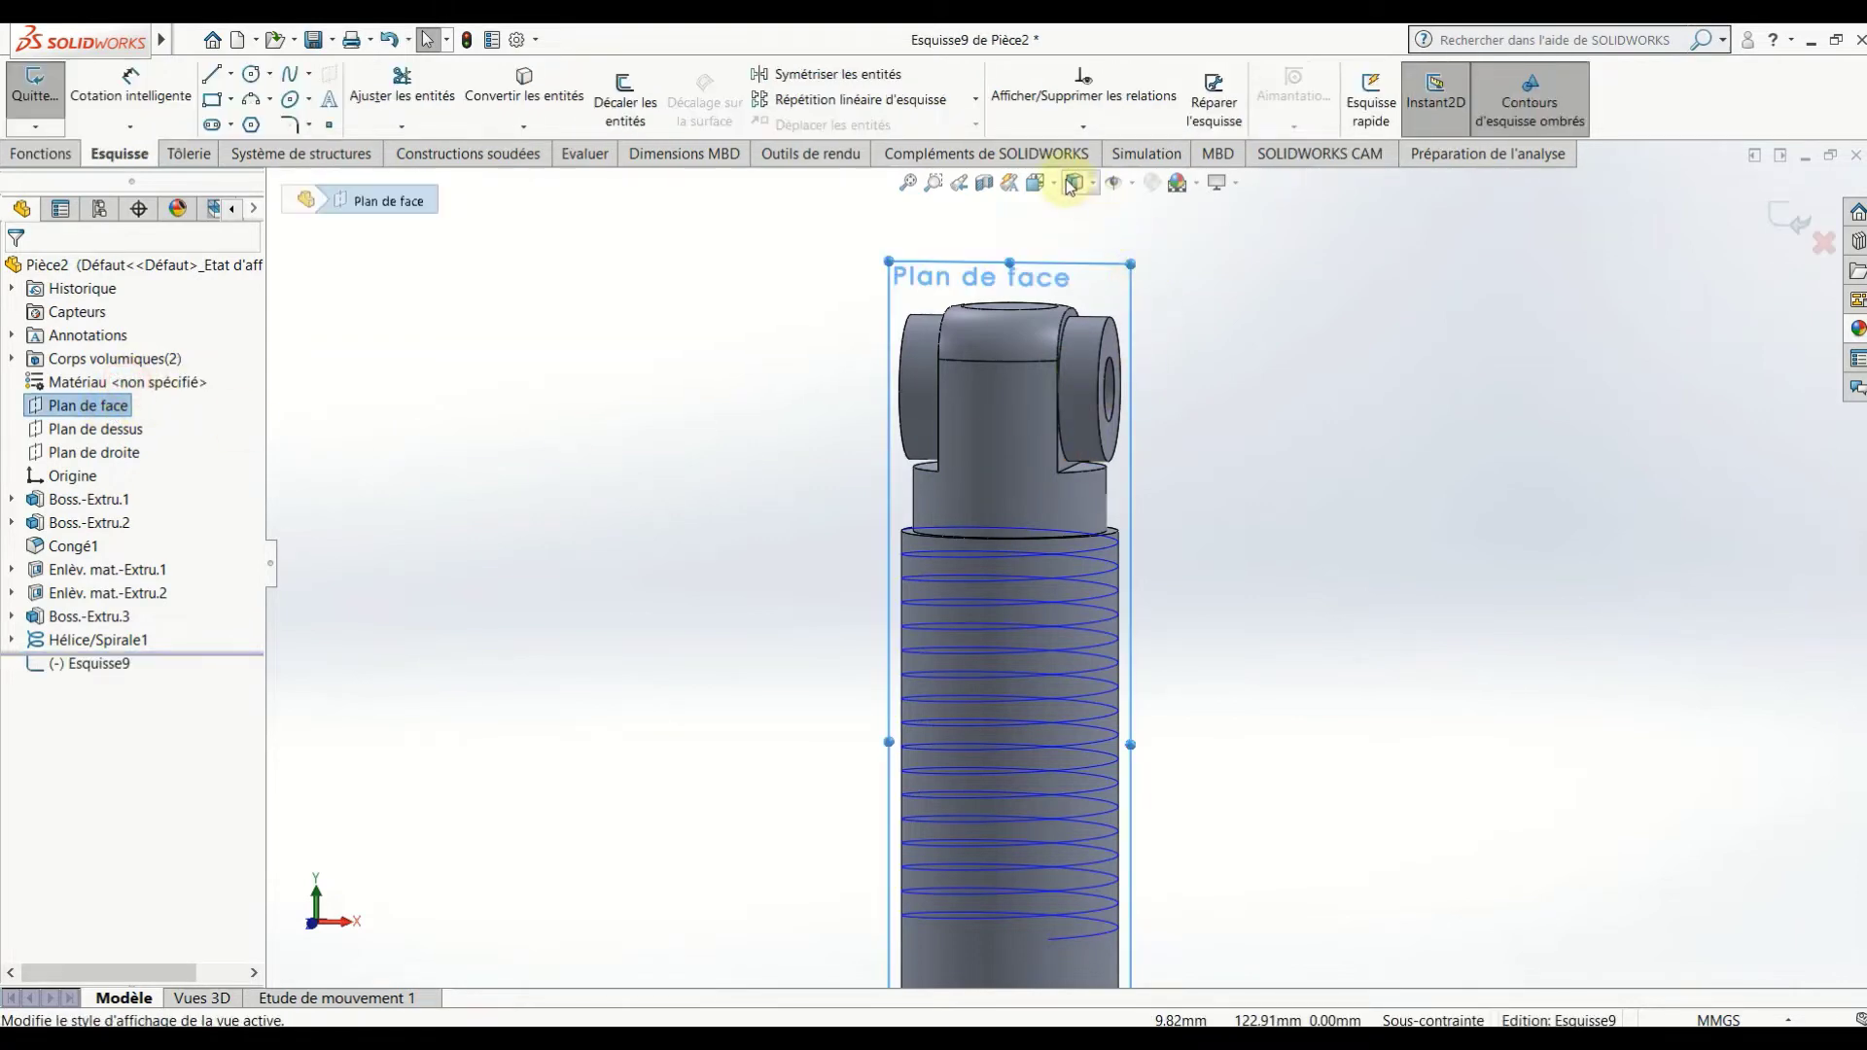
left_click(1039, 183)
left_click(1119, 265)
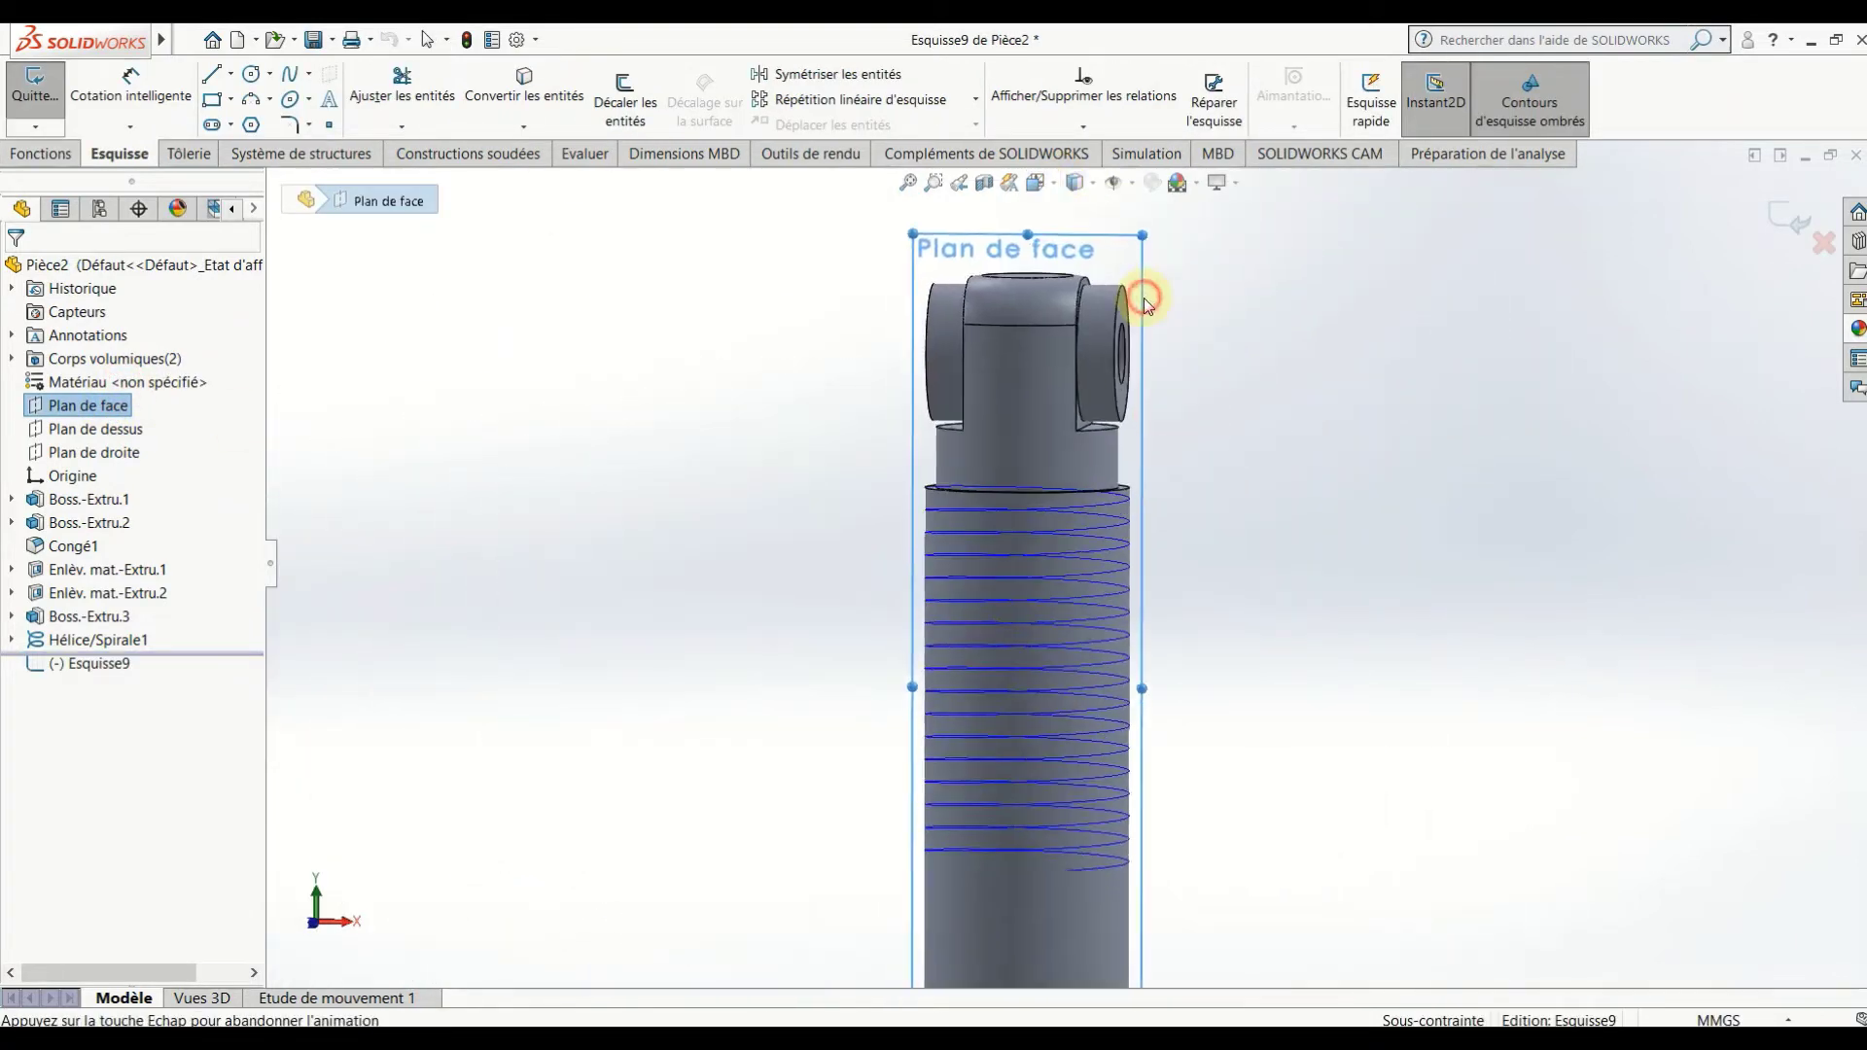
scroll(1128, 331, "down", 2)
scroll(1099, 369, "down", 2)
scroll(953, 438, "down", 3)
scroll(739, 471, "down", 2)
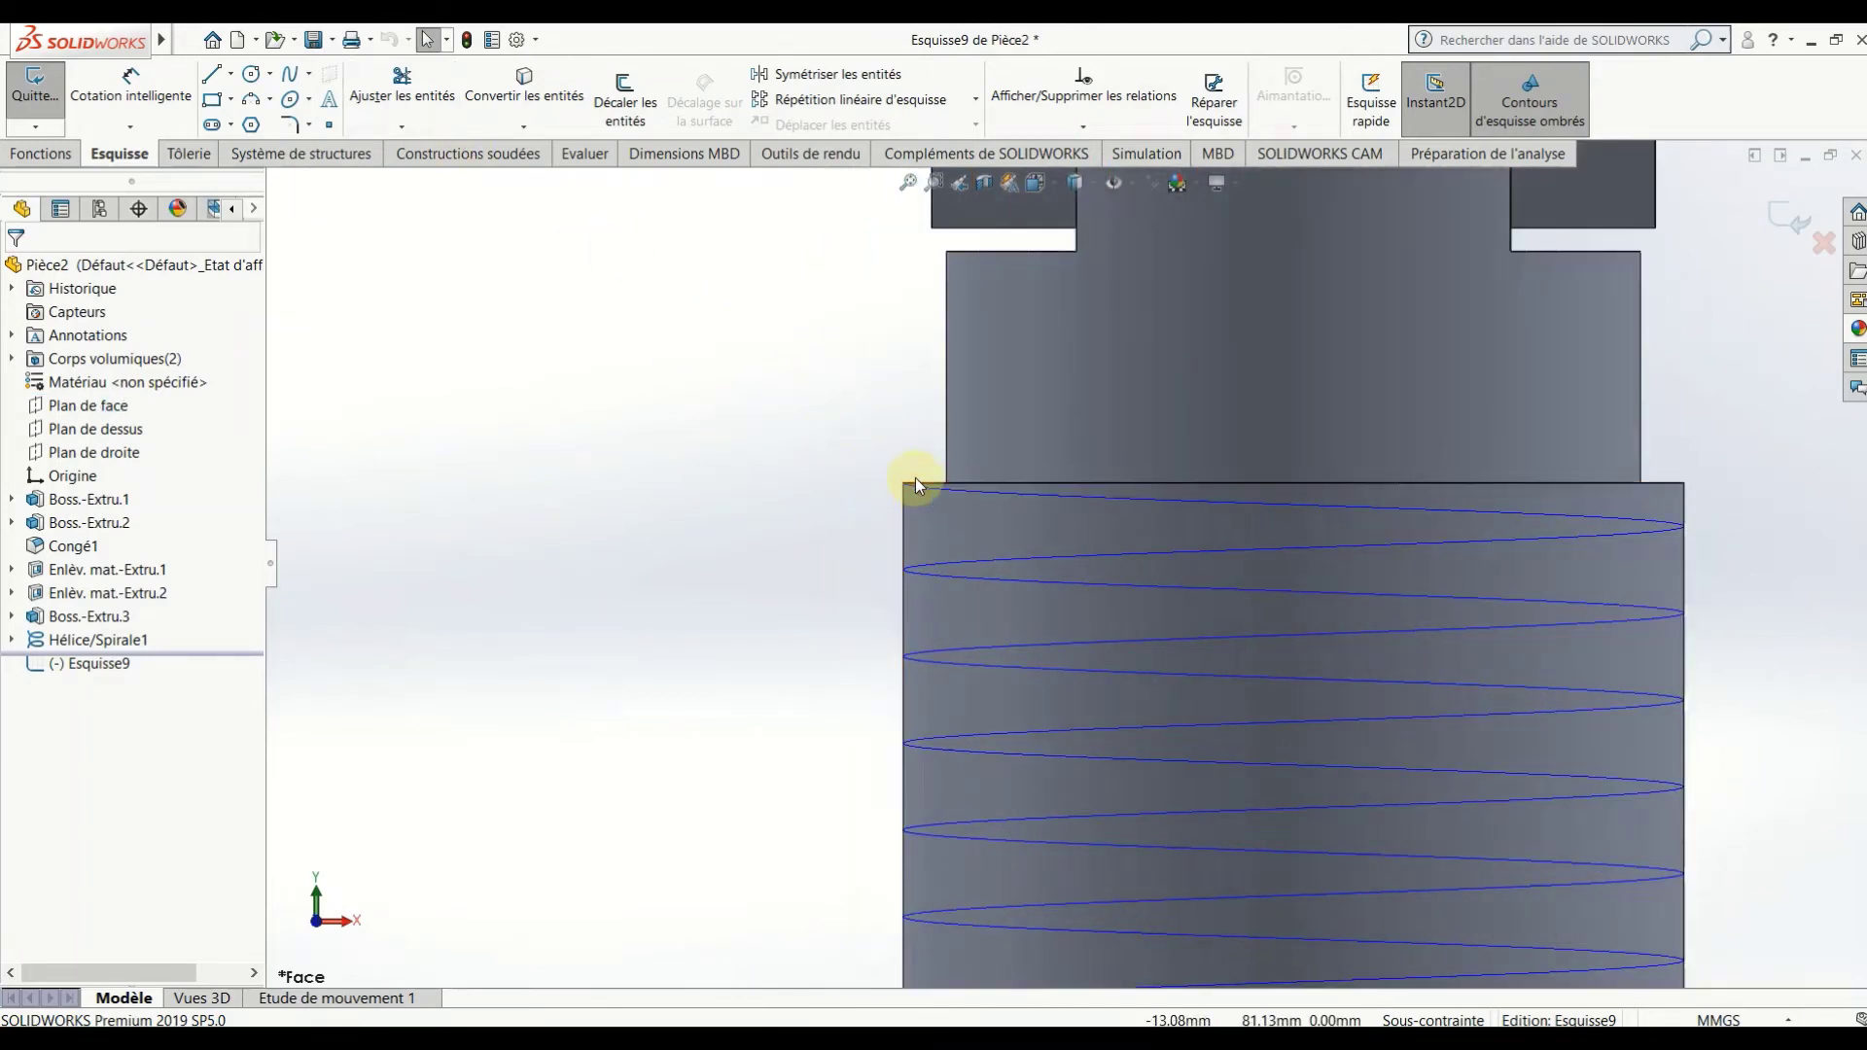
Draw a small closed triangle, with a vertical first edge, beside the rod's top.
left_click(209, 89)
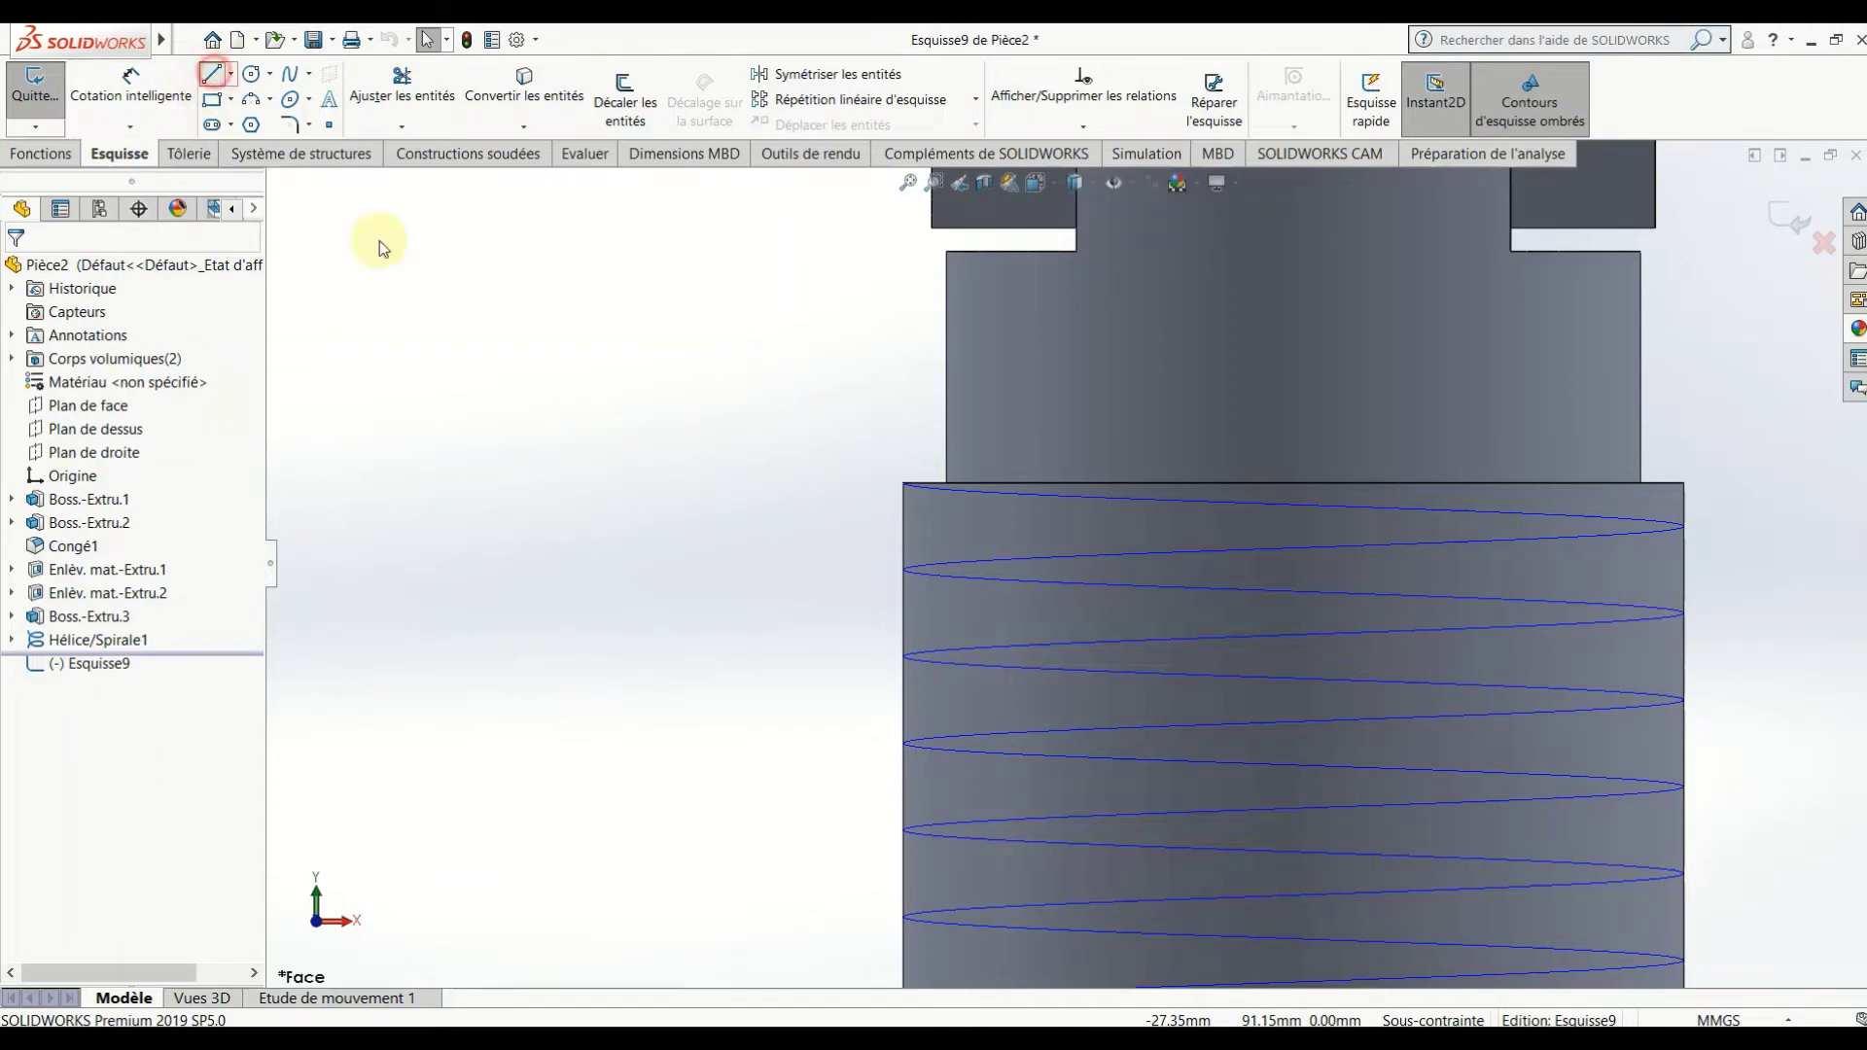
left_click(844, 470)
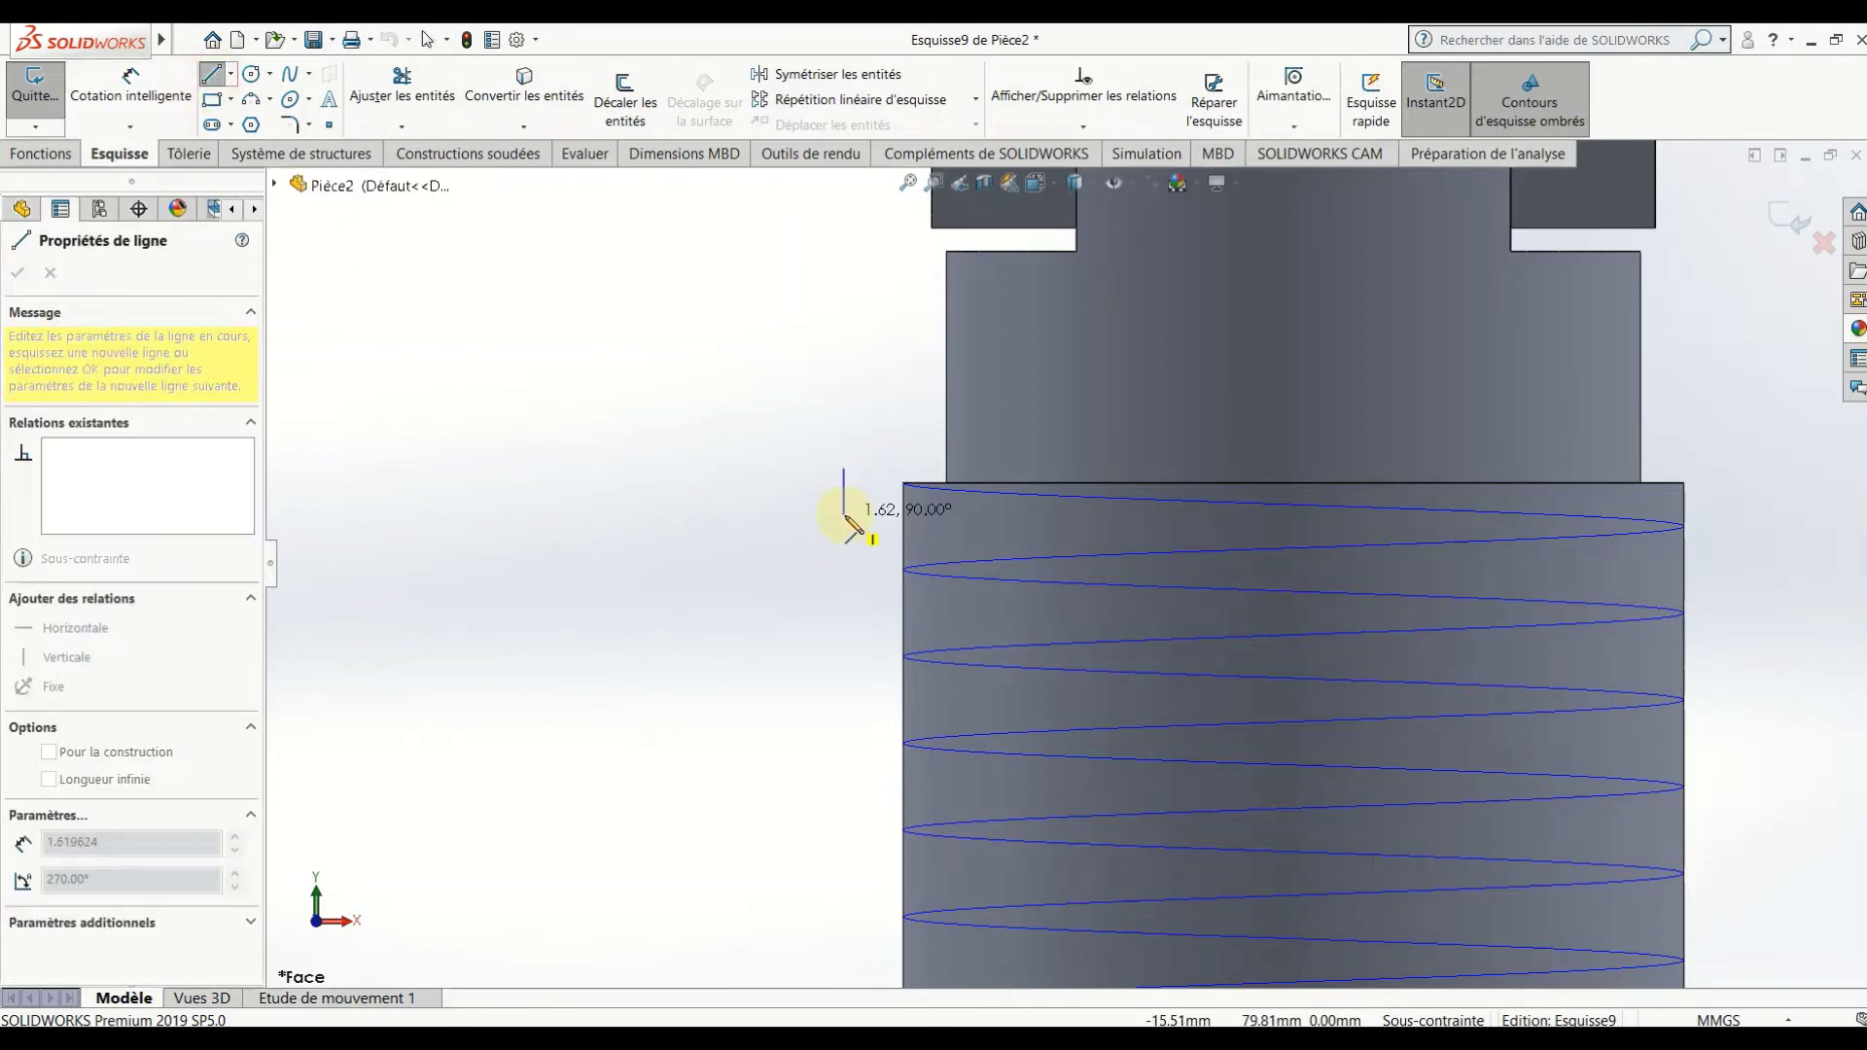
left_click(844, 516)
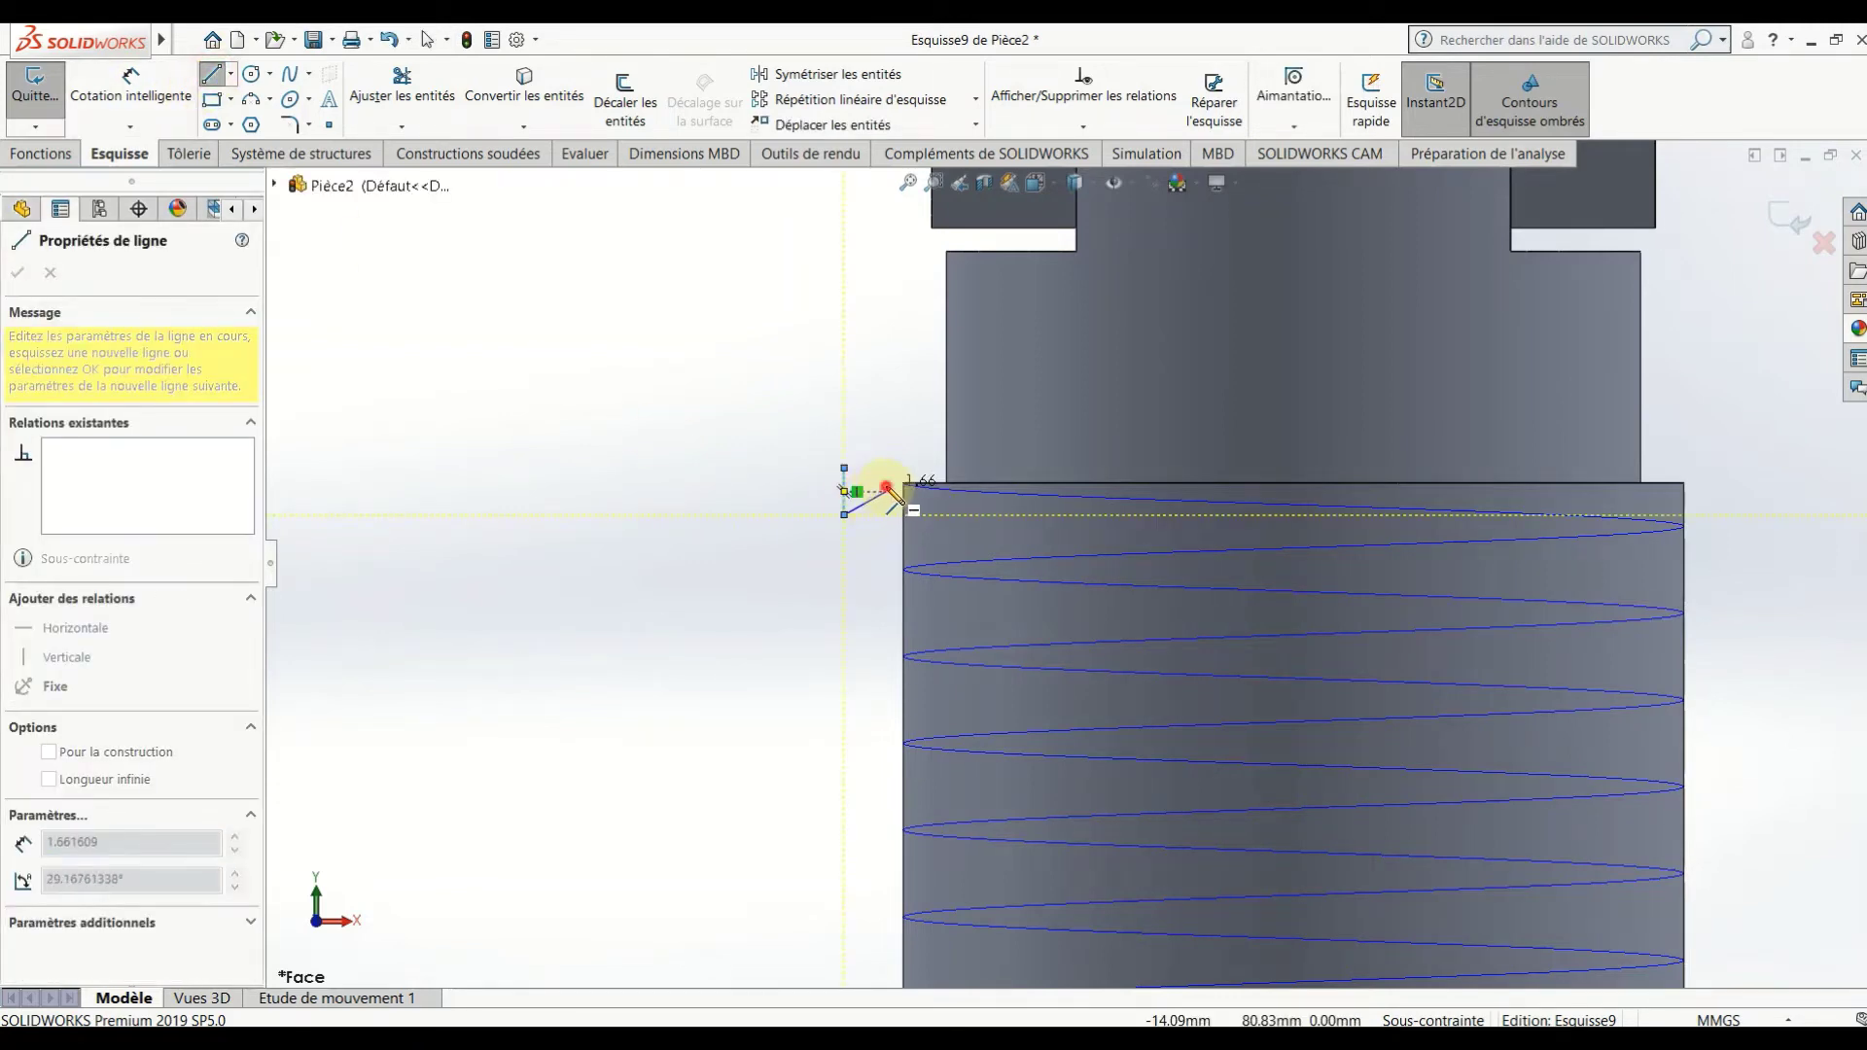
left_click(887, 491)
left_click(845, 469)
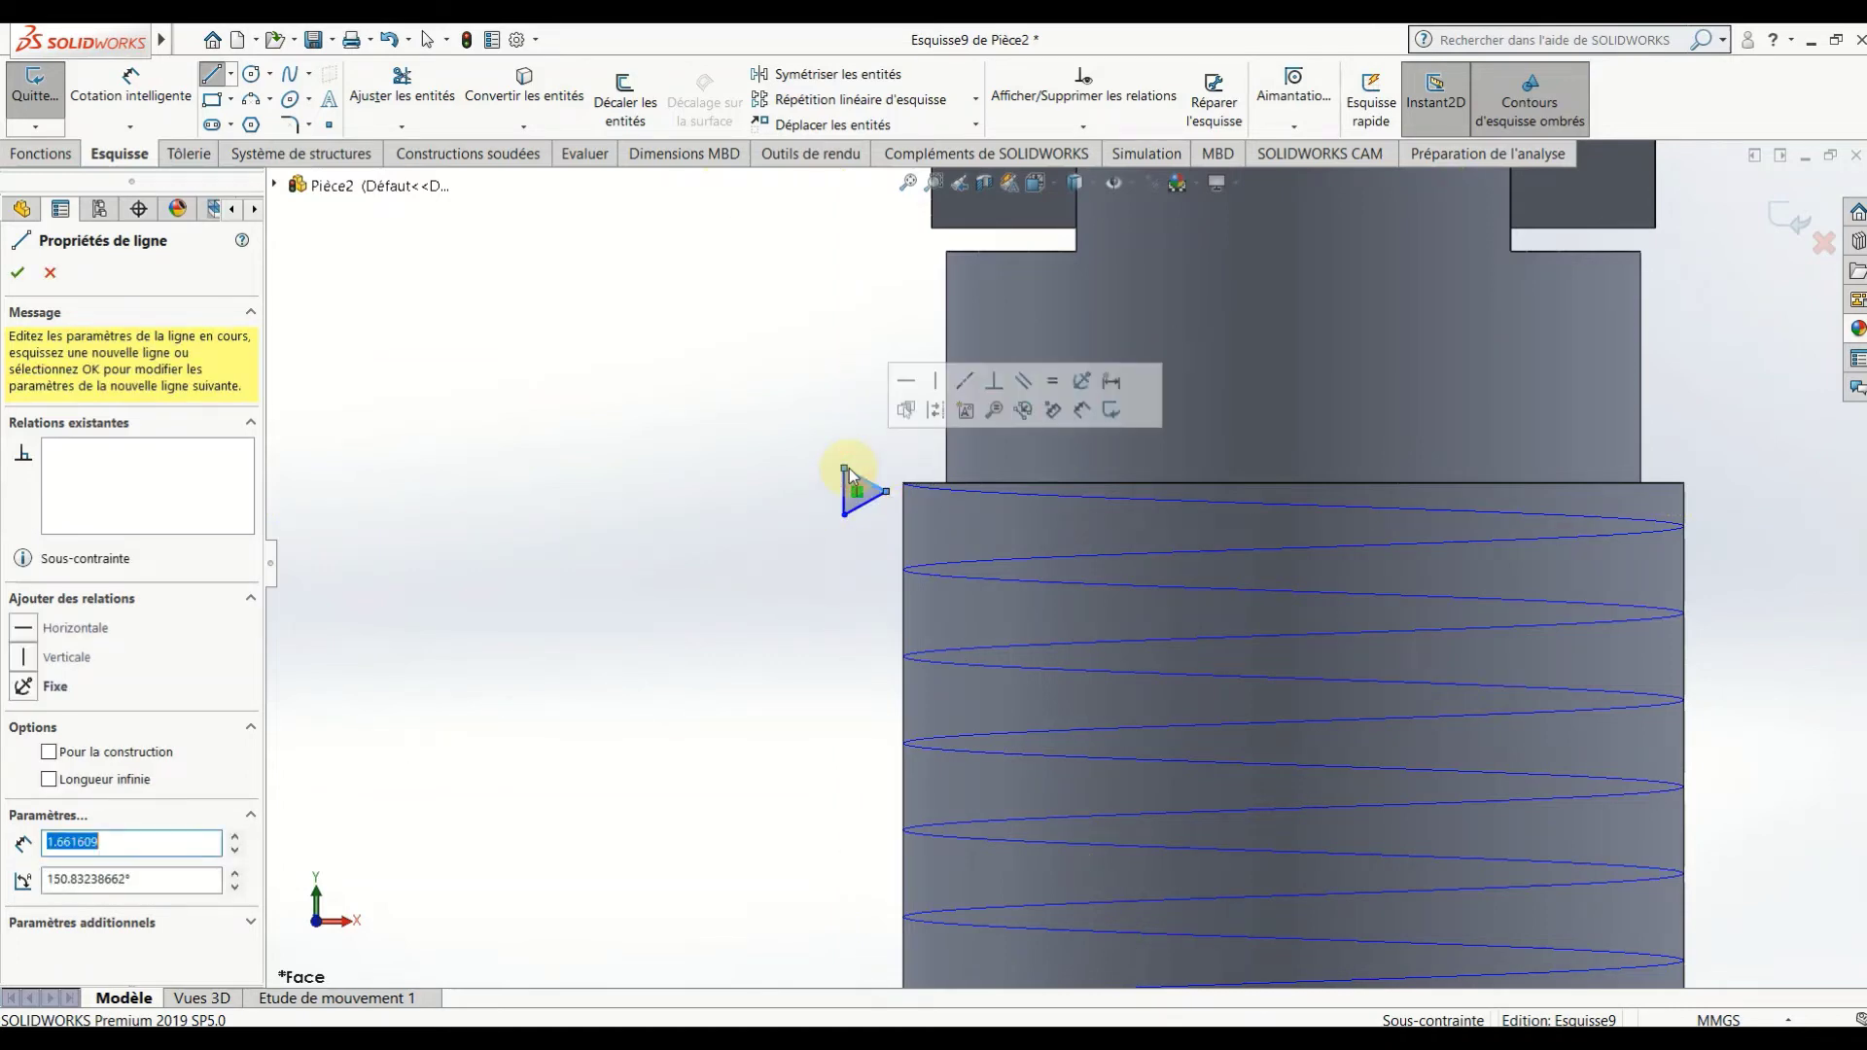
key("Escape")
left_click(131, 85)
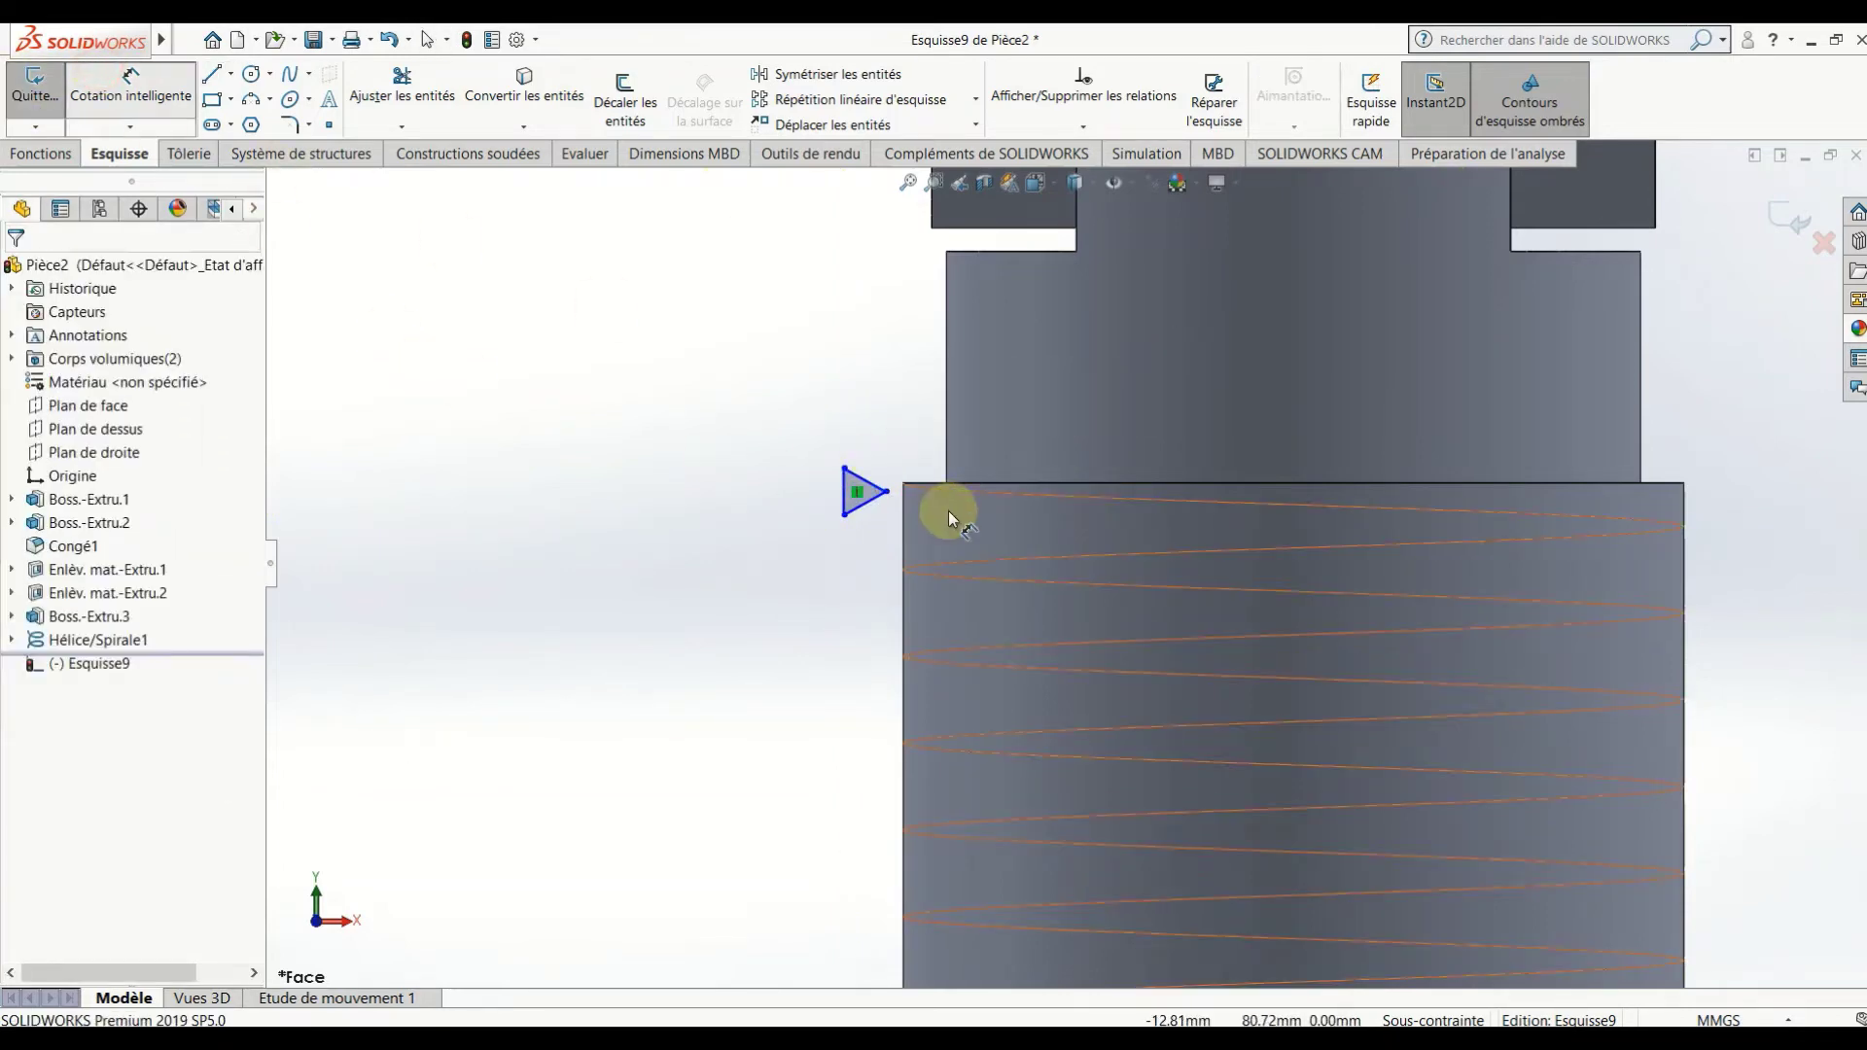
scroll(922, 498, "down", 3)
Dimension the triangle's slanted side and vertical side to 2.00 each.
left_click(805, 510)
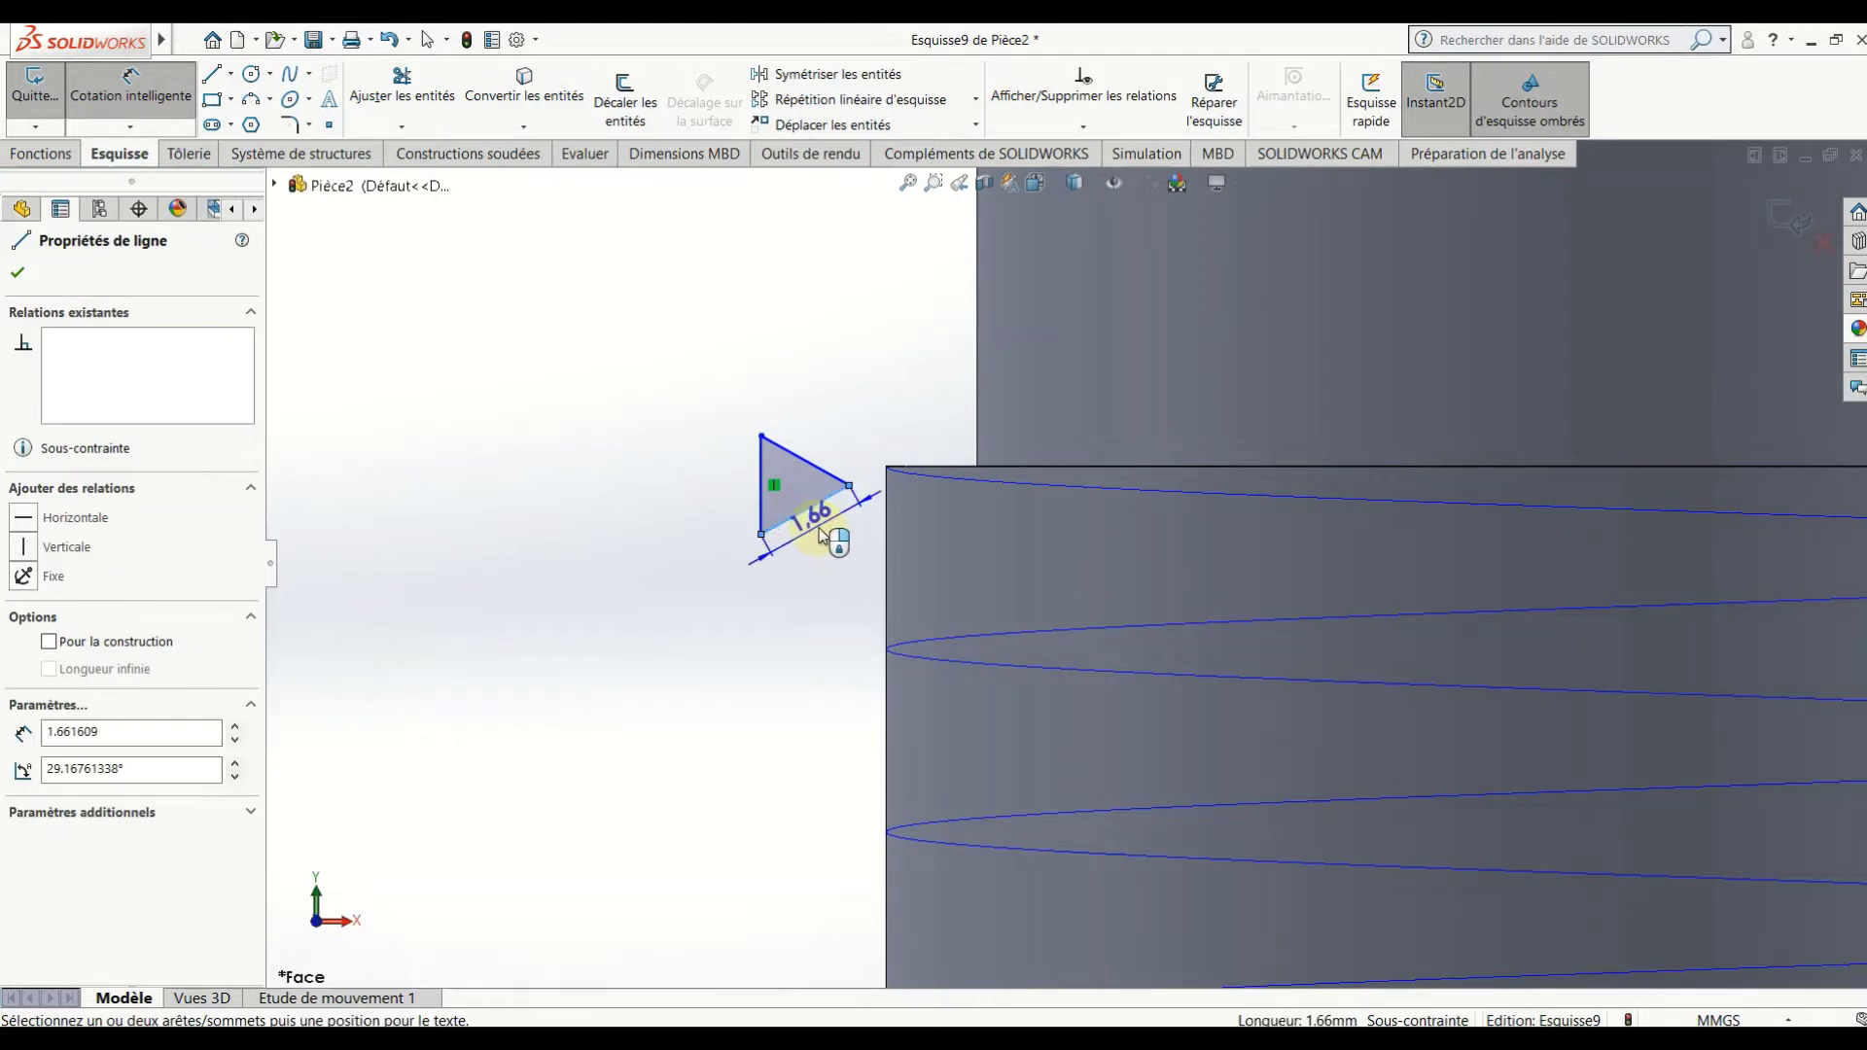
left_click(820, 536)
key("Return")
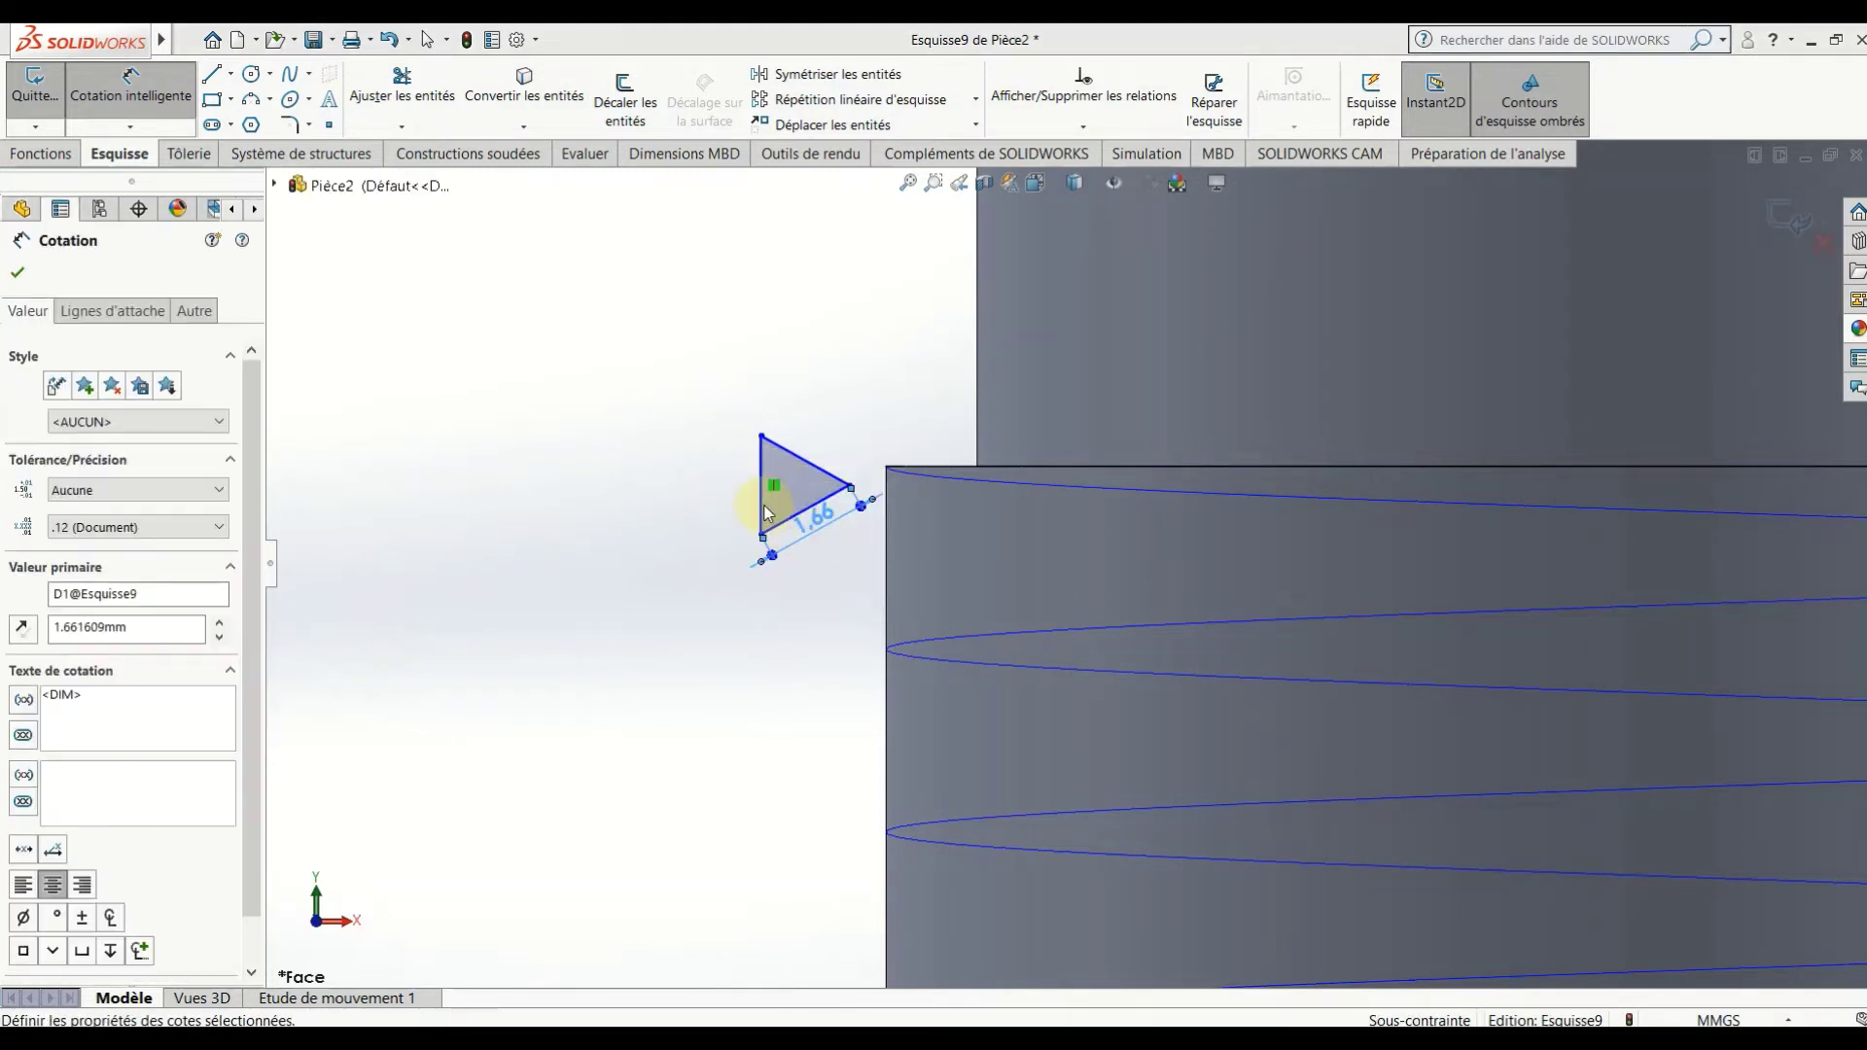
left_click(761, 486)
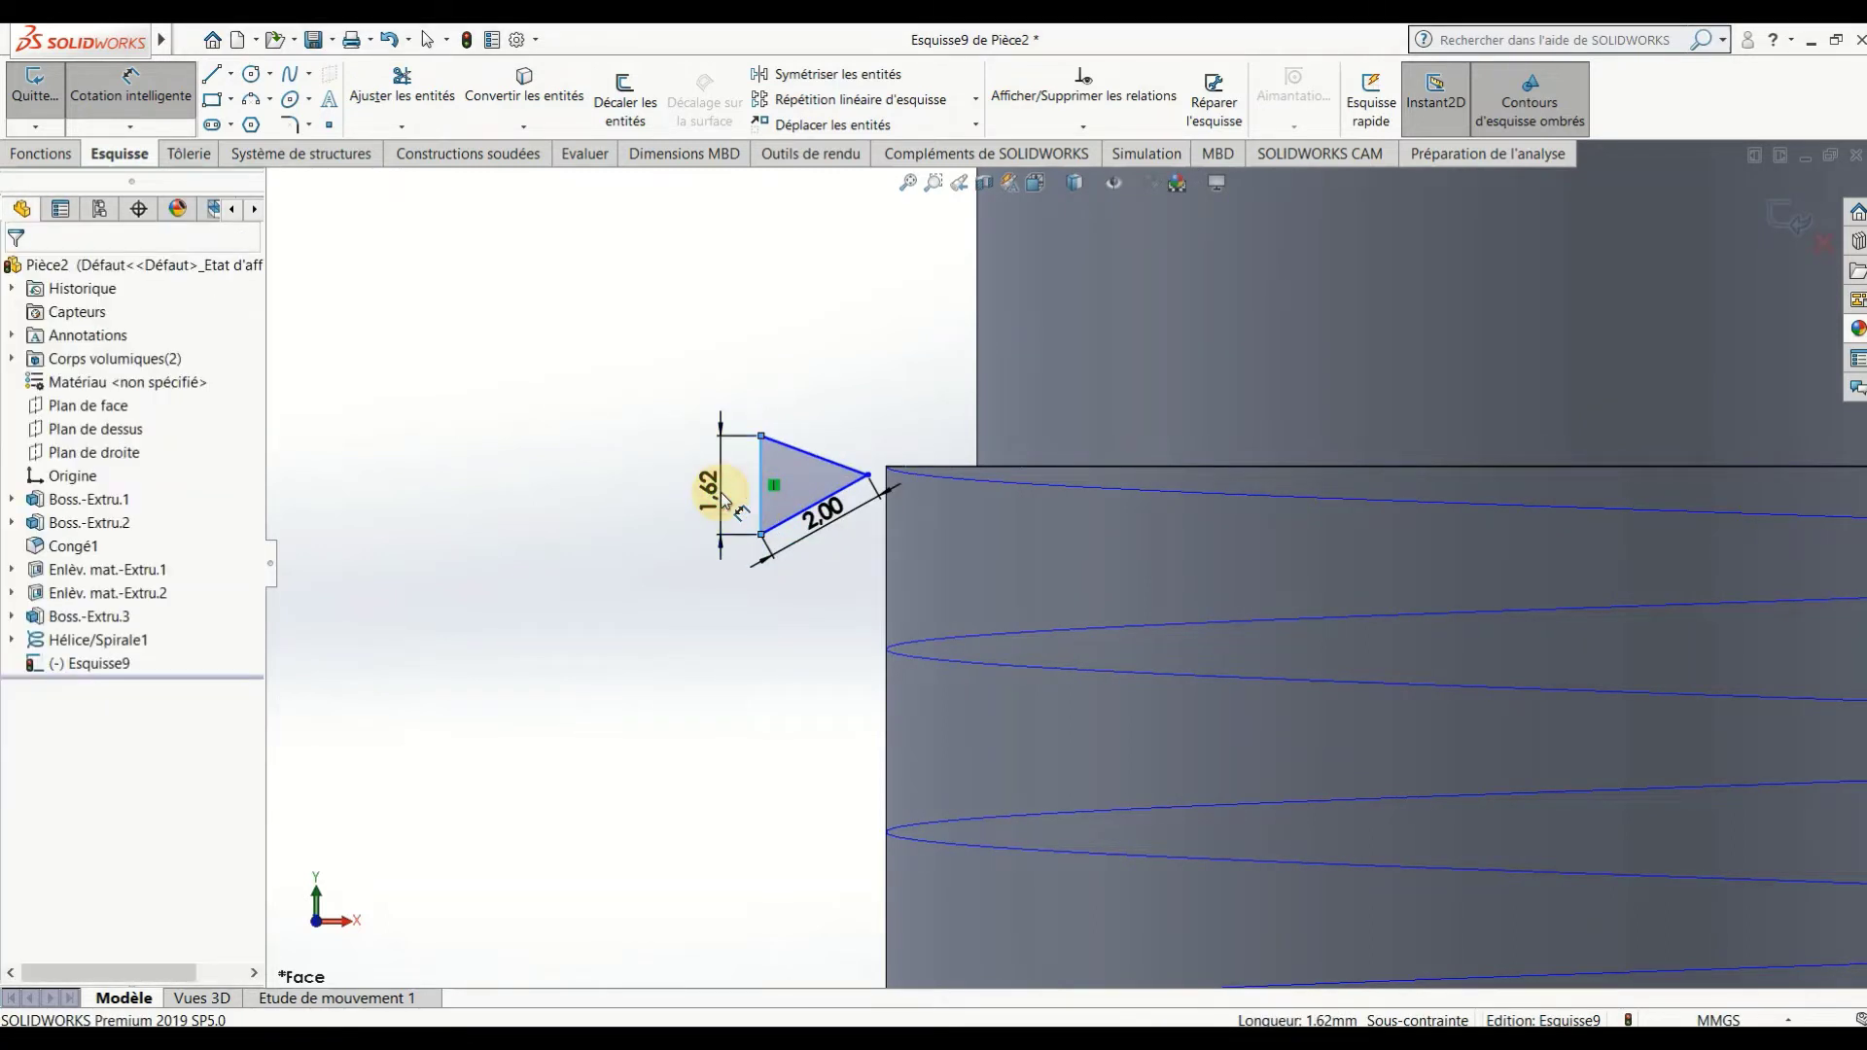
left_click(720, 495)
type("2.00mm")
key("Return")
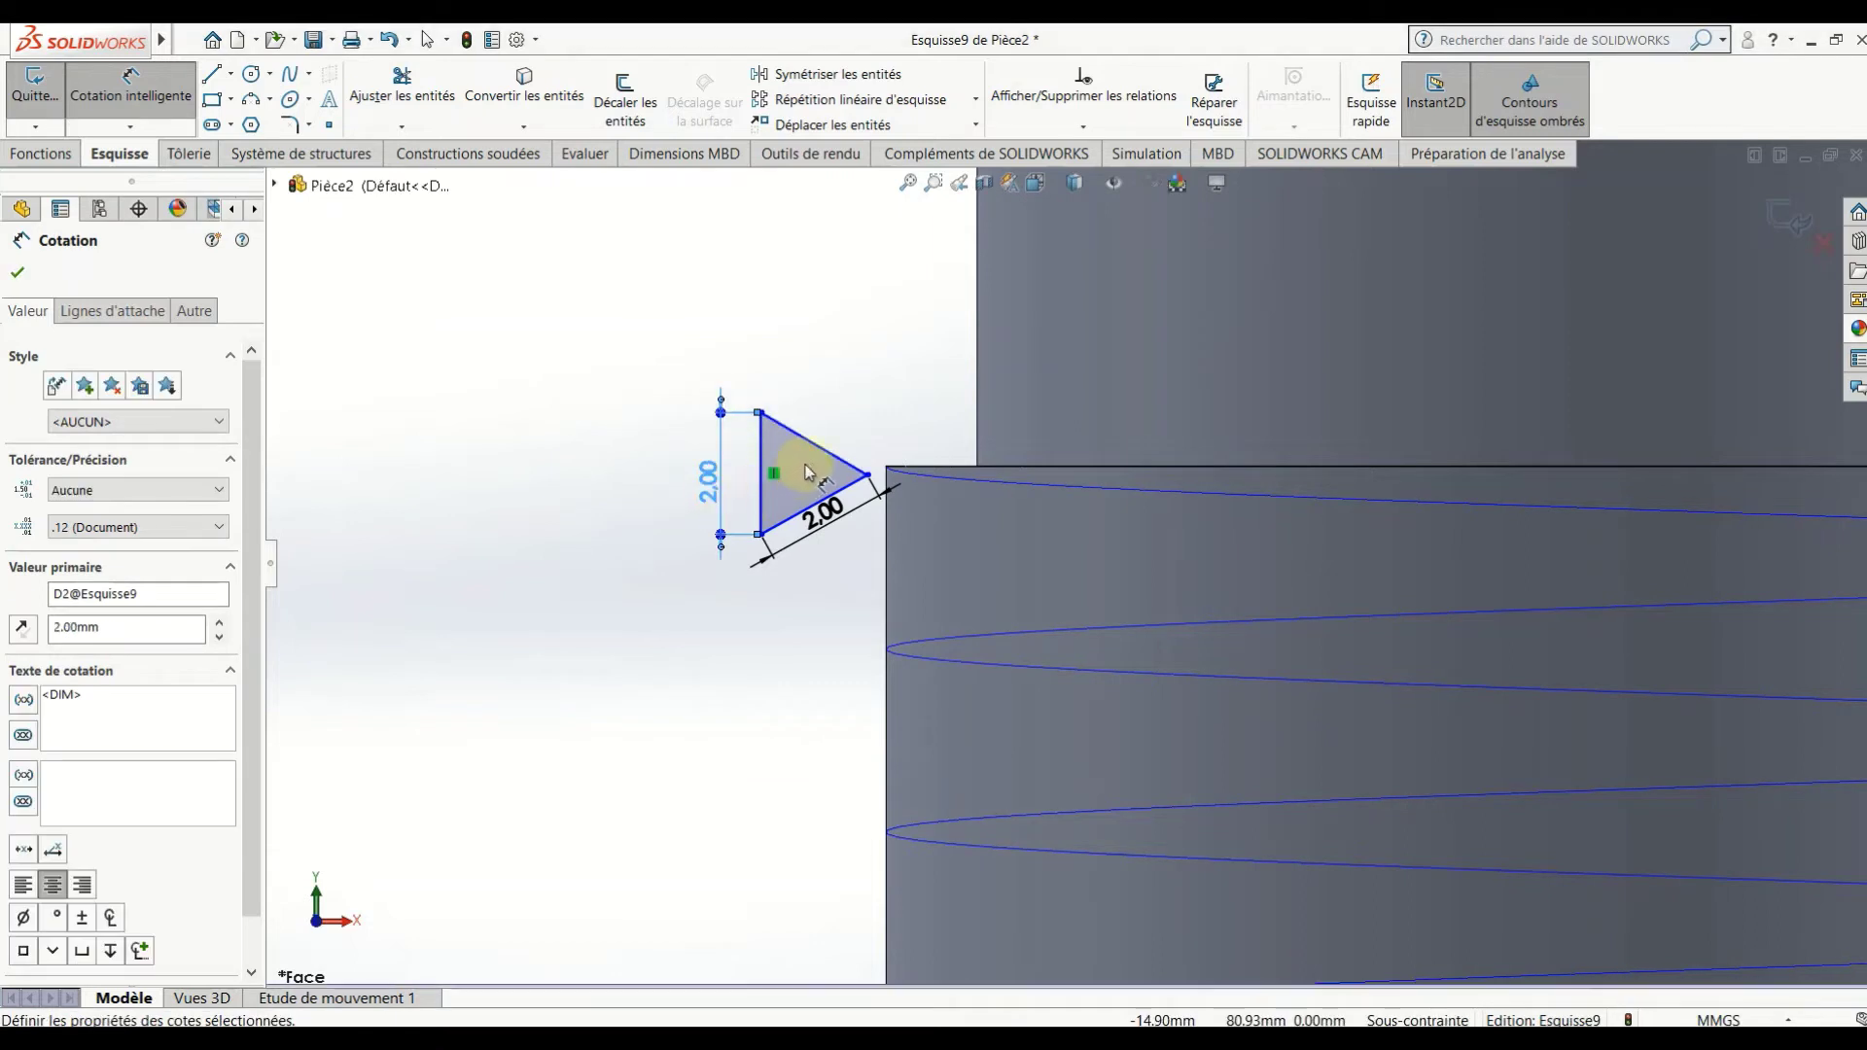
key("Escape")
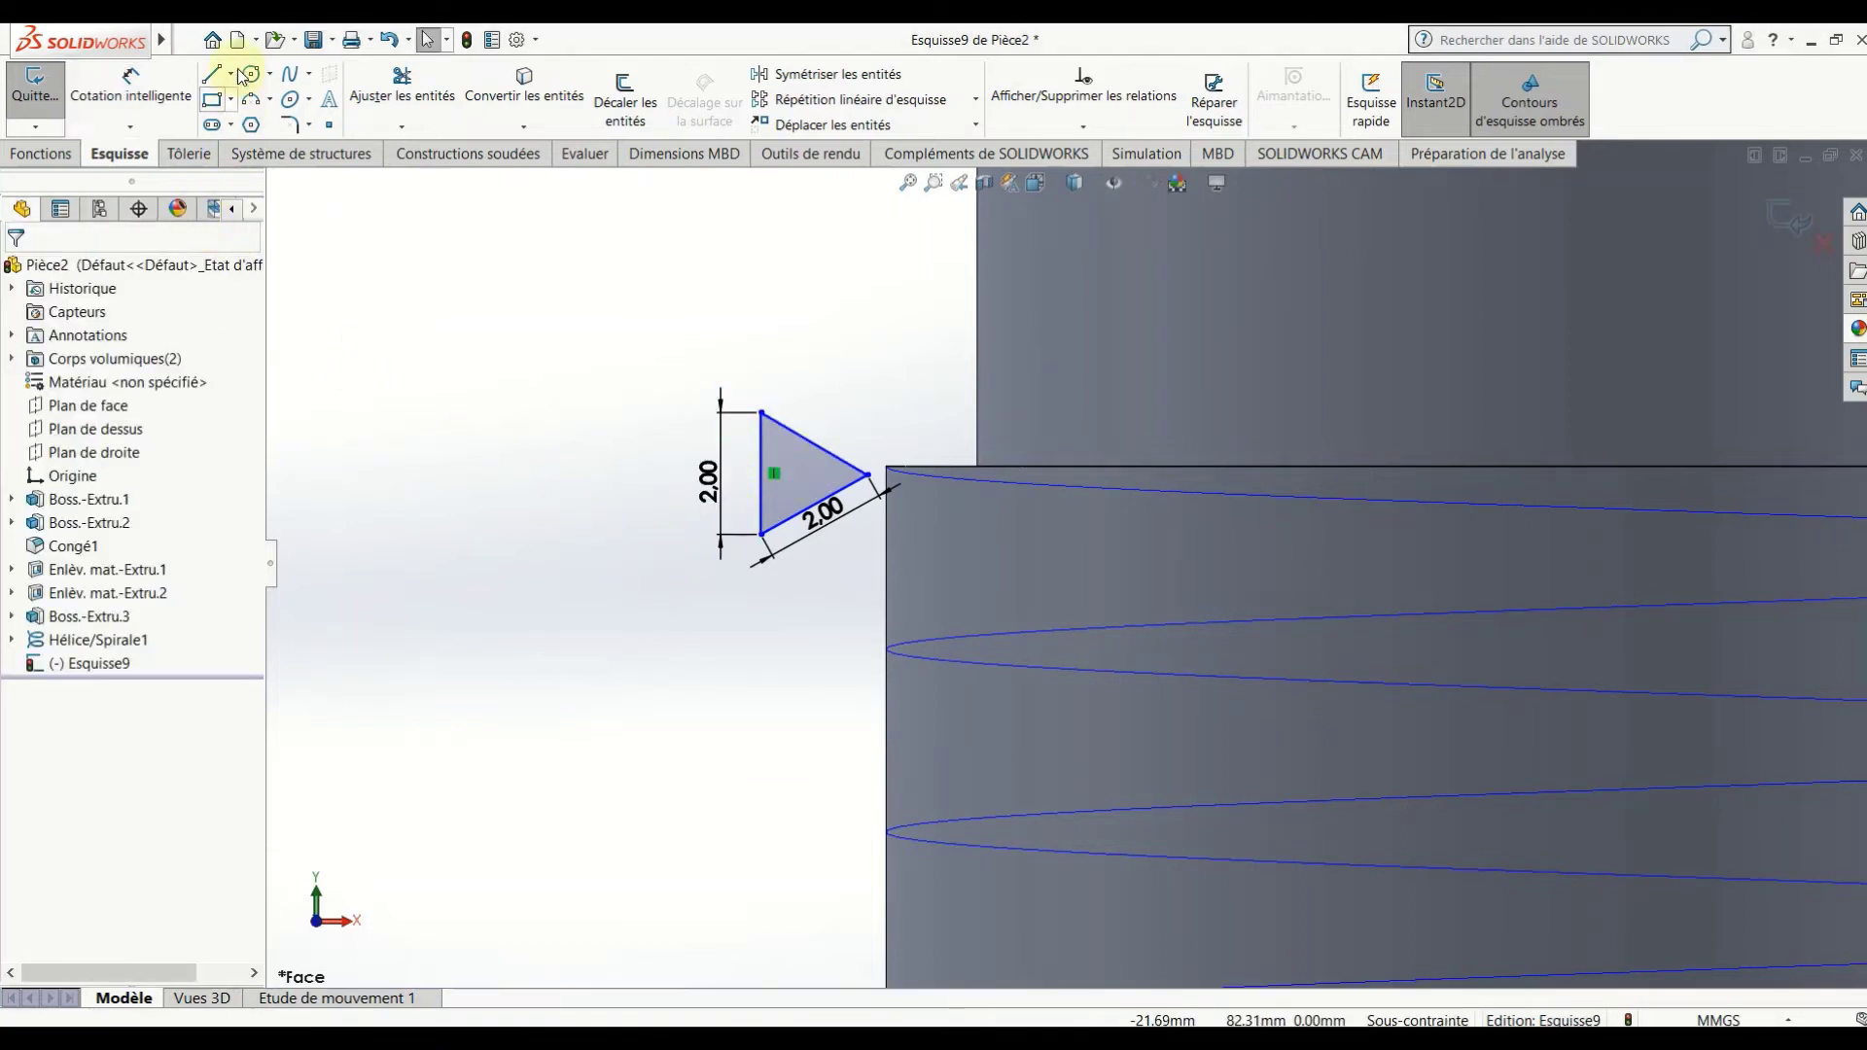
Draw a horizontal construction centerline across the triangle to its left-side midpoint.
left_click(231, 74)
left_click(262, 121)
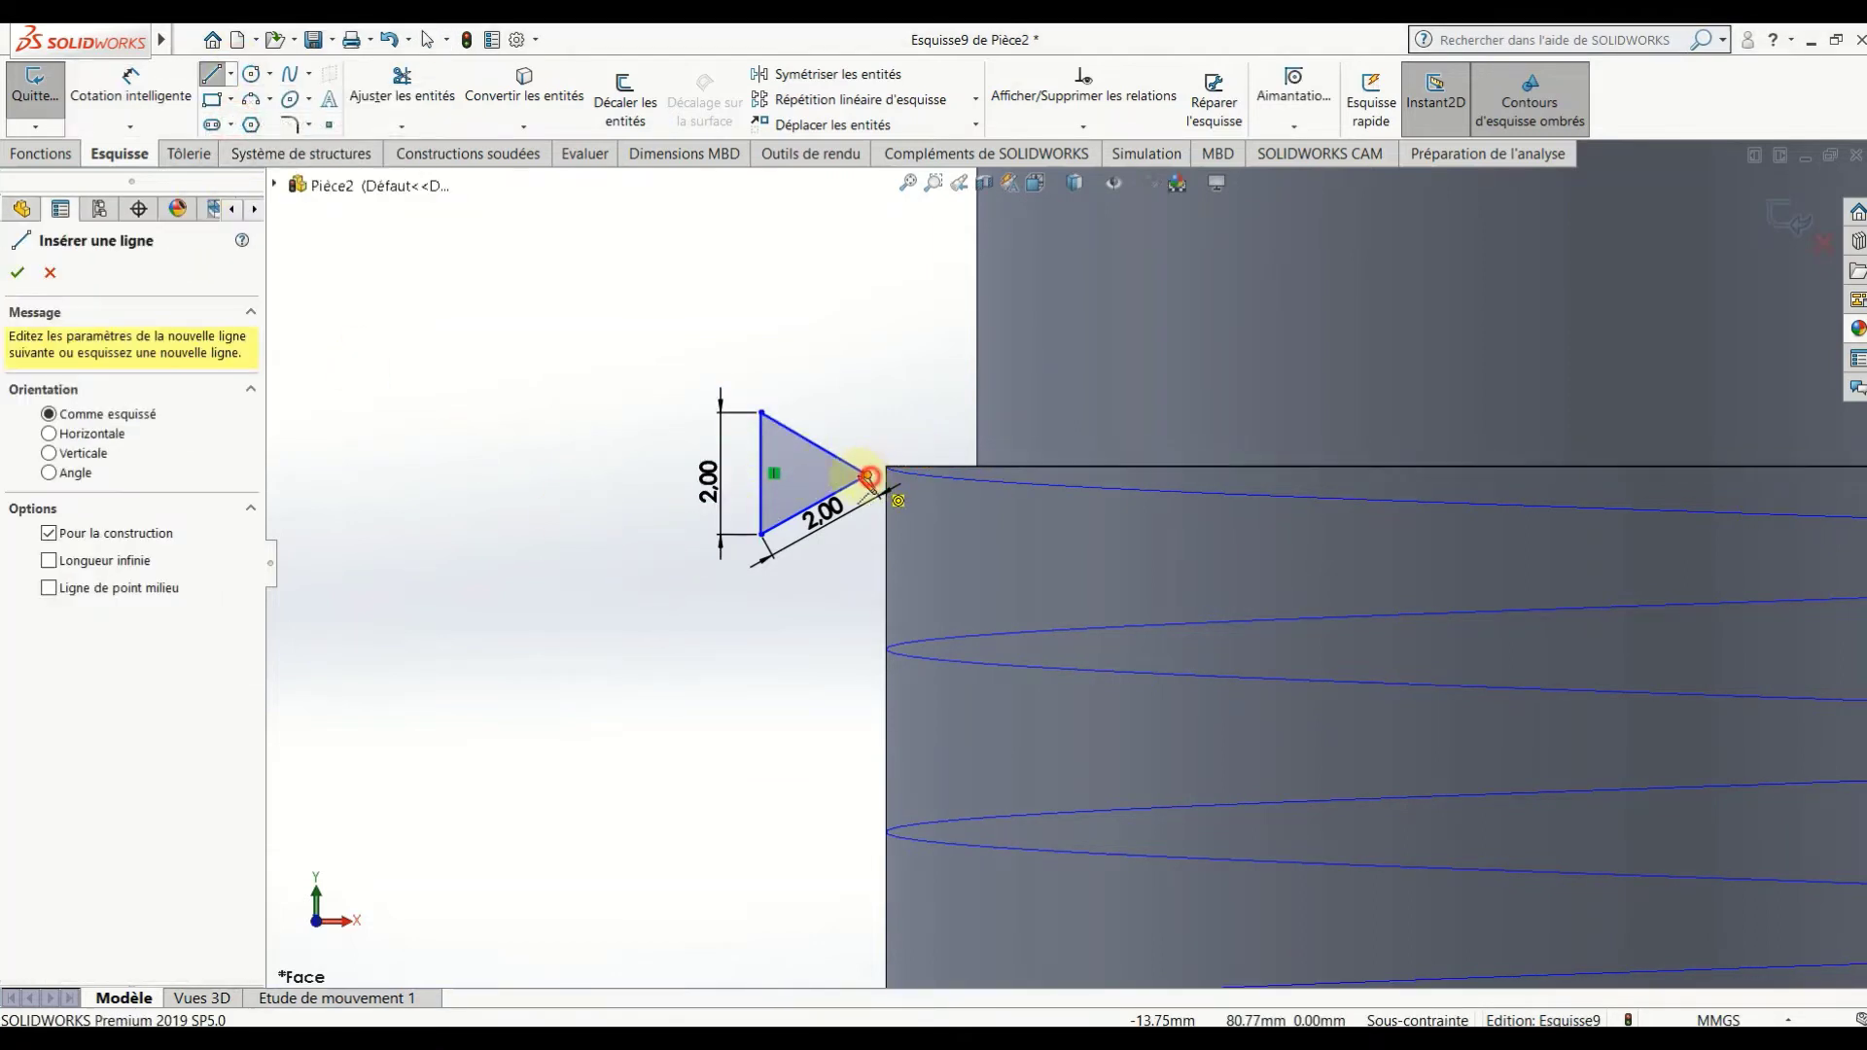
left_click_drag(868, 476, 773, 473)
key("Escape")
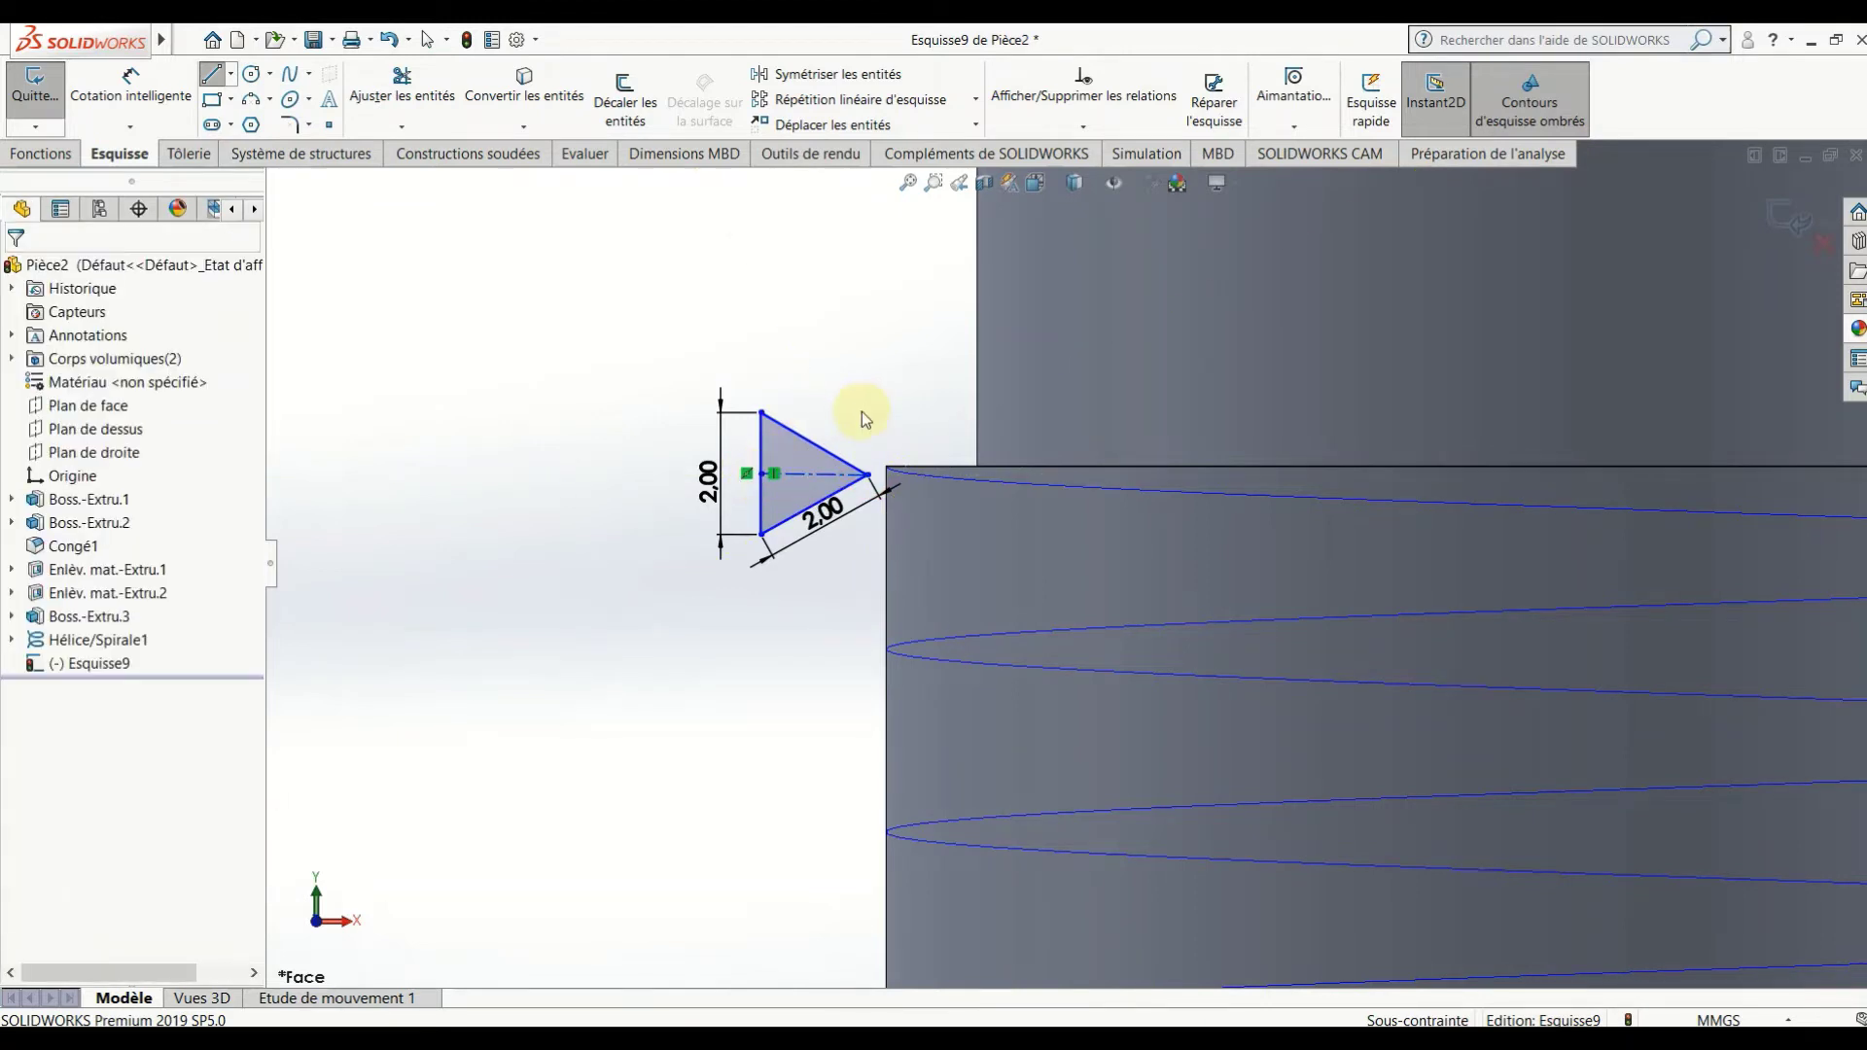
left_click_drag(892, 353, 715, 566)
mouse_move(892, 386)
left_mouse_down()
mouse_move(791, 360)
mouse_move(717, 562)
left_mouse_up()
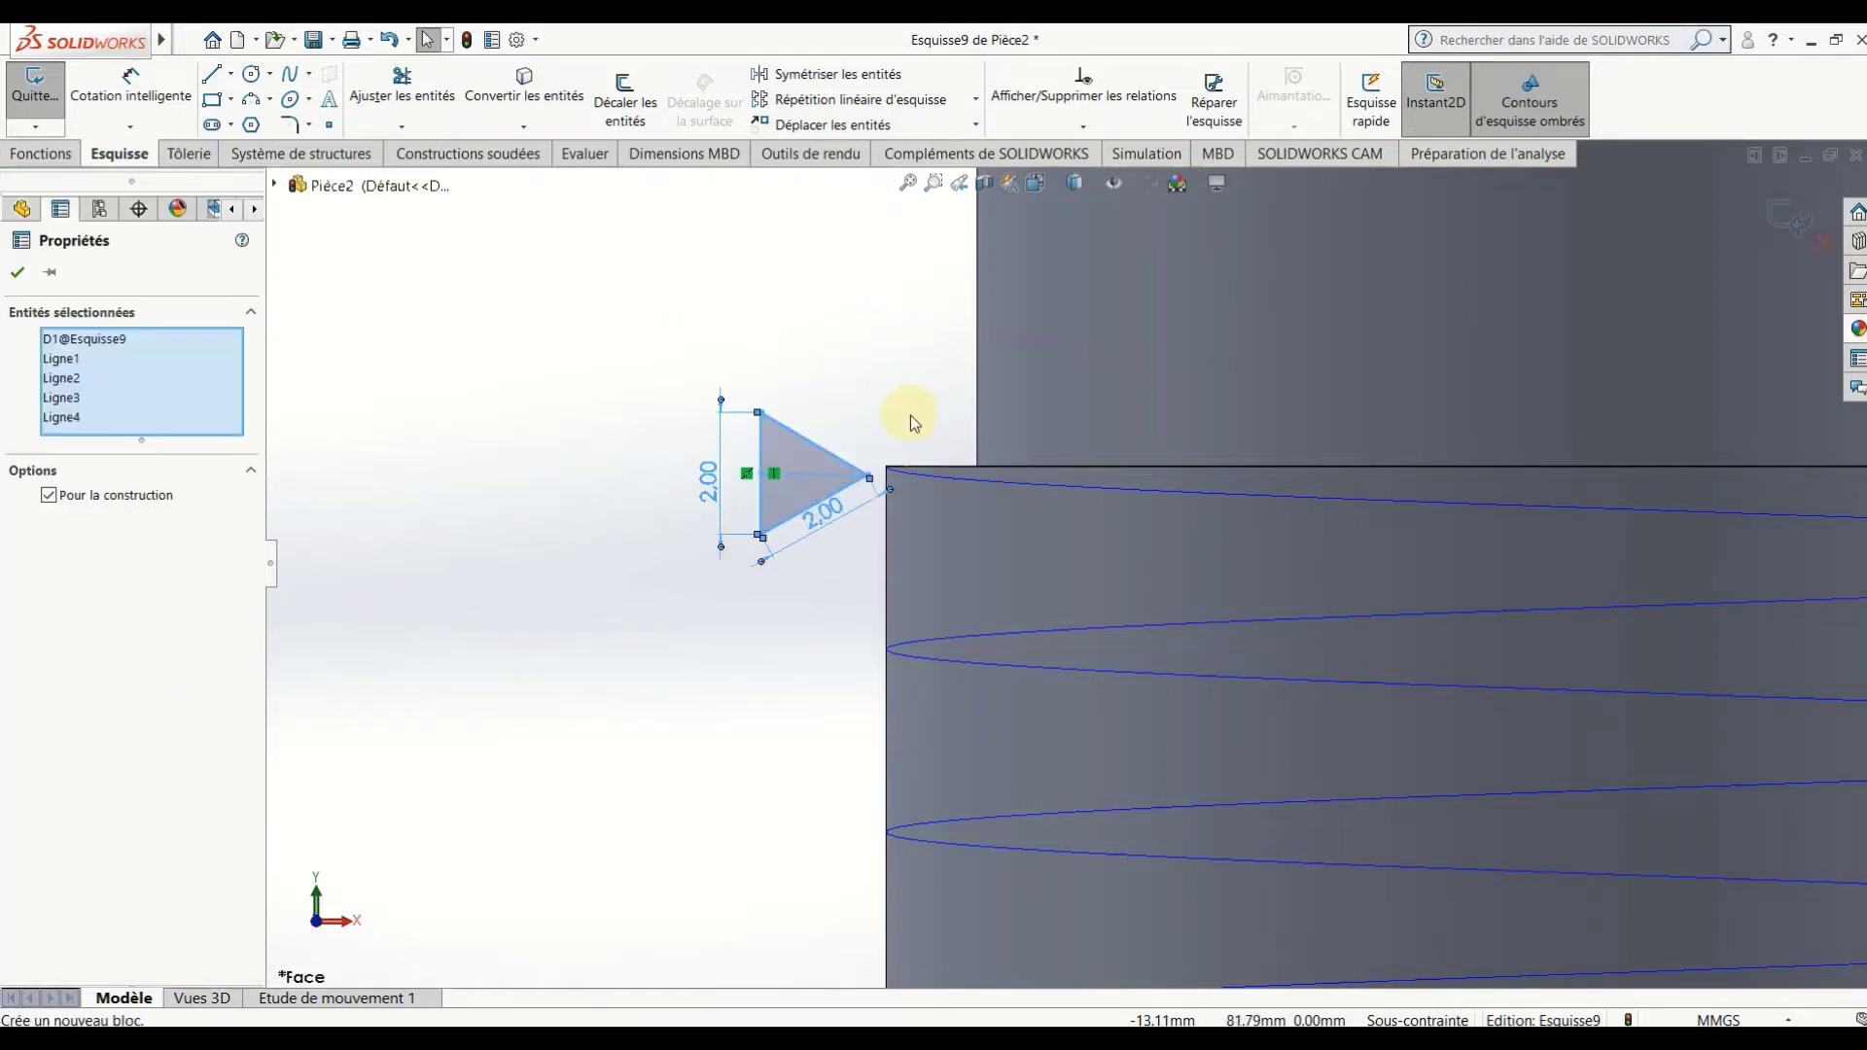
left_click(879, 311)
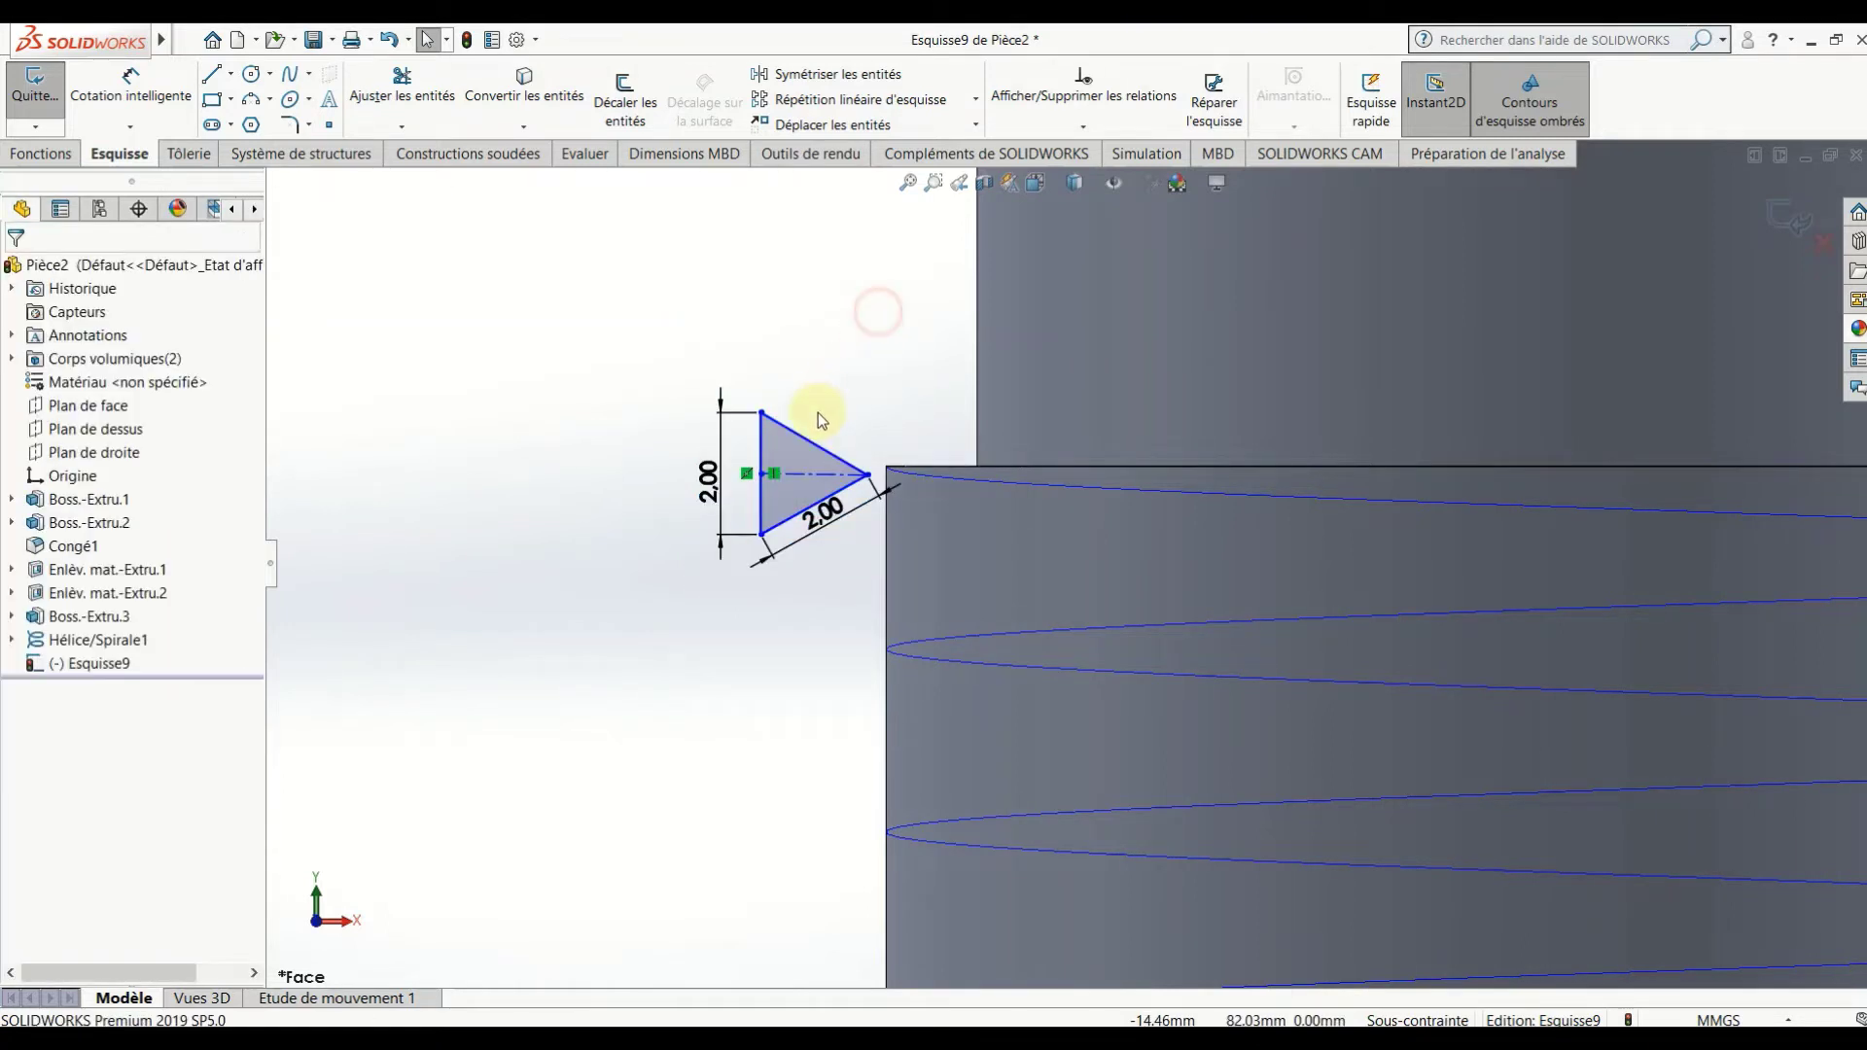
left_click(763, 476)
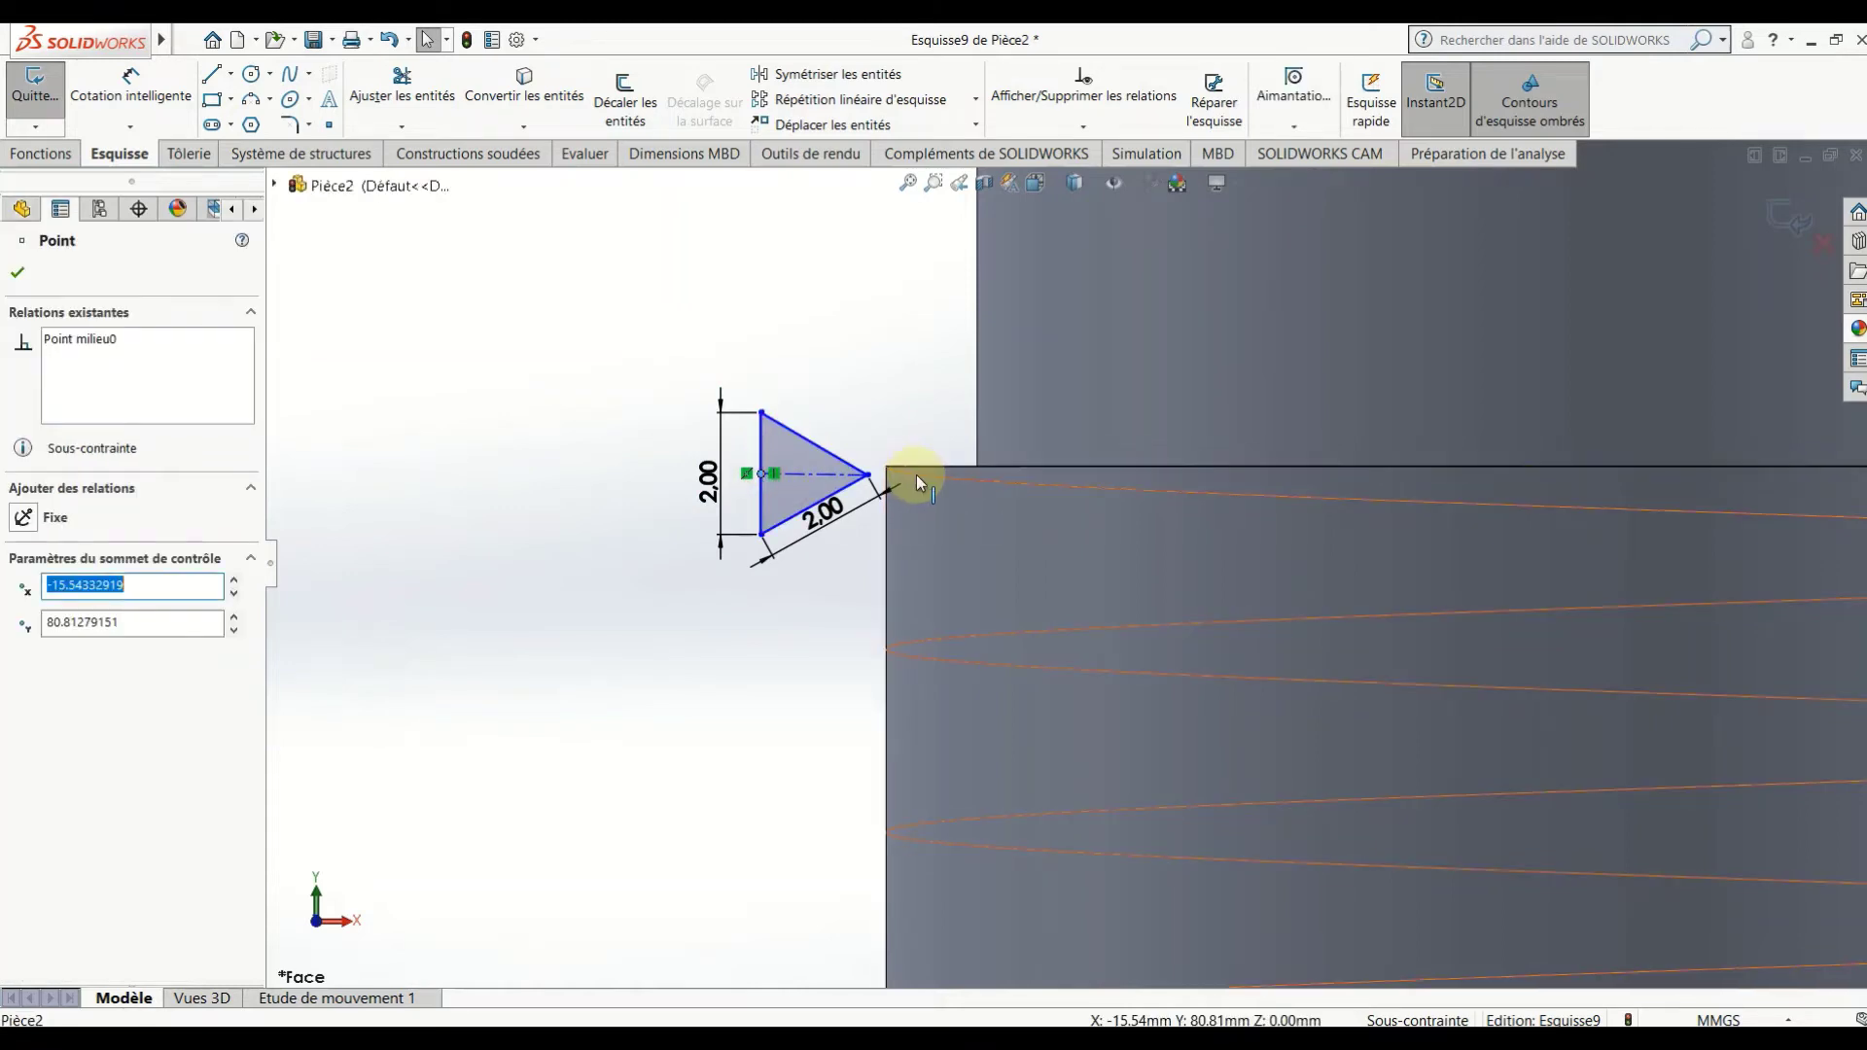
Add a Pierce relation between the triangle's left-side midpoint and the helix edge.
left_click(916, 475, "ctrl")
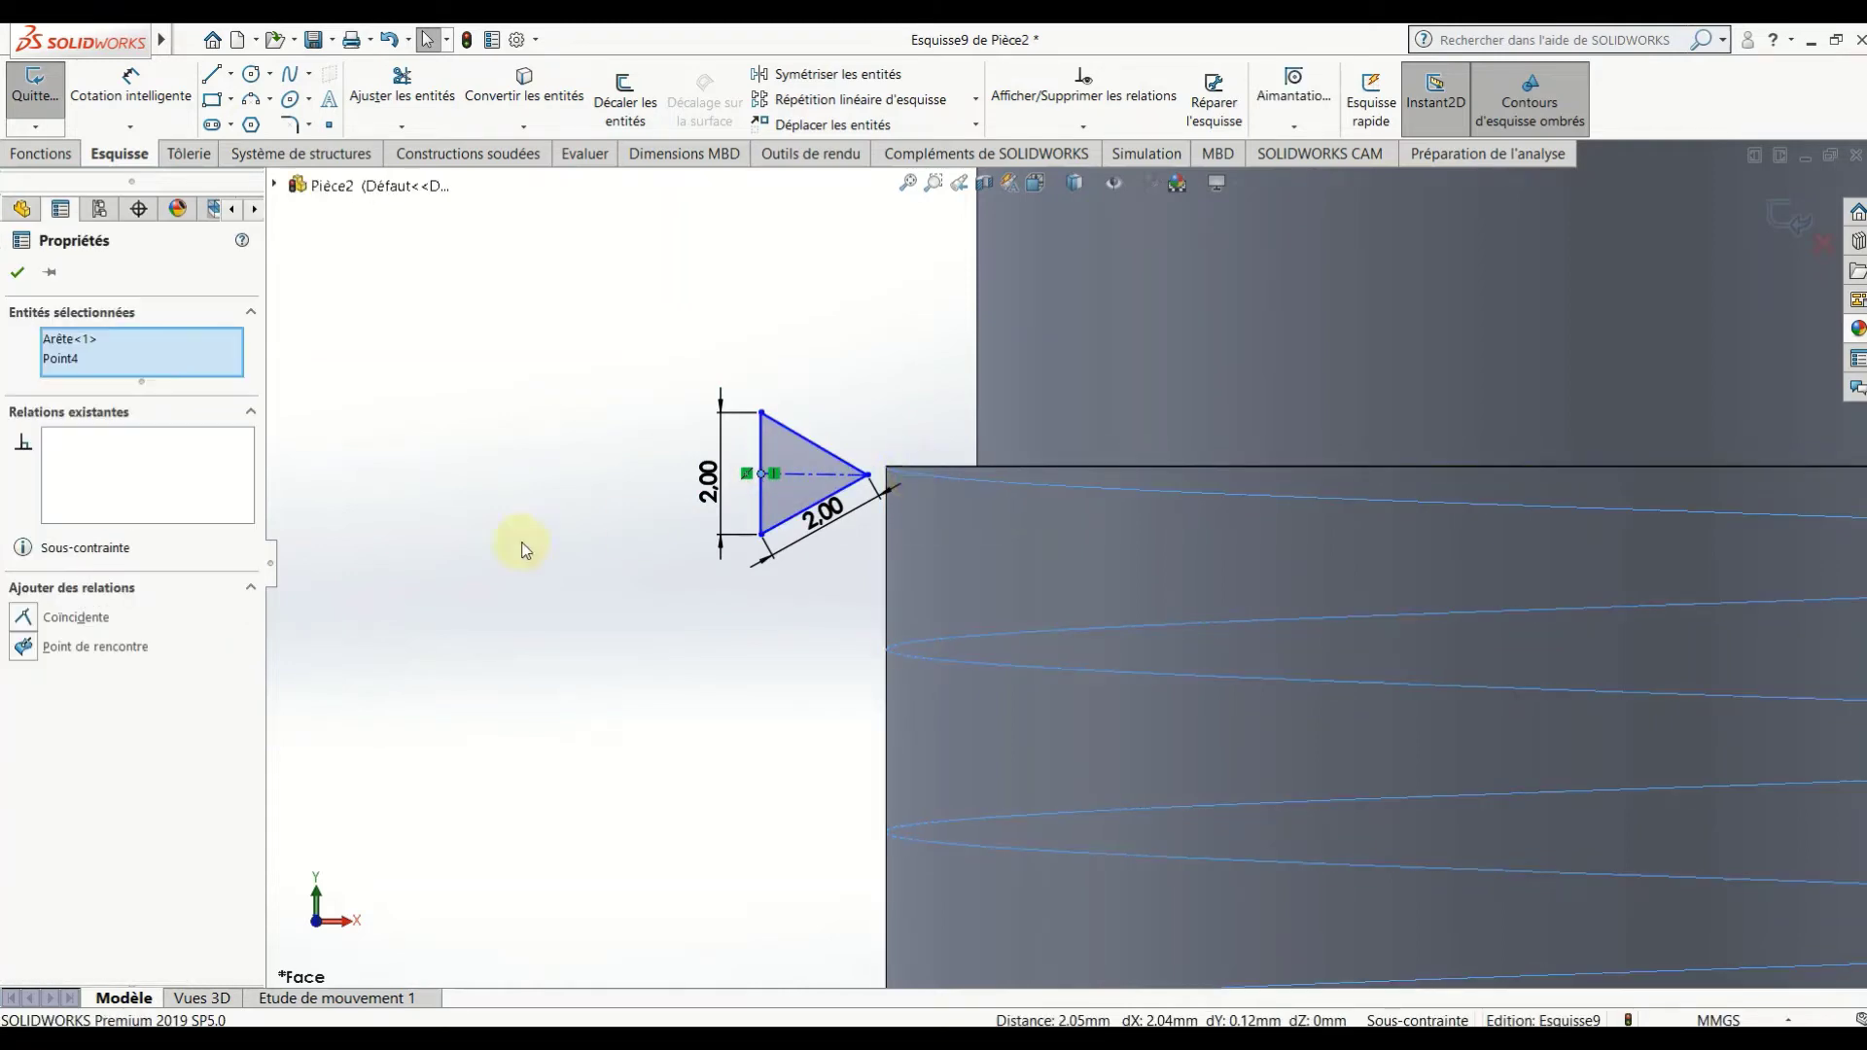
left_click(23, 647)
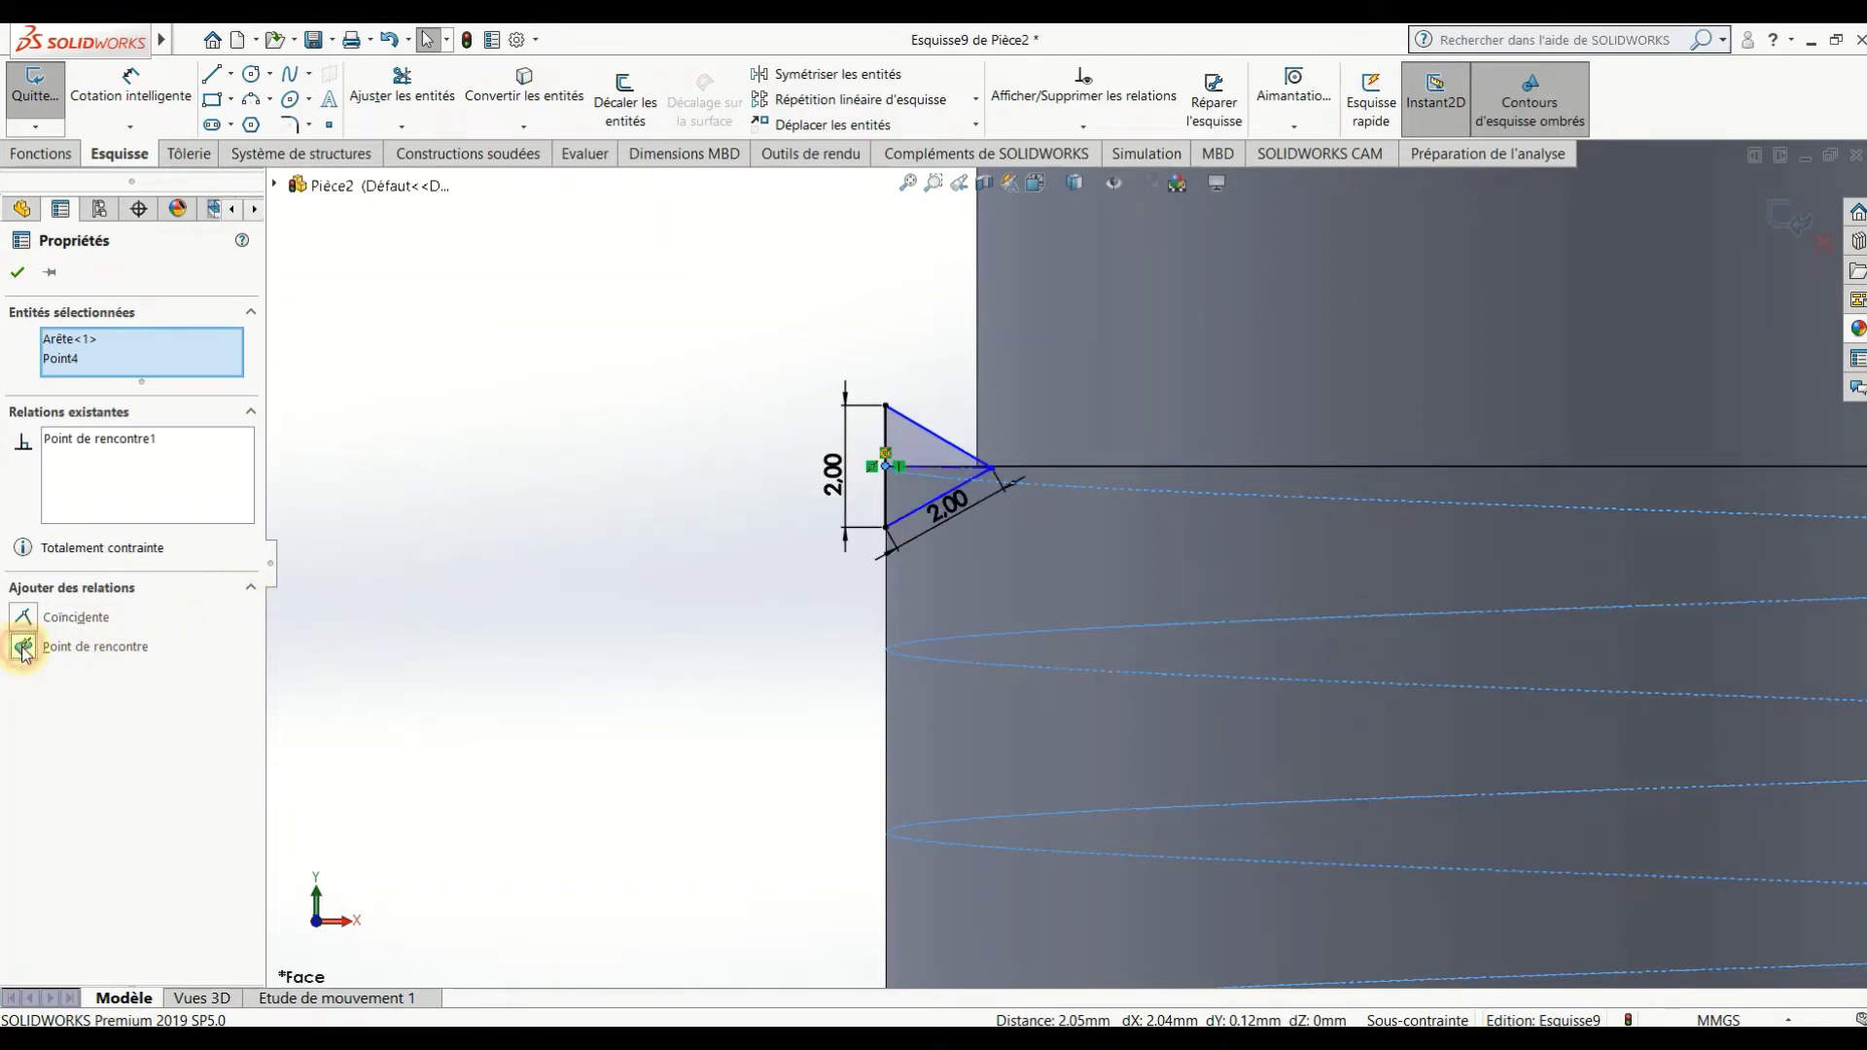
left_click(15, 273)
Fit and orbit the part to check the profile's position on the helix.
key("f")
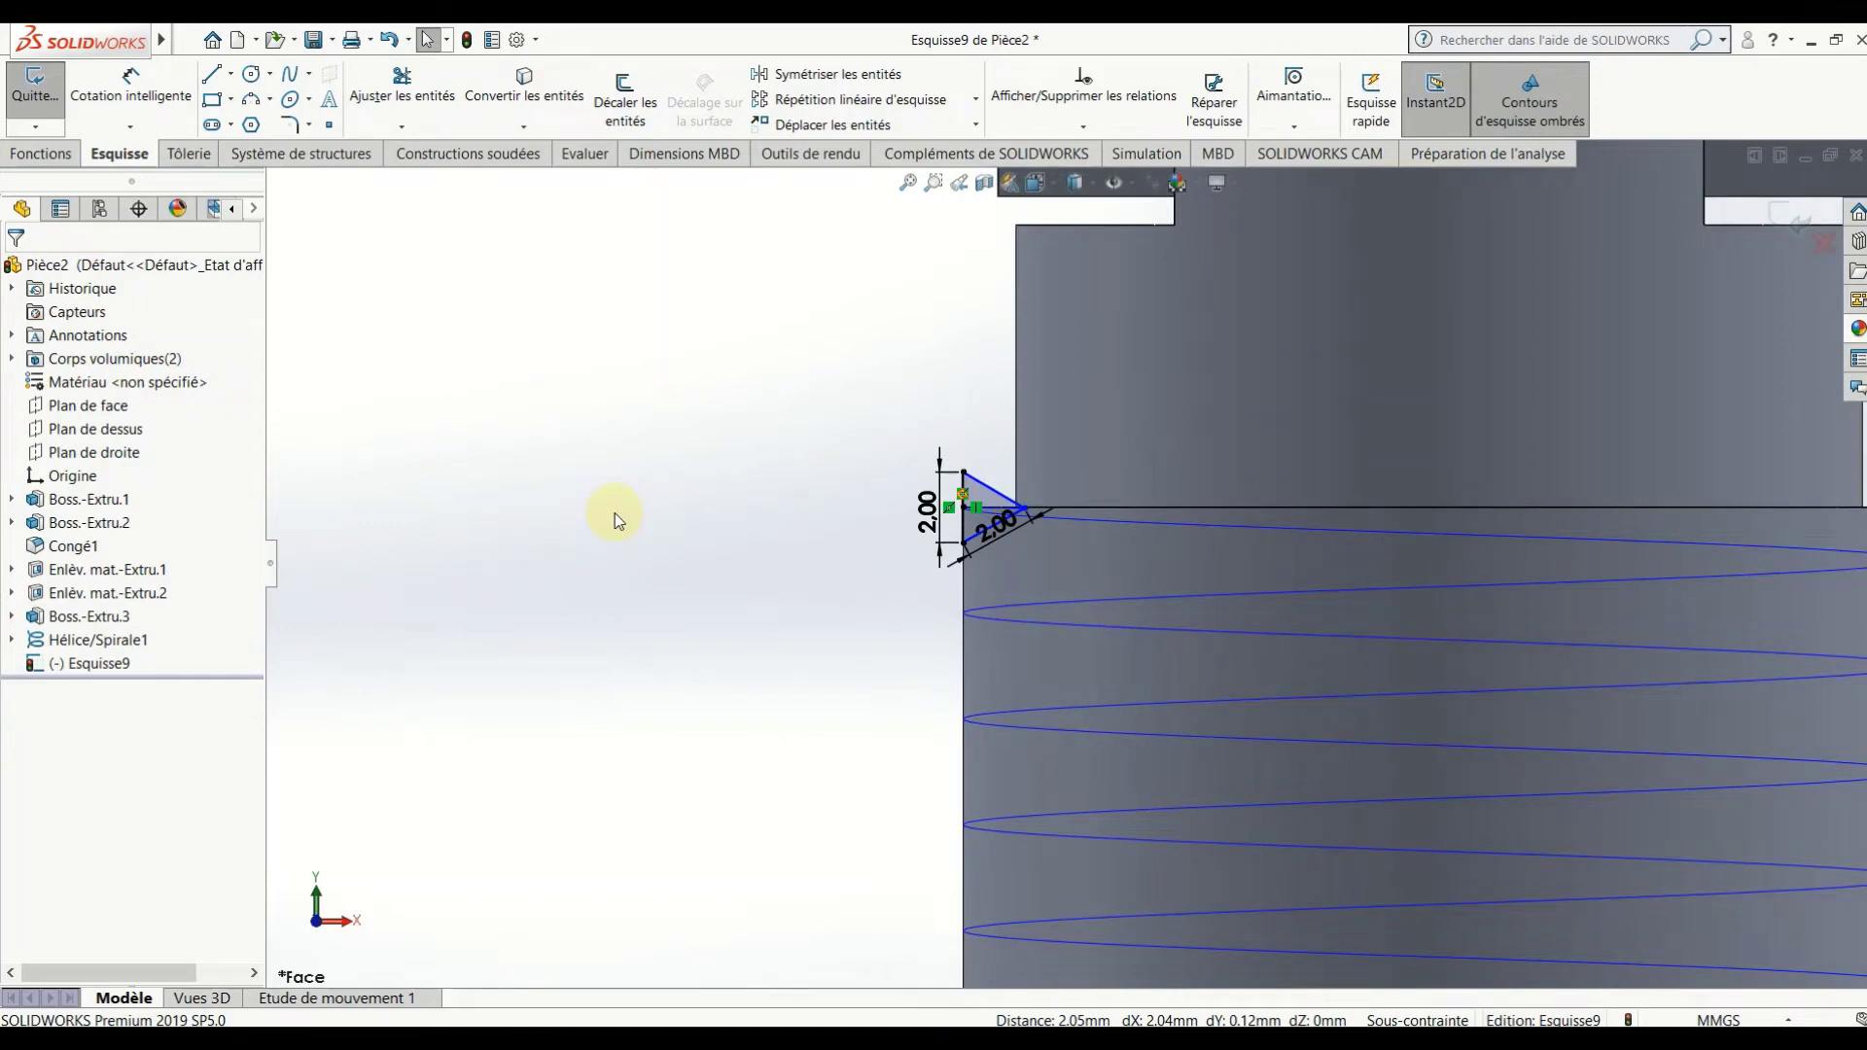
key("f")
middle_click_drag(729, 595, 834, 749)
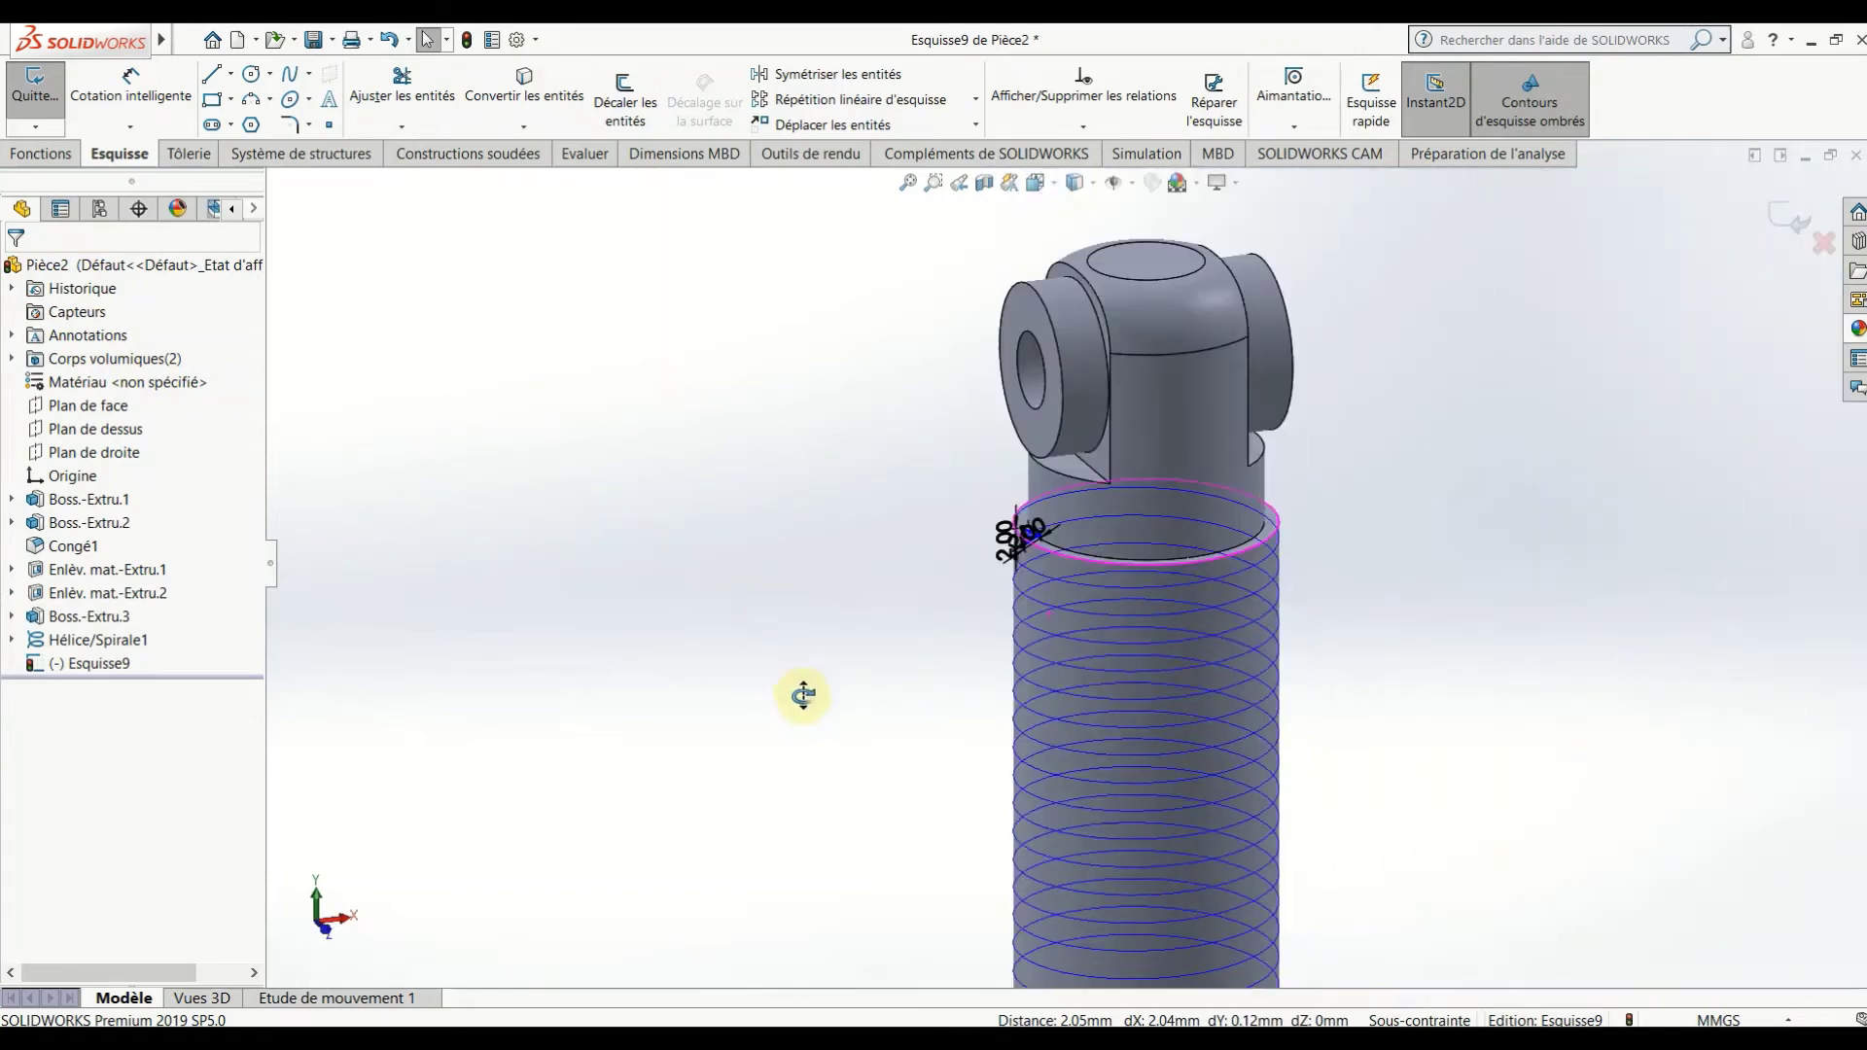
key("Escape")
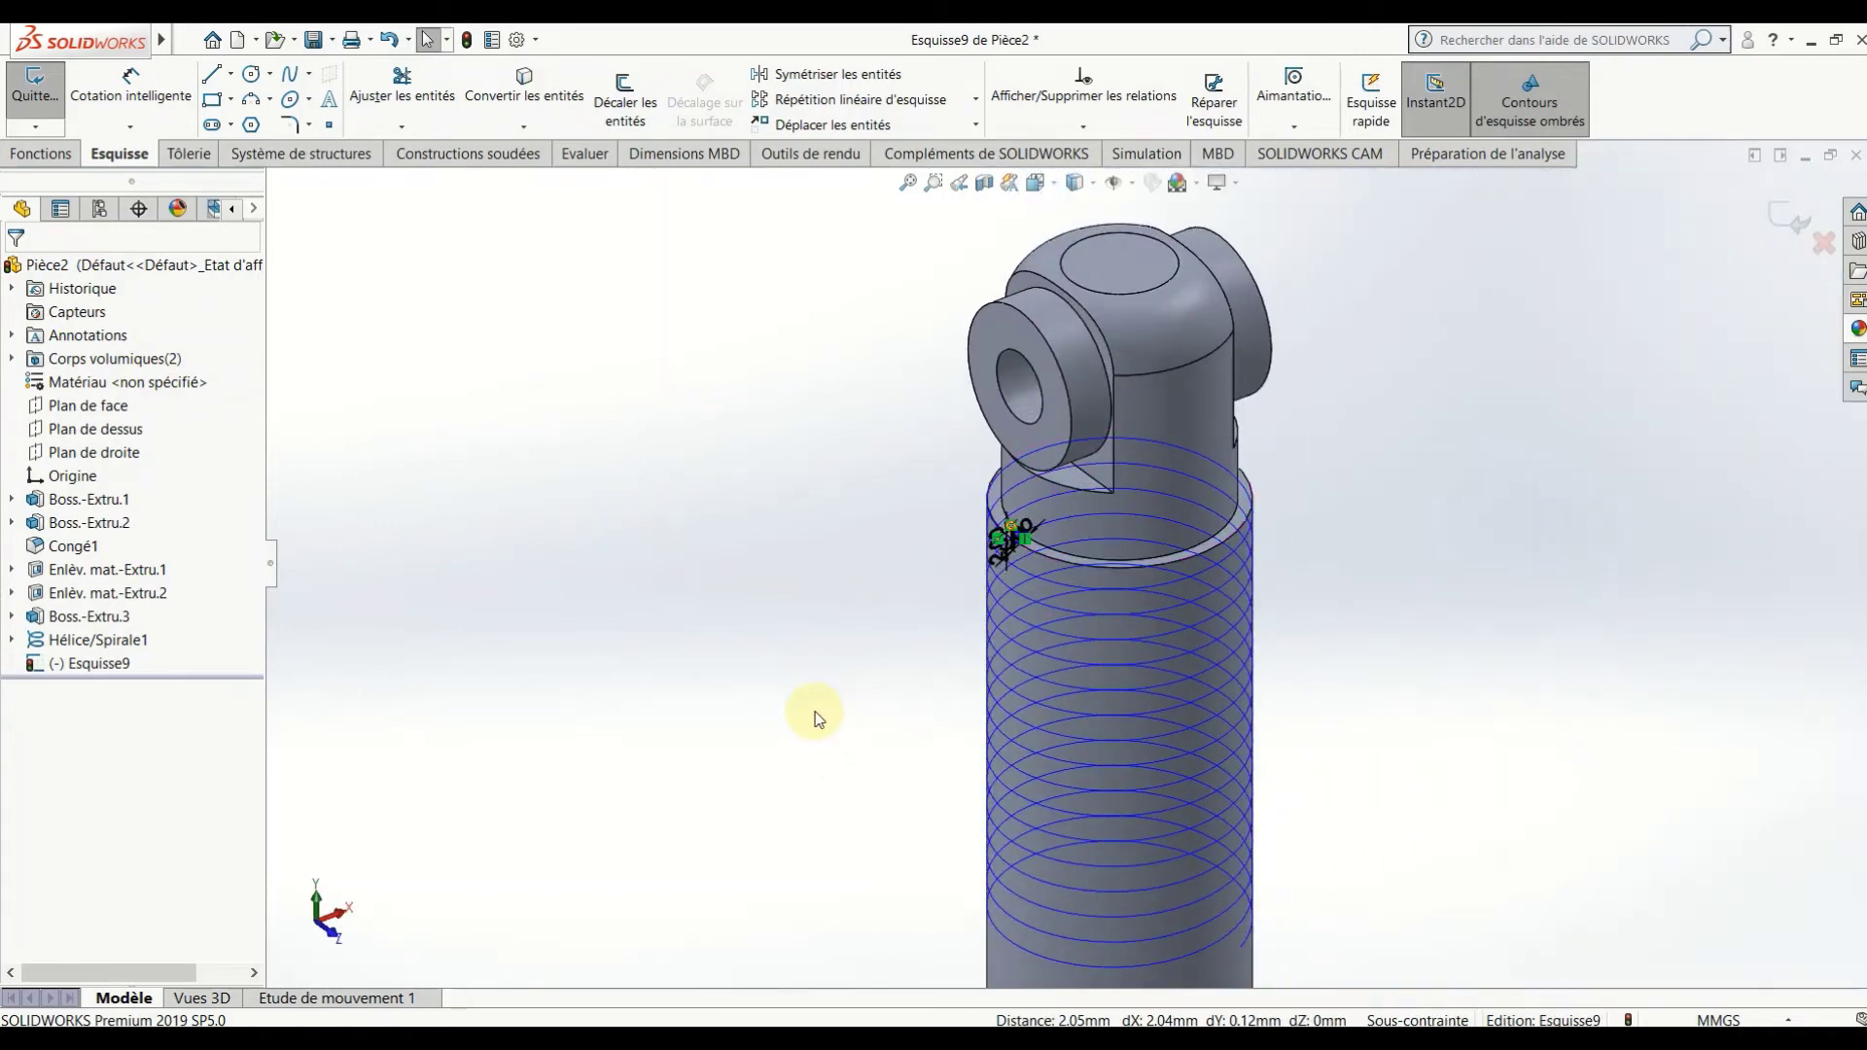
middle_click_drag(815, 718, 1631, 604)
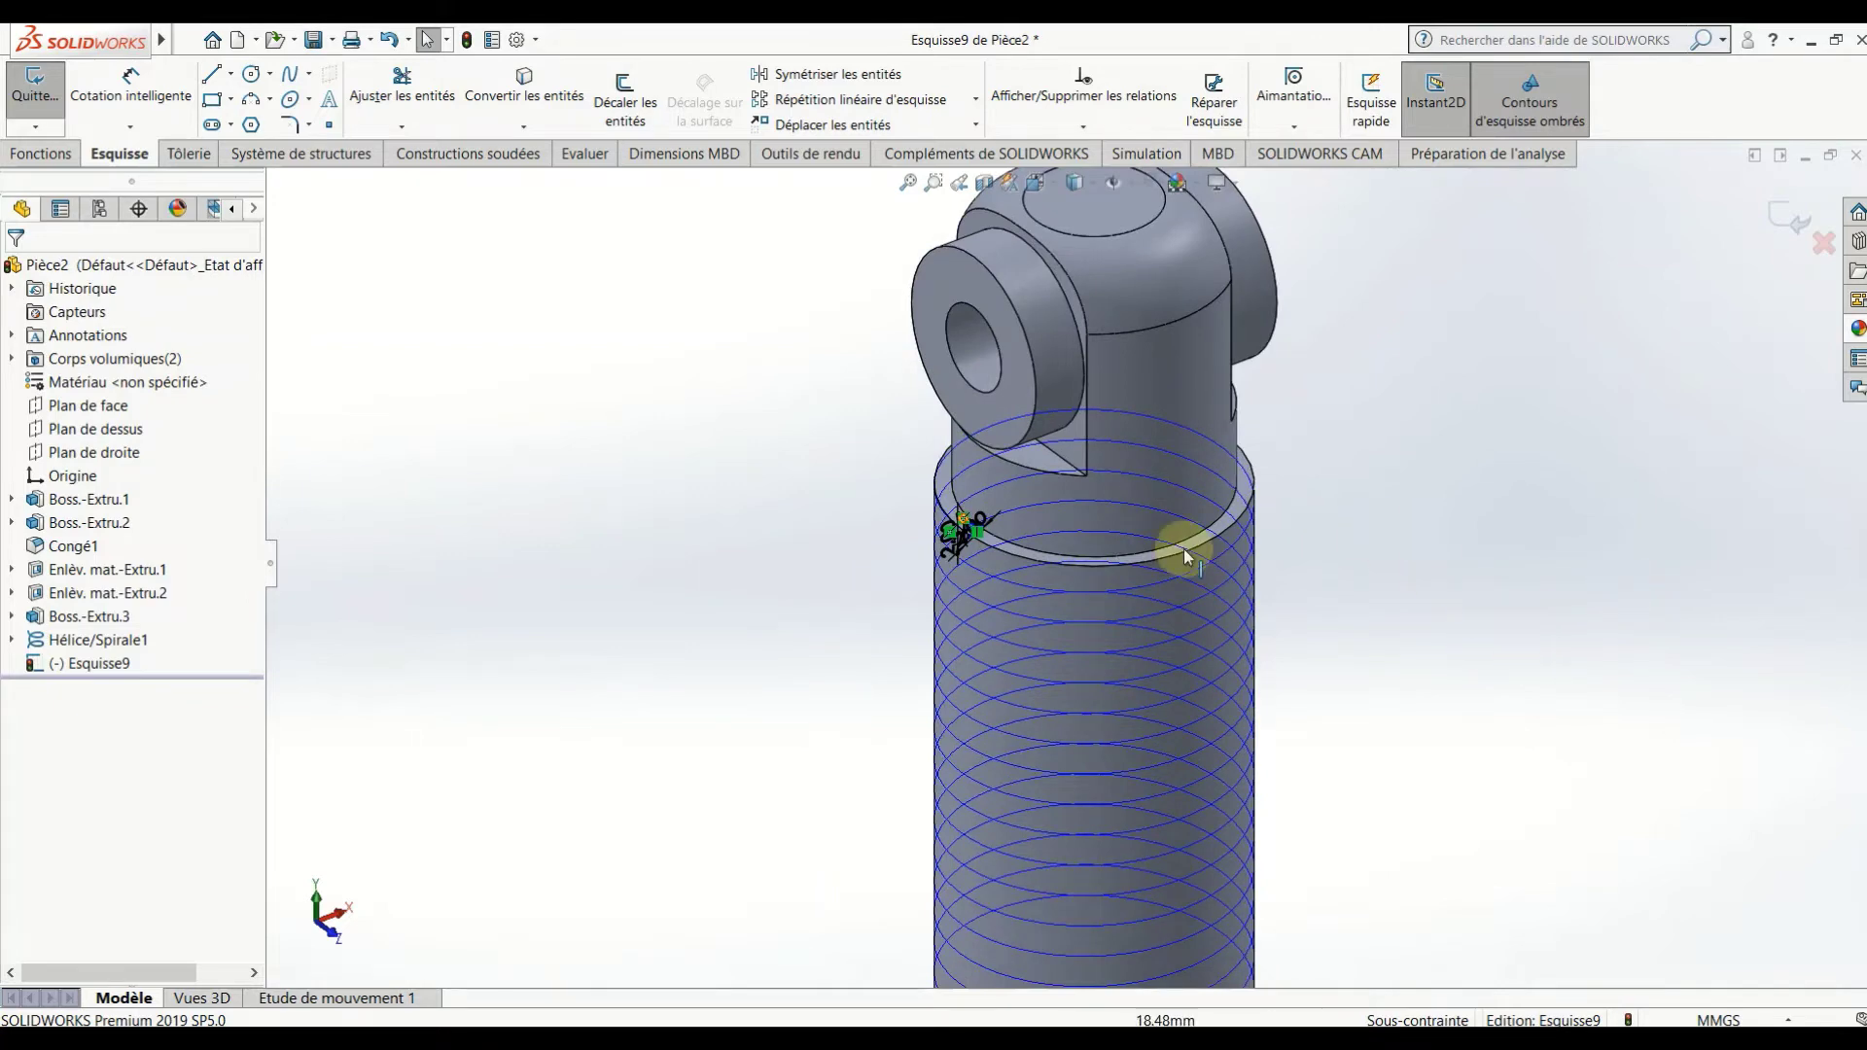
scroll(951, 521, "down", 3)
scroll(972, 525, "down", 3)
scroll(956, 481, "down", 2)
scroll(972, 506, "down", 3)
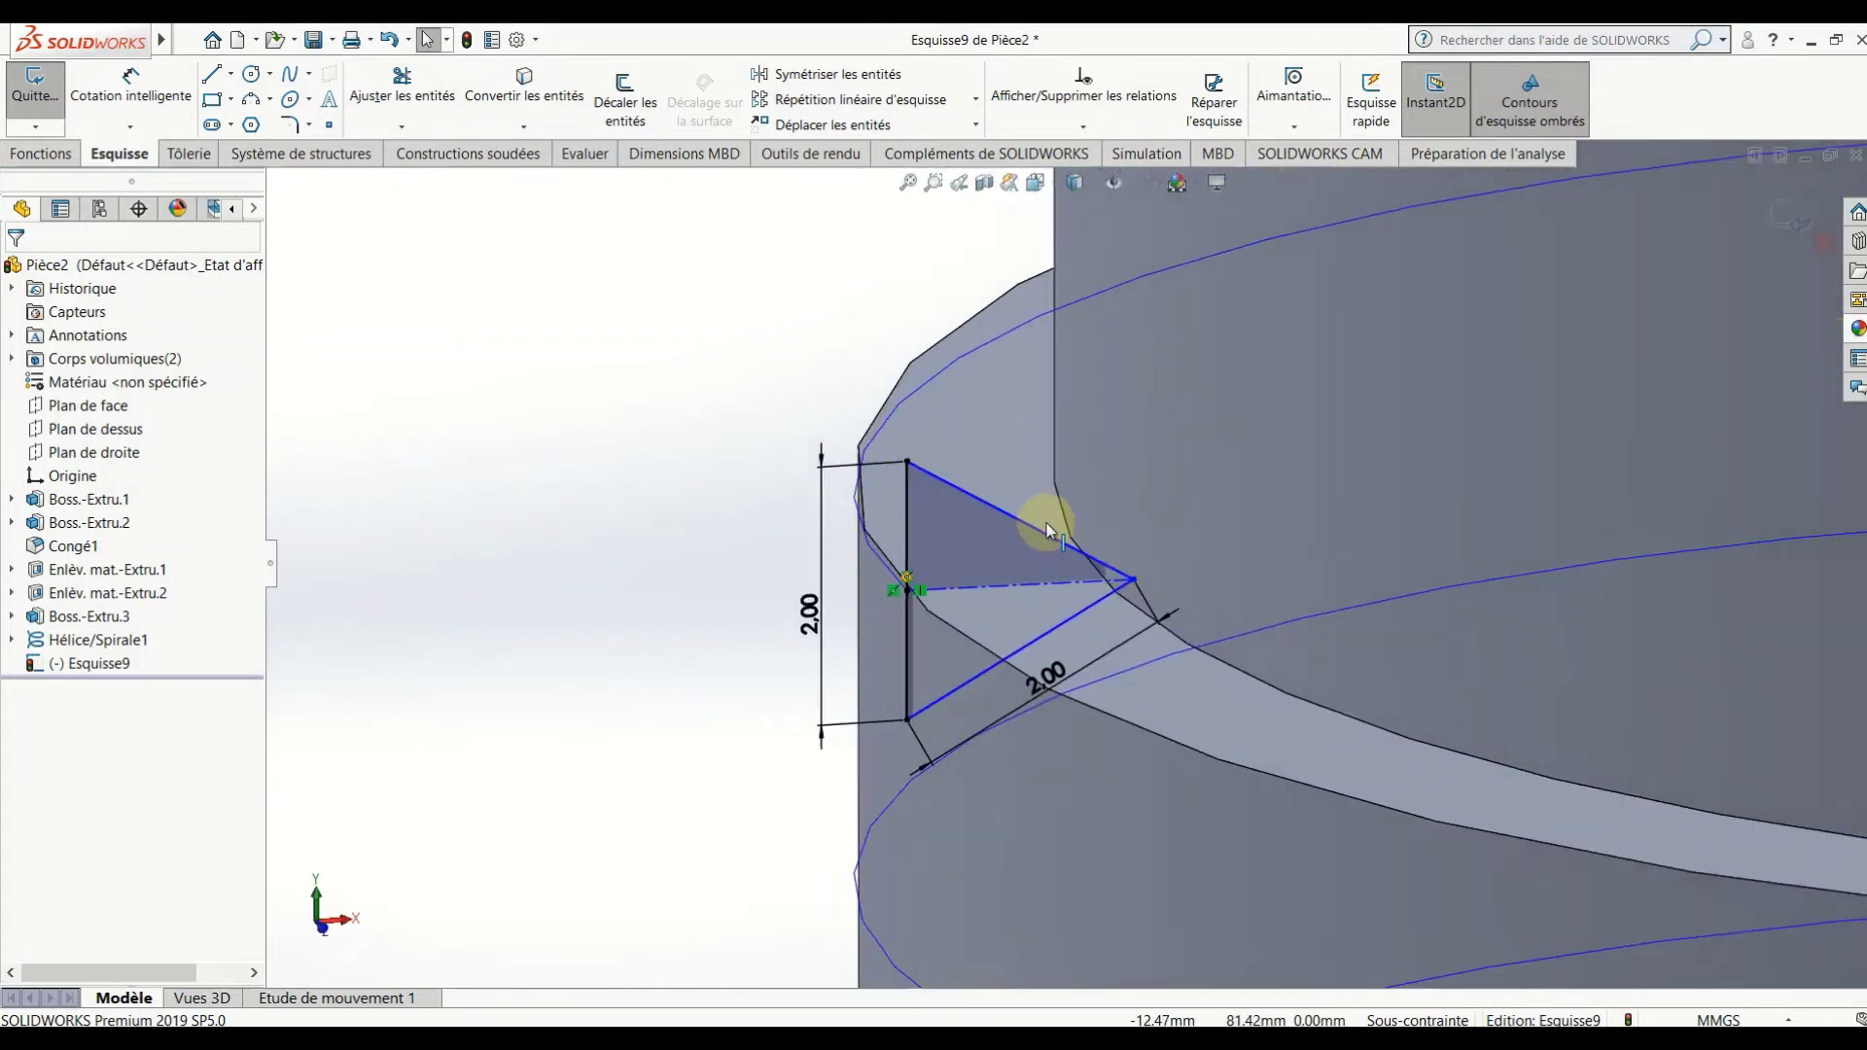
scroll(1041, 521, "down", 2)
Dimension a 60° angle between the triangle's upper edge and the centerline.
left_click(146, 96)
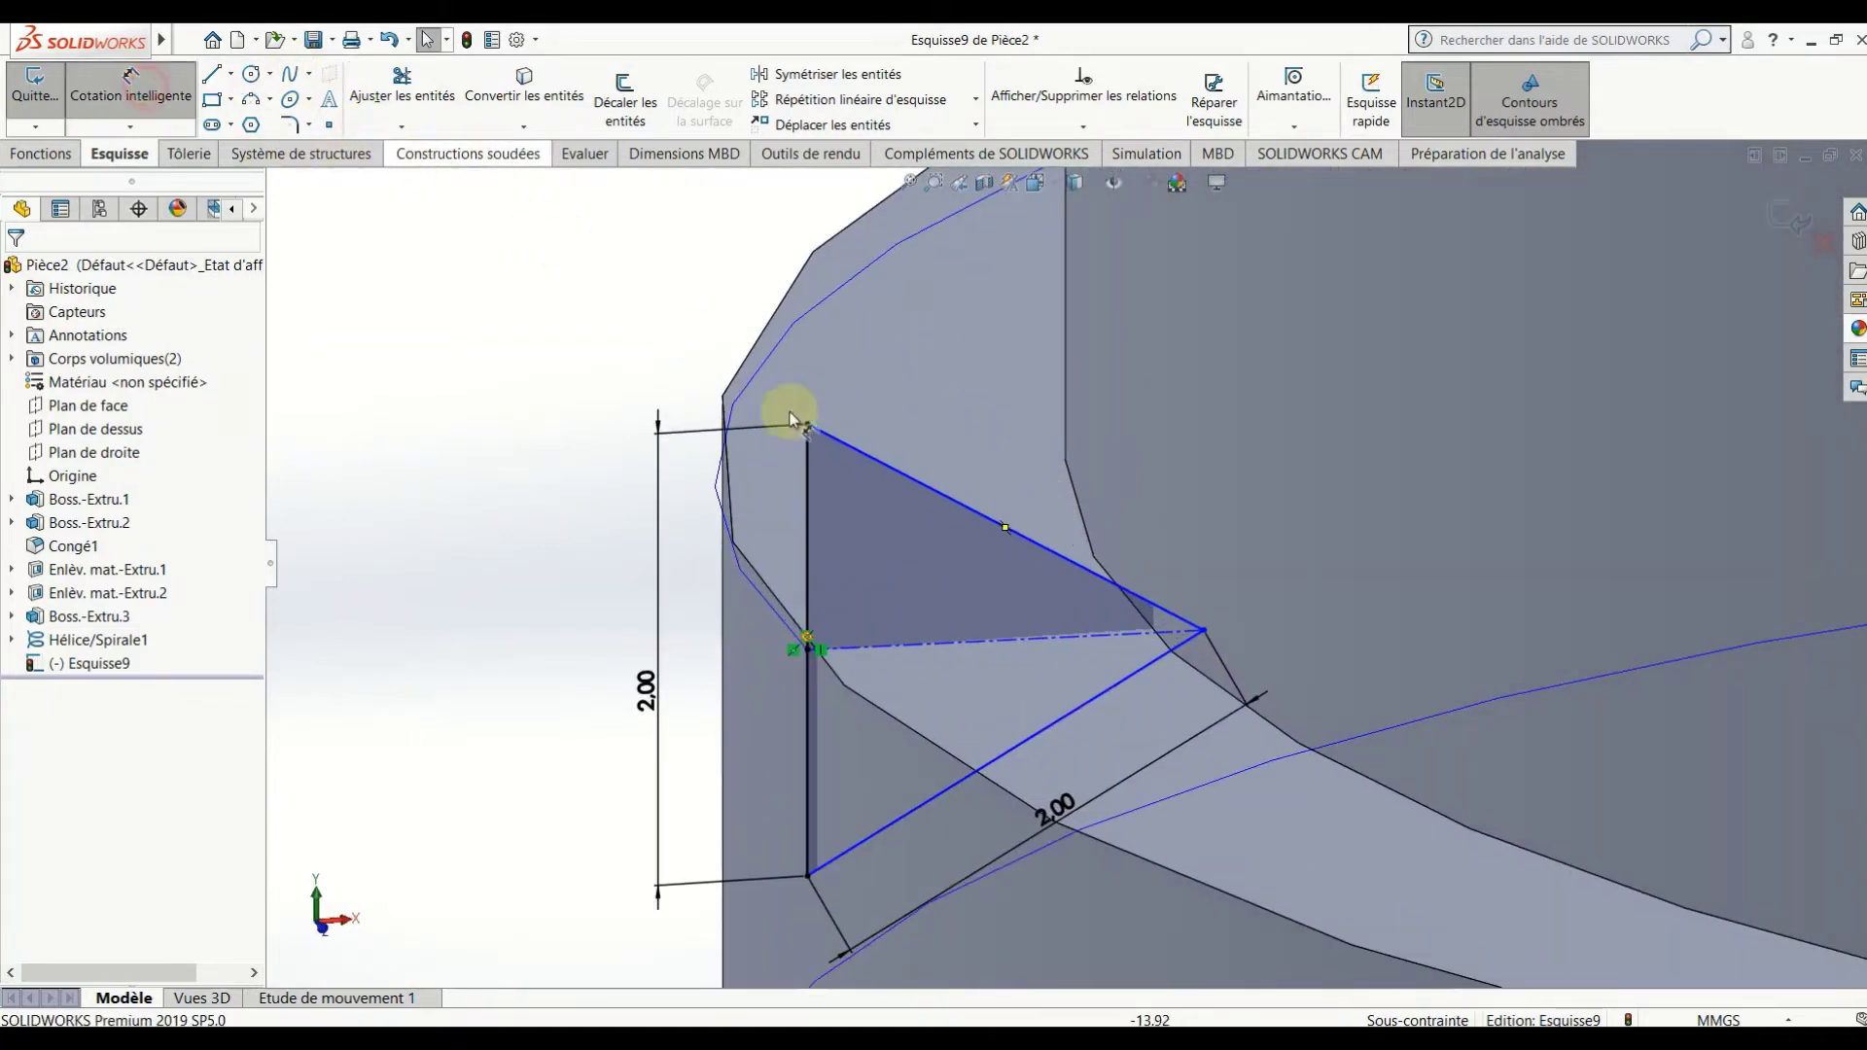
left_click(1007, 528)
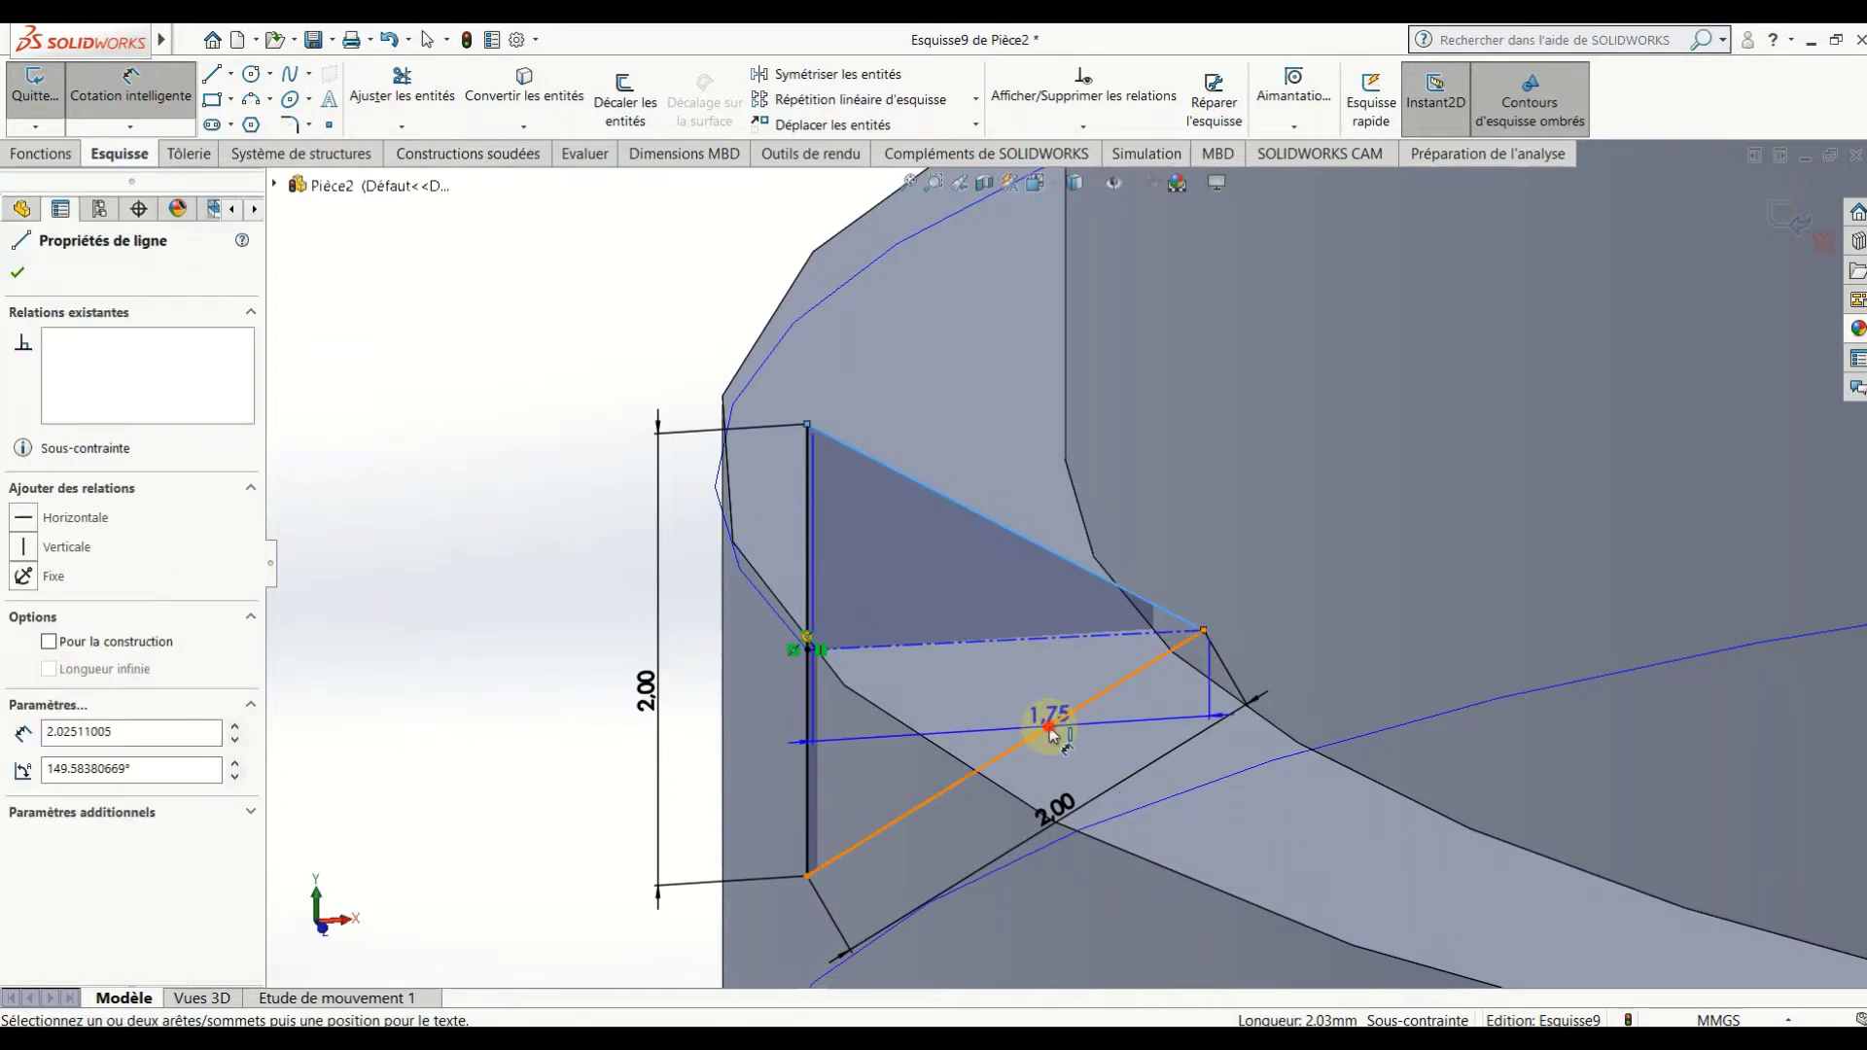
left_click(1046, 723)
left_click(1009, 669)
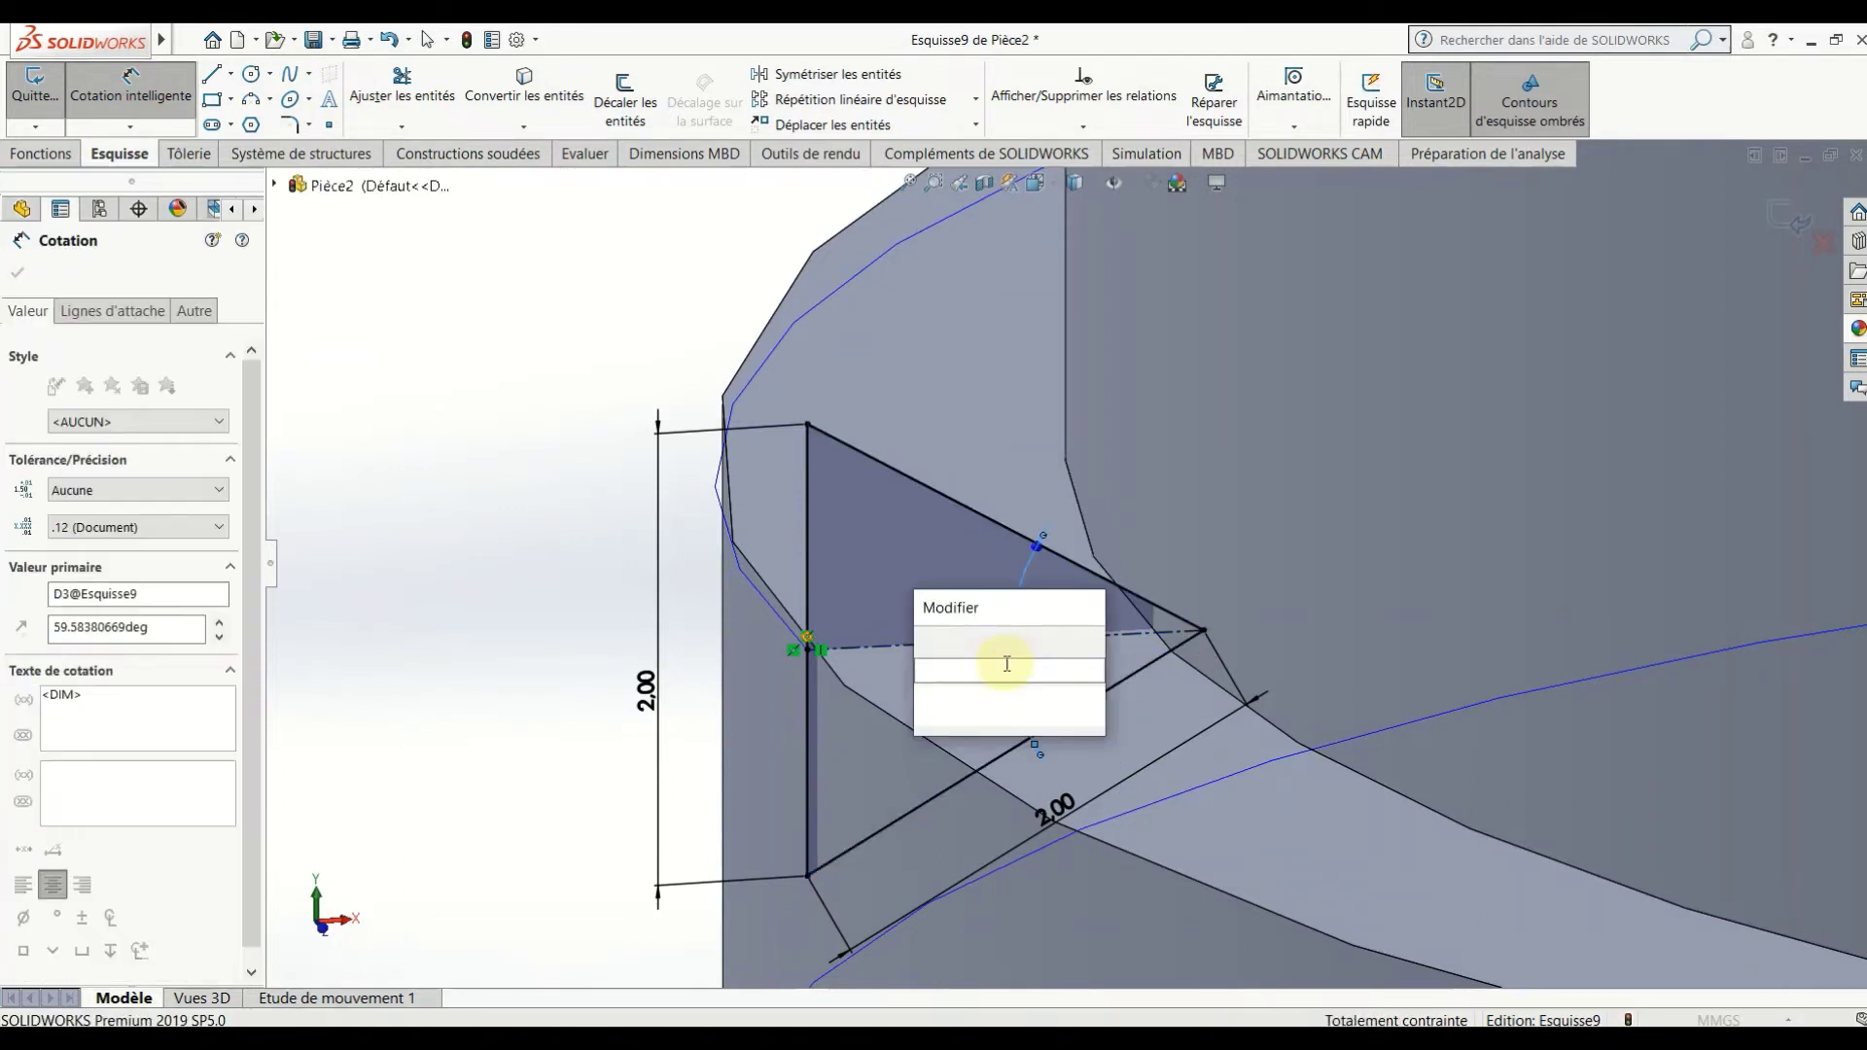
type("60")
key("Return")
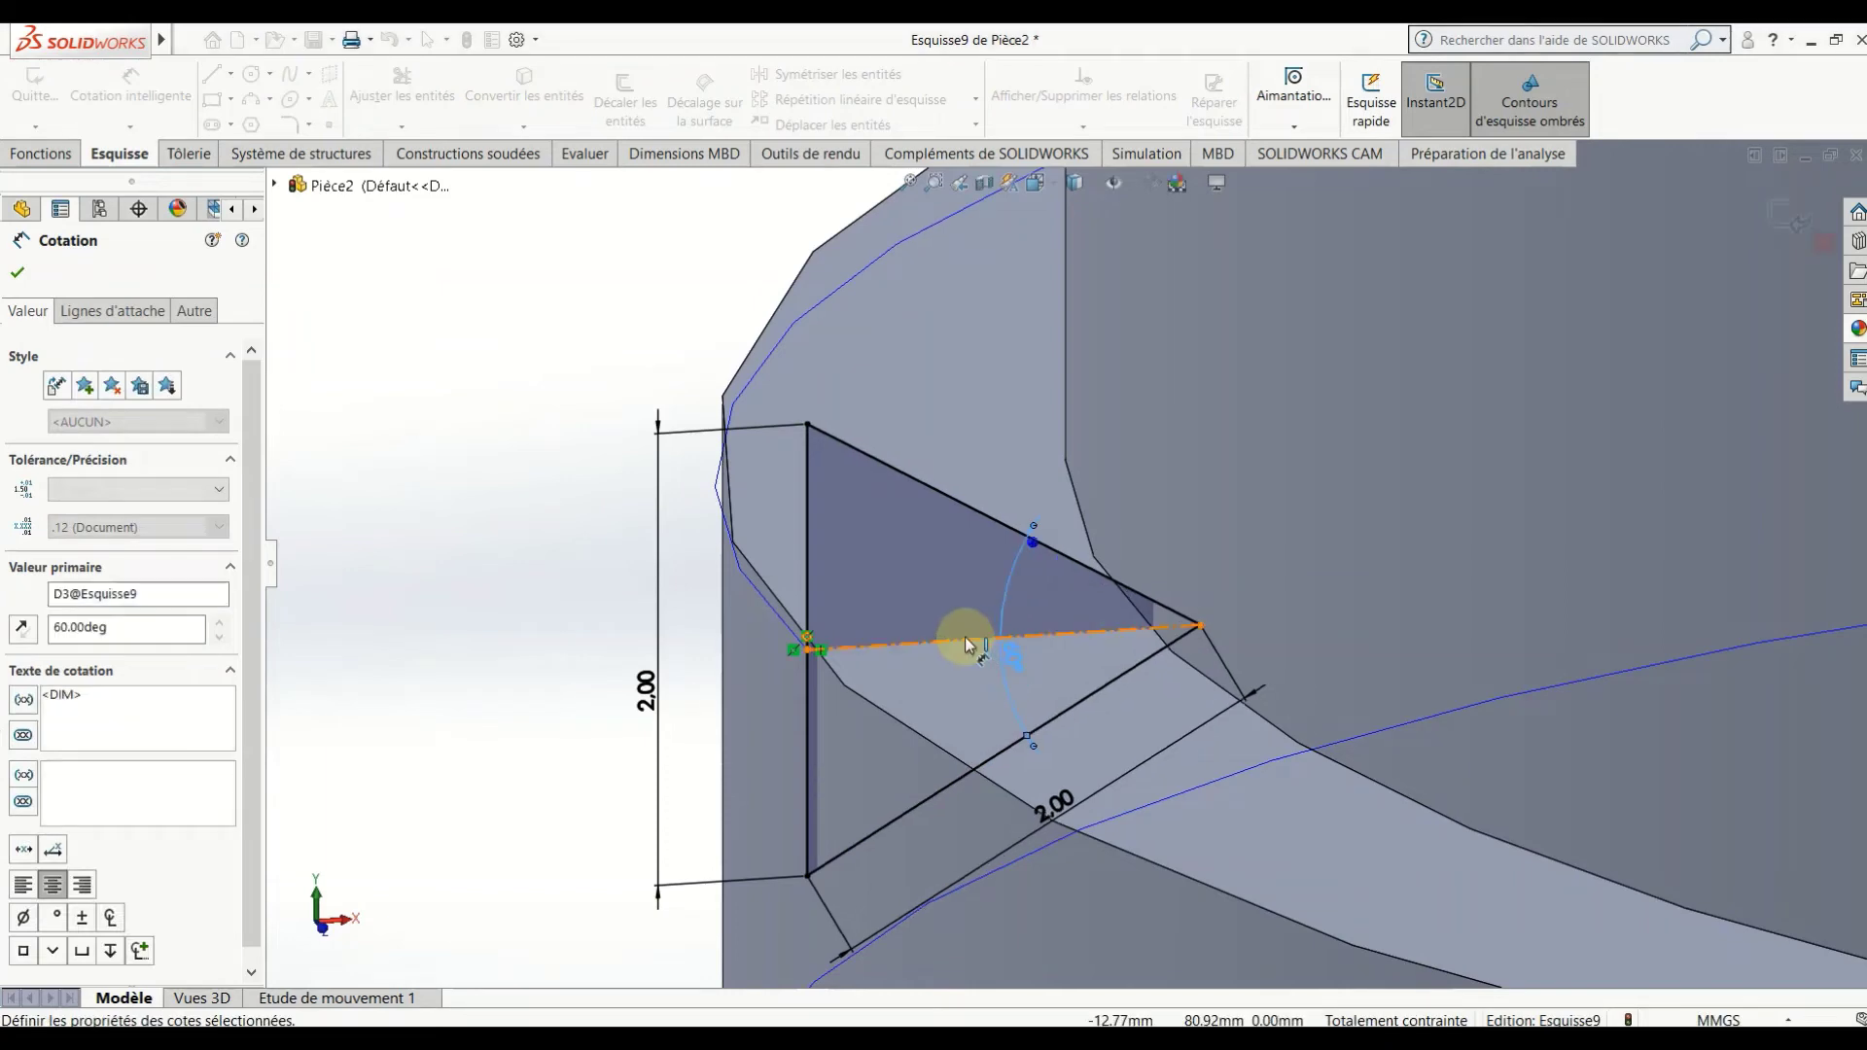
scroll(1031, 593, "up", 4)
scroll(744, 613, "up", 3)
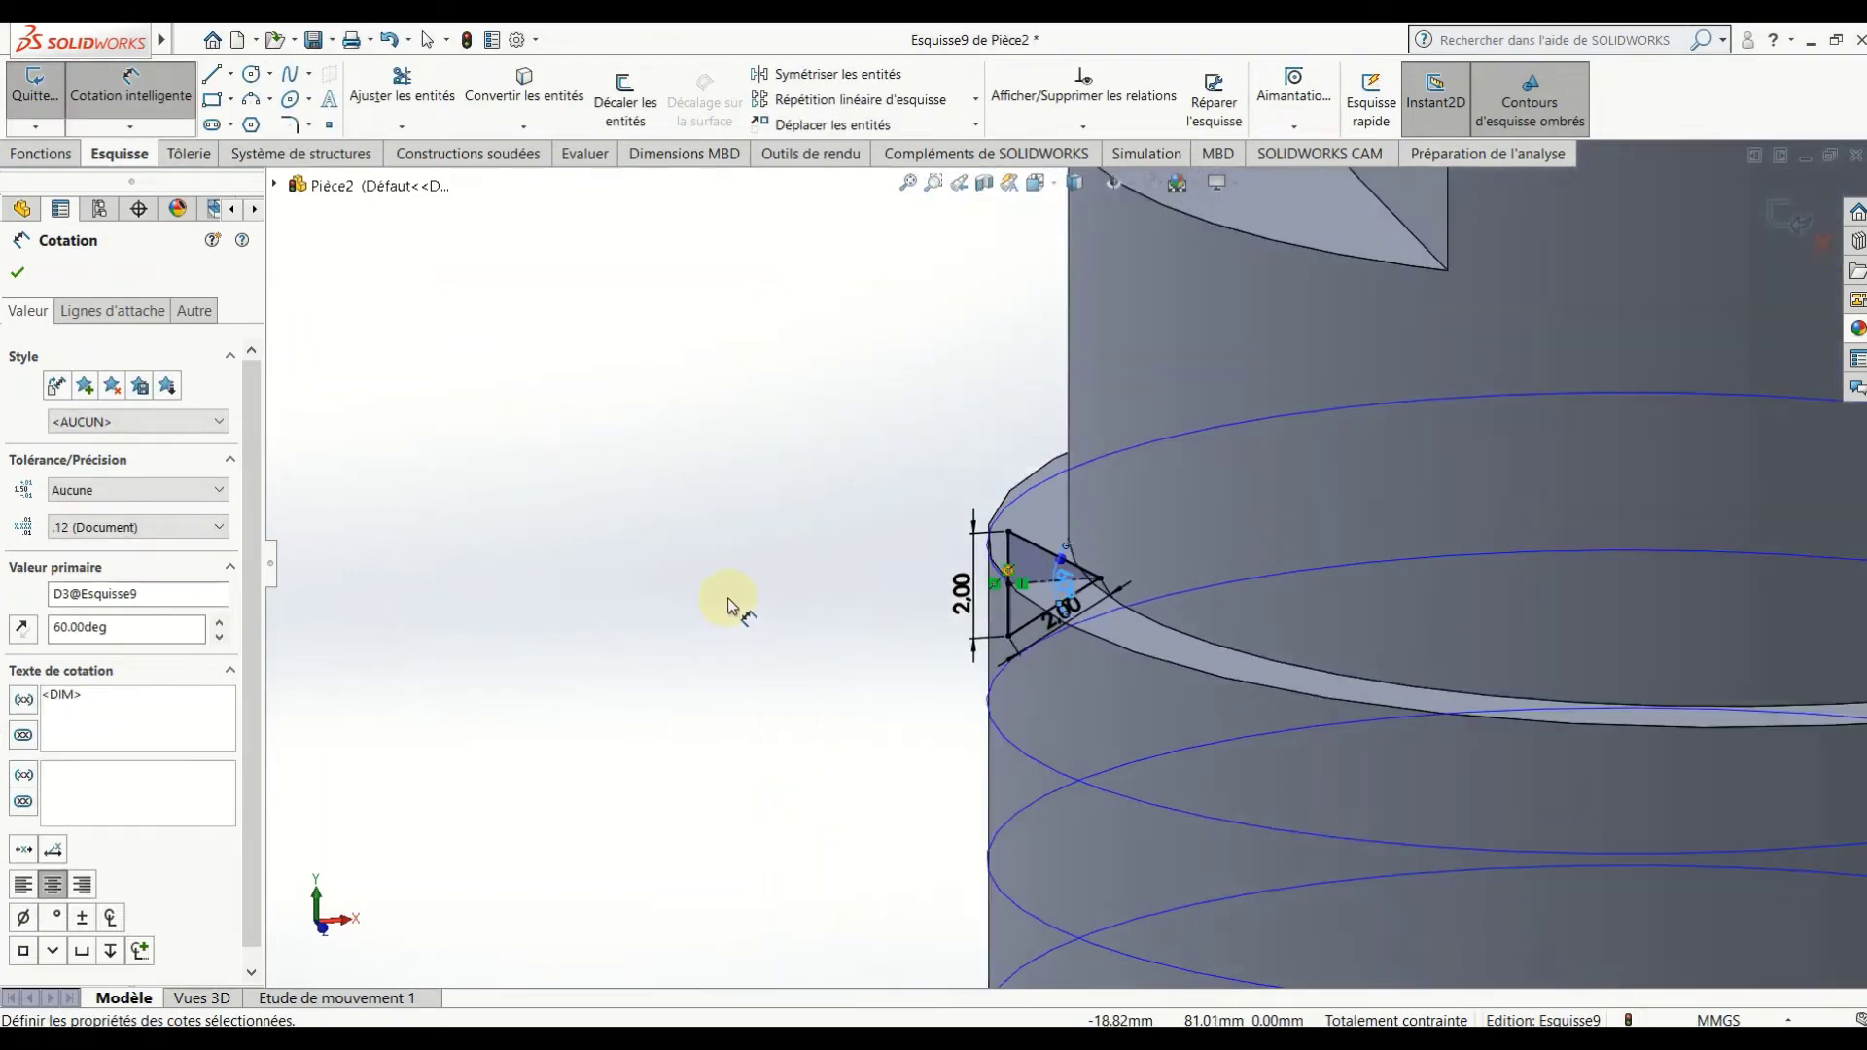
scroll(731, 603, "up", 2)
scroll(734, 603, "up", 2)
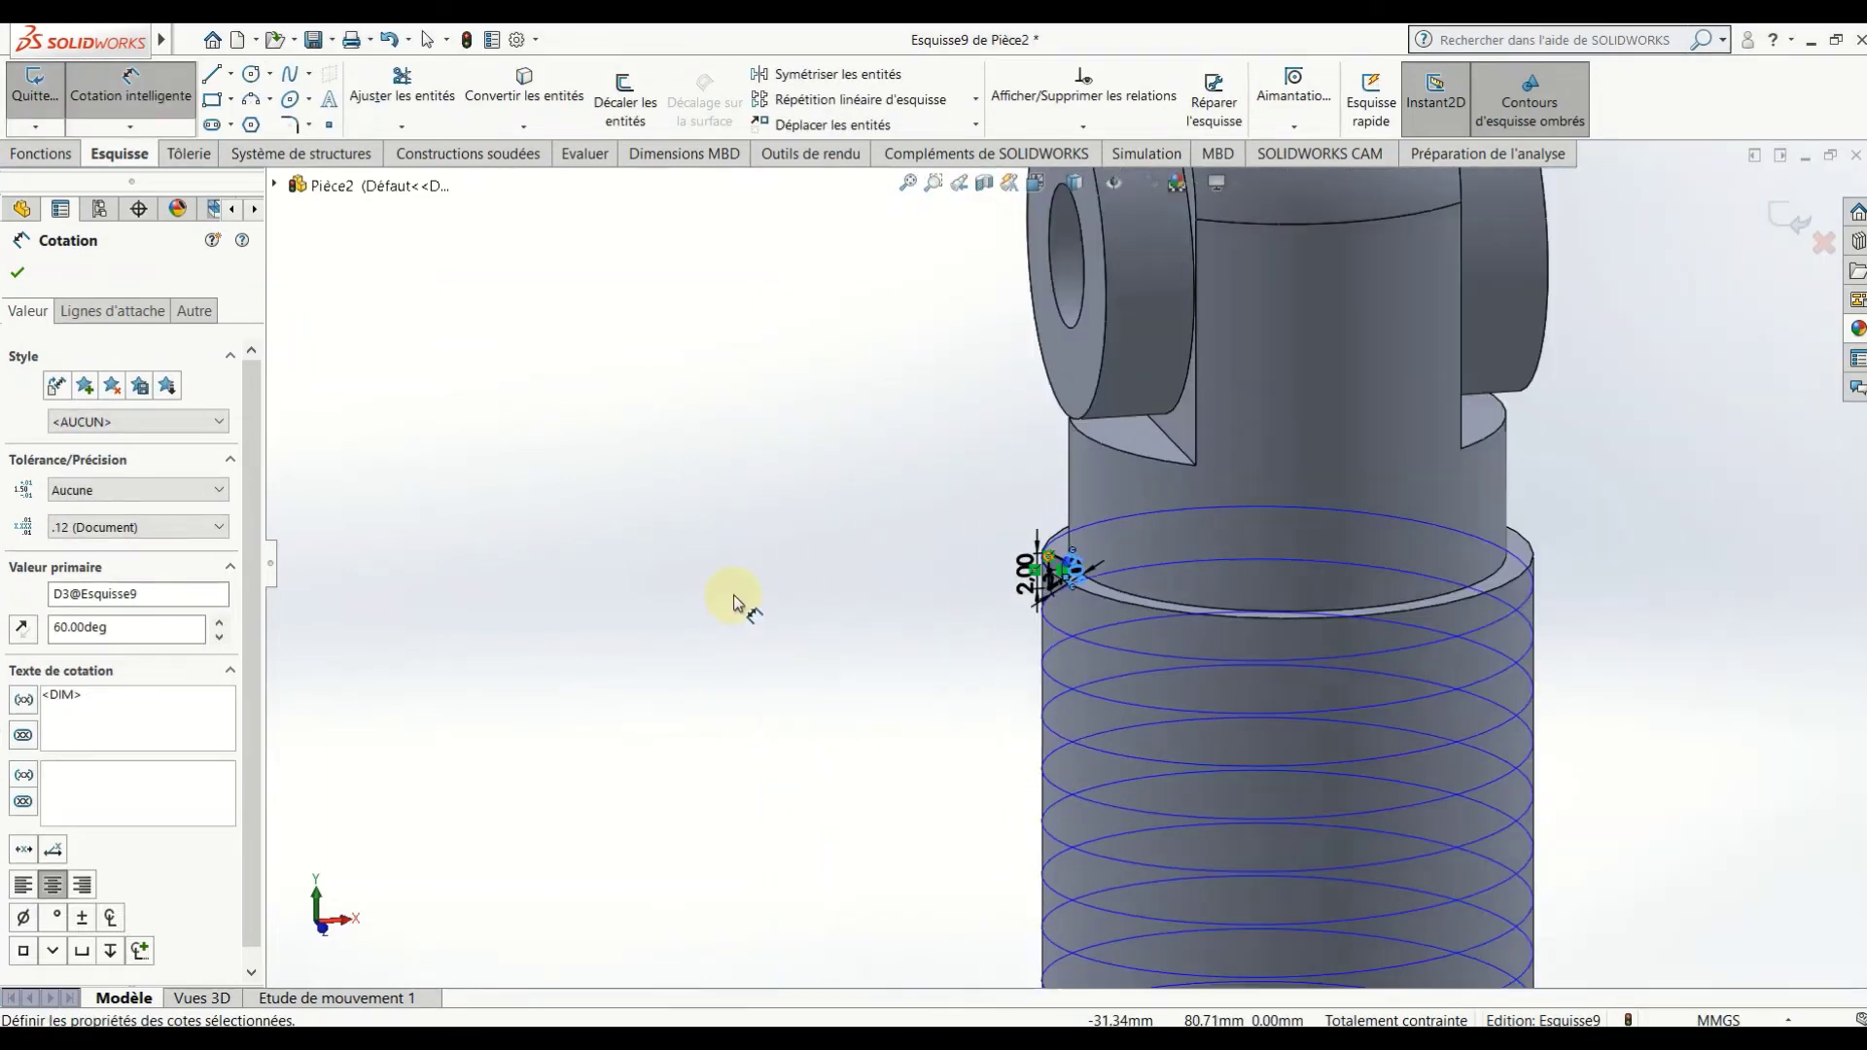
scroll(846, 588, "up", 2)
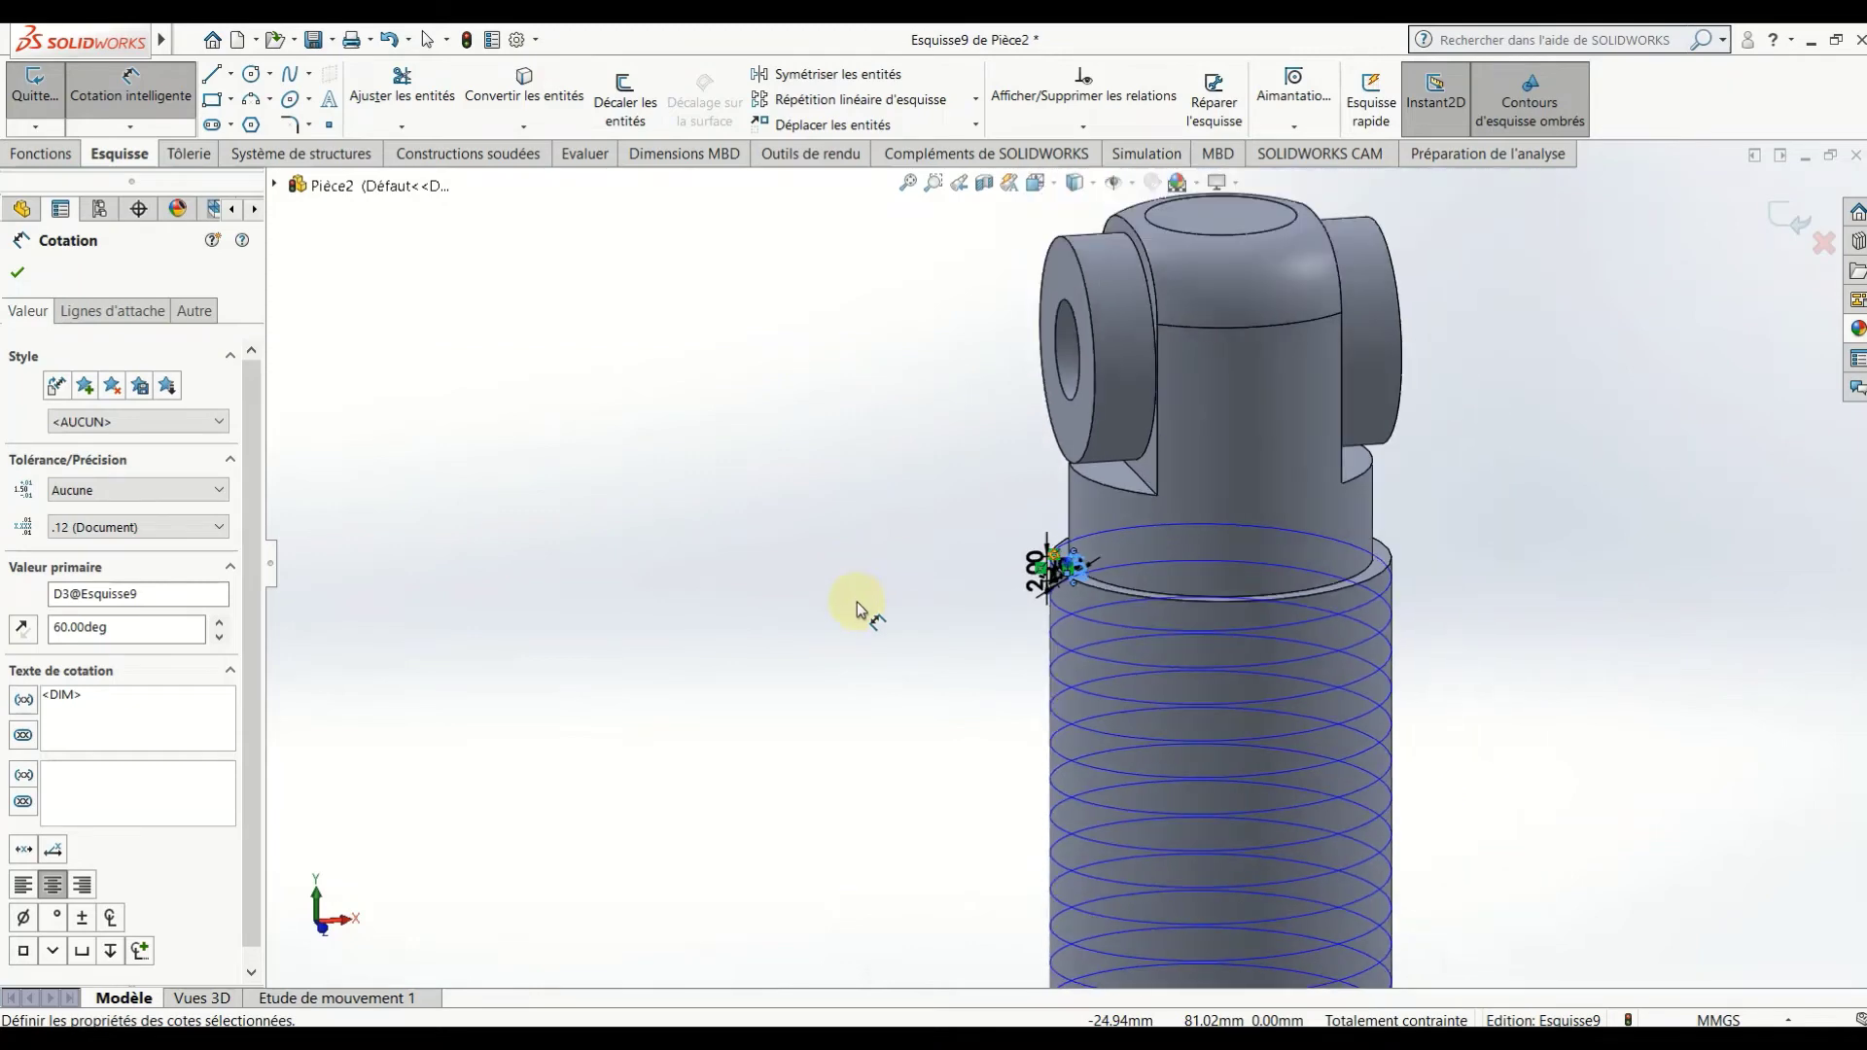
Close the dimension panel and exit sketch Esquisse9.
left_click(17, 272)
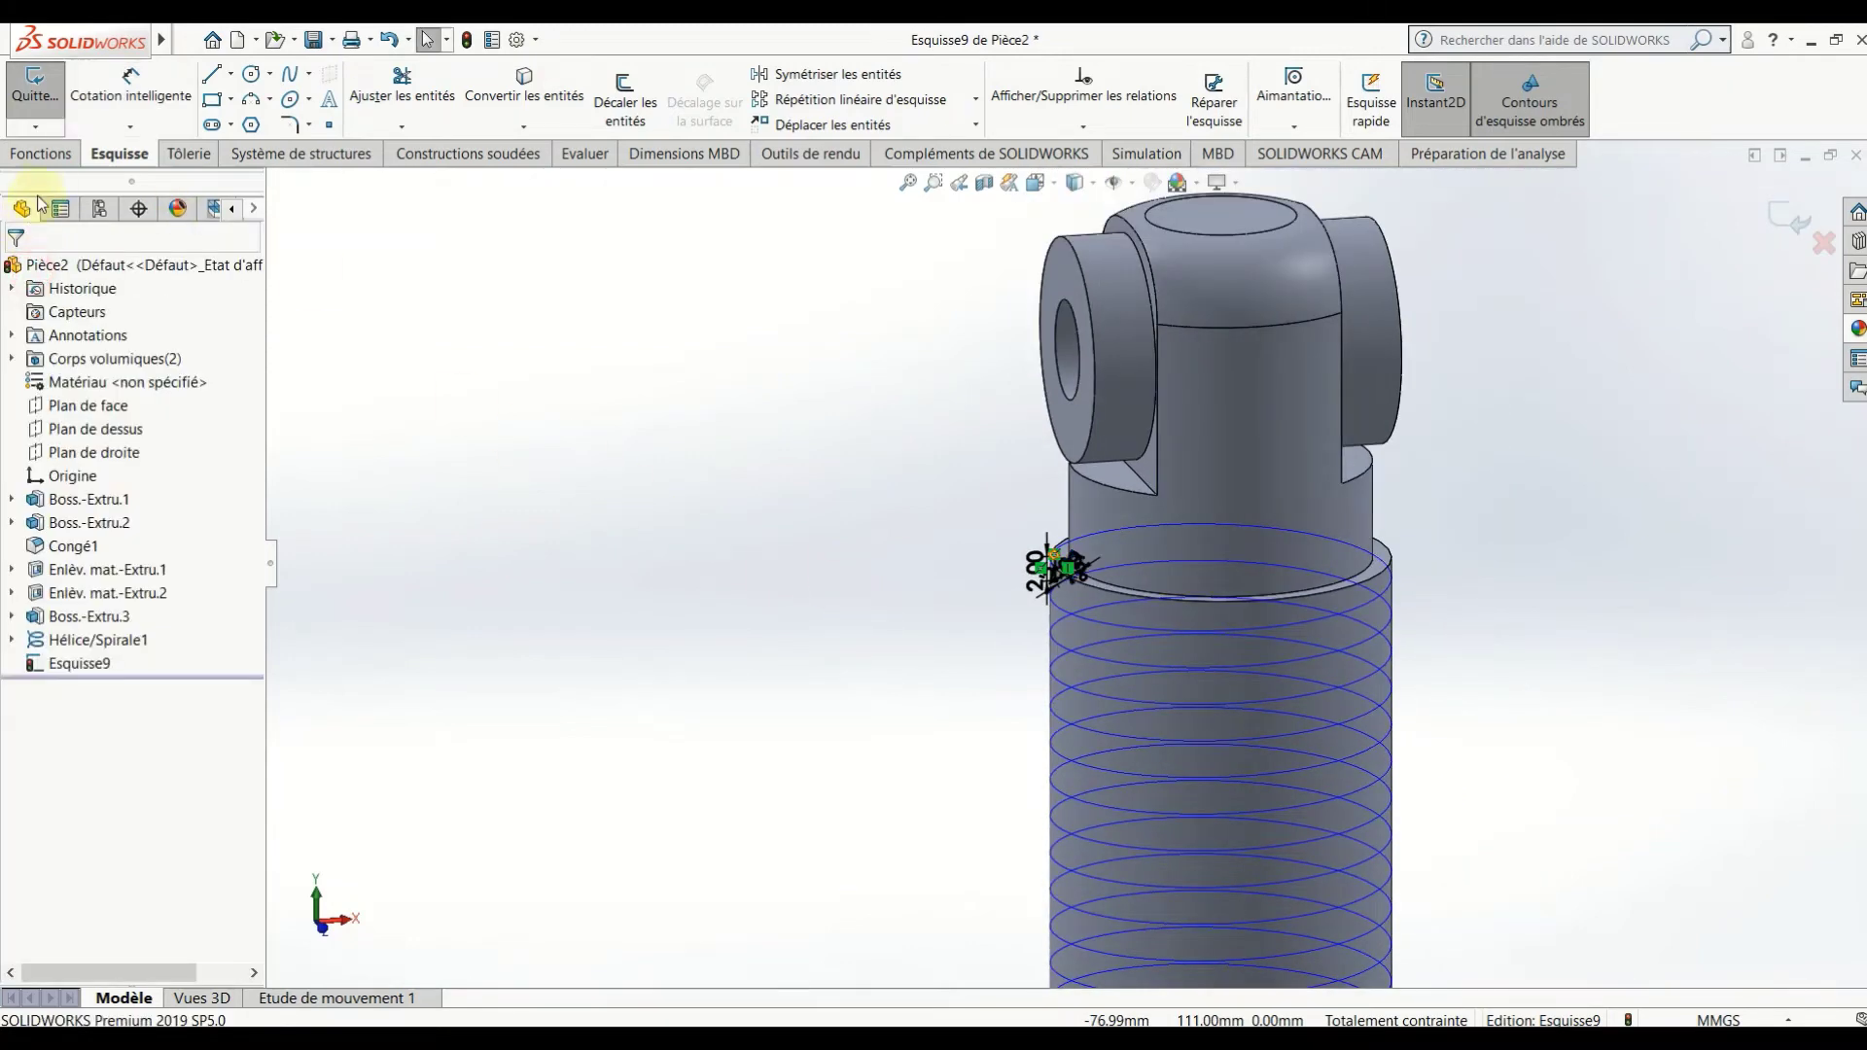
left_click(47, 158)
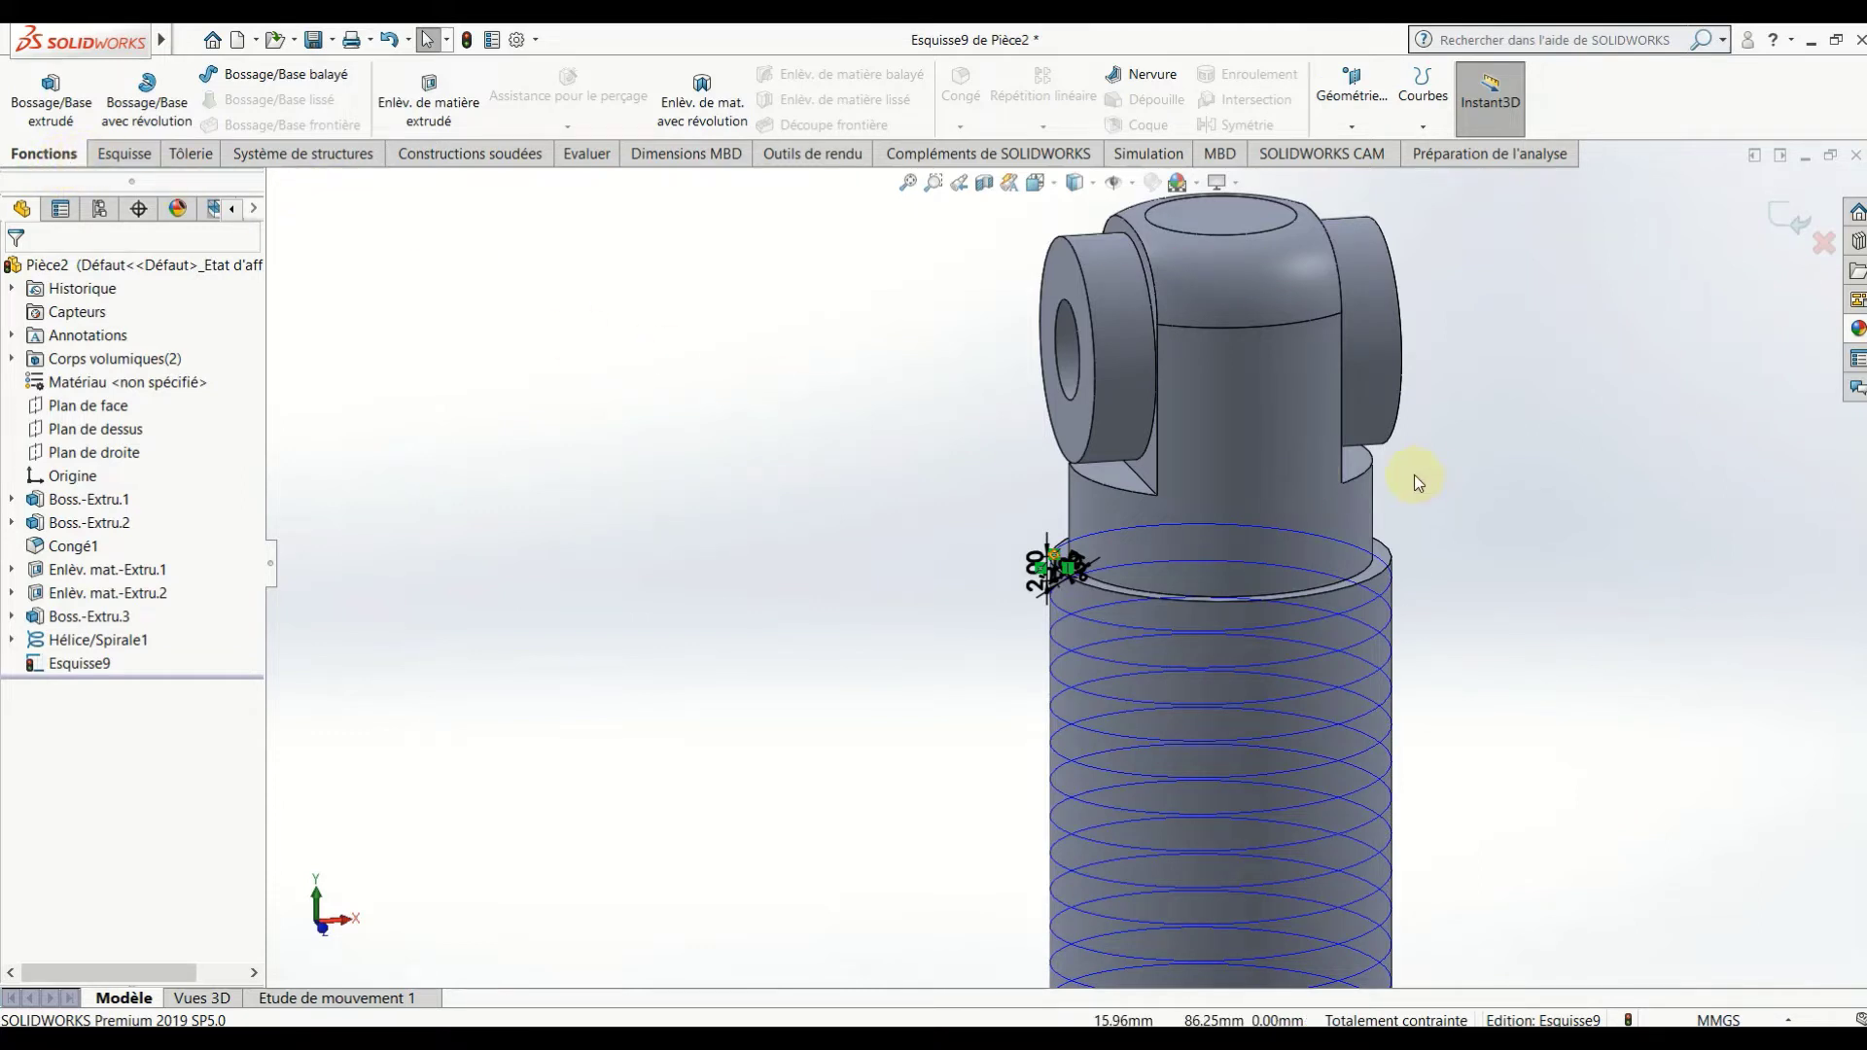
left_click(1800, 236)
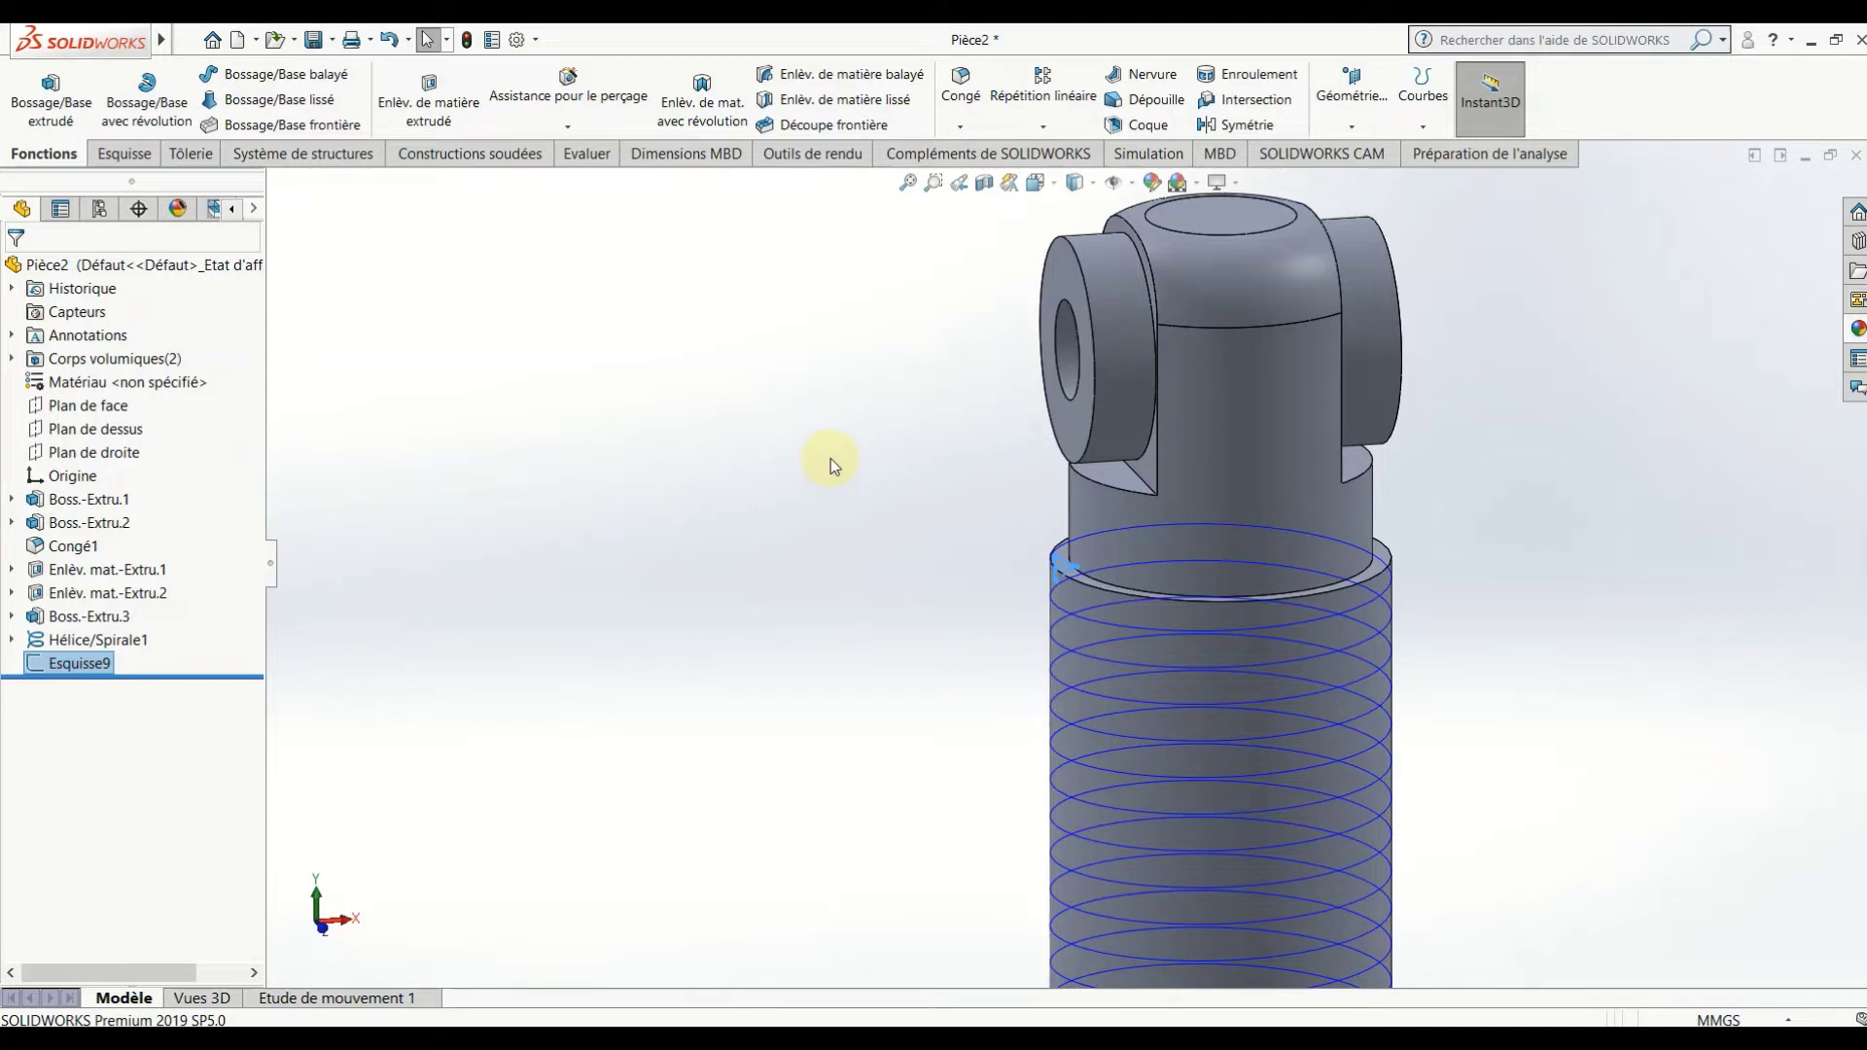
Create a swept cut of the triangle profile along Hélice/Spirale1 as the path.
left_click(870, 86)
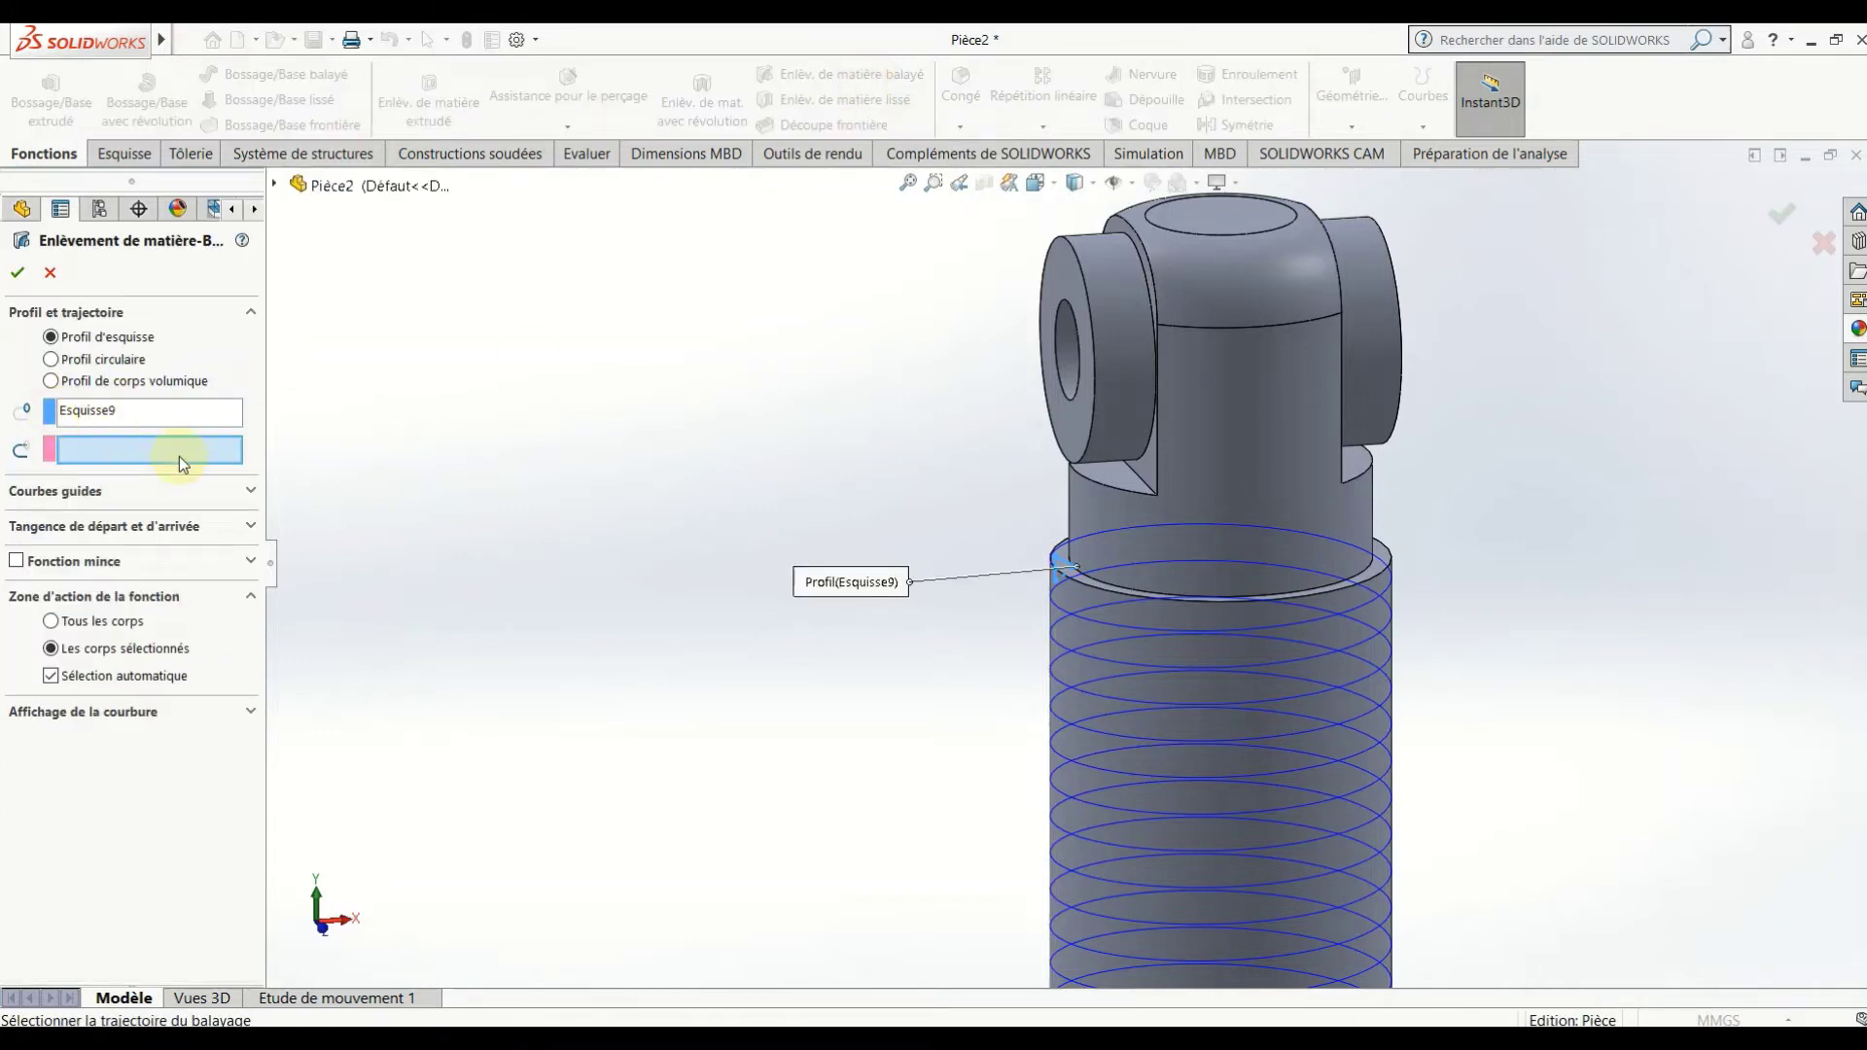
scroll(1083, 570, "down", 4)
scroll(1084, 570, "down", 3)
right_click(1072, 568)
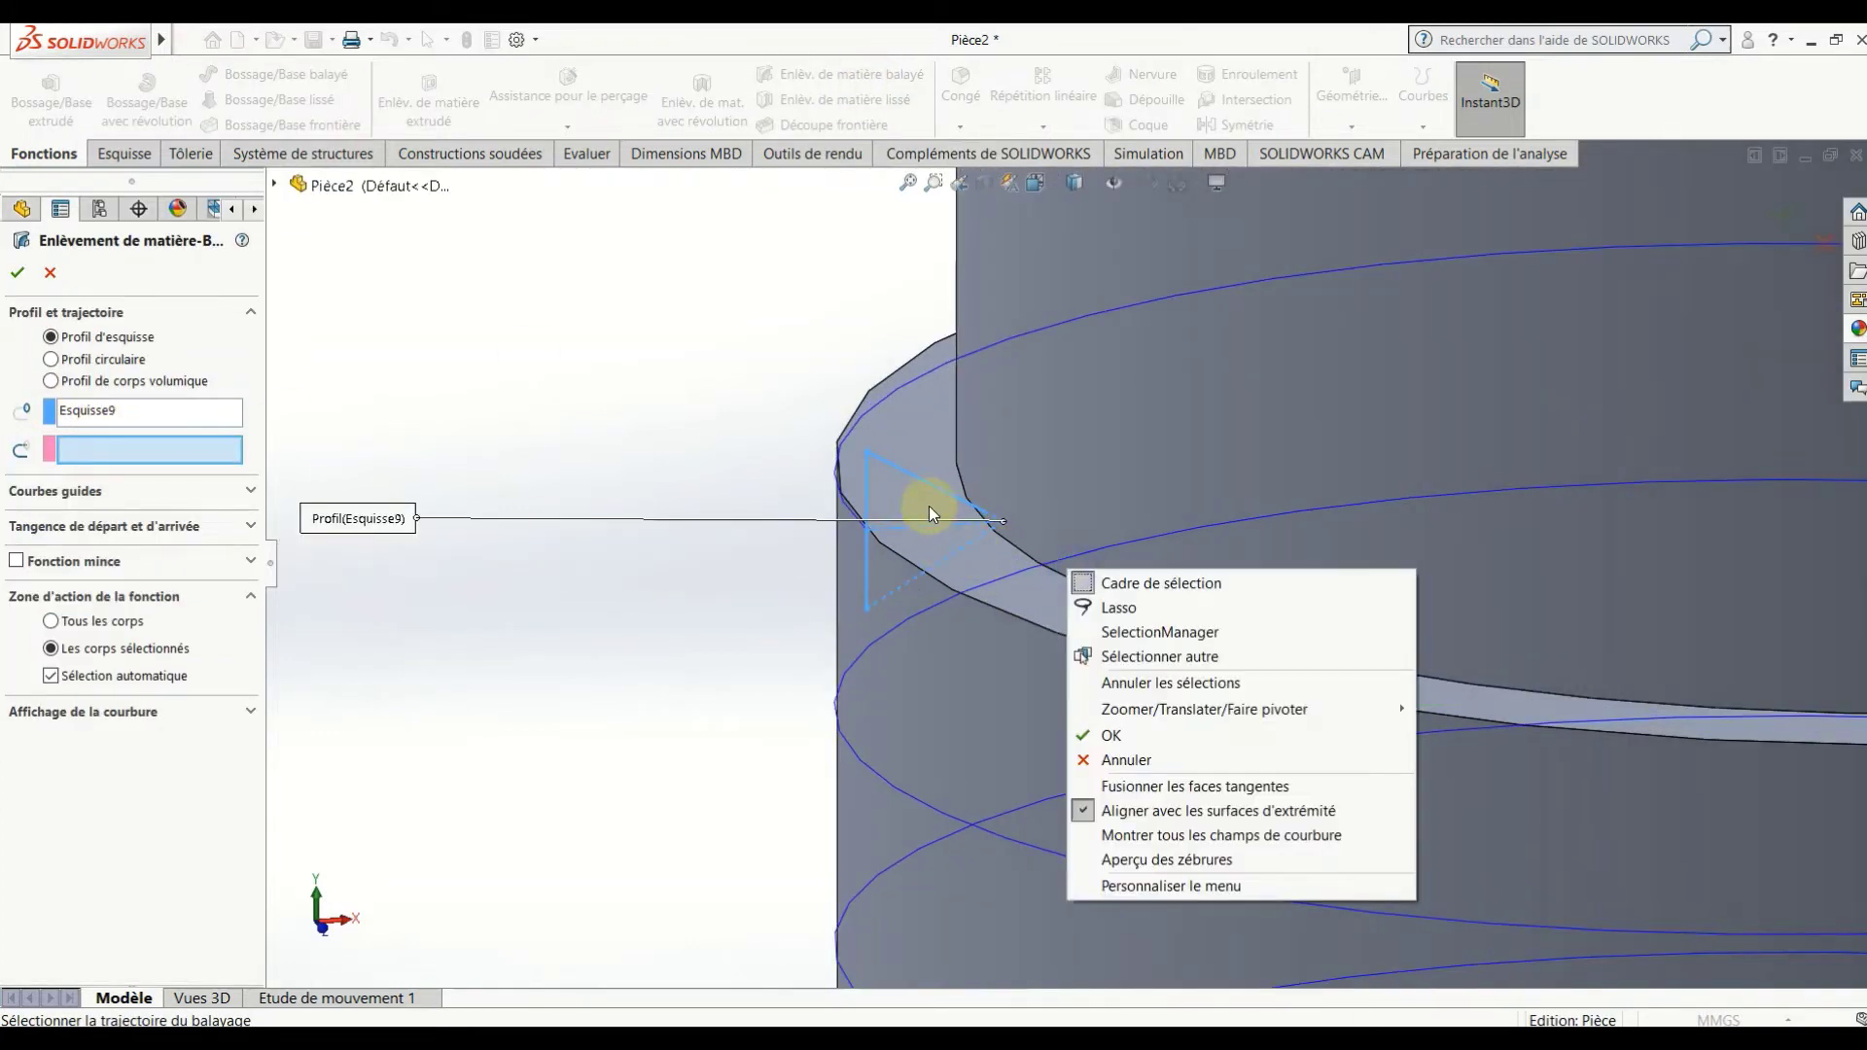
left_click(136, 451)
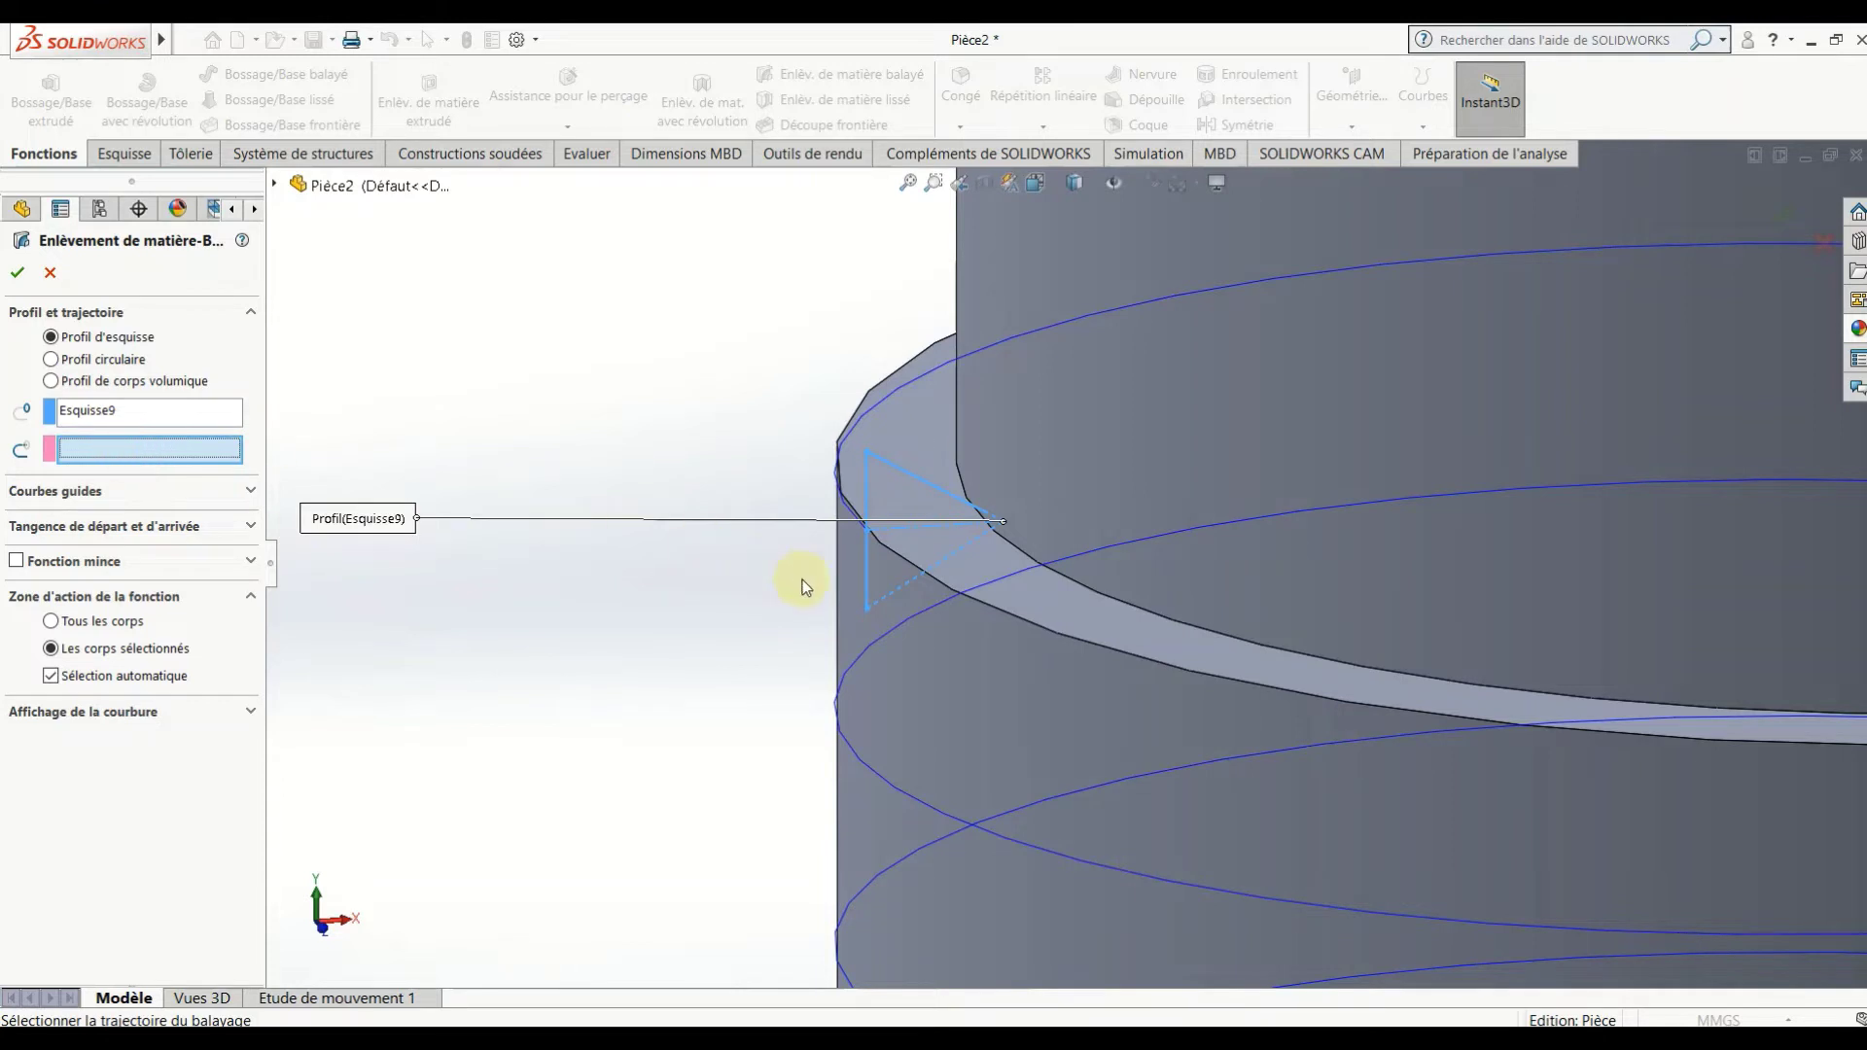
left_click(925, 609)
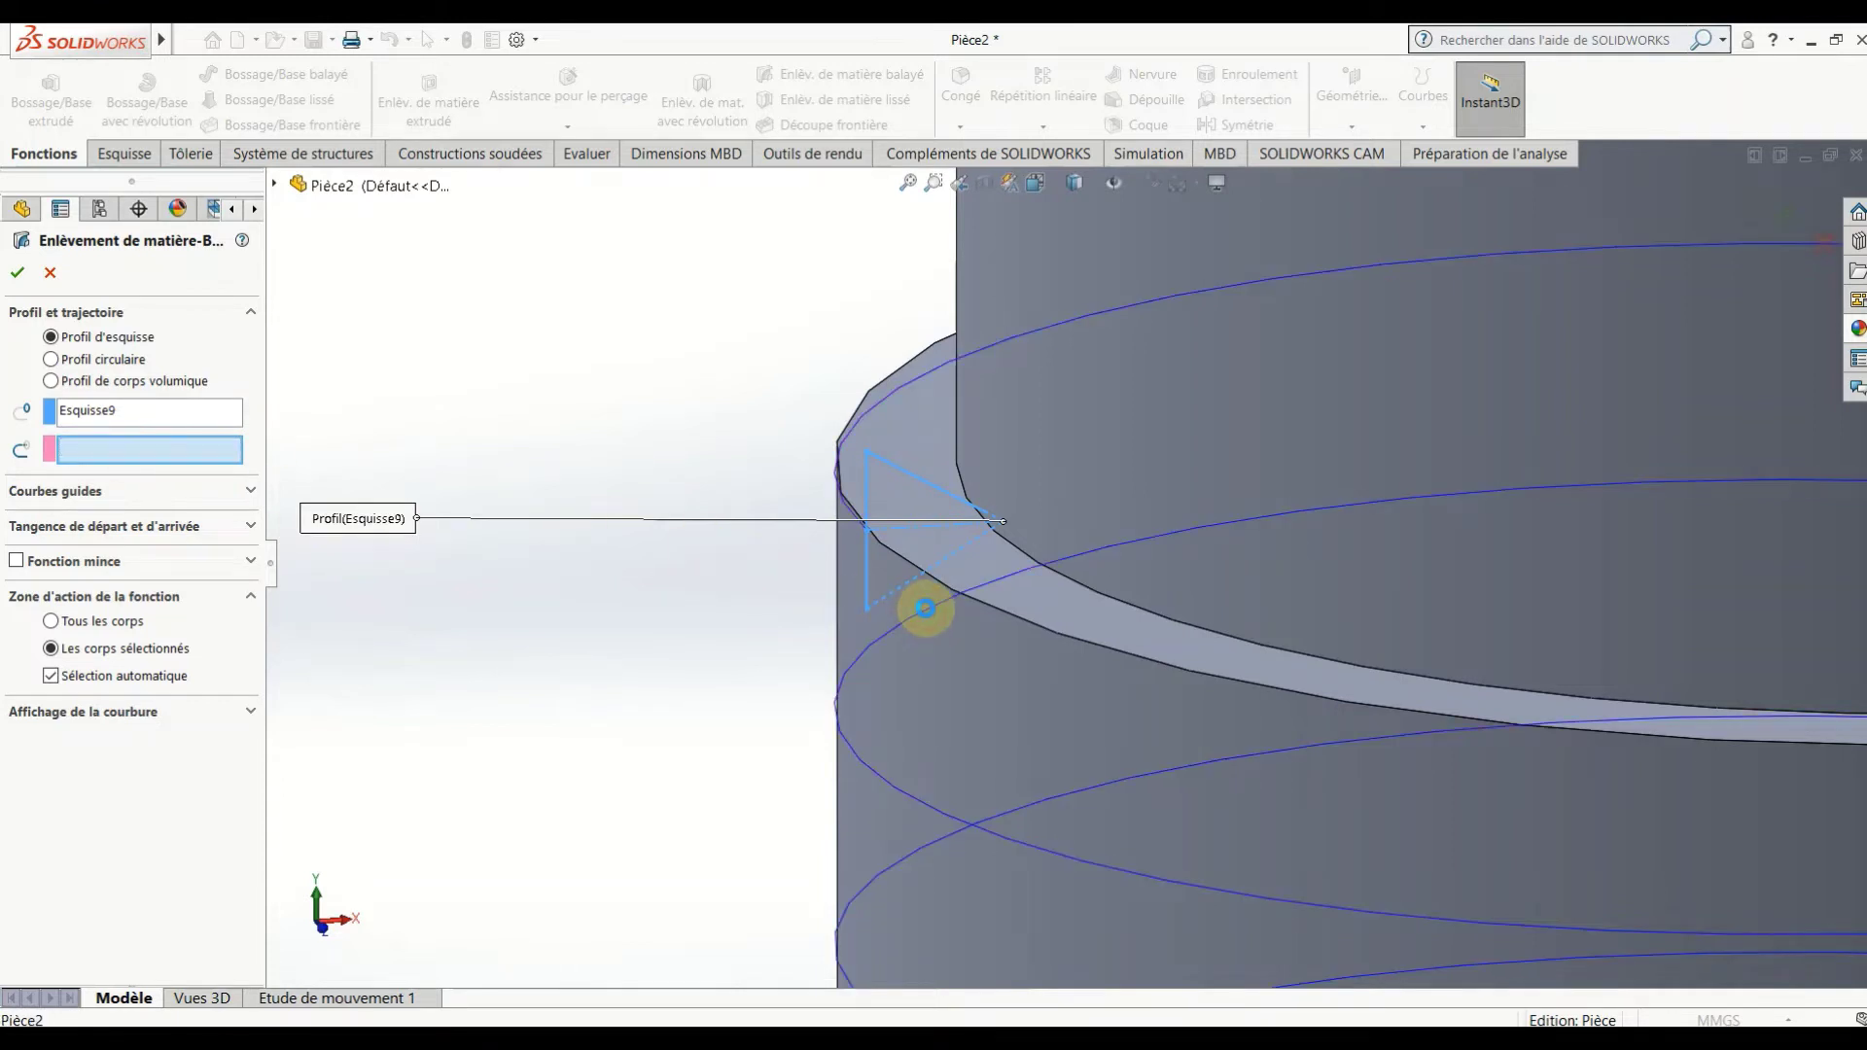
left_click(925, 608)
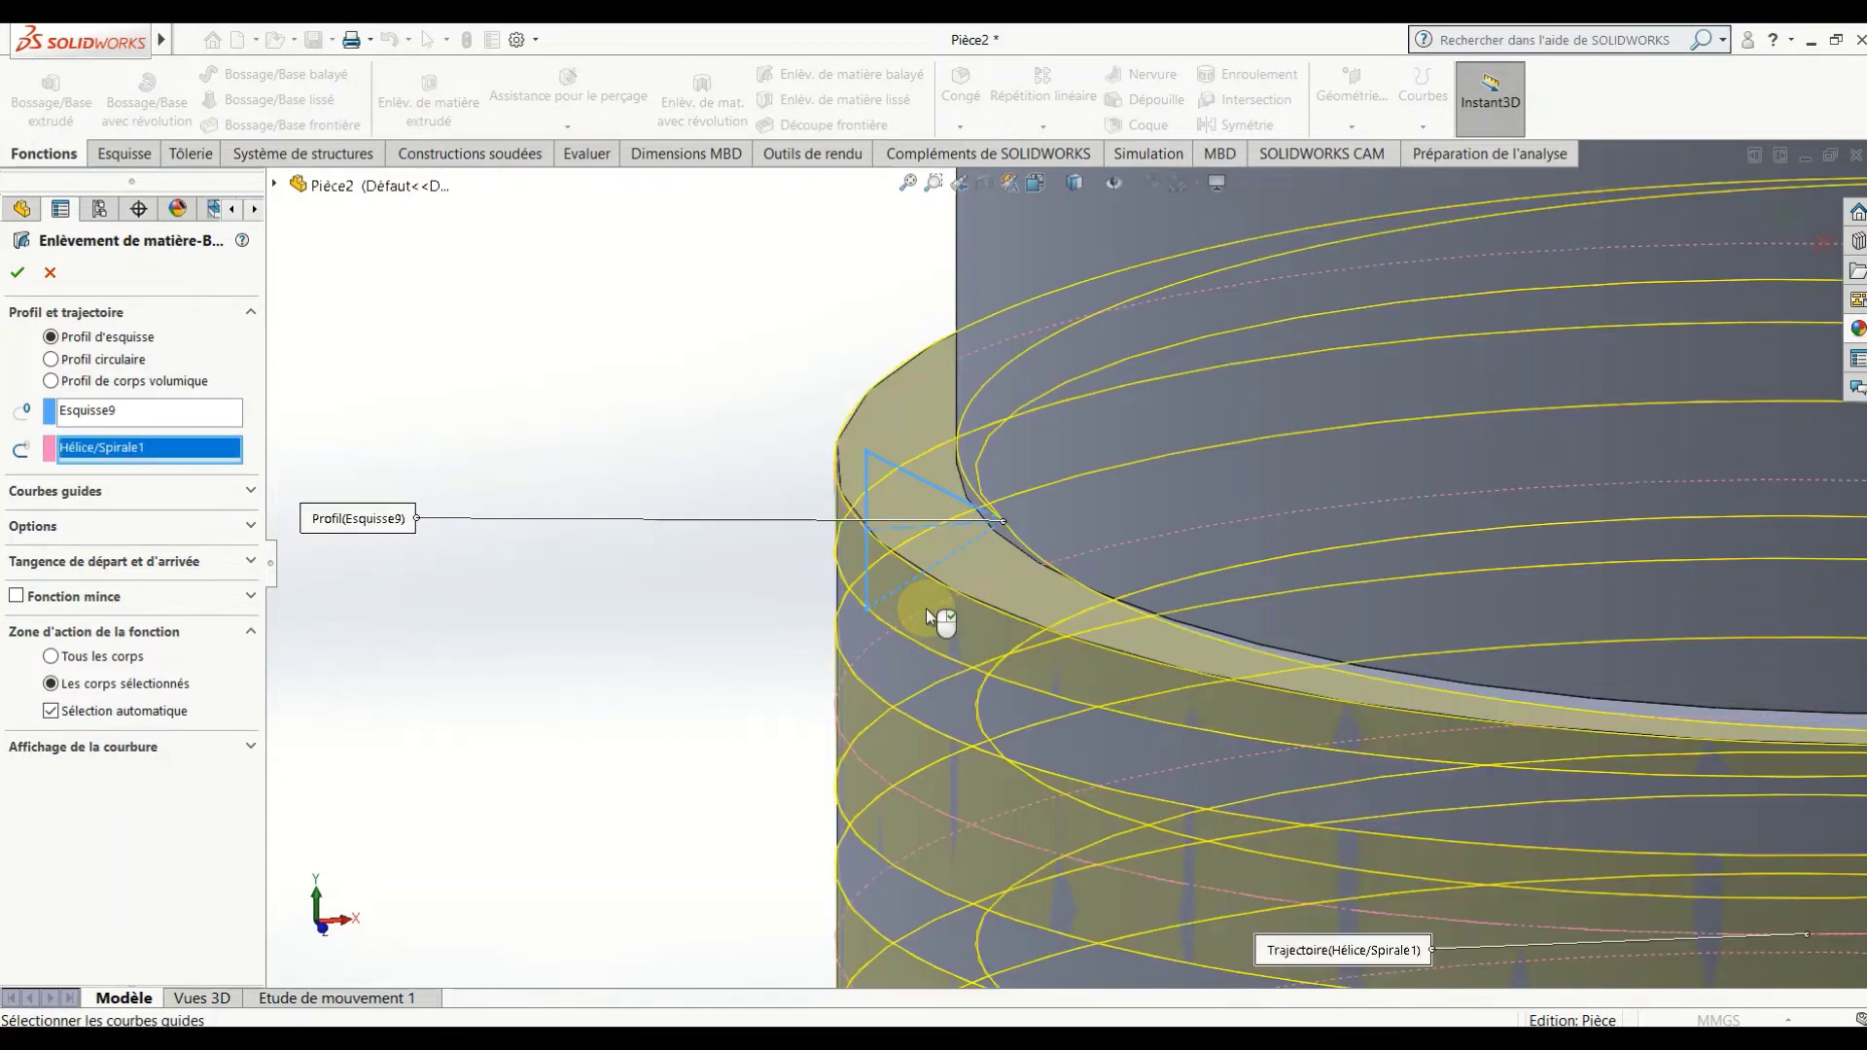
scroll(925, 610, "up", 3)
scroll(970, 637, "up", 3)
scroll(983, 646, "up", 2)
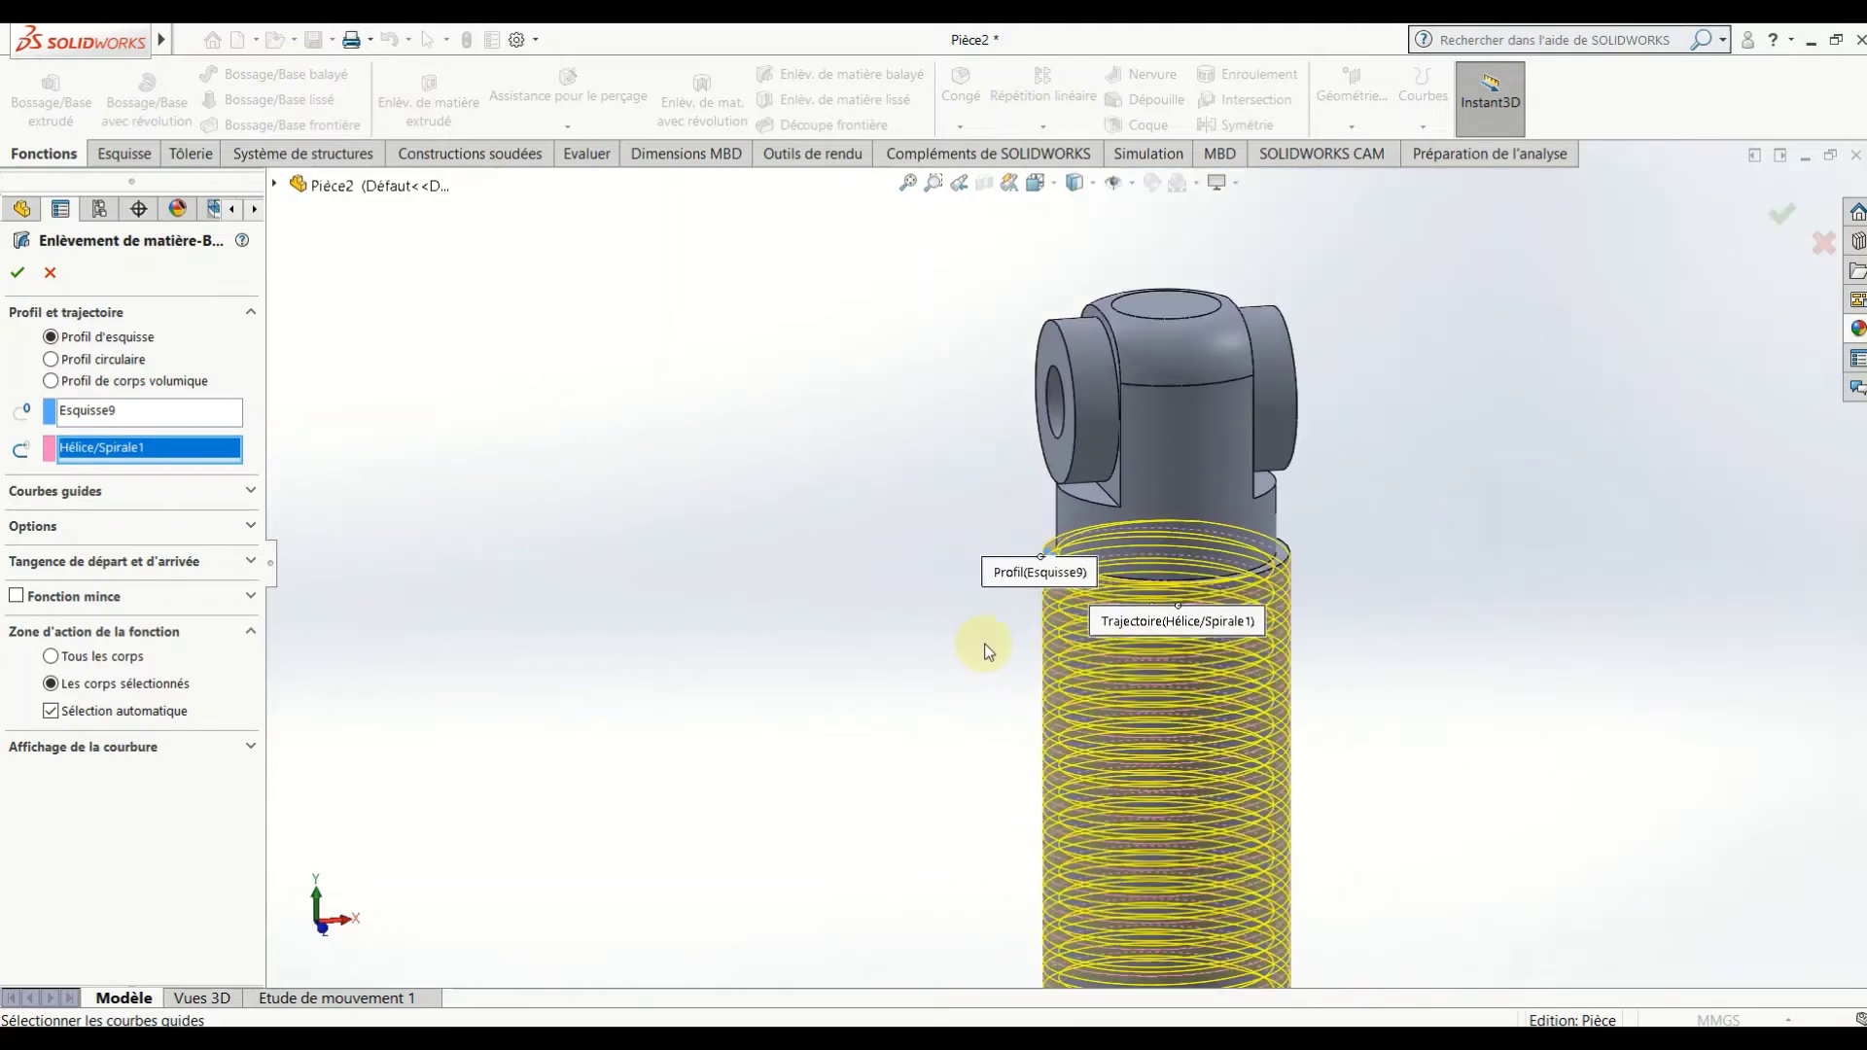
scroll(1011, 661, "up", 2)
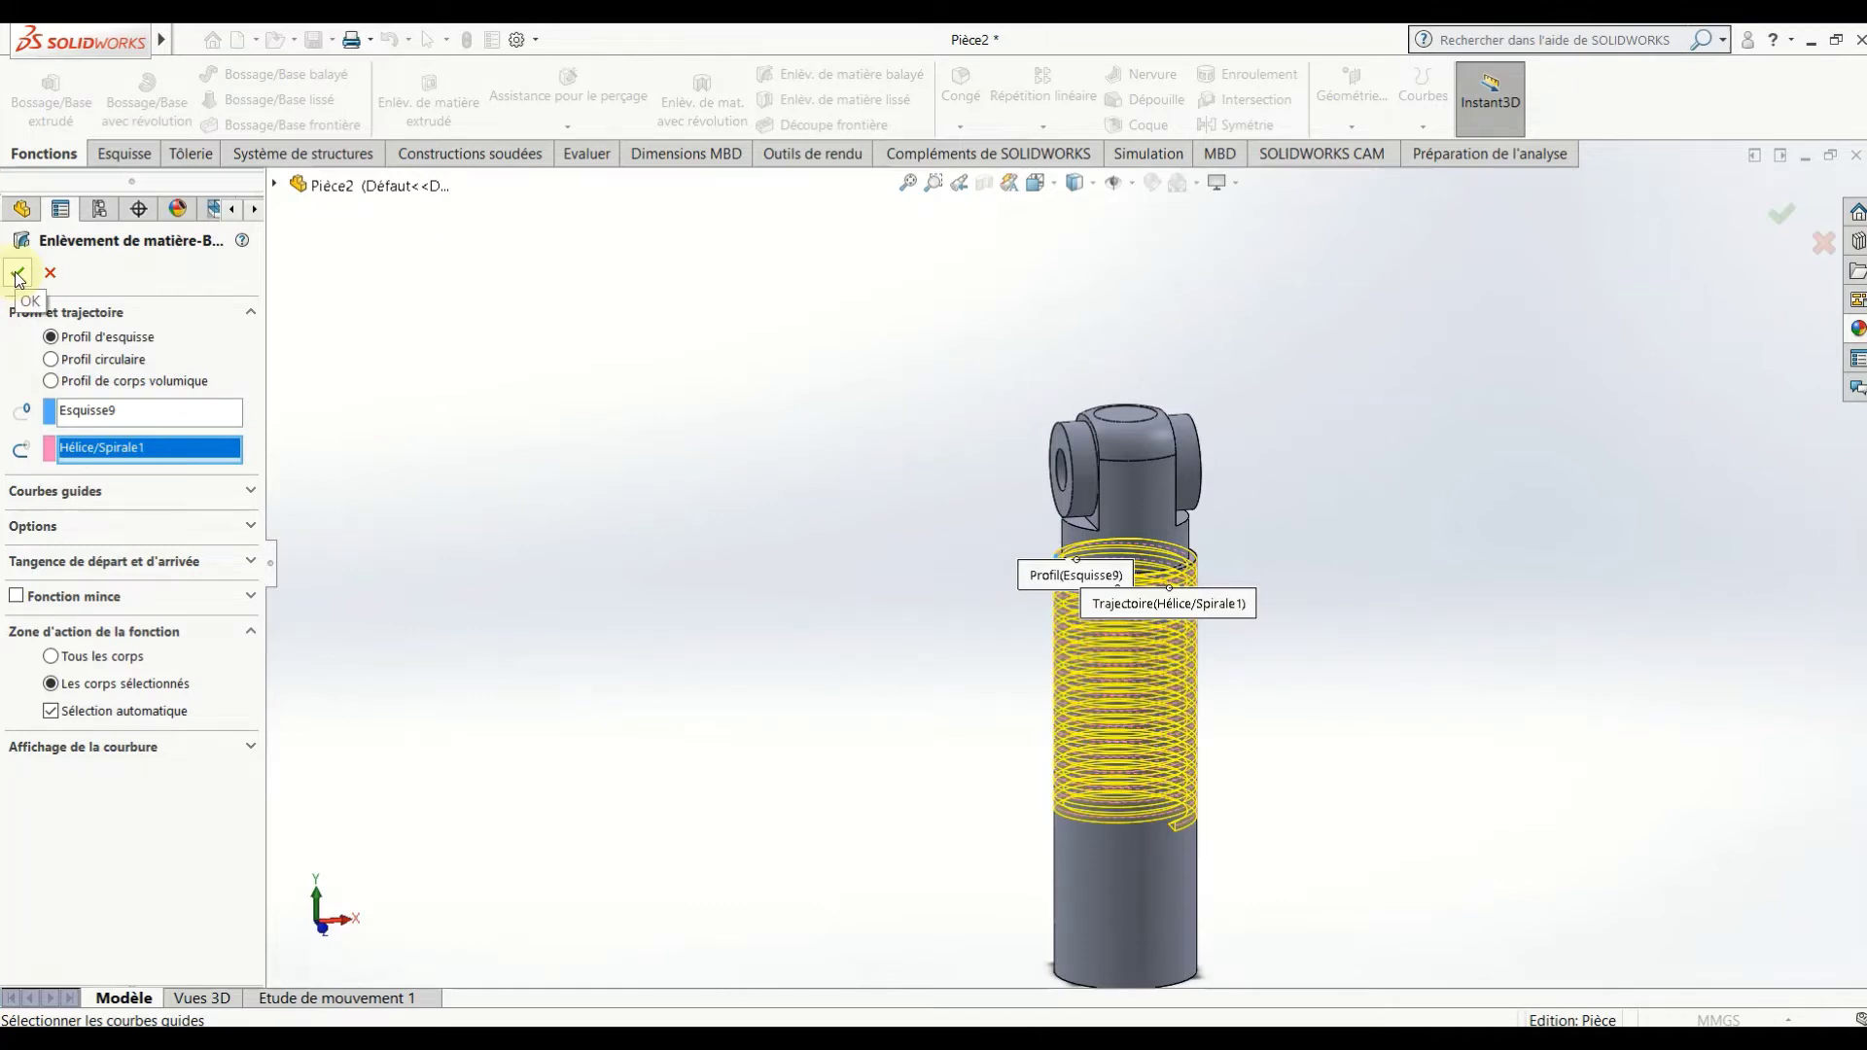
left_click(16, 276)
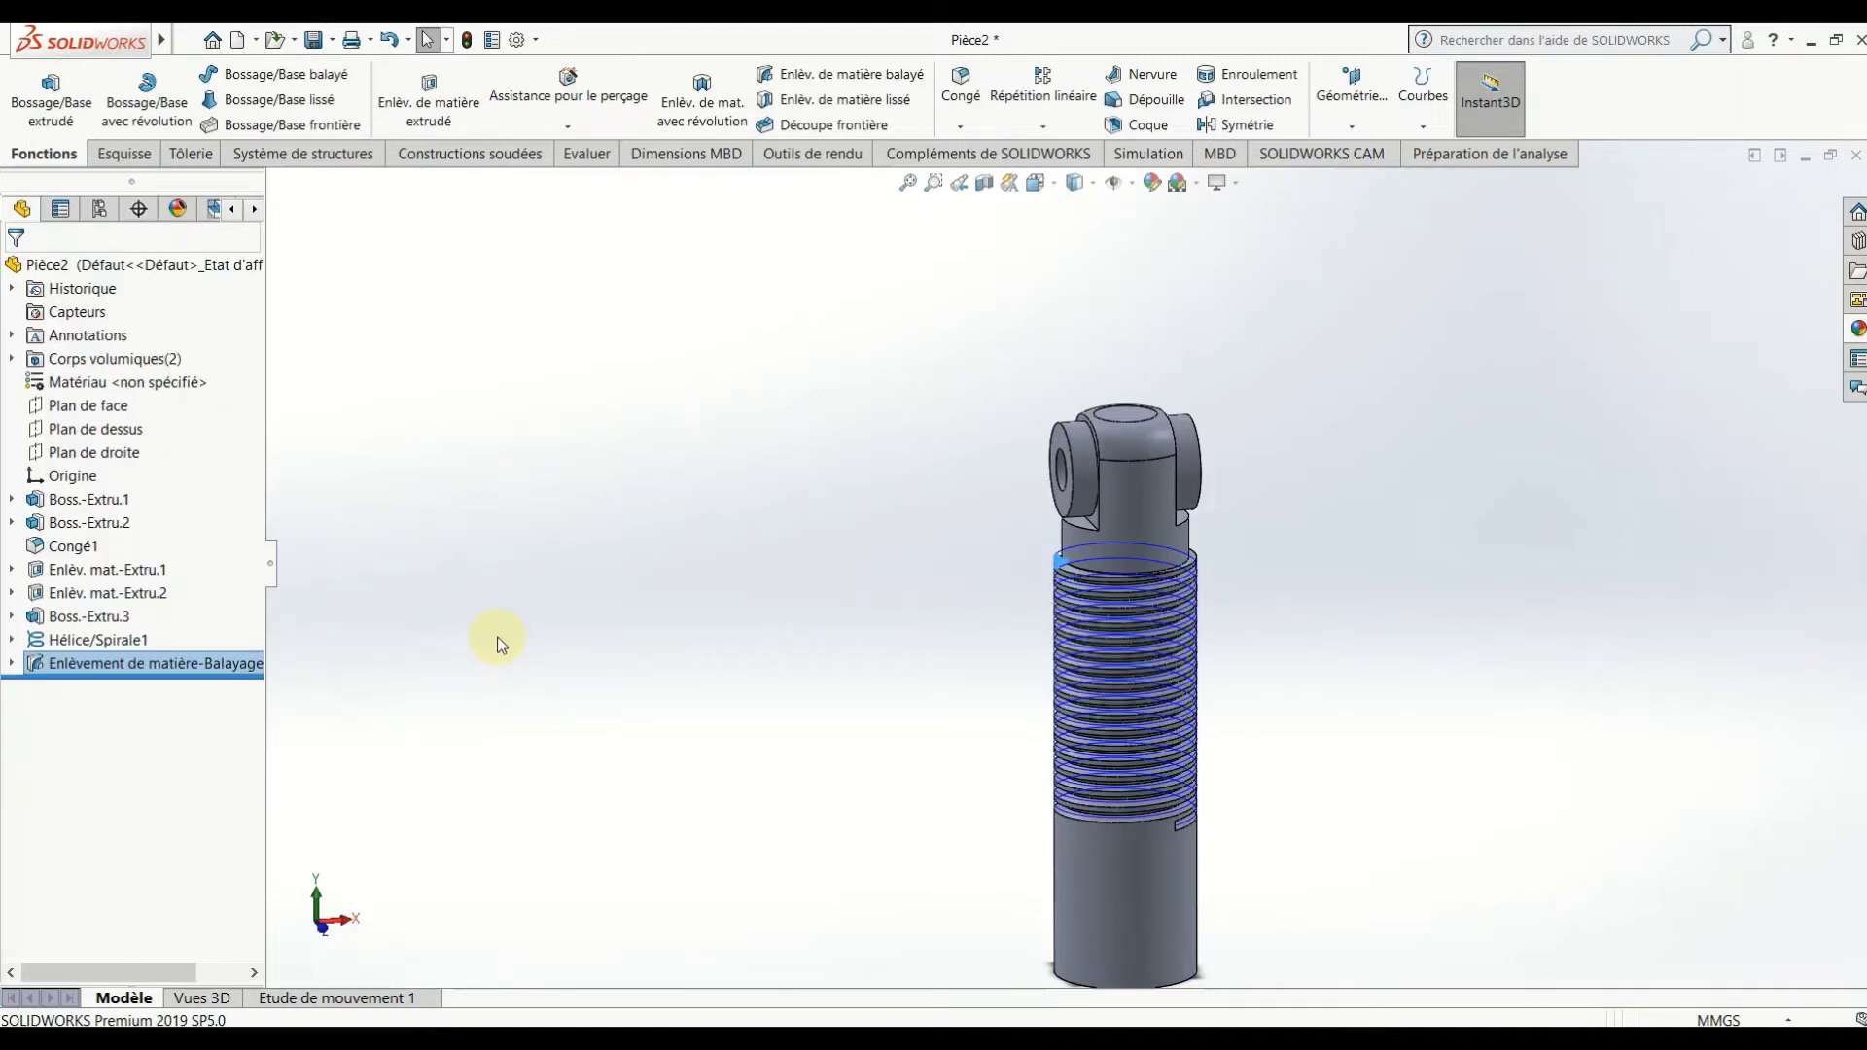
Hide Hélice/Spirale1 and orbit the rod to inspect the thread grooves.
left_click(534, 573)
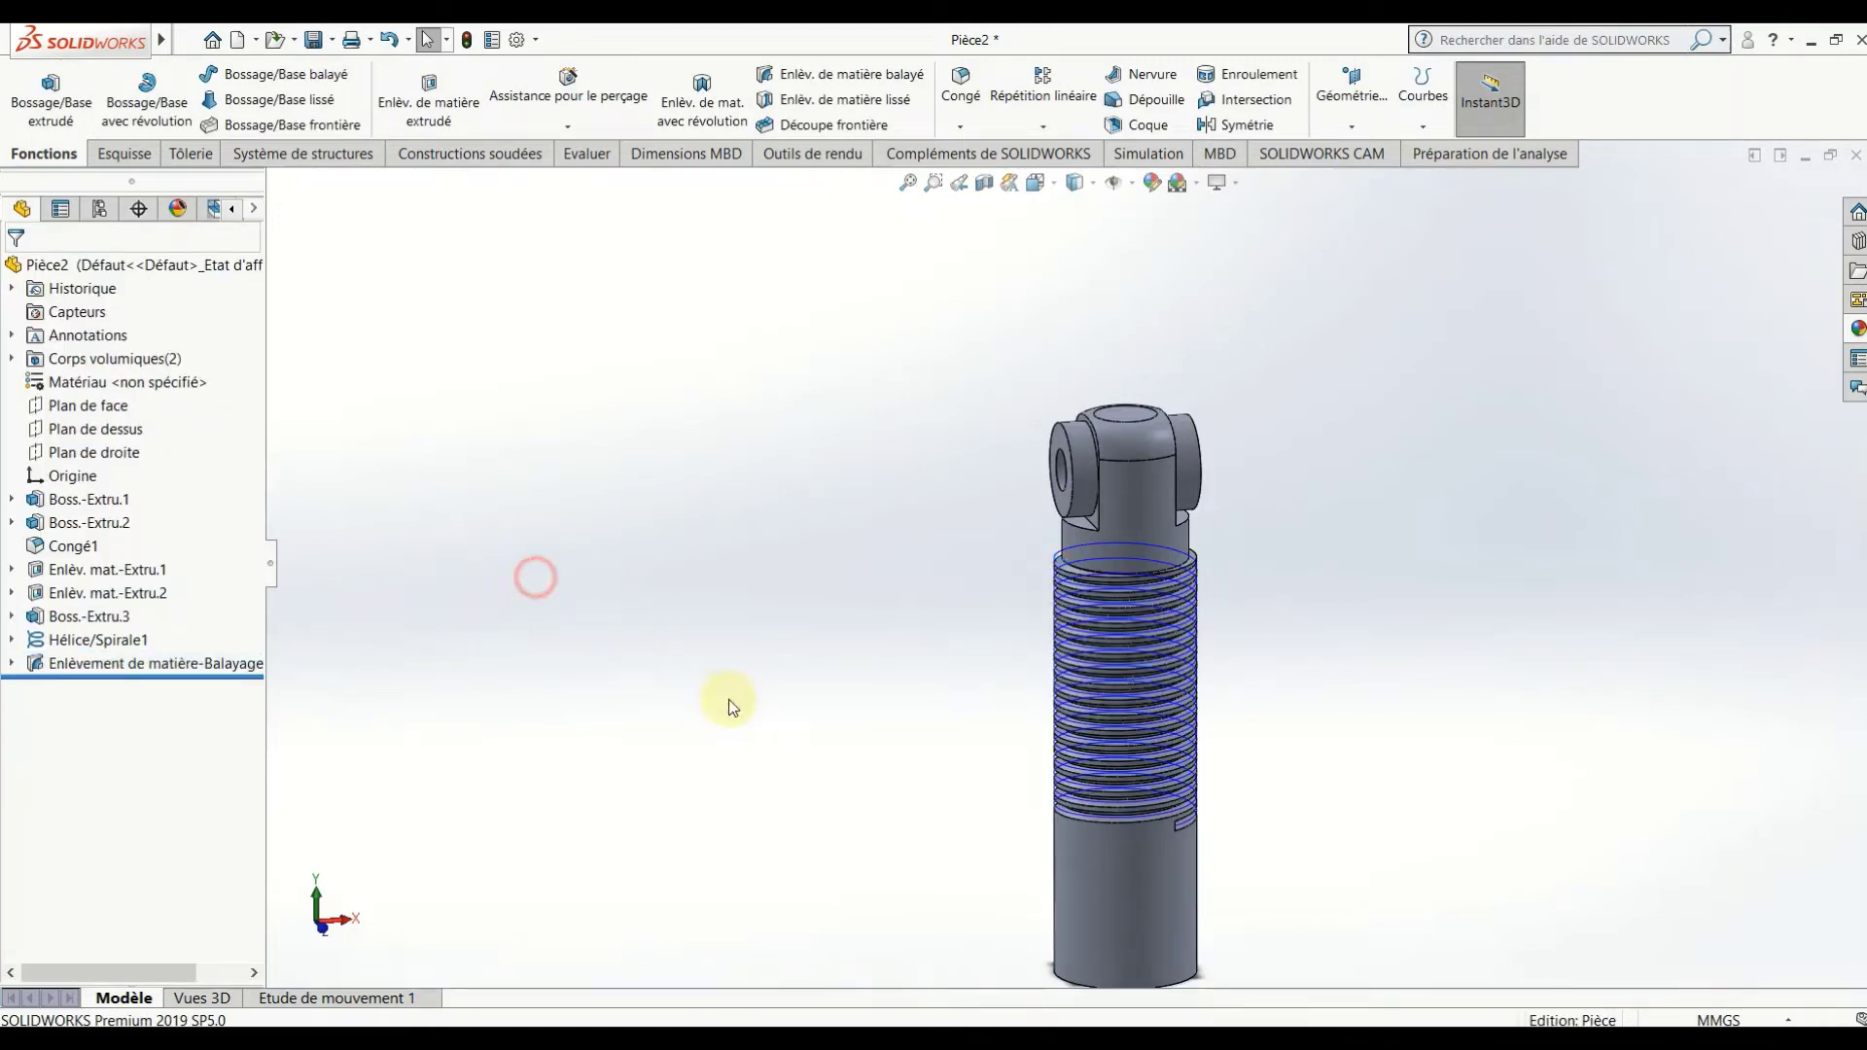
right_click(93, 639)
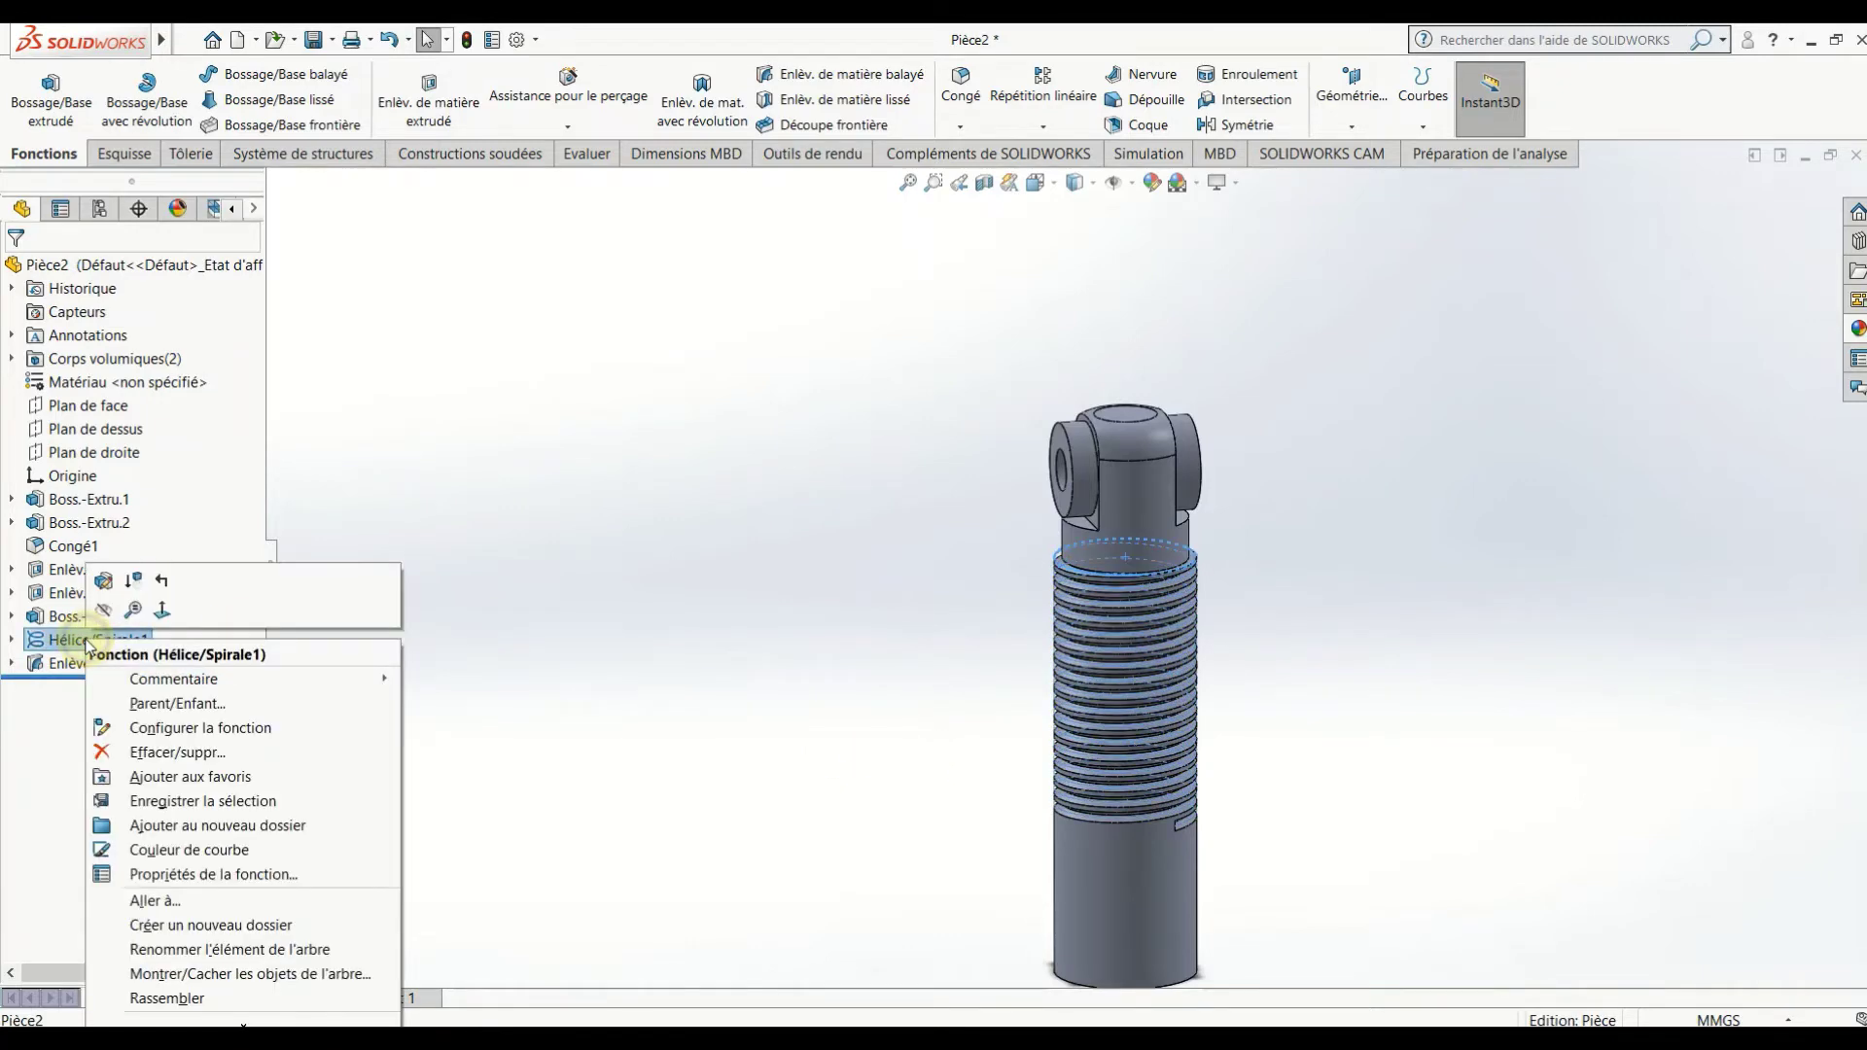
left_click(110, 608)
left_click(526, 683)
mouse_move(684, 722)
middle_mouse_down()
mouse_move(763, 609)
mouse_move(1221, 708)
middle_mouse_up()
scroll(1106, 691, "down", 5)
scroll(1107, 691, "up", 5)
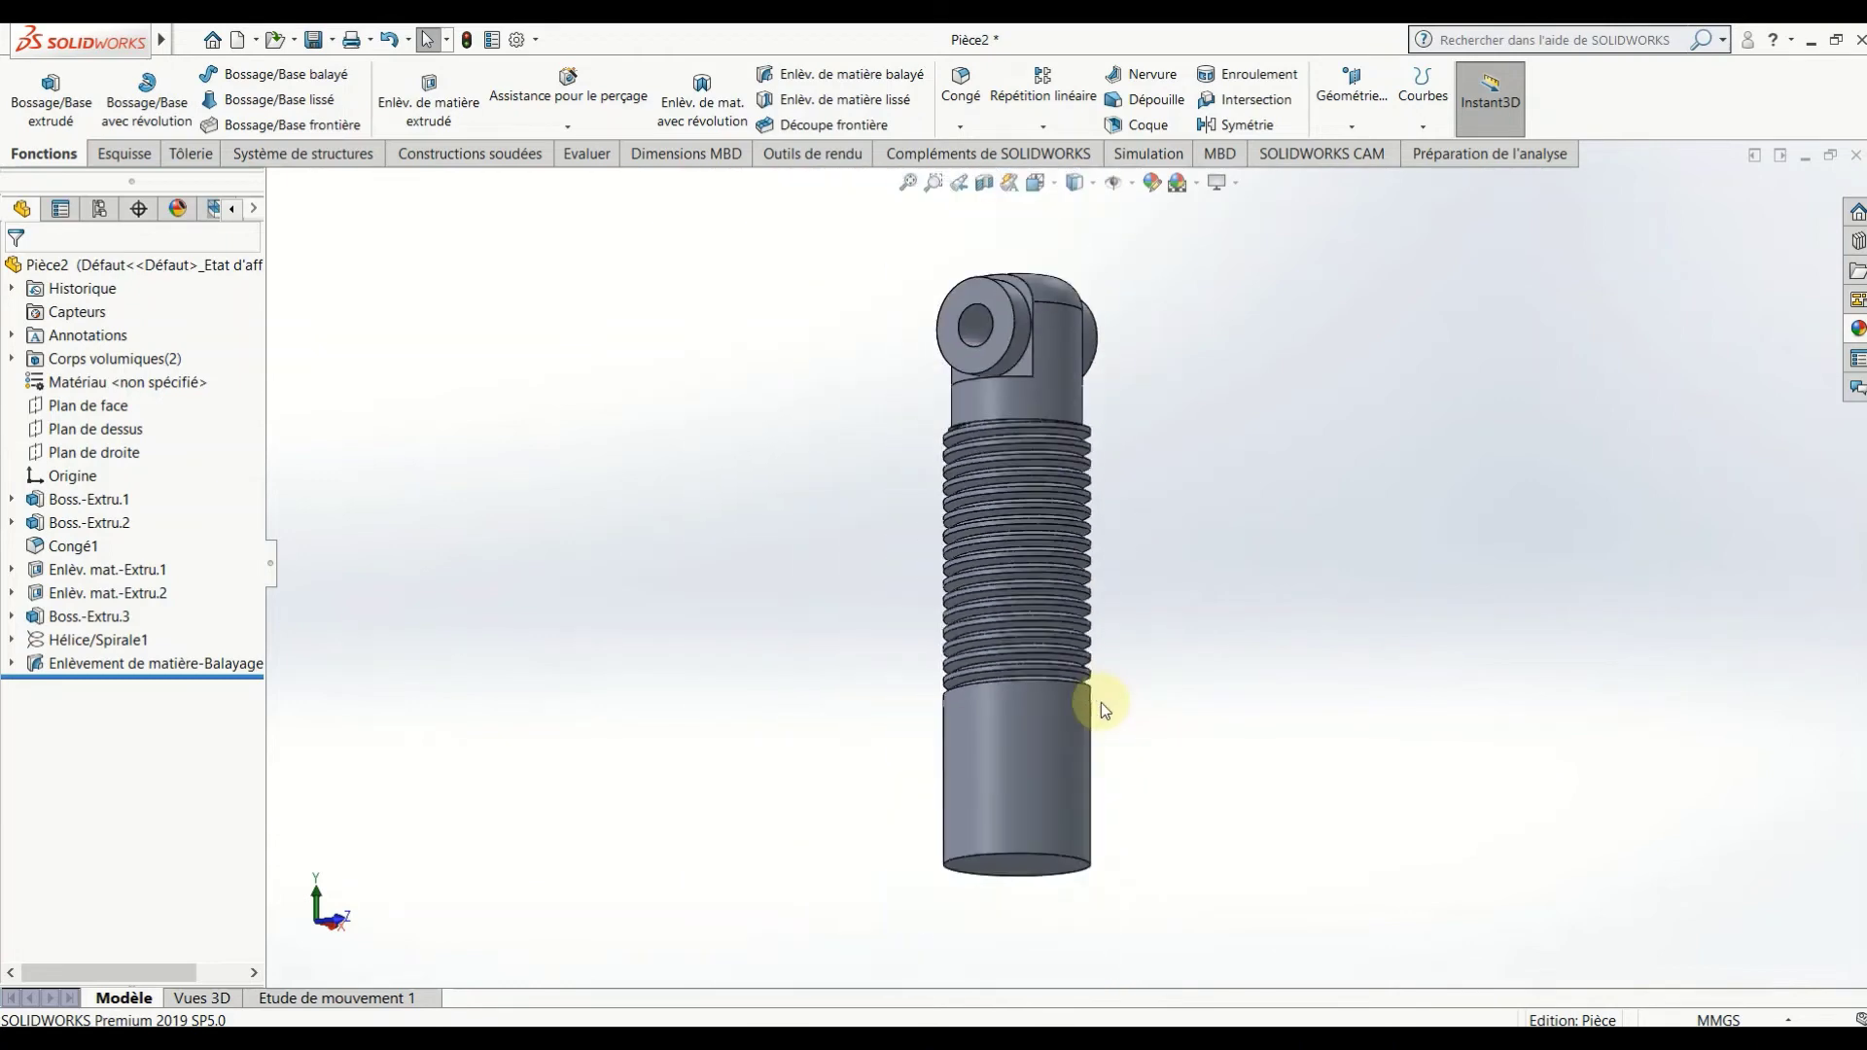
mouse_move(1100, 702)
middle_mouse_down()
mouse_move(679, 613)
mouse_move(983, 729)
mouse_move(1033, 646)
mouse_move(680, 768)
middle_mouse_up()
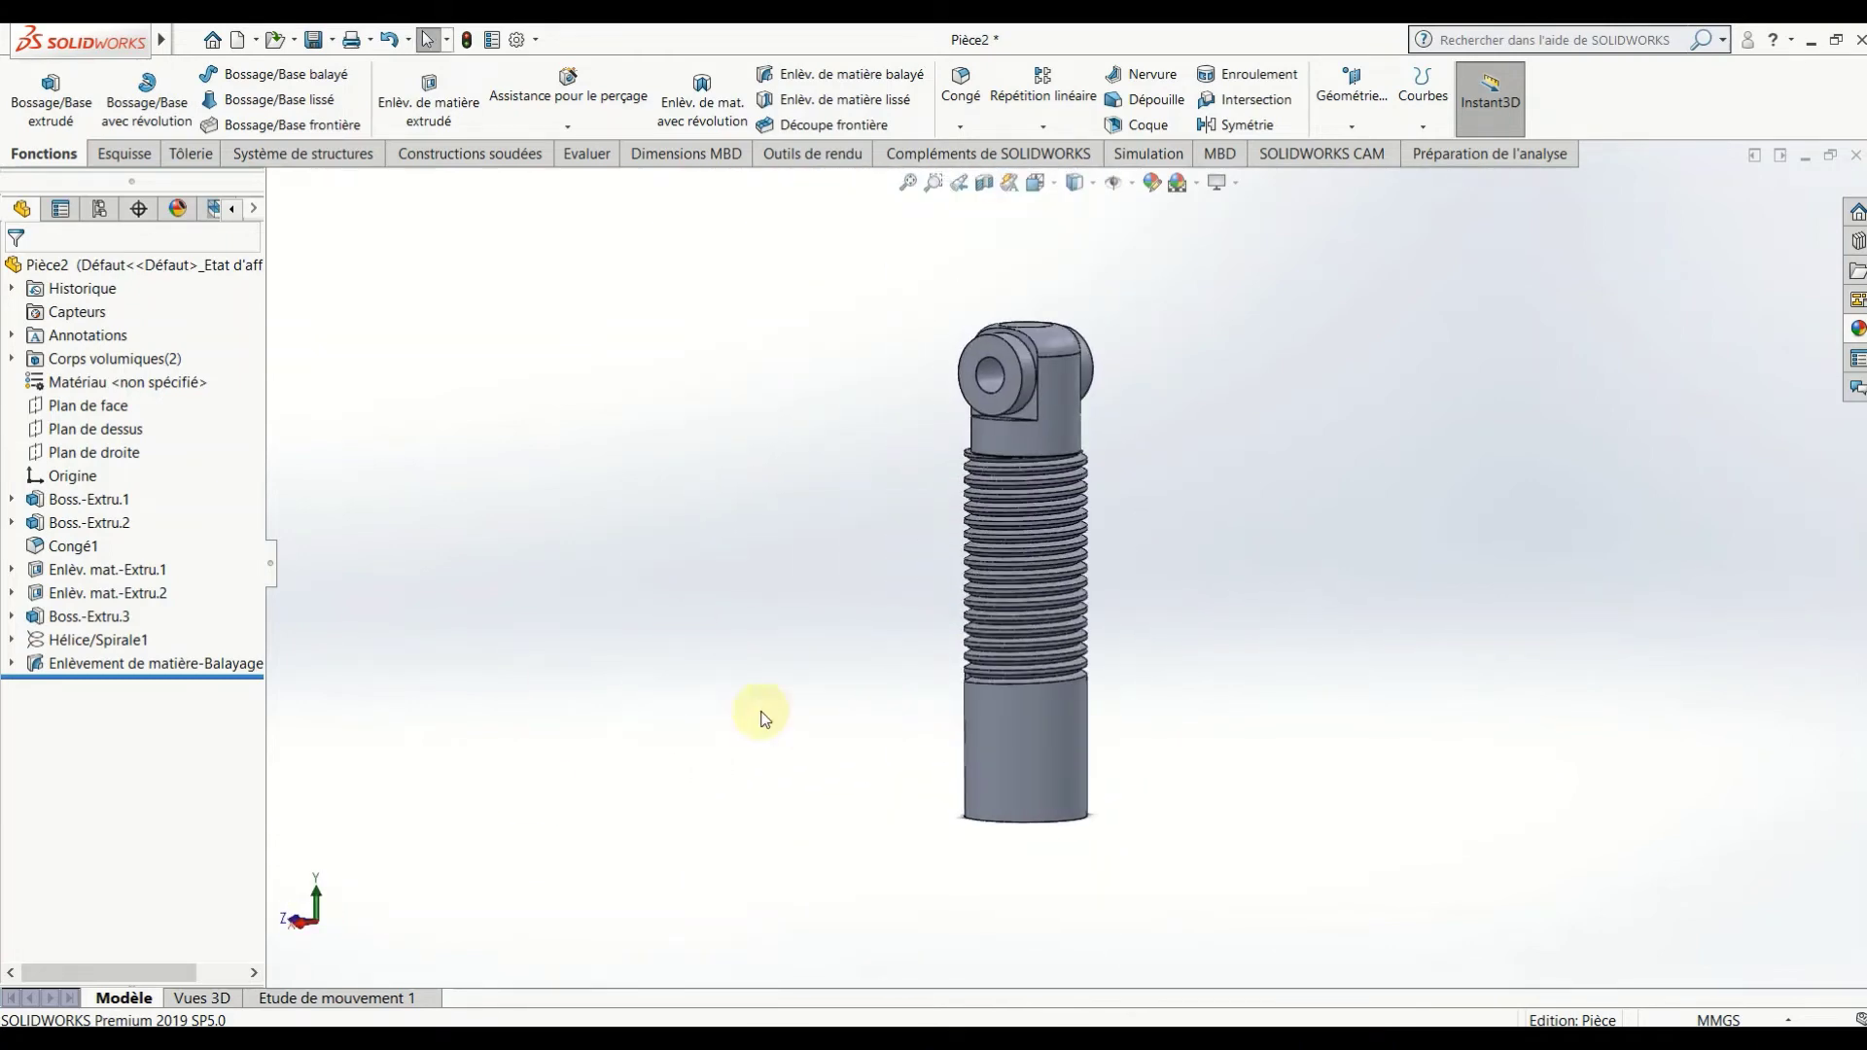
Start a 0.75 mm fillet and remove the wrongly picked thread face.
left_click(960, 127)
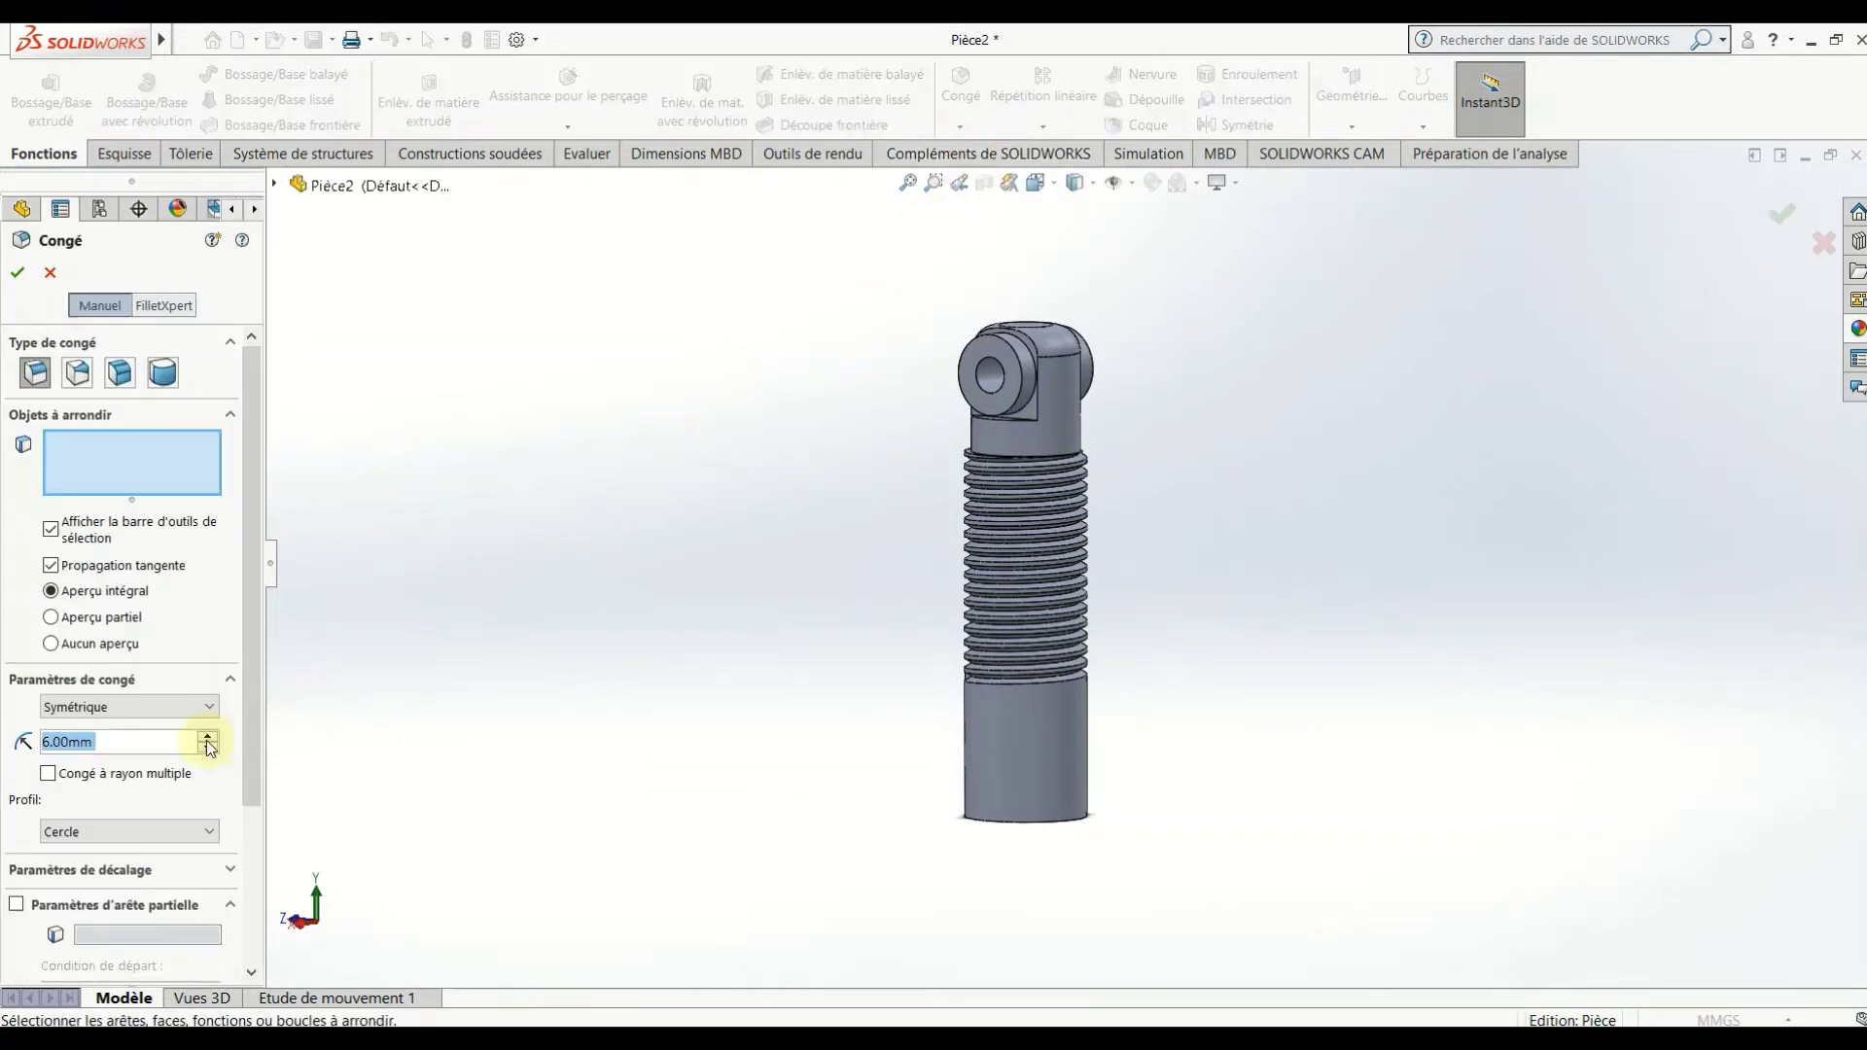
type("0.75")
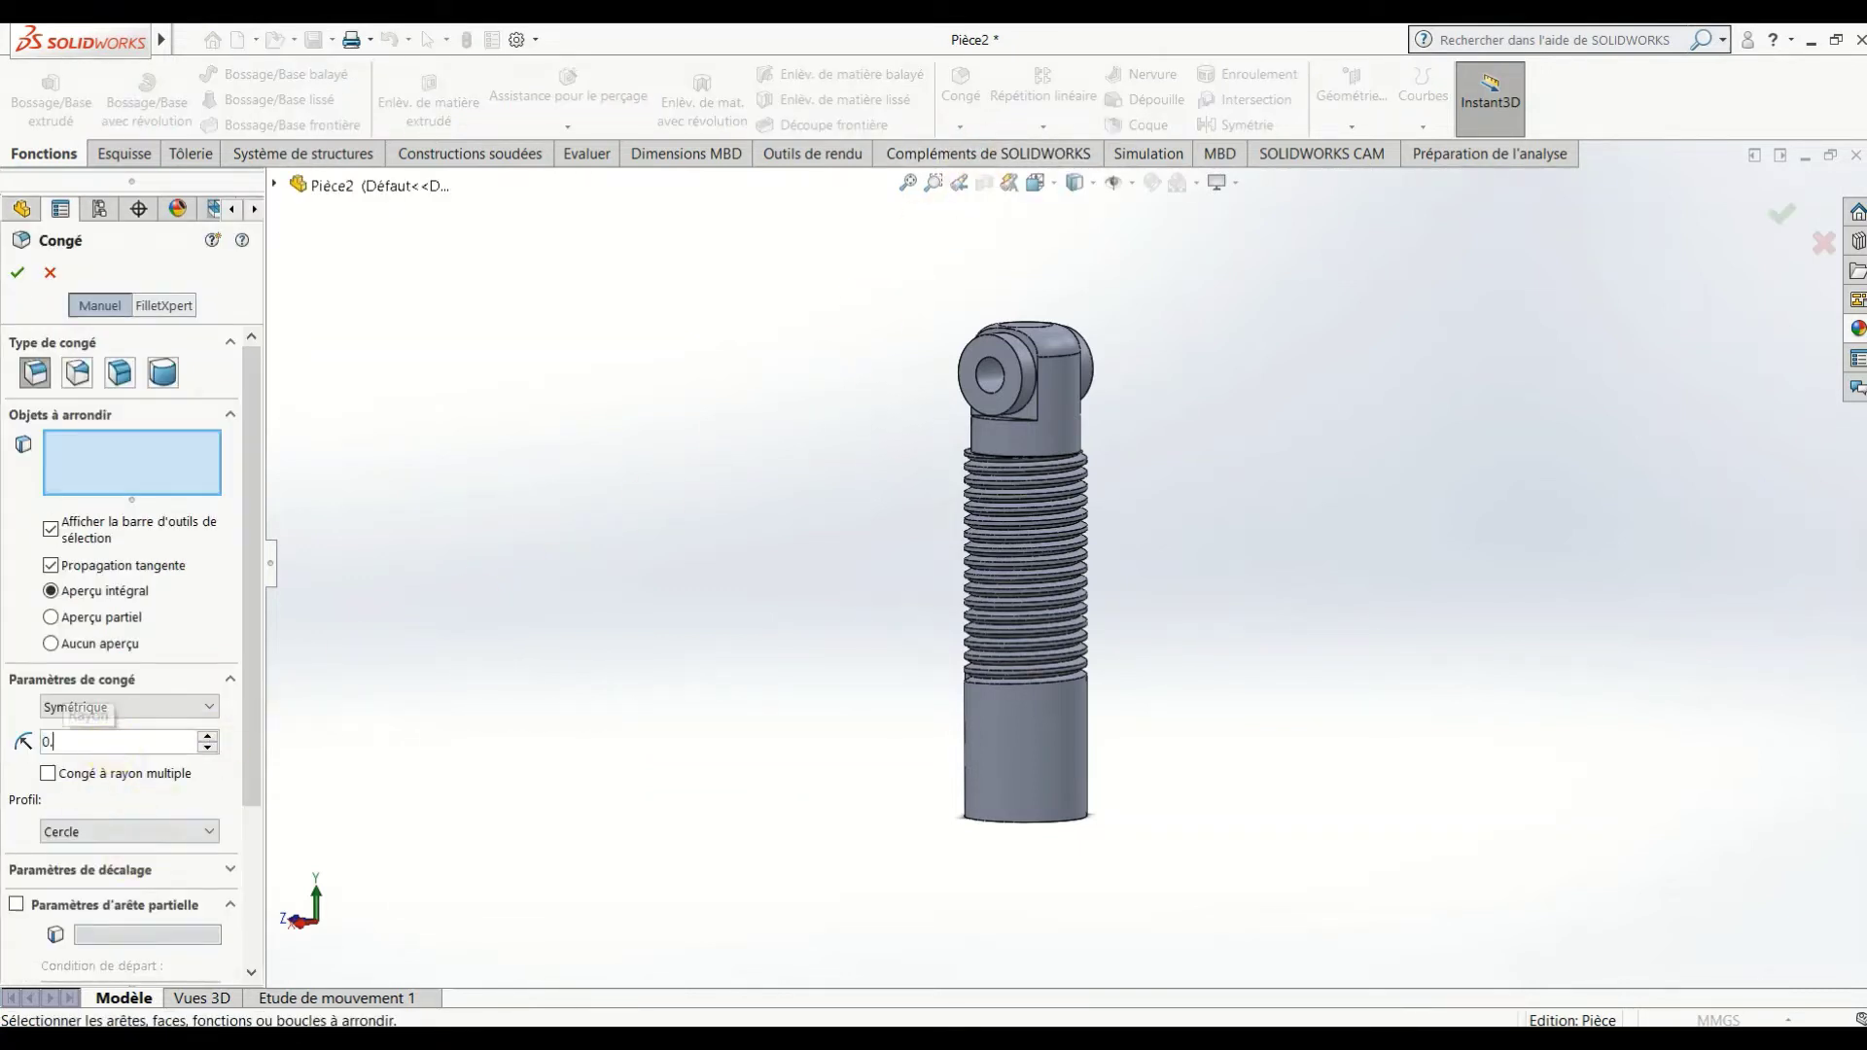
key("Return")
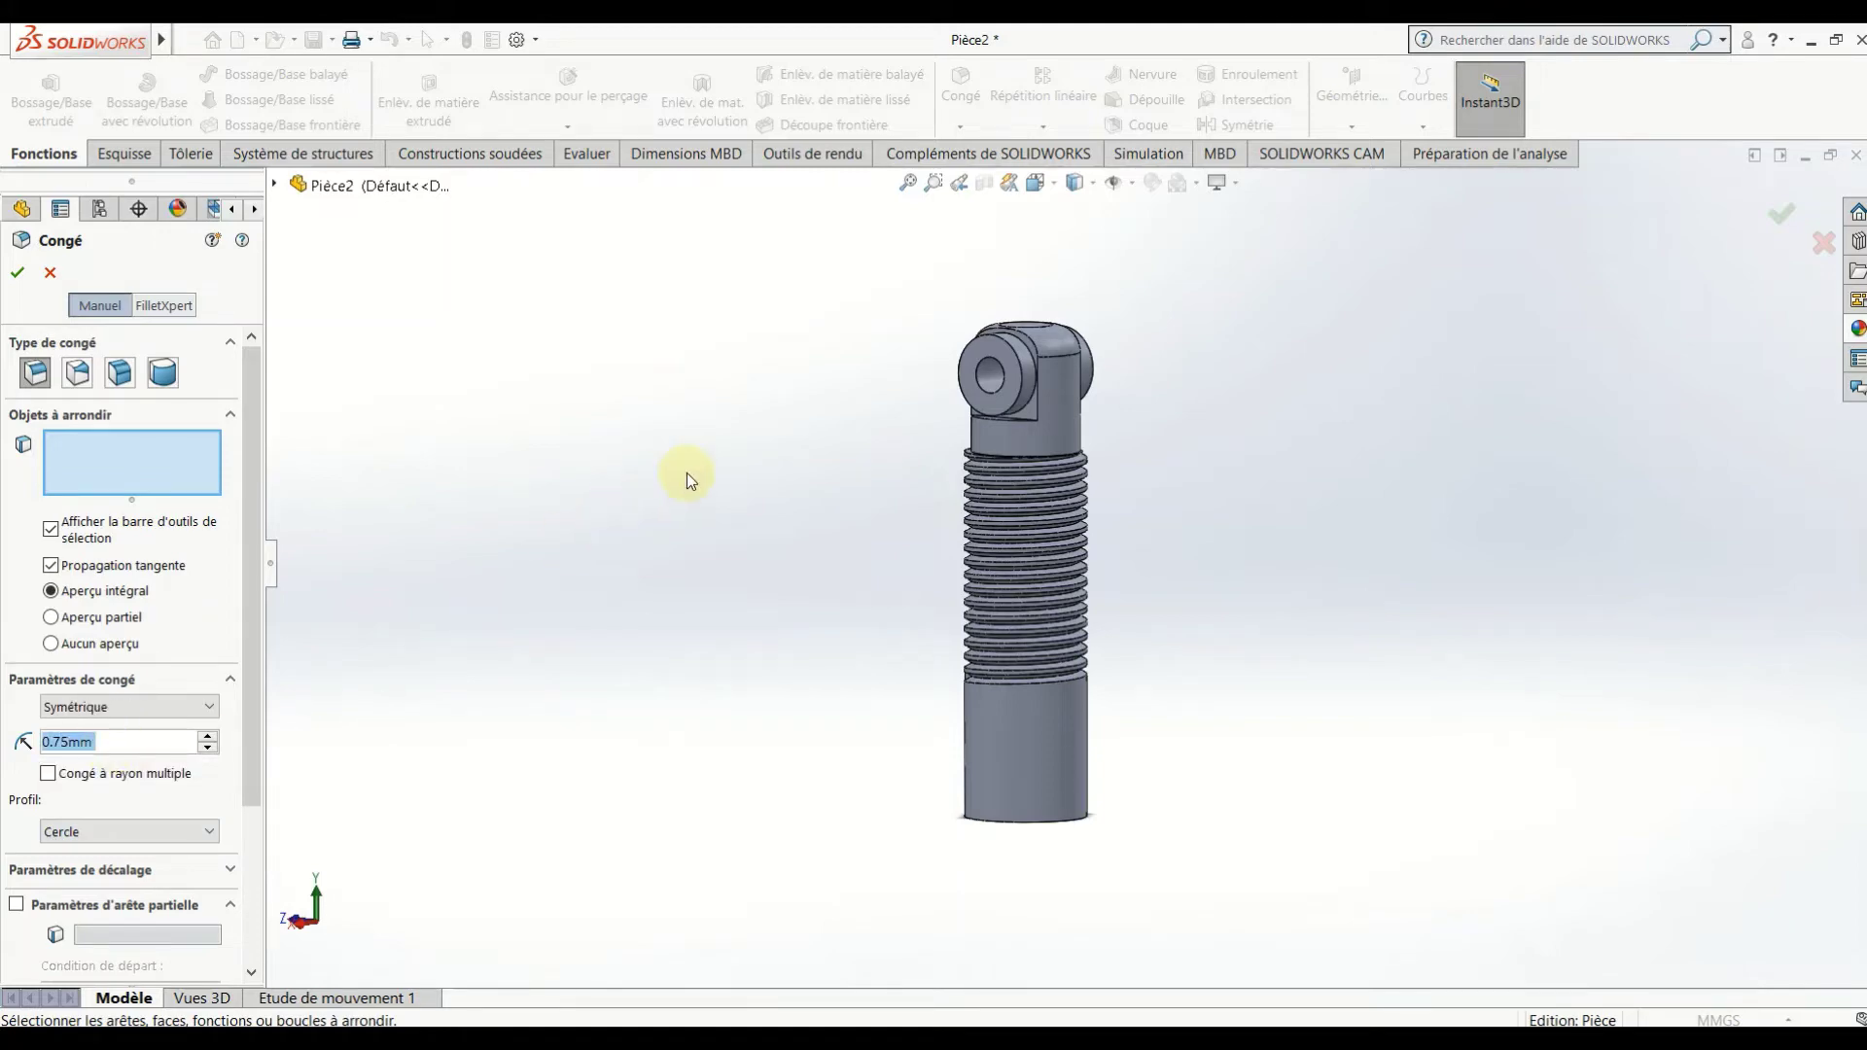
scroll(1097, 506, "down", 3)
scroll(1061, 486, "down", 3)
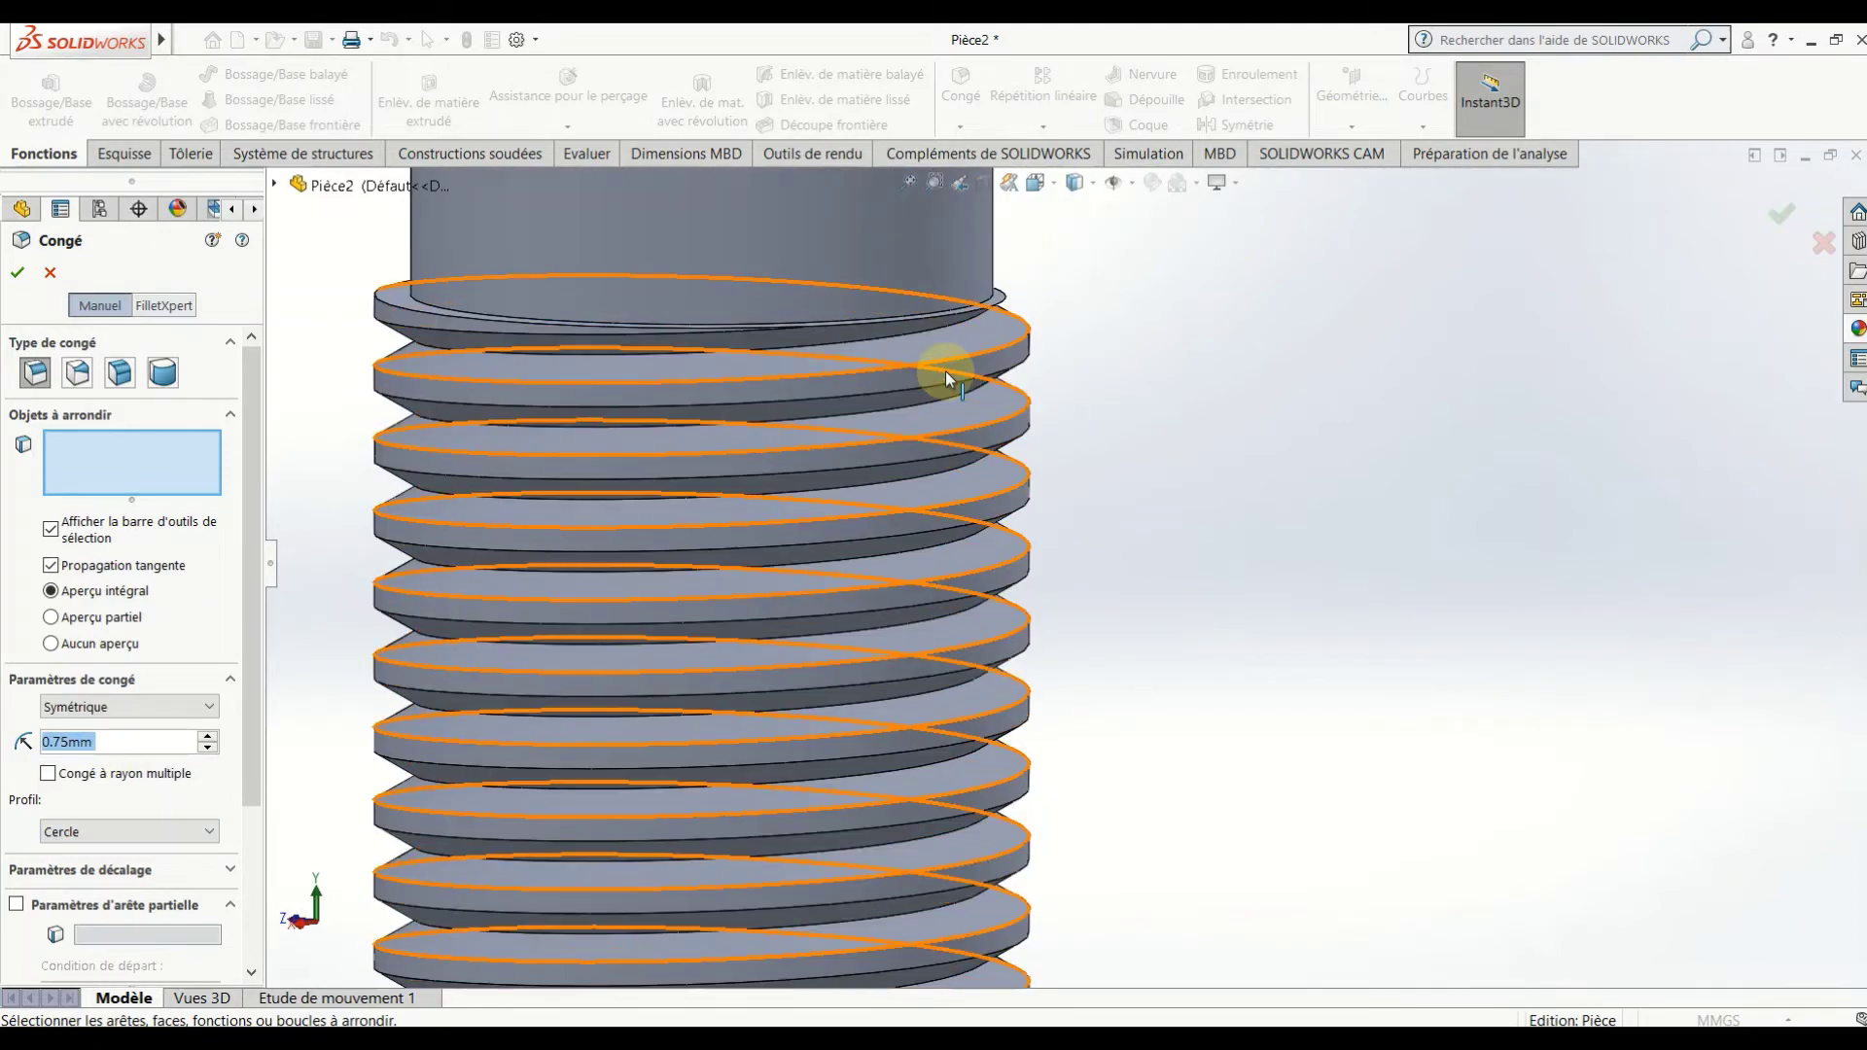
left_click(999, 359)
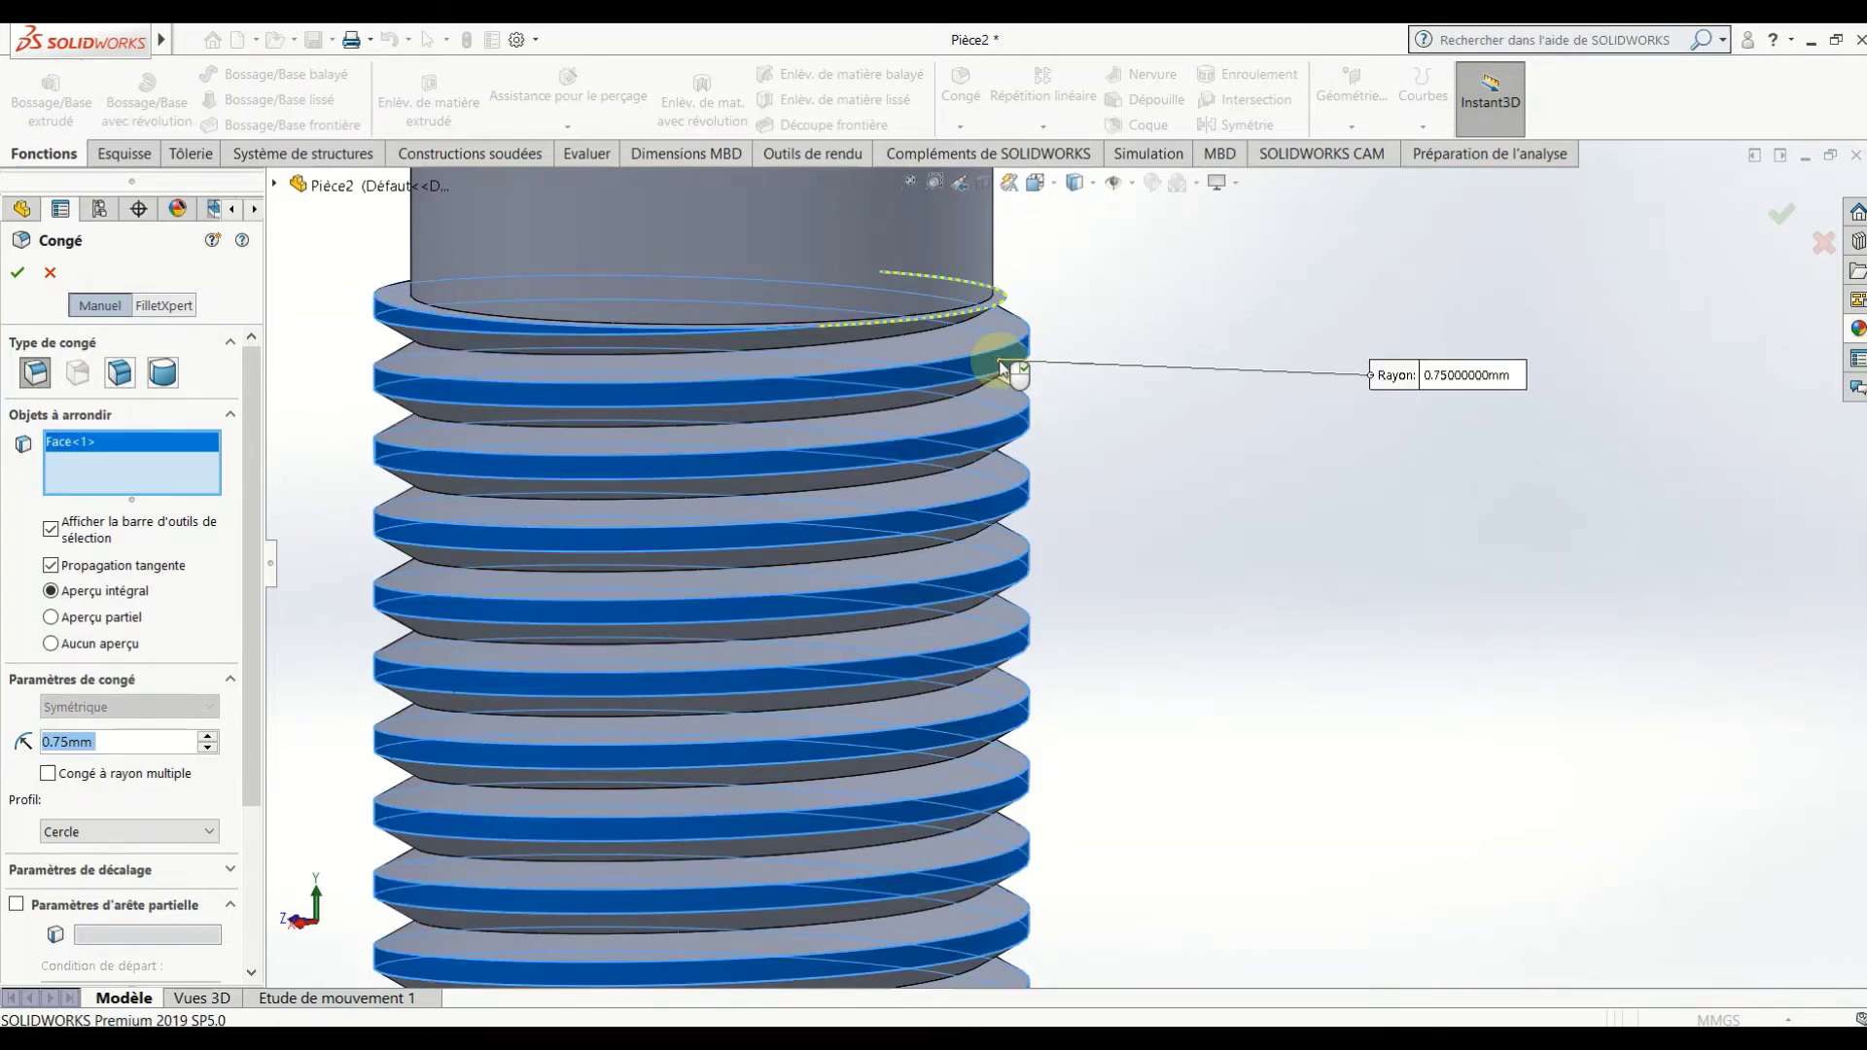
scroll(1001, 362, "down", 3)
scroll(1000, 362, "up", 4)
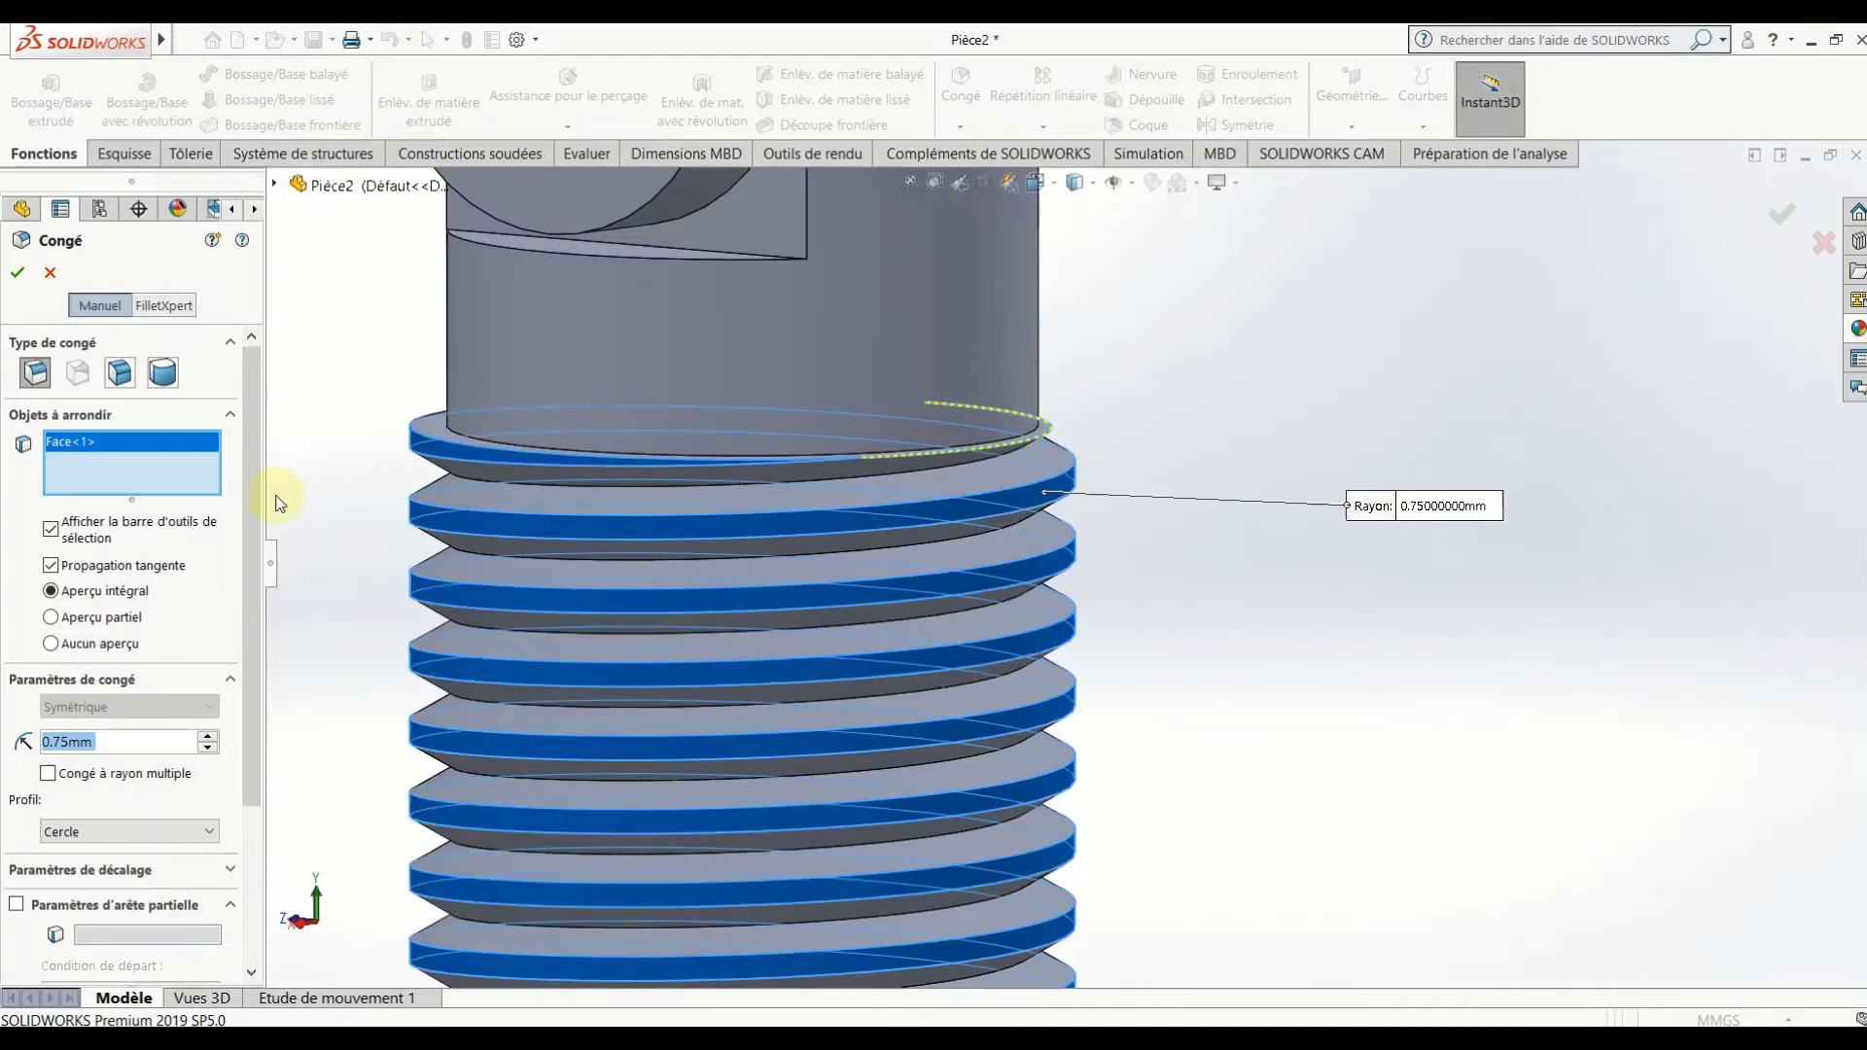
right_click(138, 453)
left_click(187, 469)
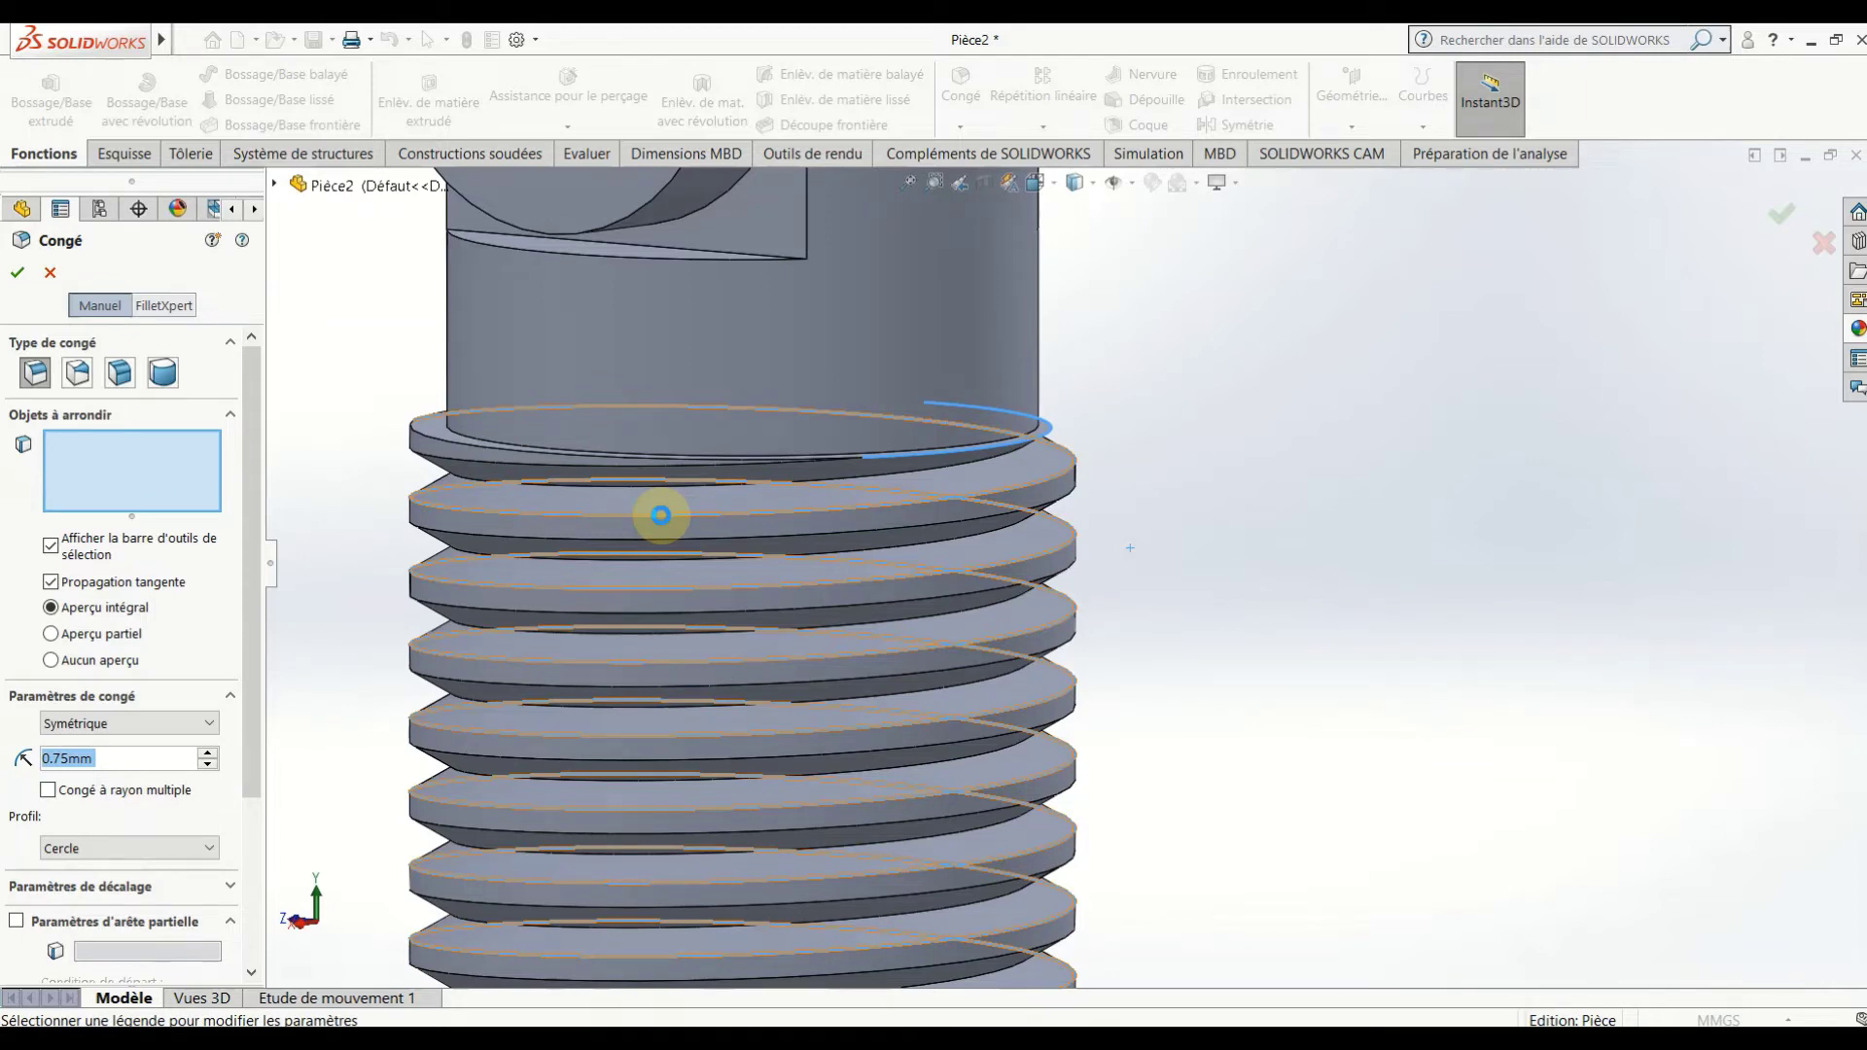
Select the two helical thread edges, Arête<1> and Arête<2>, for the fillet.
left_click(661, 515)
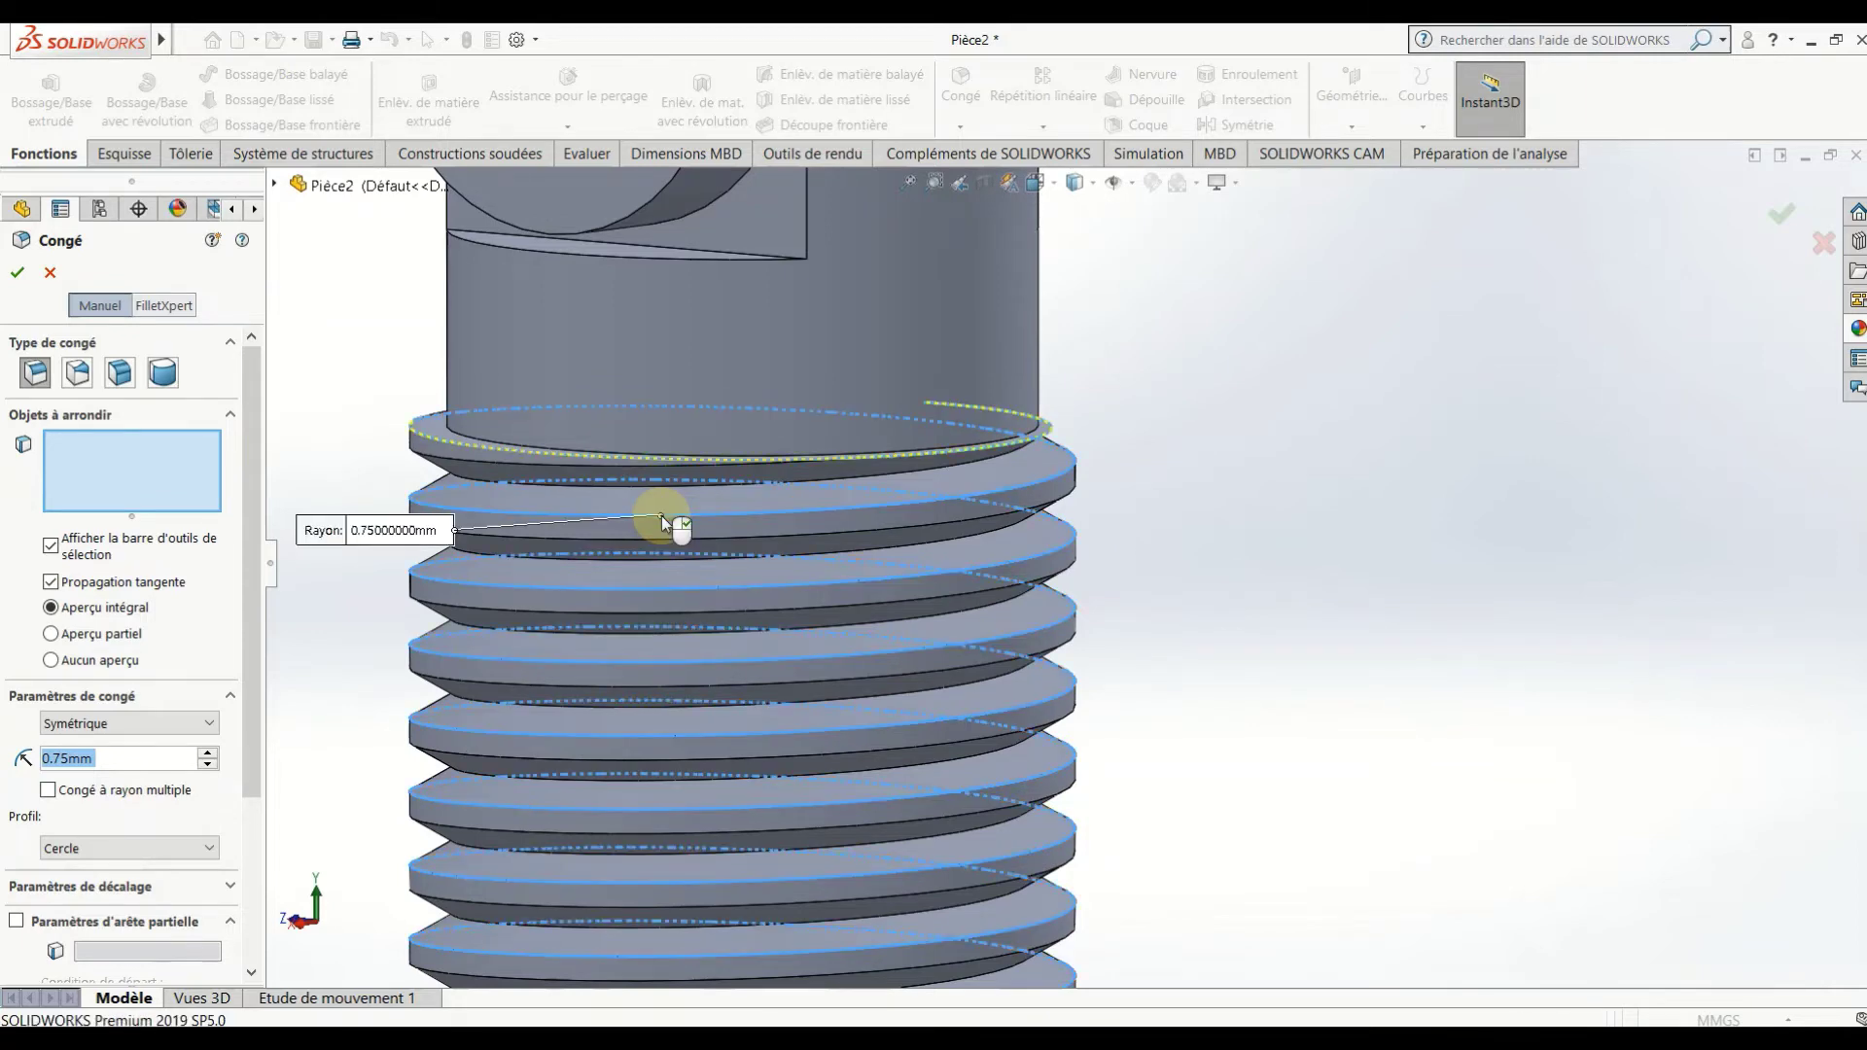
left_click(749, 521)
scroll(757, 522, "down", 2)
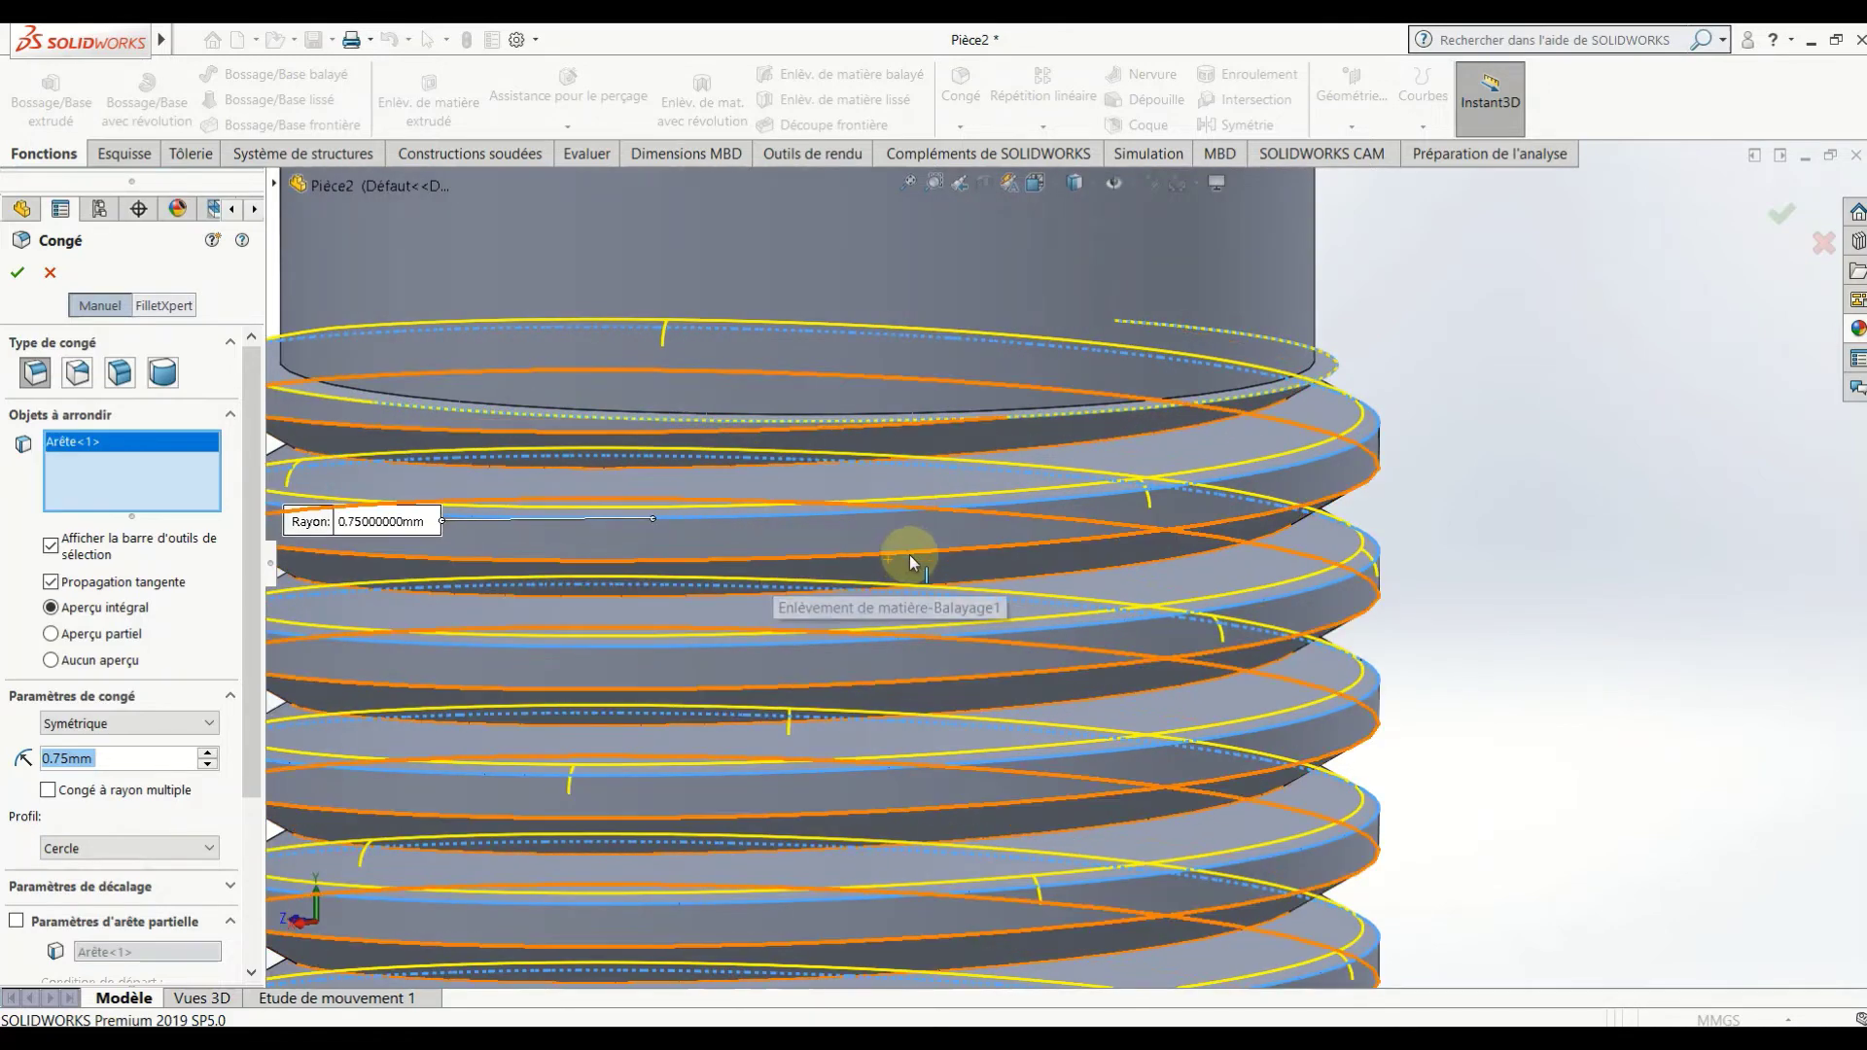
left_click(916, 554)
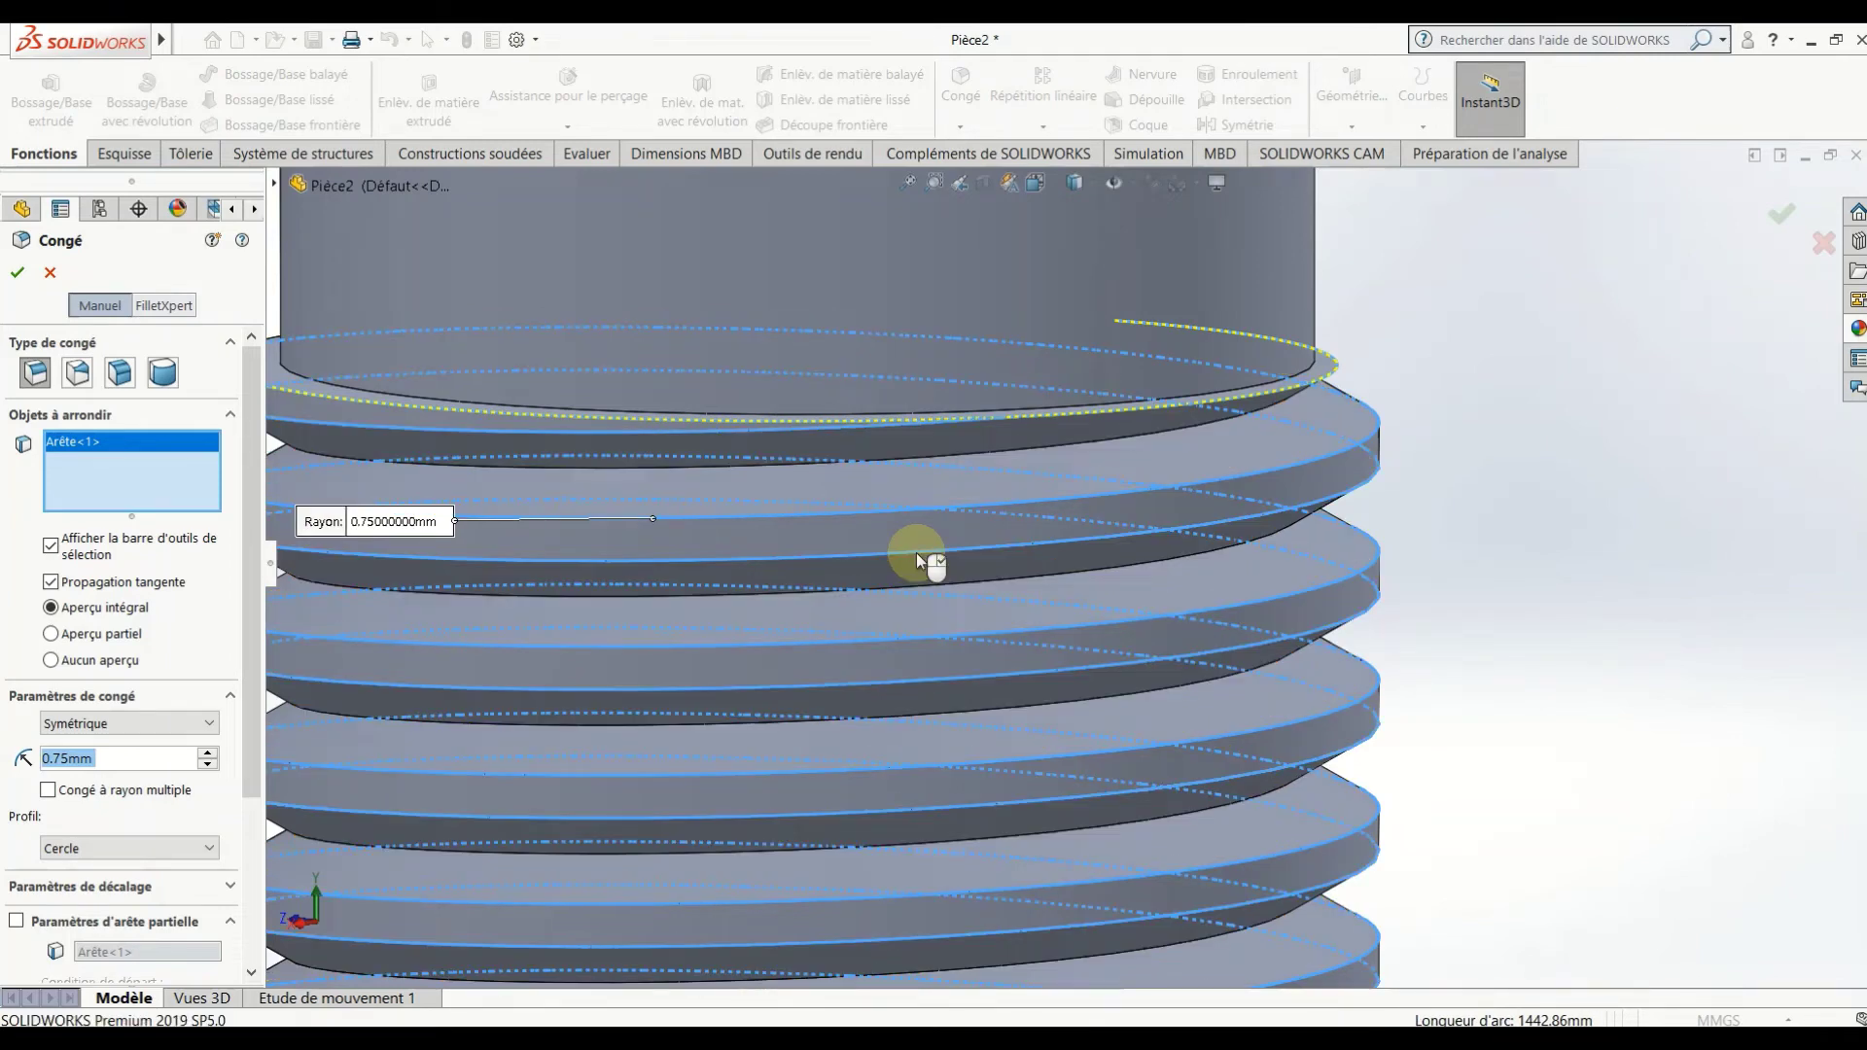
left_click(1170, 547)
scroll(1170, 547, "up", 5)
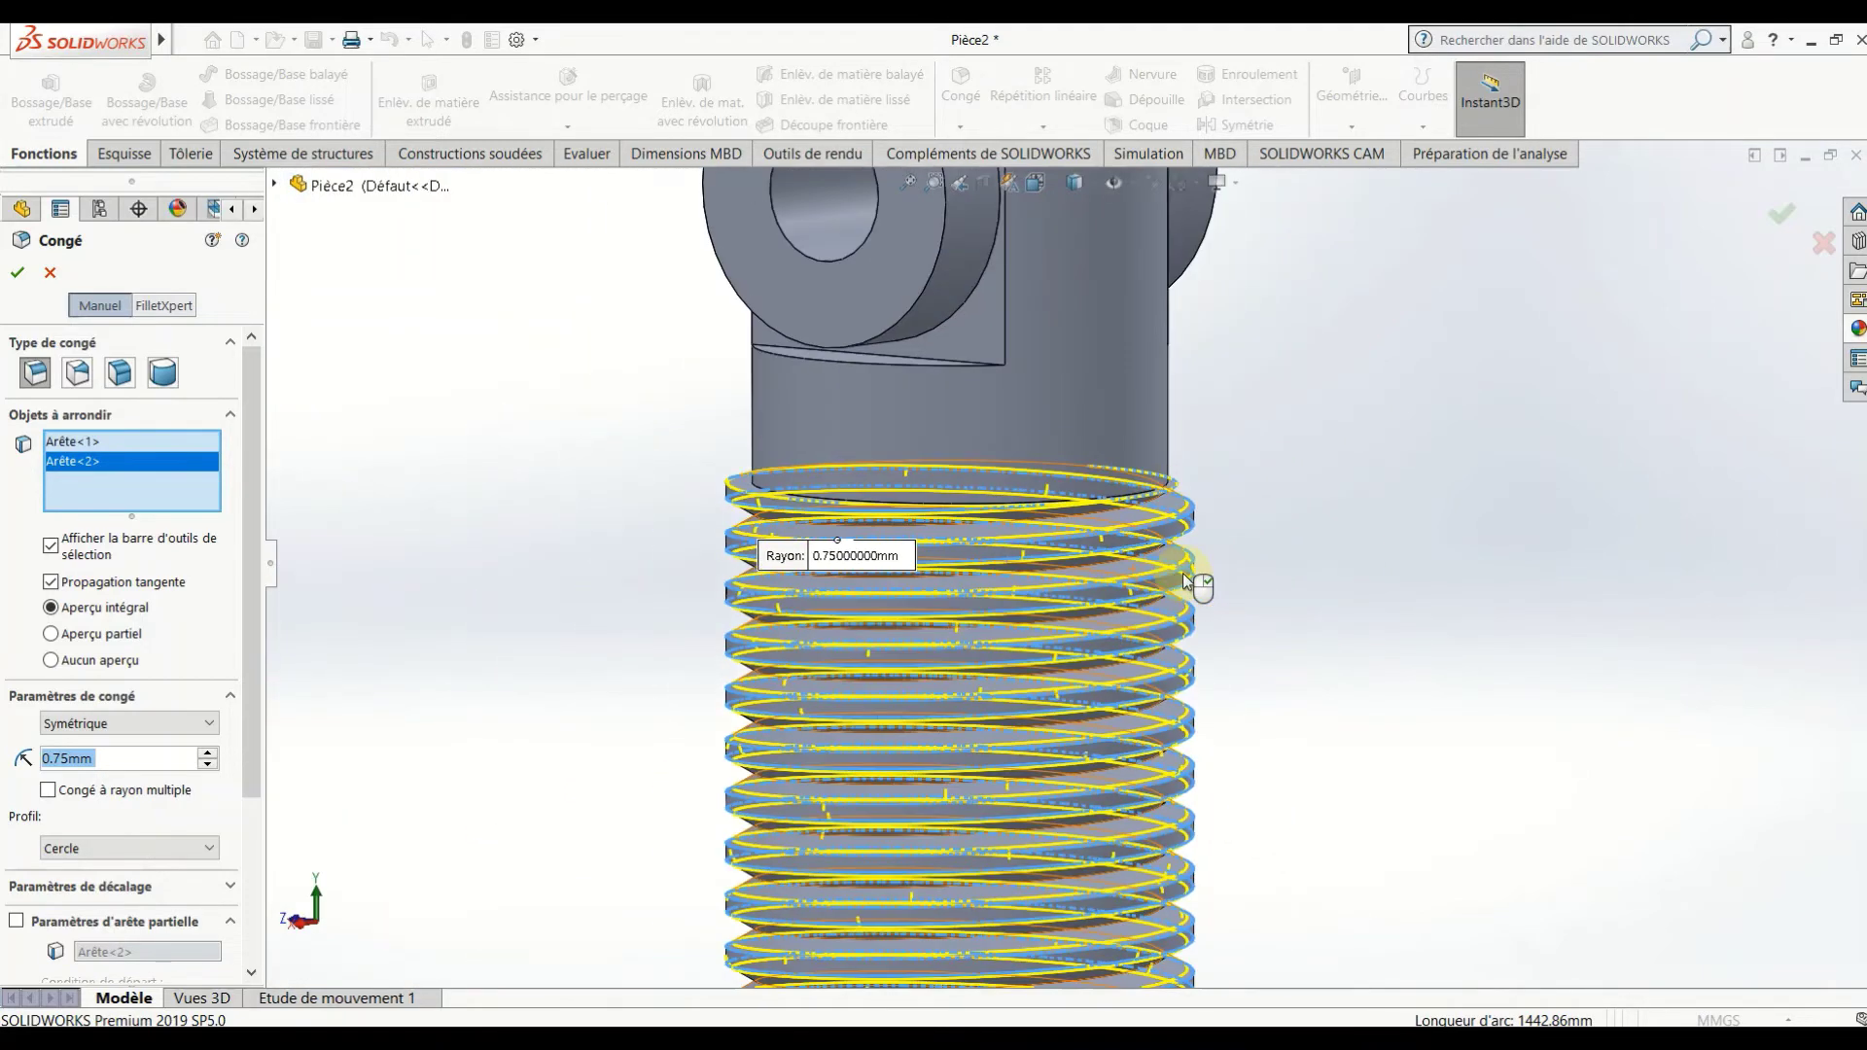
scroll(1182, 574, "up", 2)
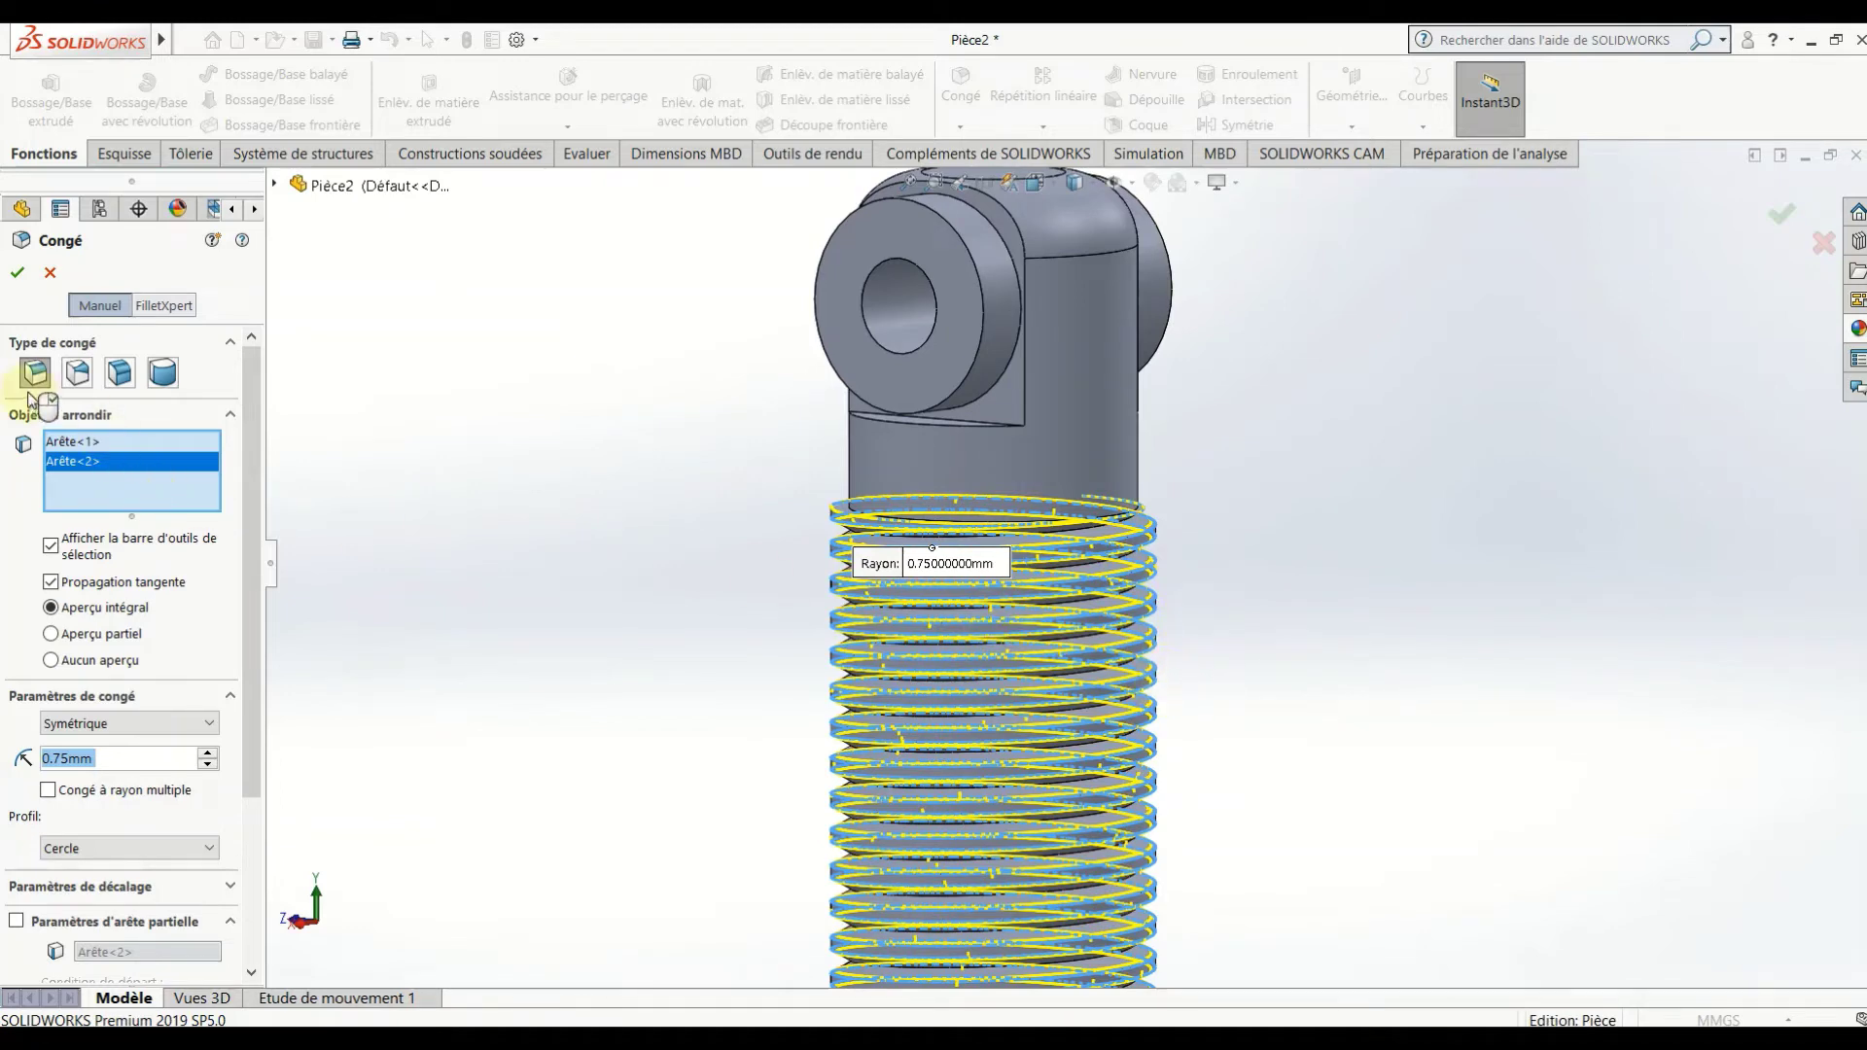
middle_click_drag(783, 641, 792, 634)
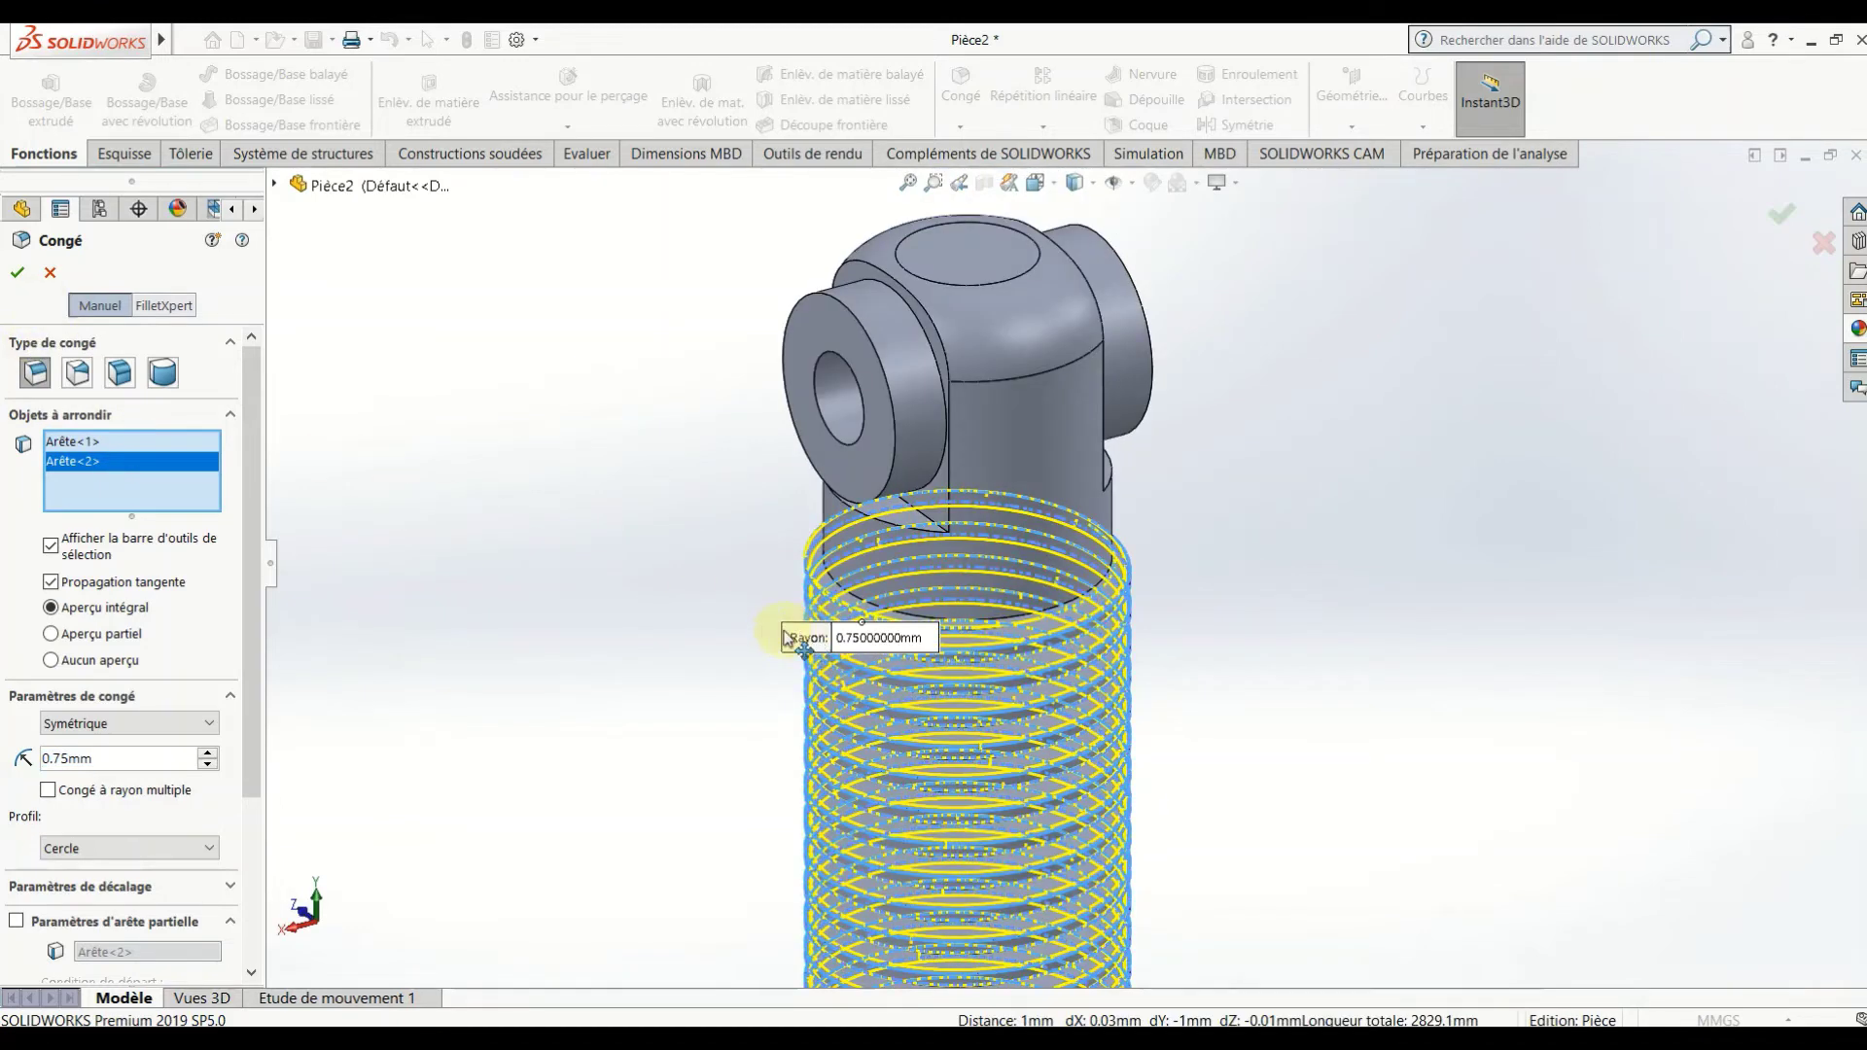
Apply the 0.75 mm fillet, dismiss its error, and change the radius to 0.5 mm.
left_click(18, 273)
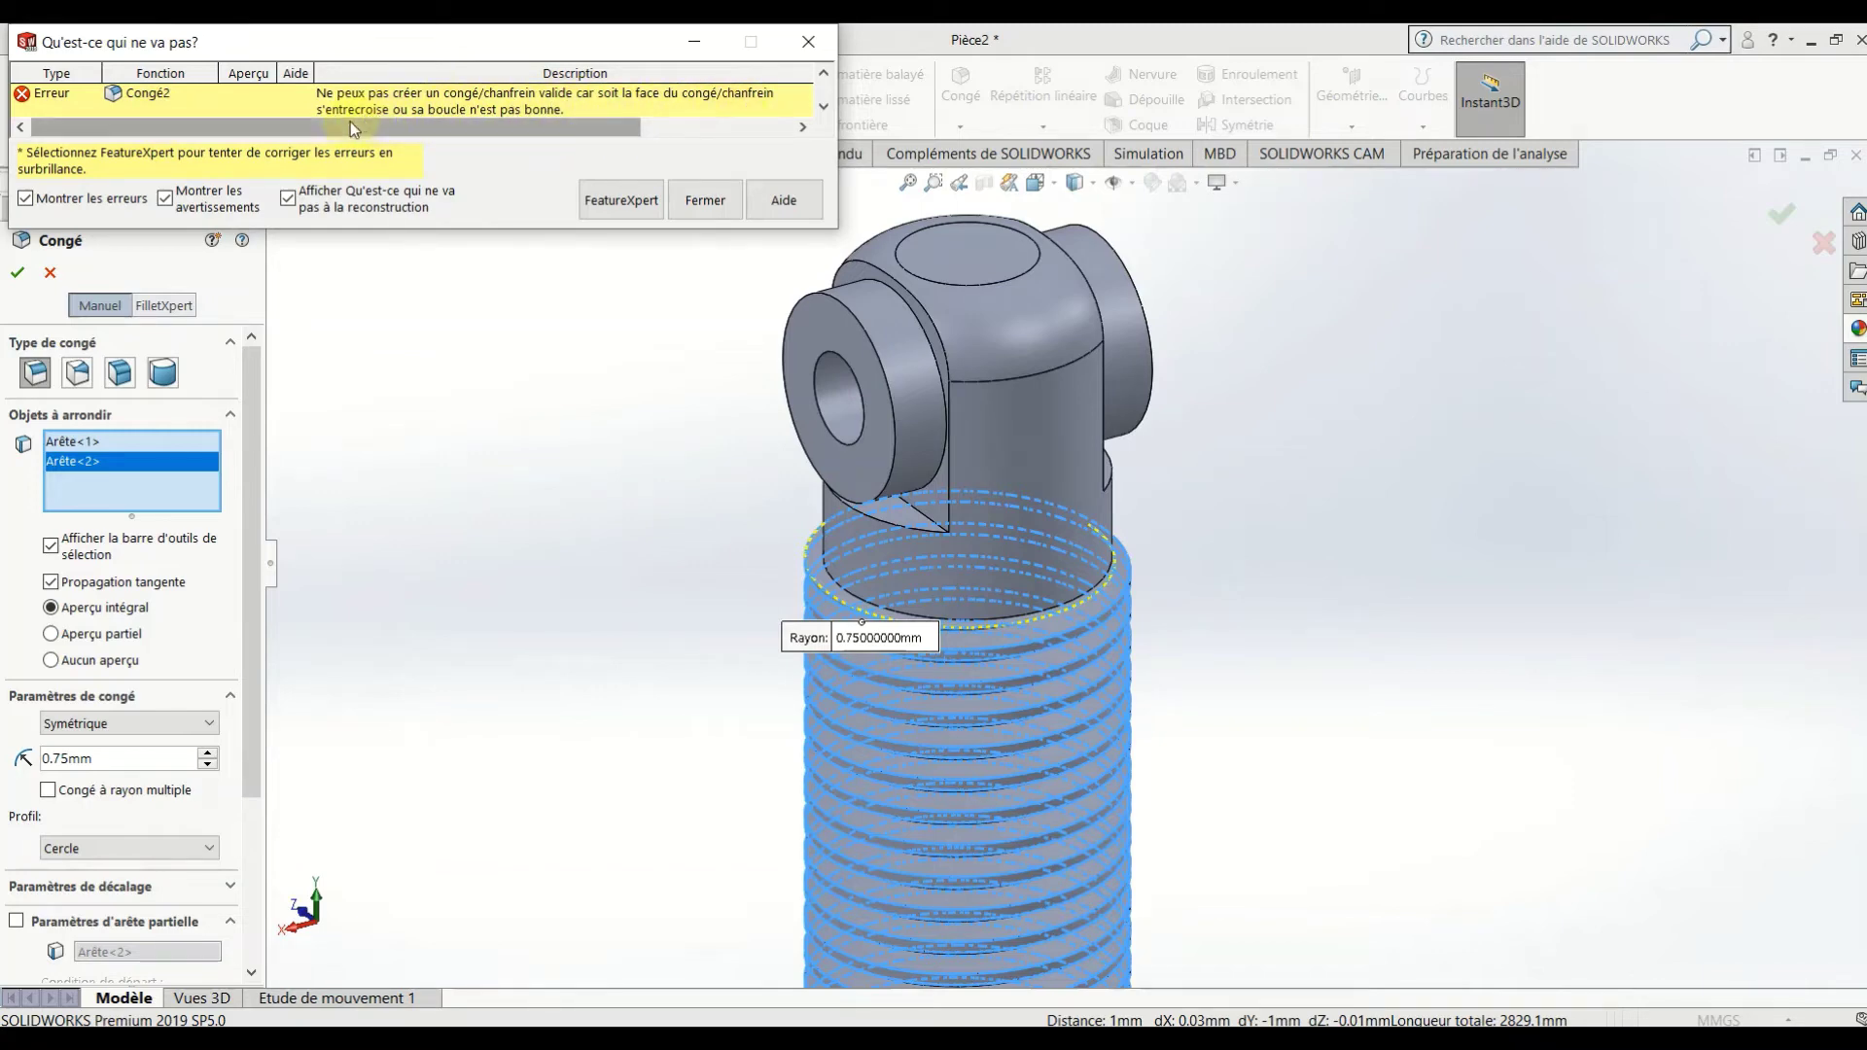
left_click(714, 208)
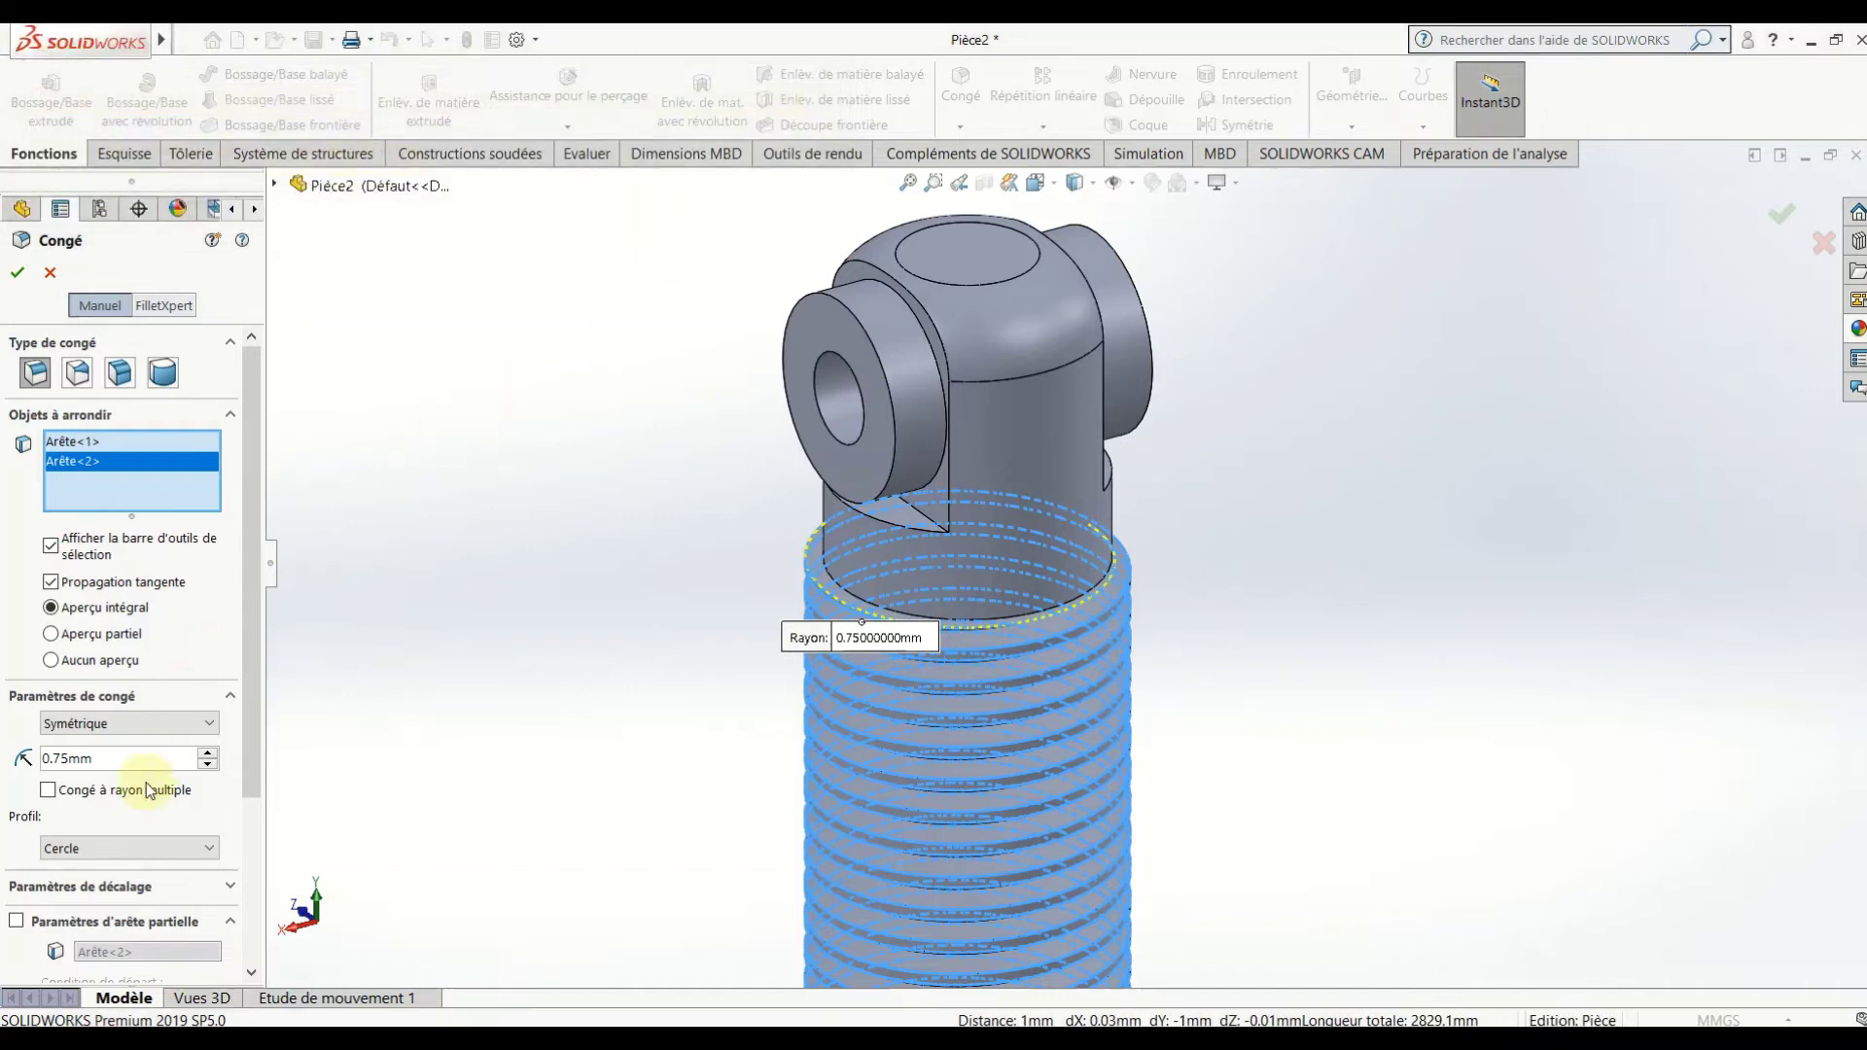
triple_click(99, 755)
type("0.5")
key("Return")
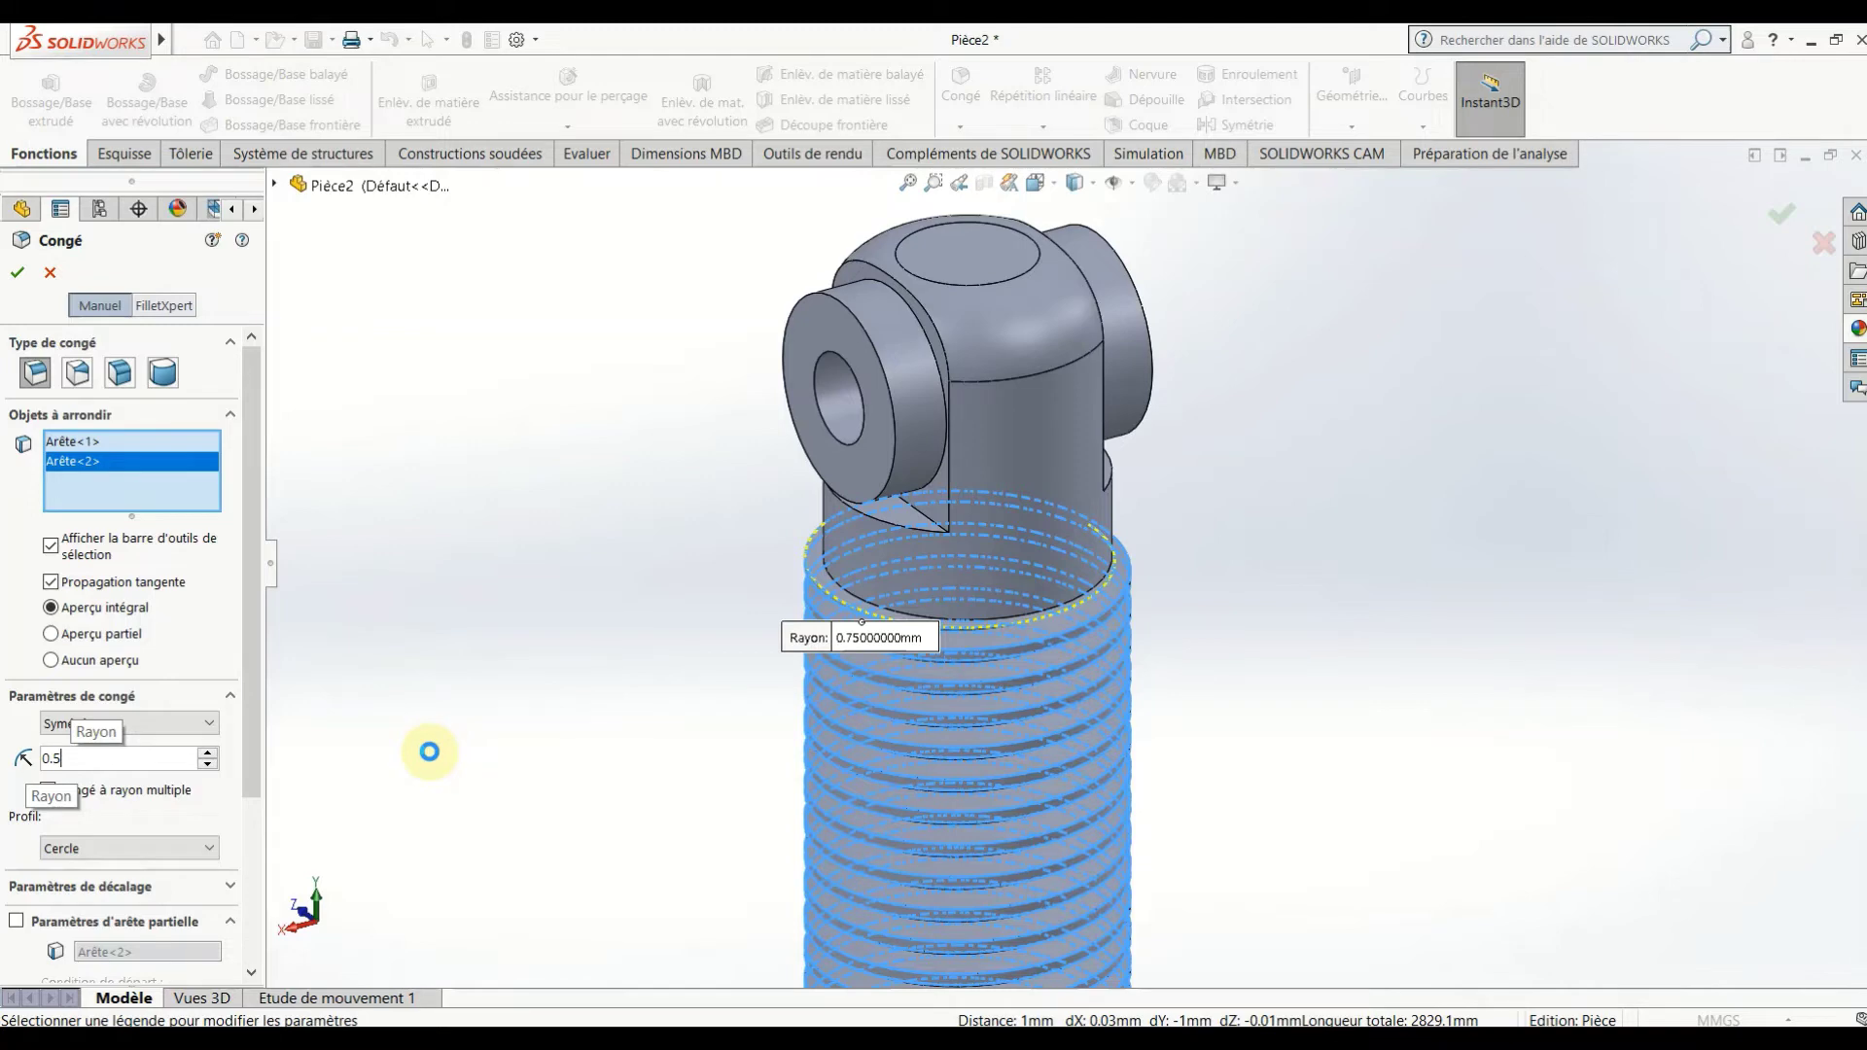
Apply the 0.5 mm fillet, dismiss the self-intersection error, and cancel the fillet.
left_click(19, 282)
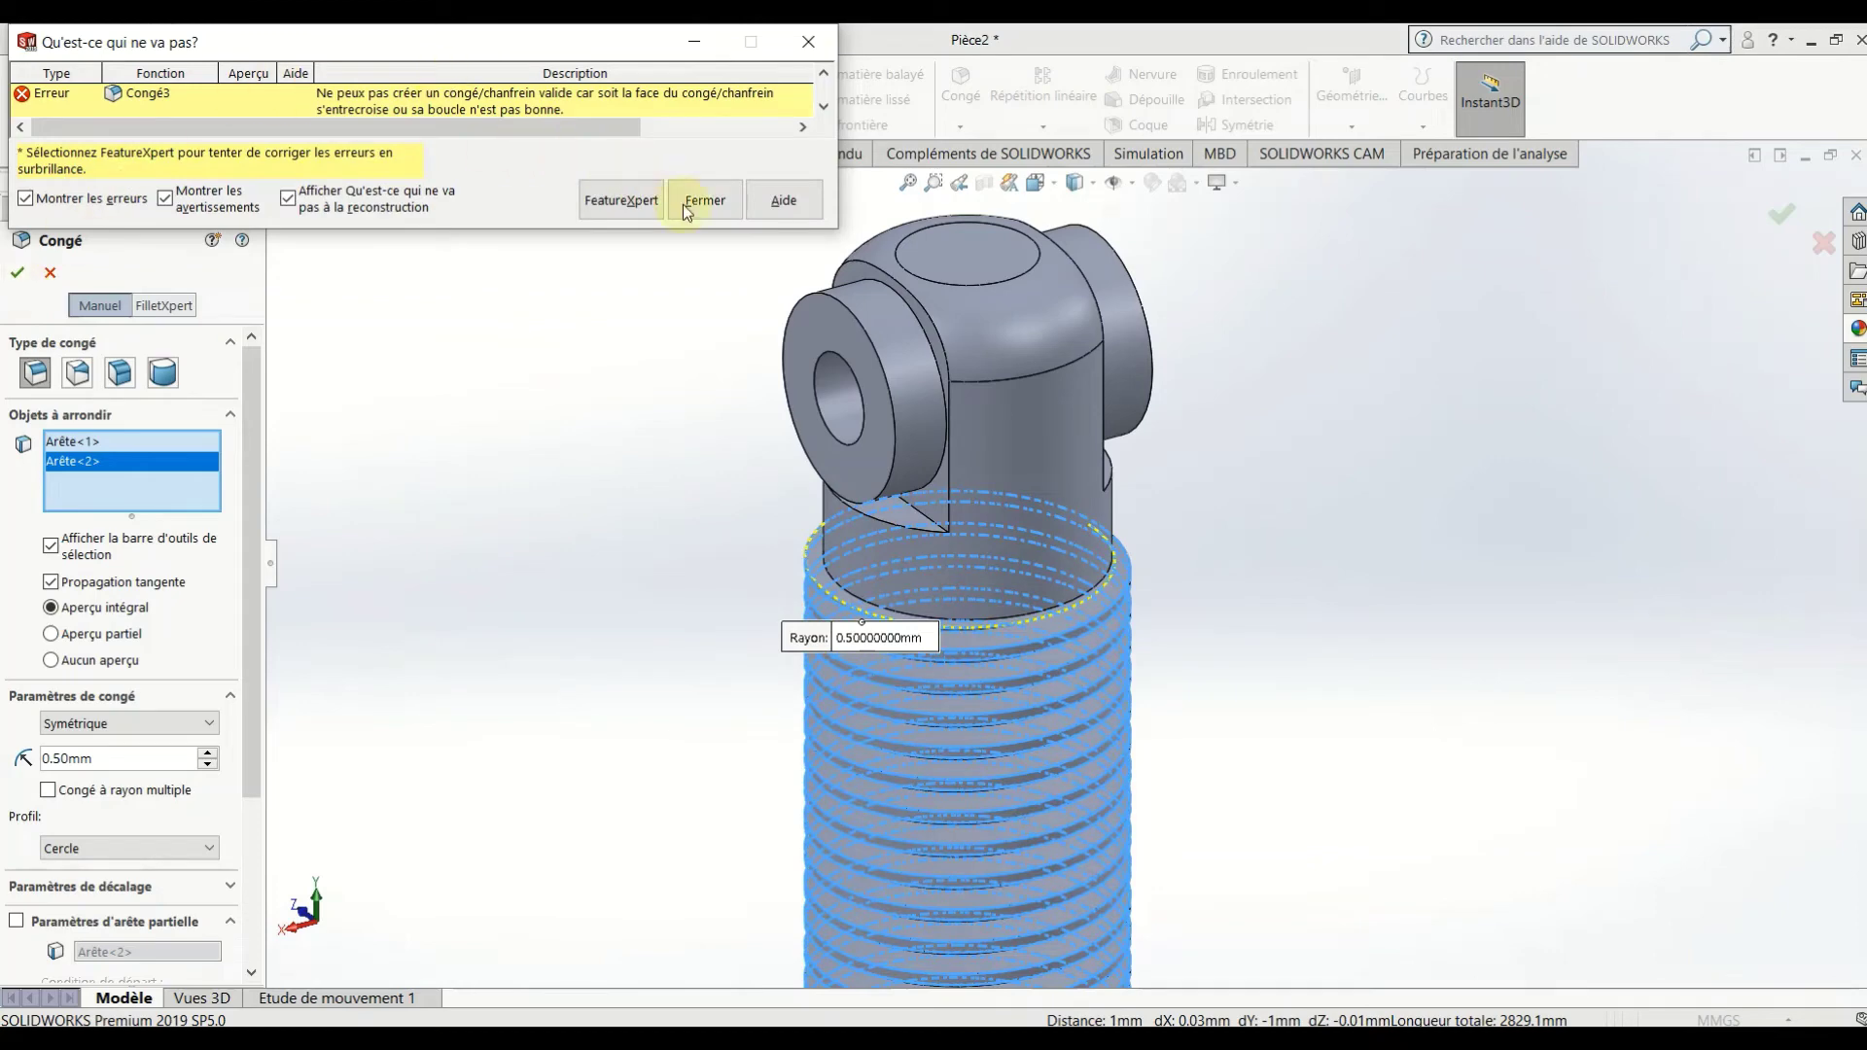
left_click(702, 210)
scroll(949, 774, "down", 2)
scroll(931, 623, "down", 2)
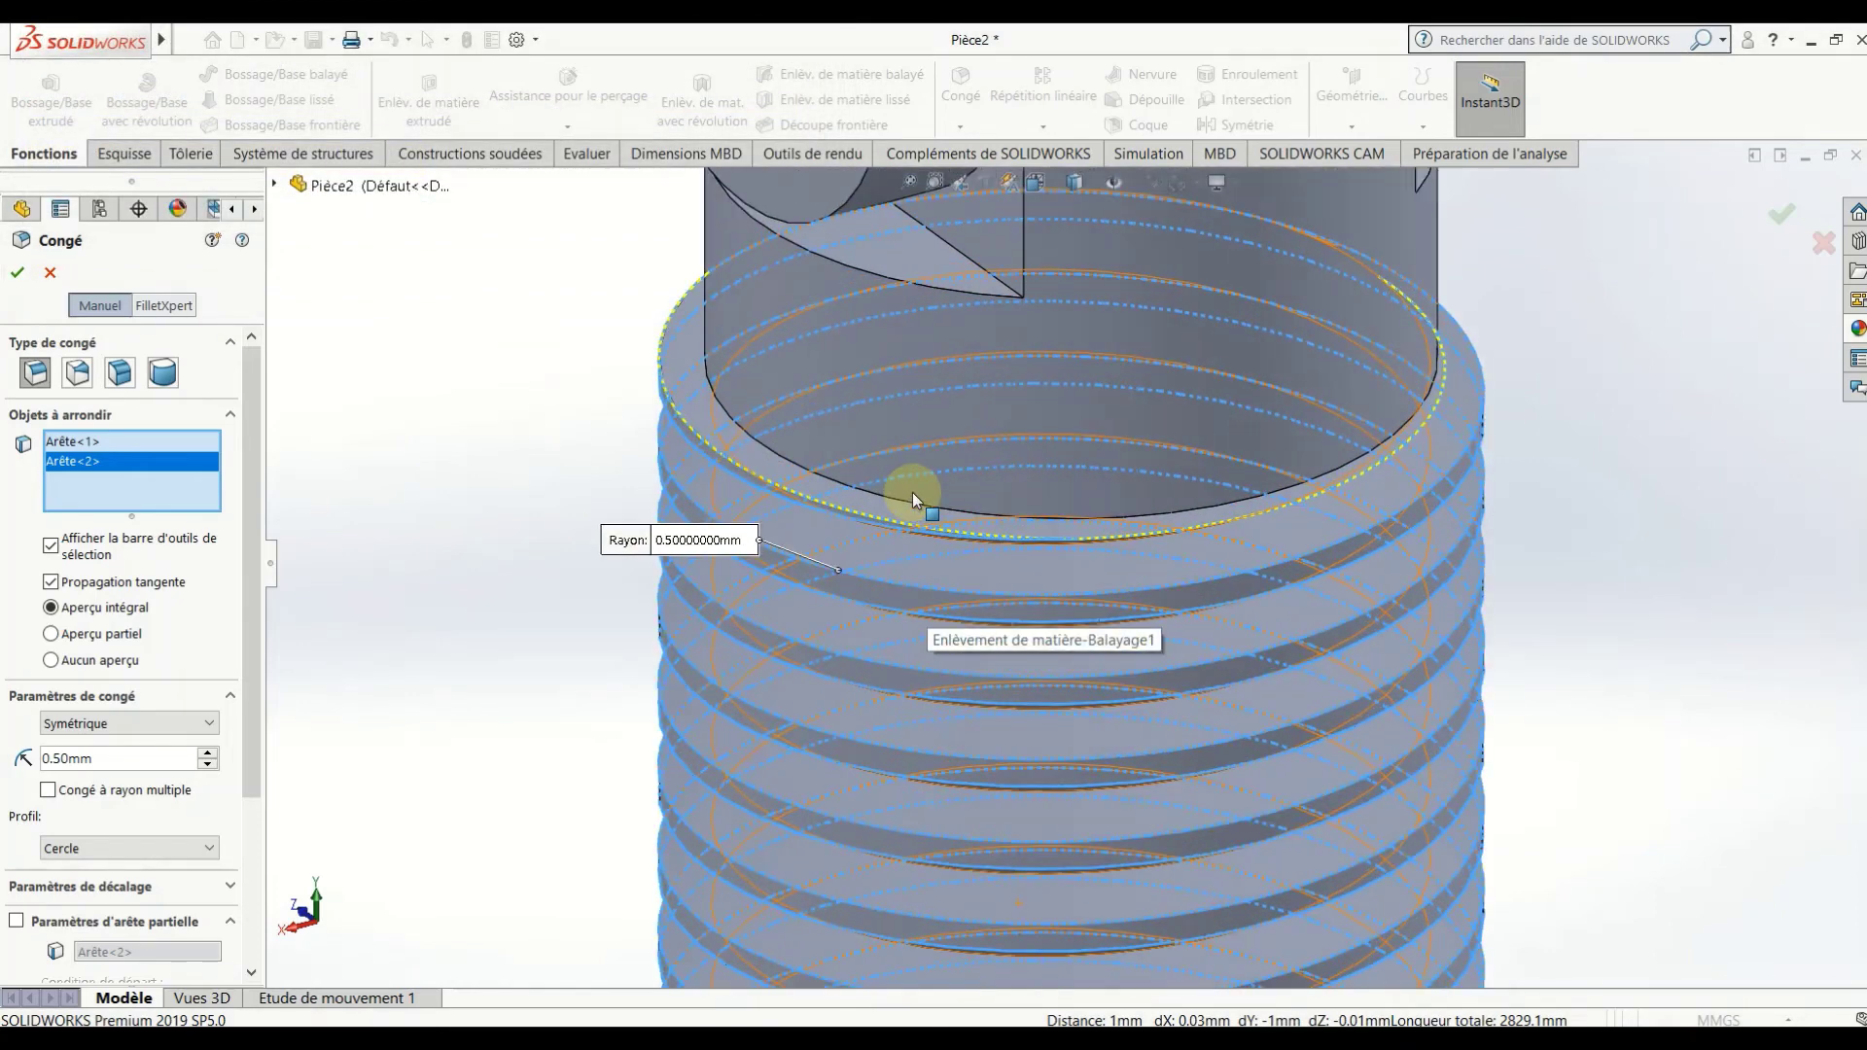
scroll(912, 492, "down", 3)
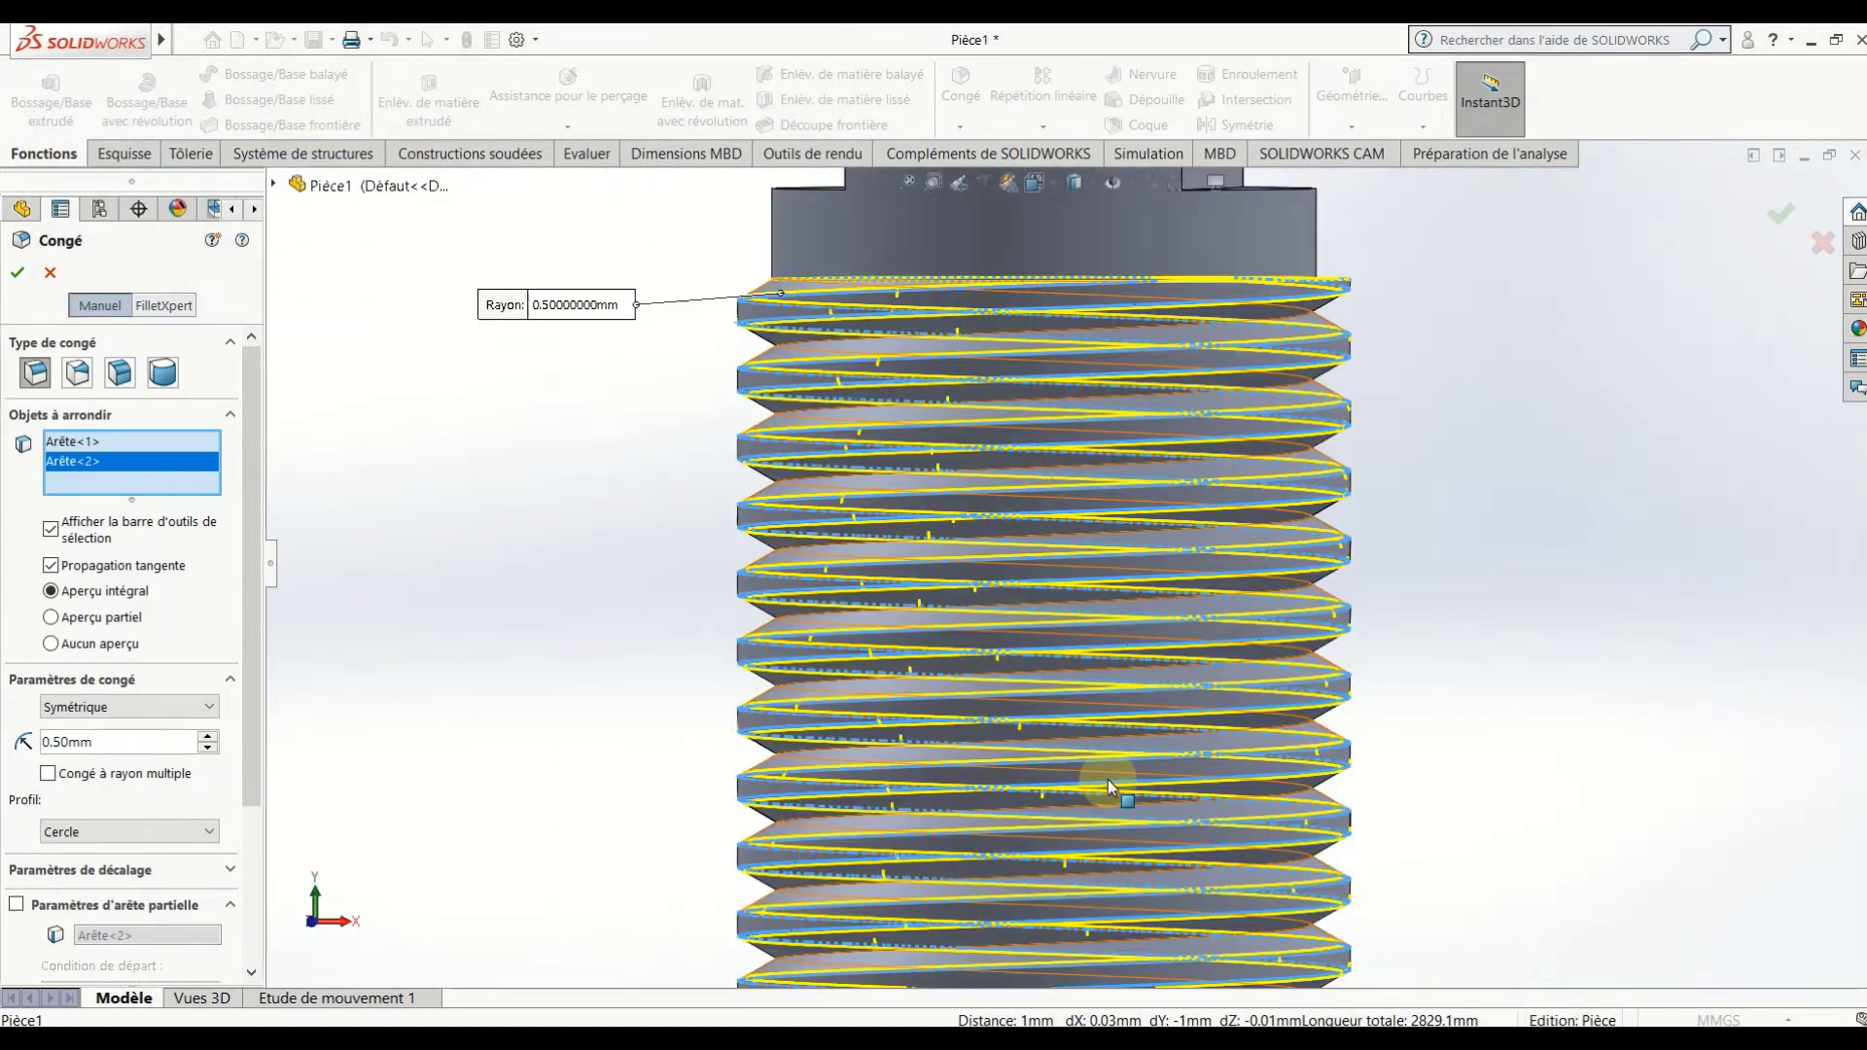
left_click(49, 273)
Start a sketch on the rod's bottom face and view it face-on.
scroll(727, 524, "up", 2)
scroll(778, 533, "up", 2)
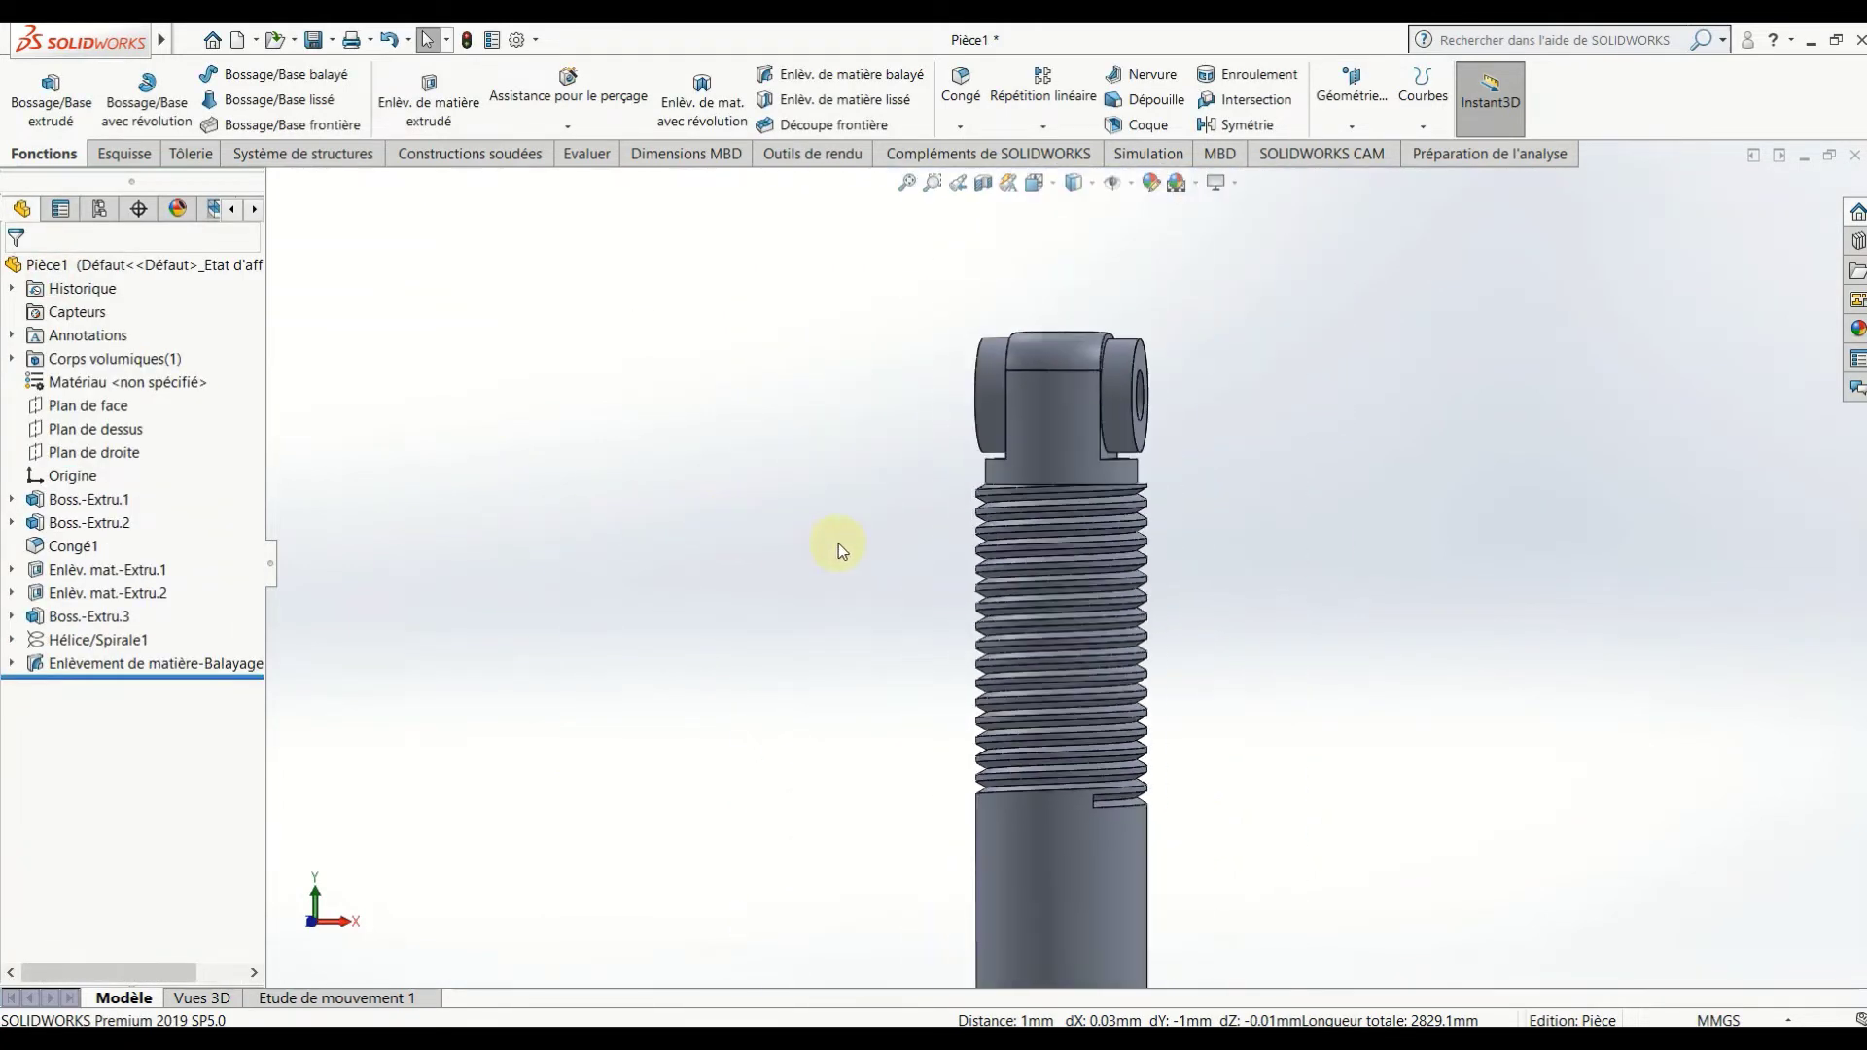
scroll(839, 545, "up", 2)
middle_click_drag(874, 562, 799, 775)
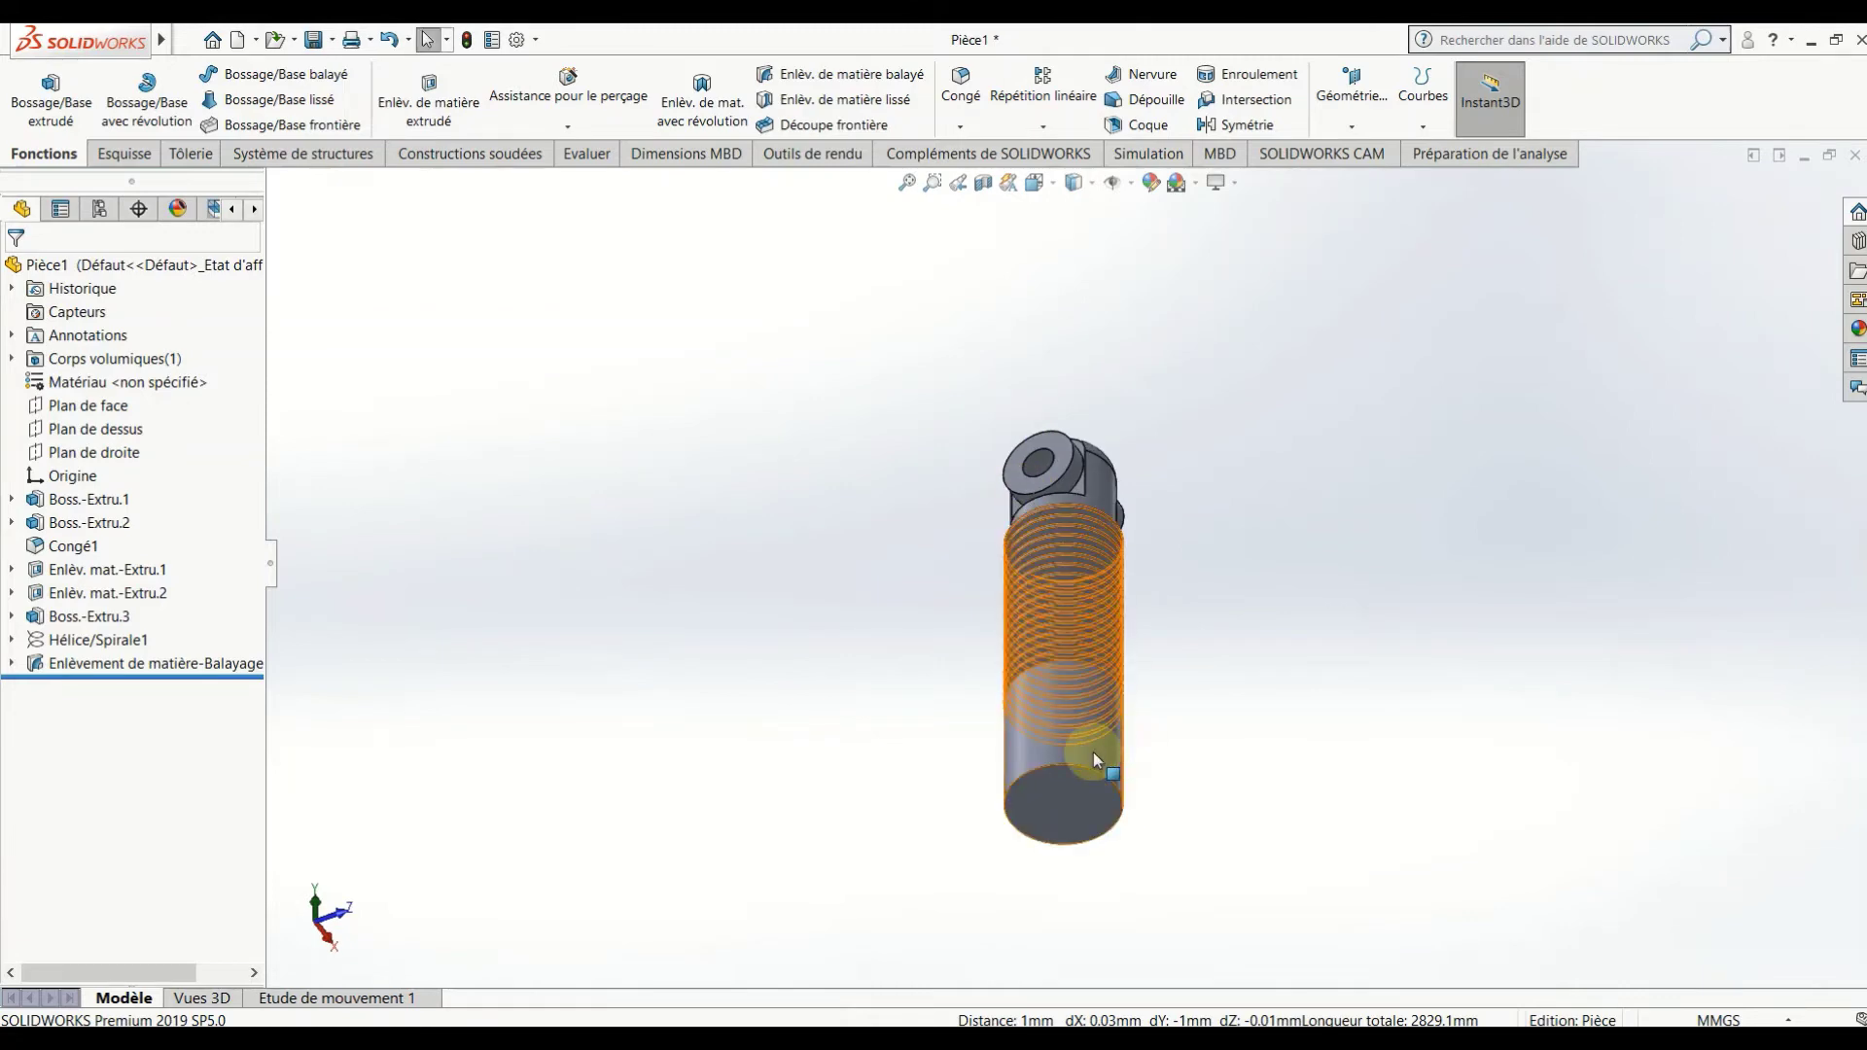
right_click(1058, 813)
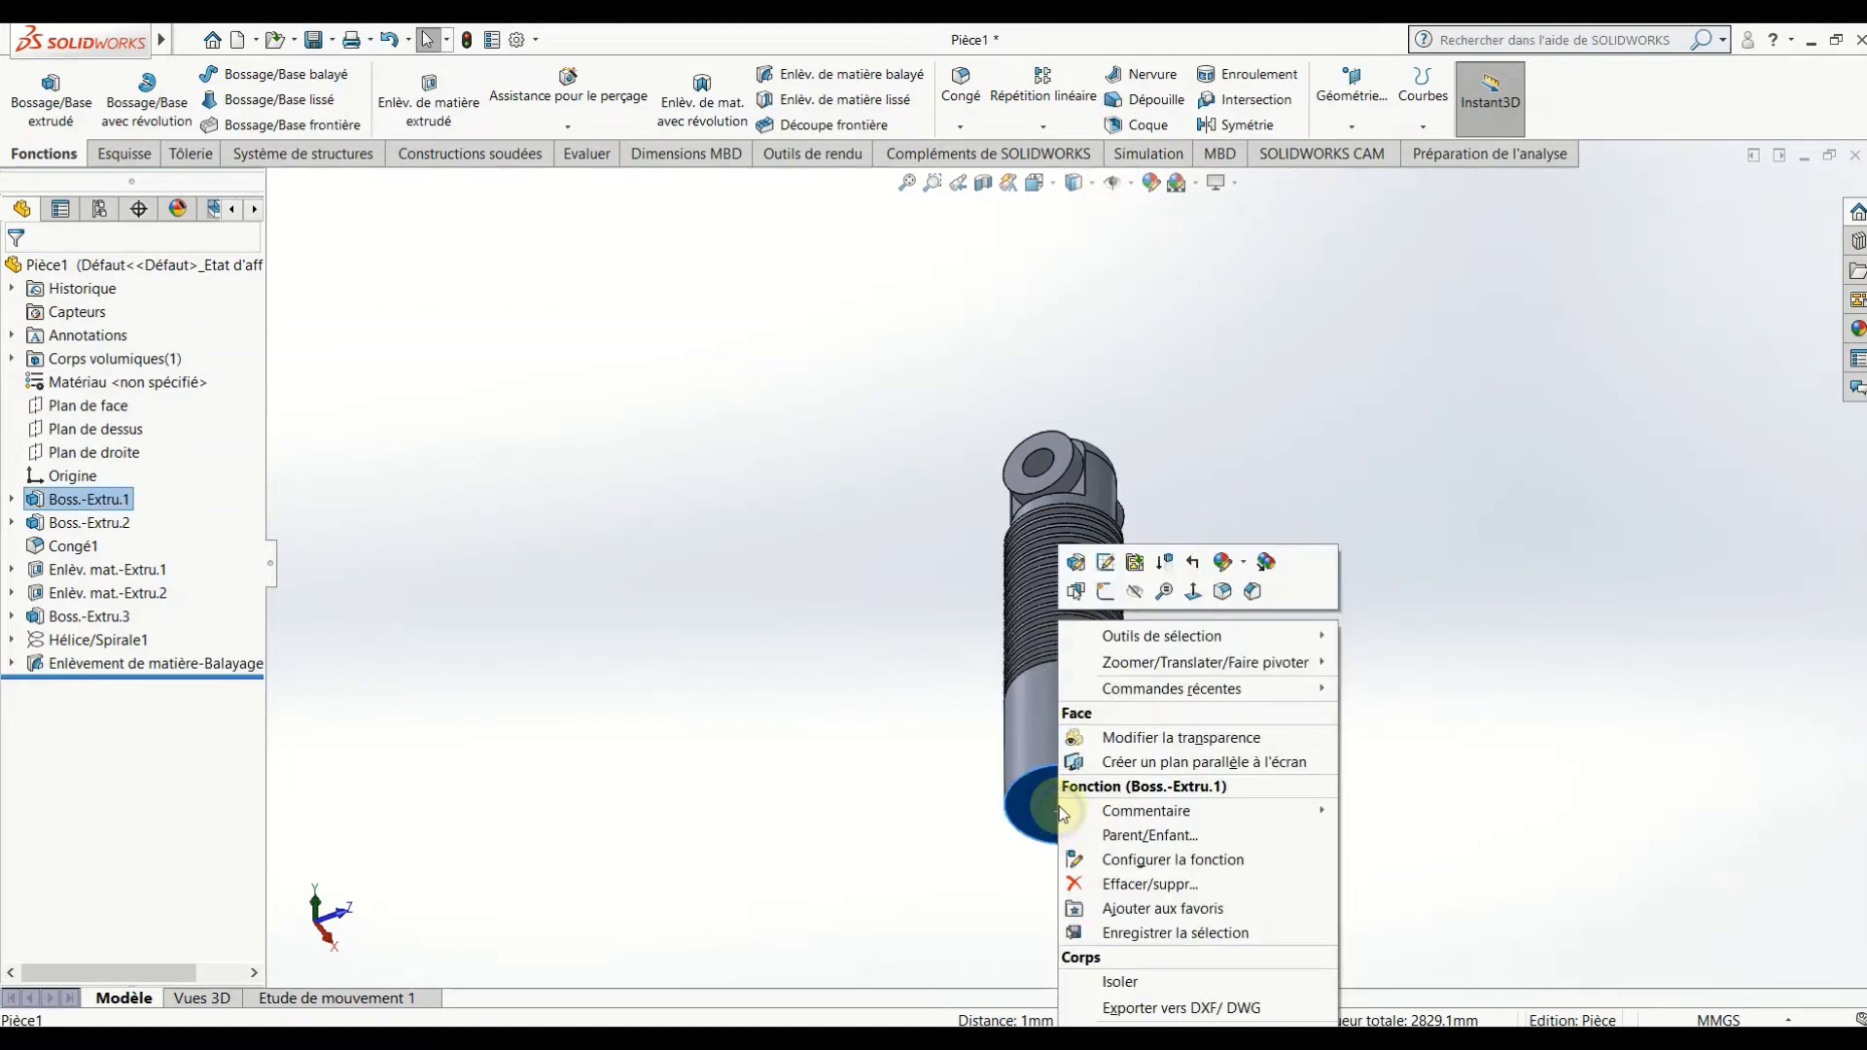
left_click(1105, 591)
left_click(1052, 184)
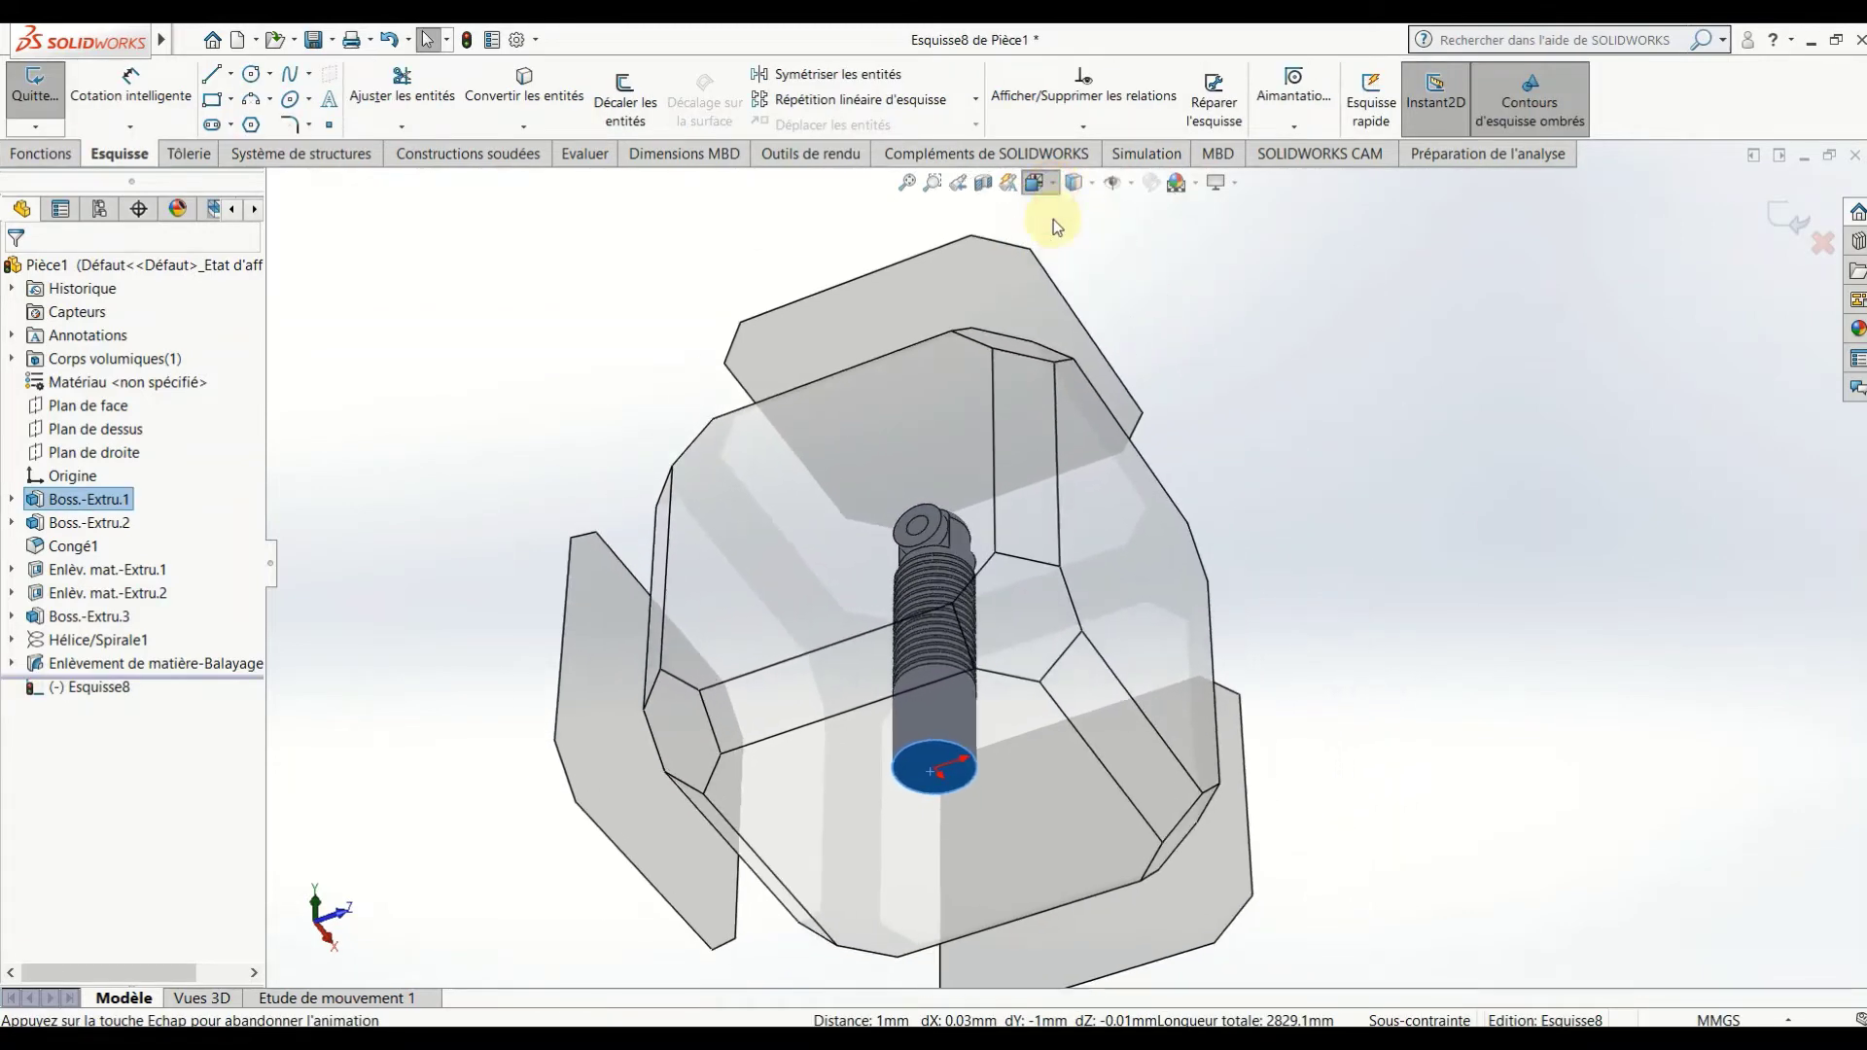
left_click(1128, 312)
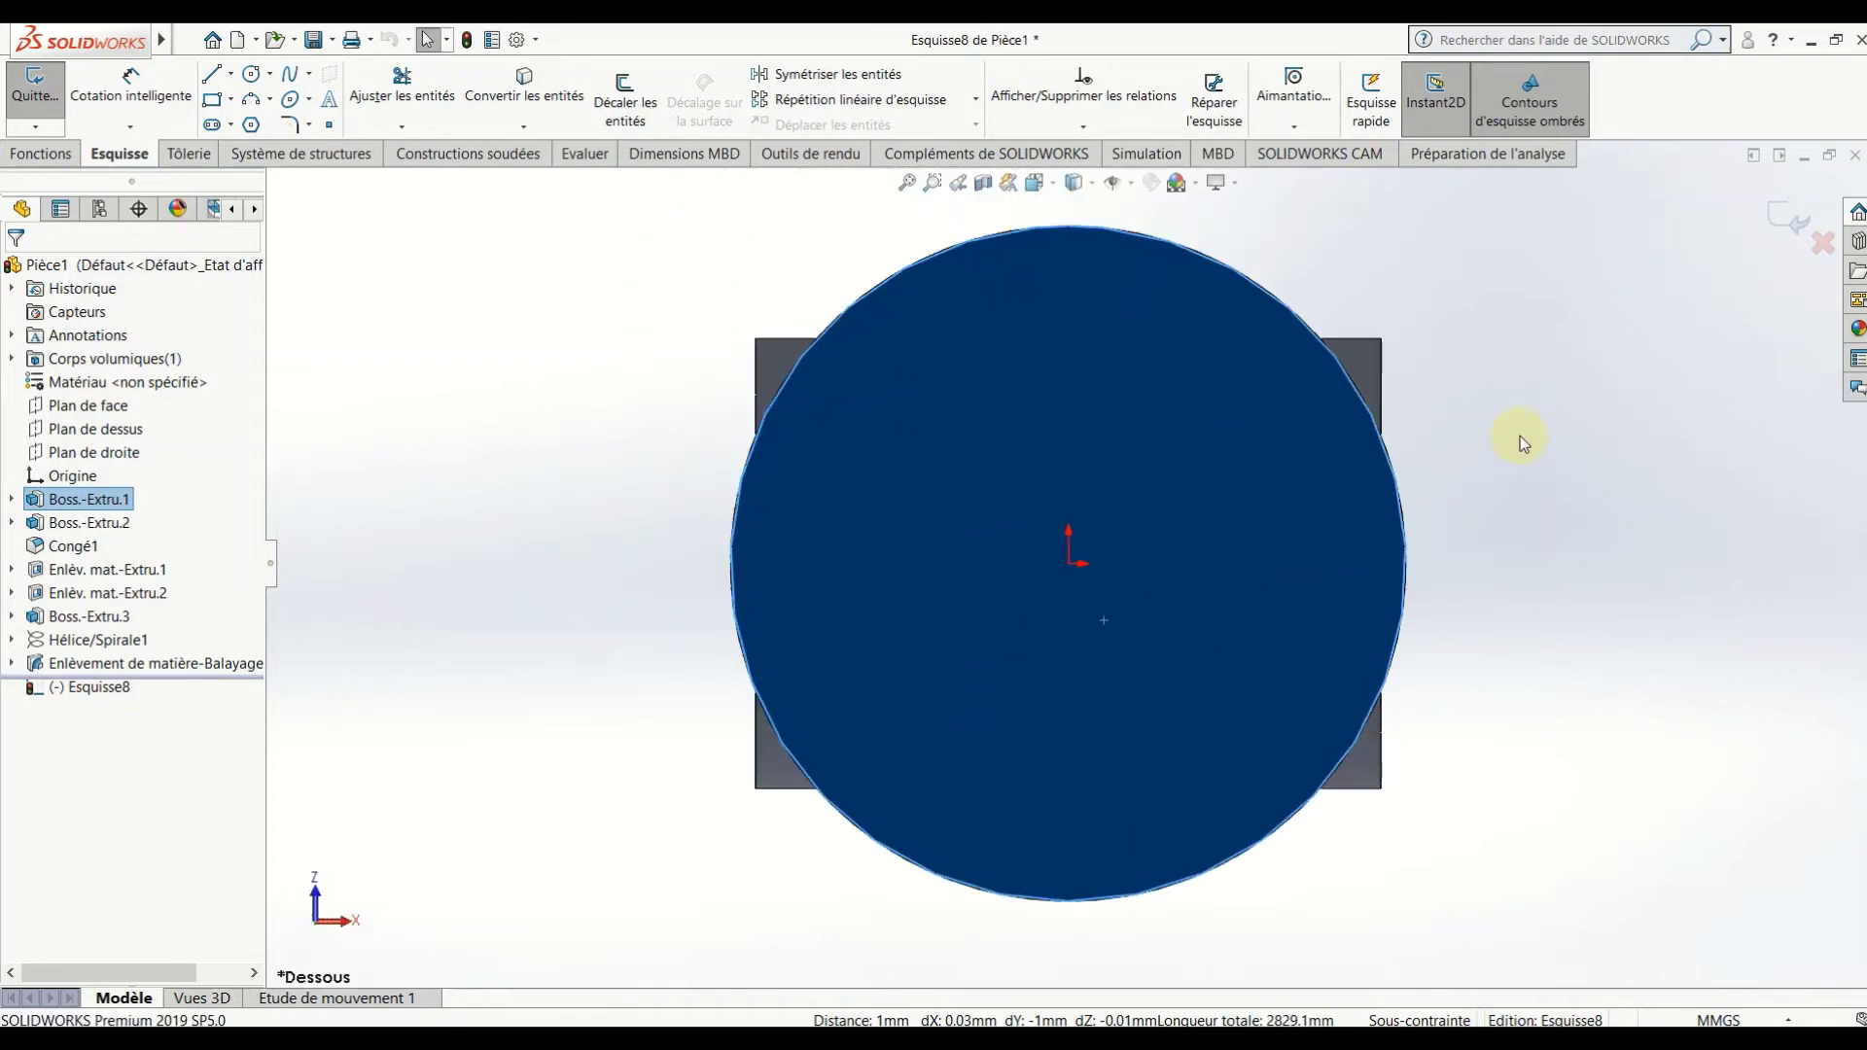
left_click(1520, 436)
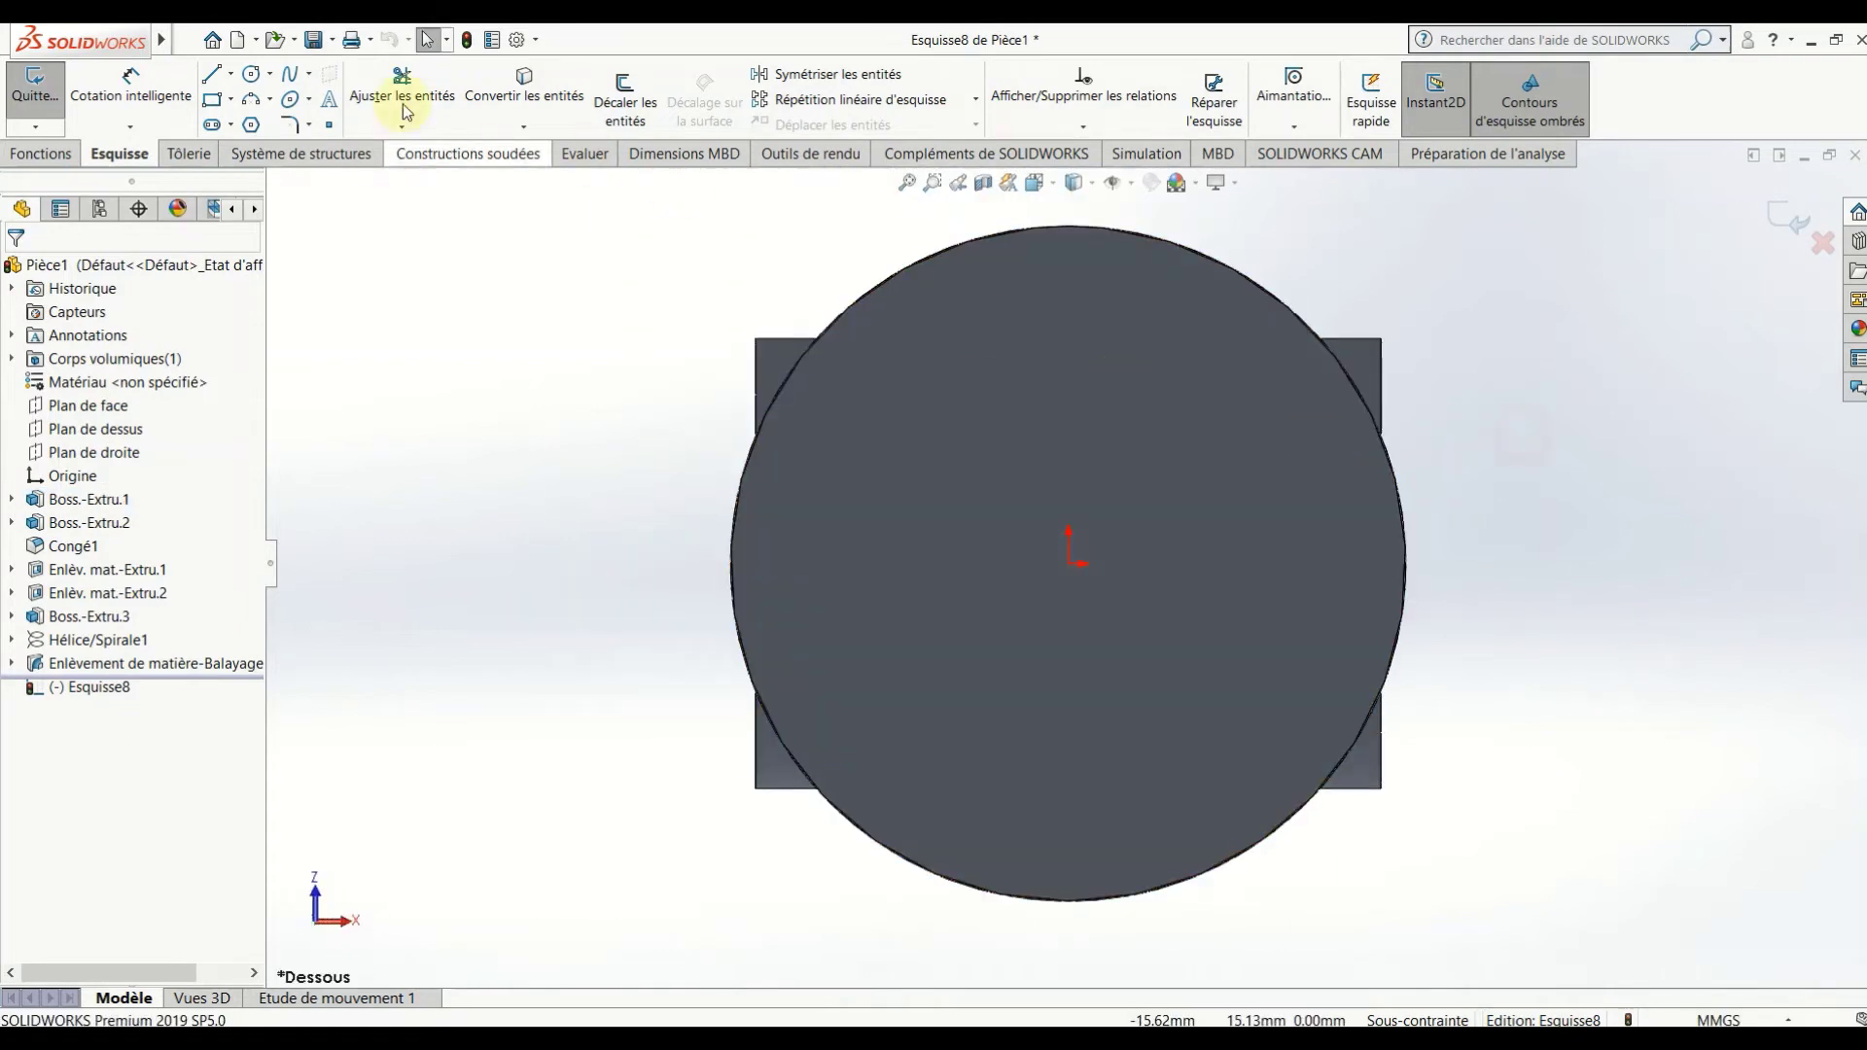
Draw a circle at the origin and dimension it to 10 mm diameter.
left_click(1070, 562)
left_click(1206, 525)
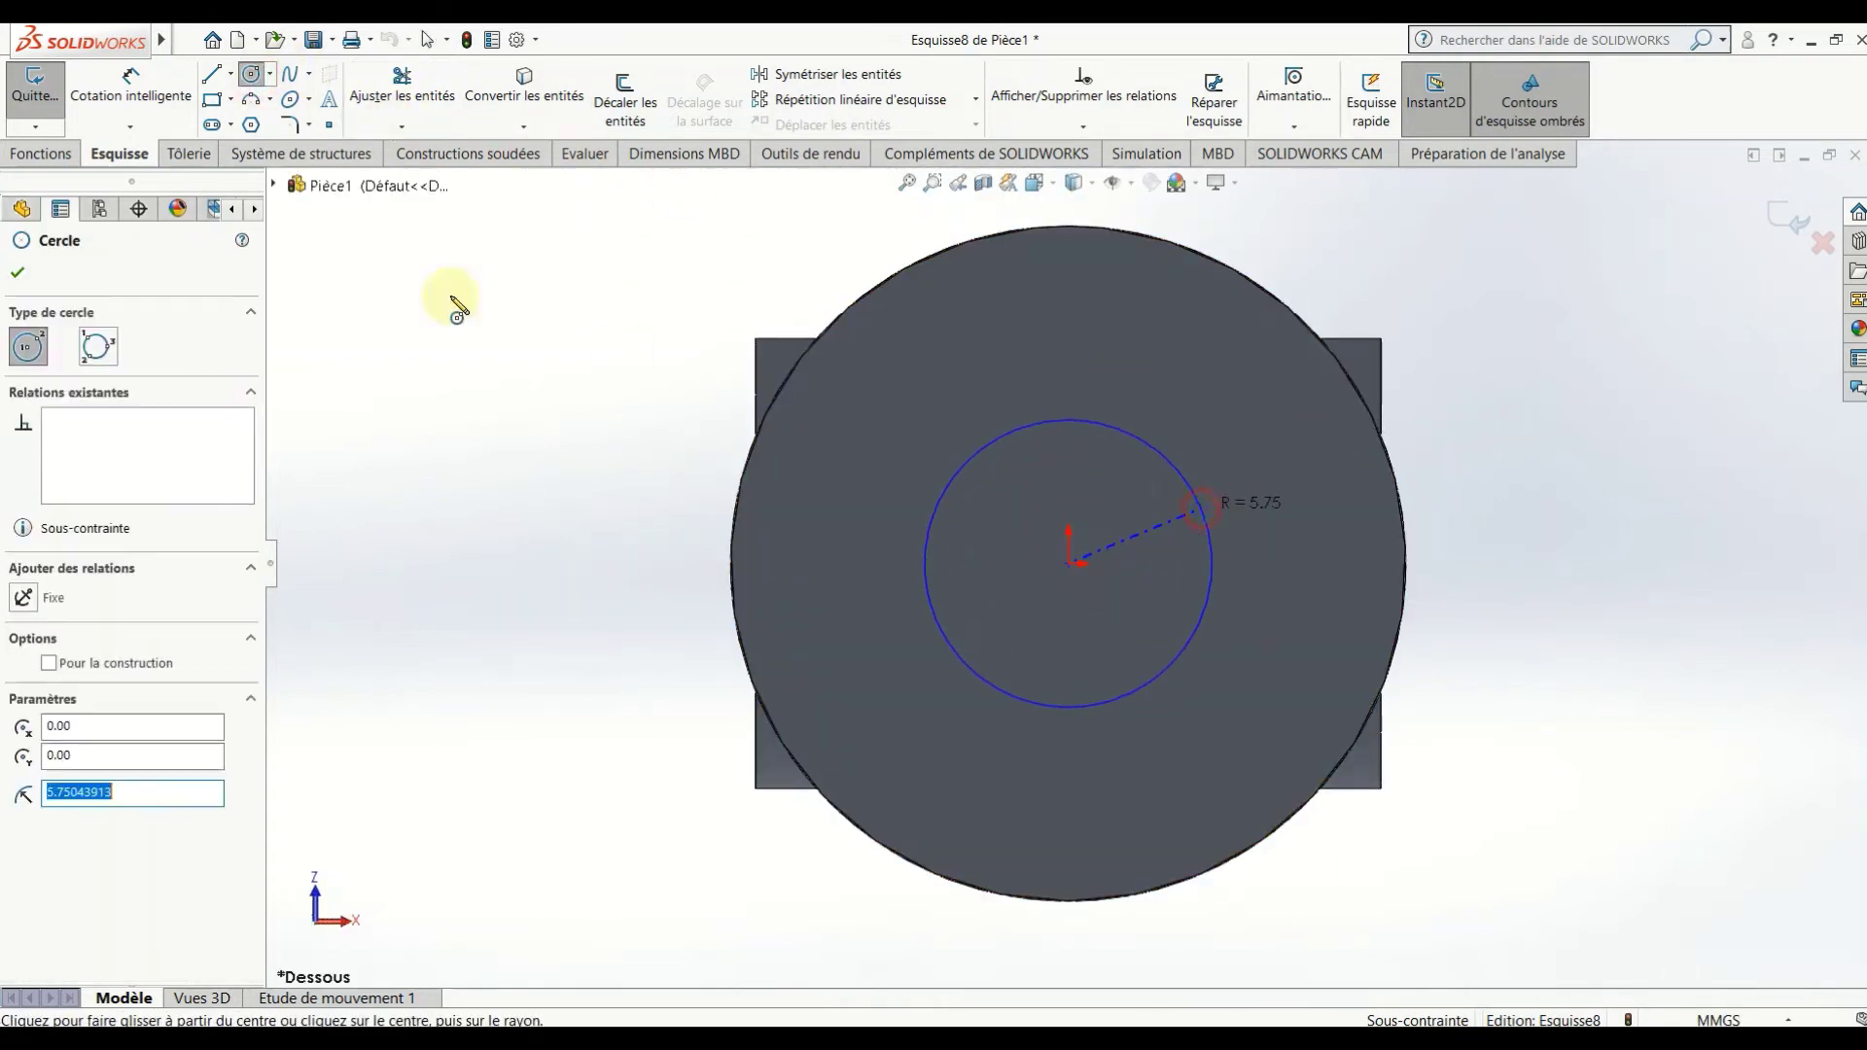
left_click(130, 86)
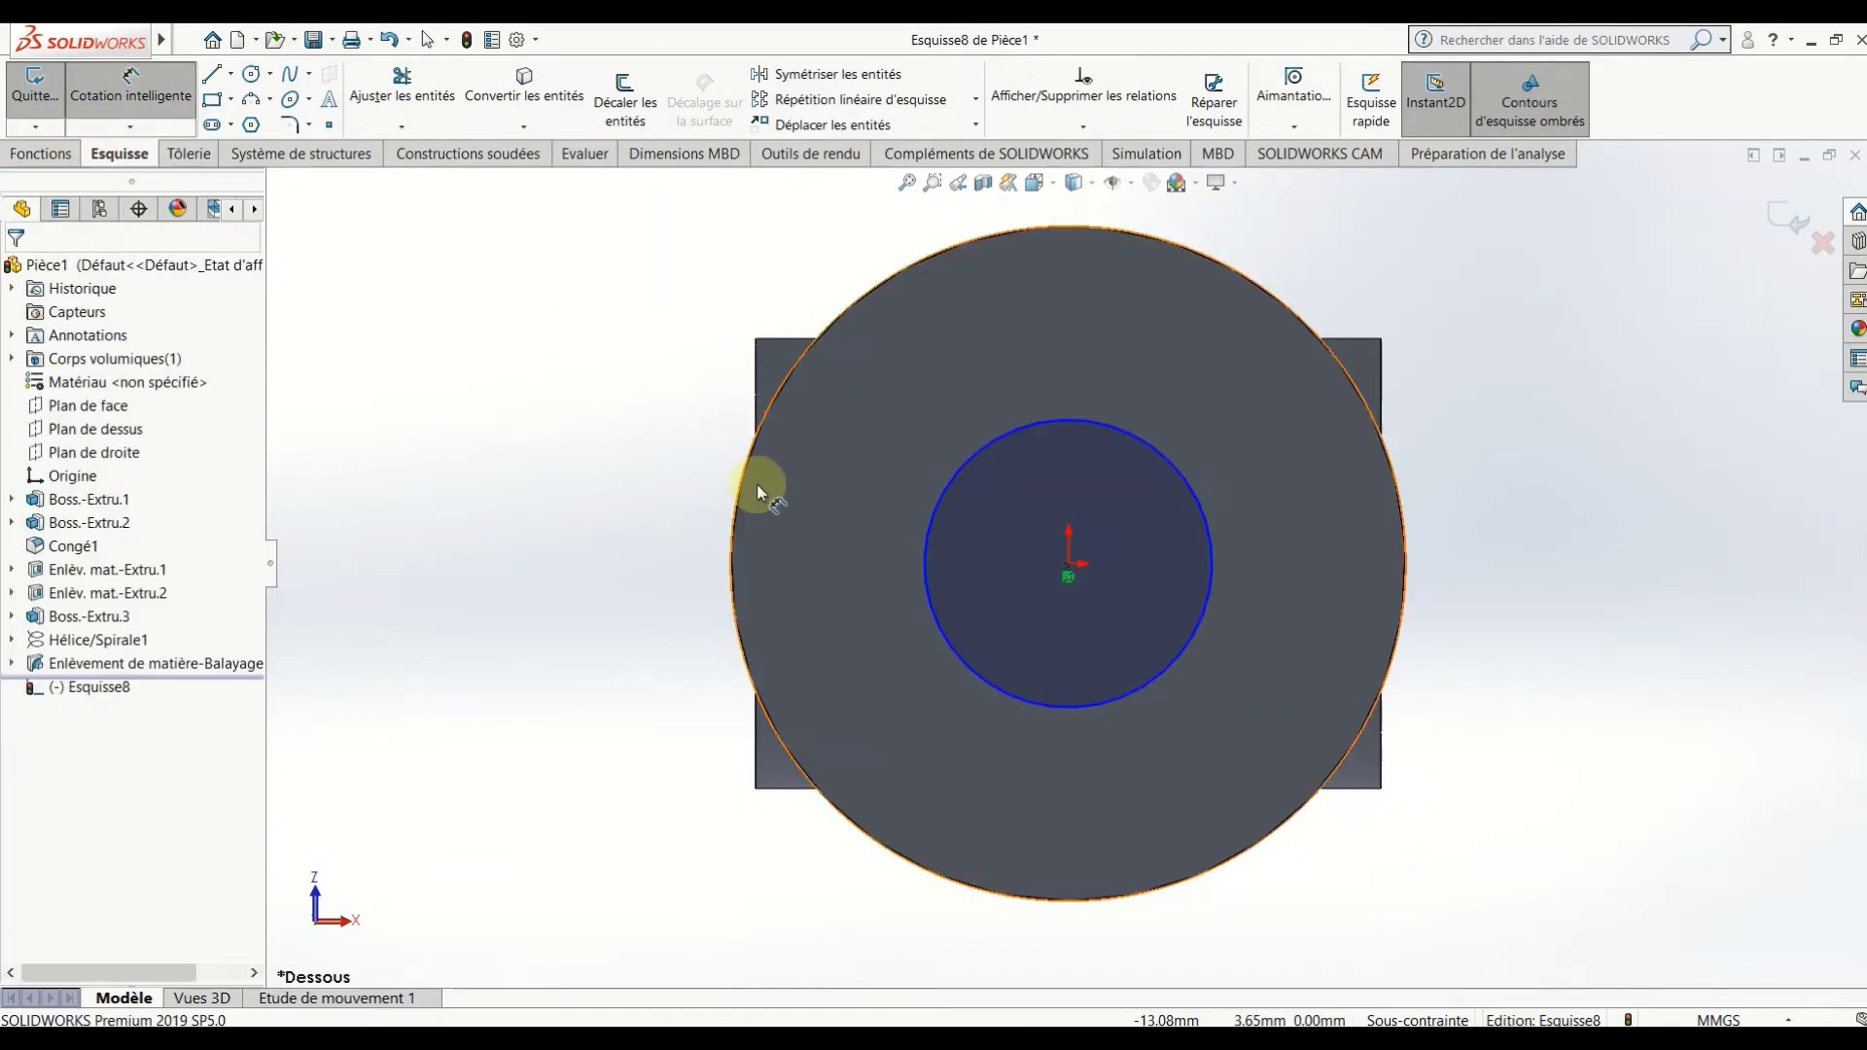
left_click(1198, 652)
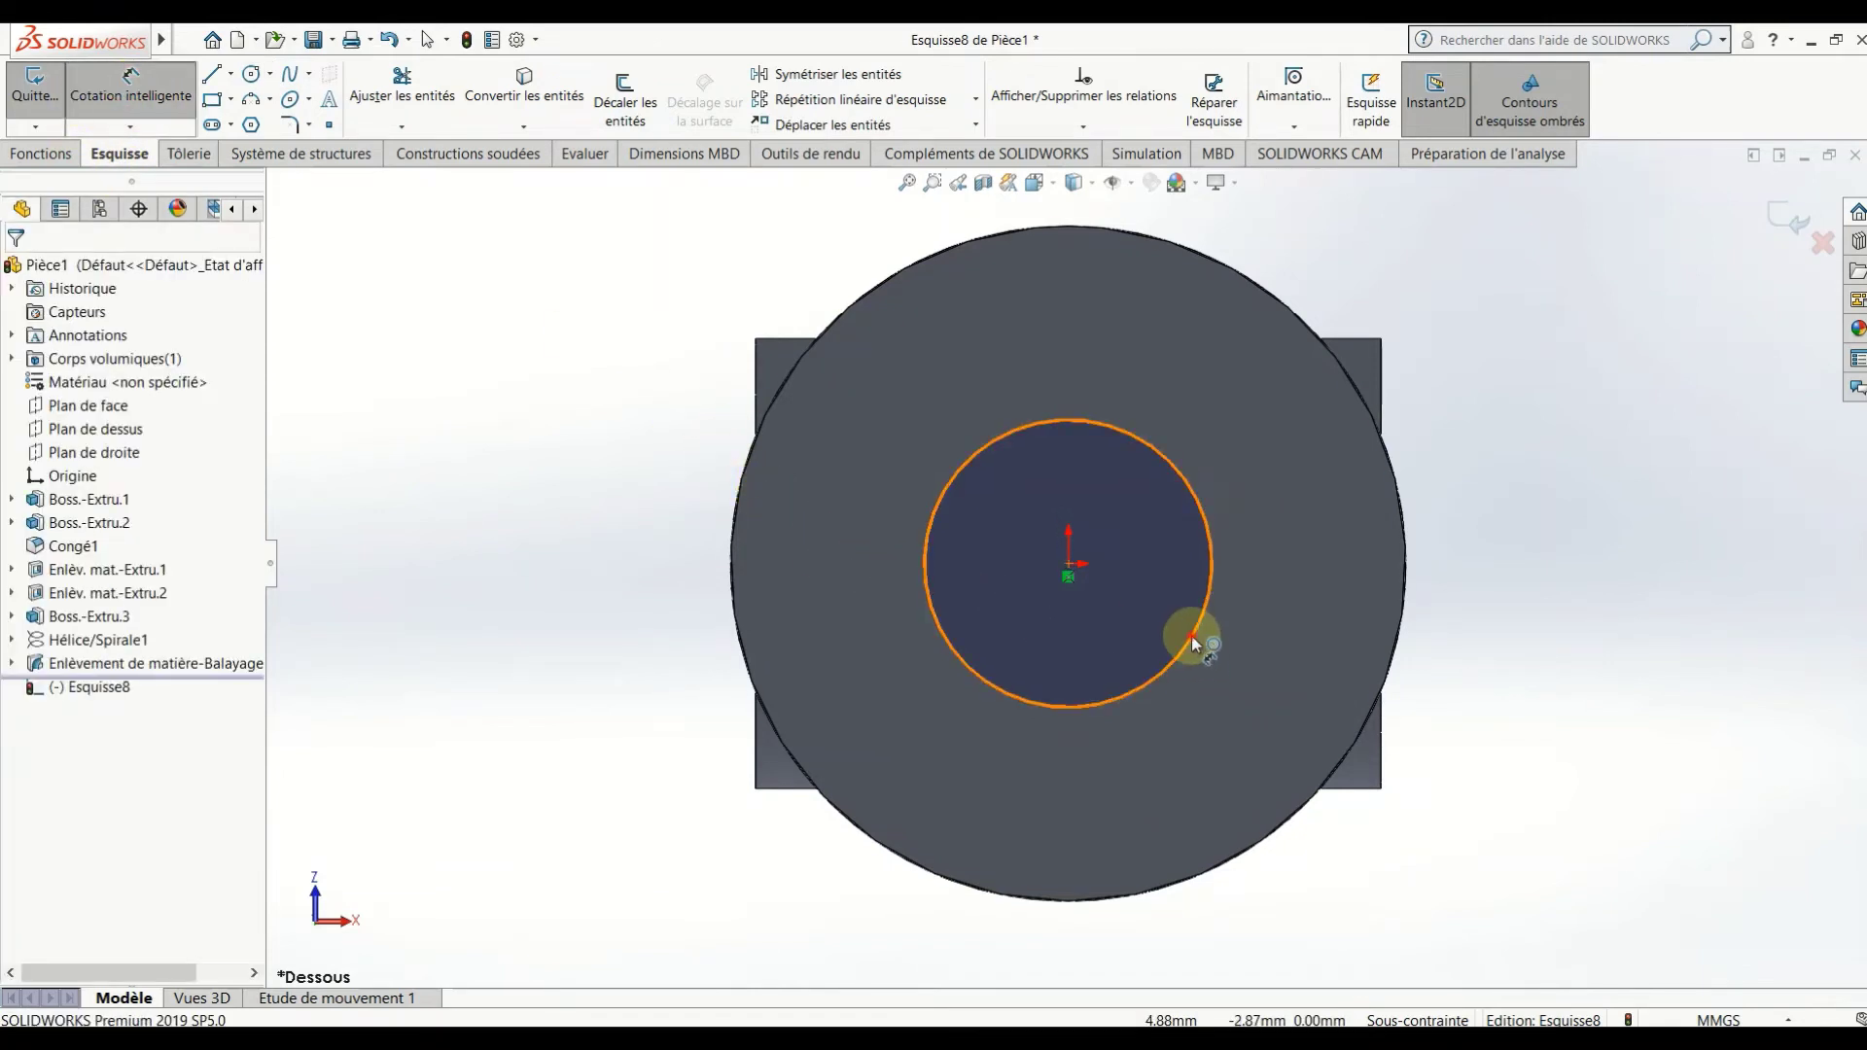
left_click(1471, 581)
type("10")
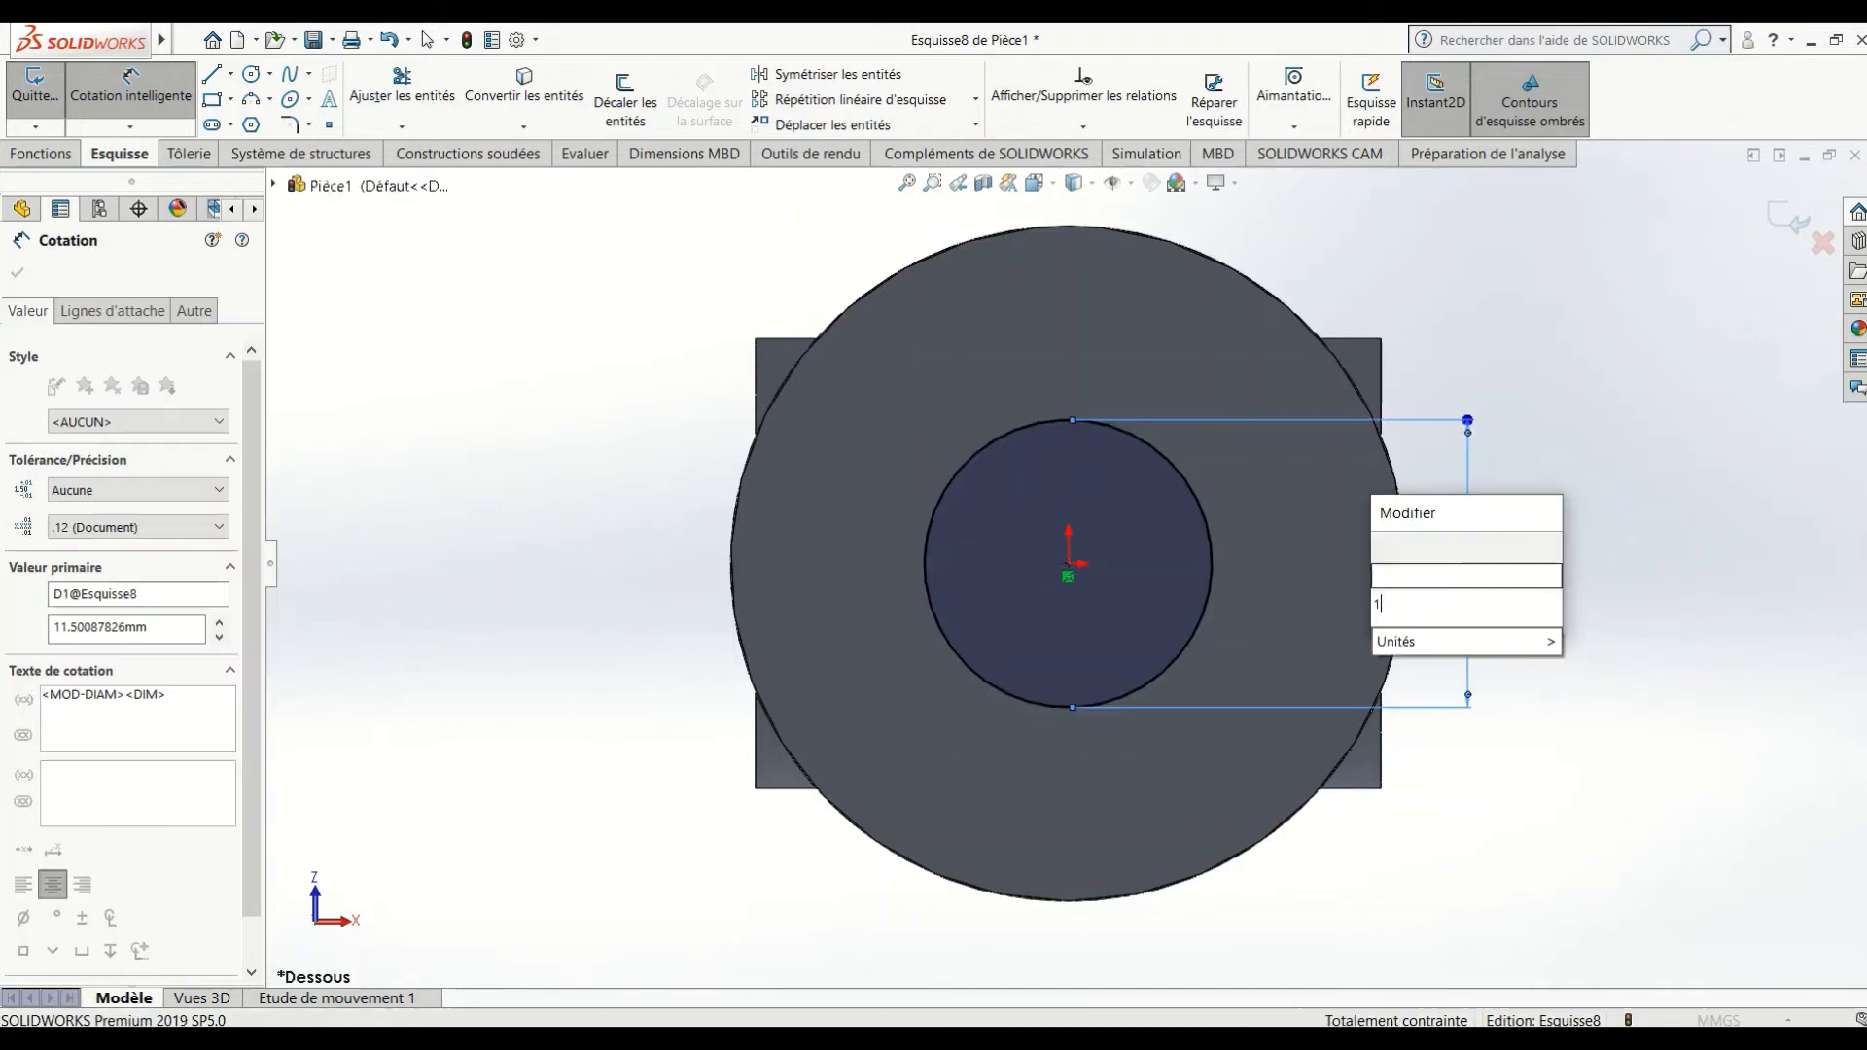
key("Return")
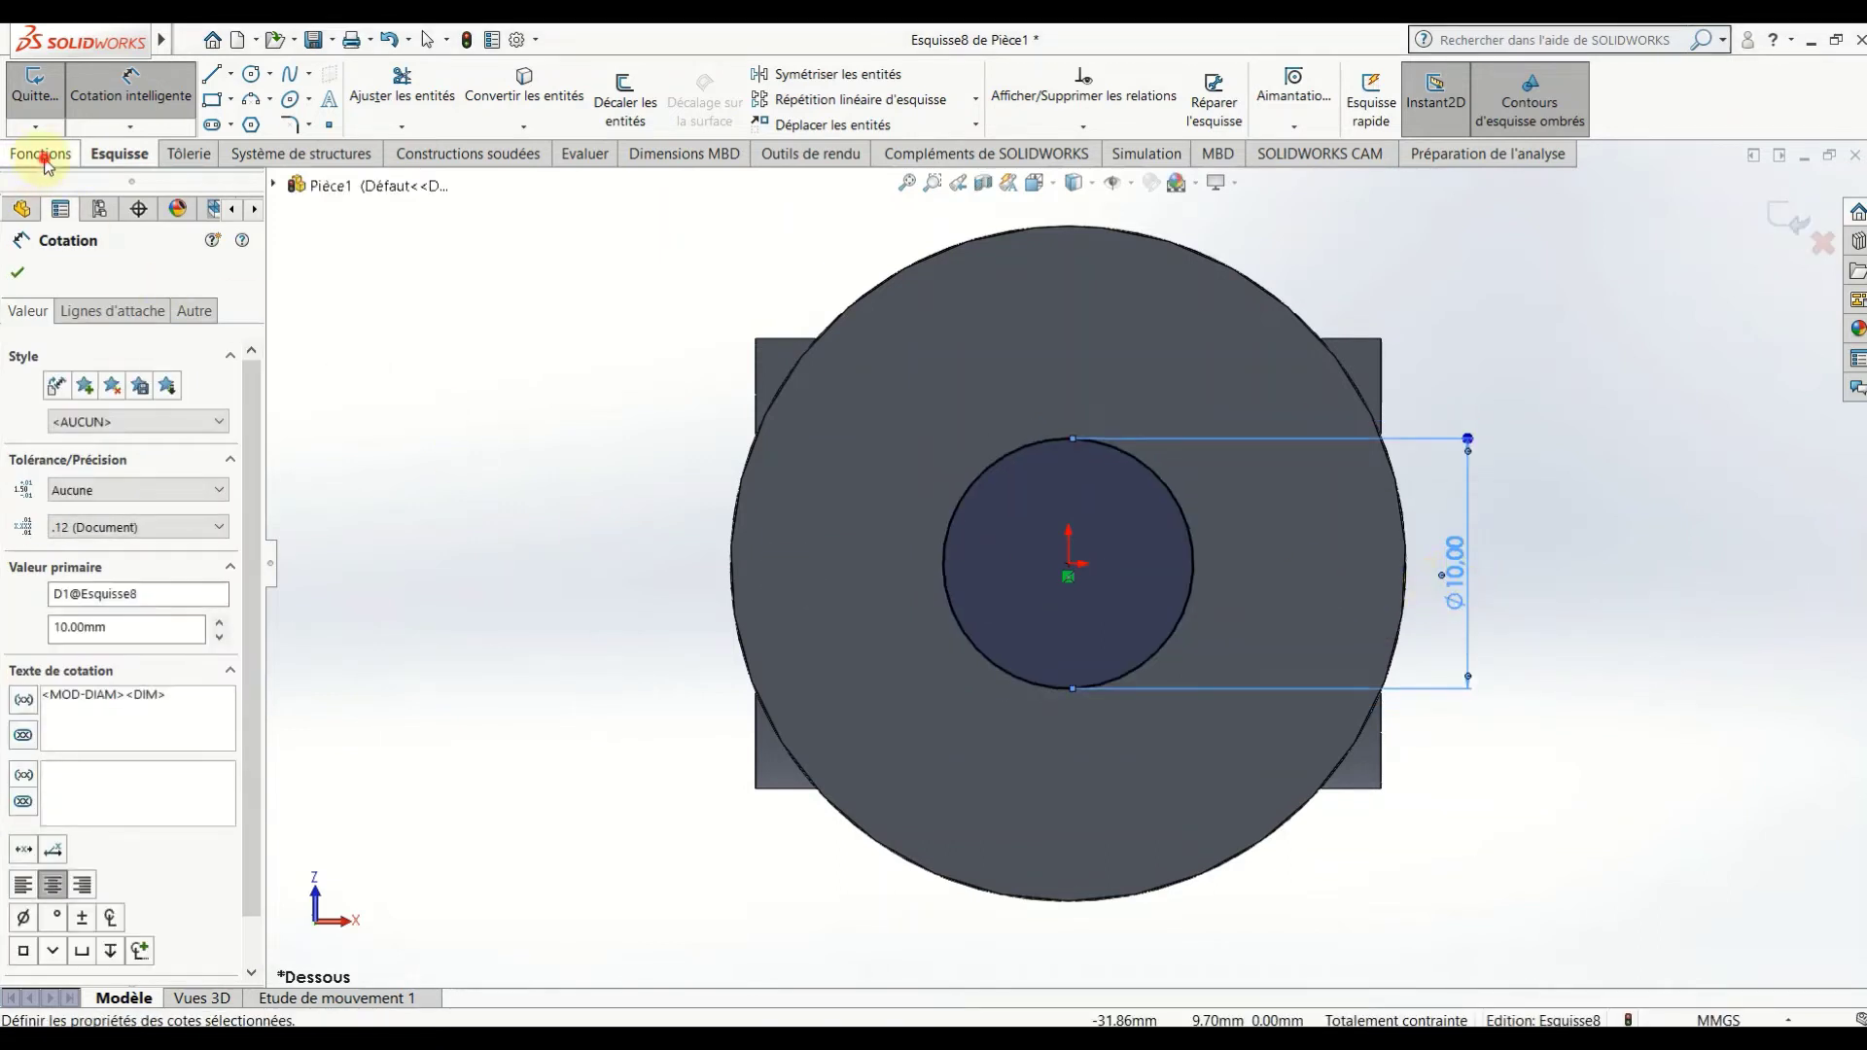
Extruded-cut the 10 mm circle 75 mm blind into the shaft.
left_click(42, 152)
left_click(428, 98)
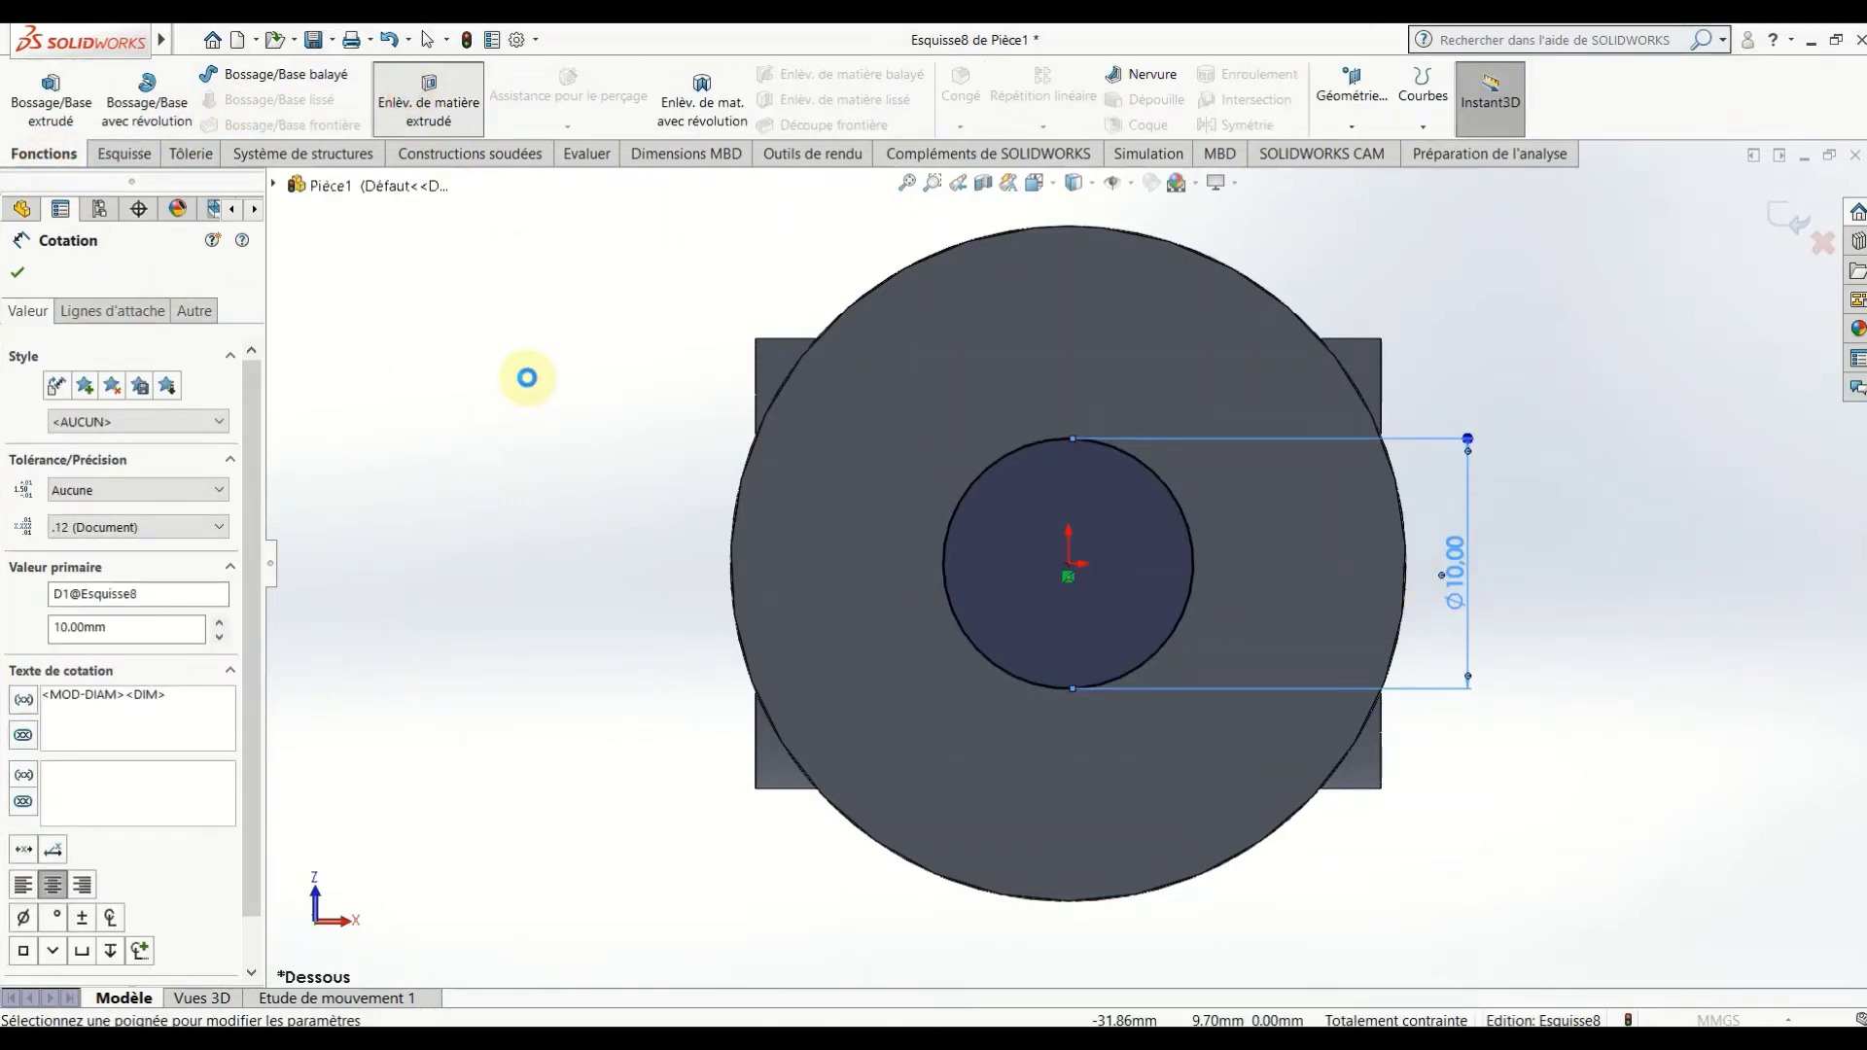
mouse_move(600, 463)
middle_mouse_down()
mouse_move(471, 549)
mouse_move(522, 717)
mouse_move(526, 630)
middle_mouse_up()
left_click(111, 498)
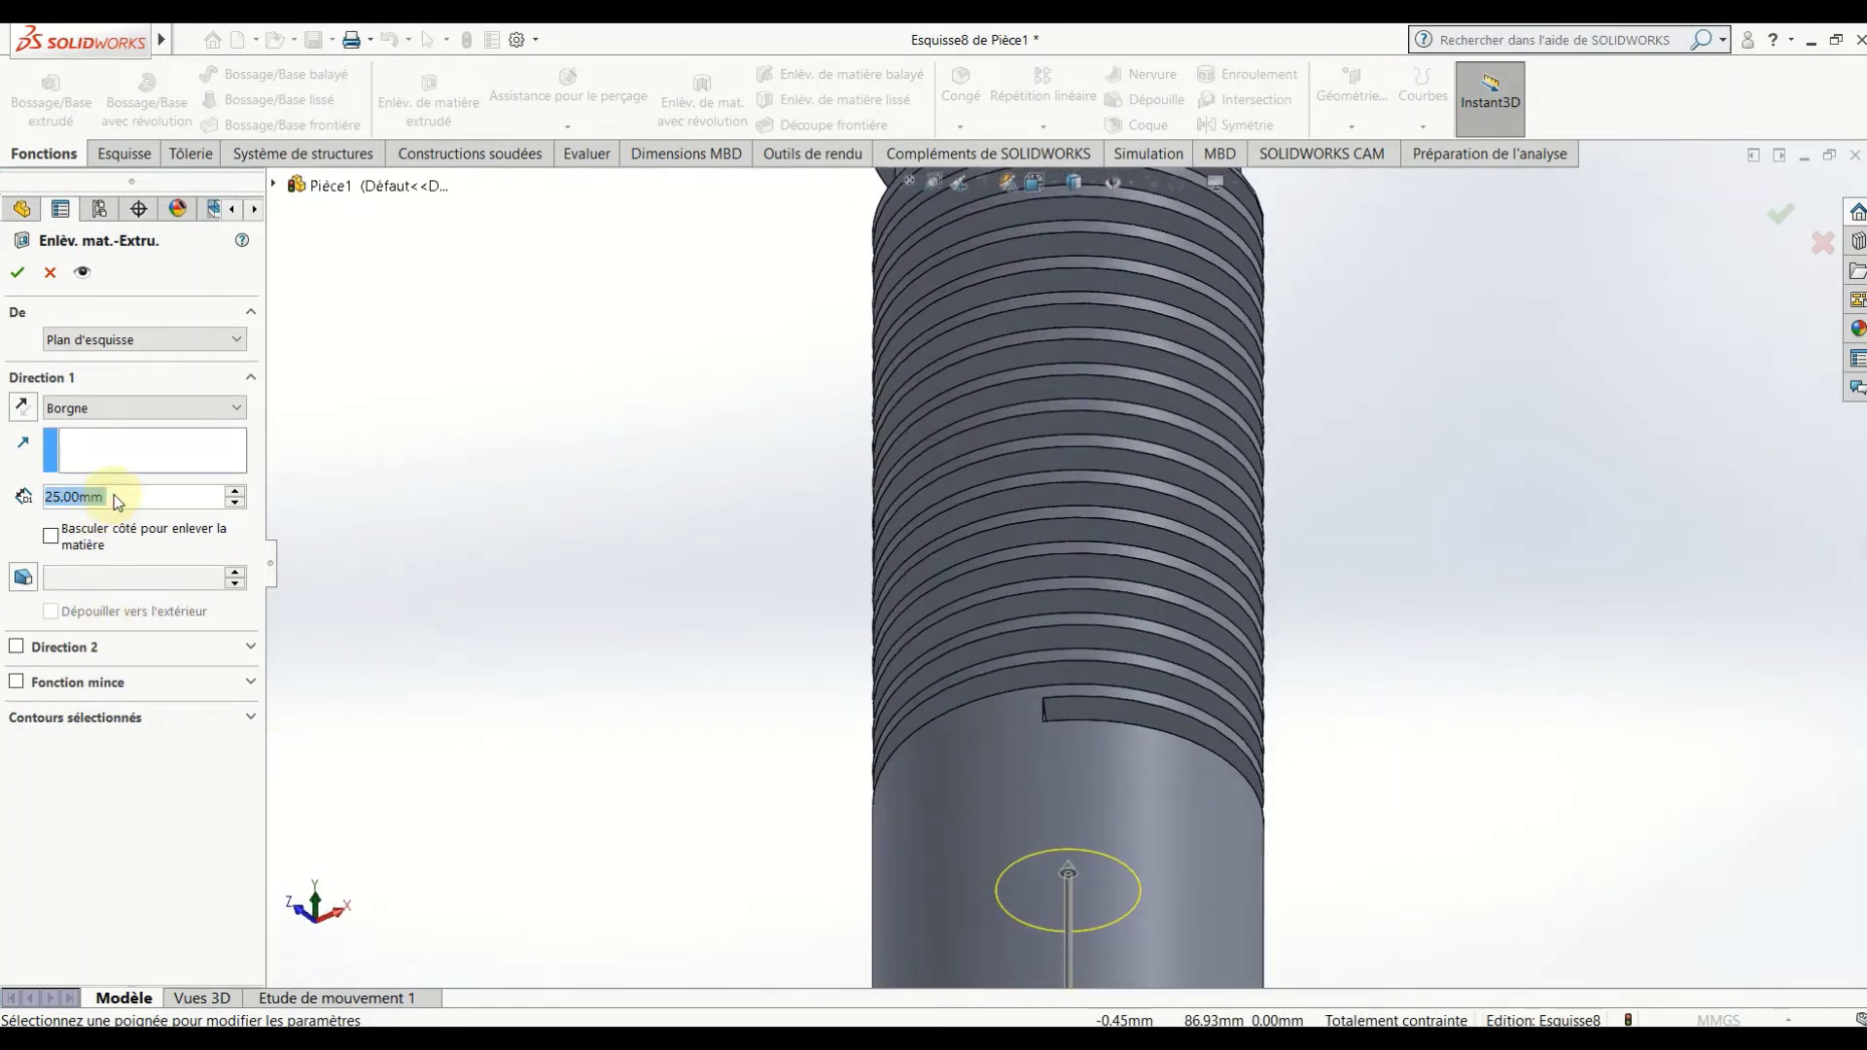
type("75")
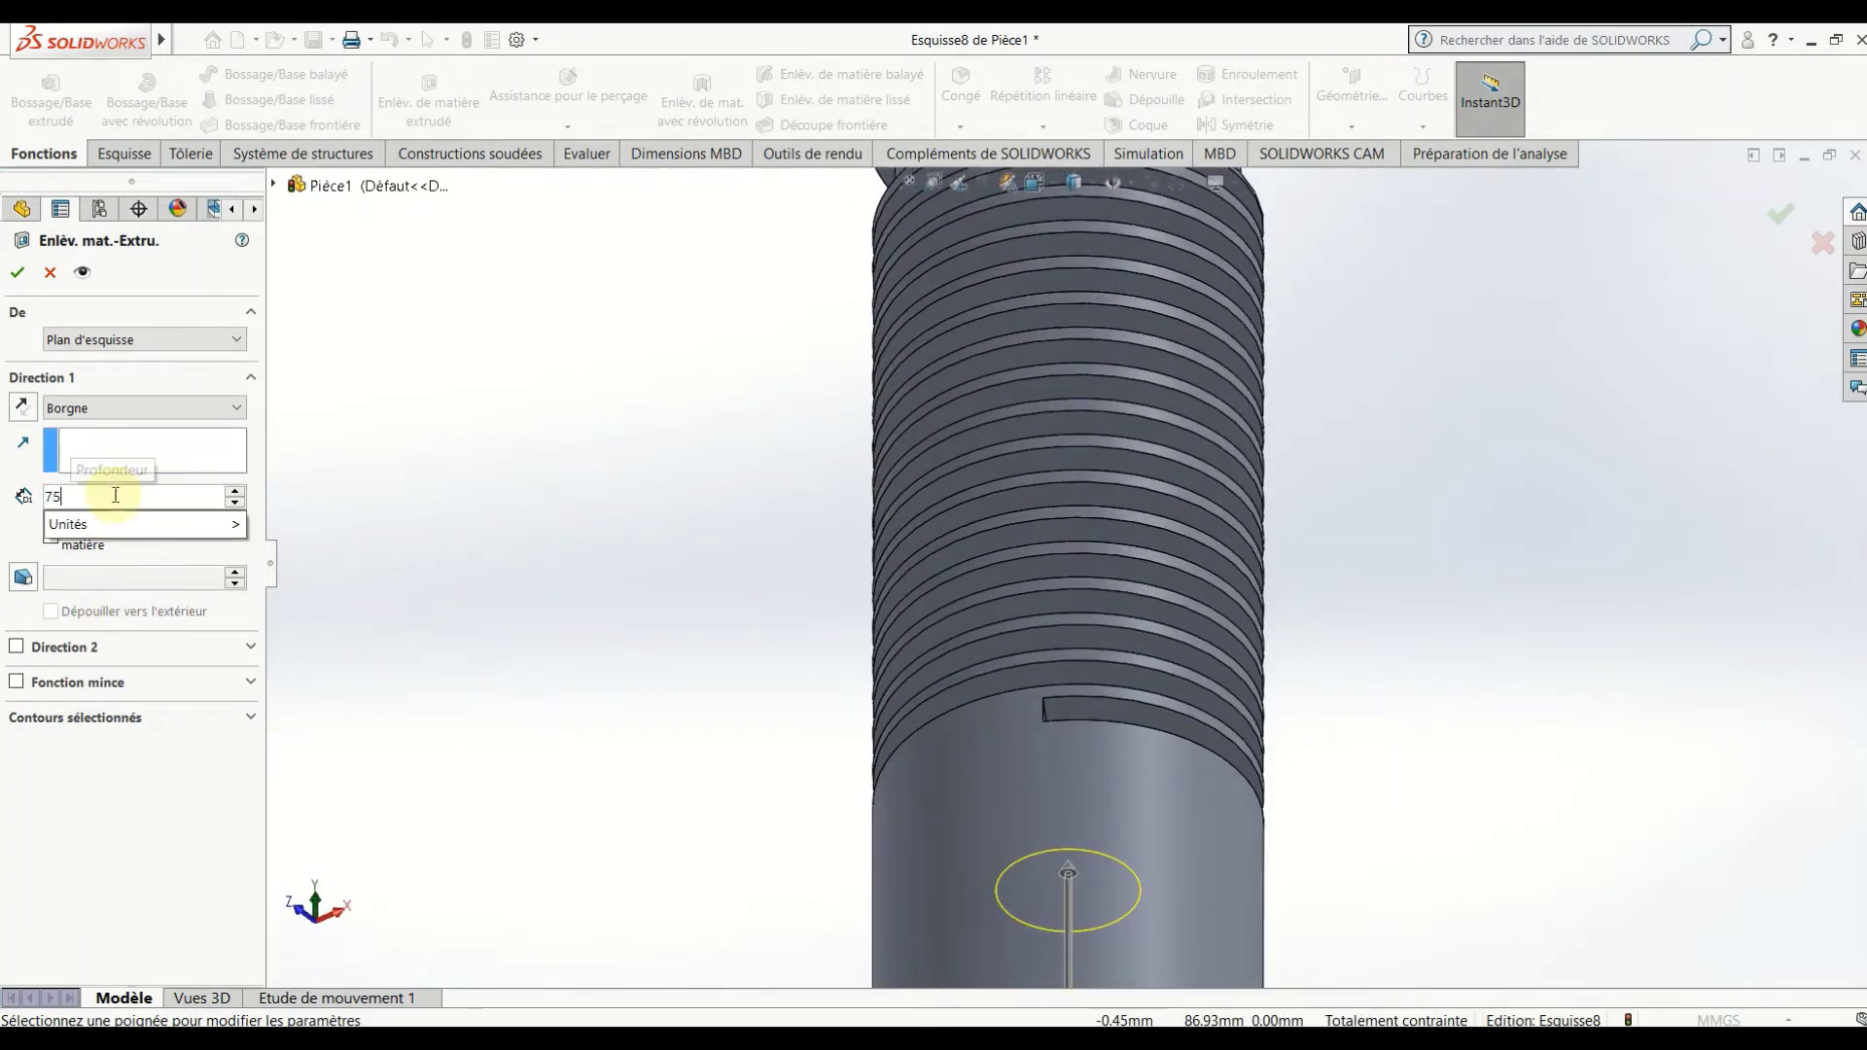
key("Return")
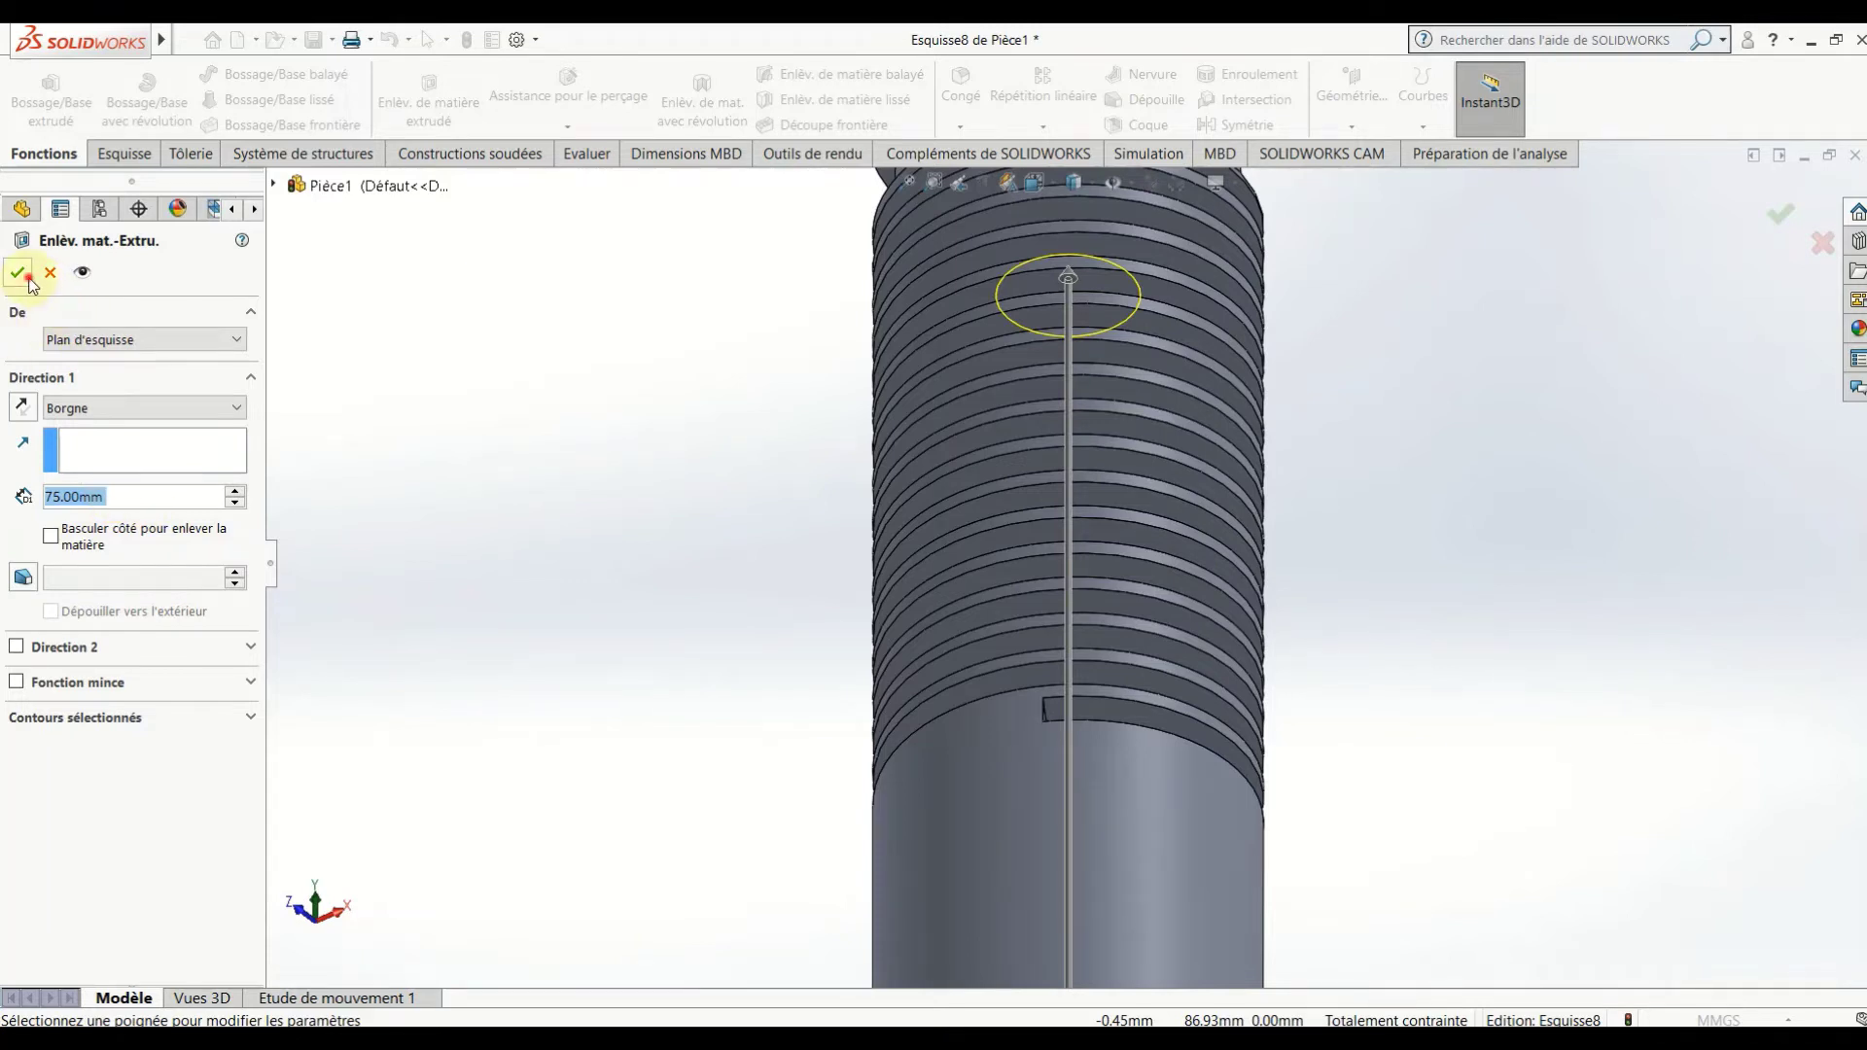
left_click(21, 275)
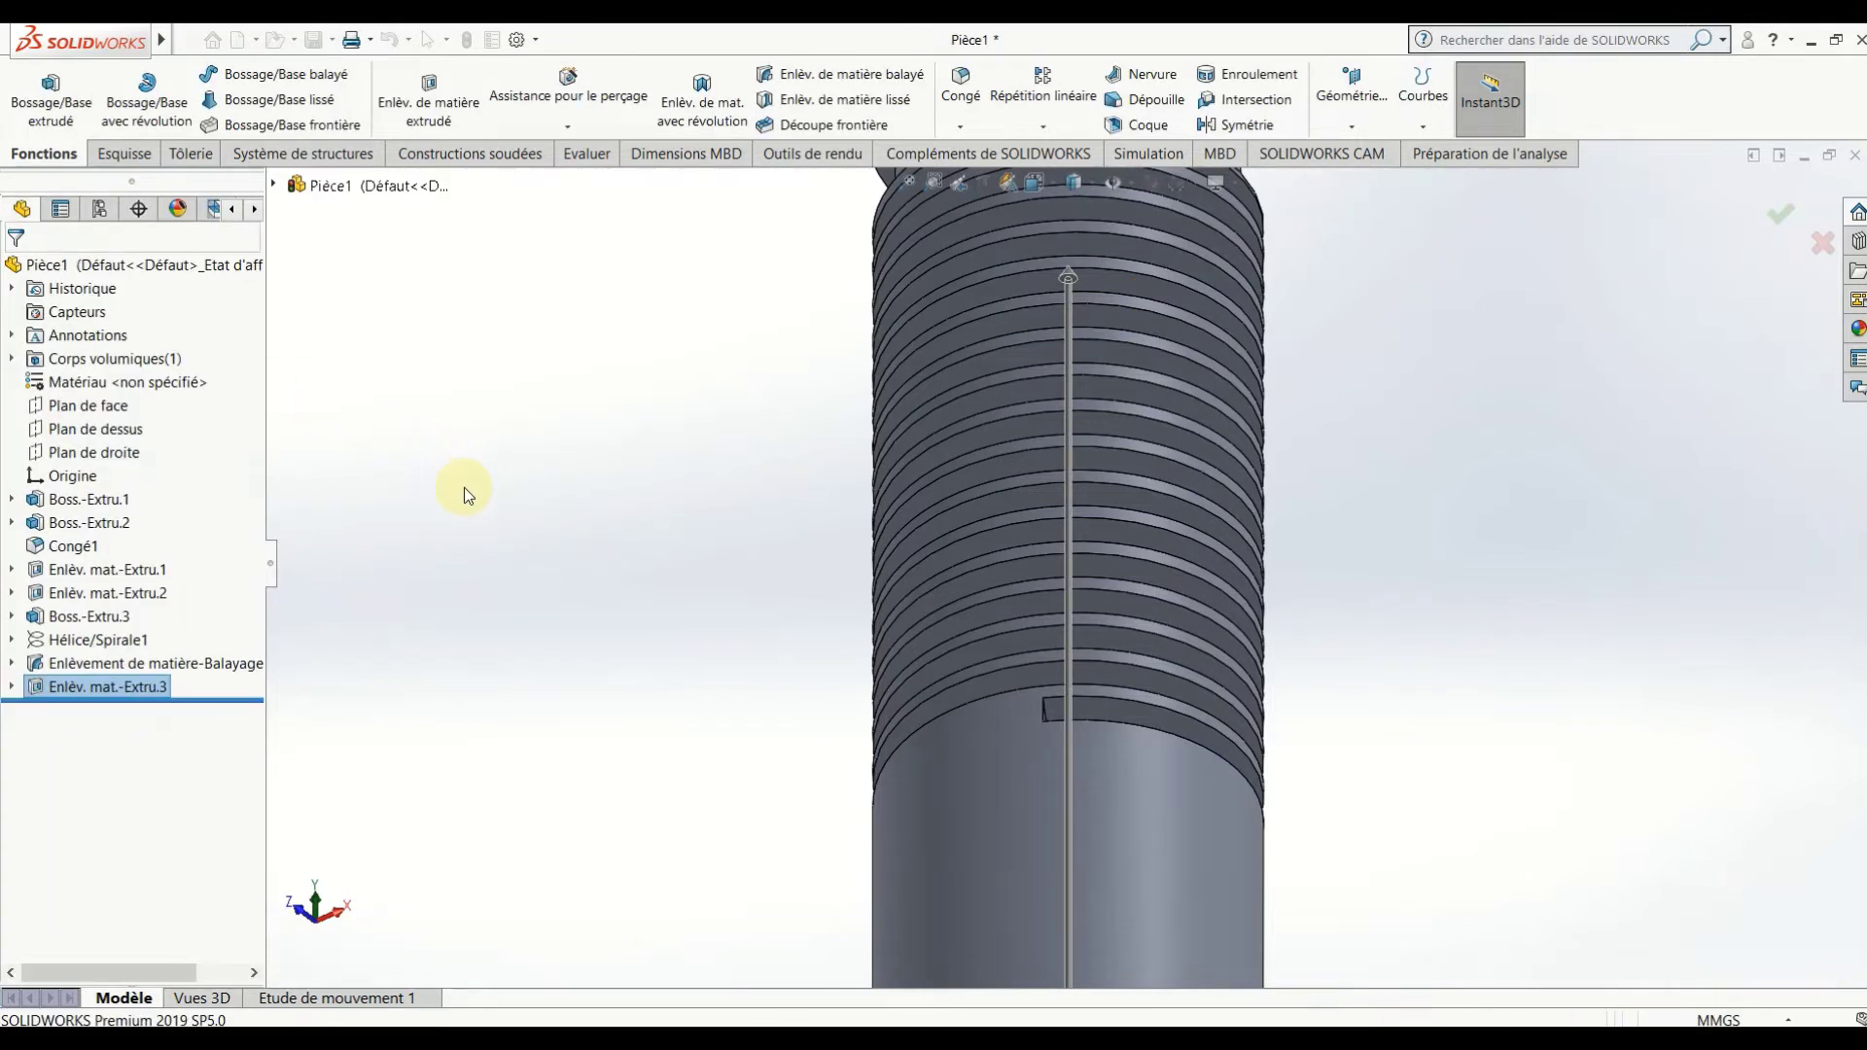
mouse_move(500, 517)
middle_mouse_down()
mouse_move(758, 406)
mouse_move(757, 378)
mouse_move(738, 588)
mouse_move(933, 709)
middle_mouse_up()
Chamfer the rod's bottom outer edge 4 mm at 45°, creating Chanfrein1.
scroll(1168, 665, "down", 2)
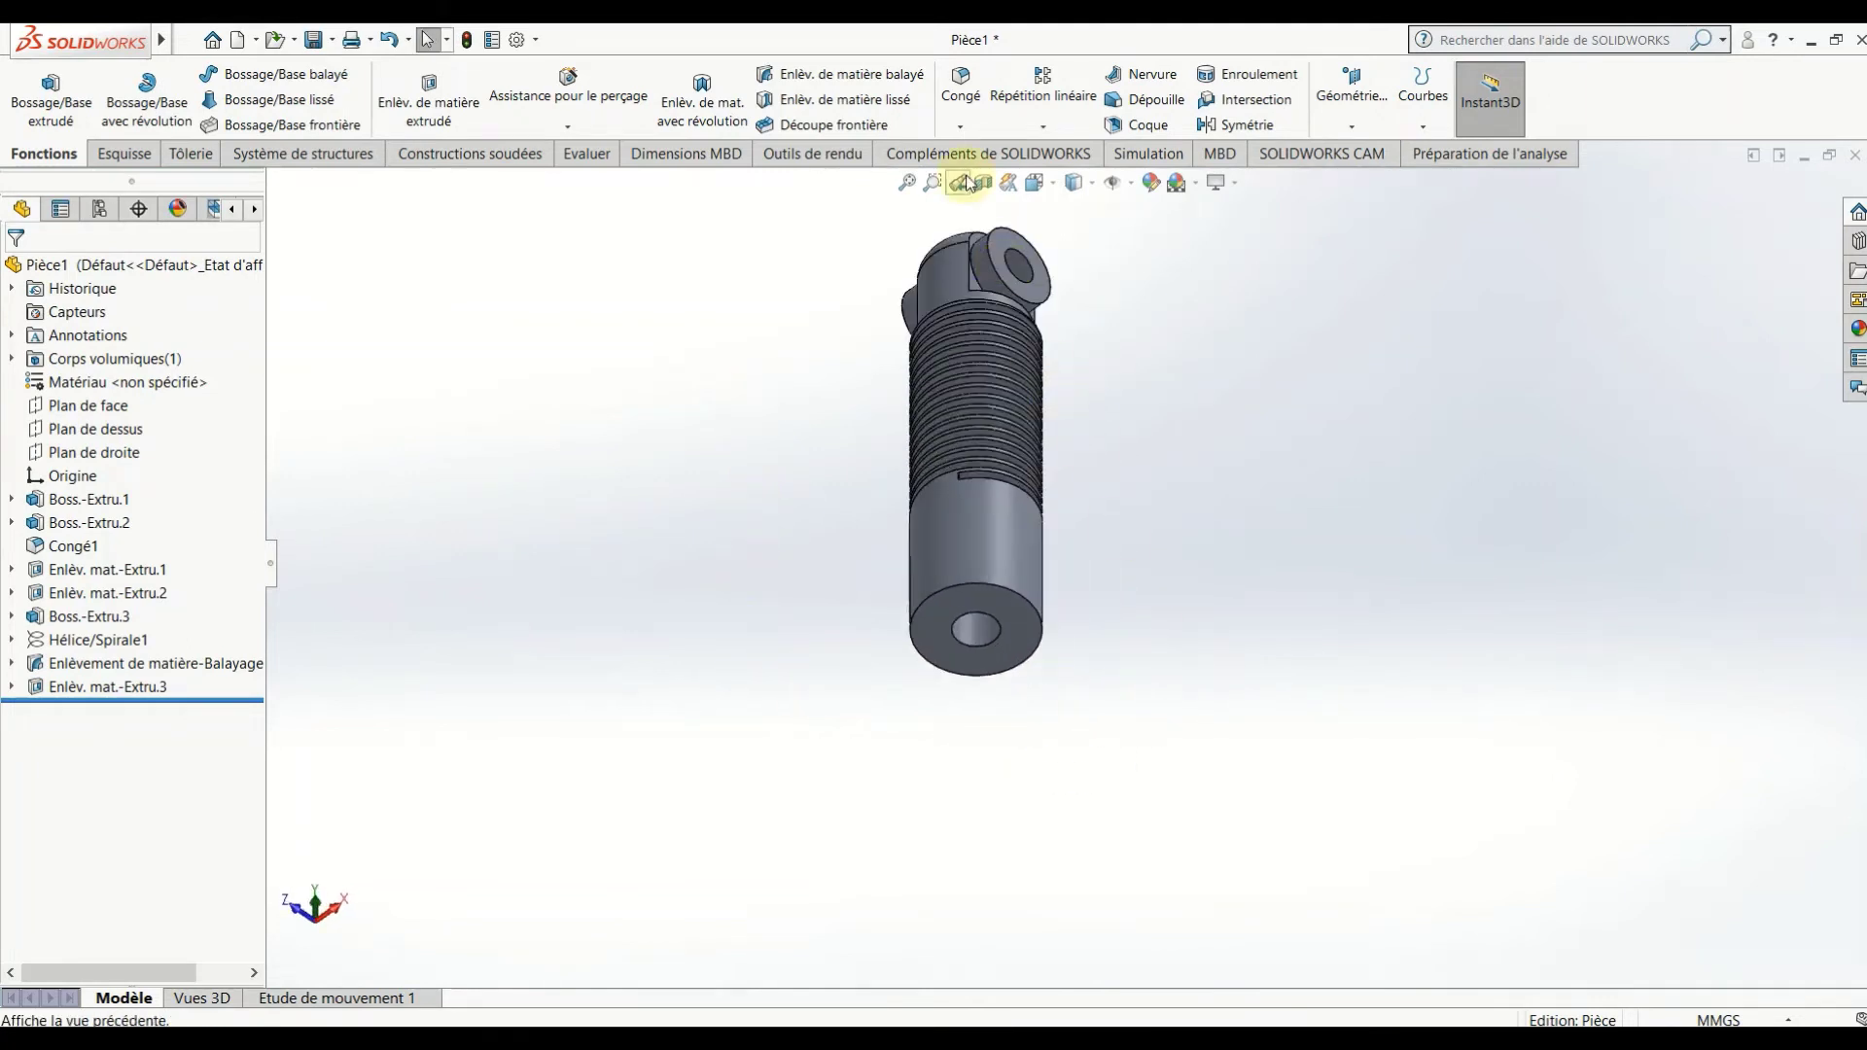
left_click(960, 126)
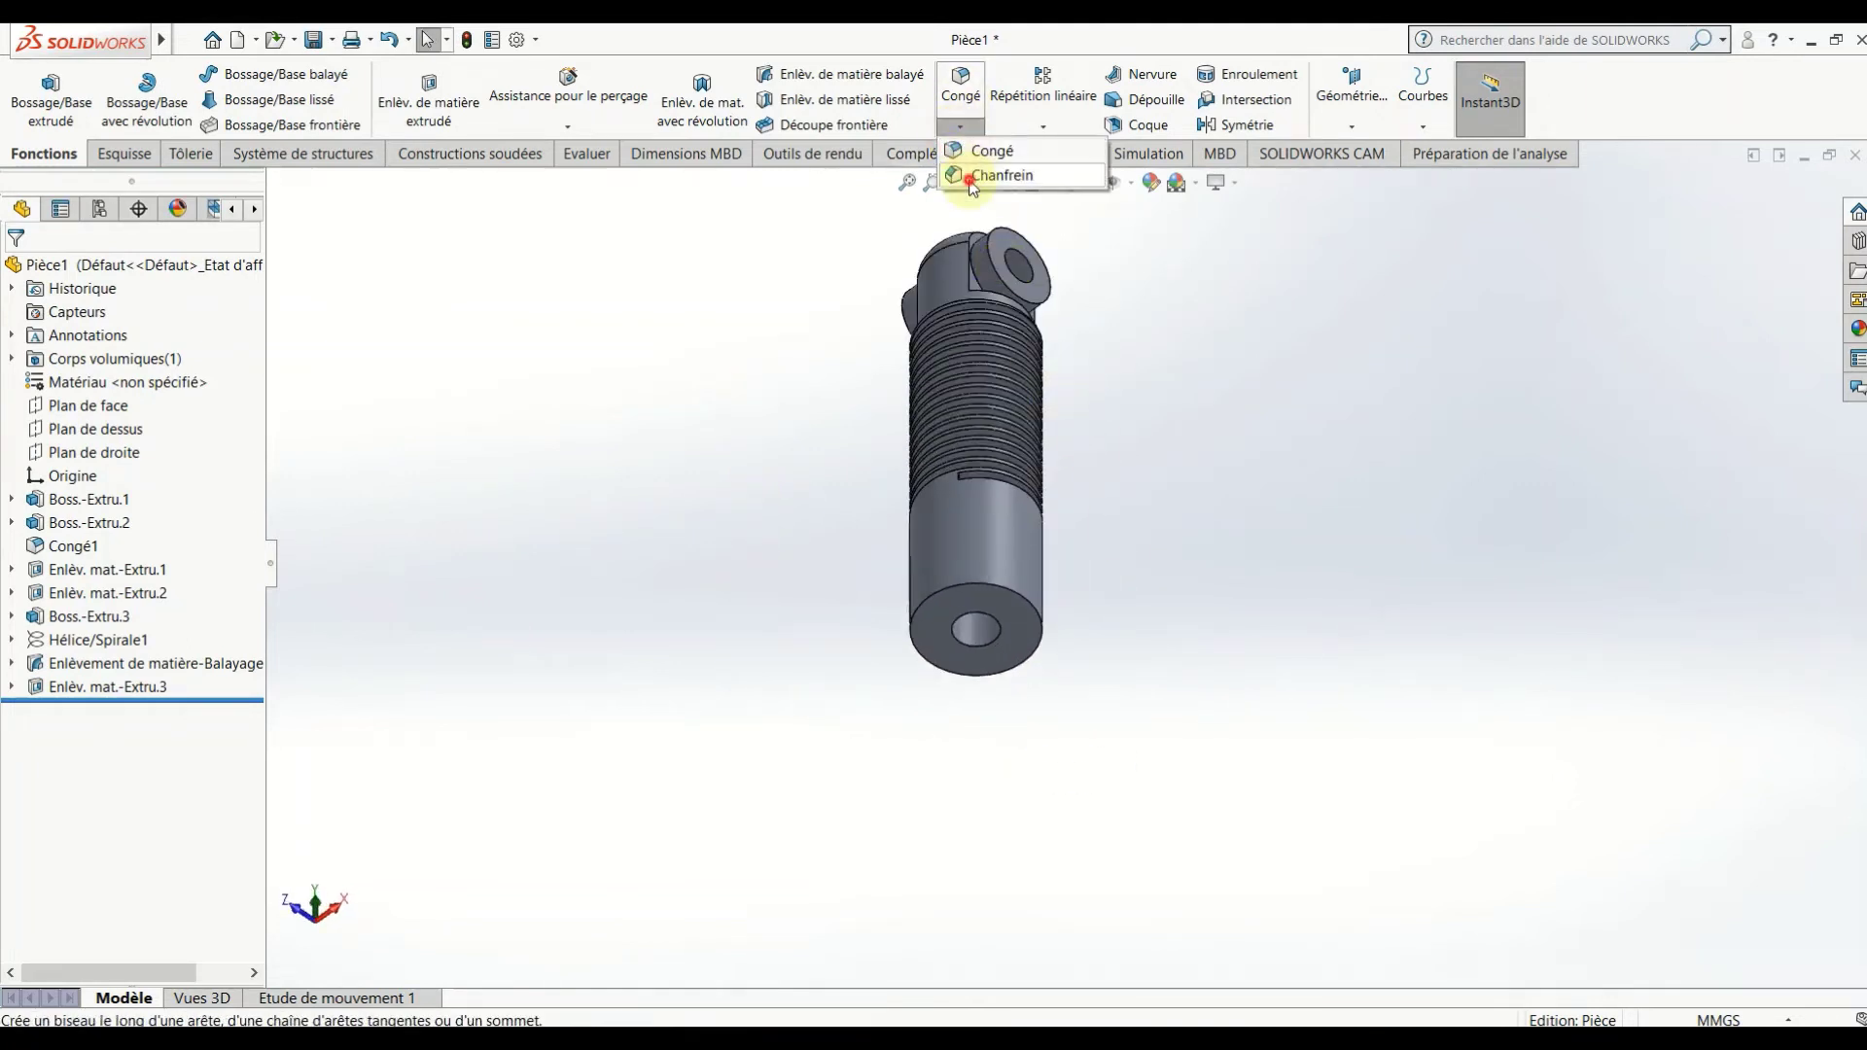
left_click(968, 175)
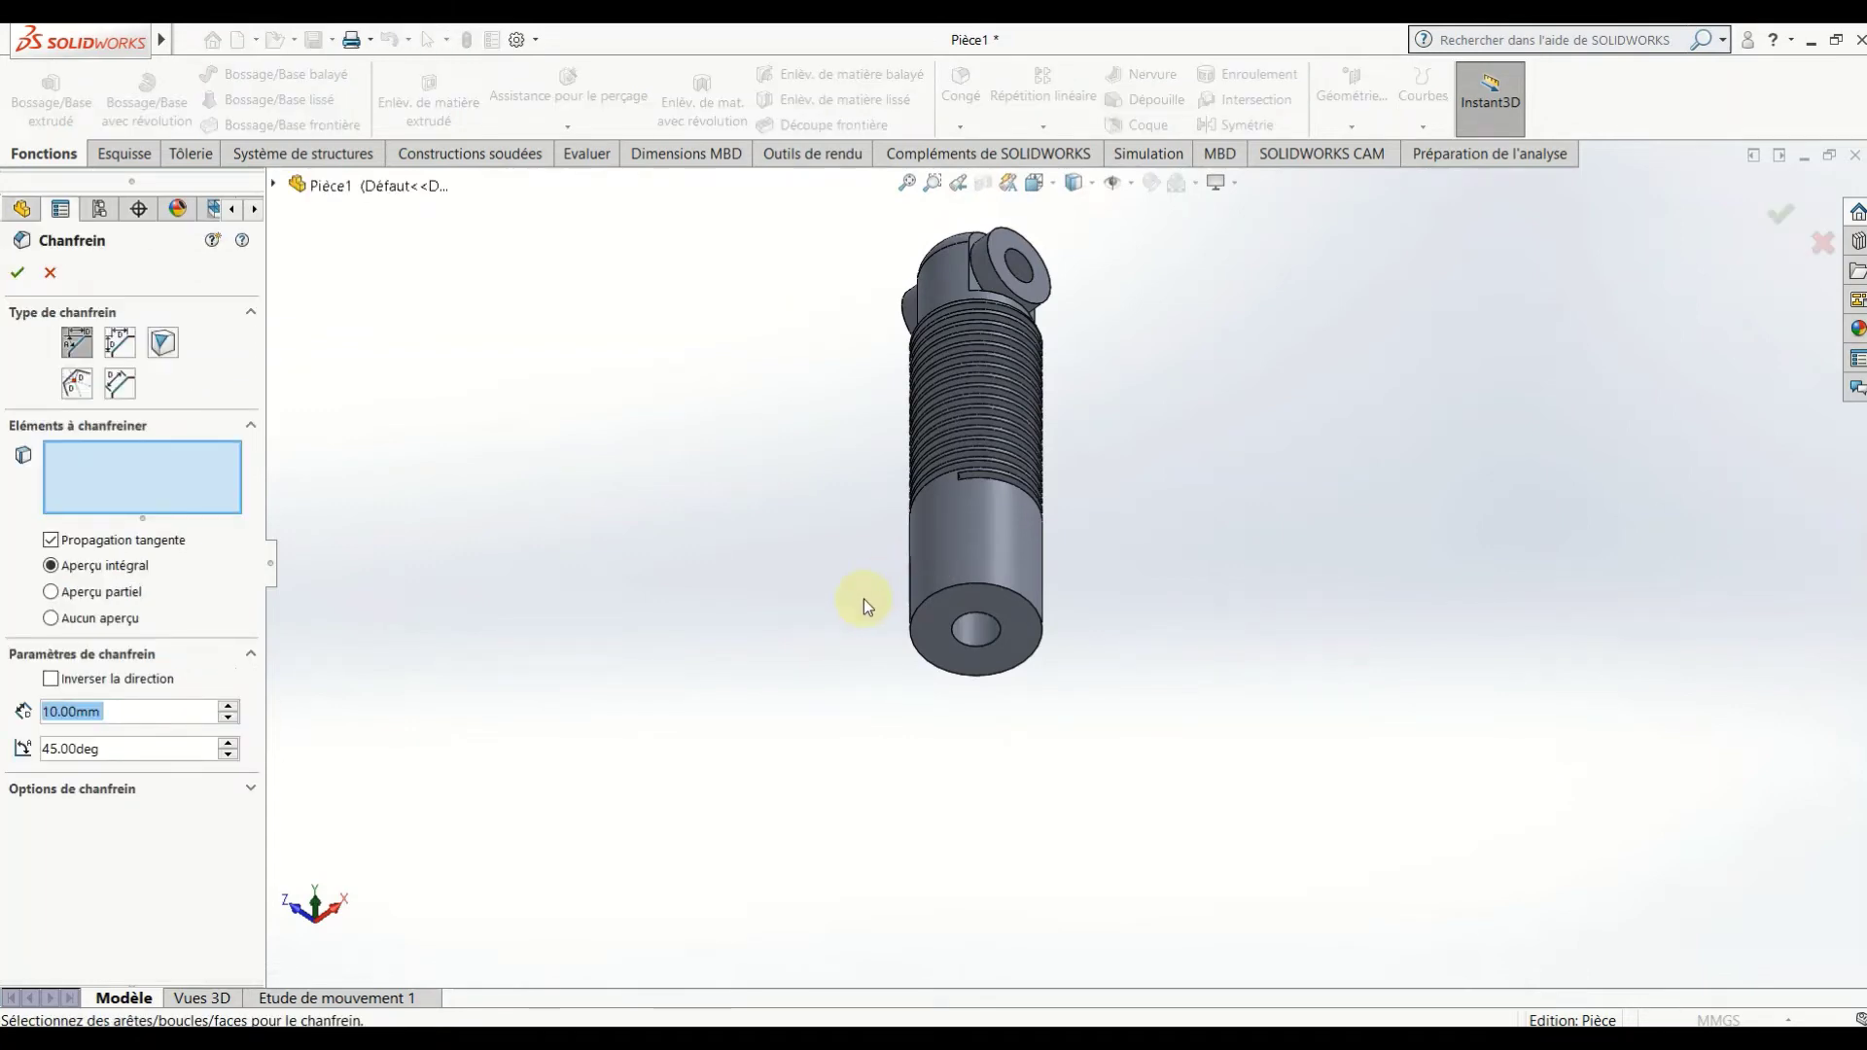
type("4")
key("Return")
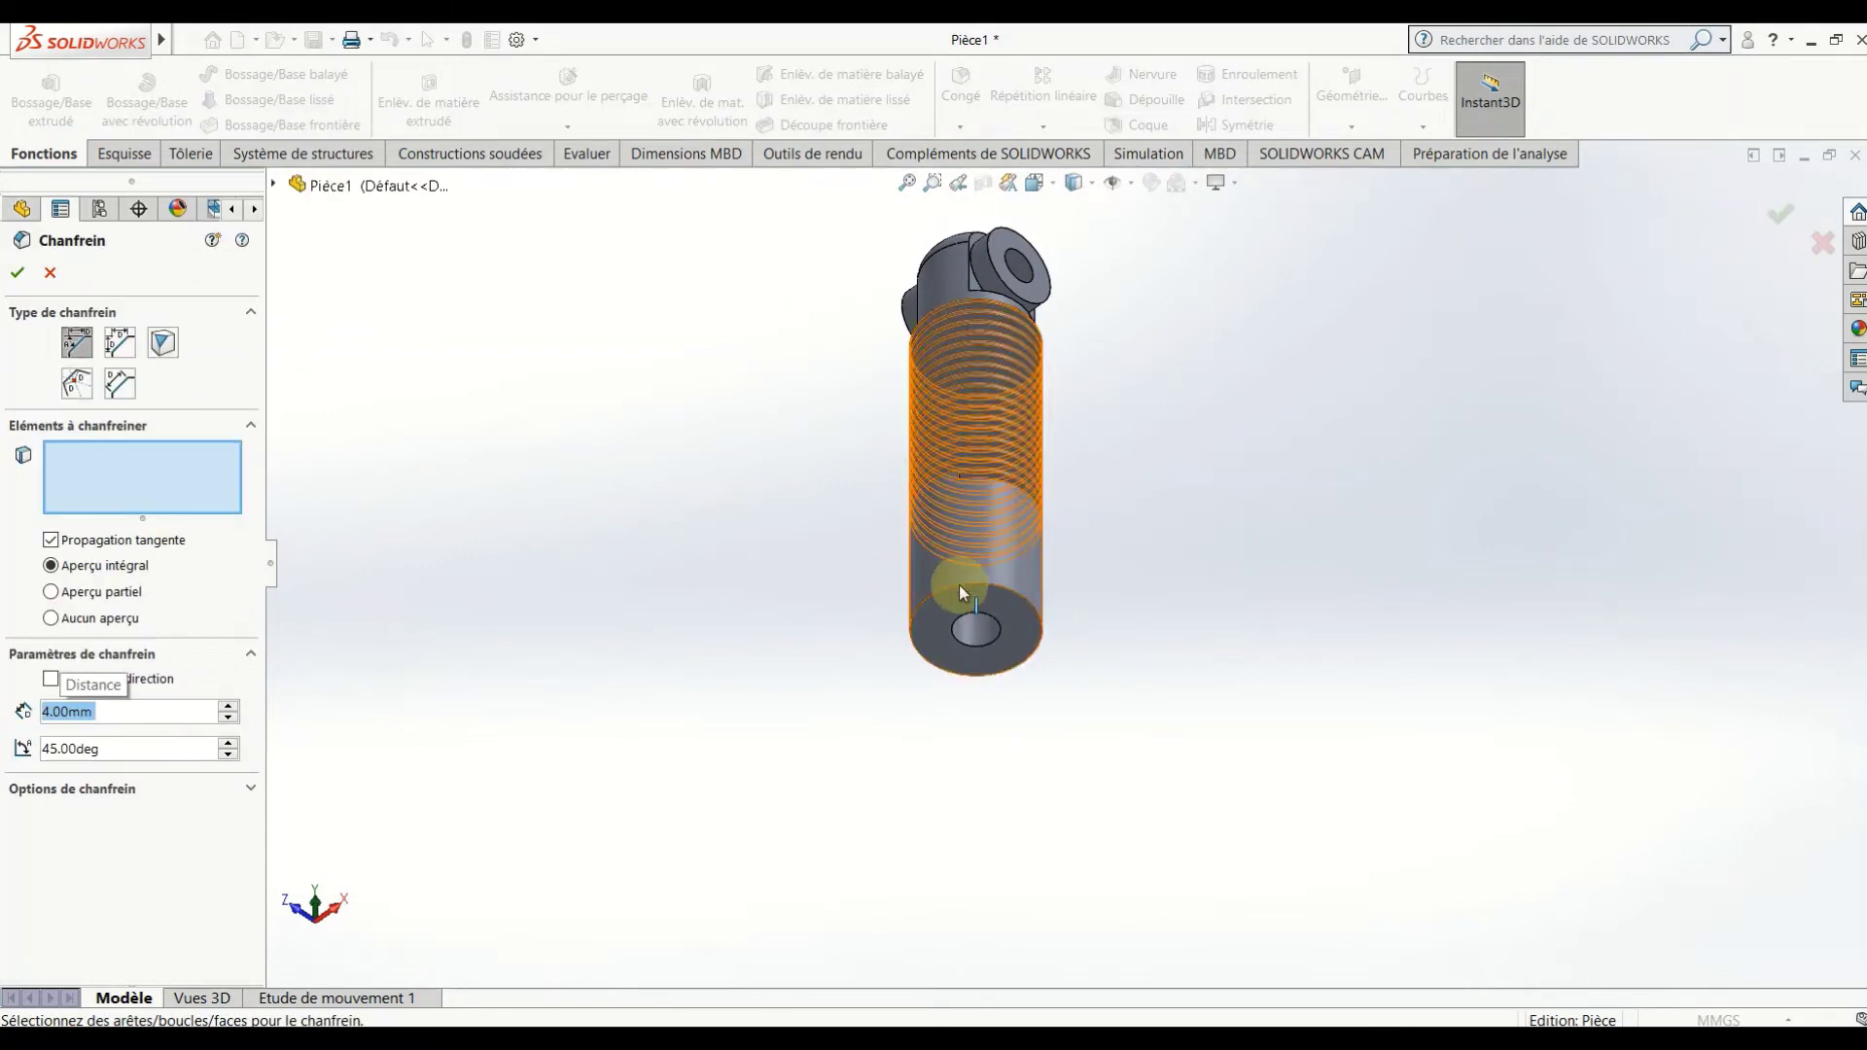
left_click(960, 587)
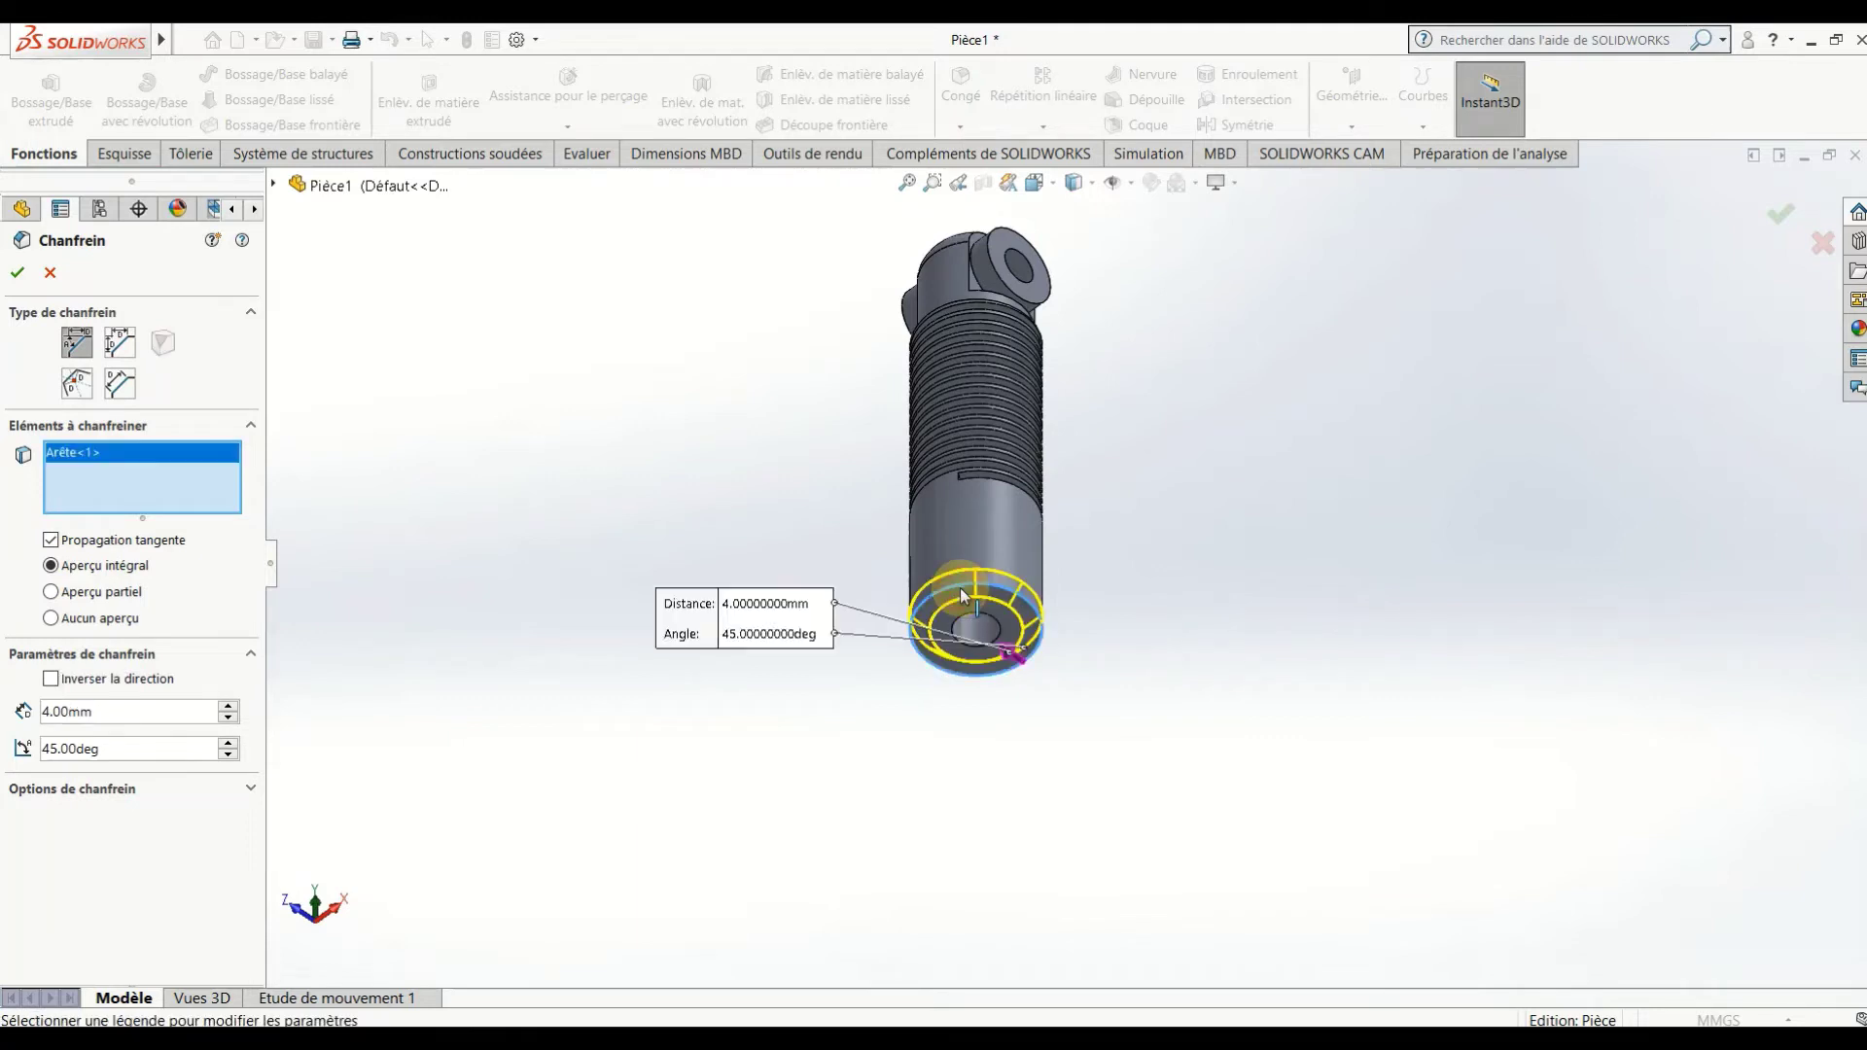
left_click(23, 280)
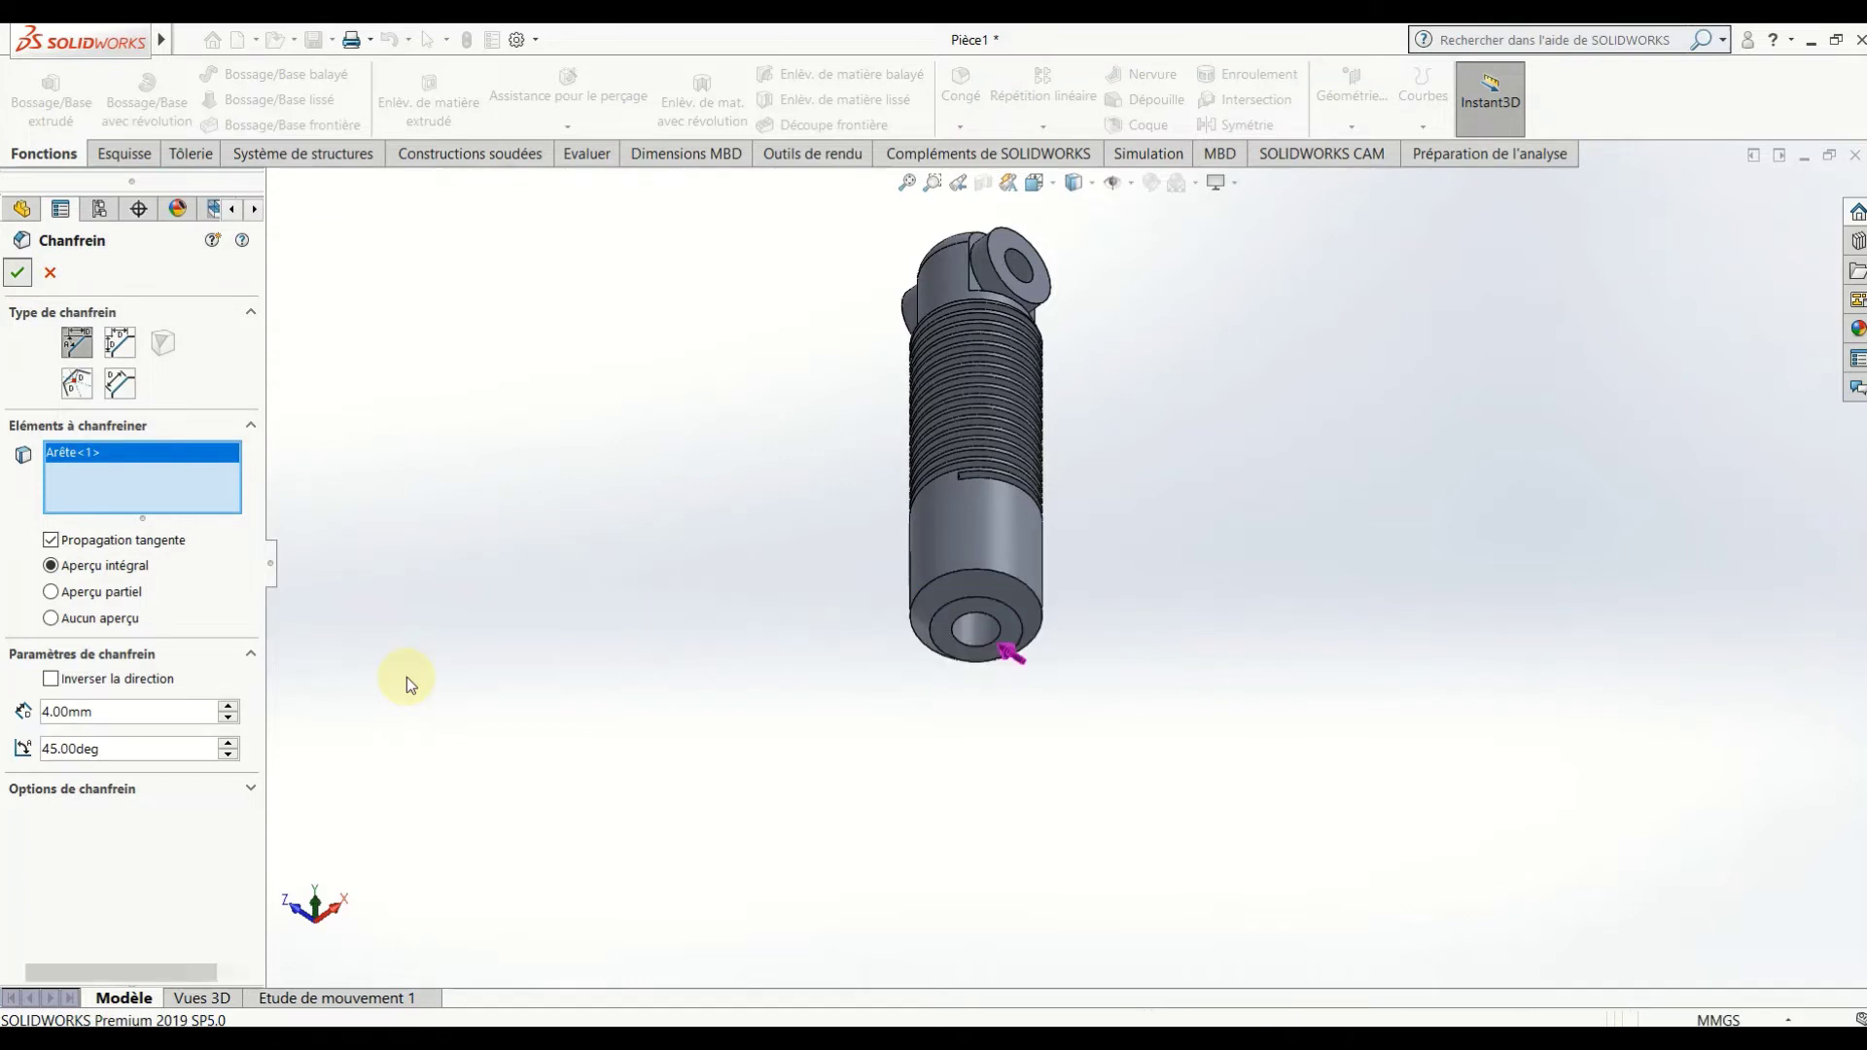
mouse_move(935, 715)
middle_mouse_down()
mouse_move(1189, 550)
mouse_move(847, 771)
mouse_move(855, 654)
mouse_move(696, 658)
mouse_move(775, 717)
mouse_move(1001, 754)
middle_mouse_up()
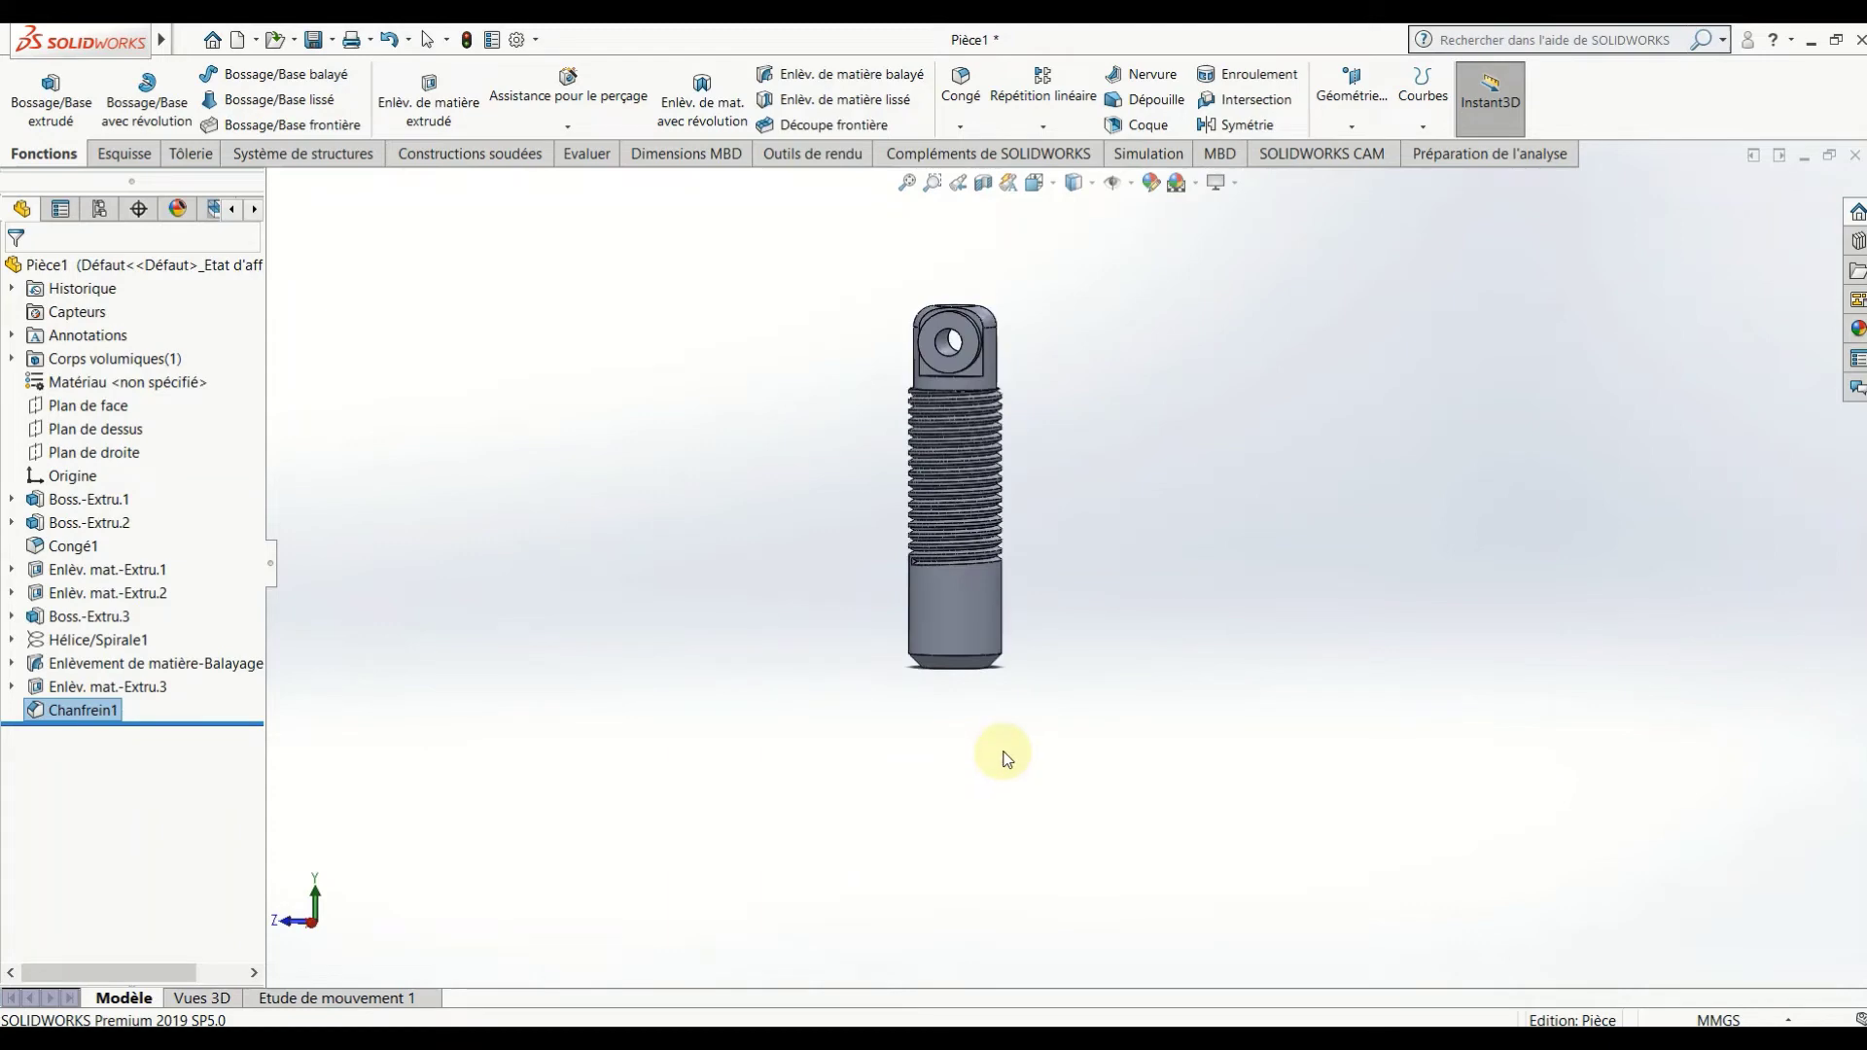
Give the whole rod a polished aluminium finish from the metal appearances.
left_click(1849, 331)
double_click(1508, 217)
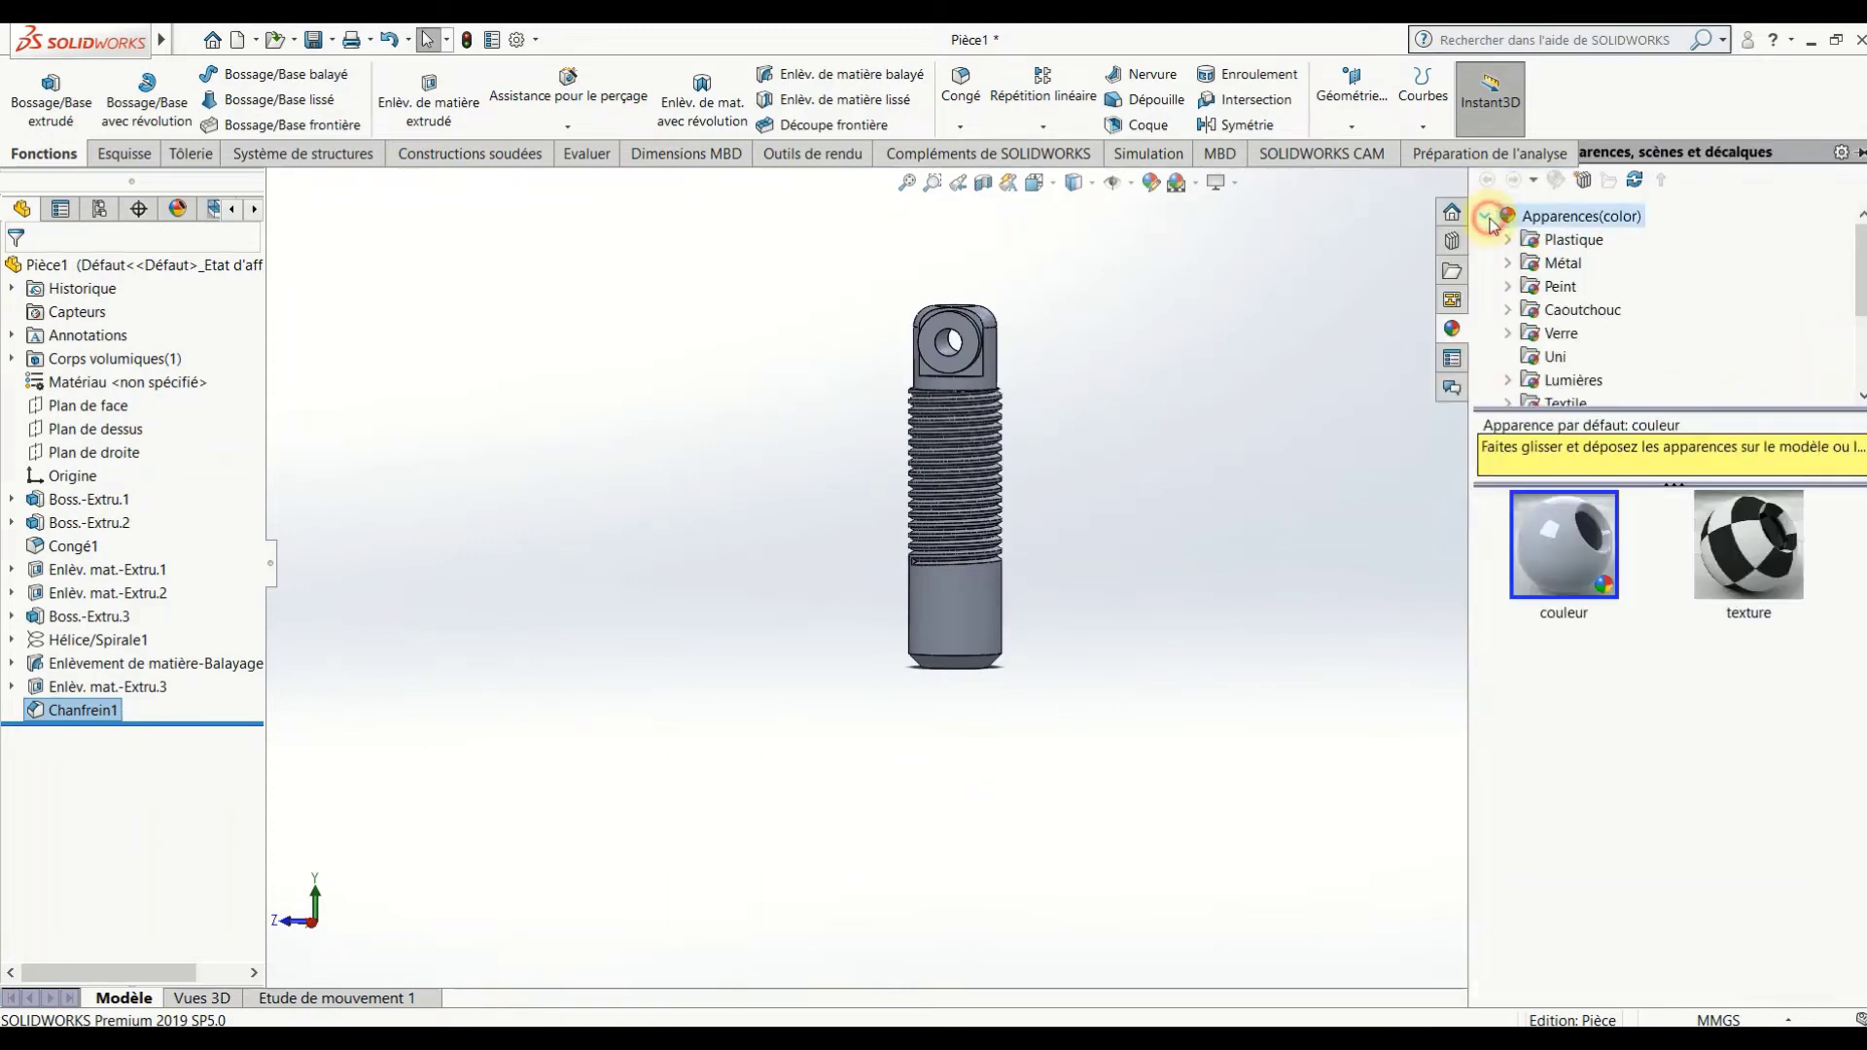
double_click(1529, 268)
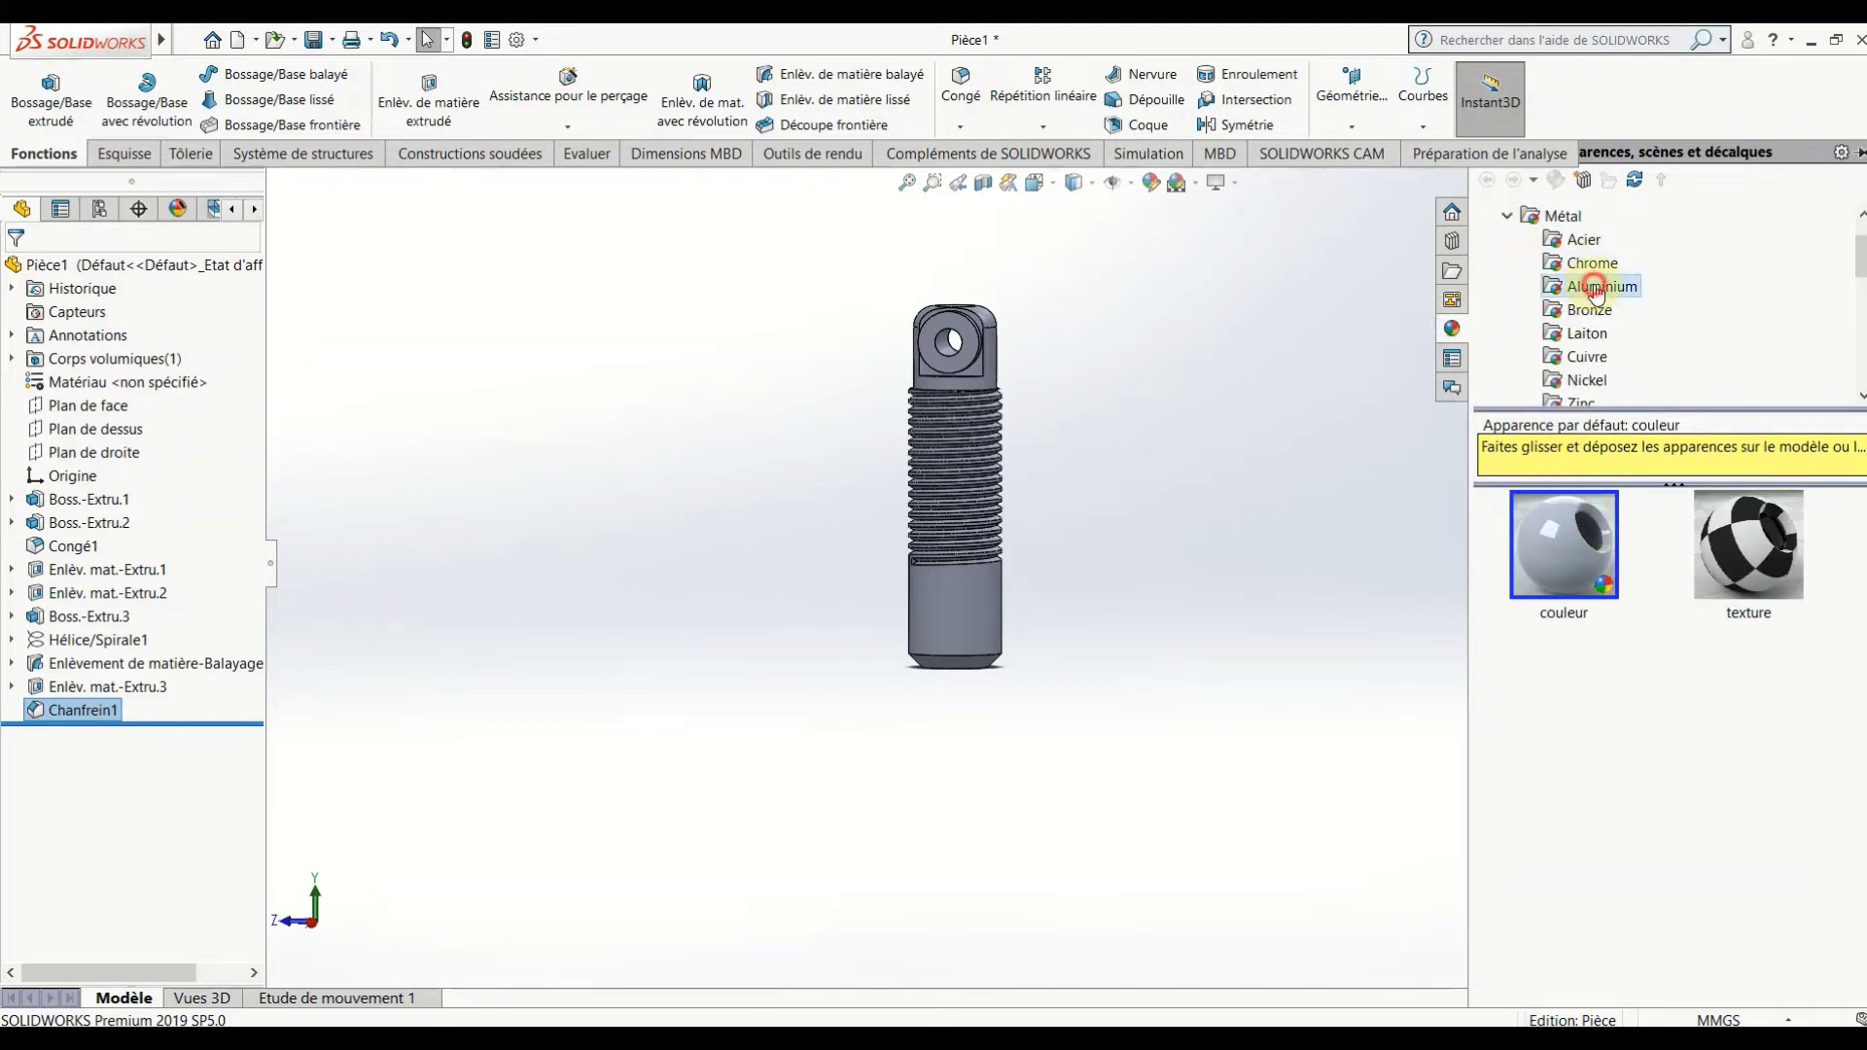
left_click(1585, 285)
left_click_drag(1577, 546, 988, 572)
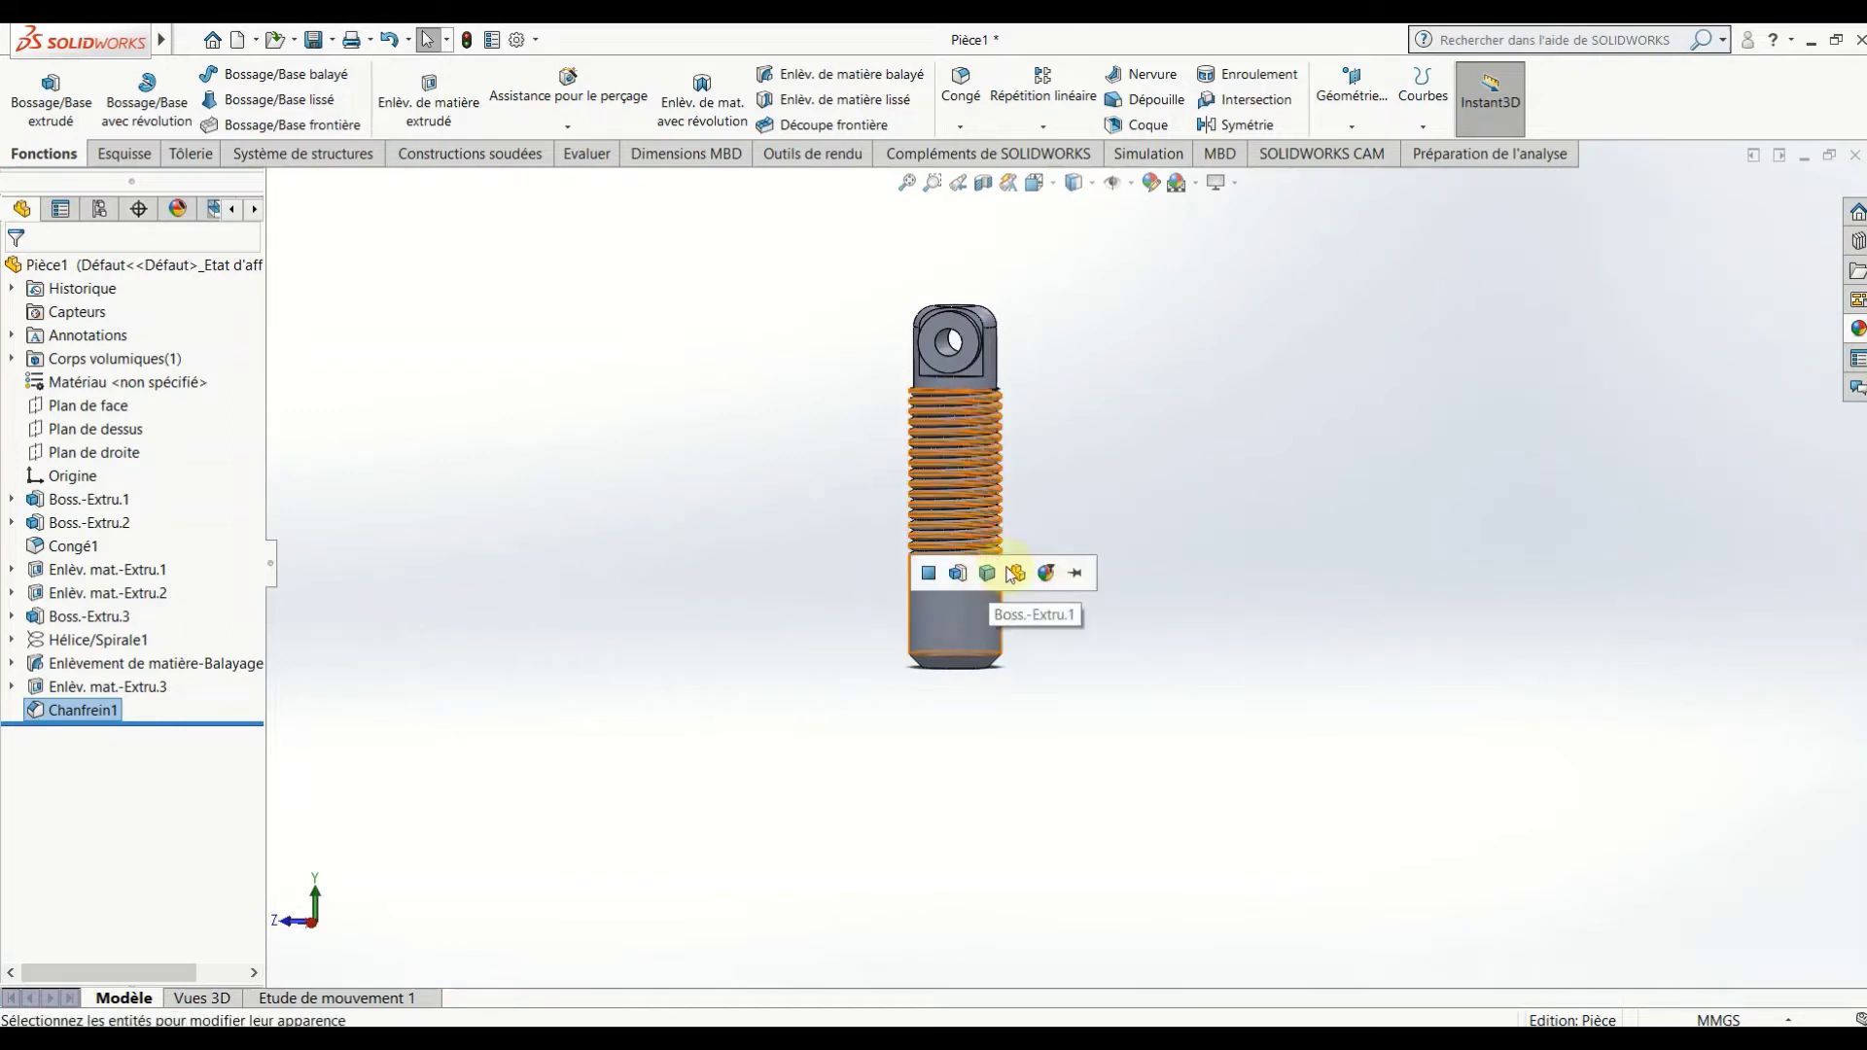
left_click(1012, 572)
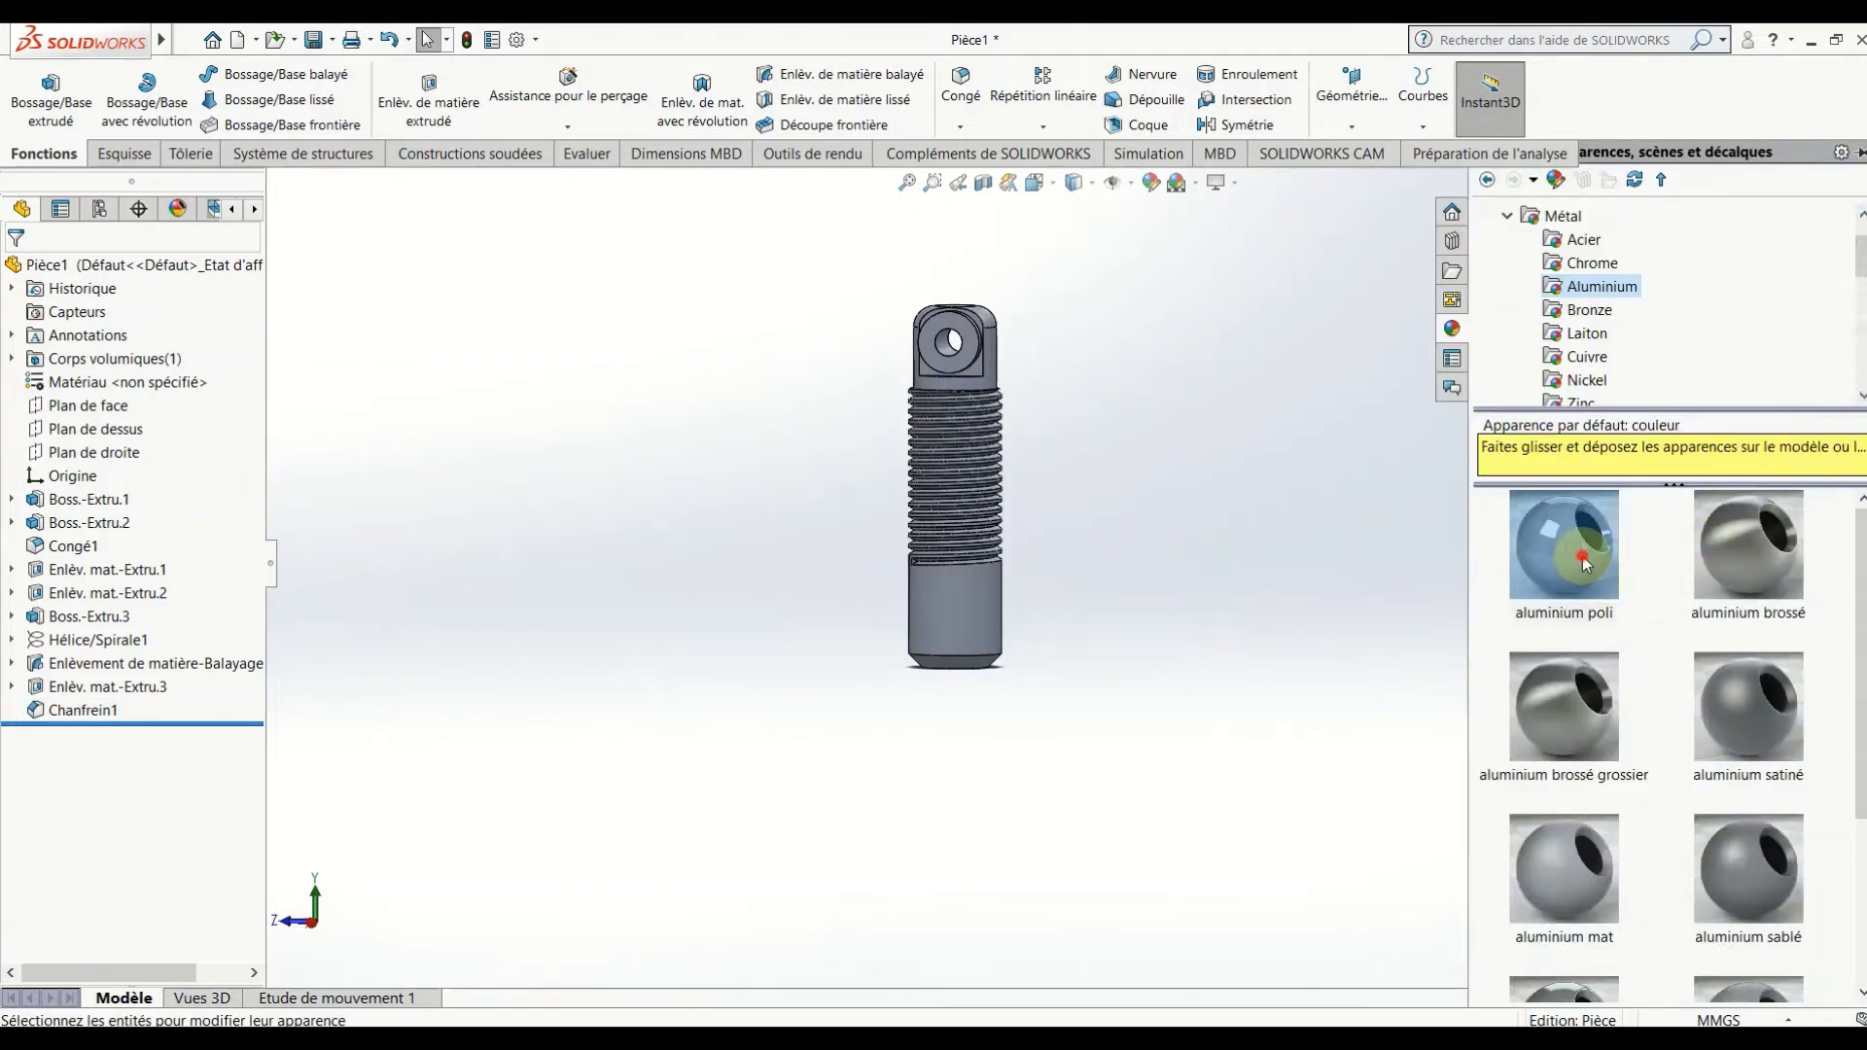
Show the Plastique › Très brillant high-gloss plastic swatches in the appearance library.
left_click(1561, 549)
left_click(1321, 633)
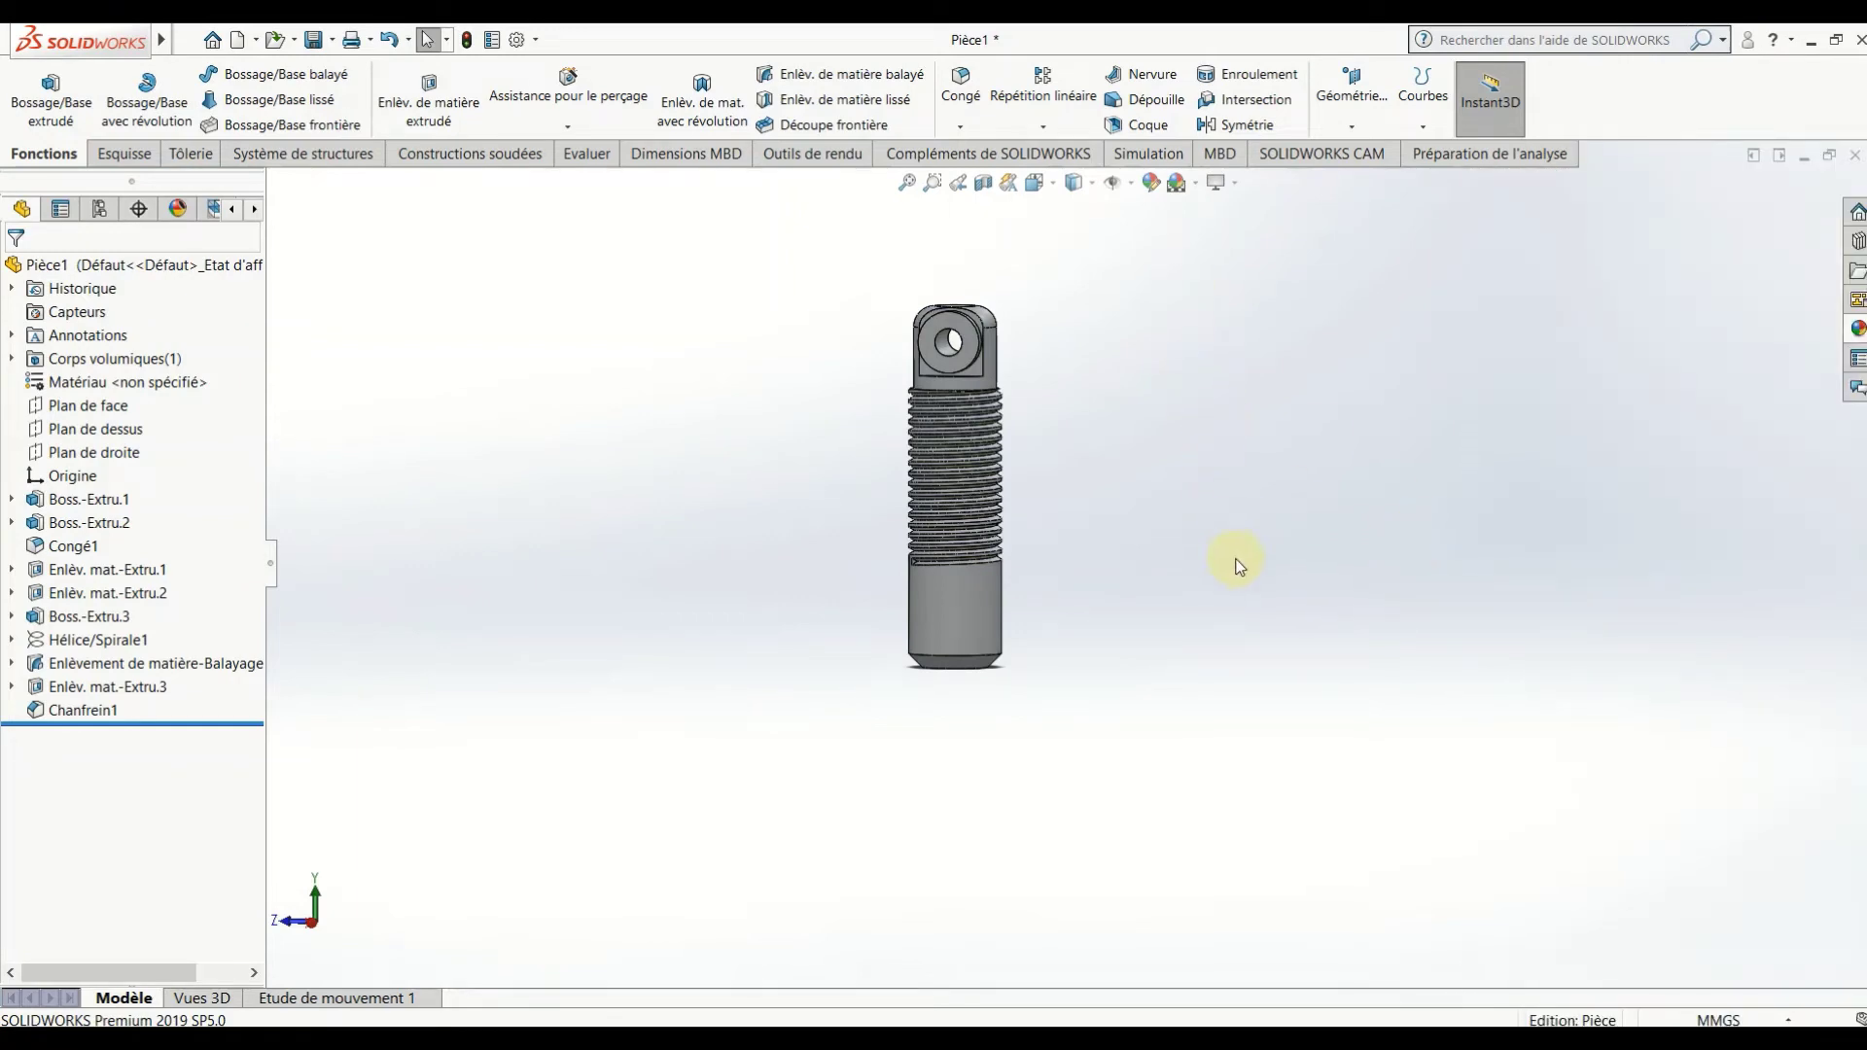
scroll(1049, 503, "down", 3)
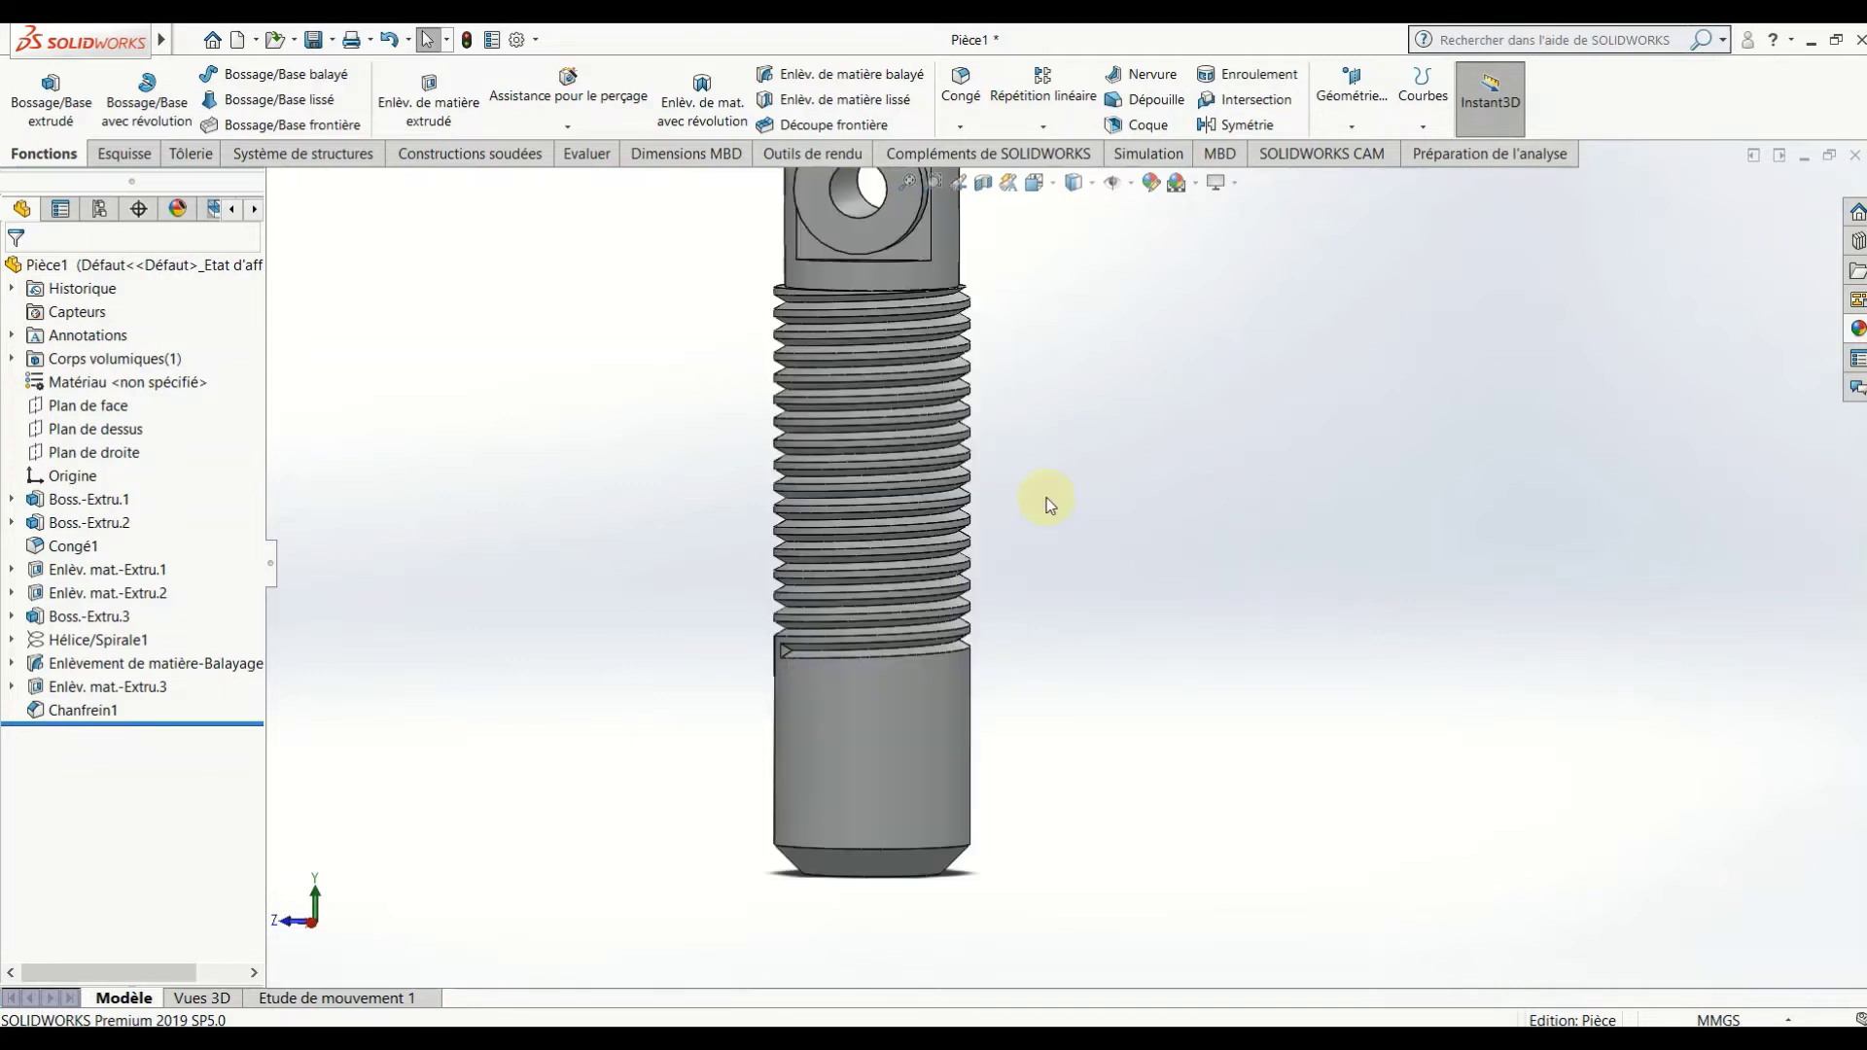
left_click(1858, 331)
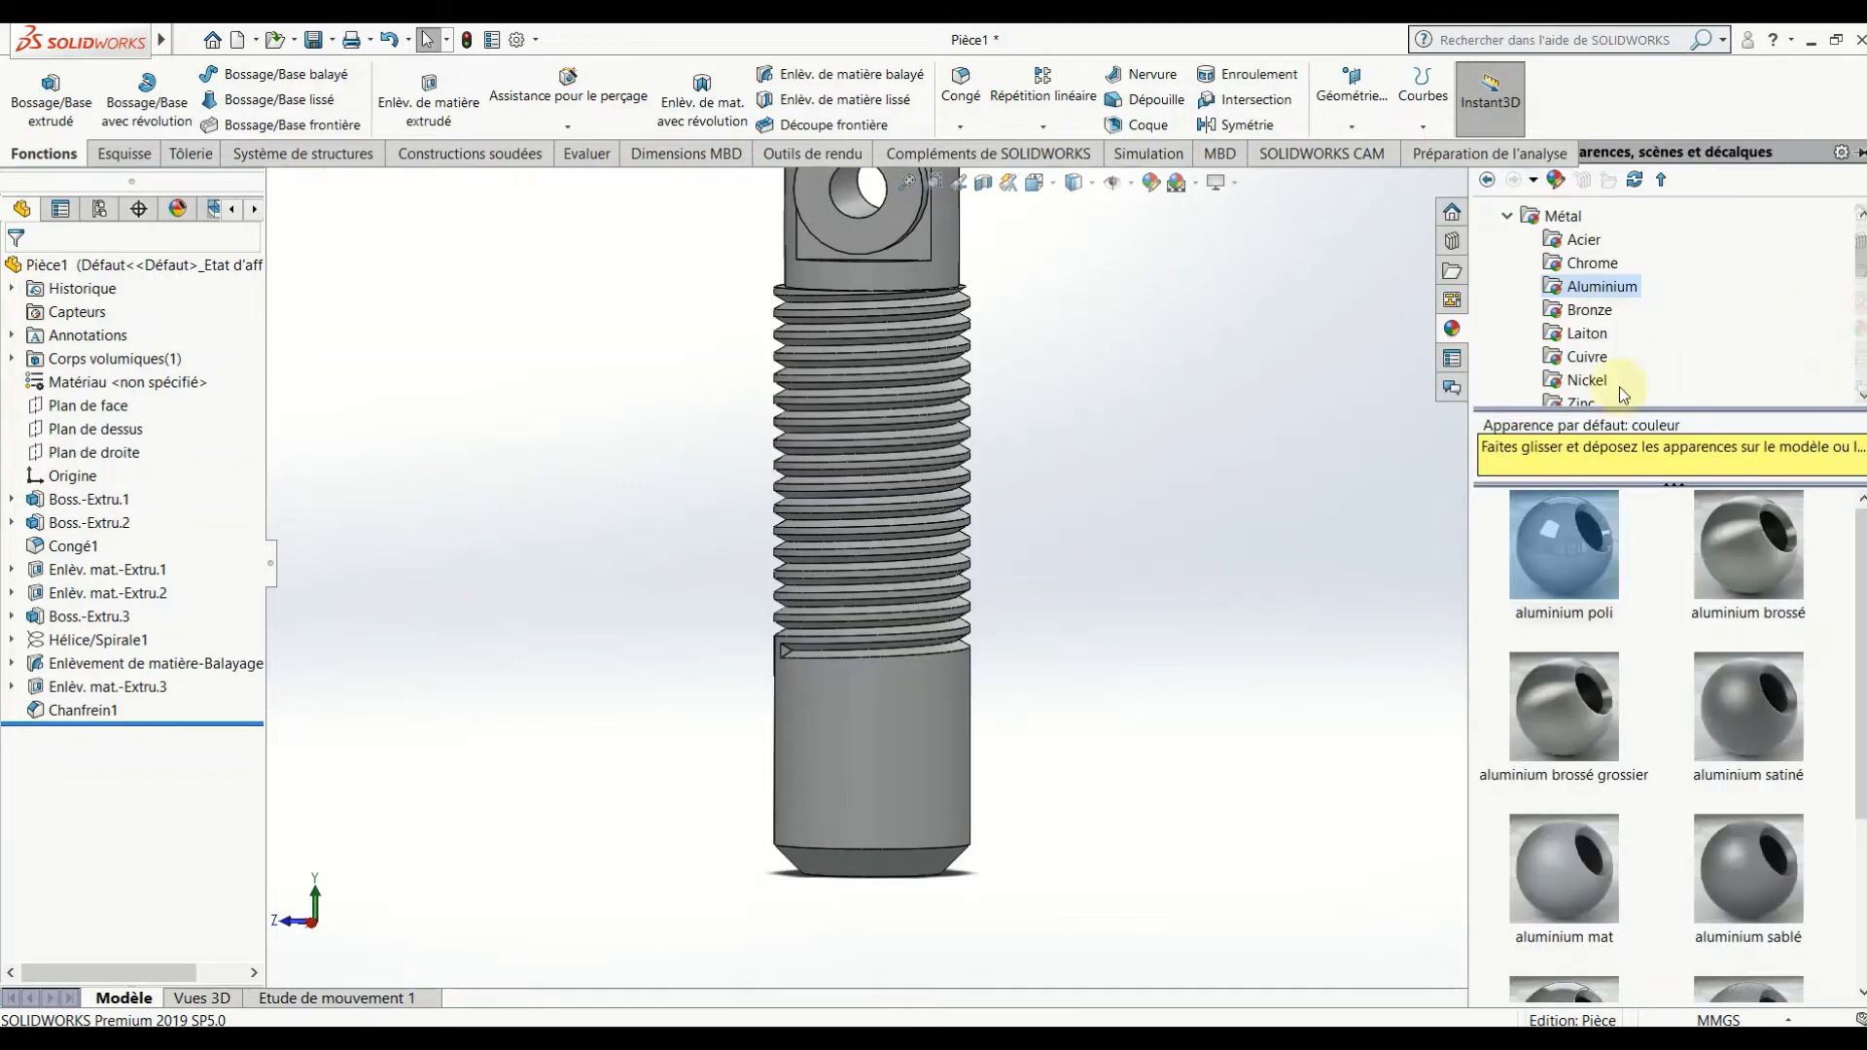
left_click(1508, 216)
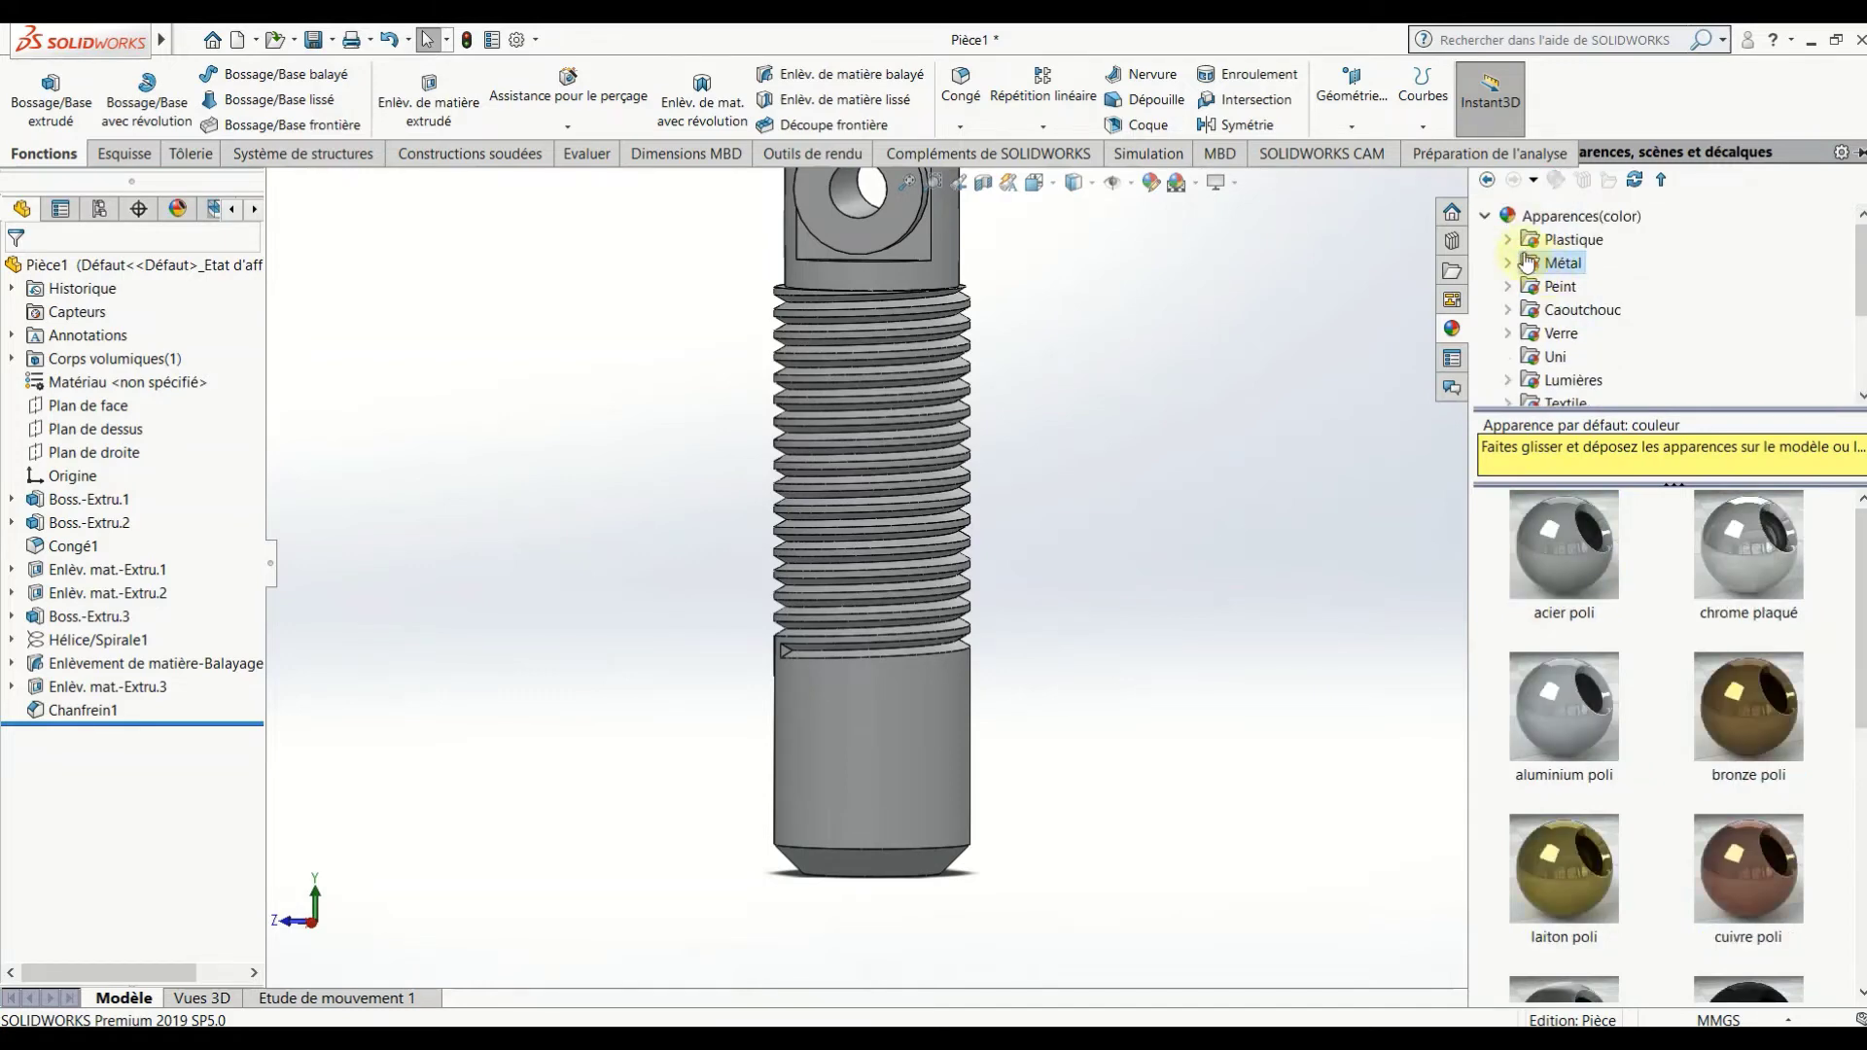
left_click(1508, 239)
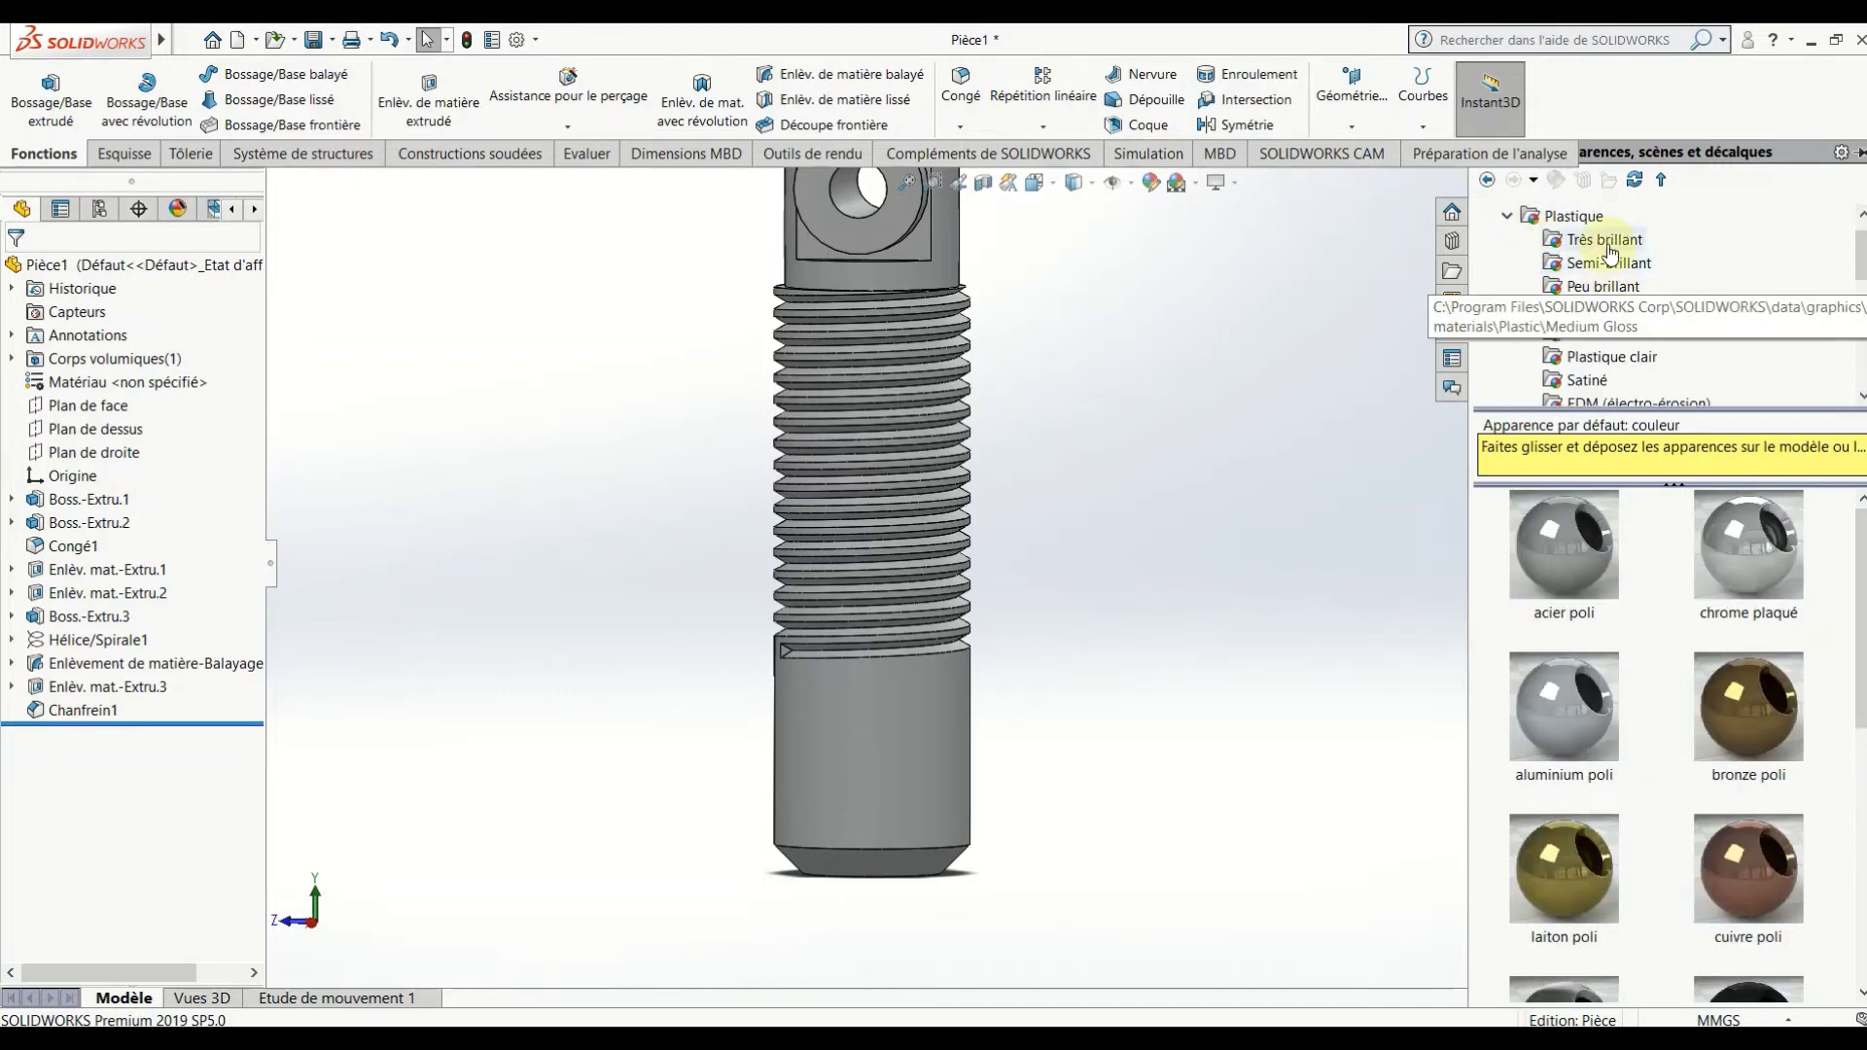
left_click(1610, 245)
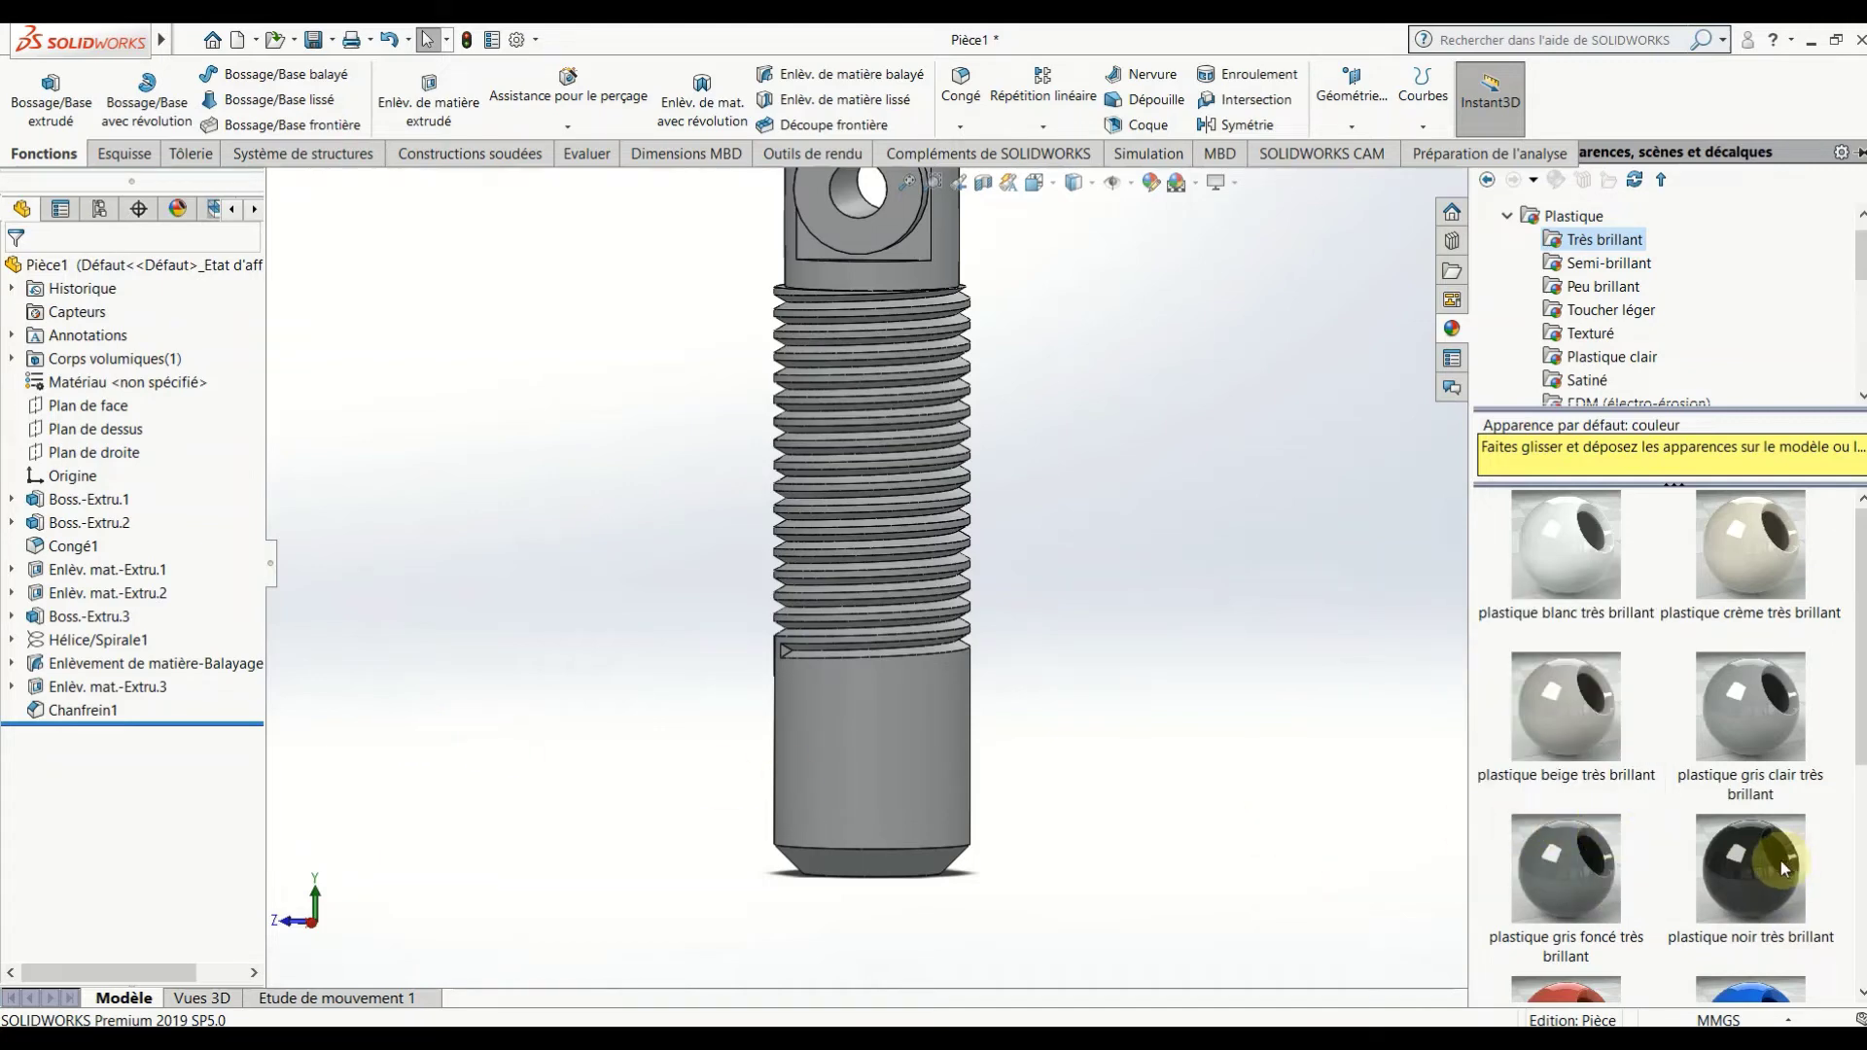
Apply glossy black plastic to the Boss.-Extru.1 lower body.
left_click_drag(1783, 868, 956, 724)
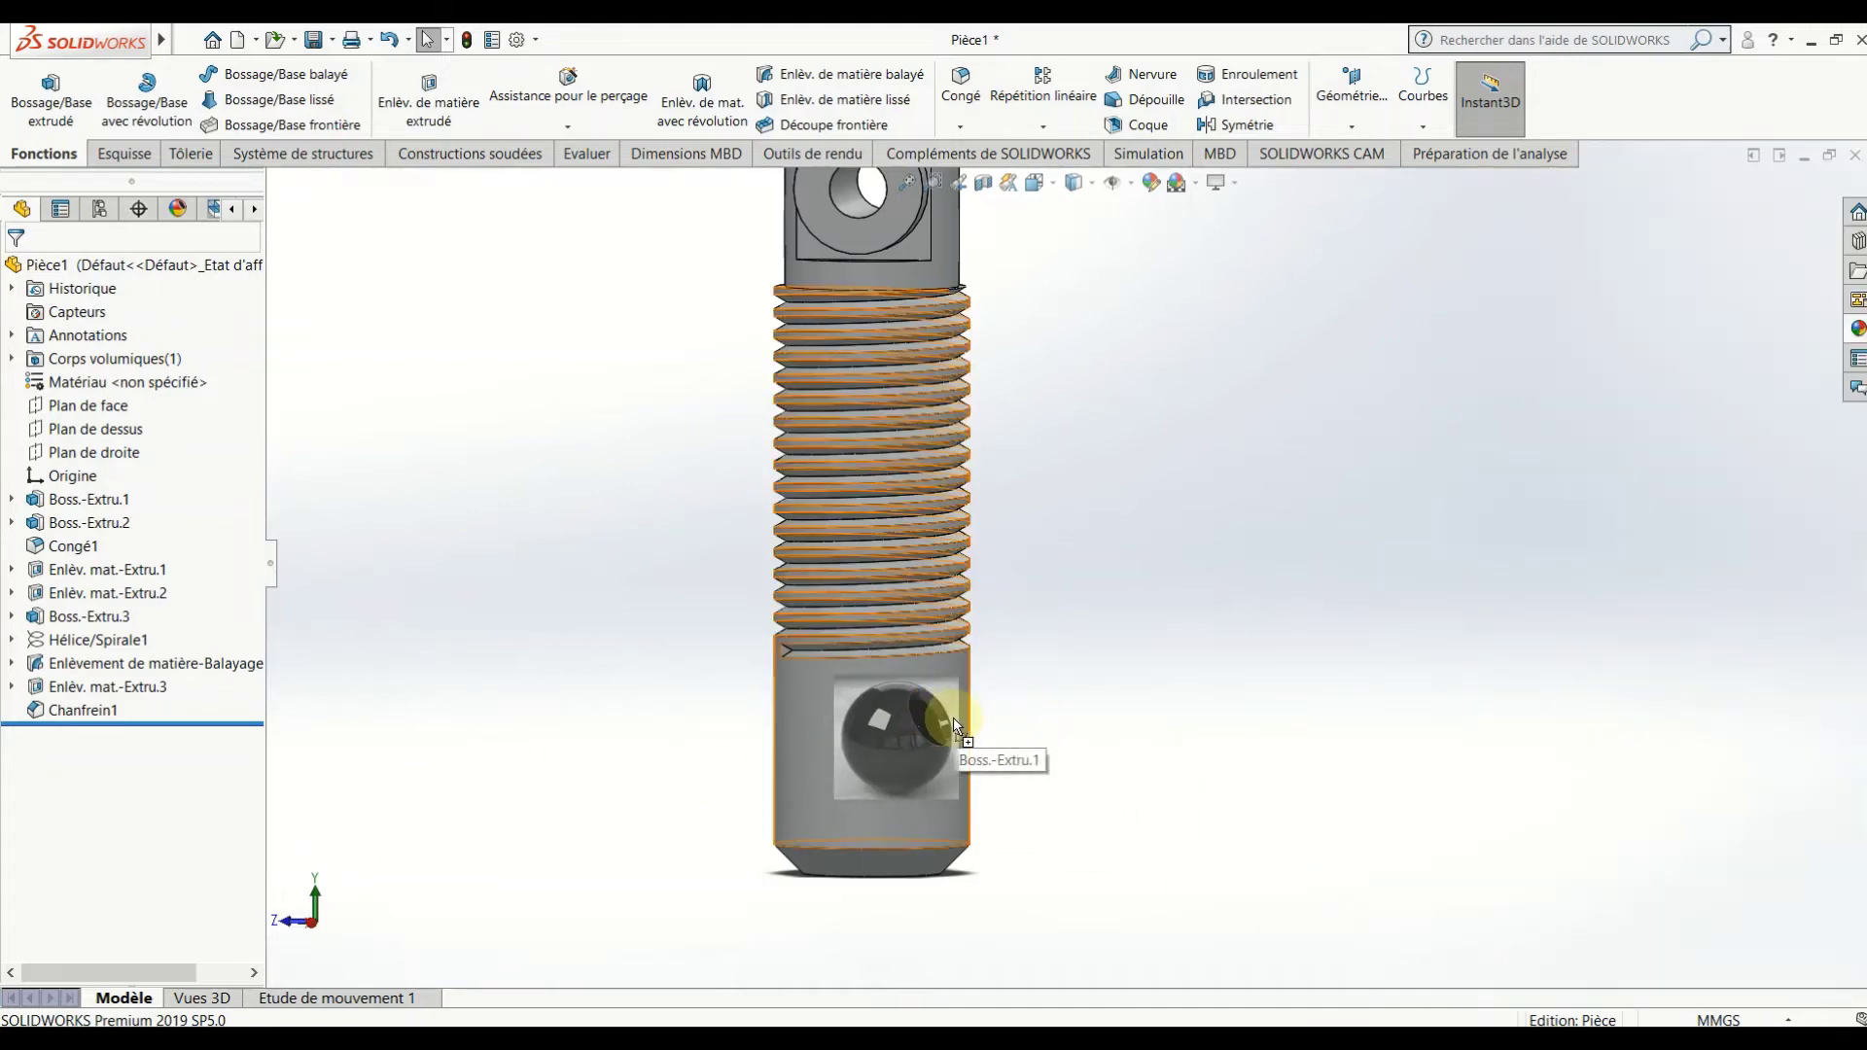
left_click_drag(956, 725, 957, 725)
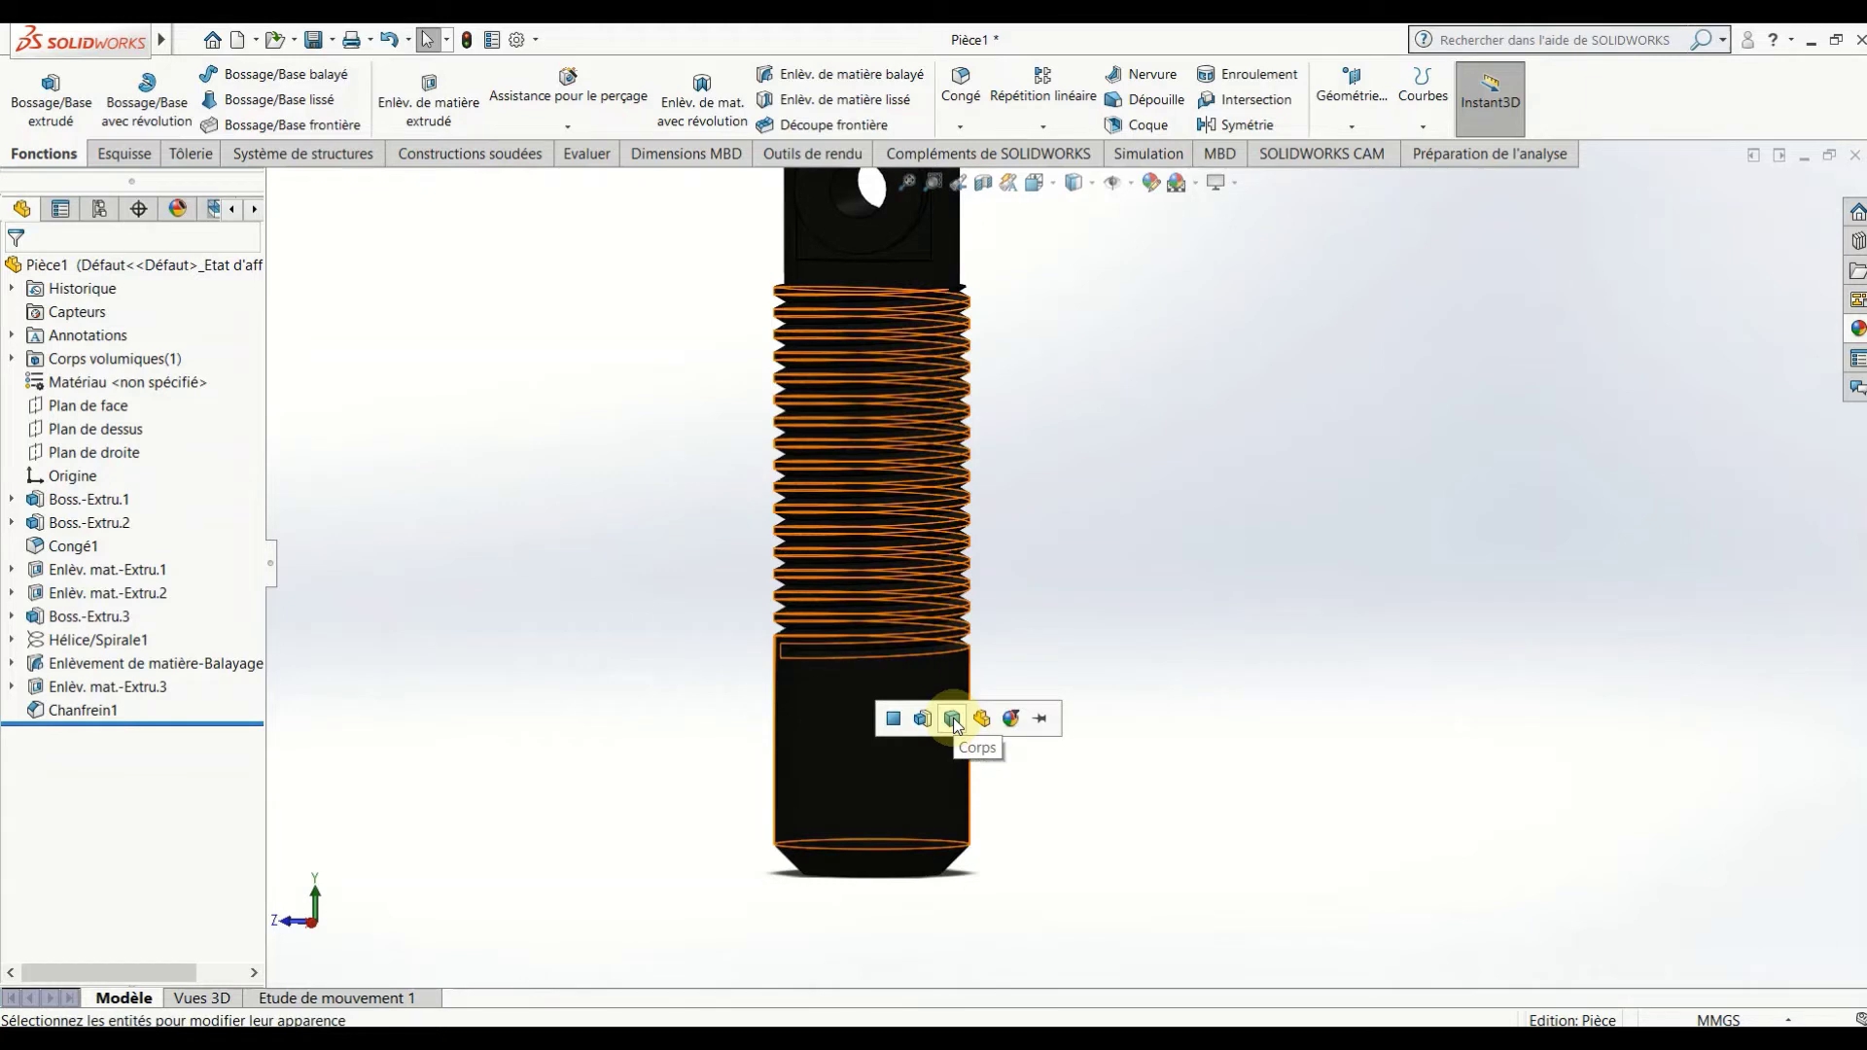
scroll(1113, 671, "up", 3)
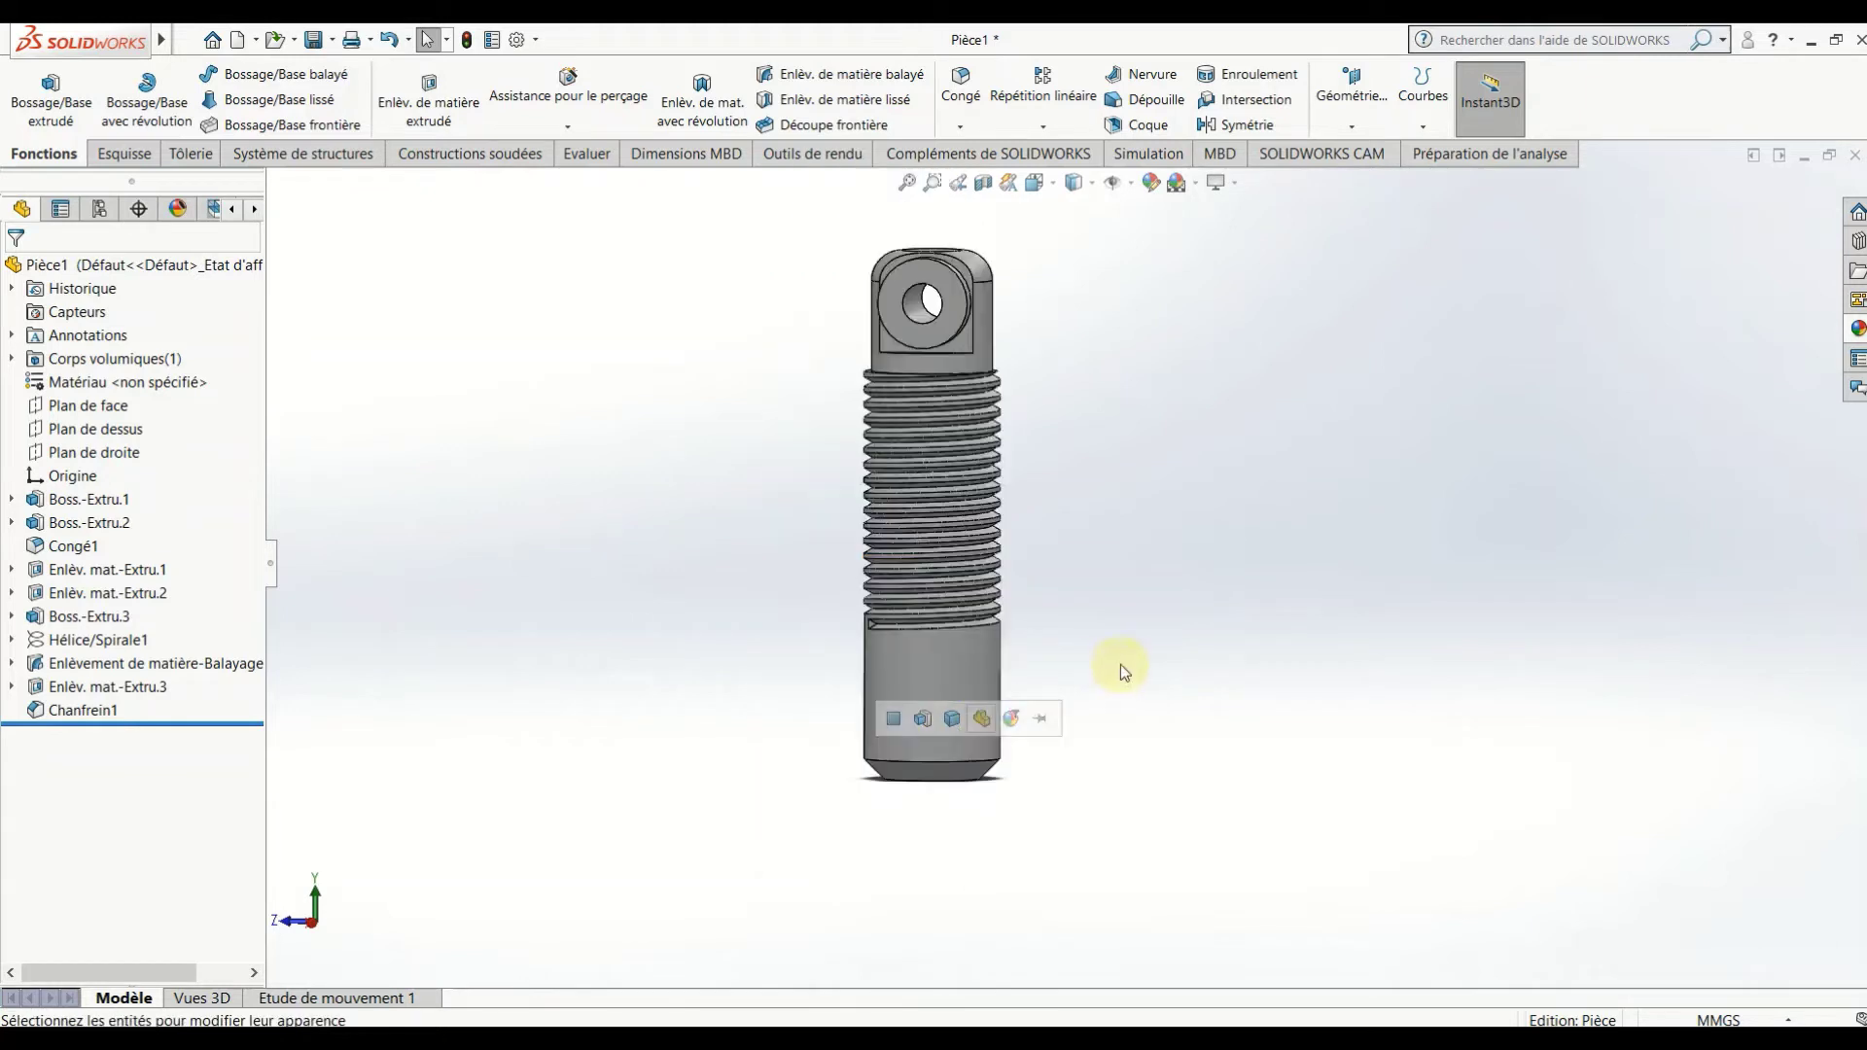
left_click(923, 721)
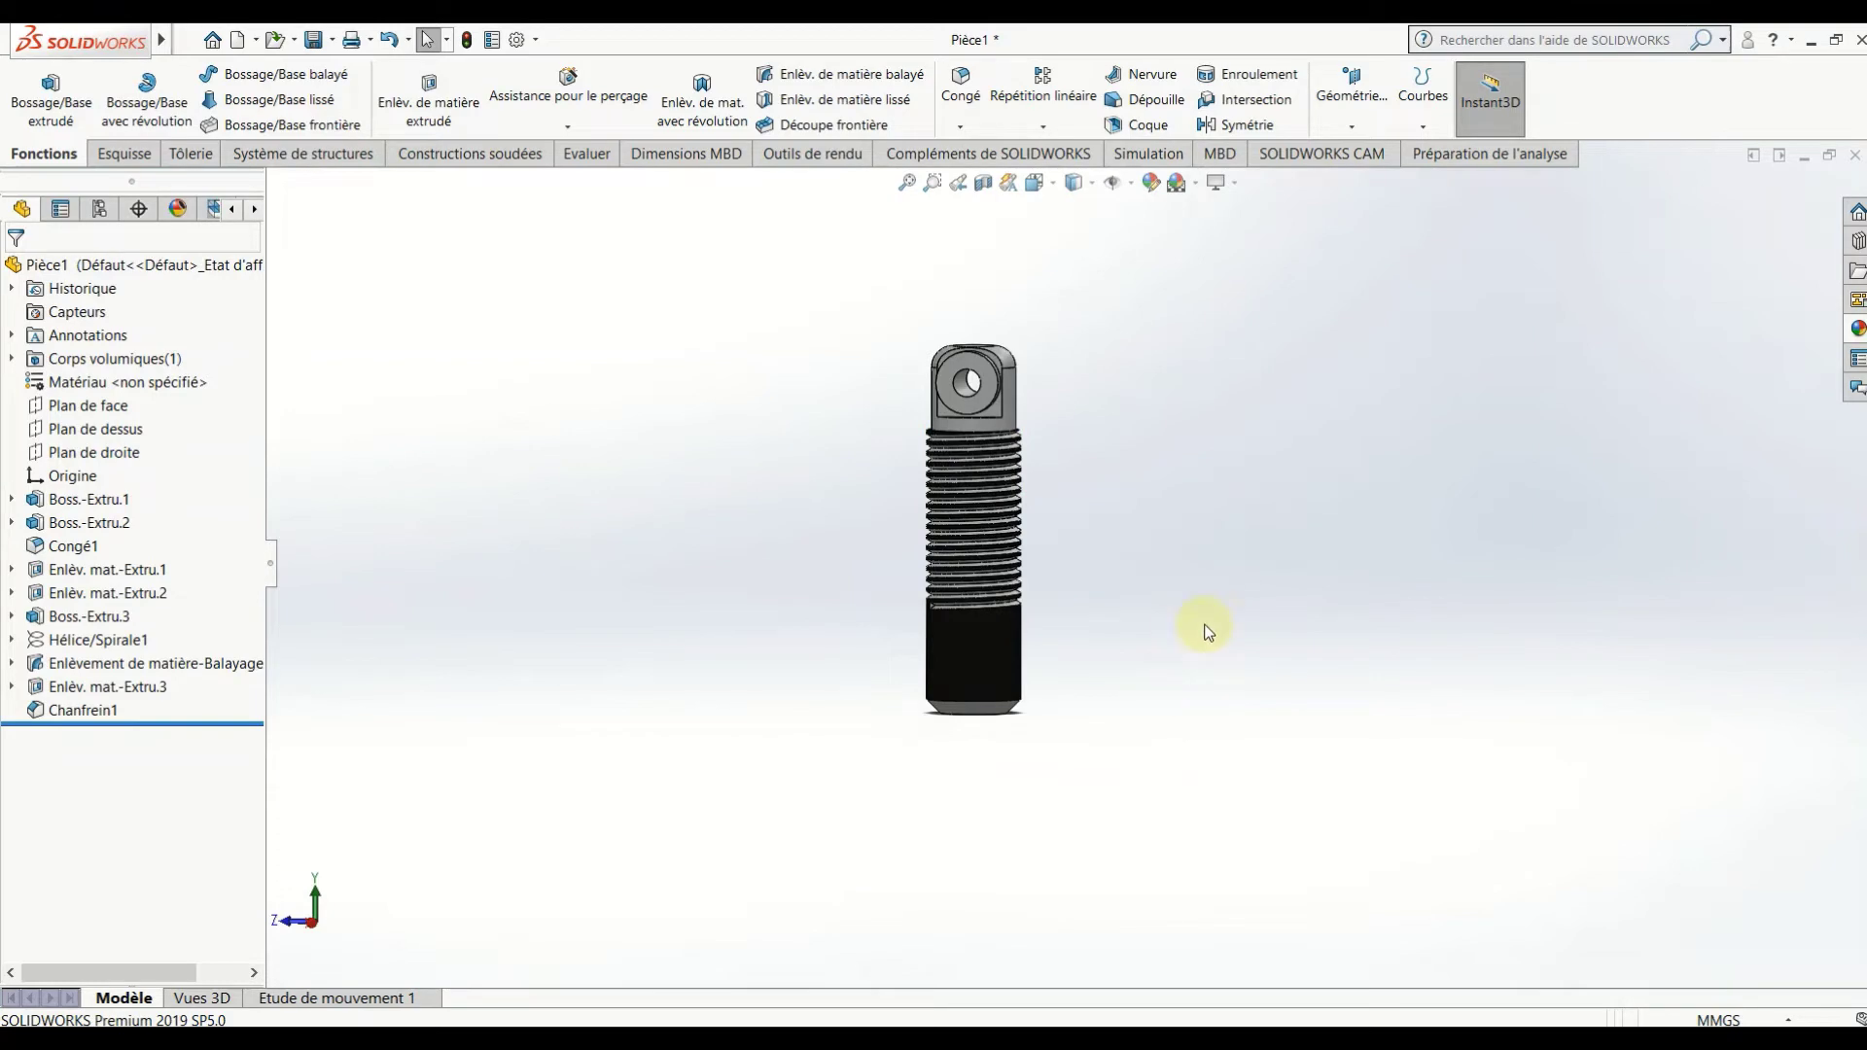
Apply the same glossy black plastic to the thread sweep cut.
left_click(1858, 329)
mouse_move(1750, 868)
left_mouse_down()
mouse_move(1346, 715)
mouse_move(1011, 525)
left_mouse_up()
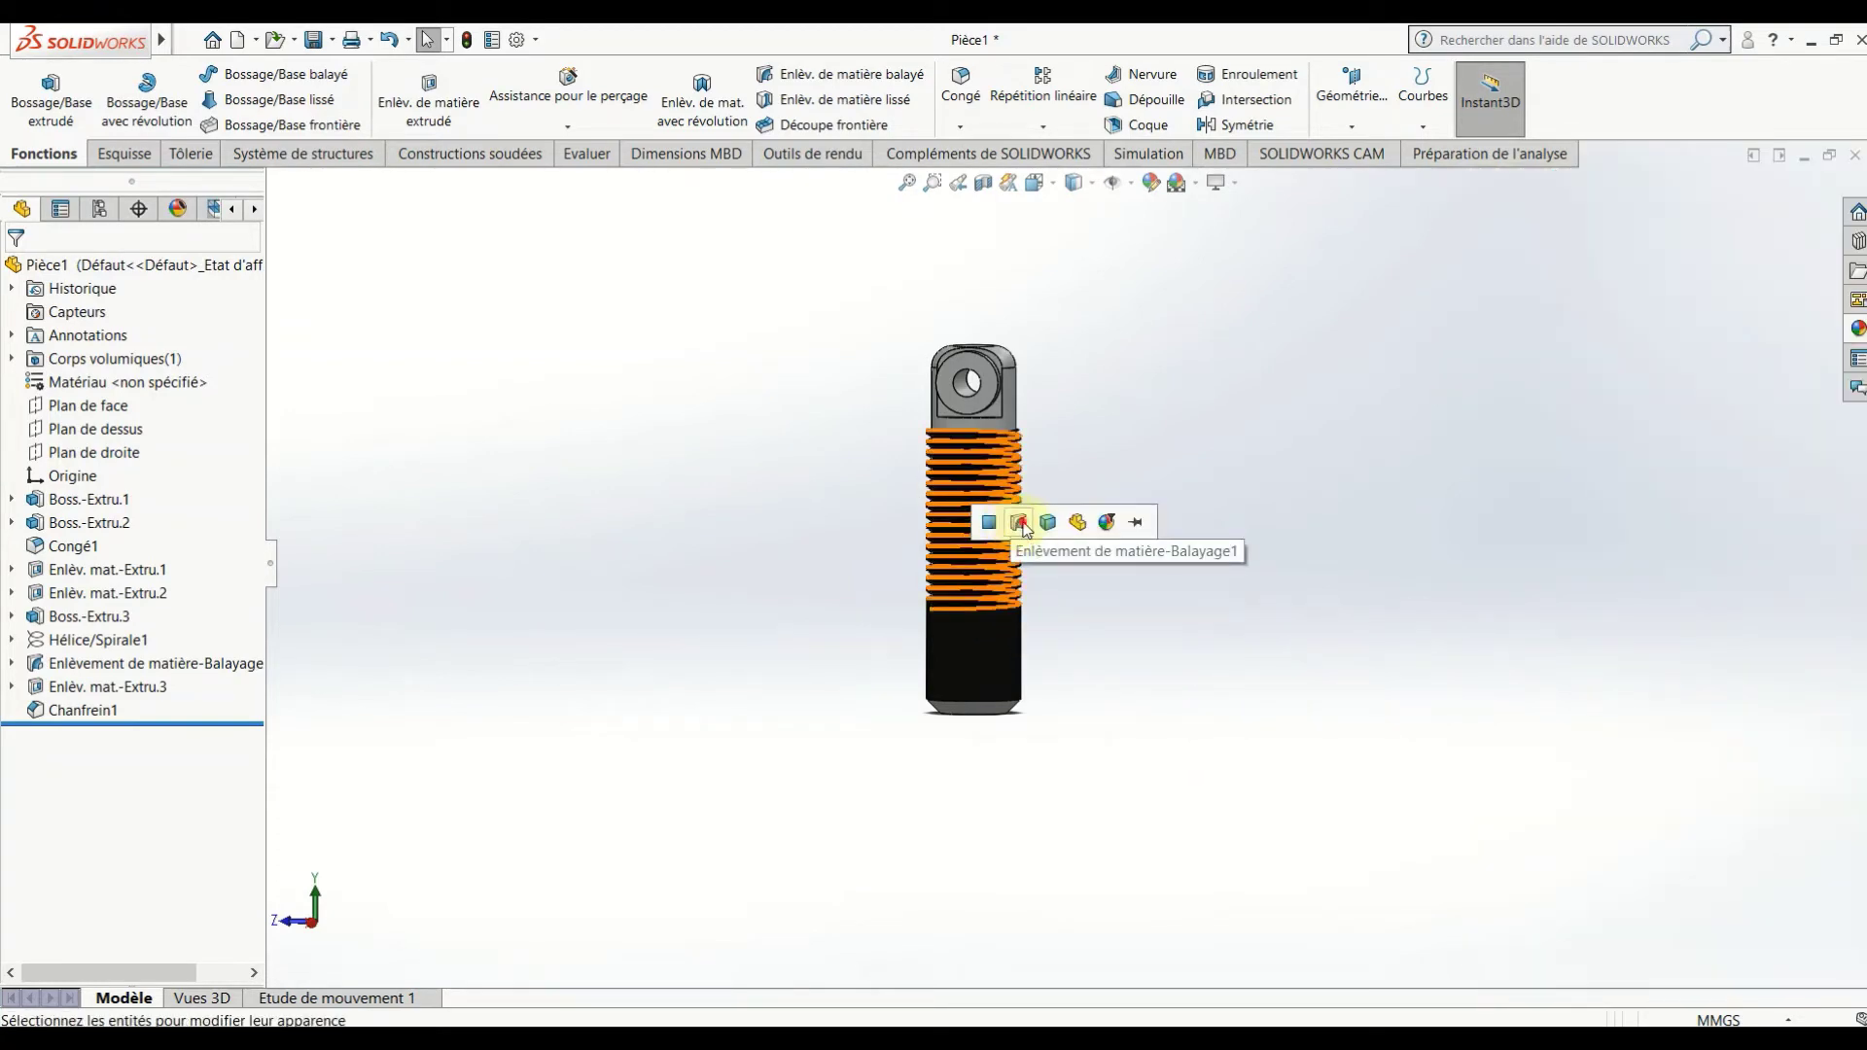
left_click(1021, 525)
scroll(1036, 489, "down", 3)
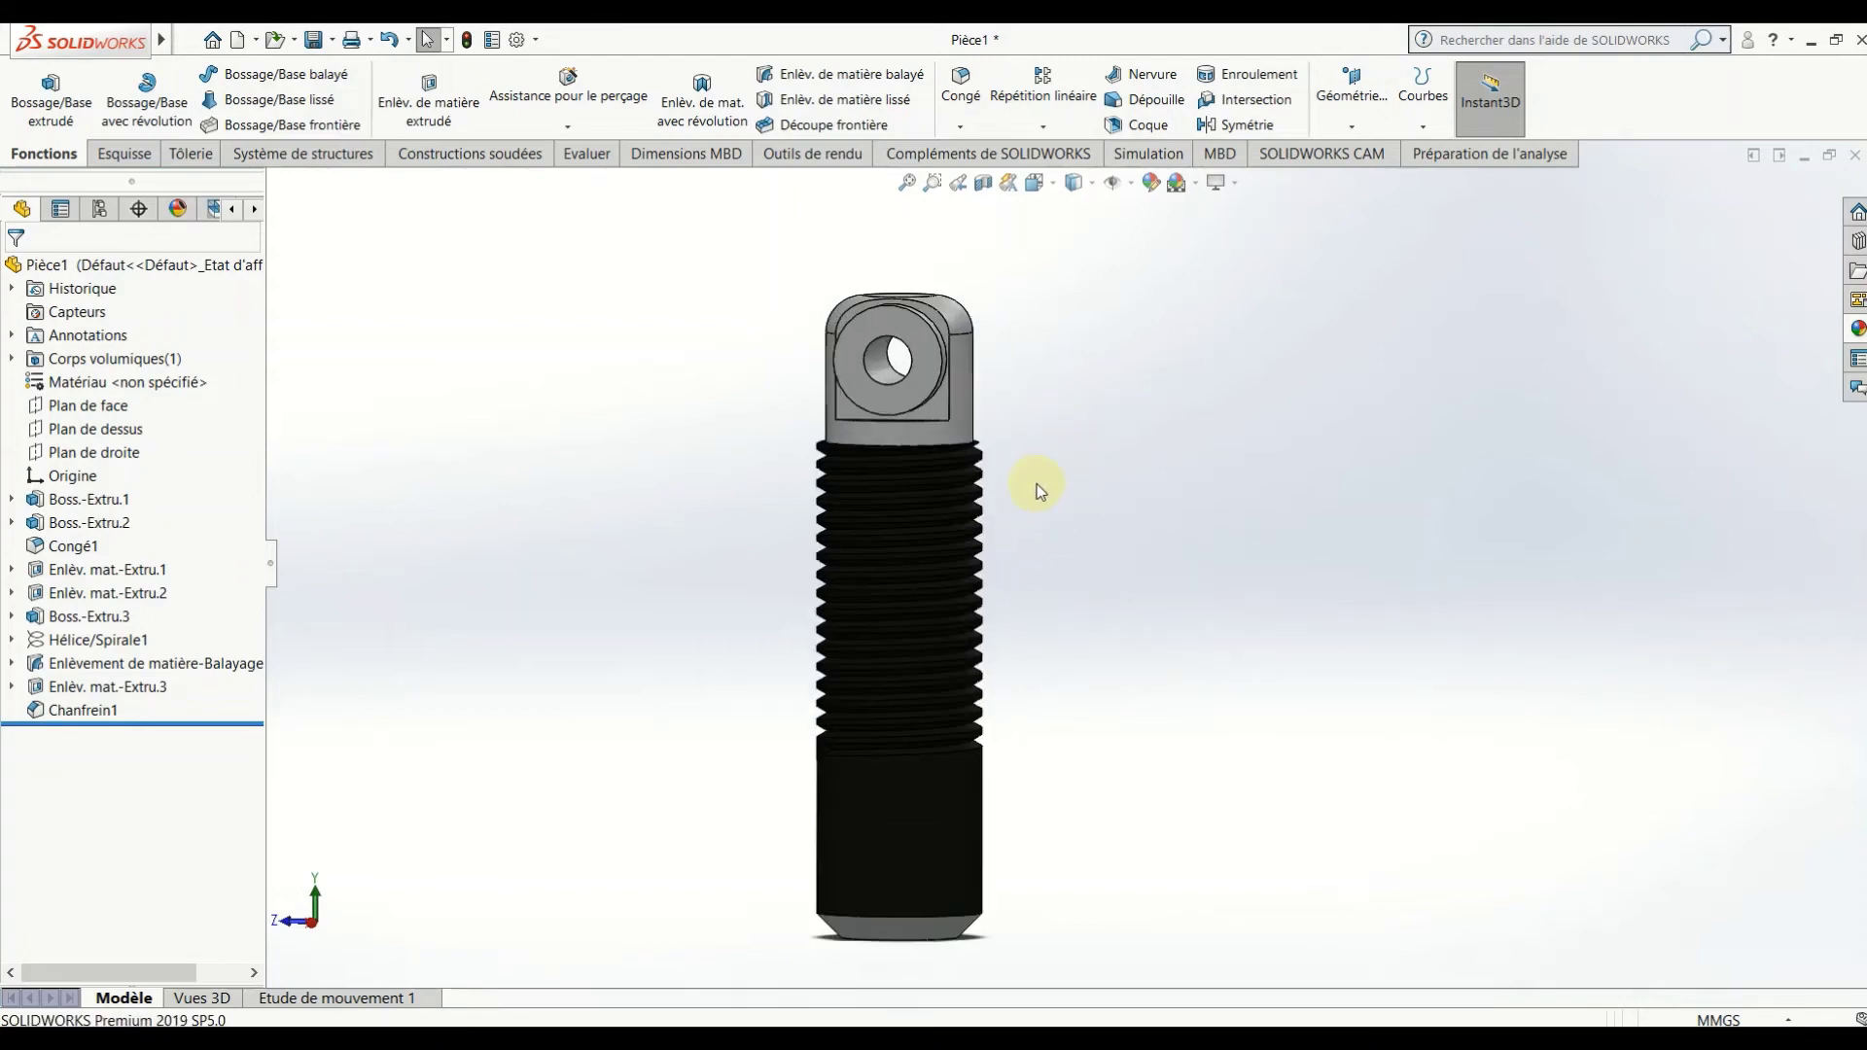
scroll(1036, 491, "down", 1)
scroll(1023, 525, "up", 3)
scroll(1035, 538, "up", 2)
scroll(1070, 573, "up", 1)
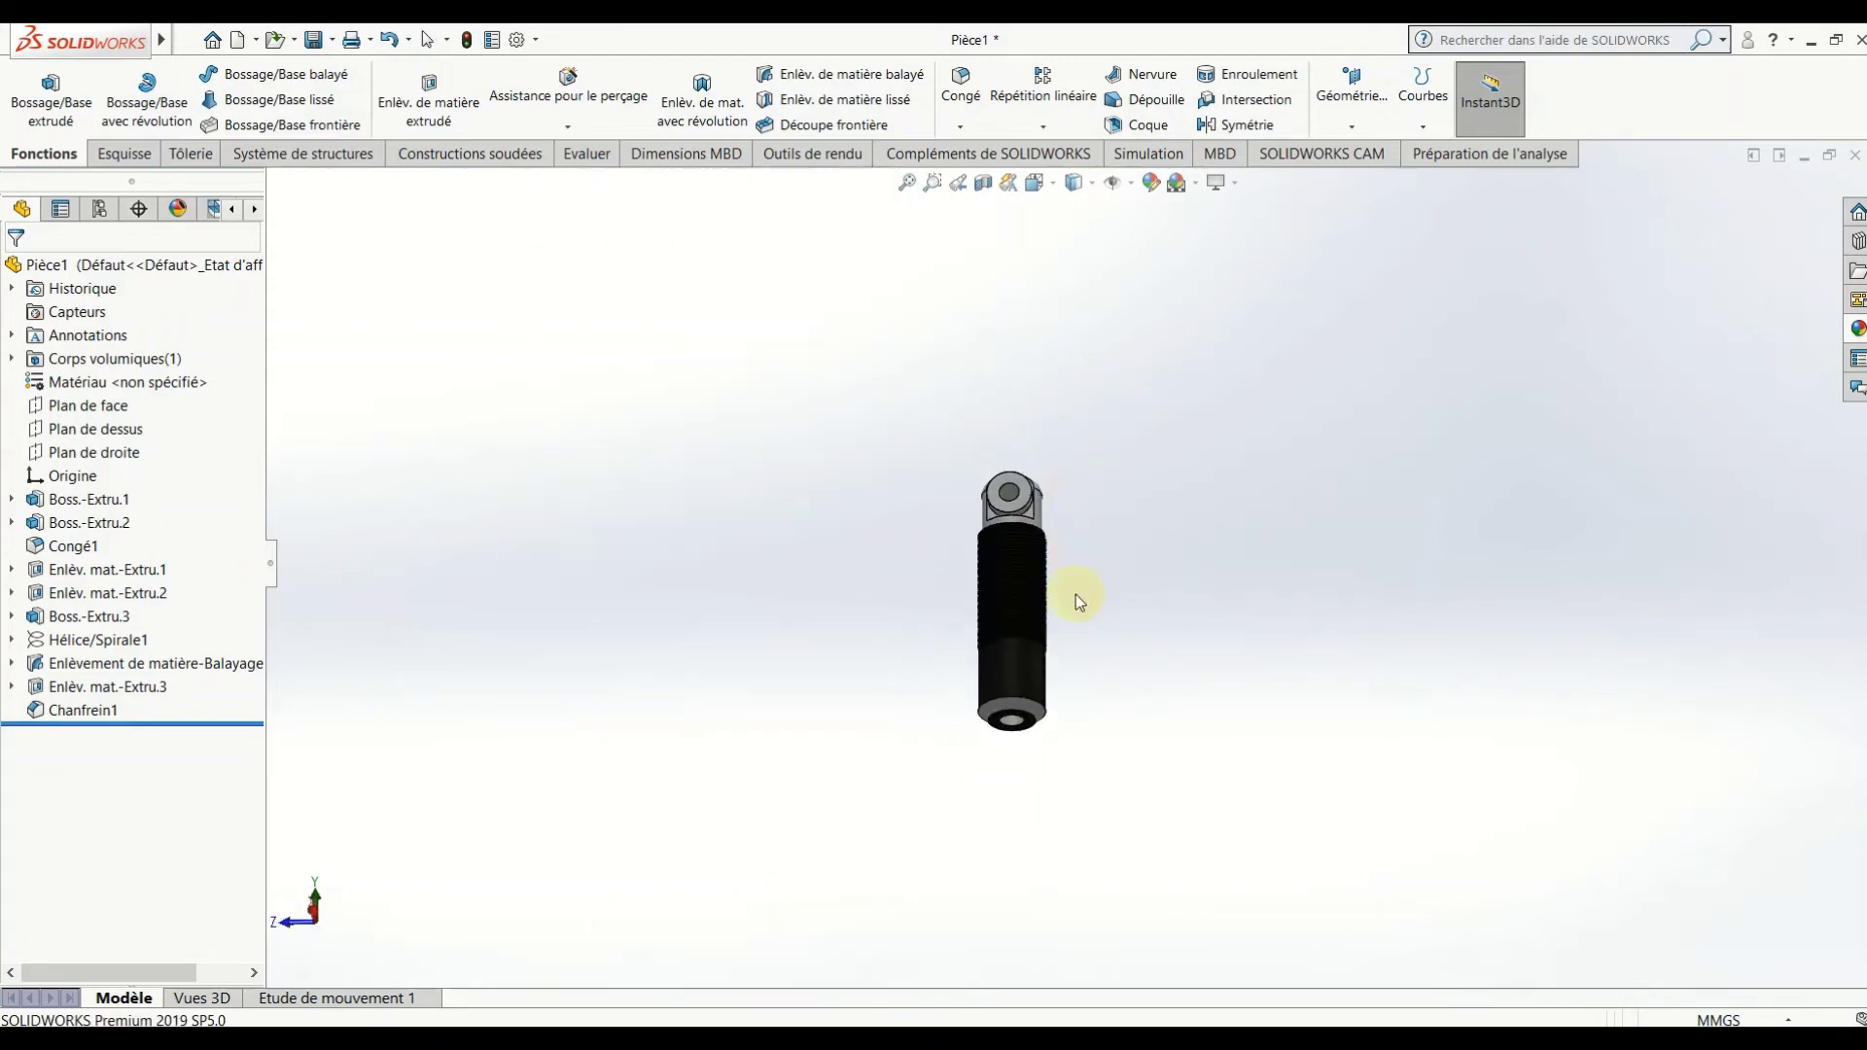
scroll(1099, 670, "down", 4)
Make Chanfrein1 glossy black too, then orbit to check the aluminium eyelet head.
left_click(1858, 331)
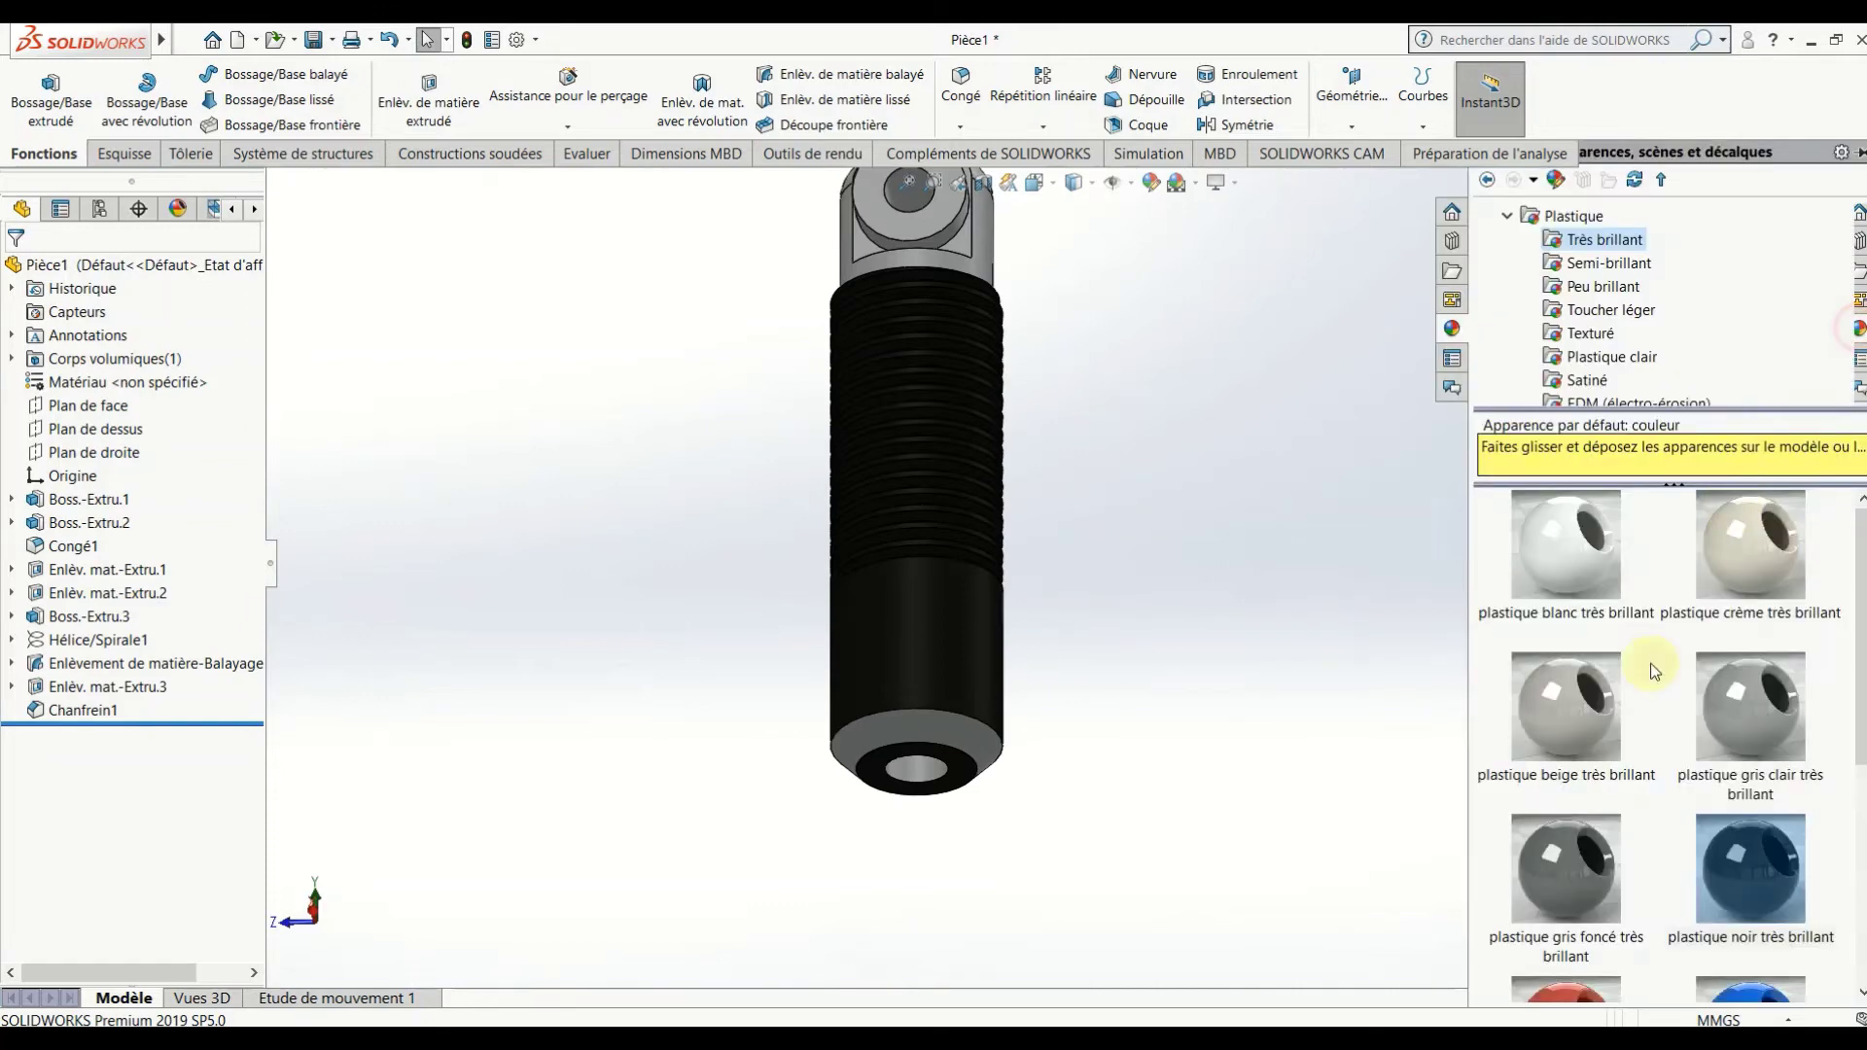
left_click_drag(1751, 871, 980, 741)
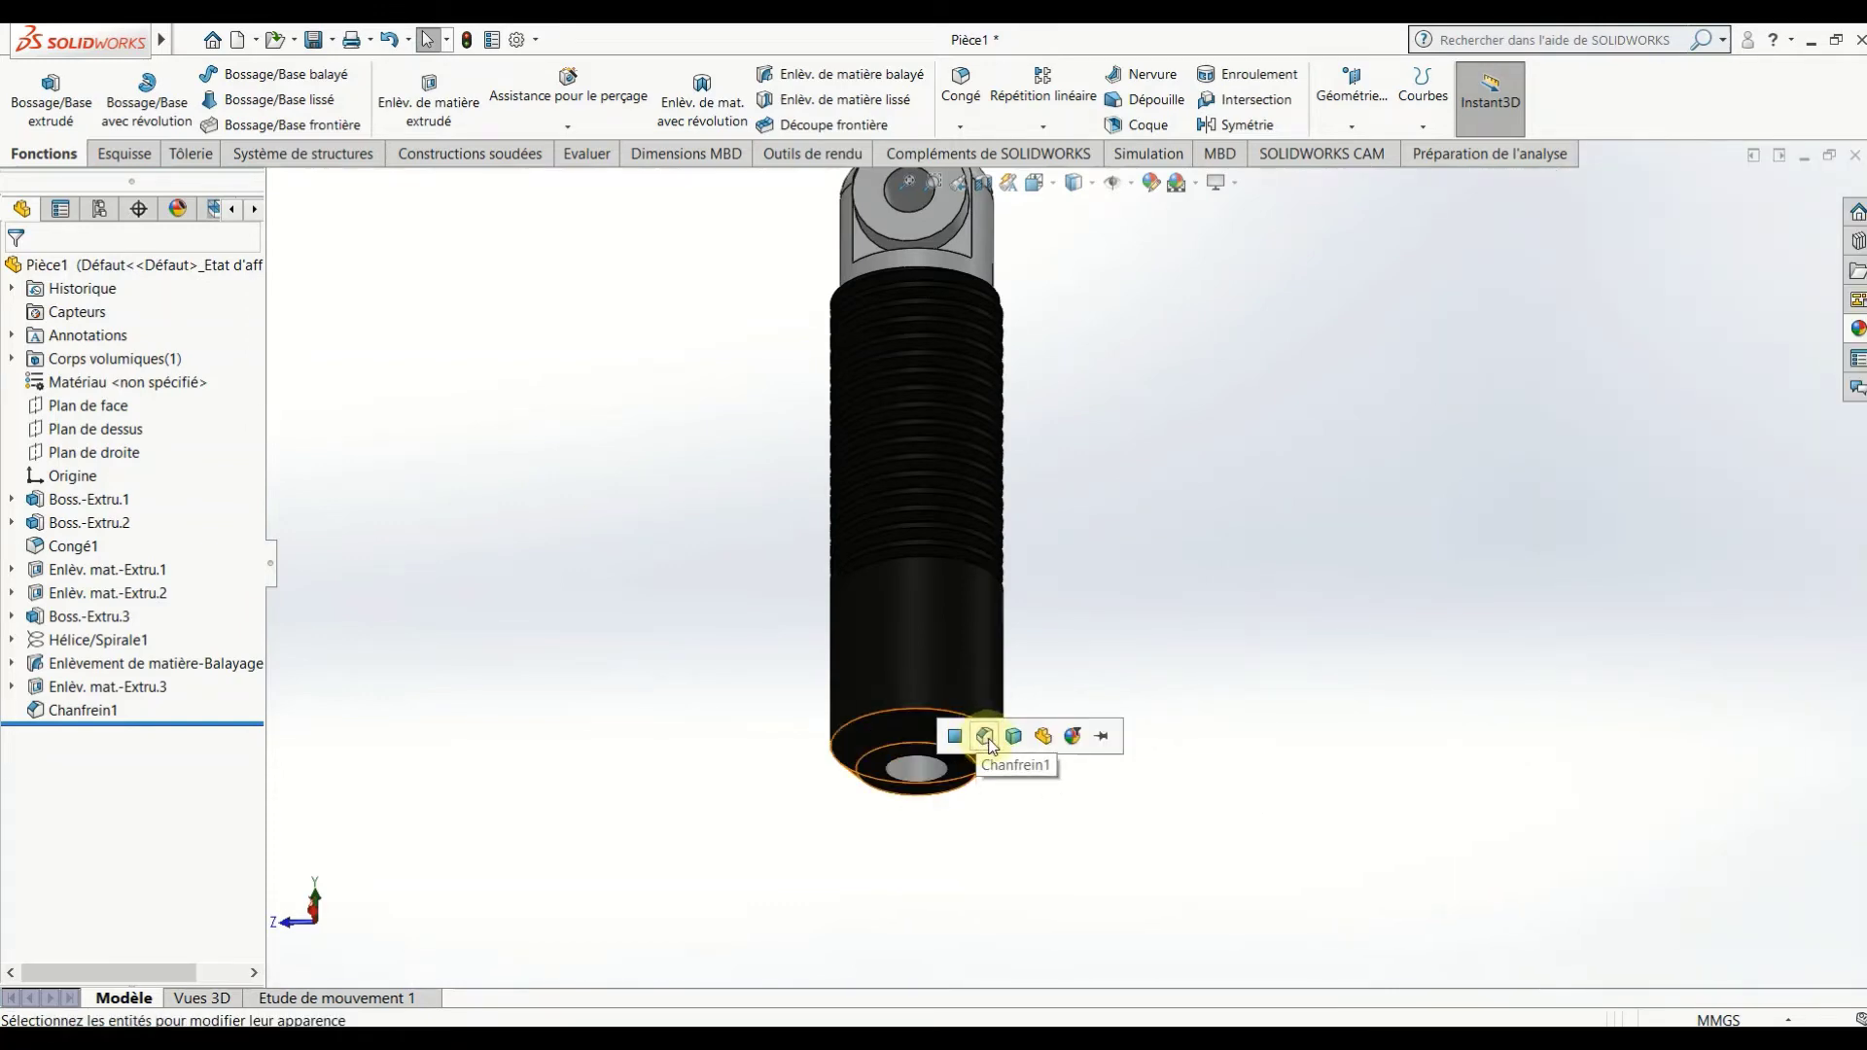
left_click(986, 737)
scroll(1137, 714, "up", 3)
scroll(1230, 697, "up", 3)
mouse_move(1189, 613)
middle_mouse_down()
mouse_move(1012, 838)
mouse_move(1138, 608)
mouse_move(1068, 558)
middle_mouse_up()
scroll(1067, 558, "down", 2)
scroll(1071, 580, "down", 3)
scroll(1072, 581, "up", 2)
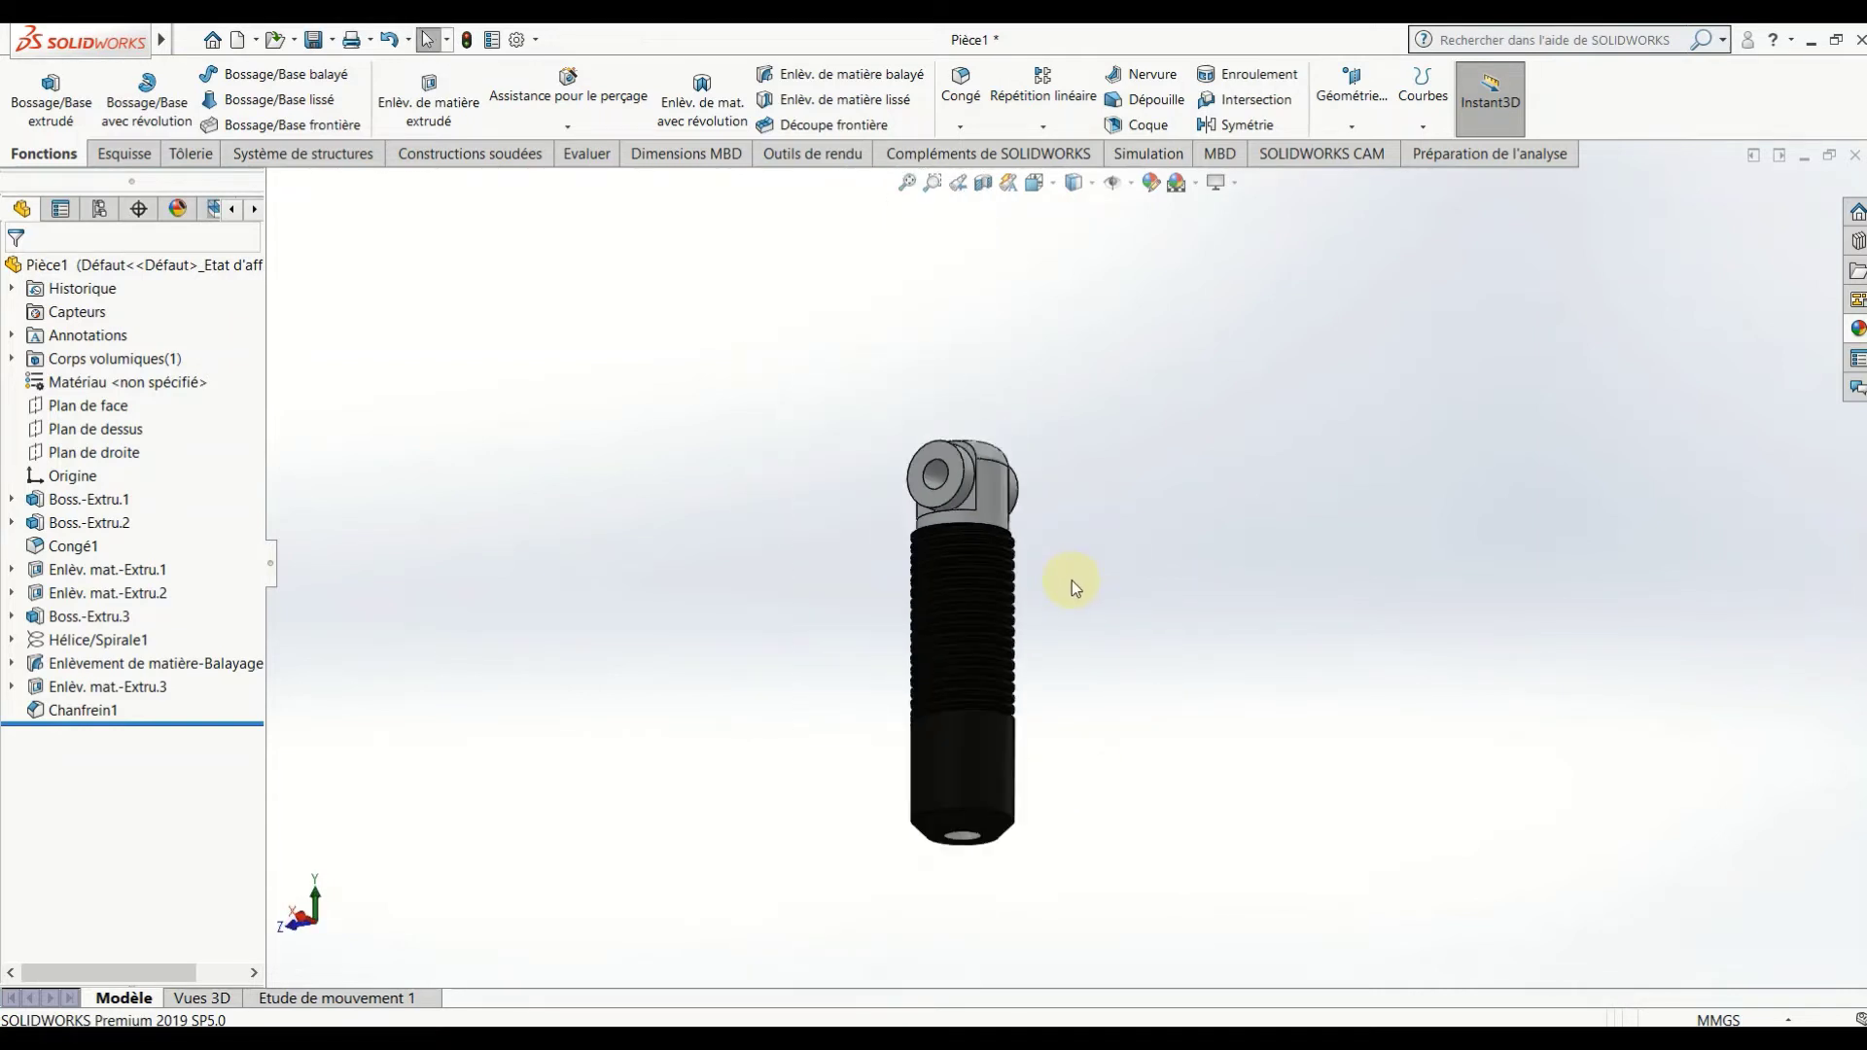
middle_click_drag(1083, 478, 1149, 741)
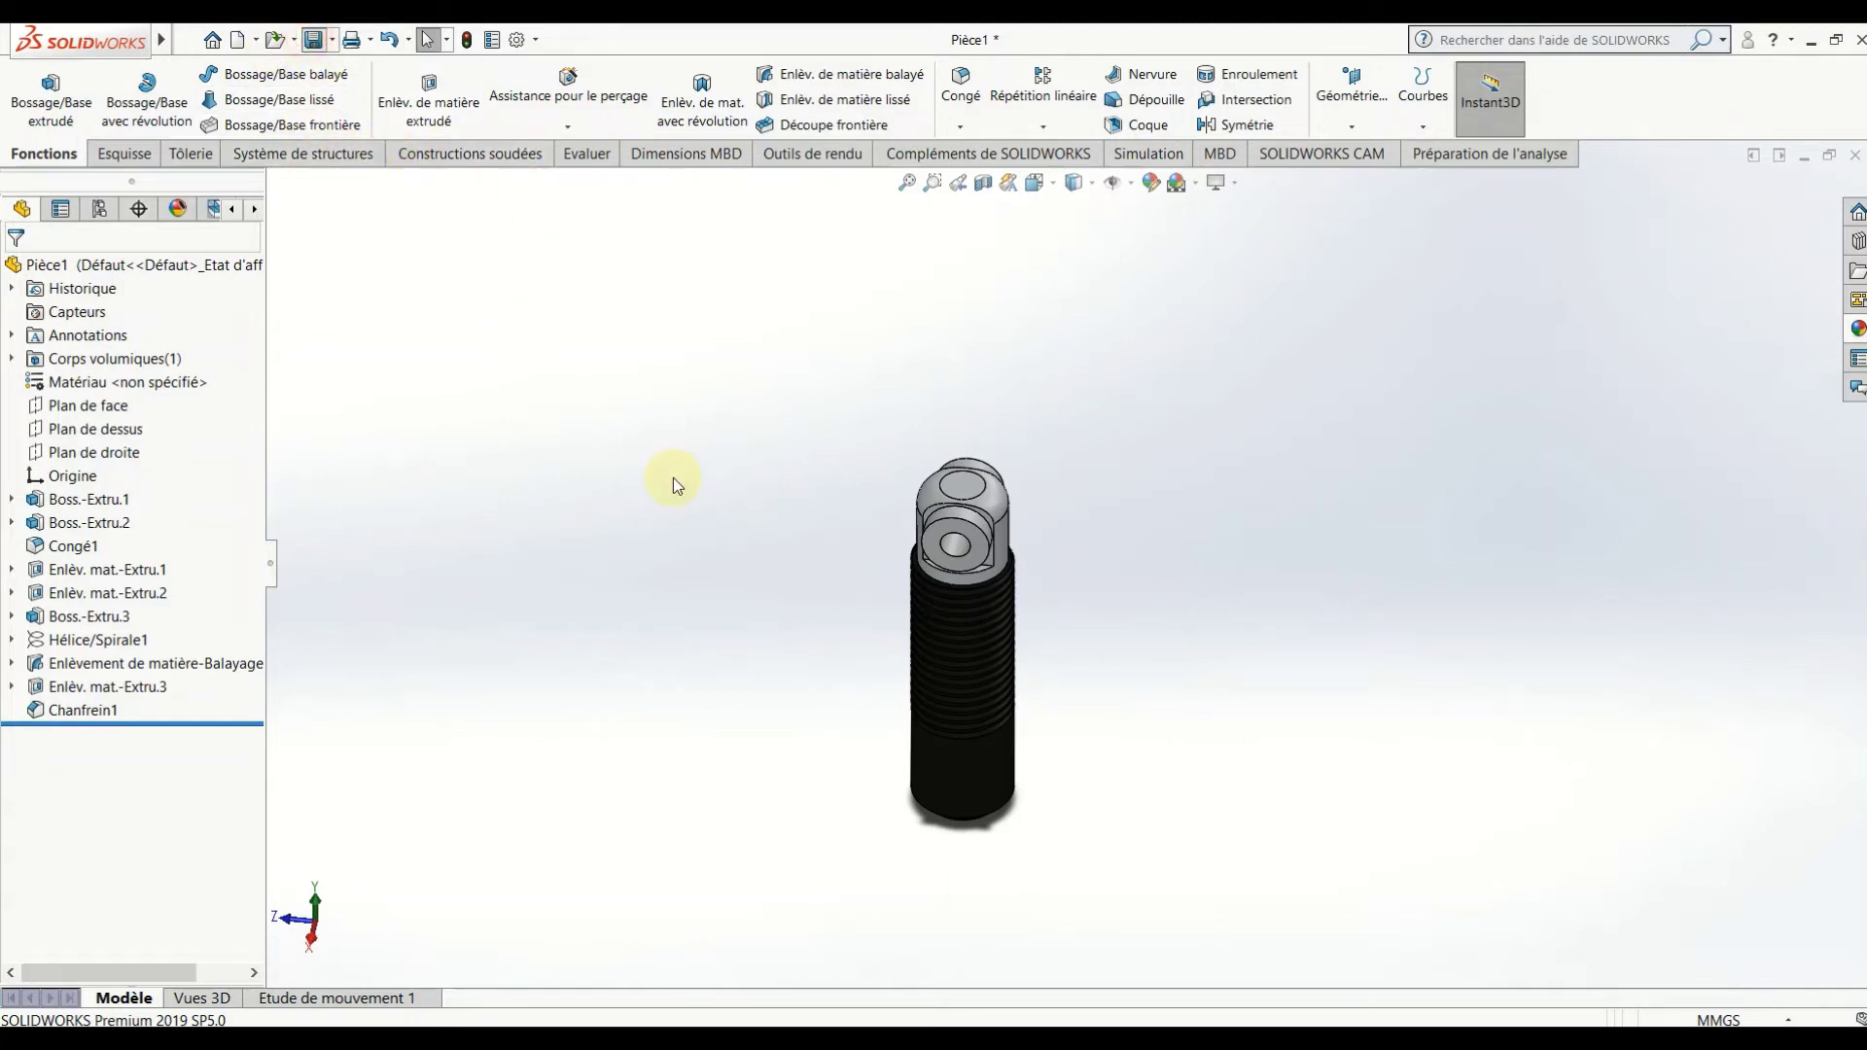
Save the part as '2 corps' in D:\Amortisseur, then start a new document.
key("ctrl+s")
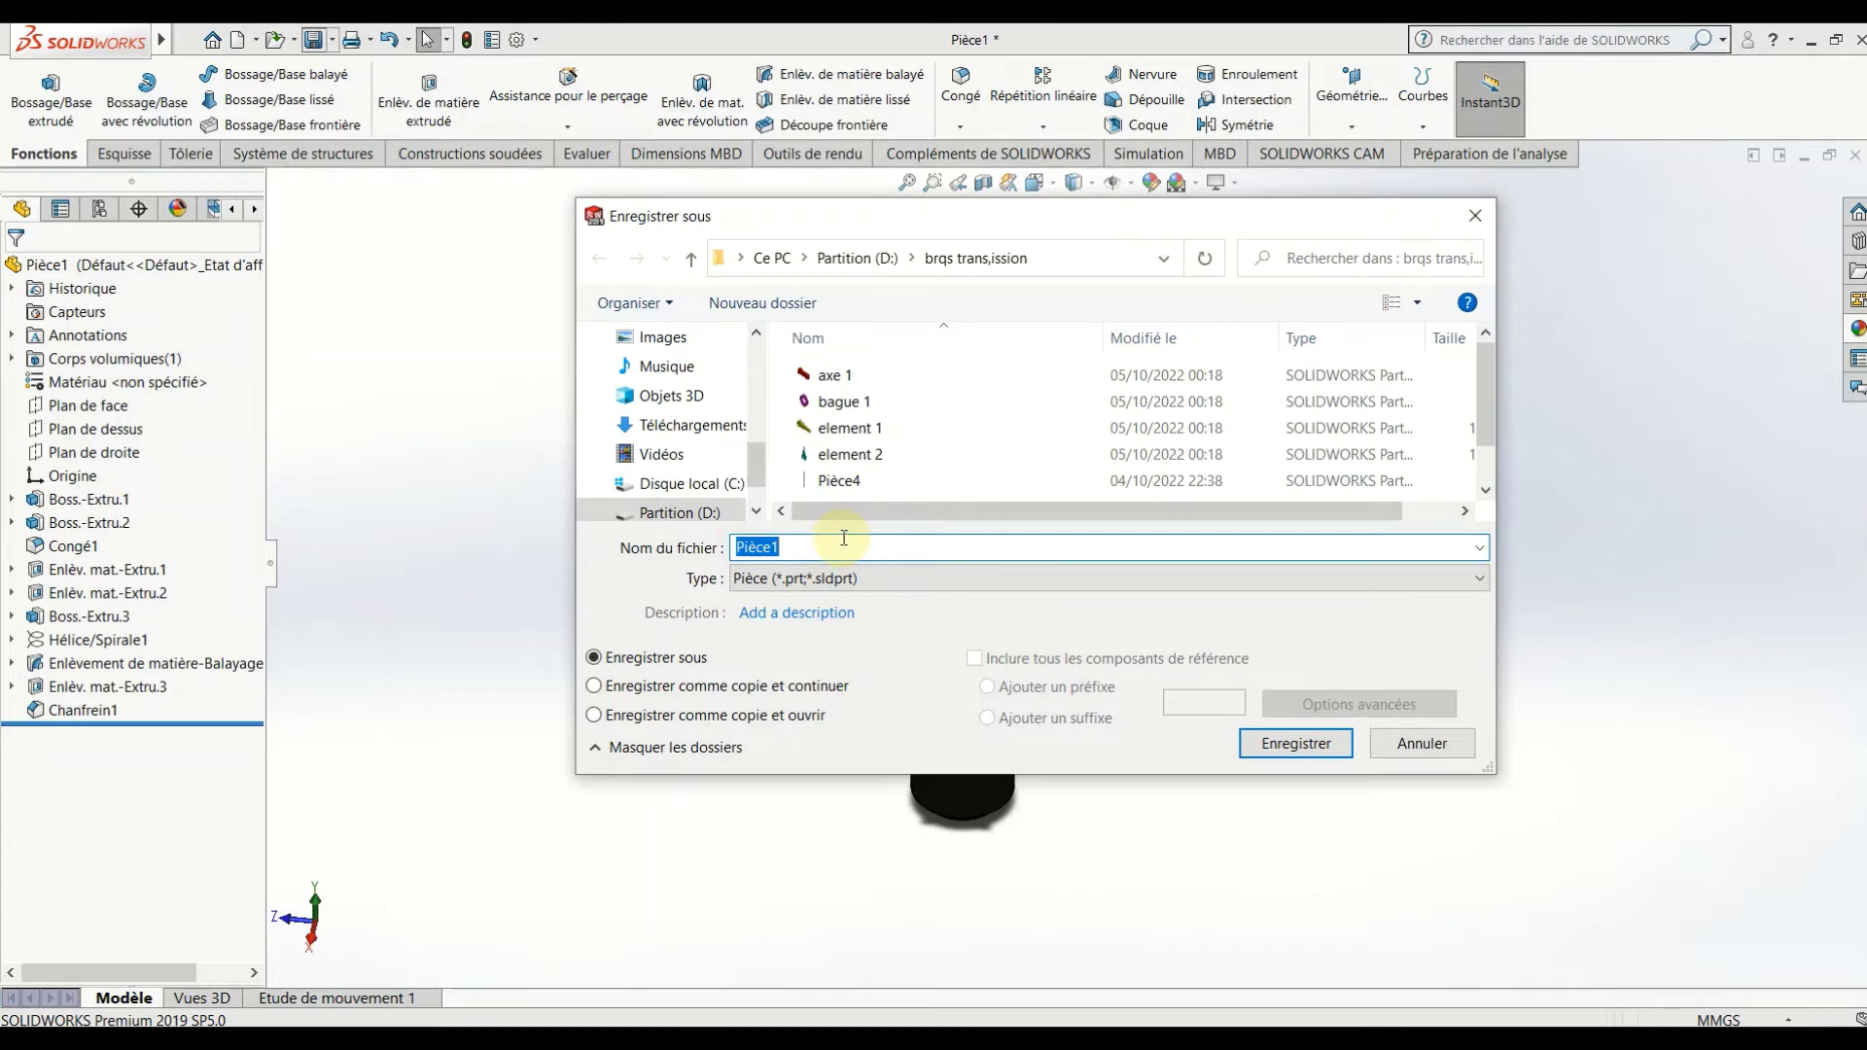
left_click(691, 258)
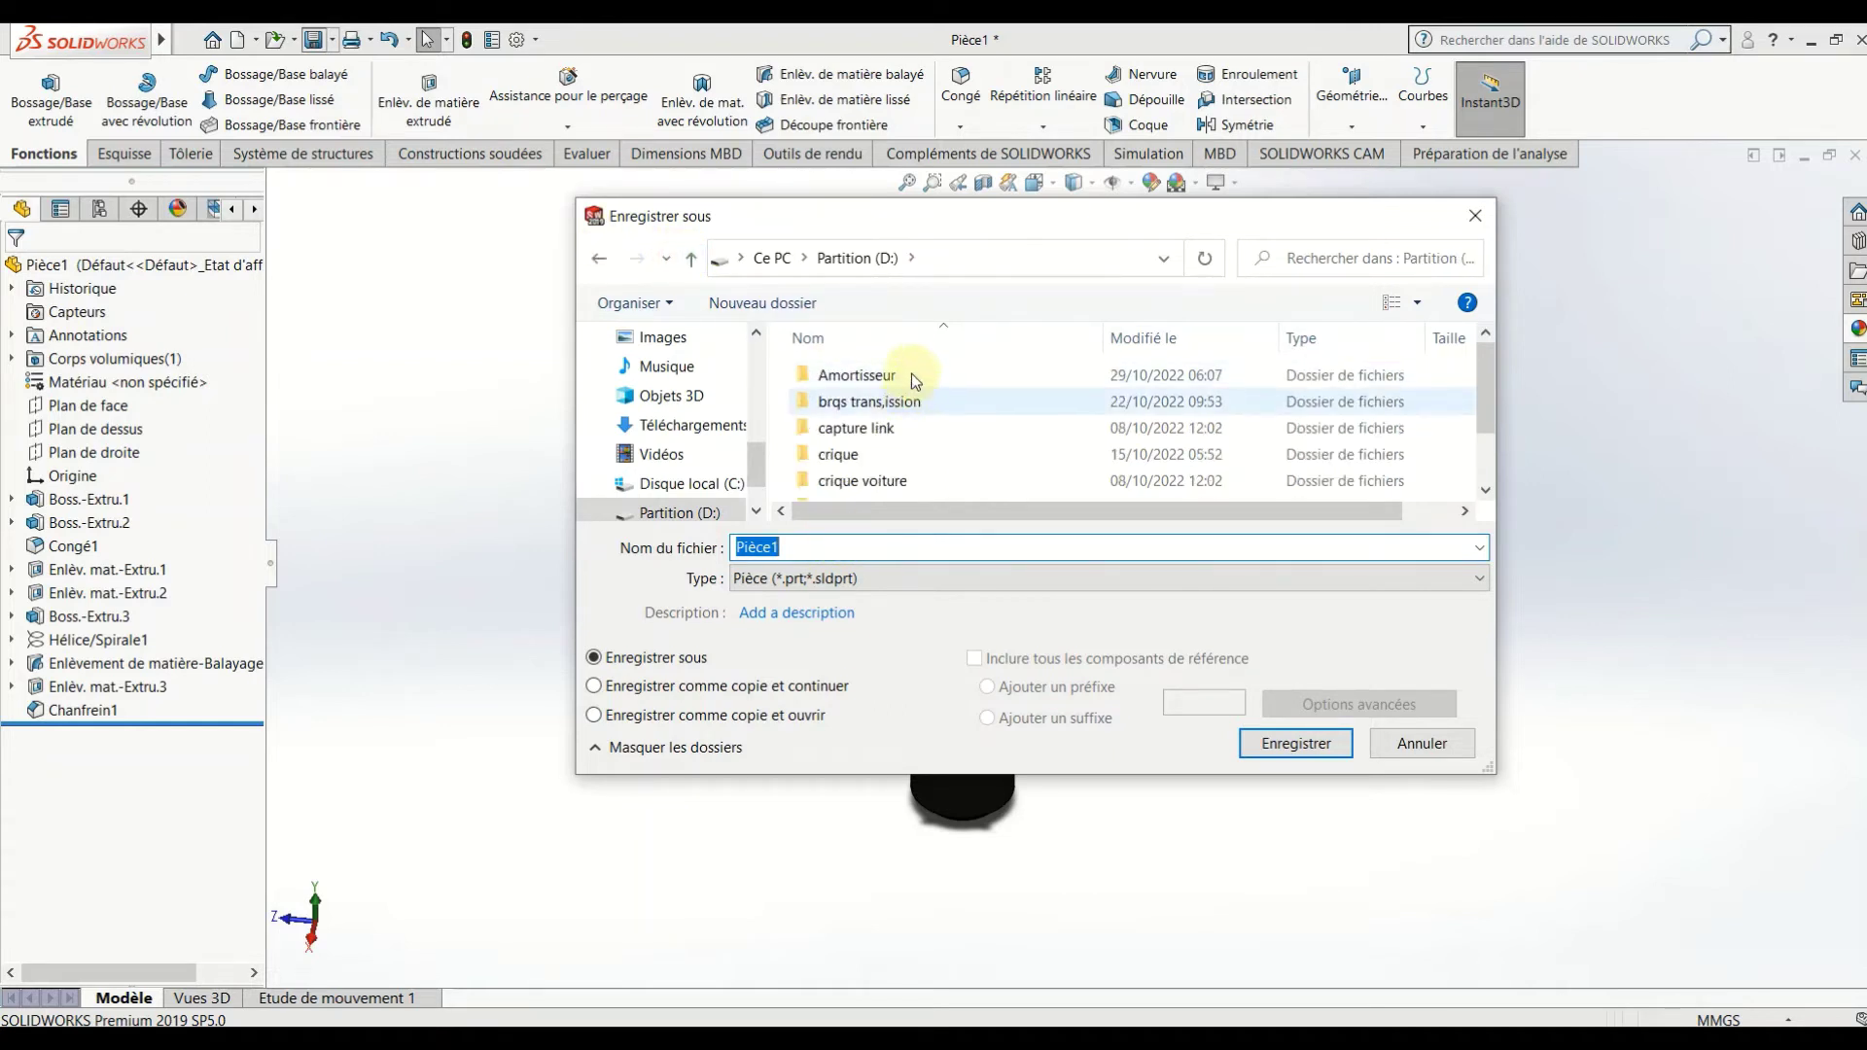
double_click(912, 375)
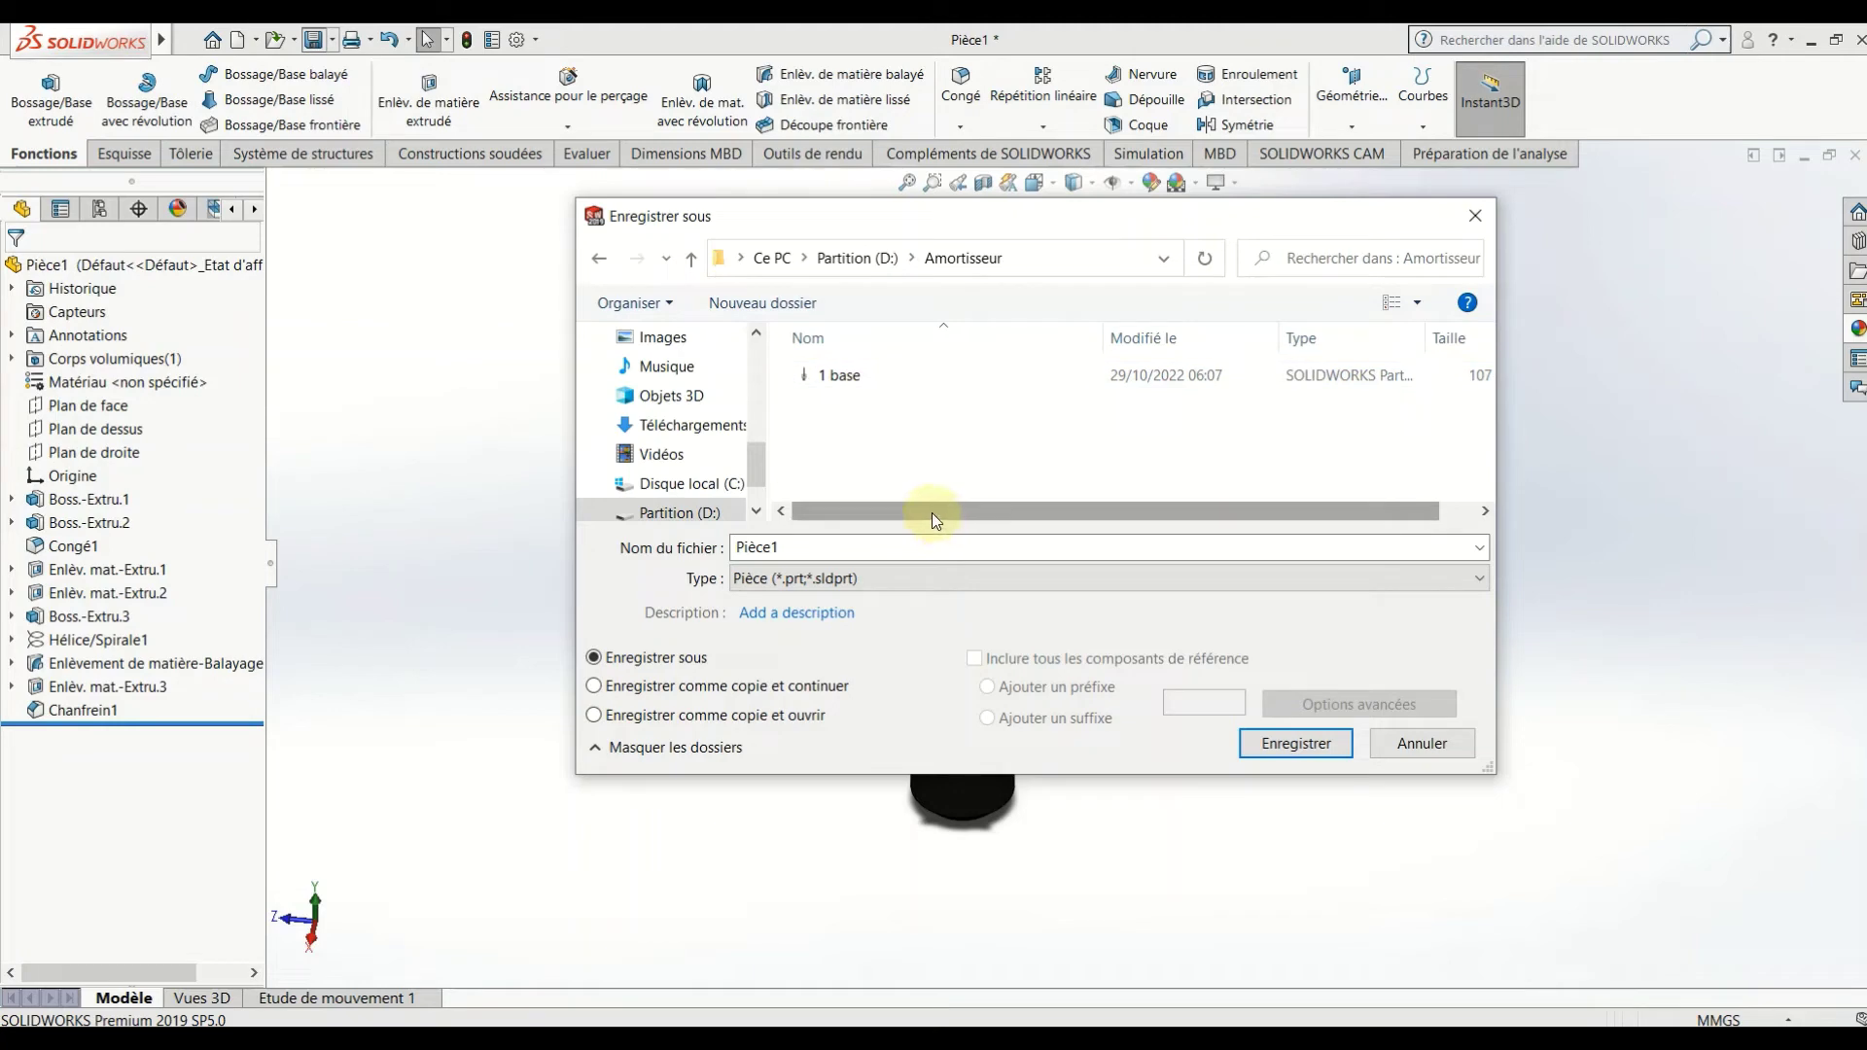
double_click(926, 548)
type("2 corps")
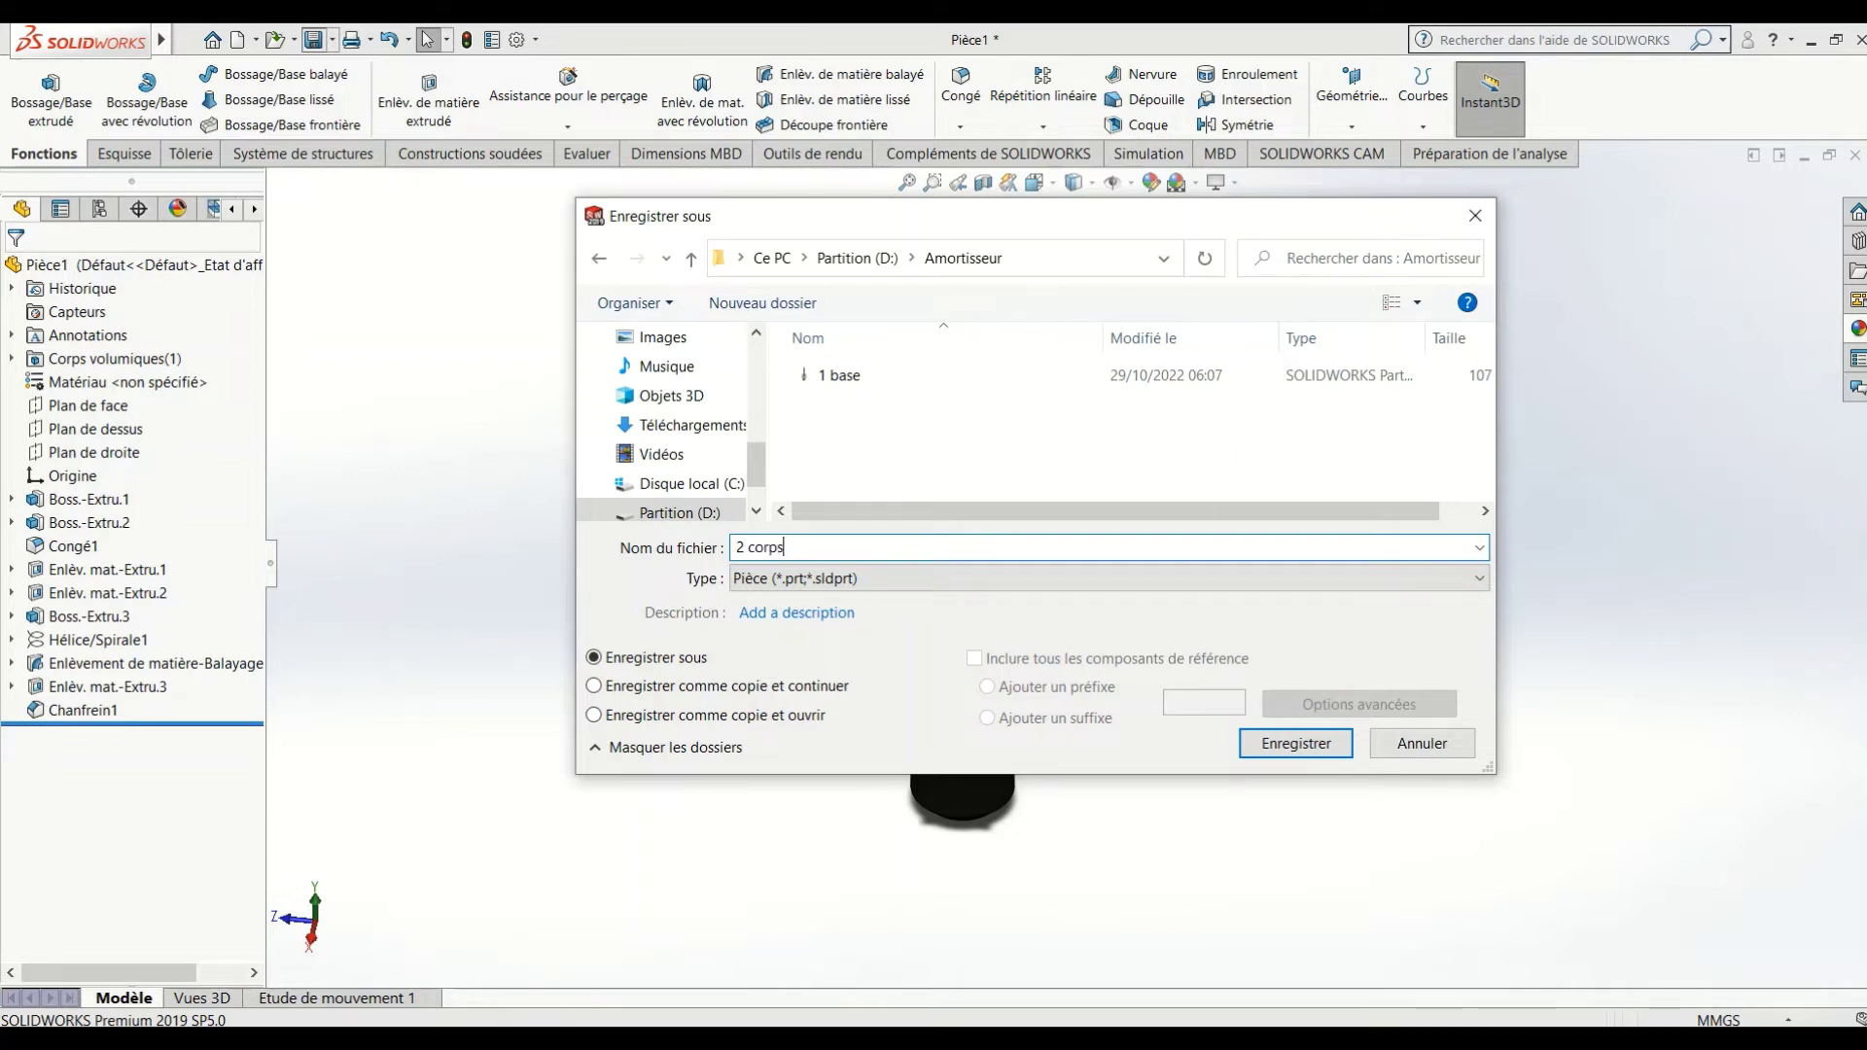
left_click(1270, 741)
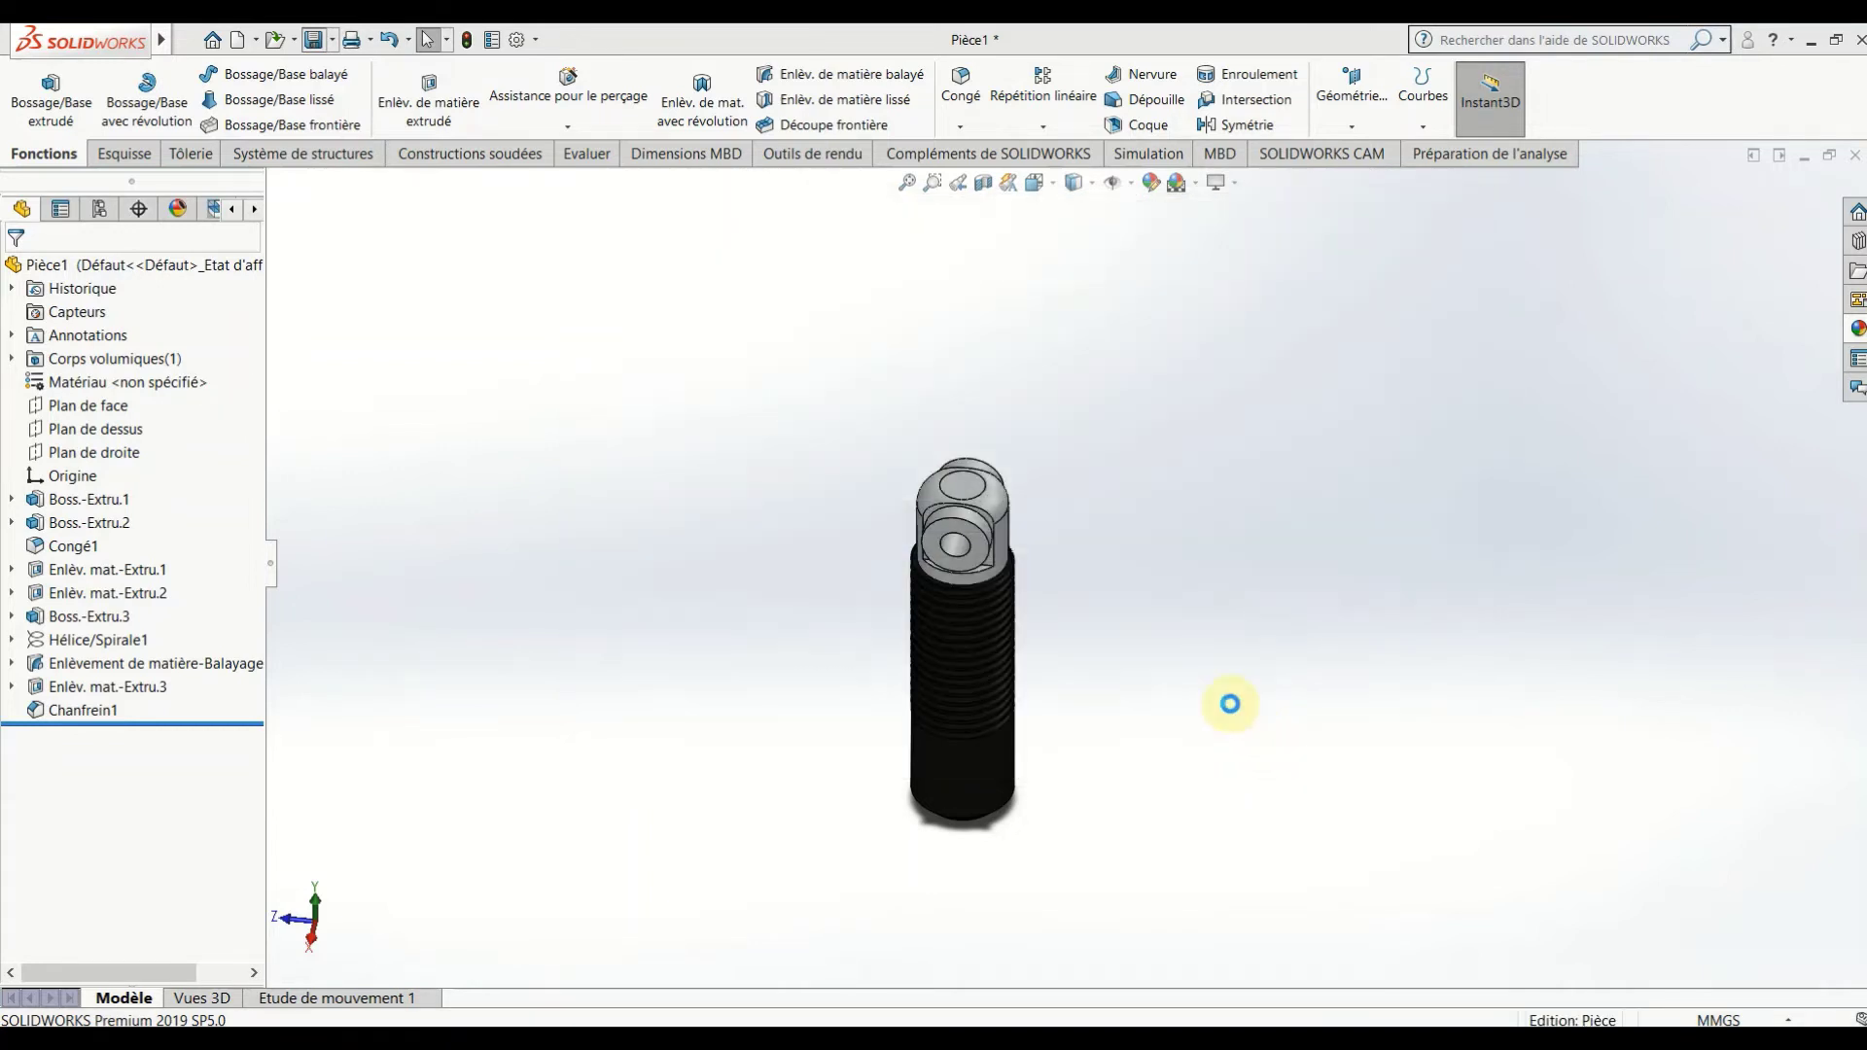
mouse_move(1140, 703)
middle_mouse_down()
mouse_move(1275, 617)
mouse_move(1236, 637)
middle_mouse_up()
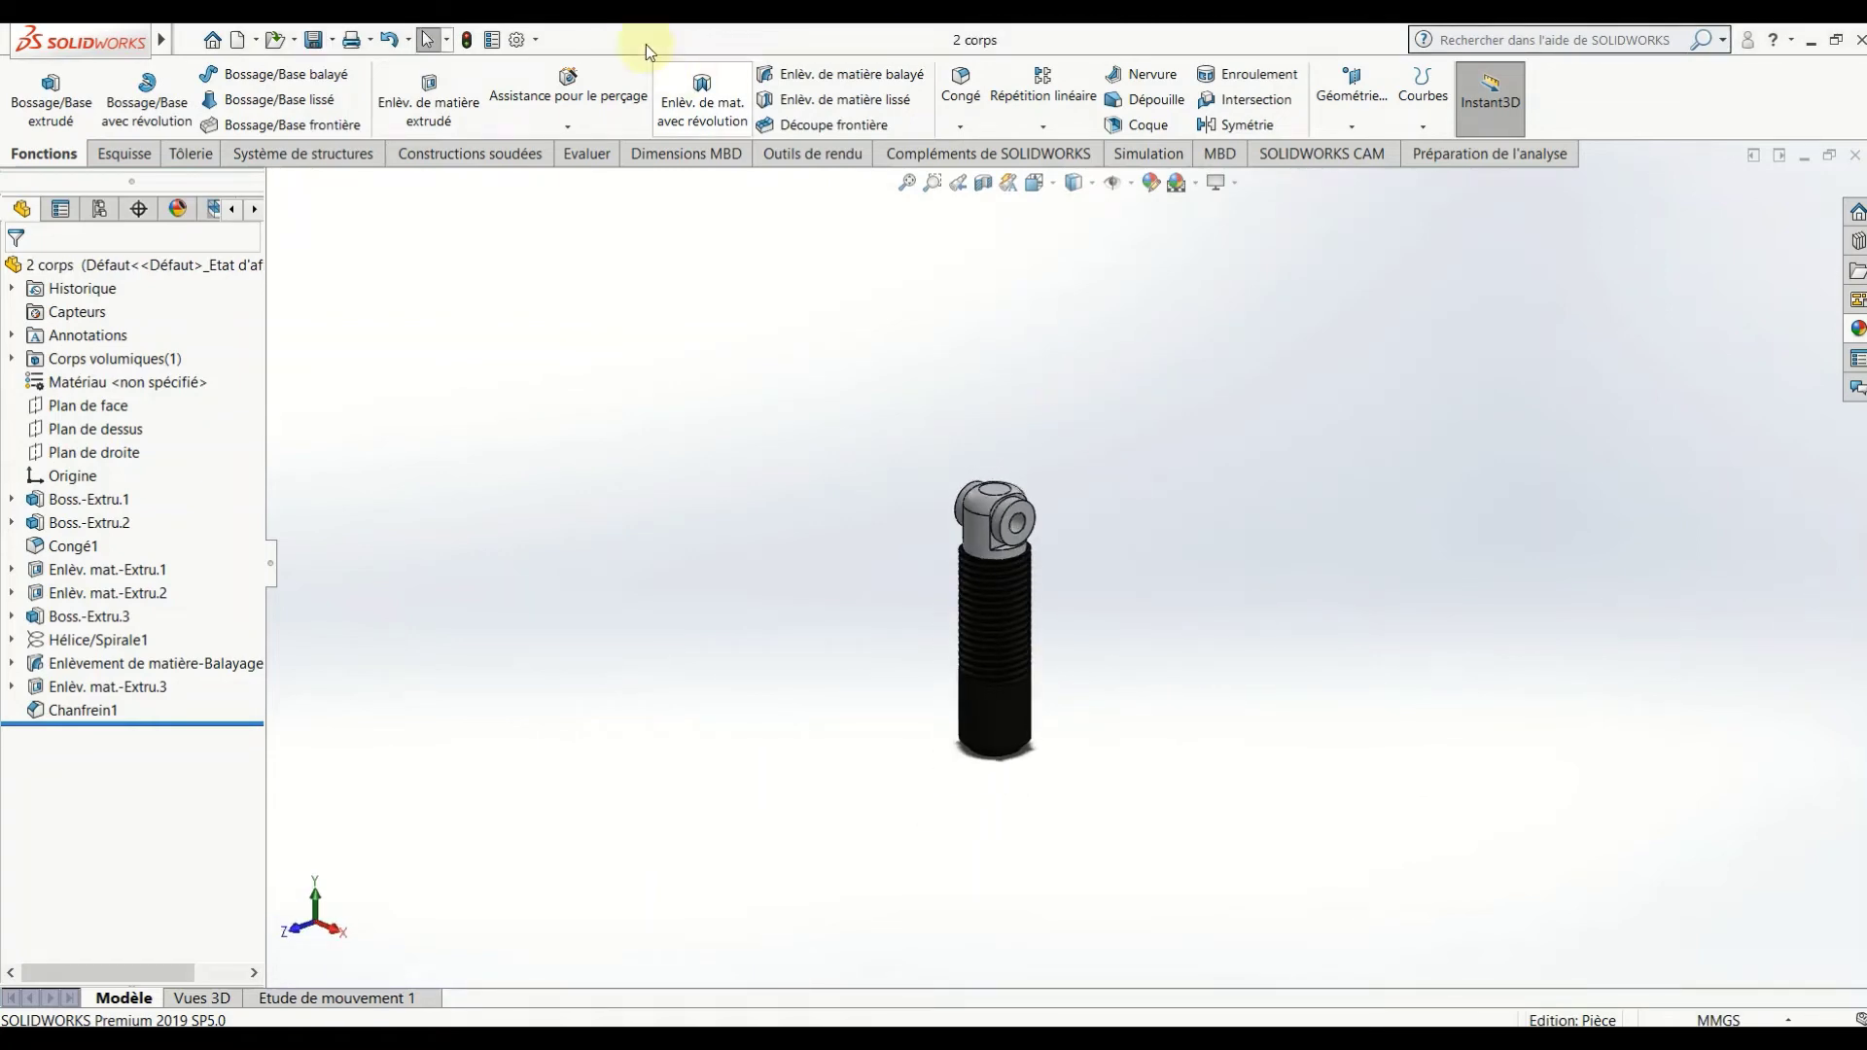
left_click(240, 41)
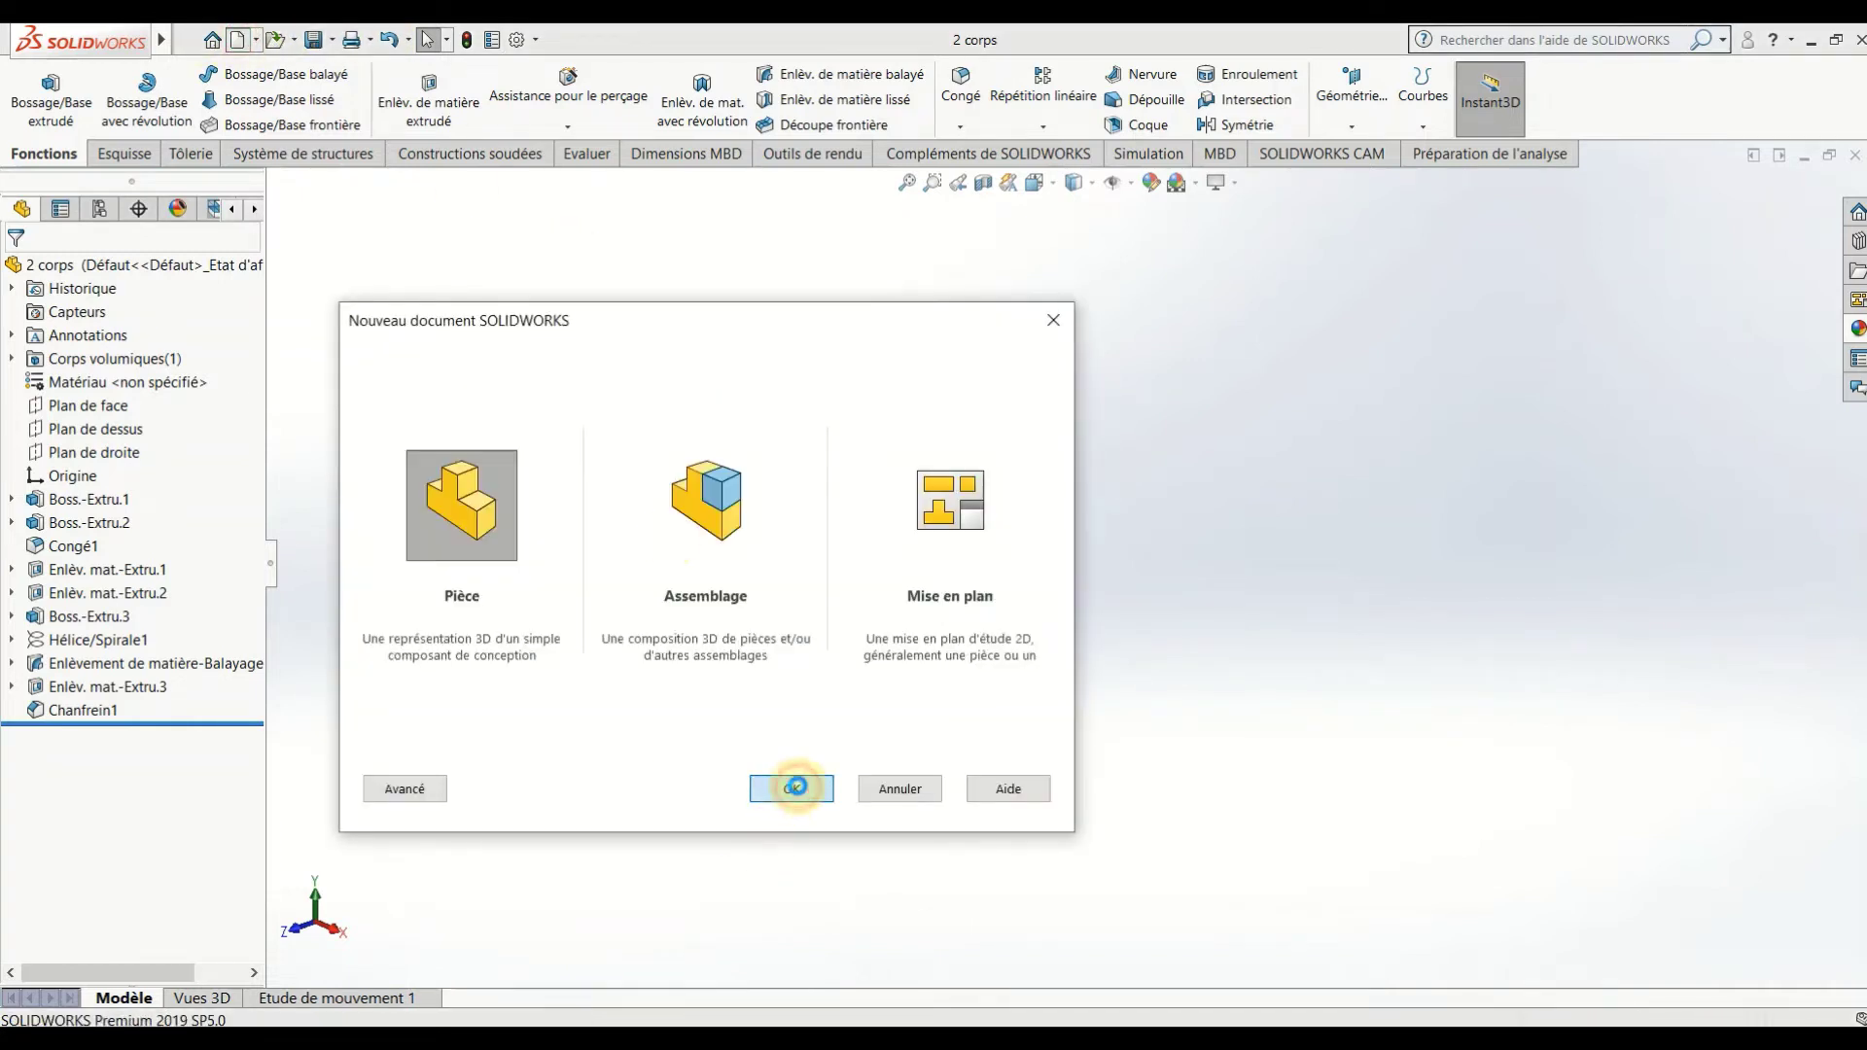
Create a new part and sketch a vertical line upward from the origin on Plan de face.
left_click(796, 792)
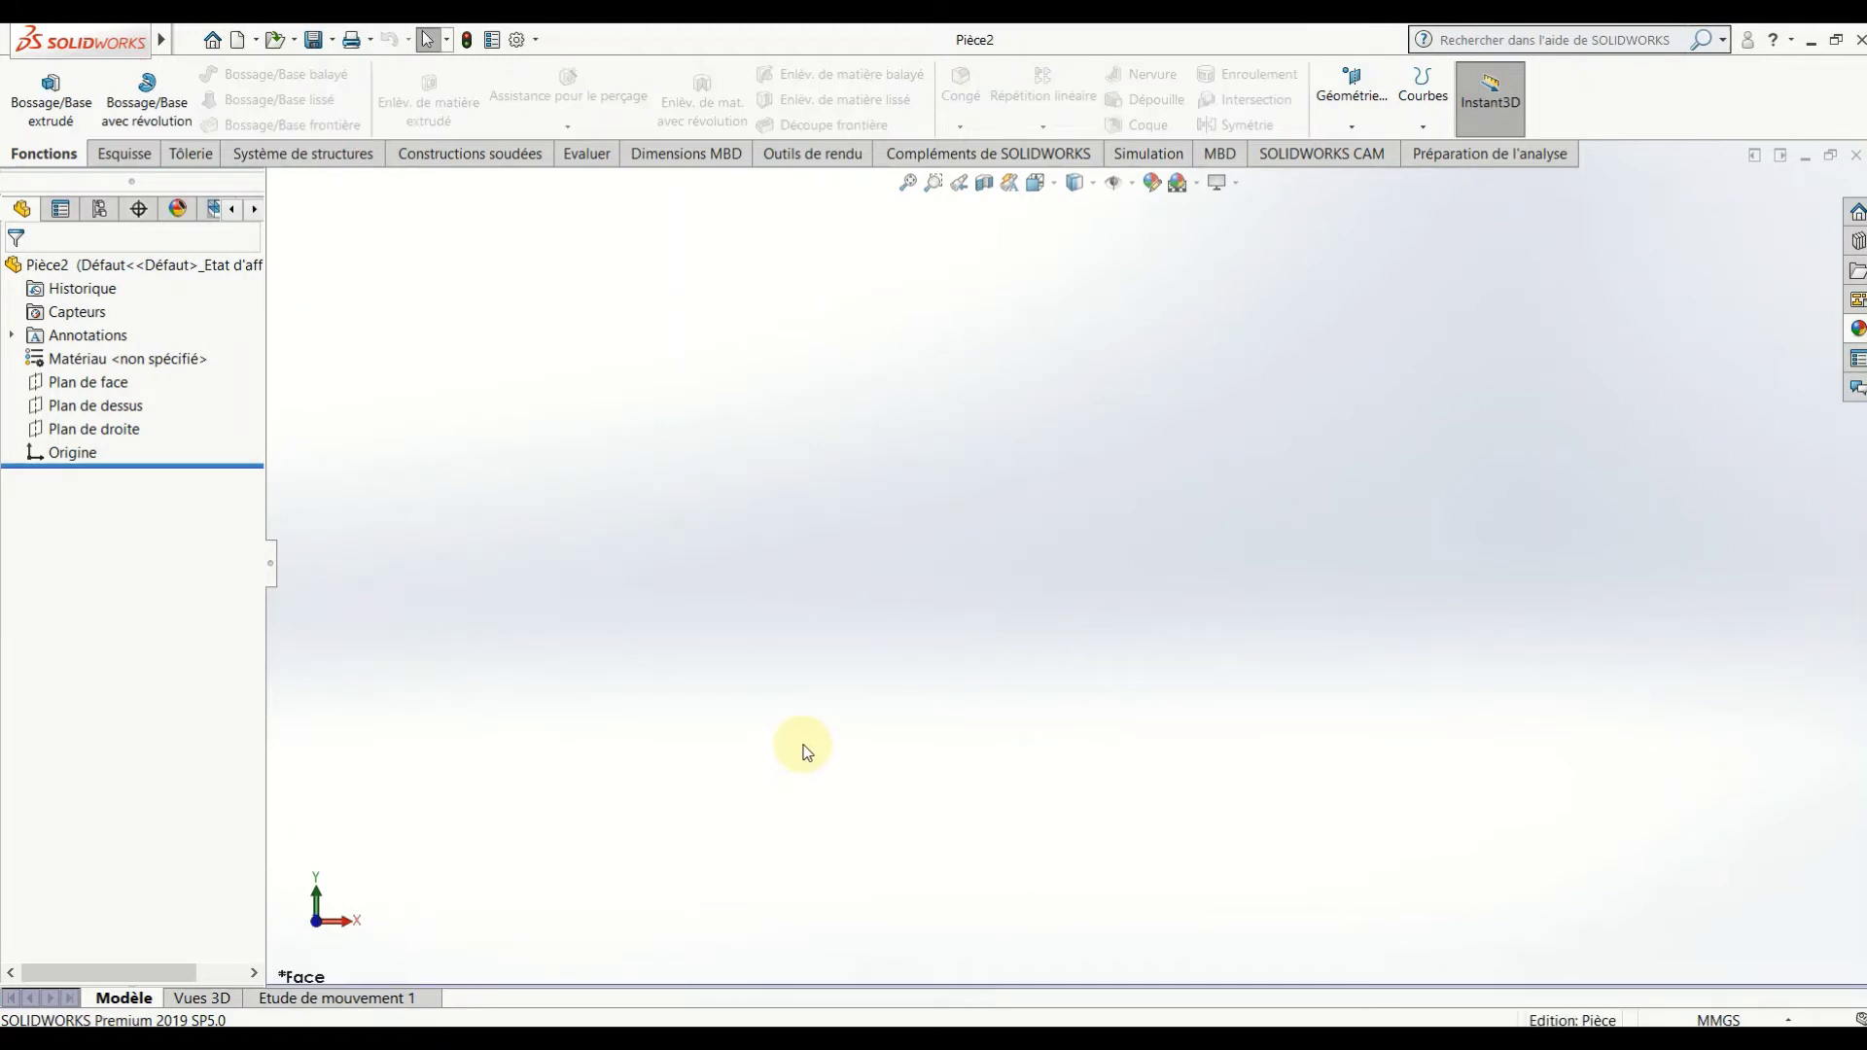
left_click(99, 385)
left_click(122, 361)
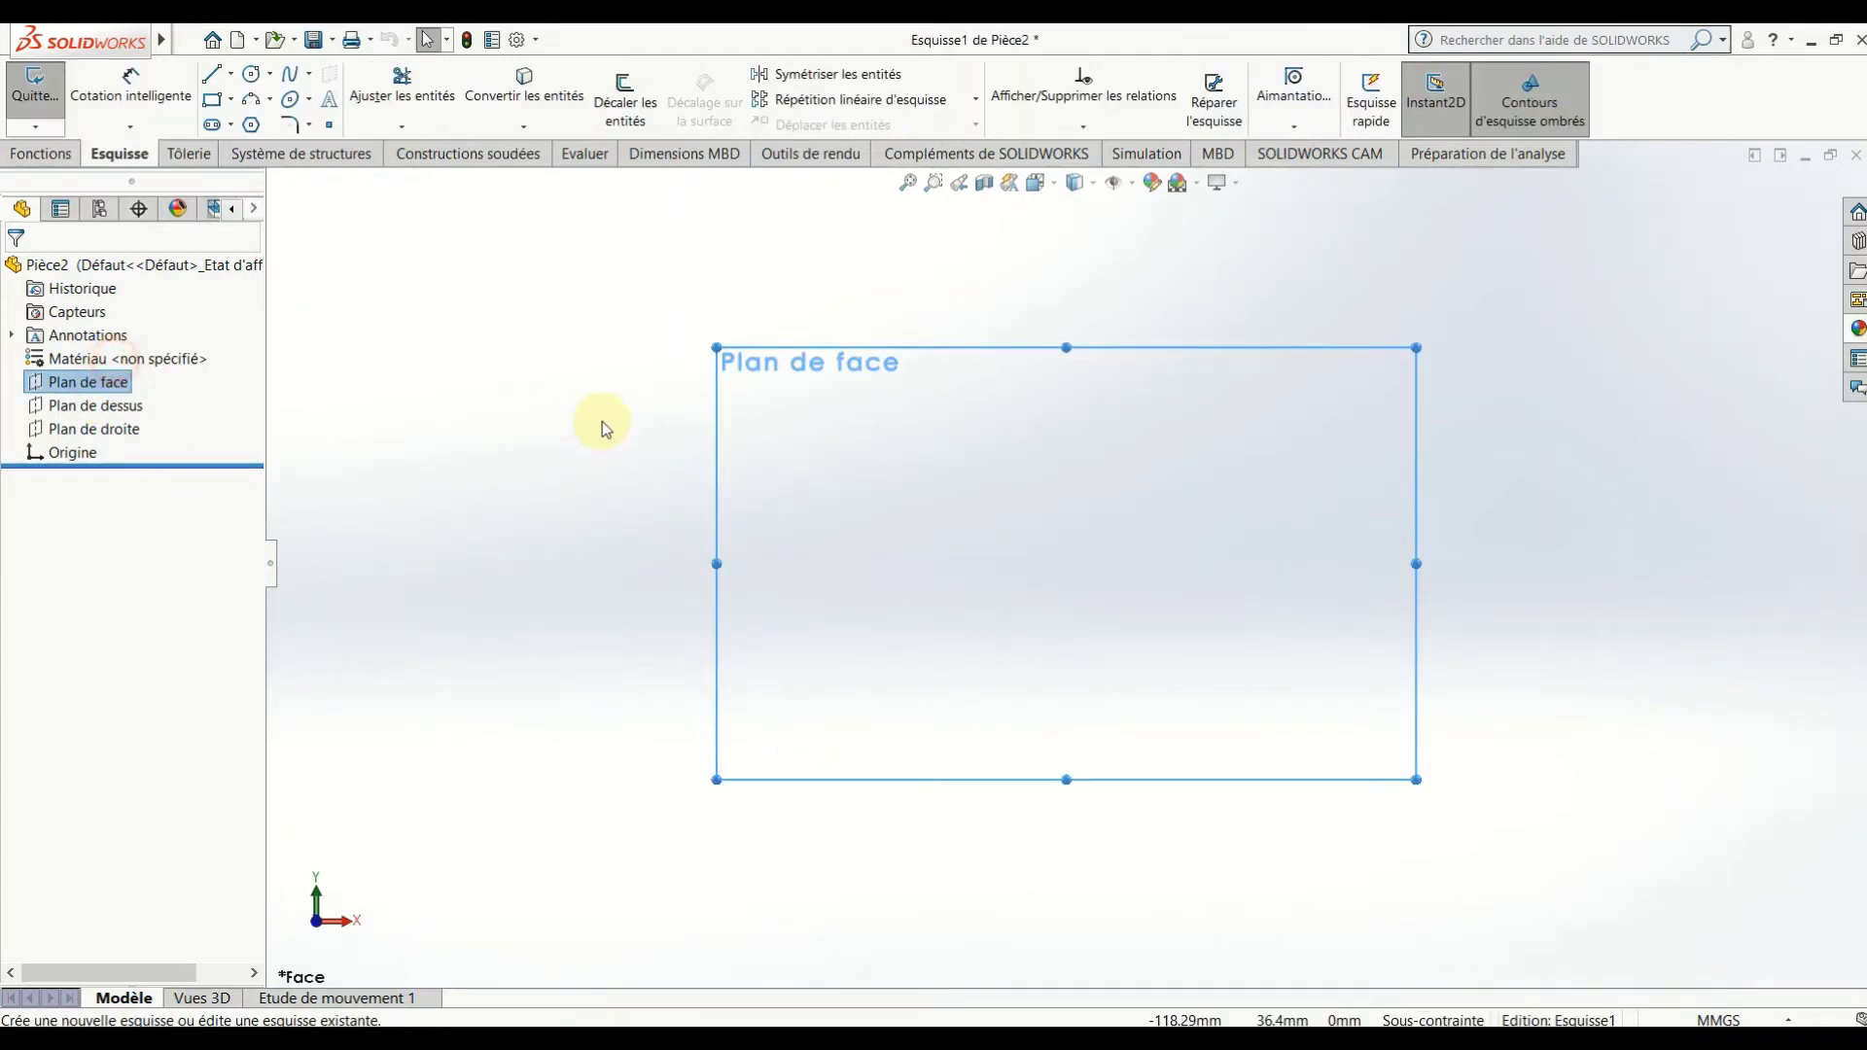
left_click(209, 76)
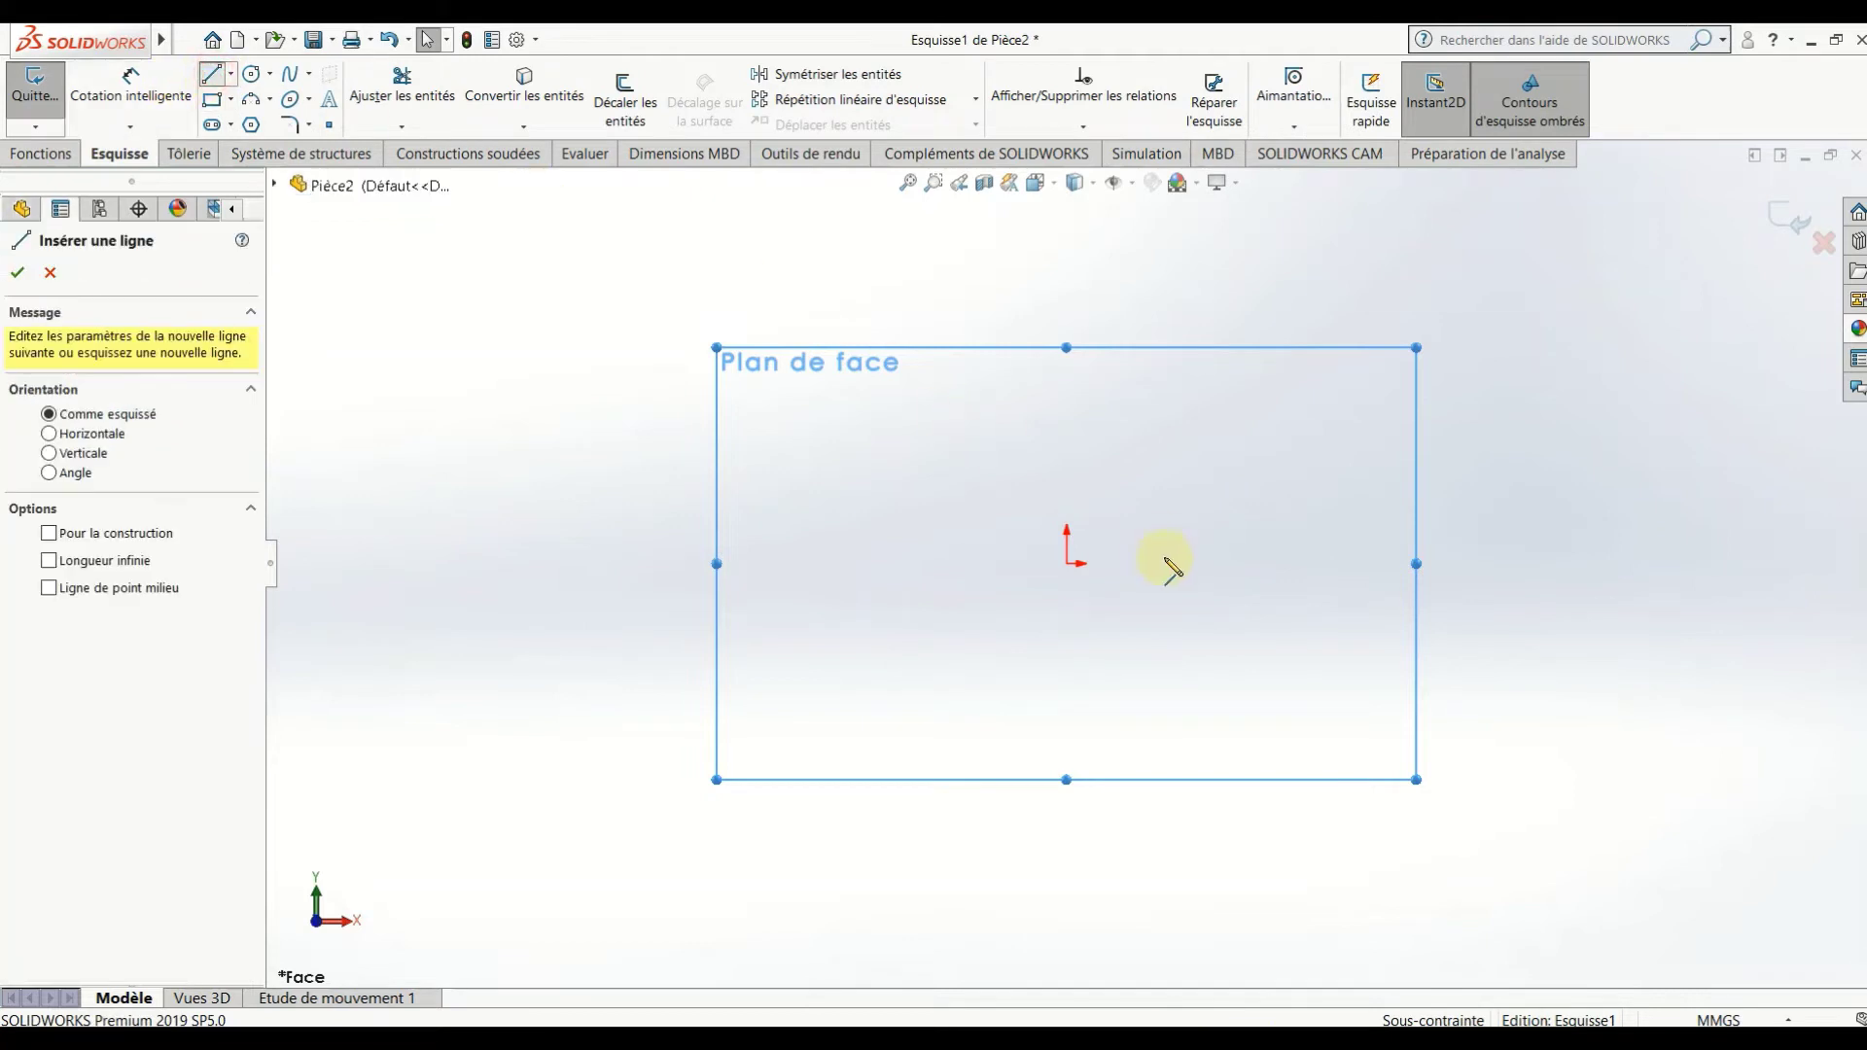
left_click(1069, 564)
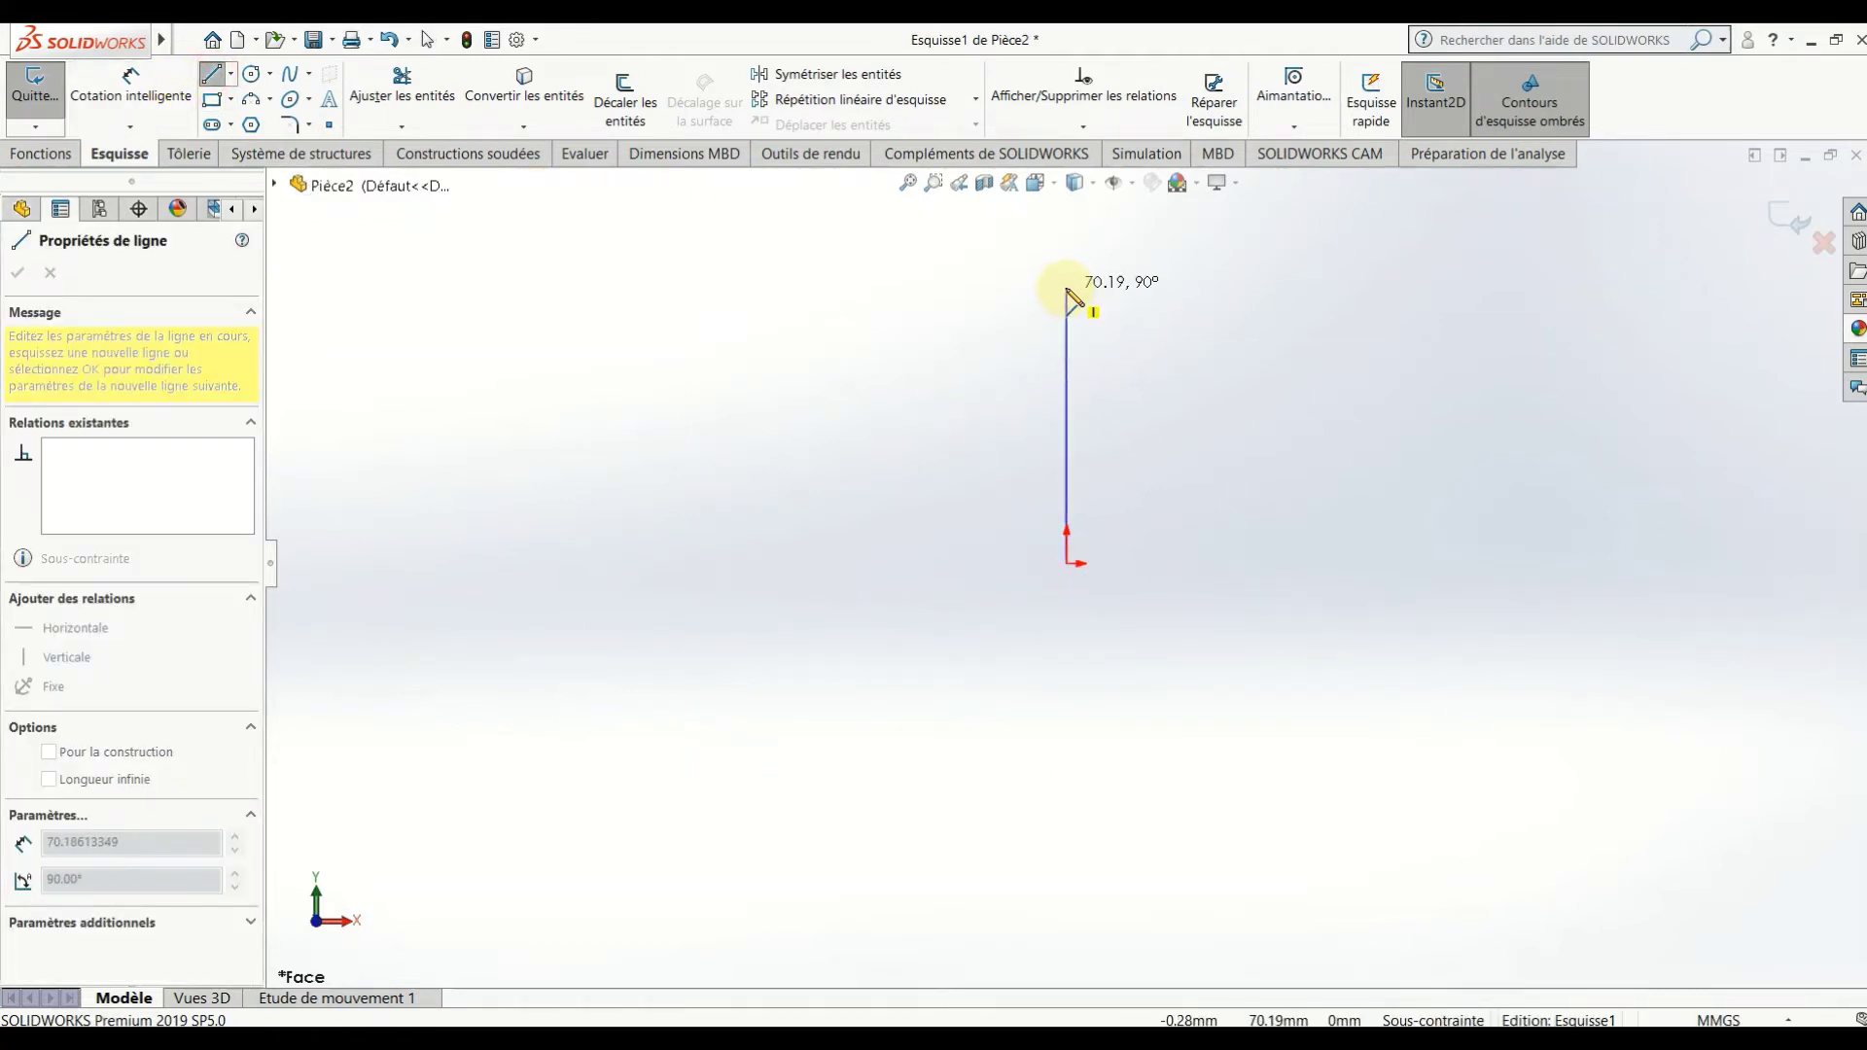
left_click(1067, 290)
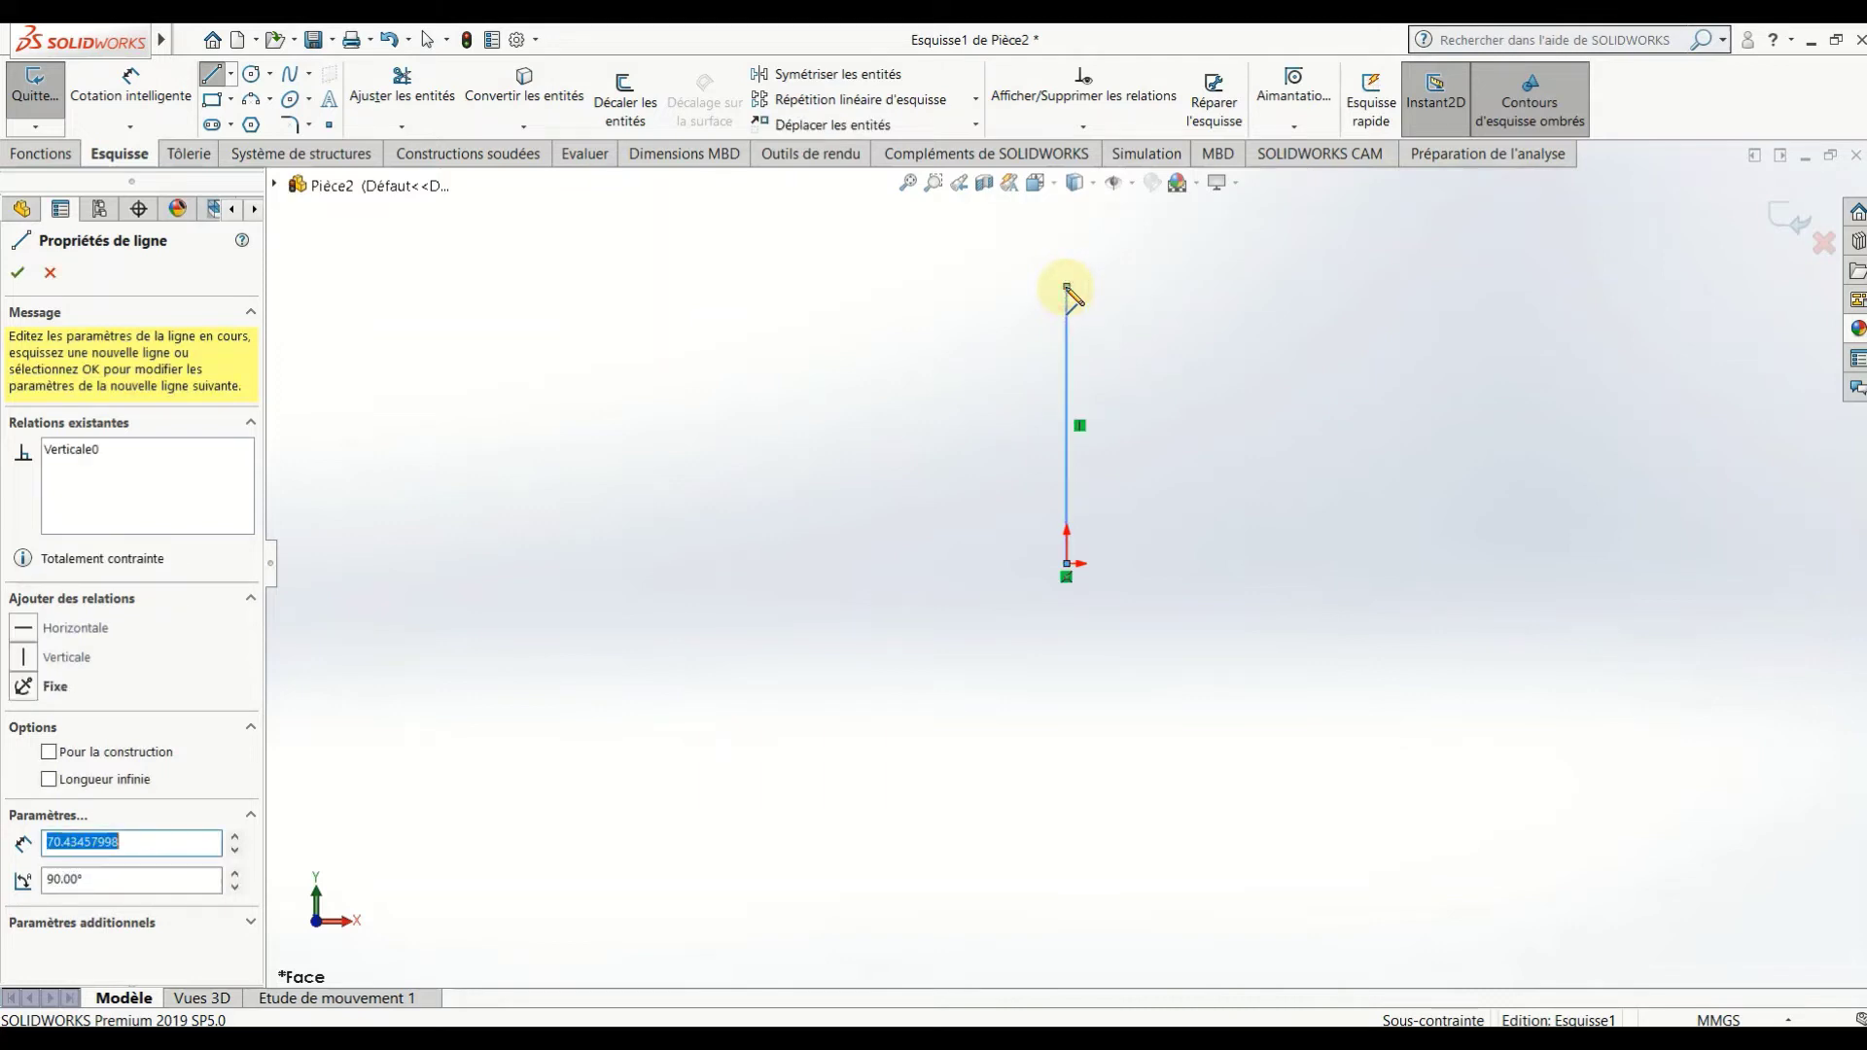
key("Escape")
Dimension the vertical line to 99.9 mm and exit the sketch.
left_click(128, 85)
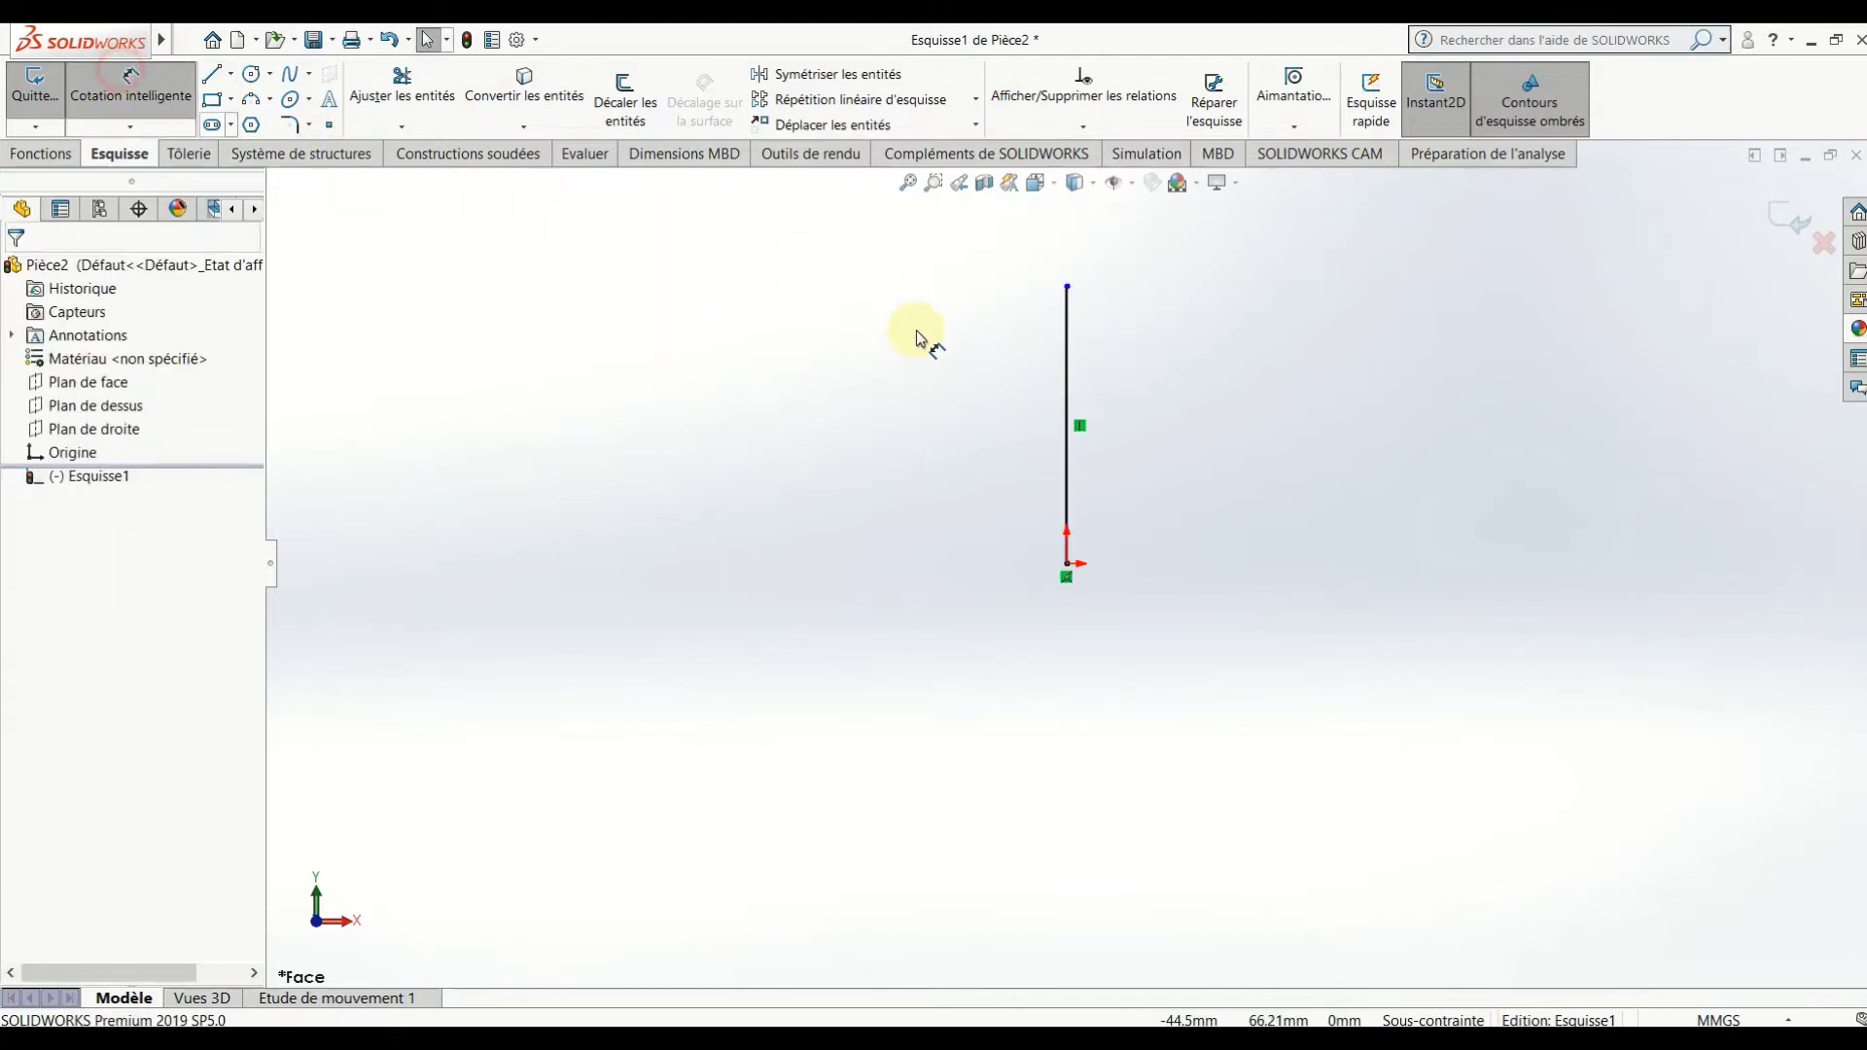
left_click(1068, 389)
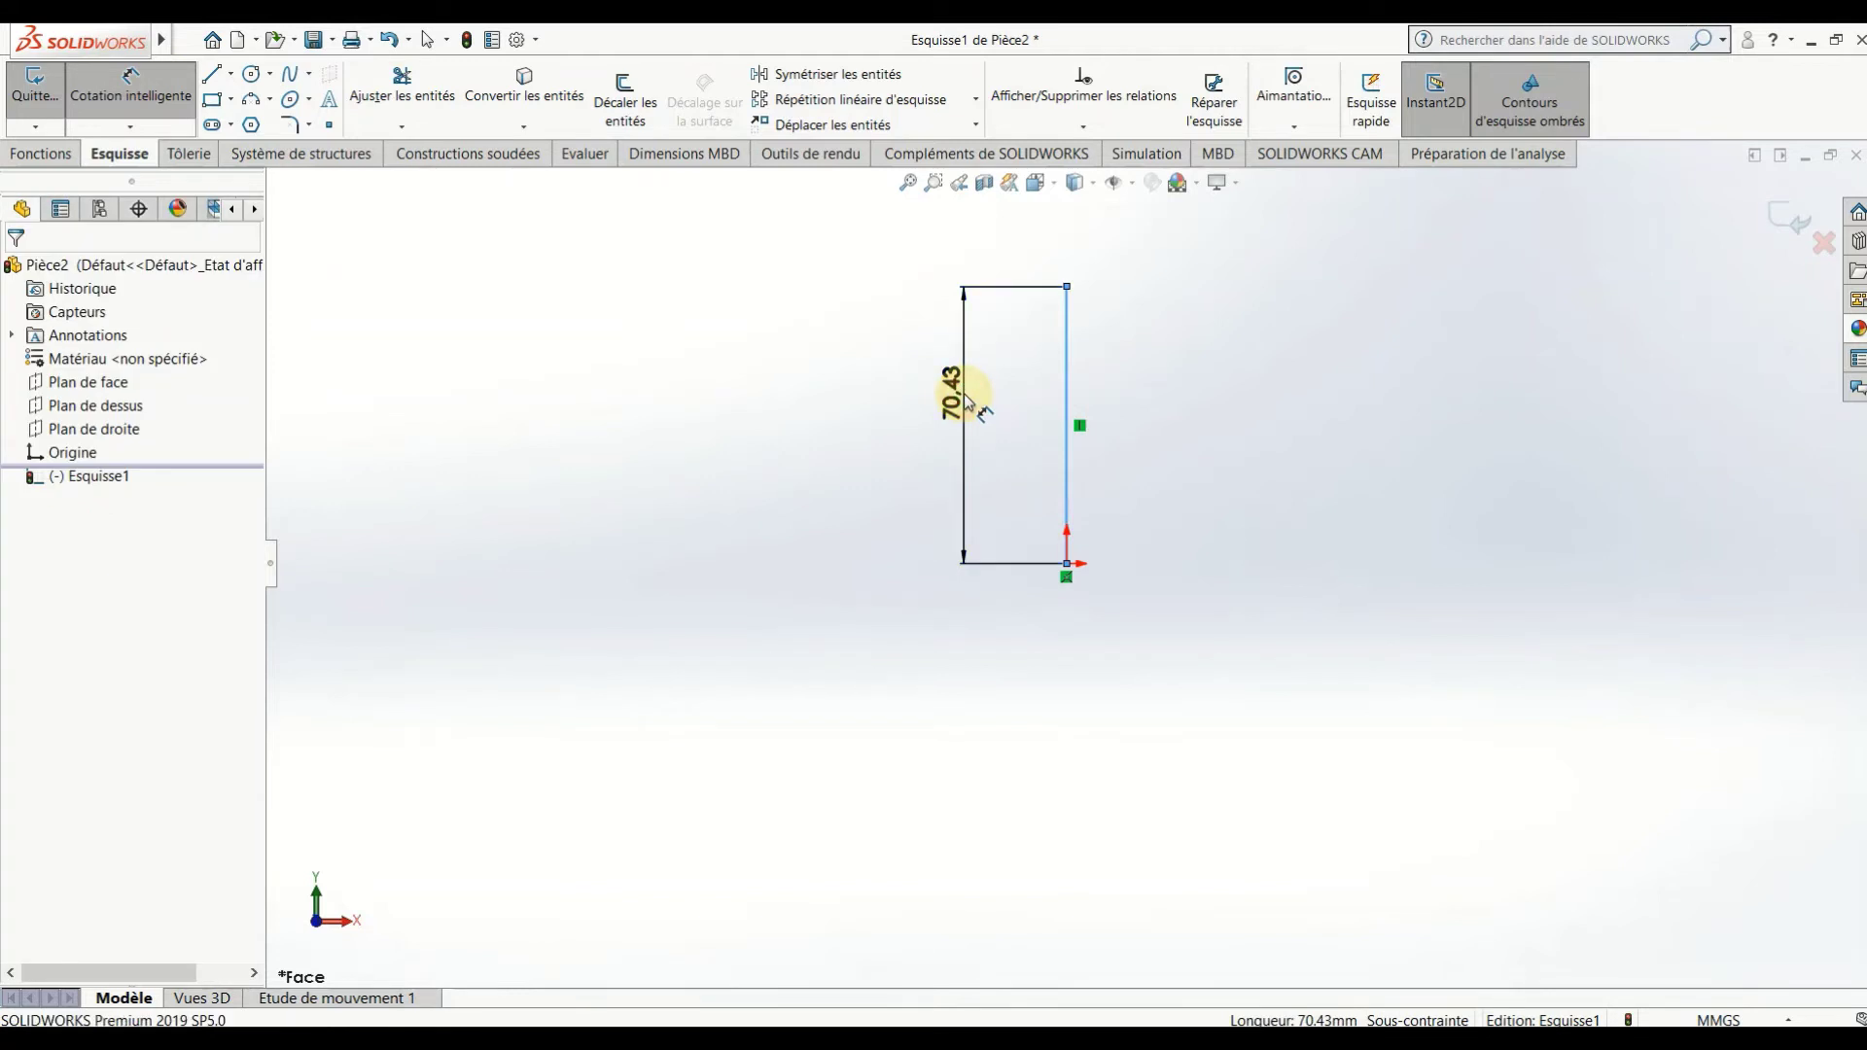
left_click(965, 394)
type("99.")
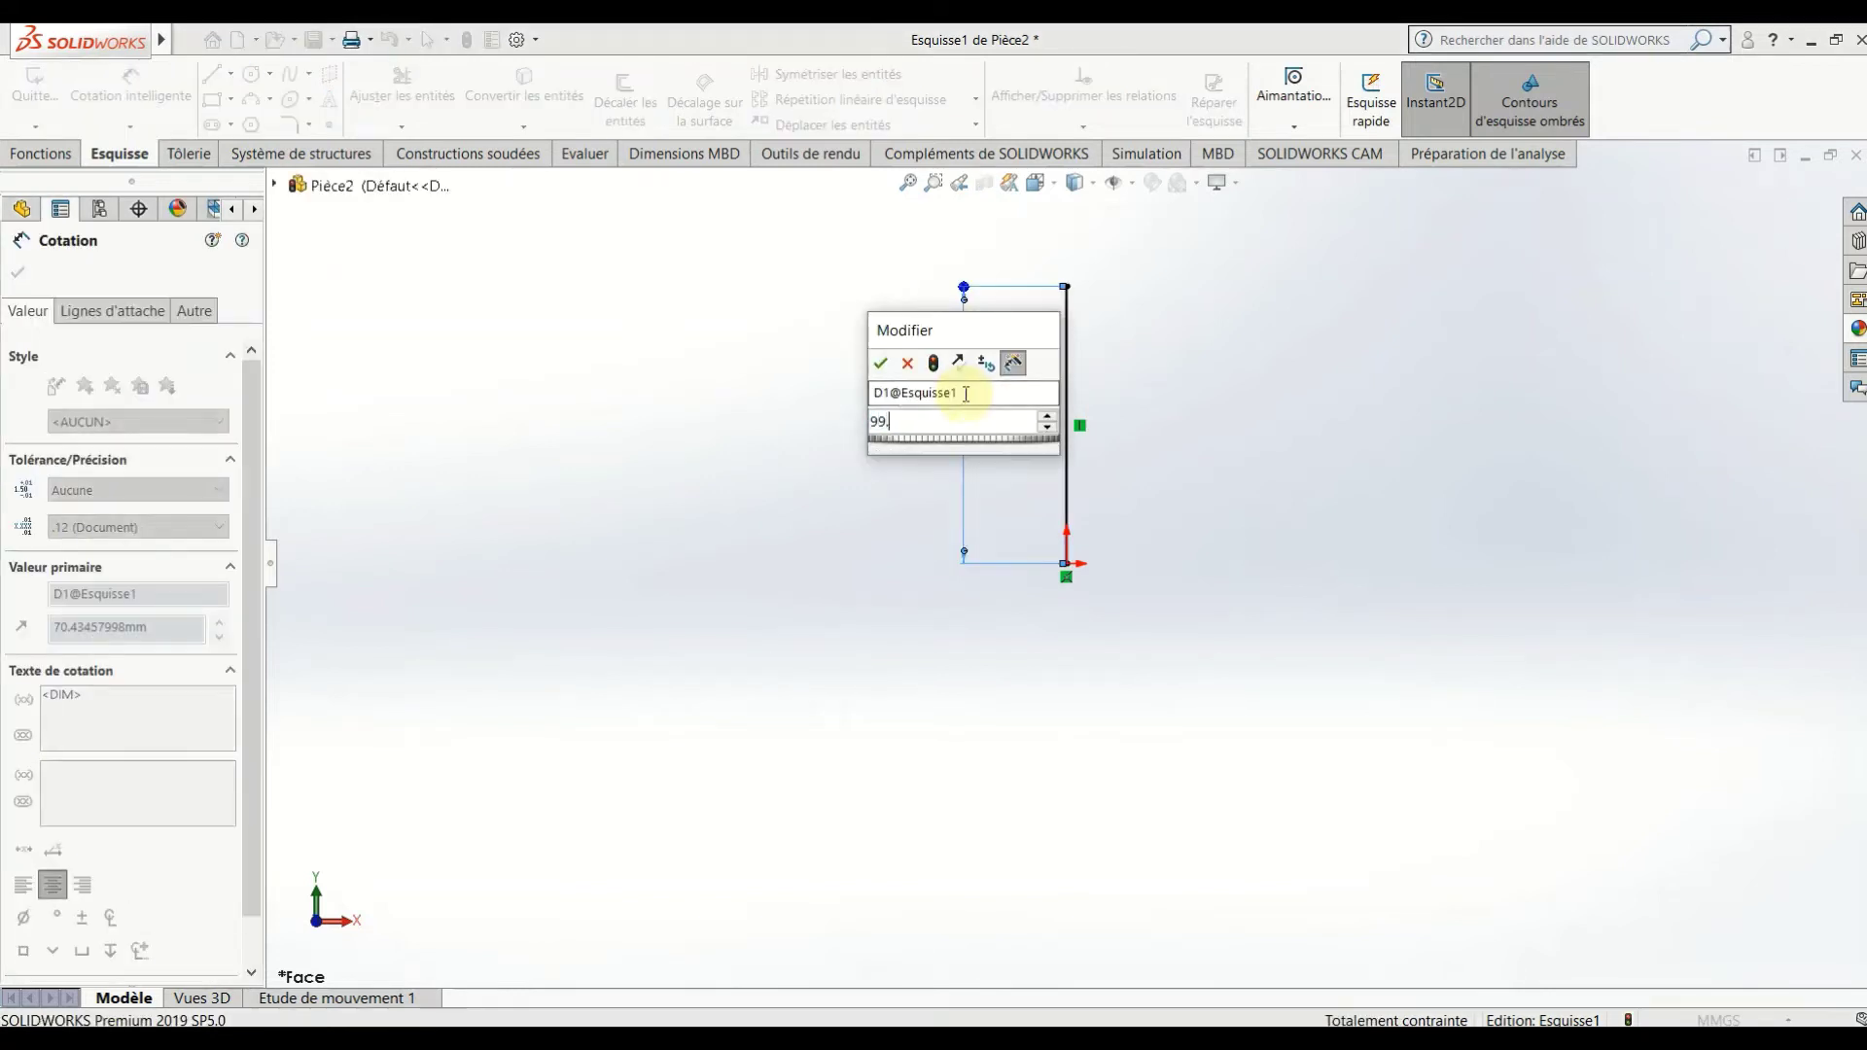
type("9")
key("Return")
left_click(1204, 525)
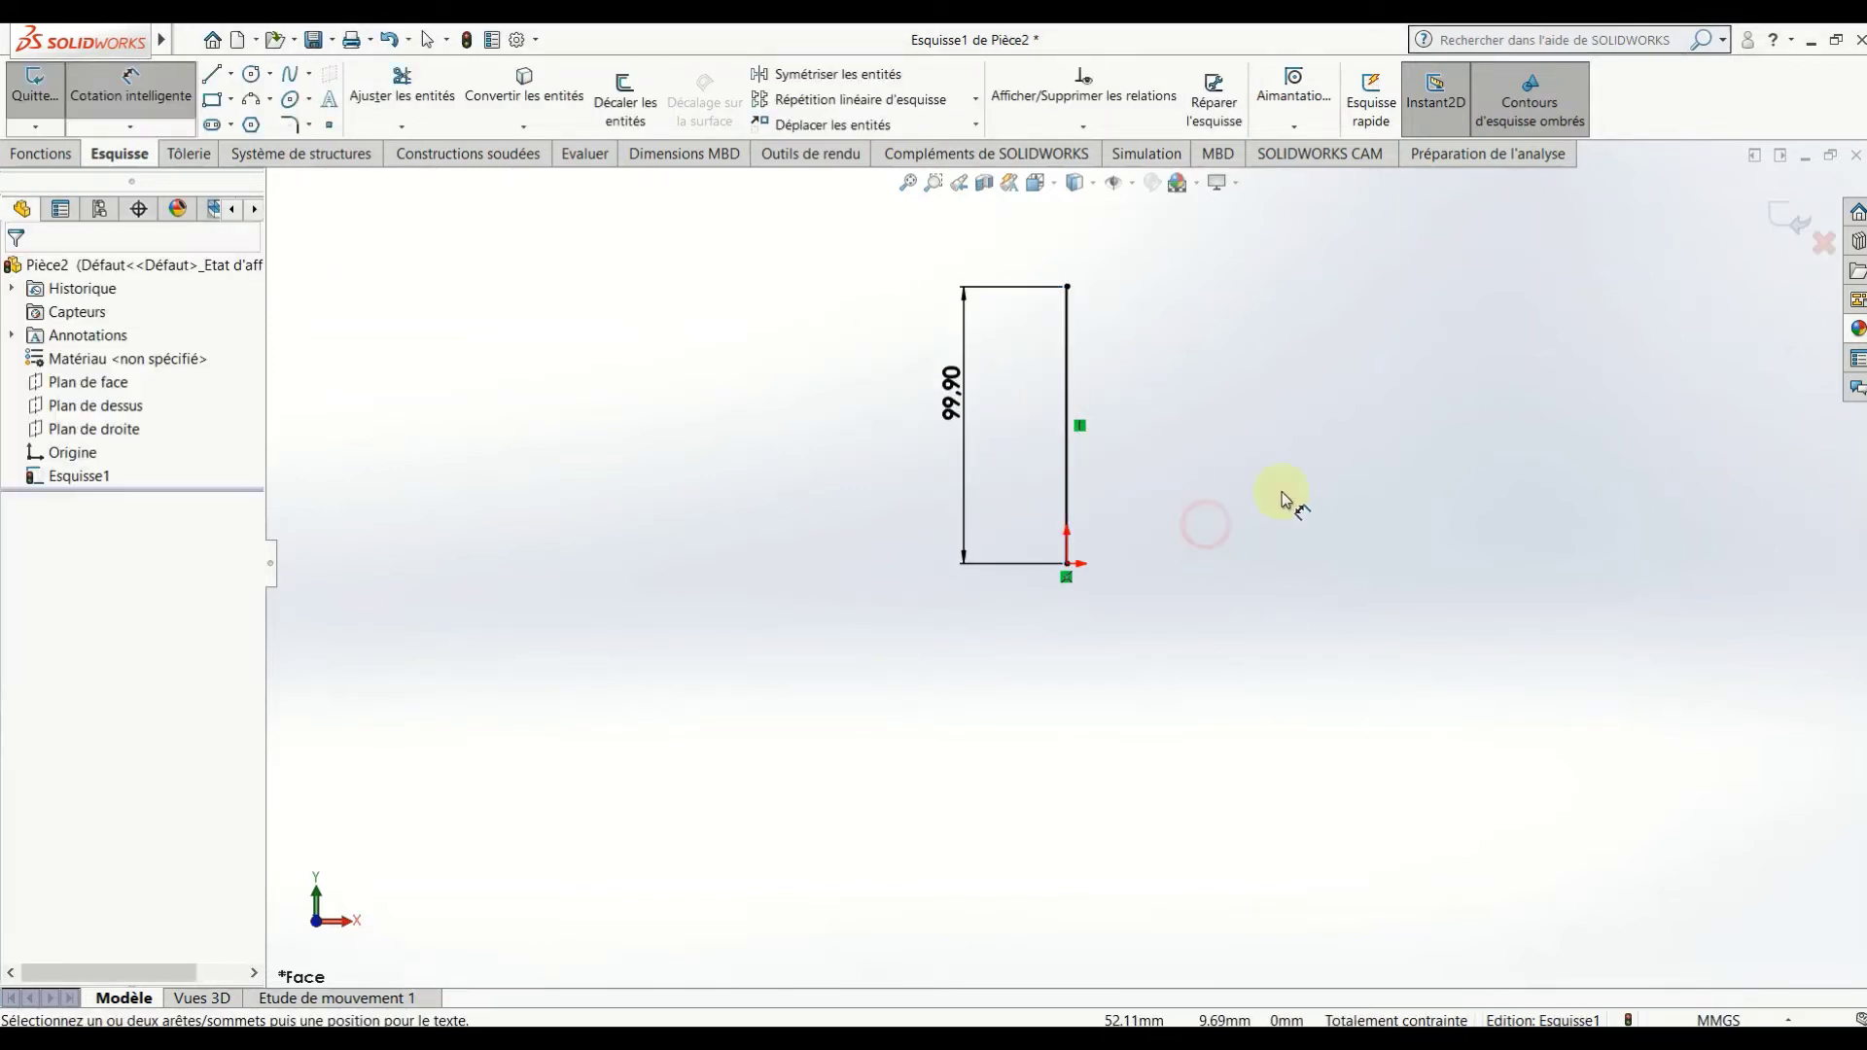
left_click(1778, 214)
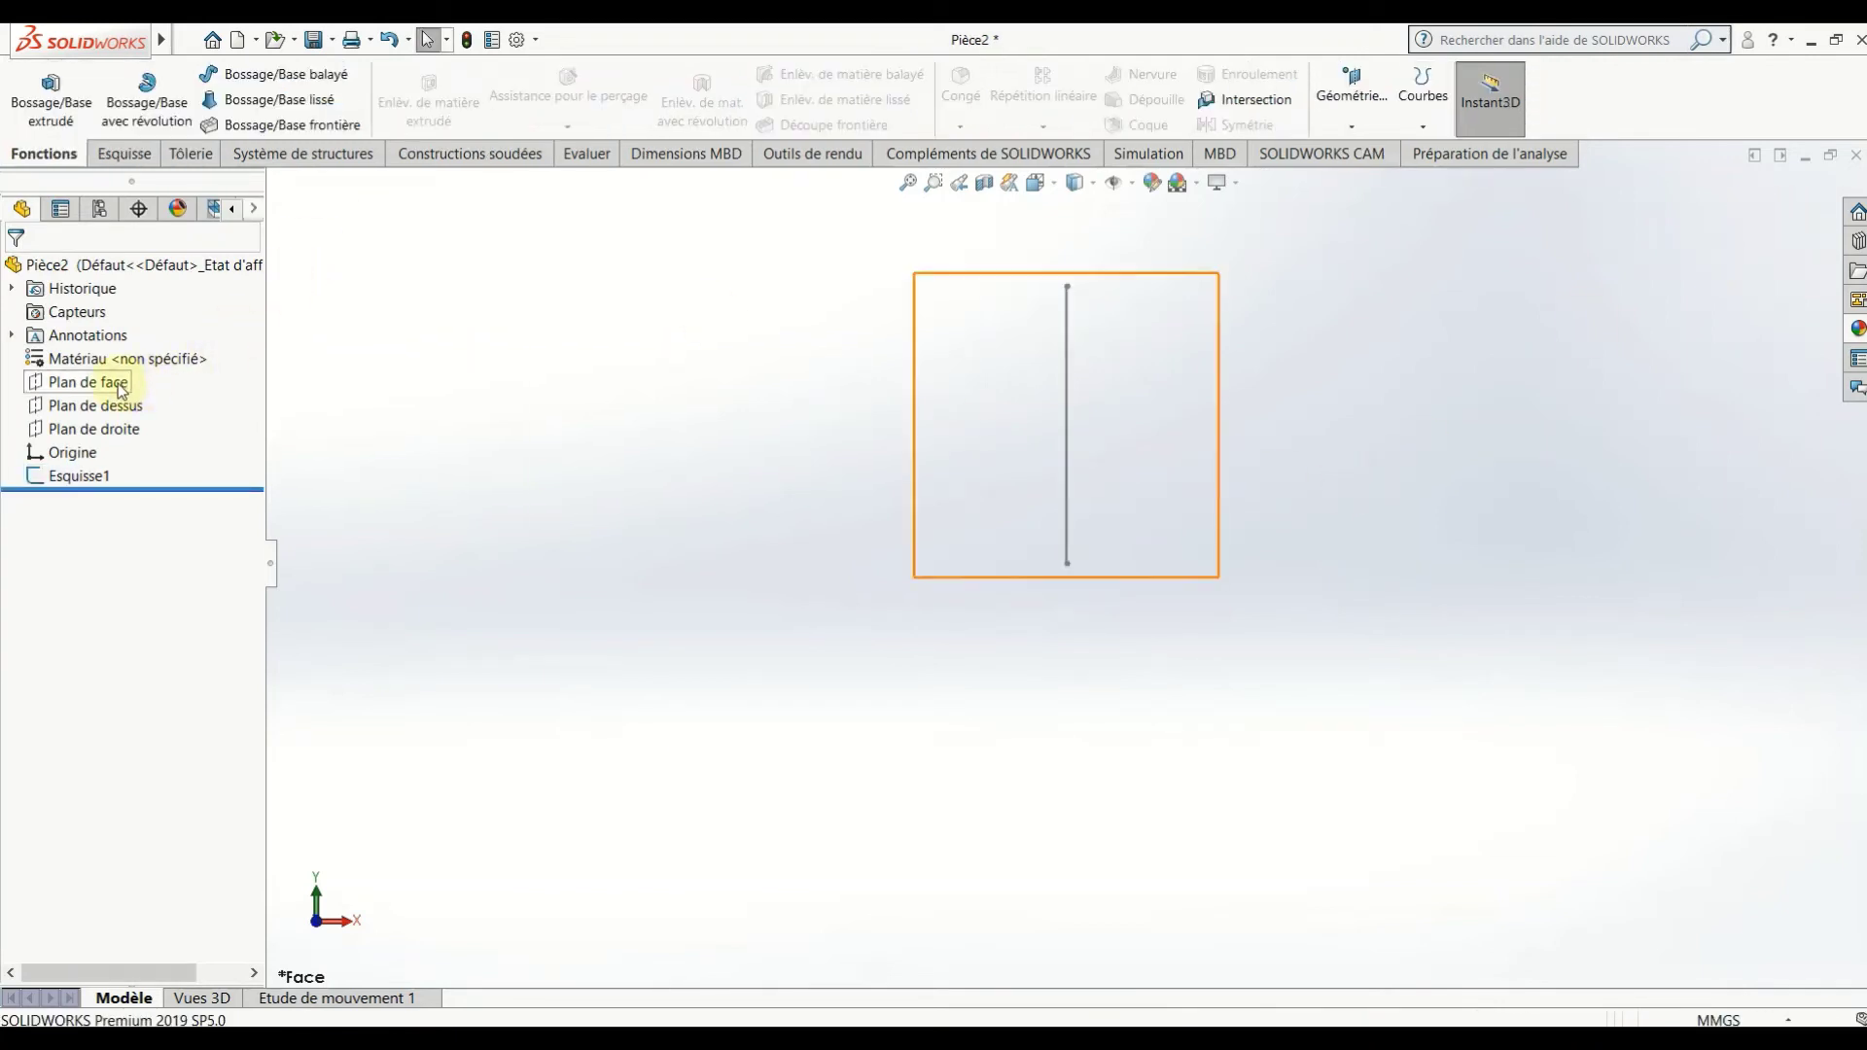
Start a second front-plane sketch and draw a circle to the right of the origin.
left_click(87, 382)
left_click(134, 348)
left_click(630, 463)
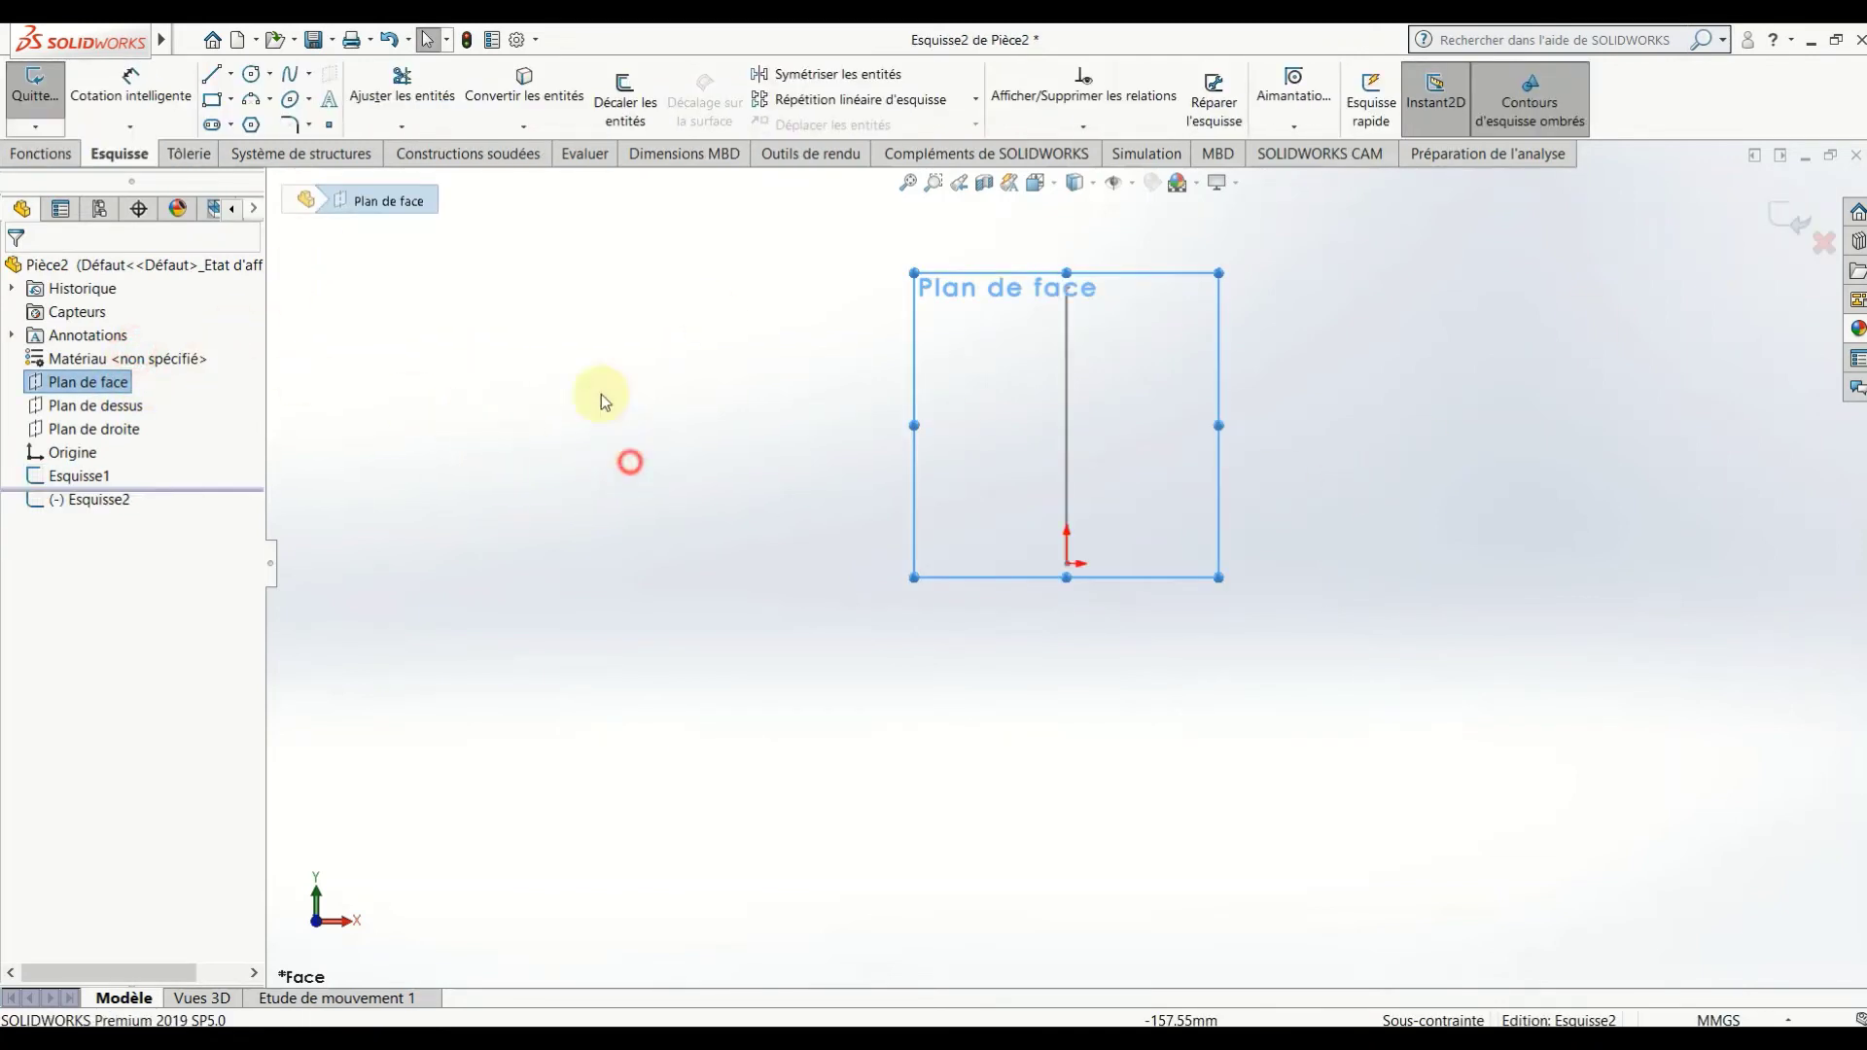
left_click(251, 76)
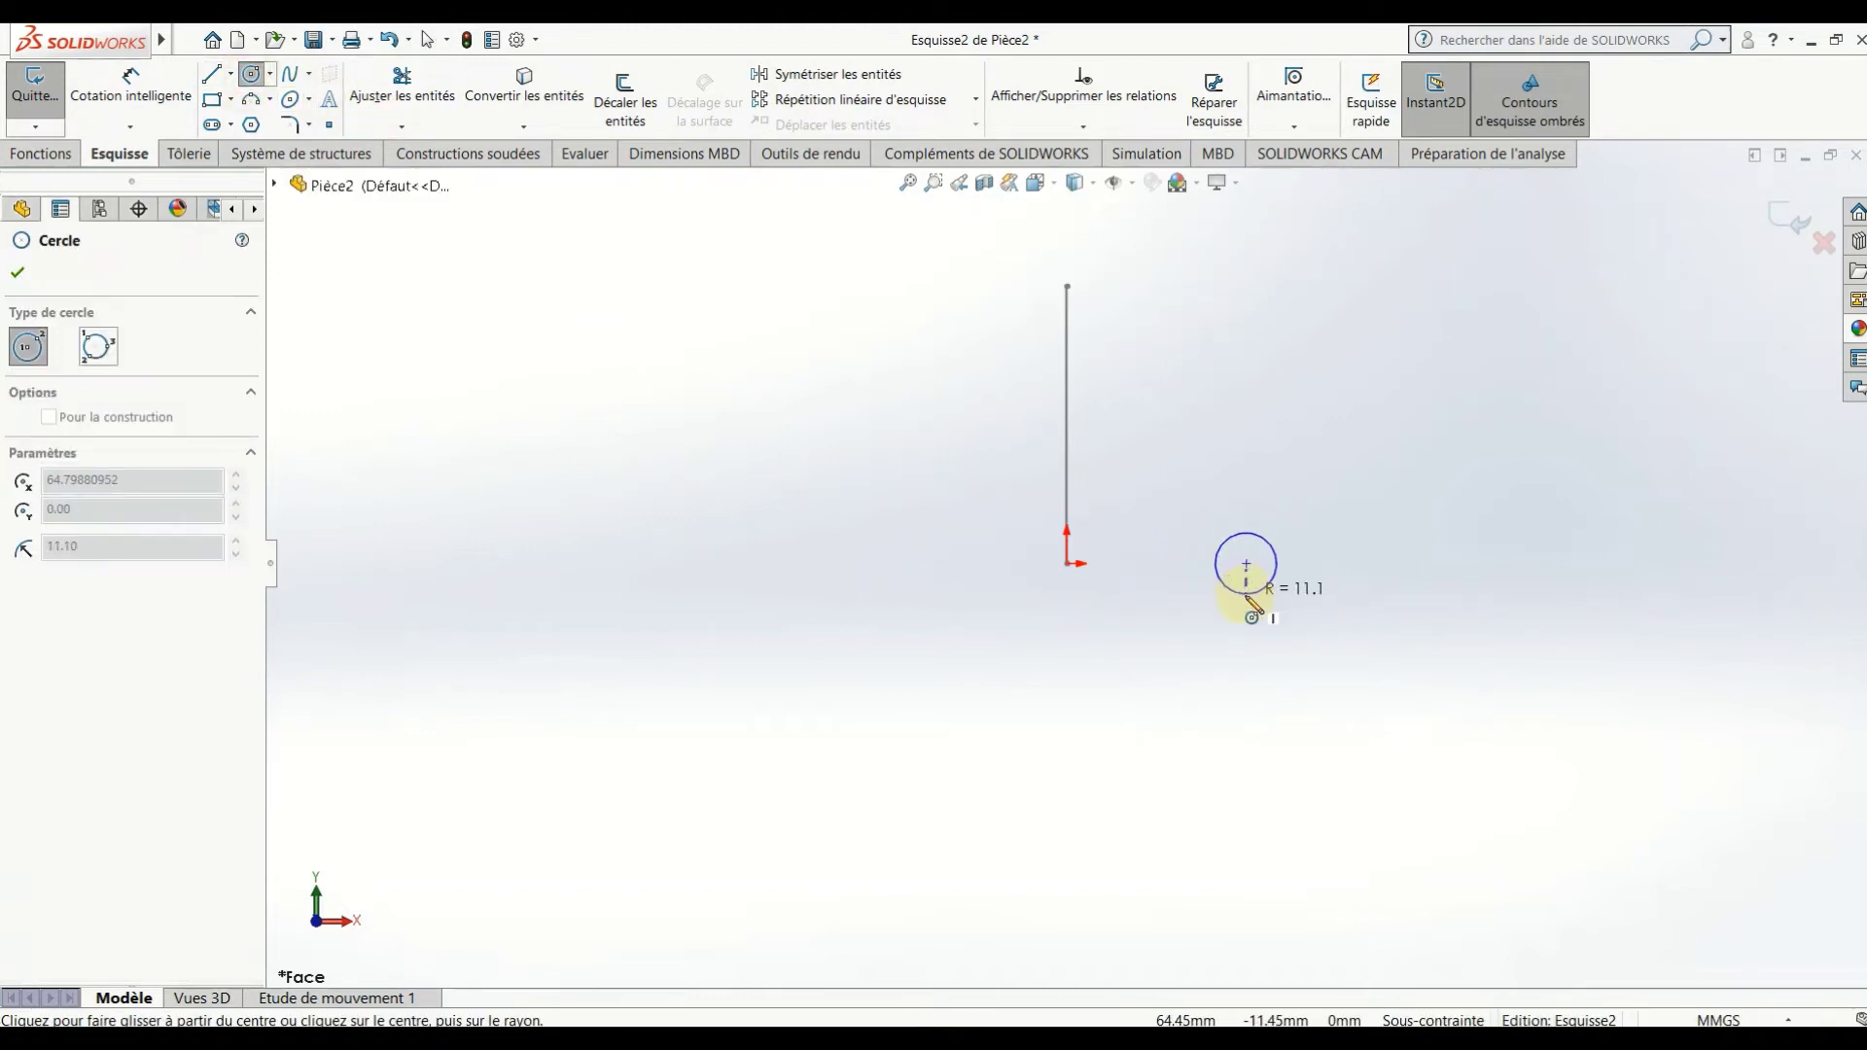
left_click_drag(1247, 565, 1246, 599)
key("Escape")
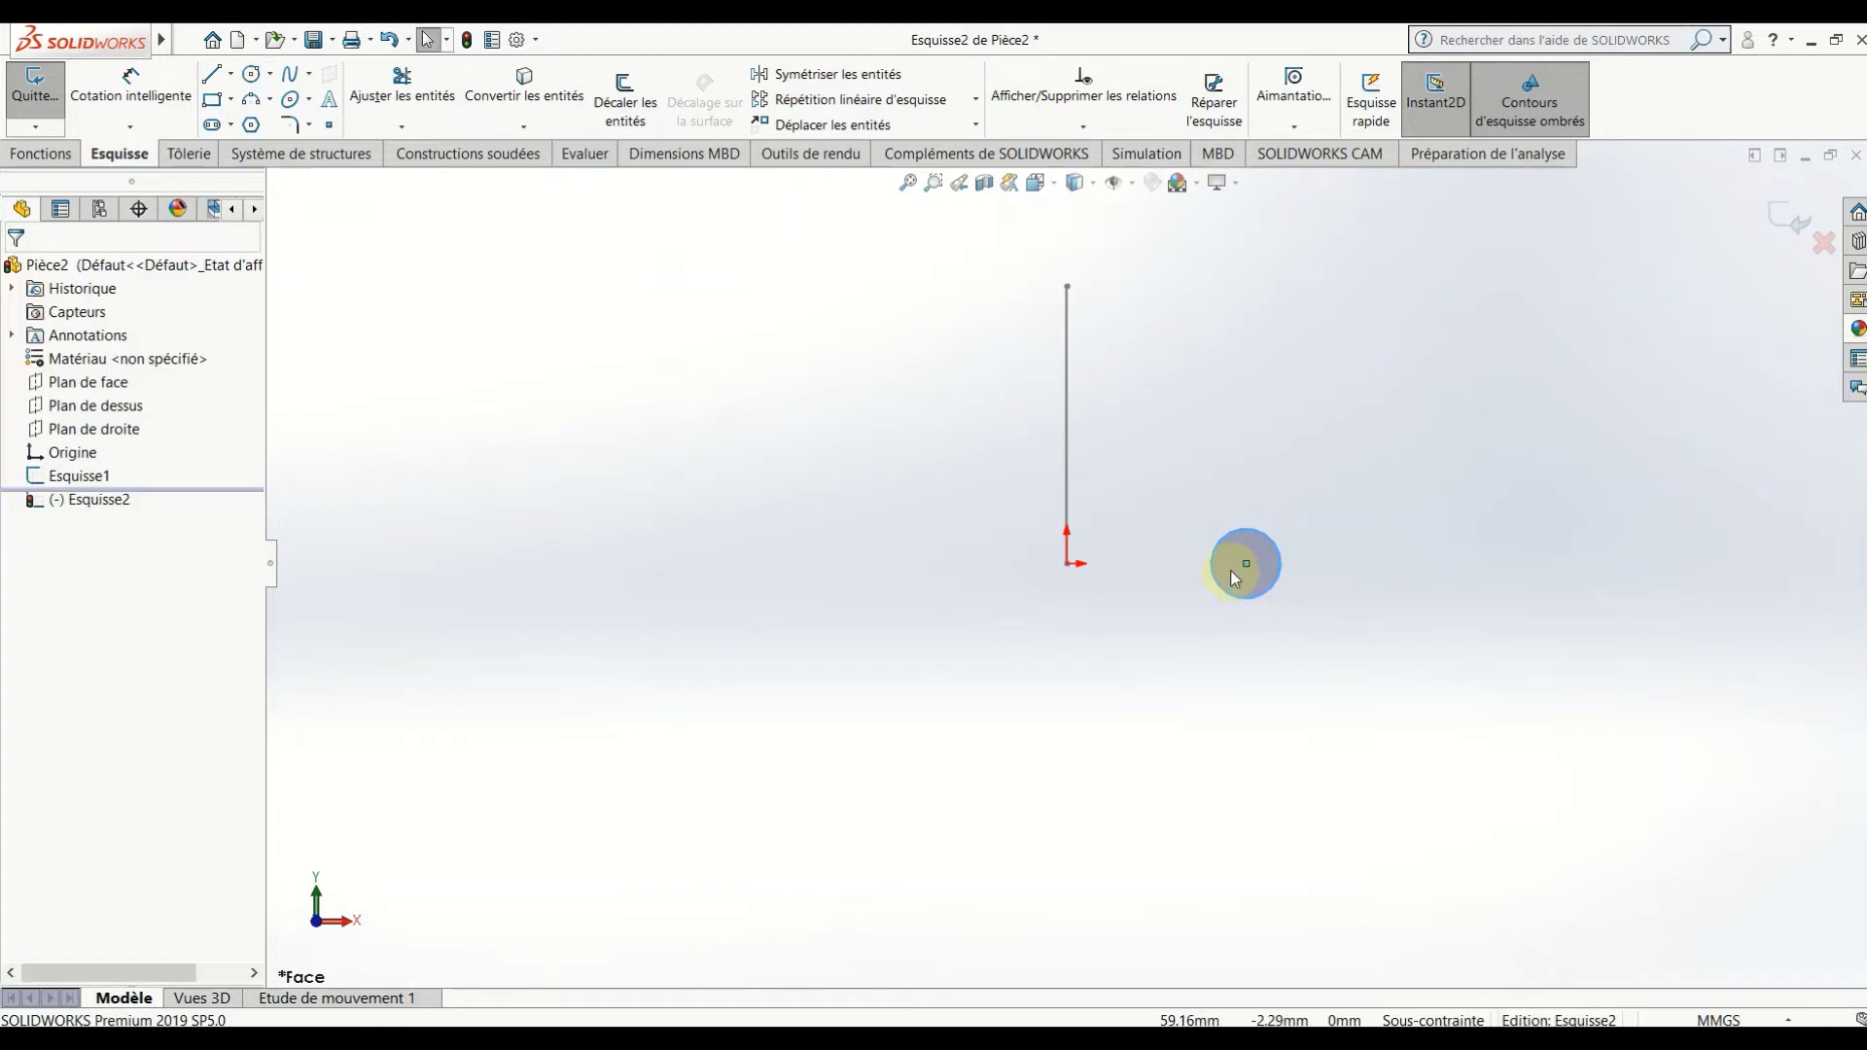
left_click(1065, 566, "ctrl")
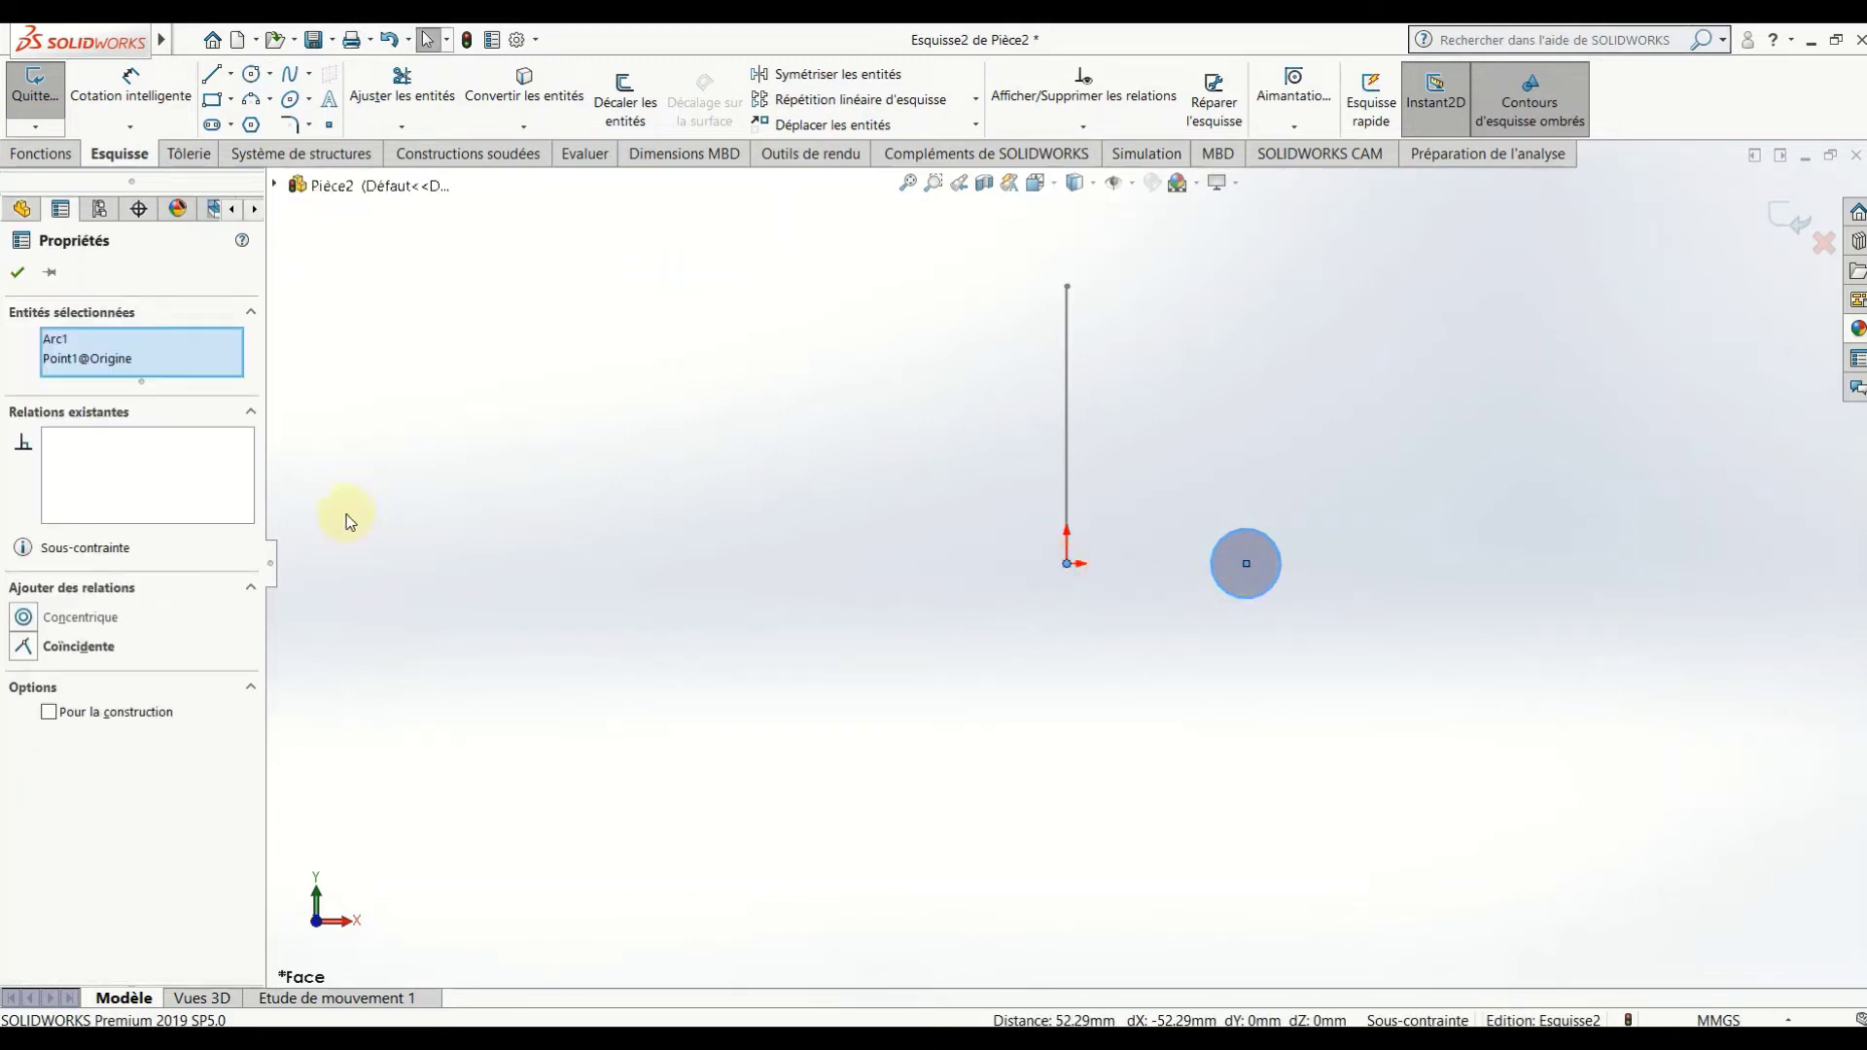
right_click(1071, 568)
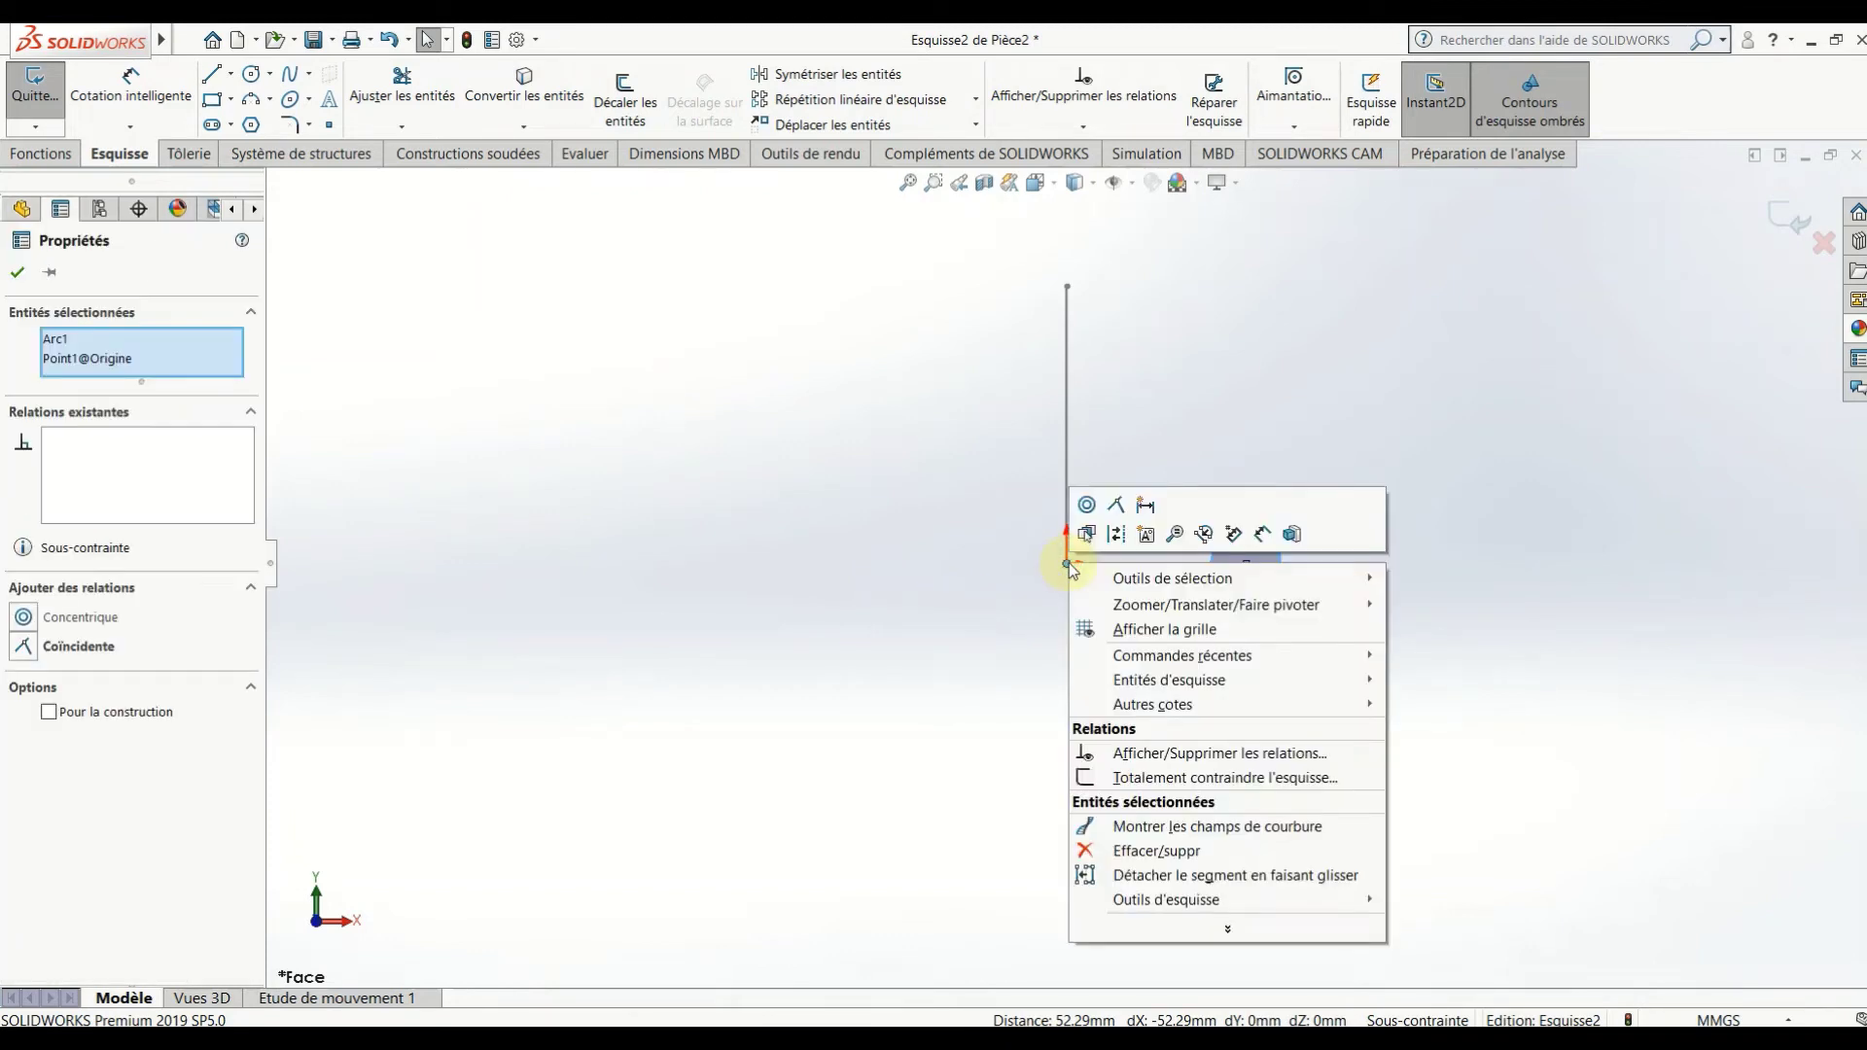
left_click(998, 591)
left_click(717, 558)
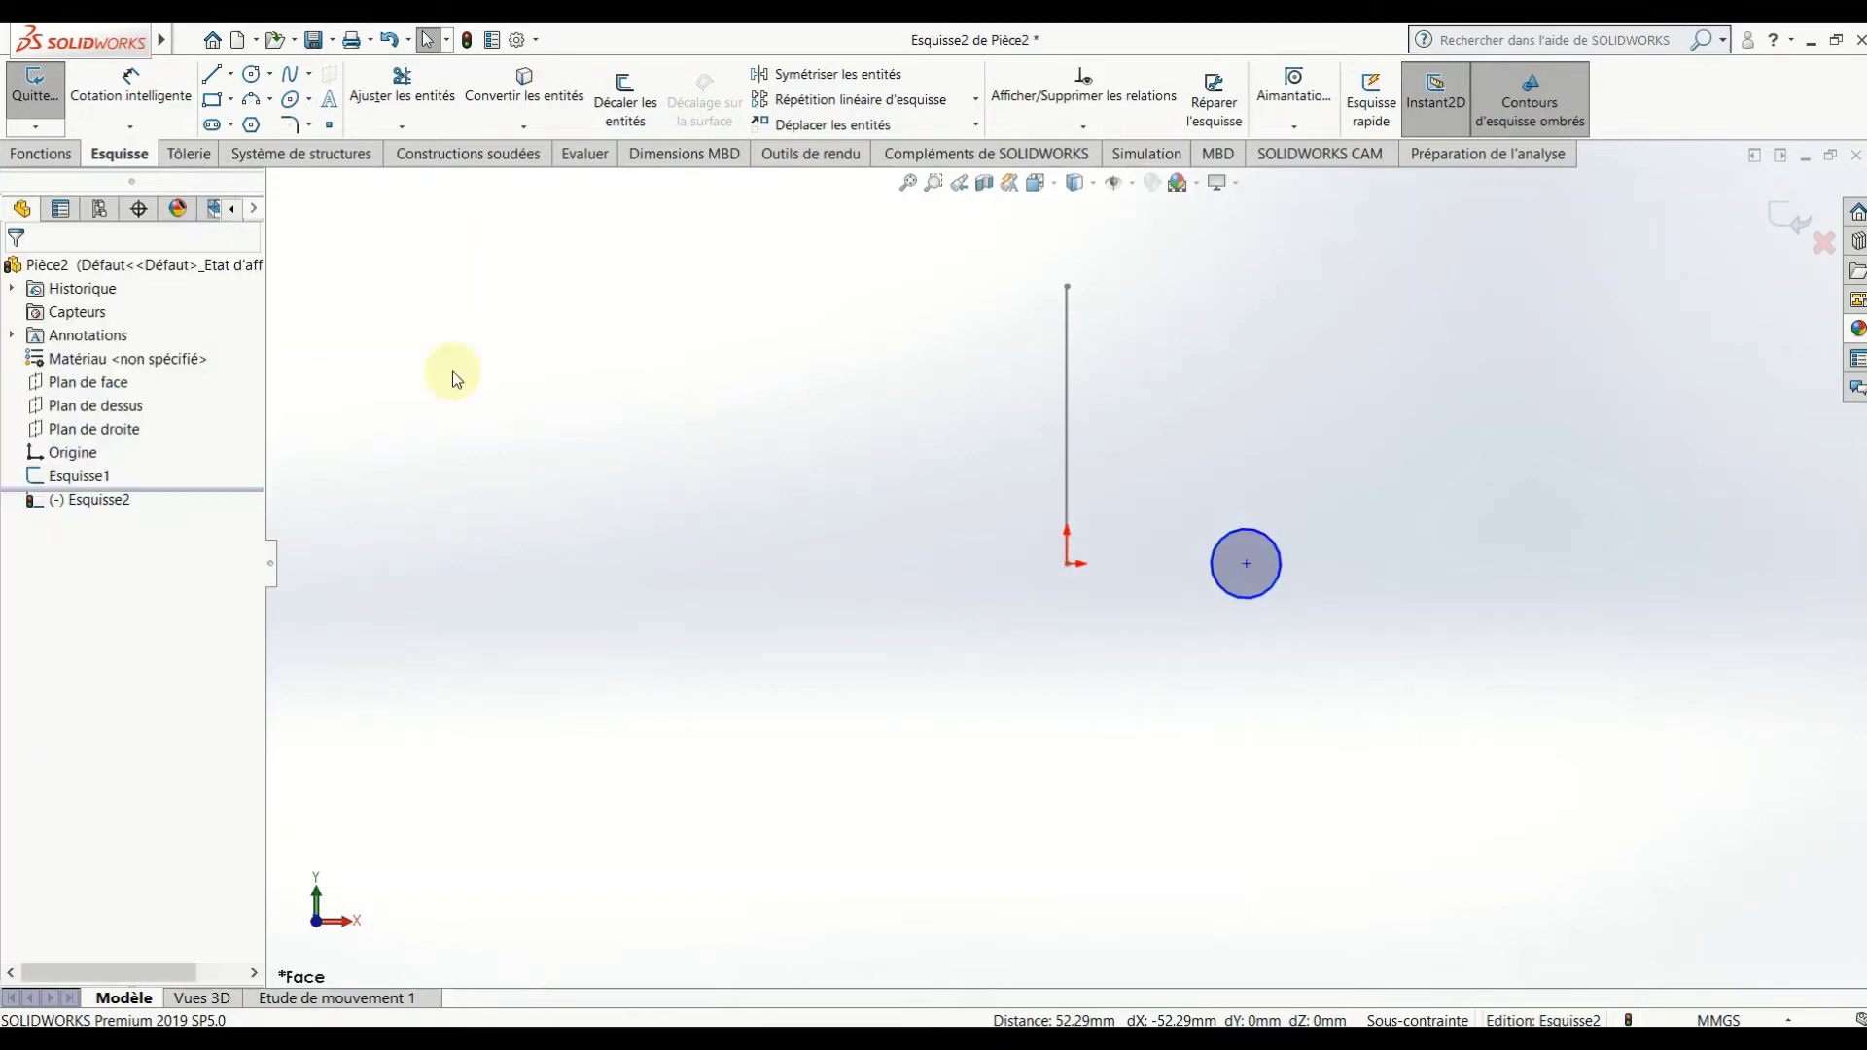
Add a construction line from the origin to the circle centre.
left_click(230, 74)
left_click(268, 125)
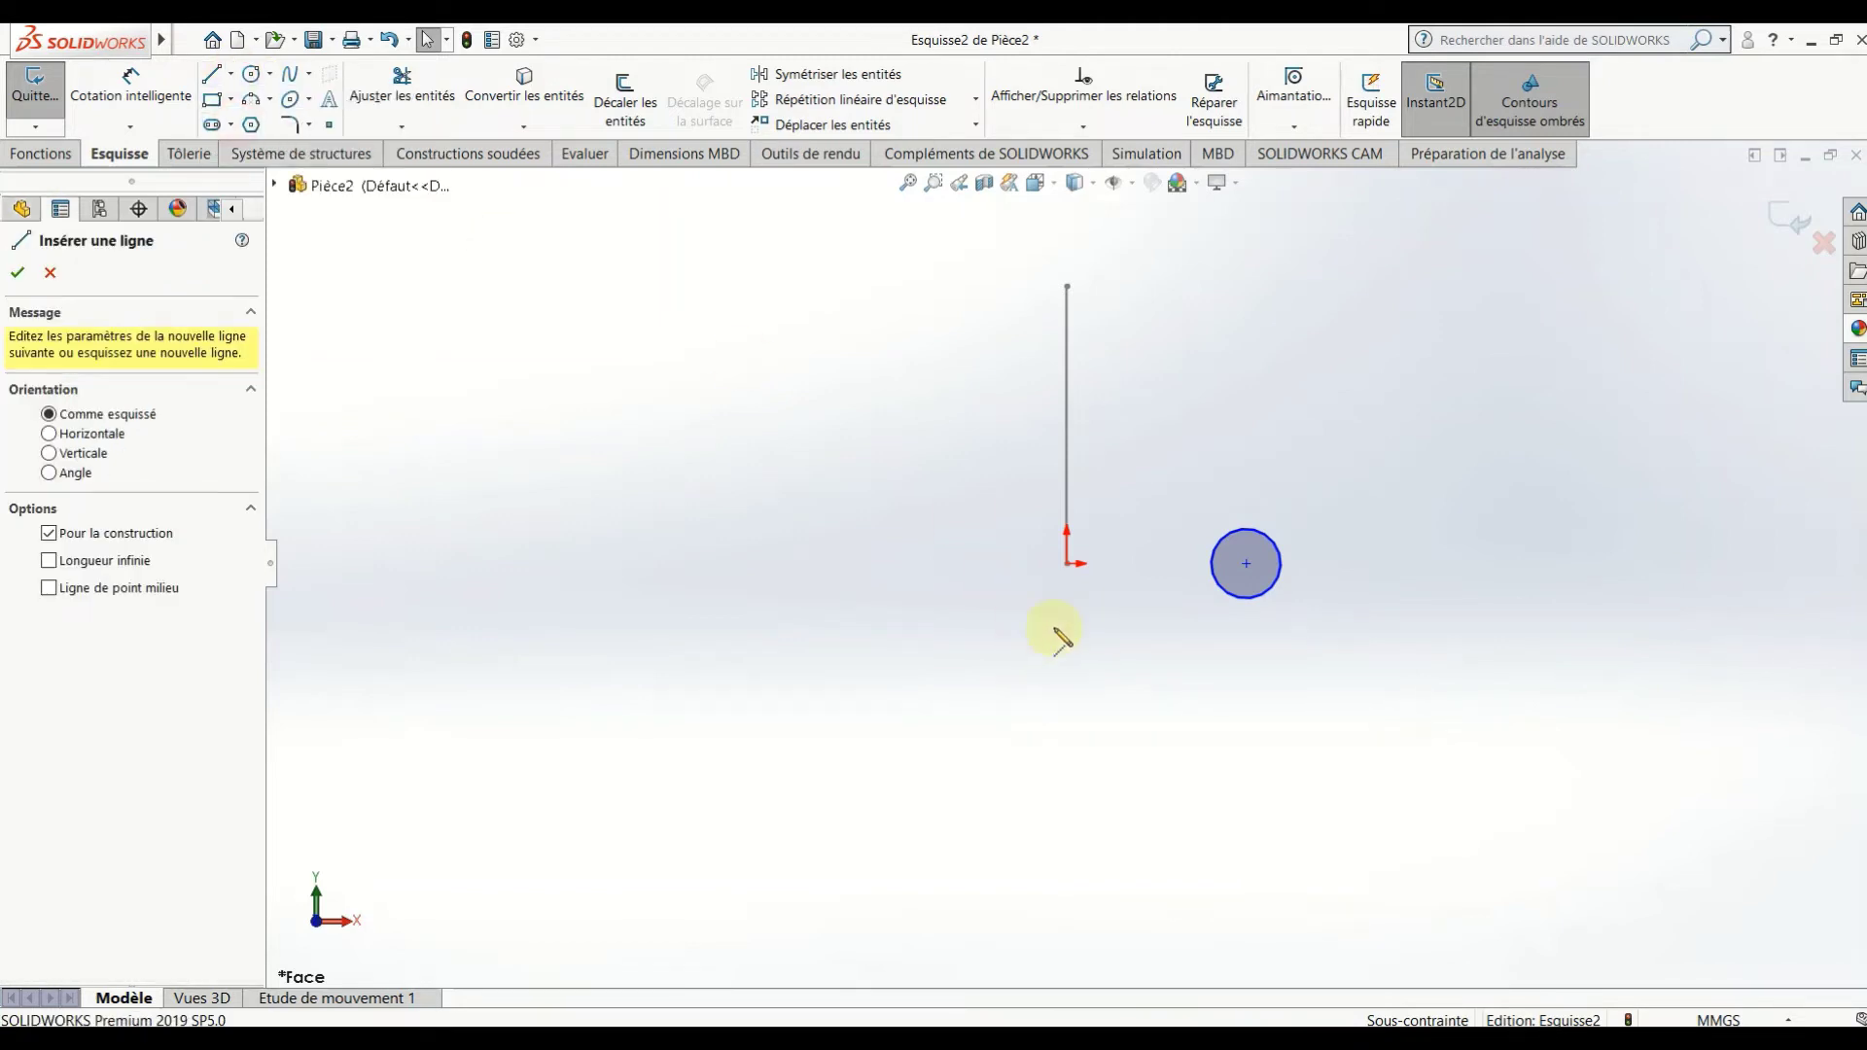
left_click(1066, 563)
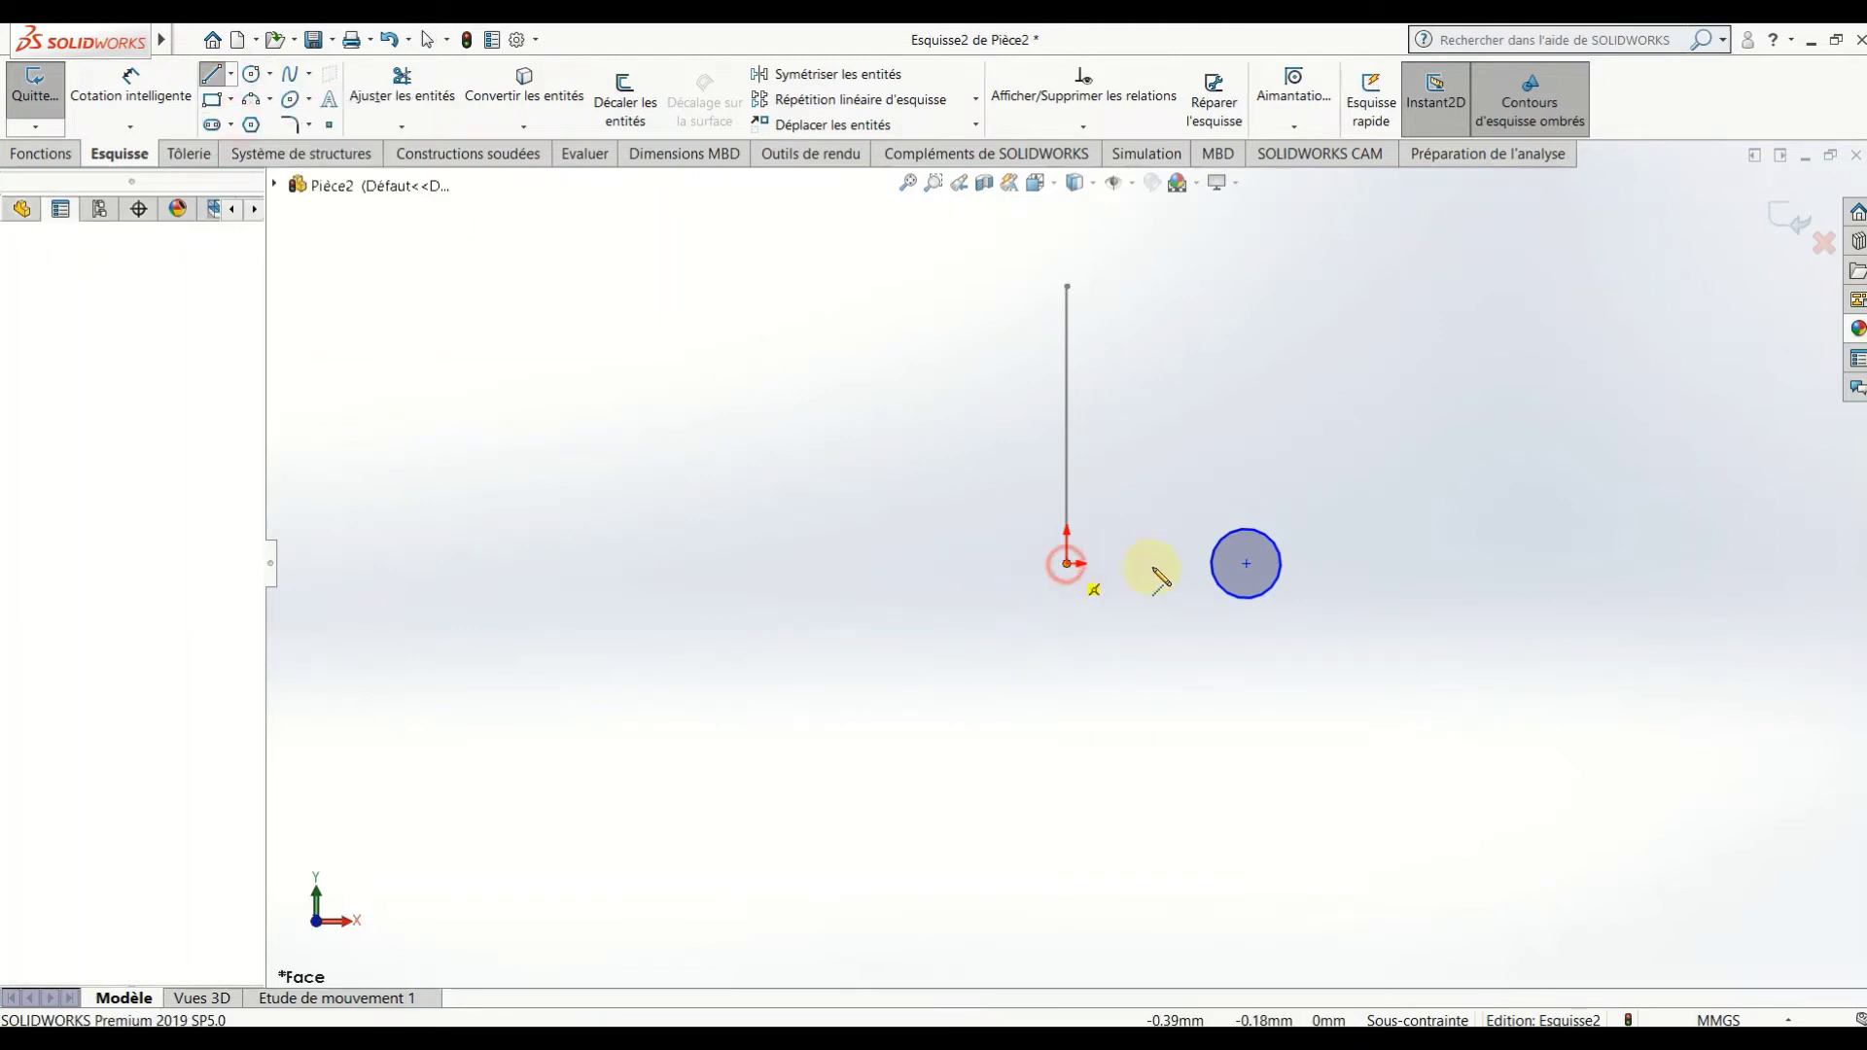
left_click(1248, 564)
key("Escape")
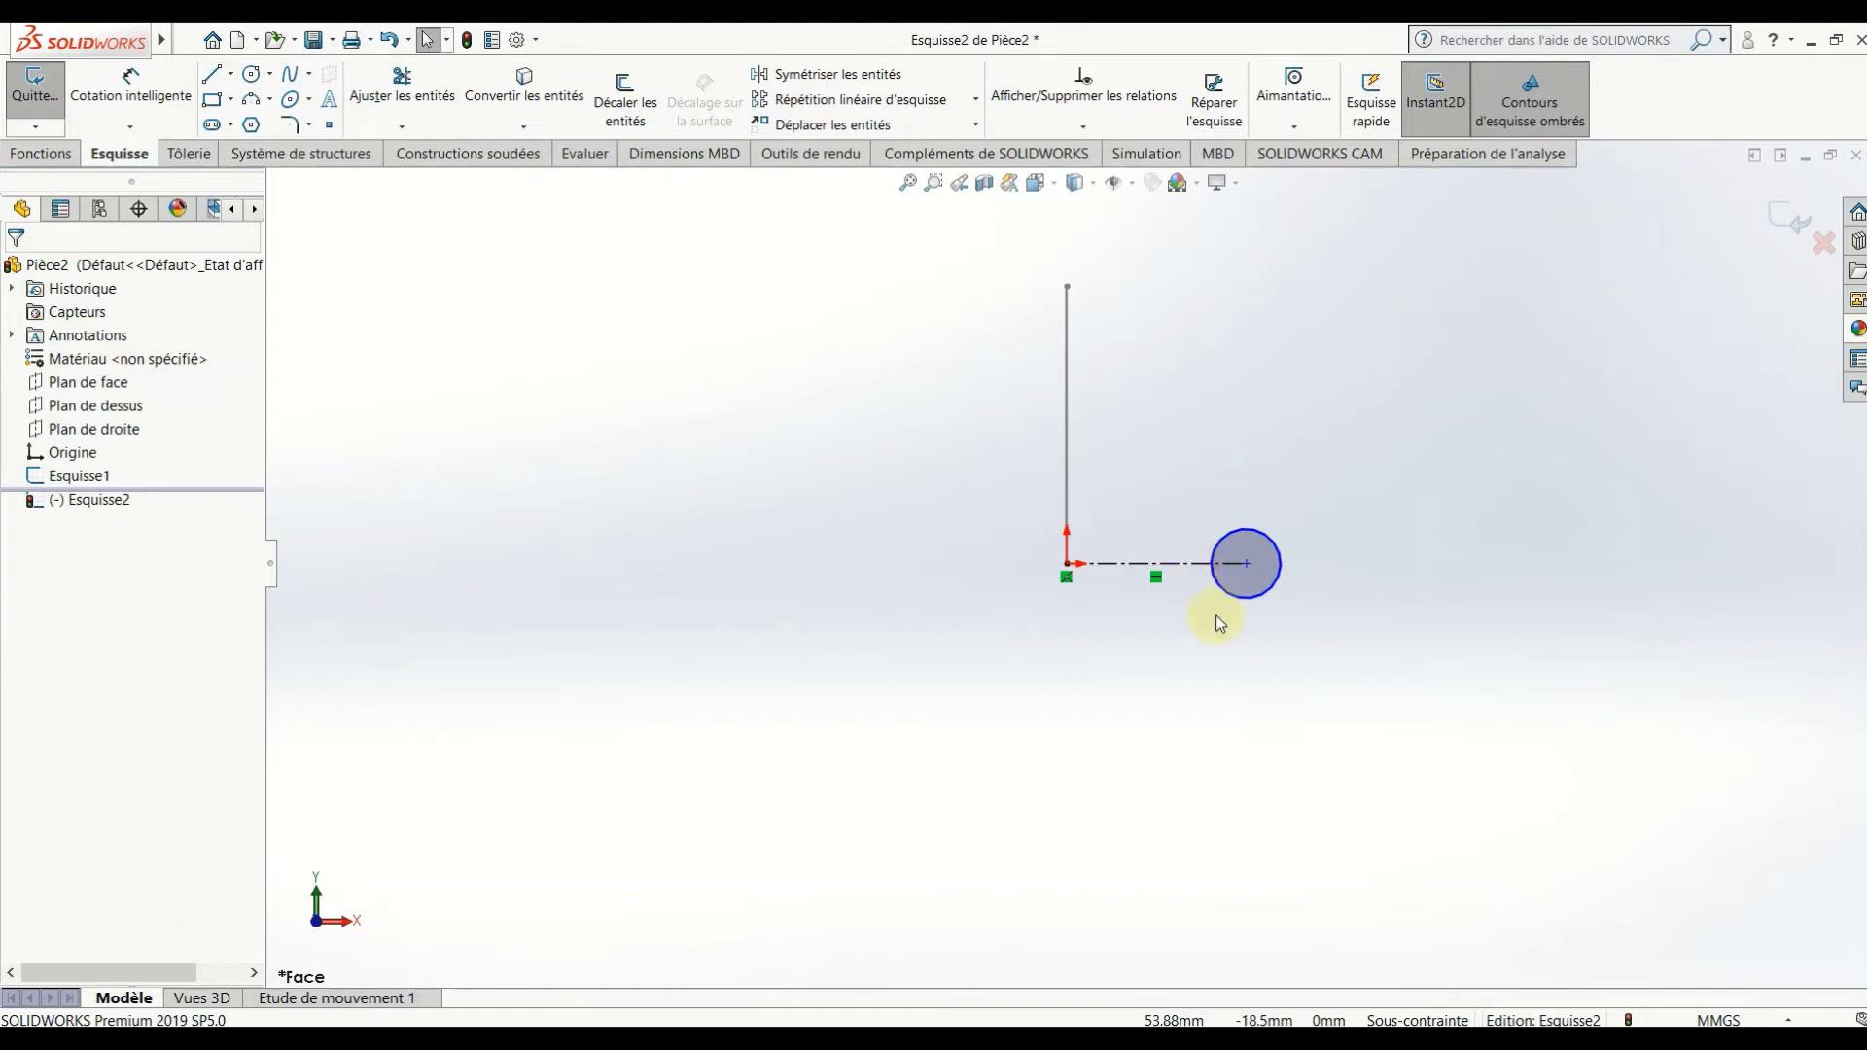
Dimension the circle to Ø7.25 and its centre 15 mm from the origin.
left_click(131, 86)
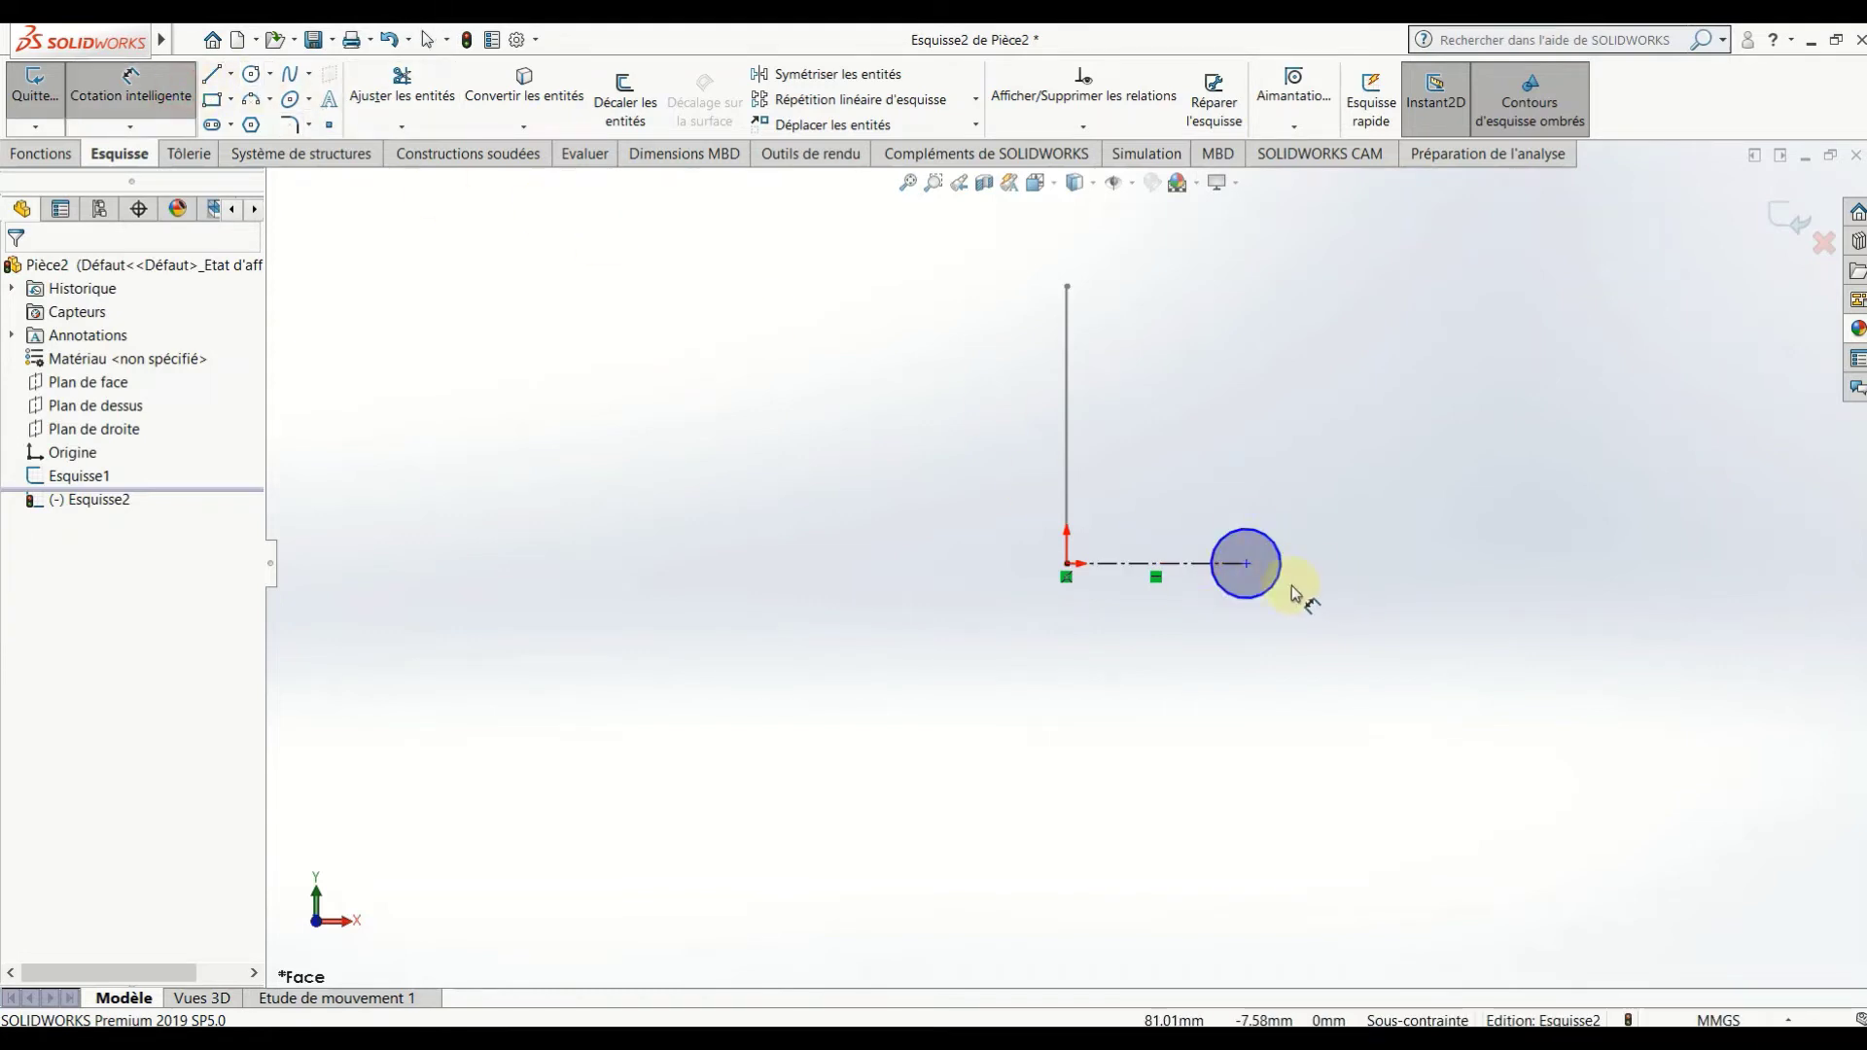
left_click(1284, 584)
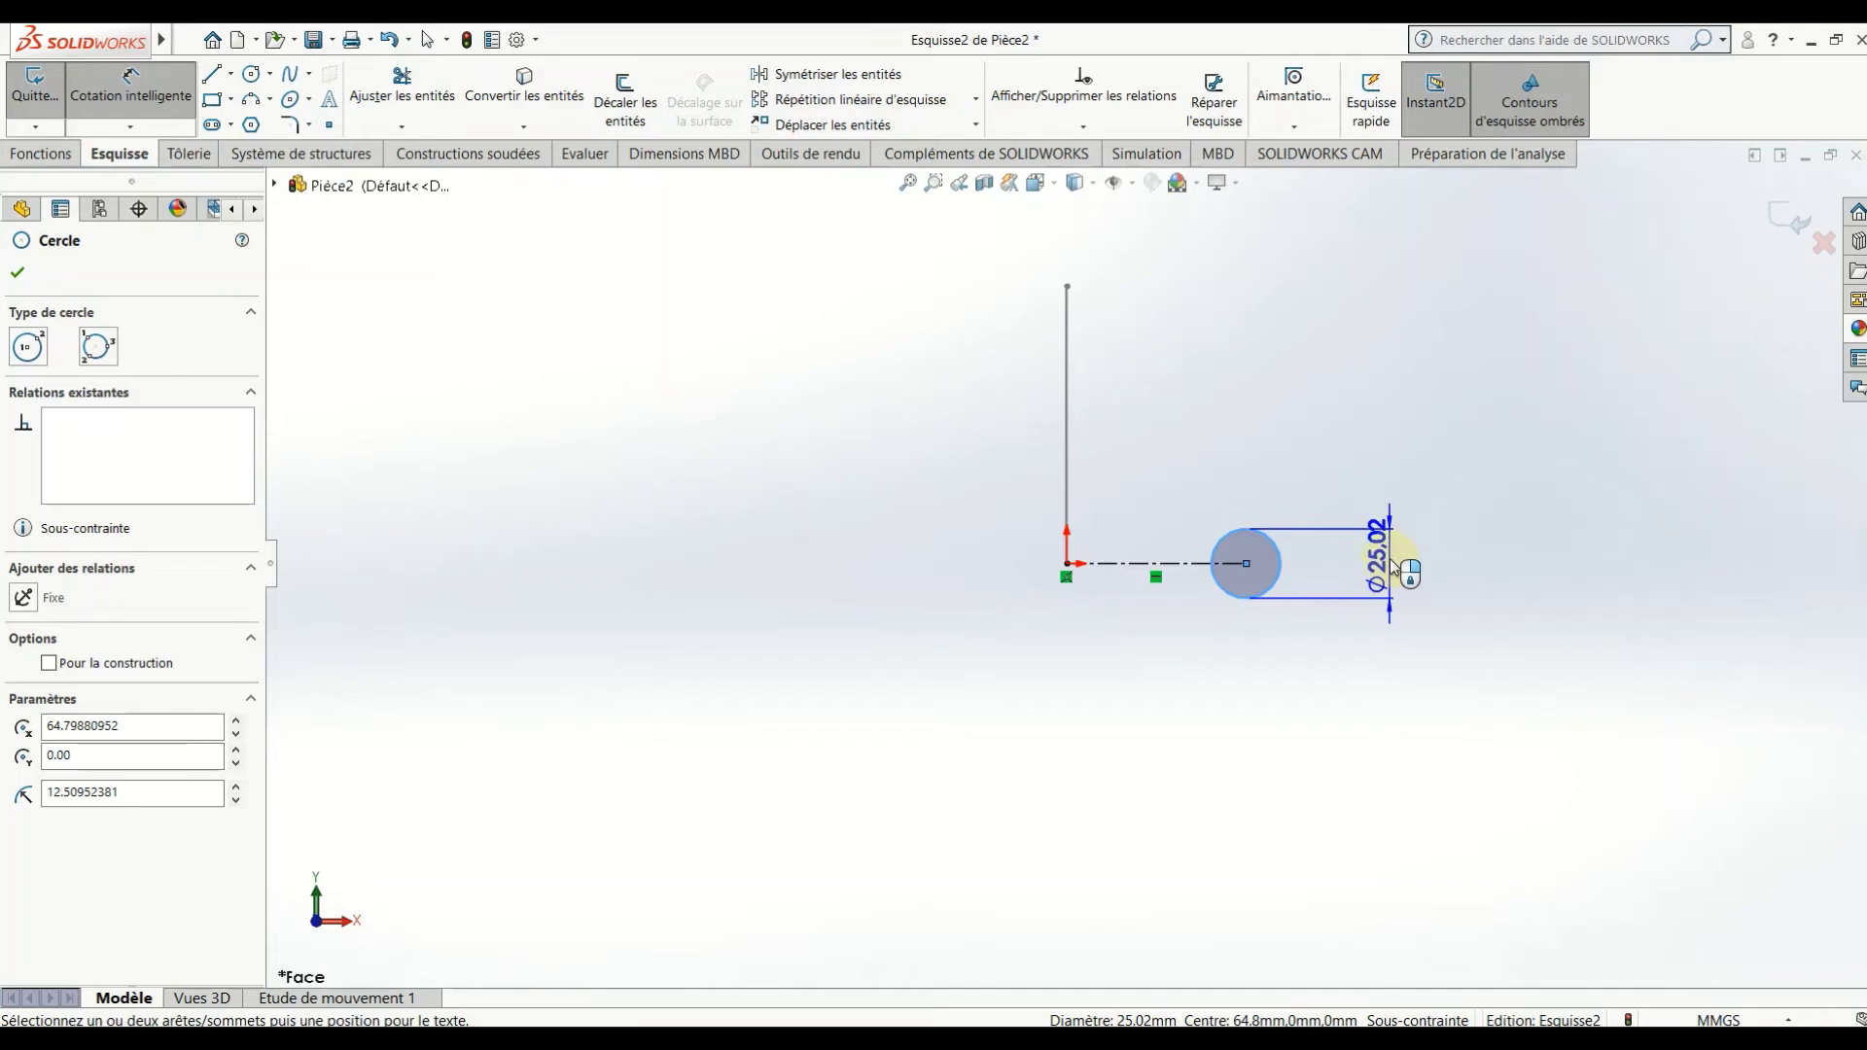
left_click(1396, 567)
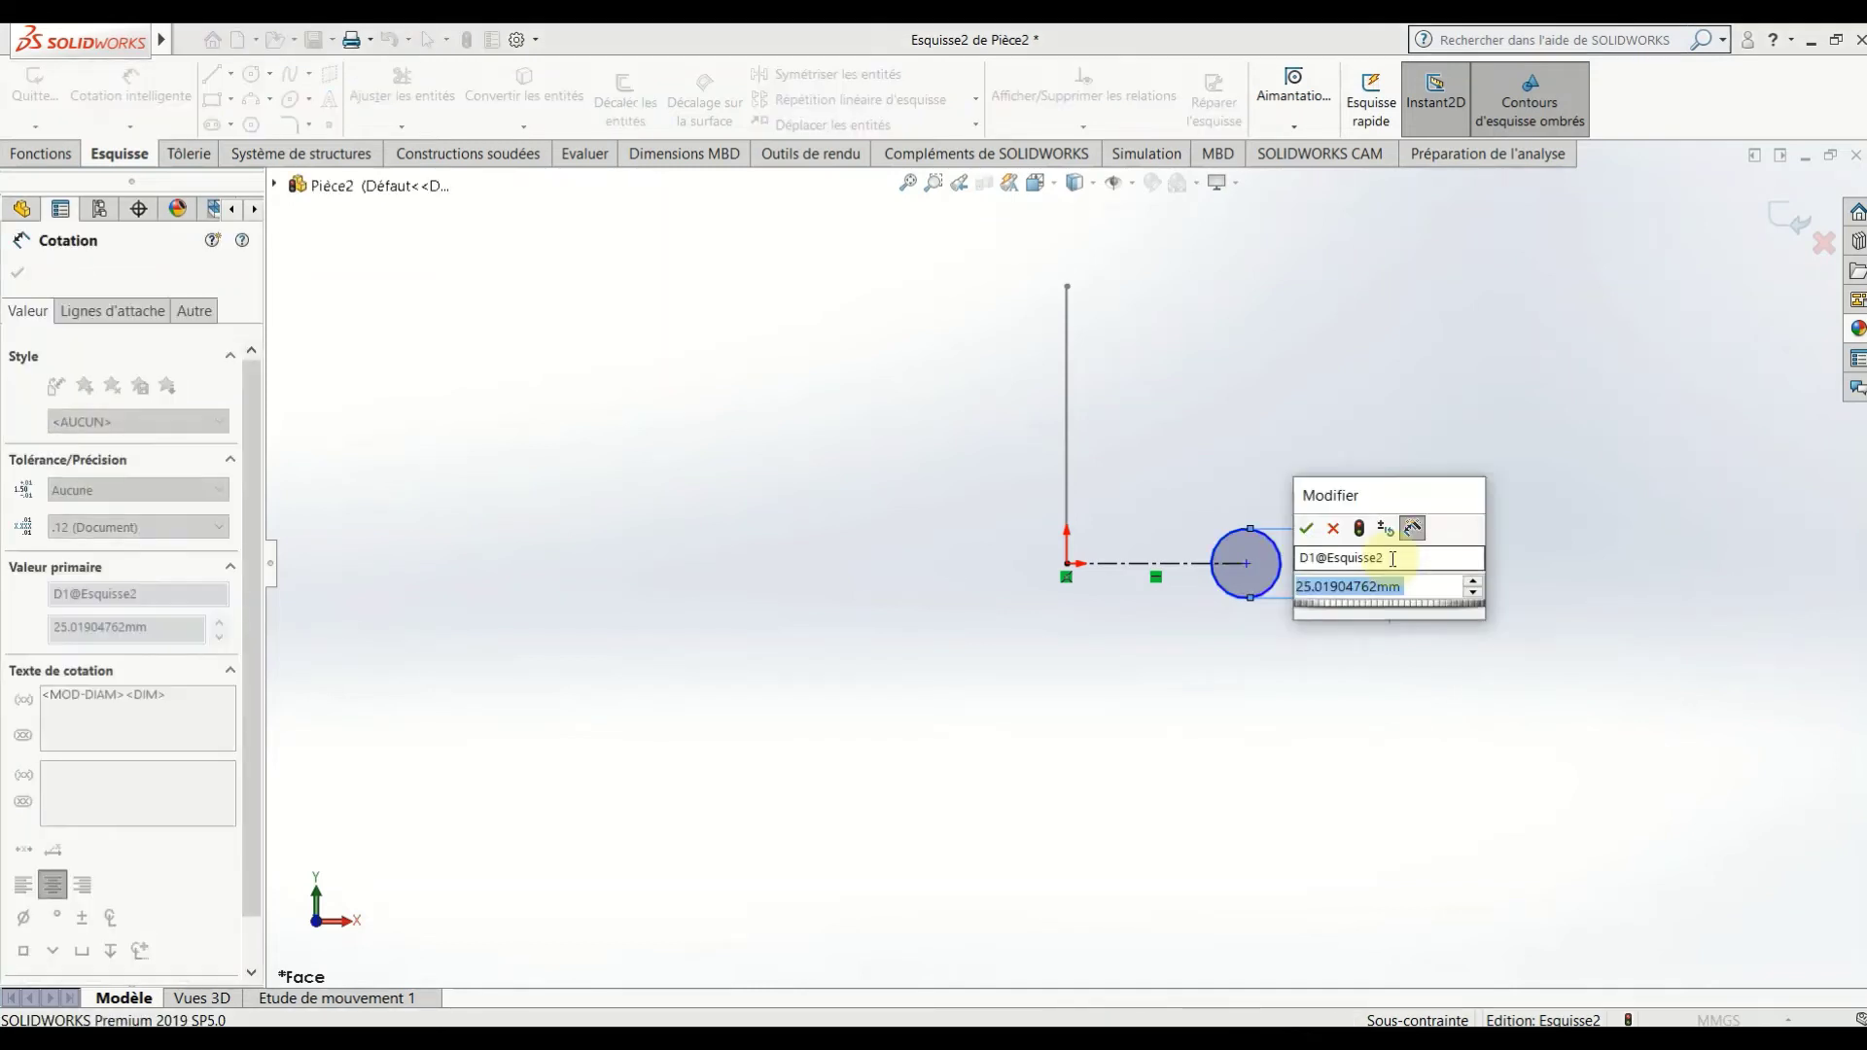
type("7.25")
key("Return")
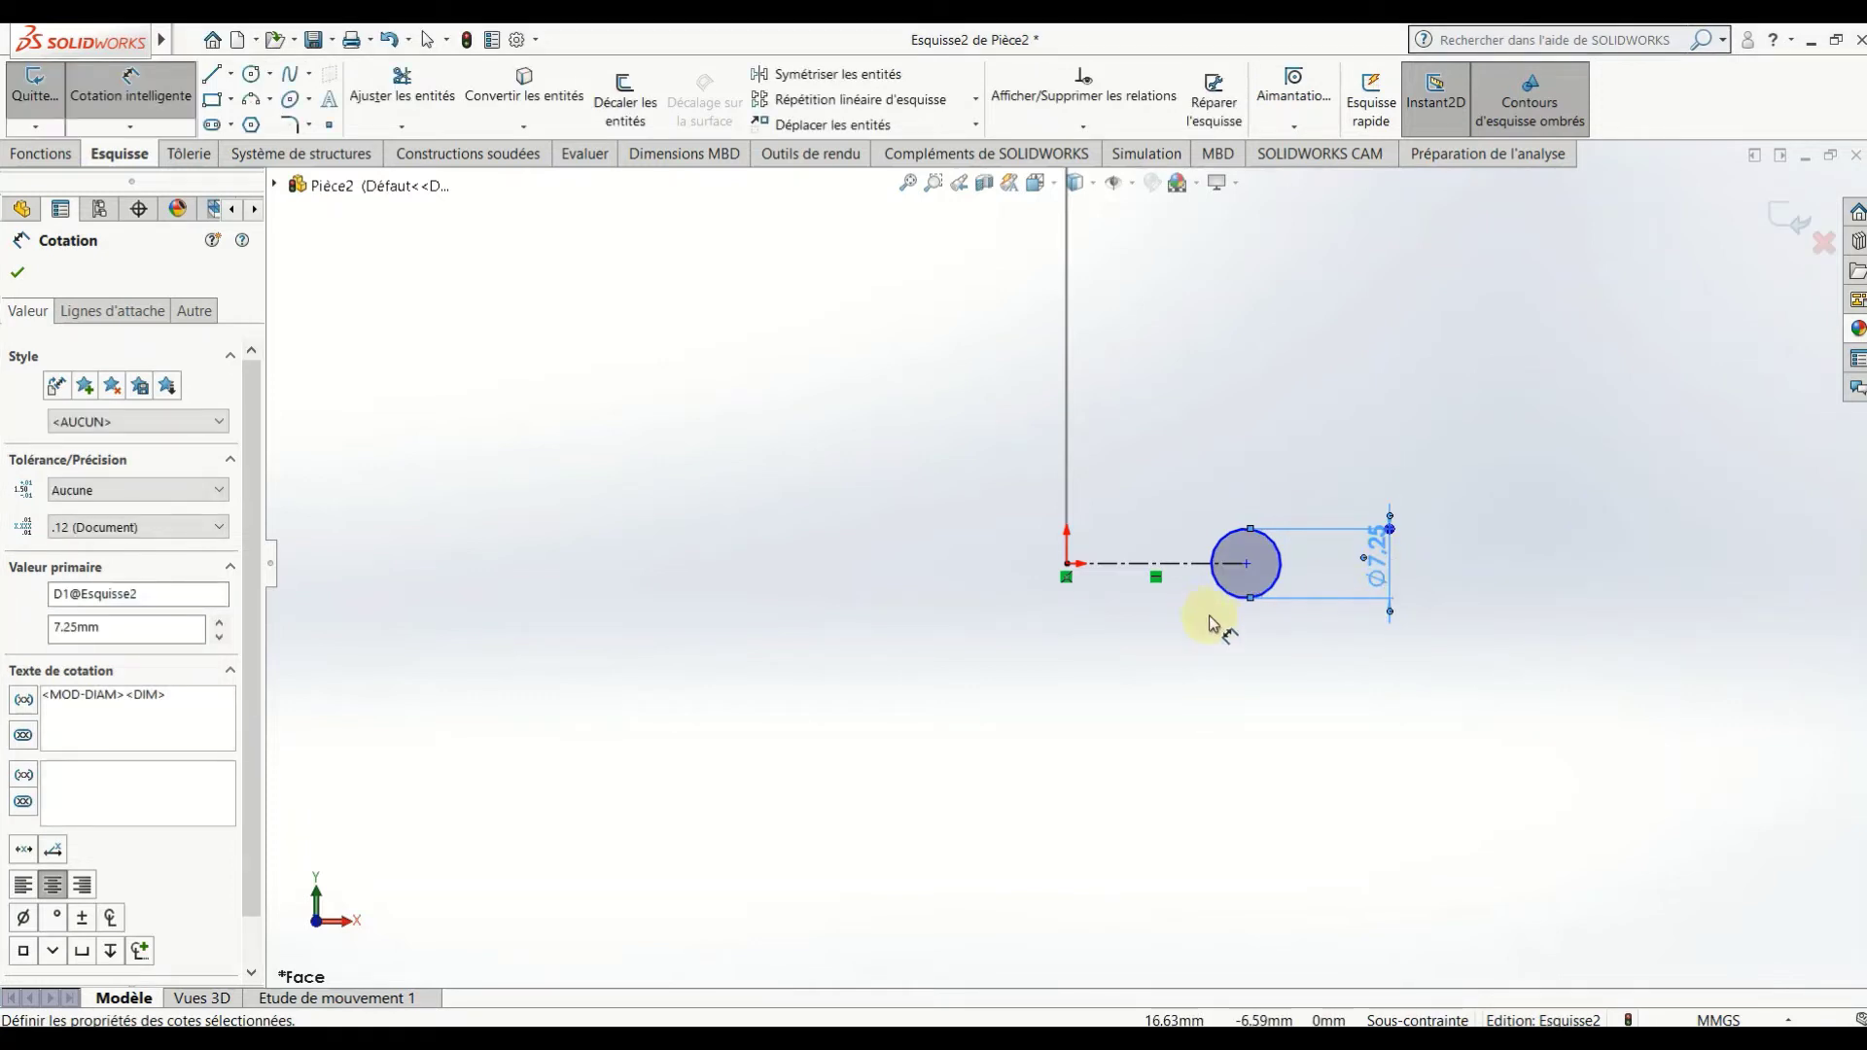
left_click(1179, 574)
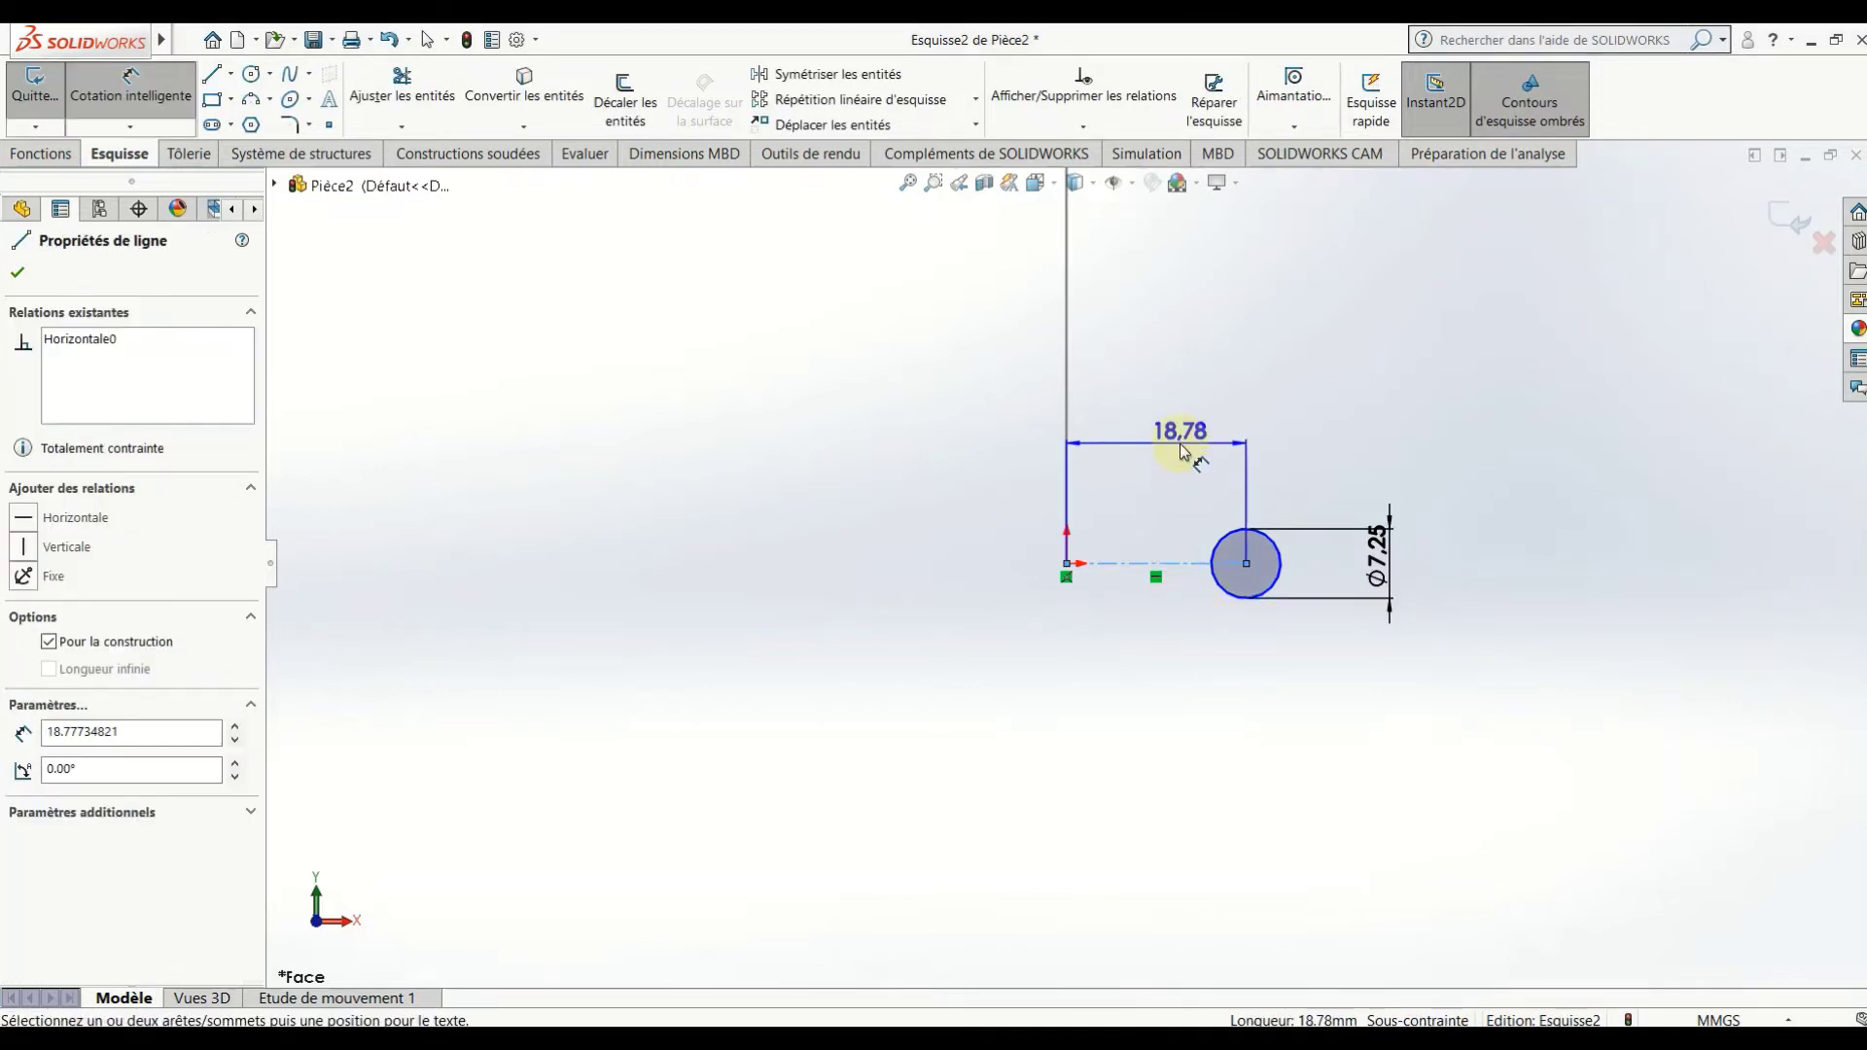
left_click(1181, 450)
type("15")
key("Return")
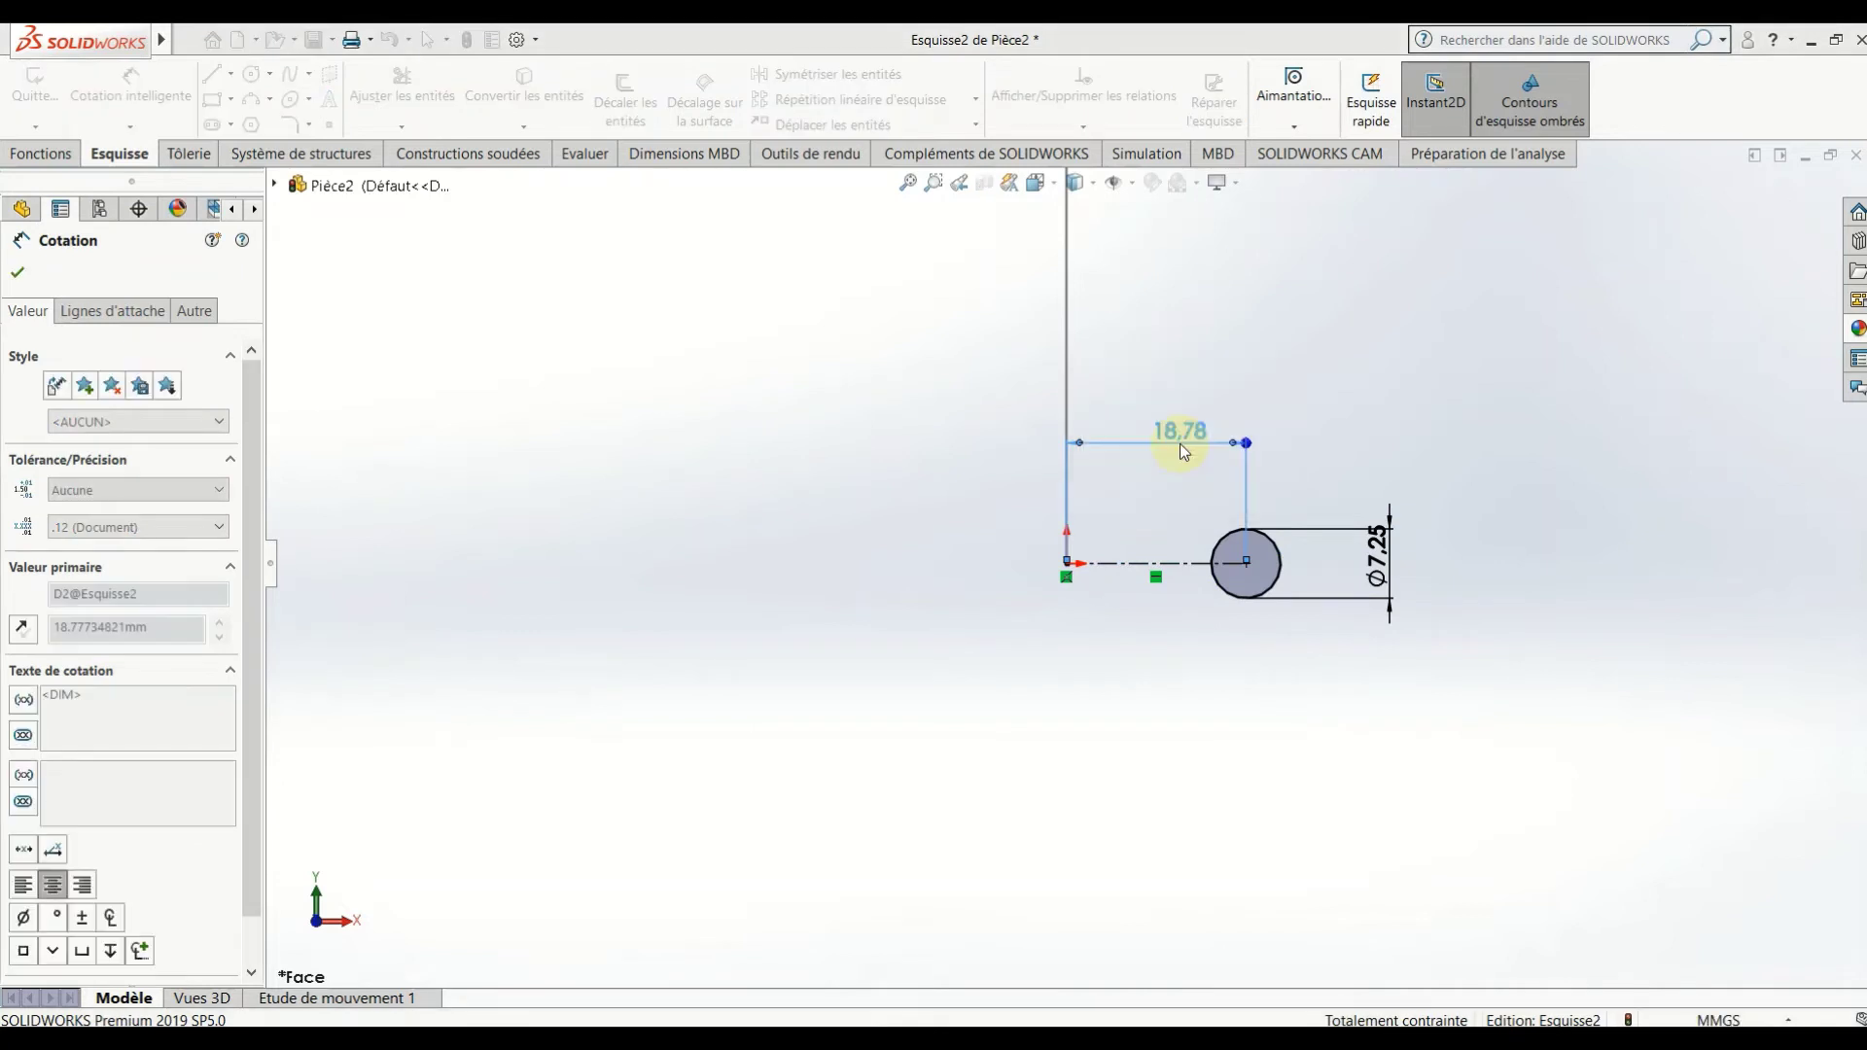
left_click(1155, 724)
scroll(1235, 481, "up", 3)
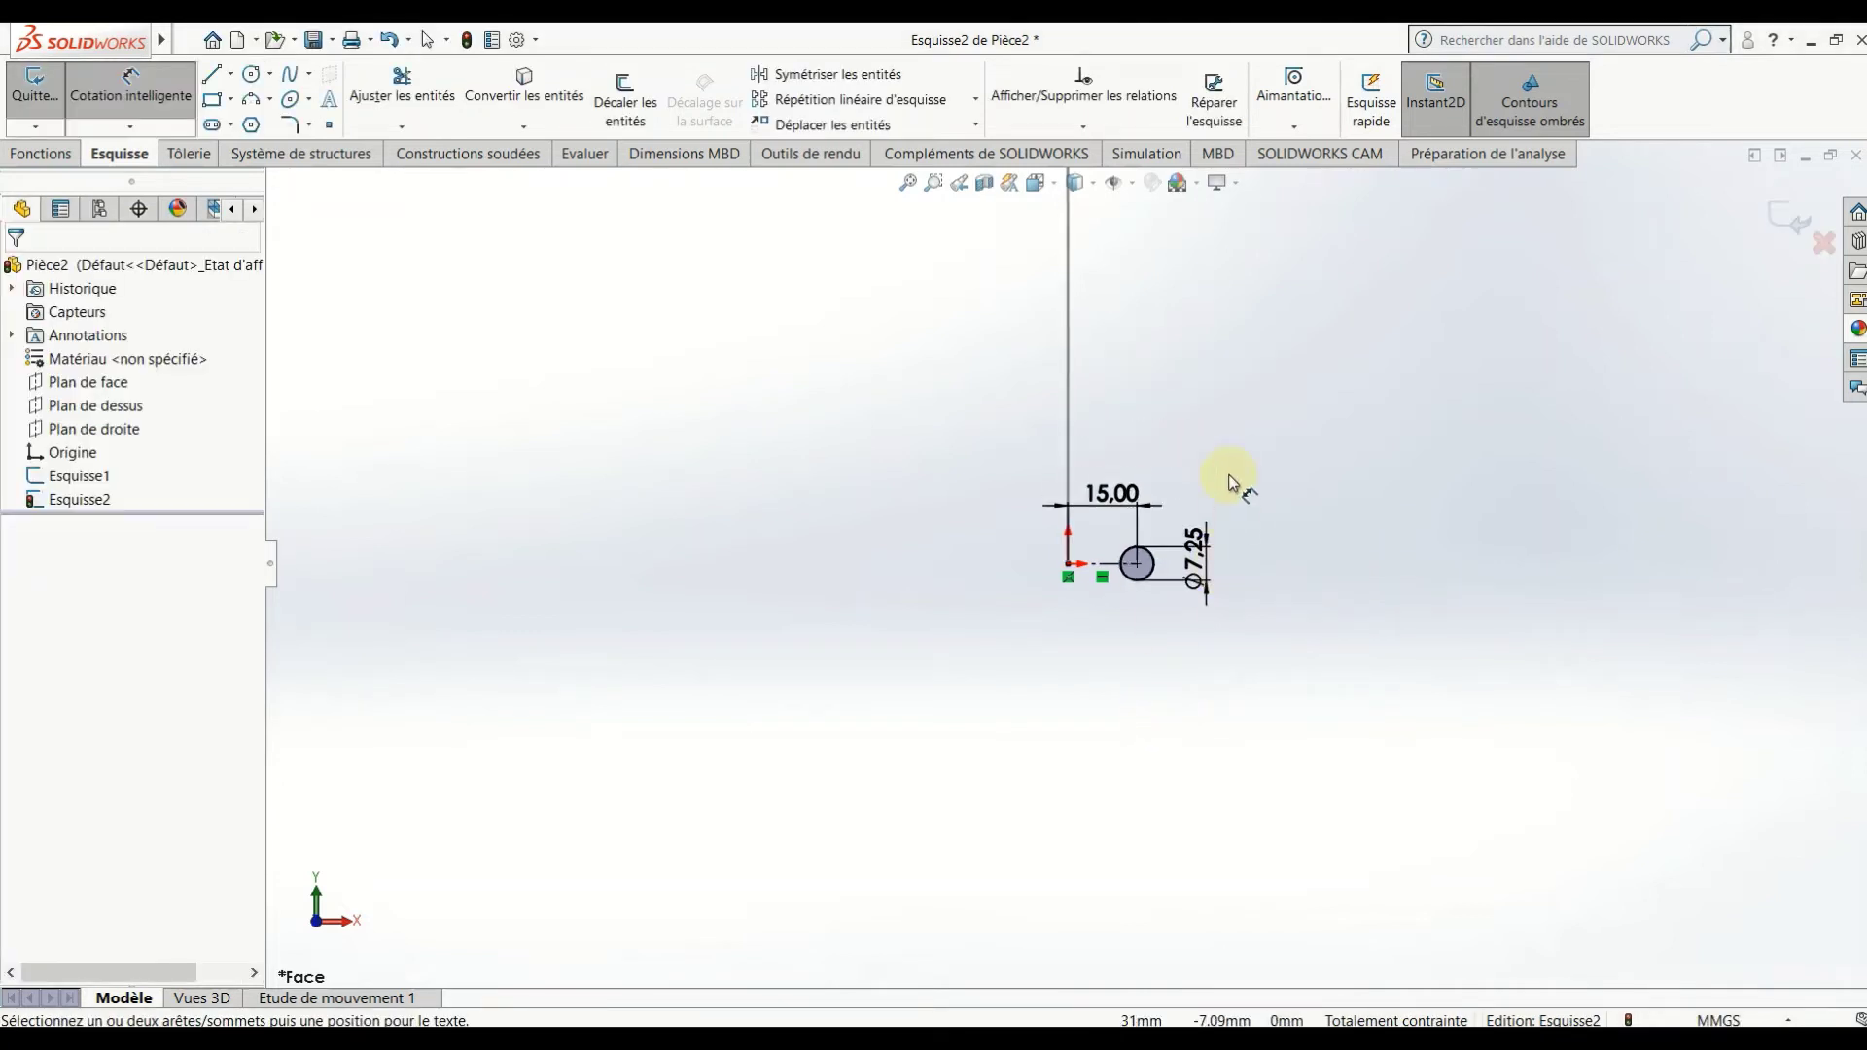
scroll(1199, 455, "up", 2)
scroll(1151, 449, "down", 2)
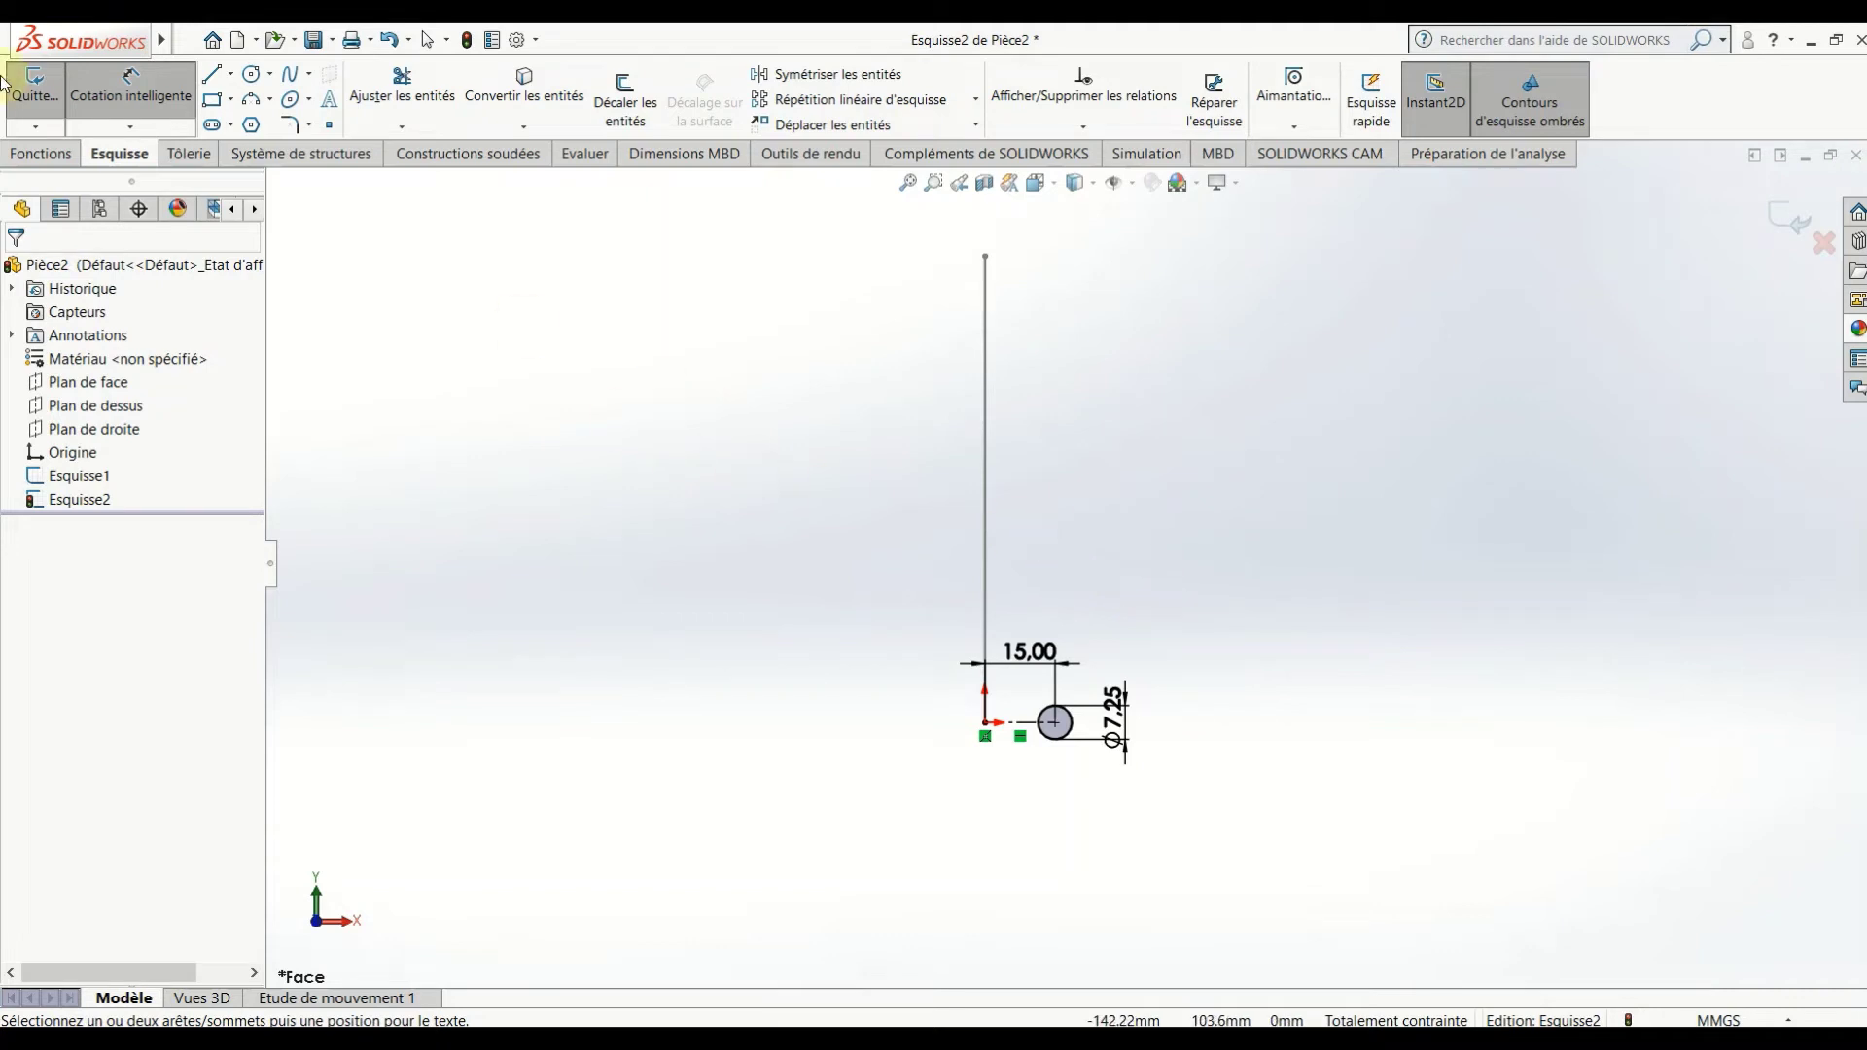
Start a swept boss with Esquisse2 as profile and Esquisse1 as path.
left_click(42, 155)
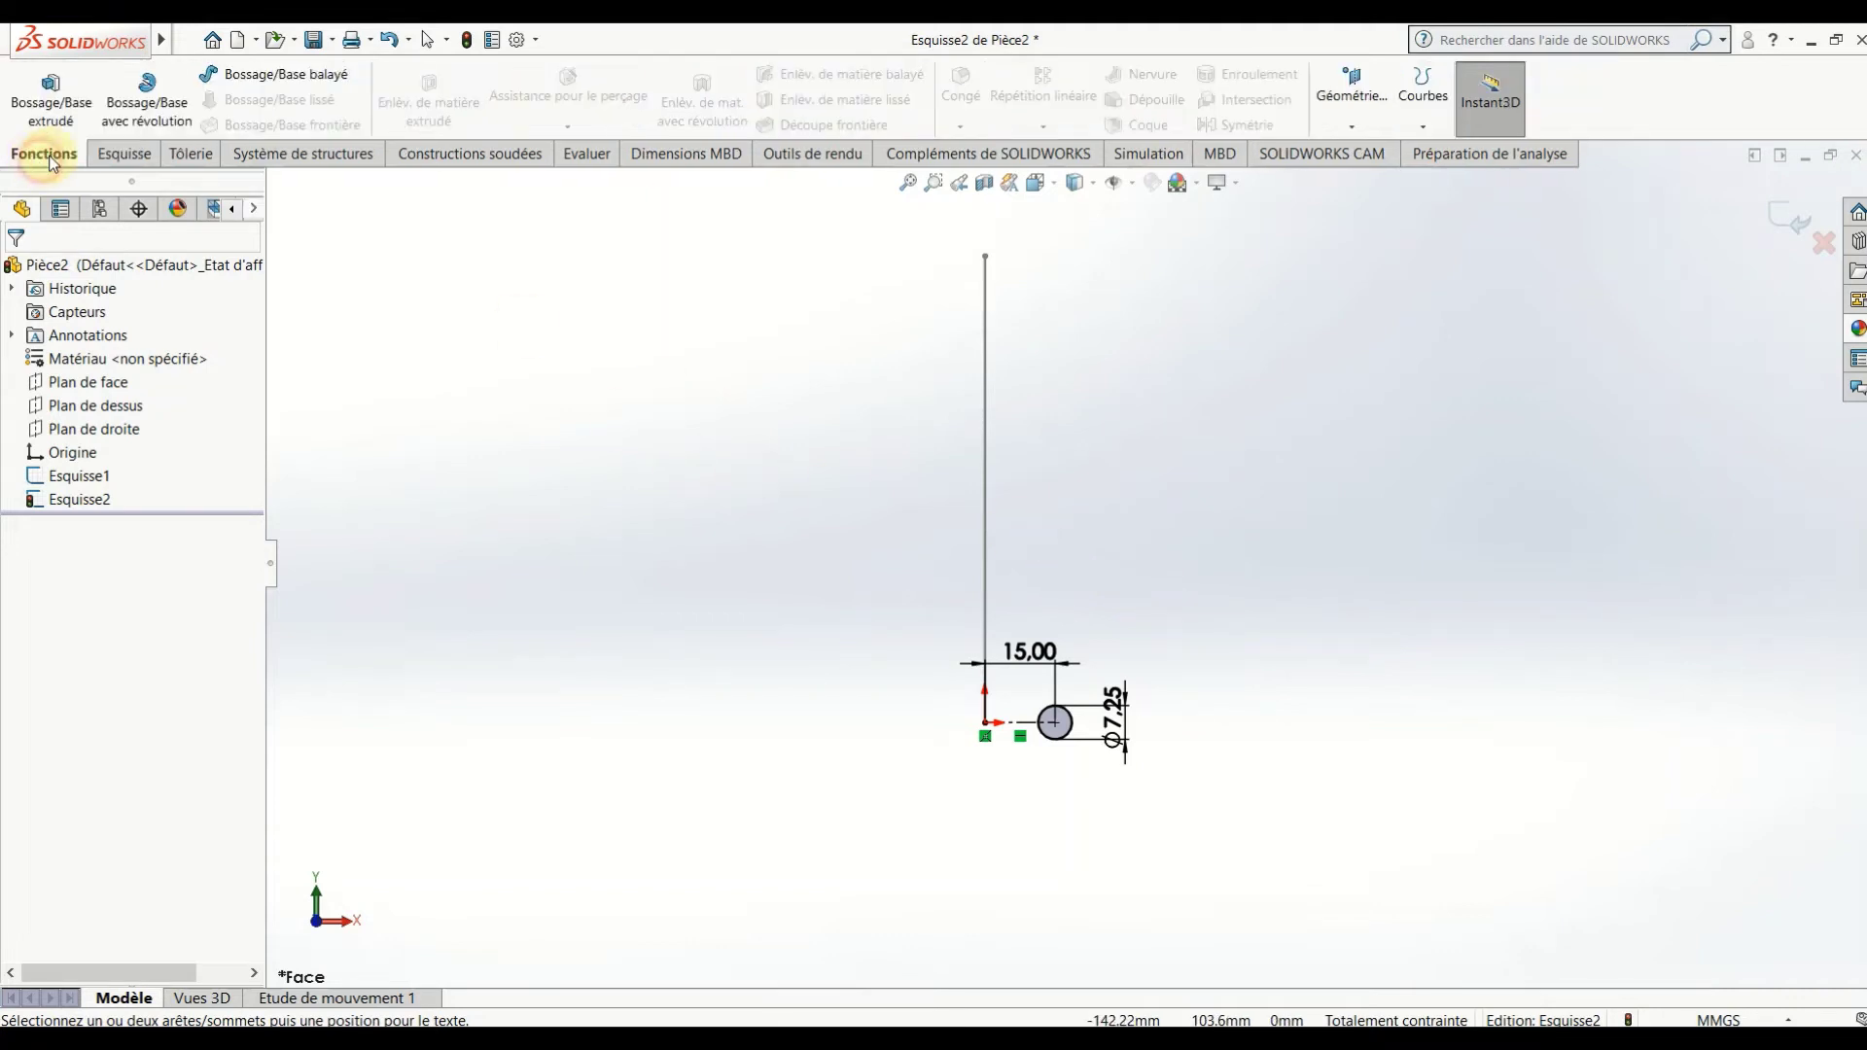
left_click(276, 76)
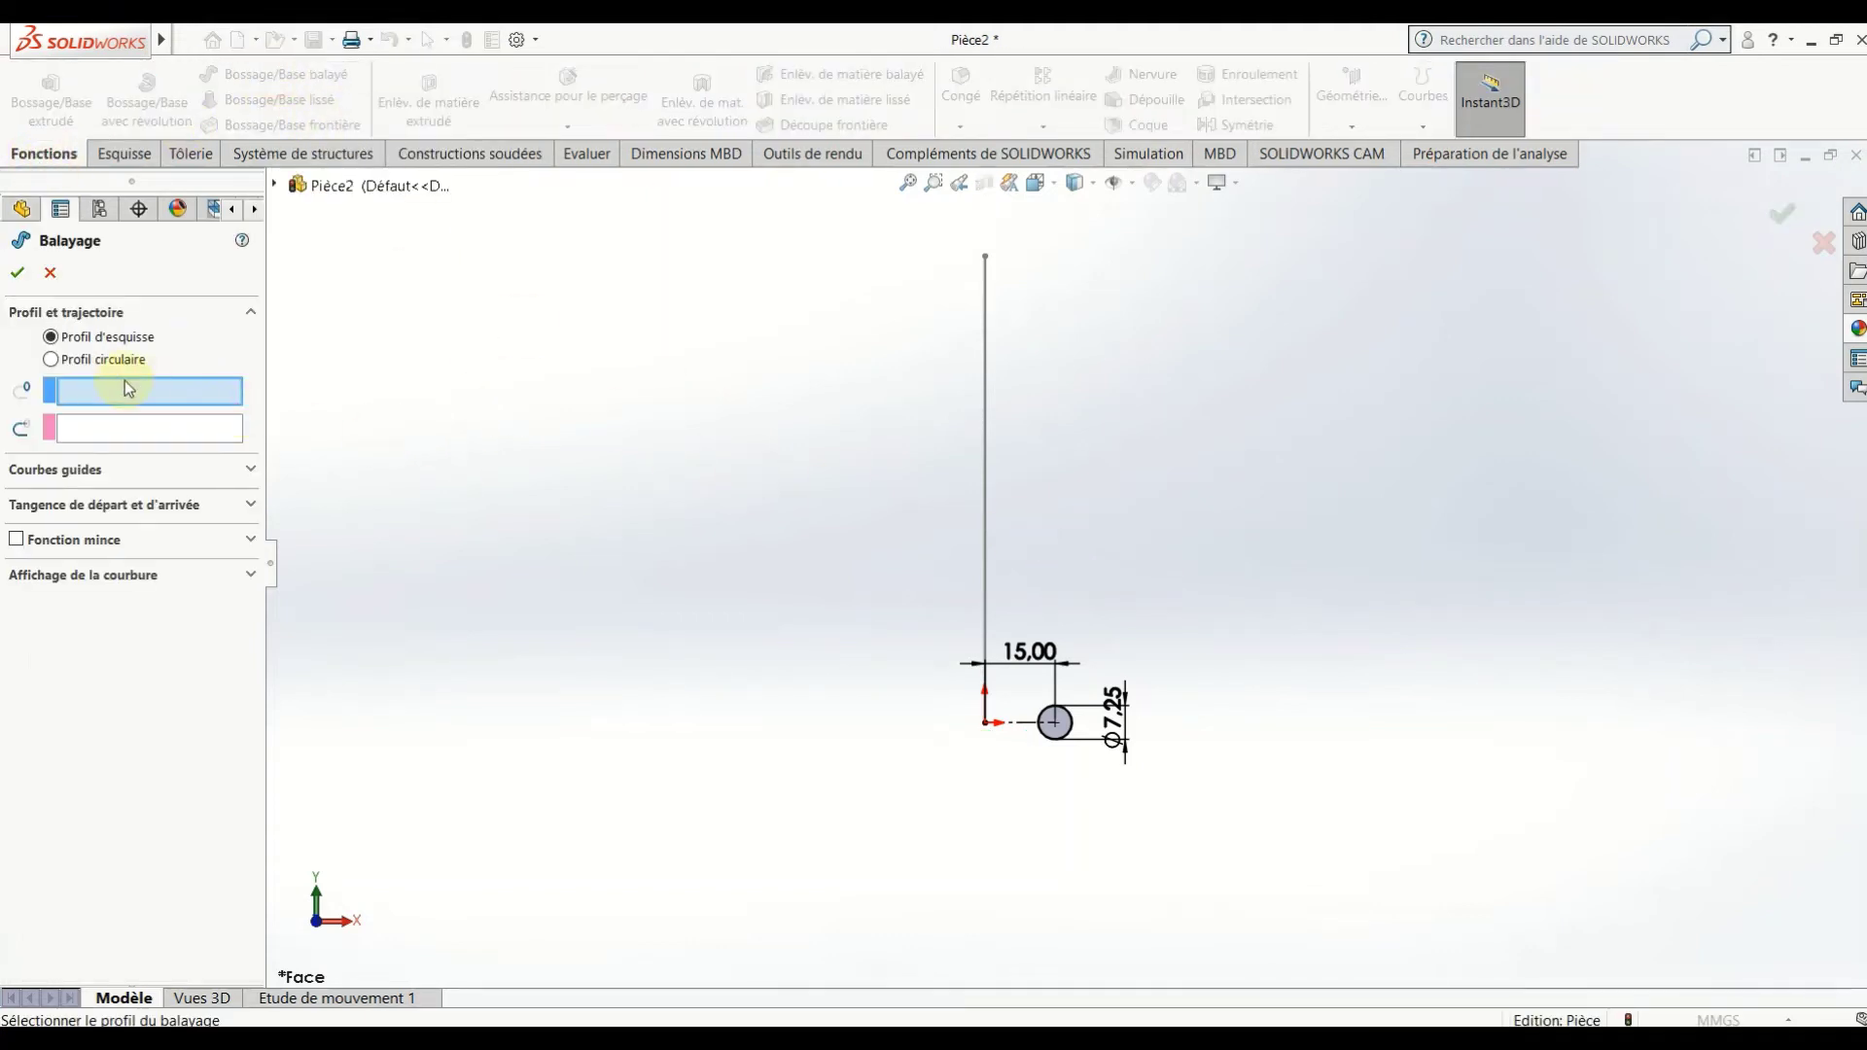
left_click(1053, 744)
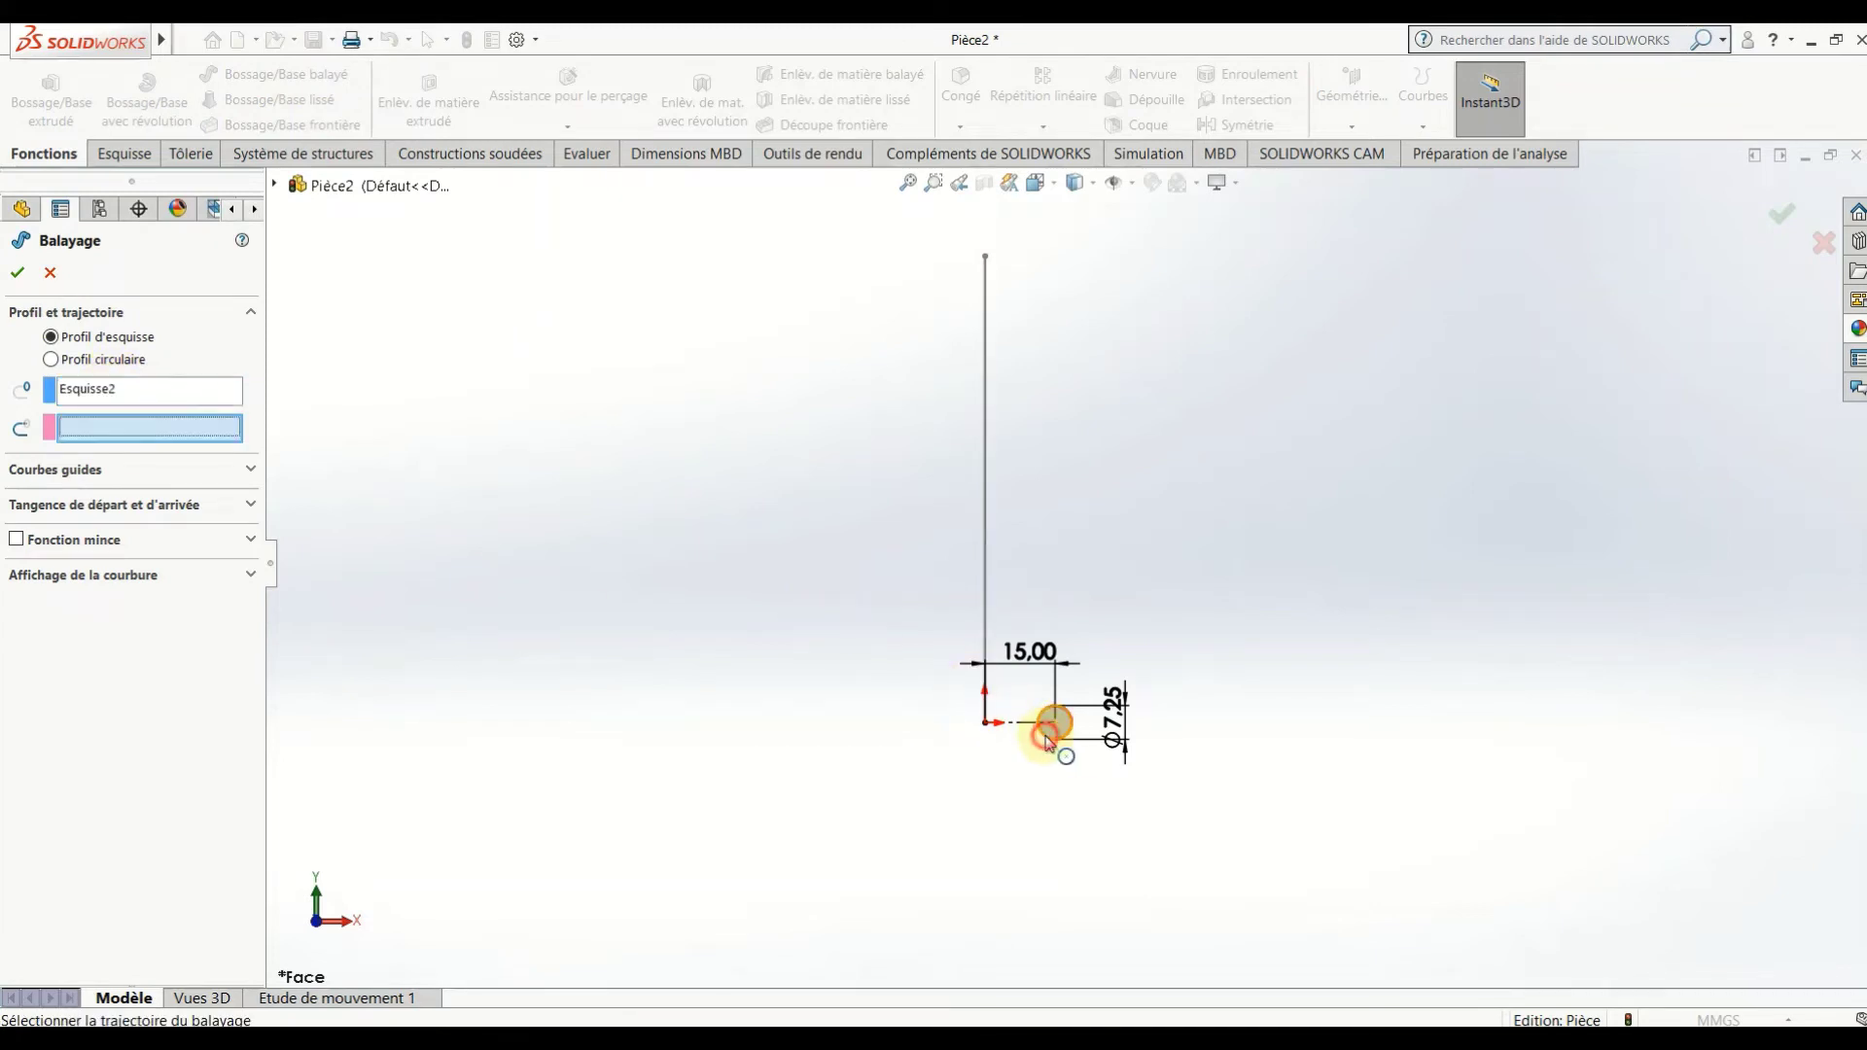
left_click(985, 500)
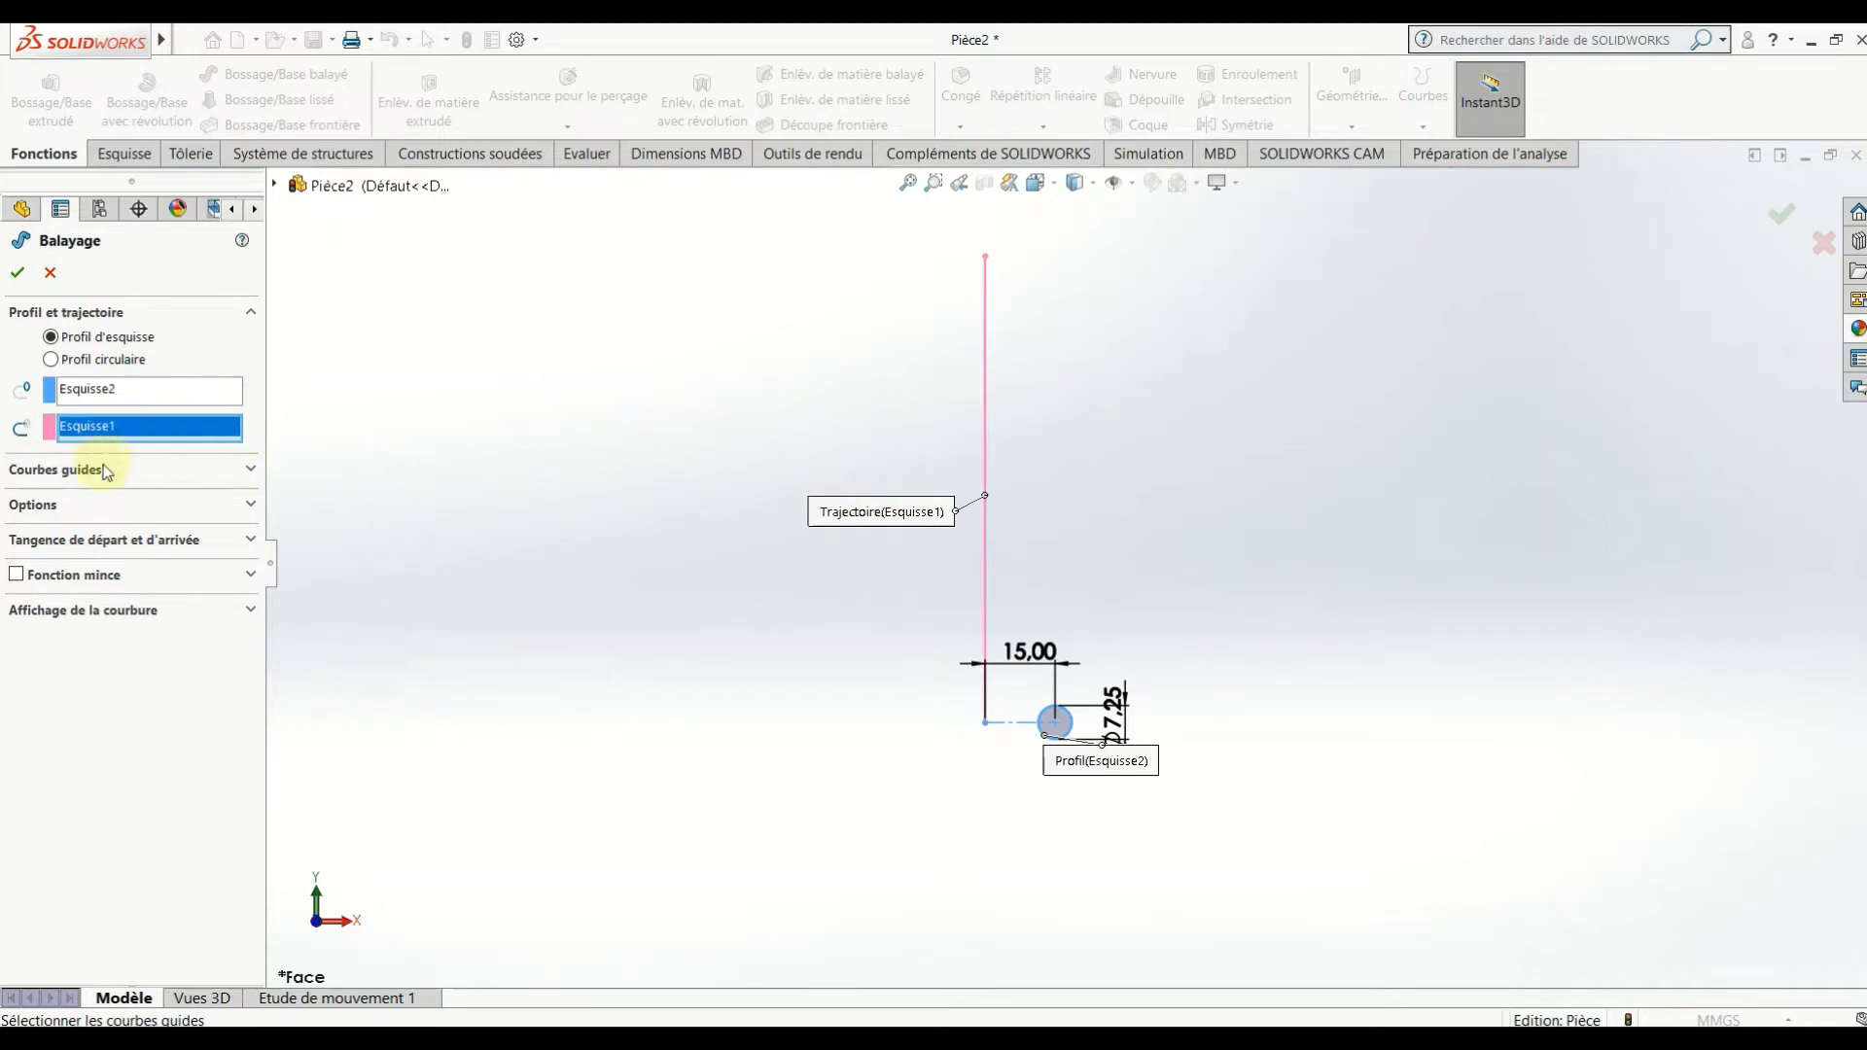
Review the sweep options, keeping orientation on follow path, and open the profile twist list.
left_click(87, 506)
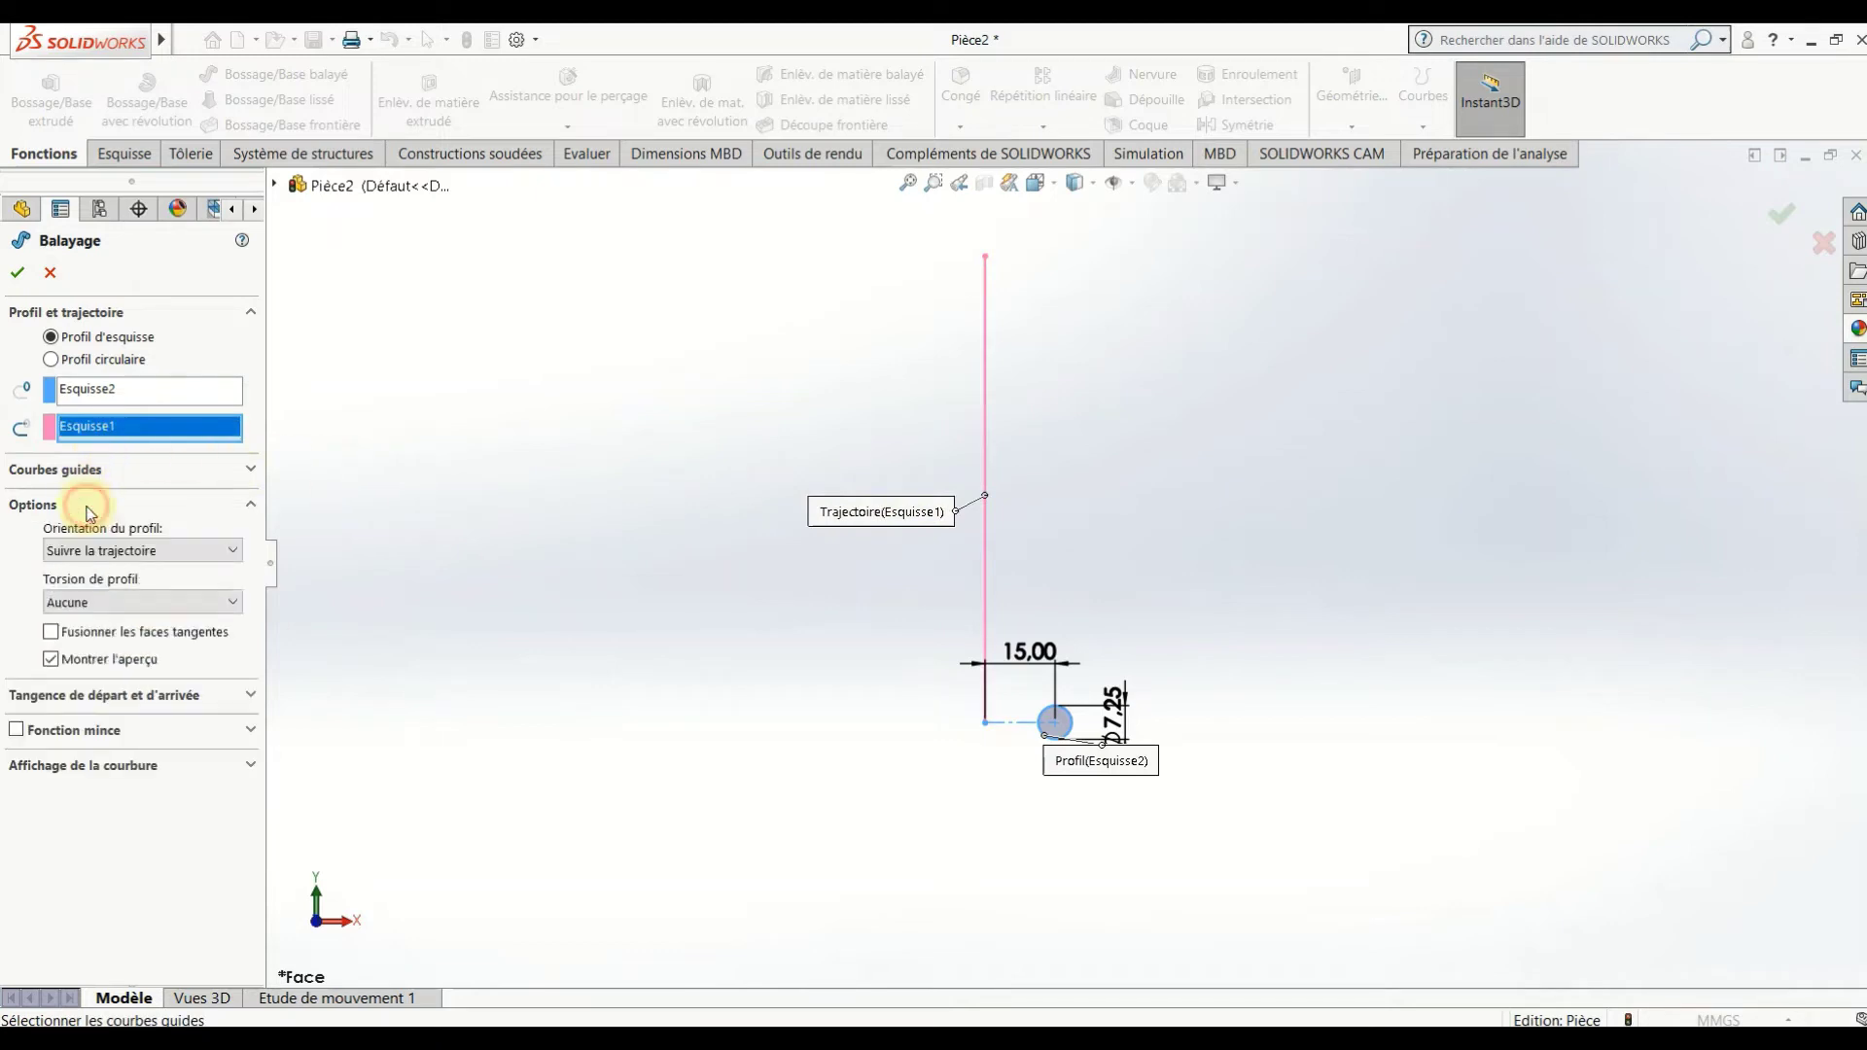
left_click(146, 550)
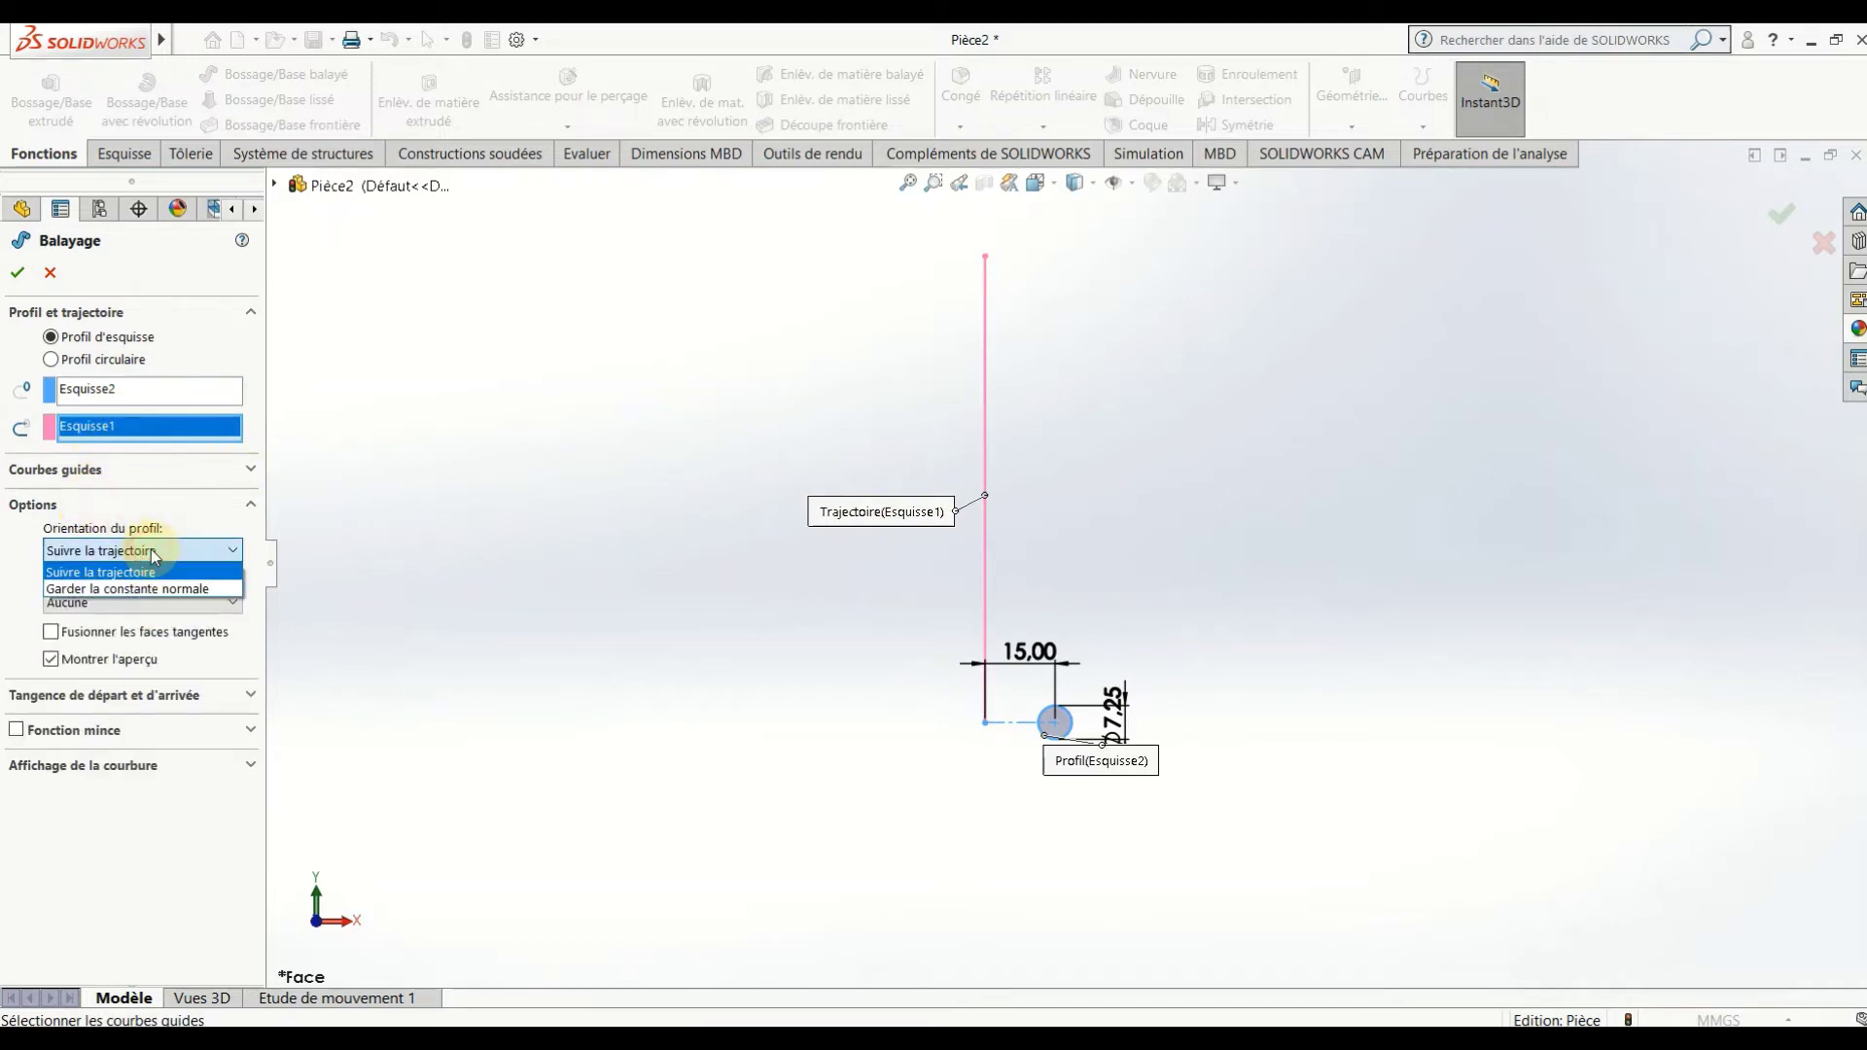
left_click(123, 500)
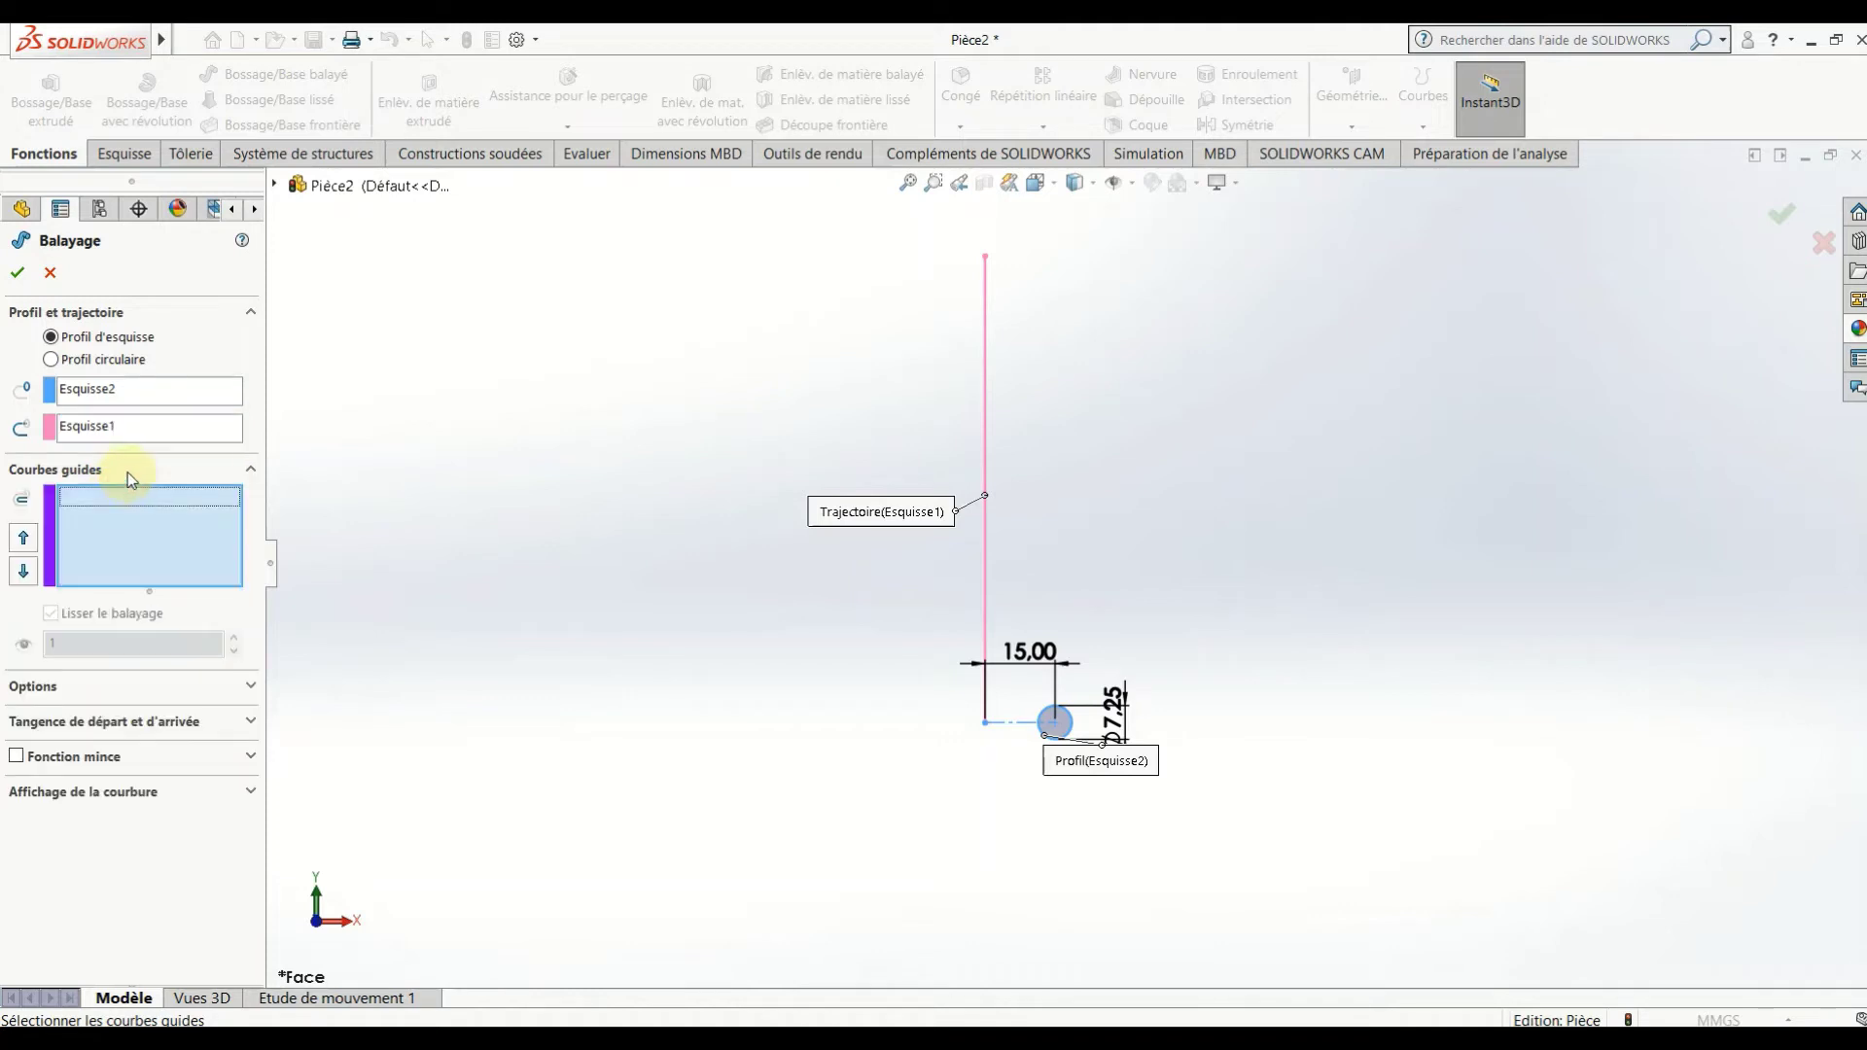
left_click(129, 476)
left_click(117, 510)
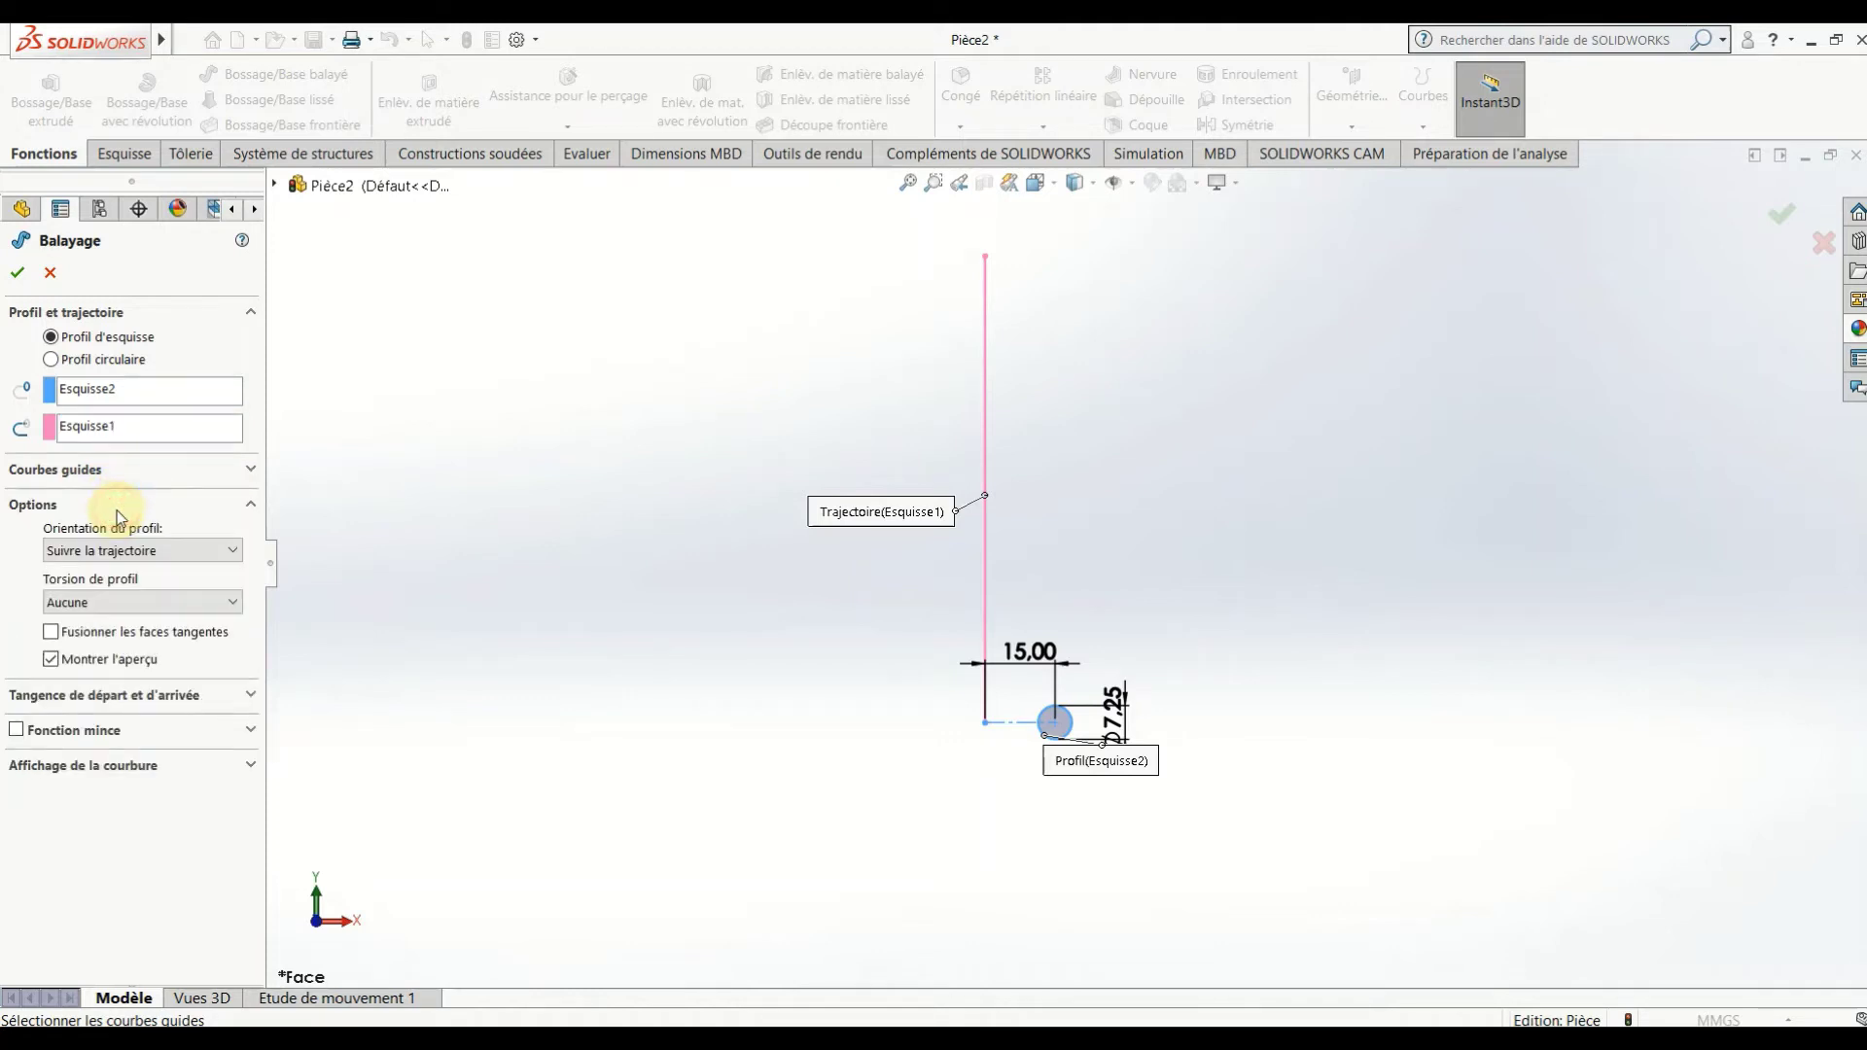
left_click(164, 550)
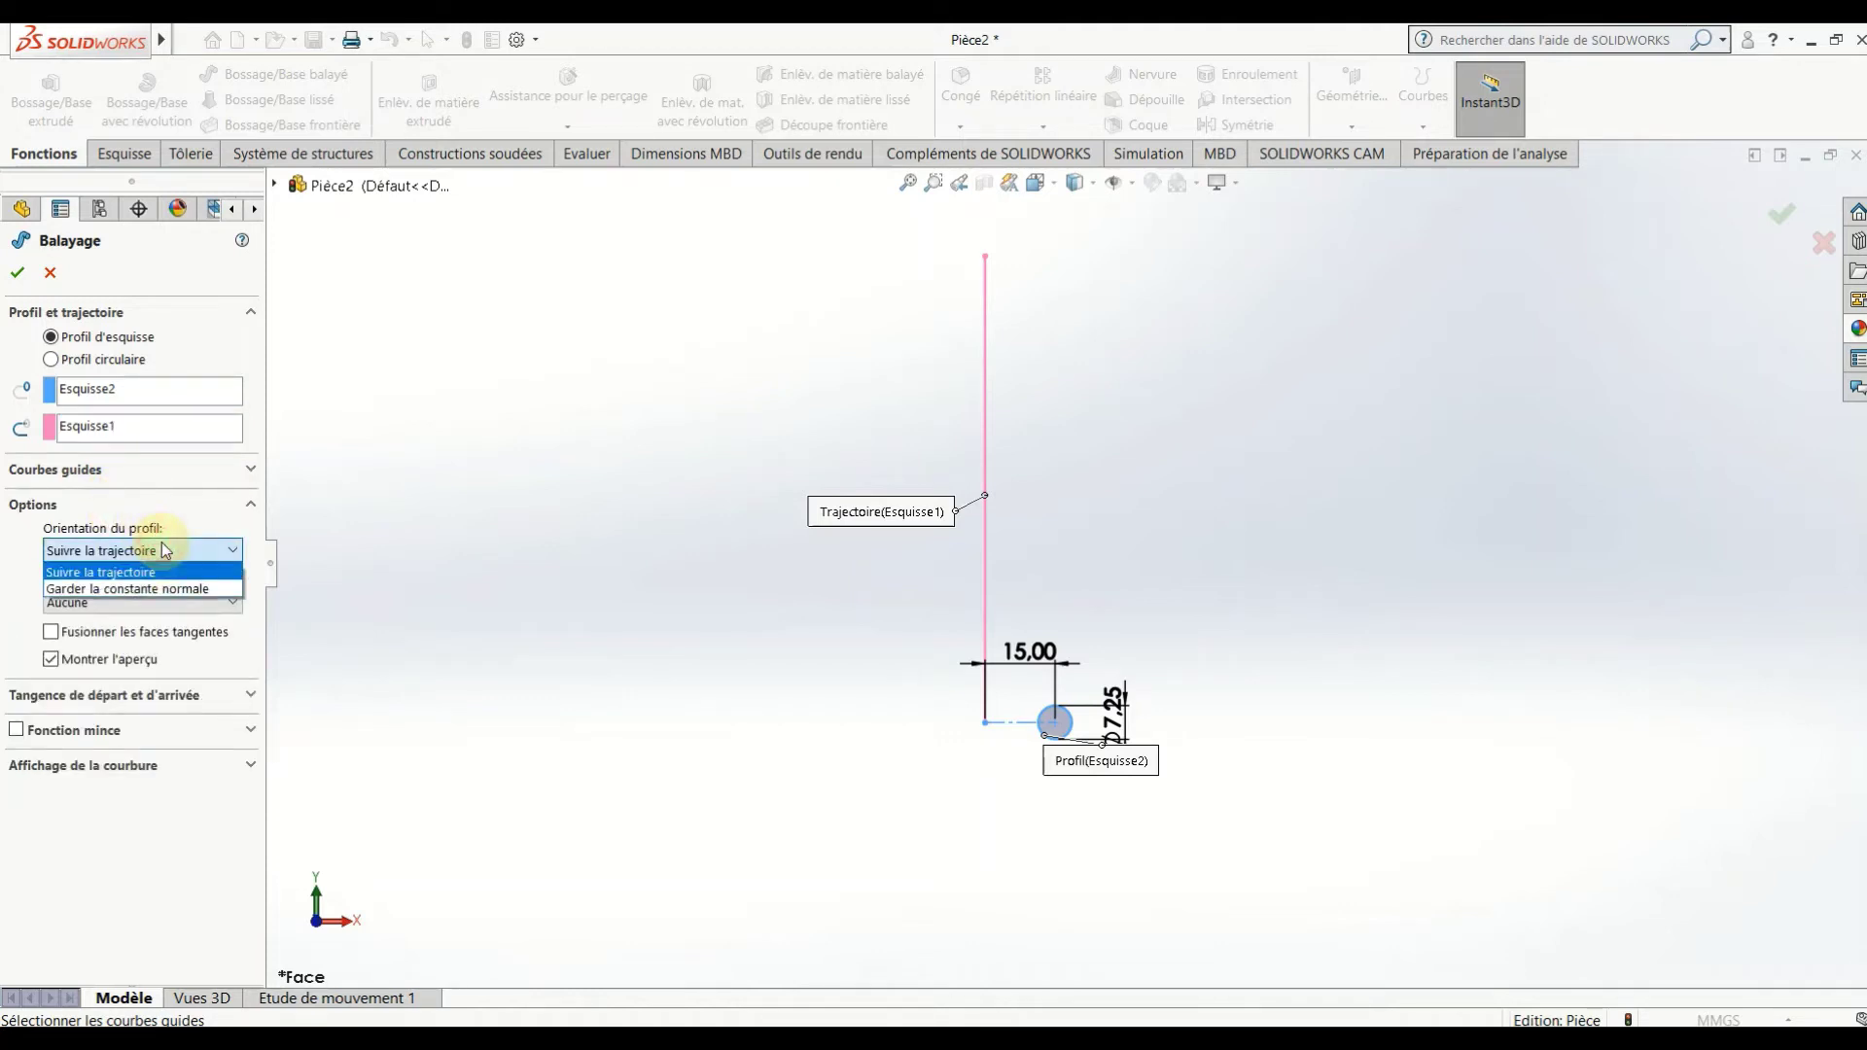
left_click(164, 550)
left_click(156, 600)
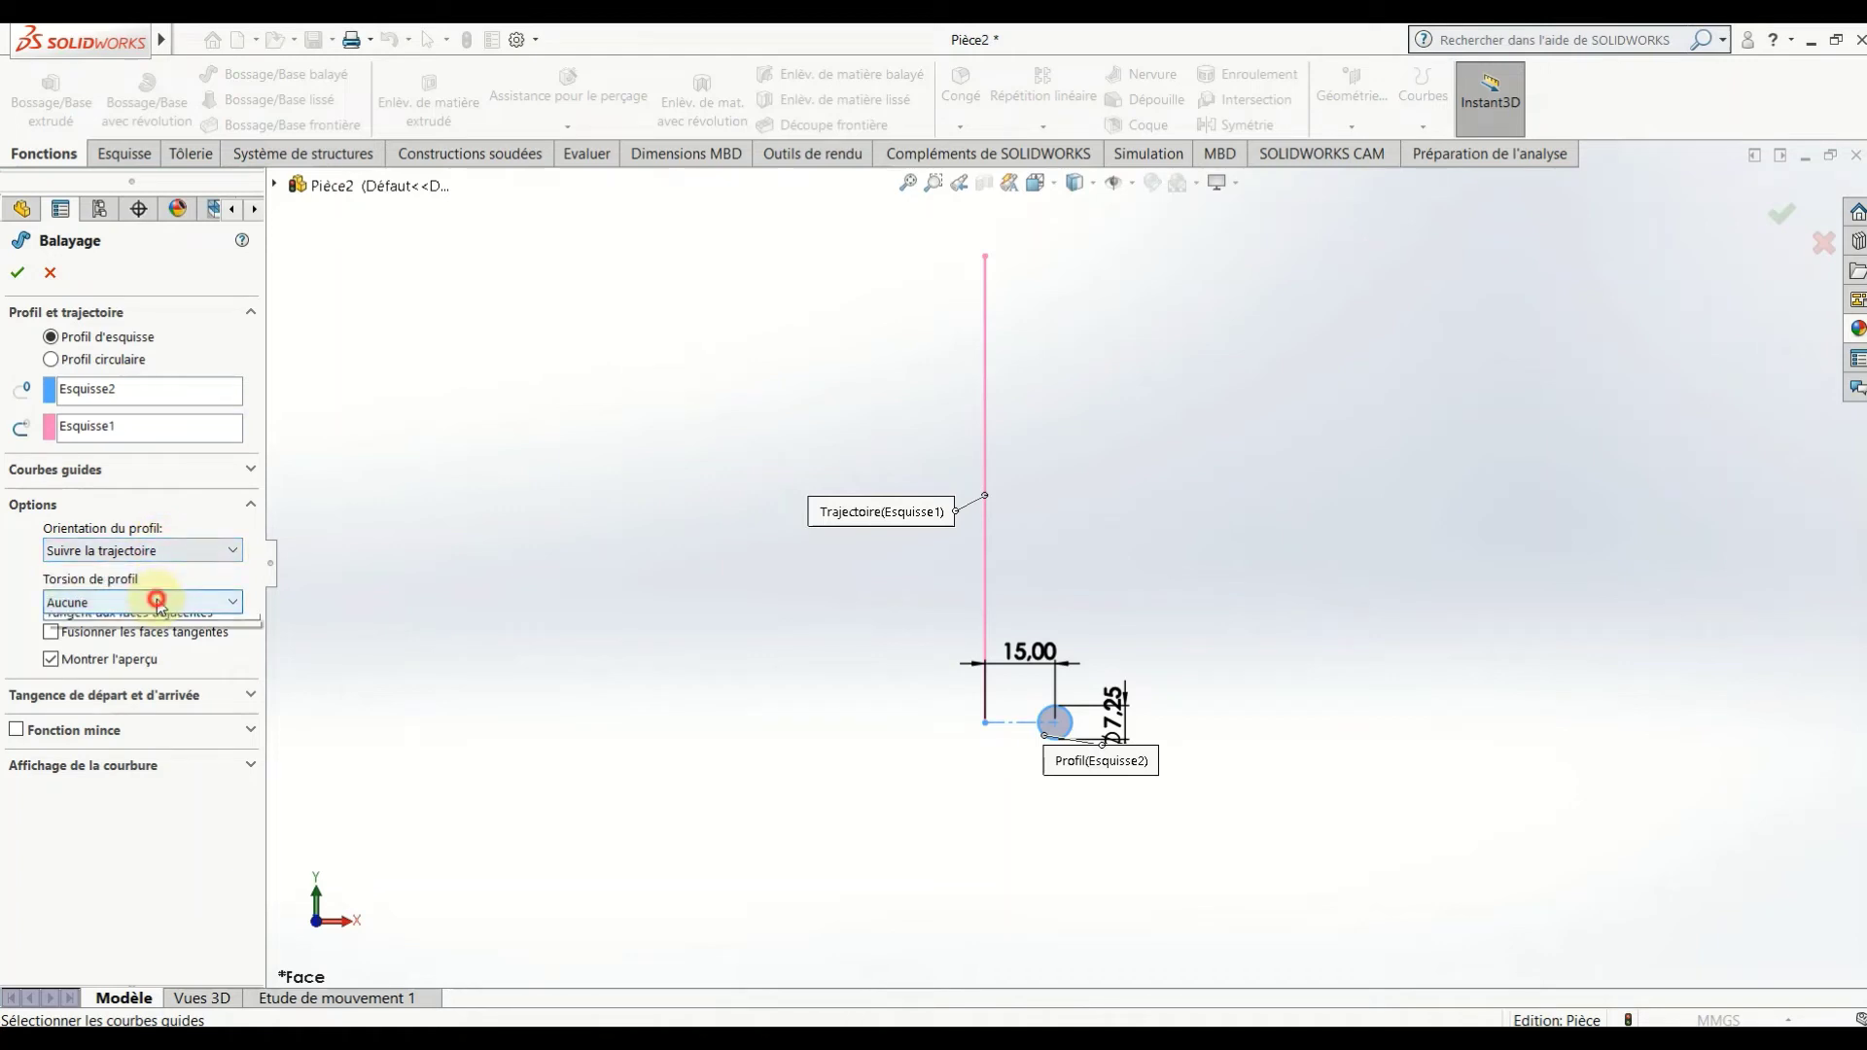
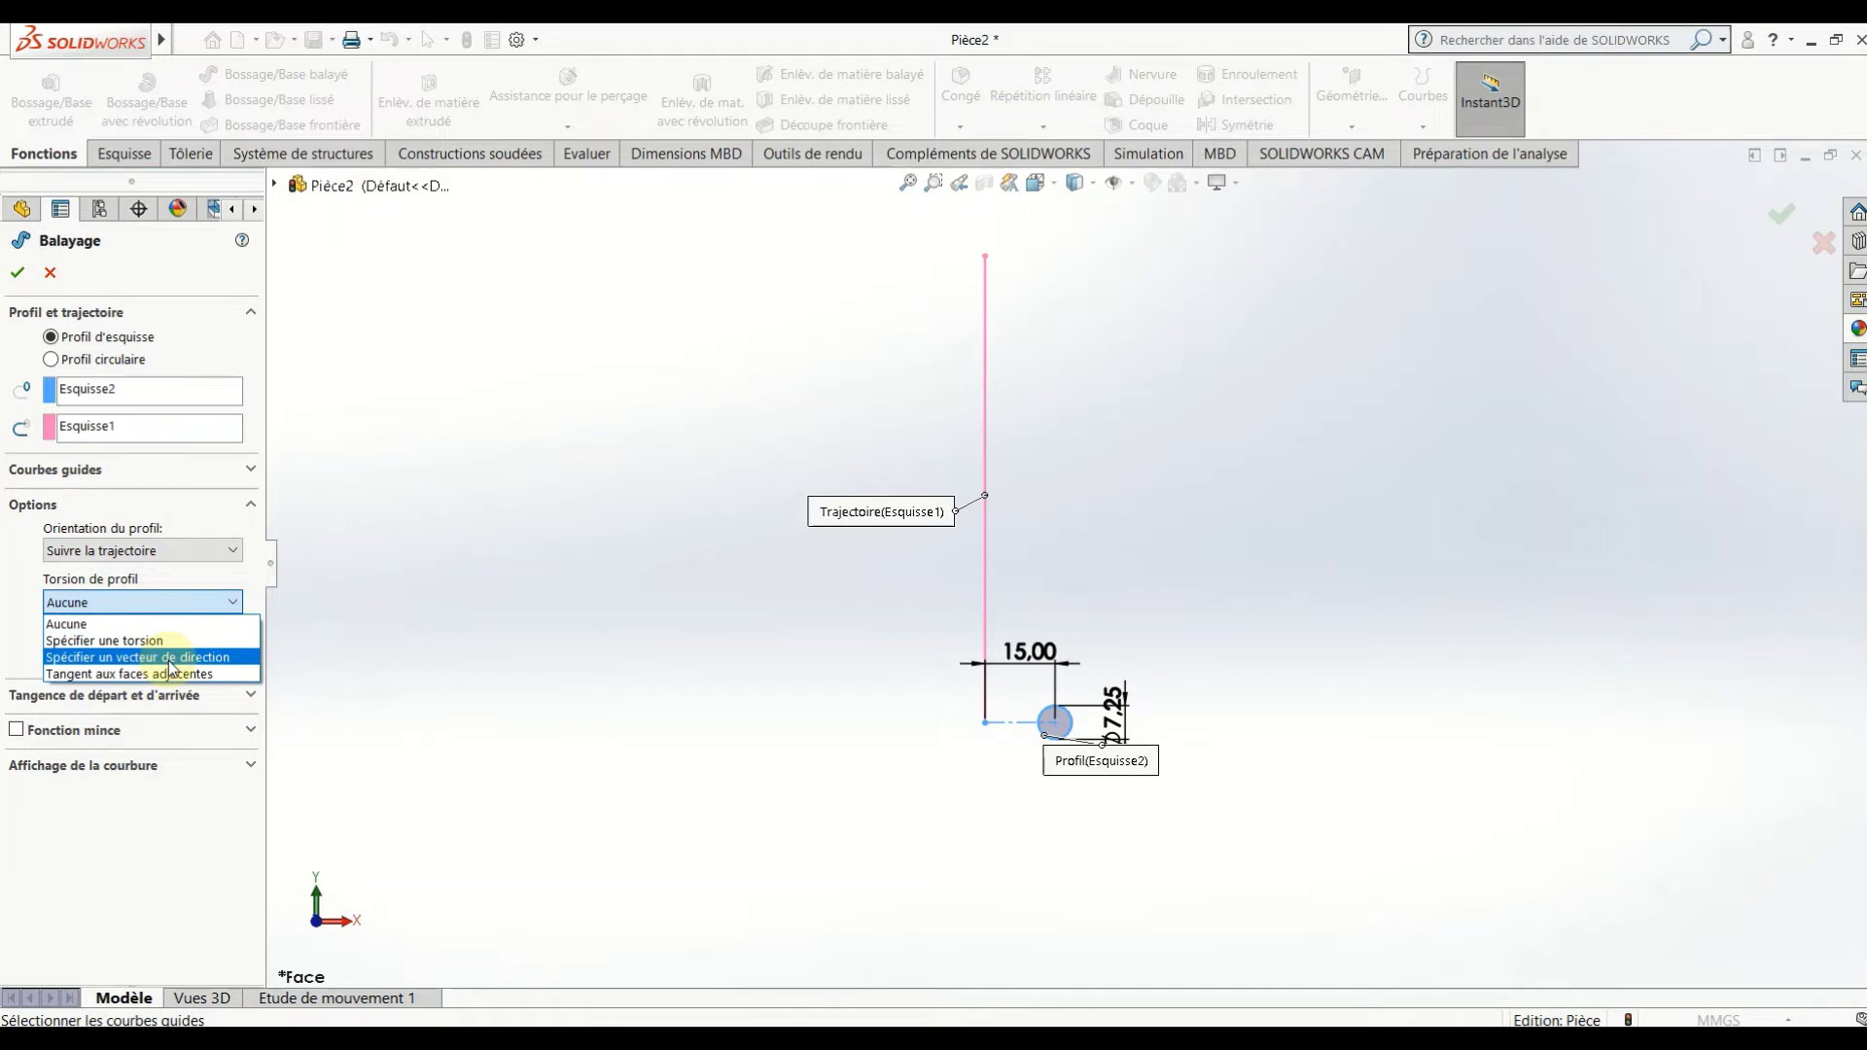
Set the sweep to constant-normal profile orientation with a 6-revolution twist and confirm Balayage1.
left_click(172, 660)
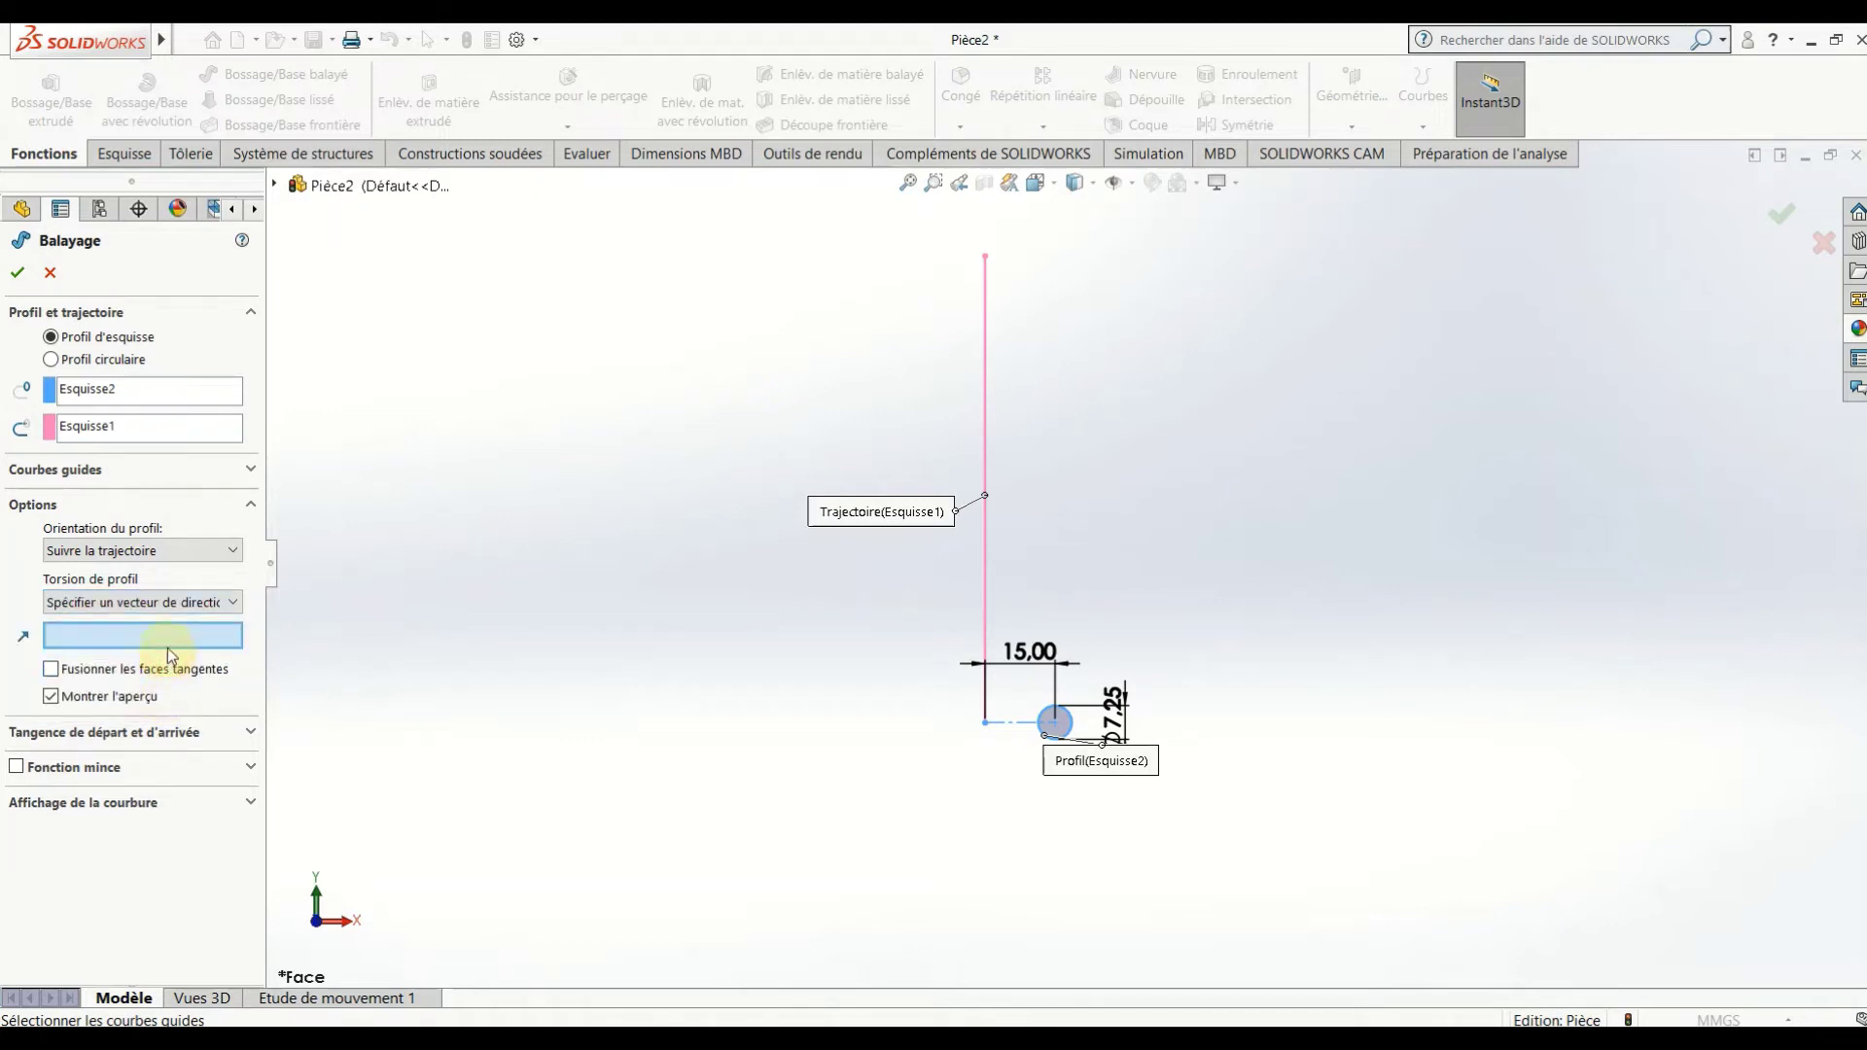
left_click(159, 555)
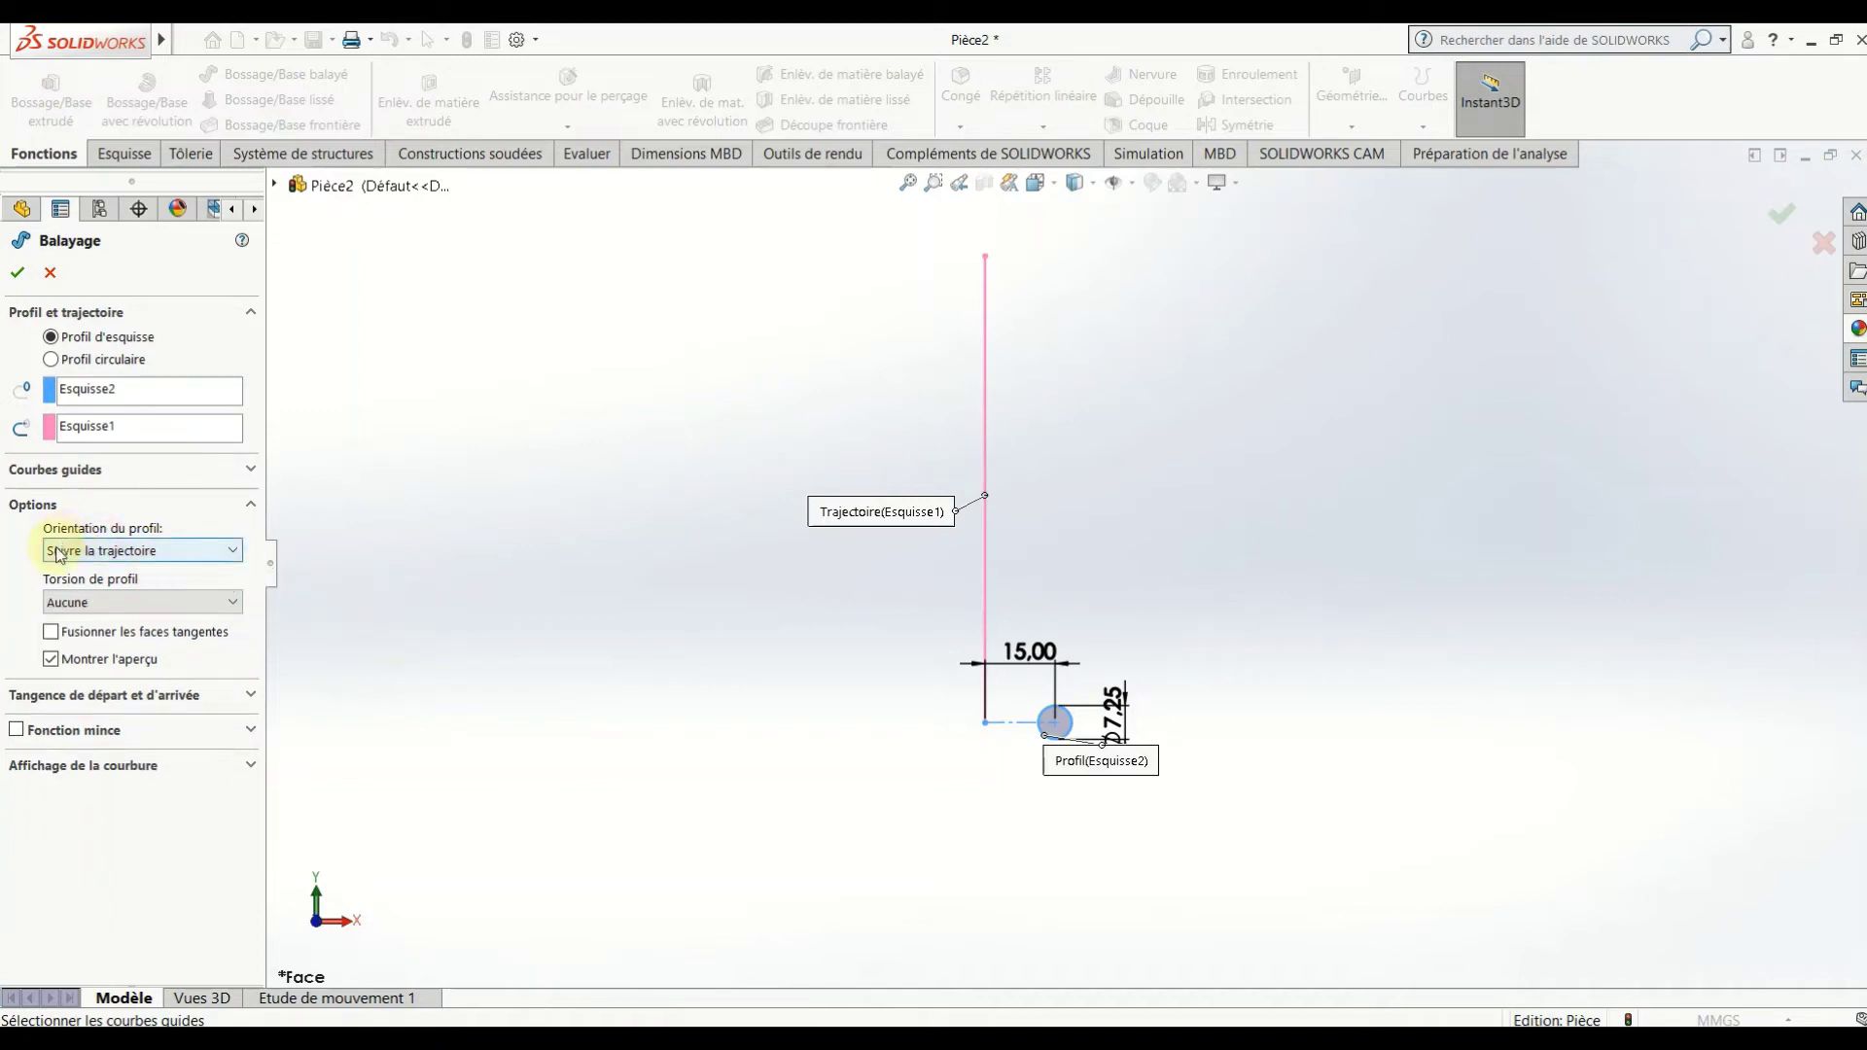
left_click(108, 555)
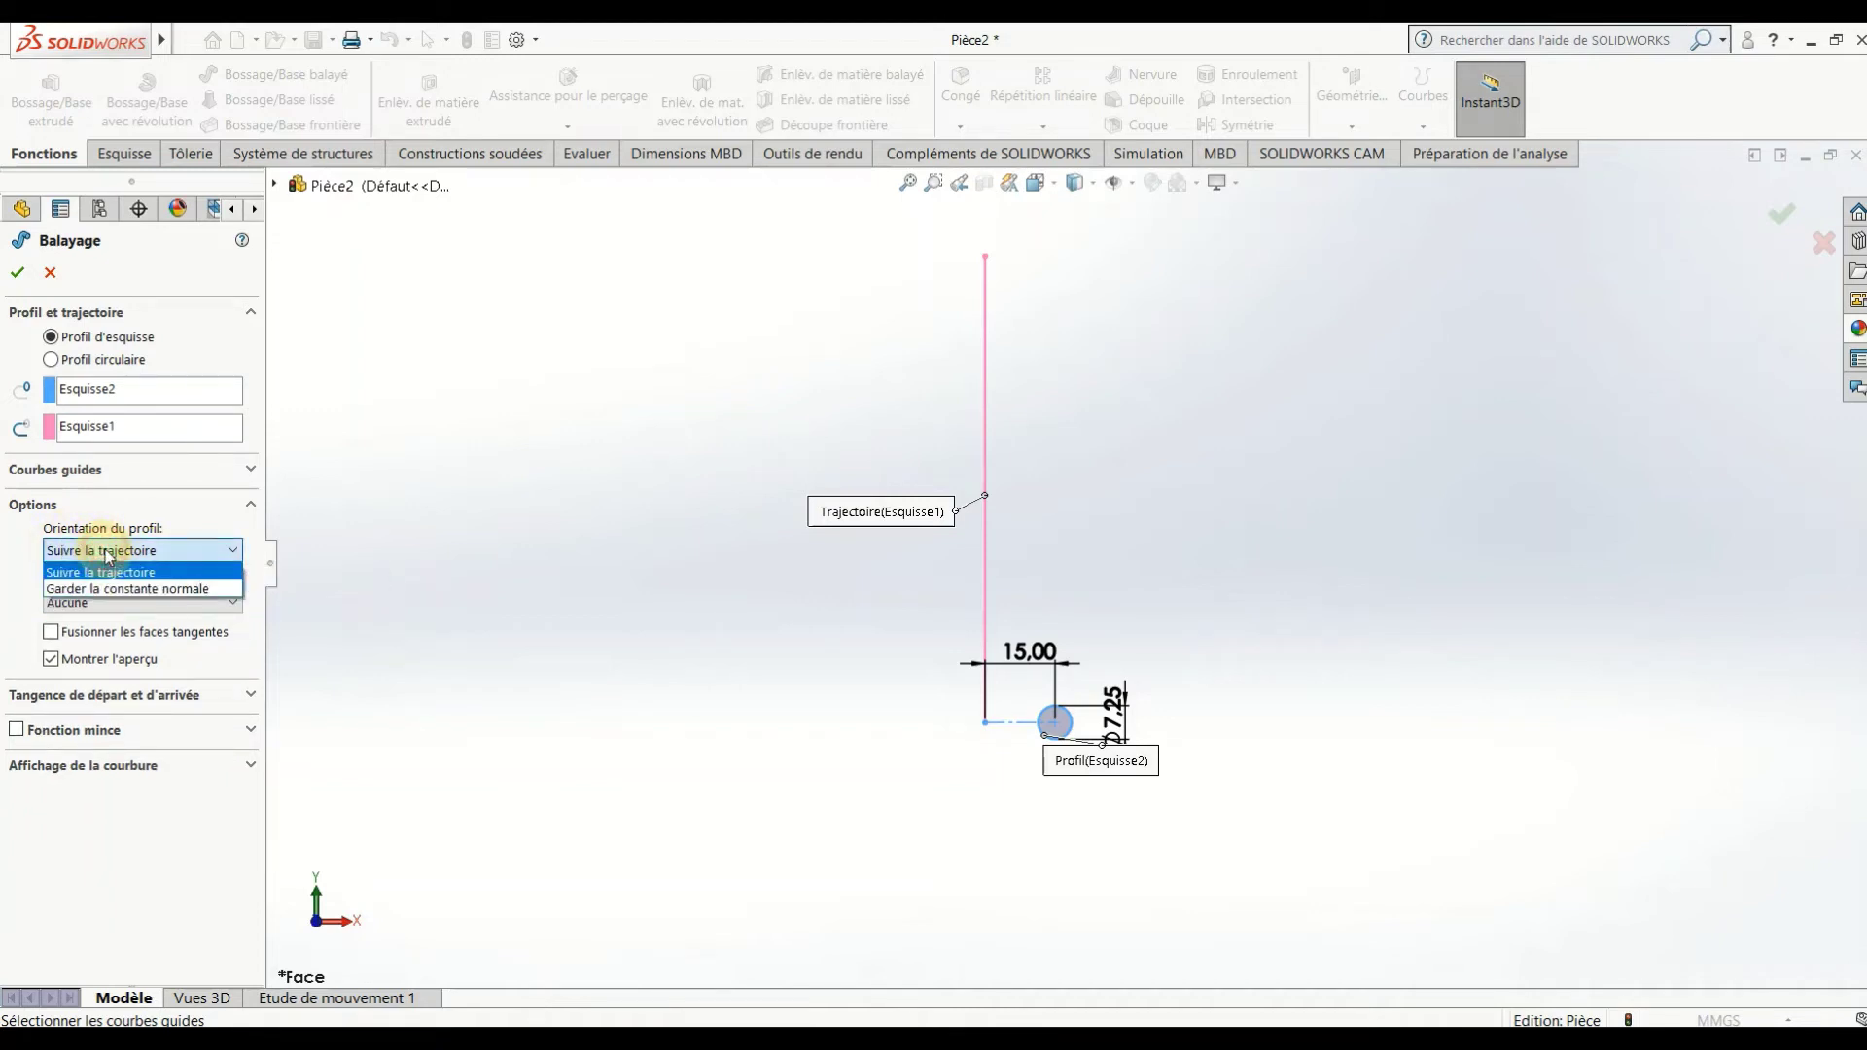
left_click(111, 587)
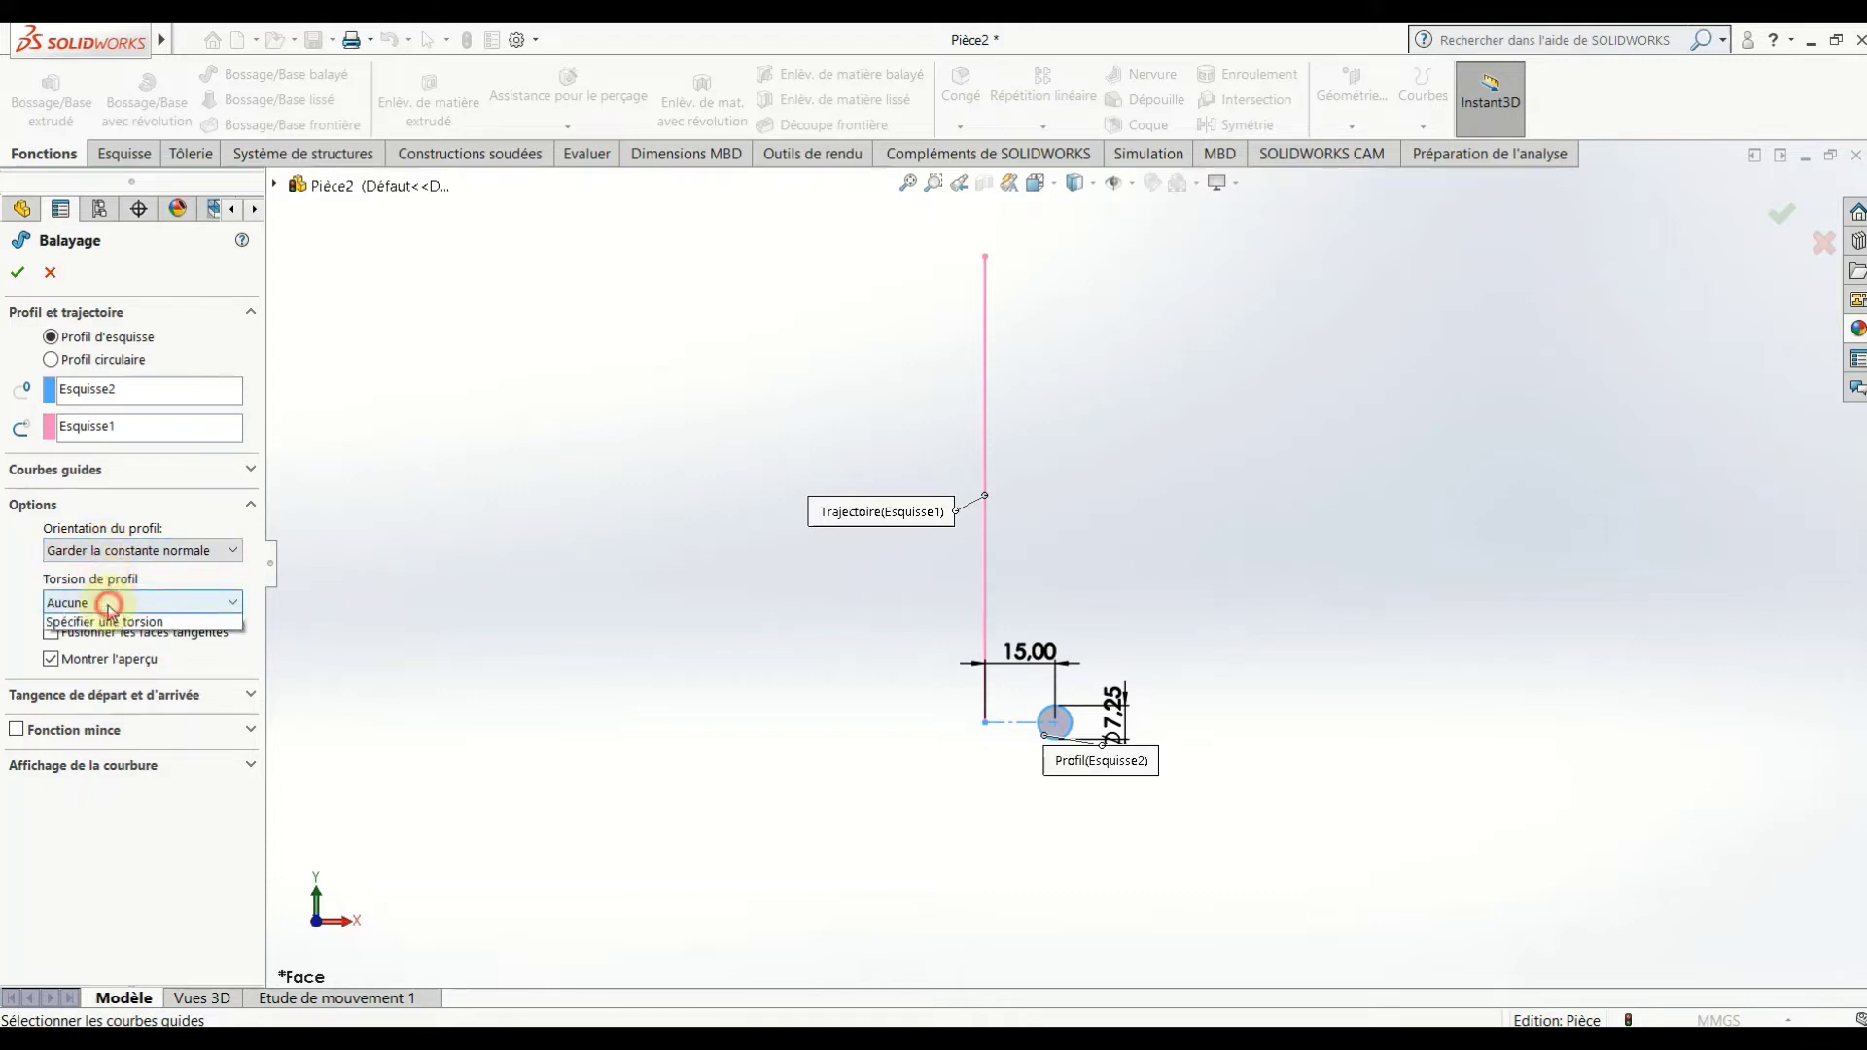
left_click(105, 621)
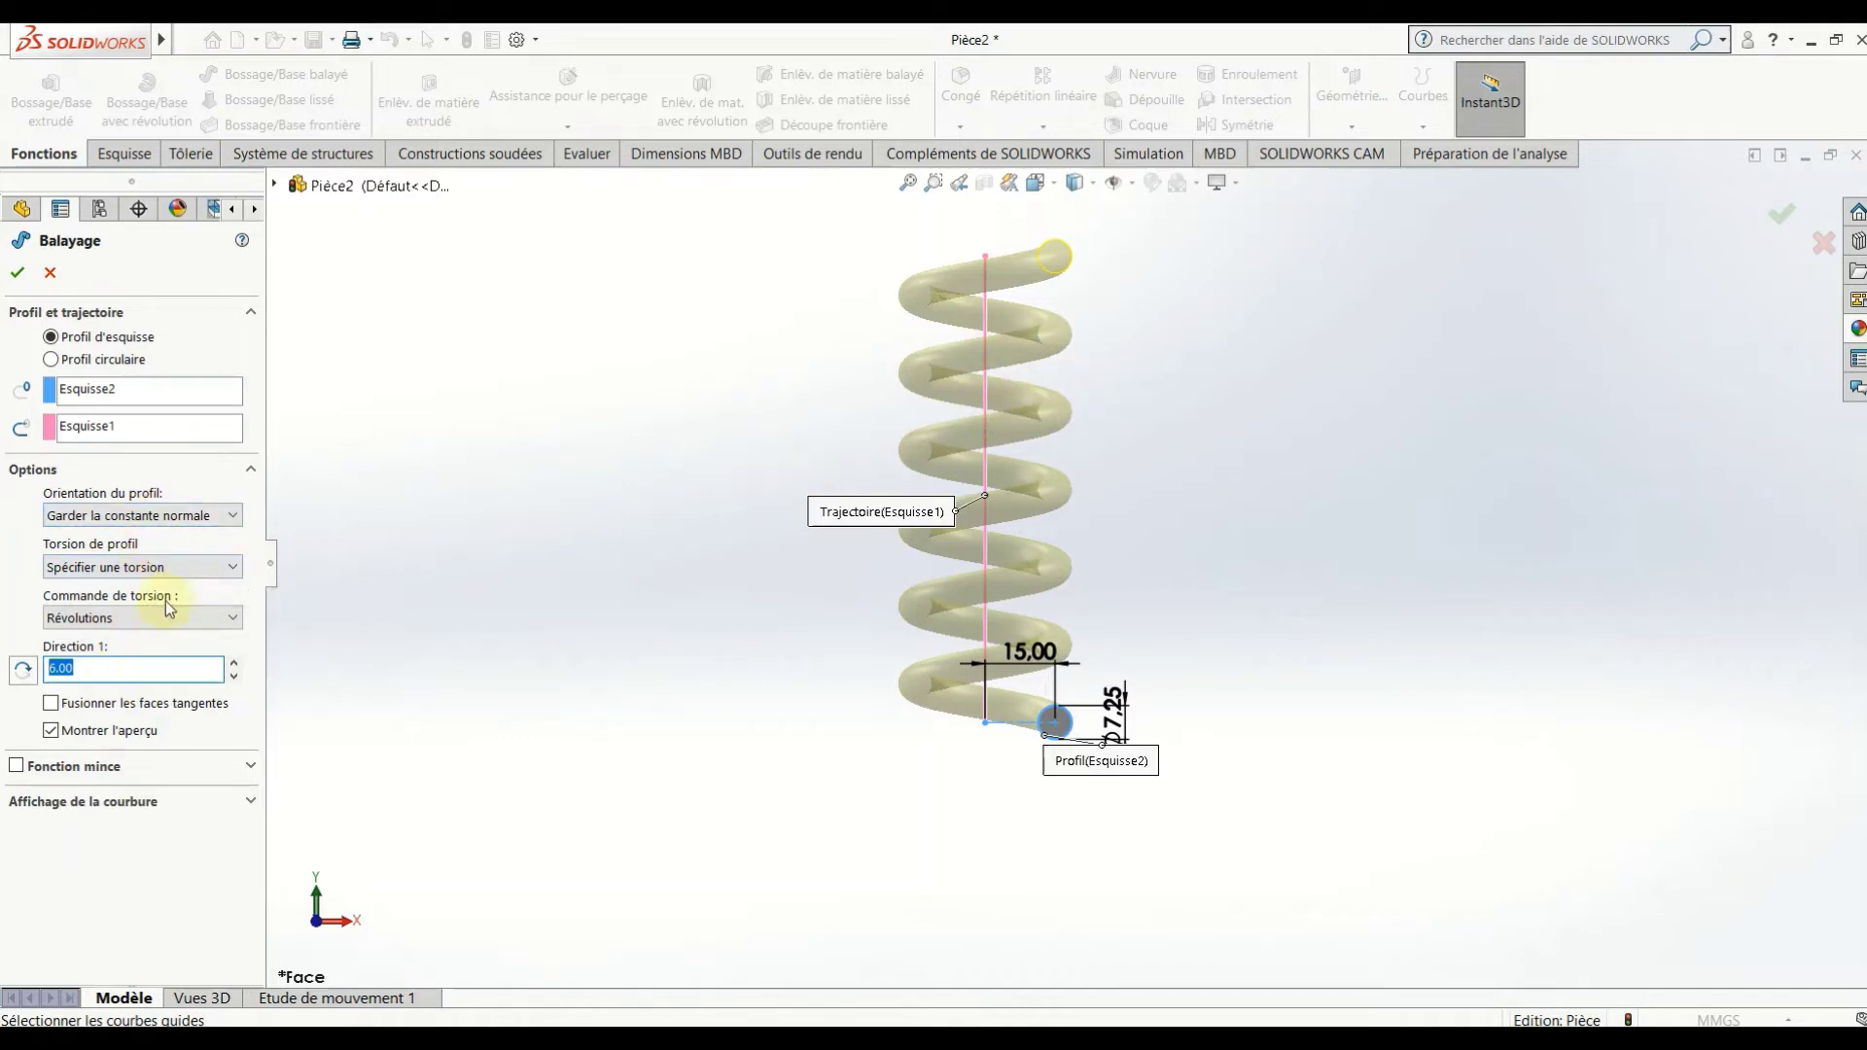
left_click(142, 619)
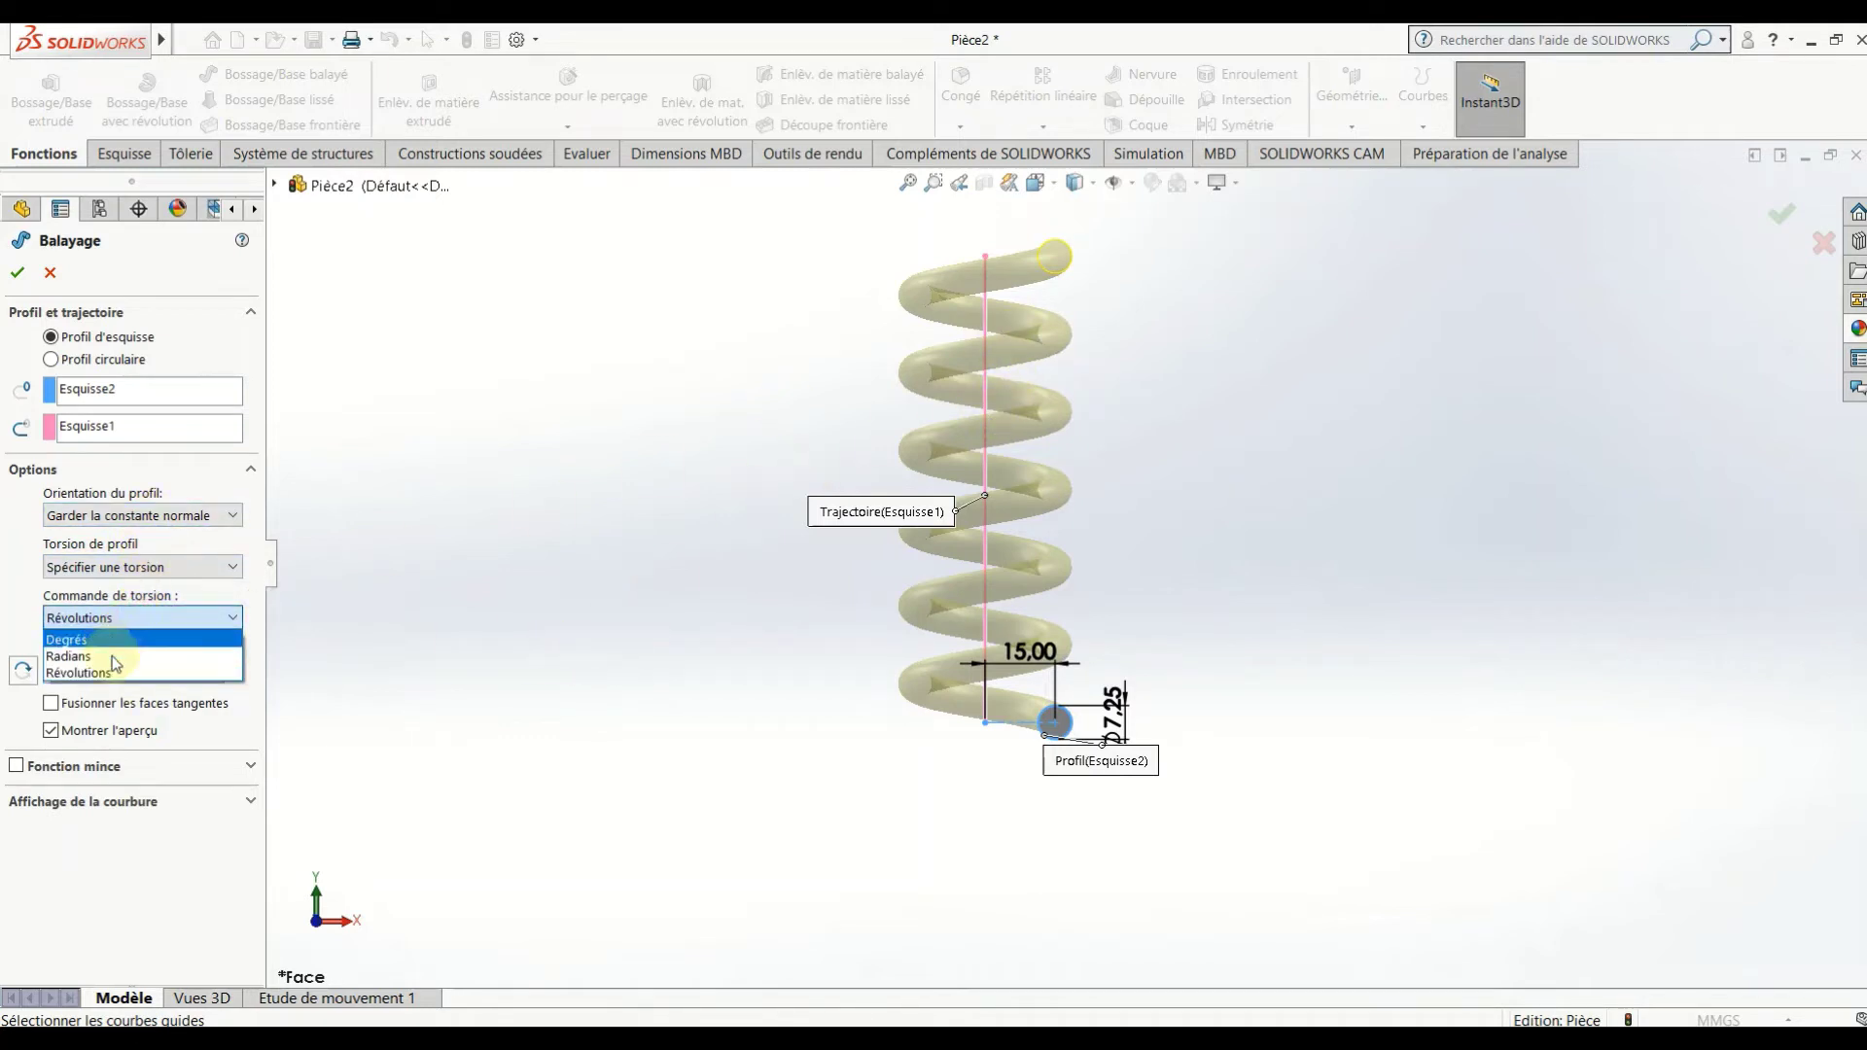
left_click(134, 622)
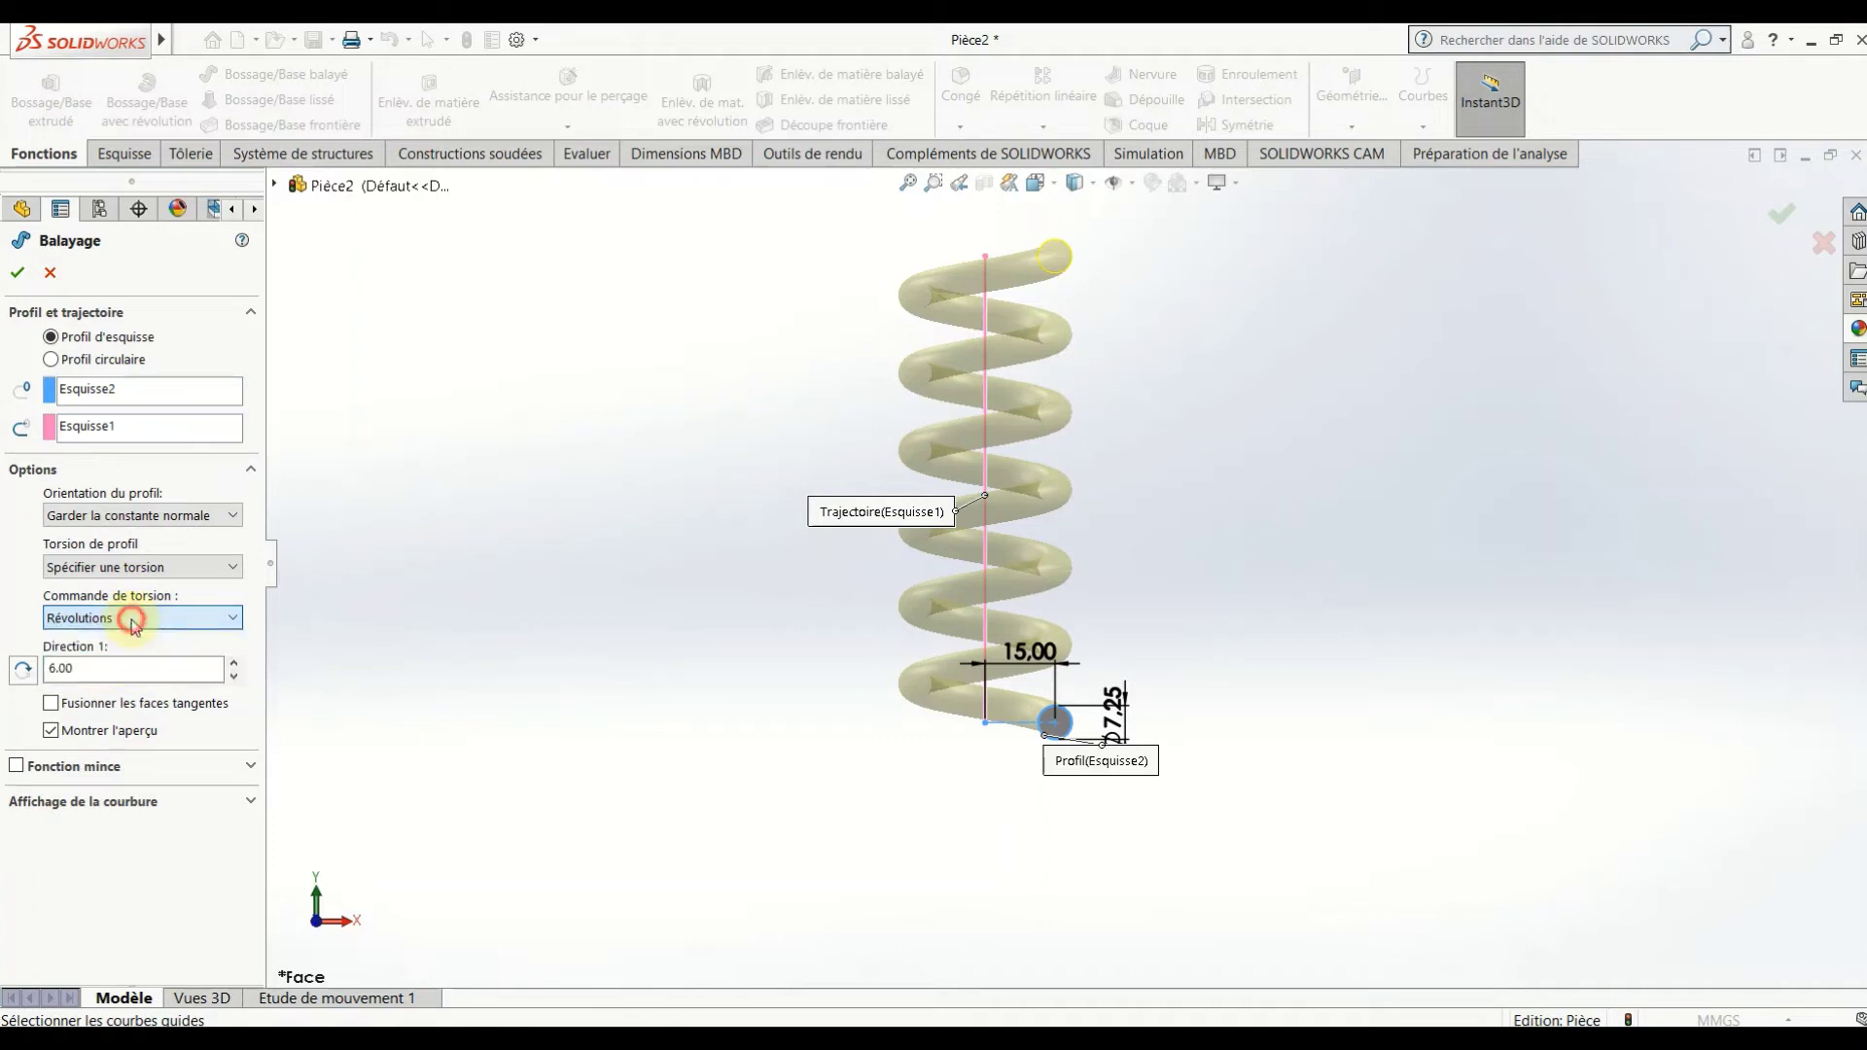
double_click(60, 668)
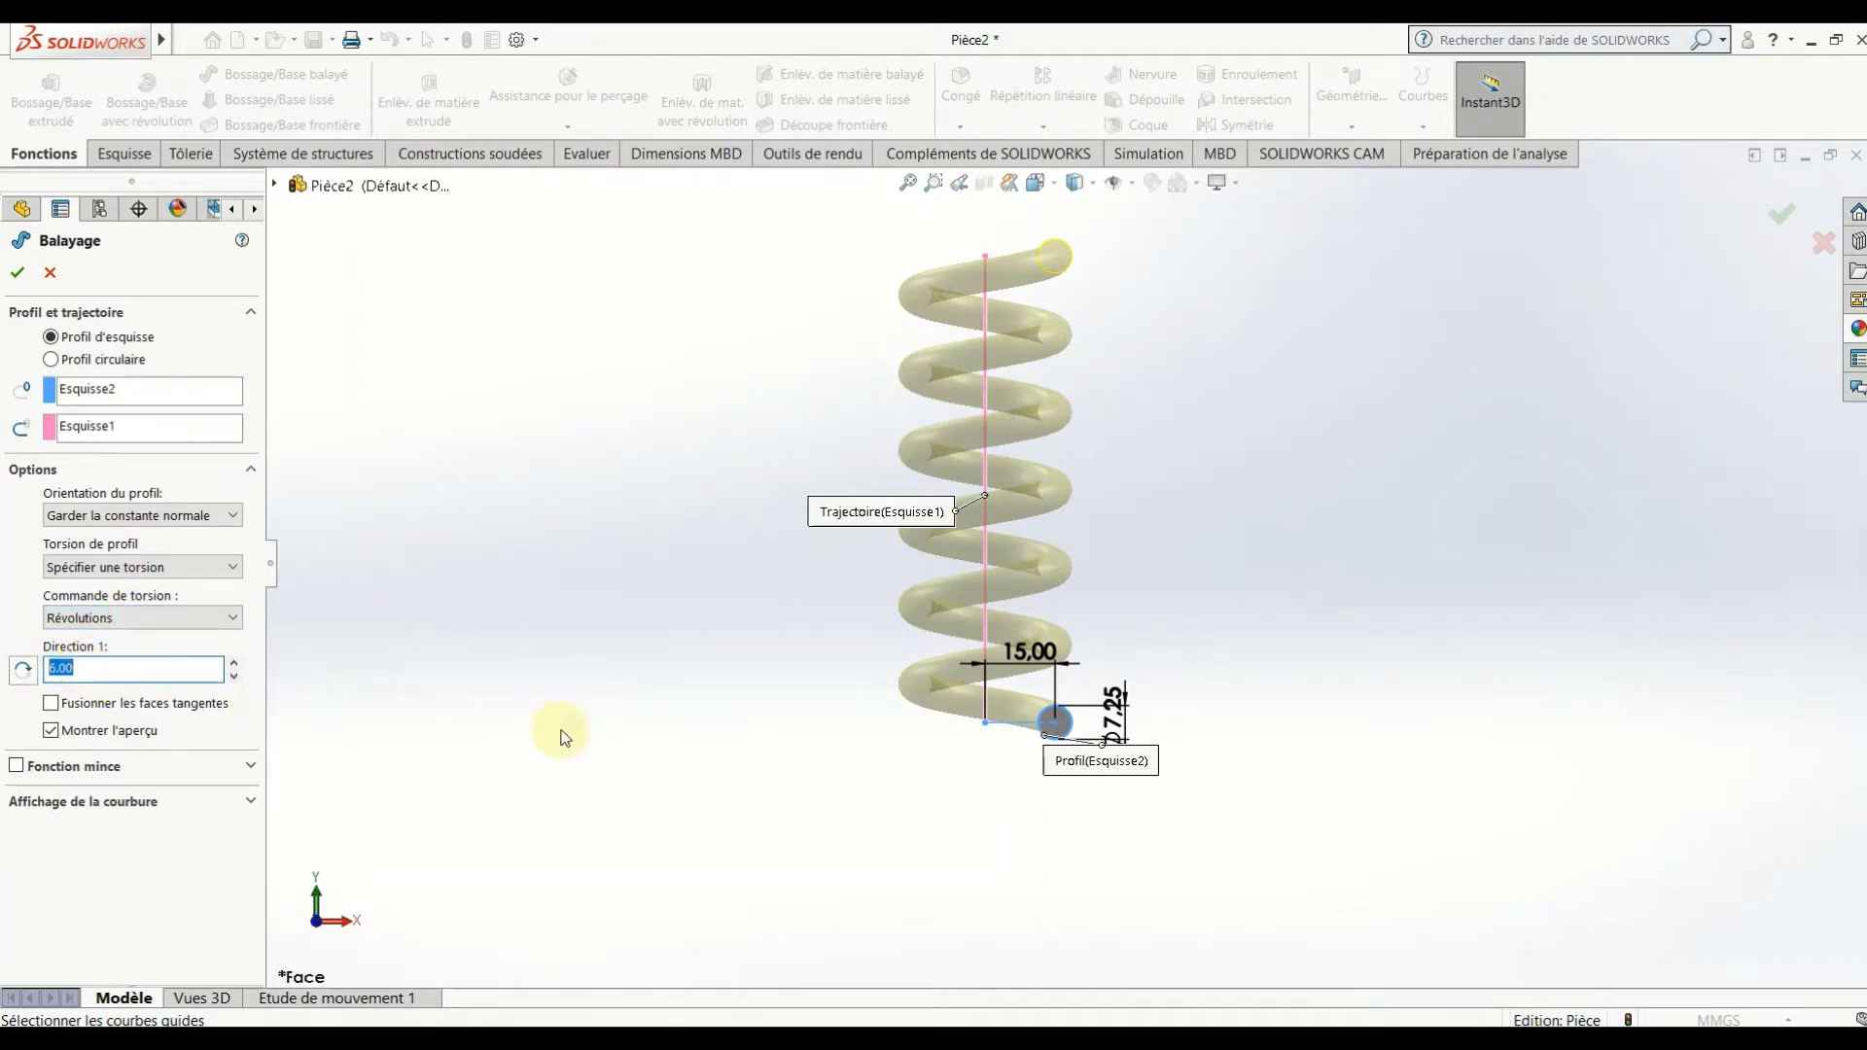
middle_click_drag(716, 700, 750, 821)
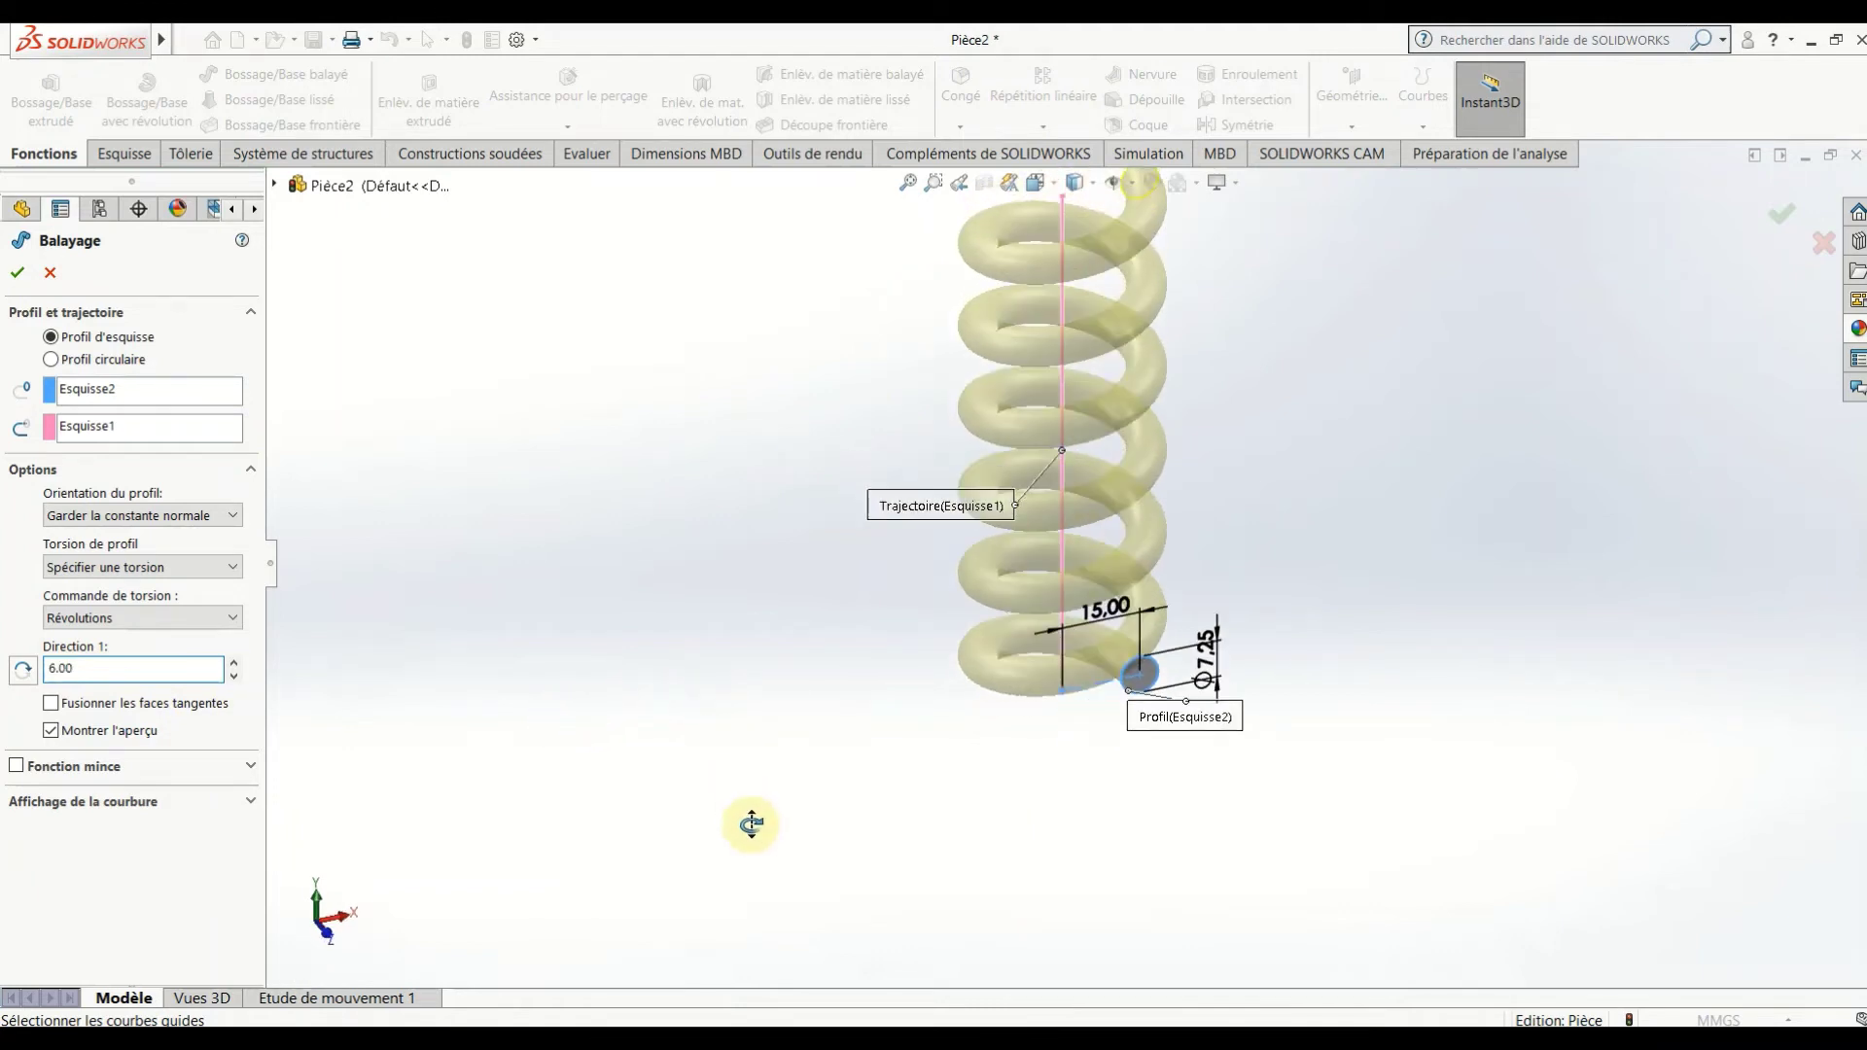
middle_click_drag(733, 737, 541, 551)
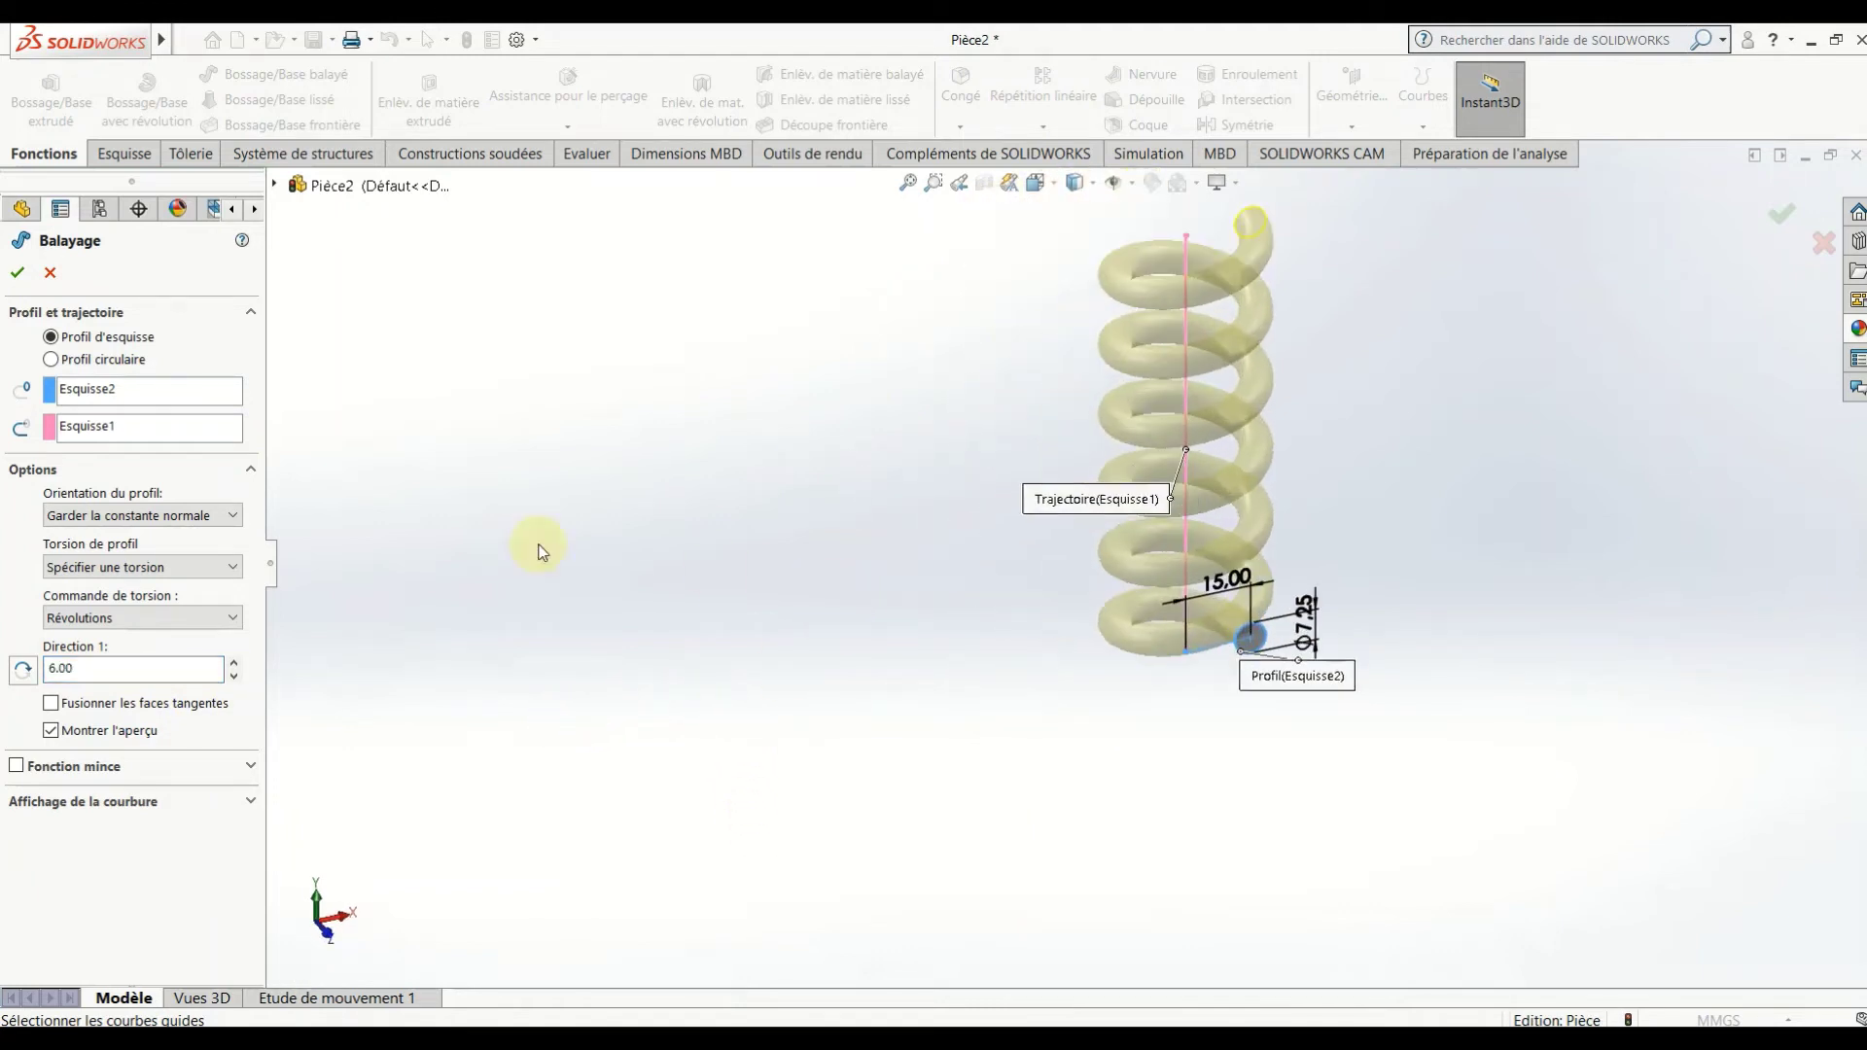
left_click(22, 274)
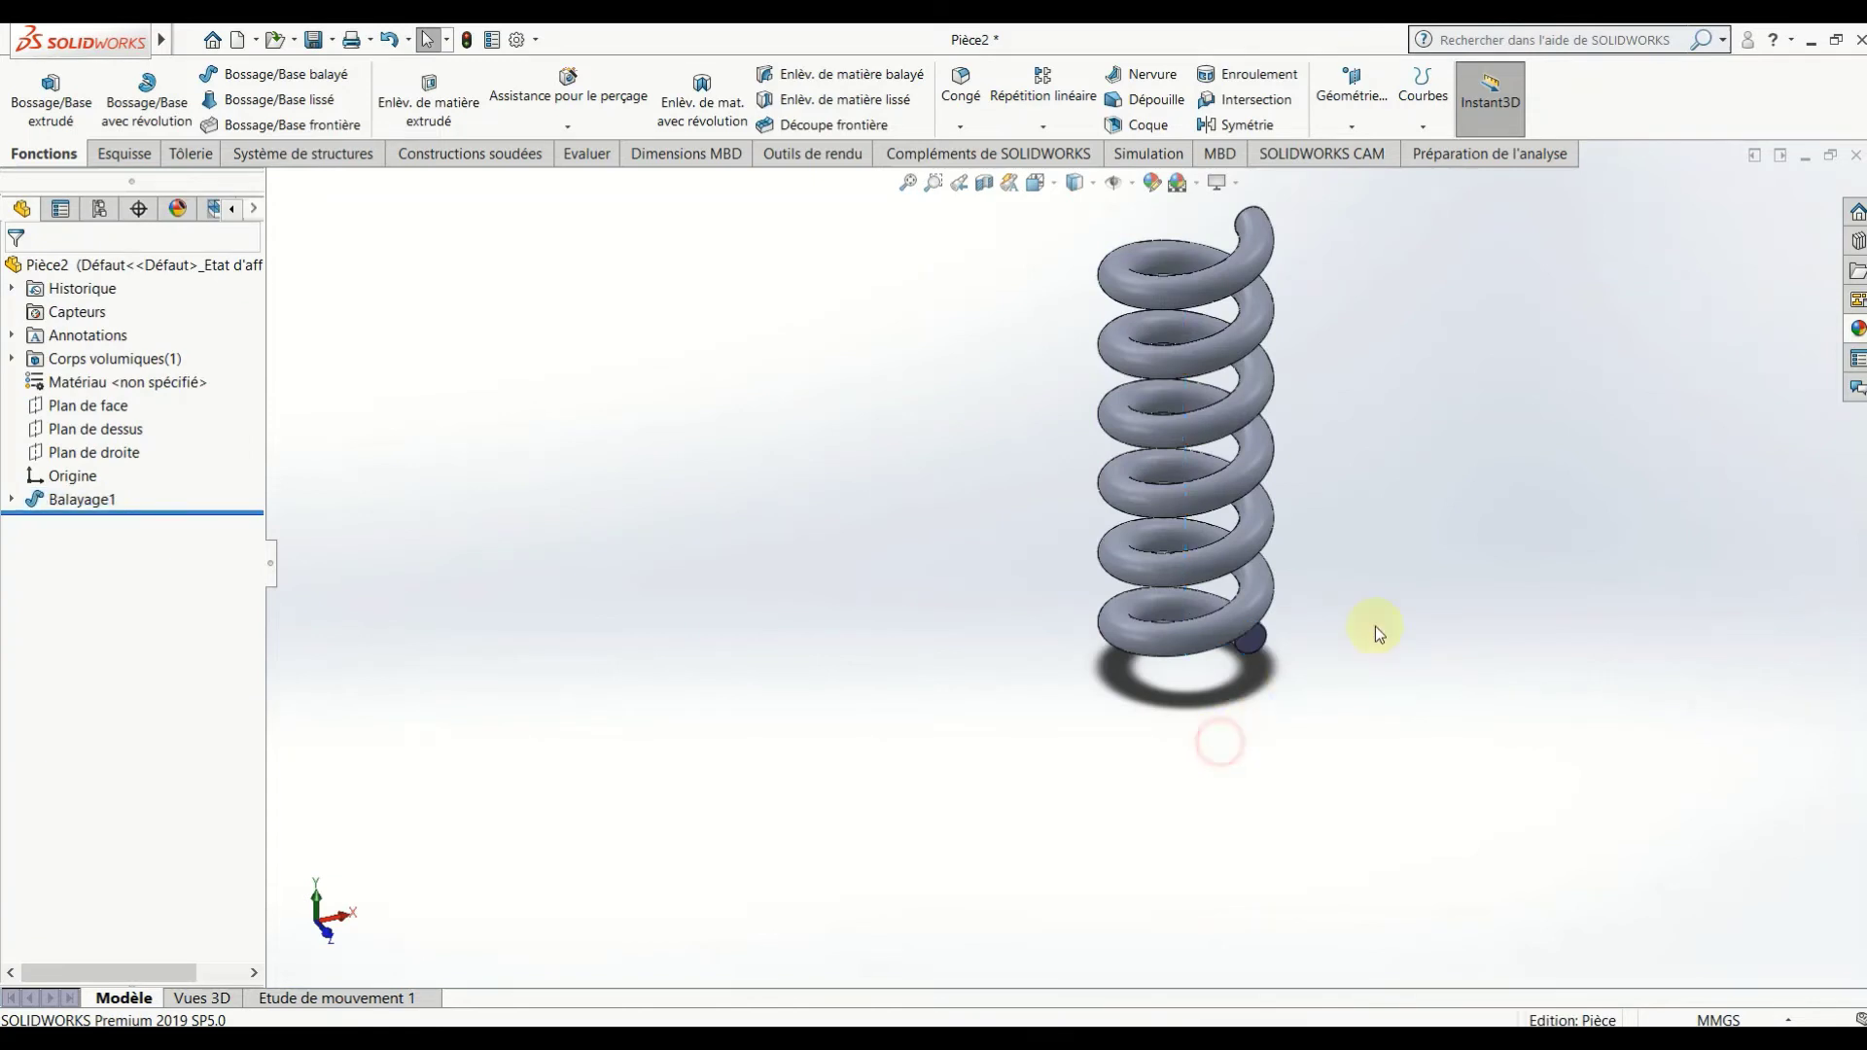
Expand Balayage1, then show and hide the profile sketch Esquisse2.
key("z")
scroll(1356, 574, "down", 2)
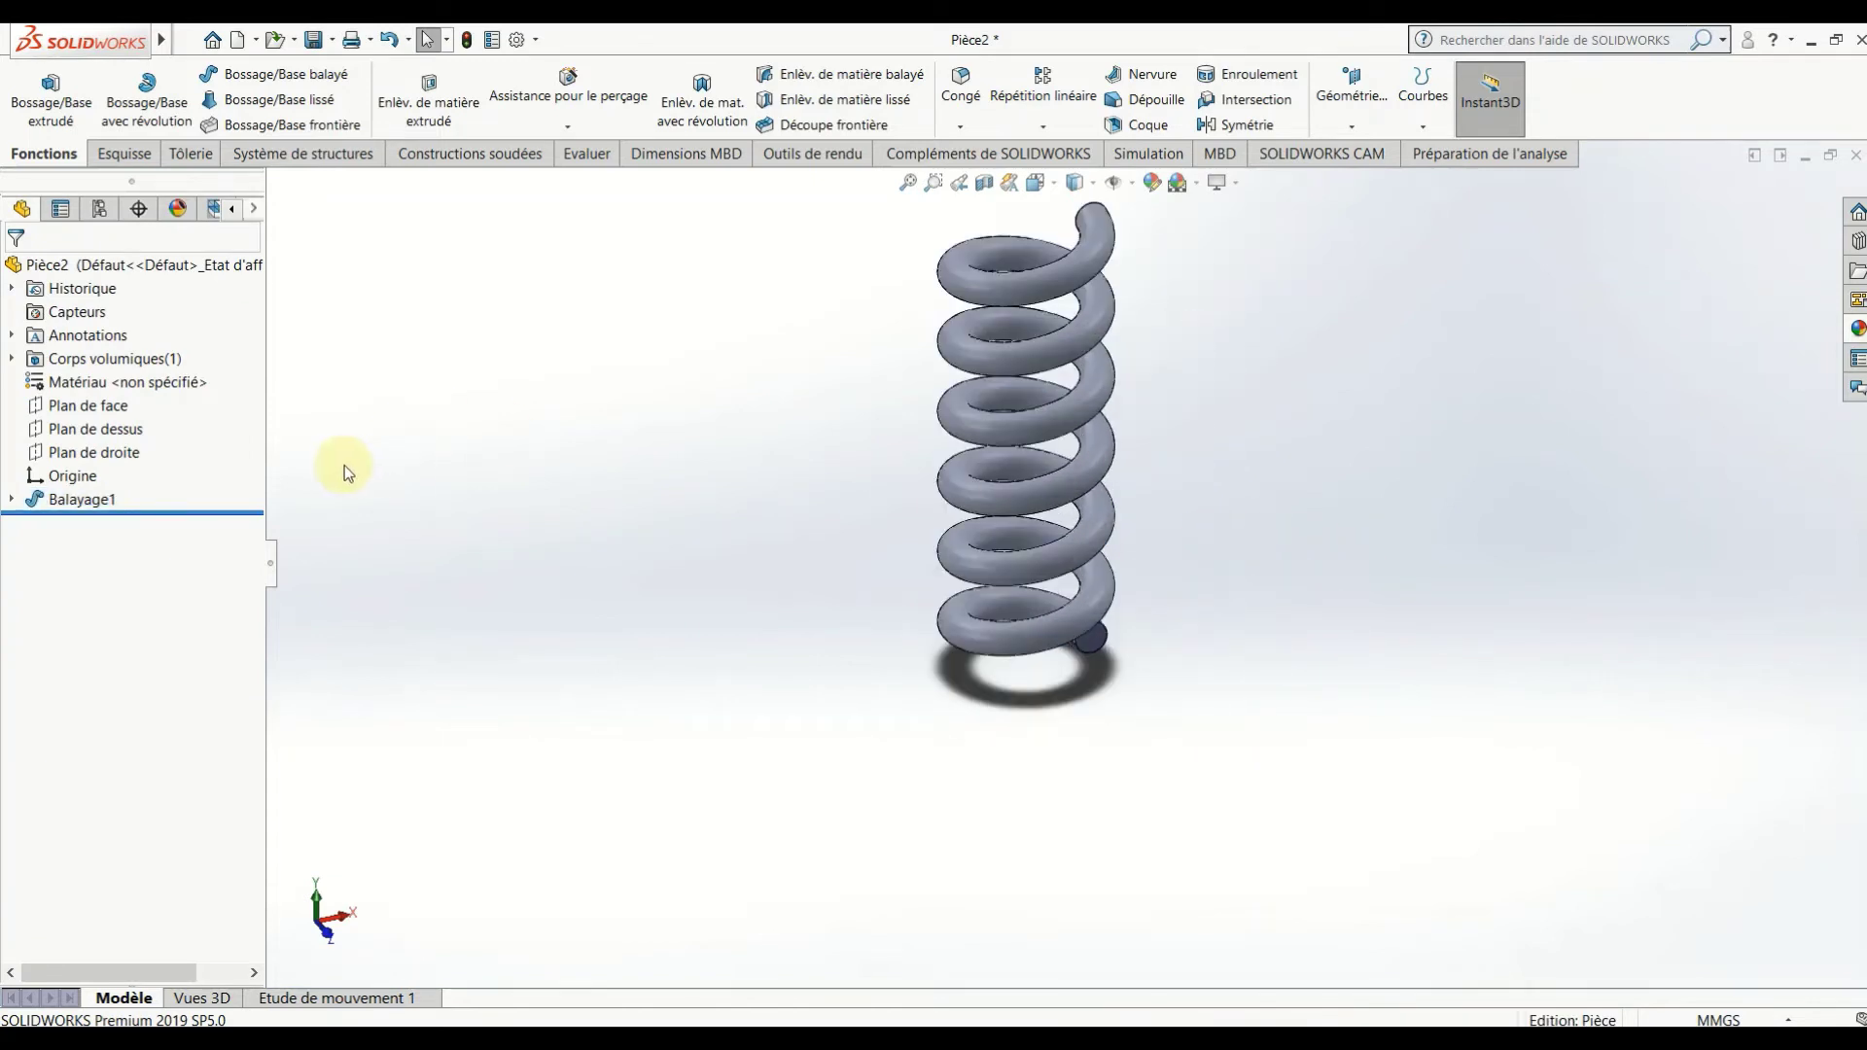
left_click(11, 499)
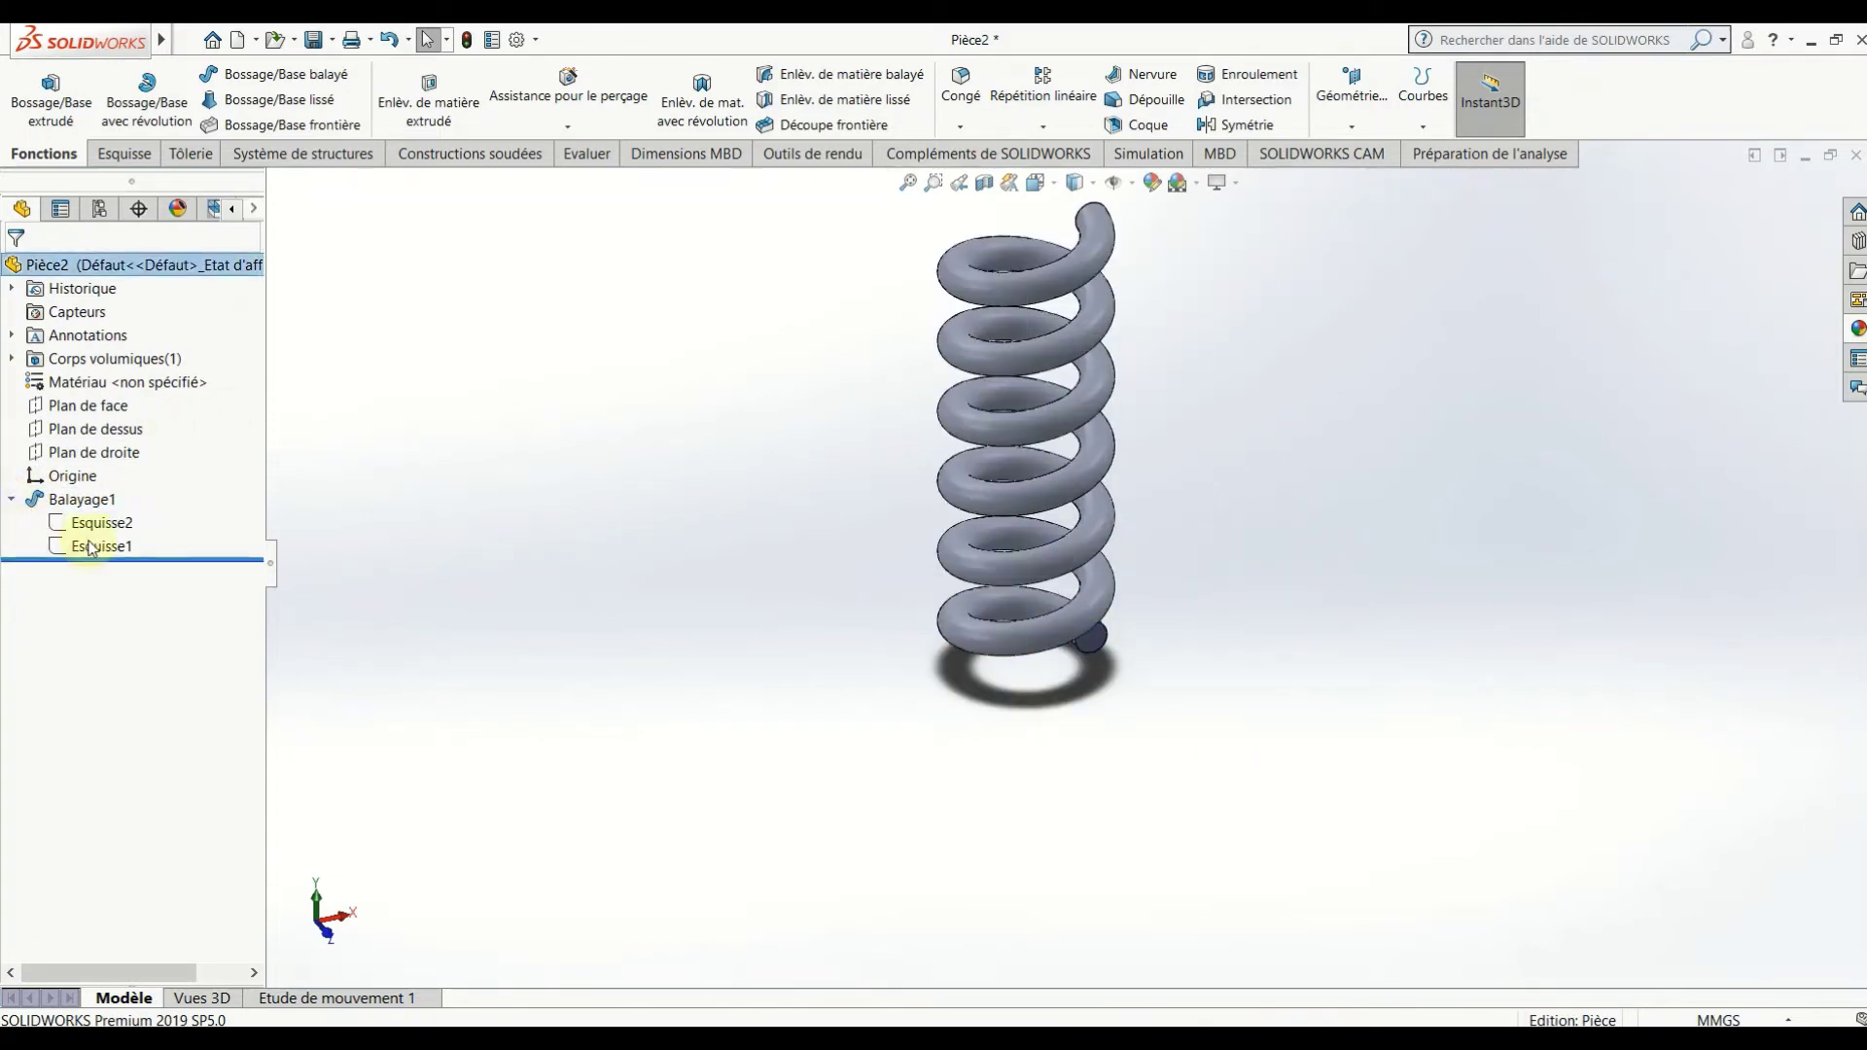
right_click(105, 526)
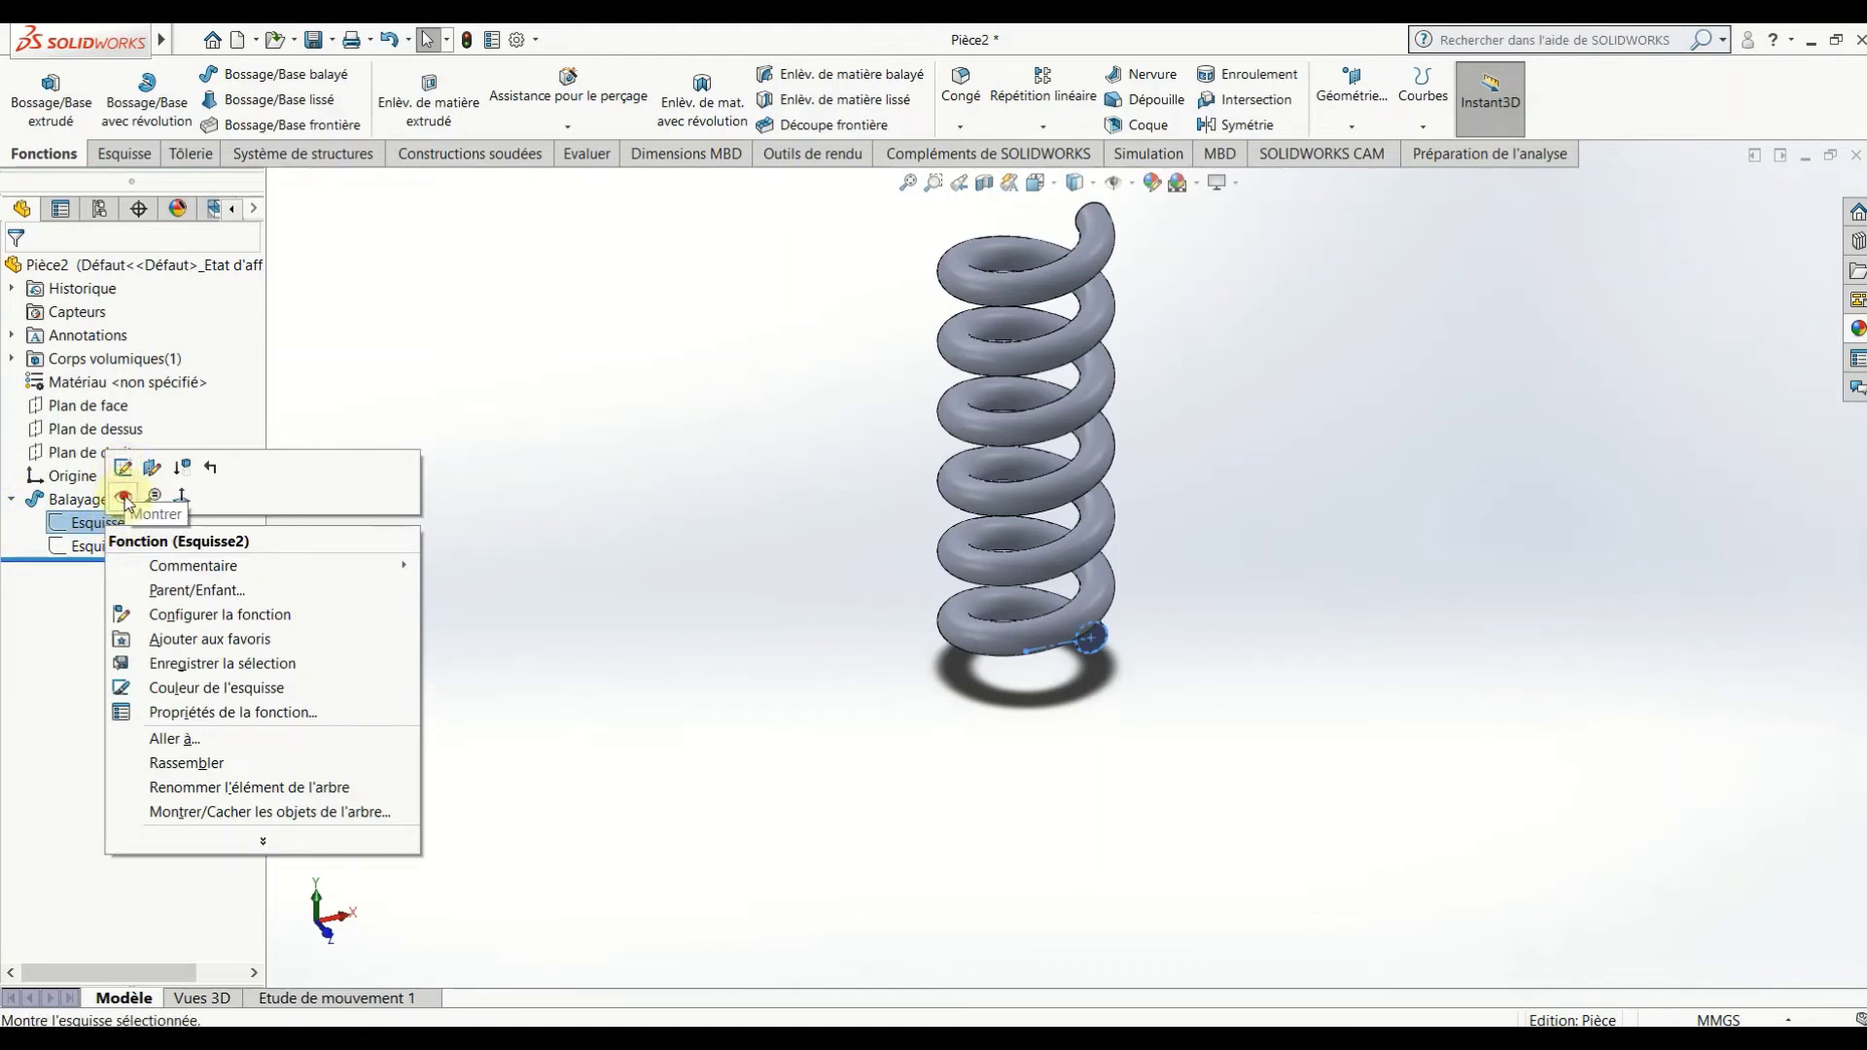
left_click(510, 465)
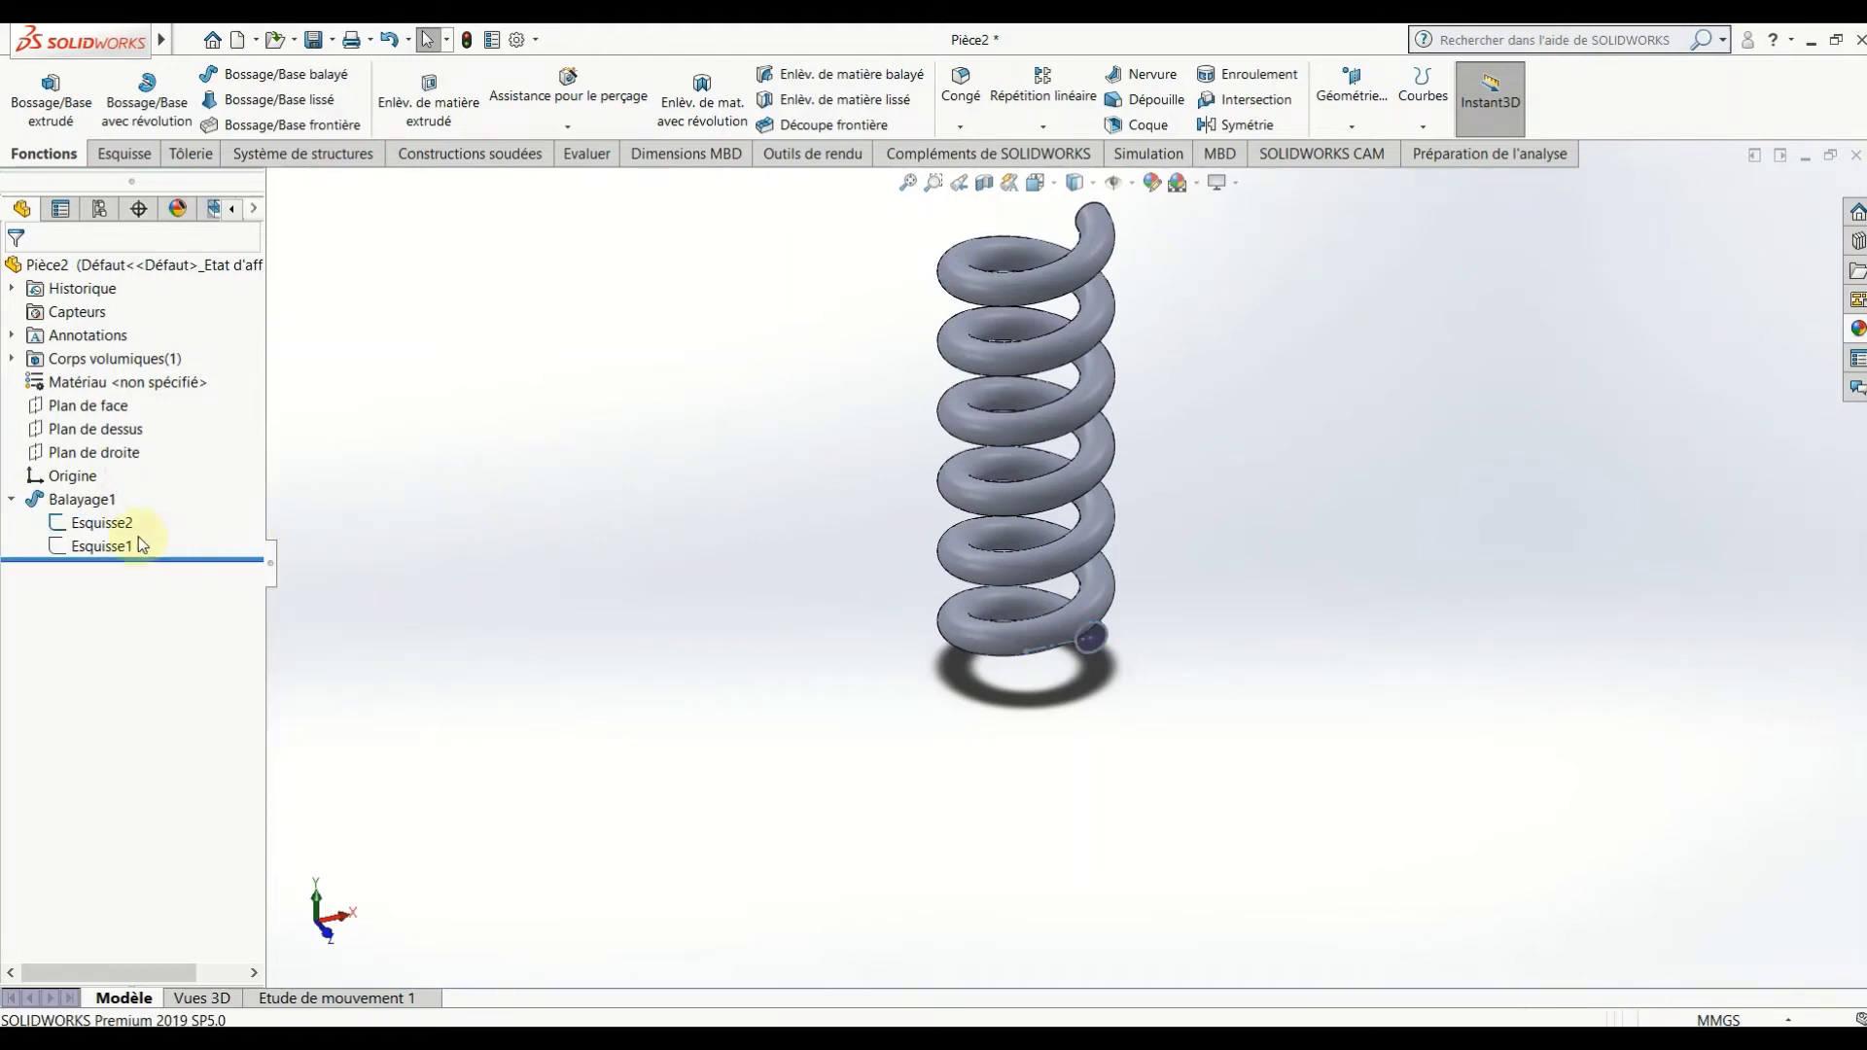
right_click(114, 527)
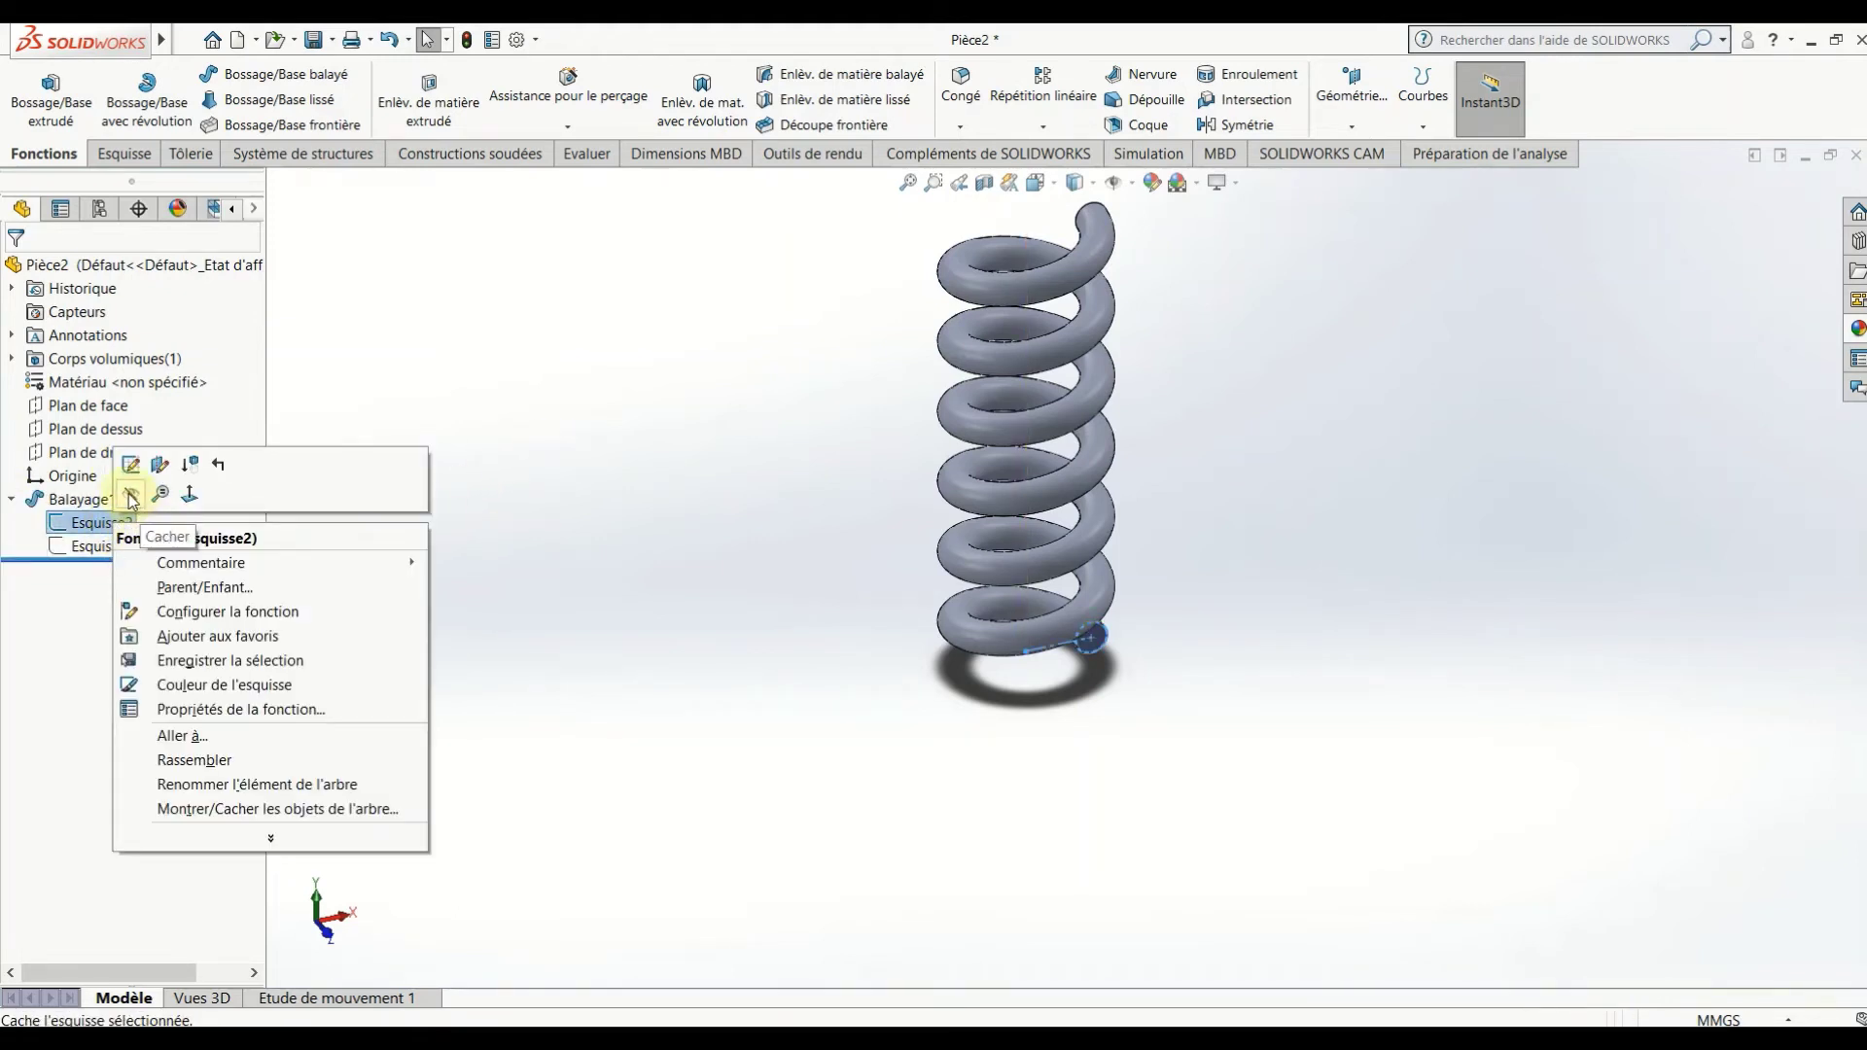
left_click(114, 547)
Open the path sketch Esquisse1 for editing, then make it visible.
right_click(115, 547)
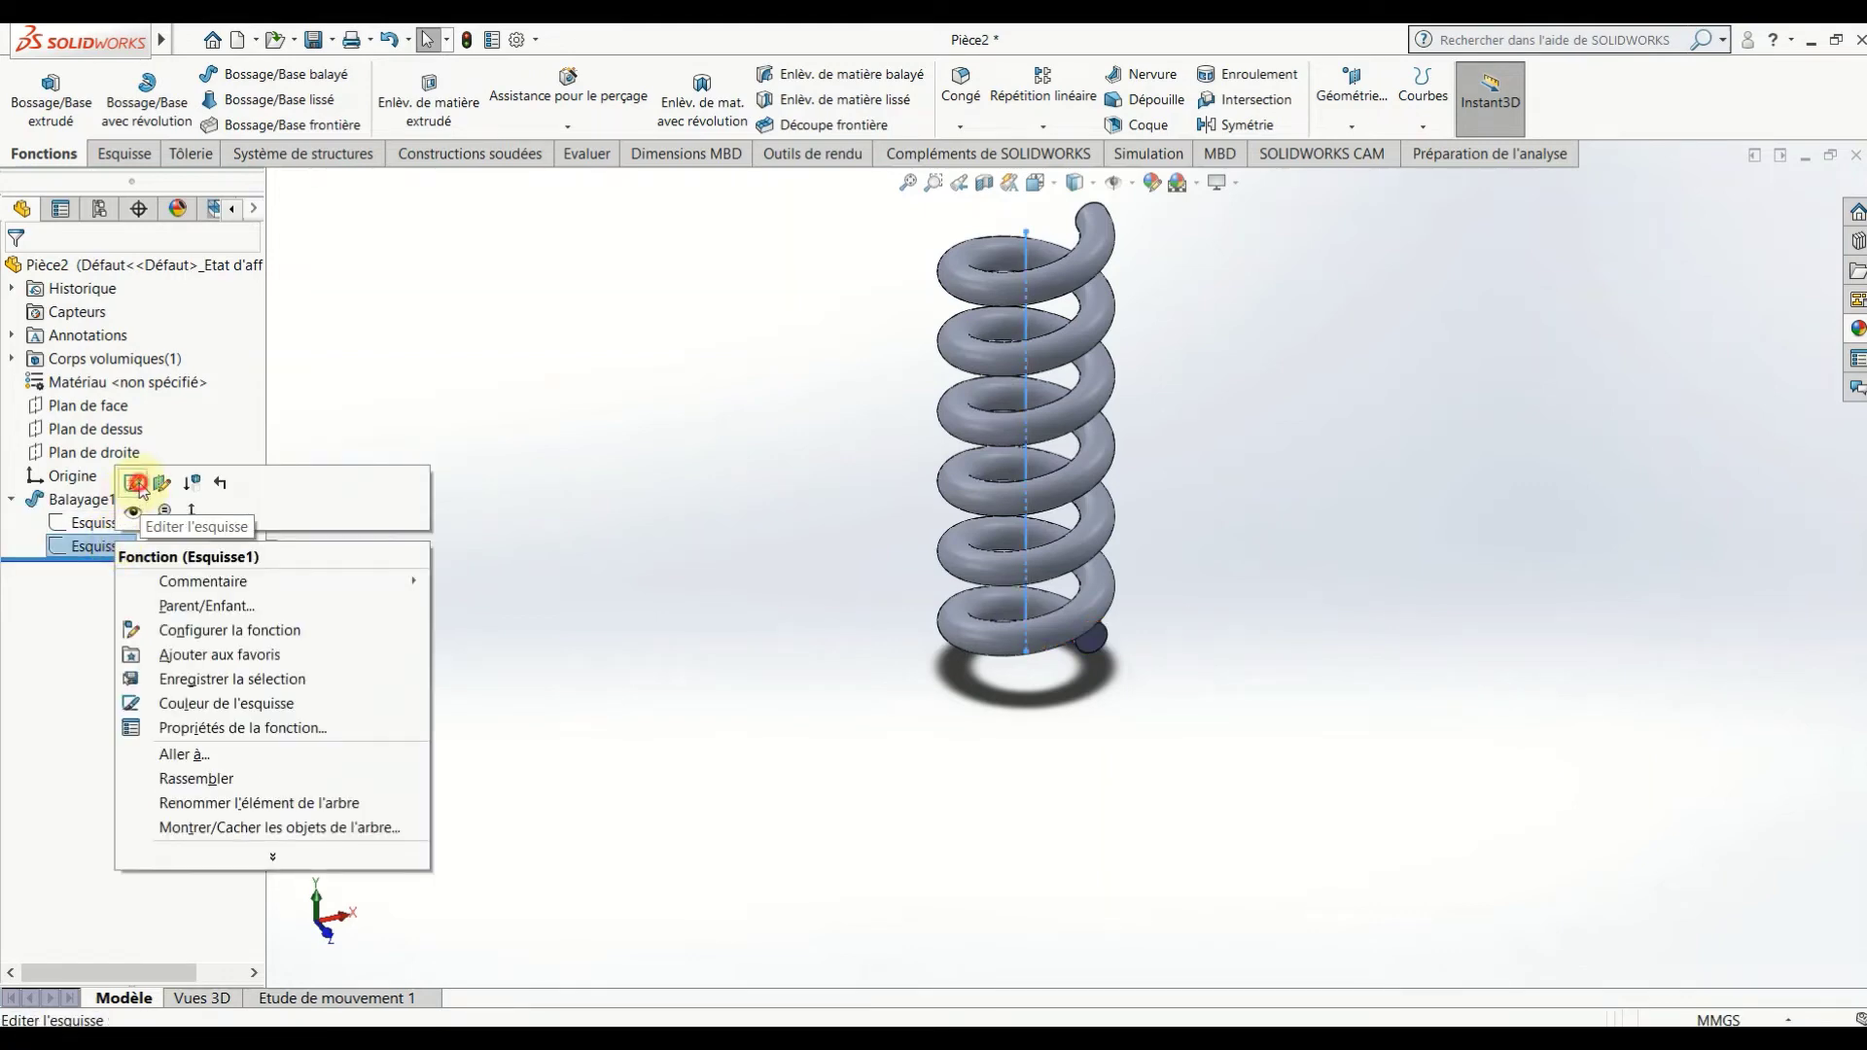
left_click(144, 483)
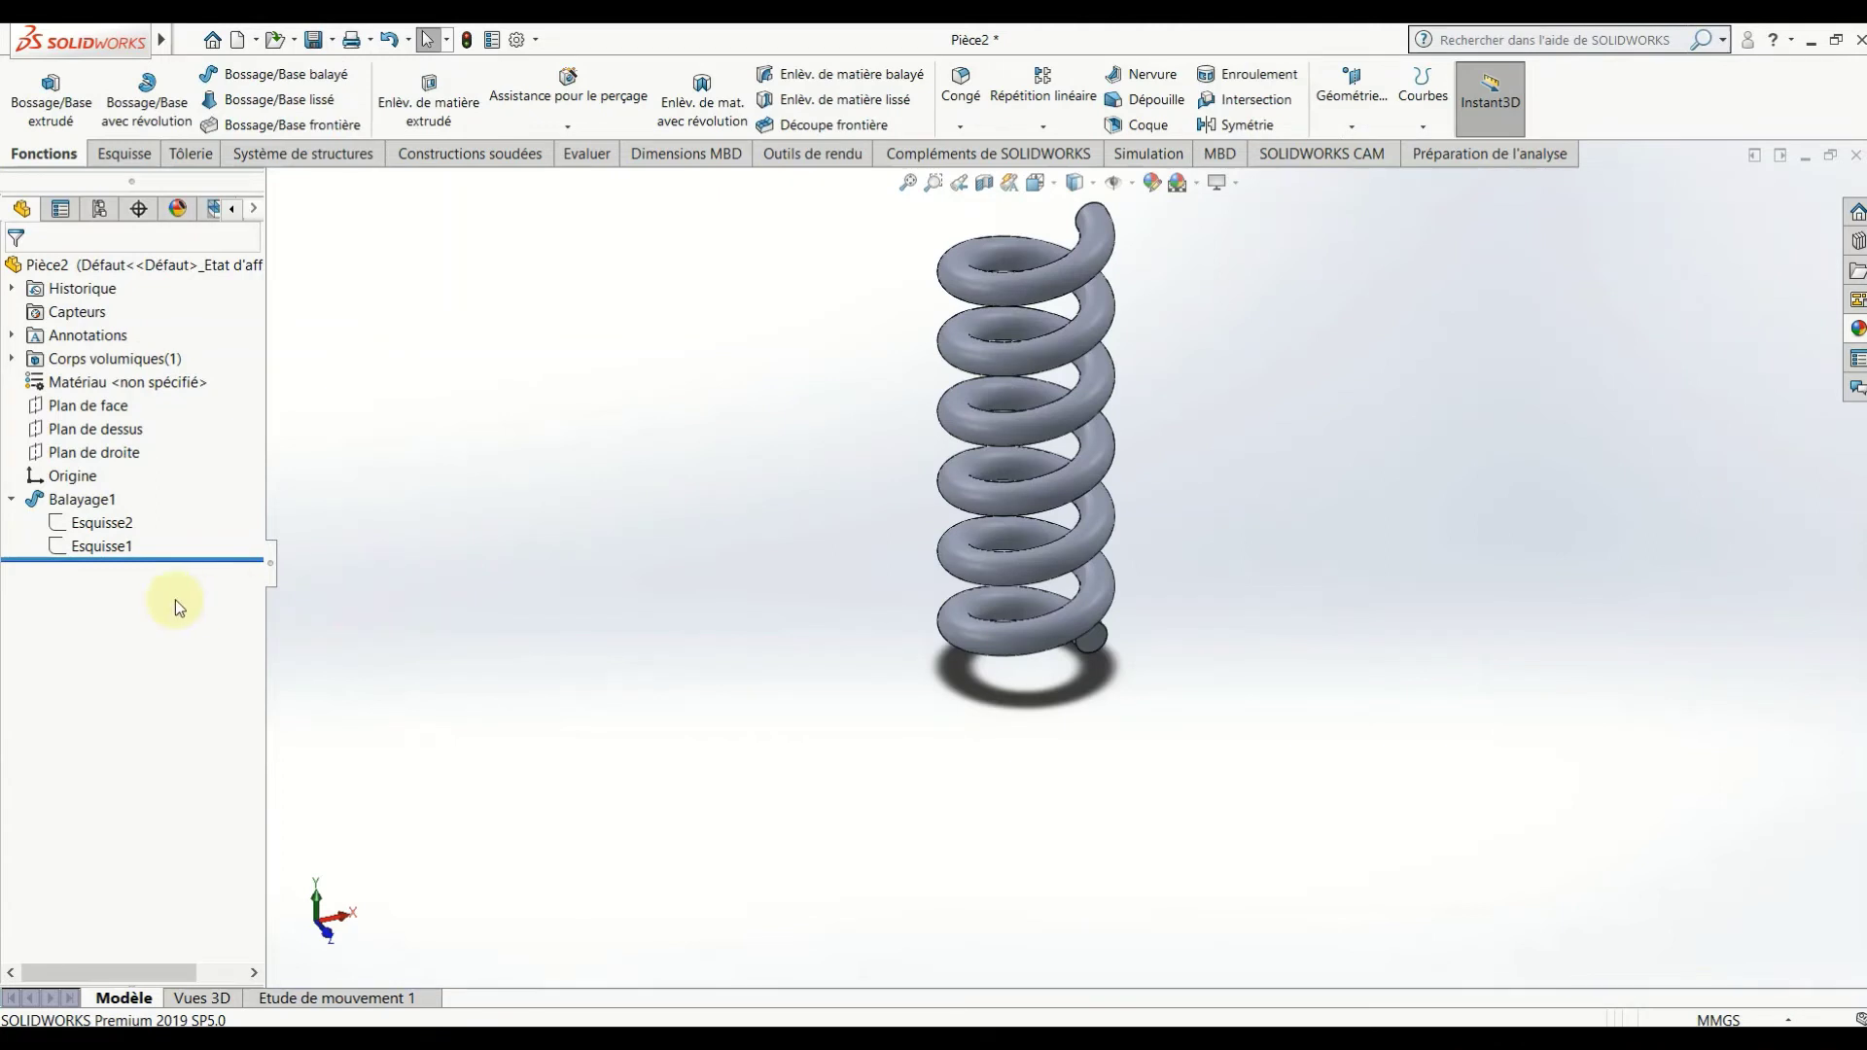
right_click(106, 551)
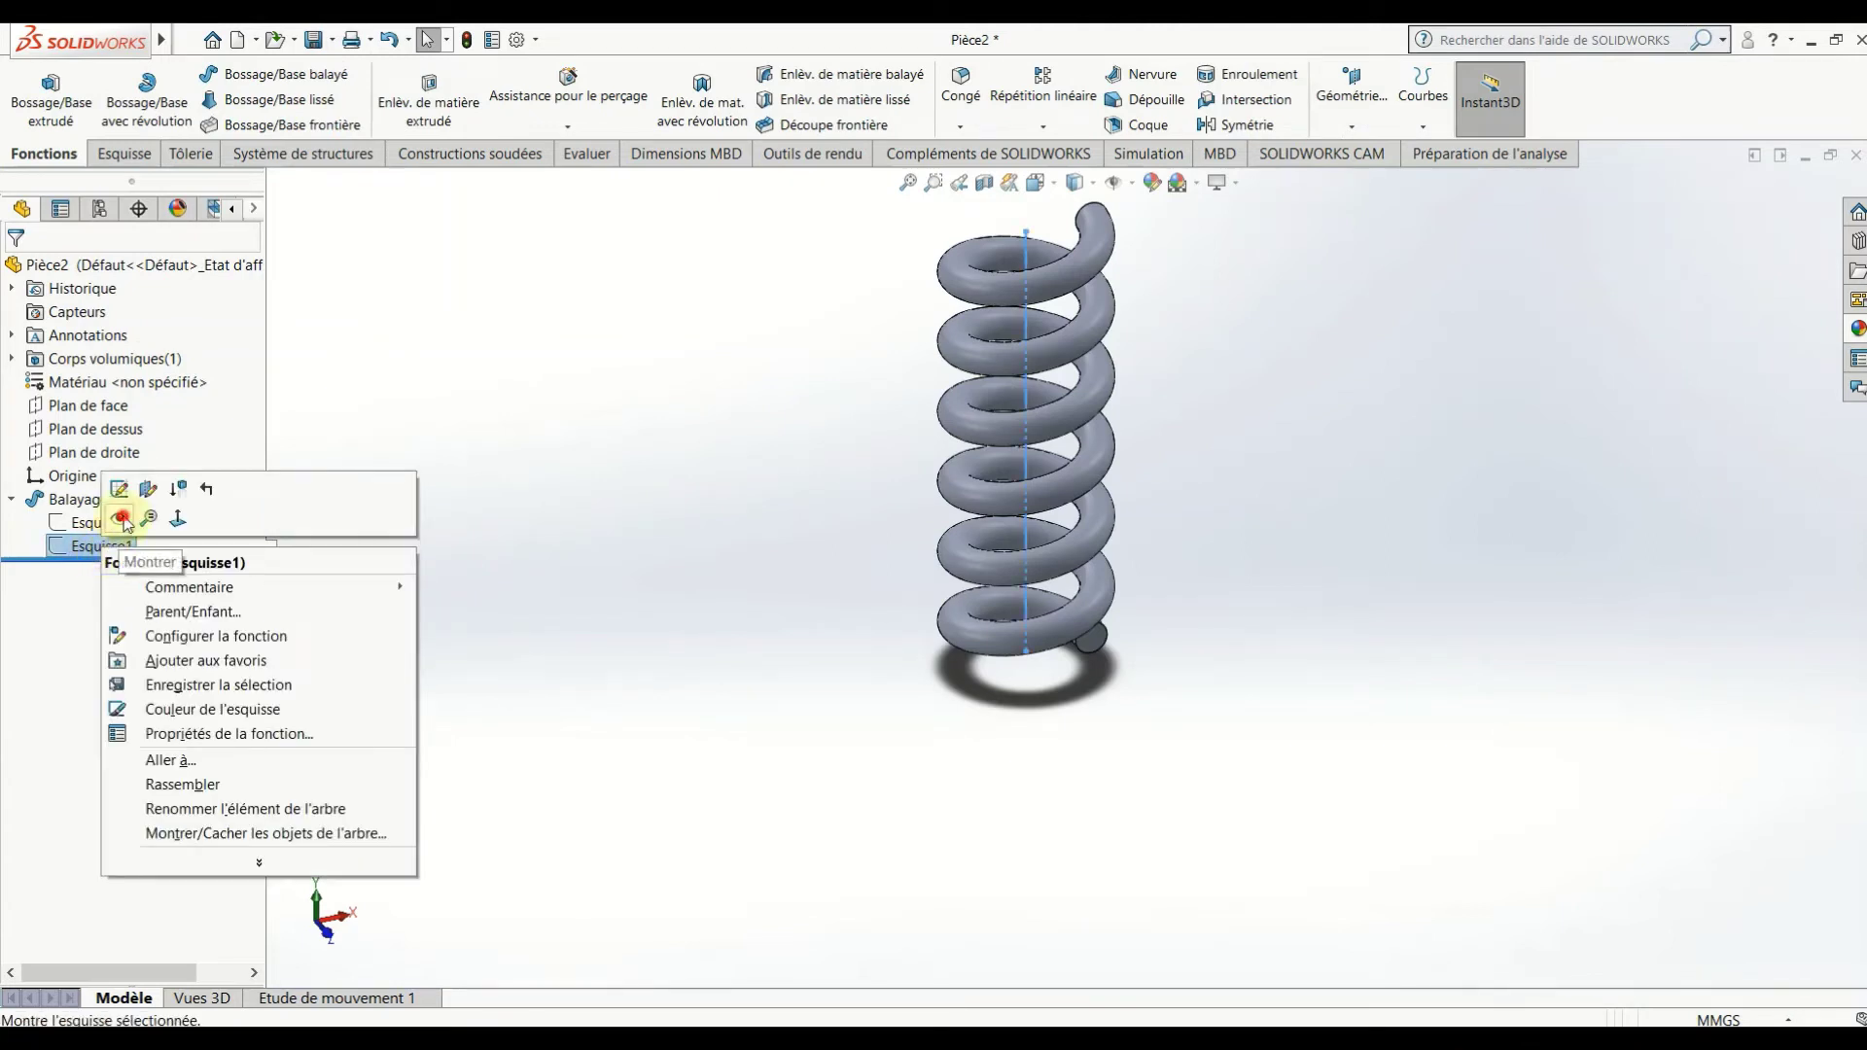
left_click(686, 535)
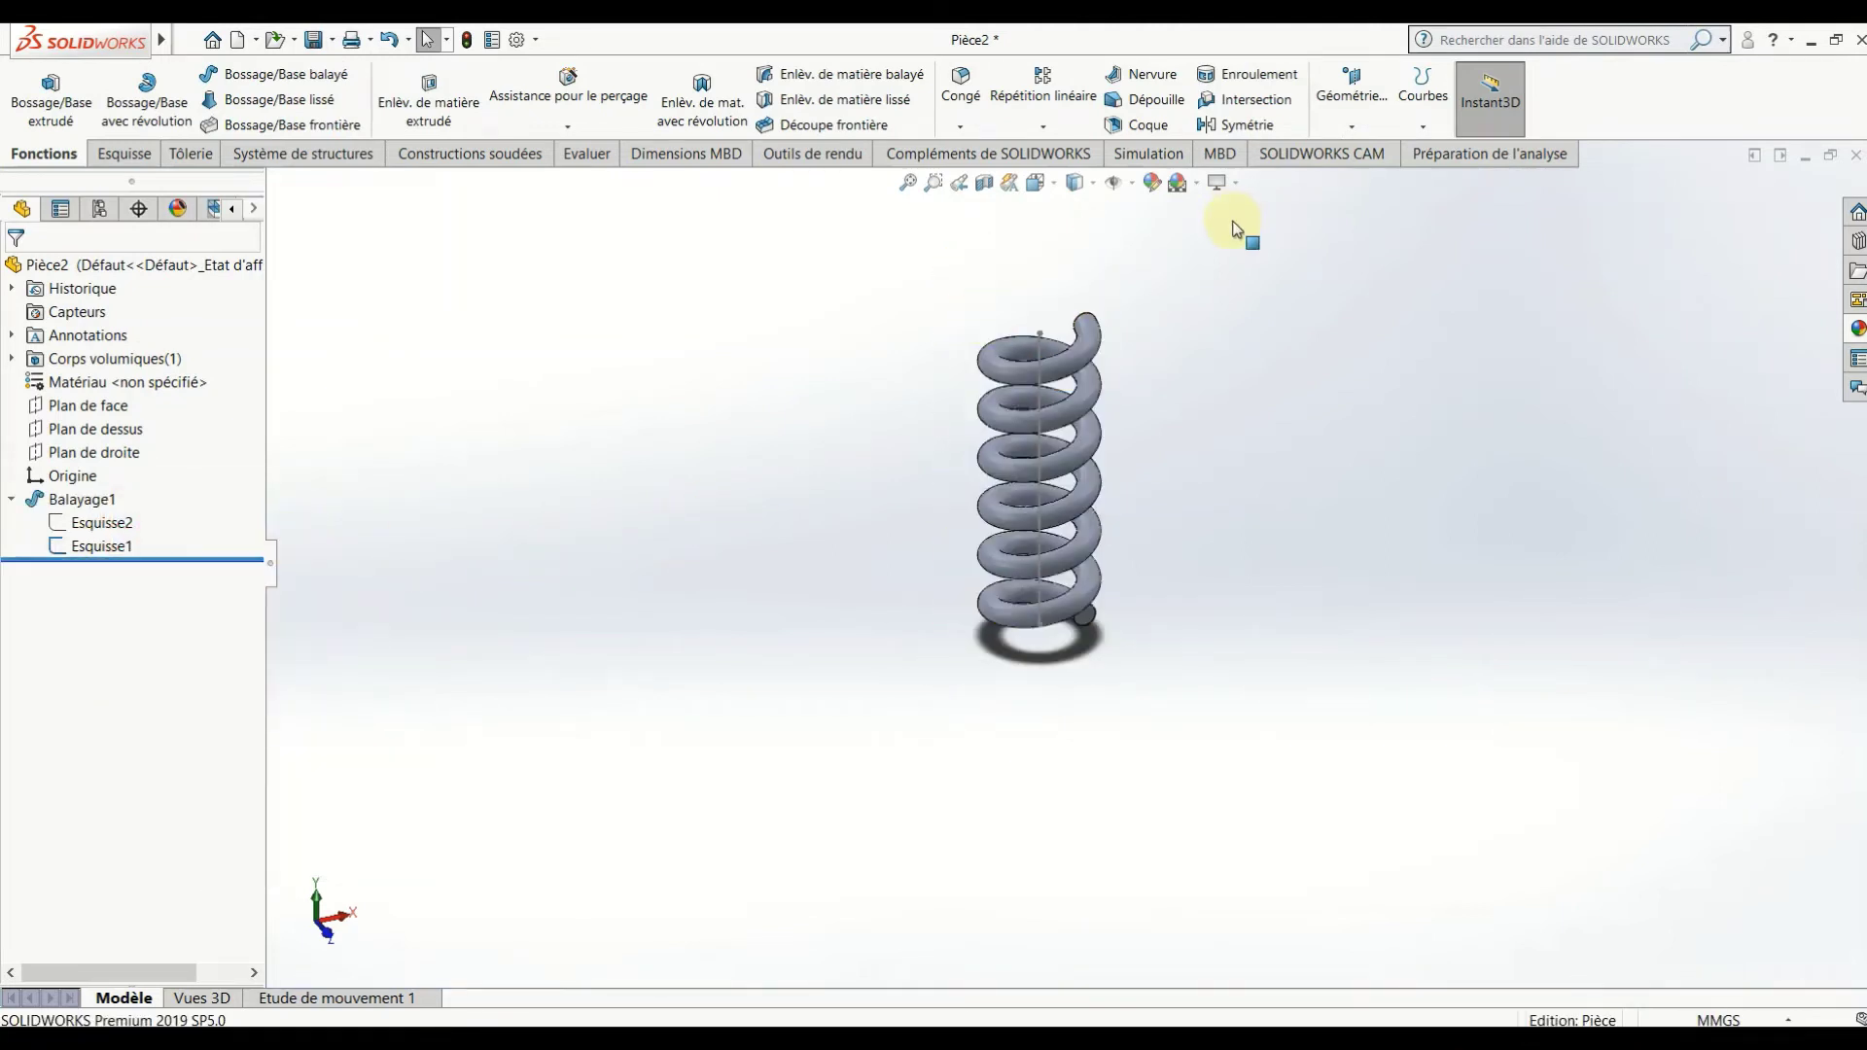
Create reference plane Plan1 at the top point of the spring's axis line.
left_click(1363, 130)
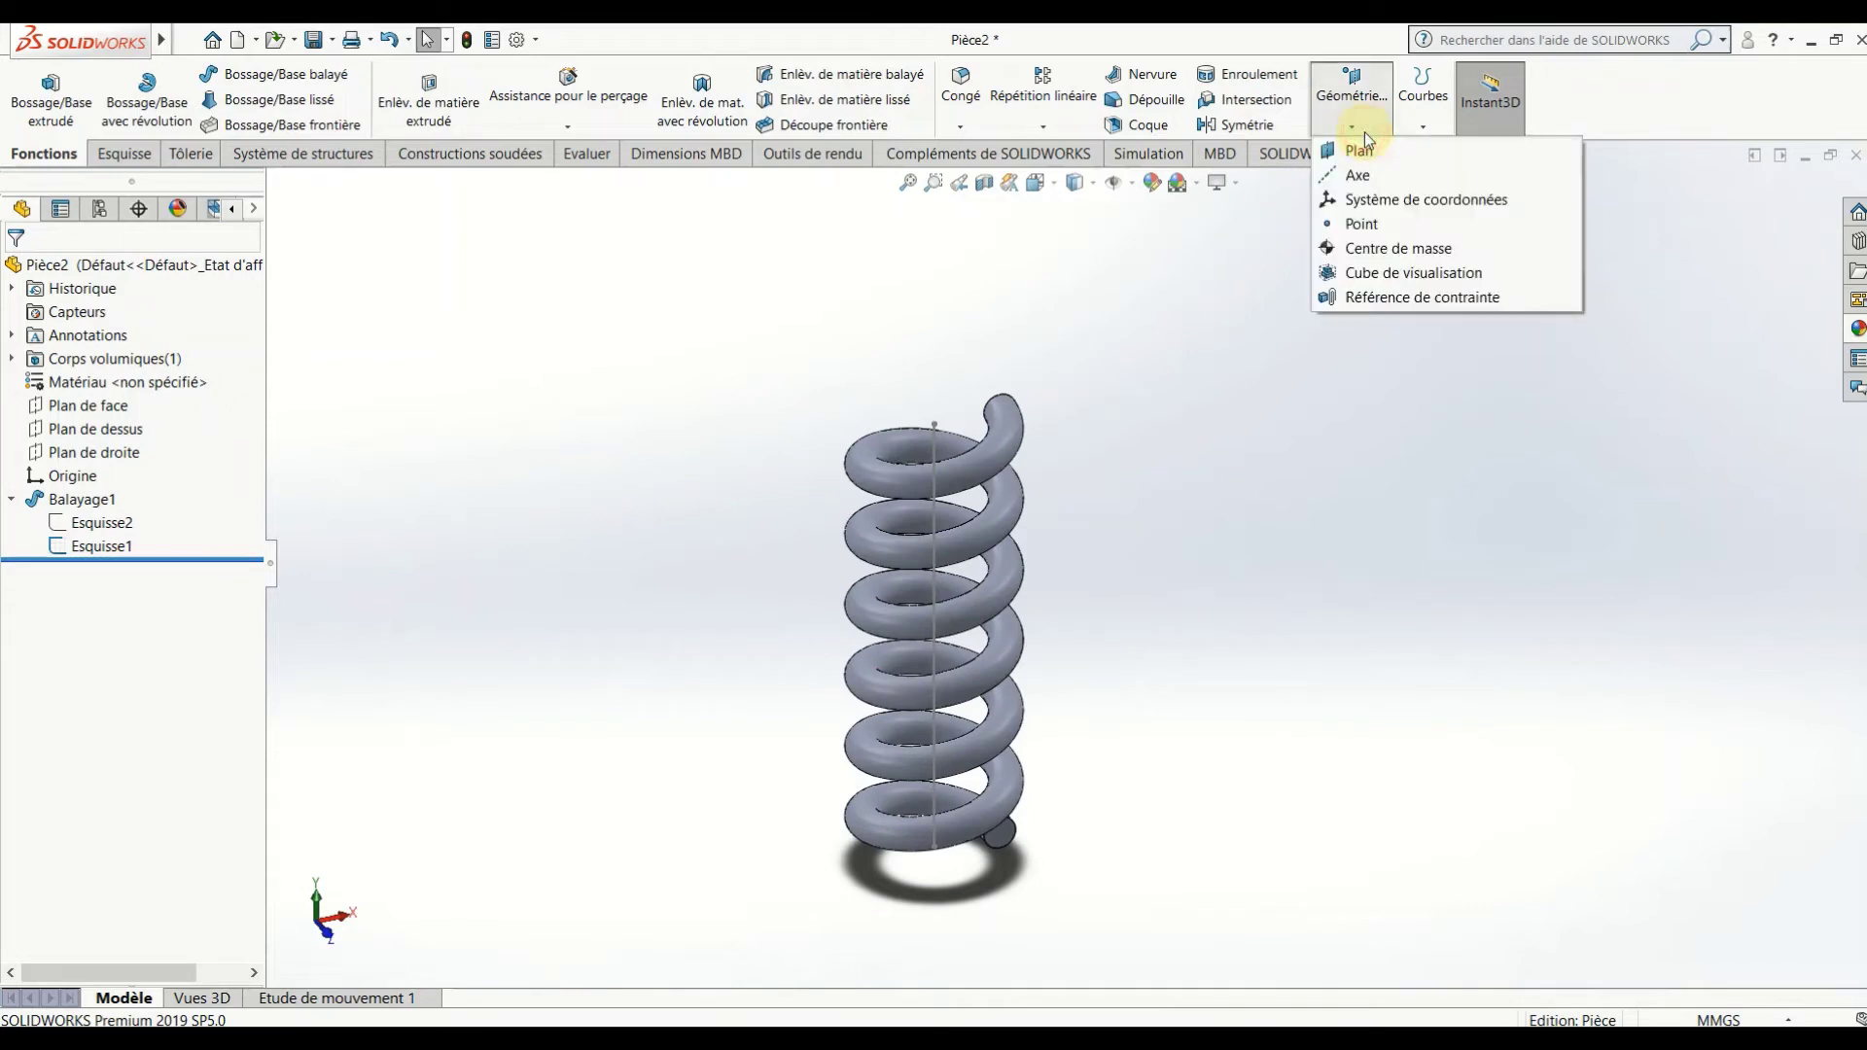
left_click(1381, 161)
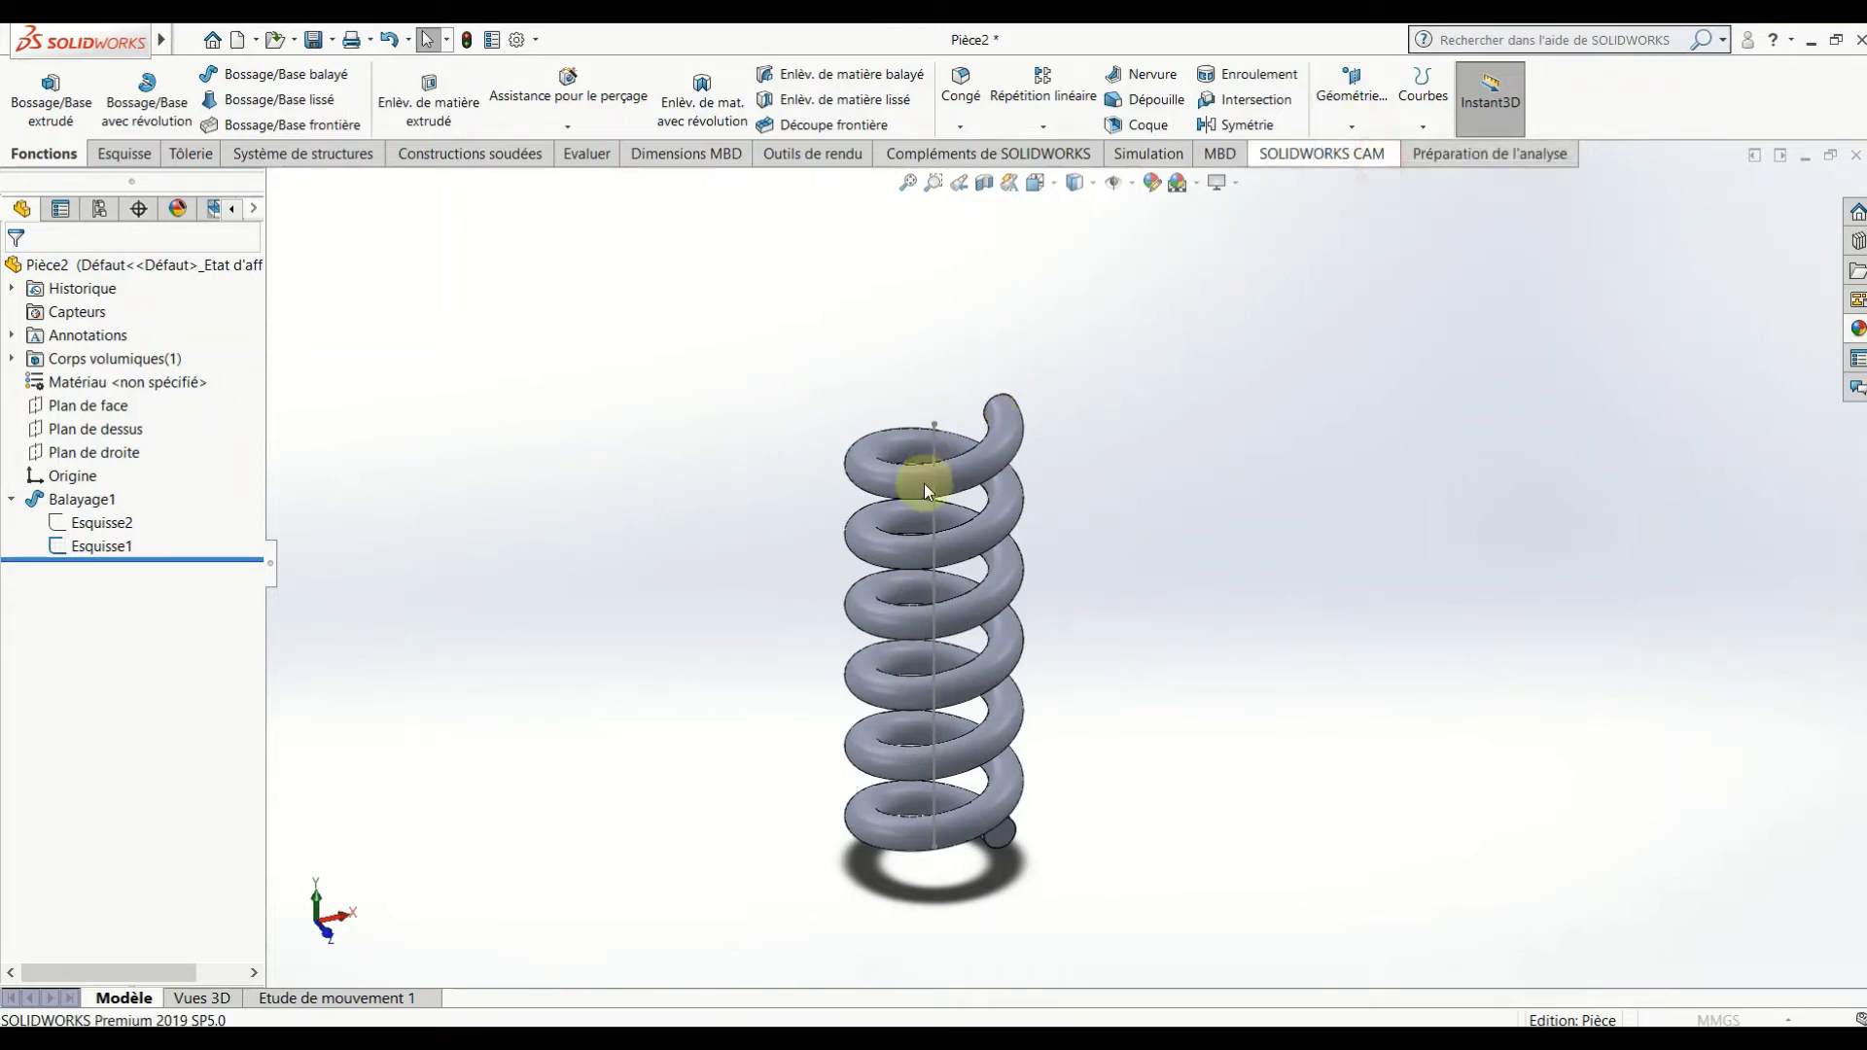
left_click(934, 428)
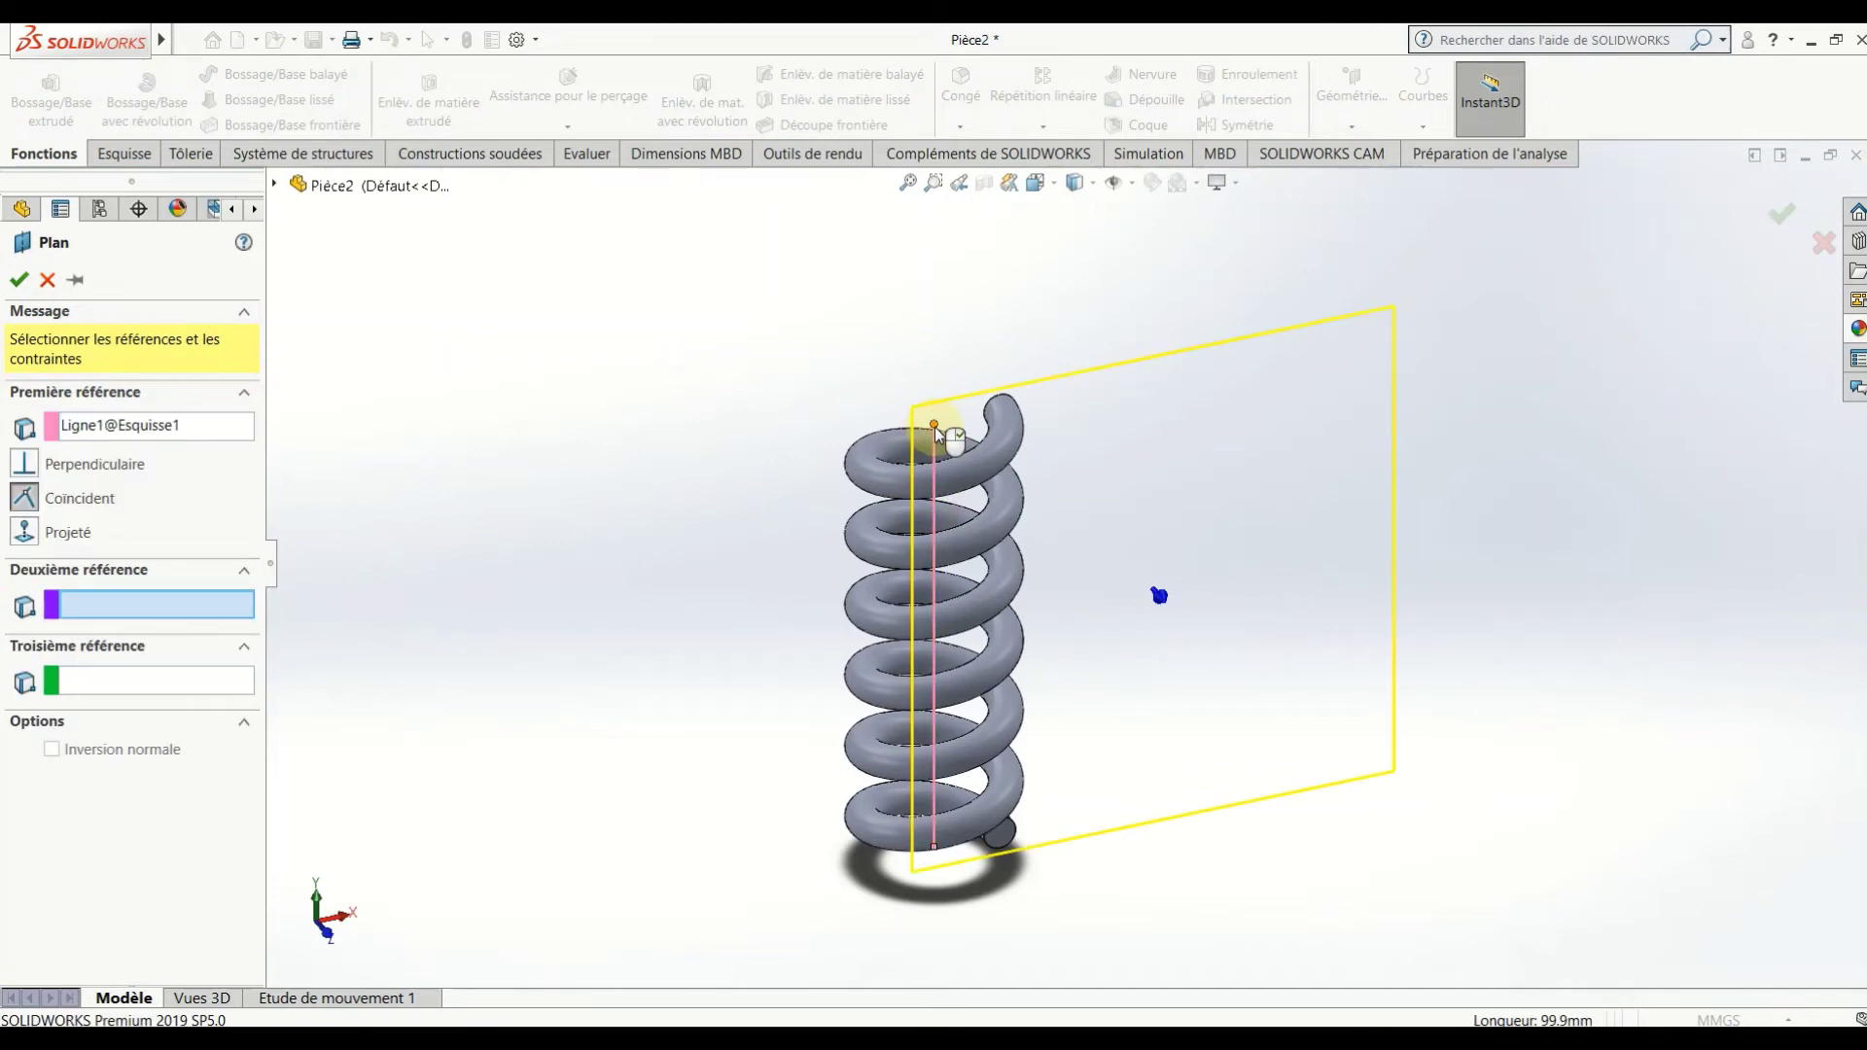
left_click(935, 426)
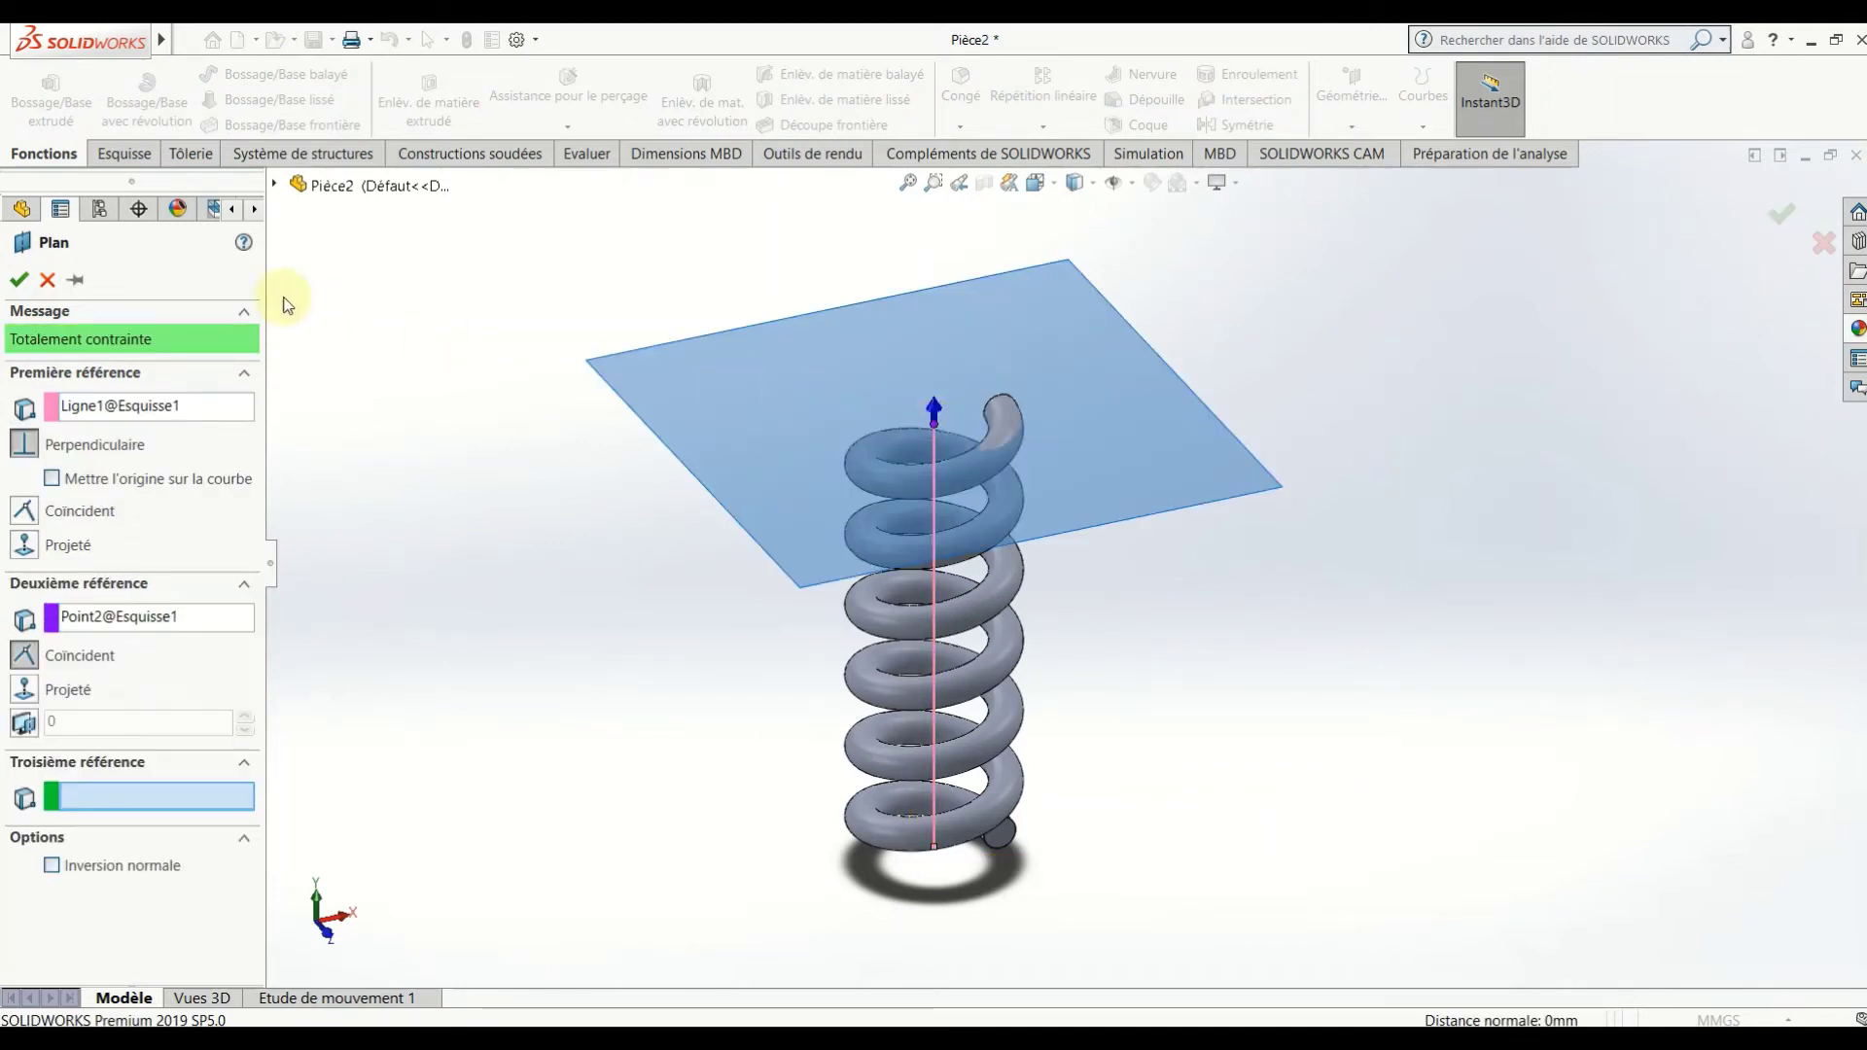
left_click(23, 280)
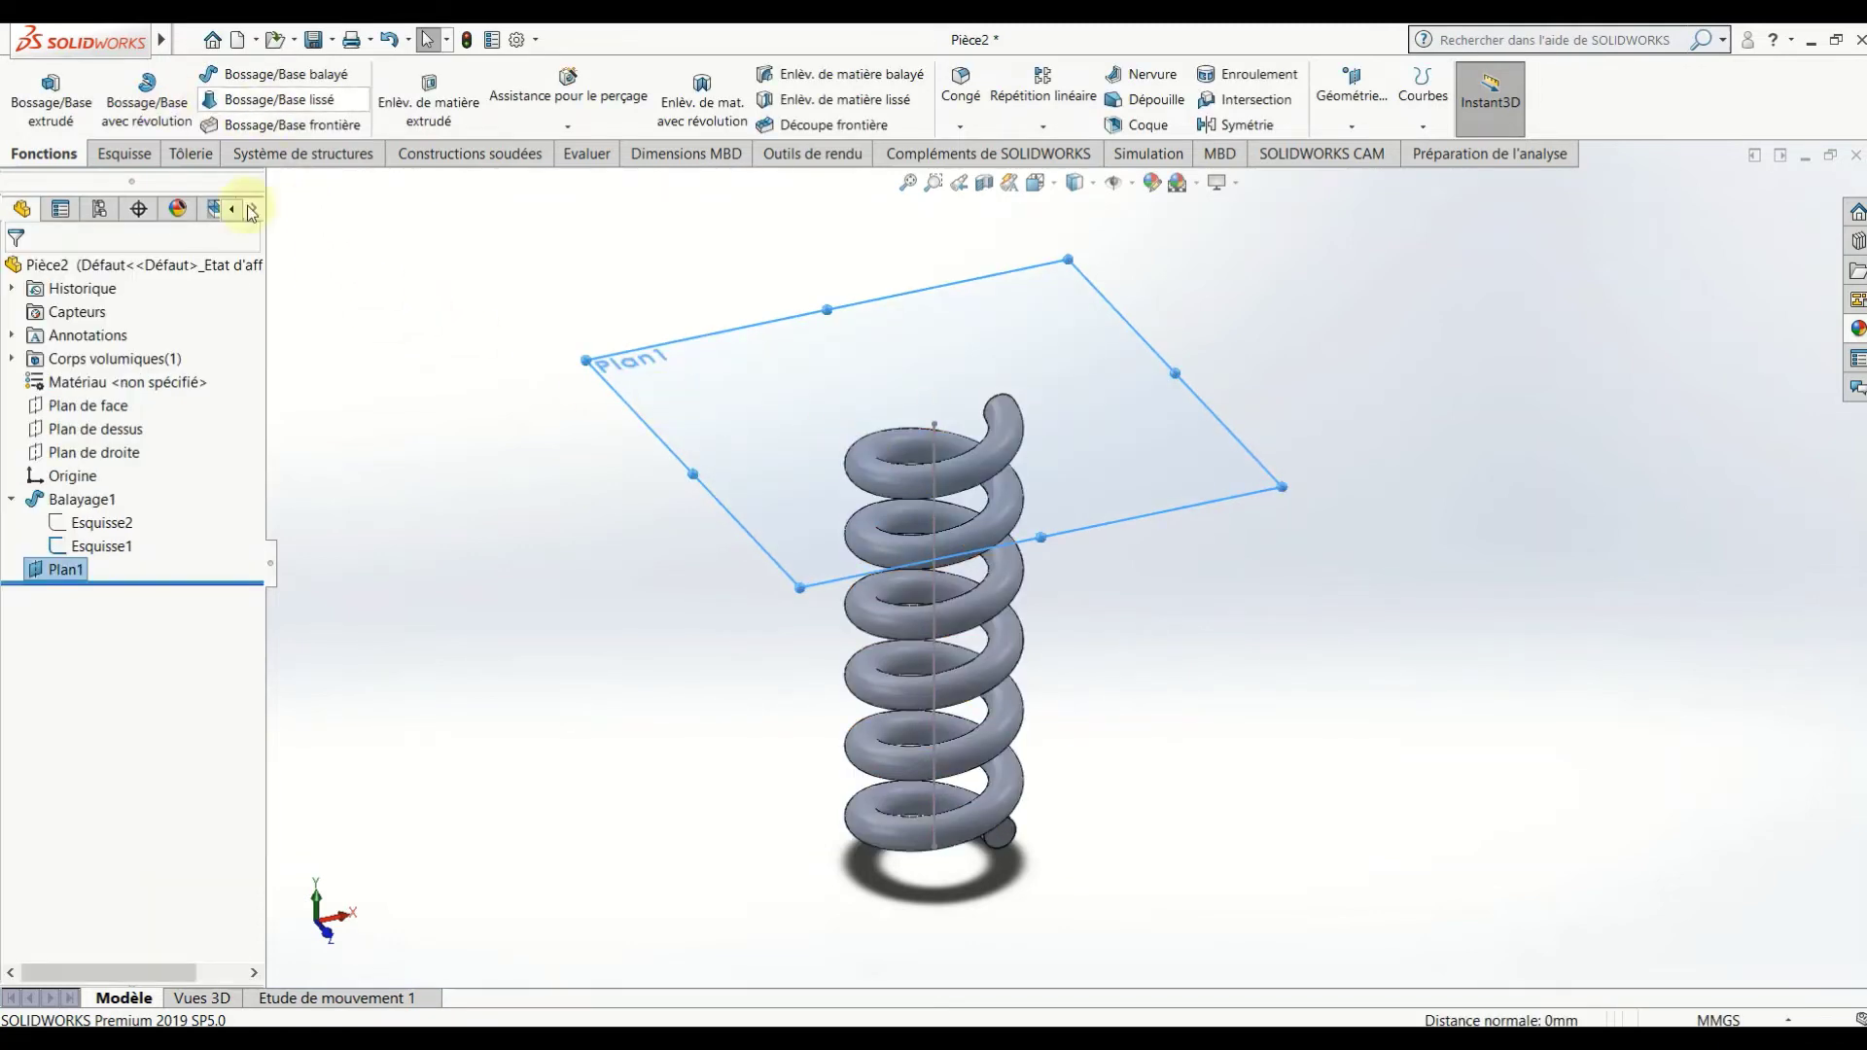
Sketch a centre circle at the origin on Plan1, just larger than the spring.
right_click(700, 396)
left_click(717, 367)
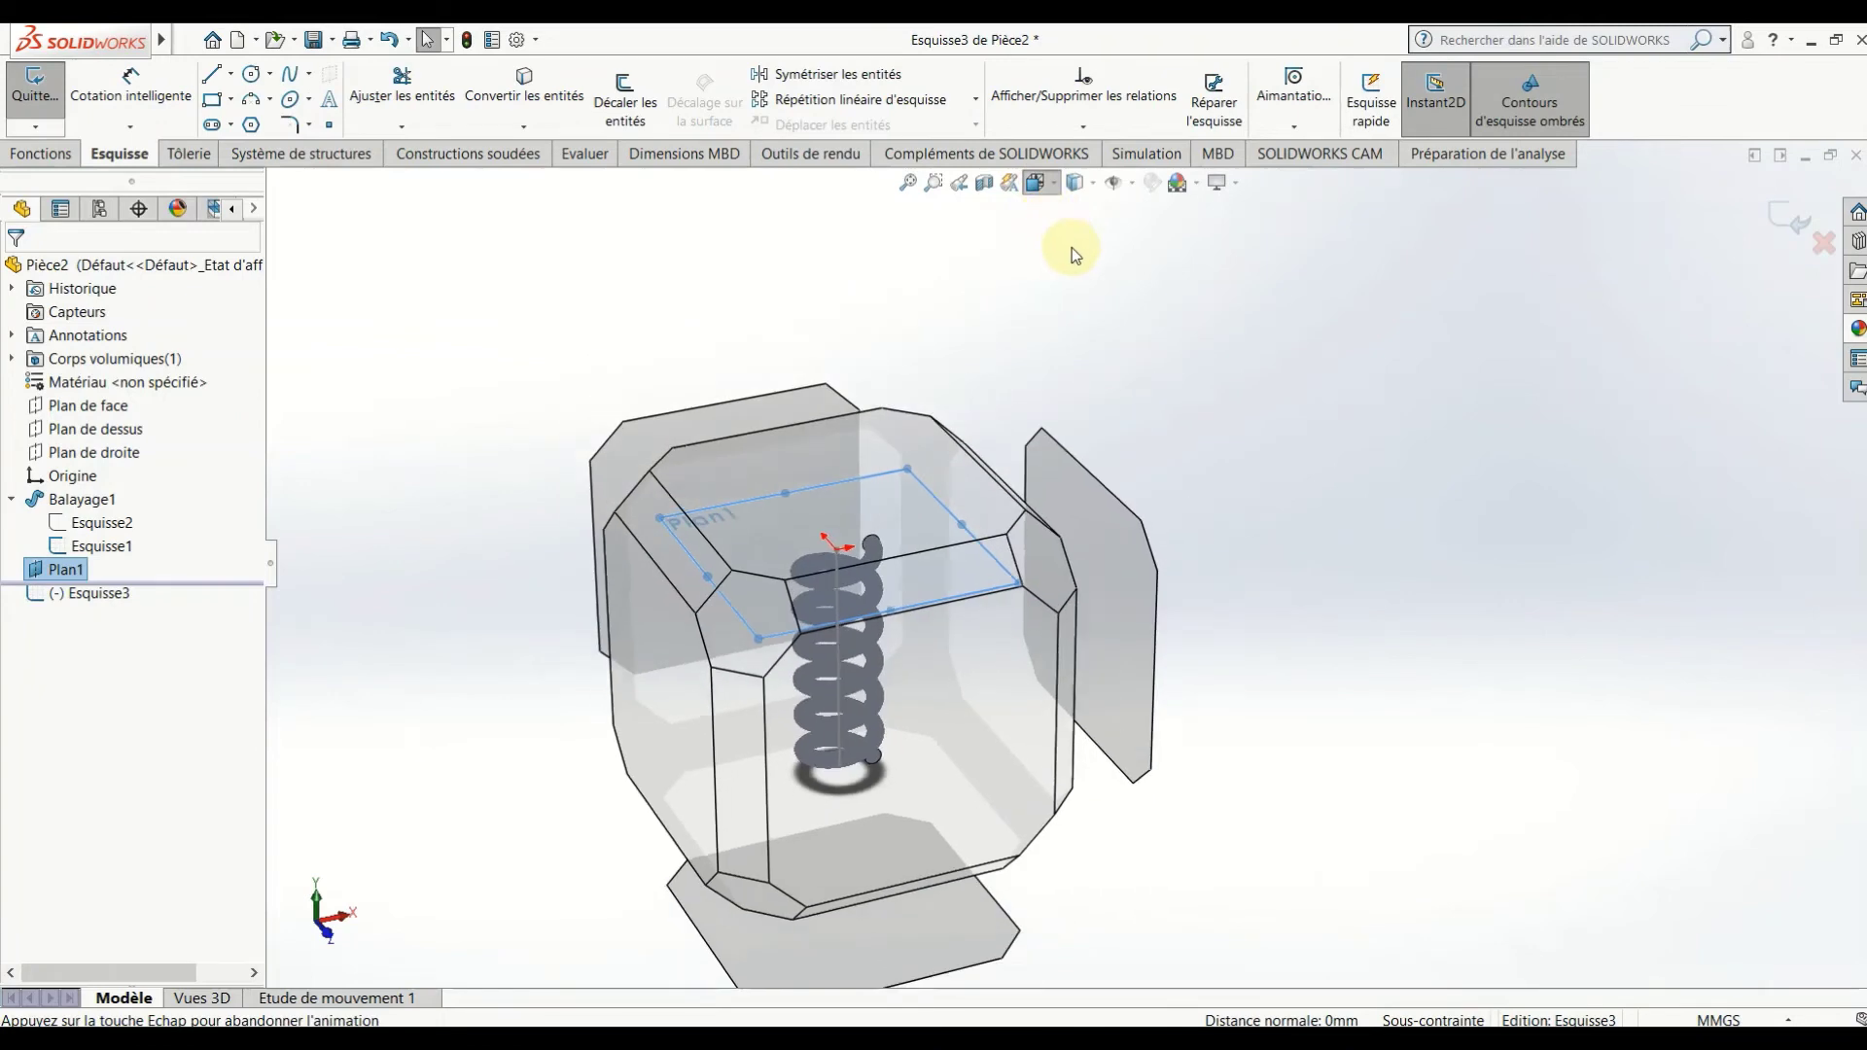
left_click(1036, 182)
left_click(1125, 262)
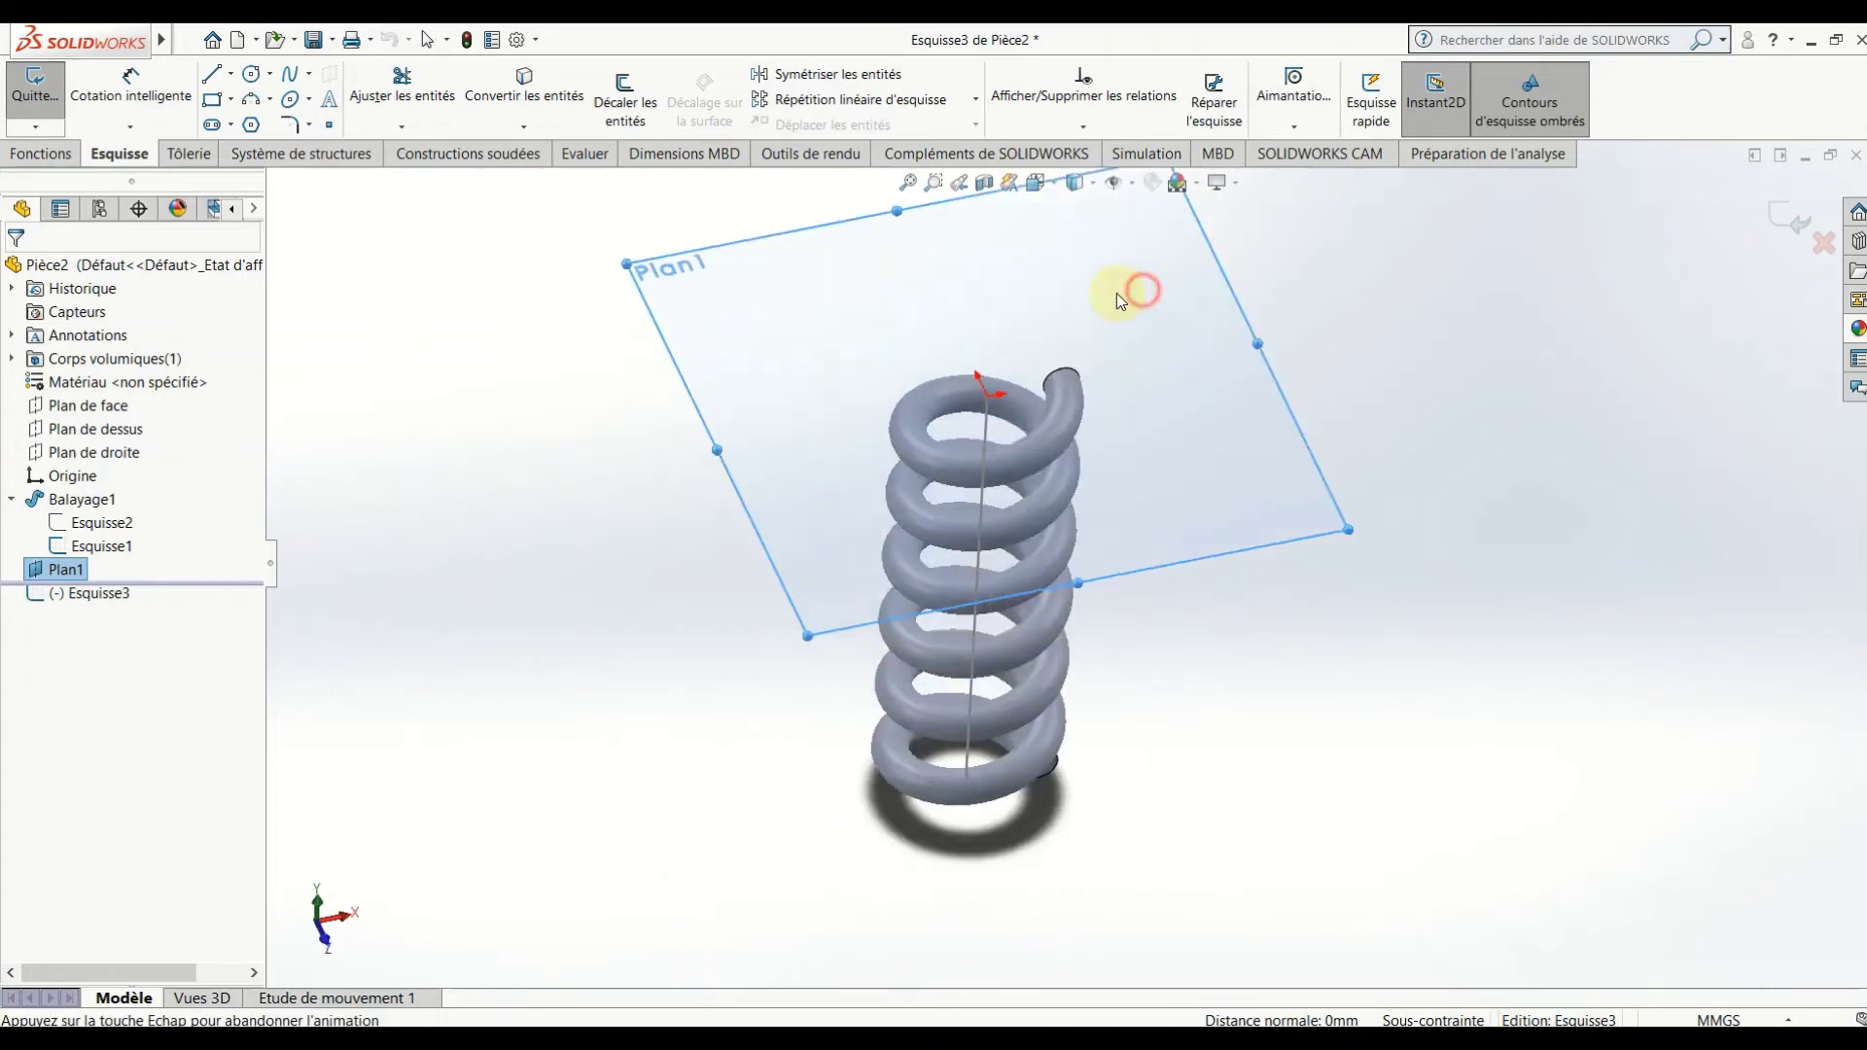
left_click(255, 78)
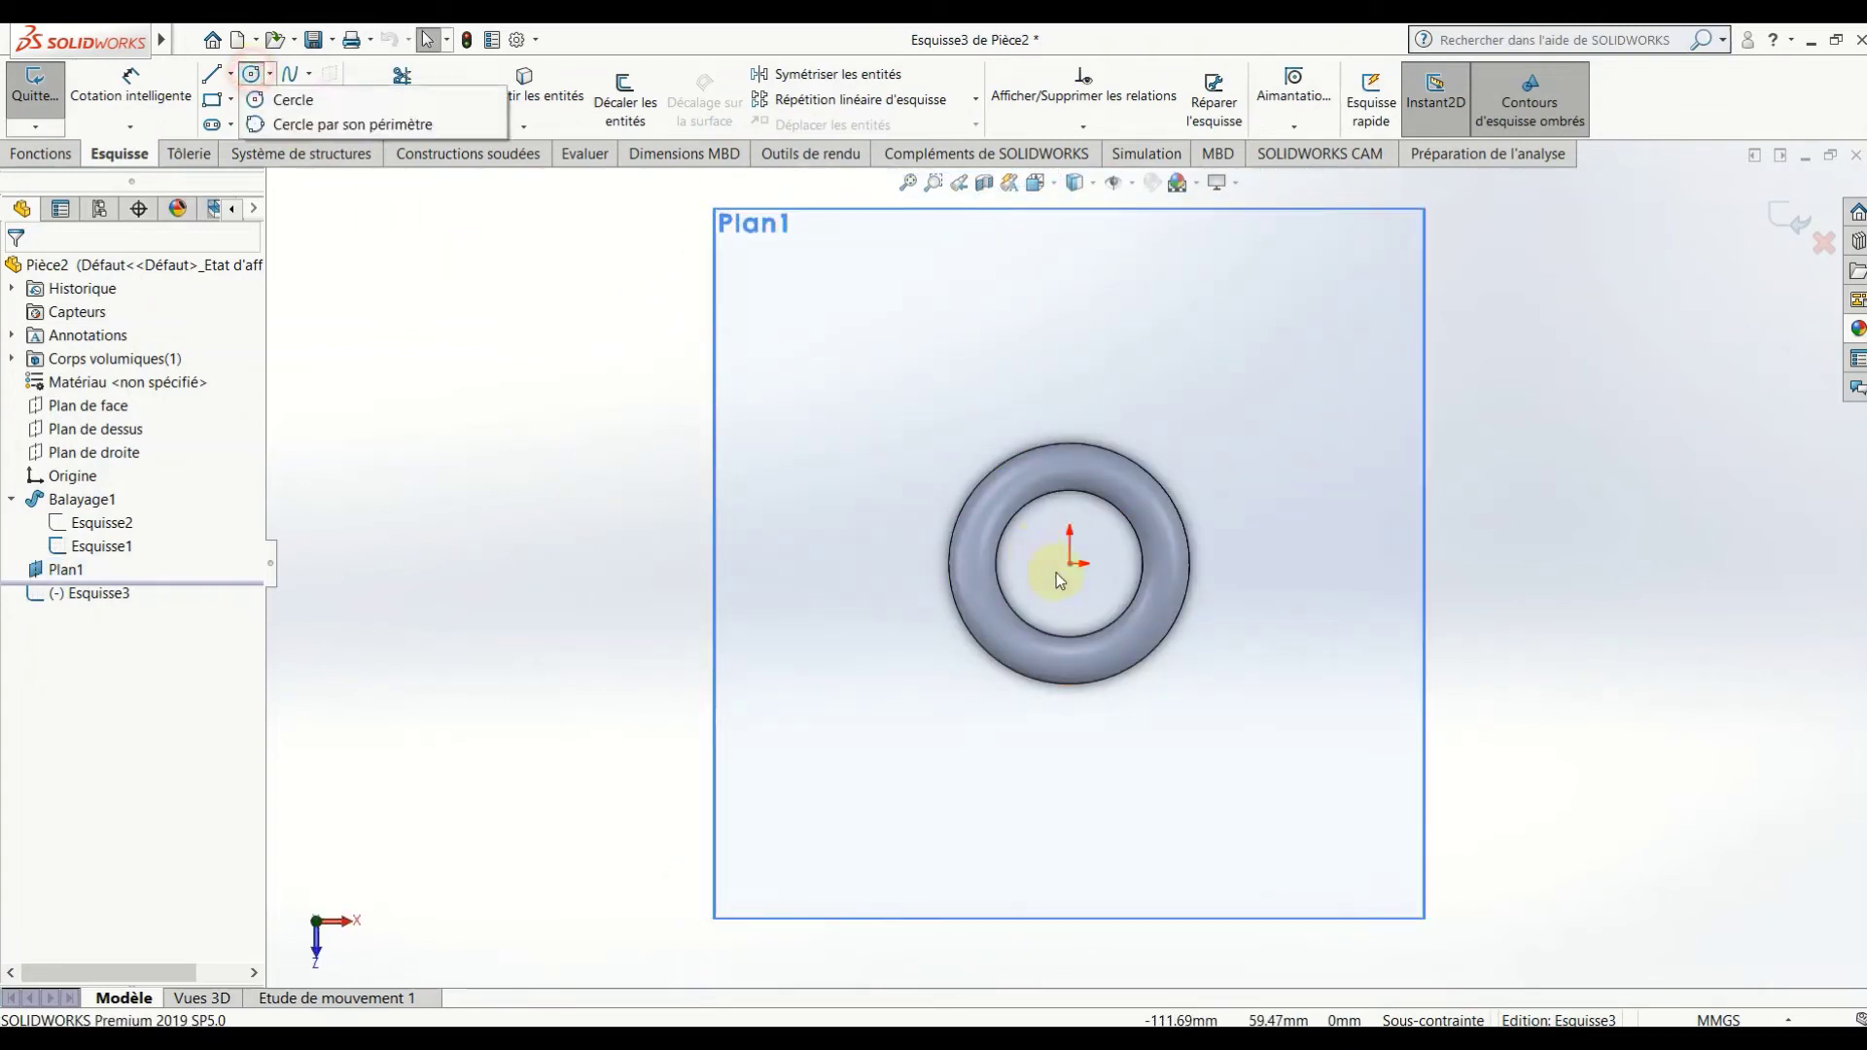
left_click(287, 100)
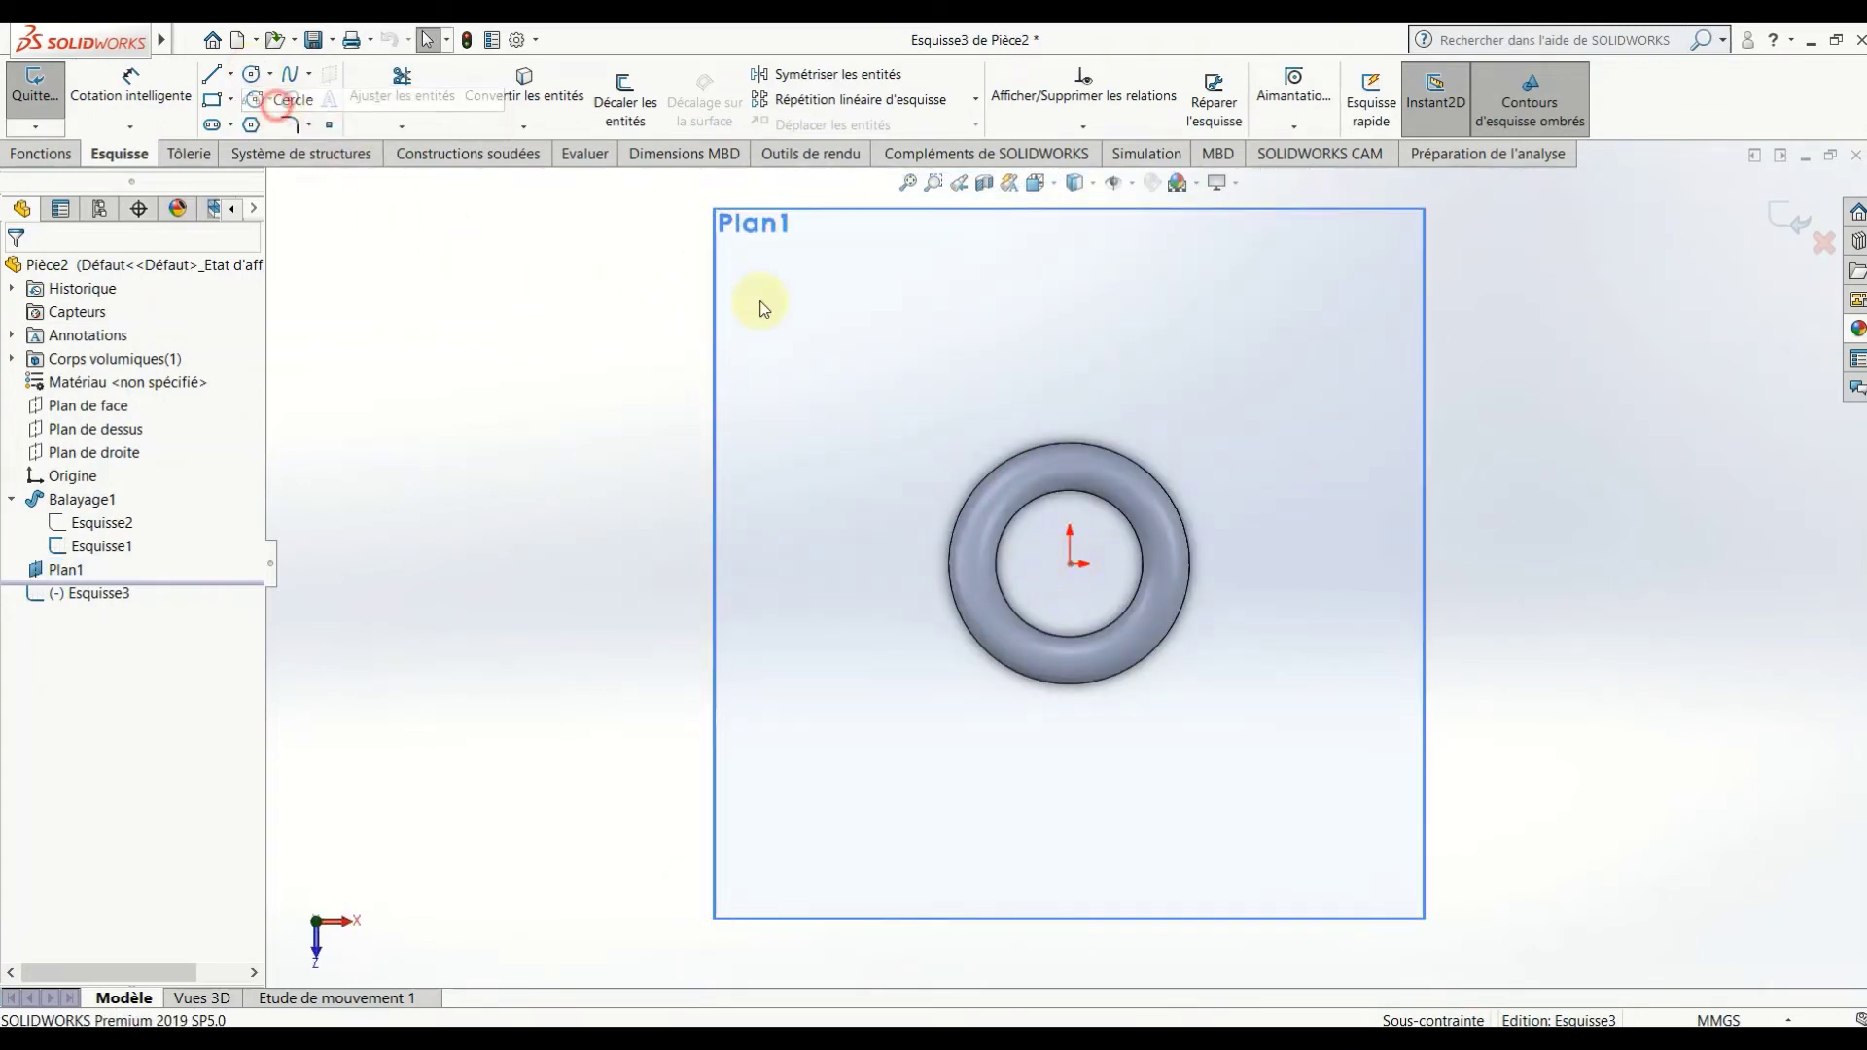
left_click(1070, 564)
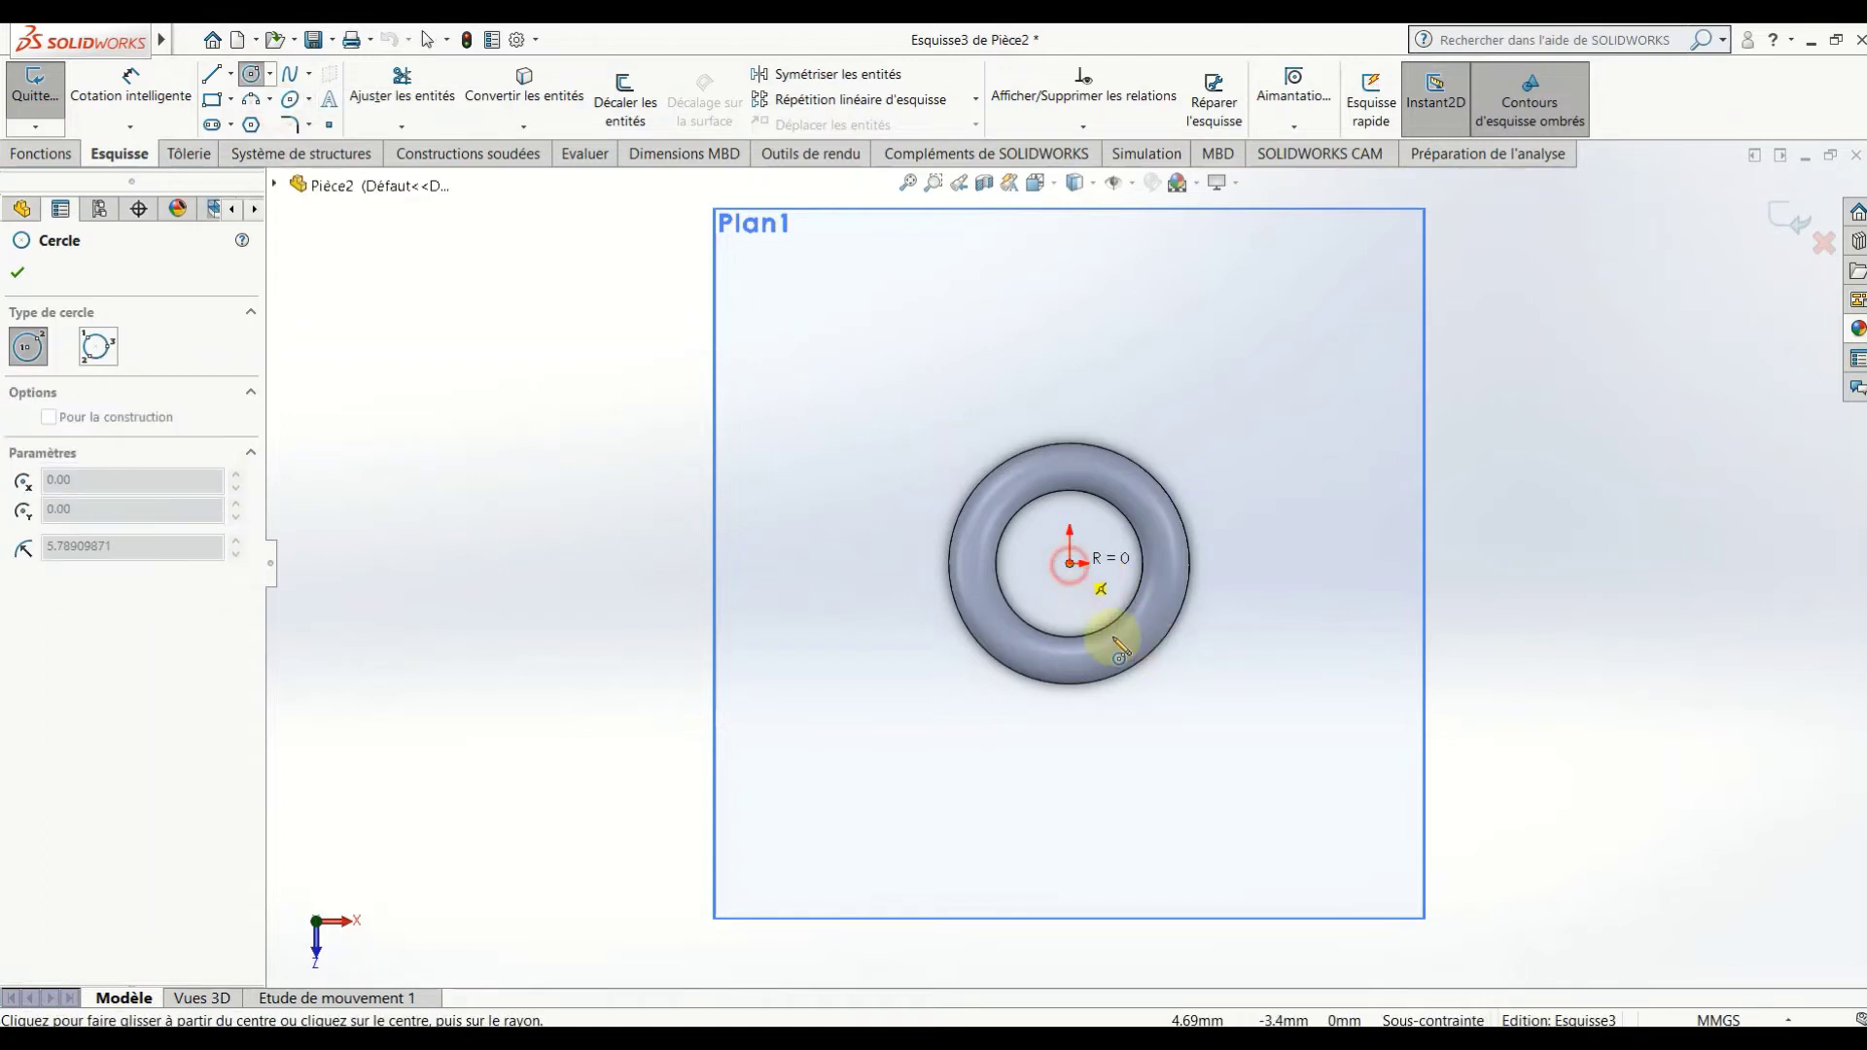
left_click(1071, 723)
Extrude-cut the circle upward with reversed direction to trim the spring's top.
left_click(41, 153)
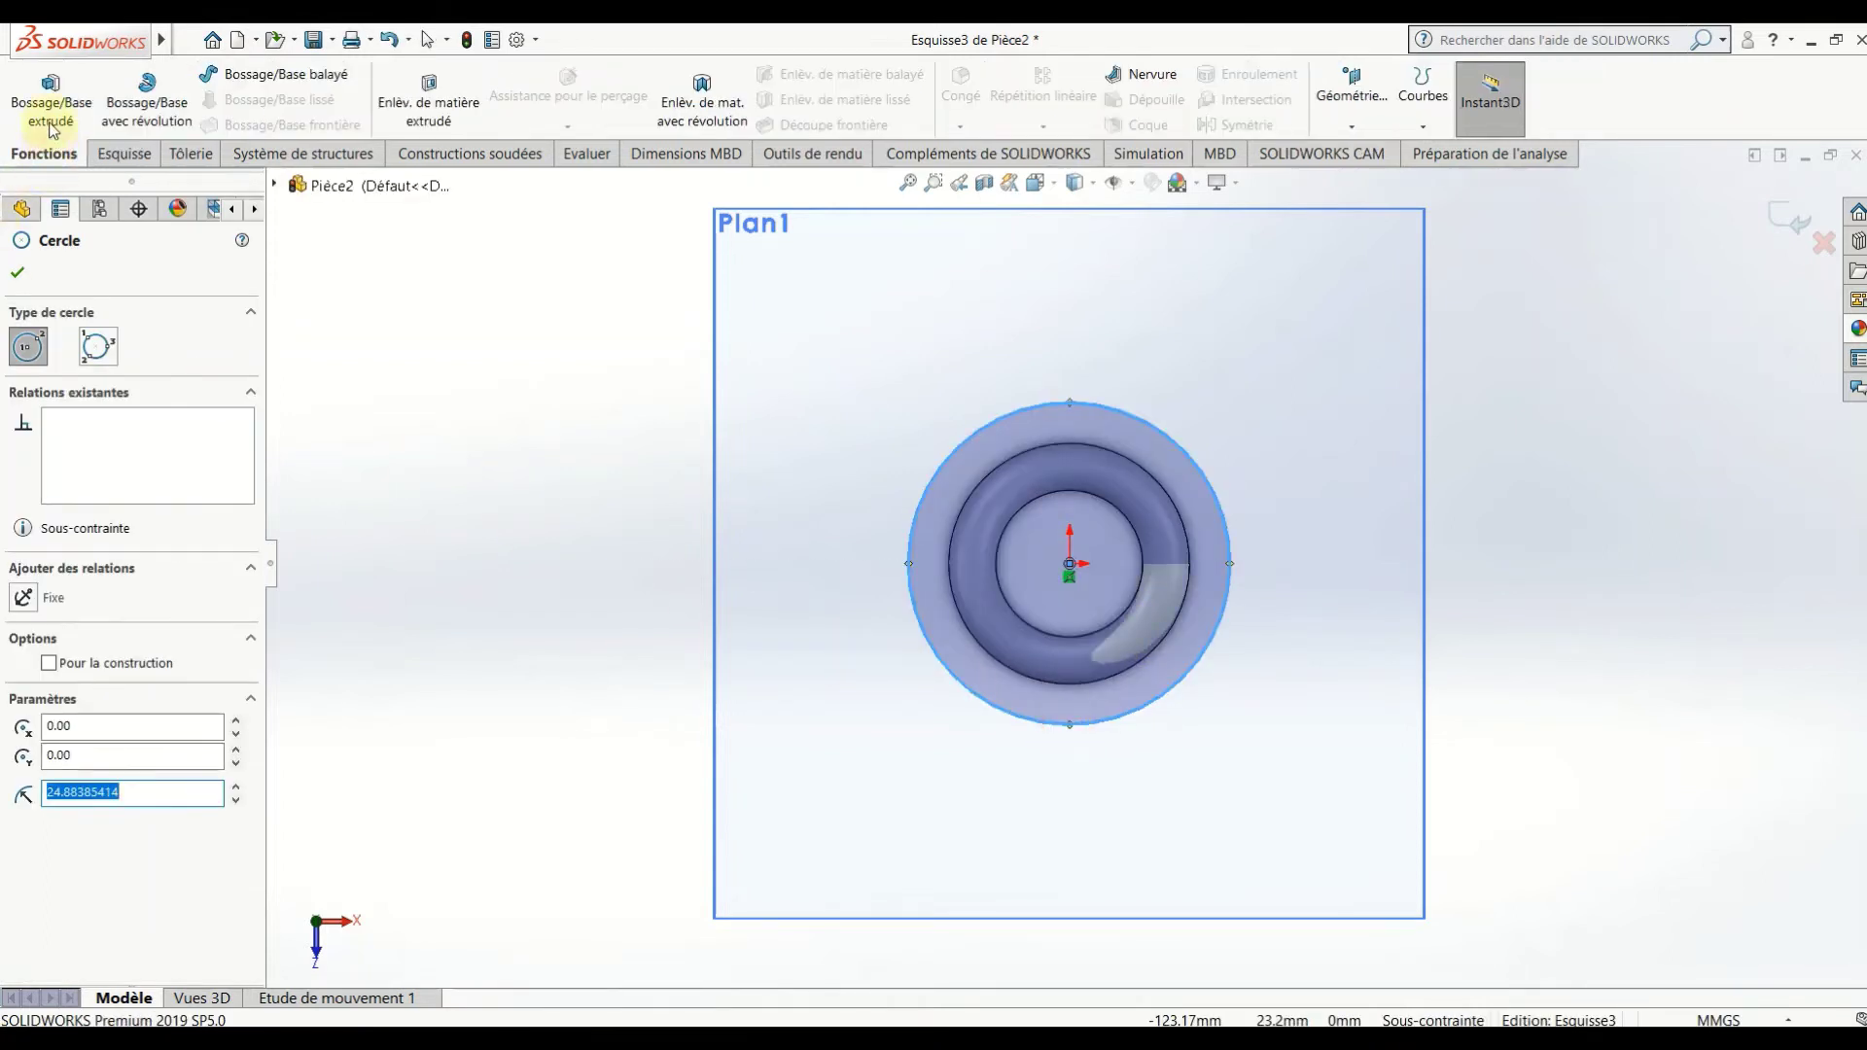
left_click(426, 112)
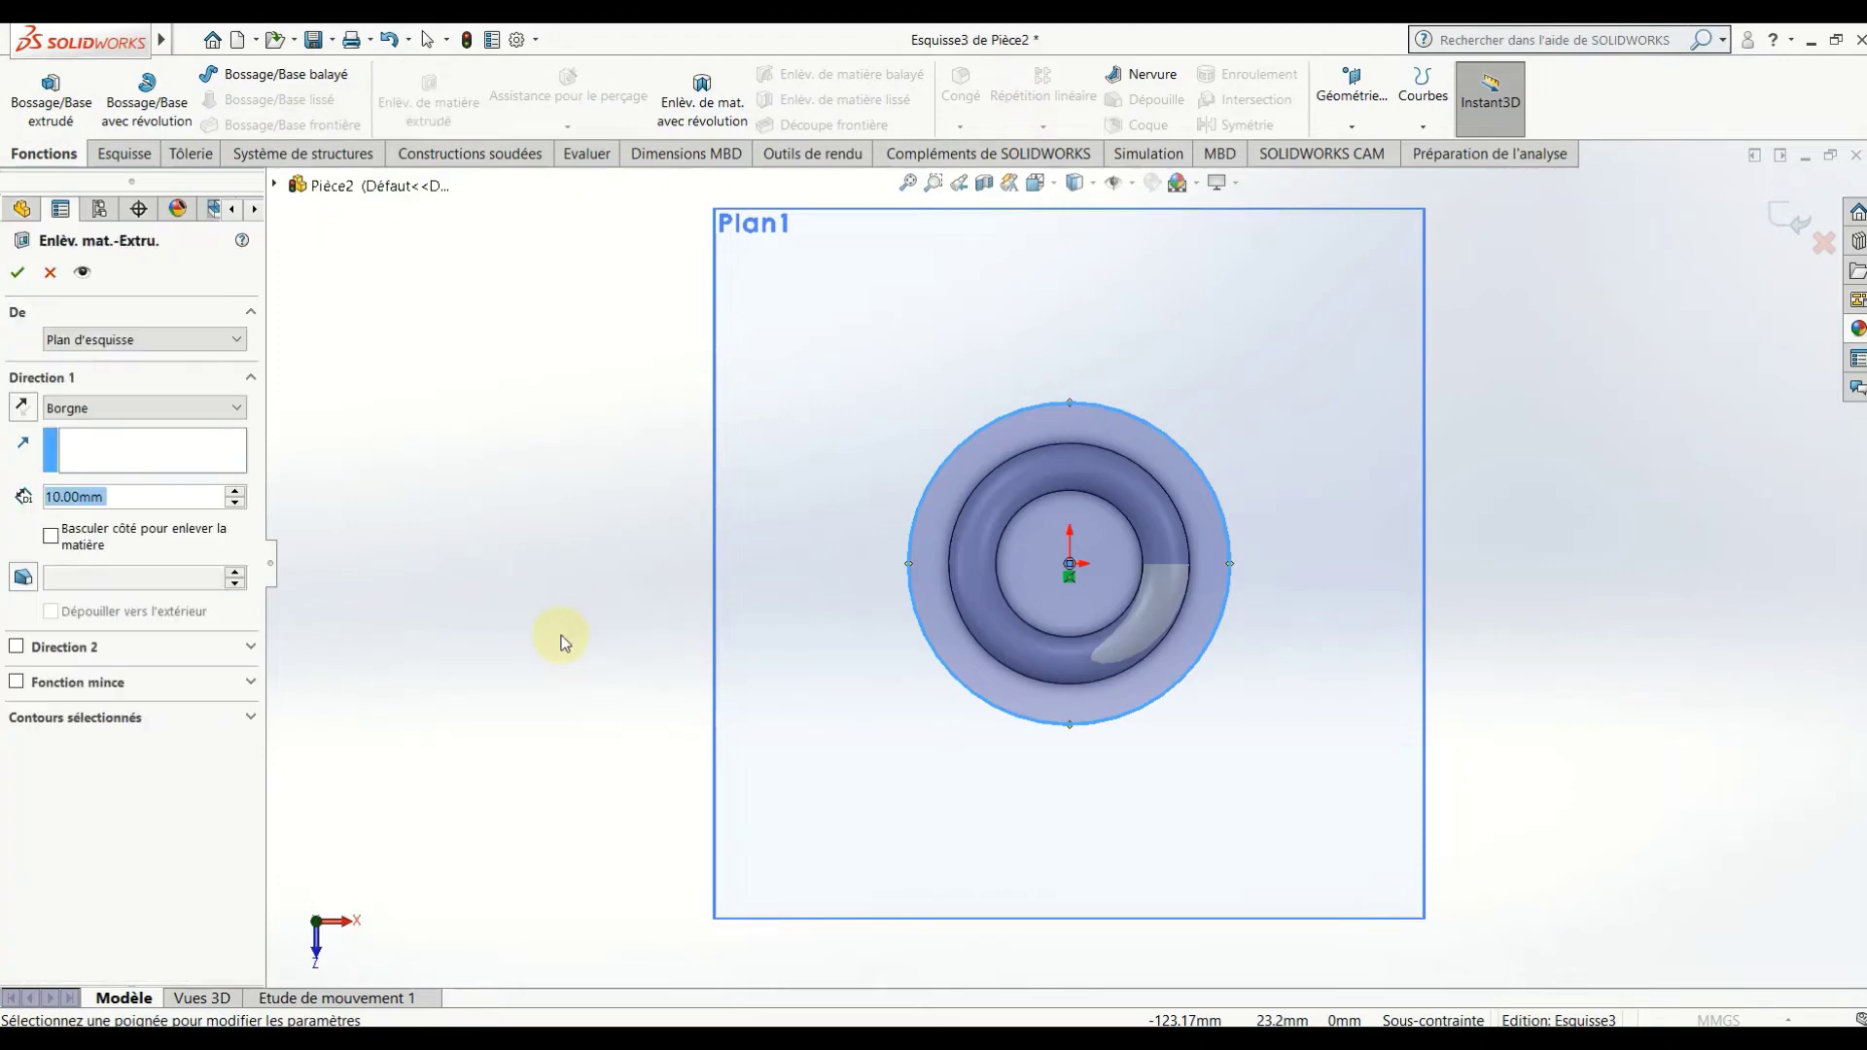
mouse_move(562, 645)
middle_mouse_down()
mouse_move(599, 438)
mouse_move(596, 305)
middle_mouse_up()
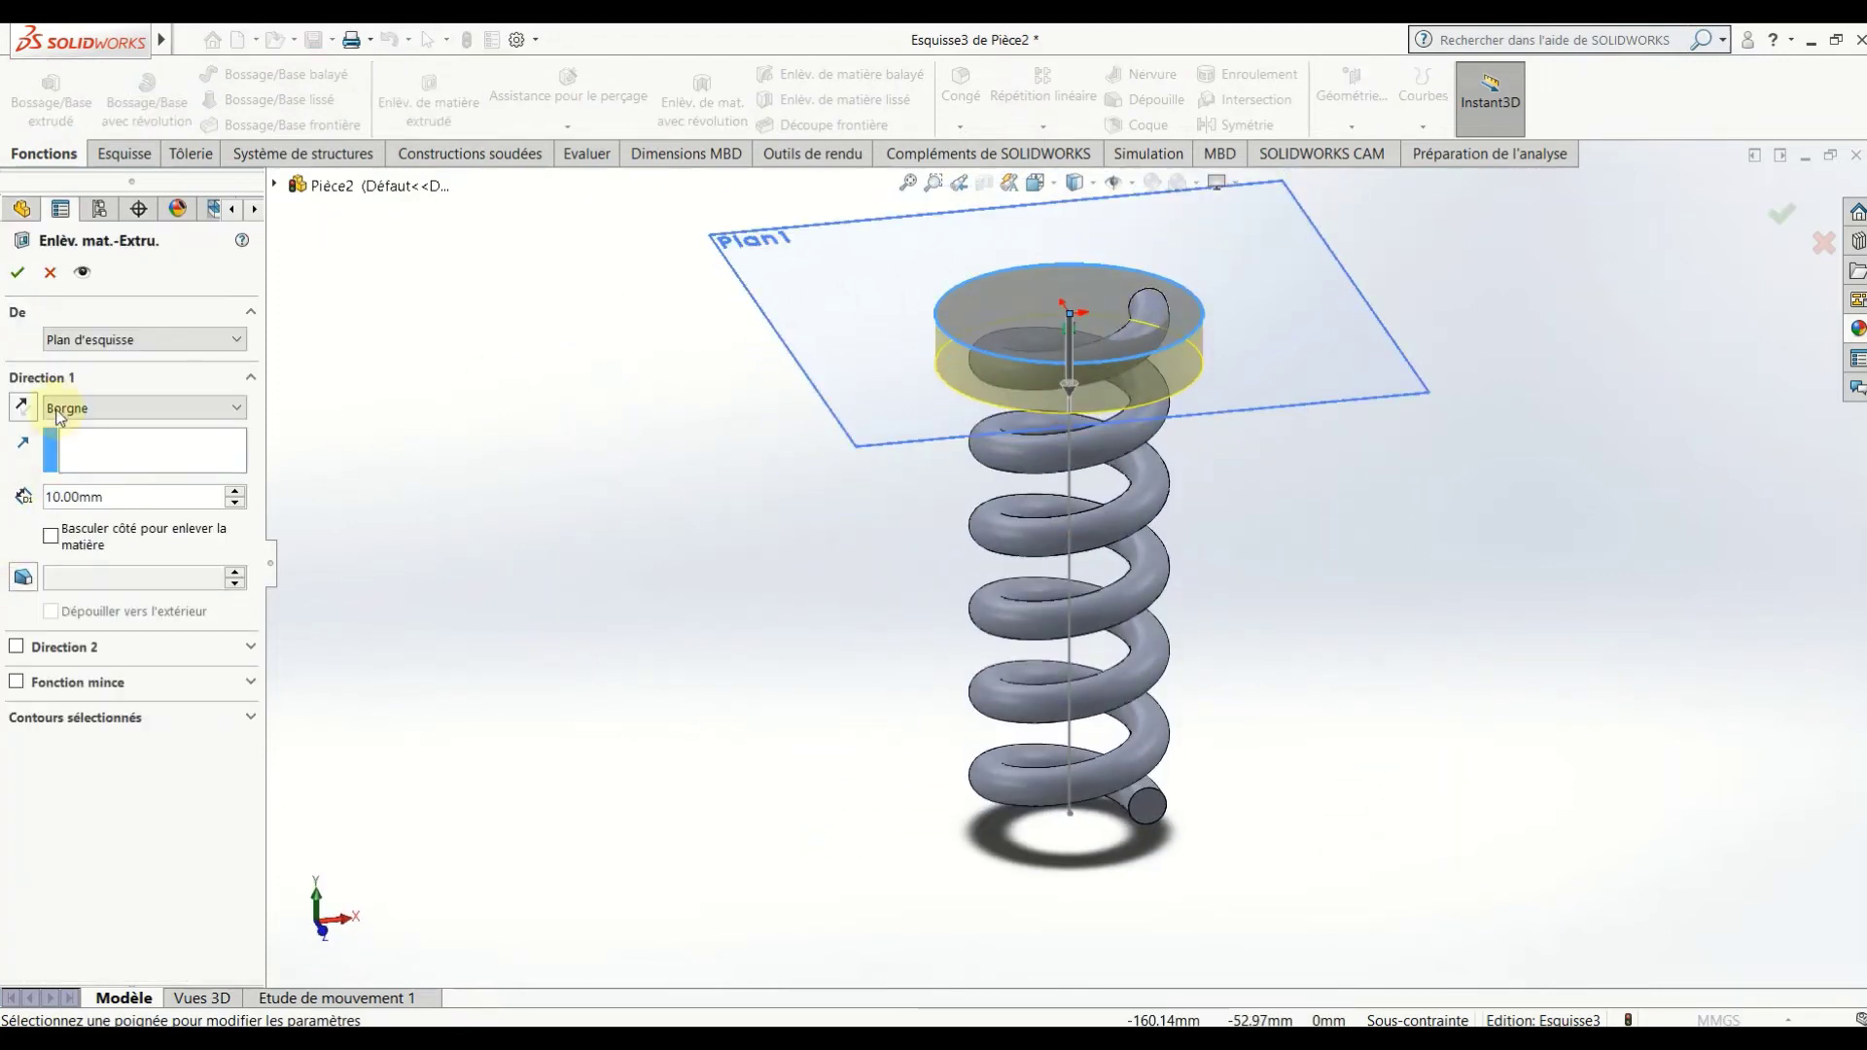
left_click(23, 408)
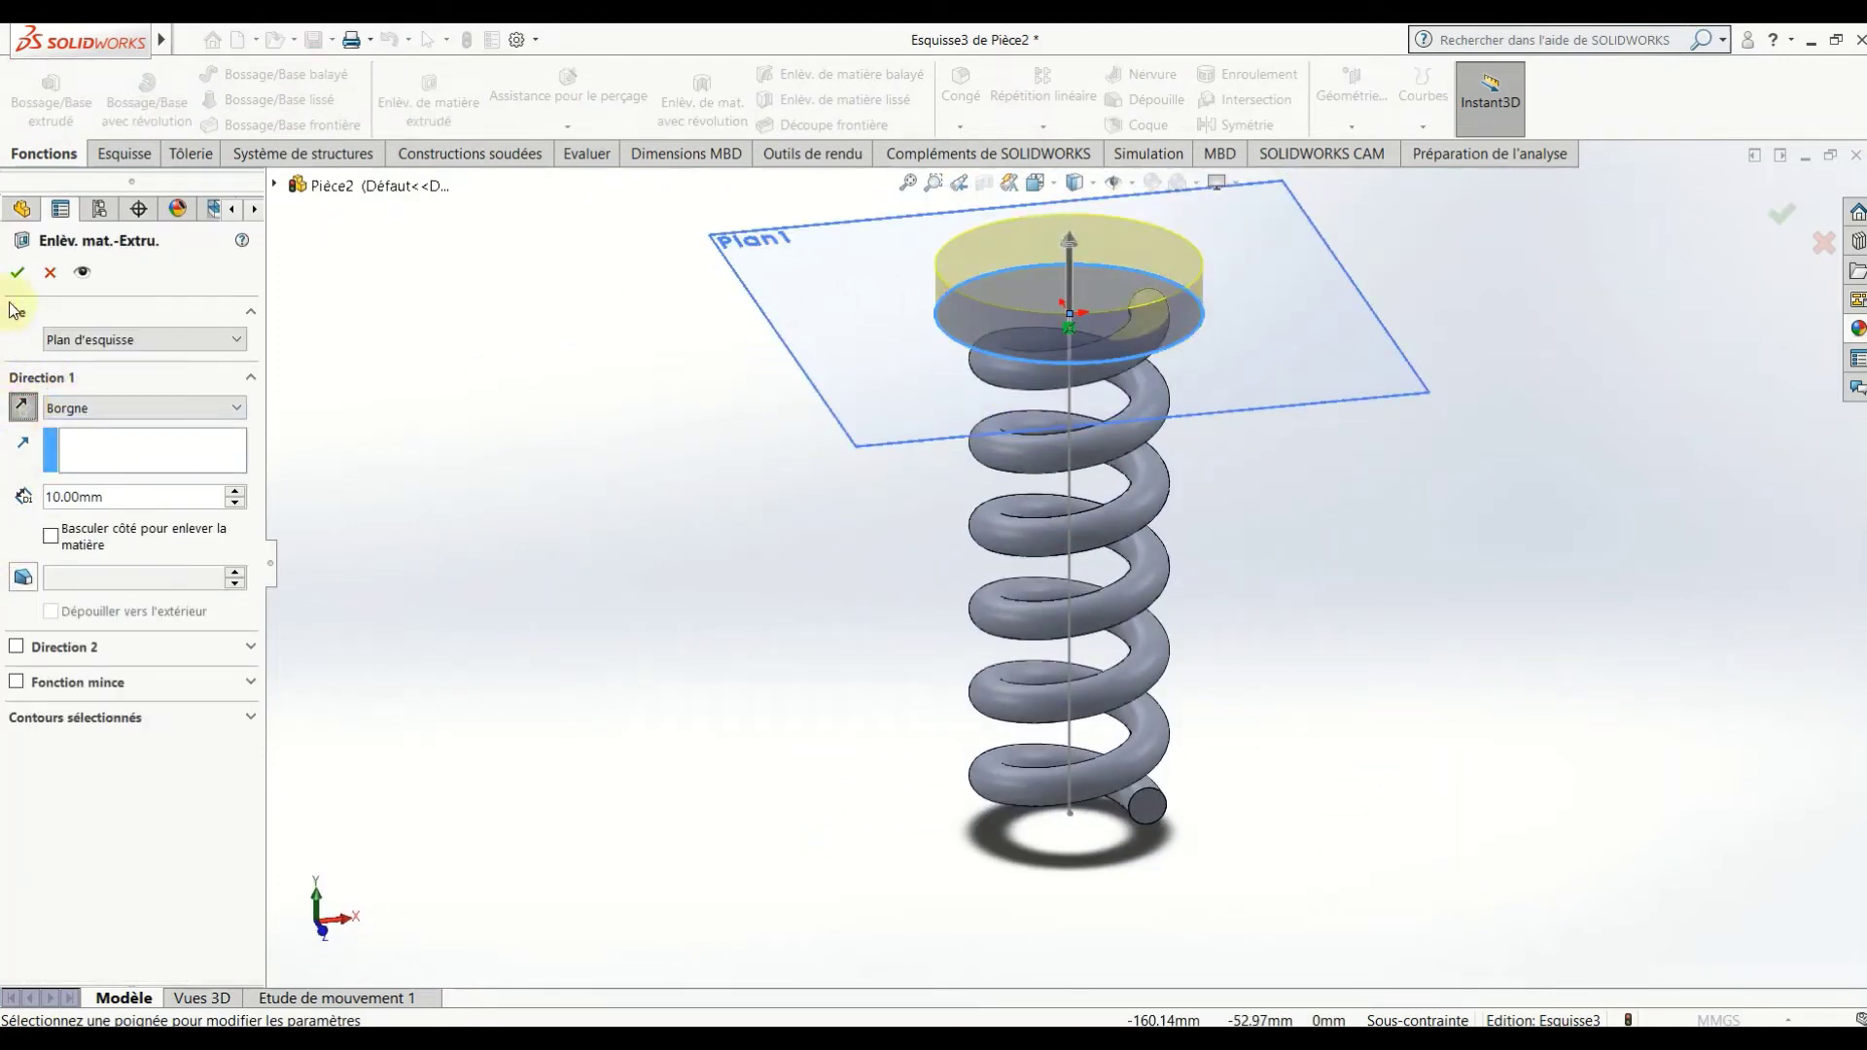
left_click(17, 272)
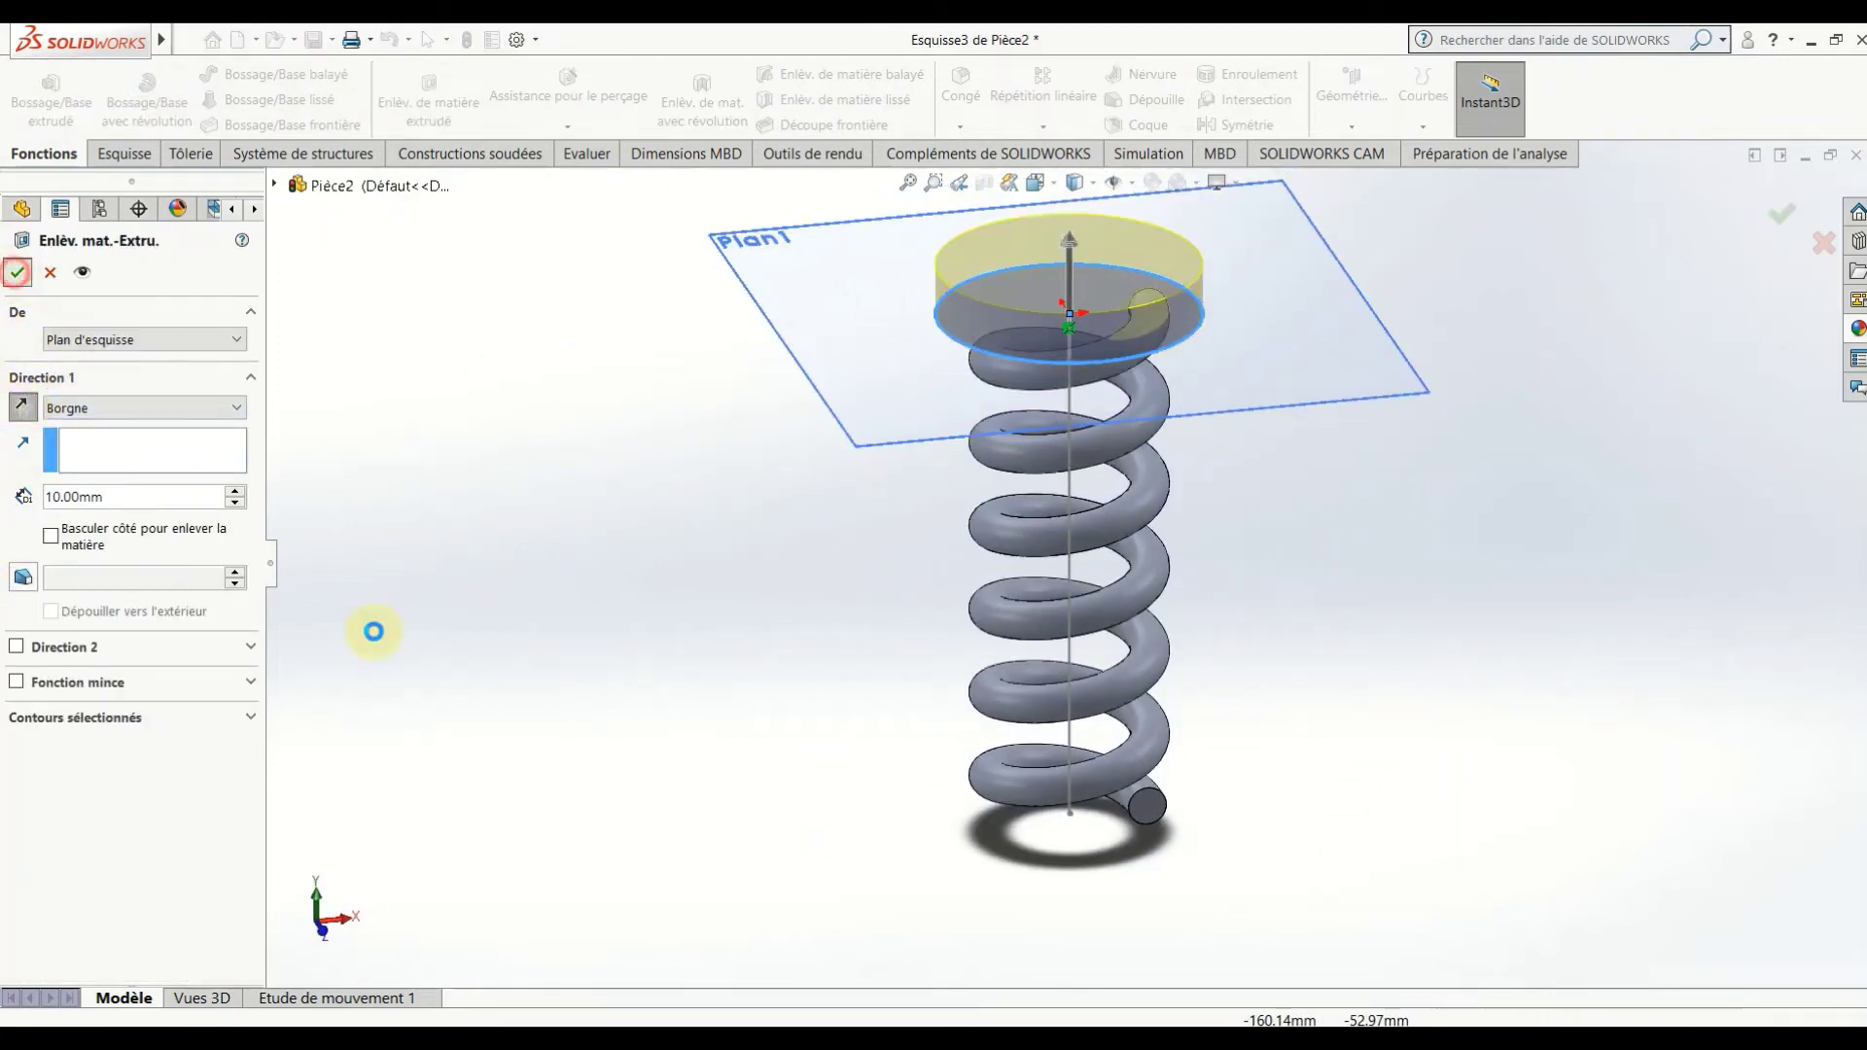
Sketch a circle at the origin on Plan de dessus, enclosing the spring ring.
left_click(693, 648)
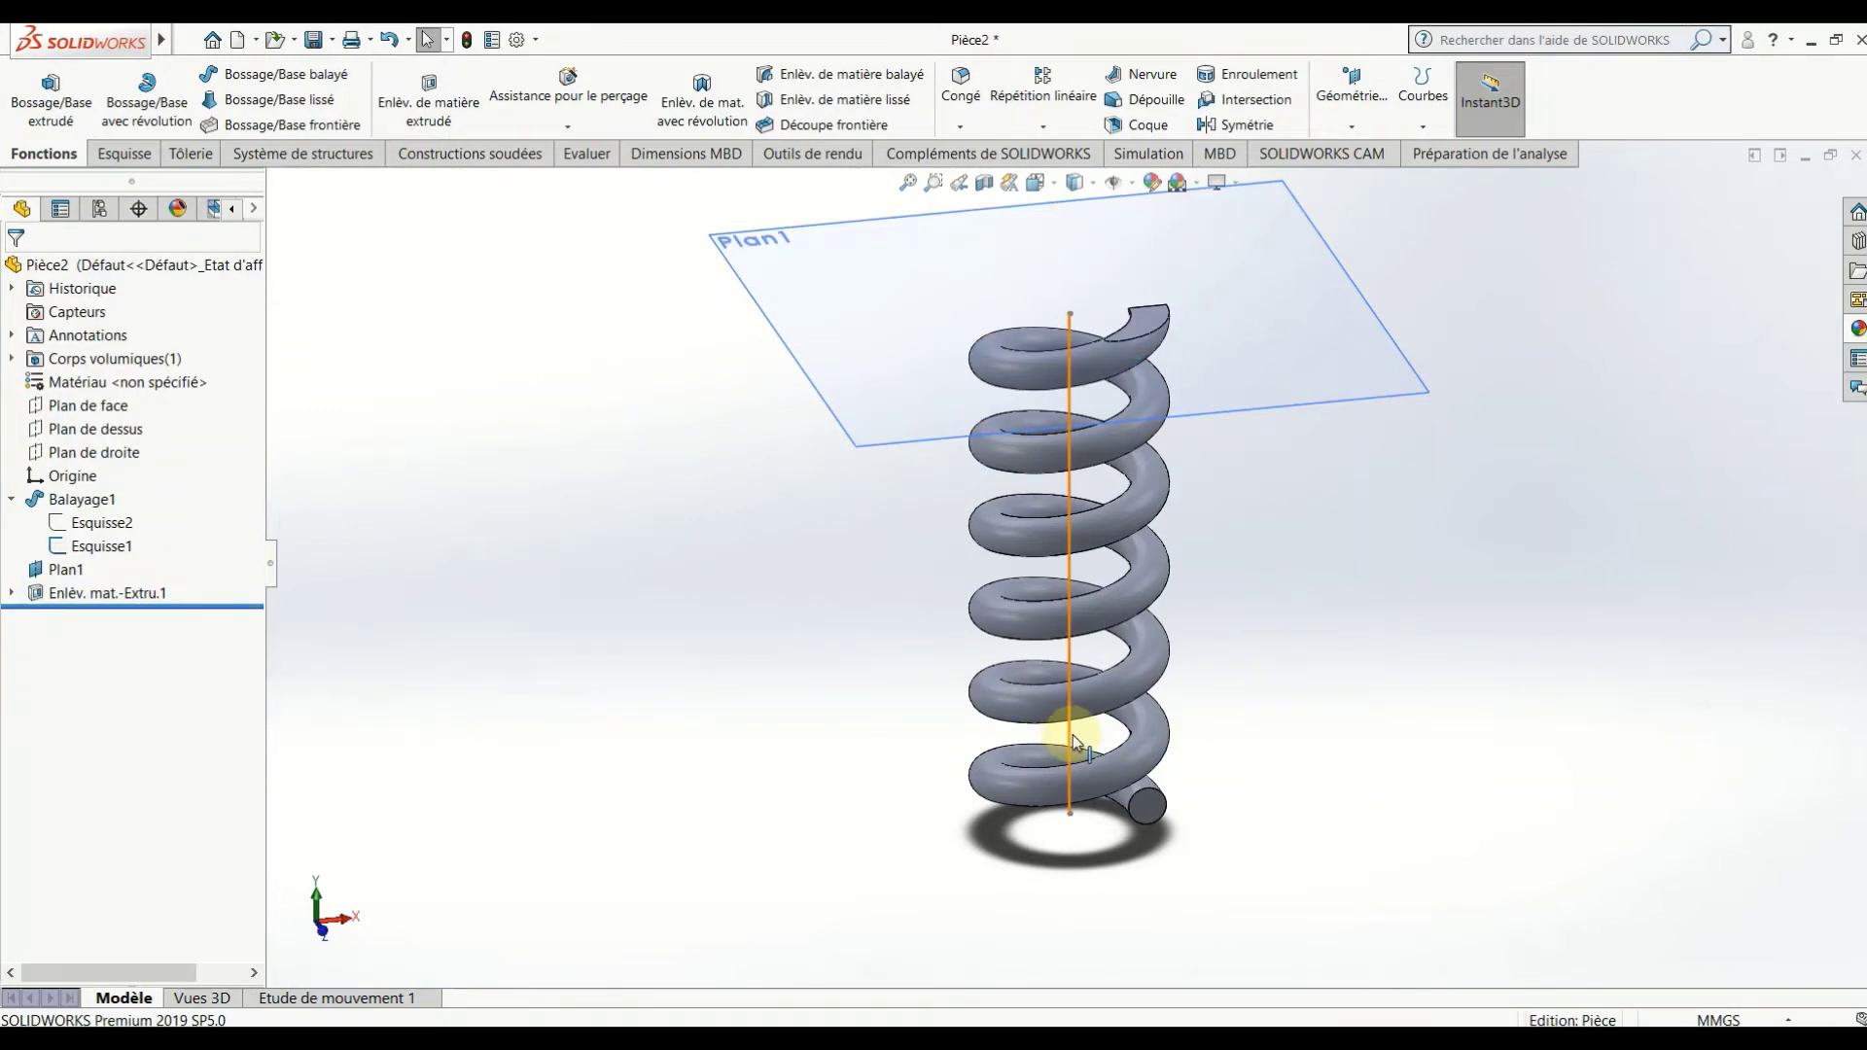
left_click(95, 429)
middle_click_drag(666, 815, 667, 861)
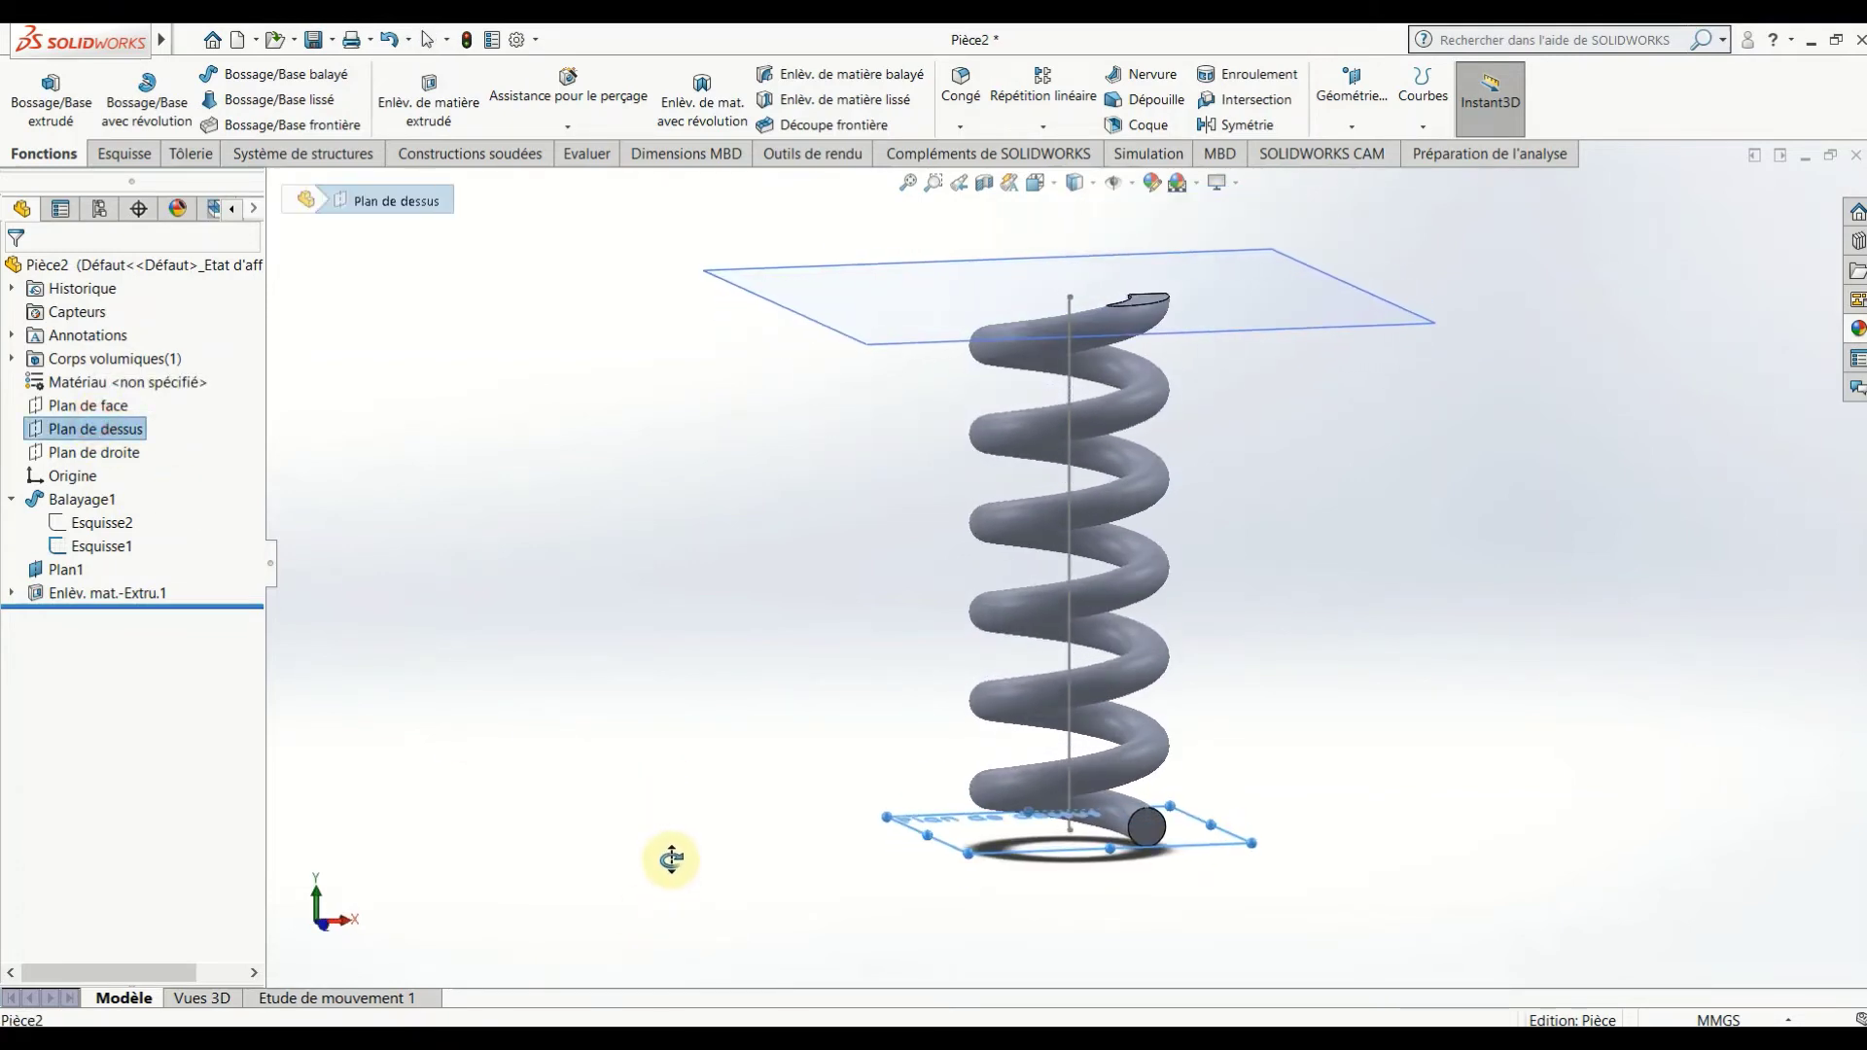
right_click(131, 440)
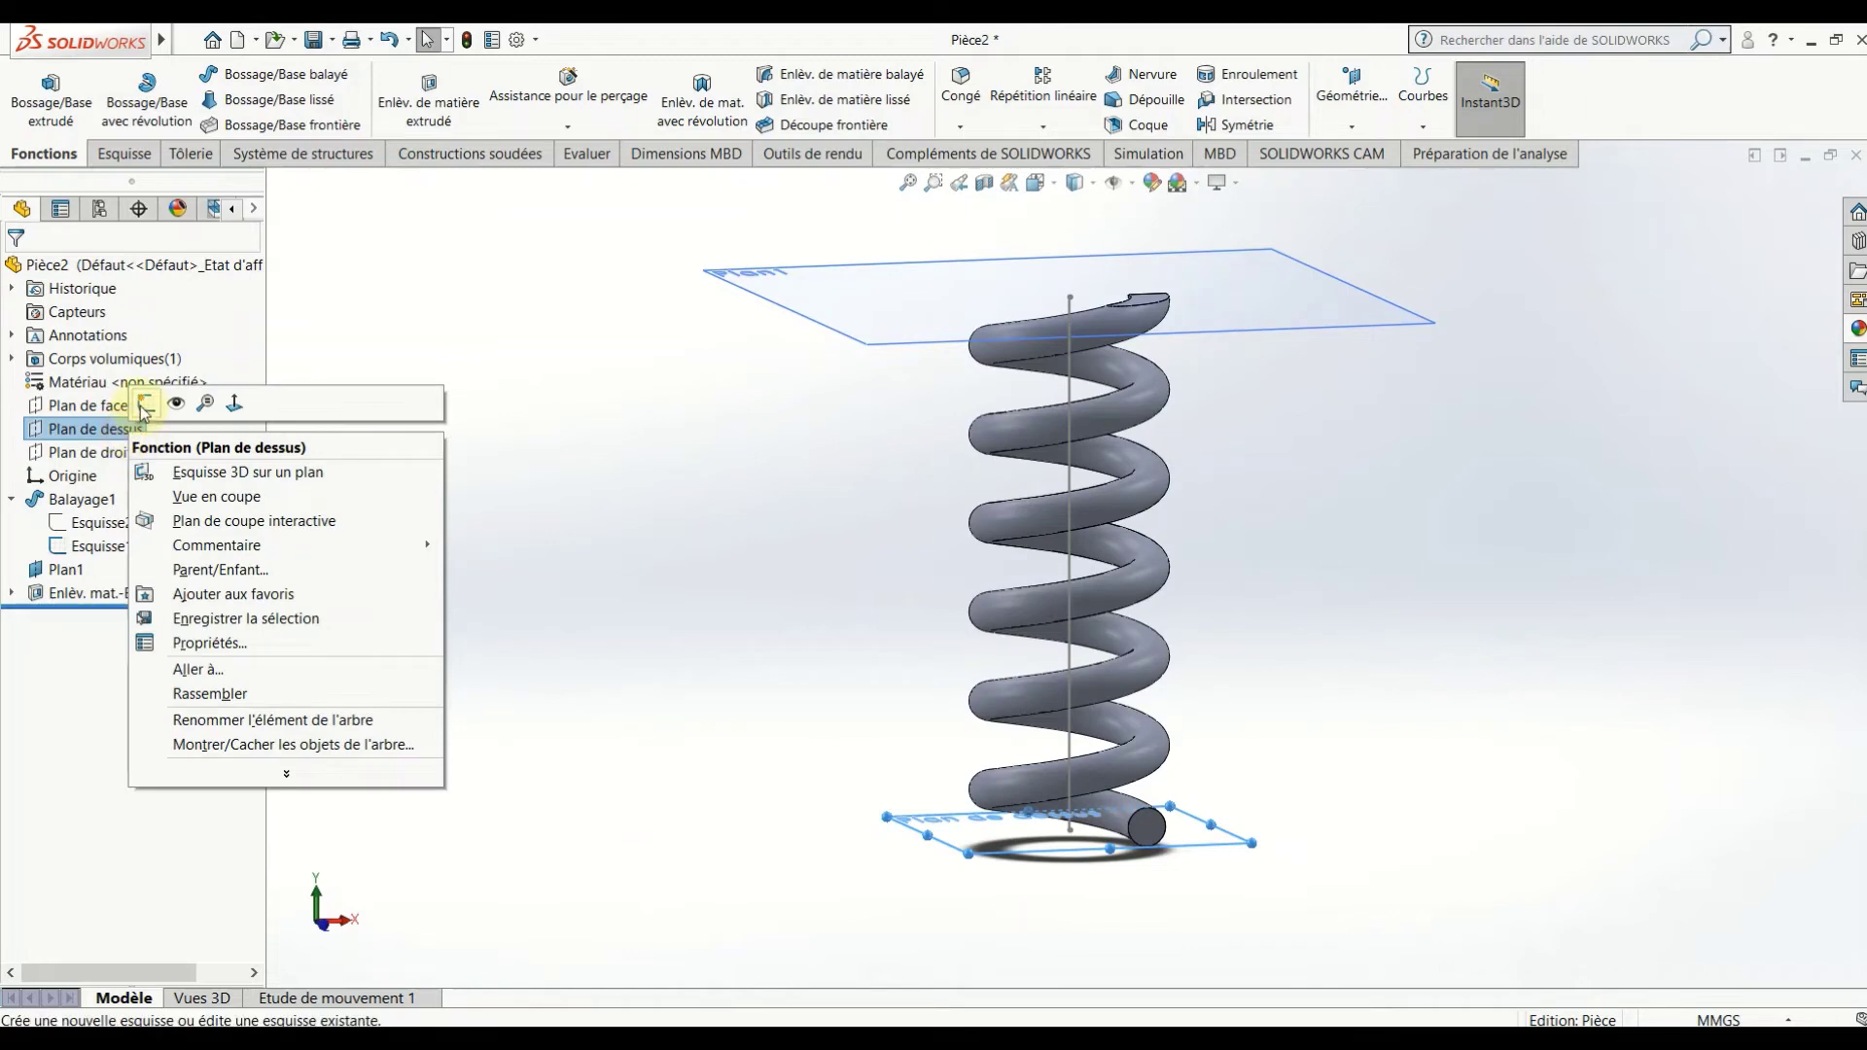
left_click(97, 404)
left_click(251, 76)
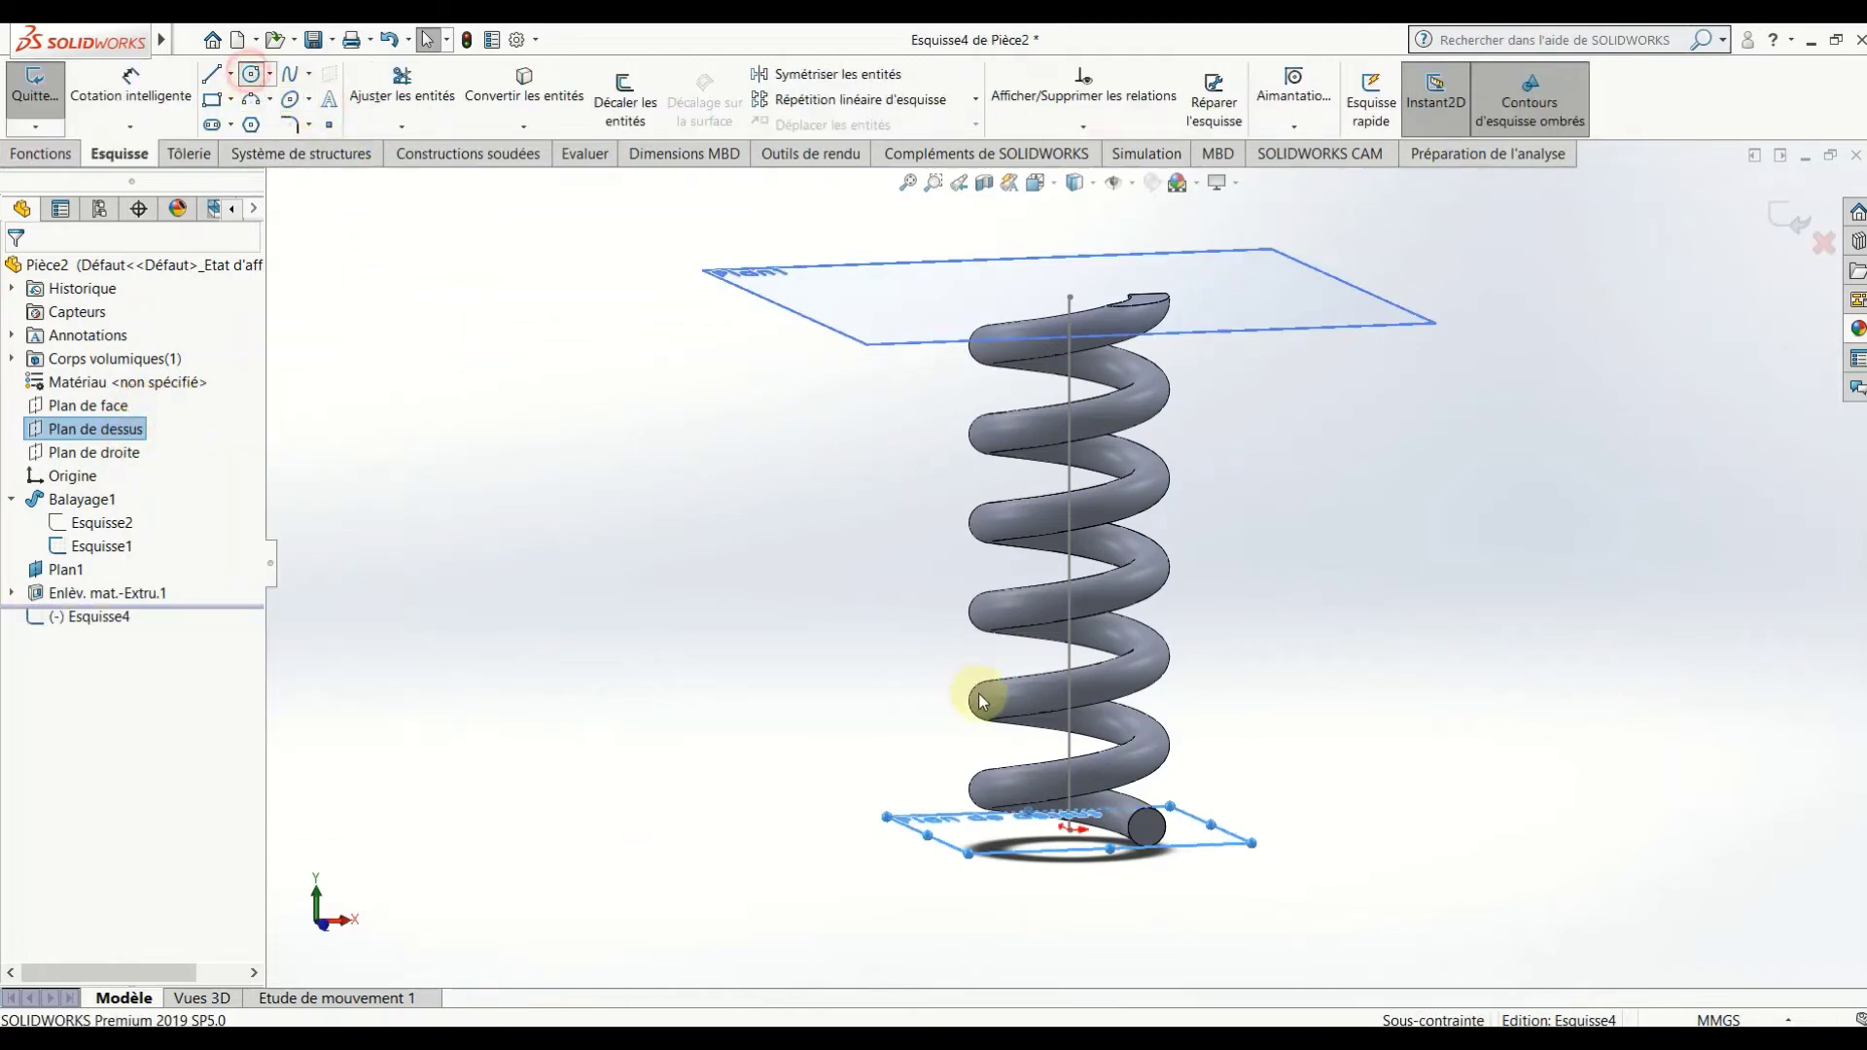
left_click(1054, 183)
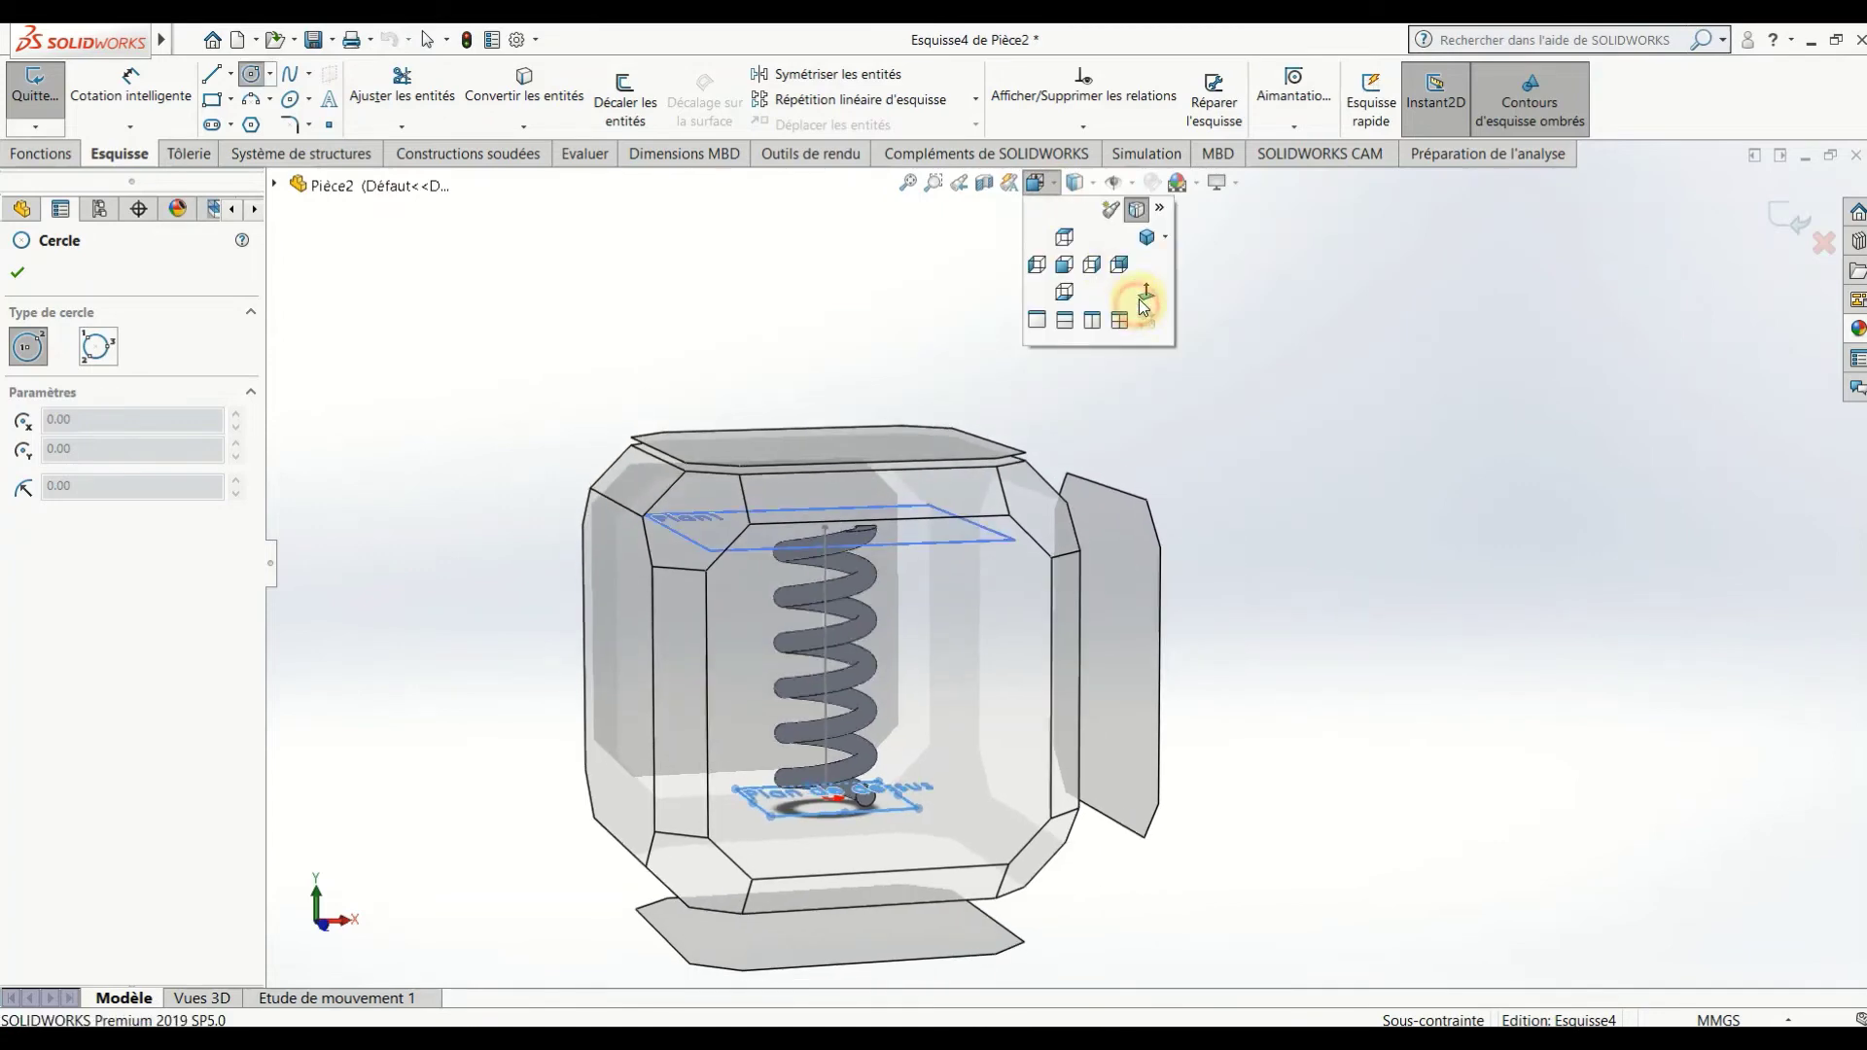
left_click(1142, 297)
left_click(1069, 563)
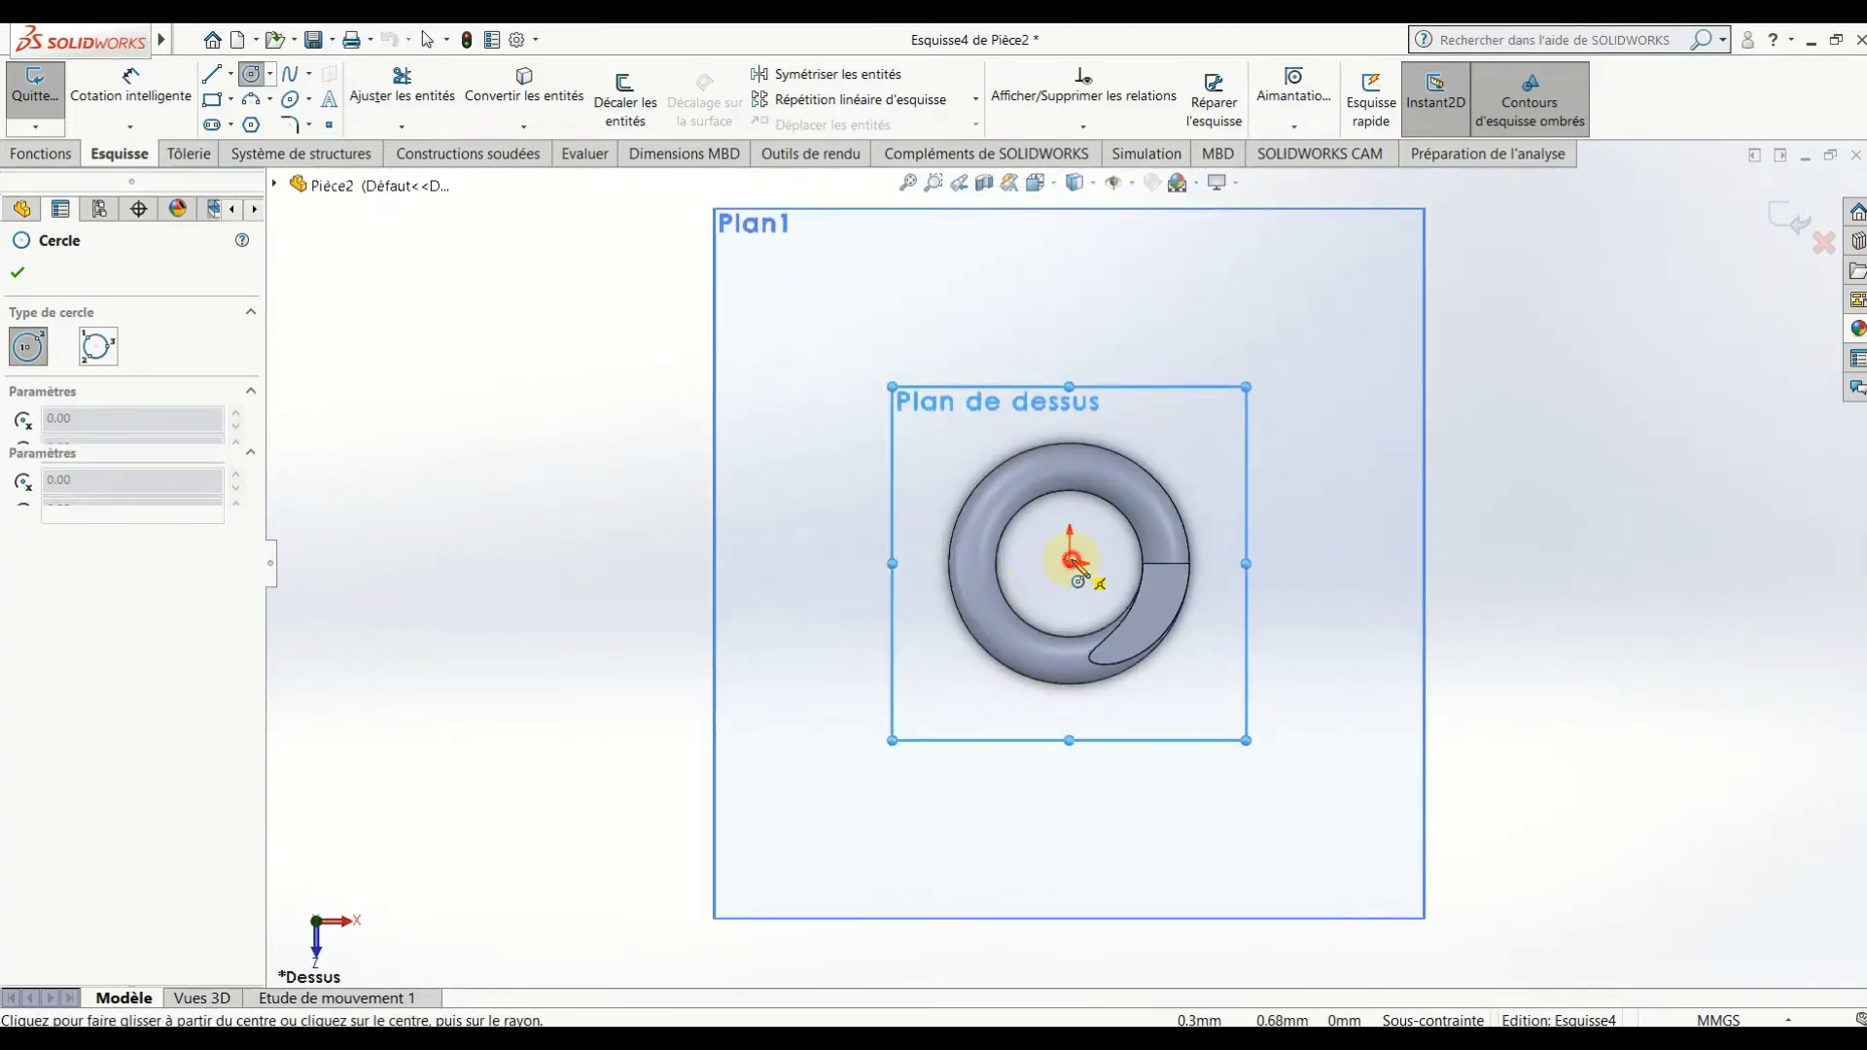
left_click(1230, 501)
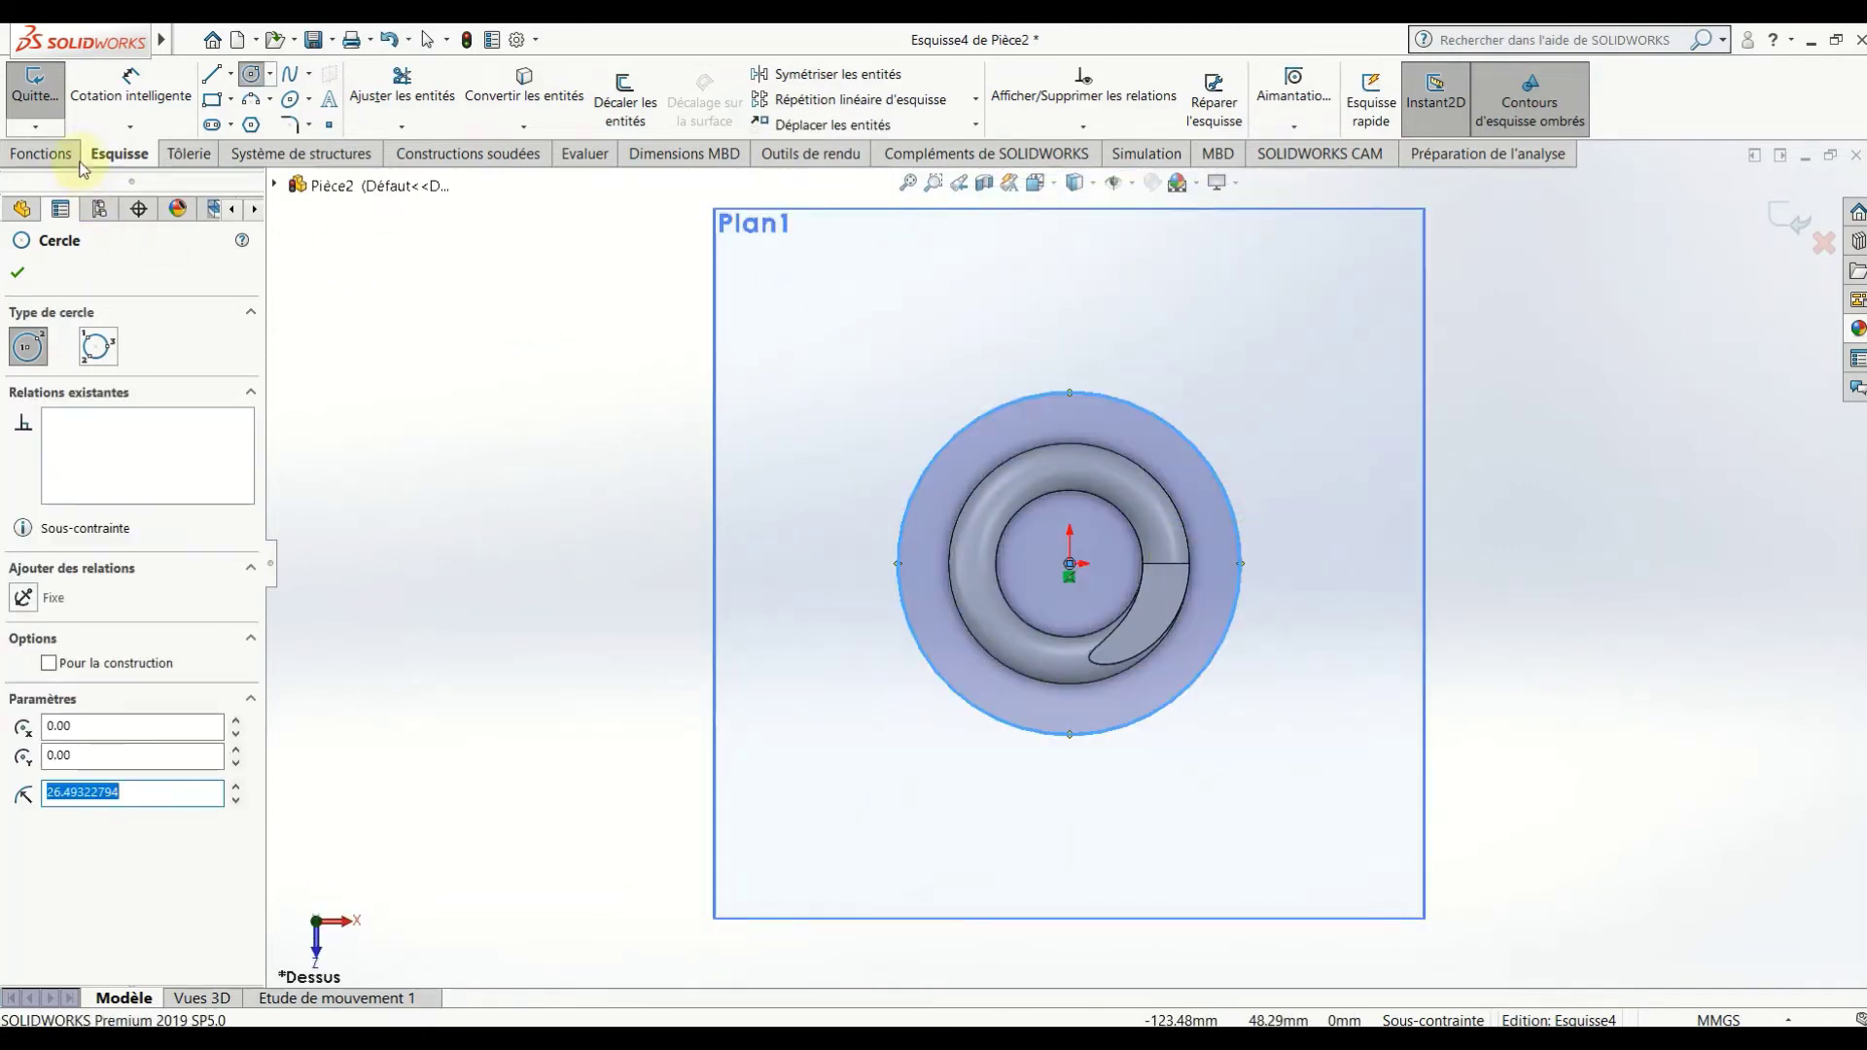
Extrude-cut the circle to trim the spring's bottom end, creating Enlév. mat.-Extru.2.
left_click(44, 153)
left_click(477, 110)
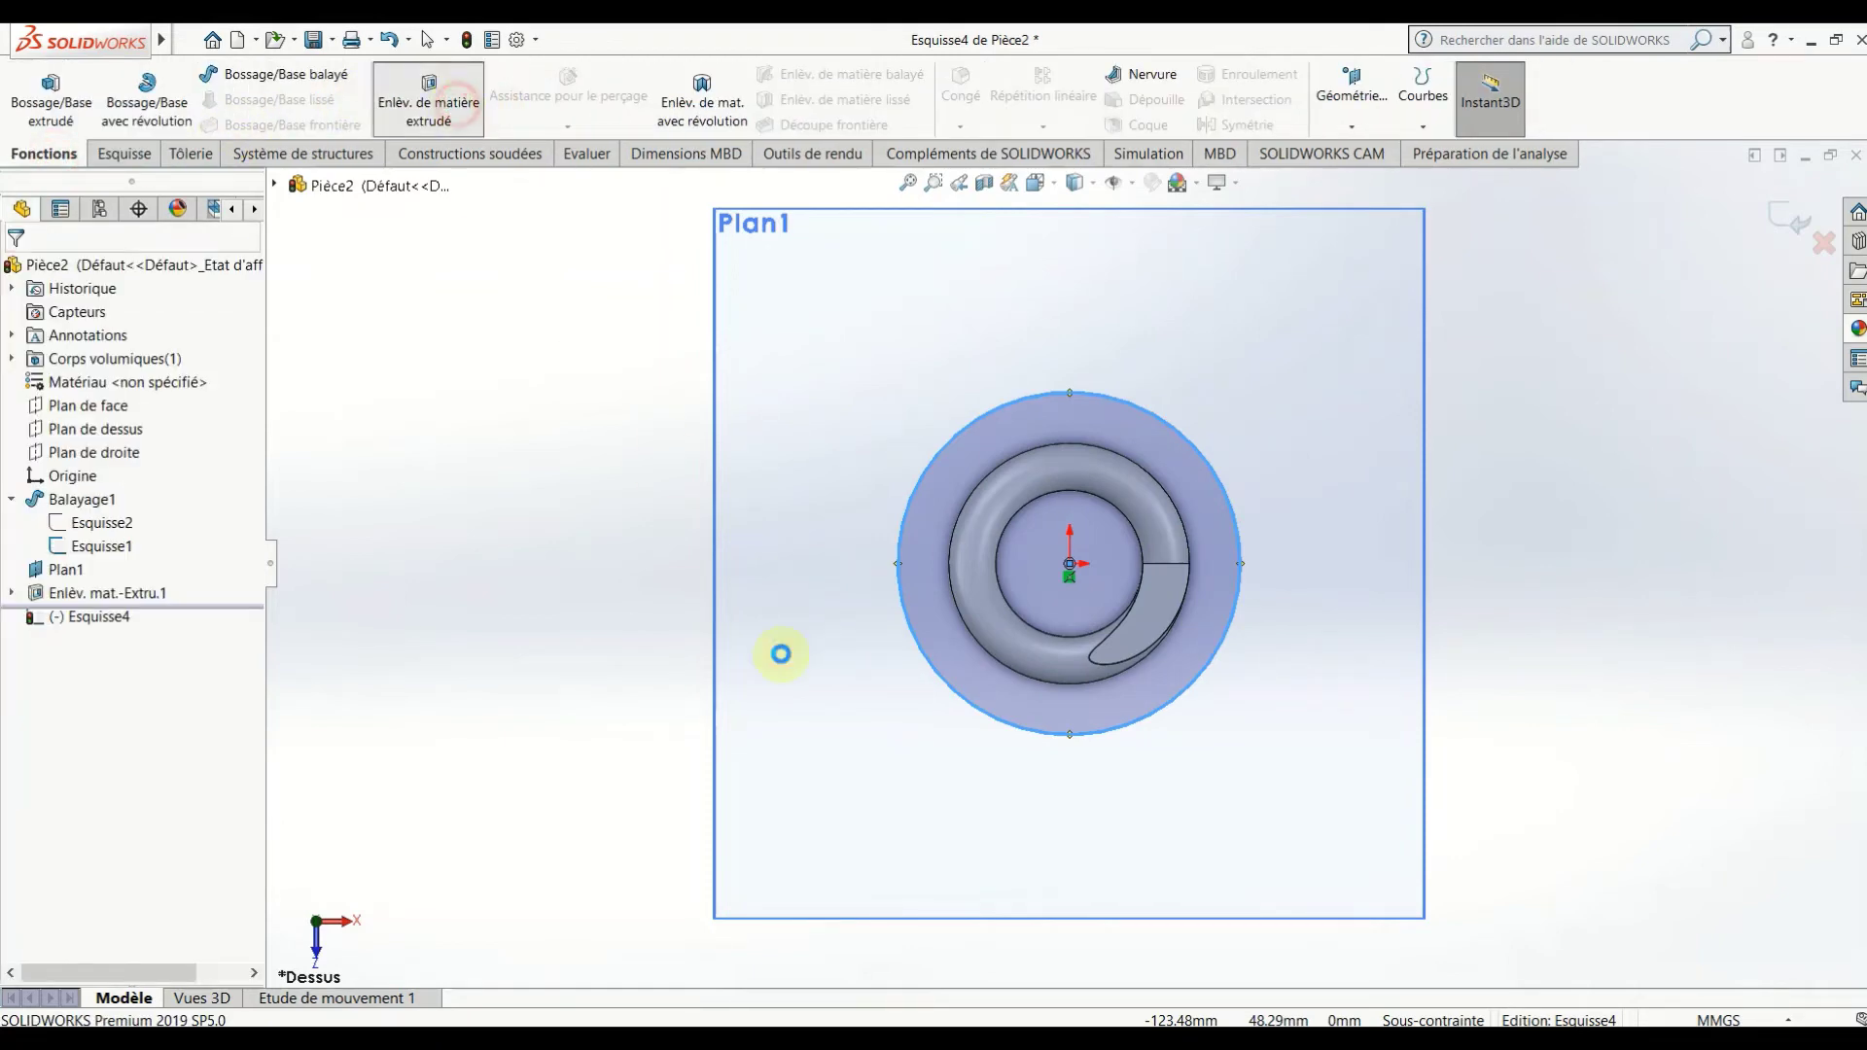
middle_click_drag(808, 725, 825, 445)
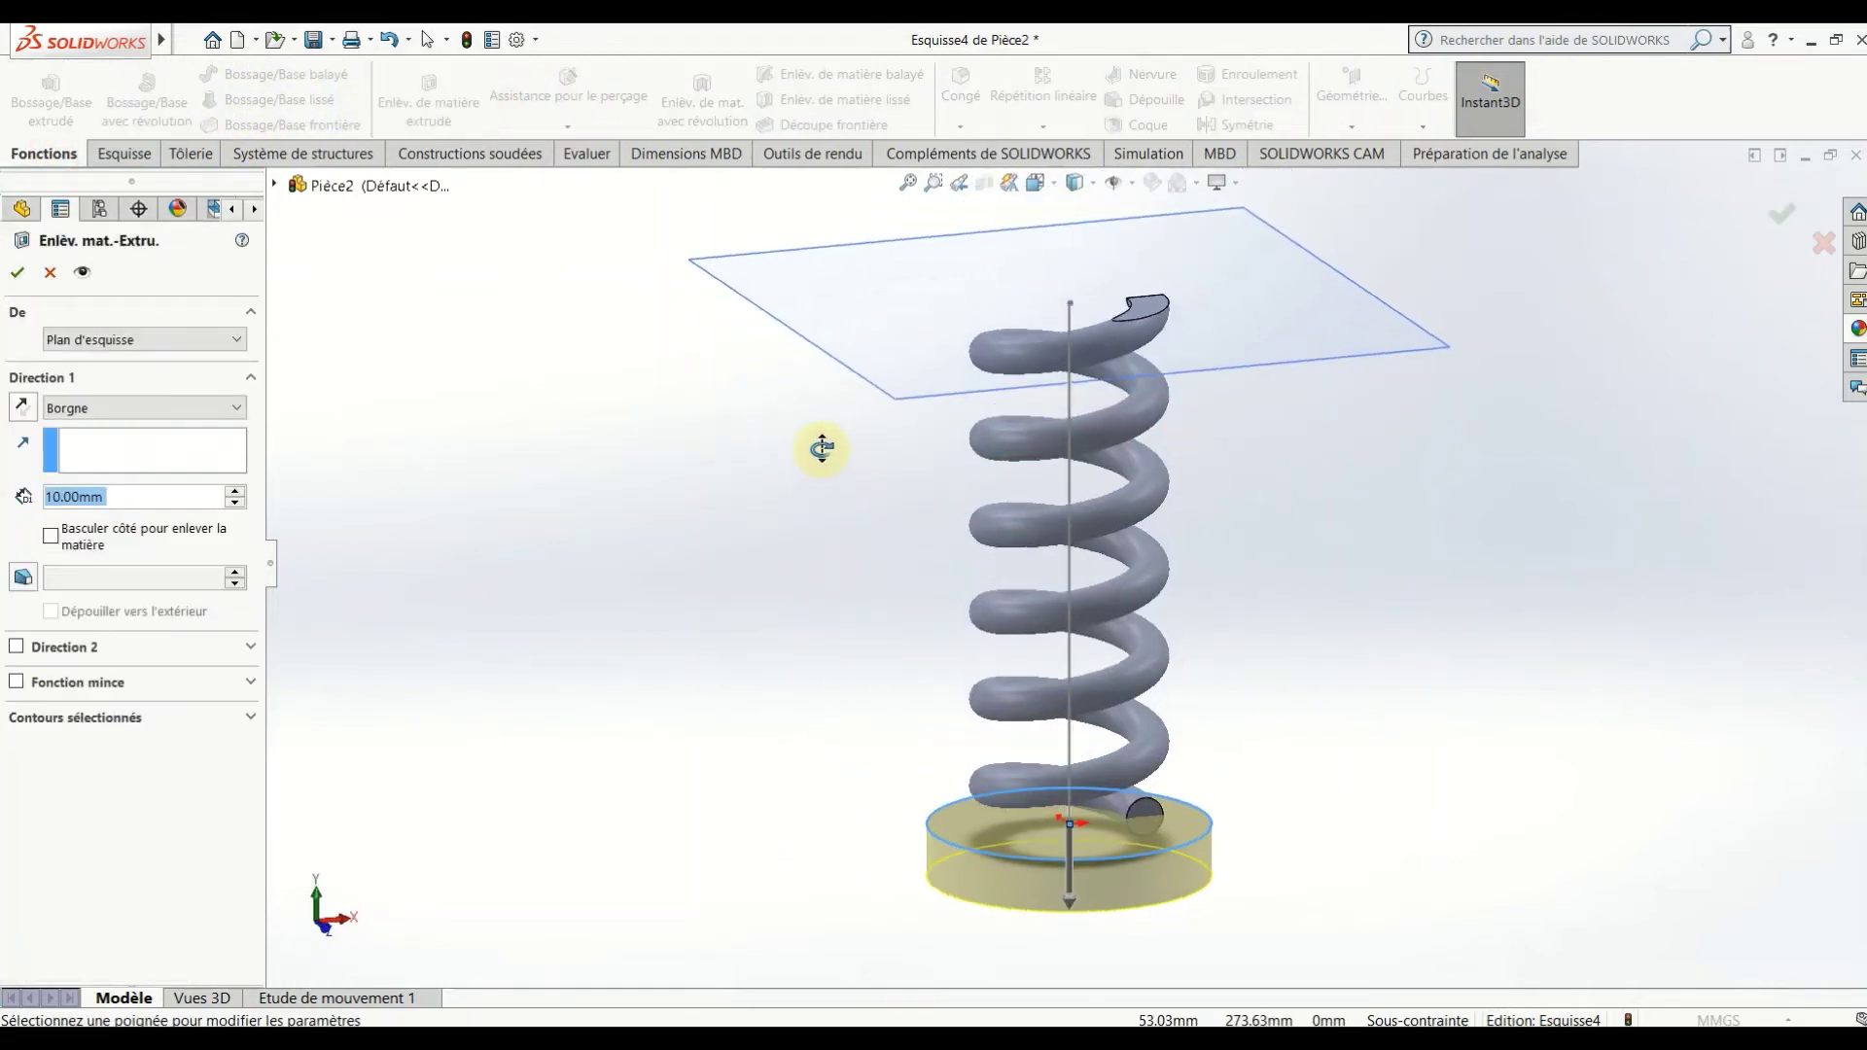
left_click(17, 273)
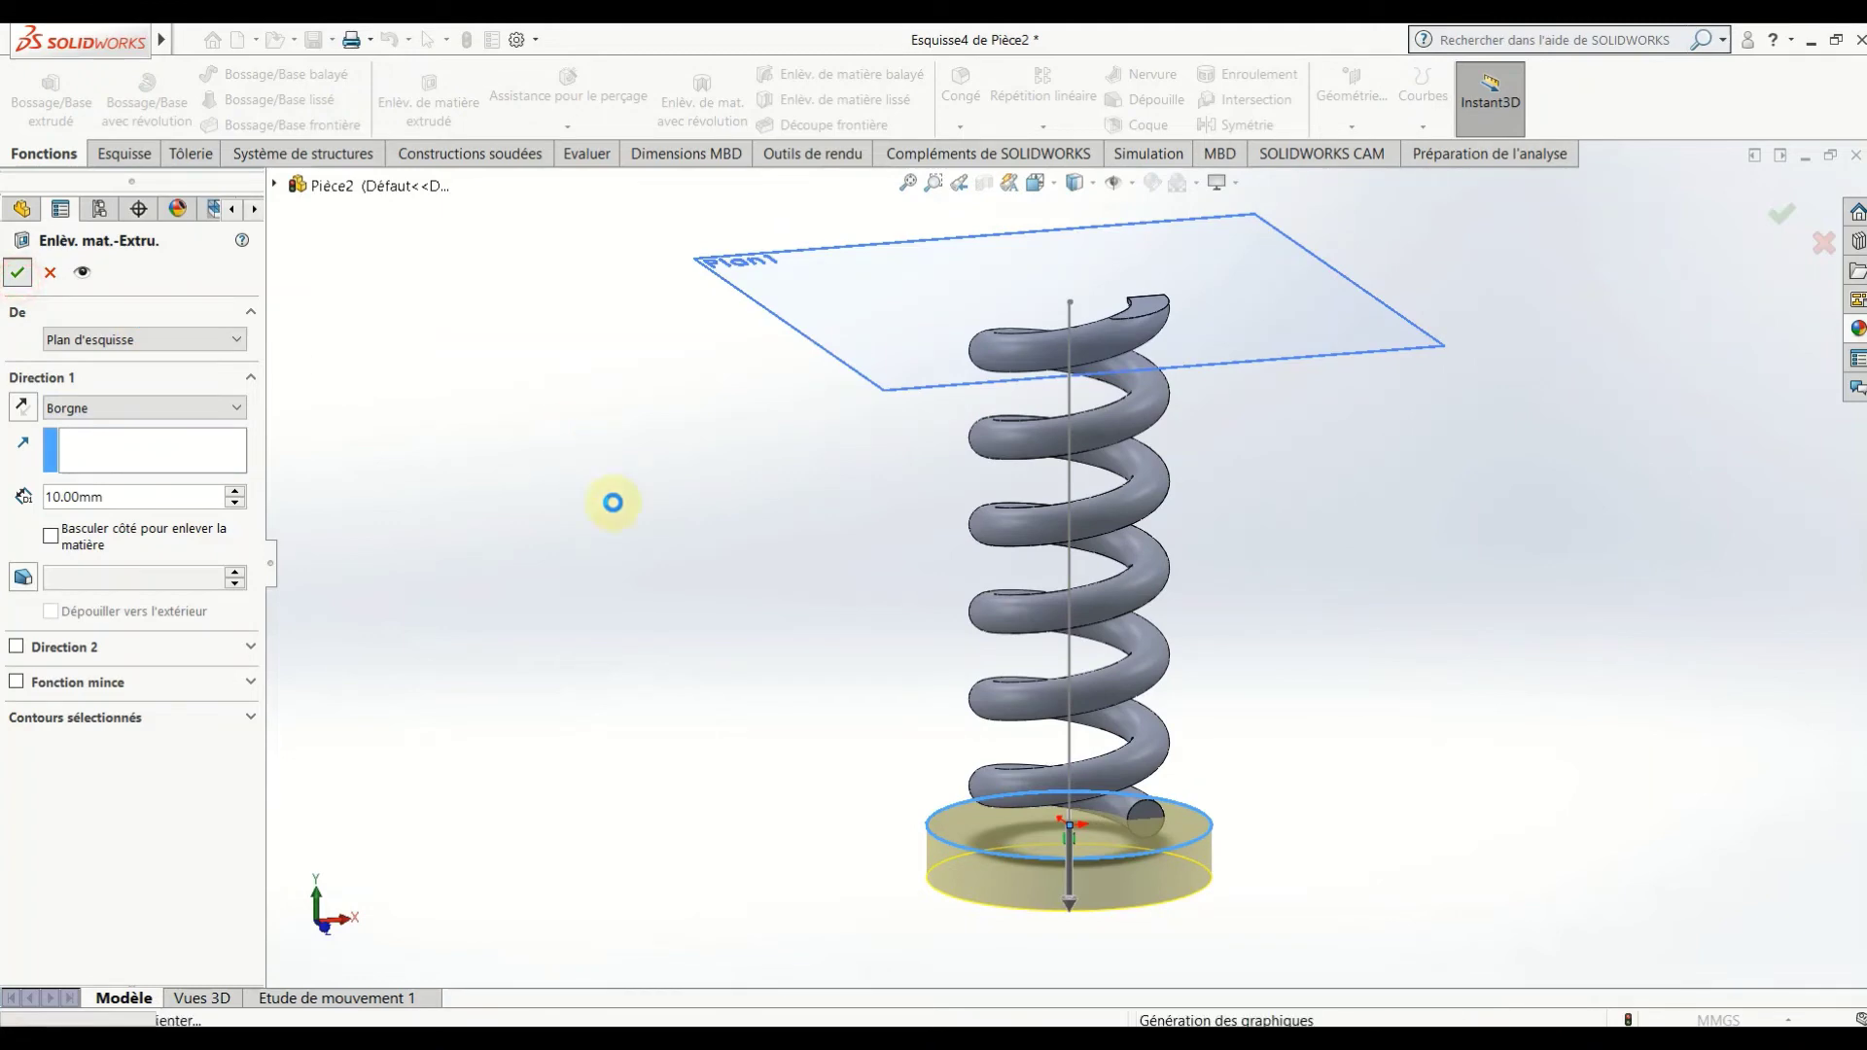
Hide Plan1 and the axis sketch Esquisse1, and collapse Balayage1.
right_click(58, 571)
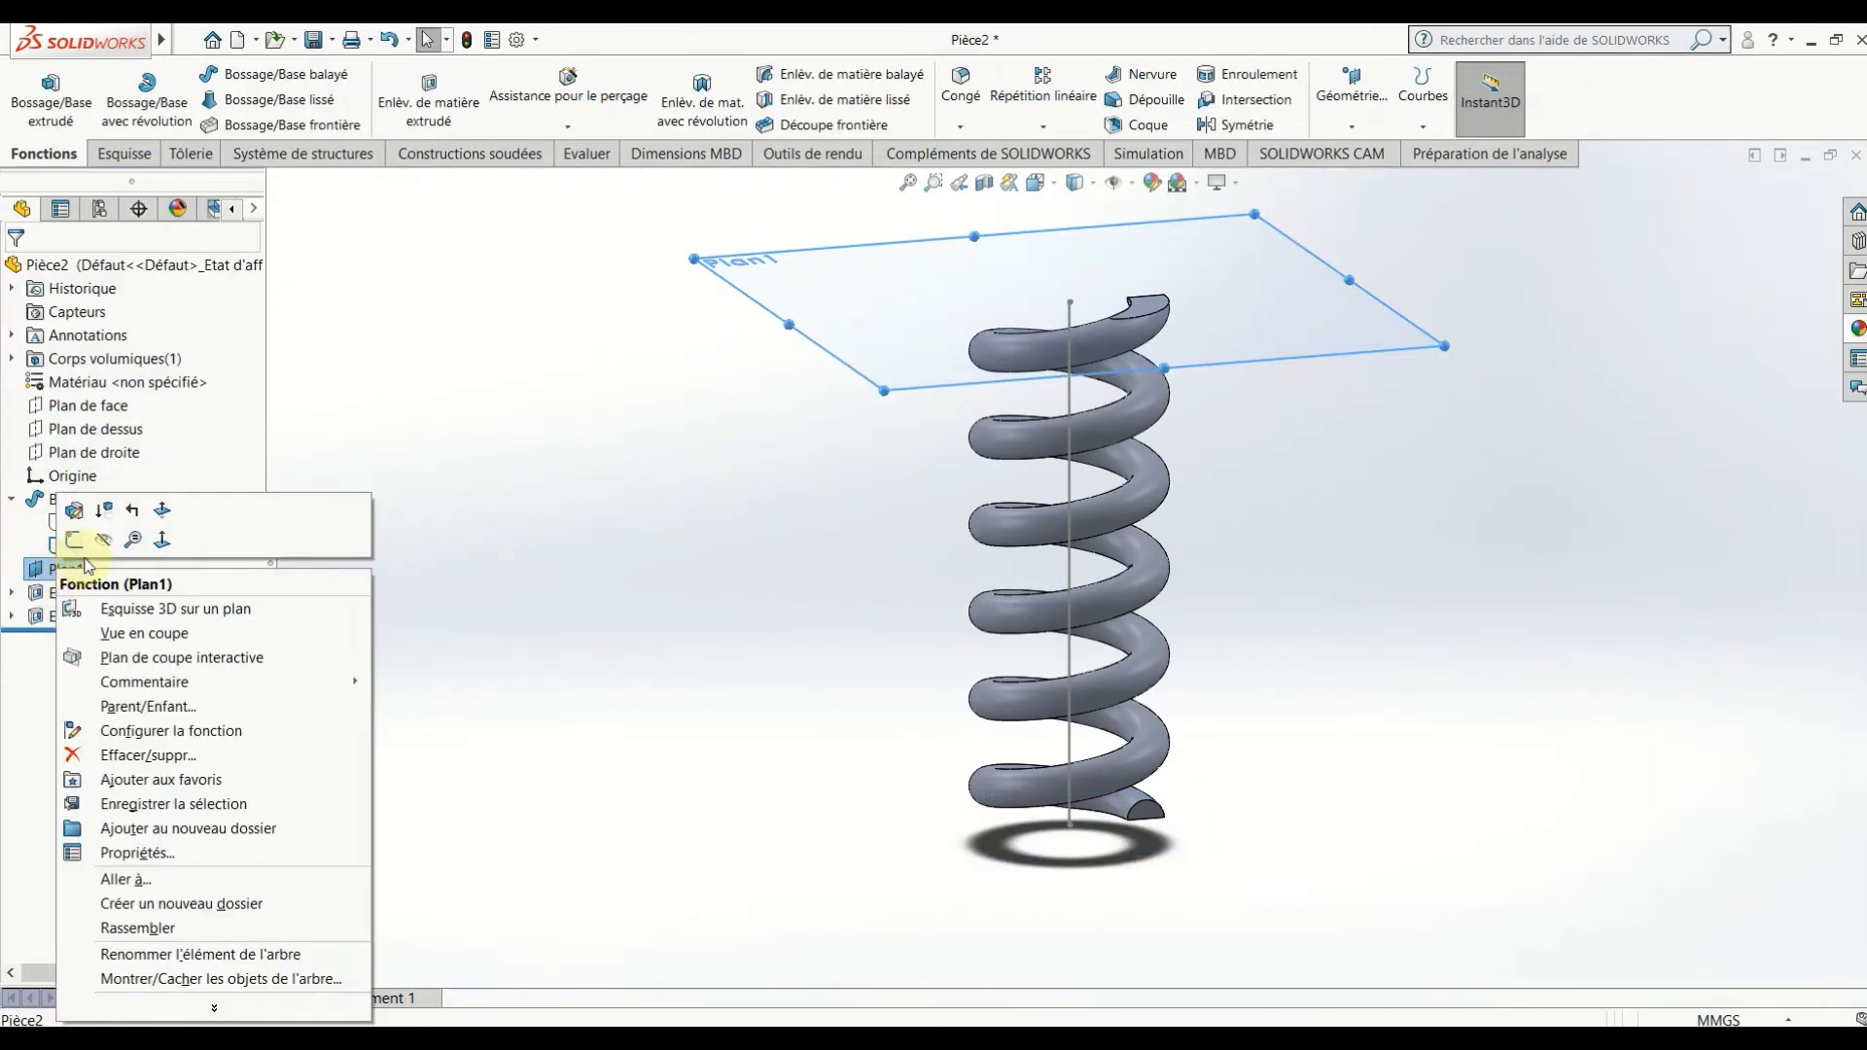
left_click(76, 540)
left_click(97, 550)
right_click(97, 550)
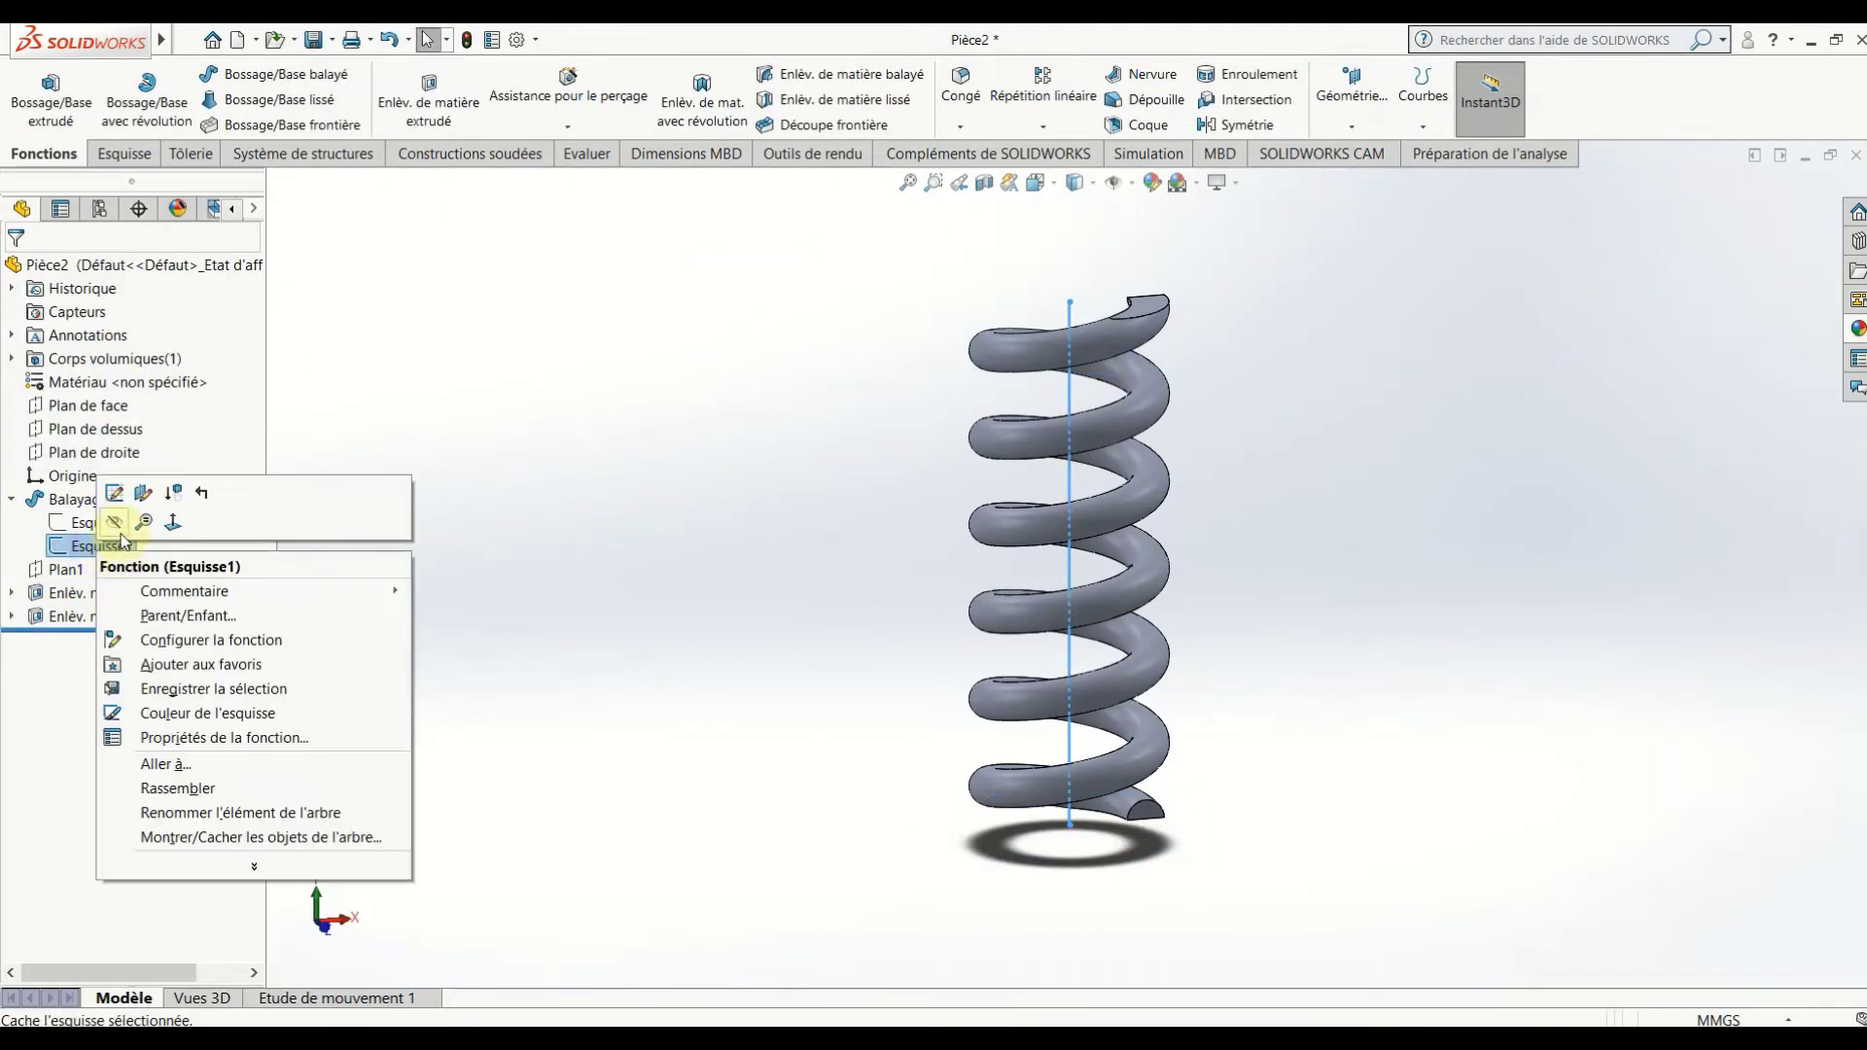
left_click(124, 501)
left_click(12, 498)
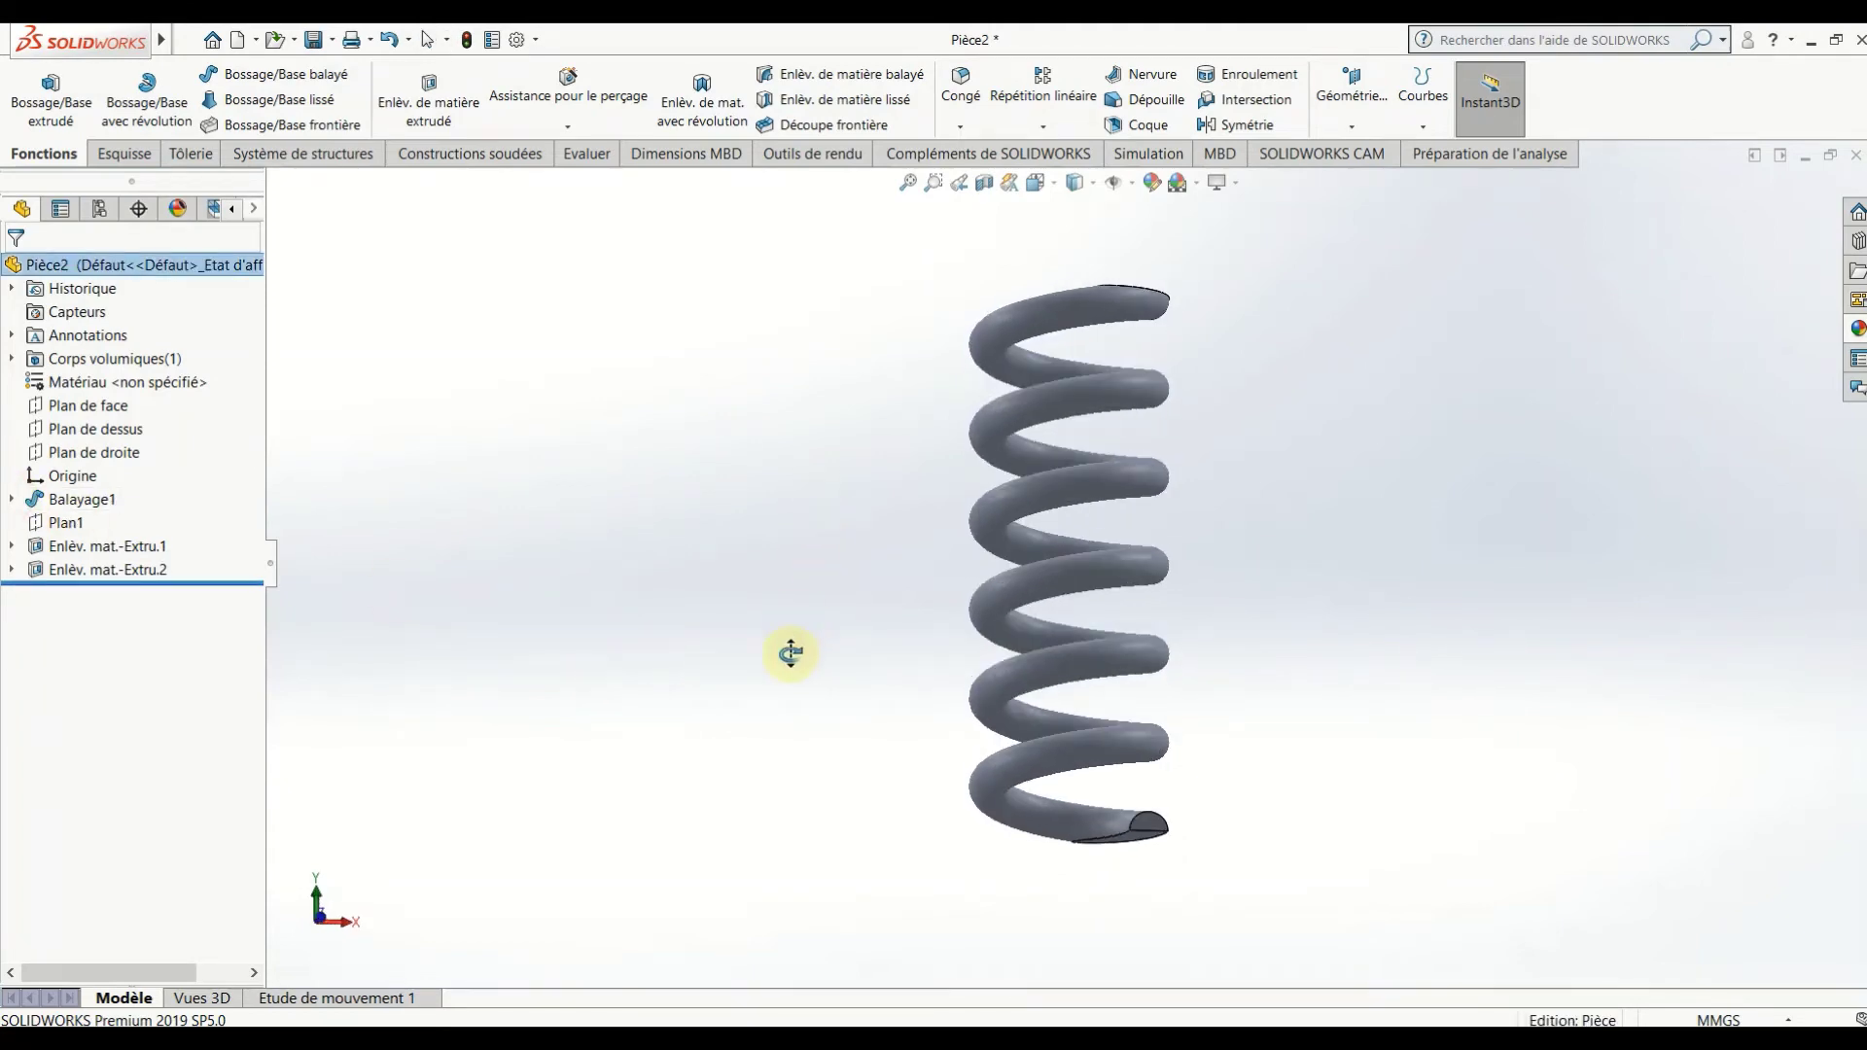
middle_click_drag(823, 637, 808, 674)
Try applying the aluminium poli appearance from the Métal category to the spring.
key("z")
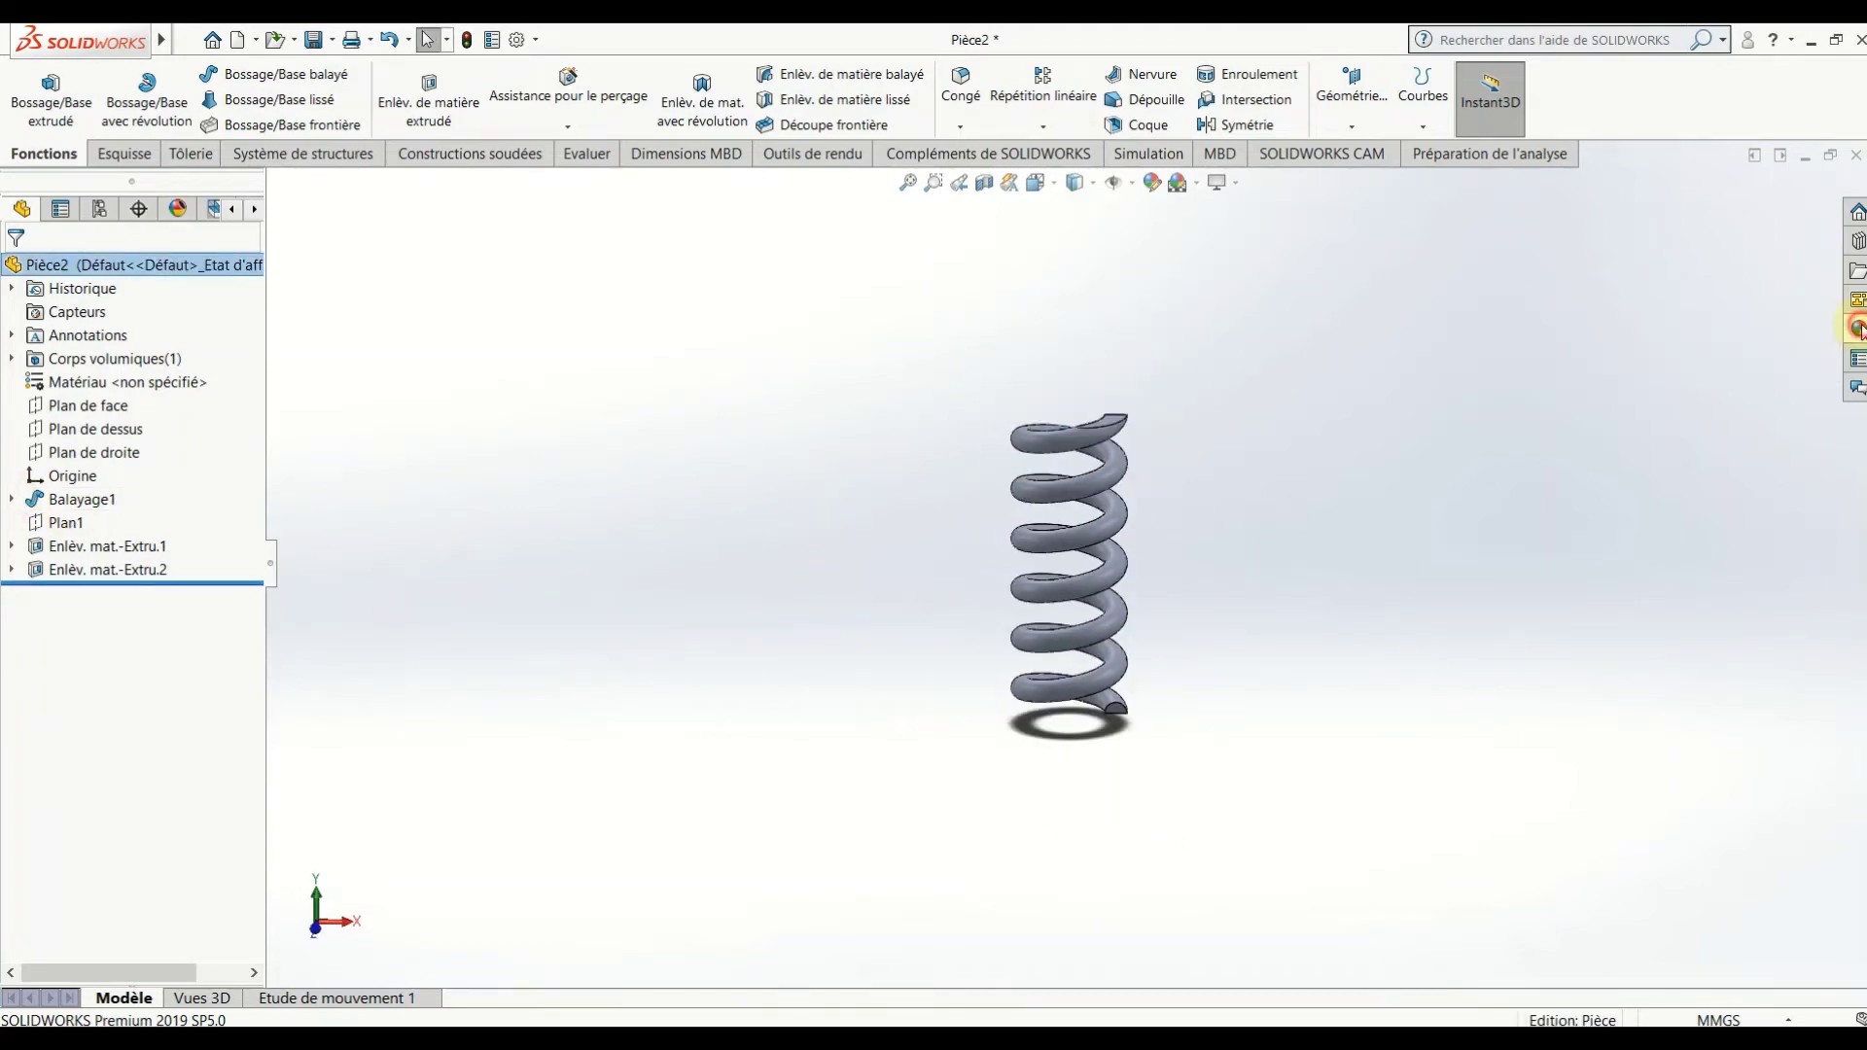
left_click(1859, 327)
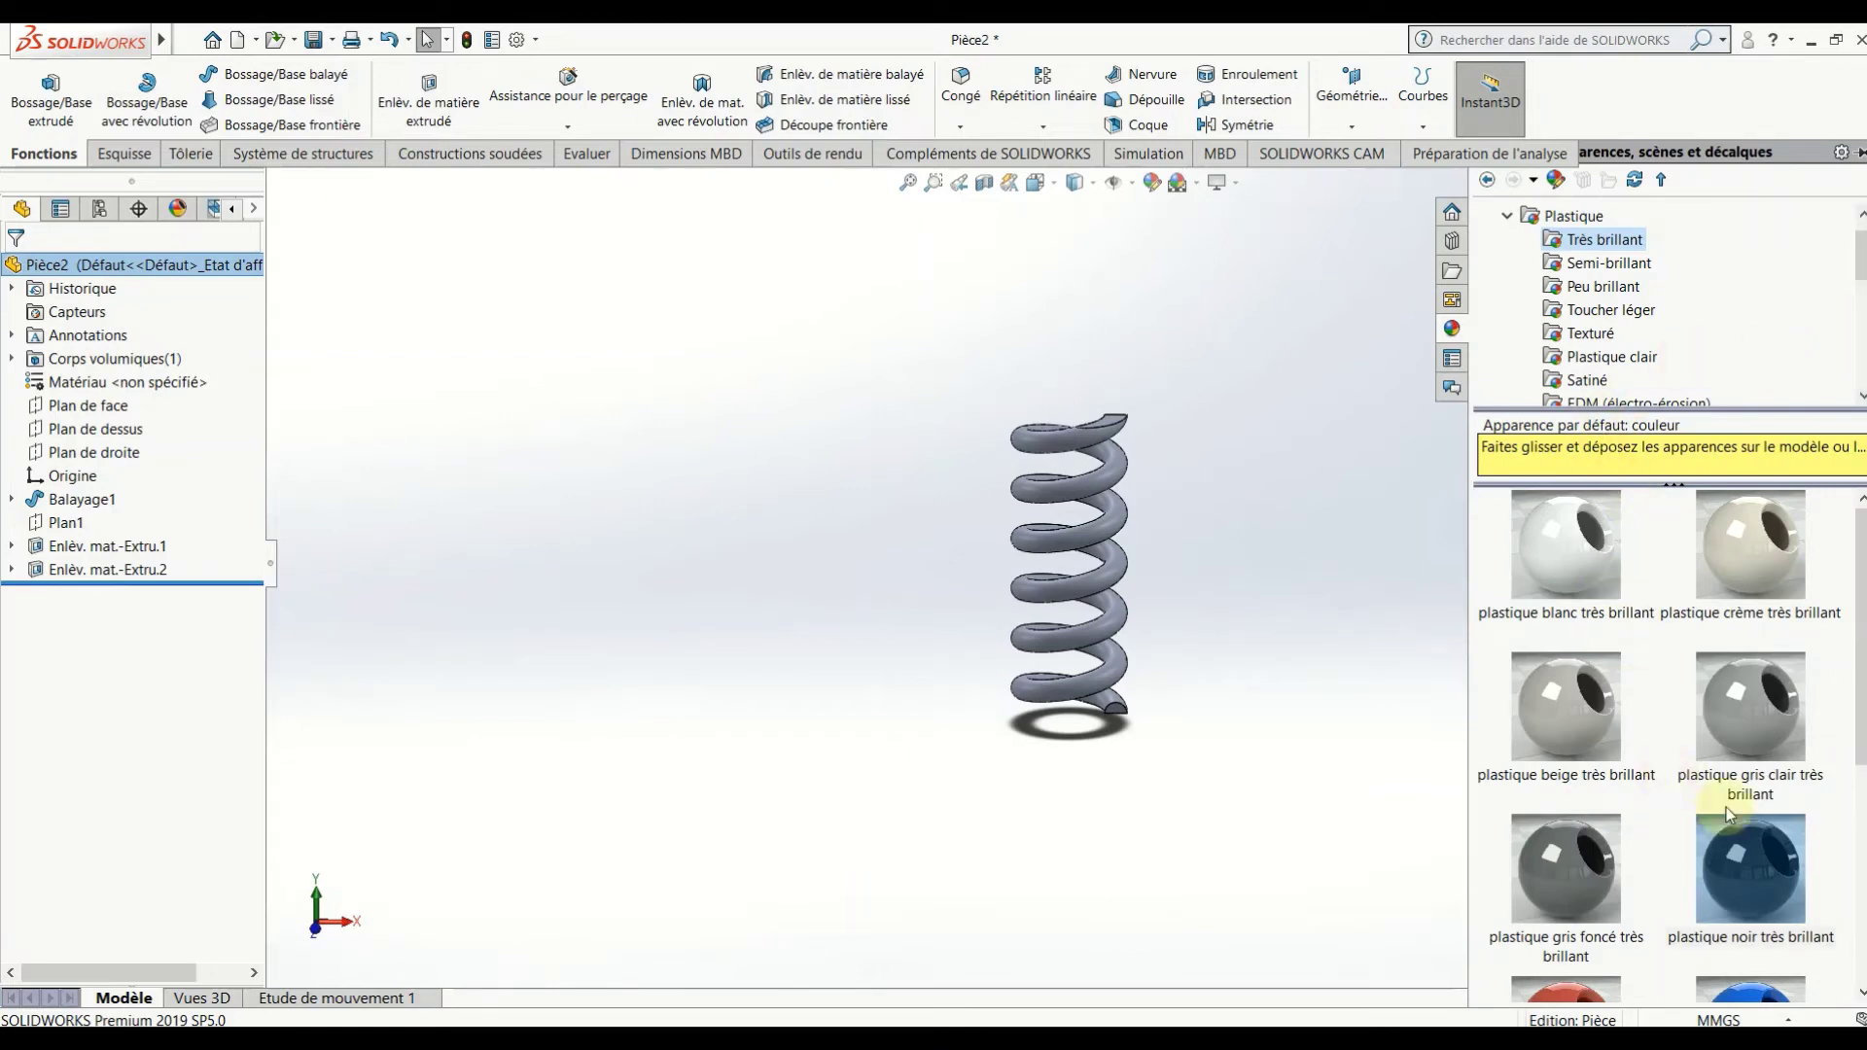
left_click(1507, 215)
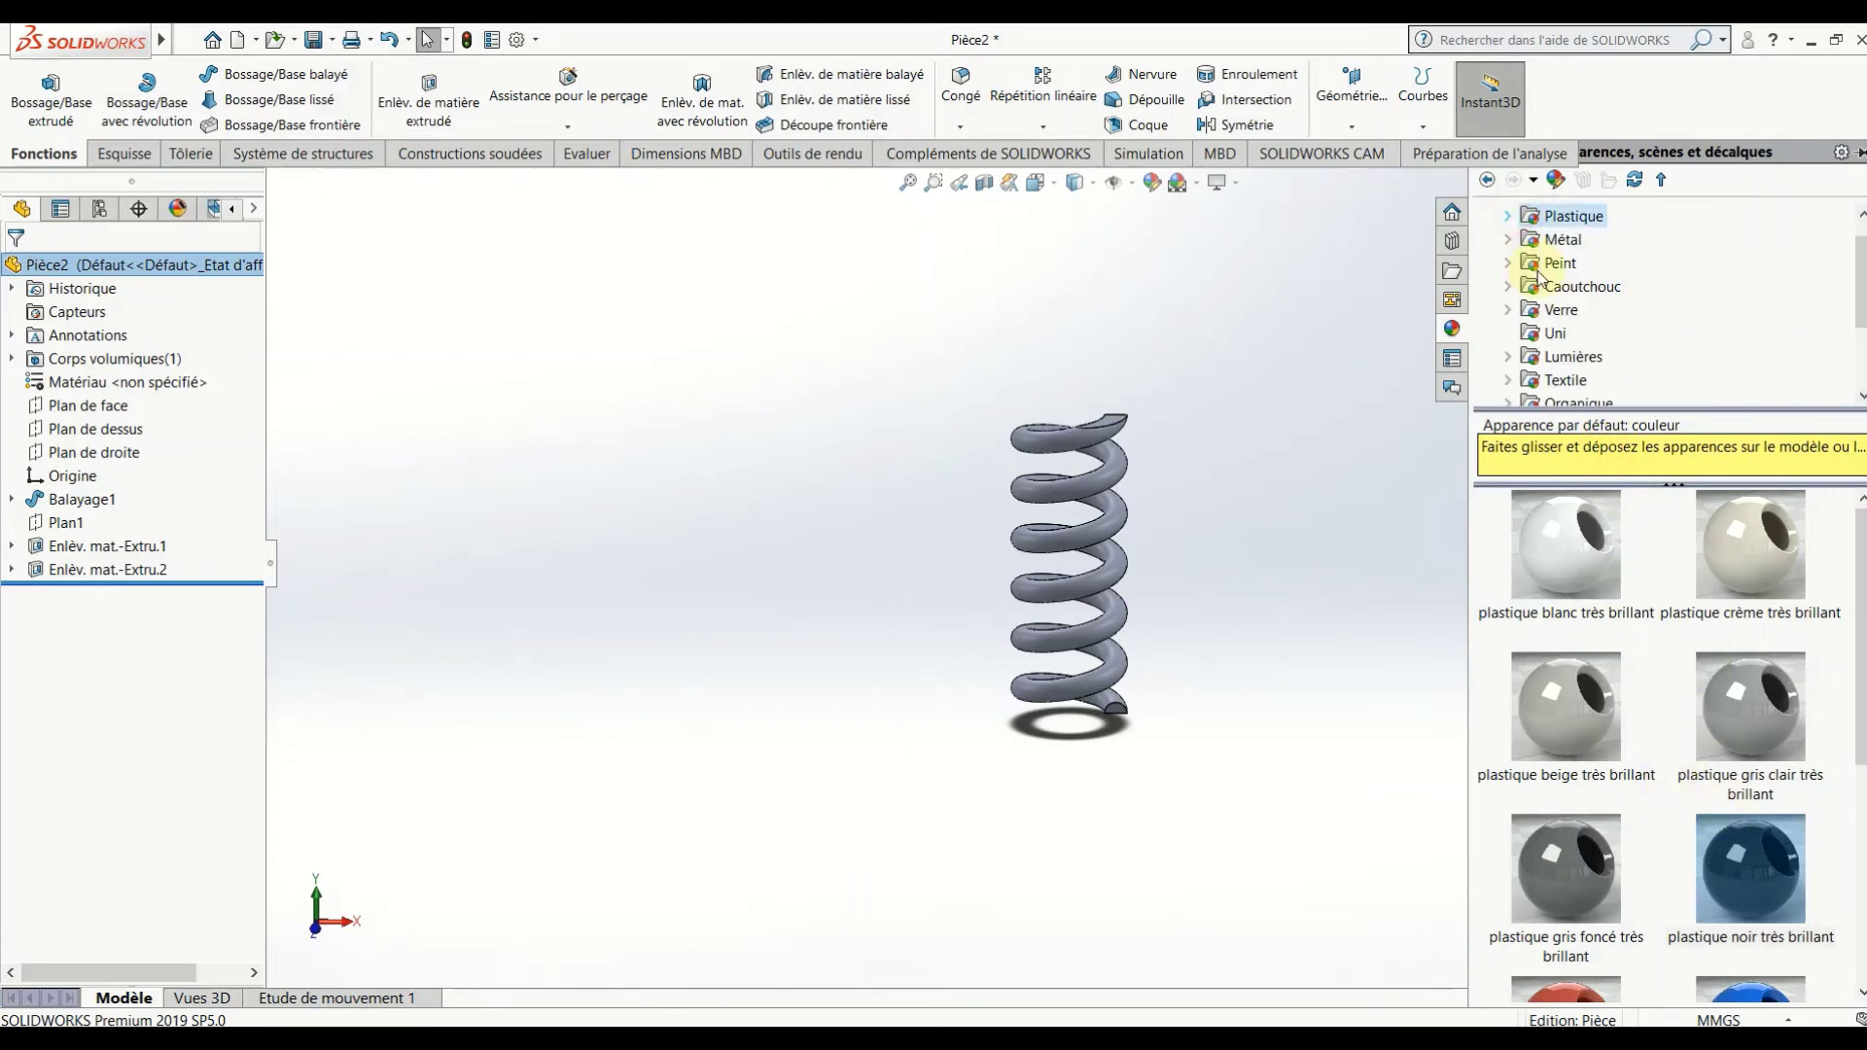
left_click(1509, 264)
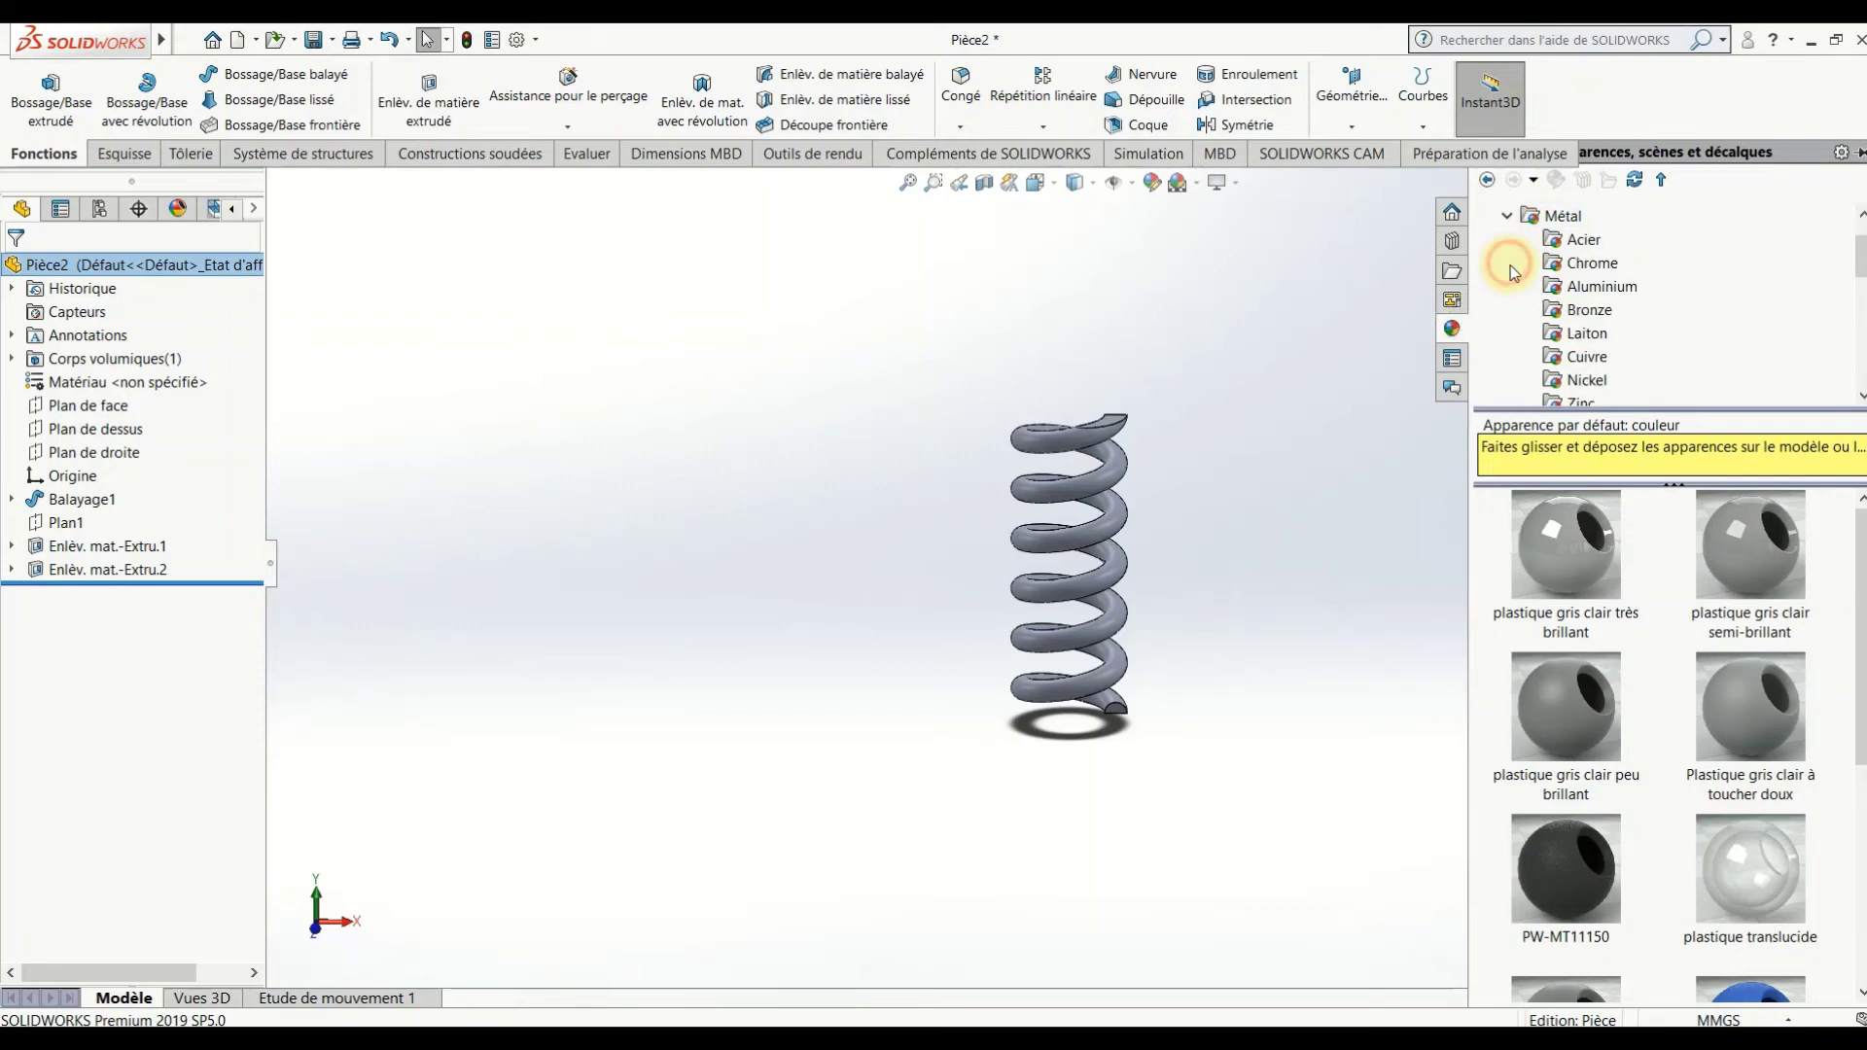
left_click(1585, 286)
left_click_drag(1595, 568, 1560, 566)
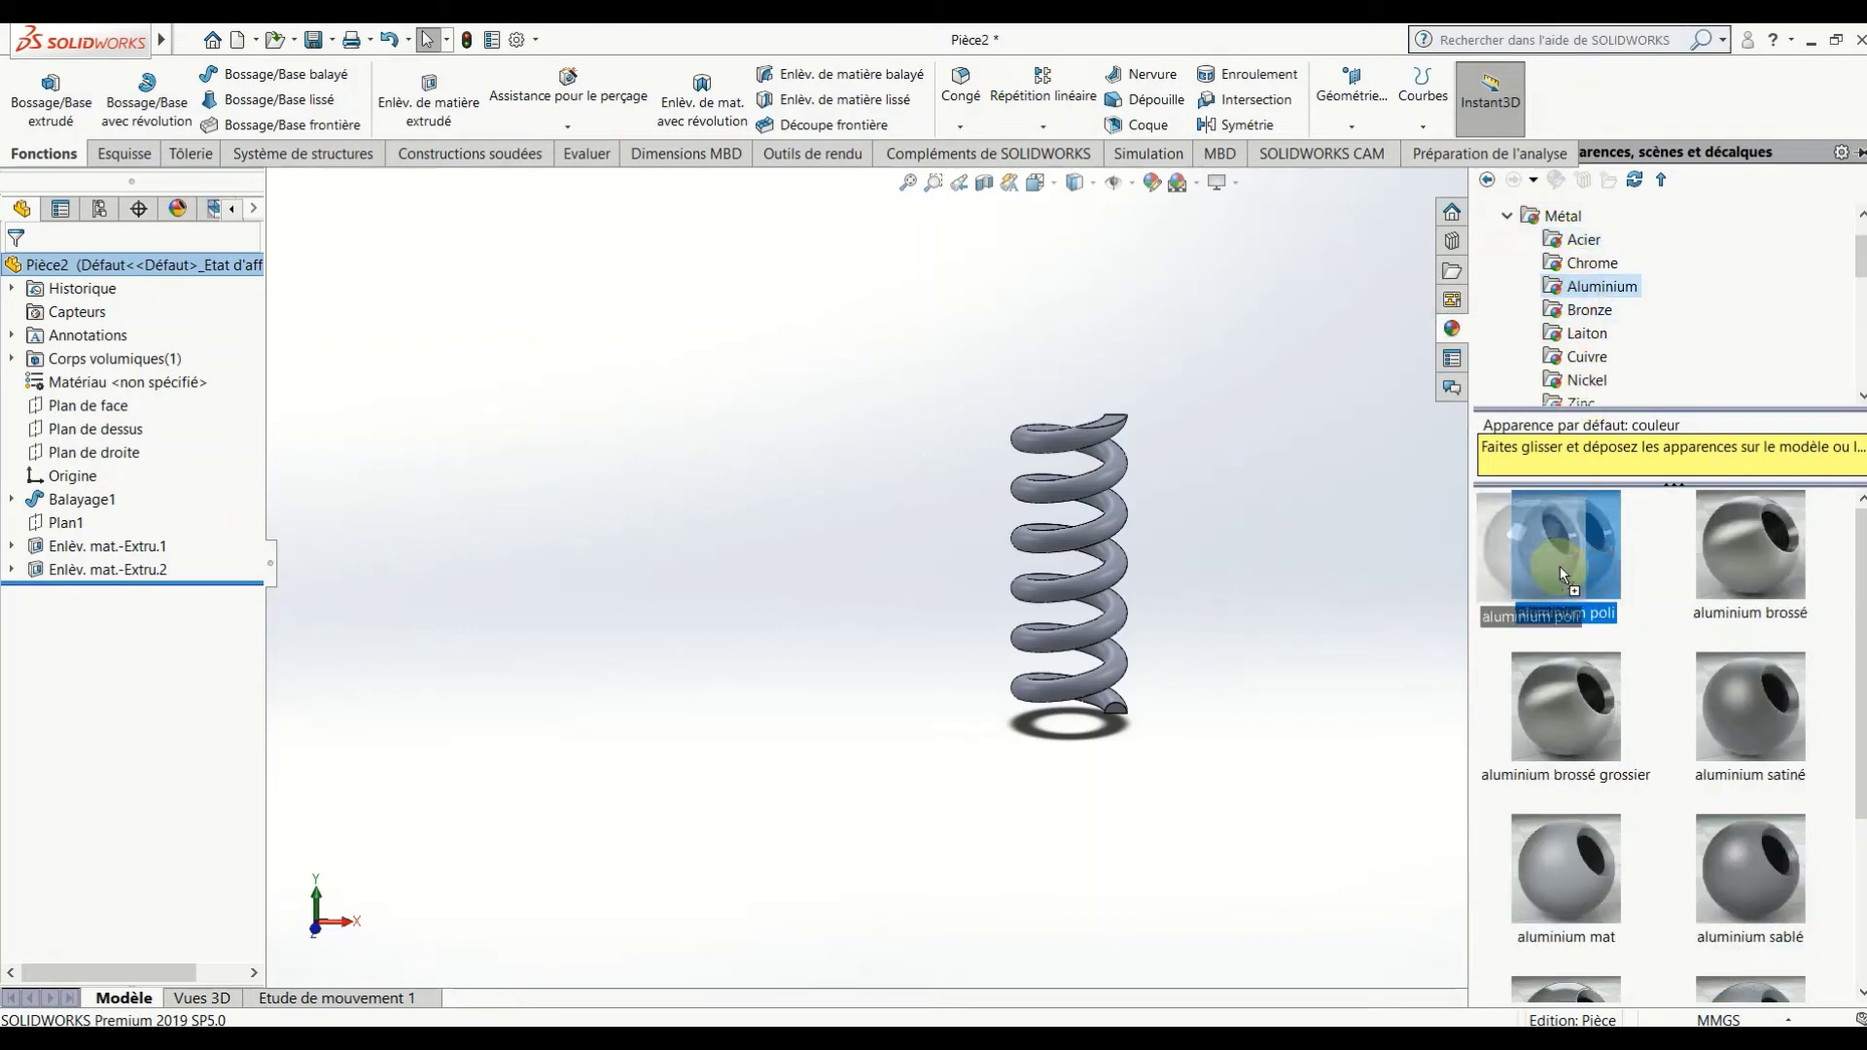
left_click(1123, 402)
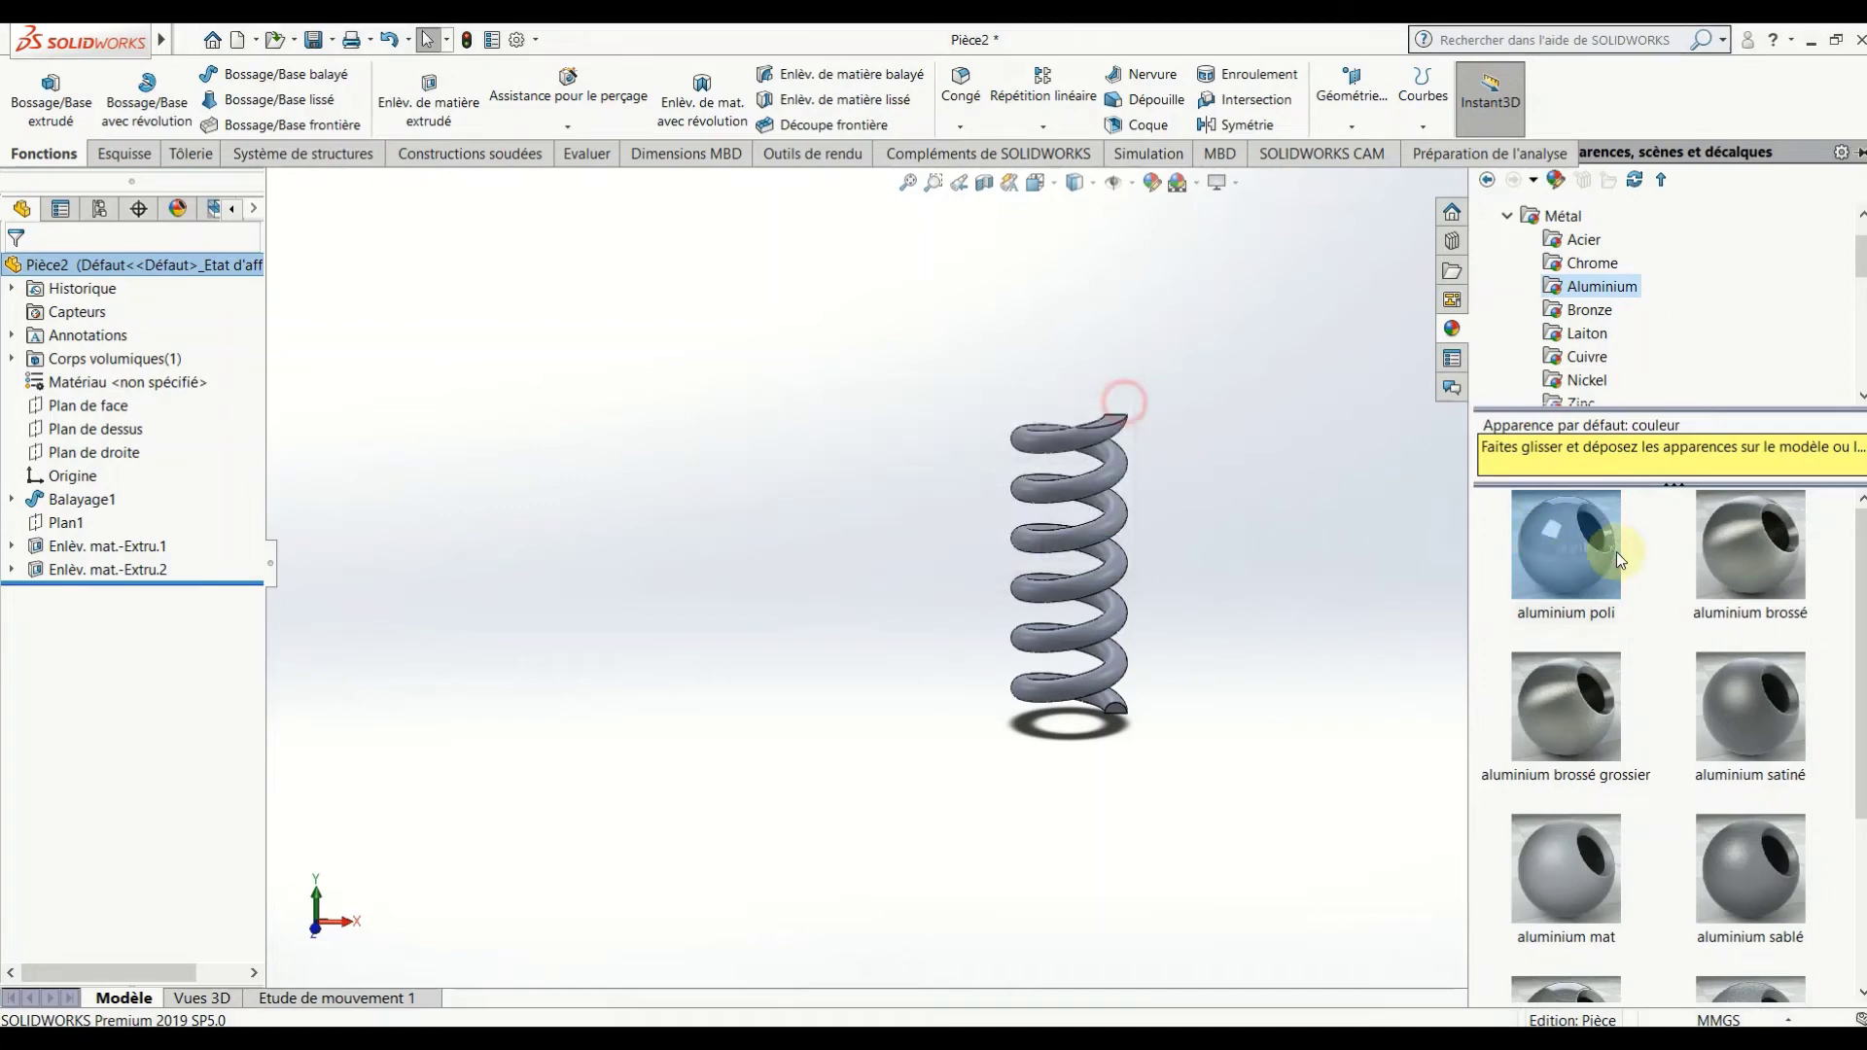
left_click(1616, 552)
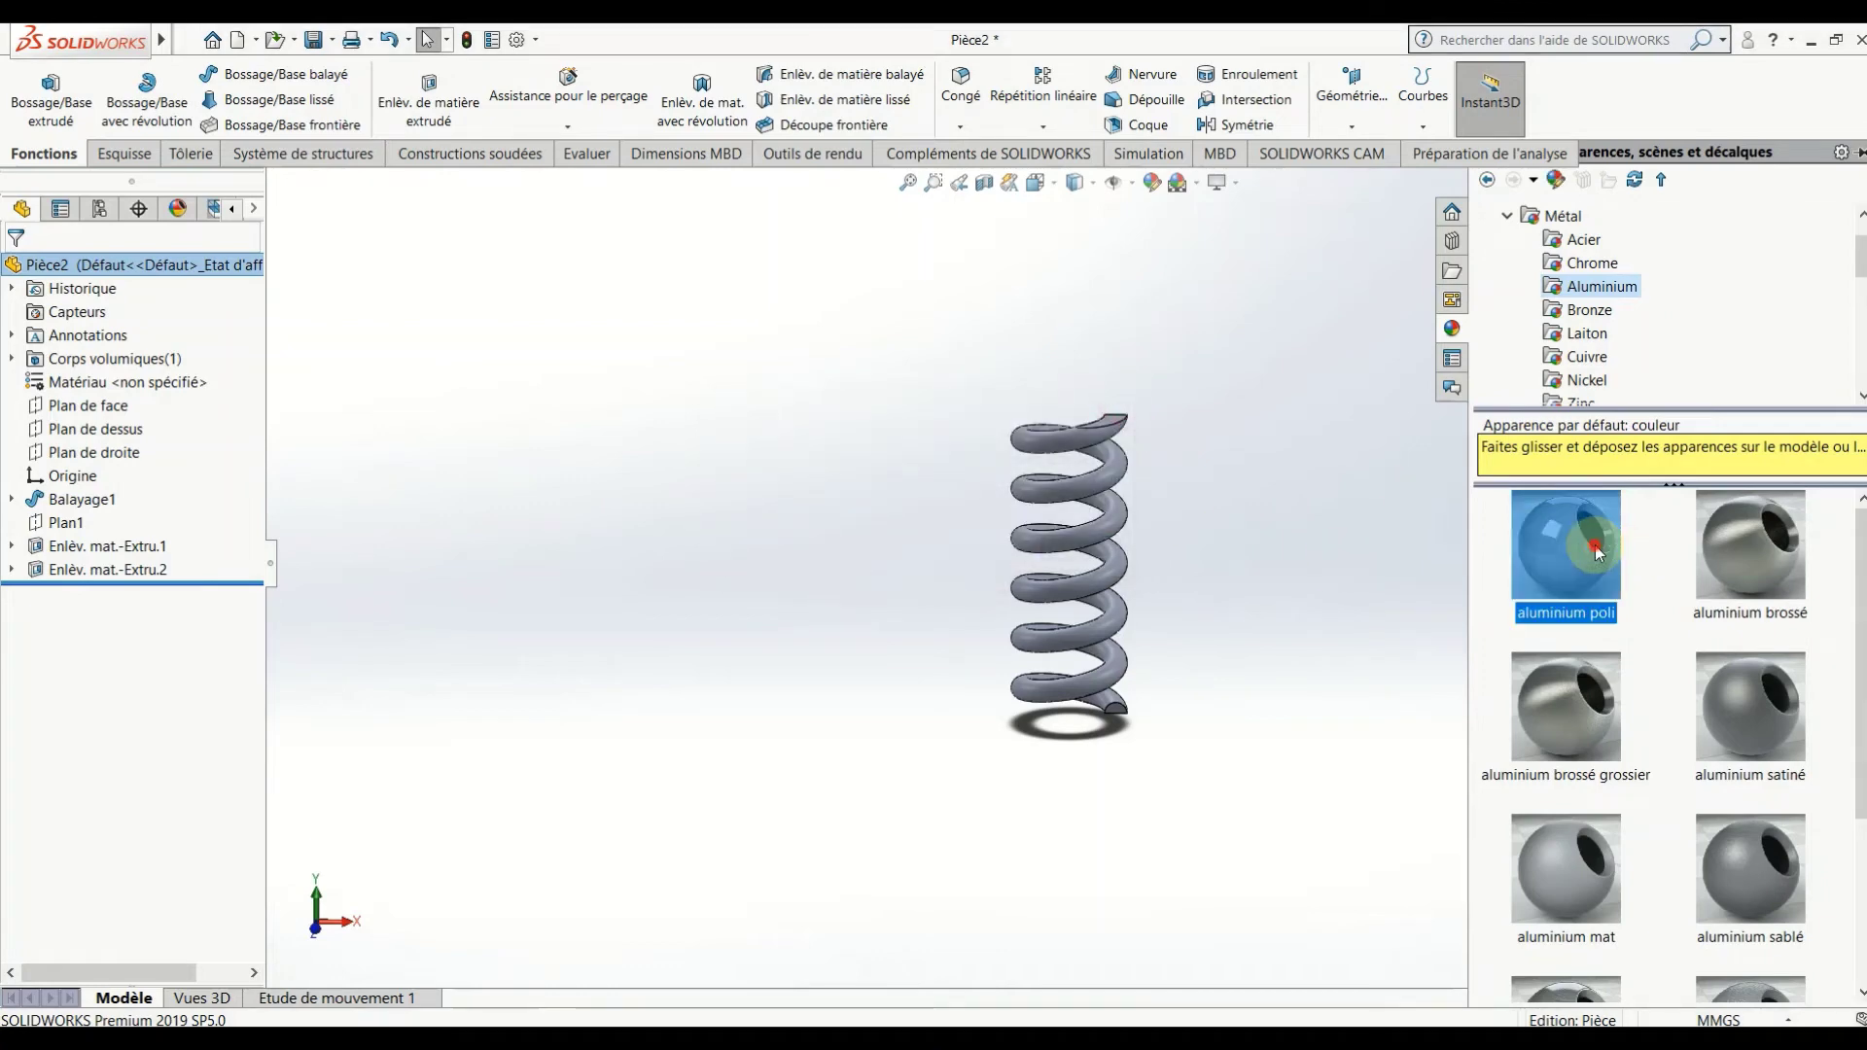
left_click(1507, 215)
Apply glossy red plastic to the spring, inspect it, then undo it.
scroll(1539, 311, "up", 2)
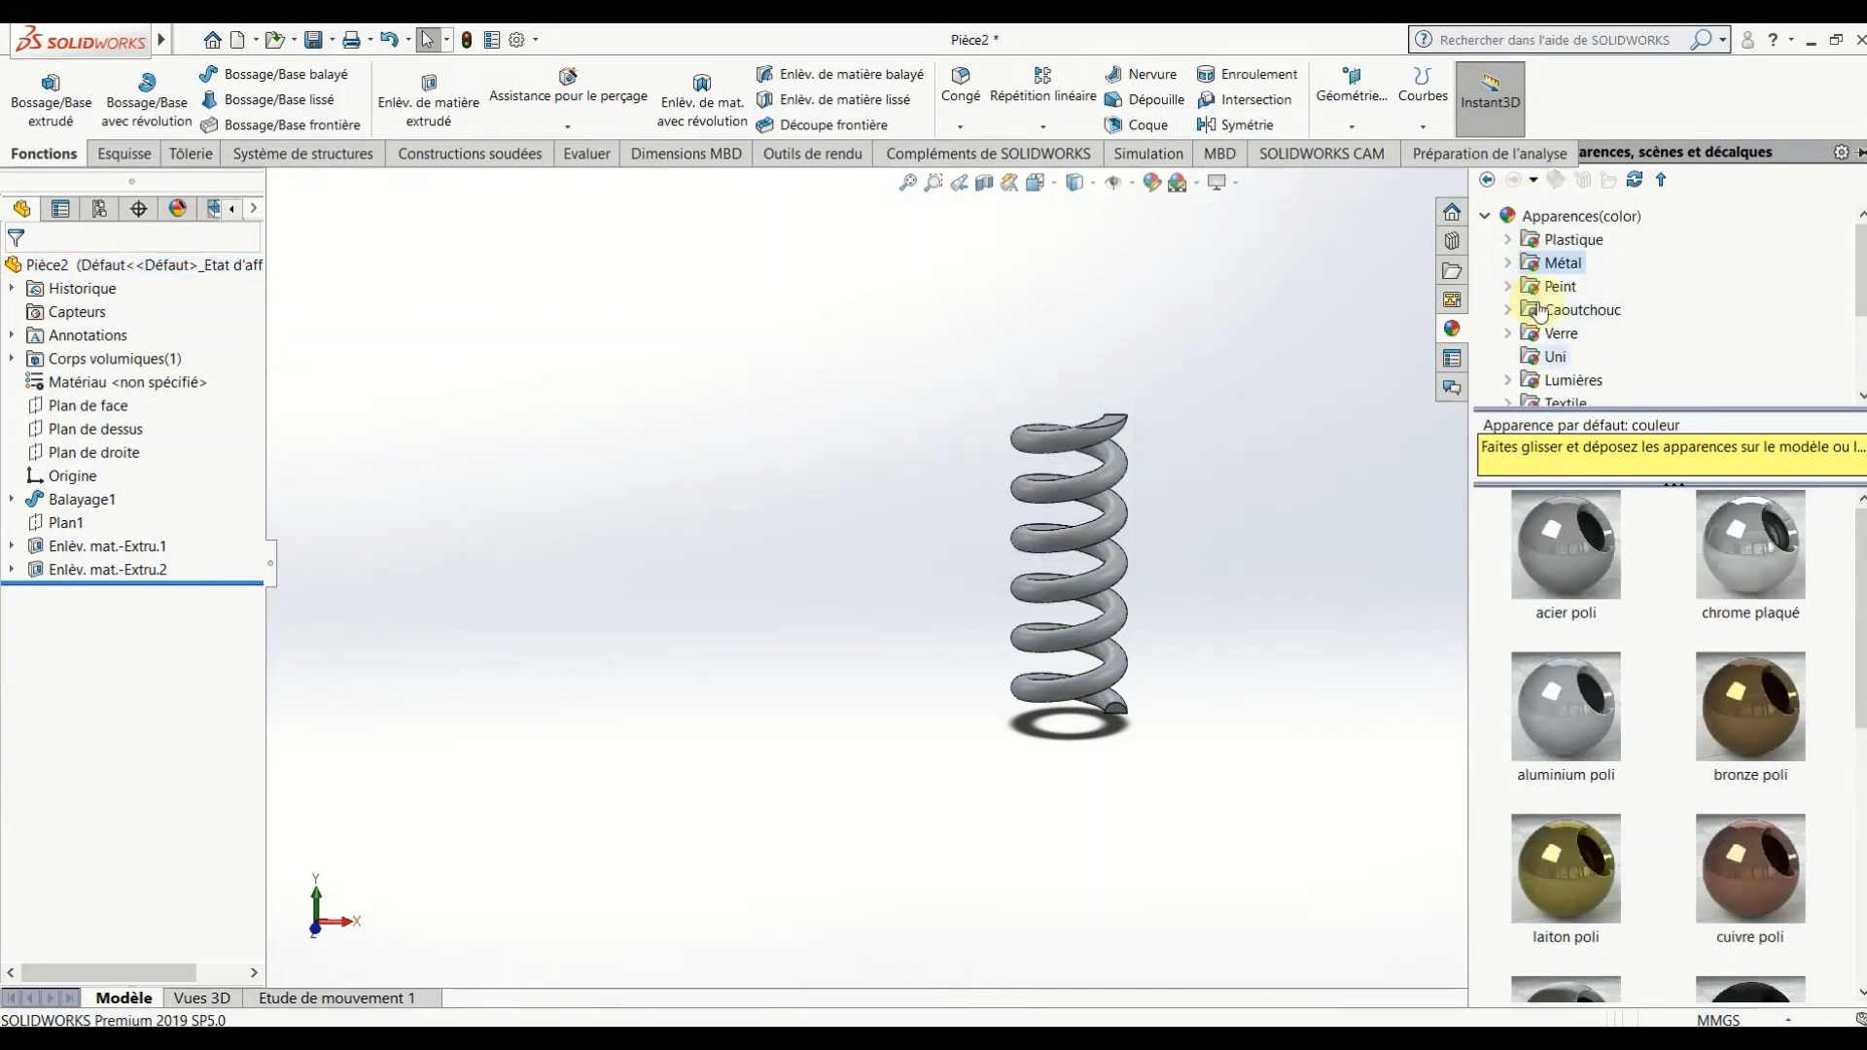
left_click(1510, 239)
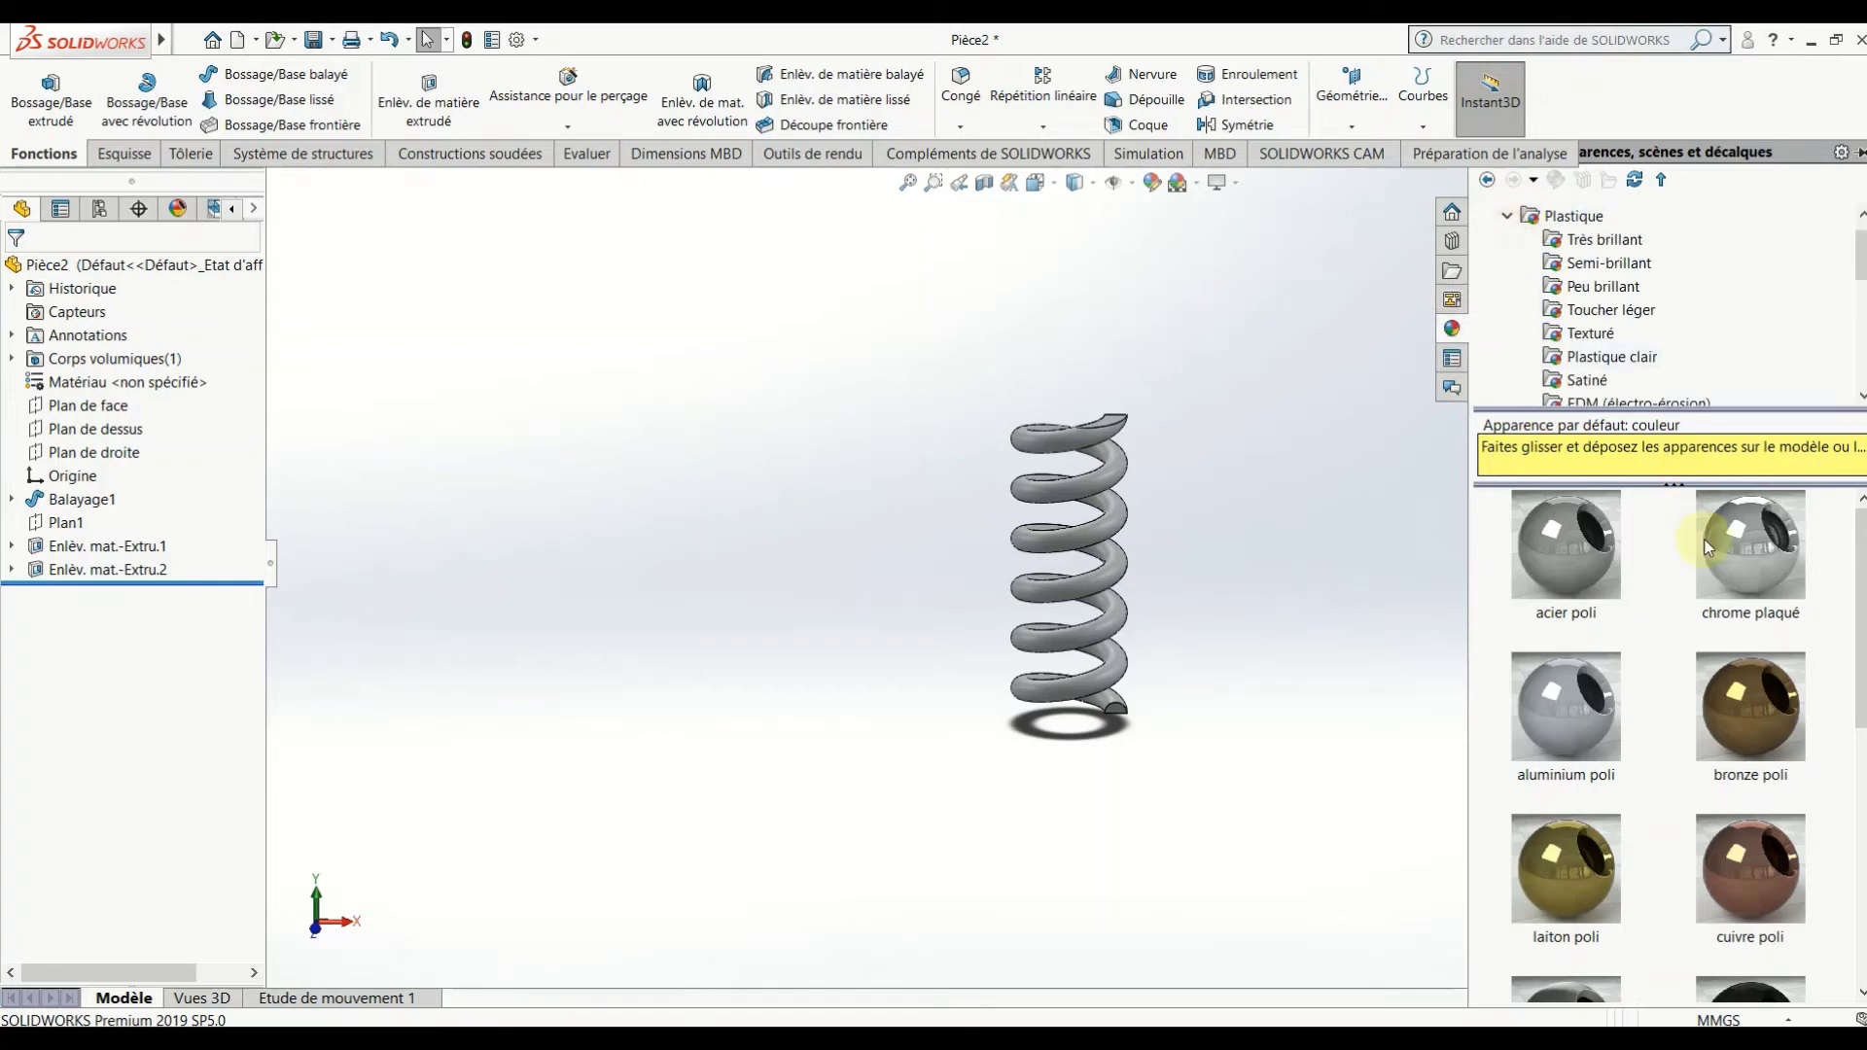
left_click(1604, 239)
scroll(1740, 669, "down", 2)
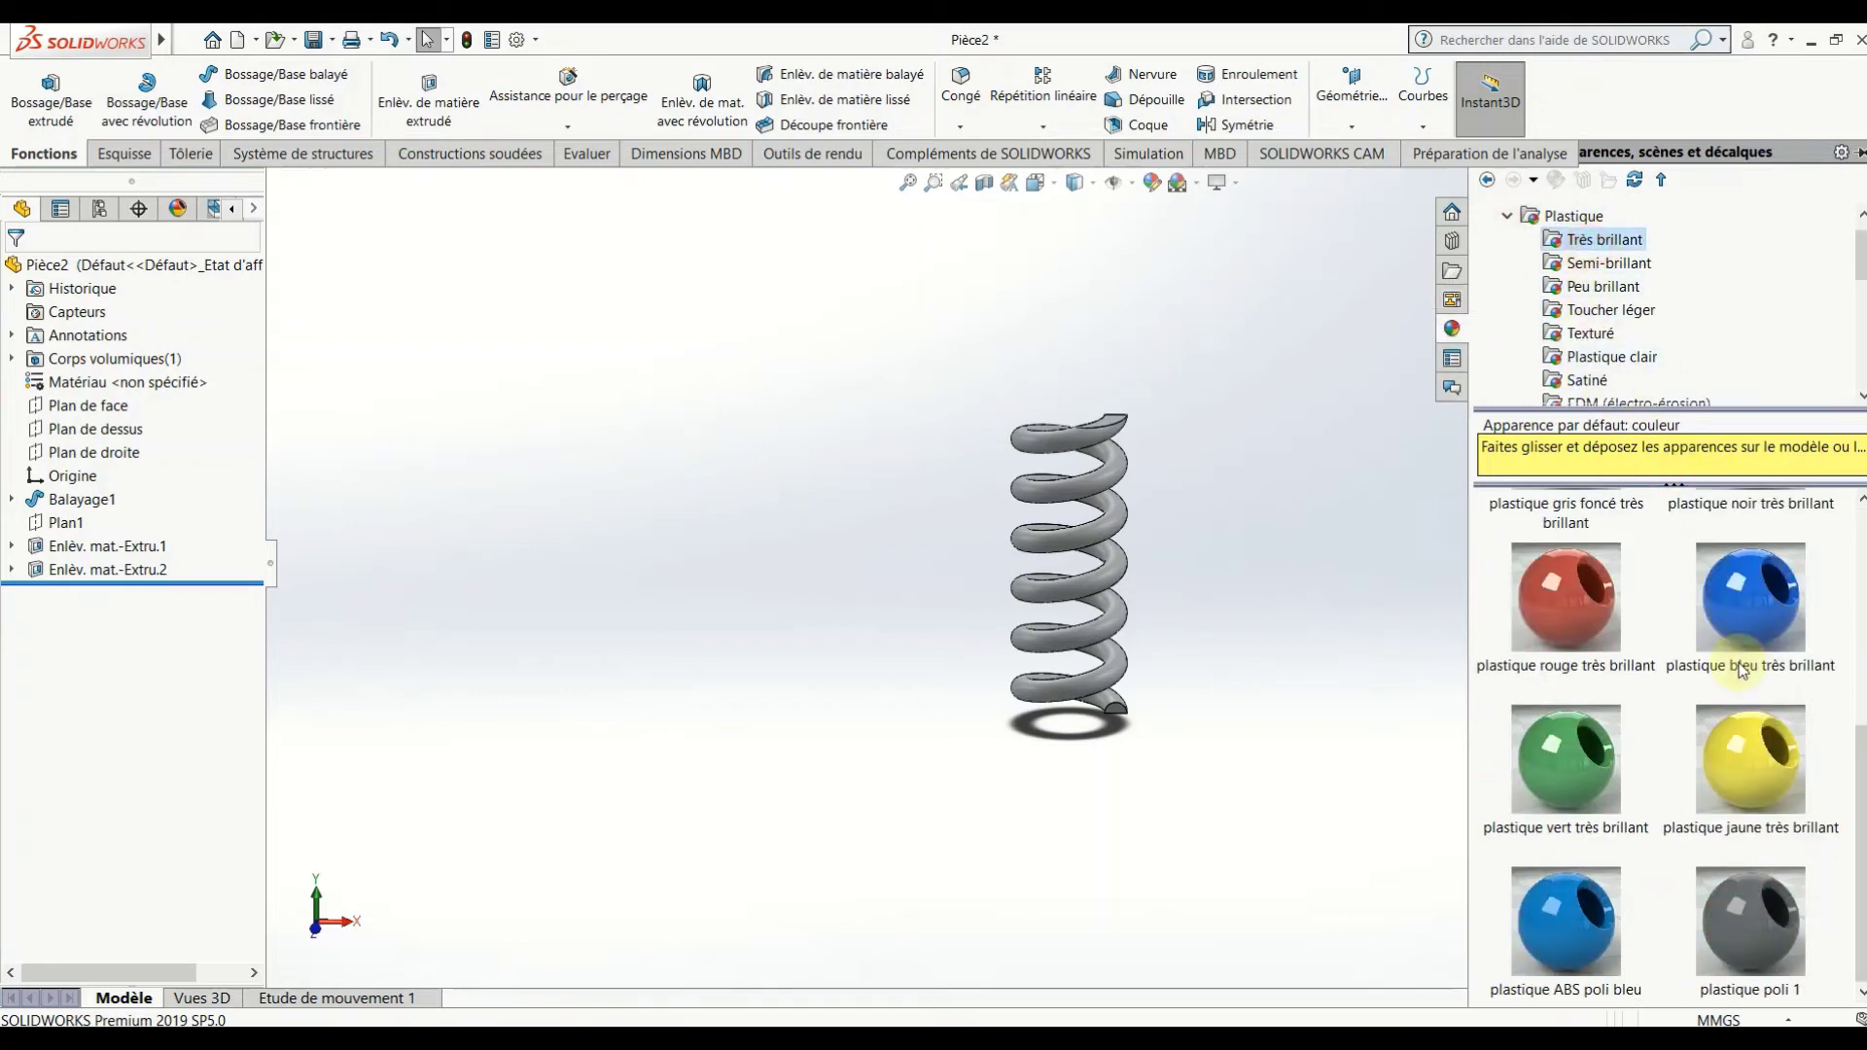
mouse_move(1565, 598)
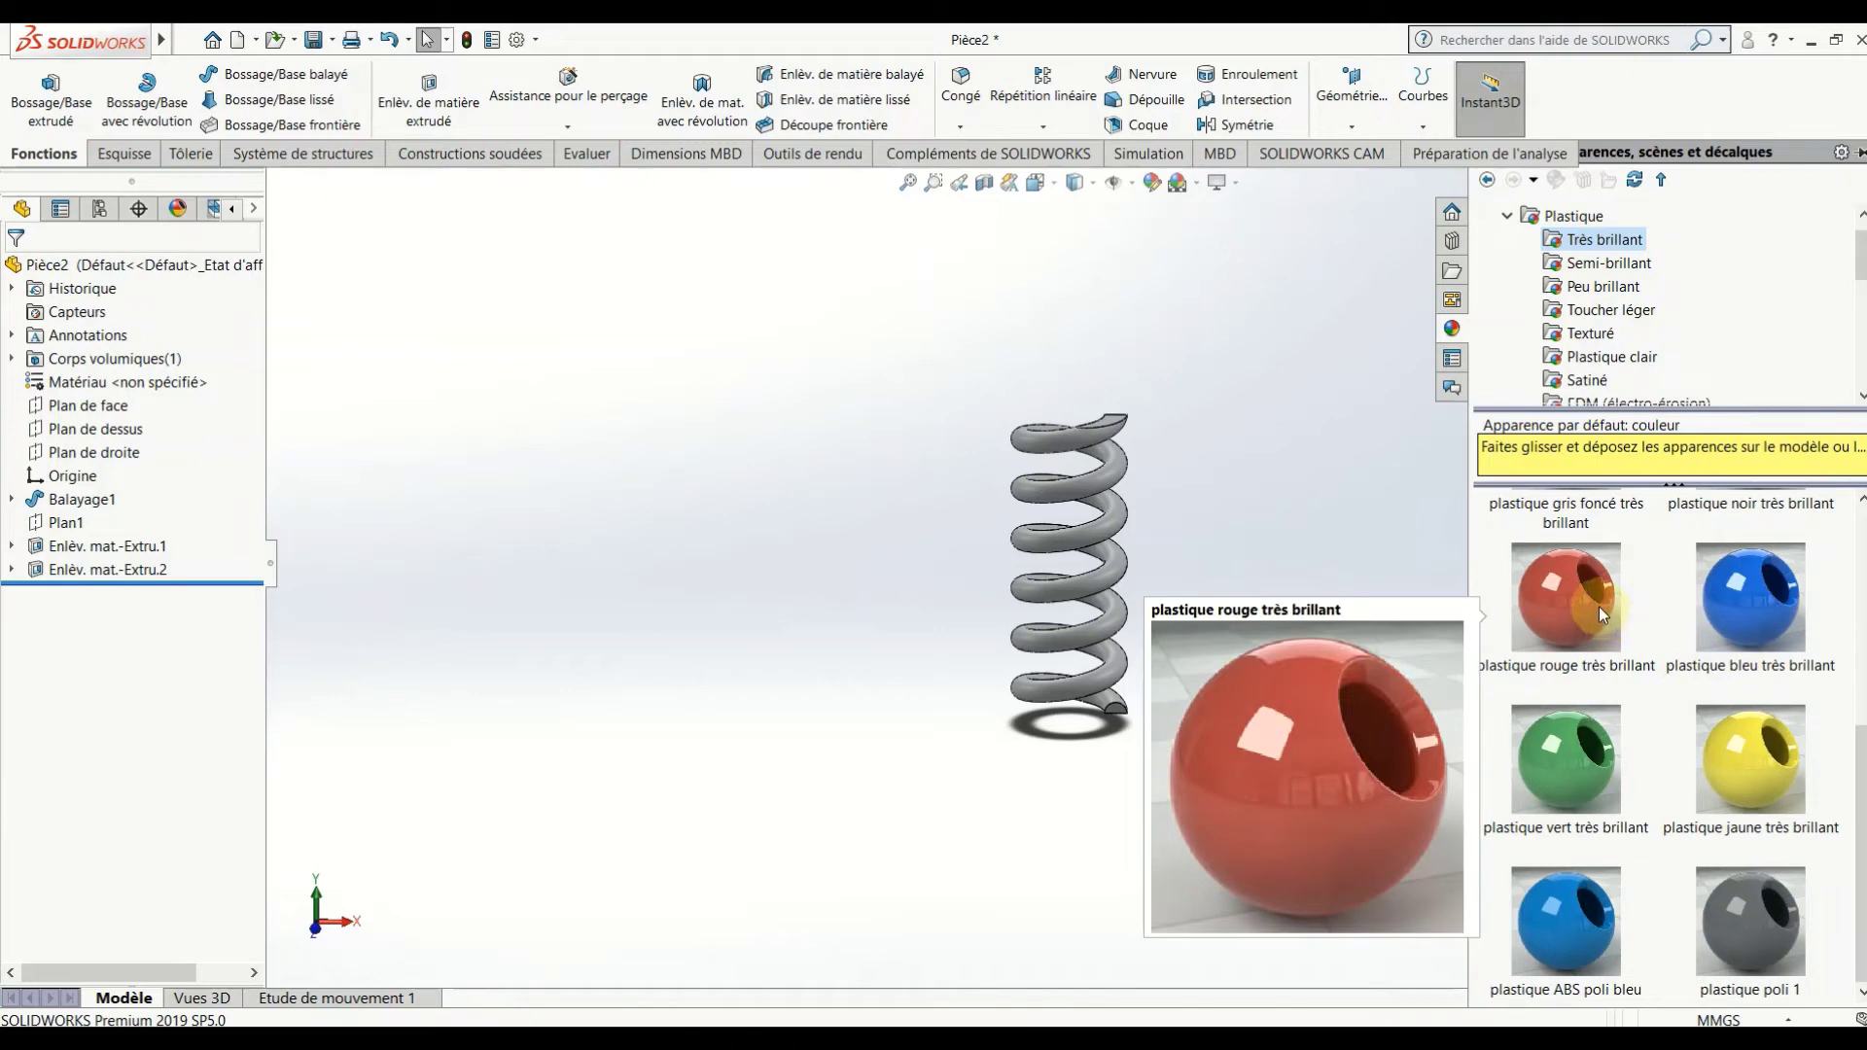
double_click(1598, 607)
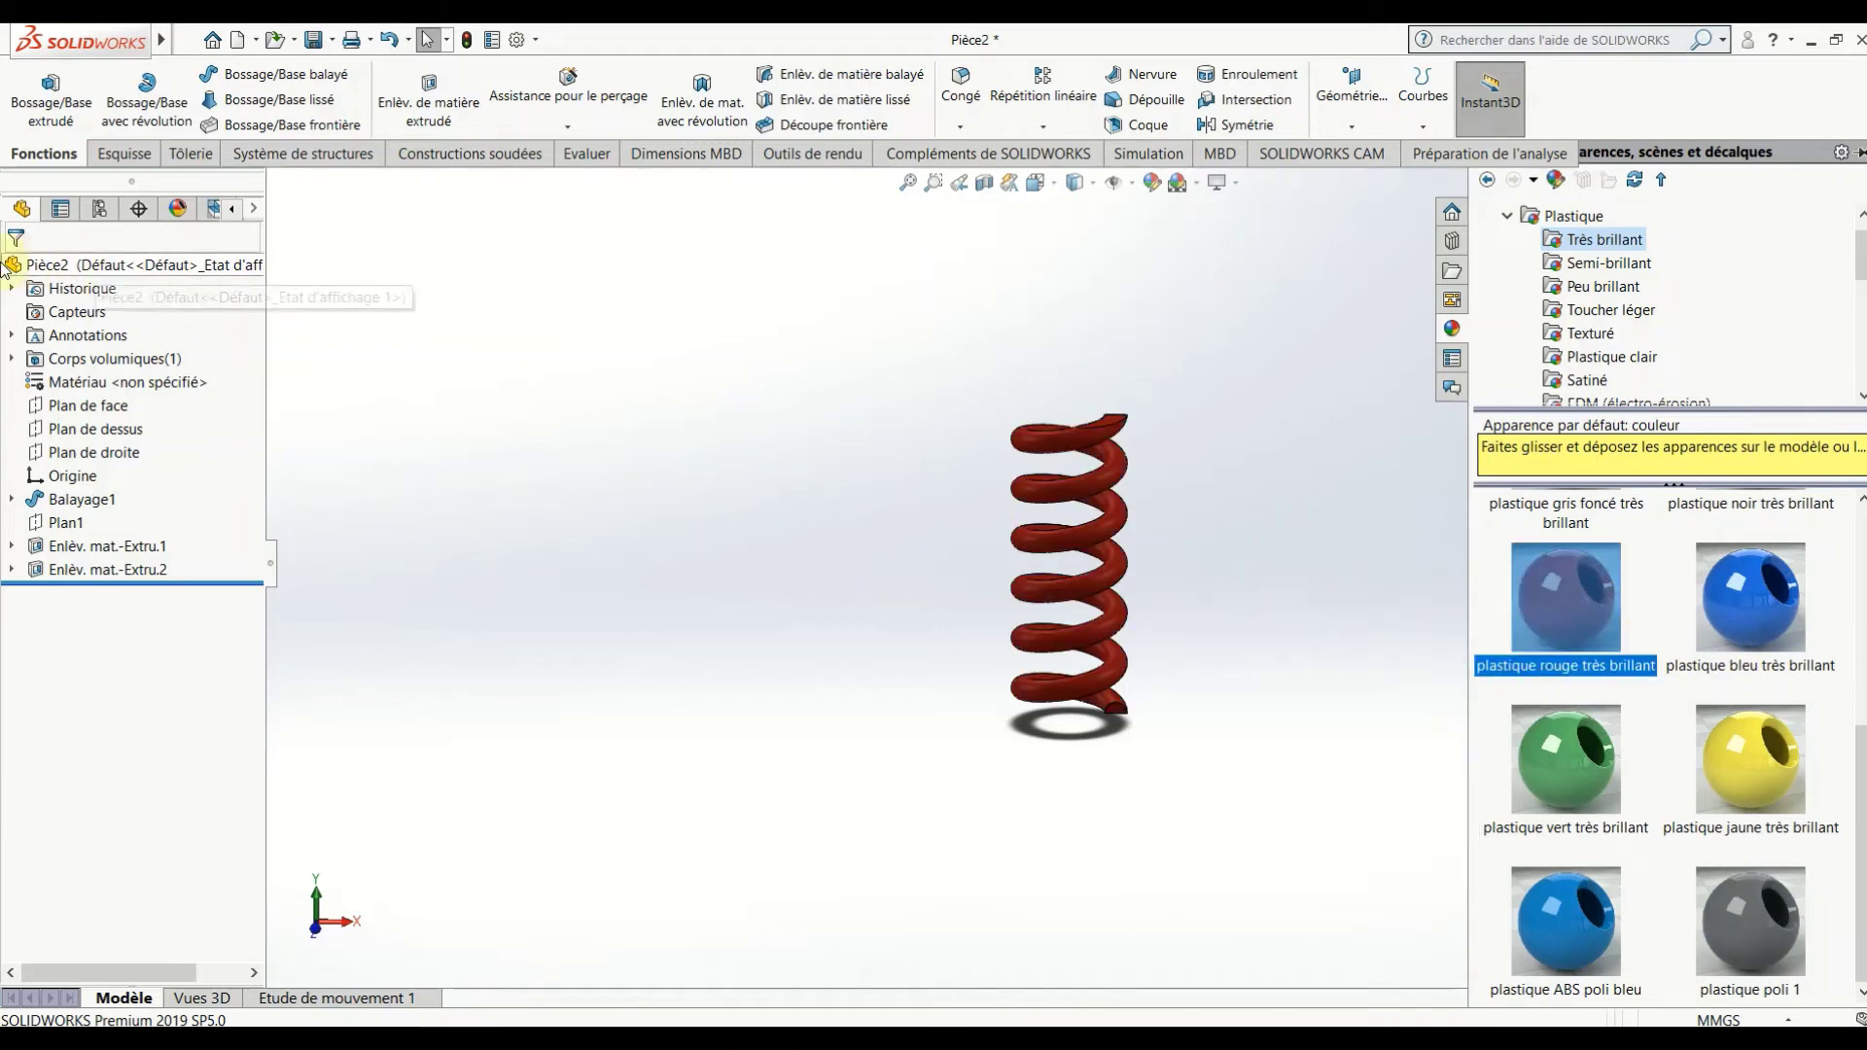
left_click(896, 609)
mouse_move(1119, 708)
middle_mouse_down()
mouse_move(1176, 396)
mouse_move(1013, 773)
middle_mouse_up()
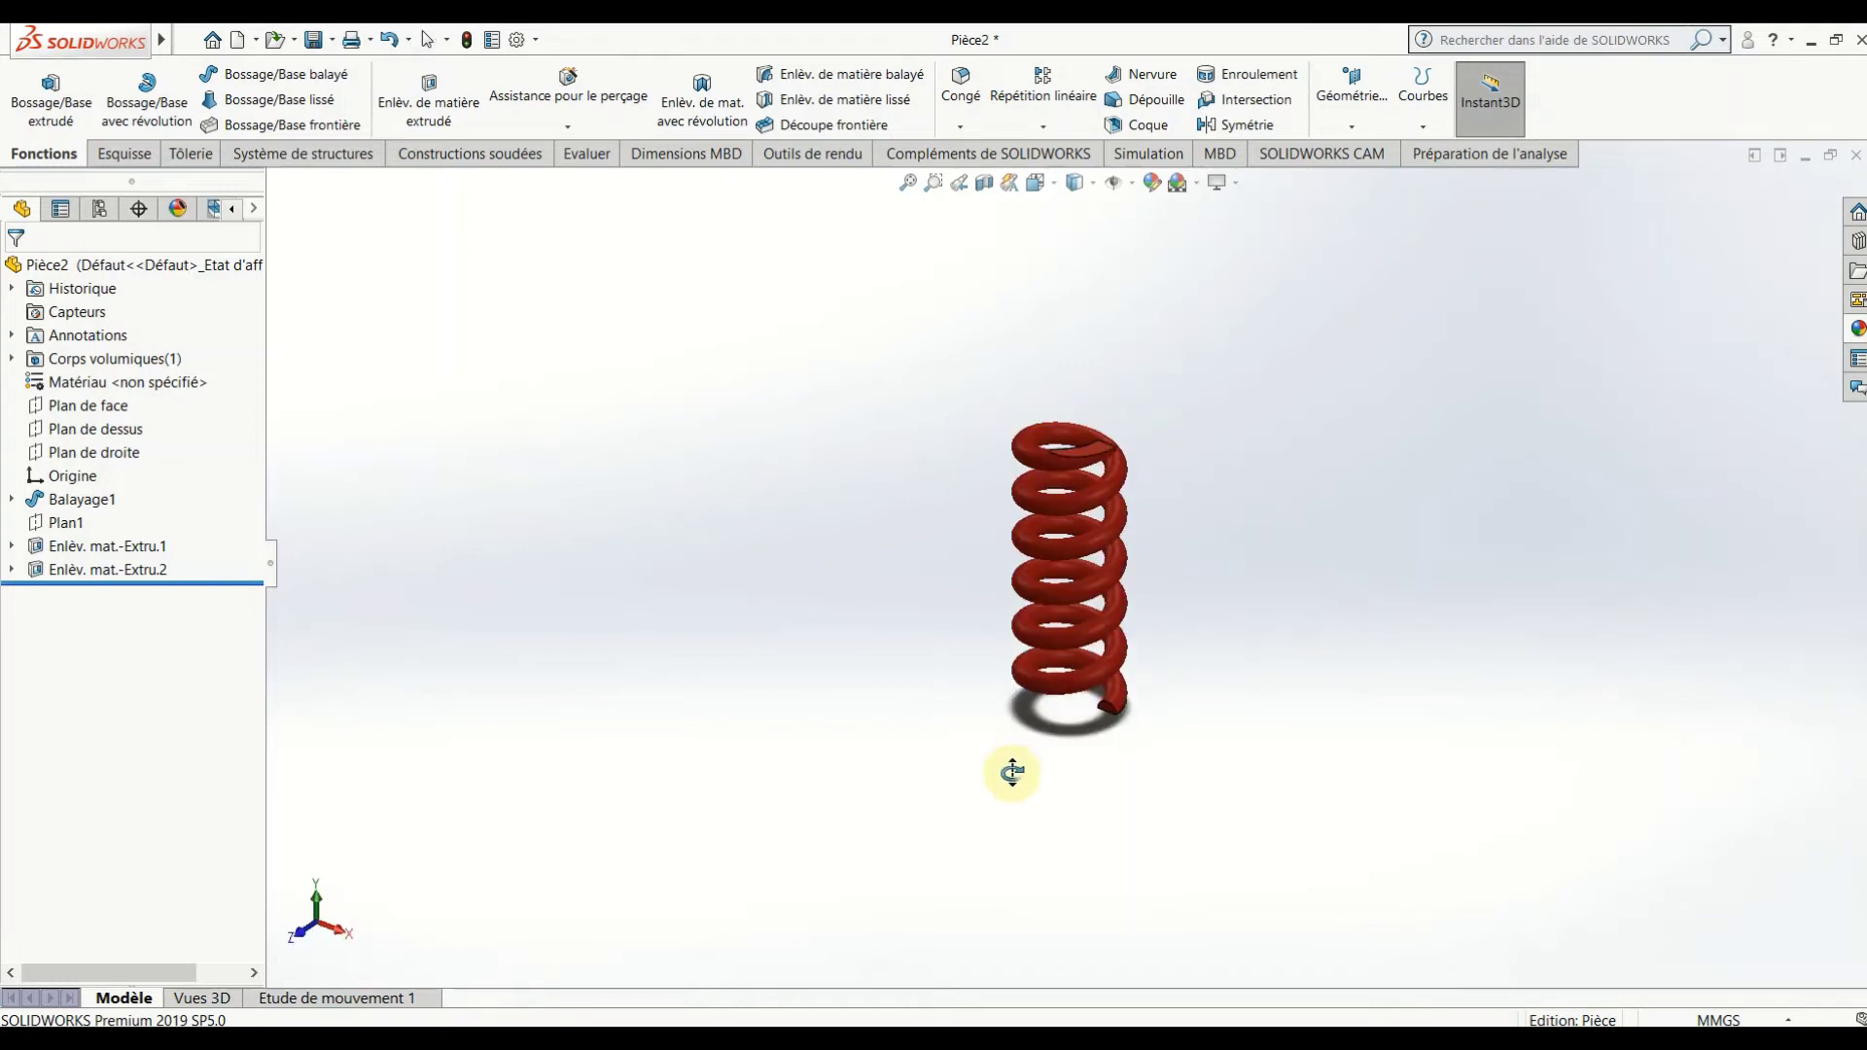
scroll(1113, 566, "down", 4)
scroll(1112, 566, "up", 3)
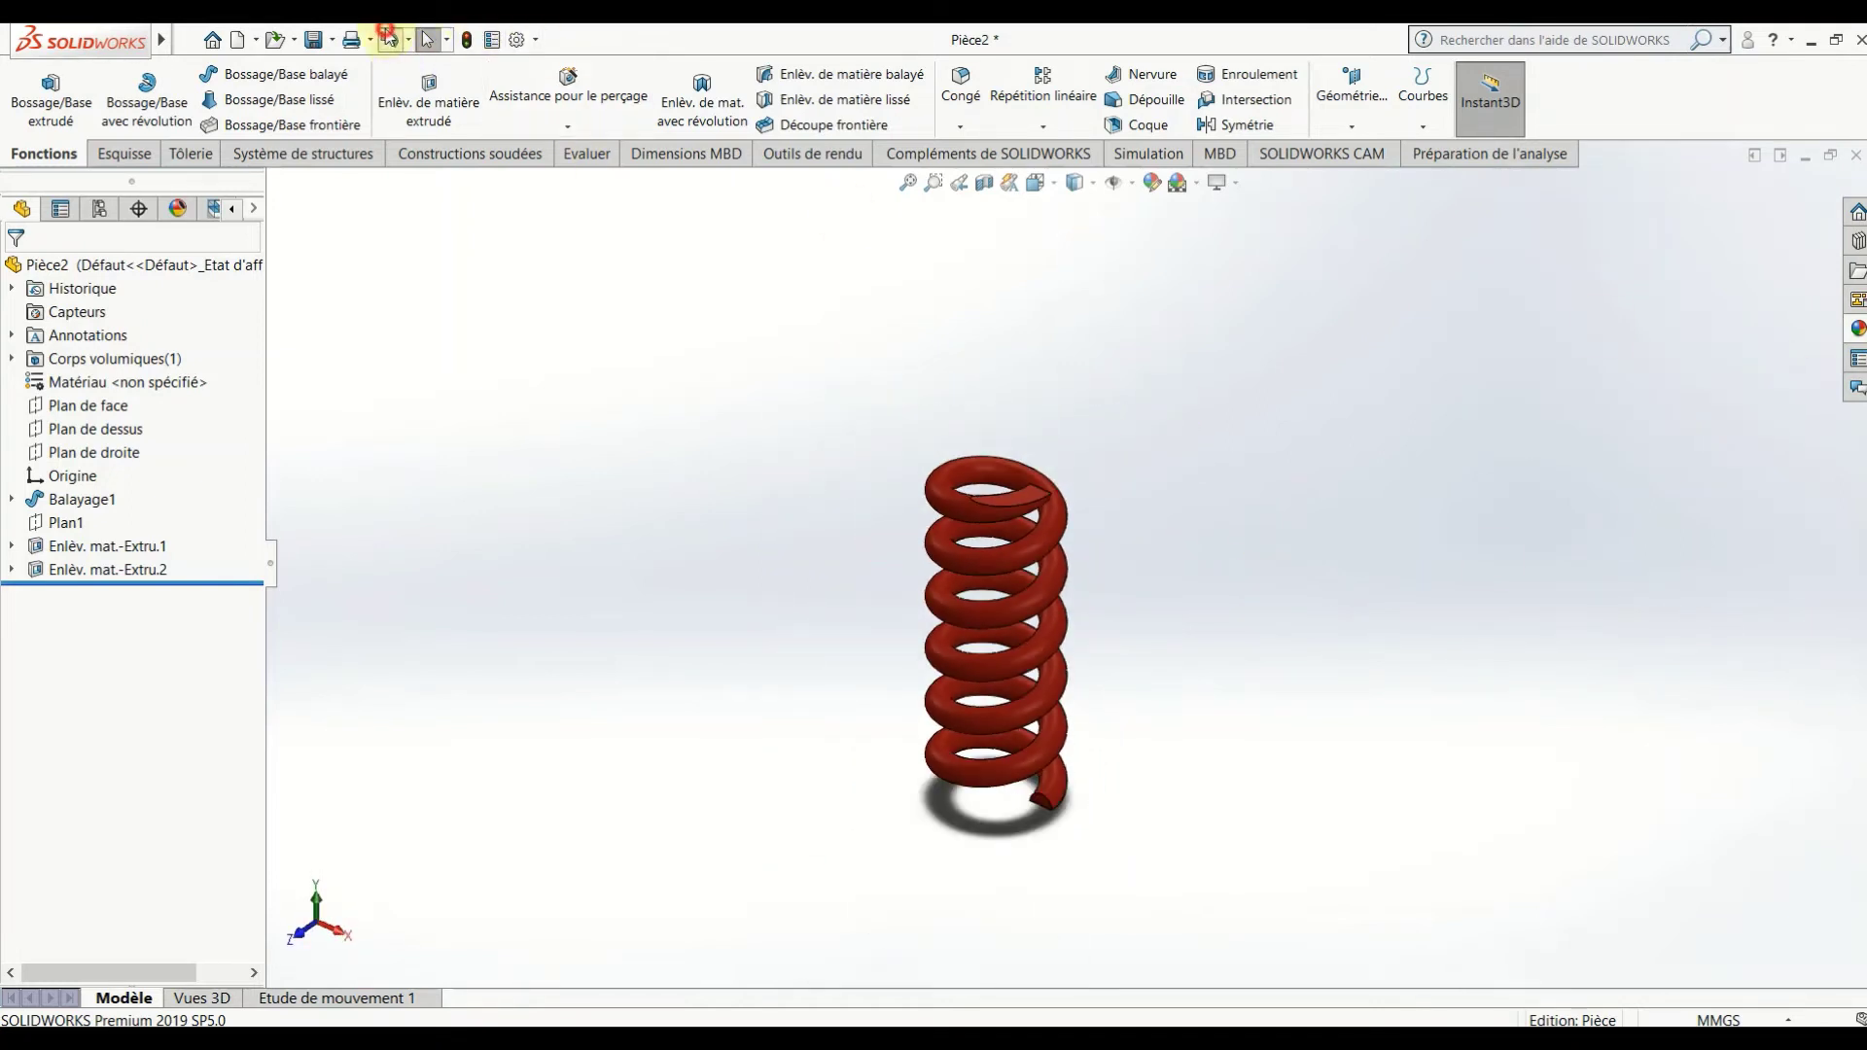
left_click(388, 38)
Apply 'plastique rouge très brillant' to the spring body and its top end face.
left_click(1858, 331)
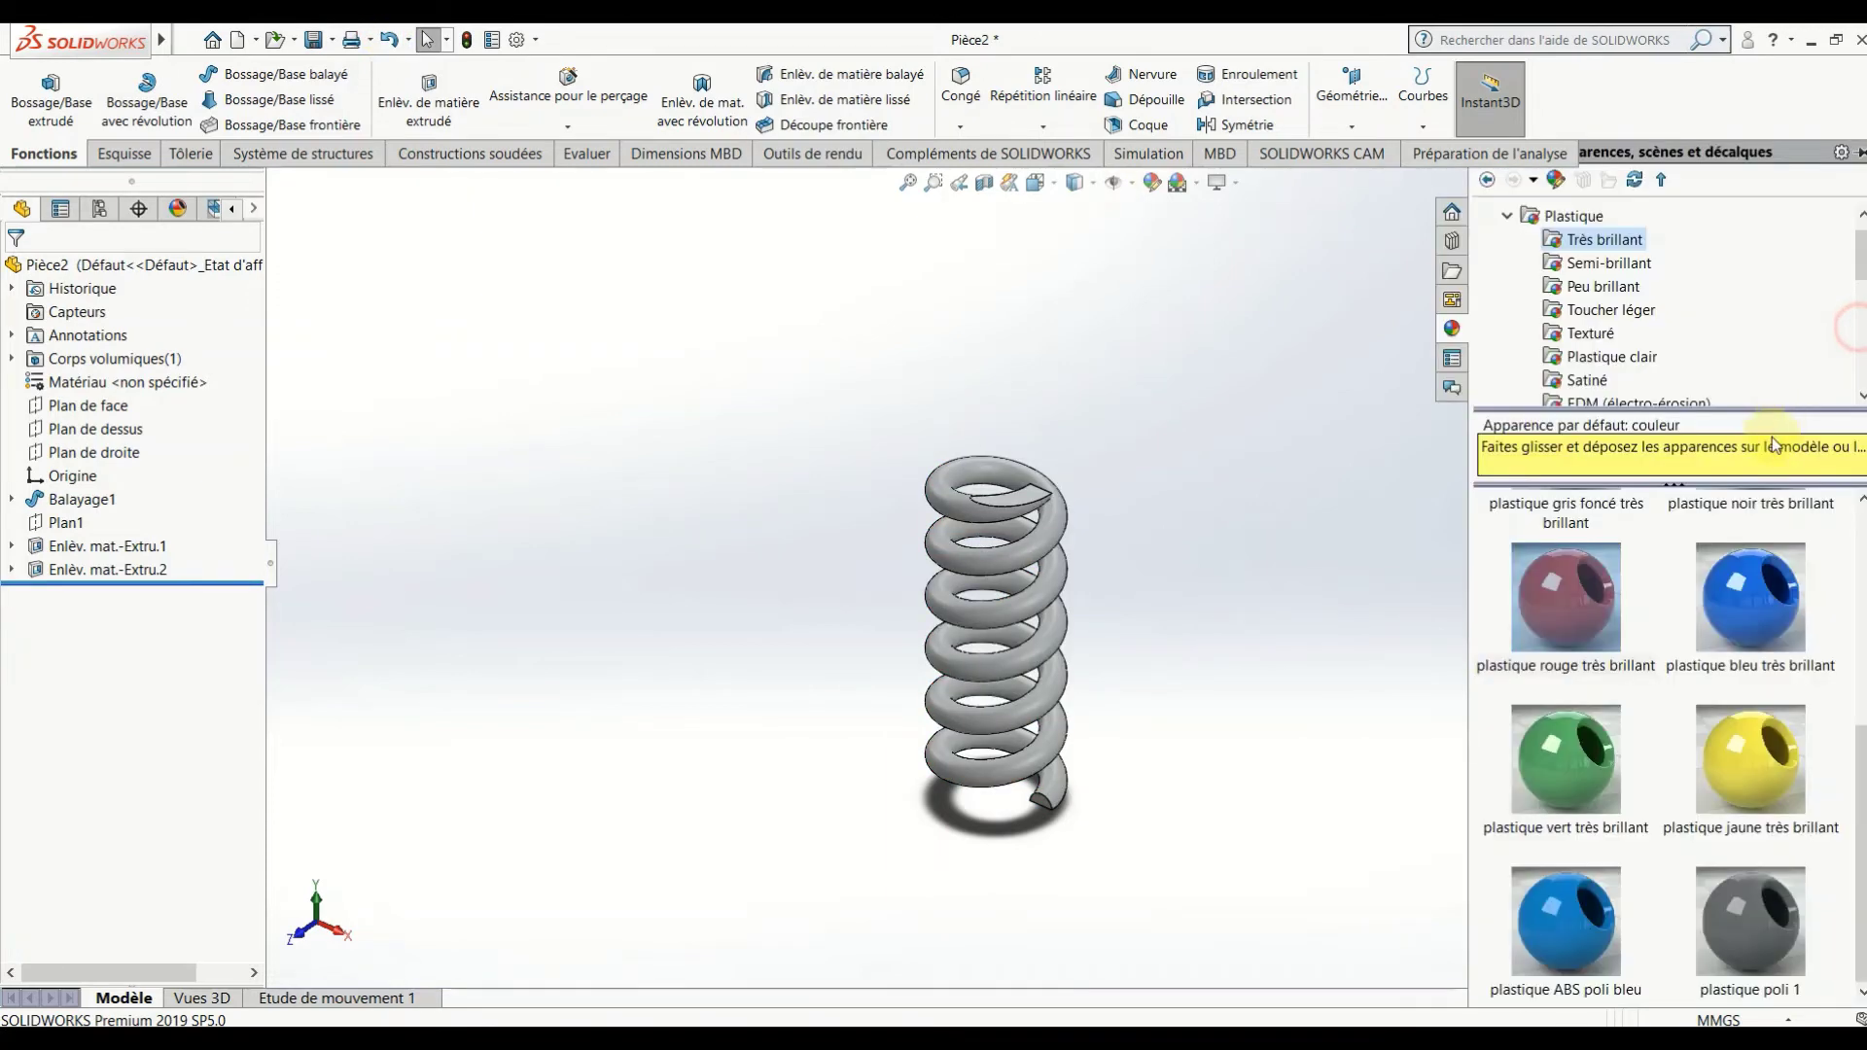
left_click_drag(1595, 610, 1044, 649)
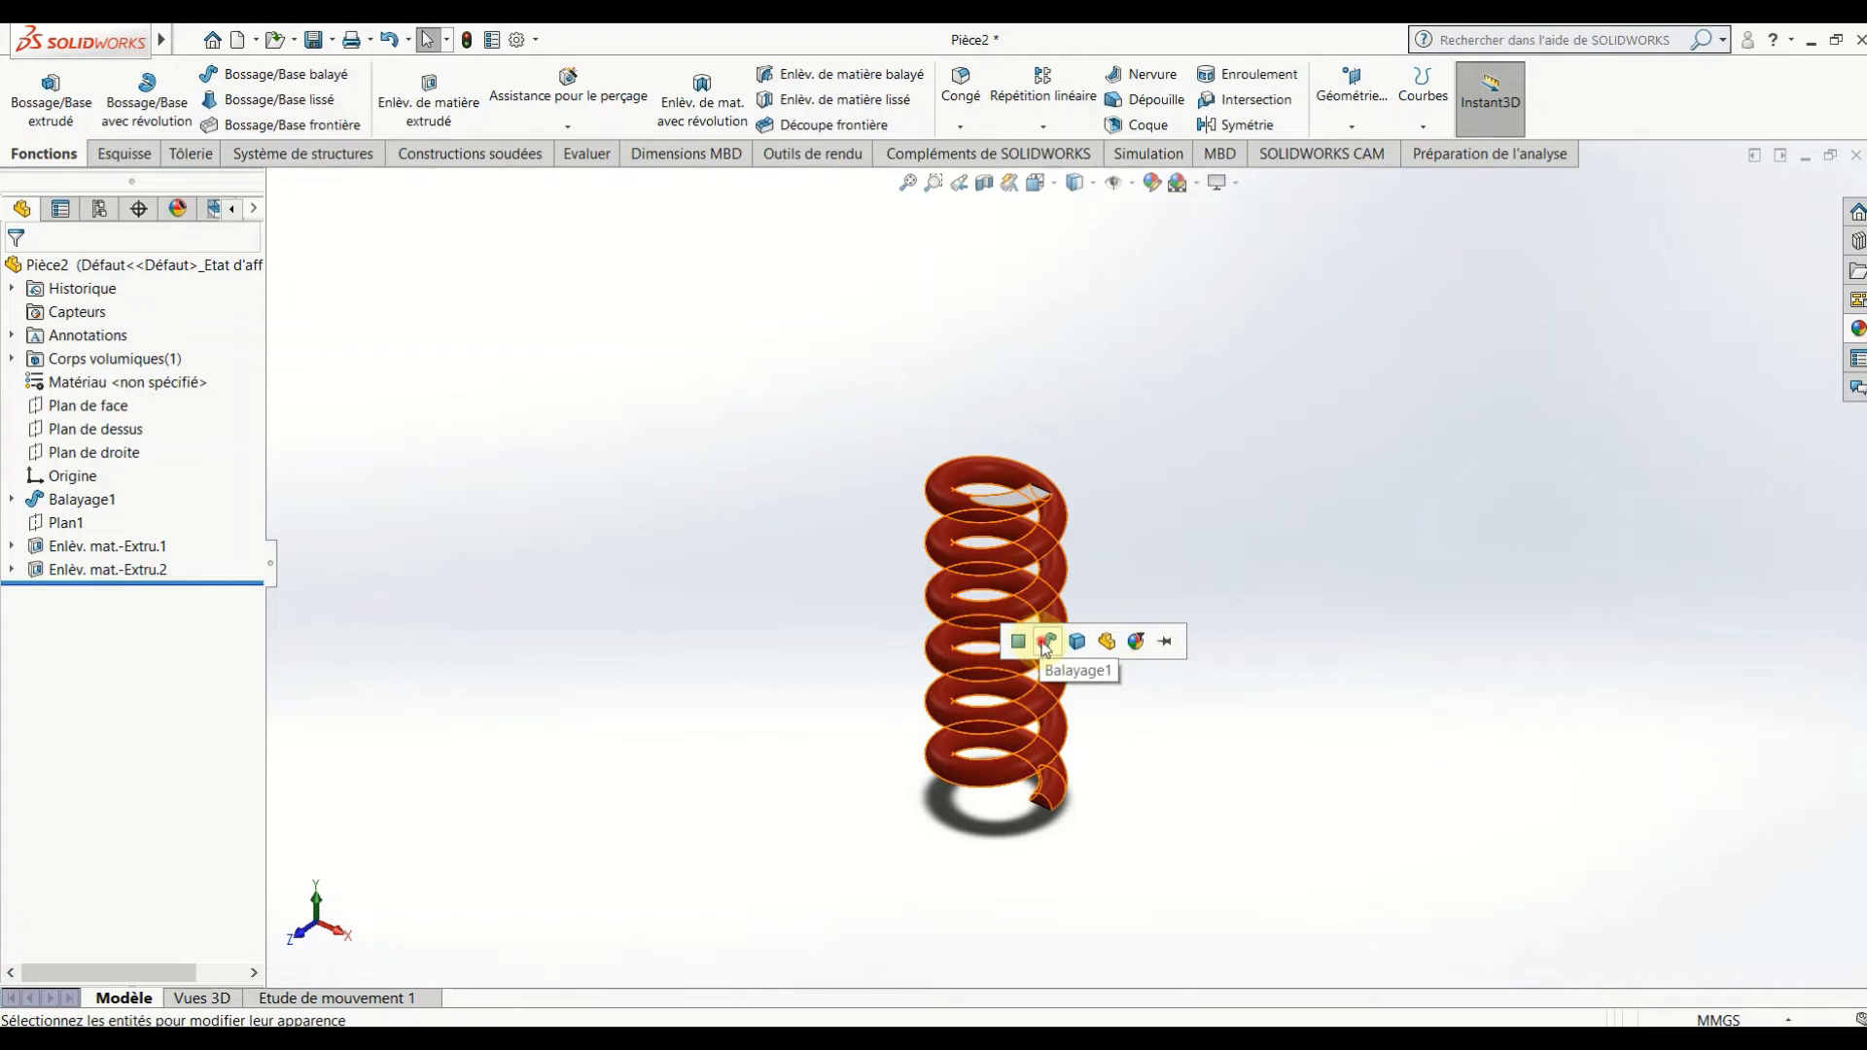
left_click(1045, 641)
left_click(1859, 330)
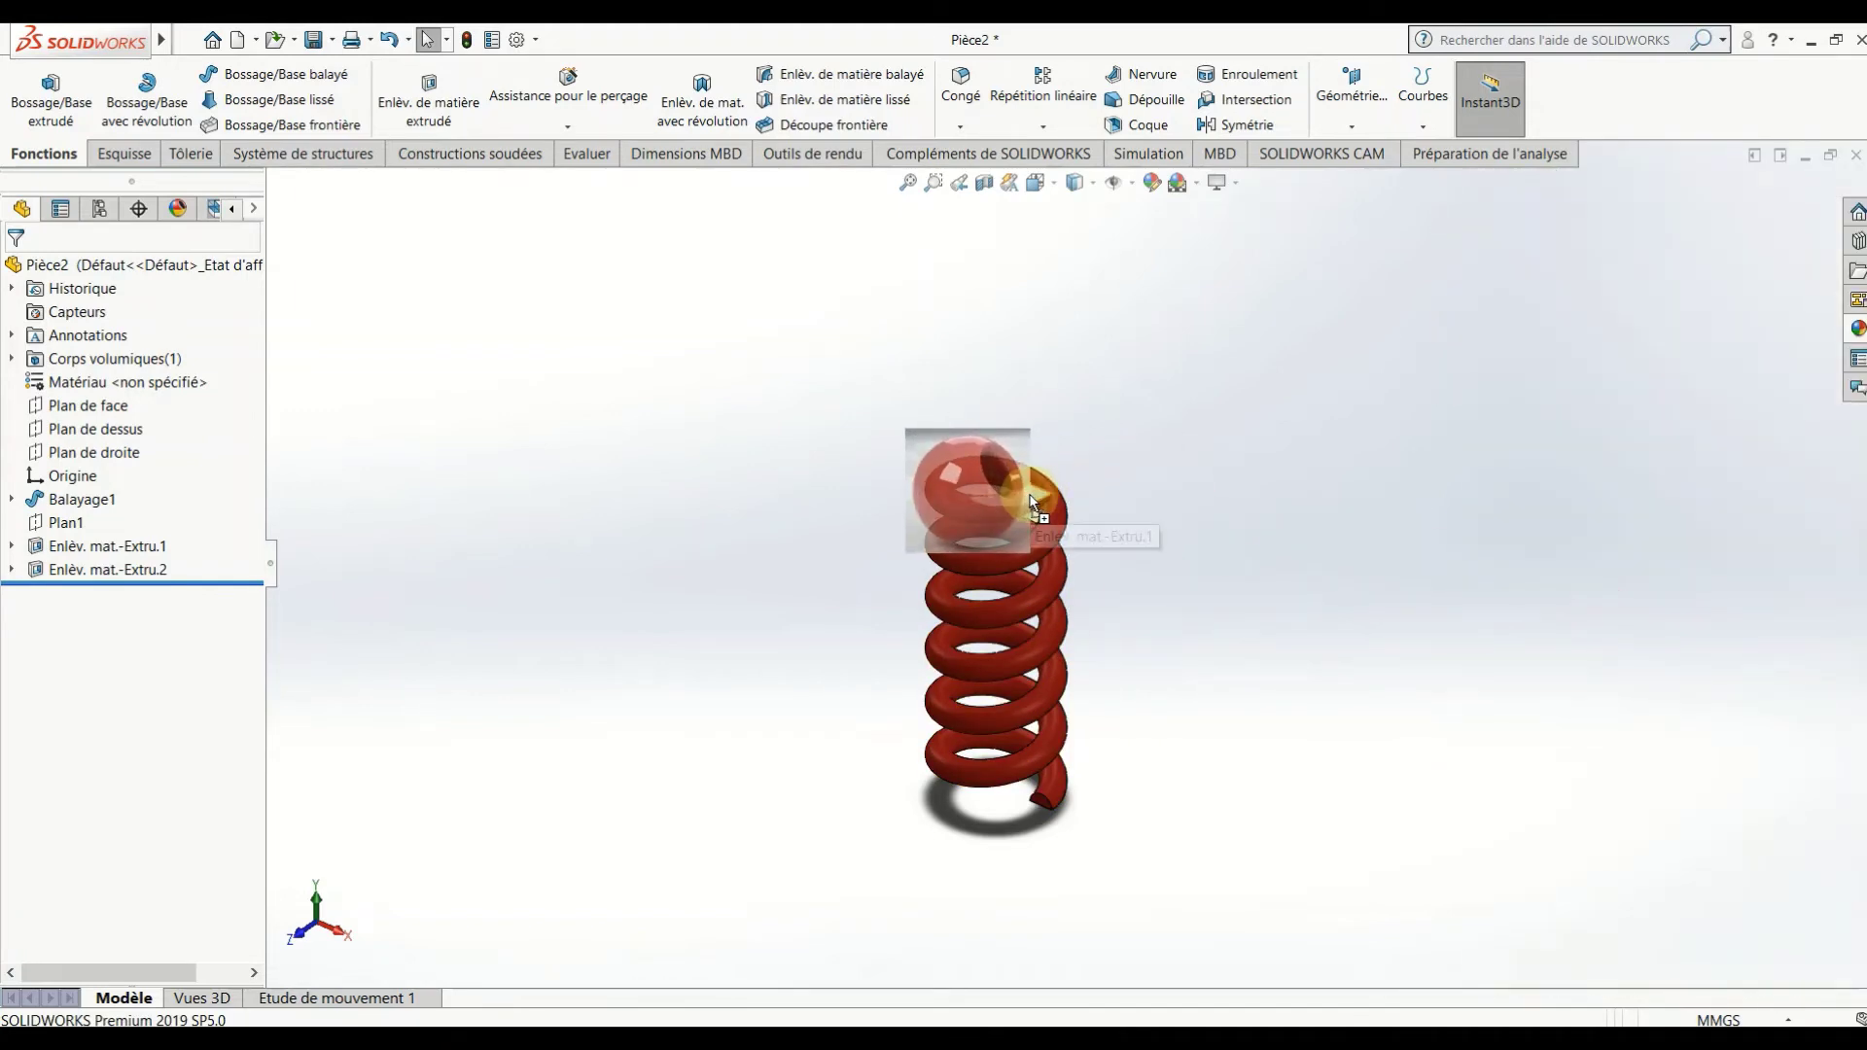
left_click_drag(1527, 585, 1034, 501)
left_click(1036, 500)
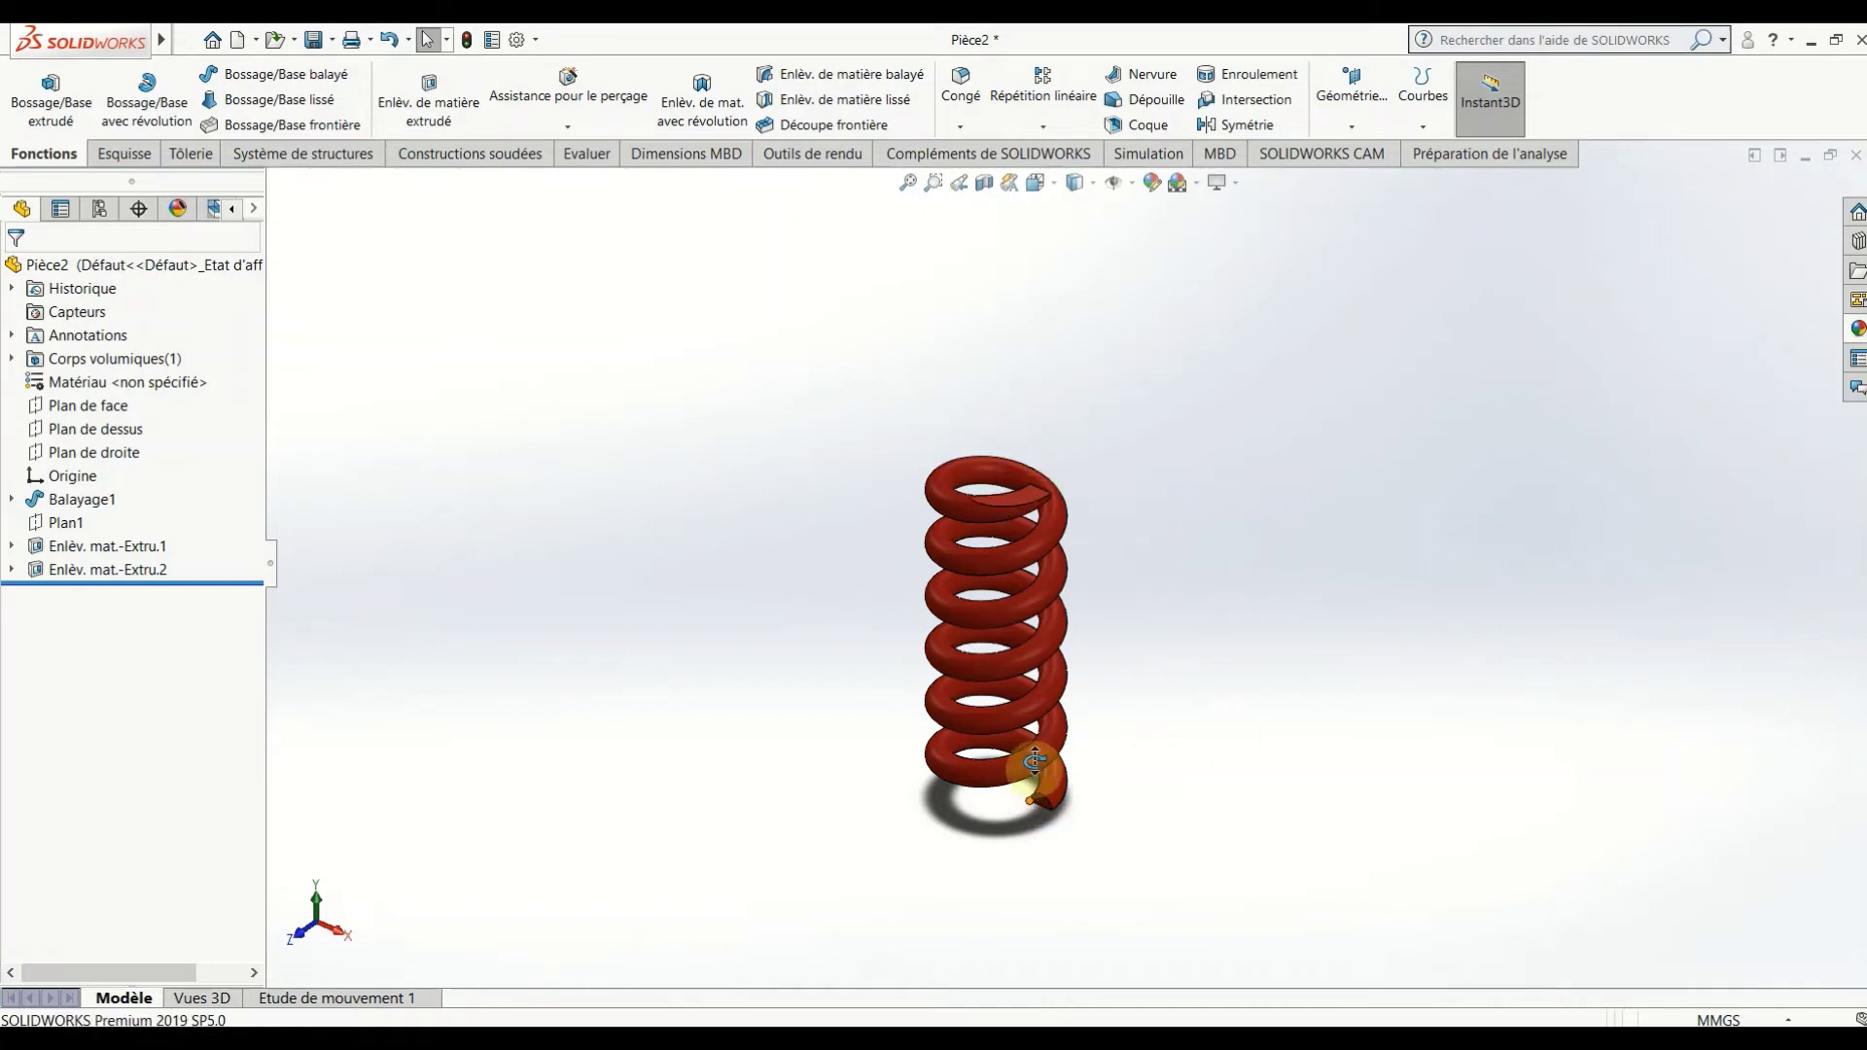
Make the grey bottom cut end face glossy red too and view the spring from the side.
middle_click_drag(1031, 769, 1040, 447)
left_click(1858, 330)
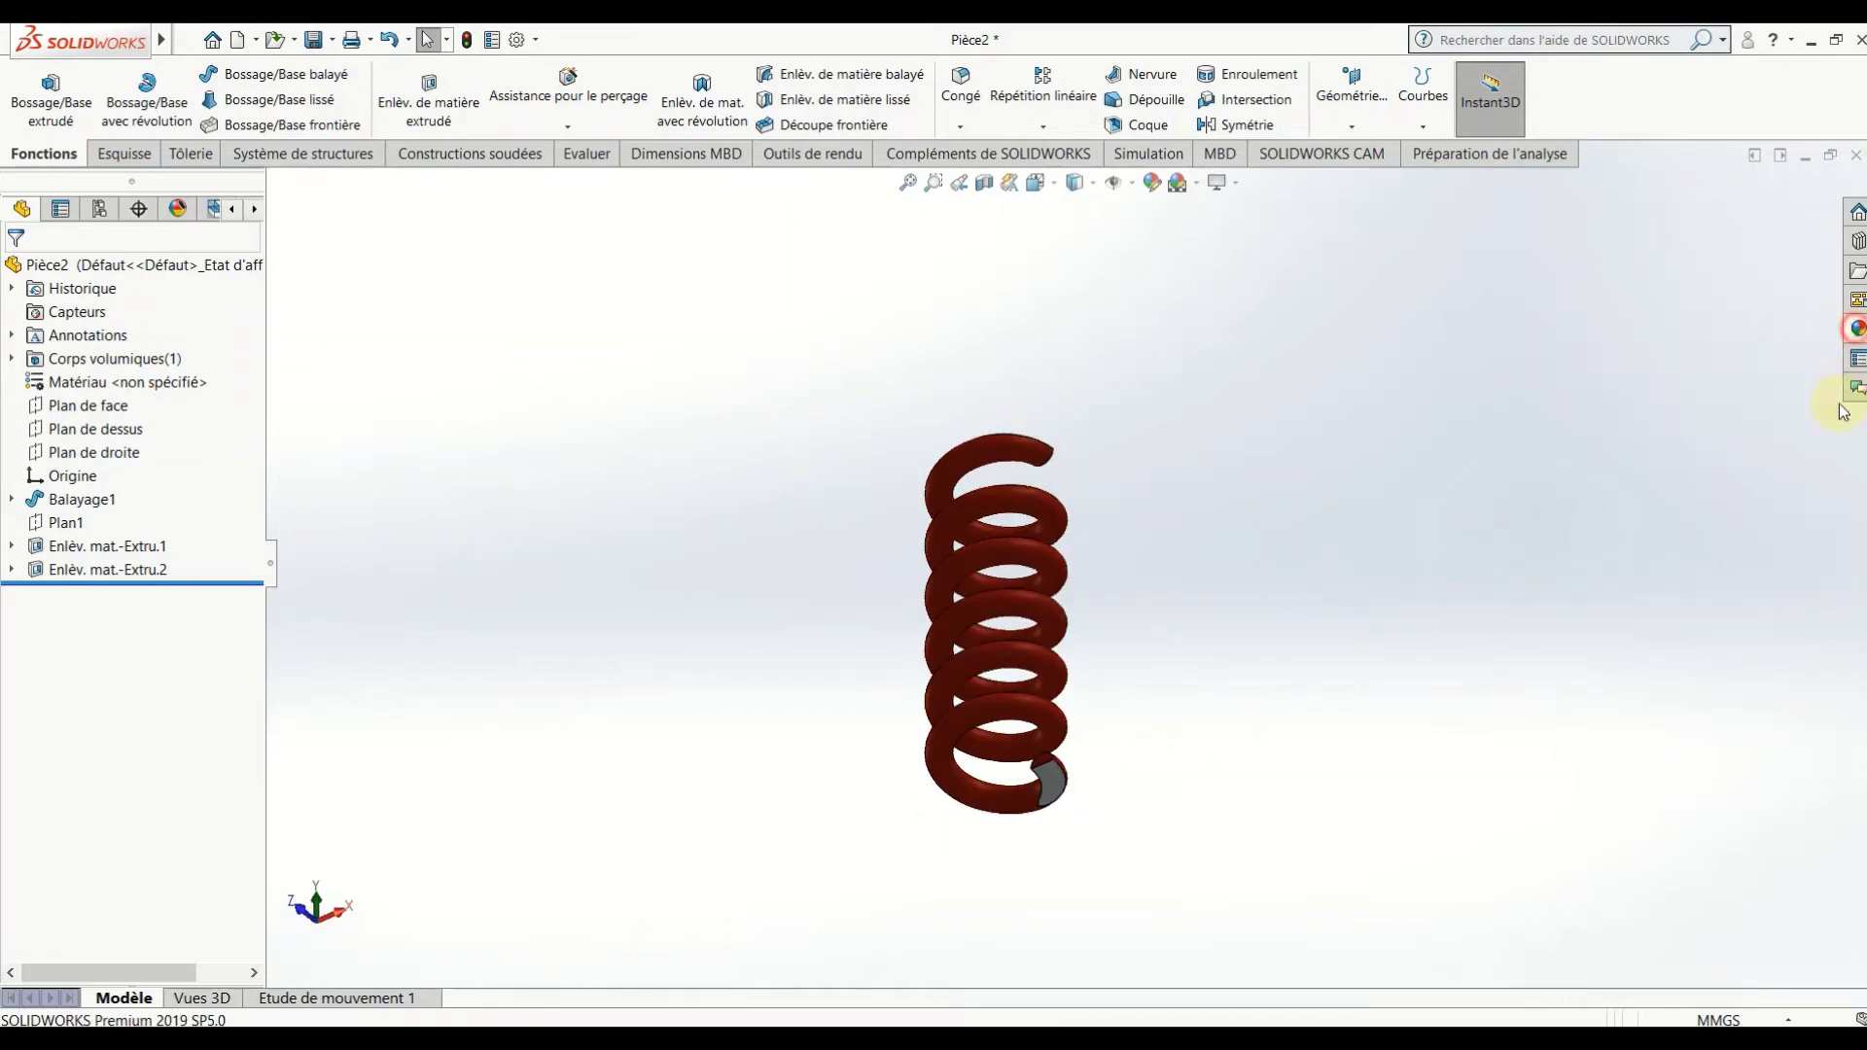
mouse_move(1556, 613)
left_mouse_down()
mouse_move(1073, 803)
mouse_move(1046, 785)
left_mouse_up()
left_click(1055, 789)
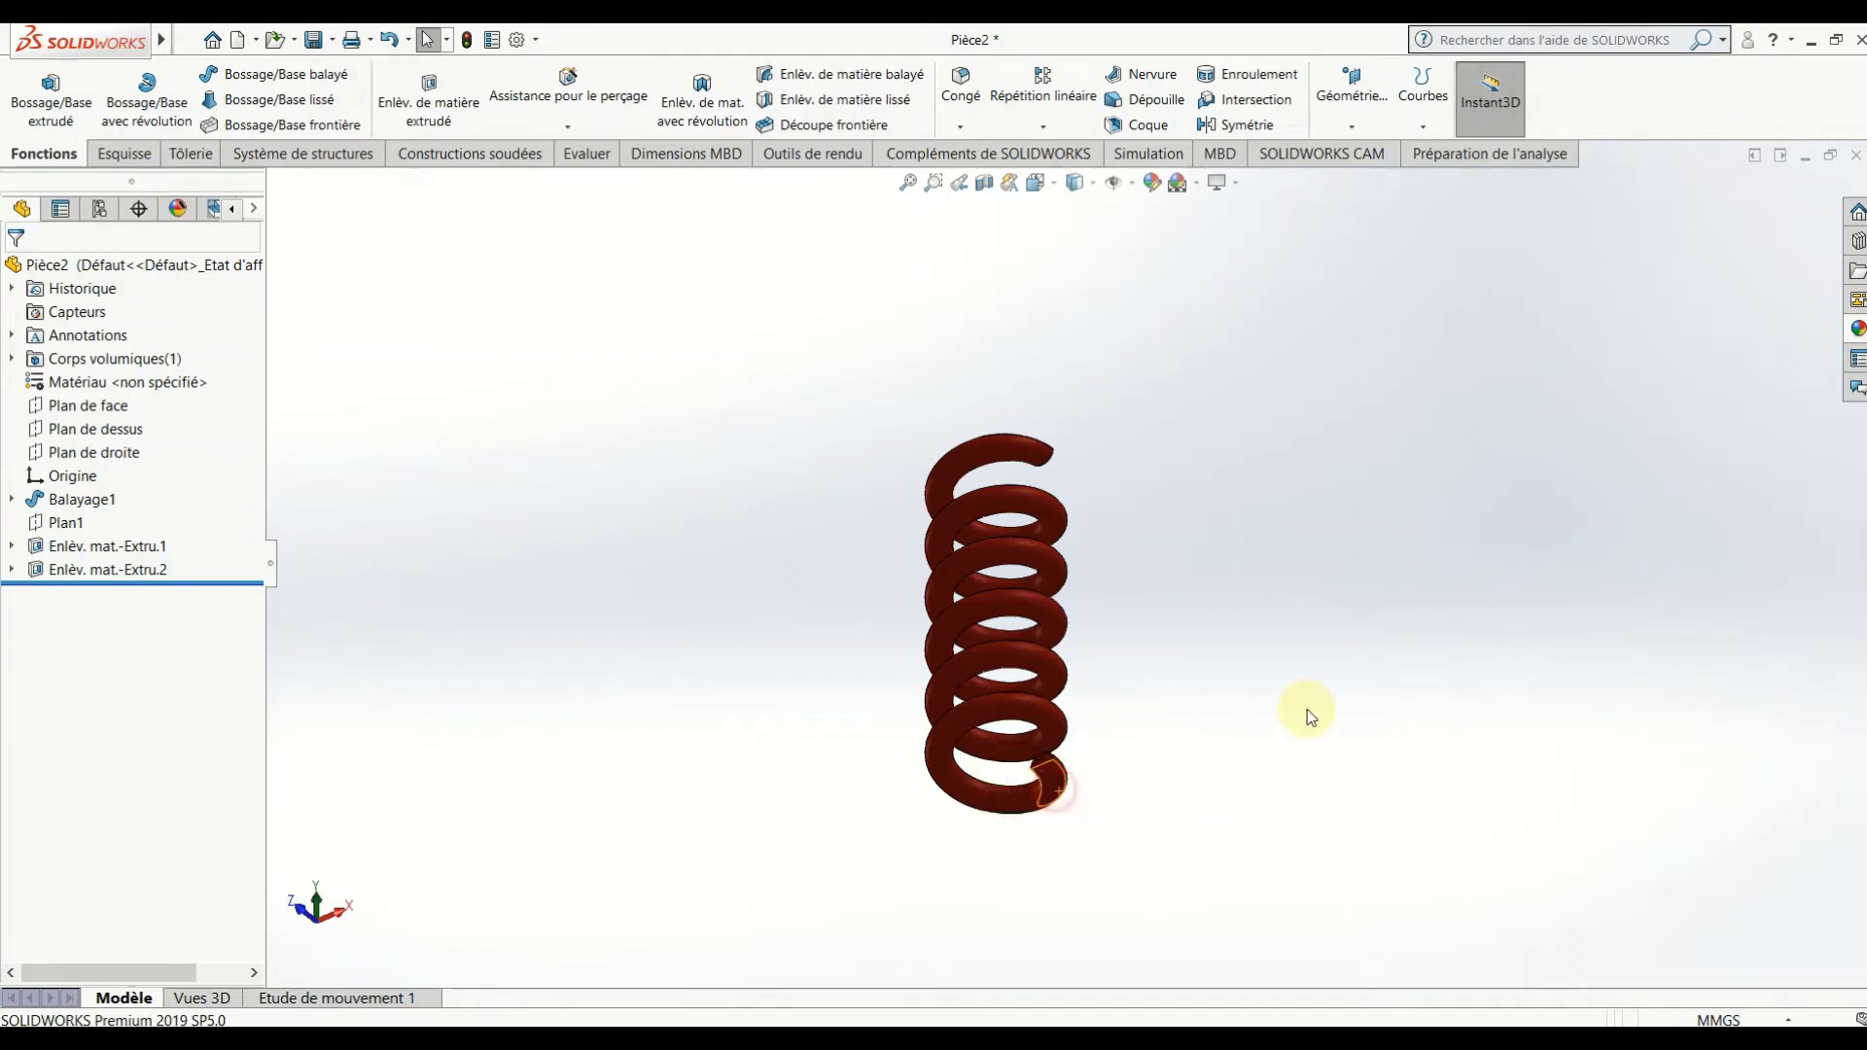
scroll(1310, 681, "down", 3)
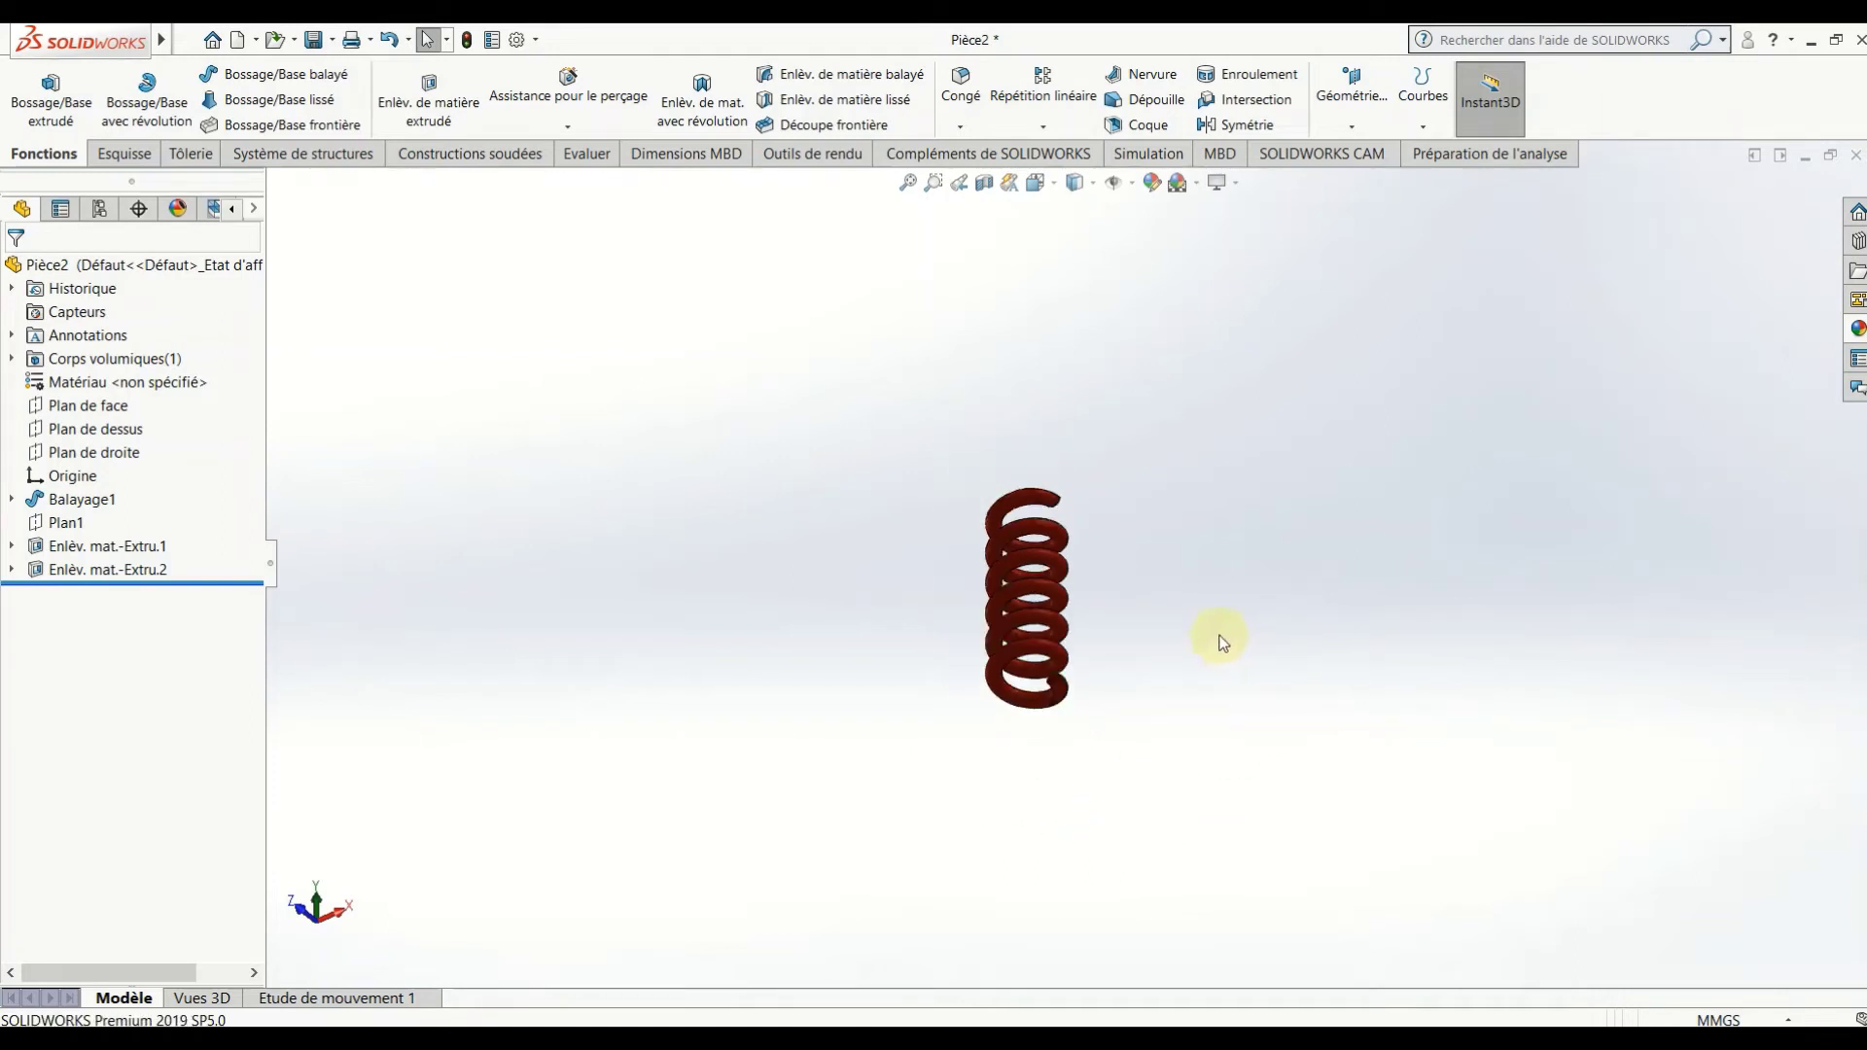
middle_click_drag(1216, 601, 1105, 821)
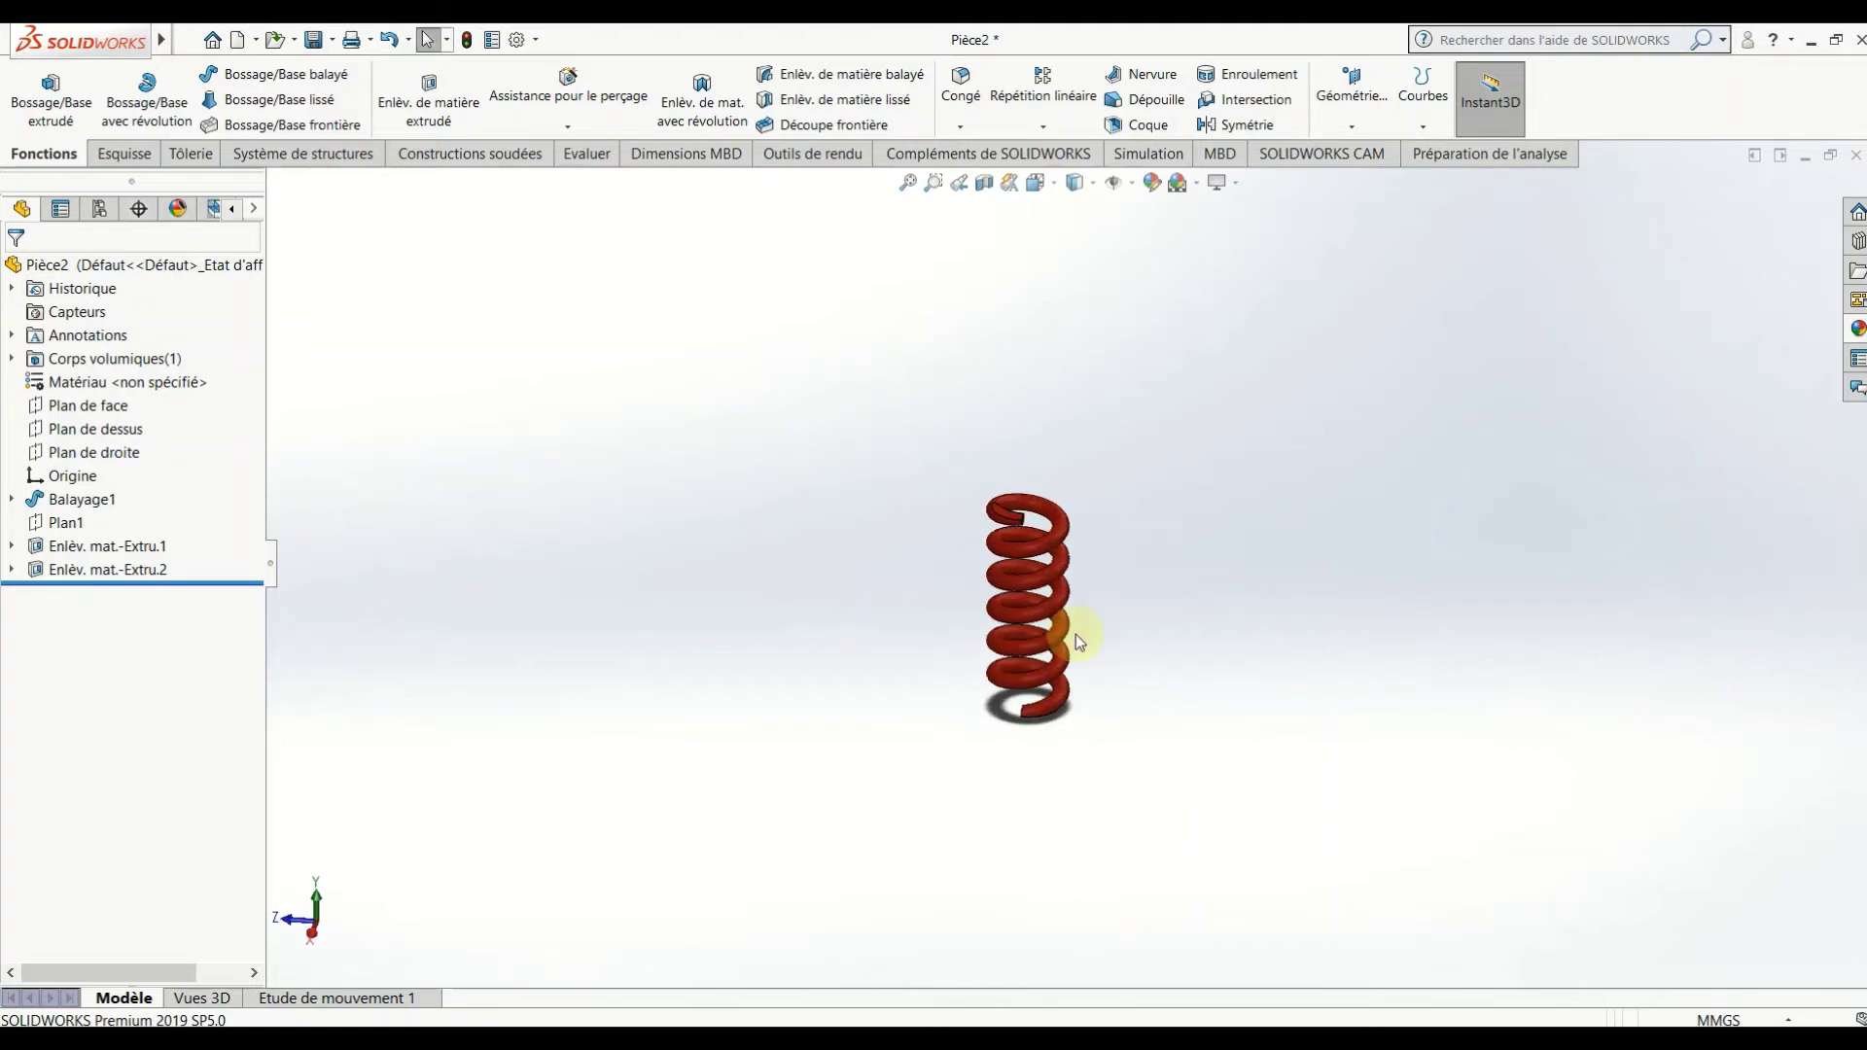
scroll(1060, 613, "up", 3)
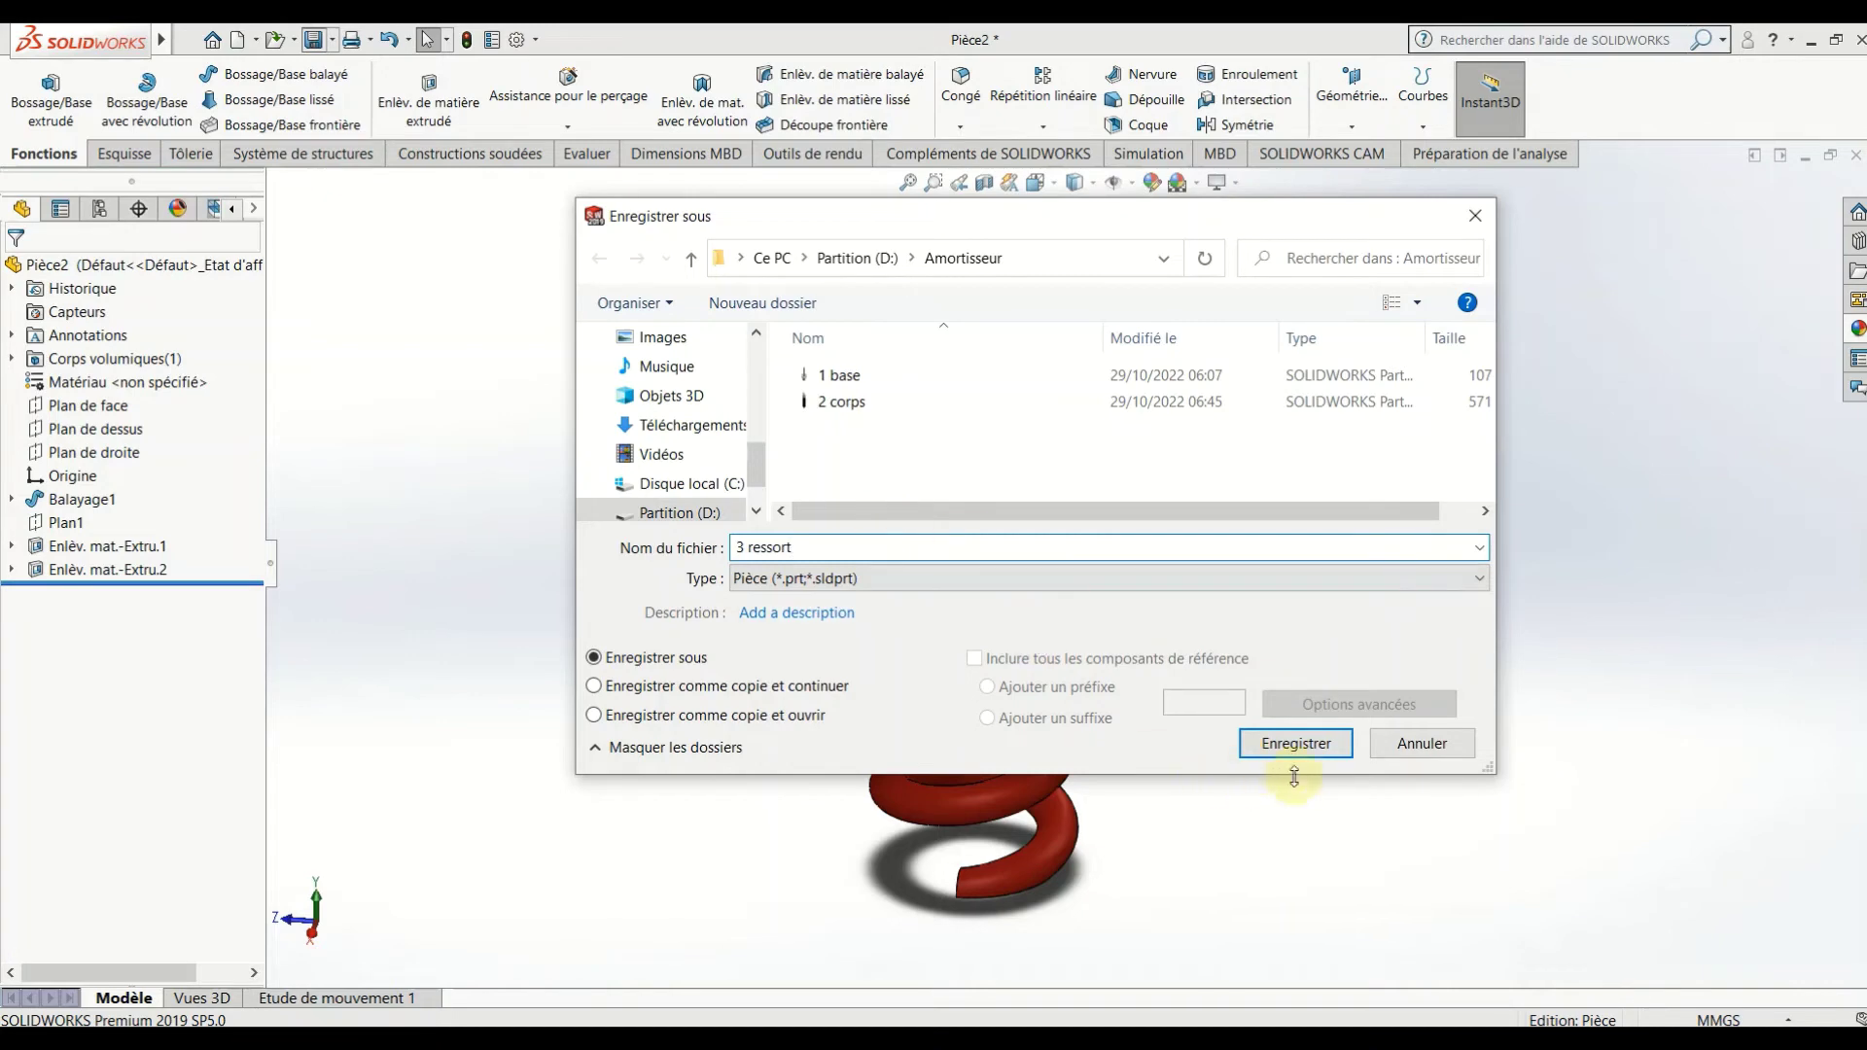
Confirm saving the spring part as '3 ressort' in D:\Amortisseur.
left_click(1304, 743)
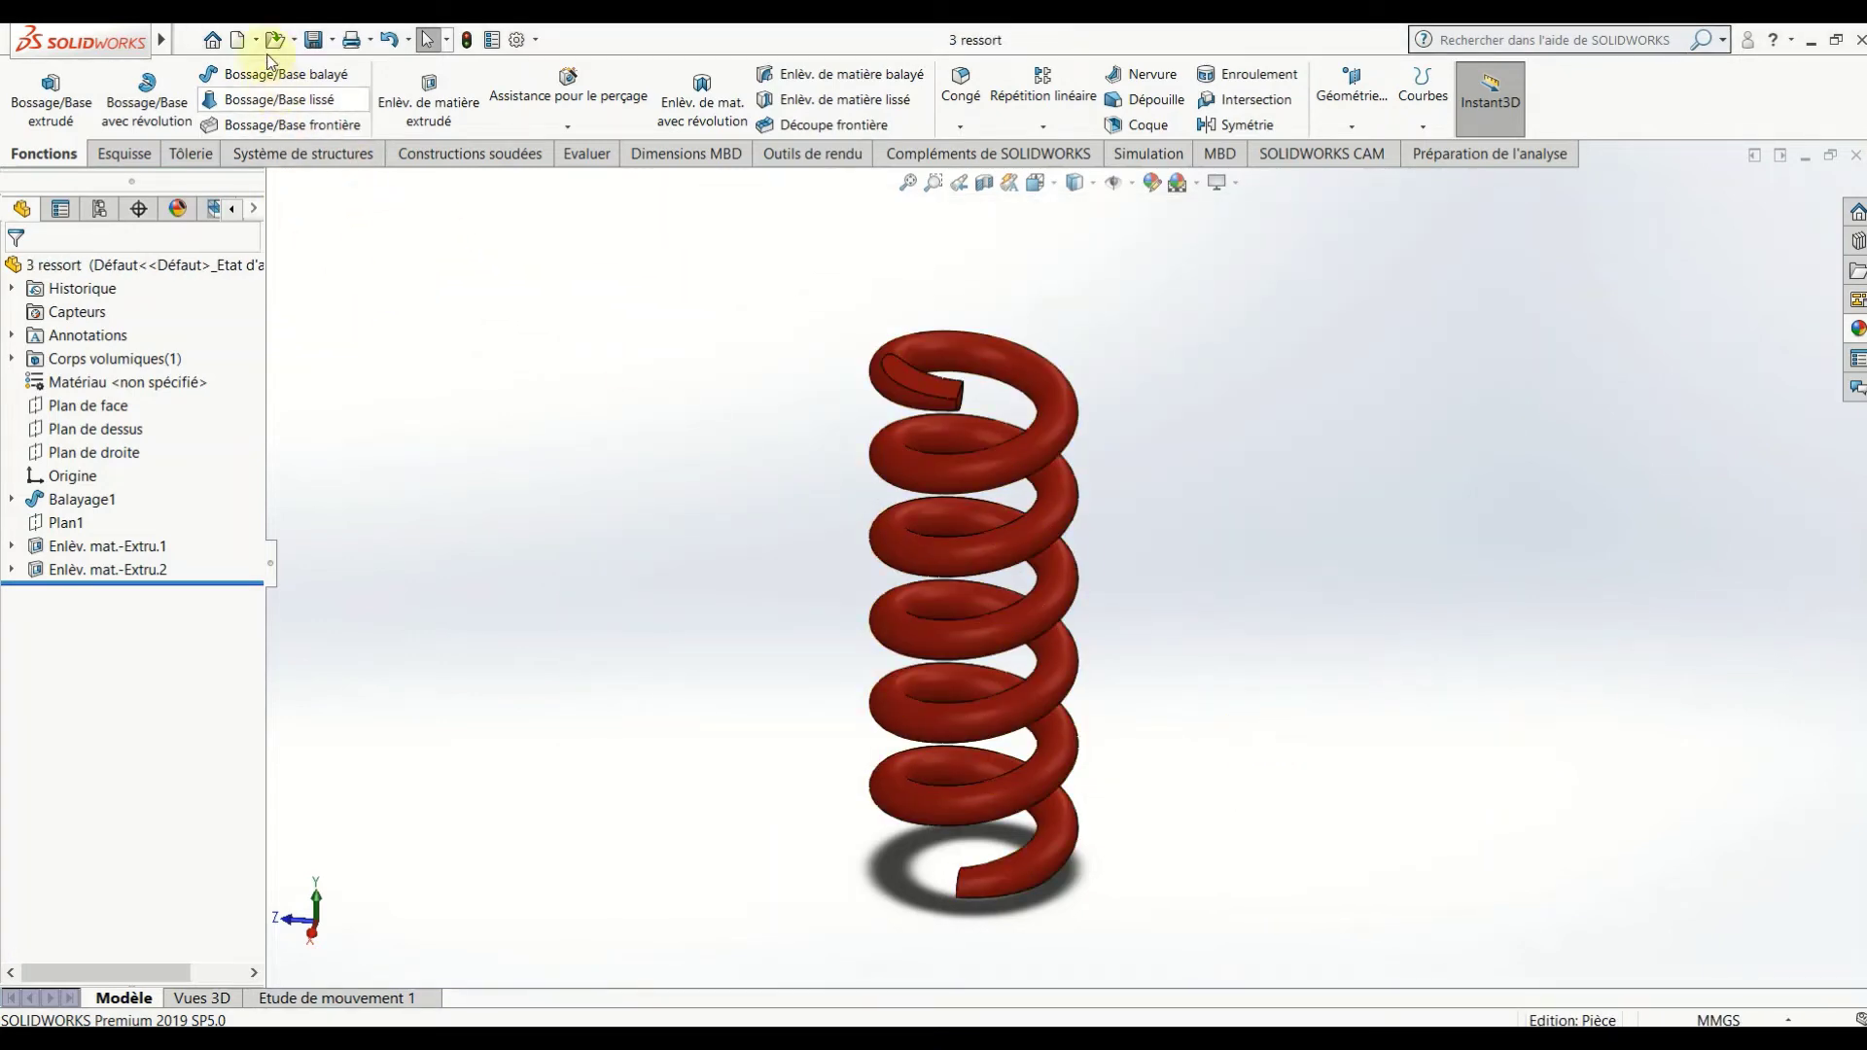
Create a new part and start a sketch on Plan de dessus.
left_click(238, 41)
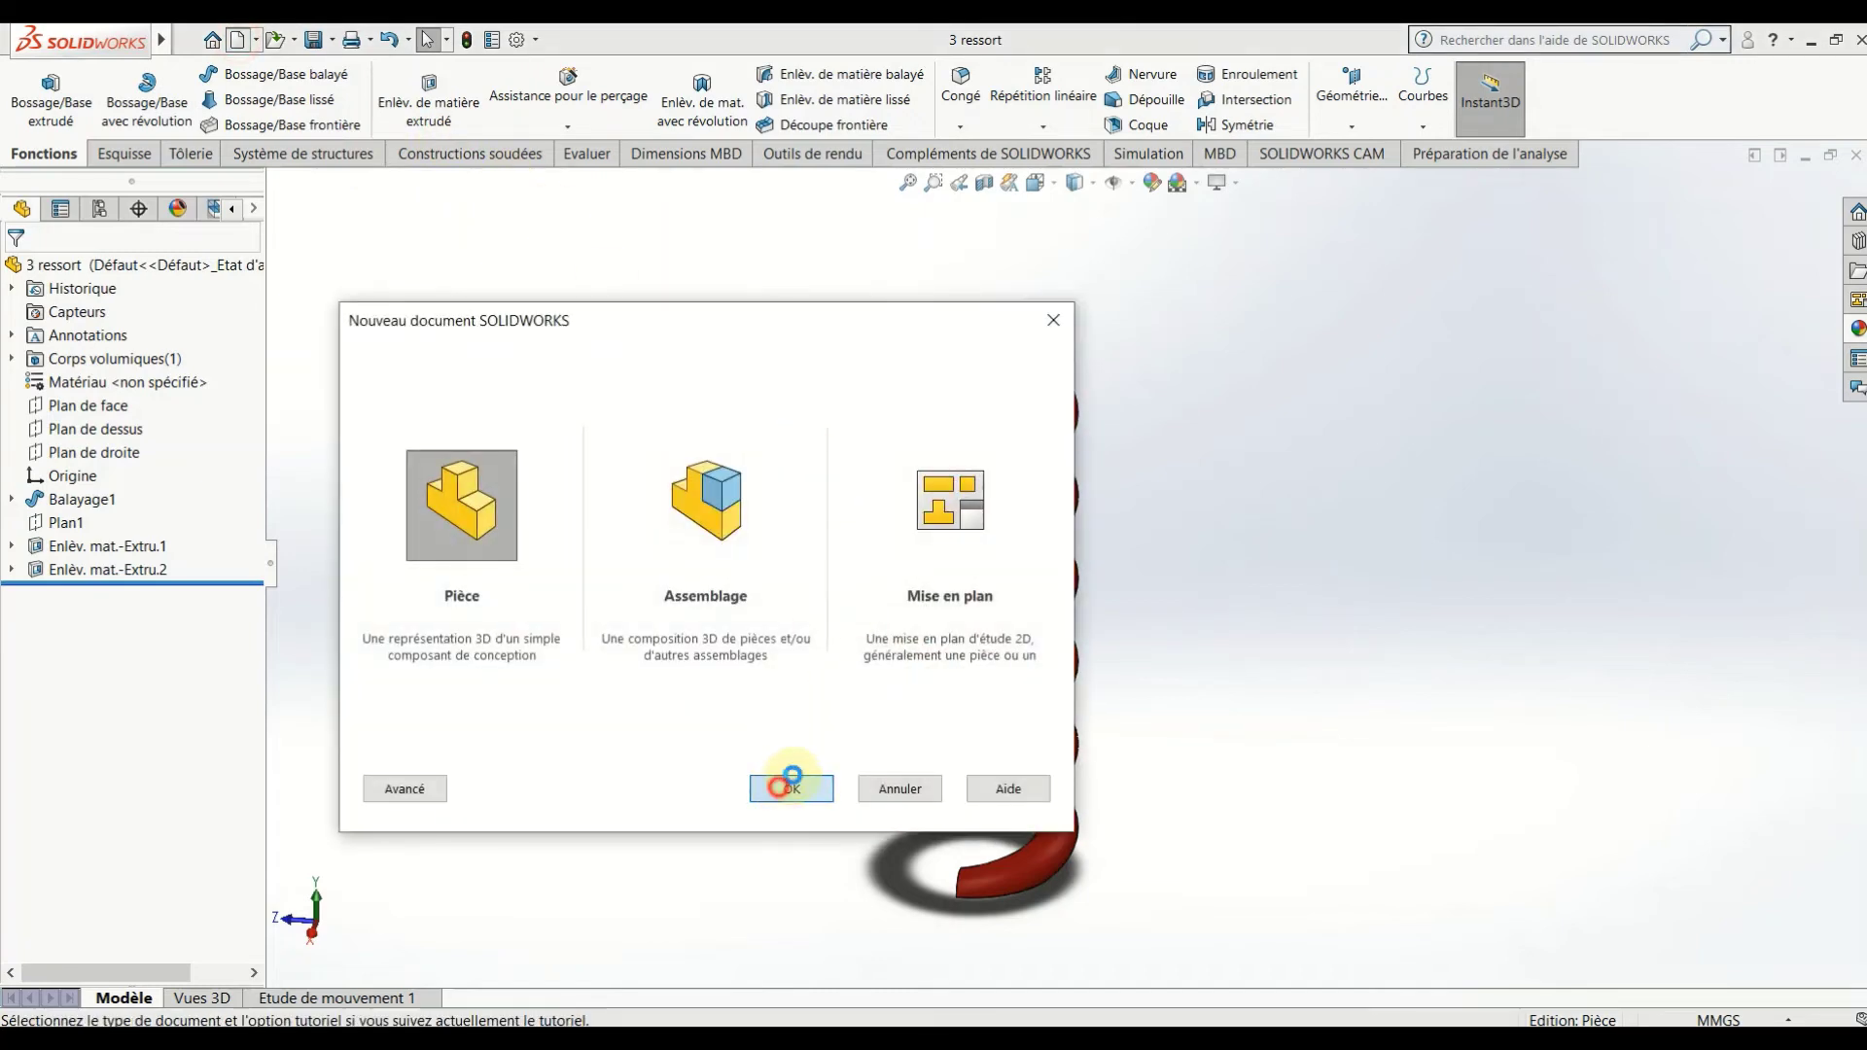
left_click(790, 783)
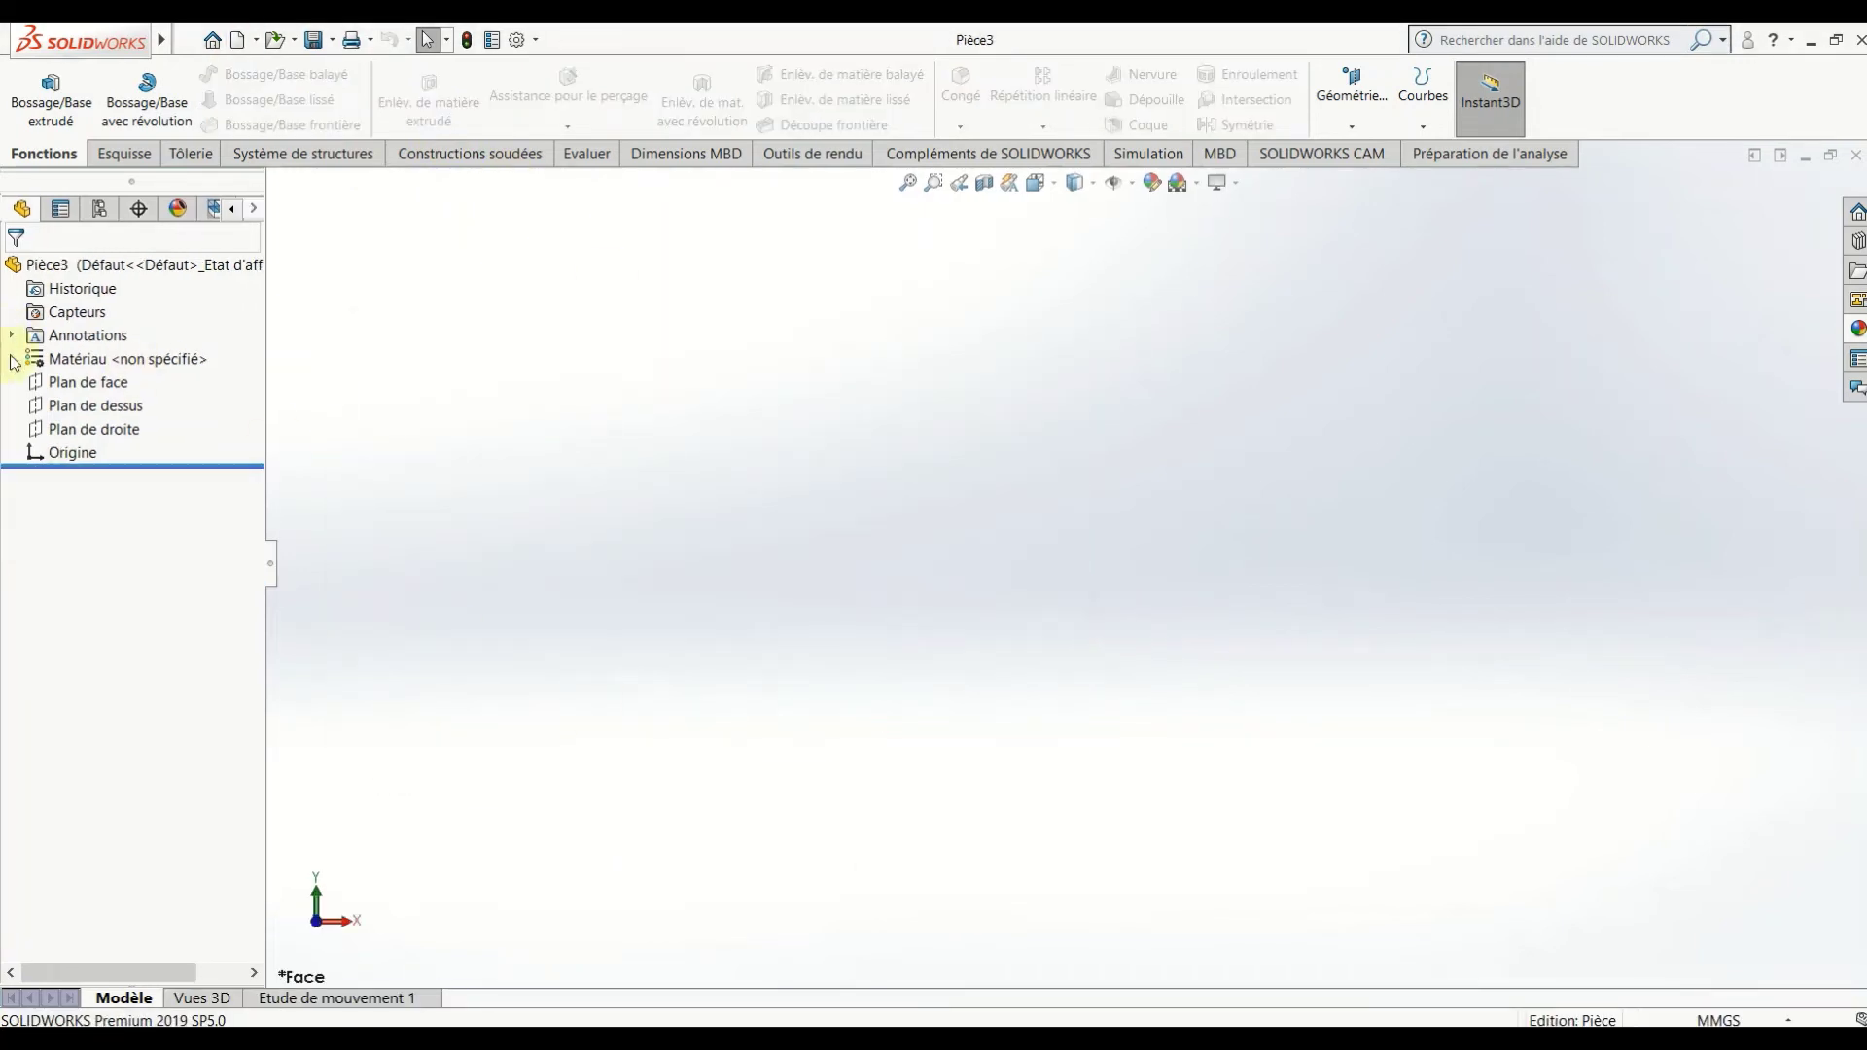
left_click(92, 406)
left_click(83, 385)
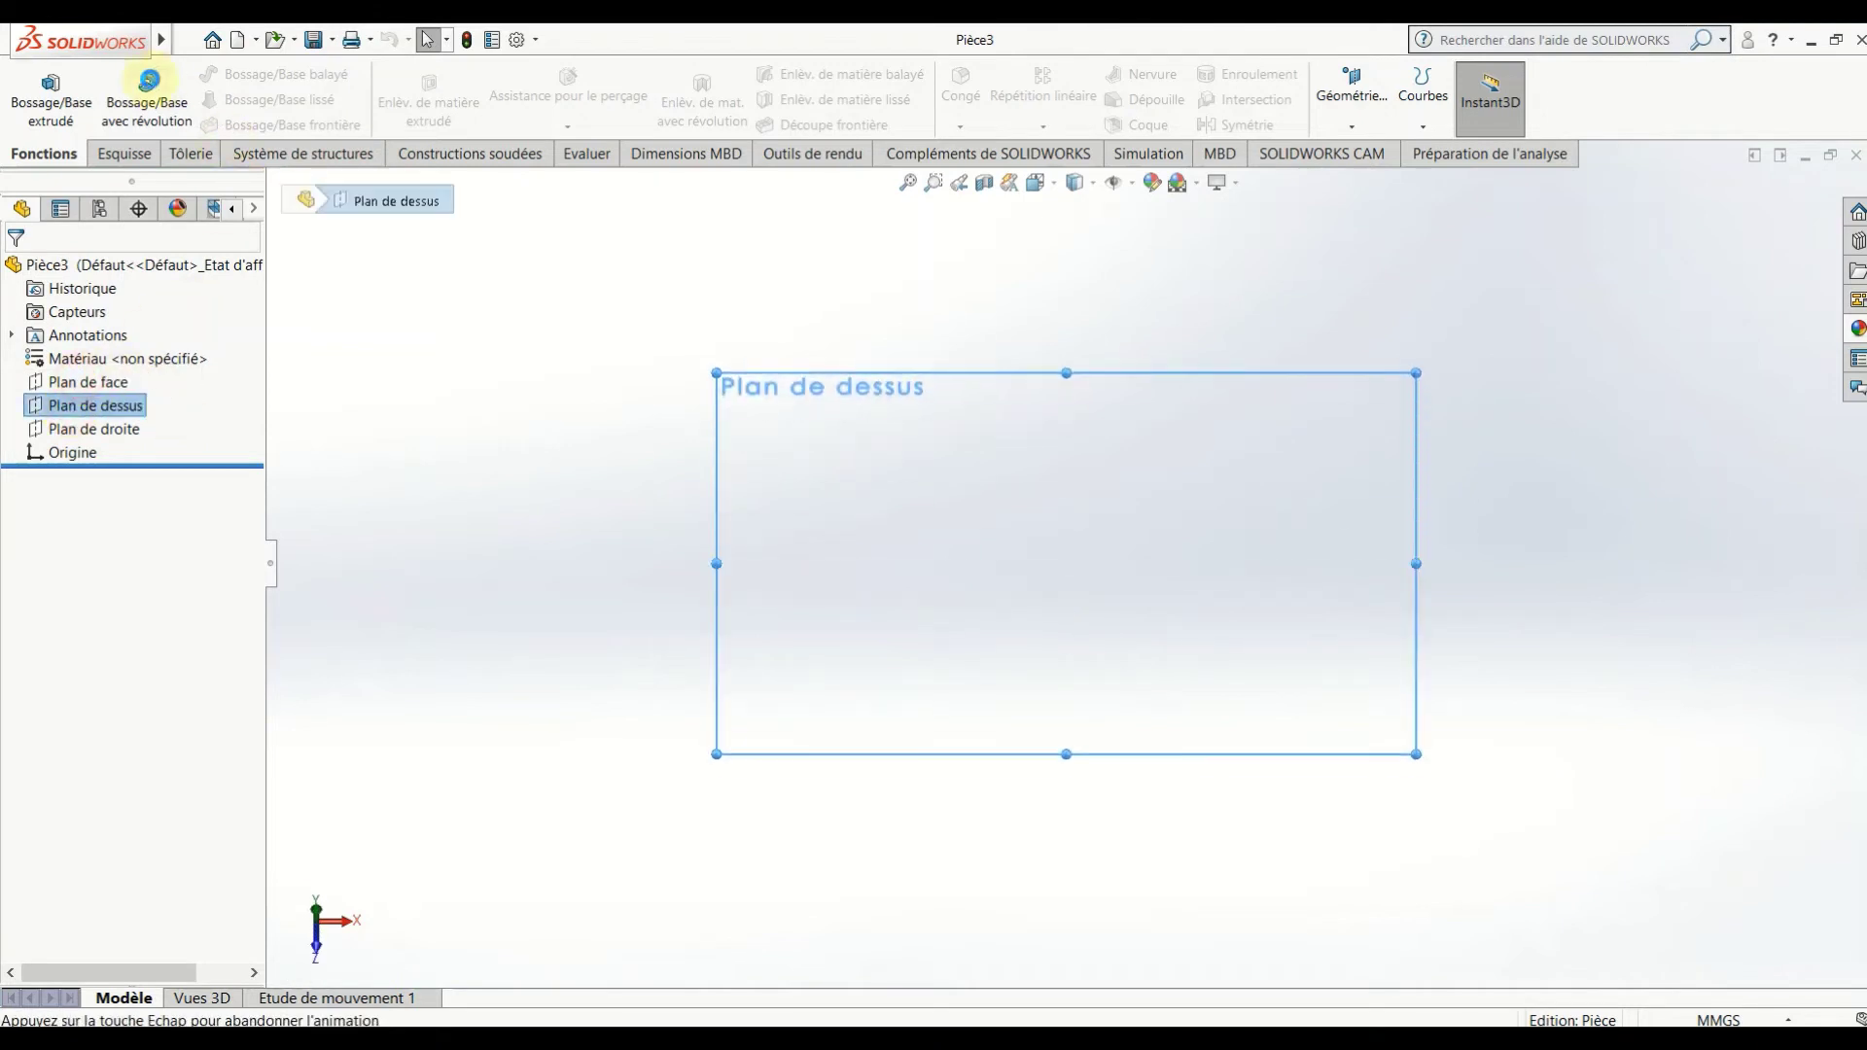
Draw two concentric circles centred on the origin, an outer and an inner one.
left_click(254, 75)
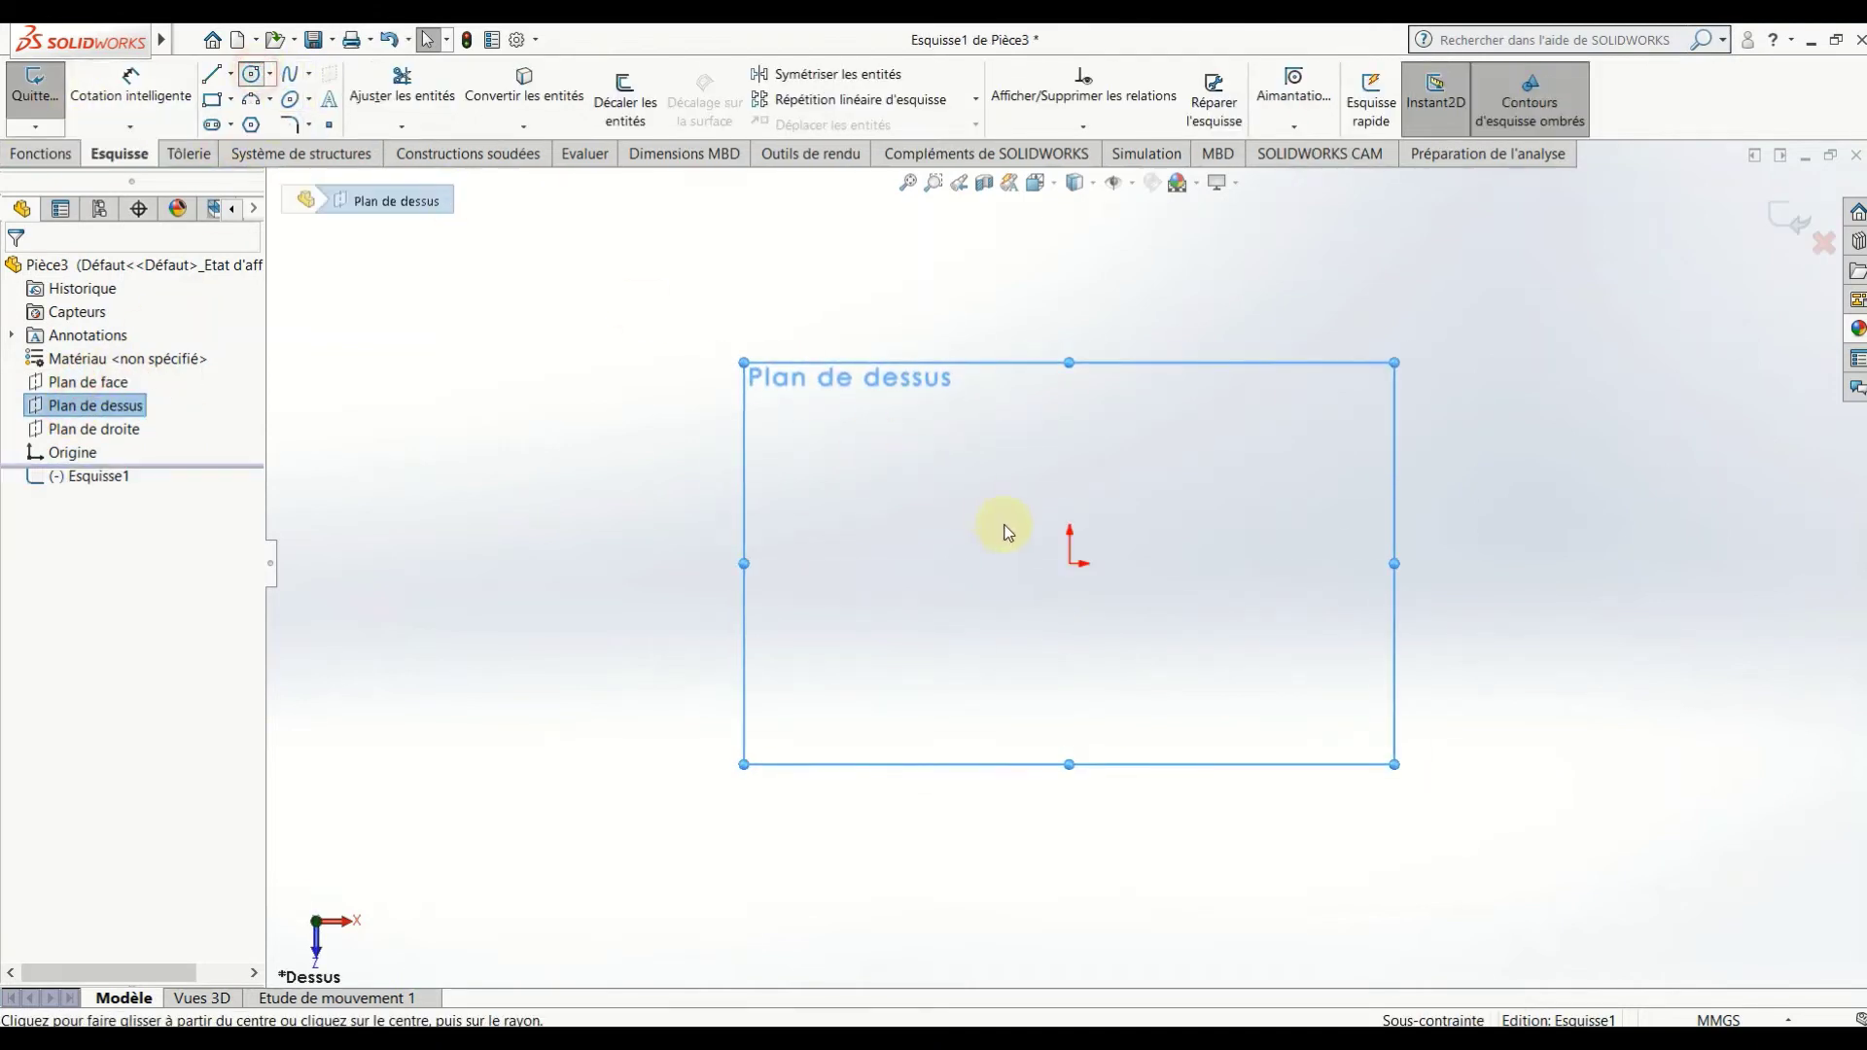
left_click(1069, 556)
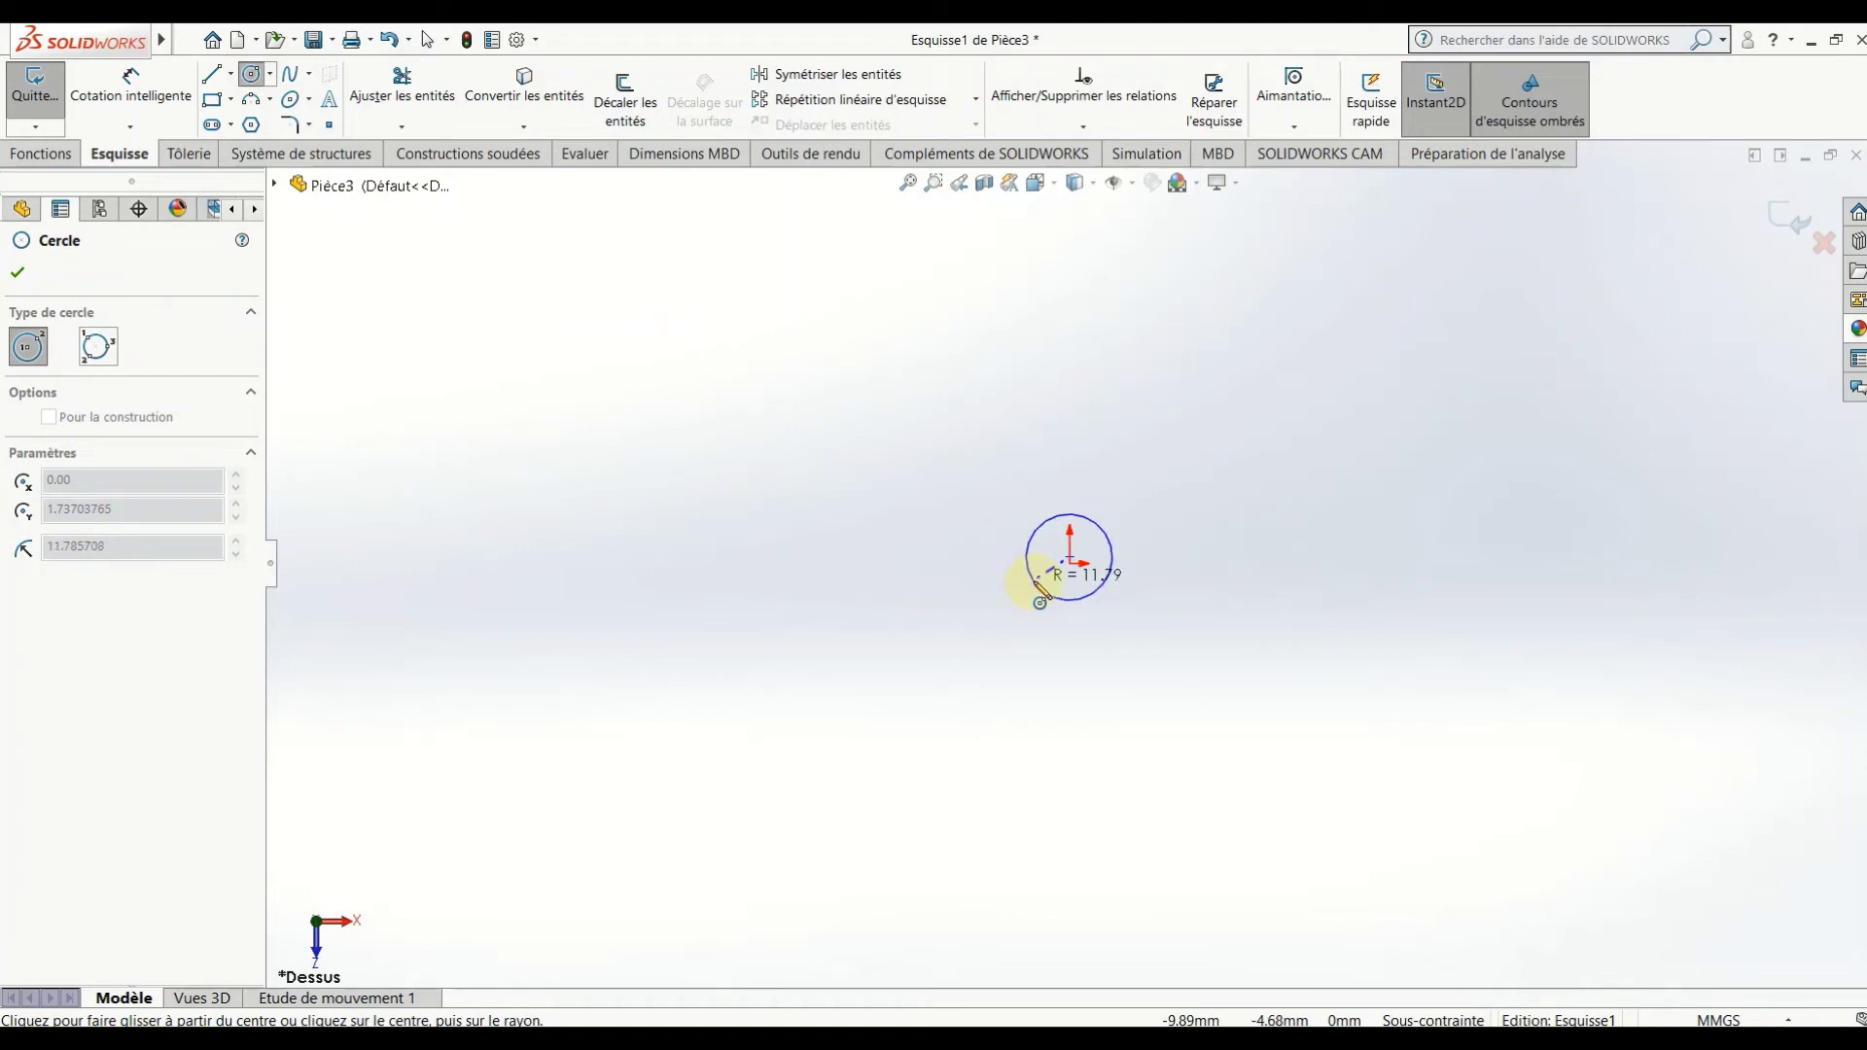
key("Escape")
key("Return")
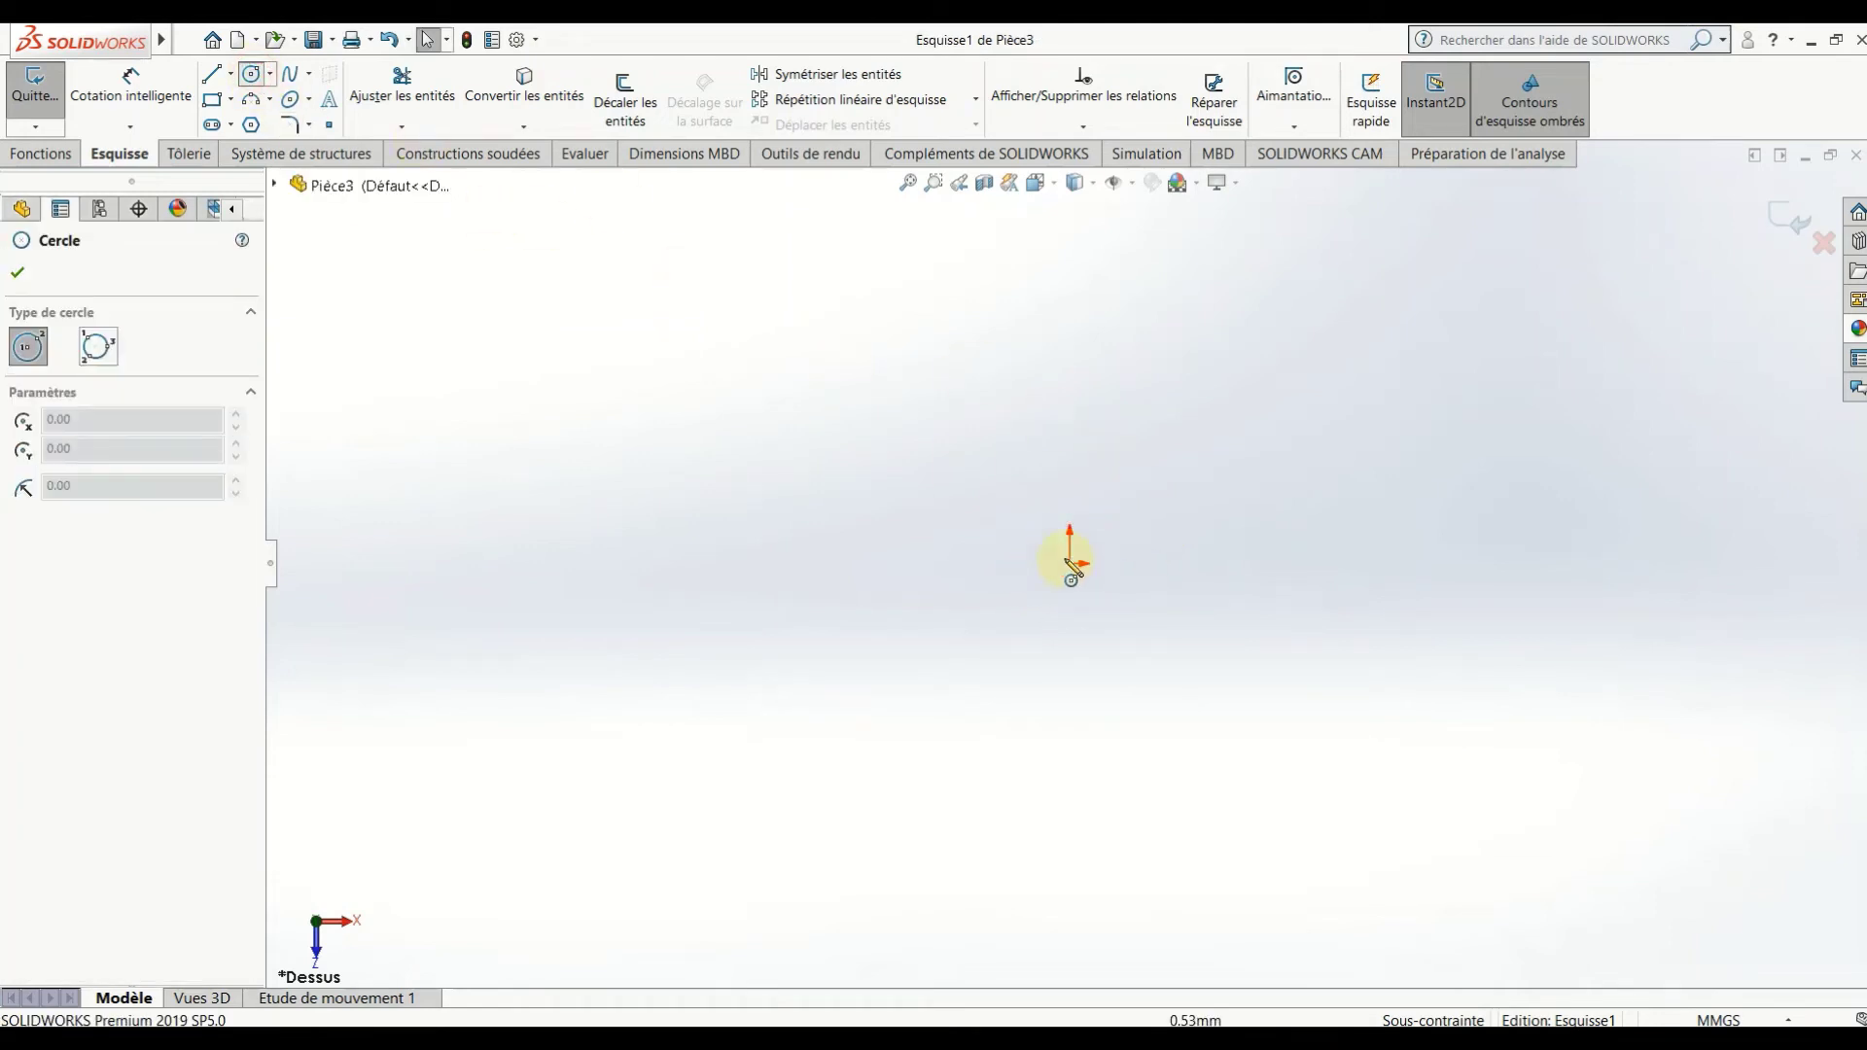
left_click(1070, 562)
left_click(1314, 544)
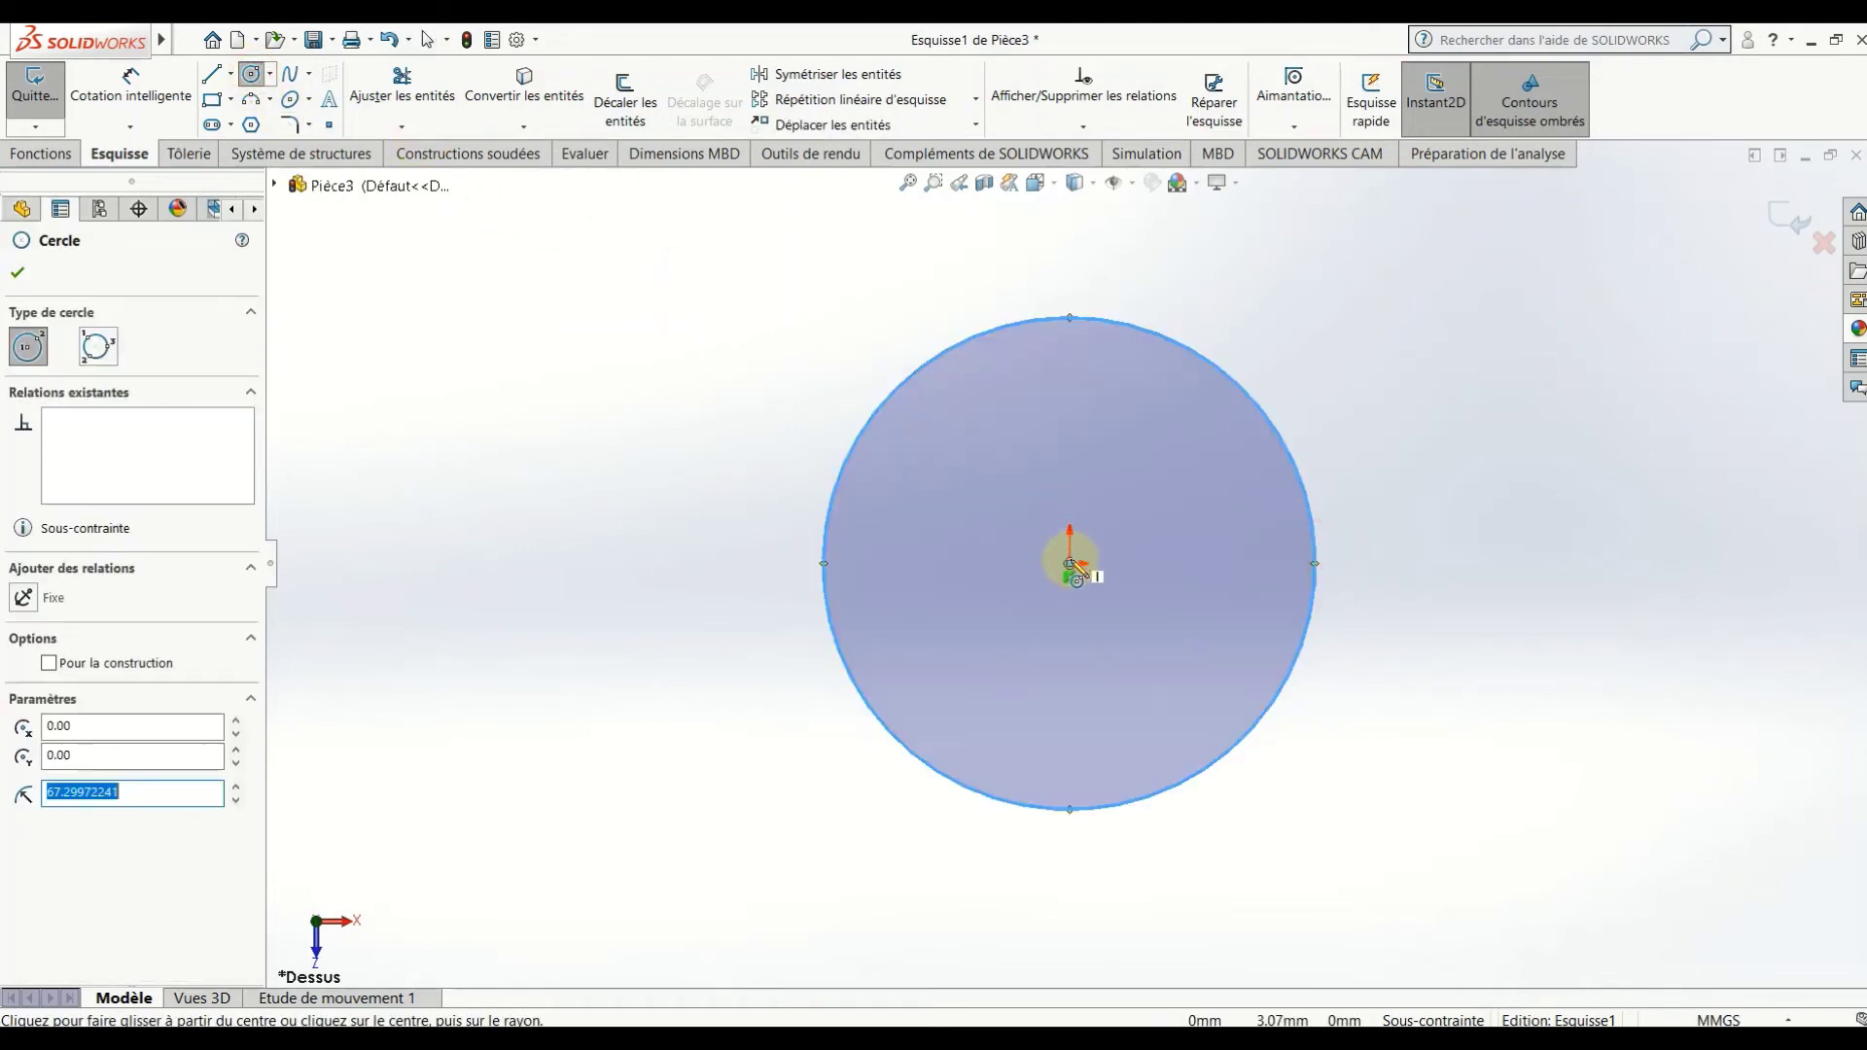
left_click(1070, 562)
left_click(1194, 550)
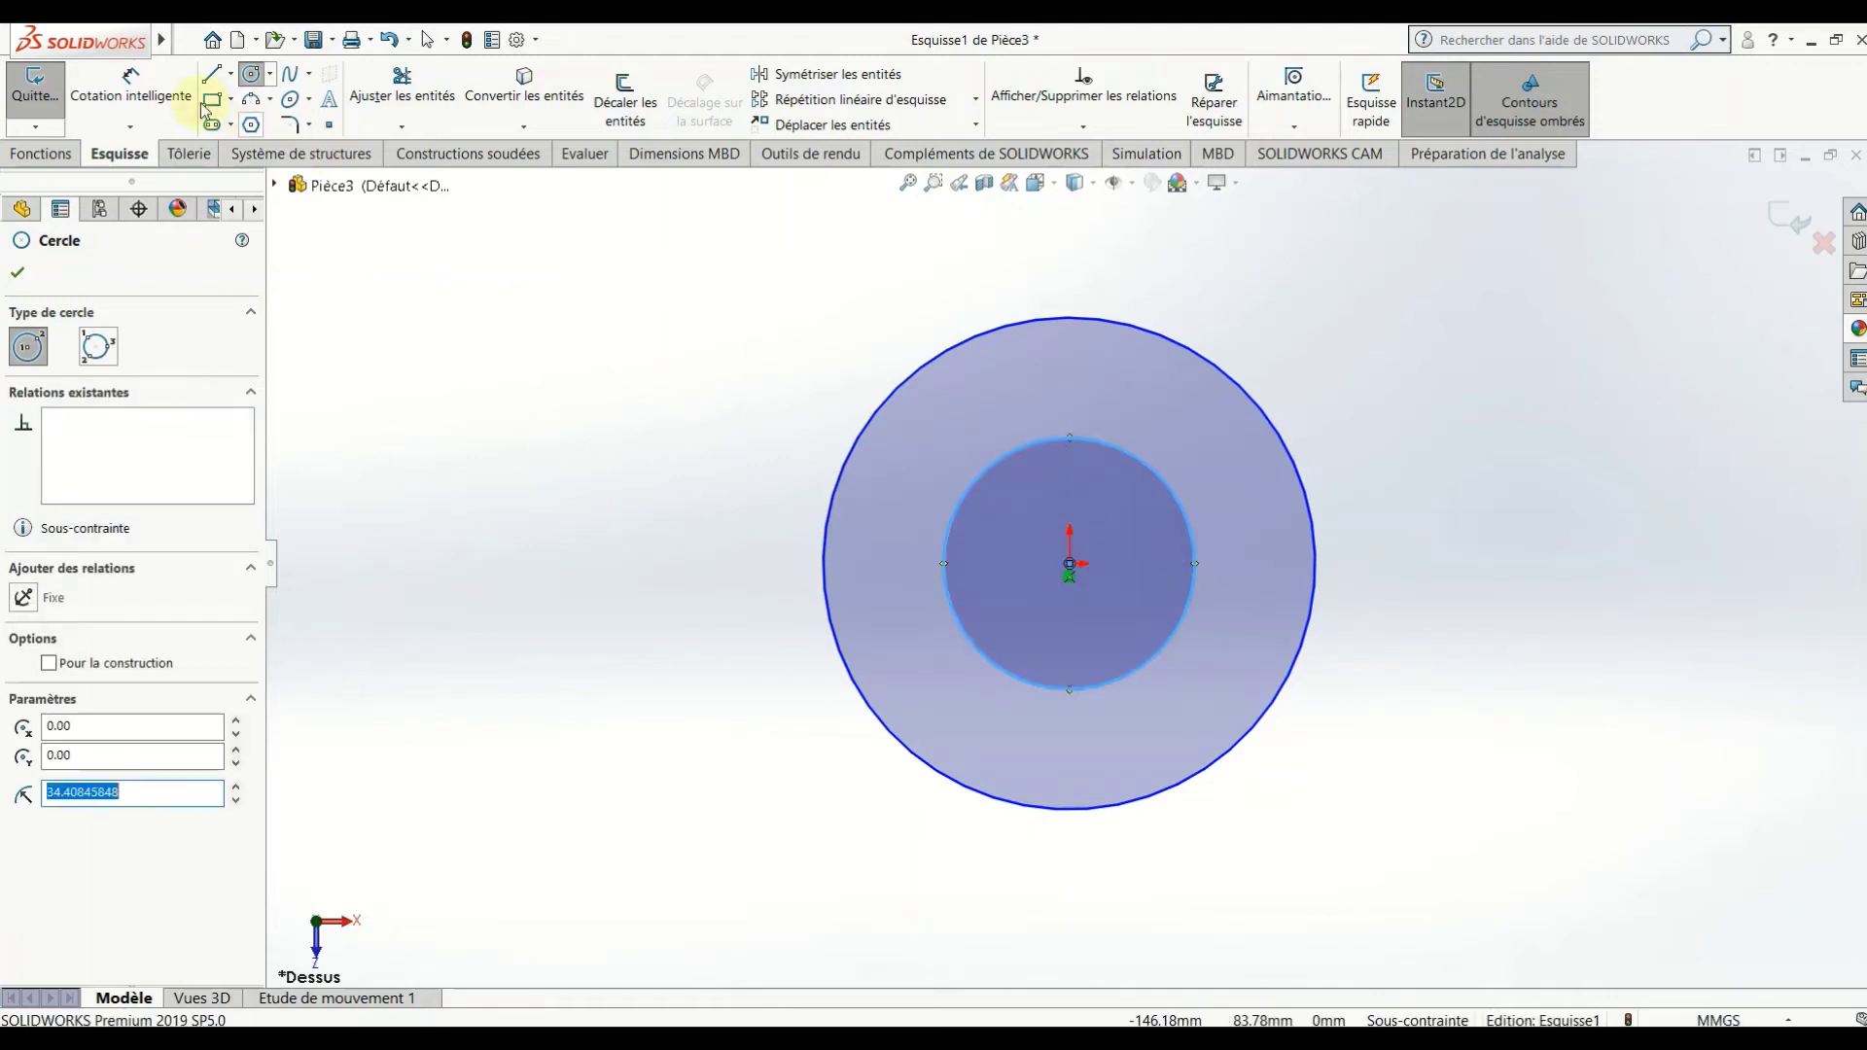
Dimension the outer circle to Ø52 and the inner circle to Ø24.
left_click(131, 85)
left_click(1315, 580)
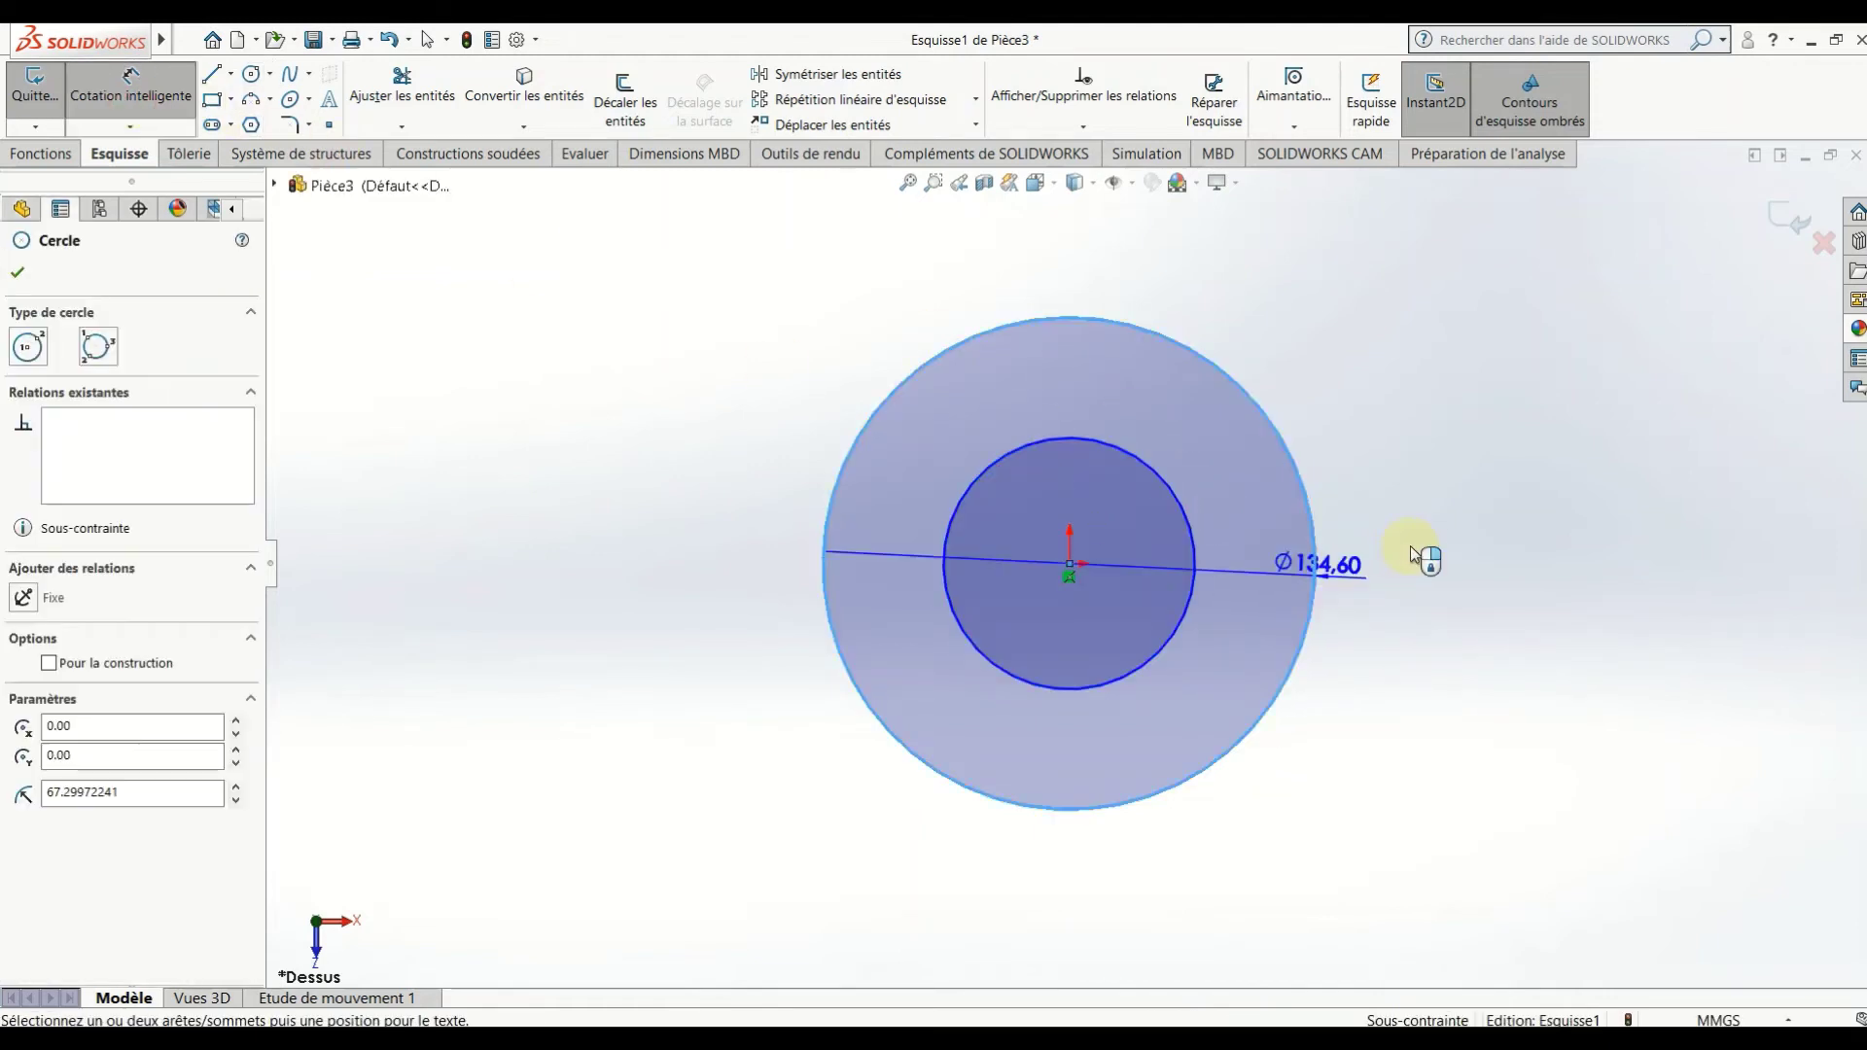
left_click(1416, 557)
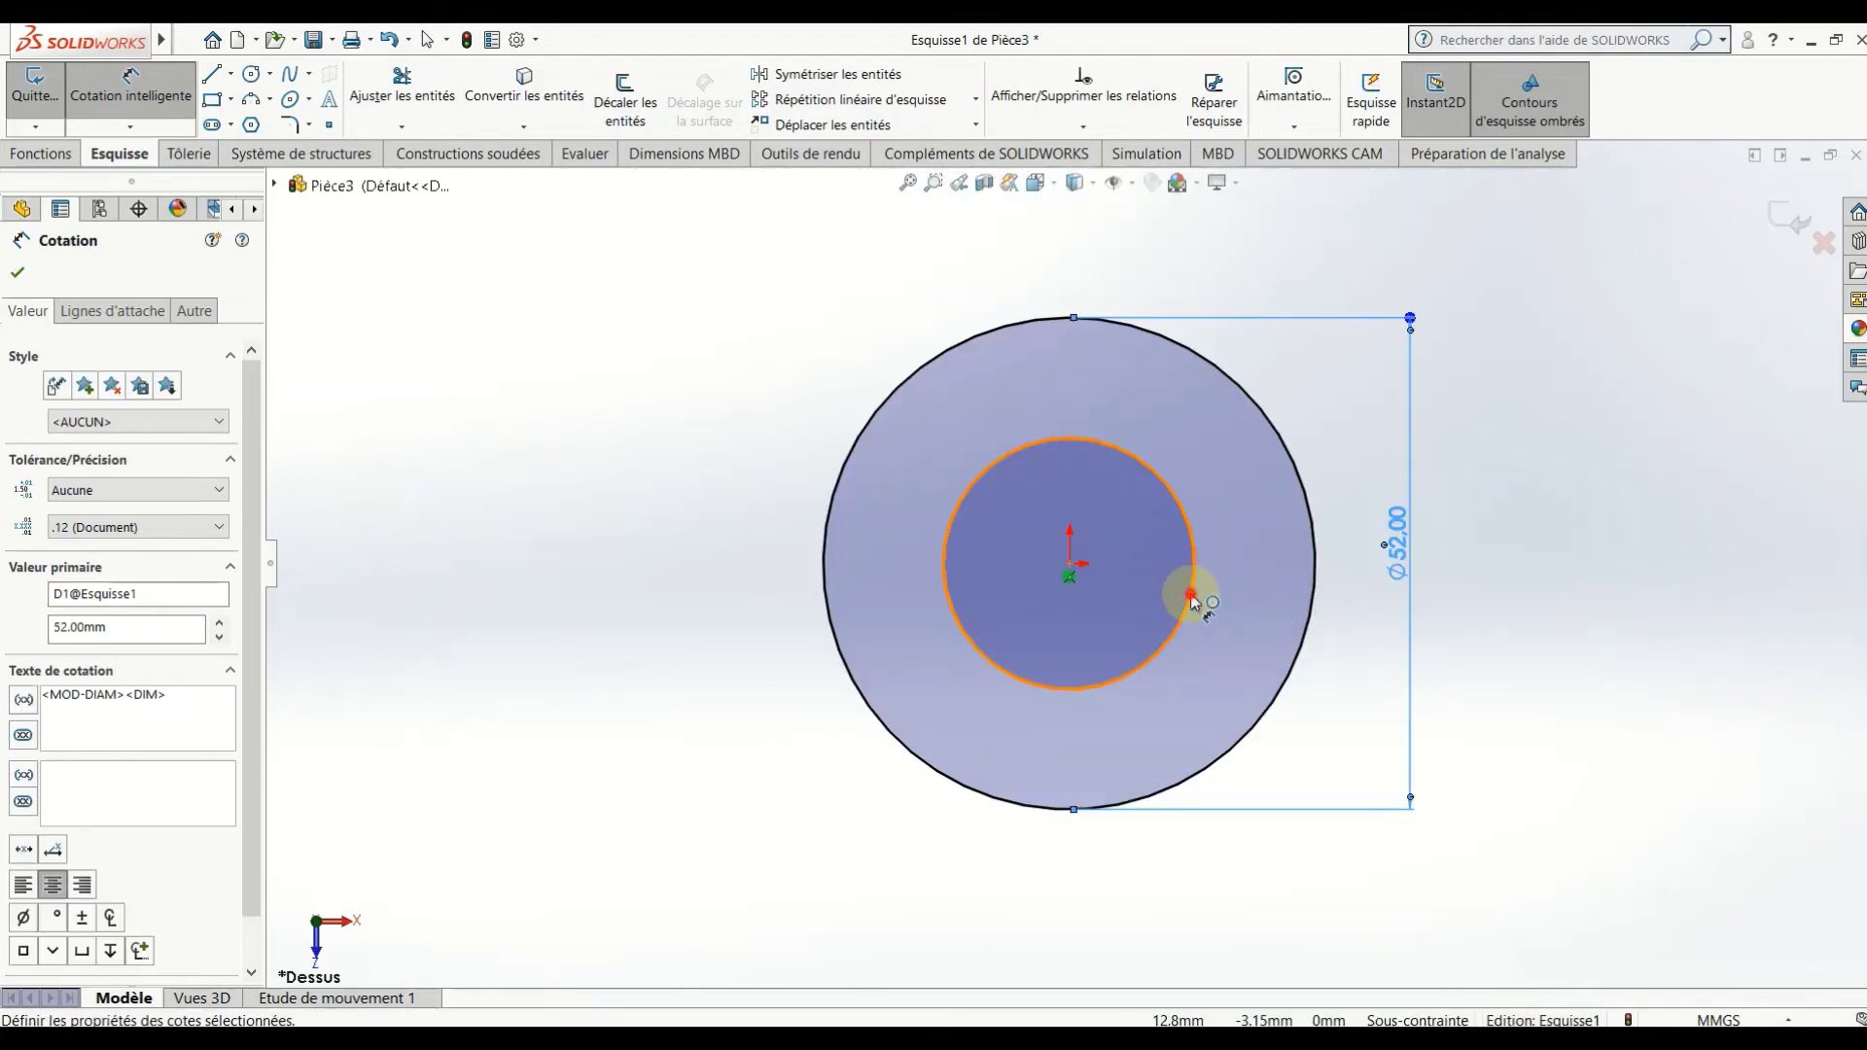
left_click(1194, 600)
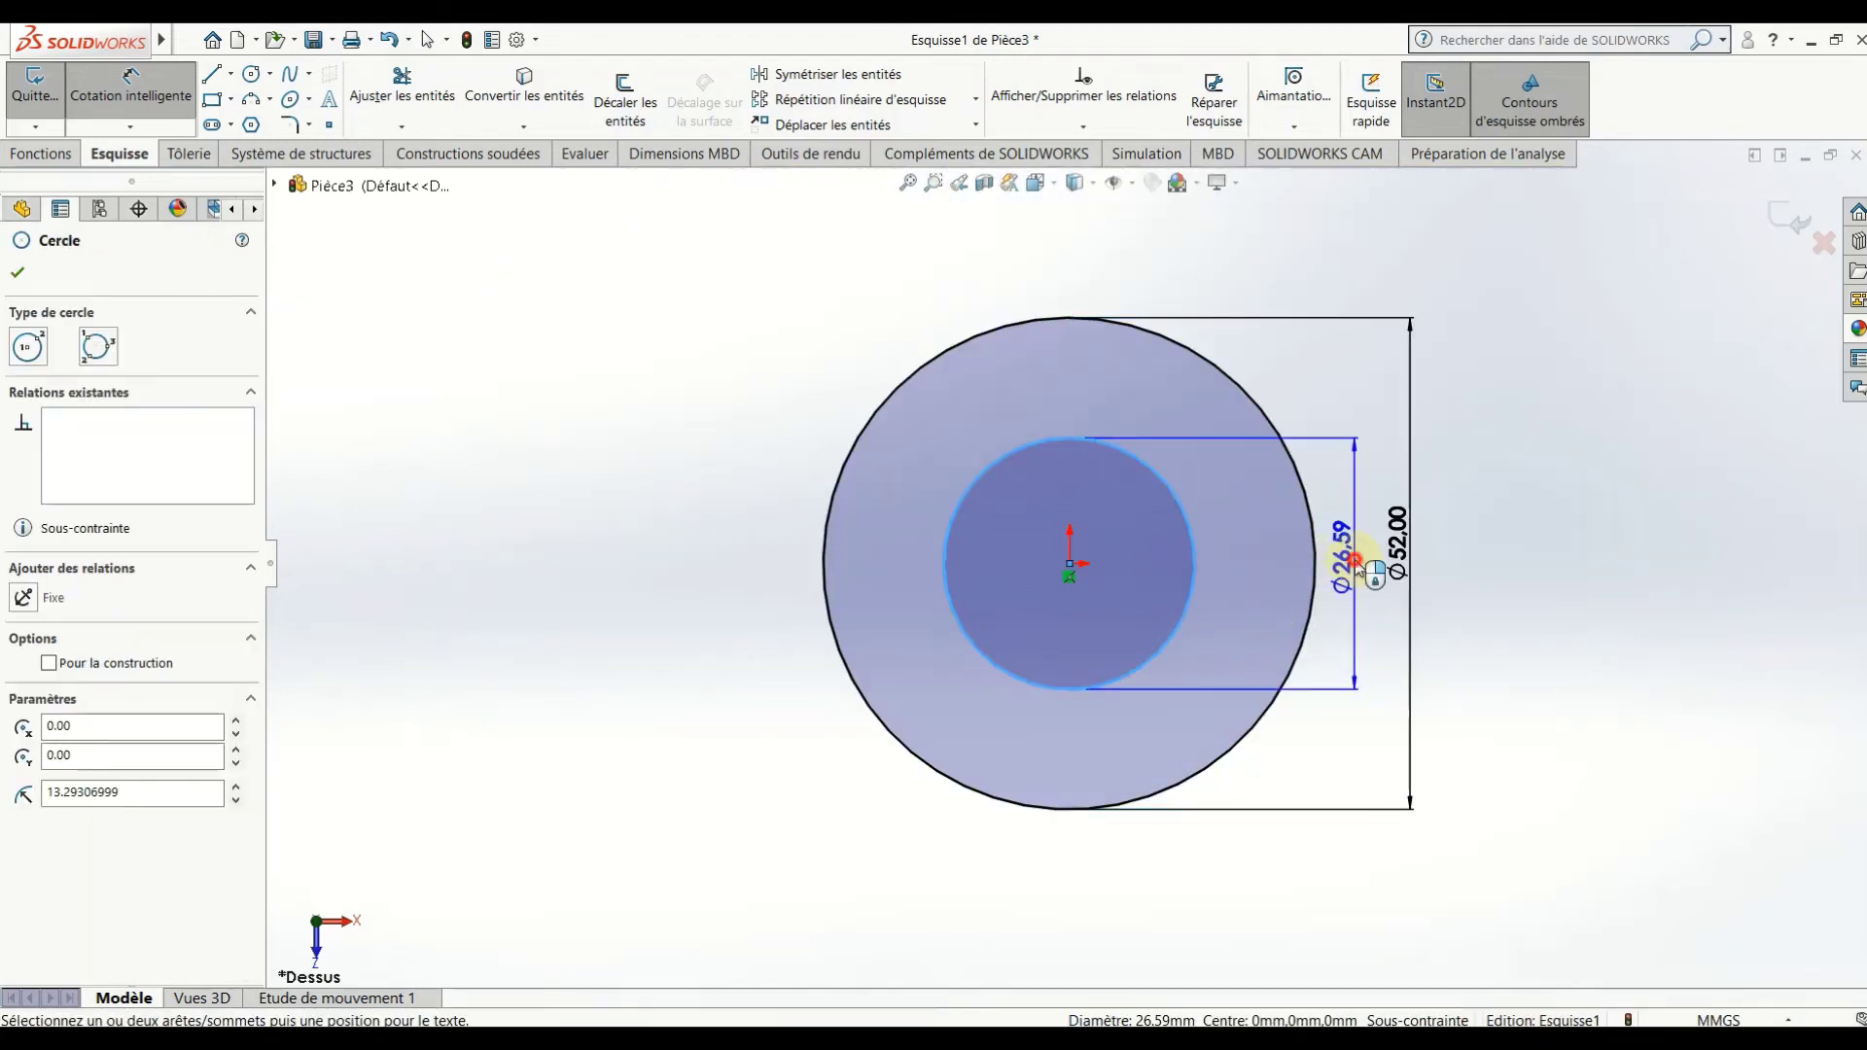
left_click(1356, 562)
type("24")
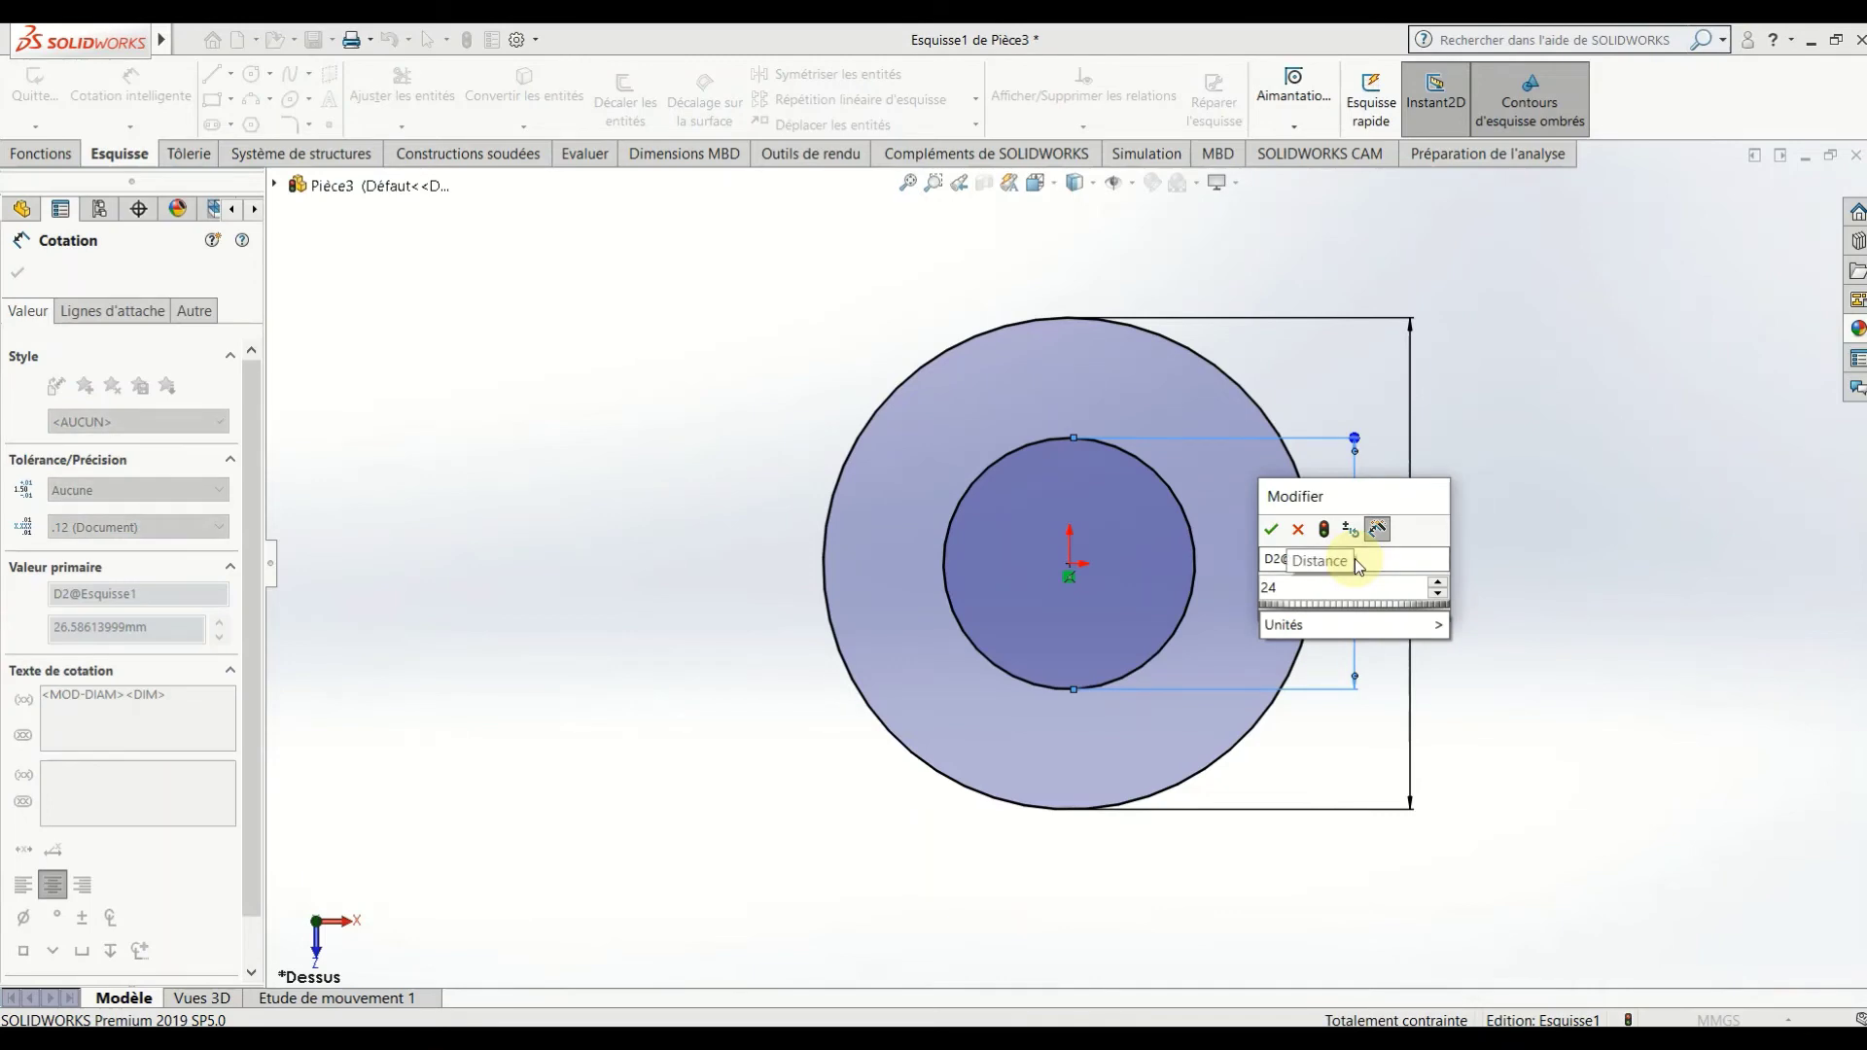
key("Return")
left_click(533, 541)
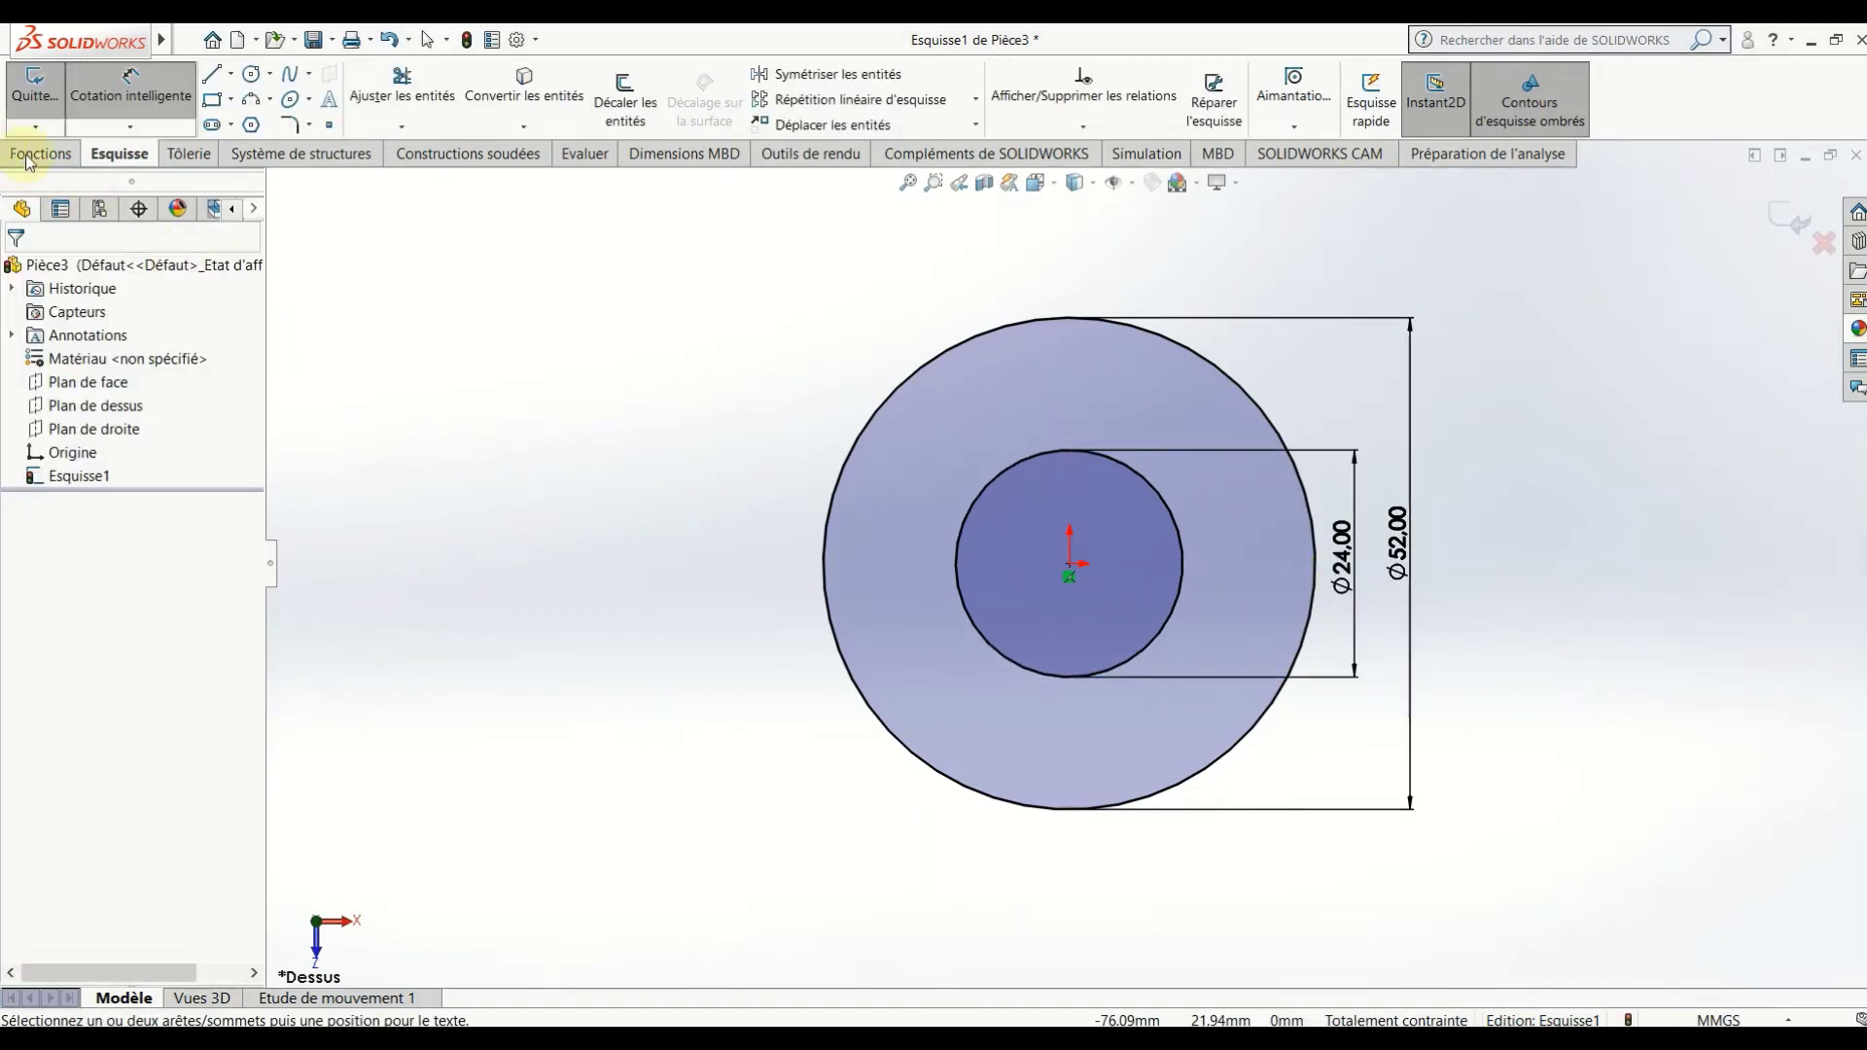
left_click(39, 154)
Extrude the ring sketch 9 mm into a solid.
left_click(36, 92)
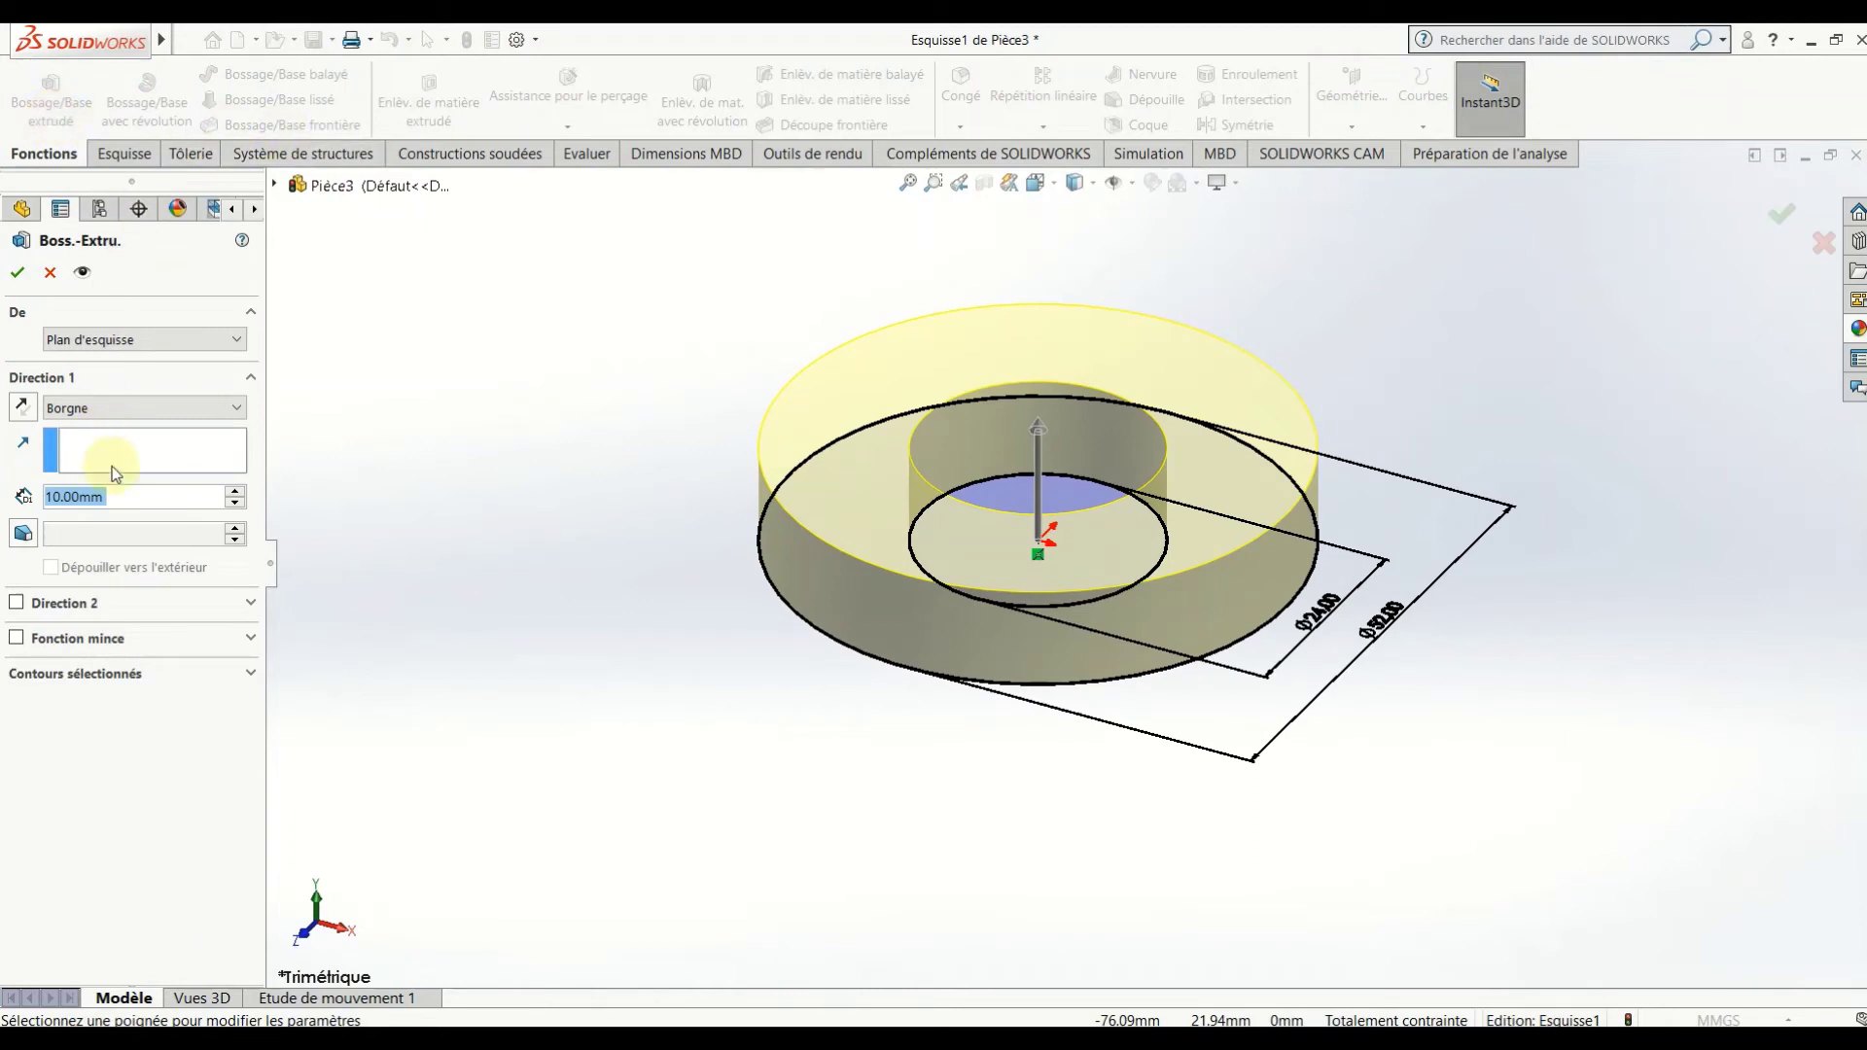
type("9")
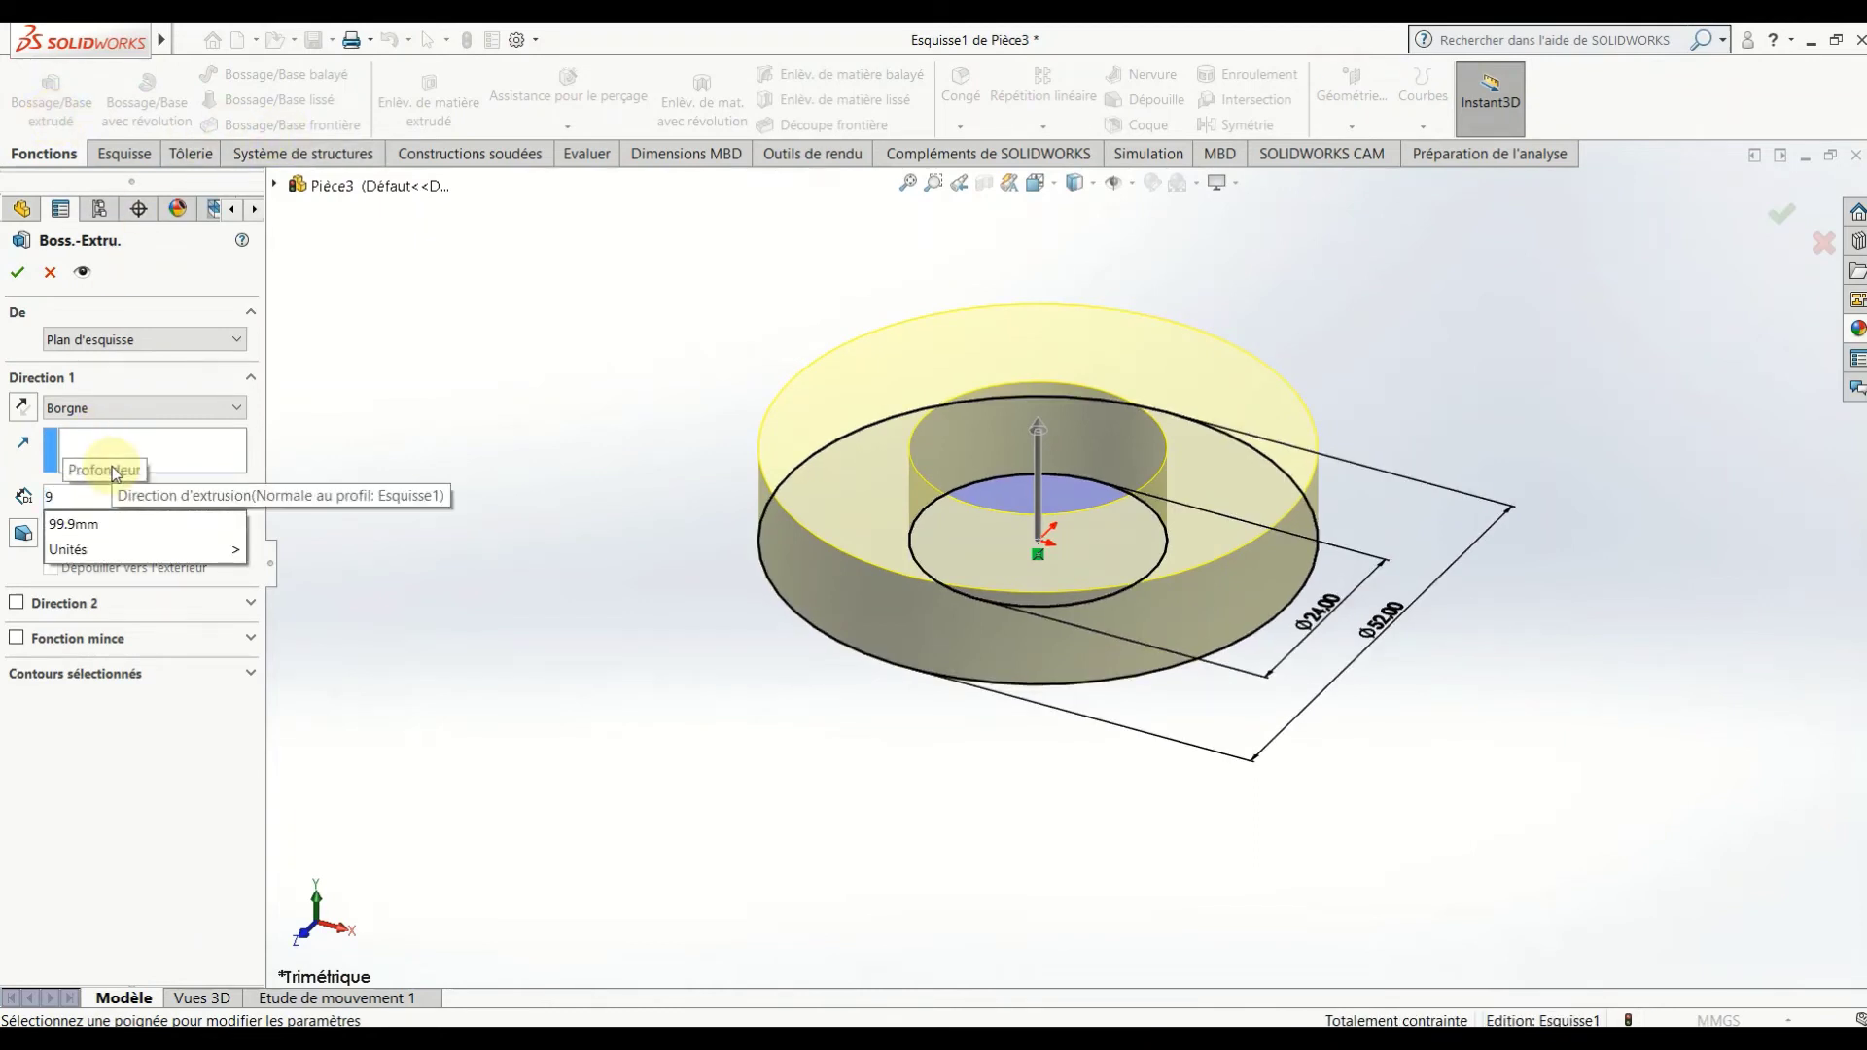
key("Return")
left_click(17, 273)
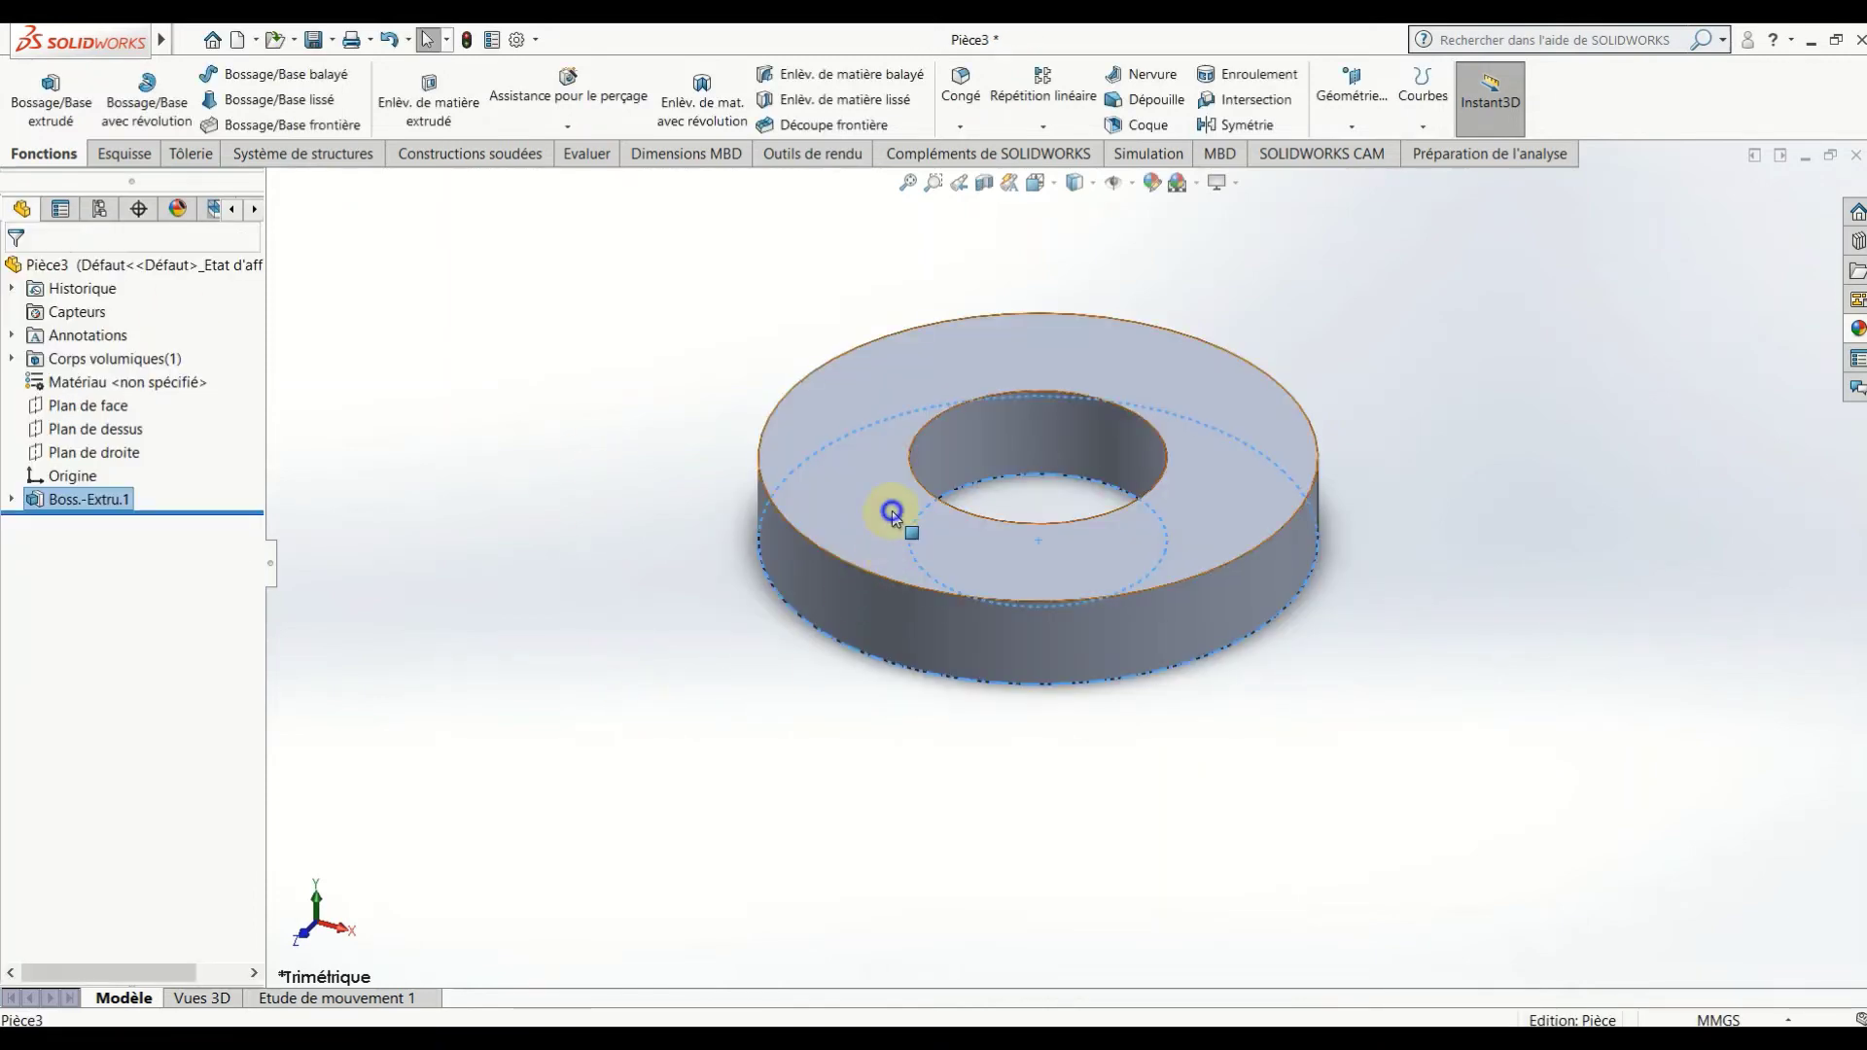
Start a sketch on the ring's top face, view it normal, and draw a circle around the bore.
right_click(891, 510)
left_click(908, 489)
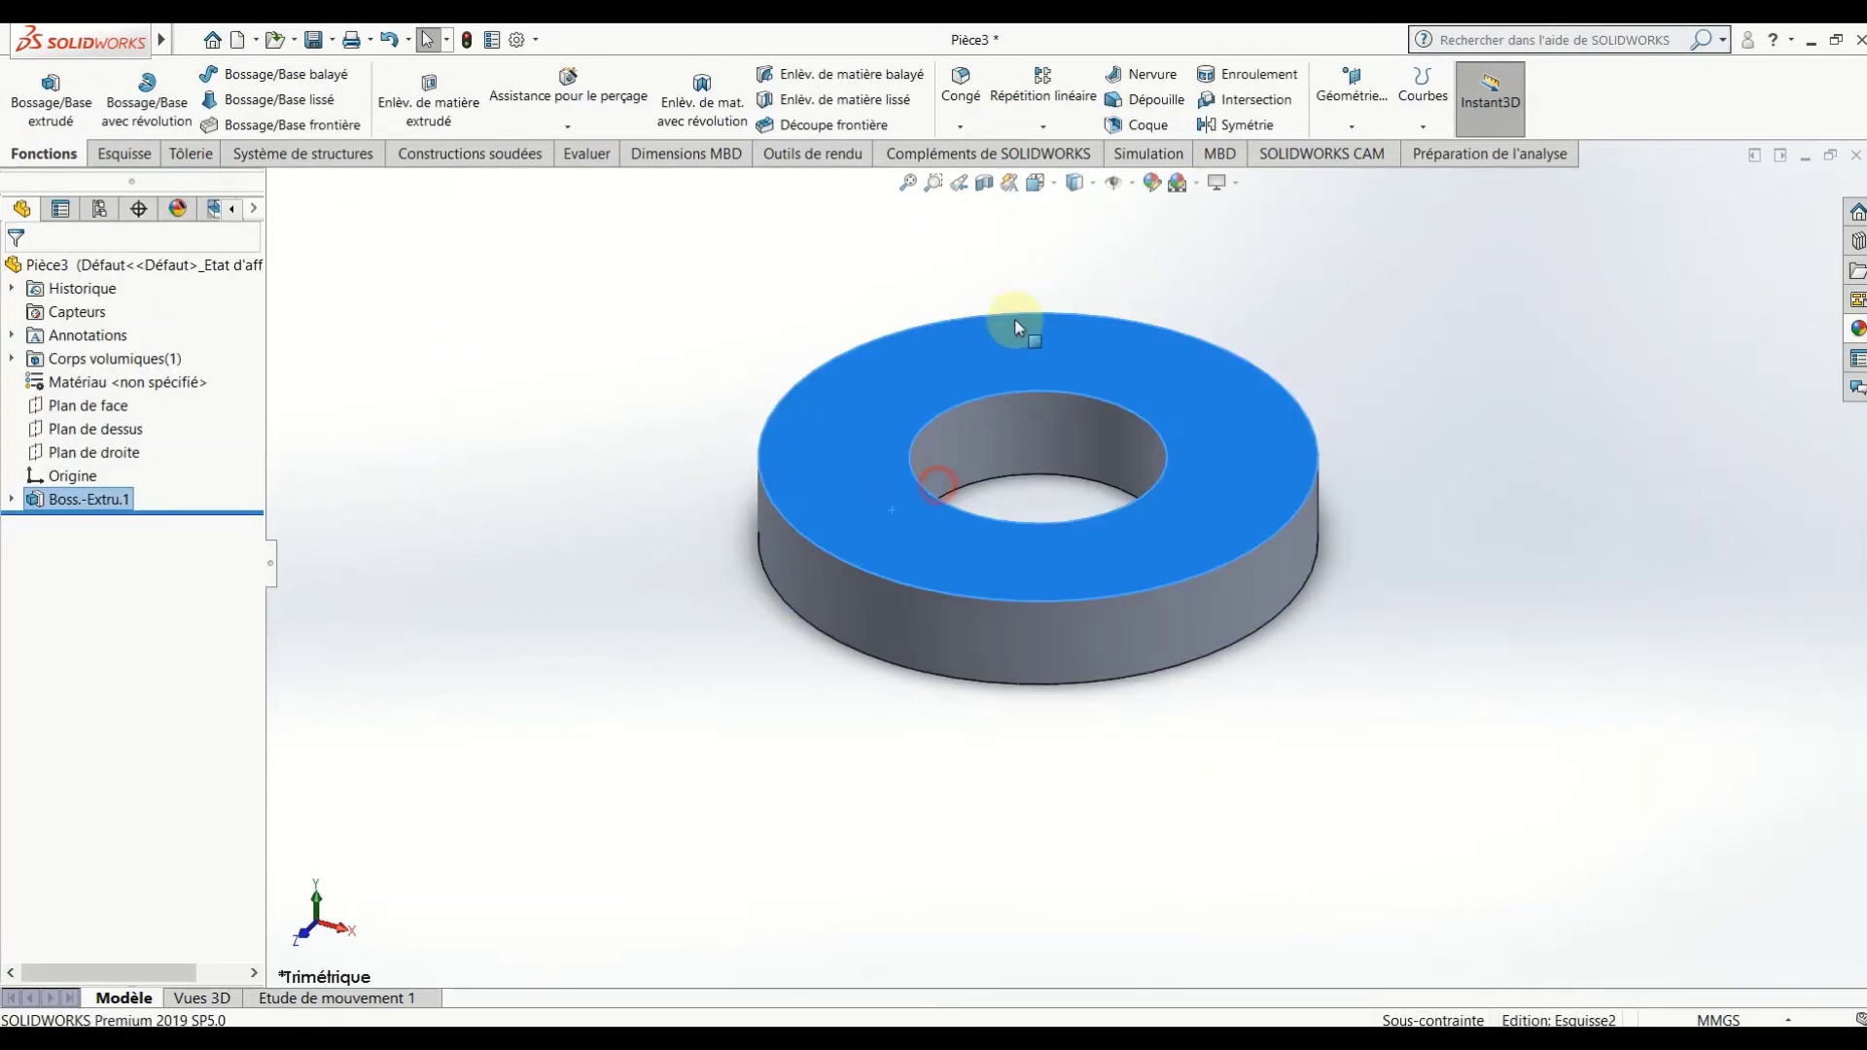
left_click(1034, 183)
left_click(1144, 284)
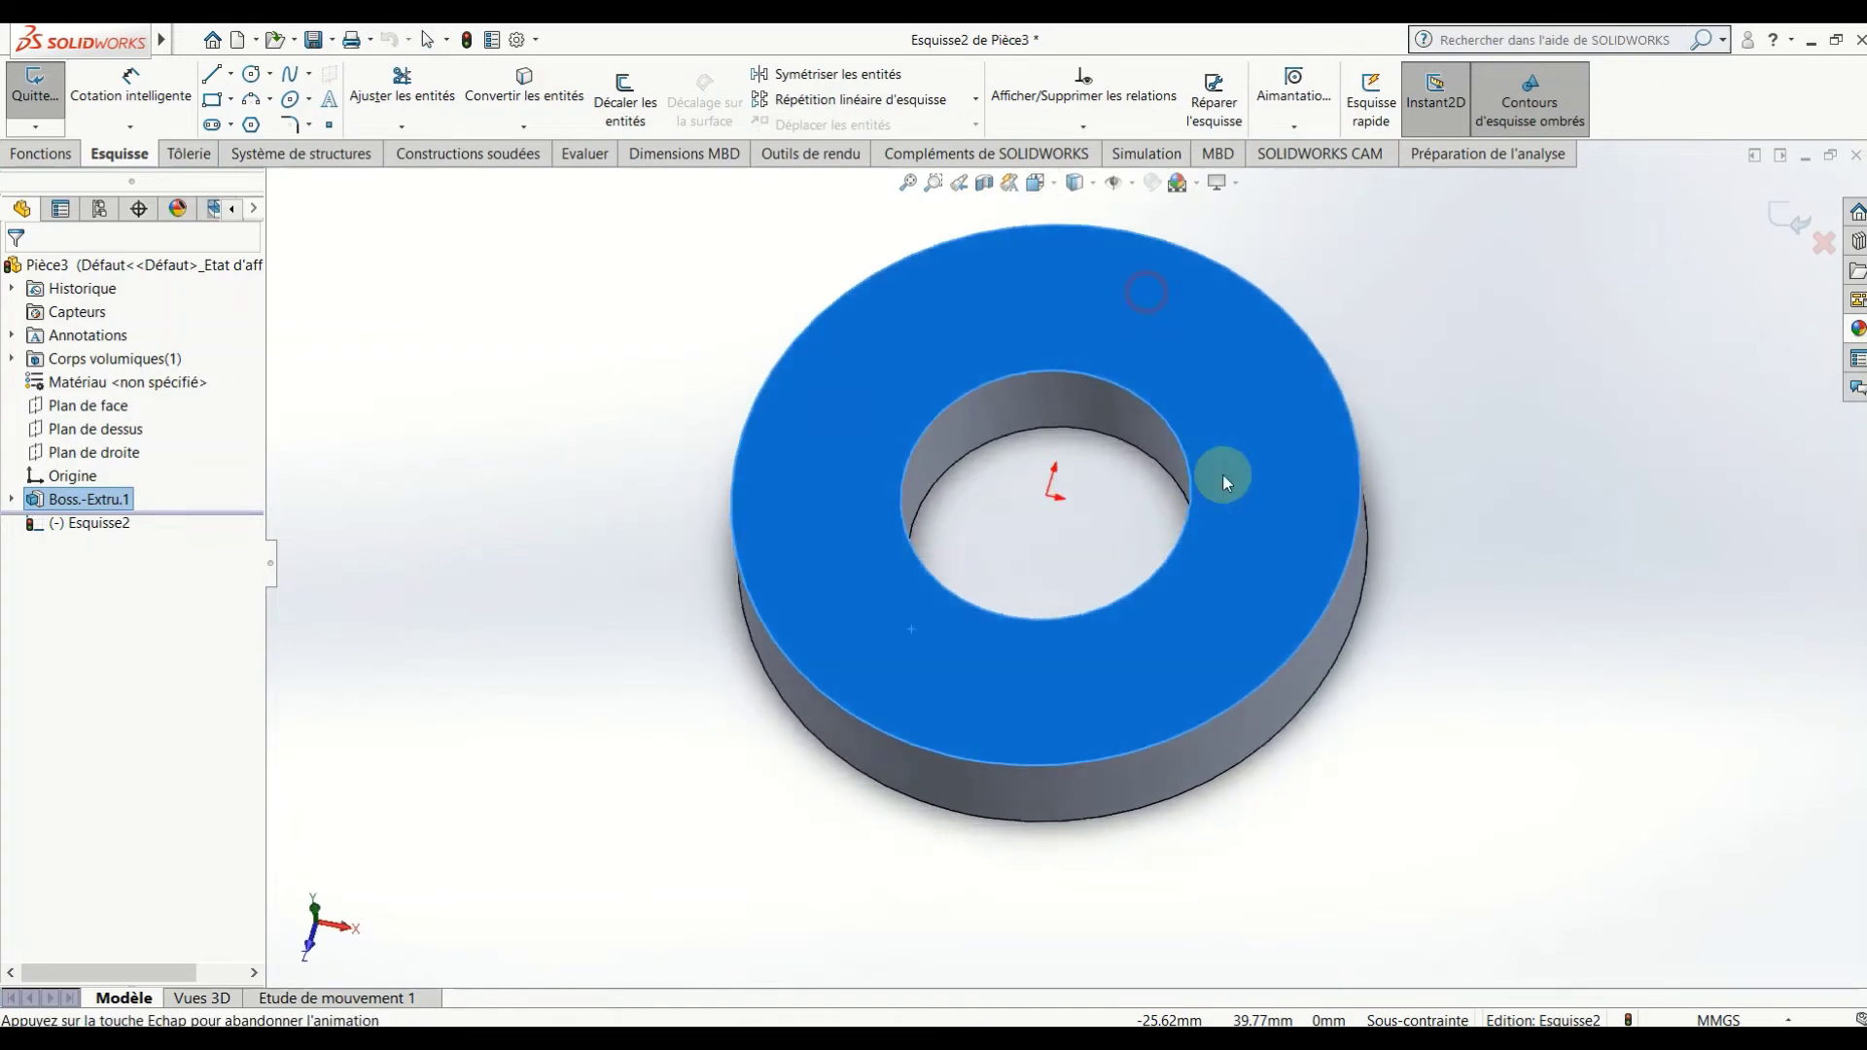
left_click(1517, 463)
left_click(250, 75)
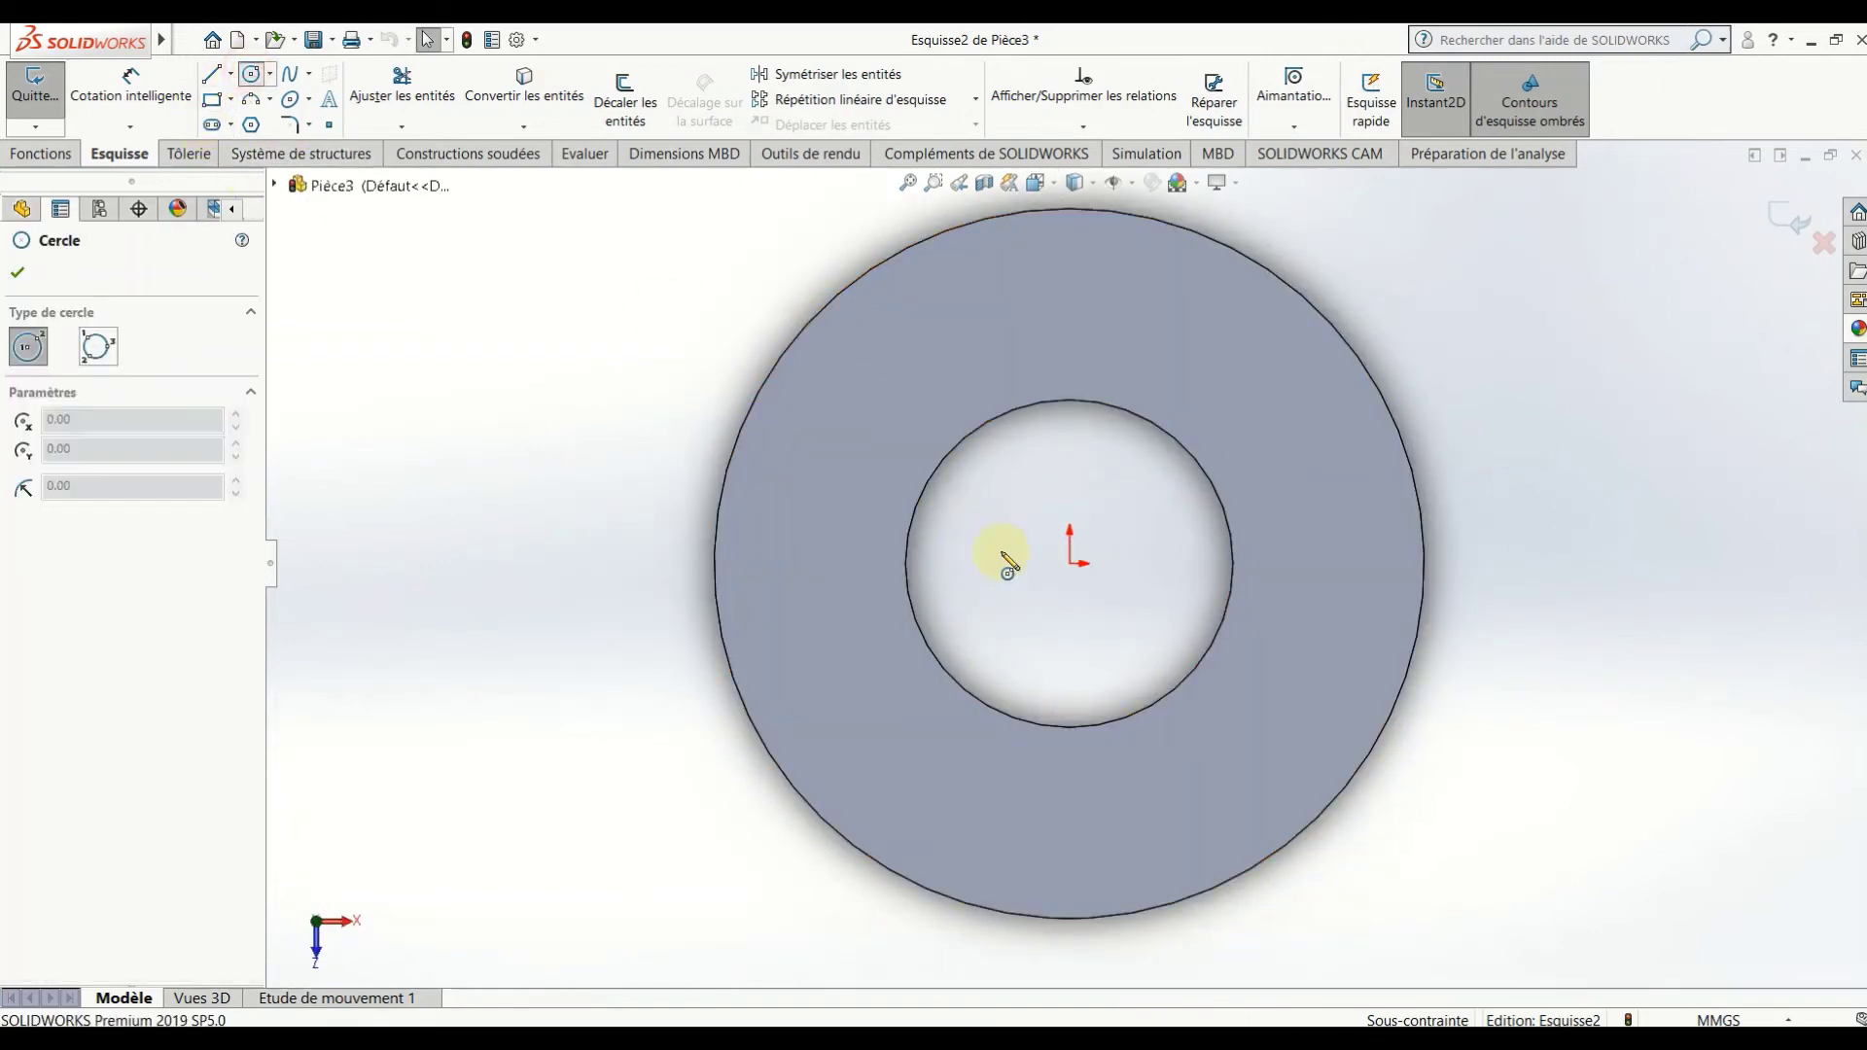
left_click(1070, 562)
left_click(865, 564)
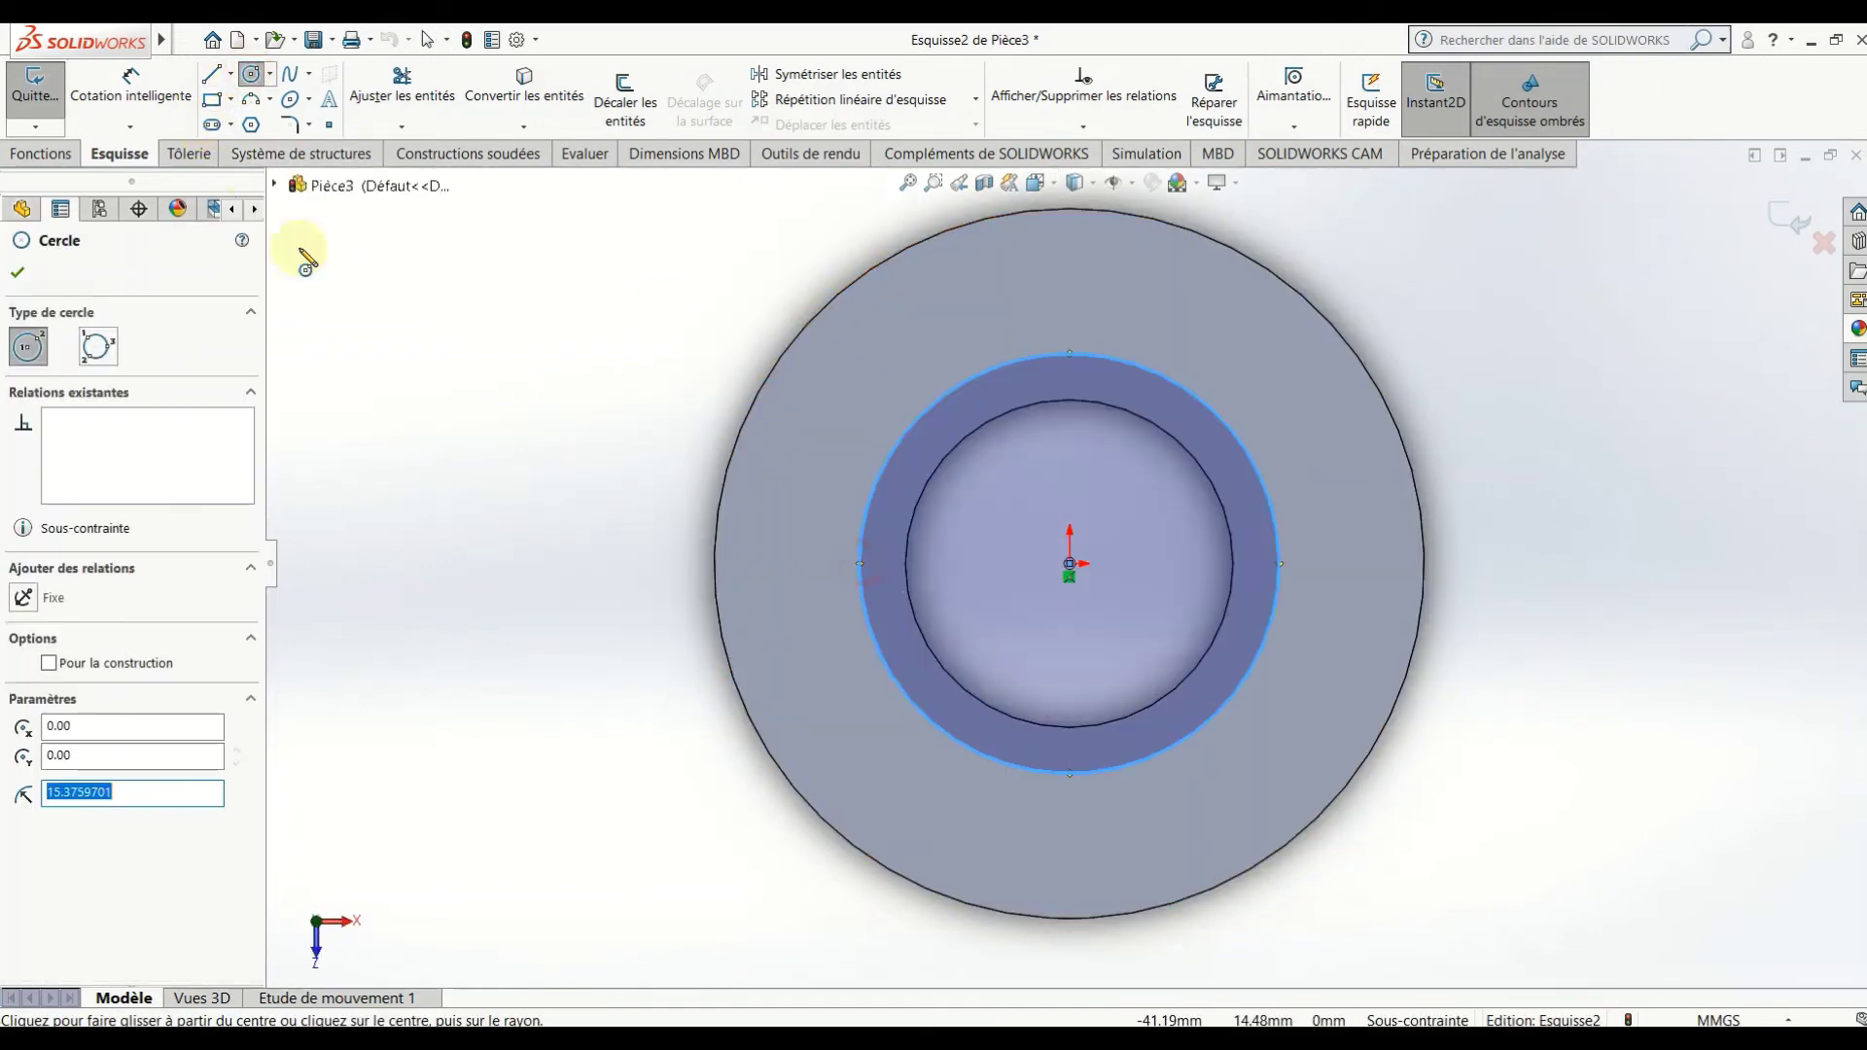
Dimension the new circle to a 29 mm diameter.
left_click(130, 83)
left_click(869, 541)
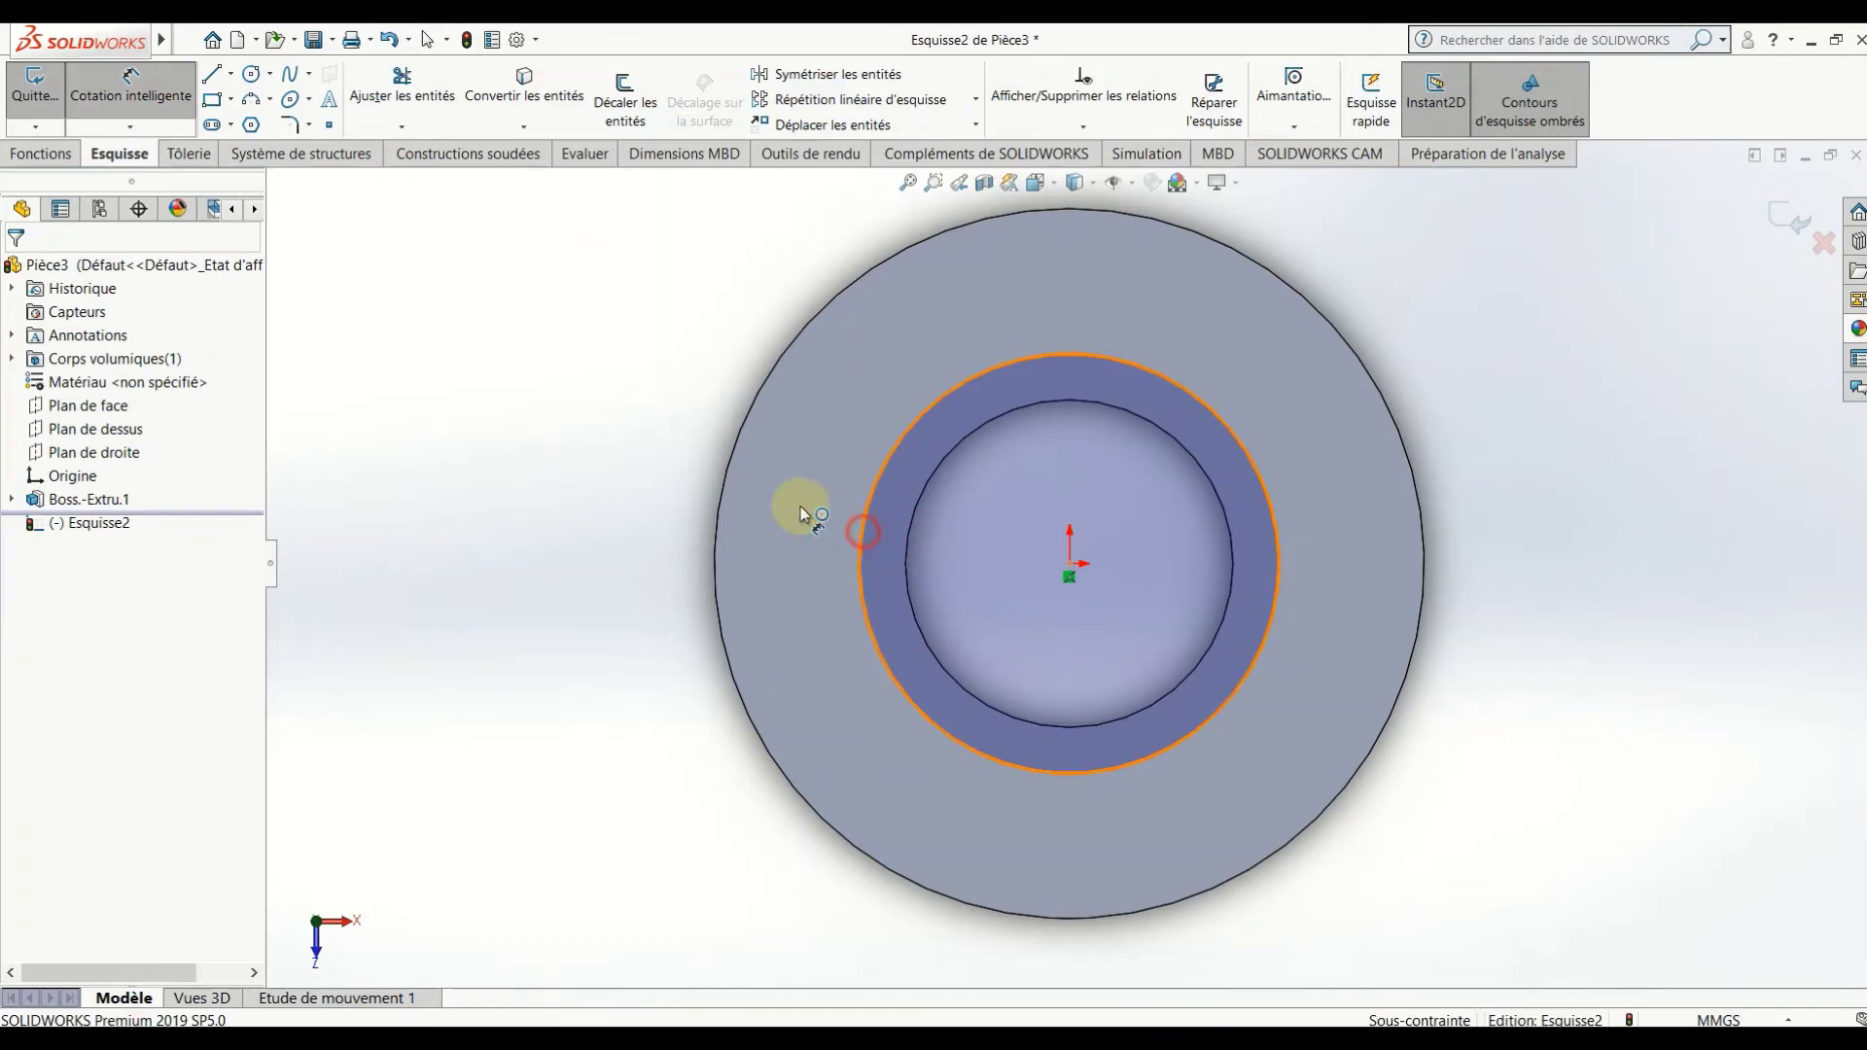
left_click(796, 517)
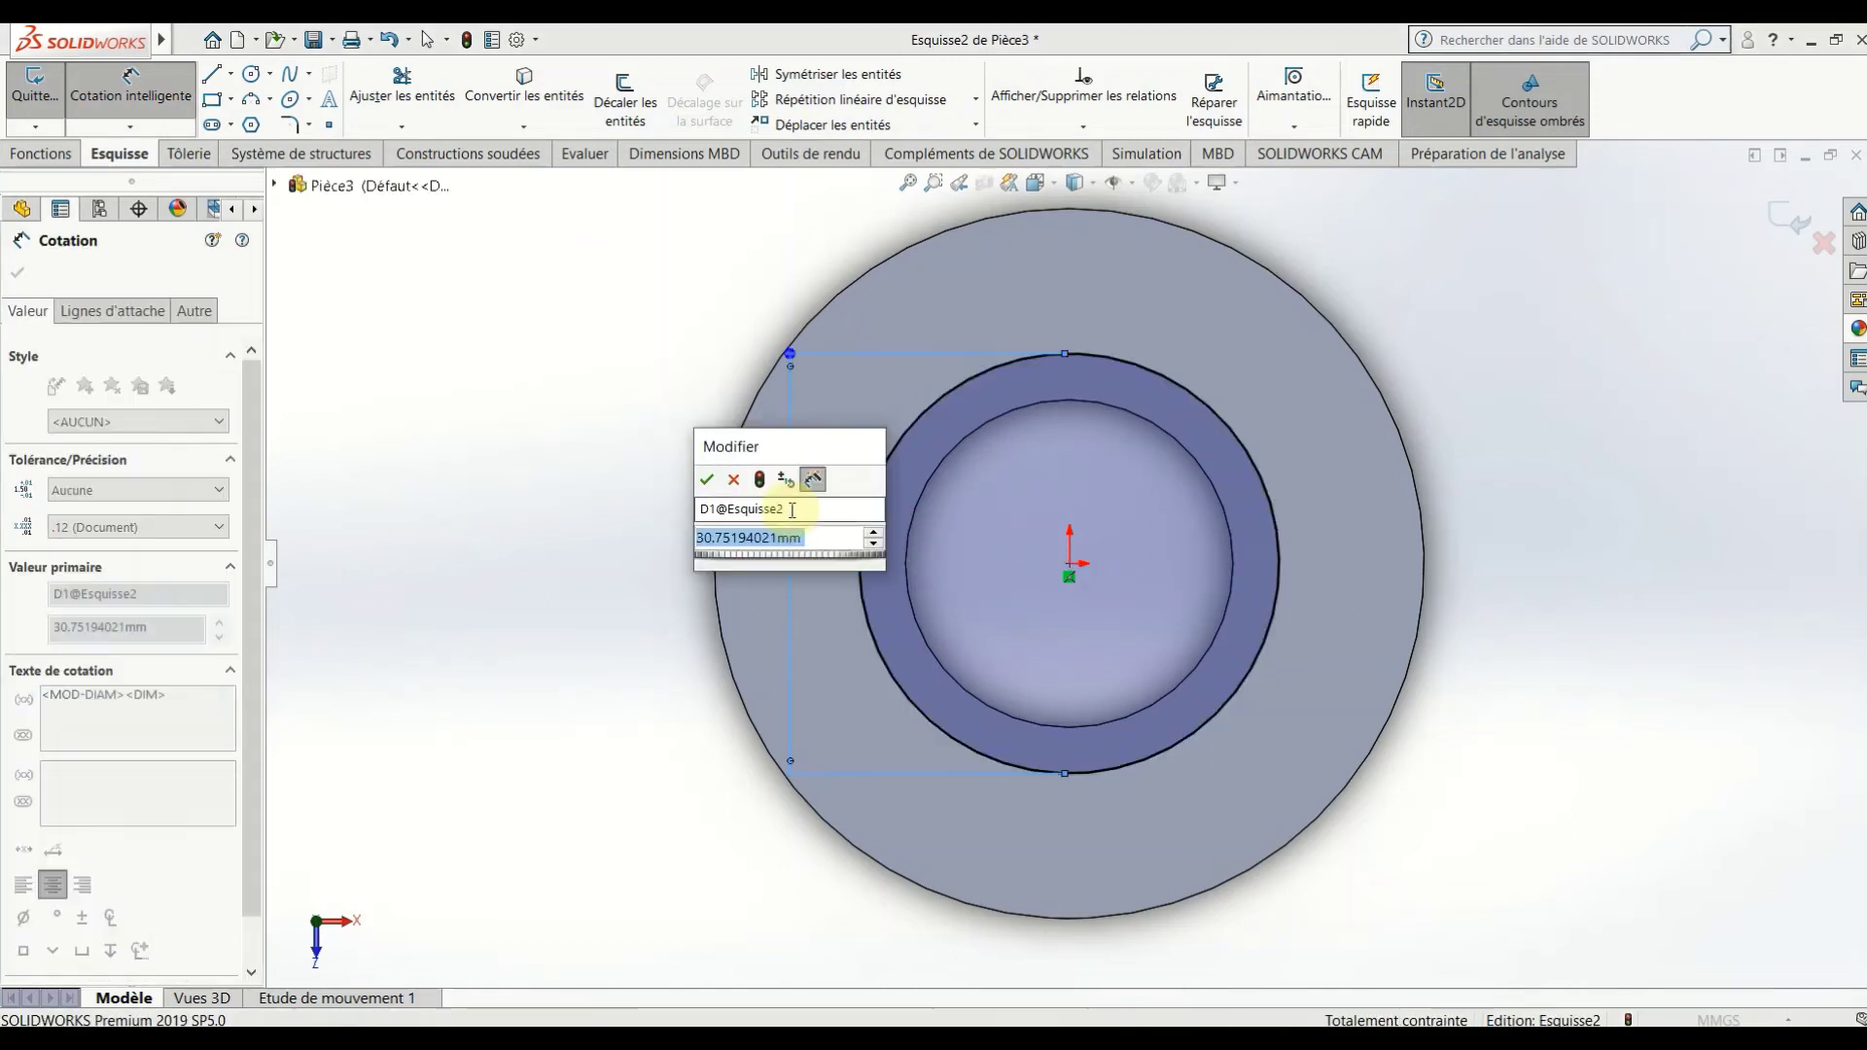
key("Return")
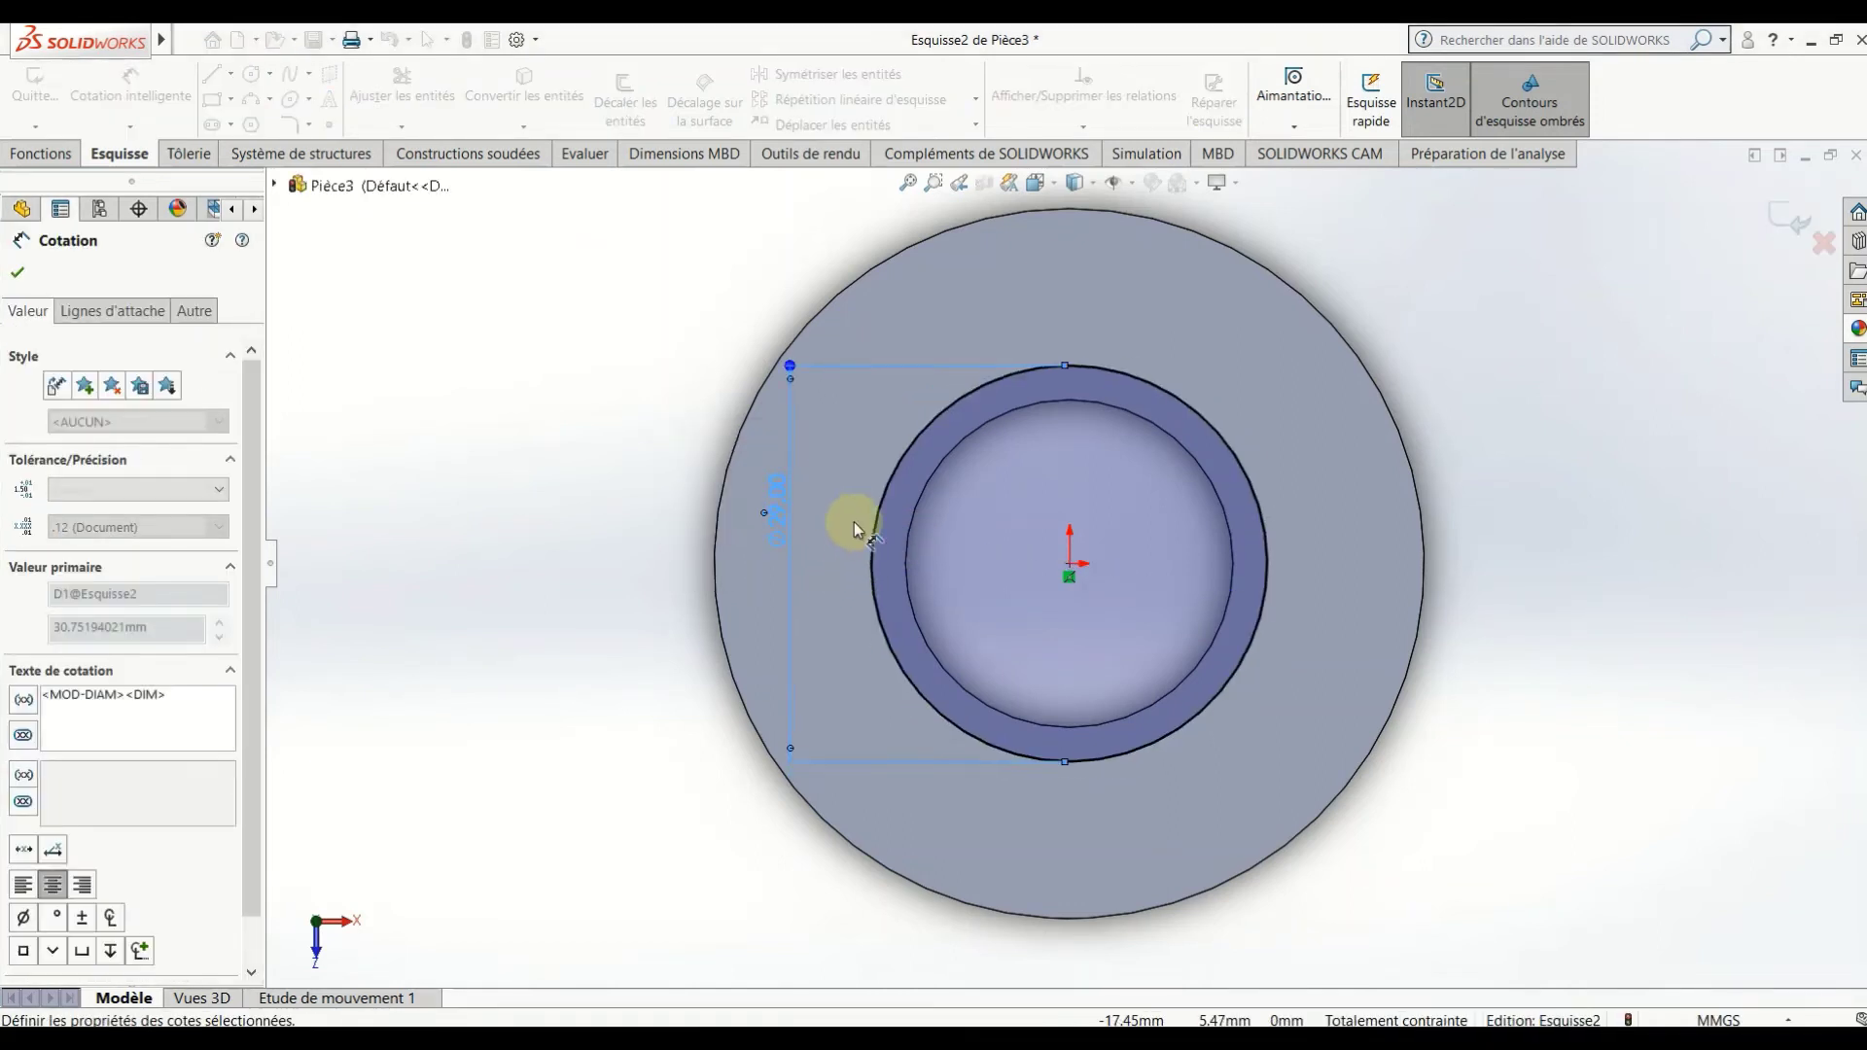
left_click(598, 501)
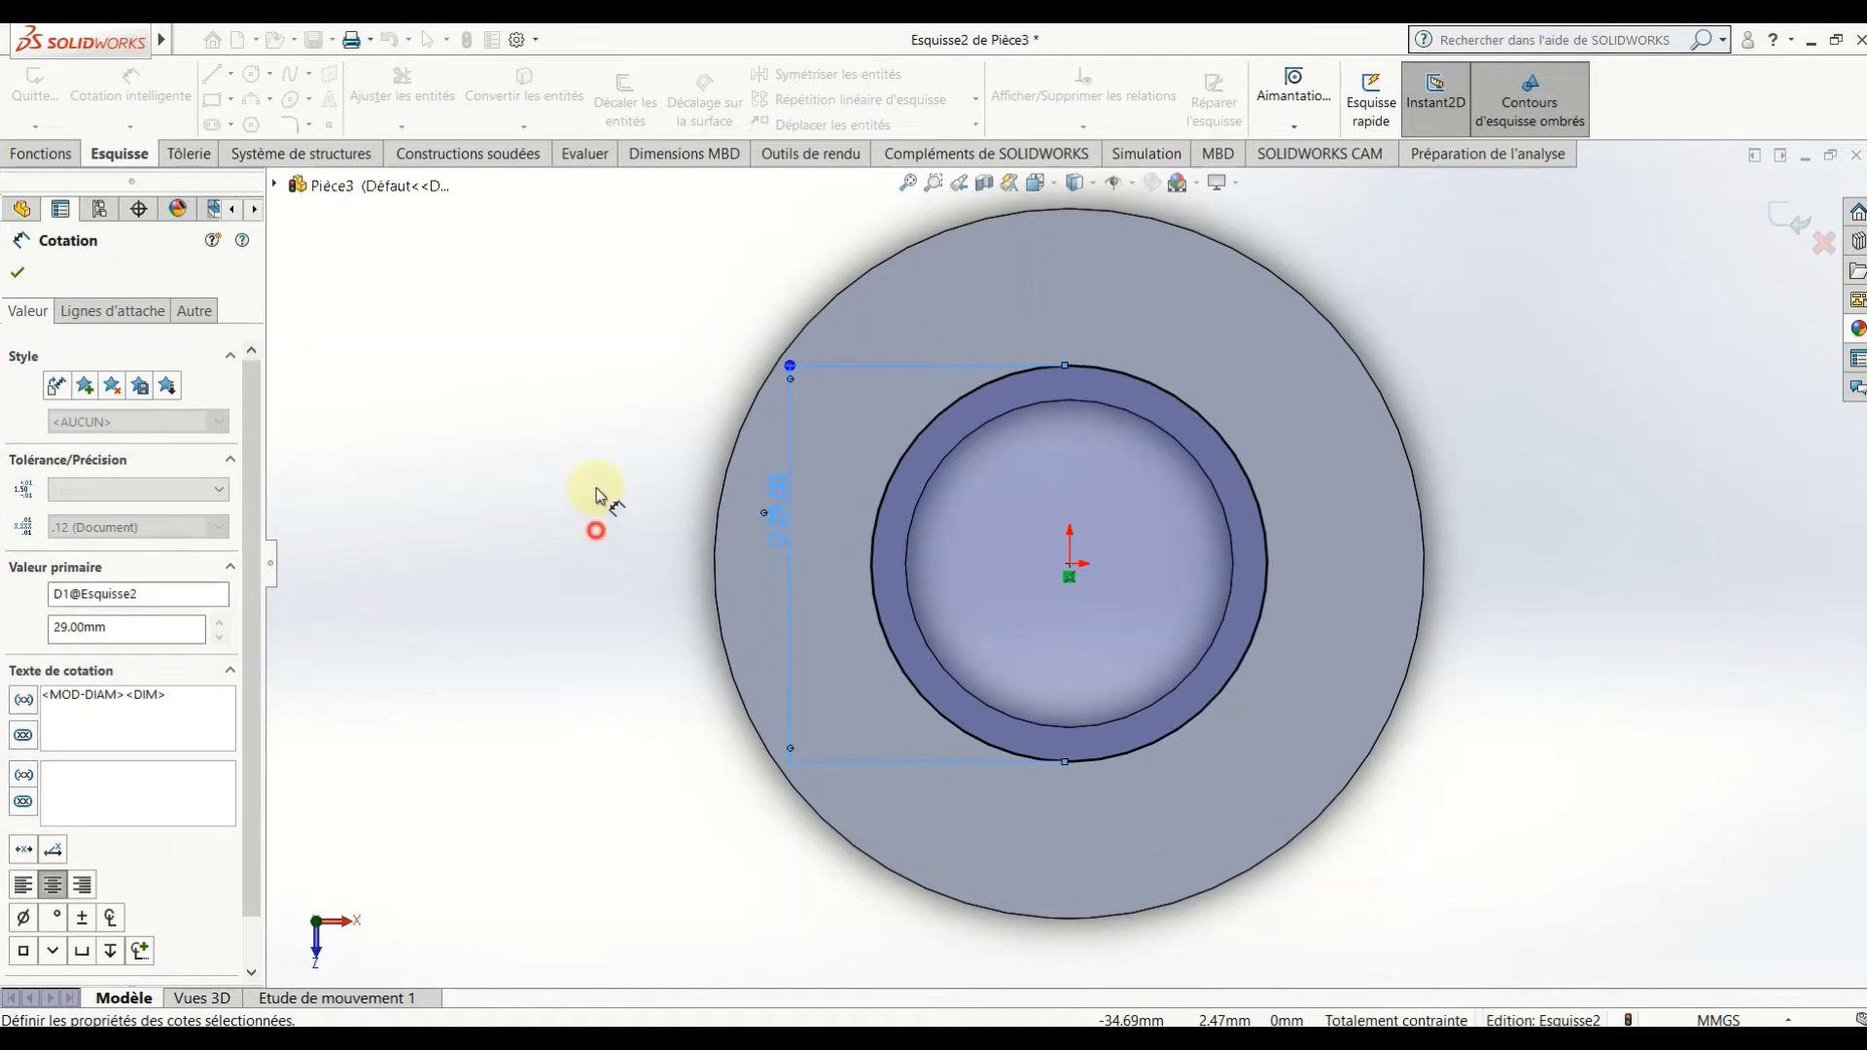
left_click(925, 479)
key("Escape")
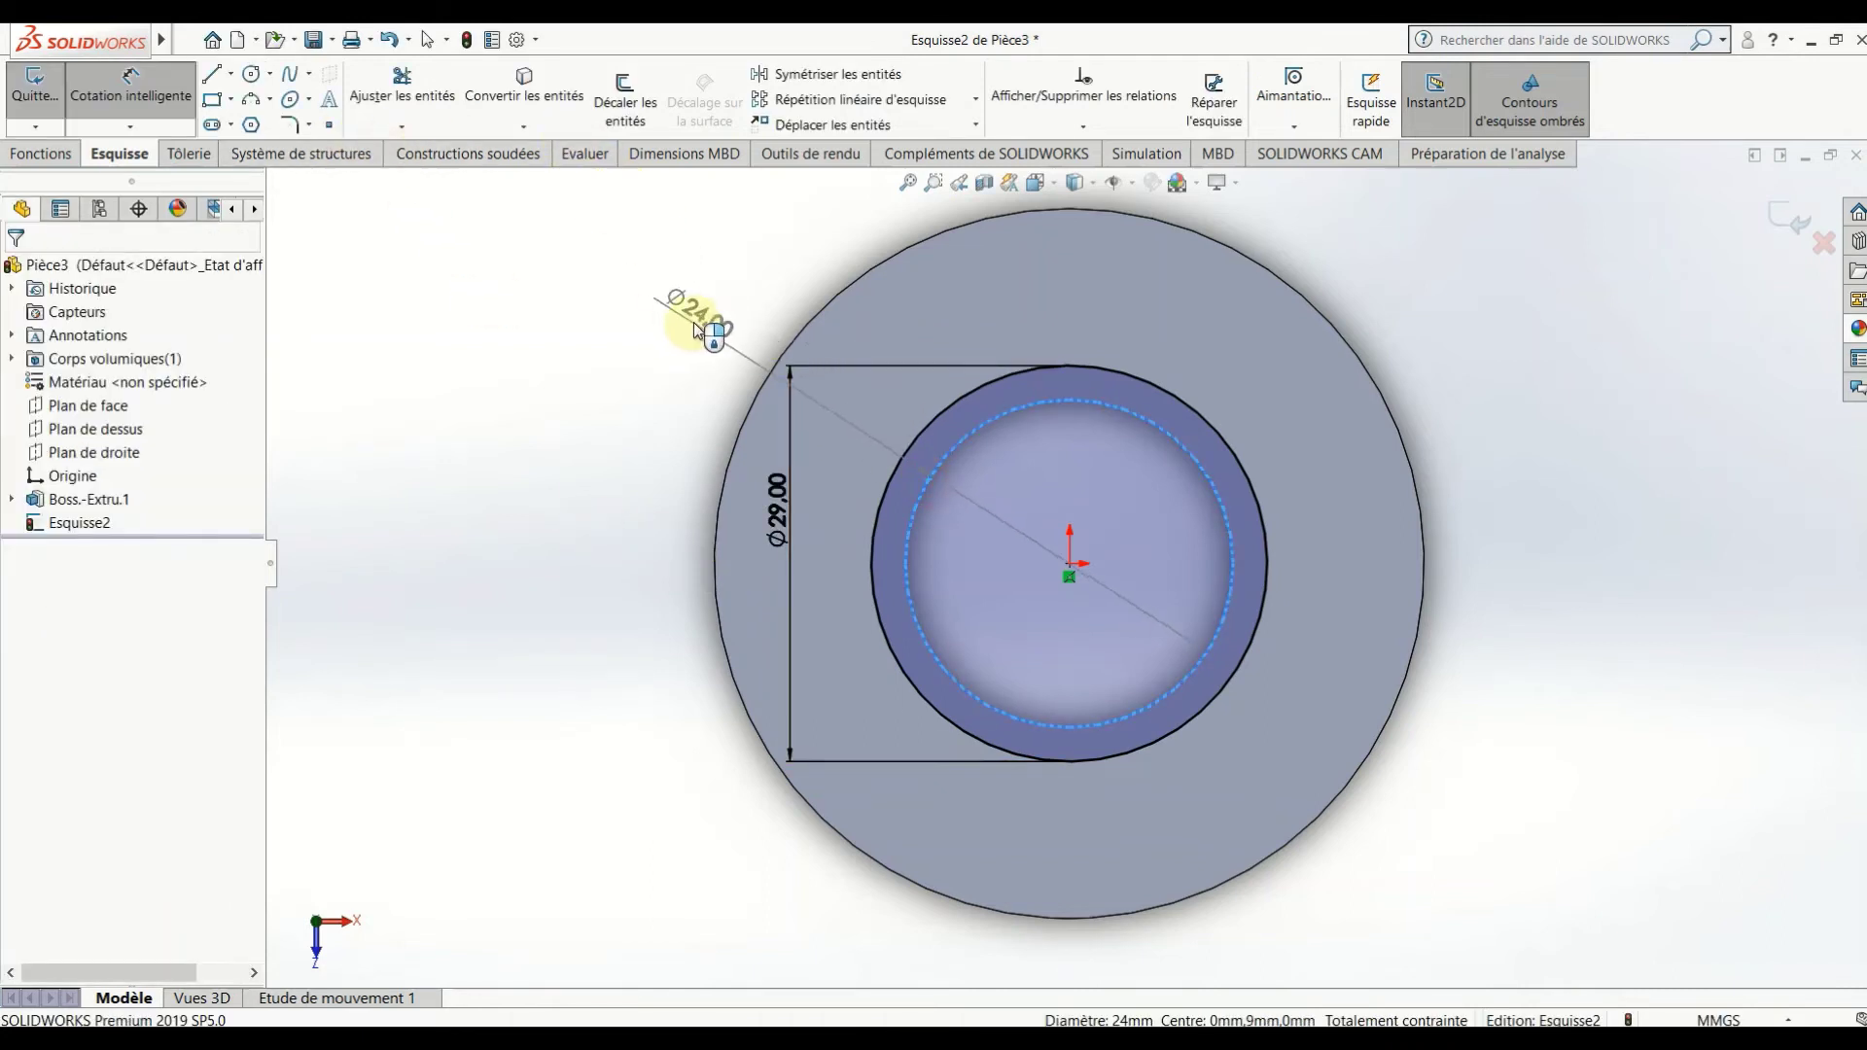
Convert the bore's edge into the sketch and return to an isometric view.
left_click(550, 114)
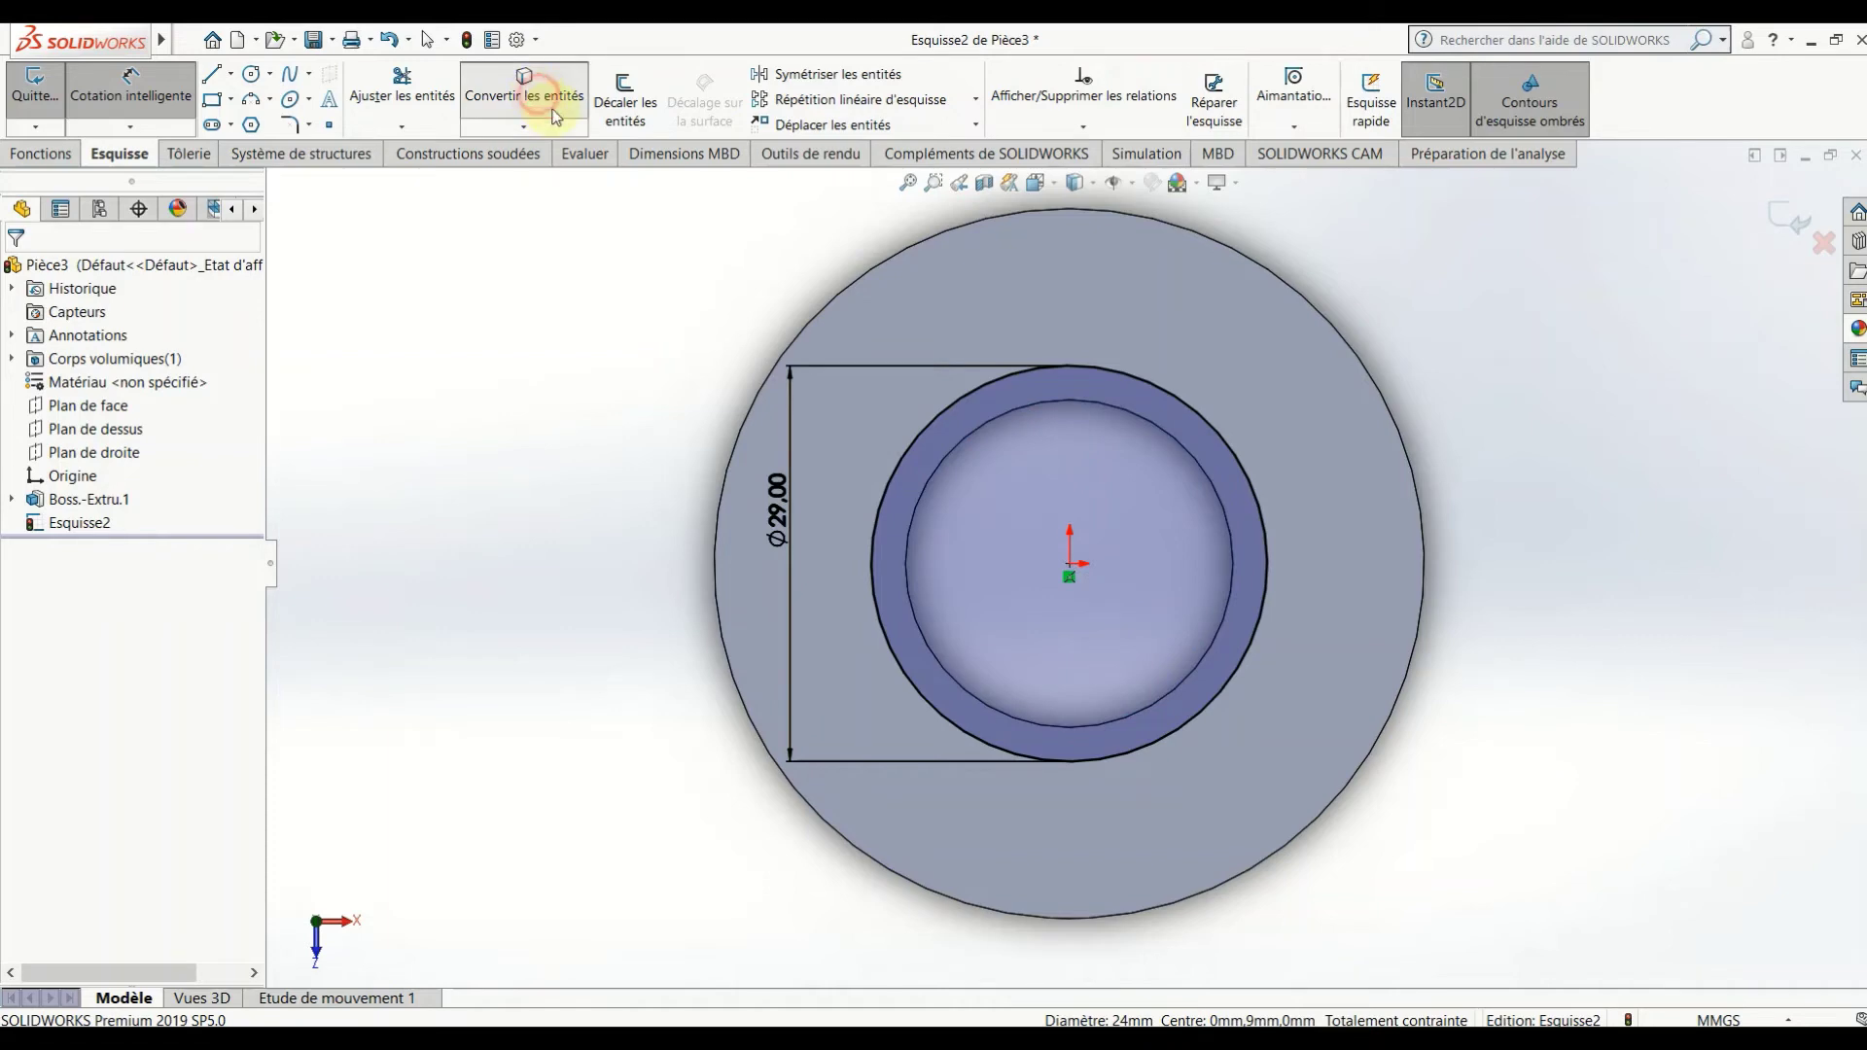
left_click(939, 466)
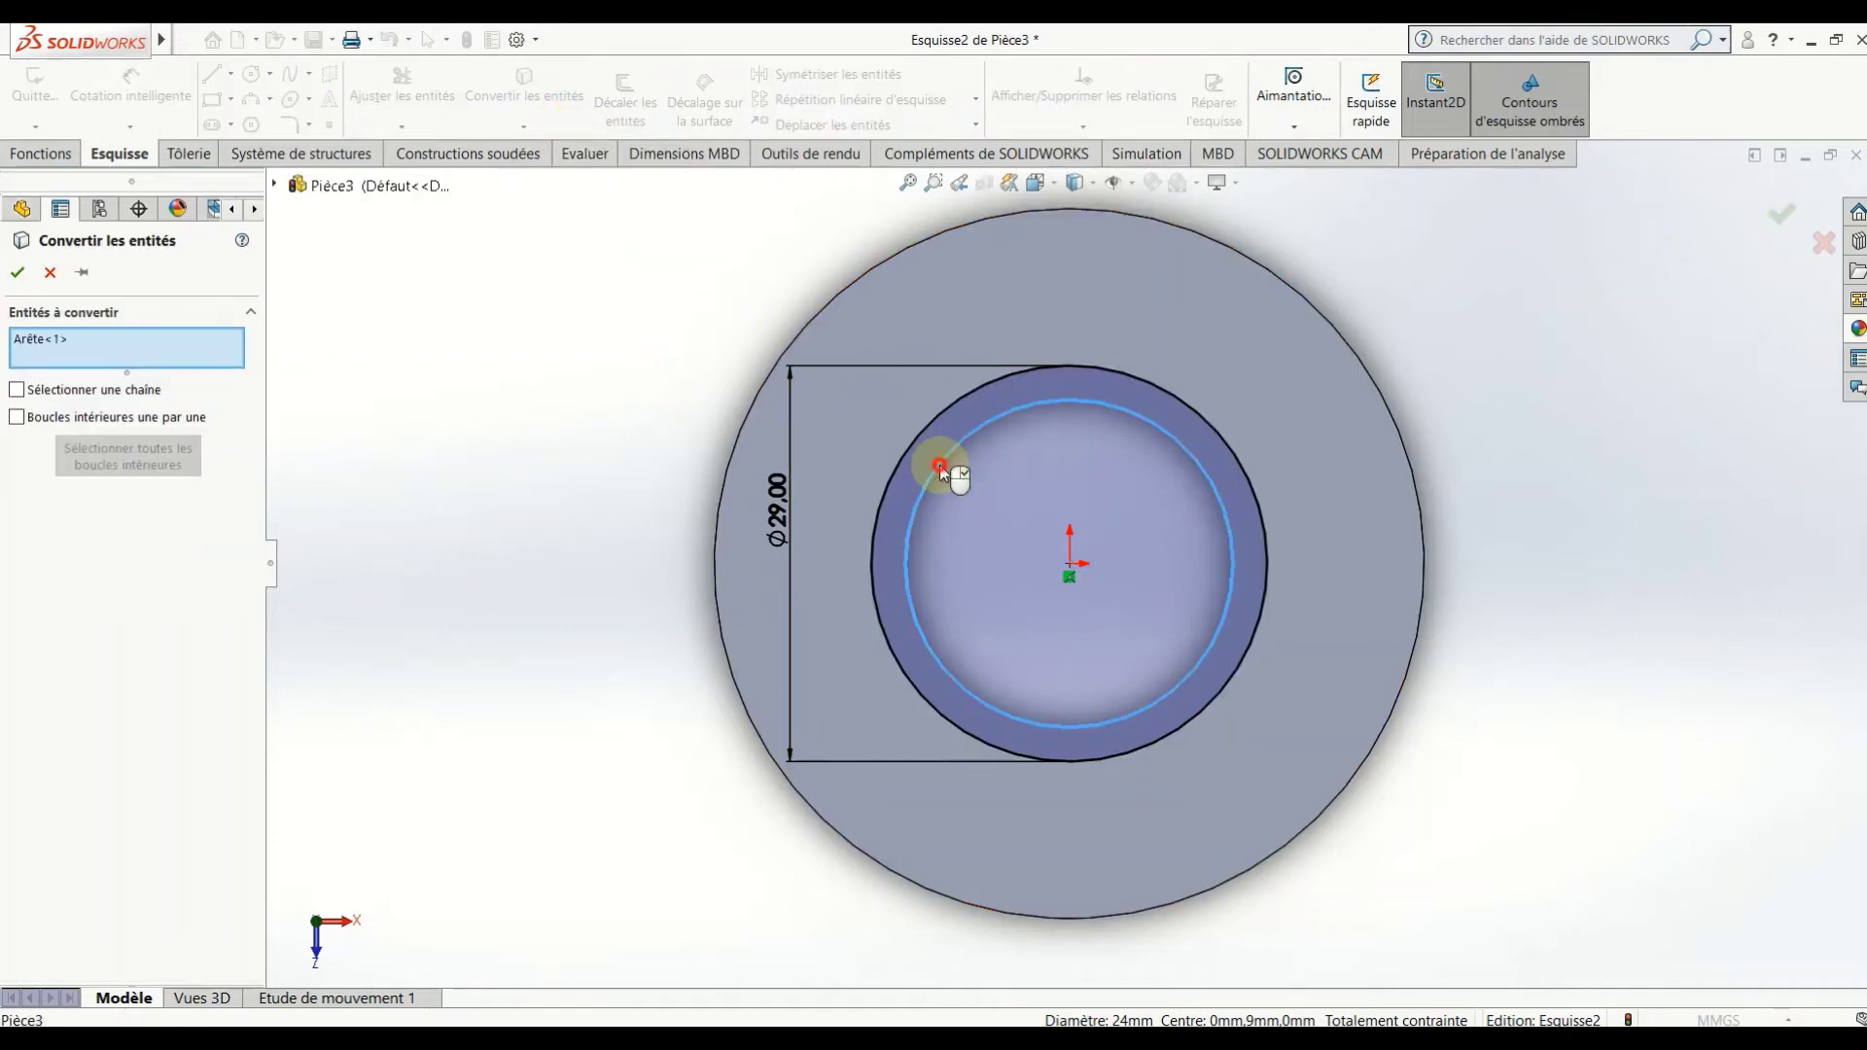
key("Return")
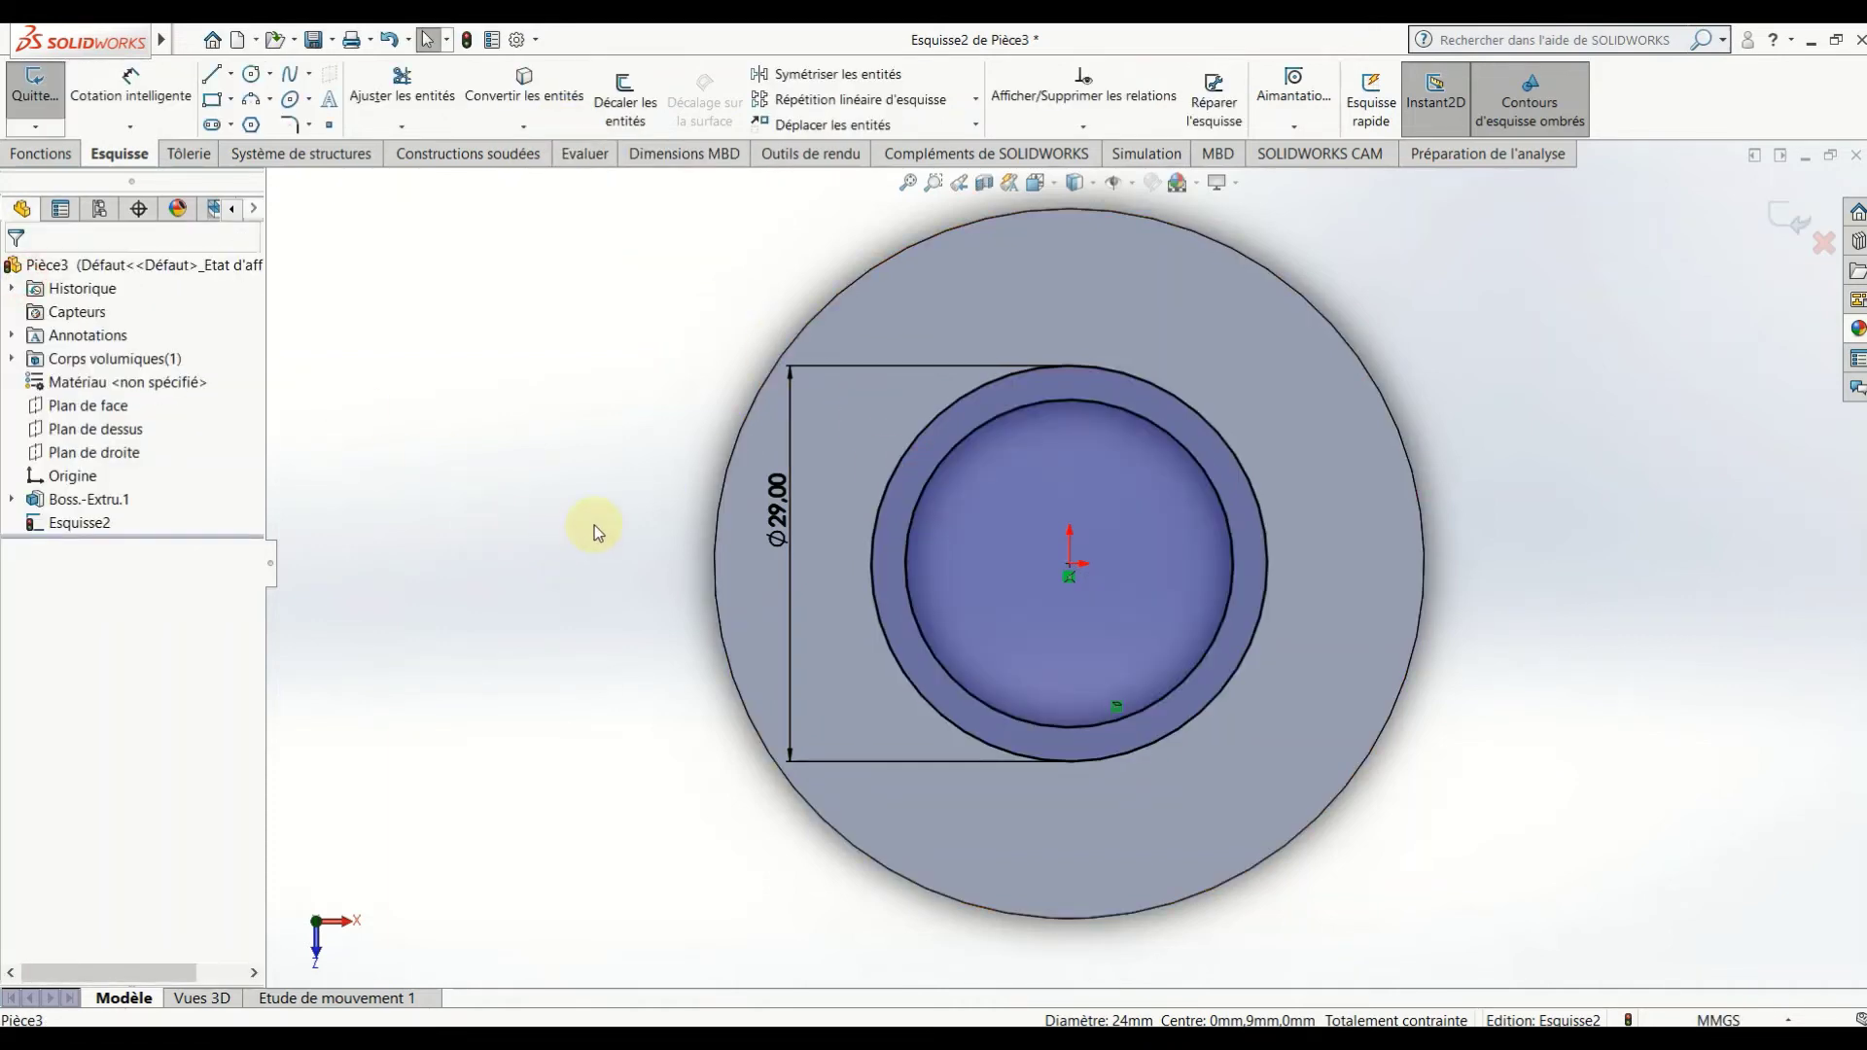
key("f")
key("ctrl+7")
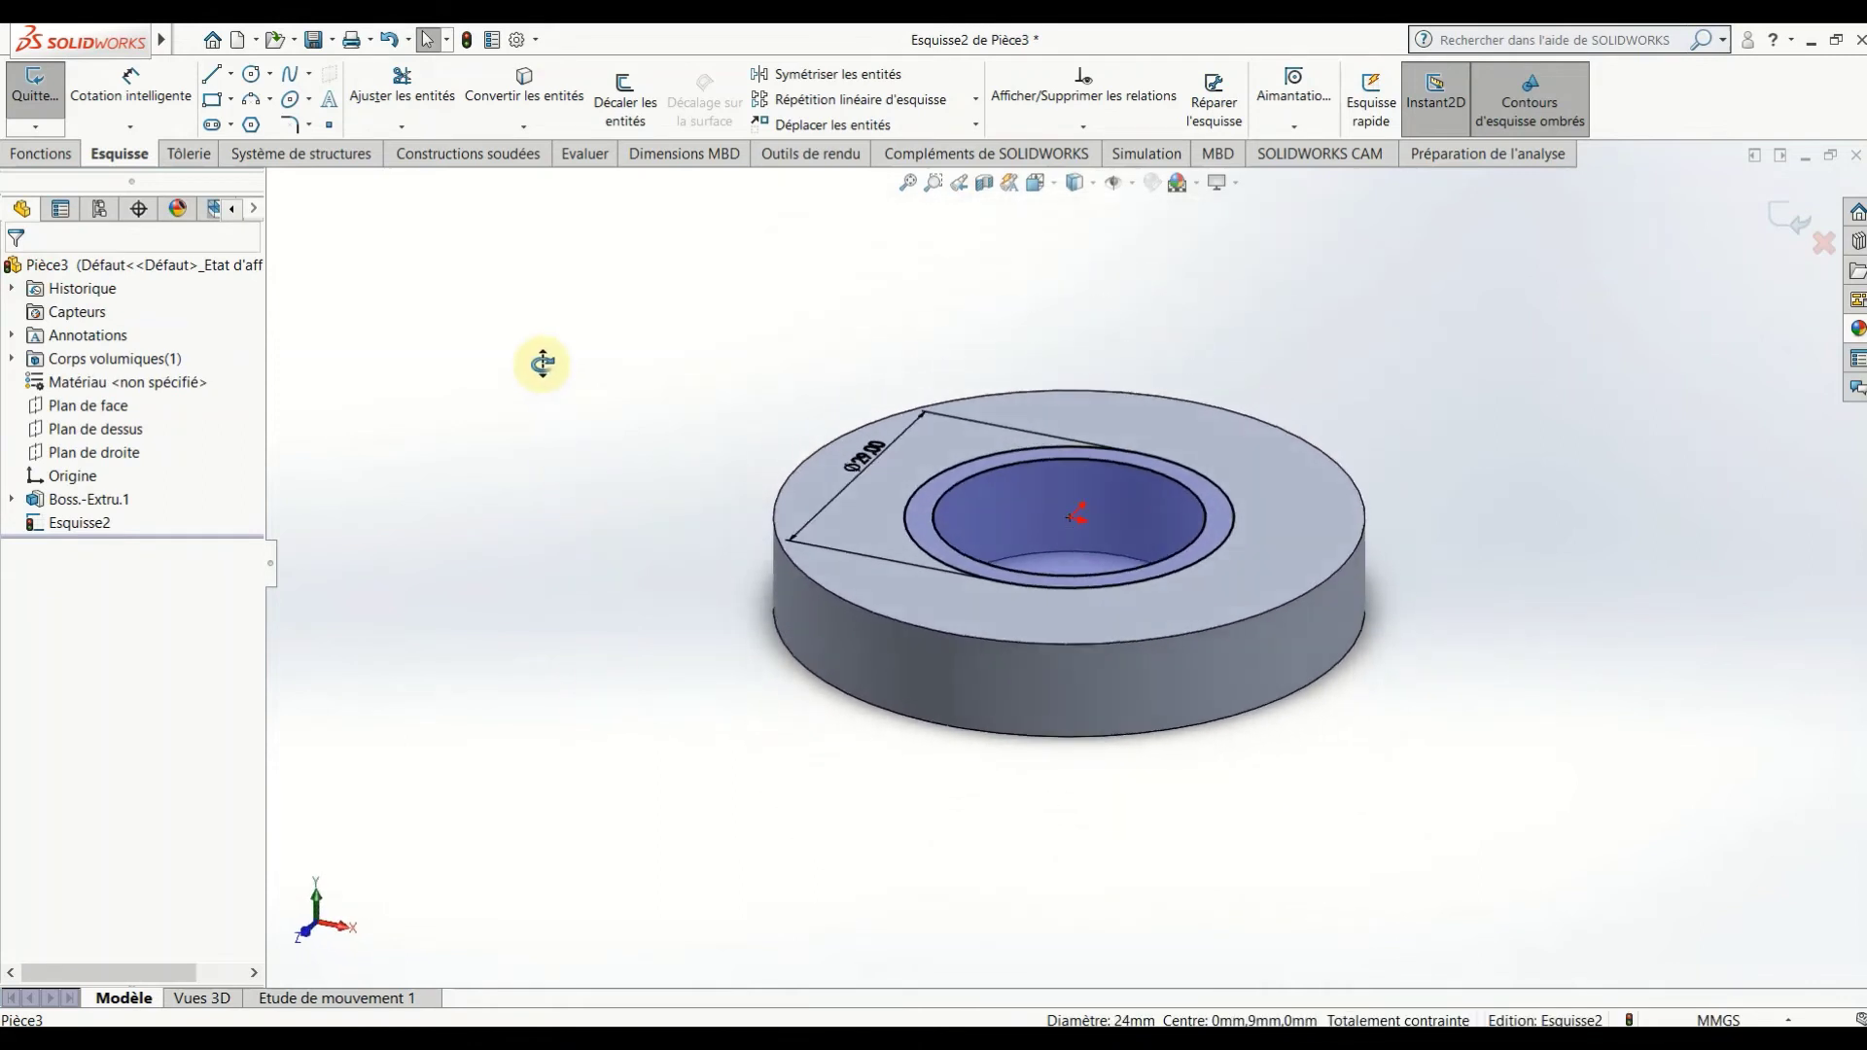
Extrude the Ø29 ring sketch as a 1 mm boss.
left_click(60, 158)
left_click(52, 117)
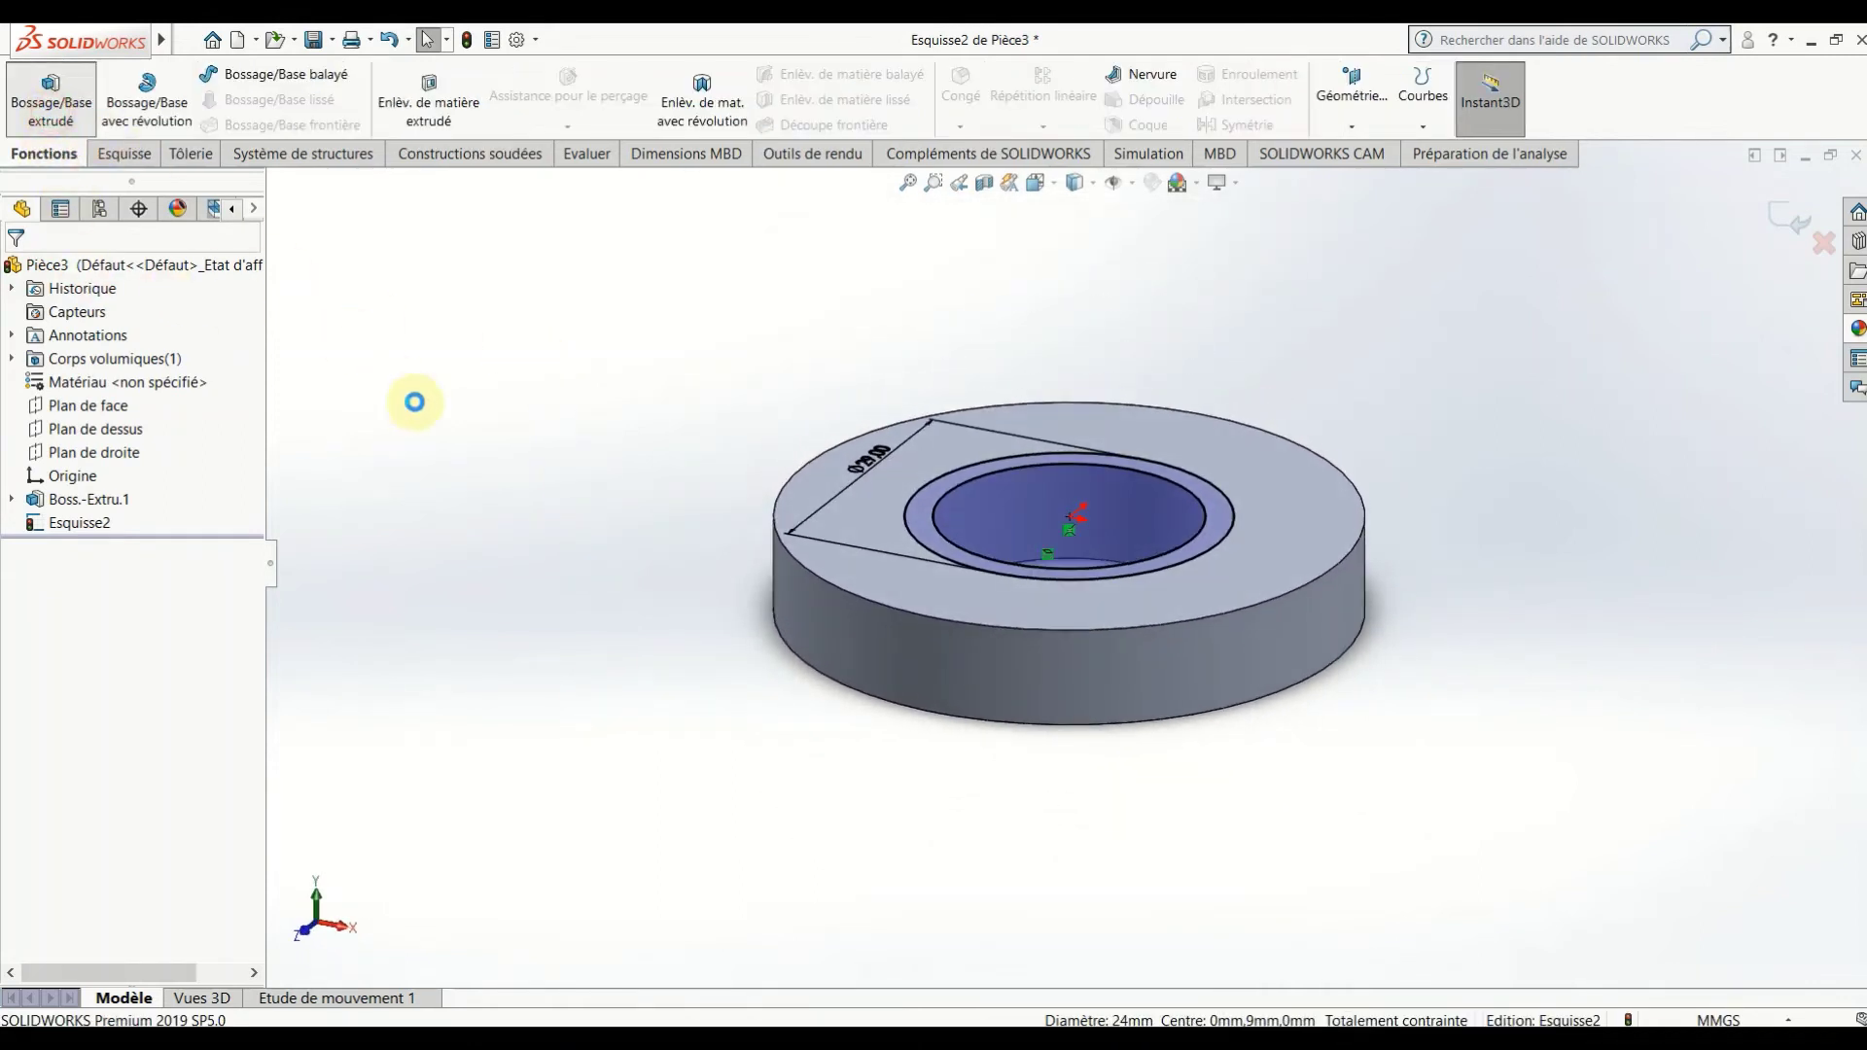
type("1")
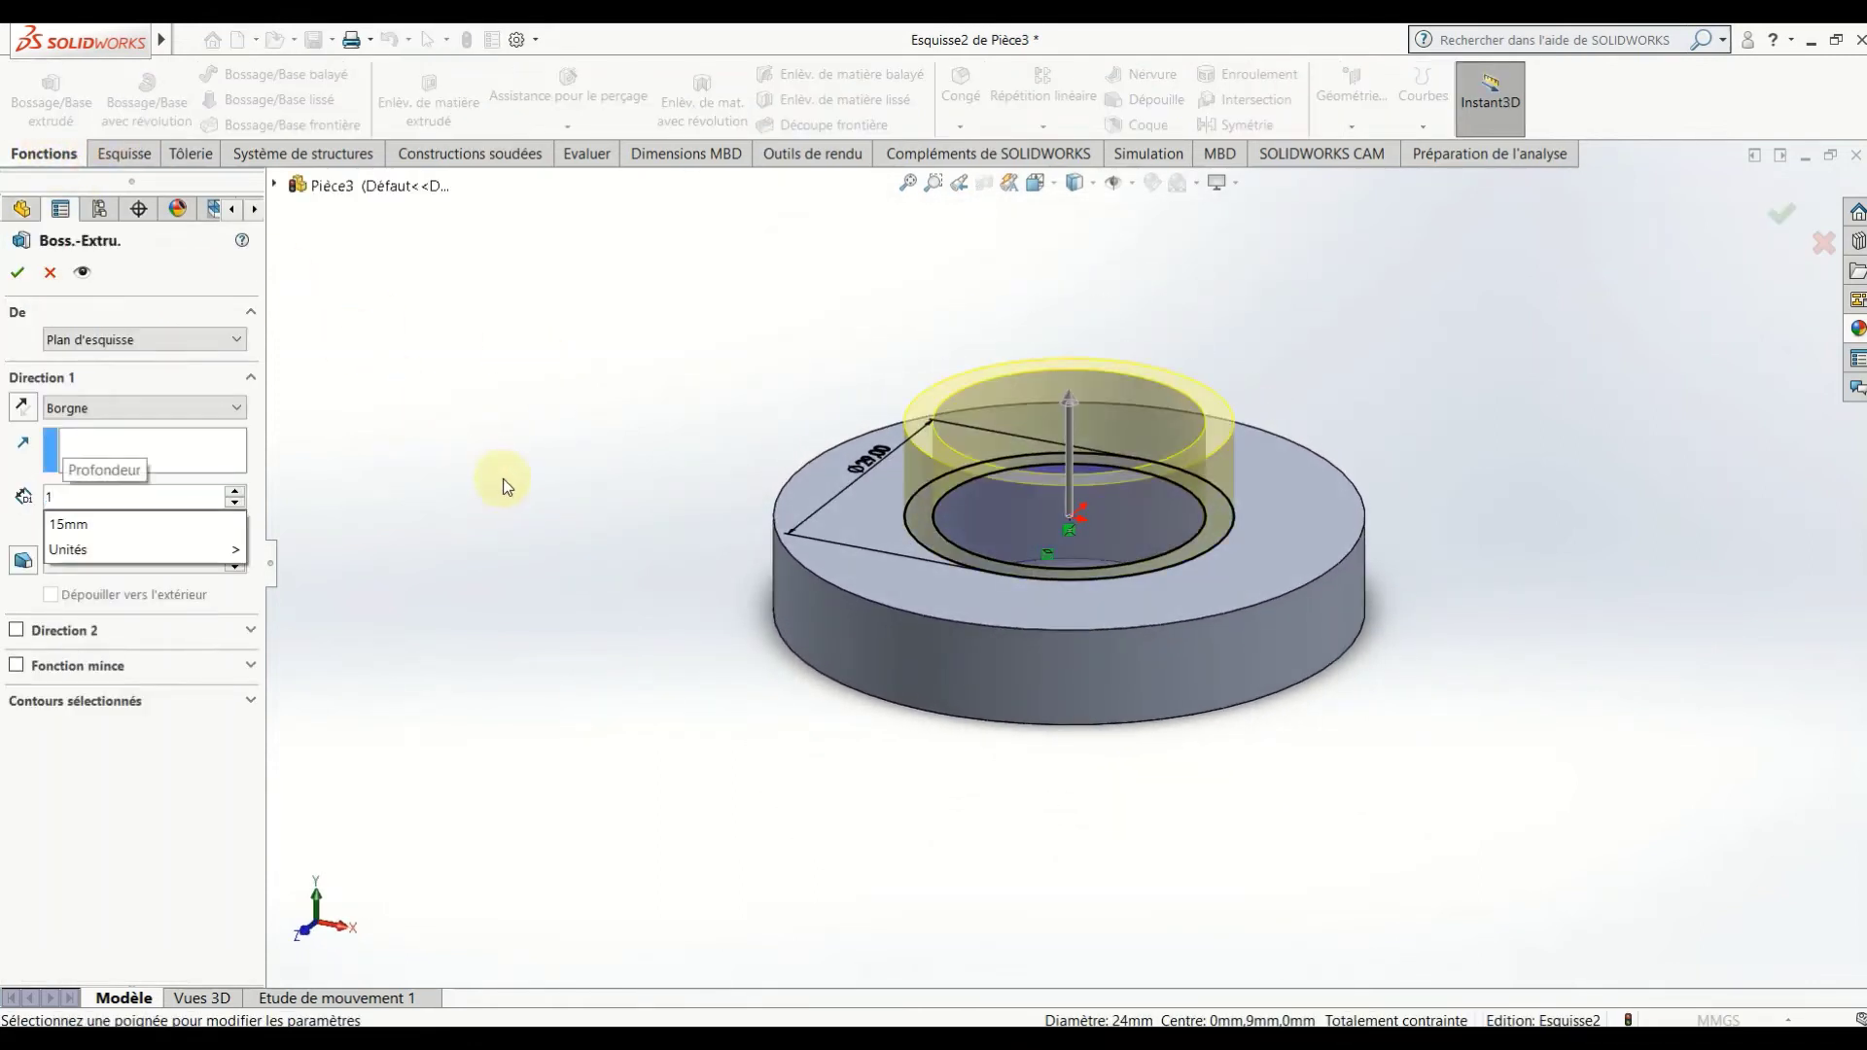
key("Return")
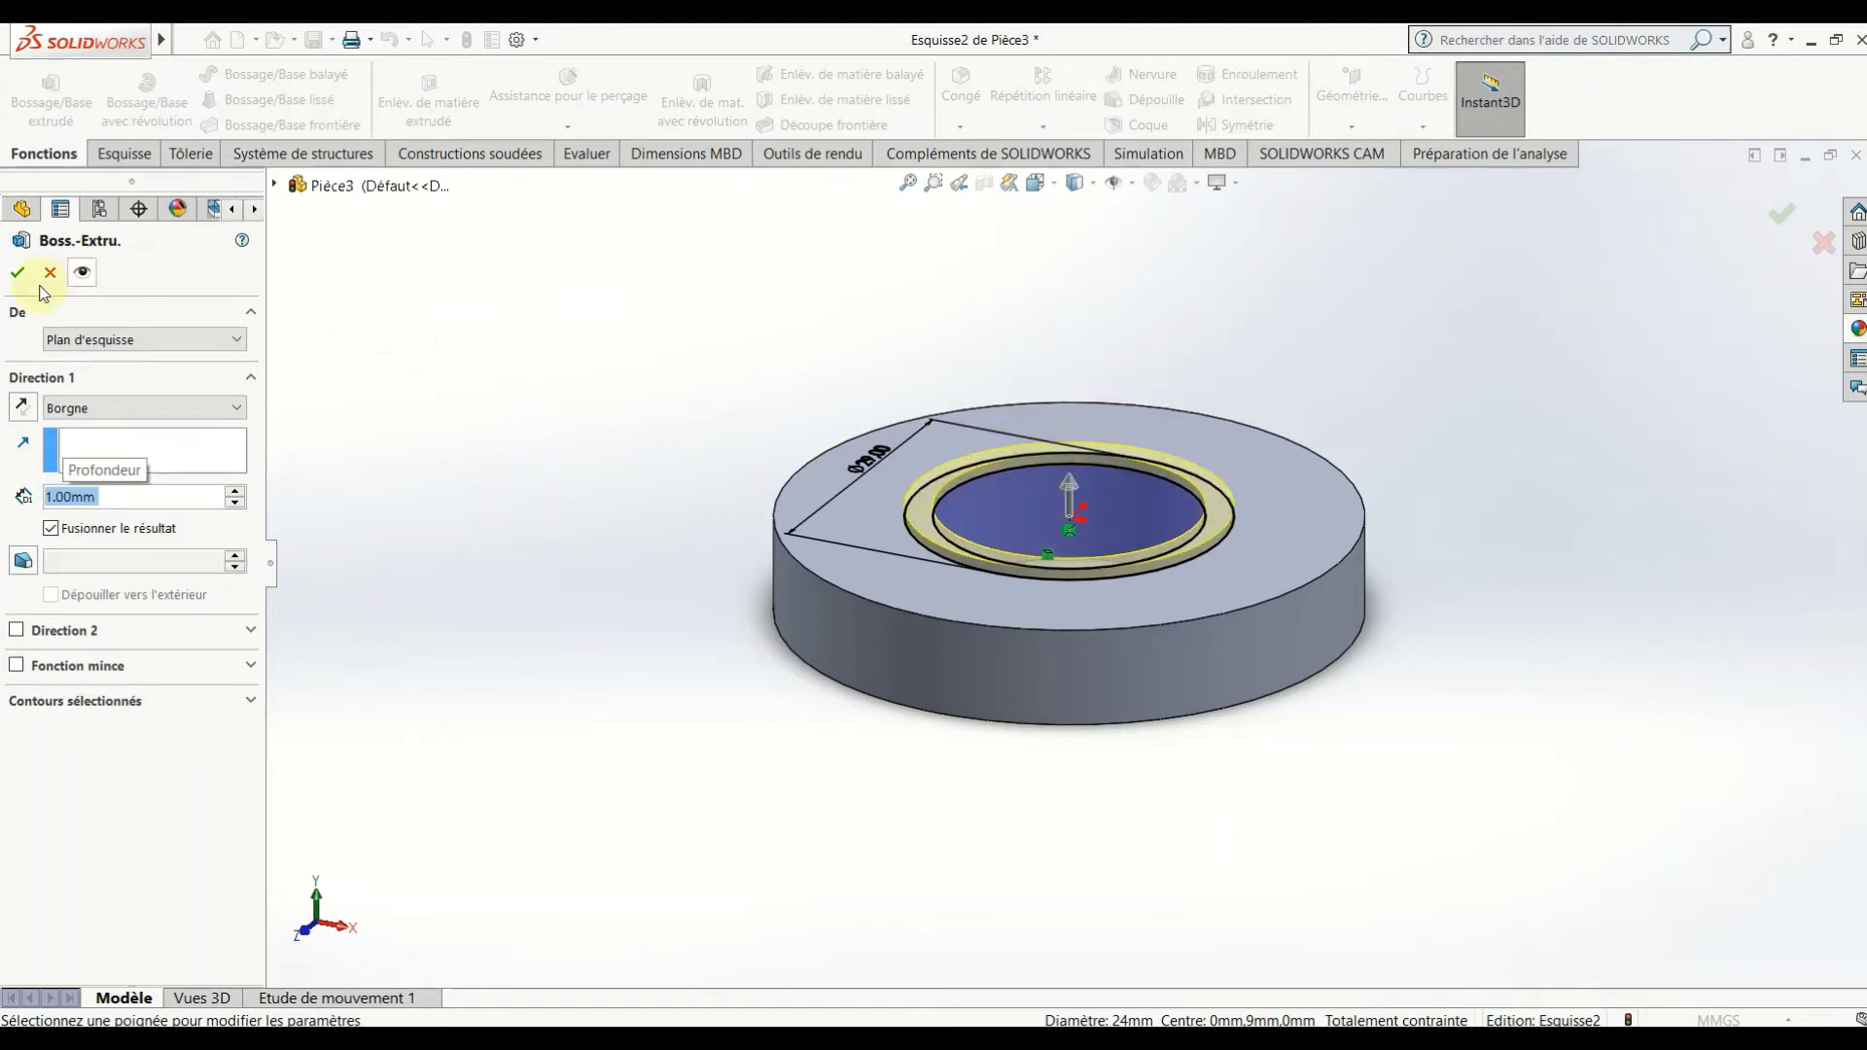
left_click(20, 276)
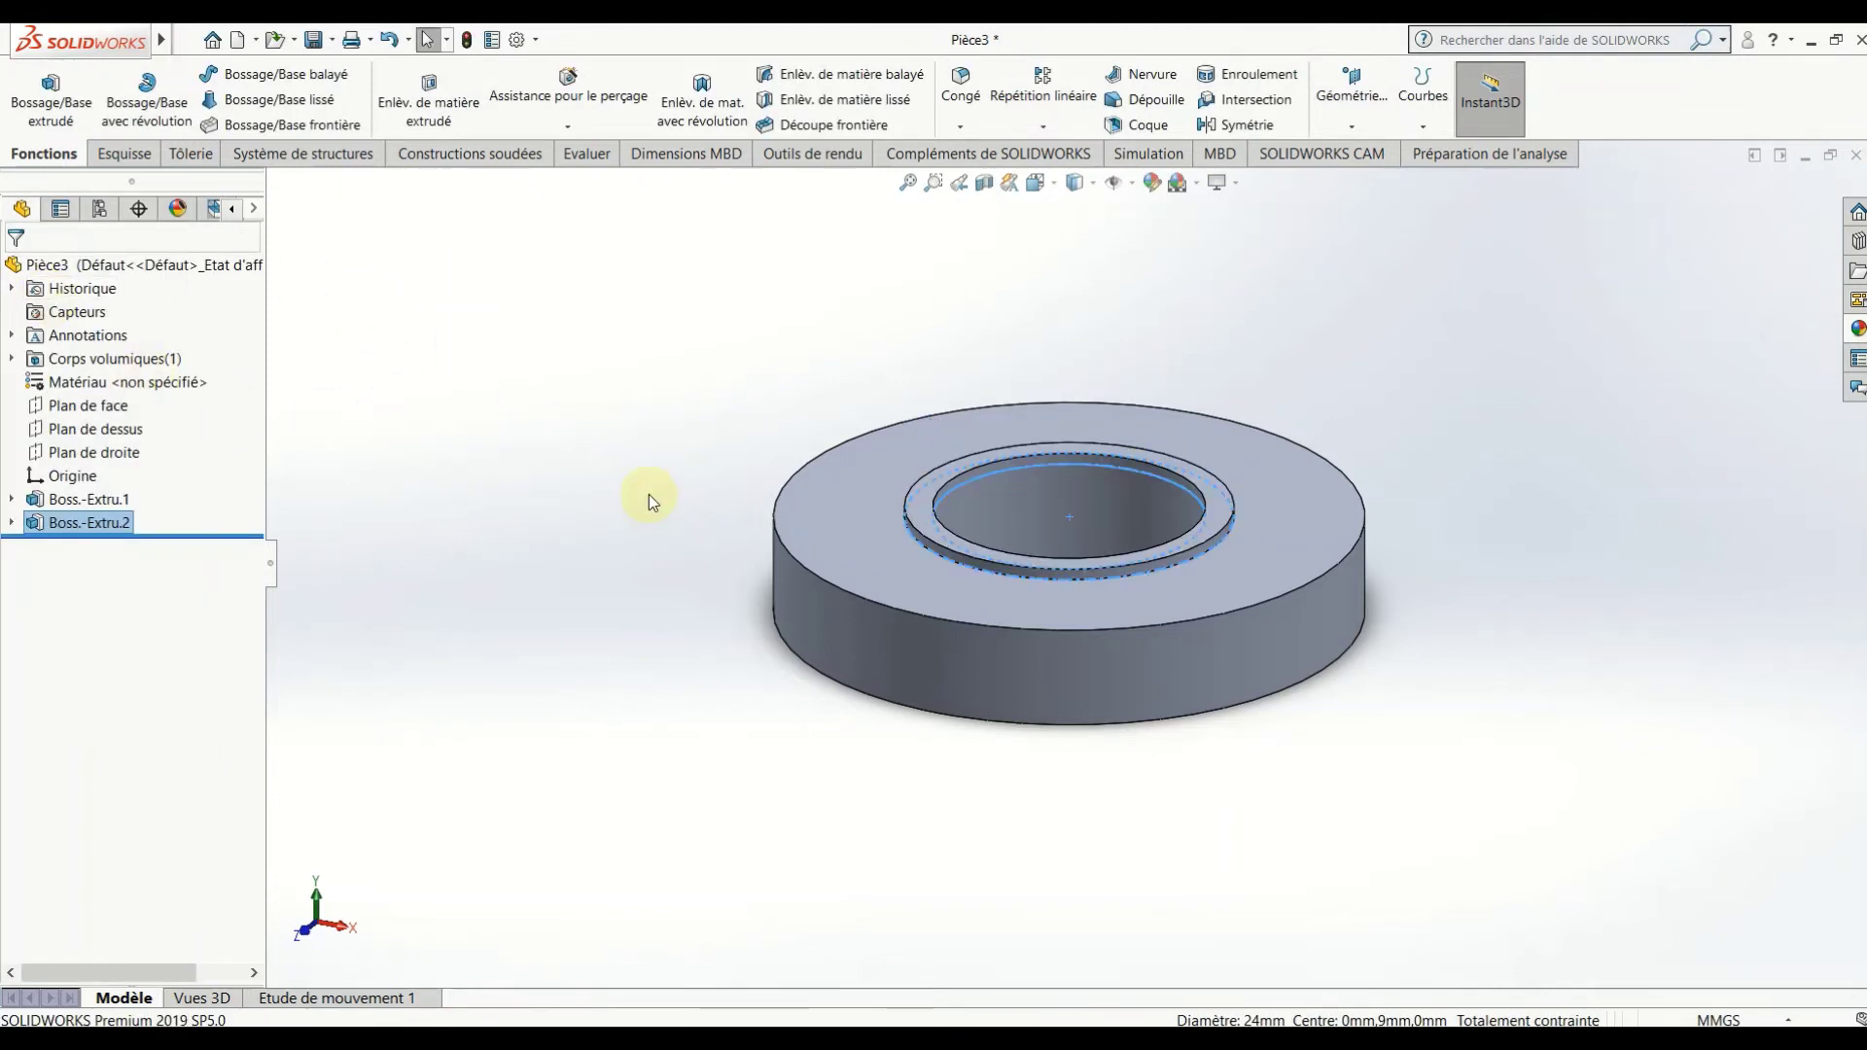
Start a sketch on the part's top face and view it head-on.
right_click(1088, 412)
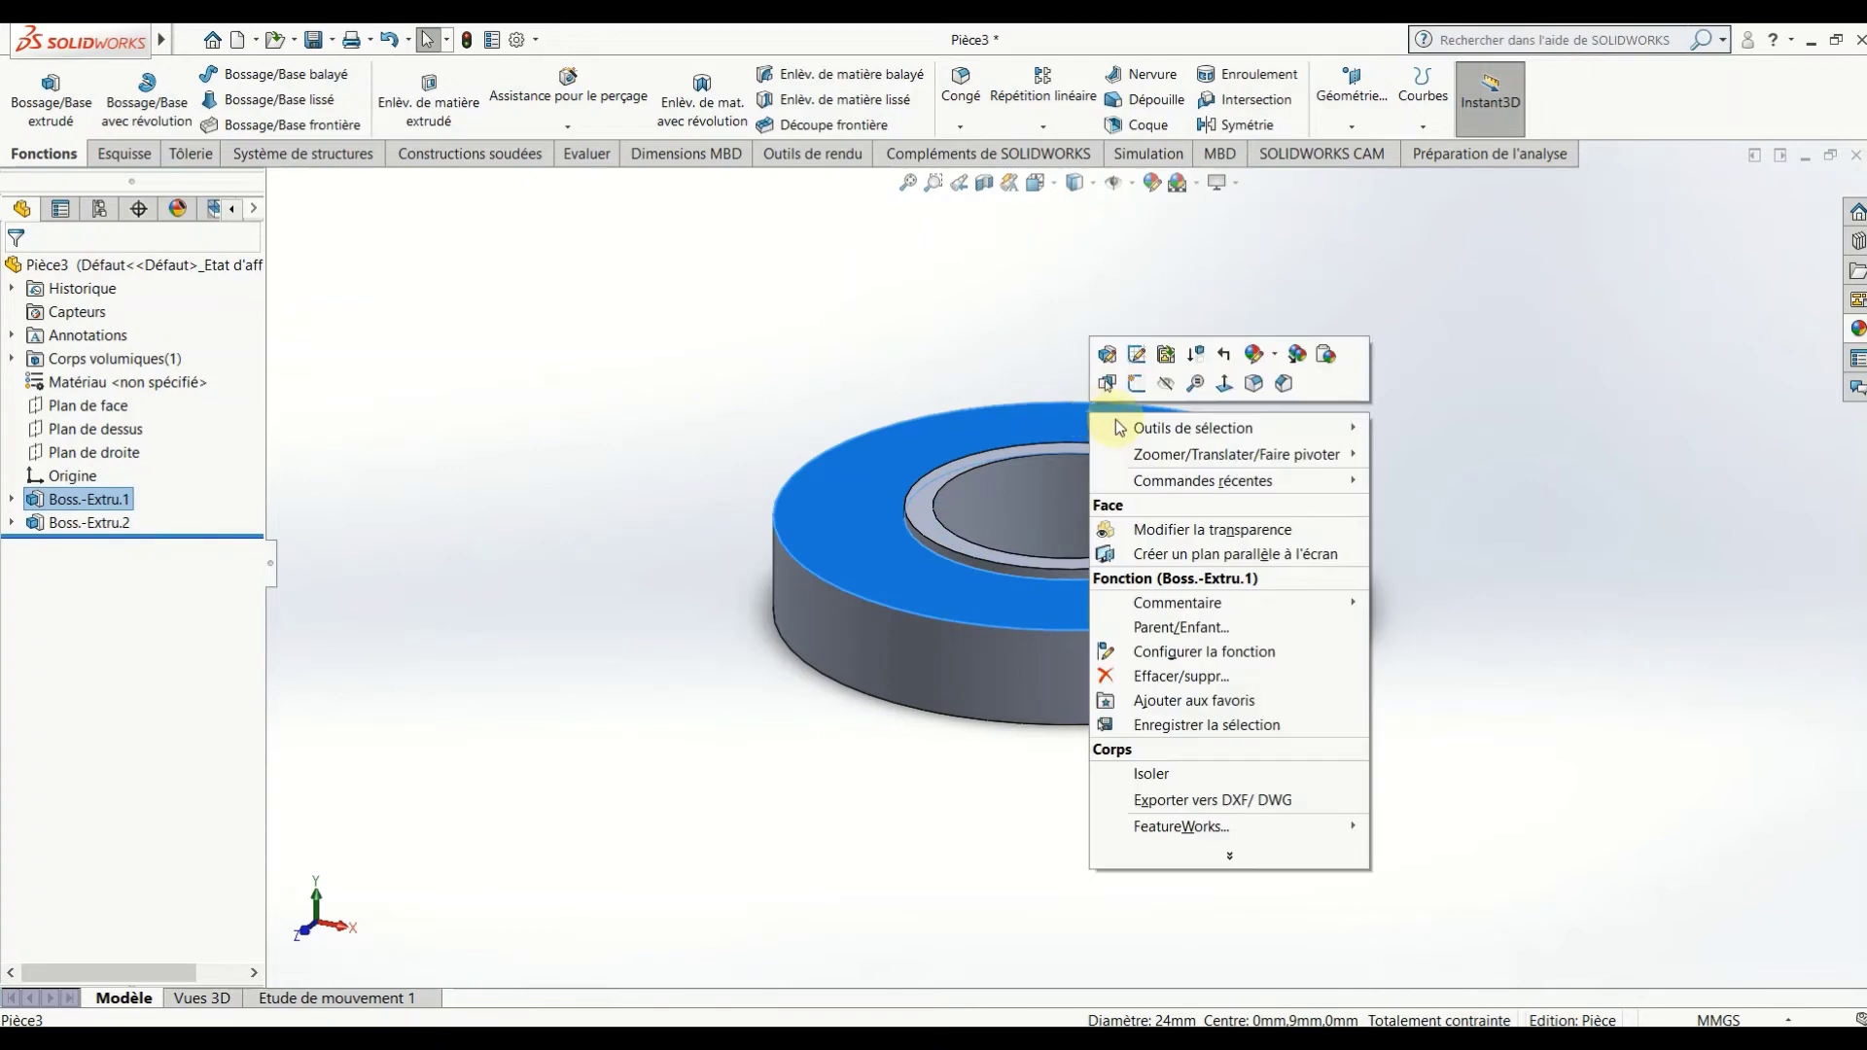
left_click(1135, 386)
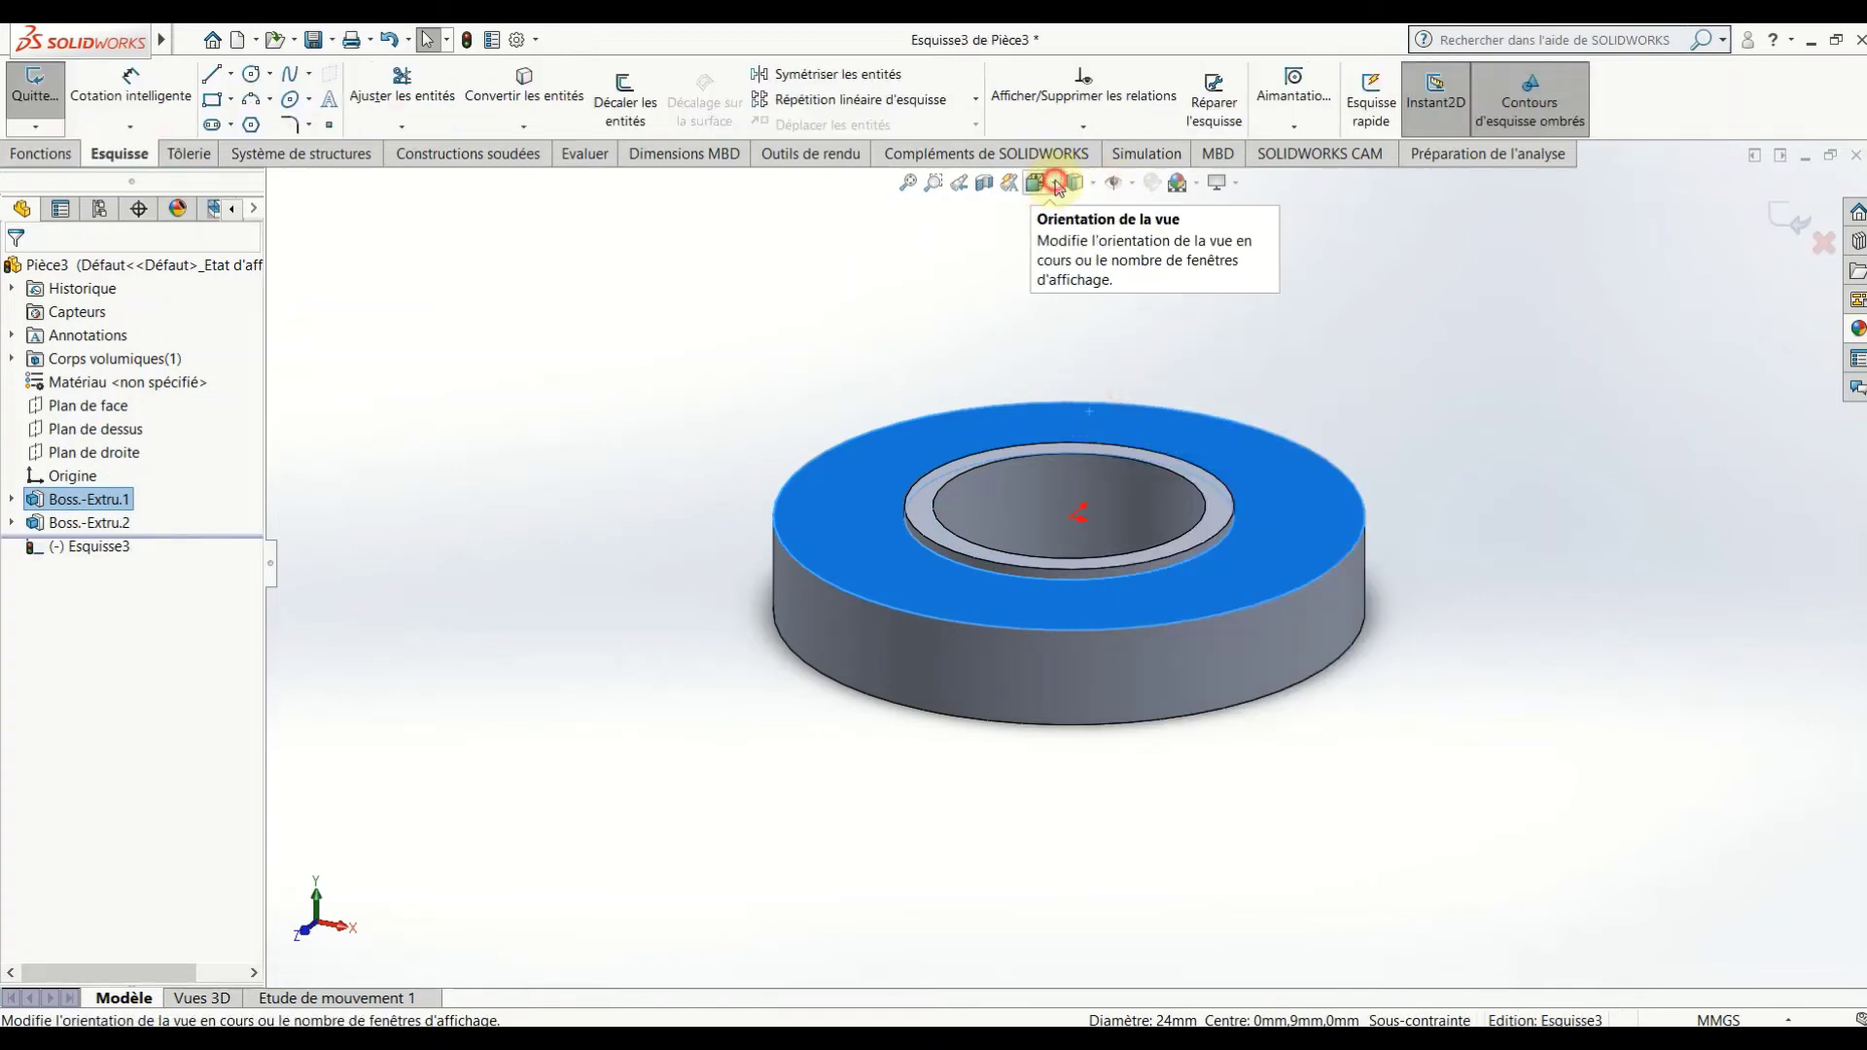
left_click(1070, 185)
left_click(1287, 418)
left_click(1588, 450)
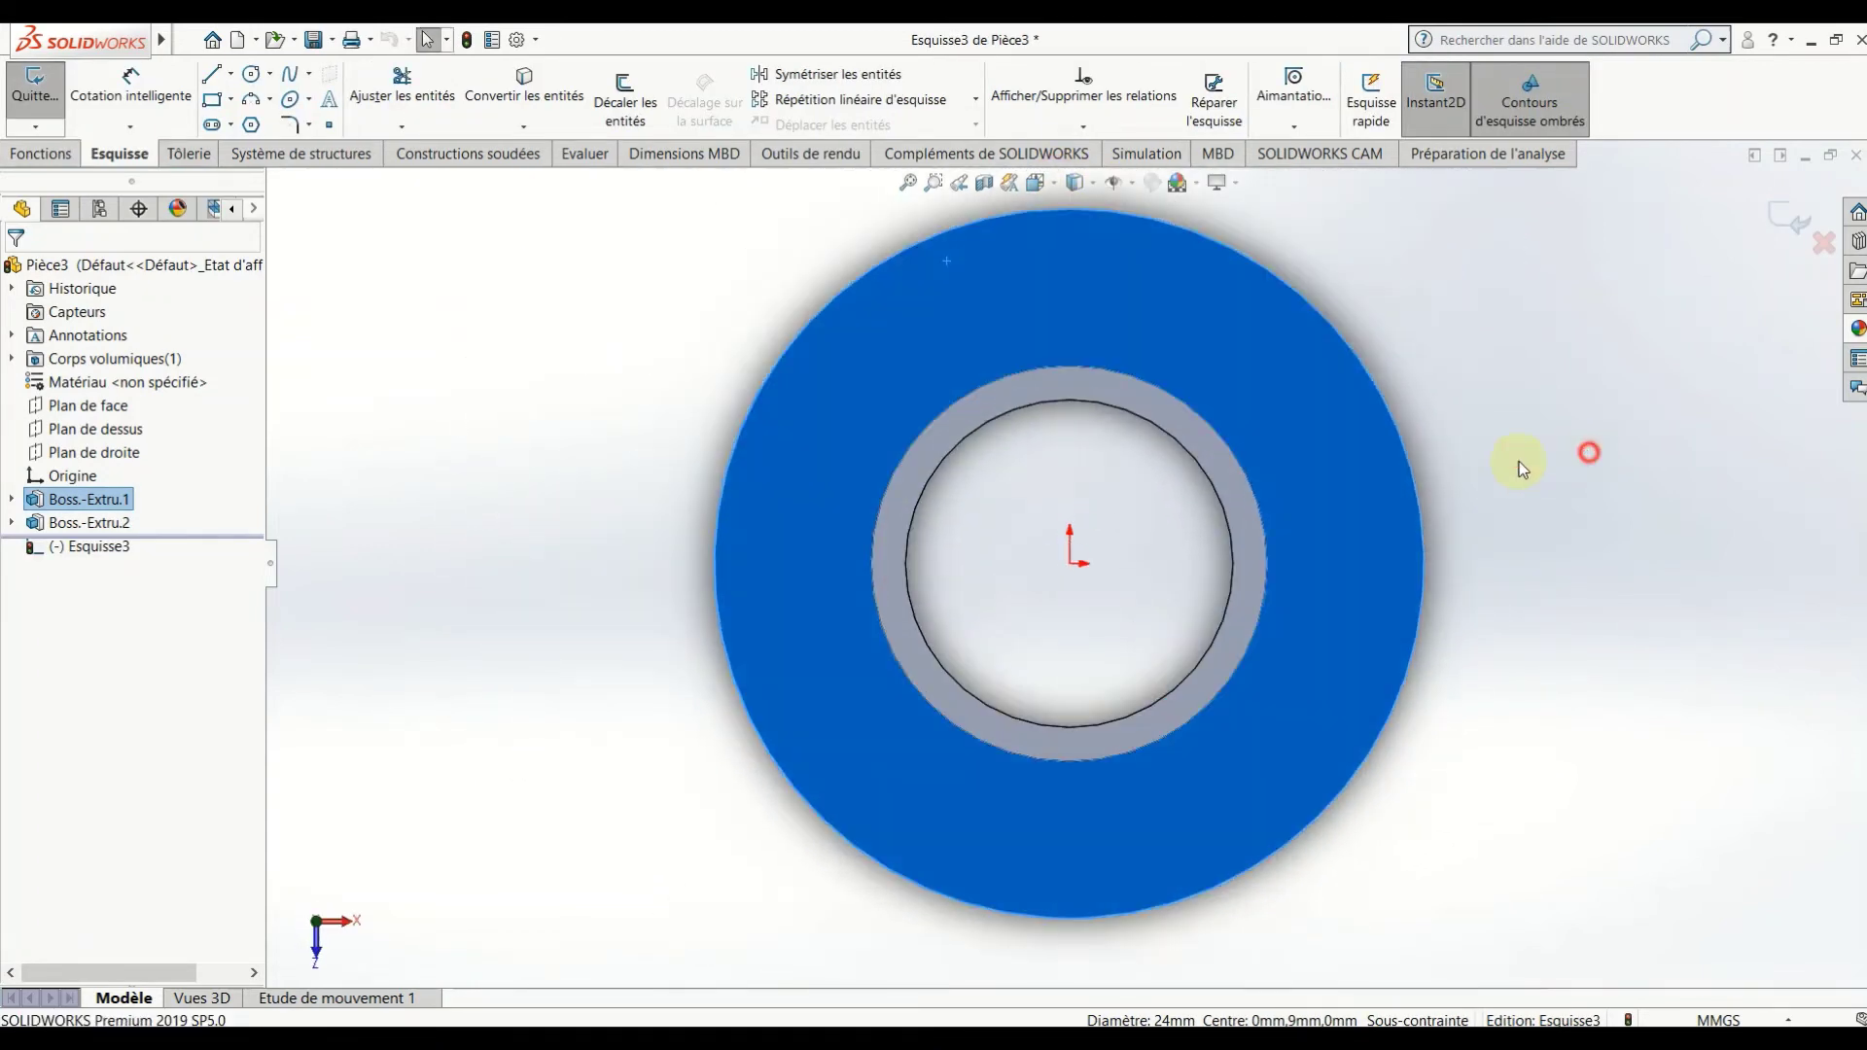
key("f")
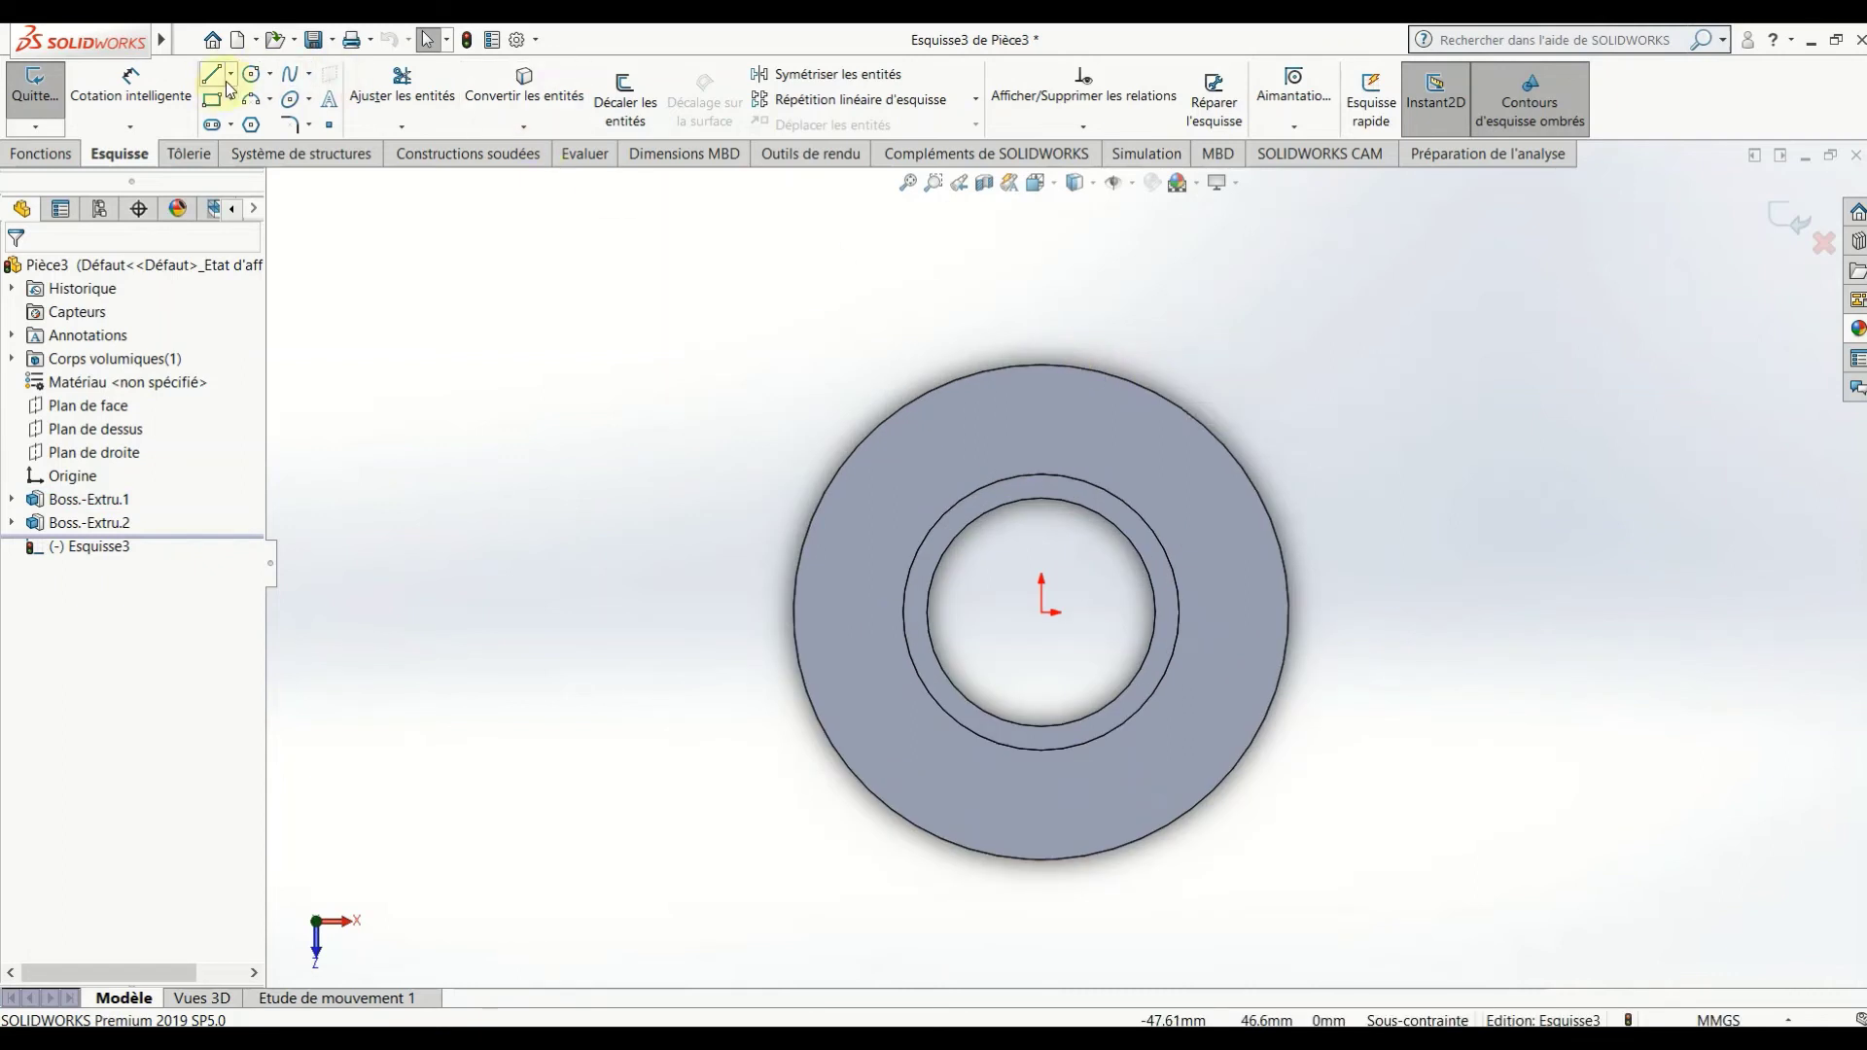
Draw a vertical construction line from the origin and a small circle on it.
left_click(231, 74)
left_click(272, 116)
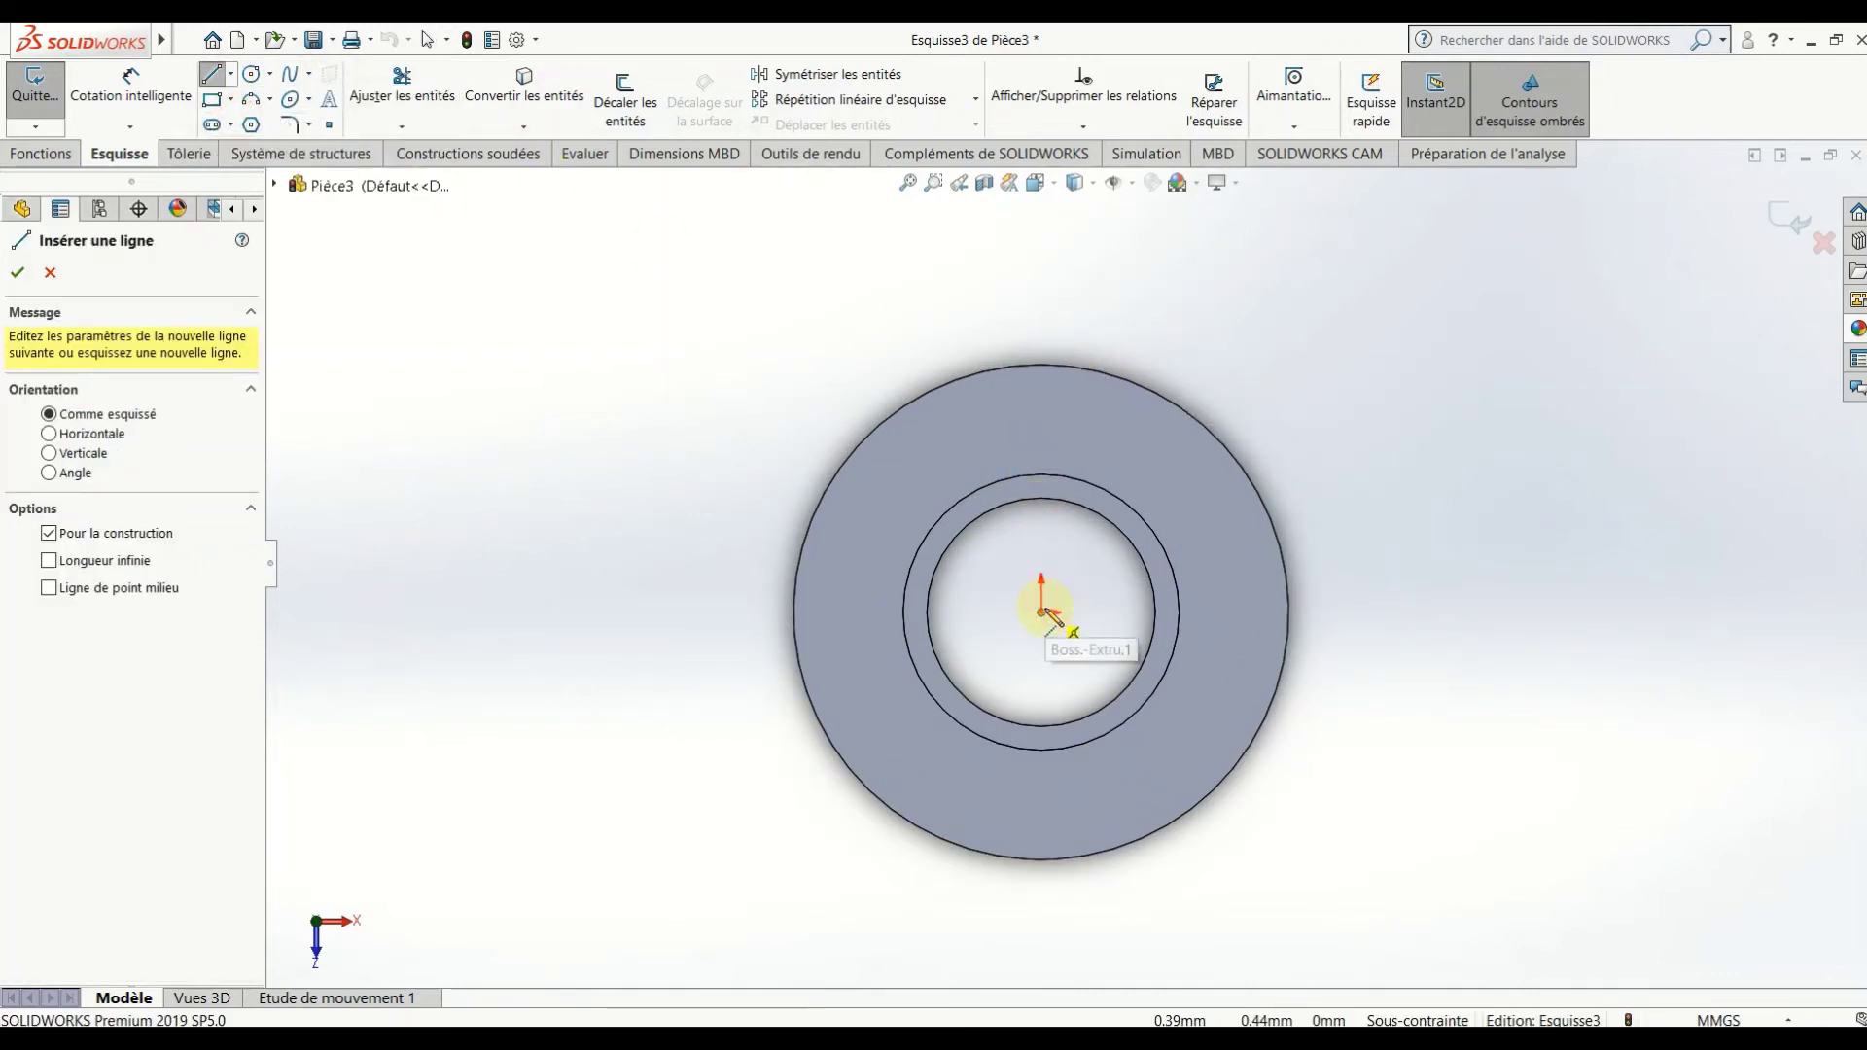
left_click(1042, 613)
left_click(1040, 365)
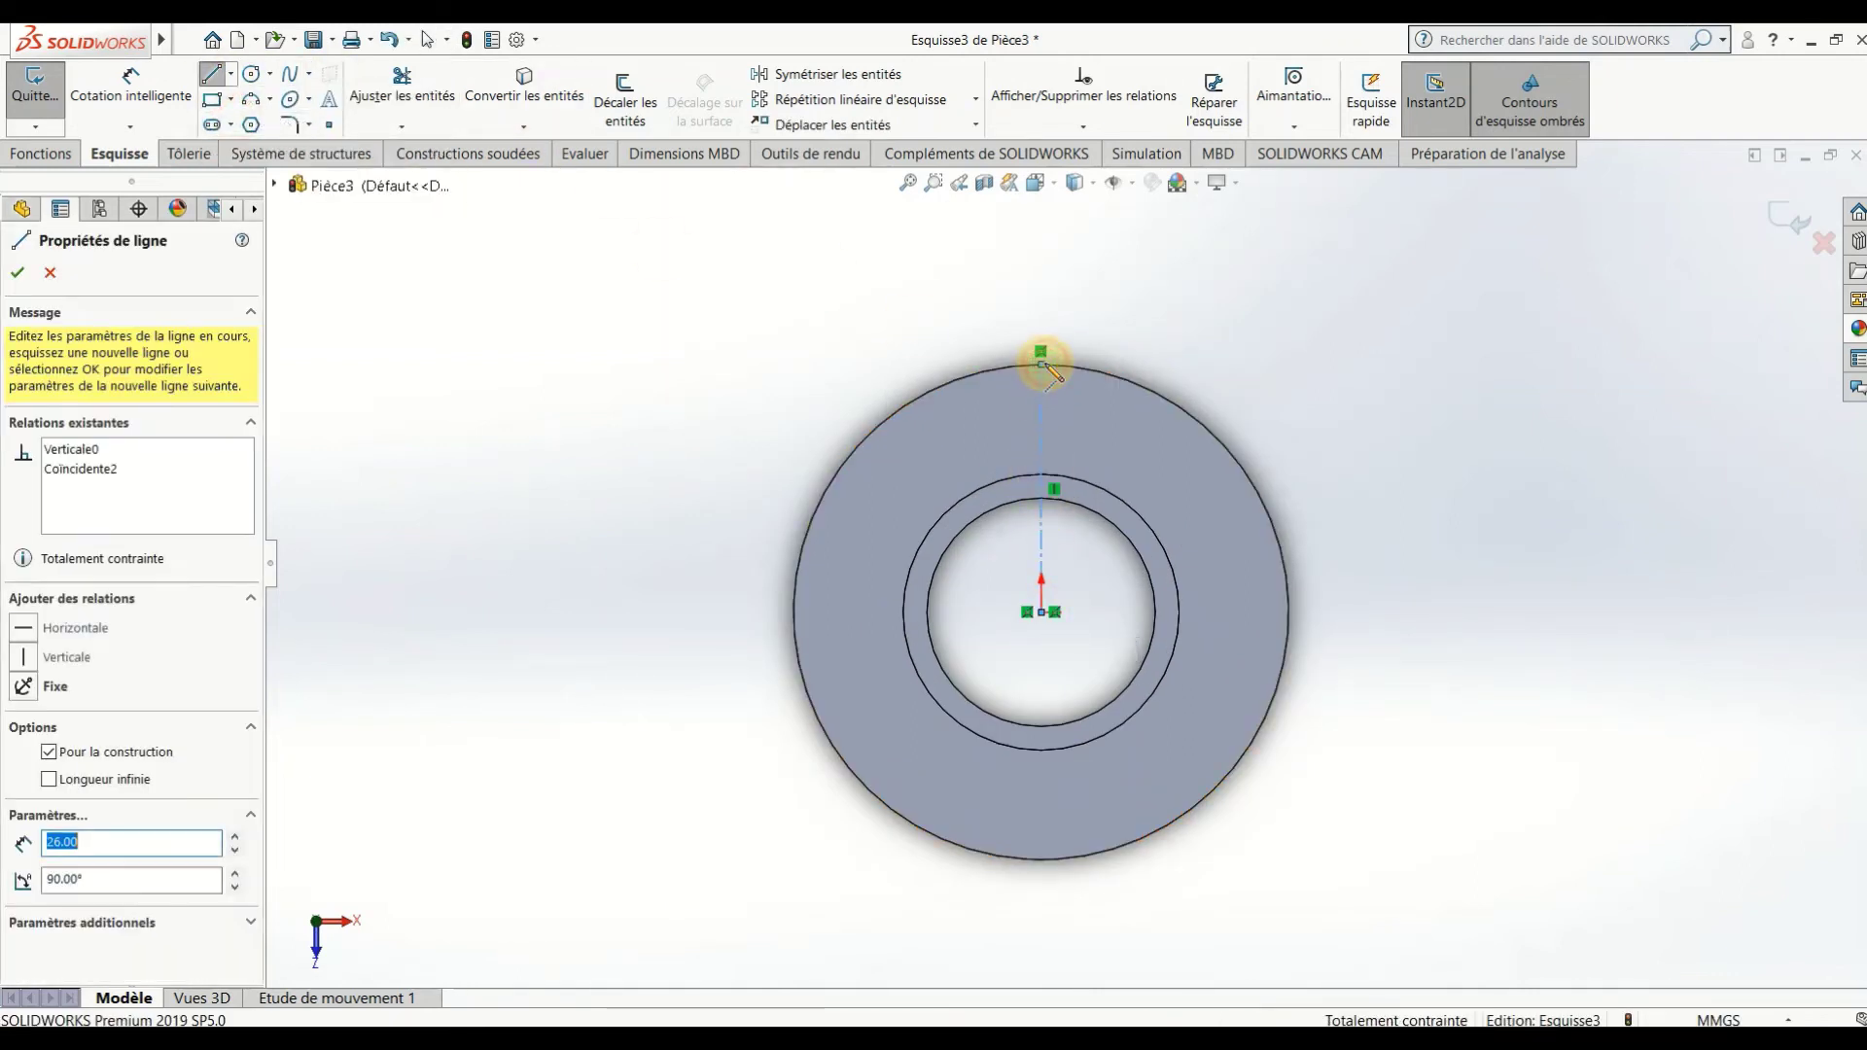
key("Escape")
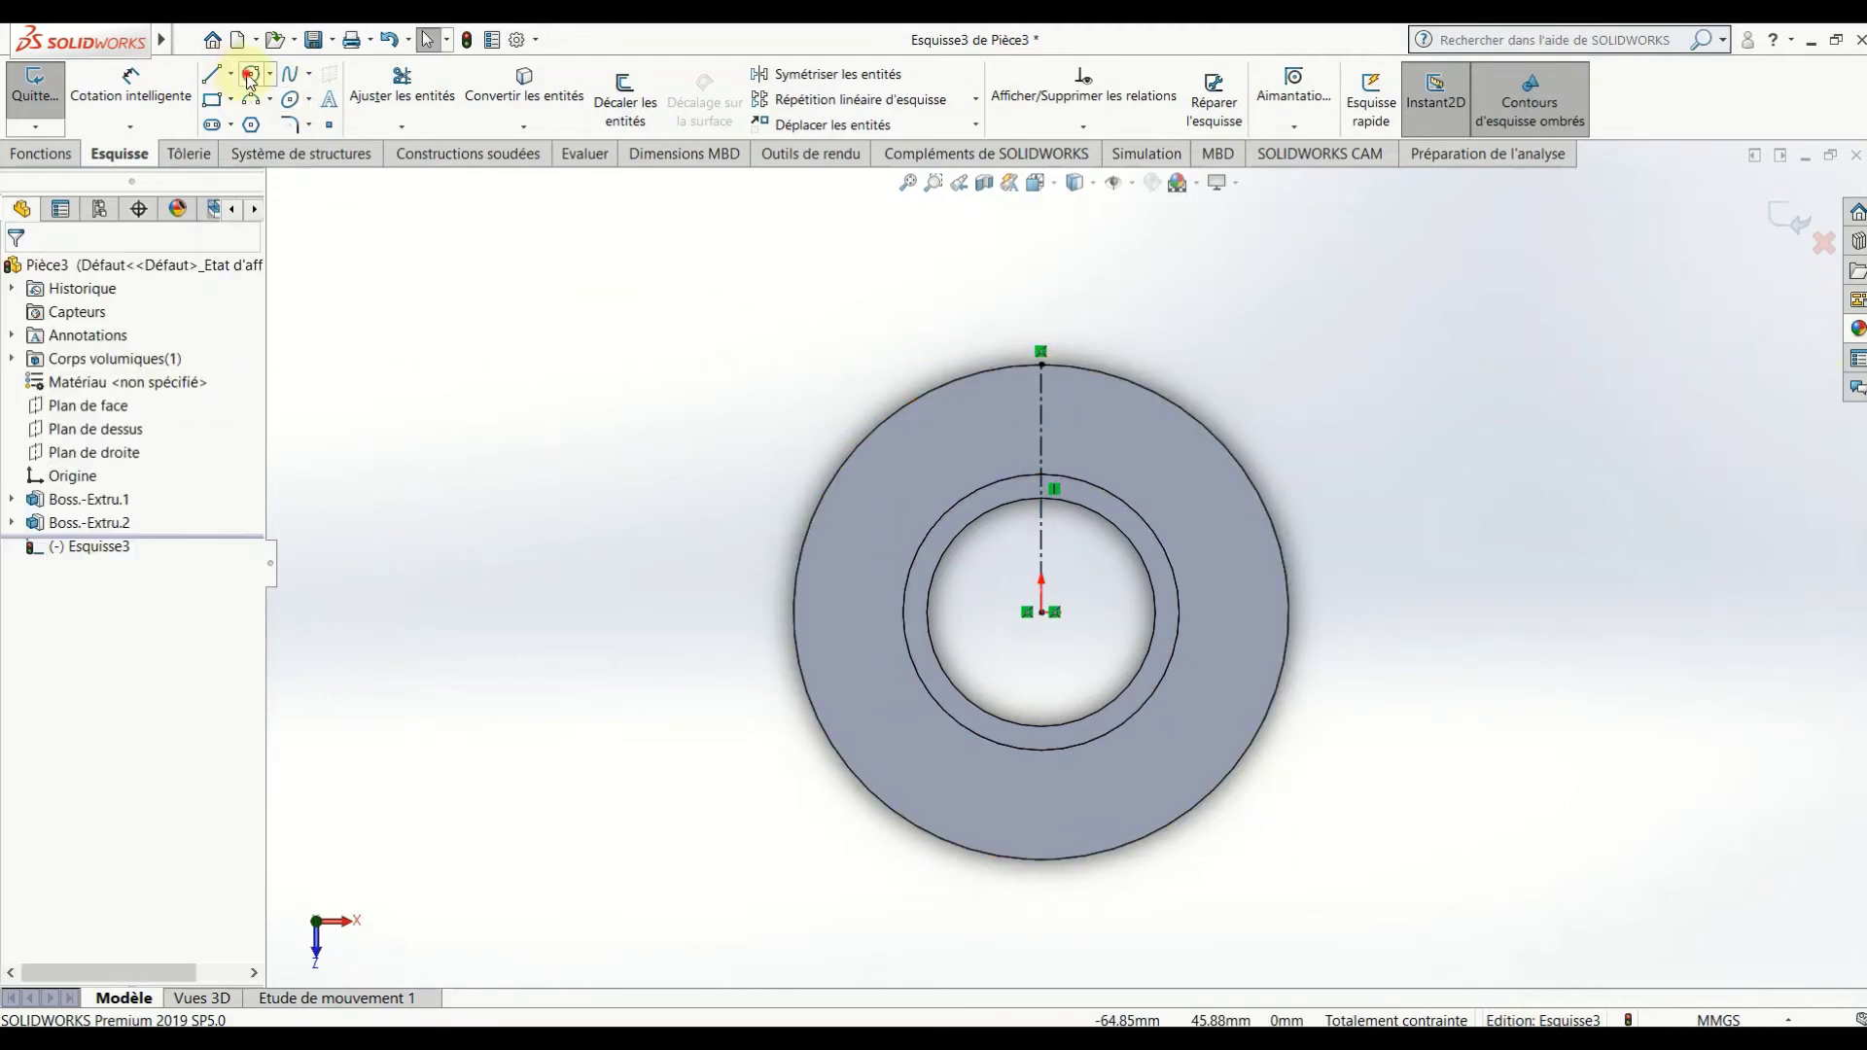
left_click(251, 80)
scroll(988, 334, "down", 3)
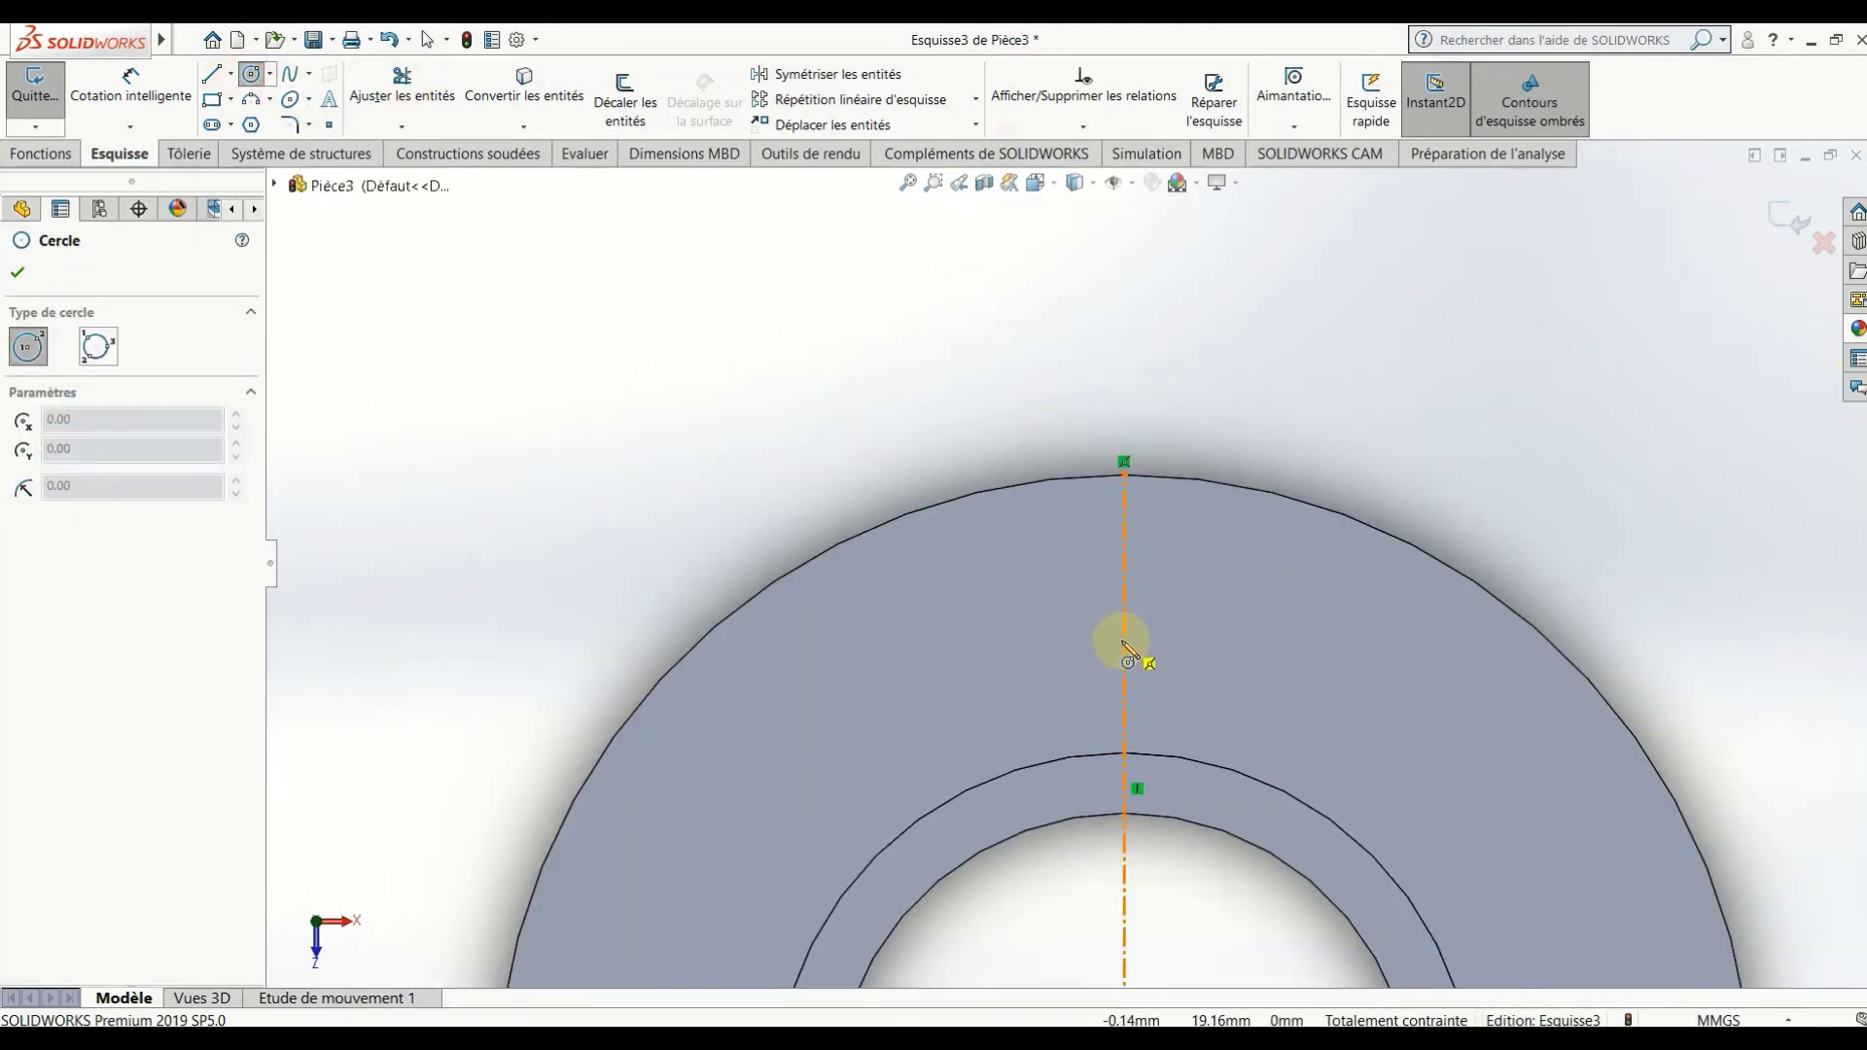
left_click_drag(1126, 642, 1153, 686)
left_click(1155, 683)
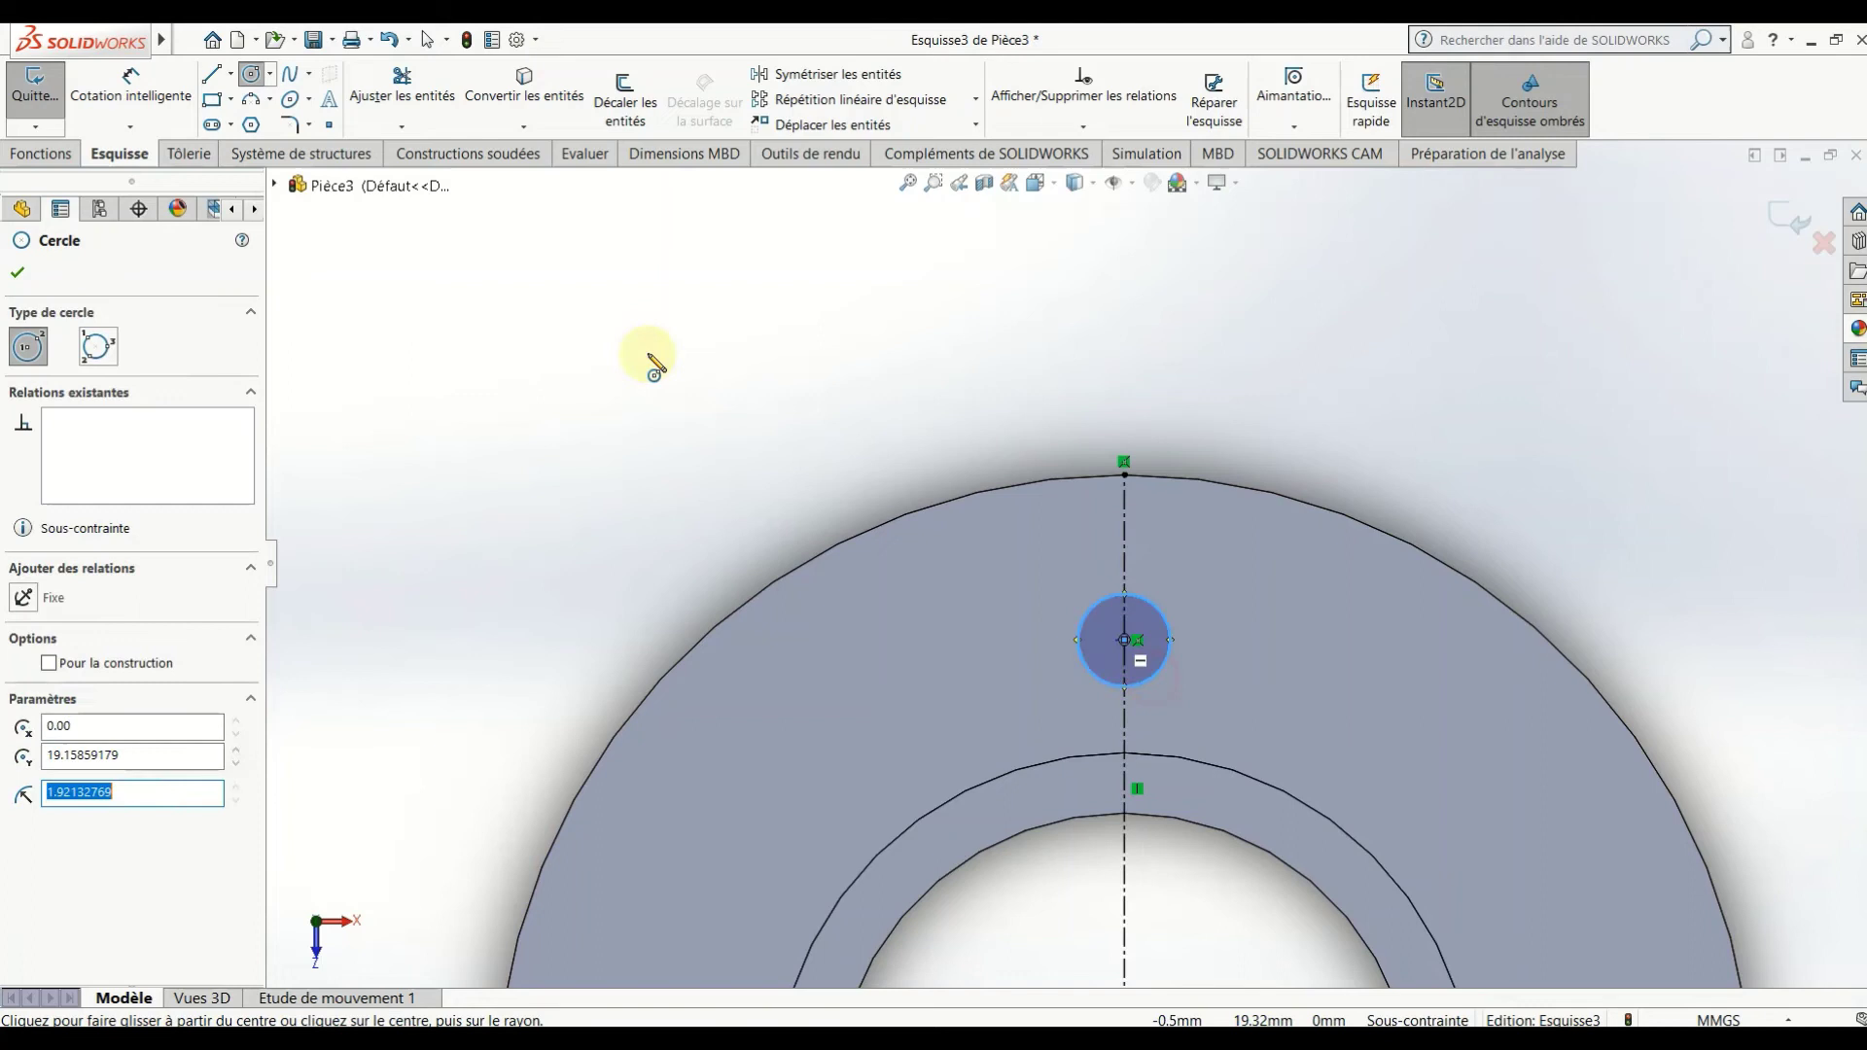
Draw two flank lines from the circle's sides out to the outer edge.
left_click(211, 74)
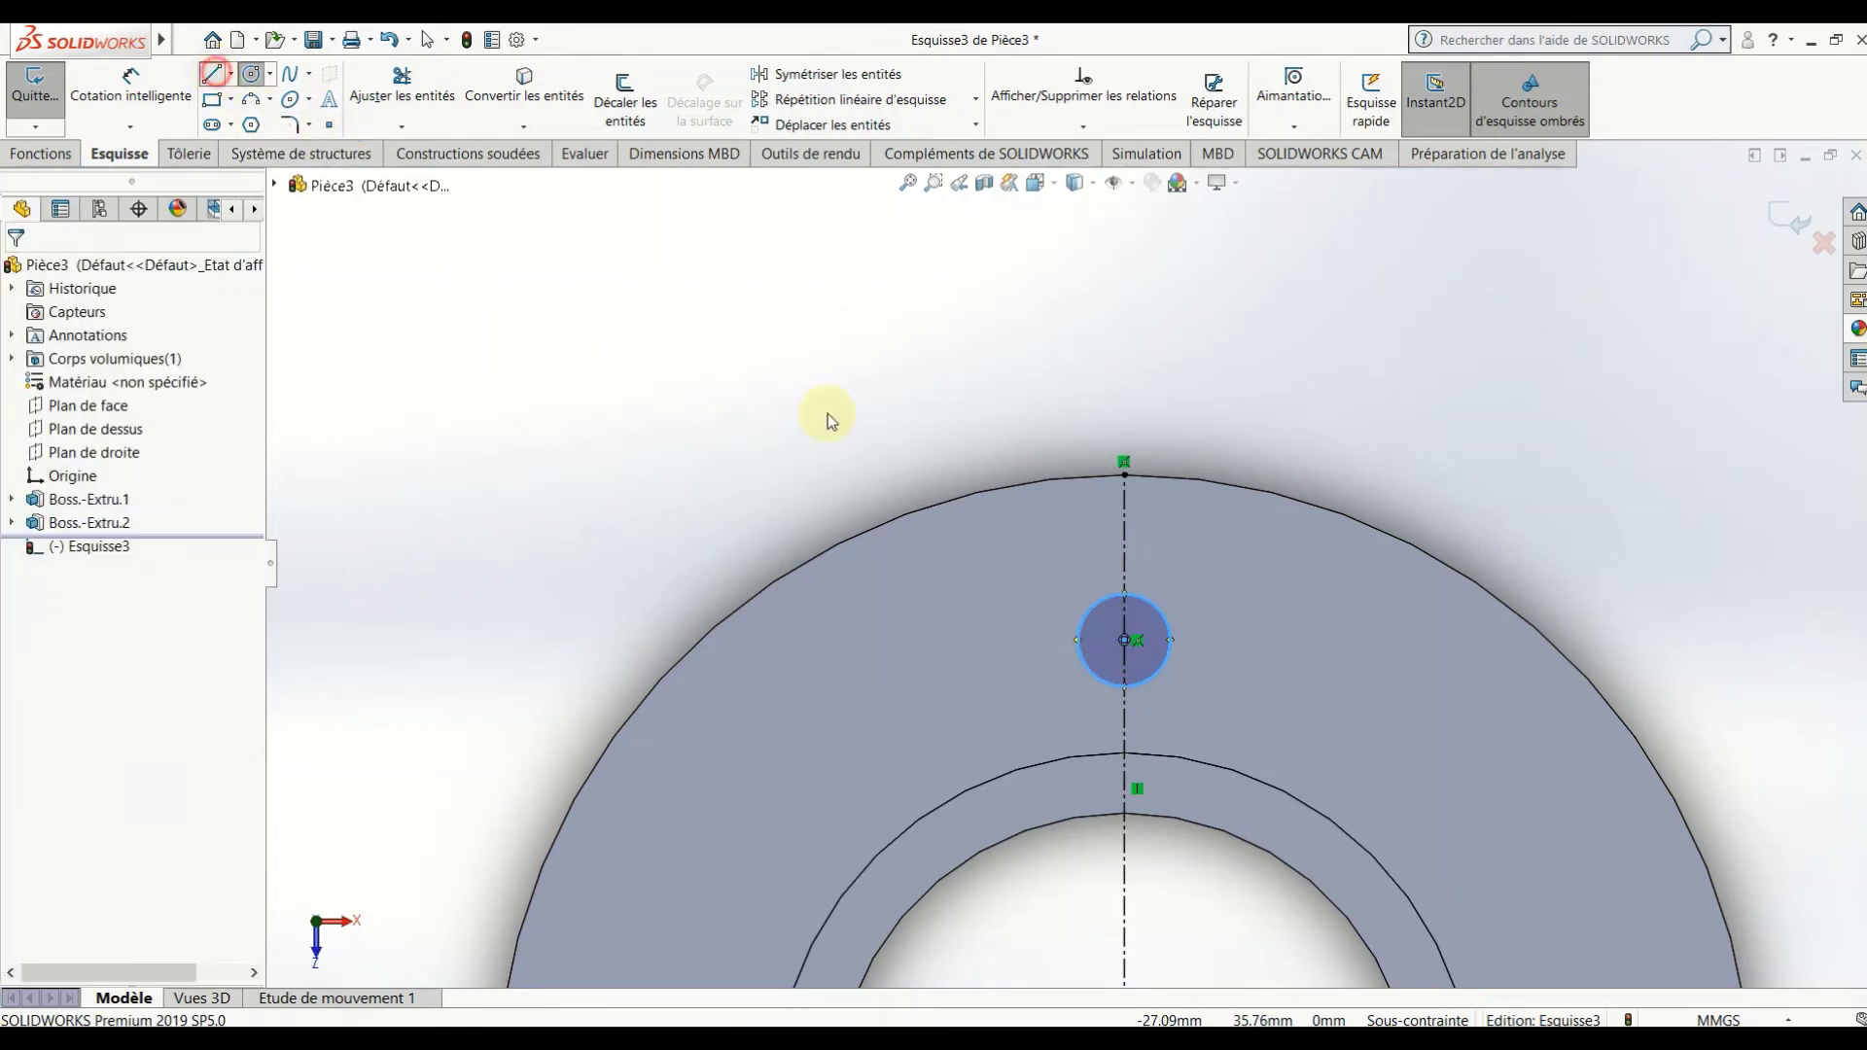
left_click(1077, 642)
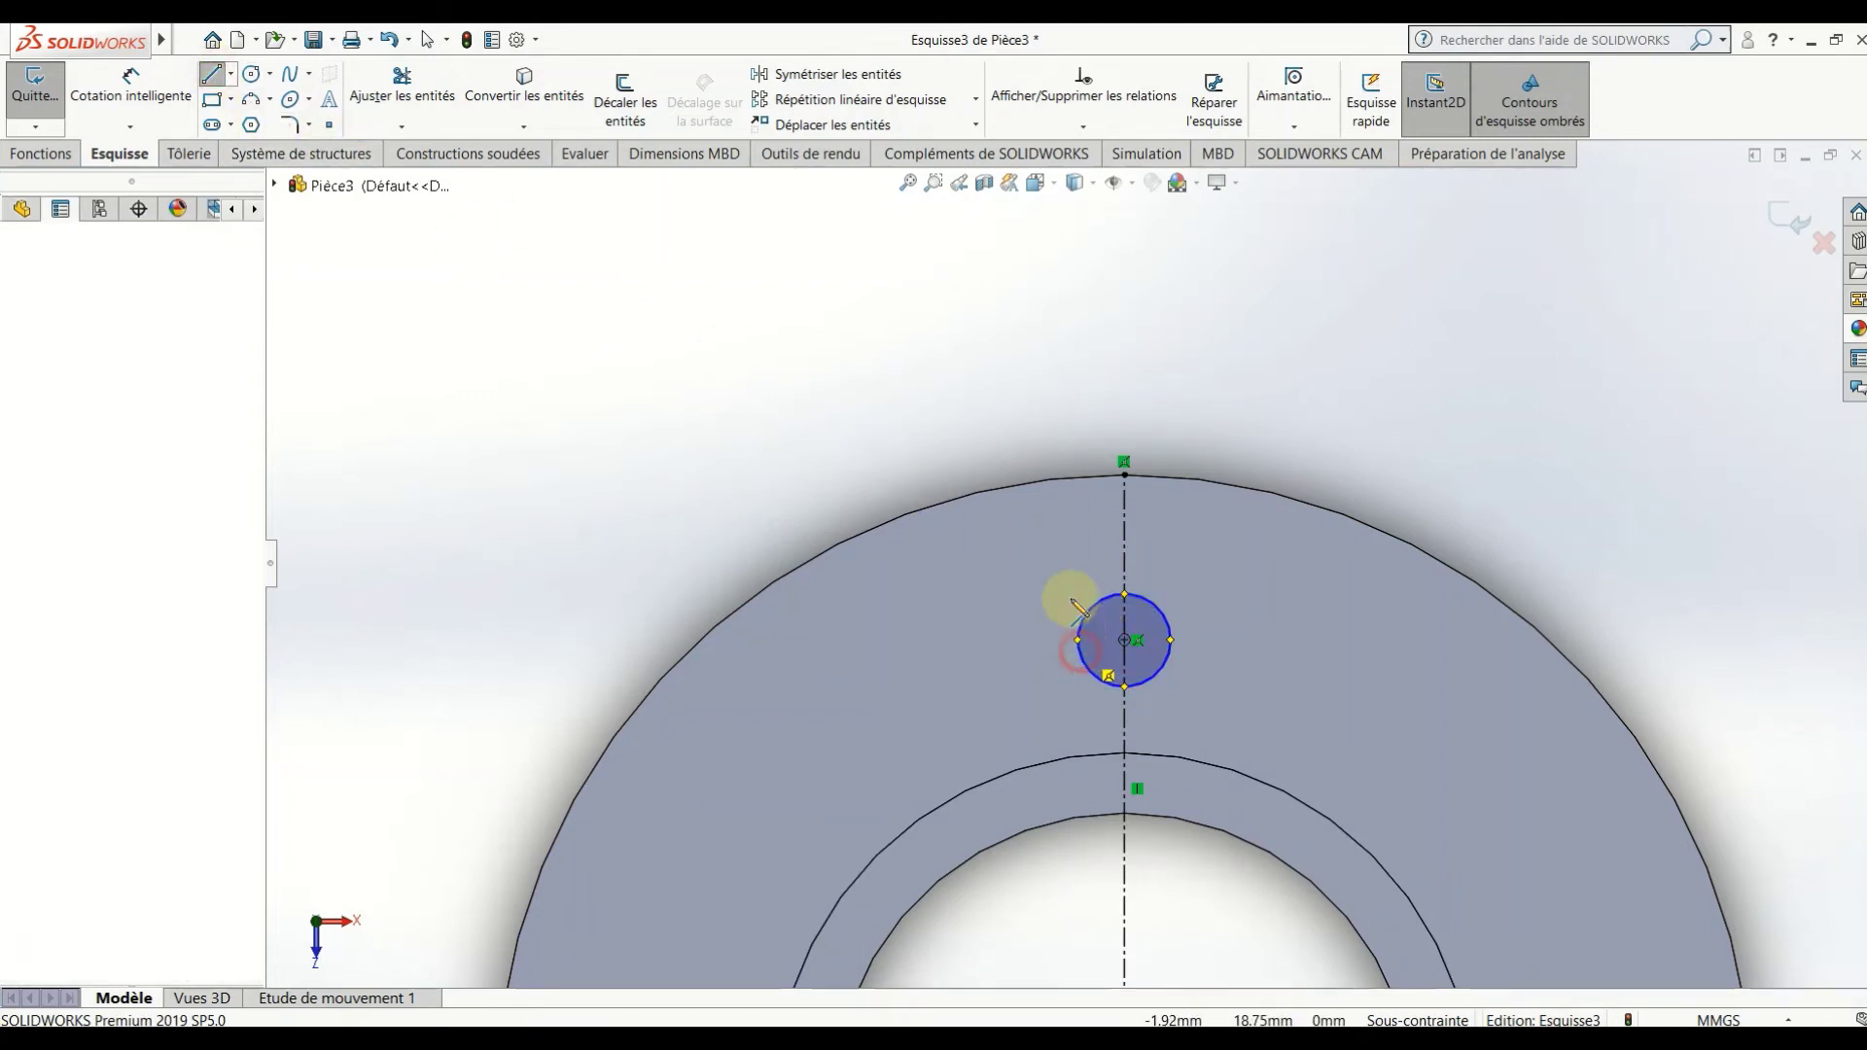
left_click(1018, 497)
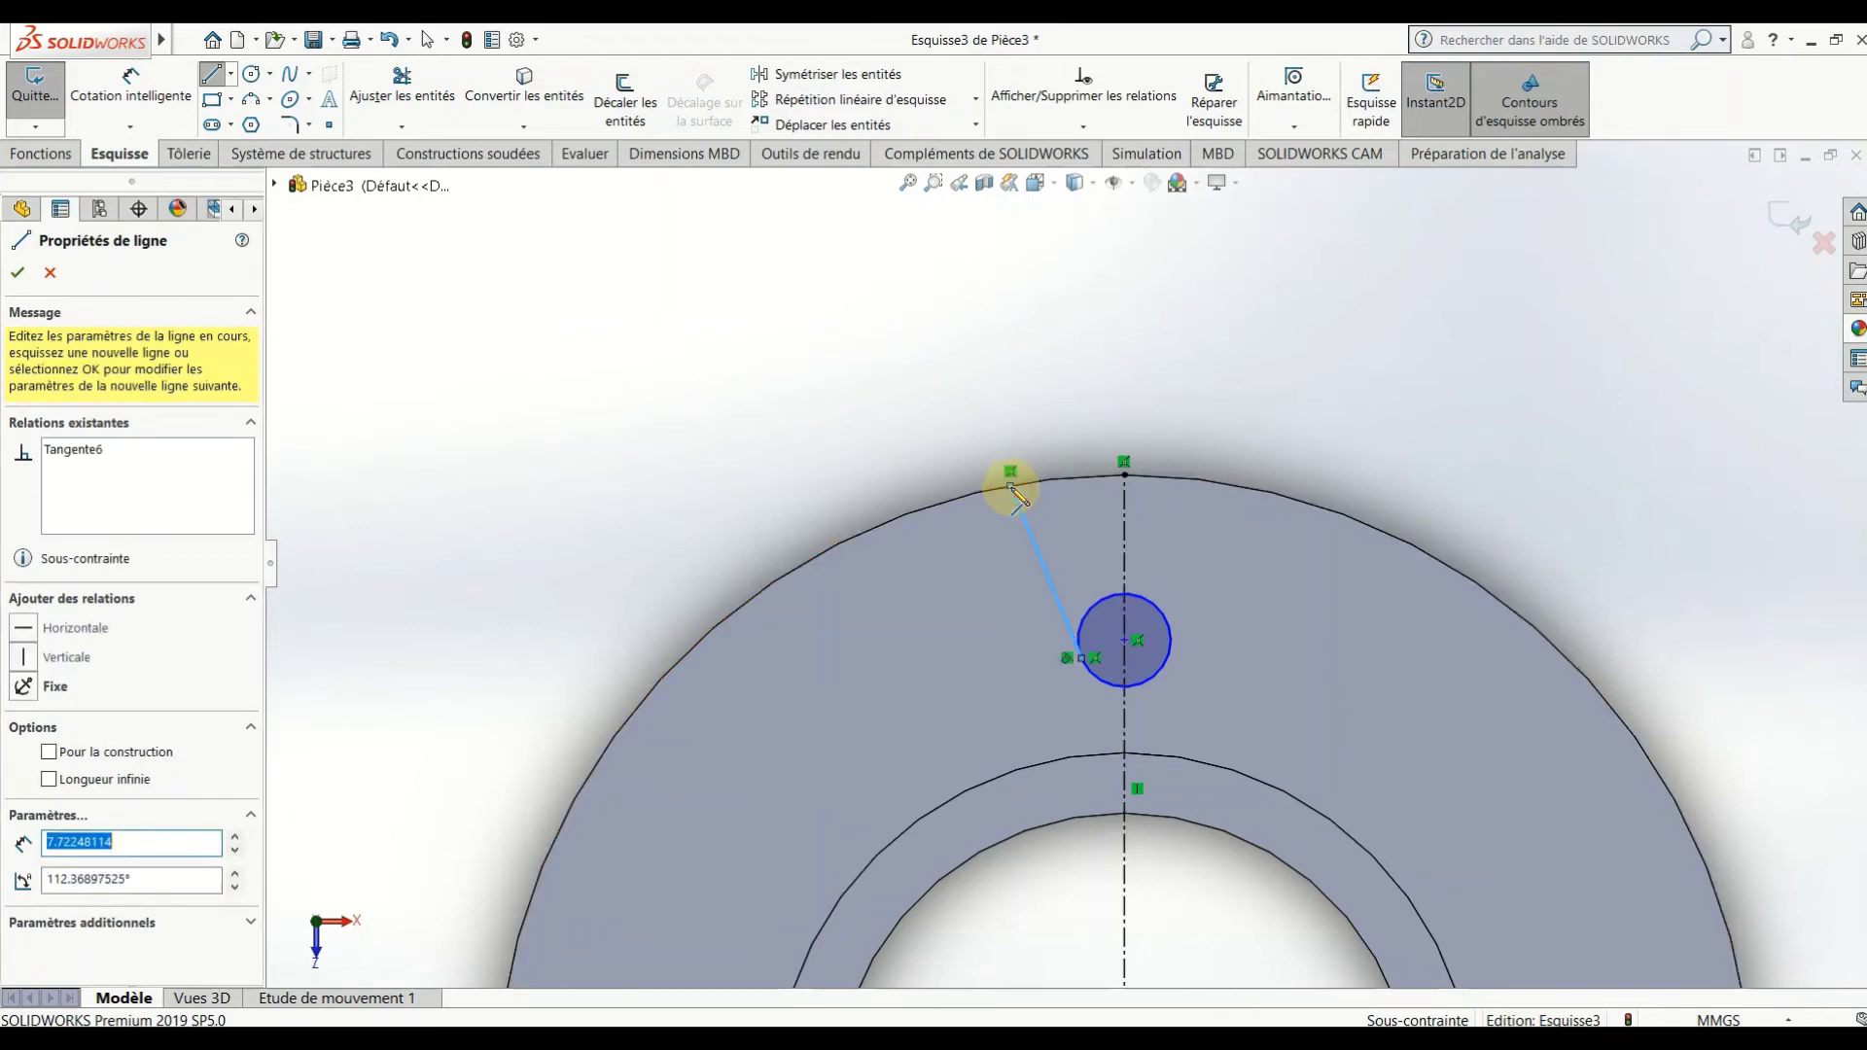
key("Escape")
key("Return")
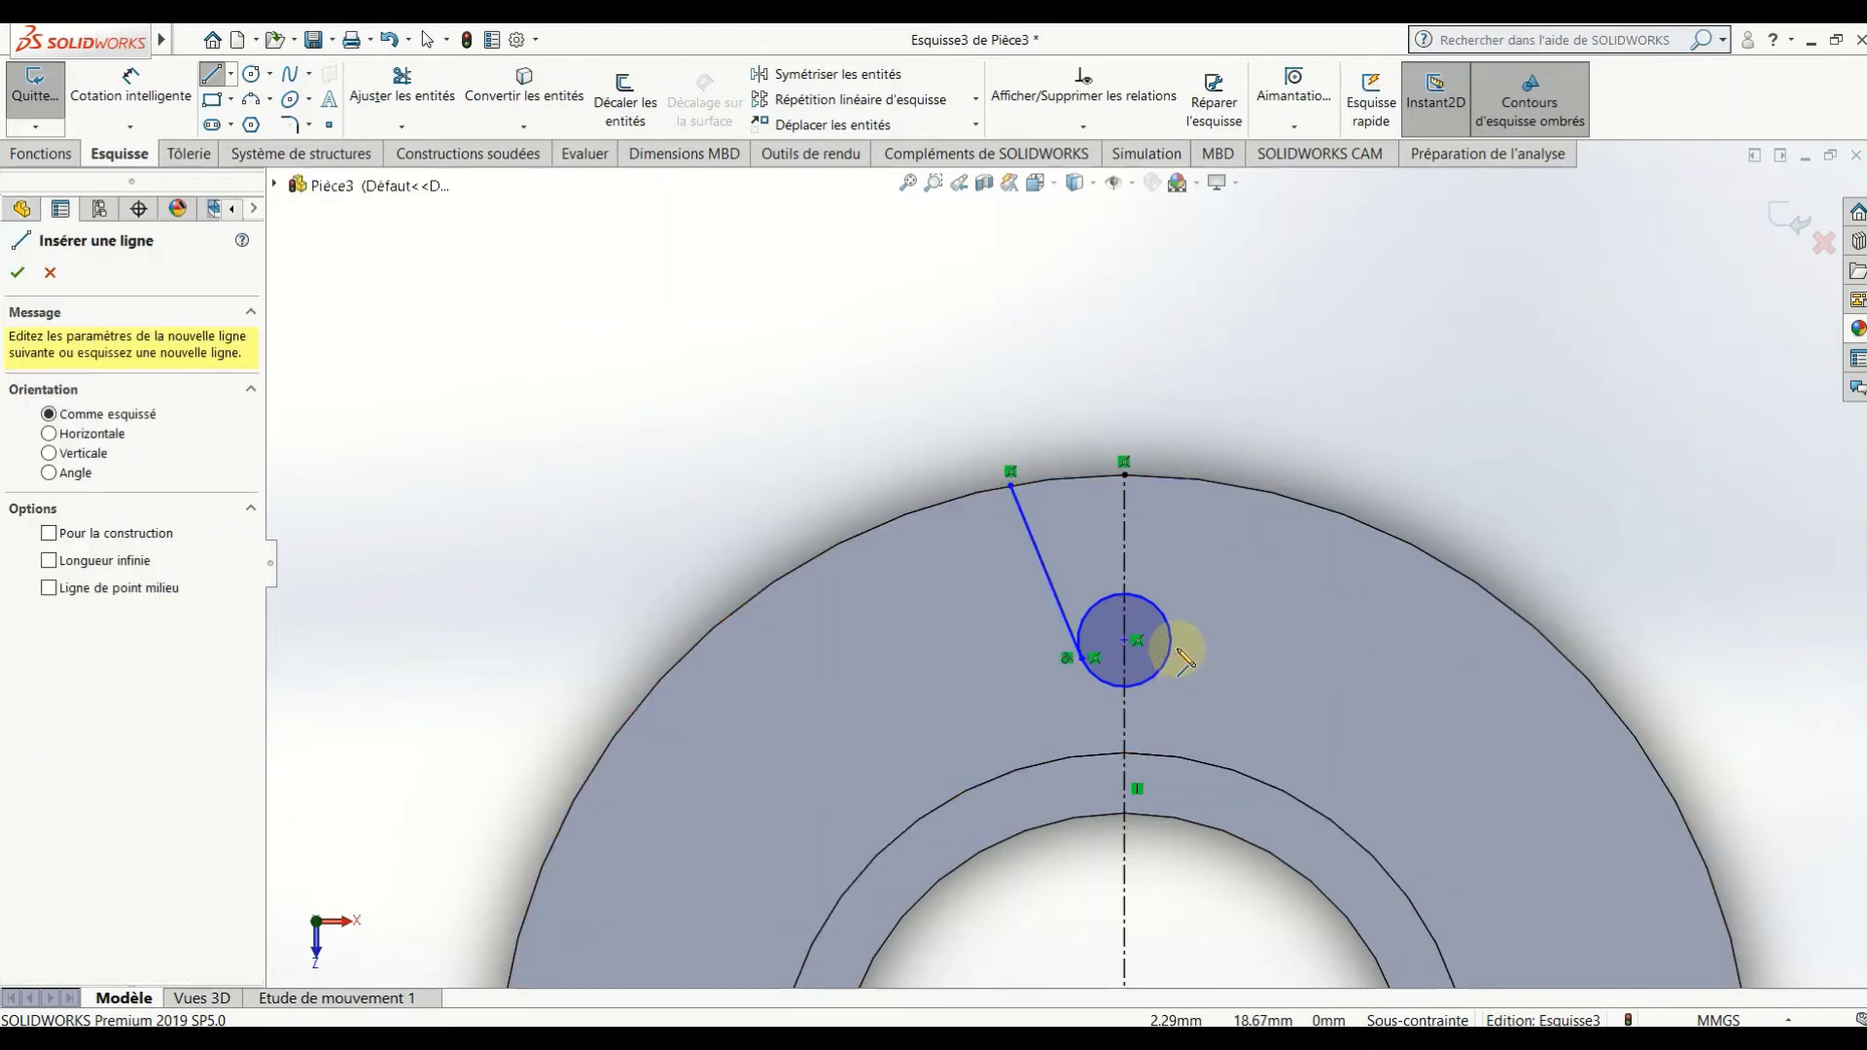
left_click(1170, 641)
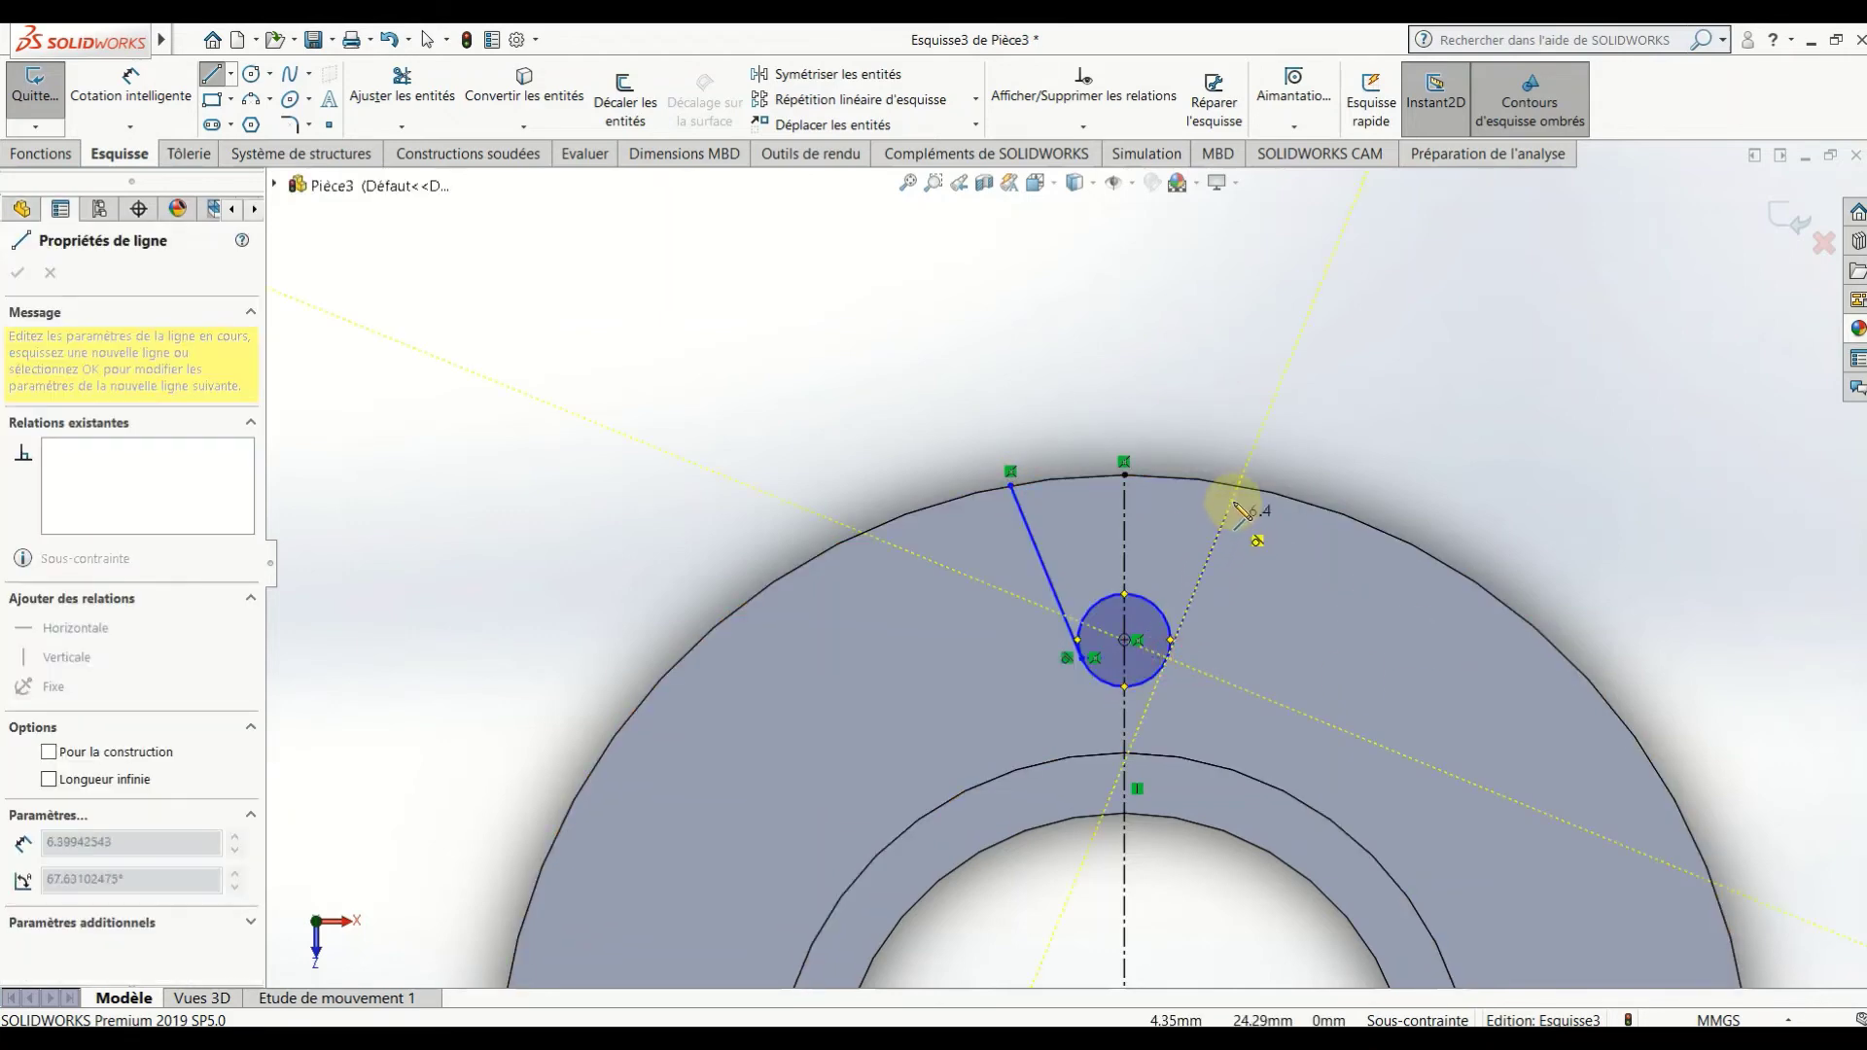
left_click(1236, 490)
key("Escape")
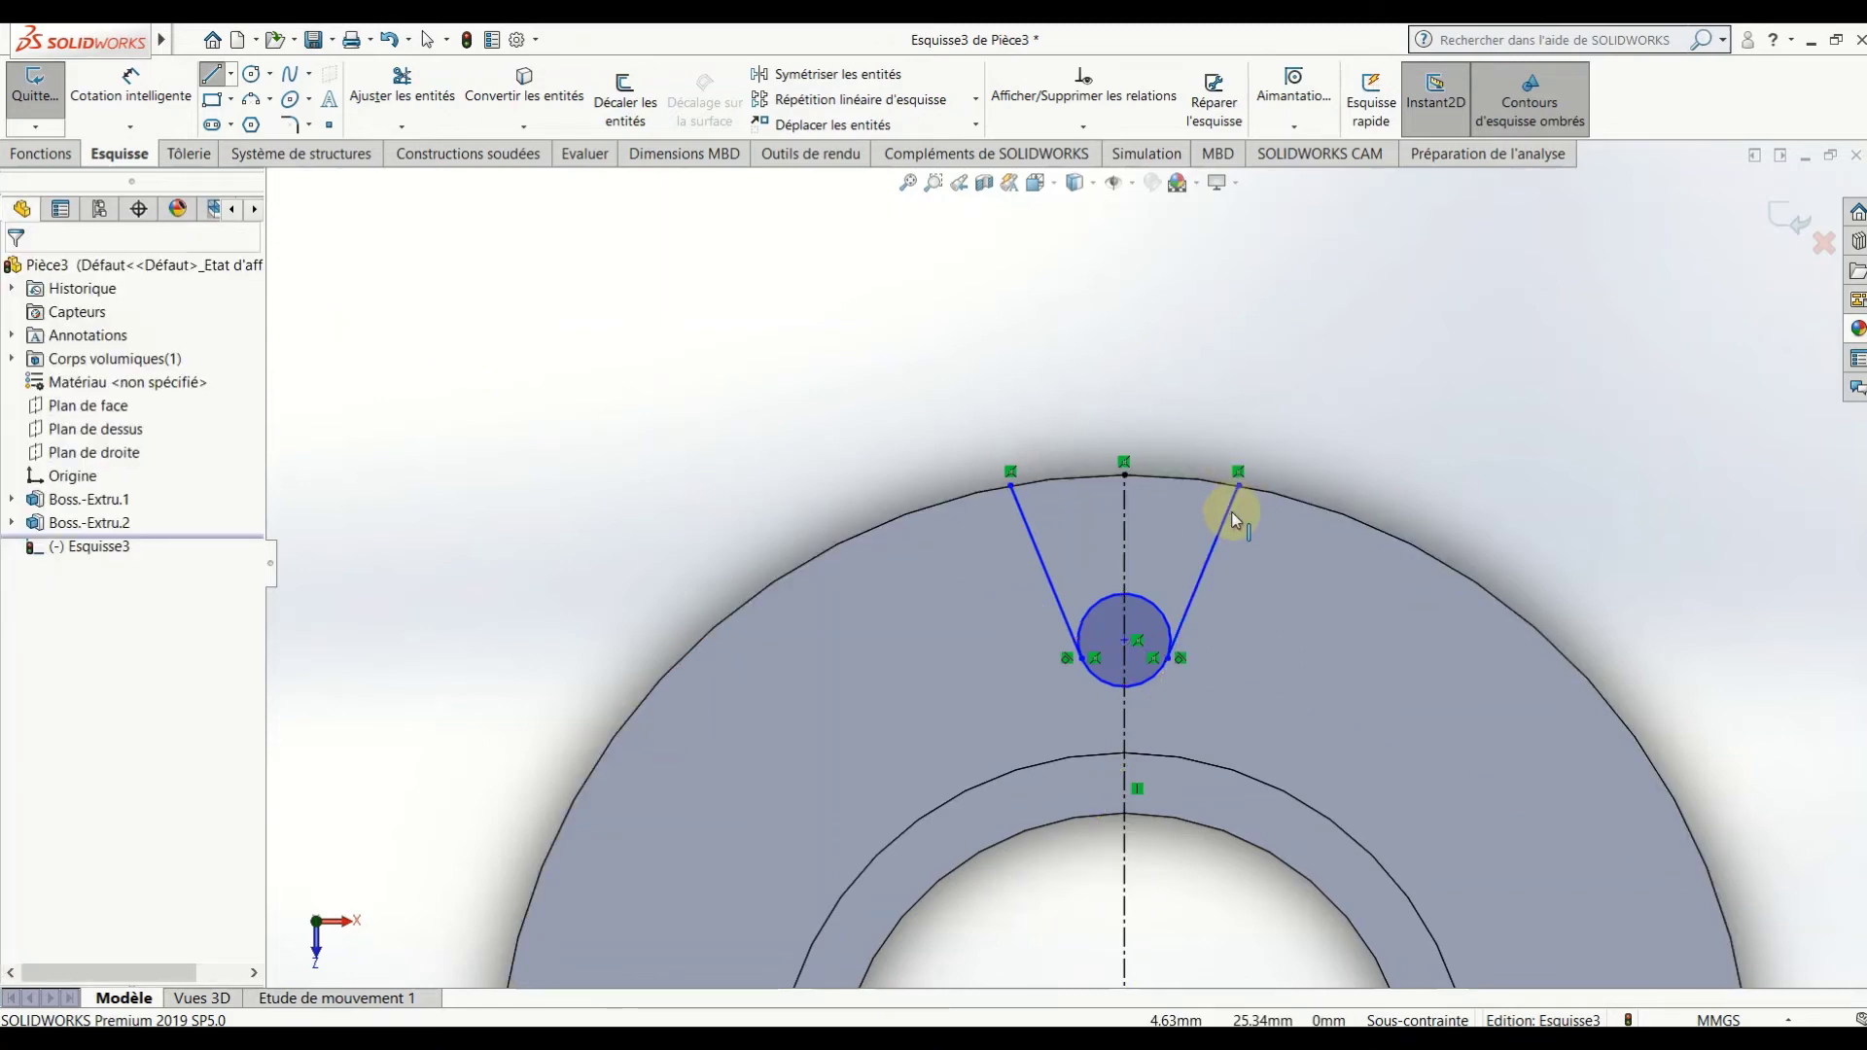
Zoom around the tooth sketch and begin dimensioning the small circle's centre.
scroll(1194, 535, "up", 2)
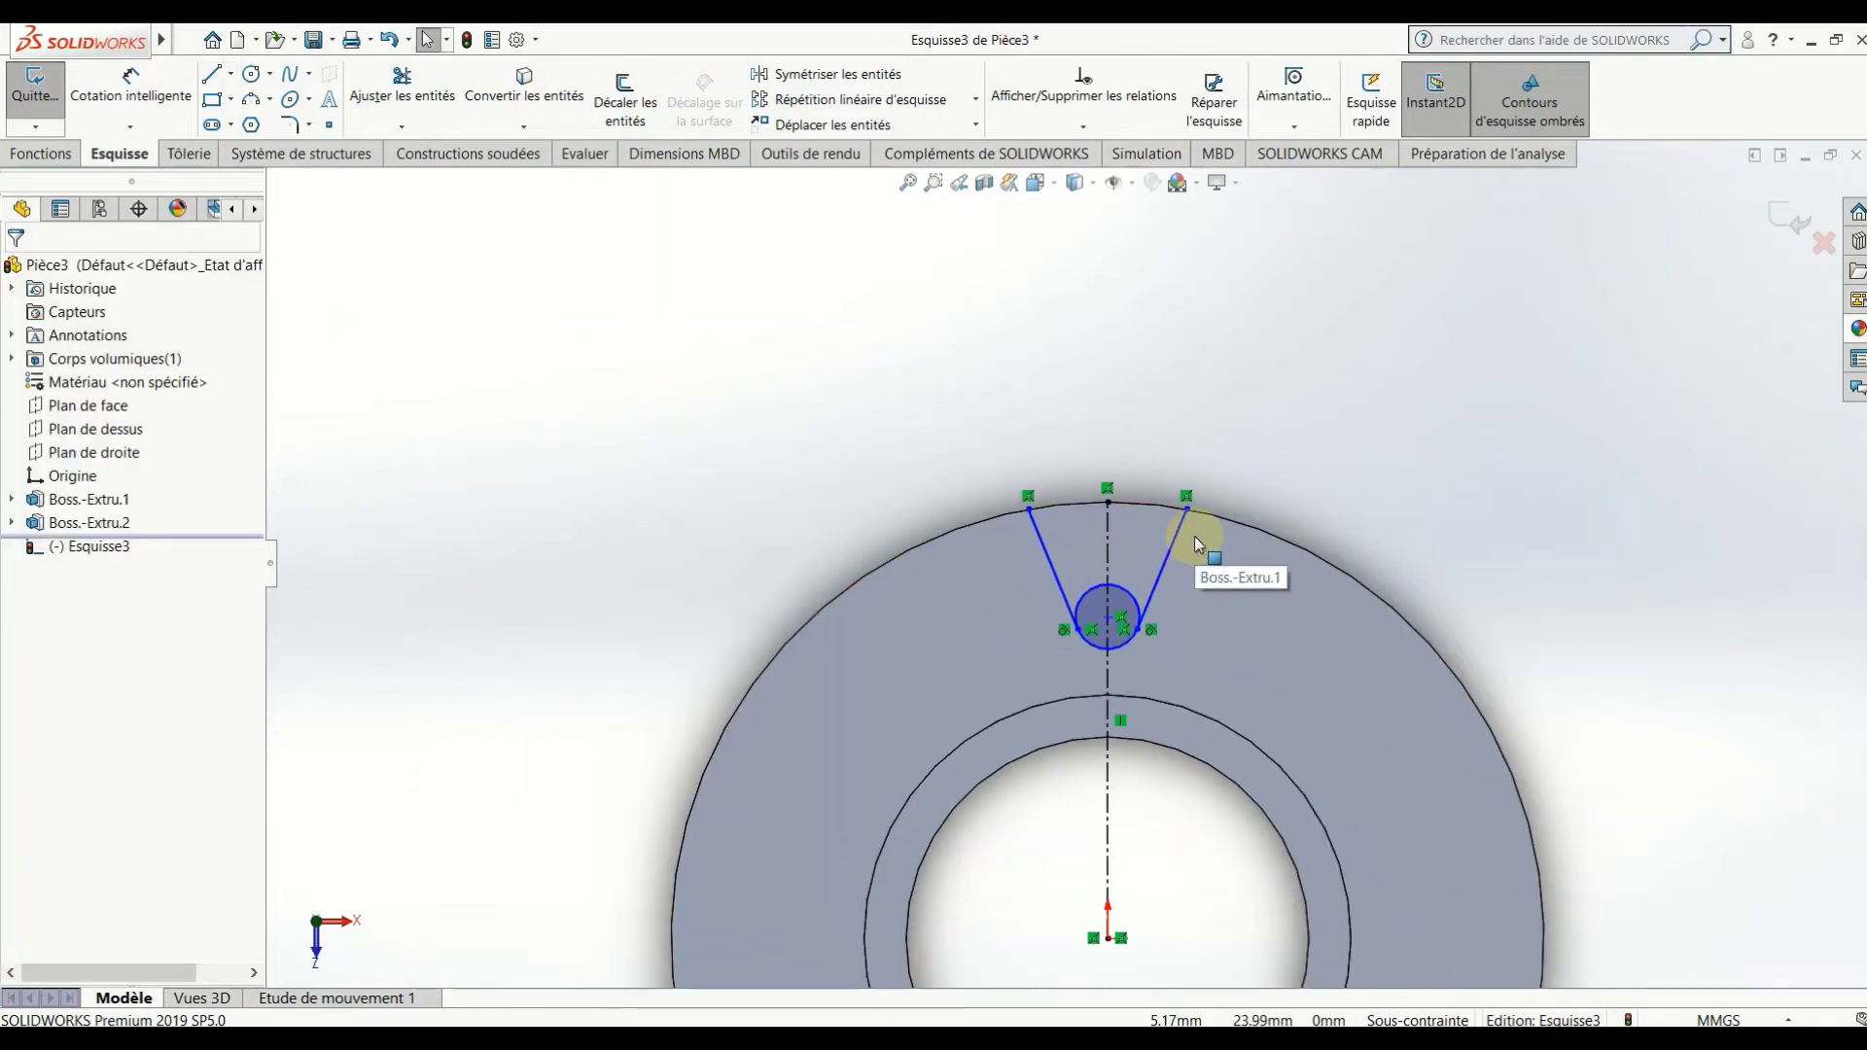
scroll(1196, 544, "up", 2)
scroll(988, 470, "down", 2)
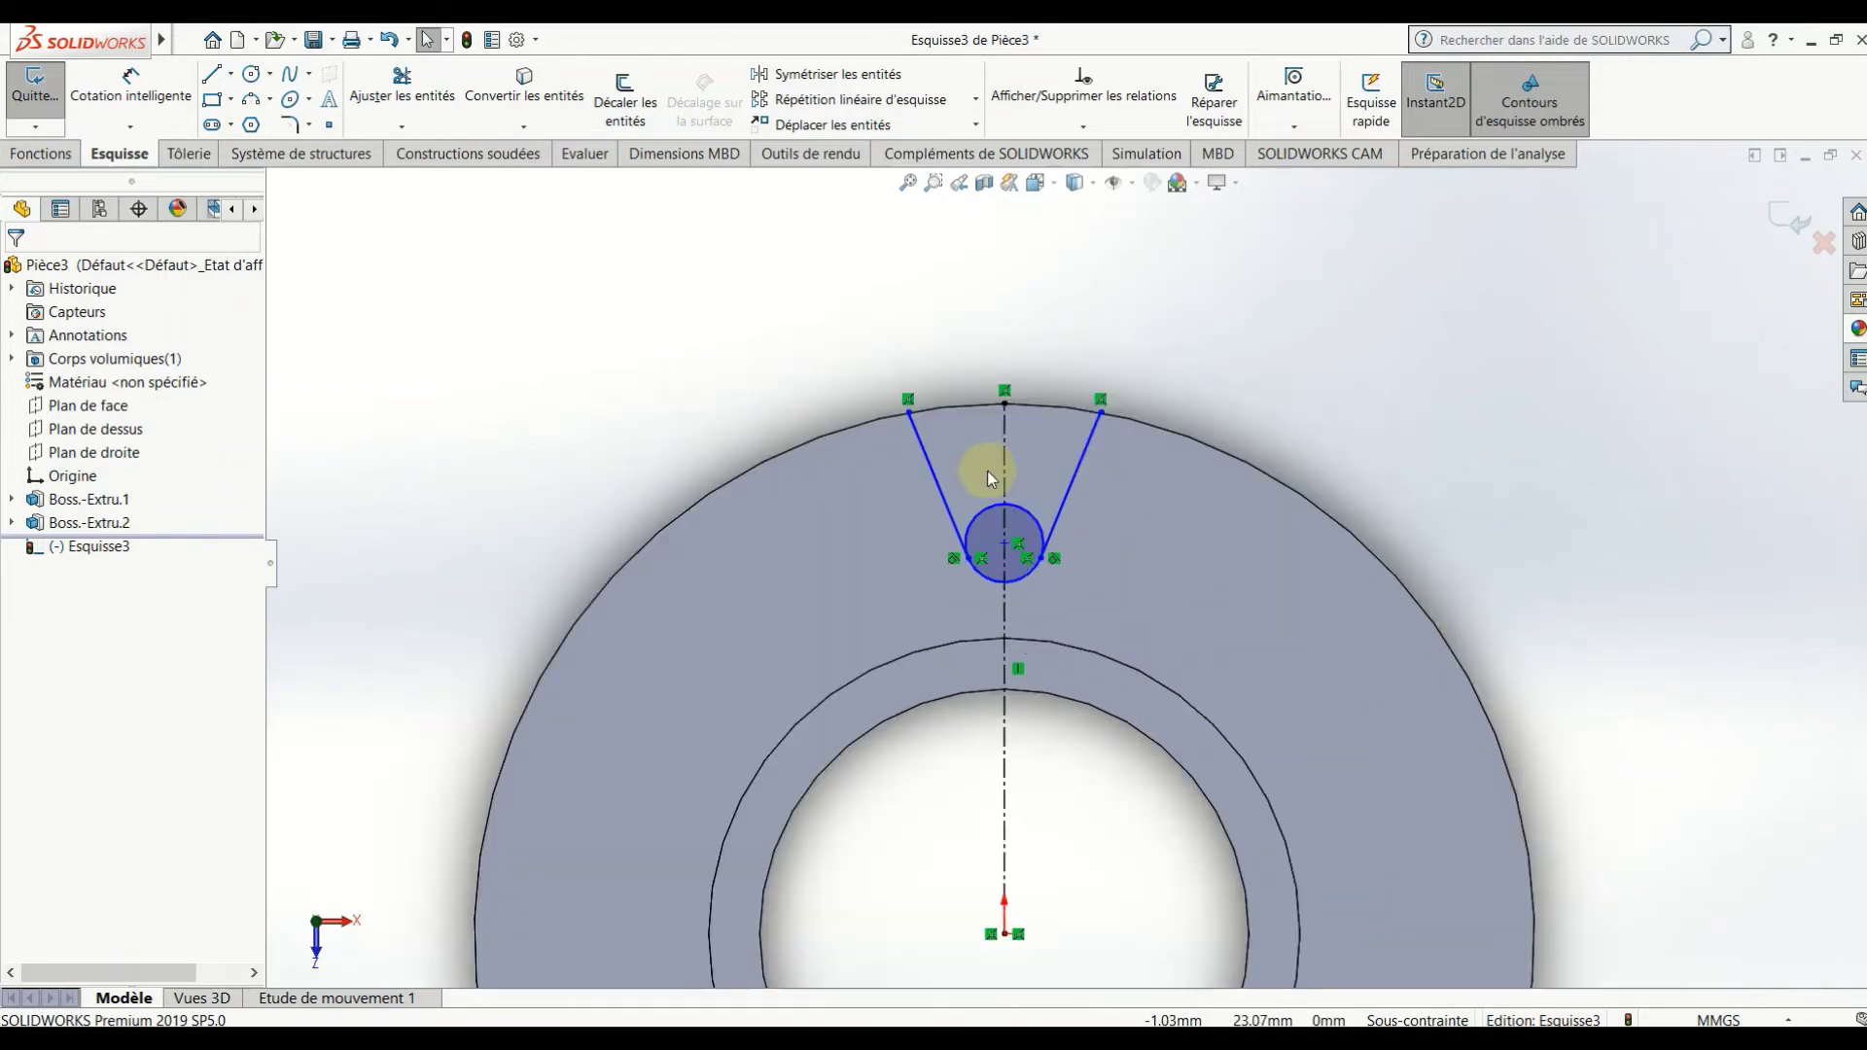
scroll(1042, 751, "up", 3)
scroll(1043, 751, "down", 1)
left_click(134, 76)
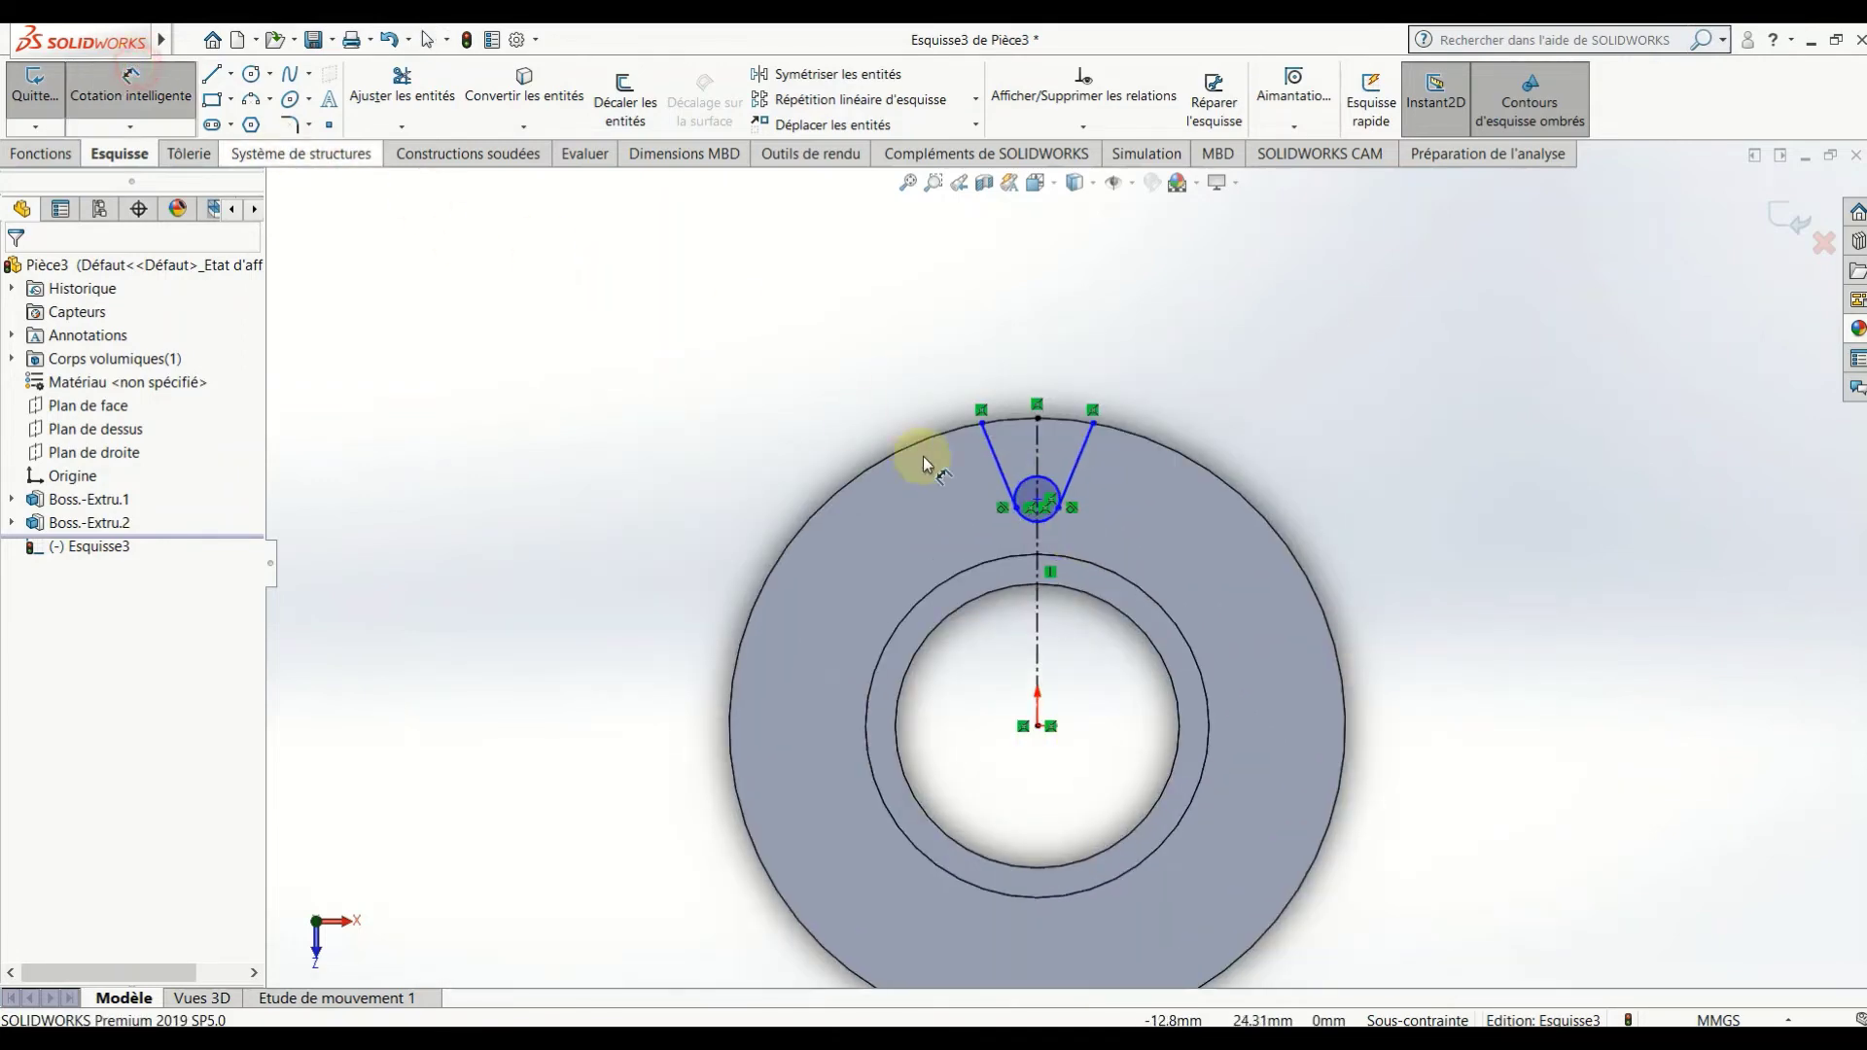
left_click(1039, 502)
Place the small circle 20 mm from the origin and give it a 4 mm diameter.
left_click(1039, 725)
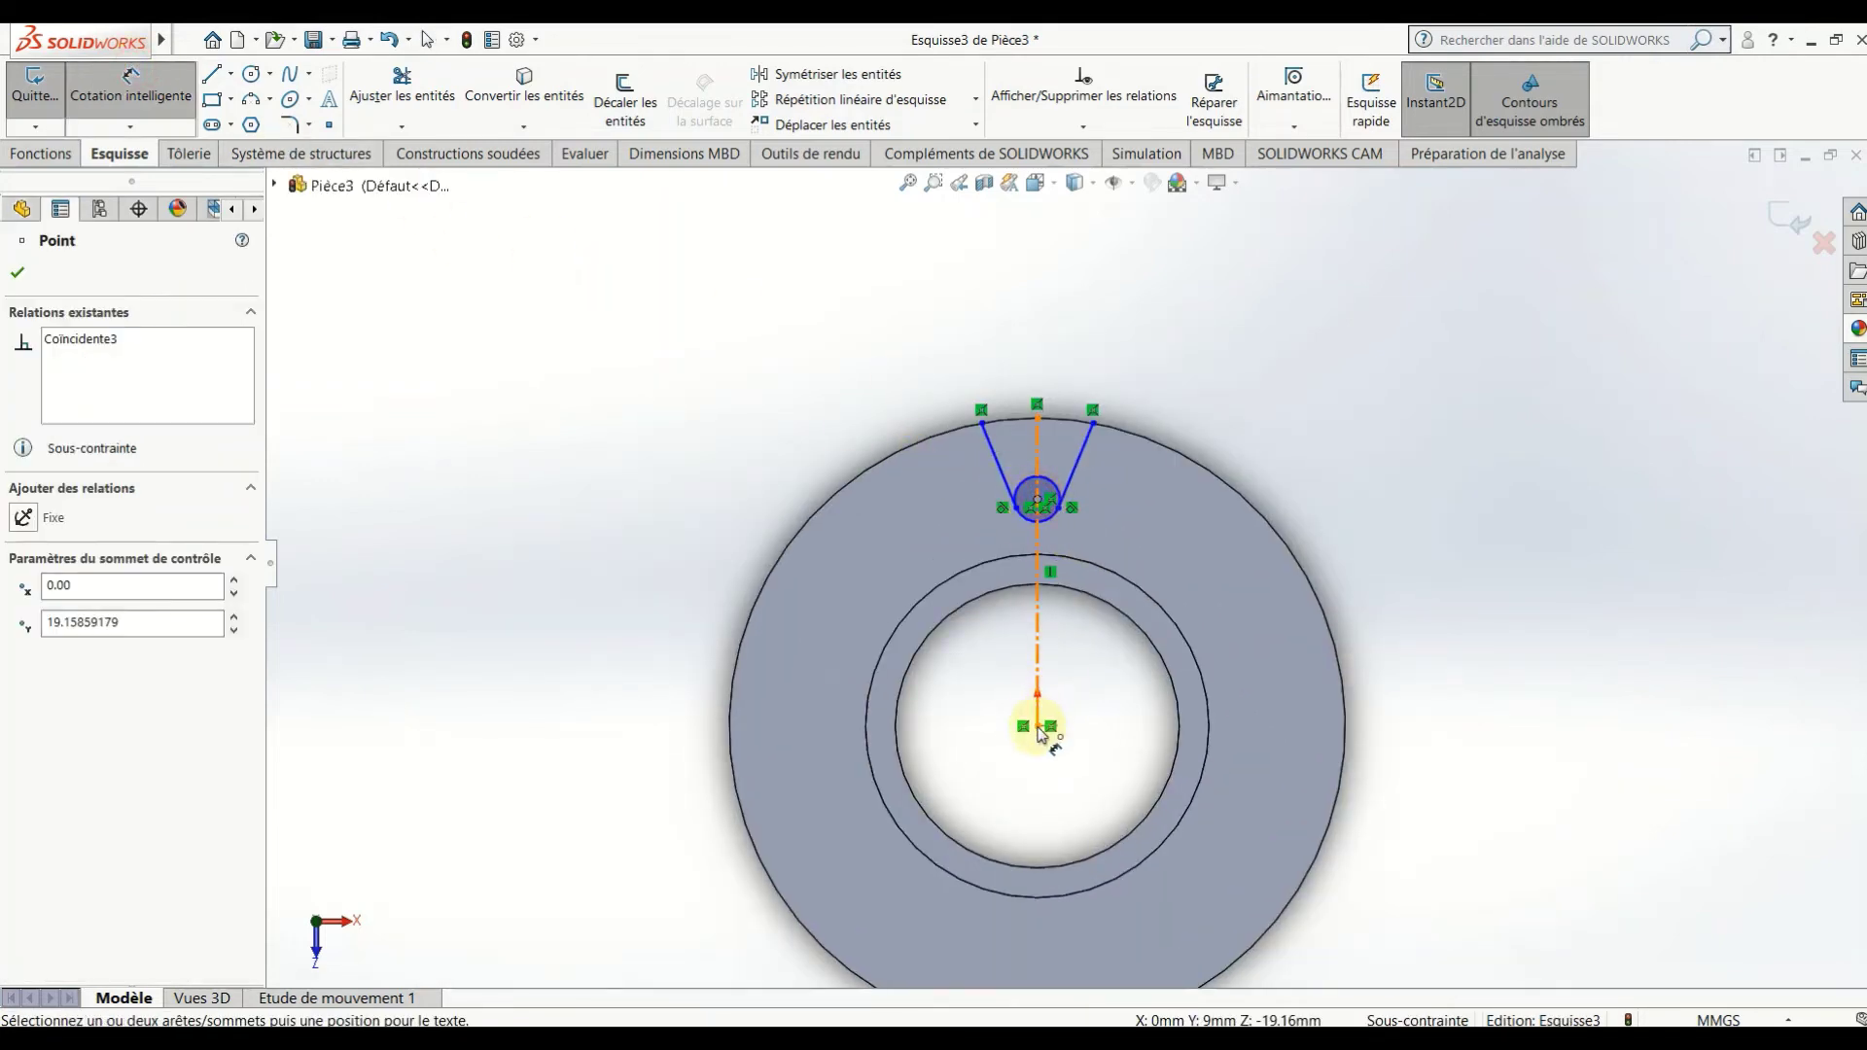
left_click(1420, 623)
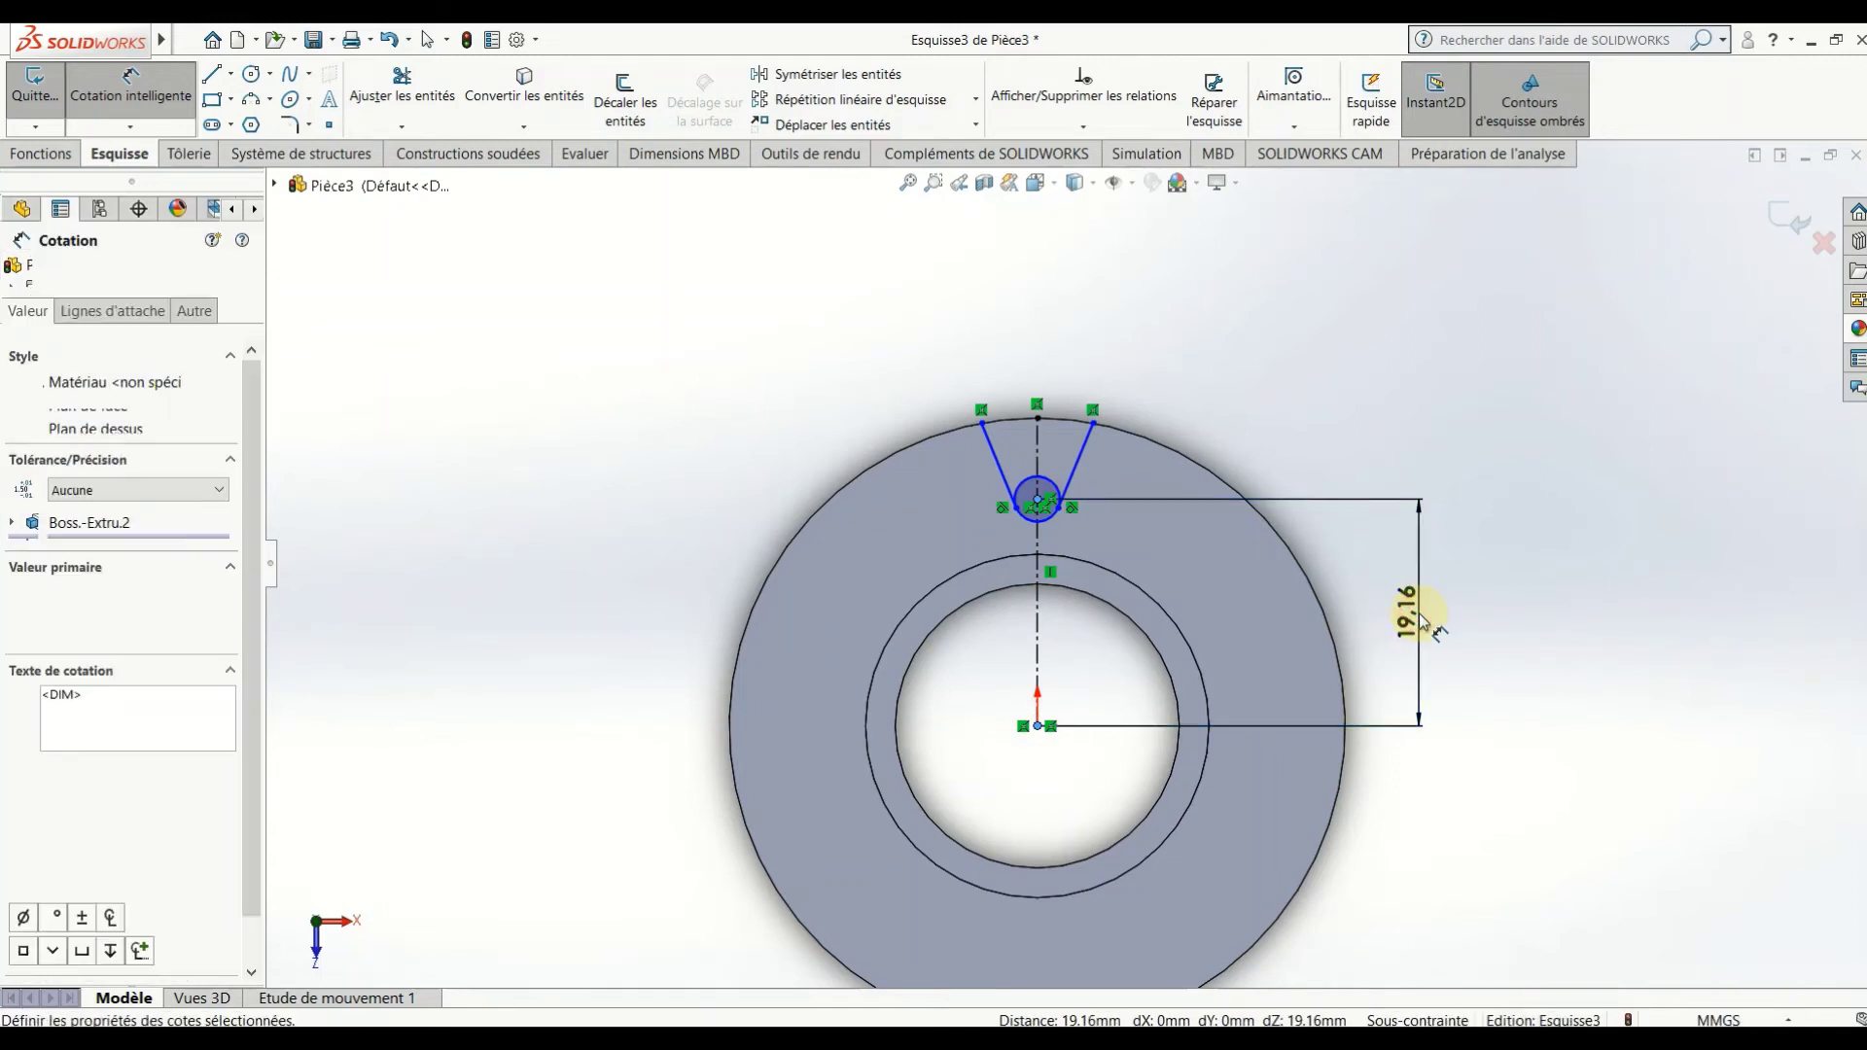
type("20")
key("Return")
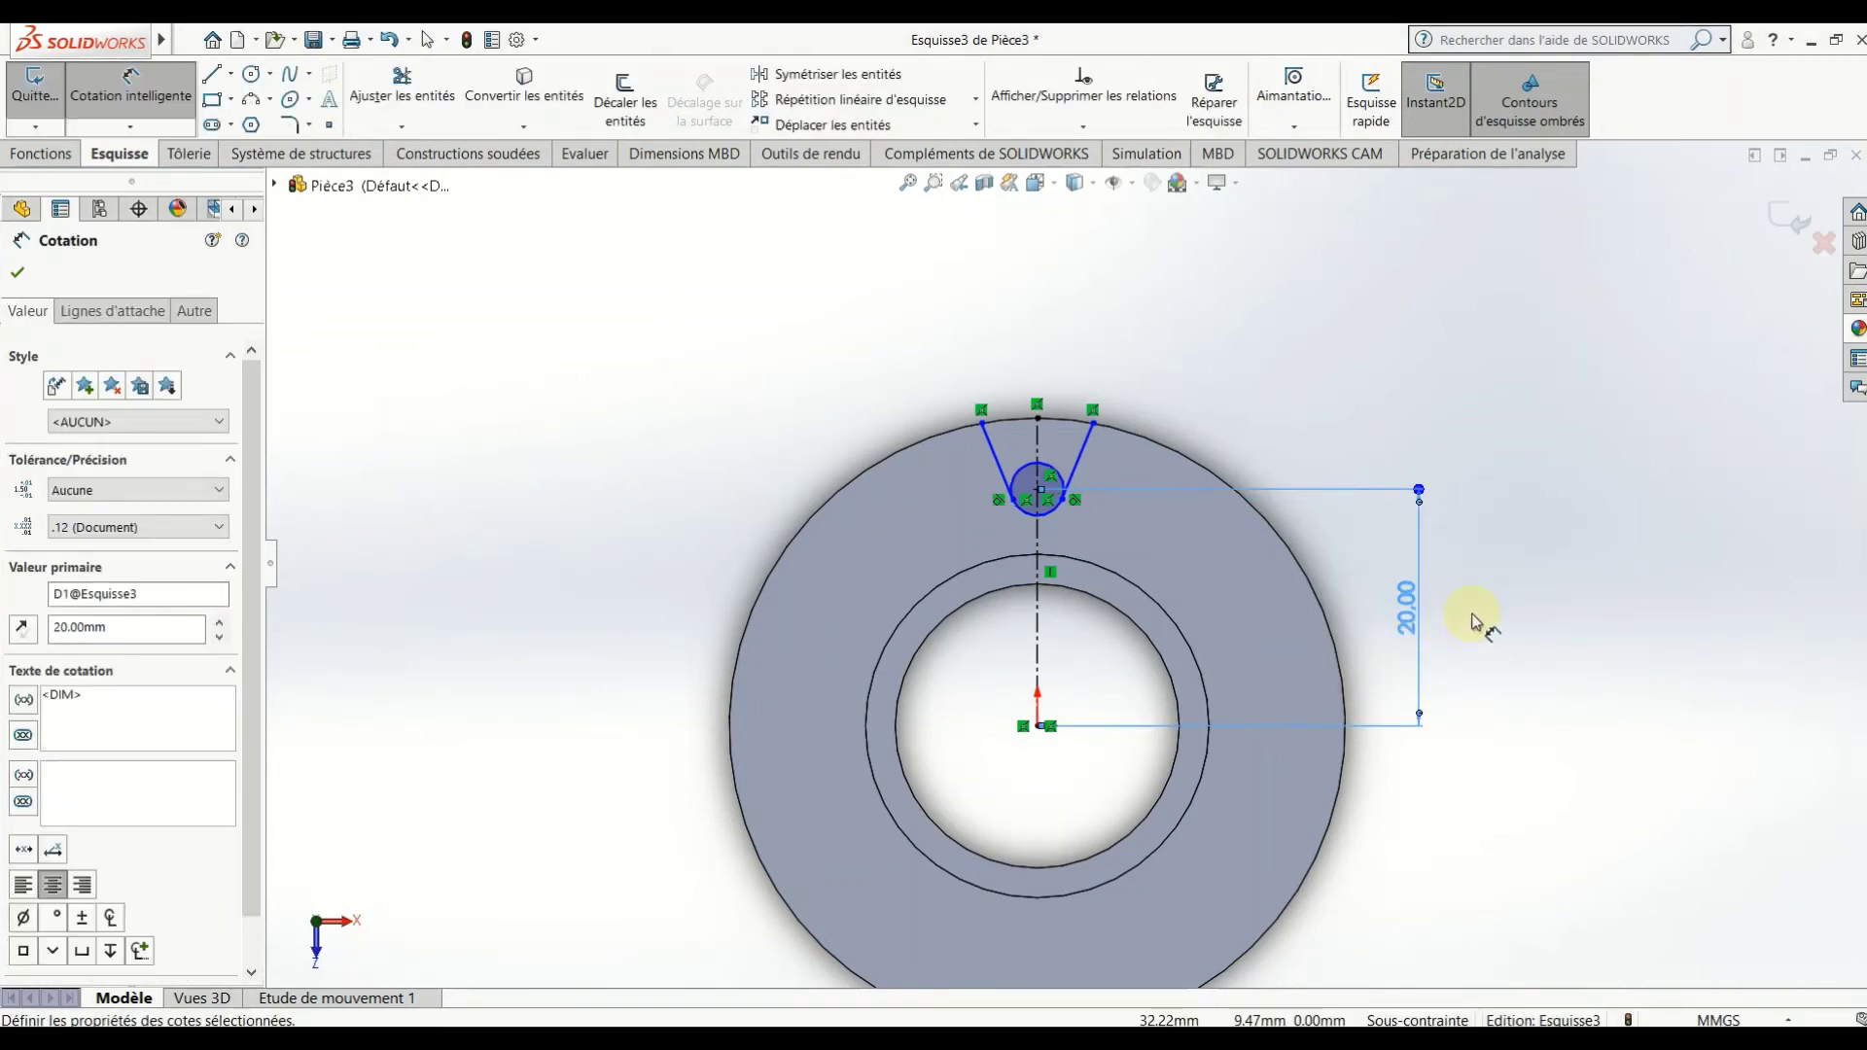
left_click(1053, 507)
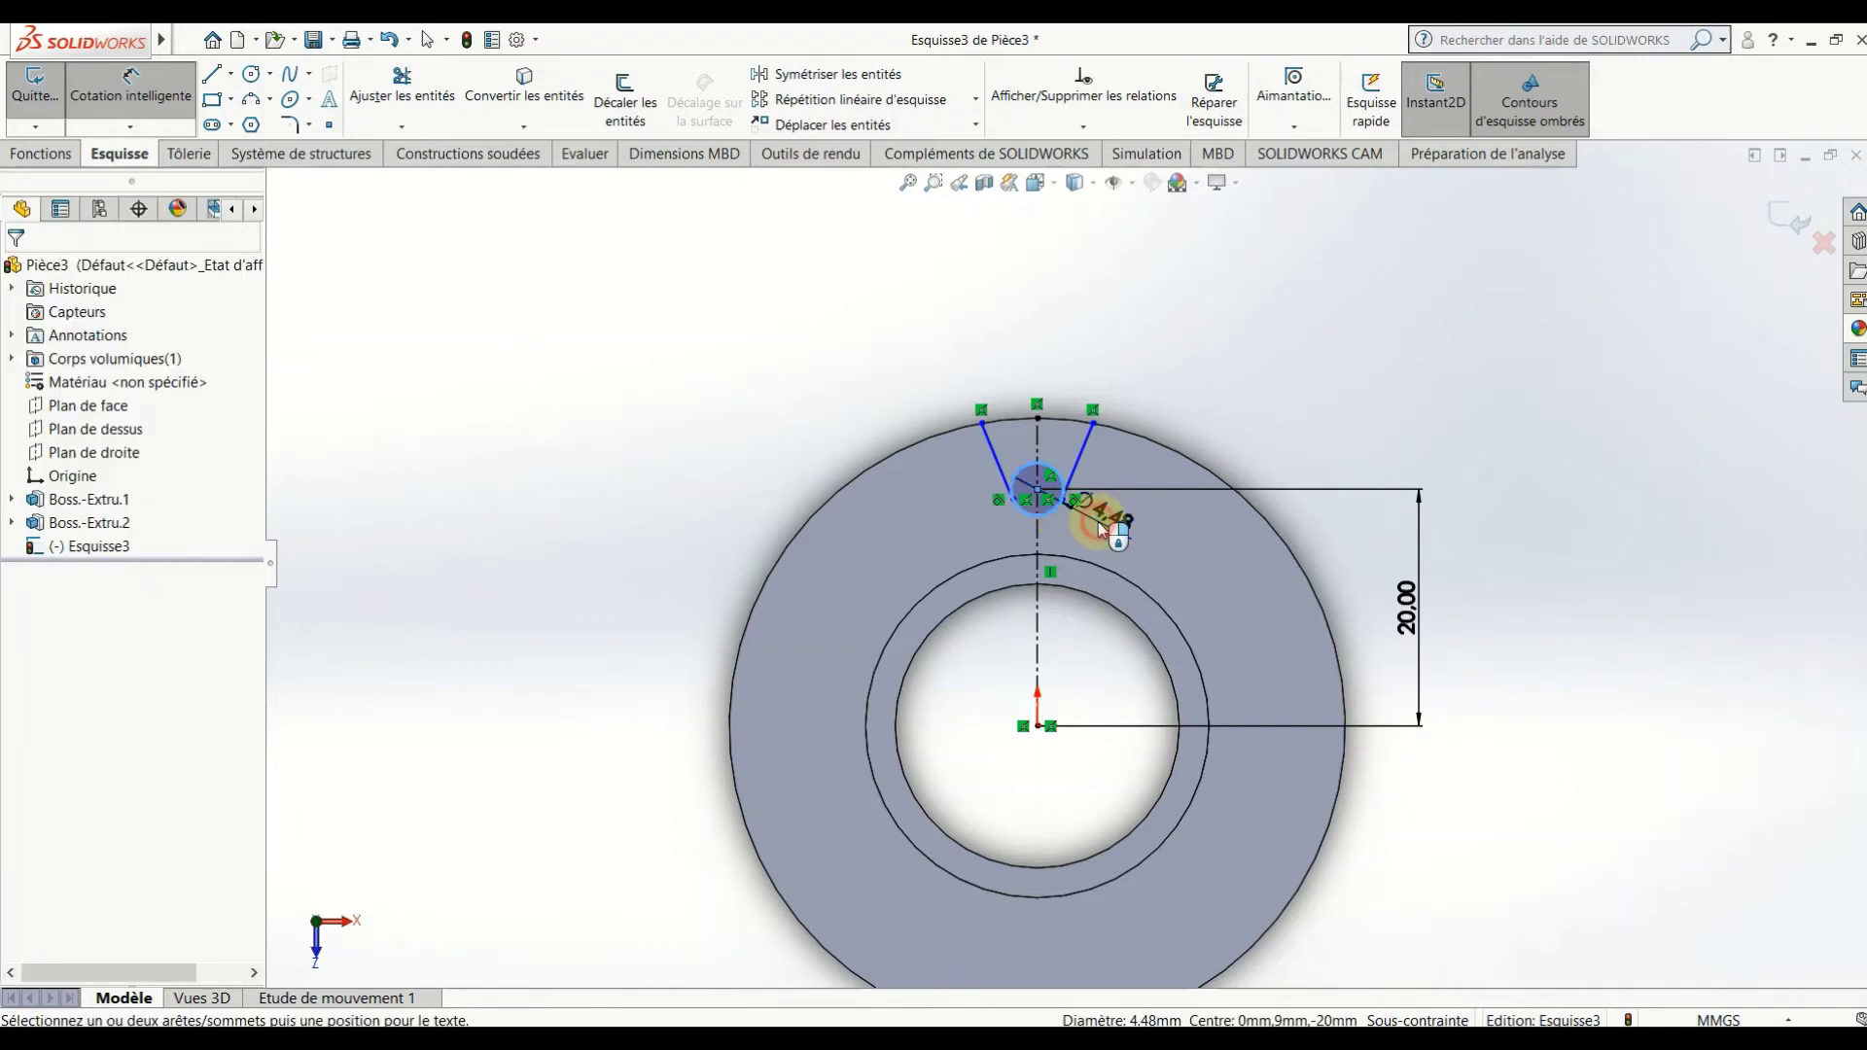
left_click(1104, 527)
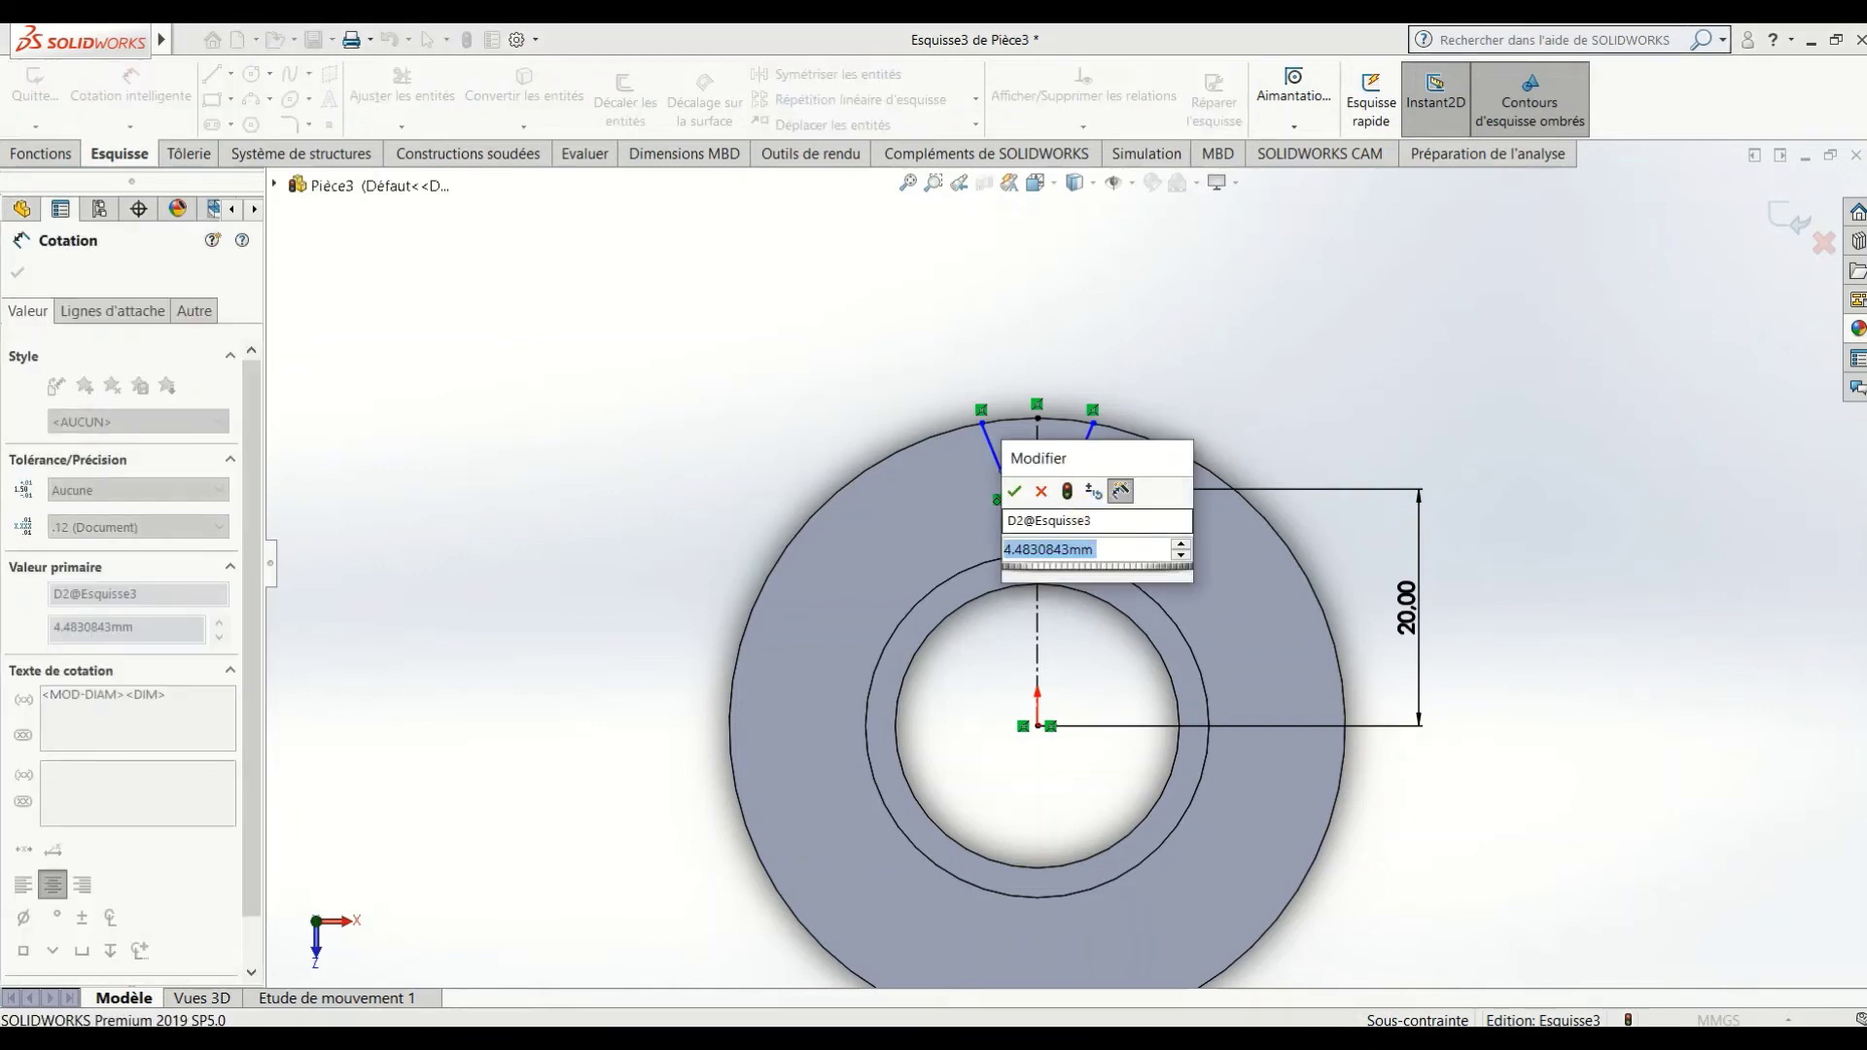
type("4")
key("Return")
Set a 60° angle between the notch's two side lines.
scroll(1079, 476, "down", 2)
scroll(1077, 491, "down", 2)
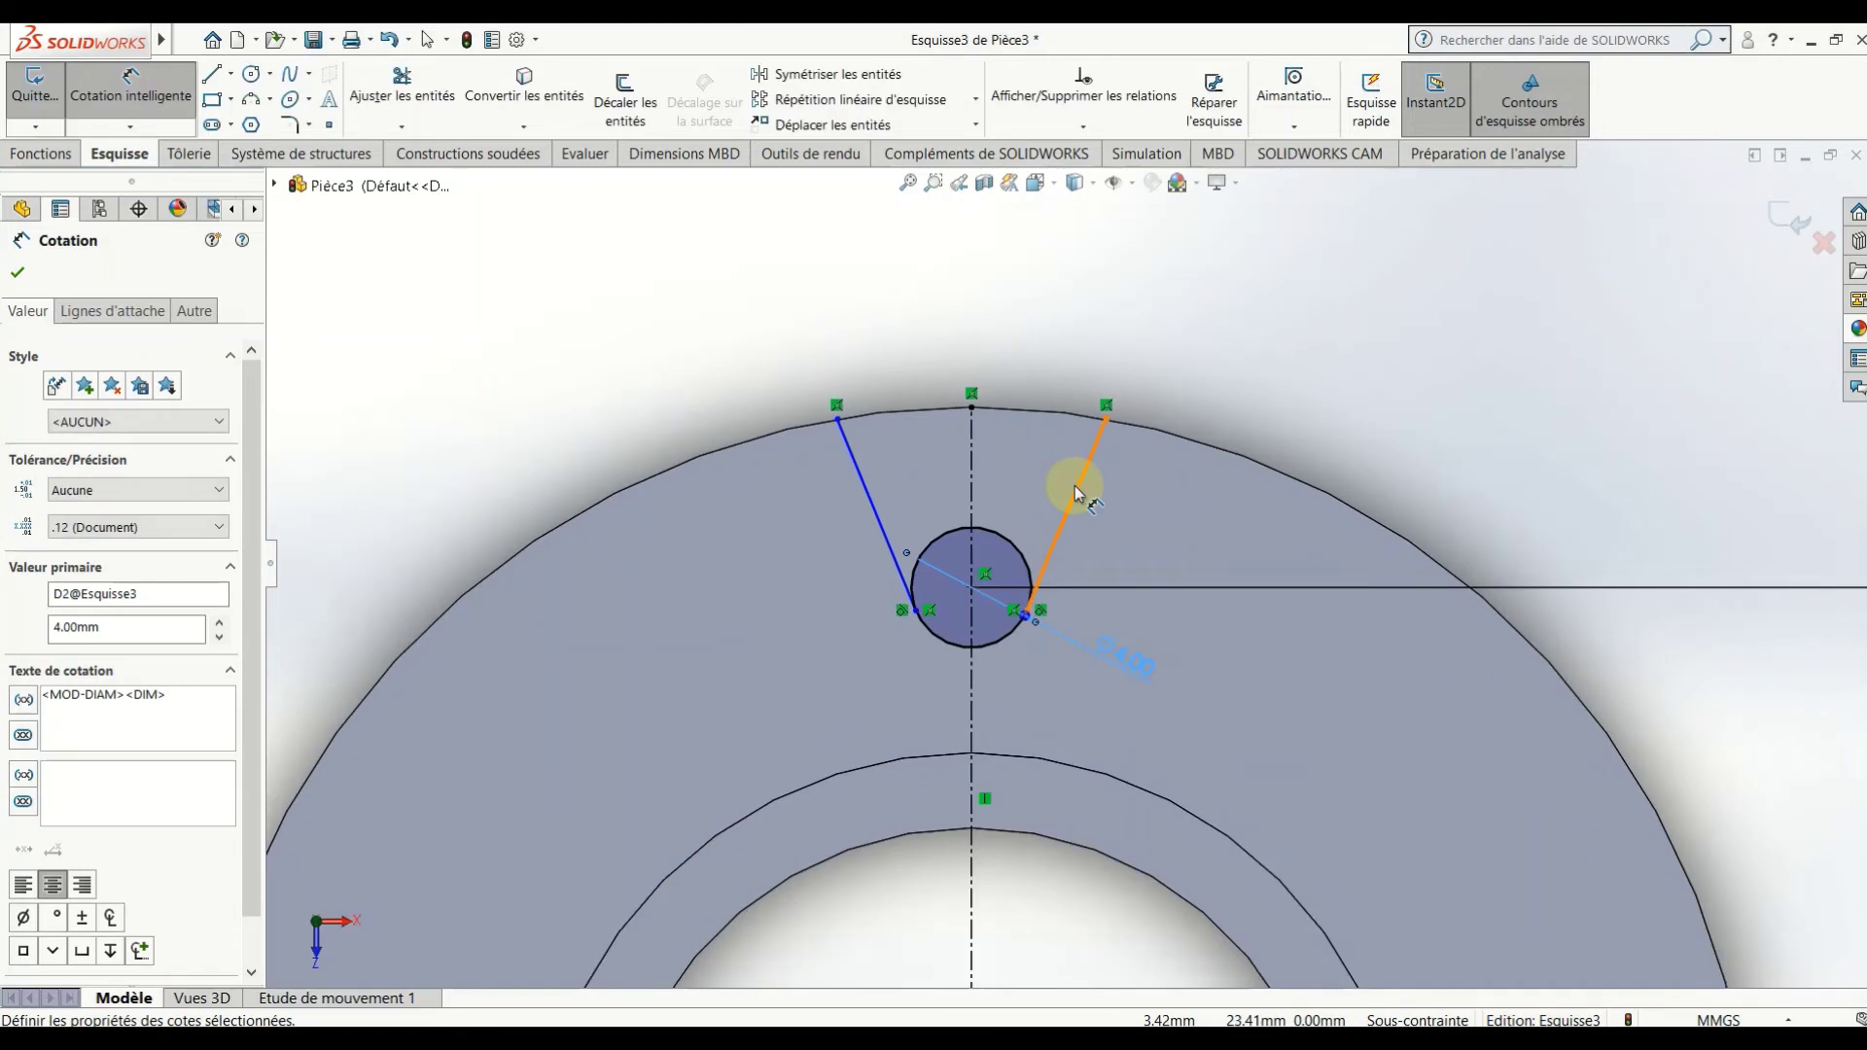
left_click(875, 512)
left_click(1070, 497)
left_click(1011, 490)
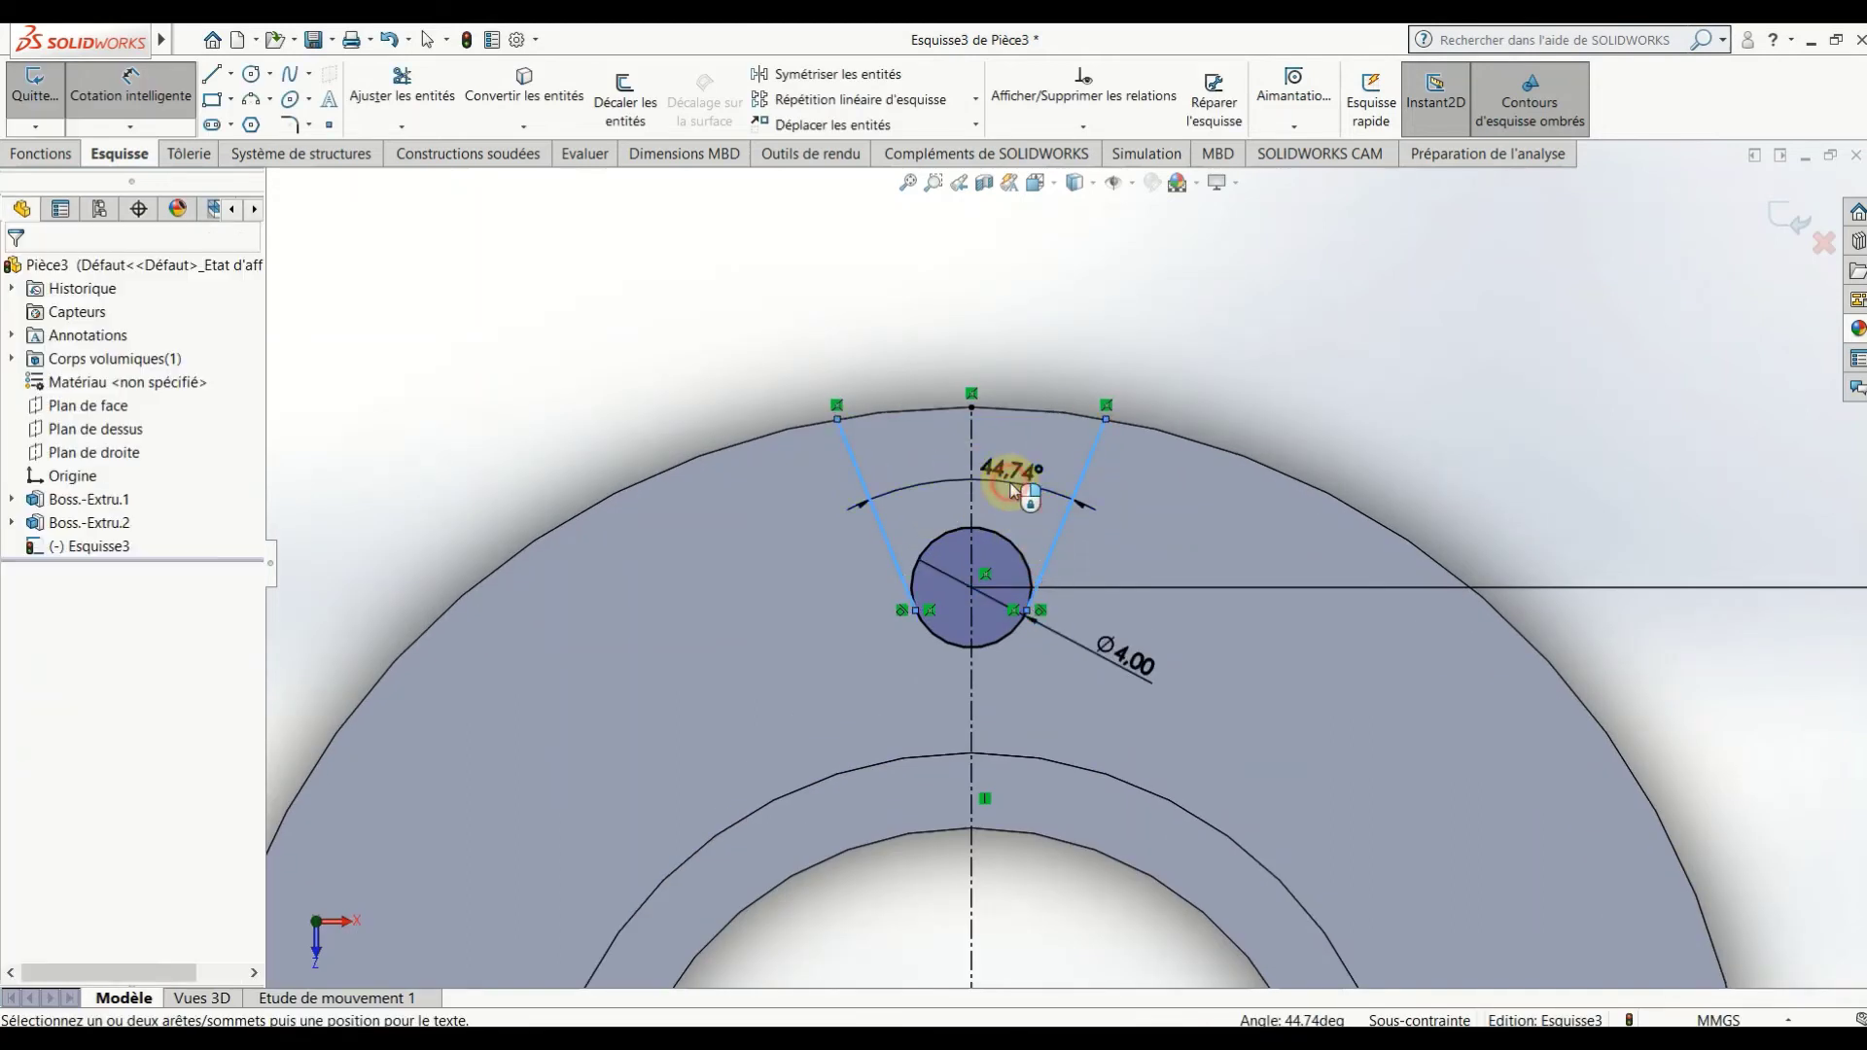
type("60")
key("Return")
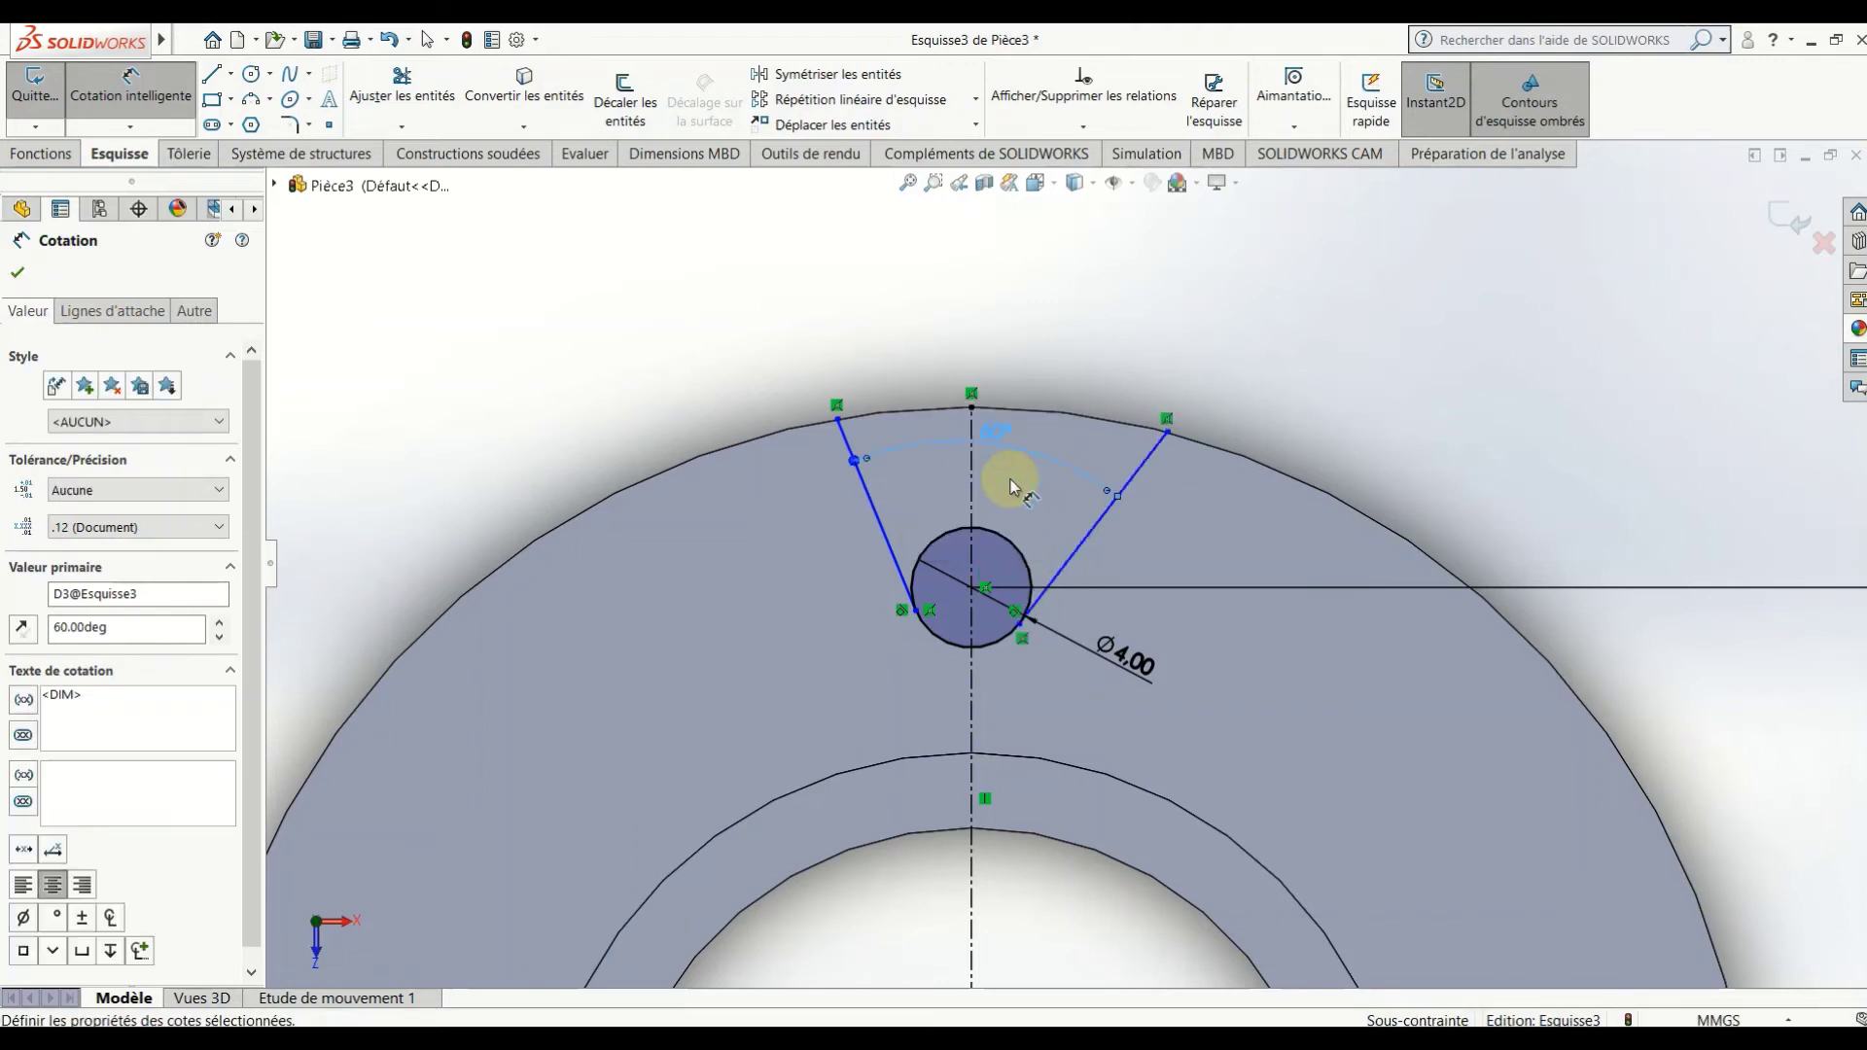
Set a 30° angle between the centreline and the left side line.
left_click(970, 491)
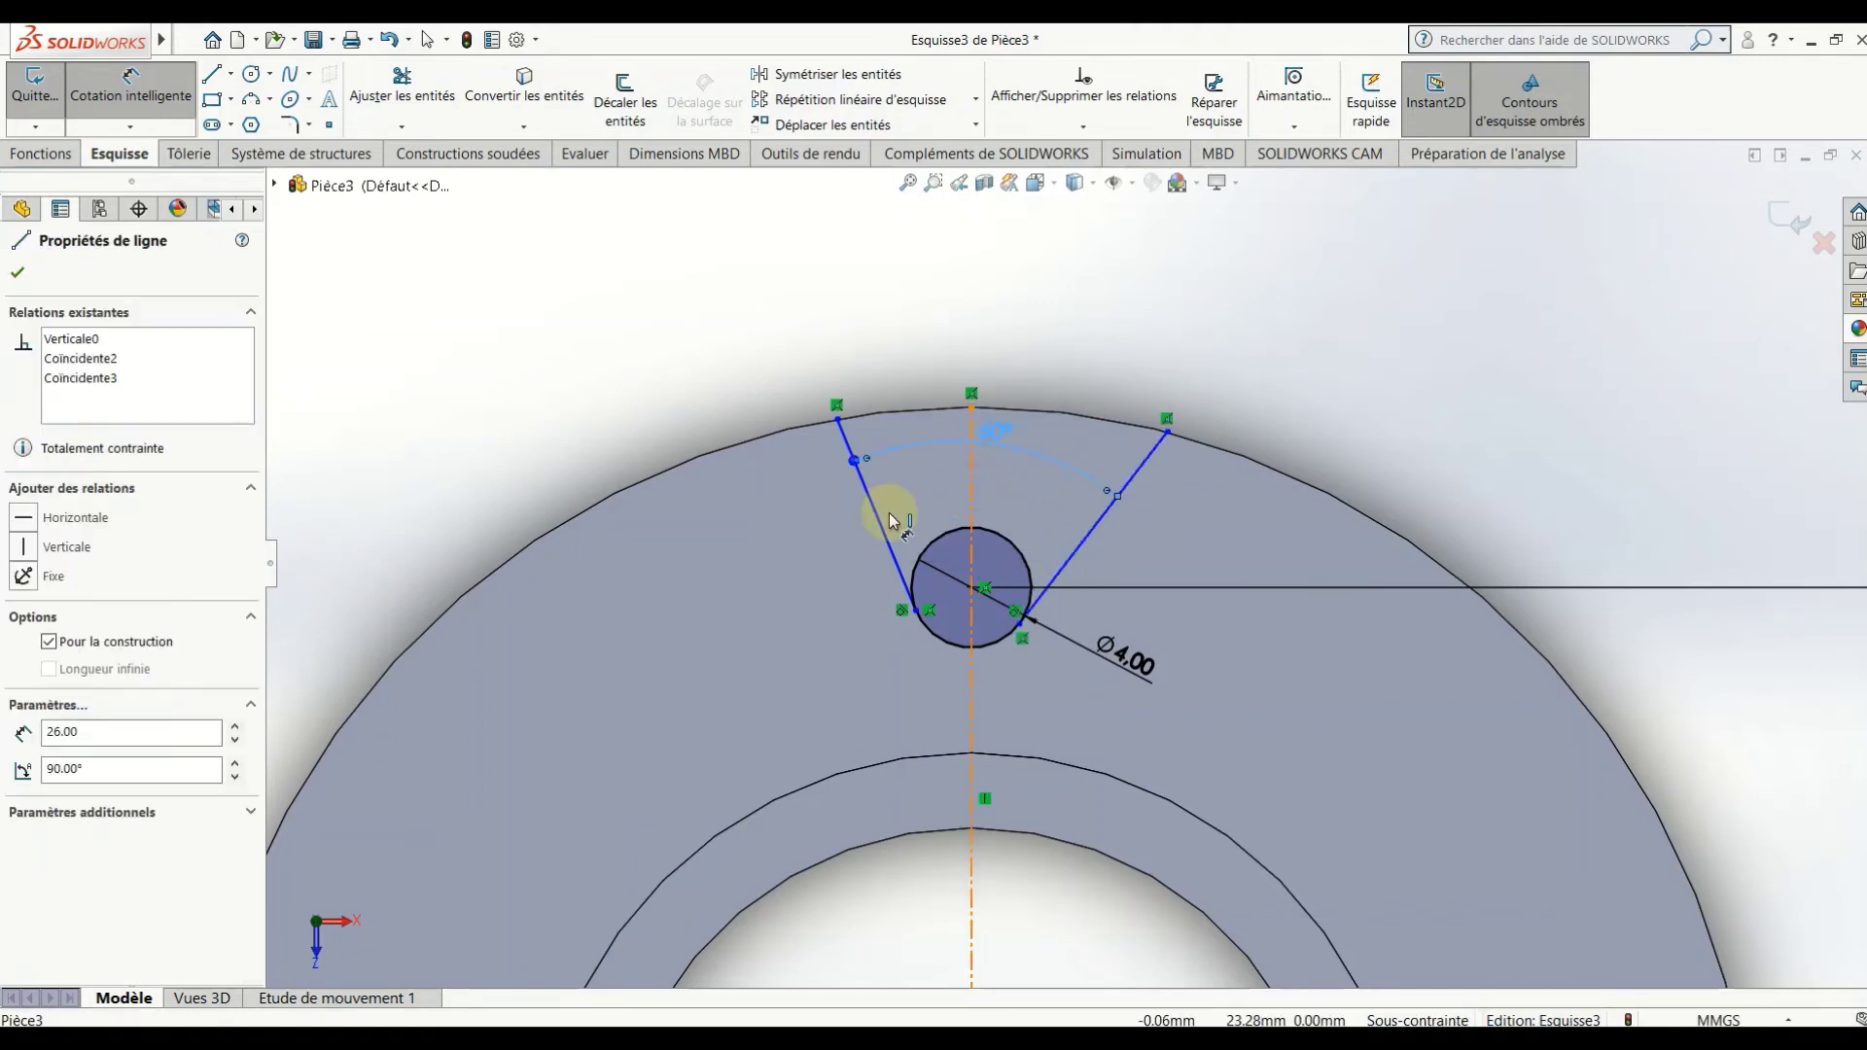
left_click(883, 505)
left_click(907, 491)
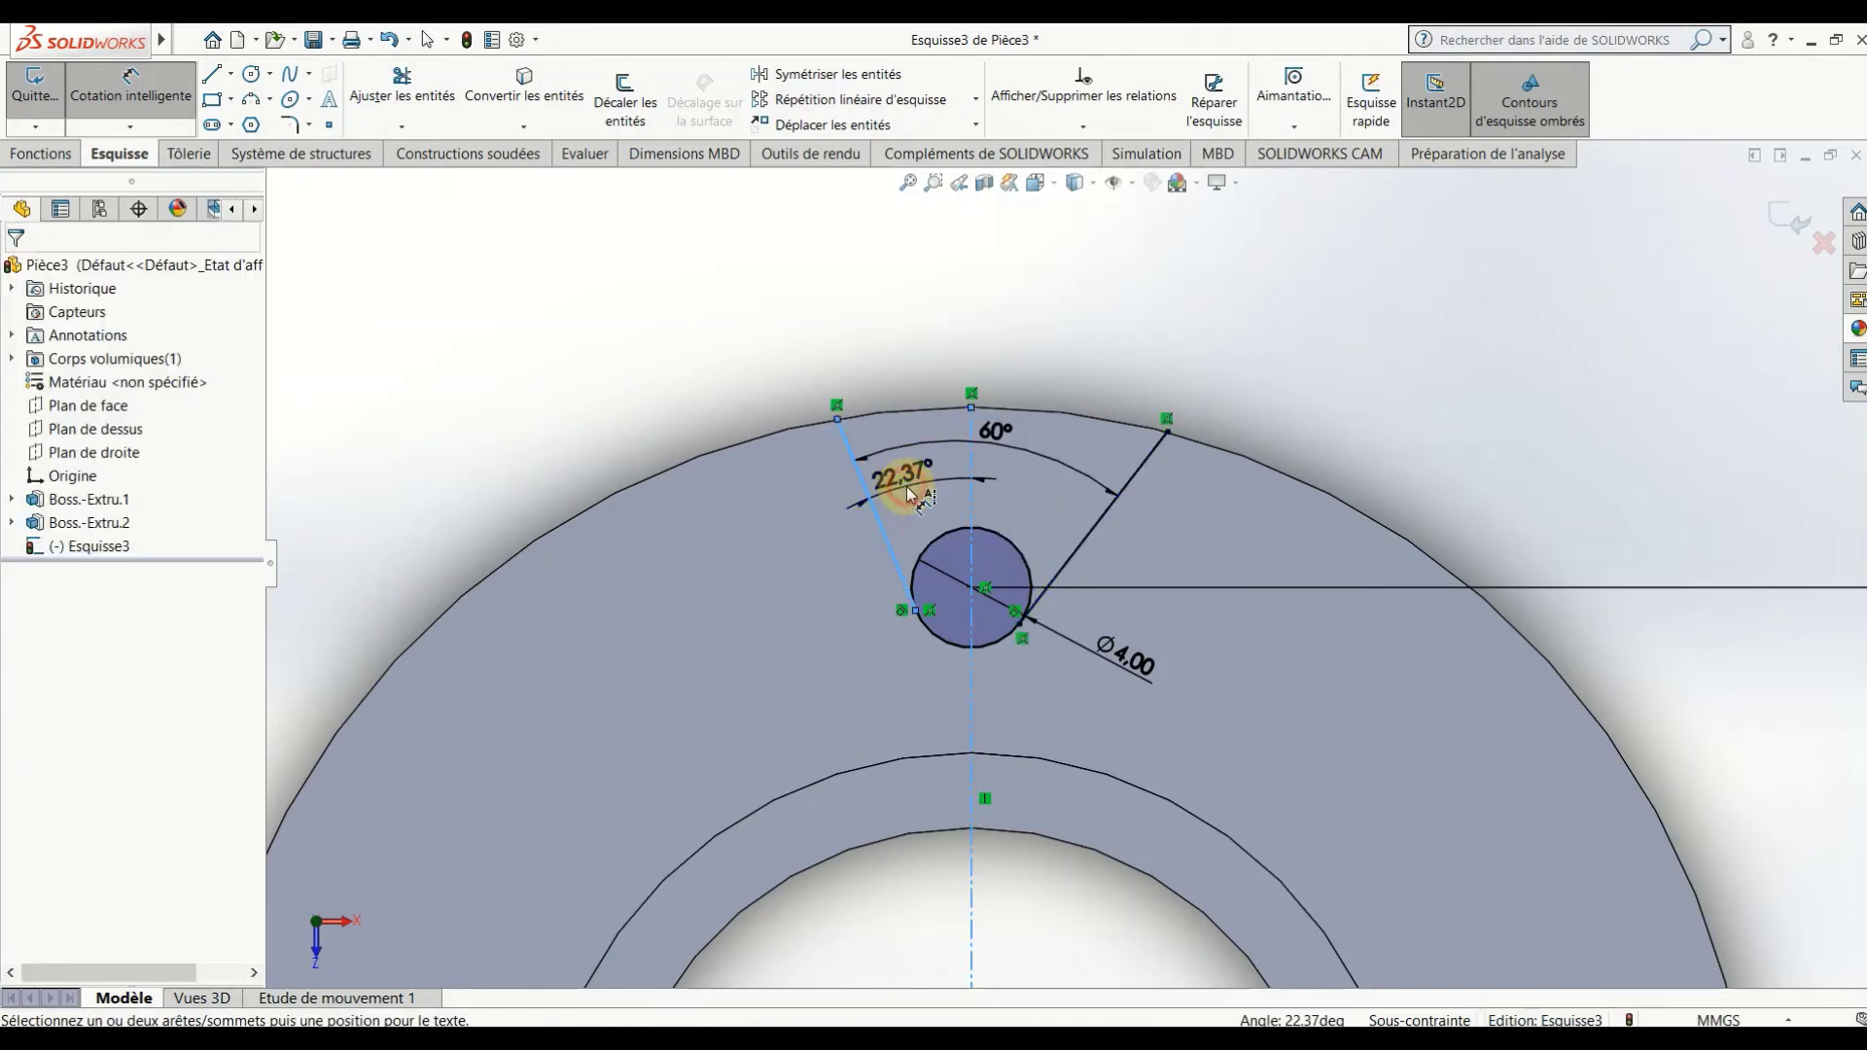
type("3")
key("Return")
type("30")
key("Return")
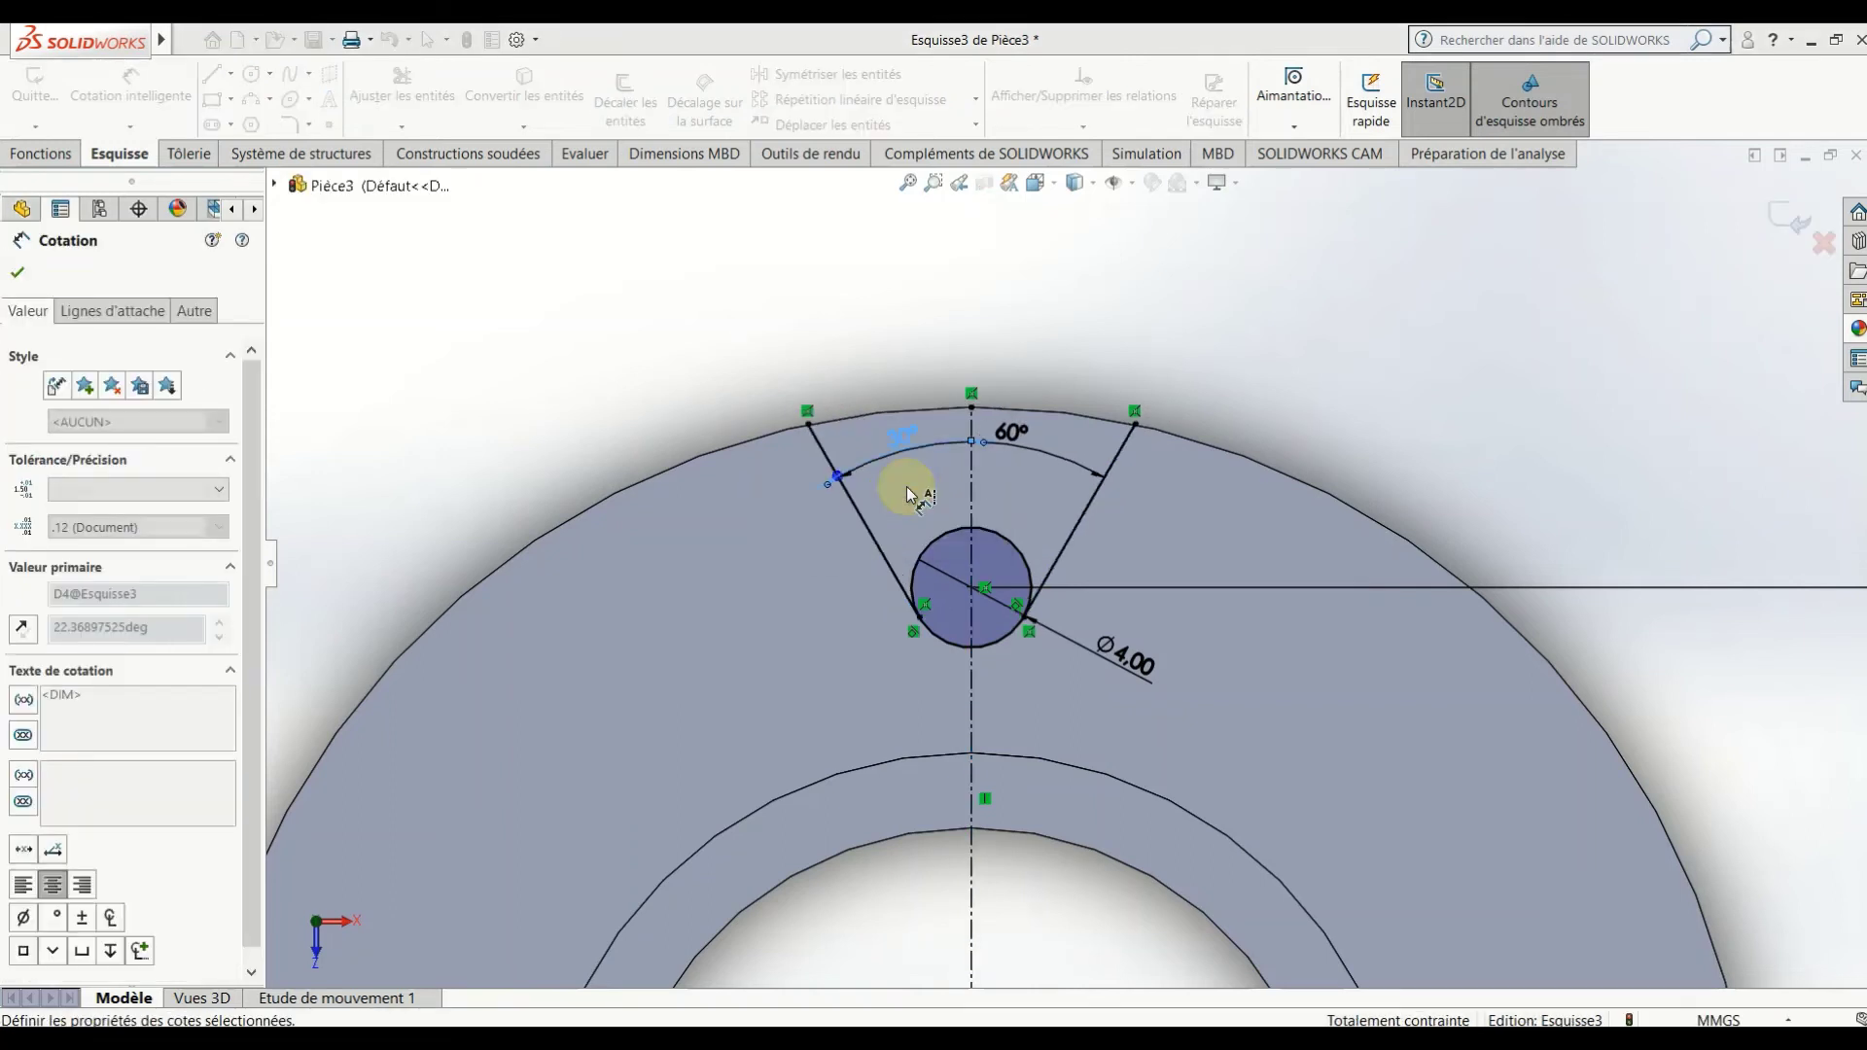
left_click(1276, 359)
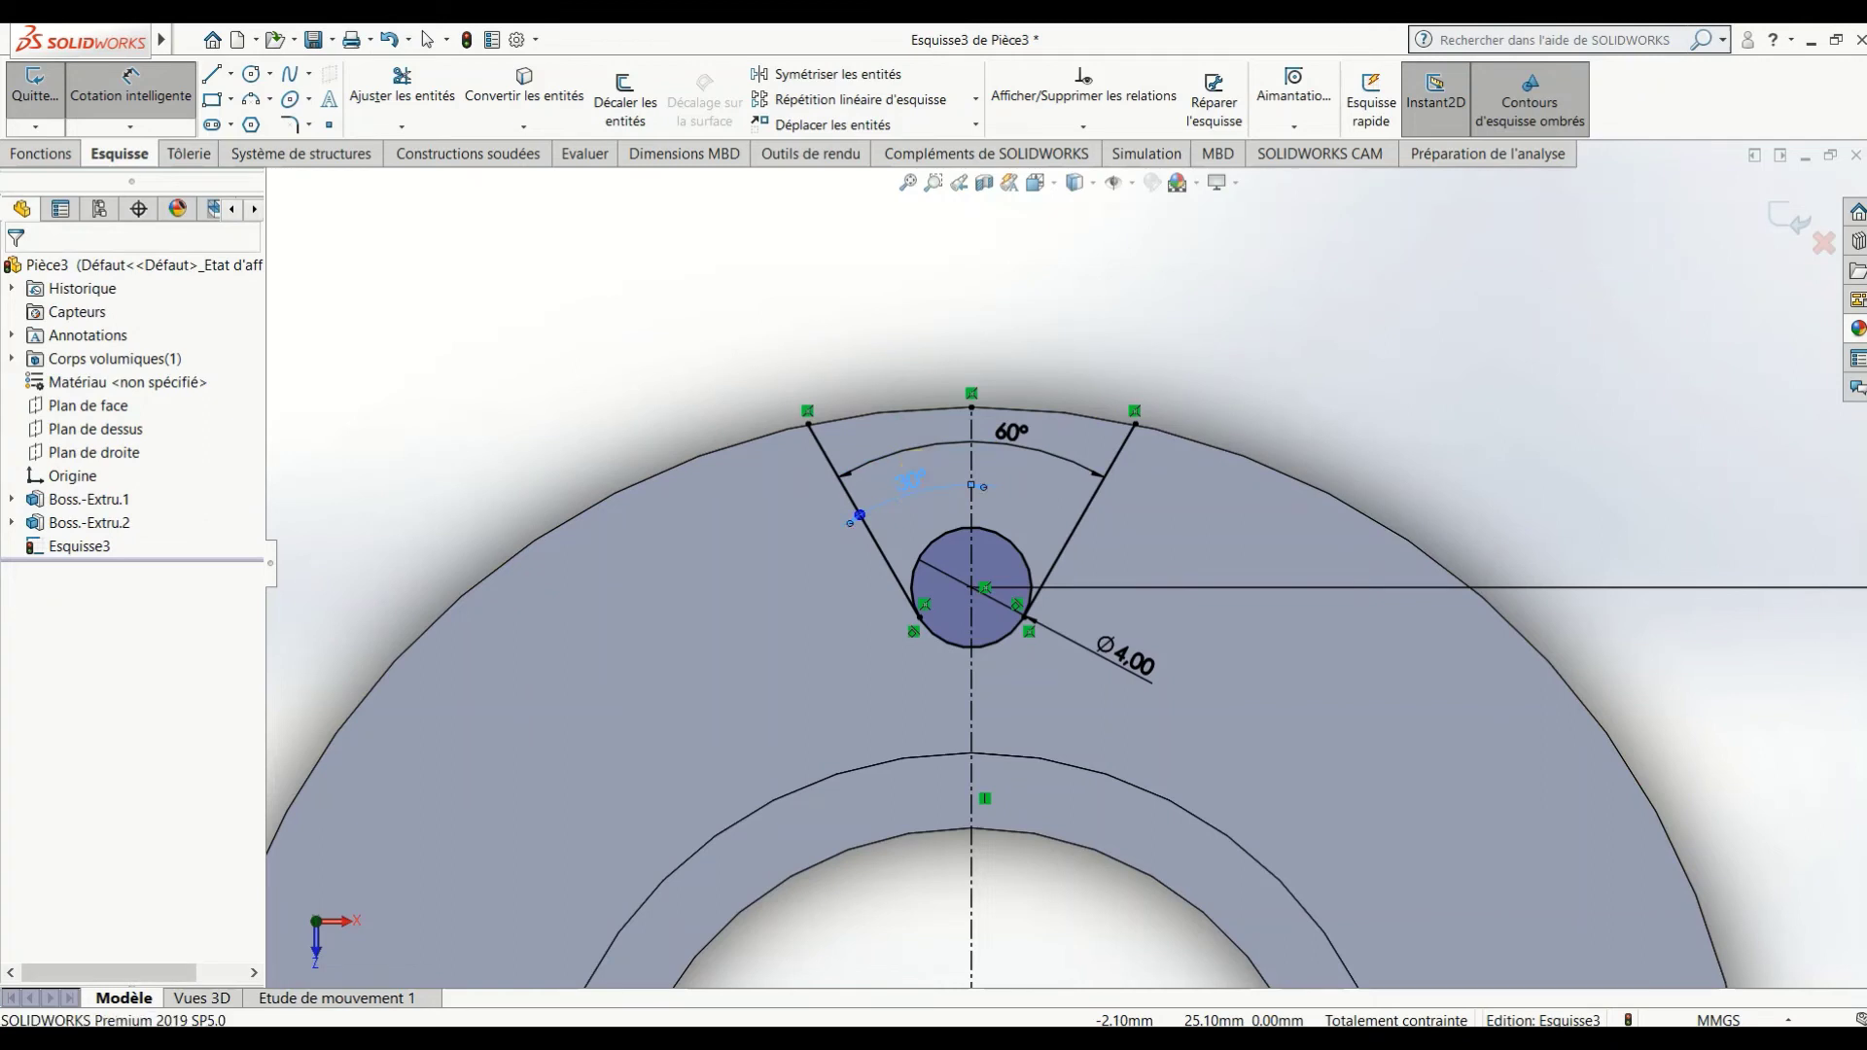
left_click(1355, 367)
scroll(1264, 389, "up", 1)
scroll(973, 447, "up", 1)
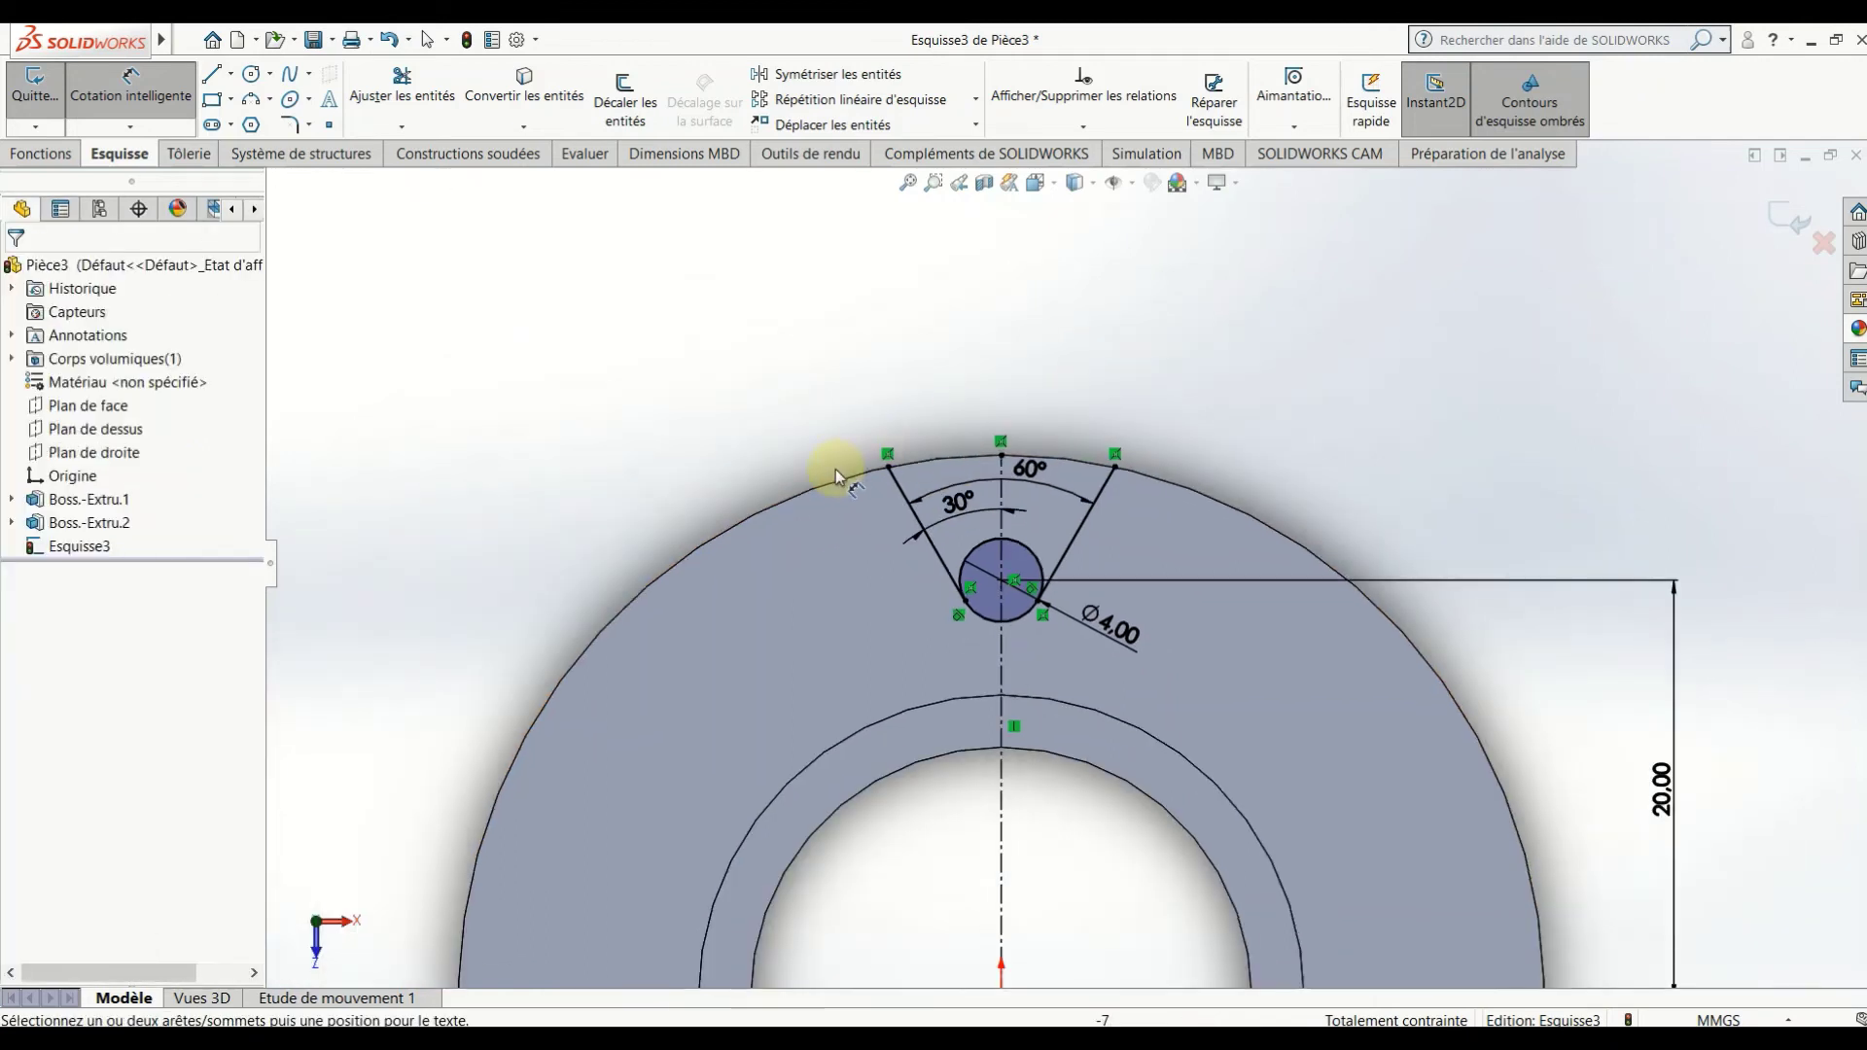
key("Escape")
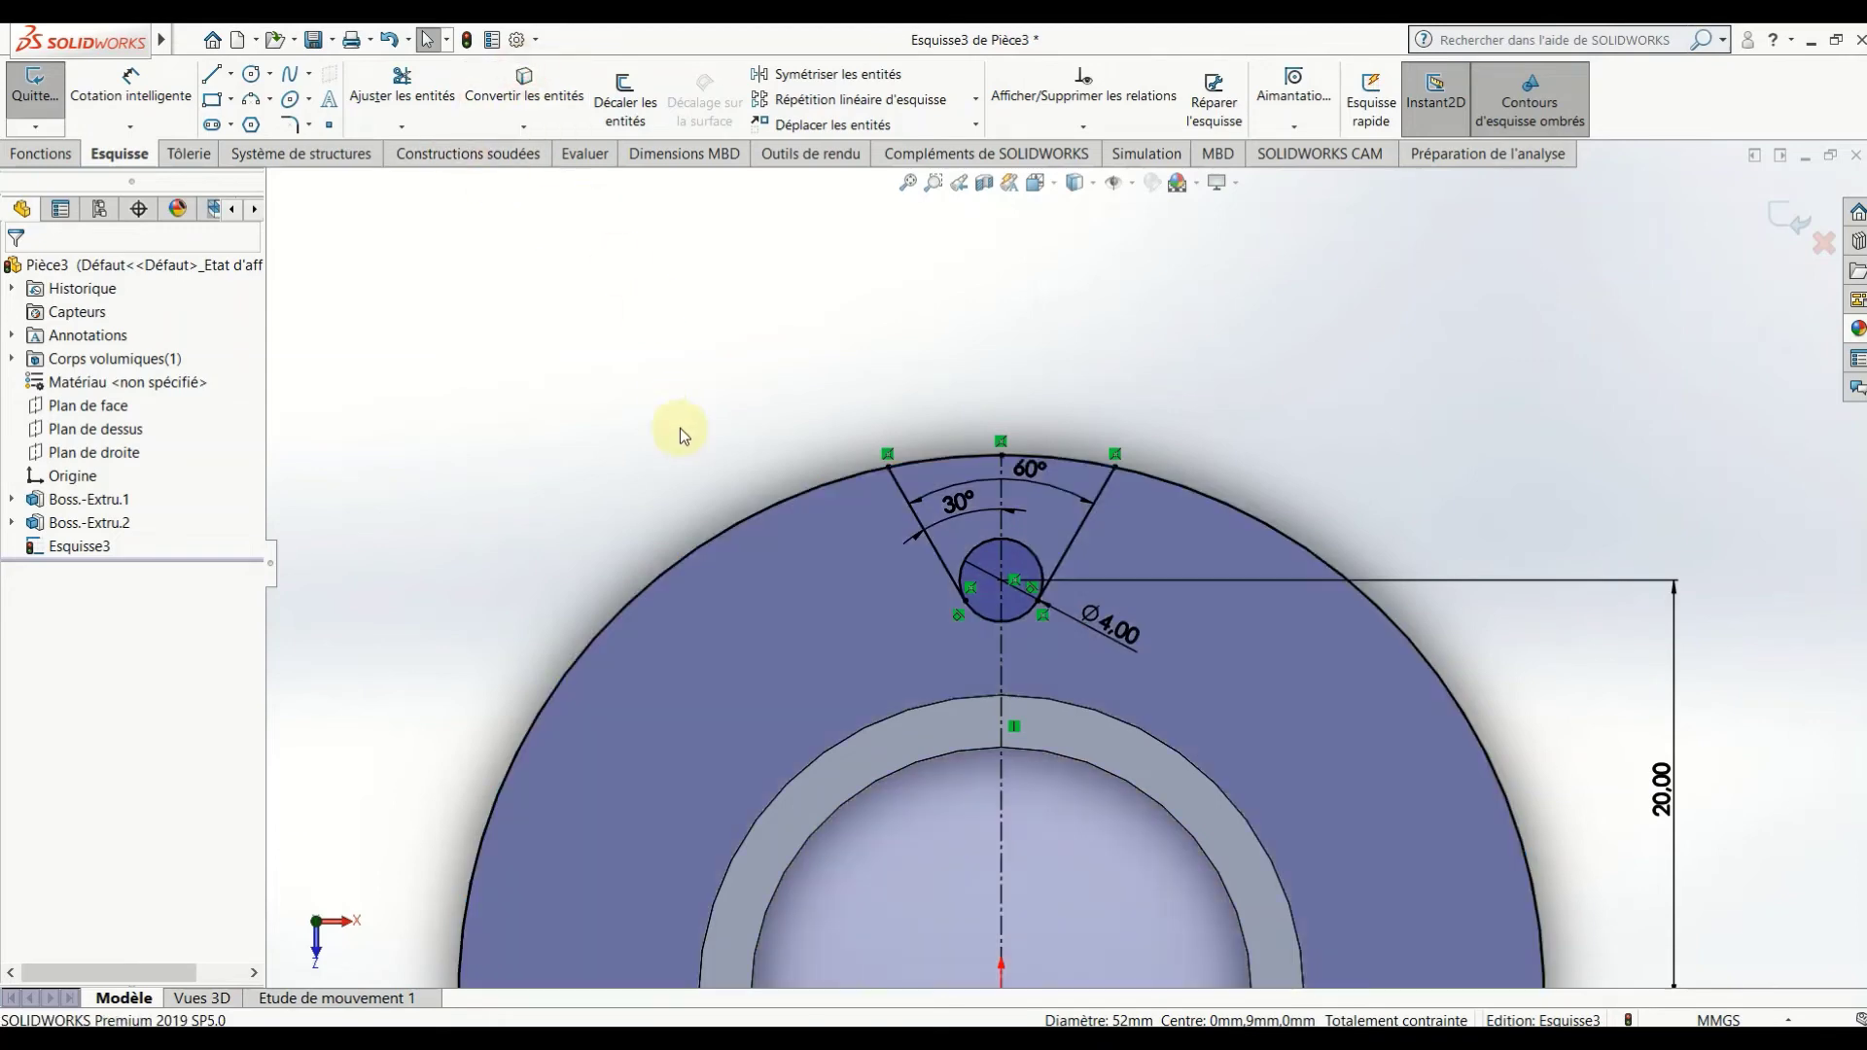
scroll(743, 457, "up", 3)
Trim the upper arc off the Ø4 circle inside the notch with the Trim tool.
left_click(398, 97)
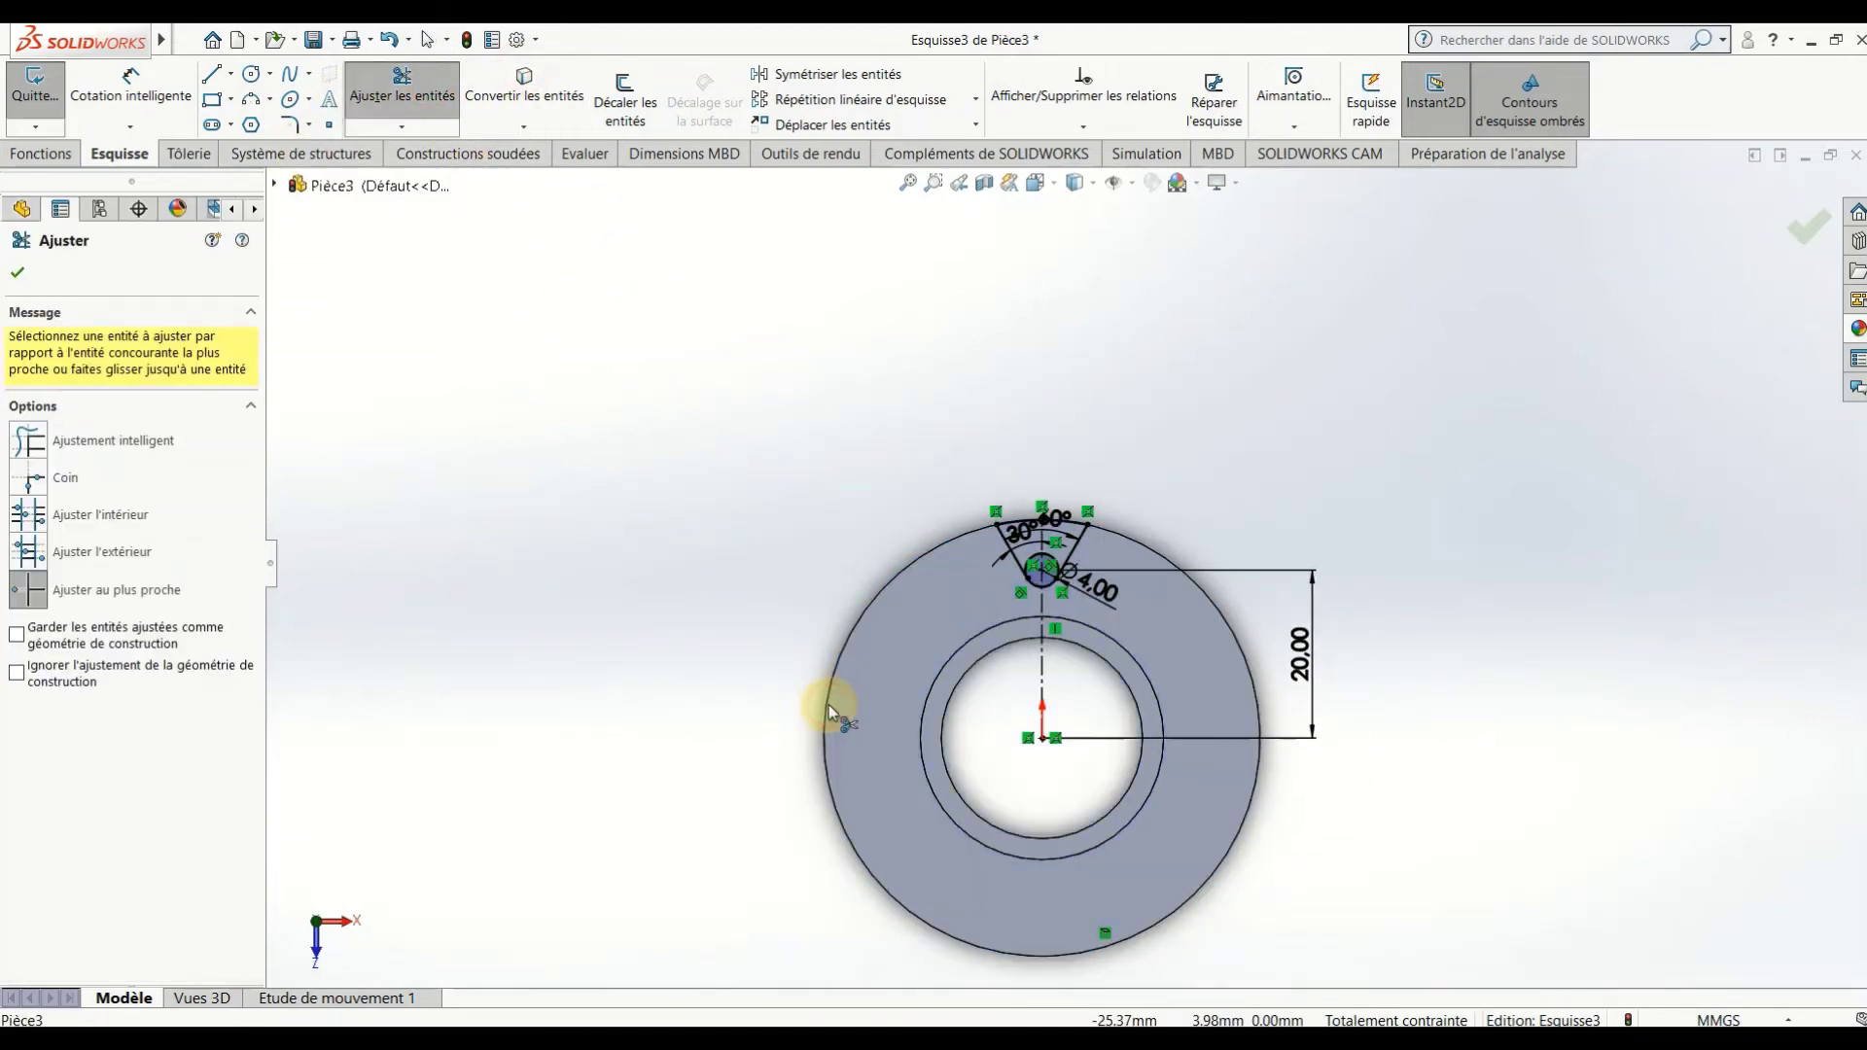
scroll(1122, 580, "down", 5)
scroll(1116, 560, "up", 3)
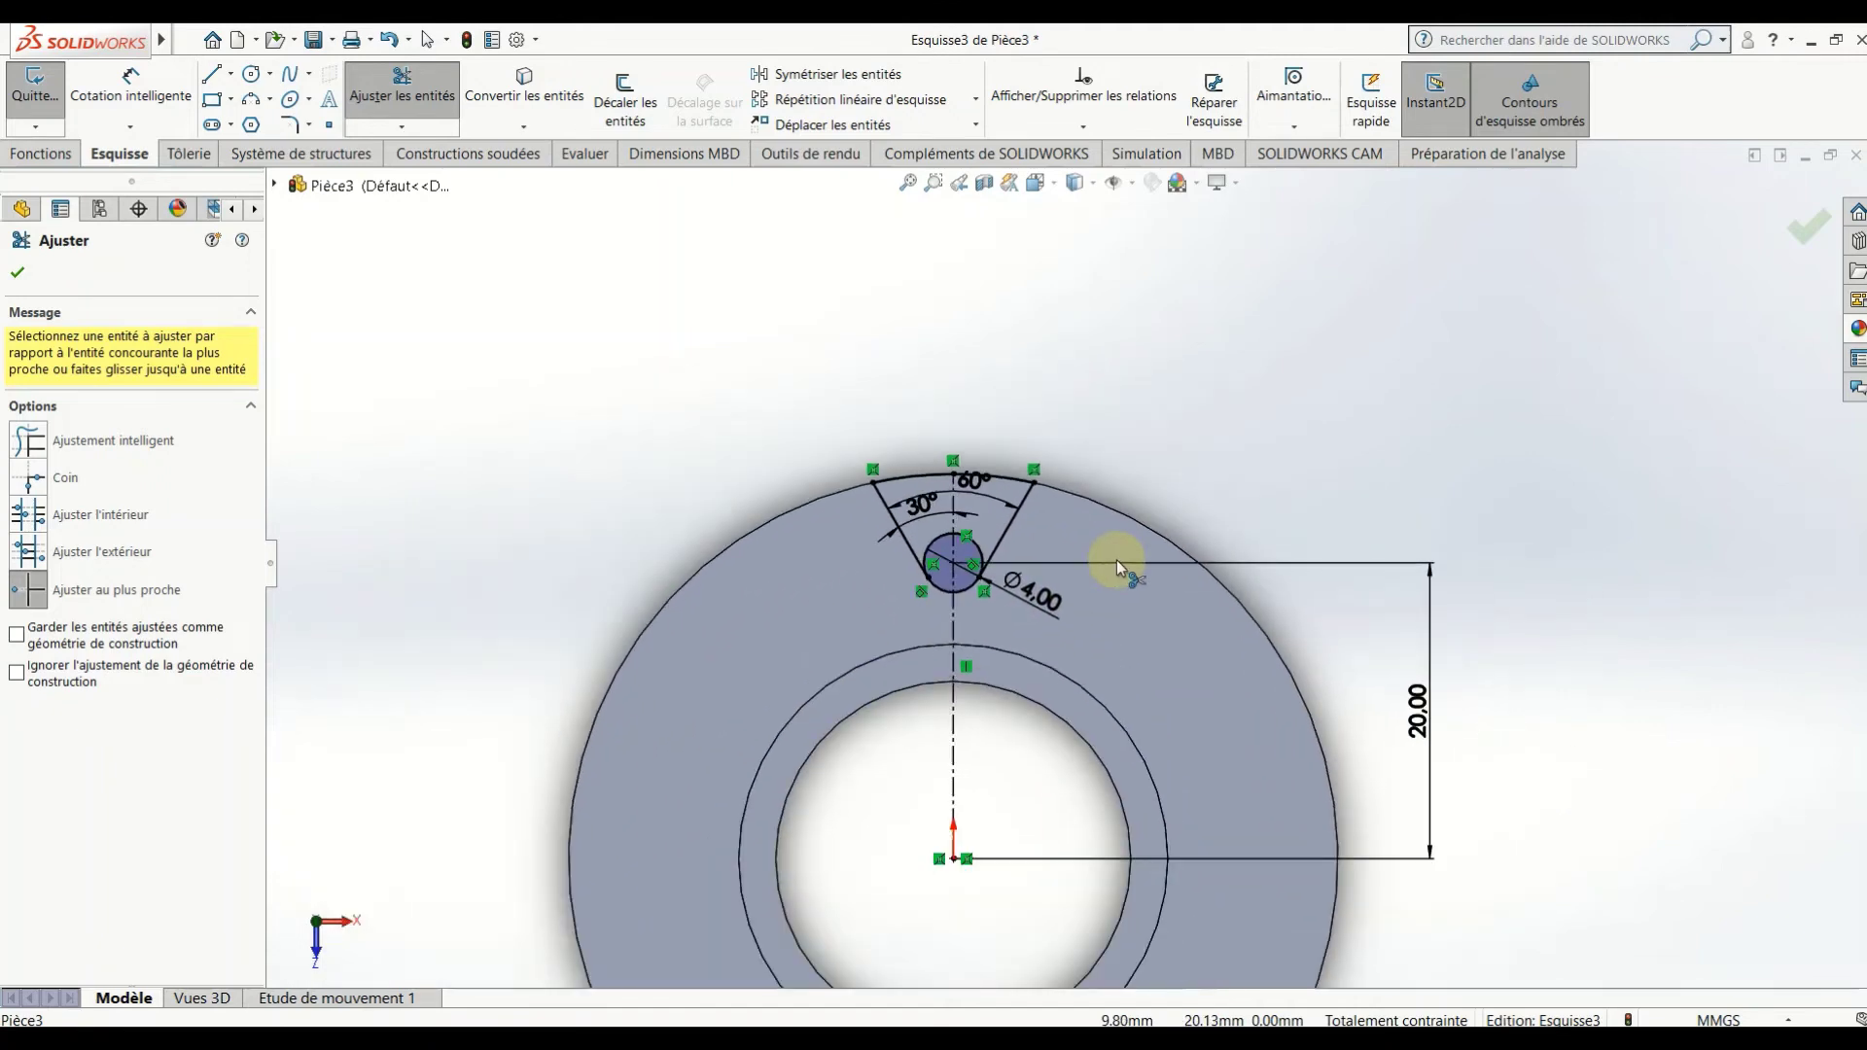
scroll(1118, 573, "up", 3)
scroll(1303, 756, "down", 2)
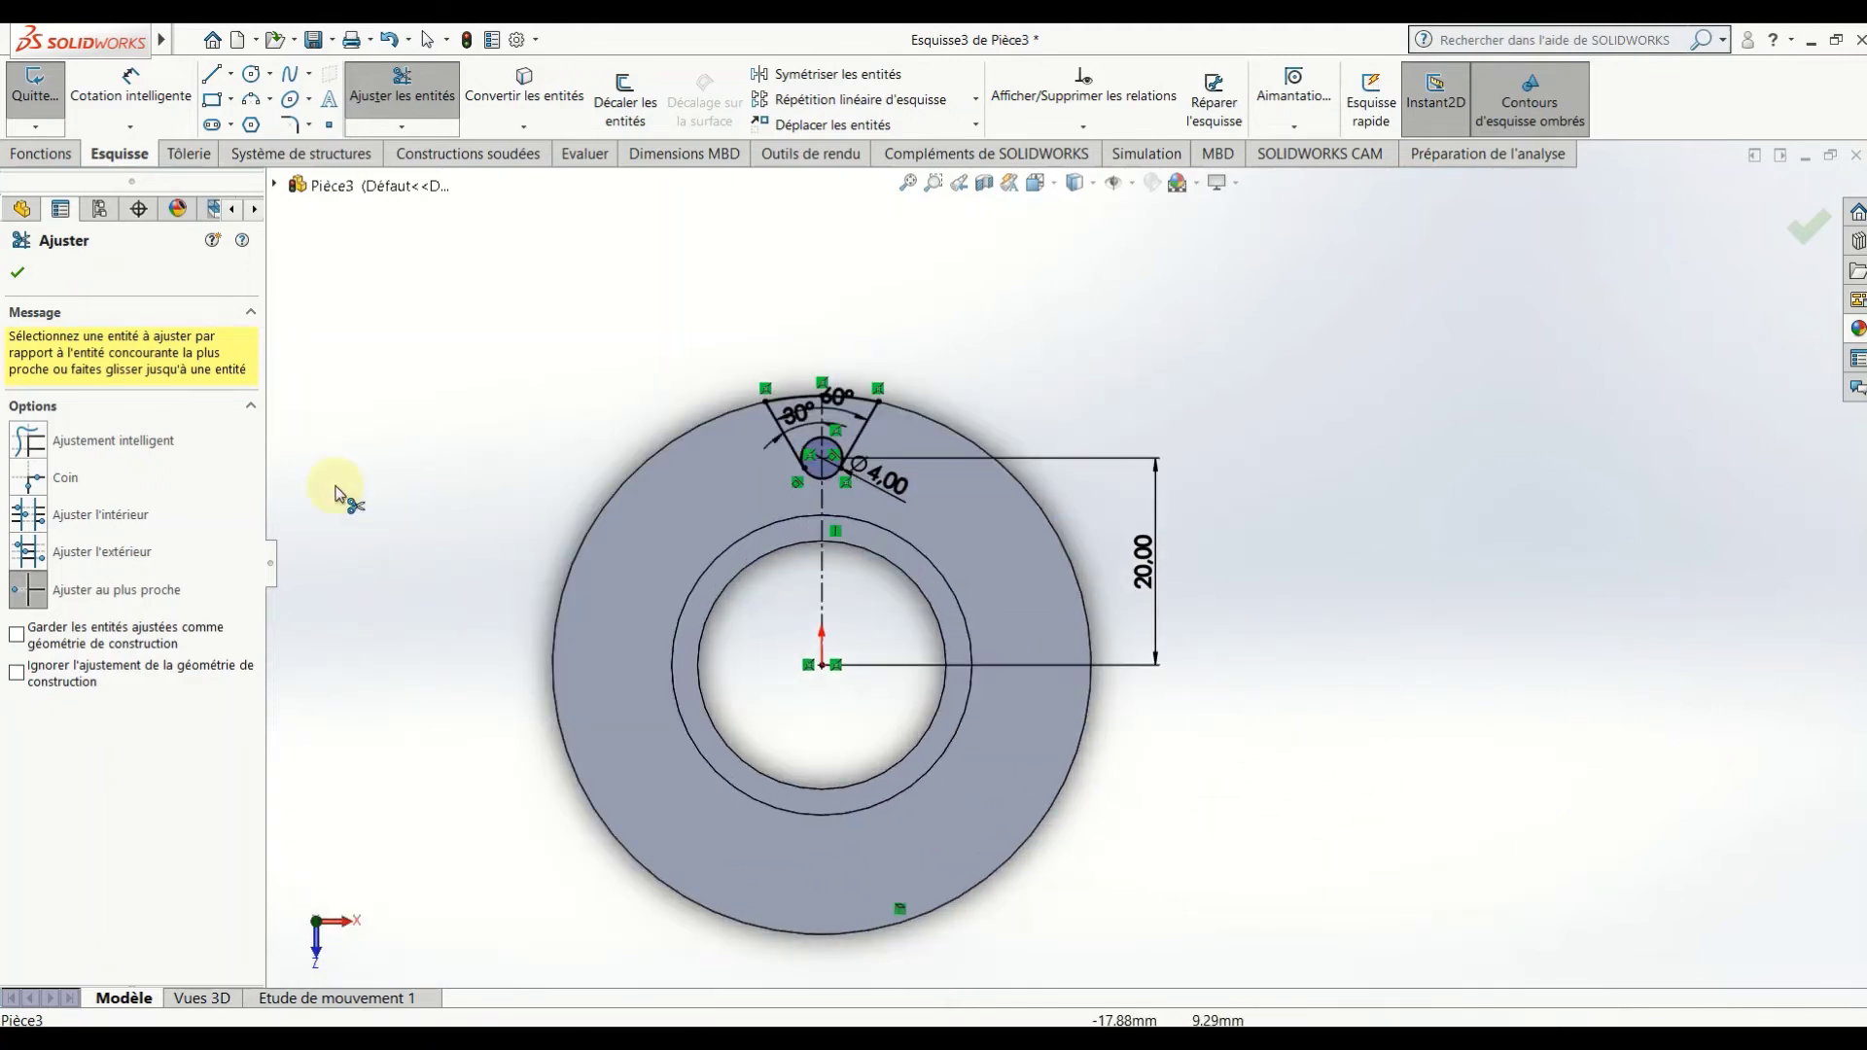
scroll(846, 447, "down", 2)
scroll(848, 453, "down", 2)
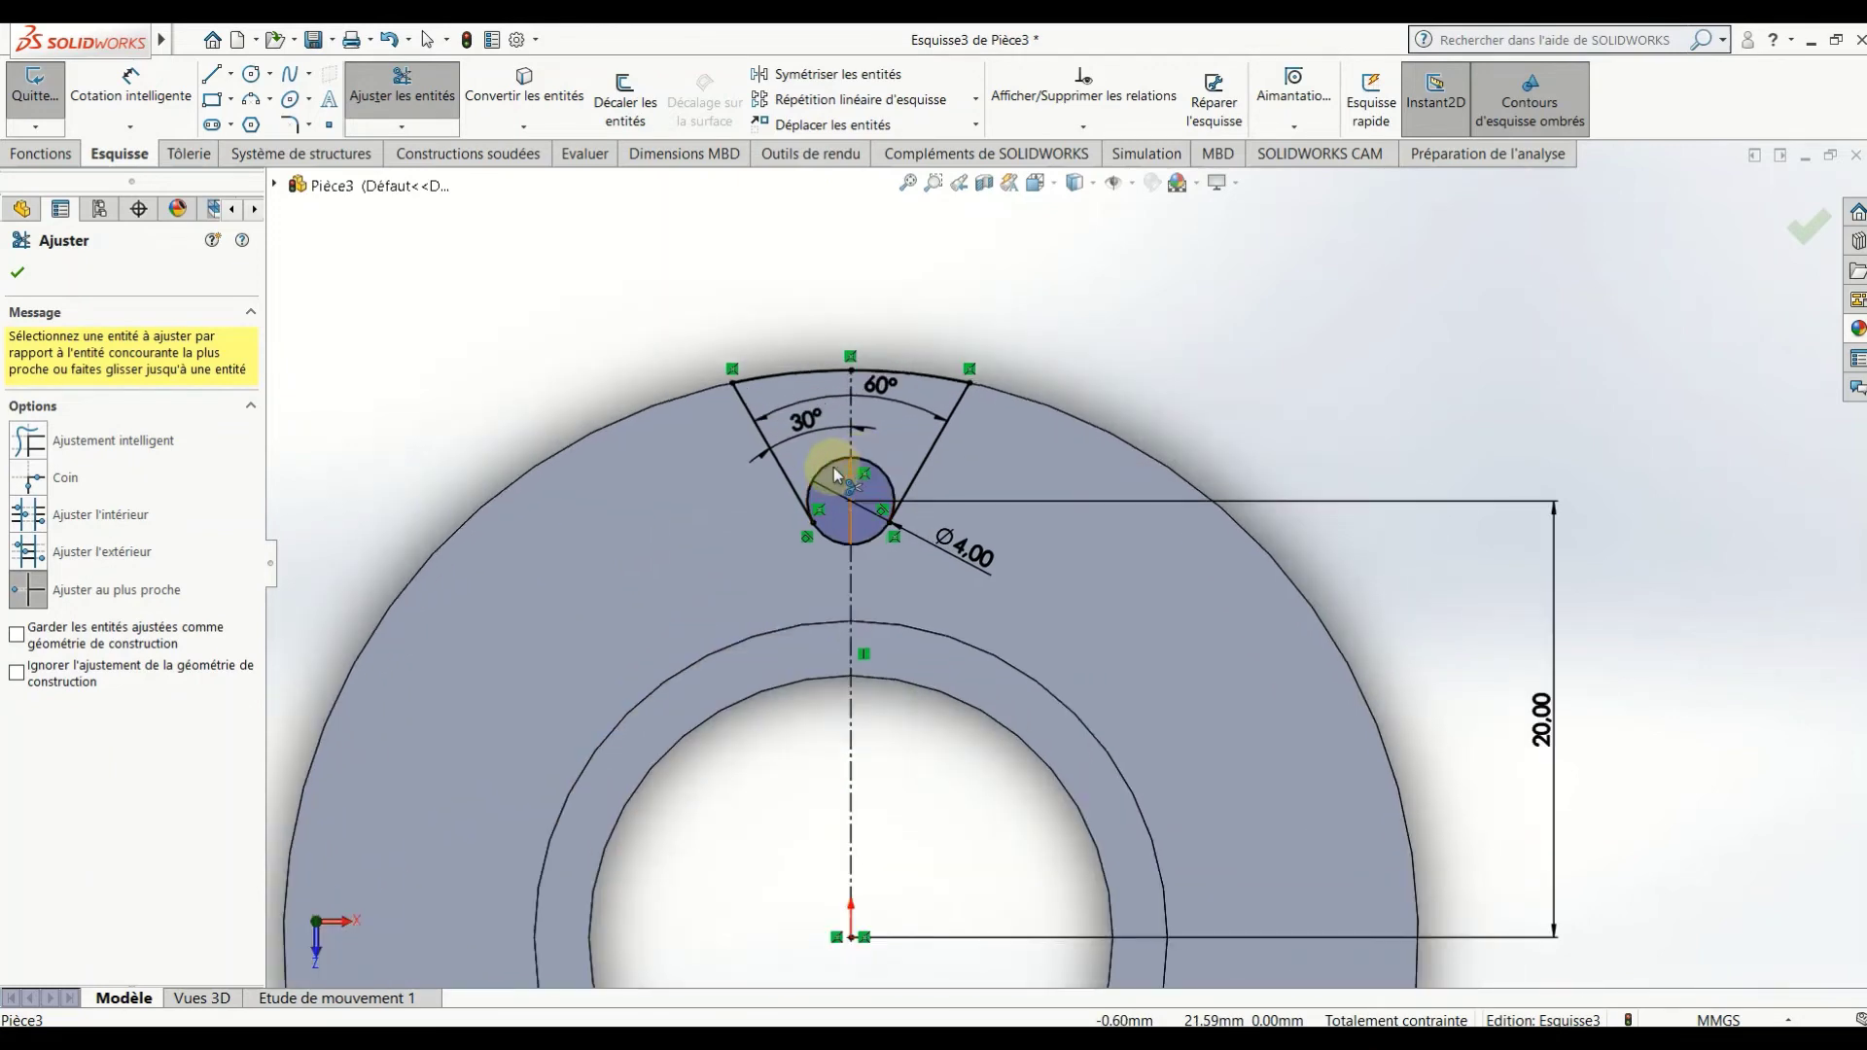
left_click(878, 468)
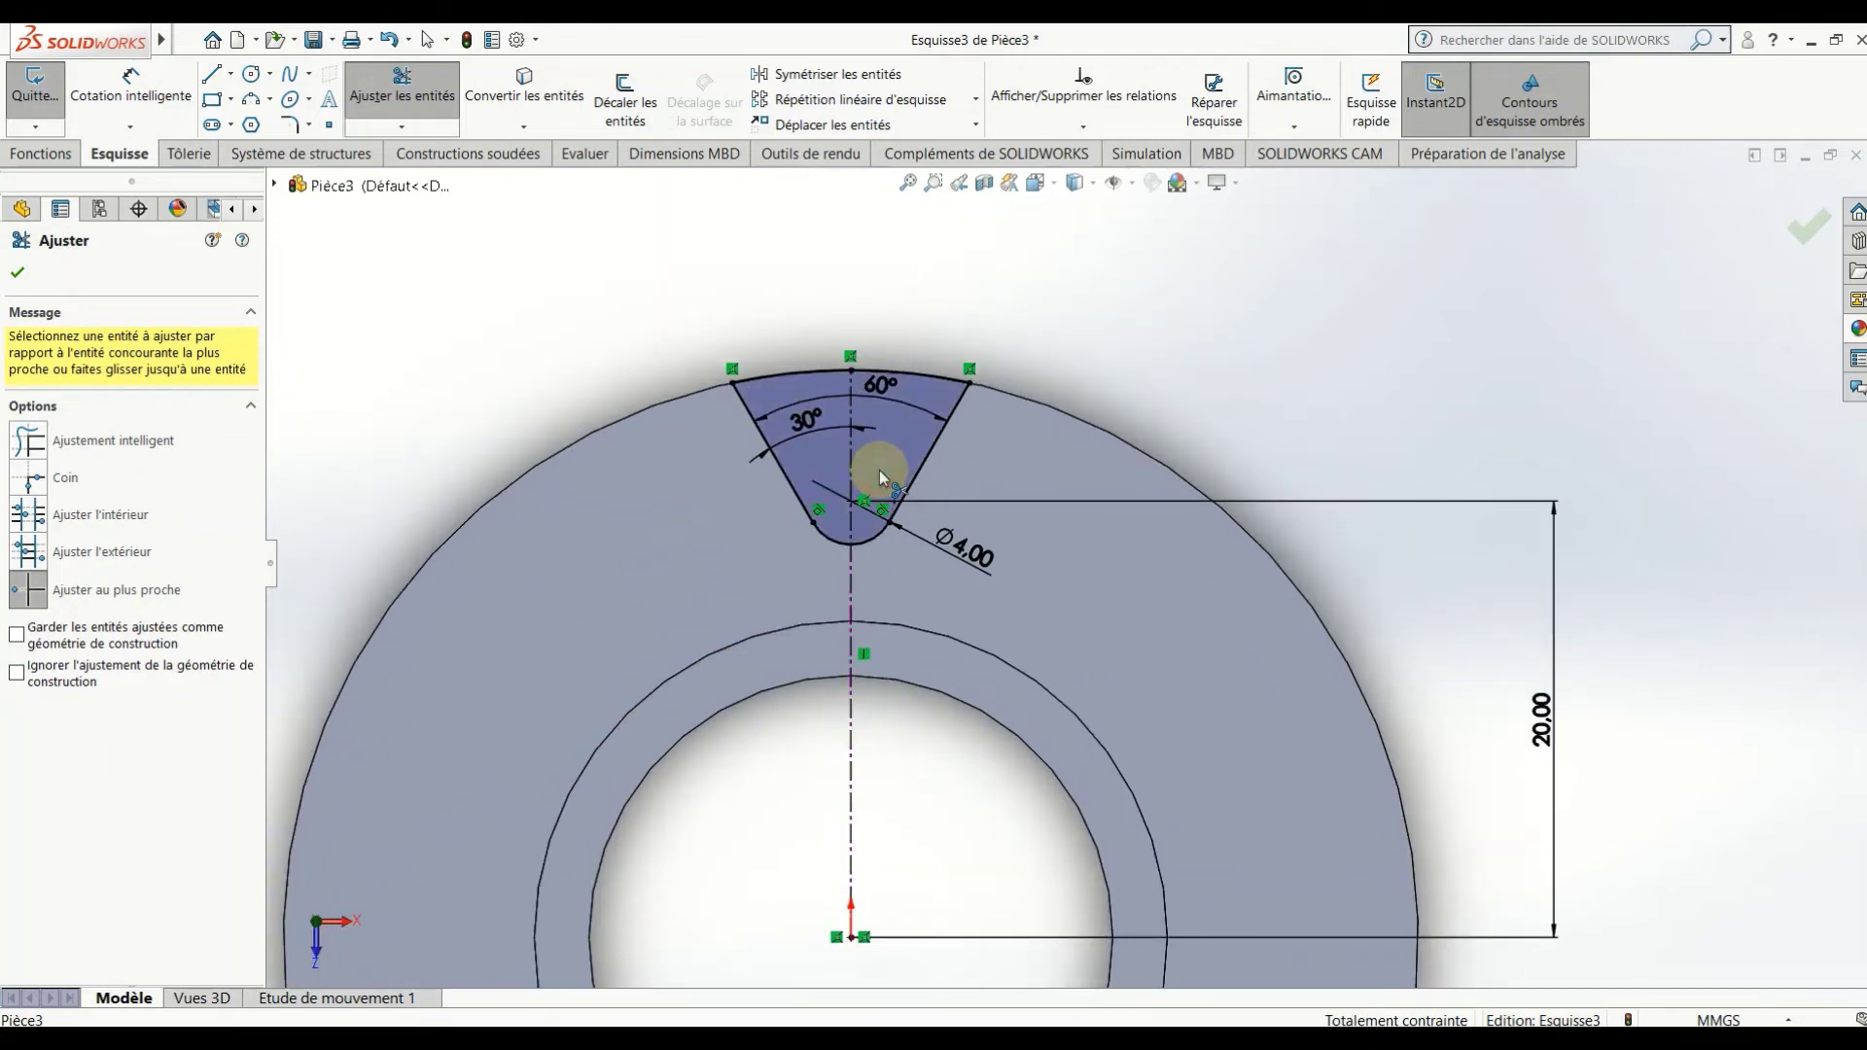
scroll(881, 476, "up", 2)
scroll(1162, 744, "up", 2)
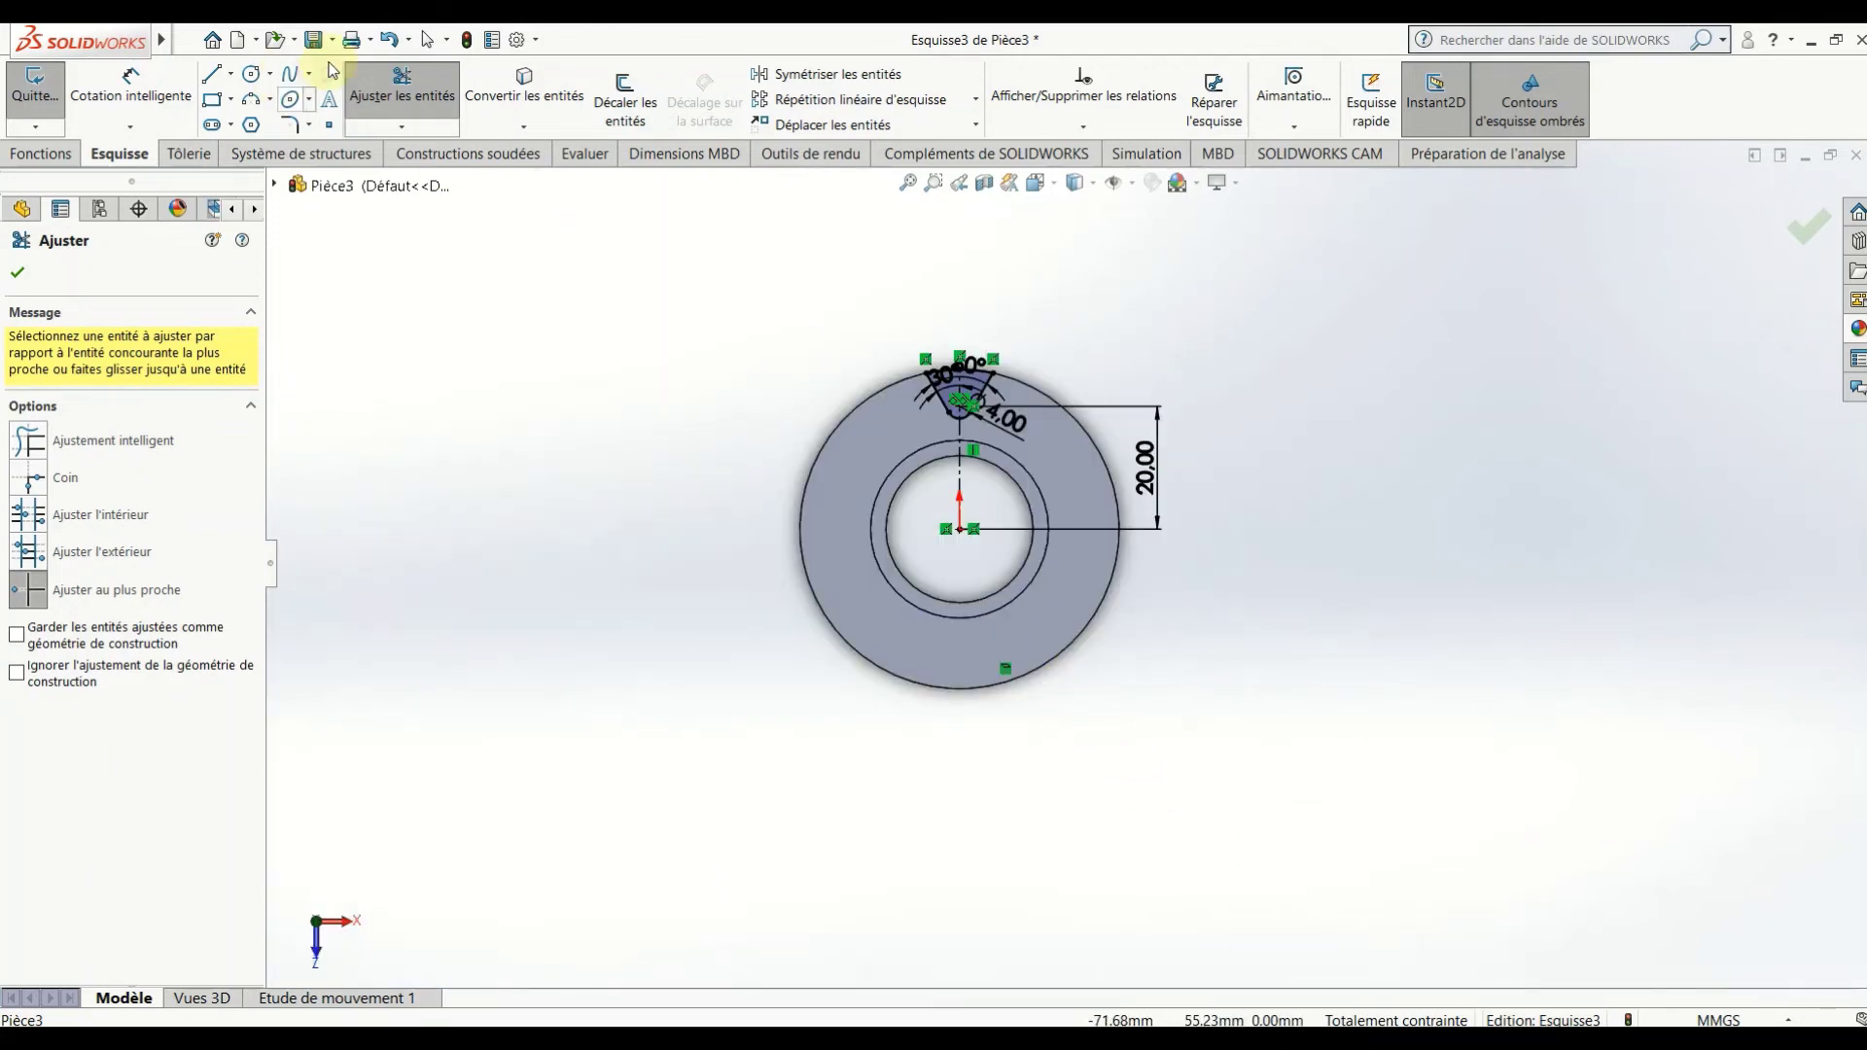
Start a circular sketch pattern selecting the notch's arcs and both side lines.
left_click(974, 99)
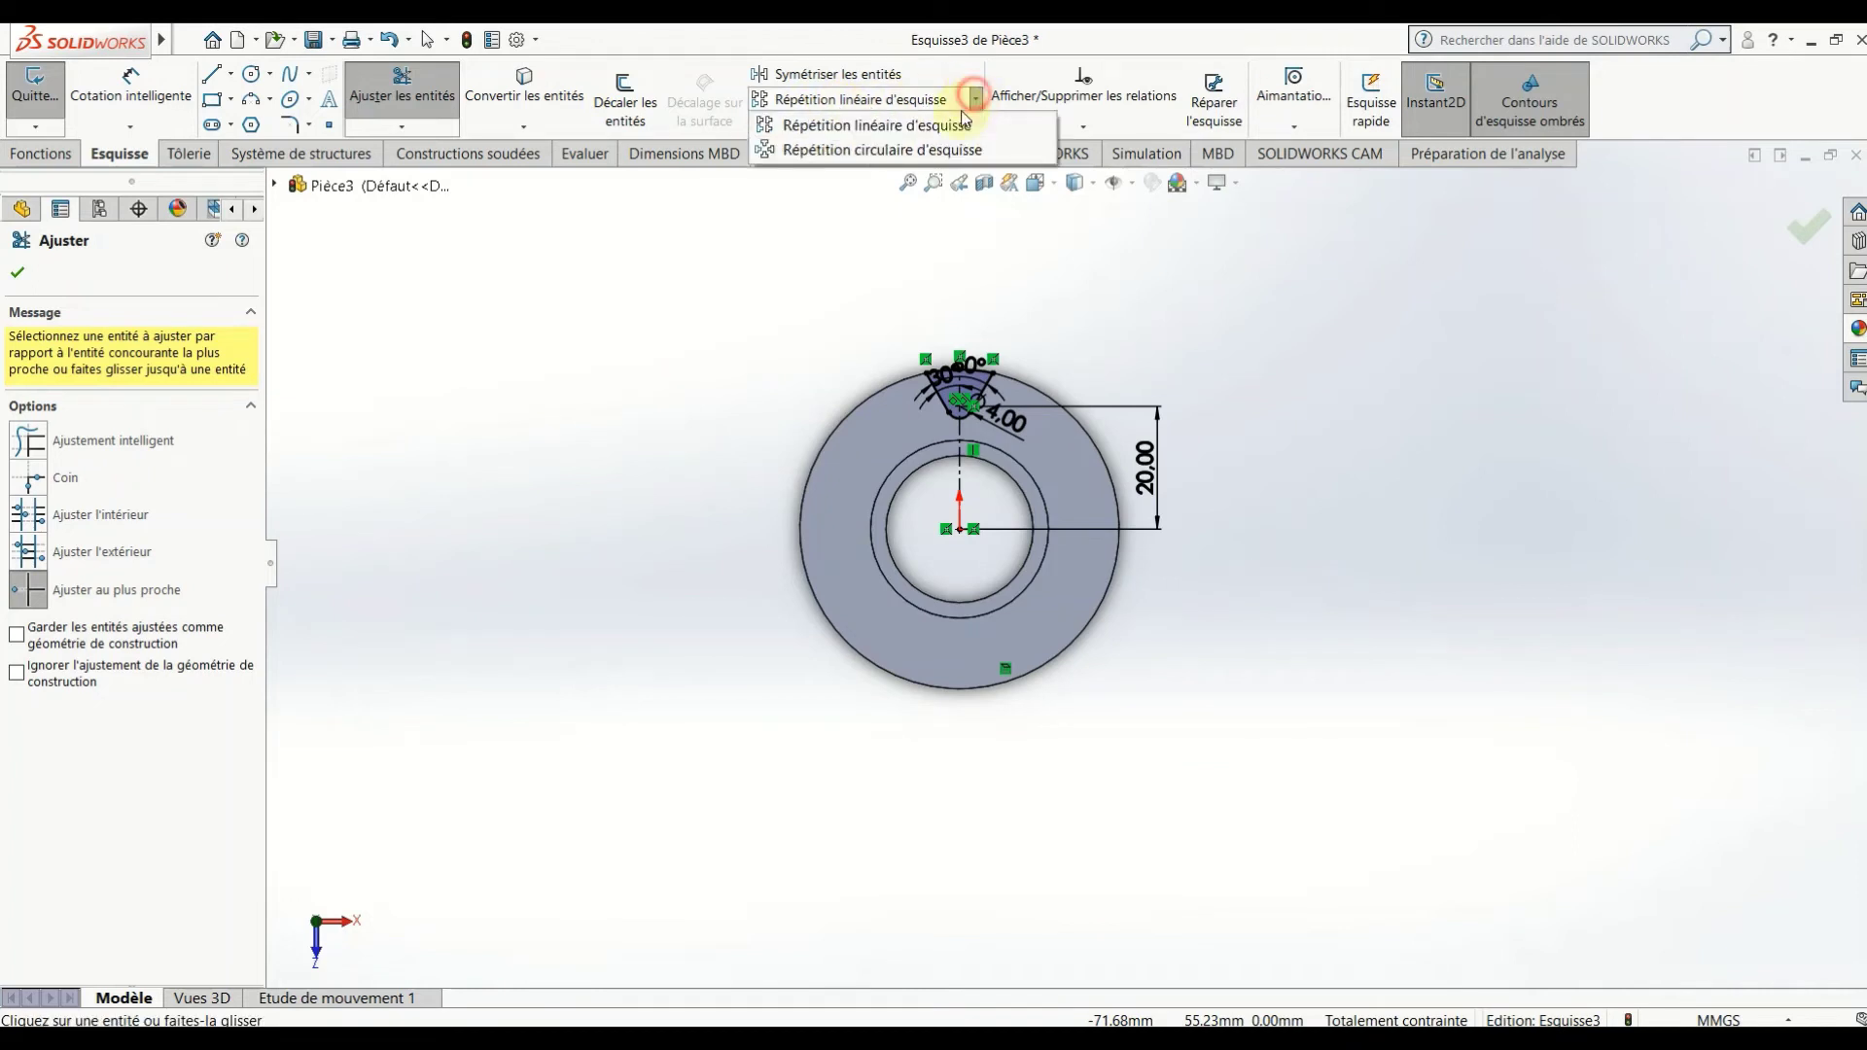
left_click(904, 125)
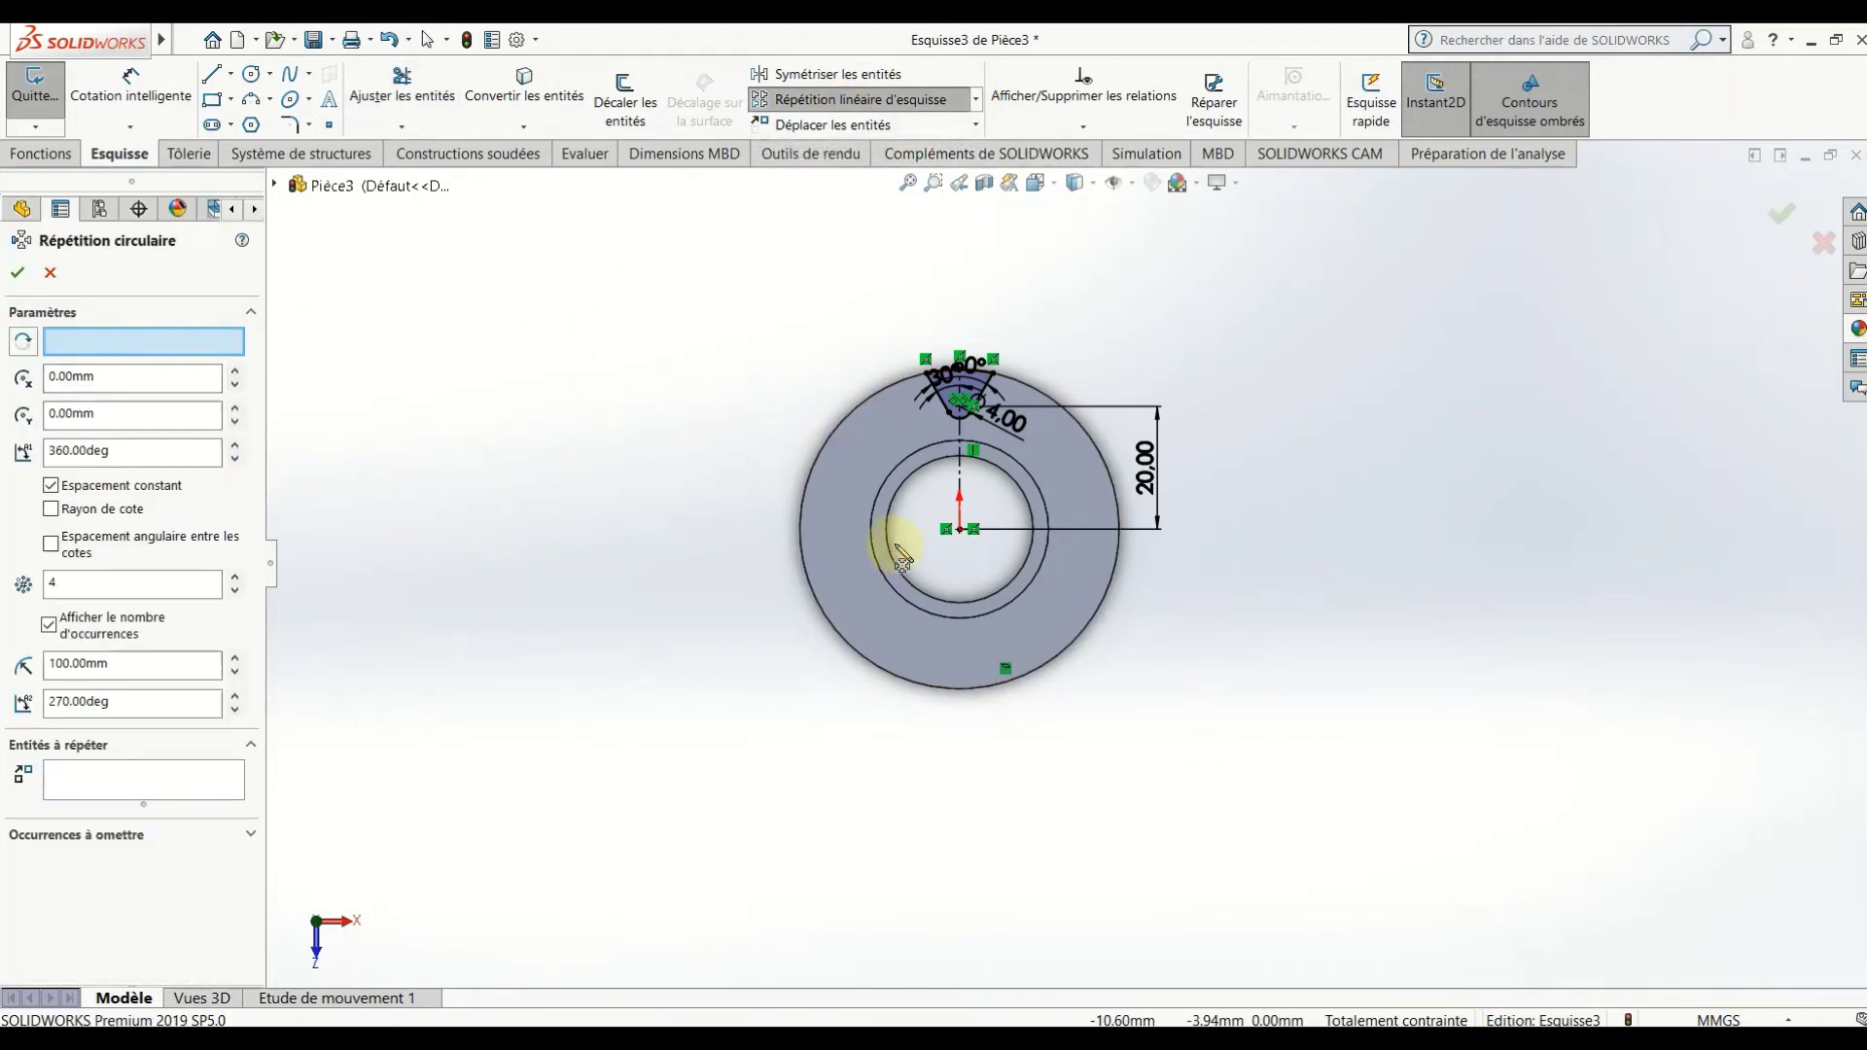
left_click(918, 471)
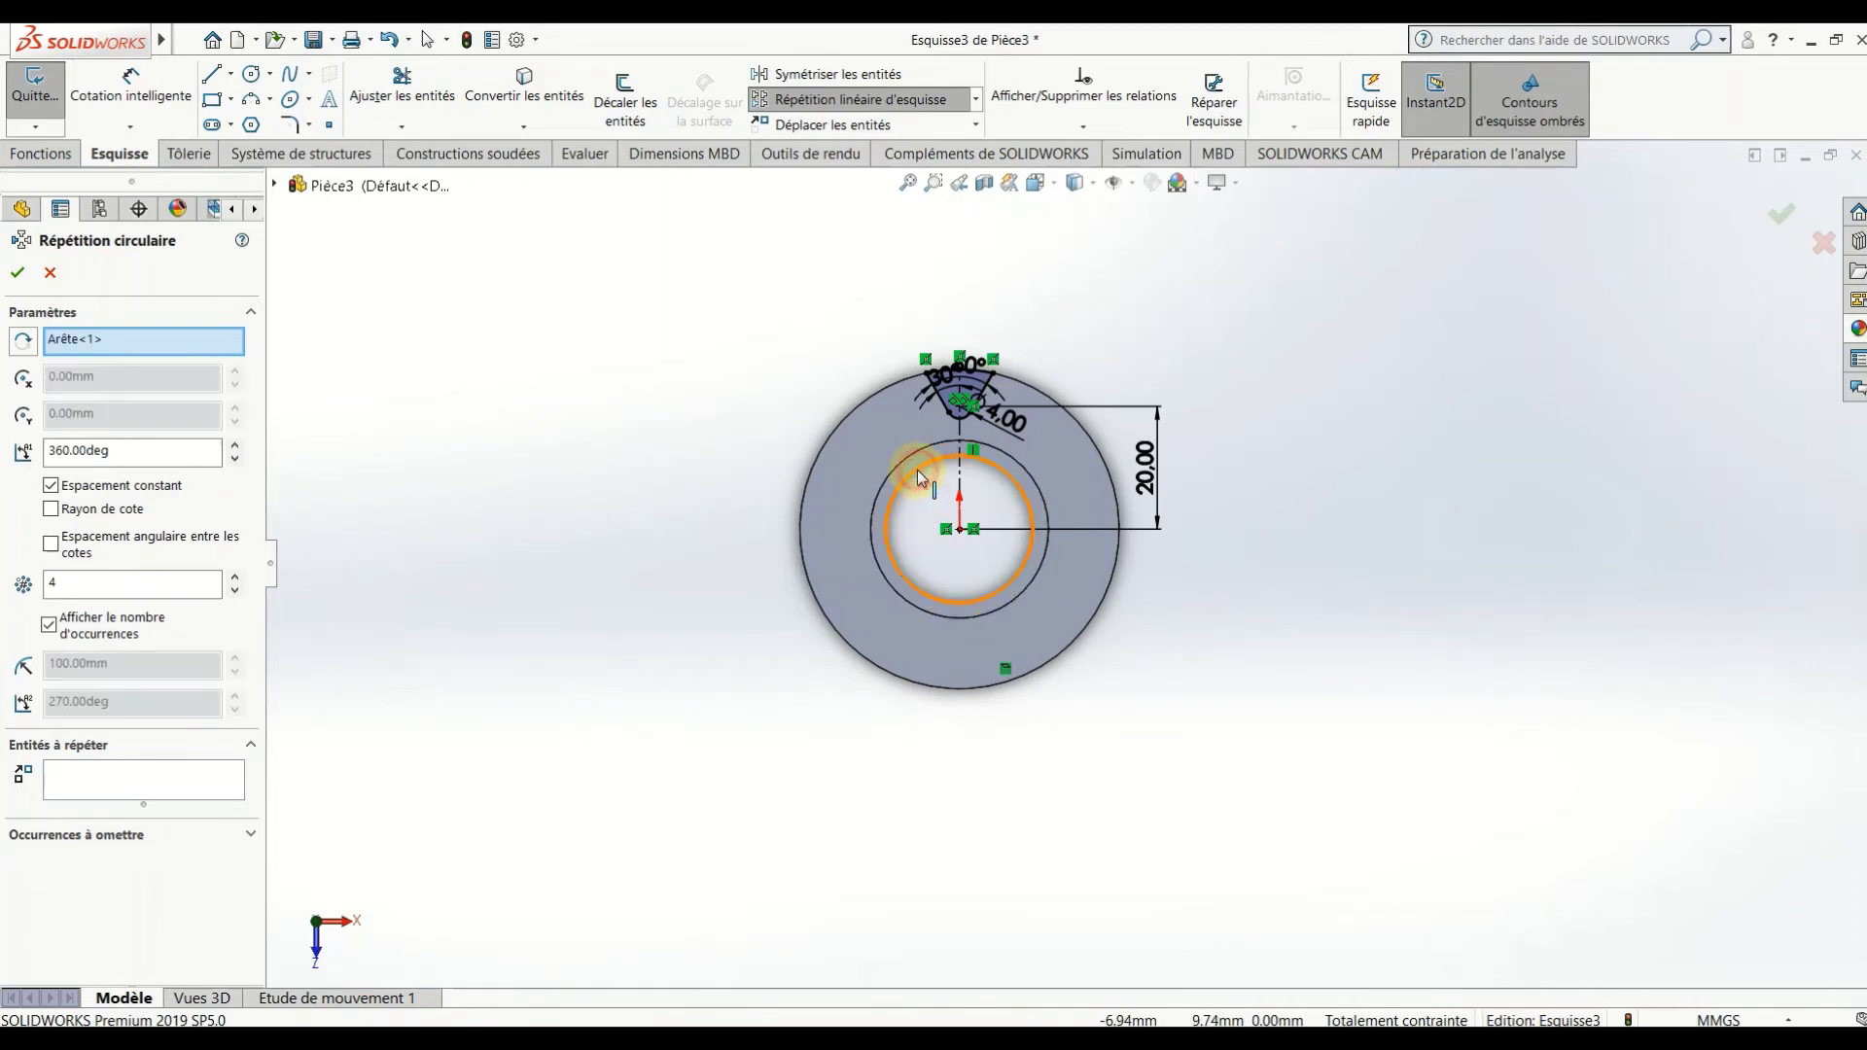
left_click(149, 773)
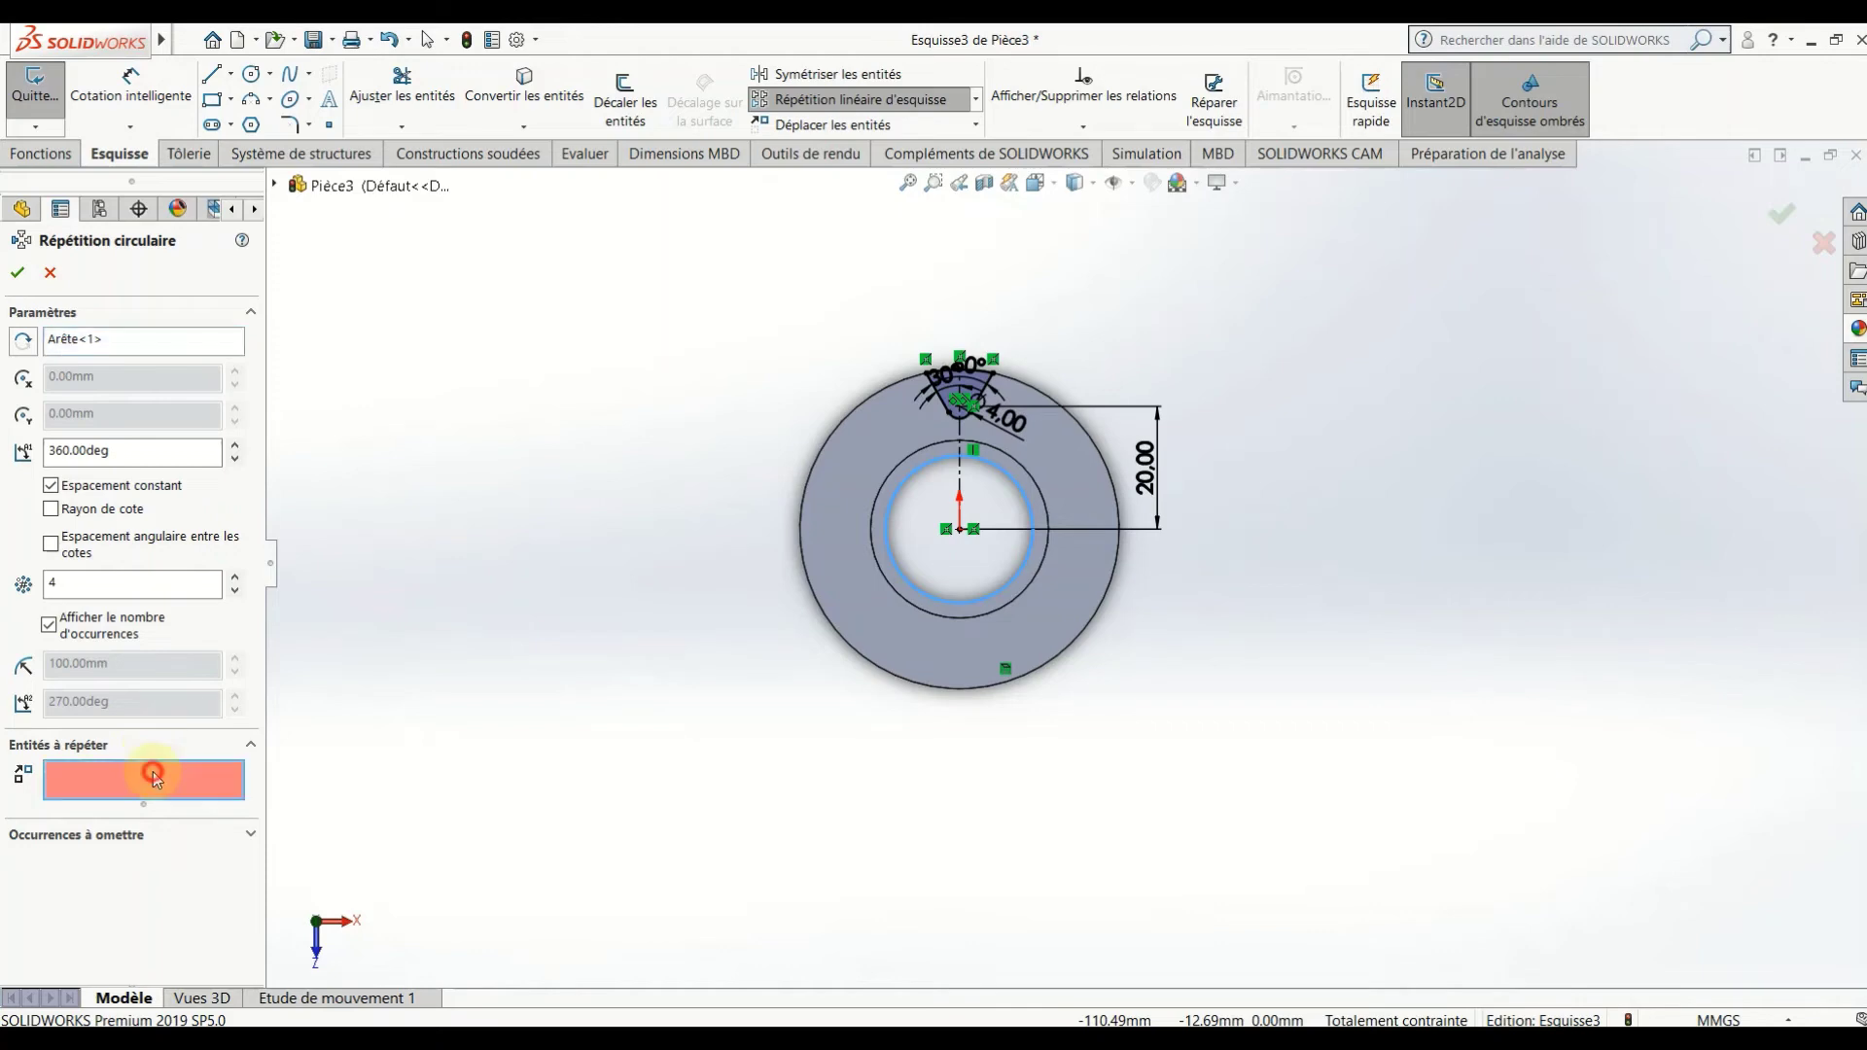
scroll(1033, 438, "up", 2)
scroll(931, 433, "up", 5)
left_click(916, 450)
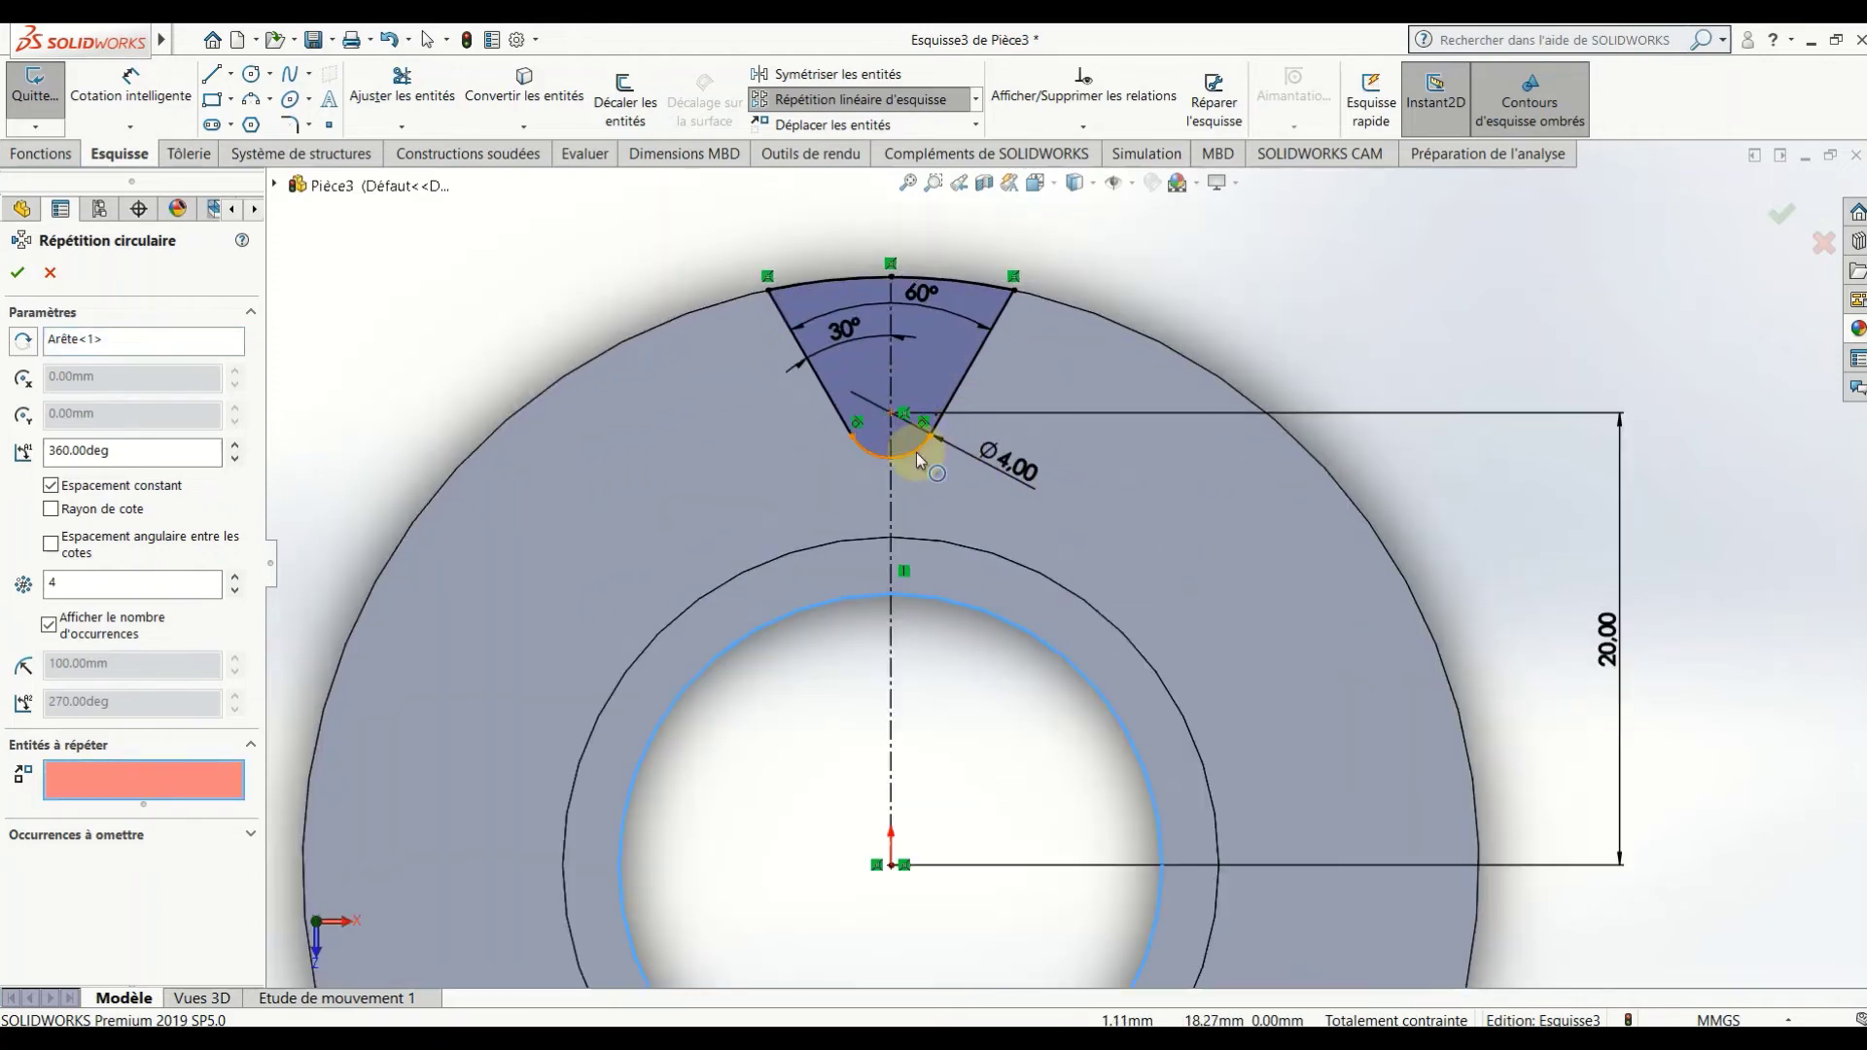
left_click(959, 395)
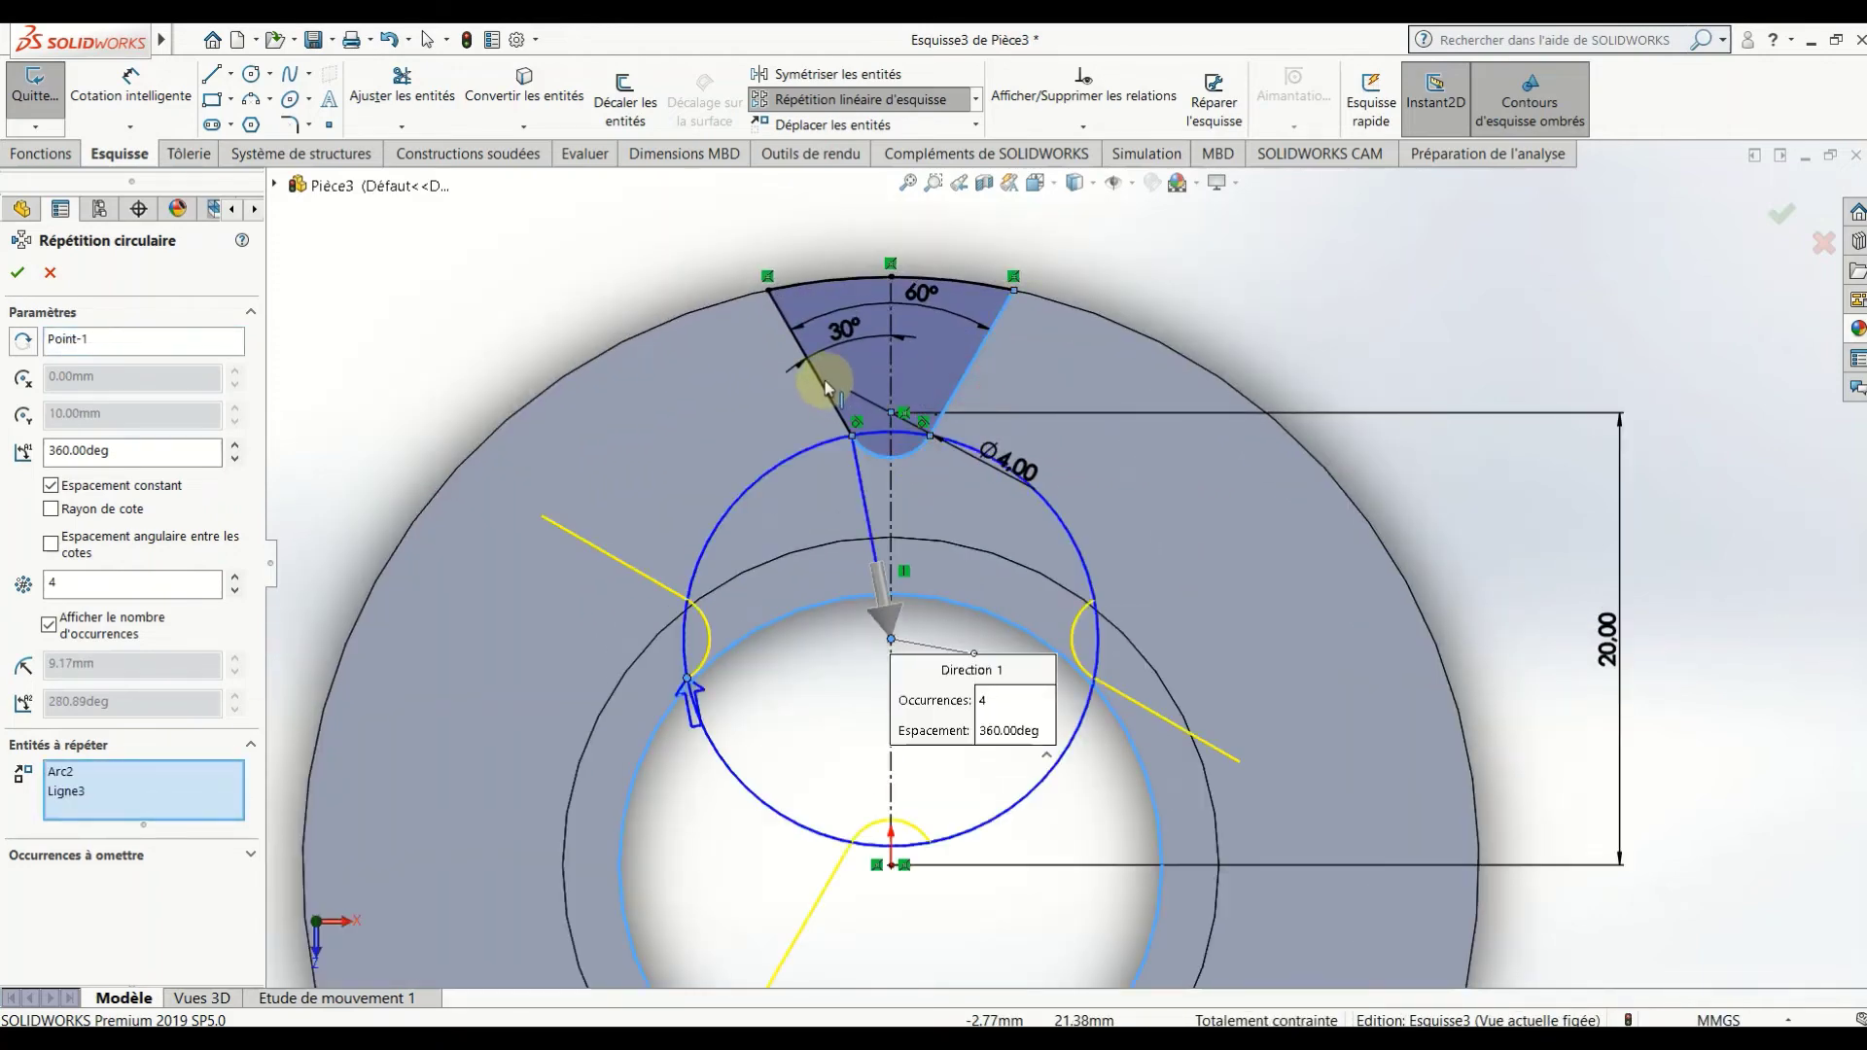
left_click(815, 369)
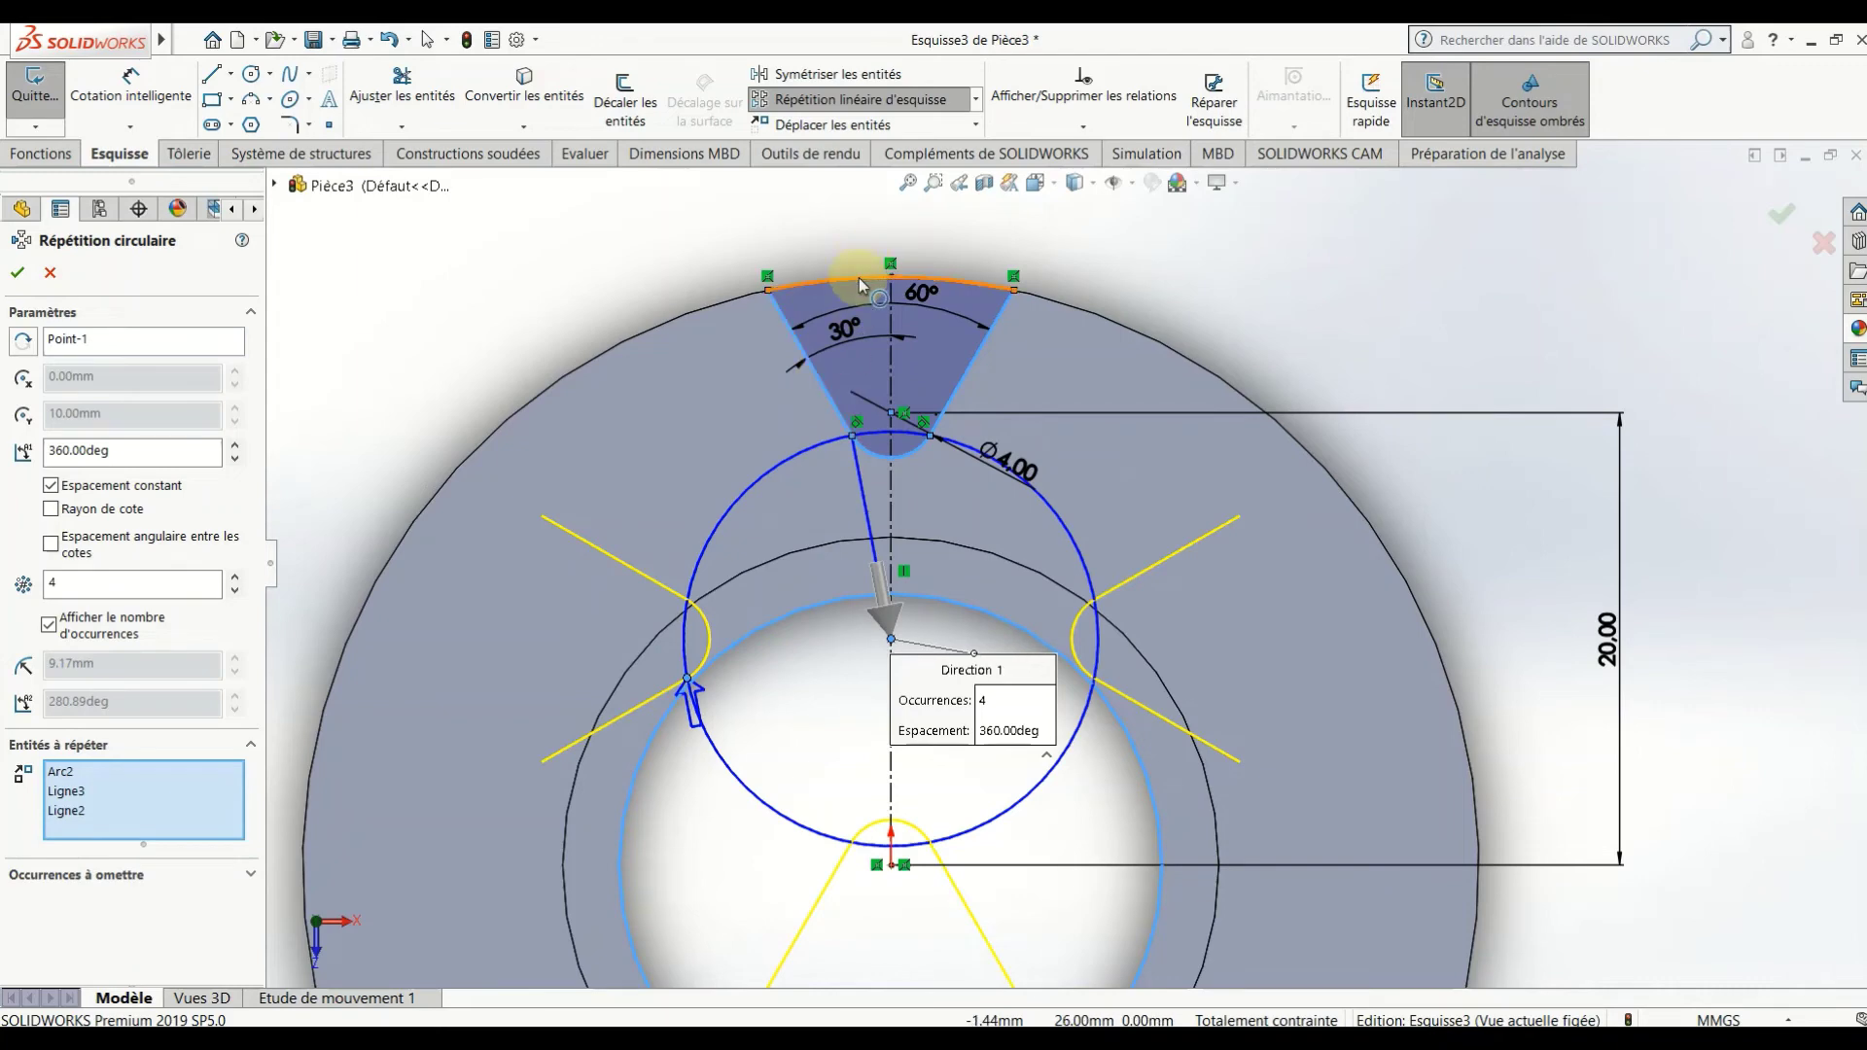
left_click(860, 277)
Centre the pattern on the origin, set 12 instances over 360°, and accept.
scroll(863, 282, "down", 3)
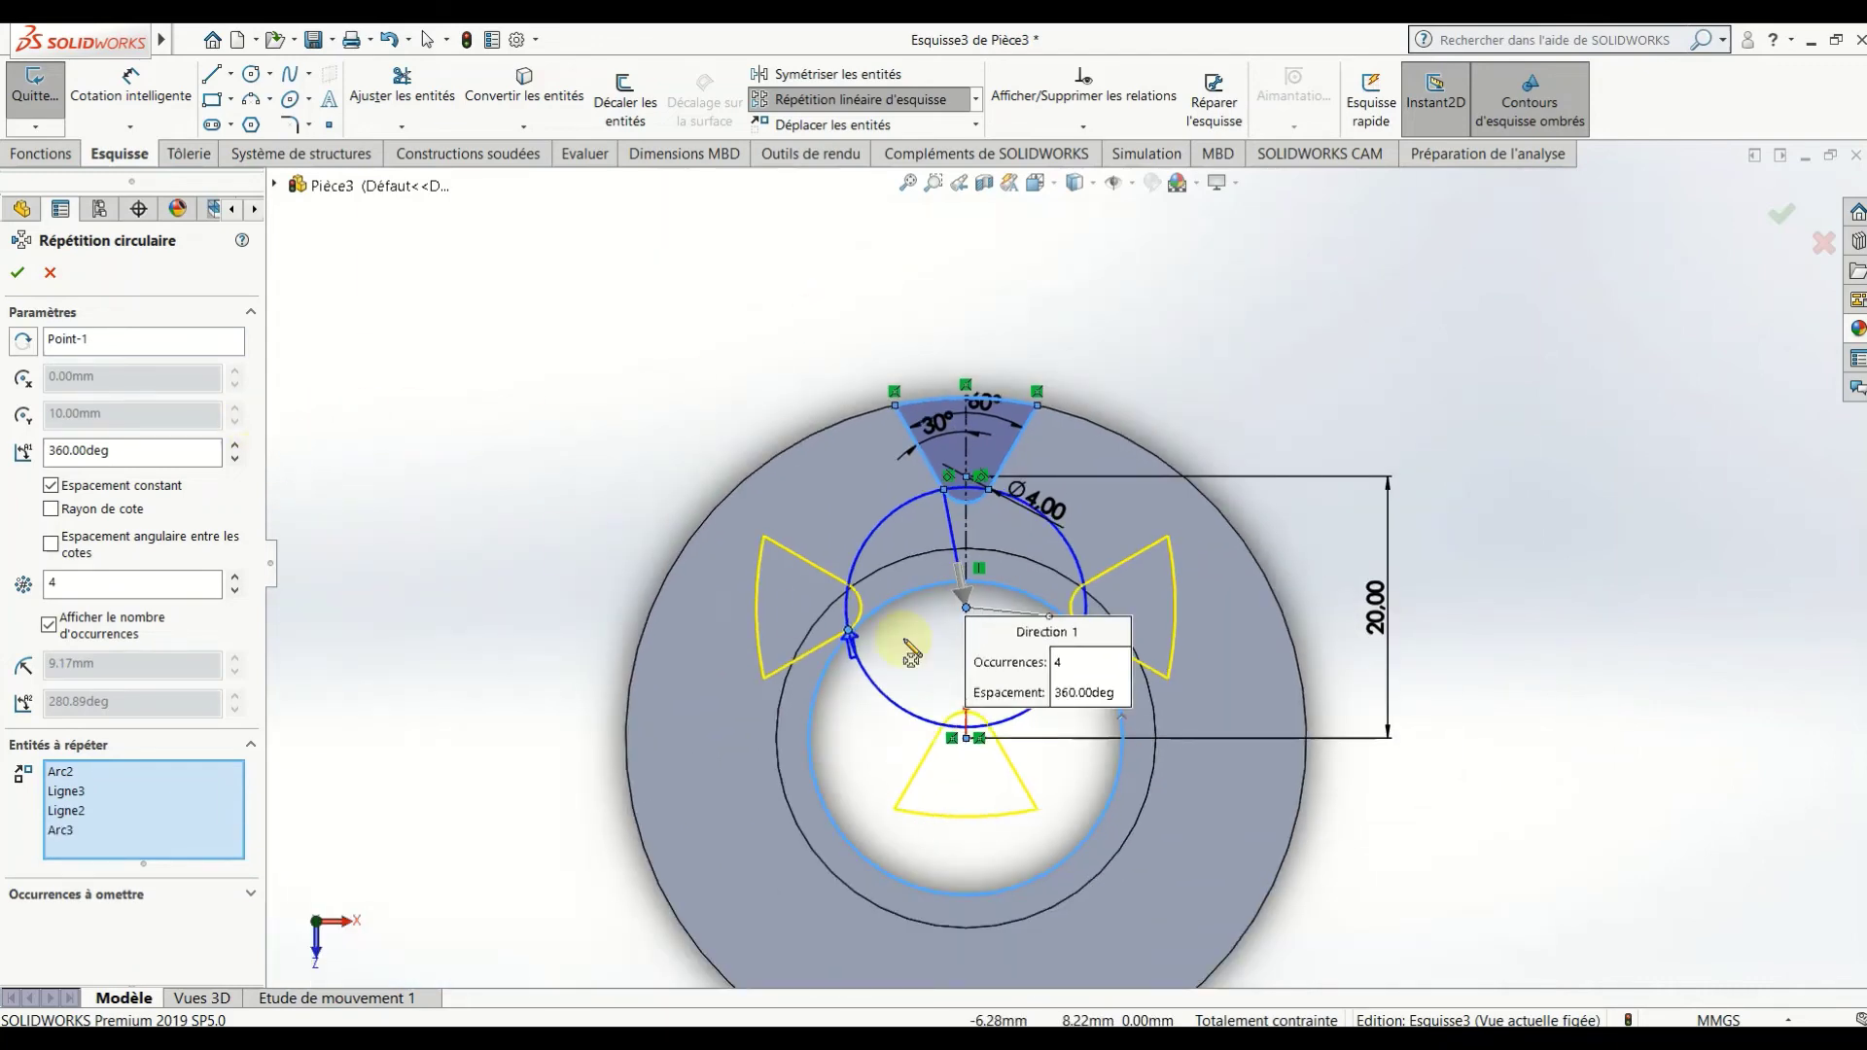
left_click_drag(969, 613, 969, 741)
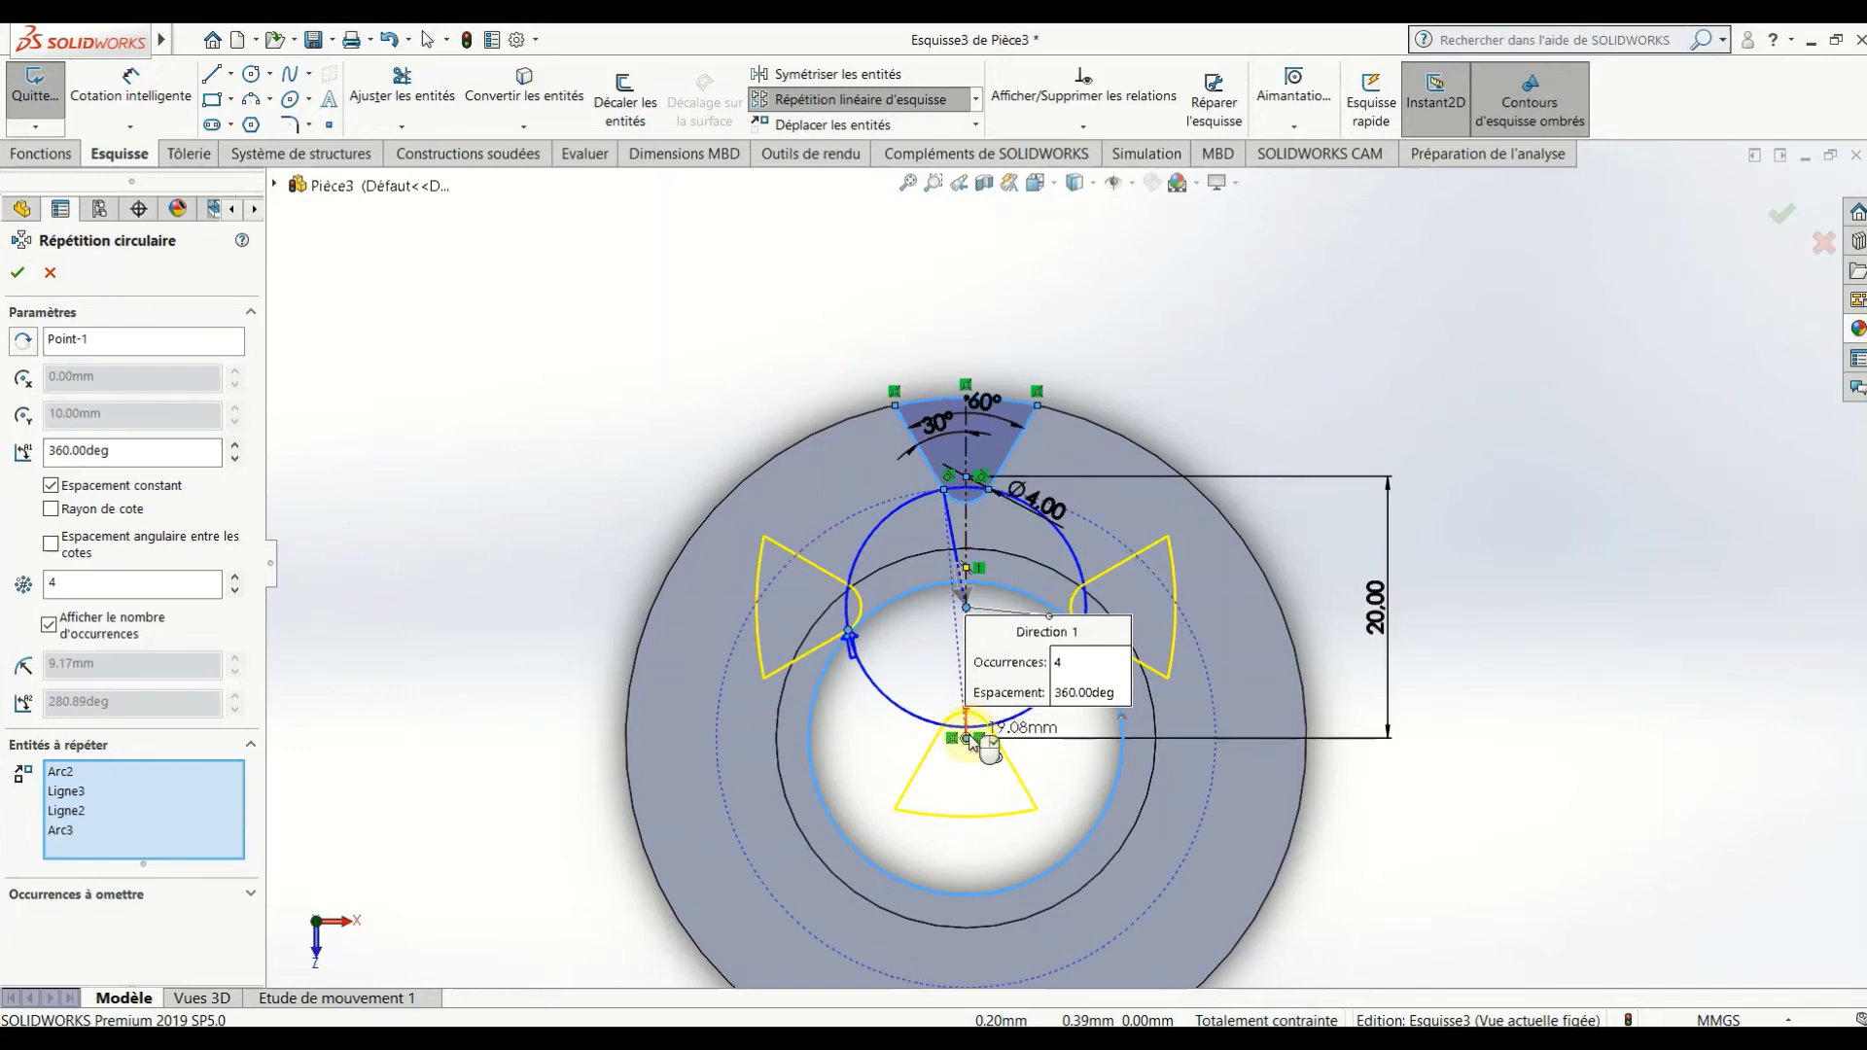
scroll(1030, 603, "down", 3)
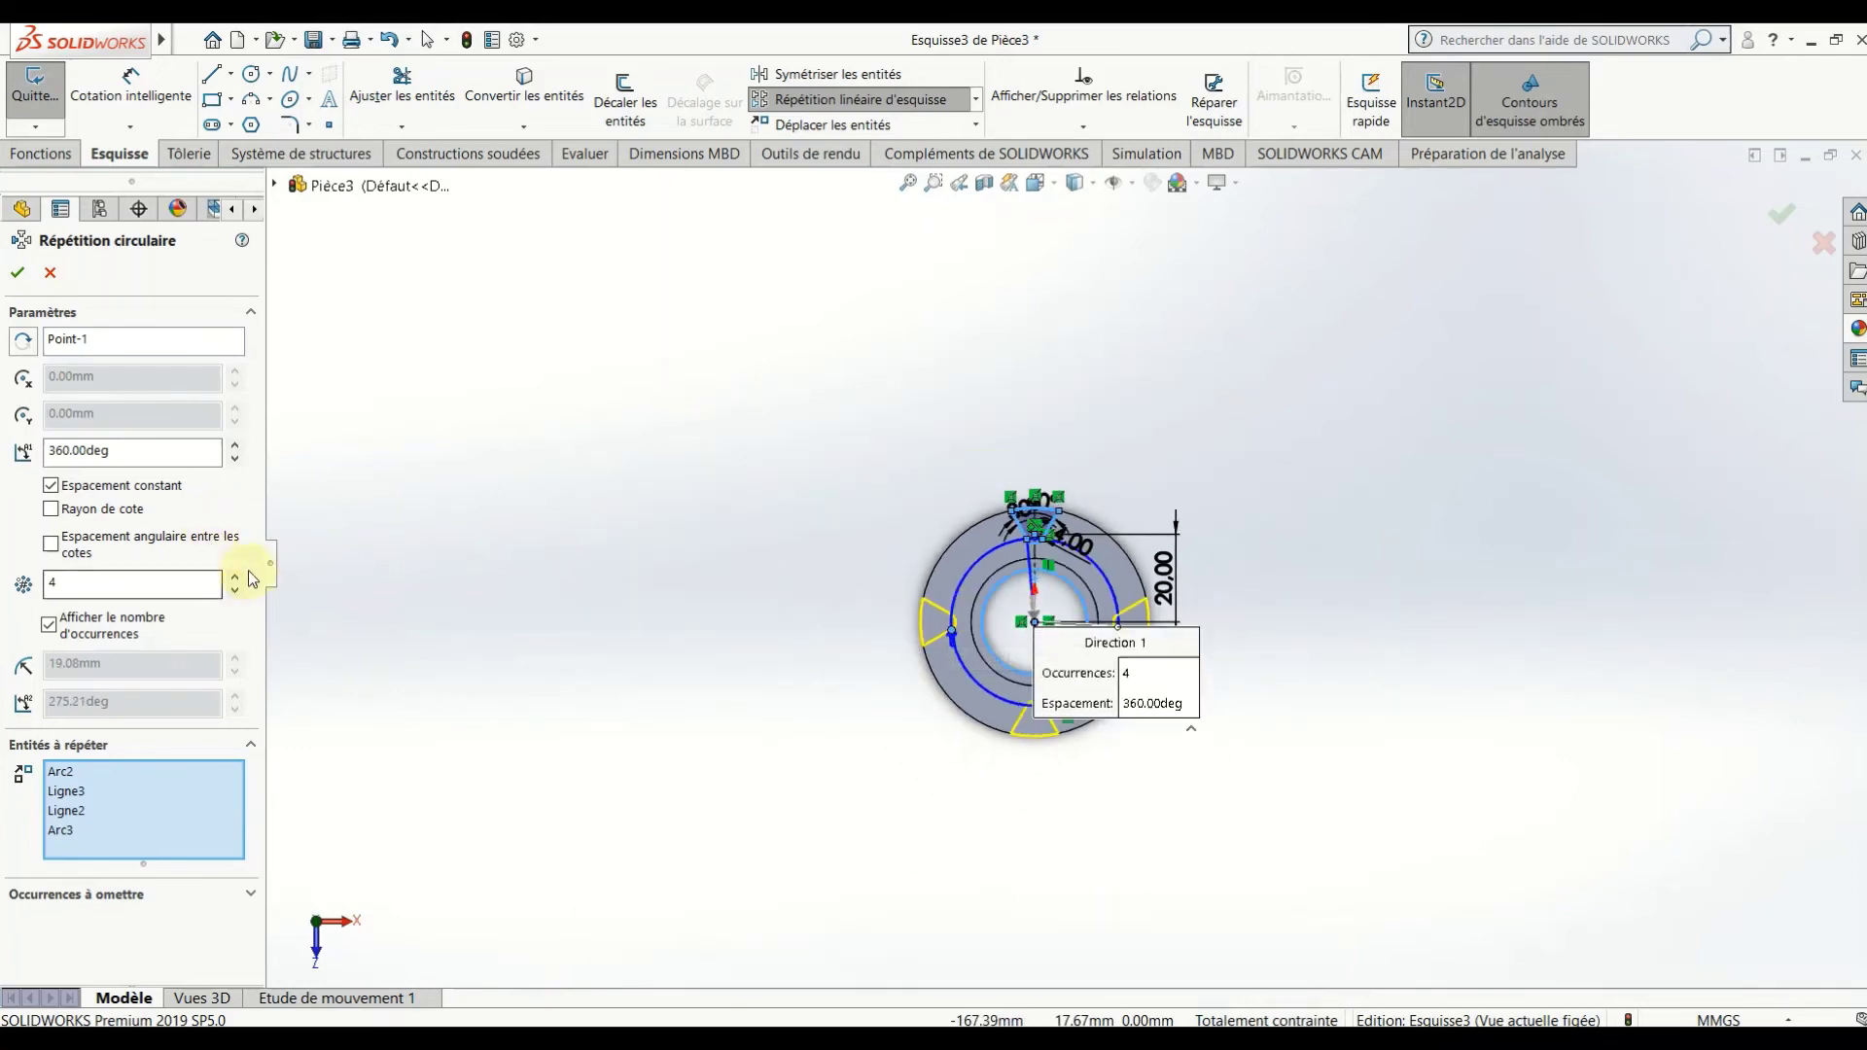
left_click(235, 575)
left_click(236, 576)
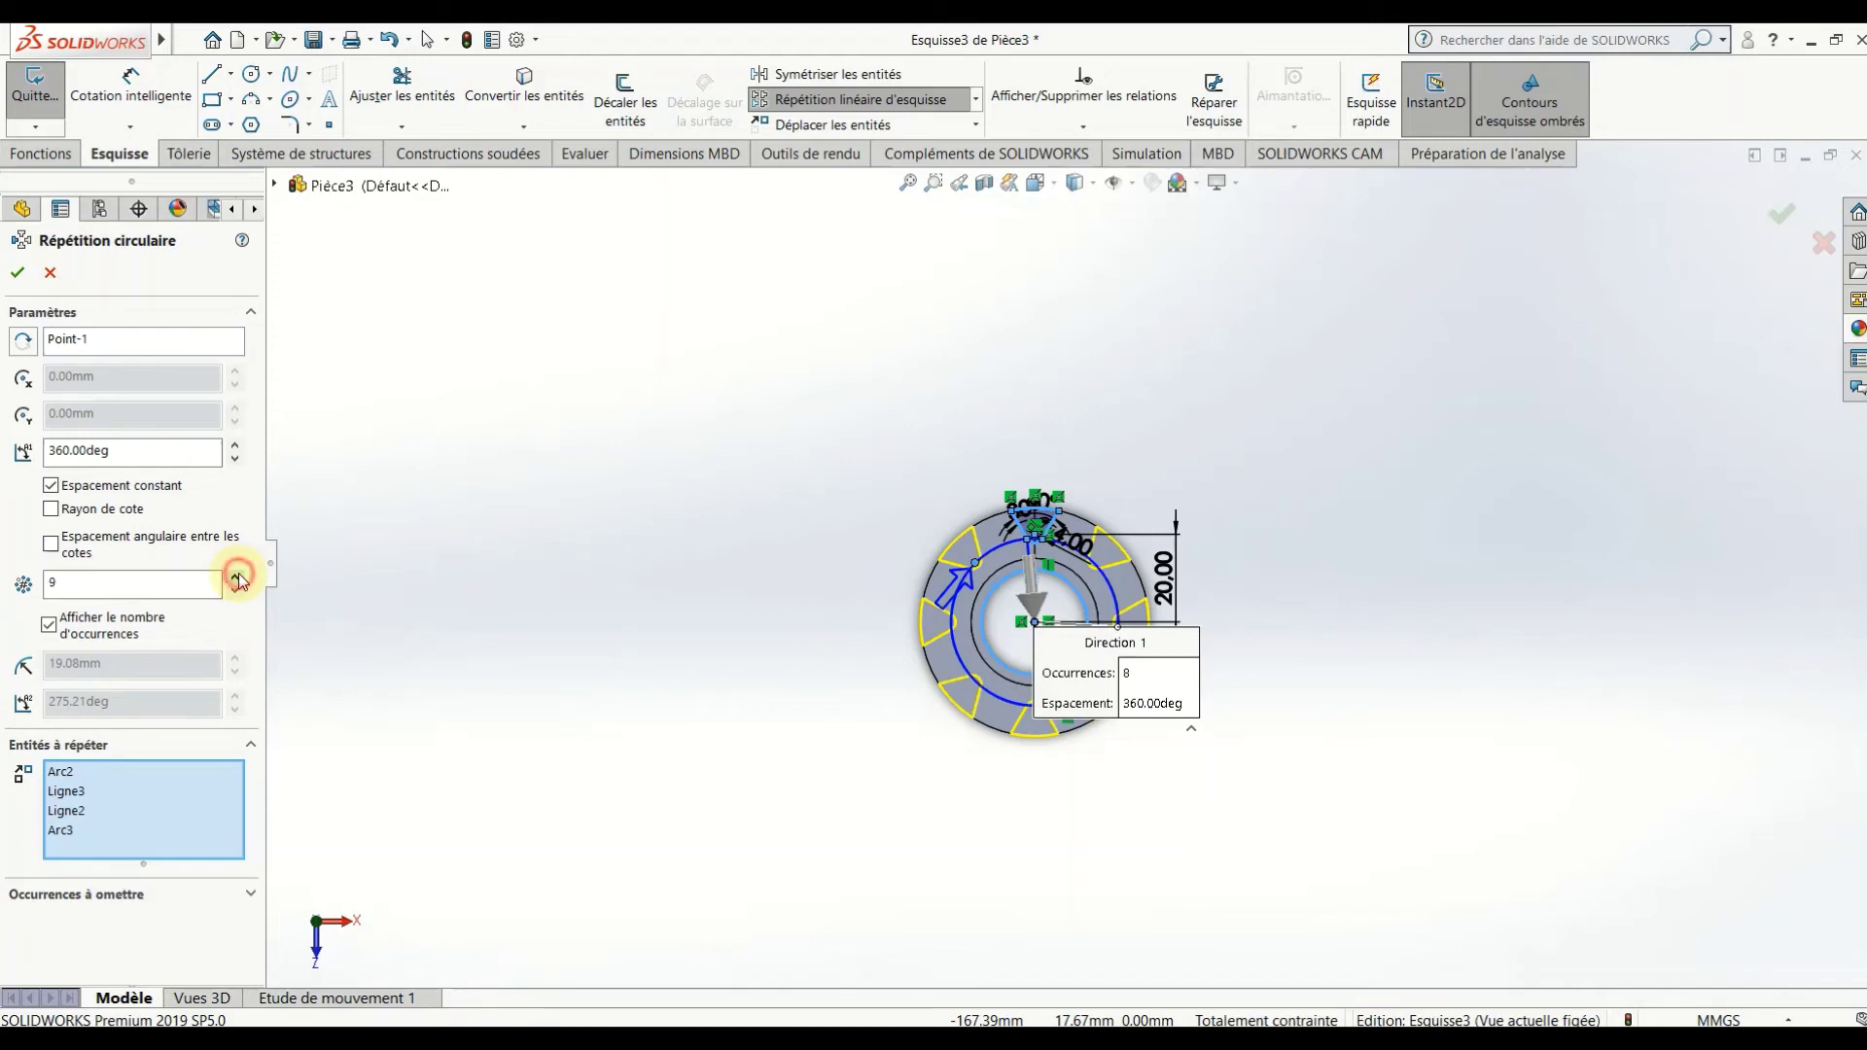
left_click(235, 575)
left_click(235, 576)
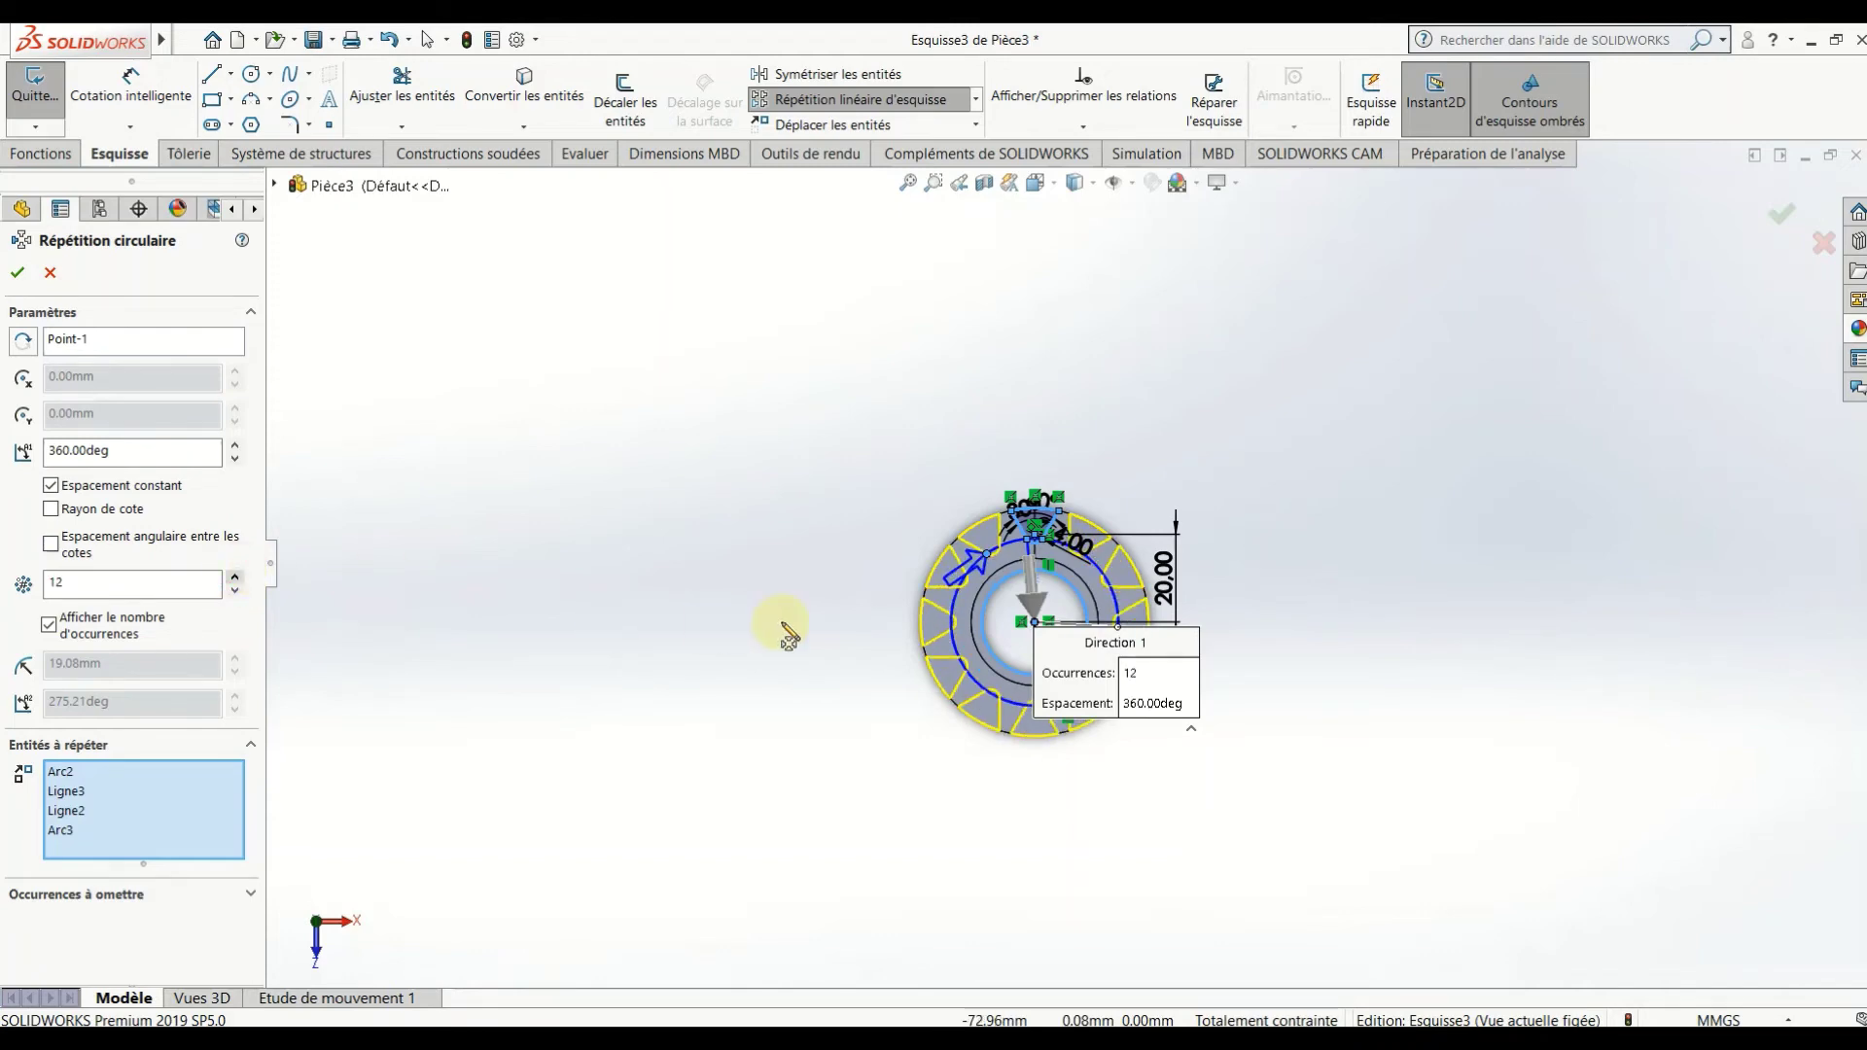
scroll(1064, 598, "down", 3)
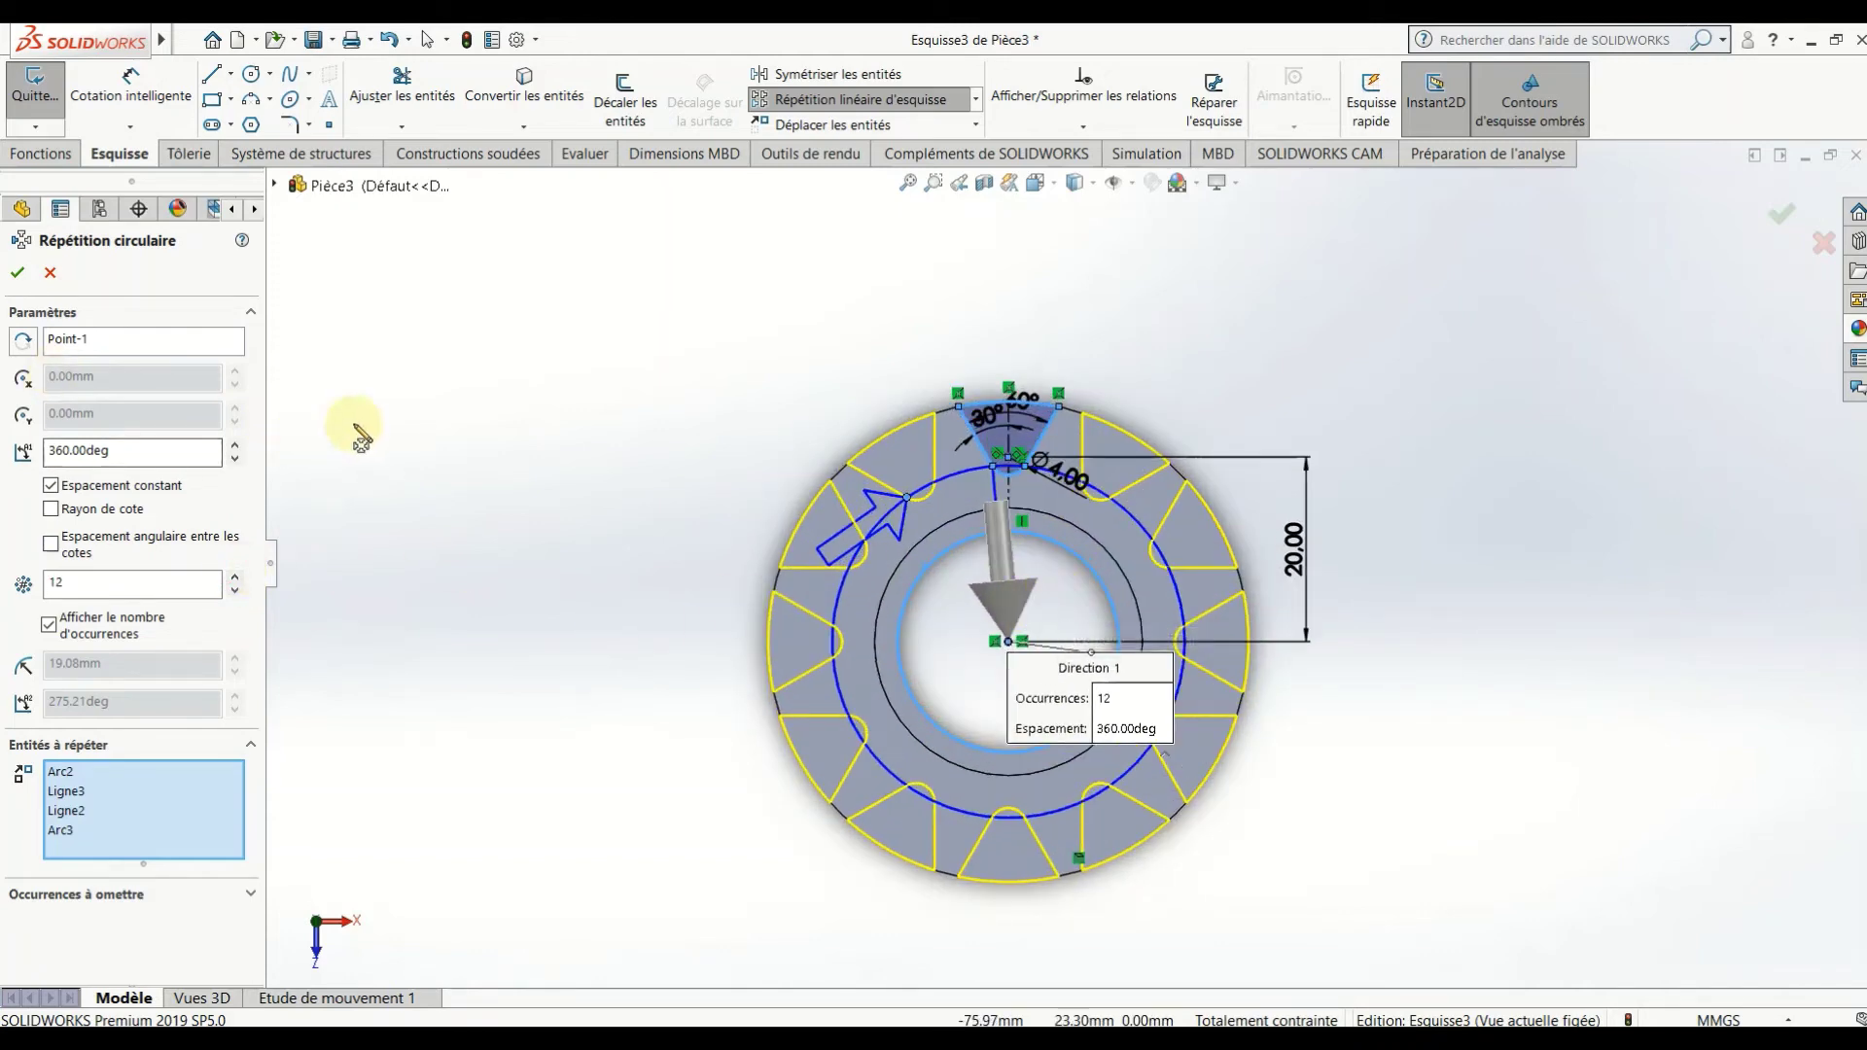
left_click(17, 273)
Extrude-cut the 12 notch profiles 11.00 mm deep into the disc.
left_click(43, 154)
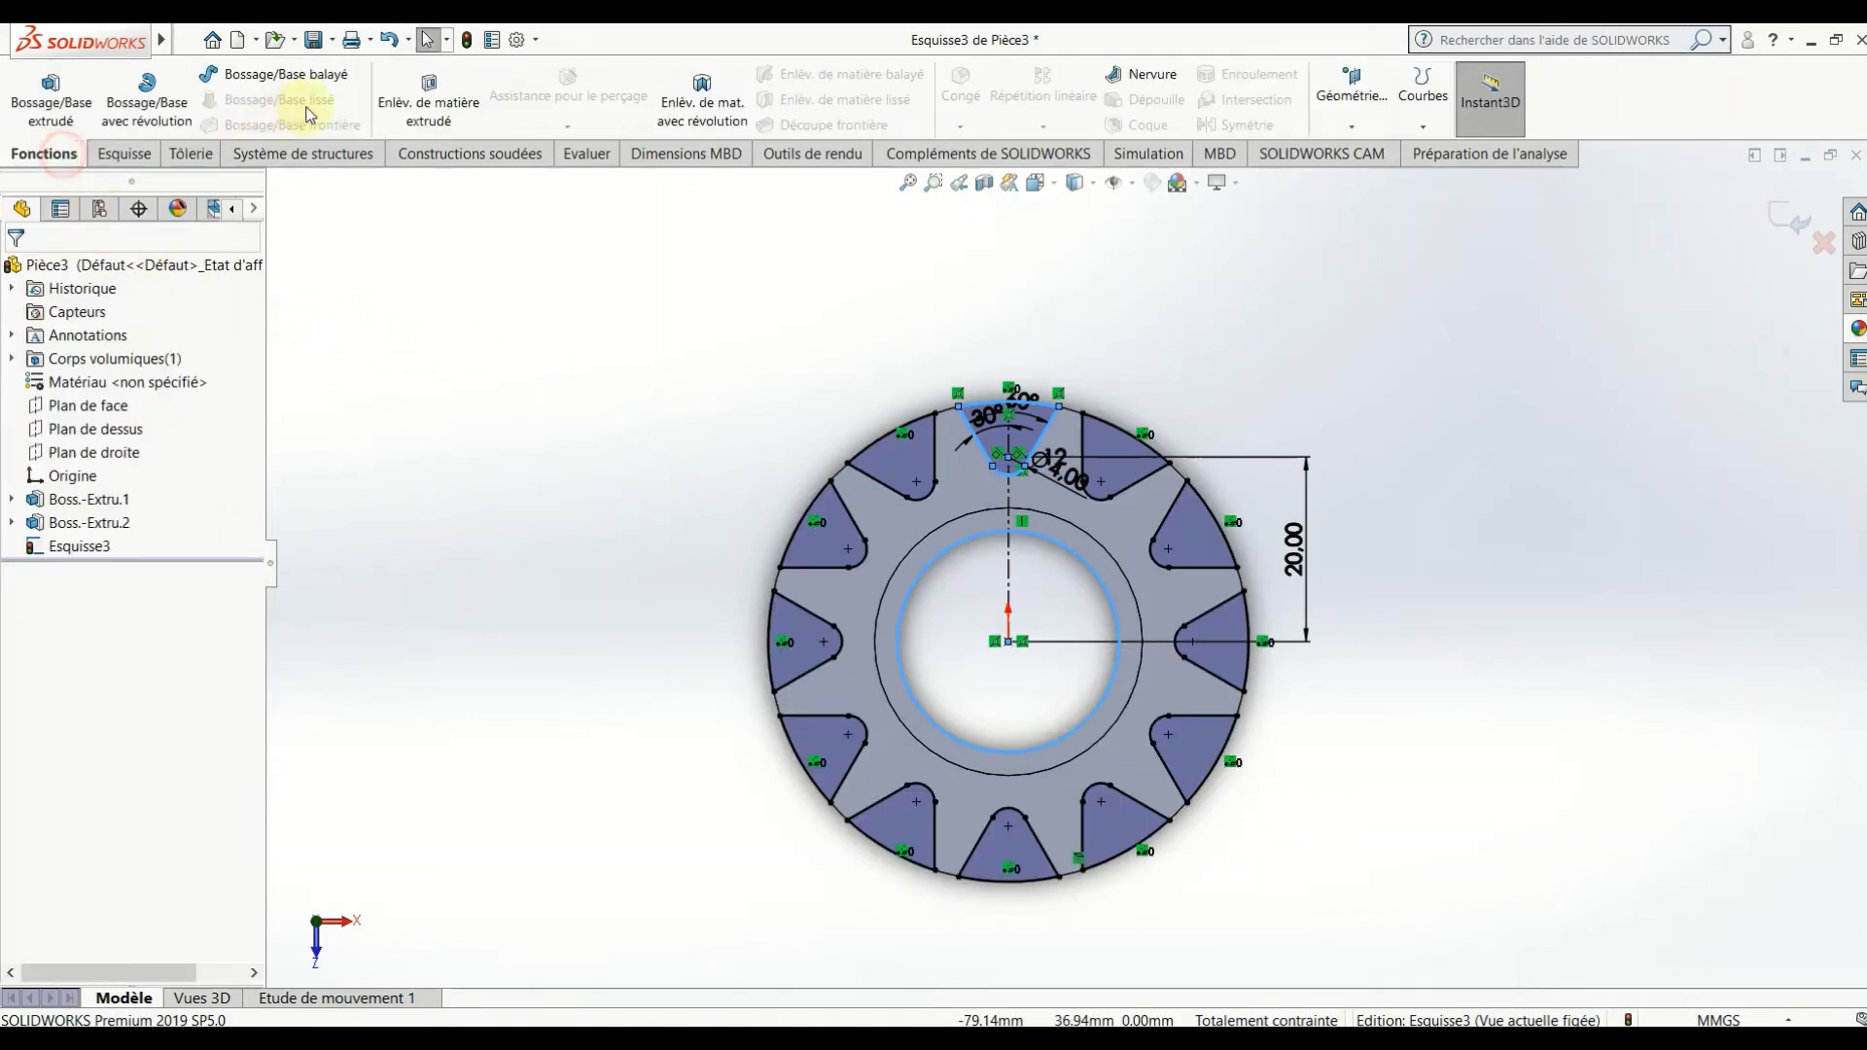
left_click(433, 109)
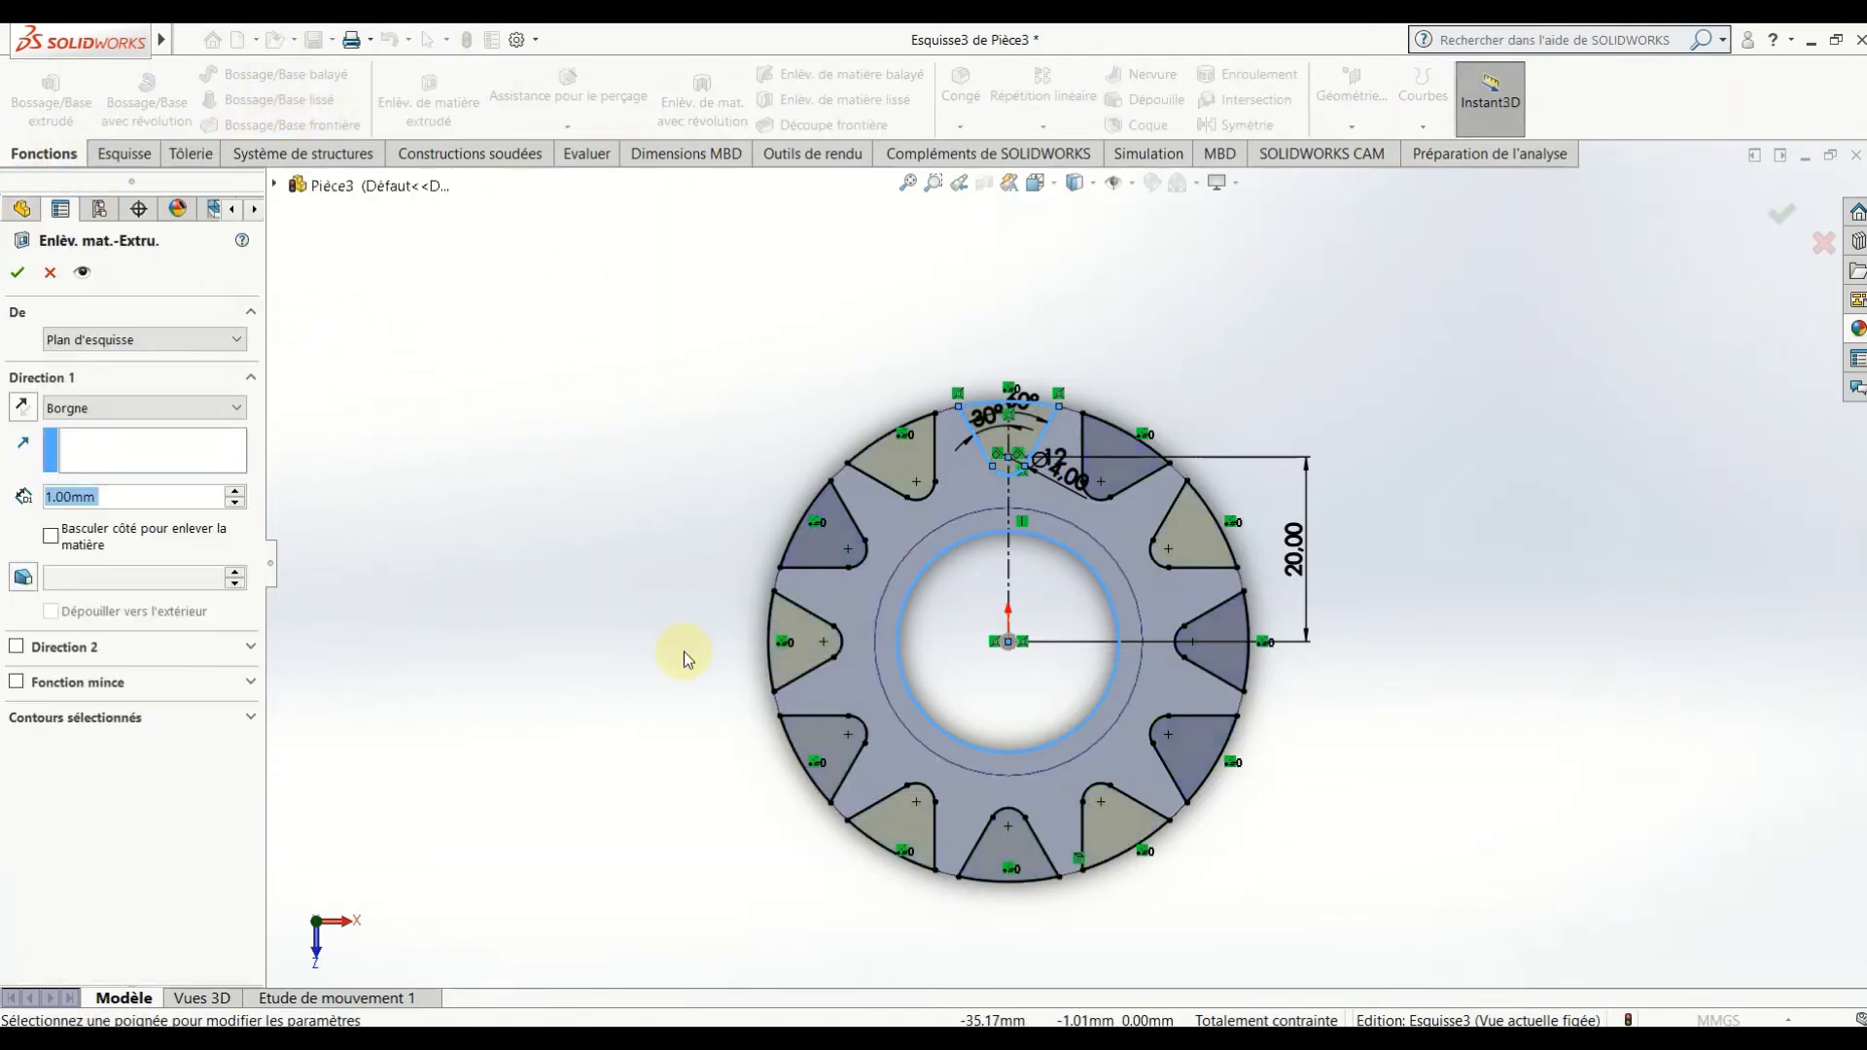
middle_click_drag(712, 561, 717, 306)
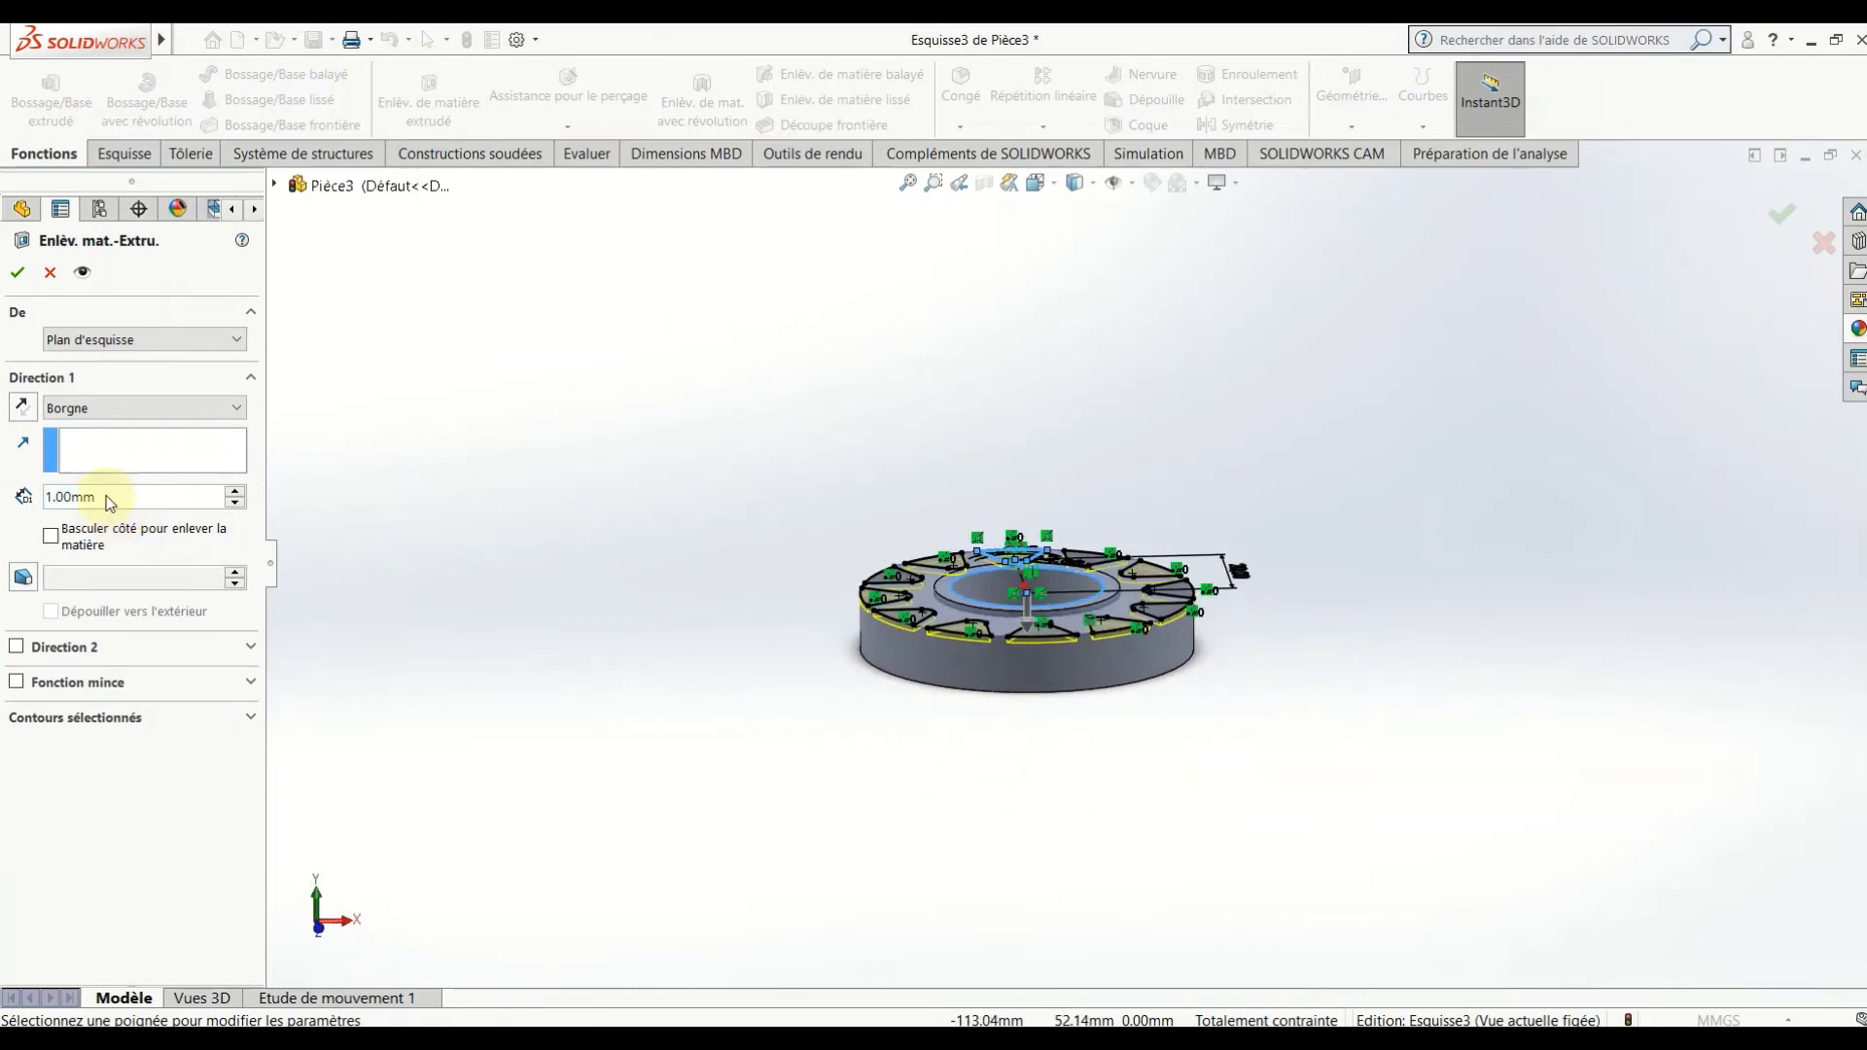
scroll(110, 497, "up", 2)
scroll(110, 497, "up", 2)
scroll(110, 498, "down", 1)
scroll(110, 498, "down", 2)
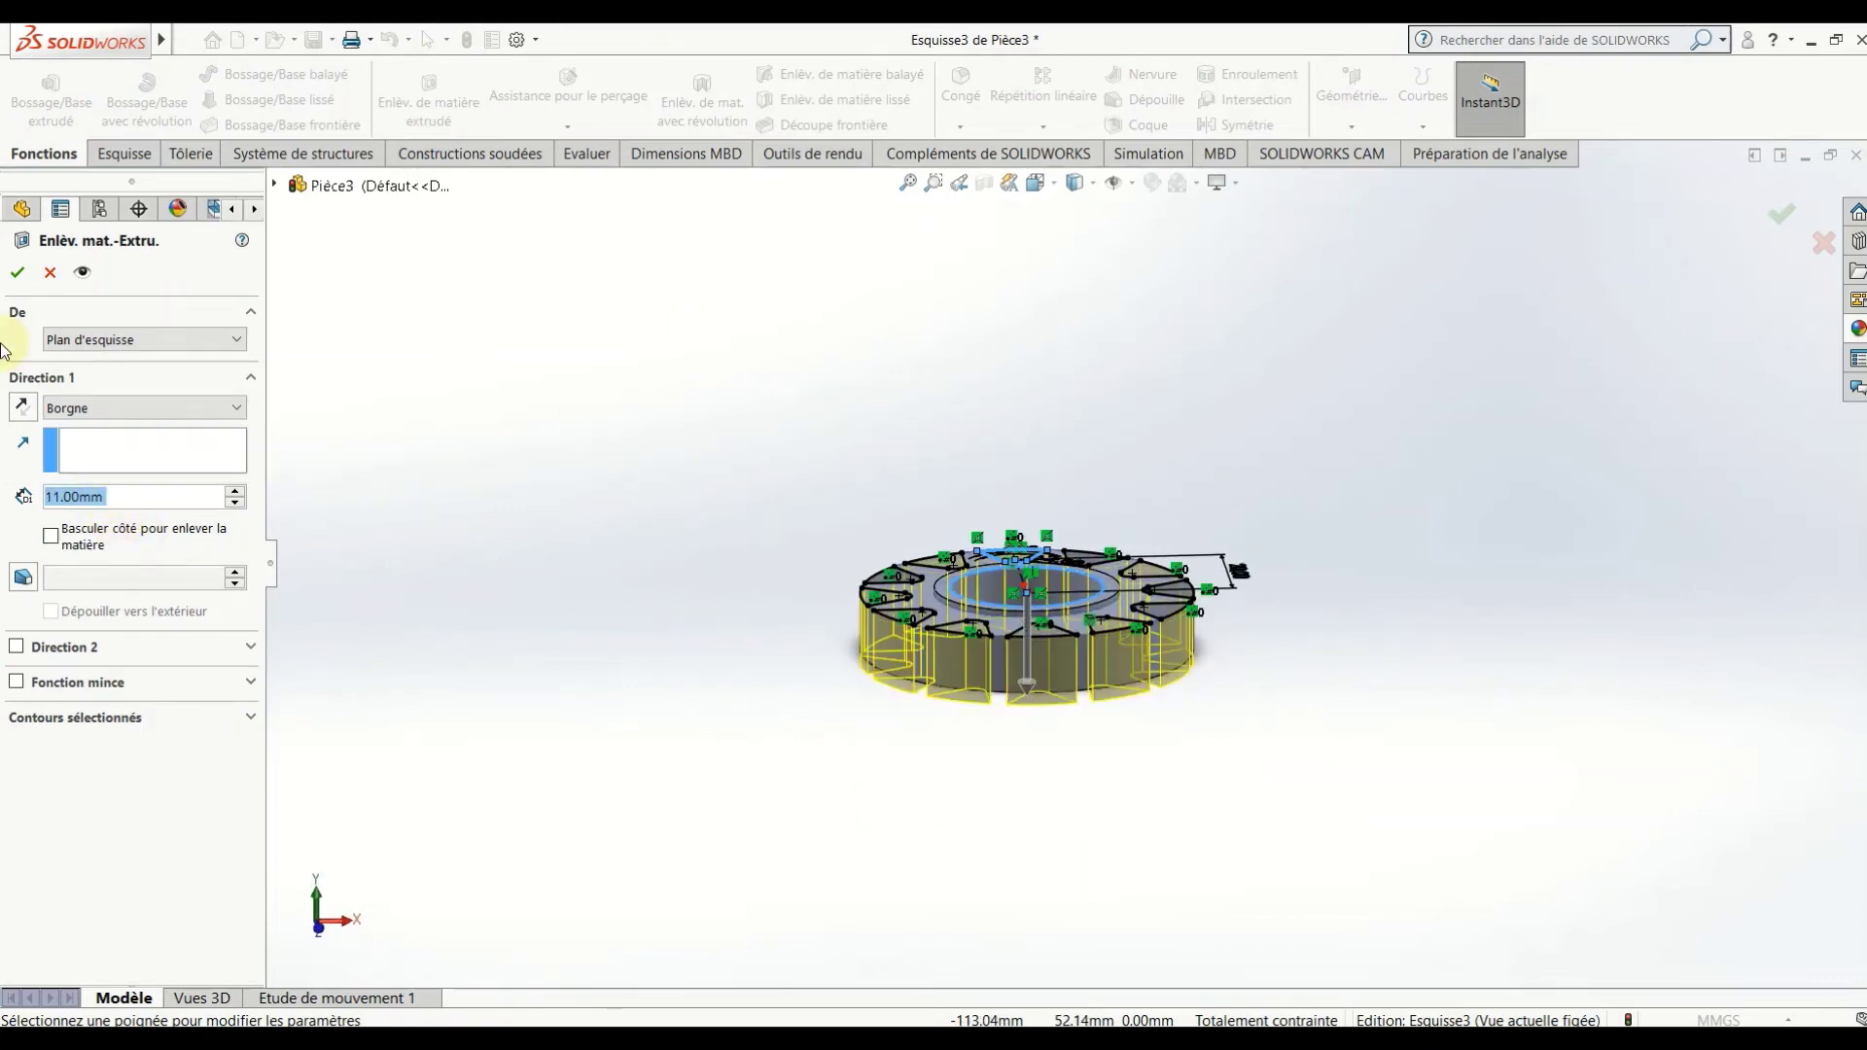
left_click(18, 271)
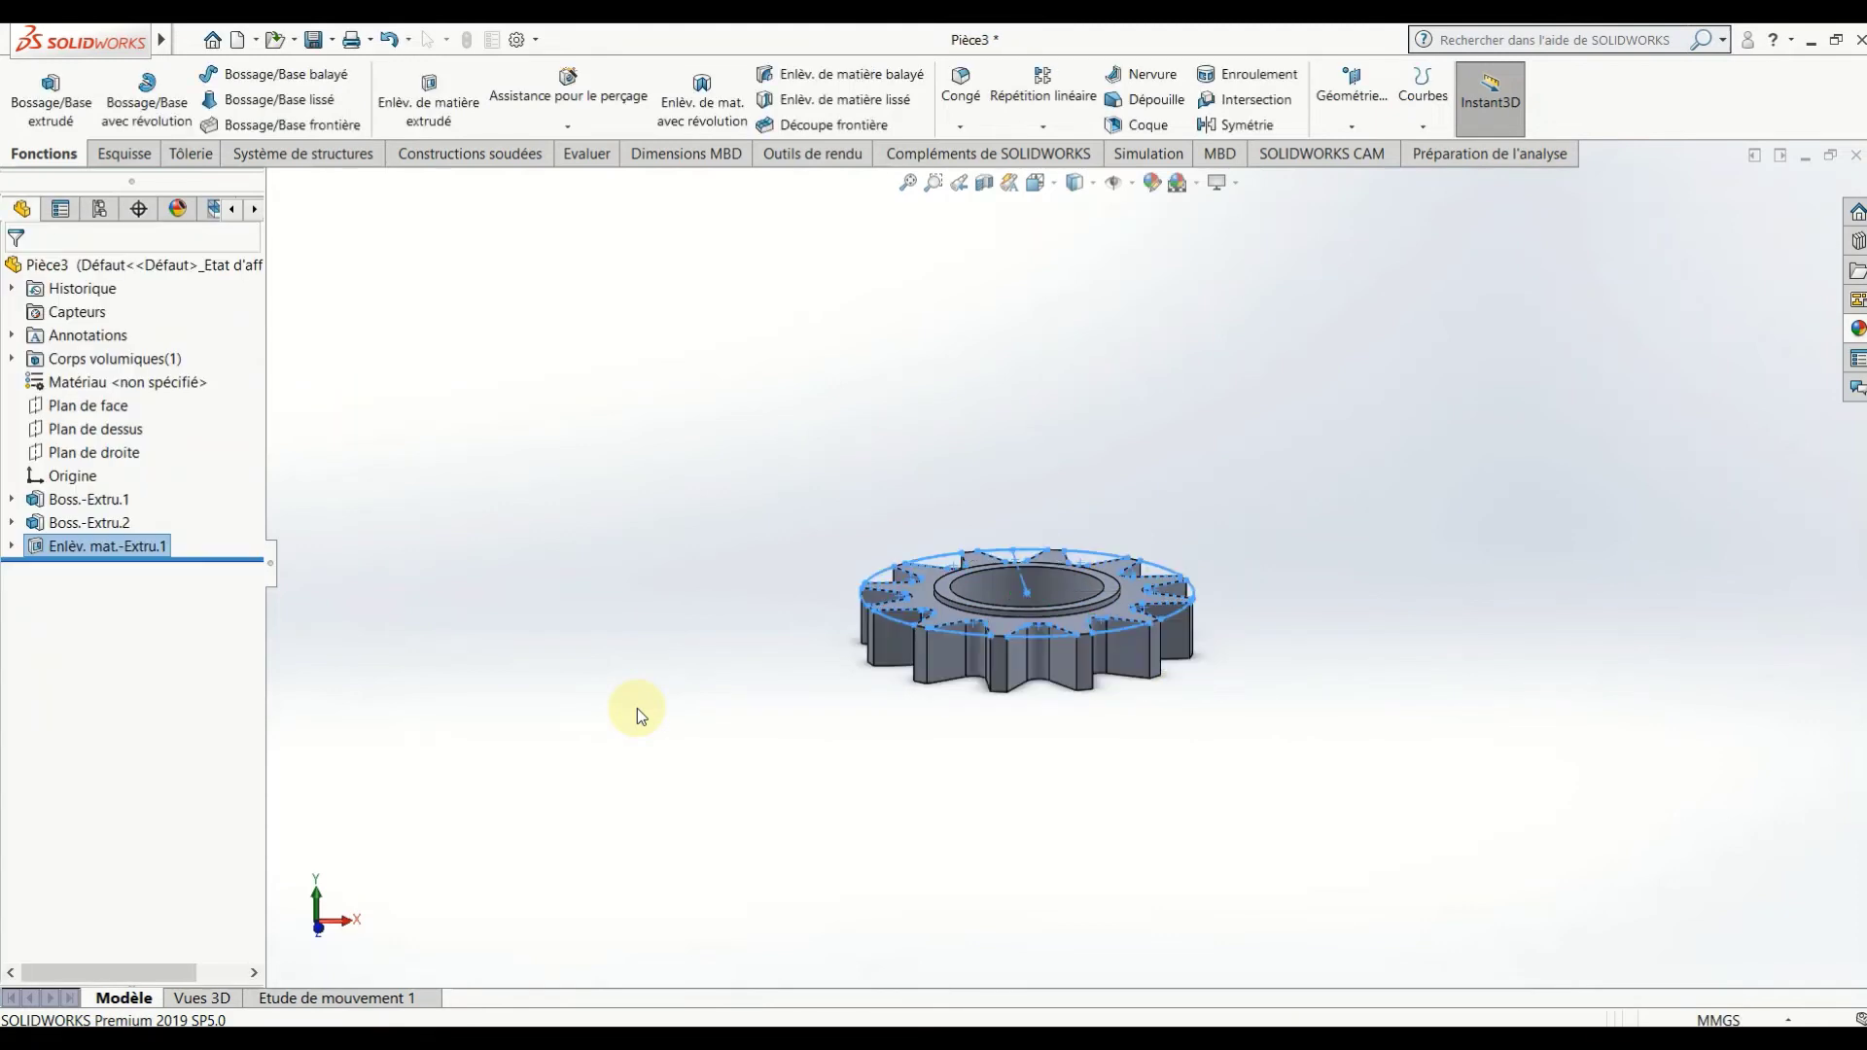
Open a new sketch, Esquisse4, on Plan de face and orient the view normal to it.
left_click(702, 712)
mouse_move(817, 713)
middle_mouse_down()
mouse_move(772, 883)
mouse_move(807, 657)
middle_mouse_up()
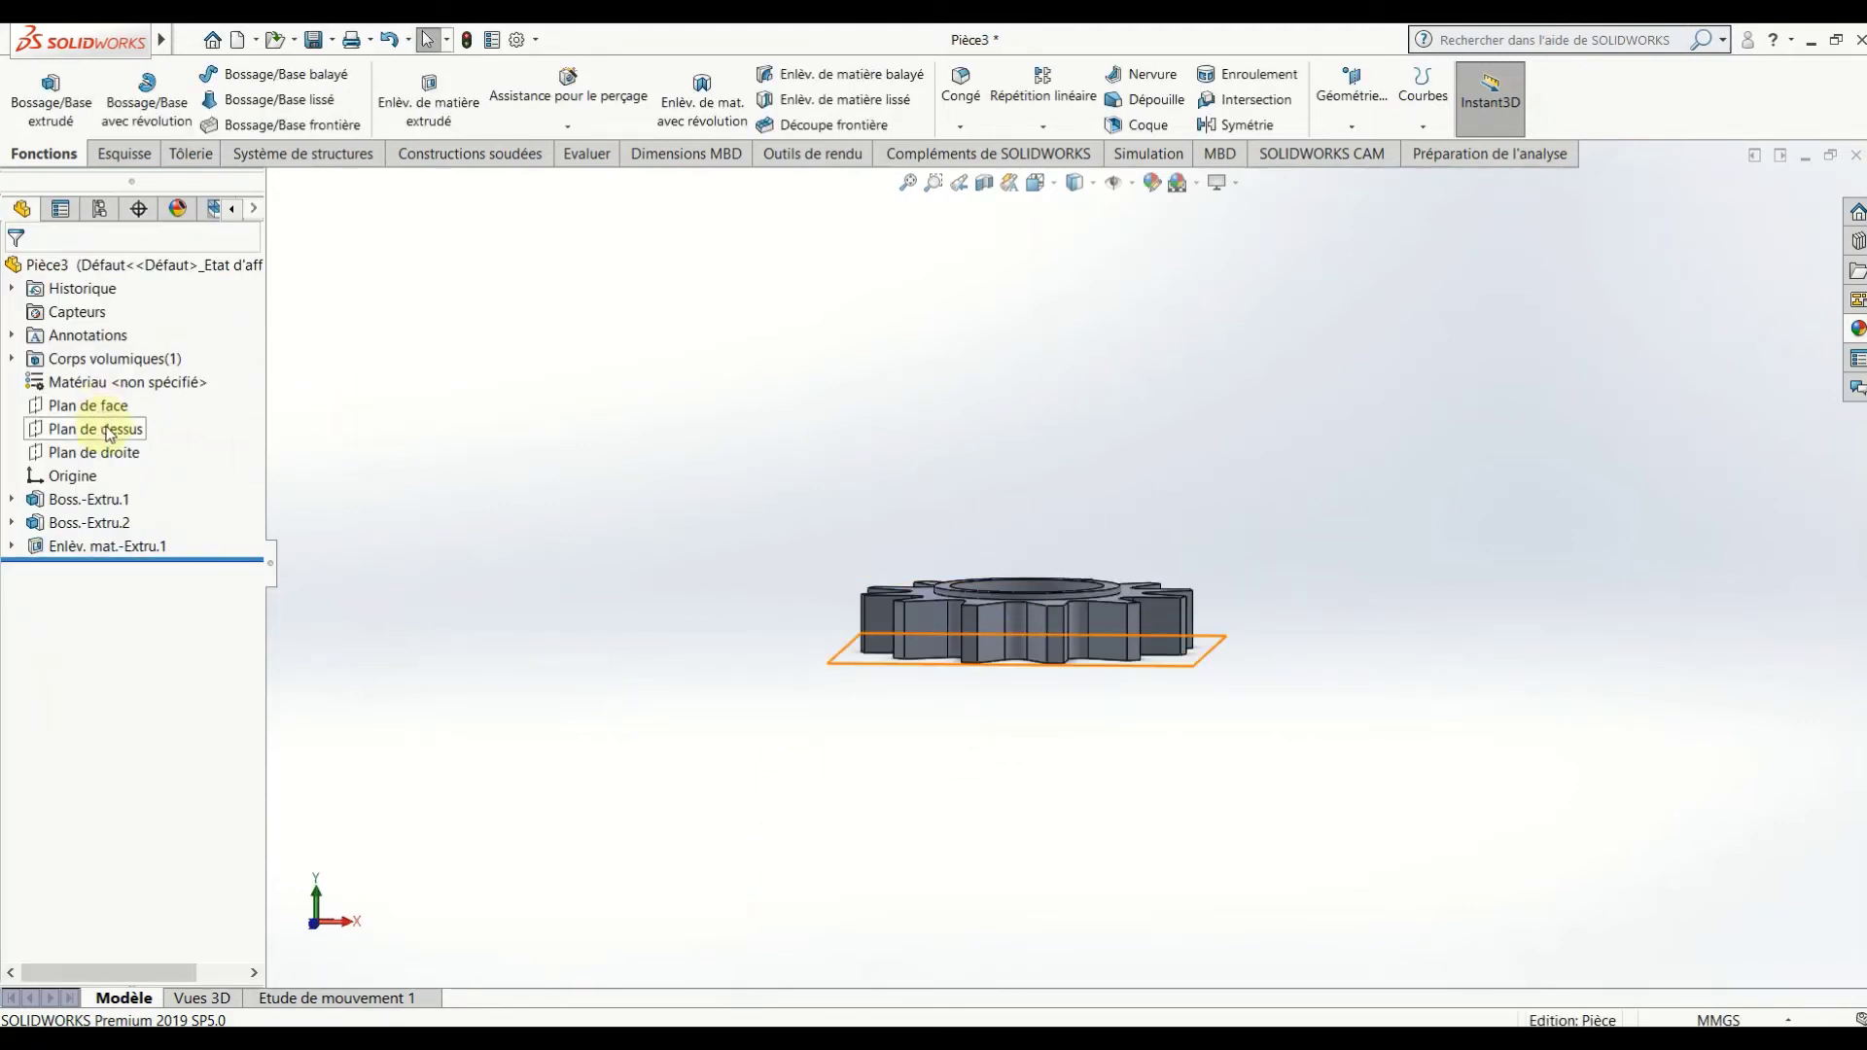
left_click(97, 406)
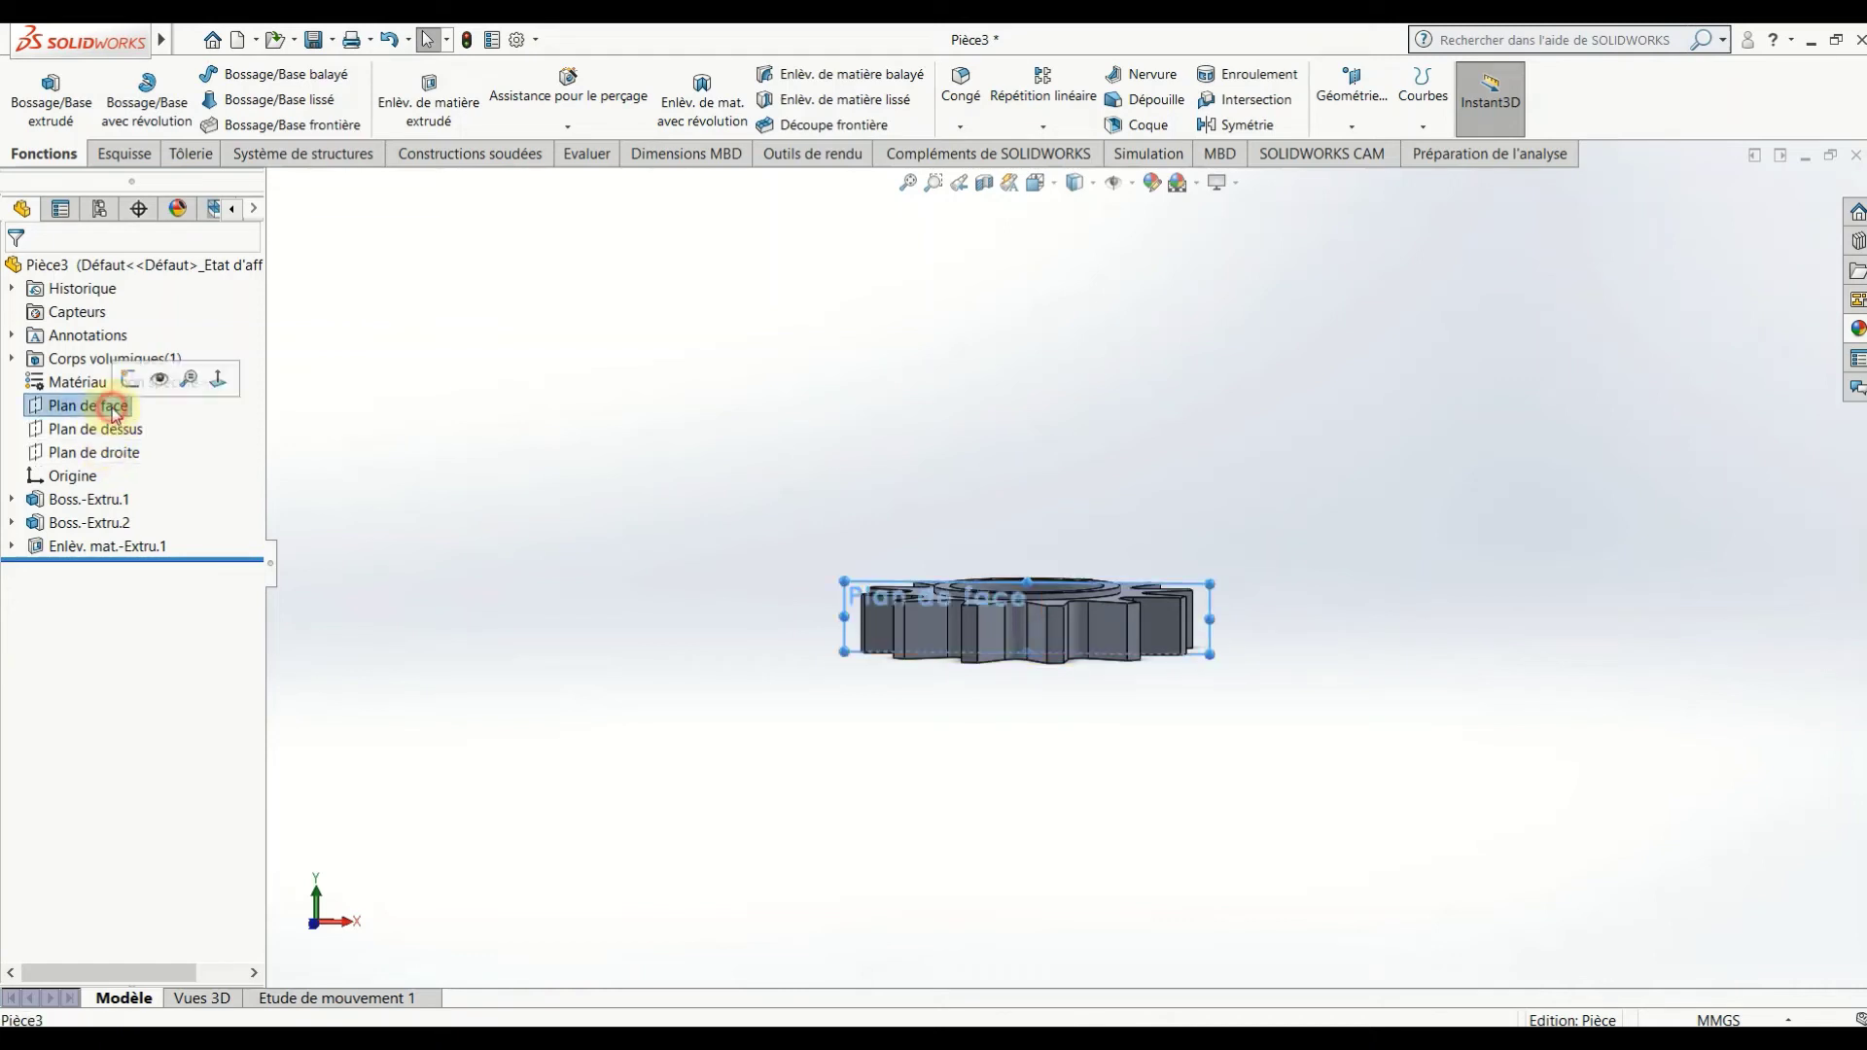
left_click(129, 374)
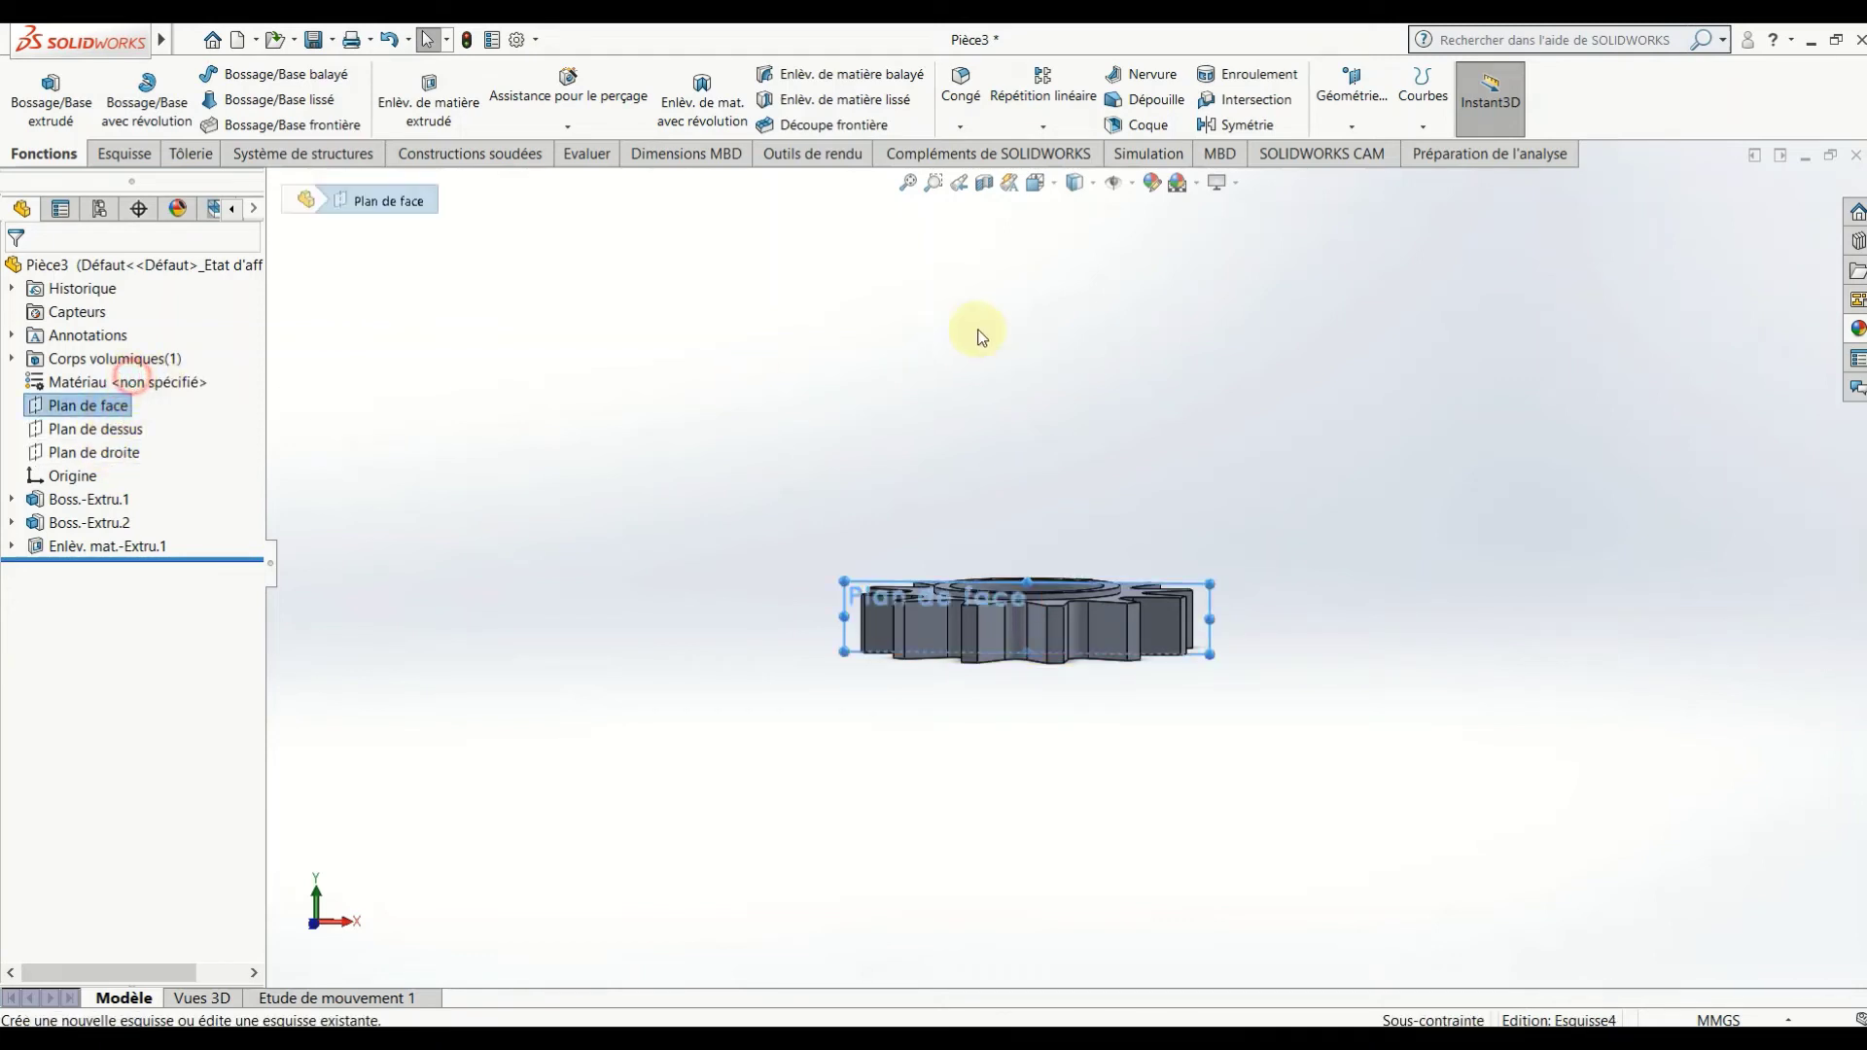
left_click(1059, 188)
Draw a horizontal line from the raised hub's corner past the gear's right rim.
left_click(1137, 284)
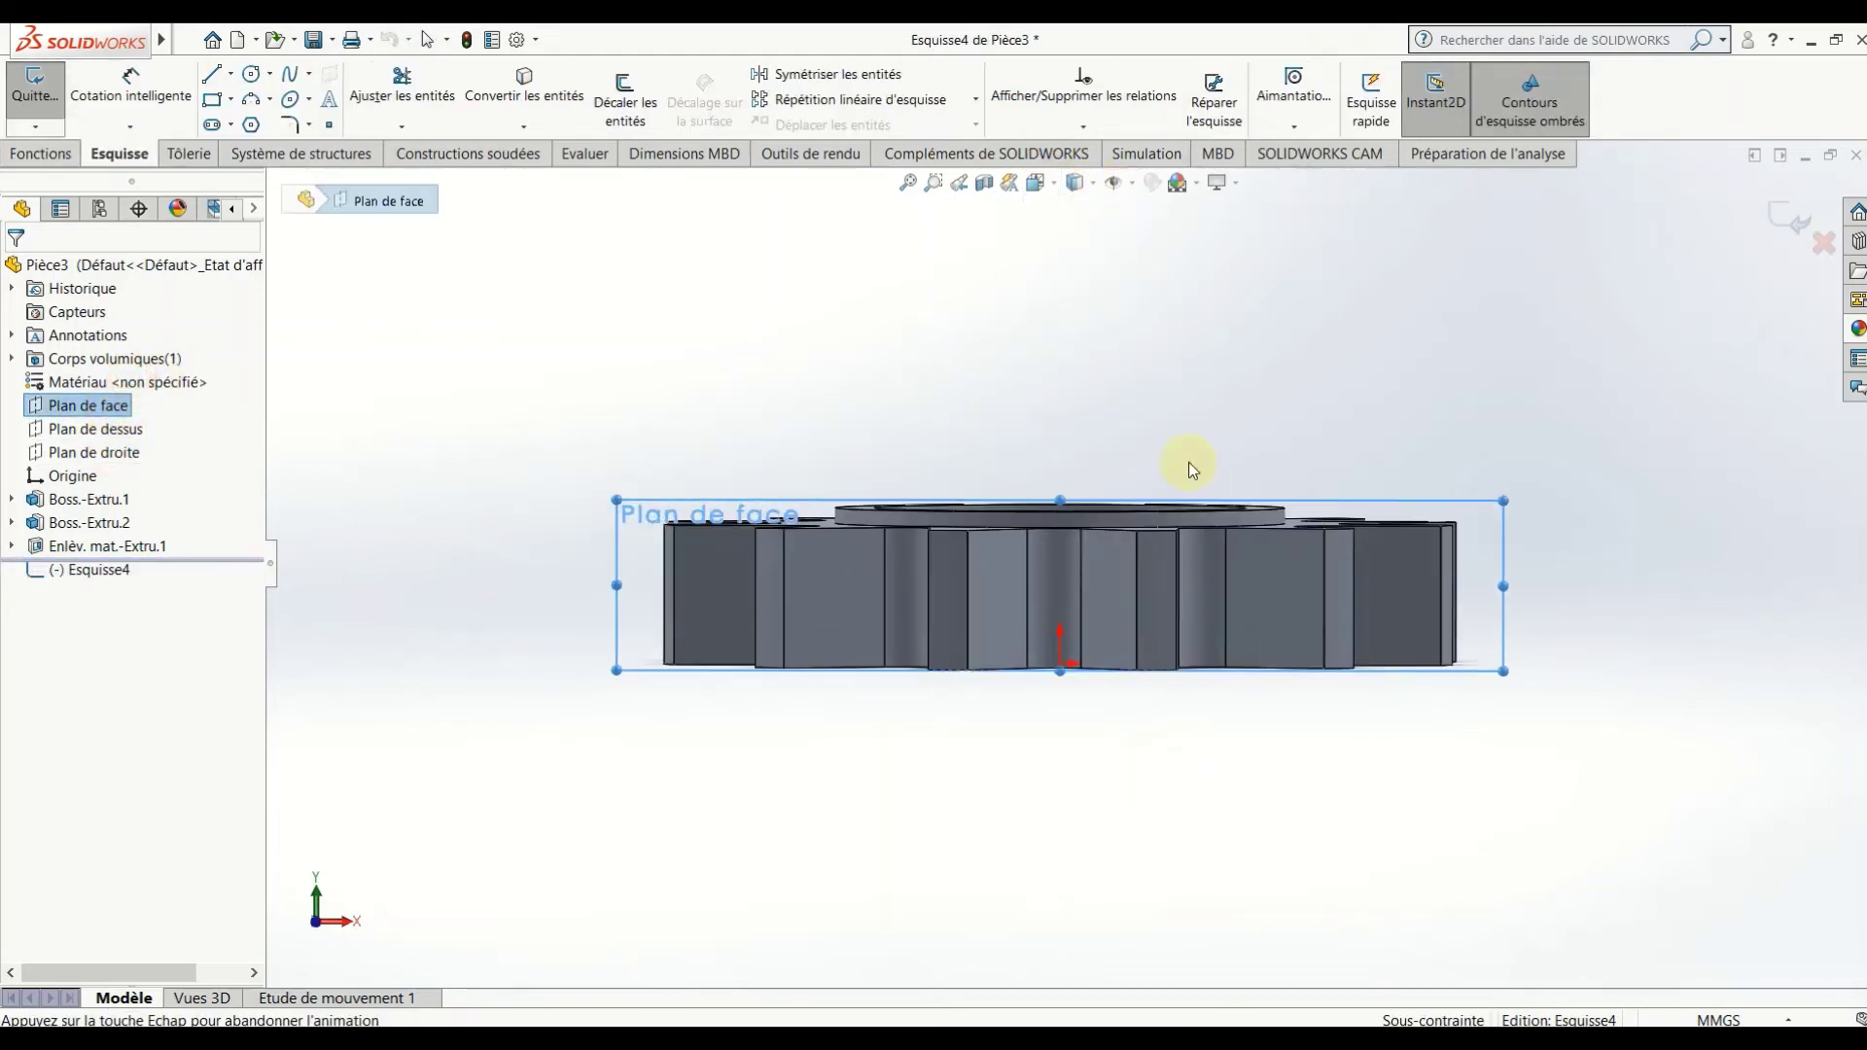
left_click(1158, 799)
scroll(1293, 544, "up", 3)
scroll(1206, 559, "down", 5)
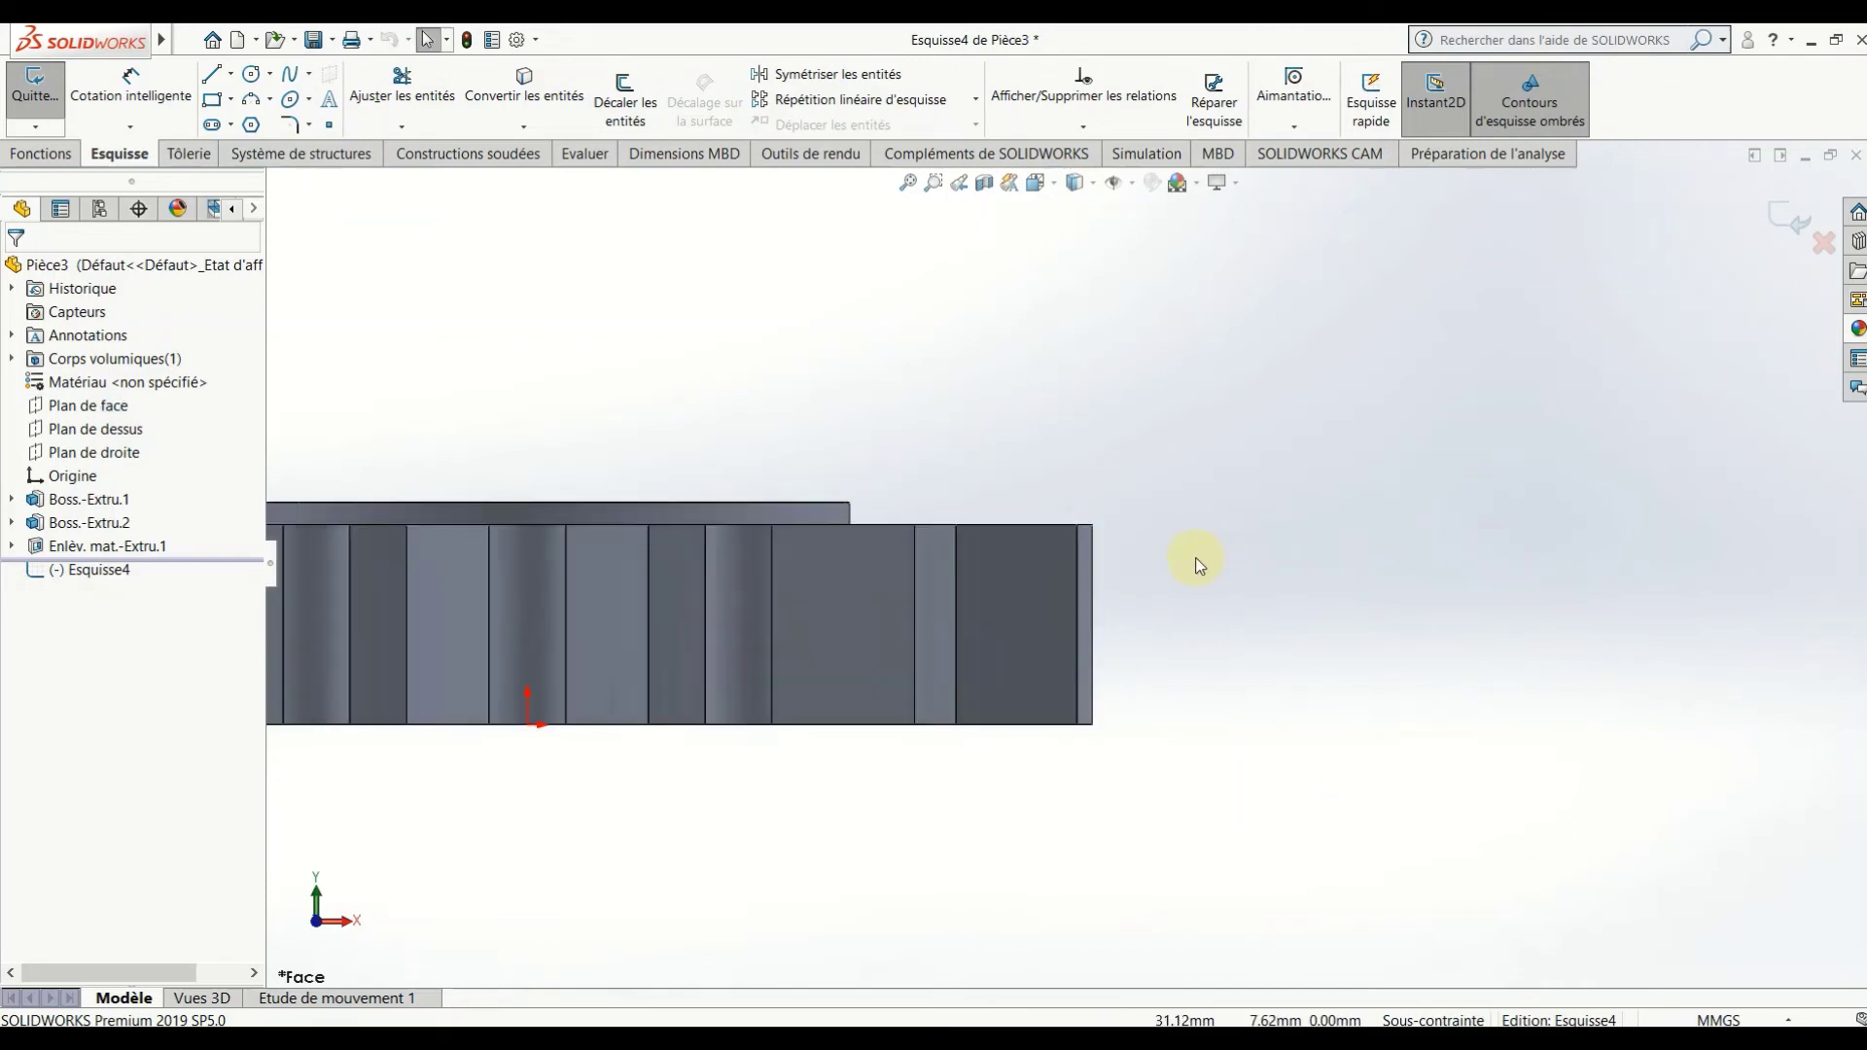
left_click(211, 74)
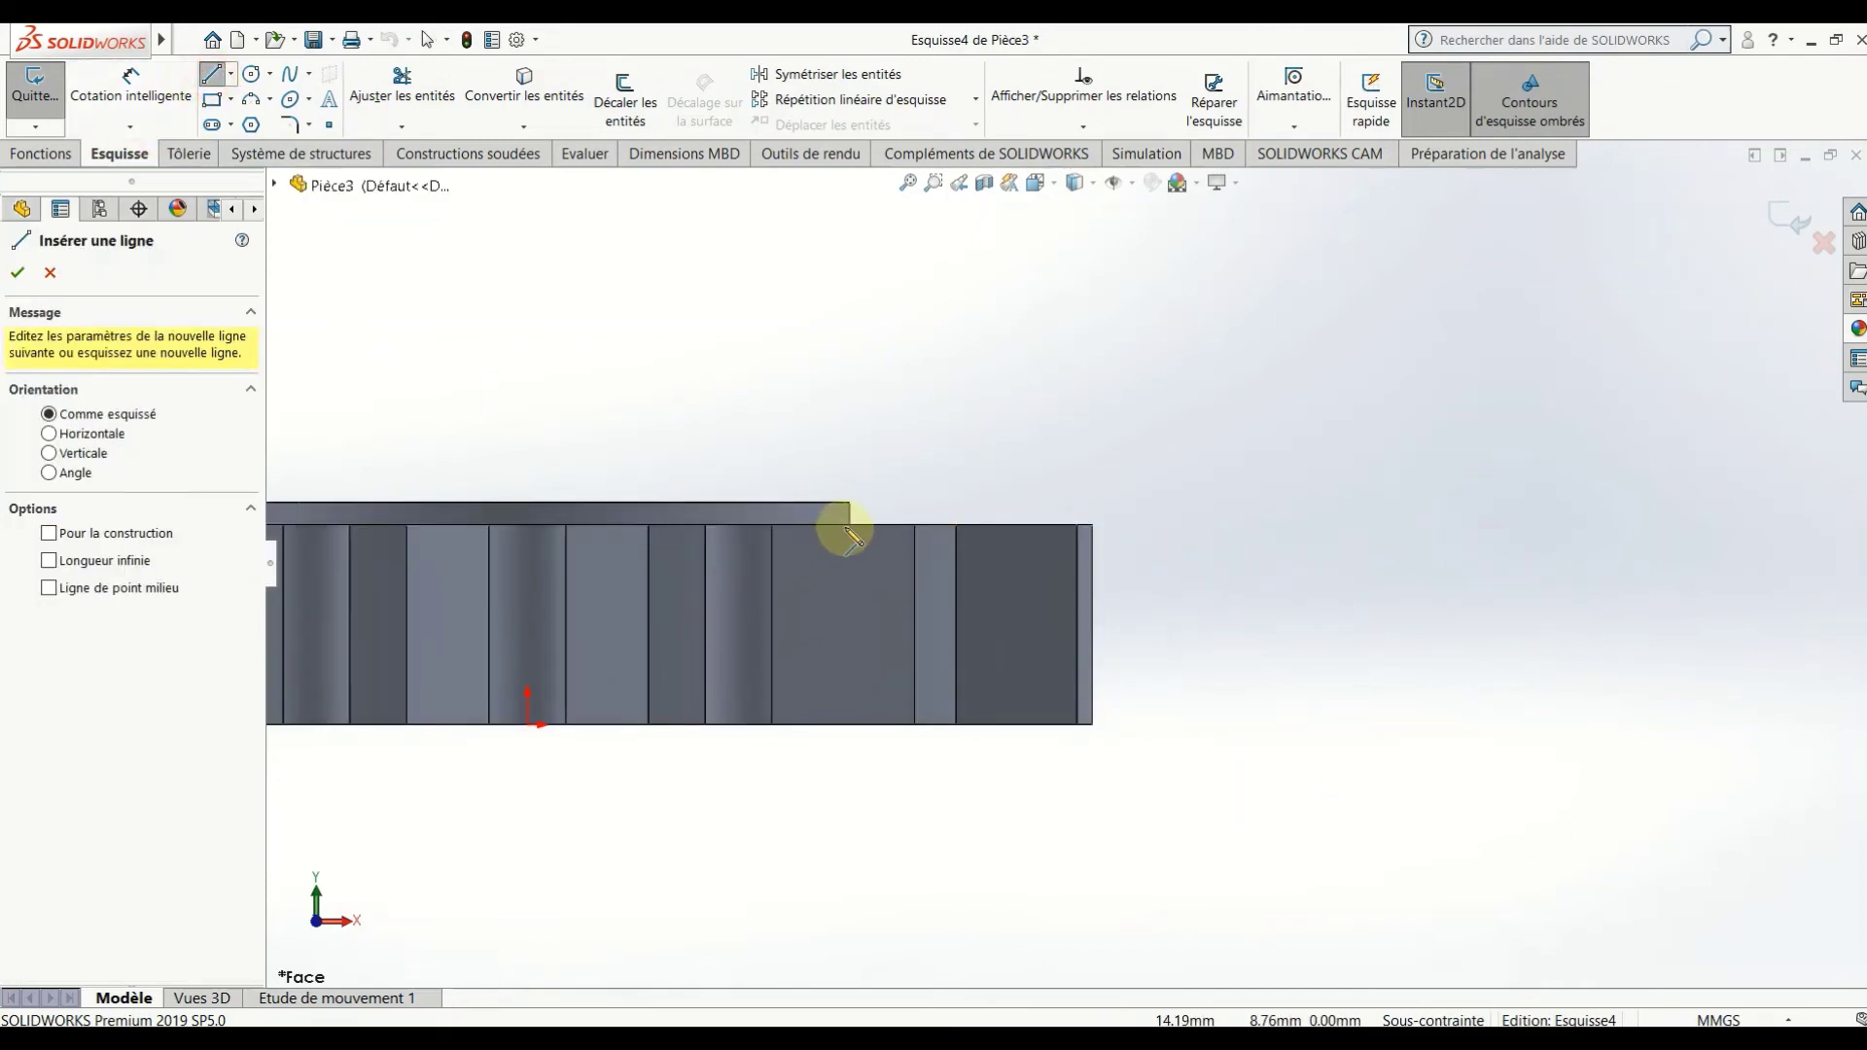
scroll(842, 525, "down", 2)
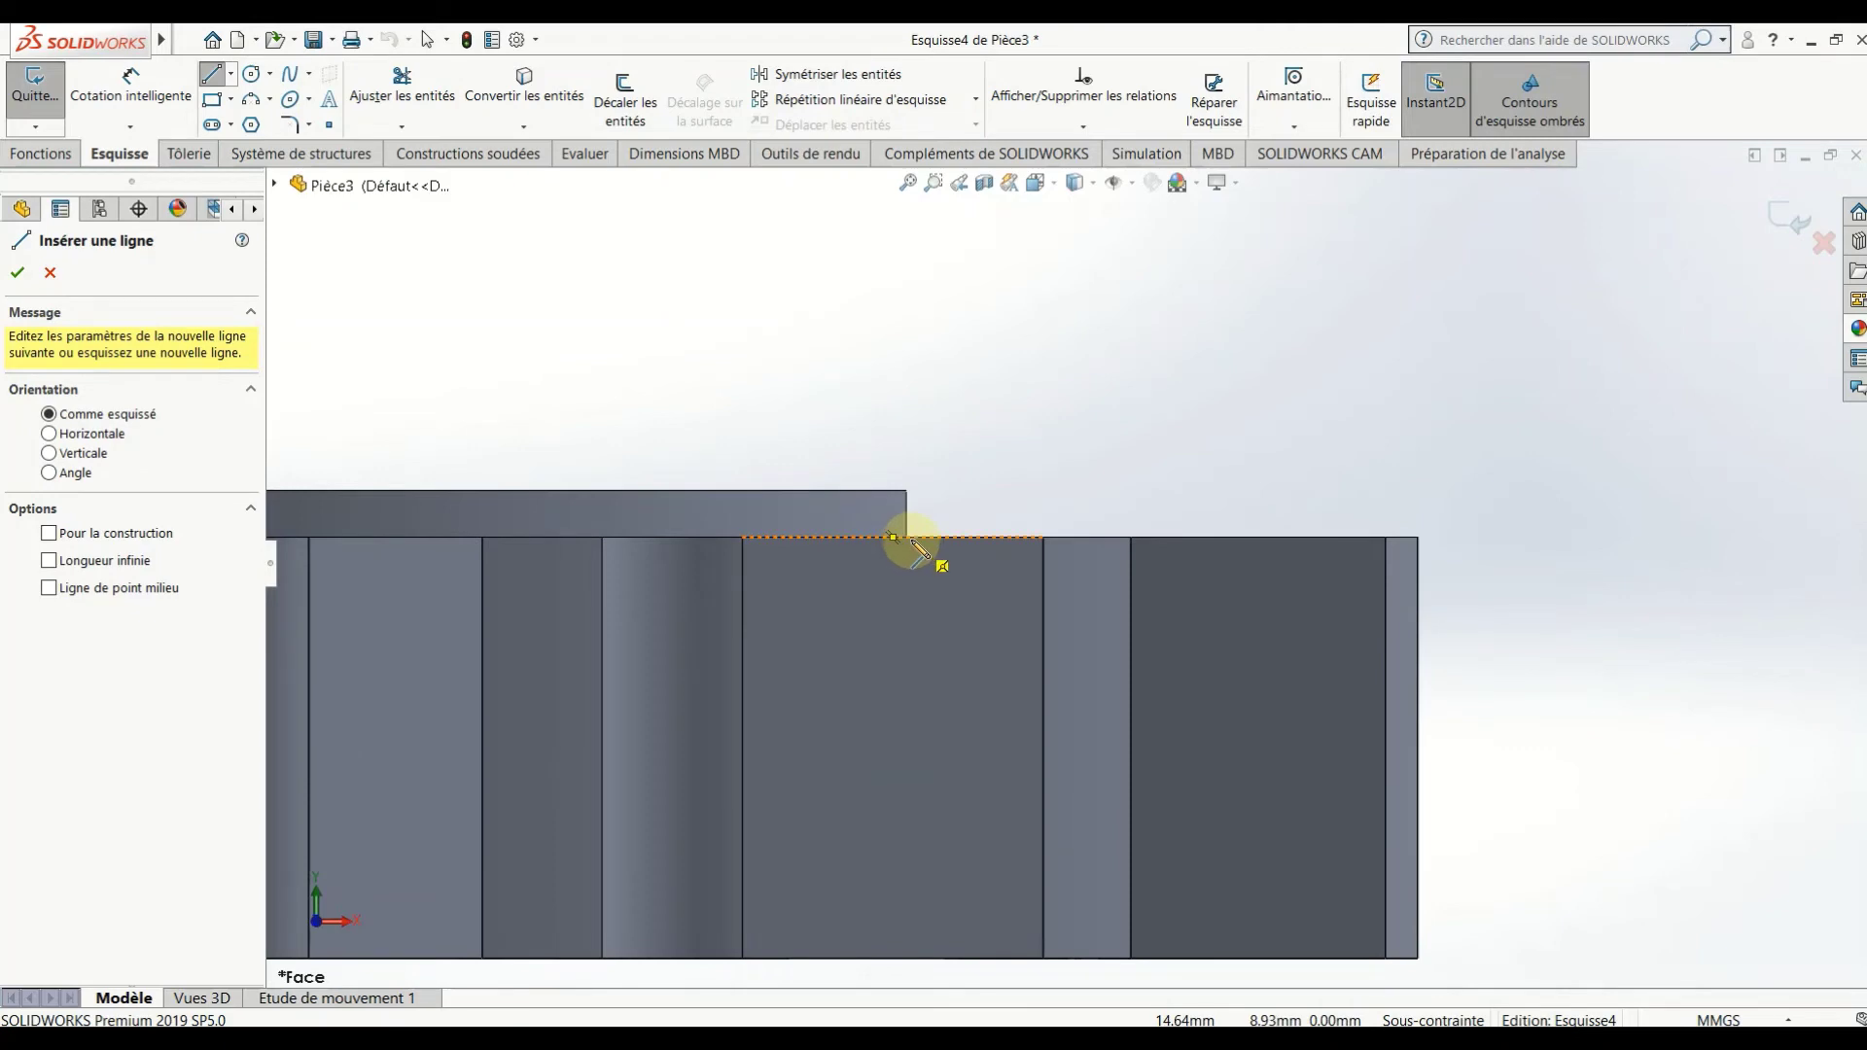
left_click(907, 520)
scroll(1069, 579, "up", 2)
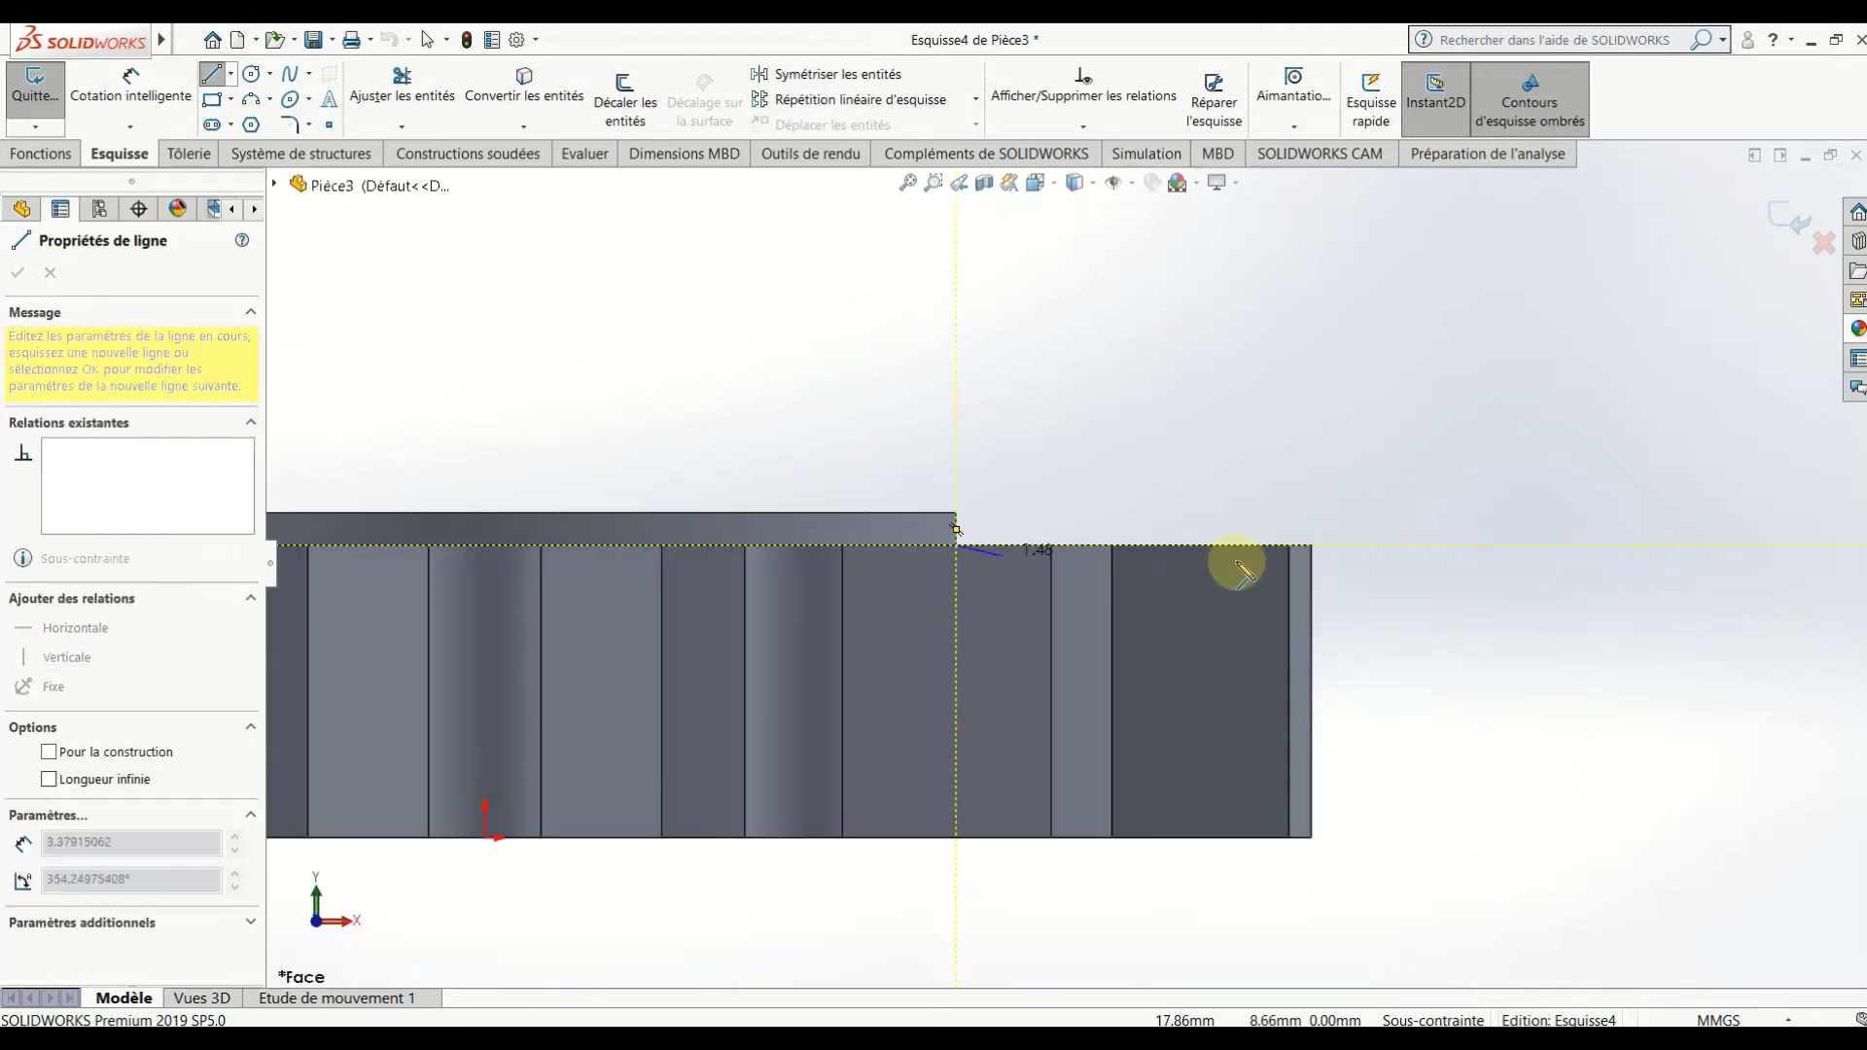
left_click(1469, 539)
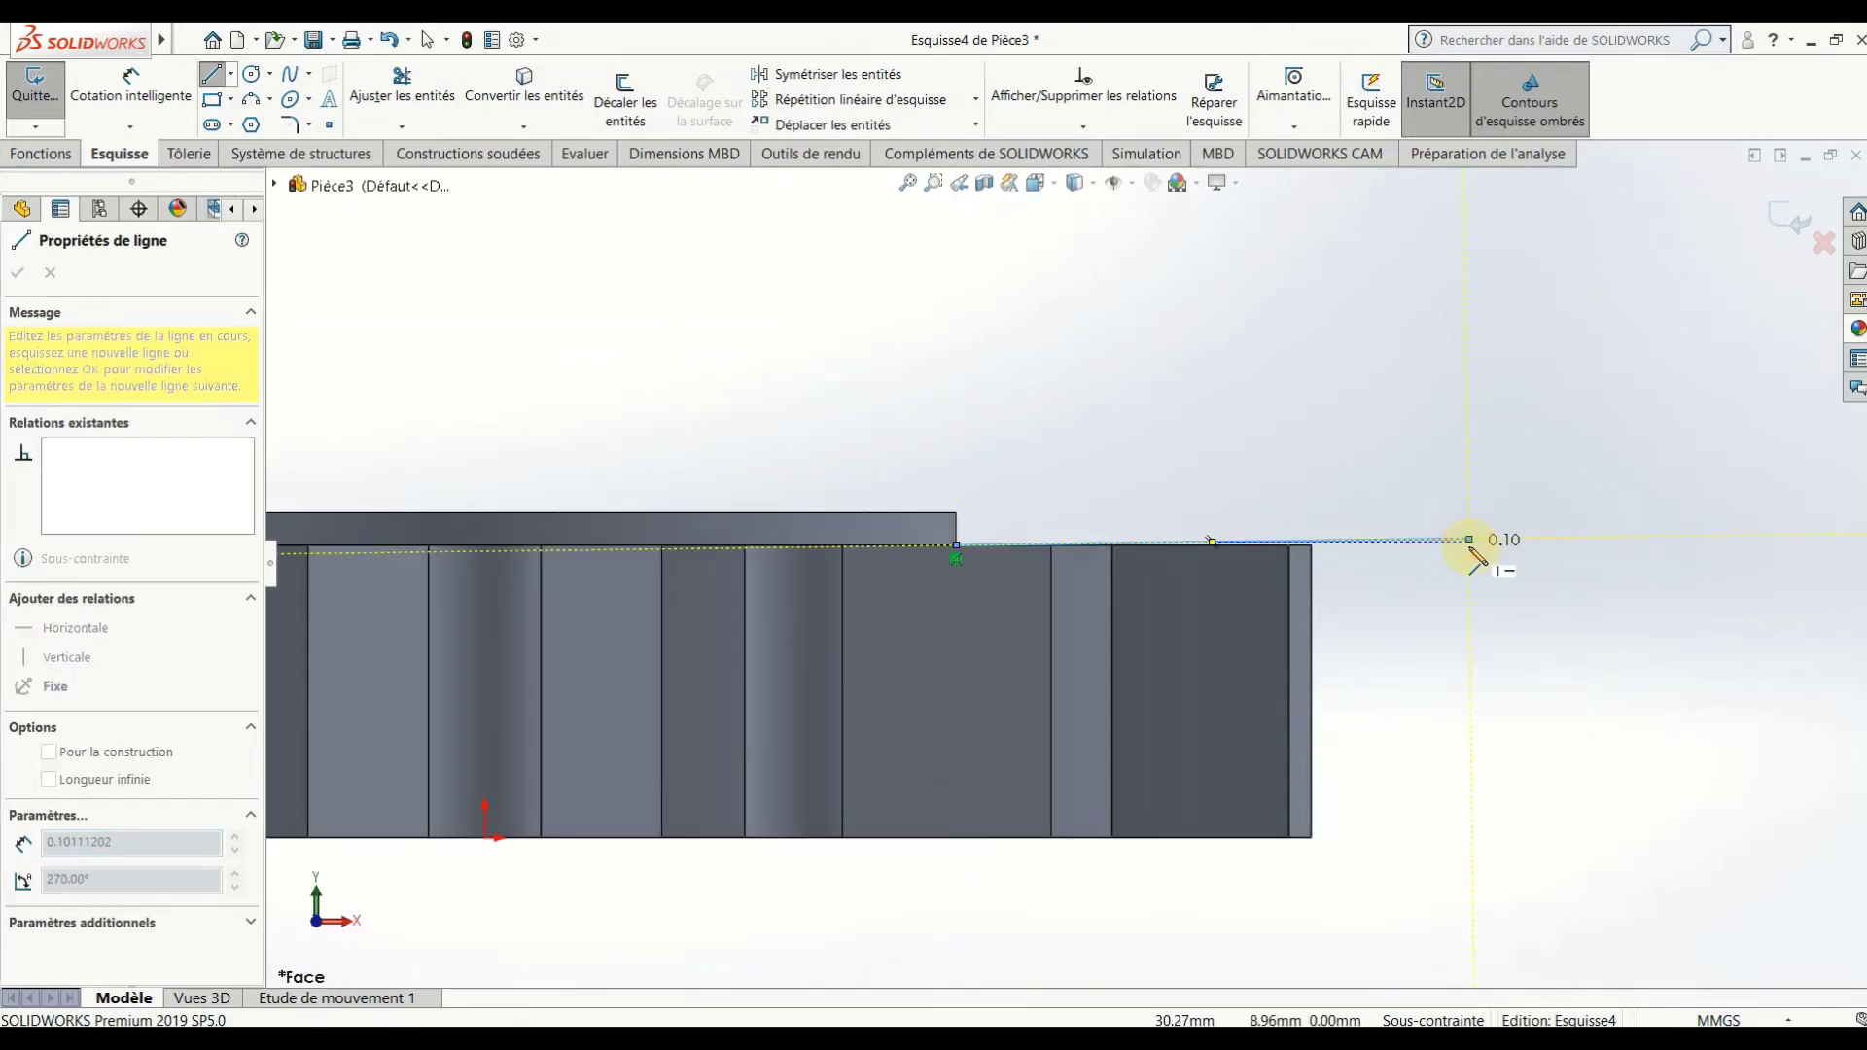
key("Escape")
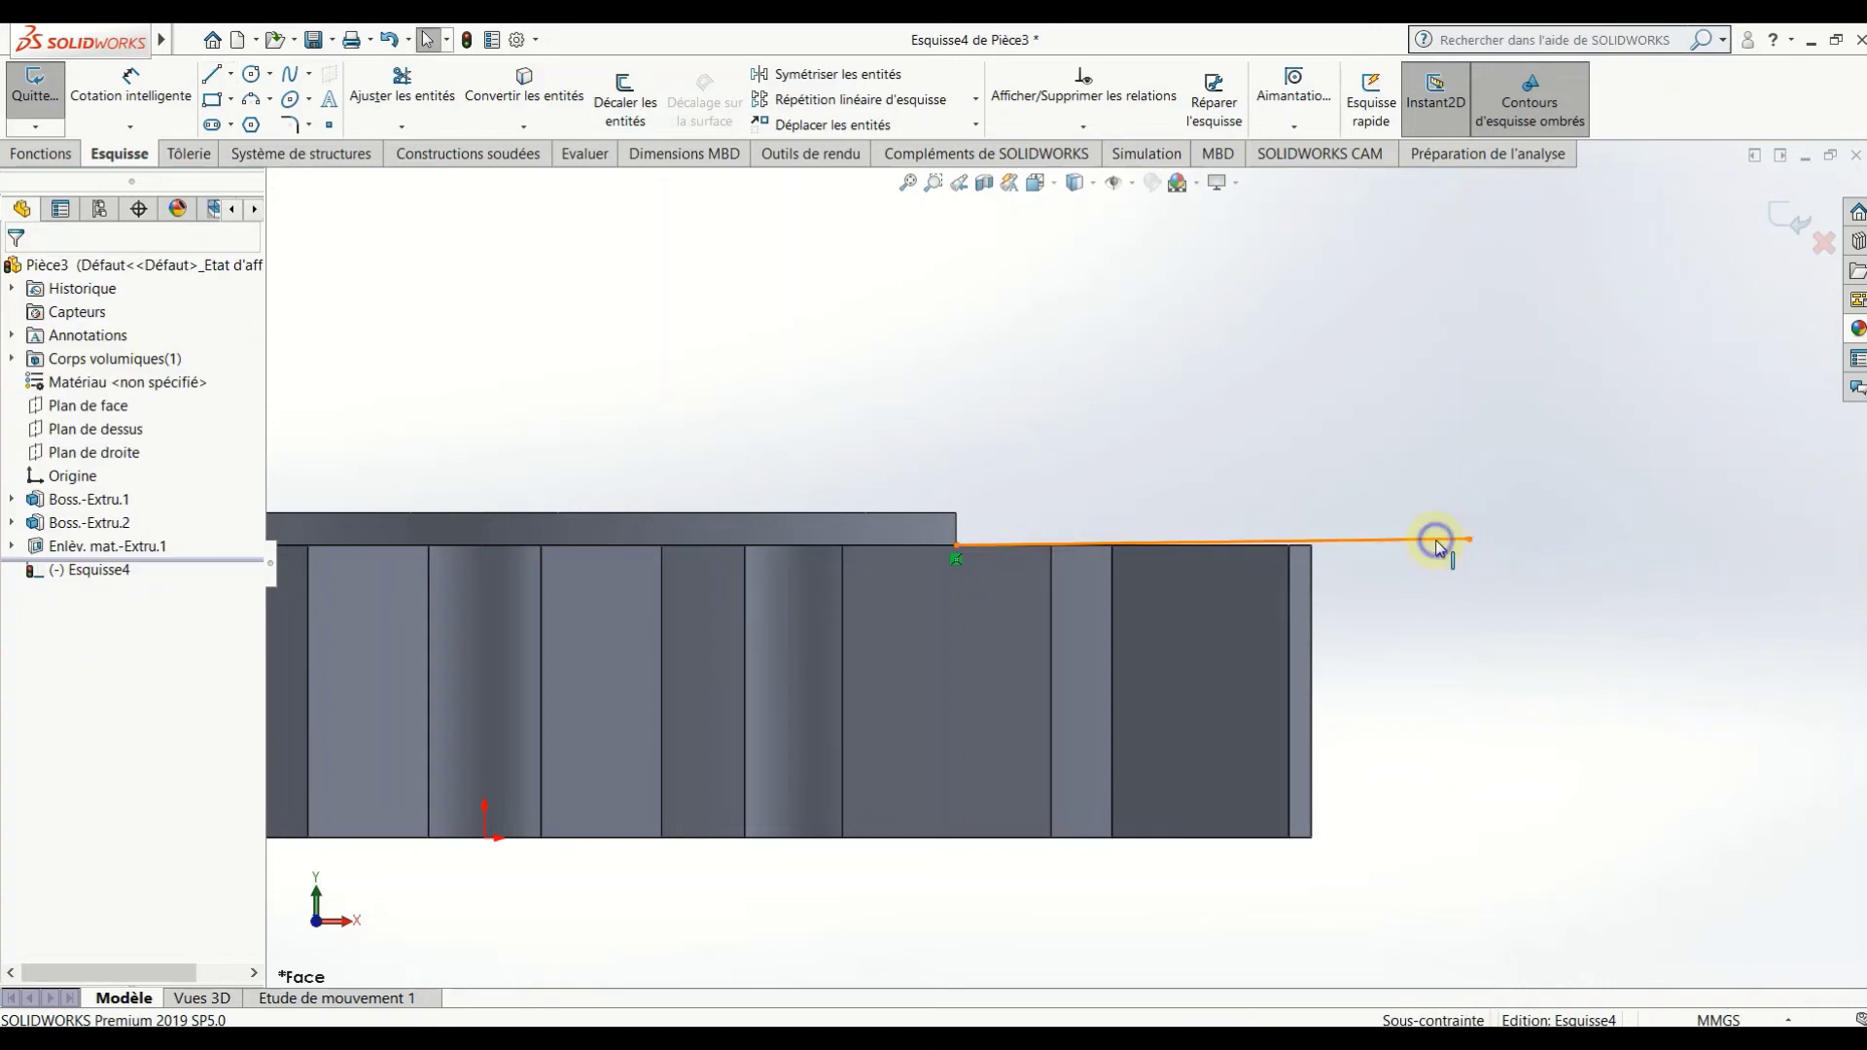
right_click(1436, 545)
left_click(1443, 492)
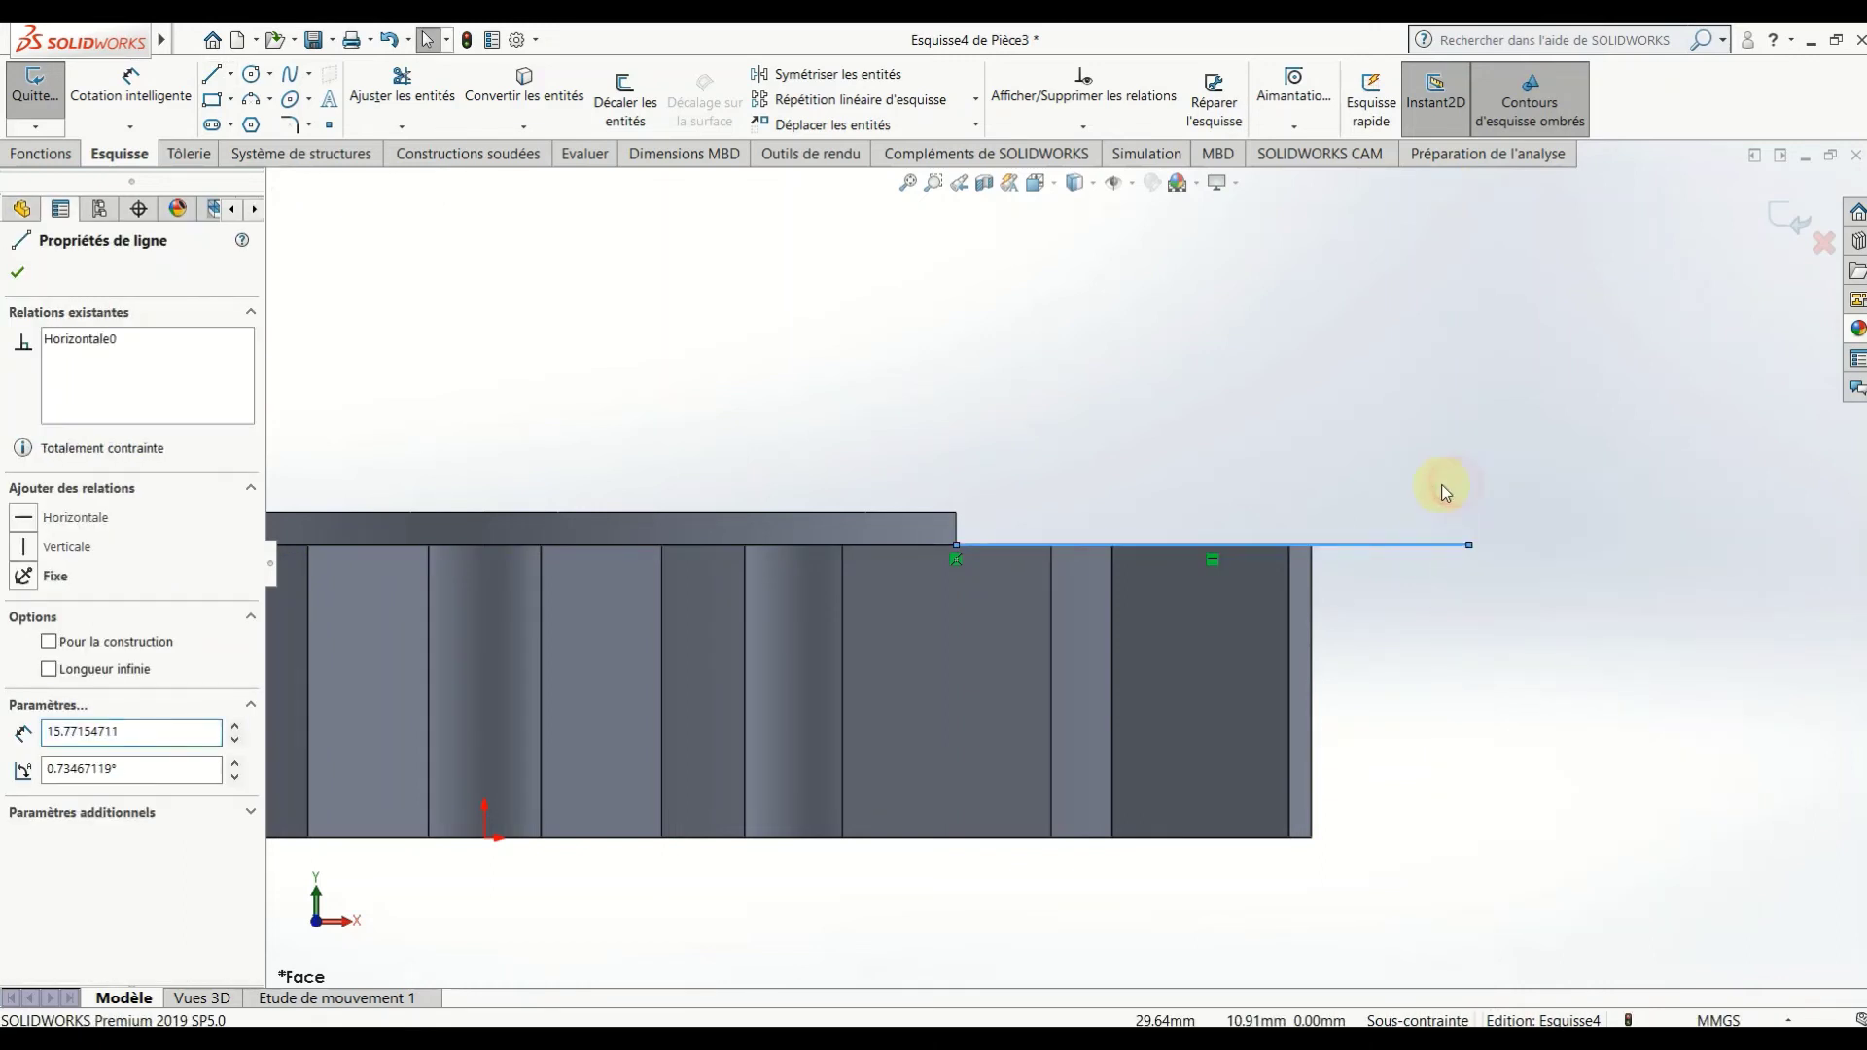
Add a short vertical line and a slanted line closing the triangle at the hub corner.
key("l")
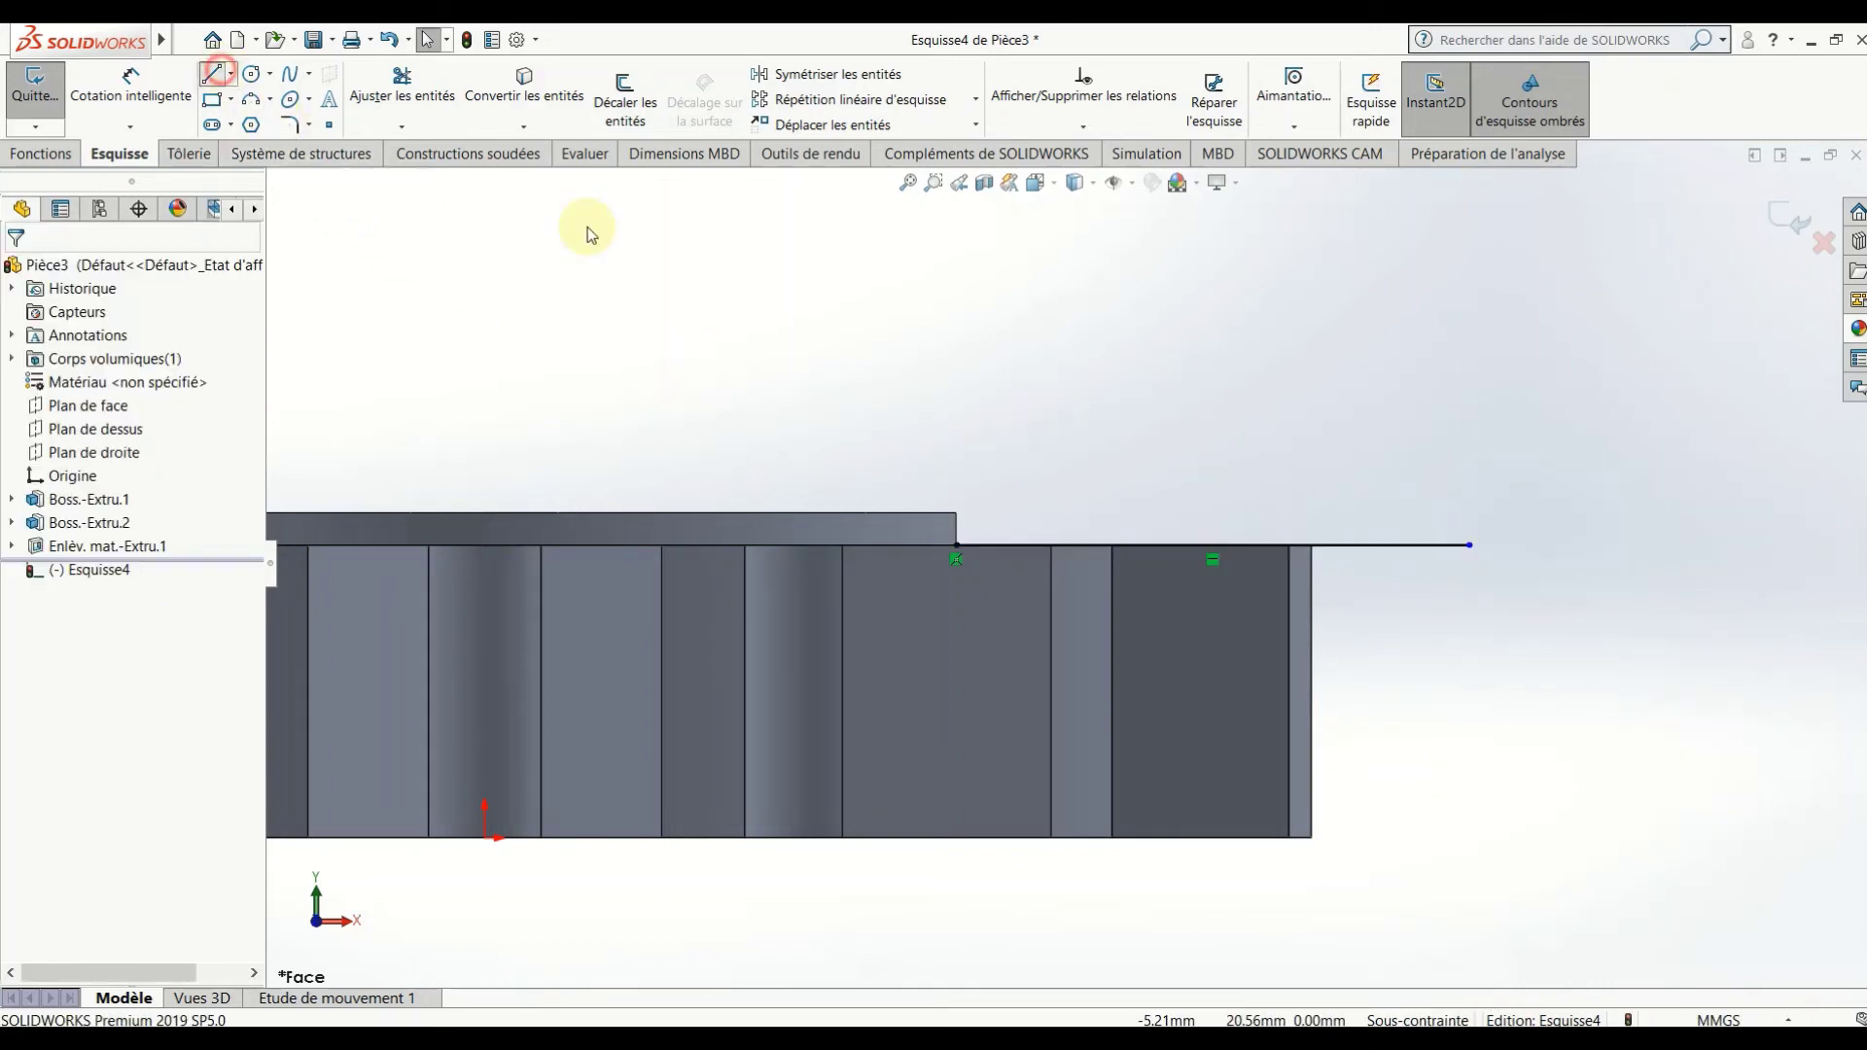
left_click(1469, 547)
left_click(1470, 622)
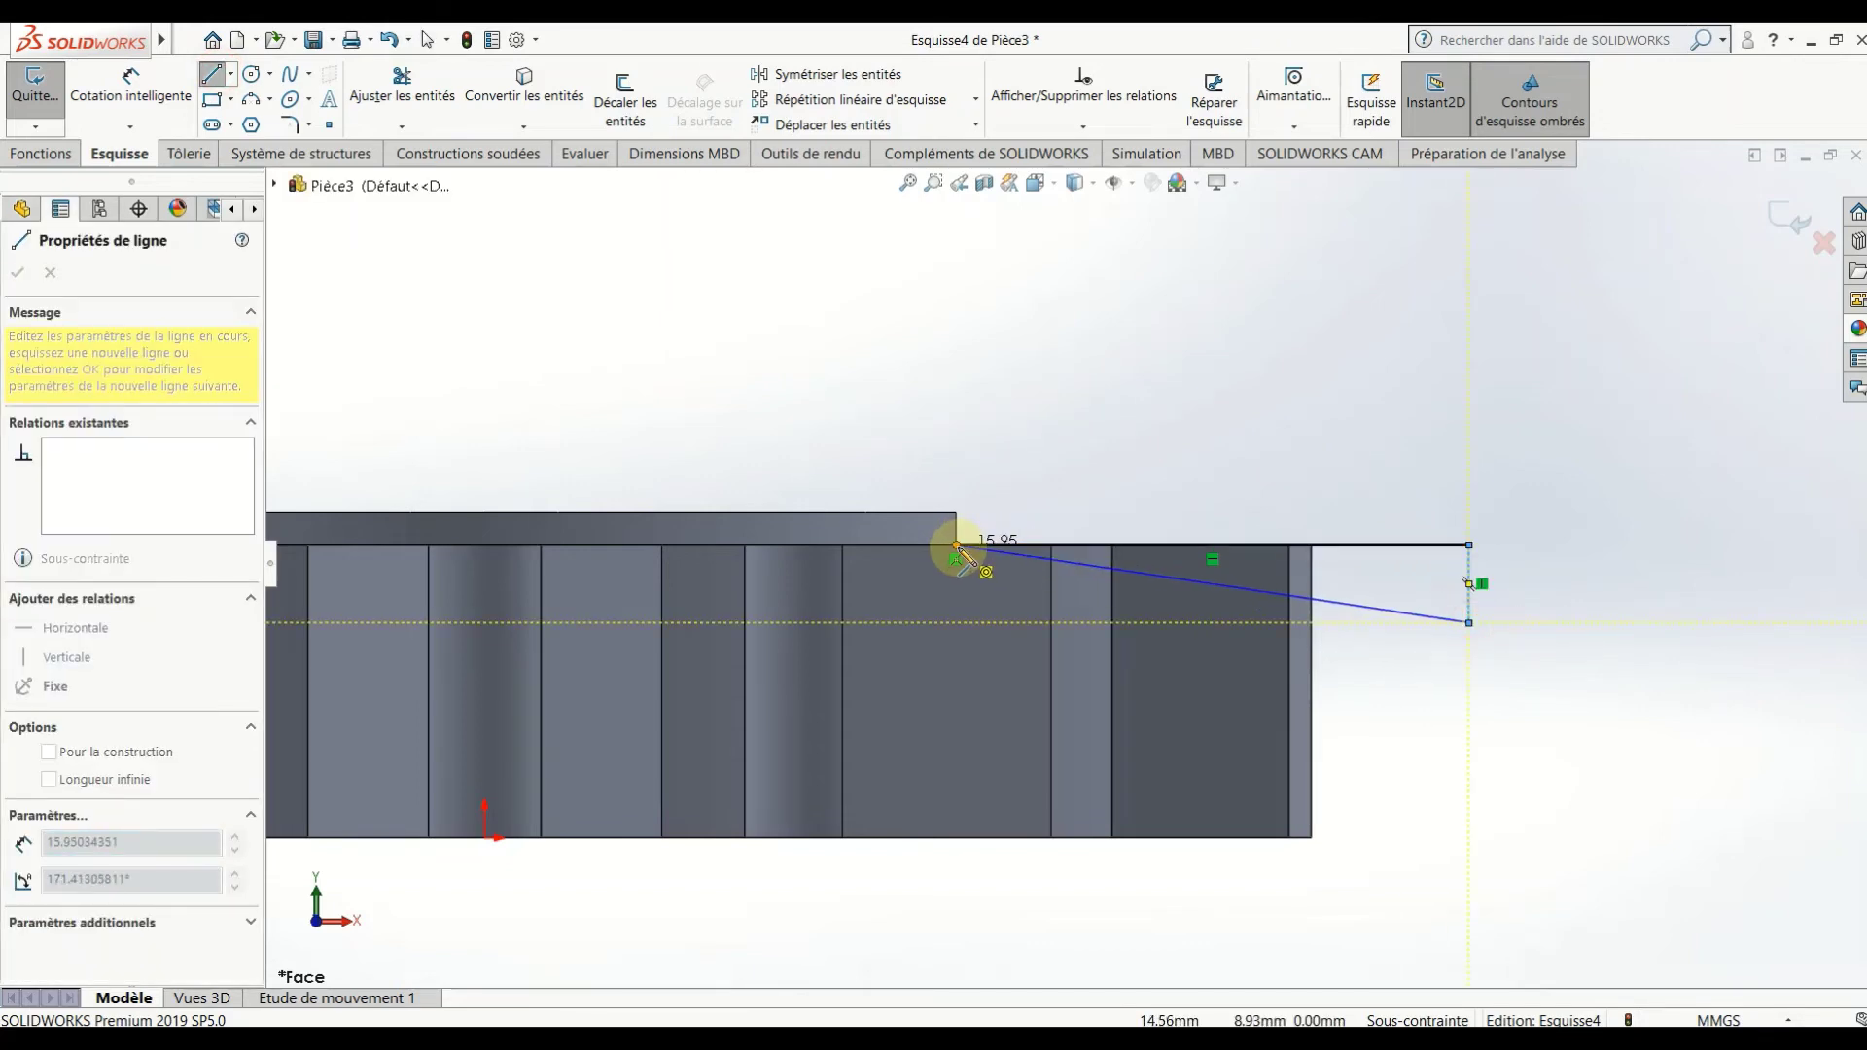
left_click(957, 547)
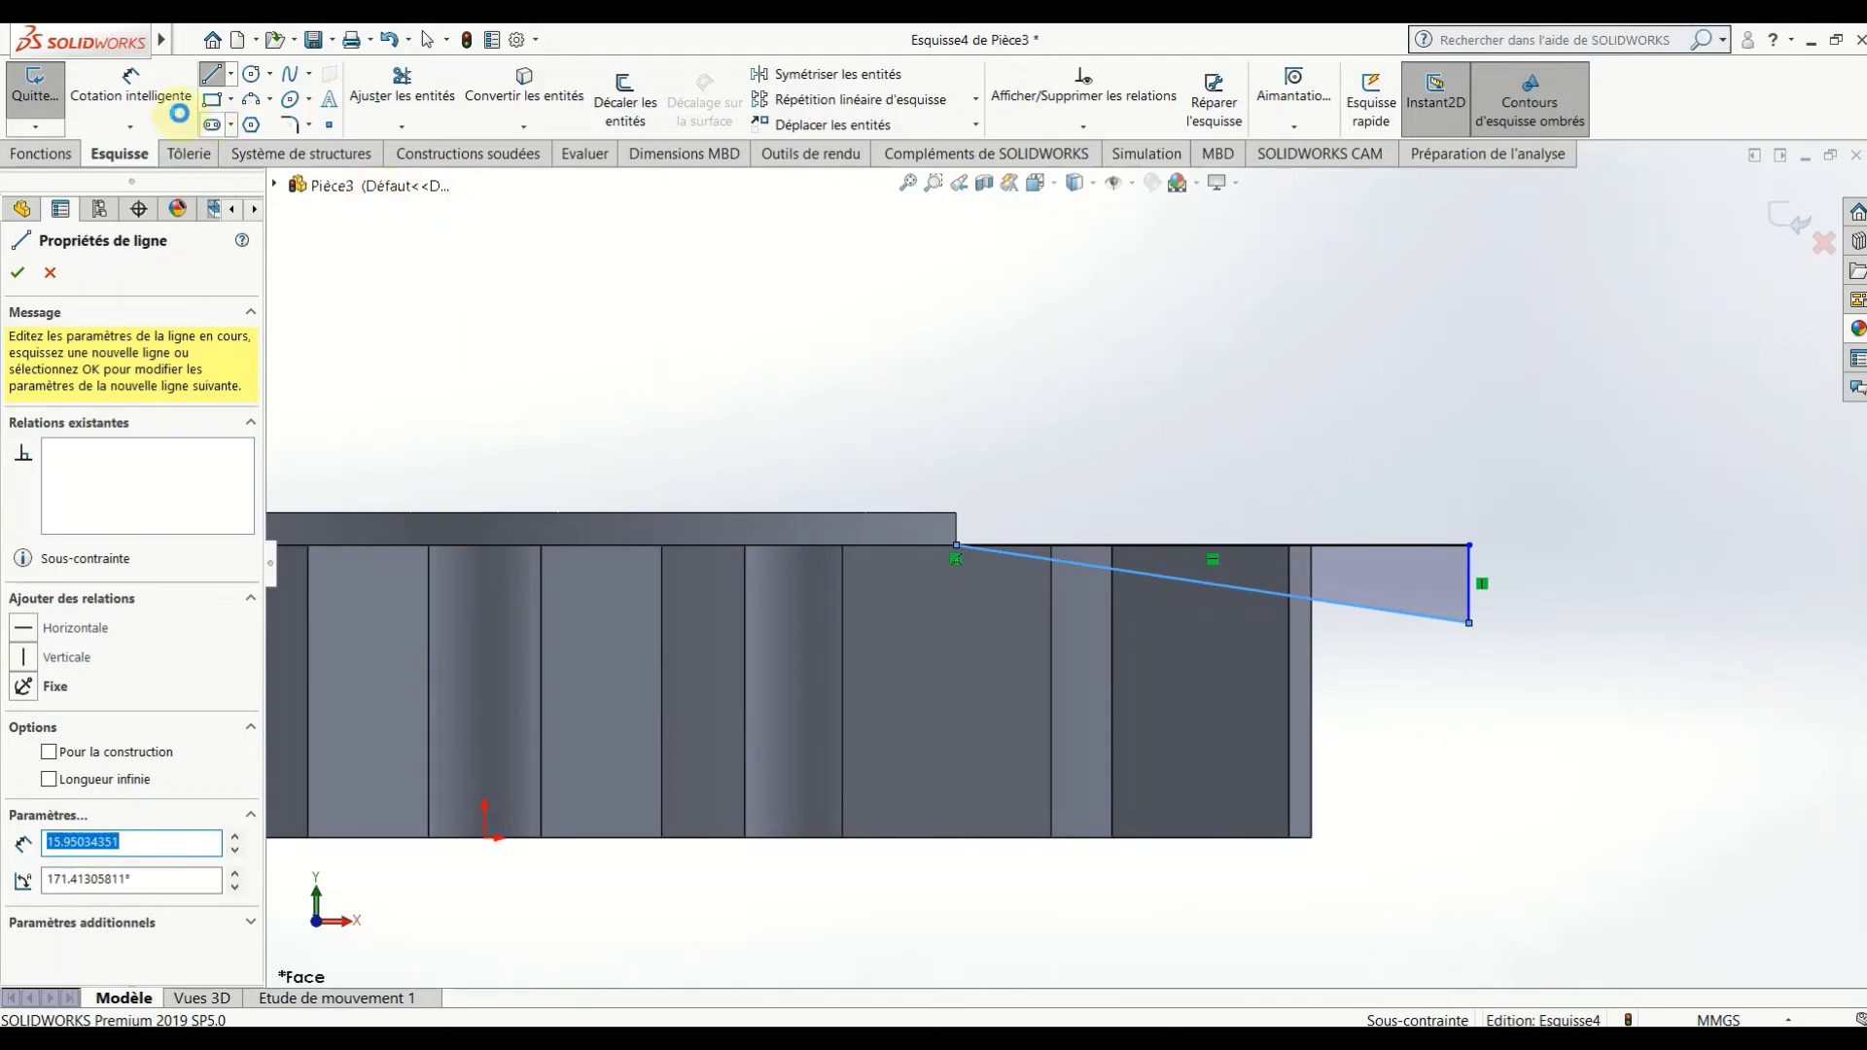
Dimension the angle between the horizontal and slanted sides at 15°.
left_click(166, 78)
left_click(1356, 547)
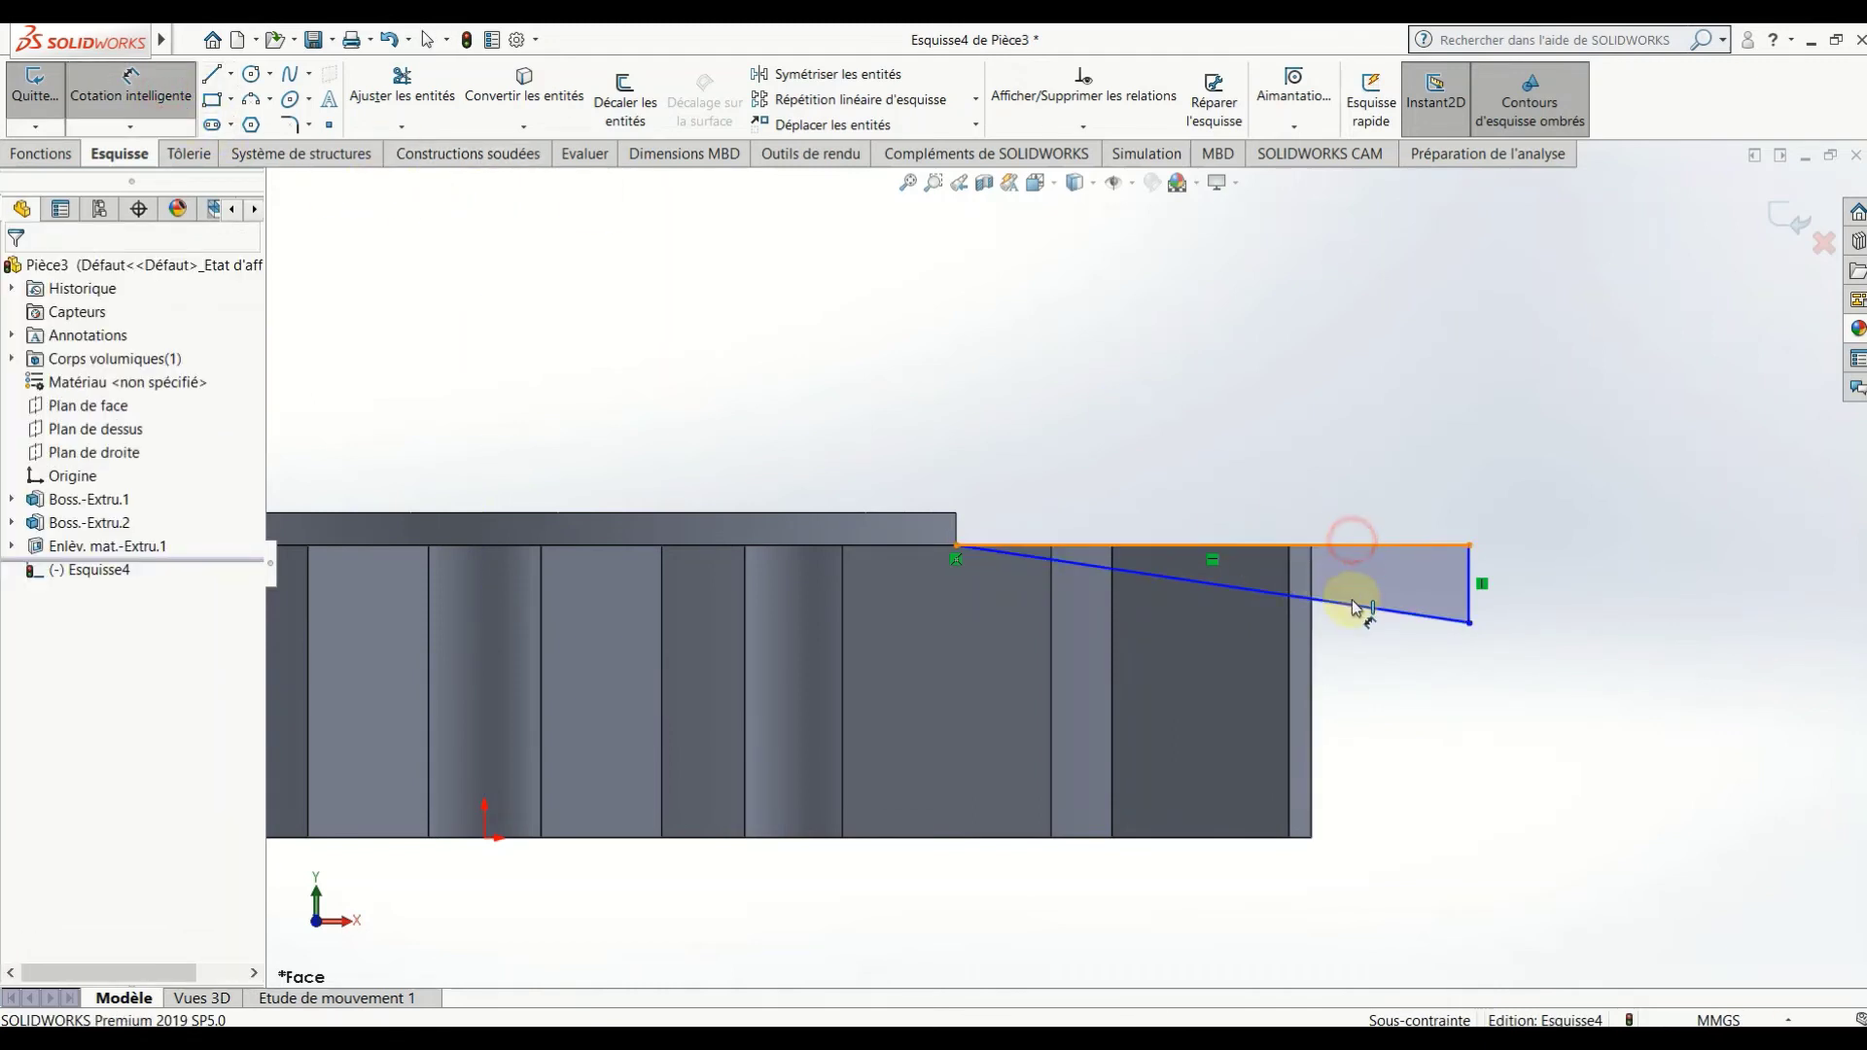
left_click(1355, 604)
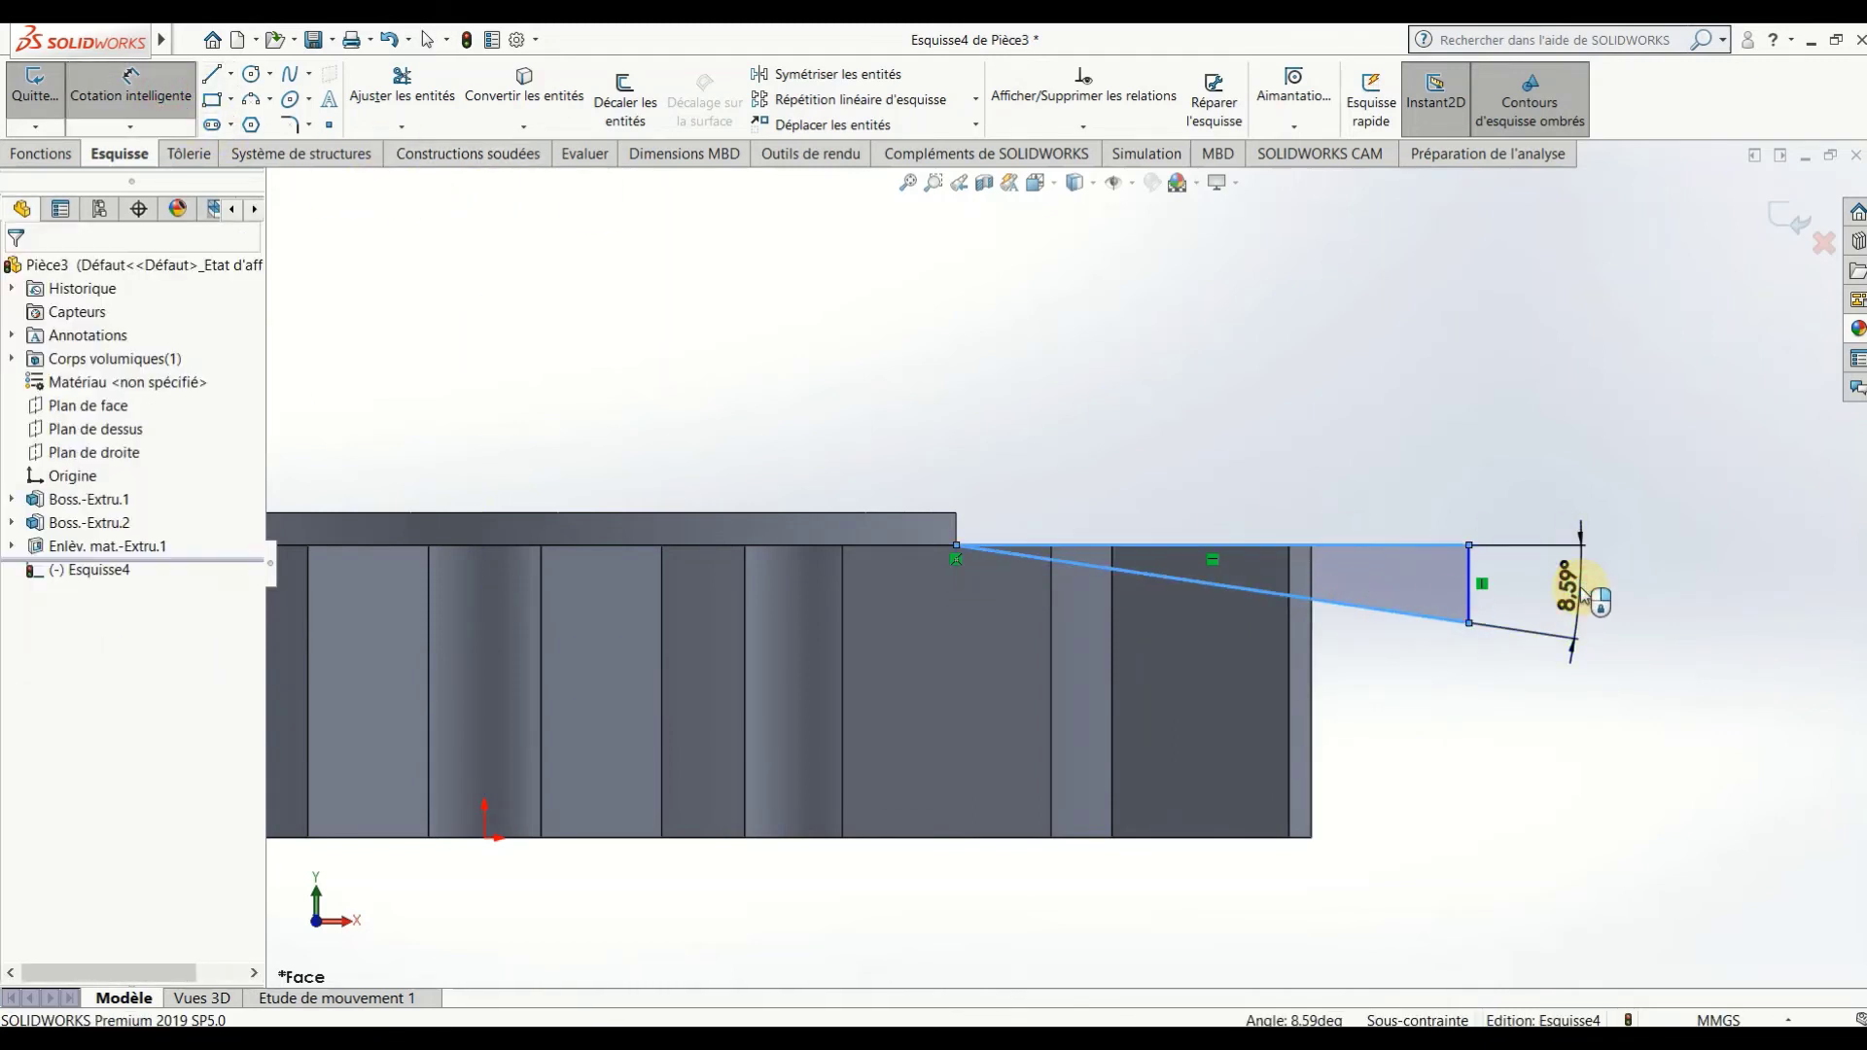
left_click(1580, 590)
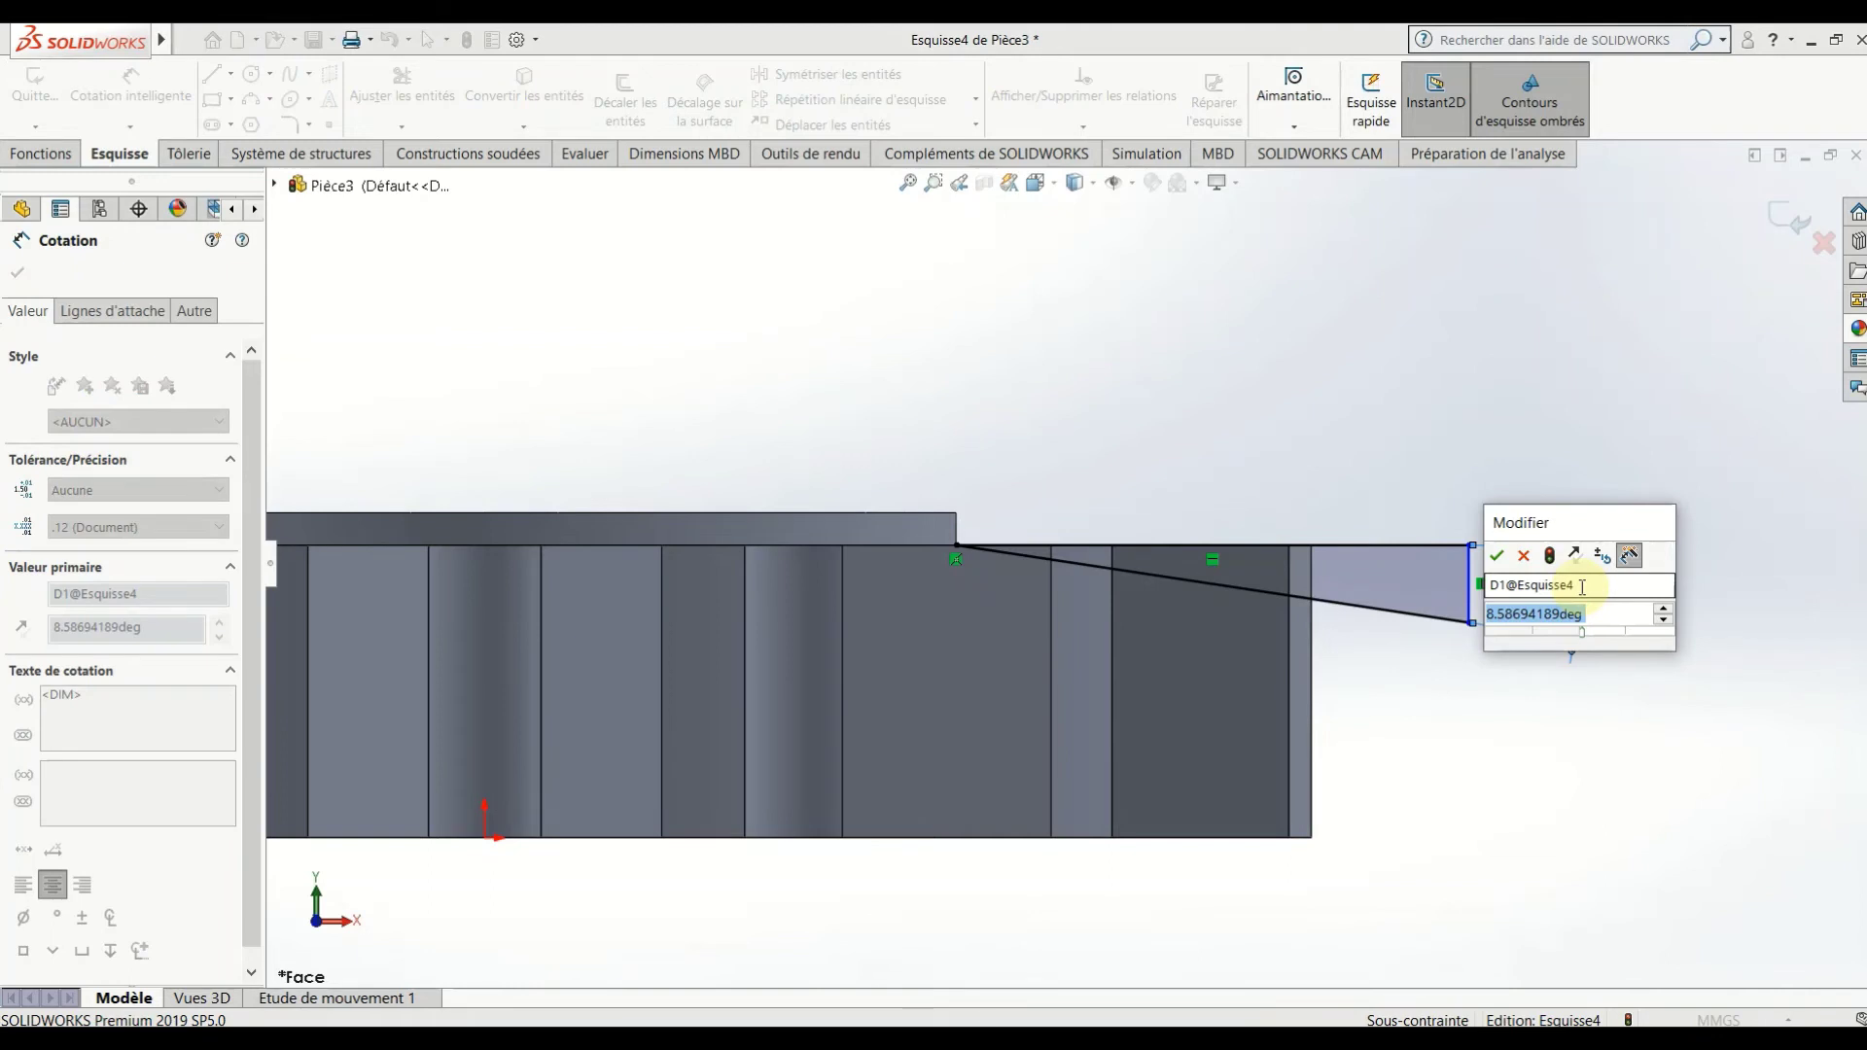
type("15")
key("Return")
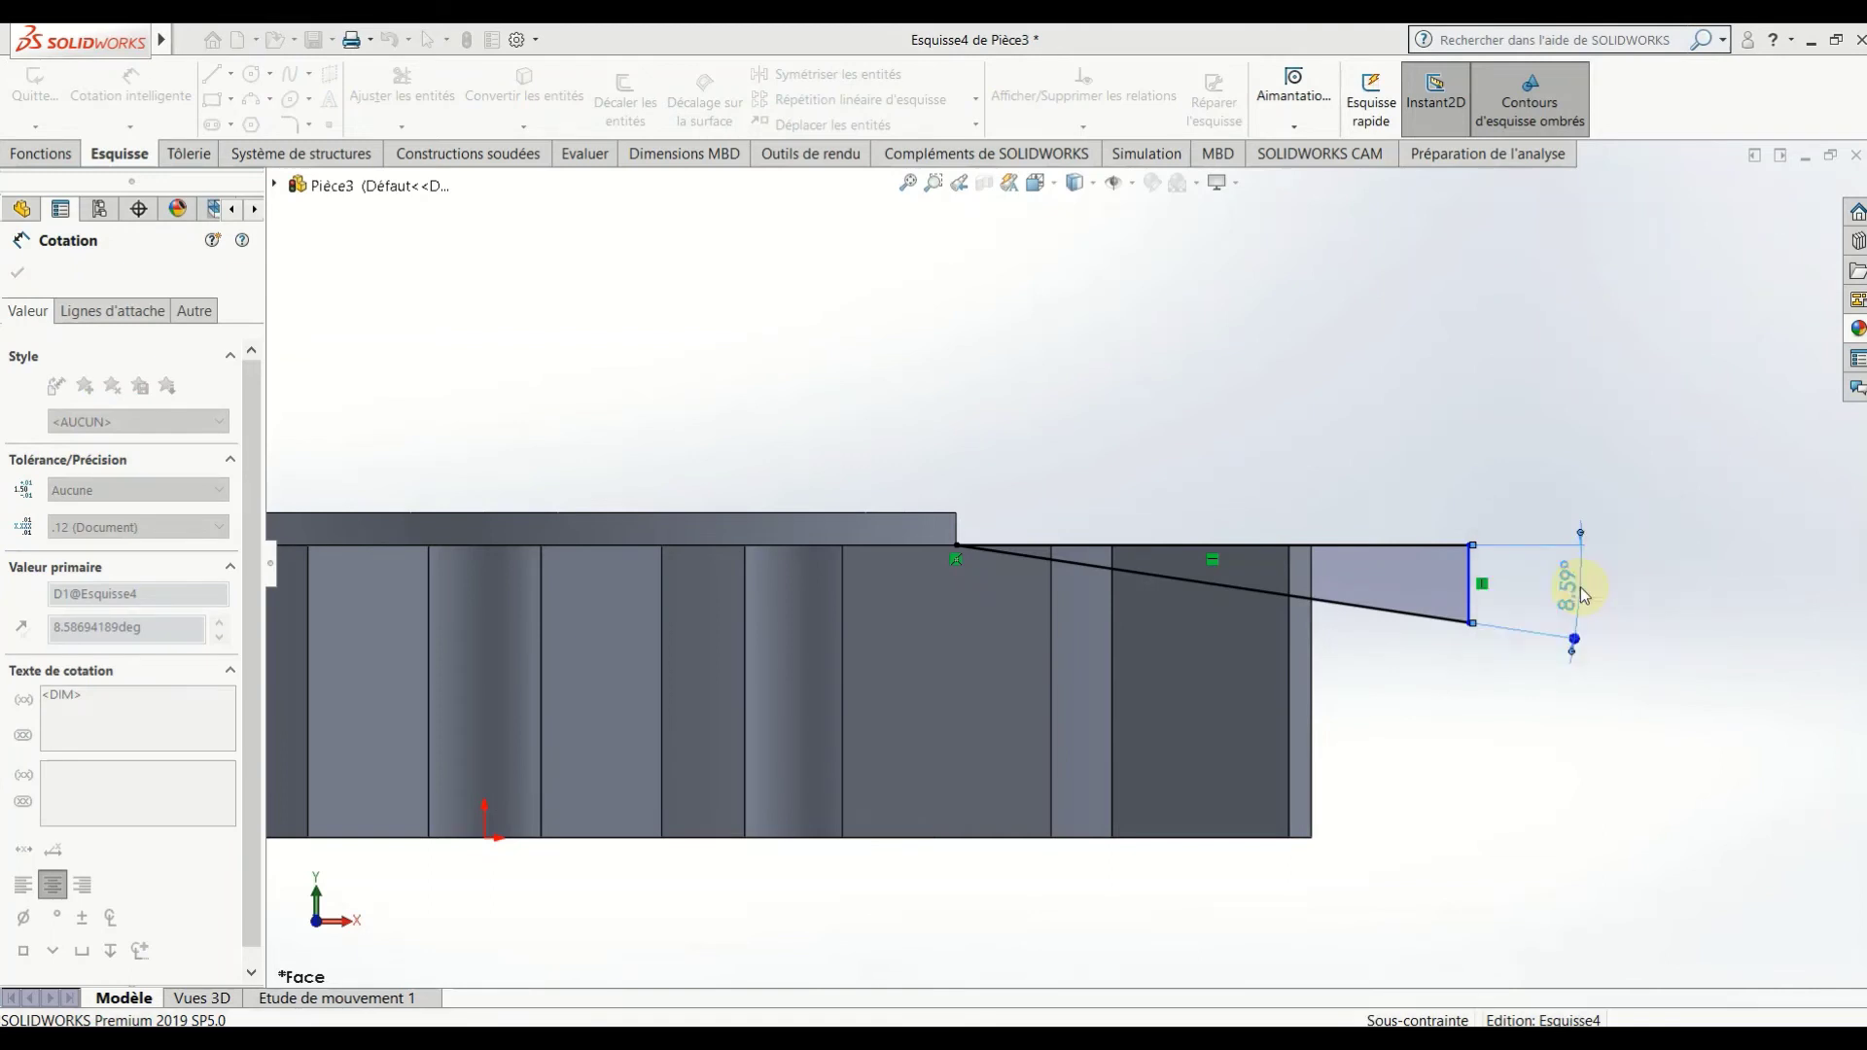
left_click(1639, 637)
key("z")
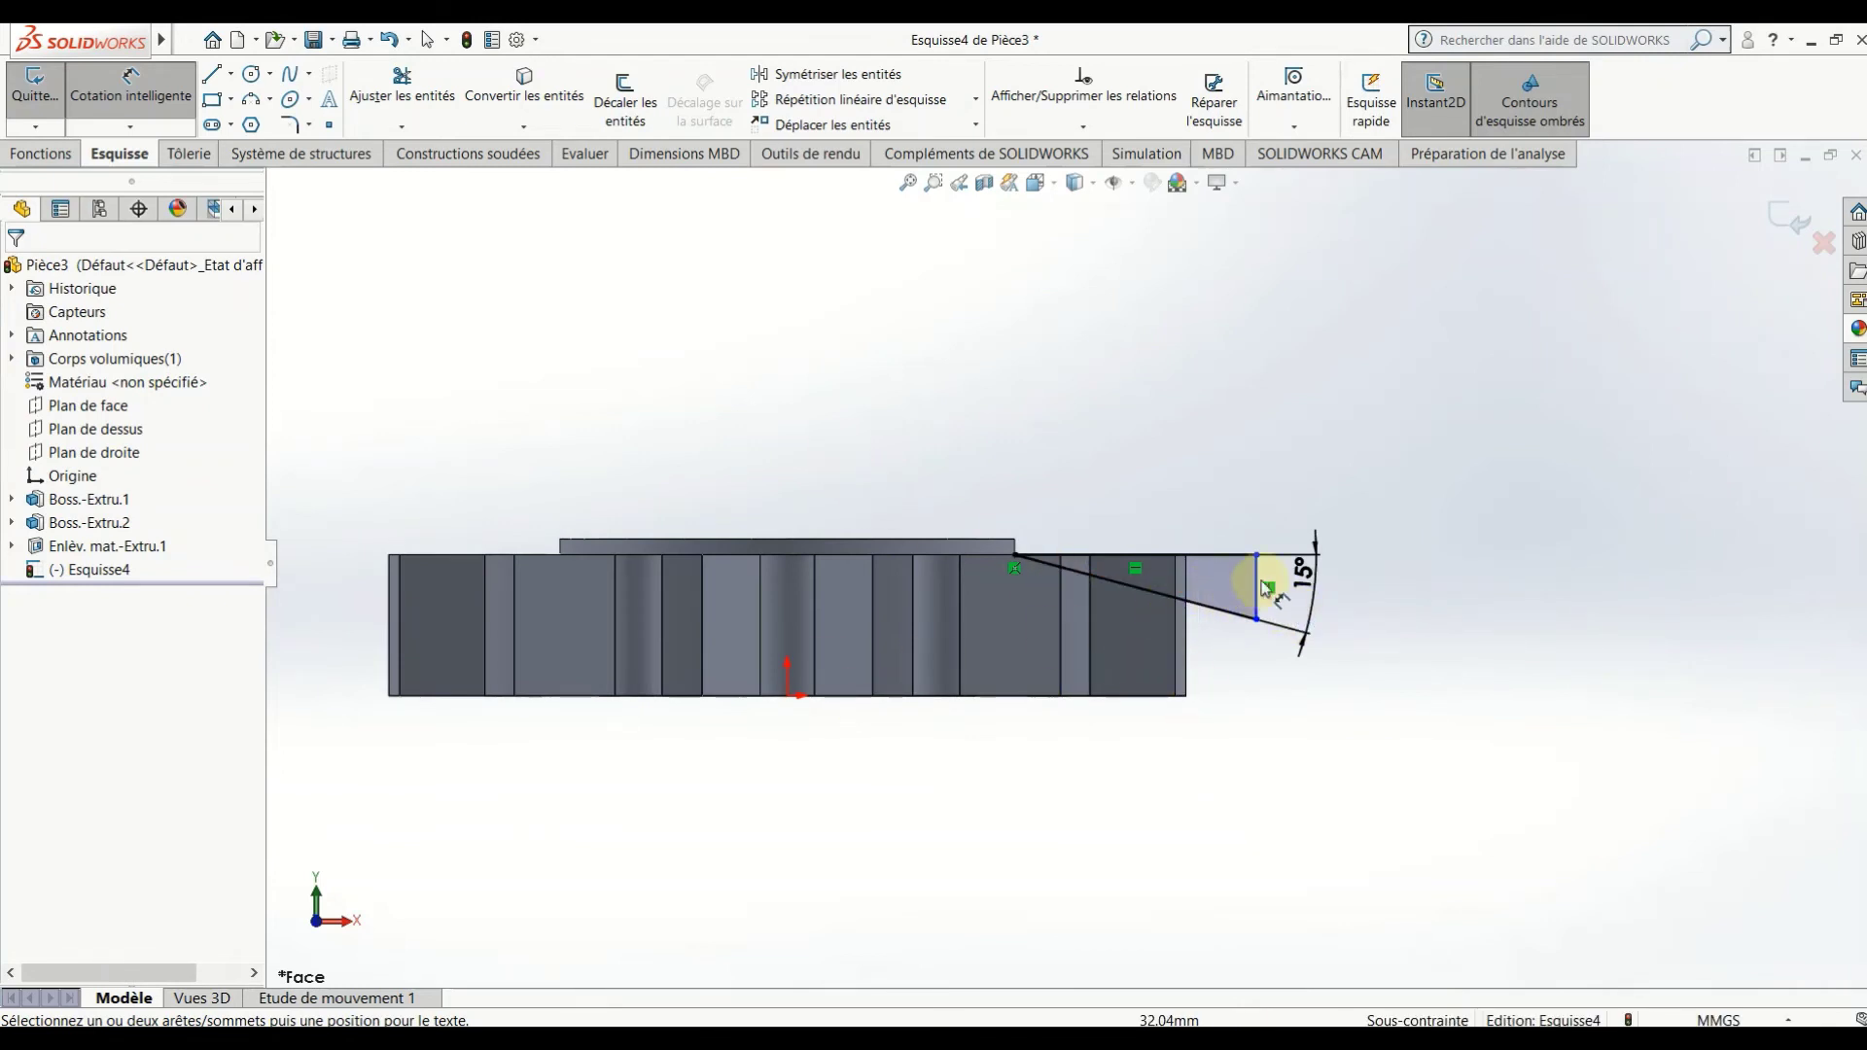
key("z")
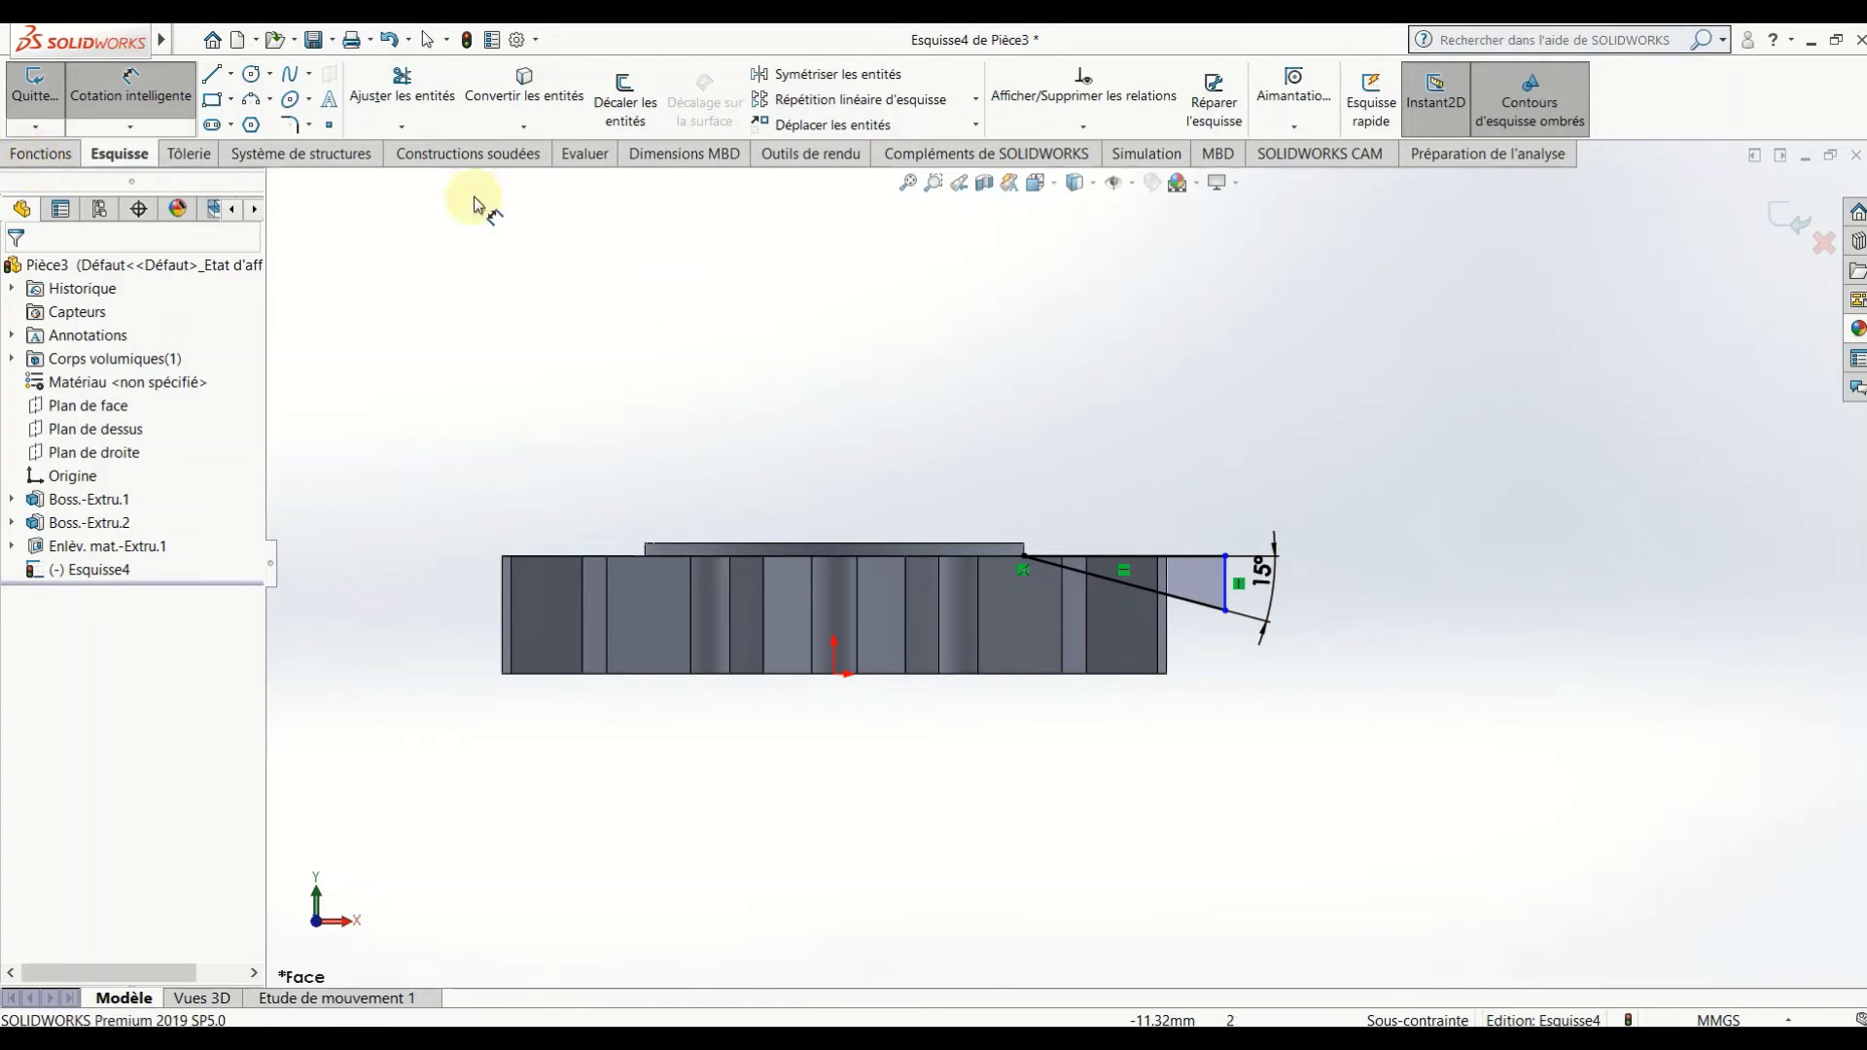
Draw a vertical construction axis upward from the origin through the gear.
left_click(230, 73)
left_click(282, 121)
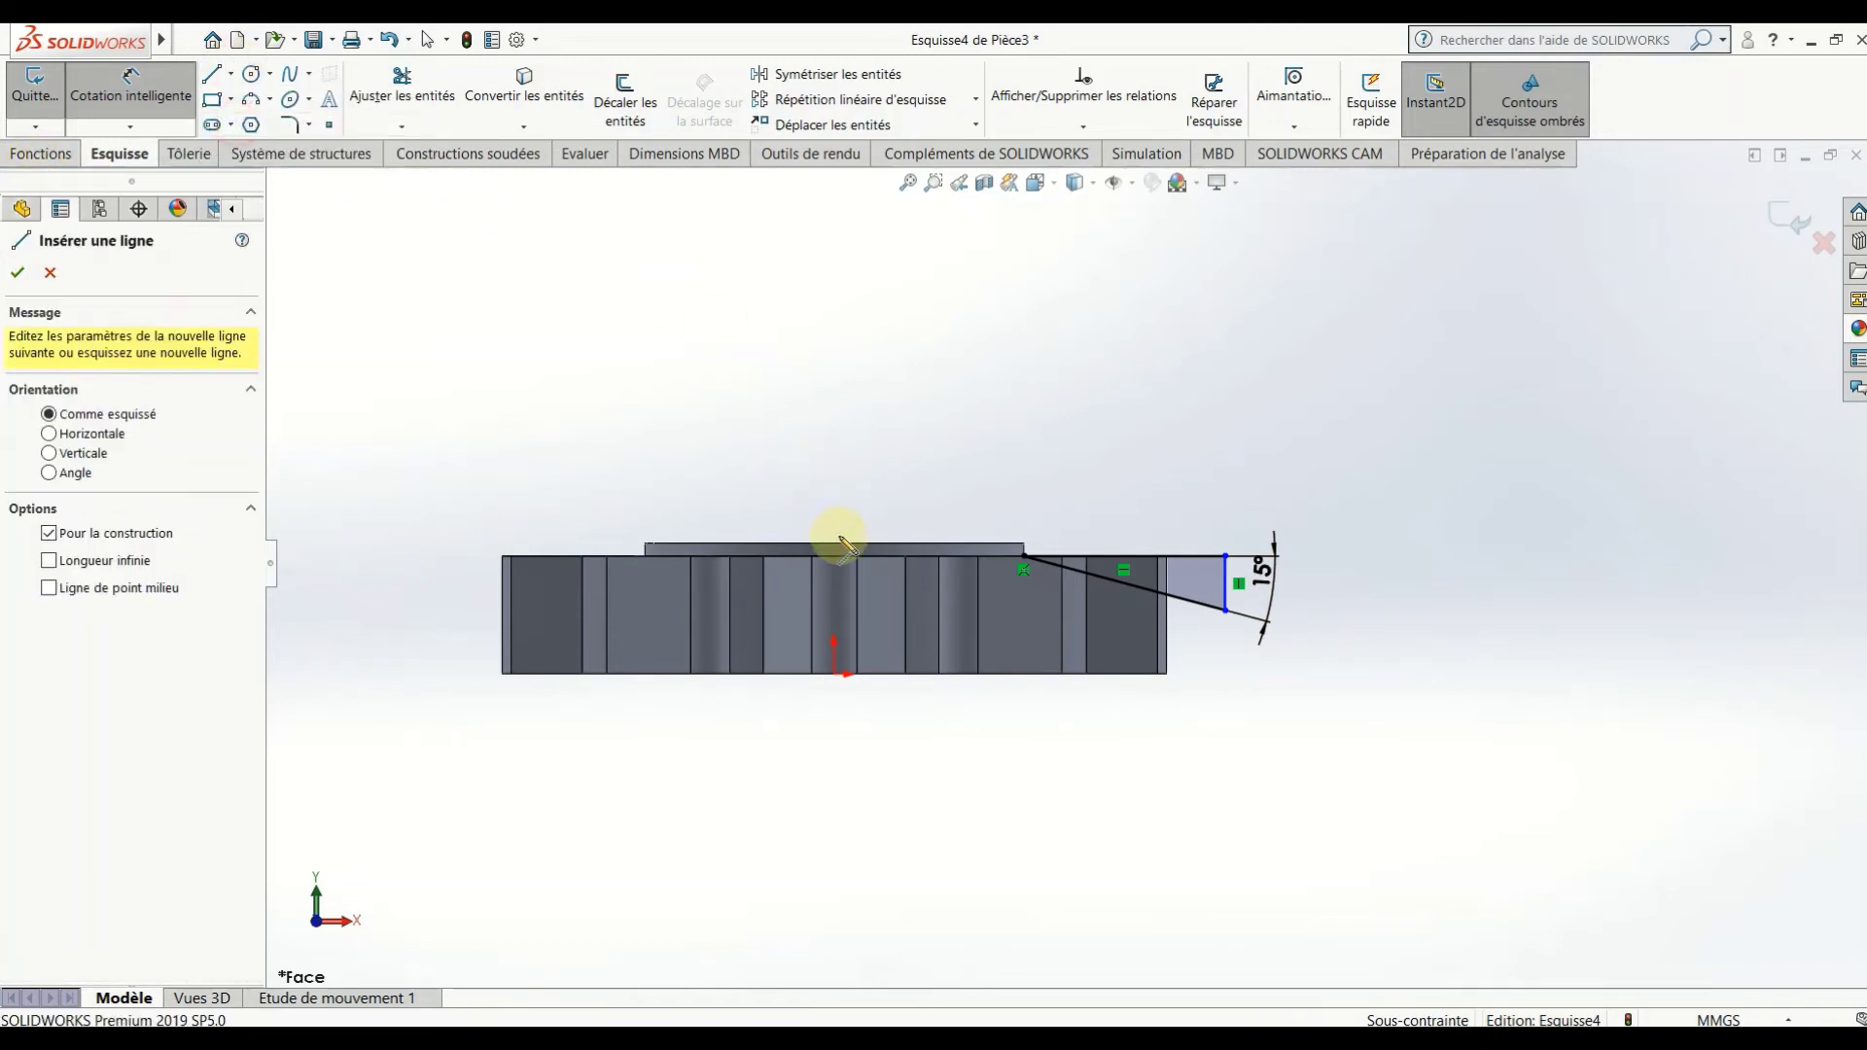
left_click(835, 642)
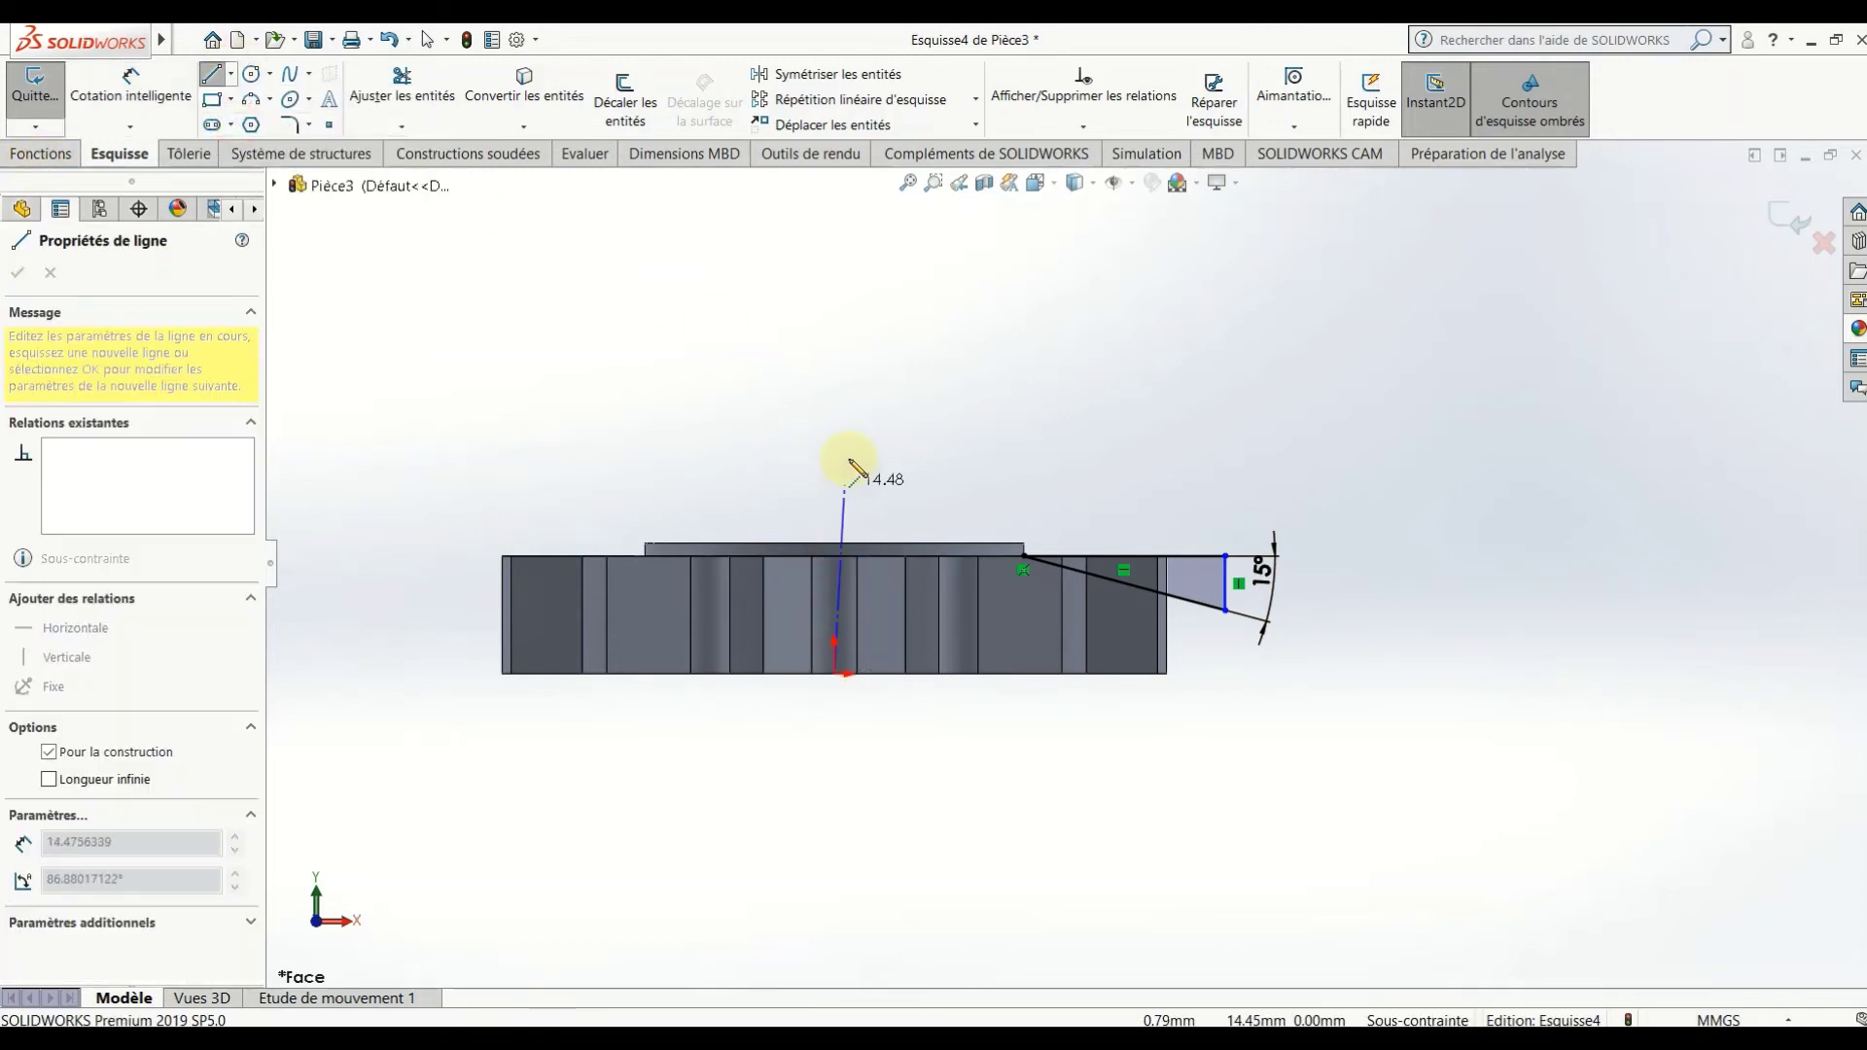
left_click(834, 424)
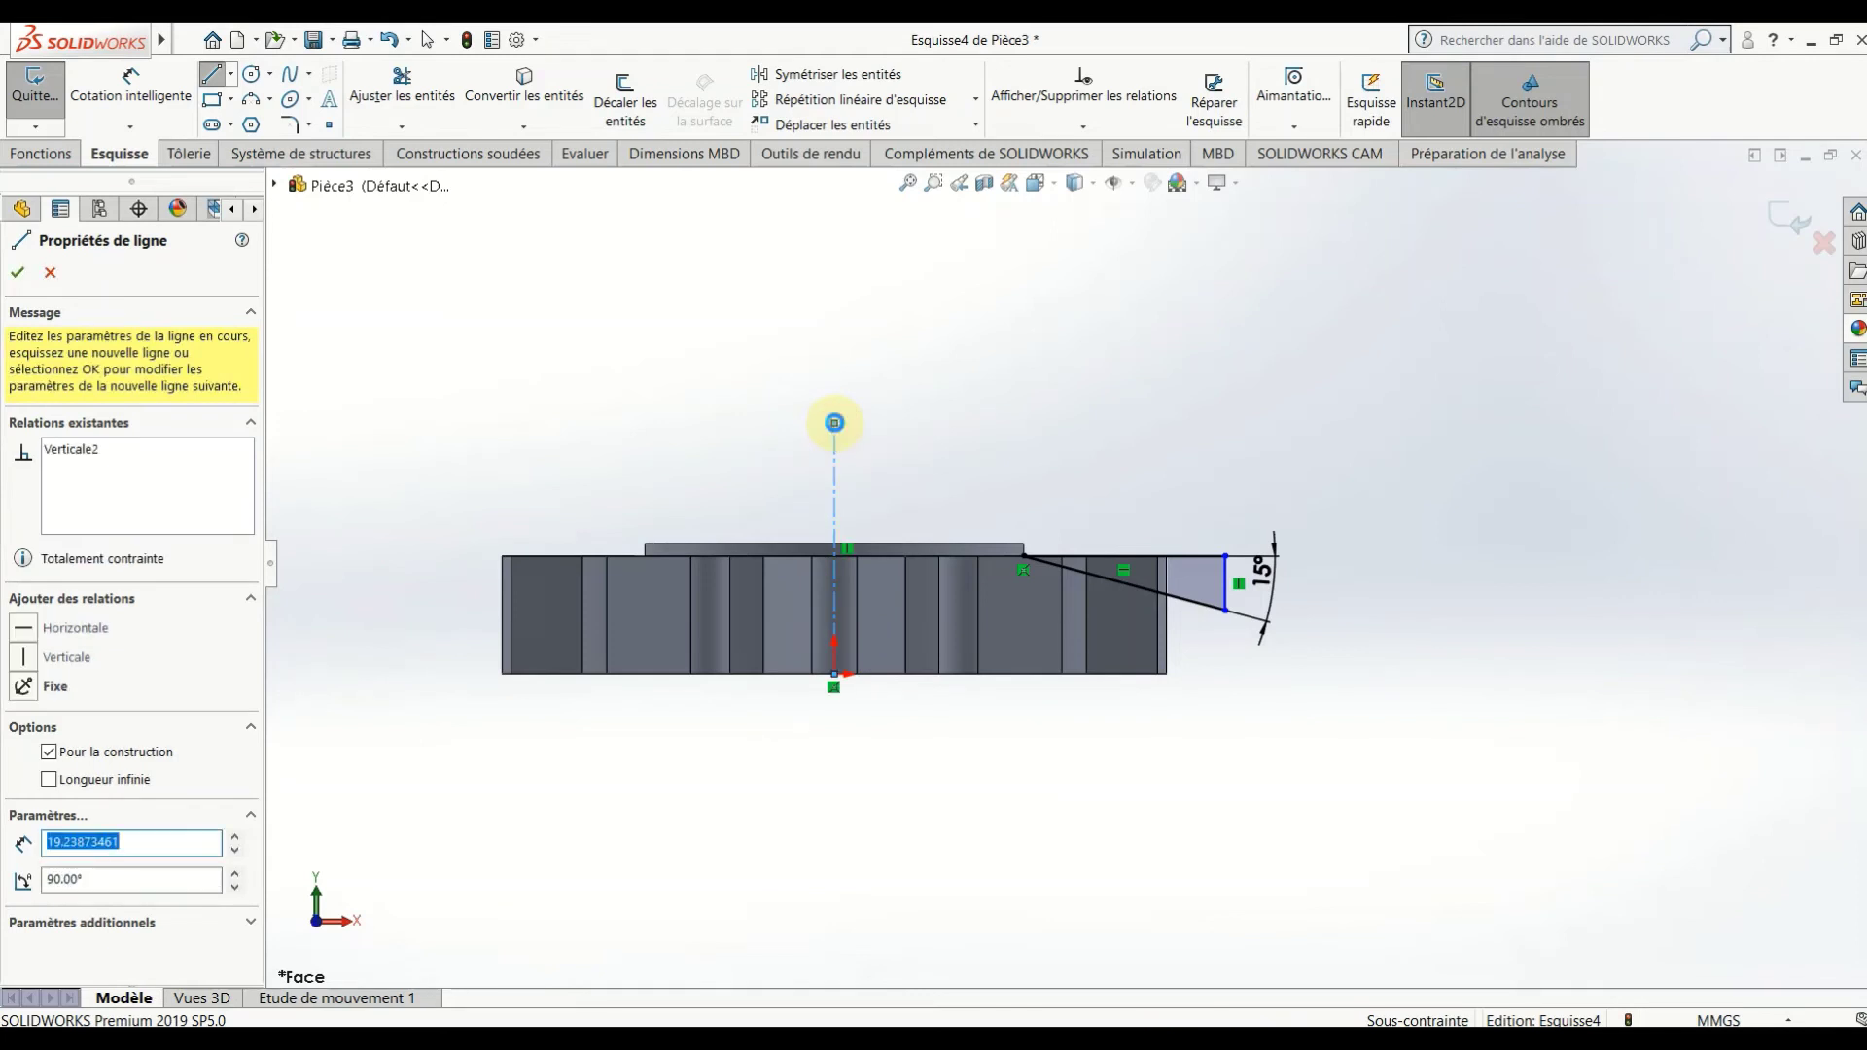
key("Escape")
Revolve-cut the triangle 360° around the axis to bevel the gear teeth's outer edge.
left_click(40, 154)
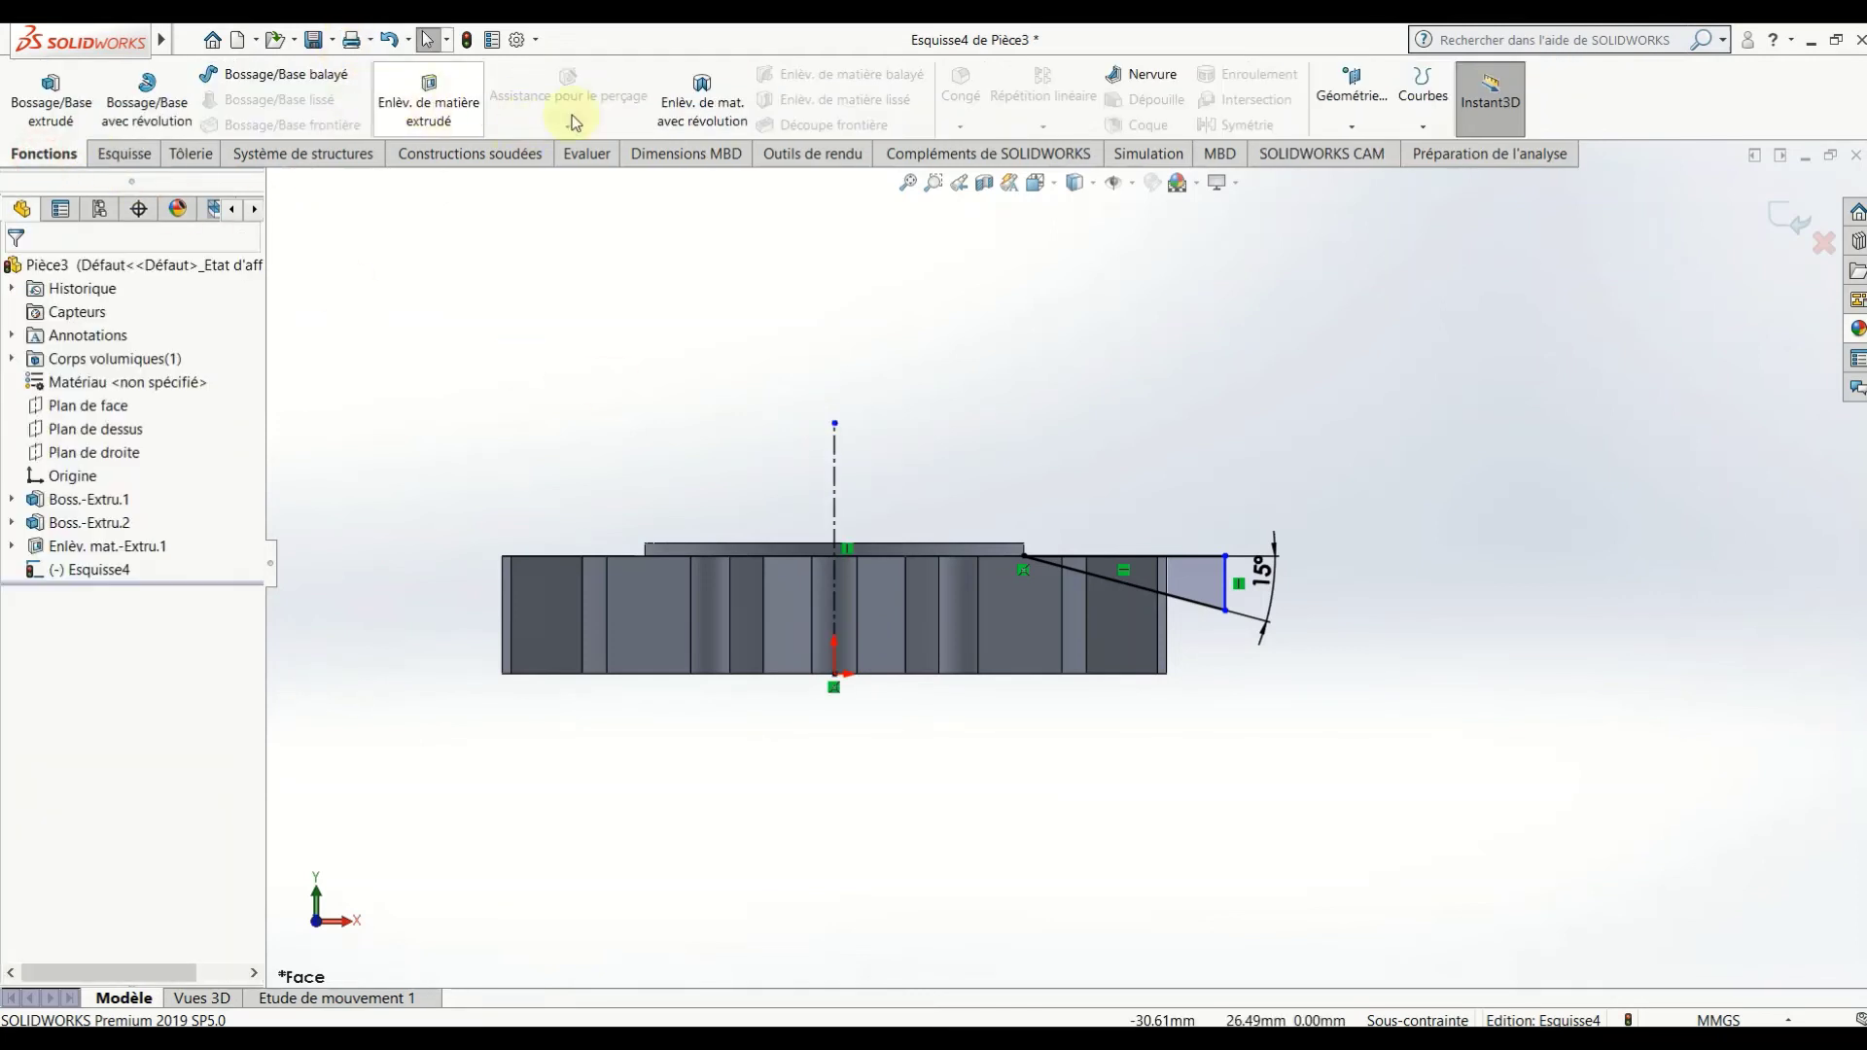
left_click(708, 112)
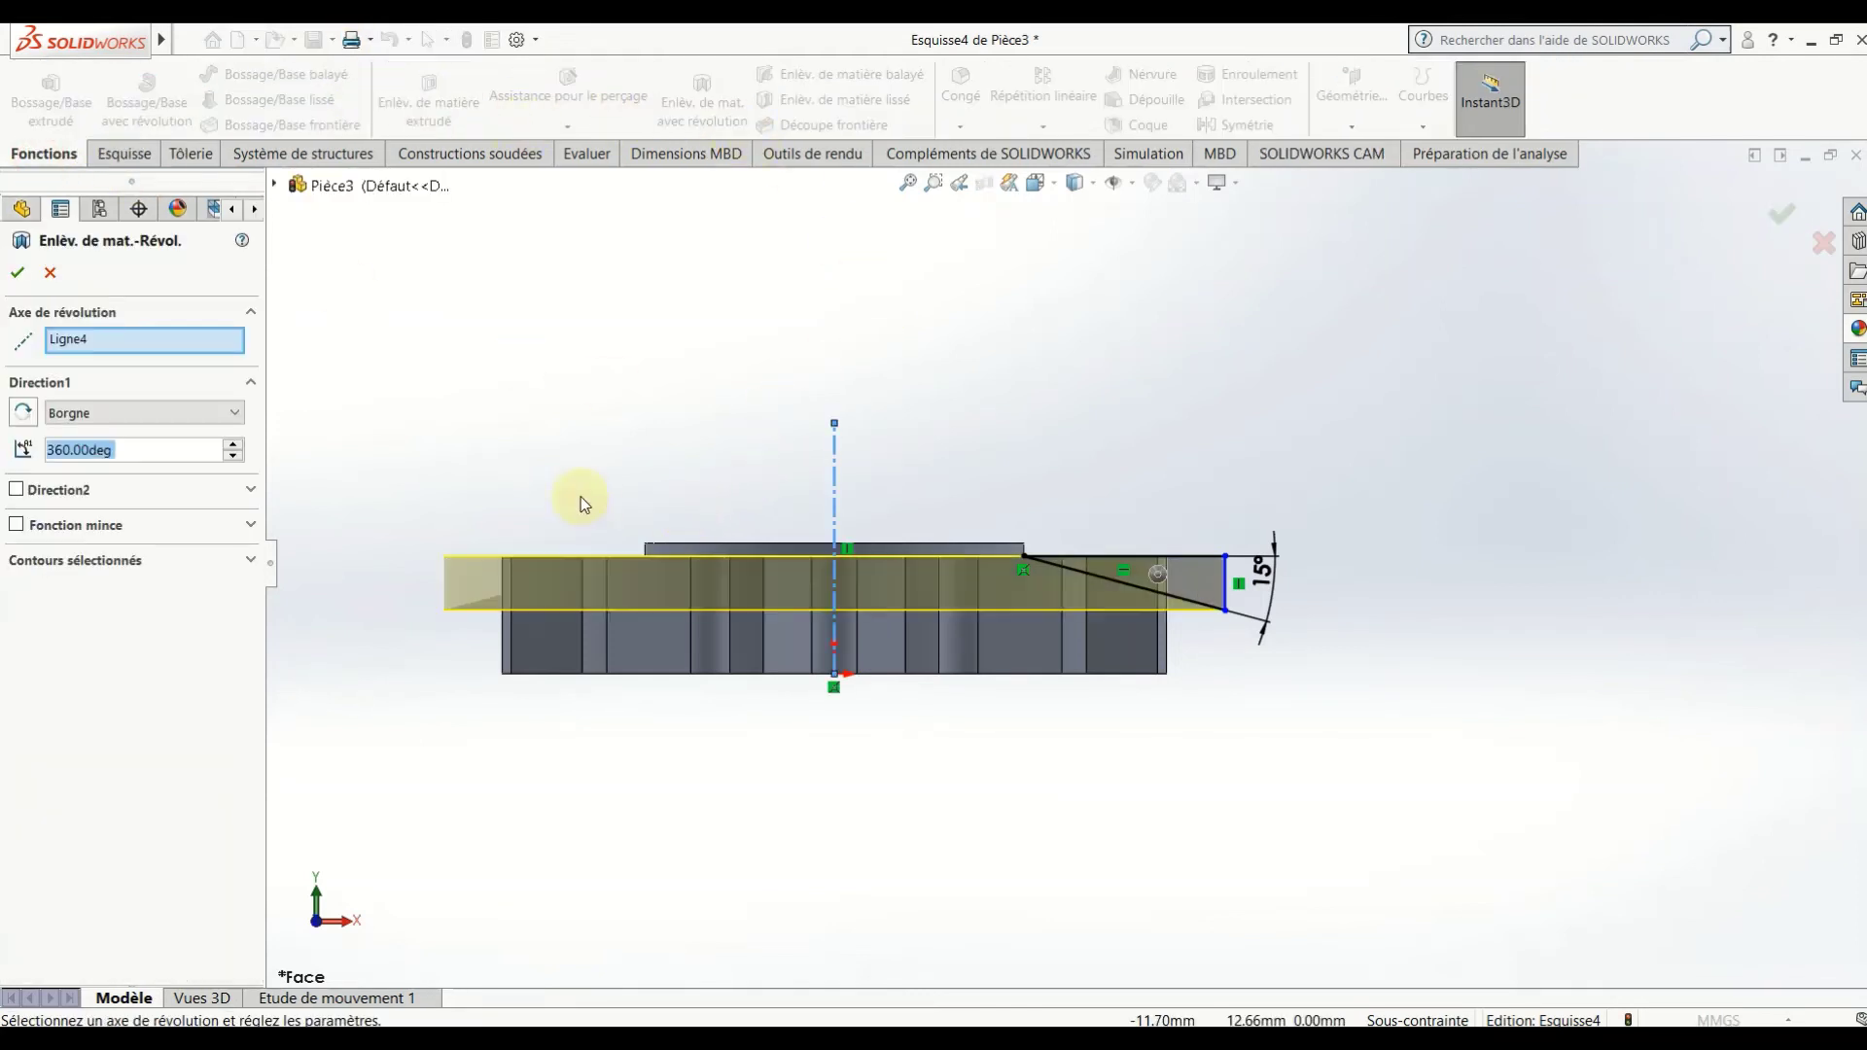
left_click(16, 272)
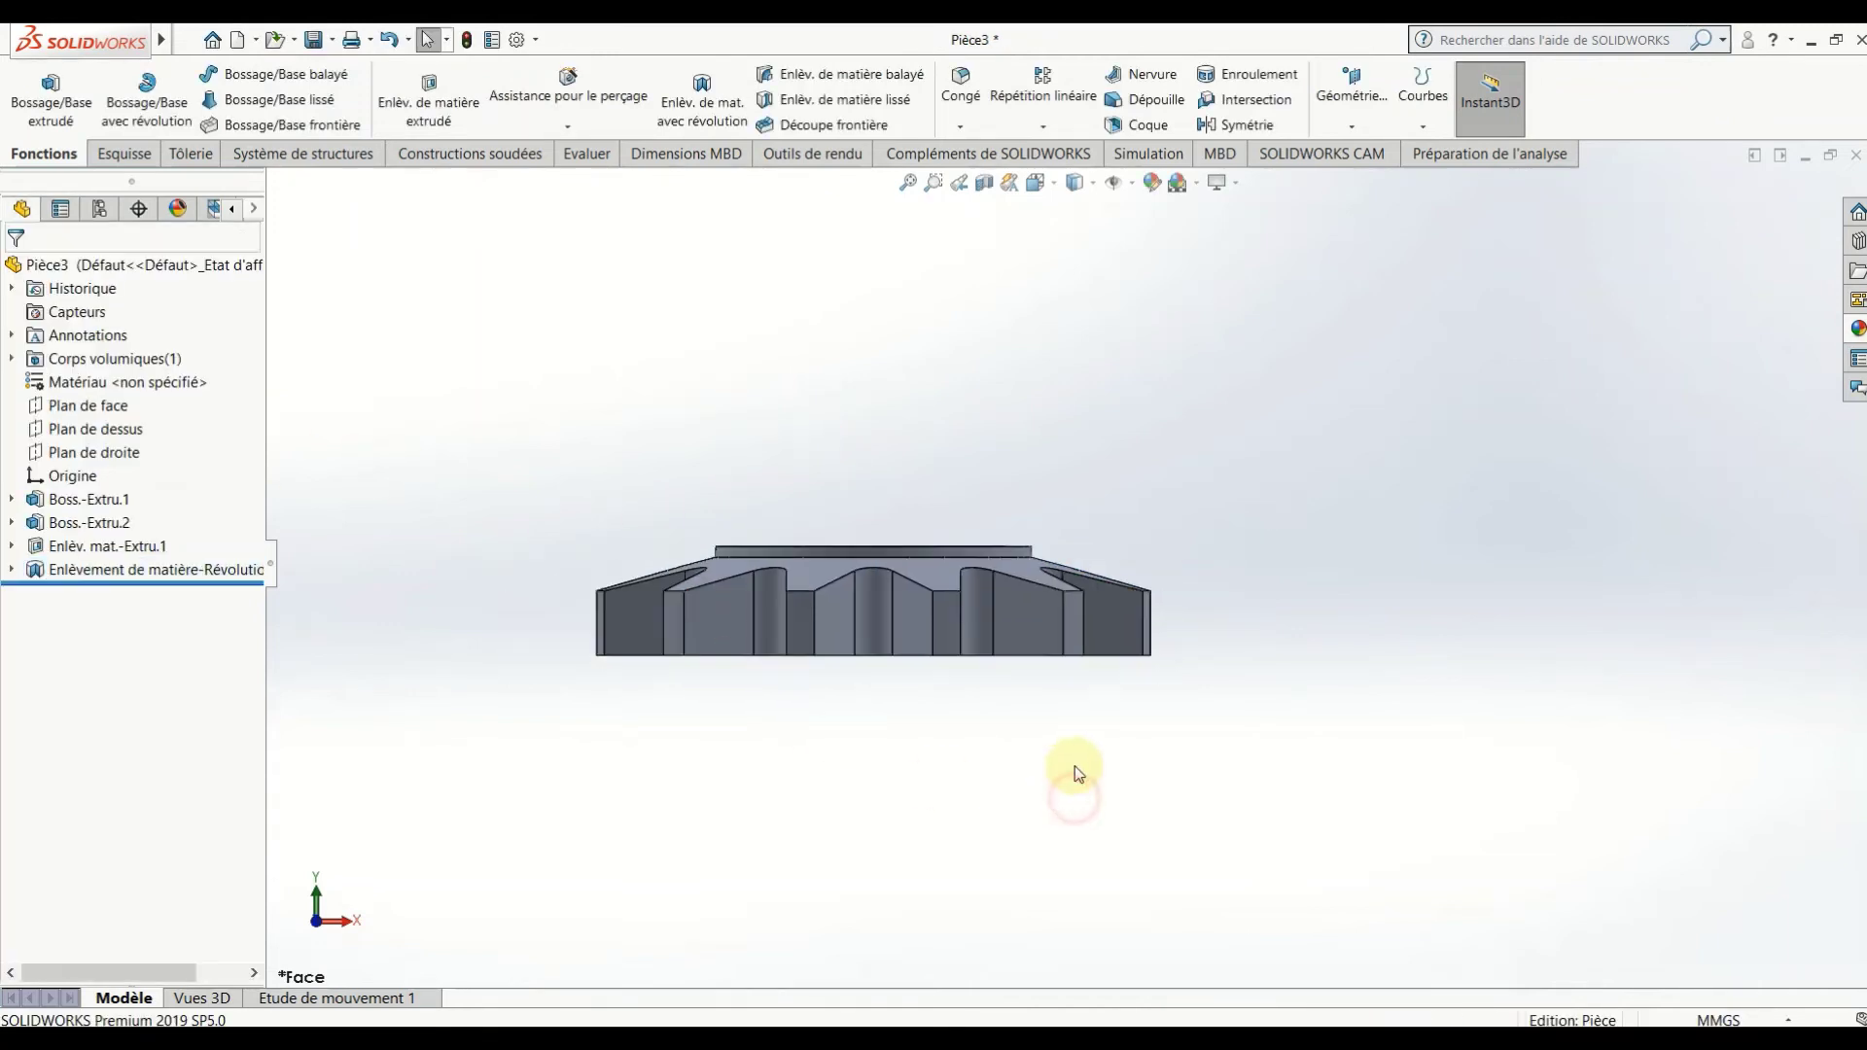
mouse_move(1076, 773)
middle_mouse_down()
mouse_move(1012, 791)
mouse_move(999, 941)
mouse_move(1063, 813)
middle_mouse_up()
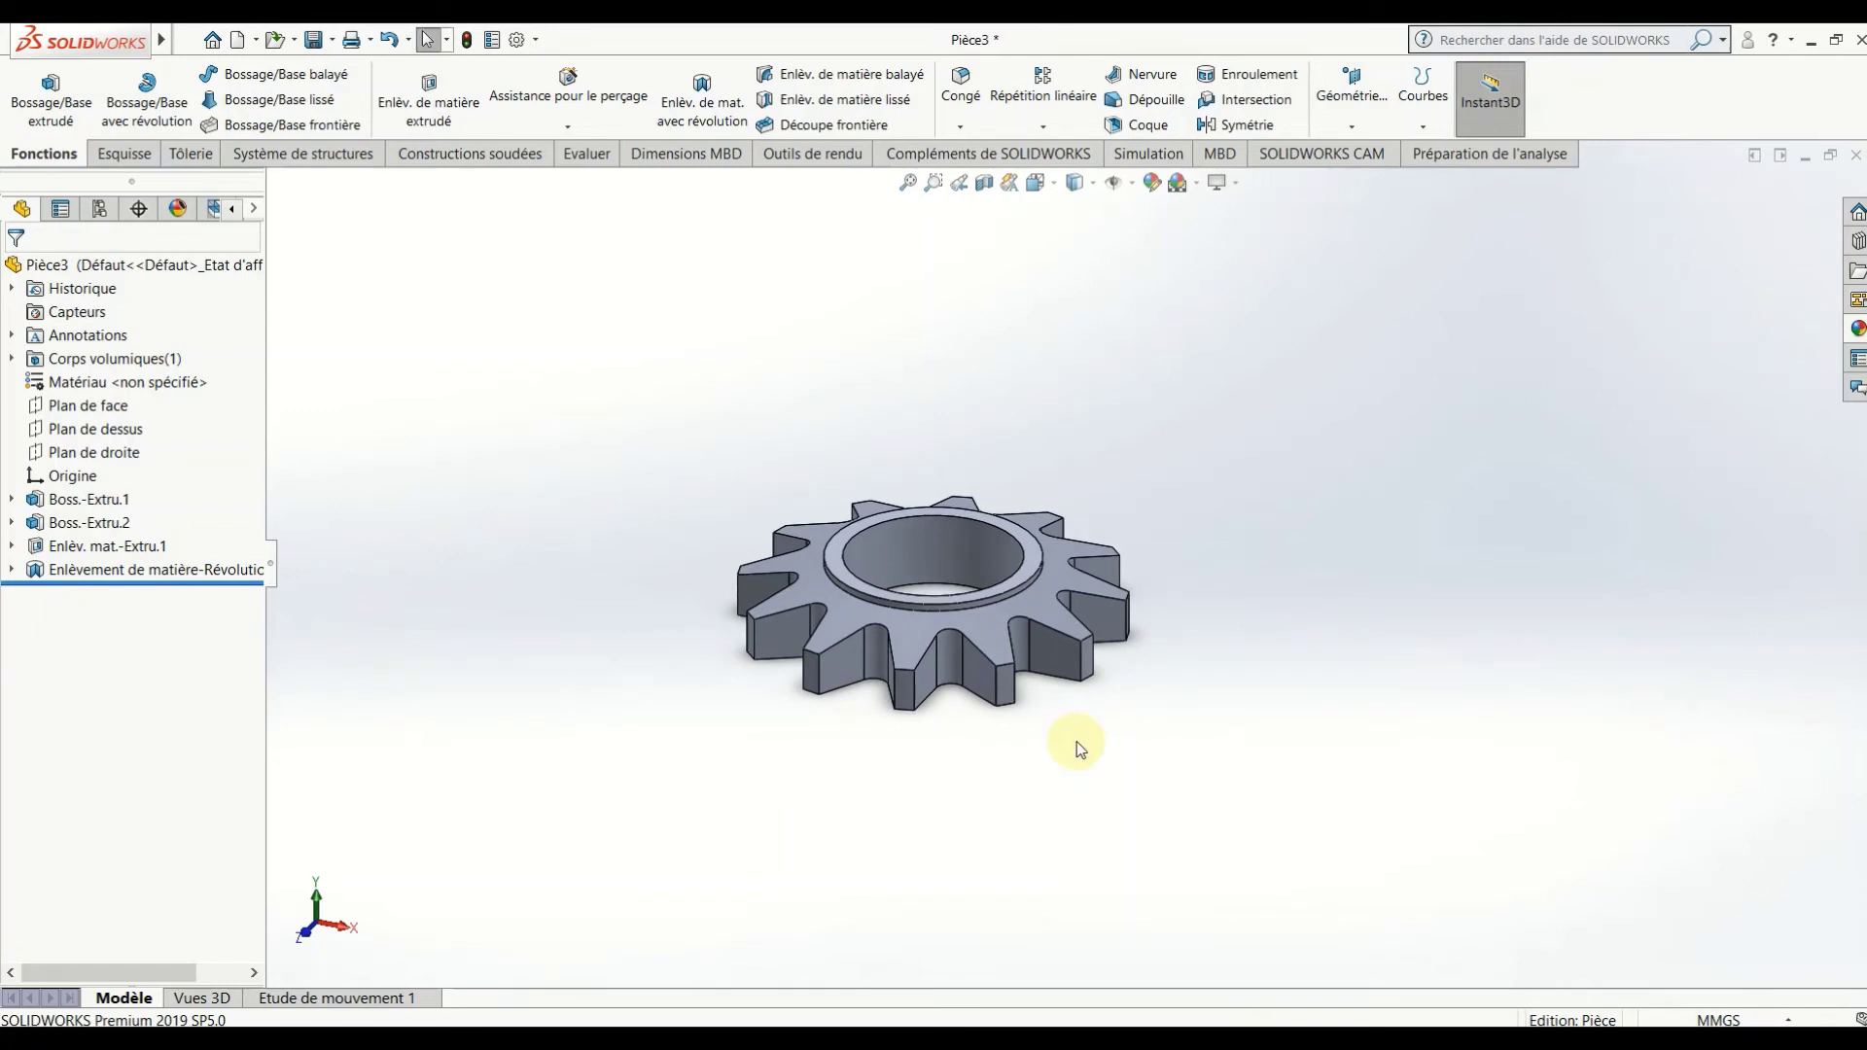
scroll(1076, 645, "up", 3)
scroll(1075, 625, "down", 3)
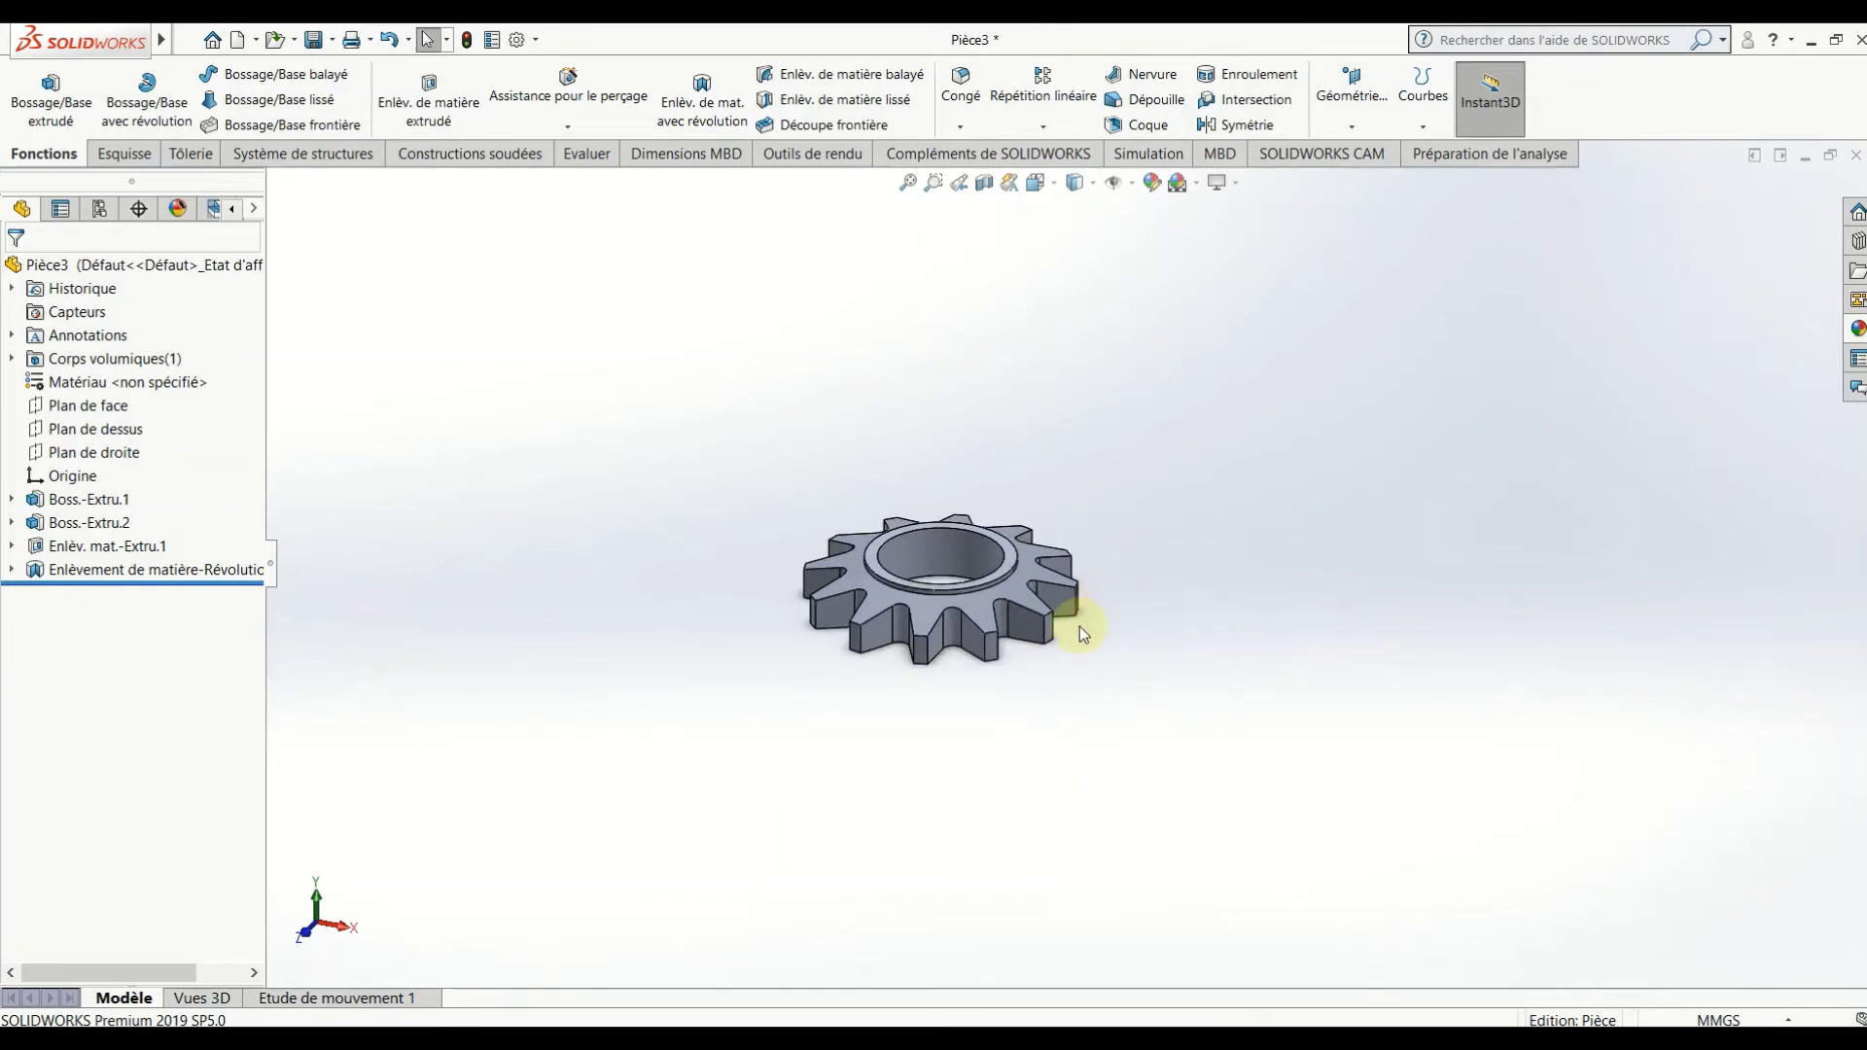
scroll(1019, 563, "down", 2)
scroll(1019, 563, "down", 2)
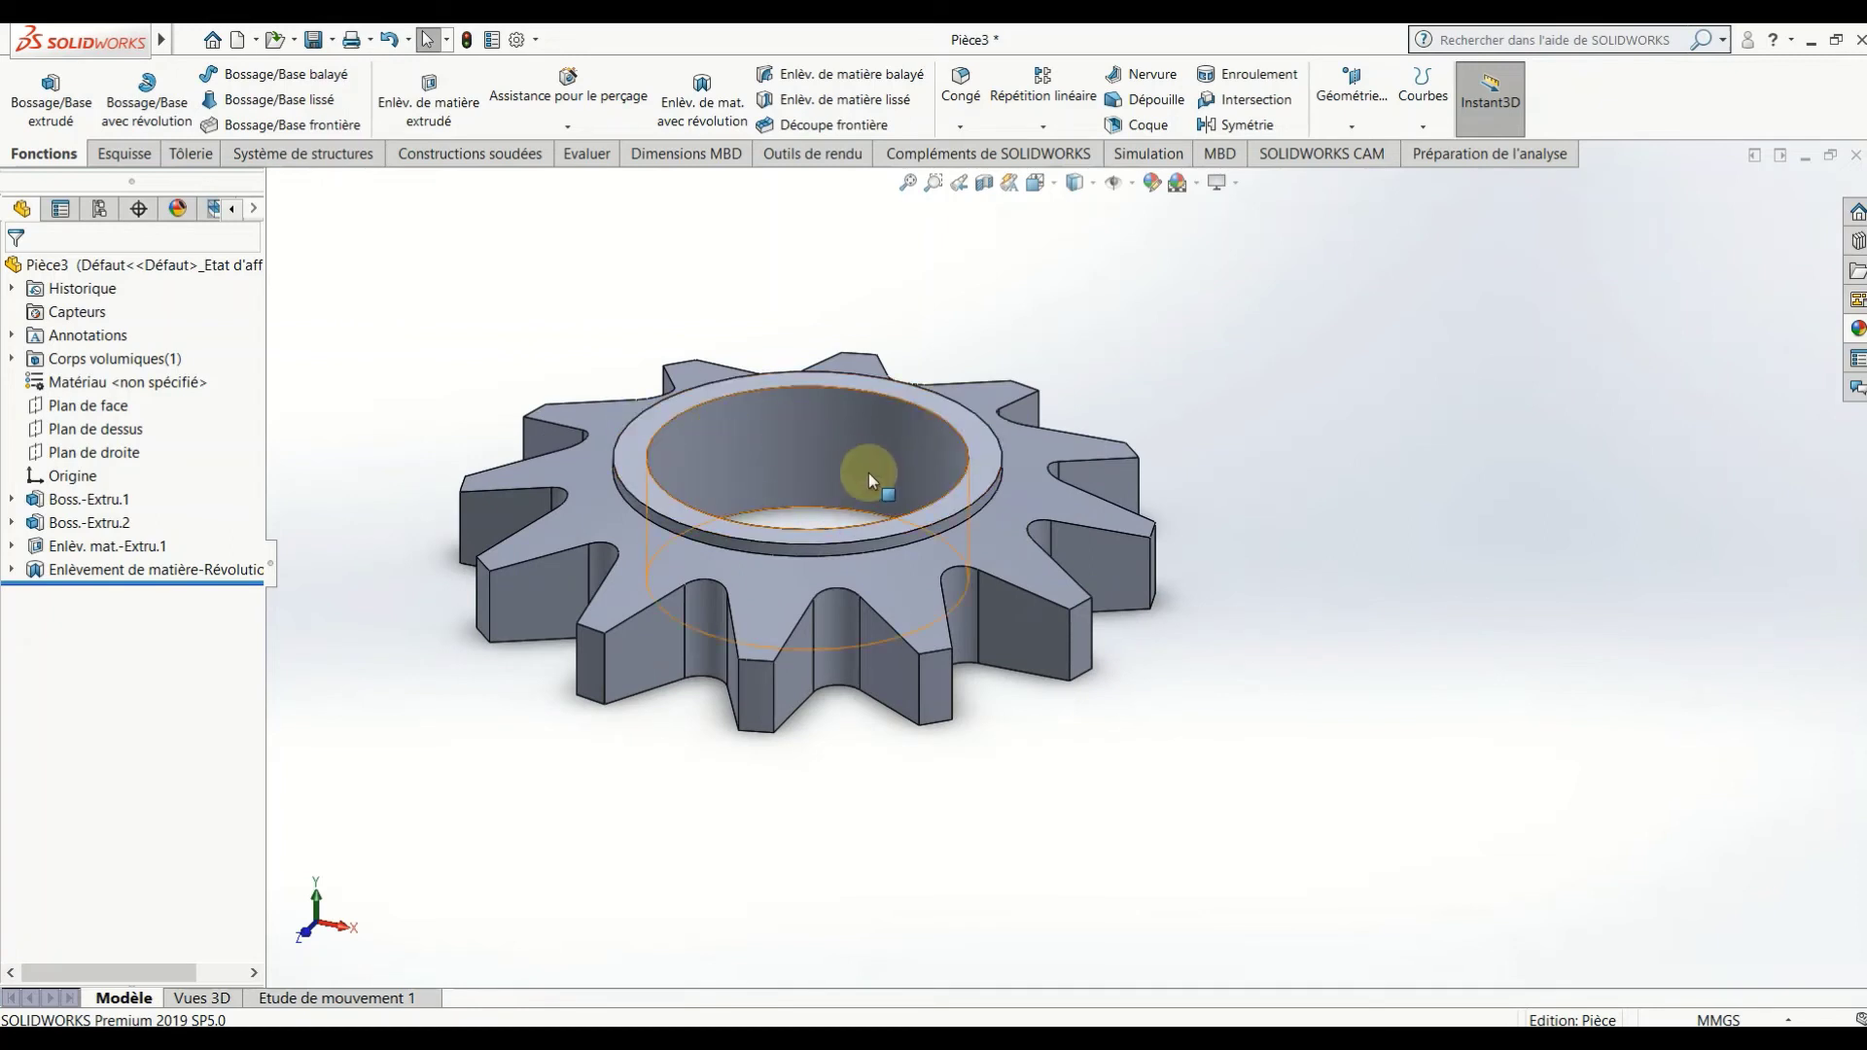
scroll(948, 487, "up", 3)
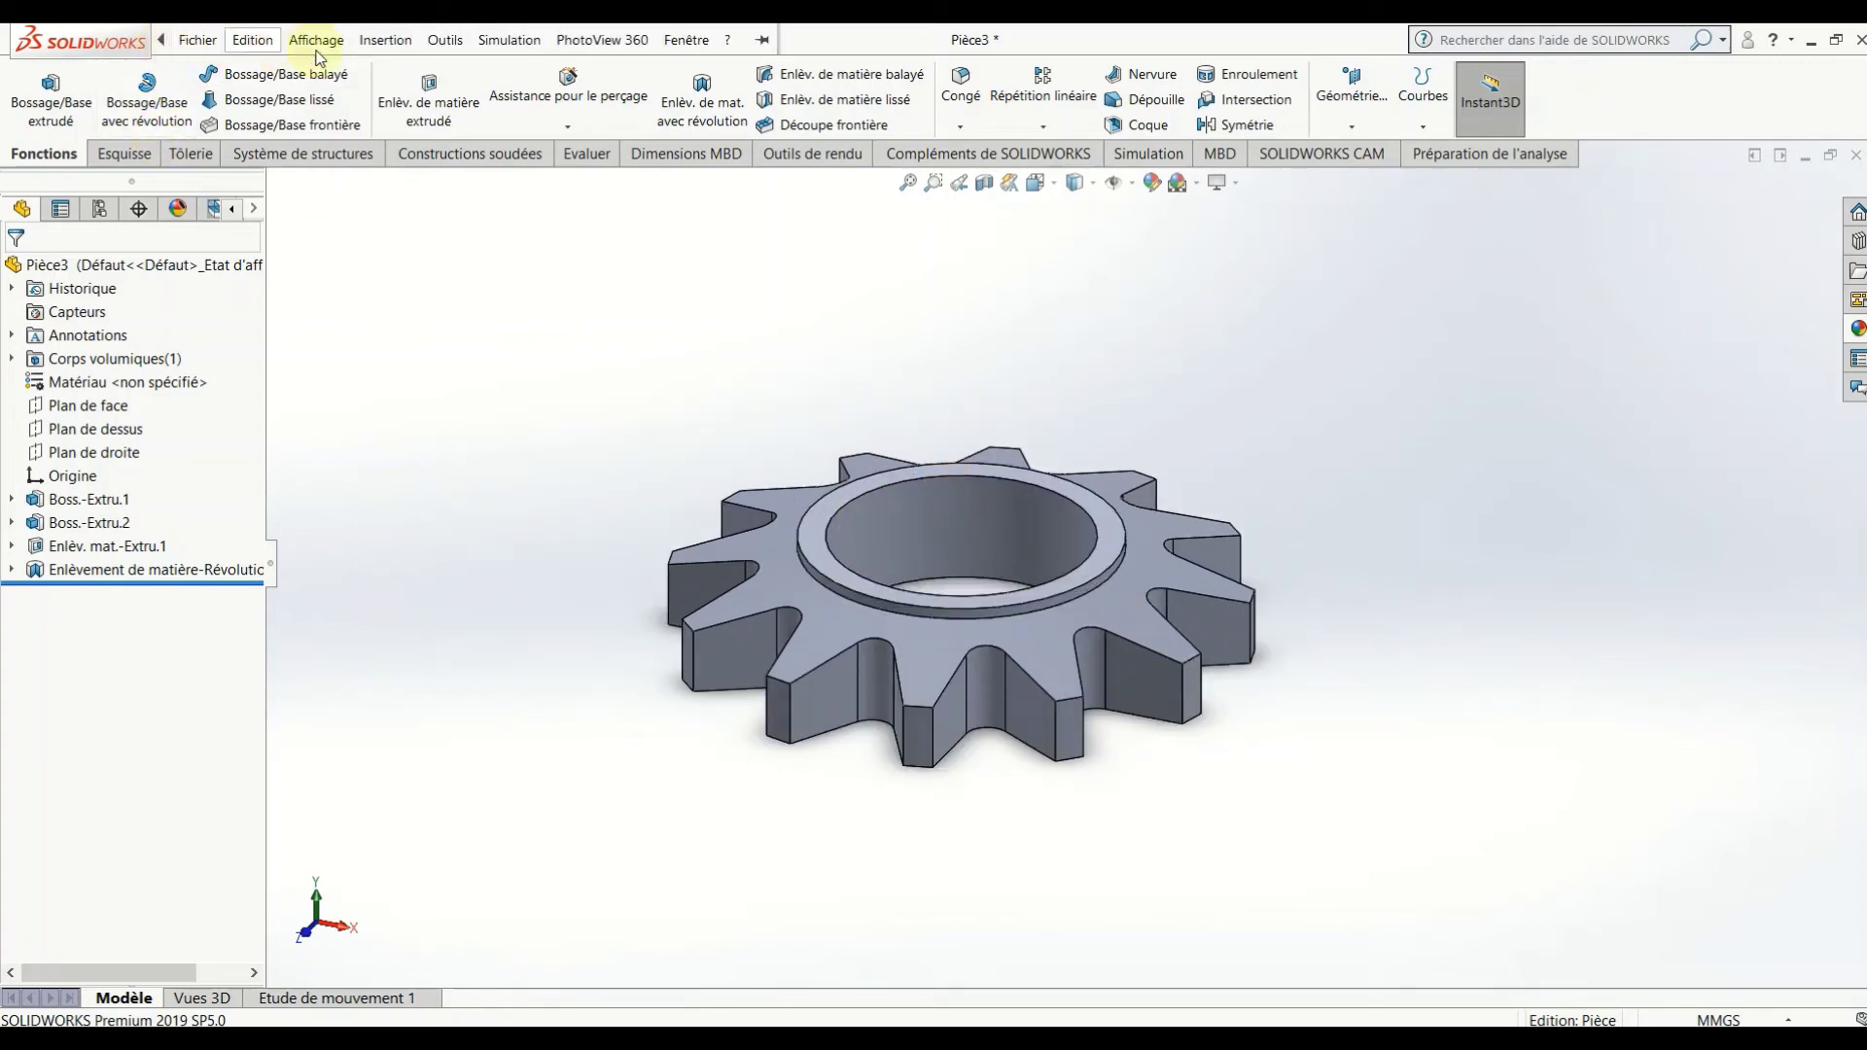
left_click(386, 41)
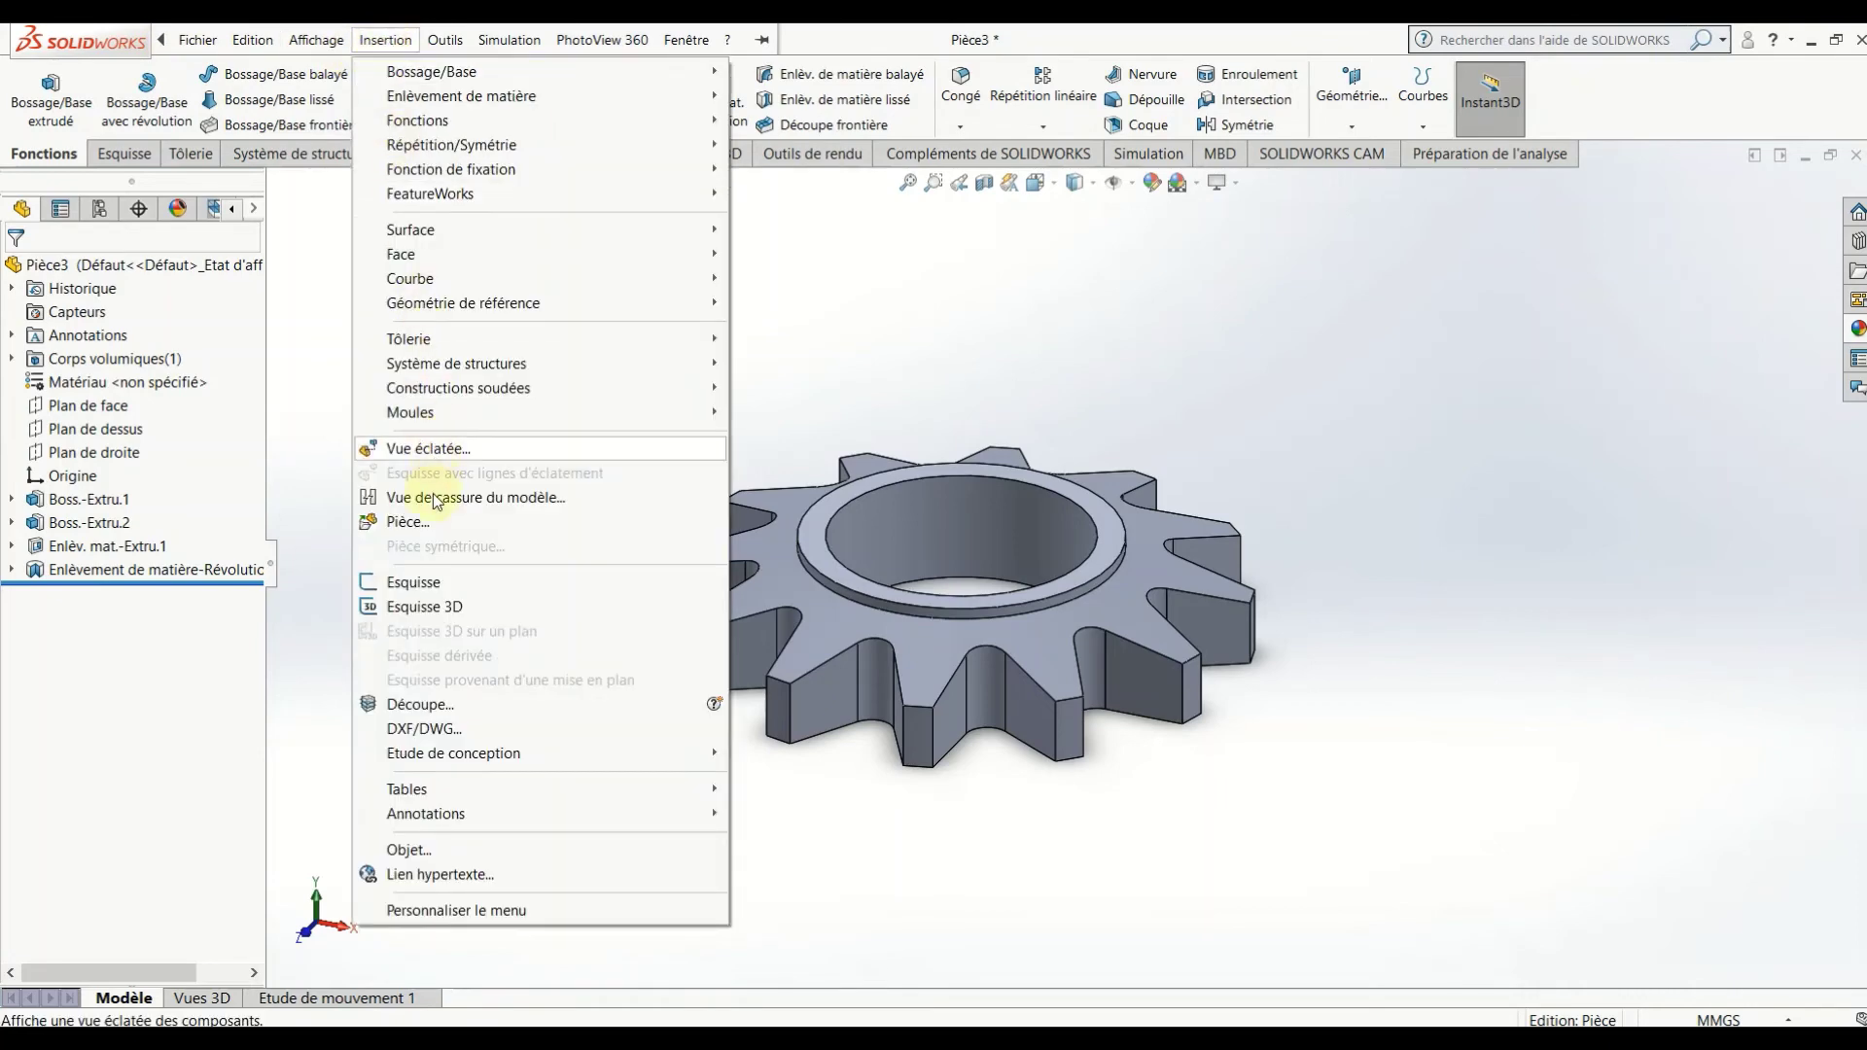
left_click(432, 522)
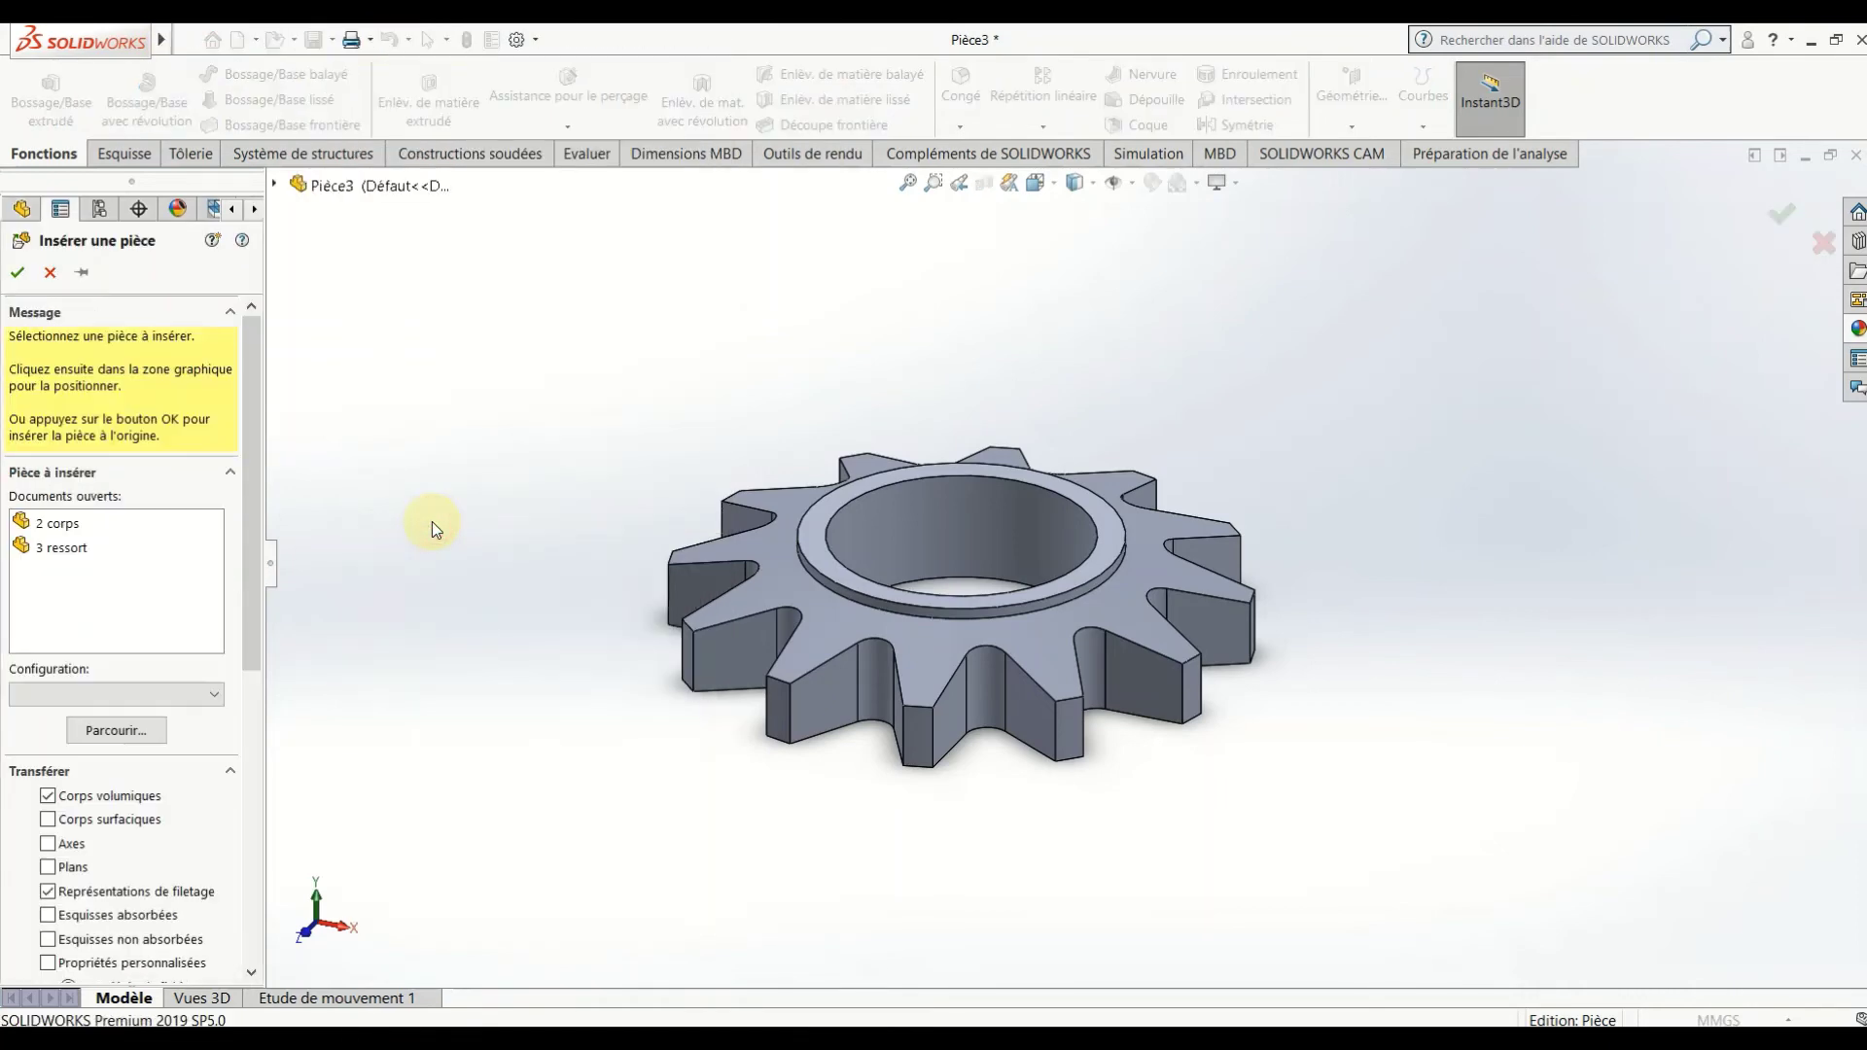
left_click(58, 523)
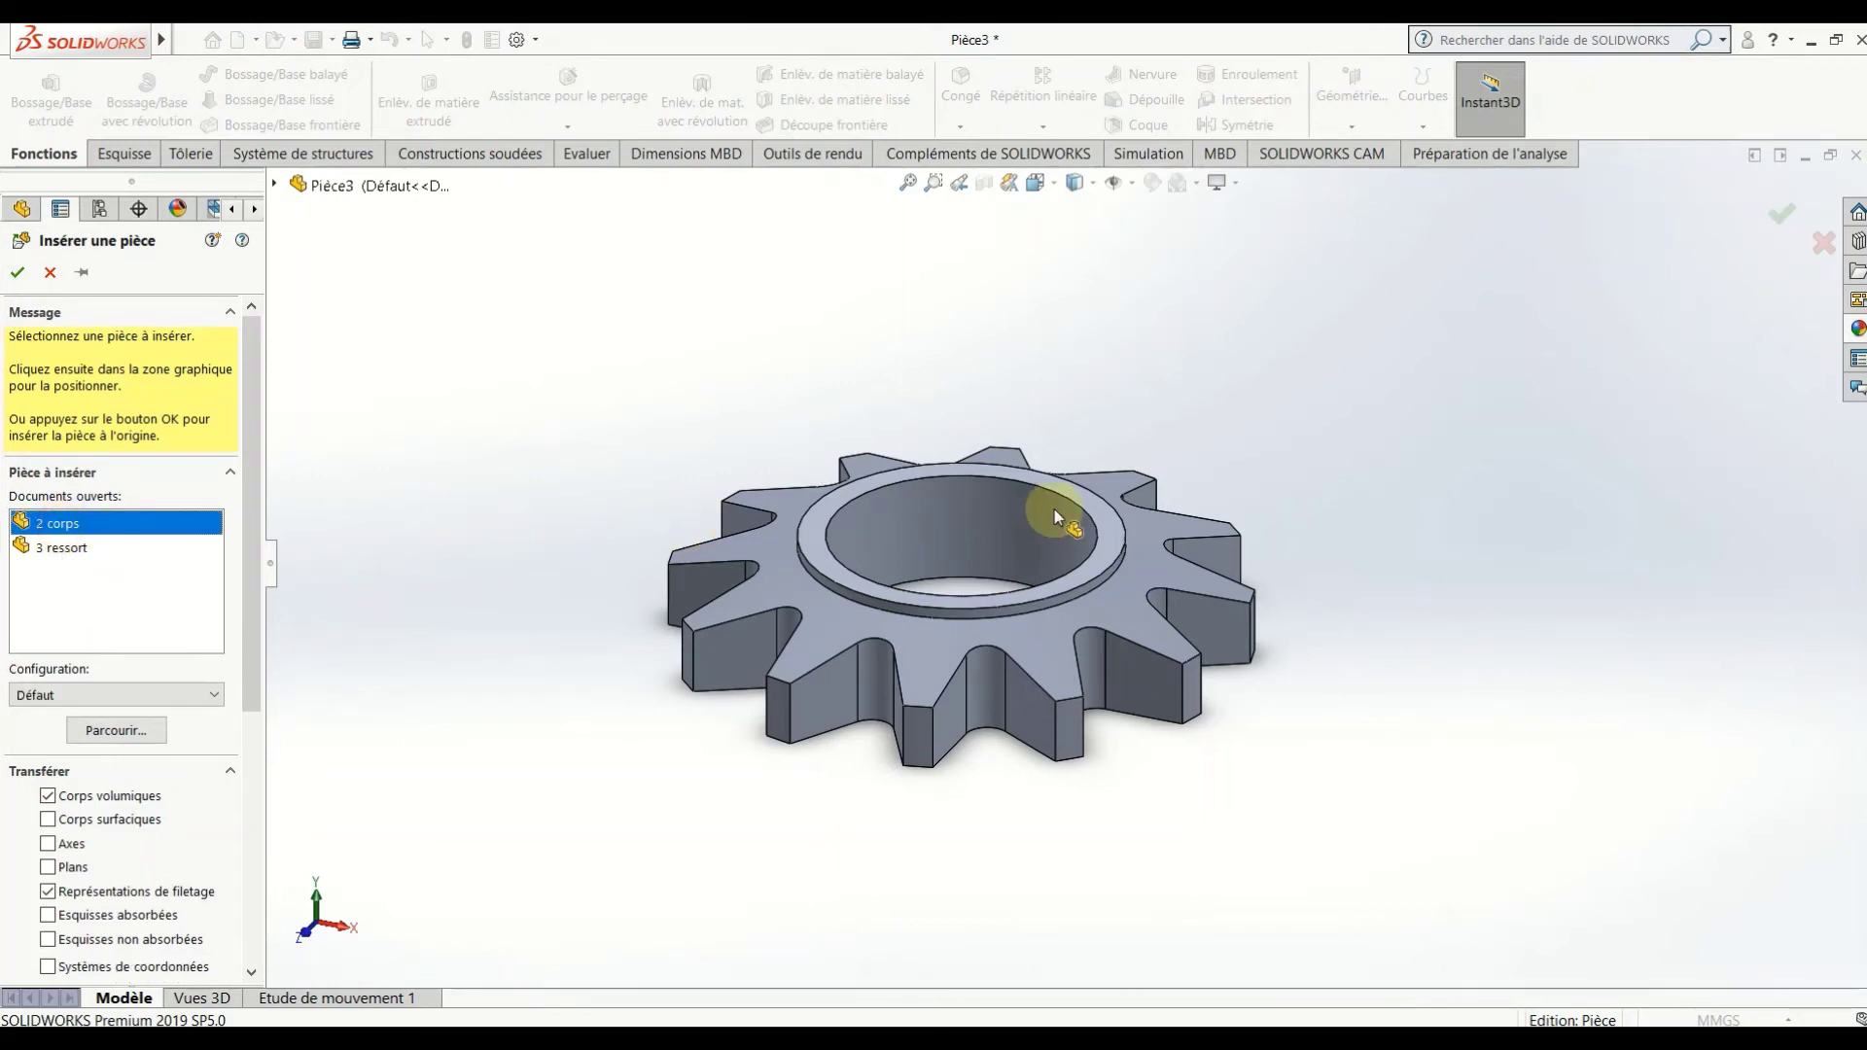
left_click(957, 601)
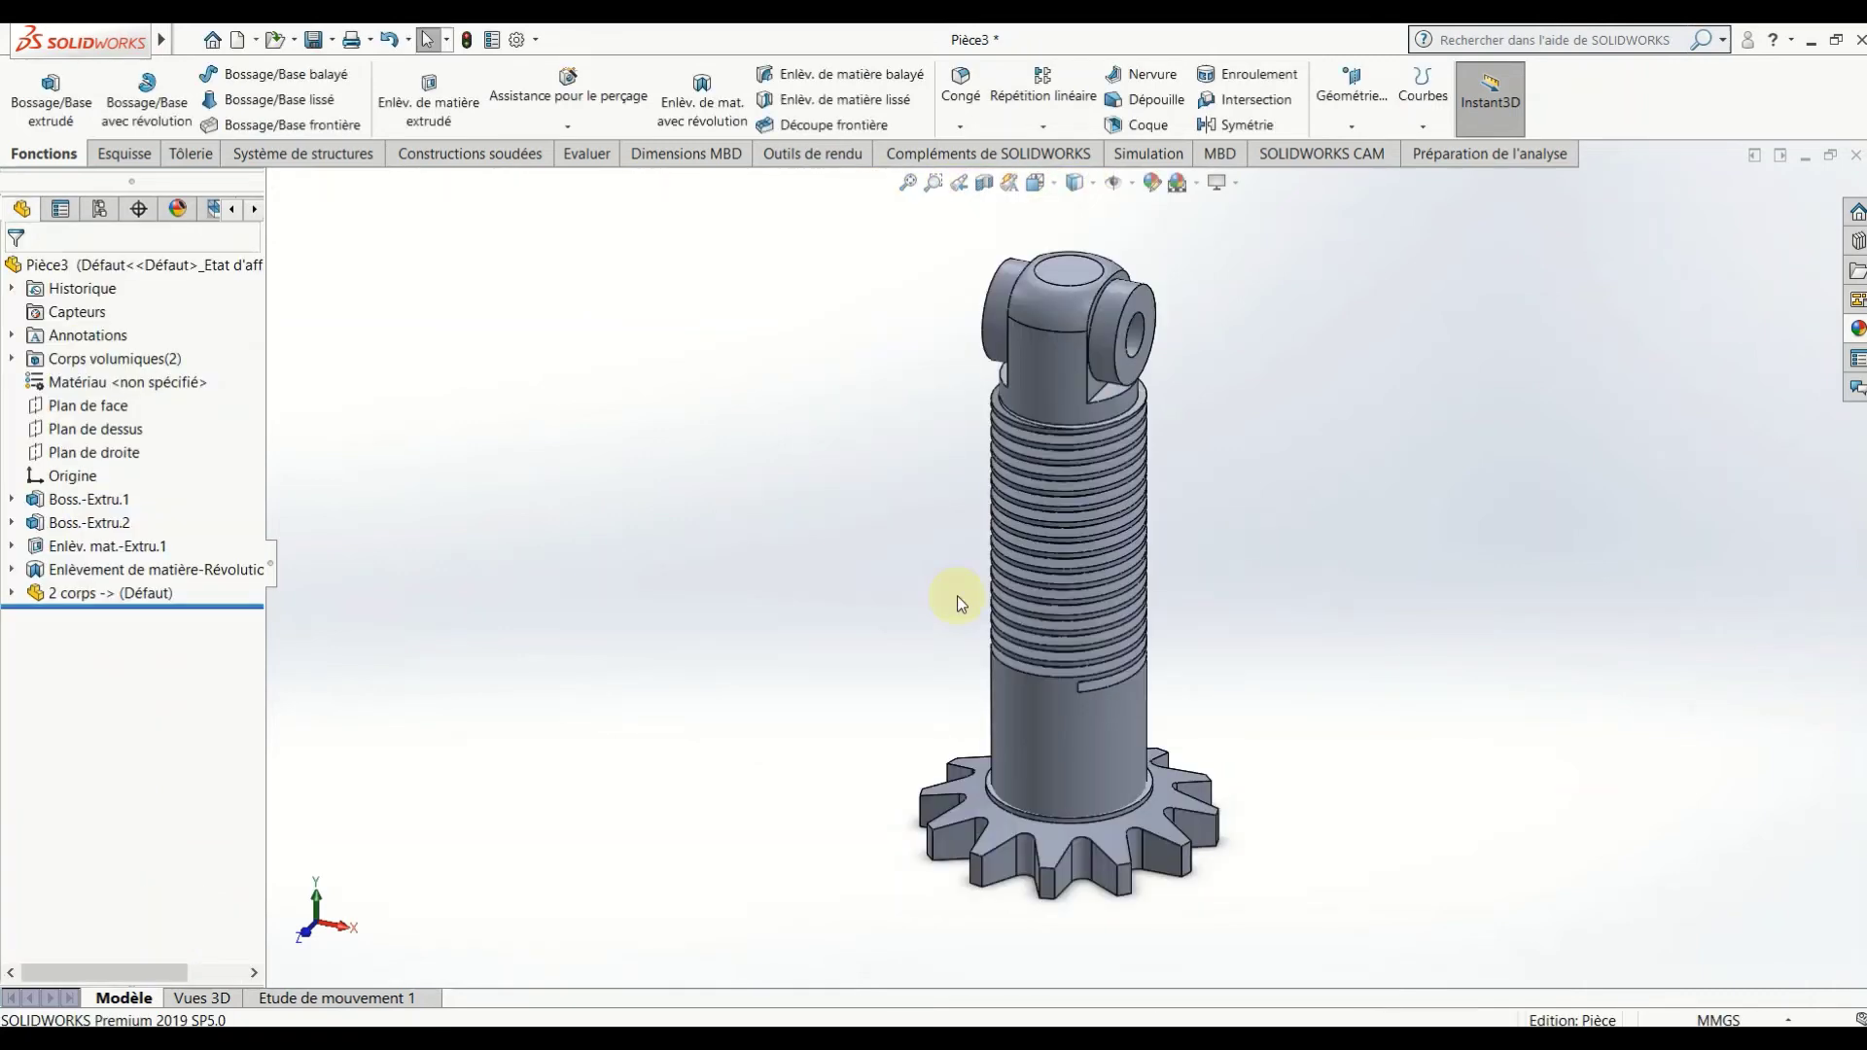
left_click(122, 592)
left_click(391, 40)
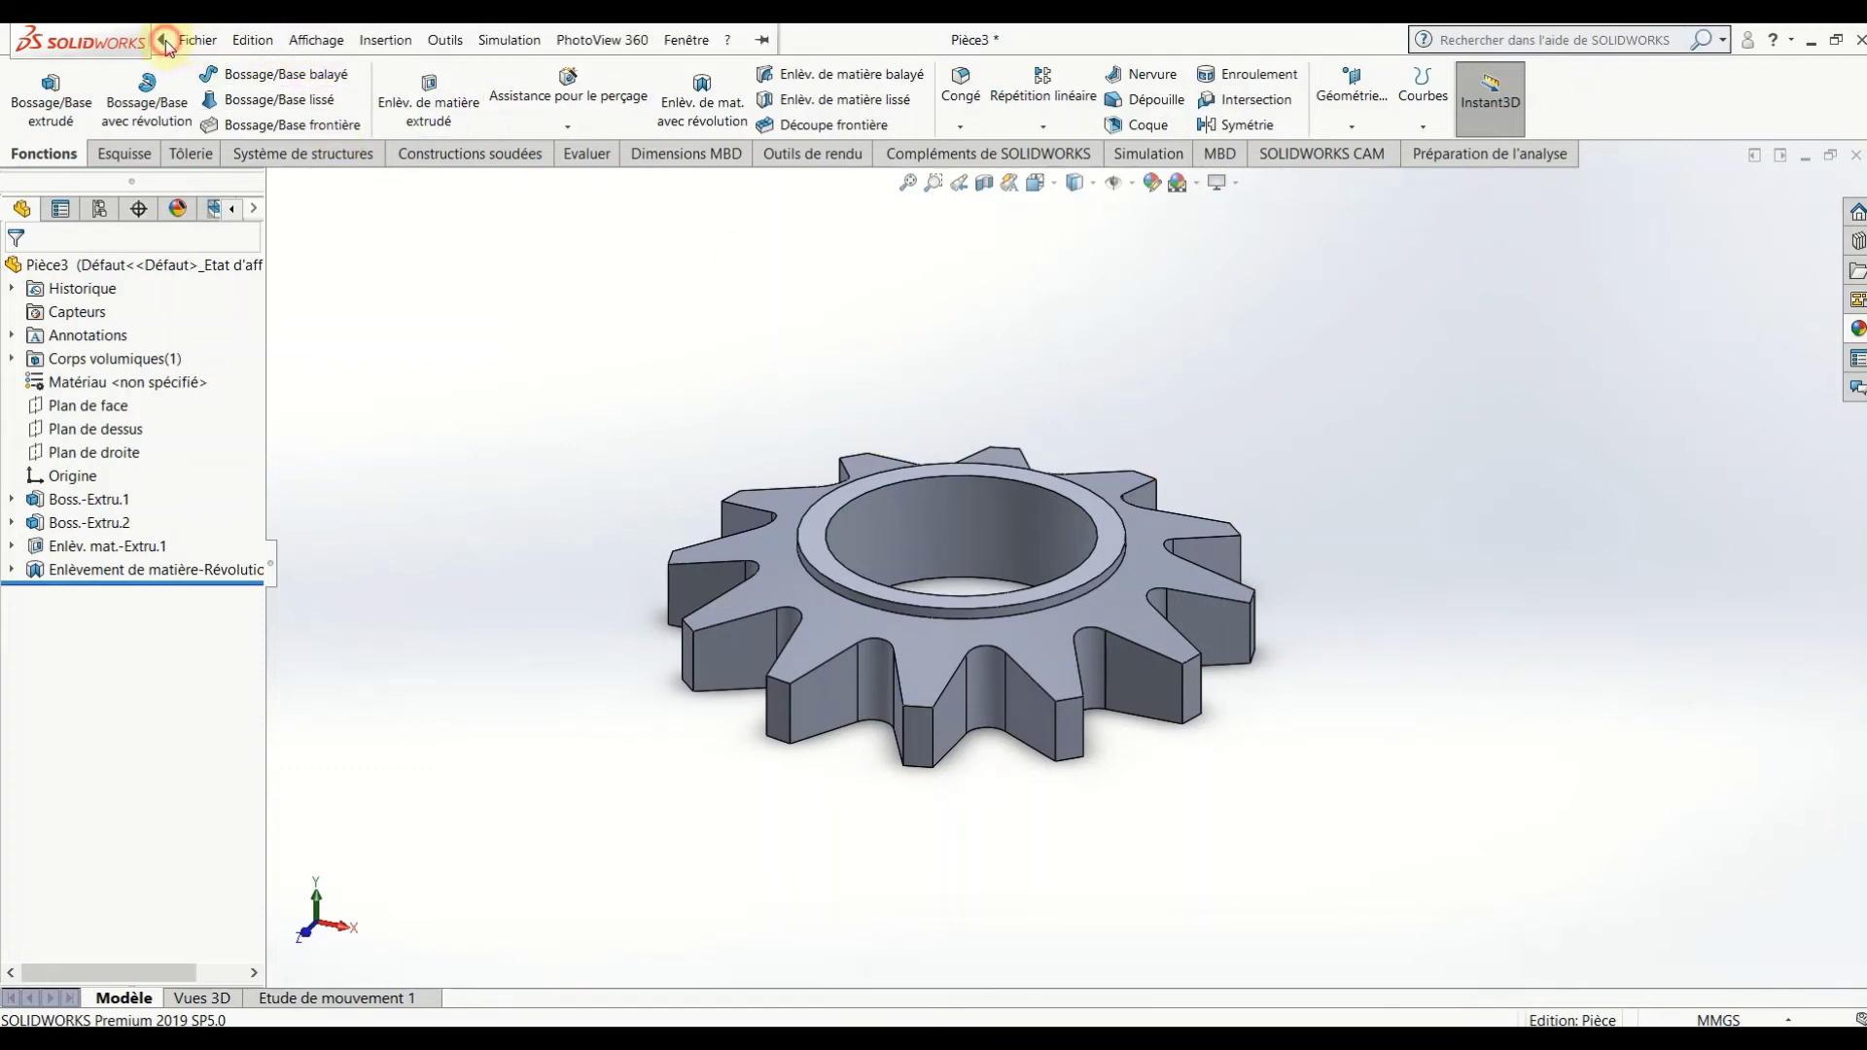
left_click(385, 40)
Restart Insert Part and enable transferring sheet-metal data plus absorbed and unabsorbed sketches.
left_click(408, 522)
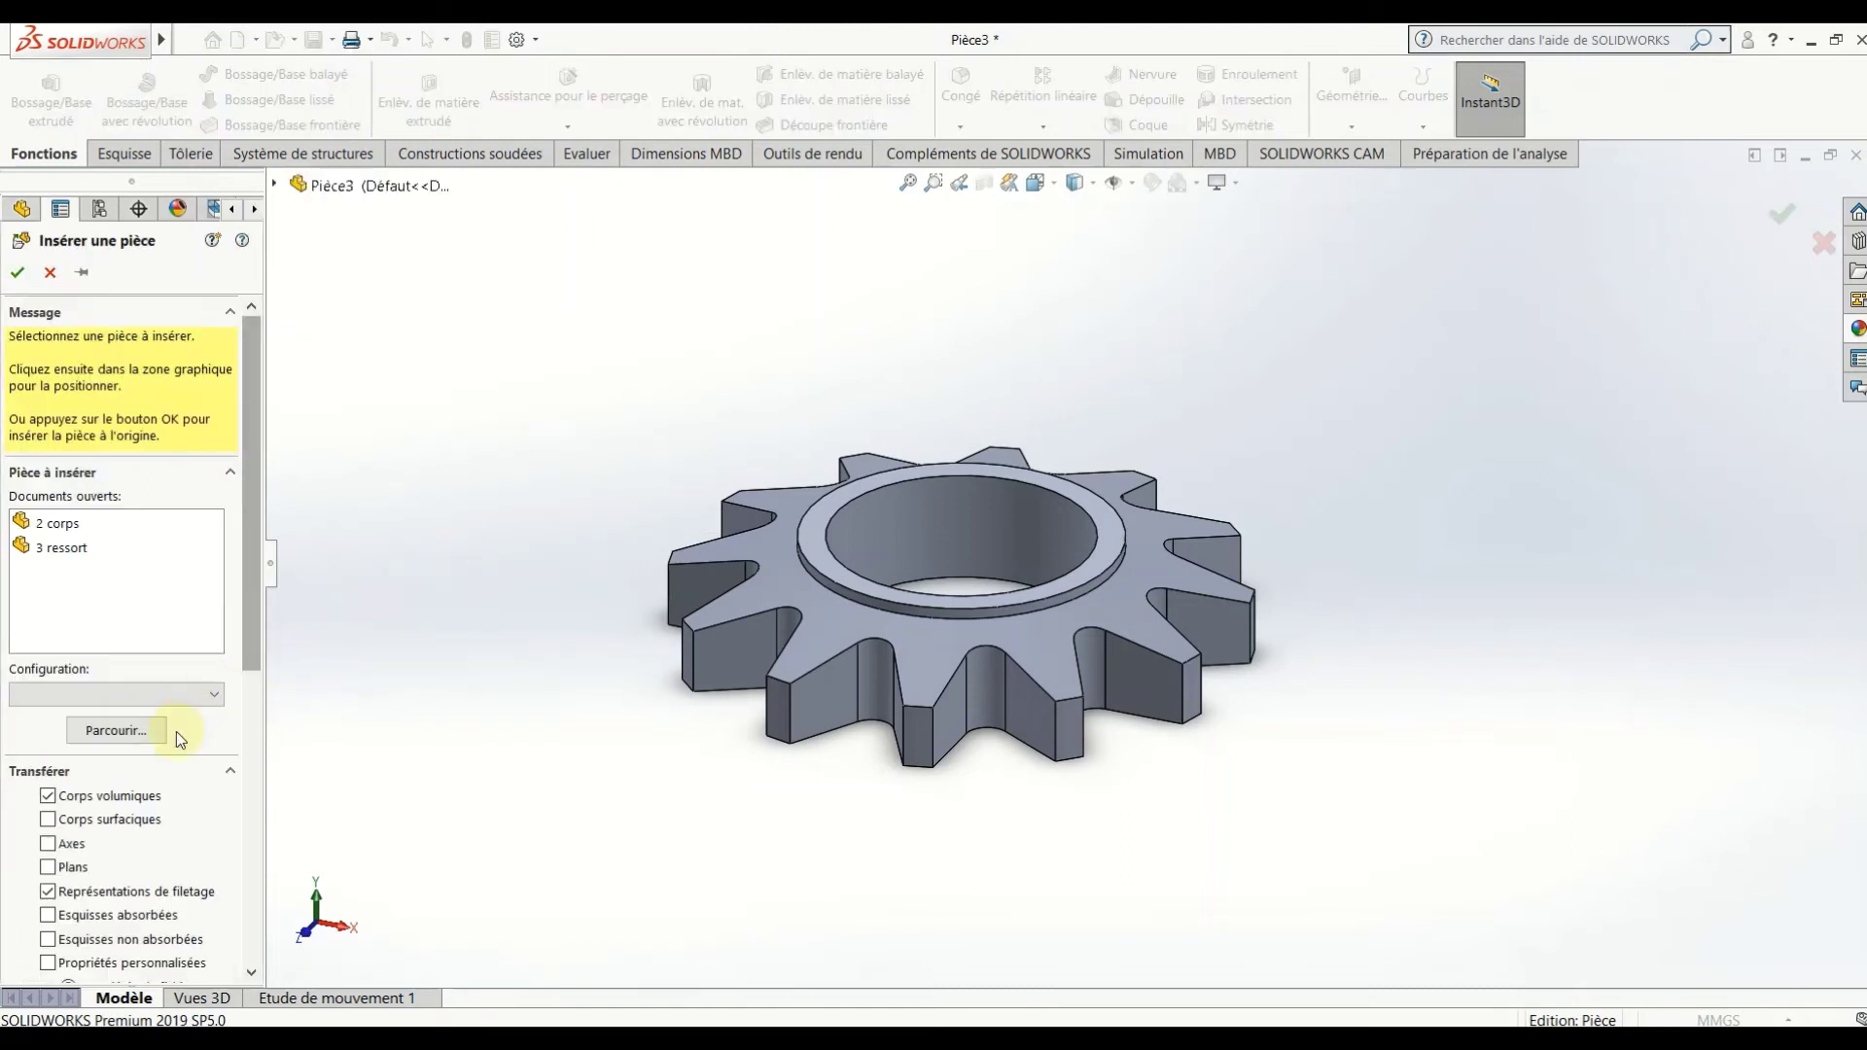
left_click_drag(253, 634, 242, 815)
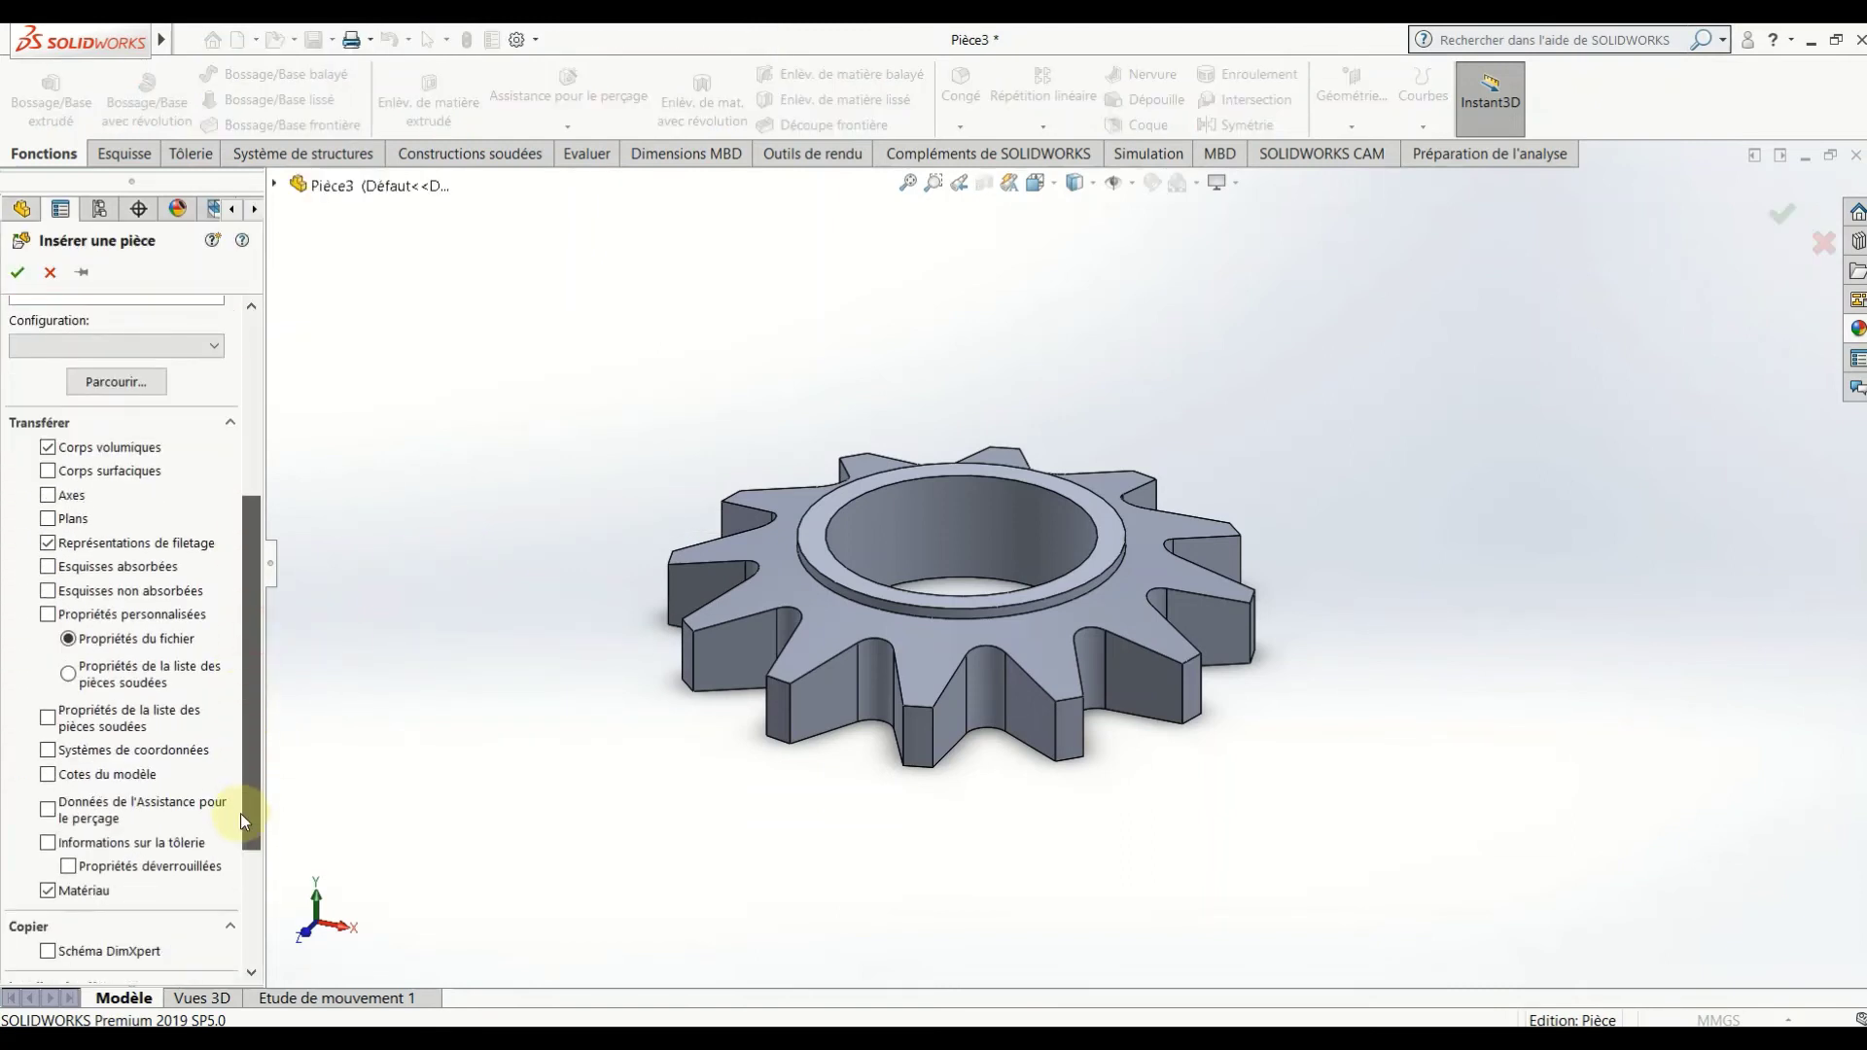
left_click(48, 844)
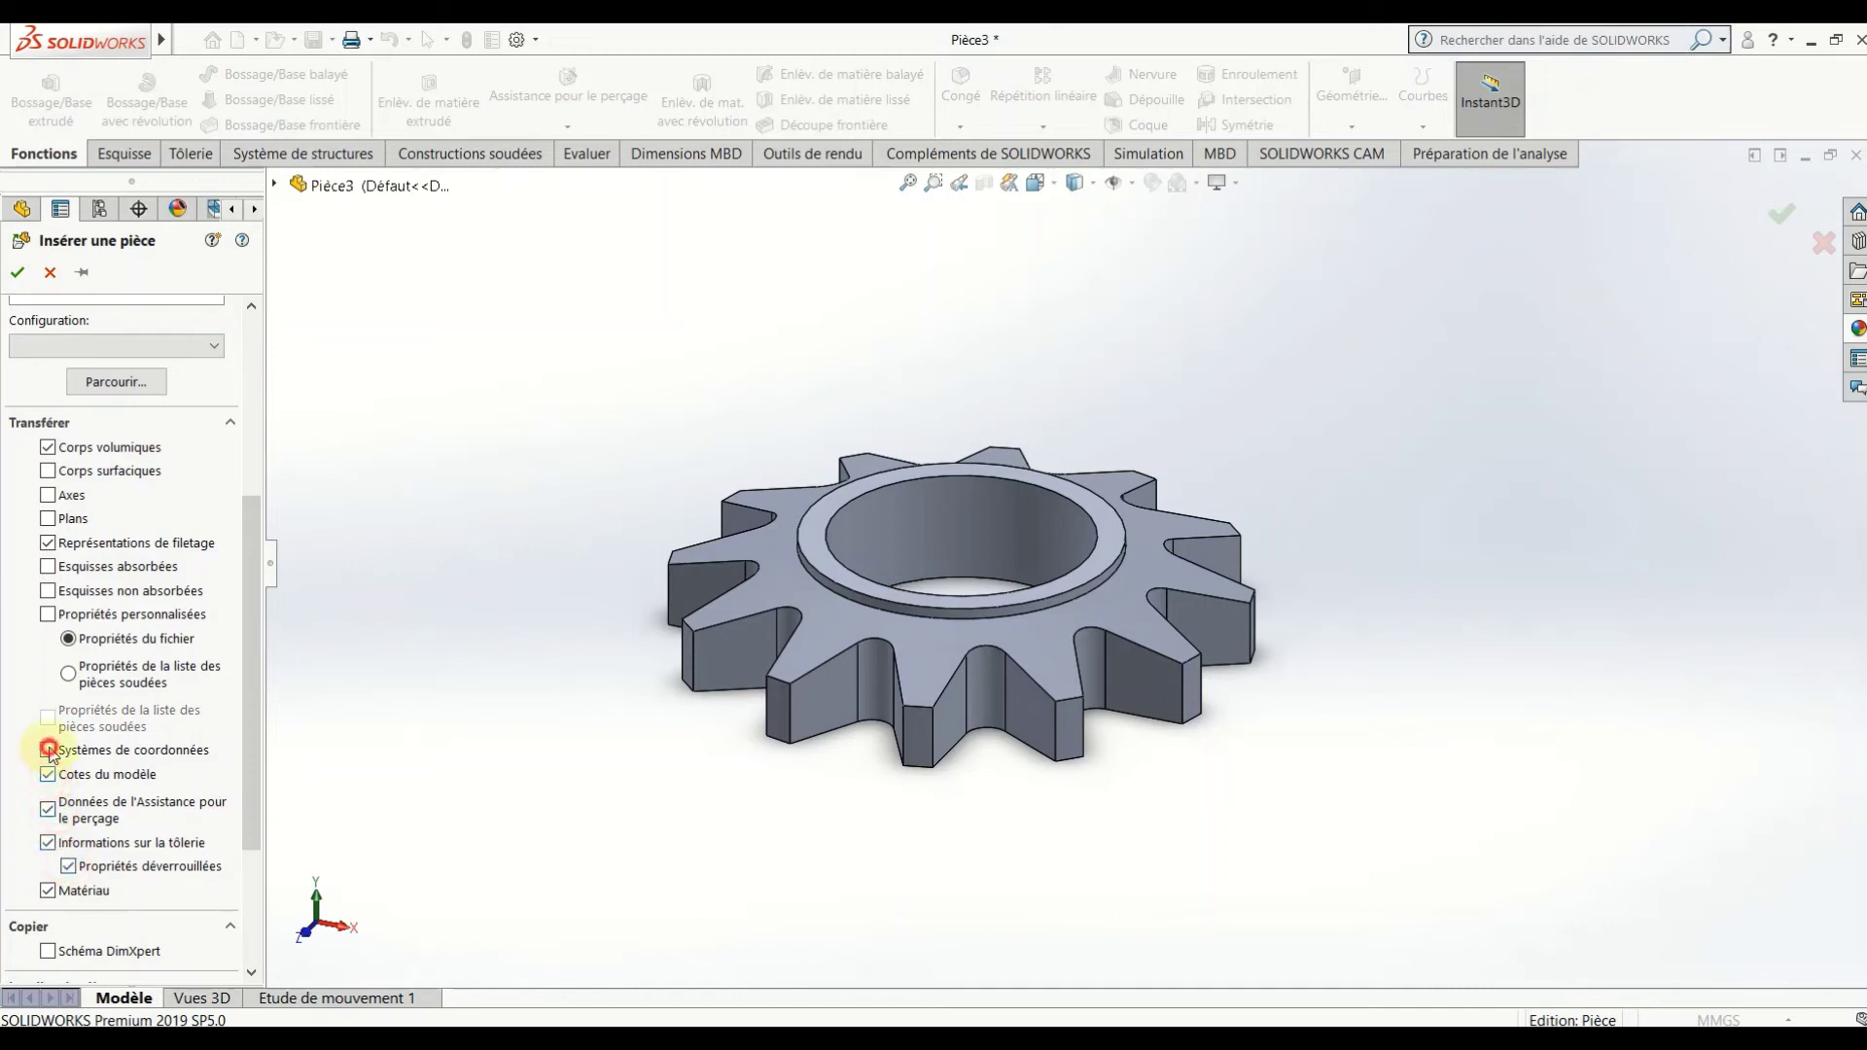
left_click(48, 591)
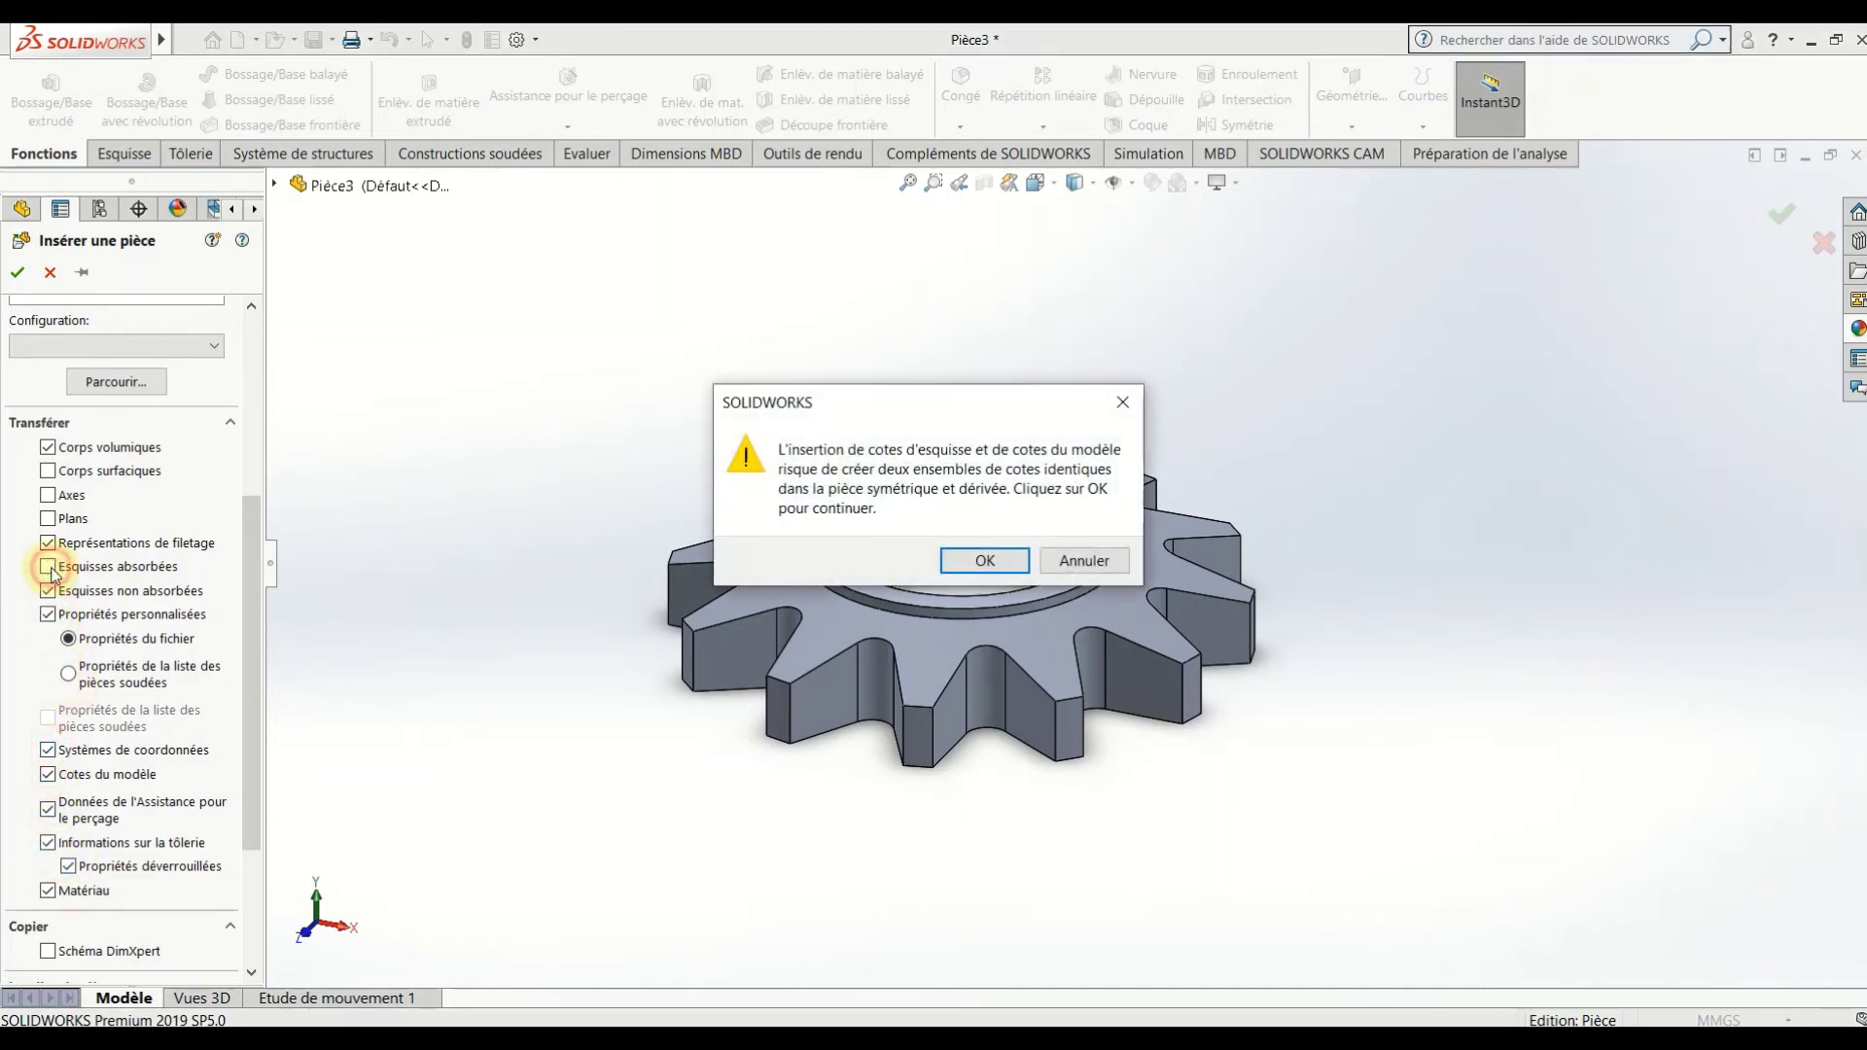
left_click(981, 564)
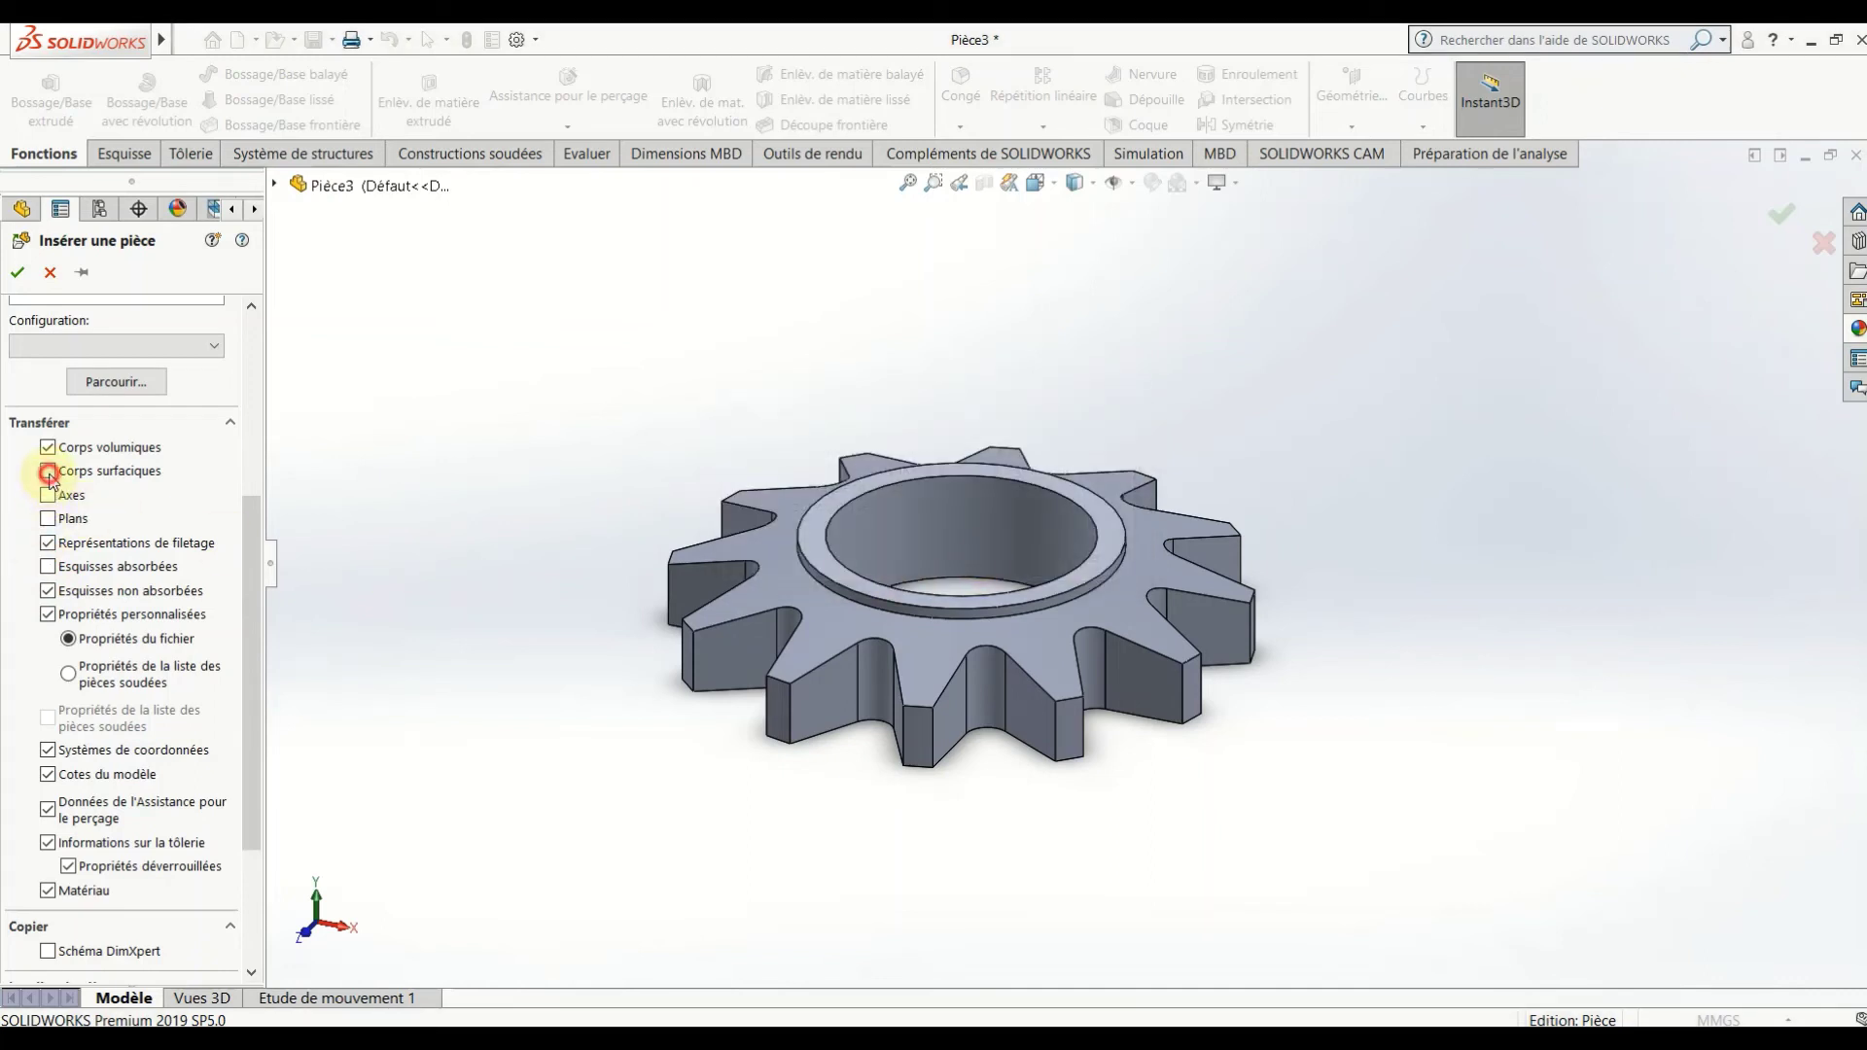
left_click(49, 567)
left_click(974, 558)
left_click_drag(255, 785, 247, 924)
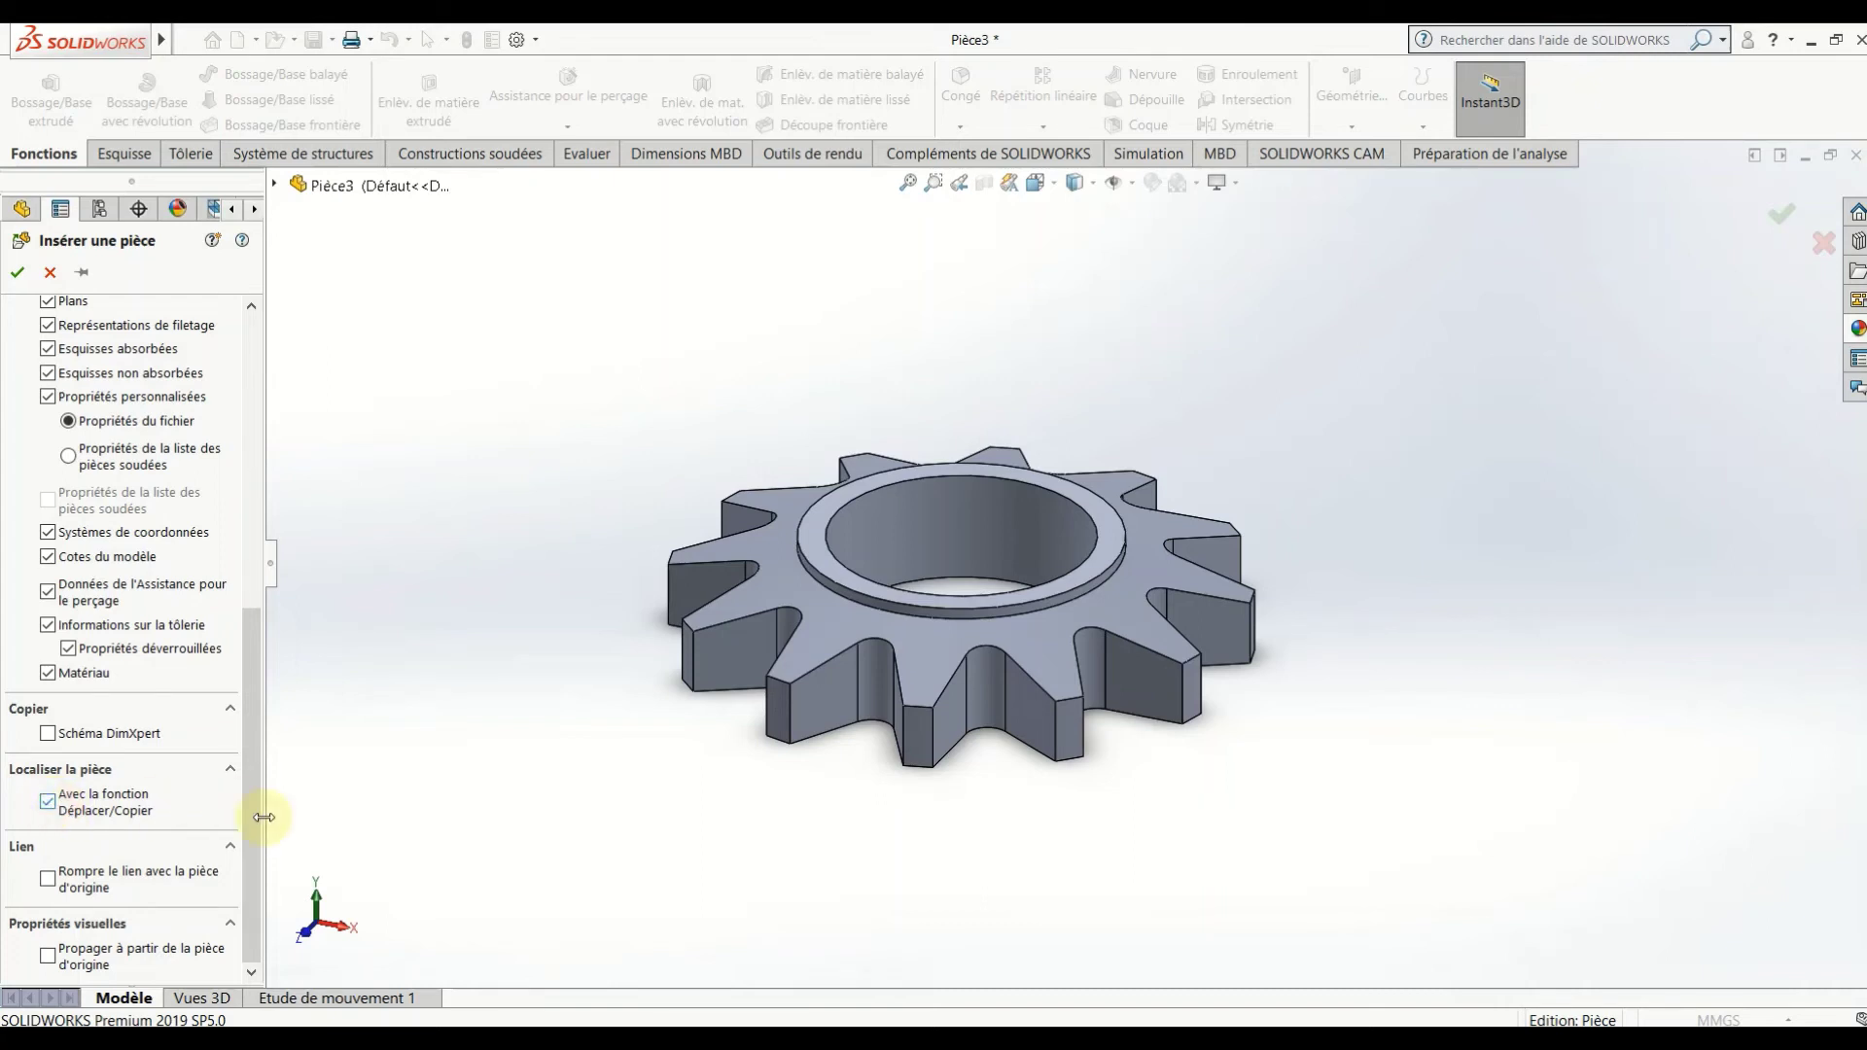
Insert the threaded body and mate its cylindrical face coaxially with the gear's bore.
left_click(17, 277)
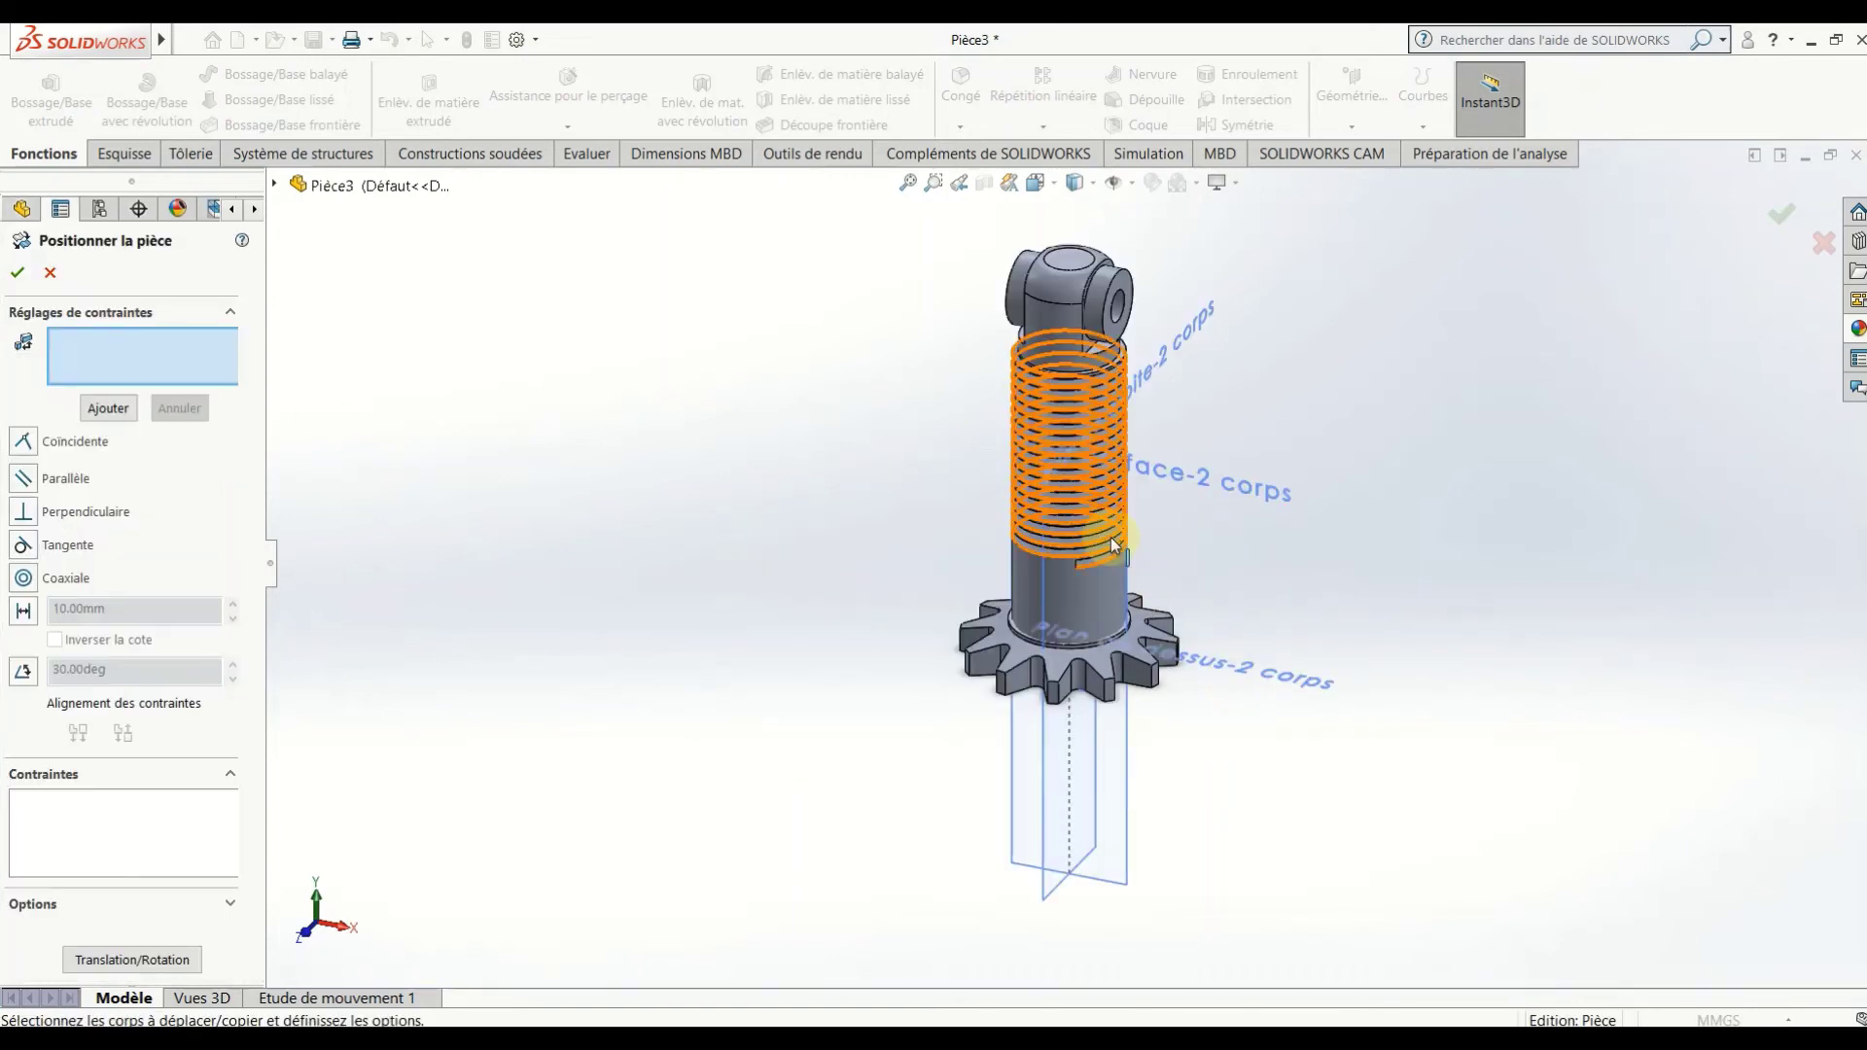
scroll(1118, 562, "down", 3)
scroll(1132, 579, "down", 4)
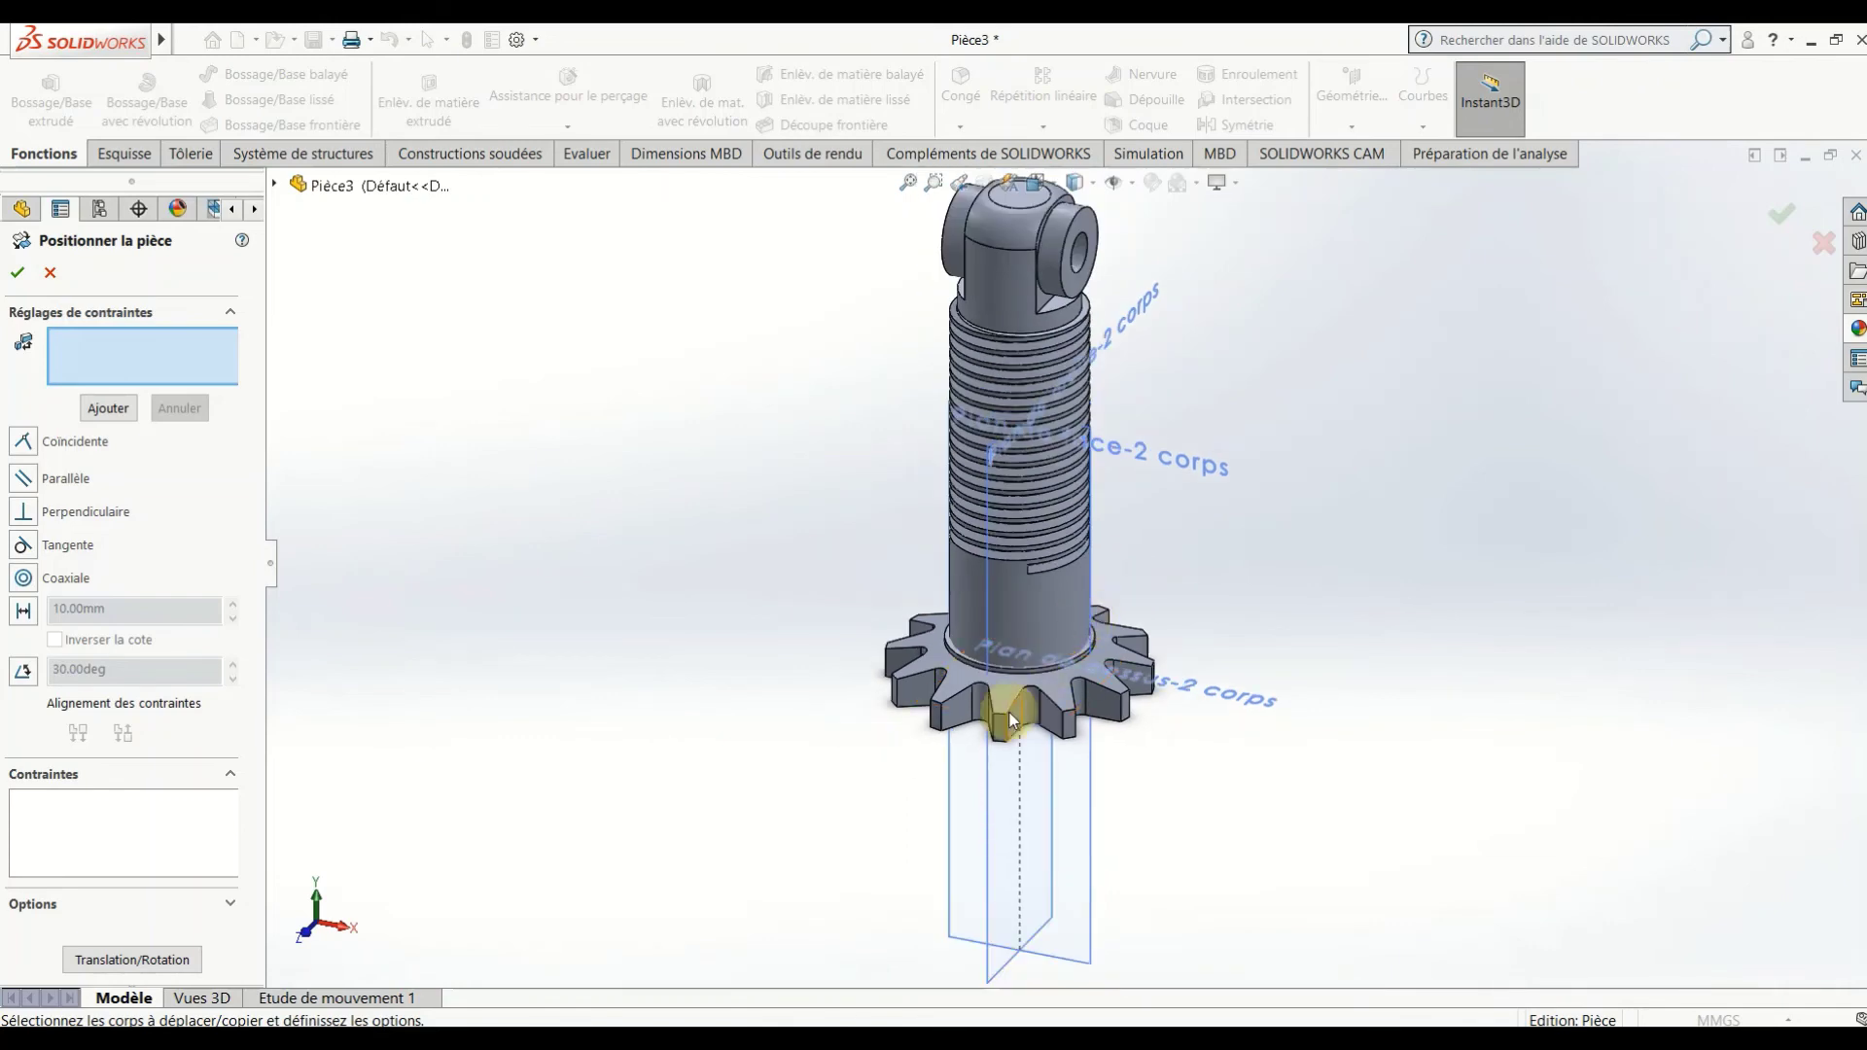
middle_click_drag(1133, 593, 999, 521)
scroll(1073, 621, "down", 2)
scroll(1074, 622, "down", 2)
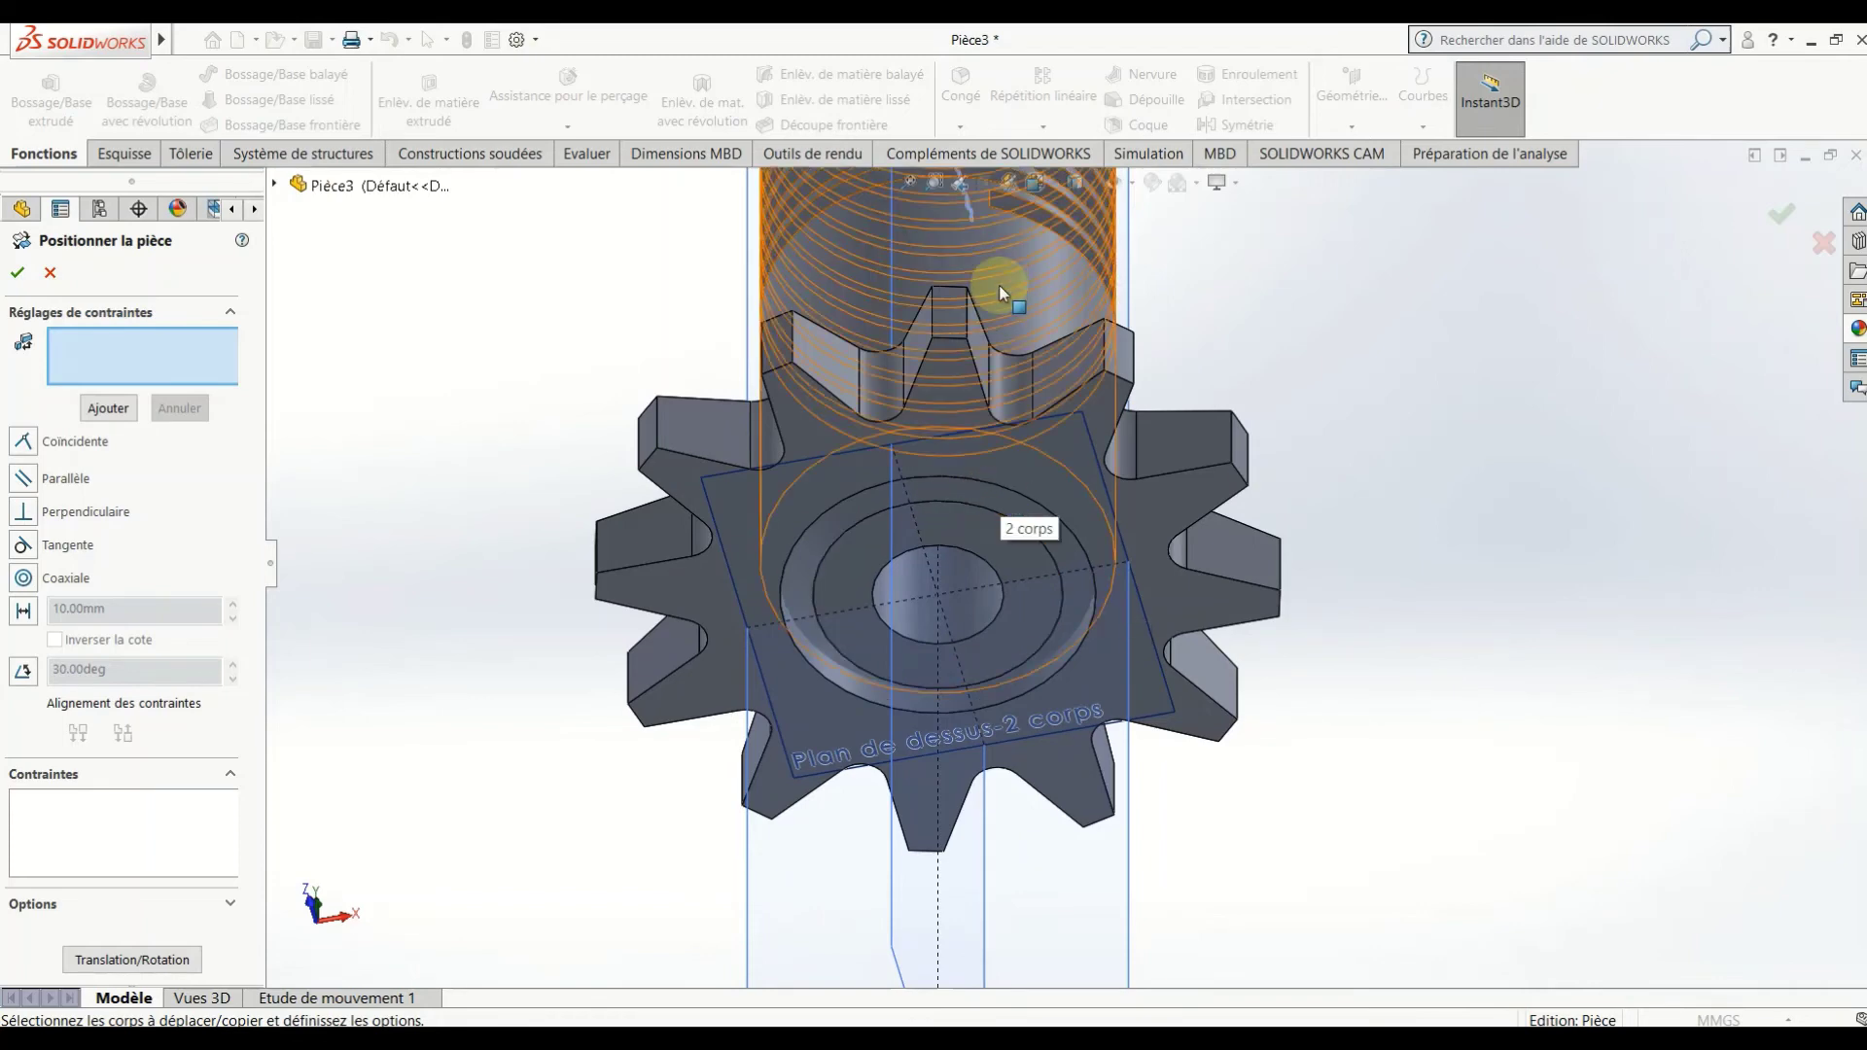
middle_click_drag(1081, 338, 1023, 277)
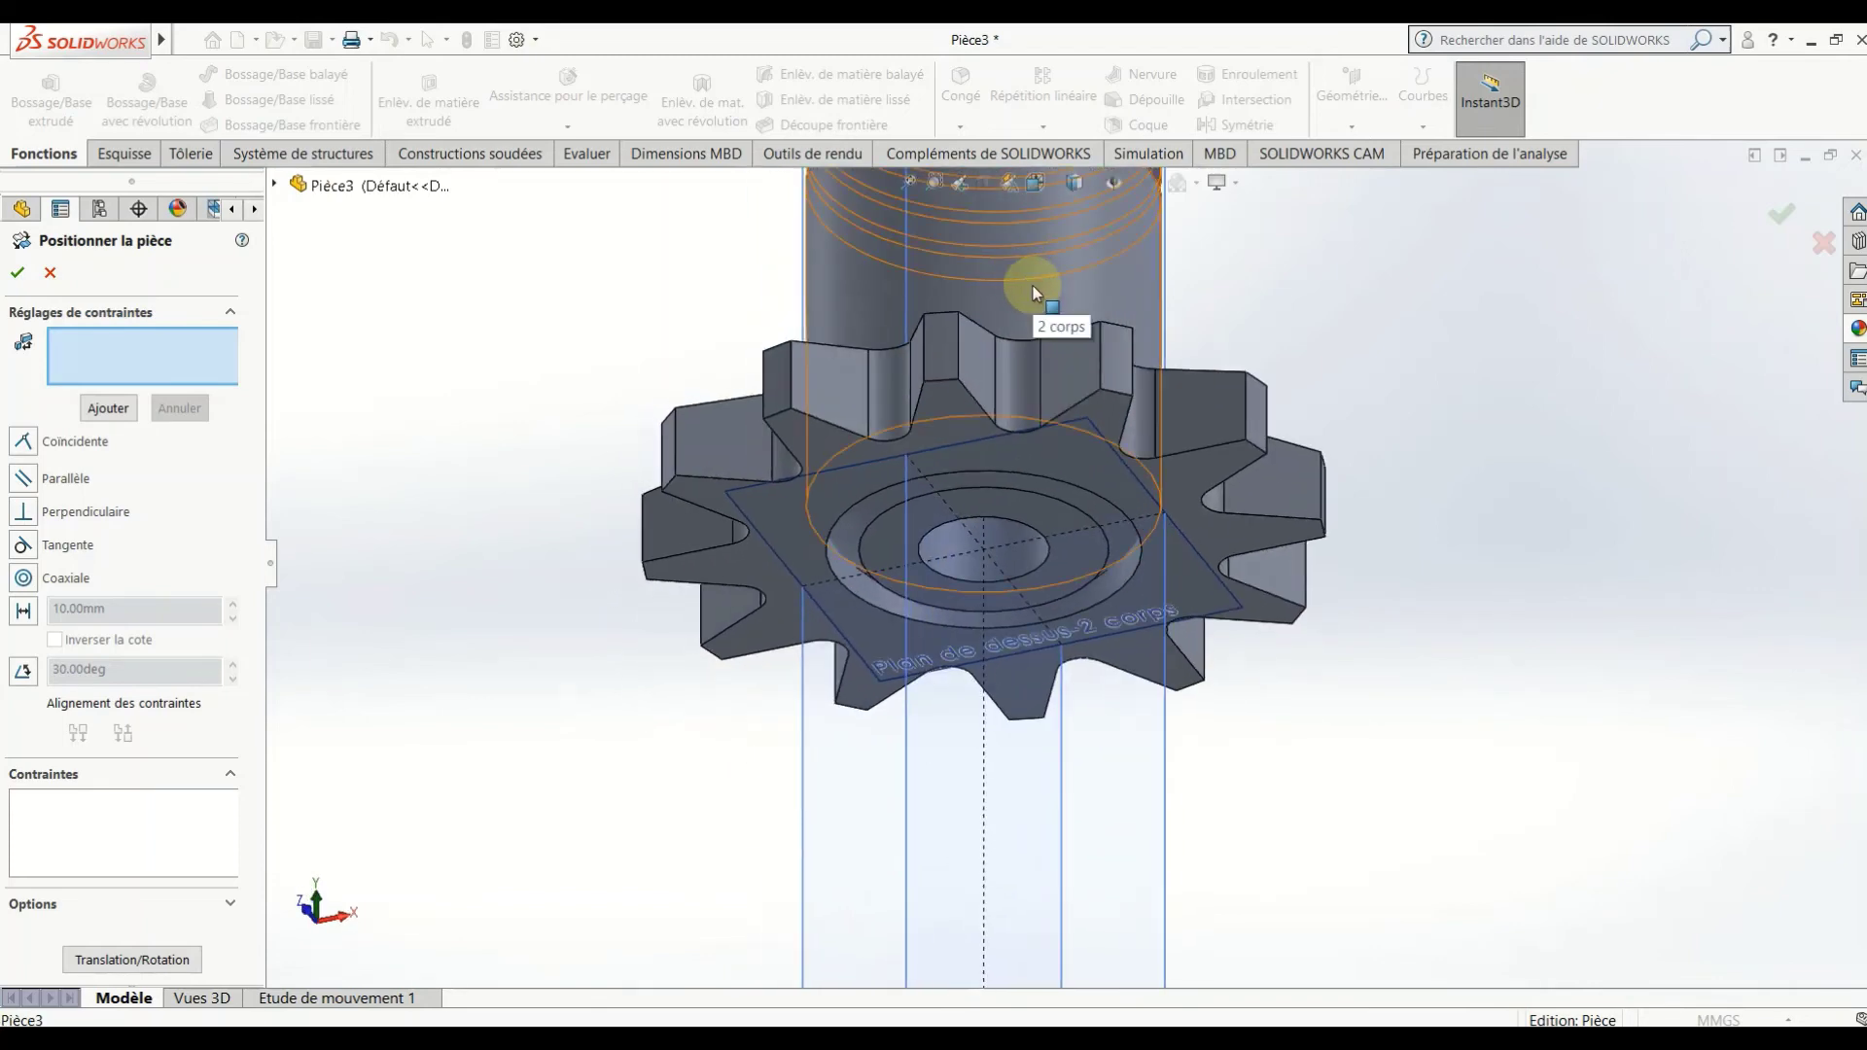
left_click(1032, 286)
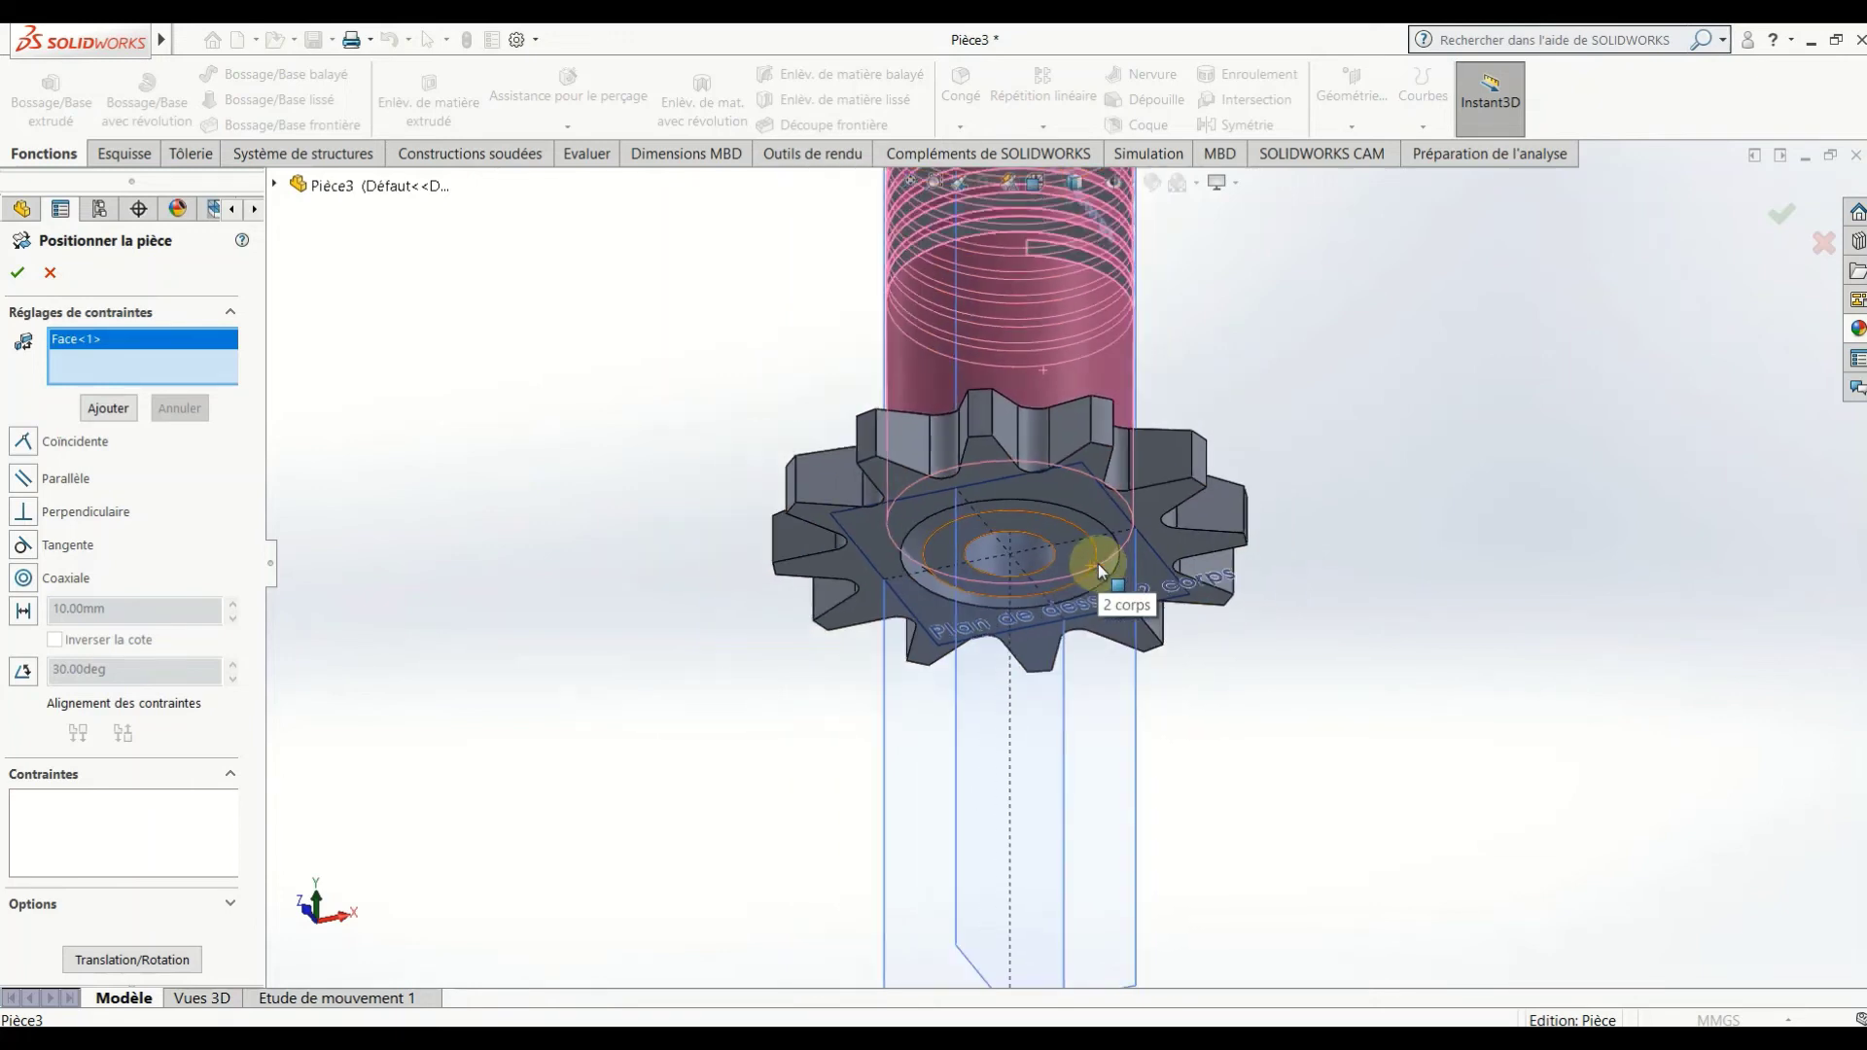
mouse_move(1033, 563)
middle_mouse_down()
mouse_move(975, 791)
mouse_move(1000, 438)
mouse_move(950, 362)
mouse_move(855, 479)
mouse_move(878, 619)
middle_mouse_up()
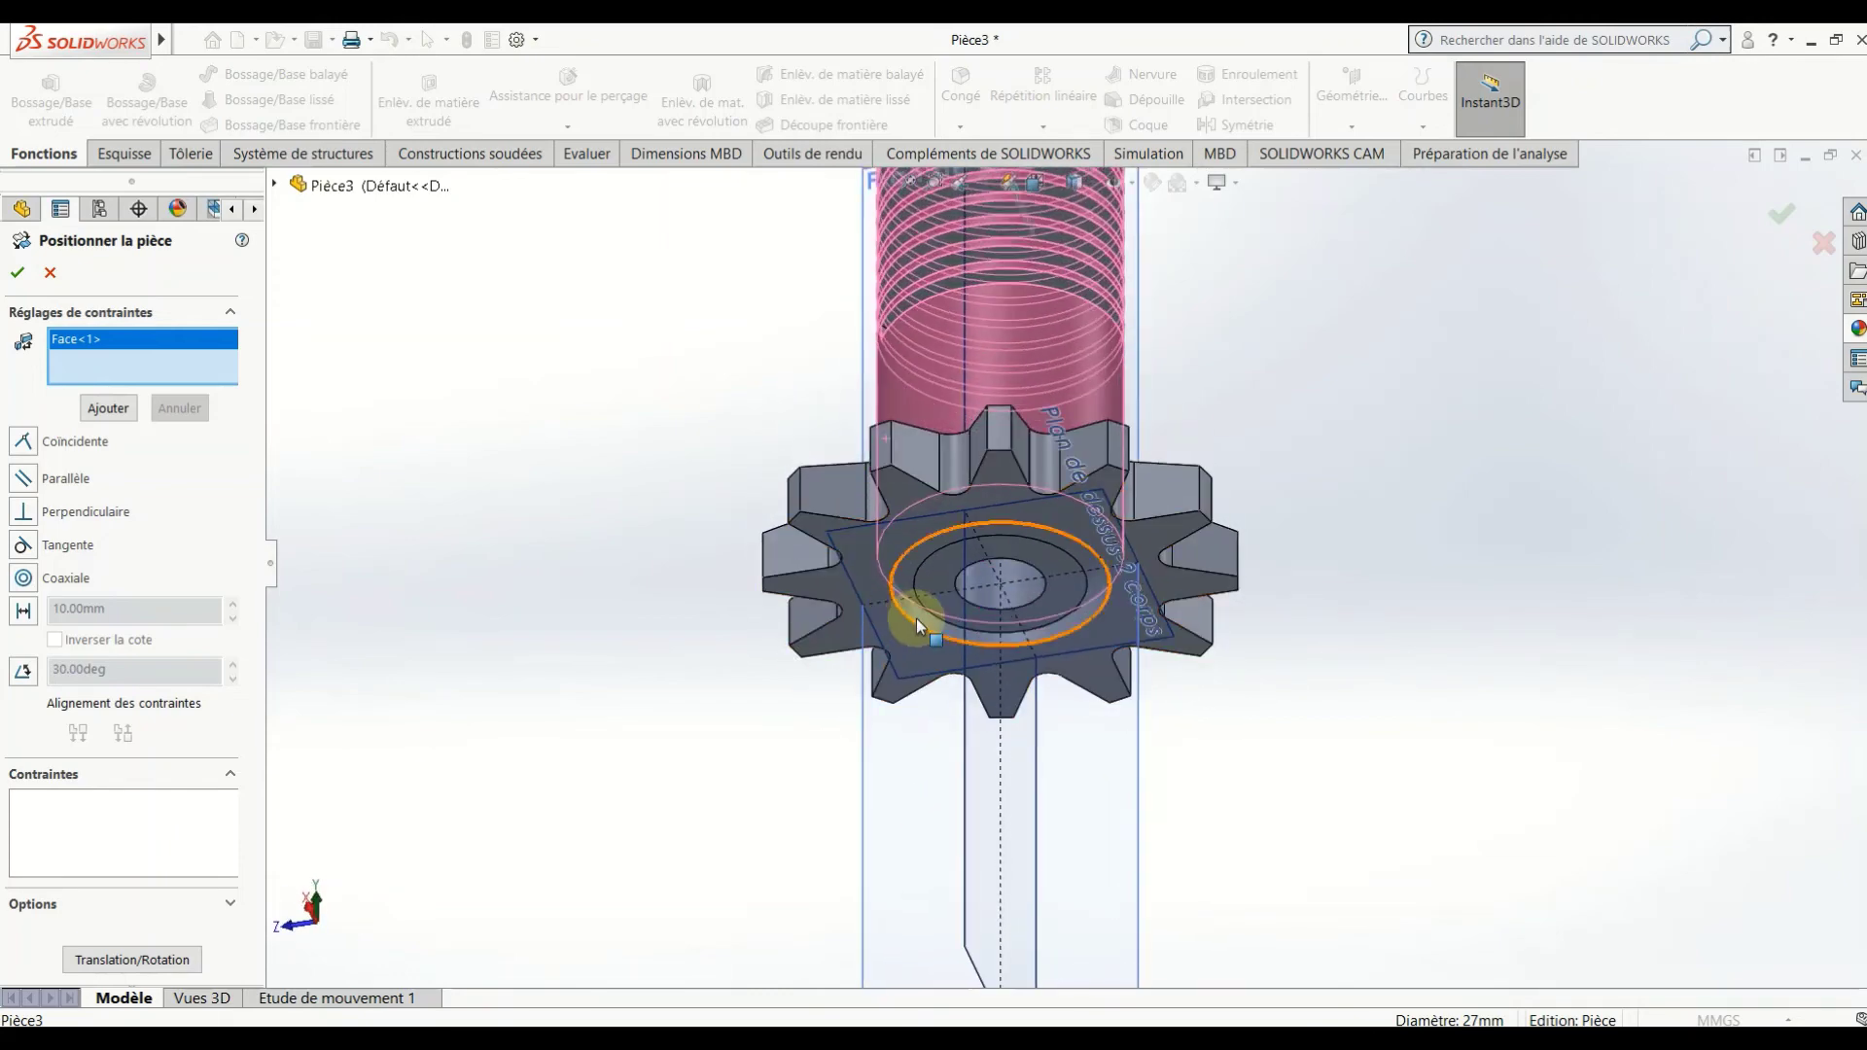
left_click(921, 616)
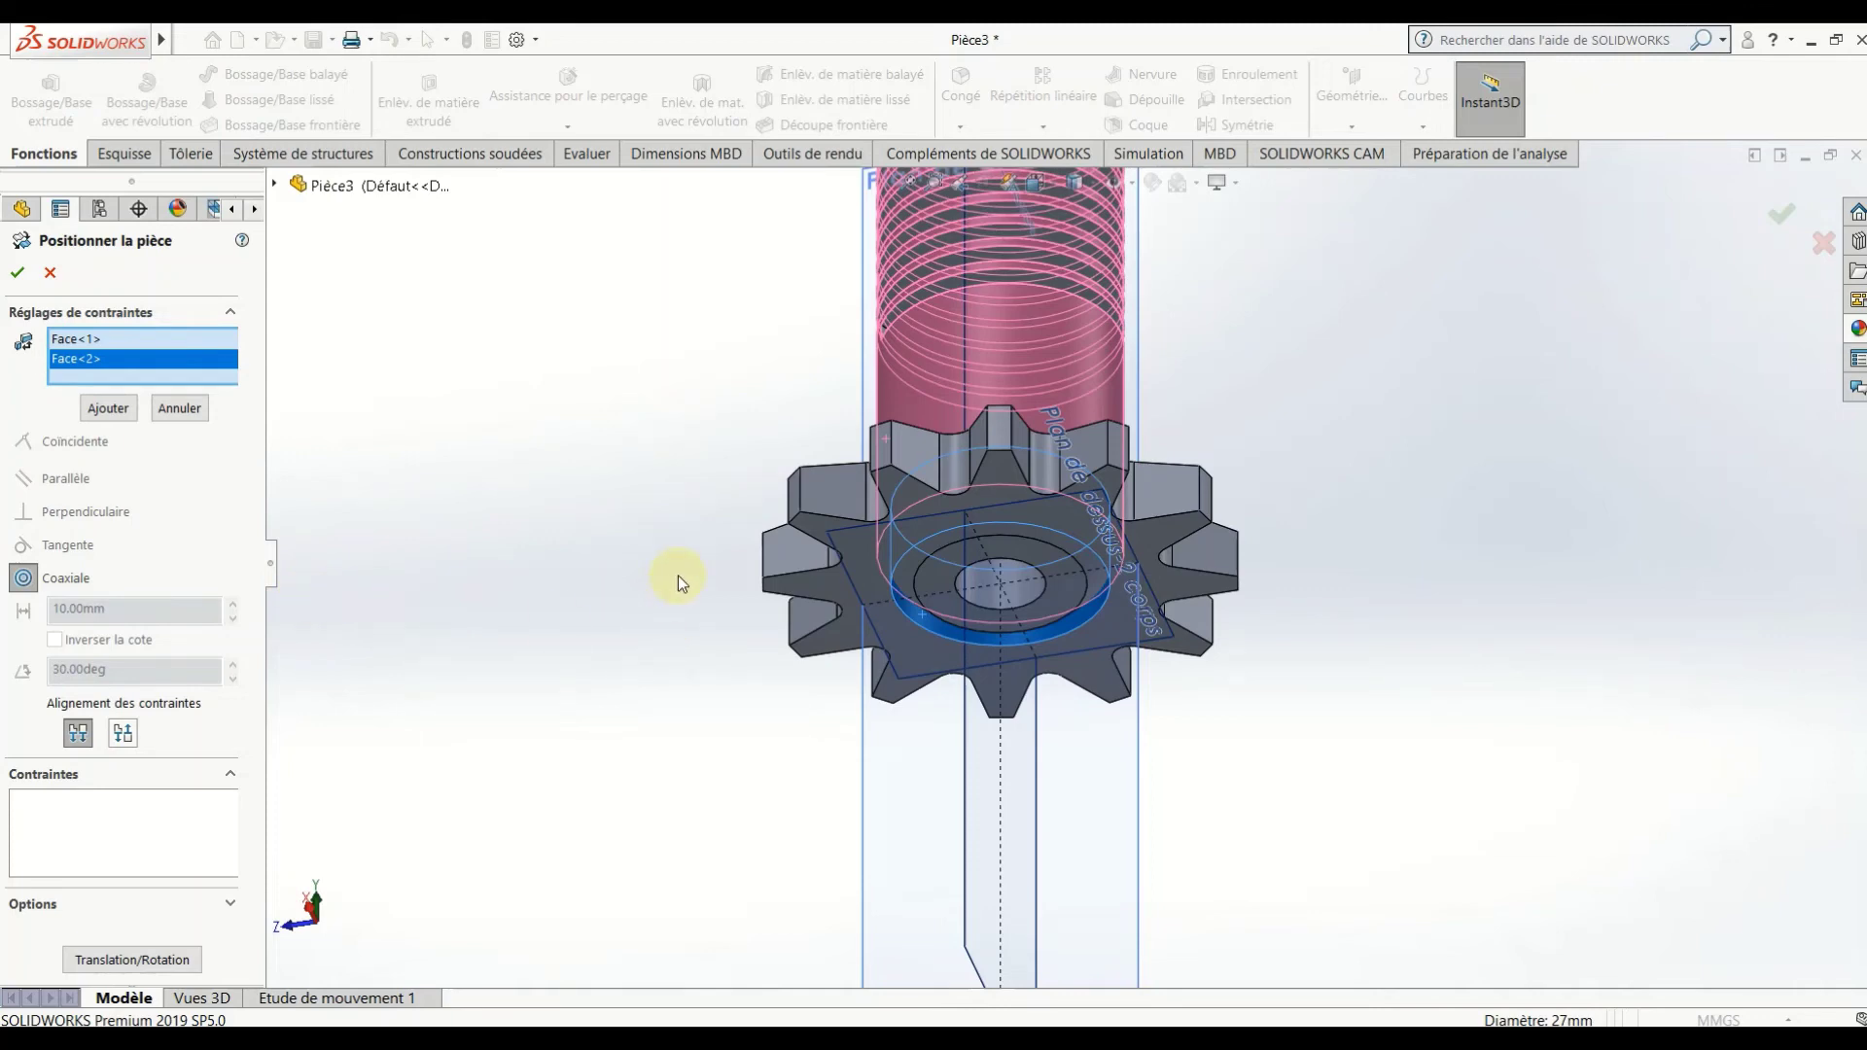
mouse_move(678, 582)
middle_mouse_down()
mouse_move(633, 900)
mouse_move(646, 941)
mouse_move(588, 1016)
mouse_move(658, 892)
mouse_move(646, 966)
mouse_move(813, 626)
mouse_move(487, 587)
middle_mouse_up()
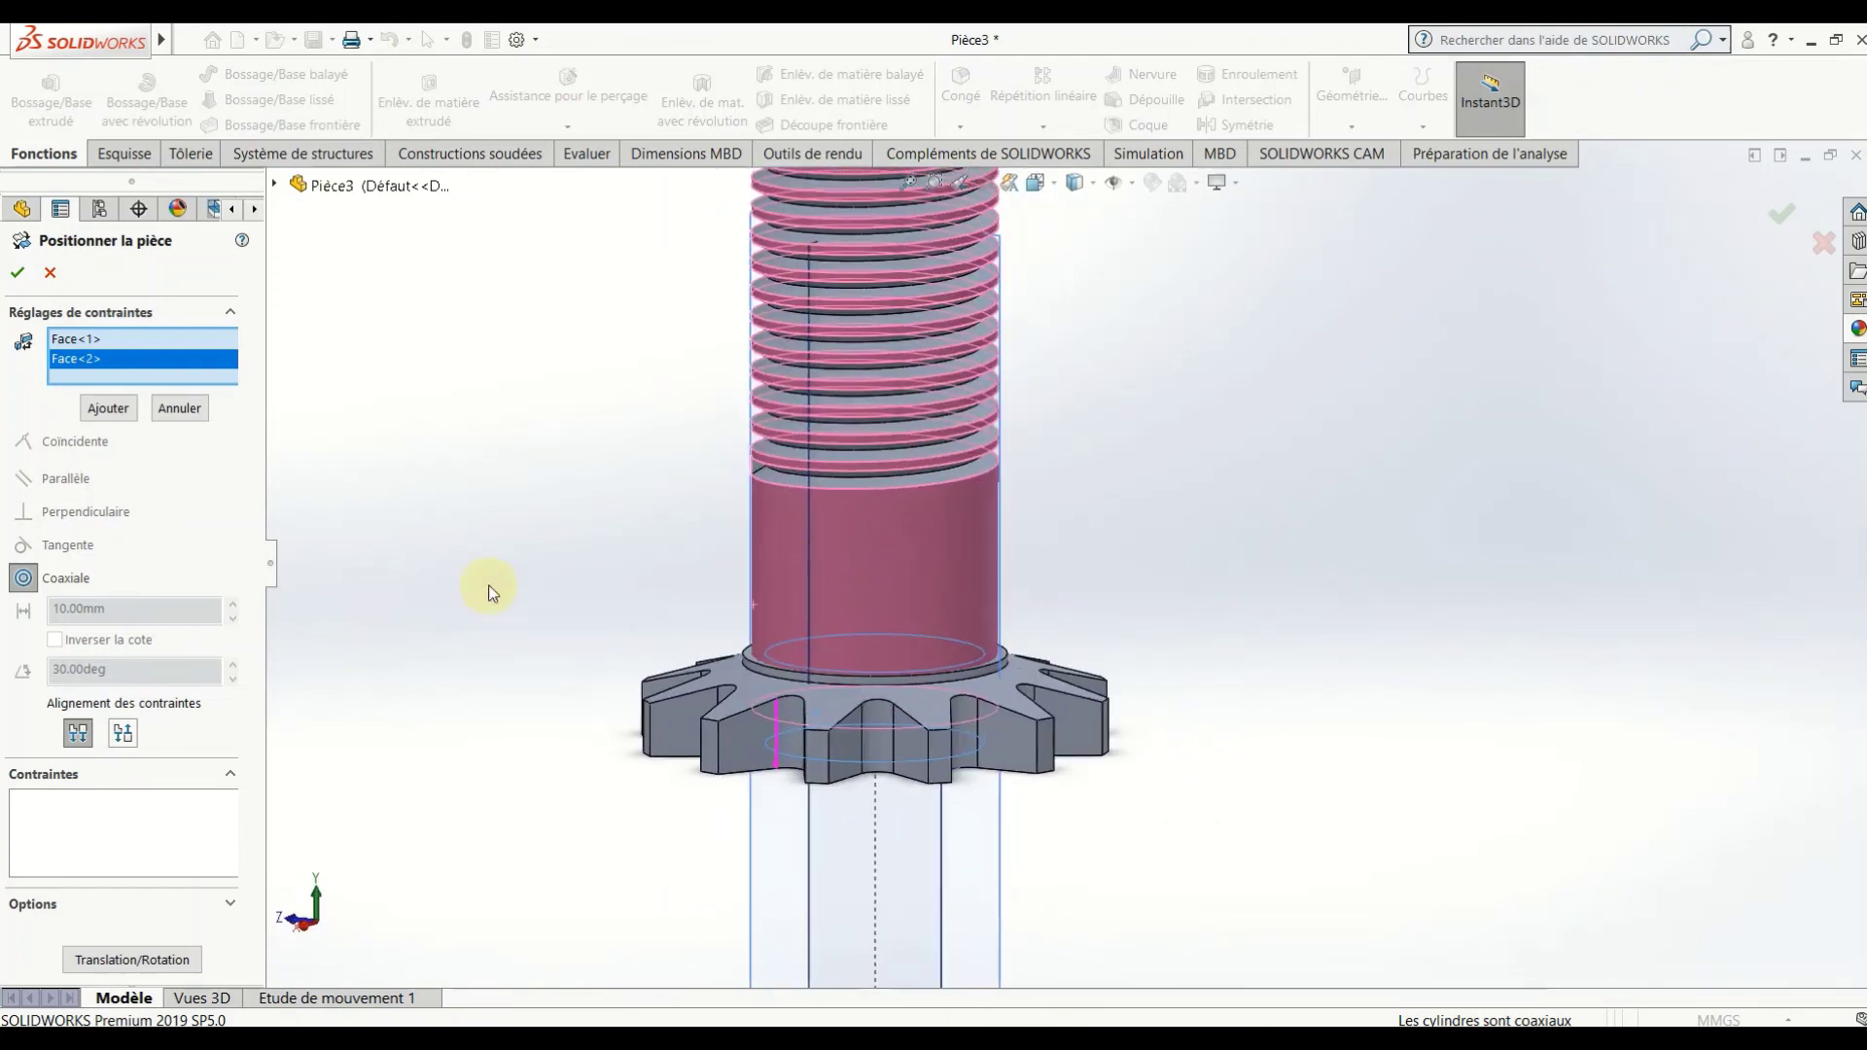
right_click(126, 366)
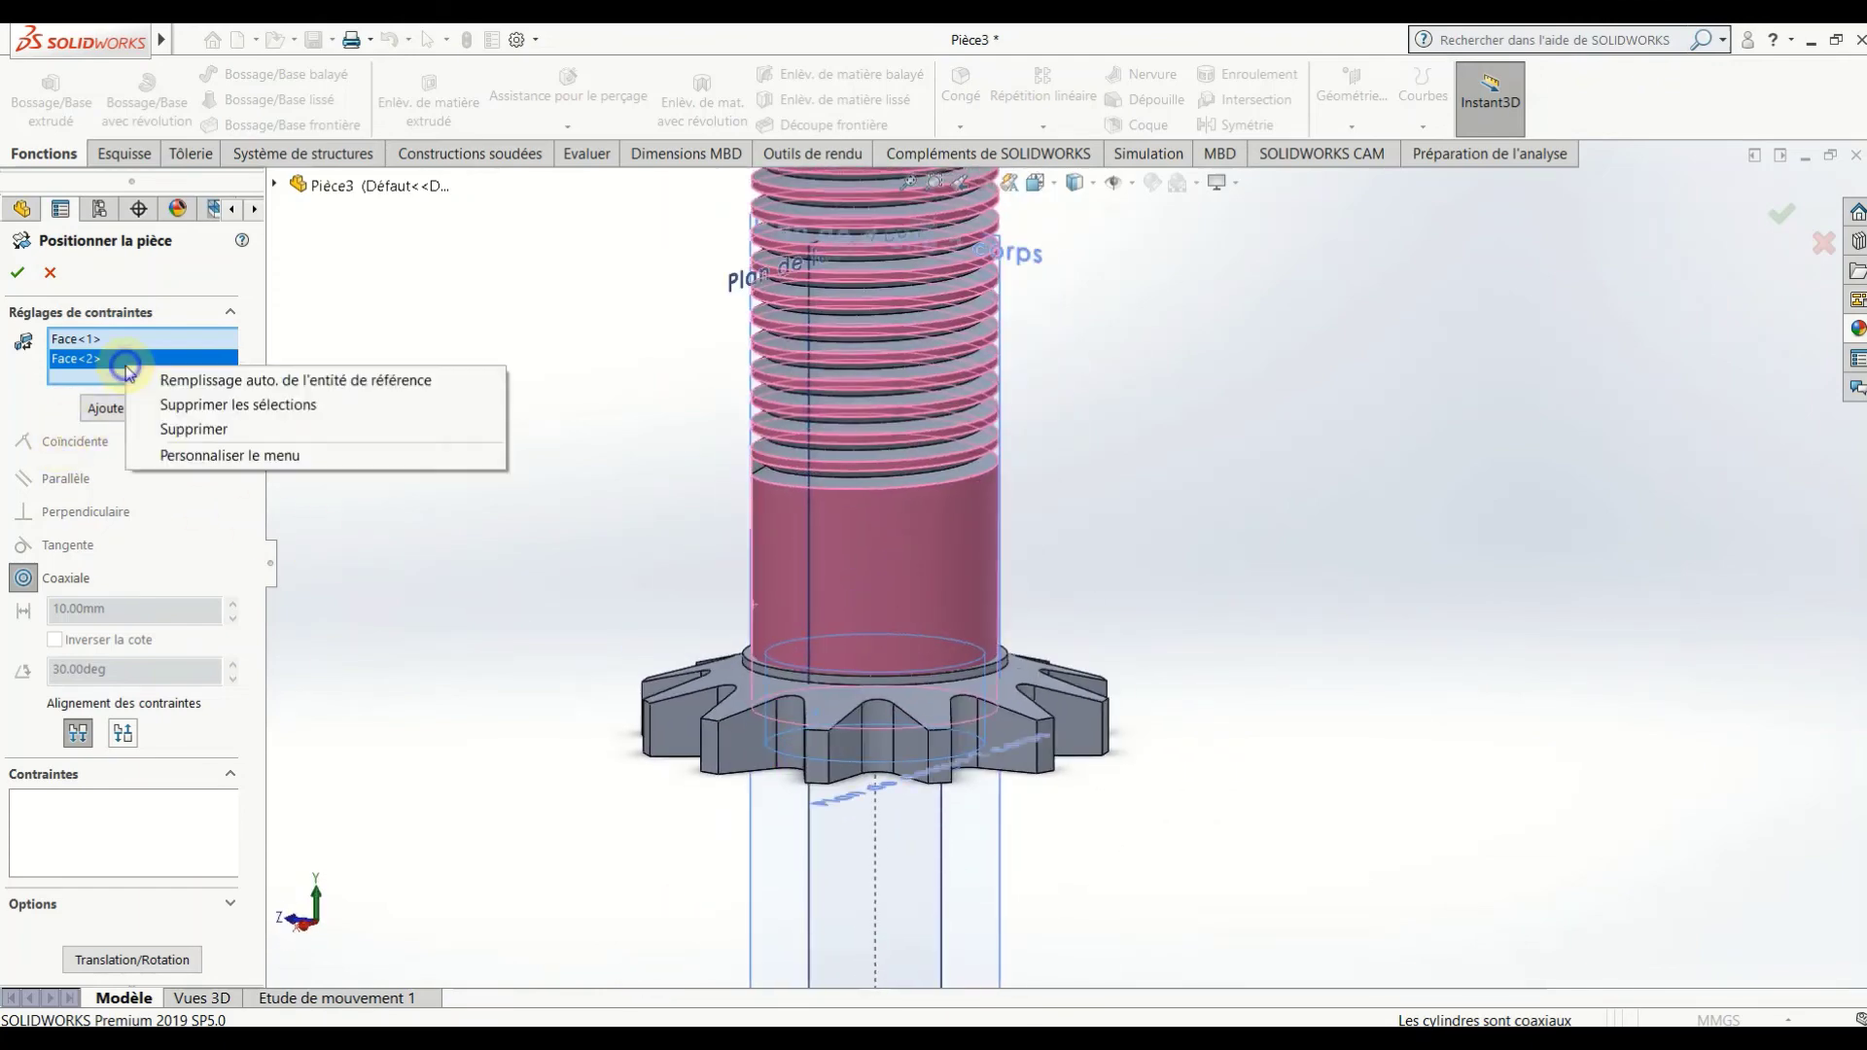
Mate the gear's front face and the shaft's end face at a 60 mm distance.
left_click(173, 406)
mouse_move(534, 583)
middle_mouse_down()
mouse_move(771, 516)
mouse_move(861, 605)
middle_mouse_up()
left_click(858, 573)
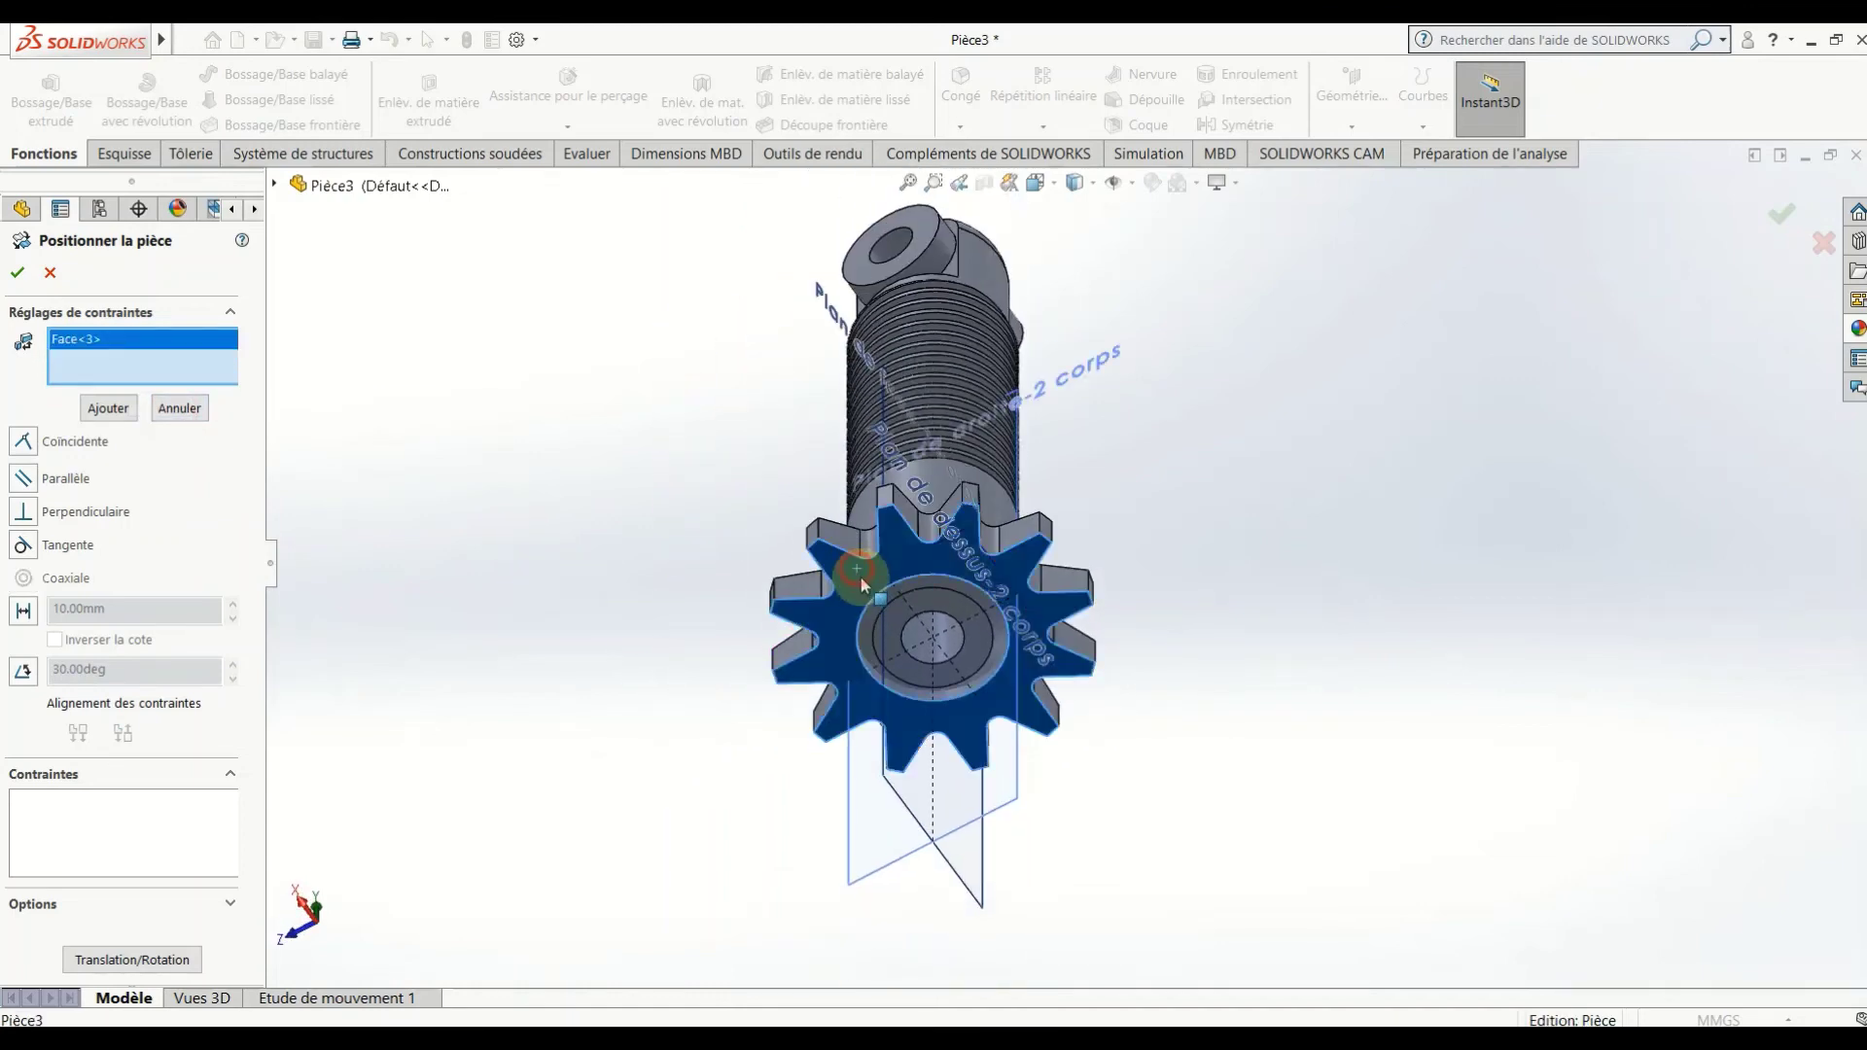
left_click(905, 618)
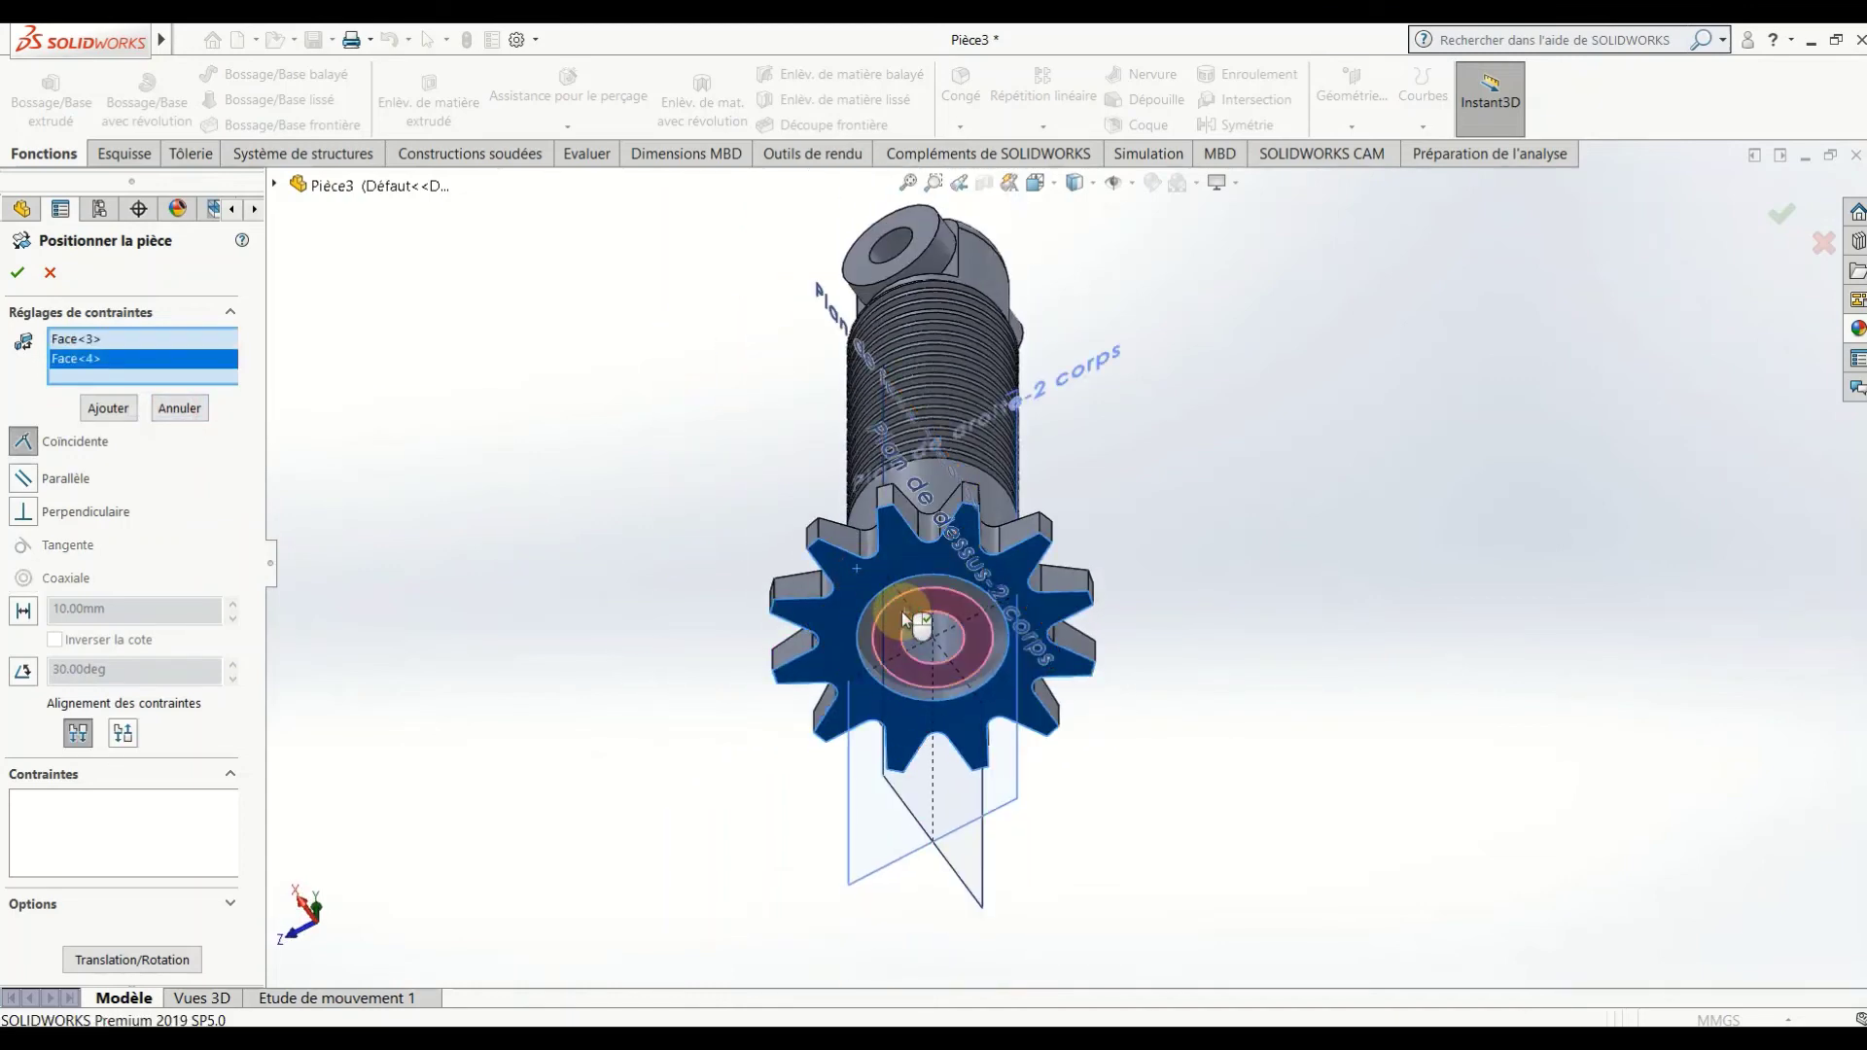
left_click(25, 611)
left_click(235, 605)
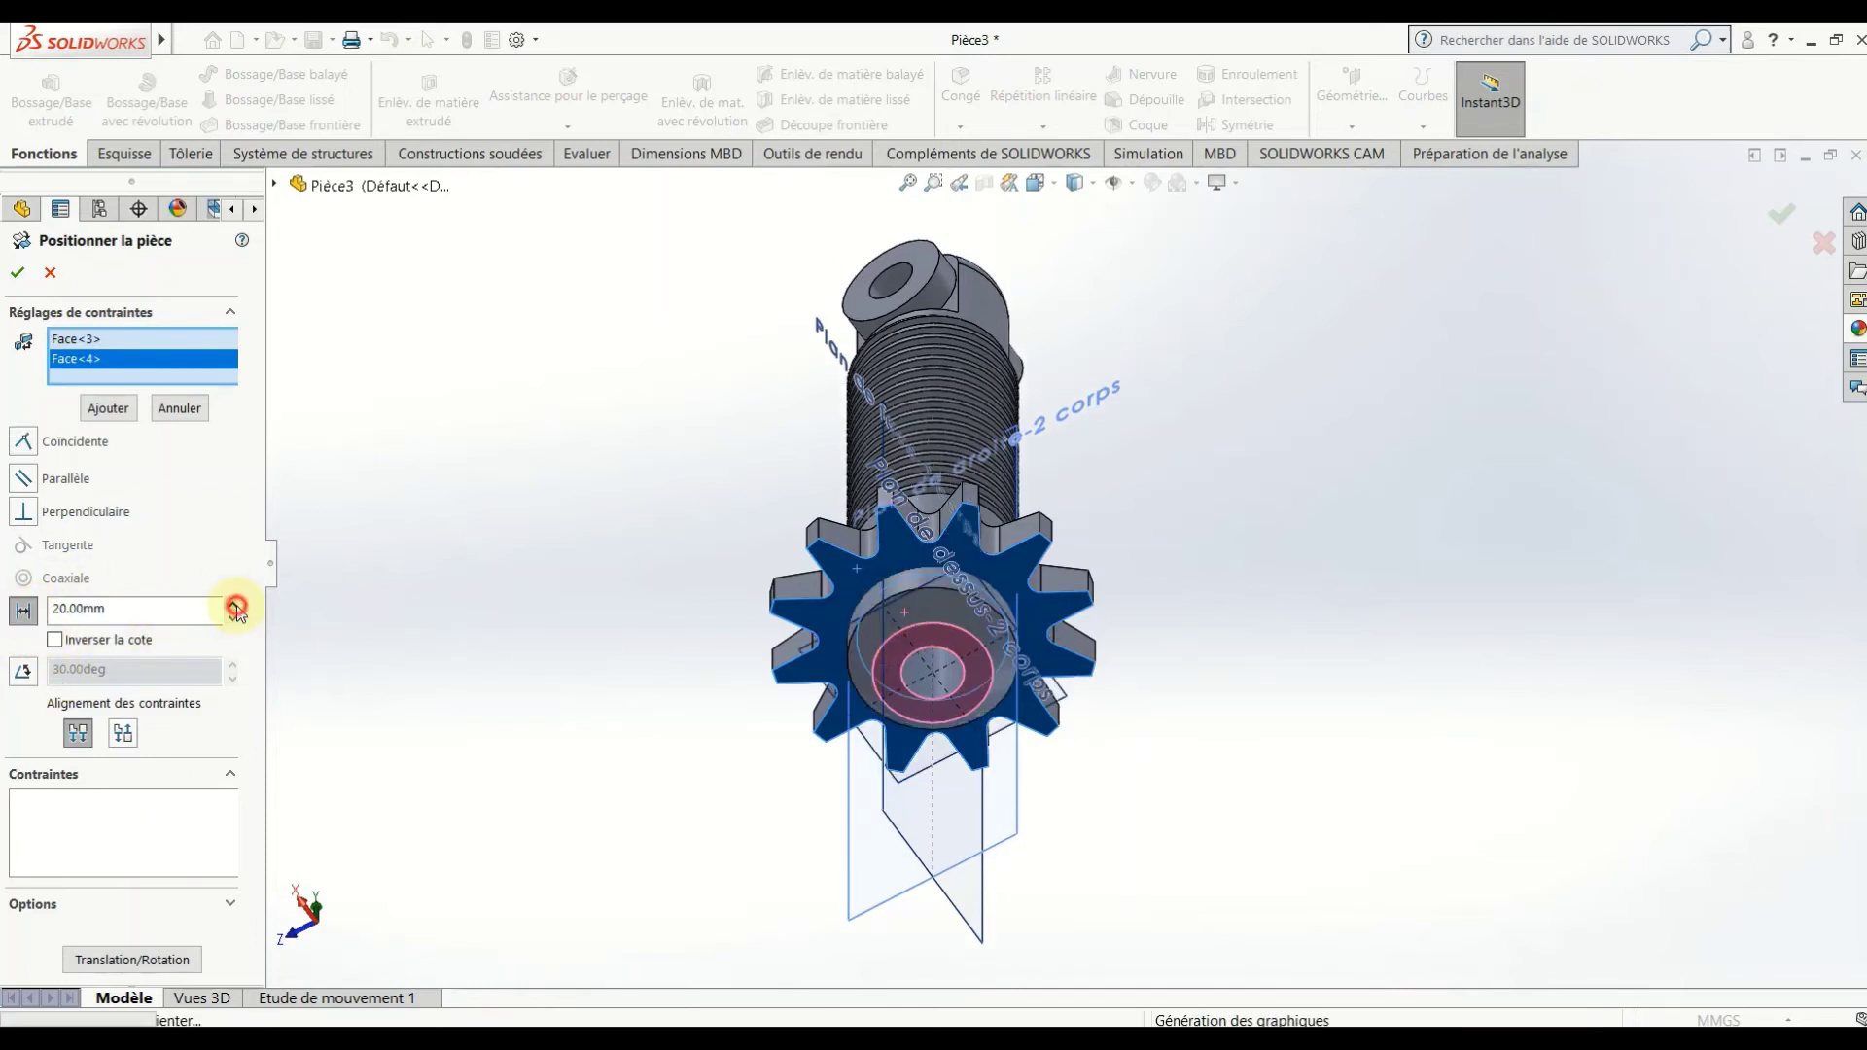
left_click(236, 604)
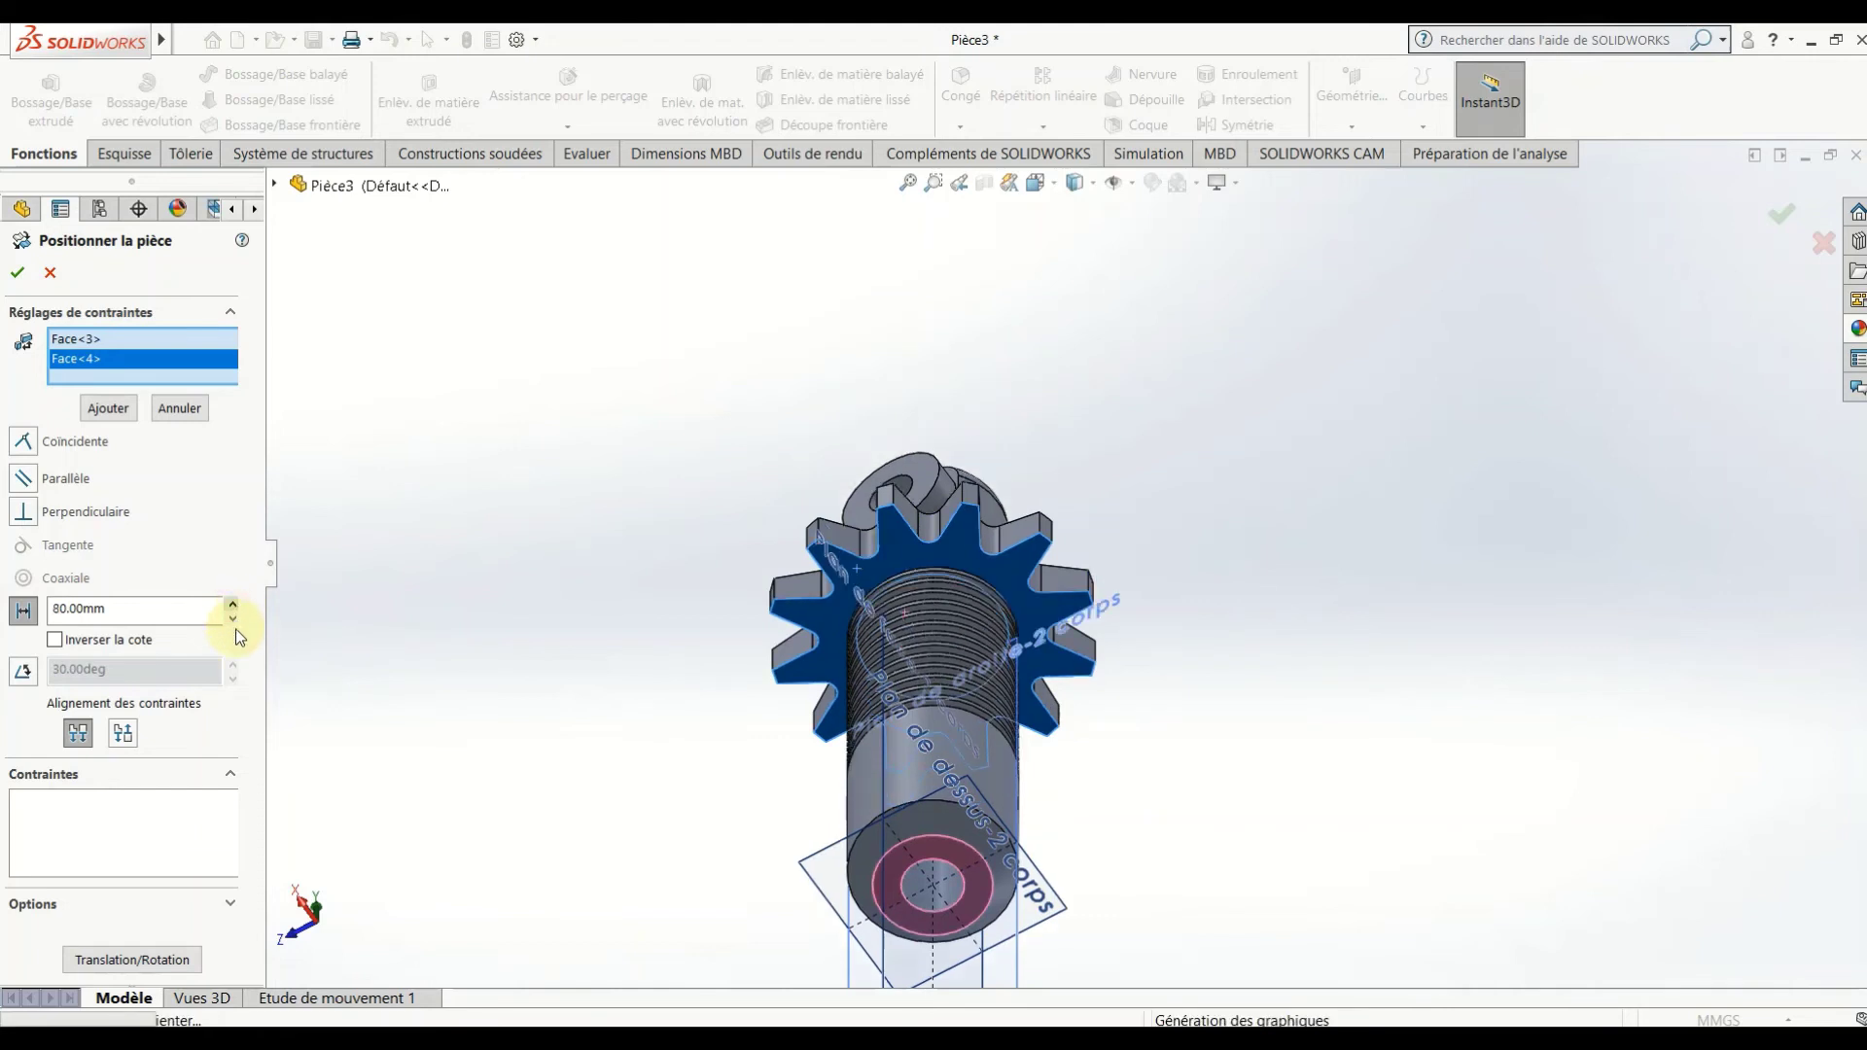
left_click(233, 618)
left_click(234, 619)
middle_click_drag(692, 617, 638, 954)
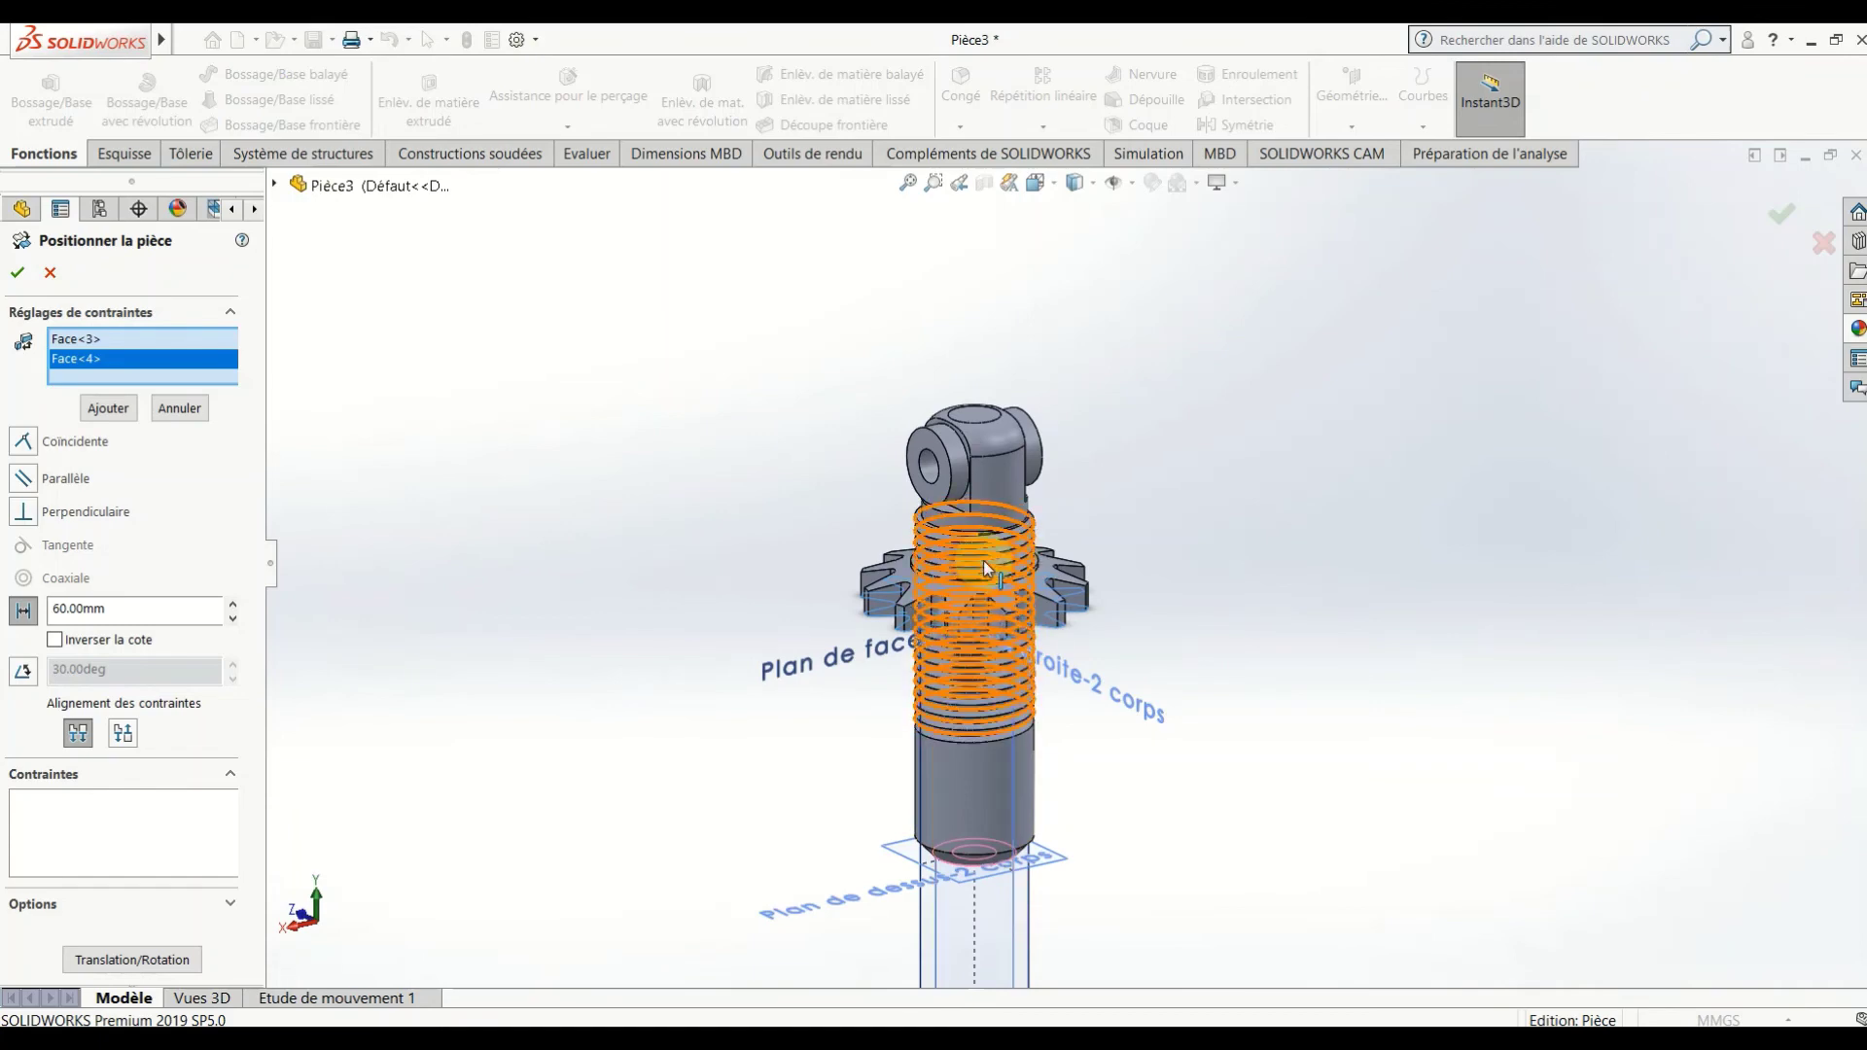
mouse_move(1021, 588)
middle_mouse_down()
mouse_move(988, 805)
mouse_move(770, 632)
middle_mouse_up()
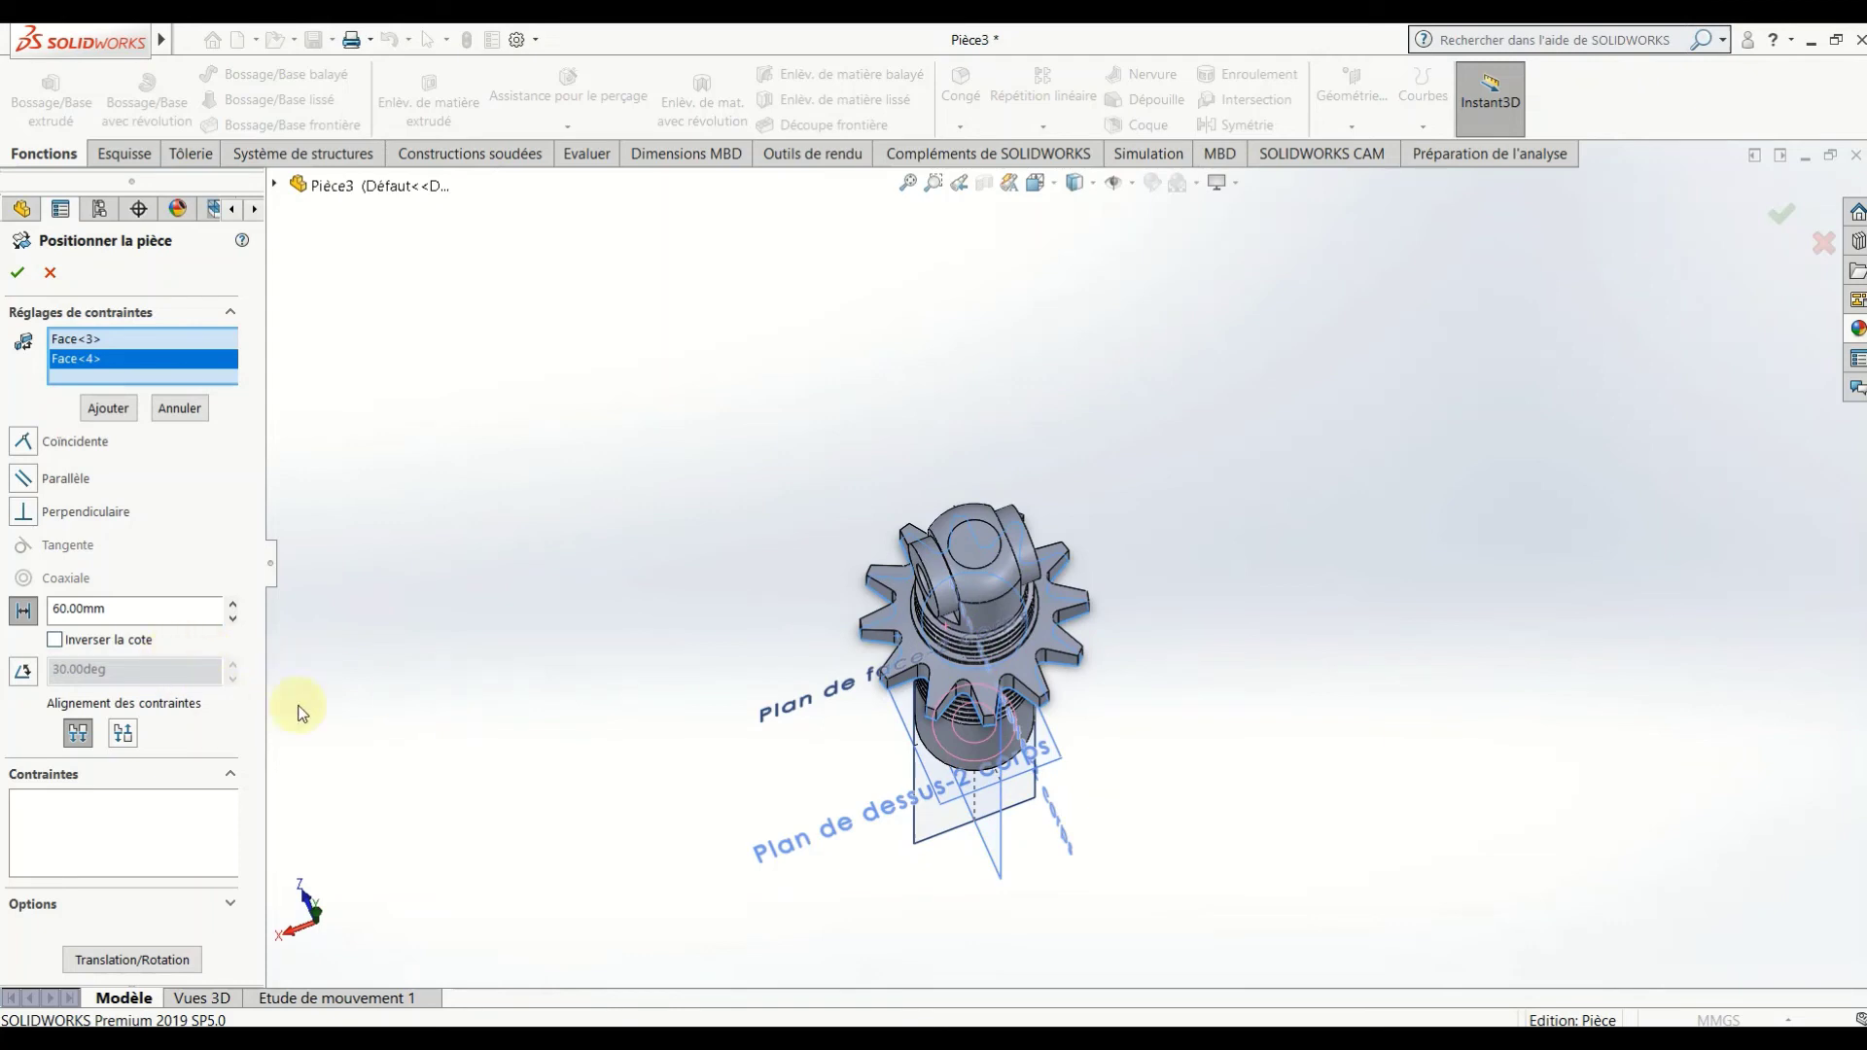
left_click(19, 275)
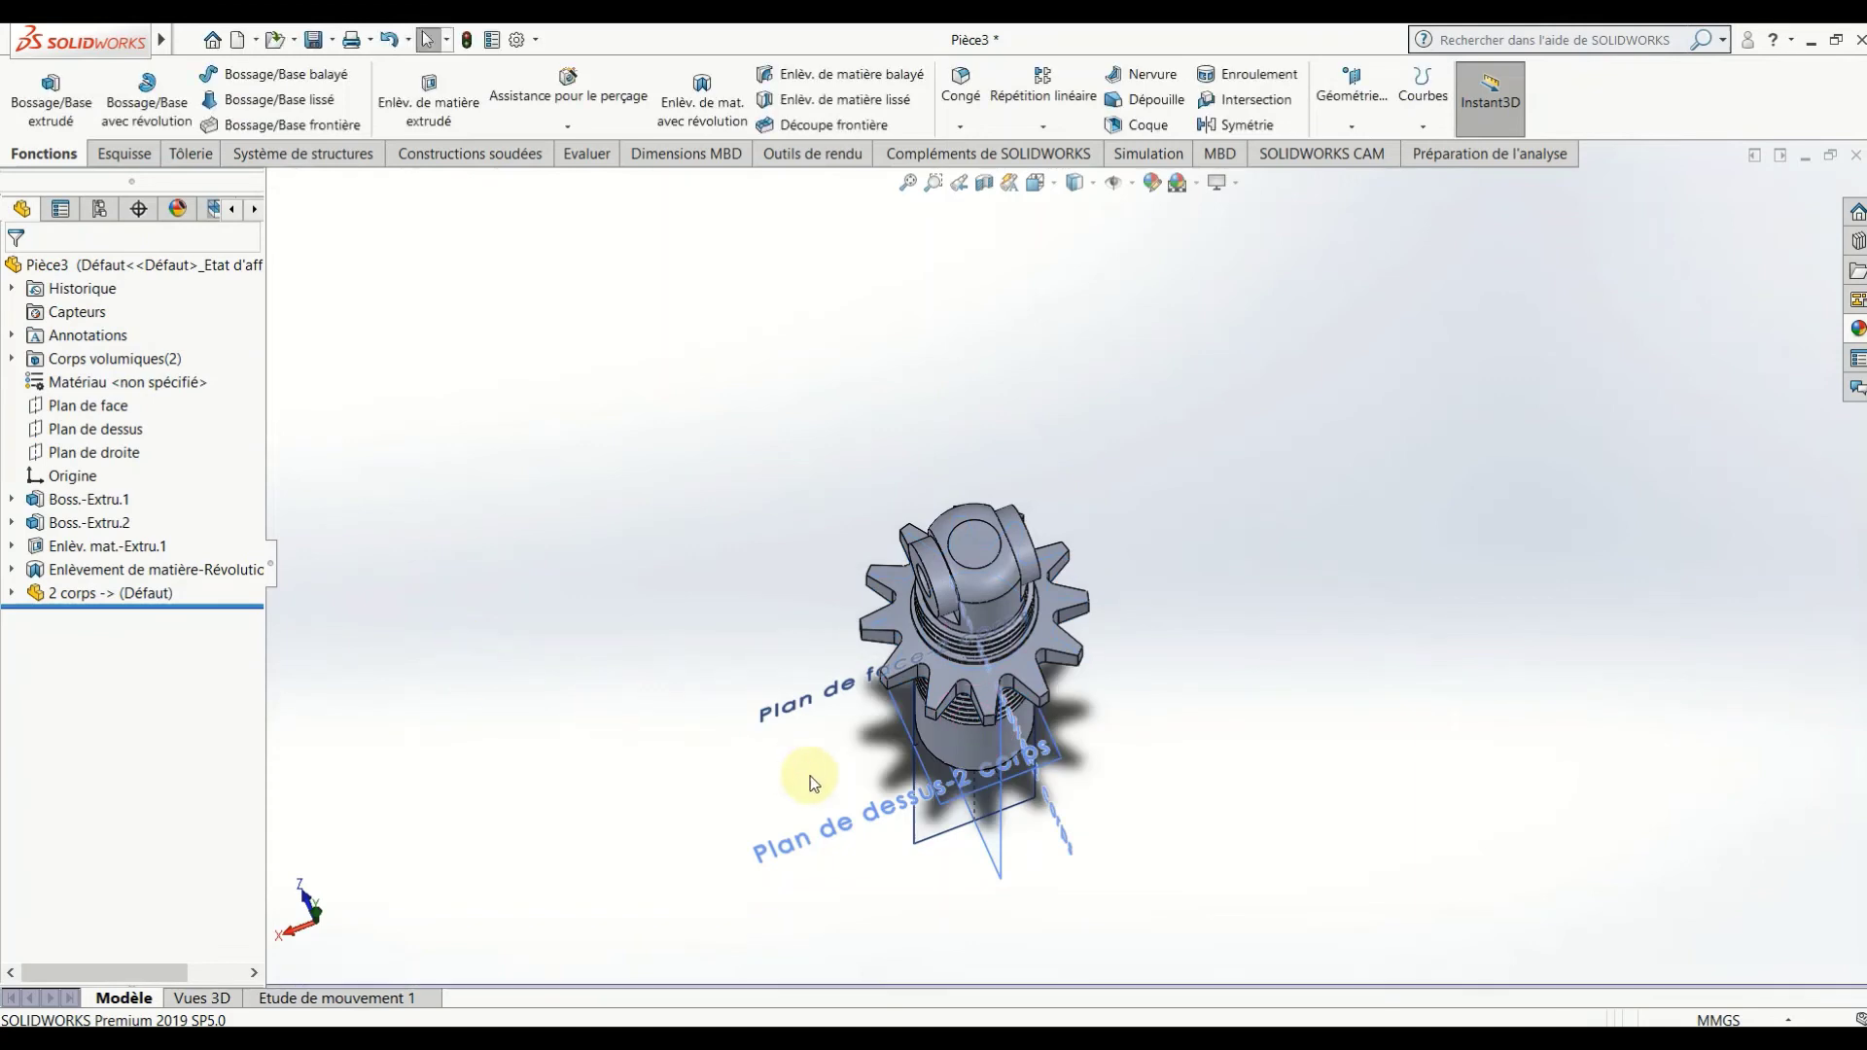
Confirm the threaded body's position, check the alignment, and bring up the Combiner command.
left_click(597, 700)
mouse_move(645, 728)
middle_mouse_down()
mouse_move(687, 645)
mouse_move(804, 546)
mouse_move(737, 757)
middle_mouse_up()
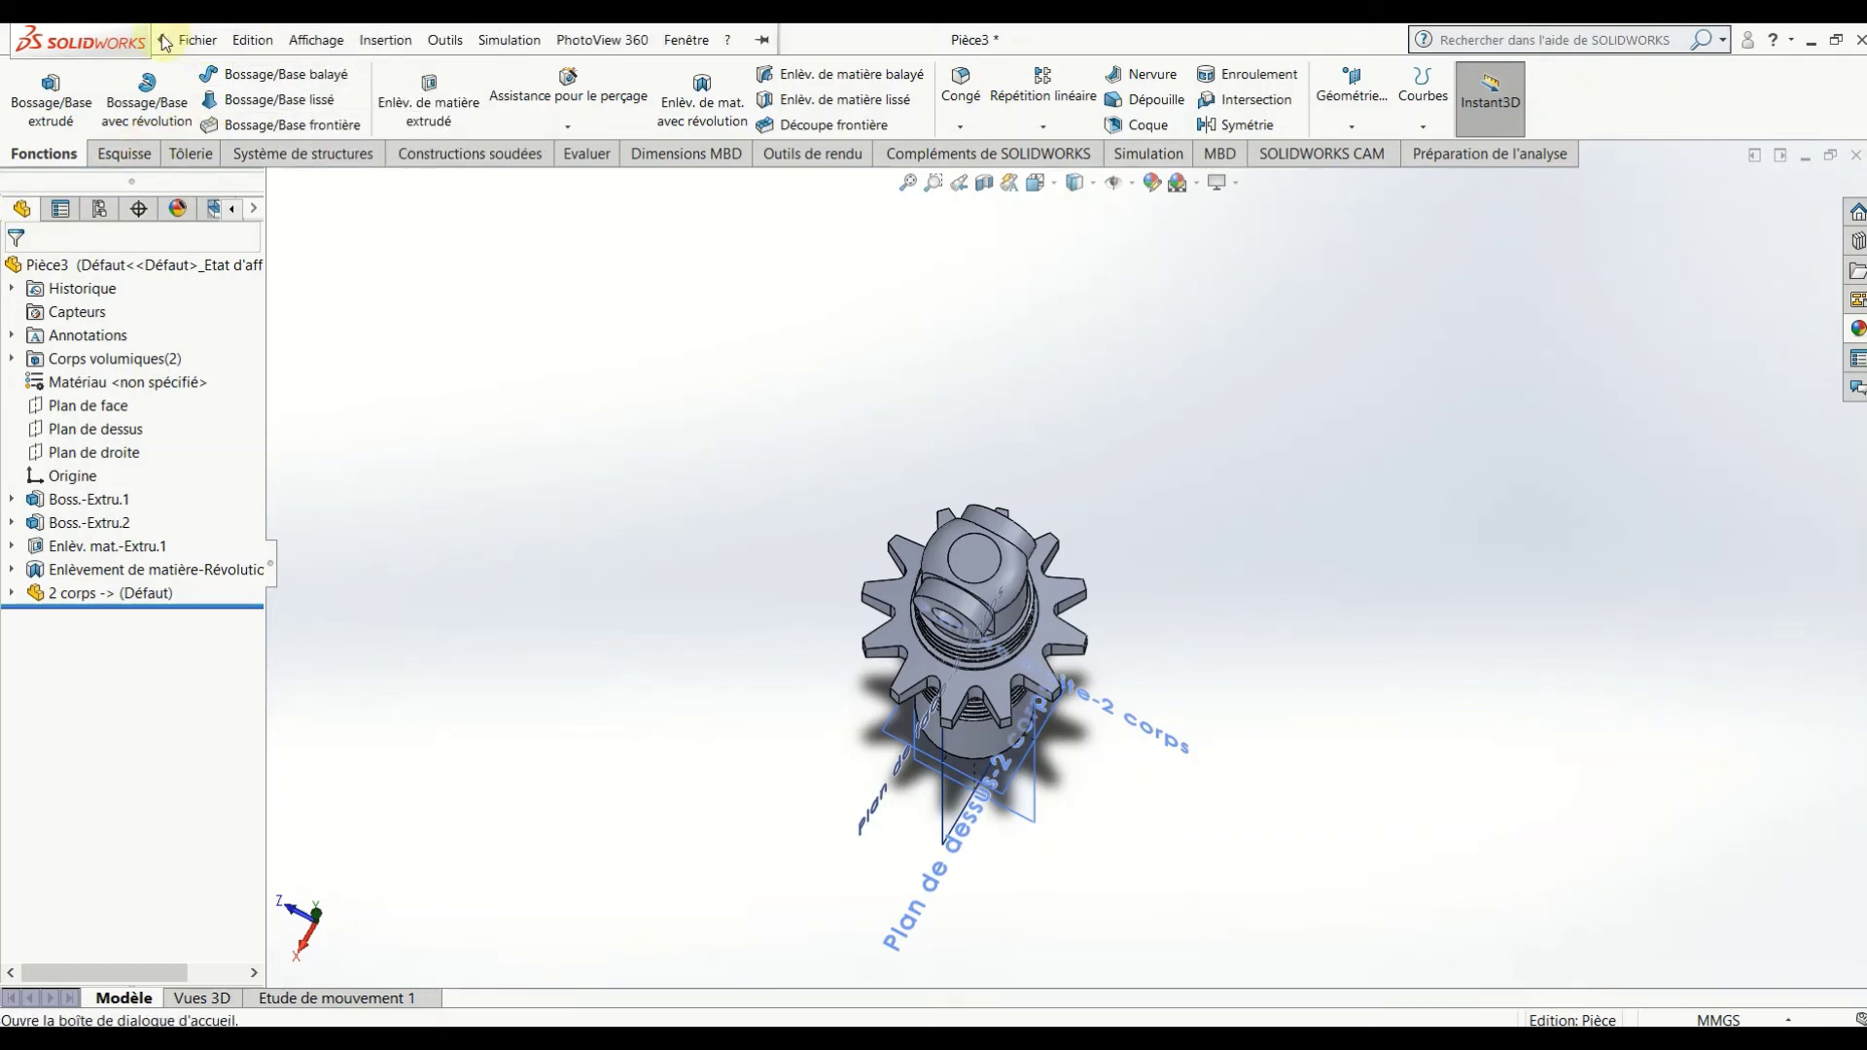
left_click(177, 41)
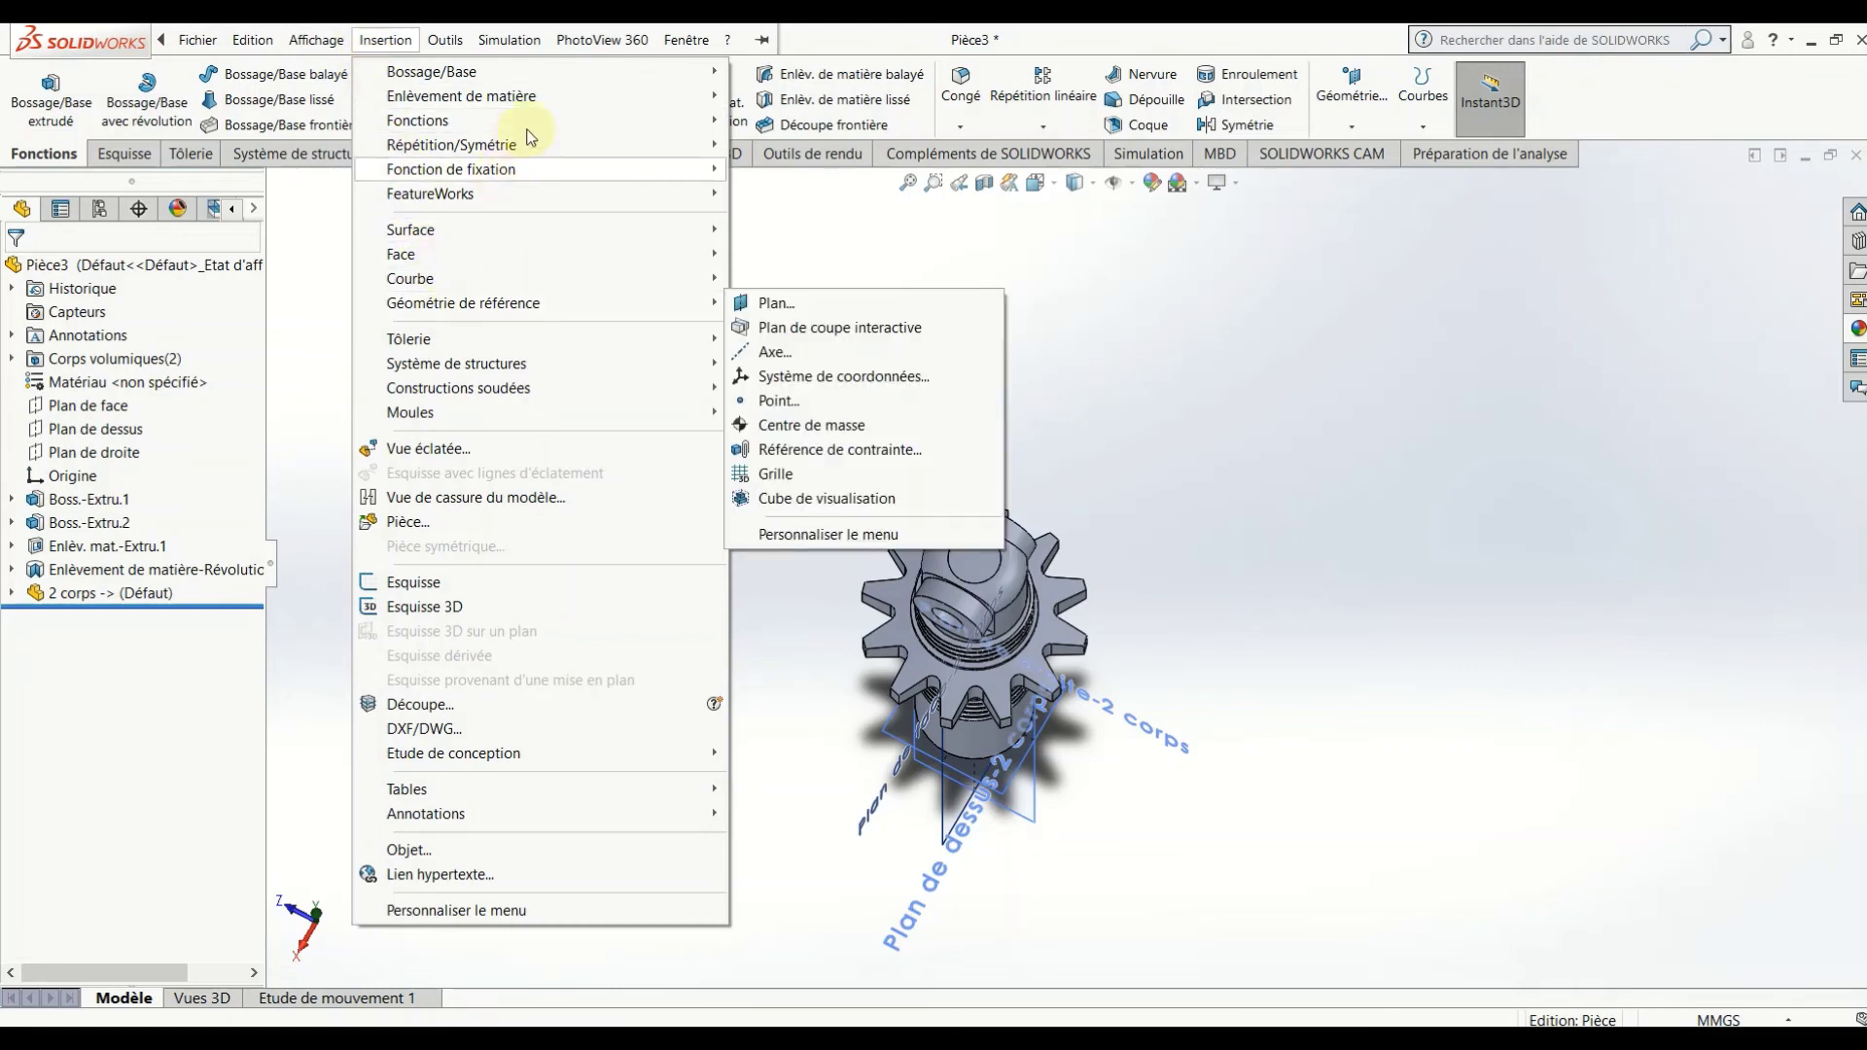
mouse_move(417, 120)
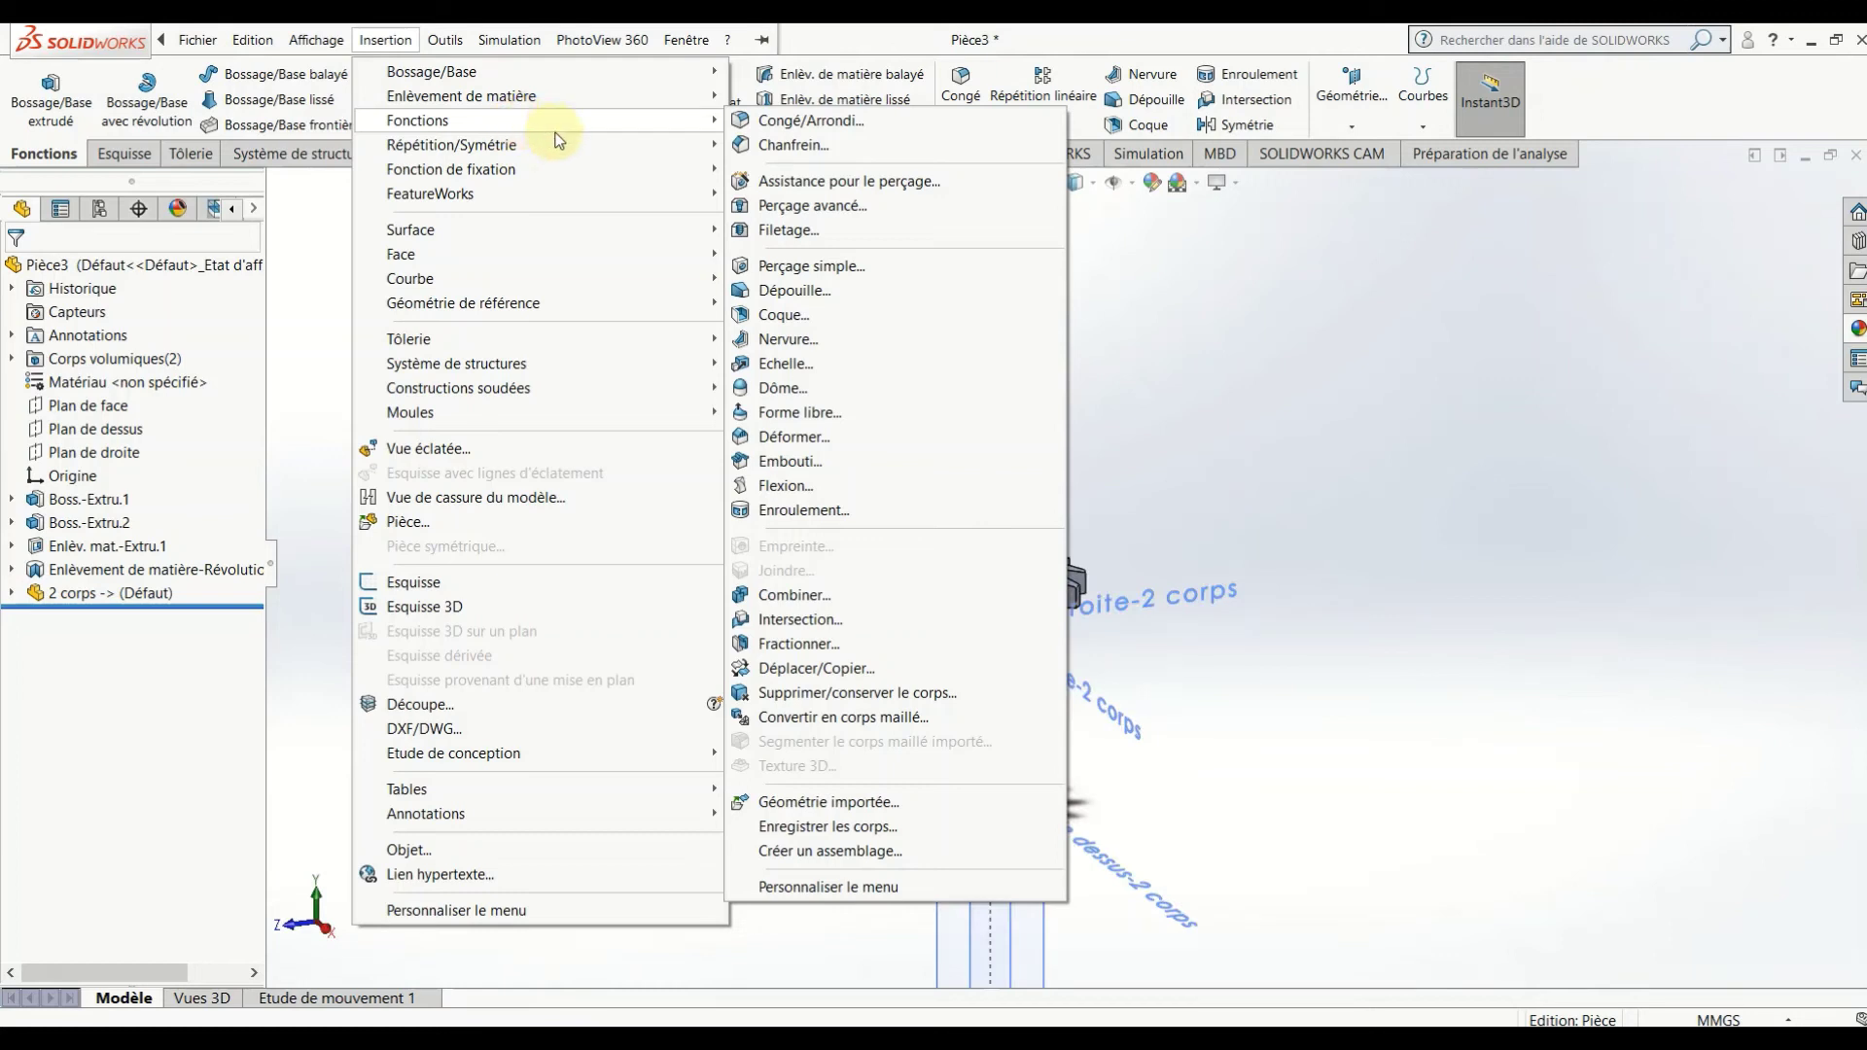
Combine with Soustraire: gear as main body, threaded shaft as the body to subtract.
left_click(787, 603)
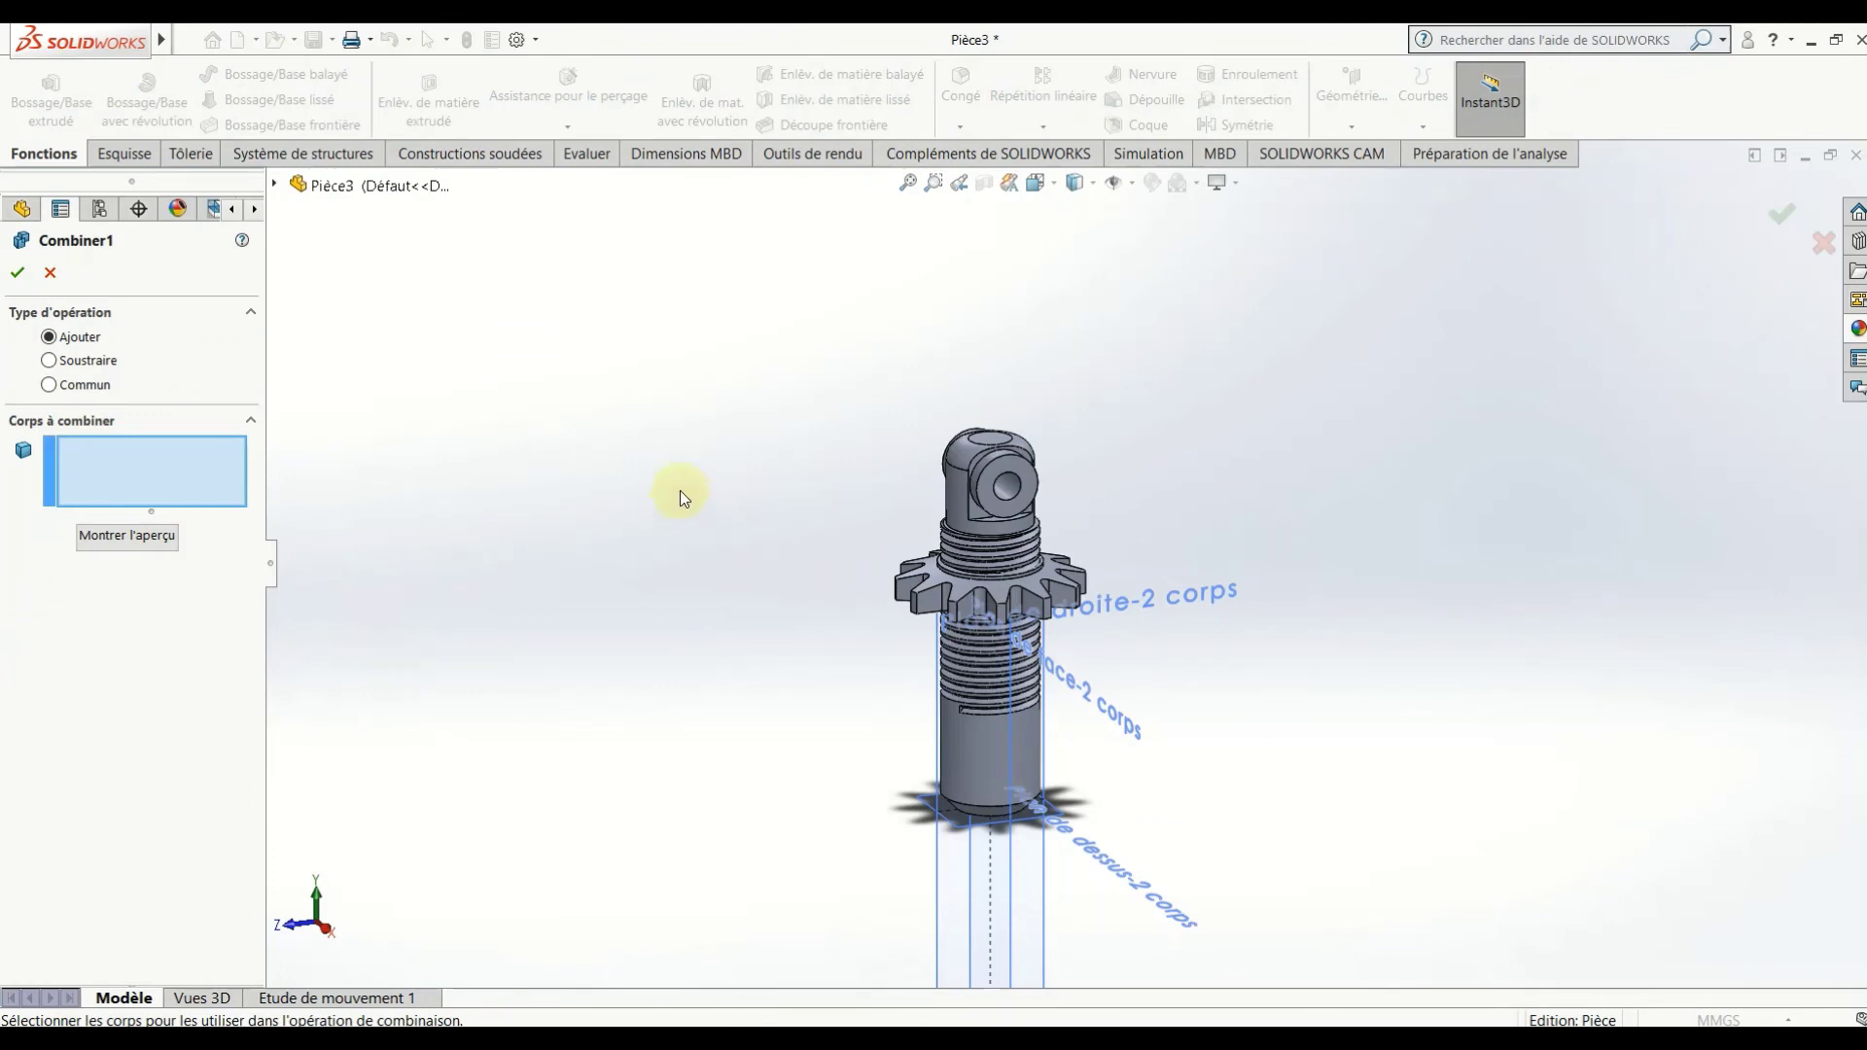
left_click(88, 361)
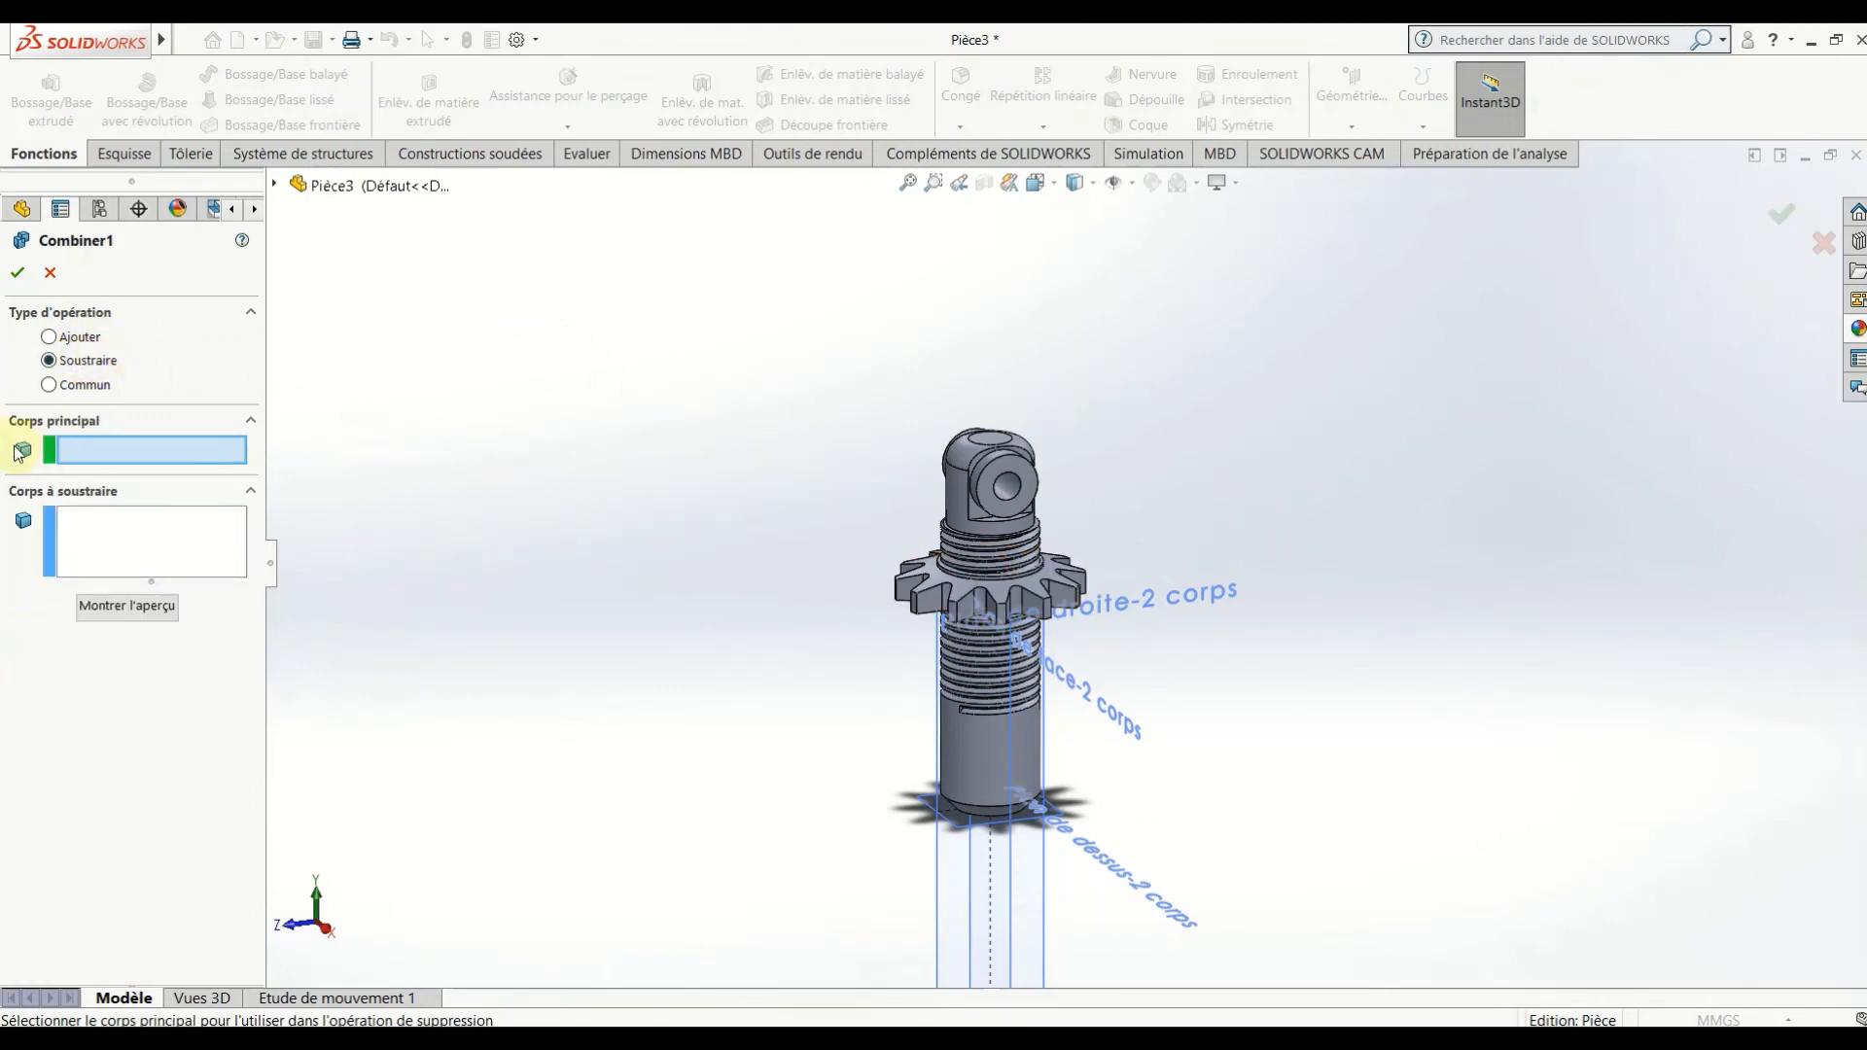
left_click(906, 572)
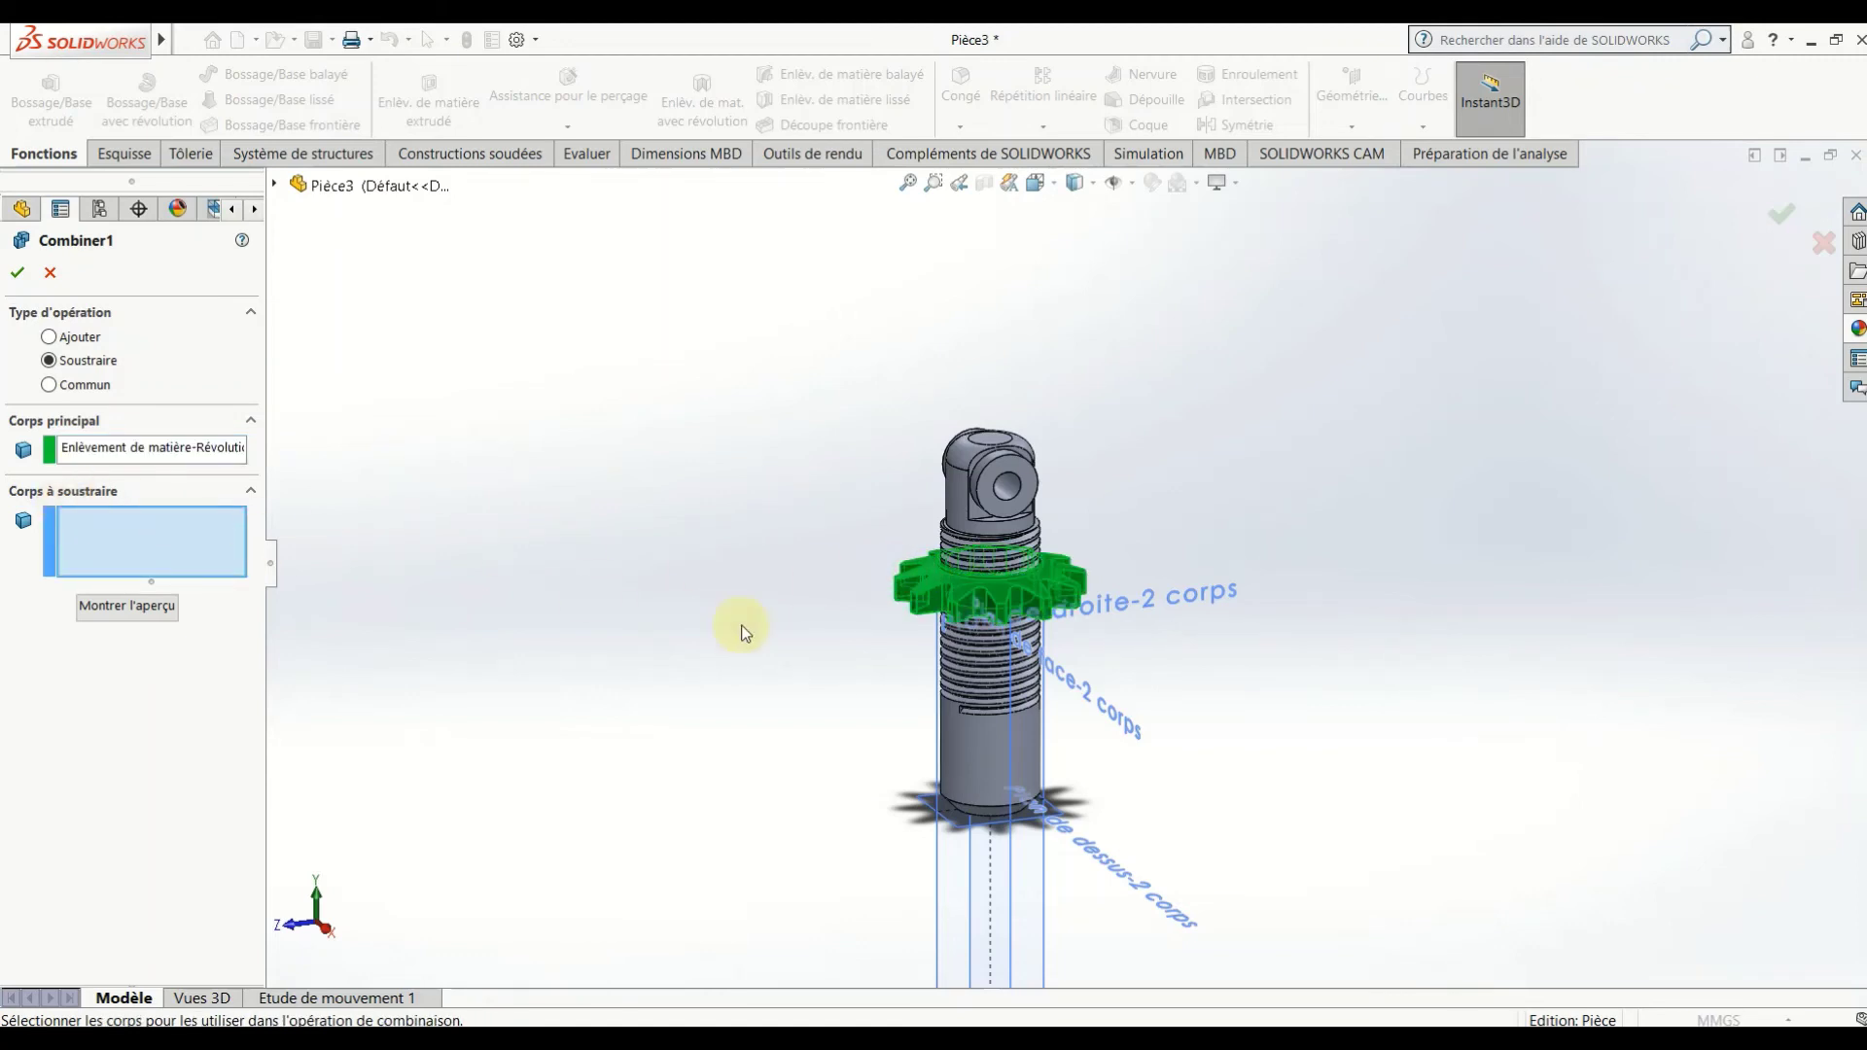
left_click(1011, 708)
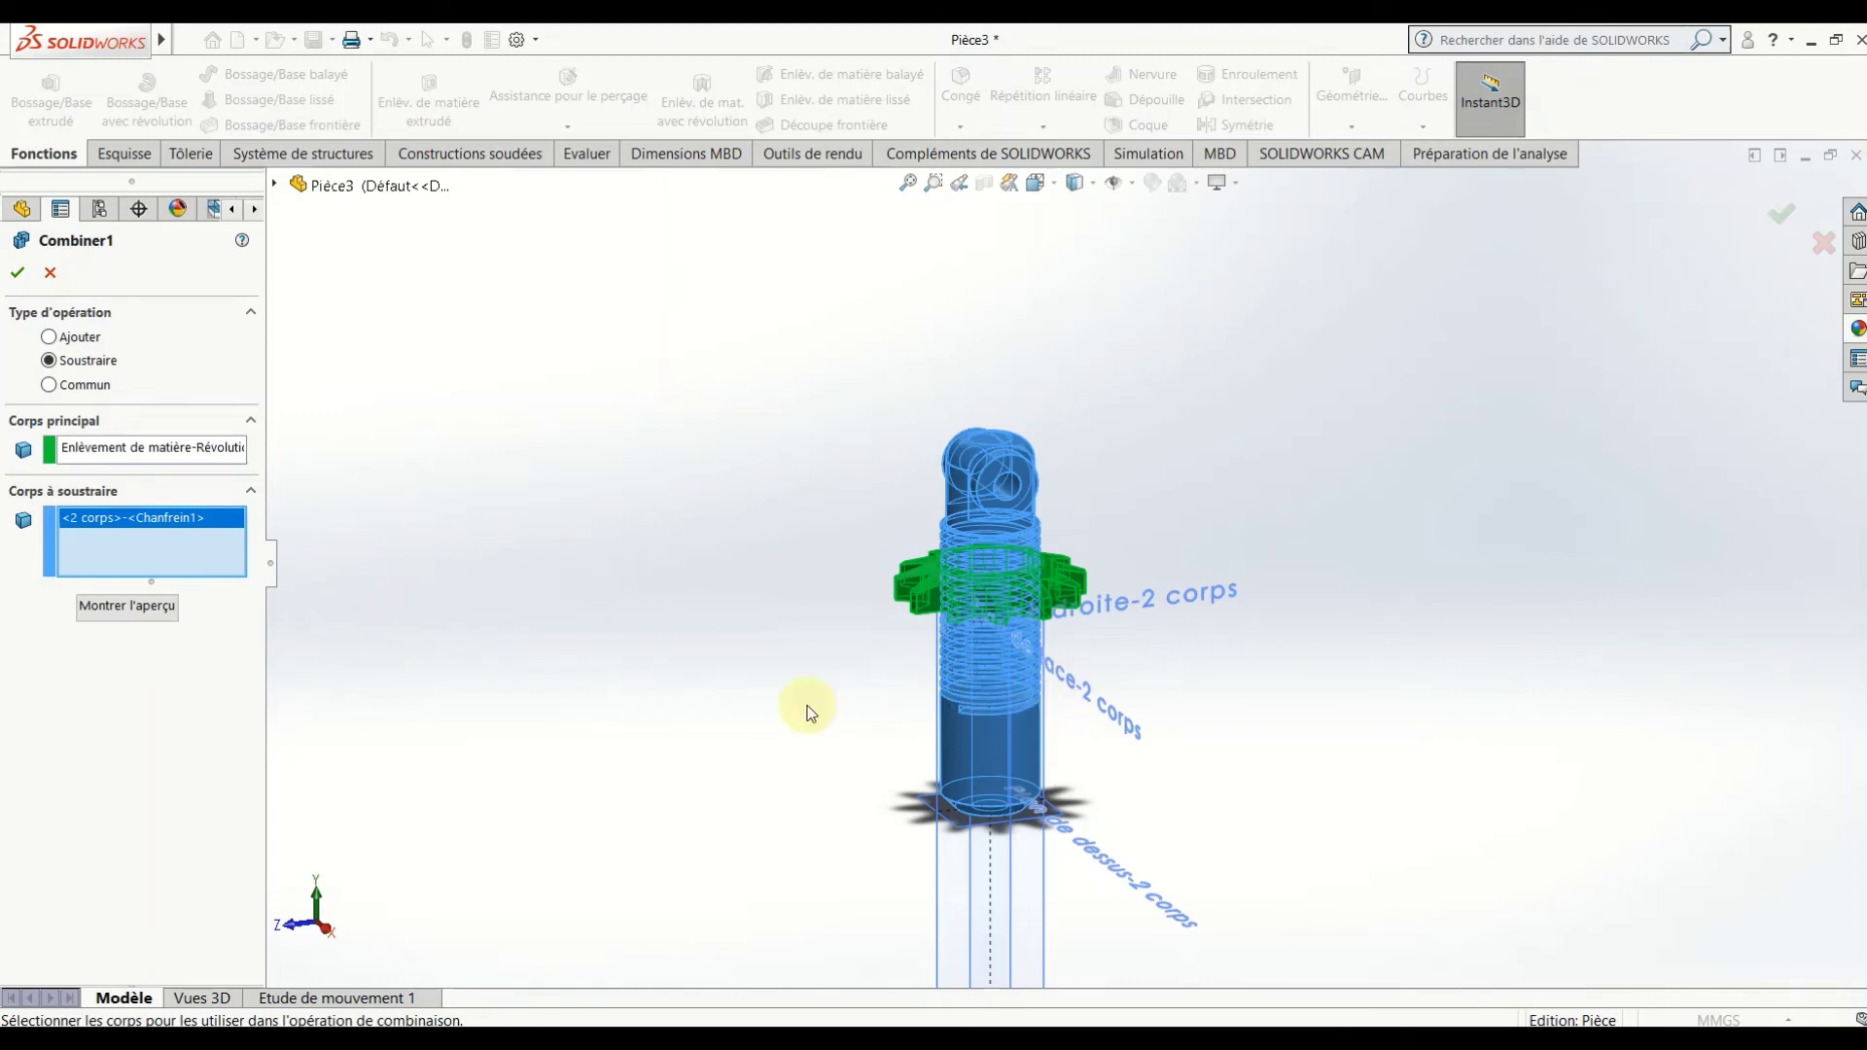
left_click(17, 274)
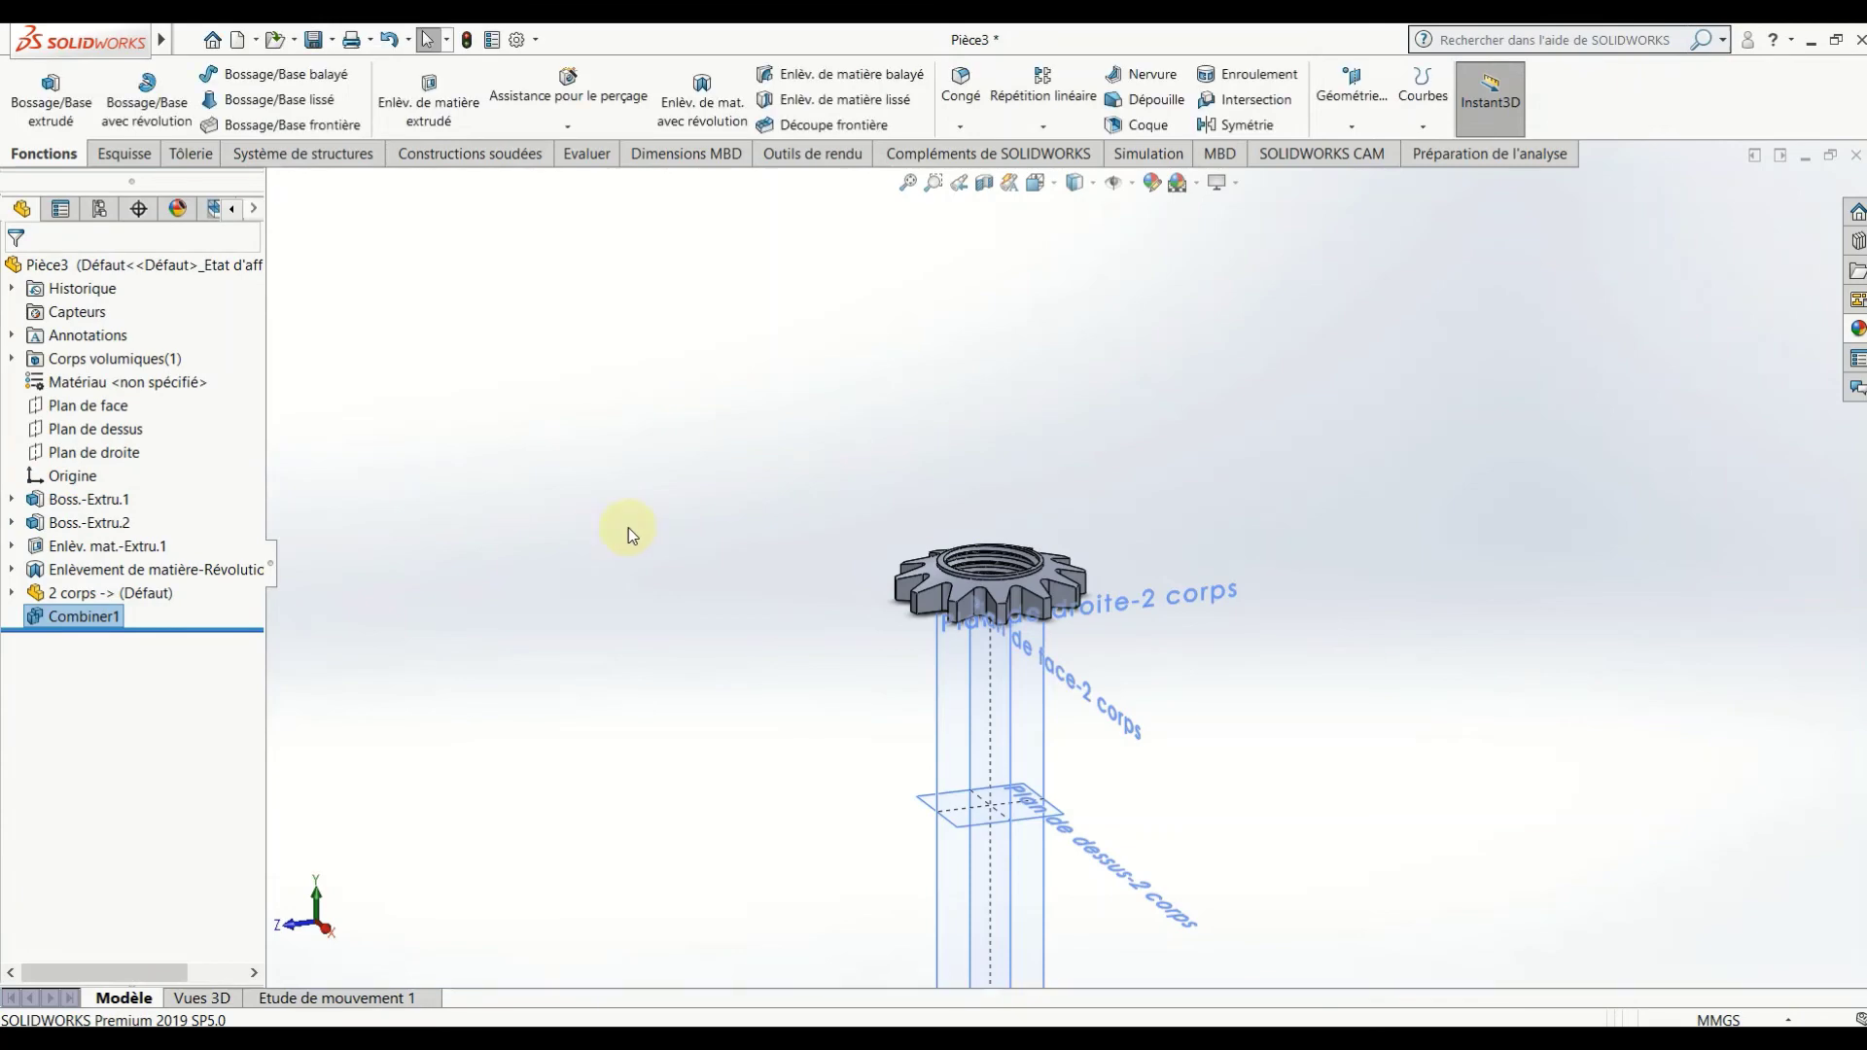
Zoom in and orbit to inspect the threaded bore in the gear.
scroll(1011, 554, "down", 2)
scroll(970, 542, "down", 2)
scroll(971, 742, "down", 2)
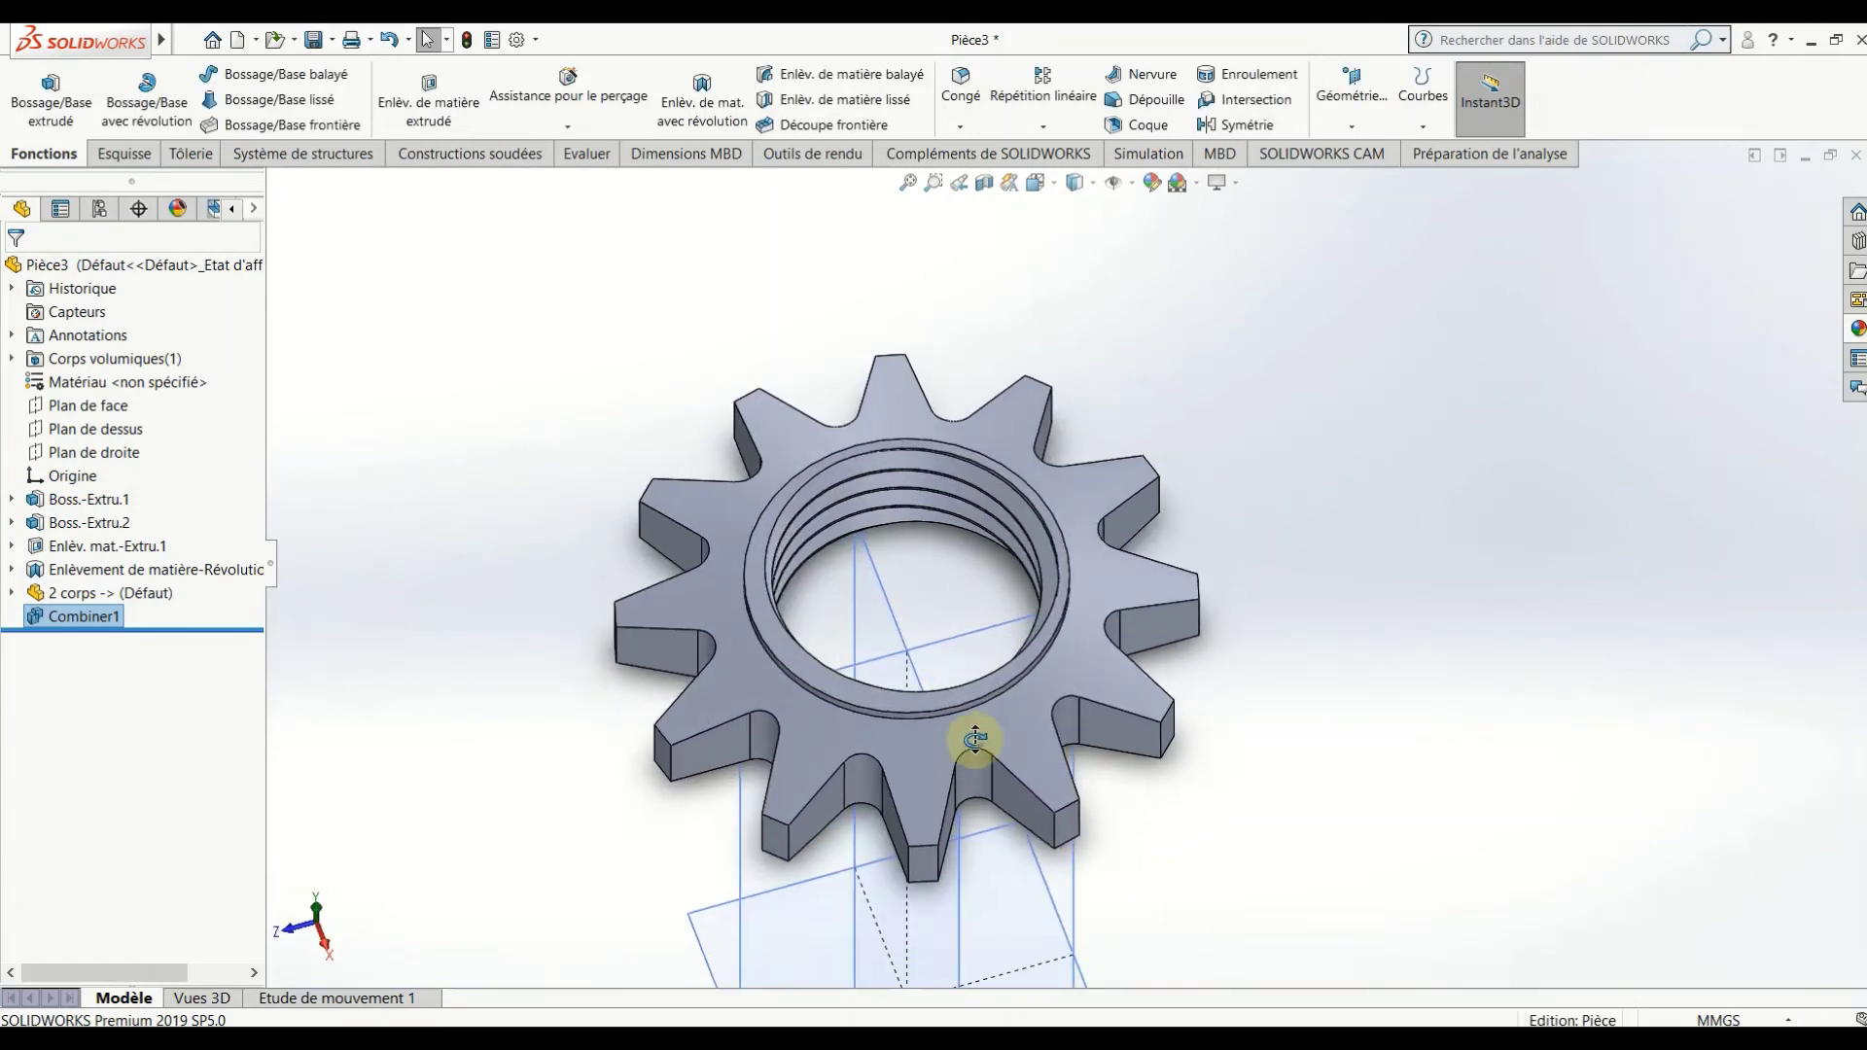
scroll(936, 506, "down", 3)
middle_click_drag(935, 501, 953, 366)
scroll(953, 368, "down", 1)
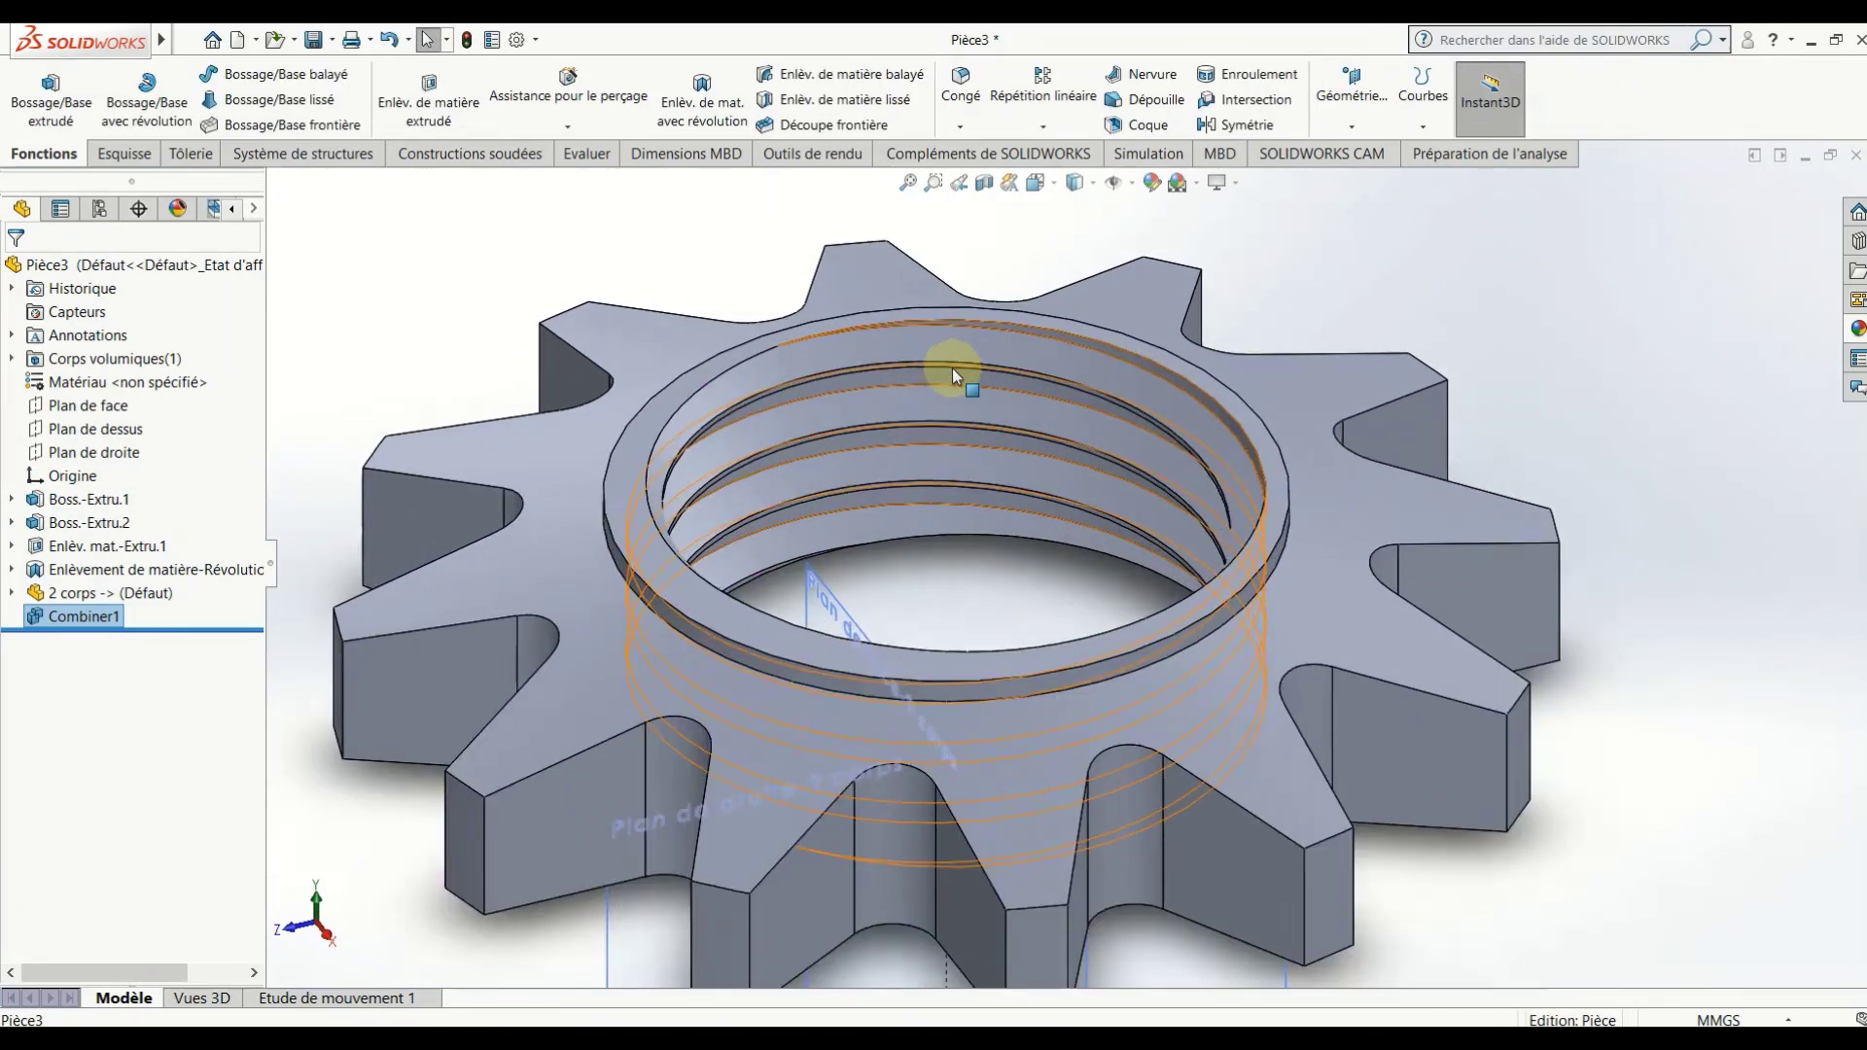
scroll(953, 370, "down", 3)
scroll(953, 370, "up", 4)
scroll(990, 457, "up", 3)
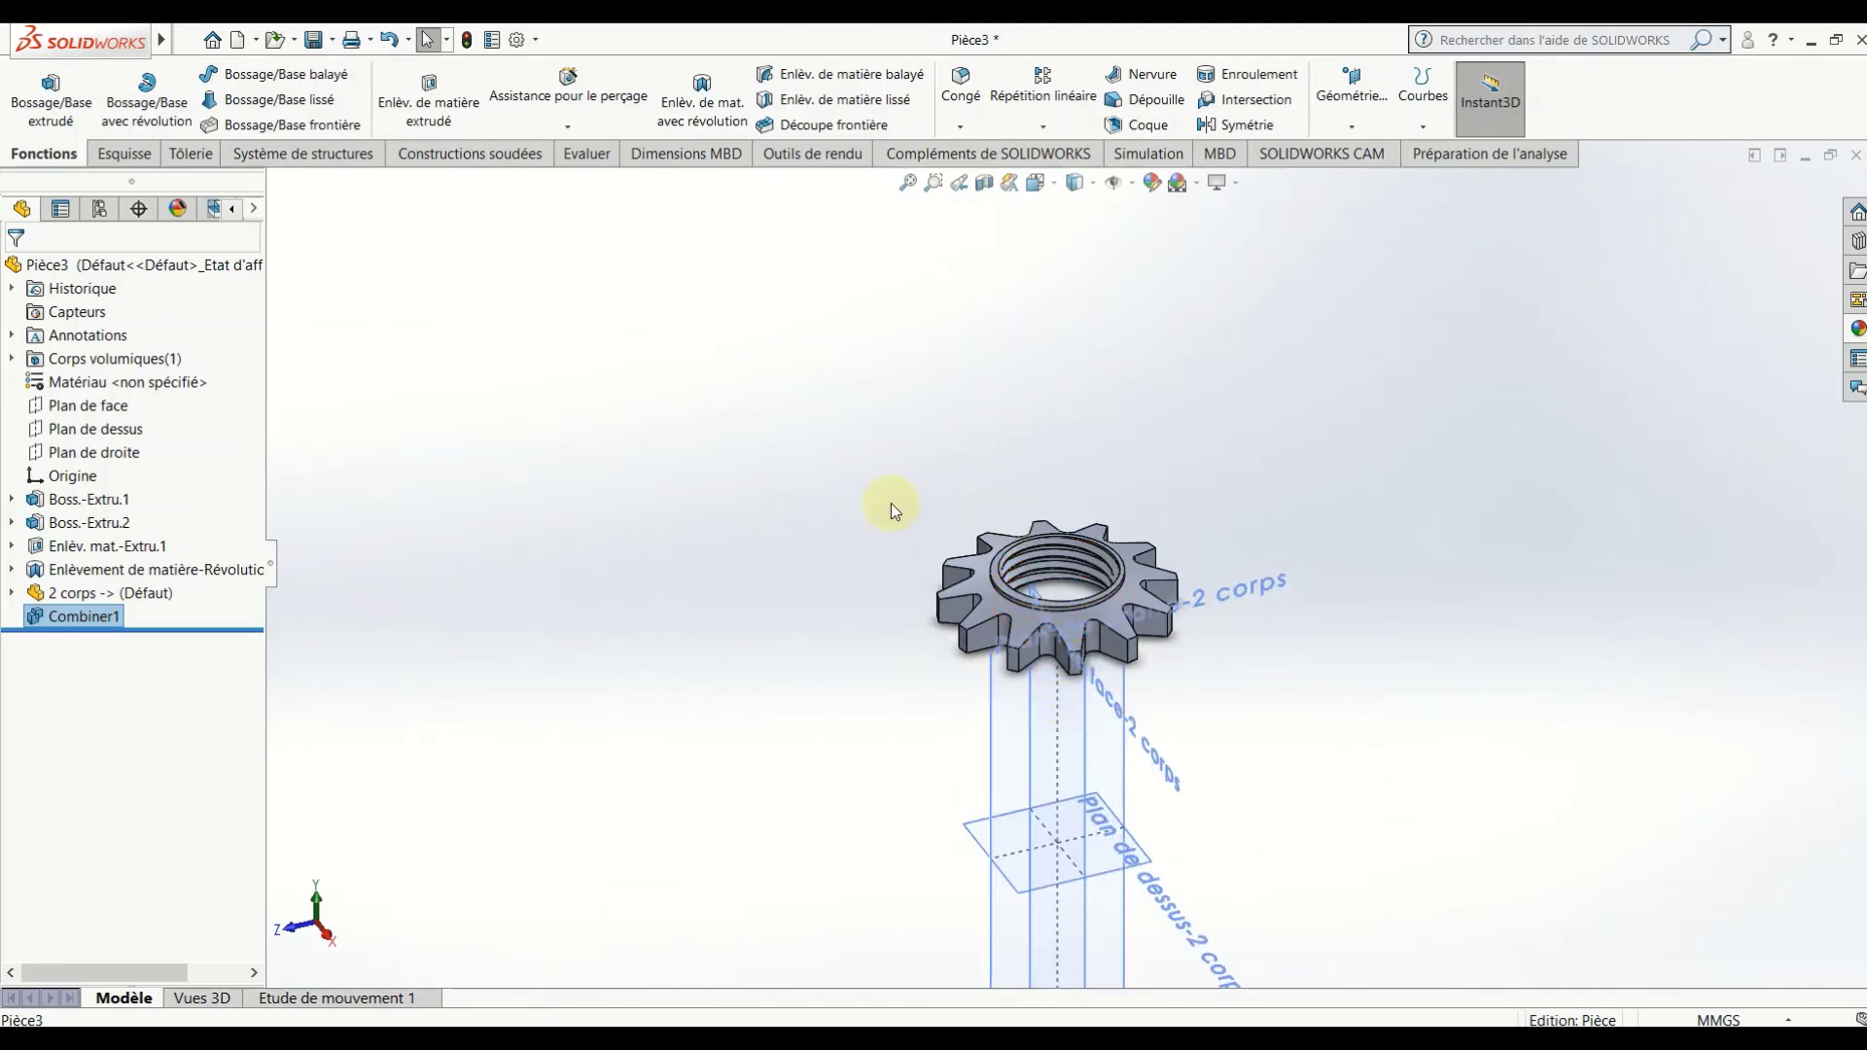
Hide the Plan de face and Plan de droite reference planes.
right_click(1065, 669)
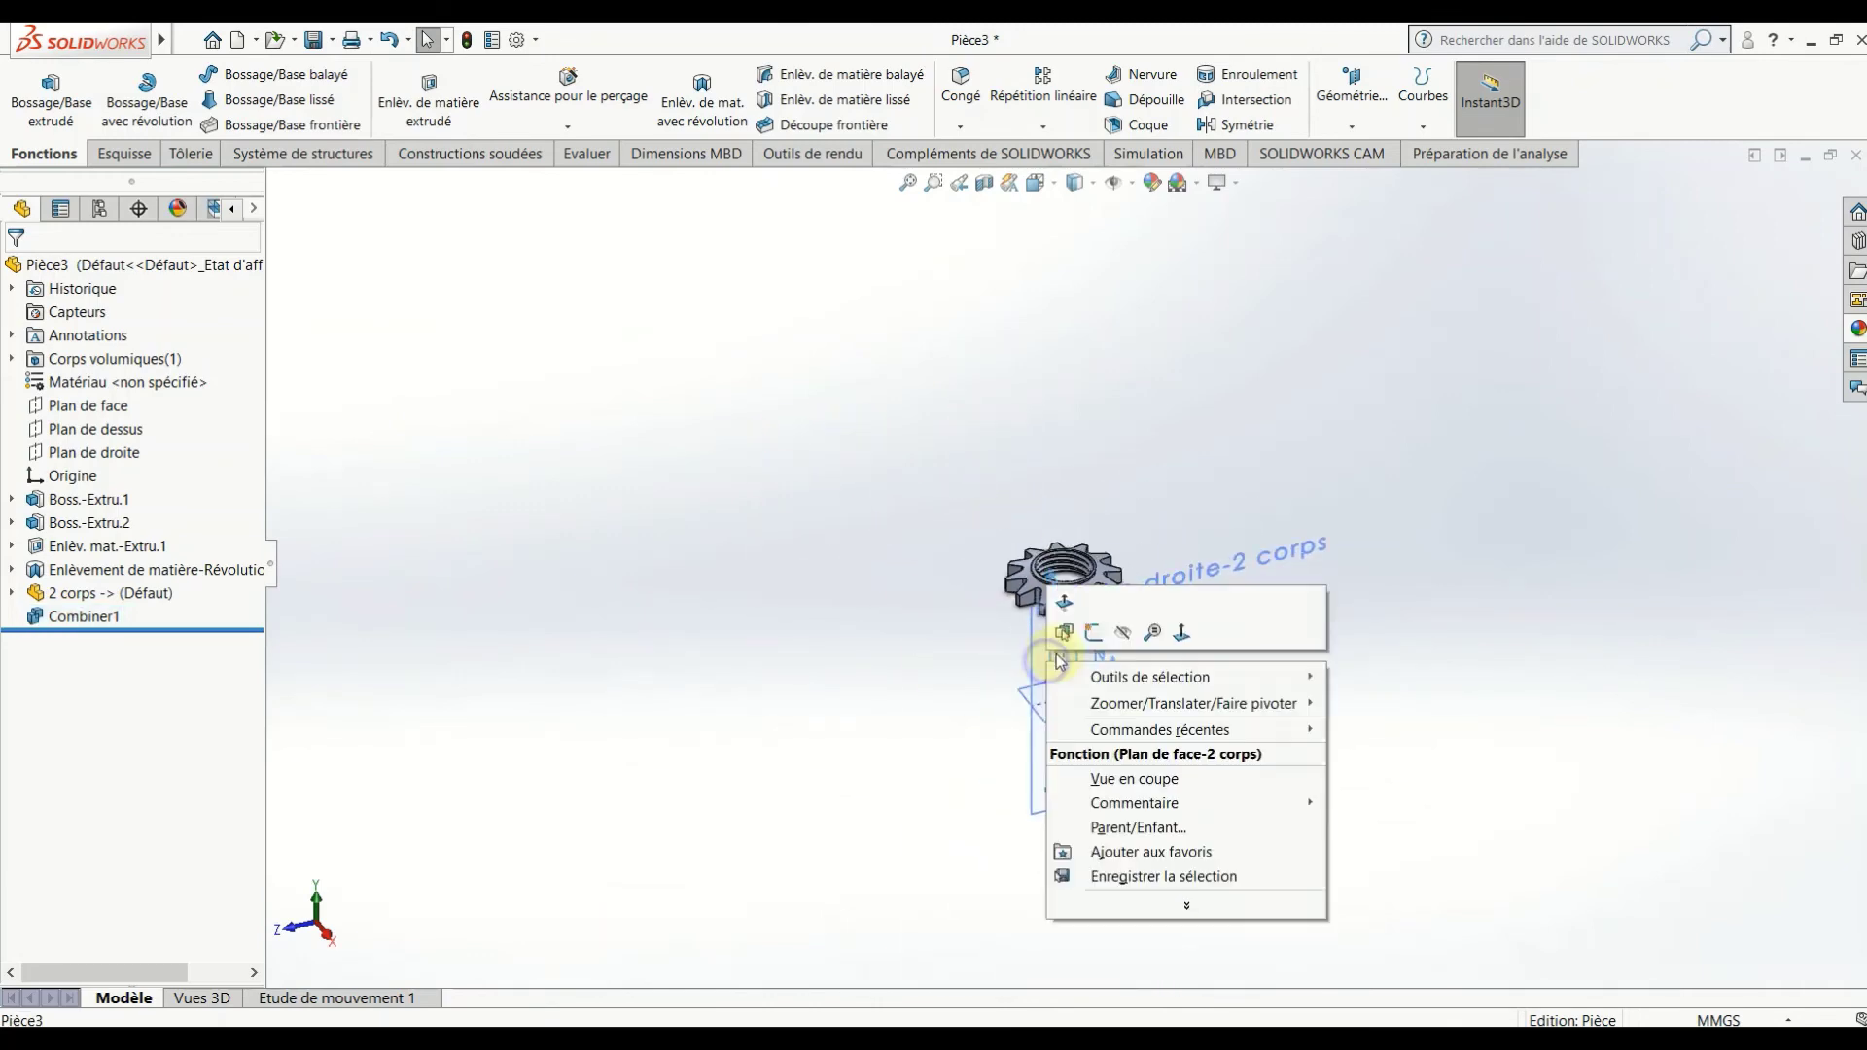
left_click(1119, 636)
right_click(1089, 679)
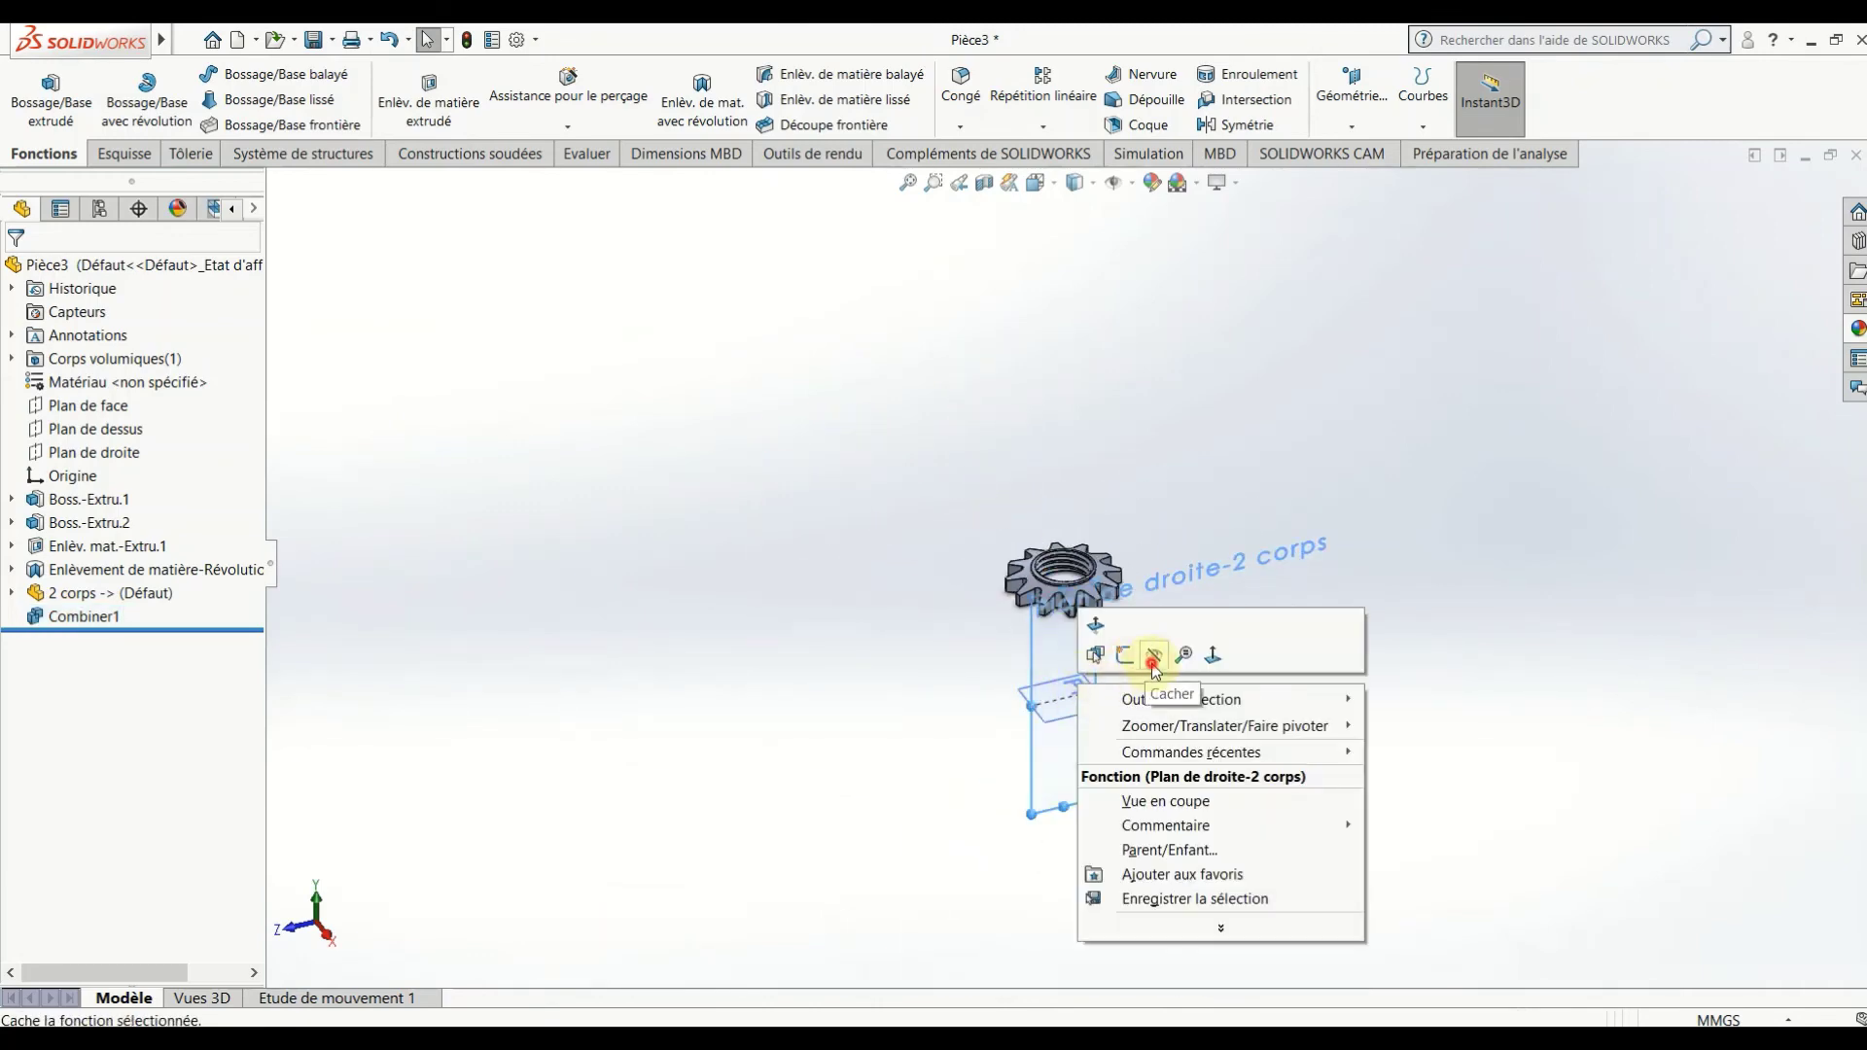
left_click(1141, 654)
Hide the Plan de dessus plane, discarding an accidentally started sketch along the way.
right_click(1091, 689)
left_click(1136, 652)
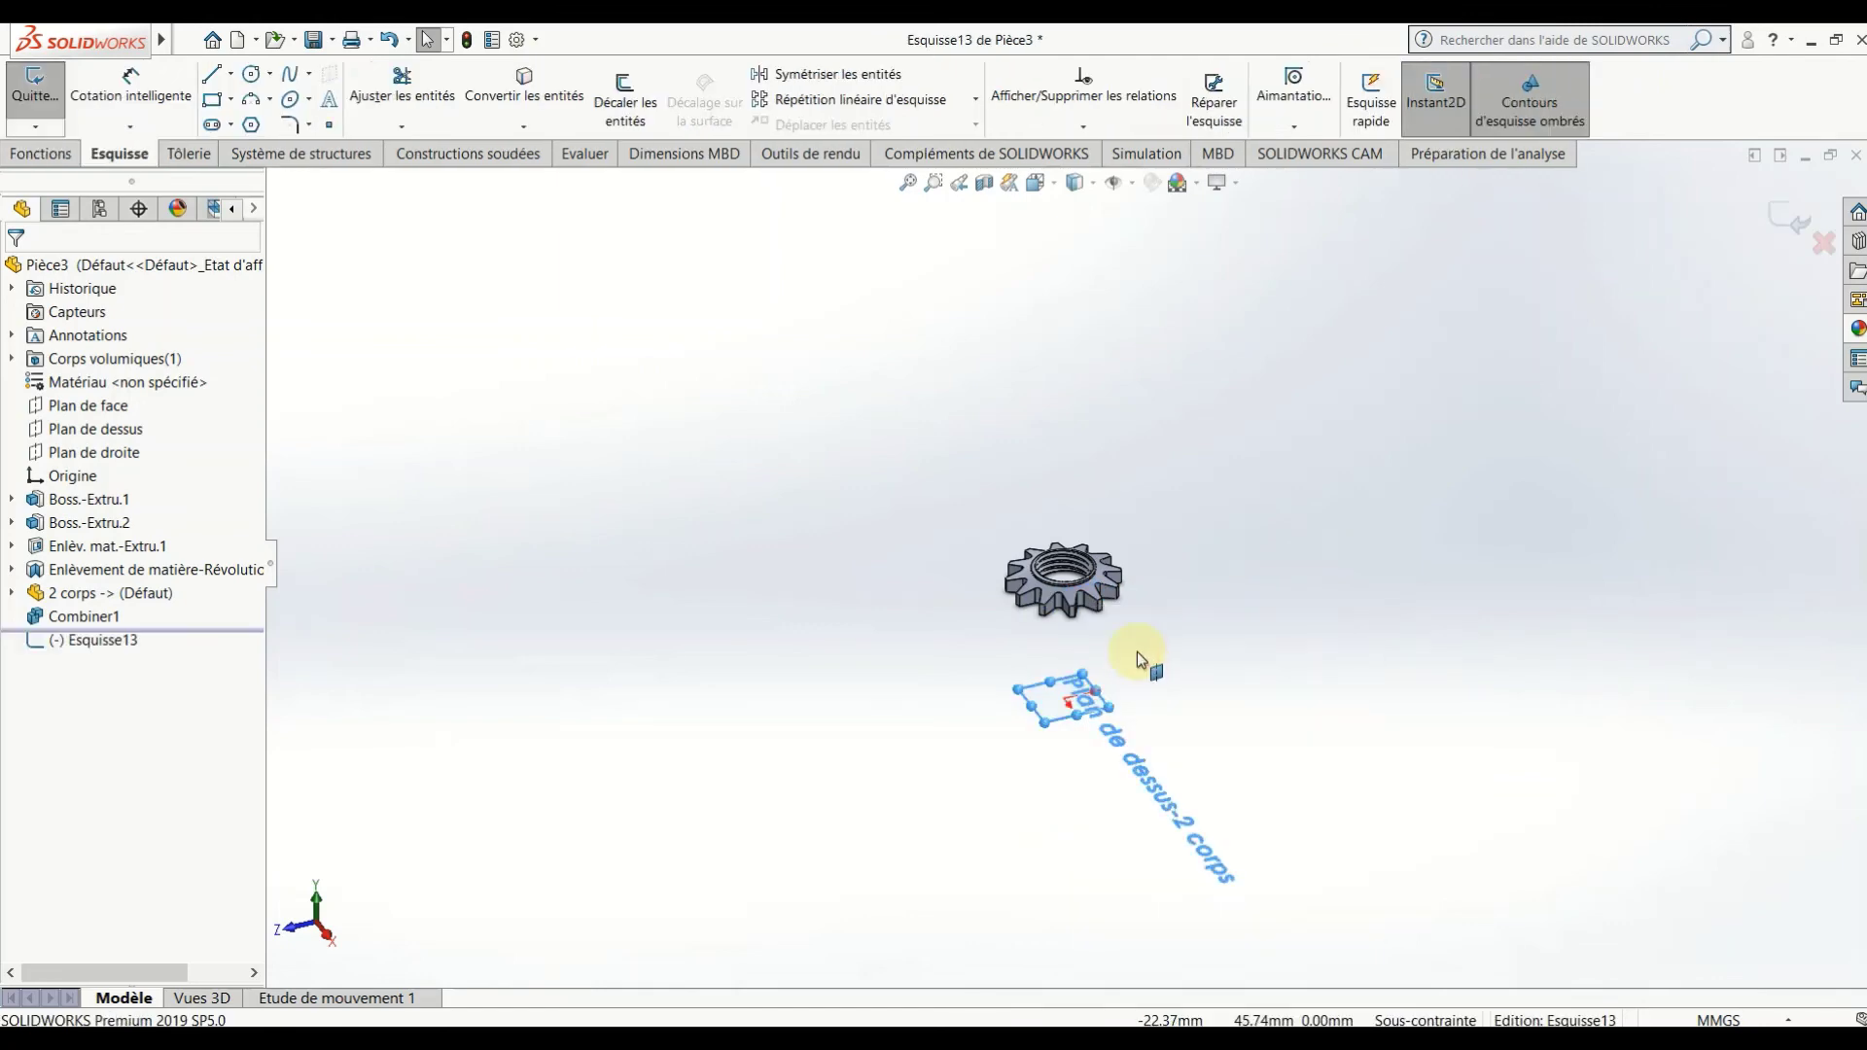
left_click(1823, 242)
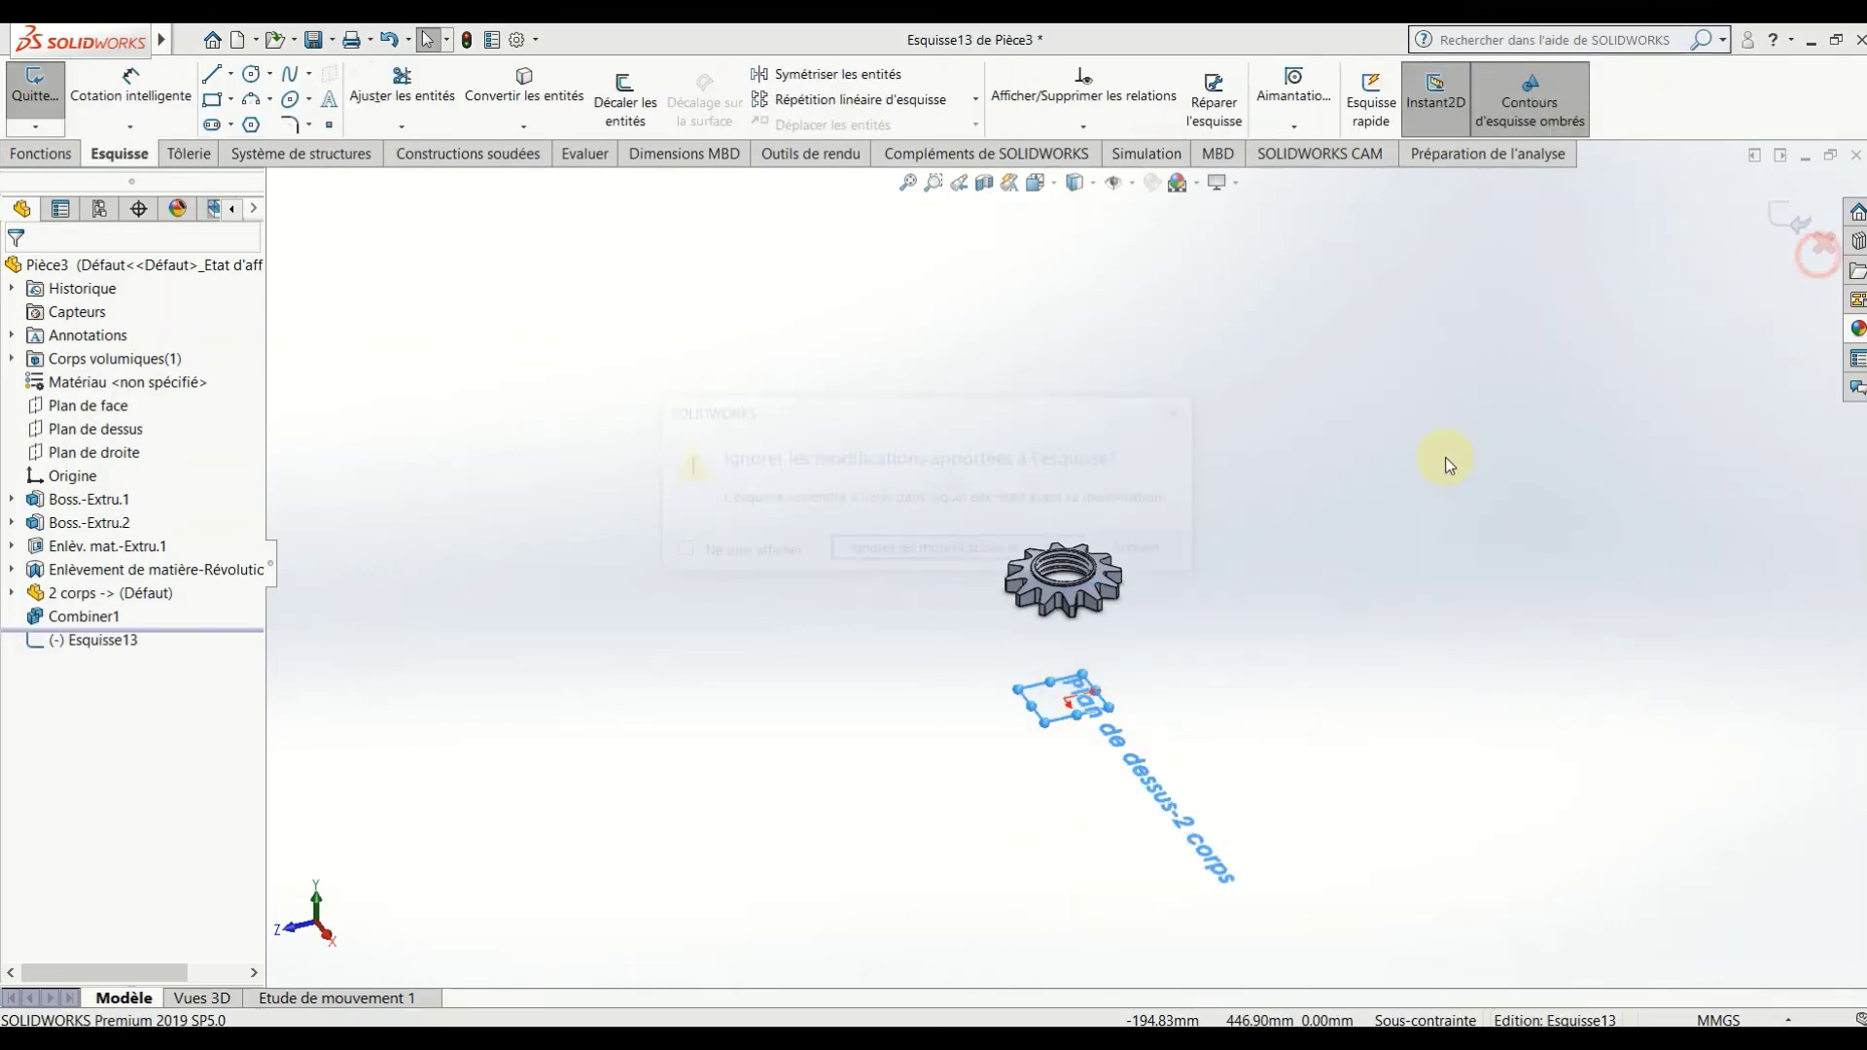
left_click(1008, 551)
right_click(1085, 698)
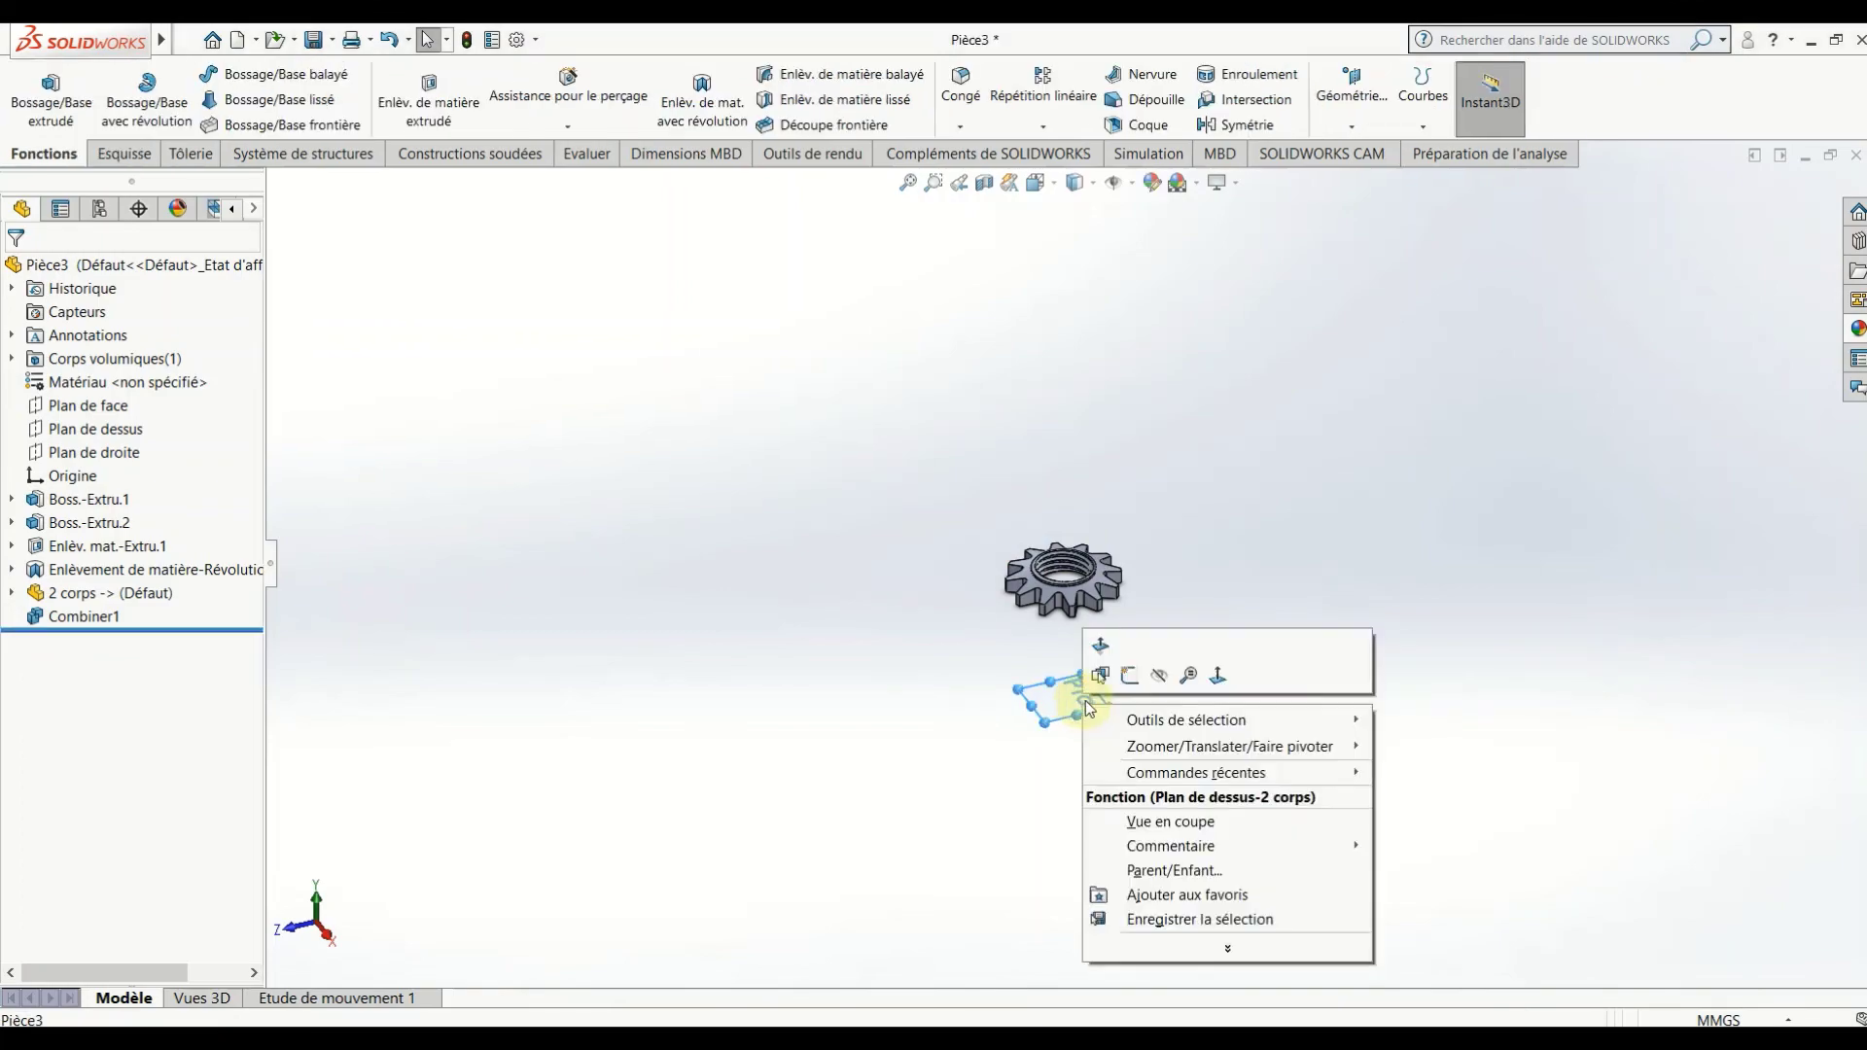
left_click(1159, 684)
scroll(1109, 562, "down", 5)
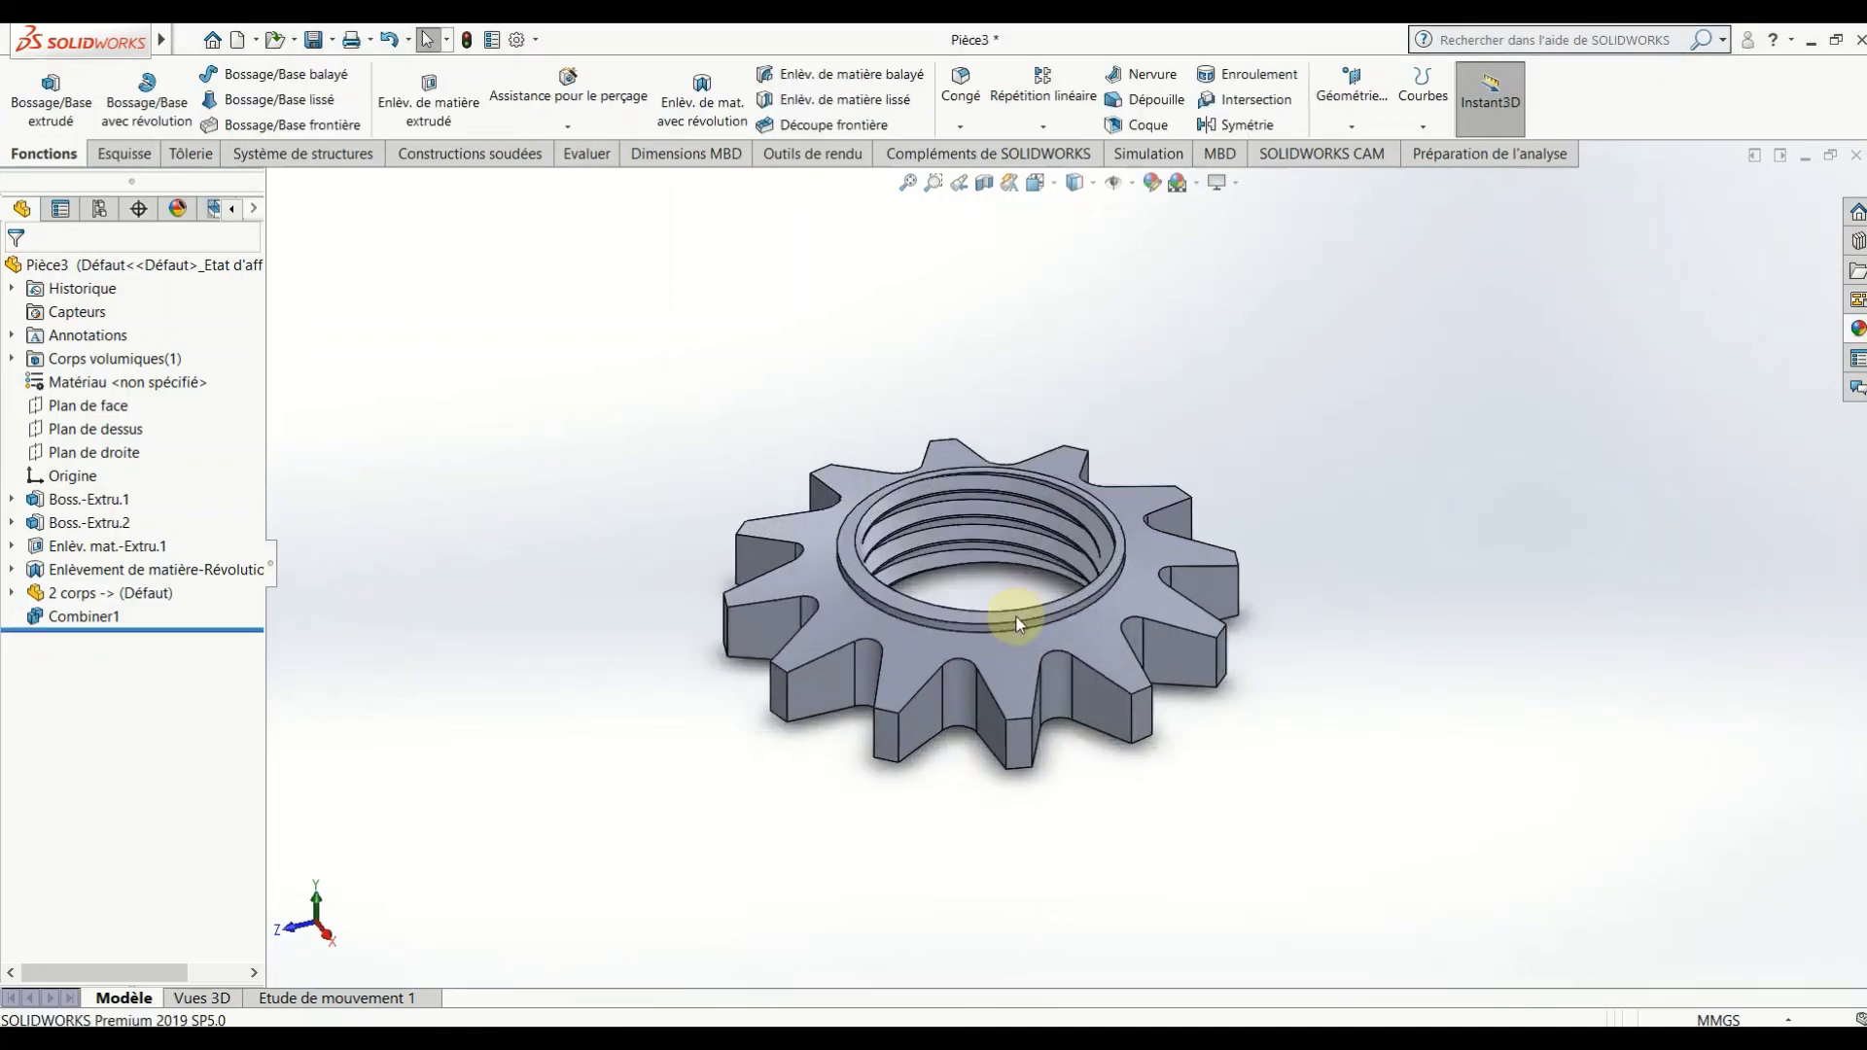
scroll(1017, 616, "down", 3)
mouse_move(1055, 613)
middle_mouse_down()
mouse_move(1197, 717)
mouse_move(1469, 519)
mouse_move(1509, 451)
mouse_move(1363, 483)
mouse_move(1325, 446)
middle_mouse_up()
scroll(1361, 476, "up", 3)
scroll(1362, 470, "up", 2)
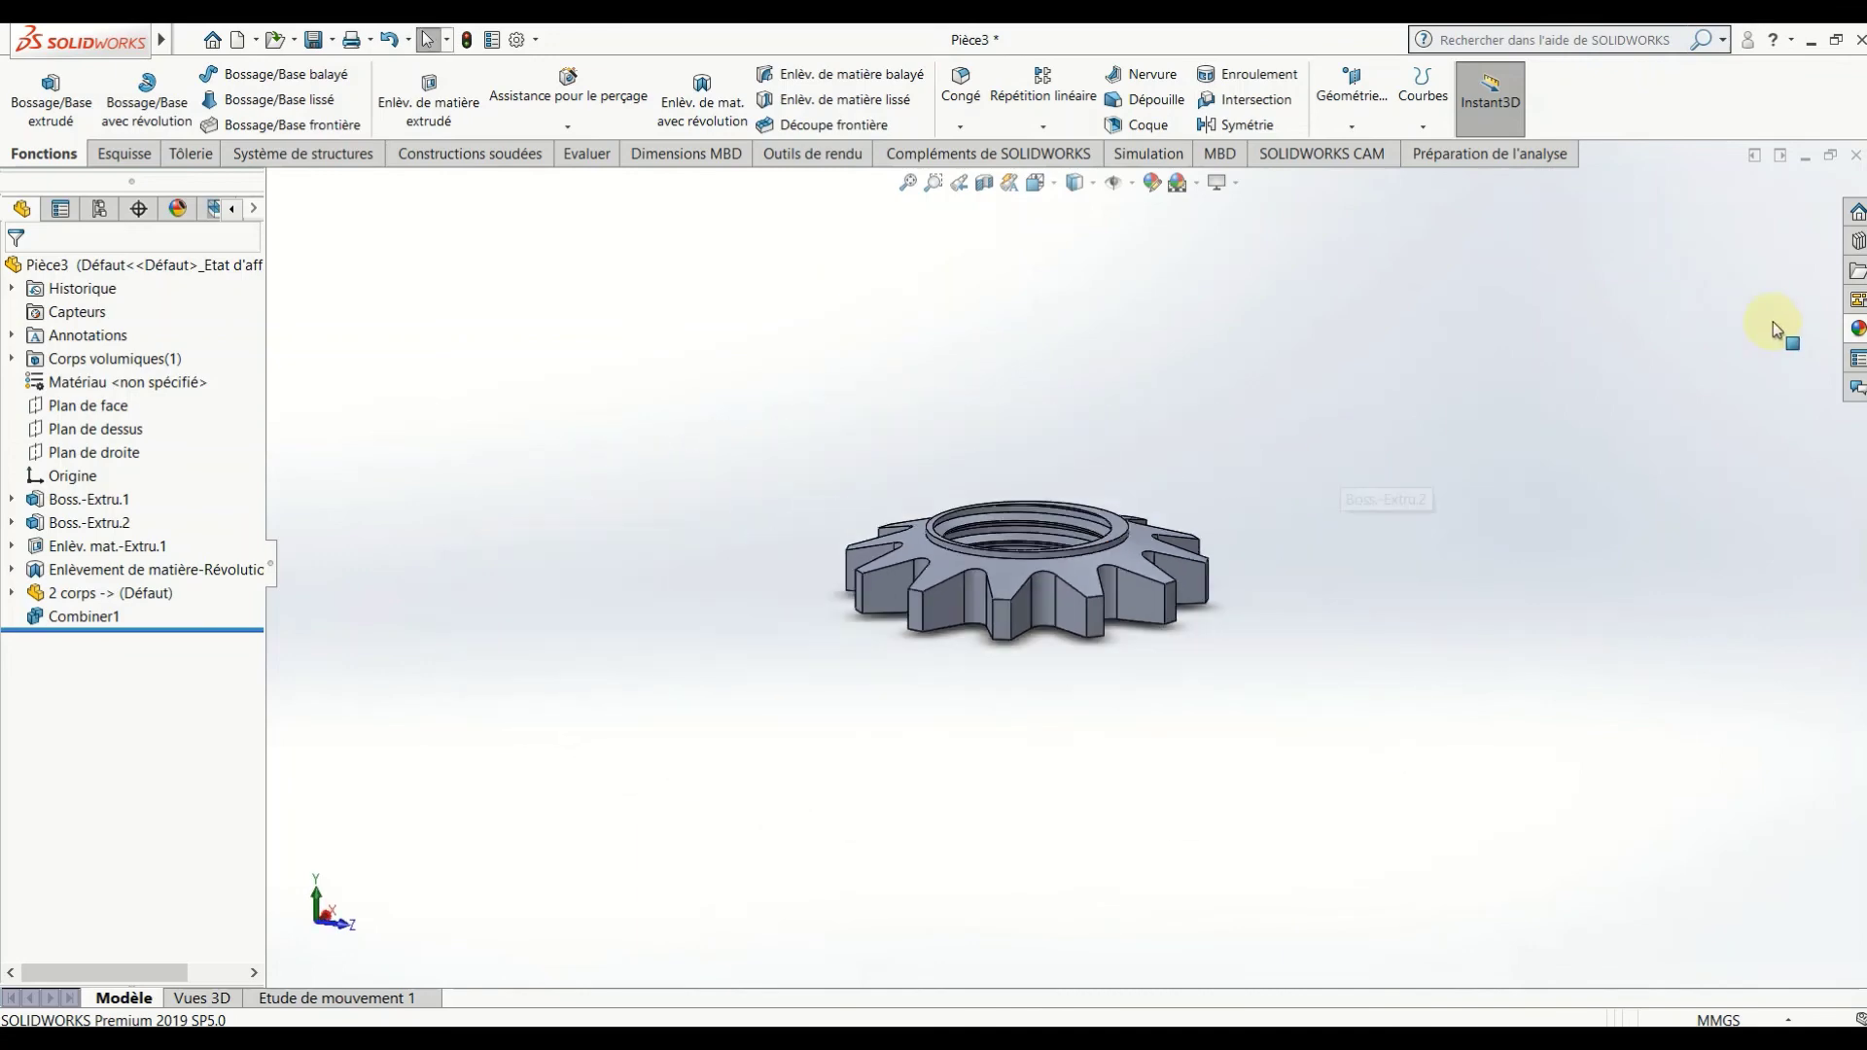
Give the gear the glossy yellow plastic appearance and bring up Save As.
left_click(1858, 328)
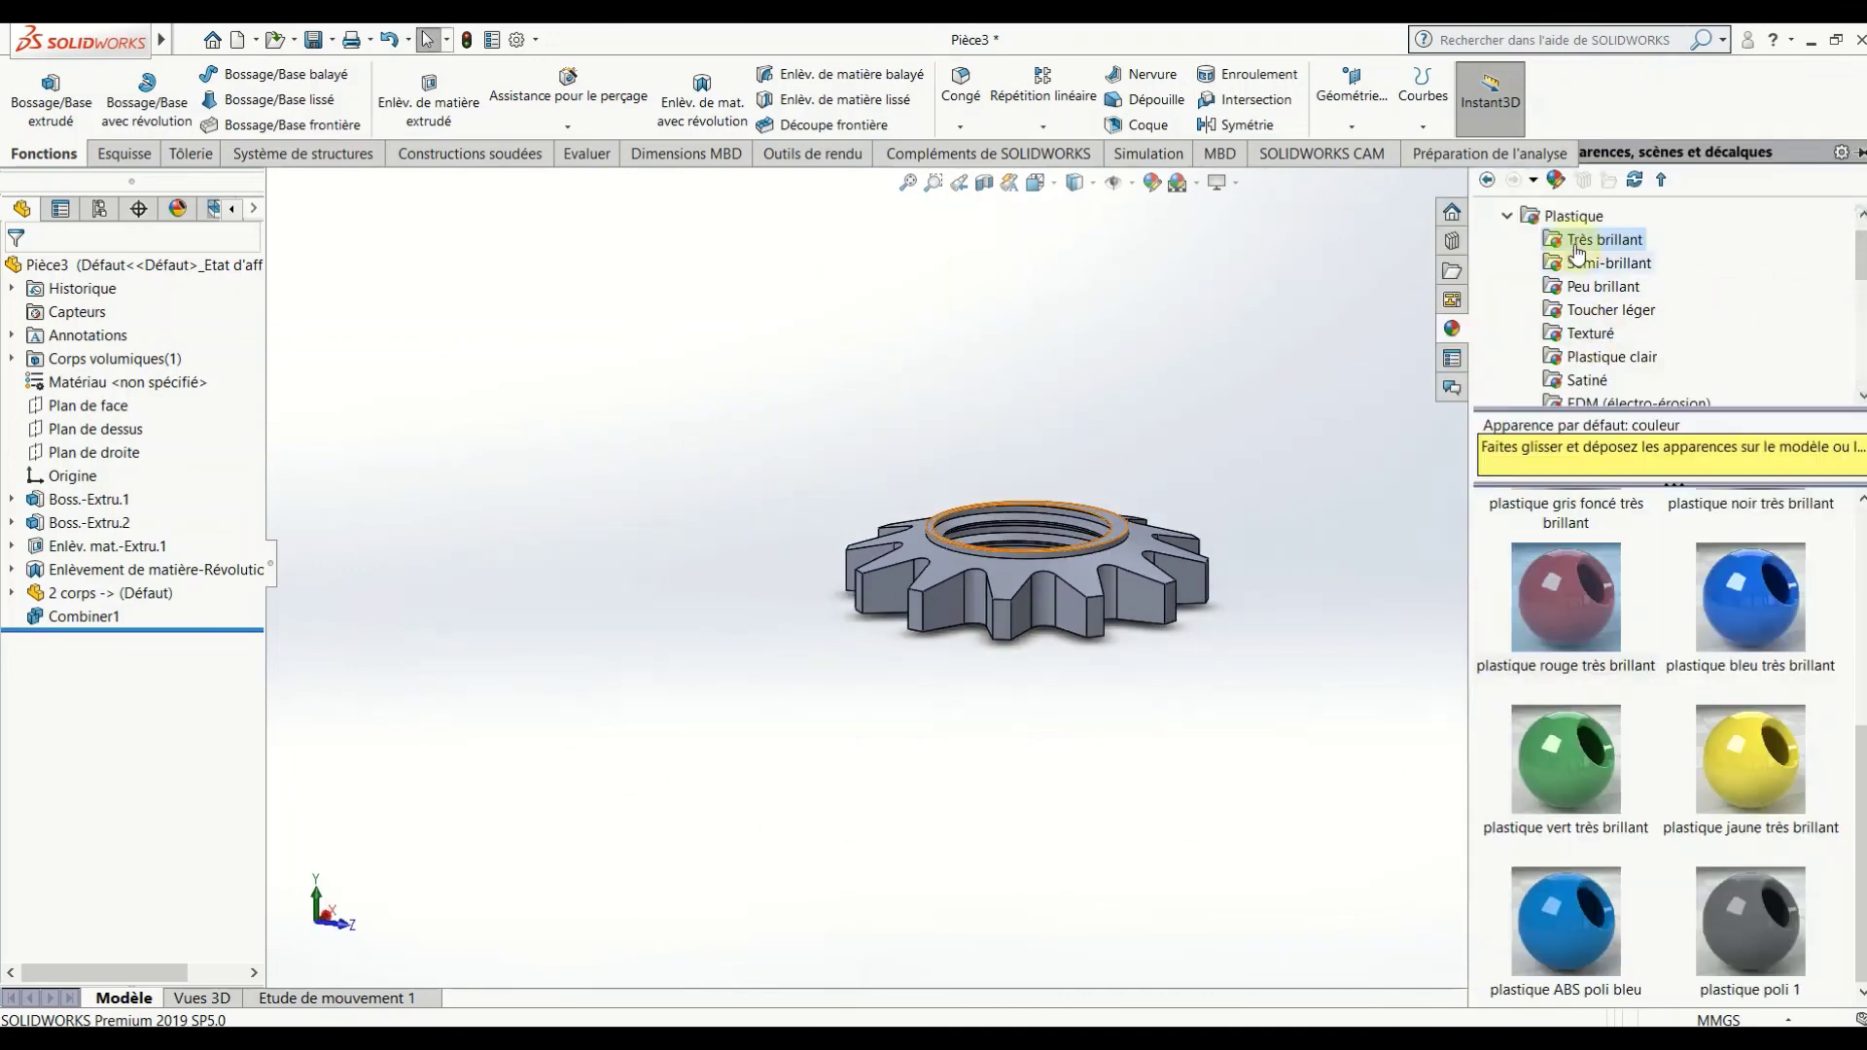
left_click(1760, 794)
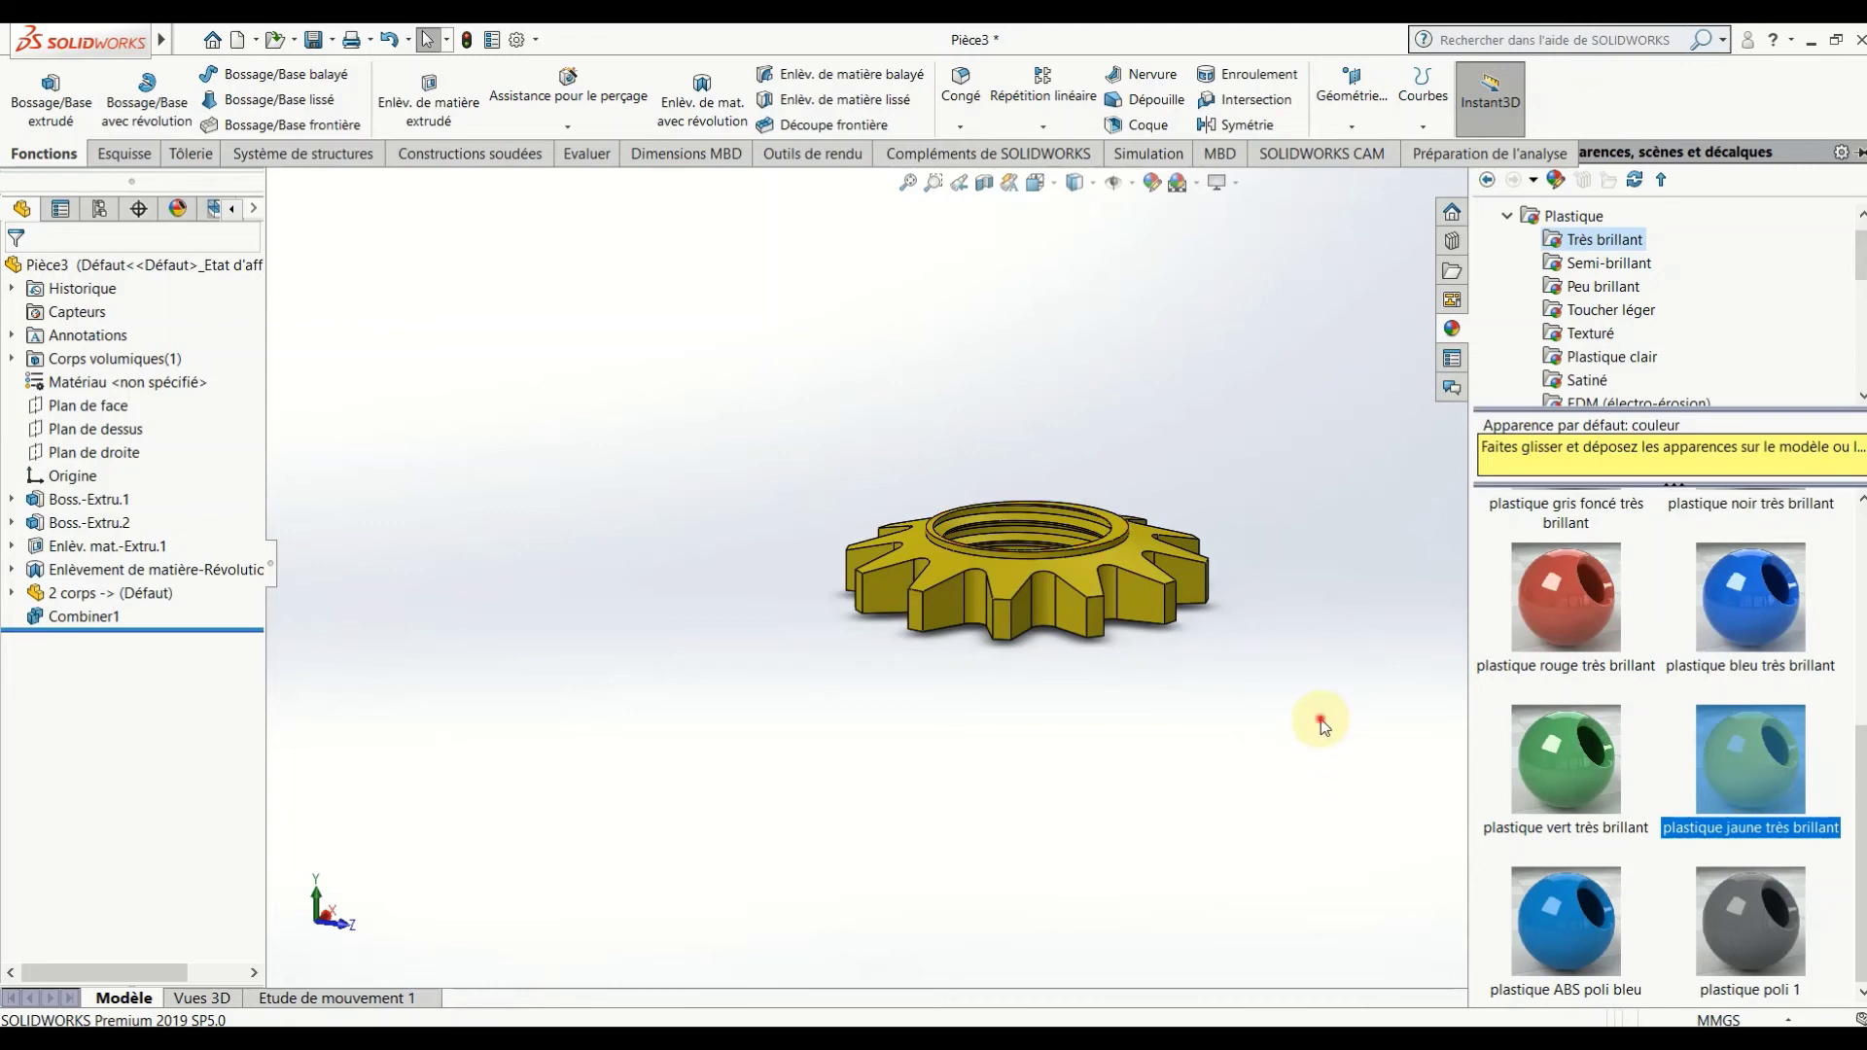
left_click(312, 44)
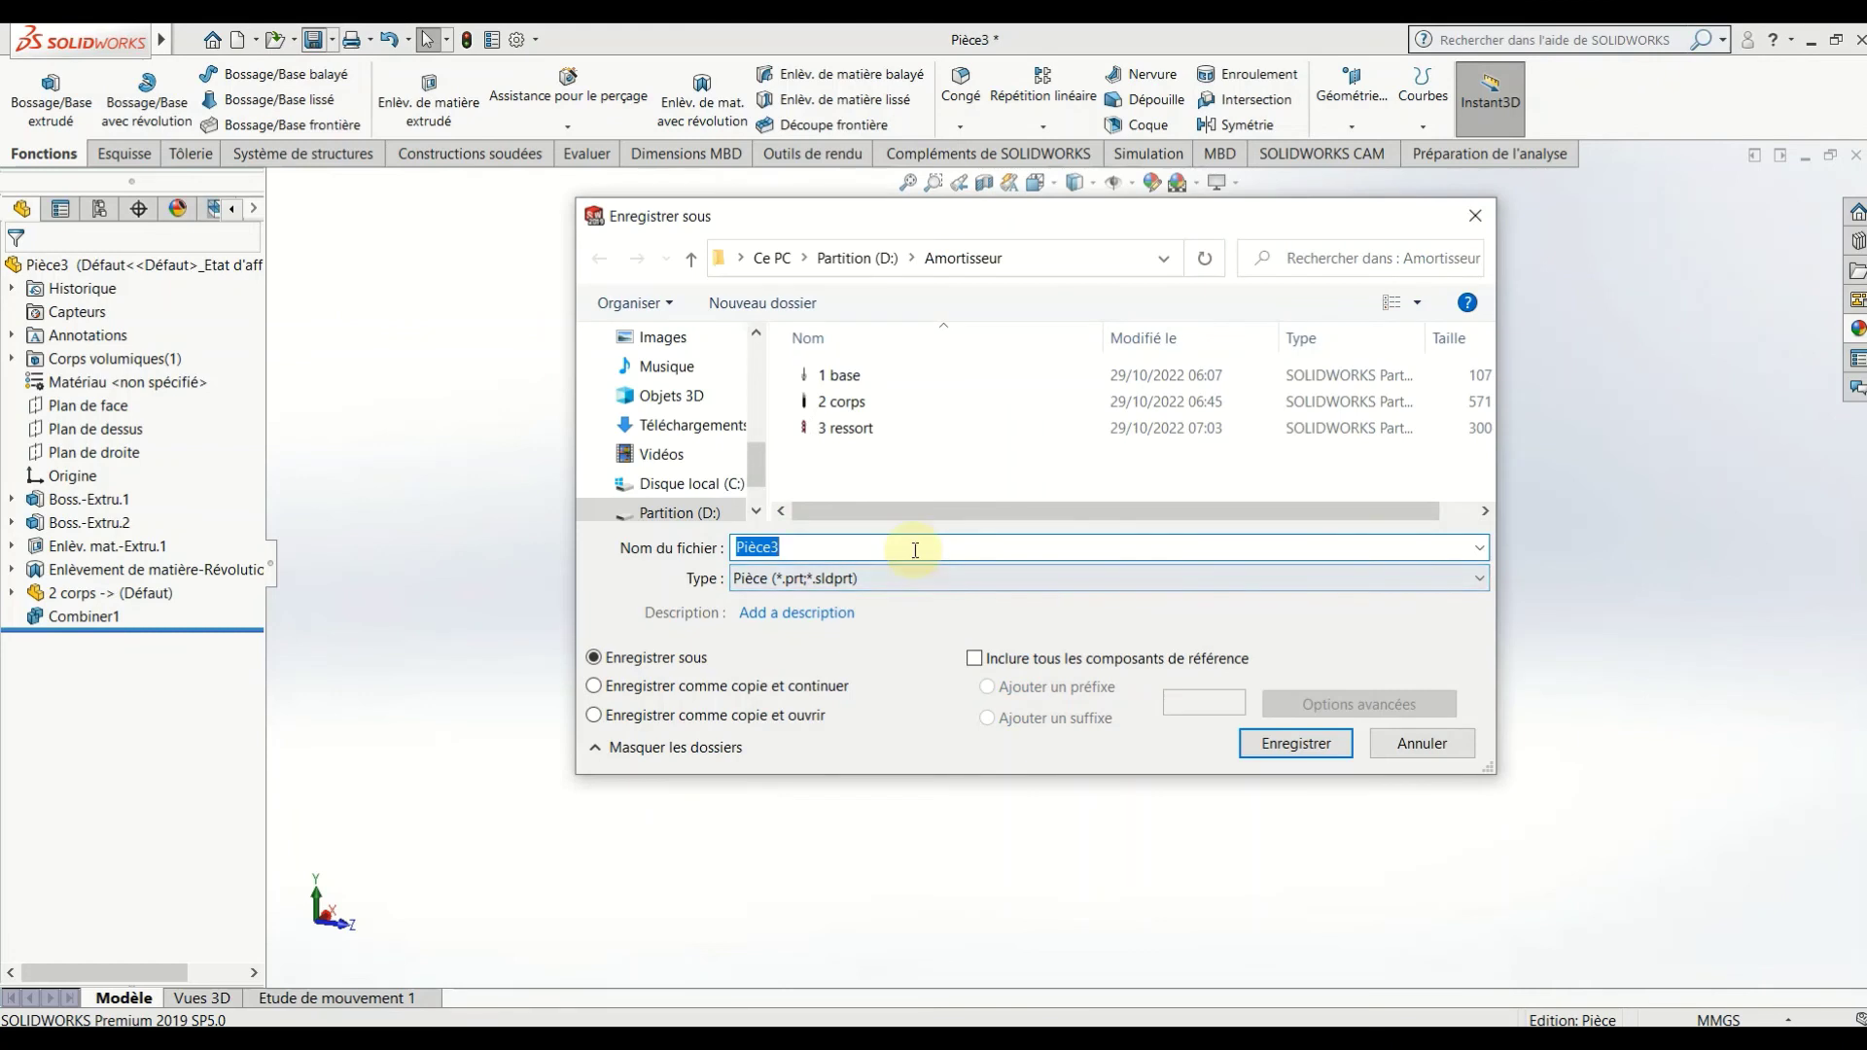
Save the part as 'roue dent' and create a new Assemblage document.
type("roue dent")
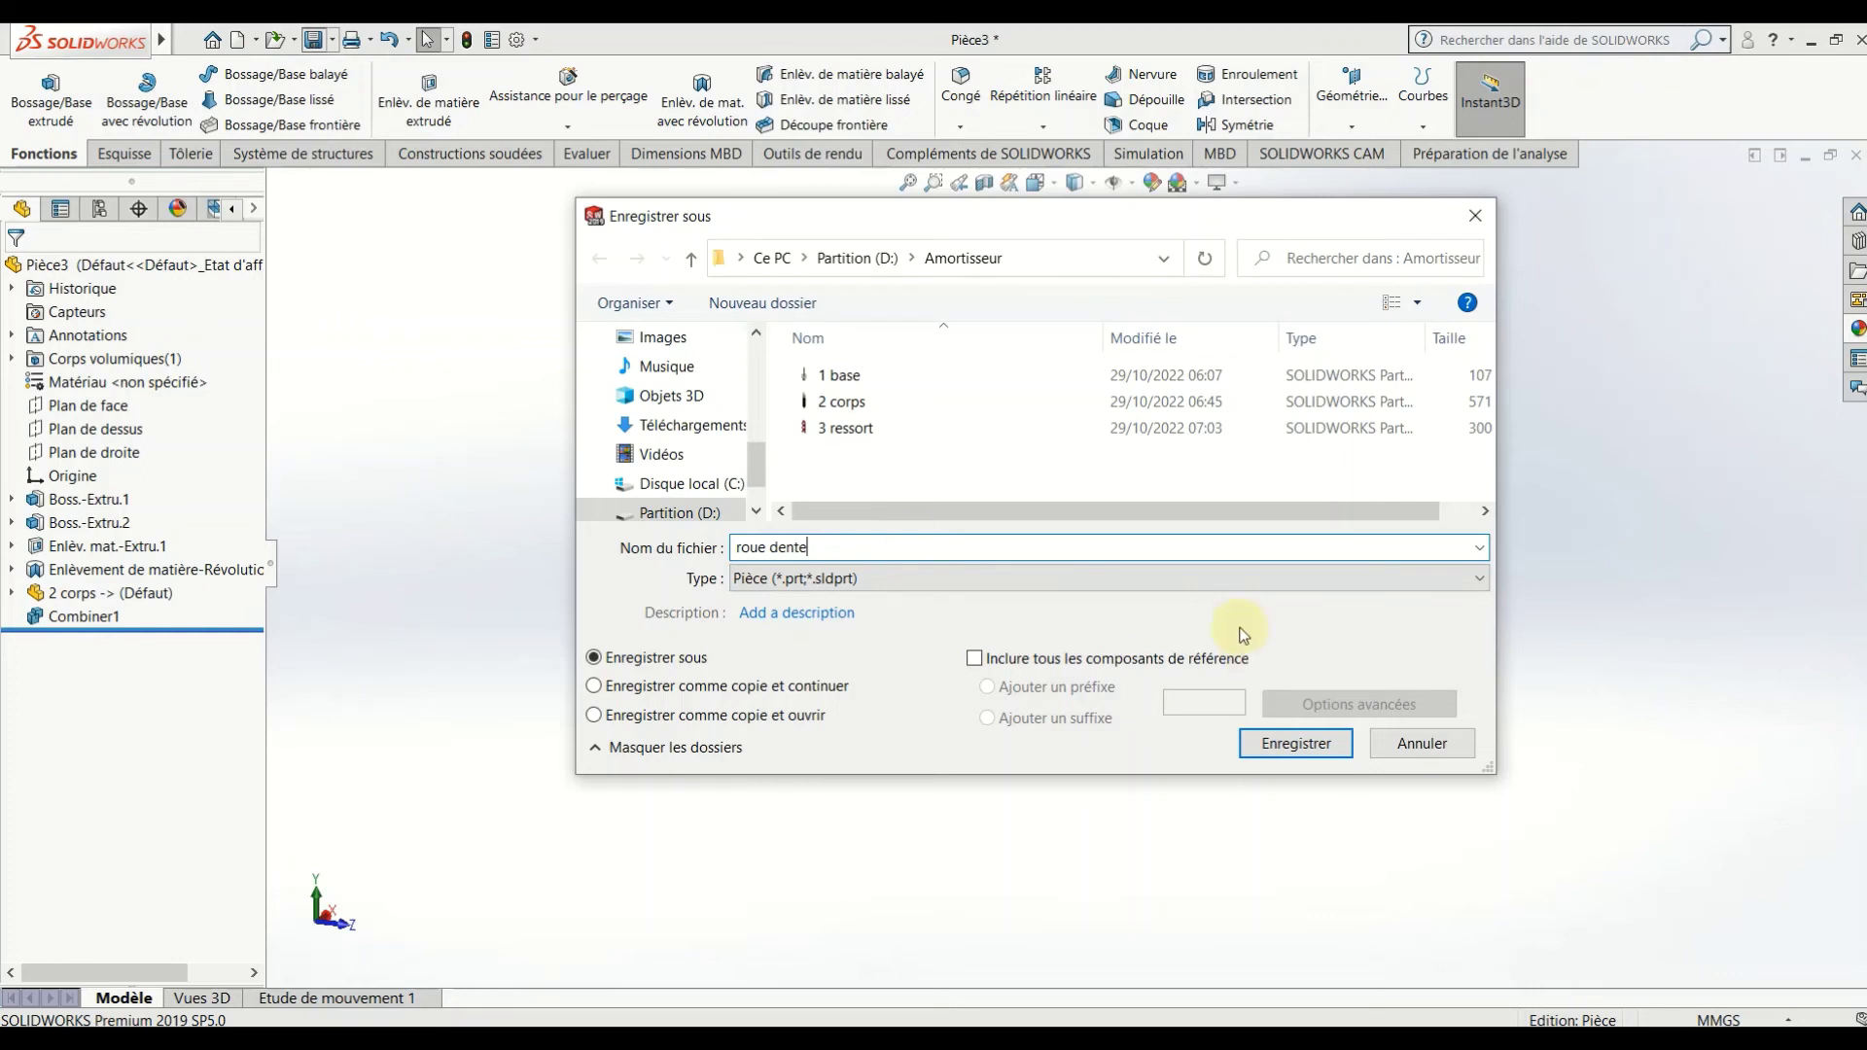
left_click(1264, 747)
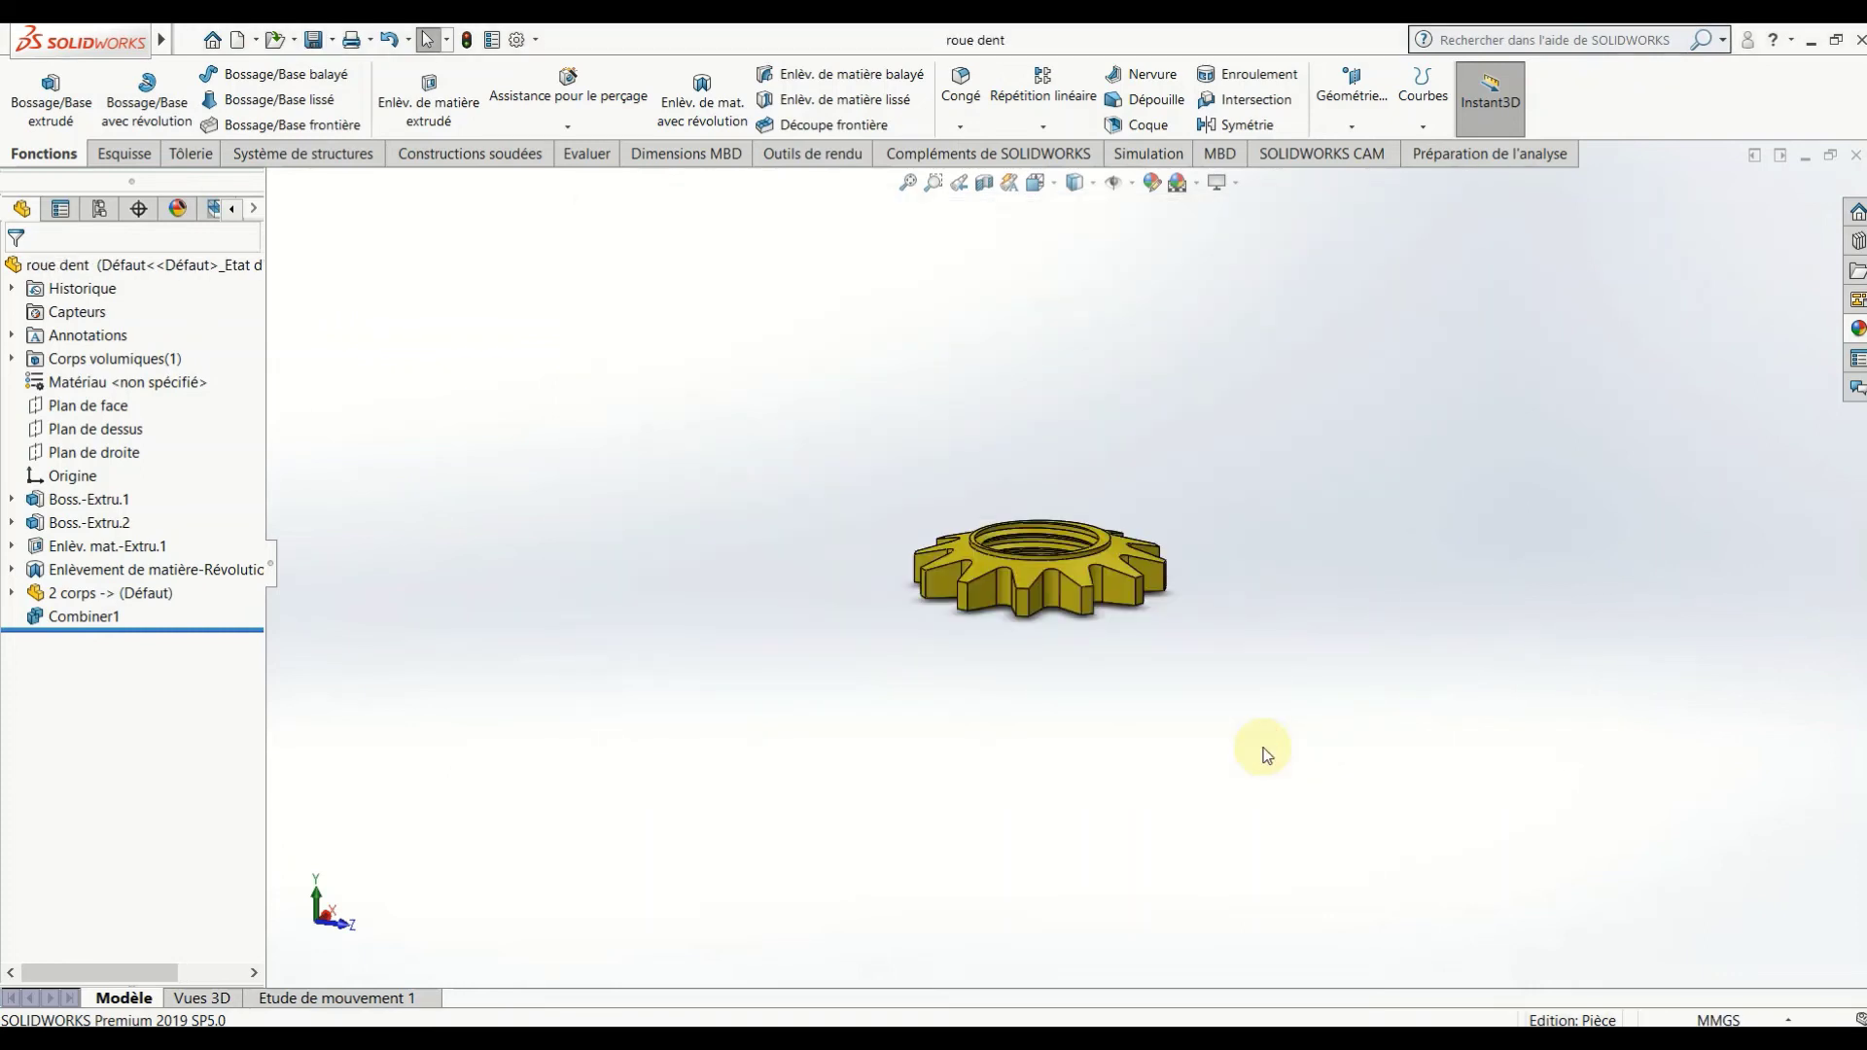
left_click(238, 44)
left_click(705, 505)
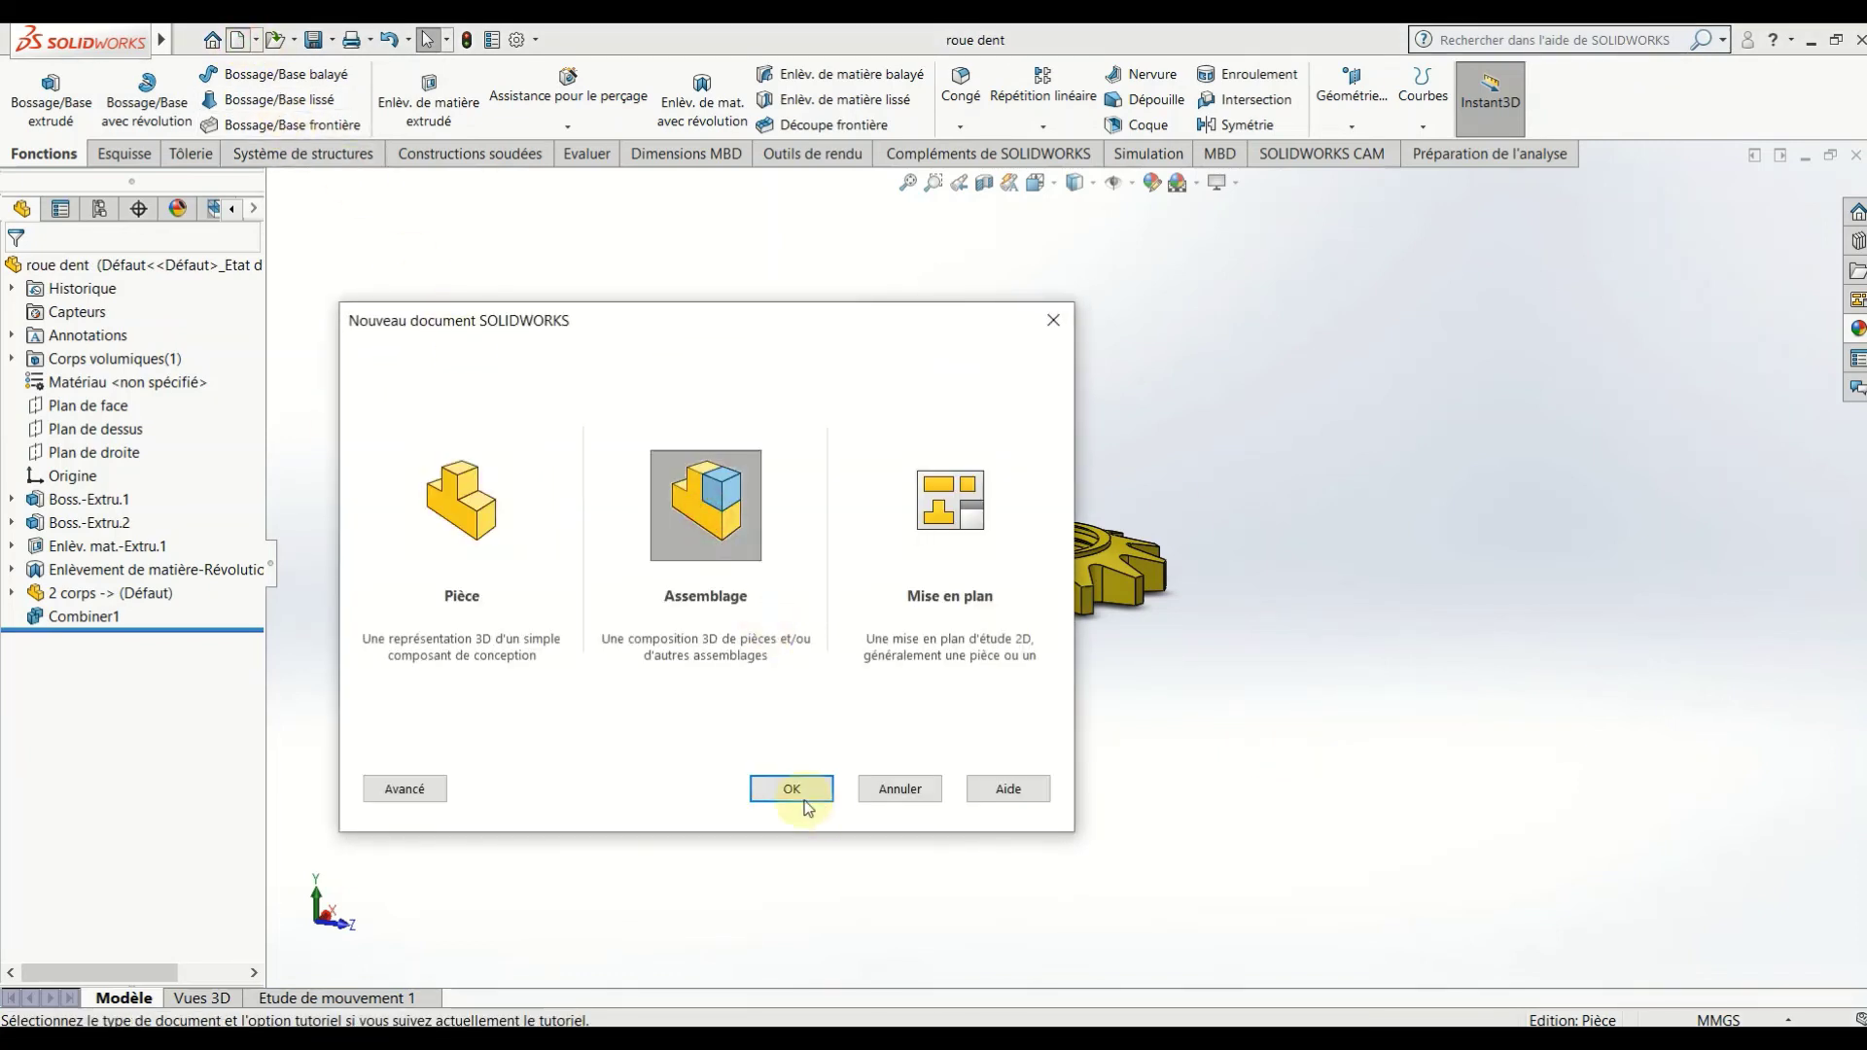
left_click(795, 793)
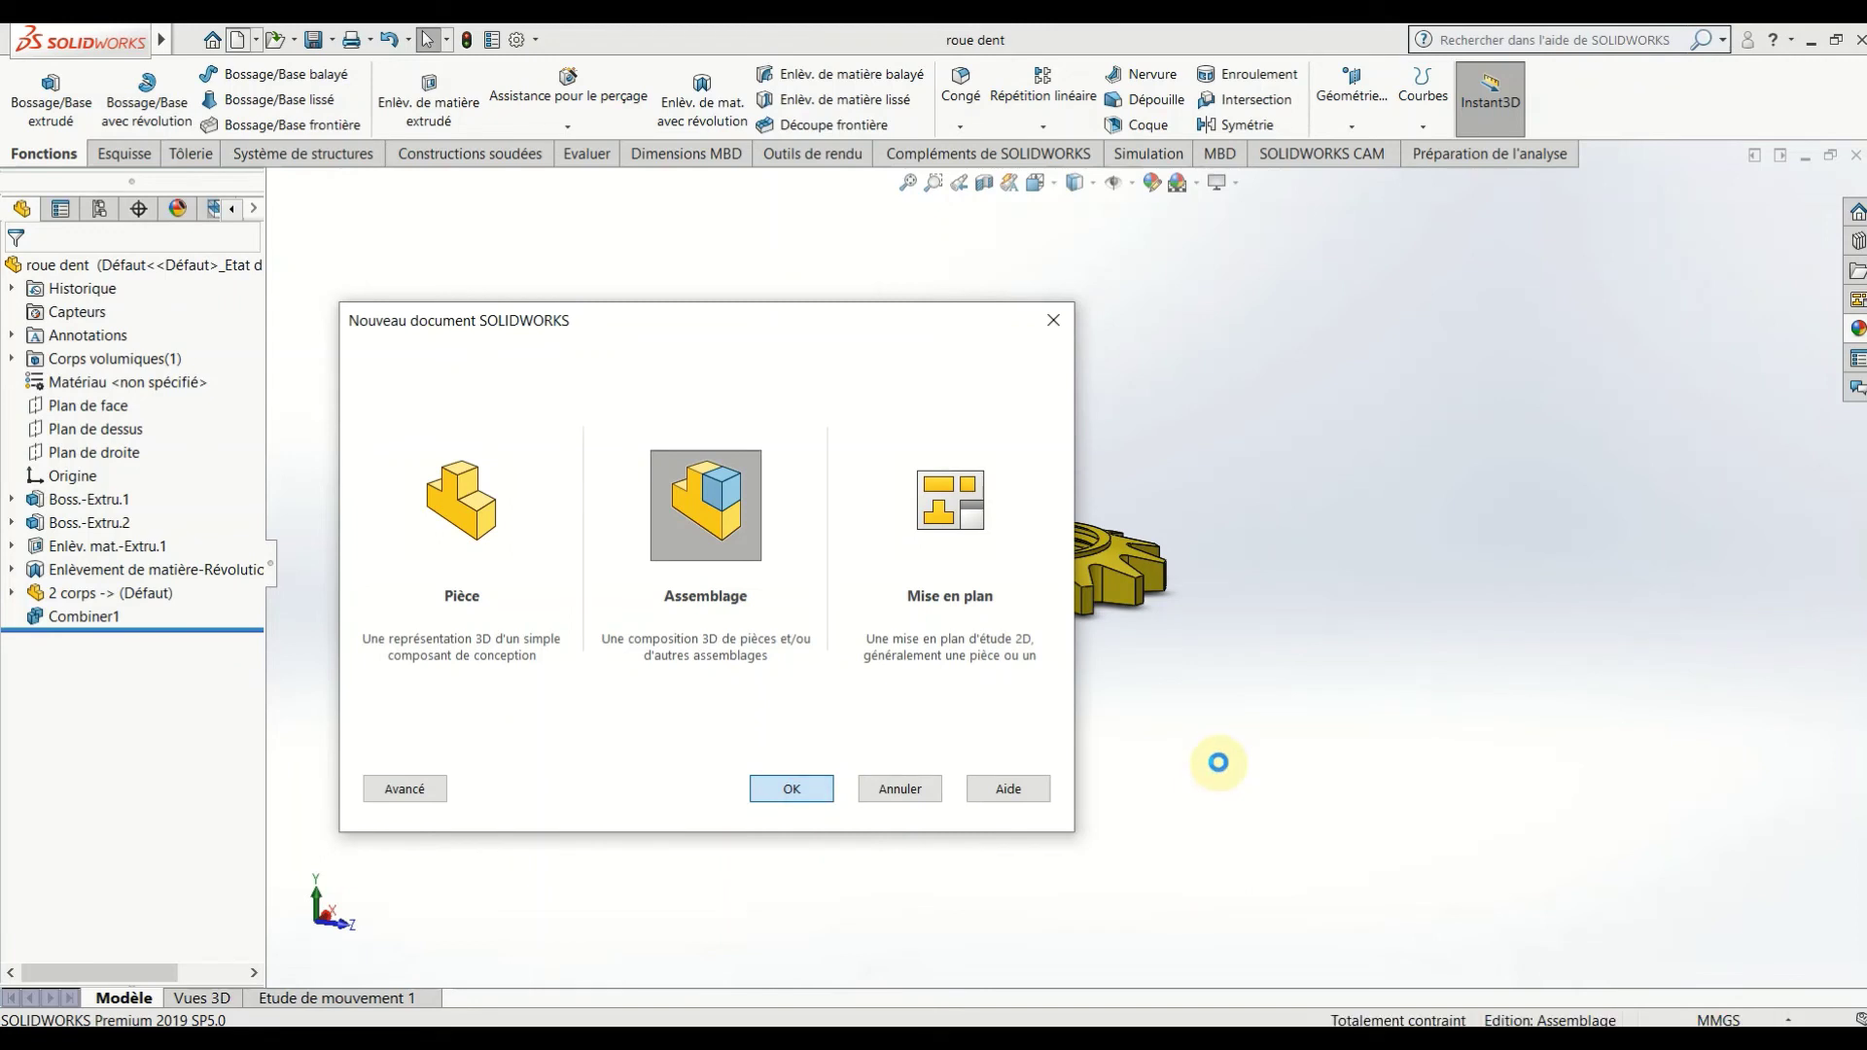
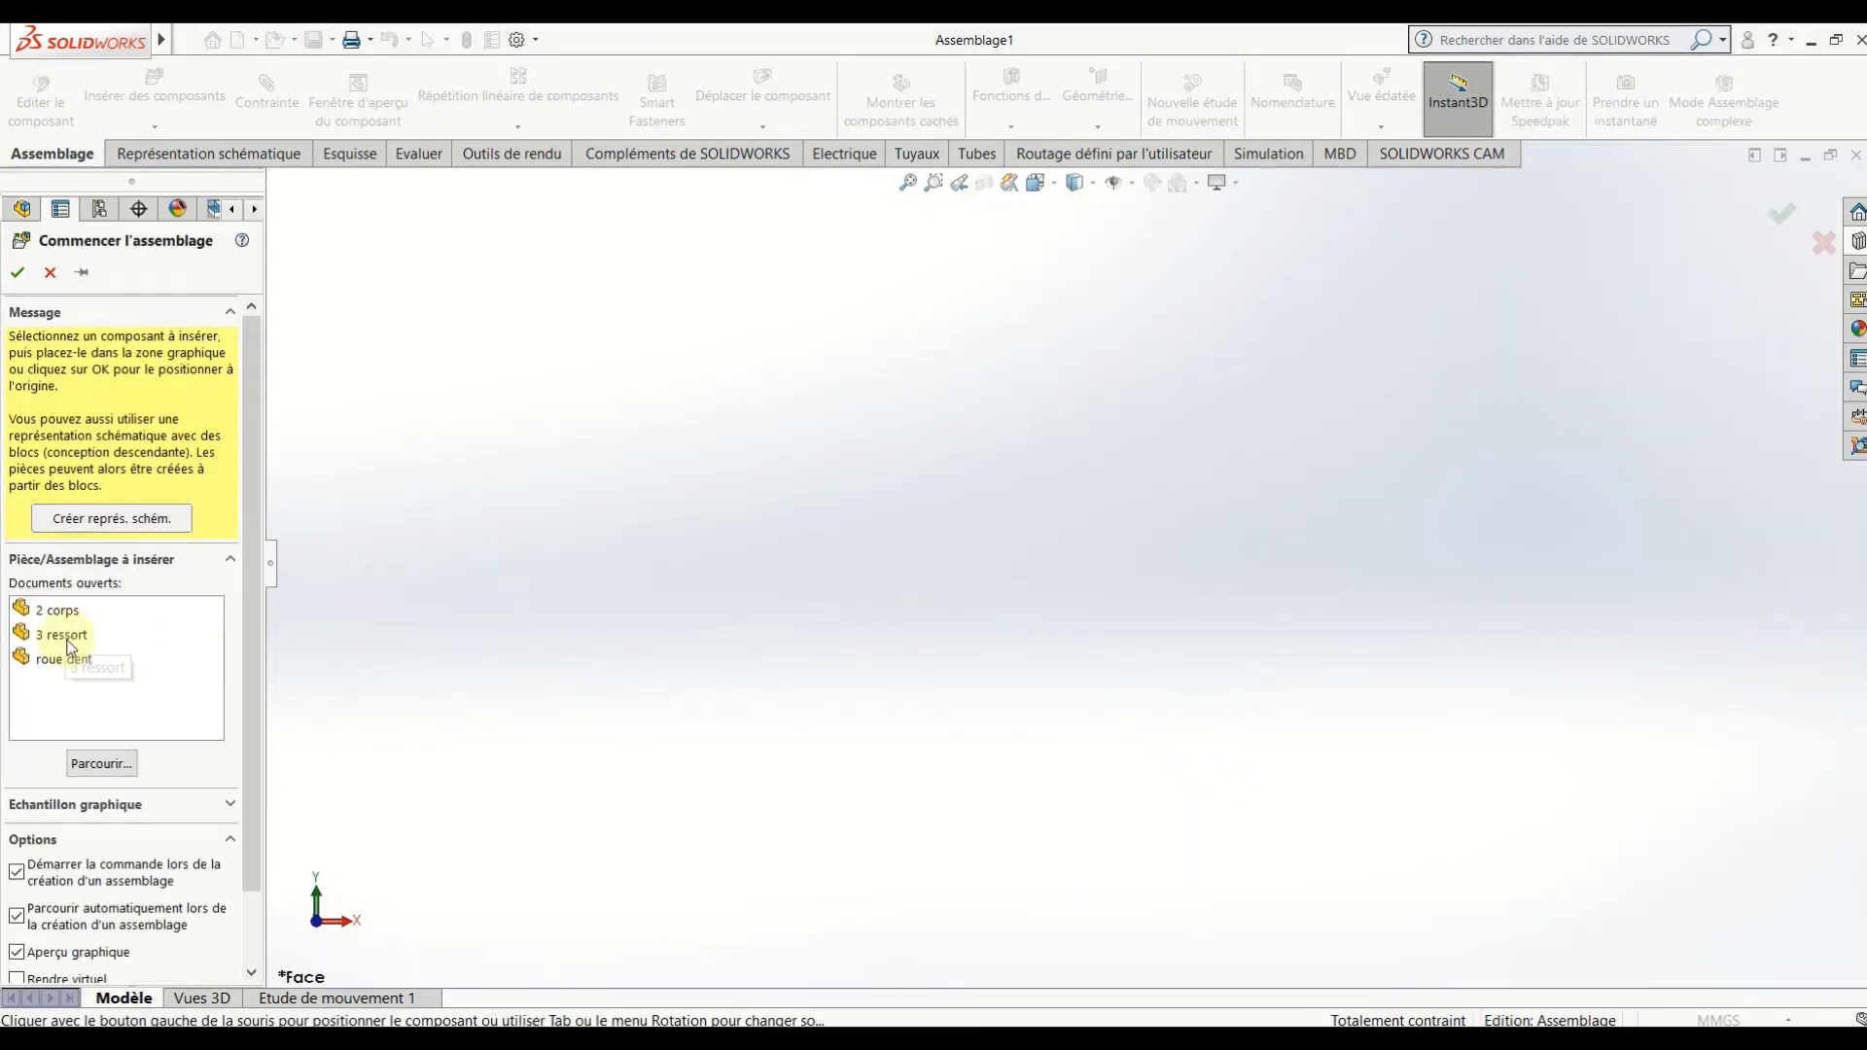
Place the '2 corps' threaded body at the origin in an isometric view.
left_click(59, 611)
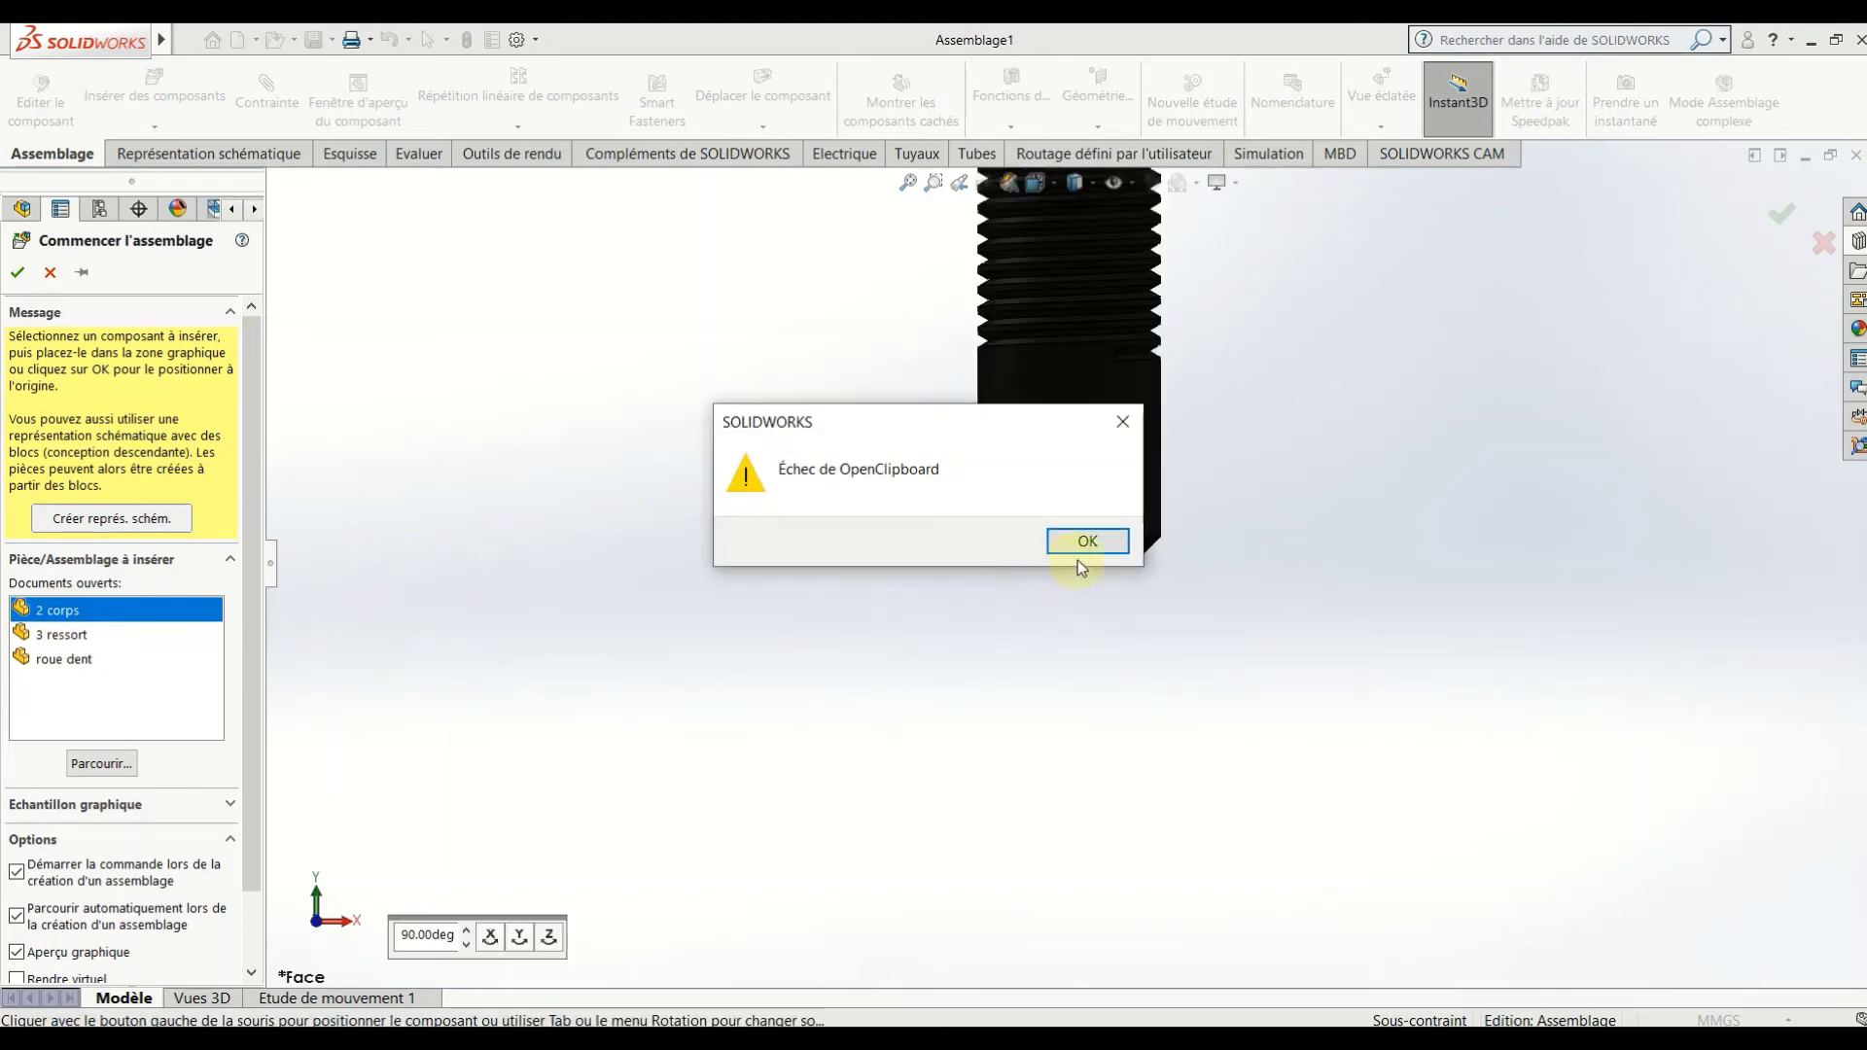
left_click(1077, 546)
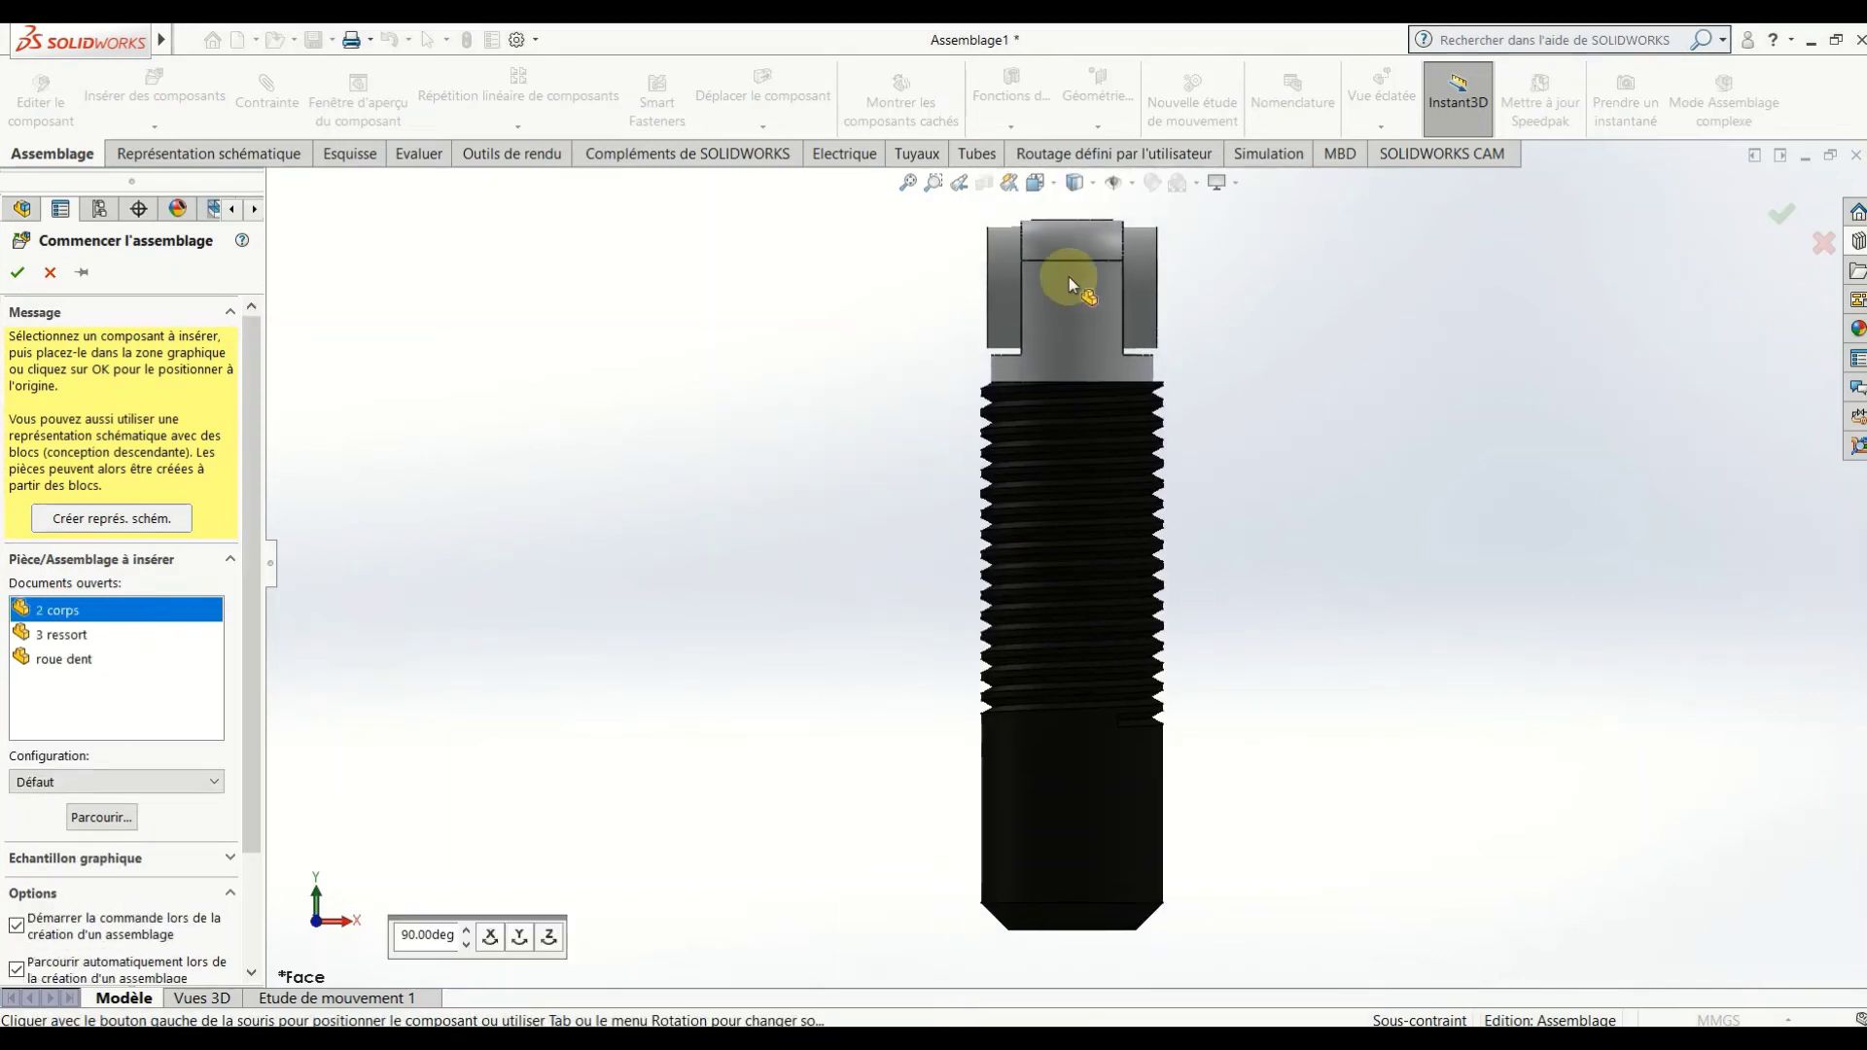
left_click(1039, 184)
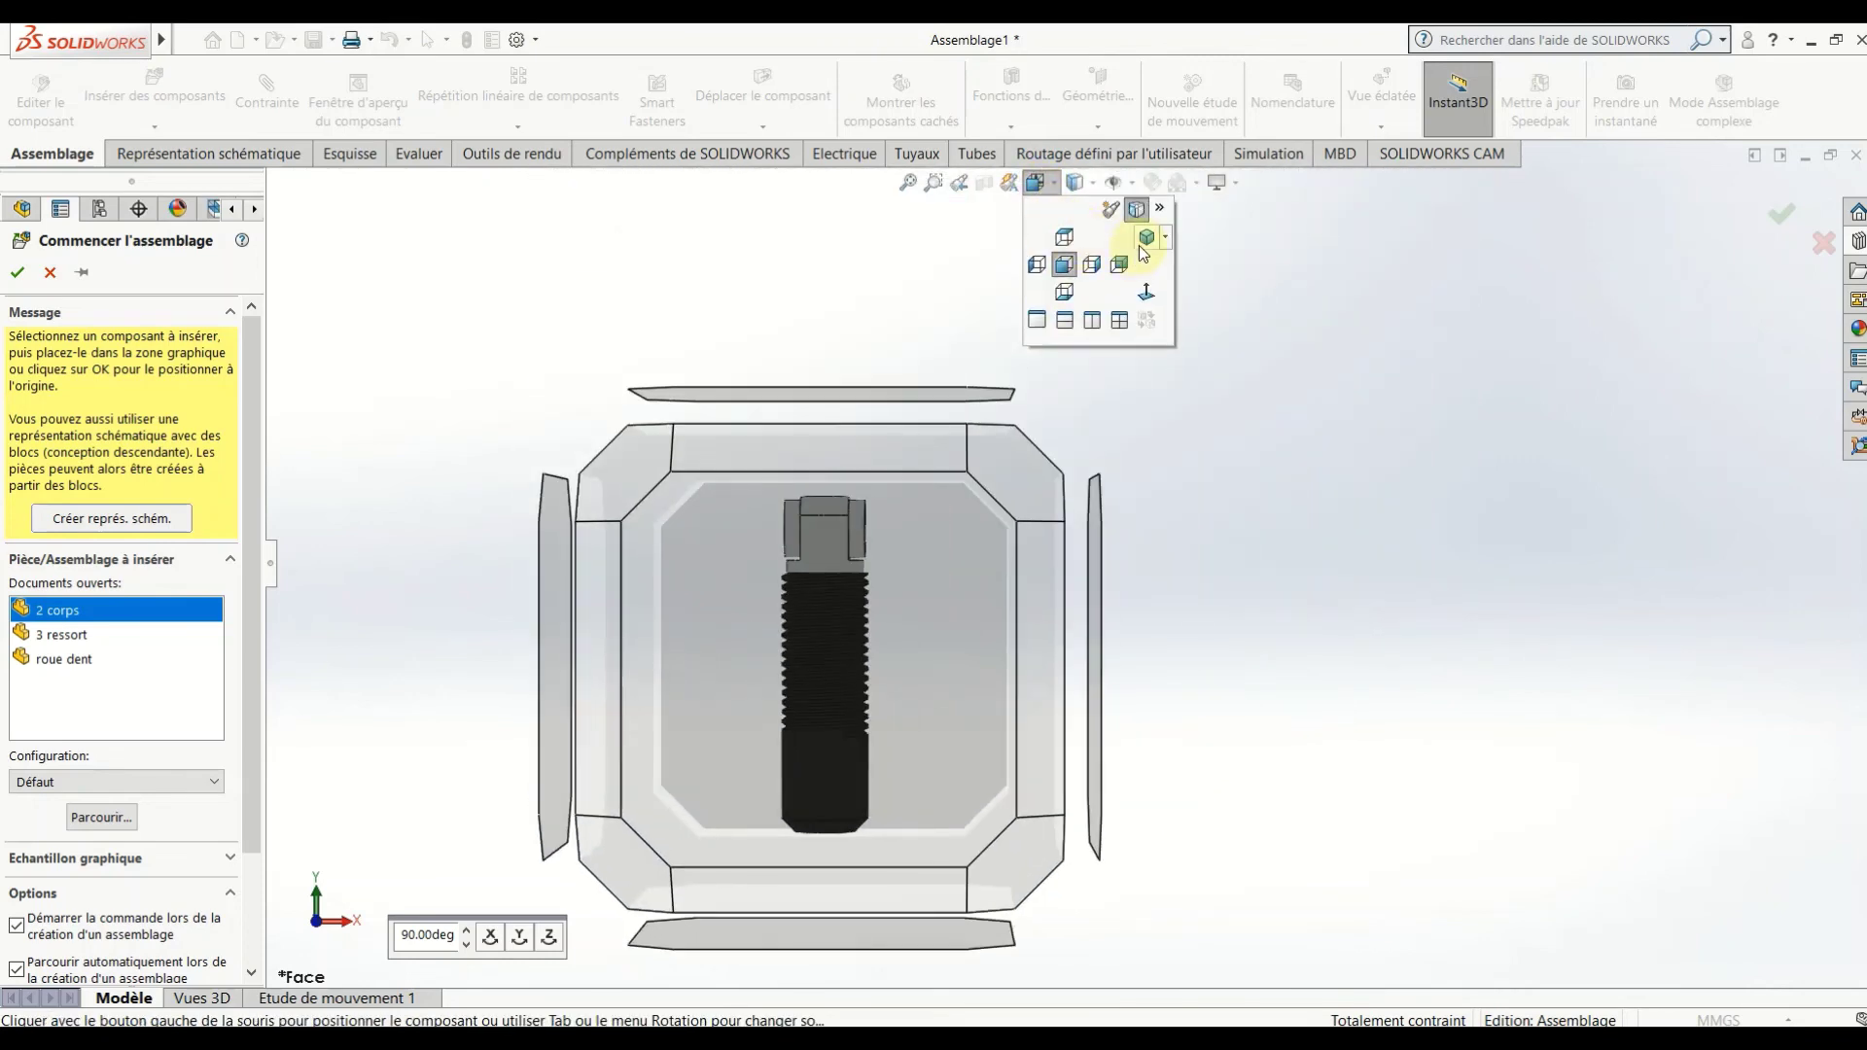
left_click(1144, 231)
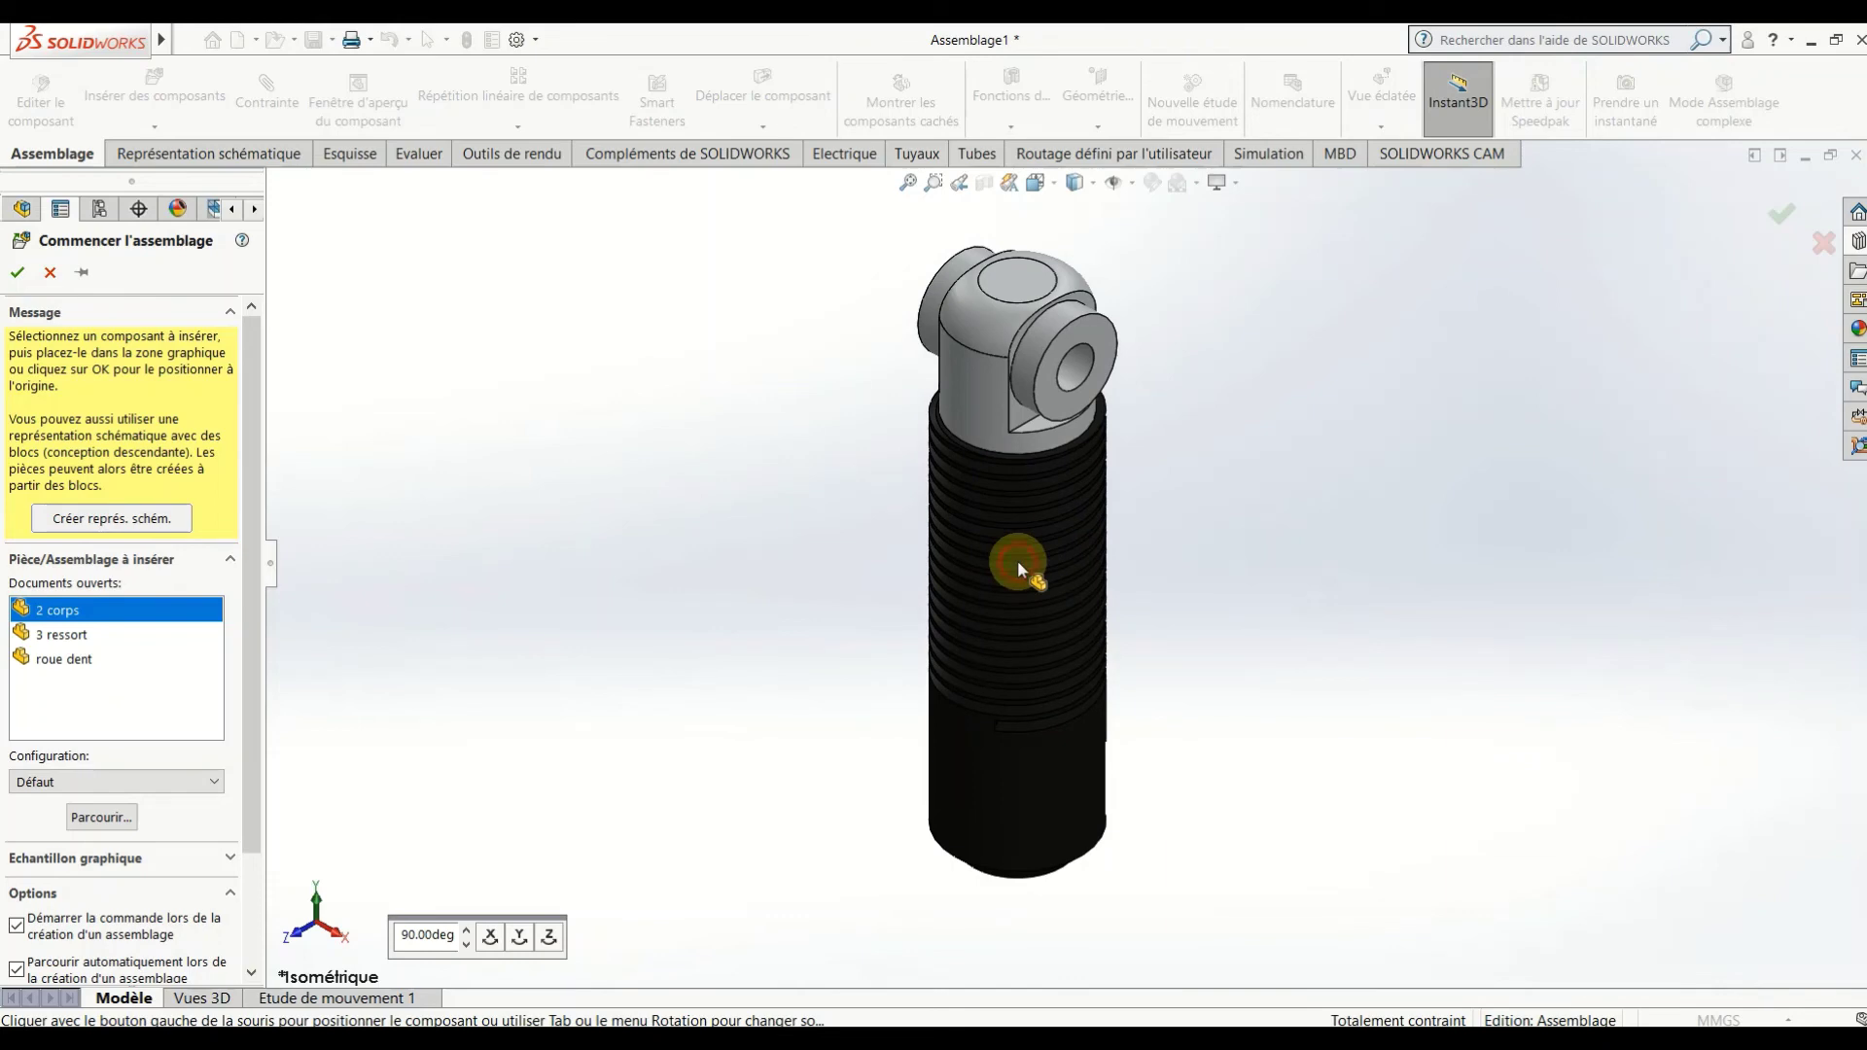
left_click(1017, 560)
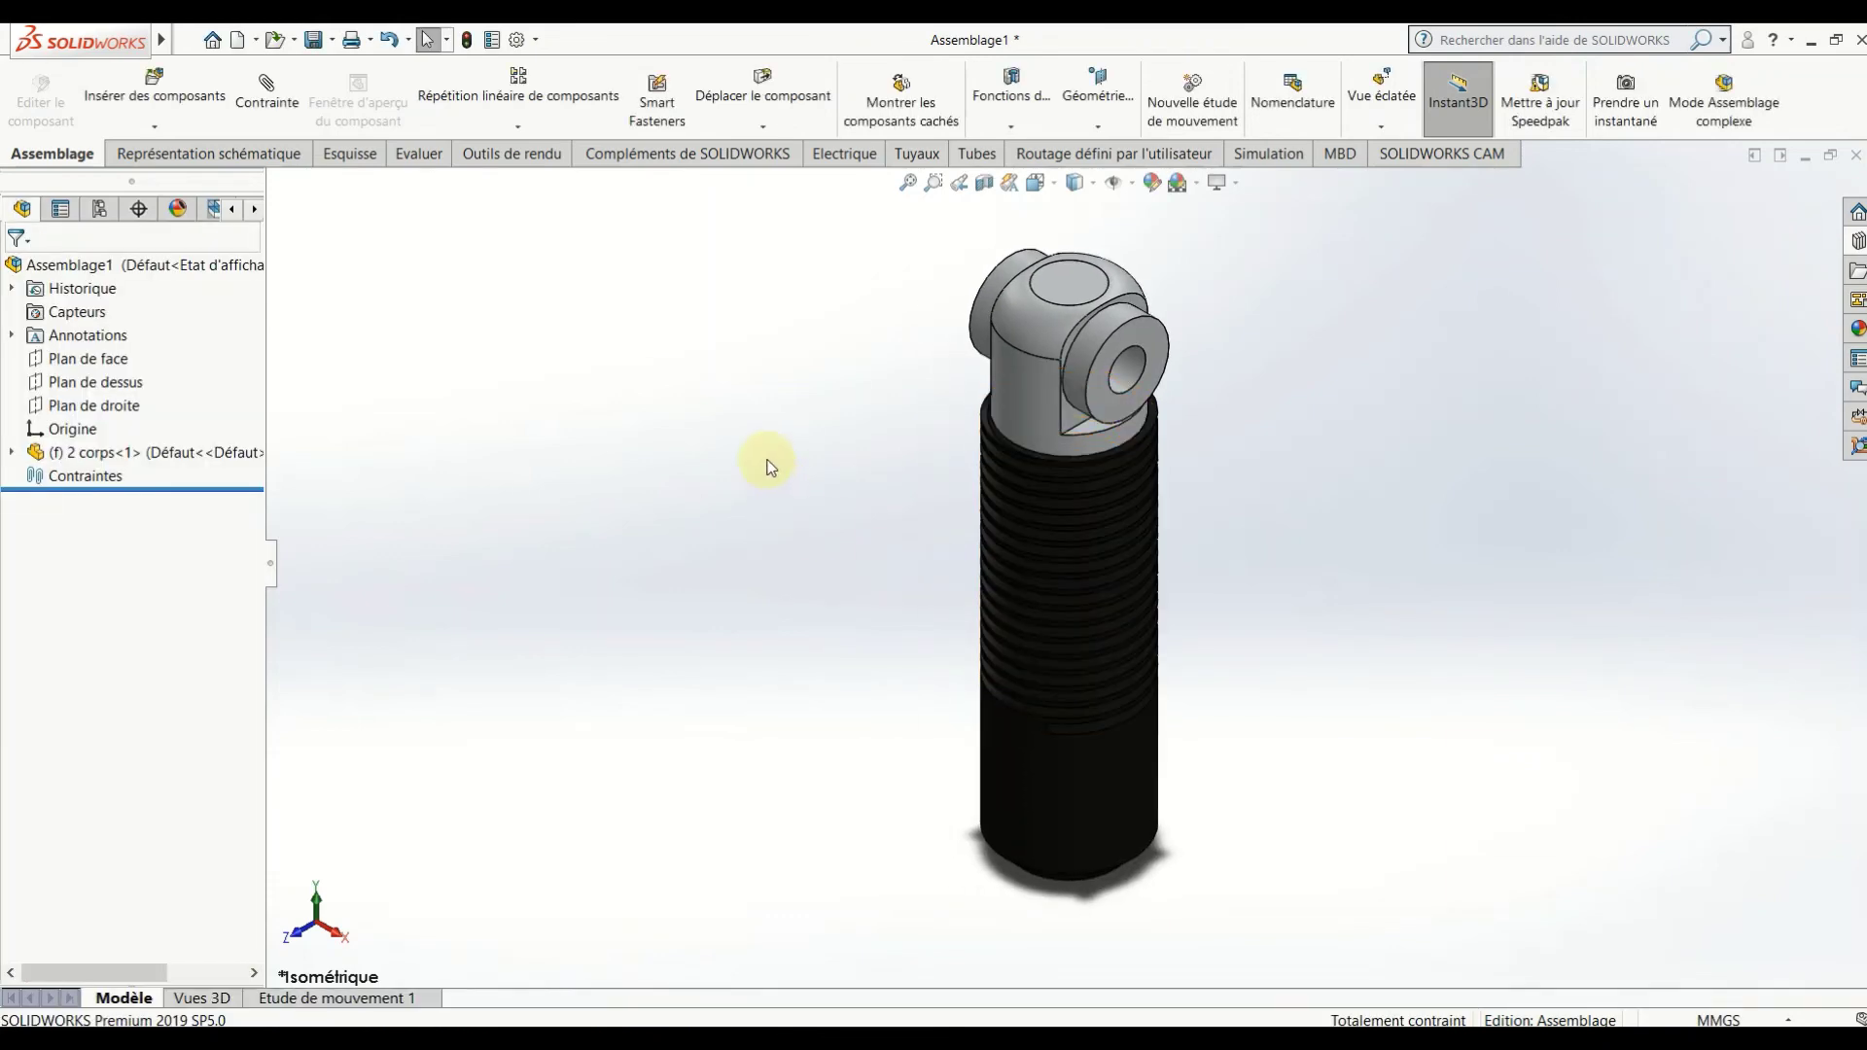
Insert the 'roue dent' gear, then browse to and place the '1 base' part.
left_click(131, 88)
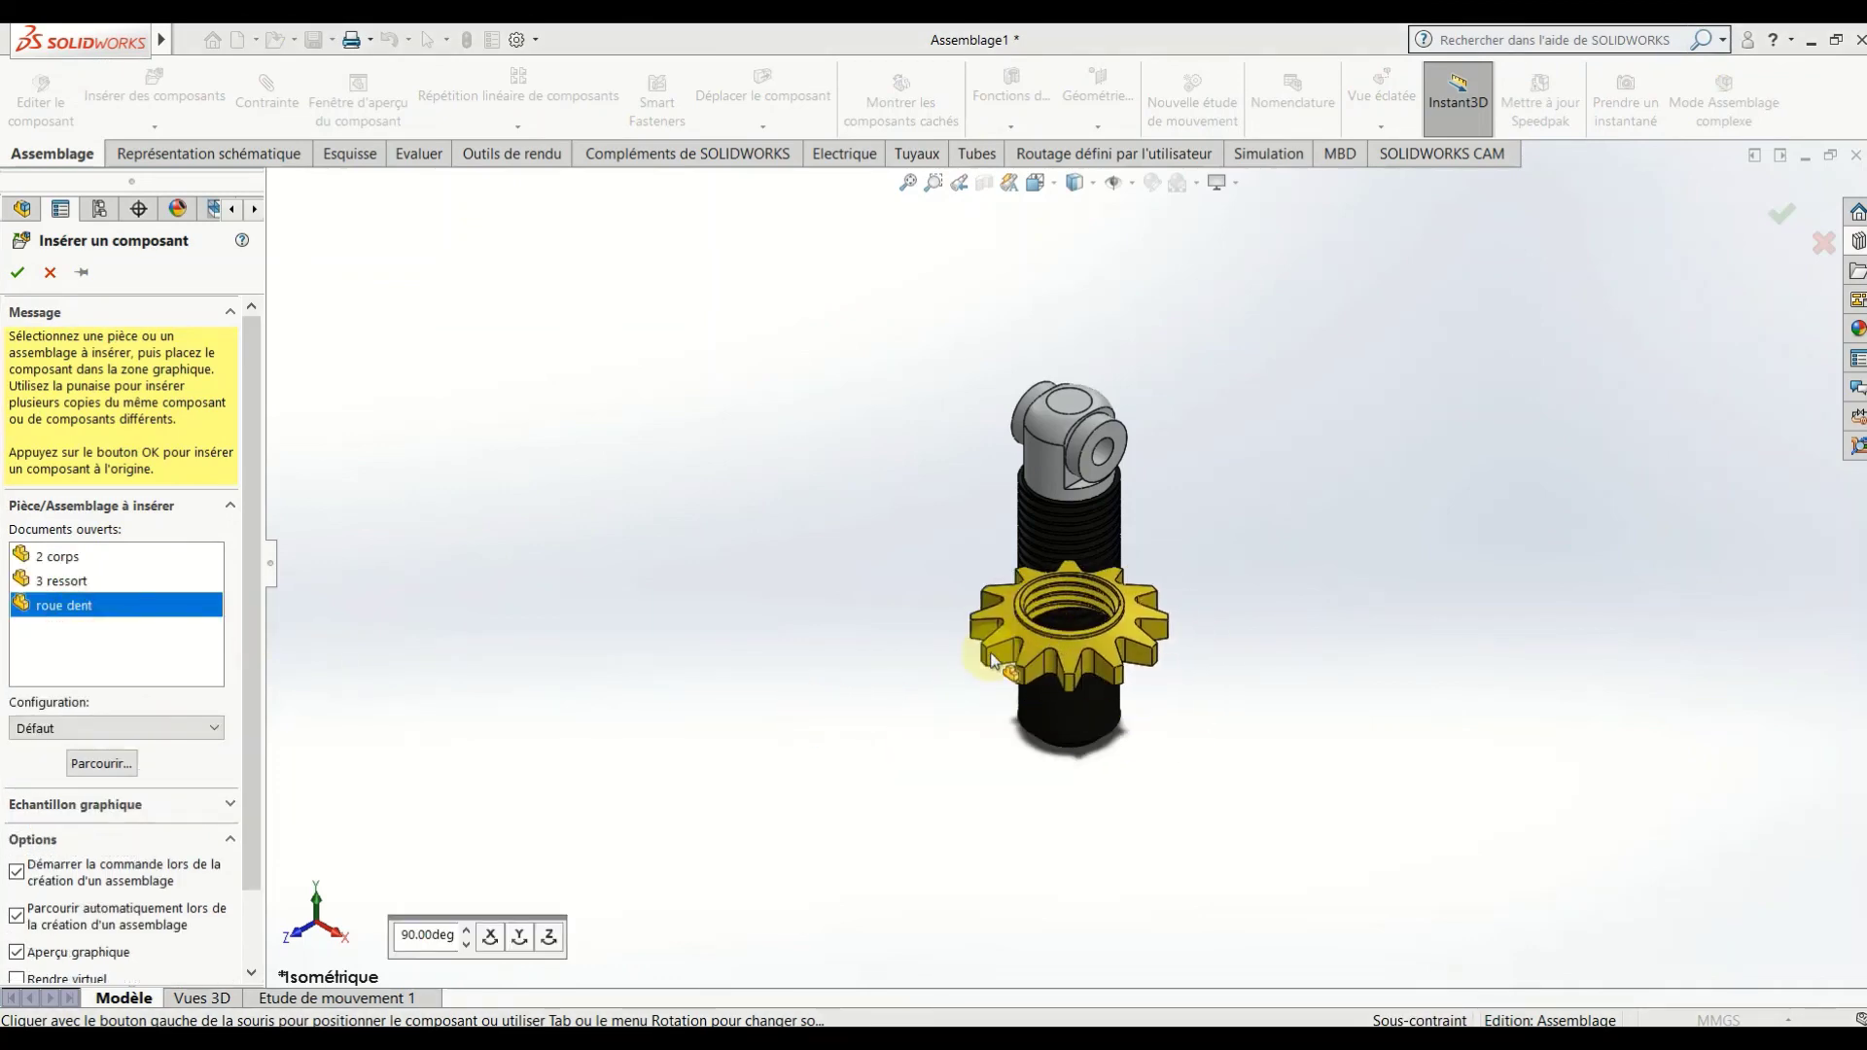
left_click(989, 639)
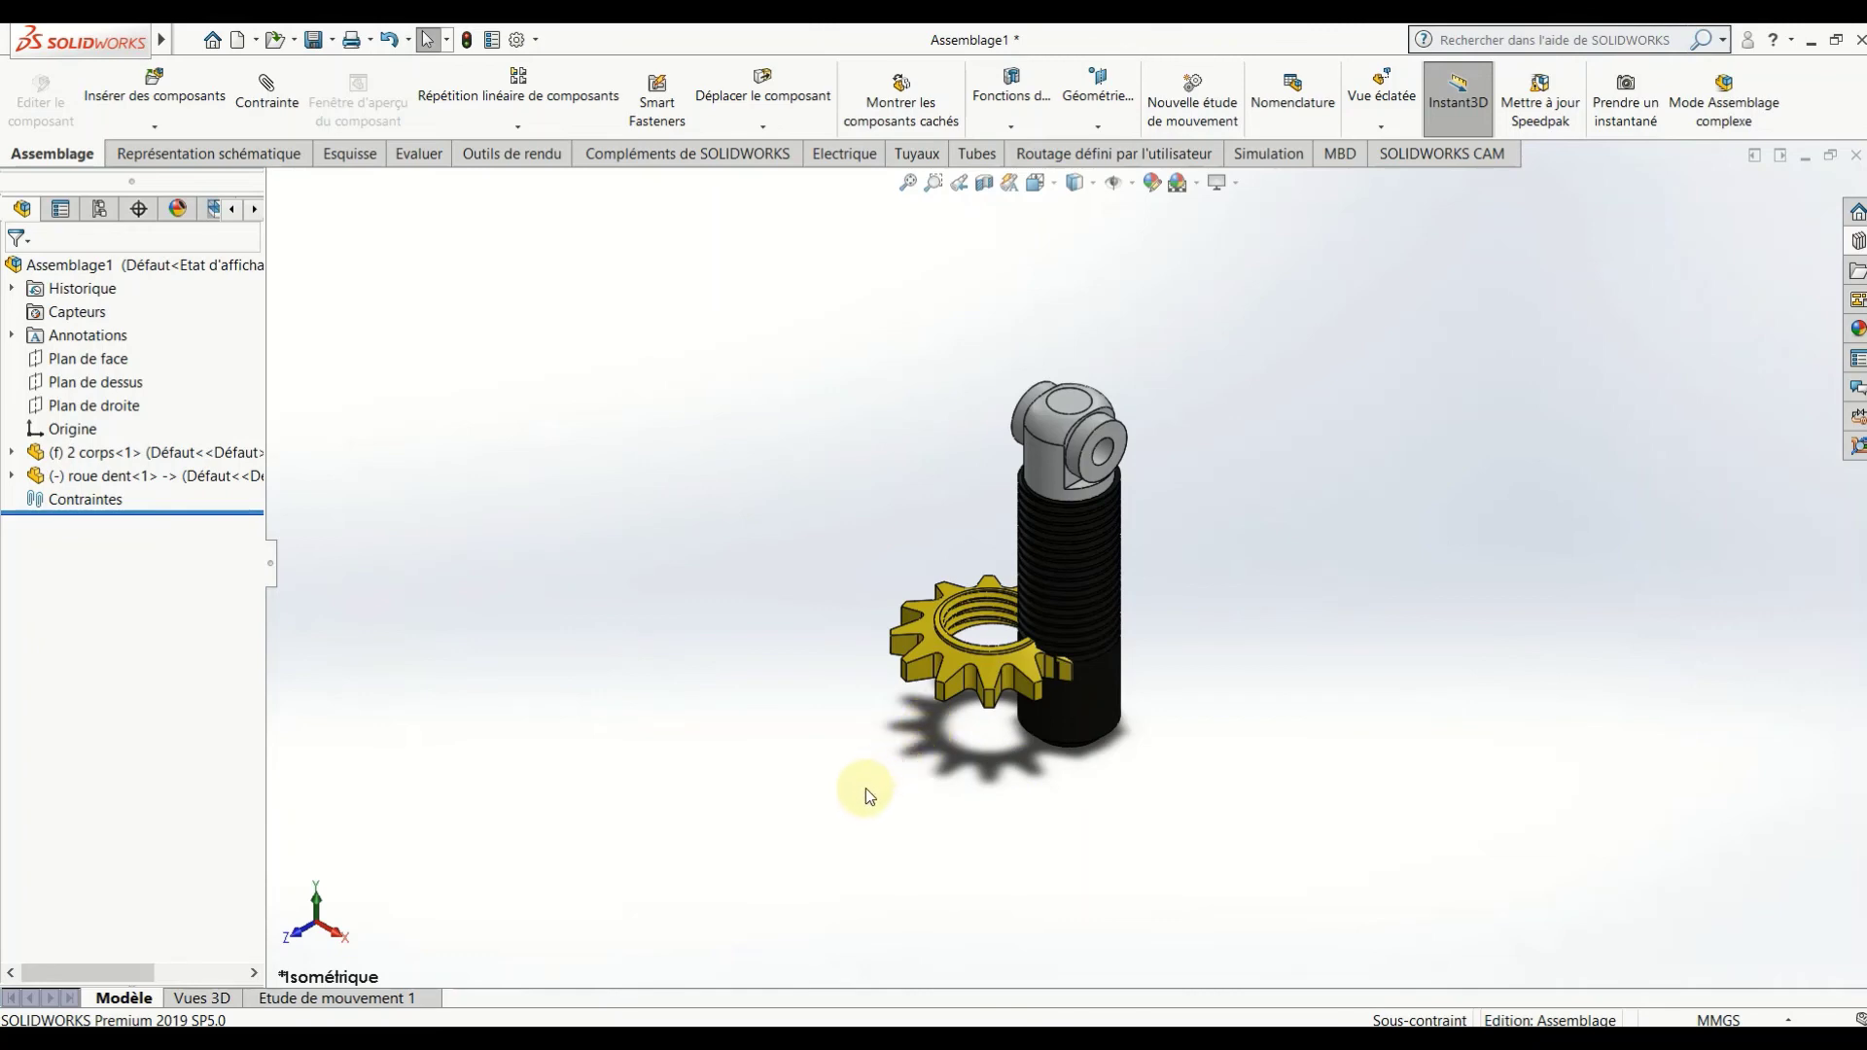
left_click(154, 86)
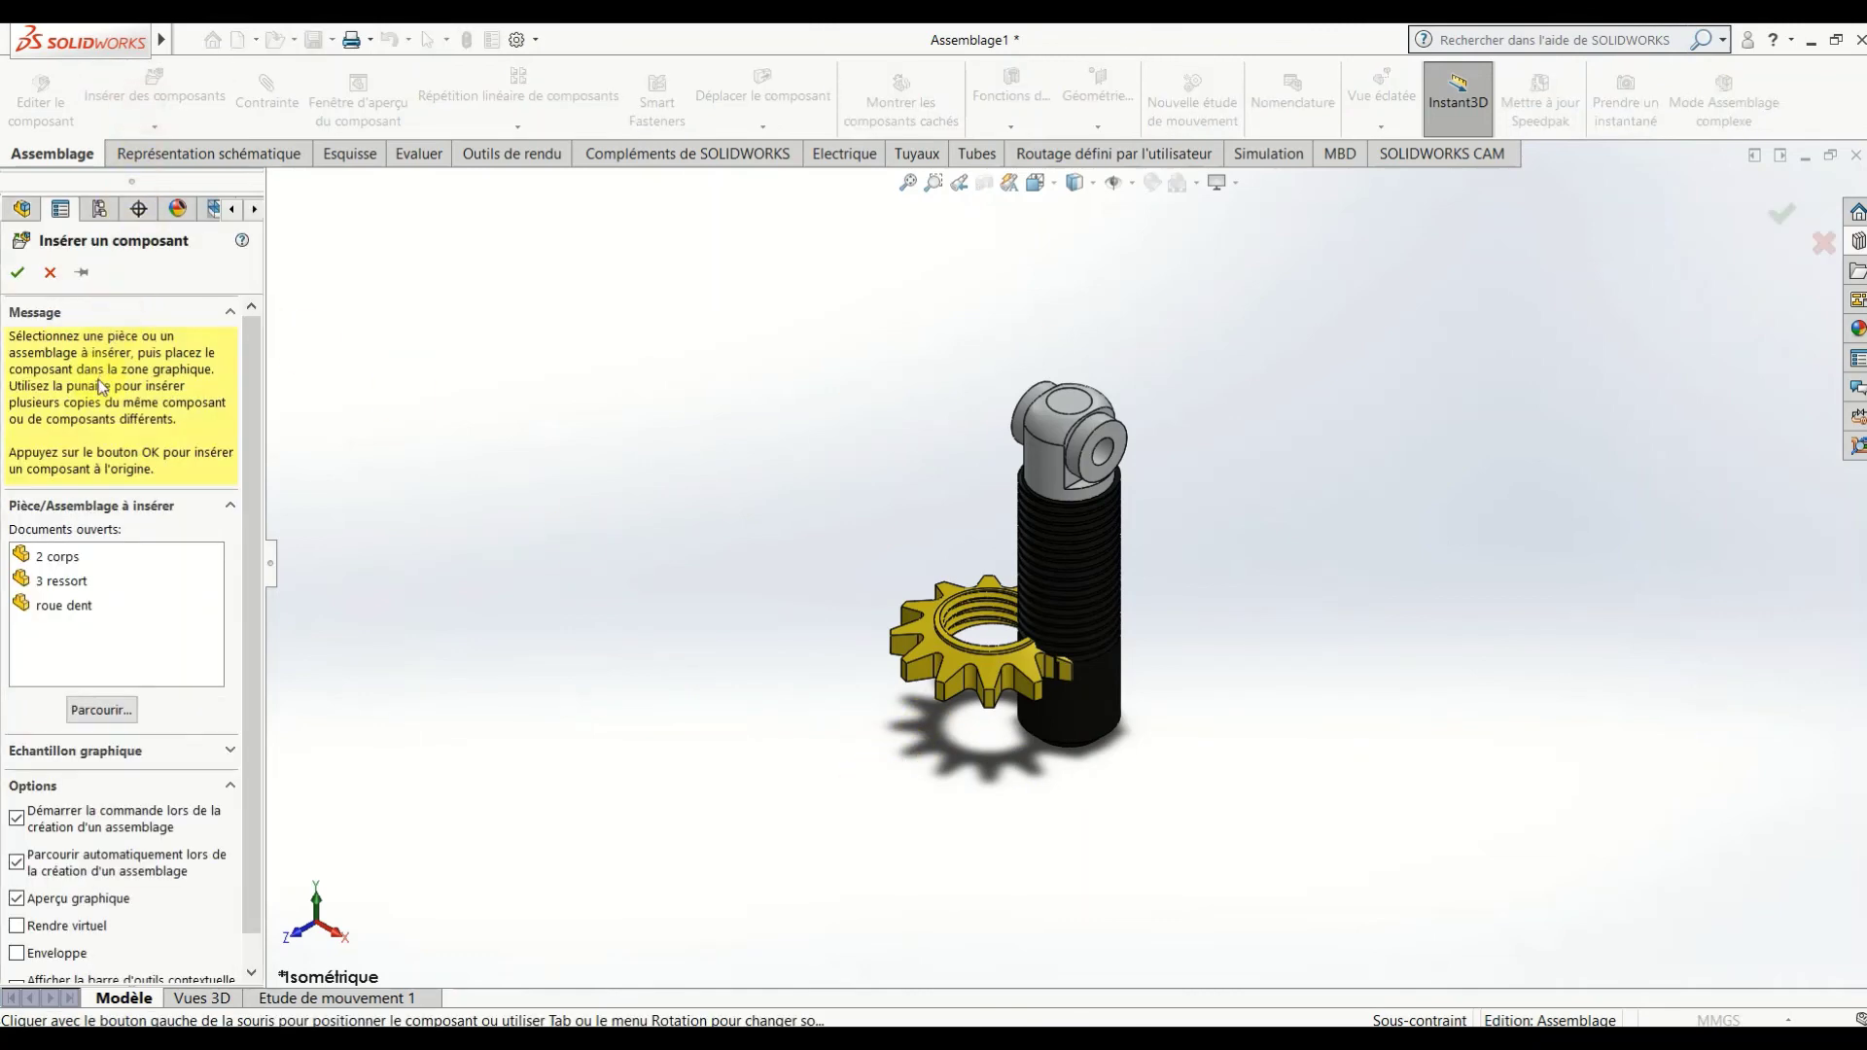
left_click(98, 710)
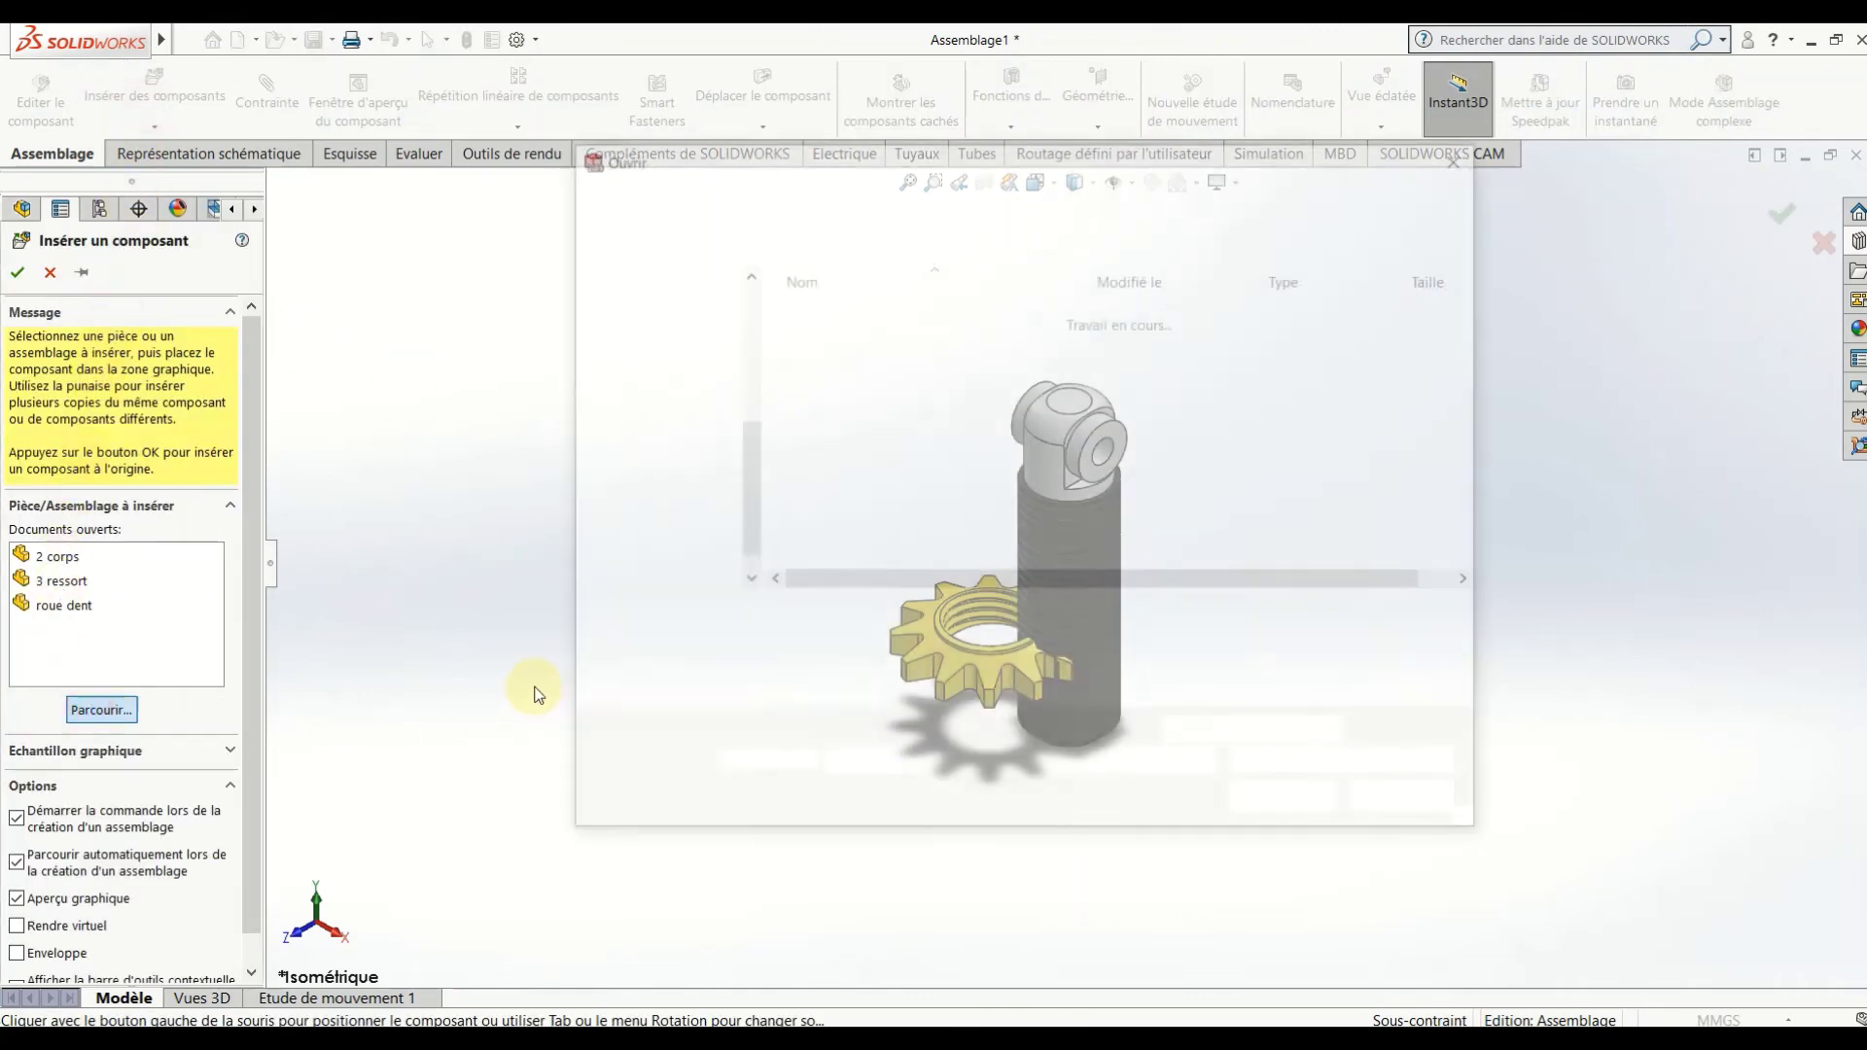
left_click(859, 331)
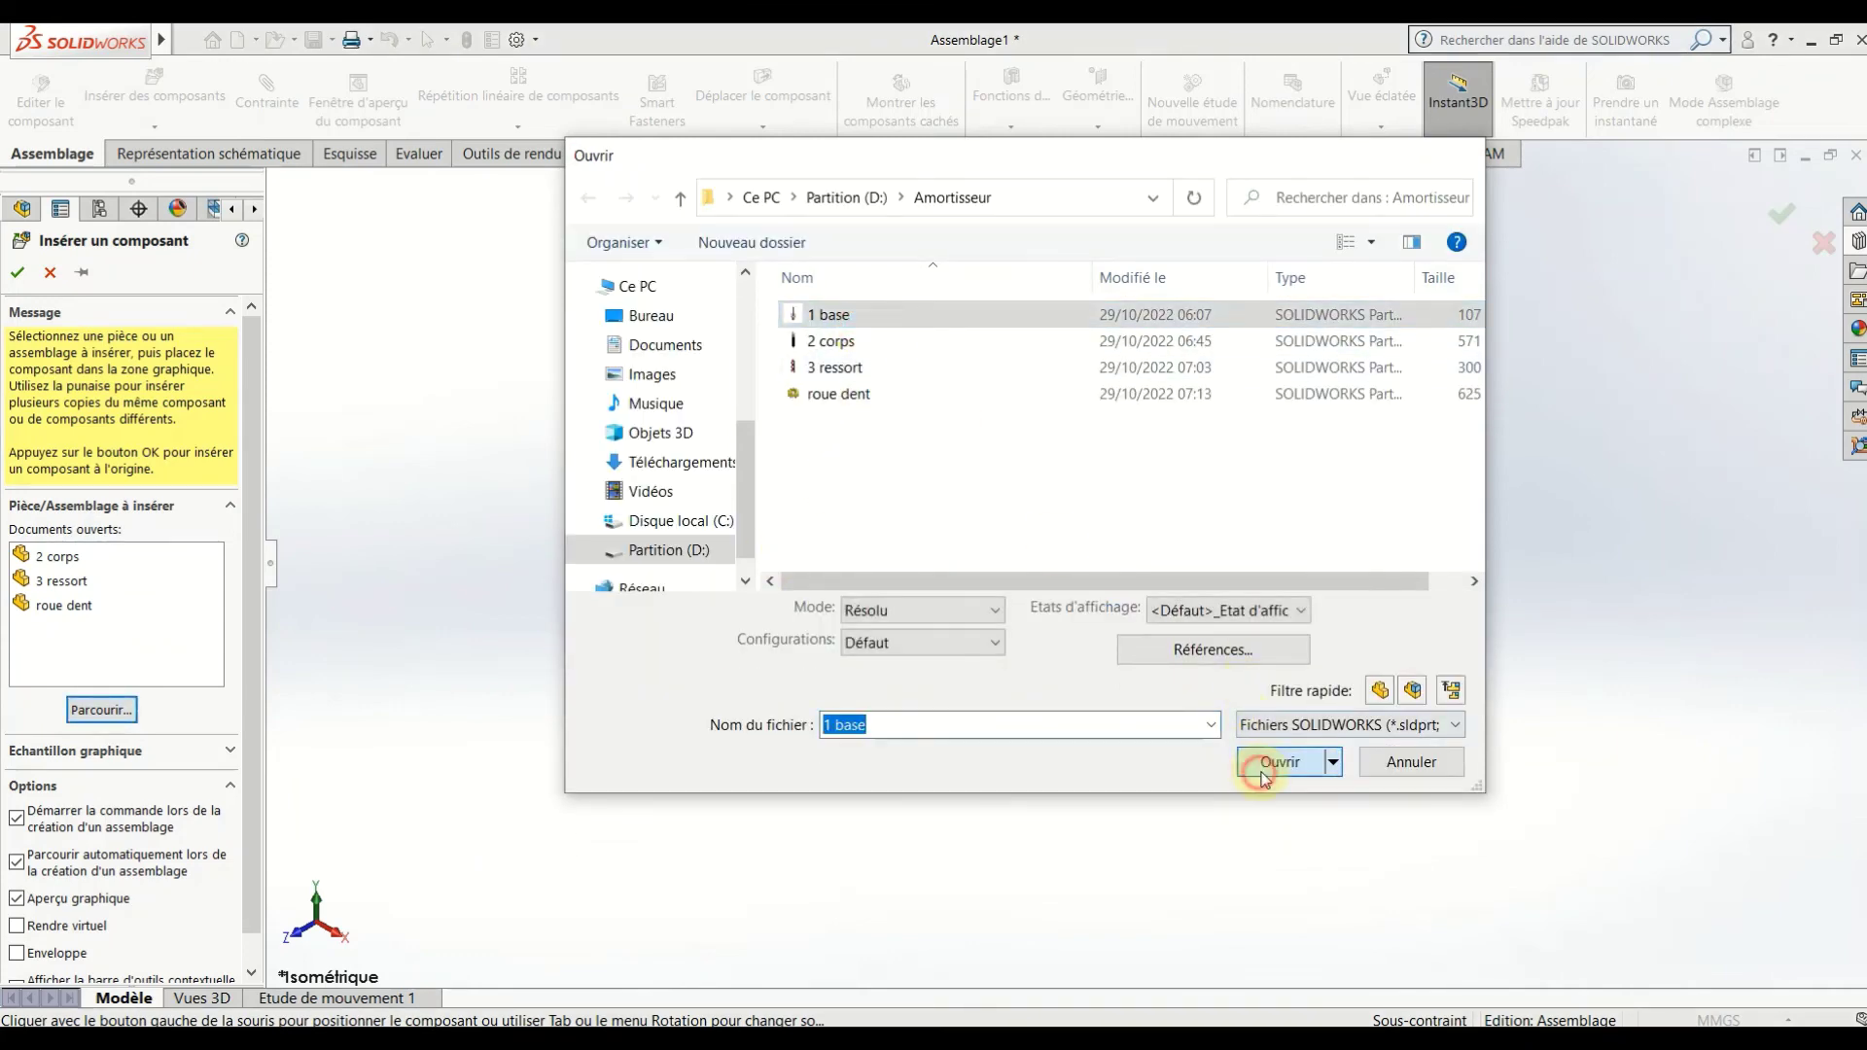
left_click(1274, 804)
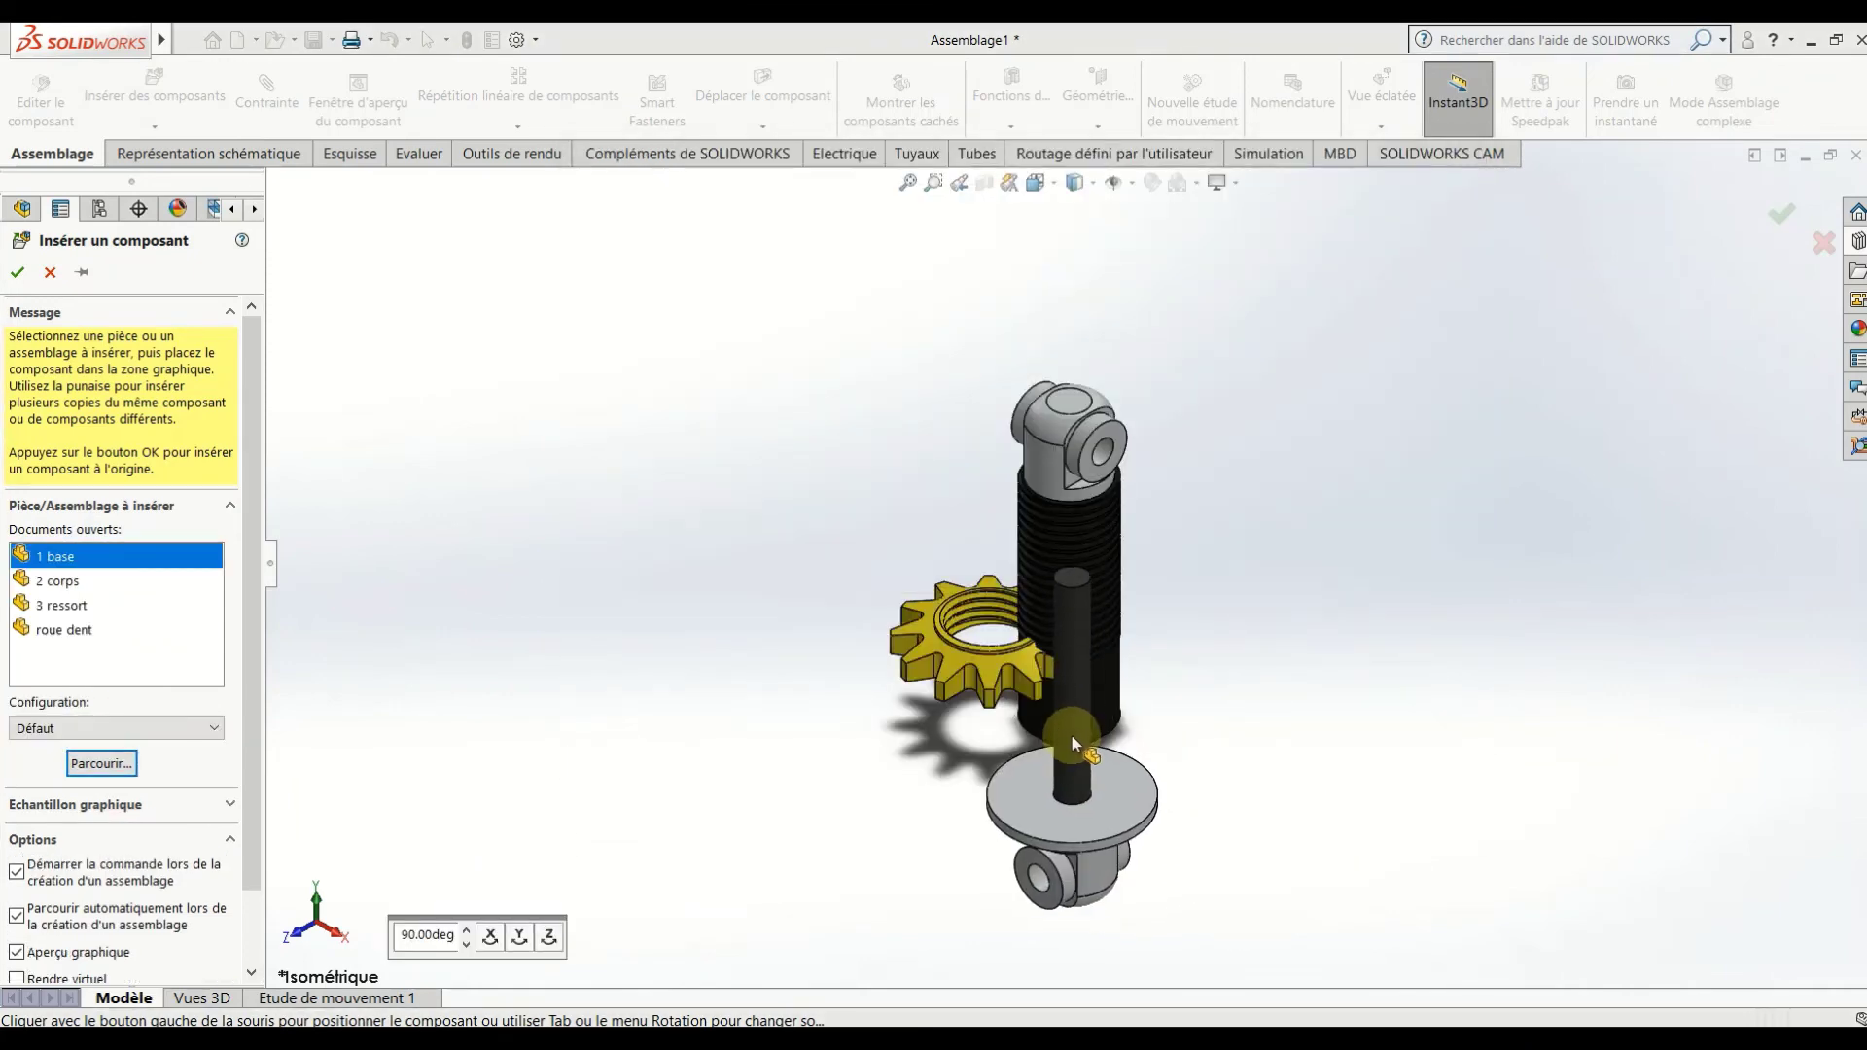
left_click(1069, 736)
mouse_move(1070, 736)
middle_mouse_down()
mouse_move(866, 604)
mouse_move(755, 442)
middle_mouse_up()
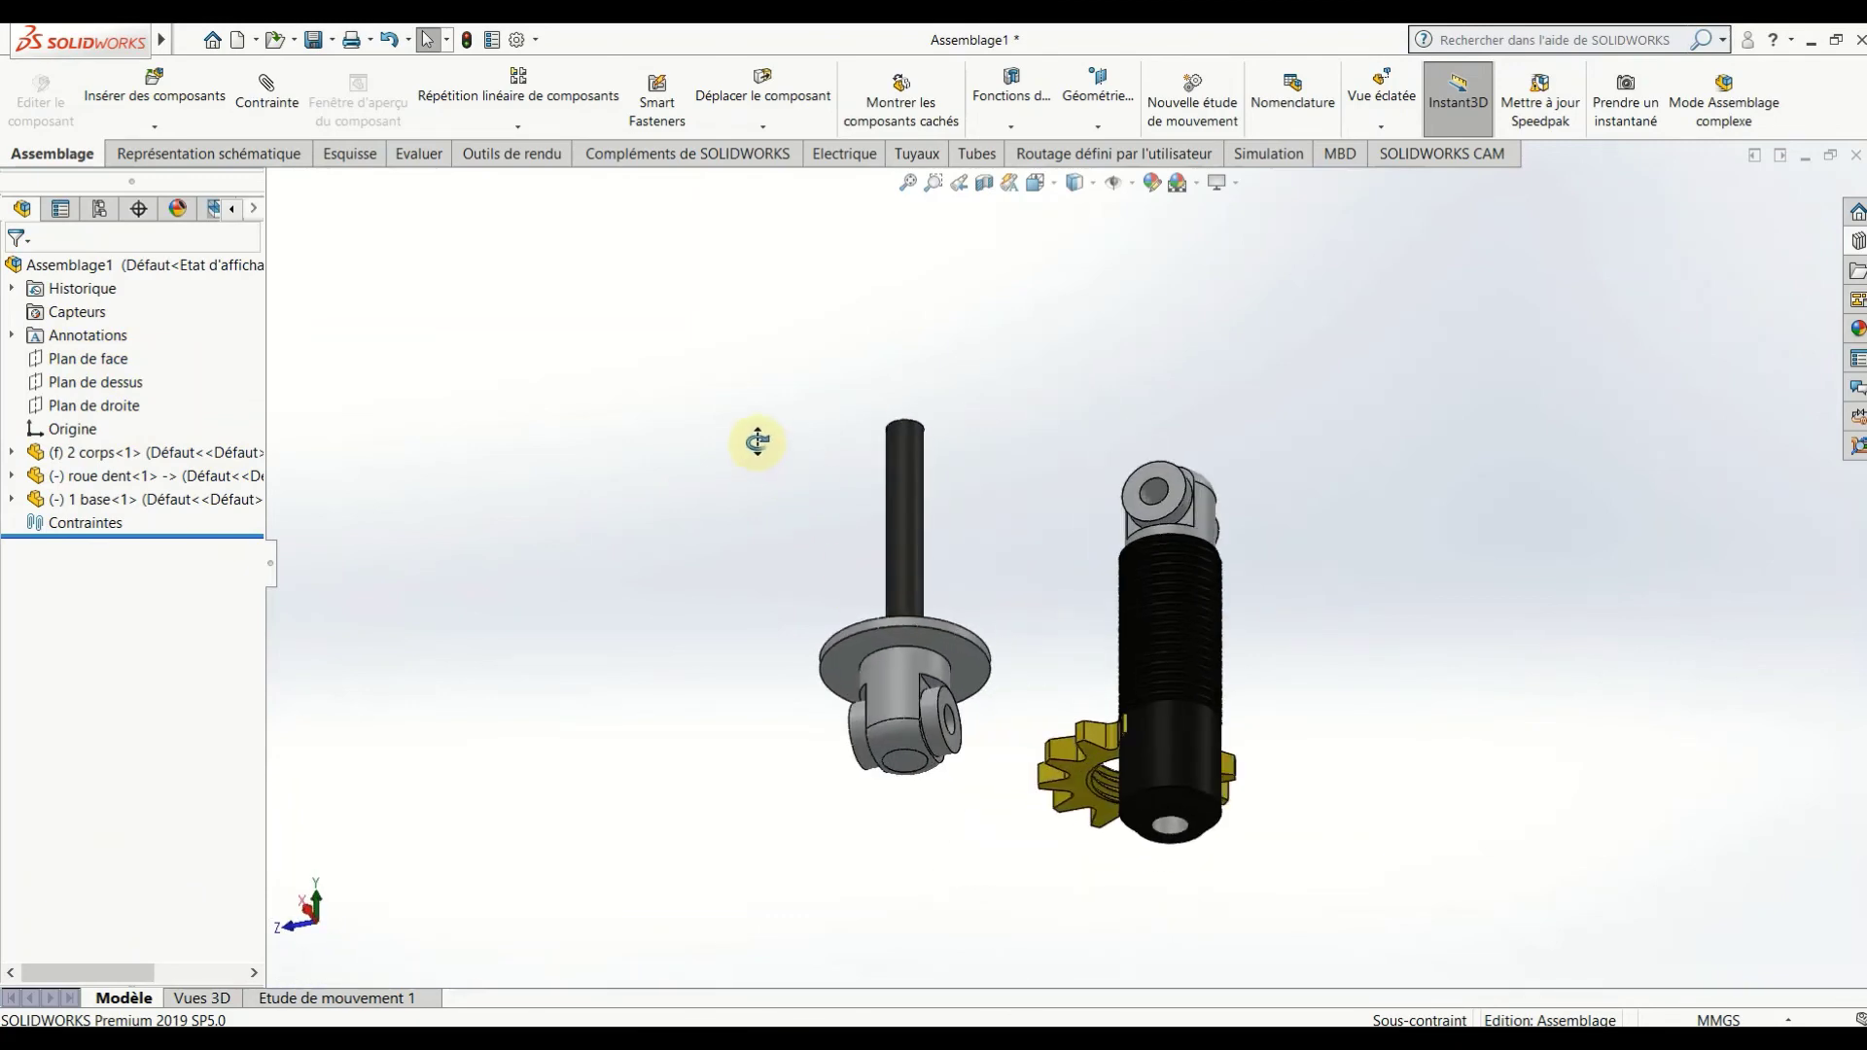
Add a Coaxiale mate between the threaded body and the base rod.
left_click(265, 98)
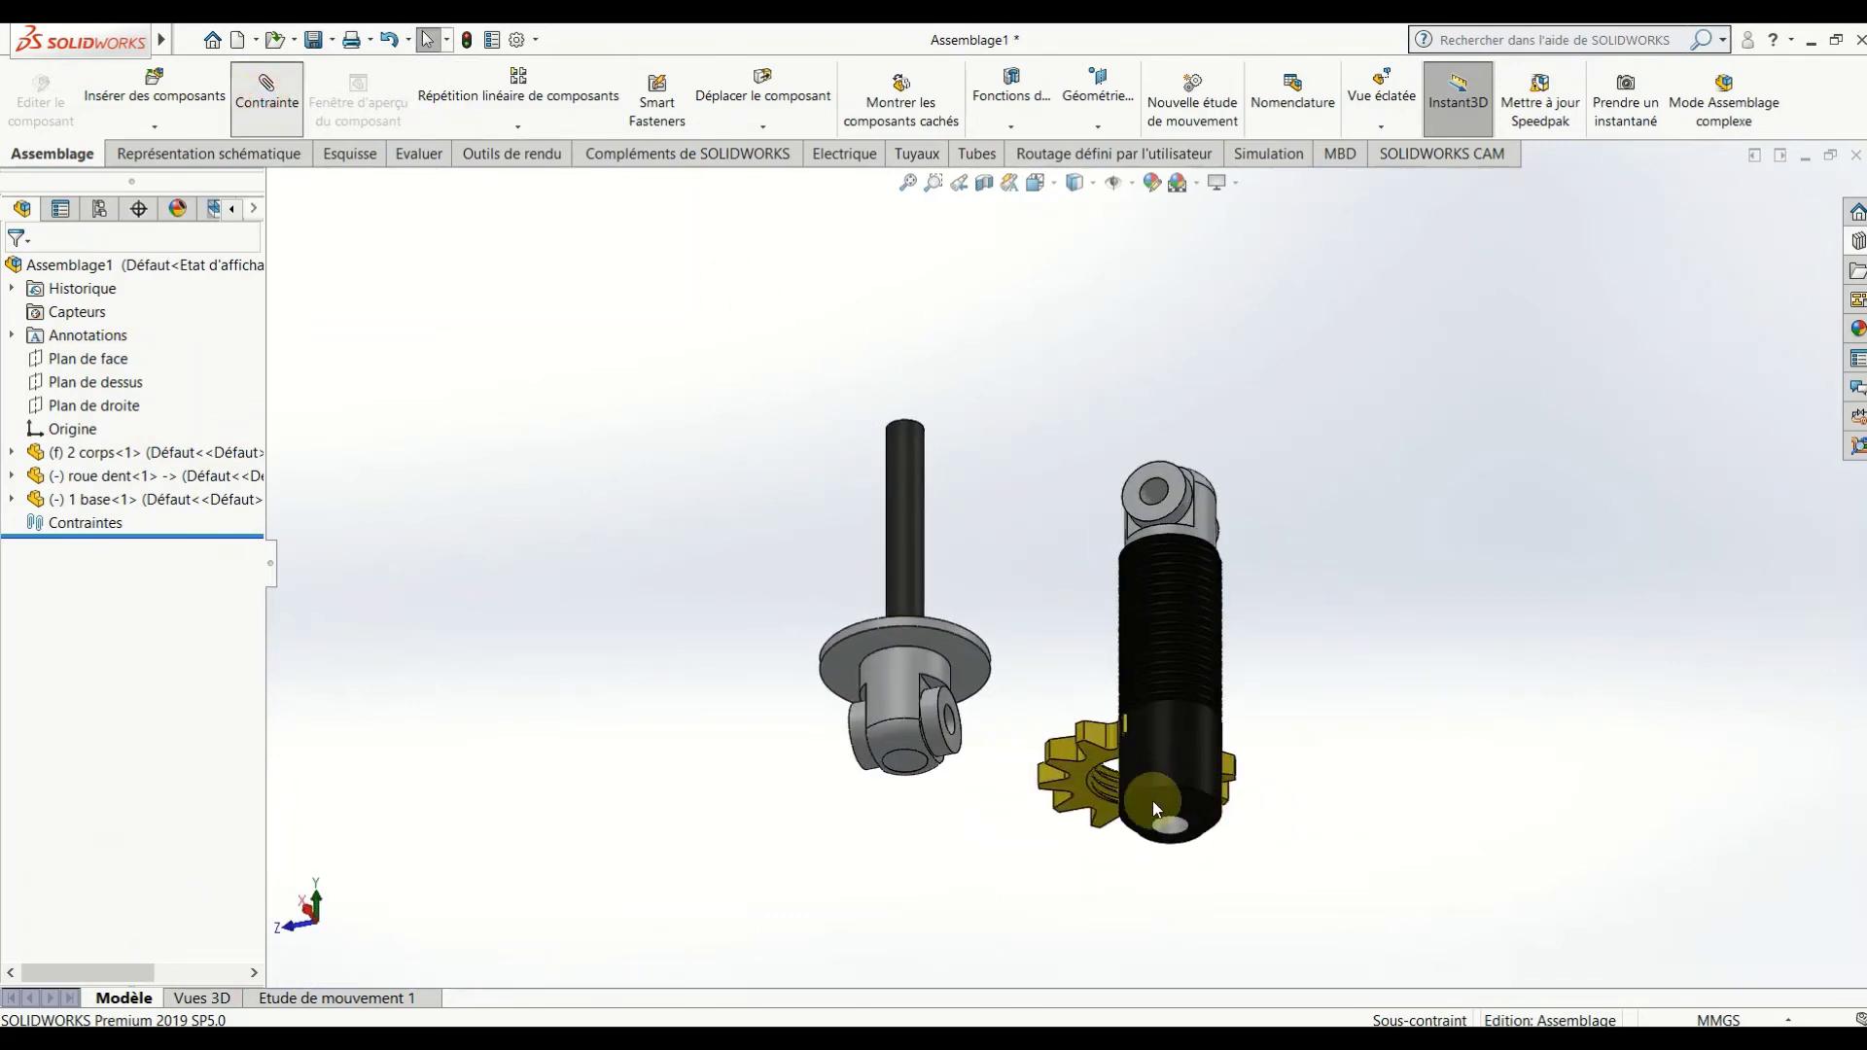
scroll(1157, 802, "down", 3)
scroll(1163, 804, "down", 3)
left_click(1164, 762)
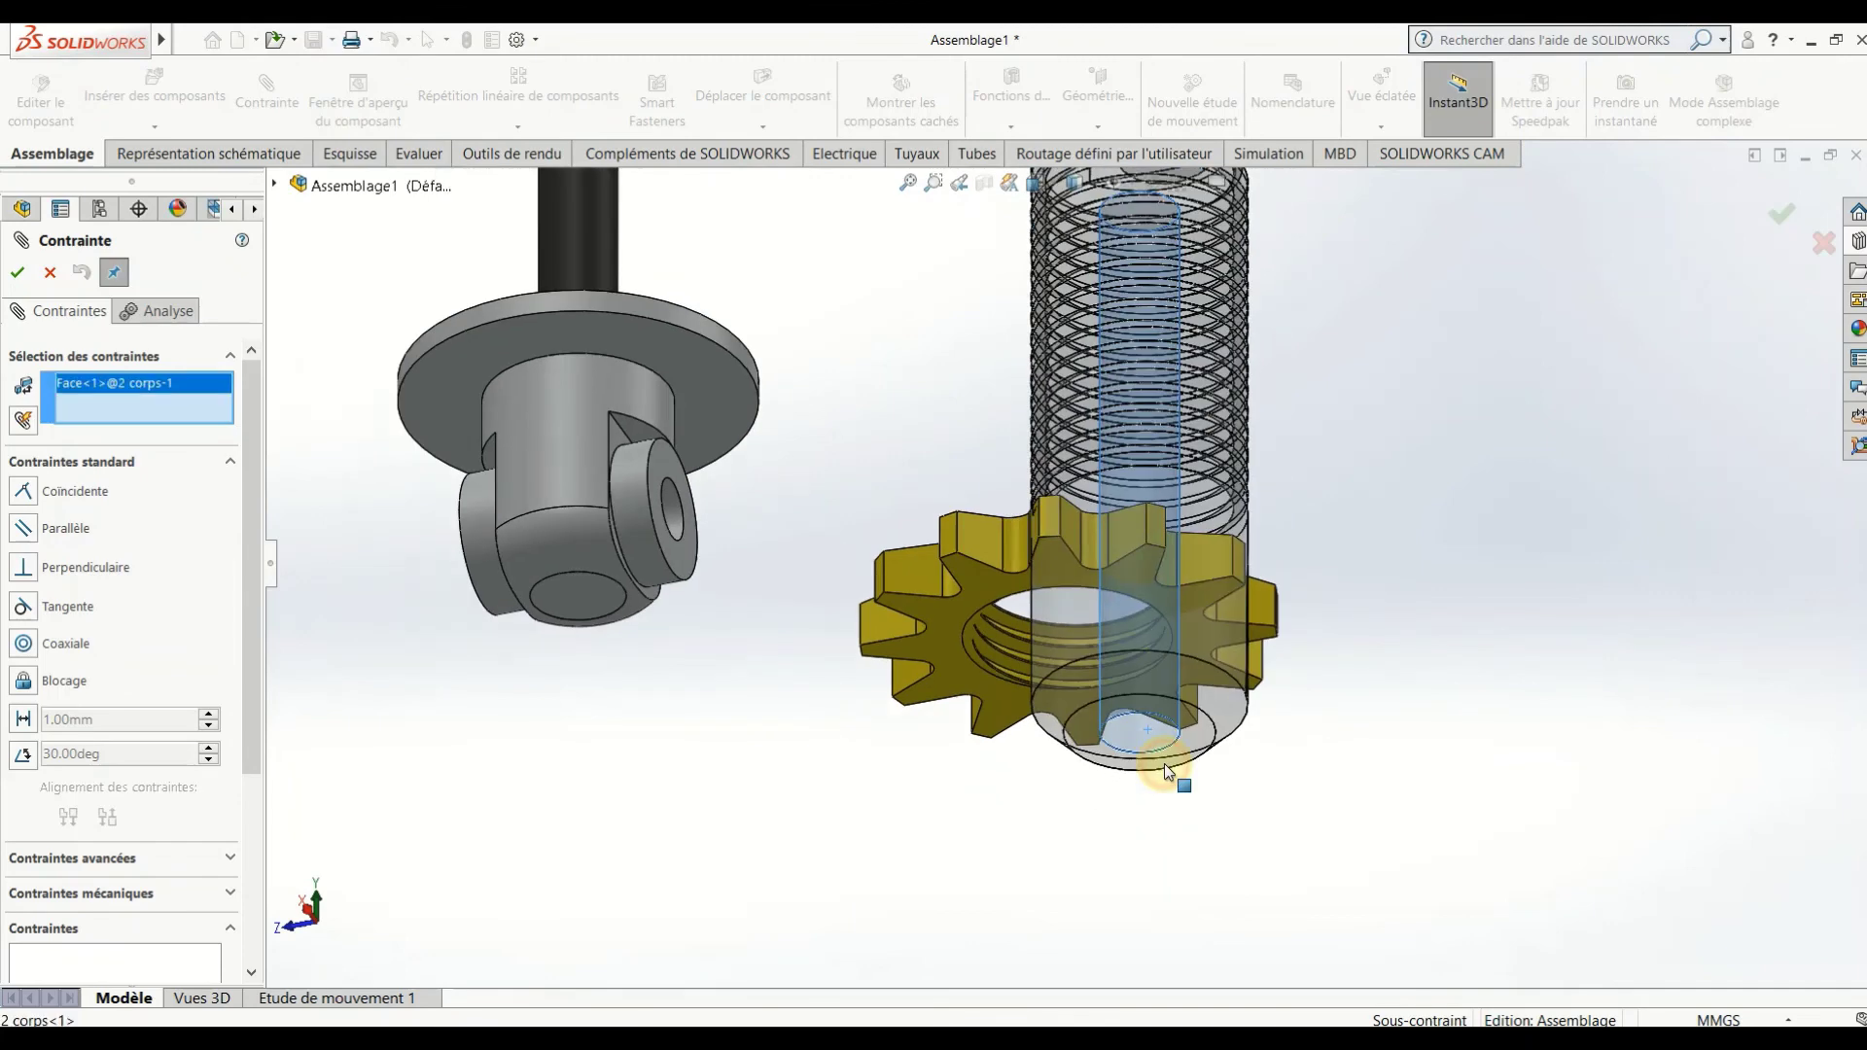
scroll(1147, 778, "up", 5)
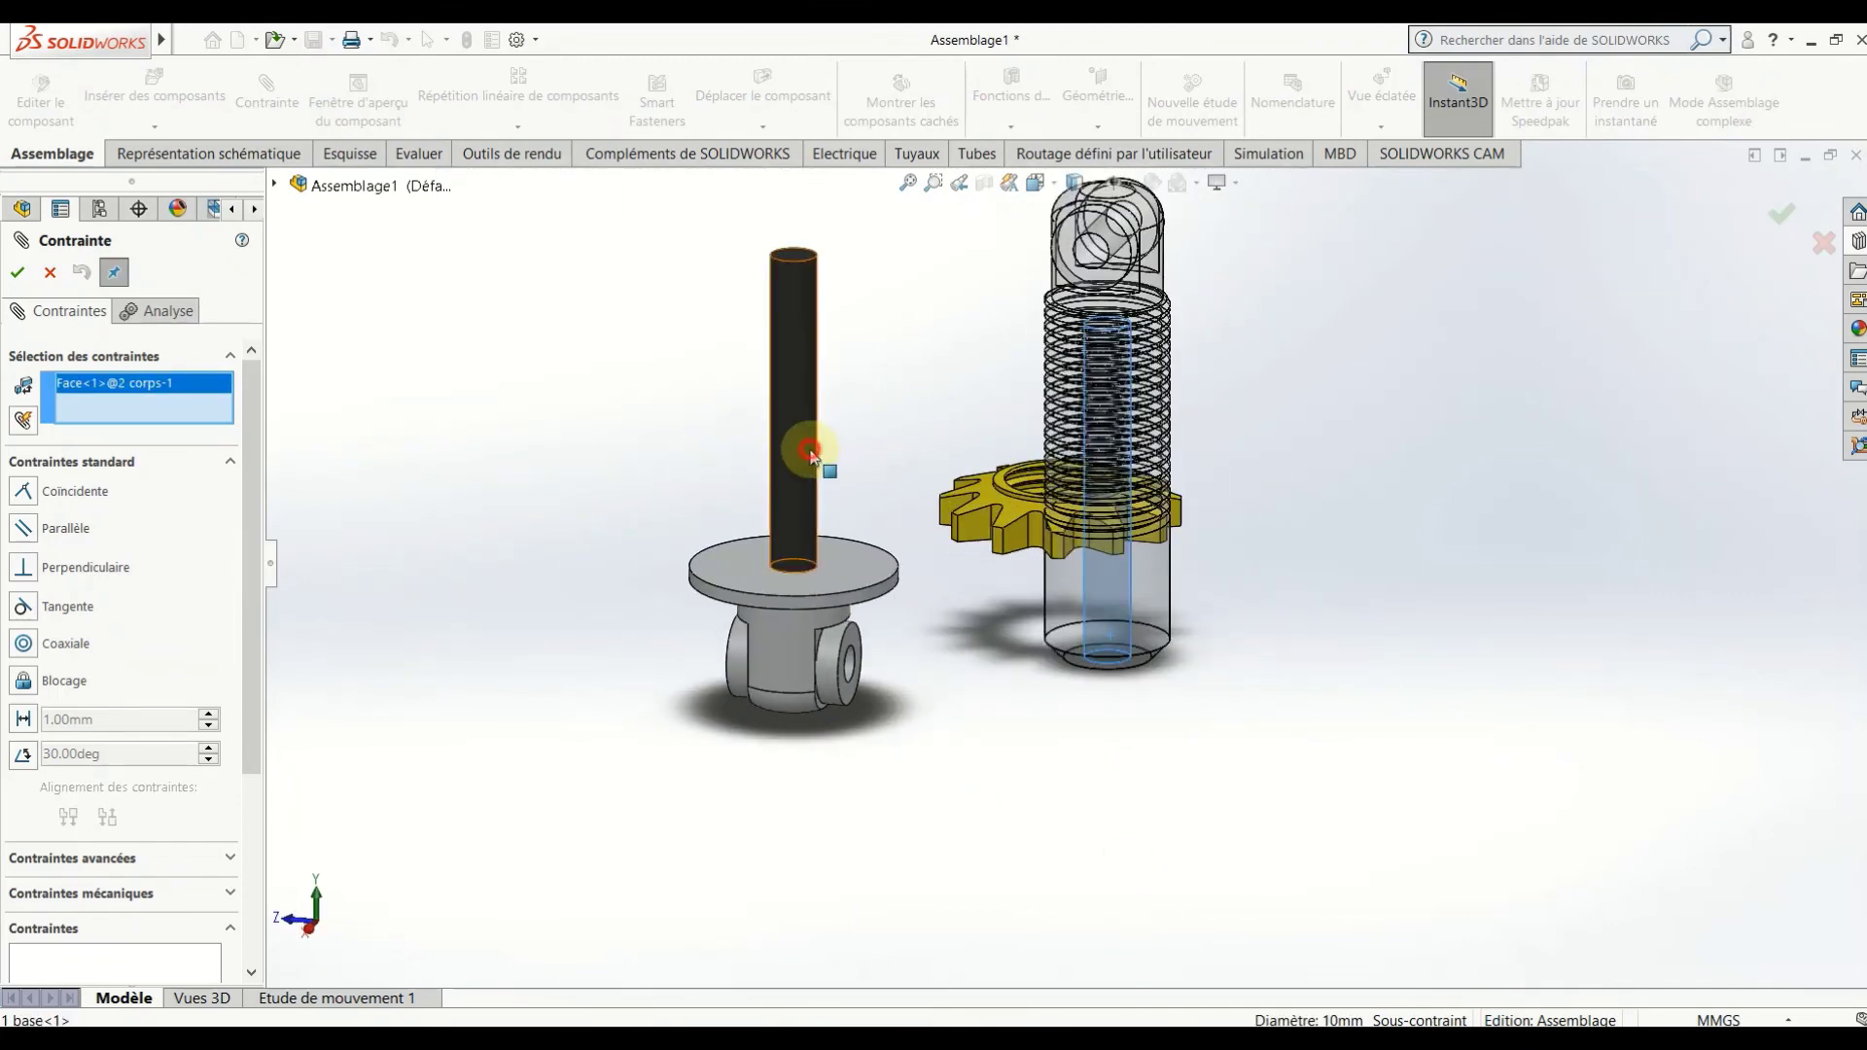
left_click(817, 455)
left_click(17, 275)
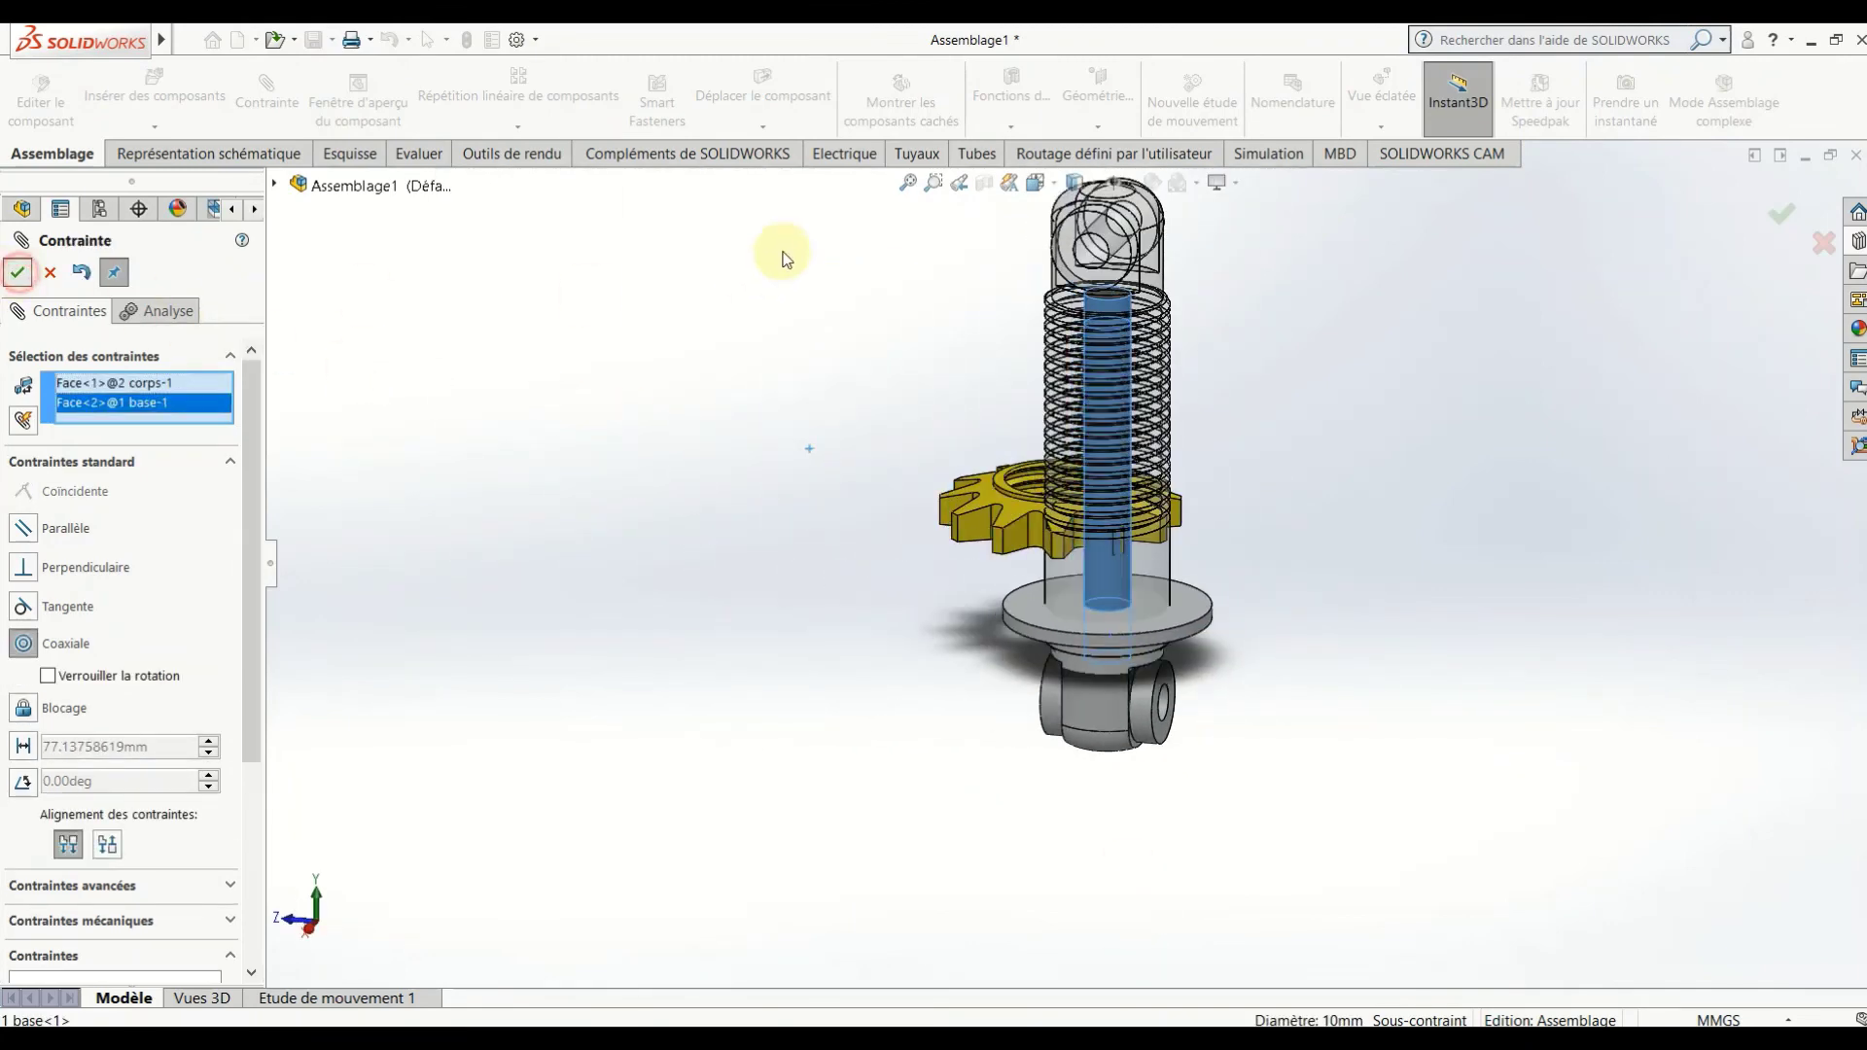
Make the lower and upper clevis faces coincident.
middle_click_drag(987, 217, 1031, 343)
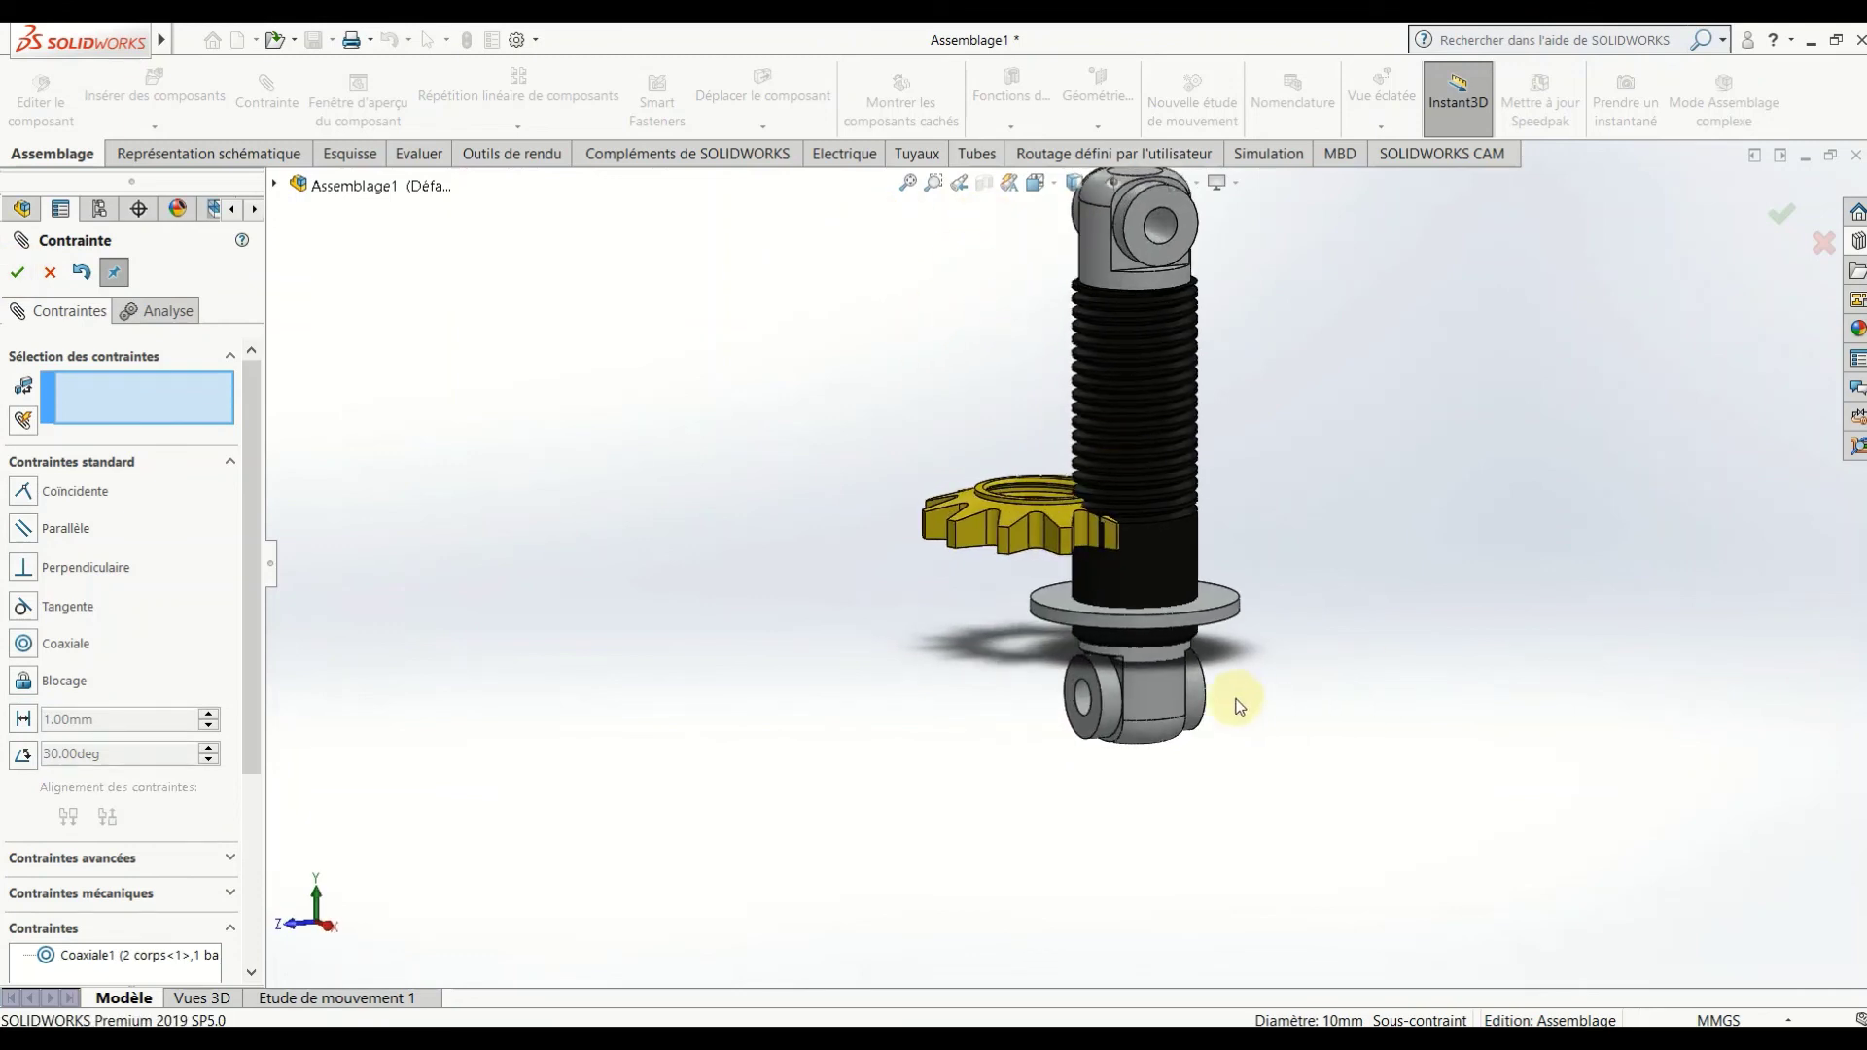
mouse_move(1182, 710)
left_mouse_down()
mouse_move(1163, 834)
mouse_move(1136, 820)
left_mouse_up()
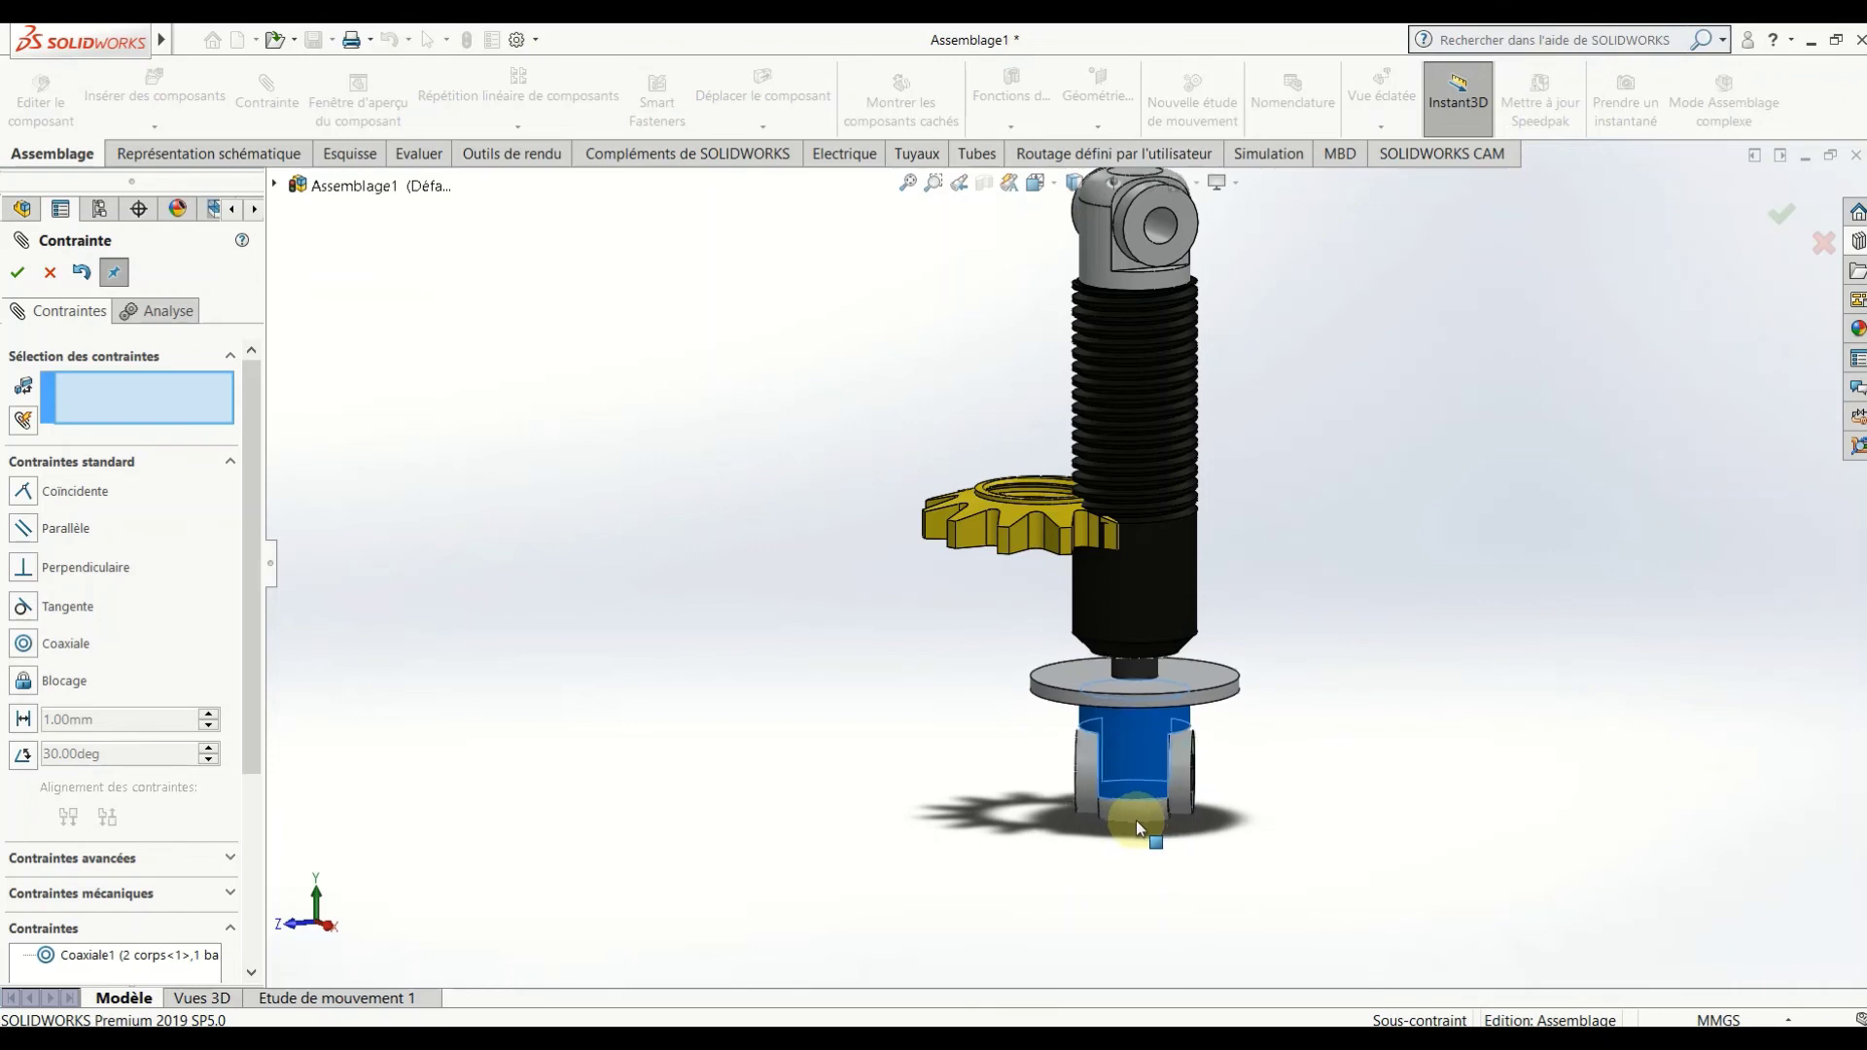
left_click_drag(1136, 820, 1157, 778)
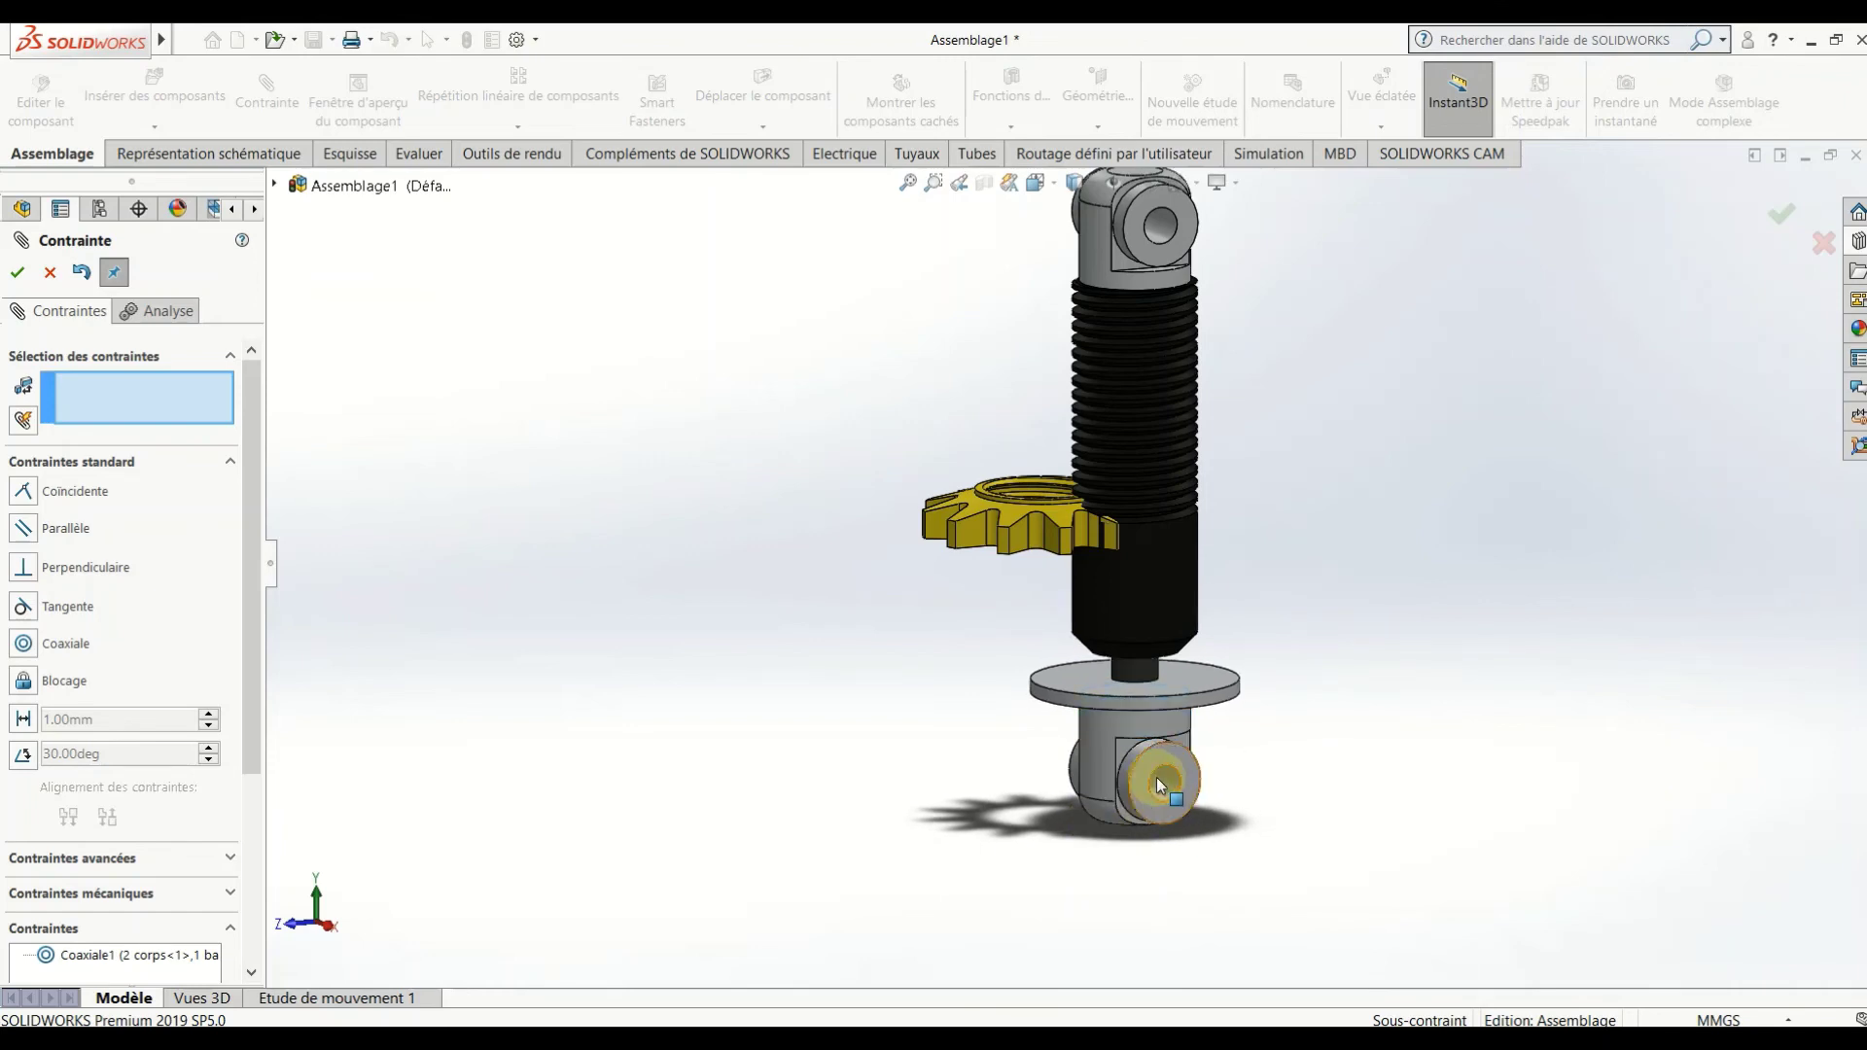
left_click(1186, 775)
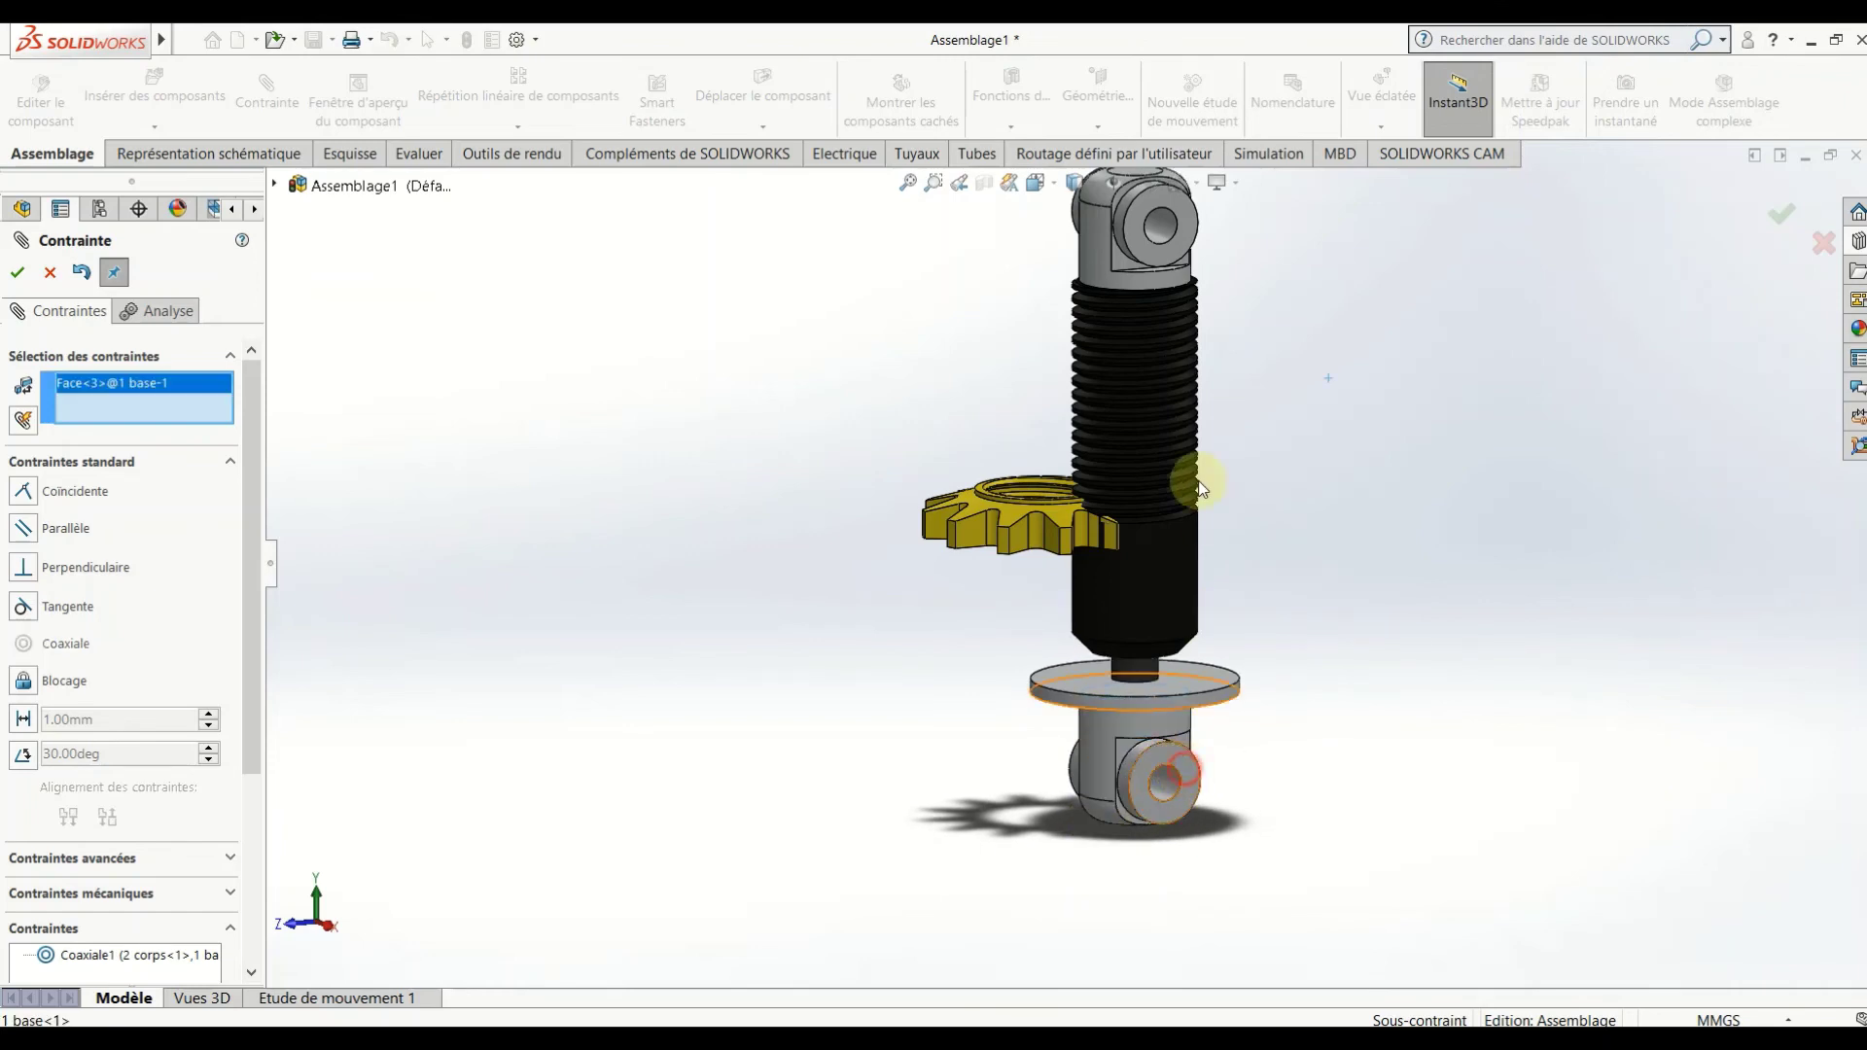
left_click(1188, 246)
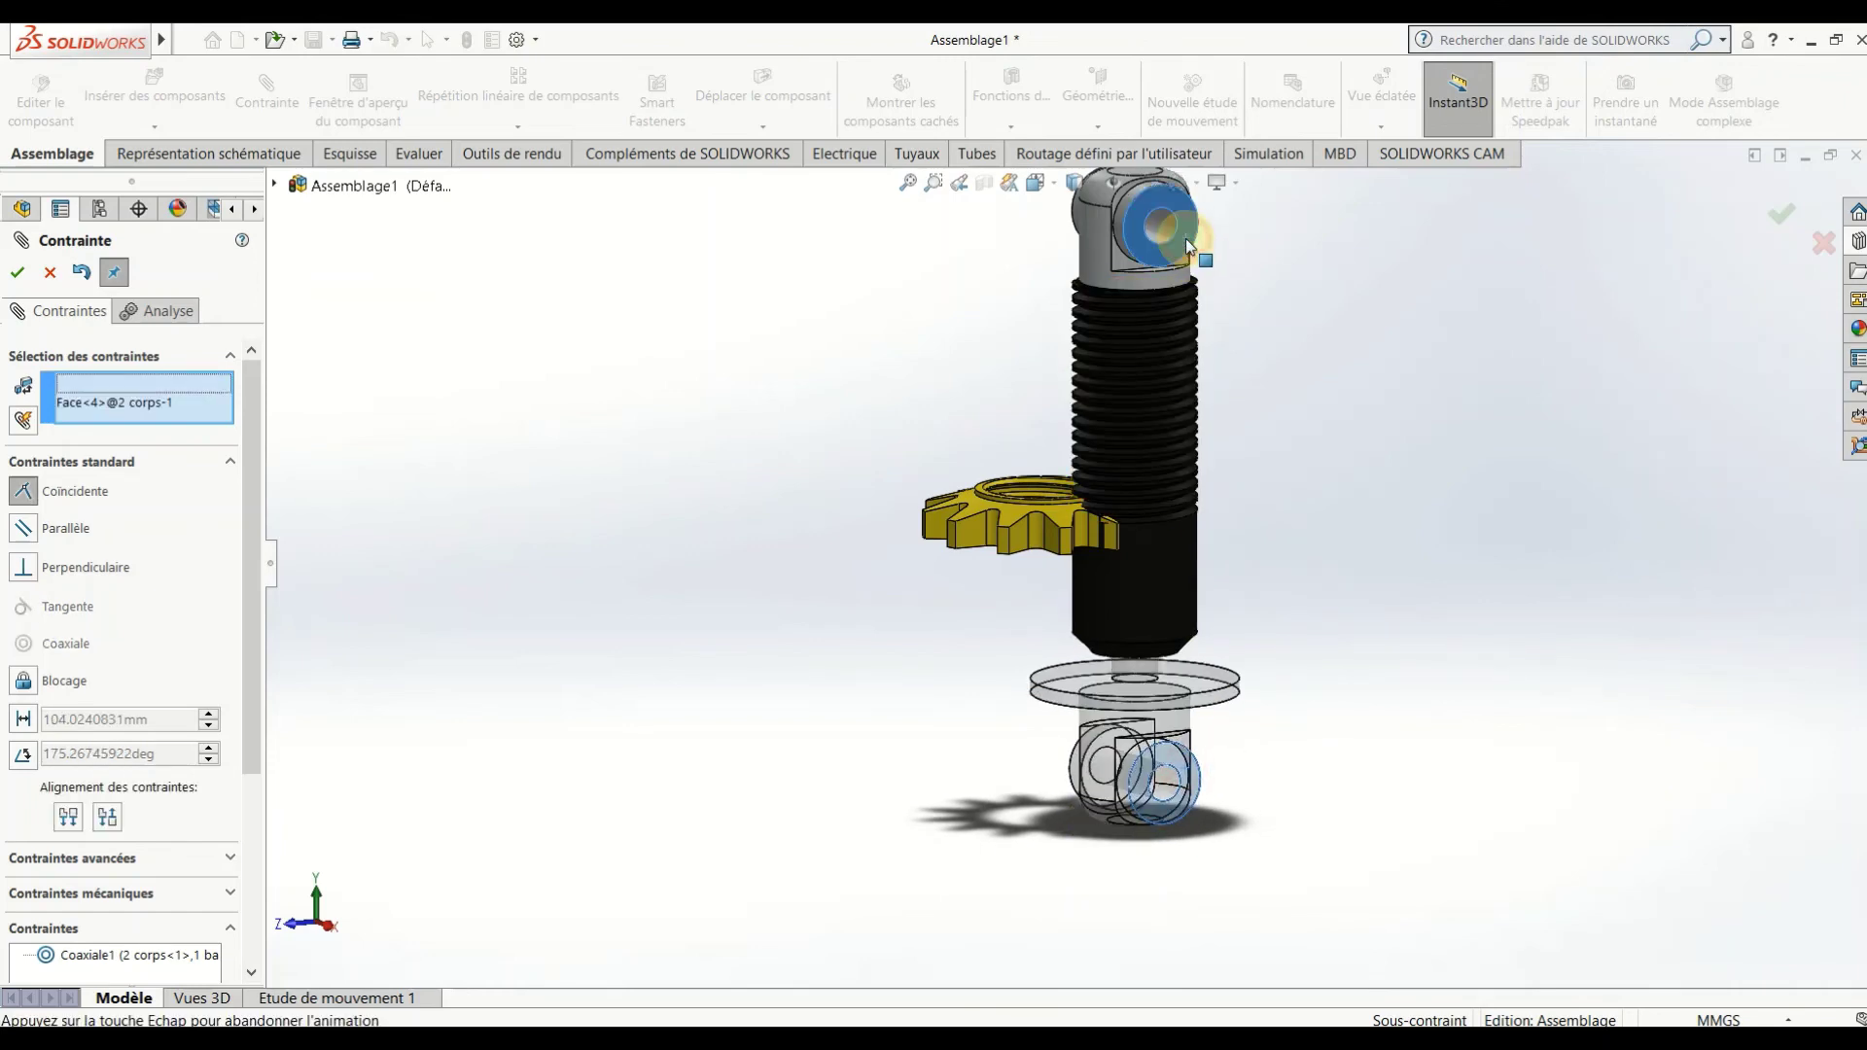
left_click(16, 271)
Mate the gear's inner bore coaxially to the screw thread.
mouse_move(1138, 778)
left_mouse_down()
mouse_move(1123, 786)
mouse_move(1005, 648)
left_mouse_up()
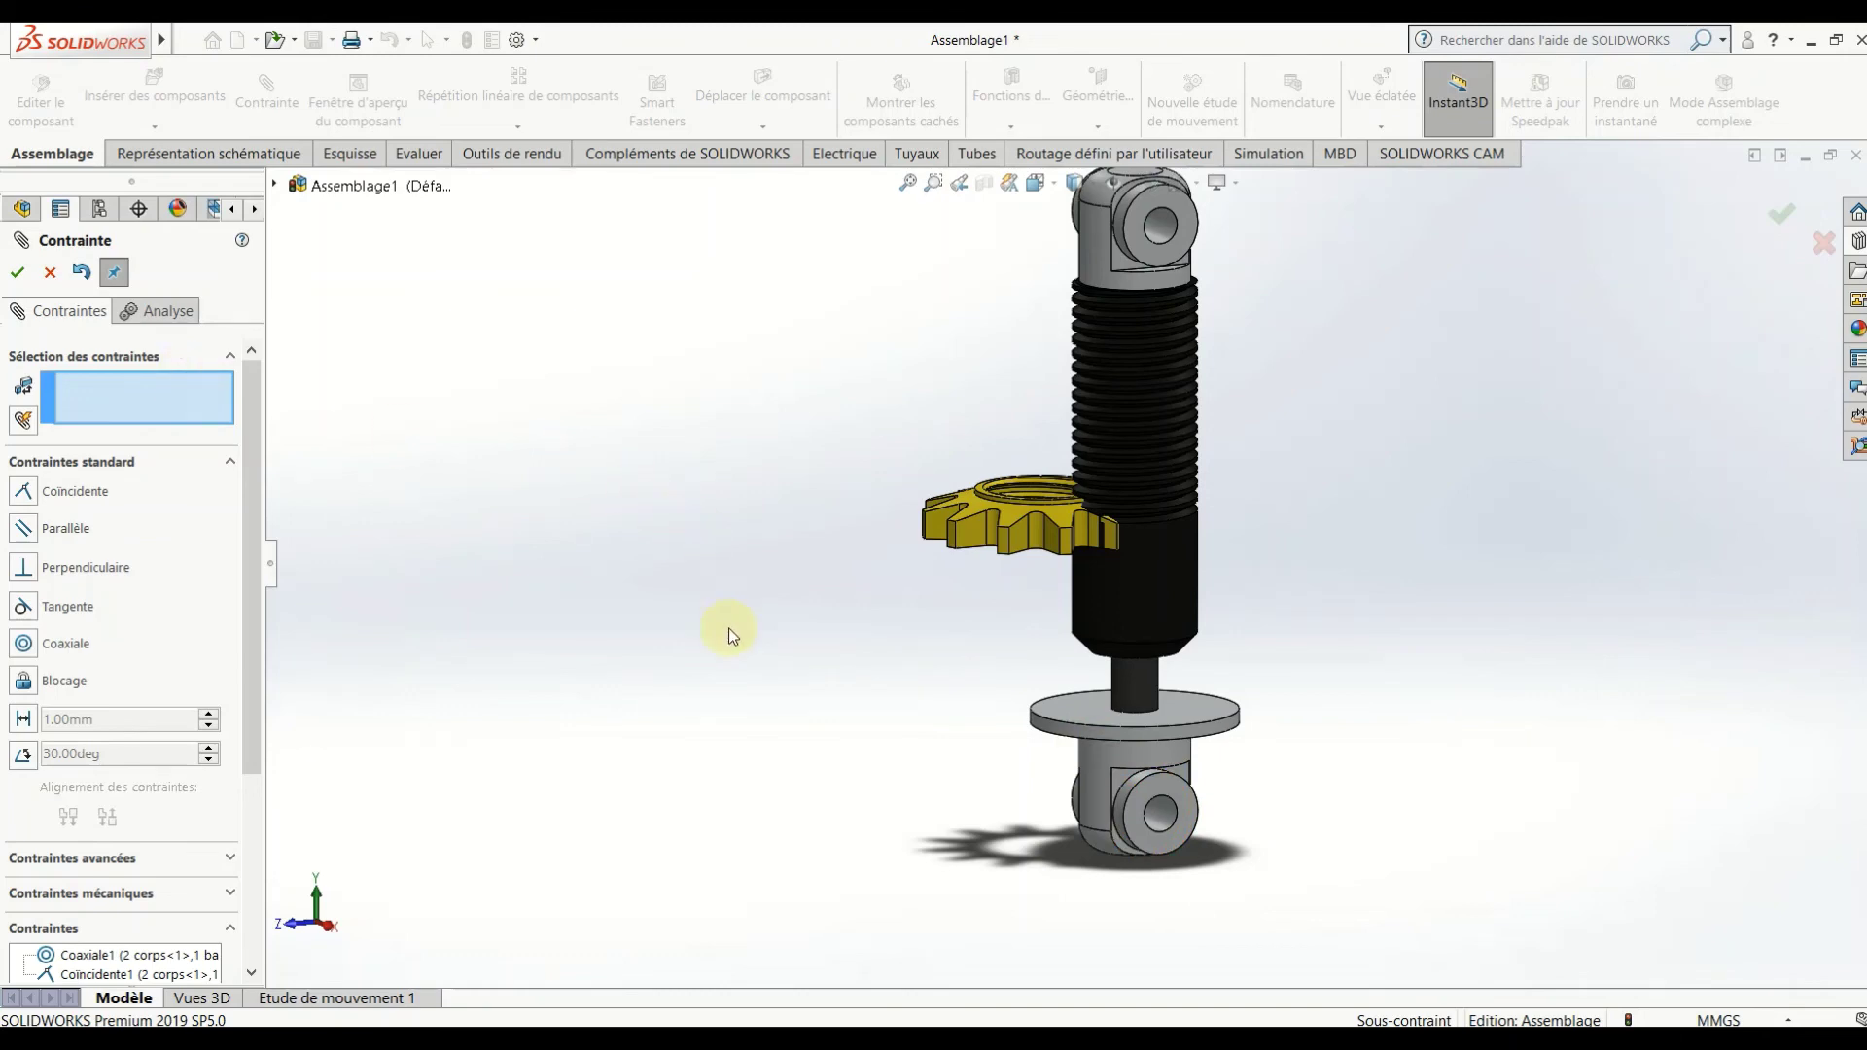
middle_click_drag(732, 634, 1303, 517)
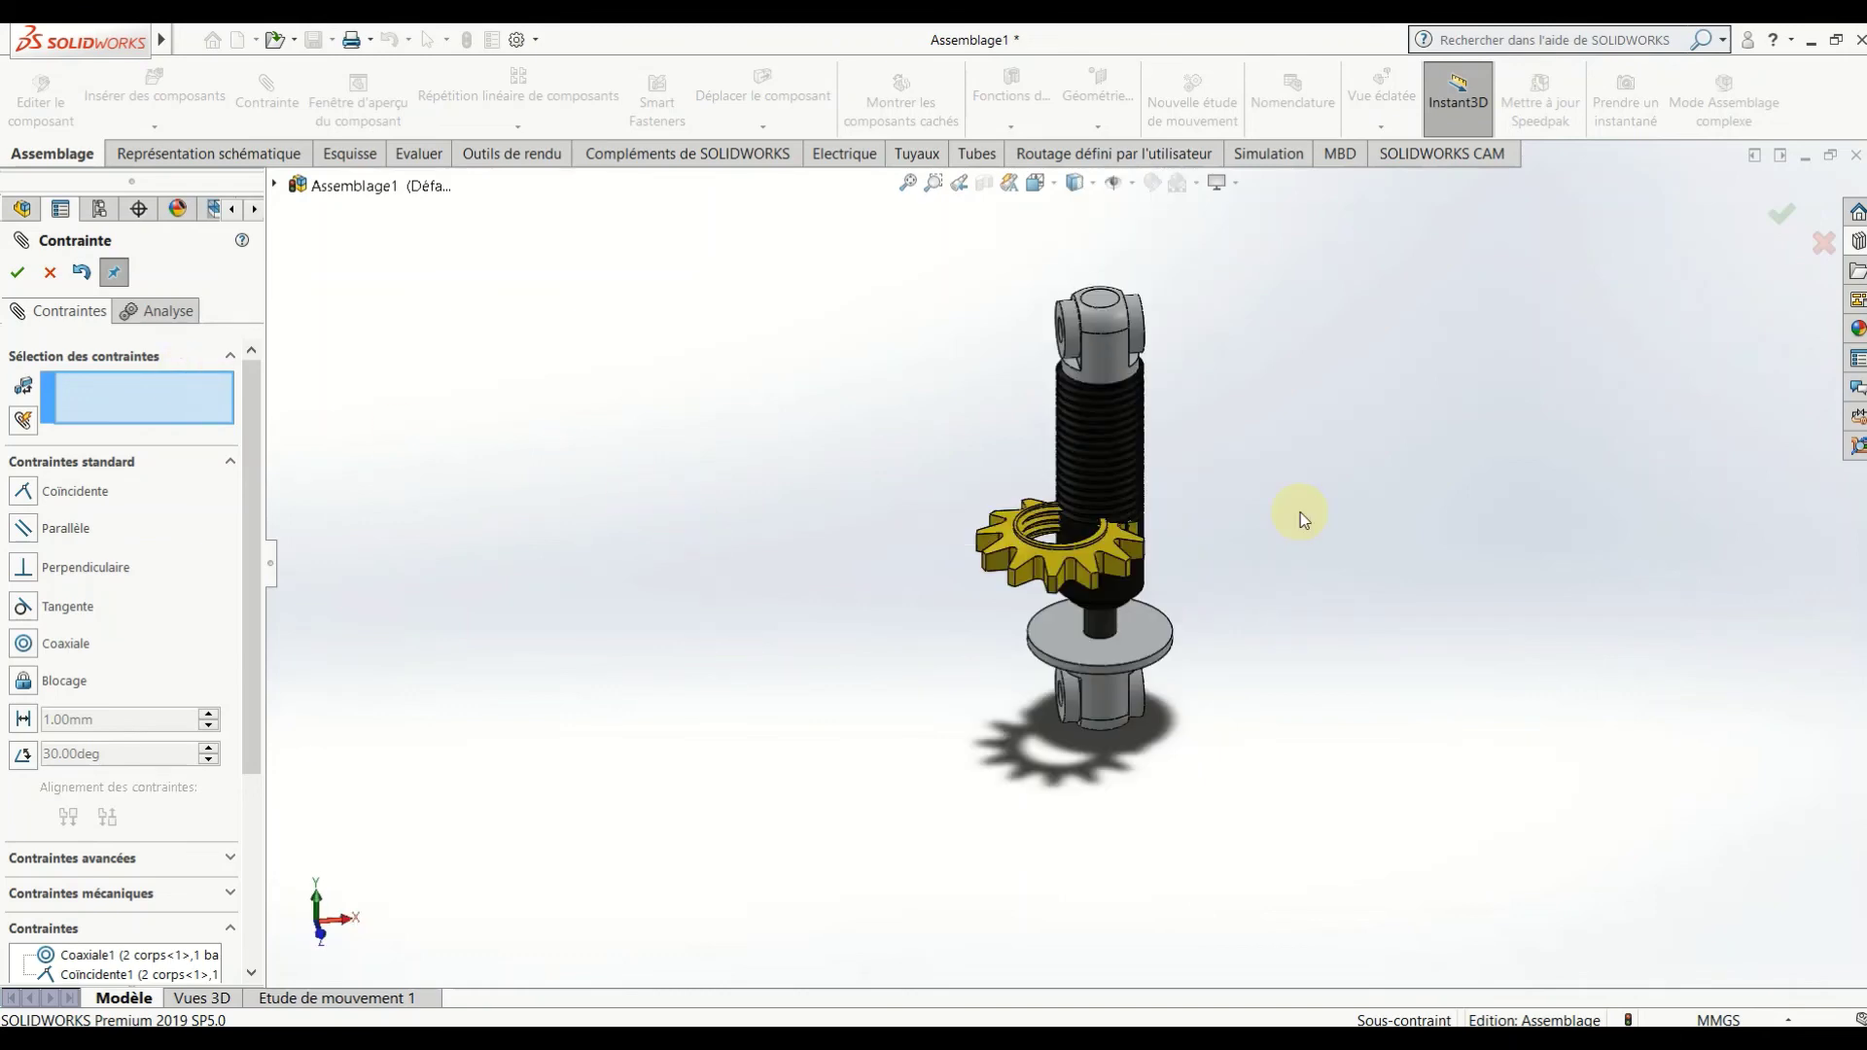
scroll(1192, 422, "down", 2)
scroll(1196, 404, "down", 3)
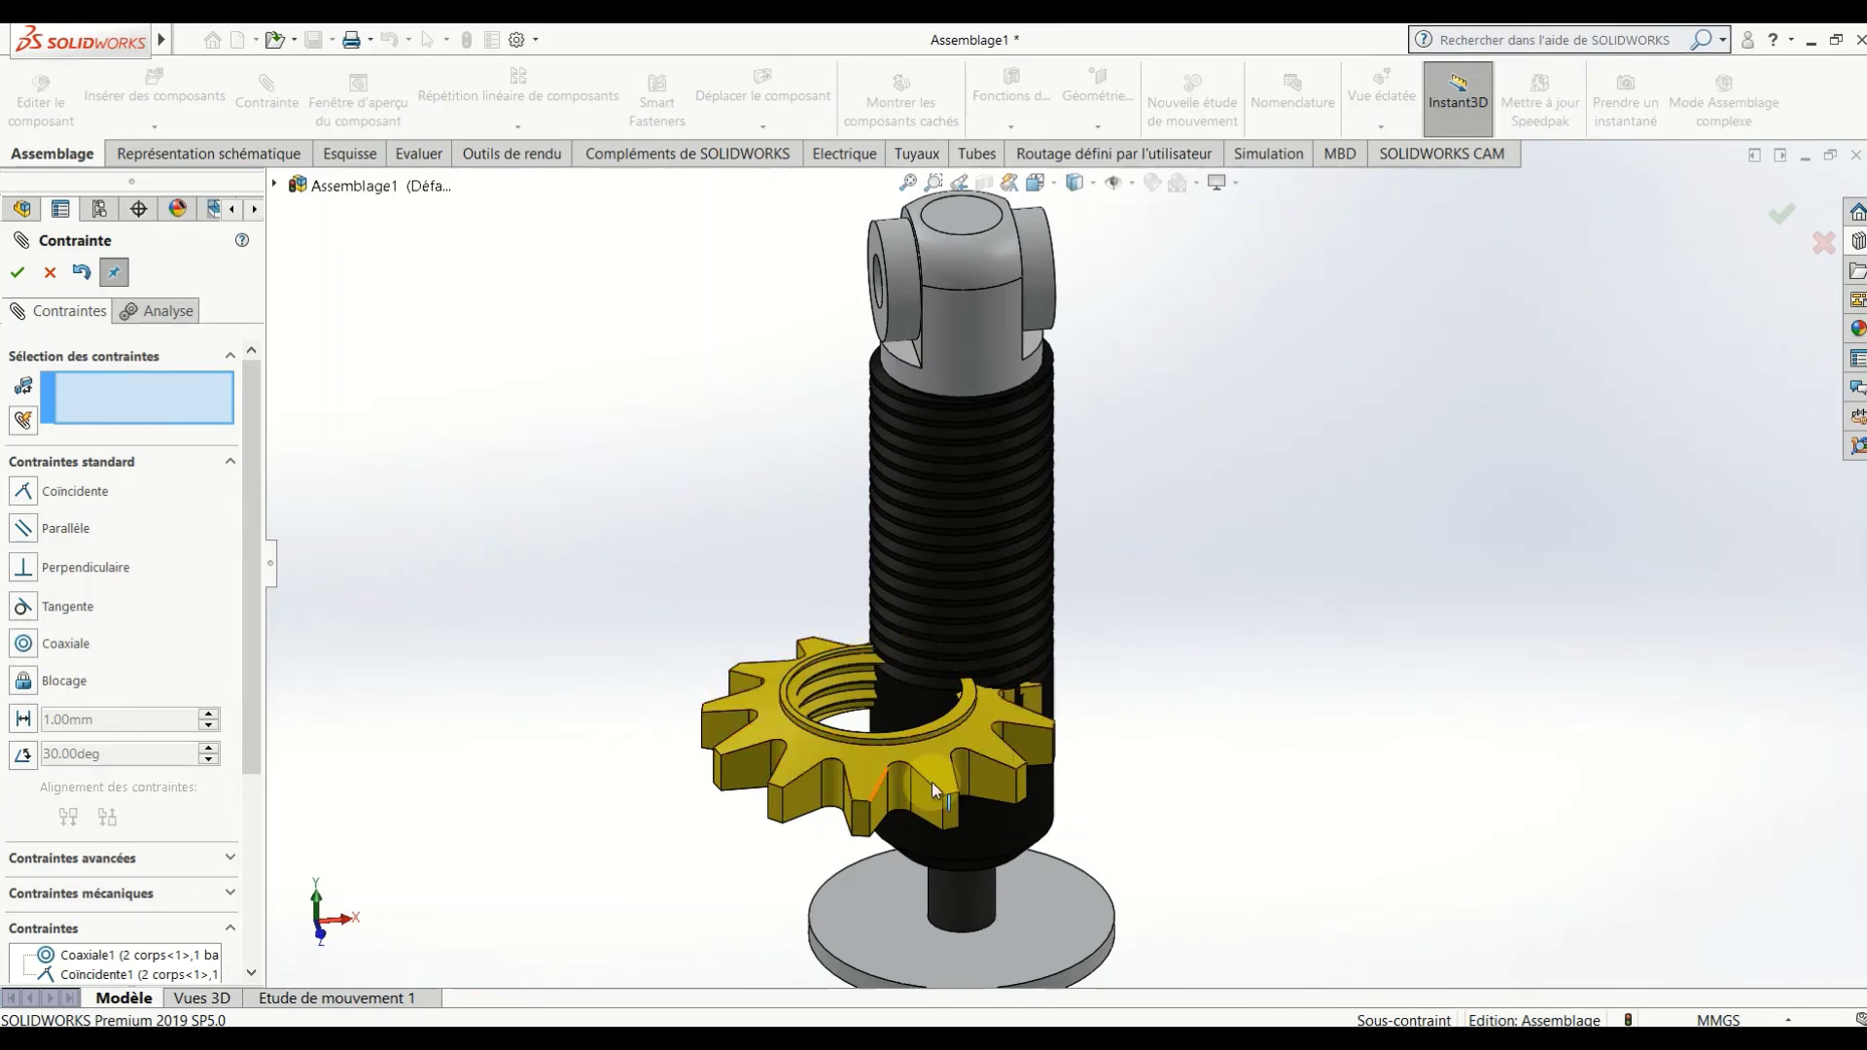
scroll(1030, 793, "down", 2)
left_click(1138, 807)
scroll(827, 659, "down", 3)
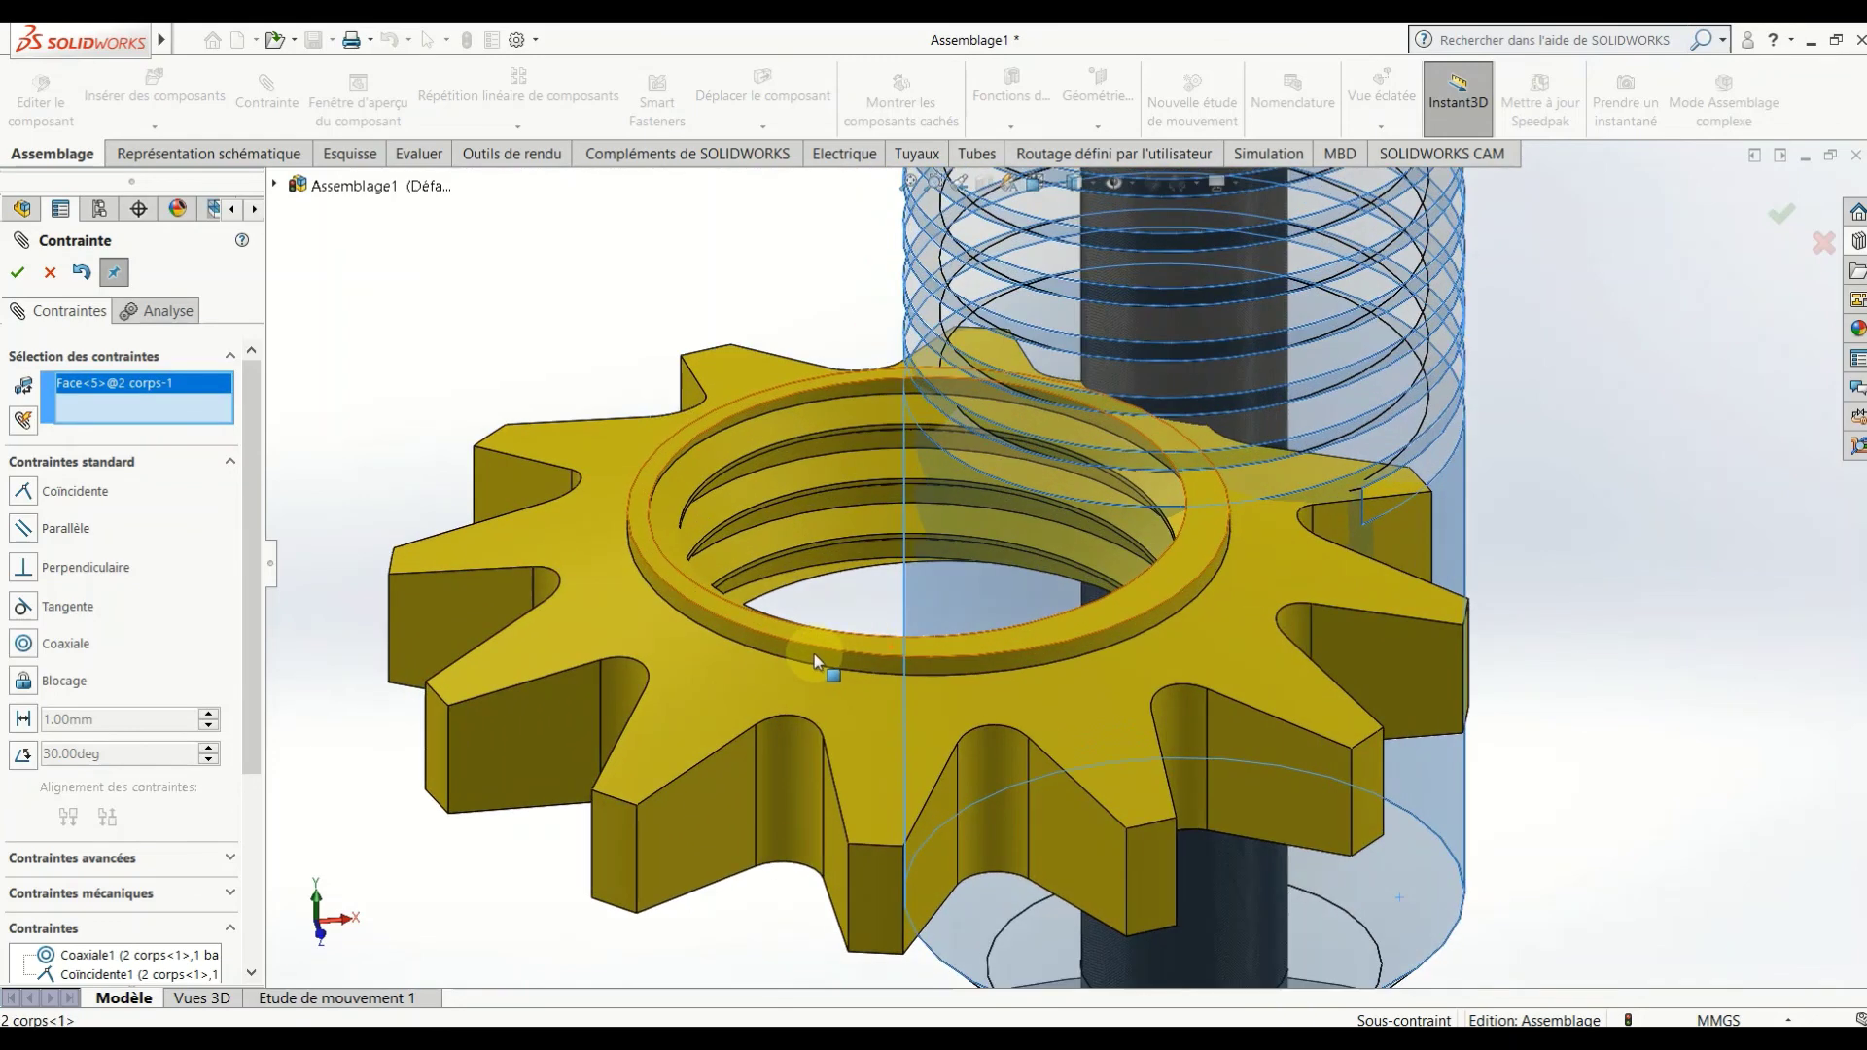
left_click(822, 657)
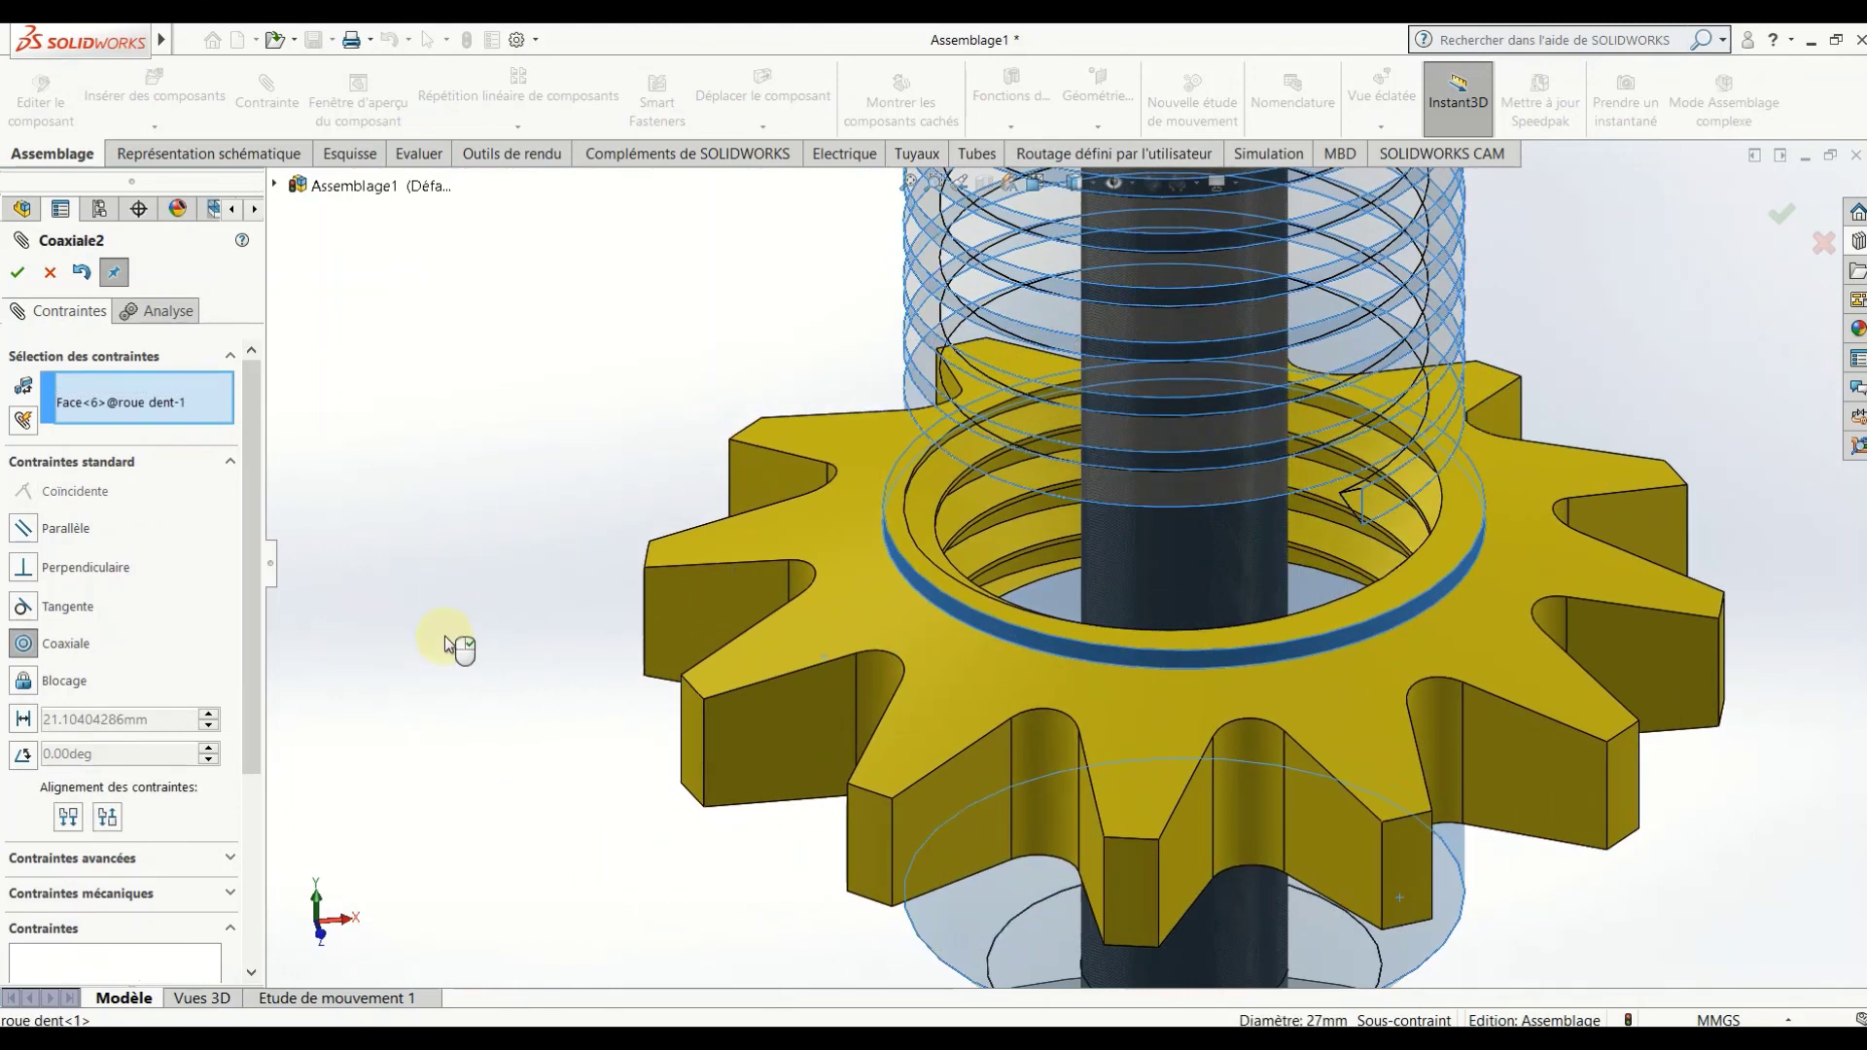
left_click(16, 274)
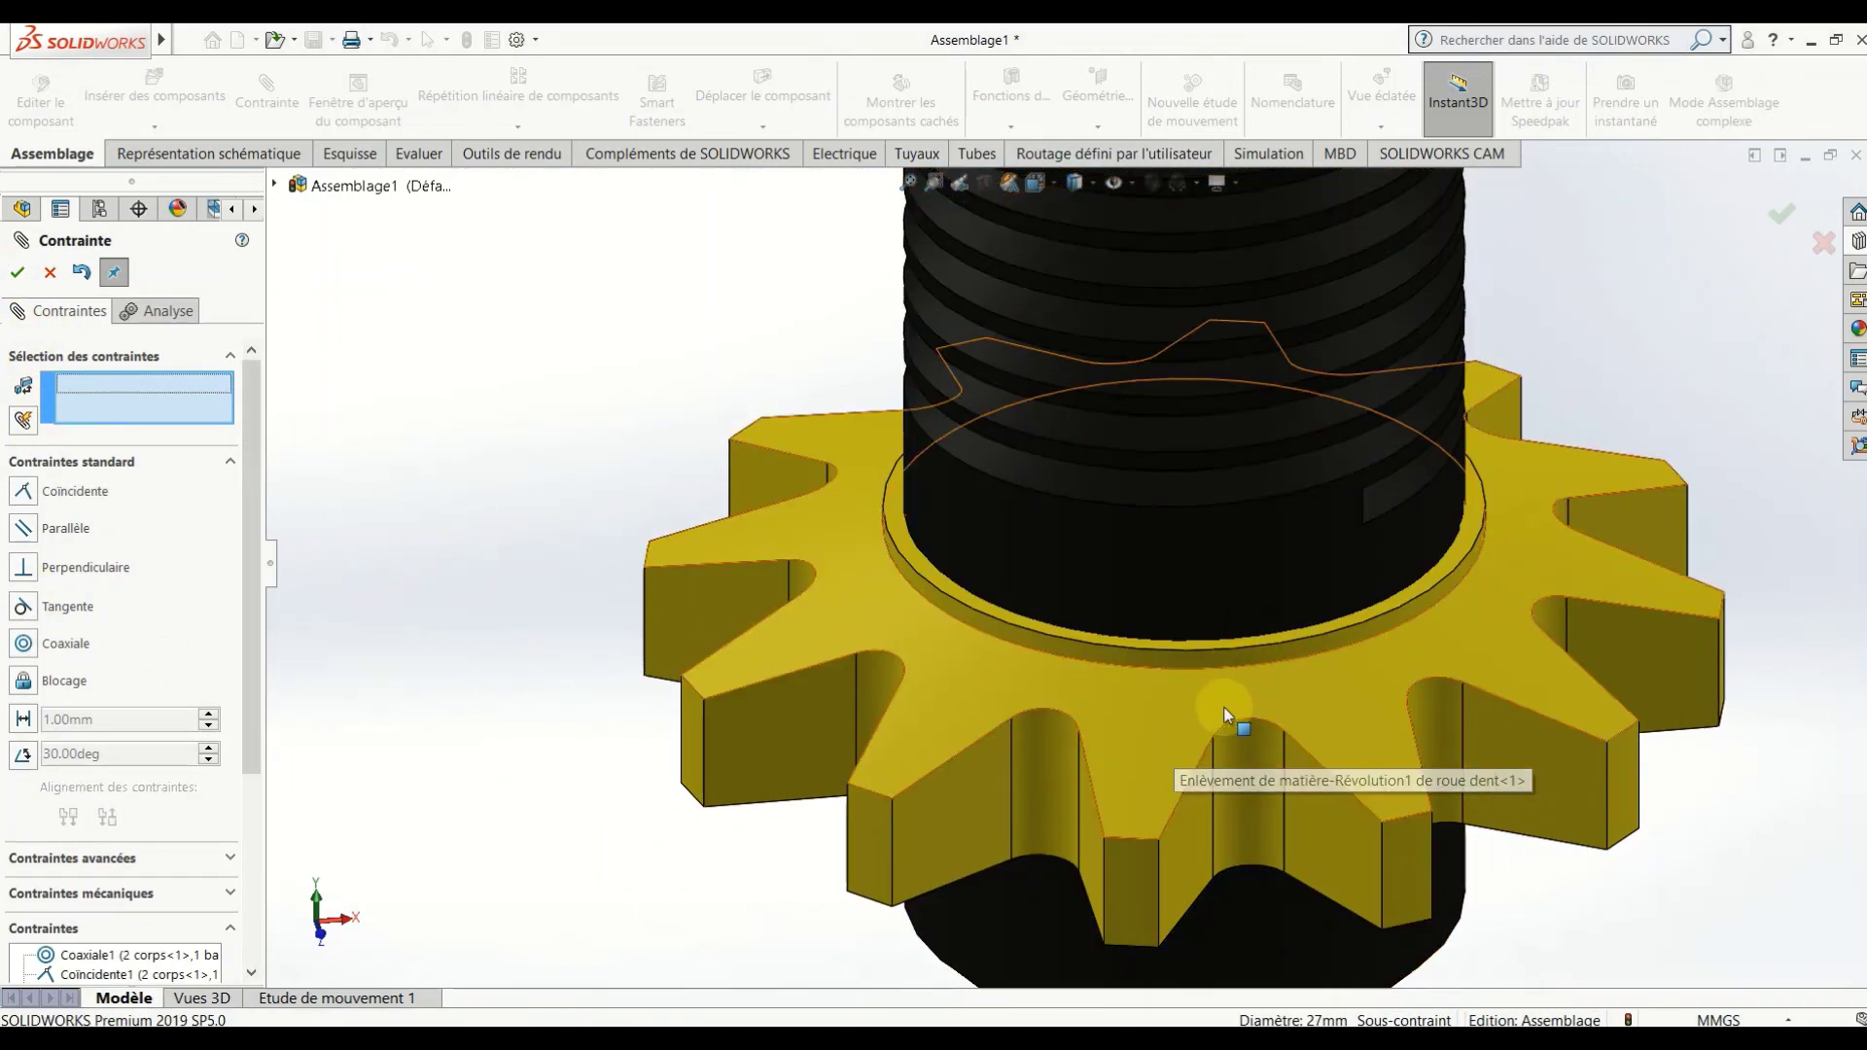
scroll(1219, 662, "up", 5)
scroll(1223, 512, "down", 2)
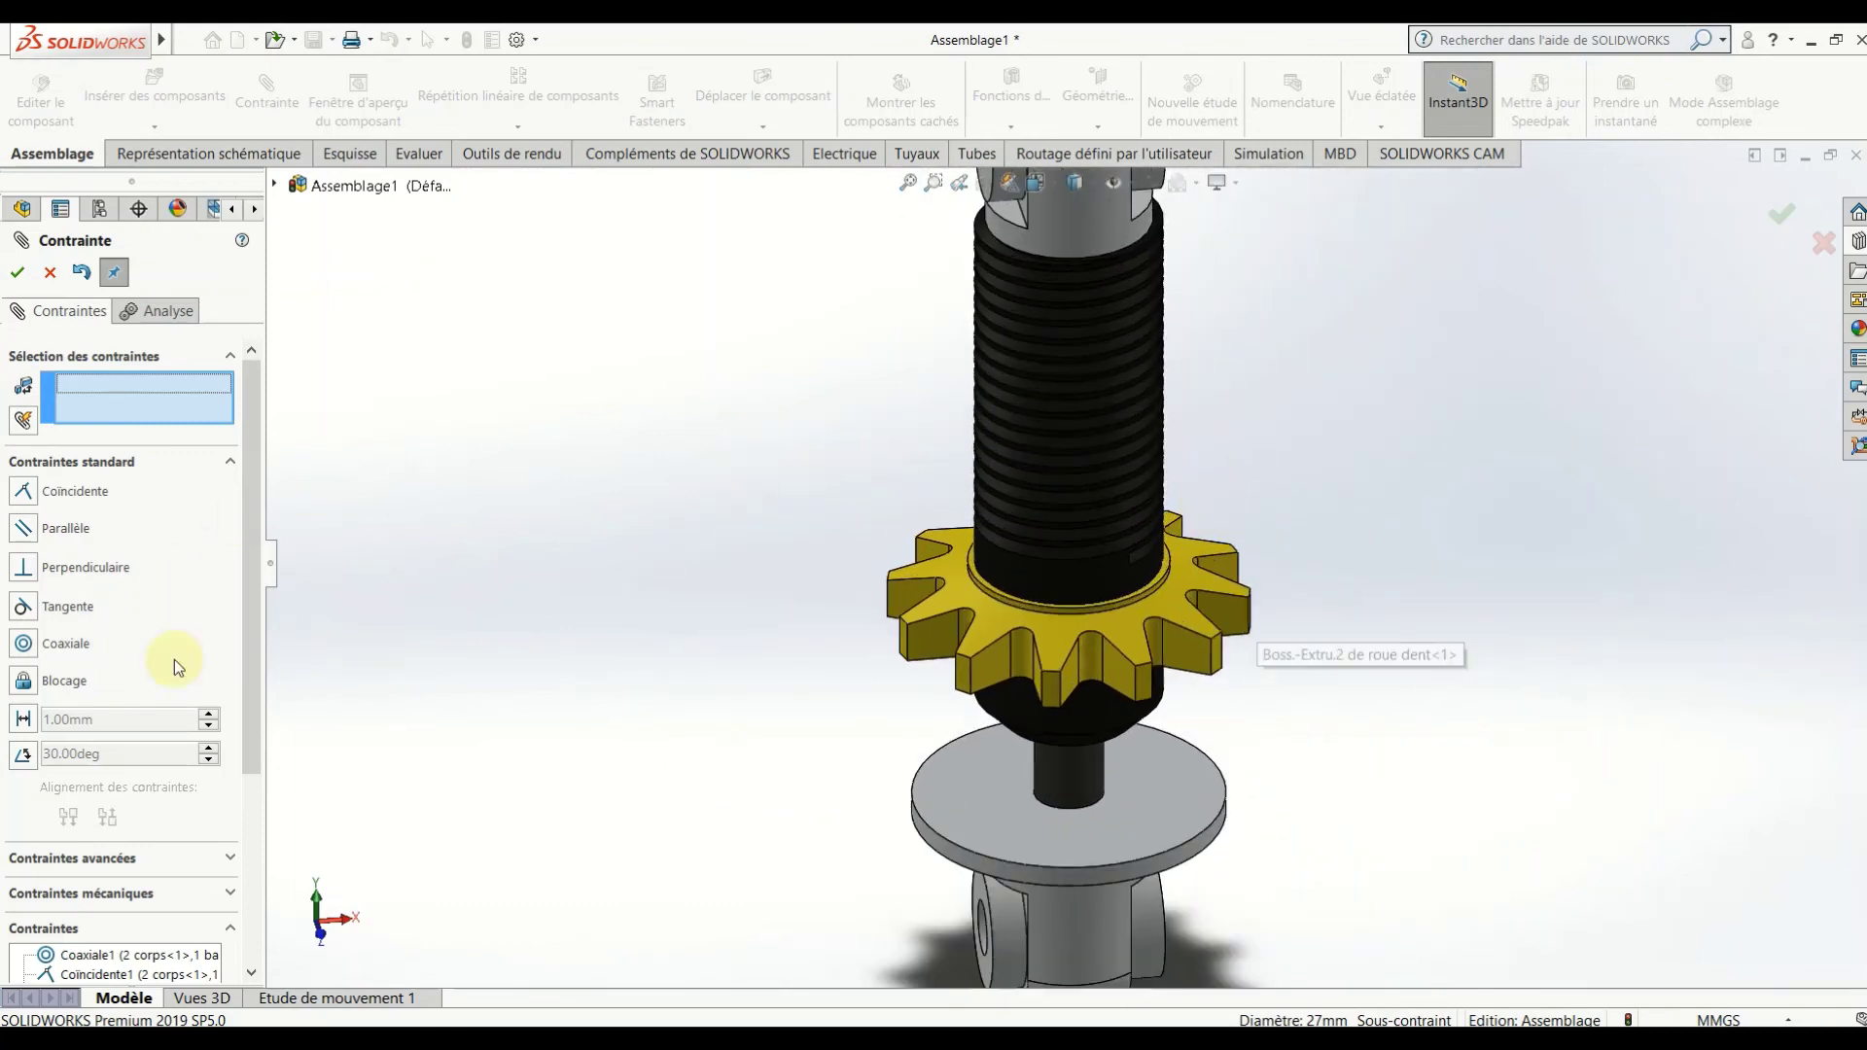
left_click(127, 896)
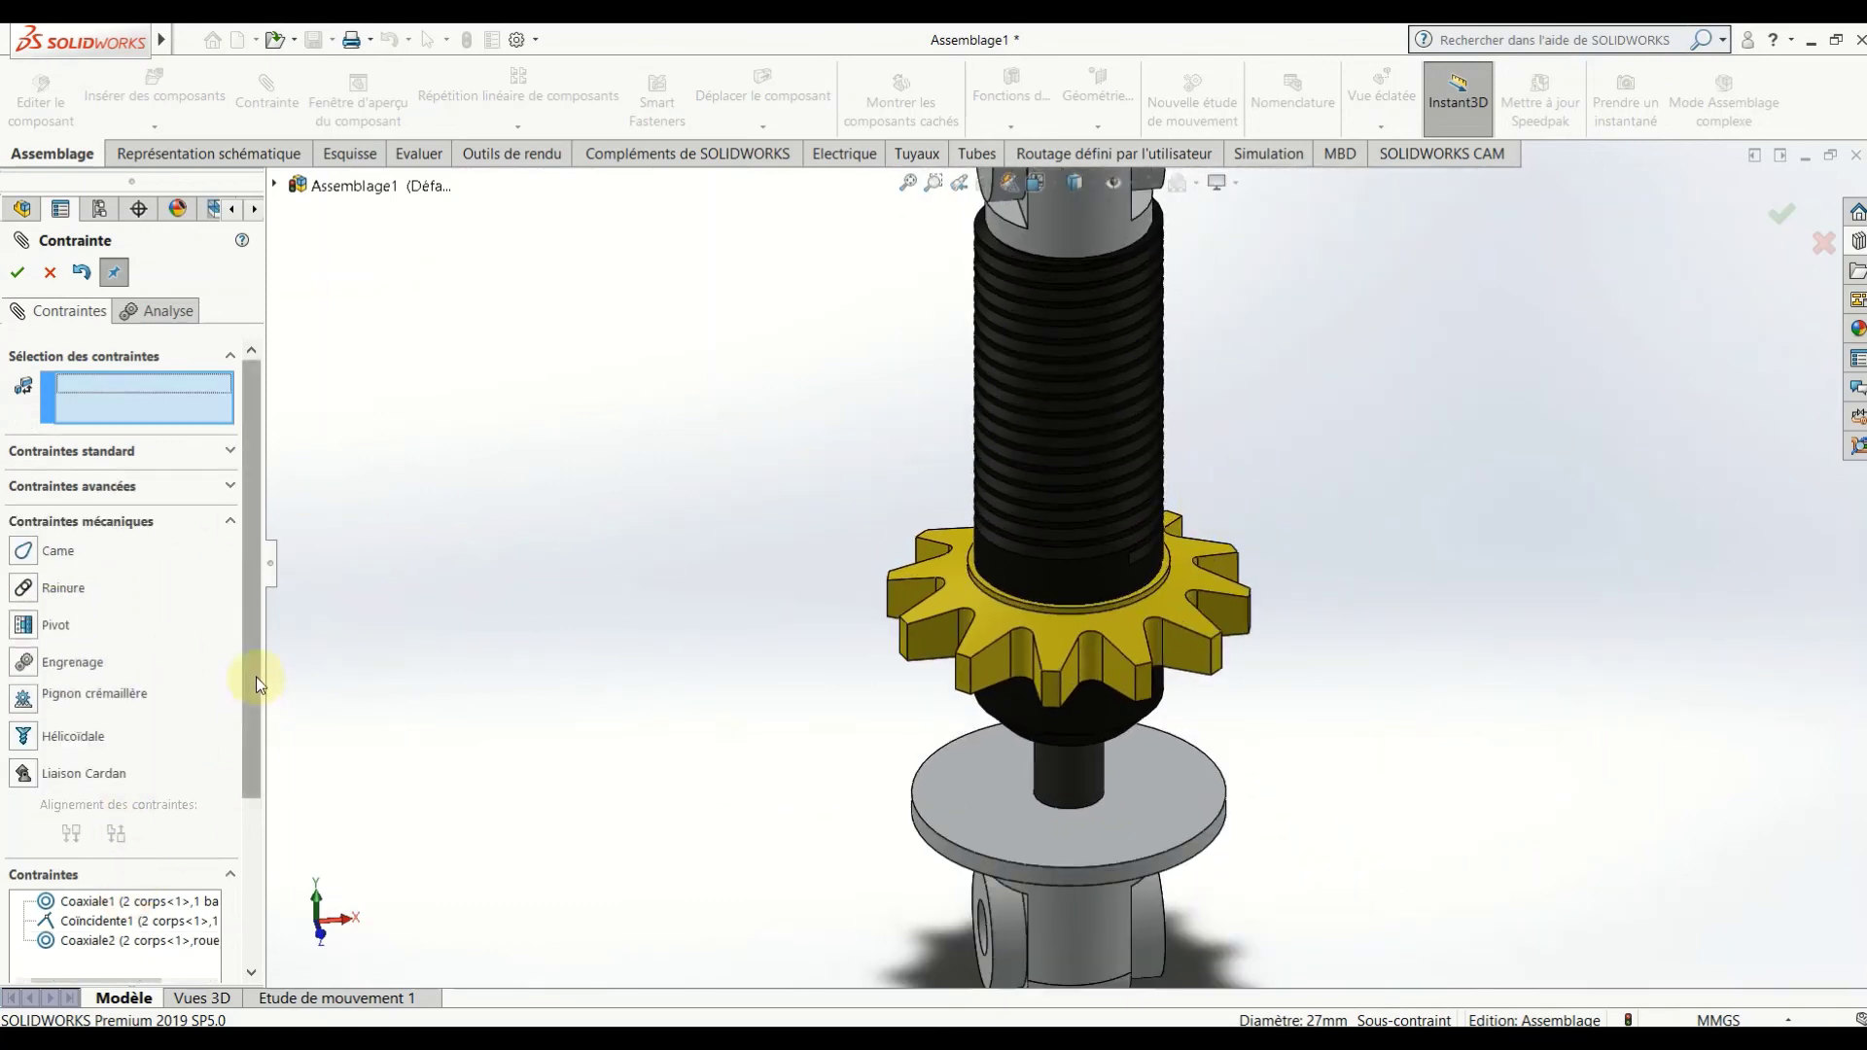
Fit the assembly in view and turn on the temporary axes.
left_click_drag(254, 677, 259, 786)
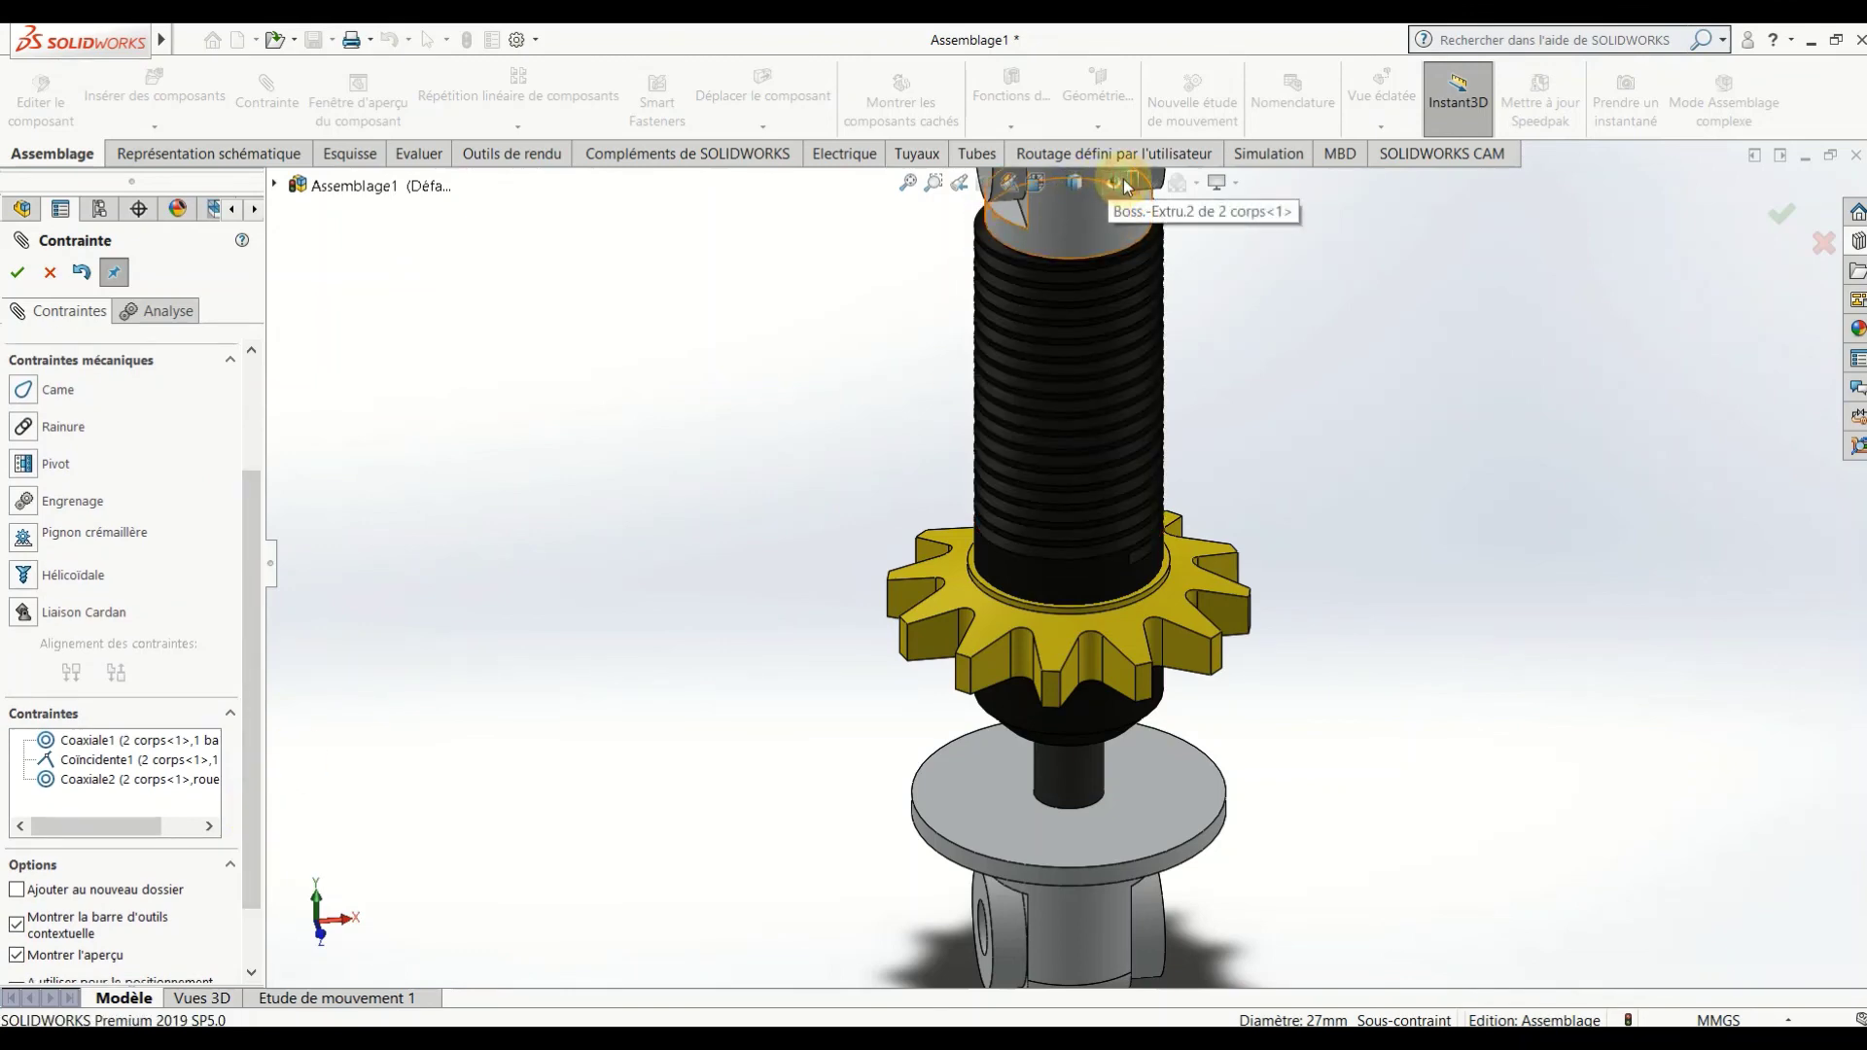
key("f")
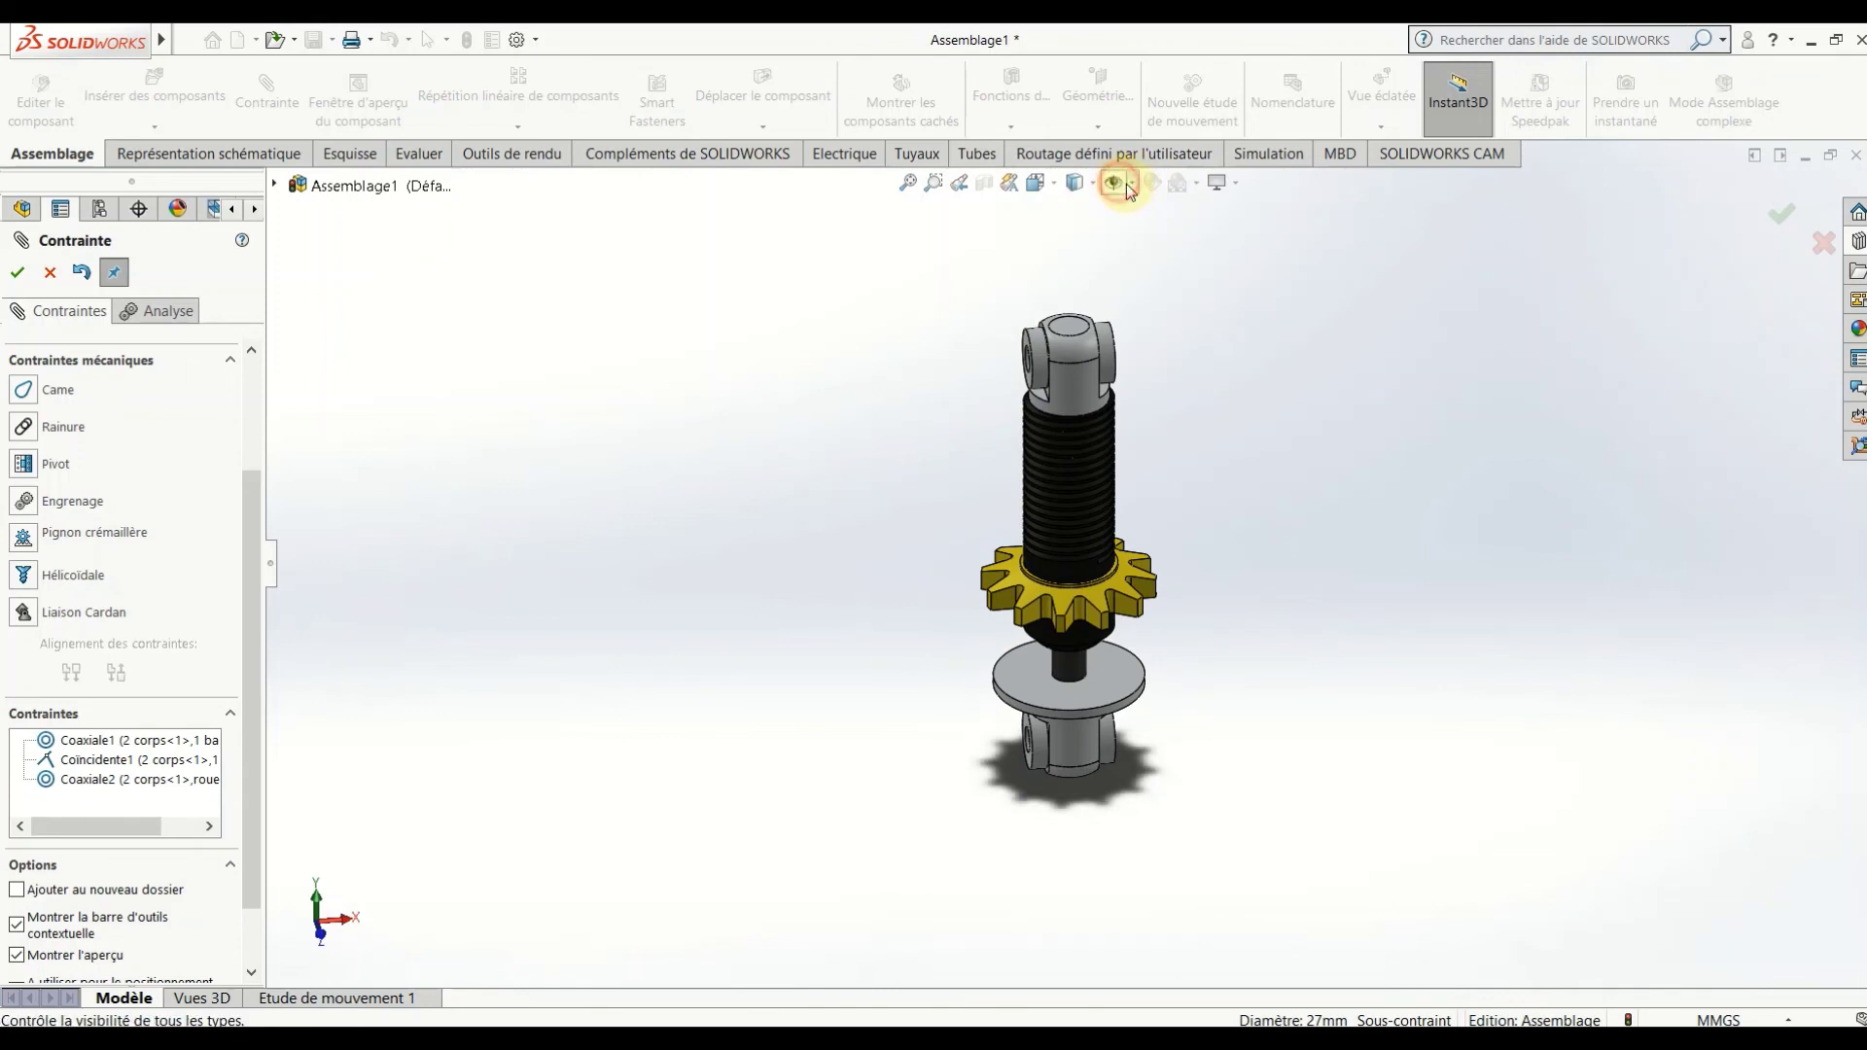
left_click(1131, 184)
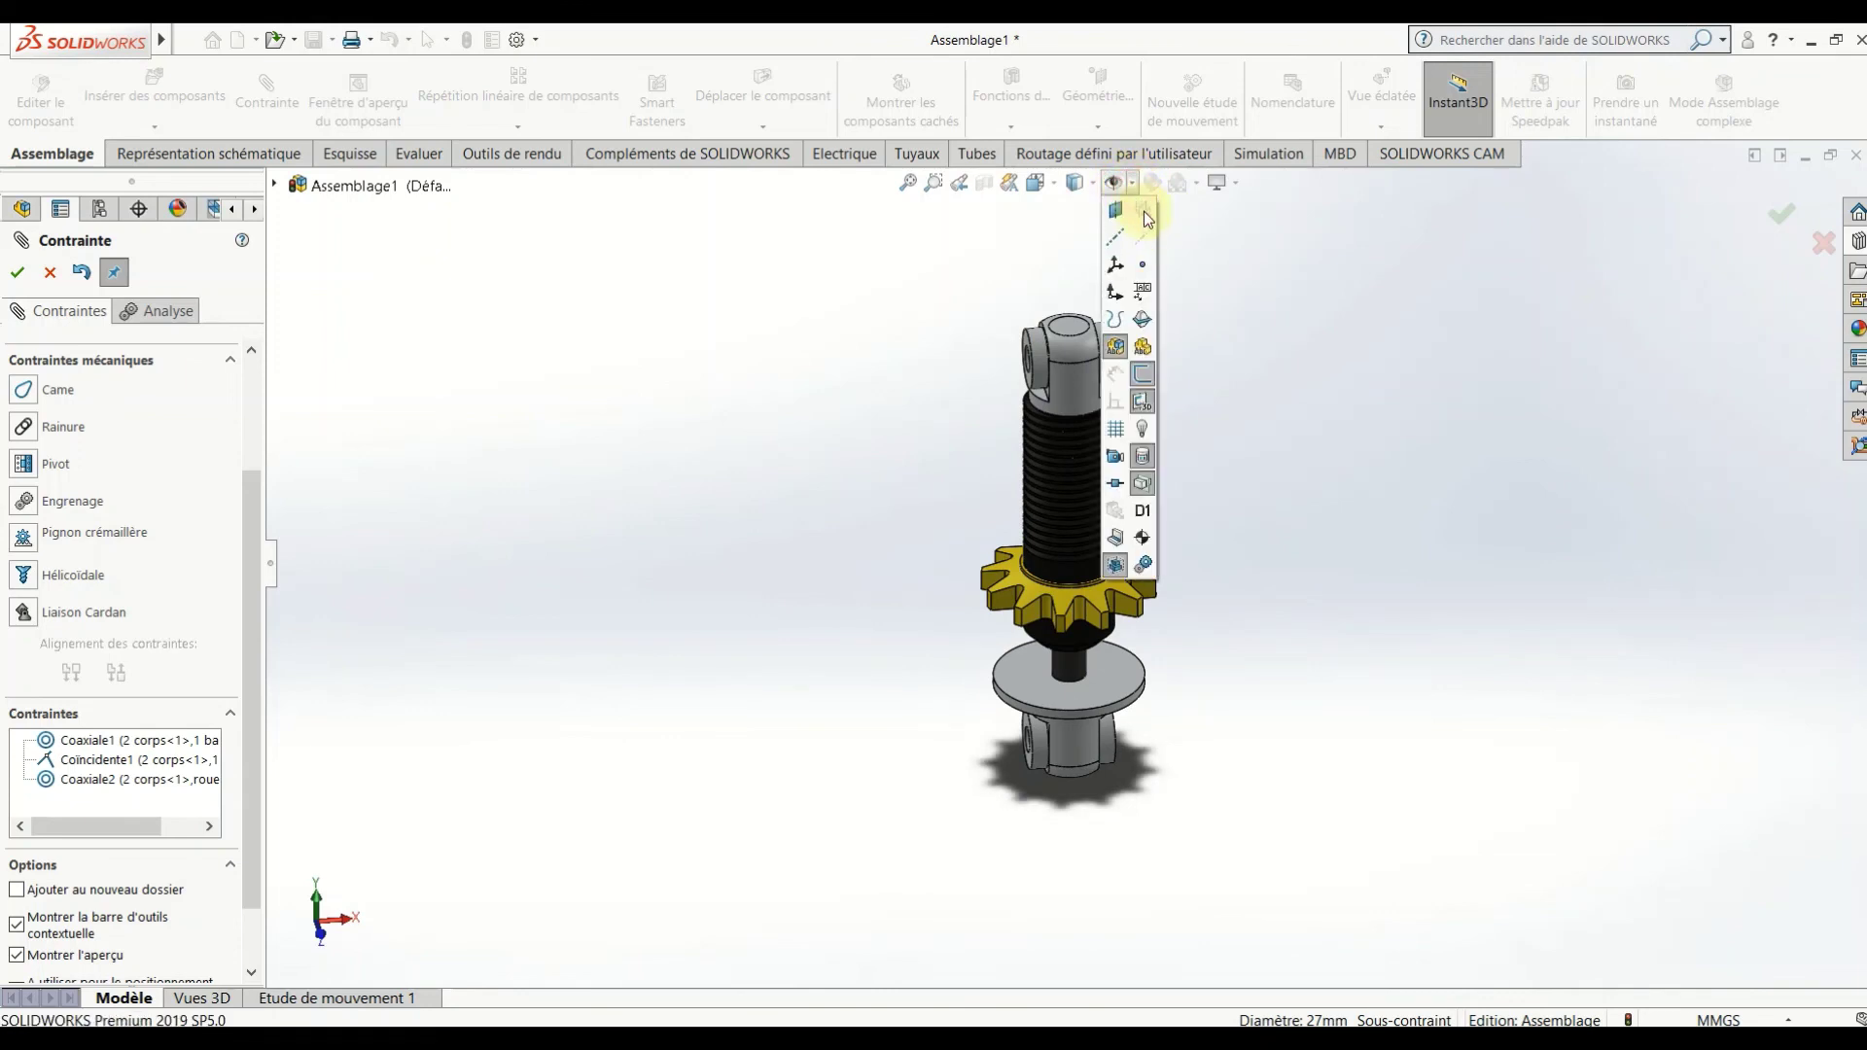
left_click(1114, 238)
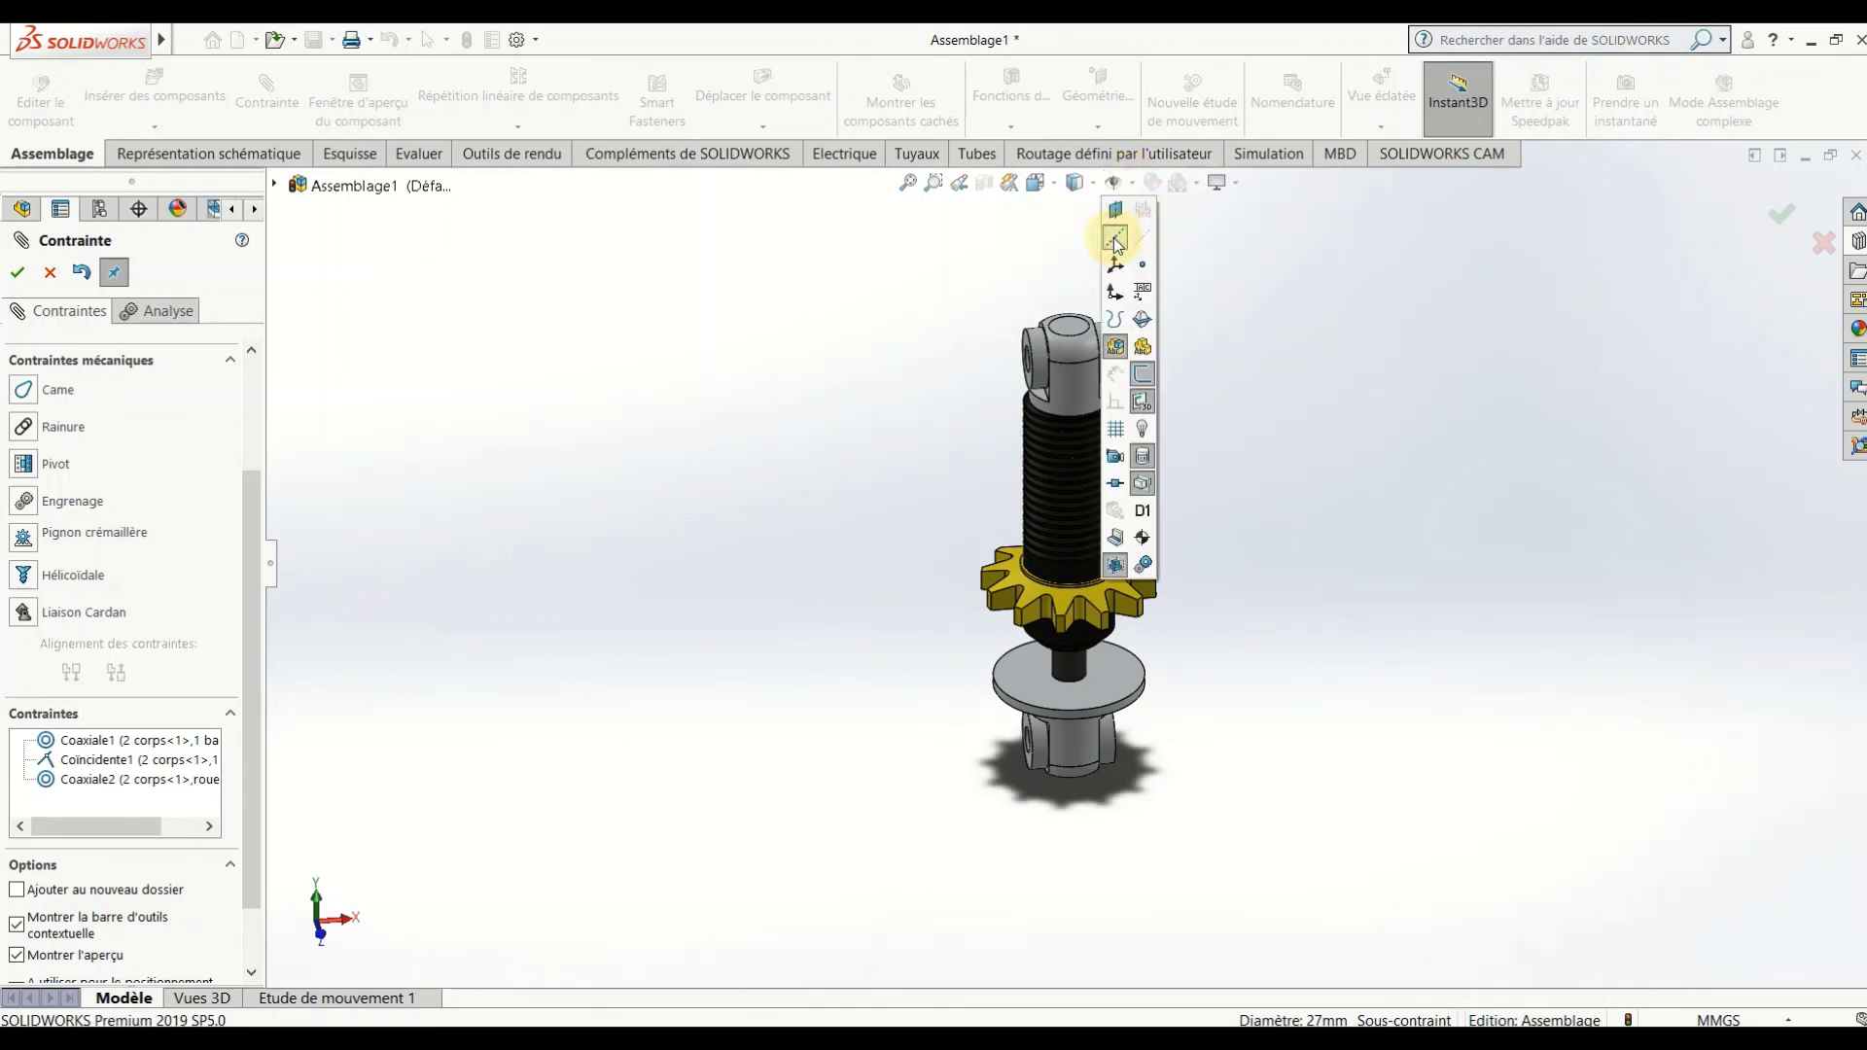
left_click(1145, 240)
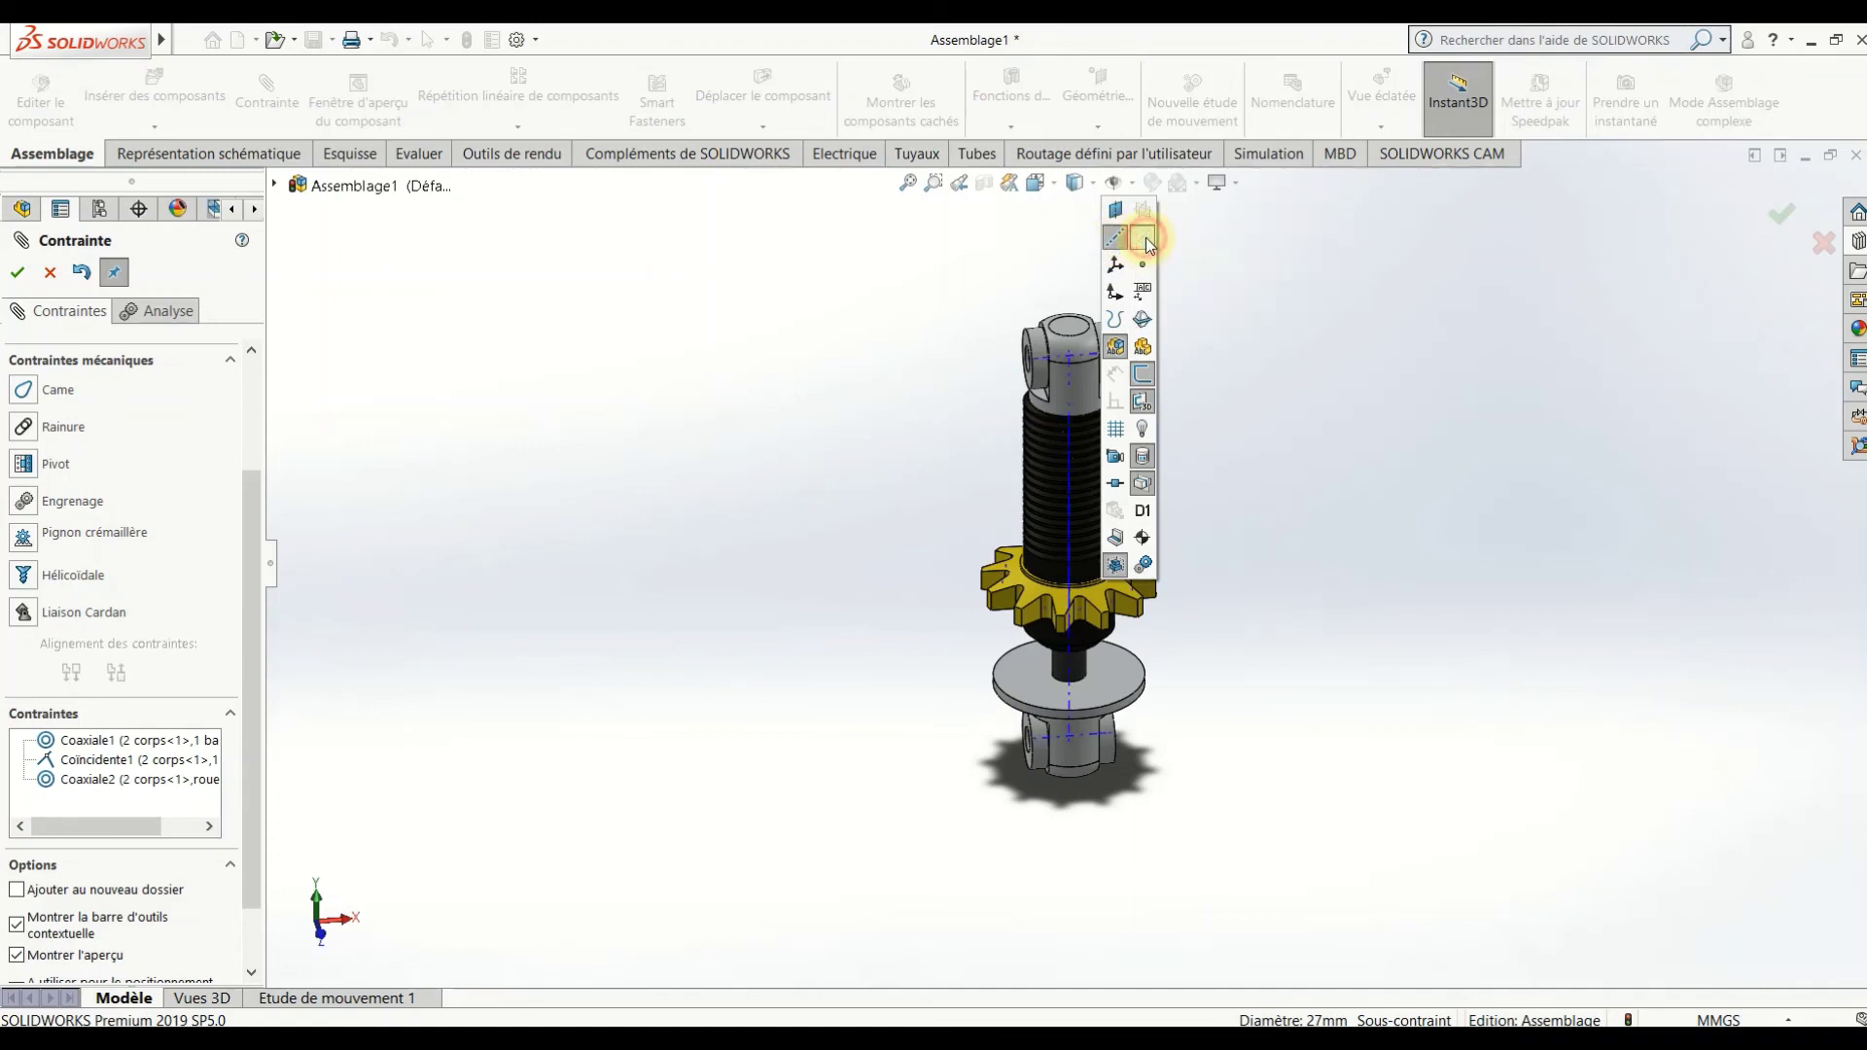
left_click(1248, 662)
mouse_move(1242, 659)
middle_mouse_down()
mouse_move(1134, 555)
mouse_move(1001, 555)
mouse_move(1070, 671)
middle_mouse_up()
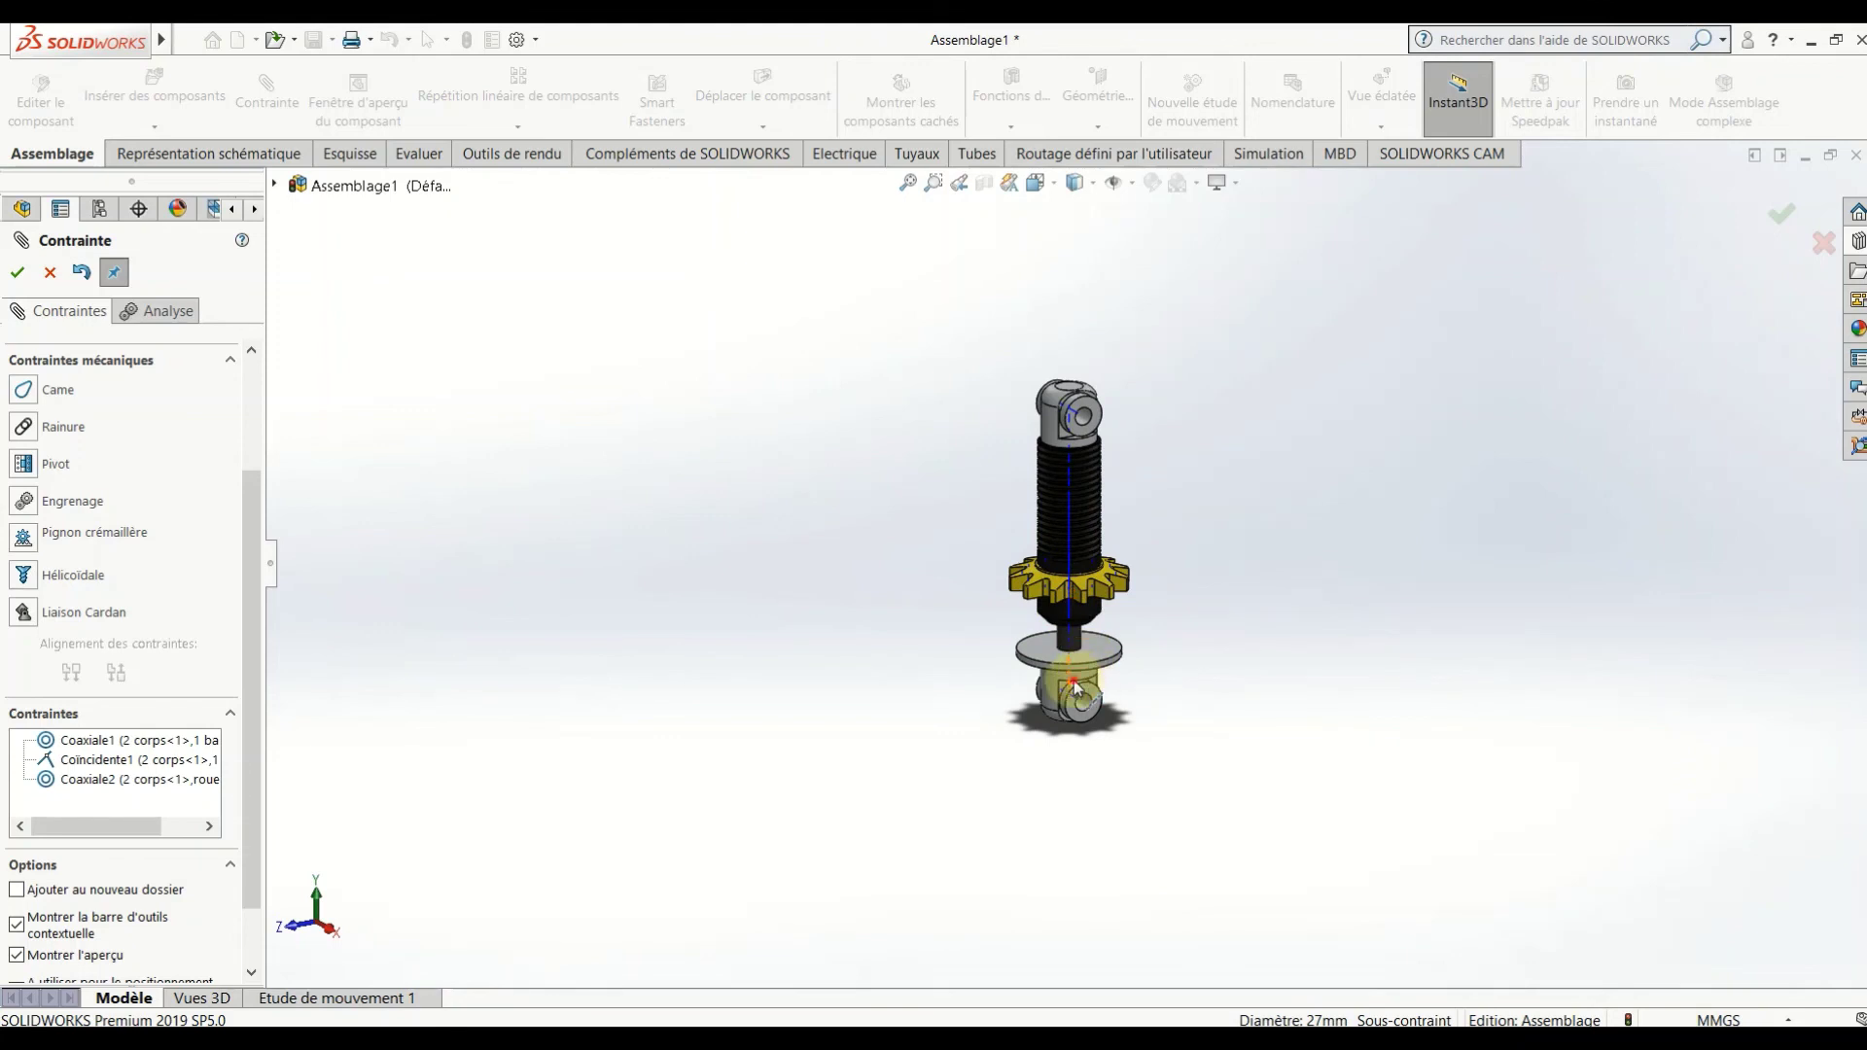
Clear the picked mate selections and close the mate command.
left_click(1077, 698)
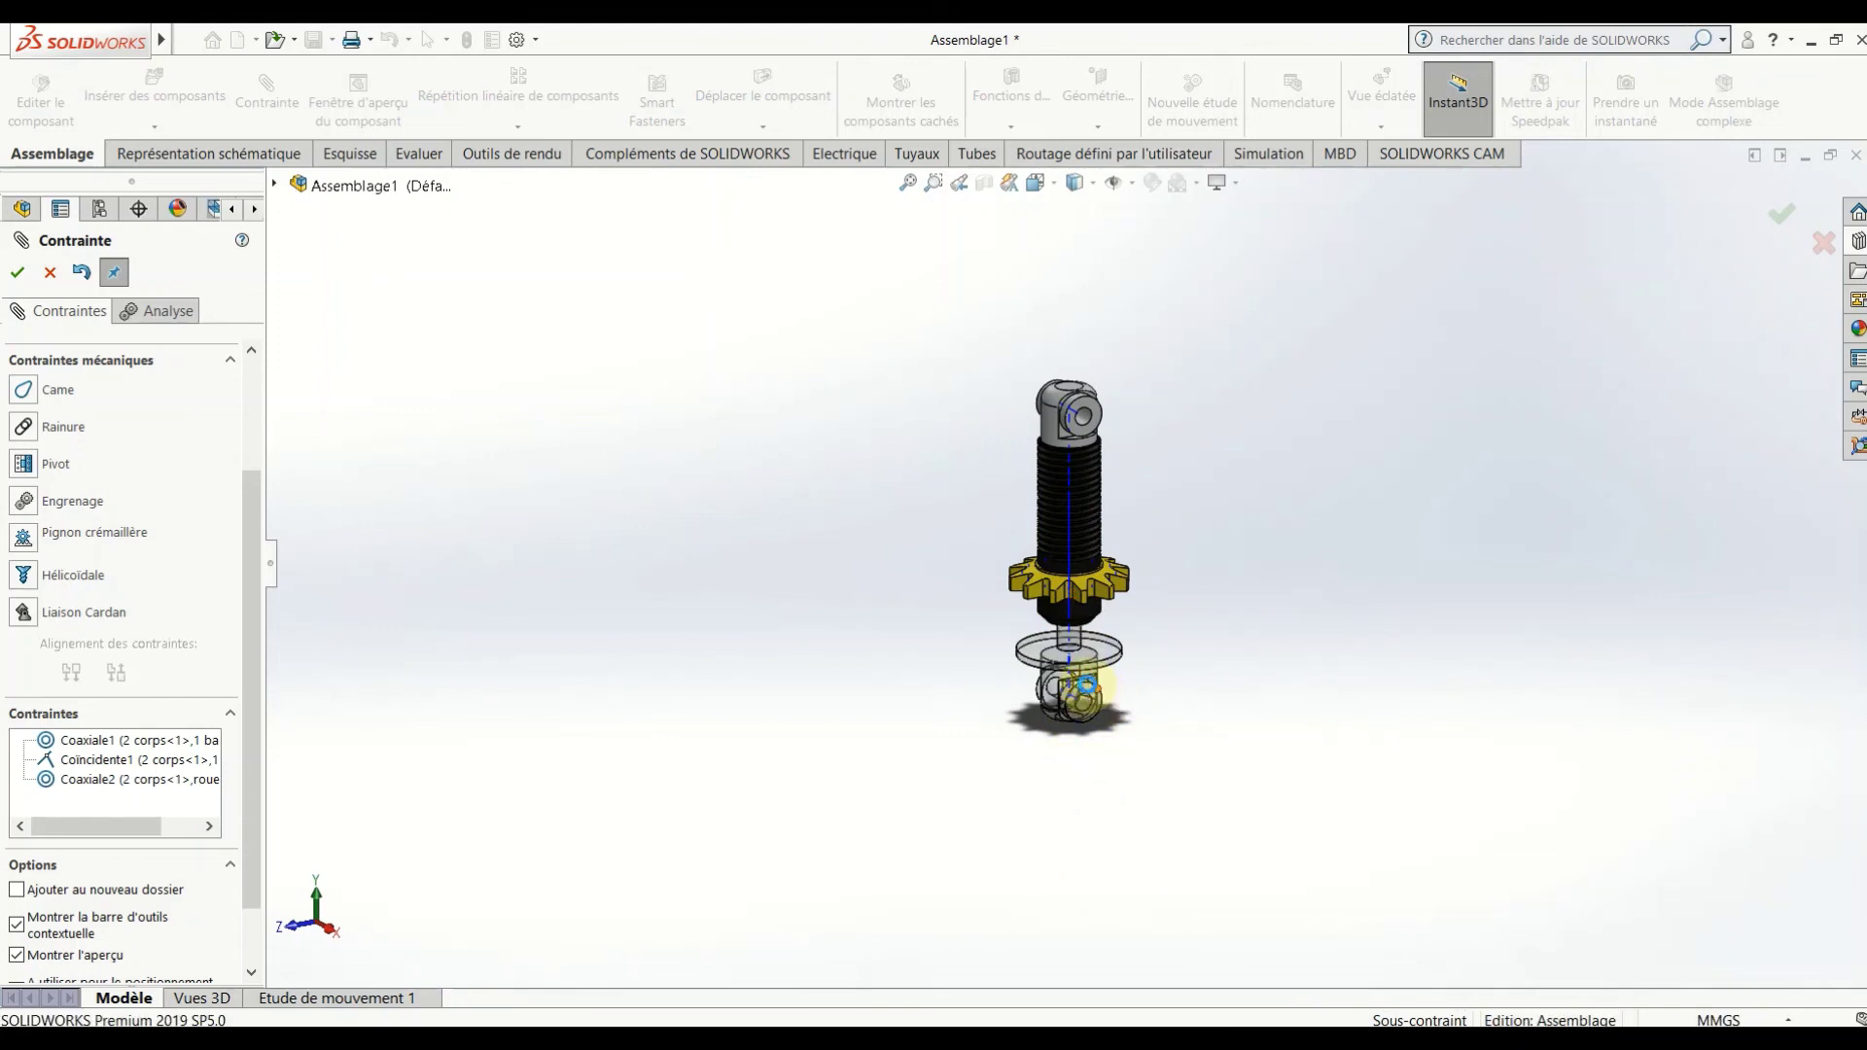
scroll(189, 614, "up", 3)
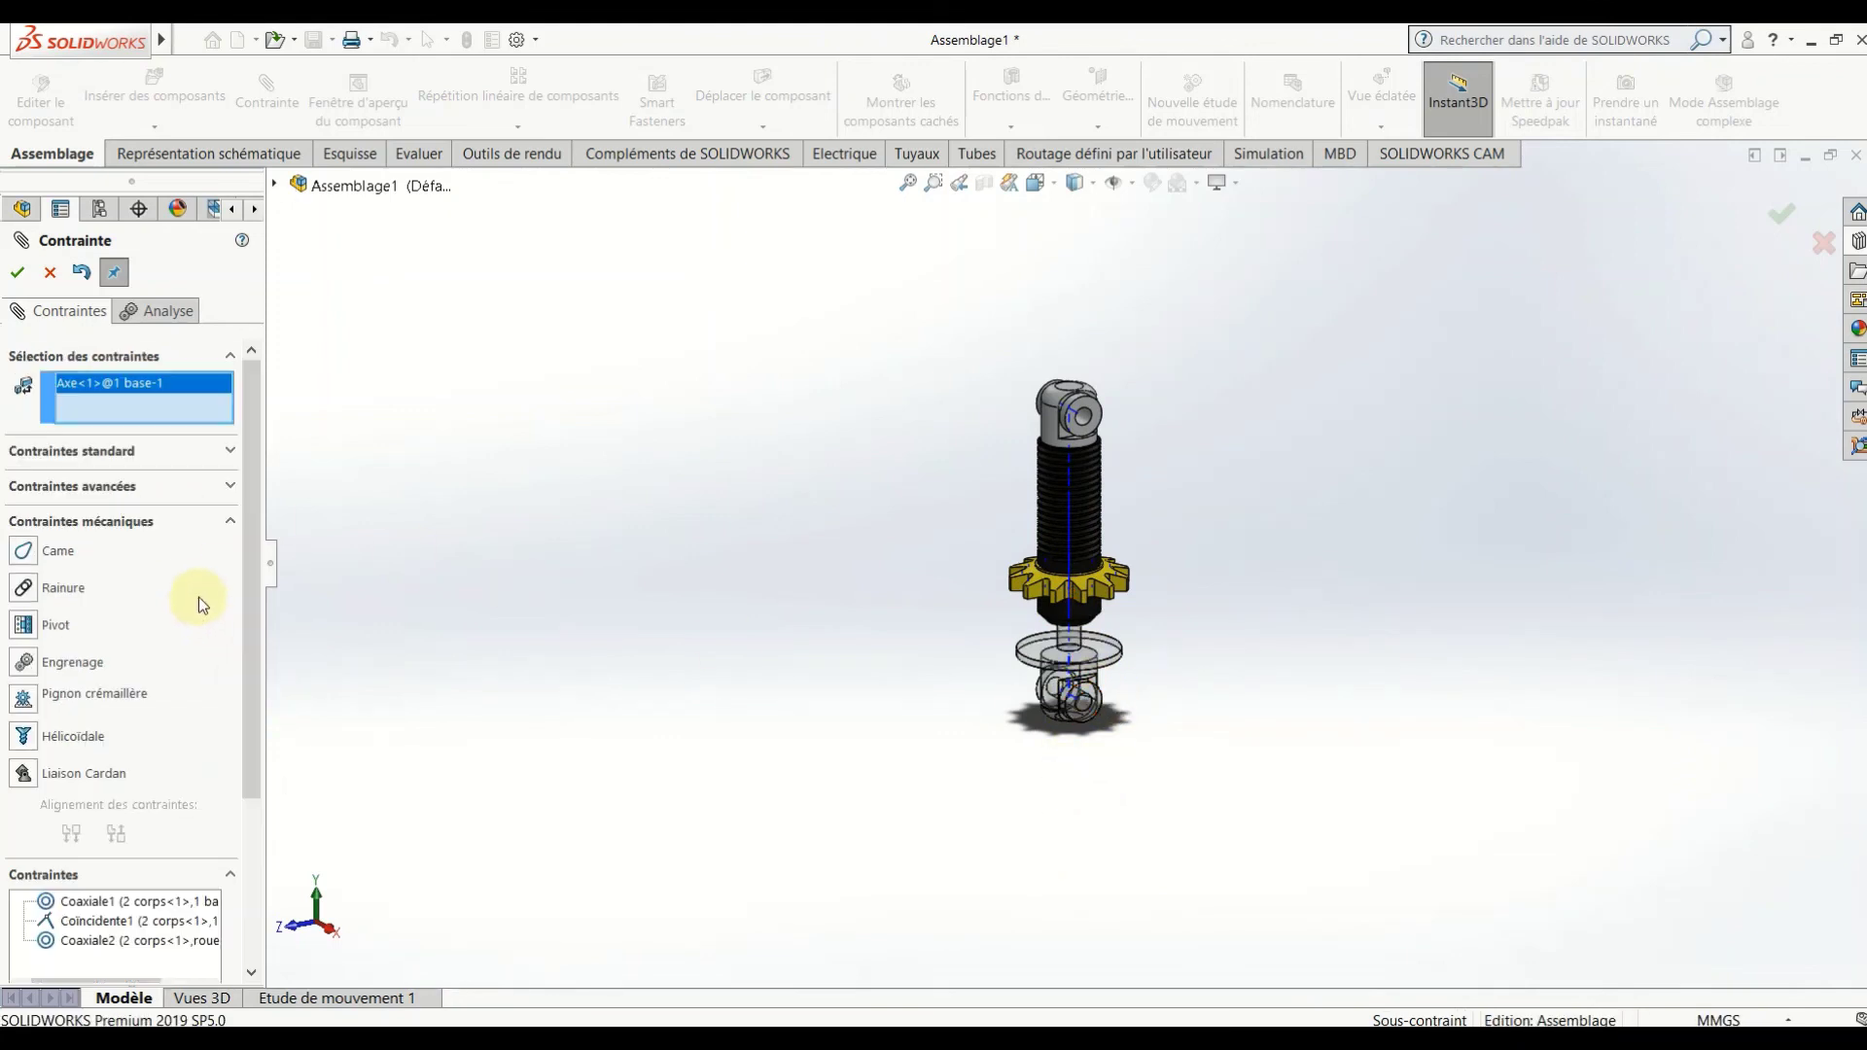
right_click(181, 408)
left_click(224, 420)
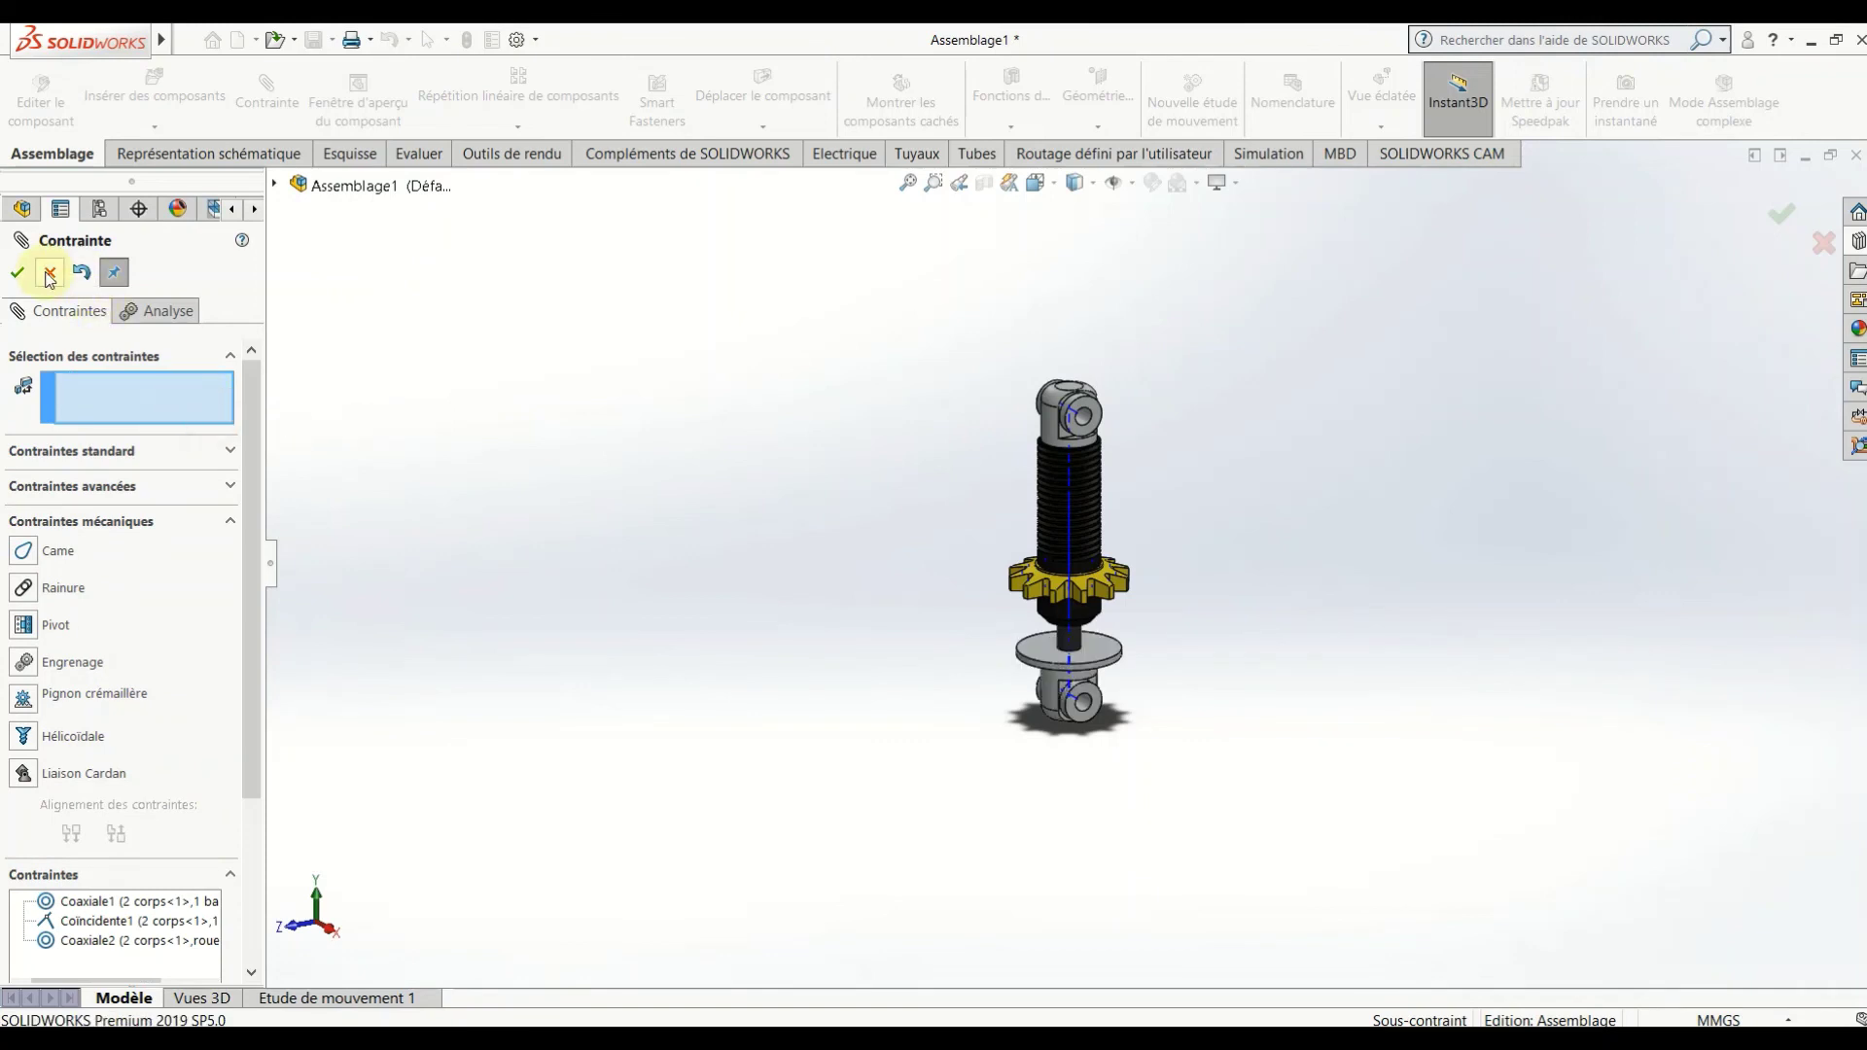
key("Escape")
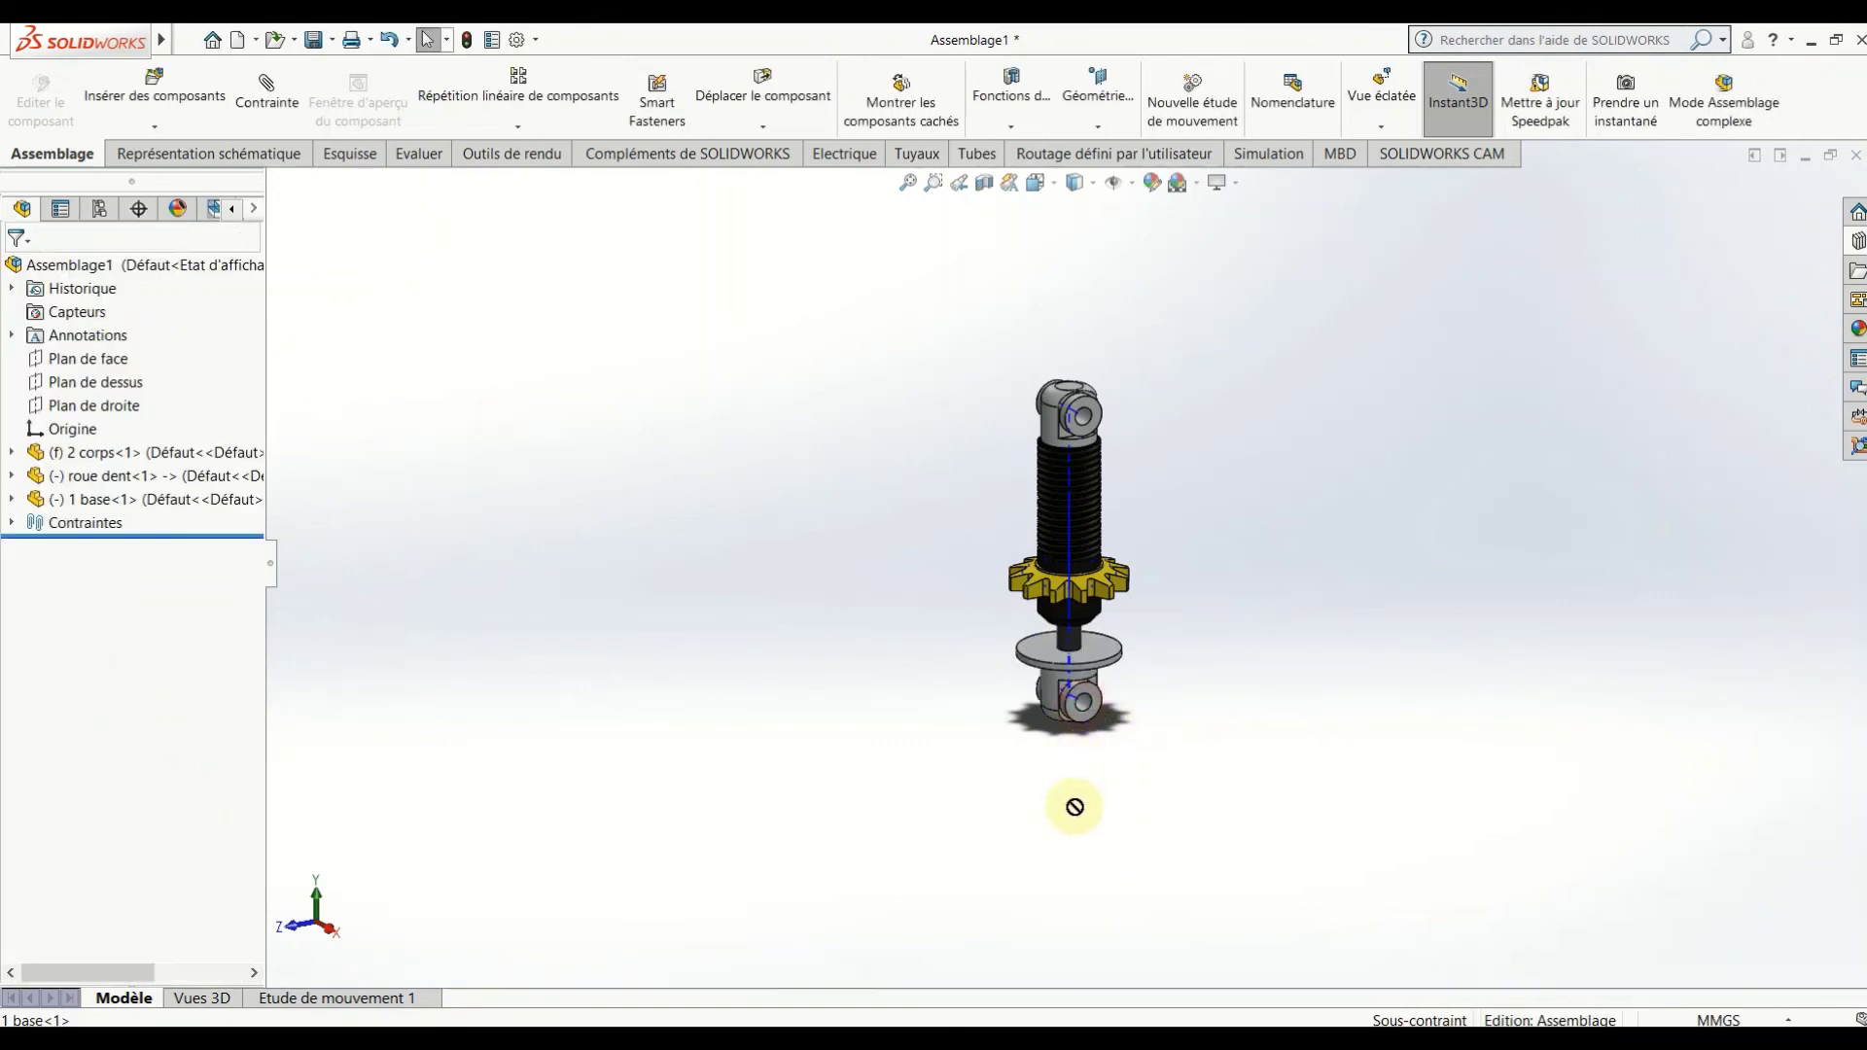
Drag the base down, then slide the 'roue dent' gear below the screw.
left_click_drag(1058, 690, 1060, 925)
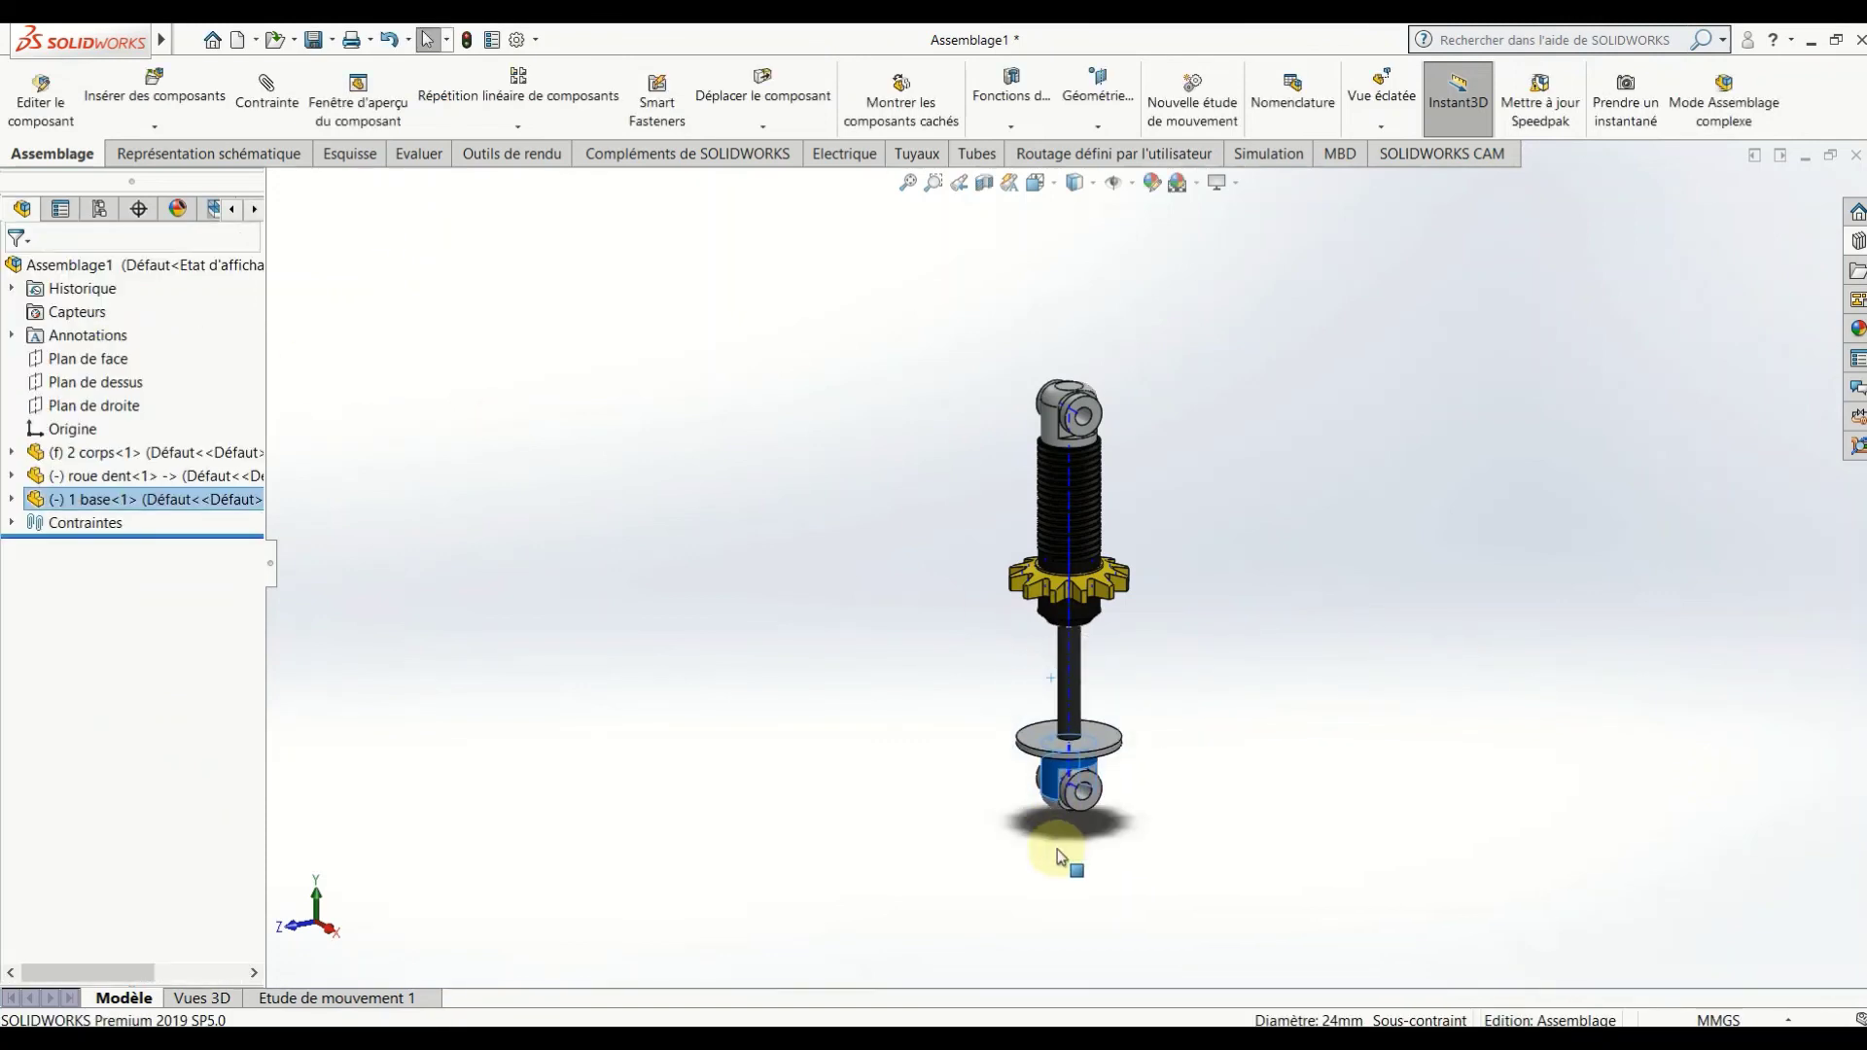
scroll(1105, 580, "down", 5)
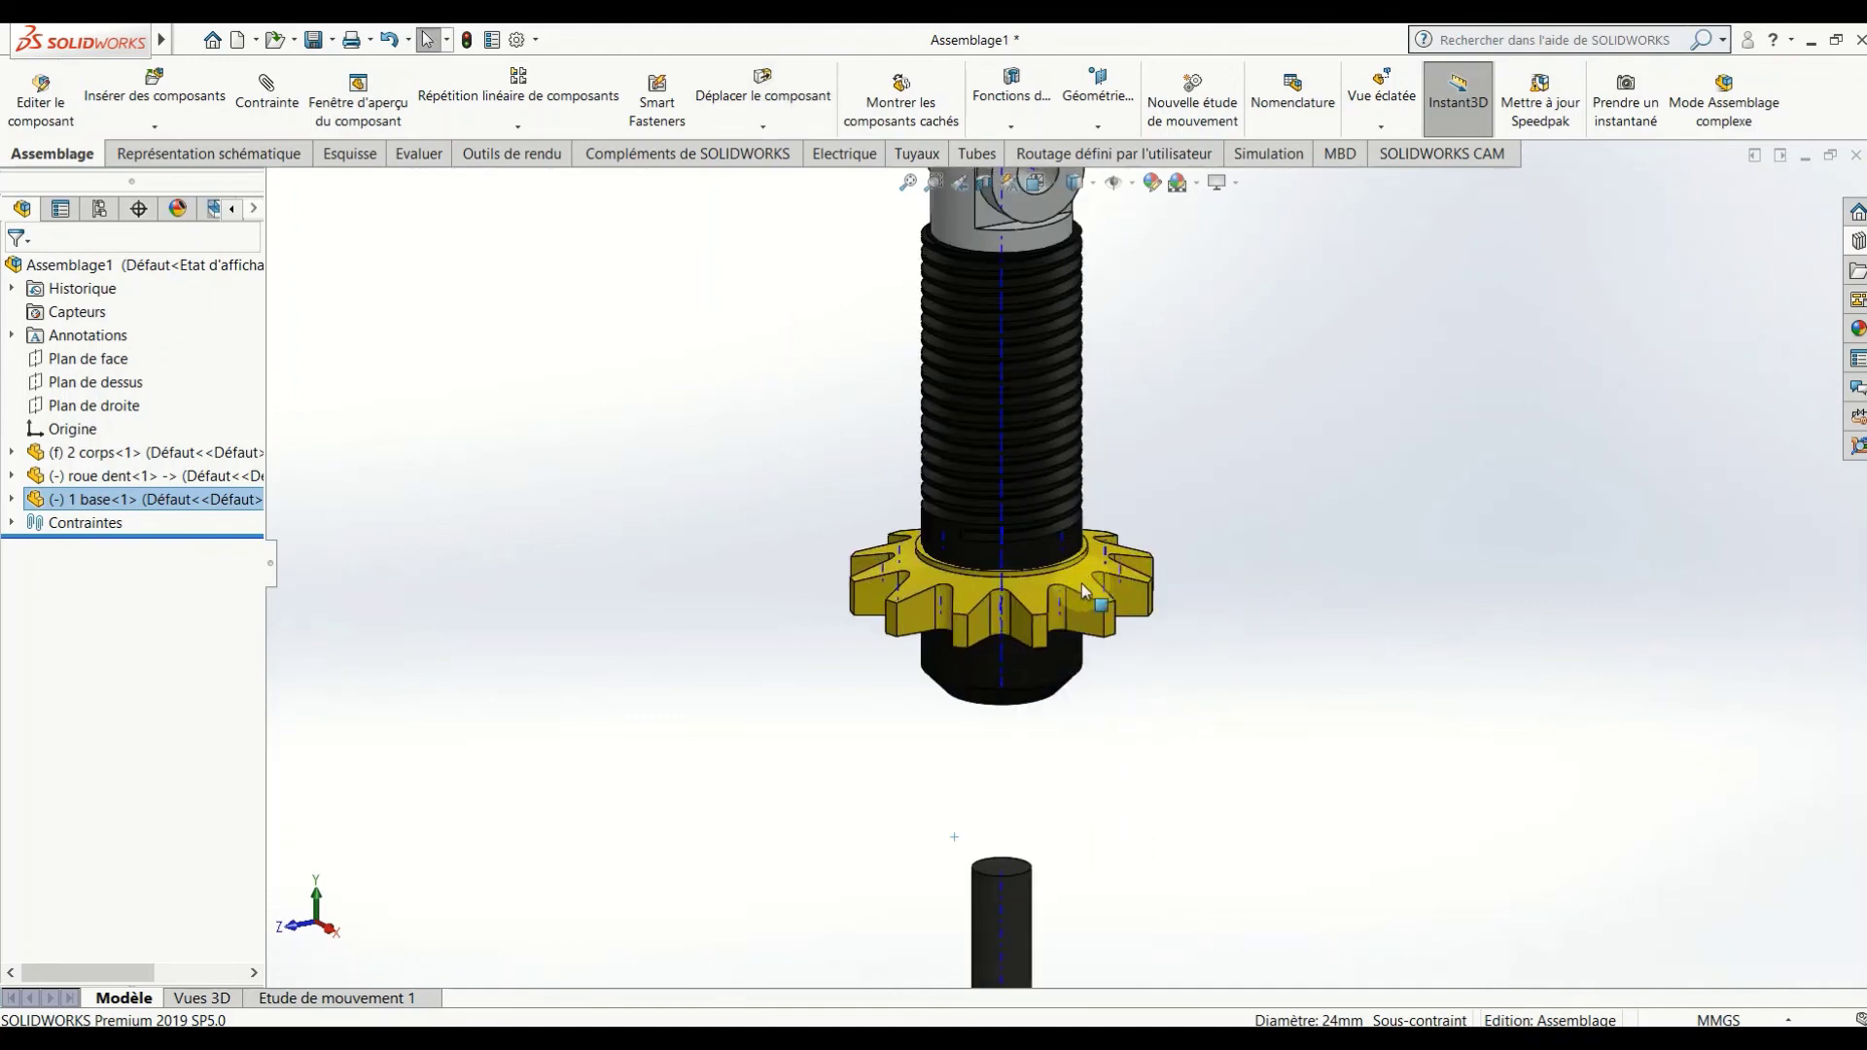
mouse_move(1081, 584)
left_mouse_down()
mouse_move(1082, 838)
mouse_move(1083, 811)
left_mouse_up()
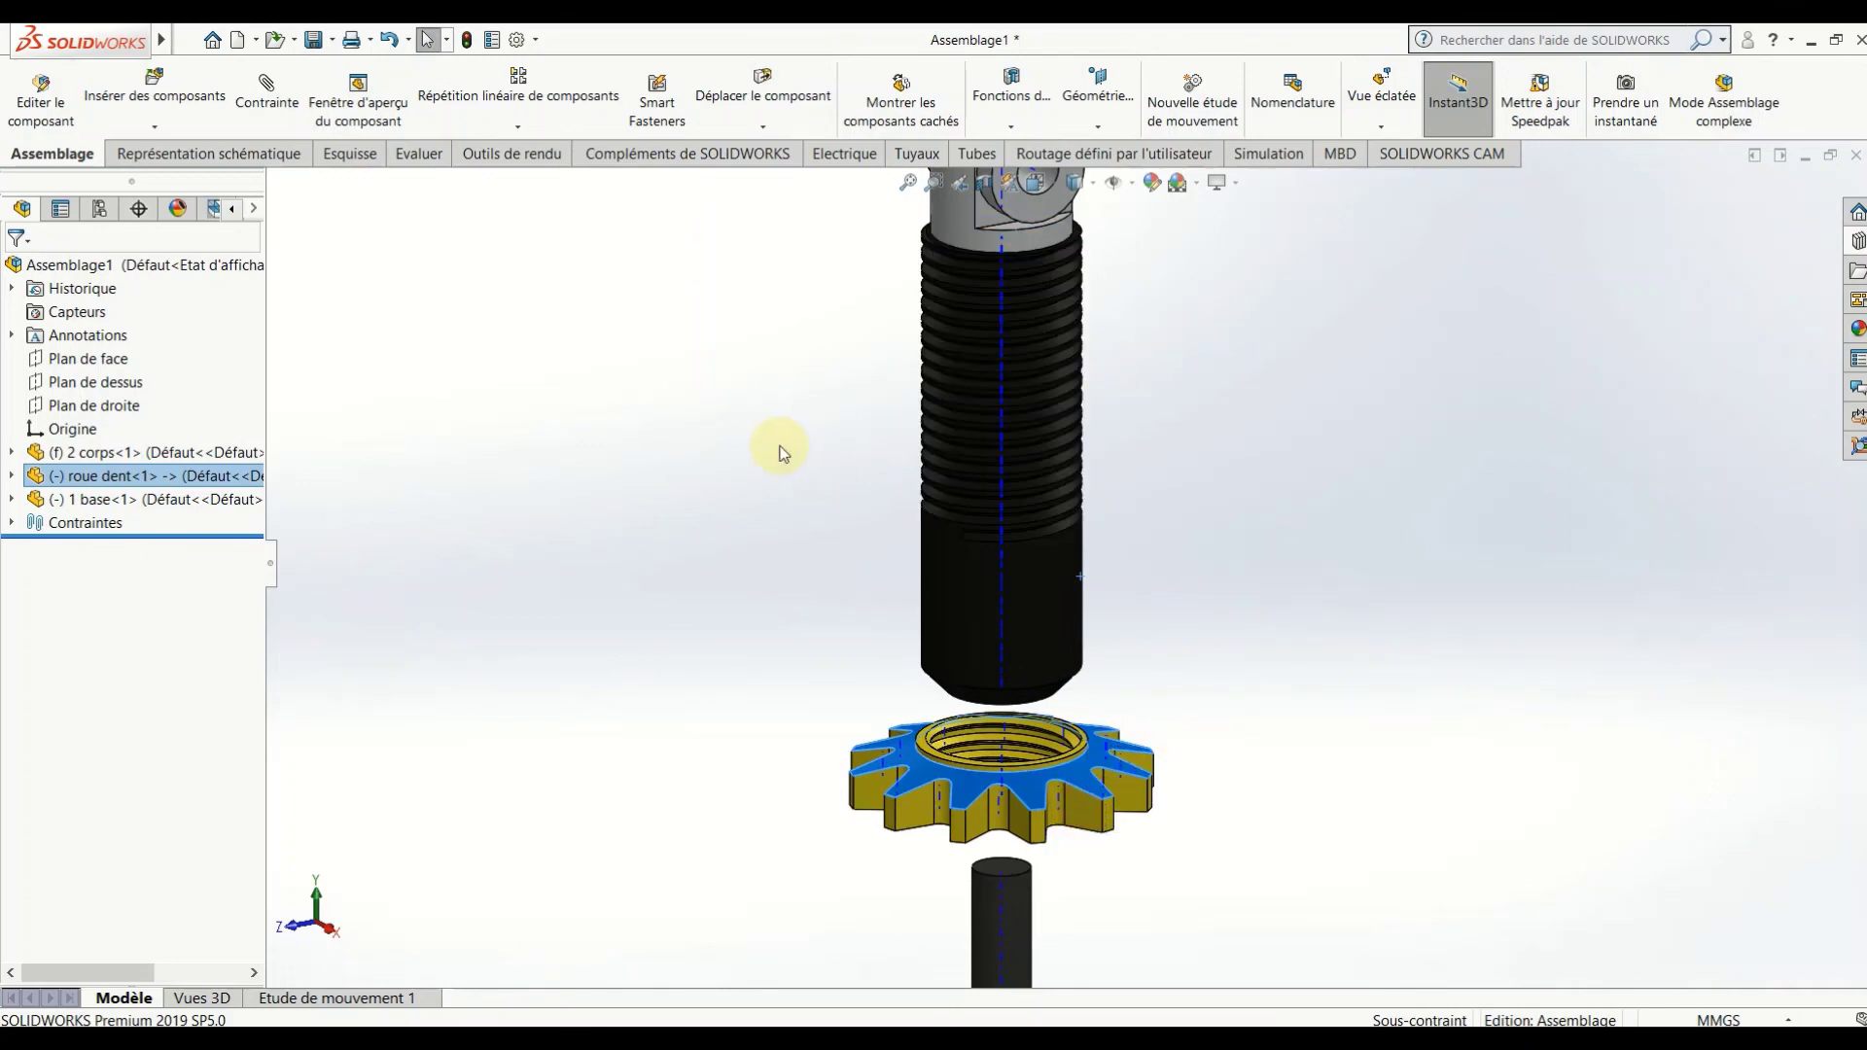
Start a new mate, clear the gear face, and expand the mechanical mate types.
left_click(275, 97)
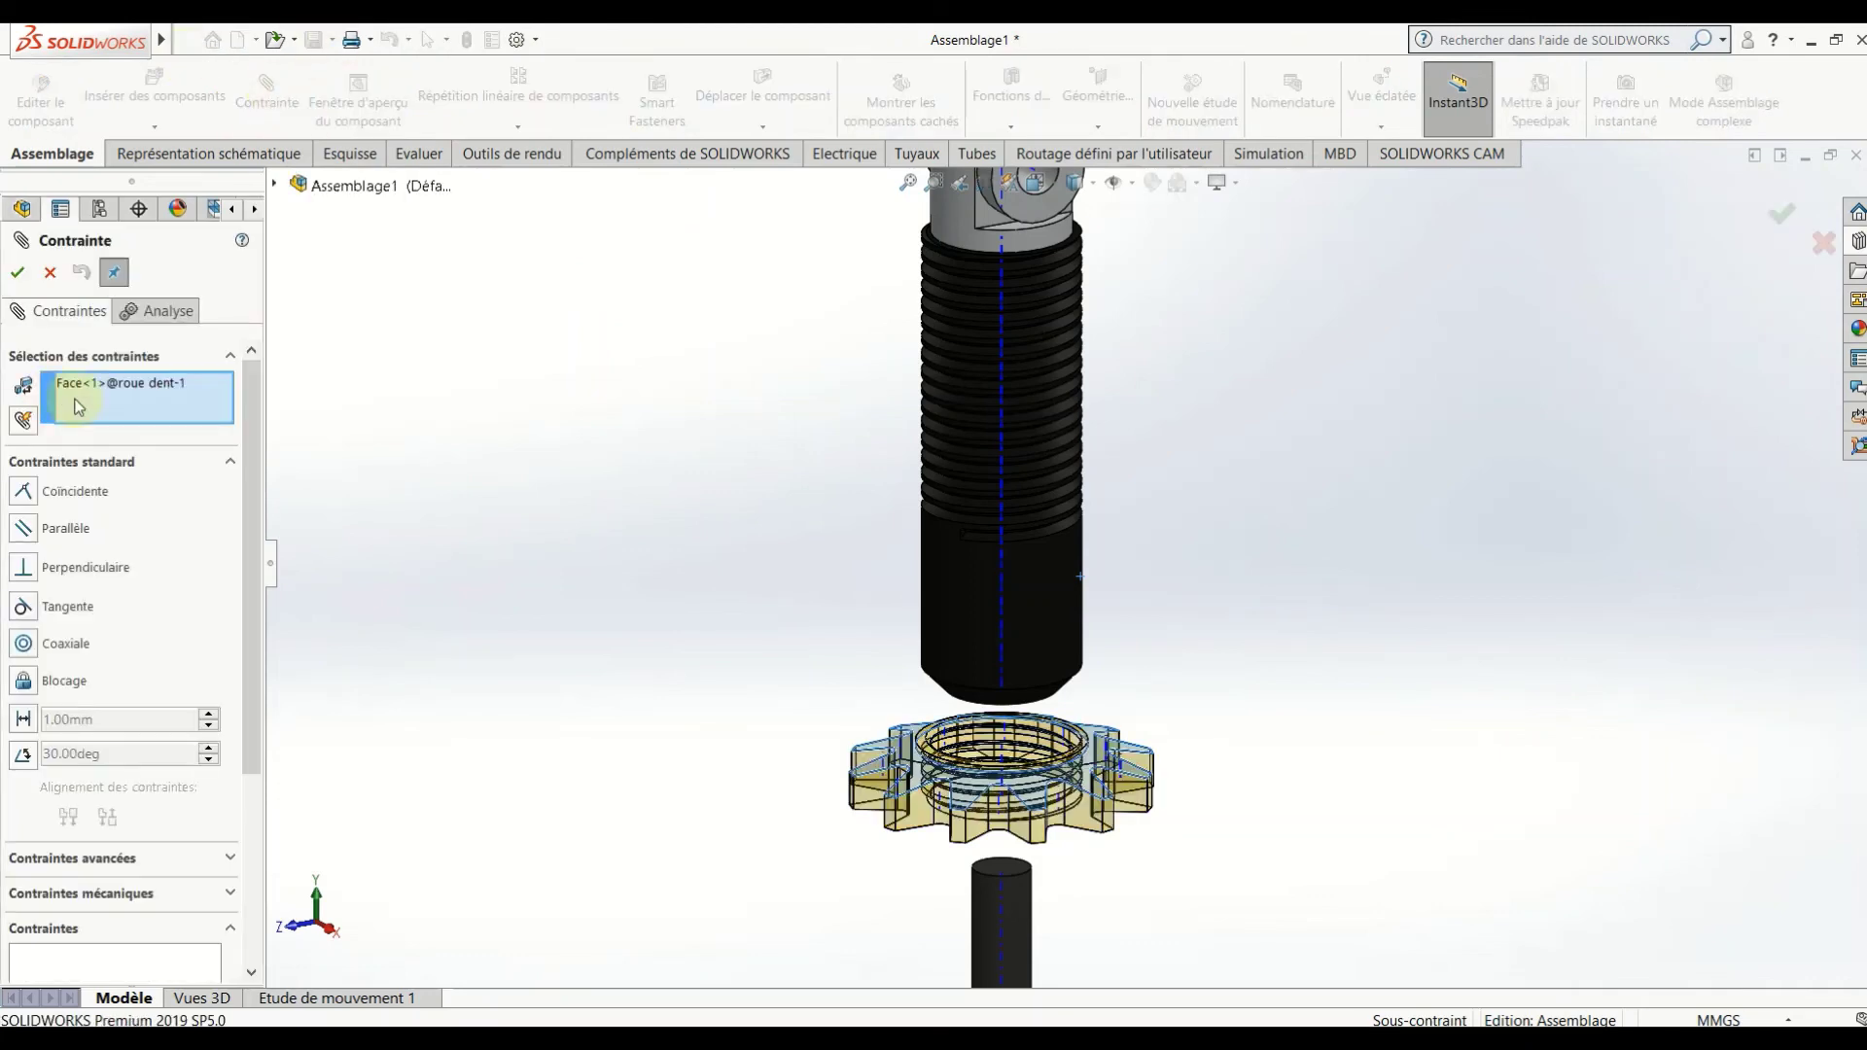
right_click(119, 402)
left_click(129, 411)
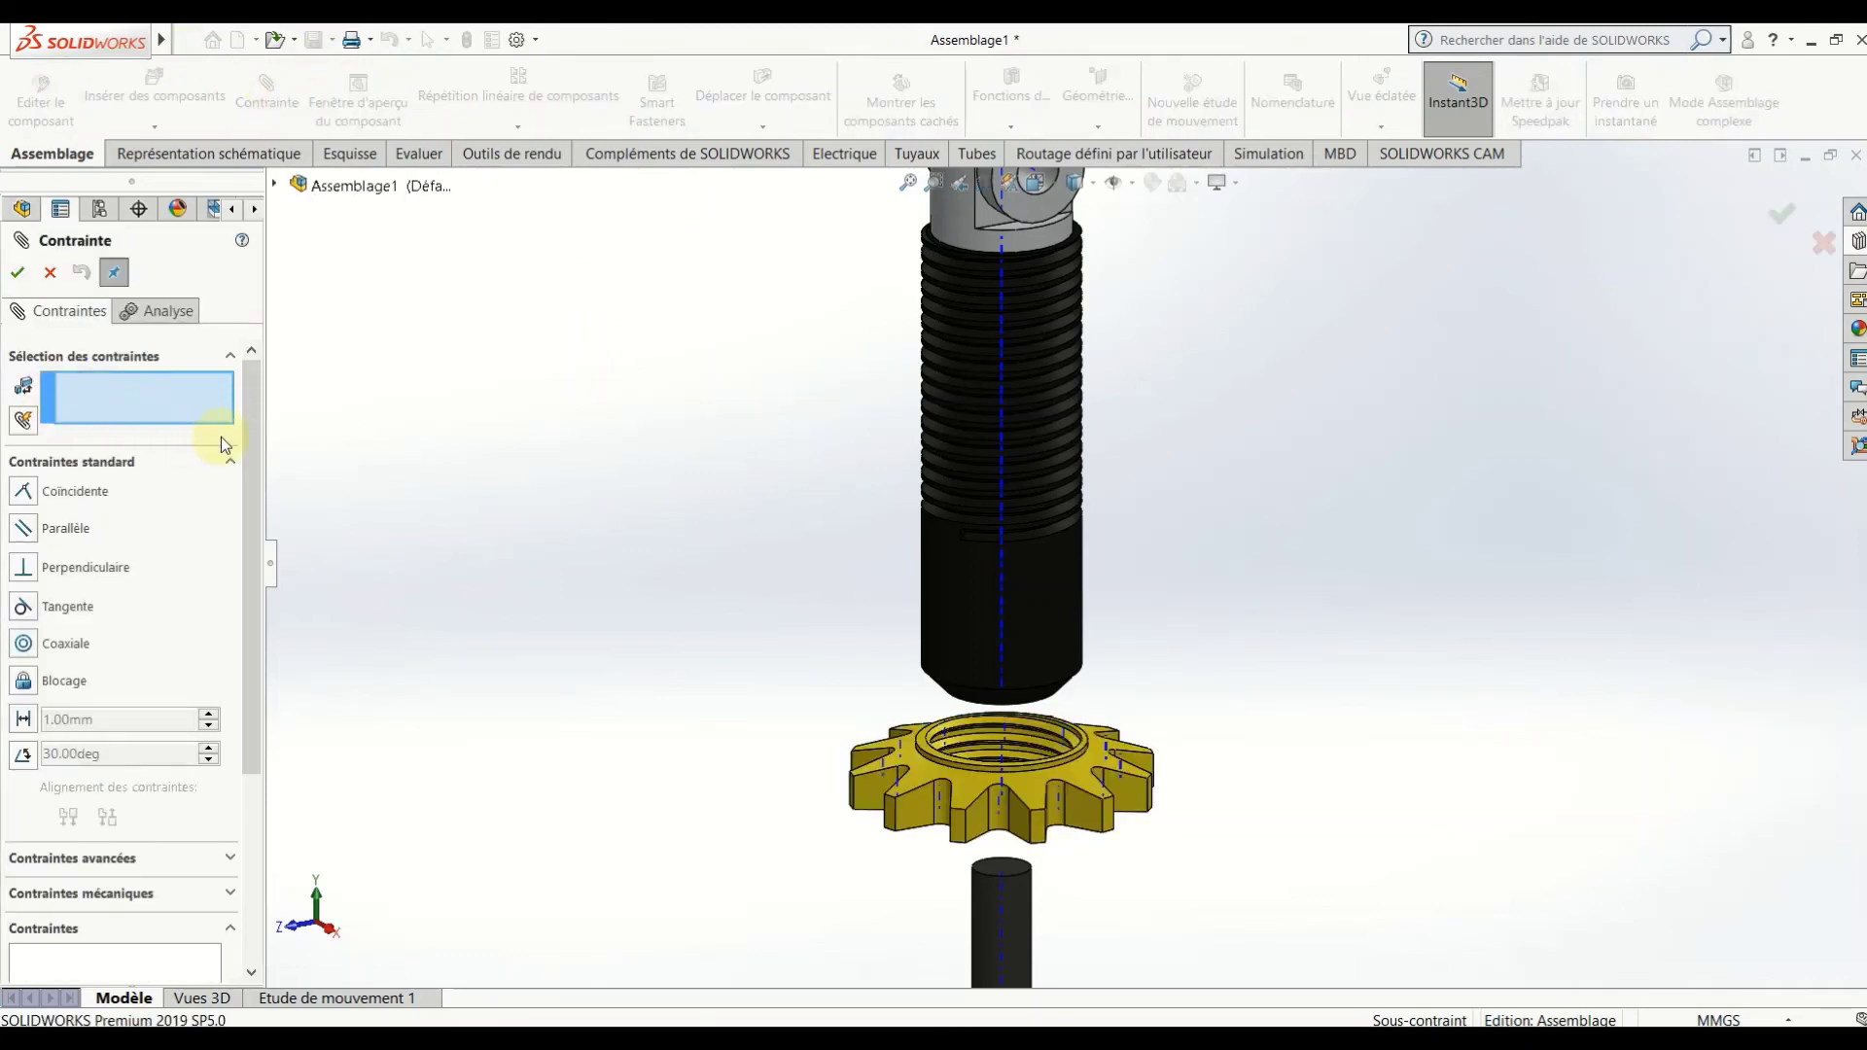
scroll(233, 583, "down", 3)
scroll(194, 649, "down", 2)
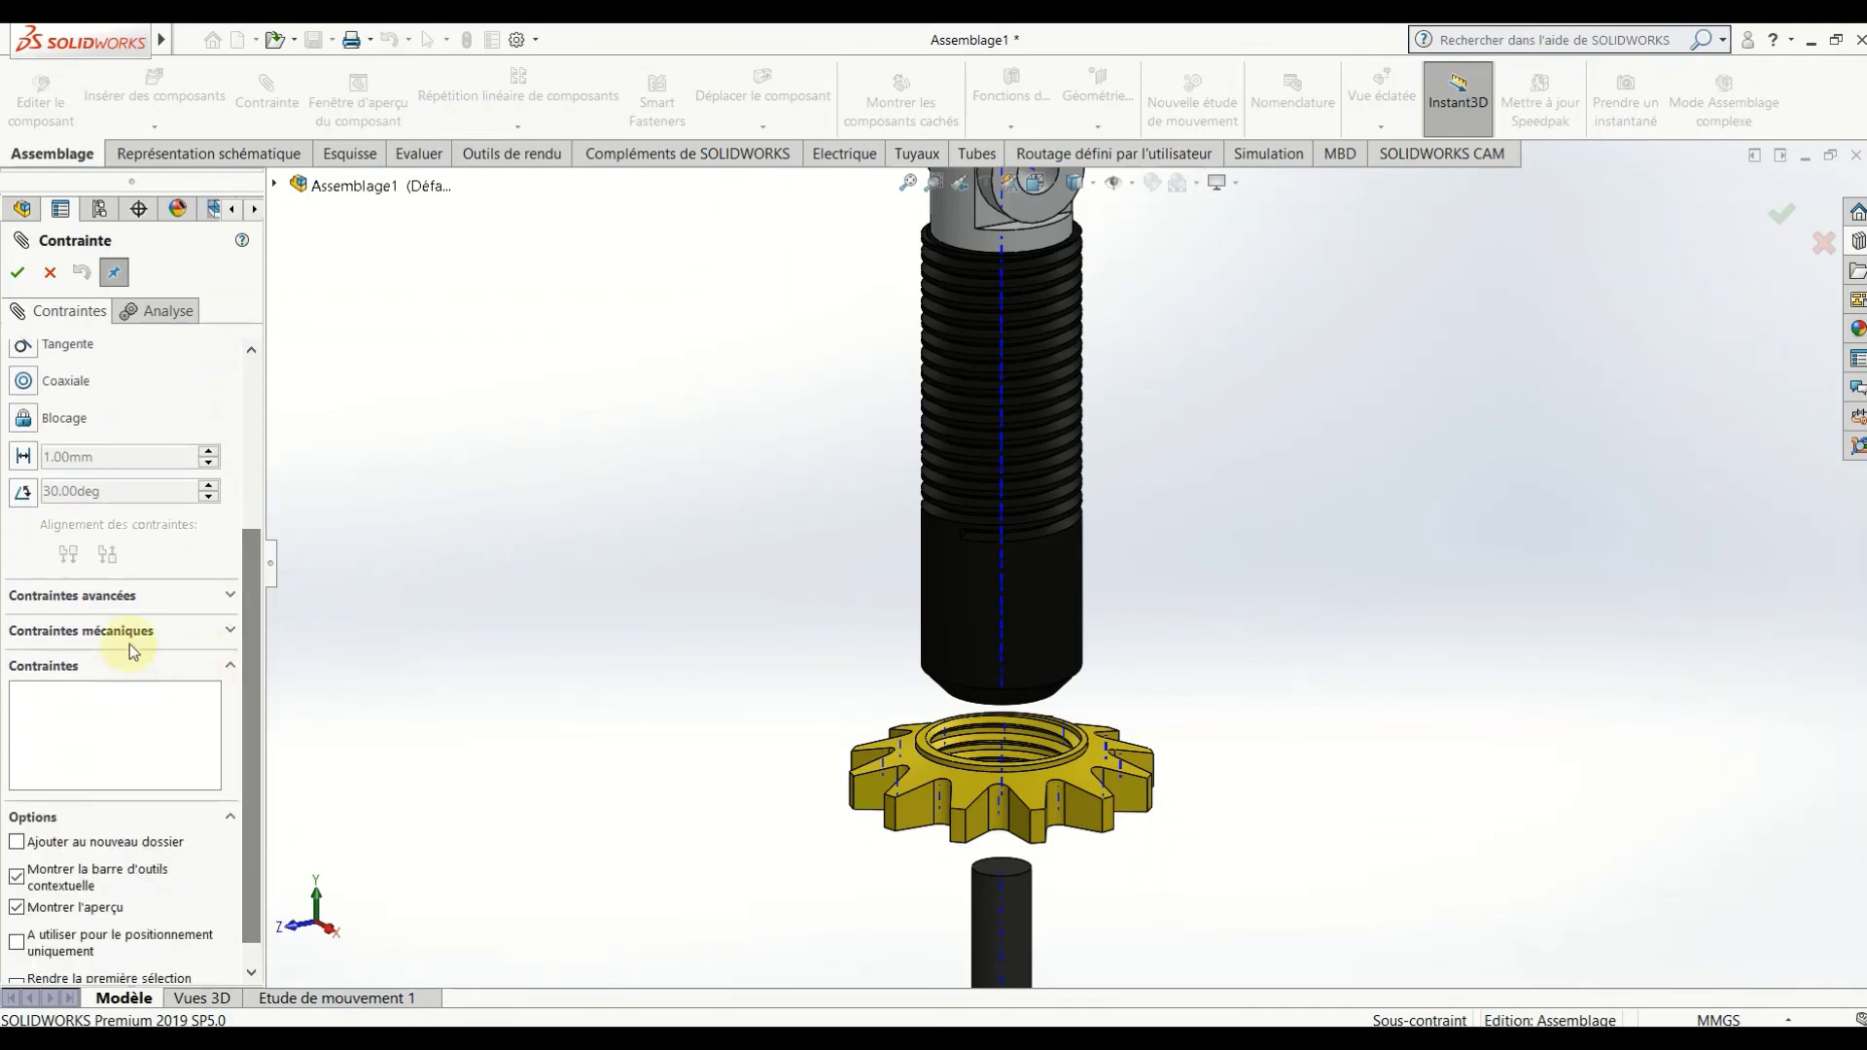
left_click(133, 628)
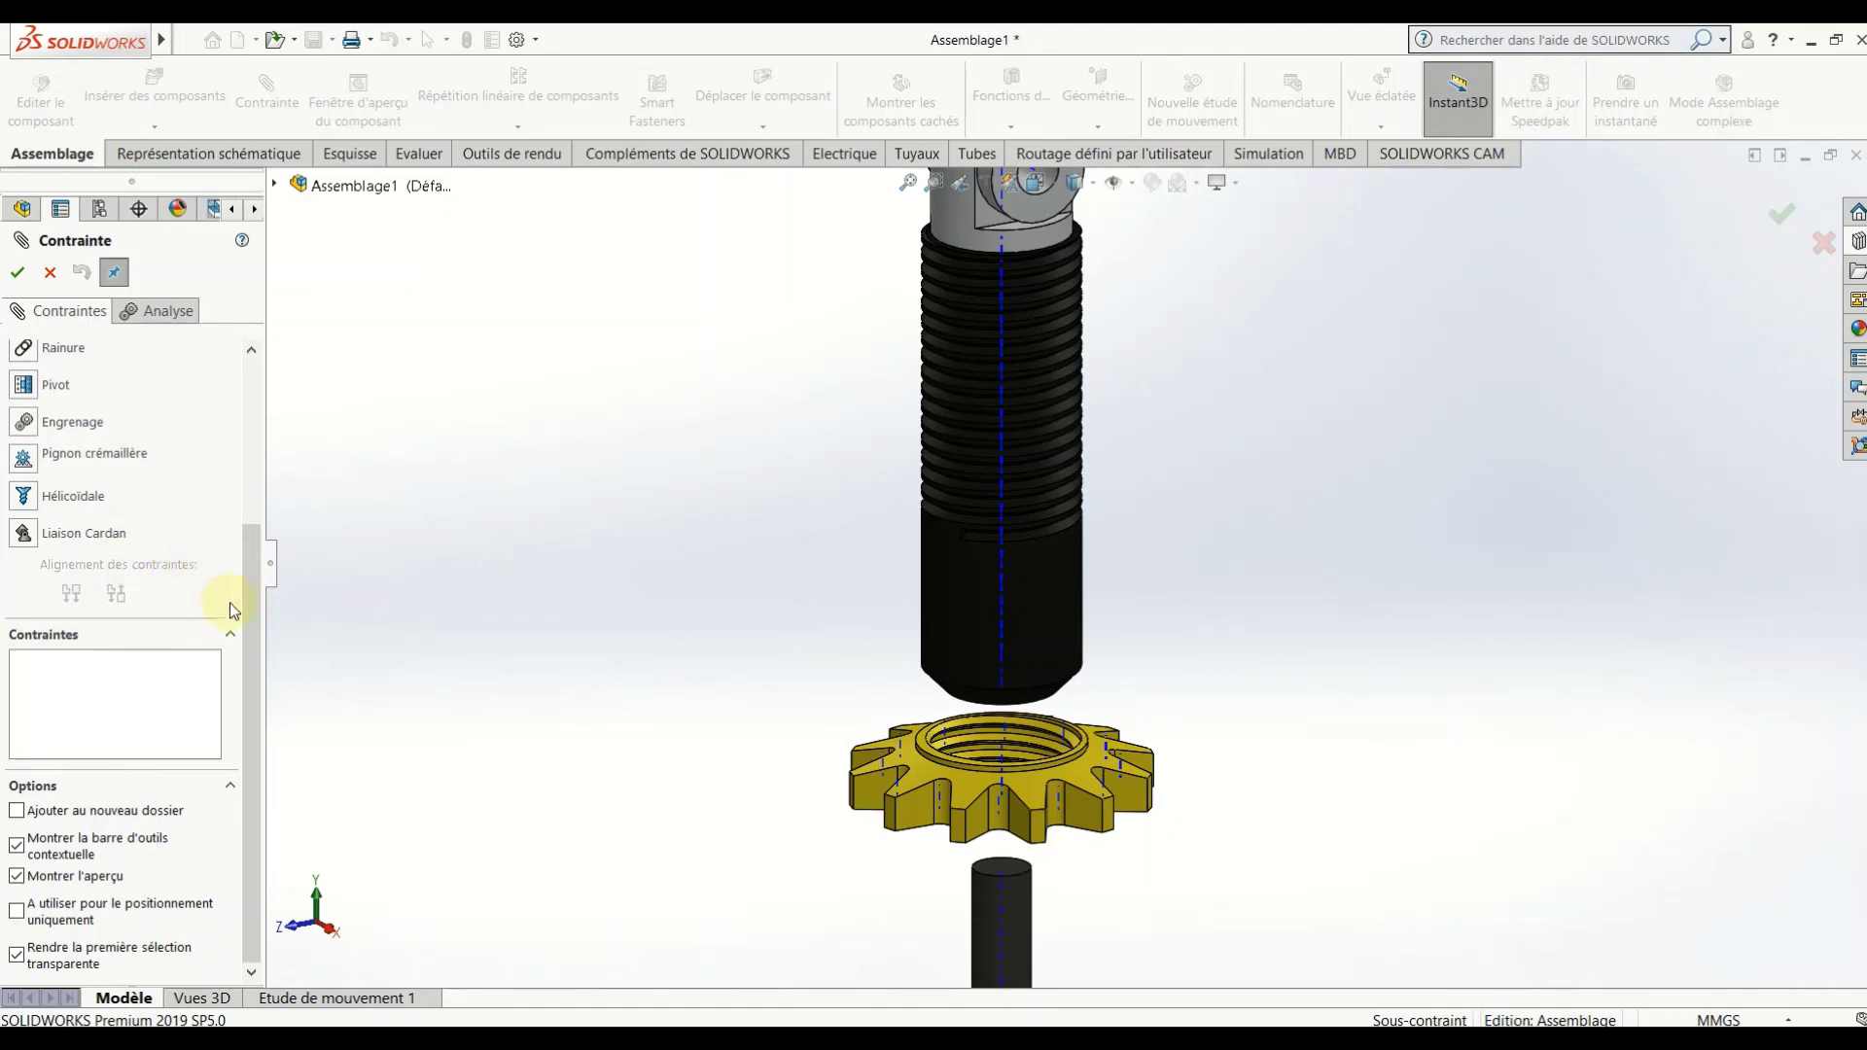
Pick the screw and gear axes, with the Rainure mechanical mate showing Libre.
left_click_drag(247, 609, 239, 430)
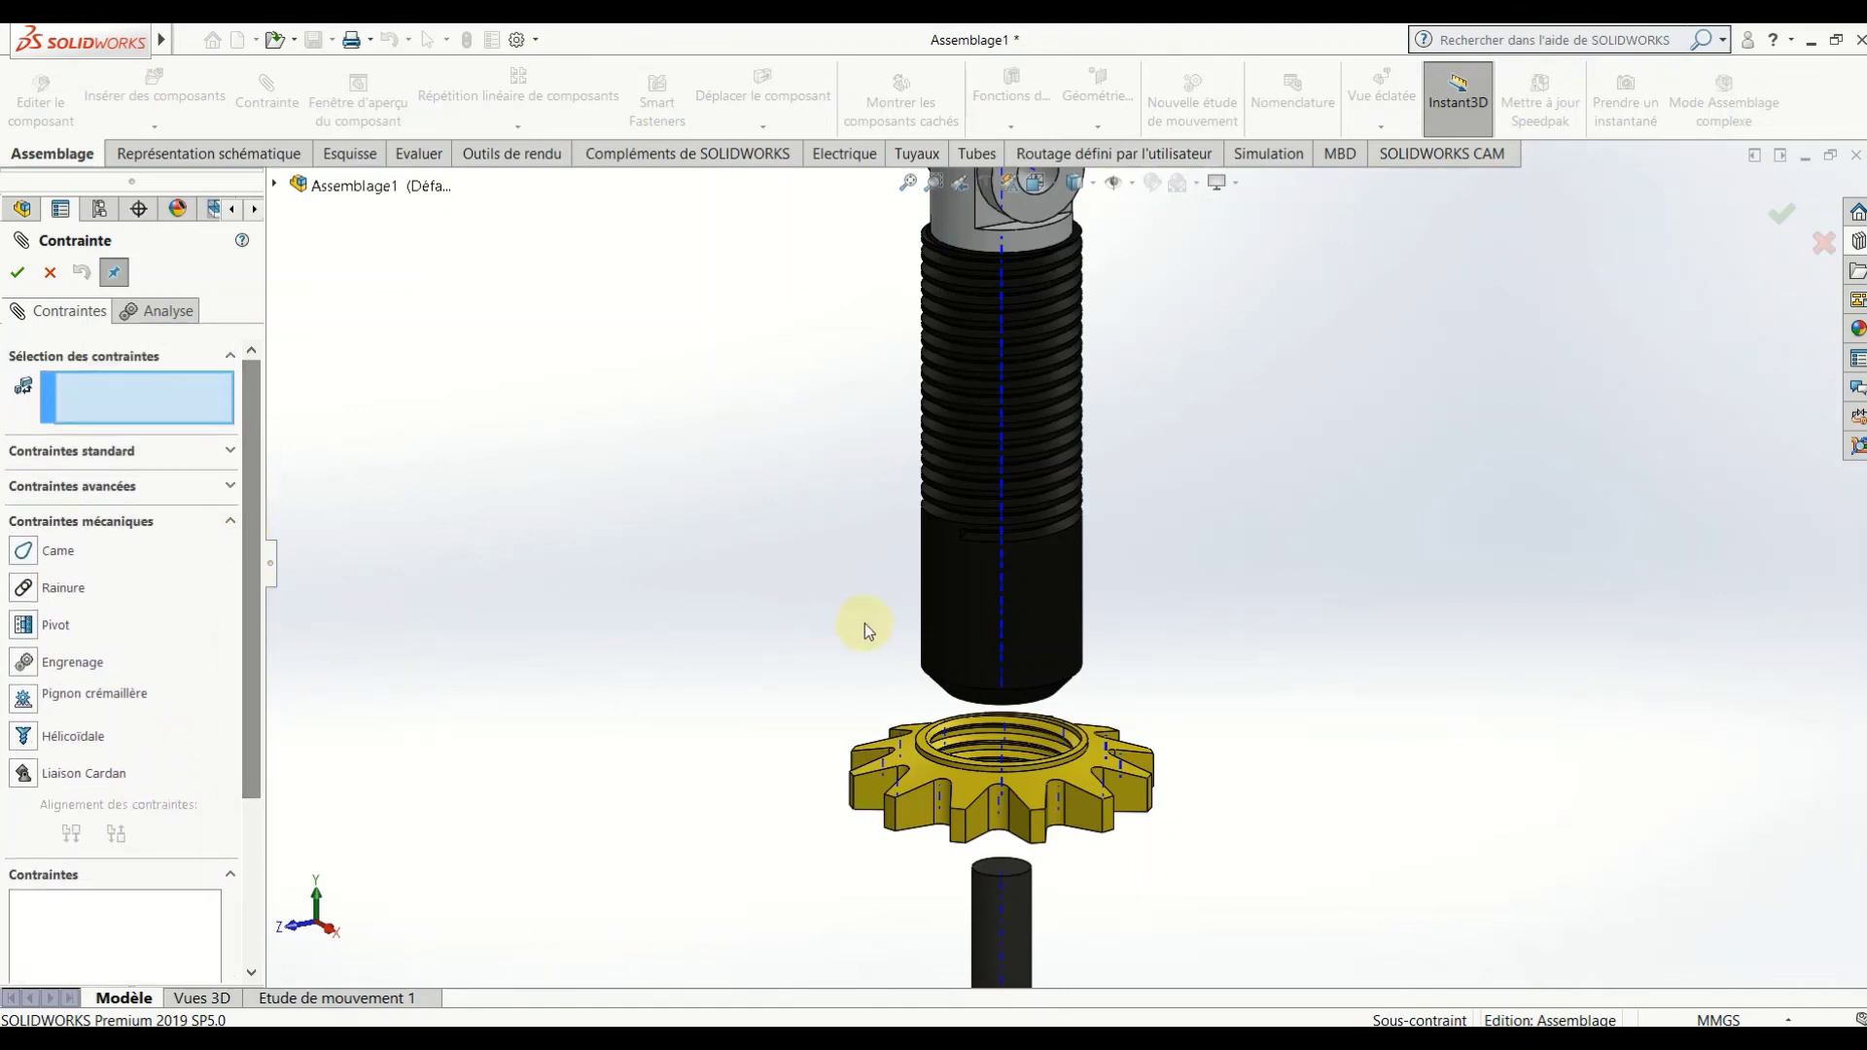
left_click(1000, 644)
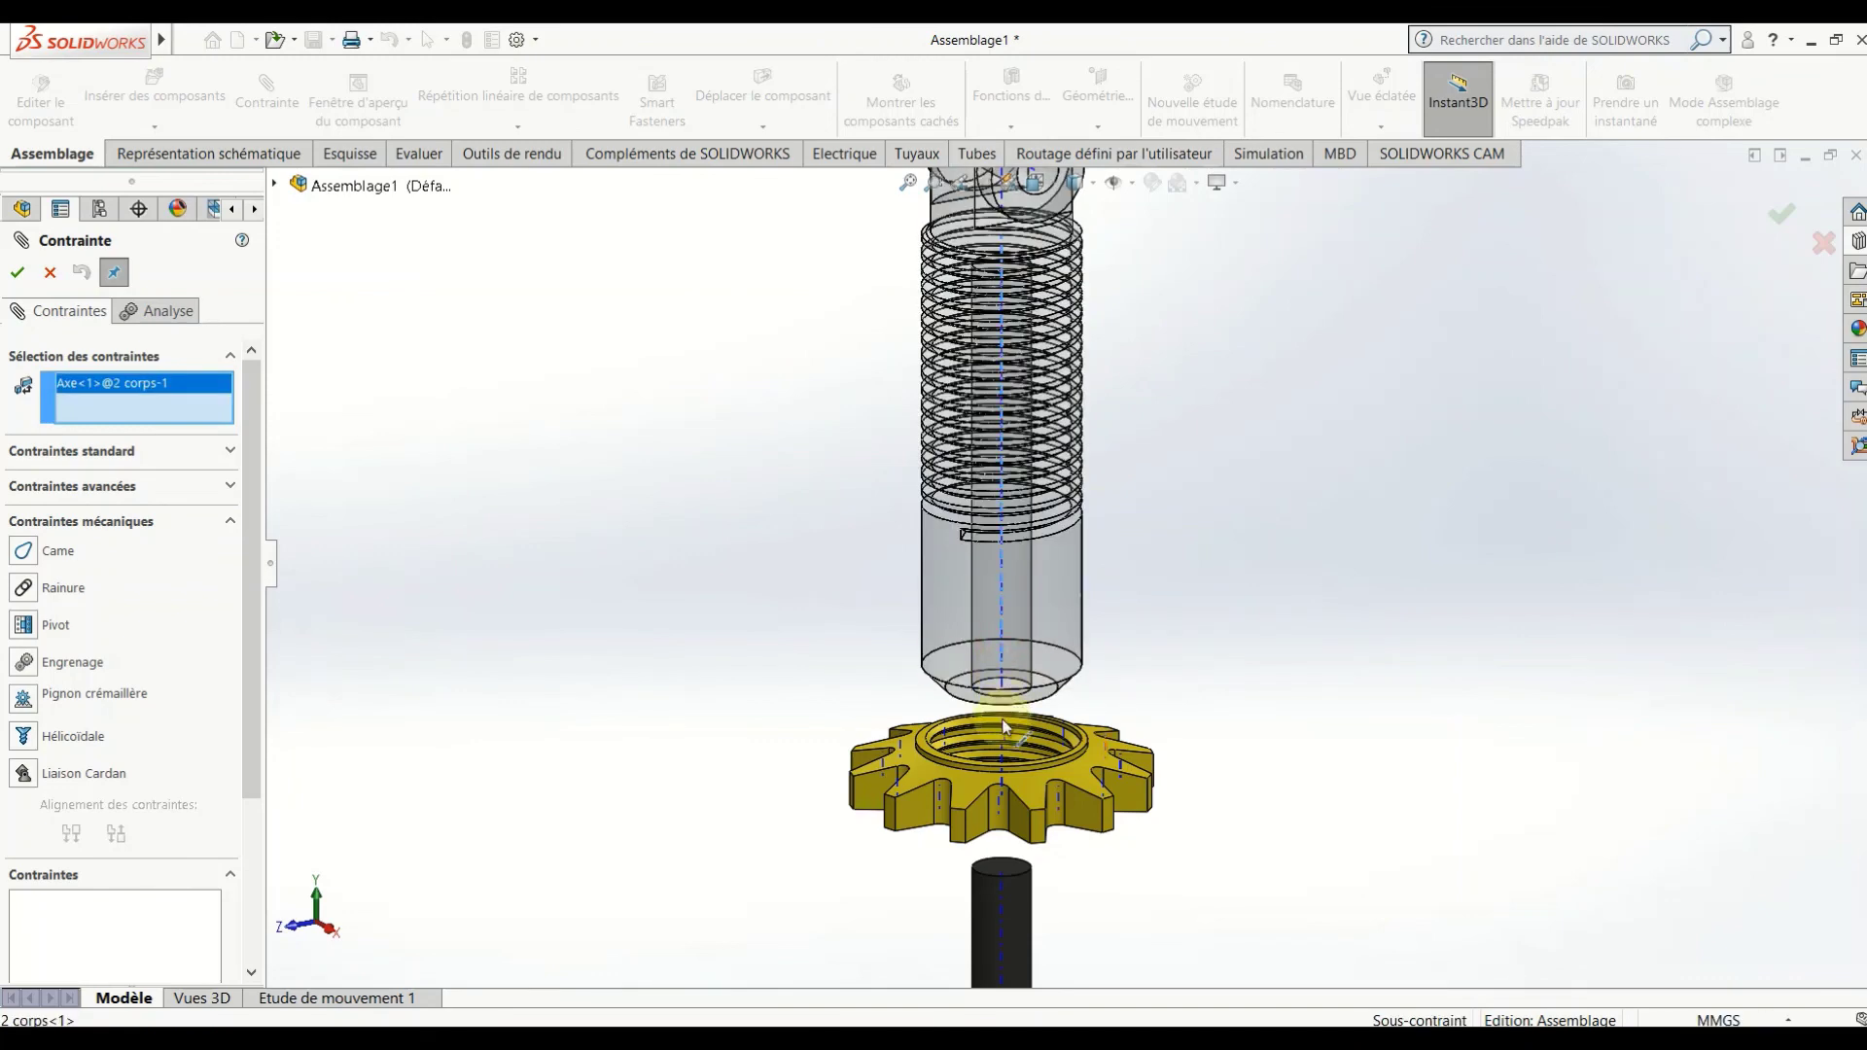
left_click(1006, 754)
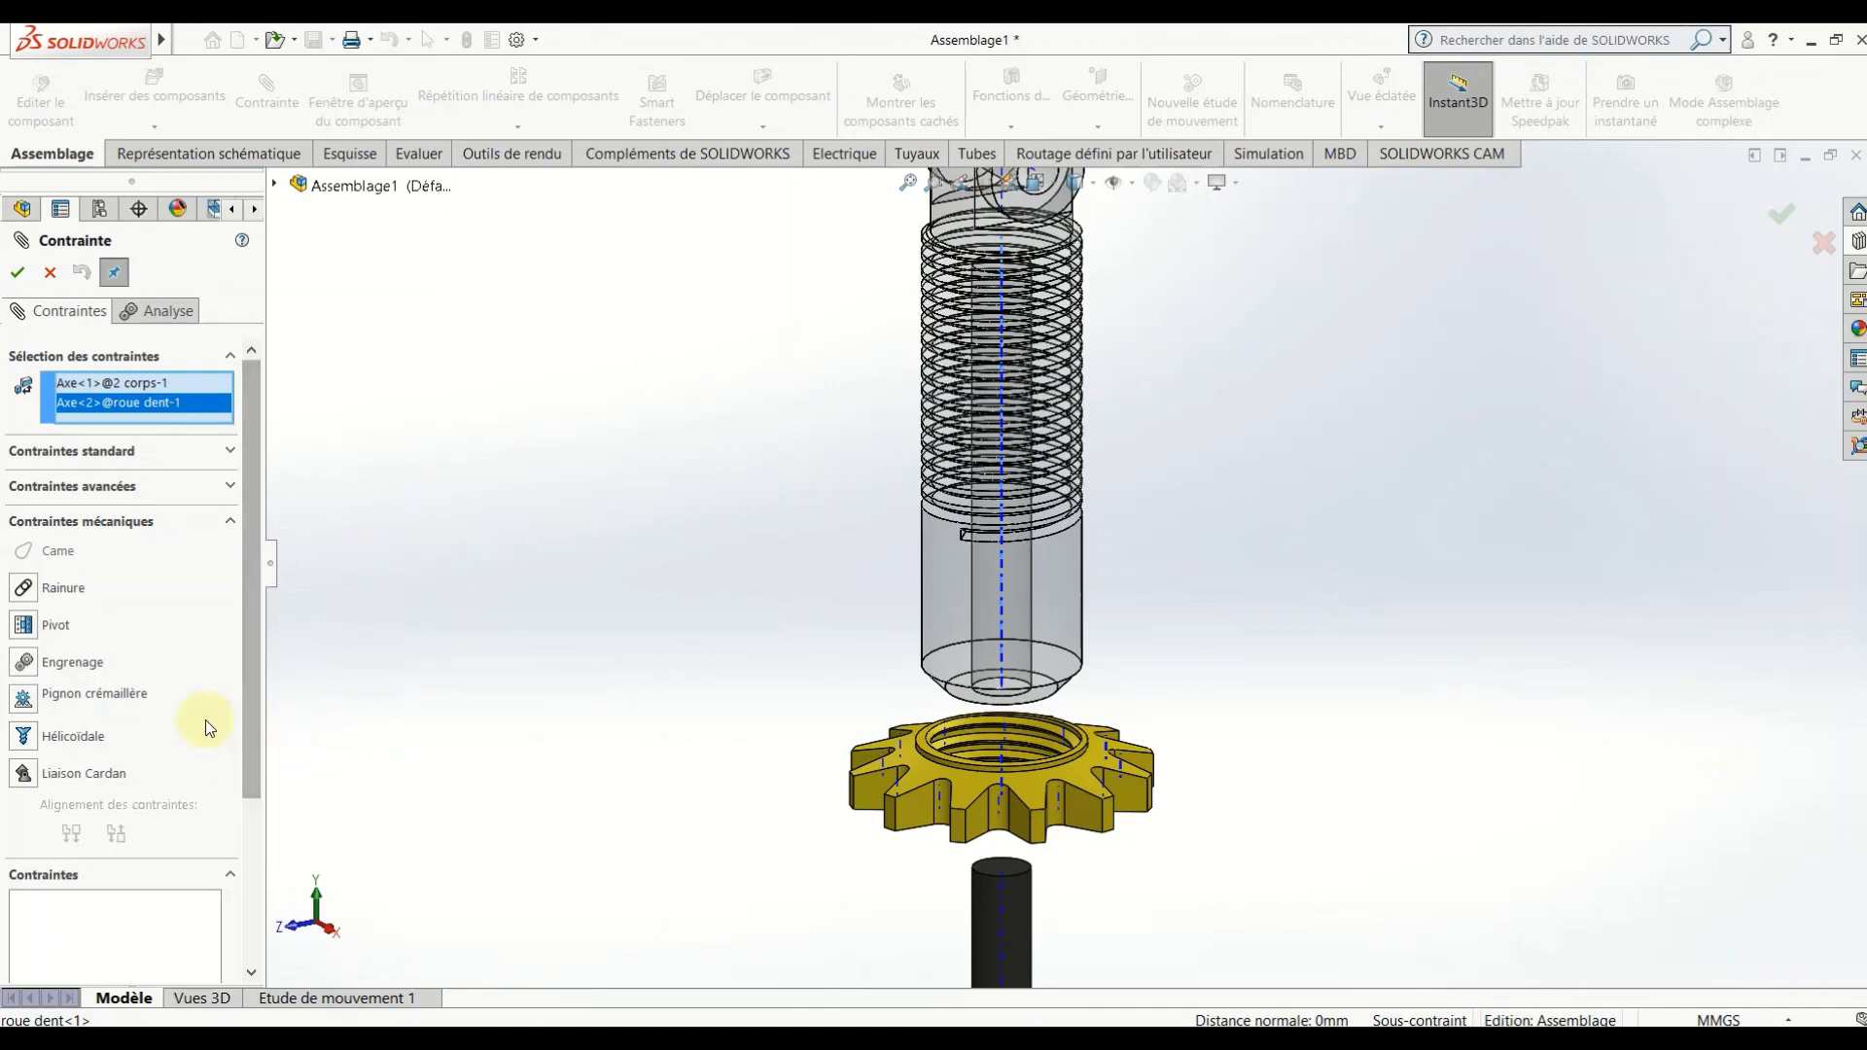
mouse_move(254, 650)
left_mouse_down()
mouse_move(254, 850)
mouse_move(276, 717)
left_mouse_up()
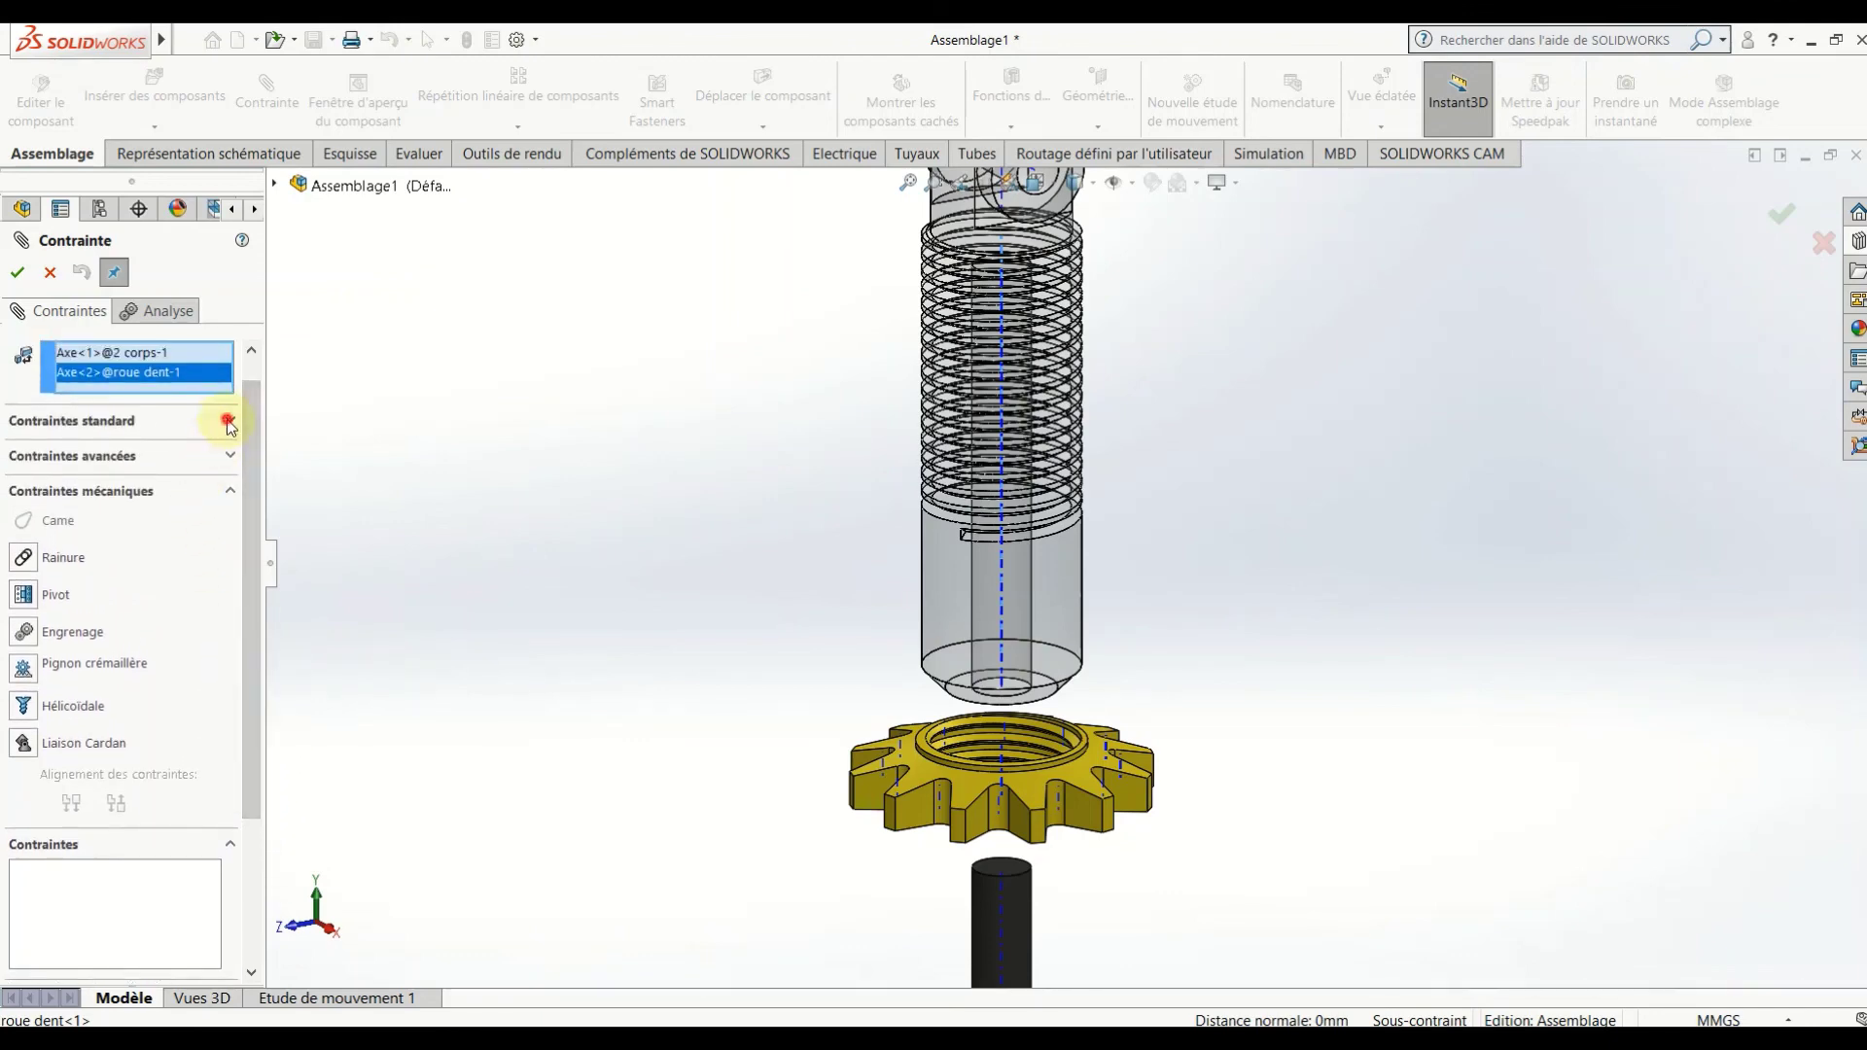
left_click(228, 418)
left_click(230, 430)
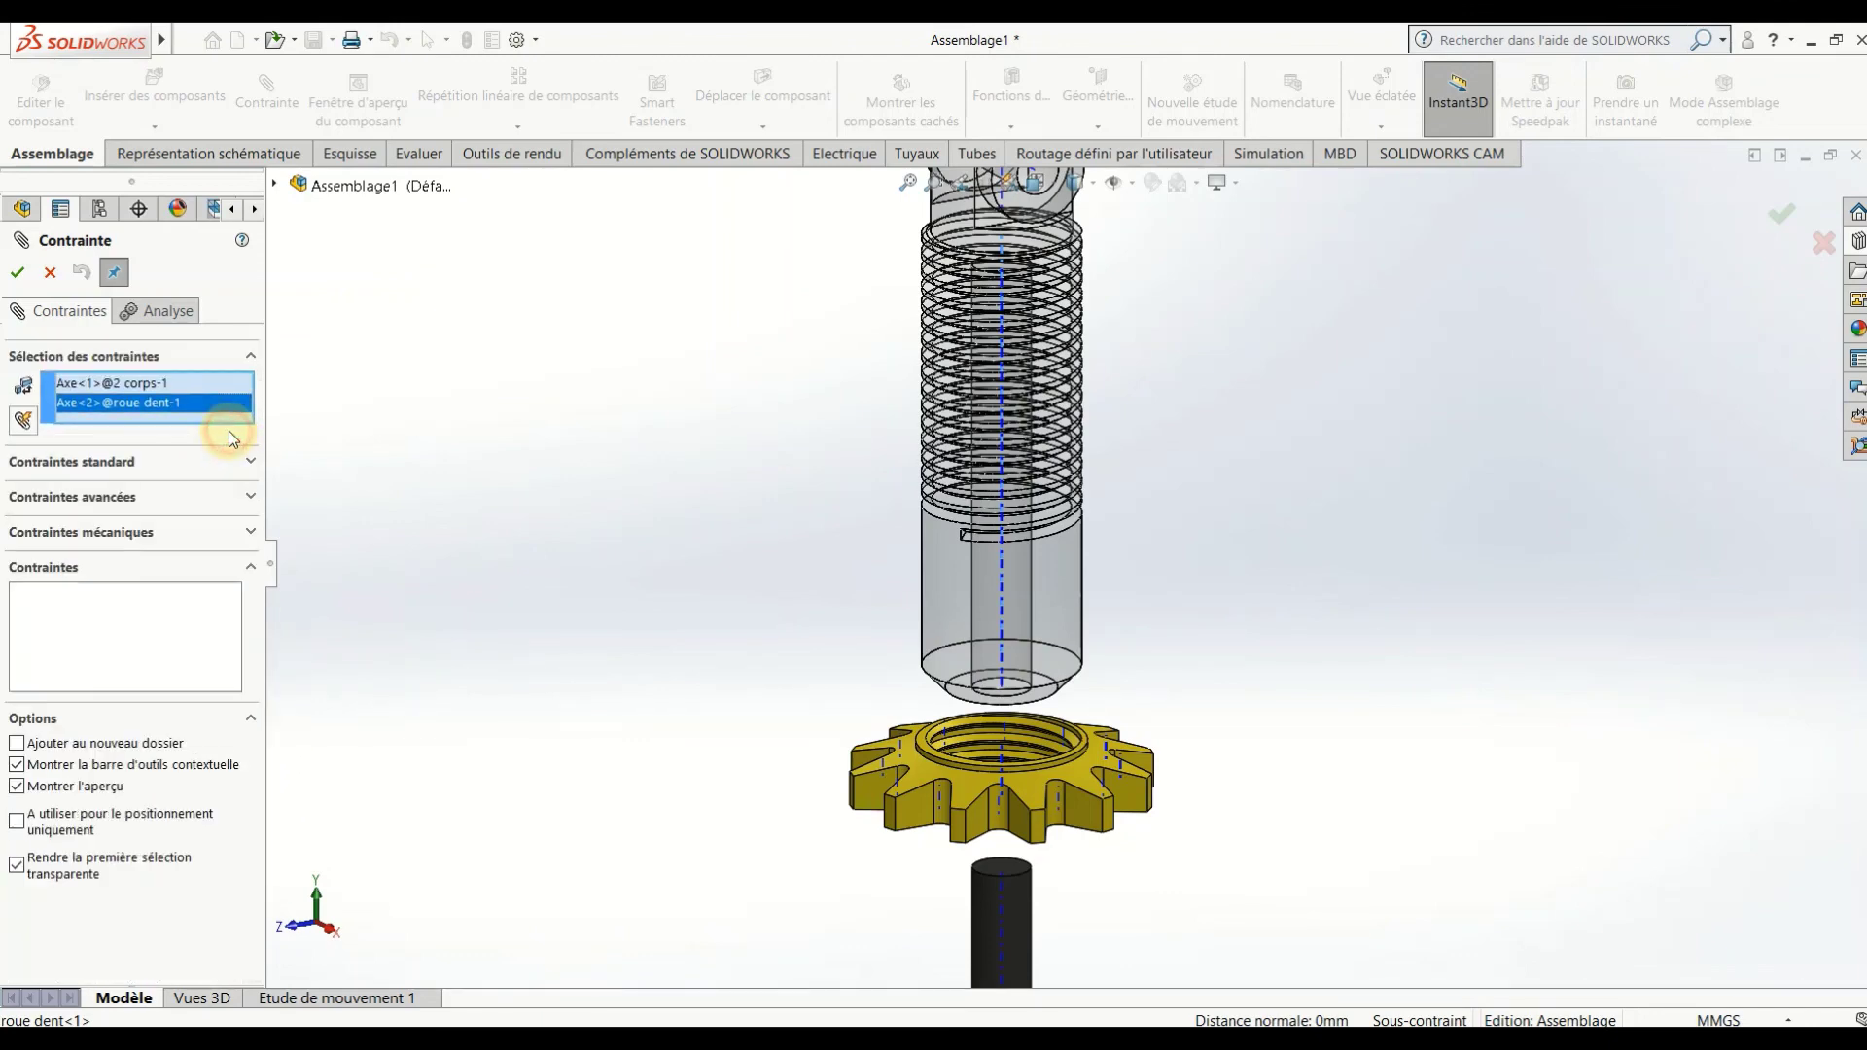
left_click(244, 532)
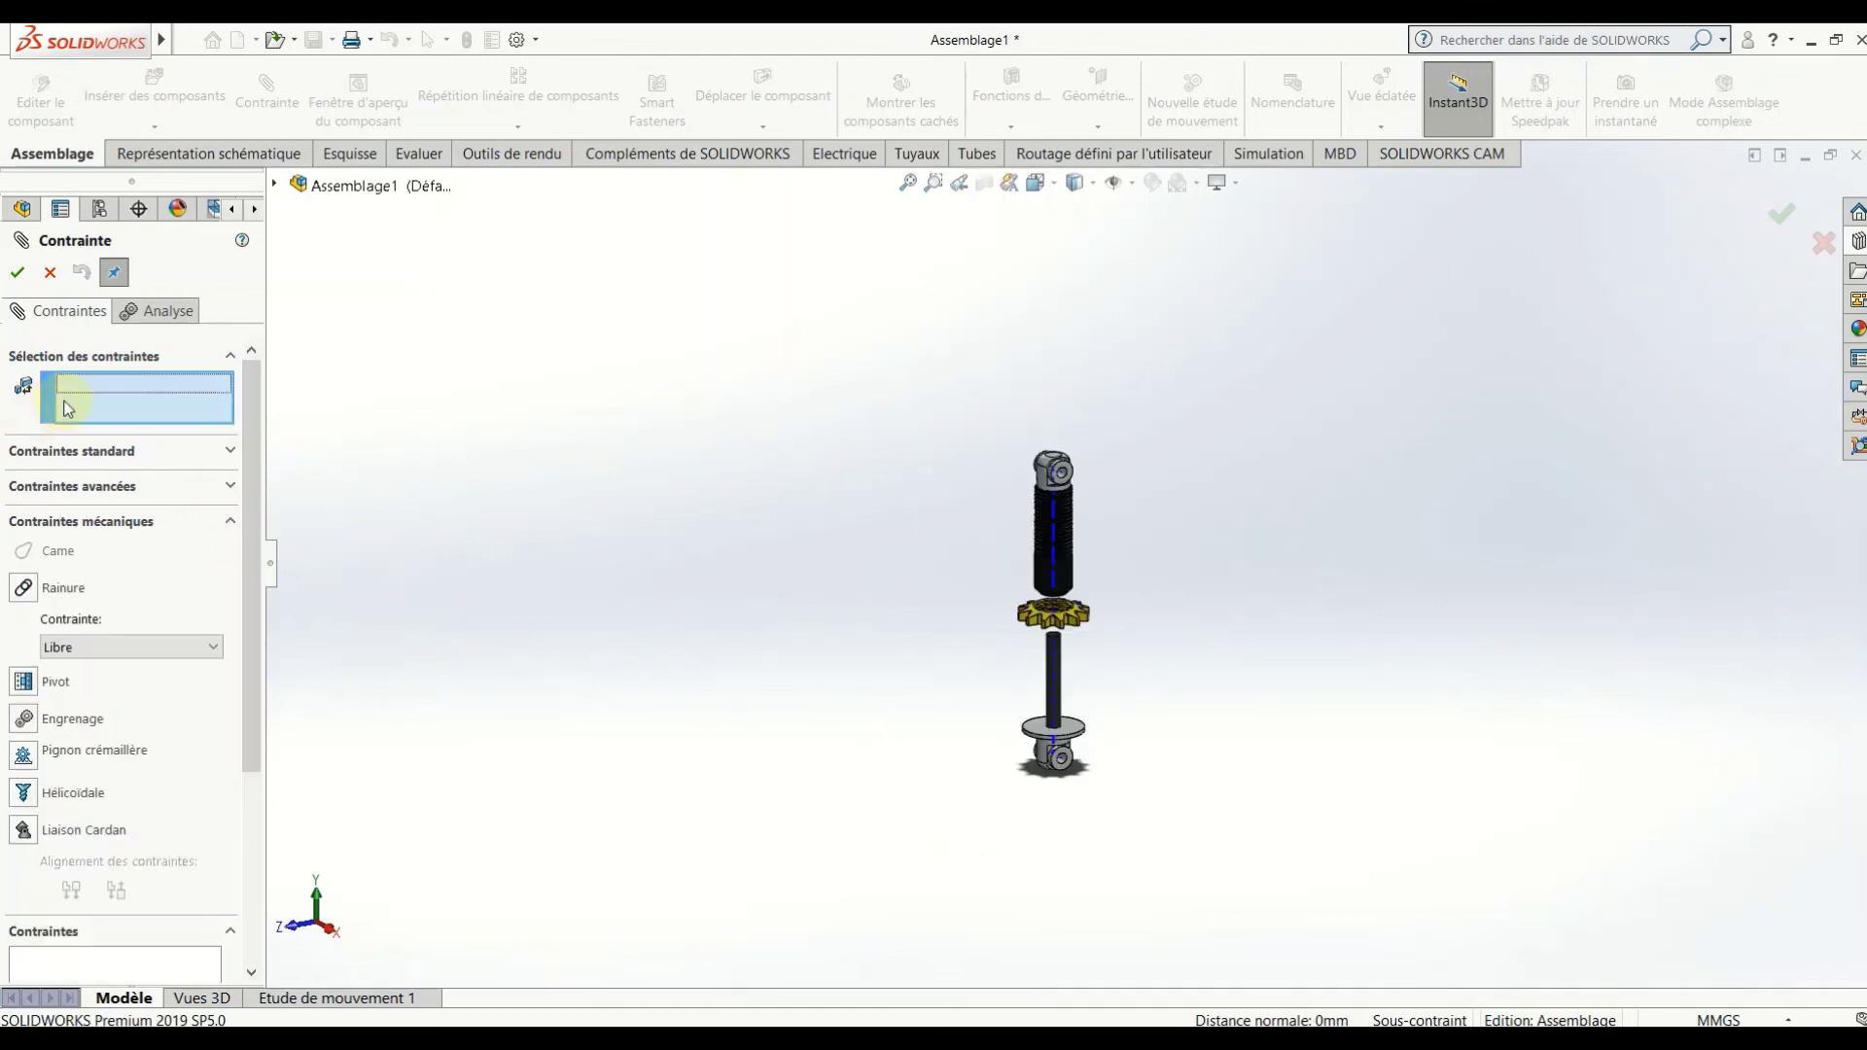
Link the screw's Axe<1> and gear's Axe<2> with a Hélicoïdale mate at 1 Révolutions/mm.
scroll(1067, 603, "down", 5)
scroll(1067, 603, "down", 2)
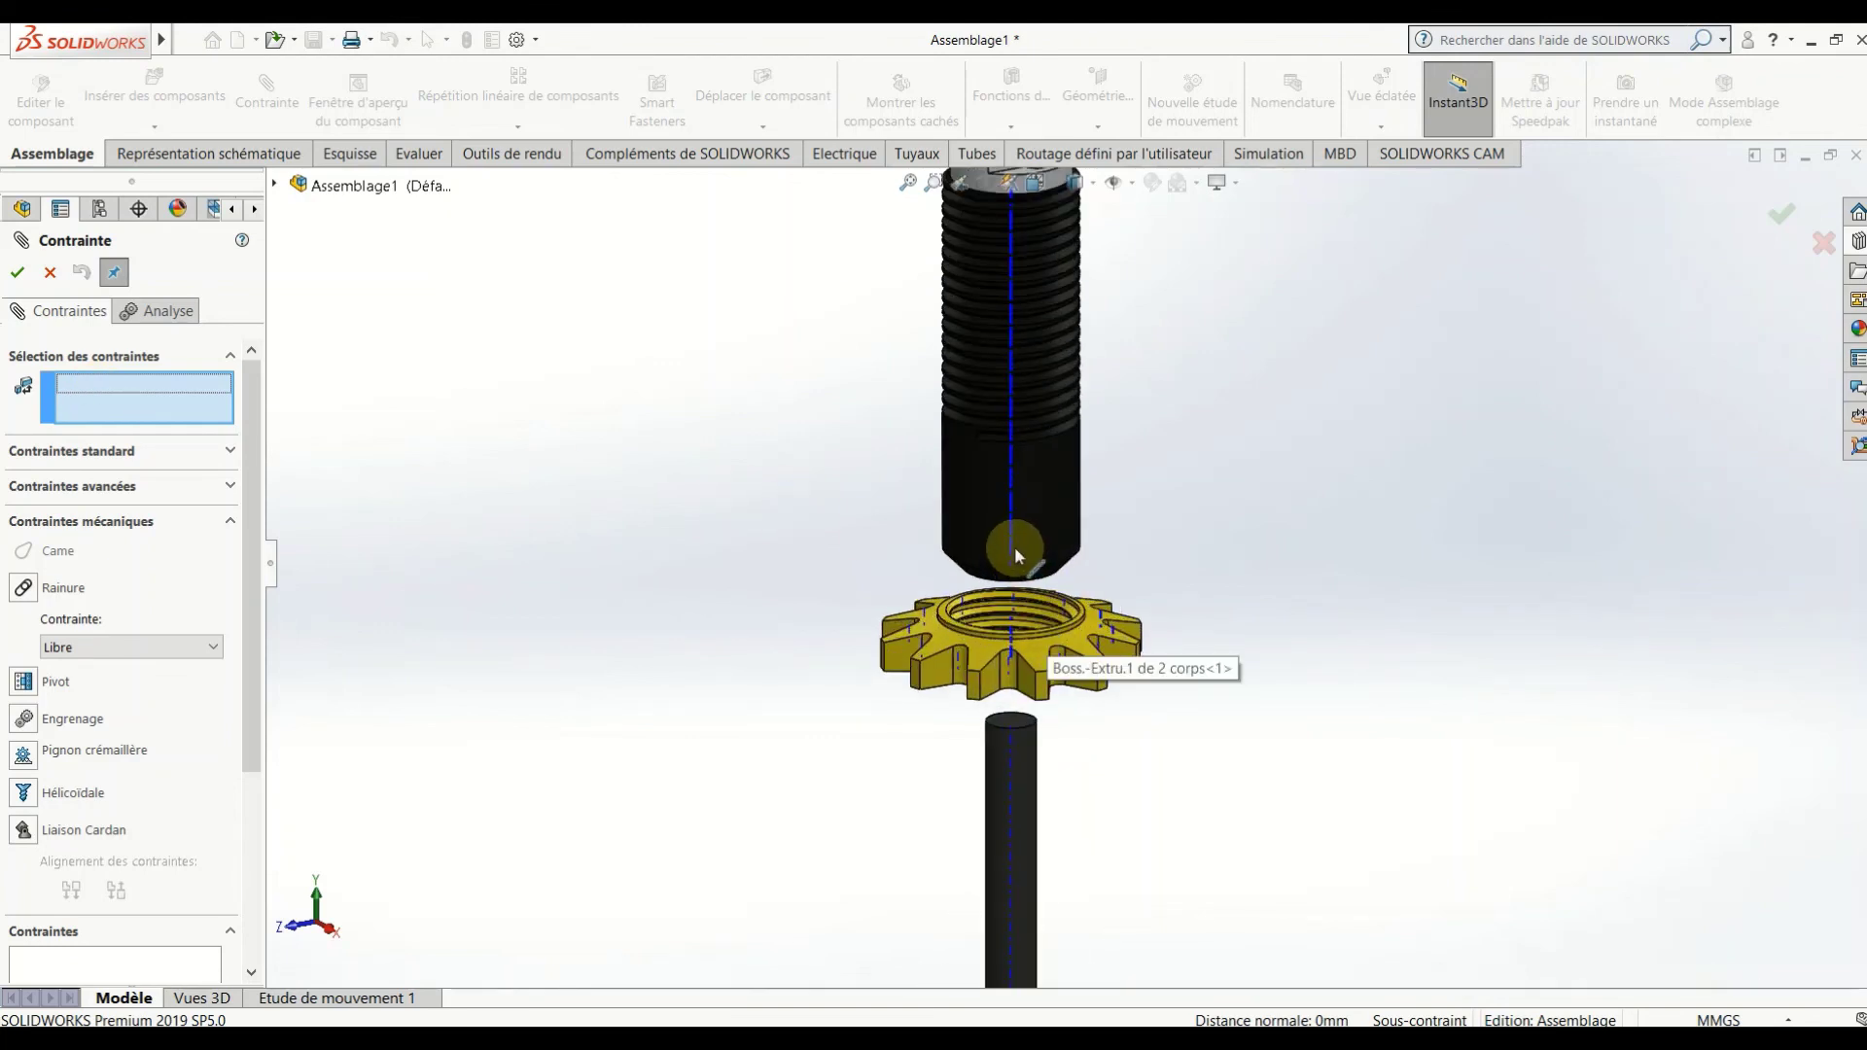
left_click(1013, 550)
left_click(1018, 630)
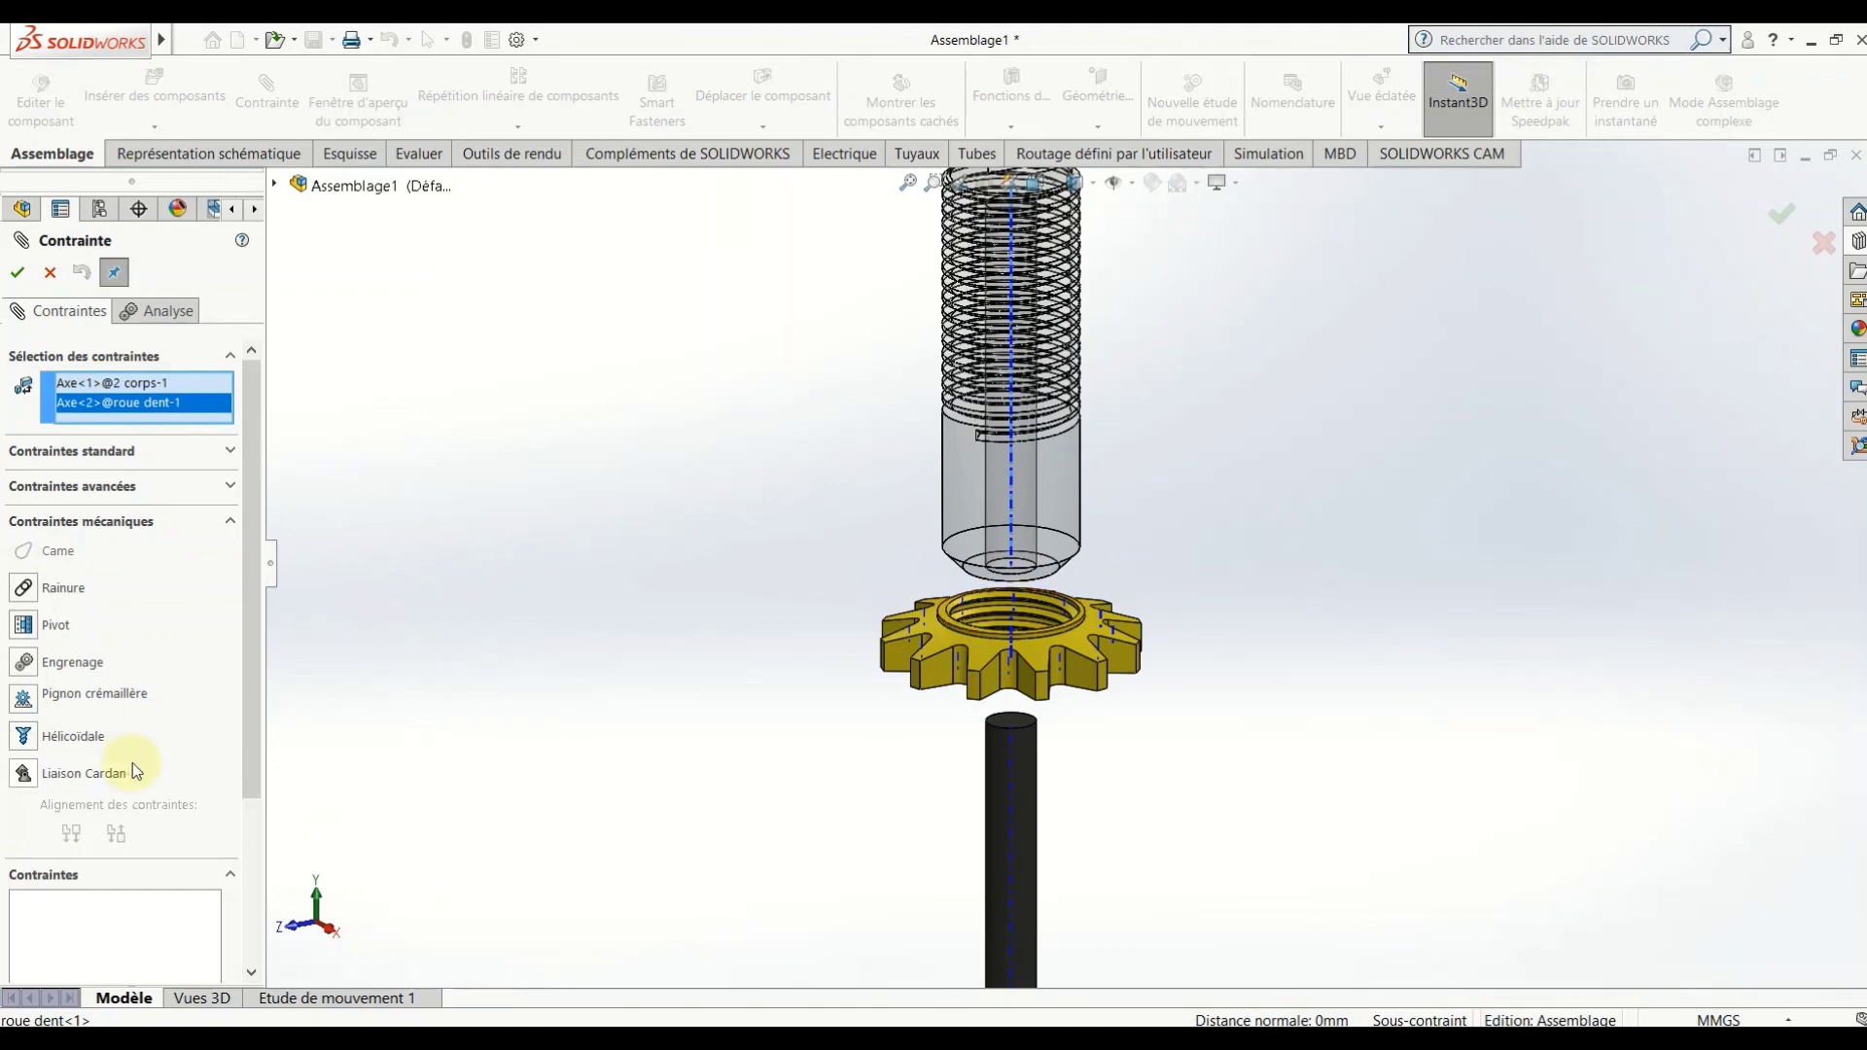
left_click(24, 741)
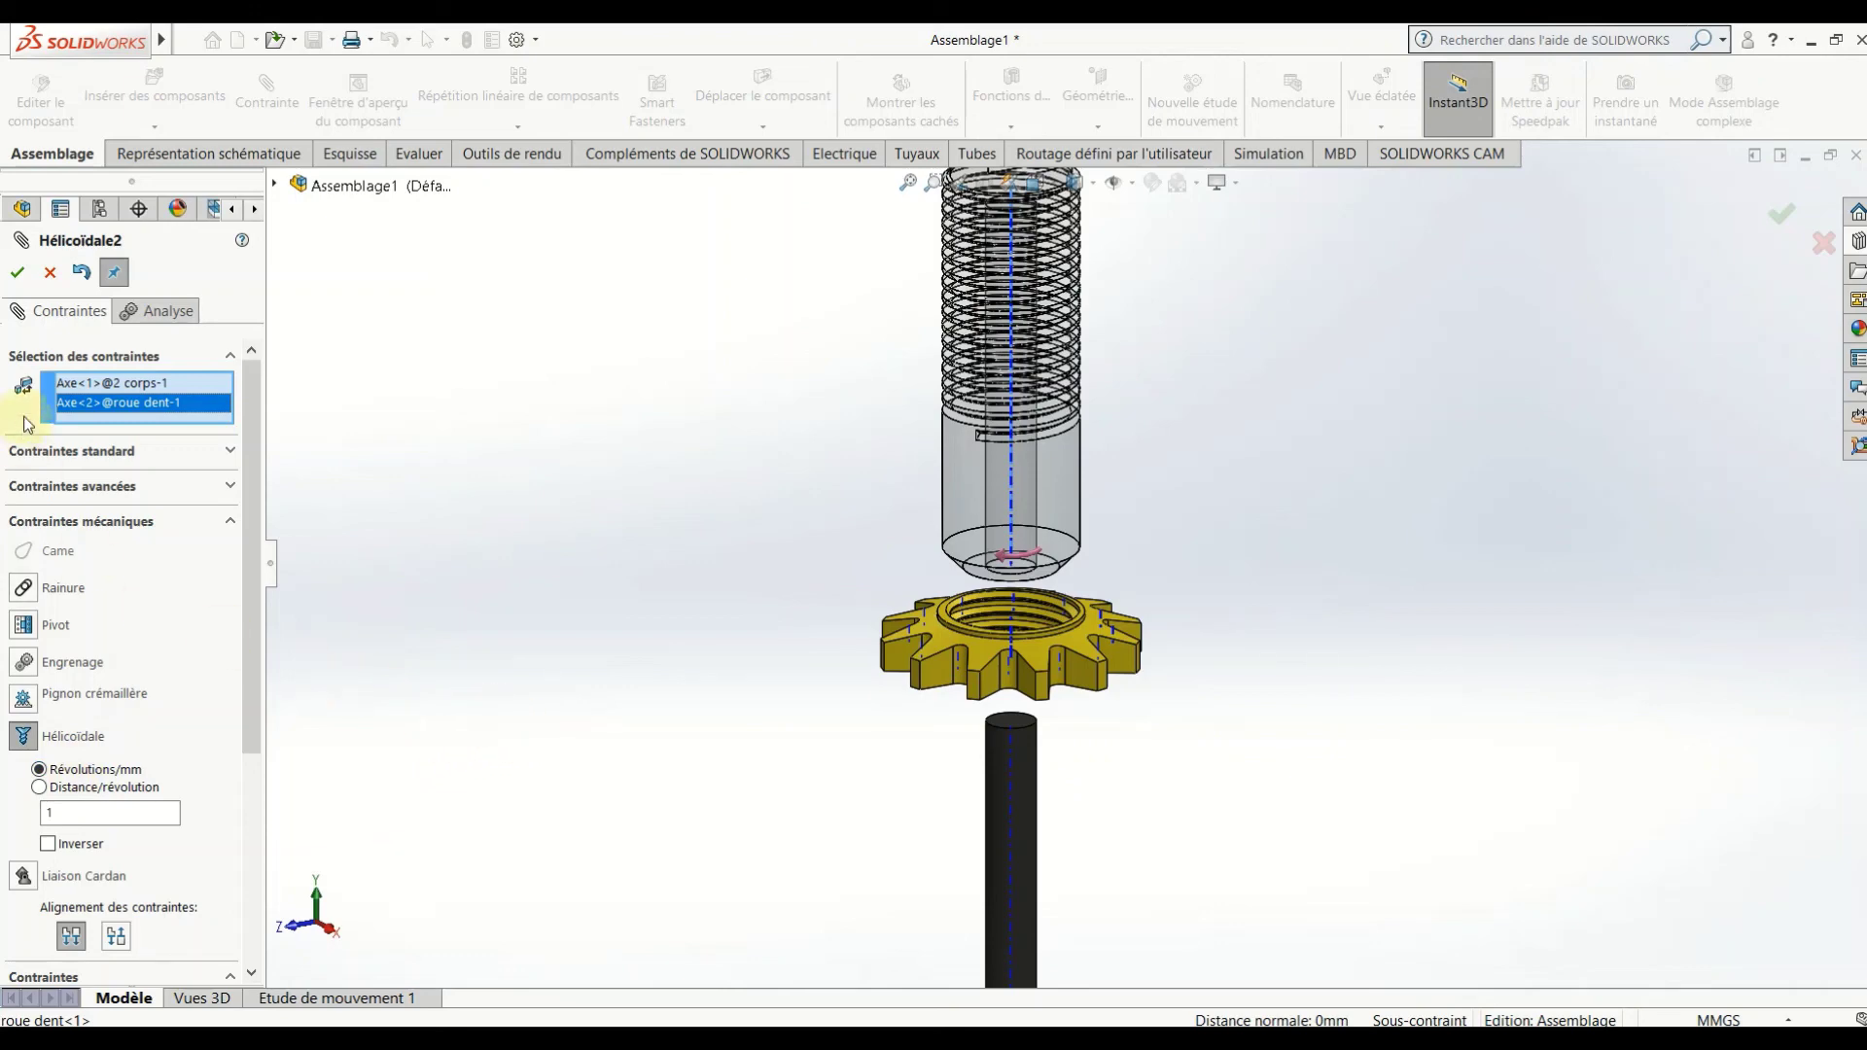
left_click(15, 273)
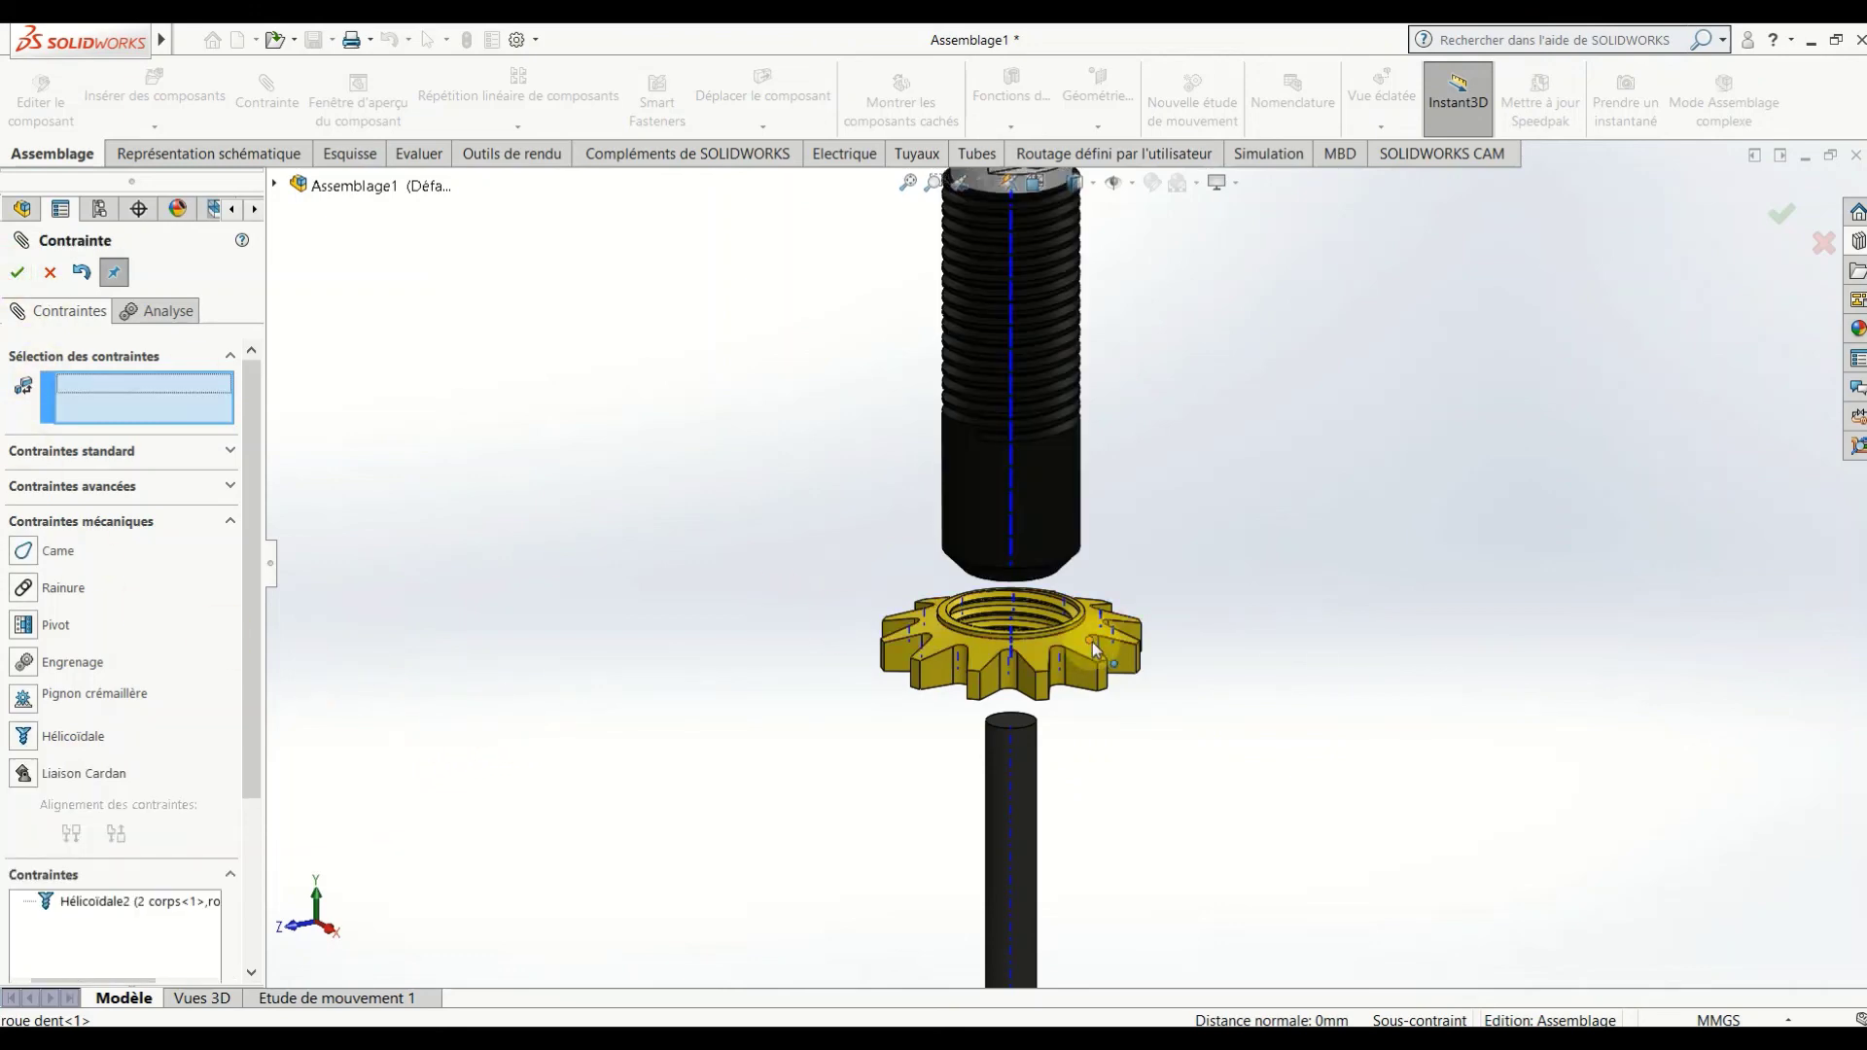
left_click(1012, 649)
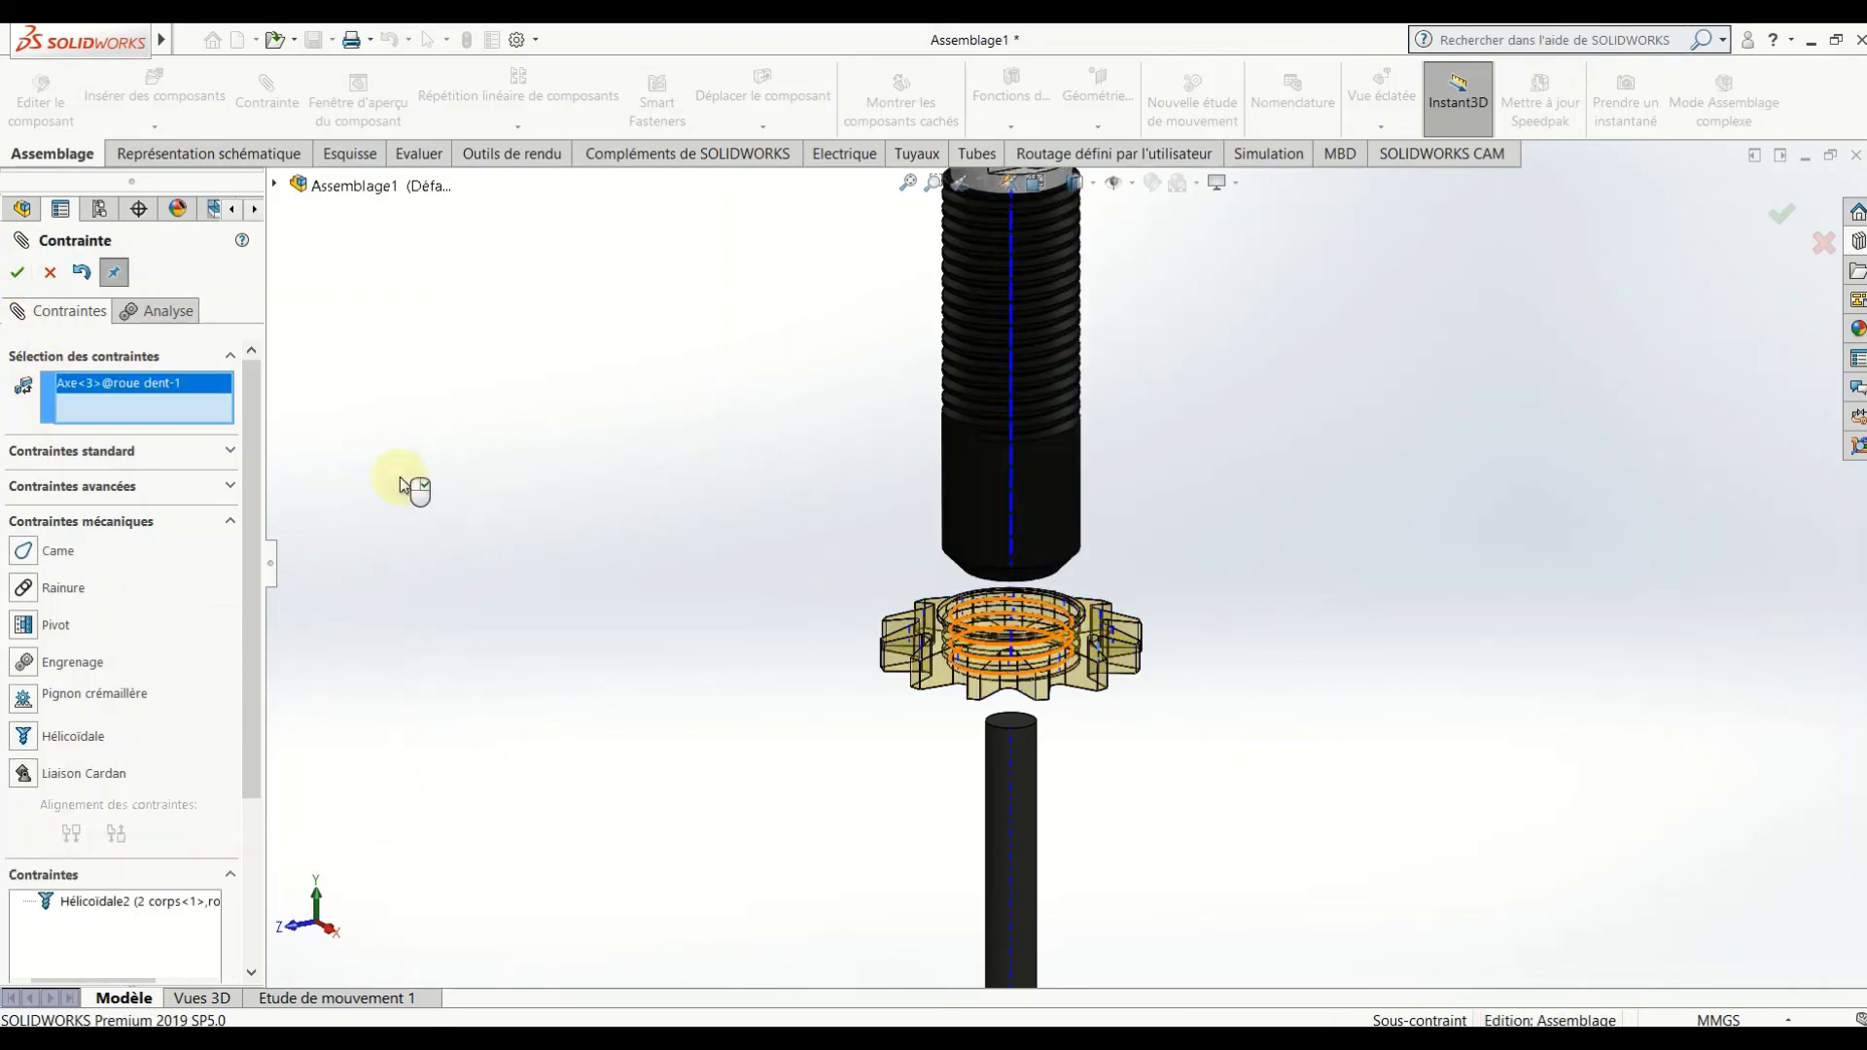
left_click(54, 273)
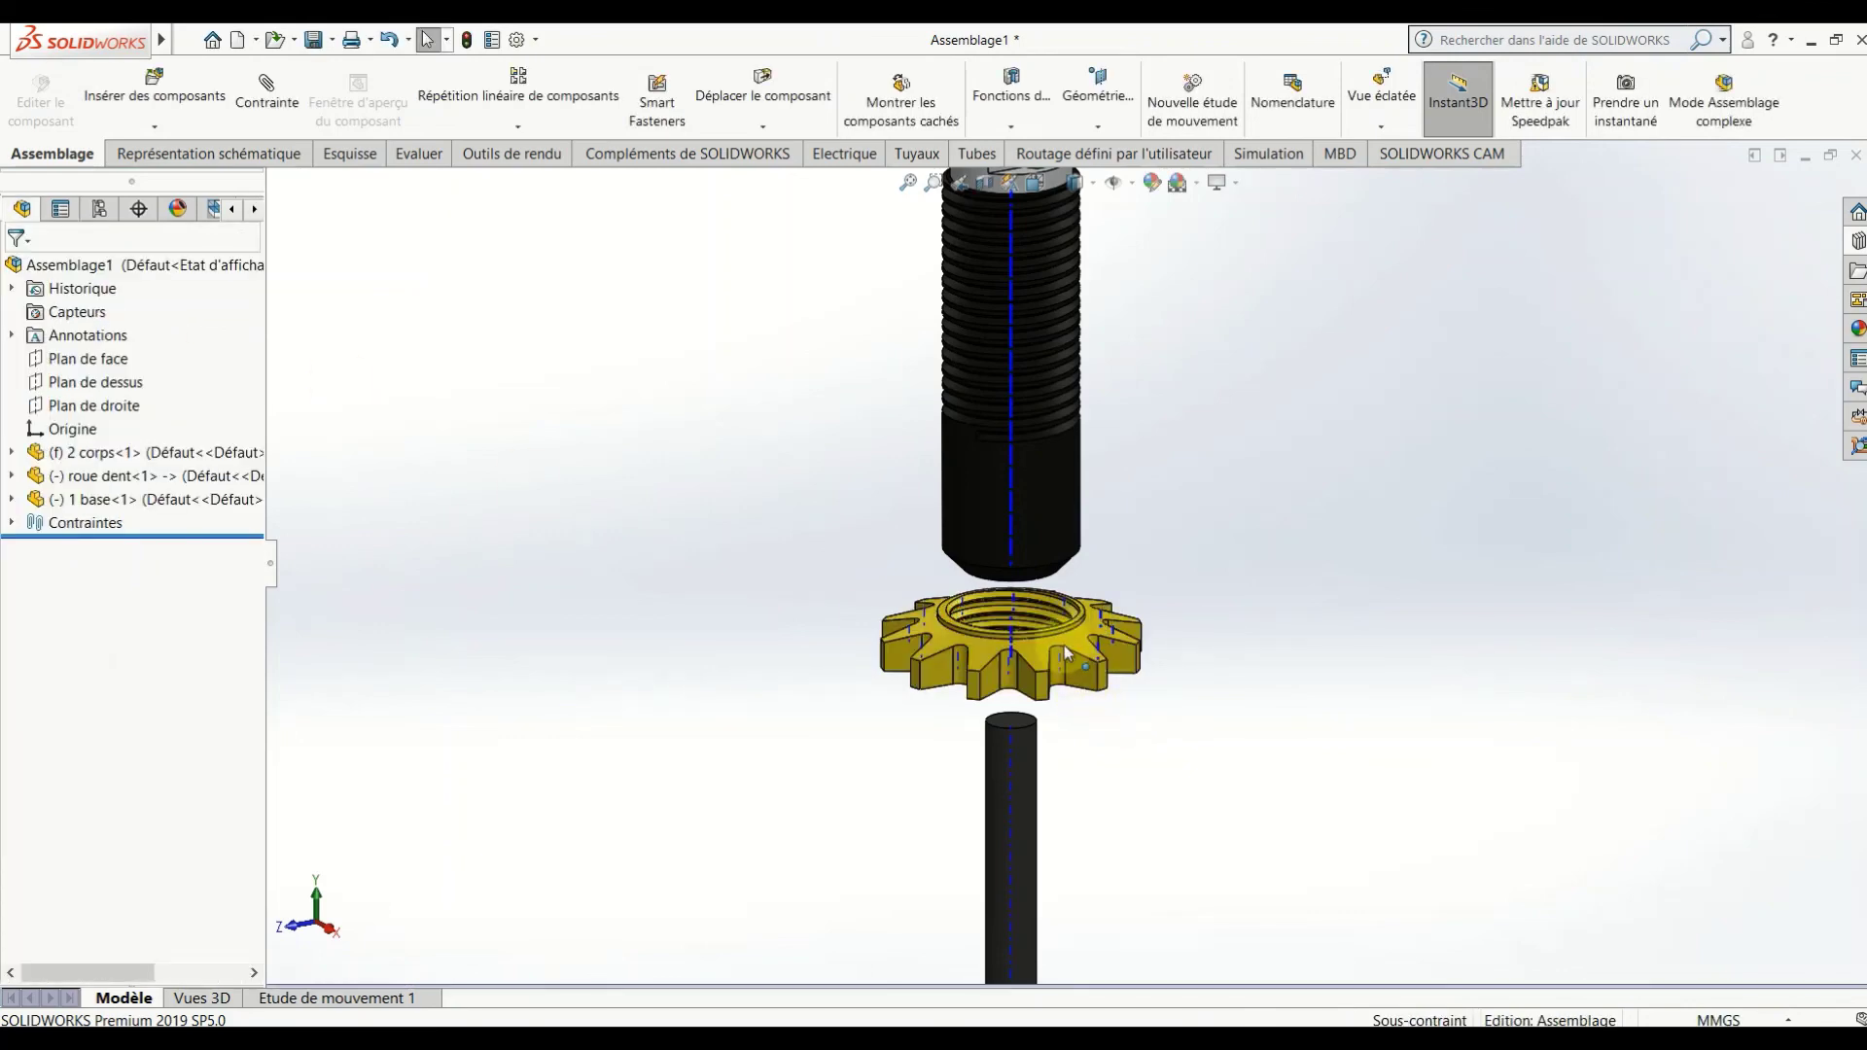
Spin the 'roue dent' gear nut around its axis, then hide the temporary axes.
left_click(877, 623)
mouse_move(877, 621)
left_mouse_down()
mouse_move(1270, 621)
mouse_move(1332, 598)
mouse_move(521, 625)
mouse_move(1315, 685)
mouse_move(1449, 644)
left_mouse_up()
key("Escape")
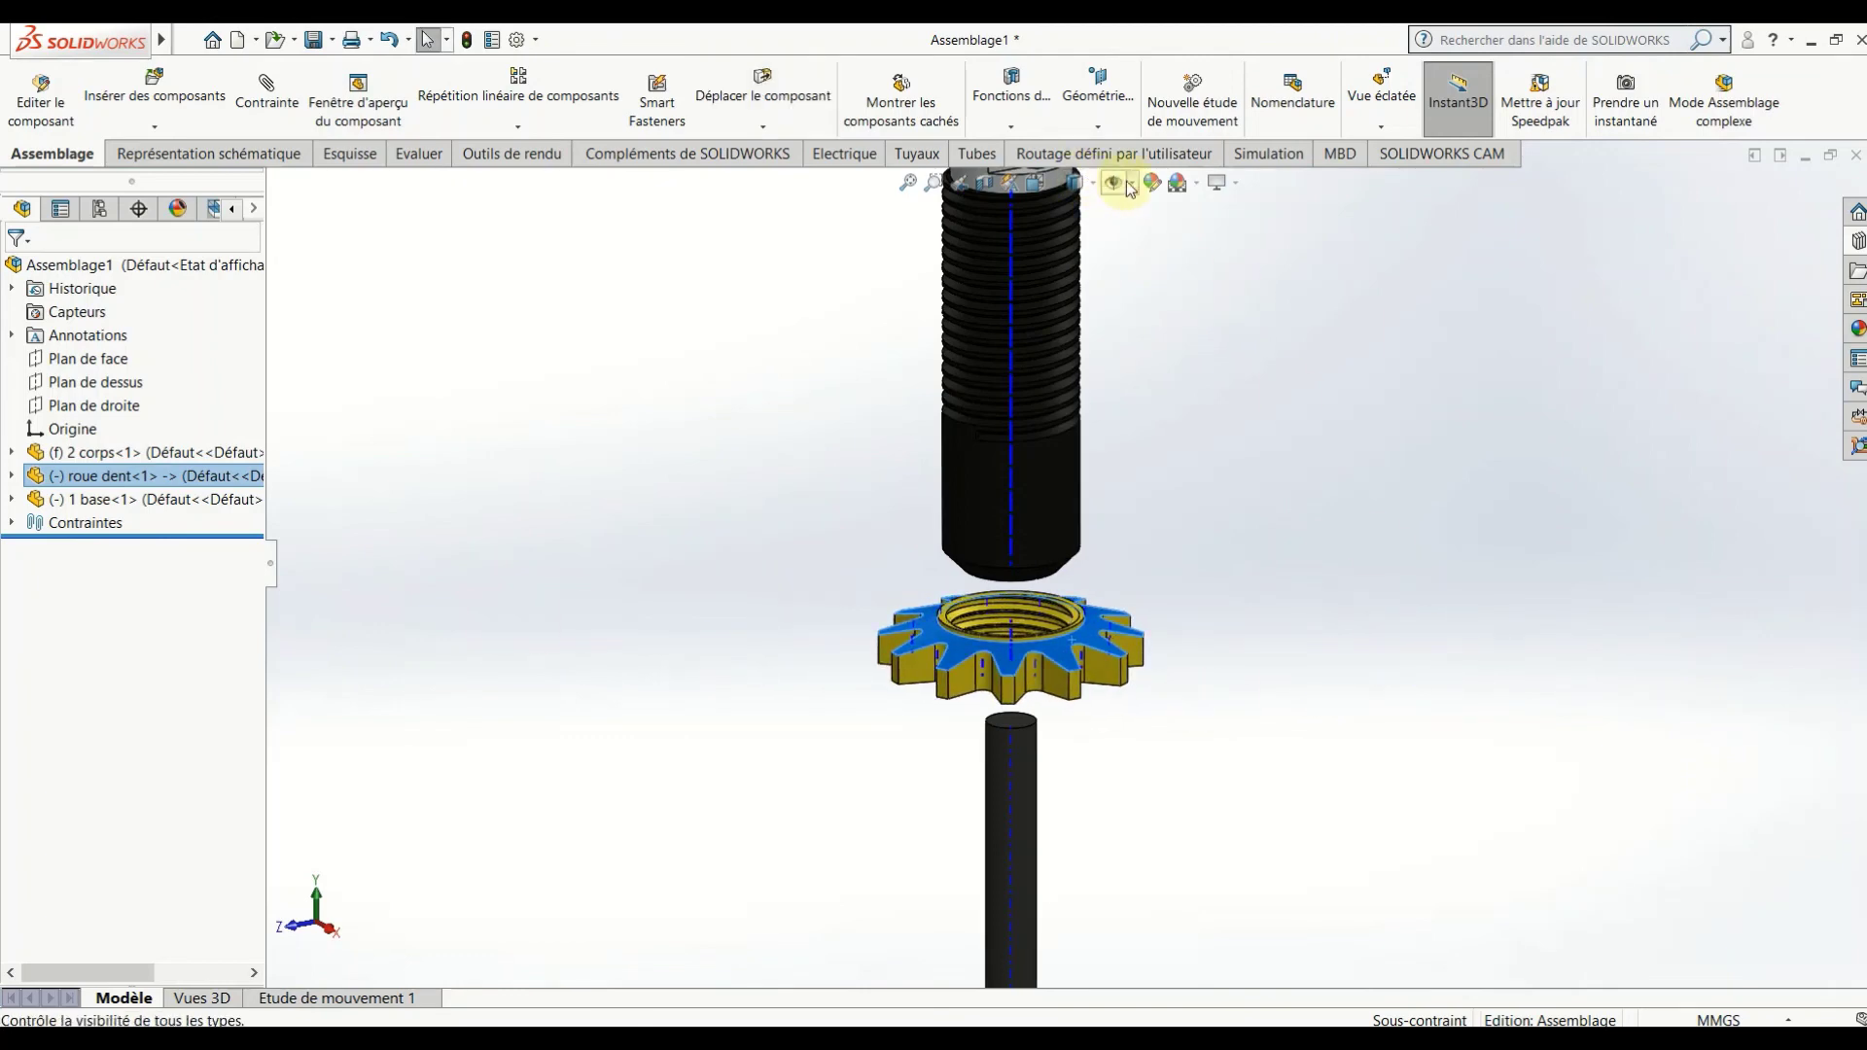
scroll(1202, 435, "up", 2)
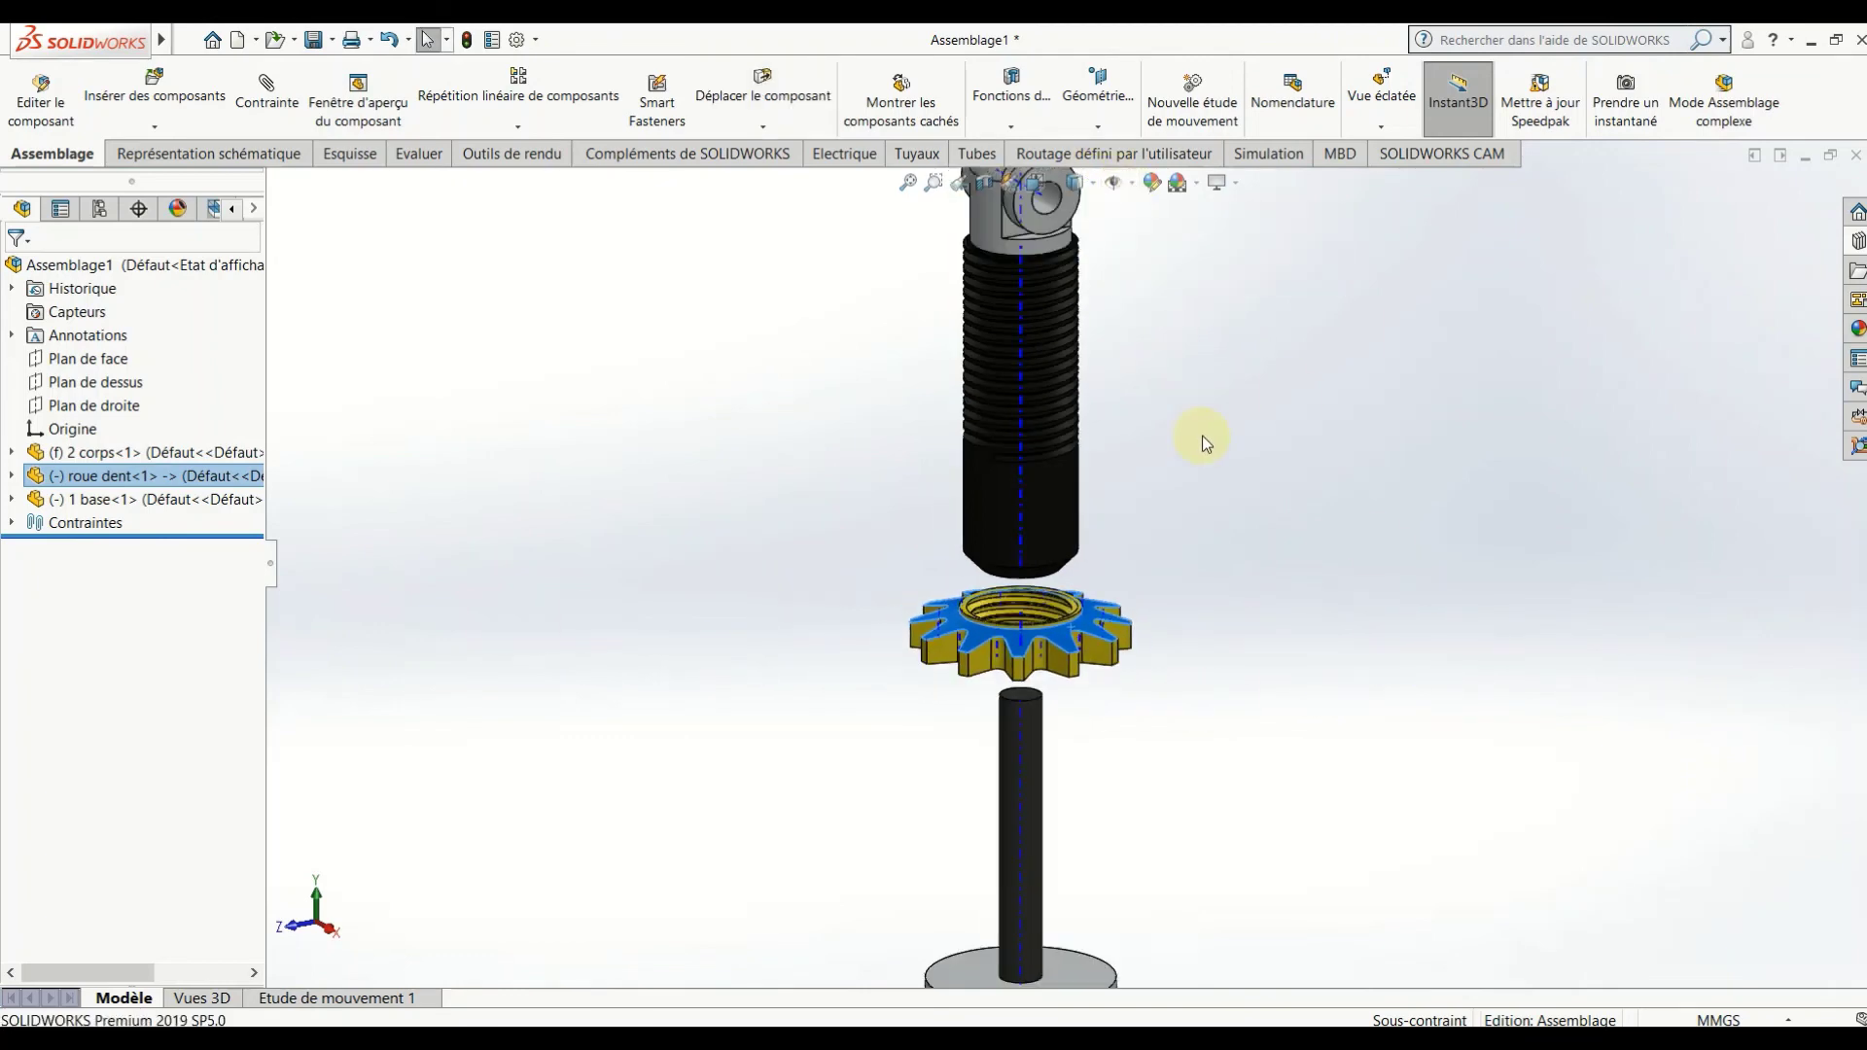
left_click(1132, 182)
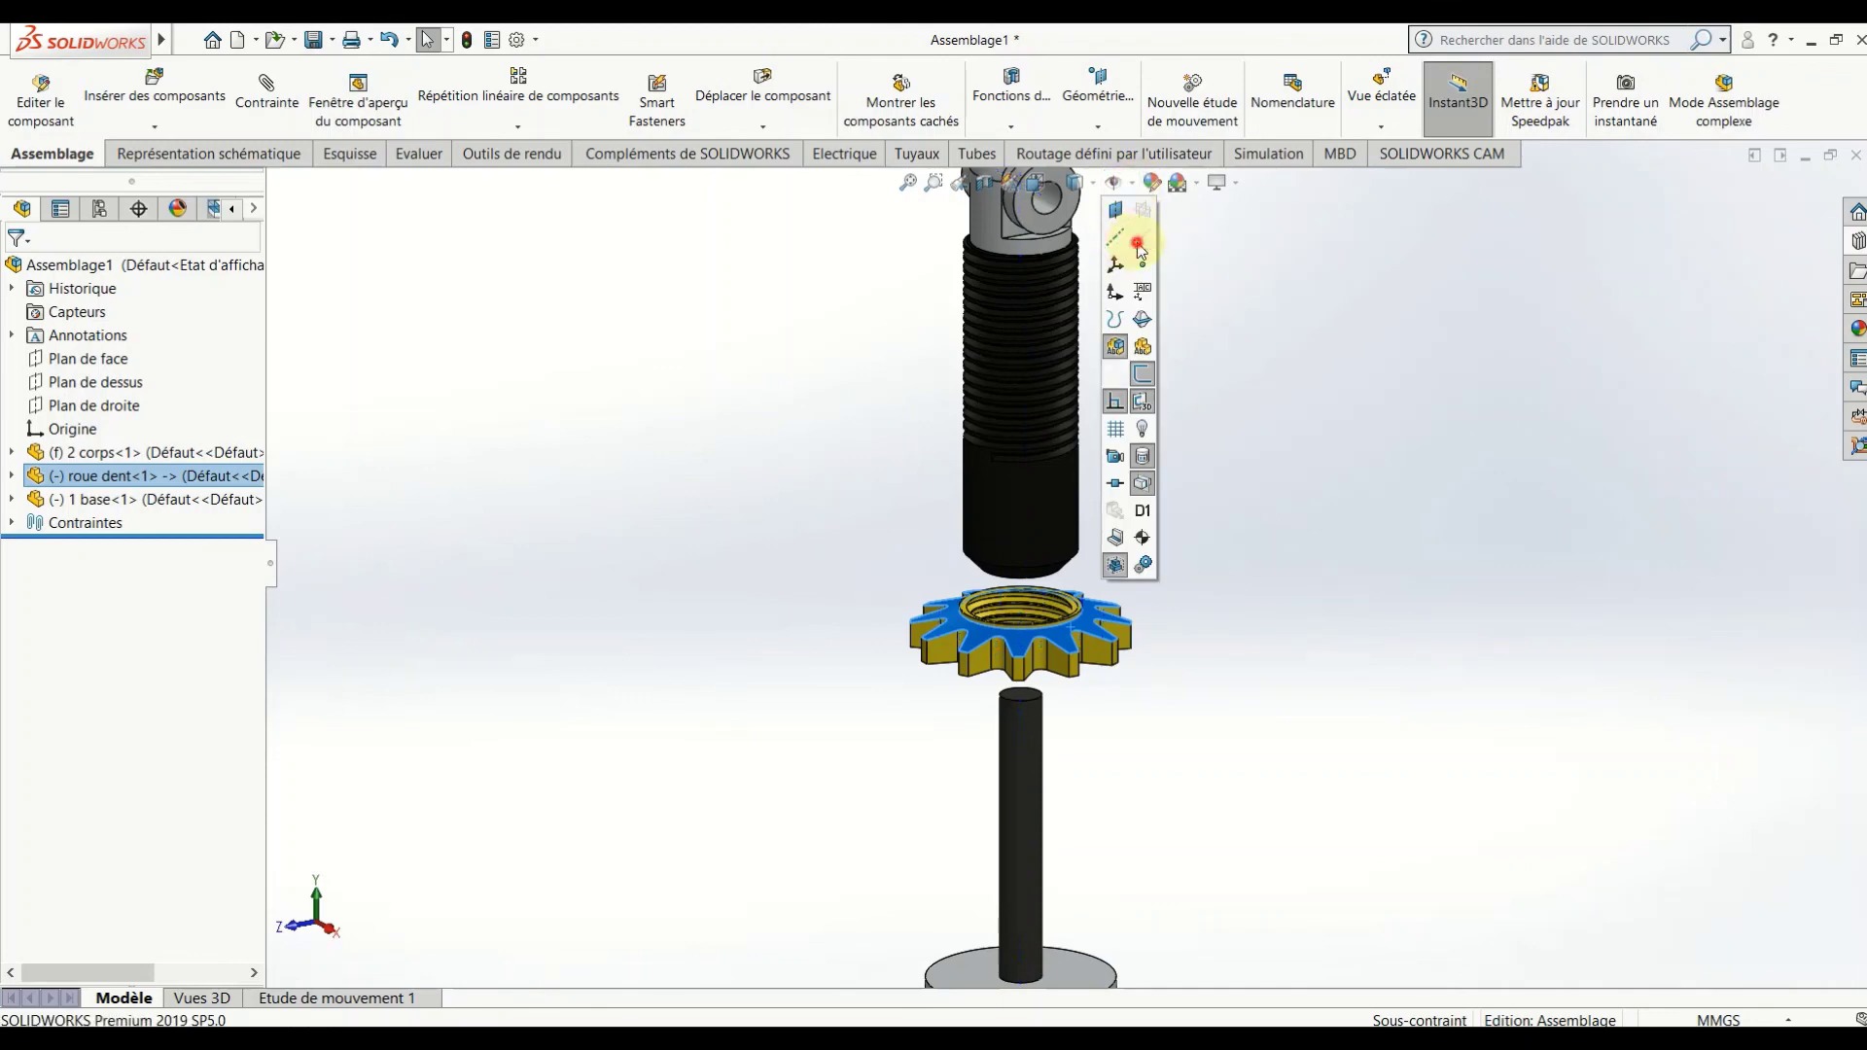
scroll(1287, 525, "up", 3)
left_click(1280, 537)
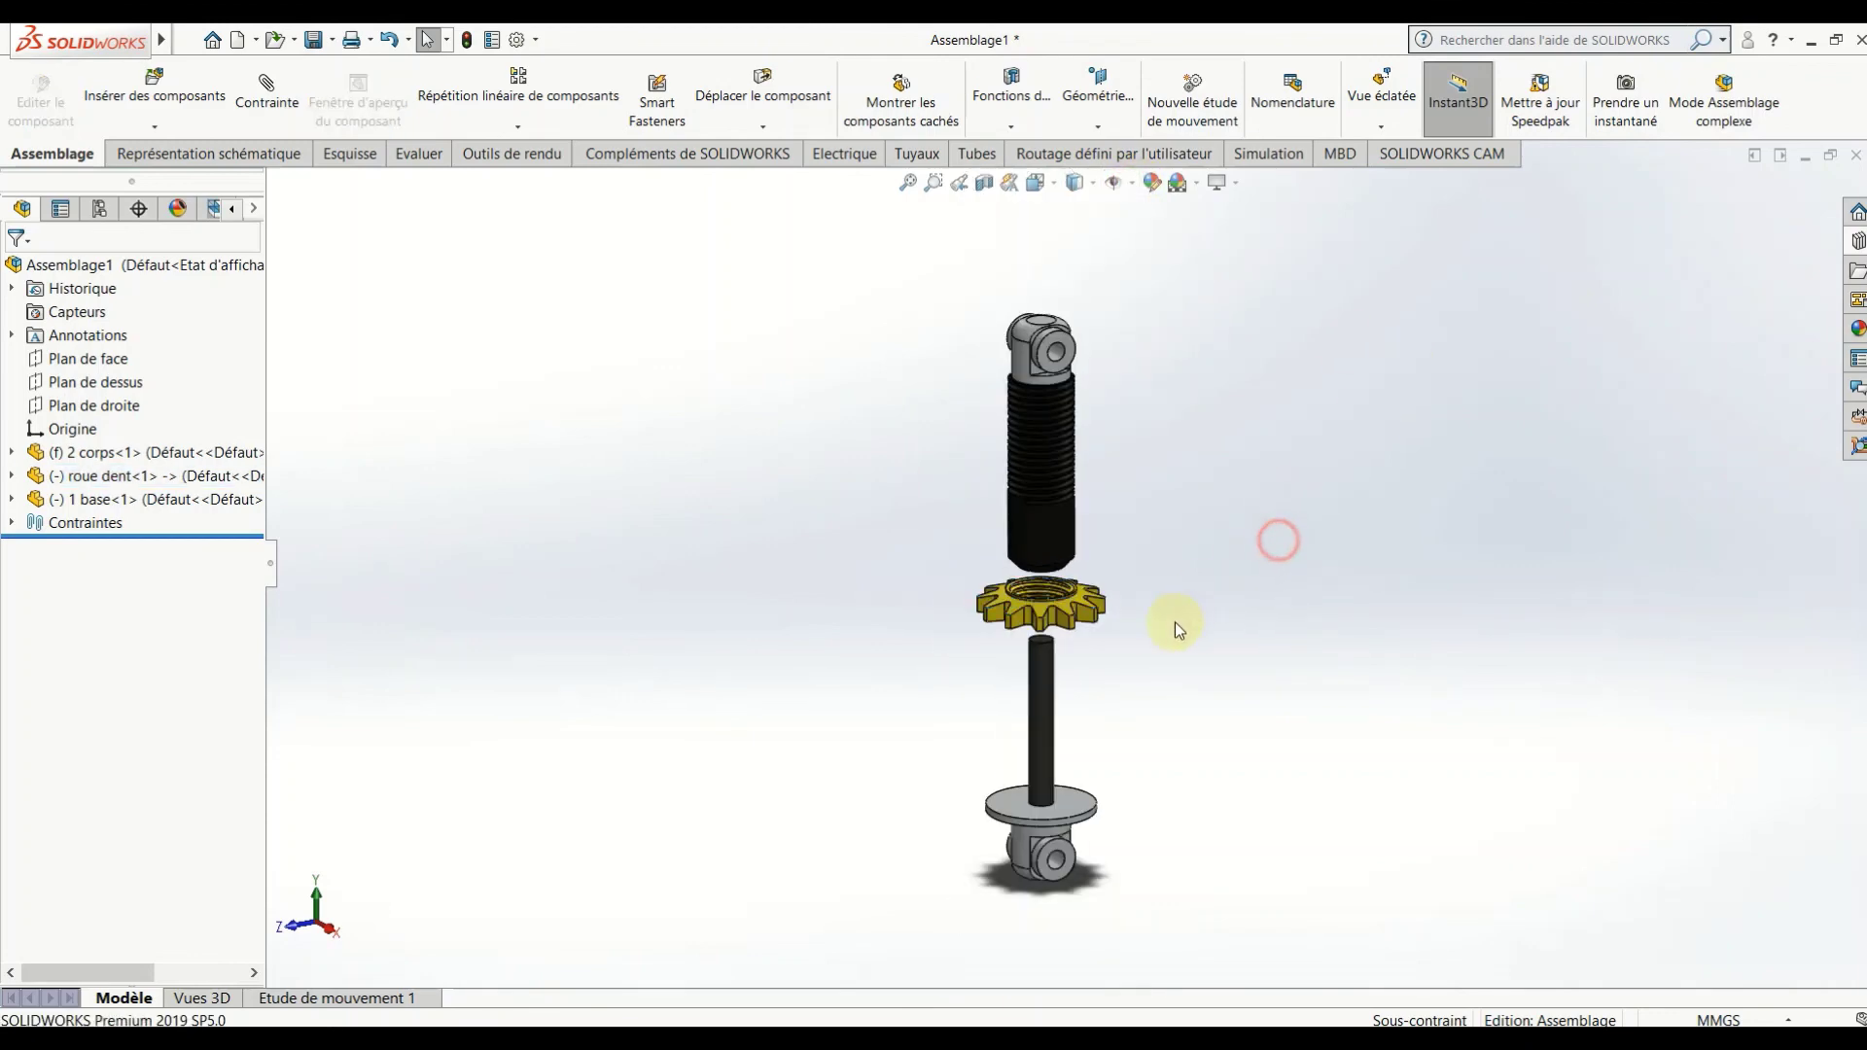
Insert the '3 ressort' spring part beside the shaft.
left_click(185, 95)
left_click(63, 581)
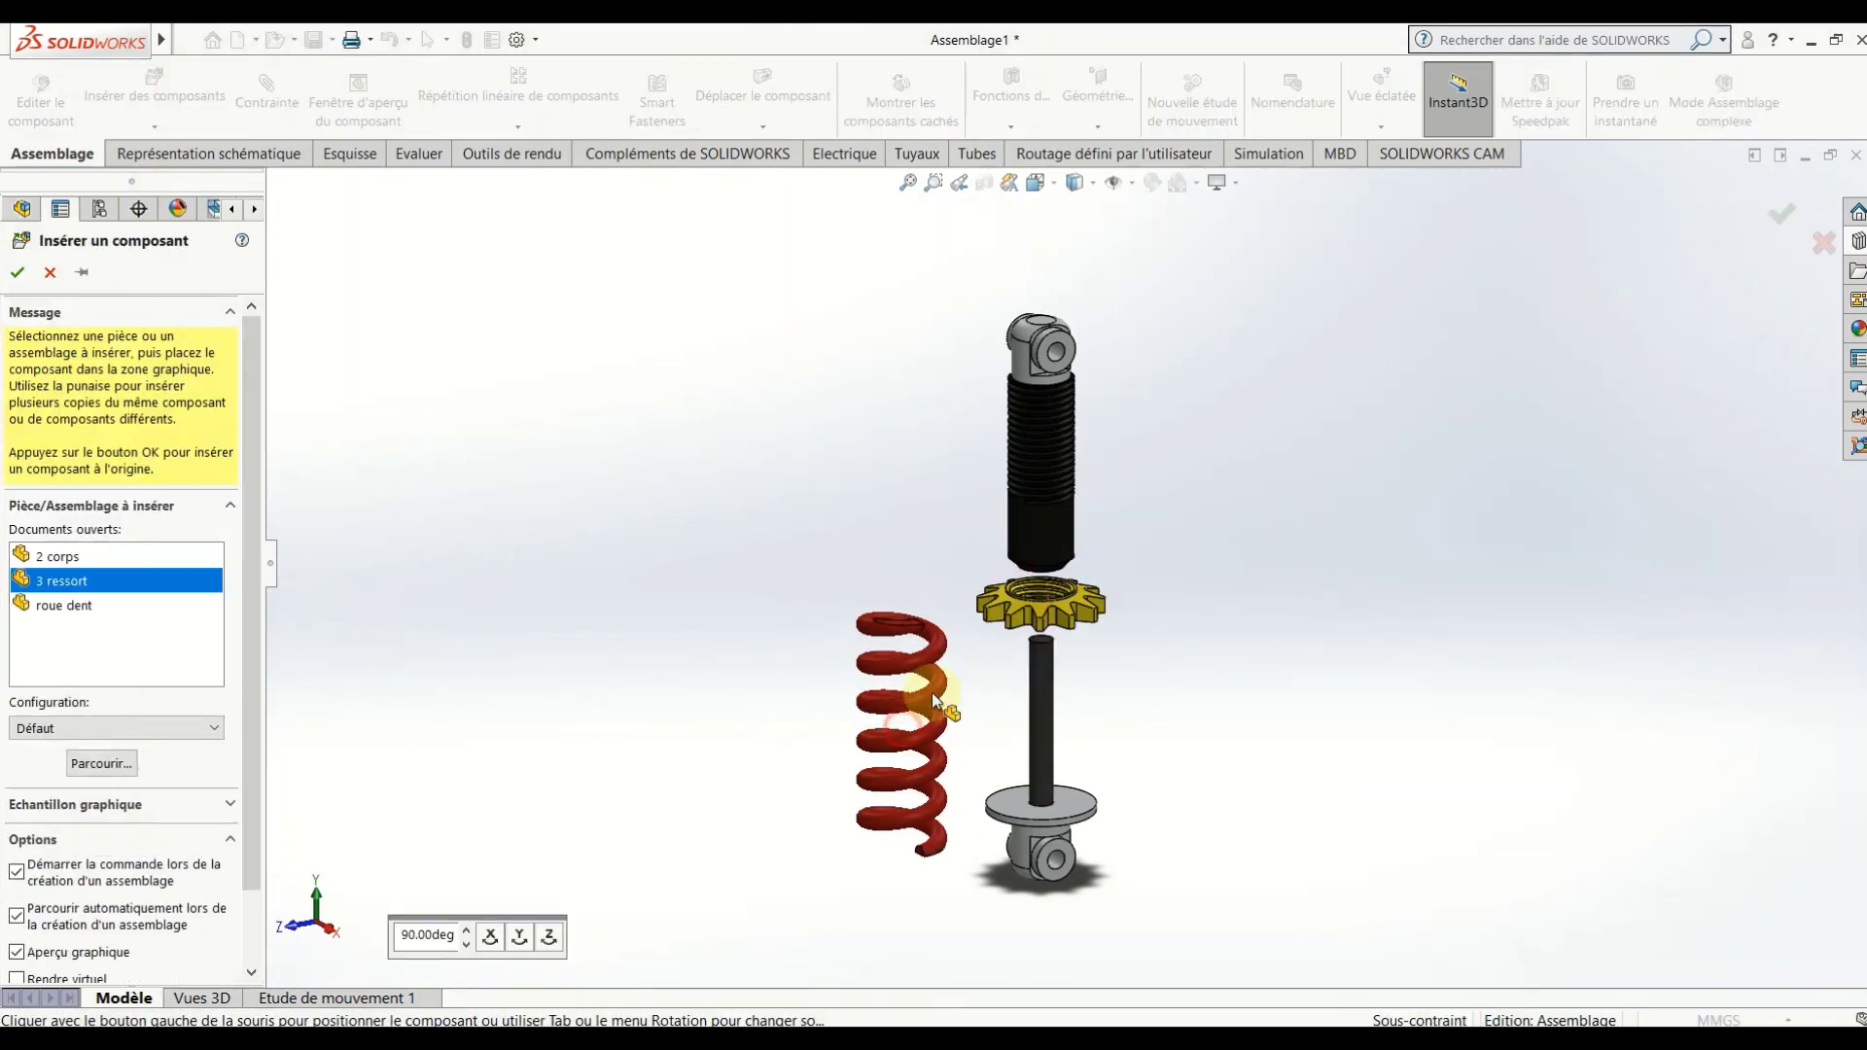
left_click(947, 669)
scroll(1085, 678, "down", 2)
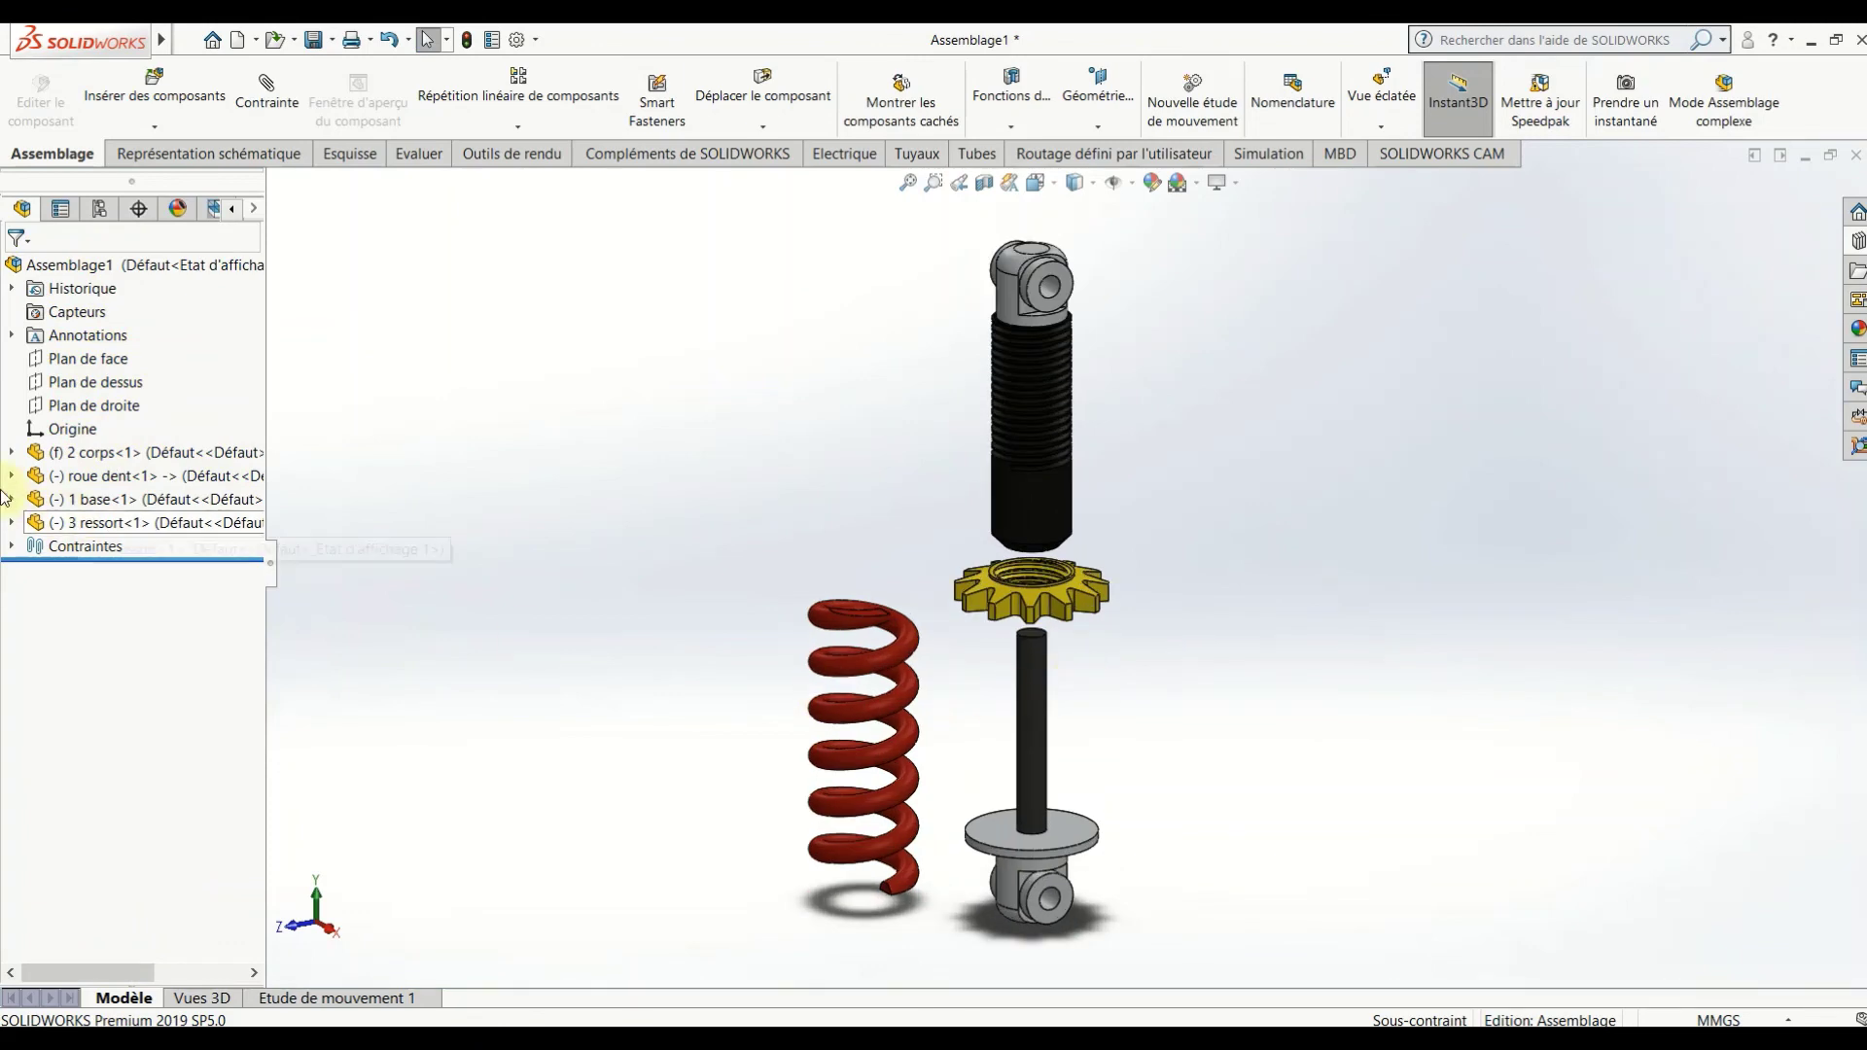
Show the spring's Esquisse1 axis sketch under Balayage1.
left_click(12, 523)
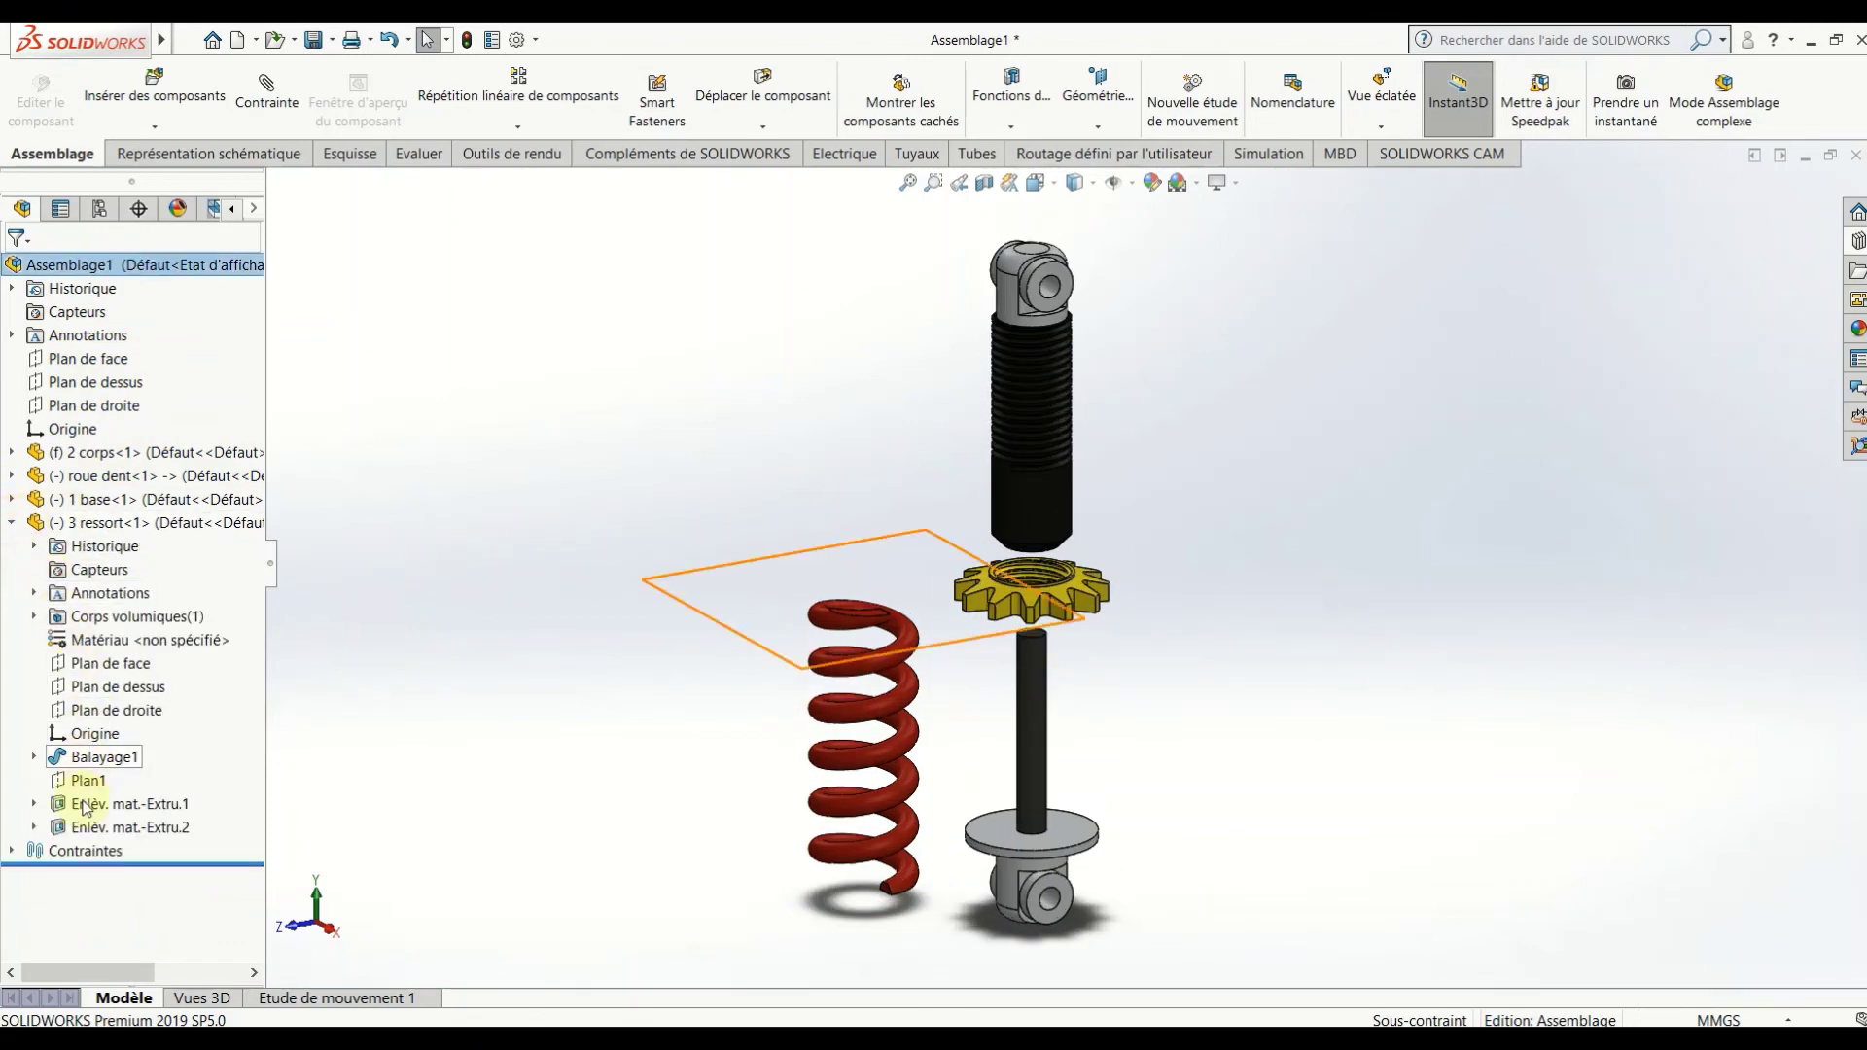
left_click(34, 758)
right_click(107, 805)
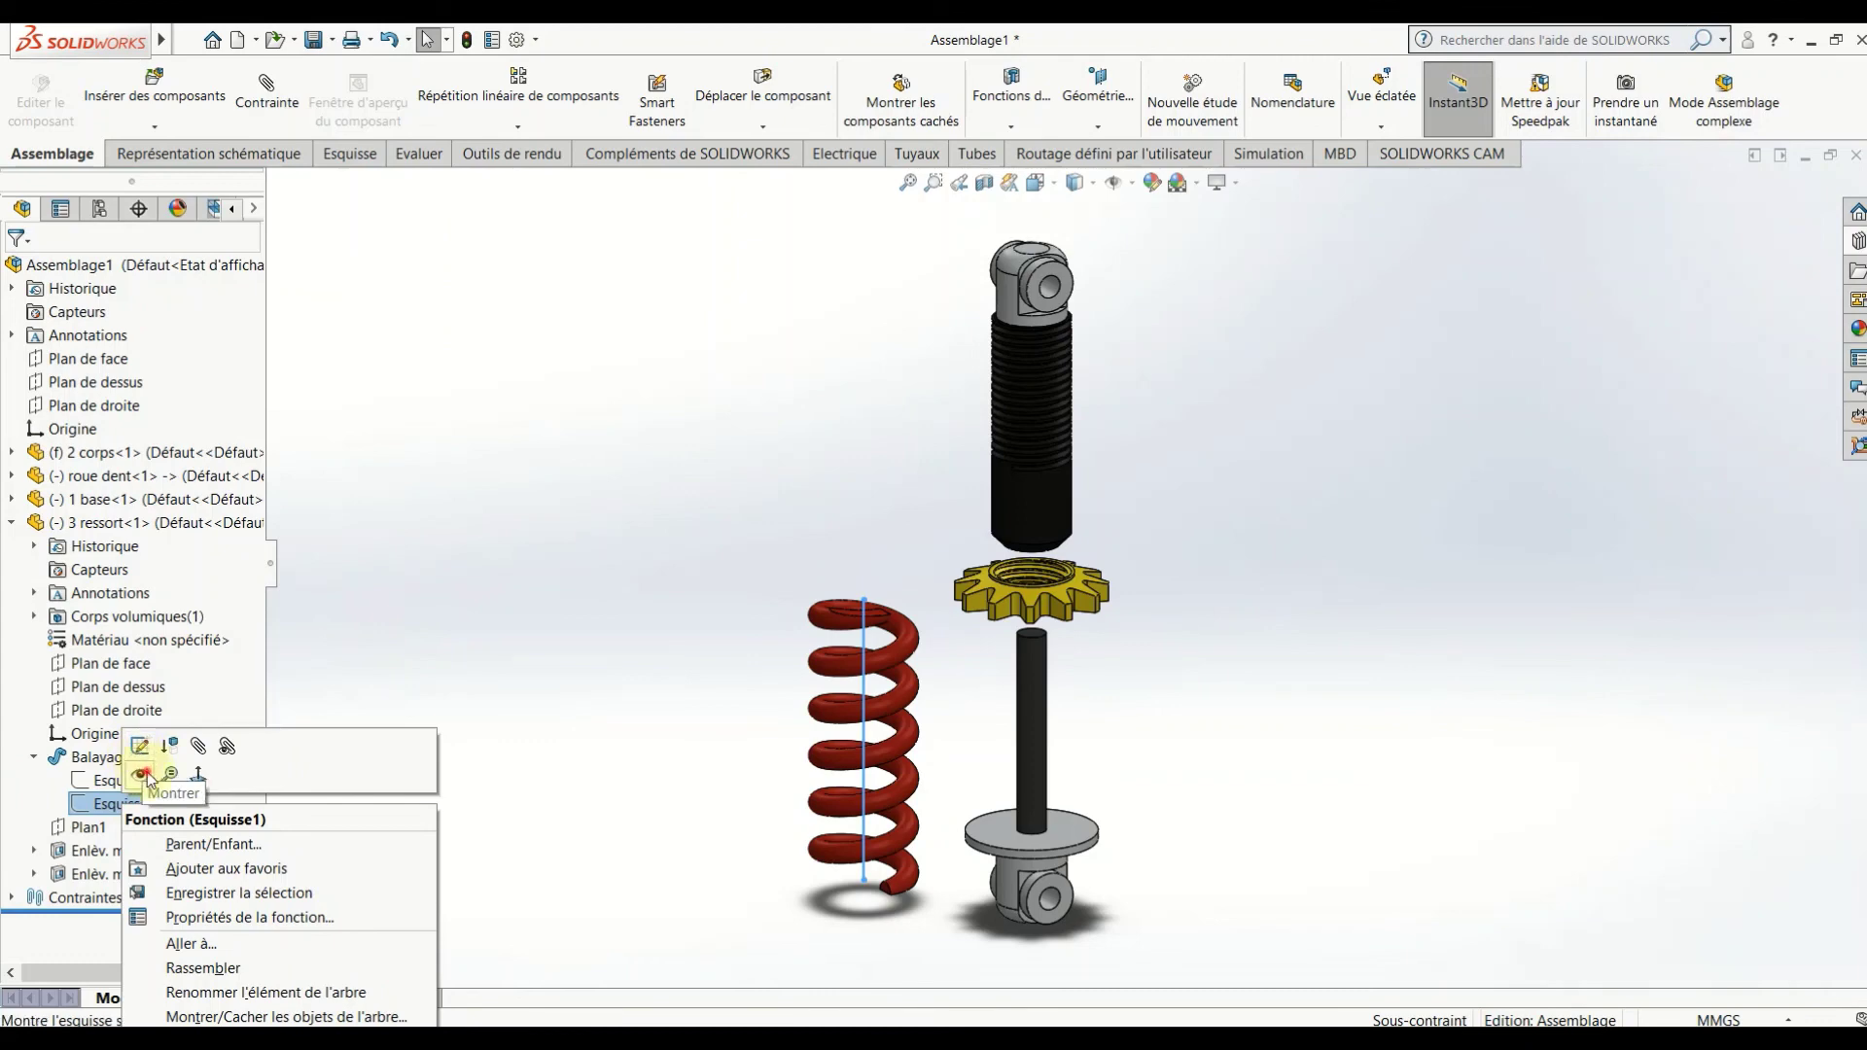
left_click(521, 644)
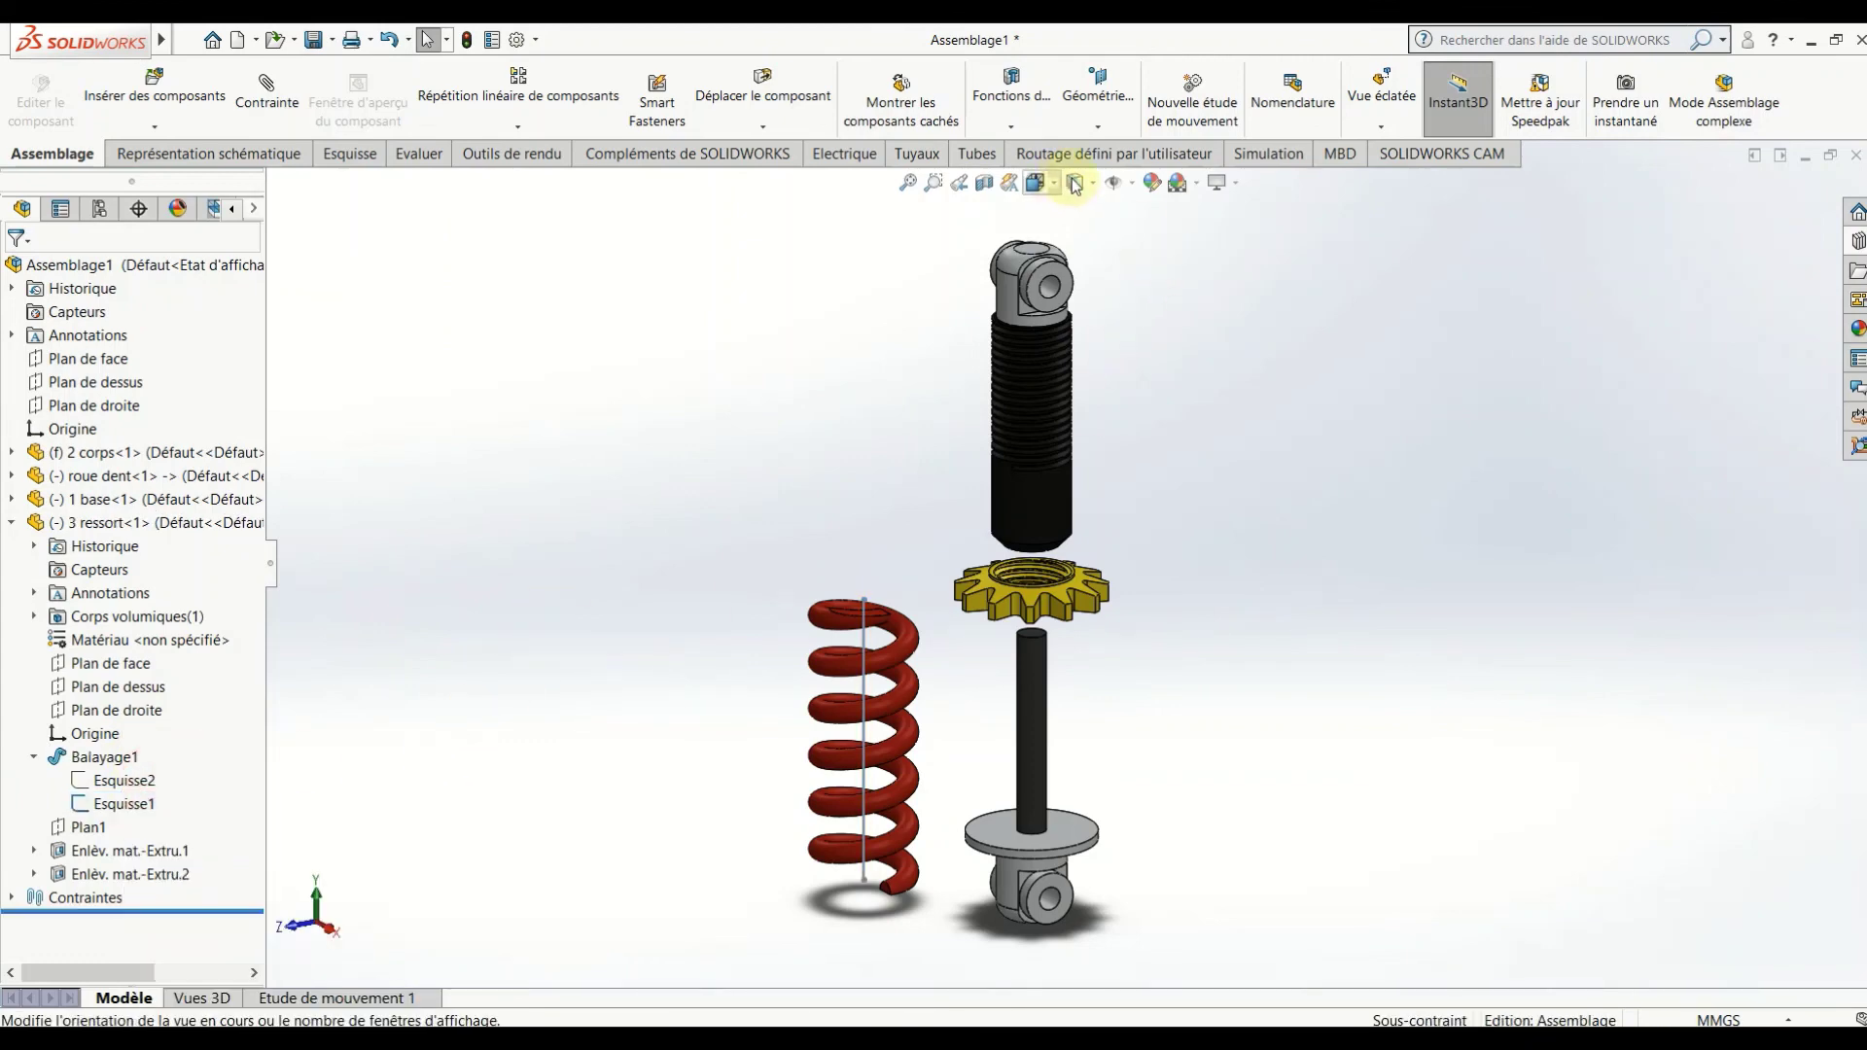
left_click(1039, 181)
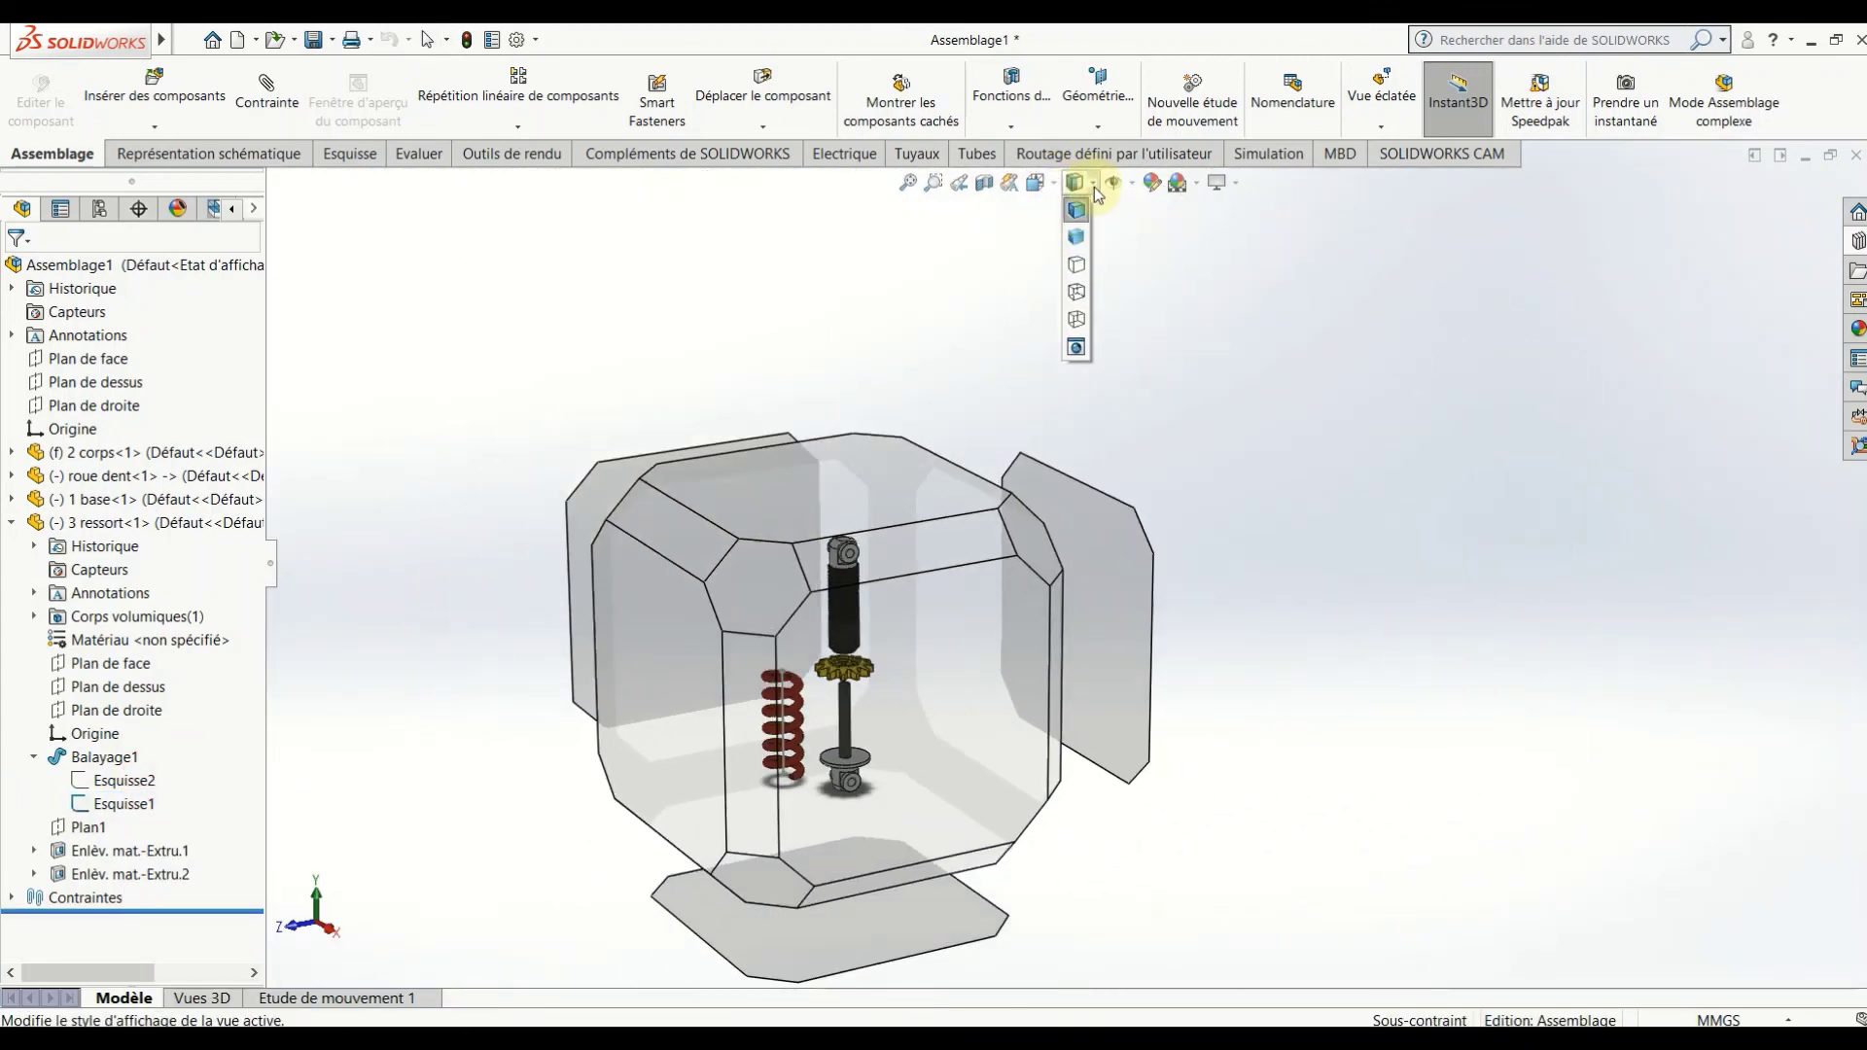
left_click(1115, 183)
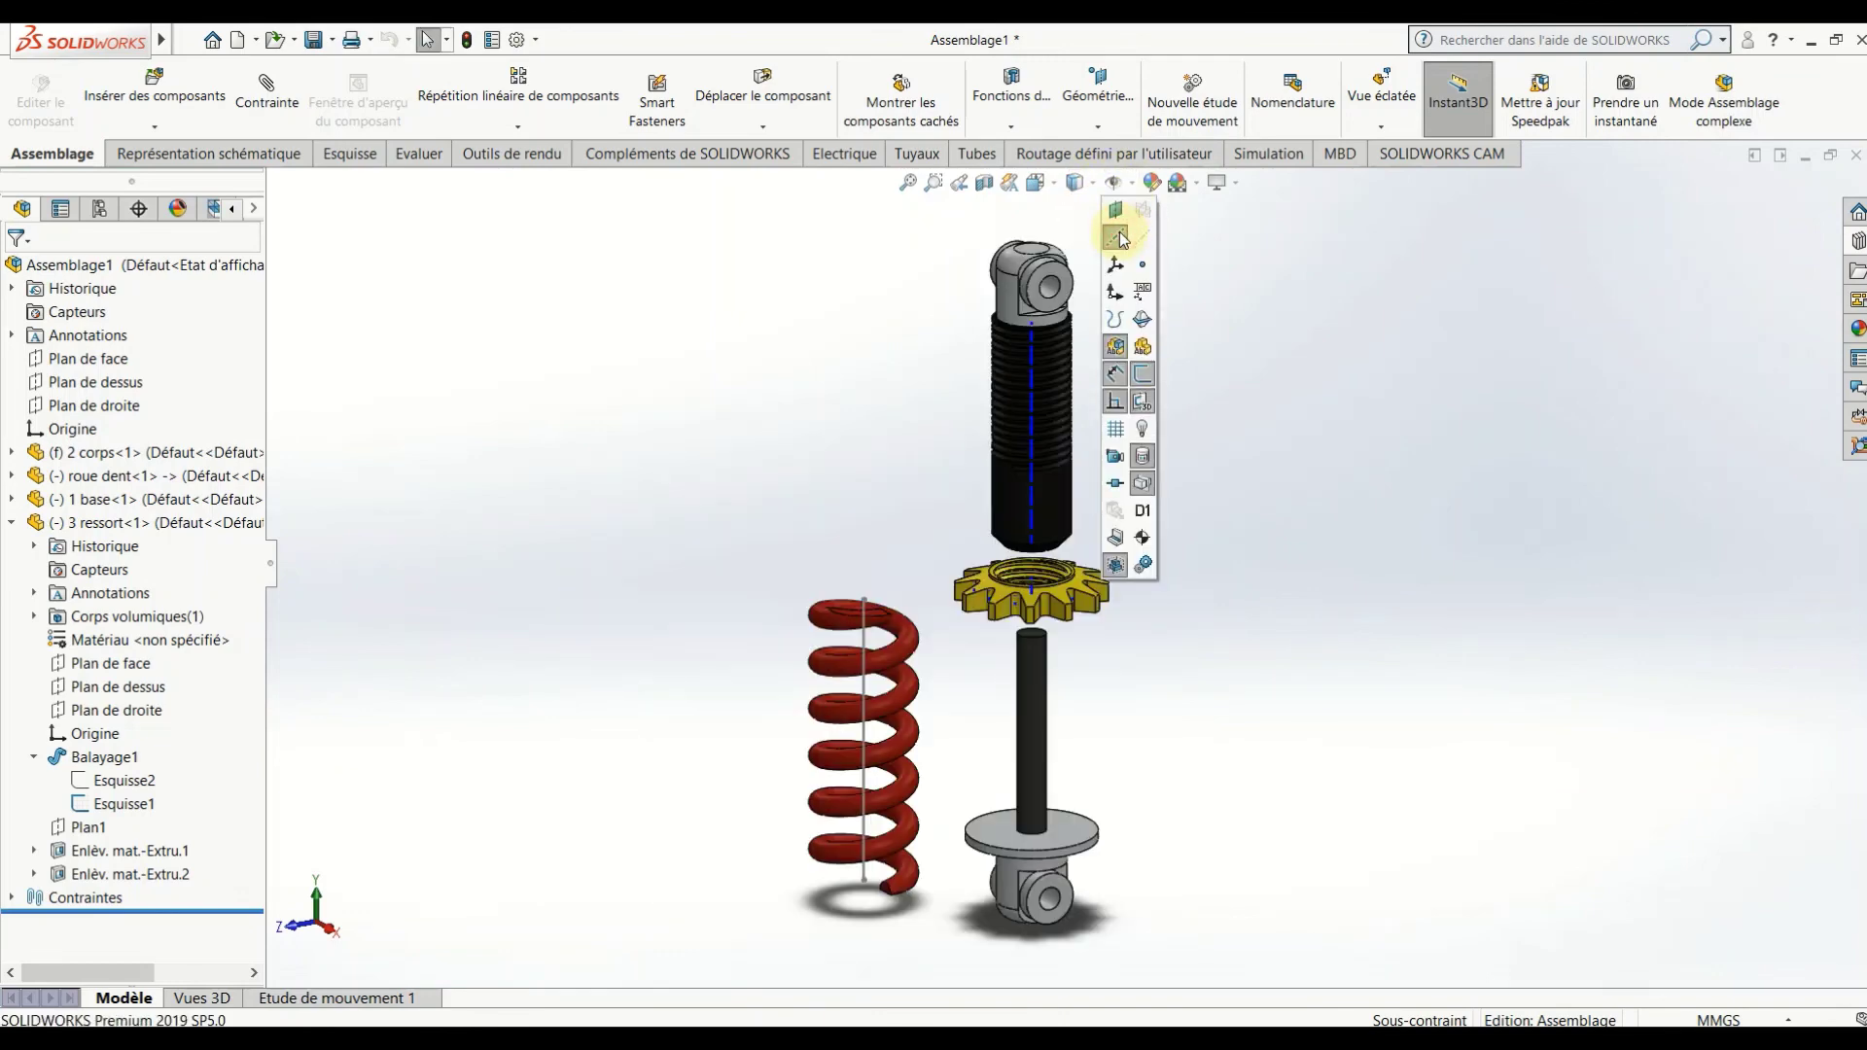
left_click(1306, 485)
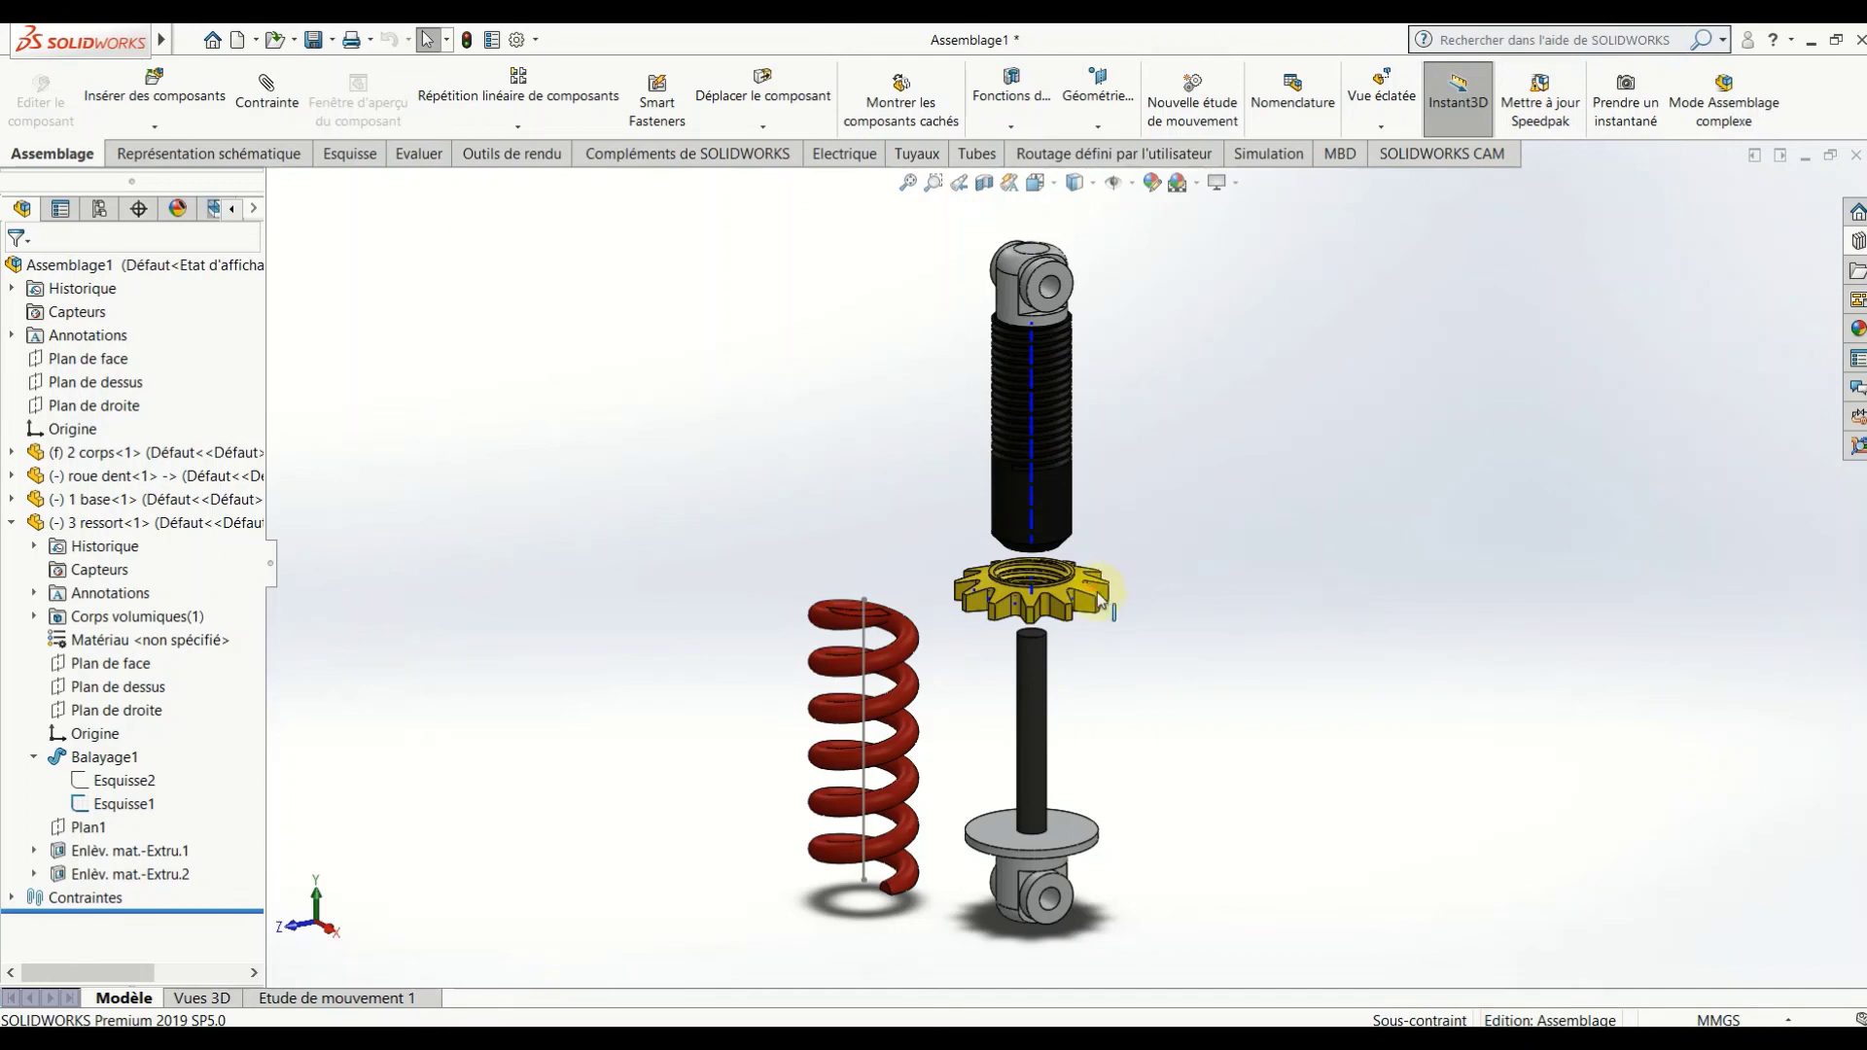
Select the spring's flat top end face and begin a Contrainte mate.
scroll(1101, 600, "down", 2)
scroll(1102, 600, "down", 2)
middle_click_drag(1062, 437, 1047, 394)
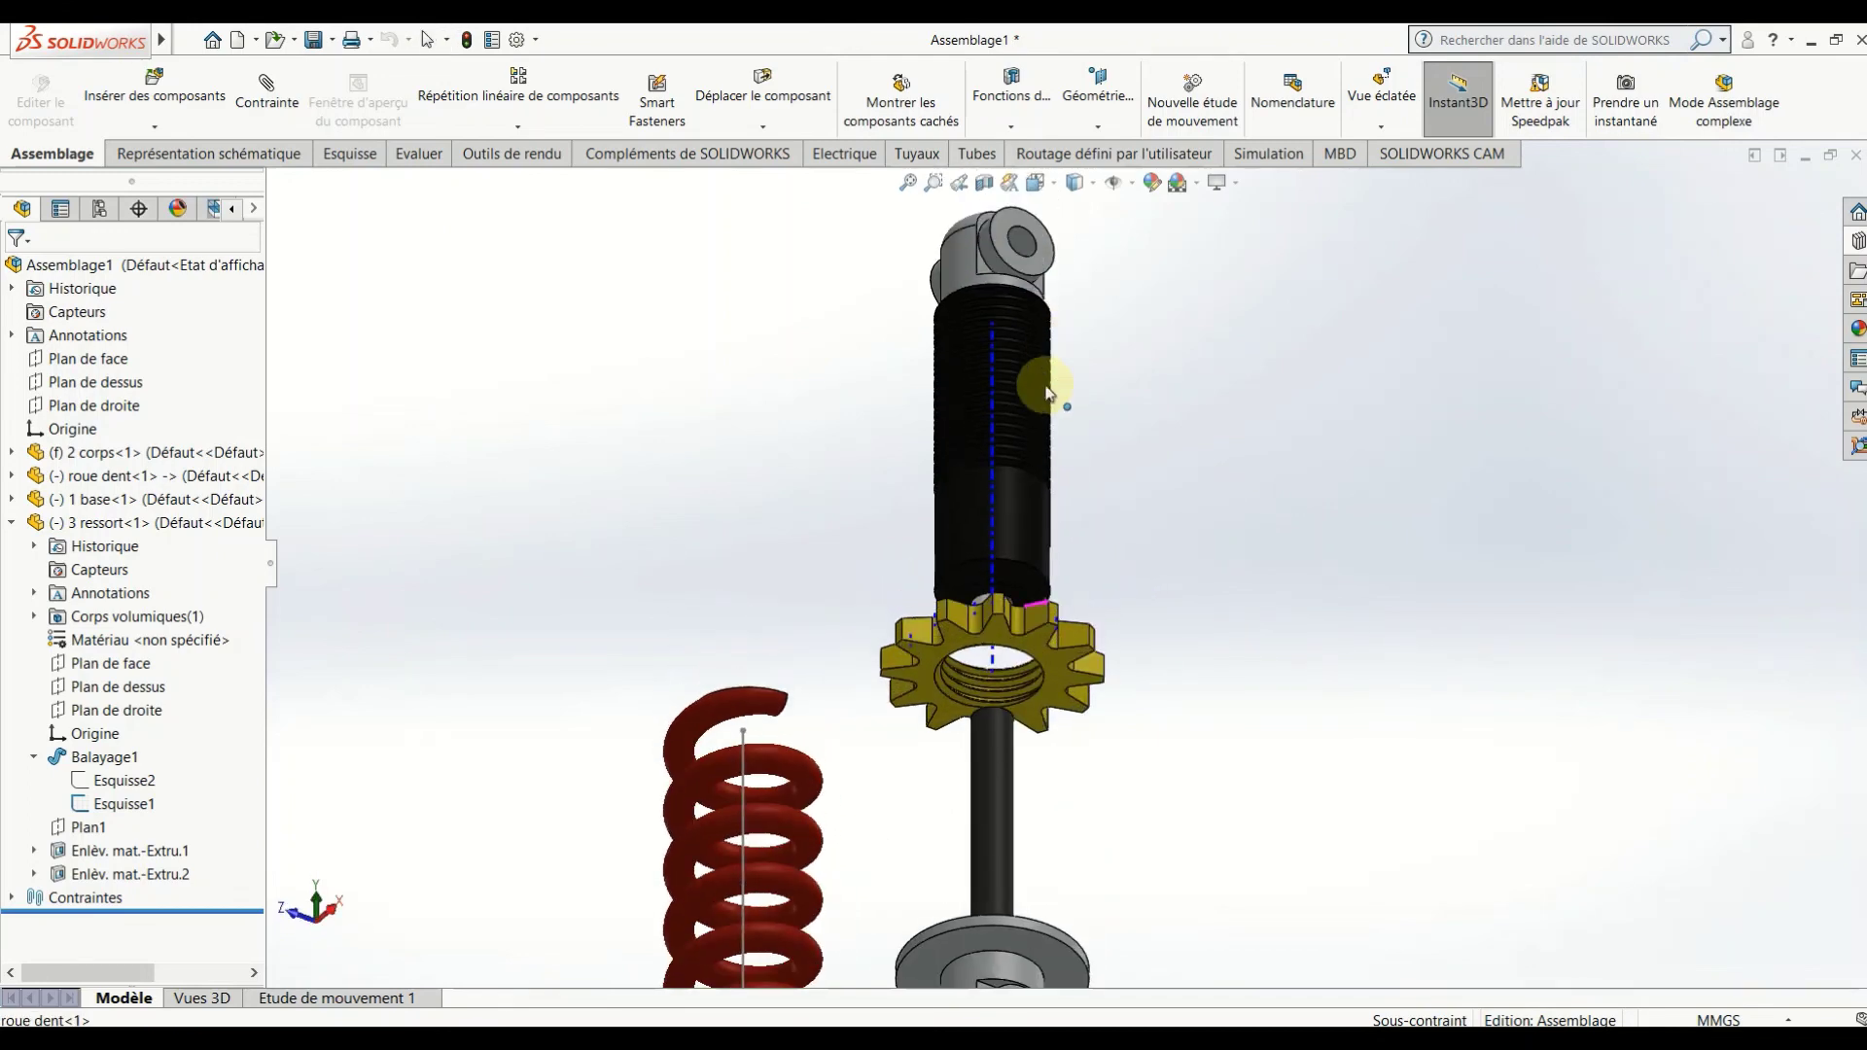
scroll(1024, 634, "down", 3)
scroll(1024, 634, "up", 2)
left_click(1024, 633)
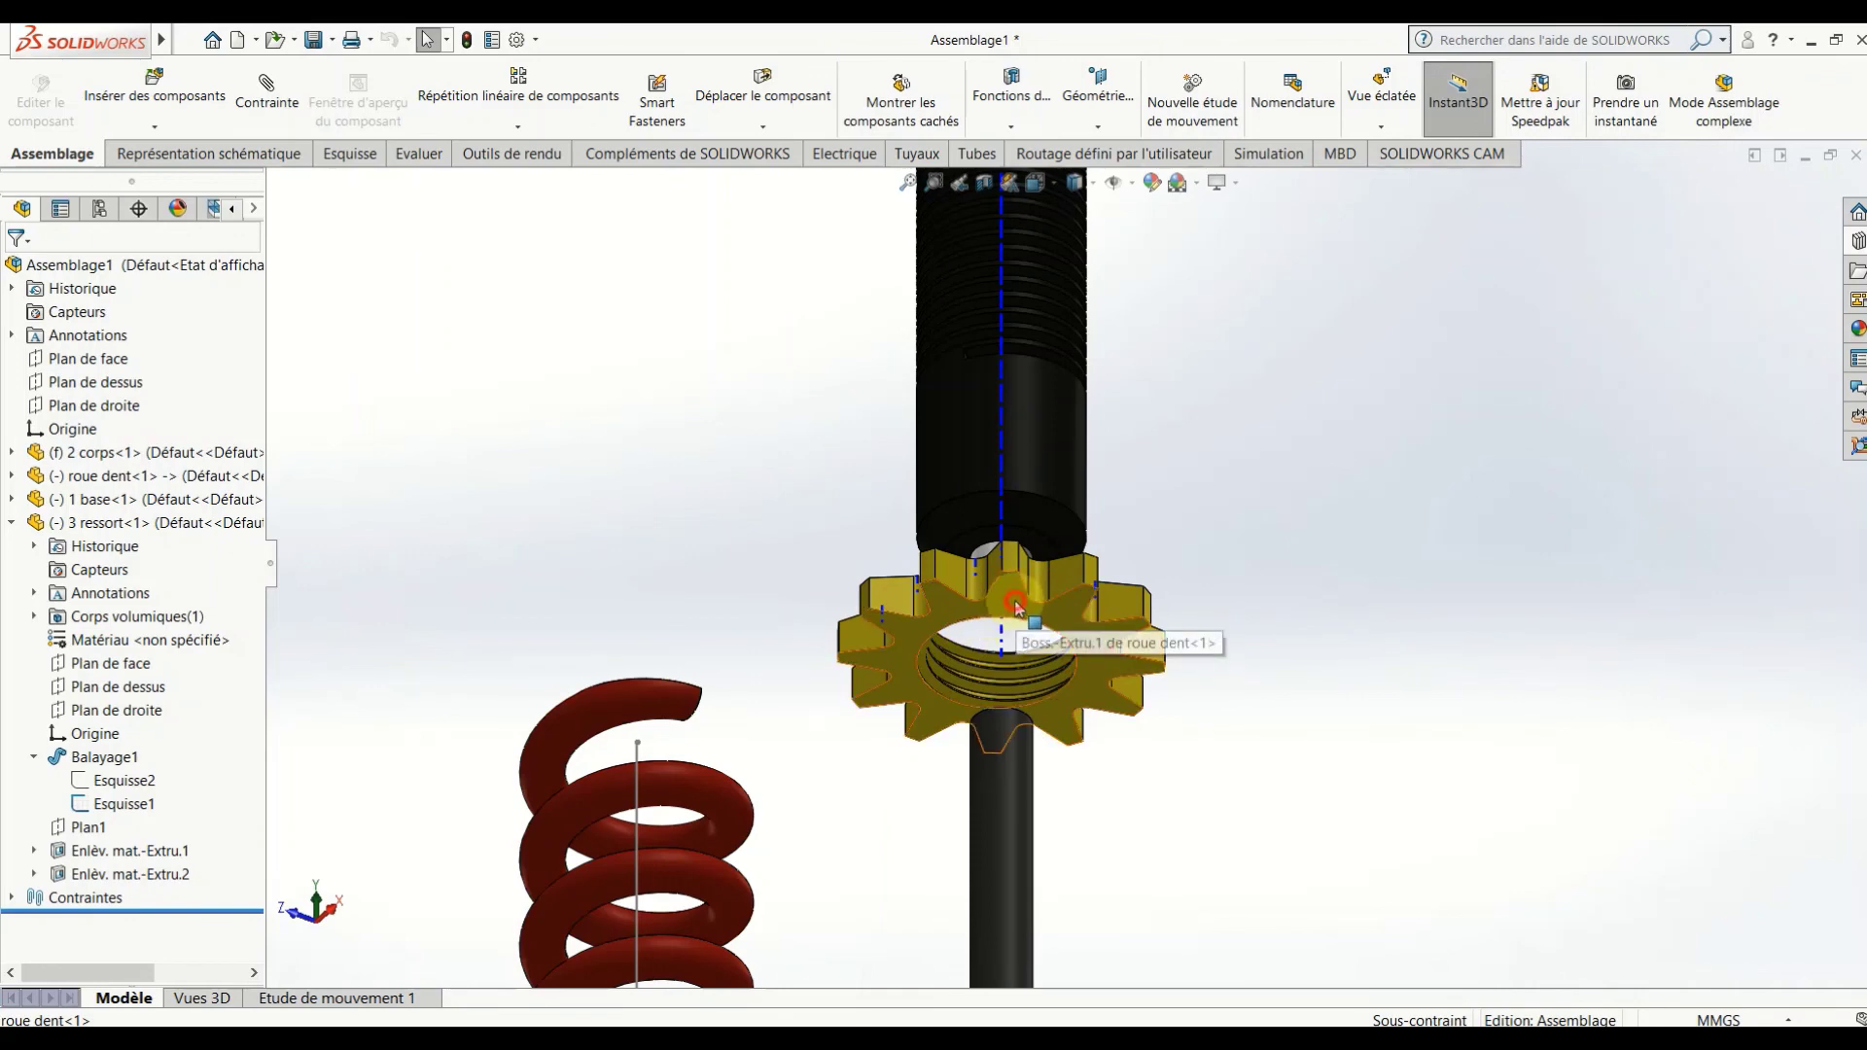
scroll(1024, 614, "up", 3)
middle_click_drag(1024, 615, 901, 603)
scroll(894, 475, "down", 3)
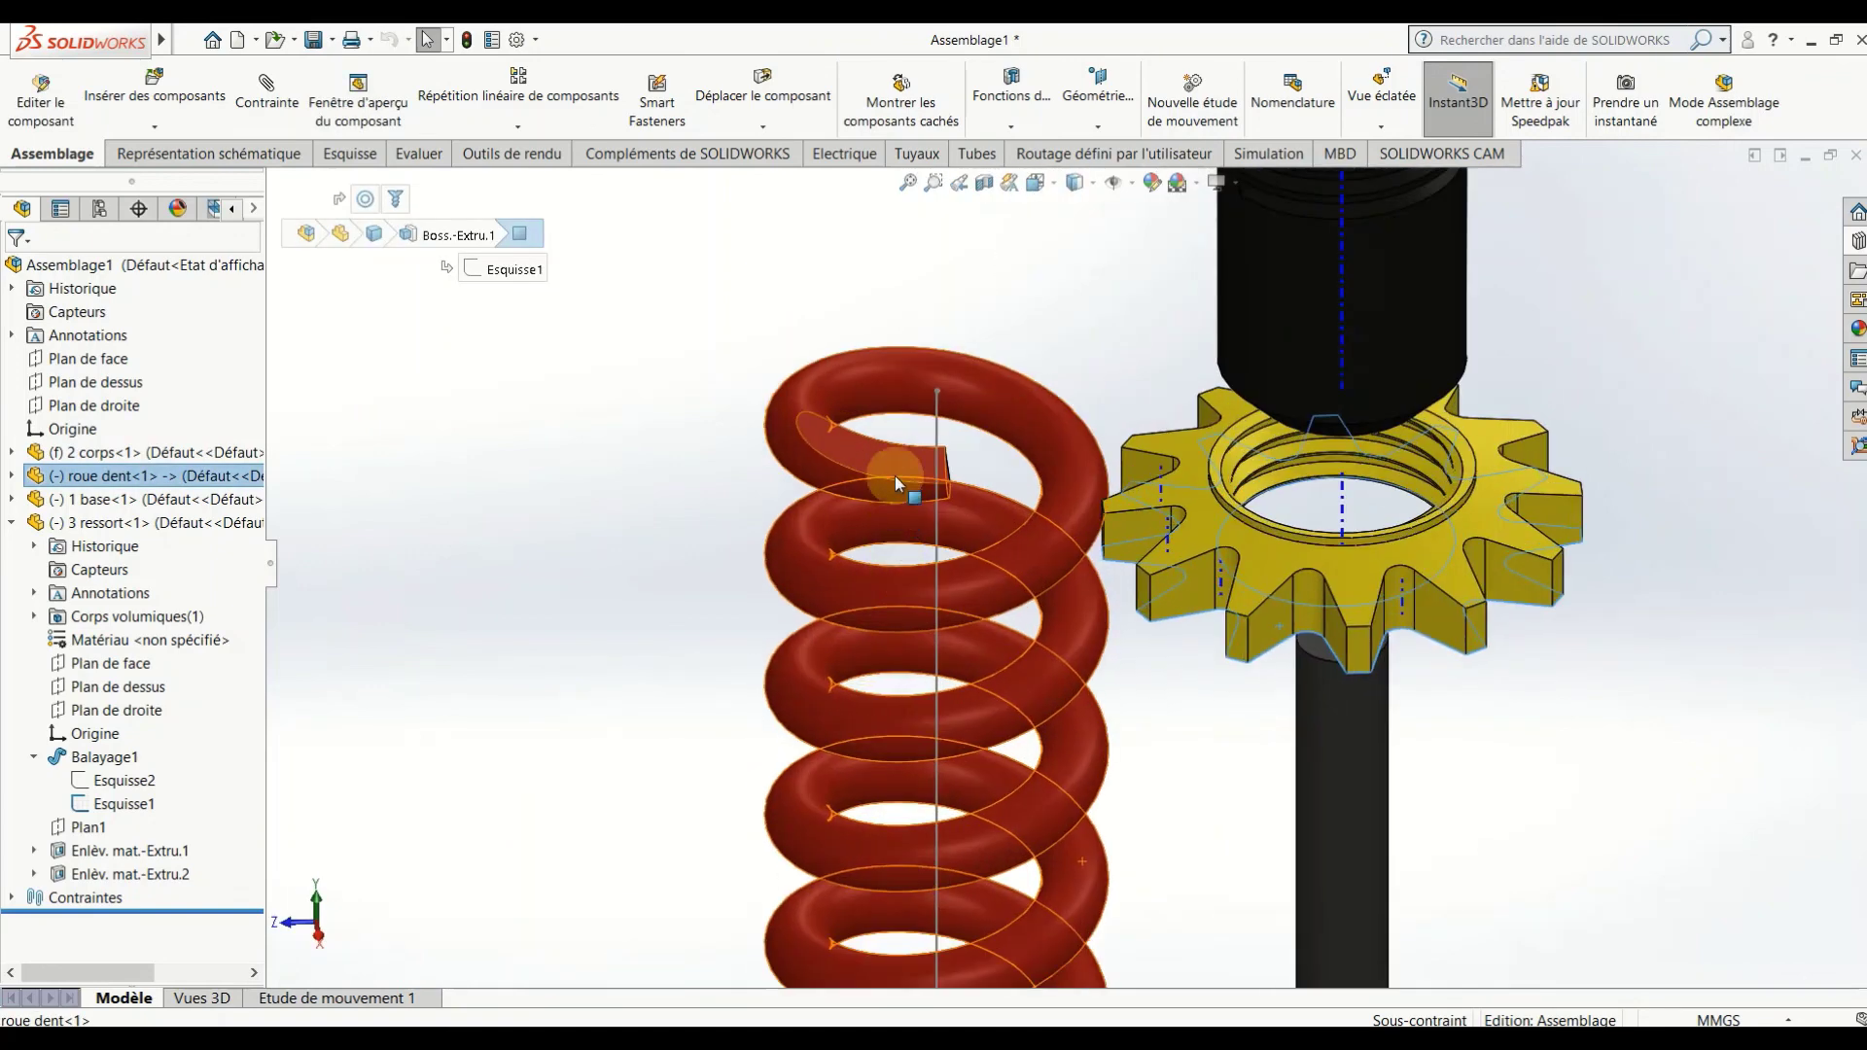
left_click(891, 459)
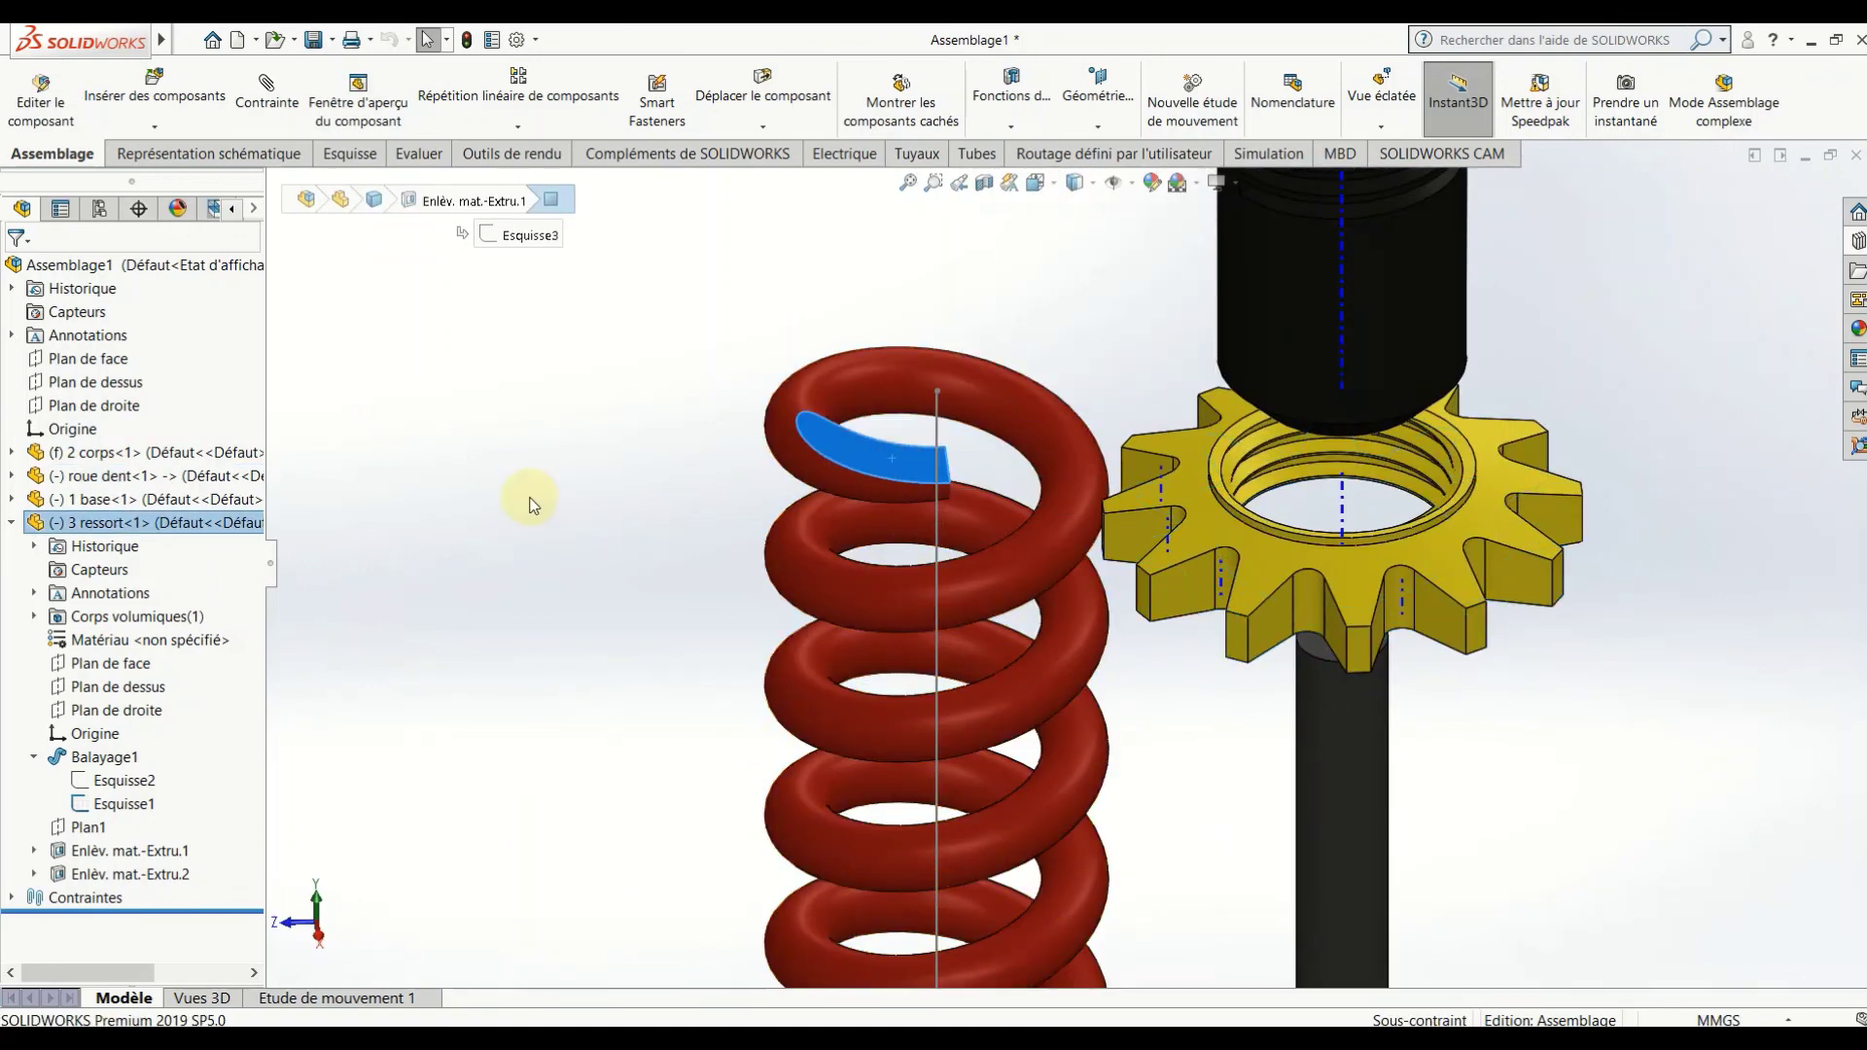
left_click(273, 94)
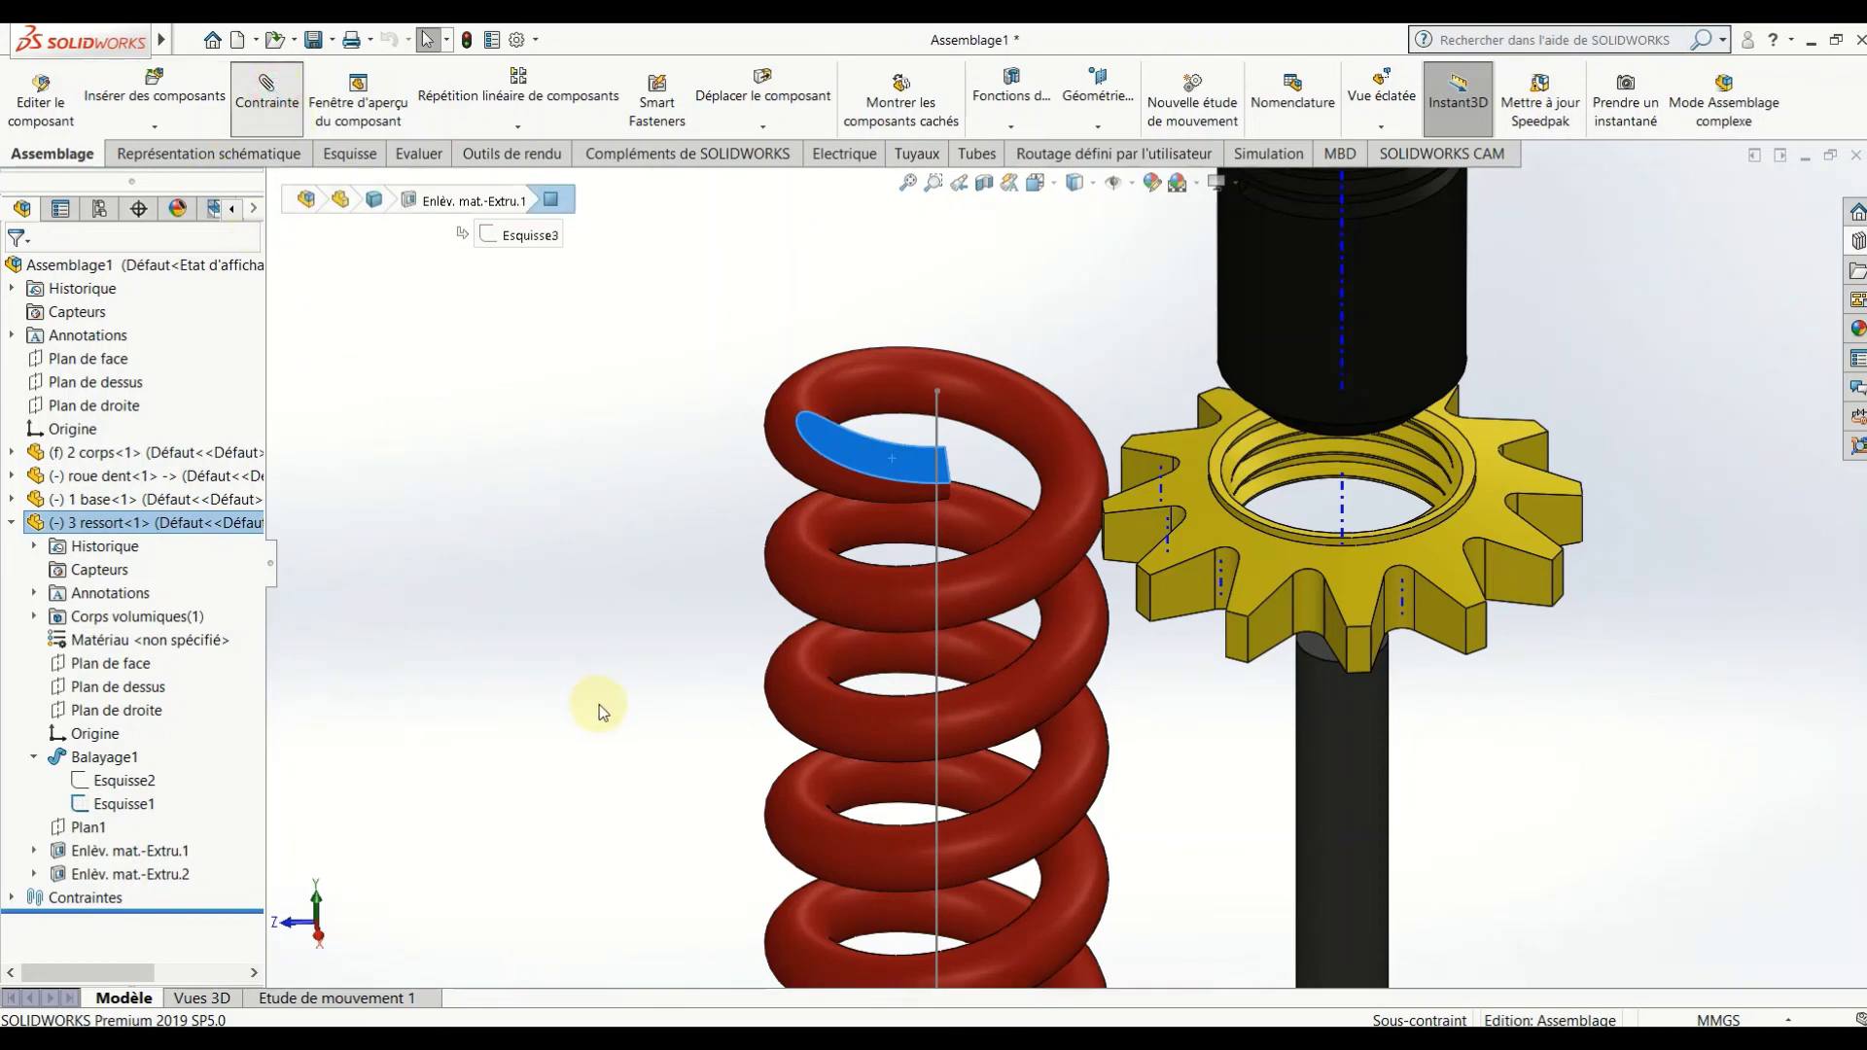
Seat the spring against the gear's lower face with a coincident mate.
scroll(605, 710, "up", 3)
middle_click_drag(667, 575, 681, 632)
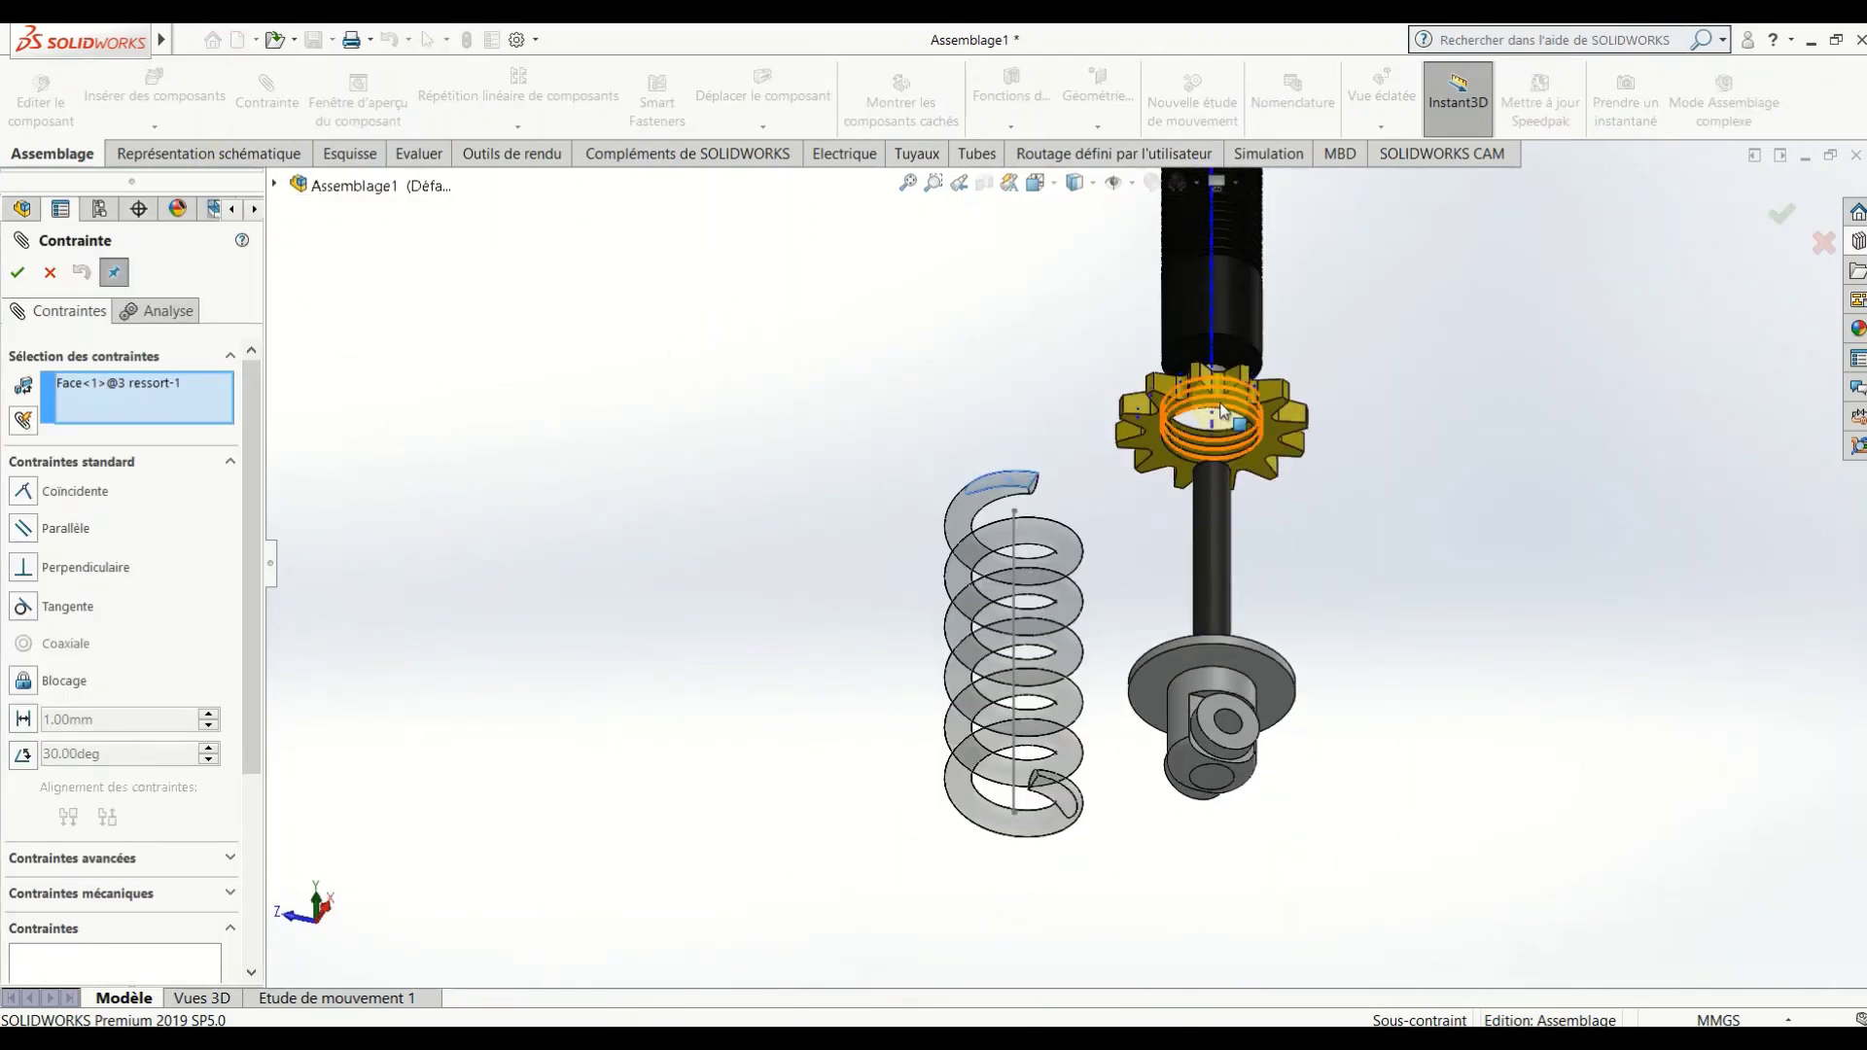
left_click(1222, 410)
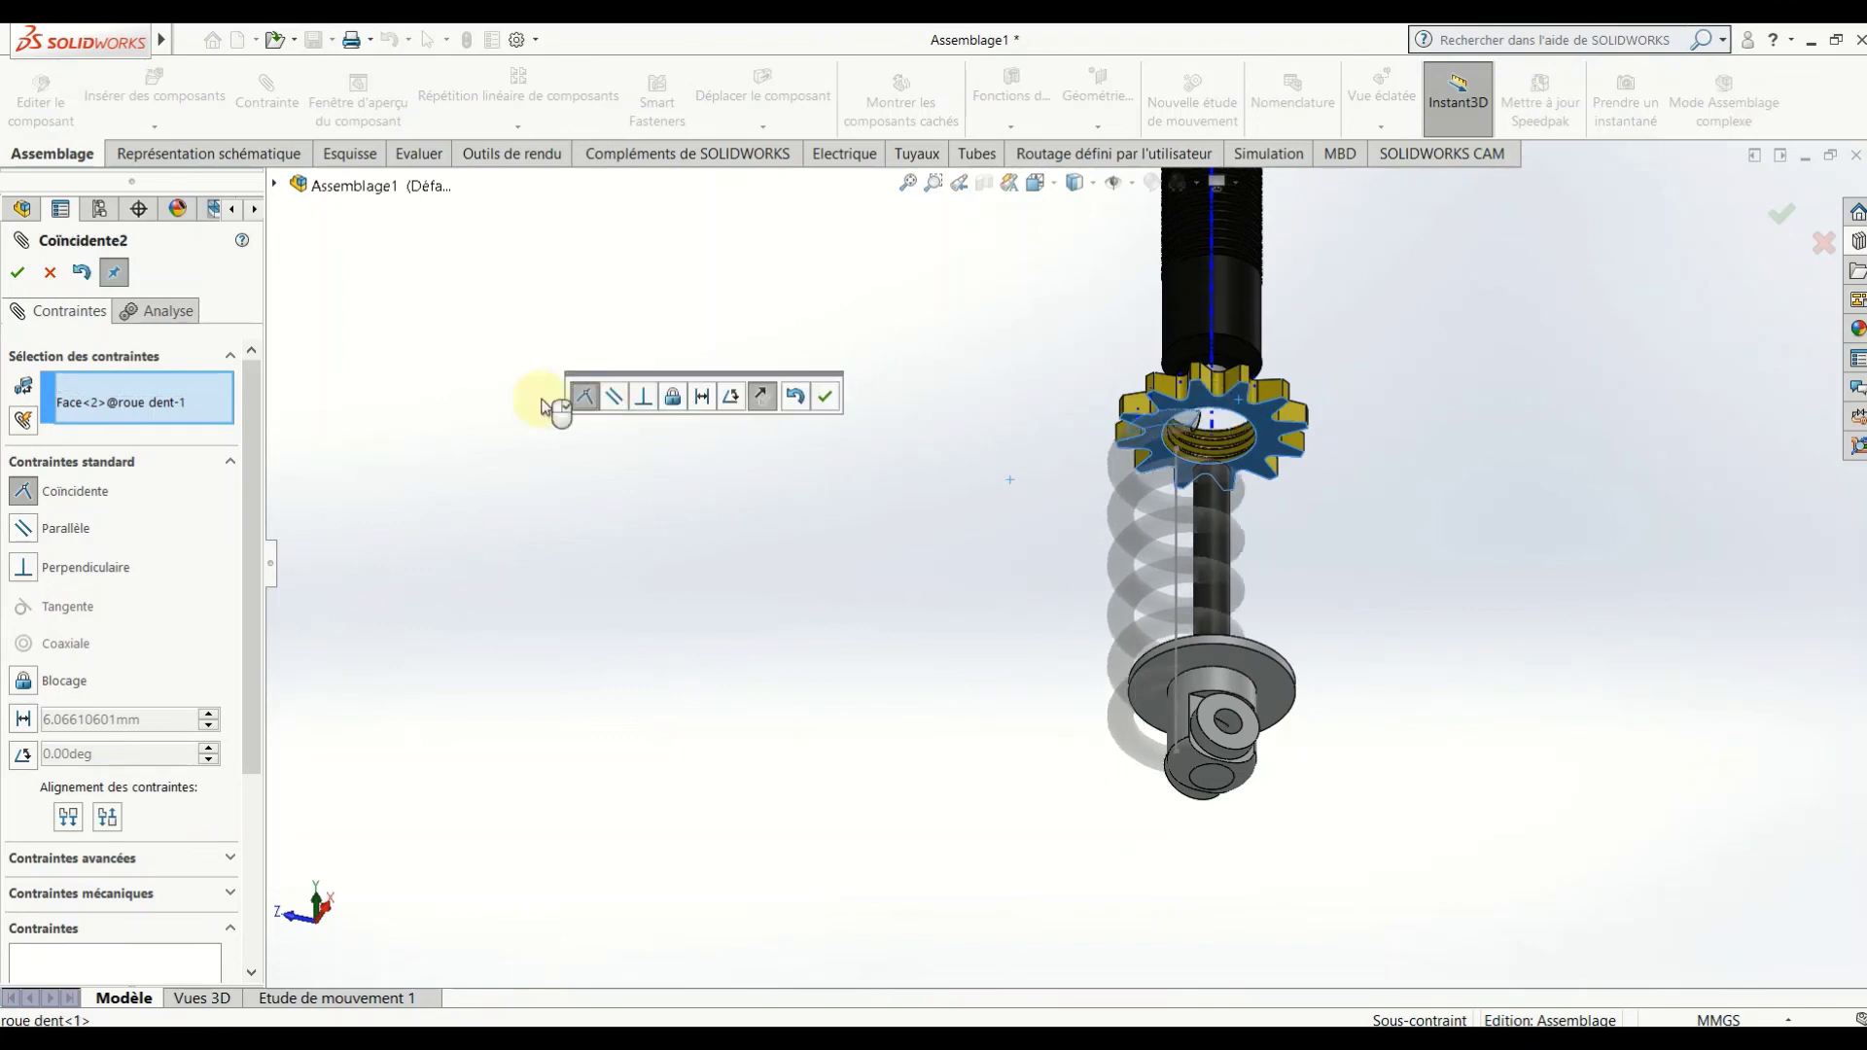
left_click(17, 272)
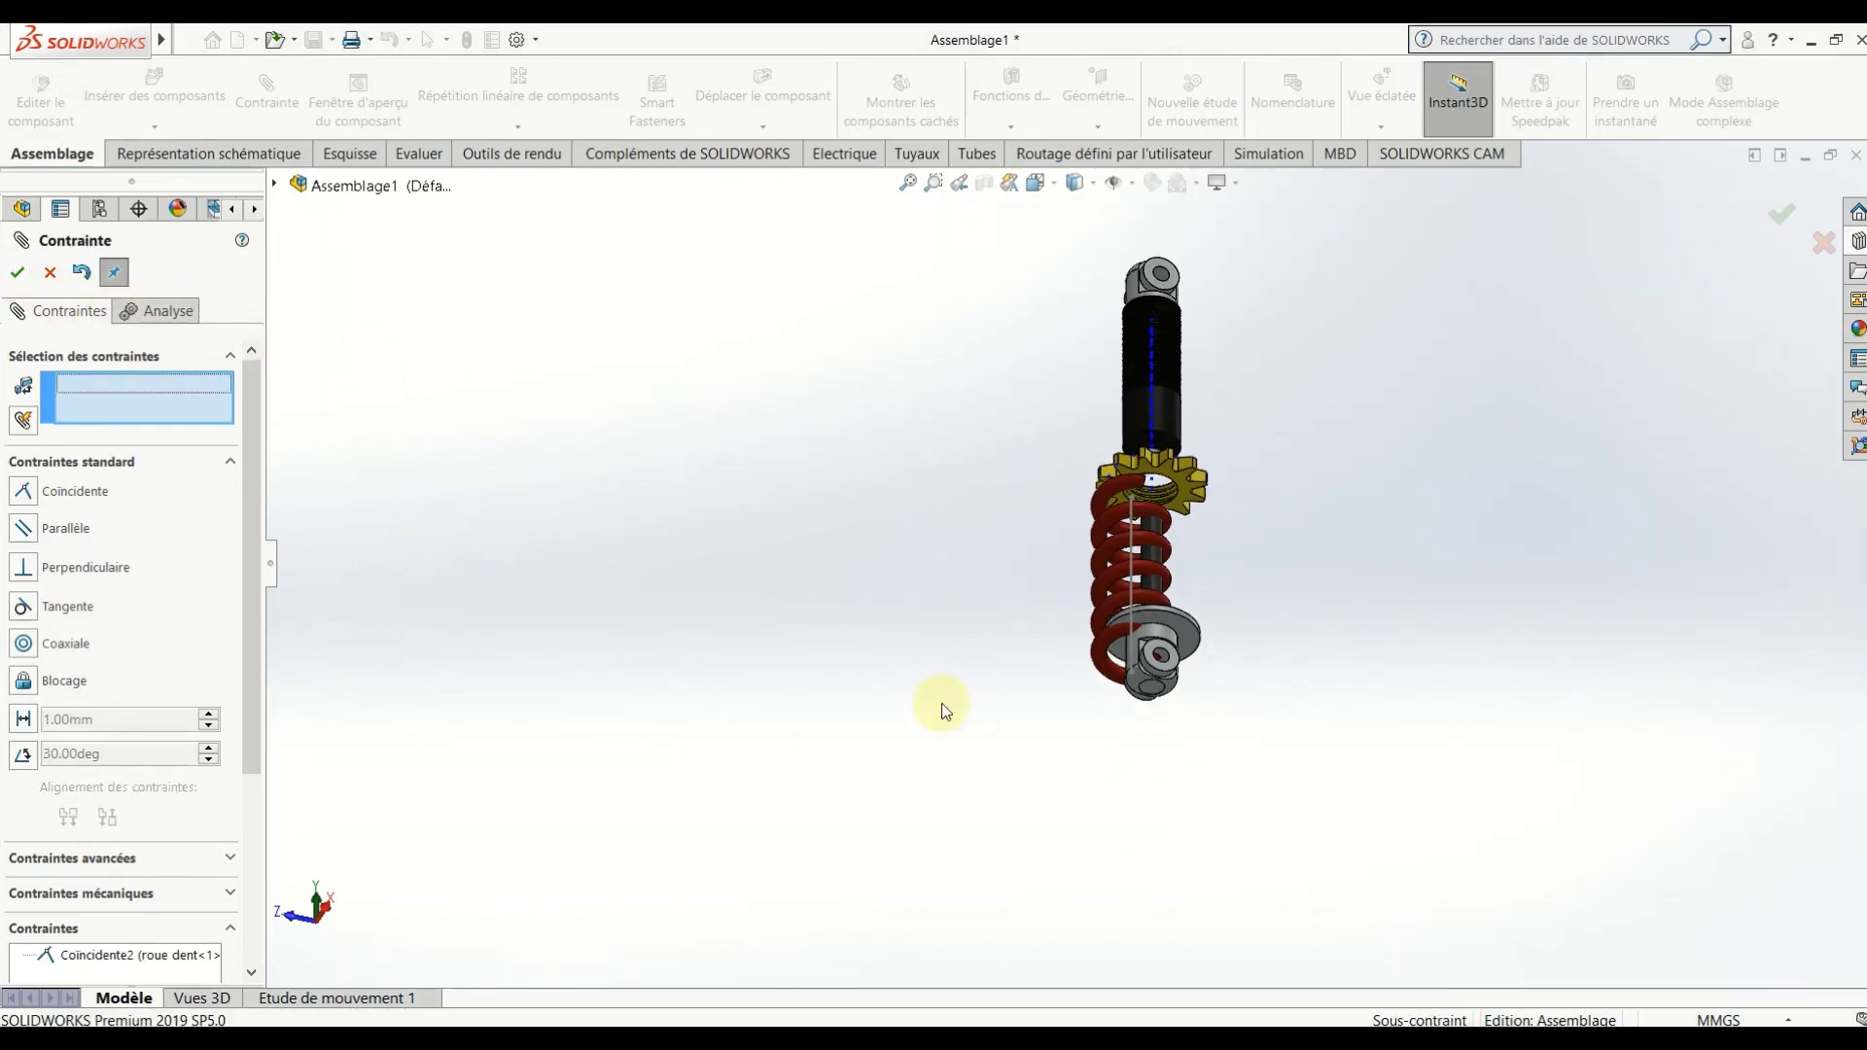
Make the spring's central axis line coaxial with the gear nut's raised ring face.
mouse_move(942, 710)
middle_mouse_down()
mouse_move(931, 837)
mouse_move(942, 821)
middle_mouse_up()
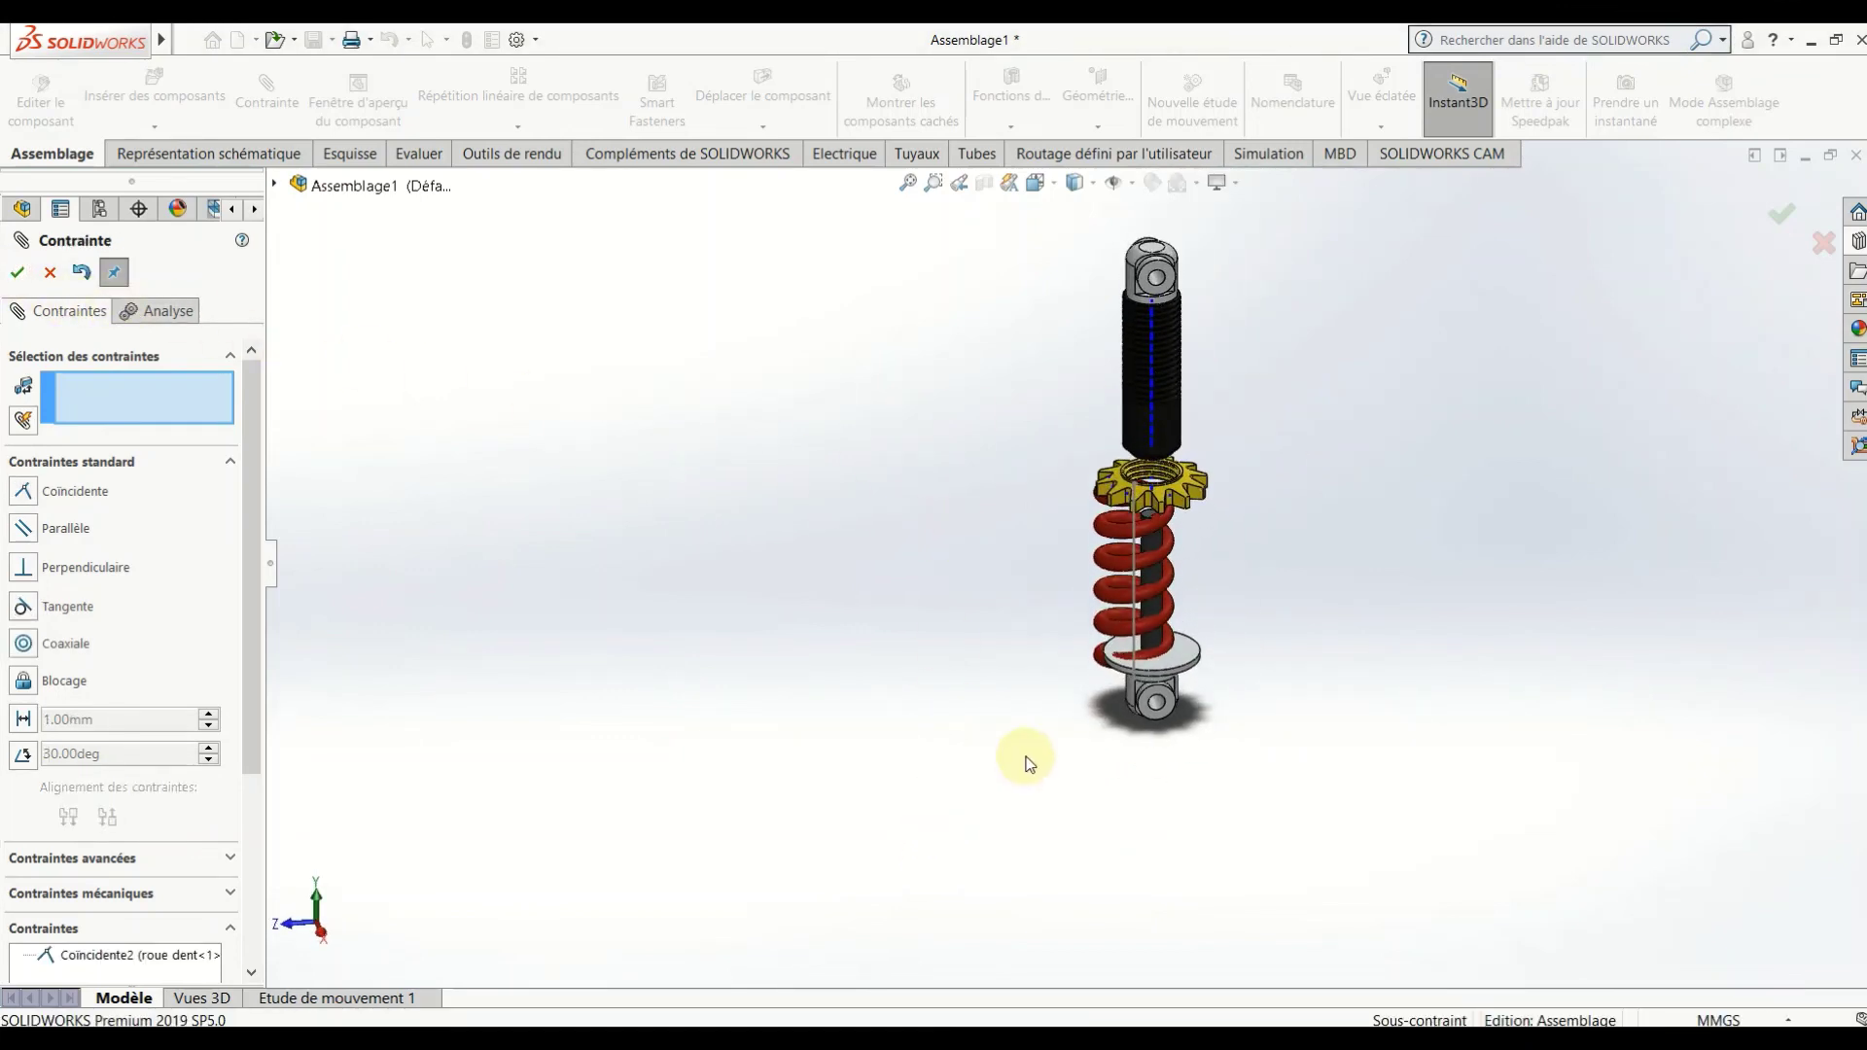
scroll(1054, 488, "down", 5)
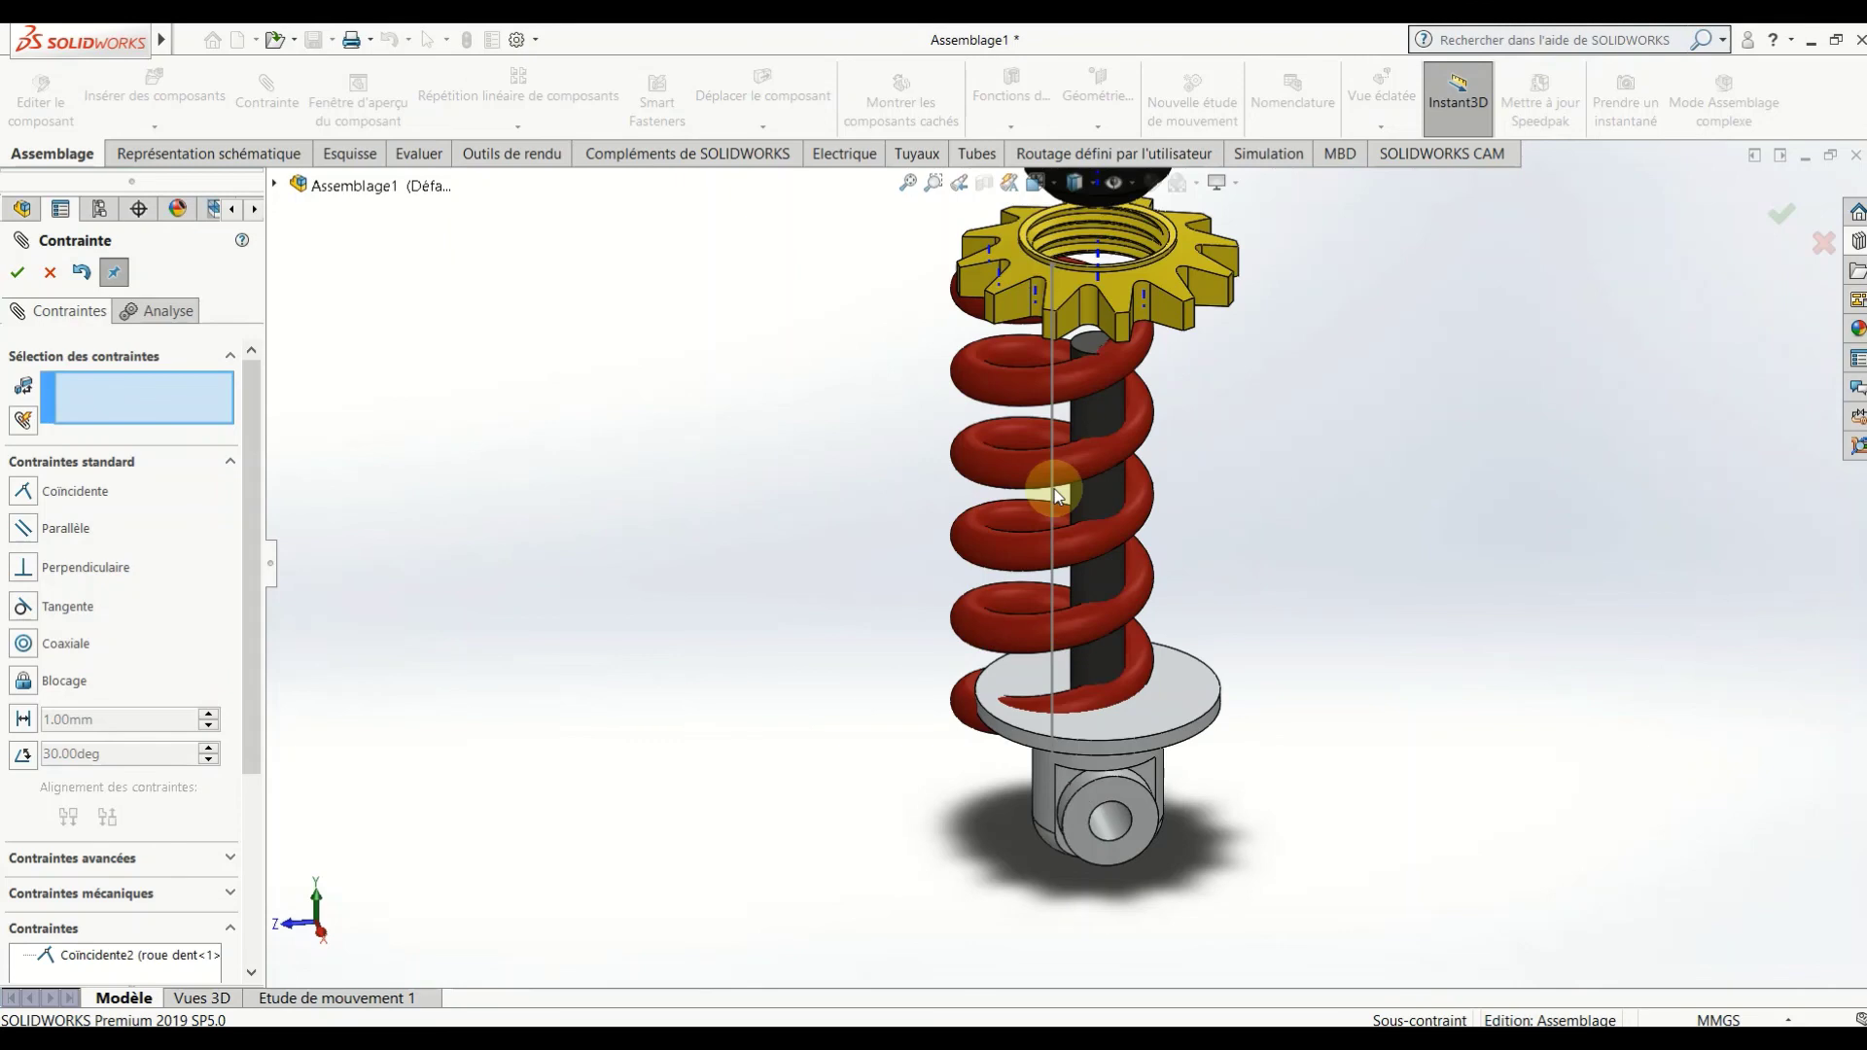
left_click(1054, 412)
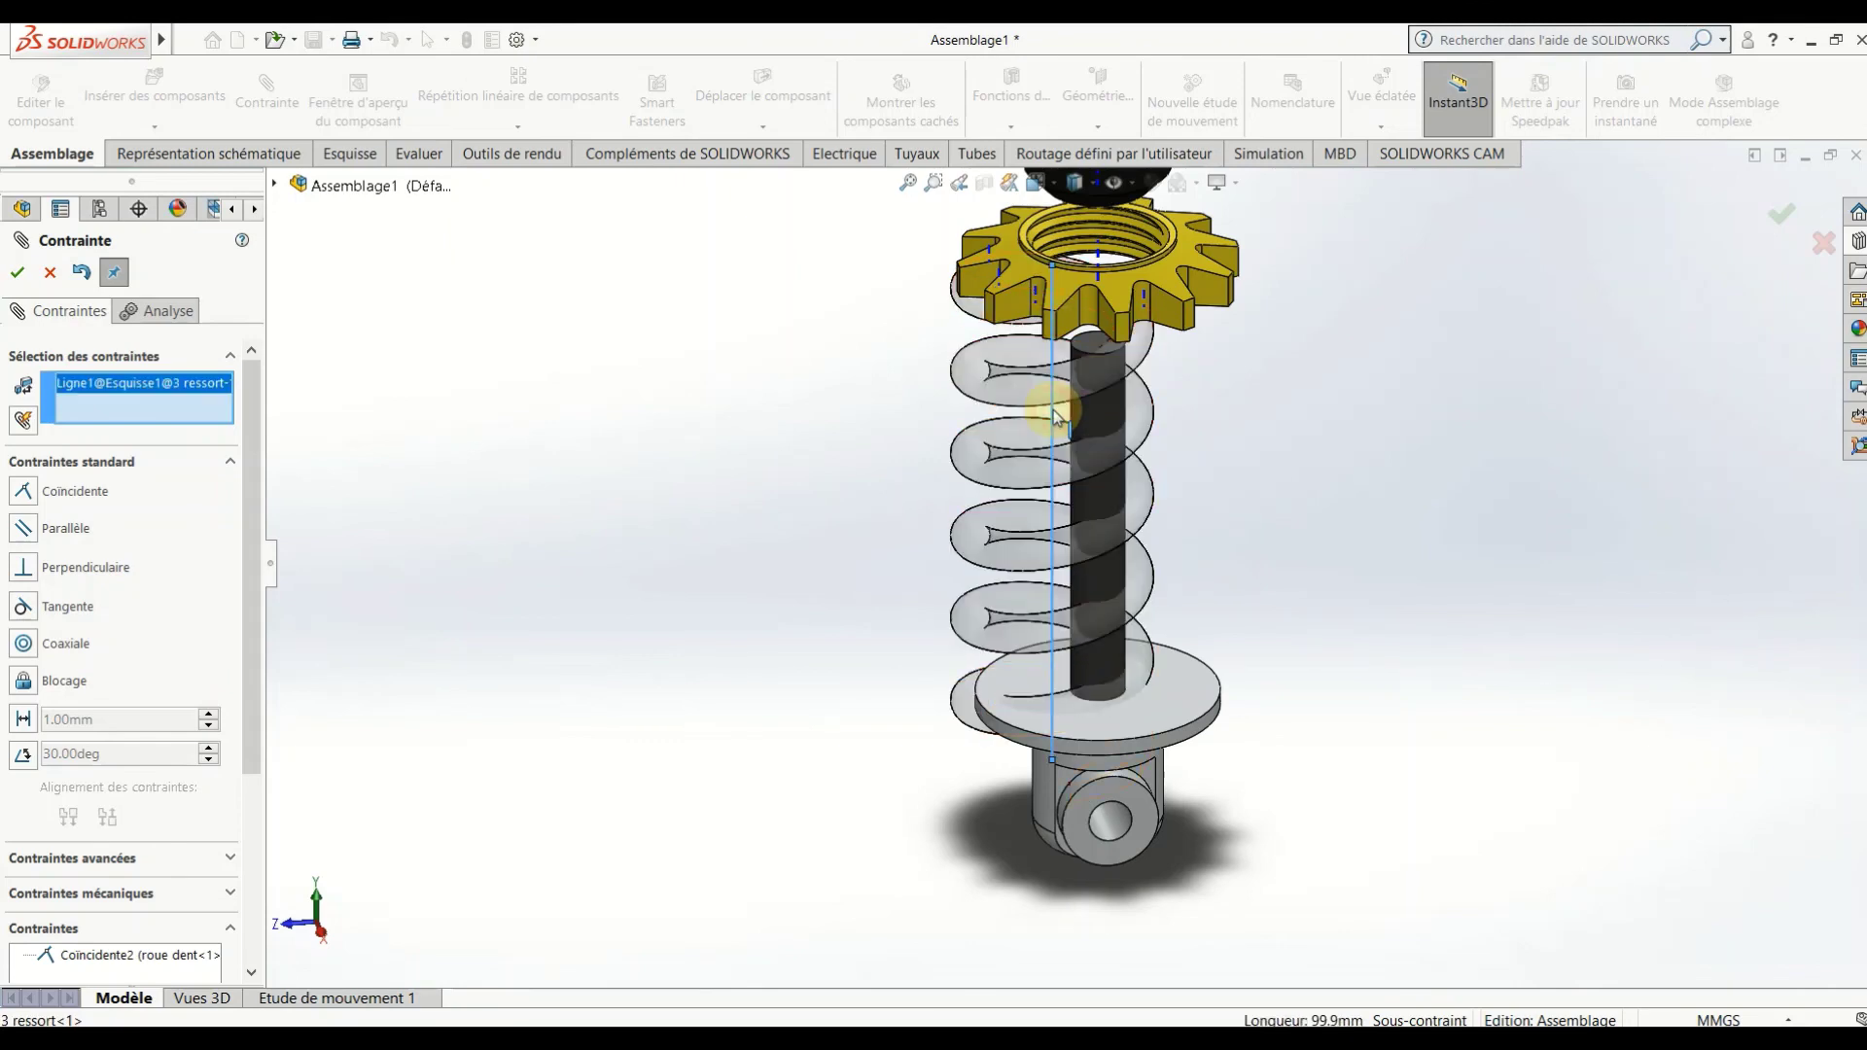
scroll(1109, 400, "down", 2)
scroll(1106, 551, "down", 3)
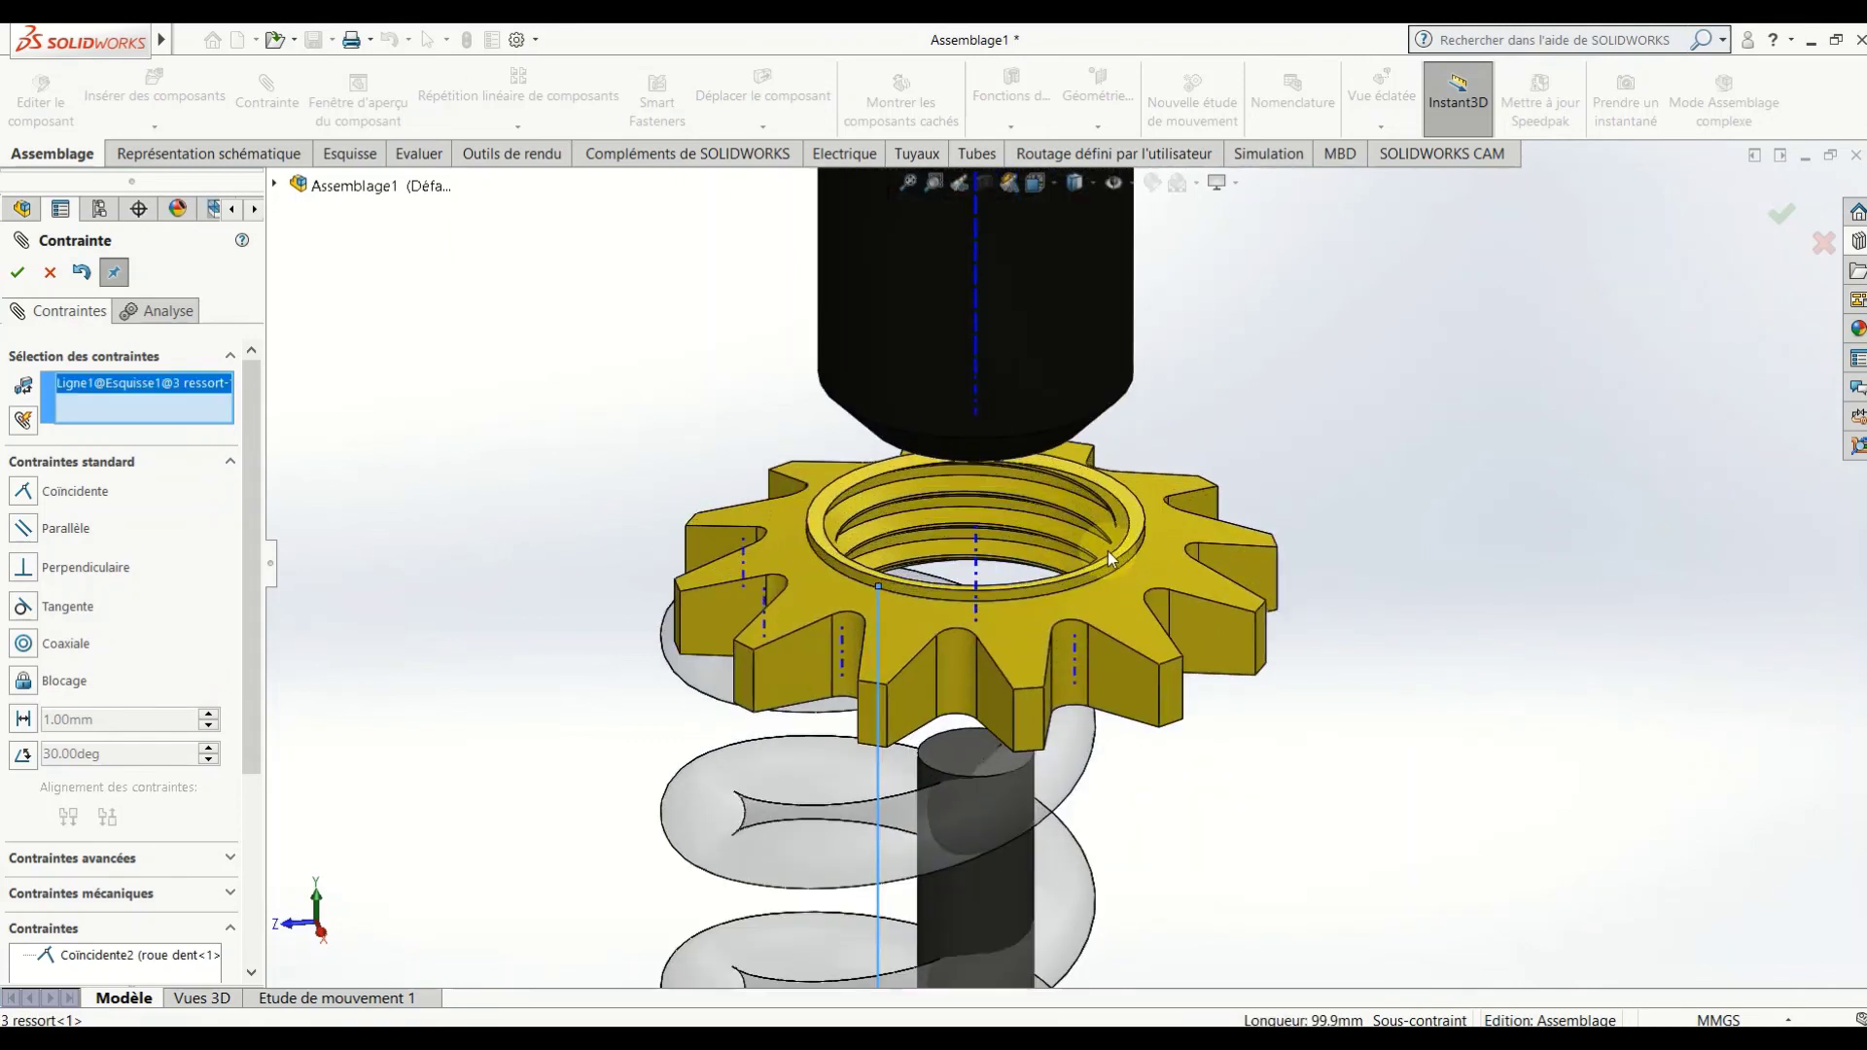
scroll(1129, 644, "down", 3)
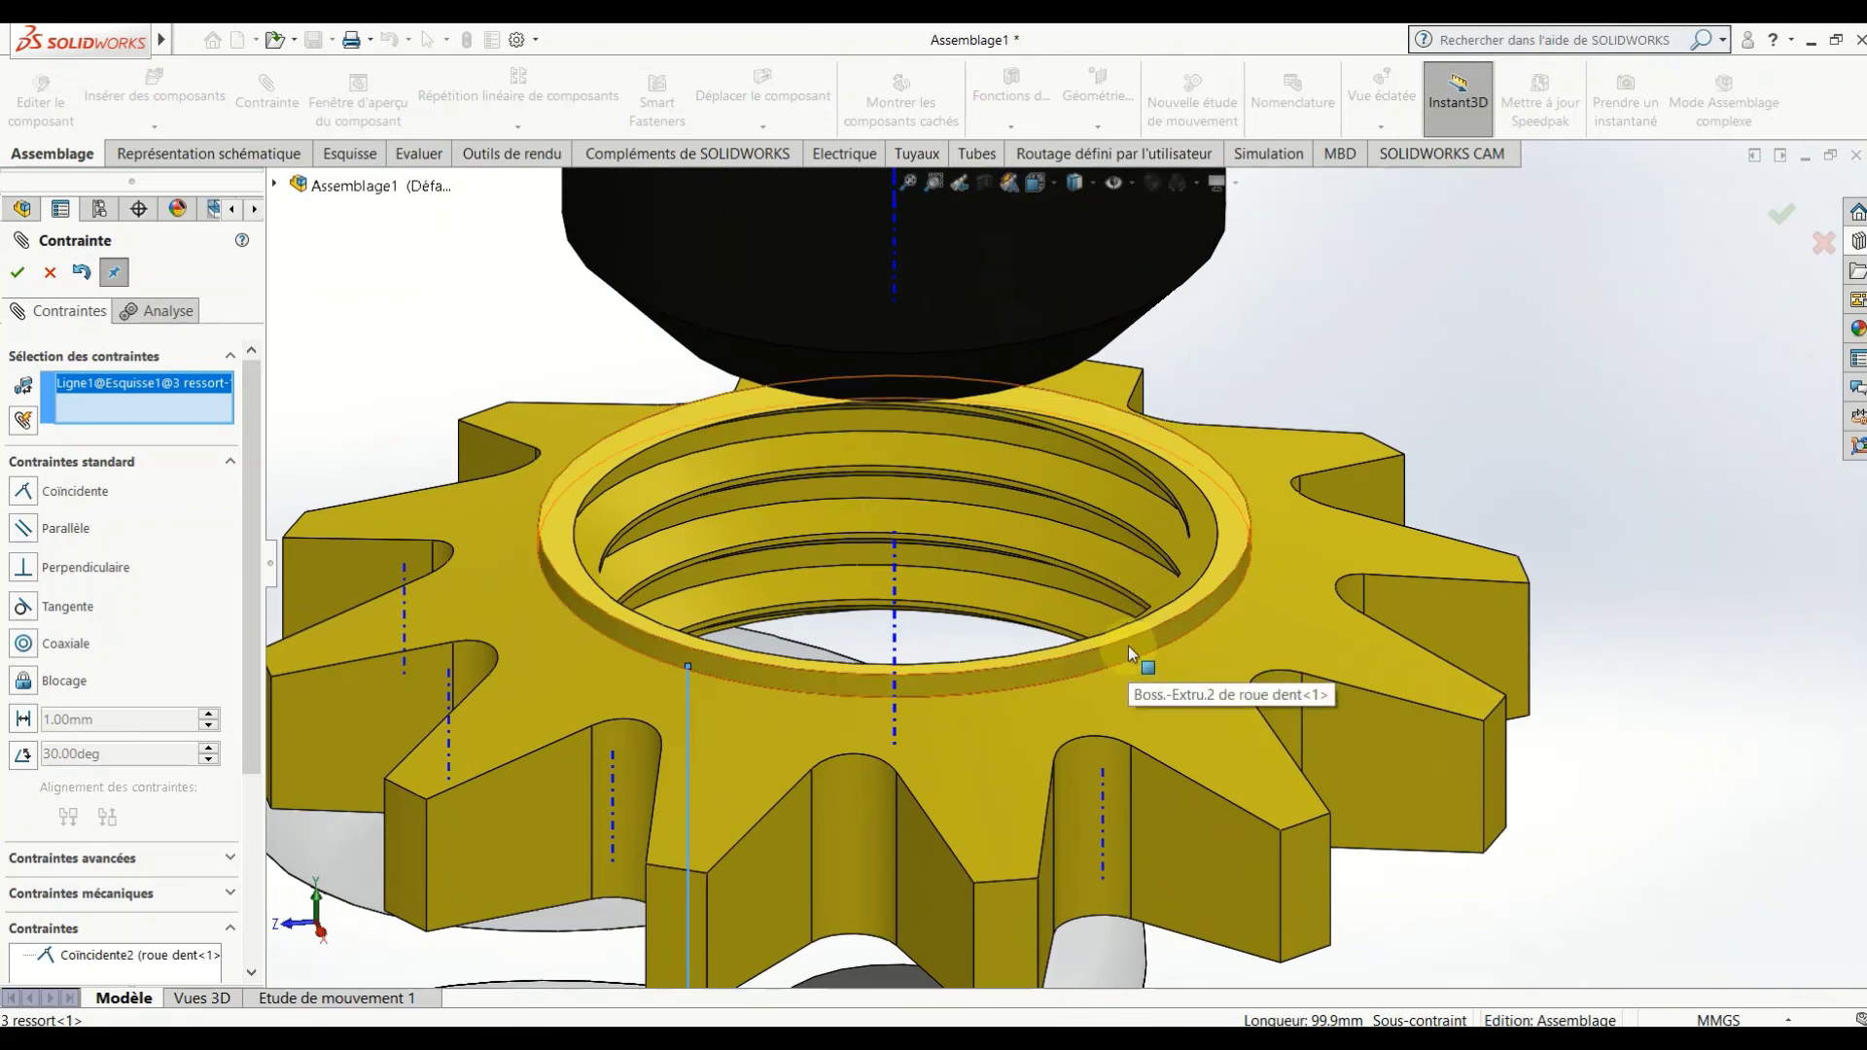
left_click(1128, 645)
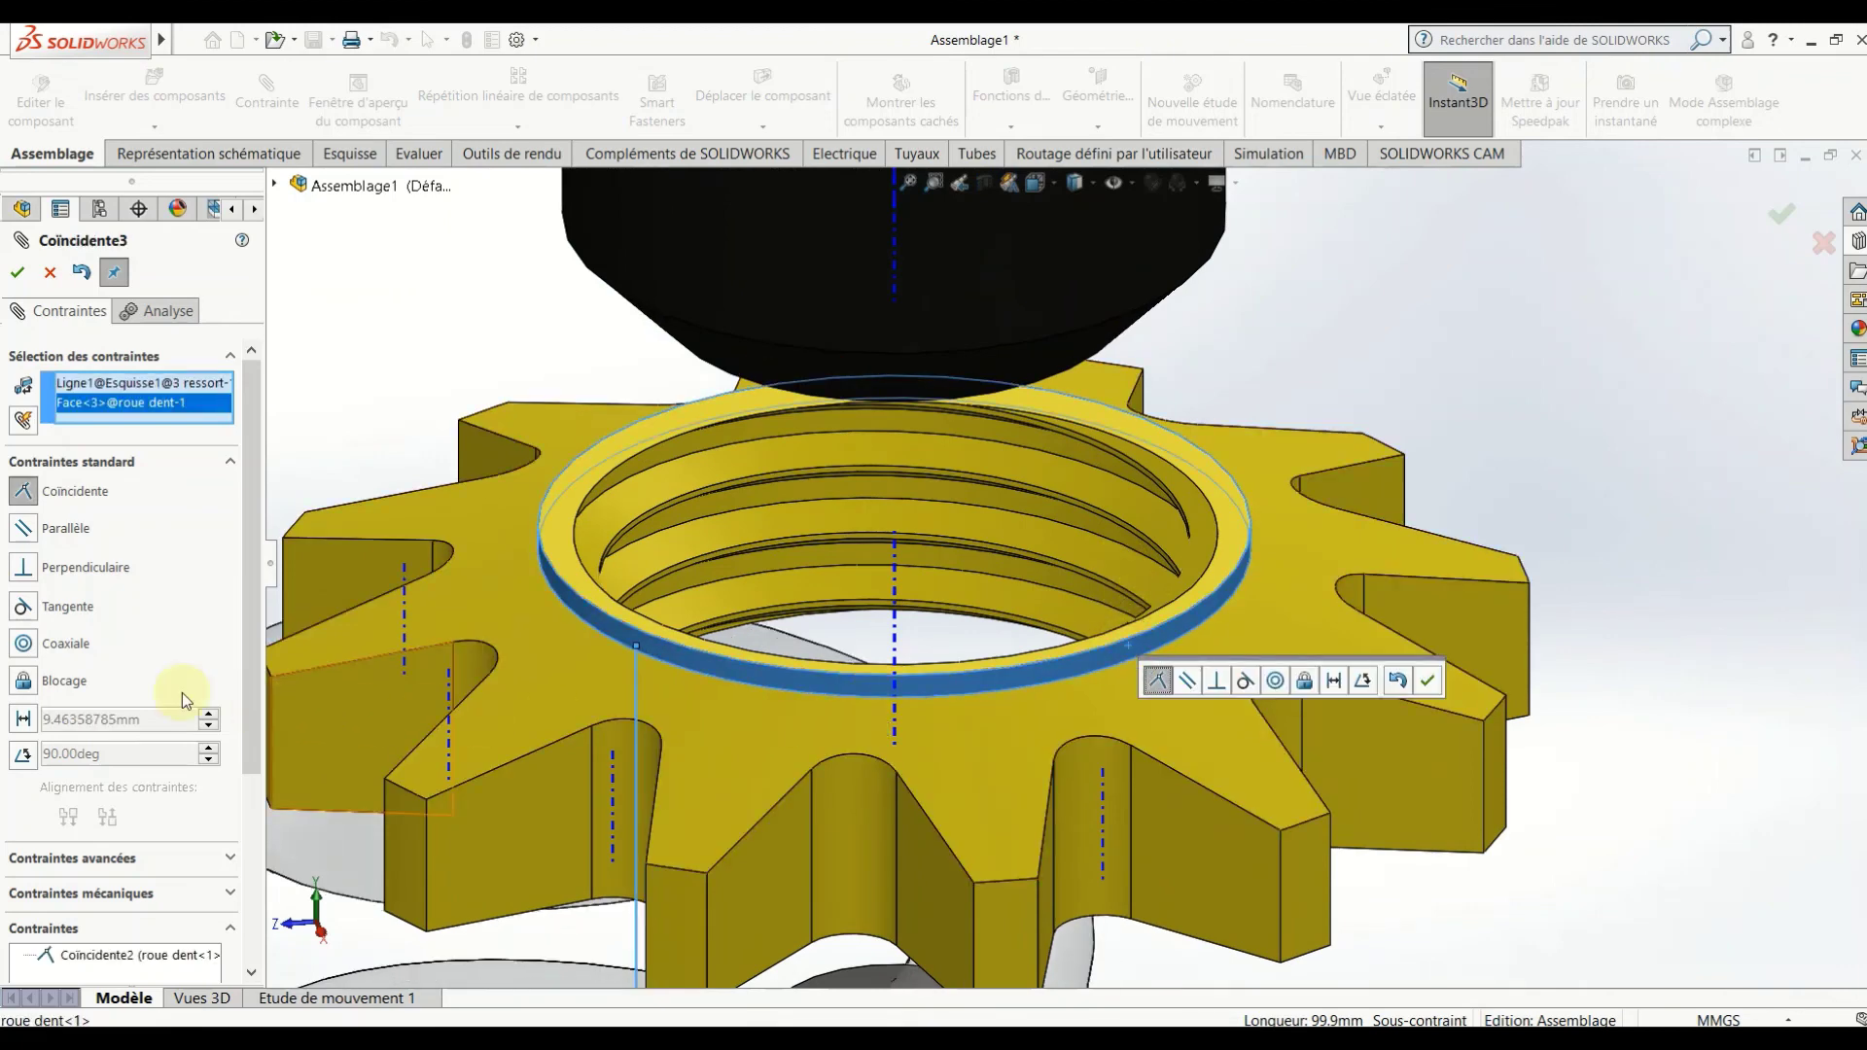
left_click(25, 644)
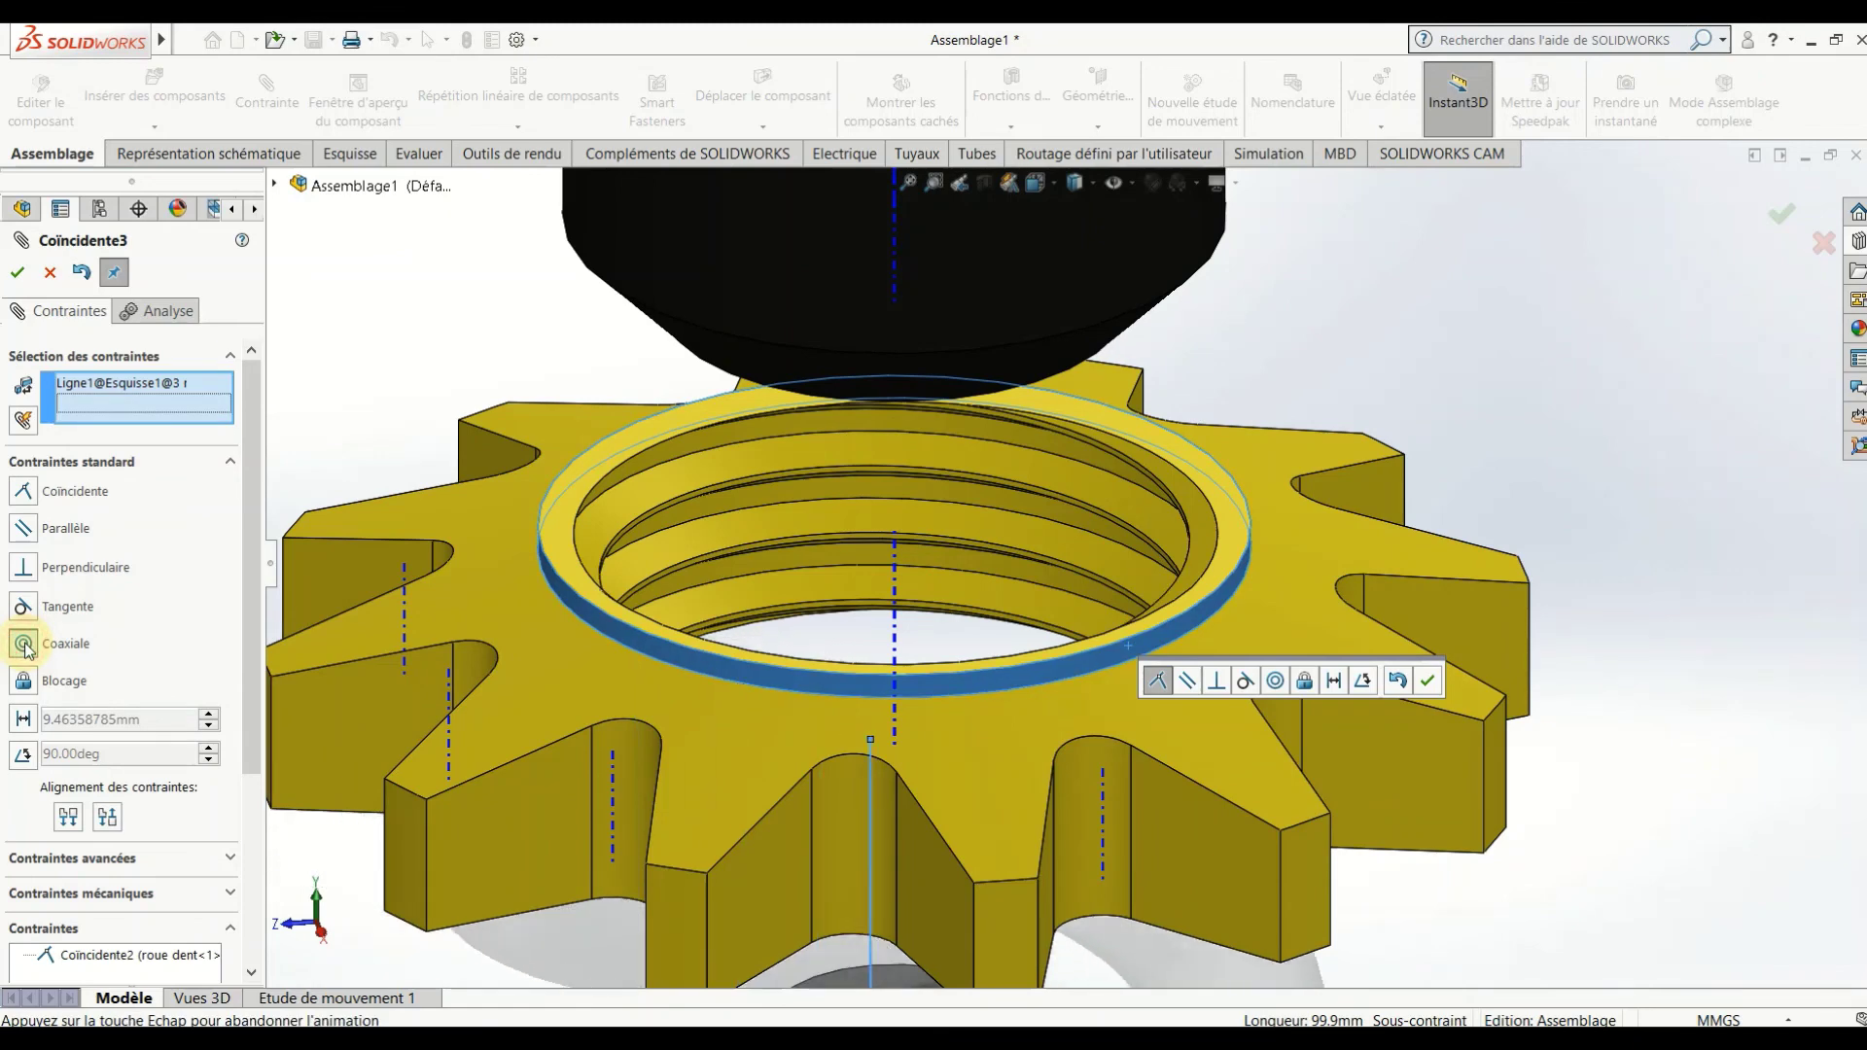
scroll(688, 542, "up", 5)
key("f")
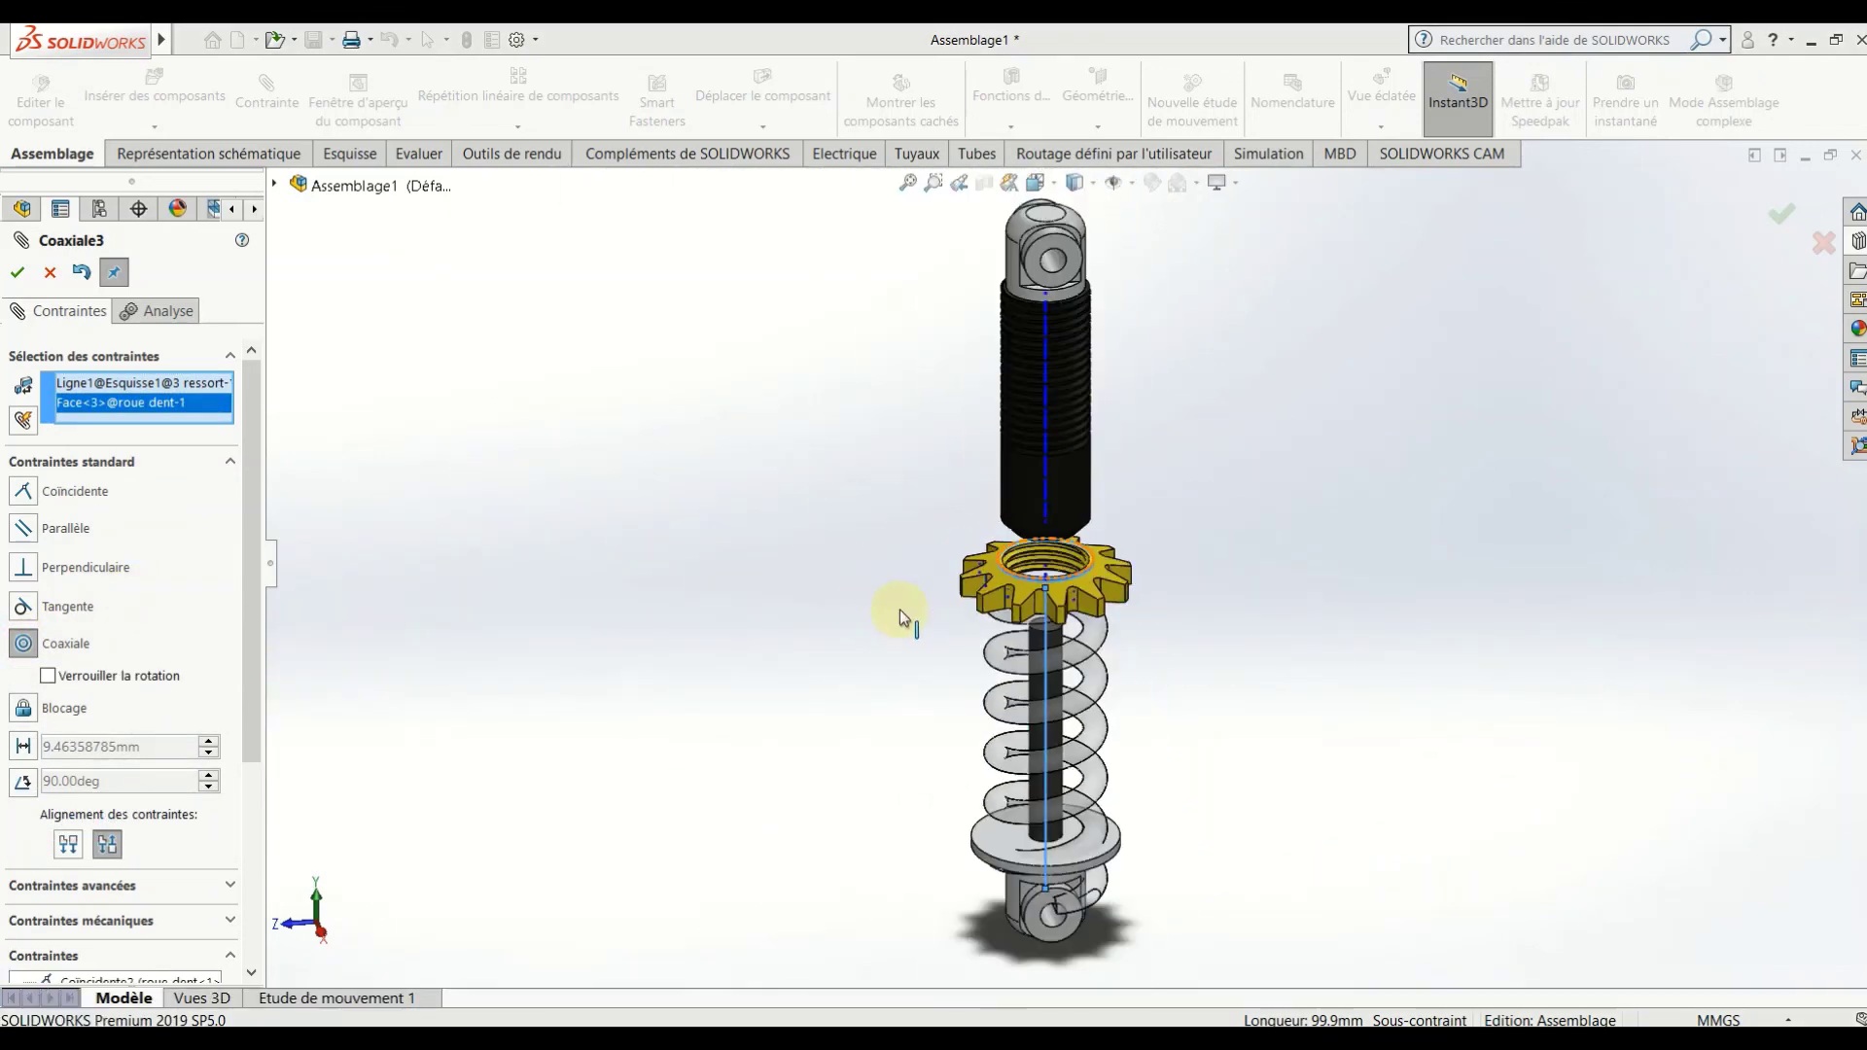
left_click(15, 274)
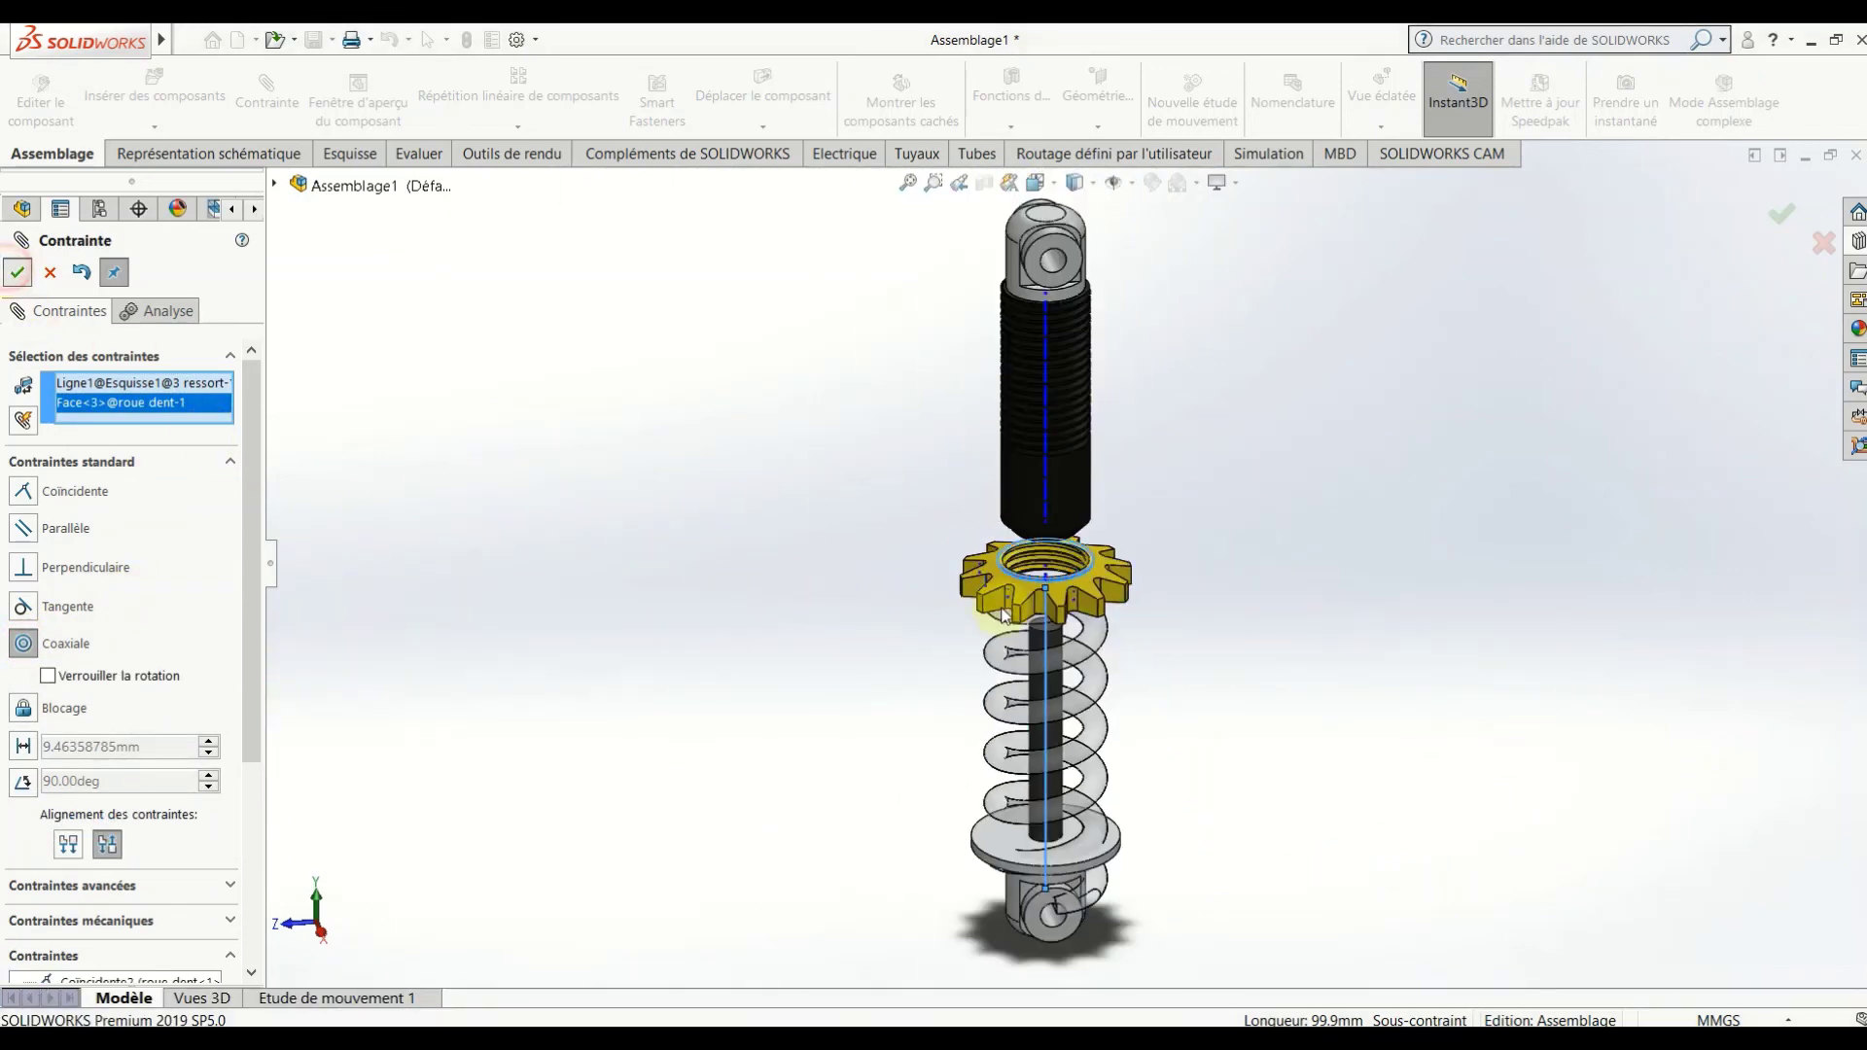
Close the mate editor and collapse the spring's sweep and feature list in the FeatureManager.
scroll(1054, 574, "down", 3)
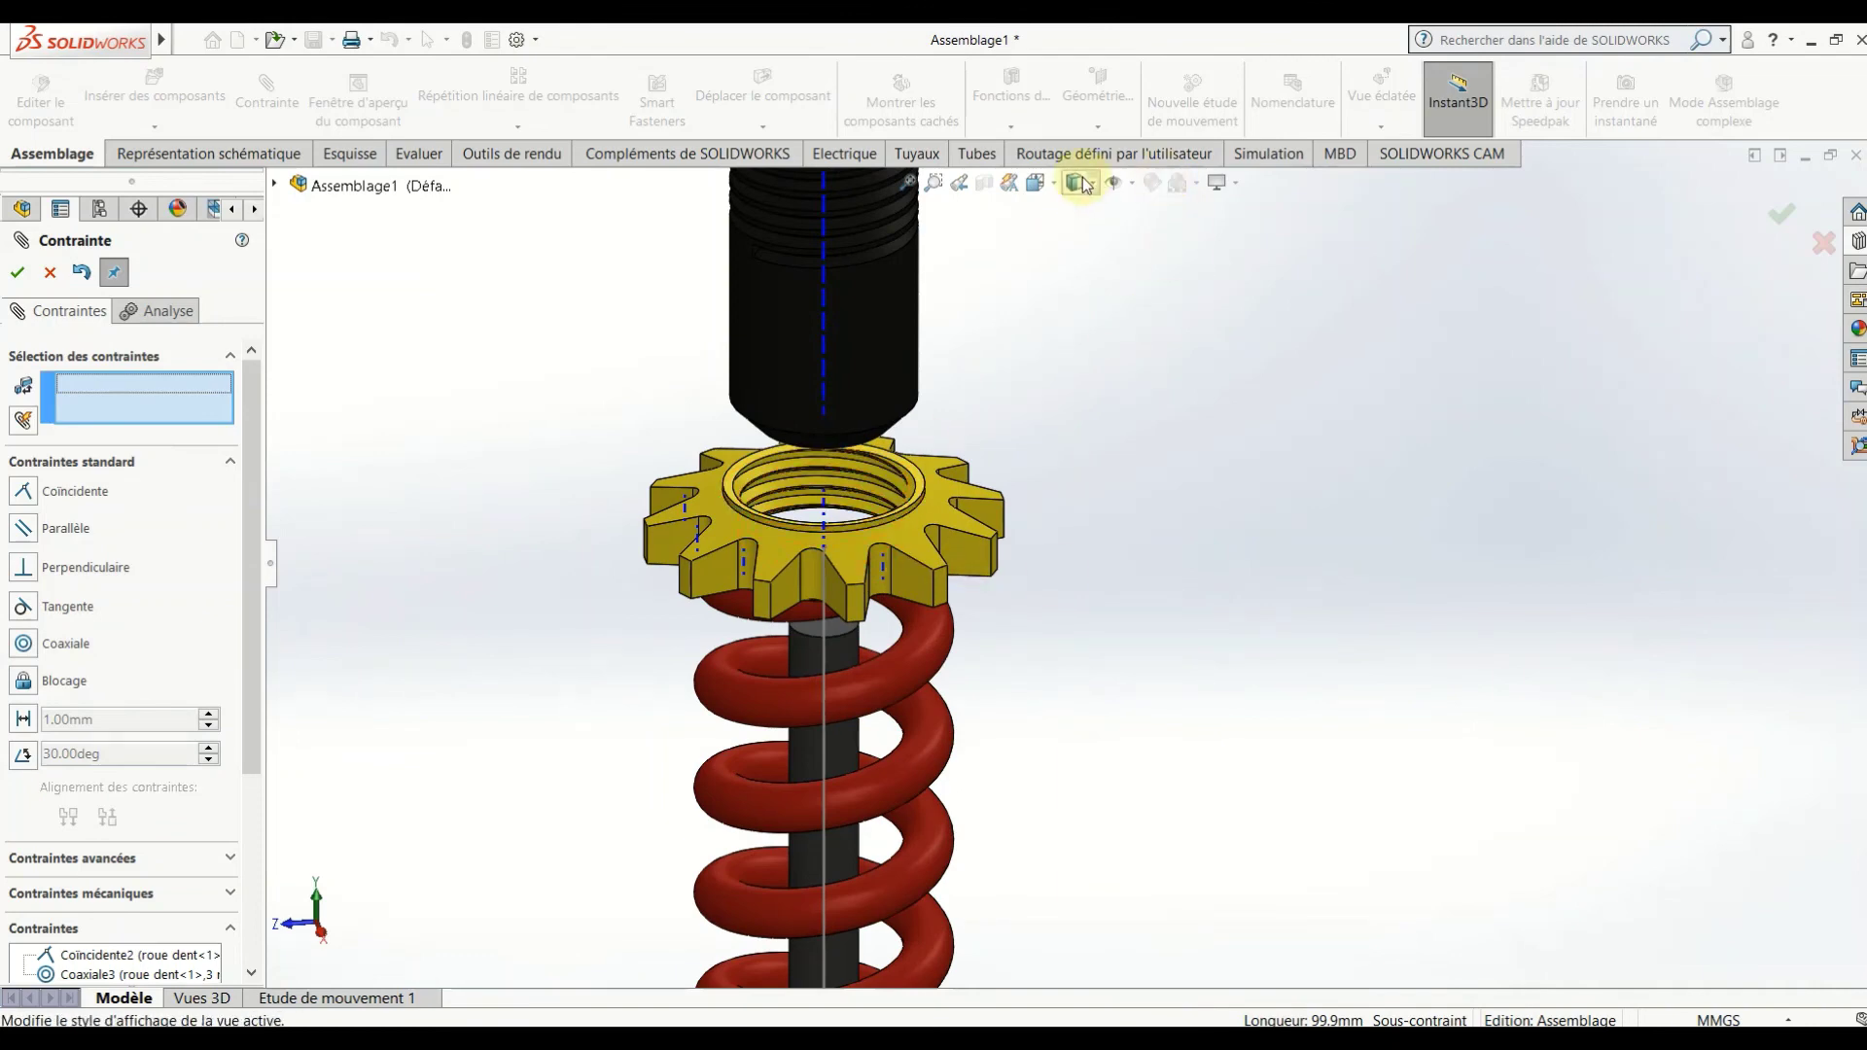
left_click(1134, 184)
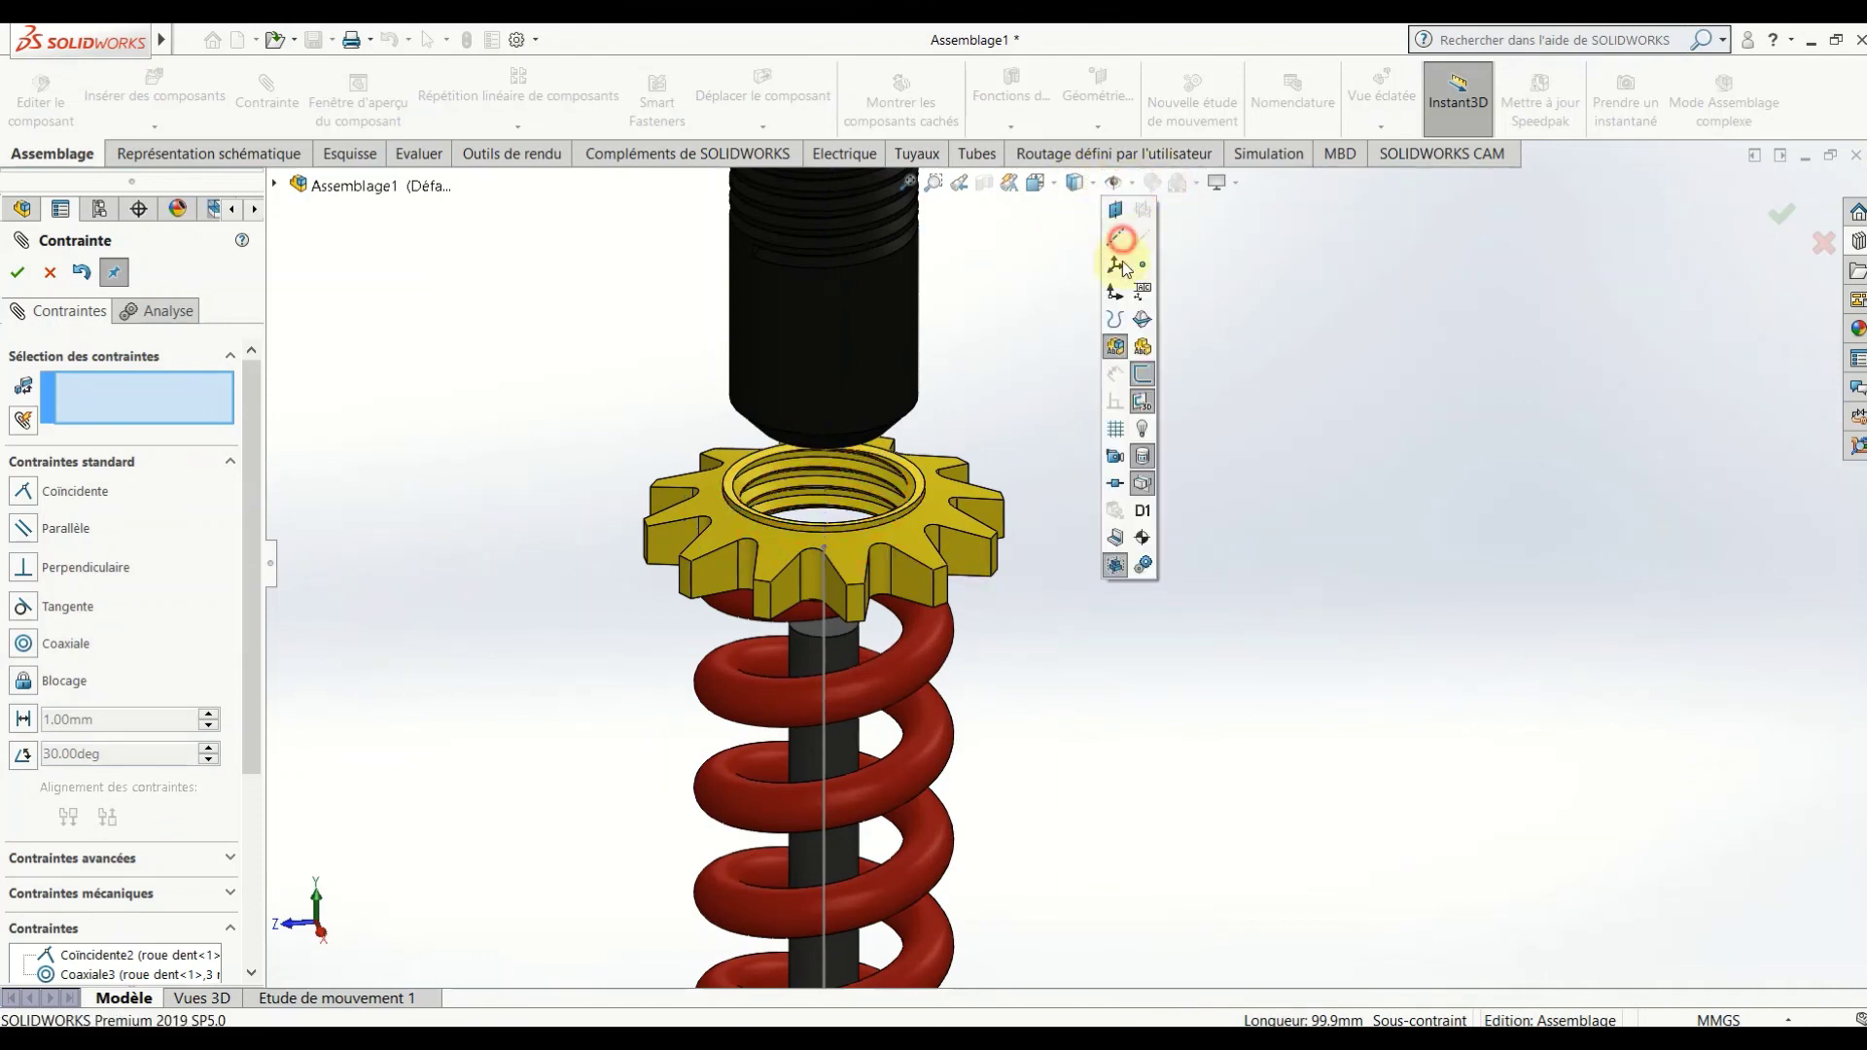
left_click(1239, 640)
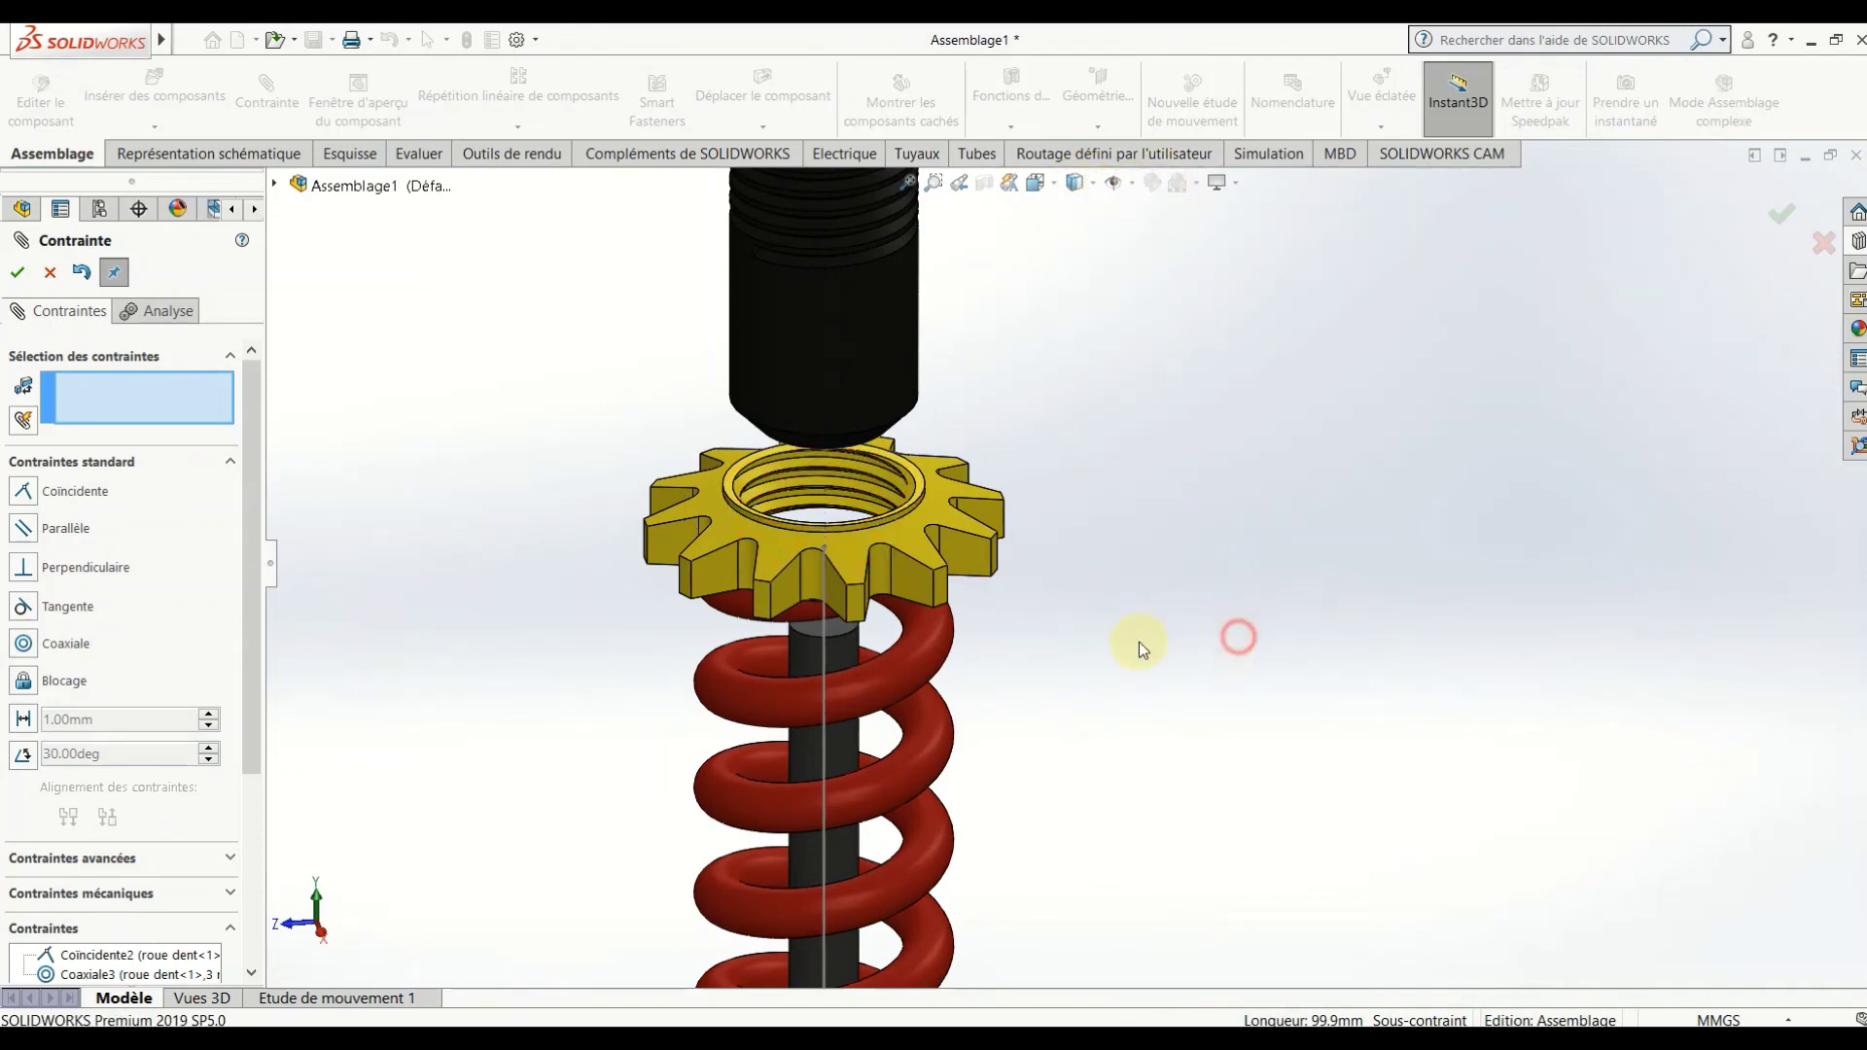
left_click(55, 275)
right_click(93, 809)
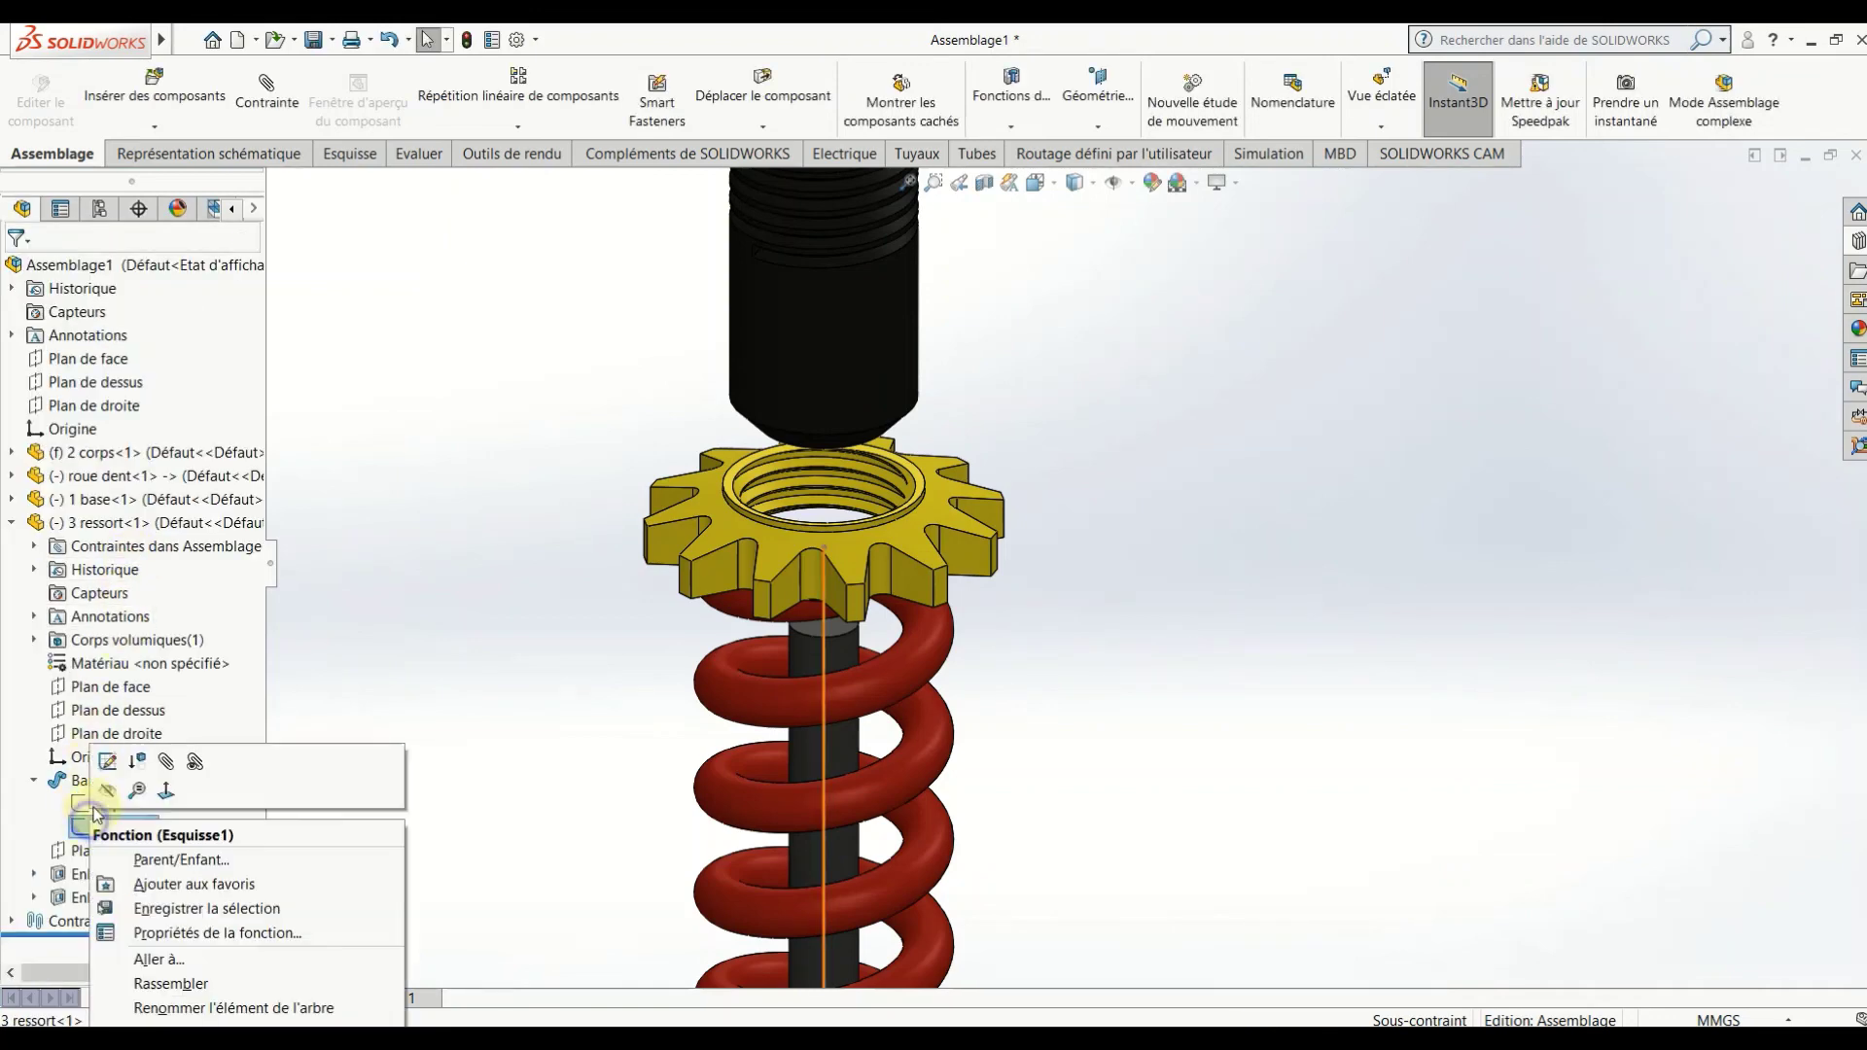
left_click(39, 778)
left_click(34, 780)
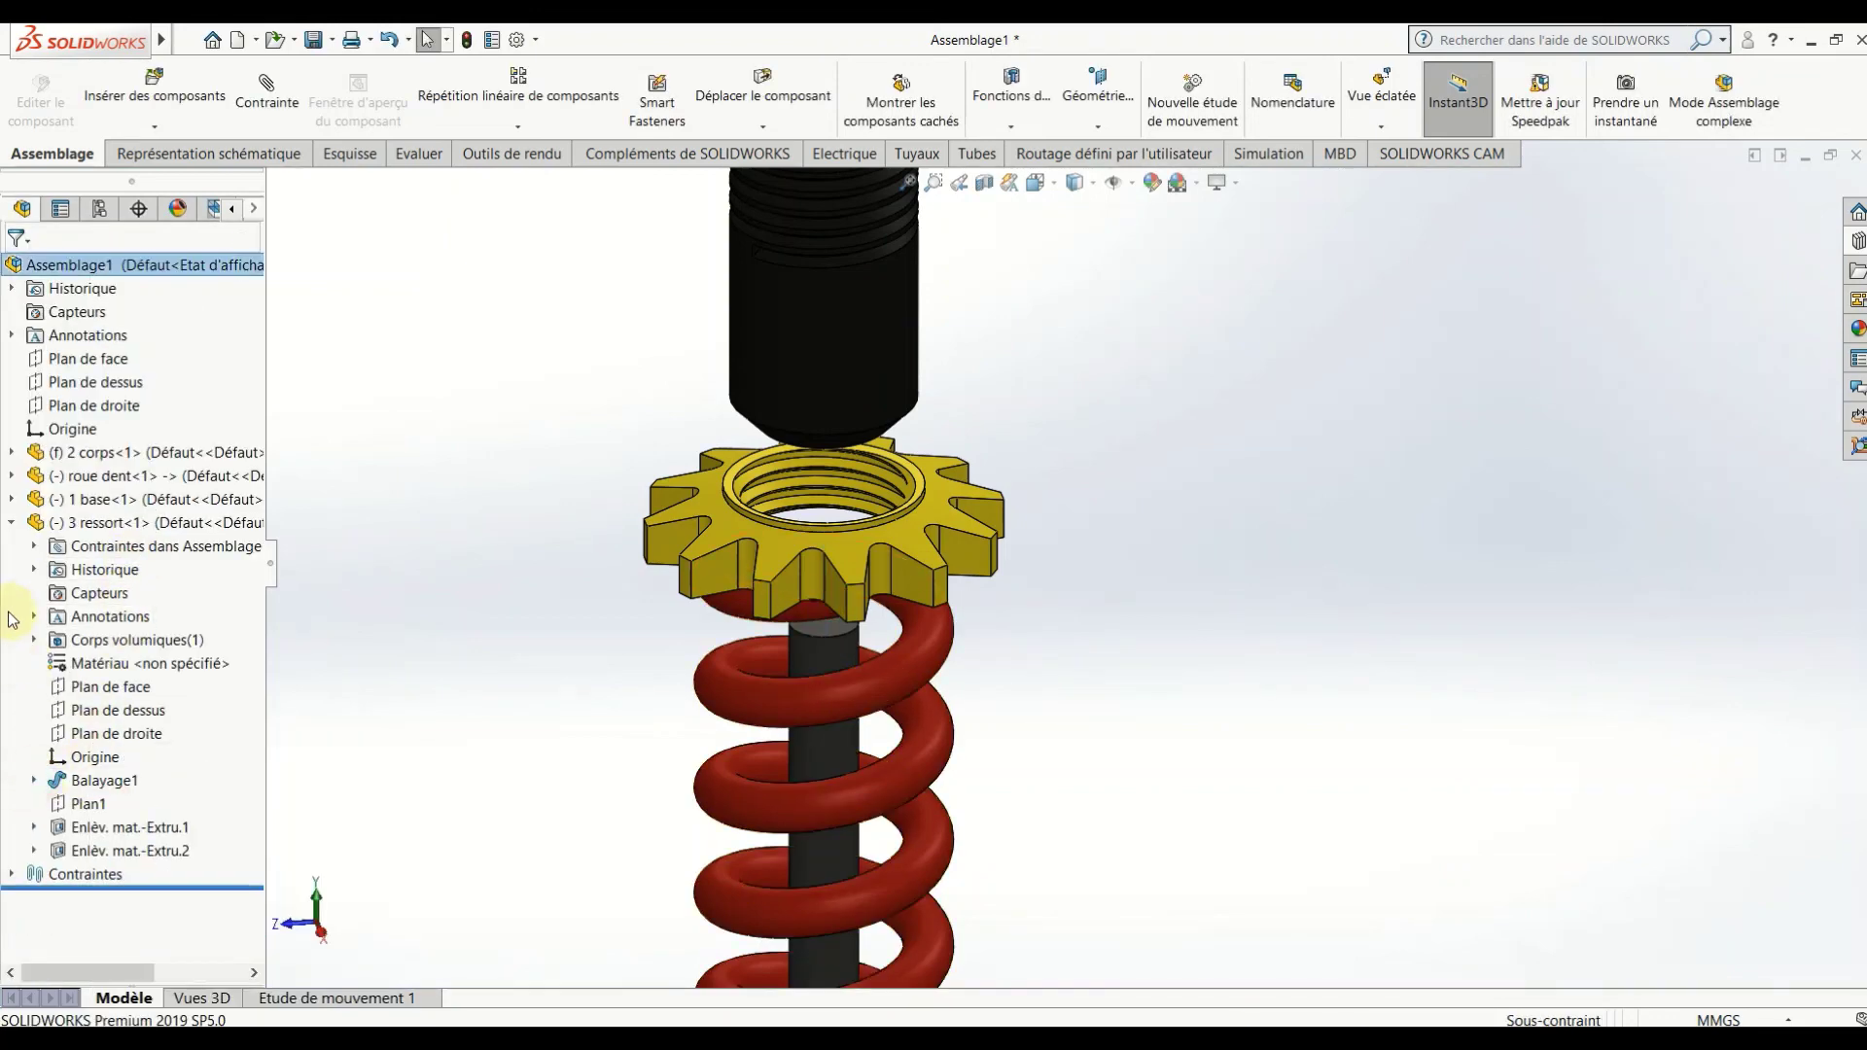
left_click(10, 525)
key("f")
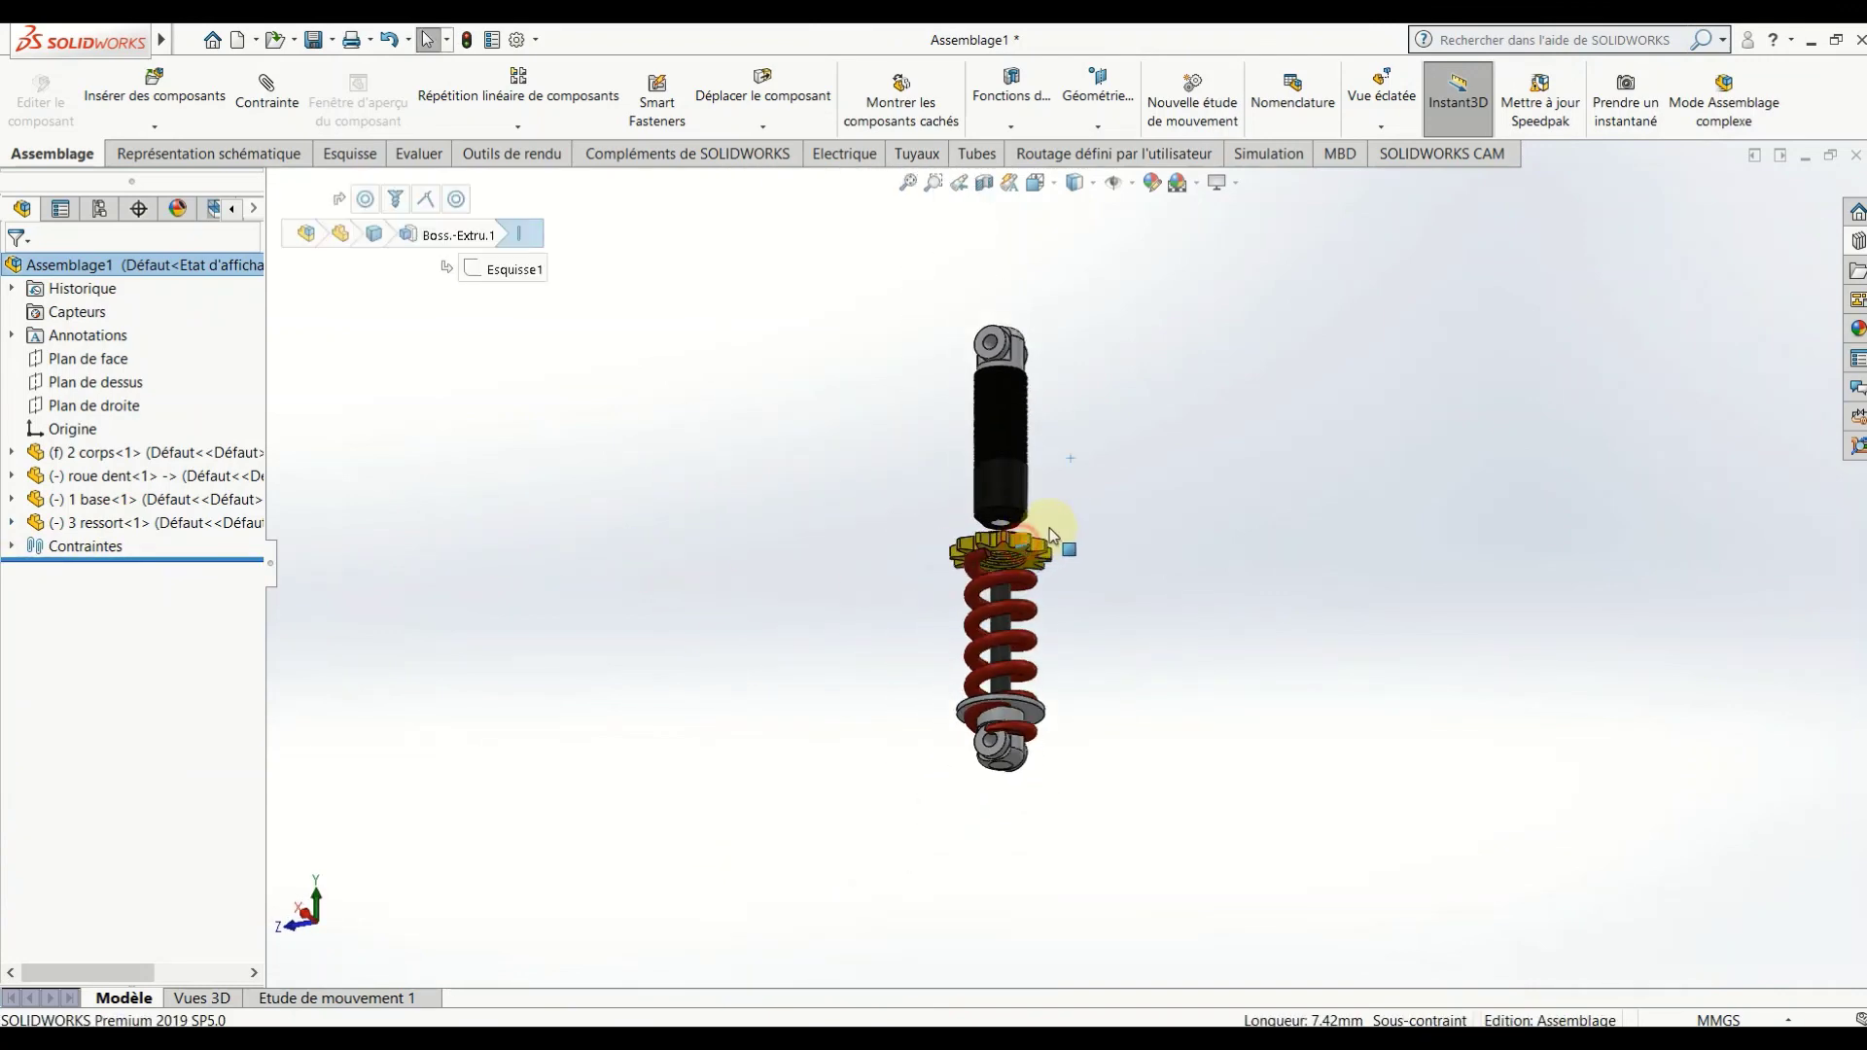
Drag-test the gear nut and spring, pulling the spring upward along the shaft.
left_click_drag(1027, 543, 1078, 418)
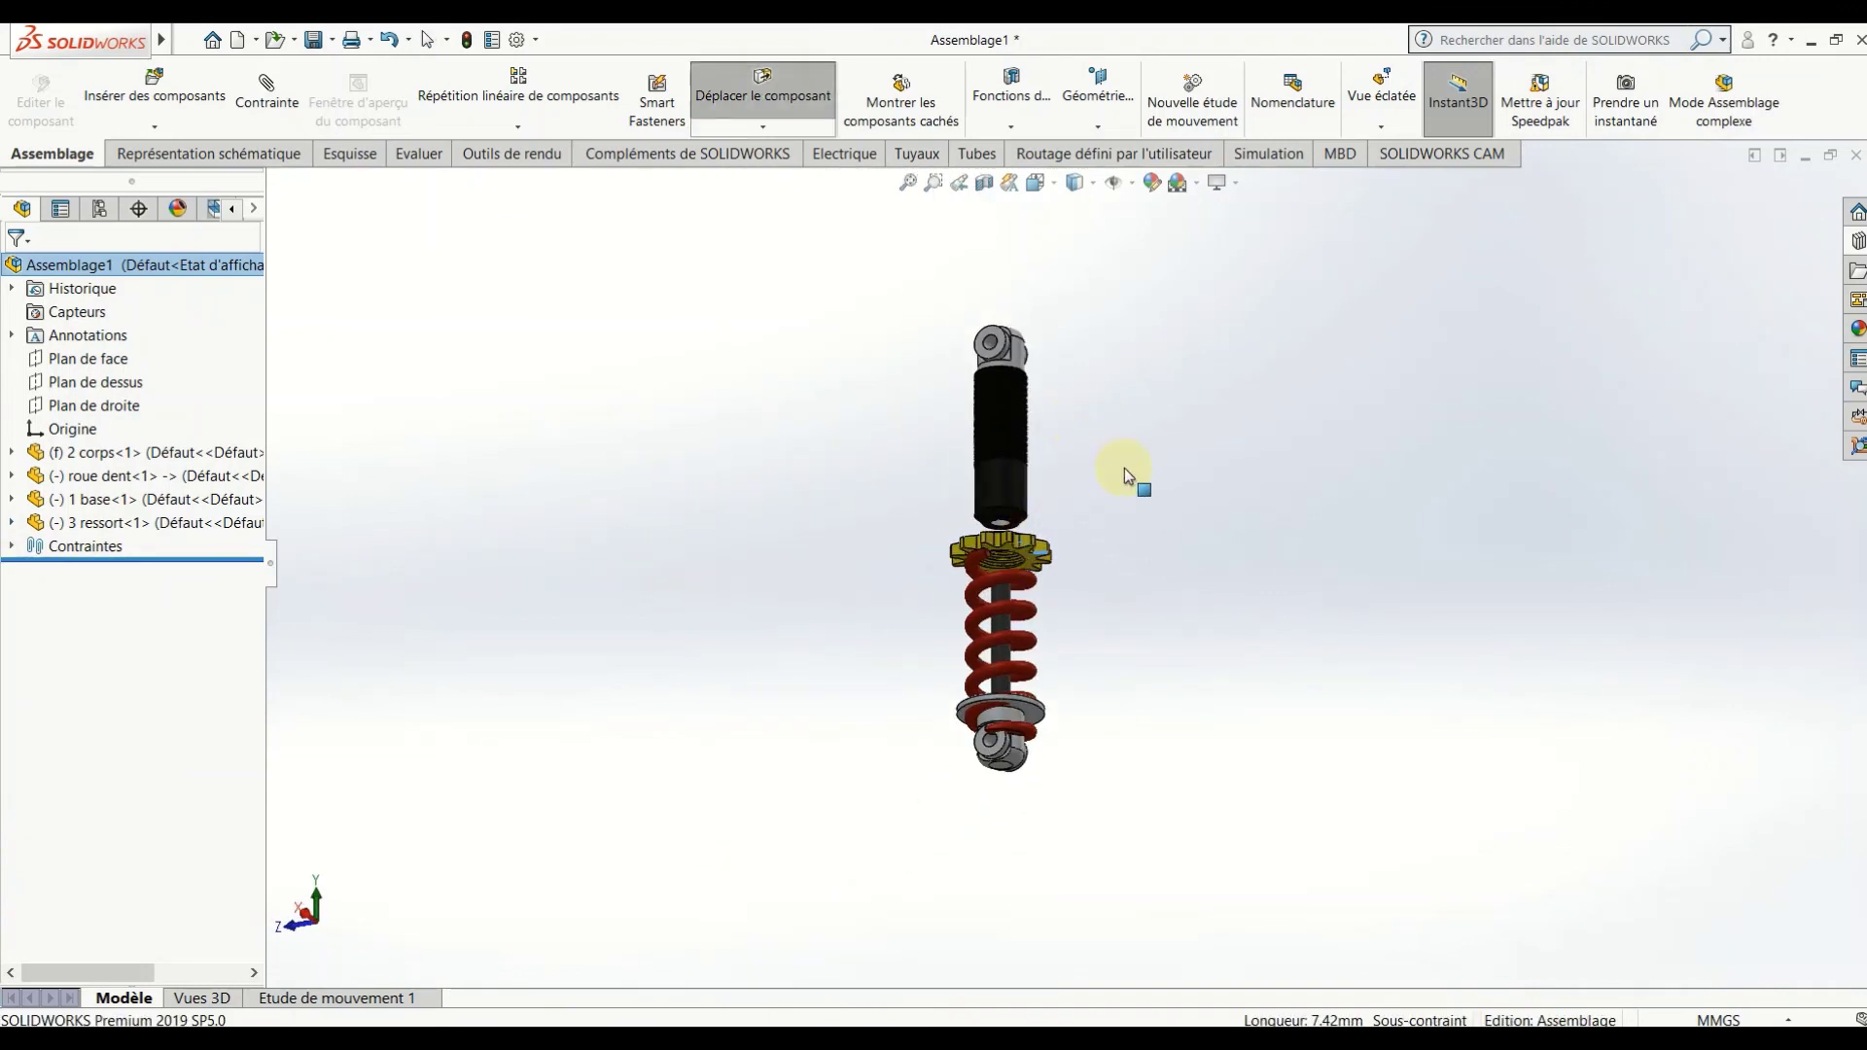
key("Escape")
scroll(1063, 486, "down", 3)
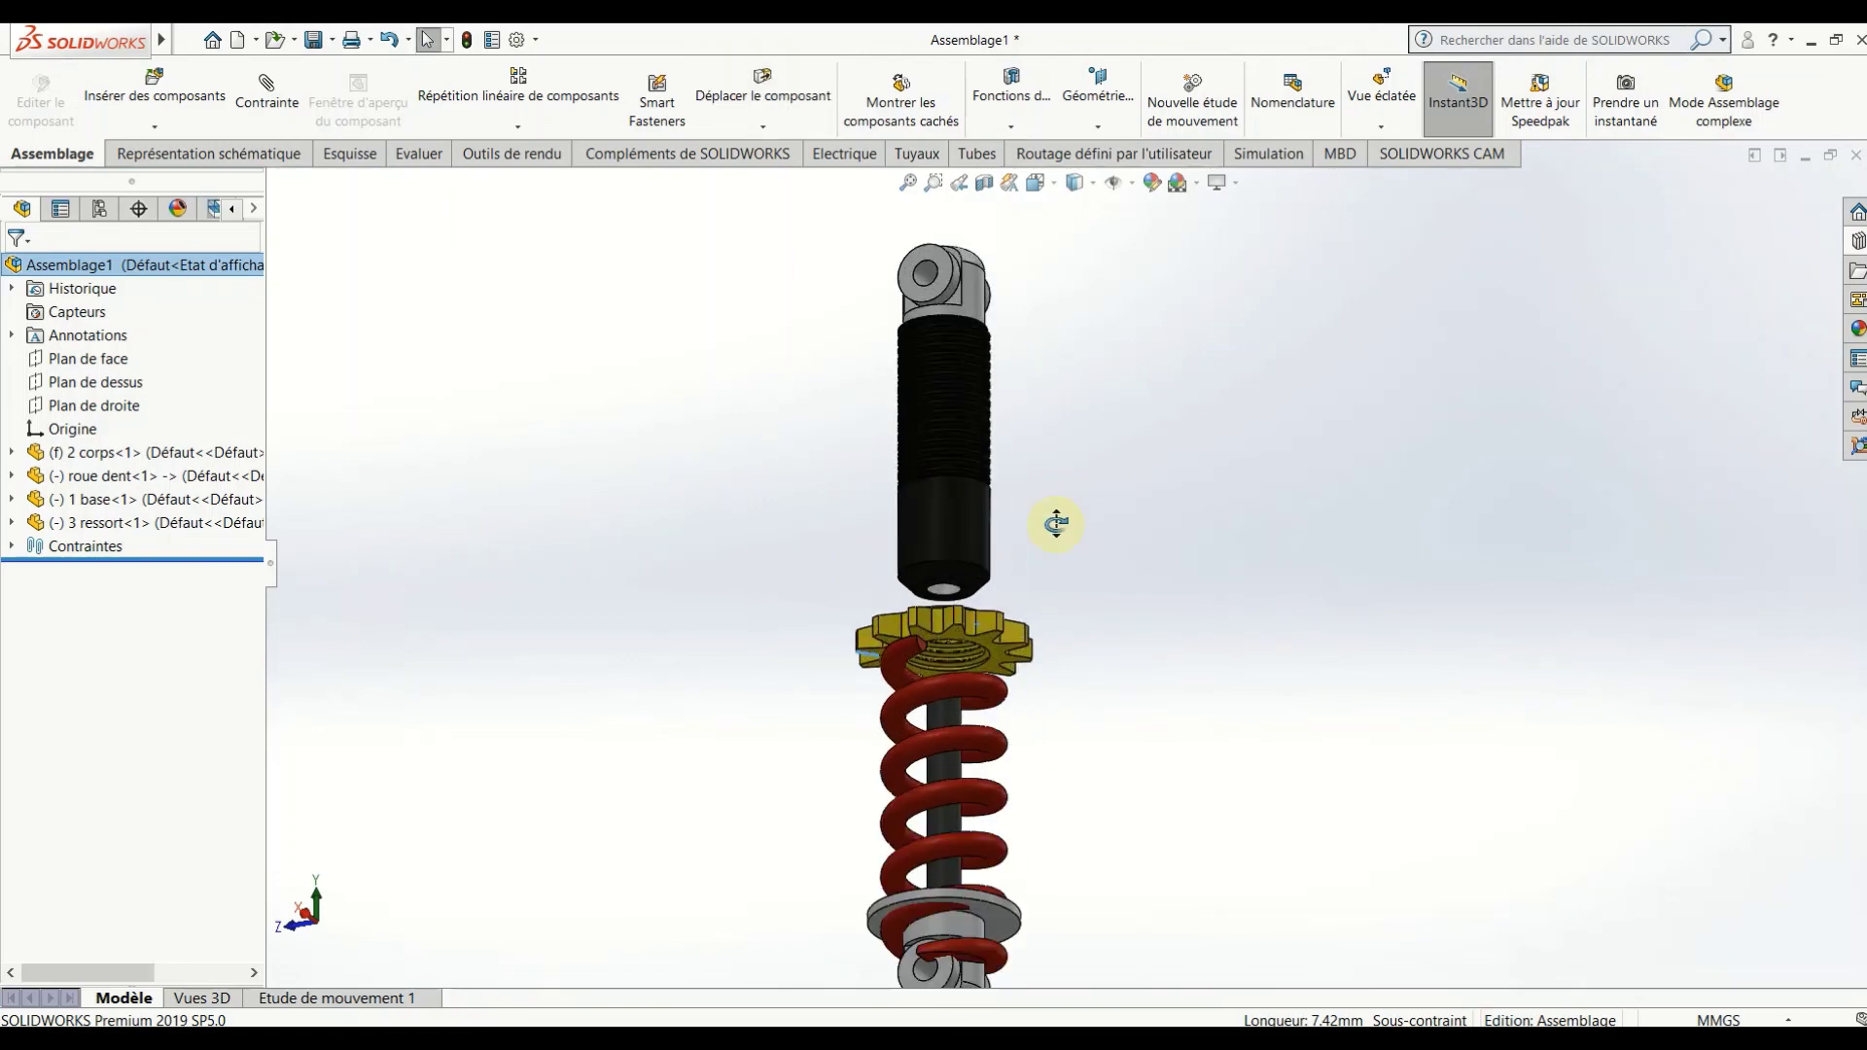
middle_click_drag(1058, 521, 1017, 772)
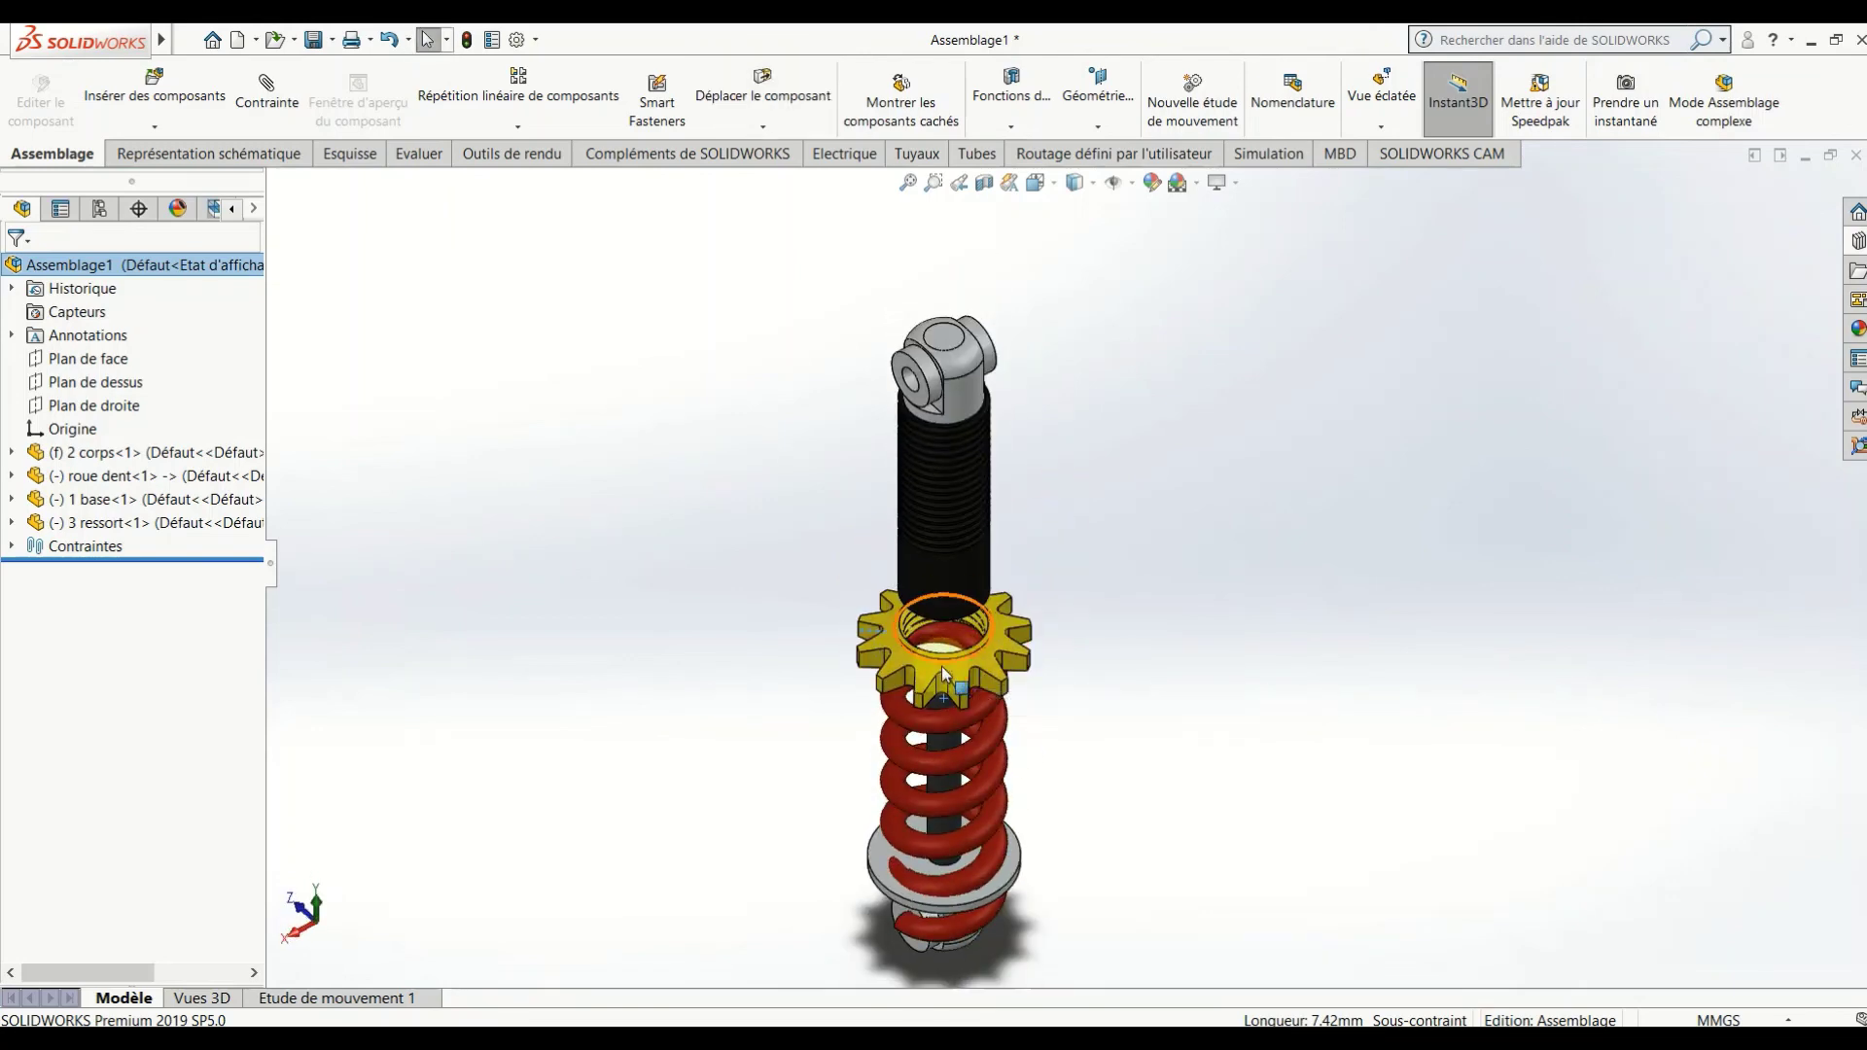
left_click(951, 635)
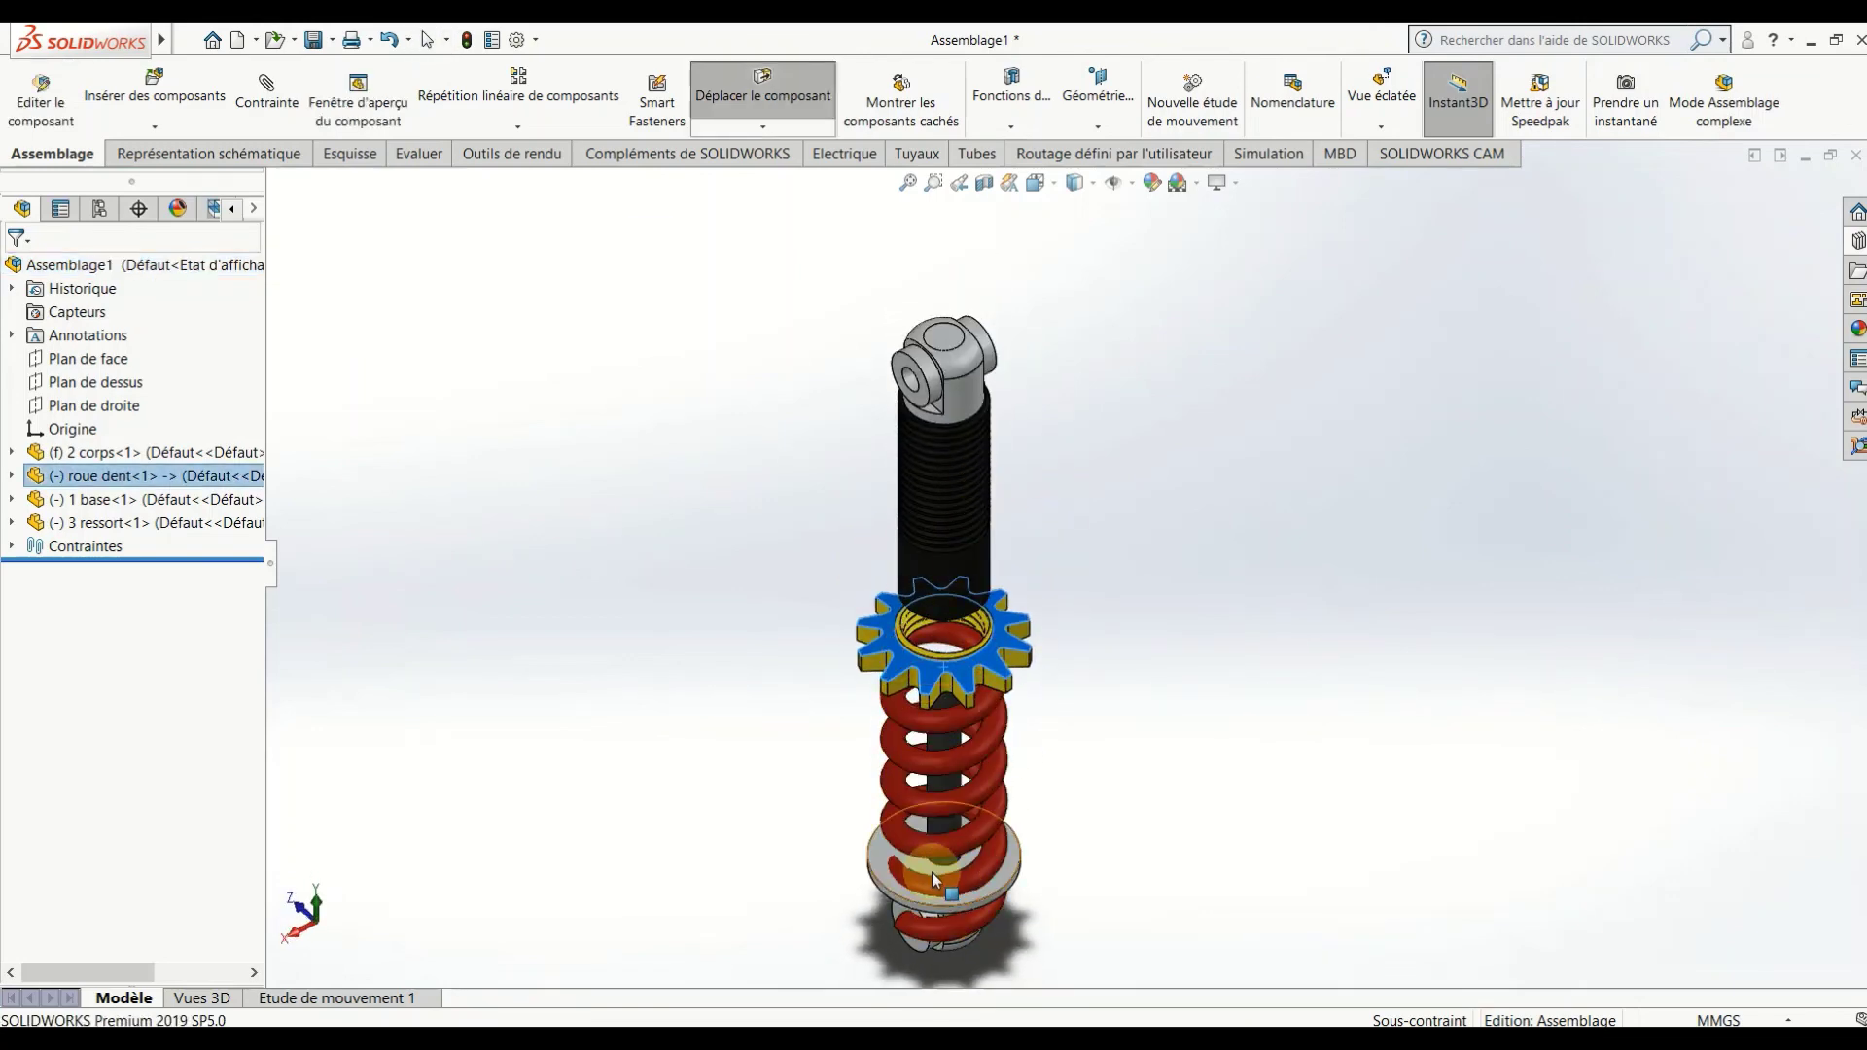
mouse_move(931, 855)
left_mouse_down()
mouse_move(951, 681)
mouse_move(954, 770)
left_mouse_up()
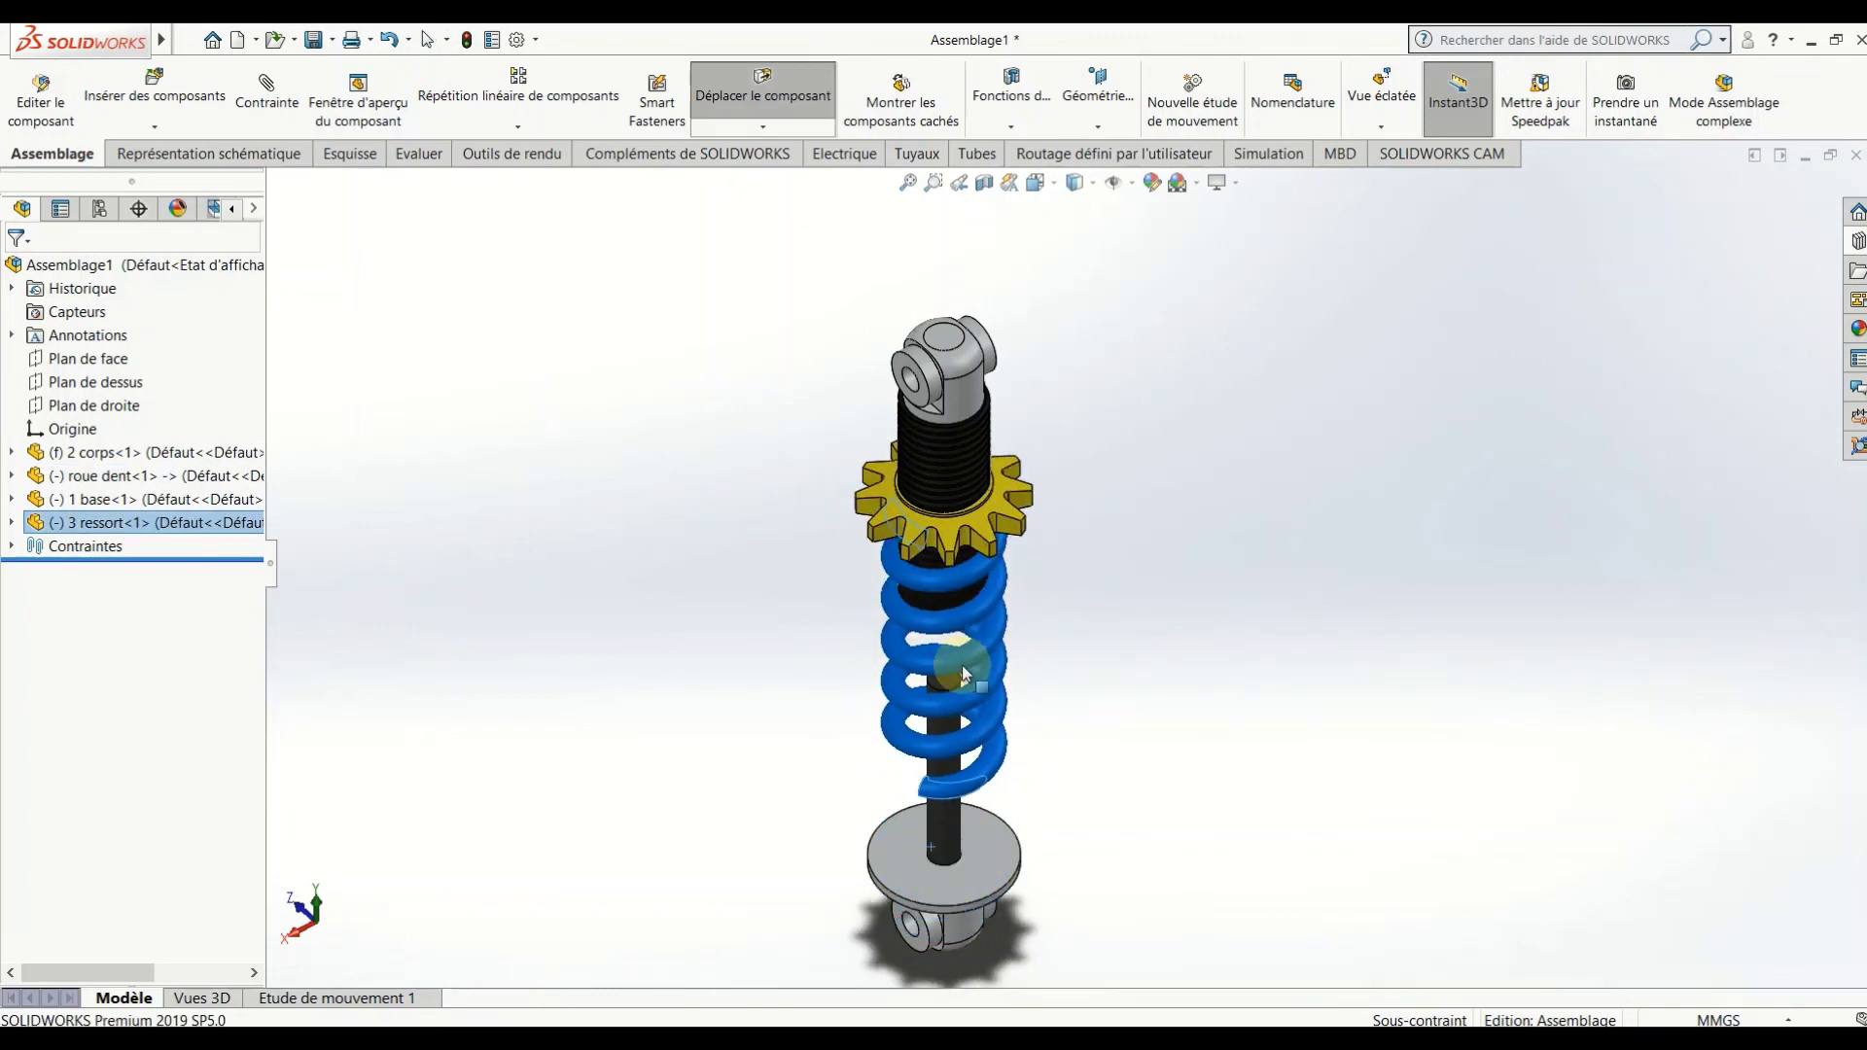
key("Escape")
scroll(984, 837, "down", 5)
middle_click_drag(987, 691, 1069, 632)
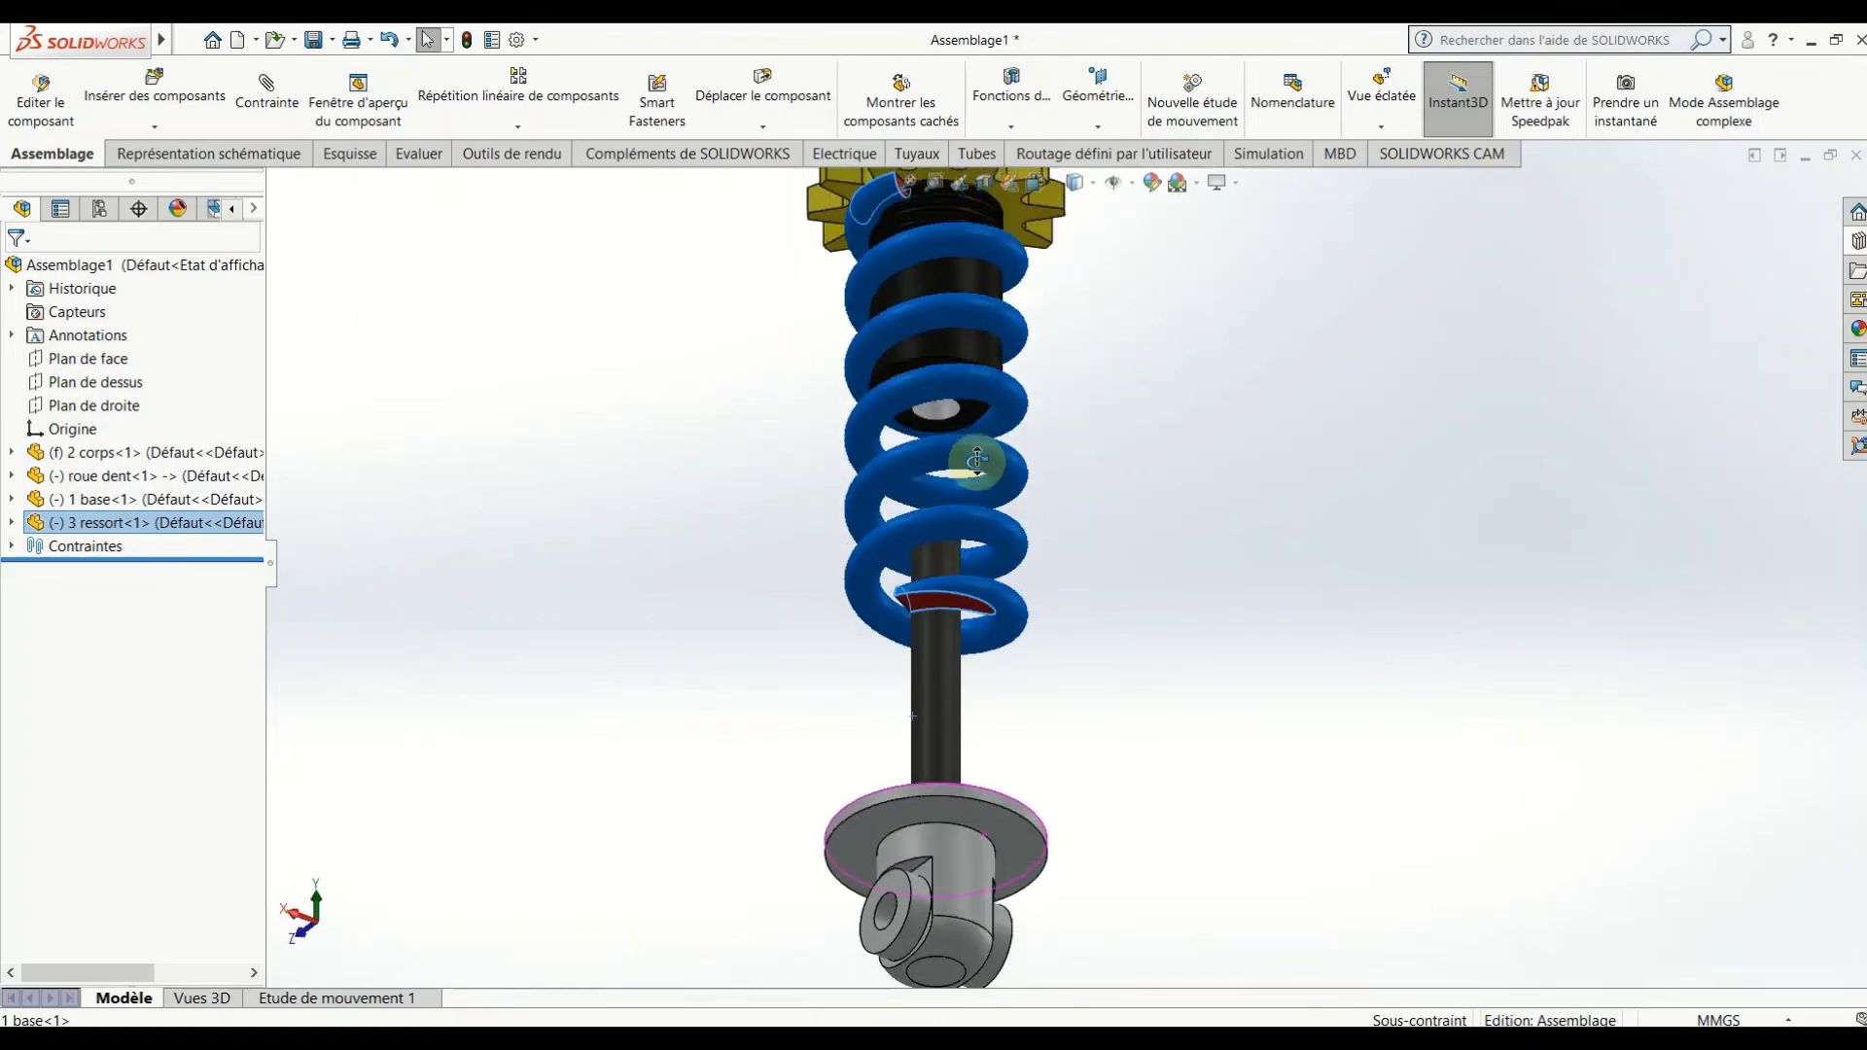
scroll(1122, 601, "down", 5)
left_click(1351, 583)
Coincident-mate the spring's flat bottom end face to the base flange's top face.
left_click(266, 87)
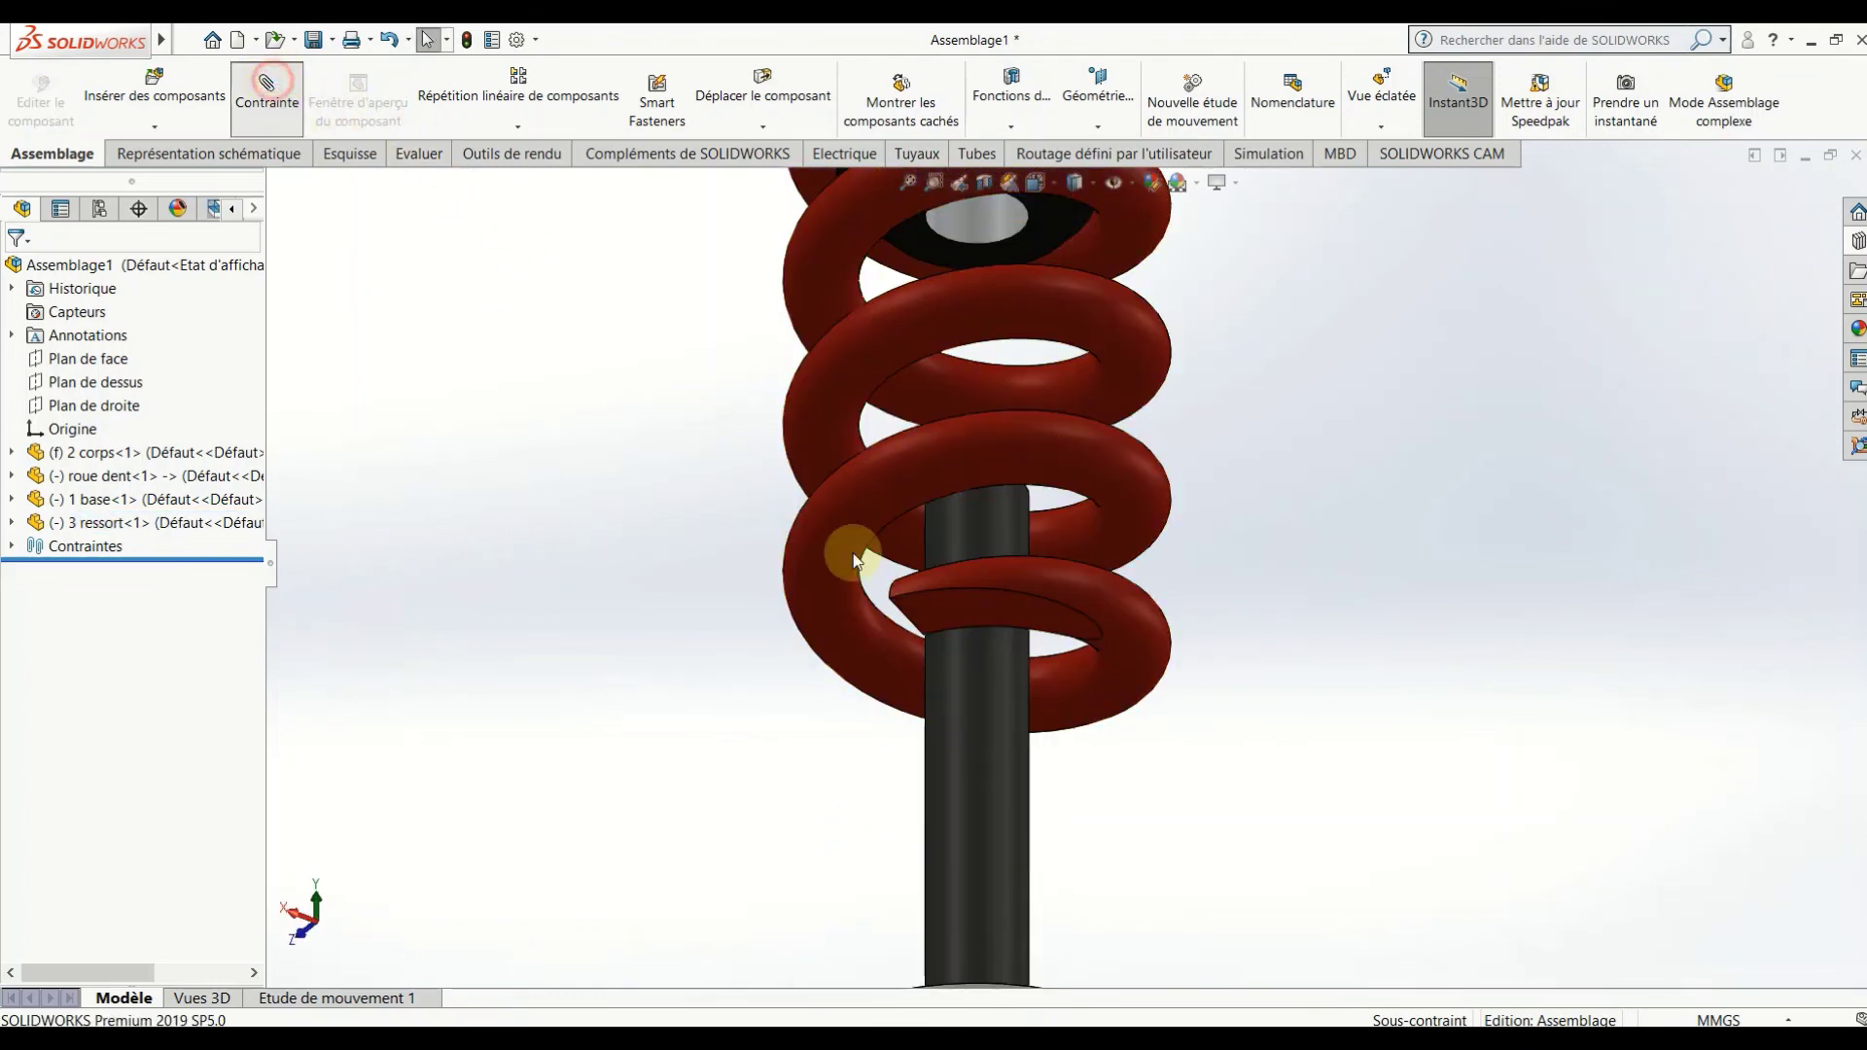
left_click(961, 604)
middle_click_drag(999, 598, 917, 896)
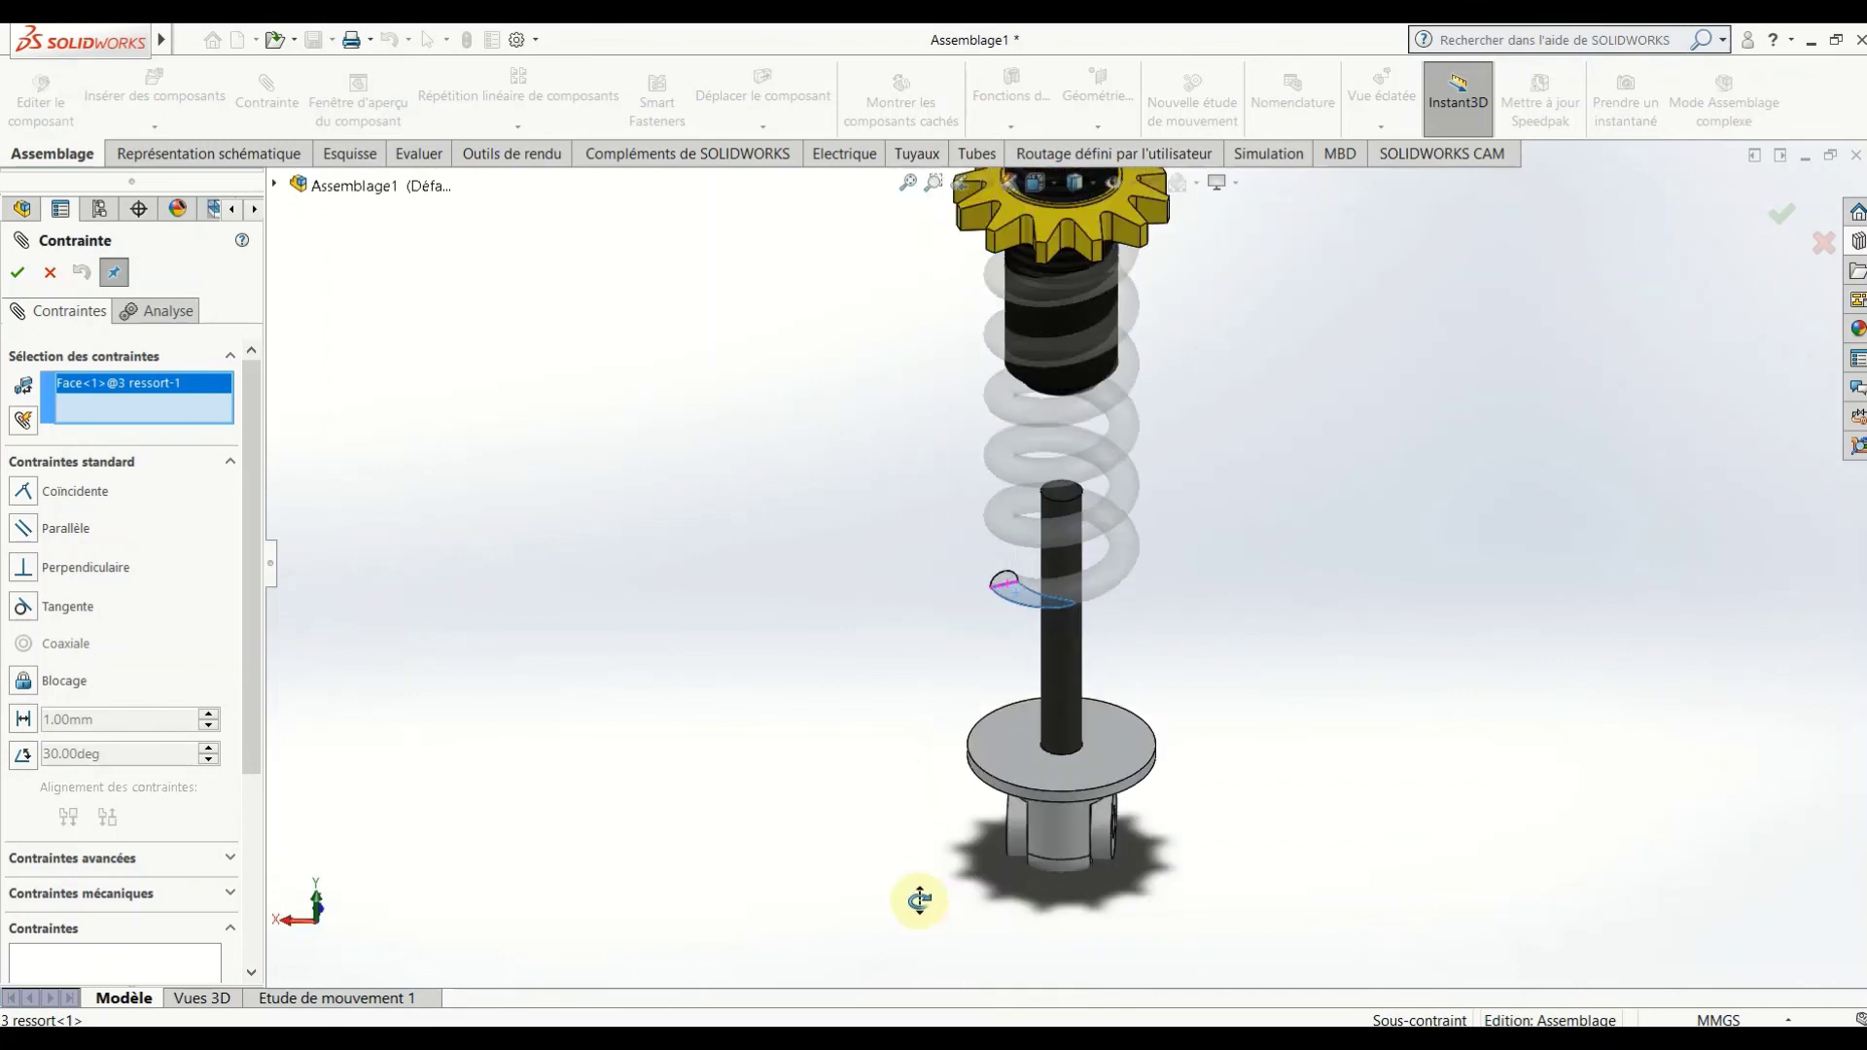
left_click(1005, 736)
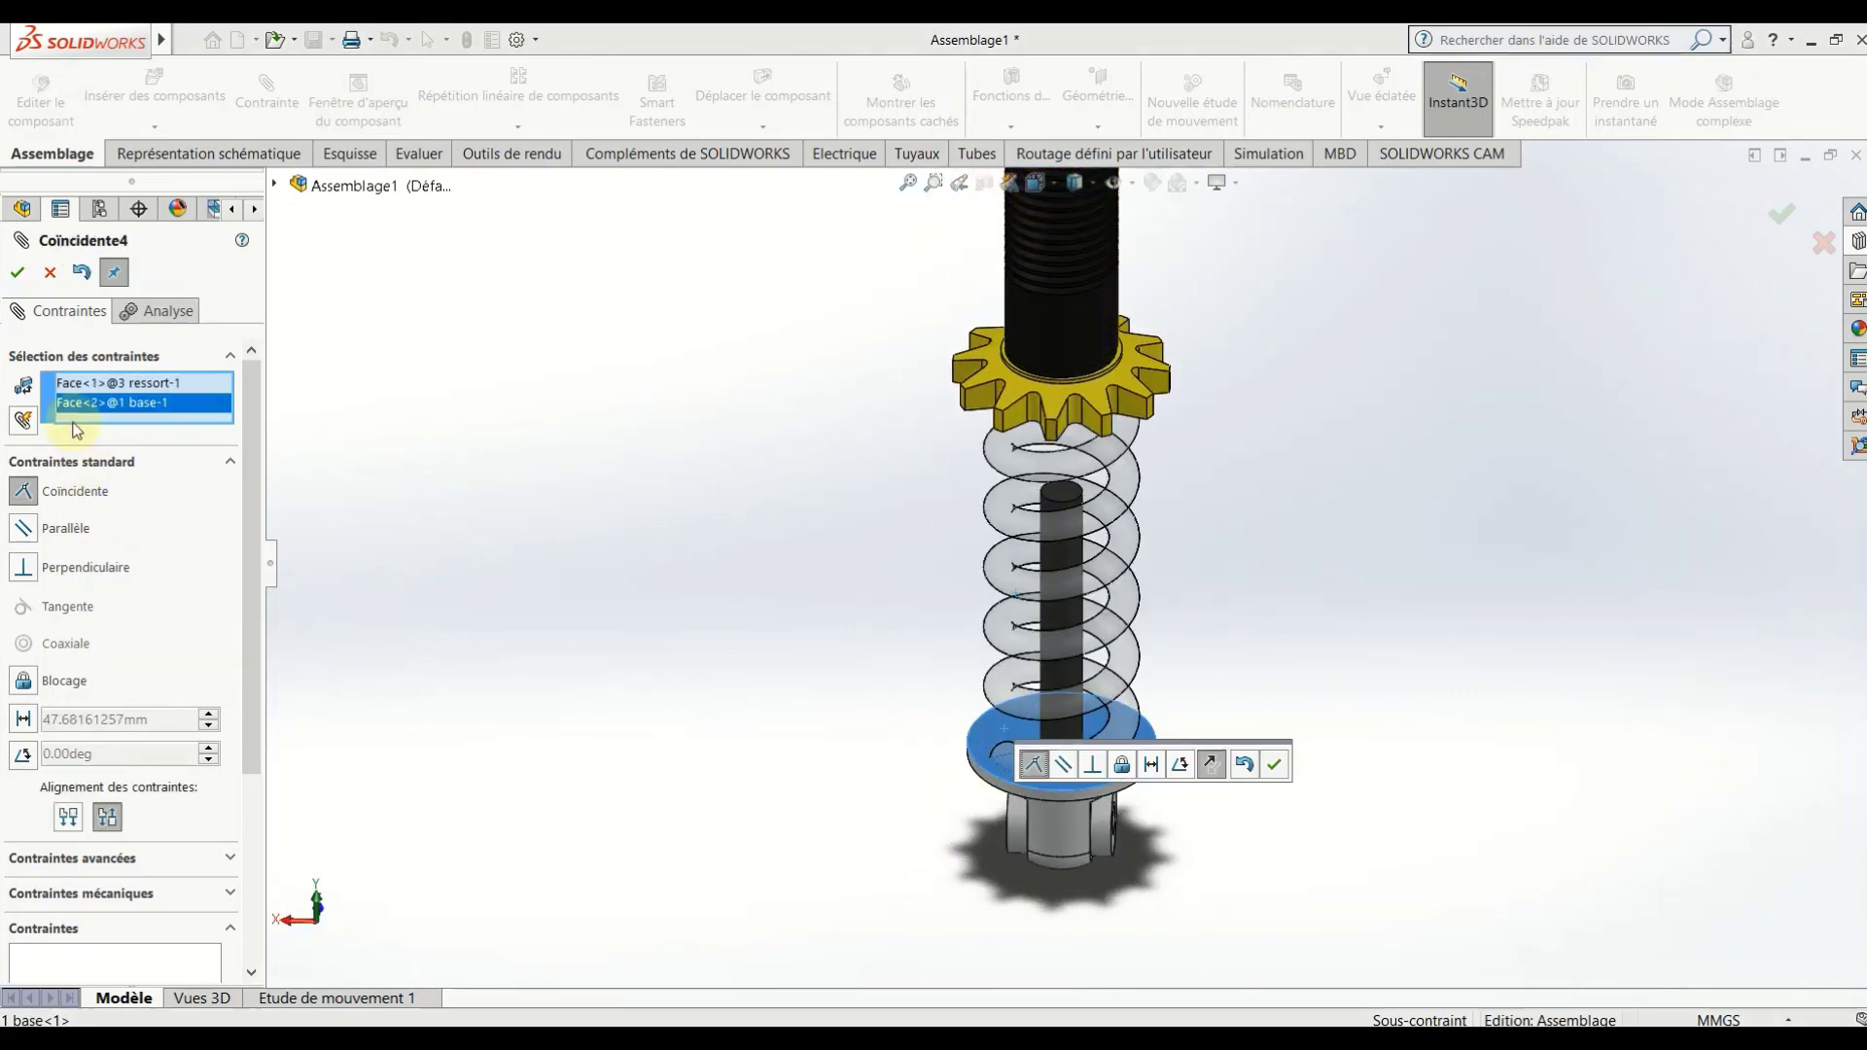
left_click(20, 276)
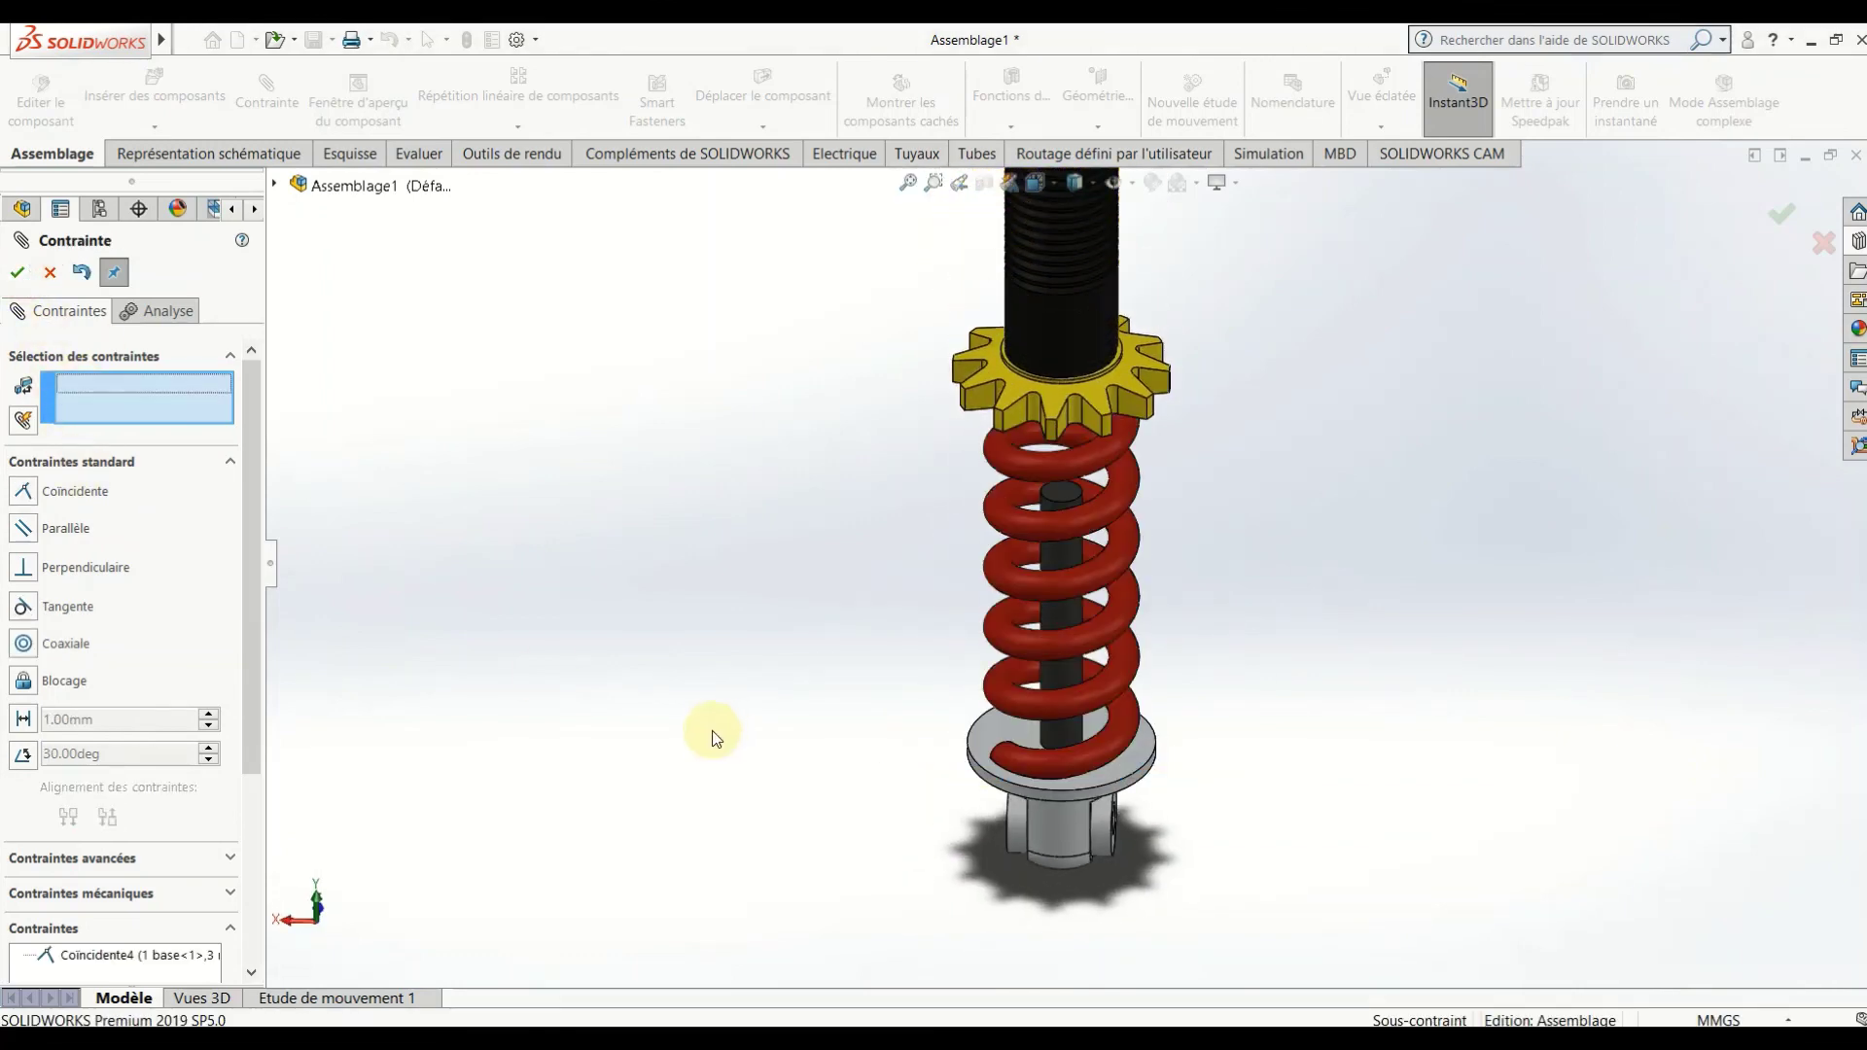
key("z")
left_click(48, 275)
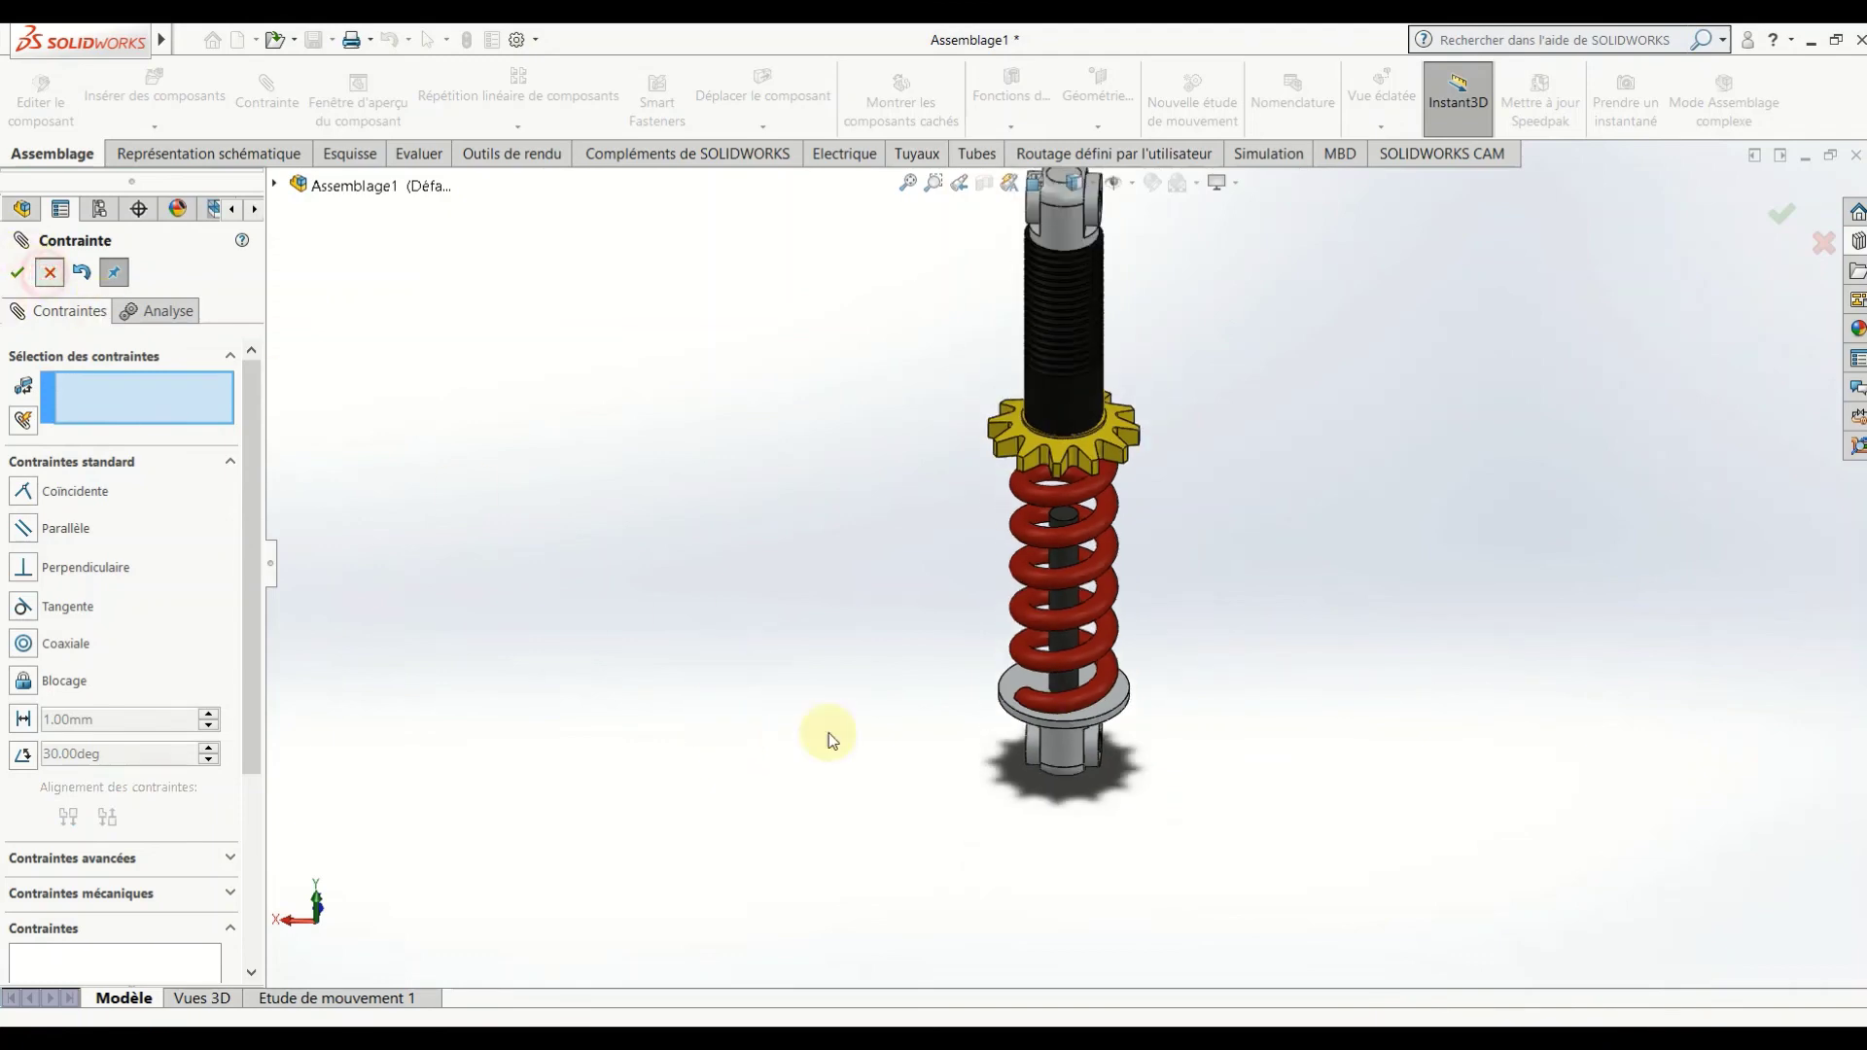
Slide the base up the shaft together with the spring, then view the shock absorber in 3D.
mouse_move(971, 742)
middle_mouse_down()
mouse_move(959, 571)
mouse_move(999, 684)
middle_mouse_up()
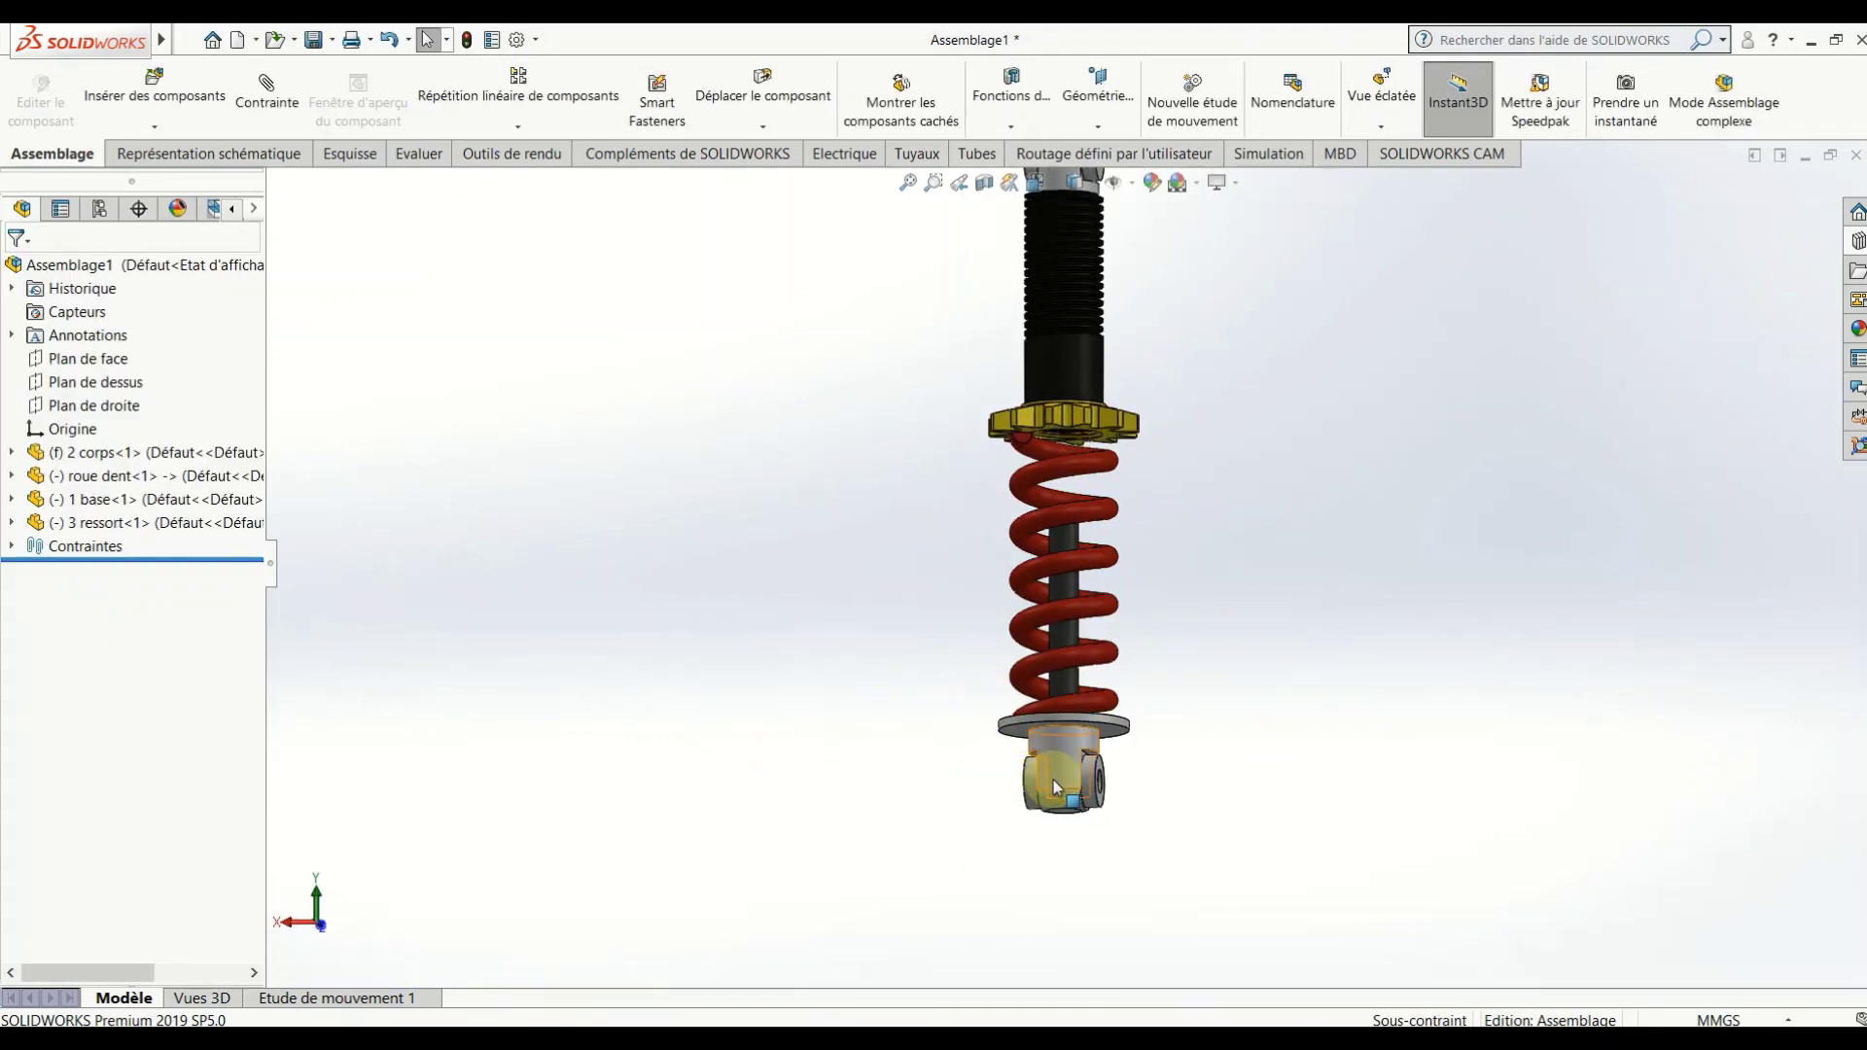
left_click_drag(1058, 746, 1058, 610)
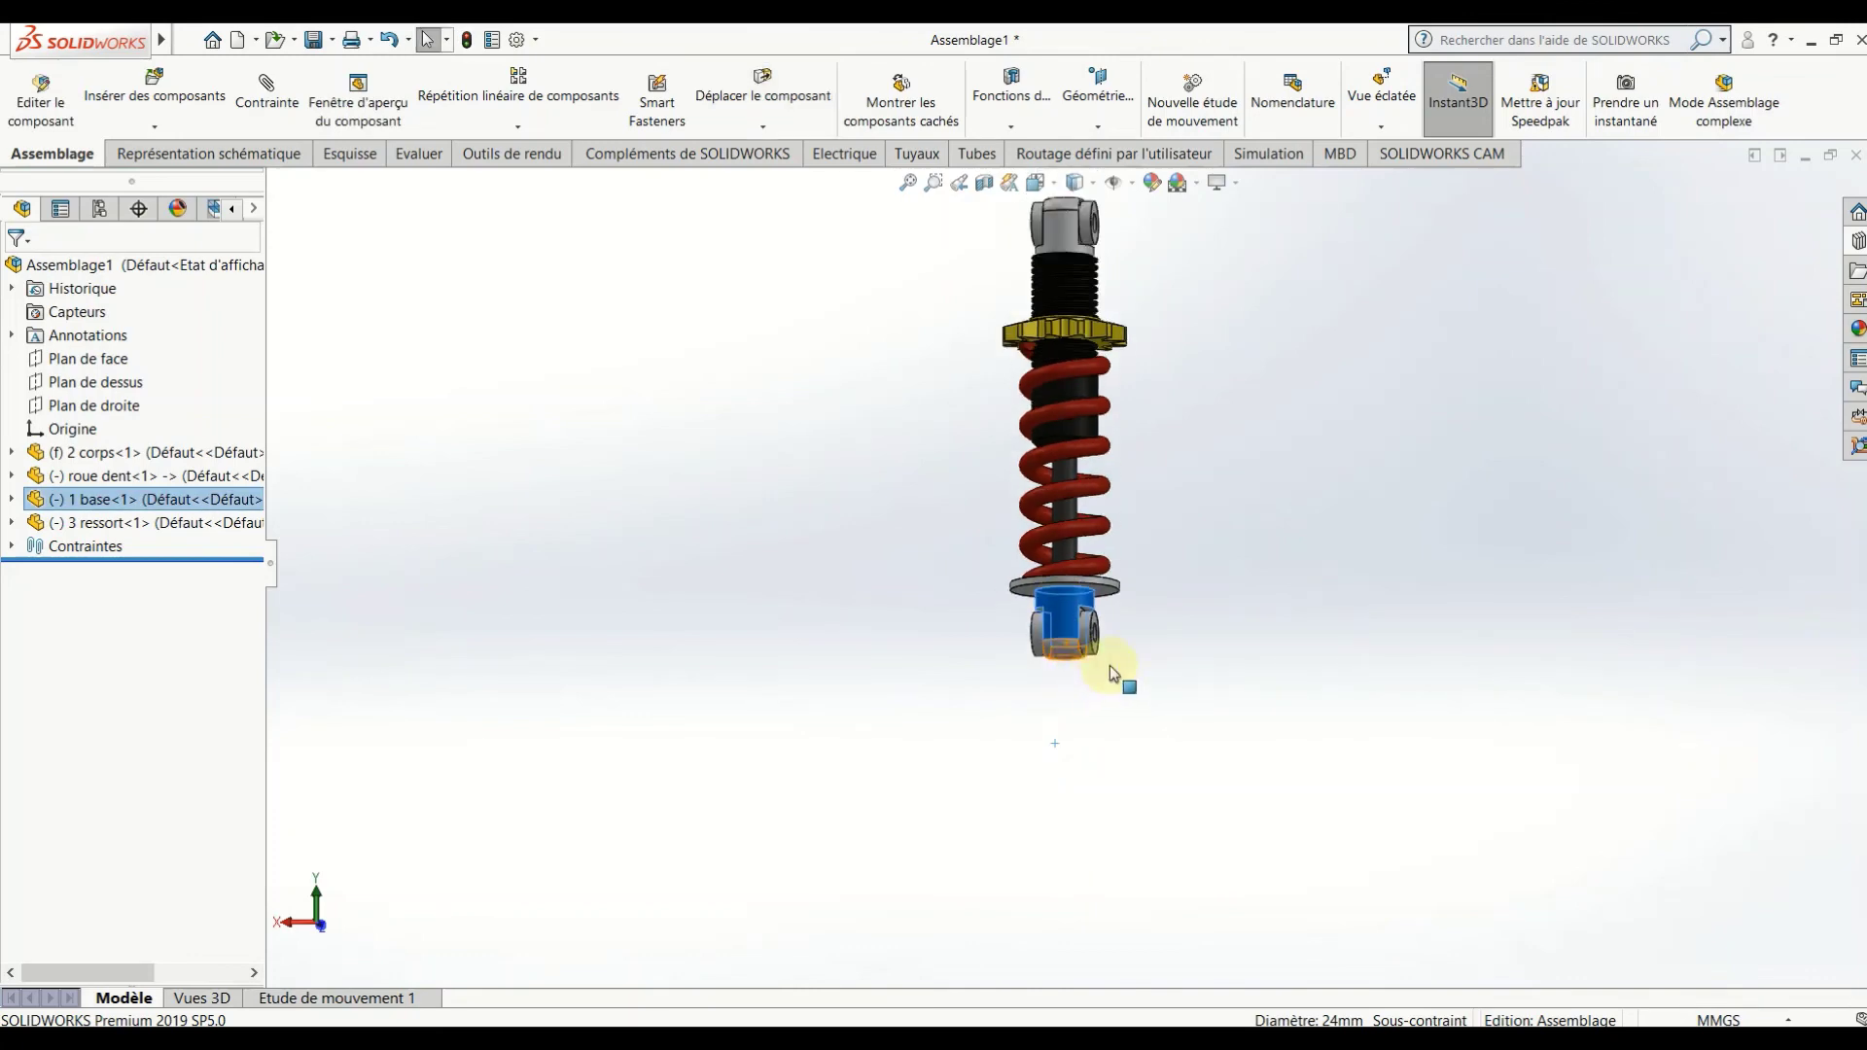
scroll(1110, 665, "up", 3)
scroll(1089, 416, "down", 2)
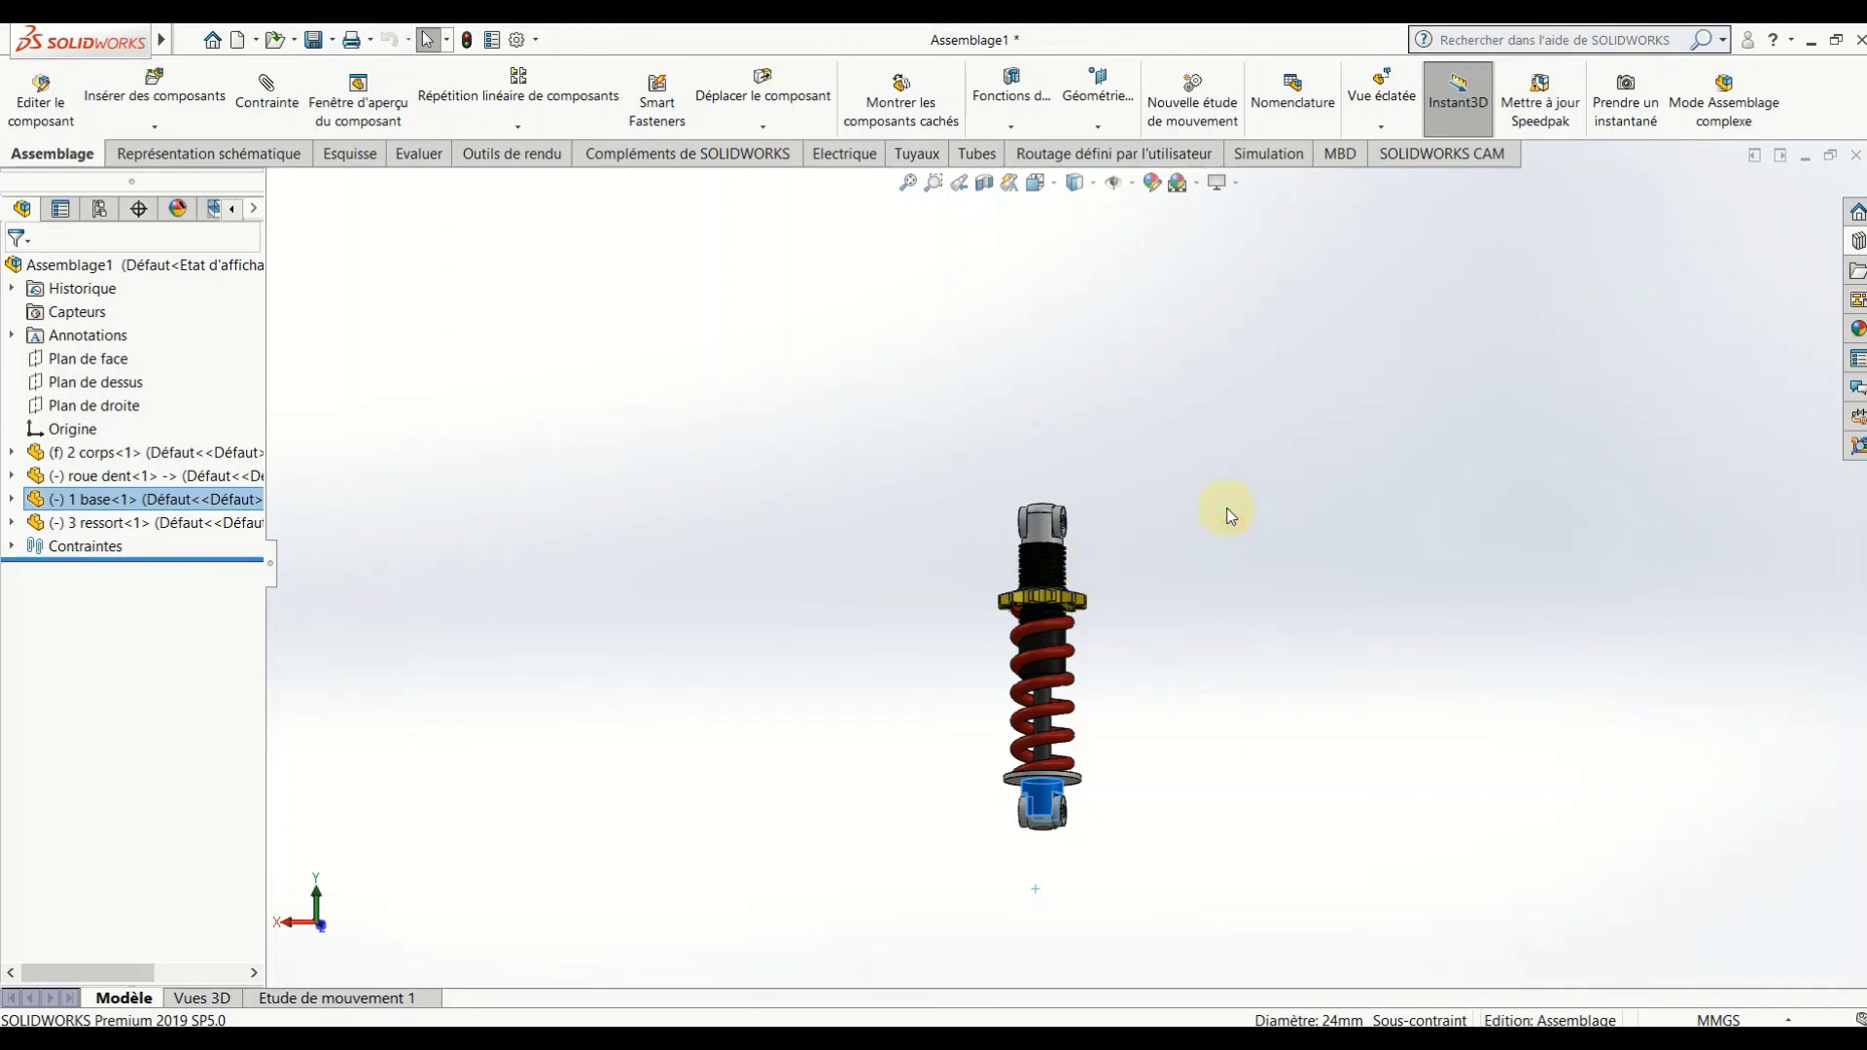
scroll(1116, 638, "down", 2)
scroll(1116, 639, "down", 2)
left_click(1122, 726)
scroll(1124, 725, "up", 3)
middle_click_drag(1124, 725, 1216, 617)
scroll(1124, 715, "down", 2)
scroll(1008, 545, "down", 2)
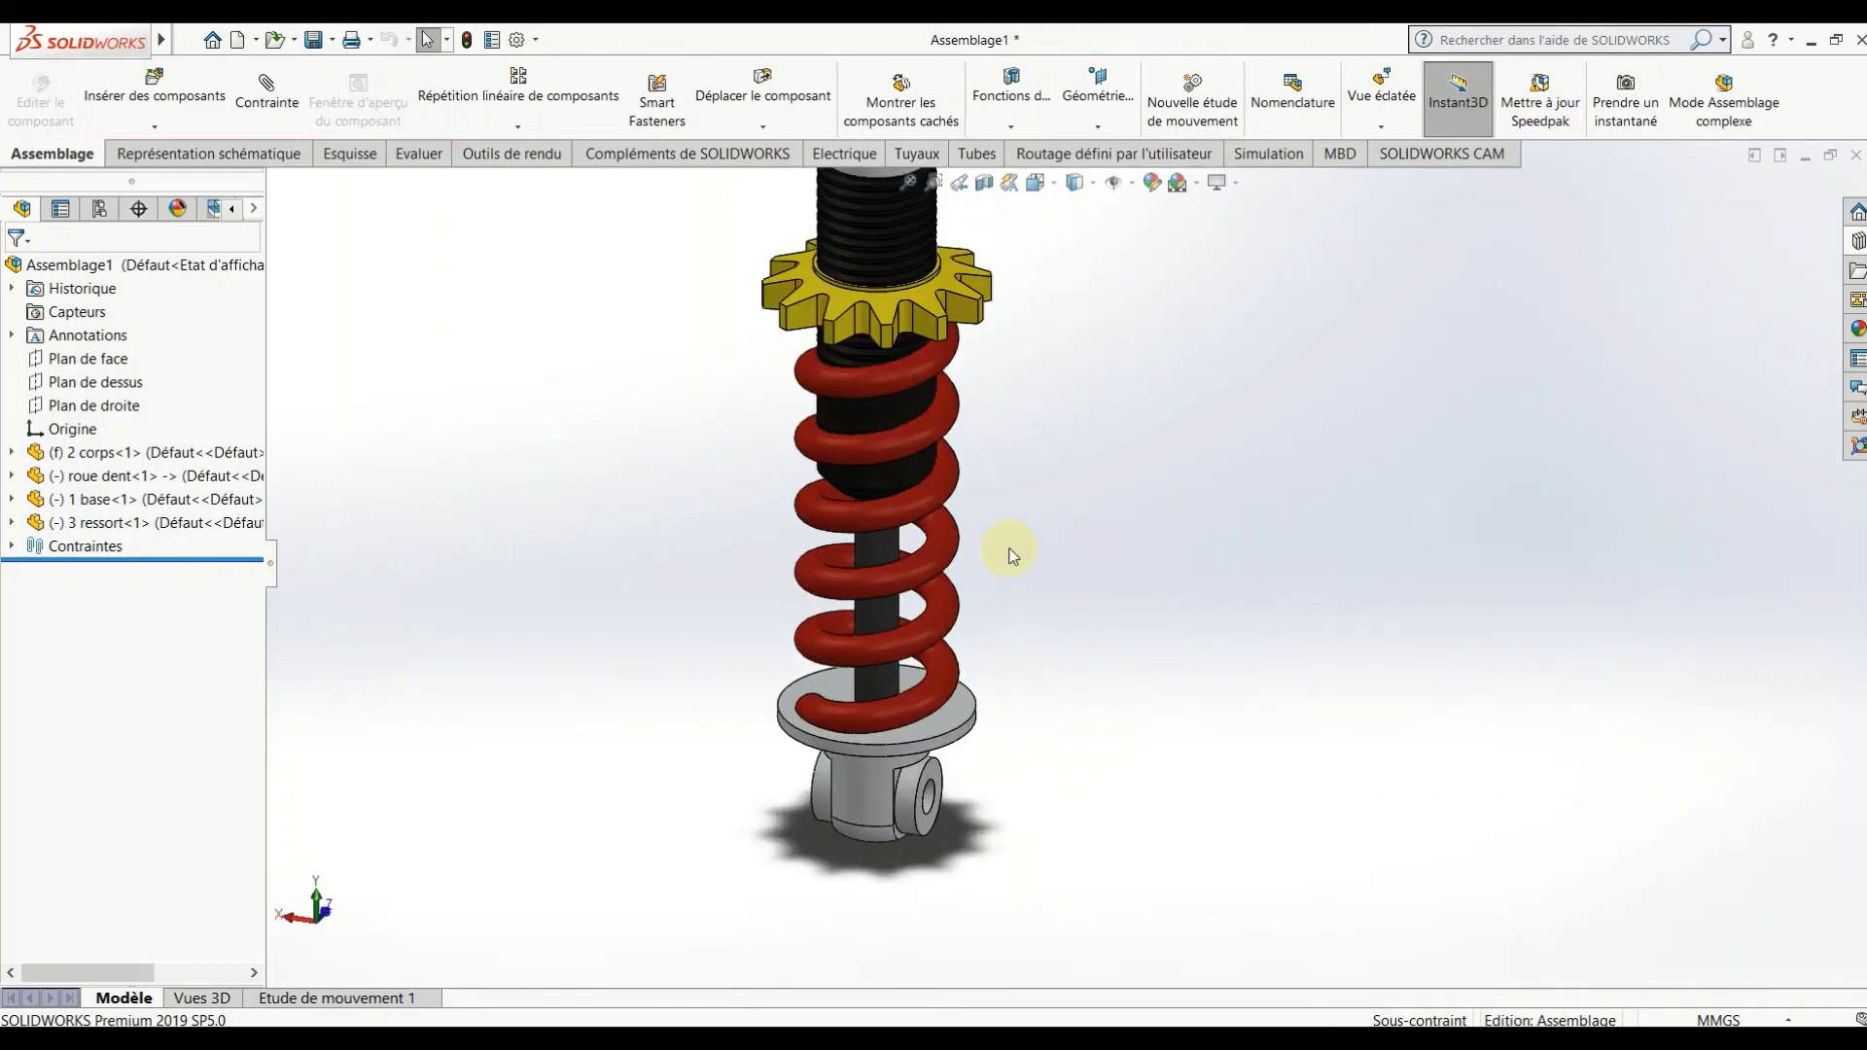
scroll(970, 481, "down", 2)
Drag the base up and down to compress and stretch the spring.
left_click(923, 814)
middle_click_drag(932, 774, 948, 669)
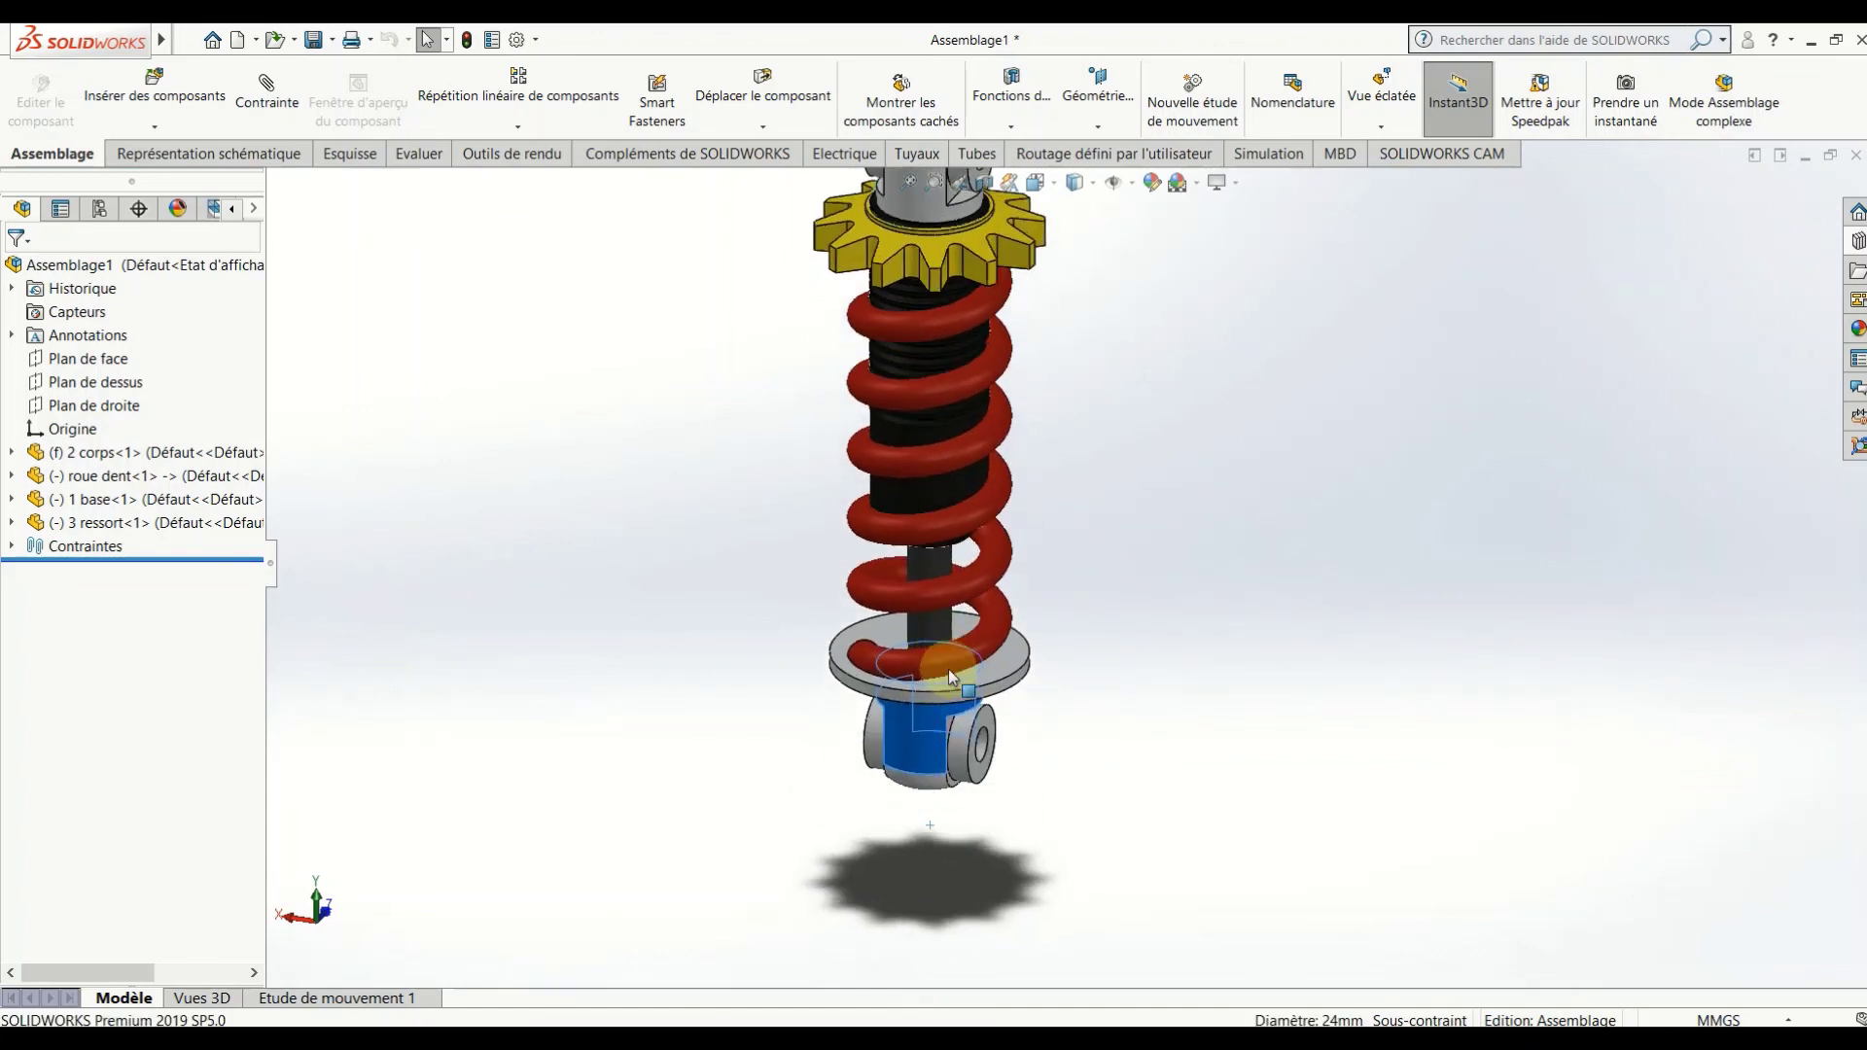
scroll(1071, 609, "up", 3)
scroll(1046, 446, "down", 3)
middle_click_drag(1046, 447, 929, 902)
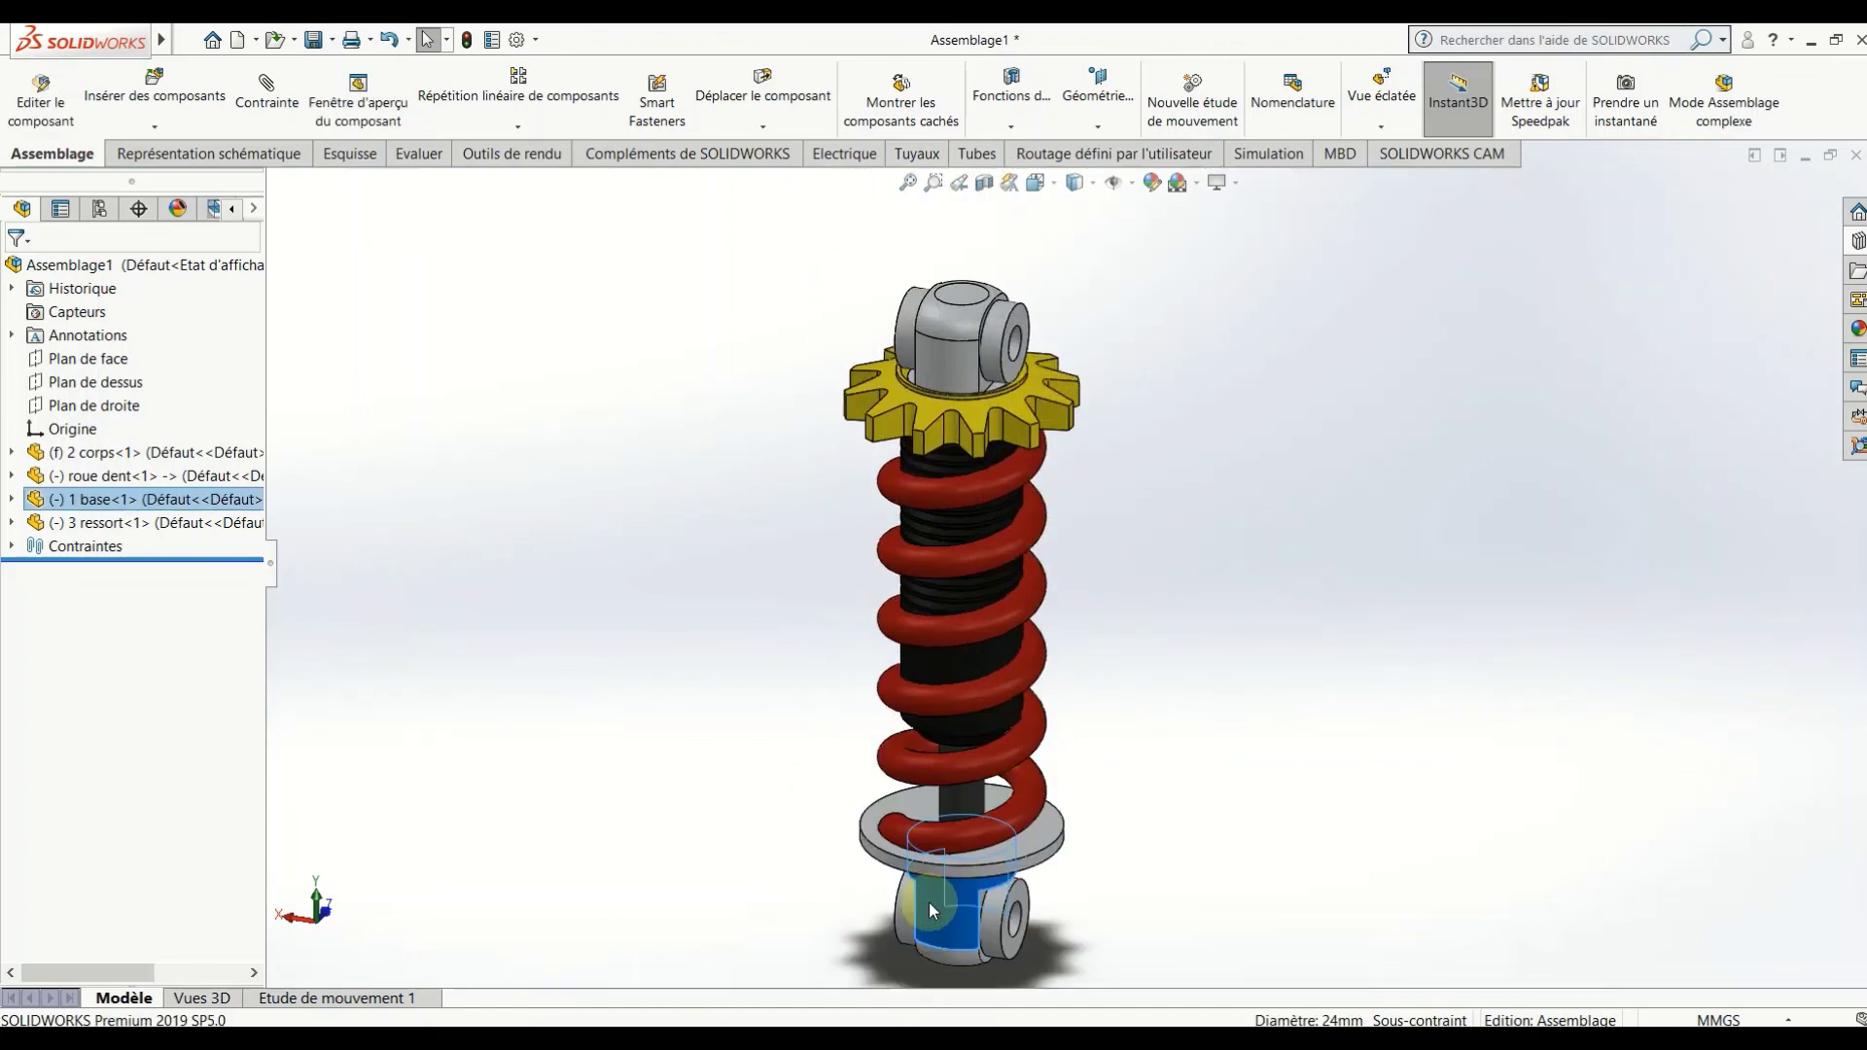
mouse_move(948, 972)
left_mouse_down()
mouse_move(933, 1000)
mouse_move(948, 931)
mouse_move(943, 997)
mouse_move(948, 970)
left_mouse_up()
key("f")
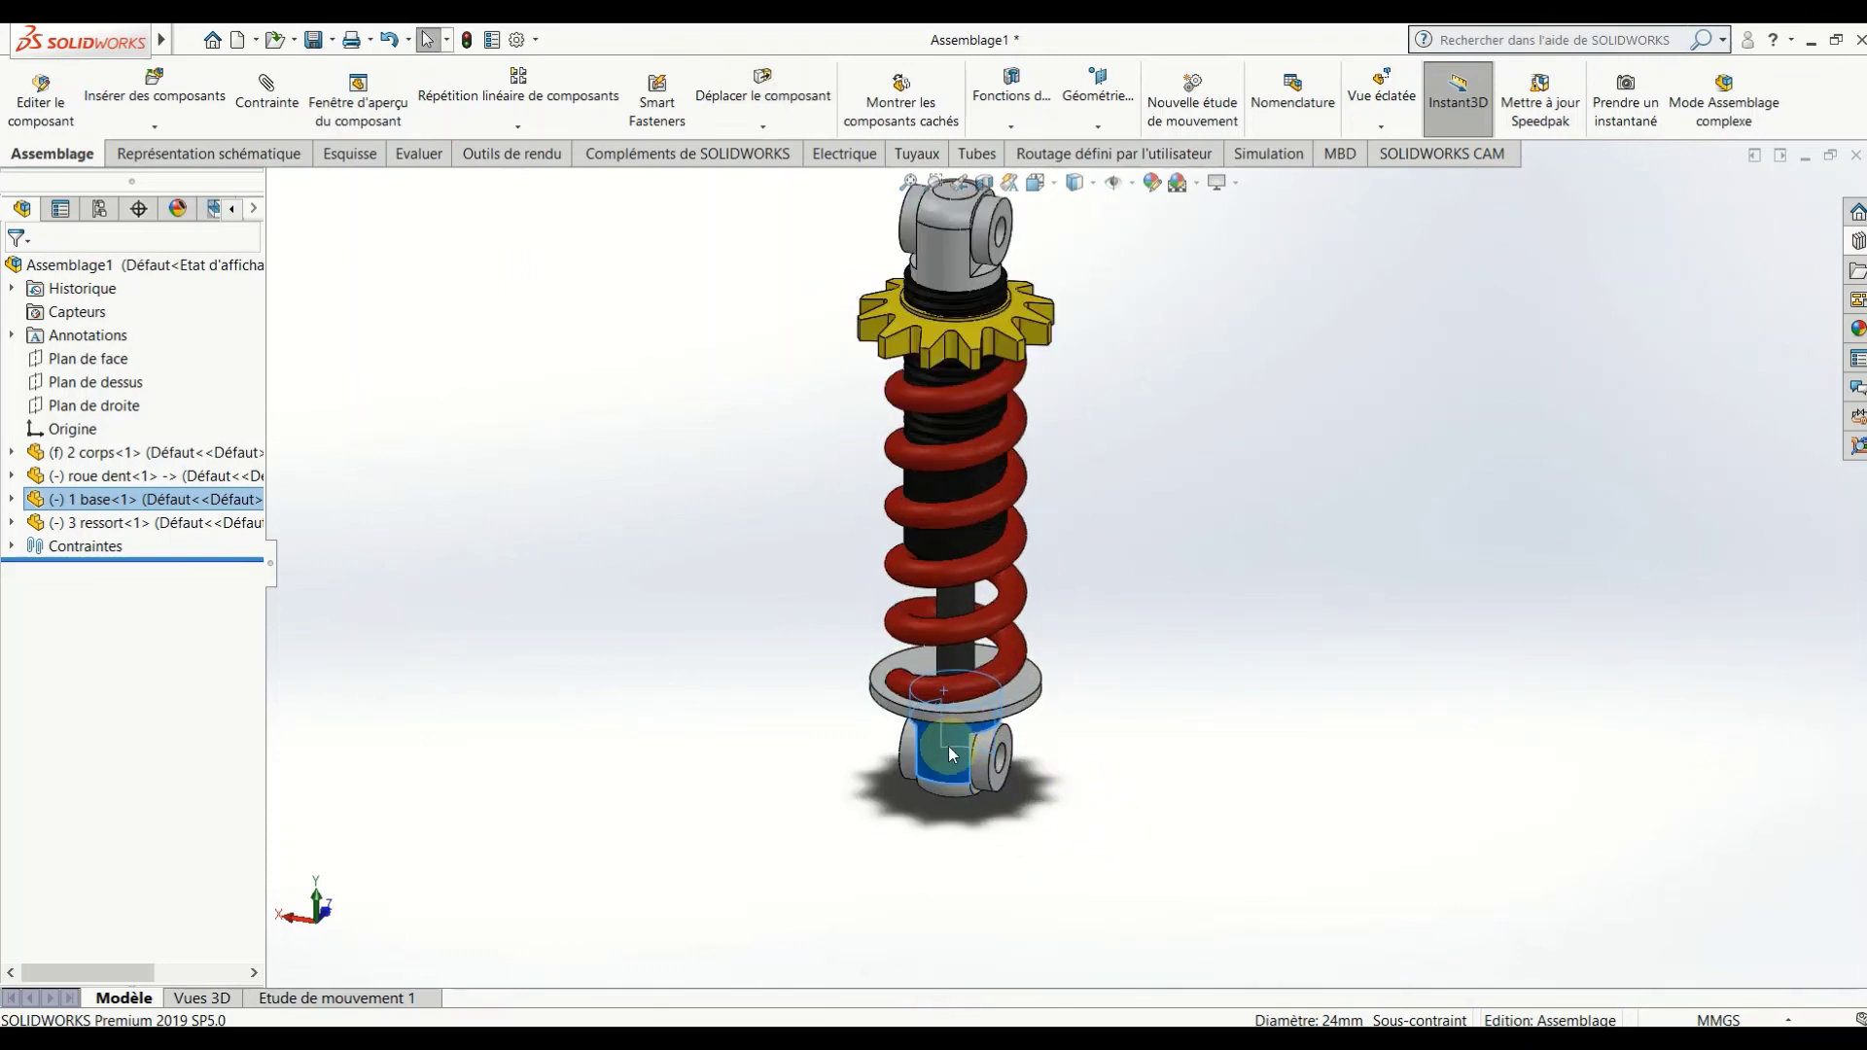
mouse_move(947, 821)
left_mouse_down()
mouse_move(948, 856)
mouse_move(951, 792)
mouse_move(958, 904)
mouse_move(969, 797)
mouse_move(973, 818)
left_mouse_up()
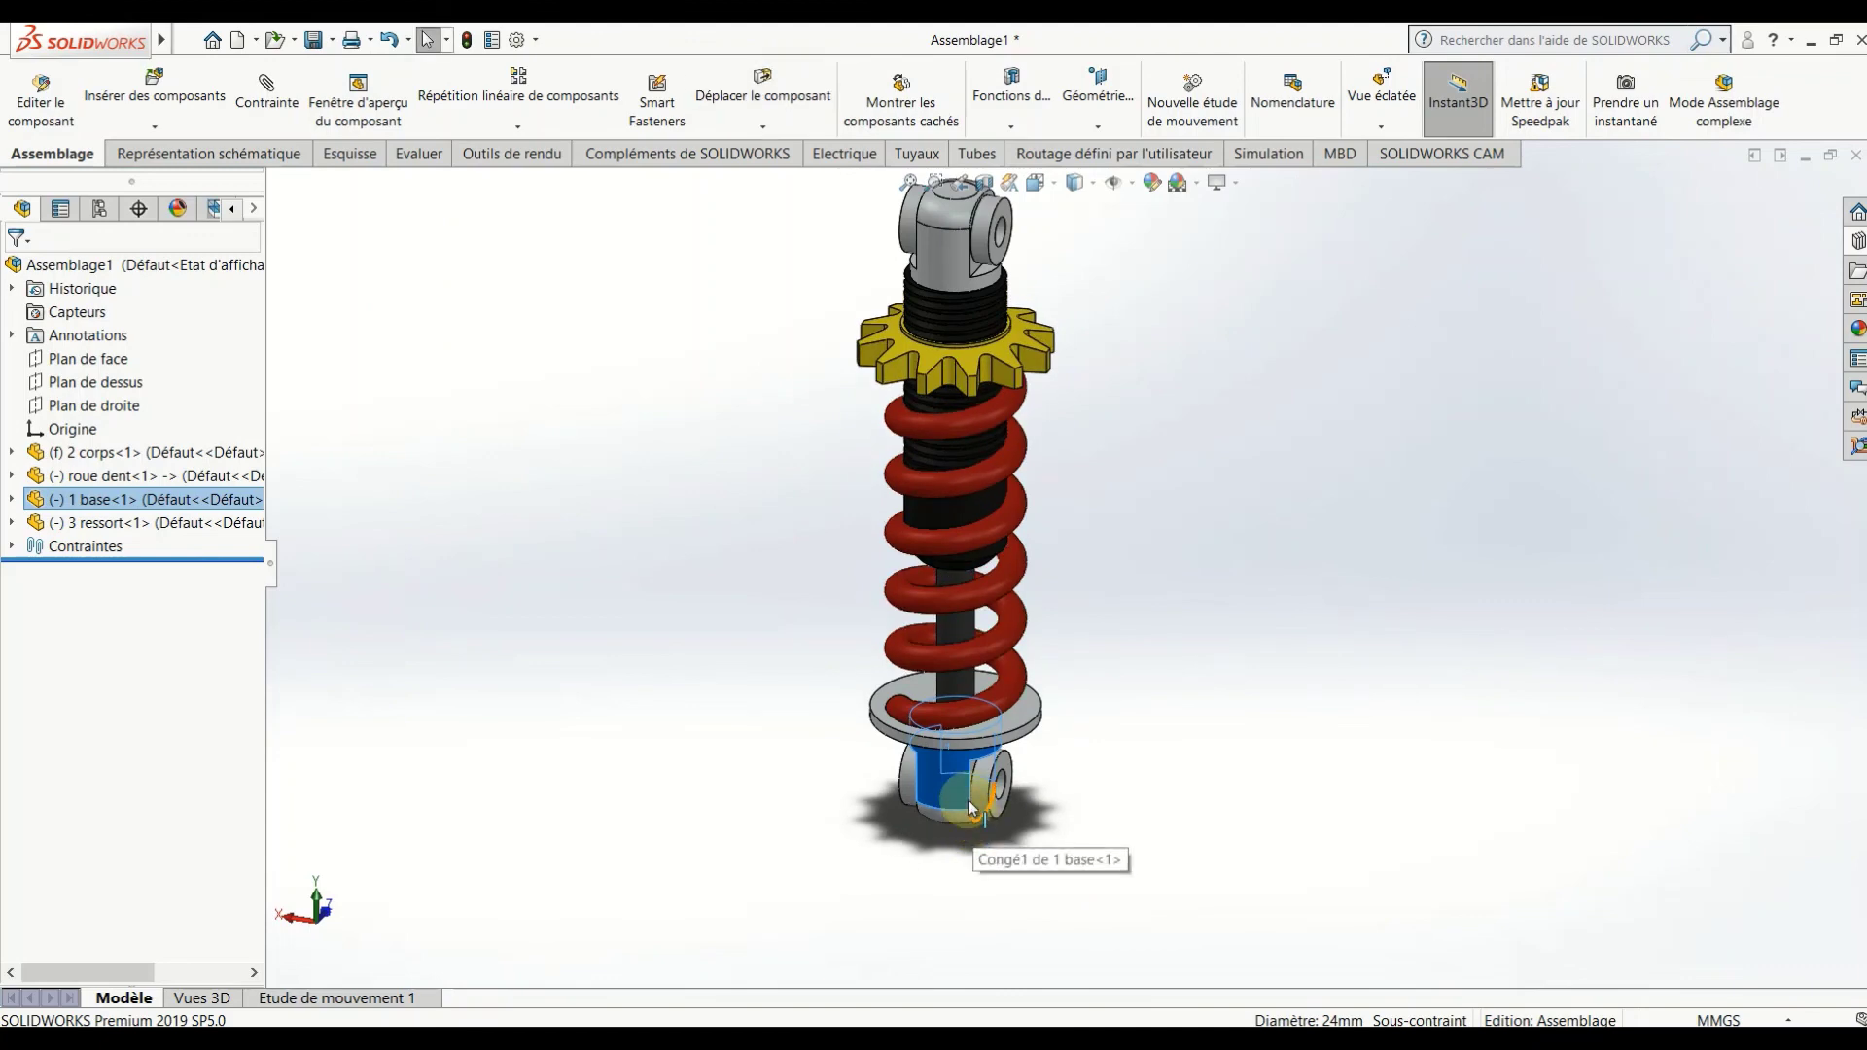
mouse_move(972, 819)
left_mouse_down()
mouse_move(960, 838)
mouse_move(960, 807)
left_mouse_up()
key("f")
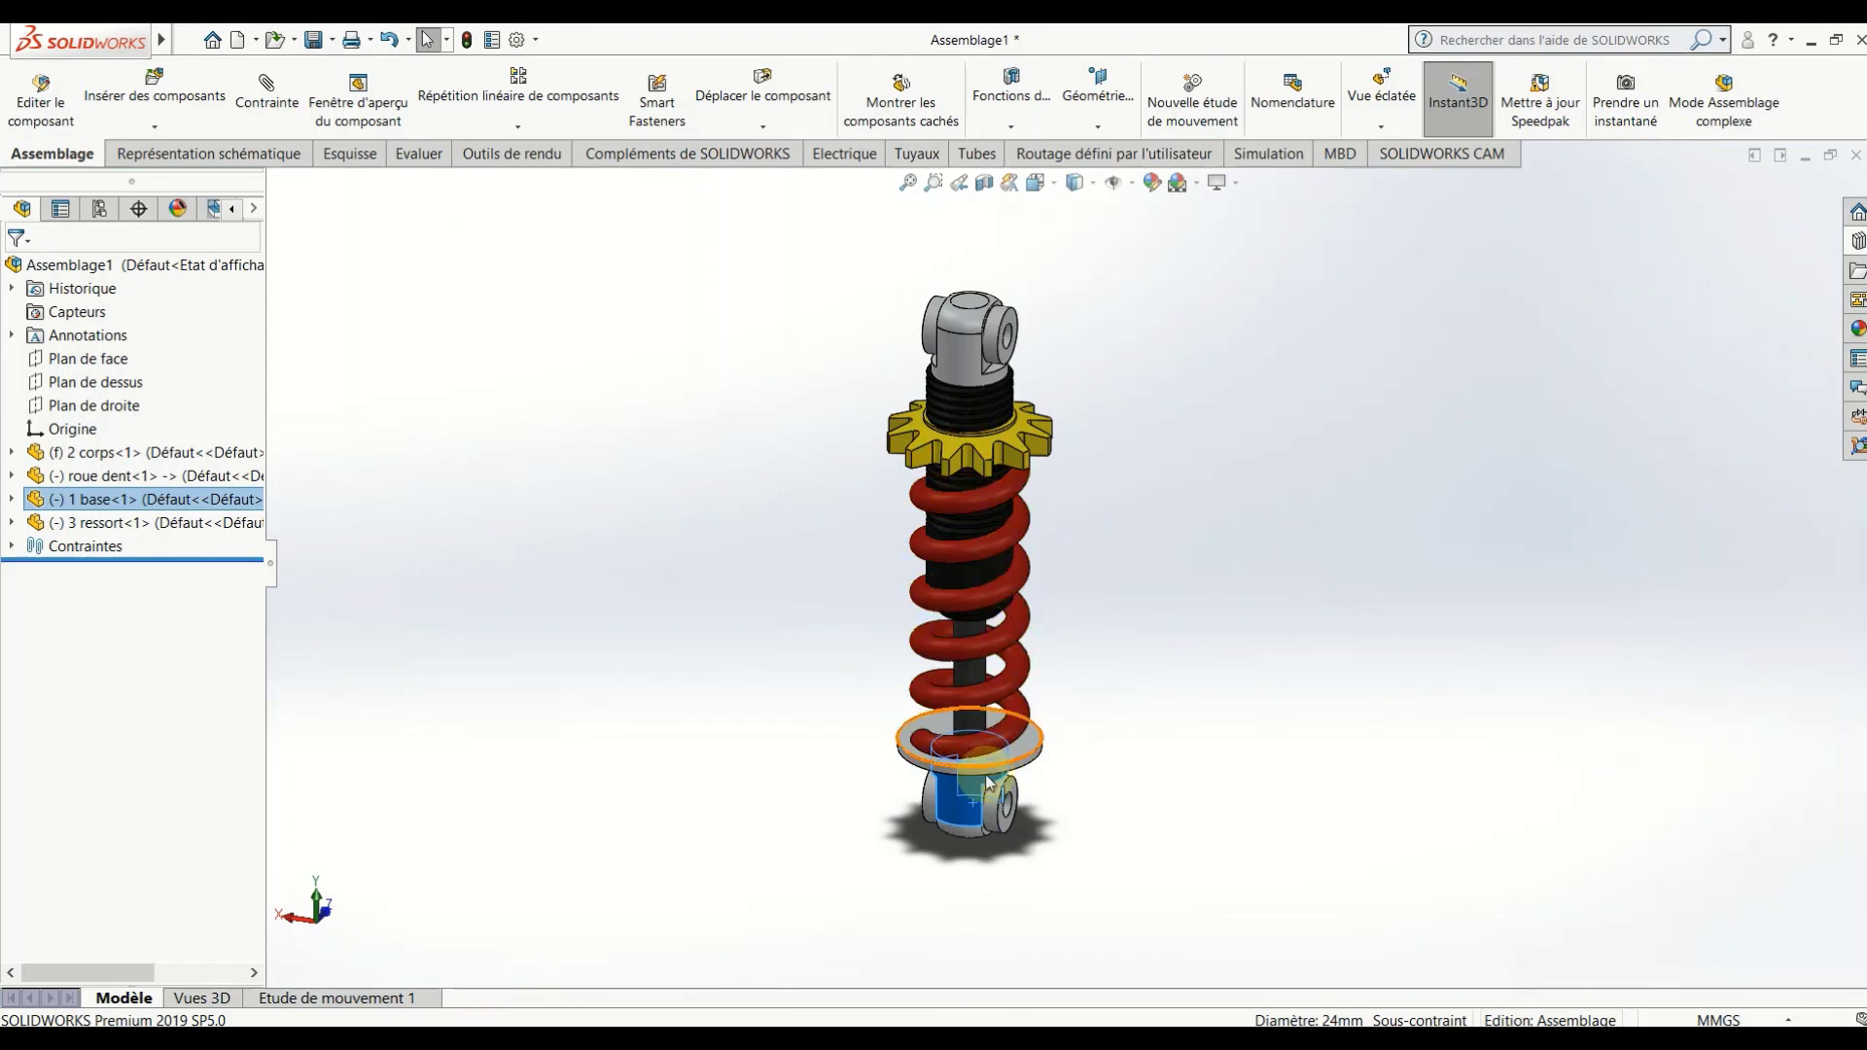
left_click(965, 809)
left_click_drag(966, 812, 976, 877)
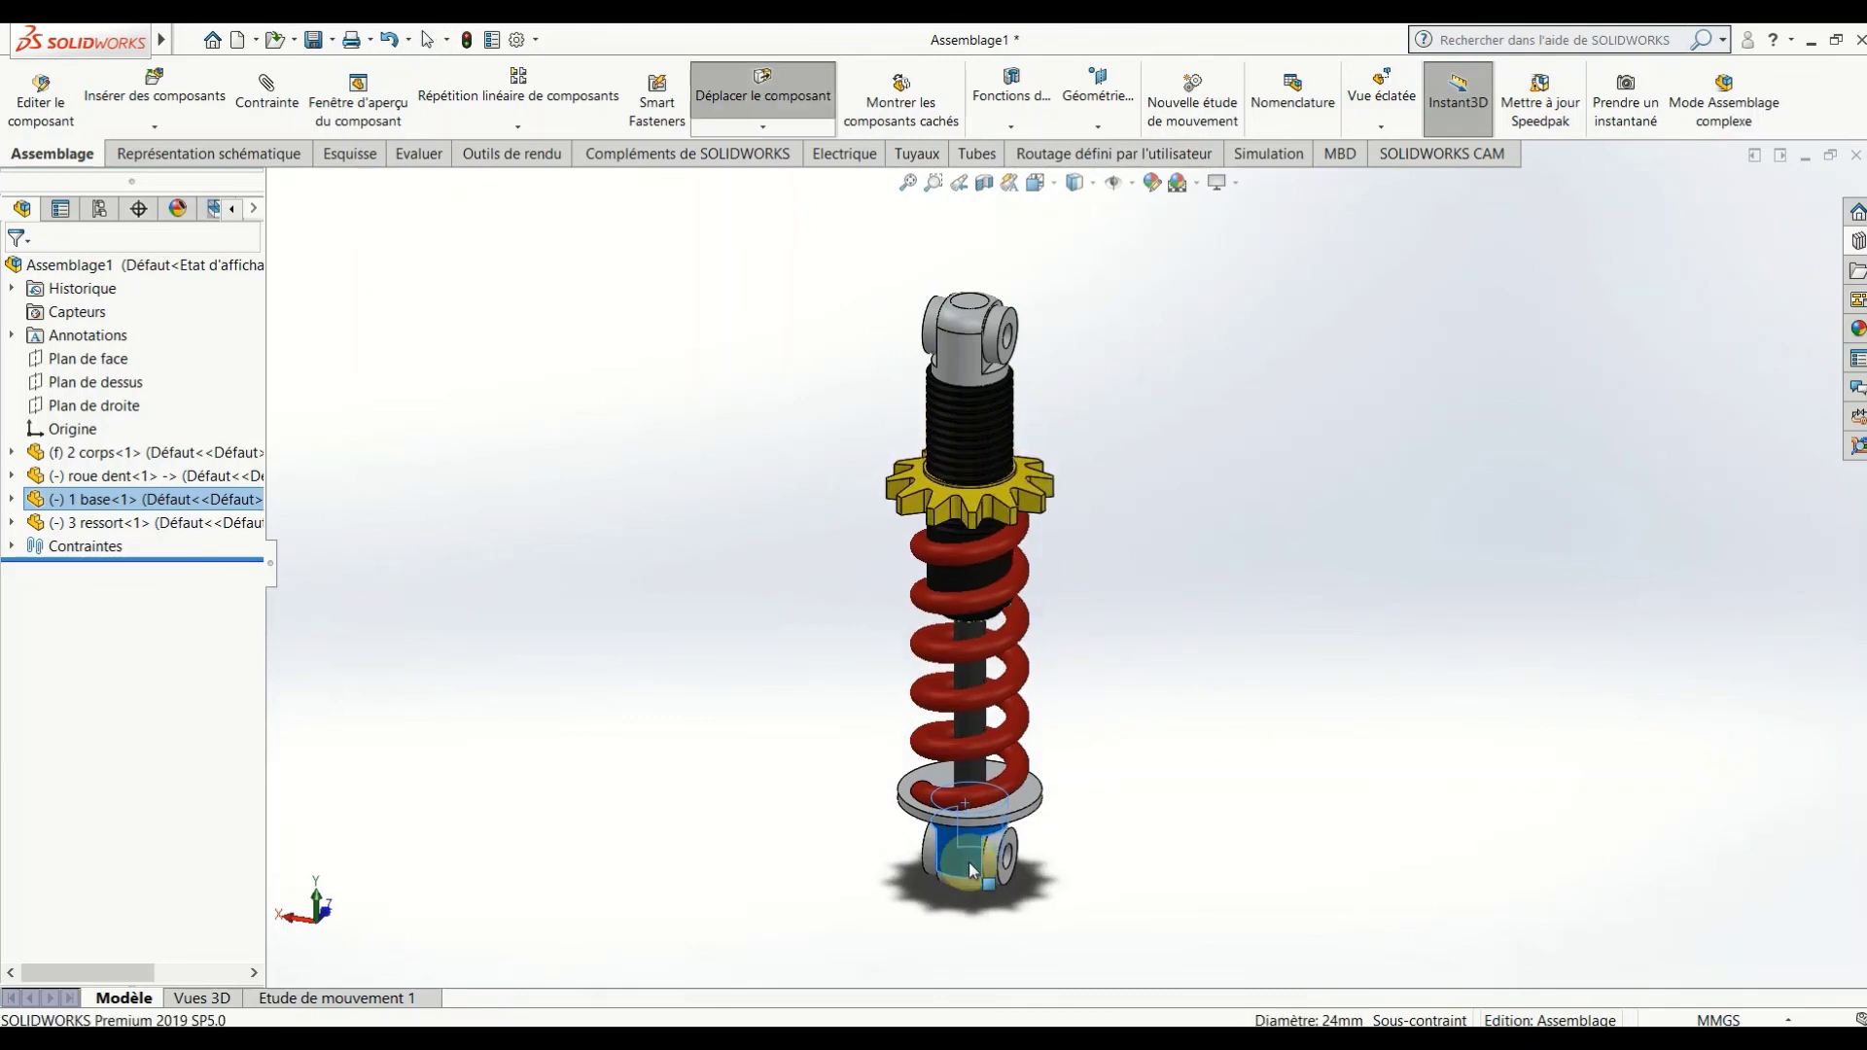